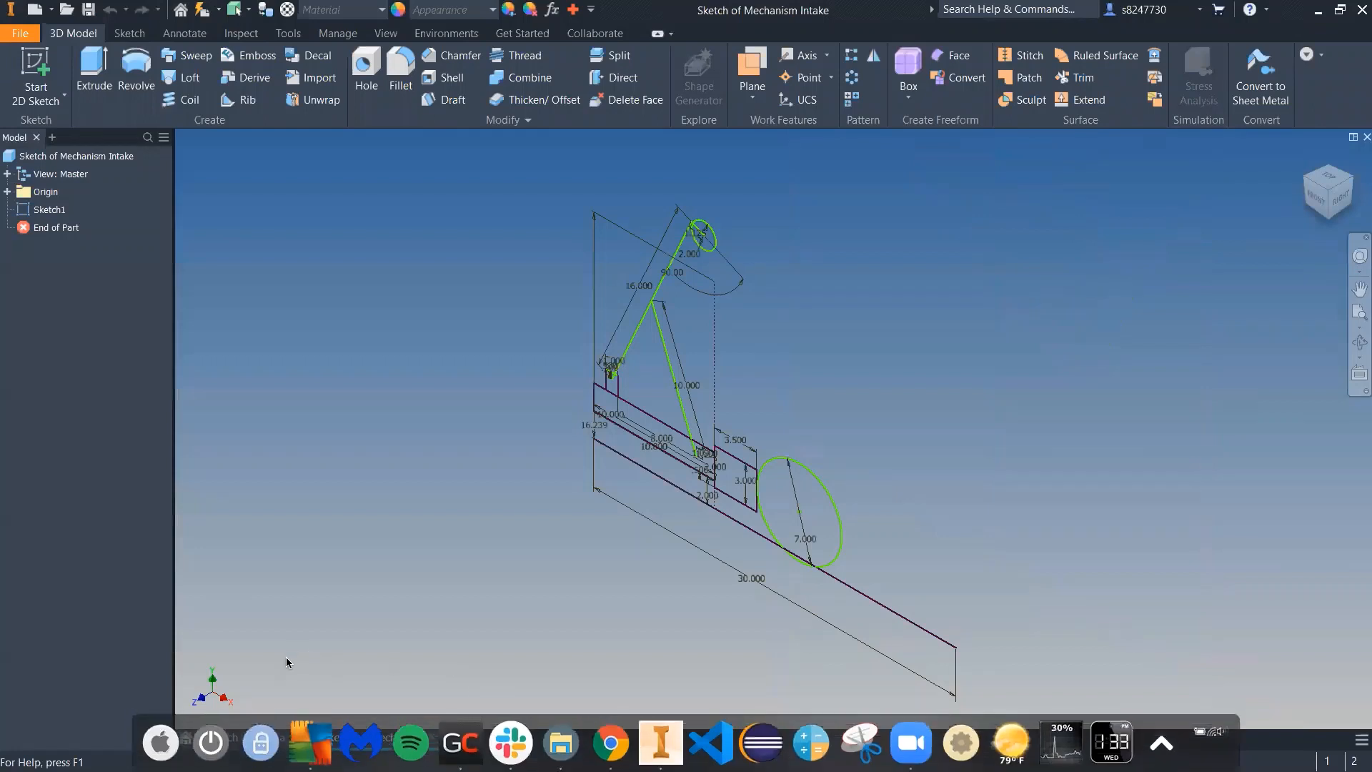
# - Show both open mechanism intake sketches from the front and compare their arm and linkage layouts
pyautogui.click(257, 737)
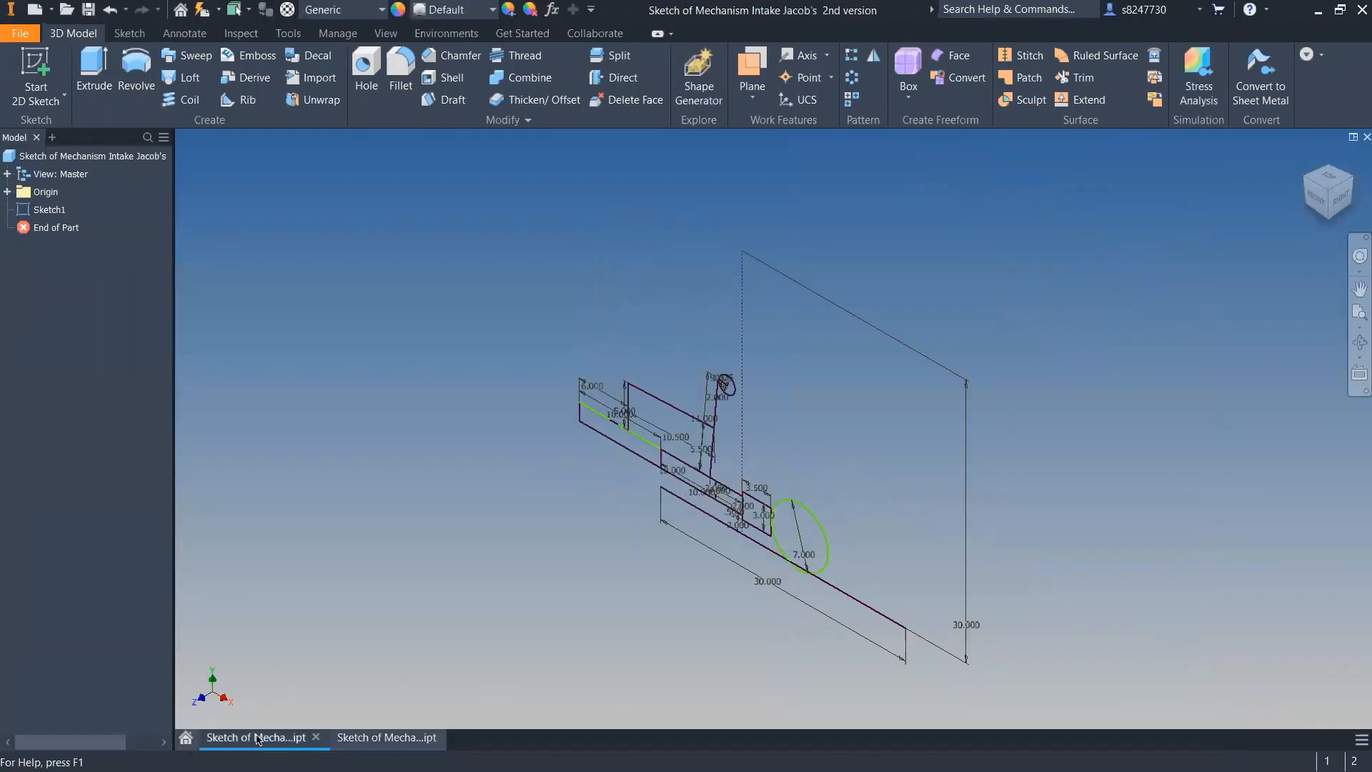
pyautogui.click(406, 740)
pyautogui.click(1317, 199)
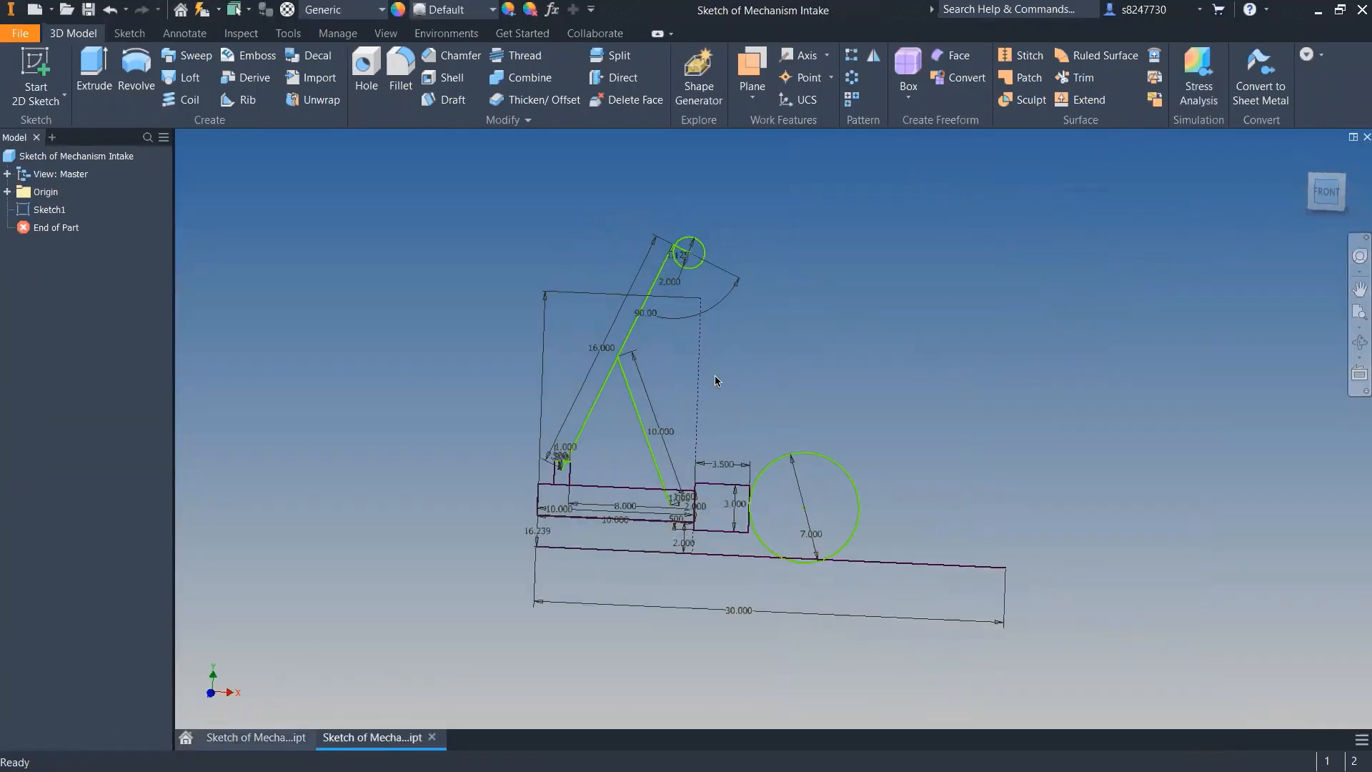
pyautogui.click(256, 736)
pyautogui.click(1317, 196)
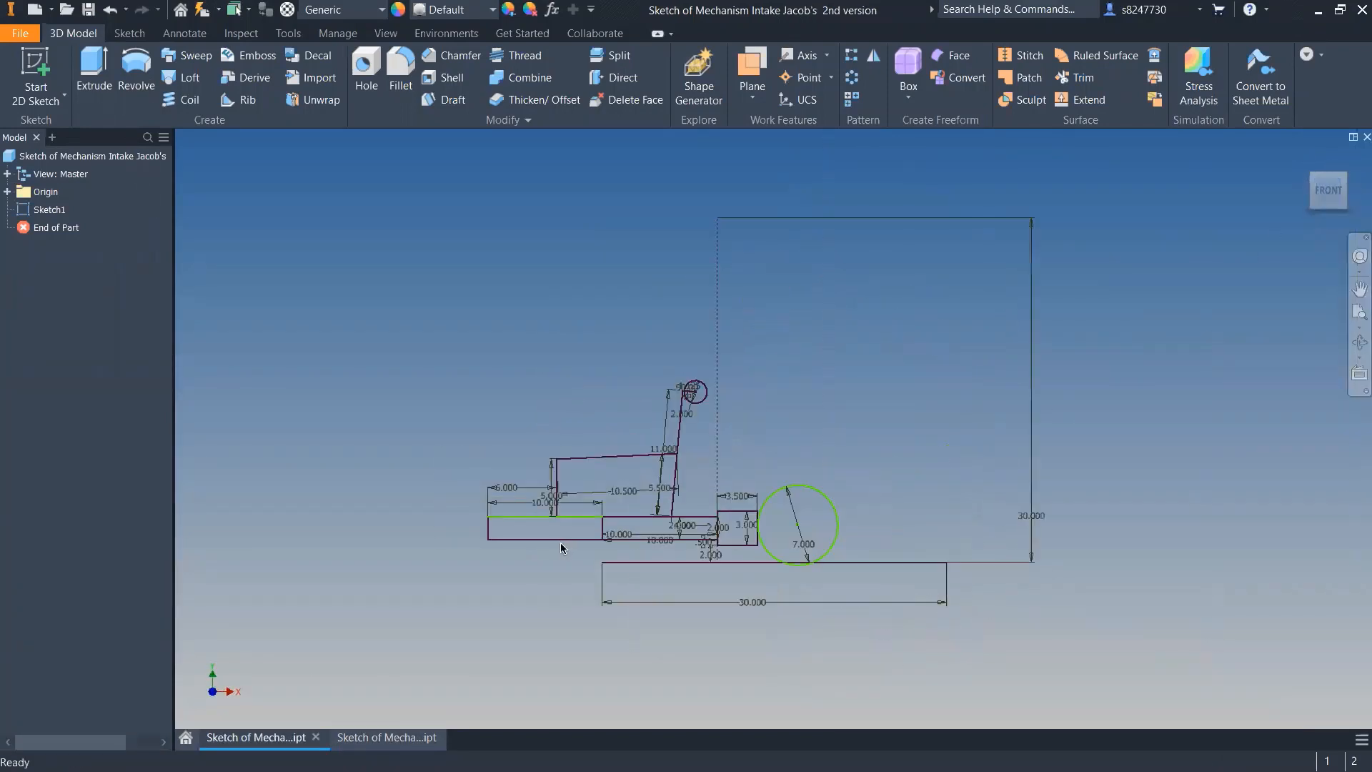
pyautogui.click(387, 737)
pyautogui.click(256, 736)
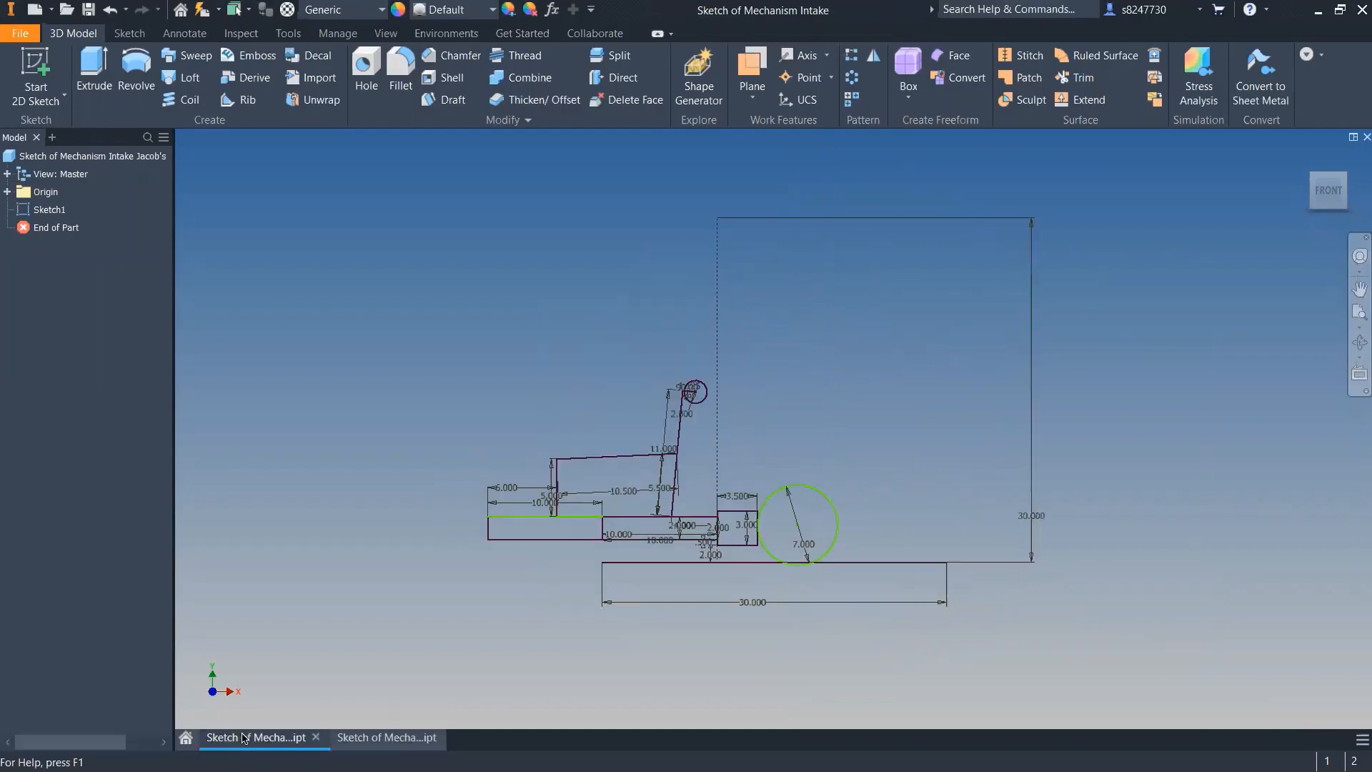
# - Open Sketch1 of the second version of the mechanism intake for editing
pyautogui.scroll(-3, 658, 539)
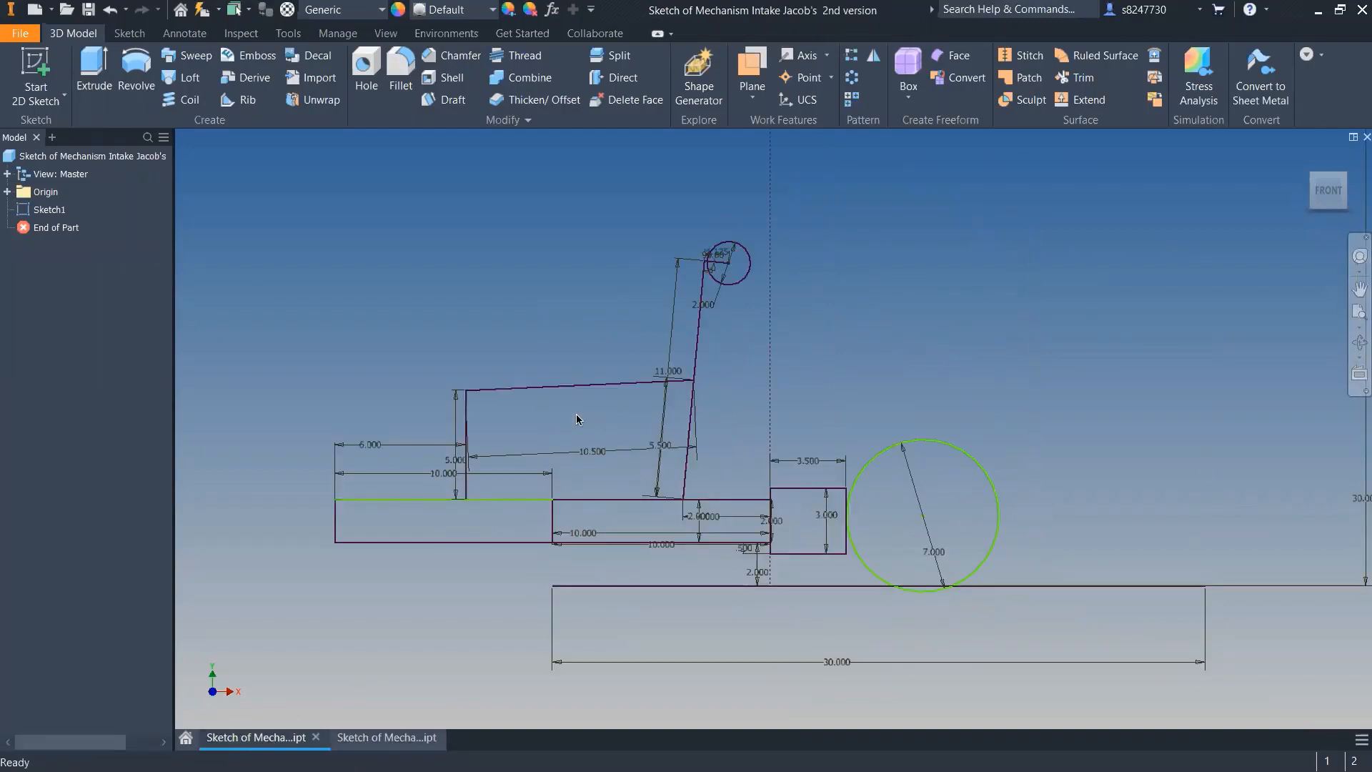
pyautogui.click(49, 209)
pyautogui.doubleClick(649, 367)
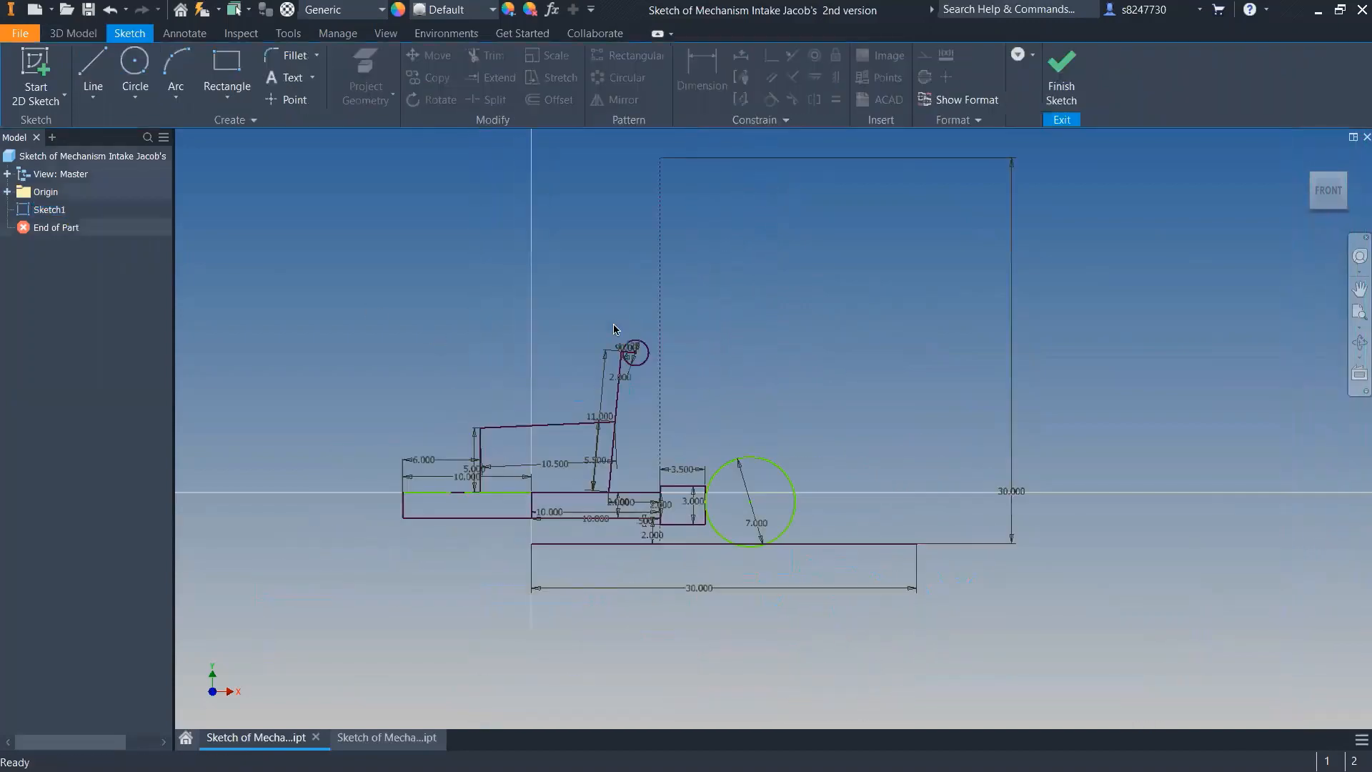
# - Swing the end roller slightly toward the ball in the original intake sketch, and return to the second version
pyautogui.click(378, 737)
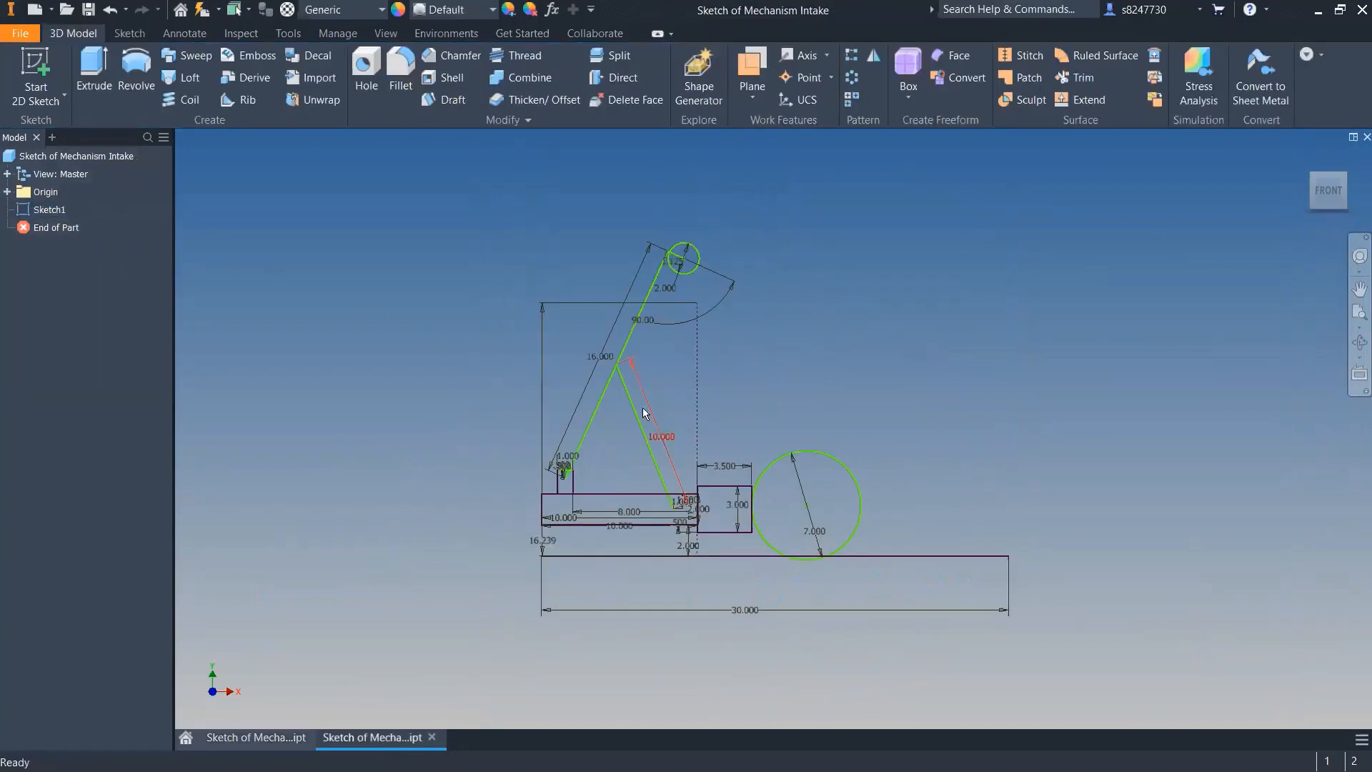
pyautogui.click(627, 381)
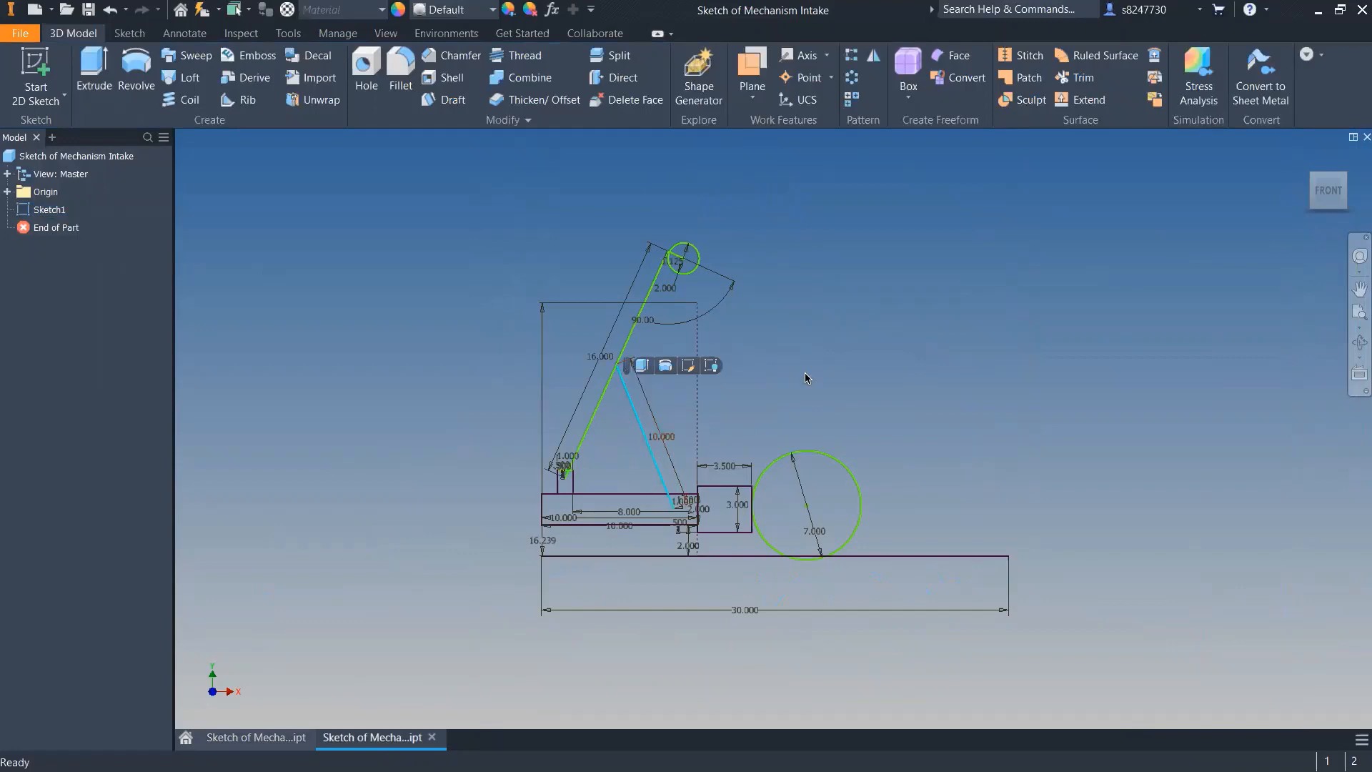
pyautogui.click(830, 319)
pyautogui.click(688, 264)
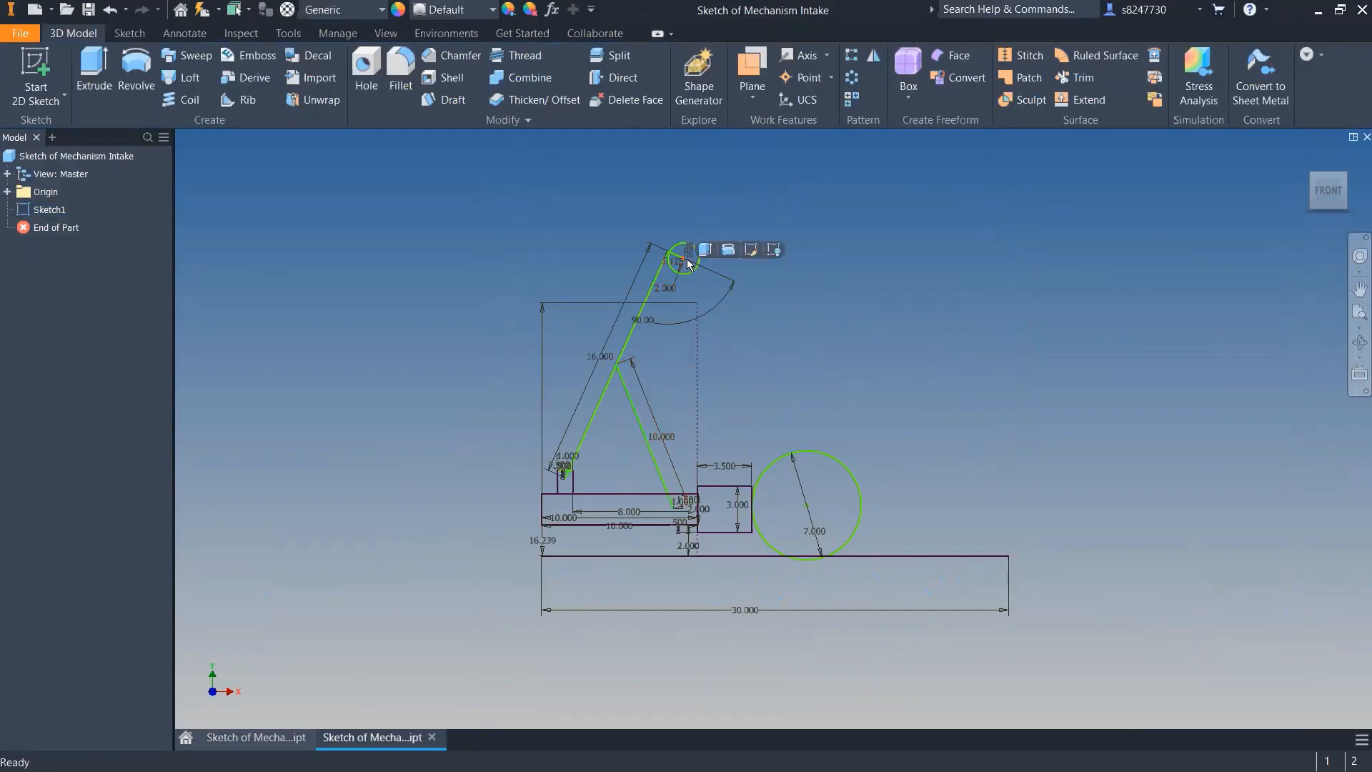
pyautogui.moveTo(686, 263); pyautogui.dragTo(859, 280)
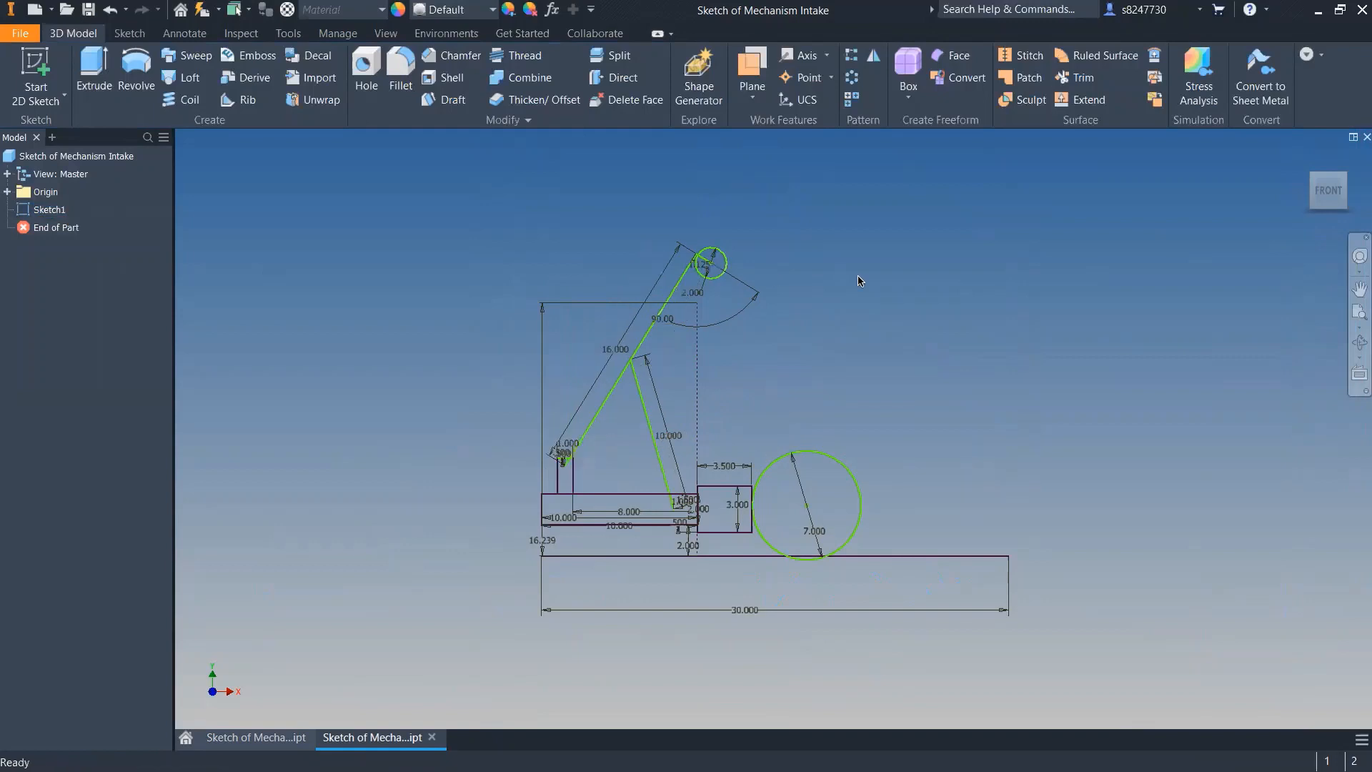
pyautogui.click(256, 737)
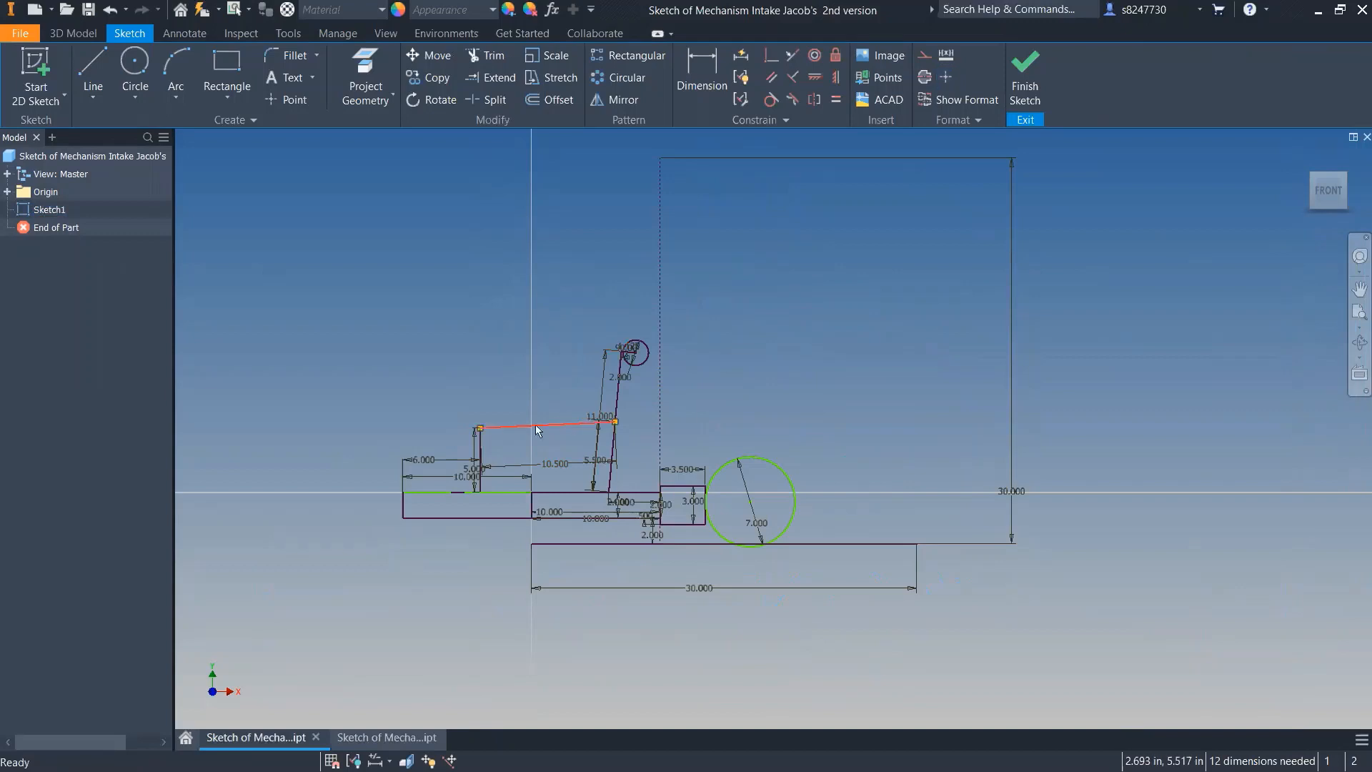
# - Try to swing the arm by its end roller, and pull the 7 in ball circle away from the box
pyautogui.click(586, 423)
pyautogui.moveTo(634, 353); pyautogui.dragTo(690, 405)
pyautogui.scroll(5, 450, 508)
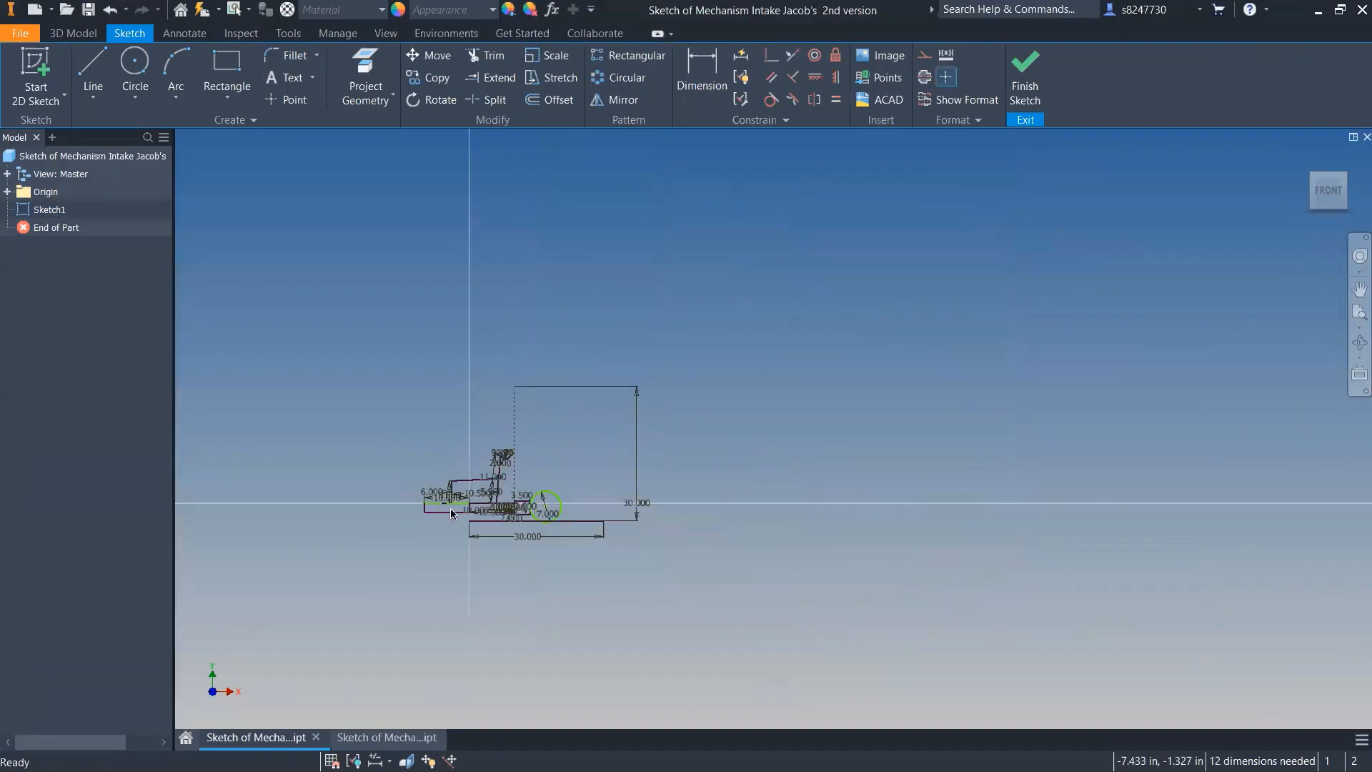
pyautogui.scroll(-6, 470, 505)
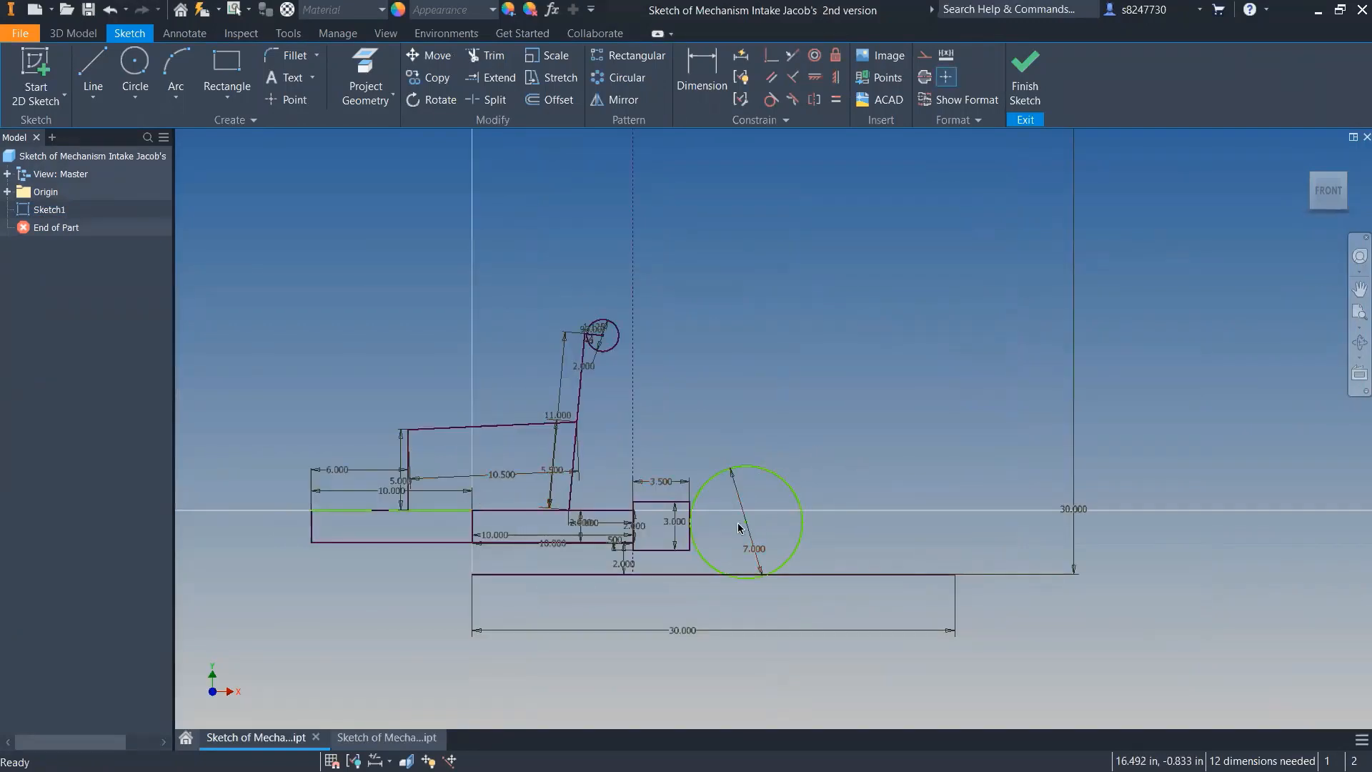
pyautogui.moveTo(746, 525); pyautogui.dragTo(836, 489)
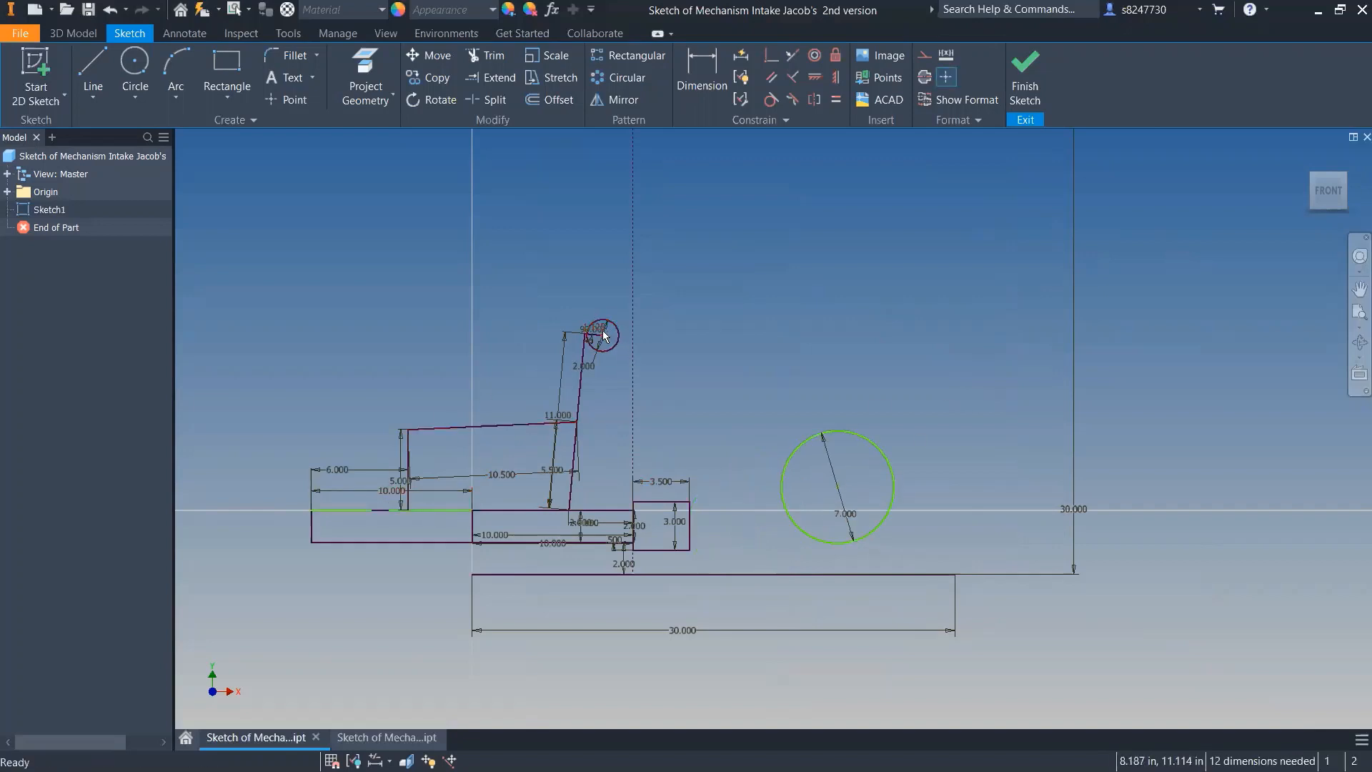
# - Delete the 10.5 in link line and redraw it from the top of the 5 in post to the arm's midpoint
pyautogui.click(484, 427)
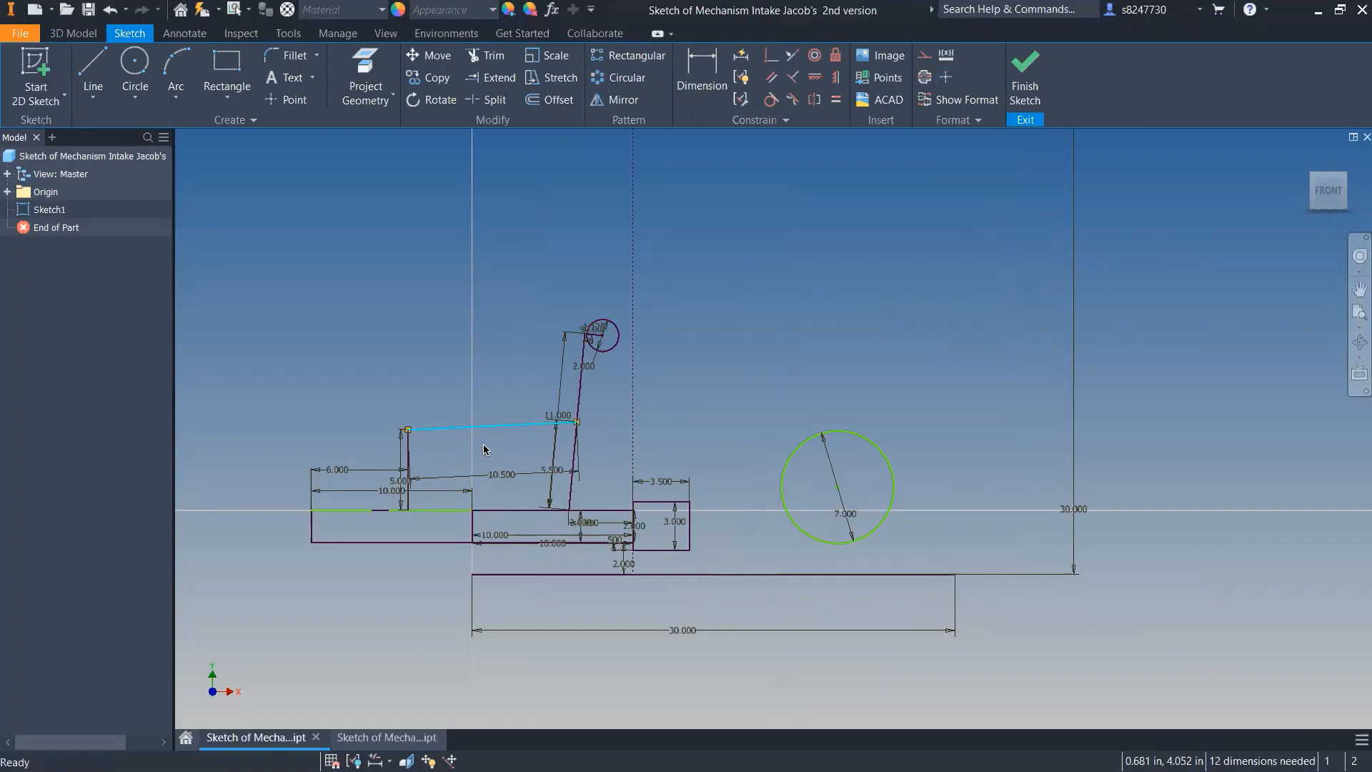
pyautogui.press('Delete')
pyautogui.click(93, 75)
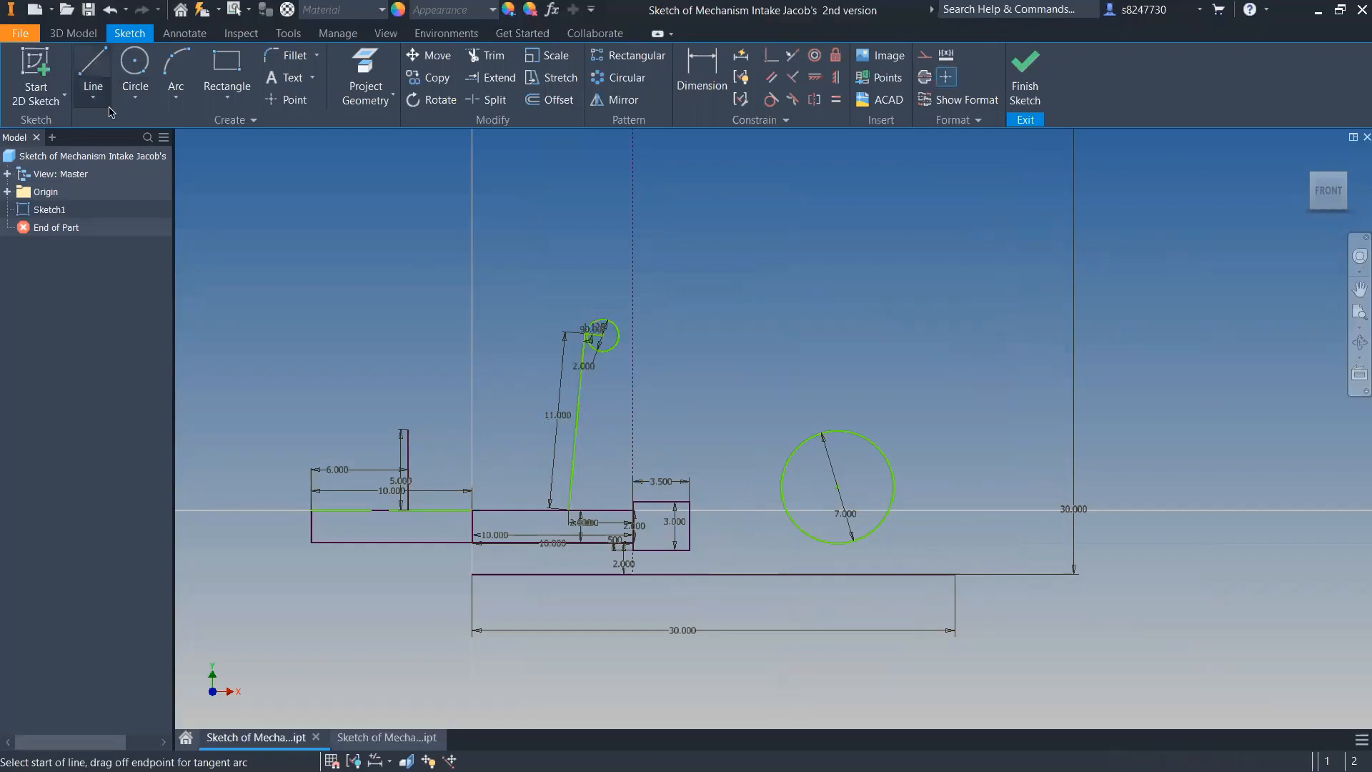
pyautogui.click(405, 428)
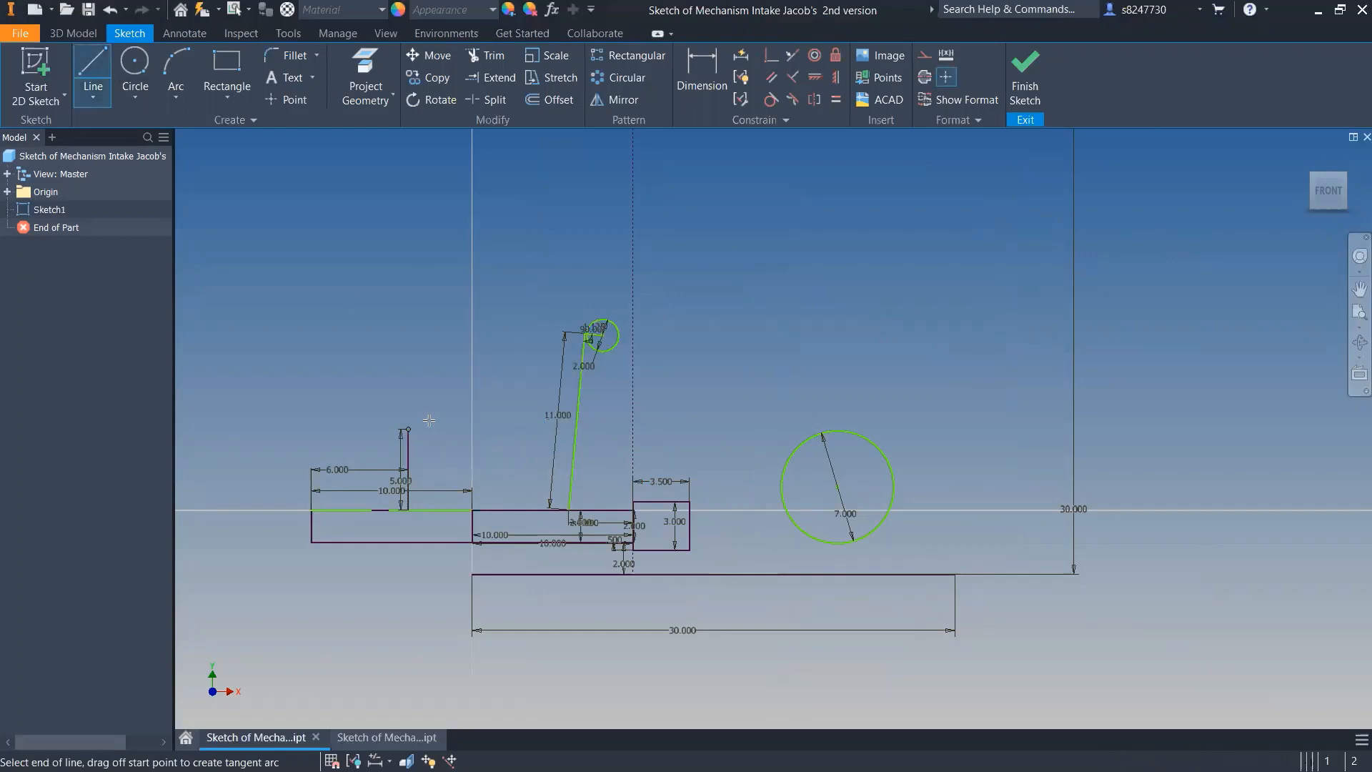
pyautogui.click(579, 421)
# - Lower the arm's roller and the ball circle, and make the ball circle tangent to the 30 in ground line
pyautogui.moveTo(608, 341); pyautogui.dragTo(729, 433)
pyautogui.moveTo(841, 492); pyautogui.dragTo(774, 516)
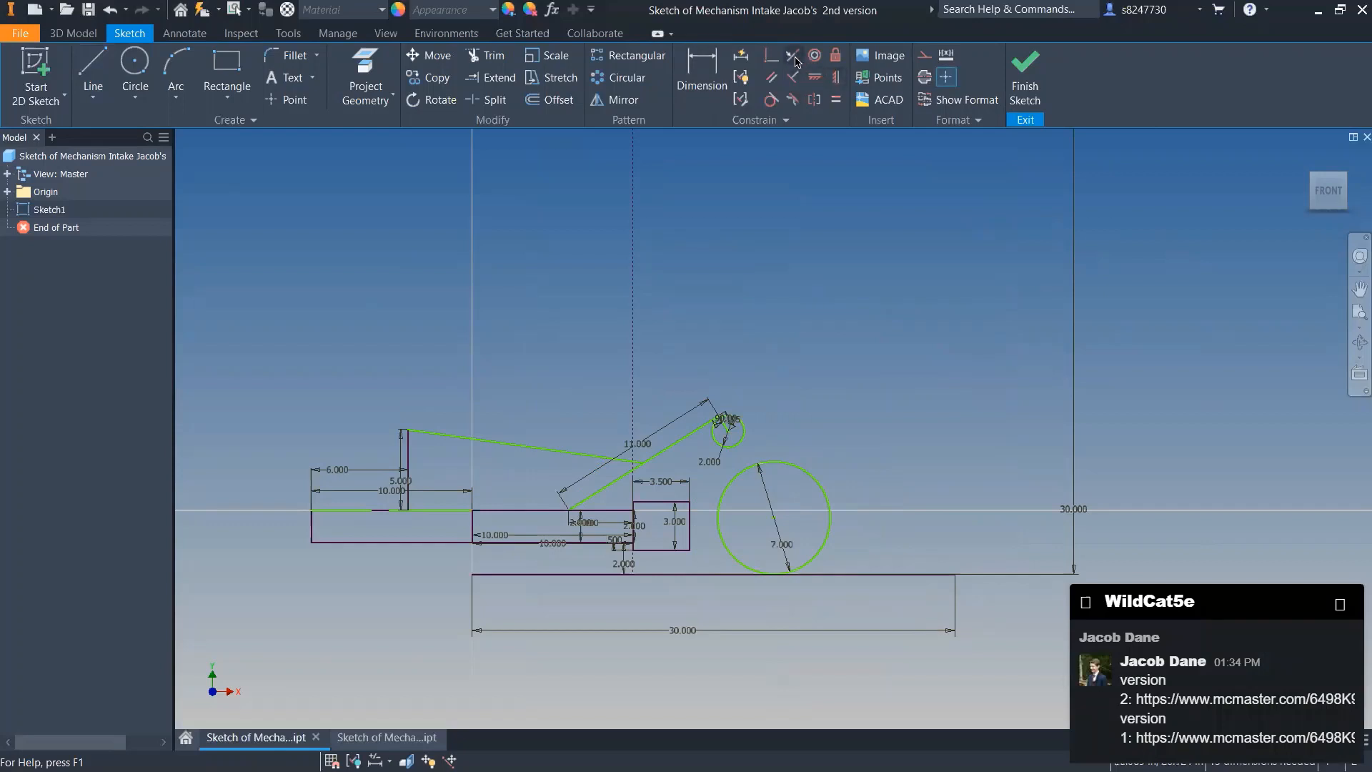
pyautogui.click(771, 100)
pyautogui.click(825, 546)
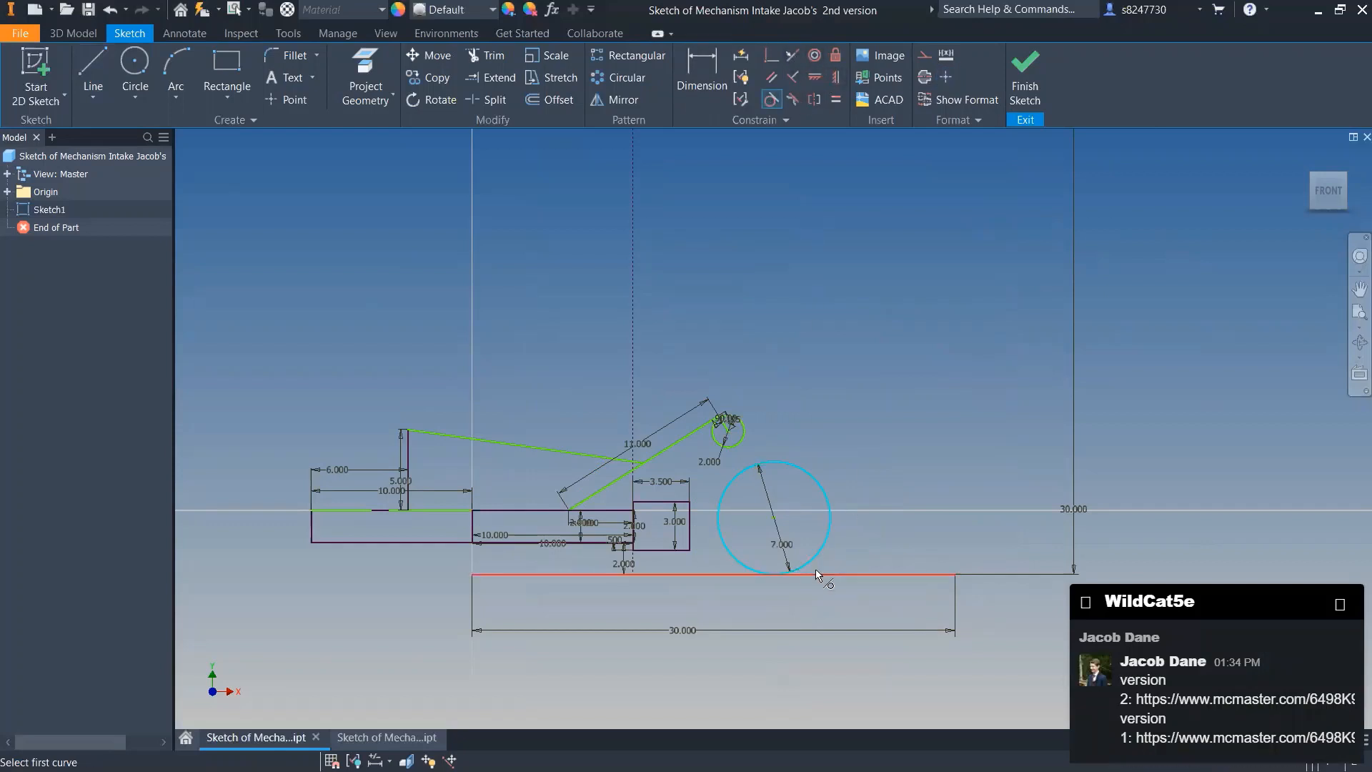
pyautogui.click(818, 574)
pyautogui.press('Escape')
# - Roll the ball circle out along the ground line and back to the box, and swing the roller down onto it
pyautogui.moveTo(773, 517); pyautogui.dragTo(963, 518)
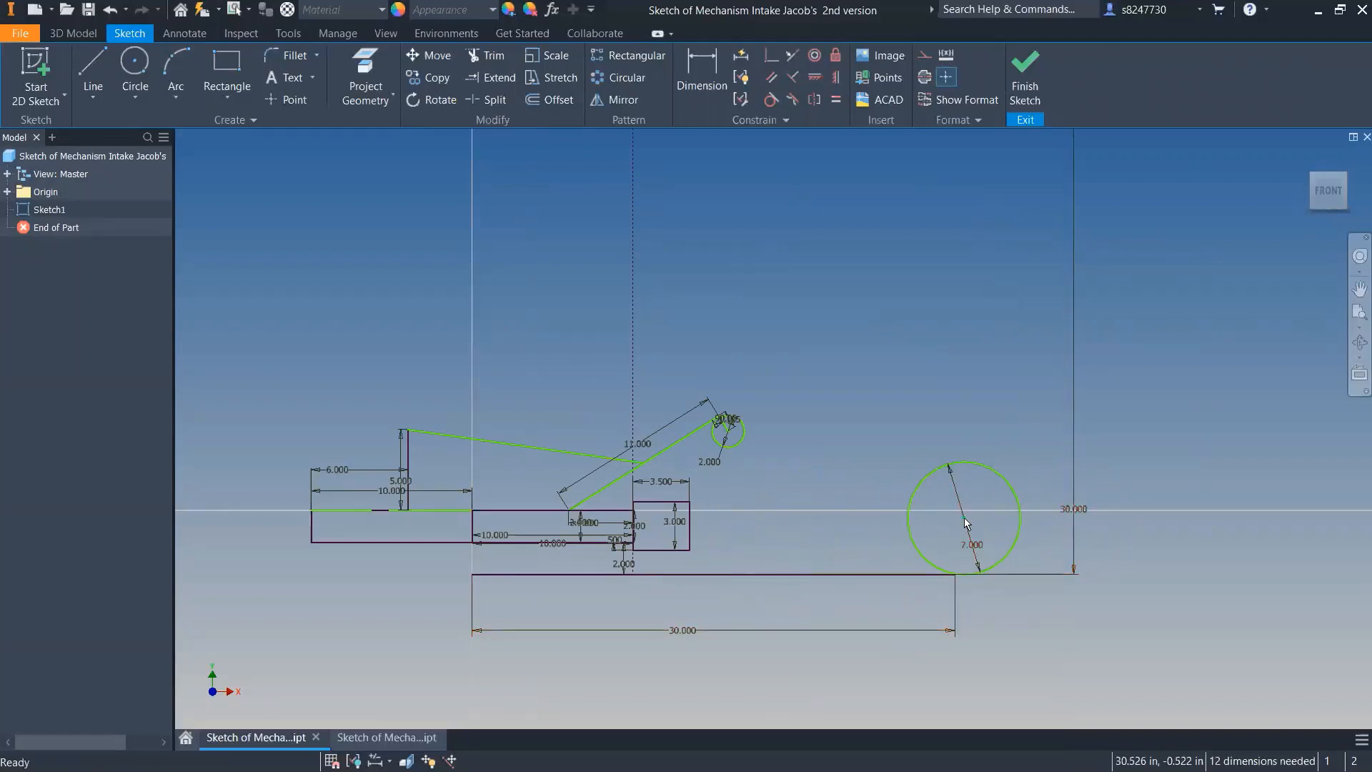
pyautogui.moveTo(965, 522); pyautogui.dragTo(751, 522)
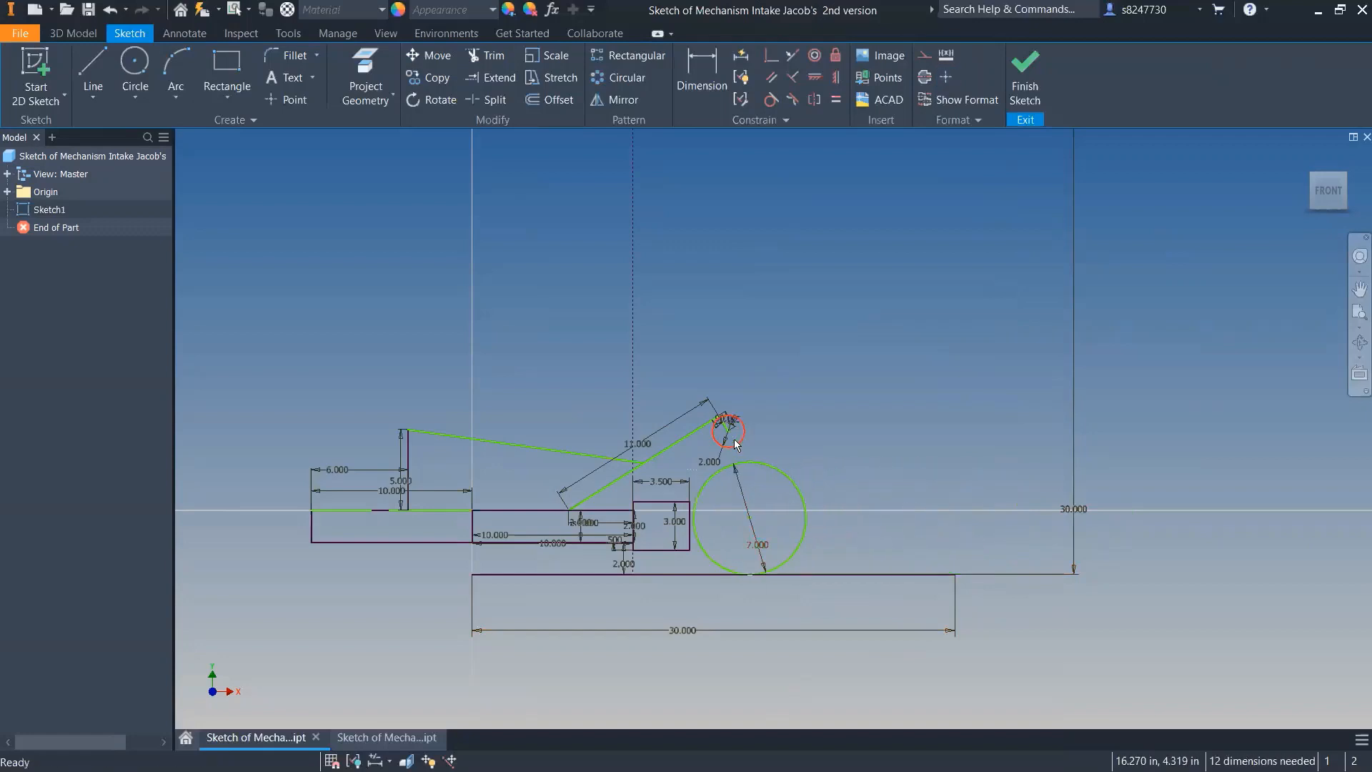
pyautogui.moveTo(731, 446); pyautogui.dragTo(973, 458)
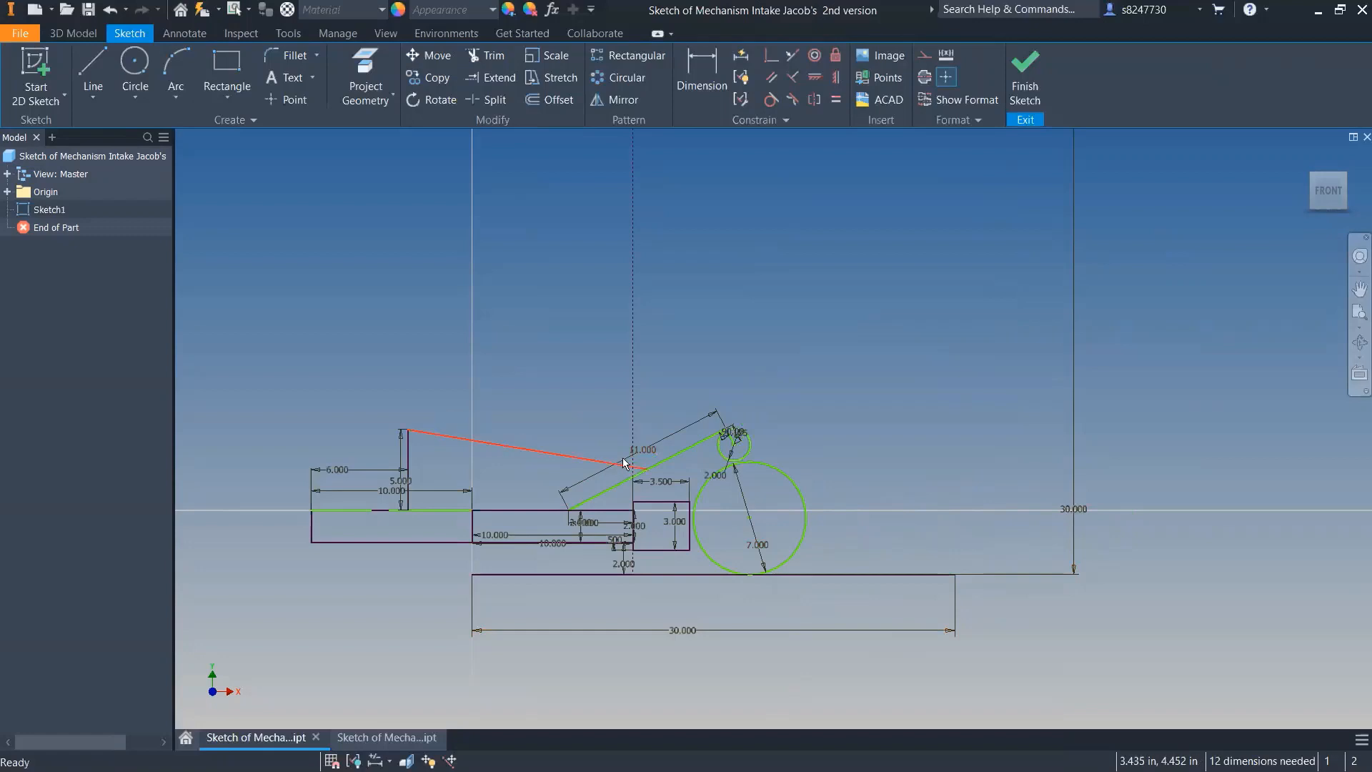
# - Delete the ball circle's tangency to the ground line and make it tangent to the box's outer vertical edge instead
pyautogui.click(809, 528)
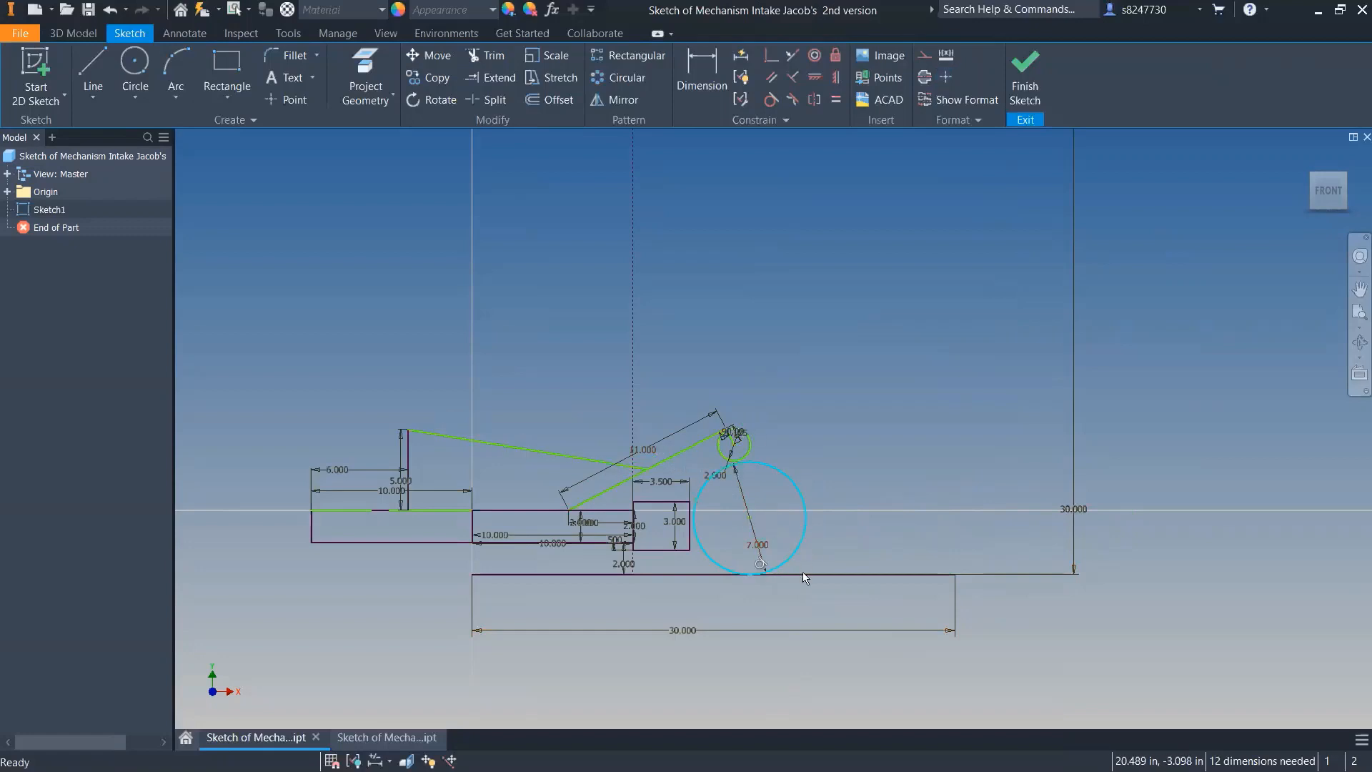
pyautogui.click(760, 569)
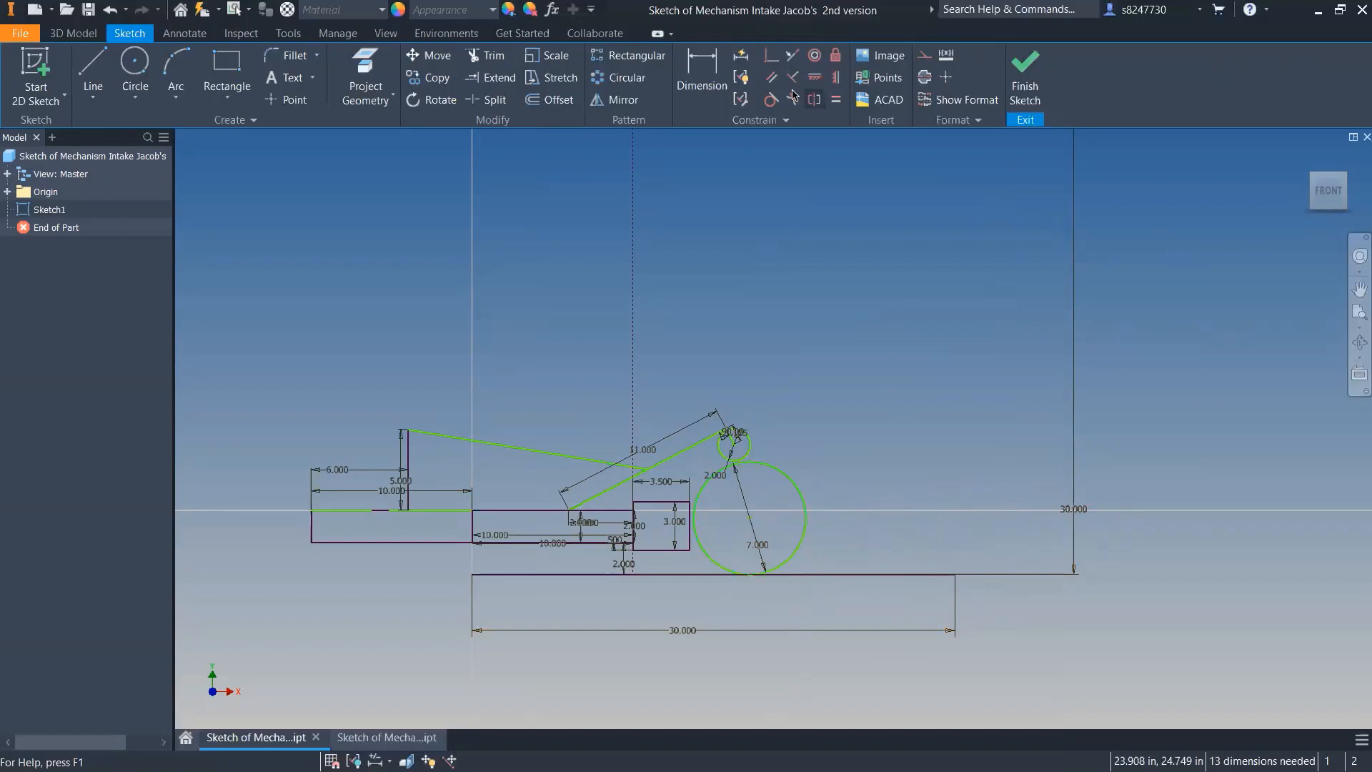
pyautogui.click(759, 119)
pyautogui.click(772, 100)
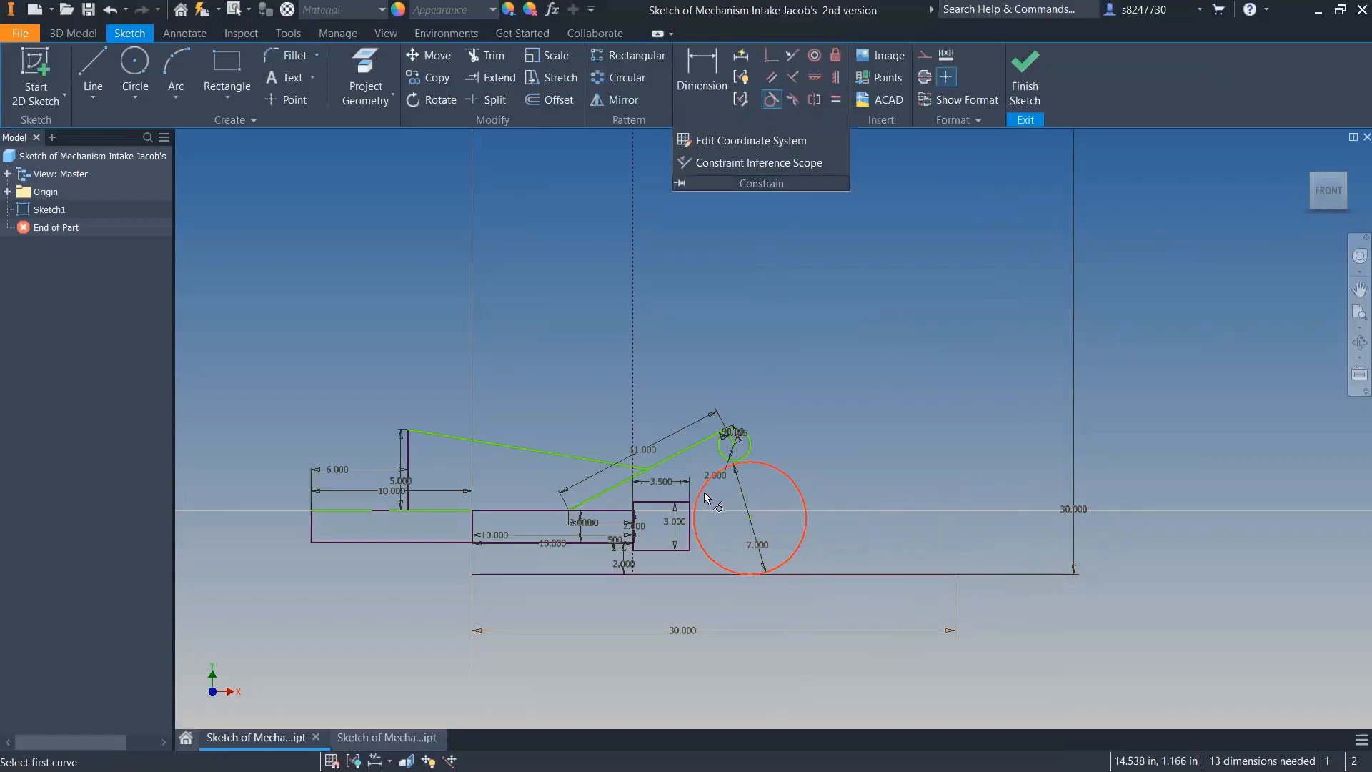
pyautogui.click(715, 478)
pyautogui.click(690, 524)
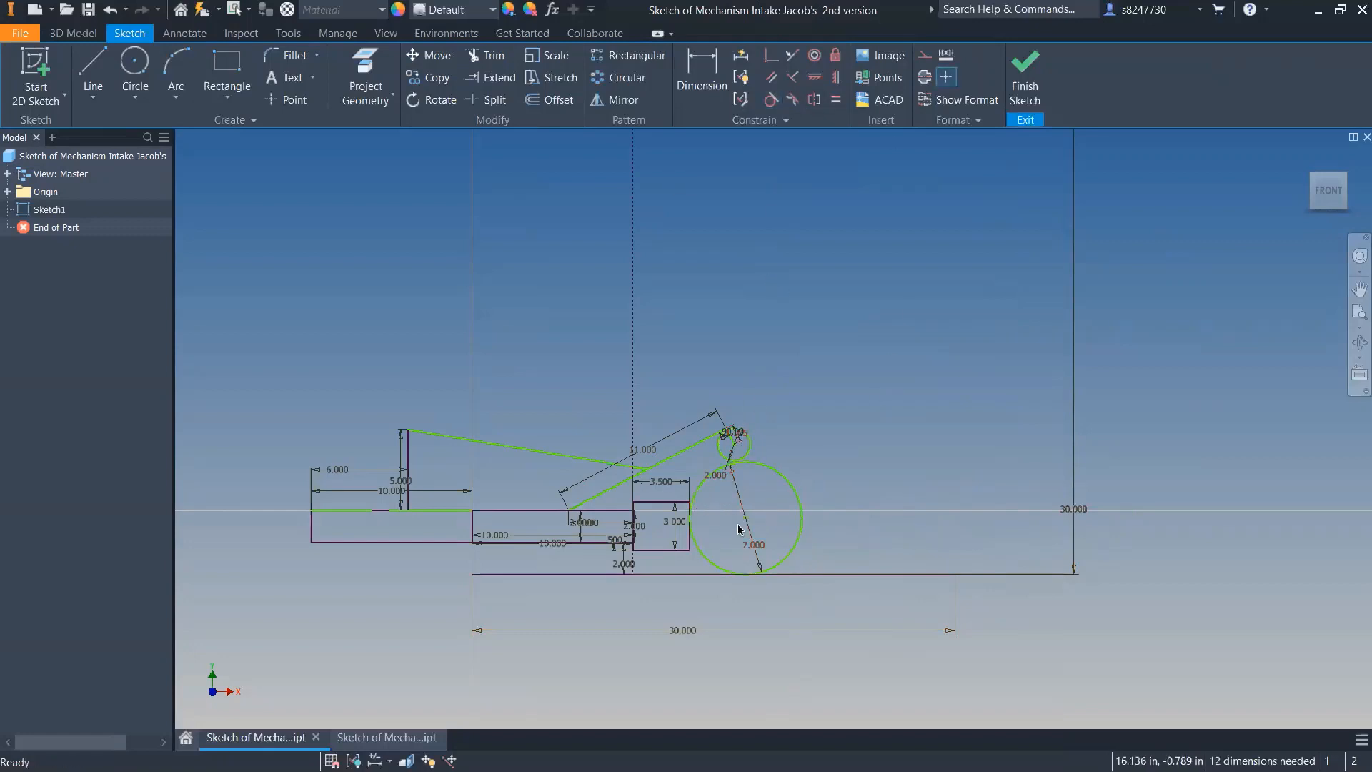
# - Make the arm's roller circle tangent to the 7 in ball circle
pyautogui.click(771, 99)
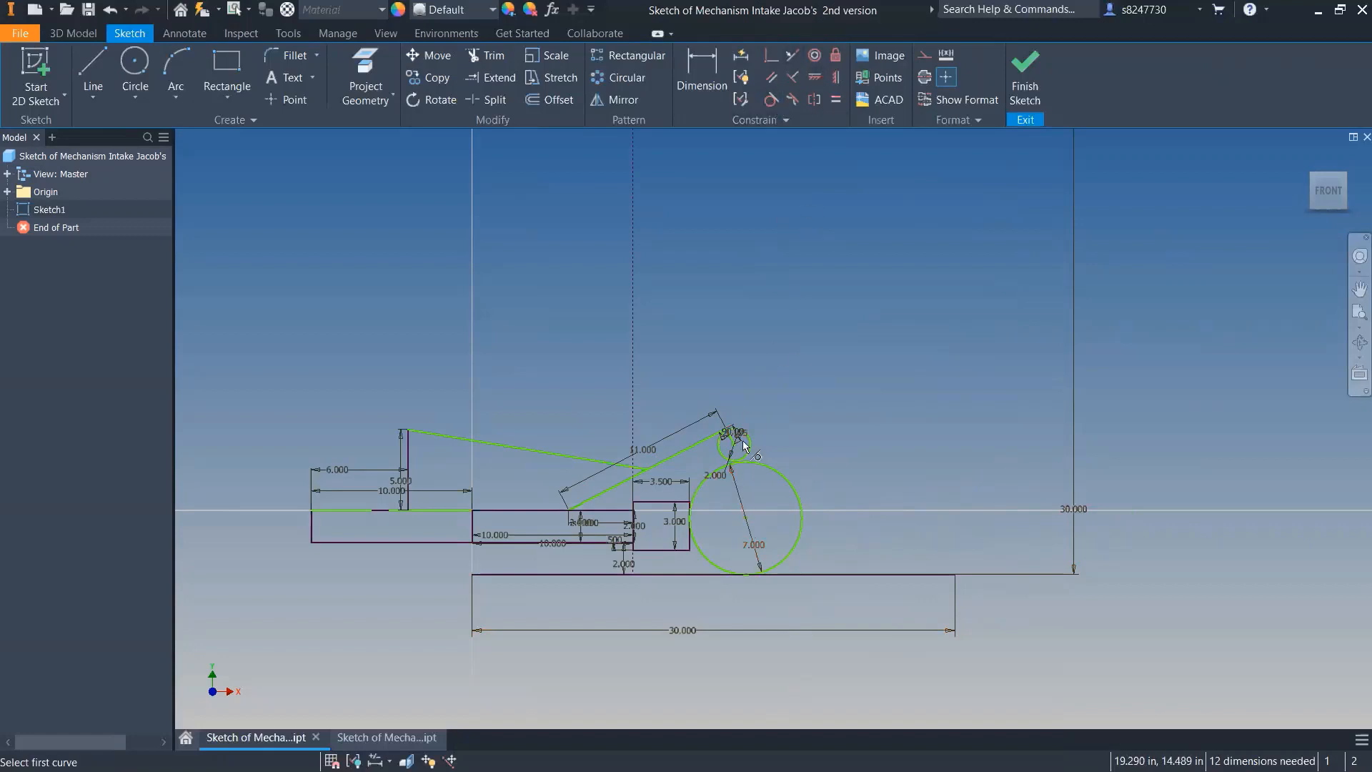
pyautogui.click(749, 449)
pyautogui.click(770, 466)
pyautogui.press('Escape')
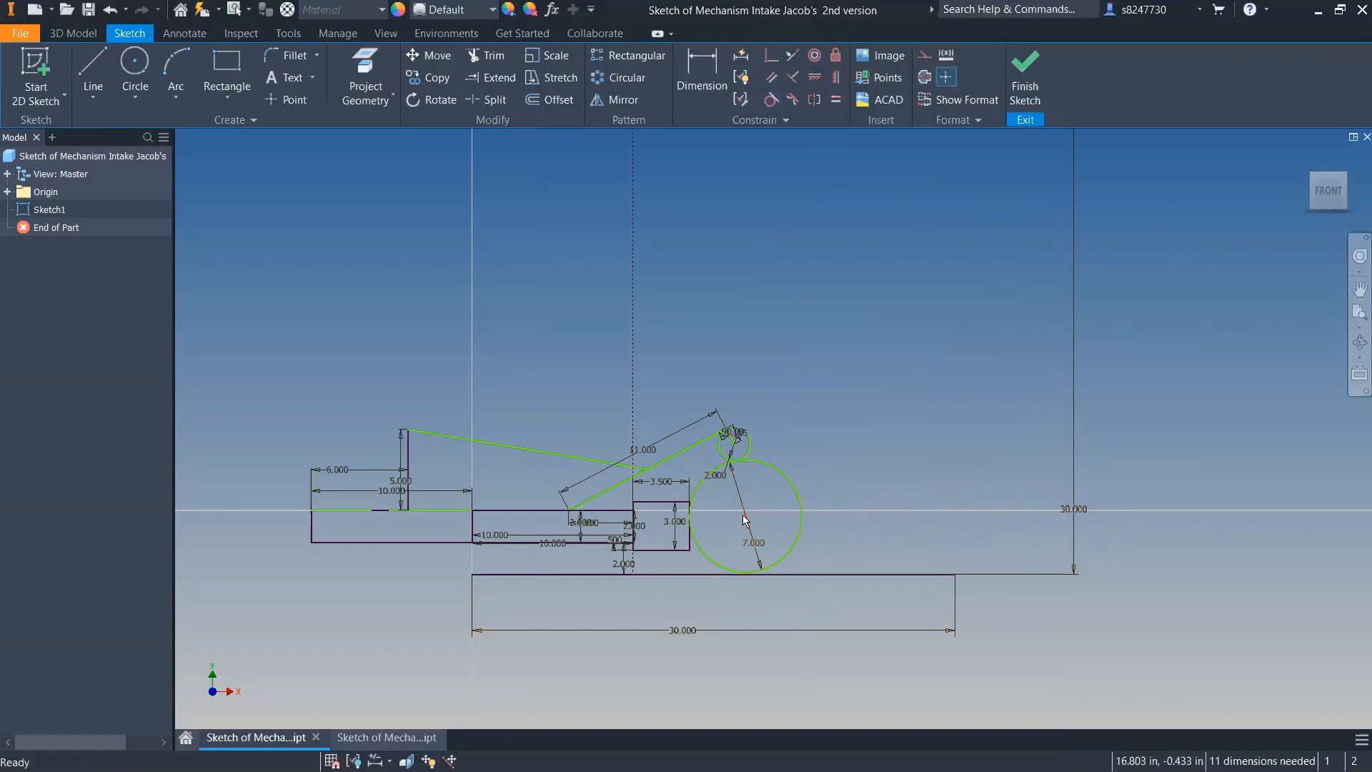
# - Raise the ball circle, delete its tangency to the box edge, and pull it inward over the box
pyautogui.moveTo(744, 514); pyautogui.dragTo(675, 461)
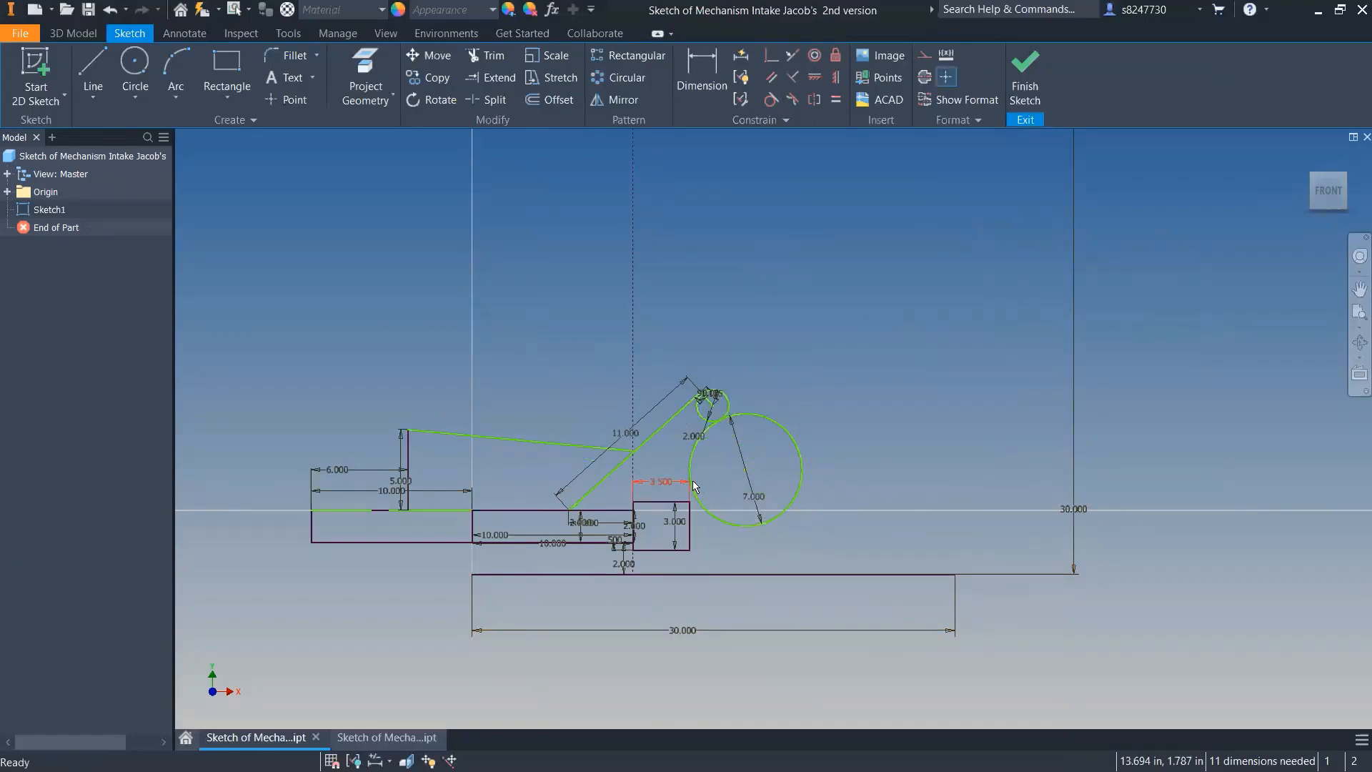
pyautogui.click(722, 520)
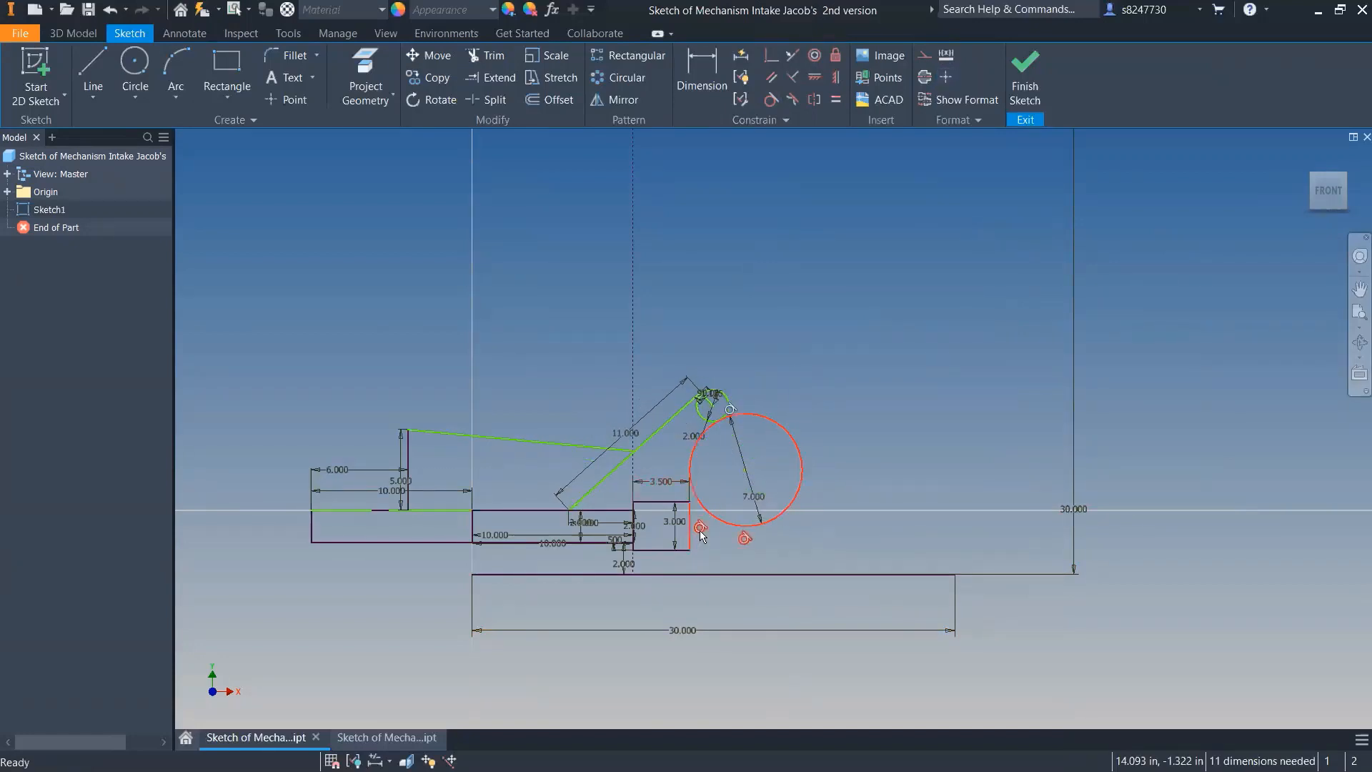
pyautogui.press('Delete')
pyautogui.moveTo(745, 467)
pyautogui.mouseDown()
pyautogui.moveTo(686, 434)
pyautogui.moveTo(662, 439)
pyautogui.mouseUp()
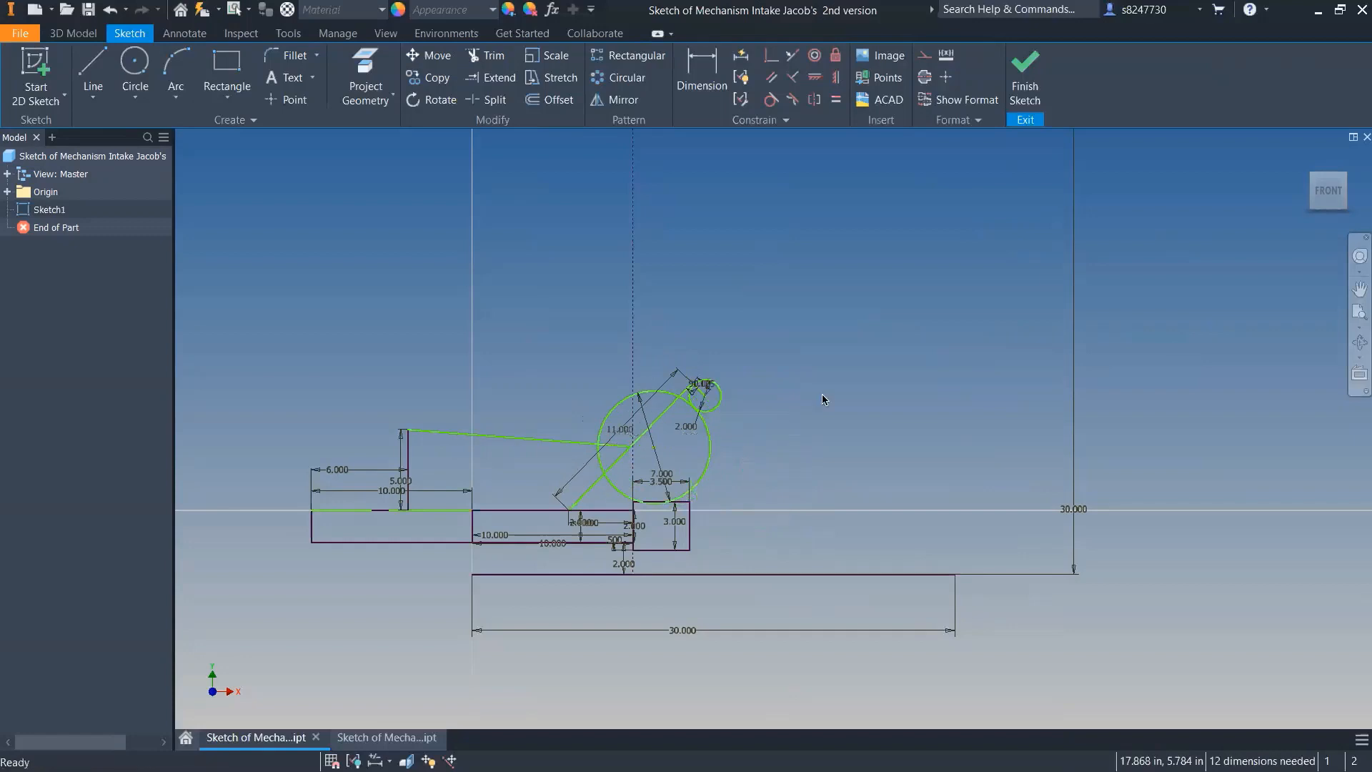
# - Delete the tangency between roller and ball circle, then move the ball clear of the frame and raise the roller slightly
pyautogui.click(704, 472)
pyautogui.moveTo(656, 453); pyautogui.dragTo(847, 496)
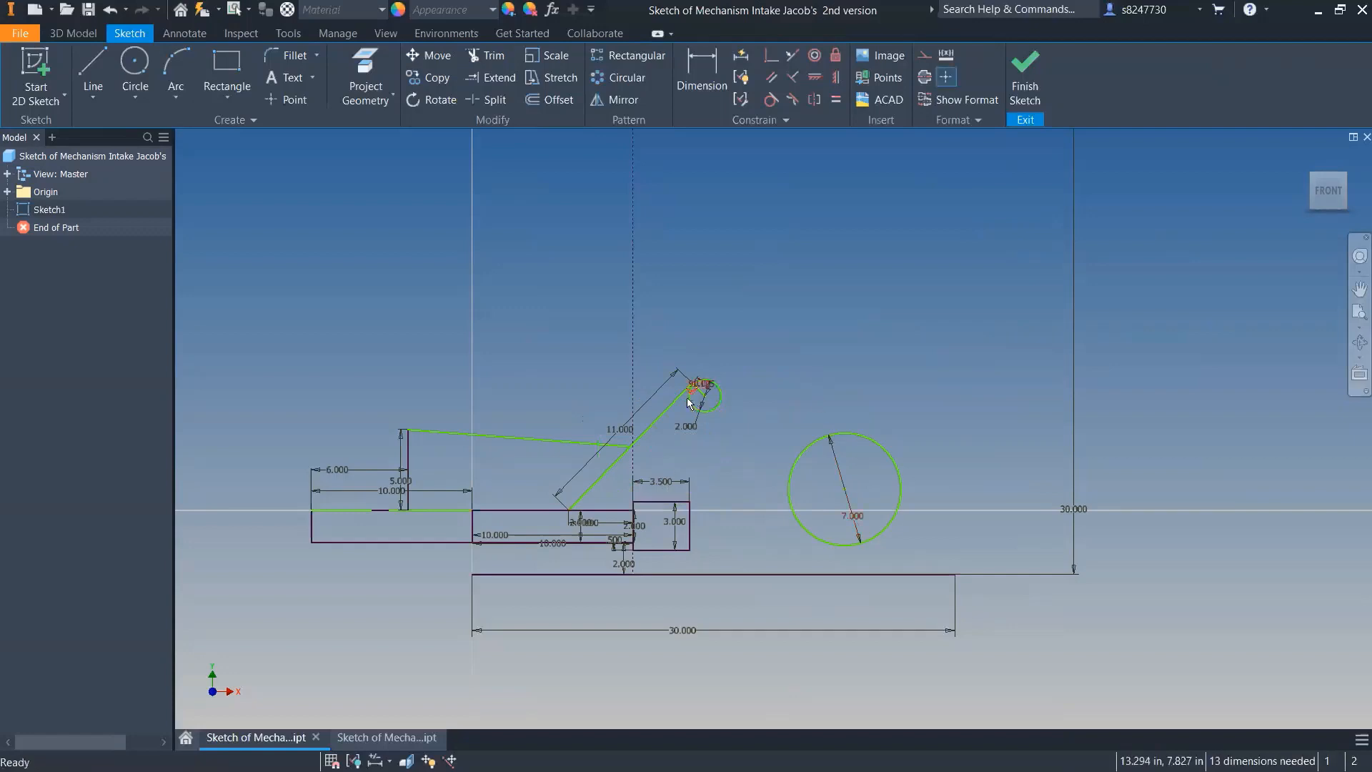
pyautogui.moveTo(707, 396); pyautogui.dragTo(692, 381)
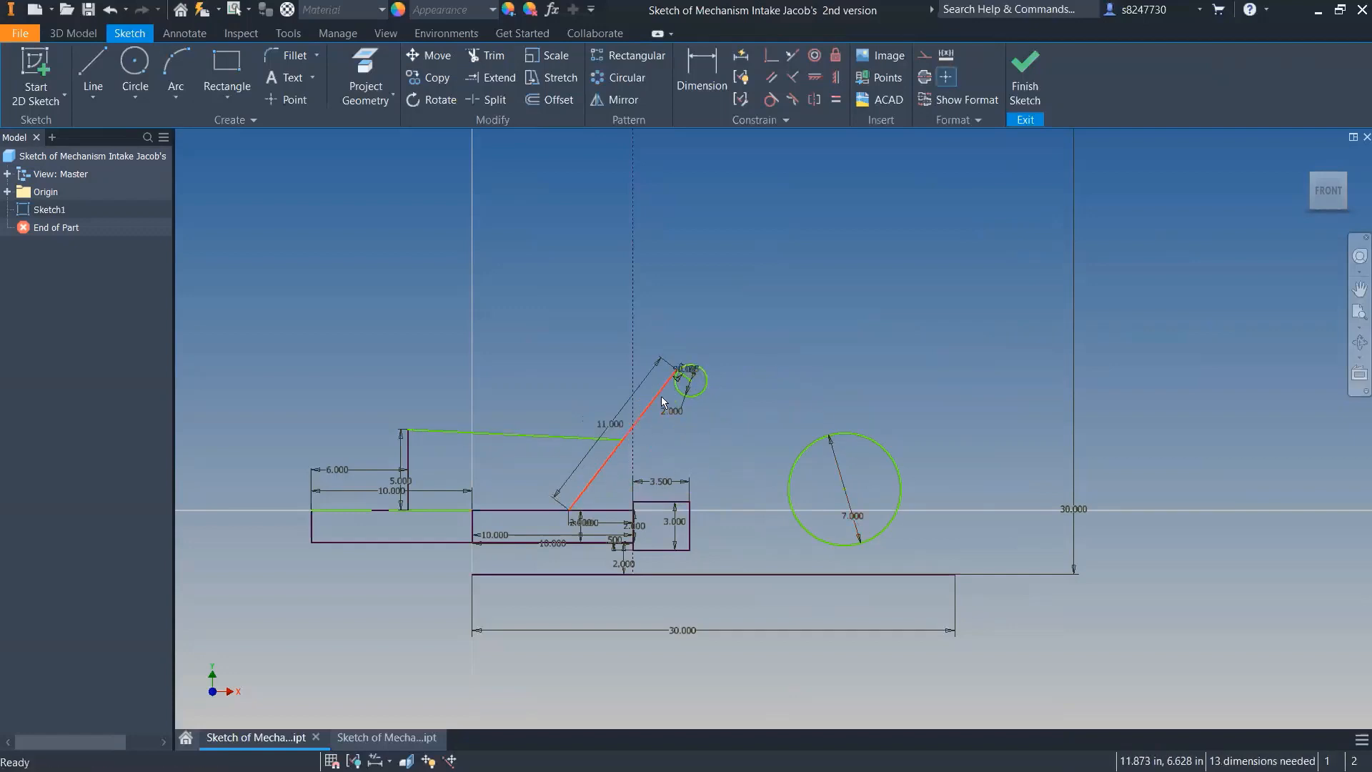
# - Lower the arm's roller, set the 7 in ball circle on the ground line against the box, and bring the roller onto the ball
pyautogui.scroll(-3, 660, 399)
pyautogui.scroll(3, 728, 376)
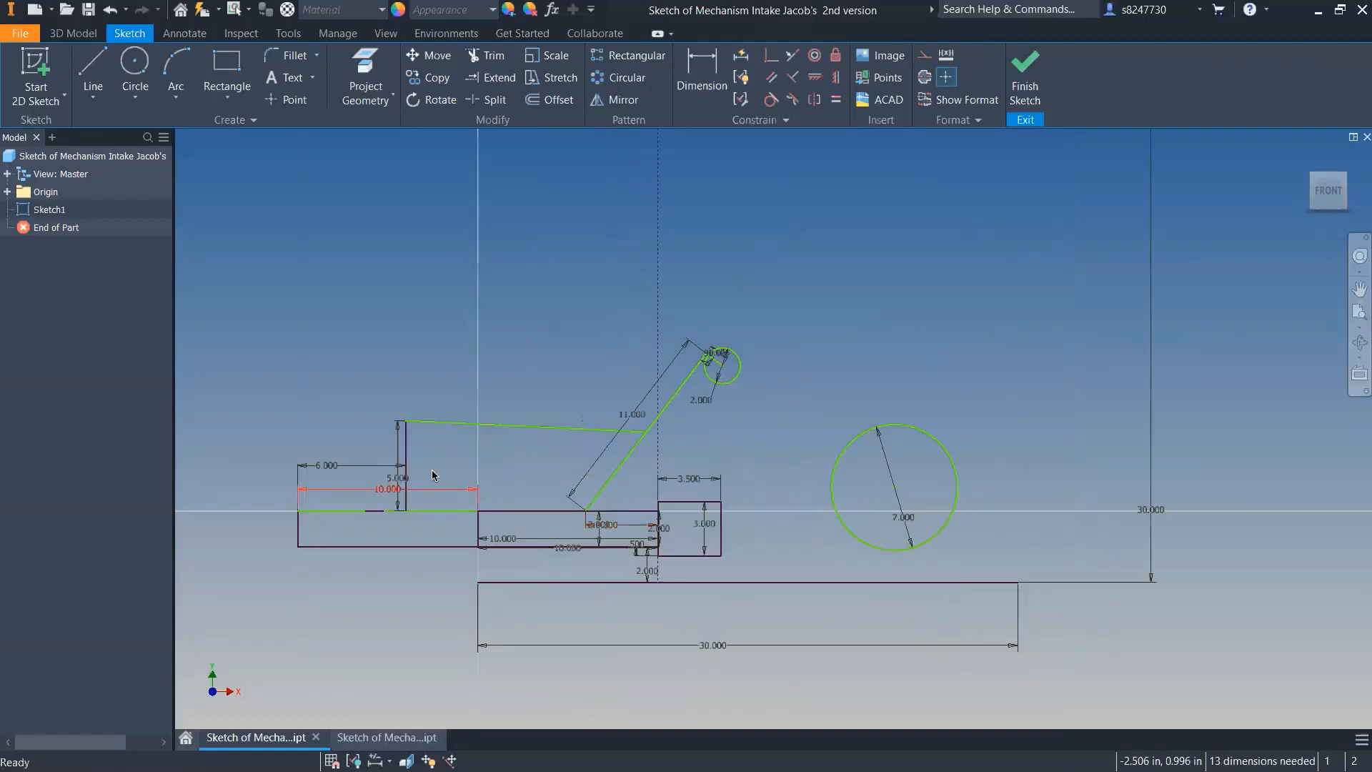
pyautogui.click(486, 425)
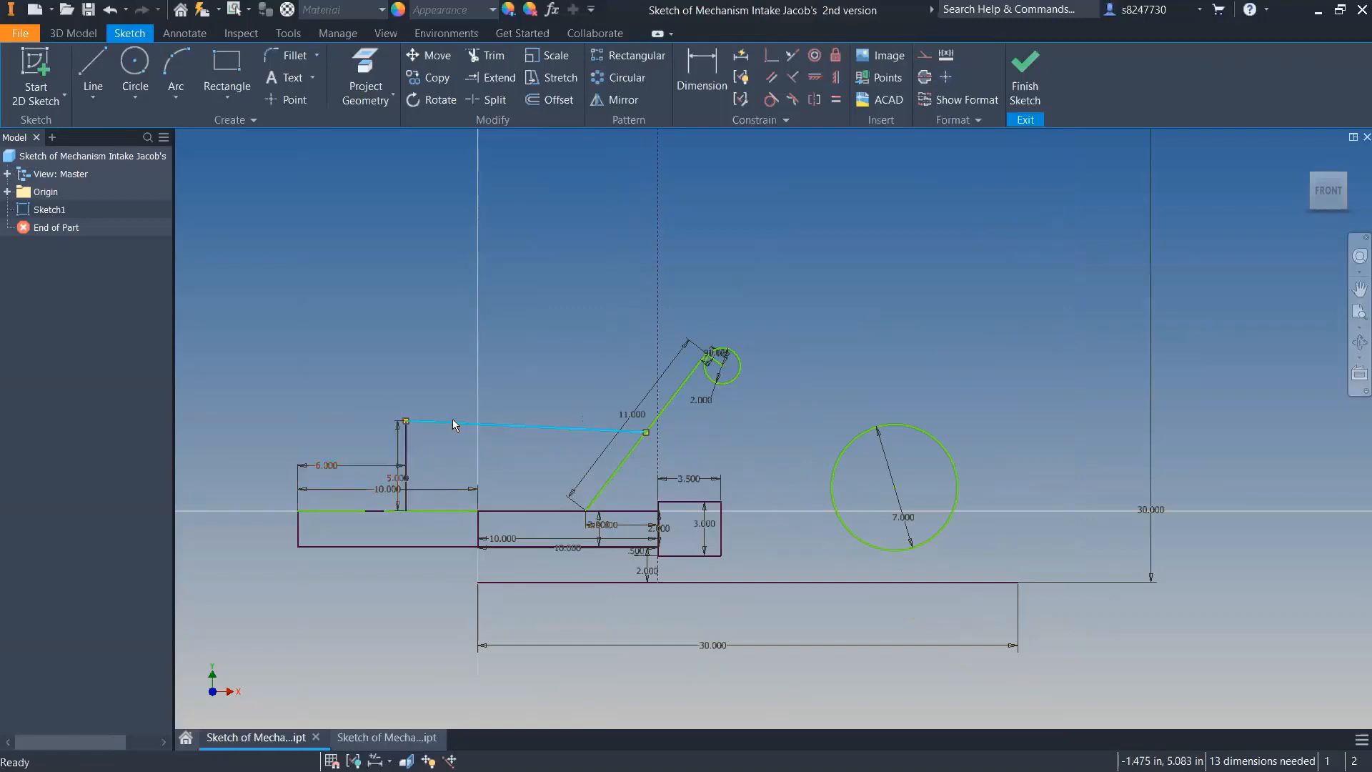
pyautogui.click(621, 470)
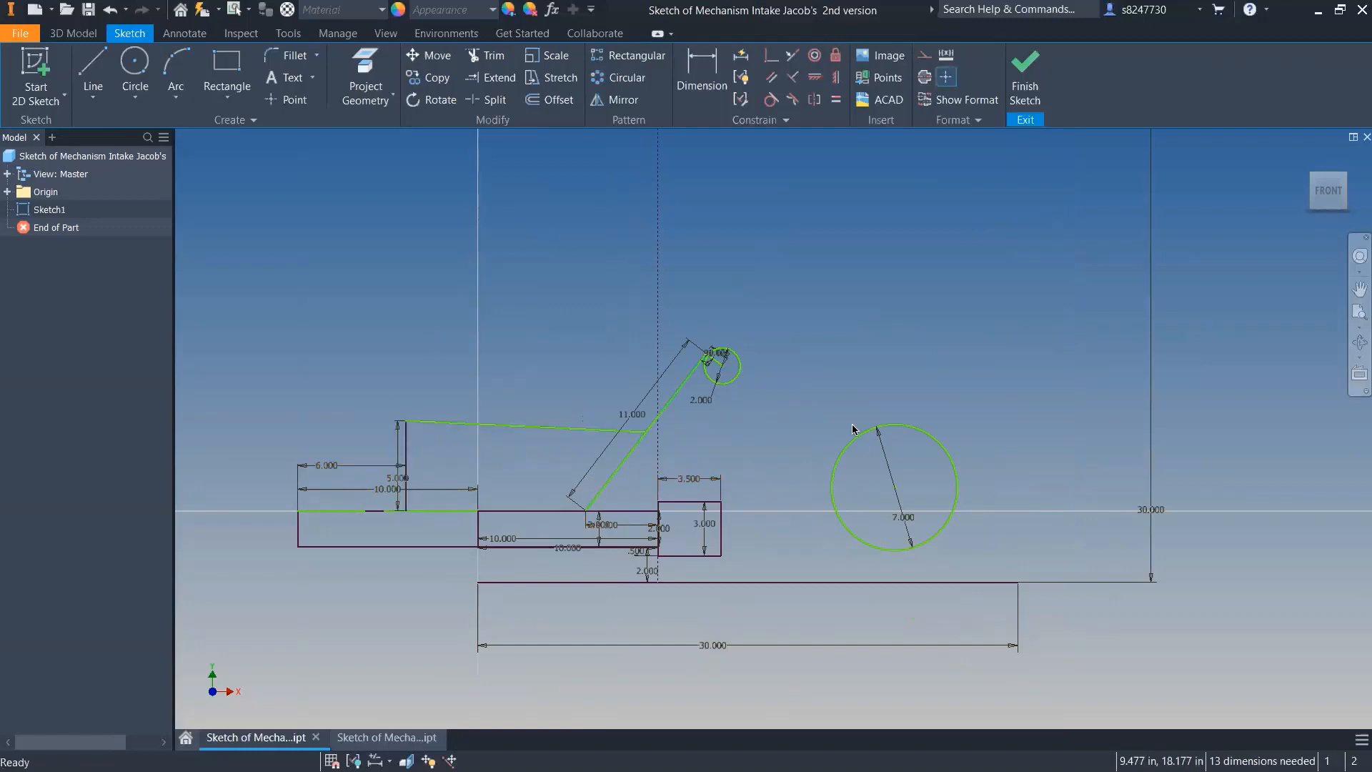
pyautogui.moveTo(722, 372); pyautogui.dragTo(775, 448)
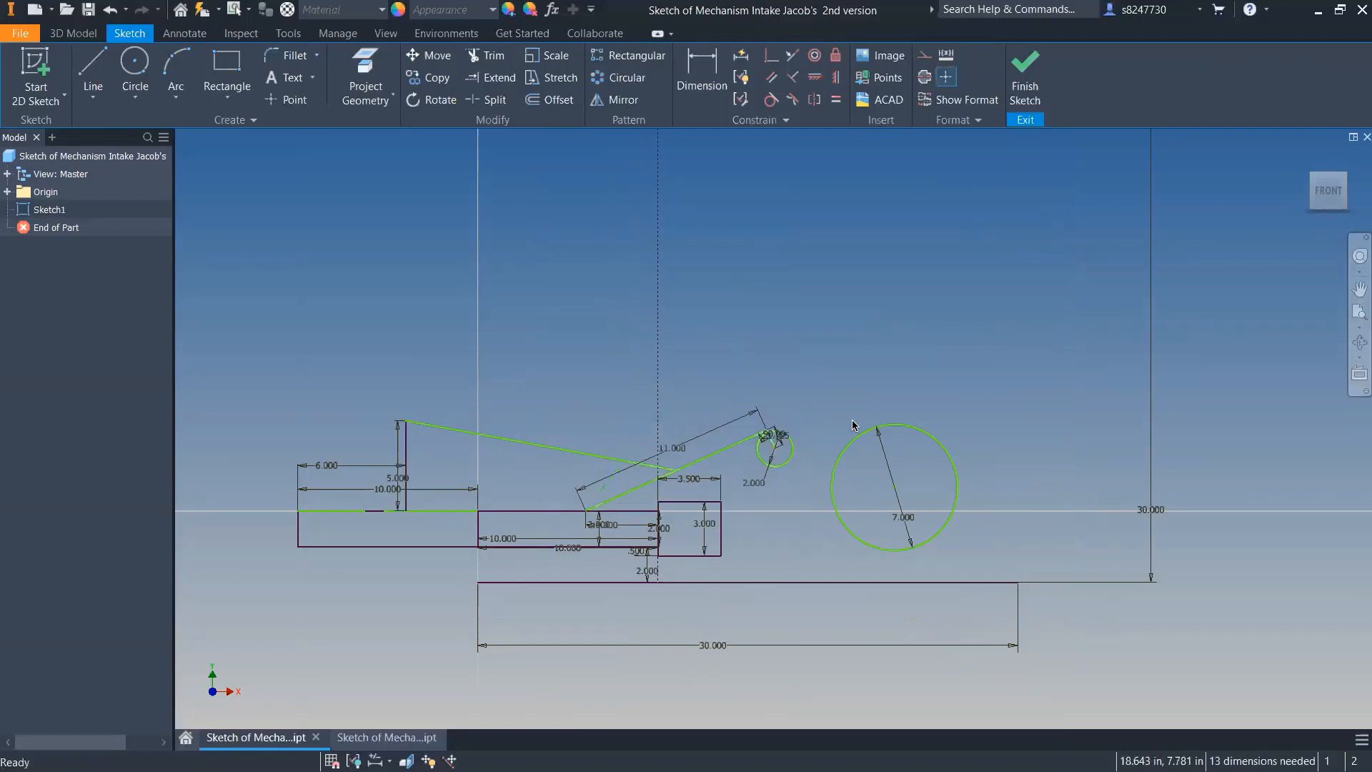
pyautogui.moveTo(899, 490); pyautogui.dragTo(784, 520)
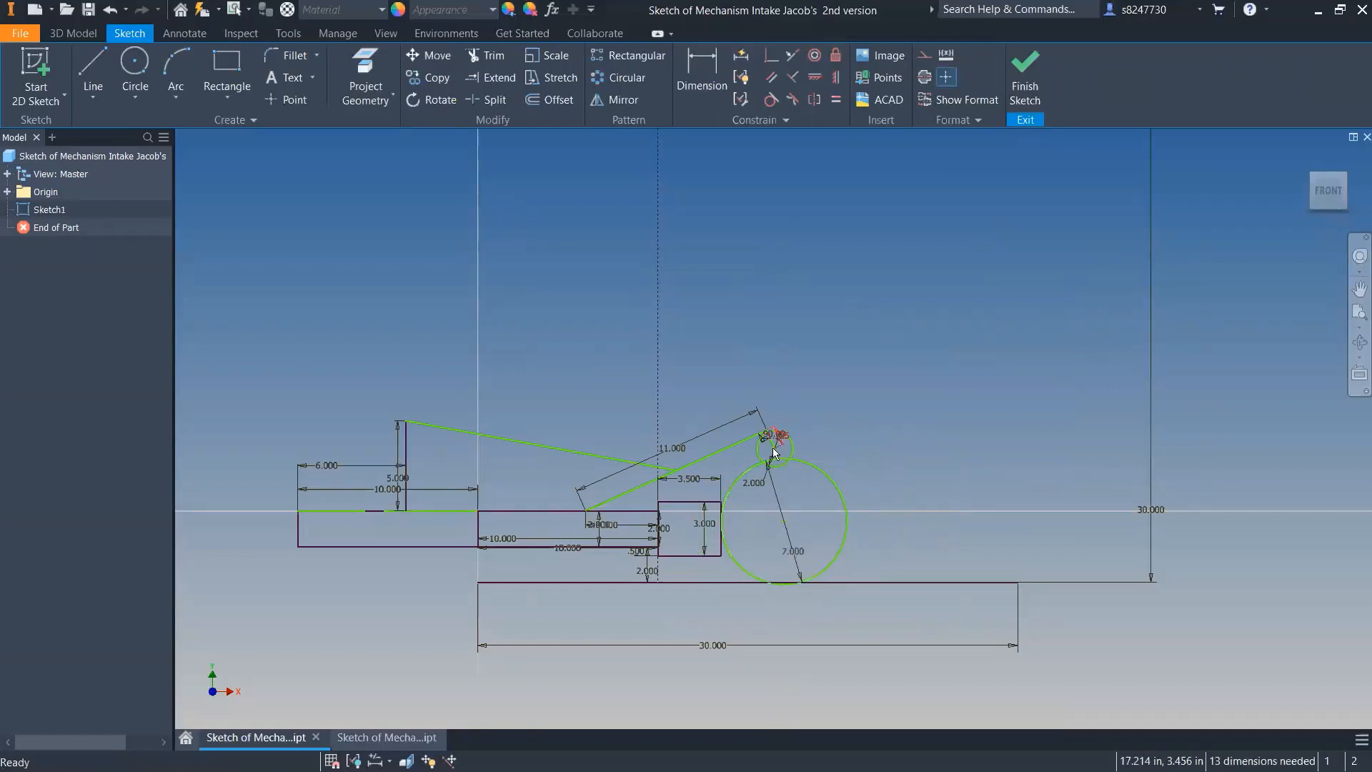
pyautogui.moveTo(772, 449); pyautogui.dragTo(771, 442)
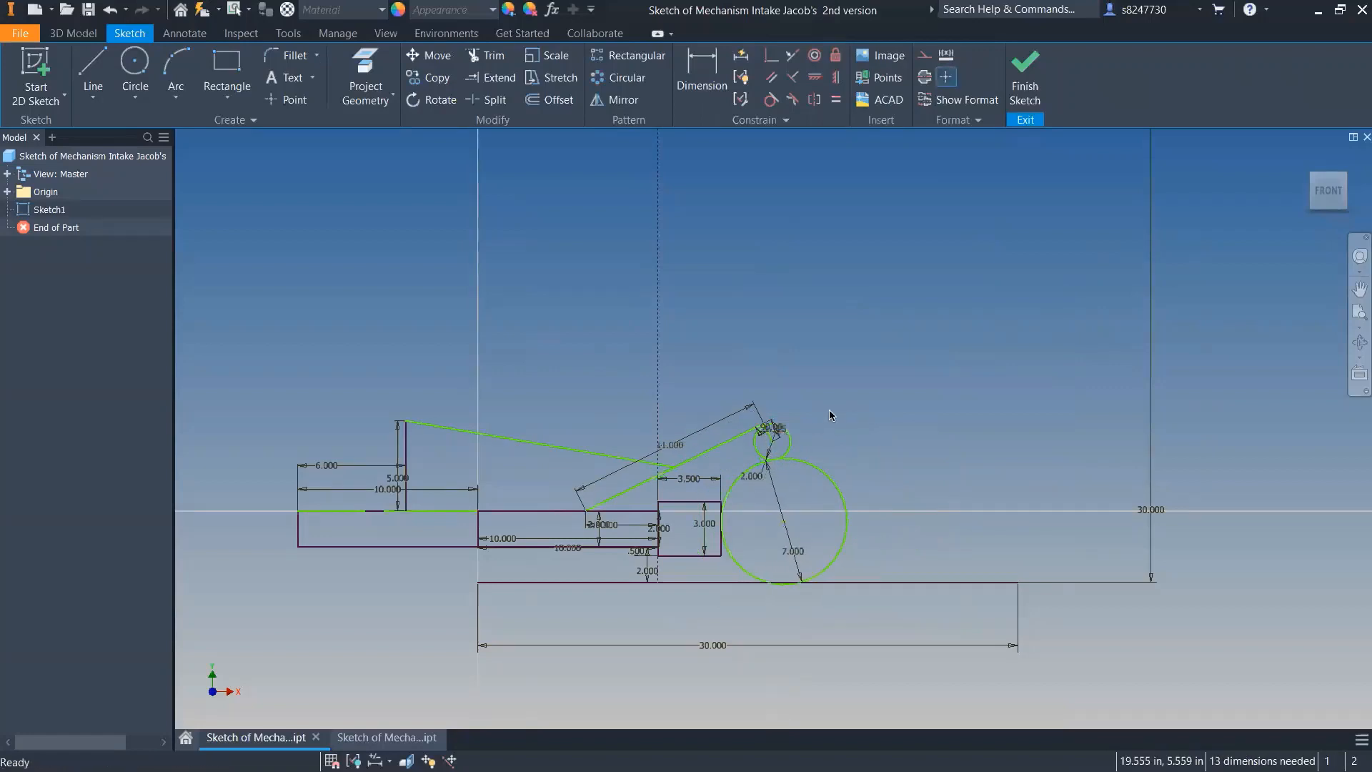
pyautogui.press('d')
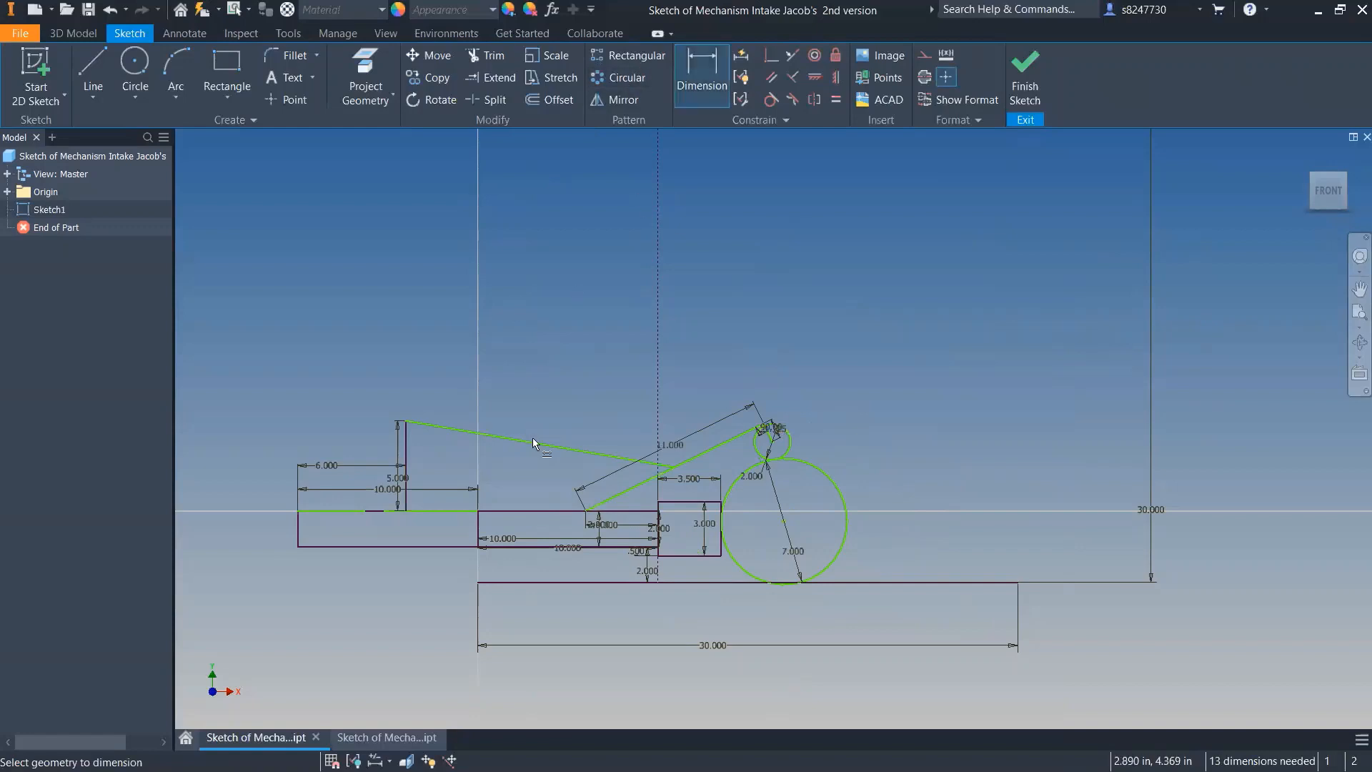
pyautogui.click(533, 444)
pyautogui.rightClick(553, 363)
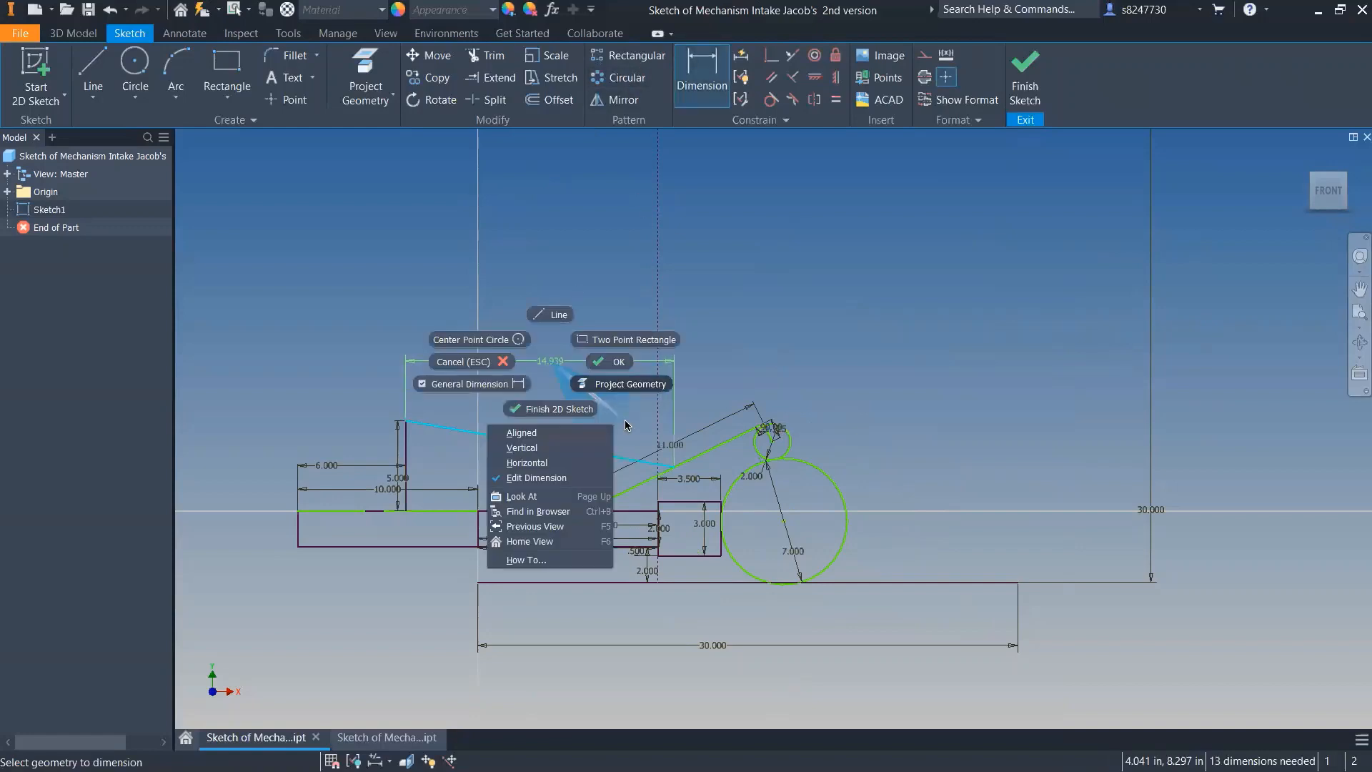
pyautogui.press('Escape')
pyautogui.press('Escape')
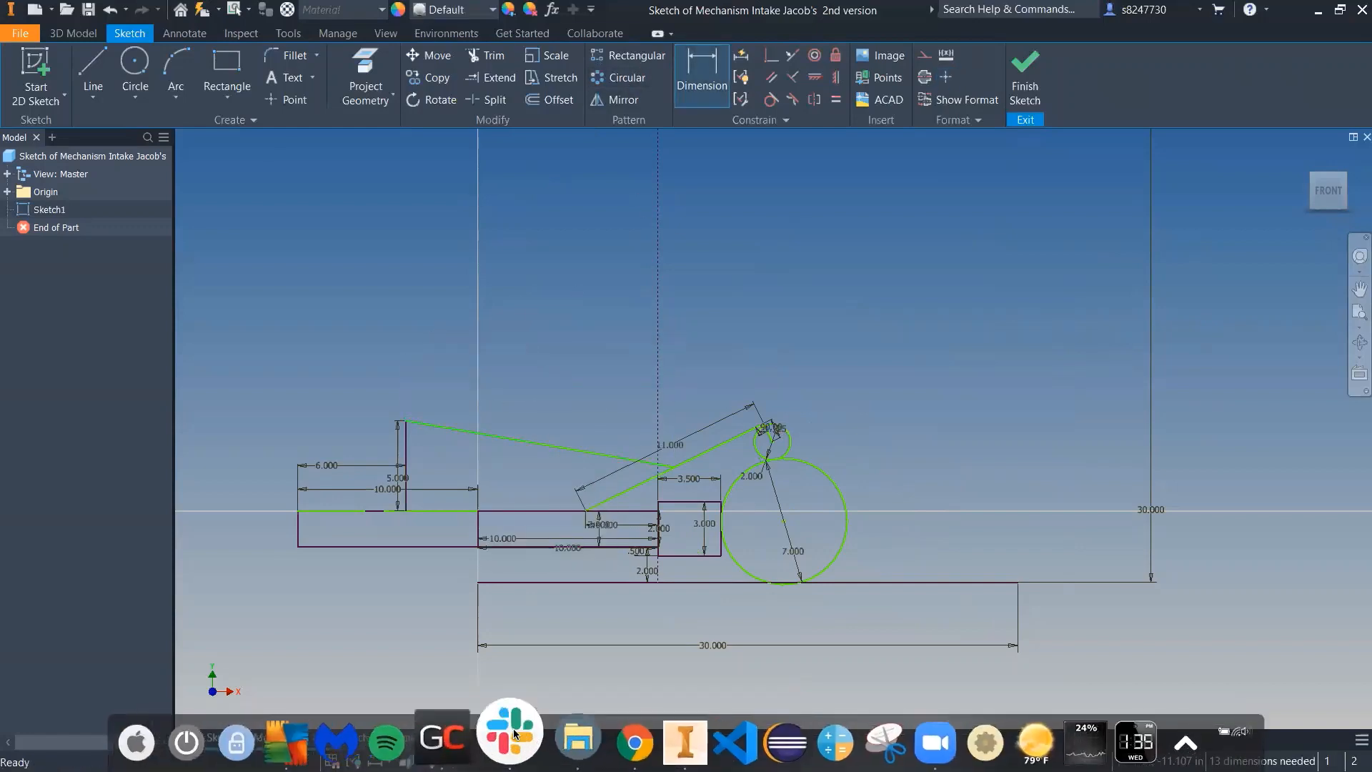
# - Switch to Slack, open the version 2 McMaster-Carr link from the chat, and save the air cylinder 6498K988 as a 3-D STEP file
pyautogui.click(510, 736)
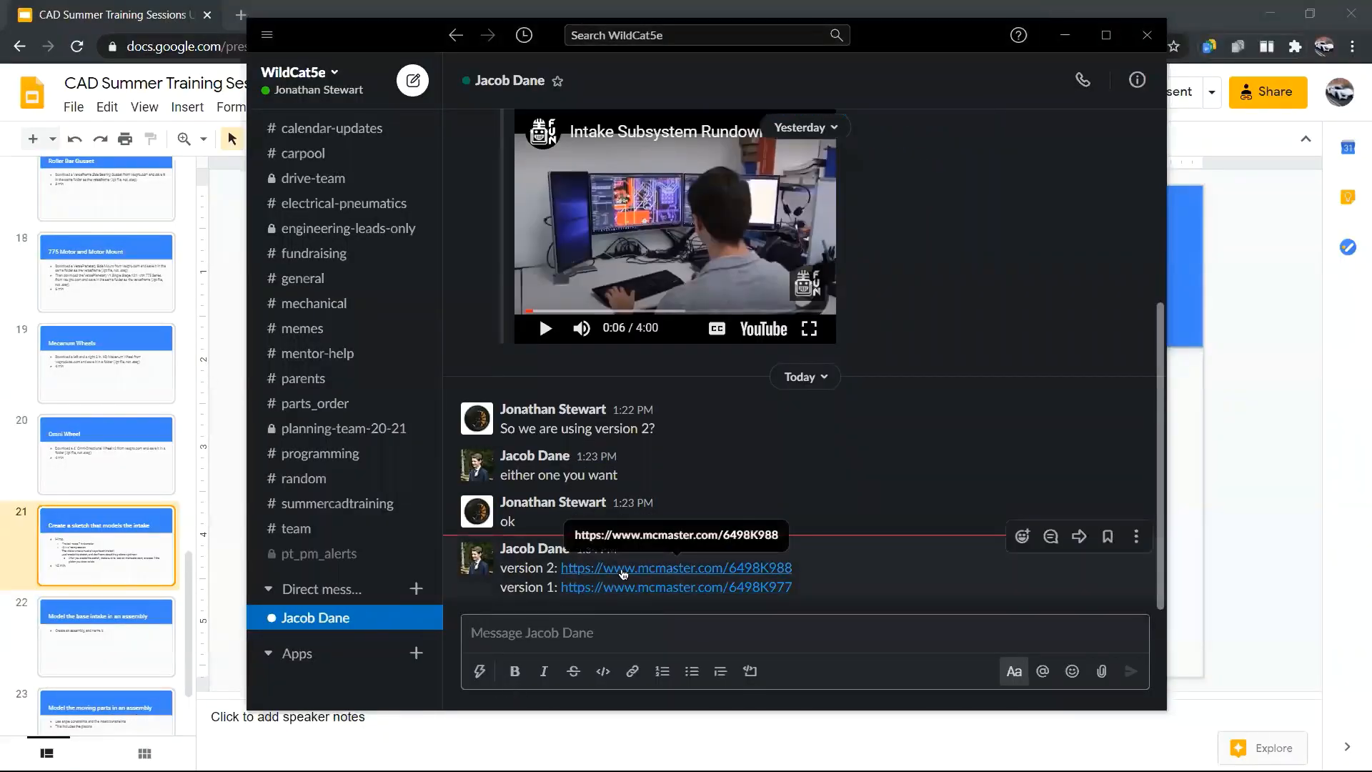
pyautogui.click(623, 571)
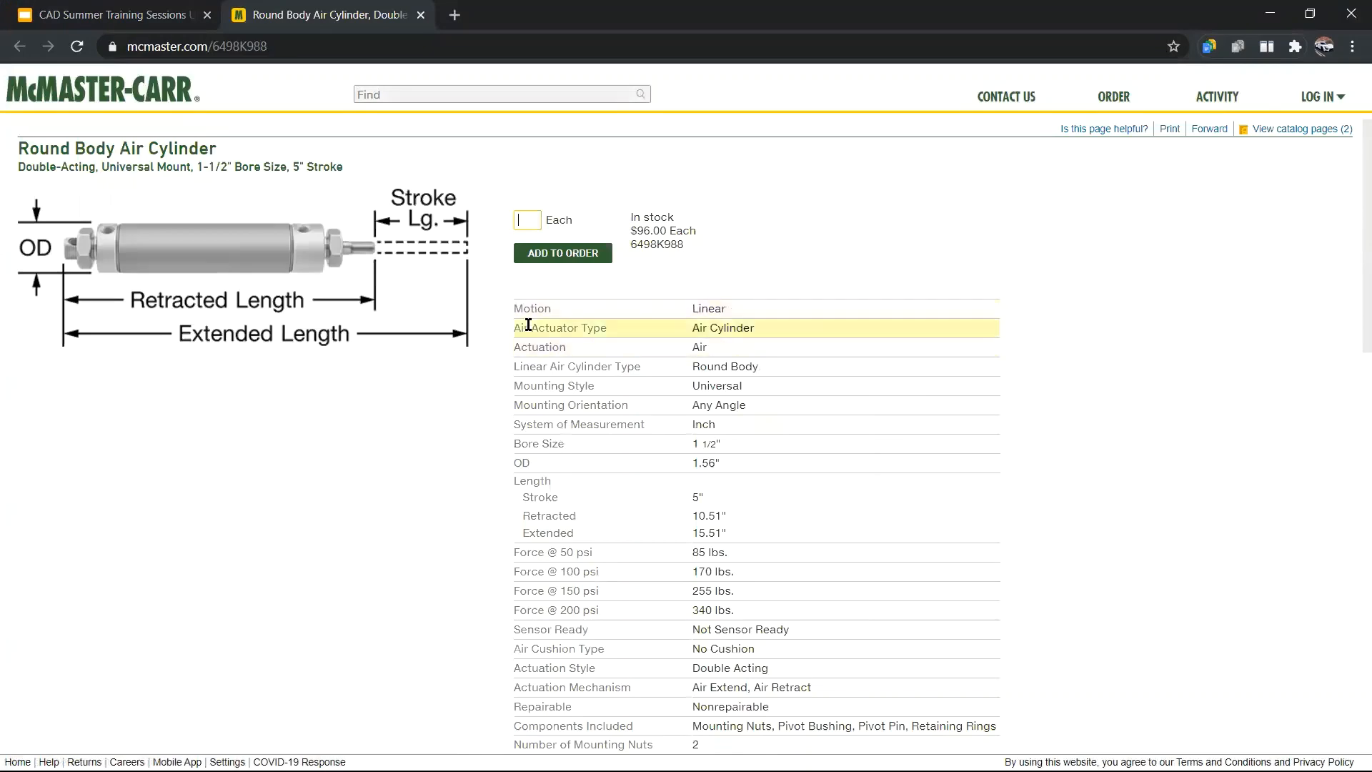
pyautogui.scroll(-8, 724, 373)
pyautogui.scroll(-9, 724, 373)
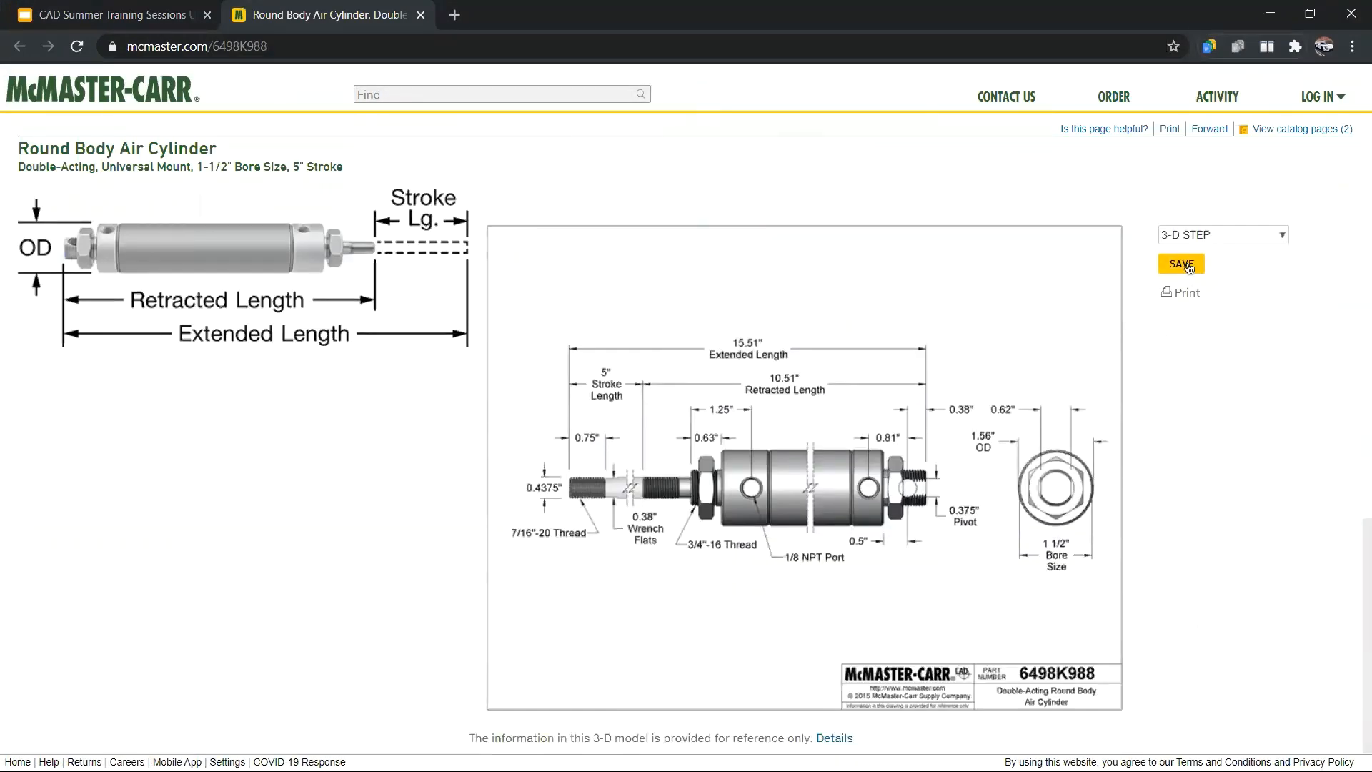
pyautogui.click(1181, 263)
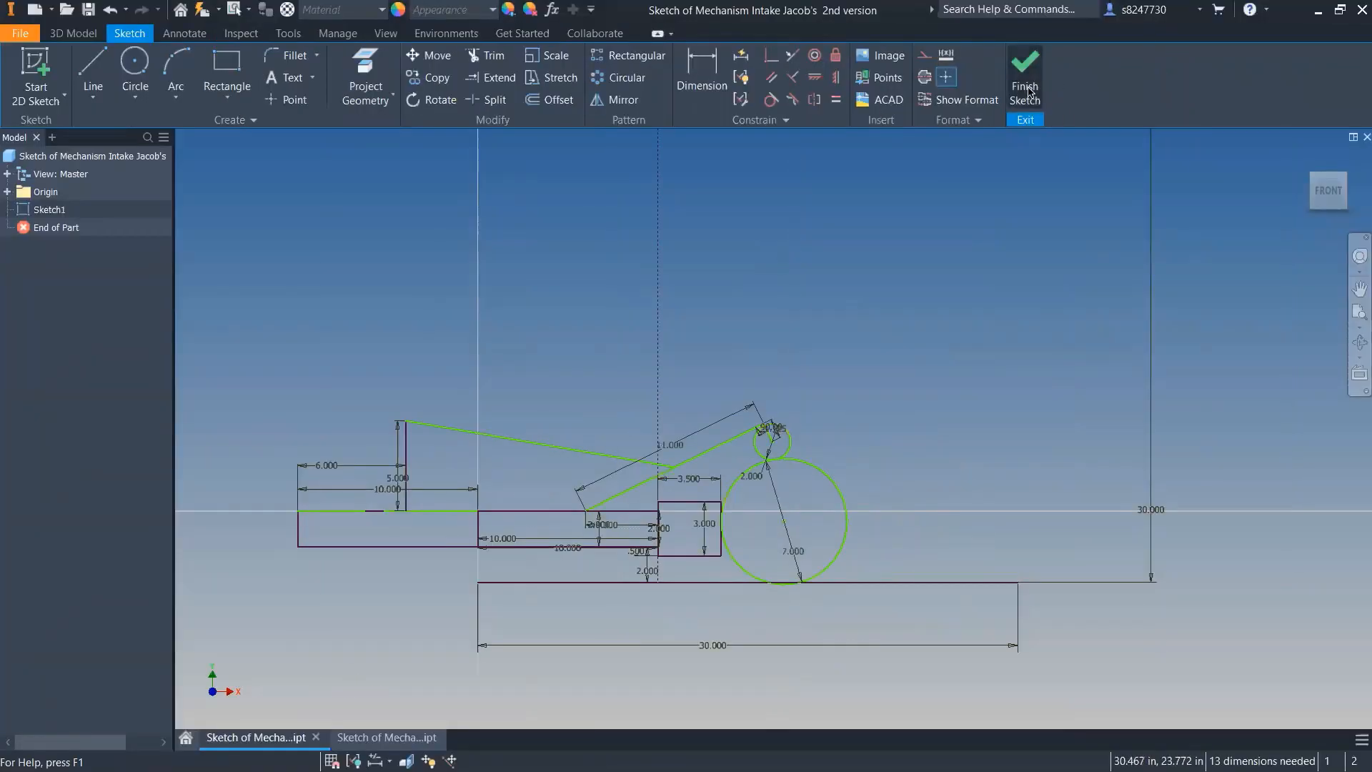
# - Switch back to Inventor, finish the sketch, and close the Sketch of Mechanism Intake part without saving its changes
pyautogui.click(1025, 80)
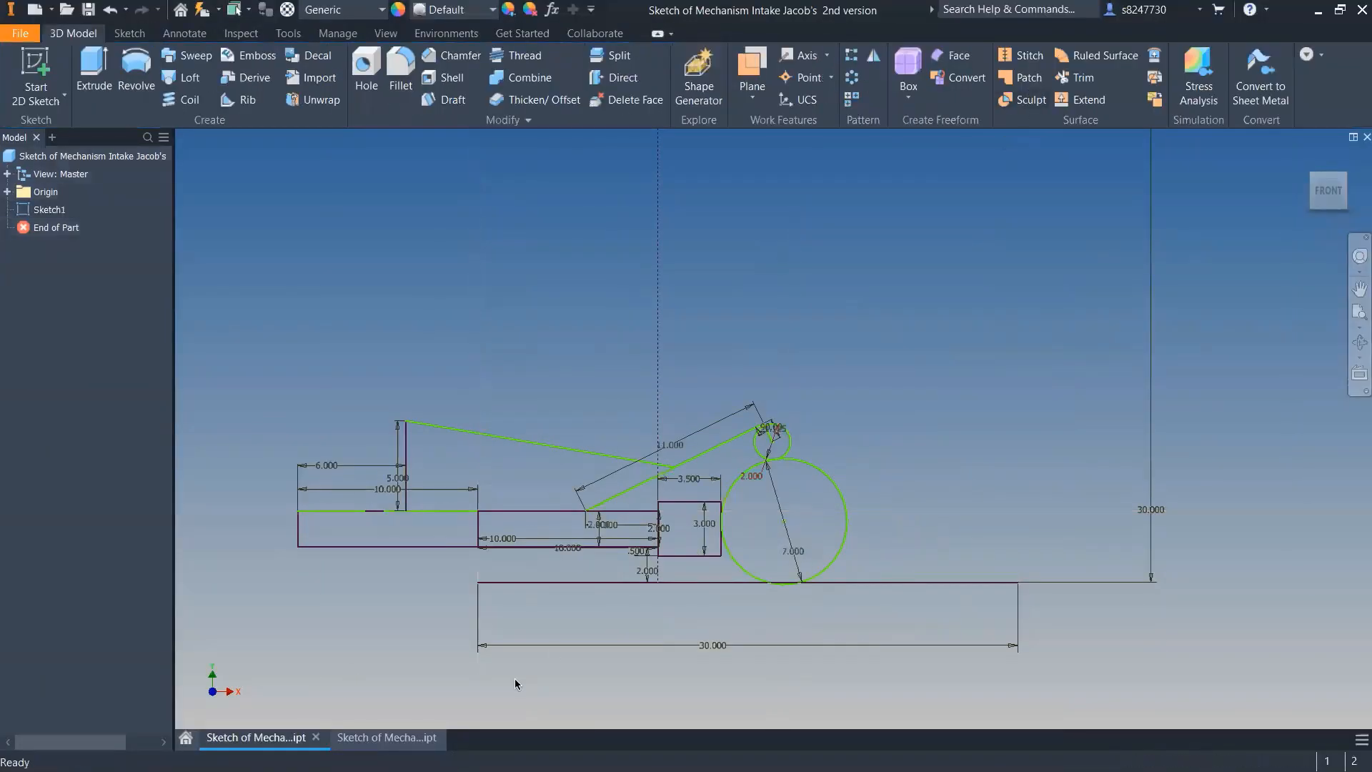
pyautogui.click(393, 737)
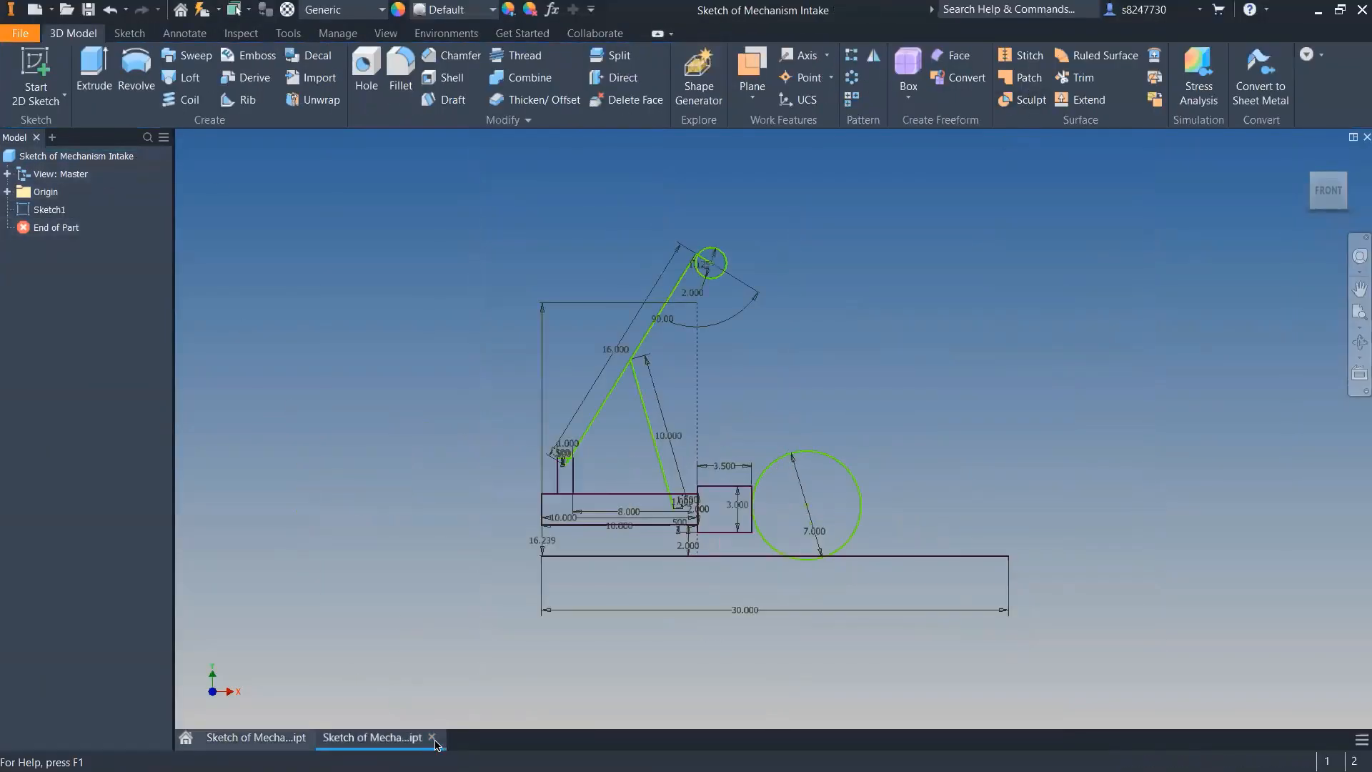
pyautogui.click(432, 737)
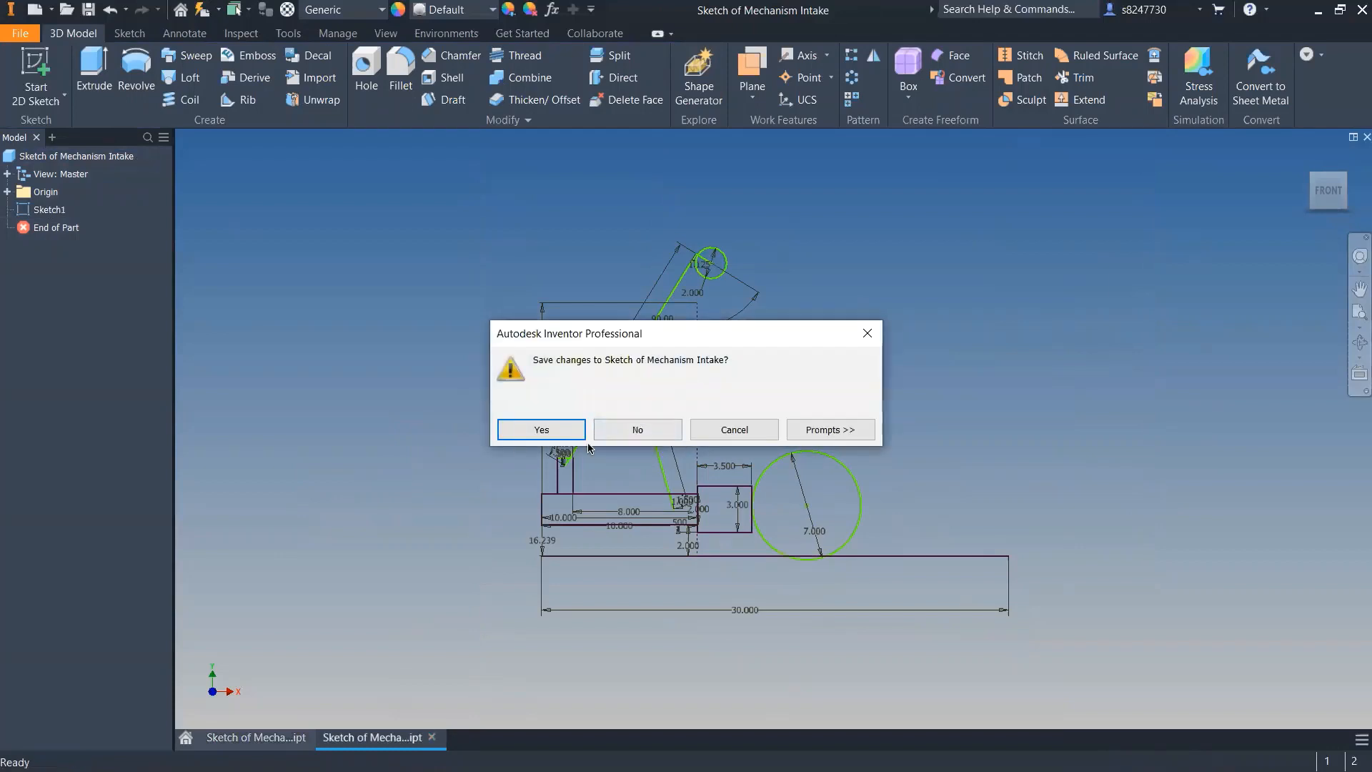
pyautogui.click(638, 427)
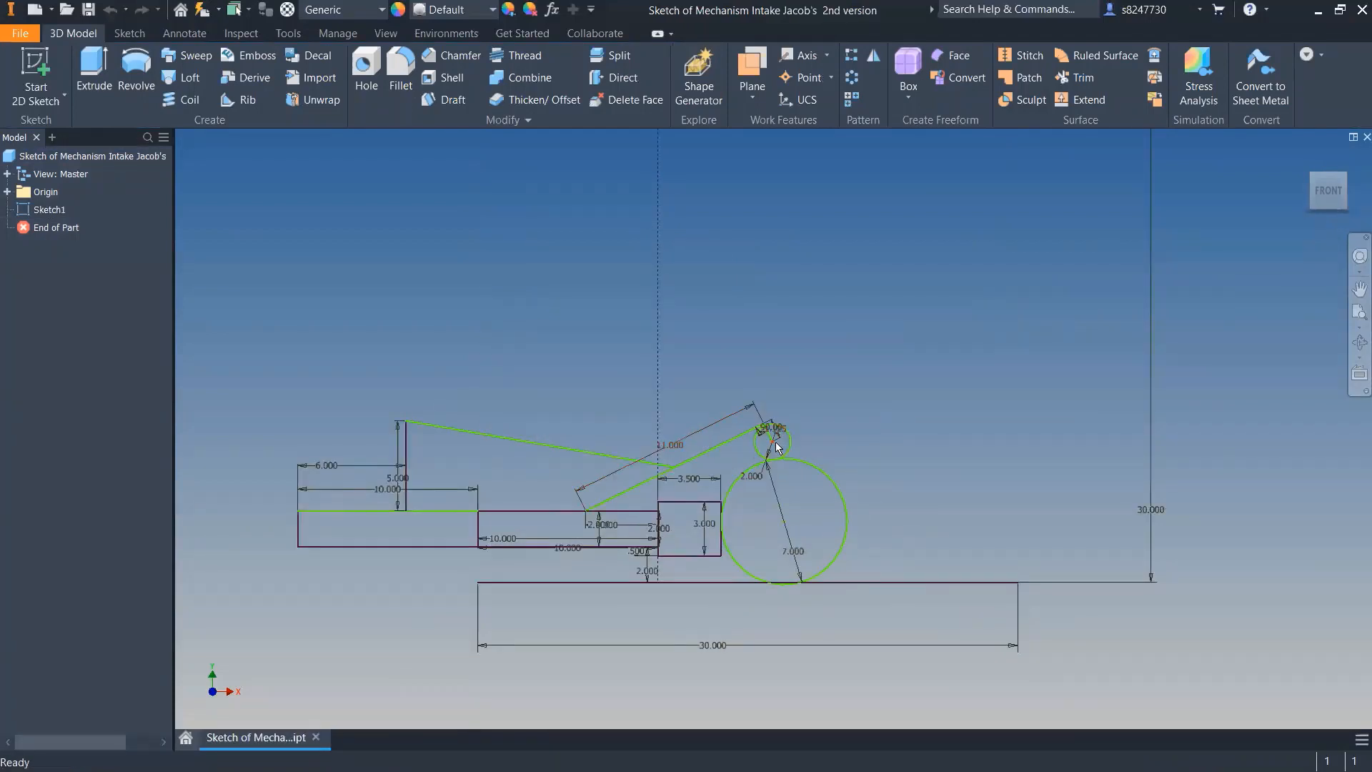
# - Swing the arm and its roller up until the arm stands nearly vertical over the frame
pyautogui.moveTo(777, 446); pyautogui.dragTo(612, 317)
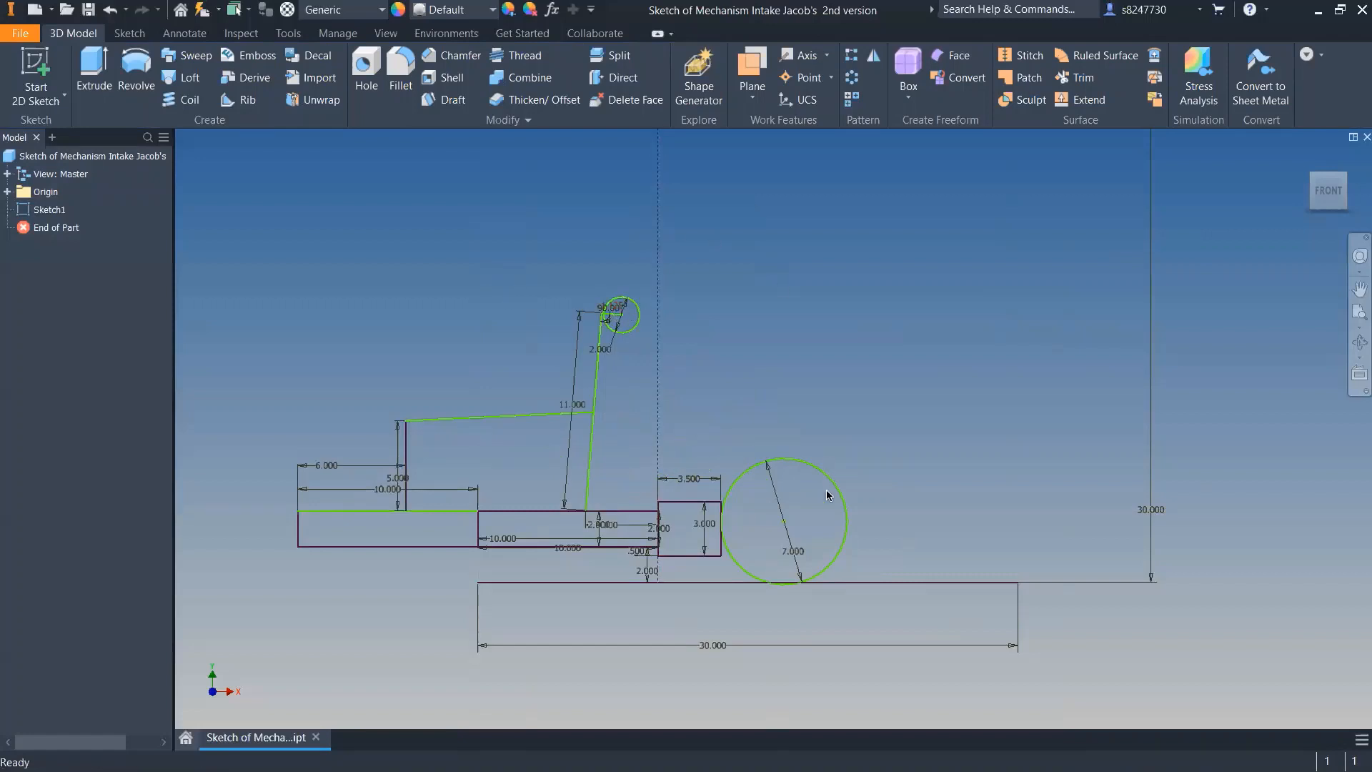
pyautogui.click(845, 491)
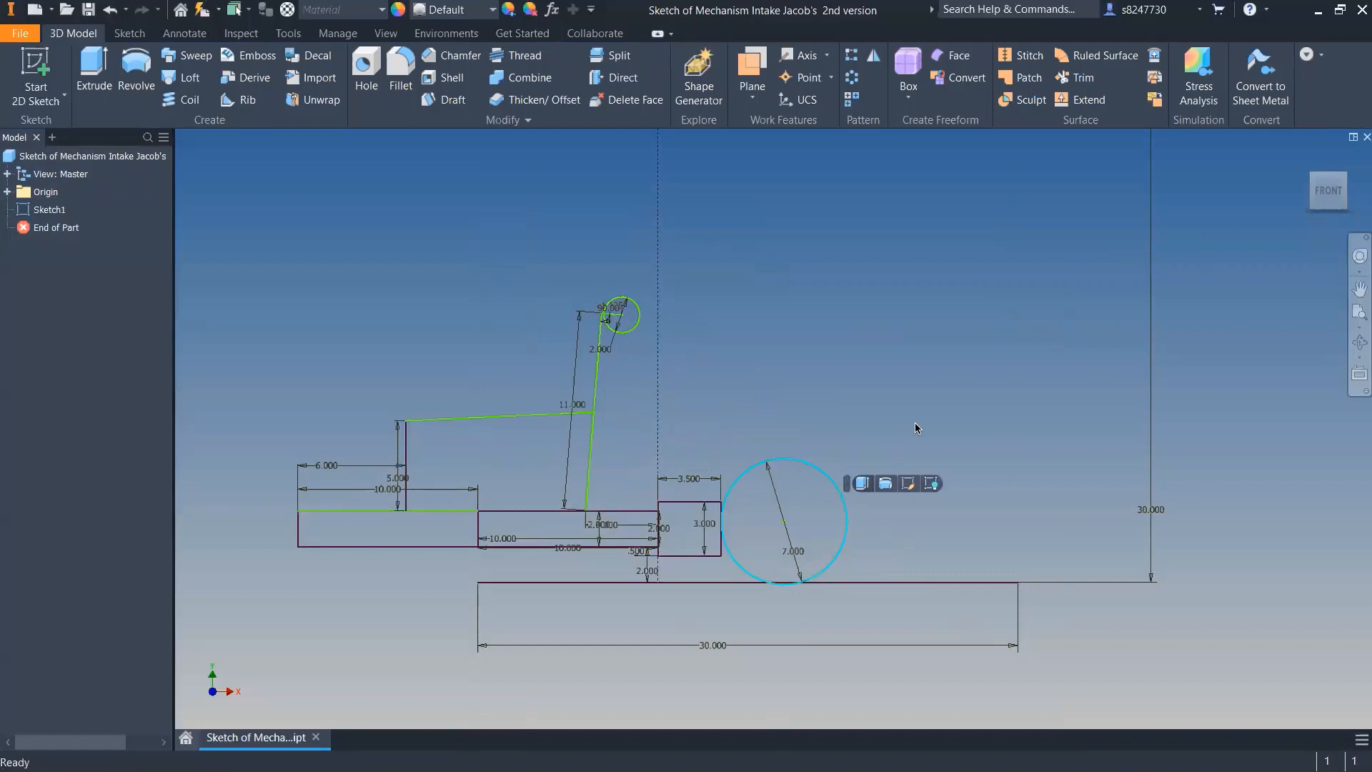
pyautogui.click(885, 396)
pyautogui.hotkey('ctrl', 'o')
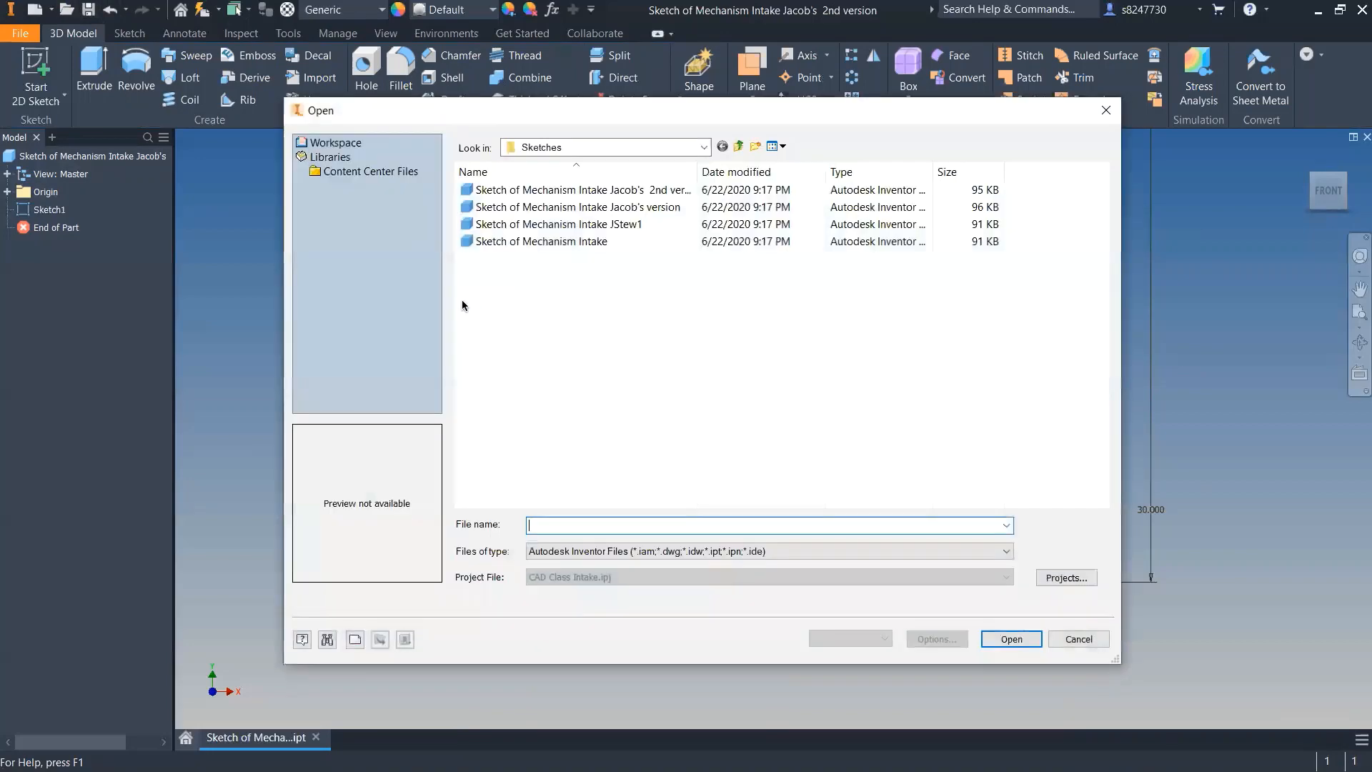
pyautogui.click(593, 147)
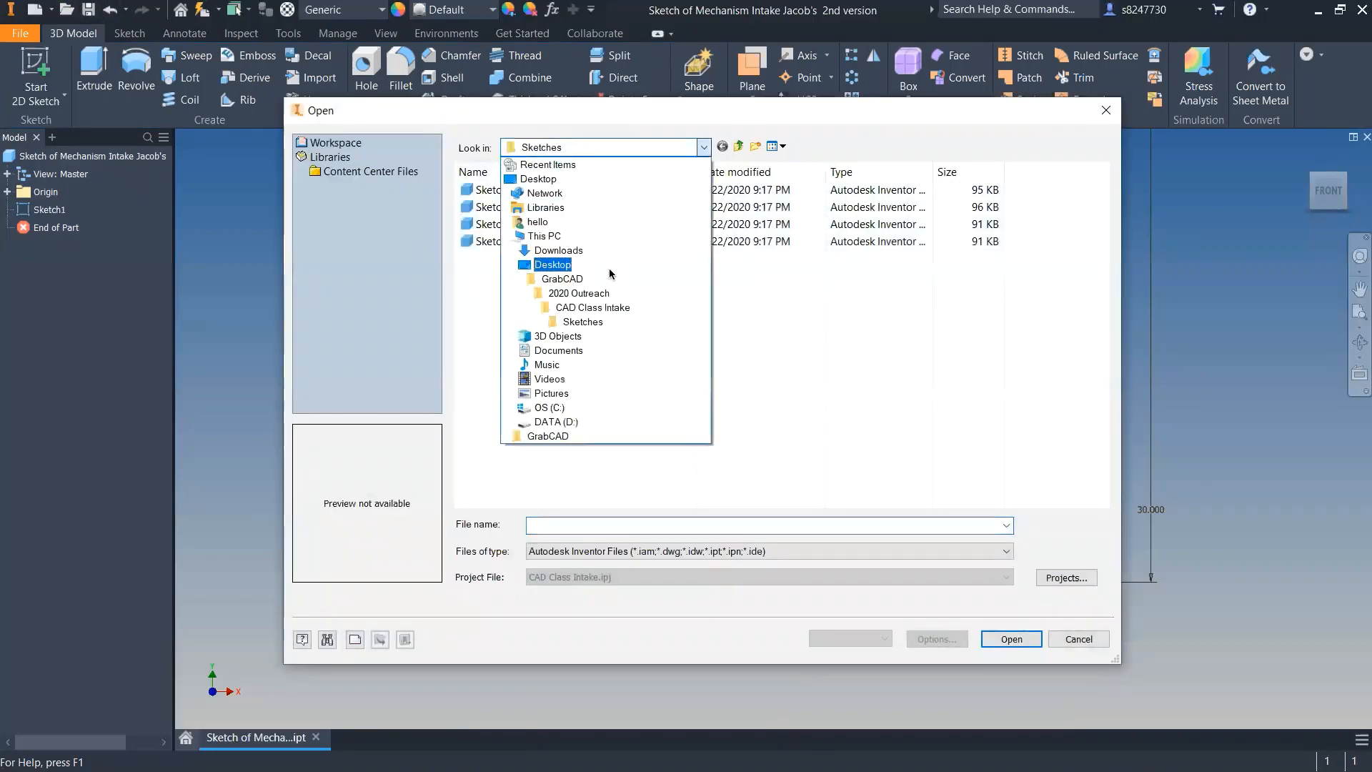
pyautogui.click(565, 250)
pyautogui.doubleClick(699, 311)
# - Switch to the browser, review the 6498K988 cylinder's specifications on its McMaster-Carr page, and return to Inventor
pyautogui.hotkey('alt', 'Tab')
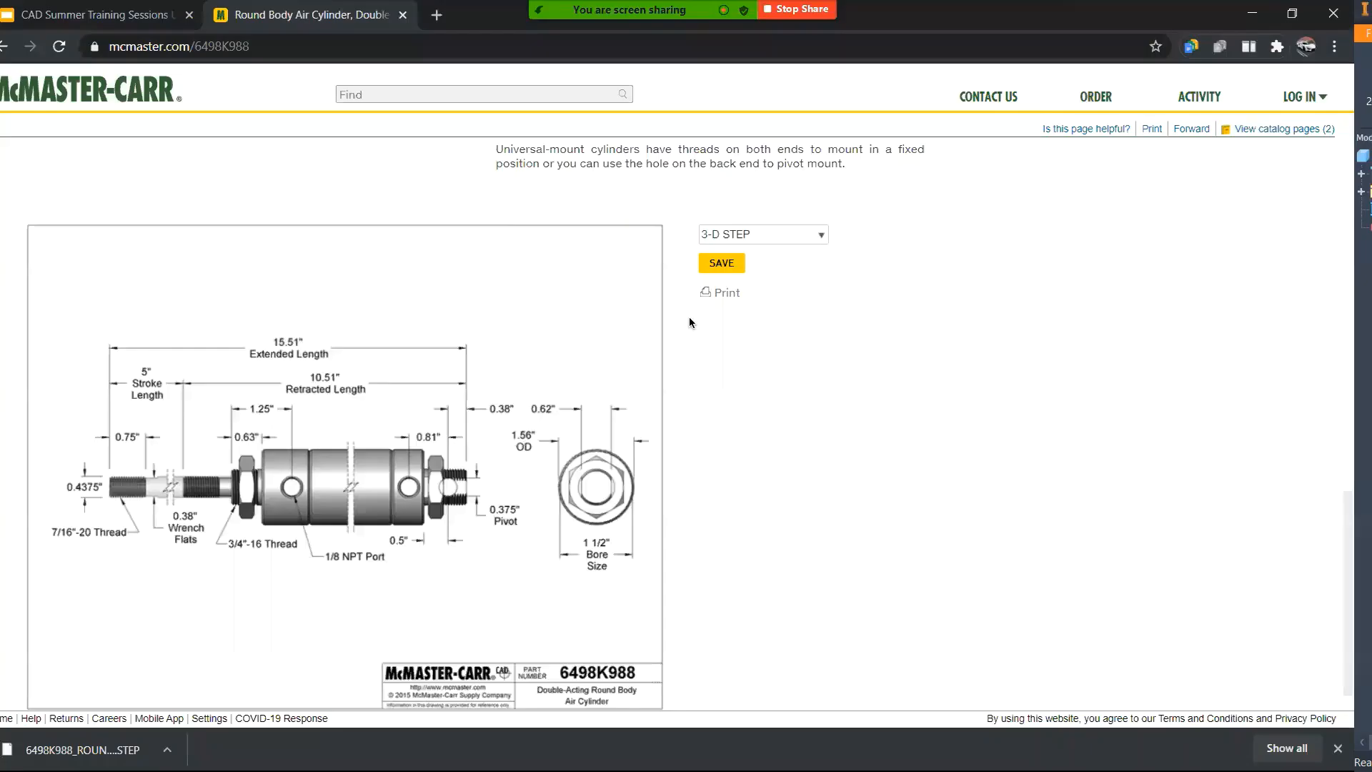
pyautogui.scroll(14, 350, 282)
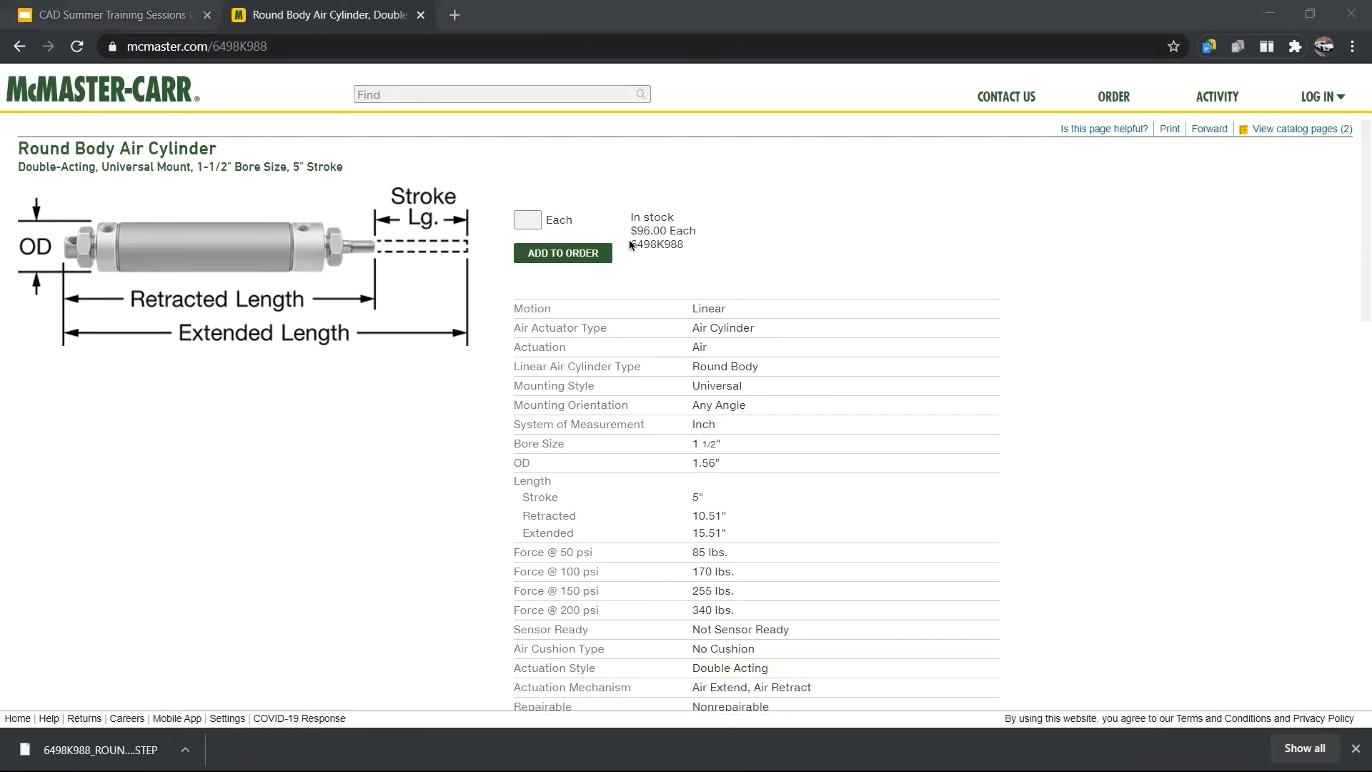
pyautogui.hotkey('ctrl', 'Right')
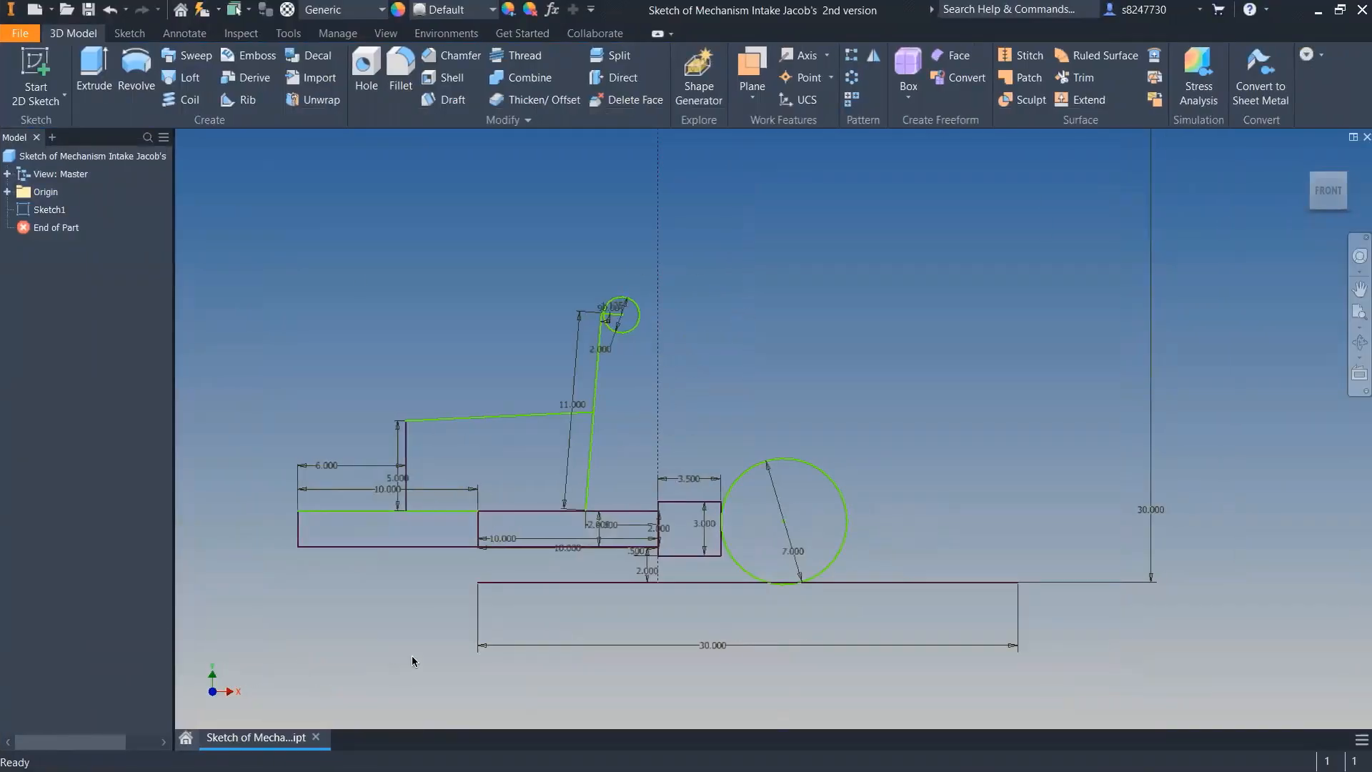
# - Open the 6498K988 round body air cylinder STEP file from the Downloads folder, with the file type set to All Files
pyautogui.click(66, 11)
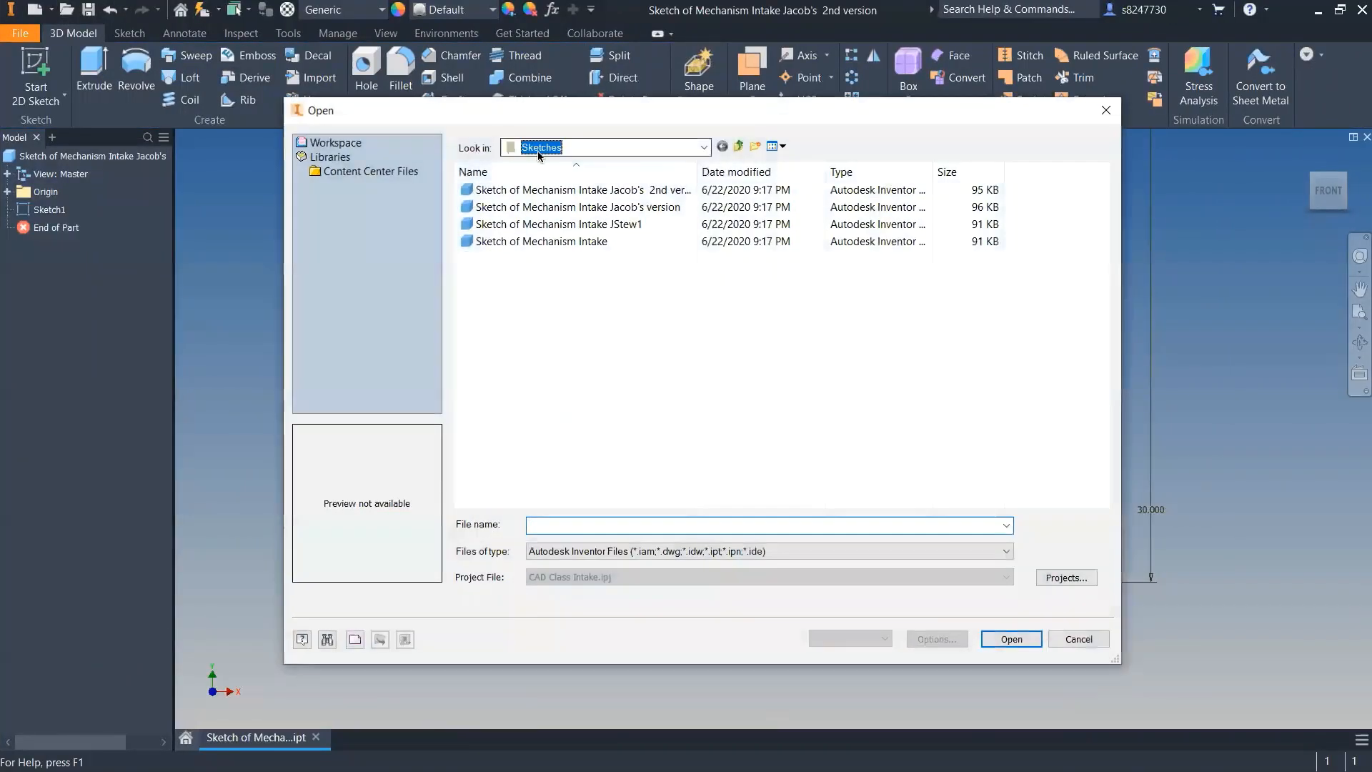
pyautogui.click(600, 146)
pyautogui.click(565, 251)
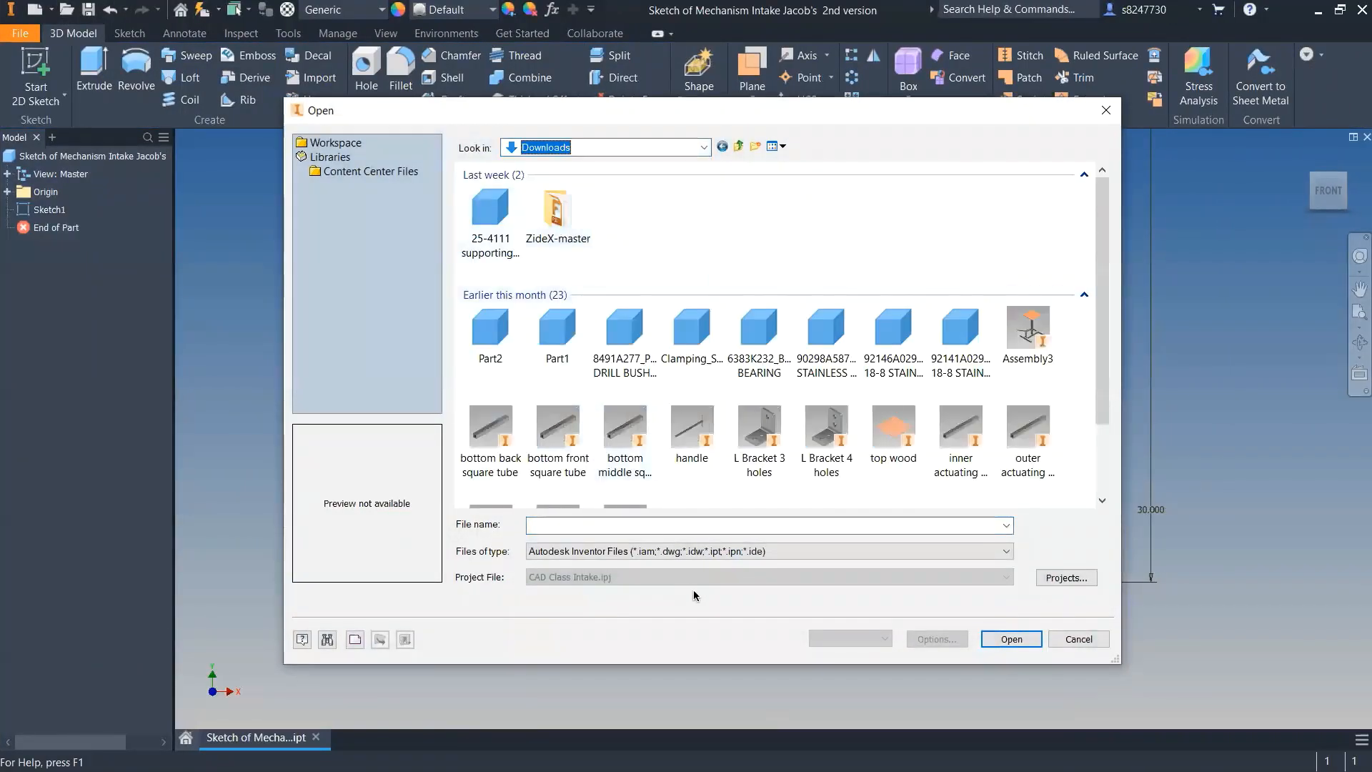
pyautogui.click(691, 550)
pyautogui.click(692, 537)
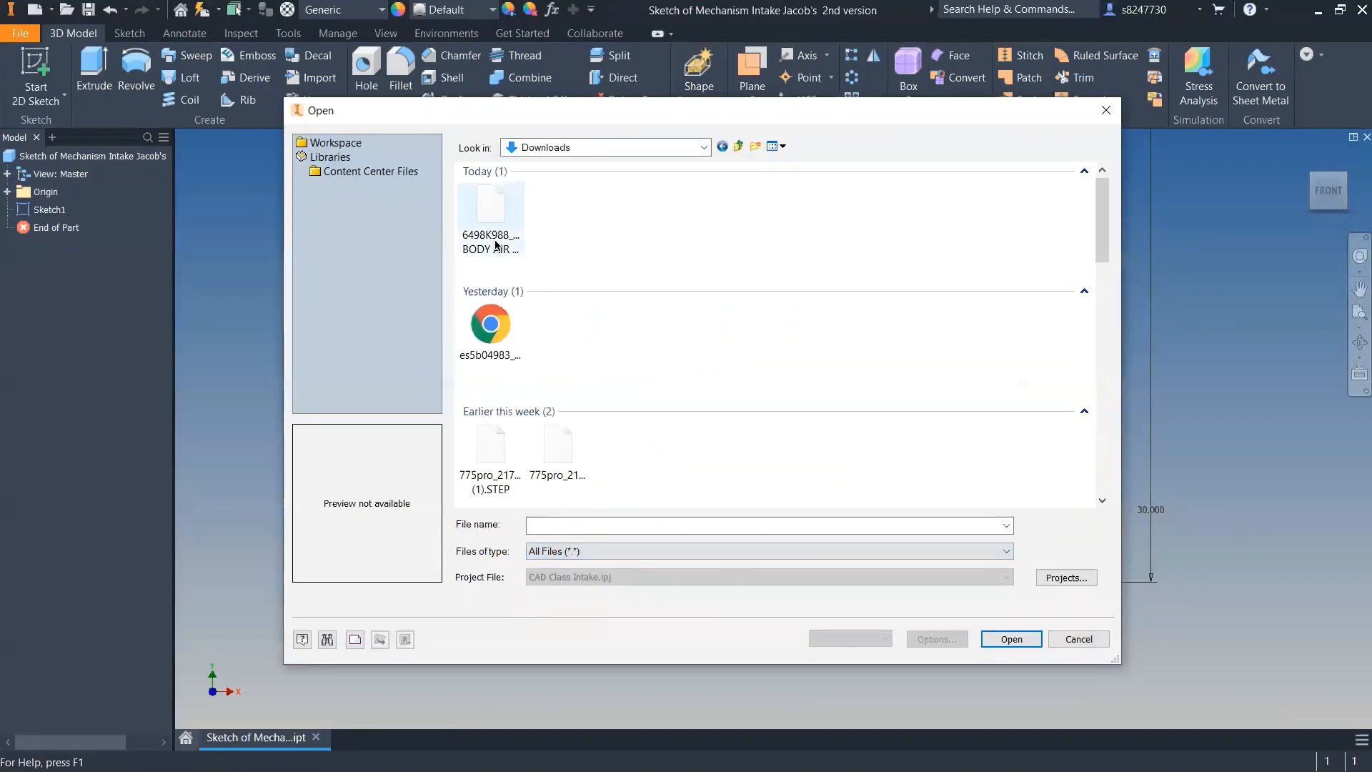
pyautogui.doubleClick(484, 233)
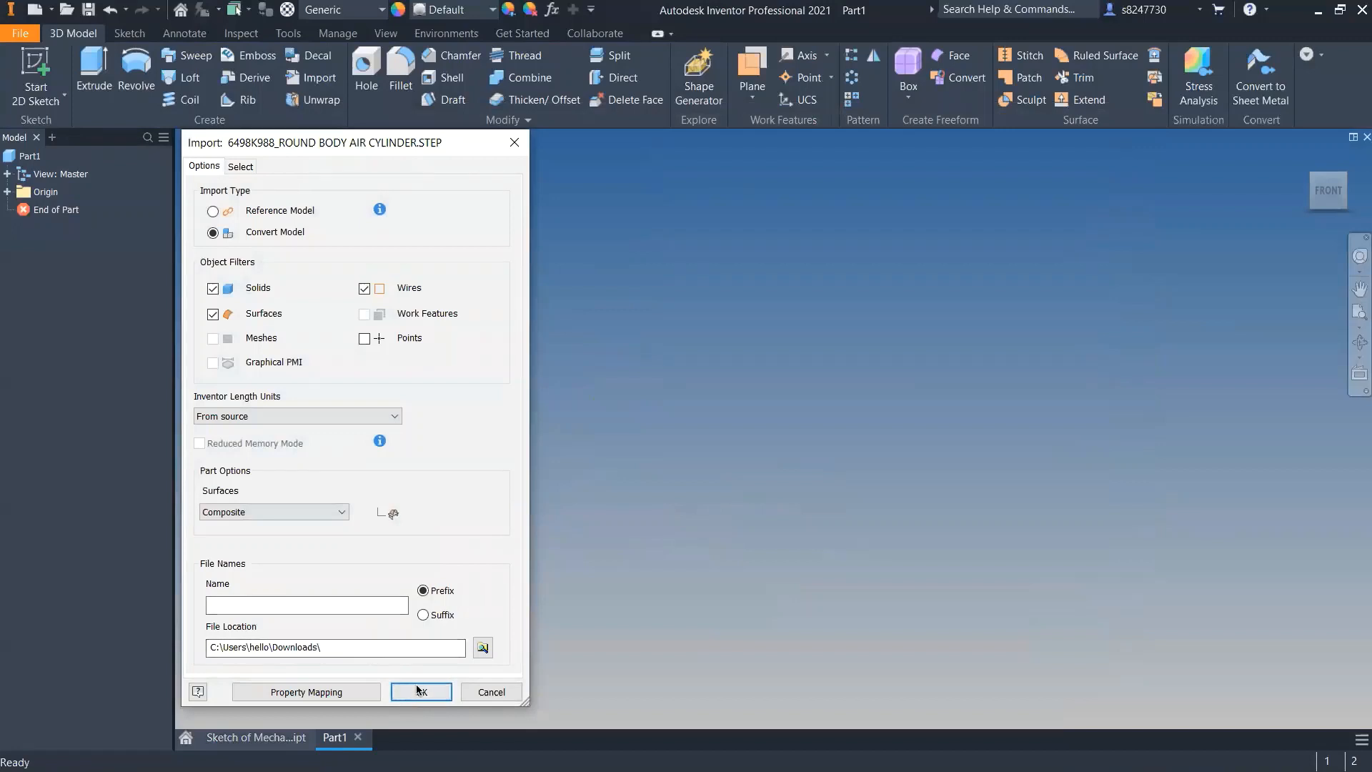
# - Set the import's file location to the CAD Class Intake folder under GrabCAD's 2020 Outreach, and import the air cylinder as a converted model
pyautogui.click(480, 652)
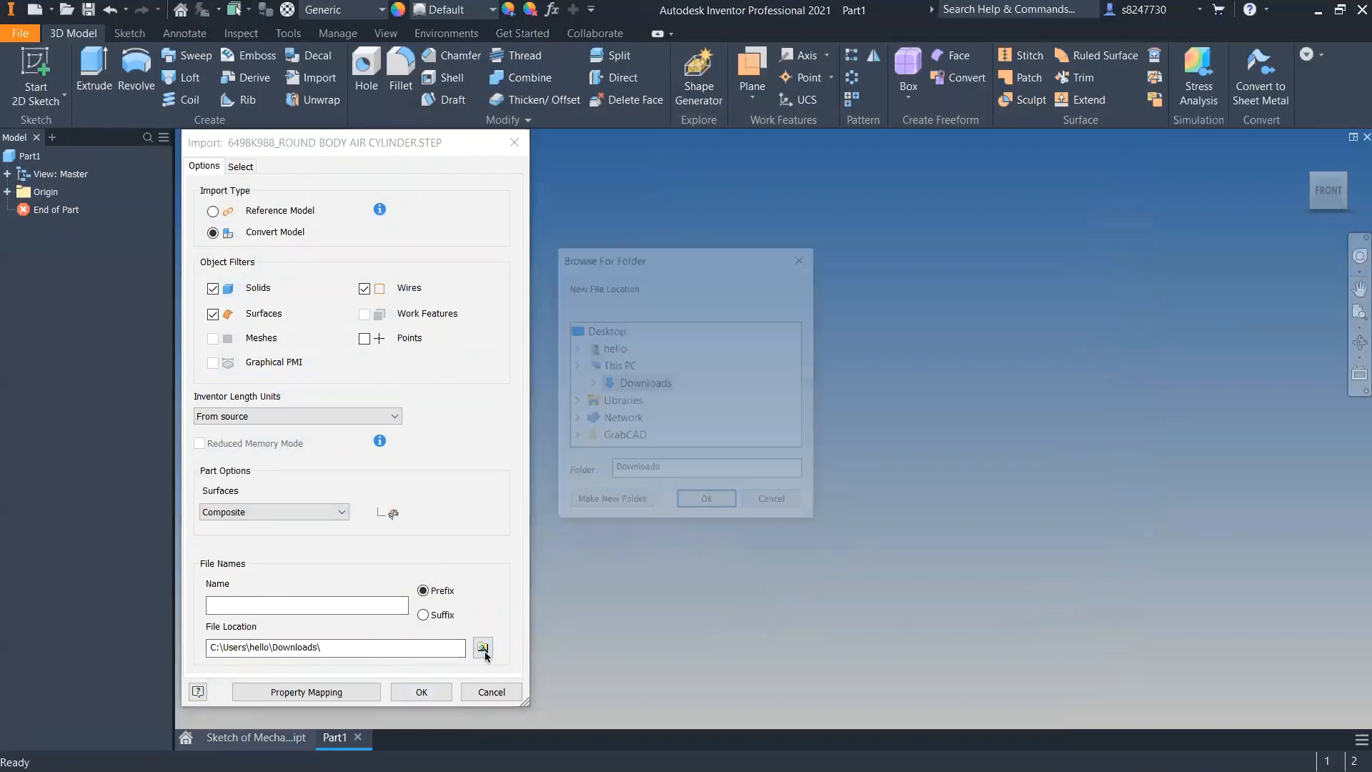
pyautogui.scroll(-3, 654, 433)
pyautogui.doubleClick(623, 436)
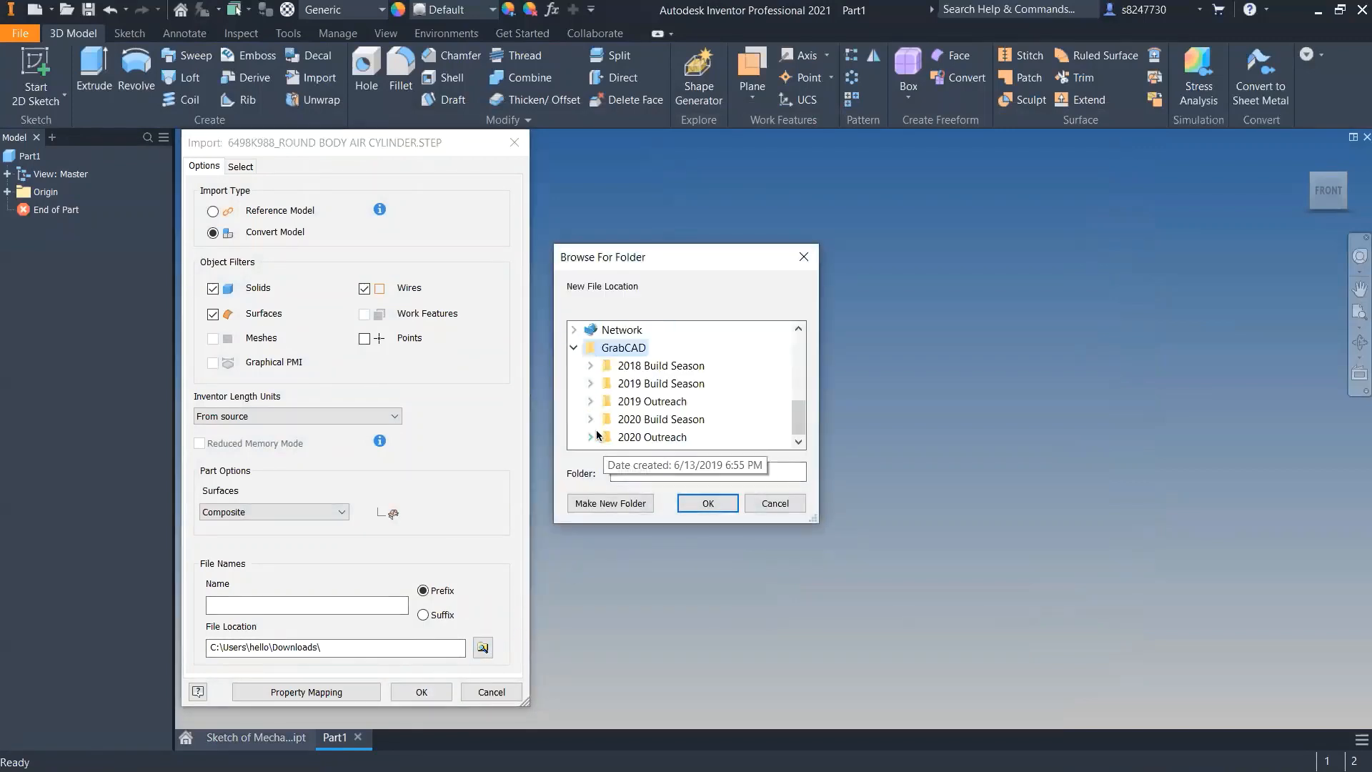
pyautogui.doubleClick(647, 437)
pyautogui.doubleClick(714, 384)
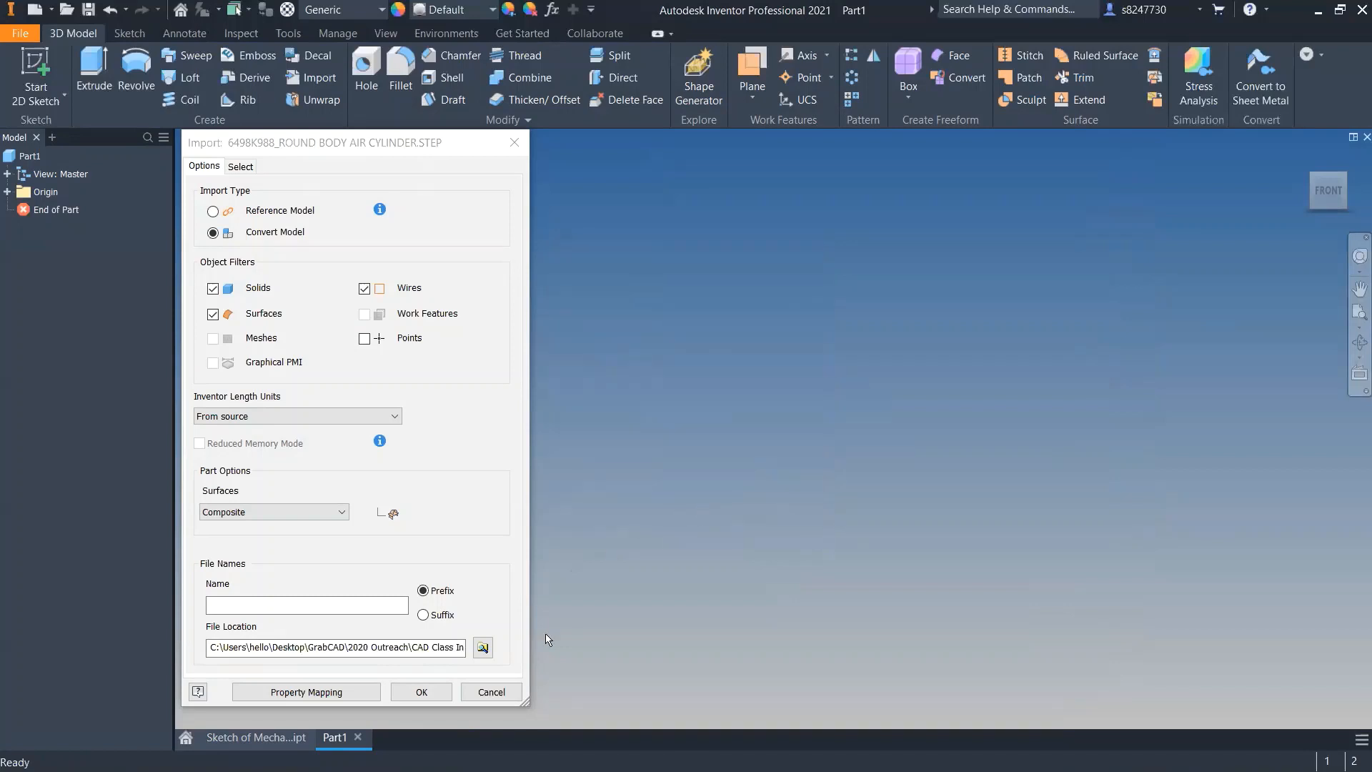
pyautogui.press('Return')
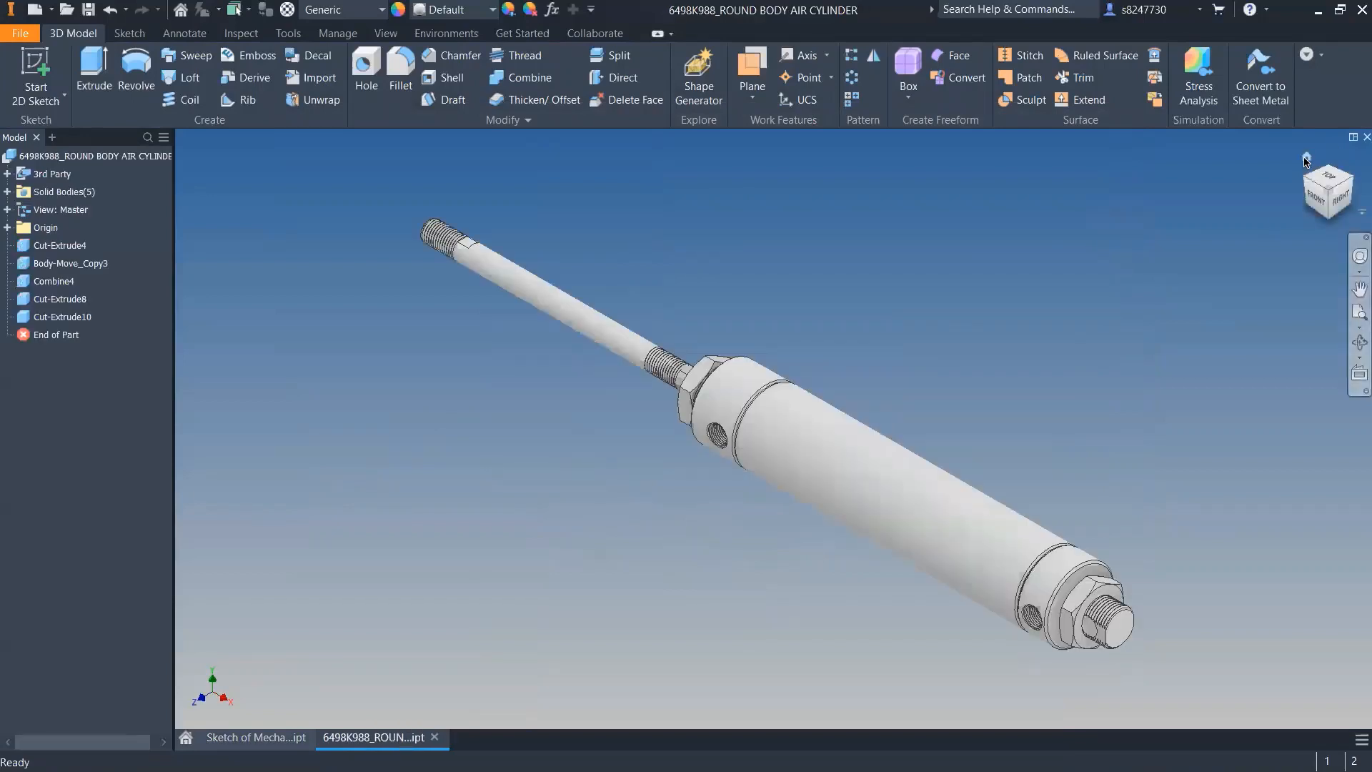
pyautogui.keyDown('shift'); pyautogui.moveTo(721, 341); pyautogui.dragTo(623, 429, button='middle'); pyautogui.keyUp('shift')
# - Switch to the browser and examine the air cylinder's length, rod and mounting specifications on the McMaster-Carr page
pyautogui.press('ctrl+super+Left')
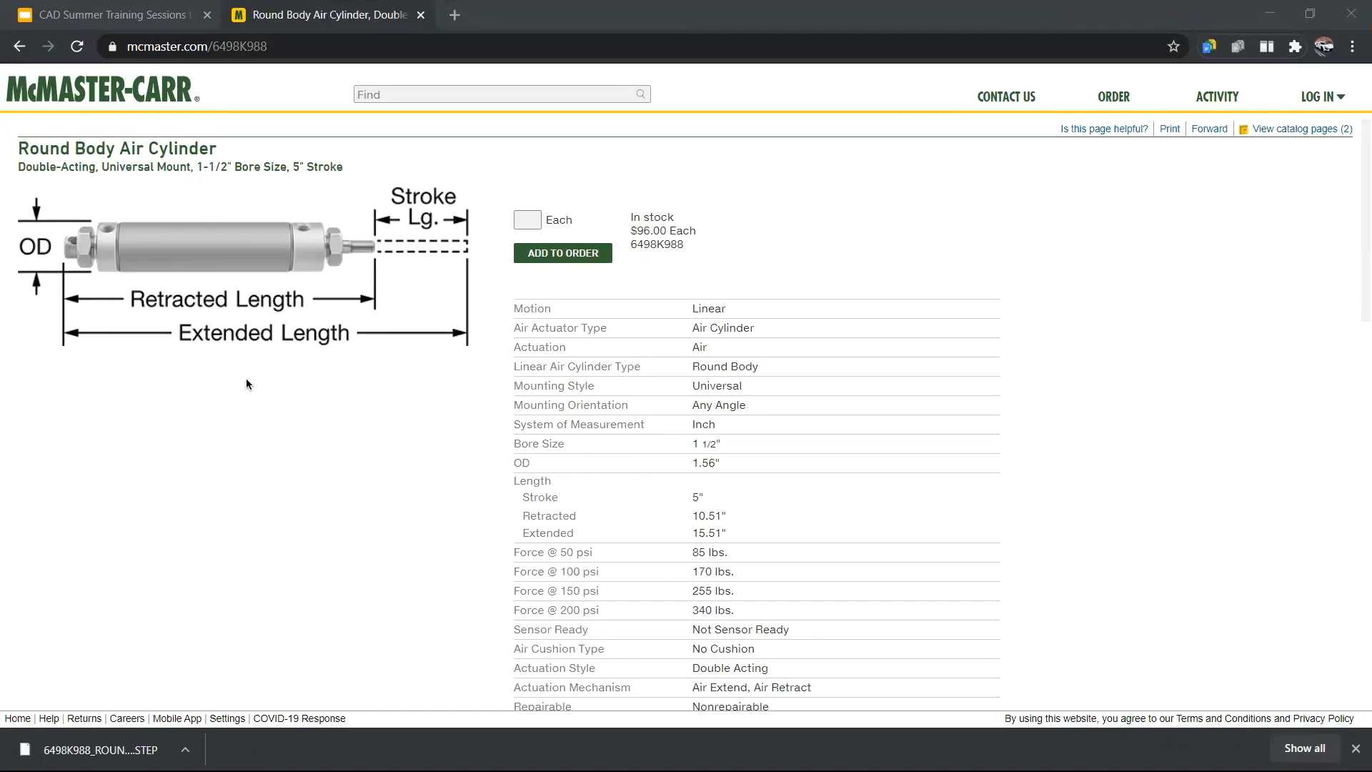
pyautogui.scroll(-3, 246, 381)
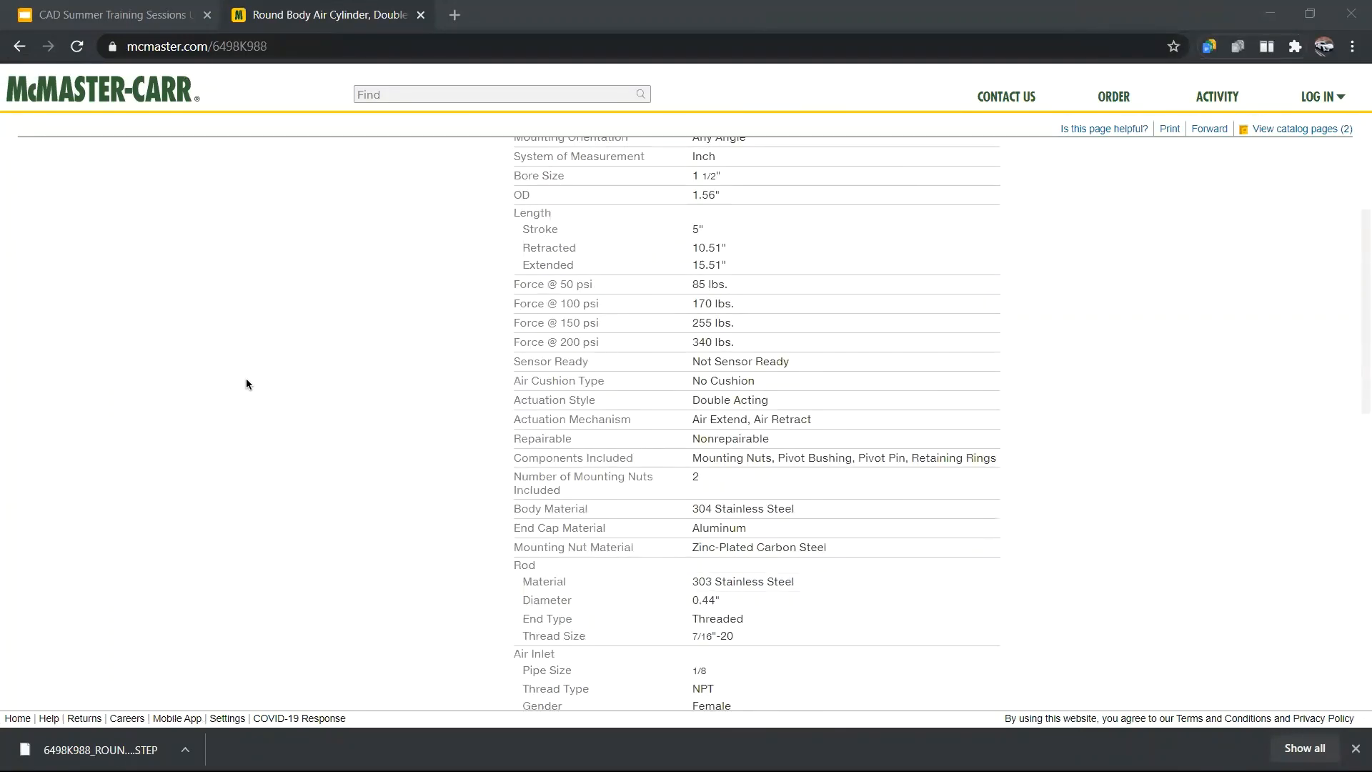
pyautogui.scroll(-5, 246, 378)
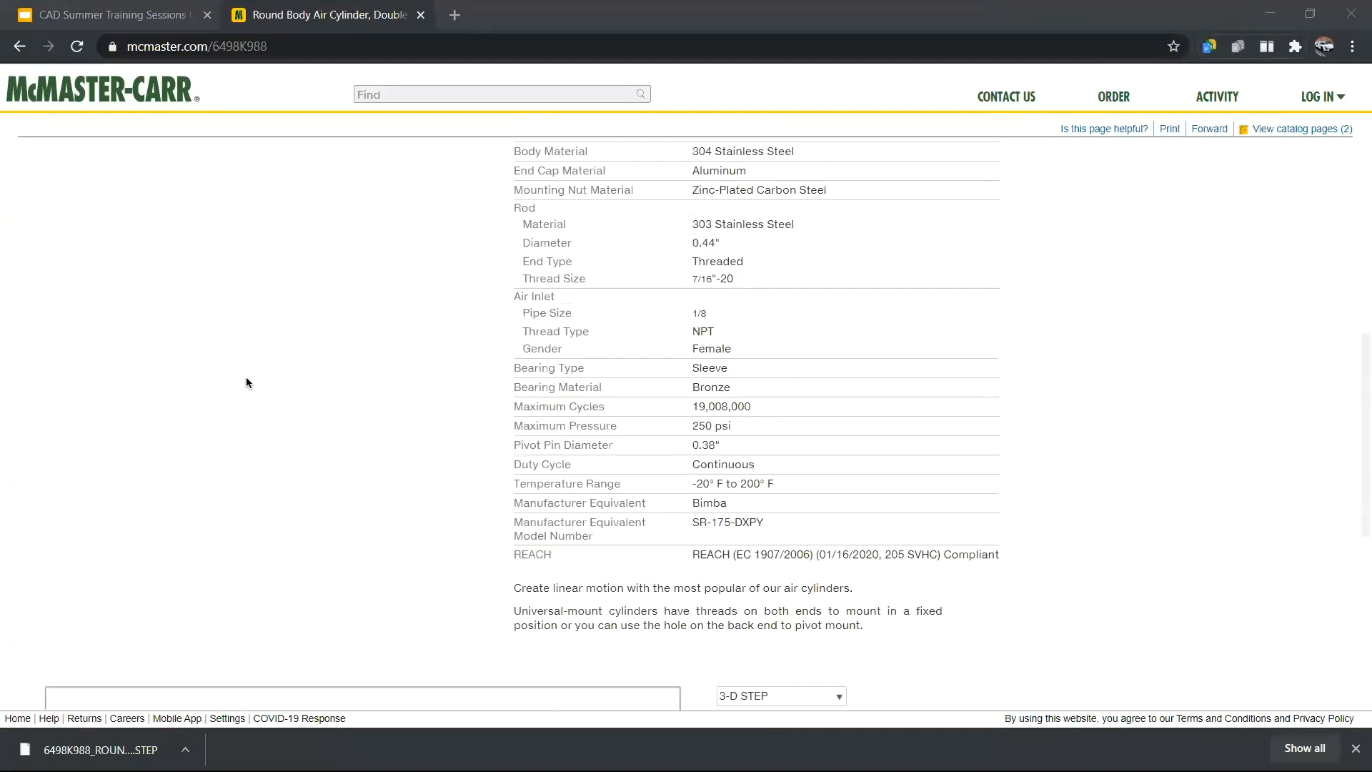
# - Examine the air cylinder's dimensioned drawing, double-acting actuation details and included components on the McMaster-Carr page
pyautogui.scroll(1, 246, 376)
pyautogui.scroll(-6, 250, 371)
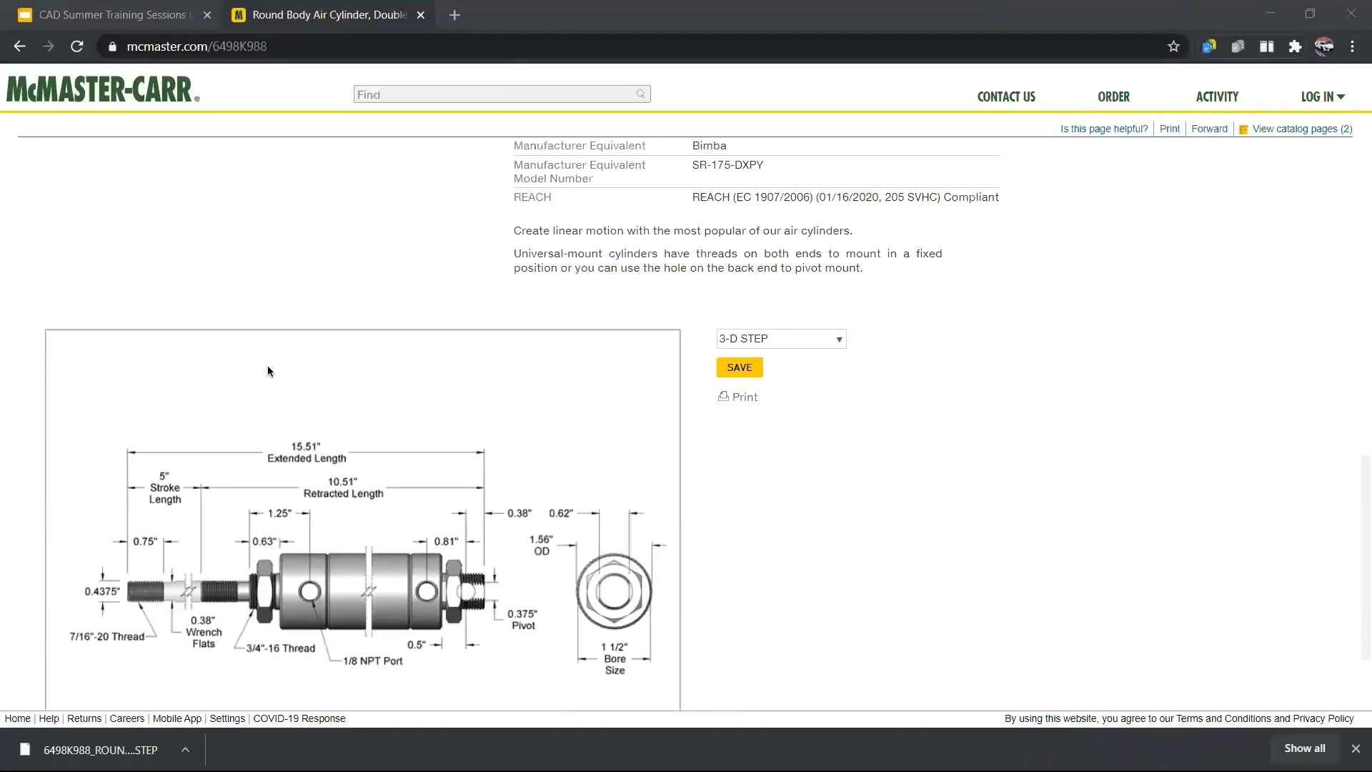
pyautogui.scroll(12, 274, 372)
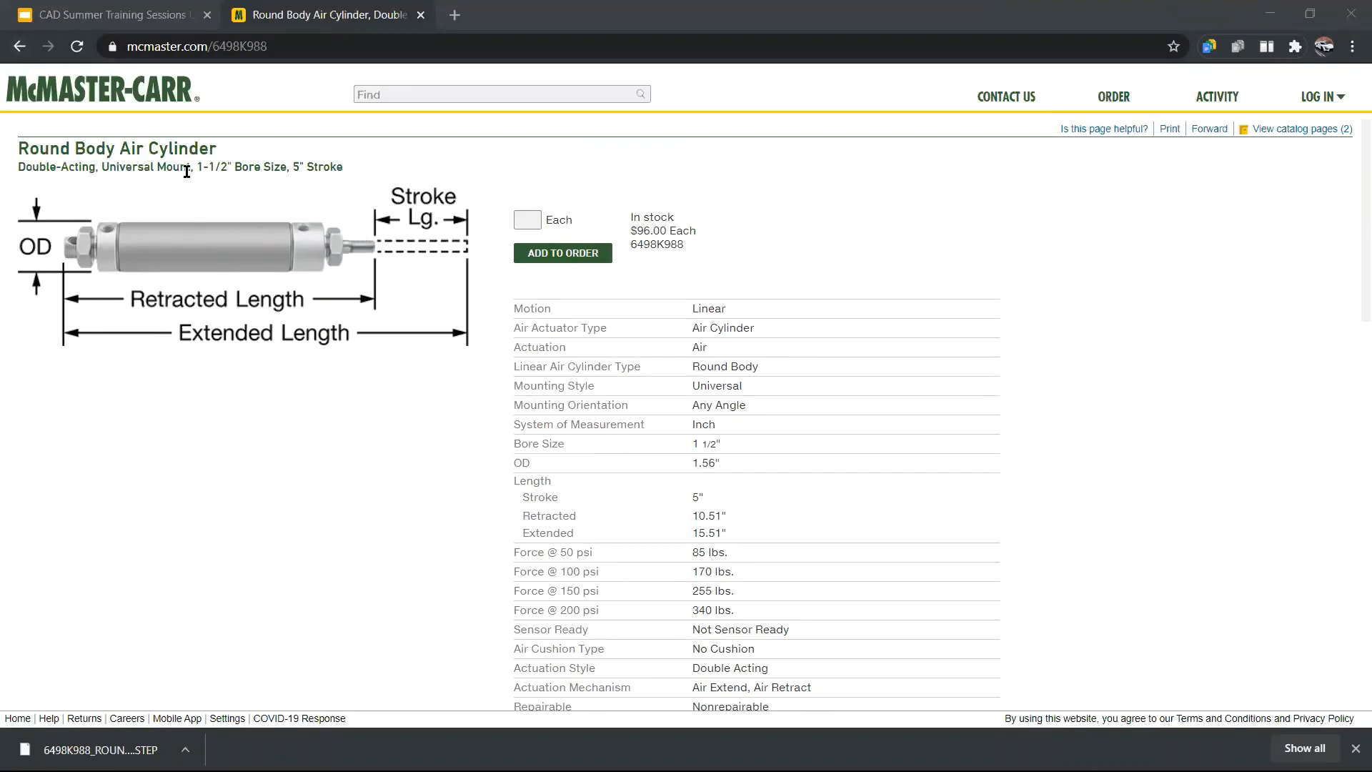
pyautogui.doubleClick(40, 168)
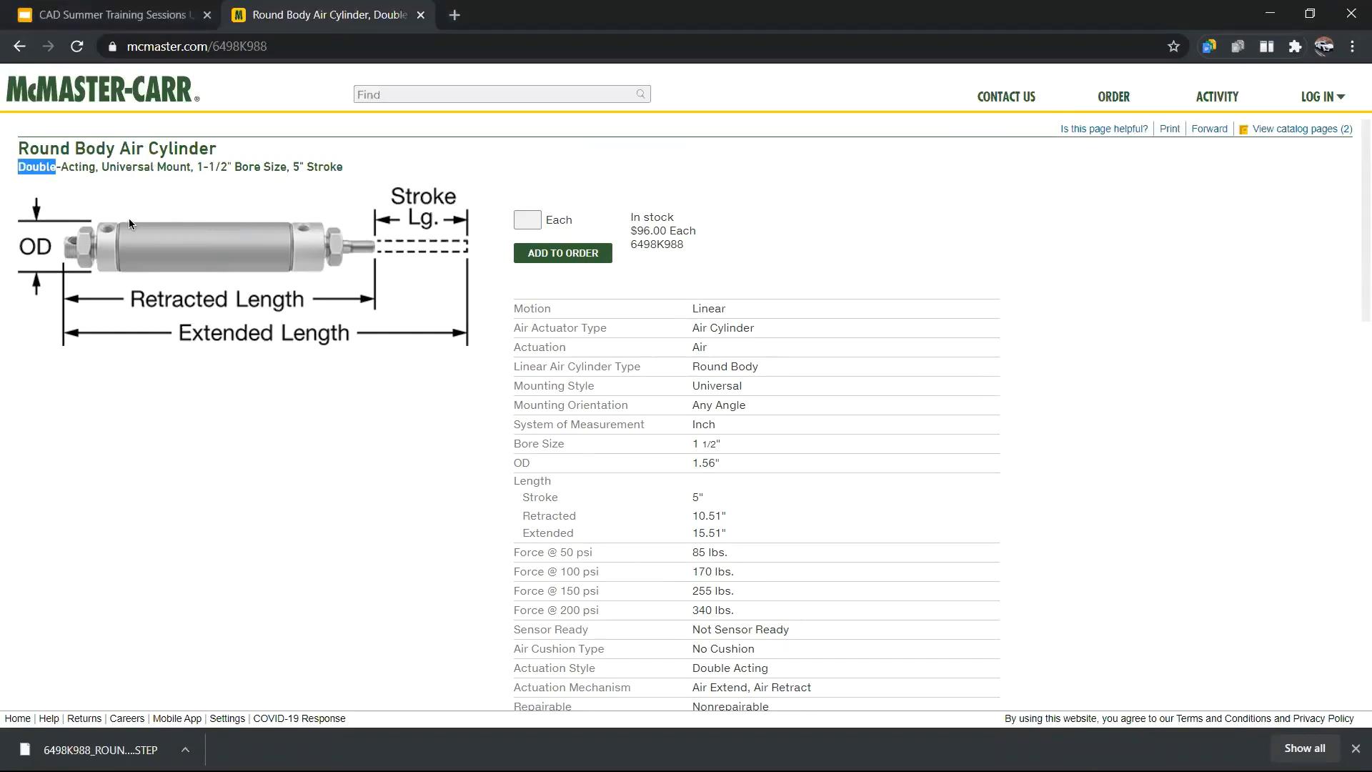
pyautogui.scroll(-4, 145, 230)
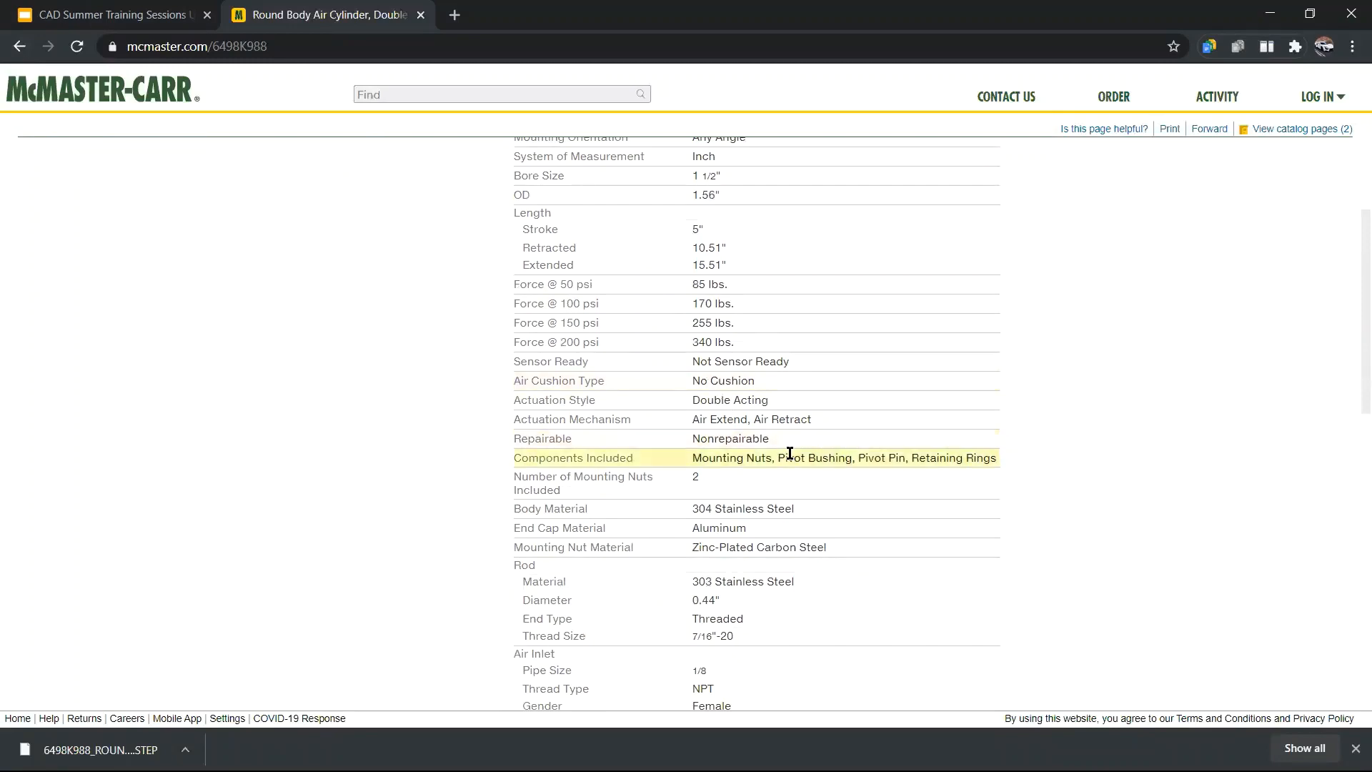
pyautogui.scroll(-4, 794, 456)
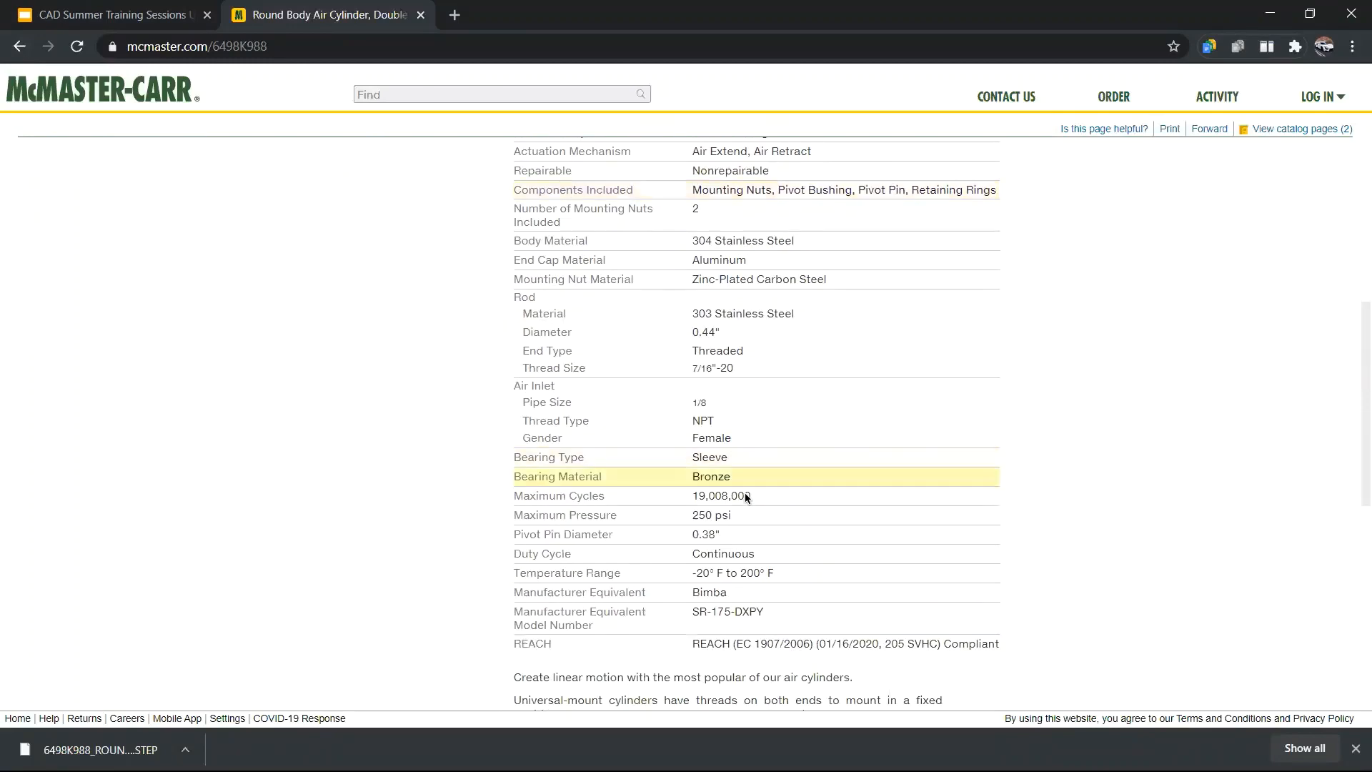
pyautogui.scroll(-4, 747, 501)
pyautogui.scroll(-5, 752, 495)
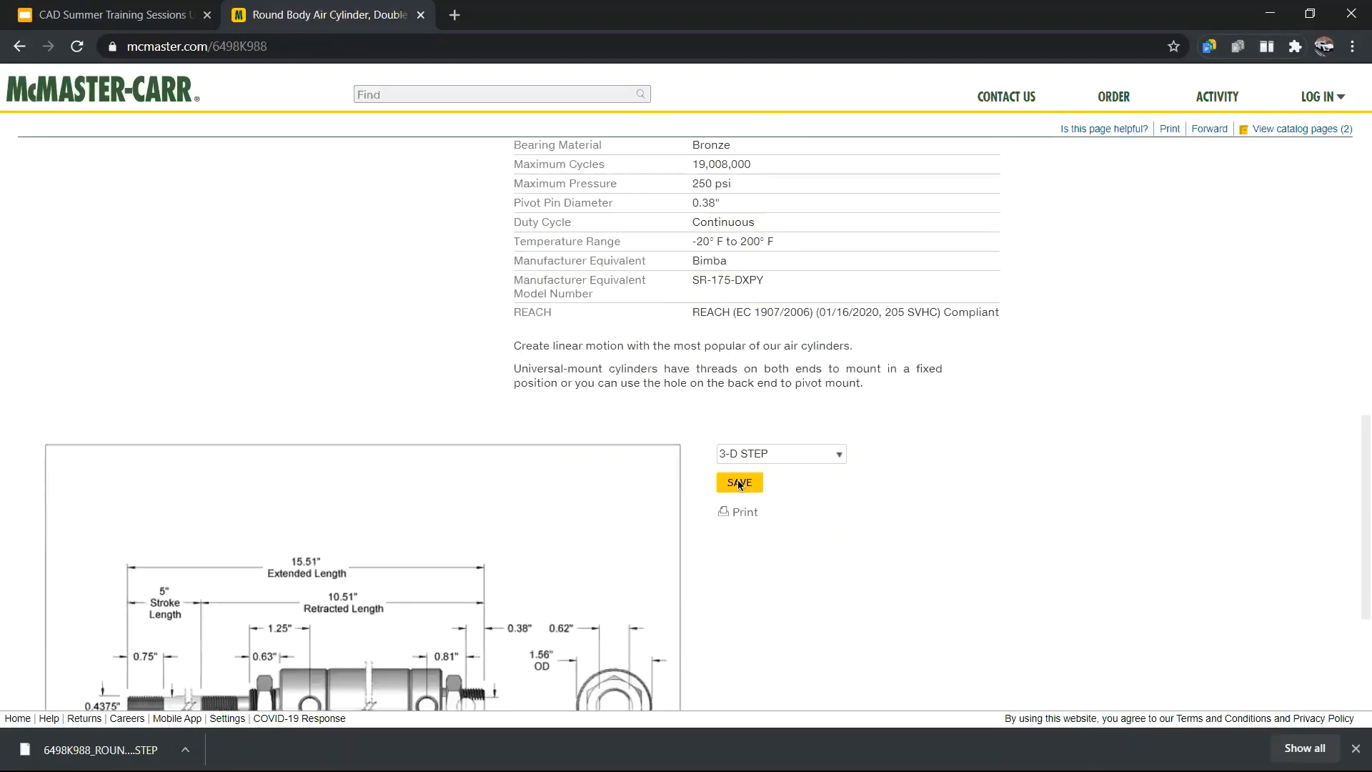
pyautogui.scroll(12, 735, 479)
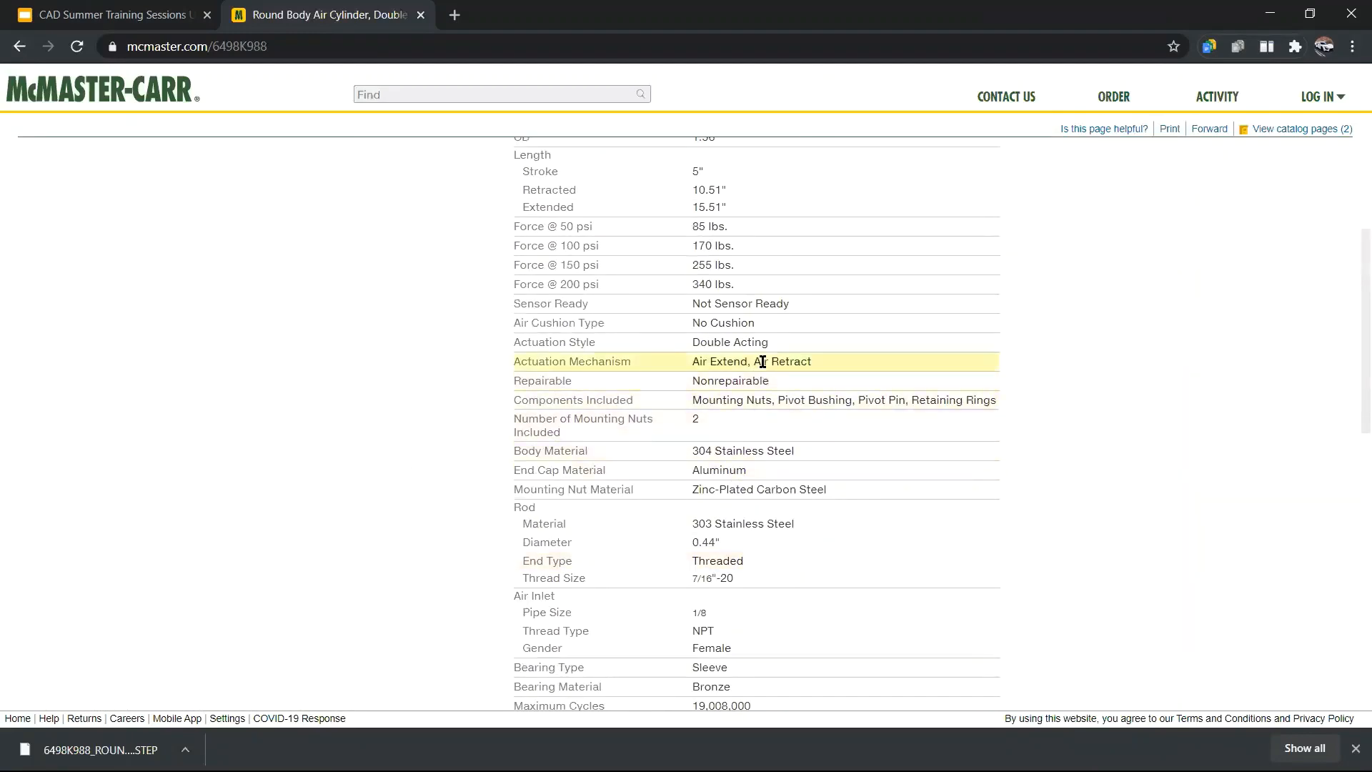
pyautogui.scroll(5, 872, 360)
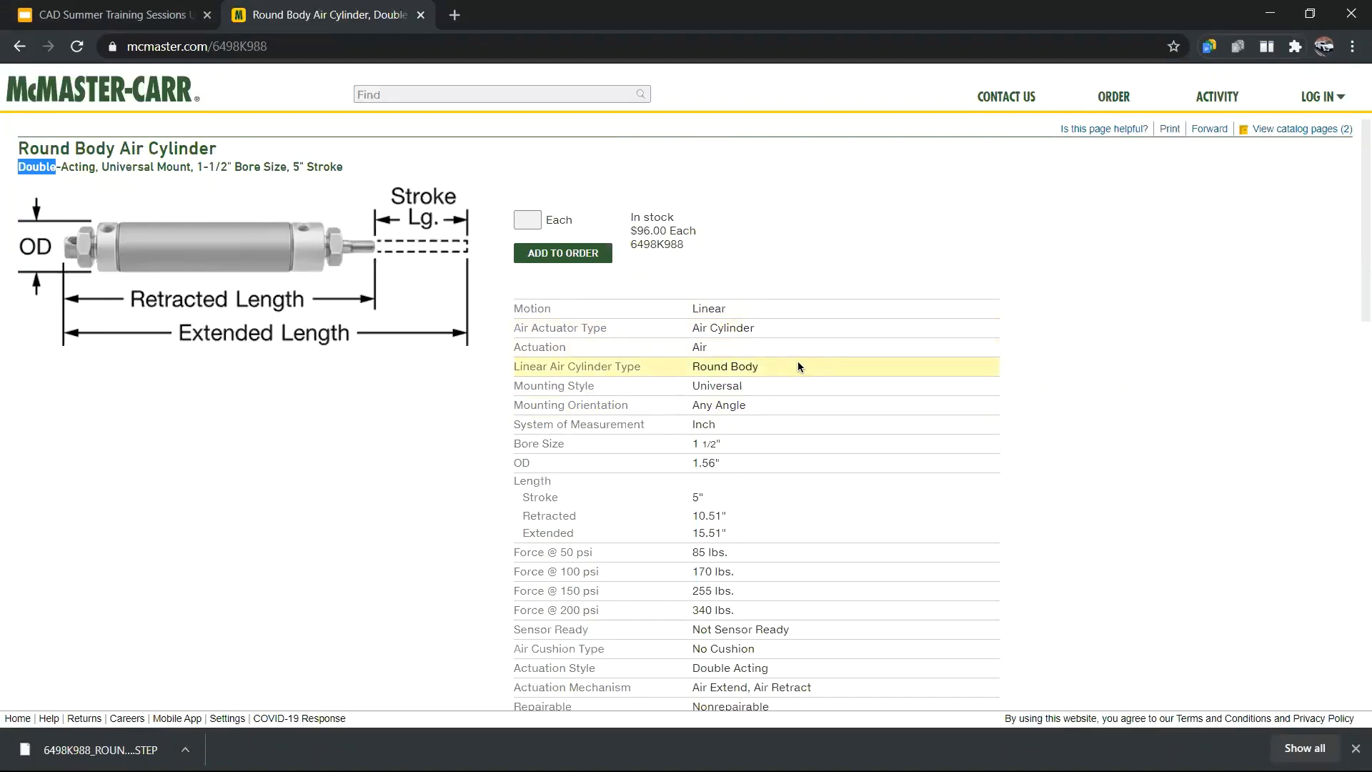
# - Close the browser's download bar and check the air cylinder's unit price on the product page
pyautogui.click(1356, 749)
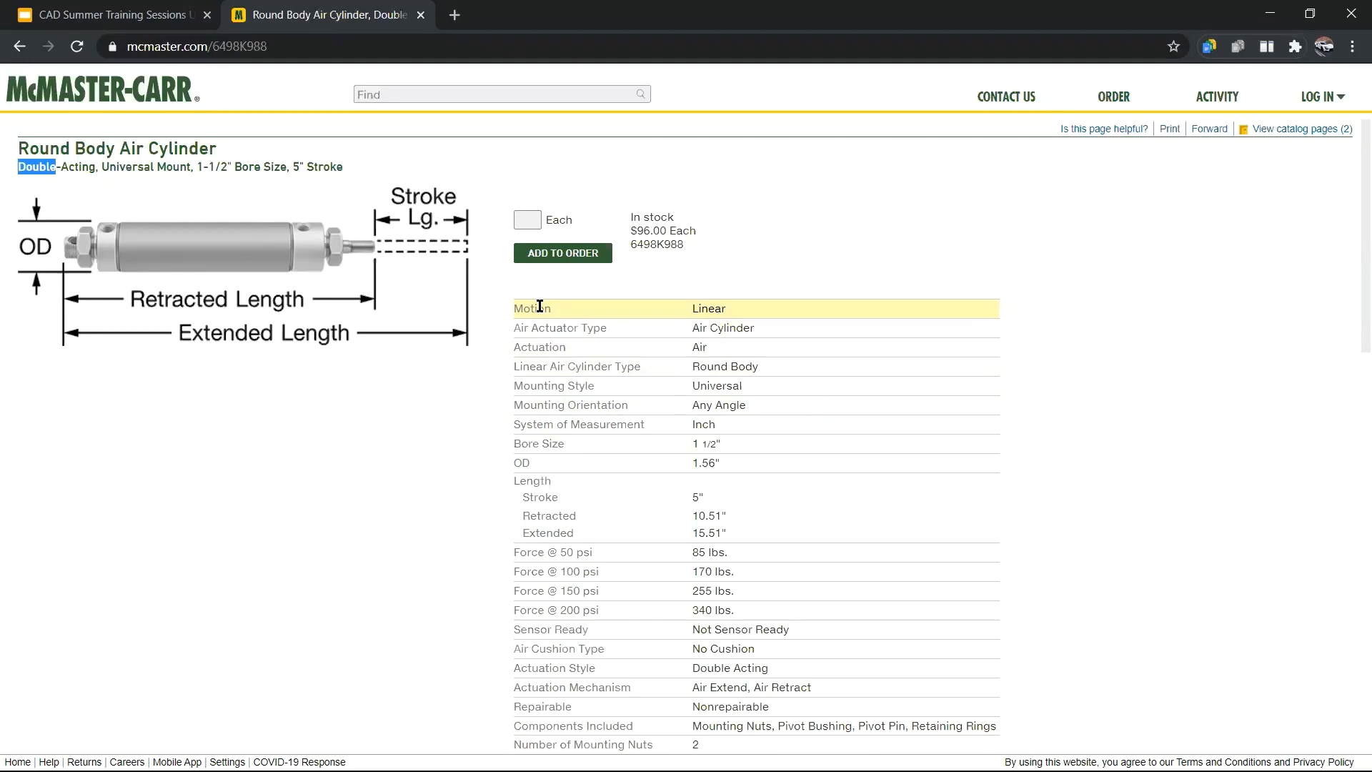
pyautogui.click(818, 289)
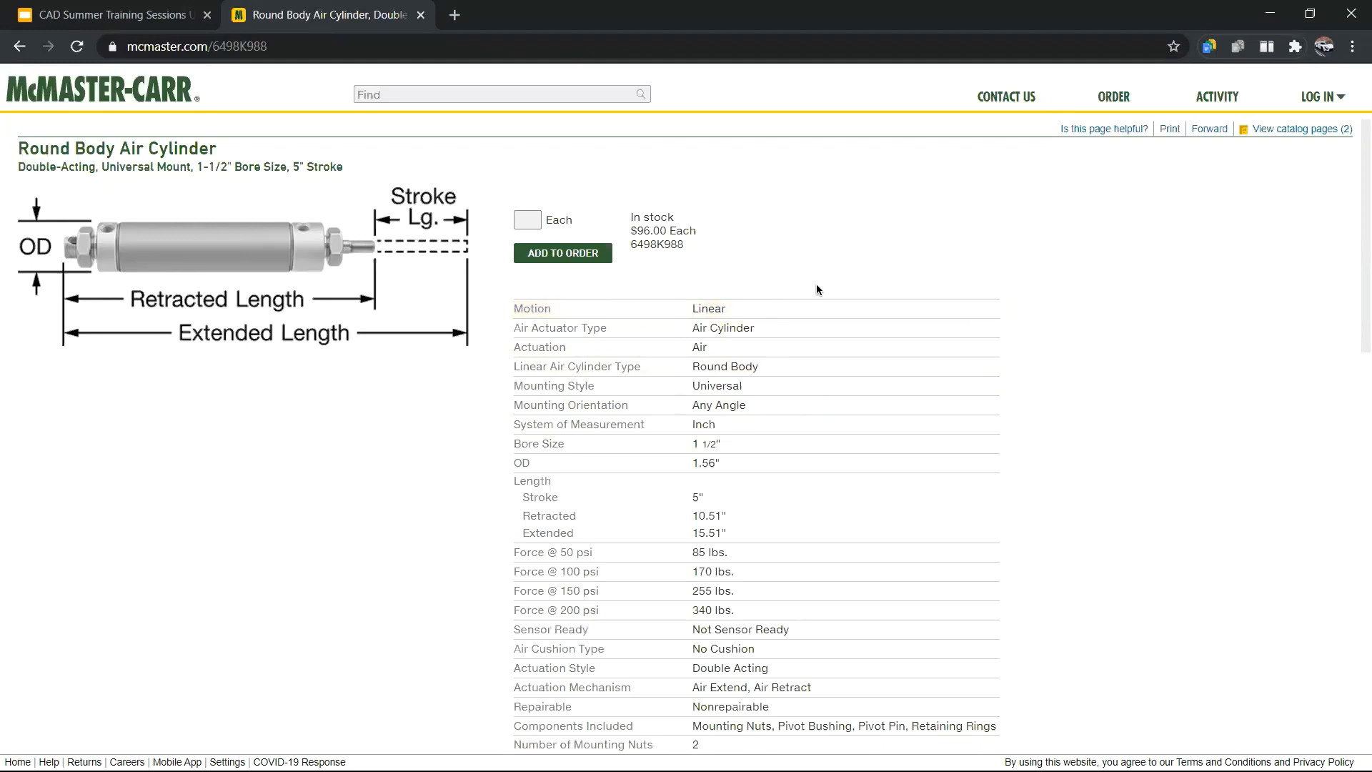
pyautogui.moveTo(625, 226); pyautogui.dragTo(691, 236)
pyautogui.click(705, 229)
# - Switch to Inventor and inspect the imported air cylinder's rod and body from several angles
pyautogui.press('ctrl+super+Right')
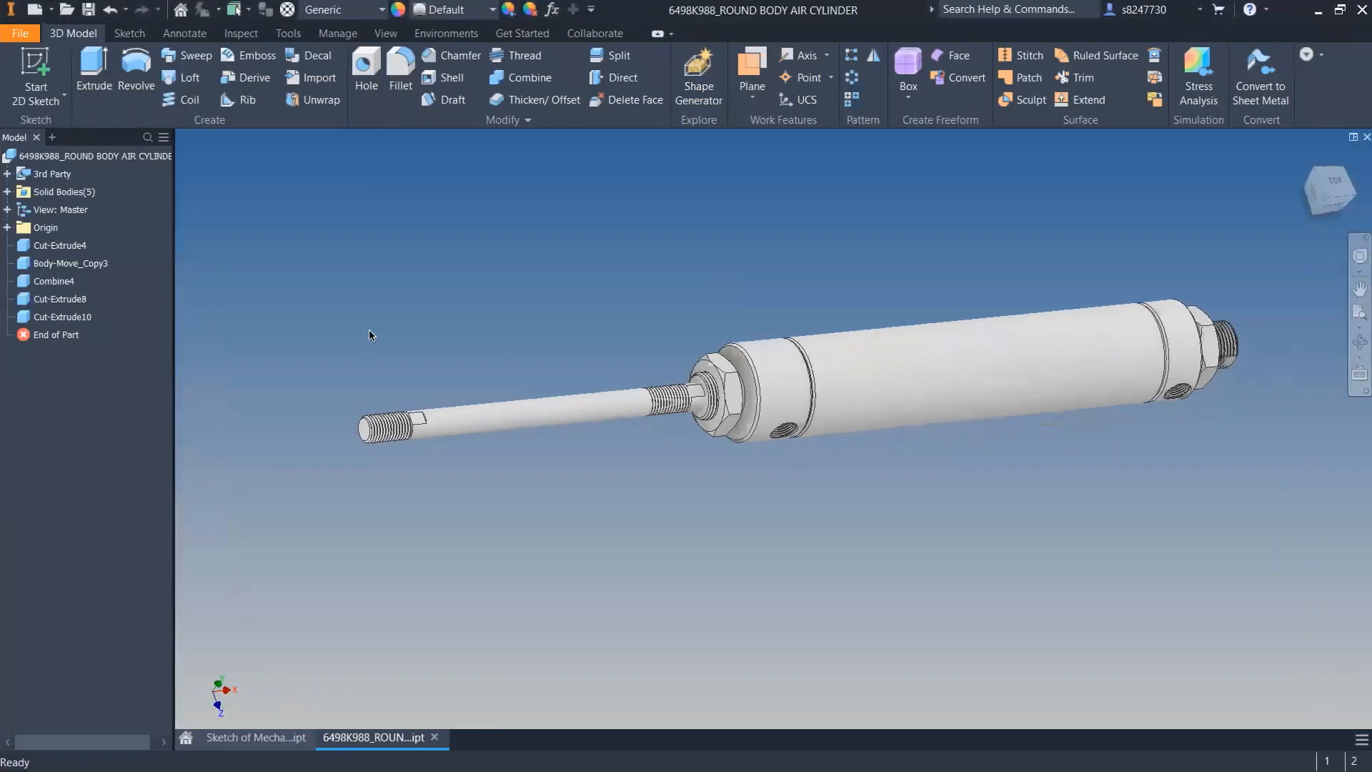
pyautogui.keyDown('shift'); pyautogui.moveTo(864, 374); pyautogui.dragTo(599, 458, button='middle'); pyautogui.keyUp('shift')
pyautogui.keyDown('shift'); pyautogui.moveTo(611, 395); pyautogui.dragTo(527, 323, button='middle'); pyautogui.keyUp('shift')
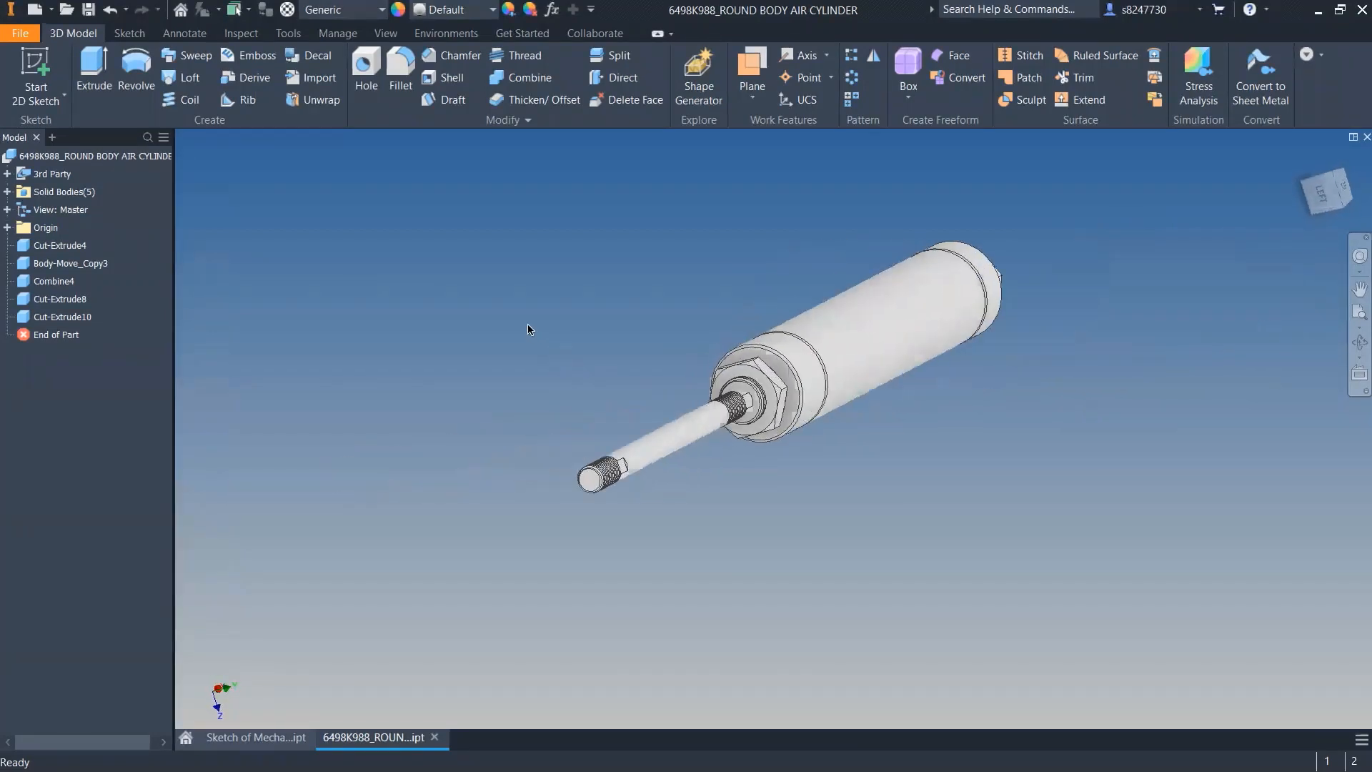
# - Create a new assembly file
pyautogui.click(68, 8)
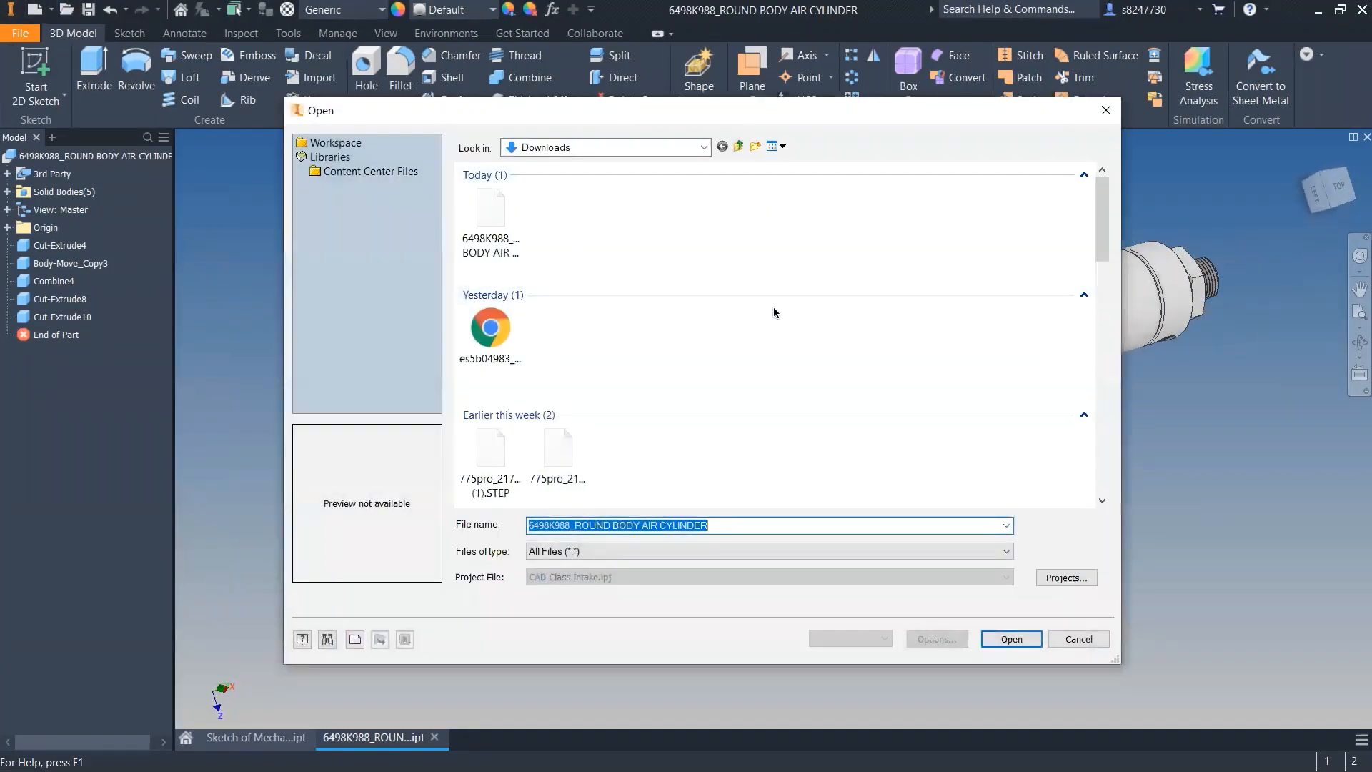
pyautogui.press('Escape')
pyautogui.click(51, 9)
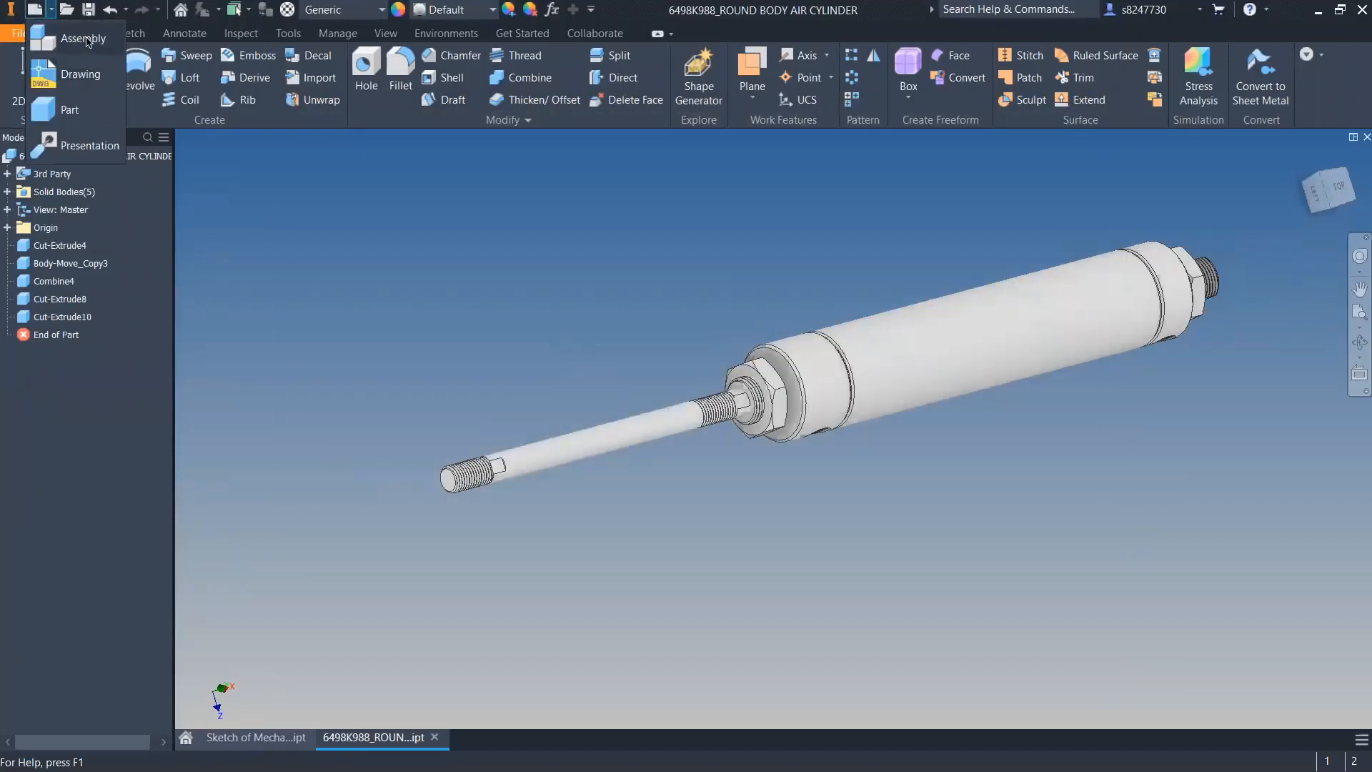
pyautogui.click(84, 39)
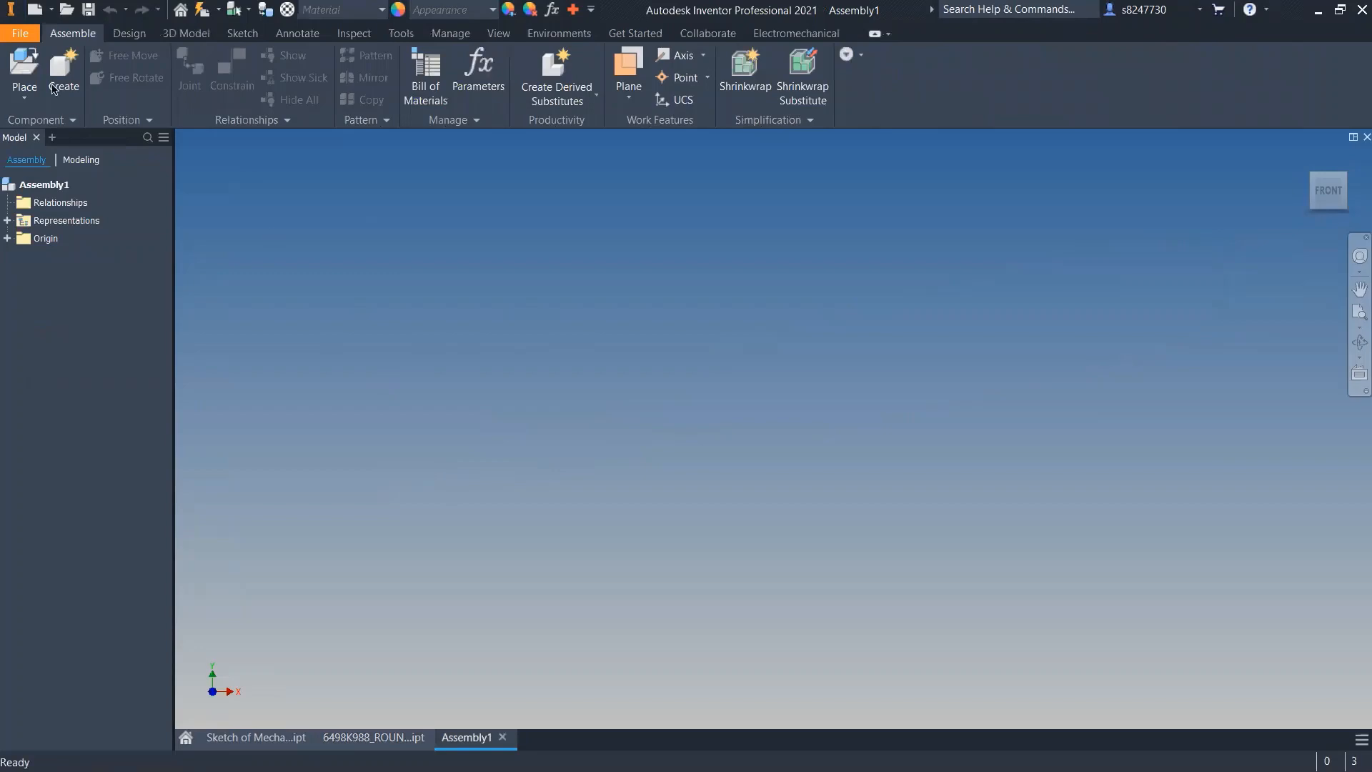
pyautogui.click(24, 68)
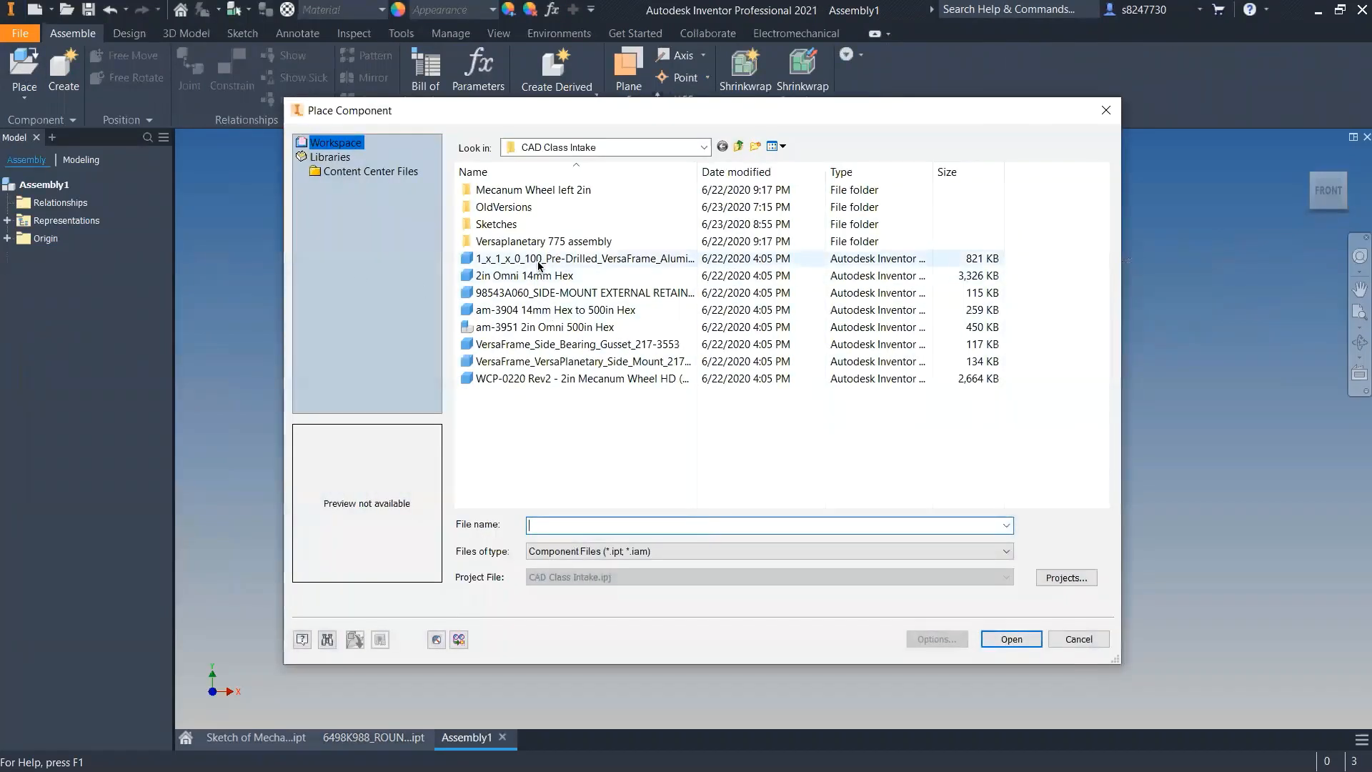
pyautogui.click(576, 294)
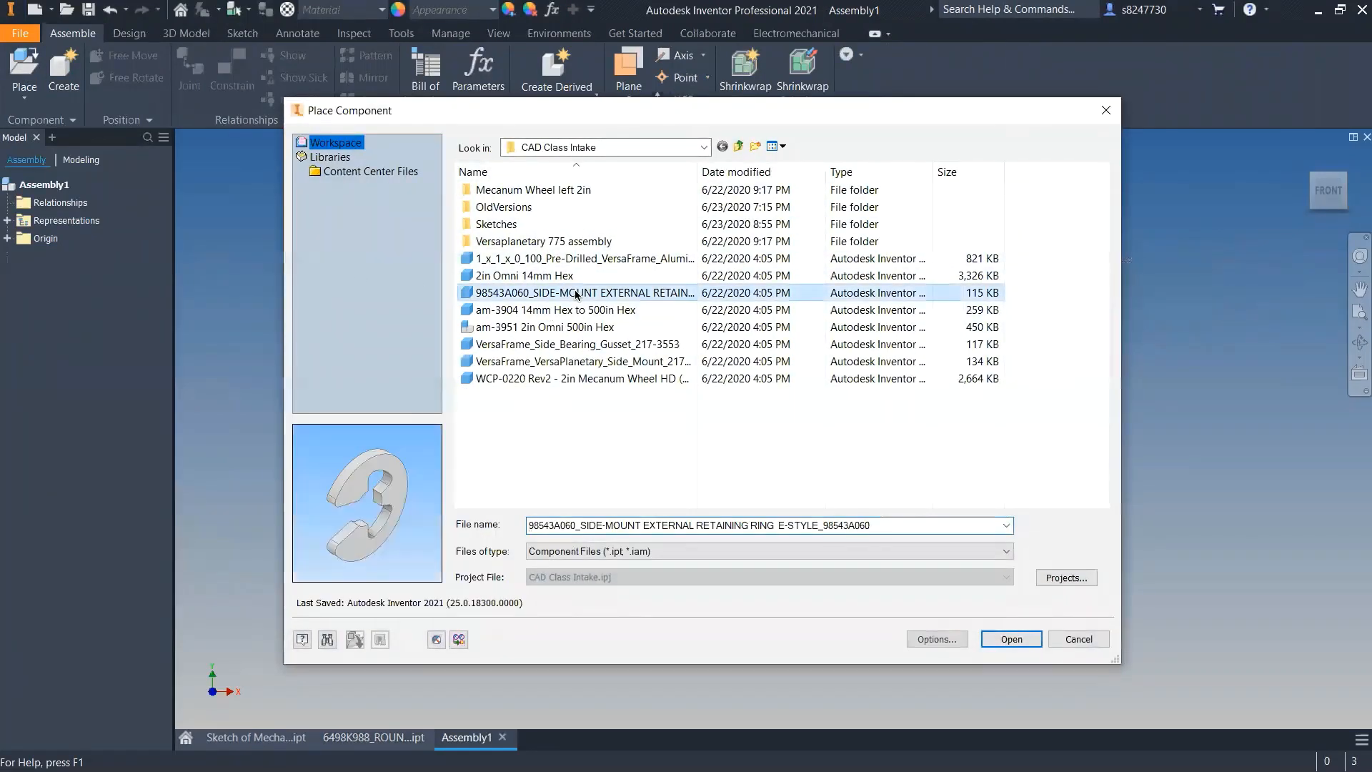
pyautogui.press('Down')
pyautogui.press('Down')
pyautogui.press('Down')
pyautogui.press('Down')
pyautogui.press('Down')
pyautogui.press('Down')
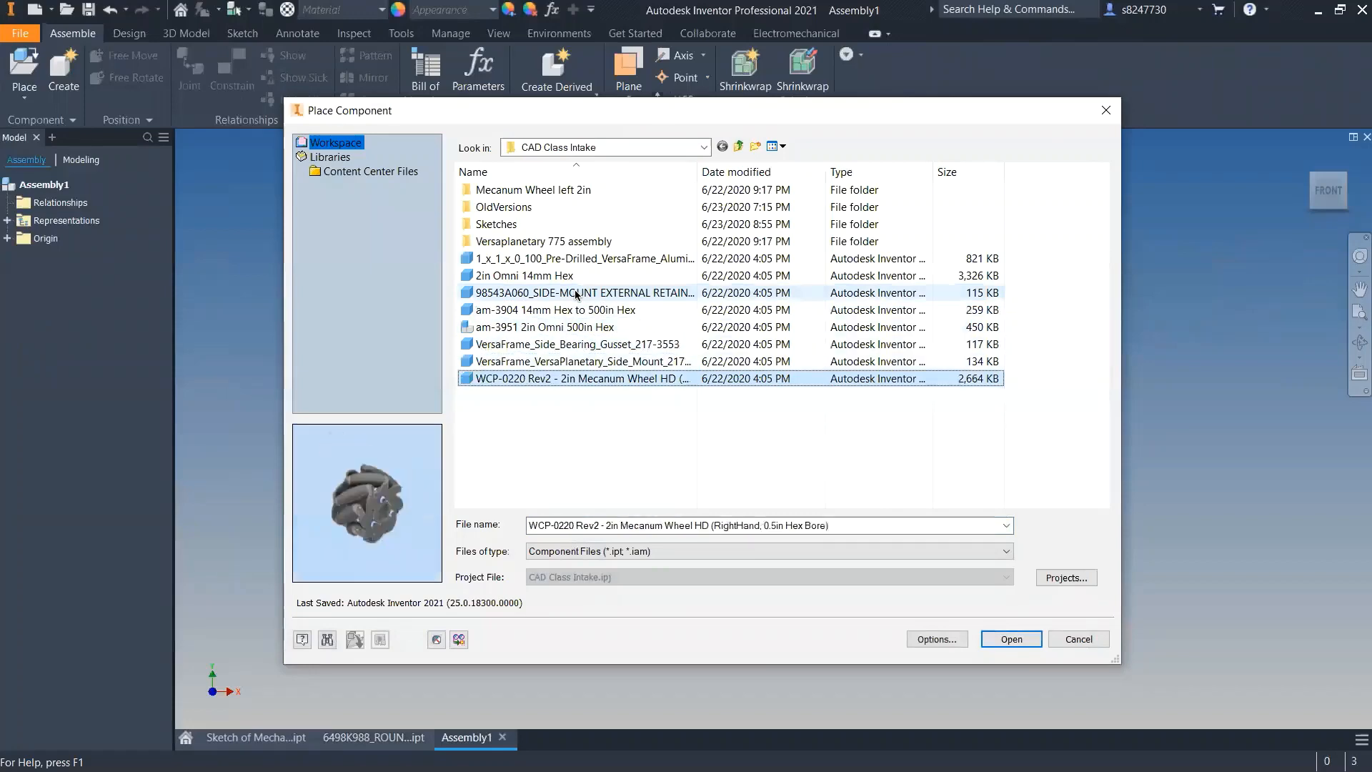
pyautogui.press('Up')
pyautogui.press('Up')
pyautogui.press('Up')
pyautogui.press('Up')
pyautogui.press('Up')
pyautogui.press('Up')
pyautogui.press('Up')
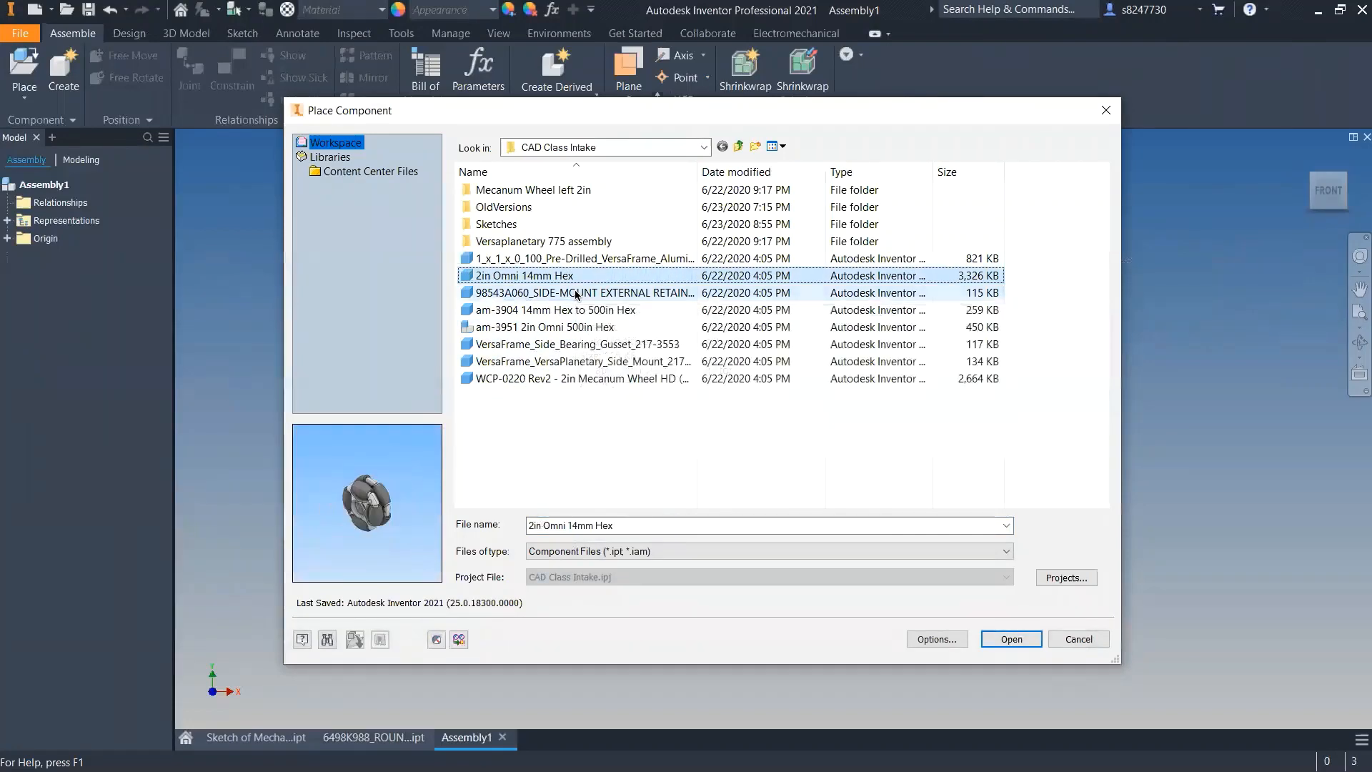
pyautogui.press('Escape')
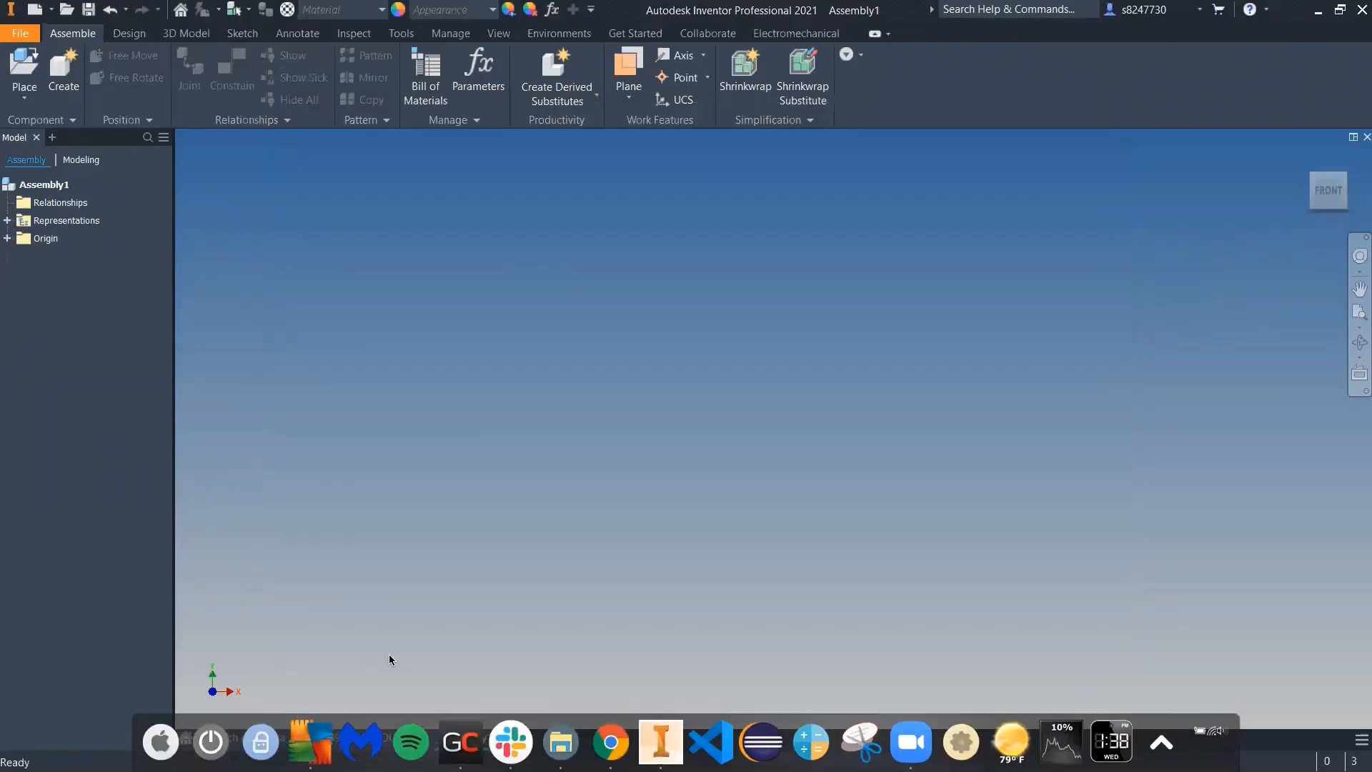
# - Save the imported air cylinder part, and place one 6498K988_ROUND BODY AIR CYLINDER from the CAD Class Intake folder in the new assembly
pyautogui.click(386, 738)
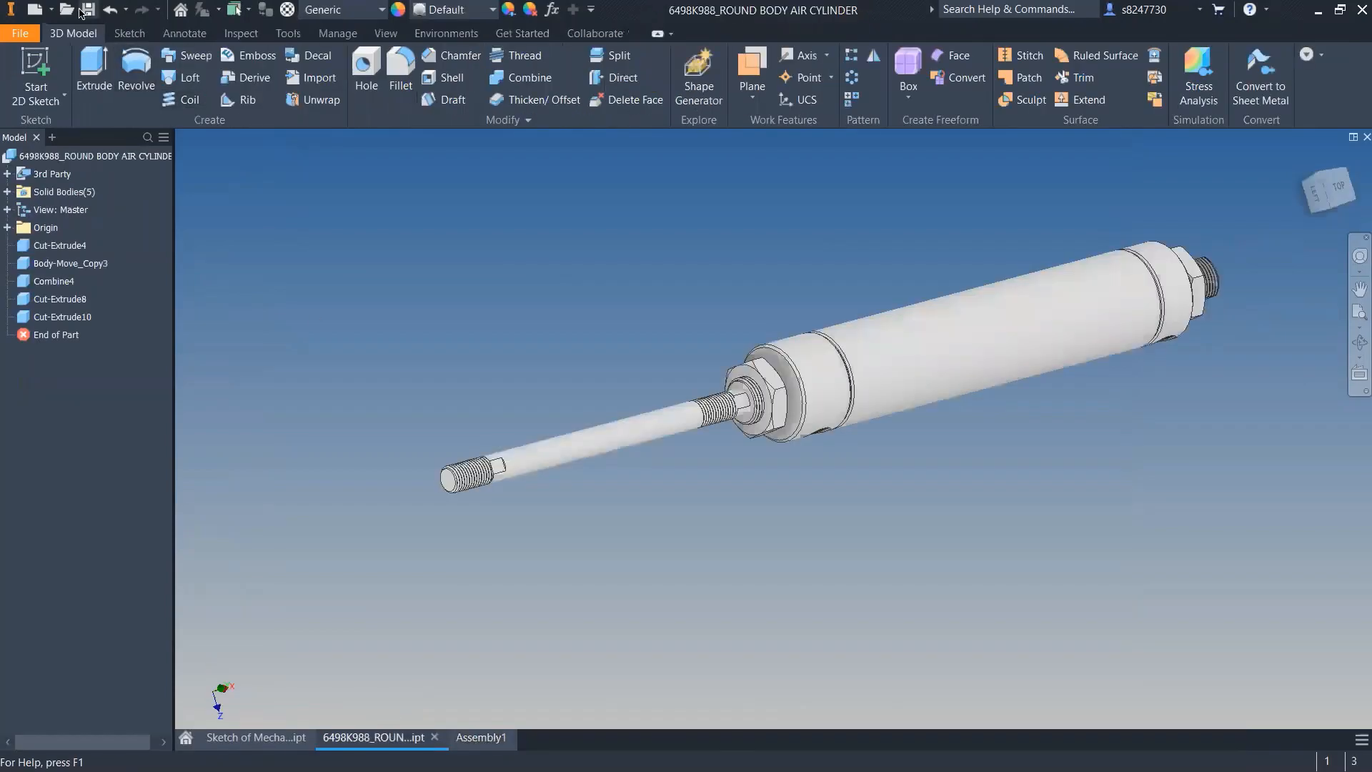
pyautogui.click(478, 737)
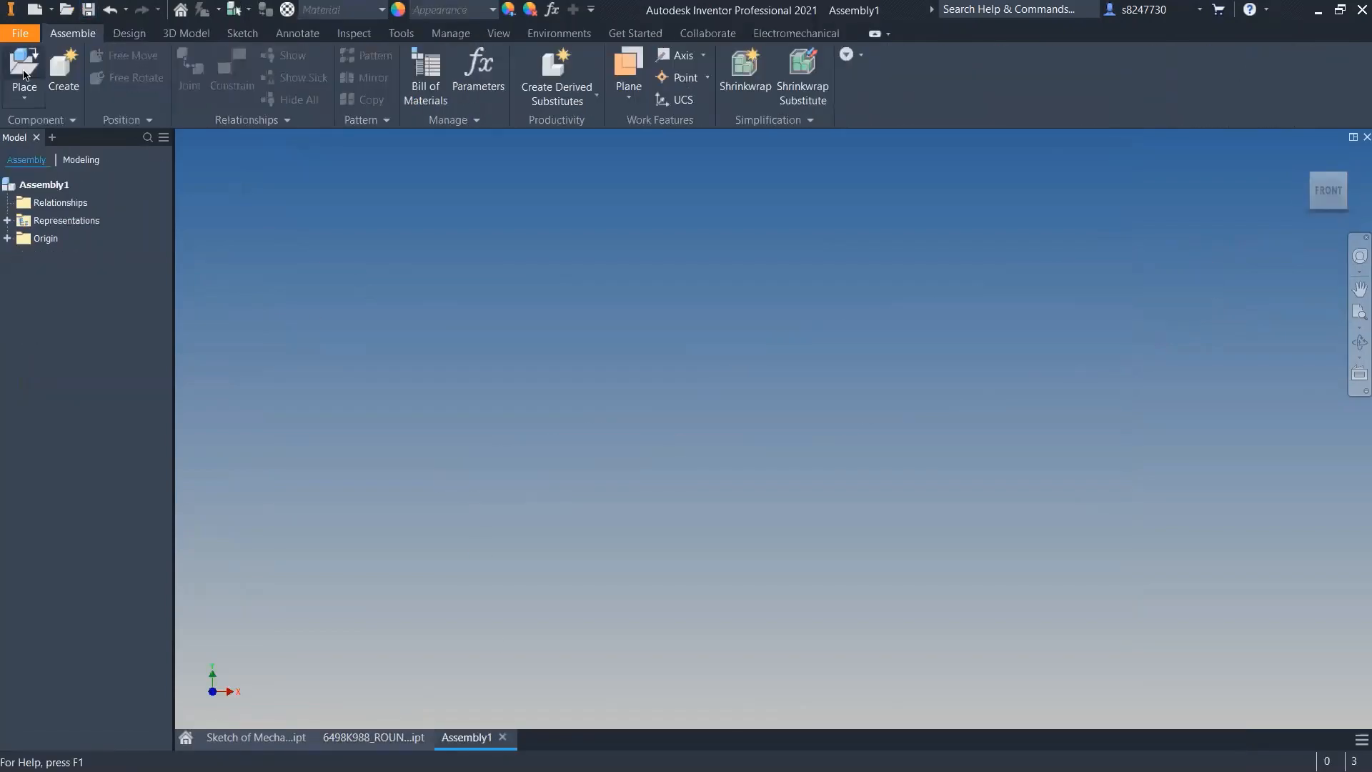
pyautogui.press('p')
pyautogui.click(565, 293)
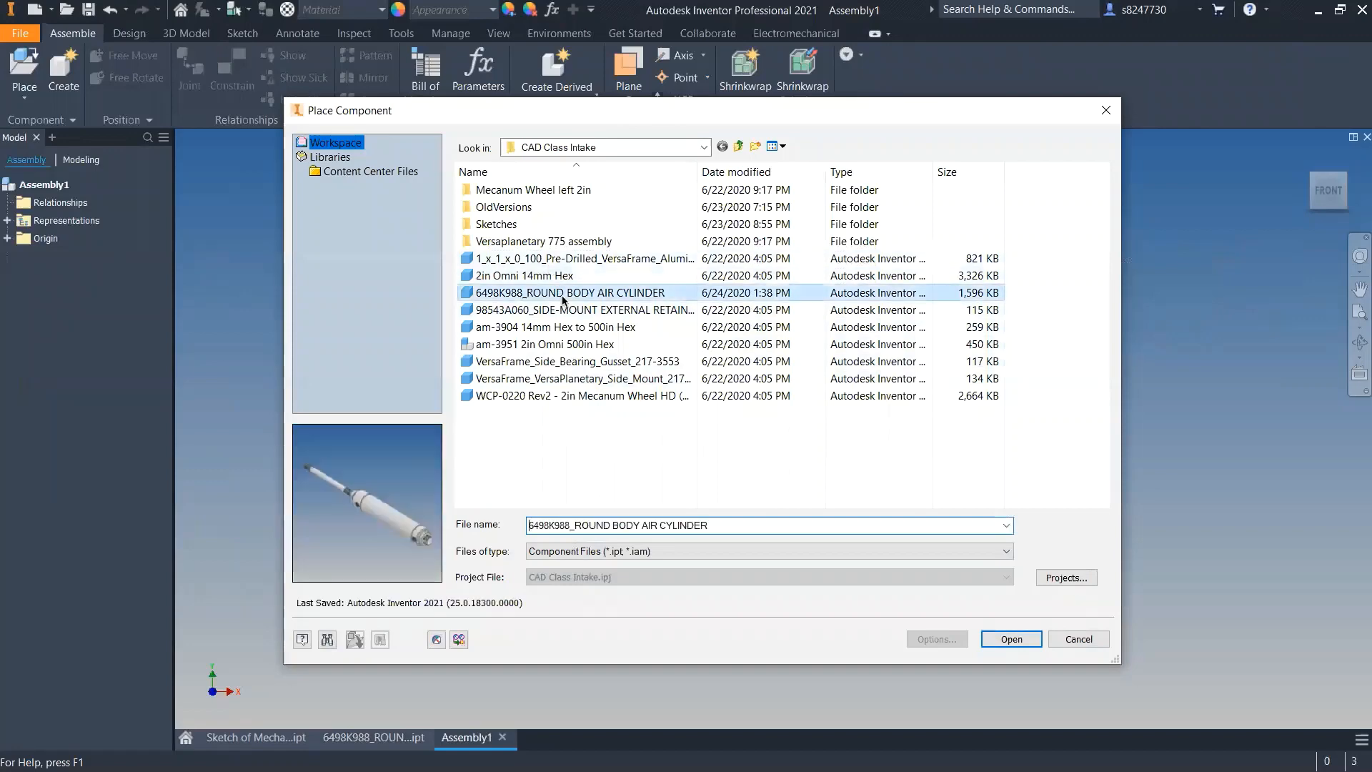
pyautogui.click(1011, 639)
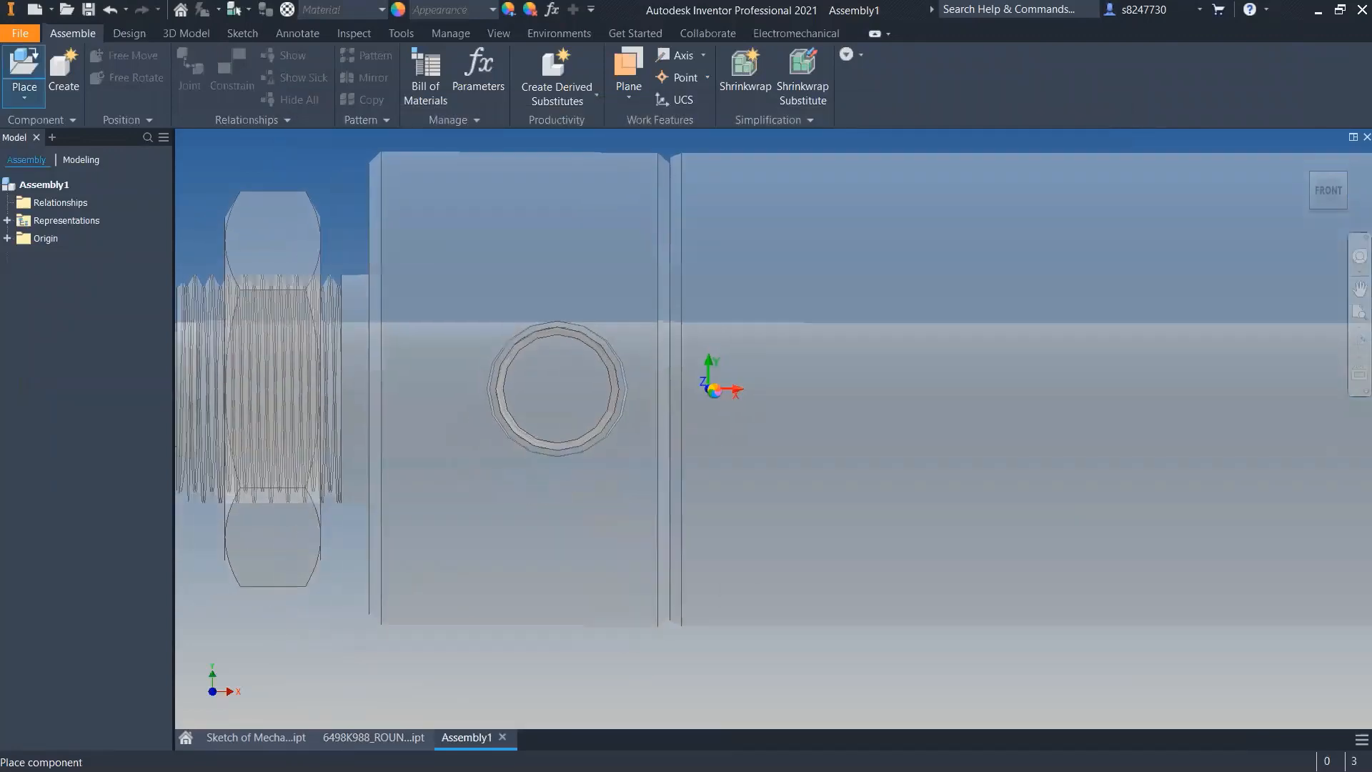
pyautogui.click(821, 453)
pyautogui.scroll(-5, 819, 453)
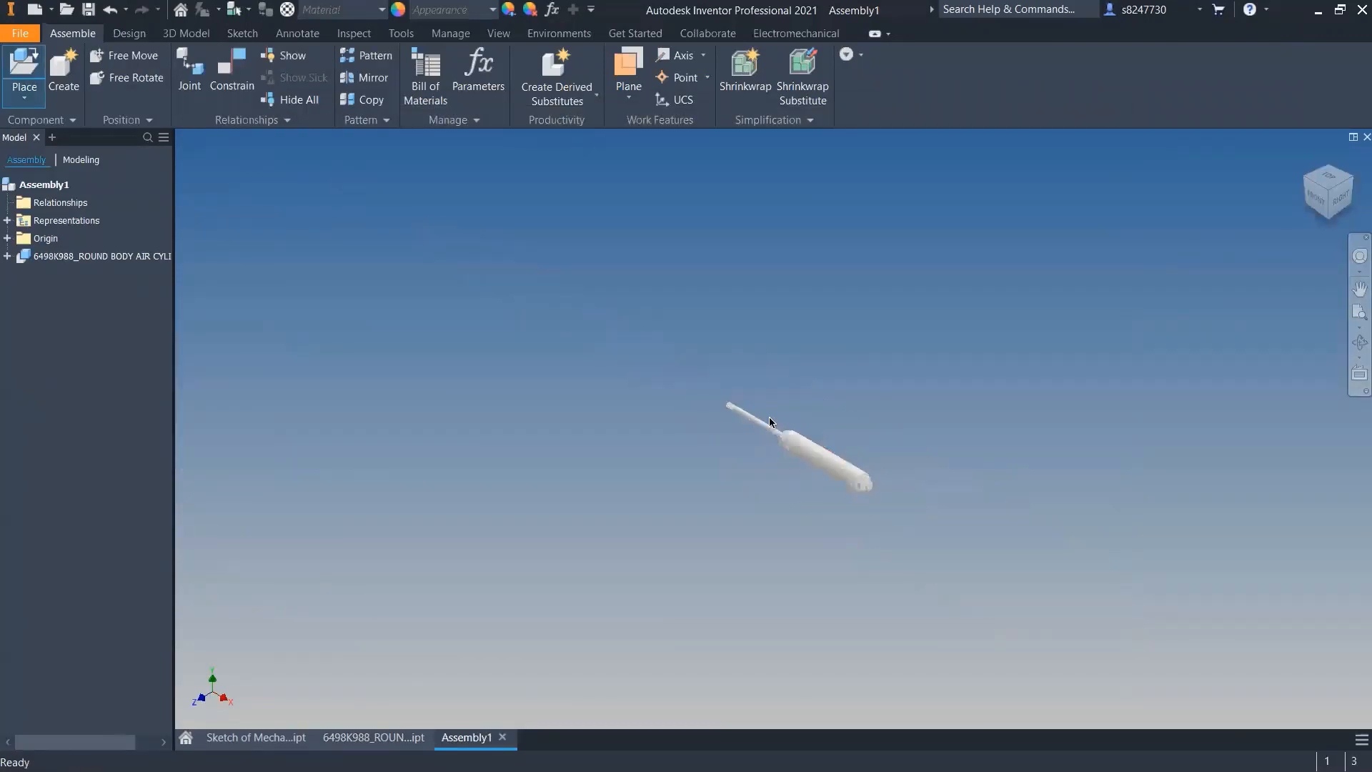
pyautogui.scroll(6, 772, 423)
pyautogui.press('Escape')
pyautogui.scroll(-3, 814, 236)
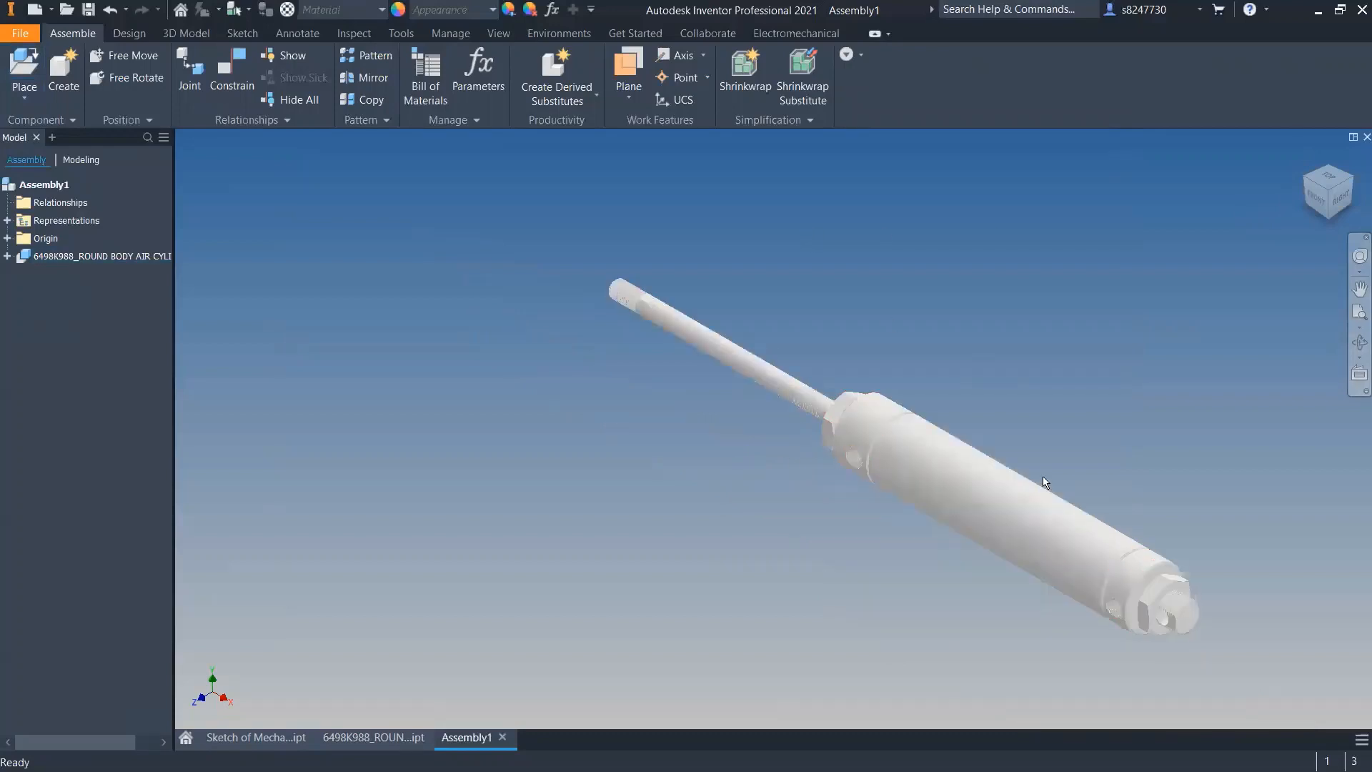
# - Paste a second copy of the air cylinder into the assembly and move it clear of the original
pyautogui.click(1008, 489)
pyautogui.hotkey('ctrl', 'c')
pyautogui.hotkey('ctrl', 'v')
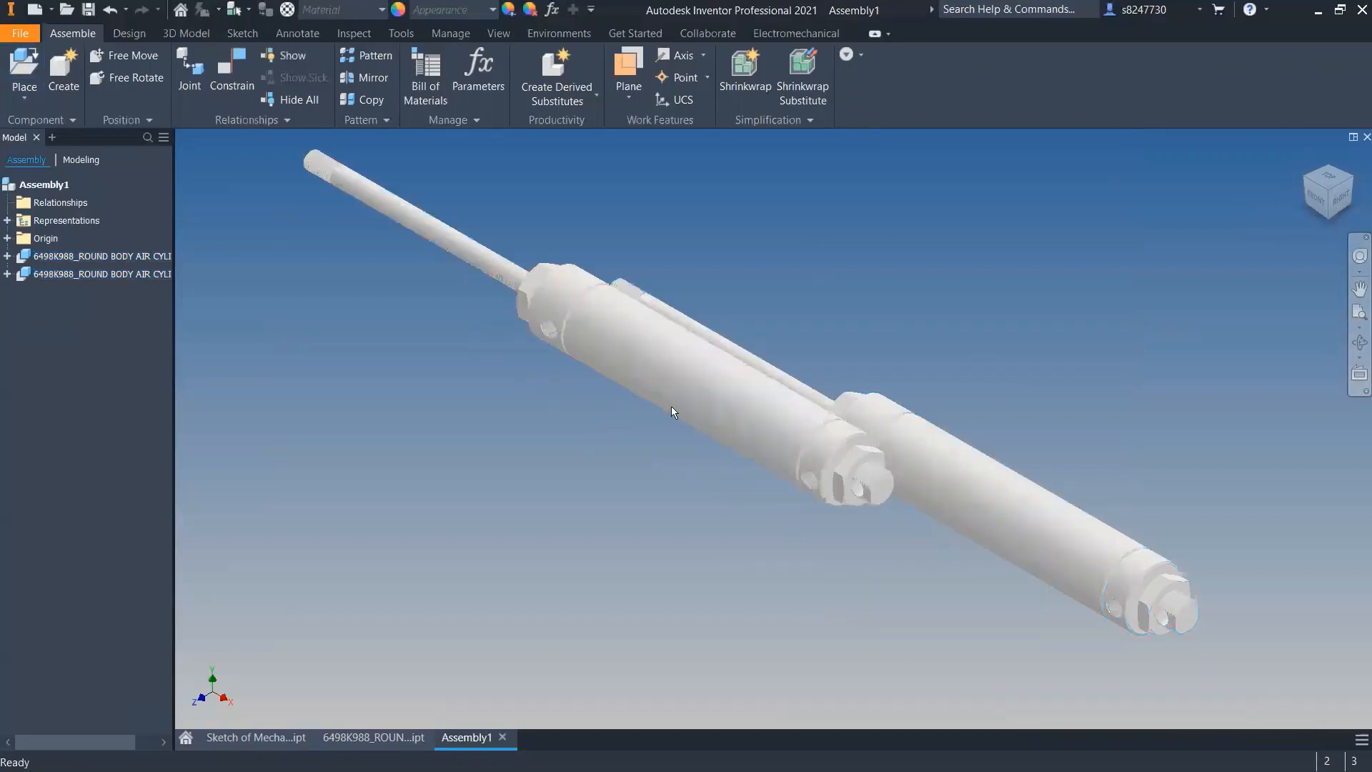
pyautogui.moveTo(671, 406); pyautogui.dragTo(500, 437)
# - Ground the original air cylinder in the assembly
pyautogui.rightClick(902, 418)
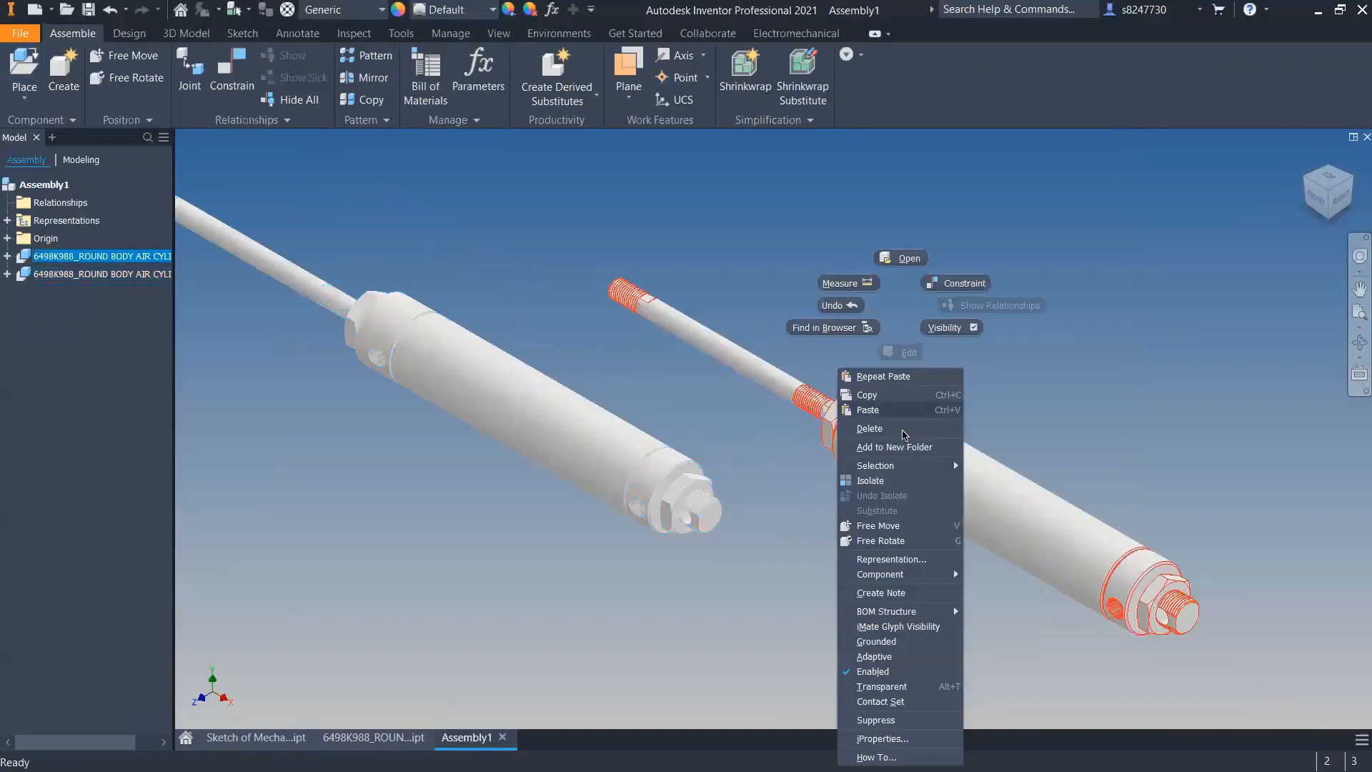
pyautogui.click(908, 643)
pyautogui.click(1312, 165)
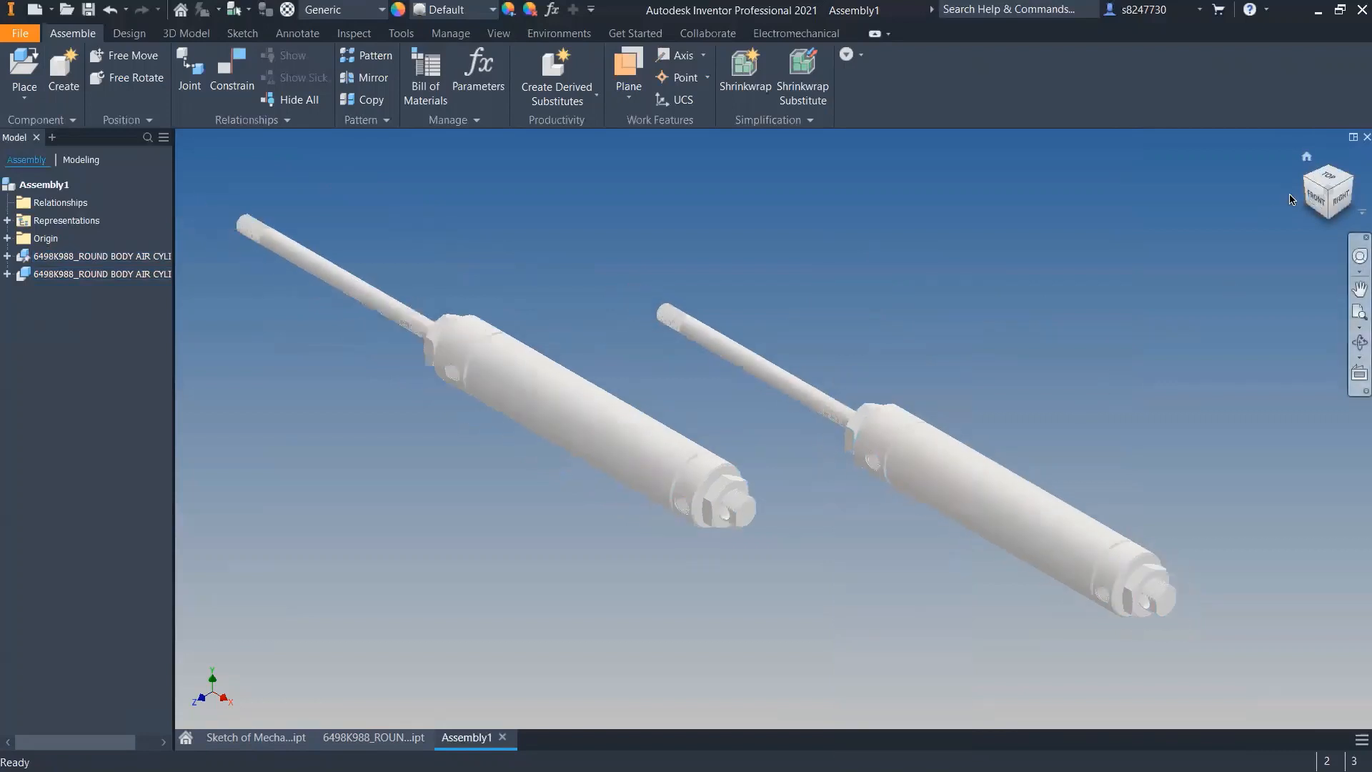
# - Delete the pasted air cylinder copy from the assembly, keeping the grounded one
pyautogui.keyDown('shift'); pyautogui.moveTo(815, 414); pyautogui.dragTo(701, 598, button='middle'); pyautogui.keyUp('shift')
pyautogui.click(742, 554)
pyautogui.press('Delete')
pyautogui.keyDown('shift'); pyautogui.moveTo(722, 358); pyautogui.dragTo(798, 310, button='middle'); pyautogui.keyUp('shift')
pyautogui.scroll(-6, 798, 310)
pyautogui.scroll(5, 798, 310)
pyautogui.moveTo(768, 422); pyautogui.dragTo(730, 484, button='middle')
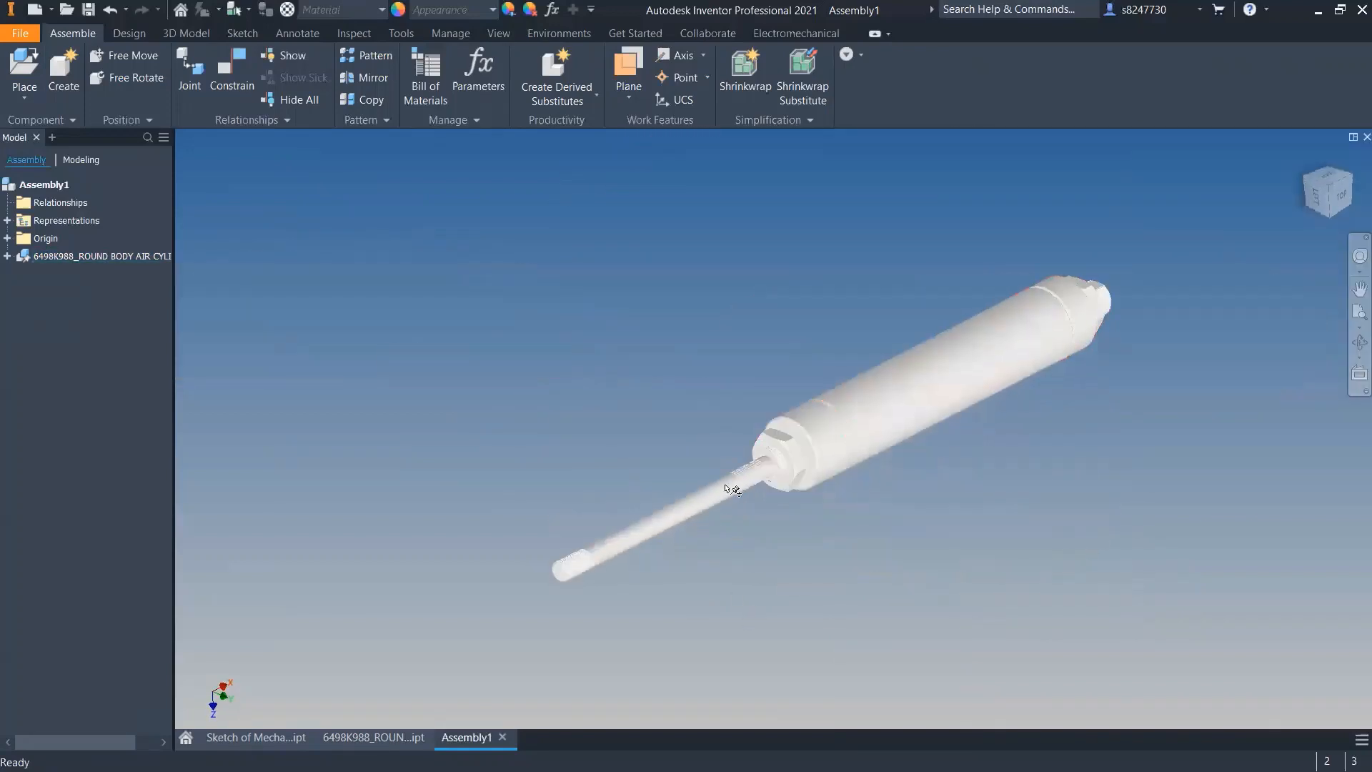
pyautogui.click(737, 480)
# - Duplicate the 6498K988_ROUND BODY AIR CYLINDER part file within the CAD Class Intake folder under GrabCAD's 2020 Outreach, using the Open dialog
pyautogui.click(66, 9)
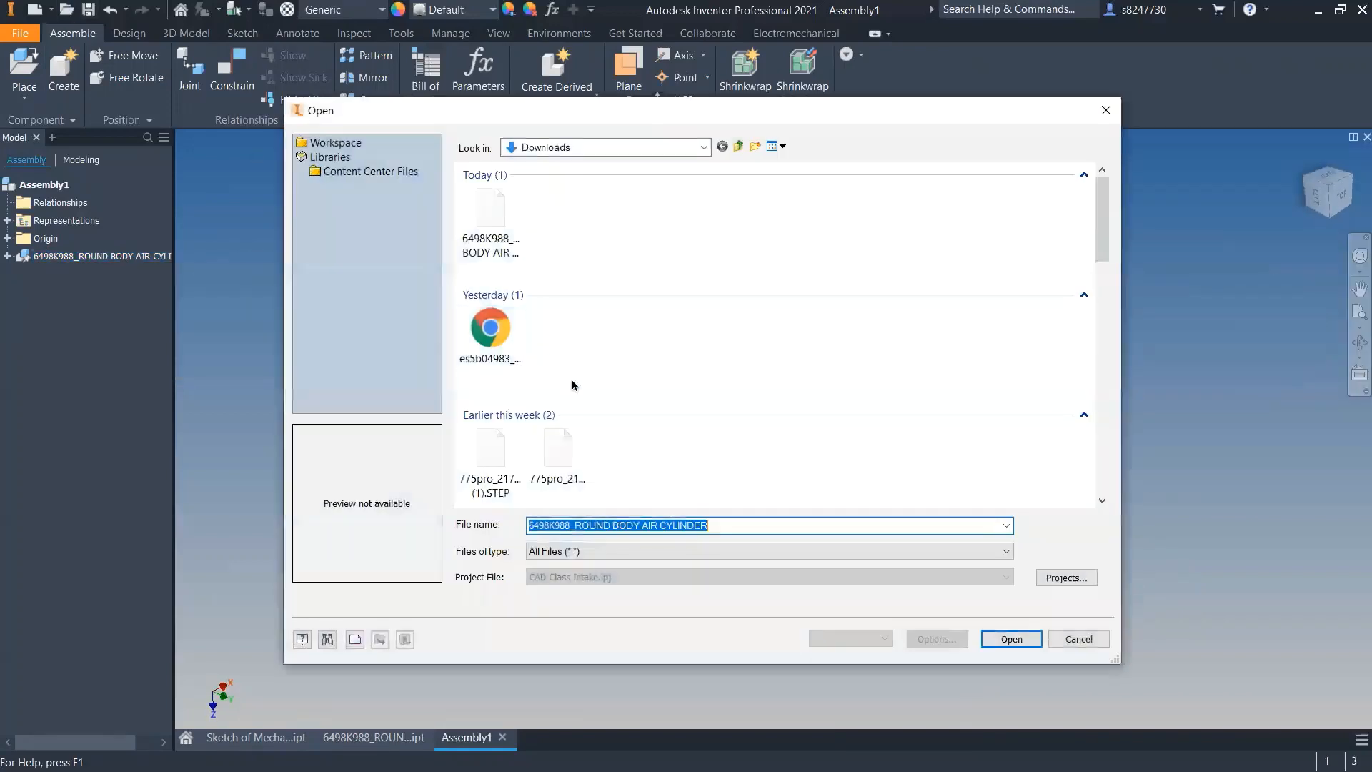
pyautogui.click(604, 147)
pyautogui.click(607, 365)
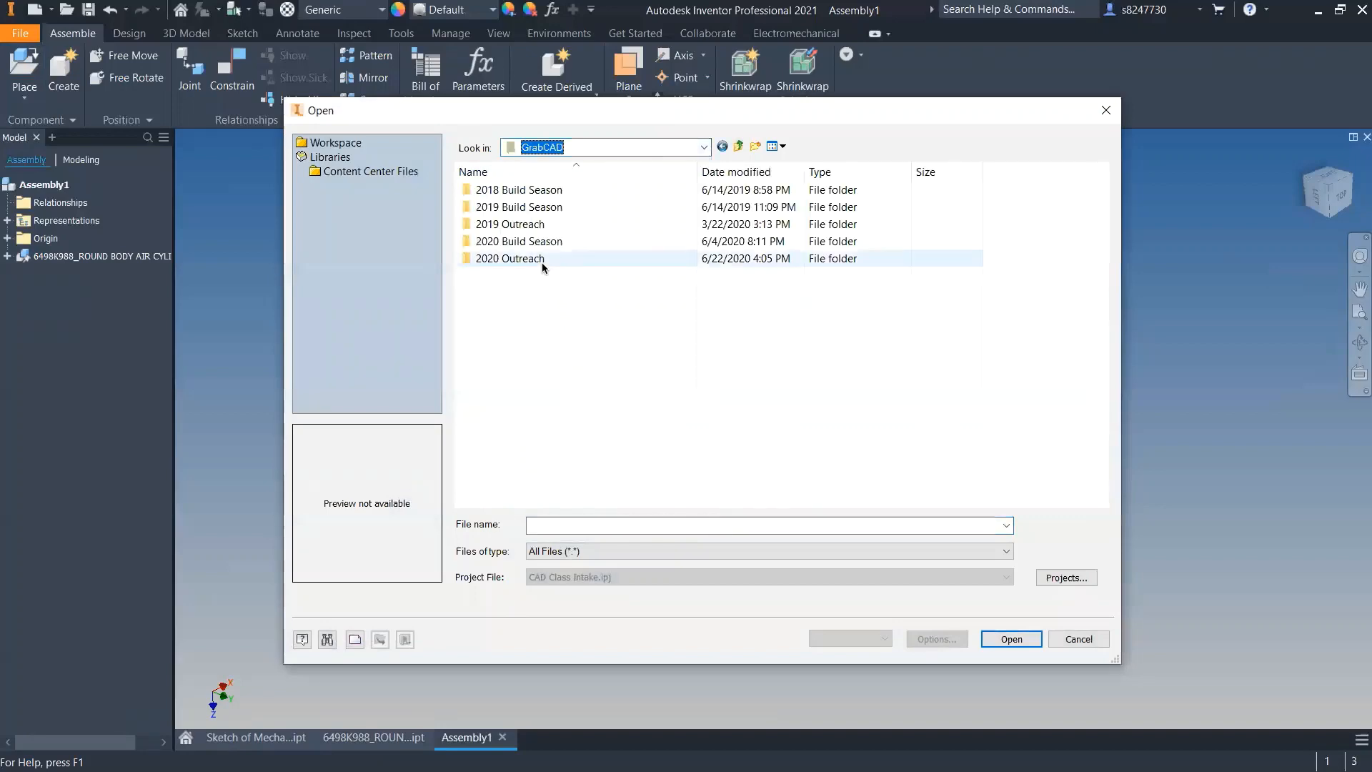
pyautogui.doubleClick(545, 263)
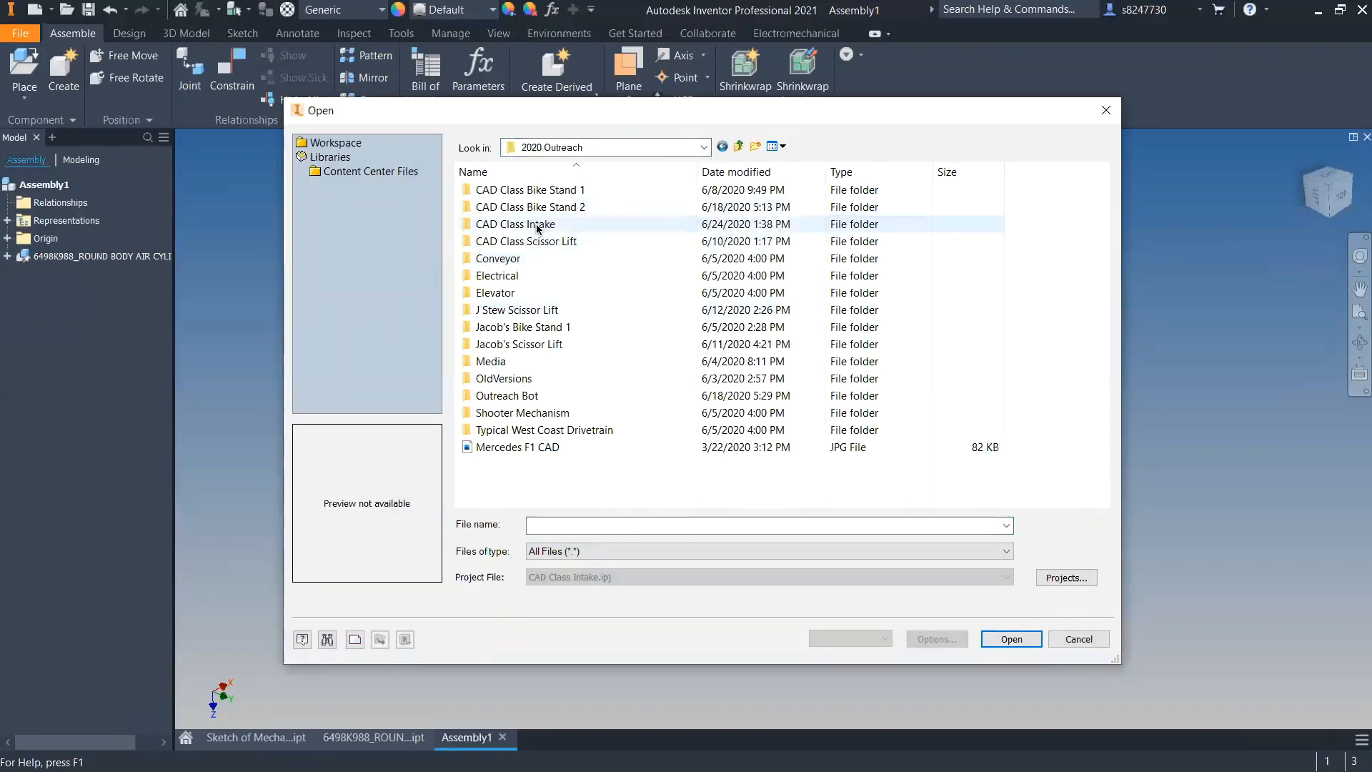
pyautogui.doubleClick(537, 226)
pyautogui.click(573, 293)
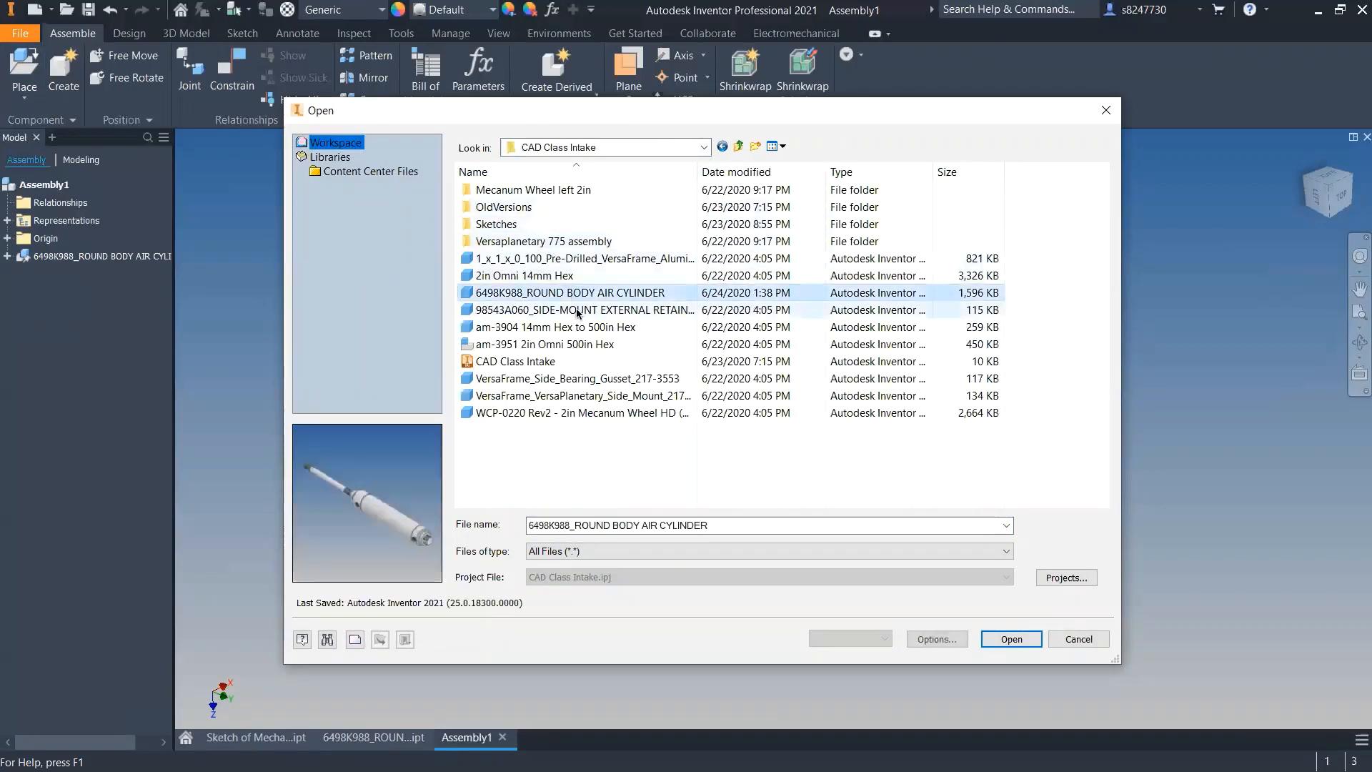
pyautogui.hotkey('ctrl', 'c')
pyautogui.hotkey('ctrl', 'v')
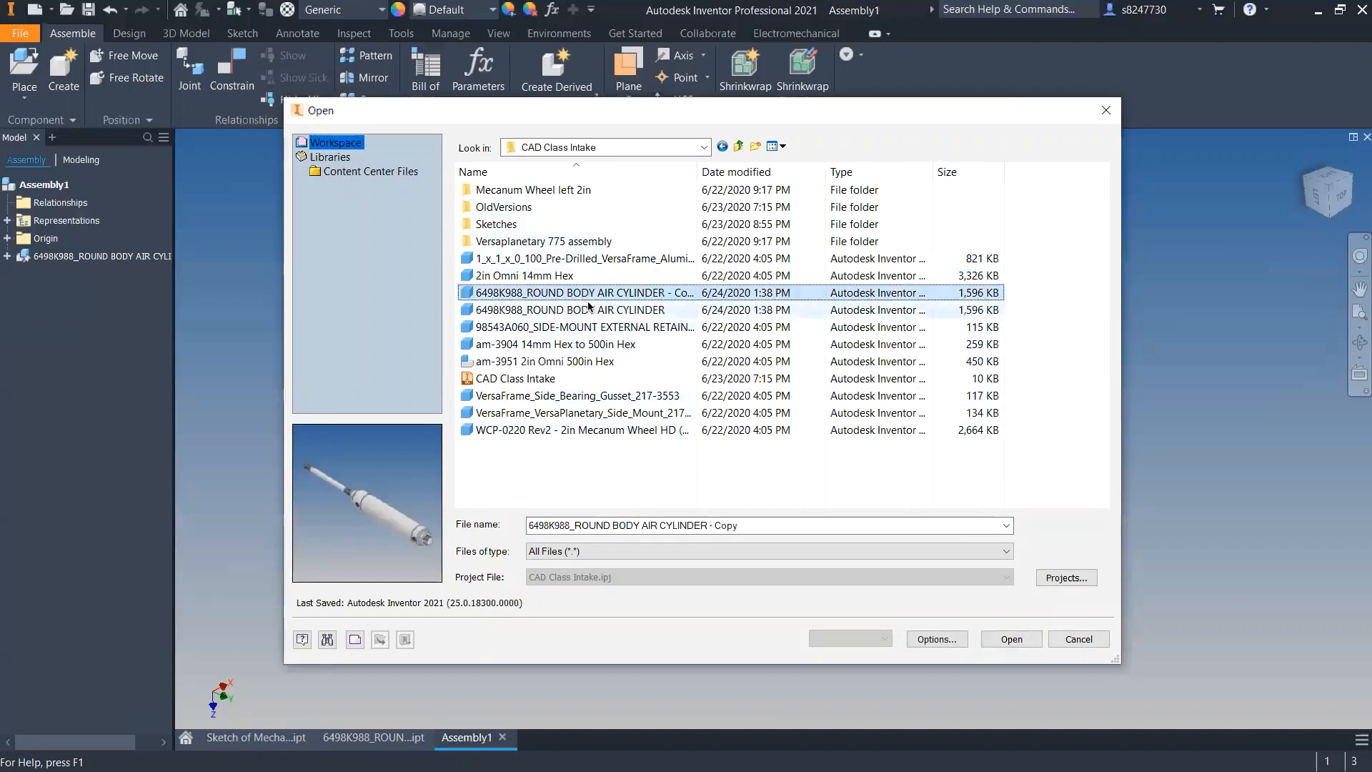
# - Rename the copied air cylinder file as 6498K988 actuating portion and close the Open dialog without opening a file
pyautogui.rightClick(587, 292)
pyautogui.click(689, 711)
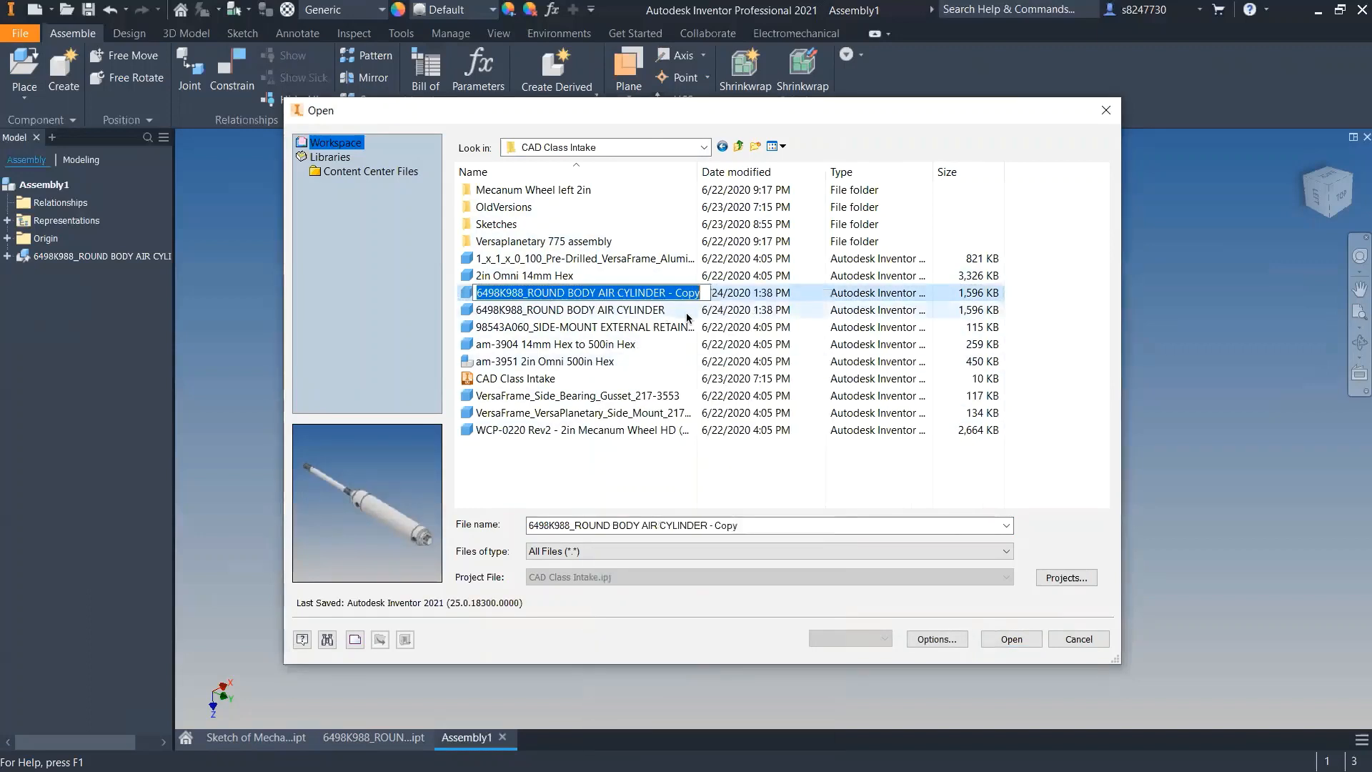
pyautogui.moveTo(706, 294); pyautogui.dragTo(665, 289)
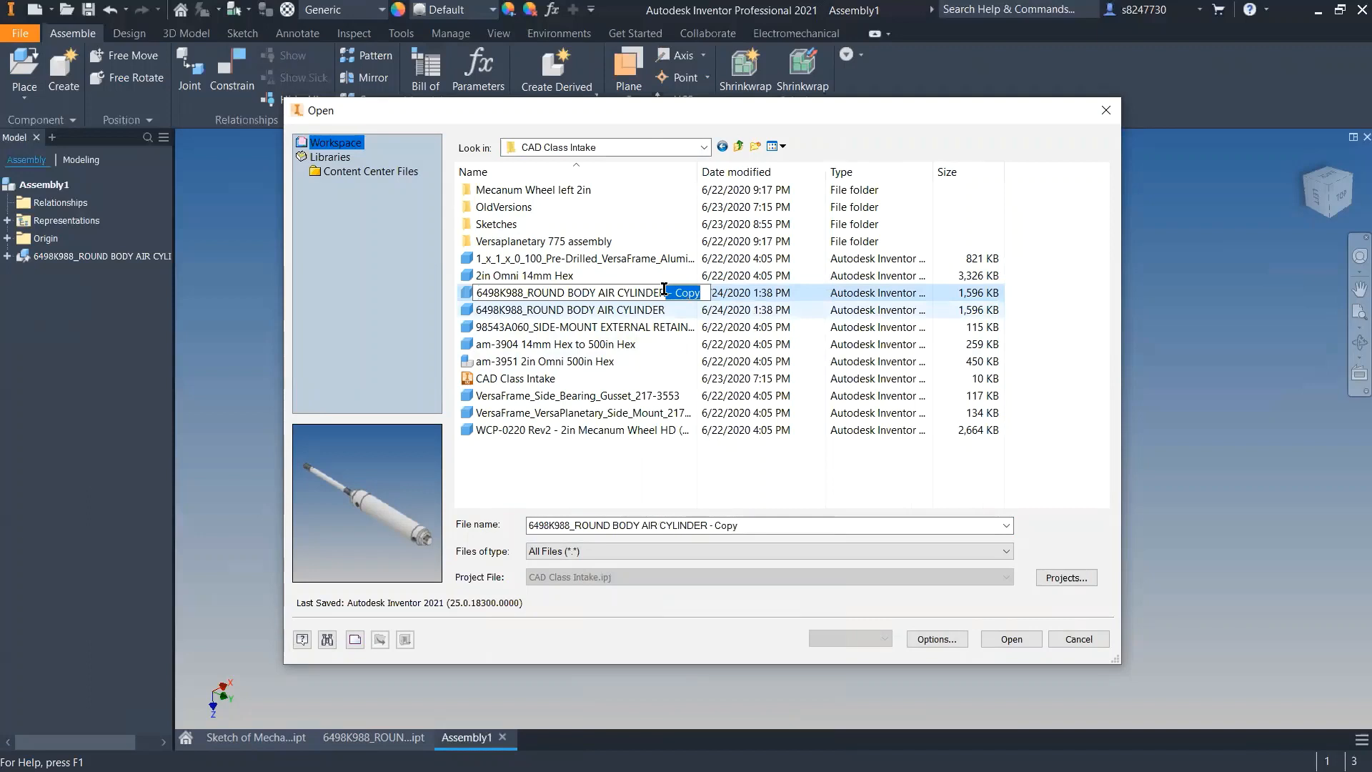
pyautogui.press('BackSpace')
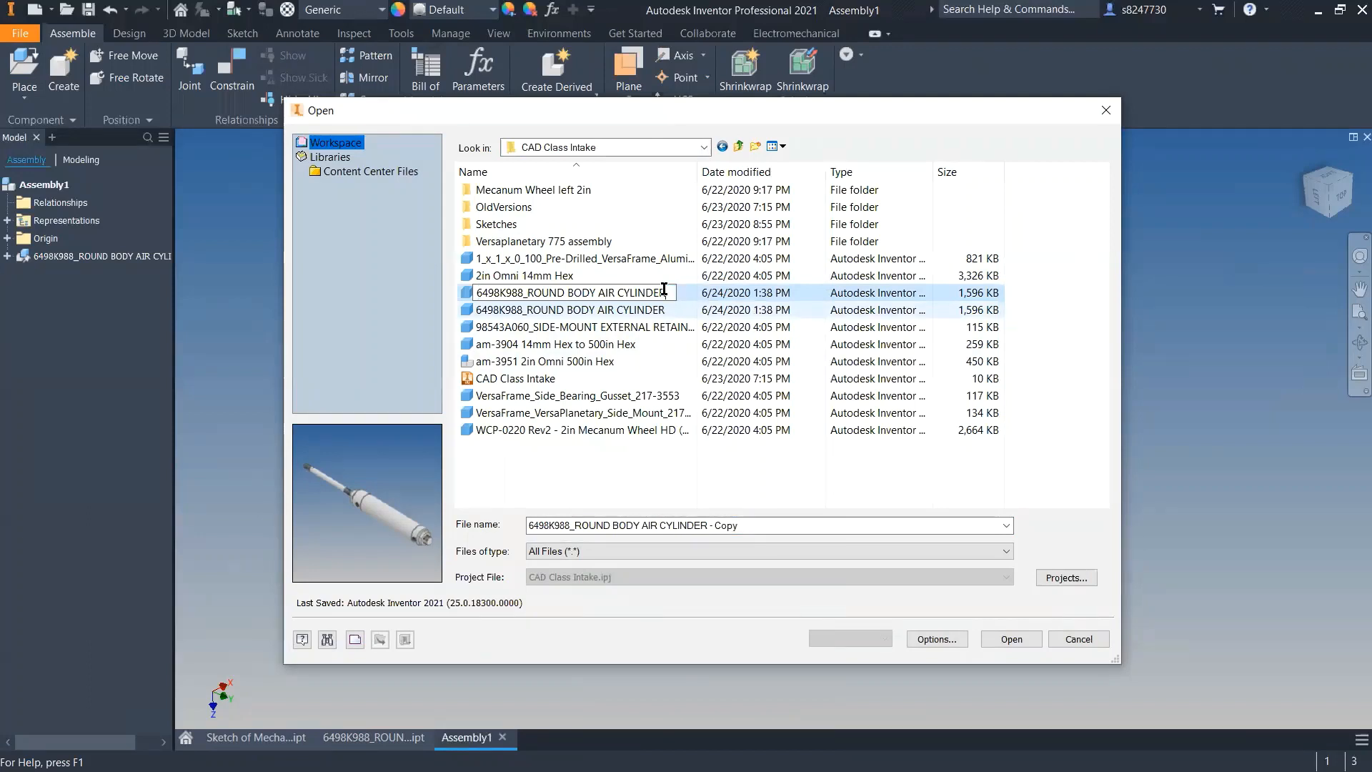
pyautogui.press('BackSpace')
pyautogui.press('BackSpace')
pyautogui.press('BackSpace')
pyautogui.press('BackSpace')
pyautogui.press('BackSpace')
pyautogui.press('BackSpace')
pyautogui.press('BackSpace')
pyautogui.press('BackSpace')
pyautogui.press('BackSpace')
pyautogui.press('BackSpace')
pyautogui.press('BackSpace')
pyautogui.press('BackSpace')
pyautogui.press('BackSpace')
pyautogui.press('BackSpace')
pyautogui.press('BackSpace')
pyautogui.press('BackSpace')
pyautogui.press('BackSpace')
pyautogui.press('BackSpace')
pyautogui.press('BackSpace')
pyautogui.press('BackSpace')
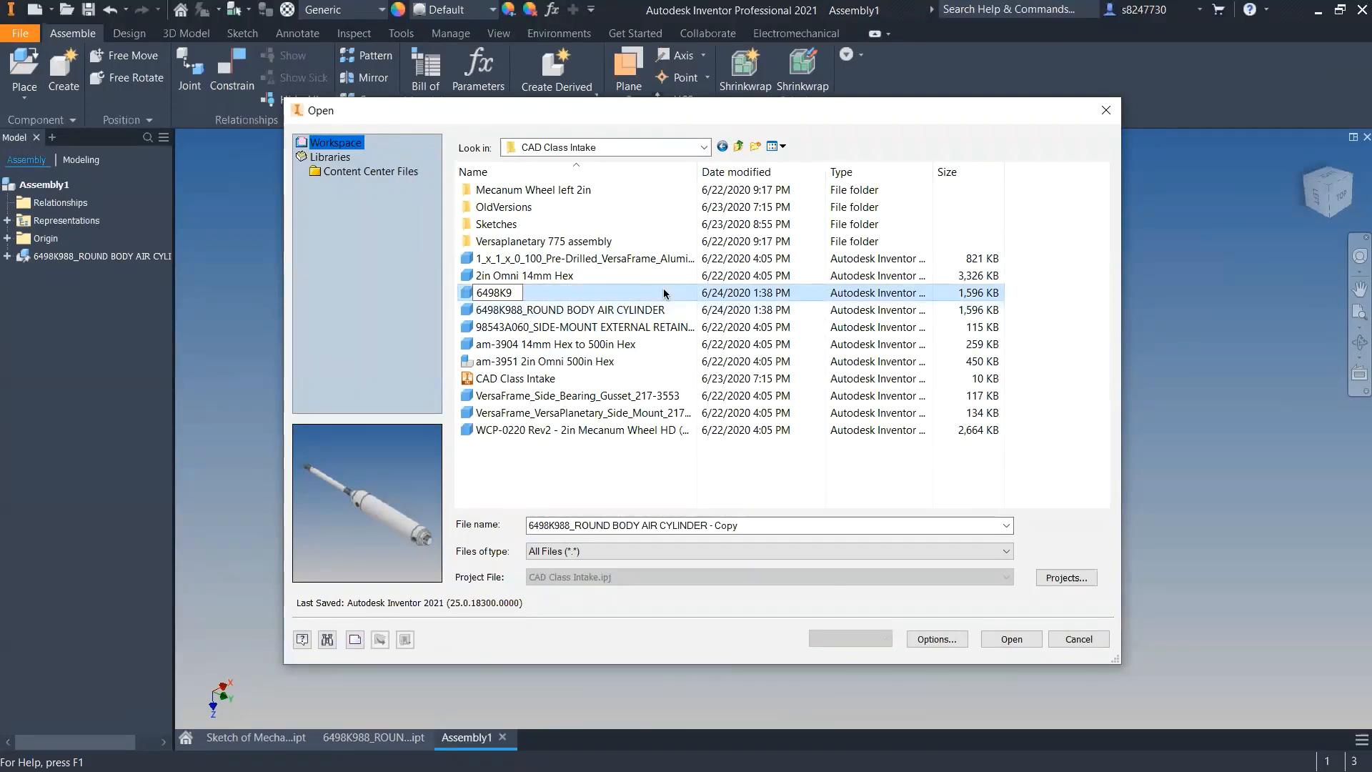
pyautogui.write('88 actuating por')
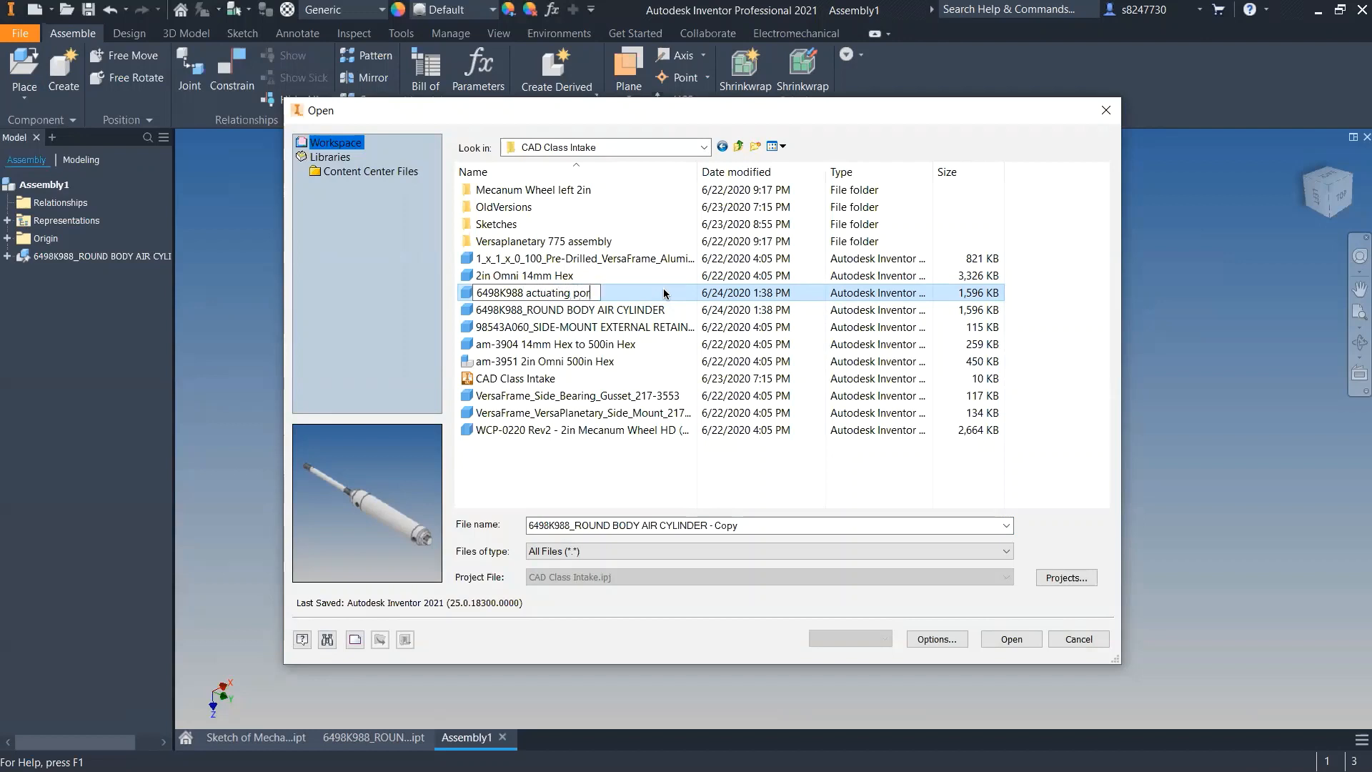
pyautogui.write('tion')
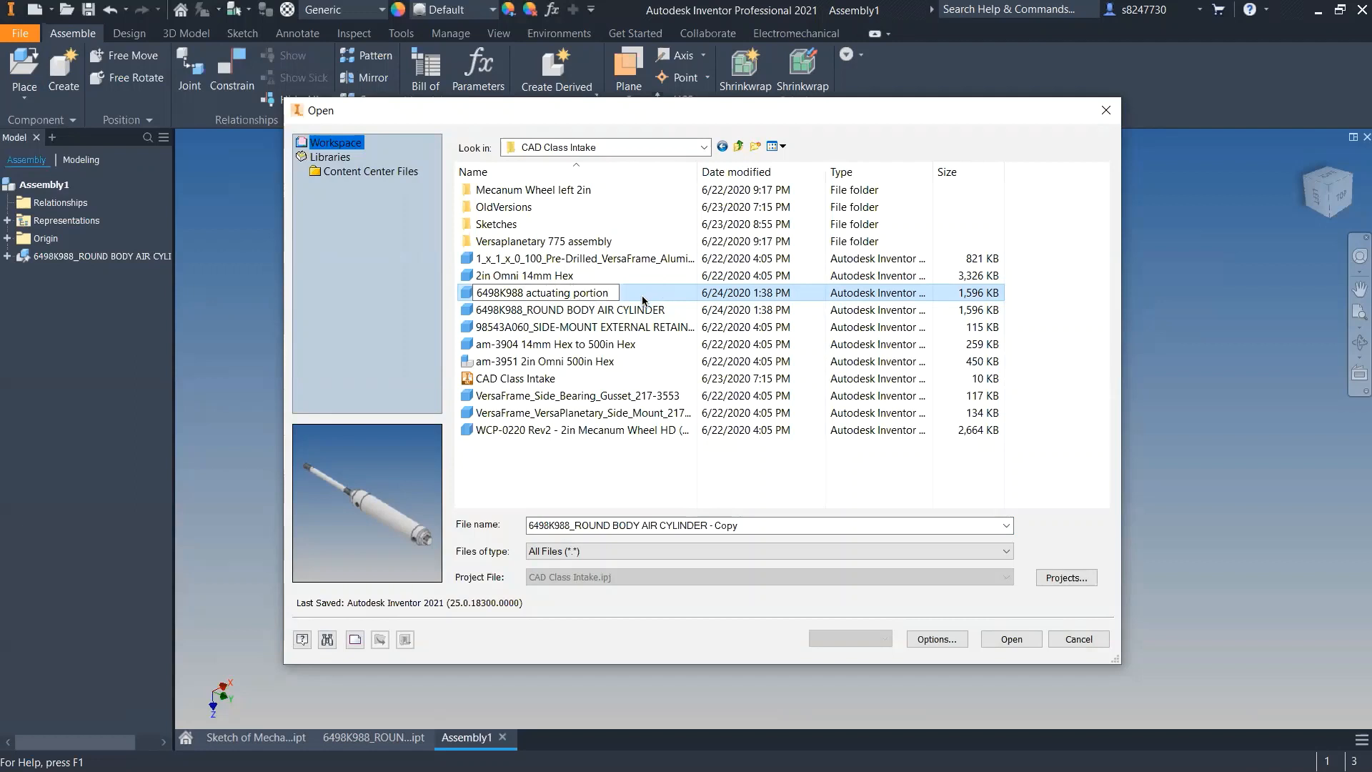
pyautogui.press('Return')
pyautogui.click(629, 327)
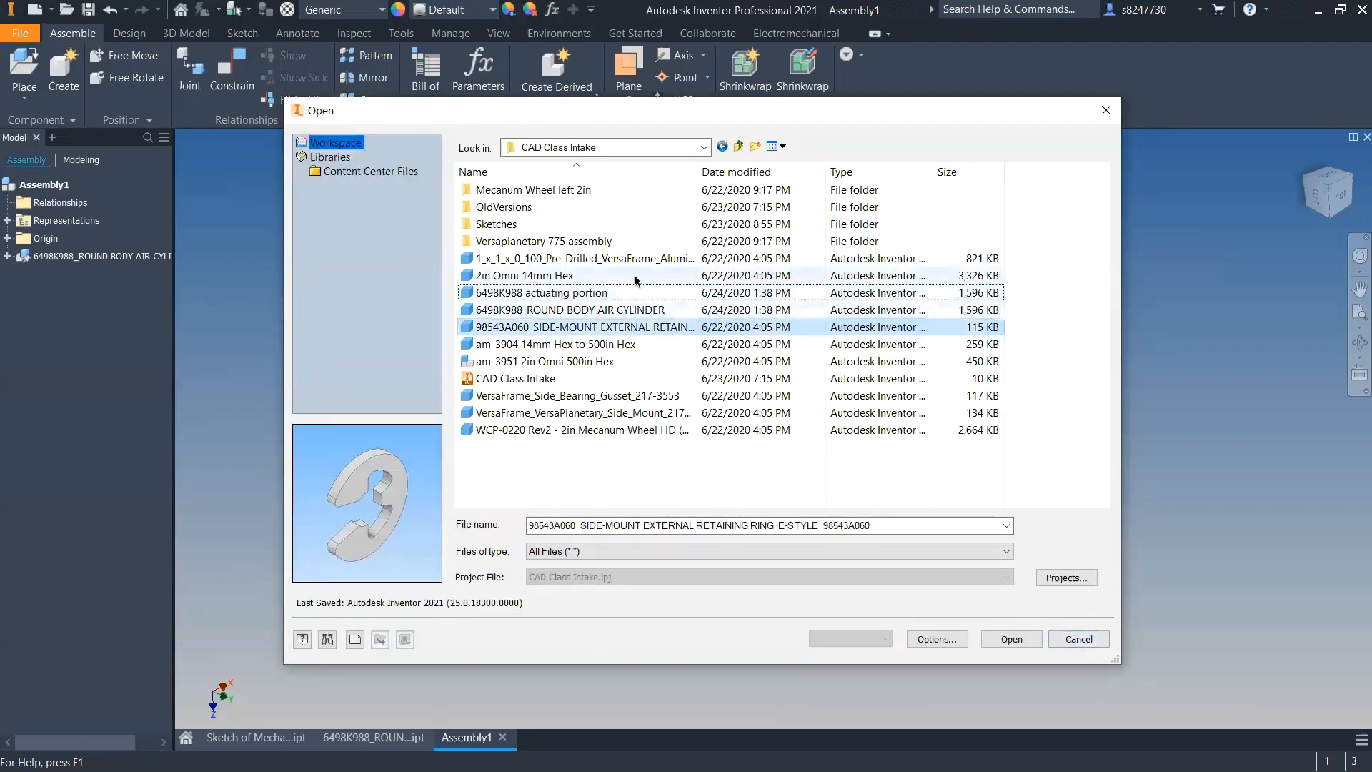
pyautogui.click(1080, 640)
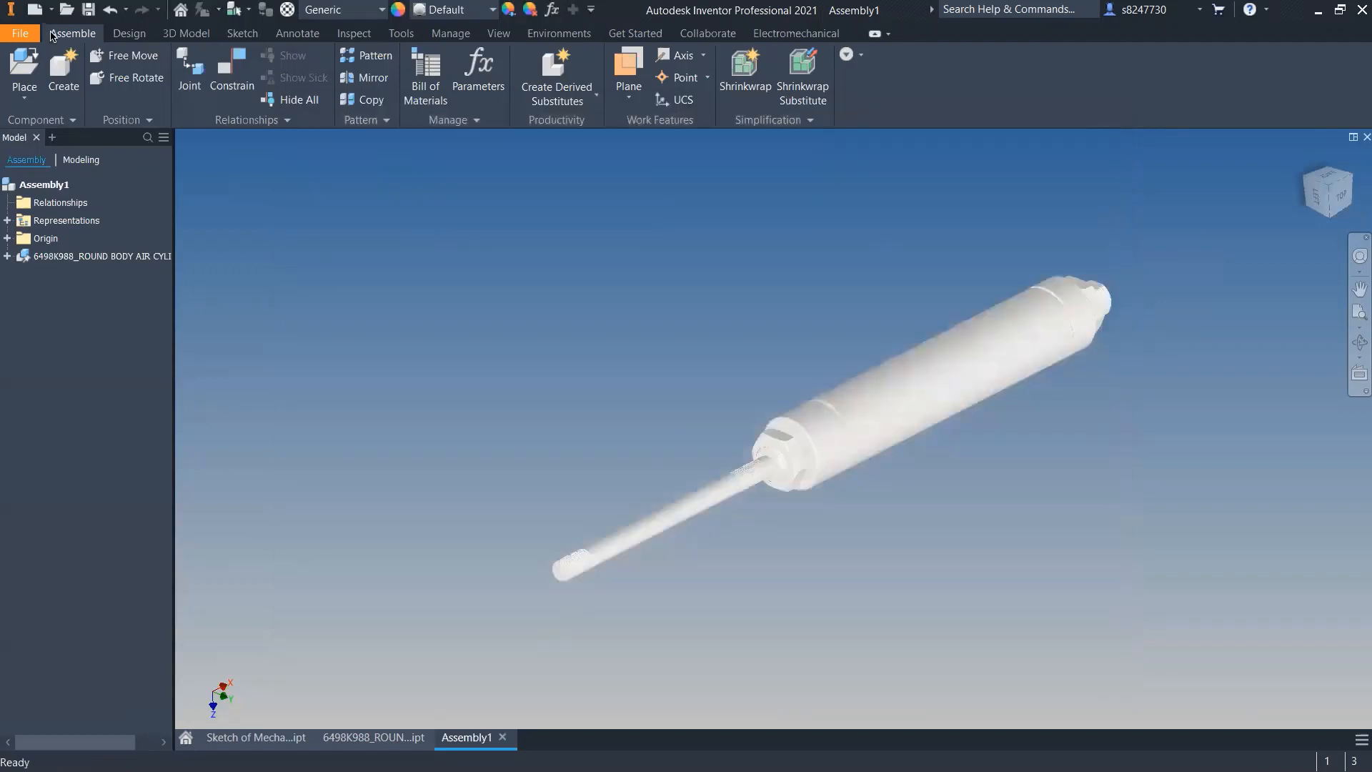
# - Place one instance of 6498K988 actuating portion in the assembly, clear of the grounded air cylinder
pyautogui.click(24, 70)
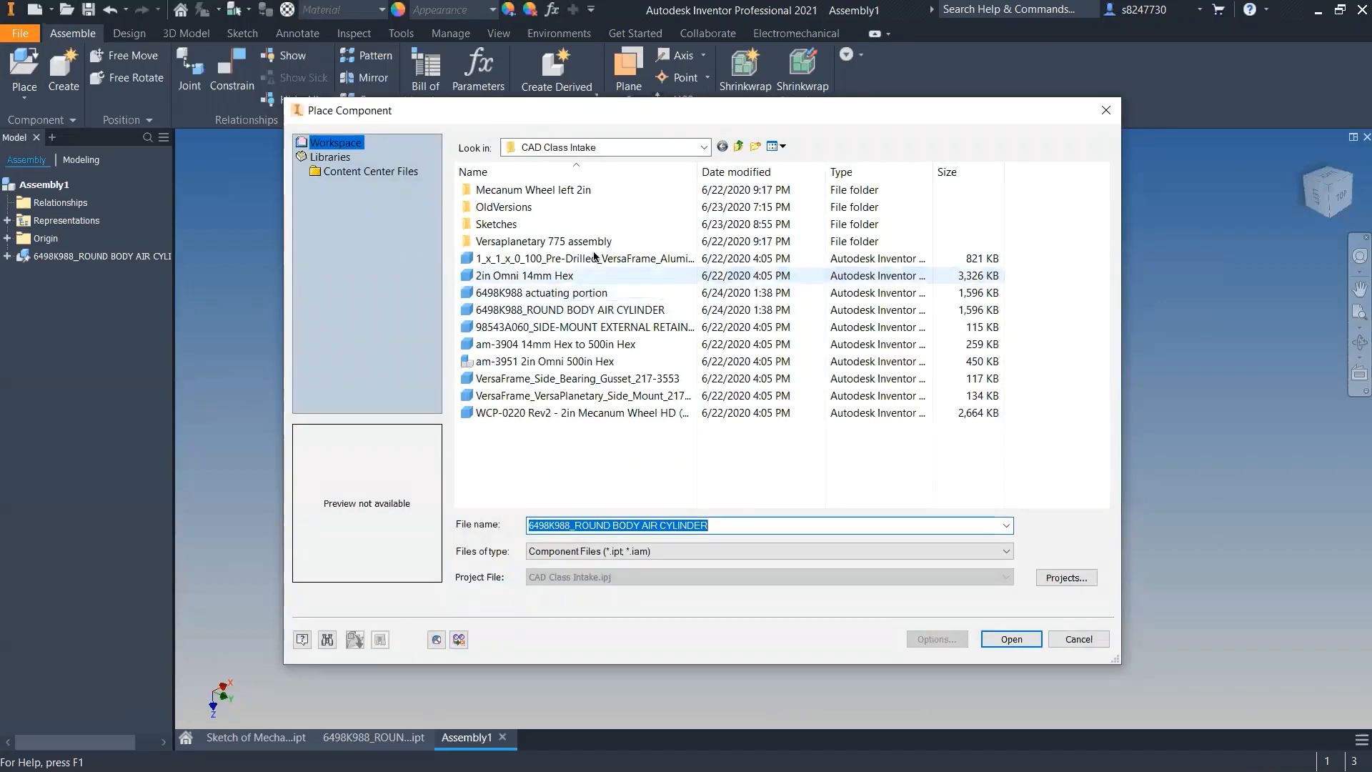
pyautogui.click(615, 293)
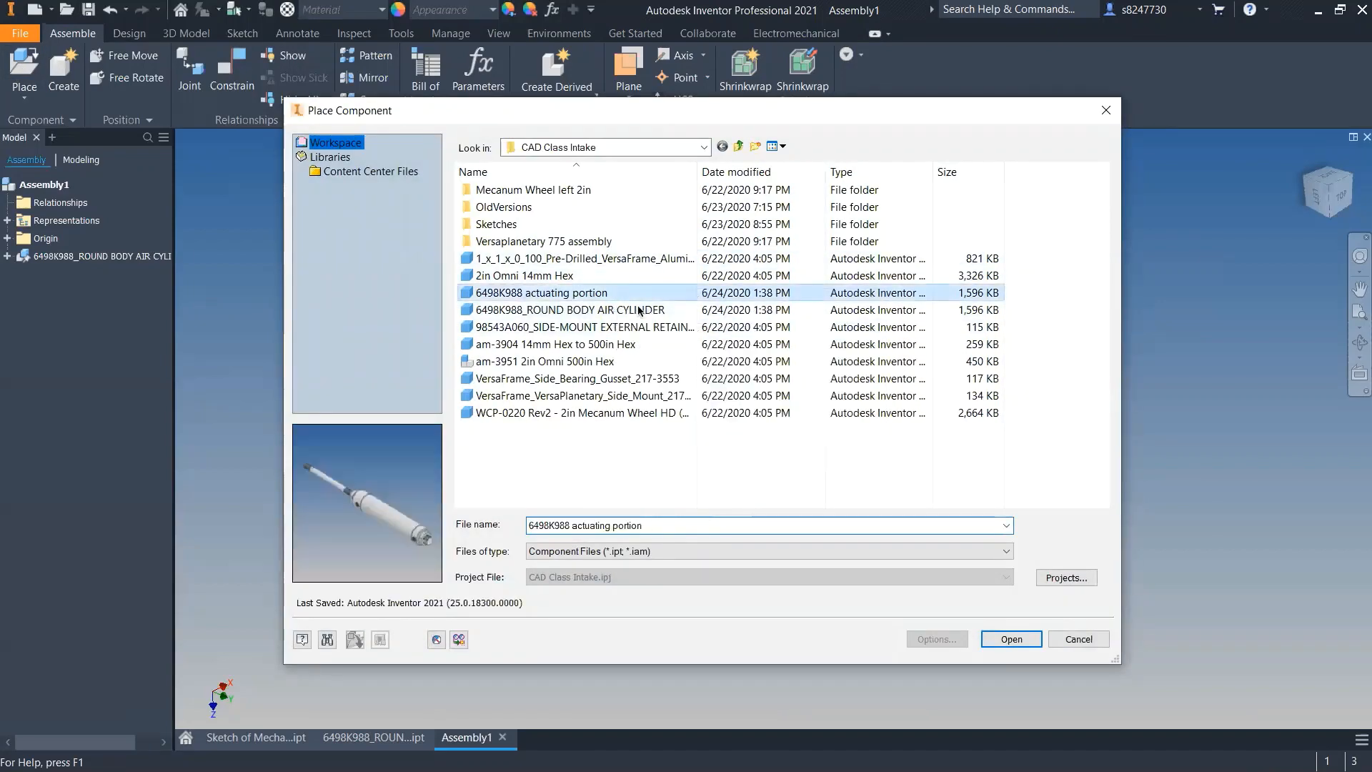
pyautogui.click(1011, 639)
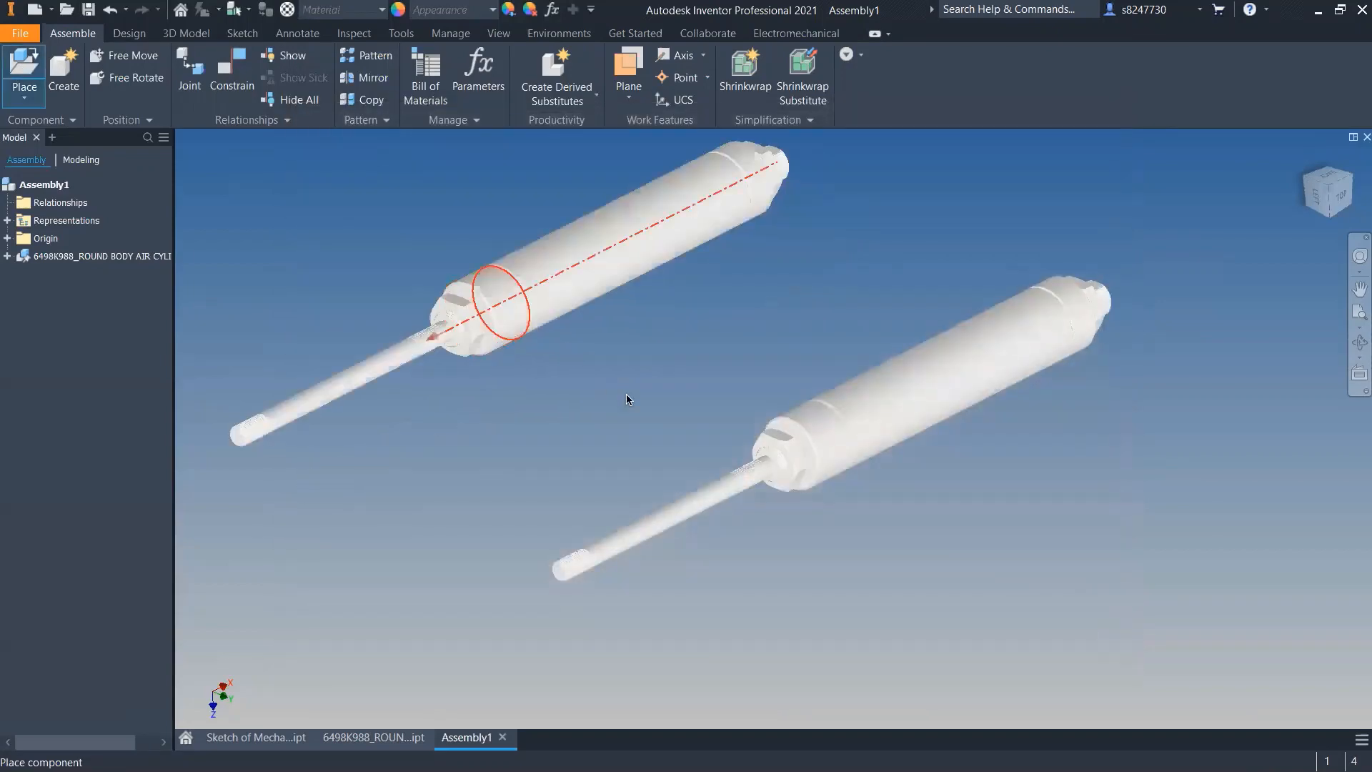
pyautogui.click(628, 399)
# - Open the placed actuating portion part and delete its cylinder body Combine4 and rear nut Cut-Extrude8
pyautogui.rightClick(513, 289)
pyautogui.click(512, 223)
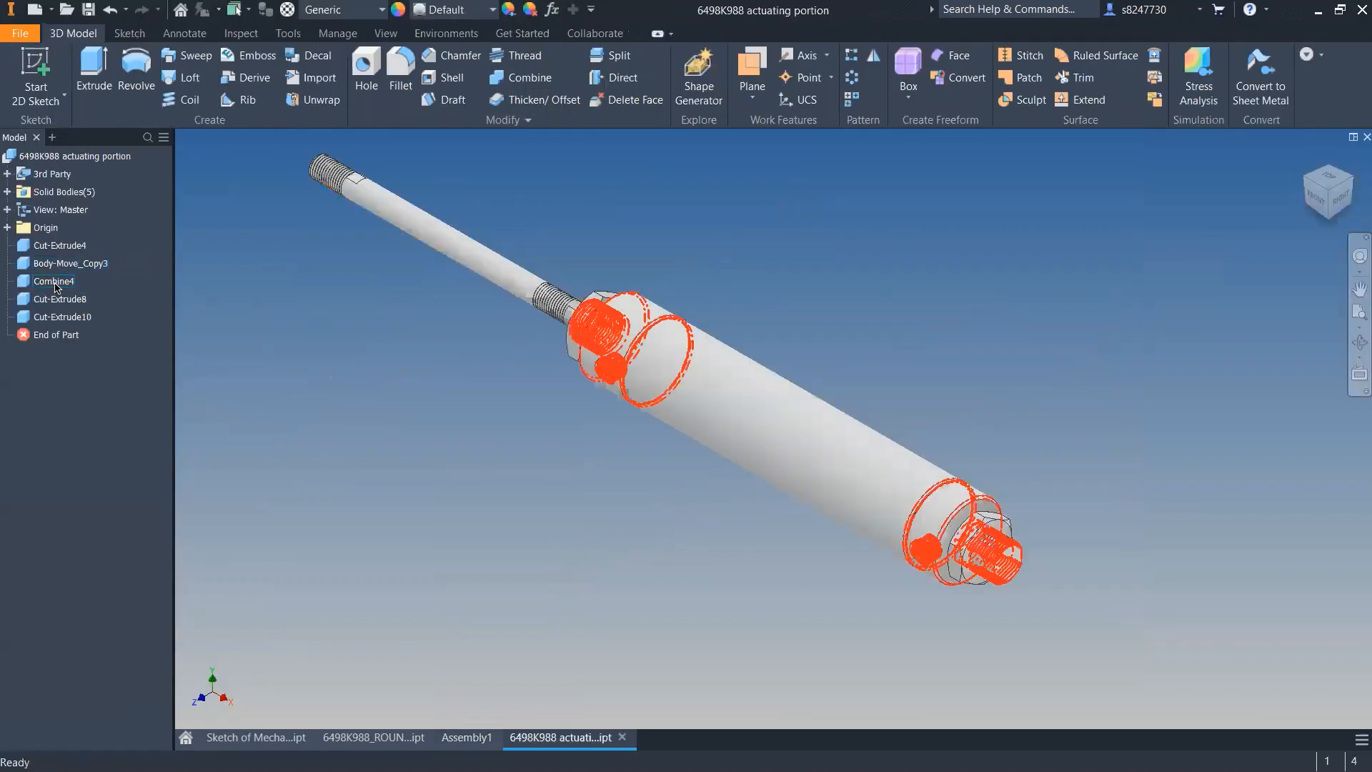
pyautogui.click(60, 282)
pyautogui.press('Delete')
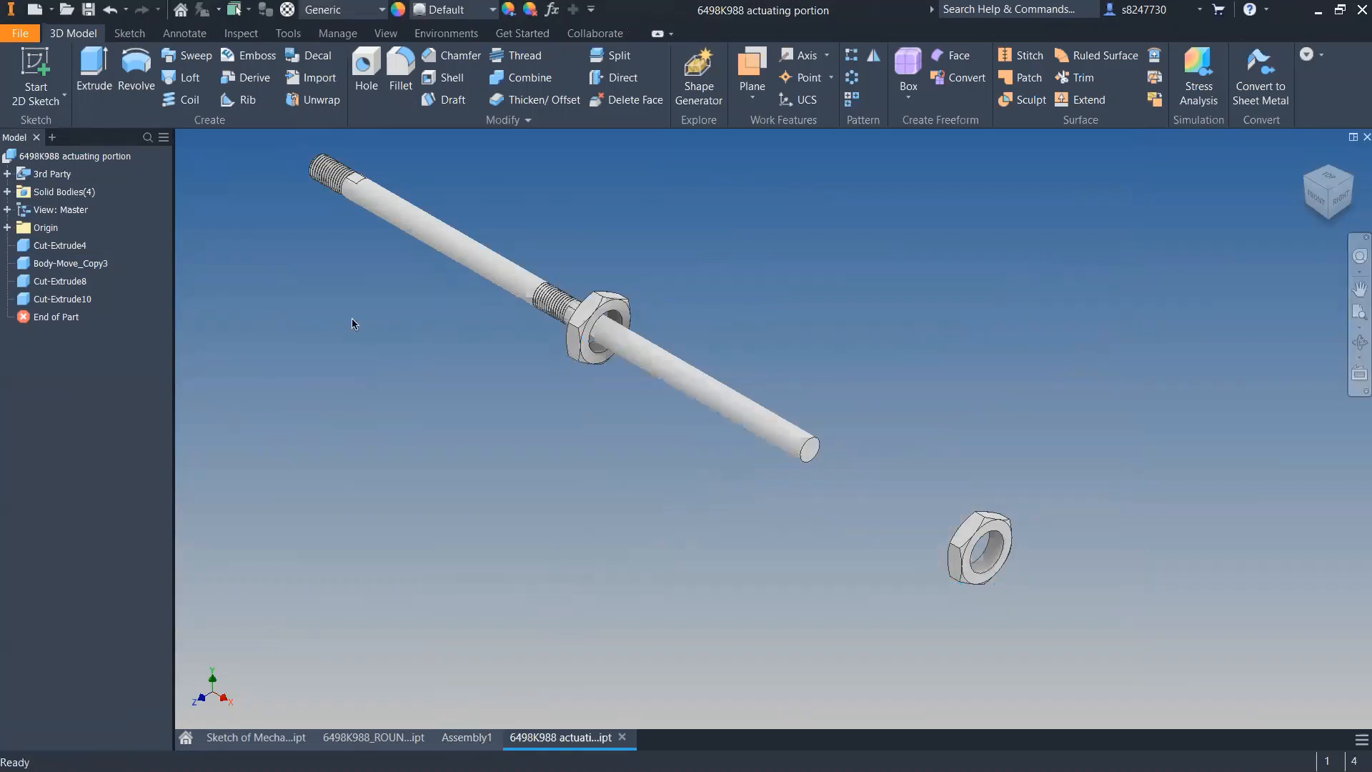
pyautogui.click(45, 281)
pyautogui.press('Delete')
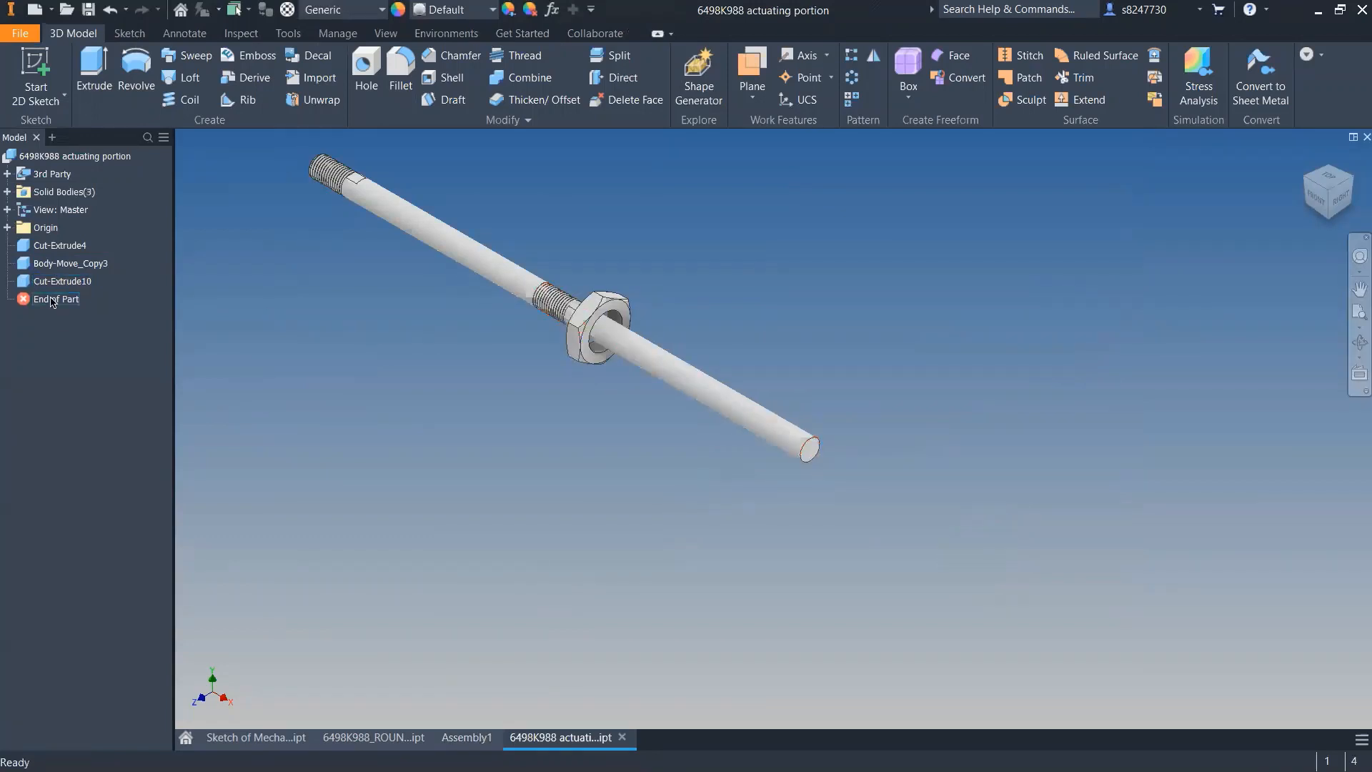
# - Delete the front nut Cut-Extrude4 and the retracted rod body Cut-Extrude10, keeping only the extended rod Body-Move_Copy3
pyautogui.click(48, 251)
pyautogui.press('Delete')
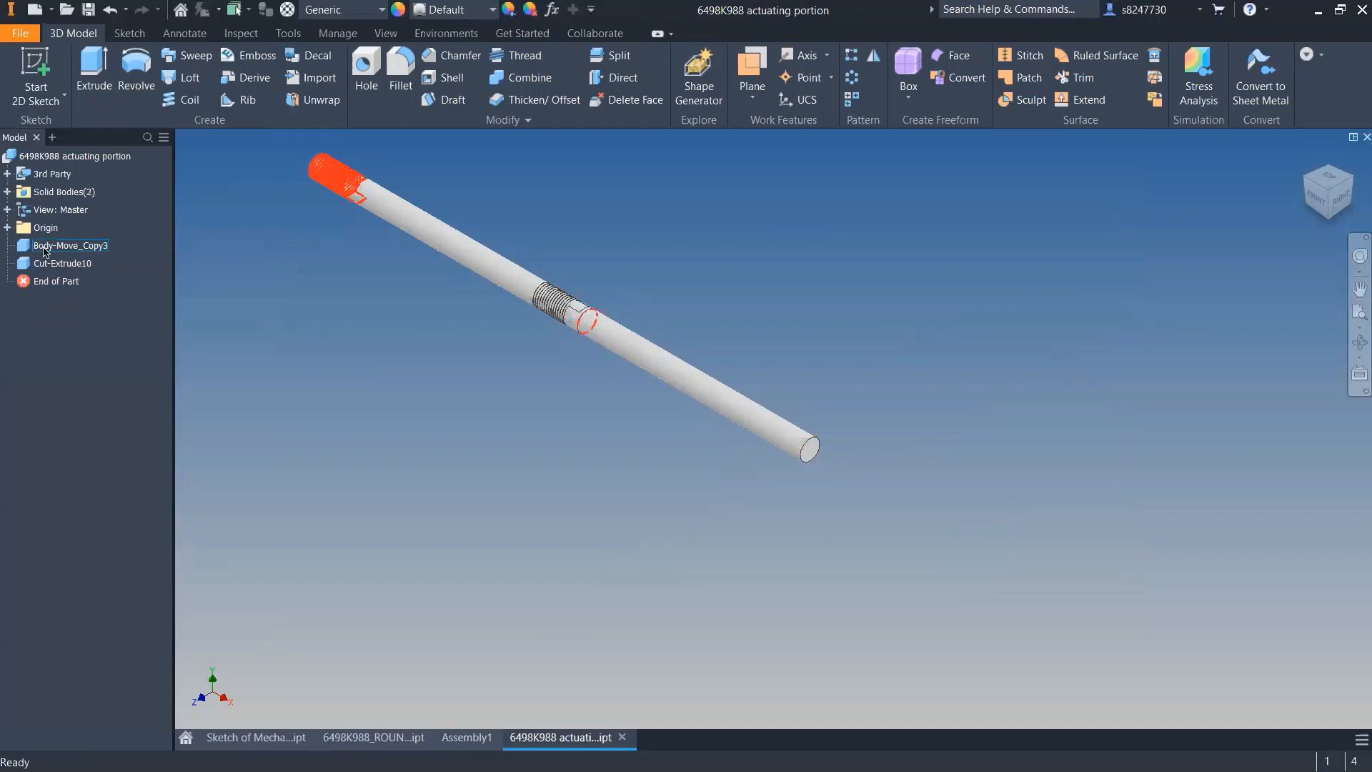
pyautogui.click(633, 349)
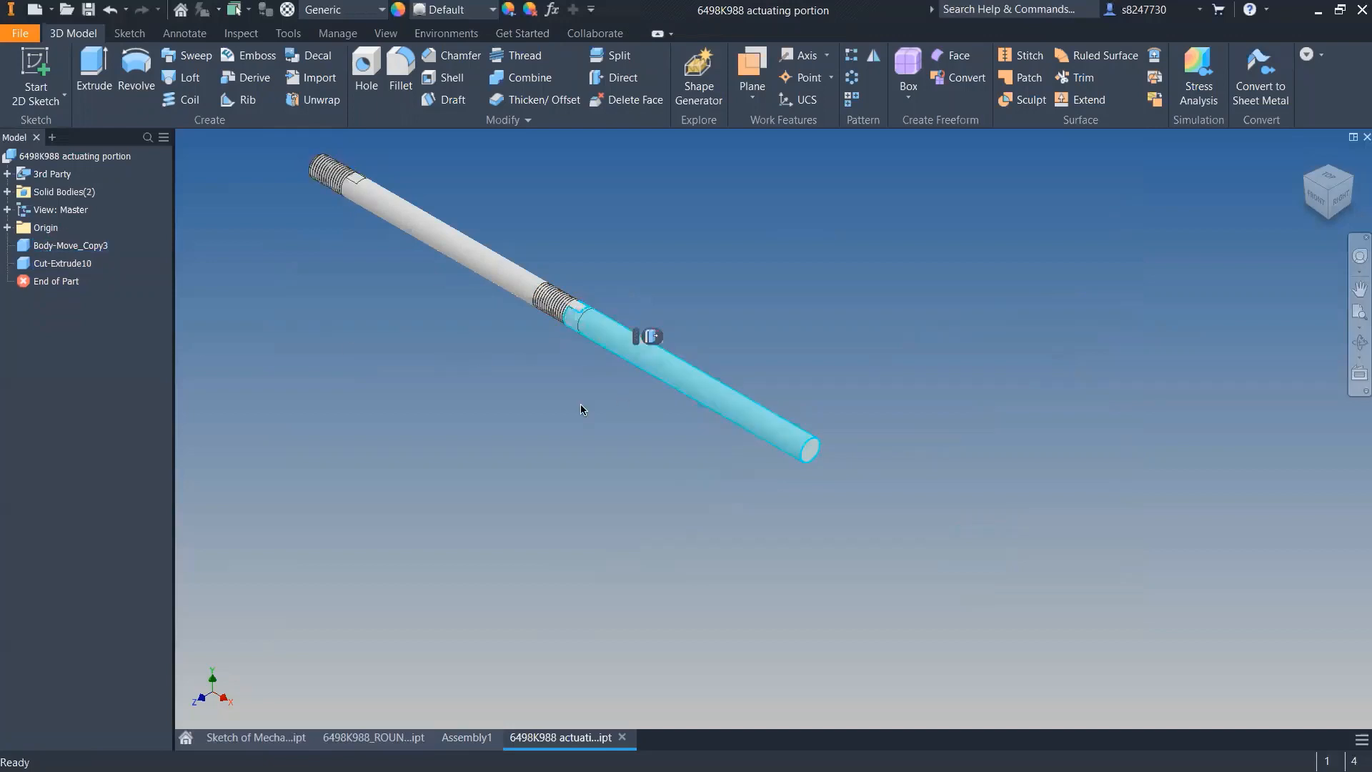
pyautogui.click(461, 374)
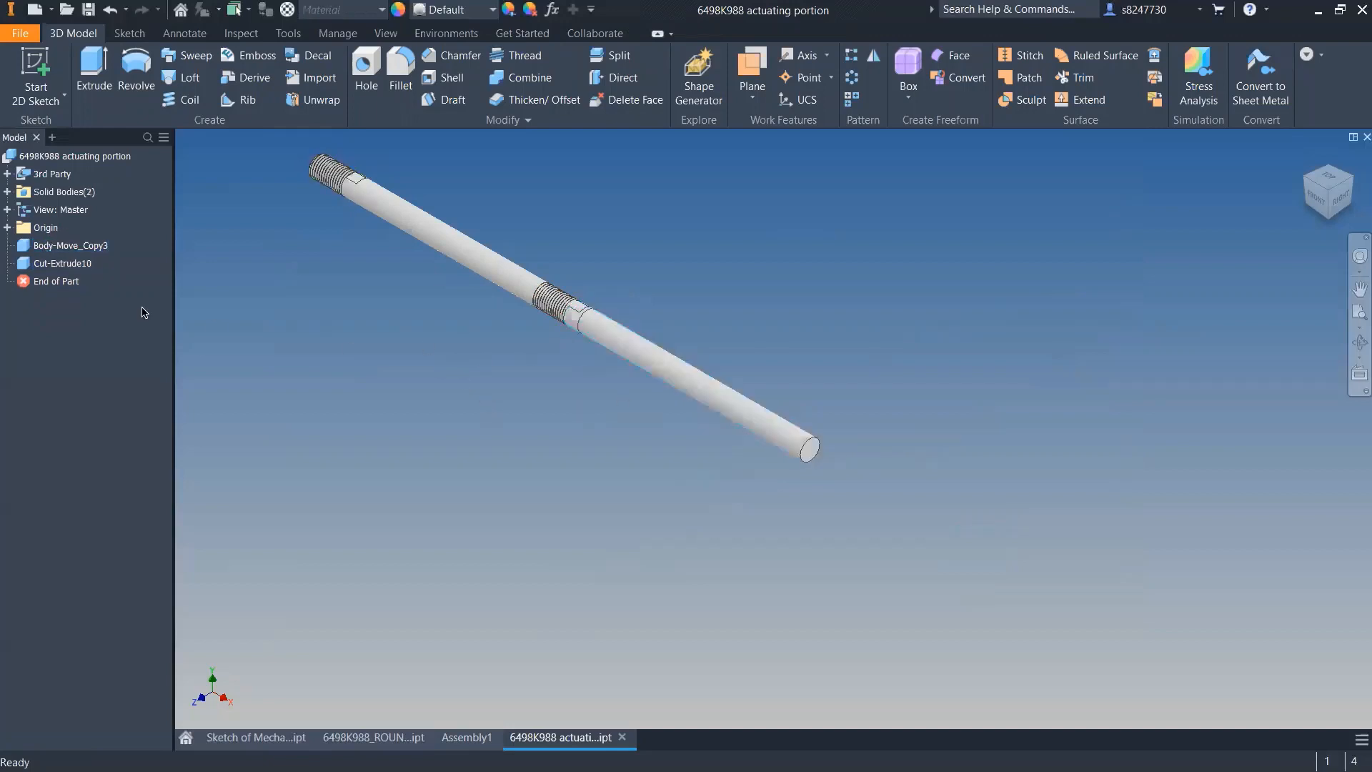
pyautogui.click(68, 264)
pyautogui.press('Delete')
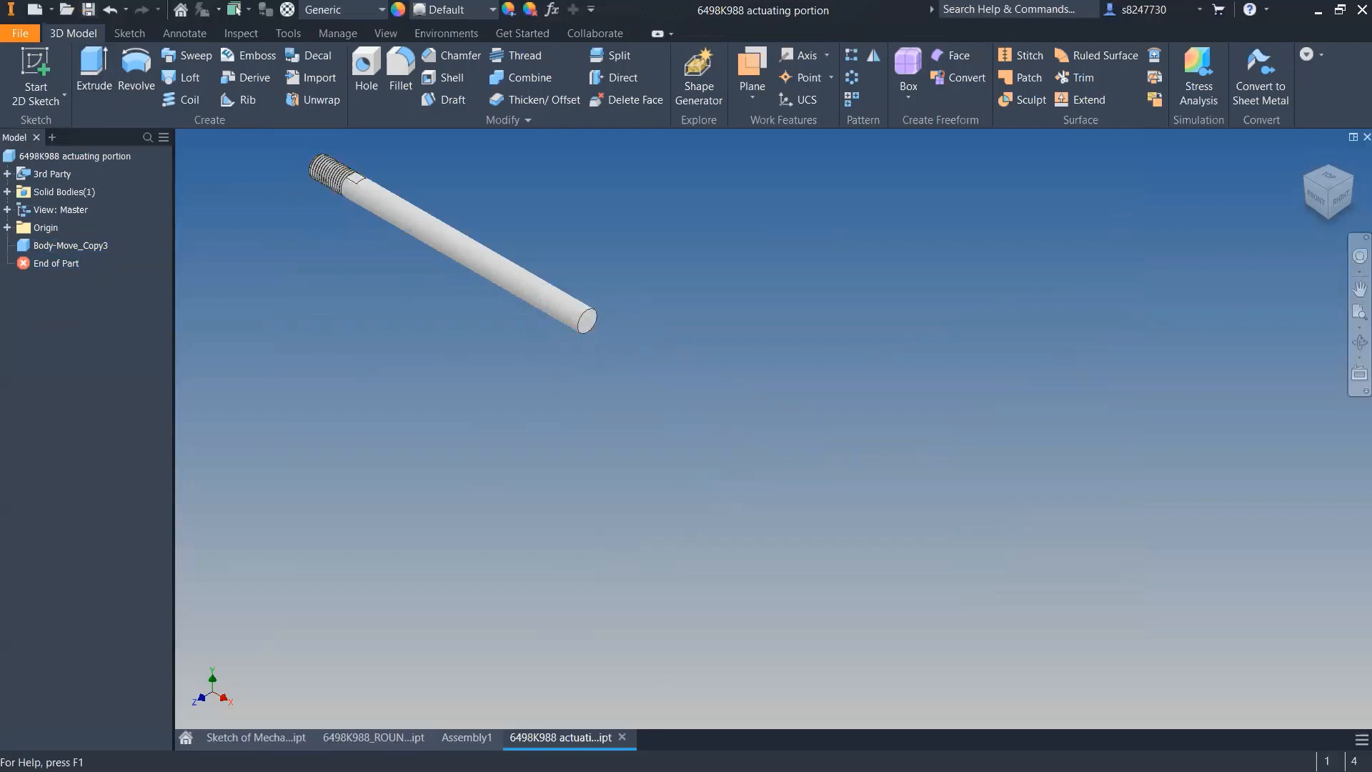
# - Open the grounded air cylinder part from Assembly1 and delete both rod bodies, Body-Move_Copy3 and Cut-Extrude10
pyautogui.moveTo(522, 684)
pyautogui.click(468, 737)
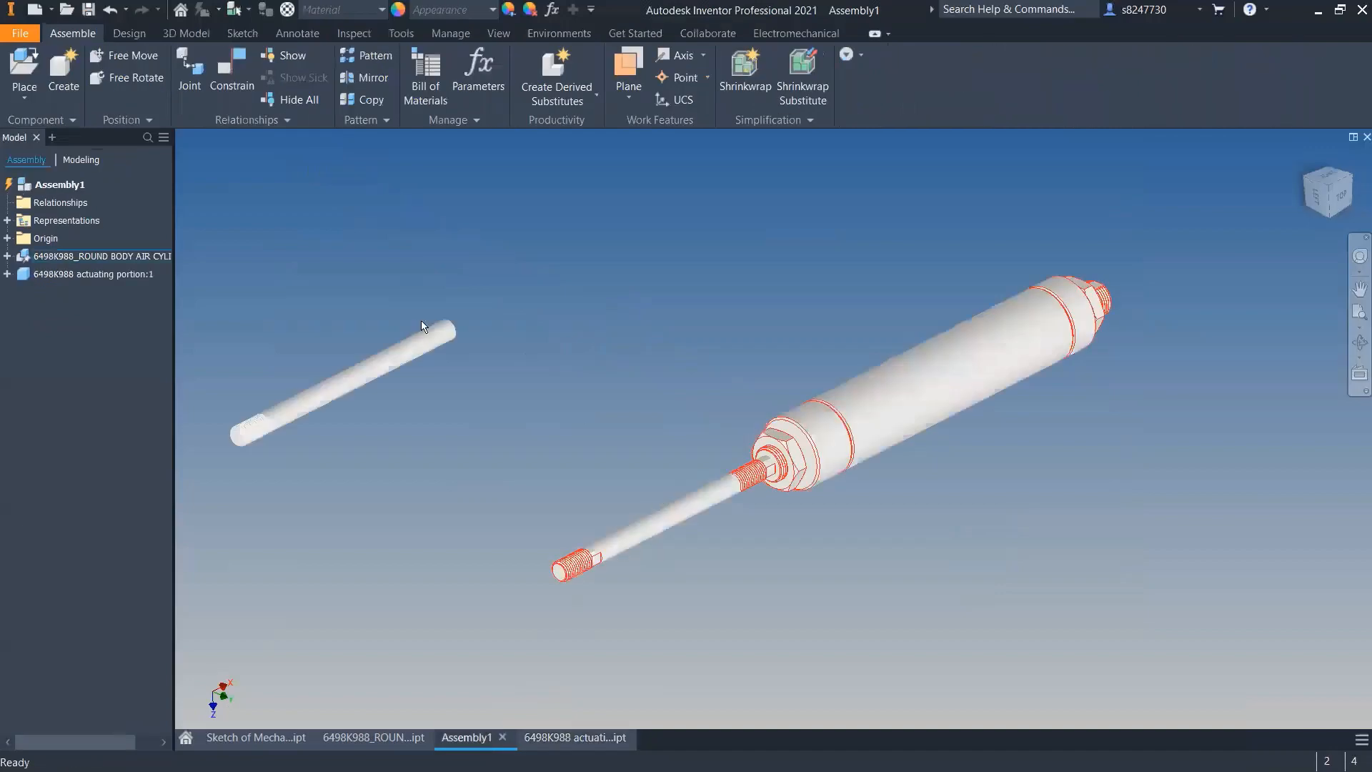
pyautogui.rightClick(659, 530)
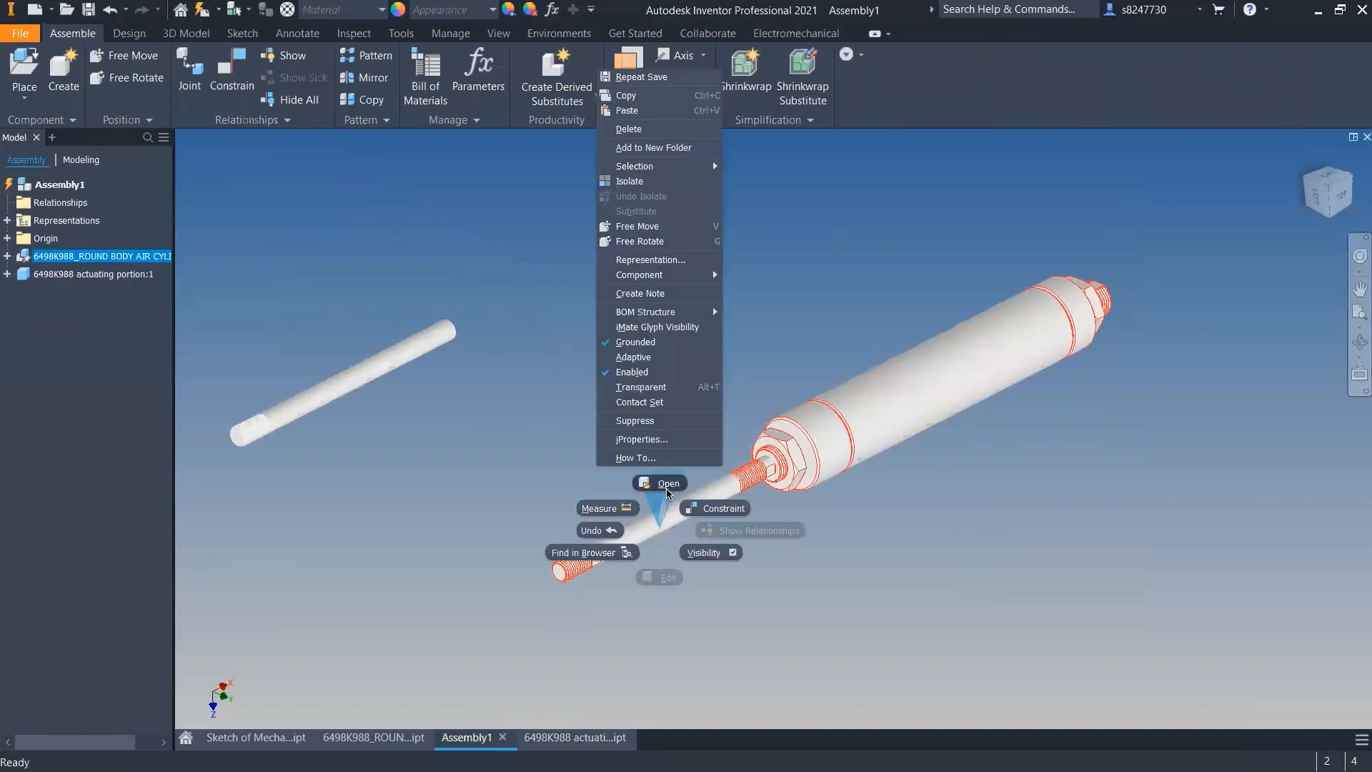
pyautogui.click(666, 487)
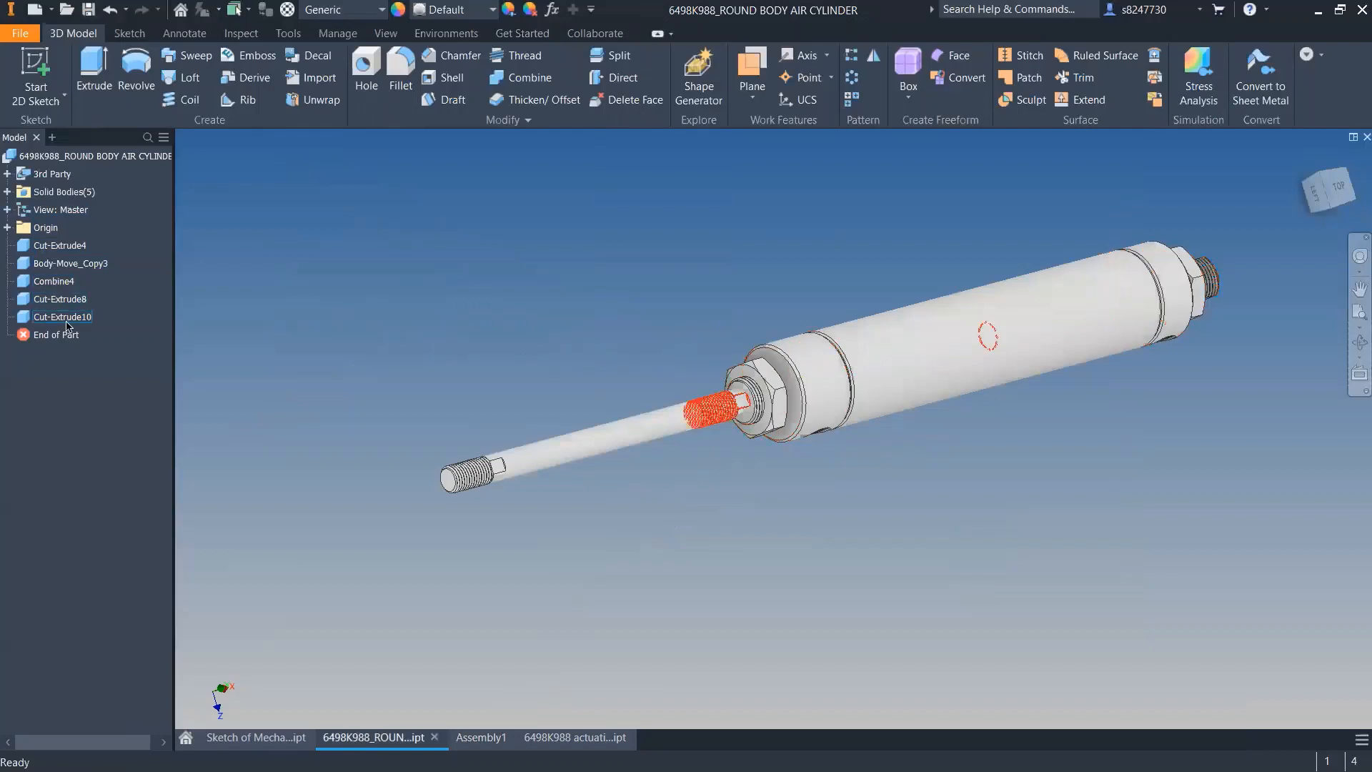
pyautogui.click(65, 318)
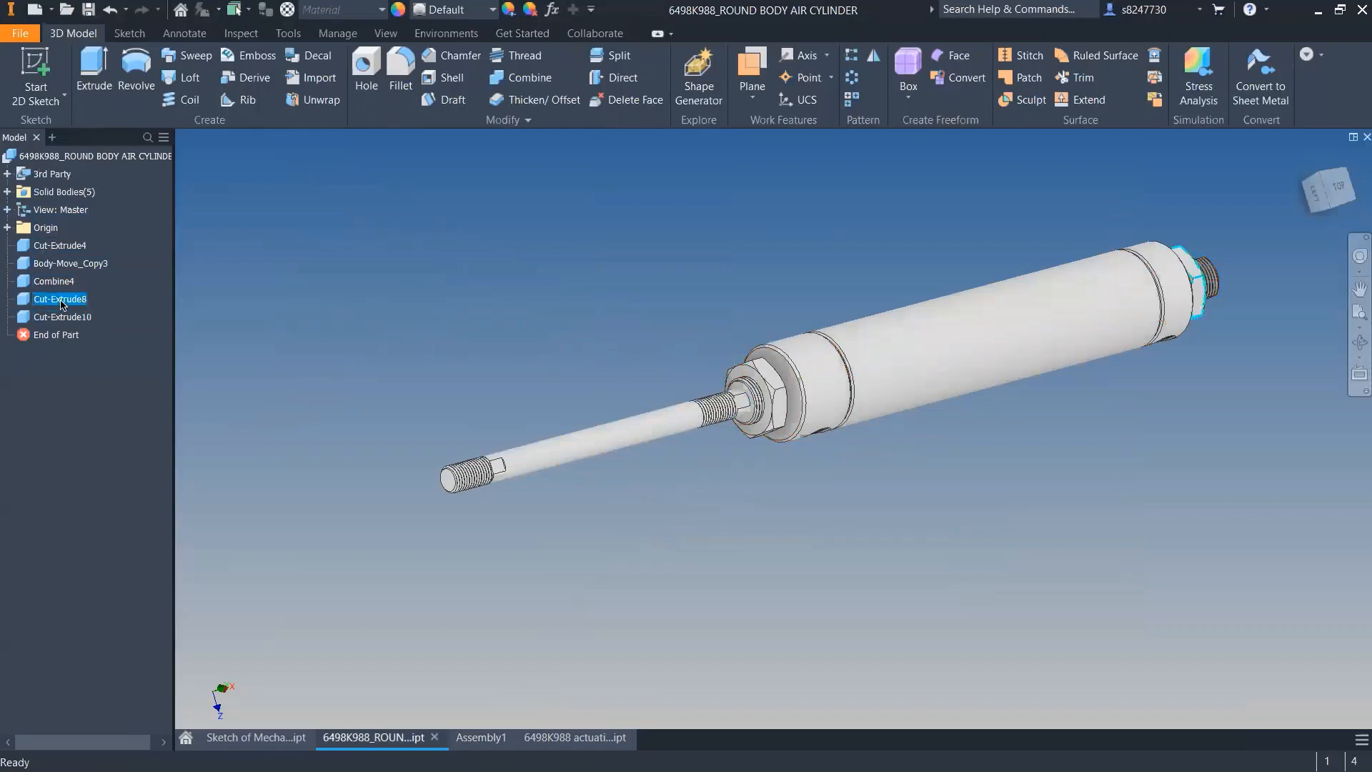
pyautogui.click(57, 282)
pyautogui.click(57, 262)
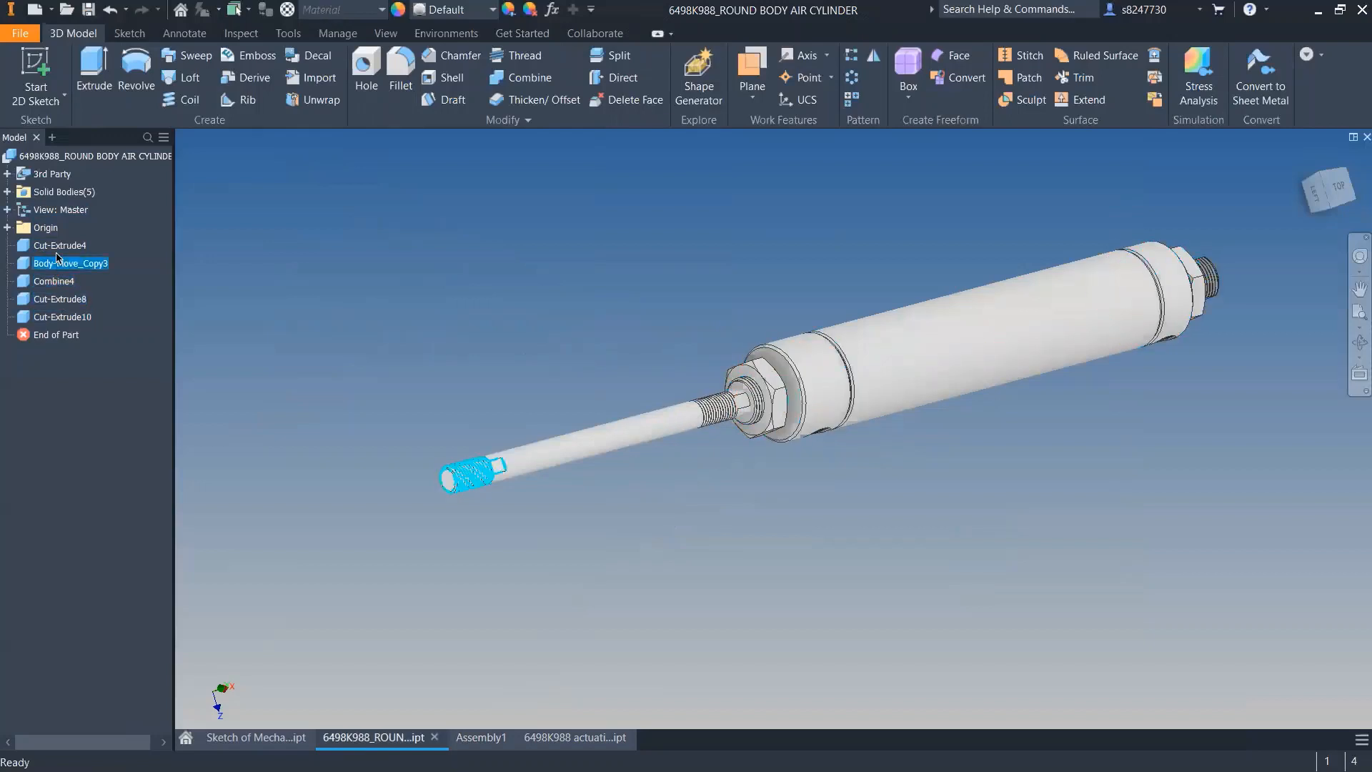
pyautogui.press('Delete')
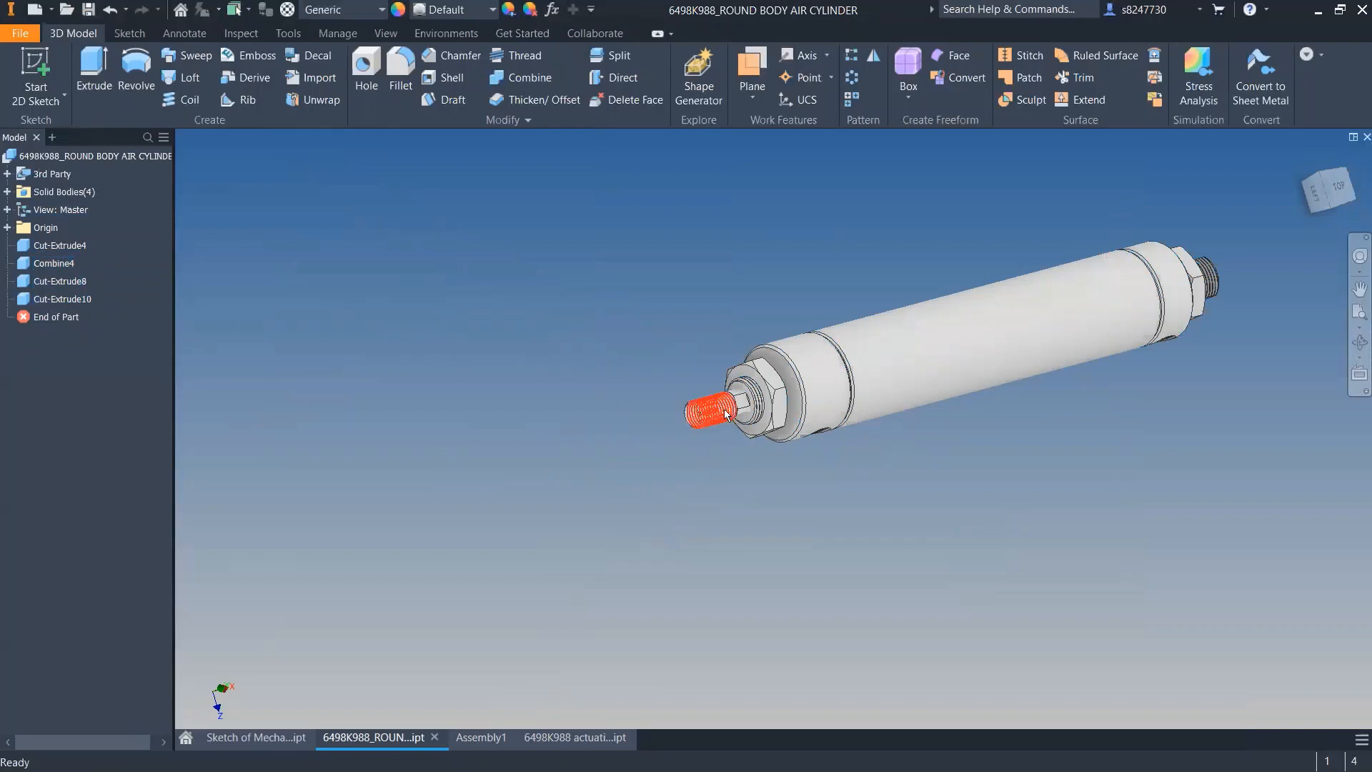
pyautogui.click(48, 300)
pyautogui.press('Delete')
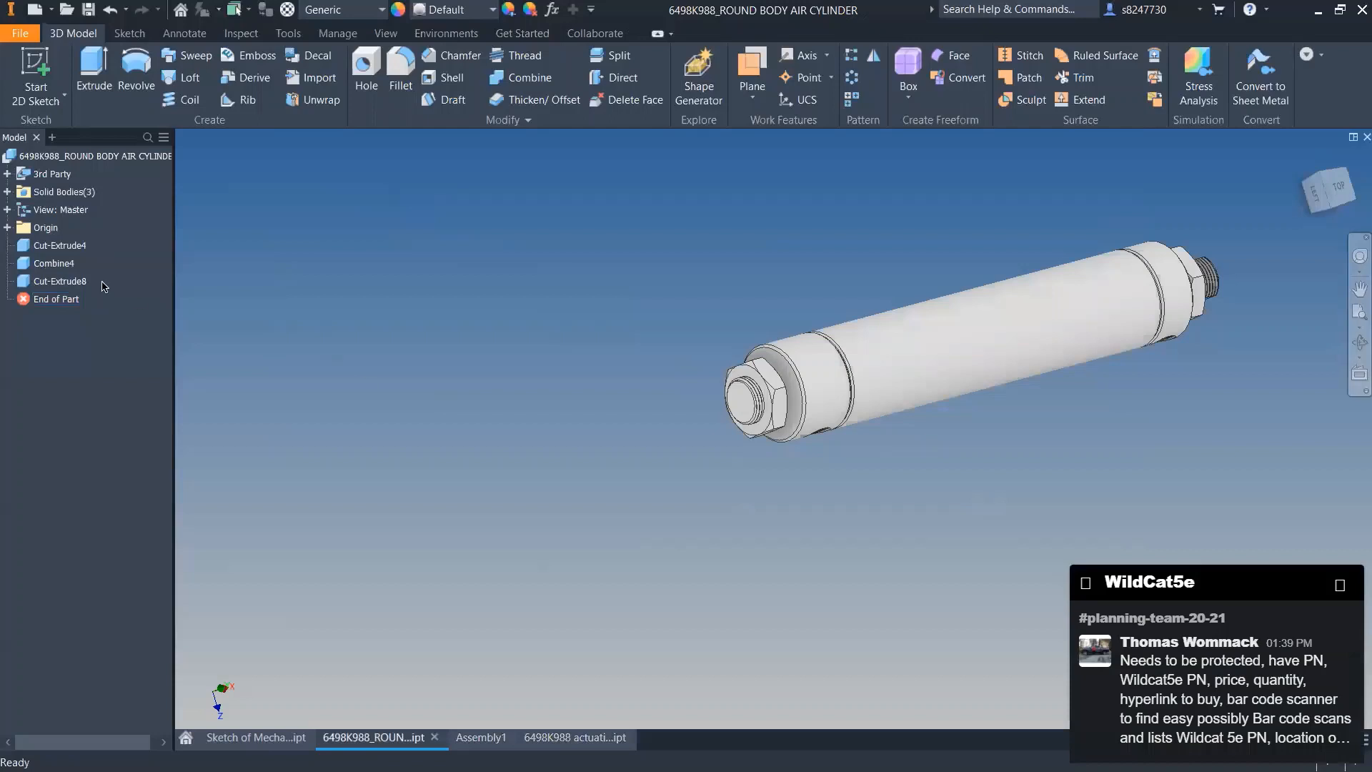
# - In Assembly1, mate the rod's axis to the axis of the cylinder's threaded nose with a 0.000 in offset
pyautogui.click(481, 738)
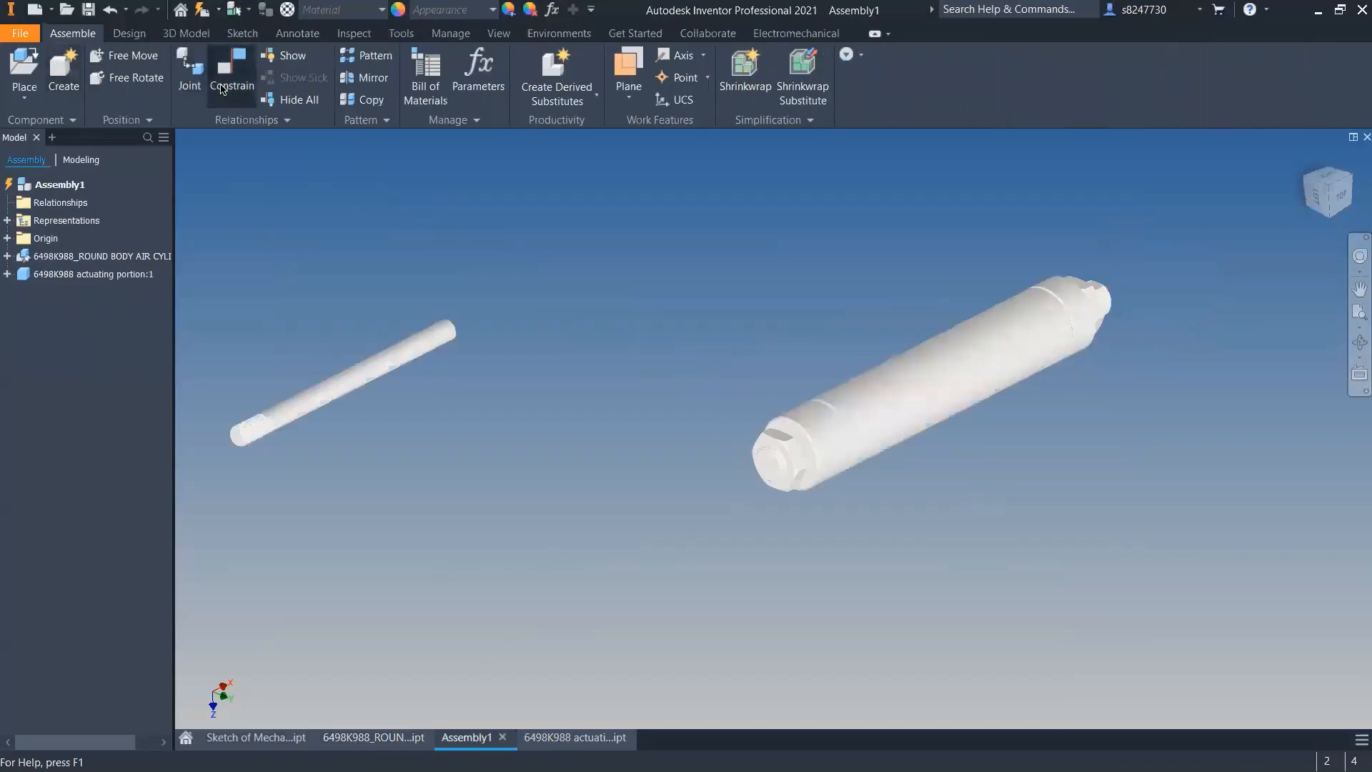
pyautogui.click(222, 88)
pyautogui.scroll(8, 810, 493)
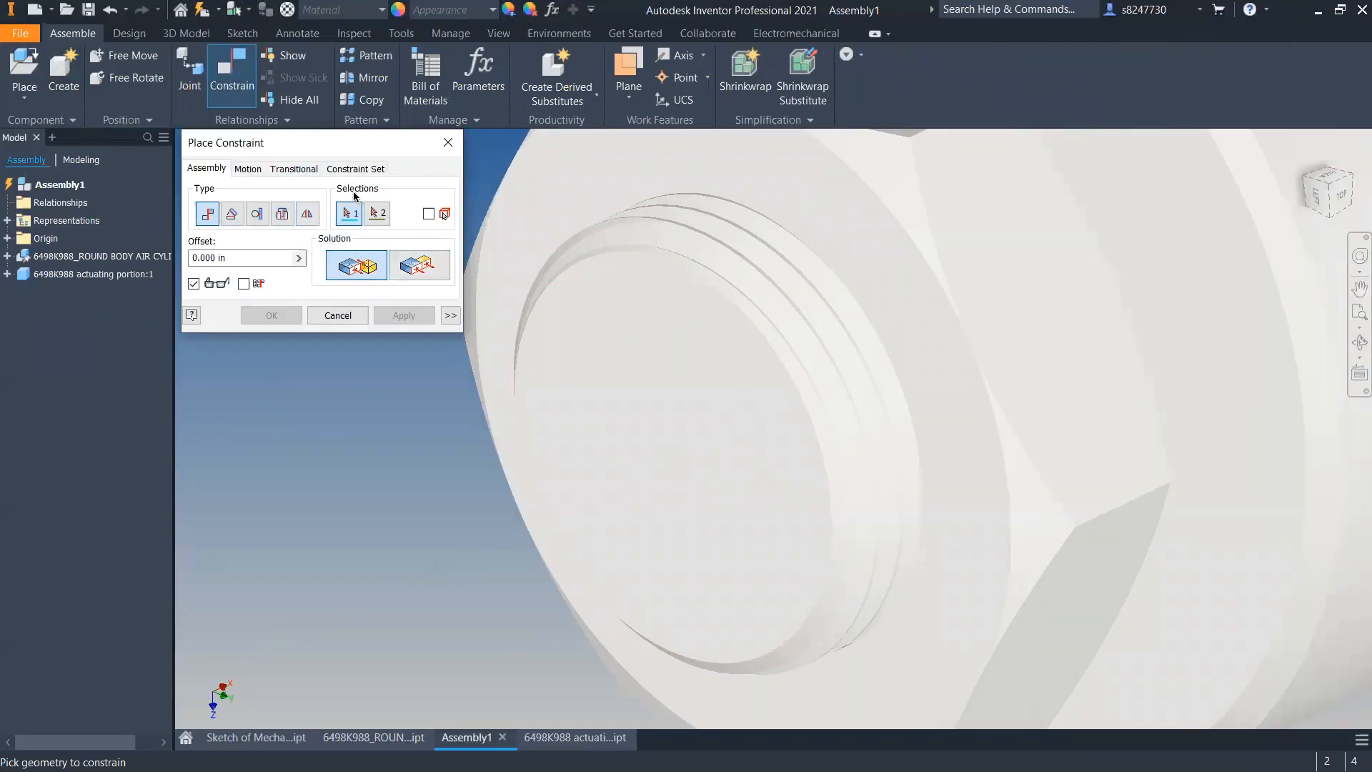
pyautogui.click(282, 213)
pyautogui.click(208, 213)
pyautogui.keyDown('shift'); pyautogui.moveTo(750, 395); pyautogui.dragTo(807, 384, button='middle'); pyautogui.keyUp('shift')
pyautogui.click(807, 386)
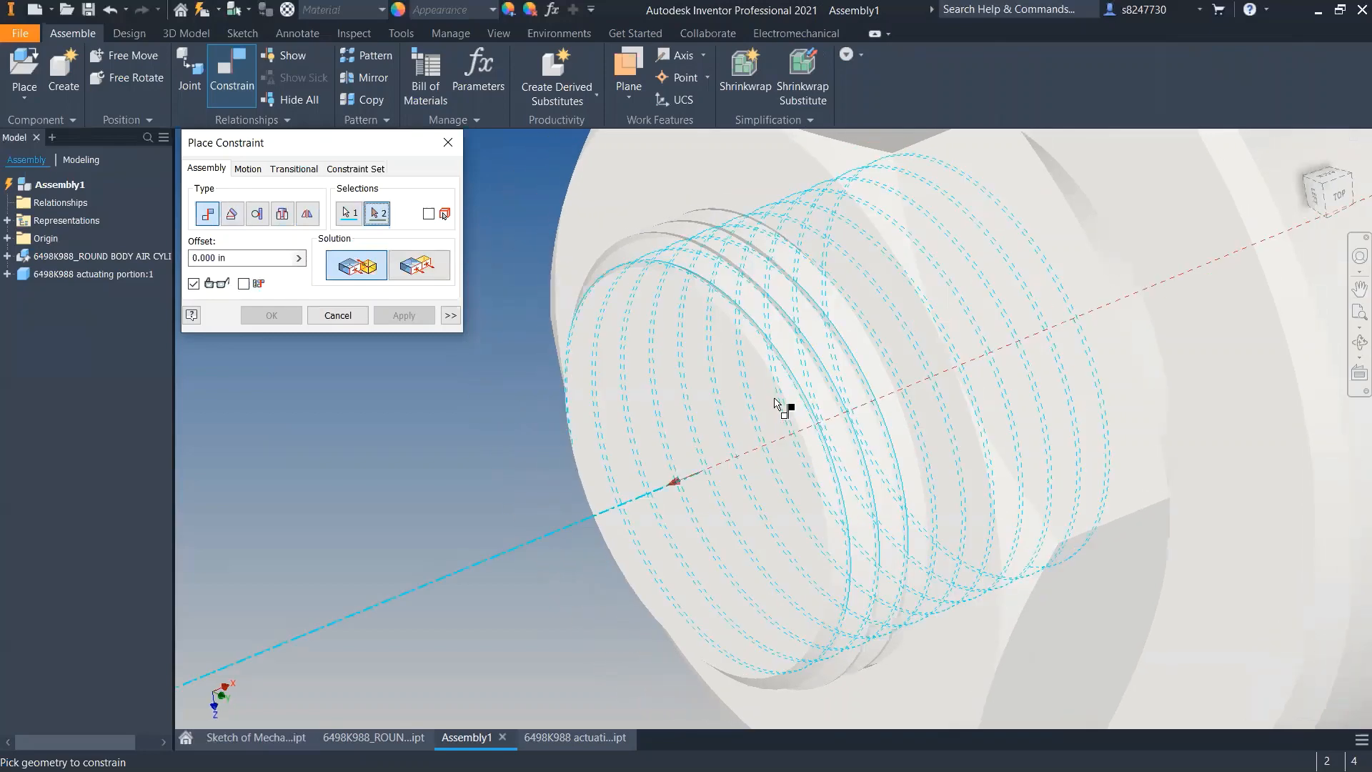
pyautogui.scroll(-5, 665, 423)
pyautogui.scroll(3, 800, 414)
pyautogui.click(724, 329)
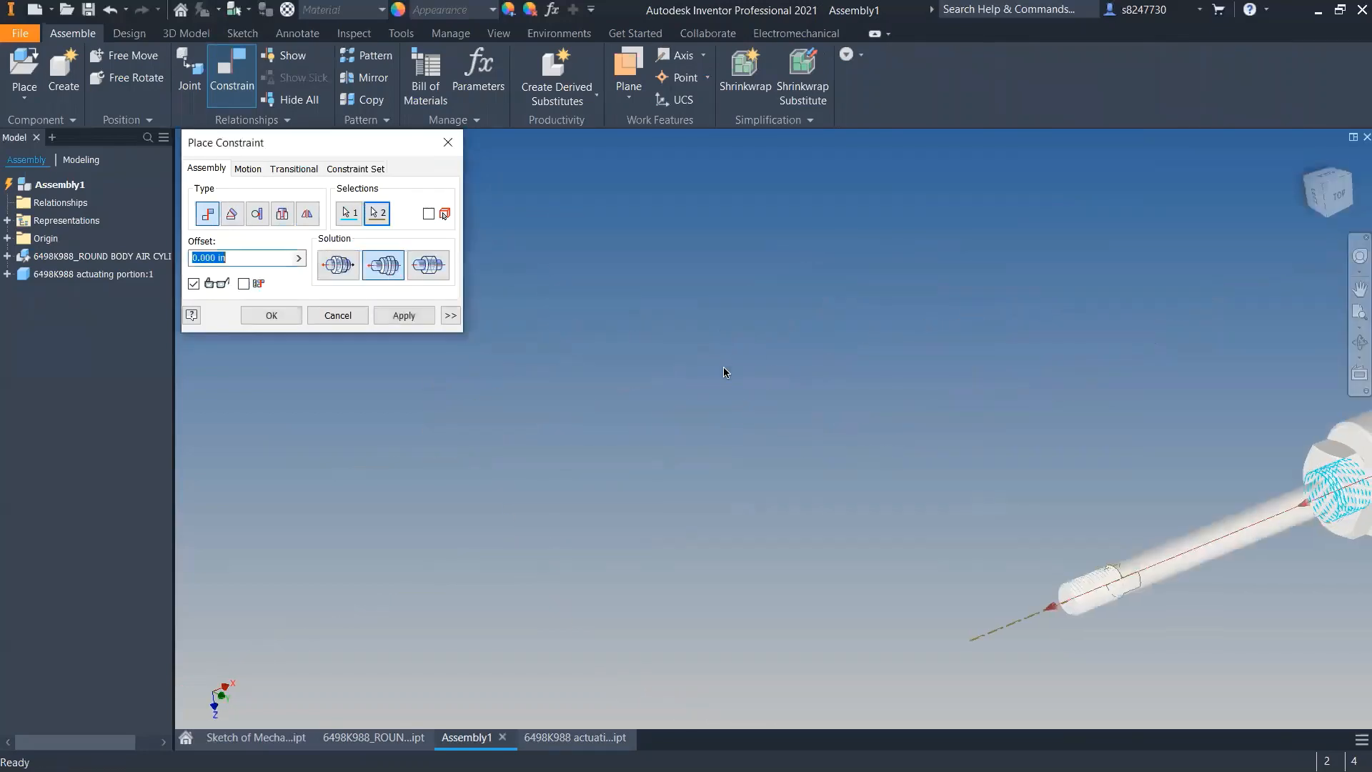
pyautogui.keyDown('shift'); pyautogui.moveTo(724, 367); pyautogui.dragTo(715, 525, button='middle'); pyautogui.keyUp('shift')
pyautogui.click(418, 318)
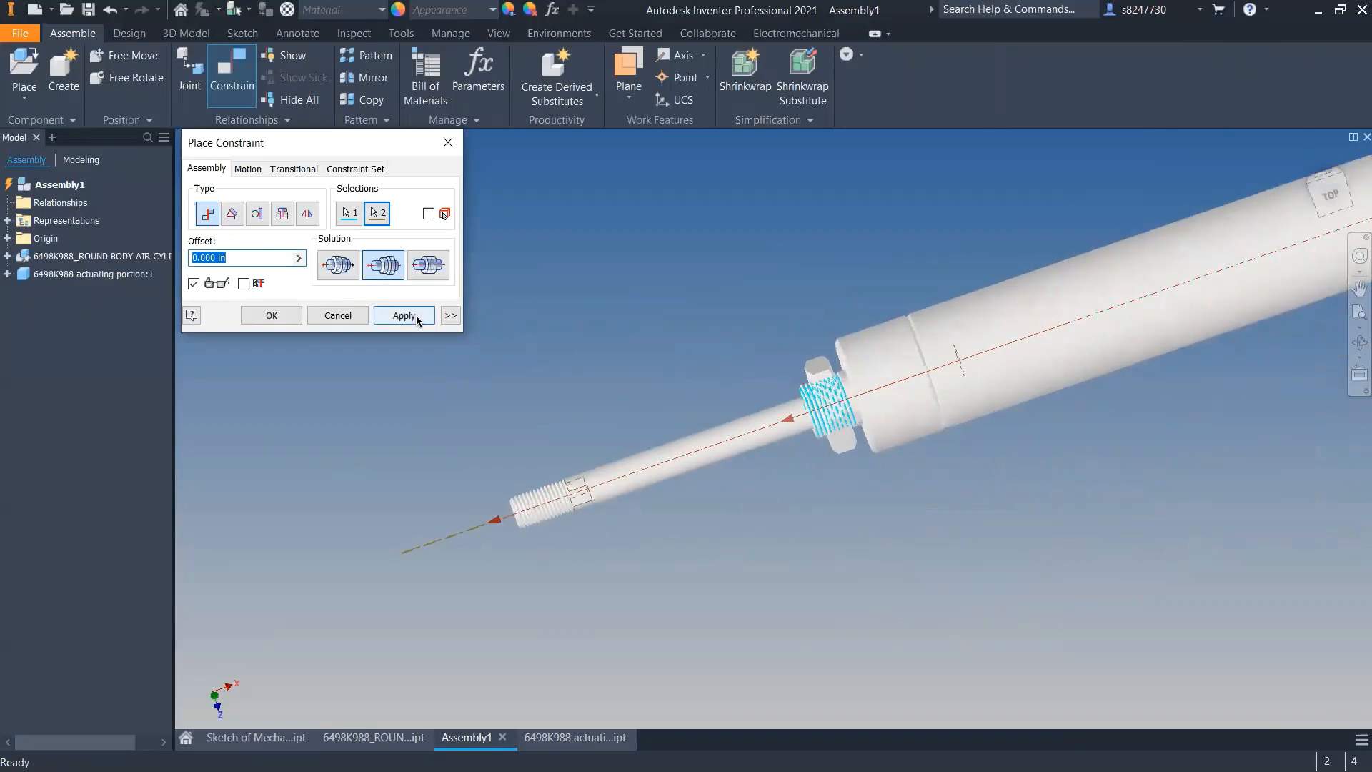
pyautogui.click(416, 317)
pyautogui.click(344, 317)
# - Slide the rod out of the cylinder and set up a face-to-face mate between the threaded nose's end face and the rod's inner end face
pyautogui.moveTo(706, 472); pyautogui.dragTo(493, 543)
pyautogui.press('c')
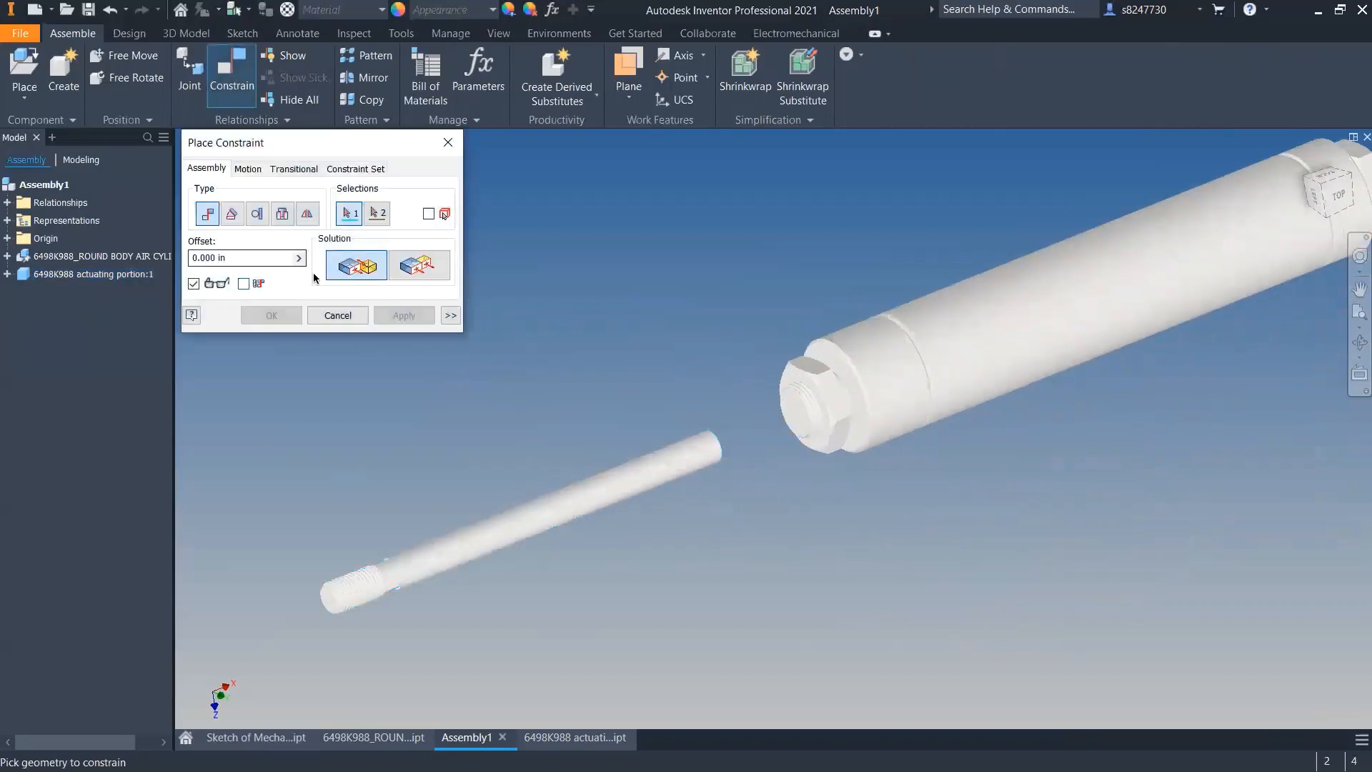
pyautogui.click(451, 315)
pyautogui.scroll(5, 753, 389)
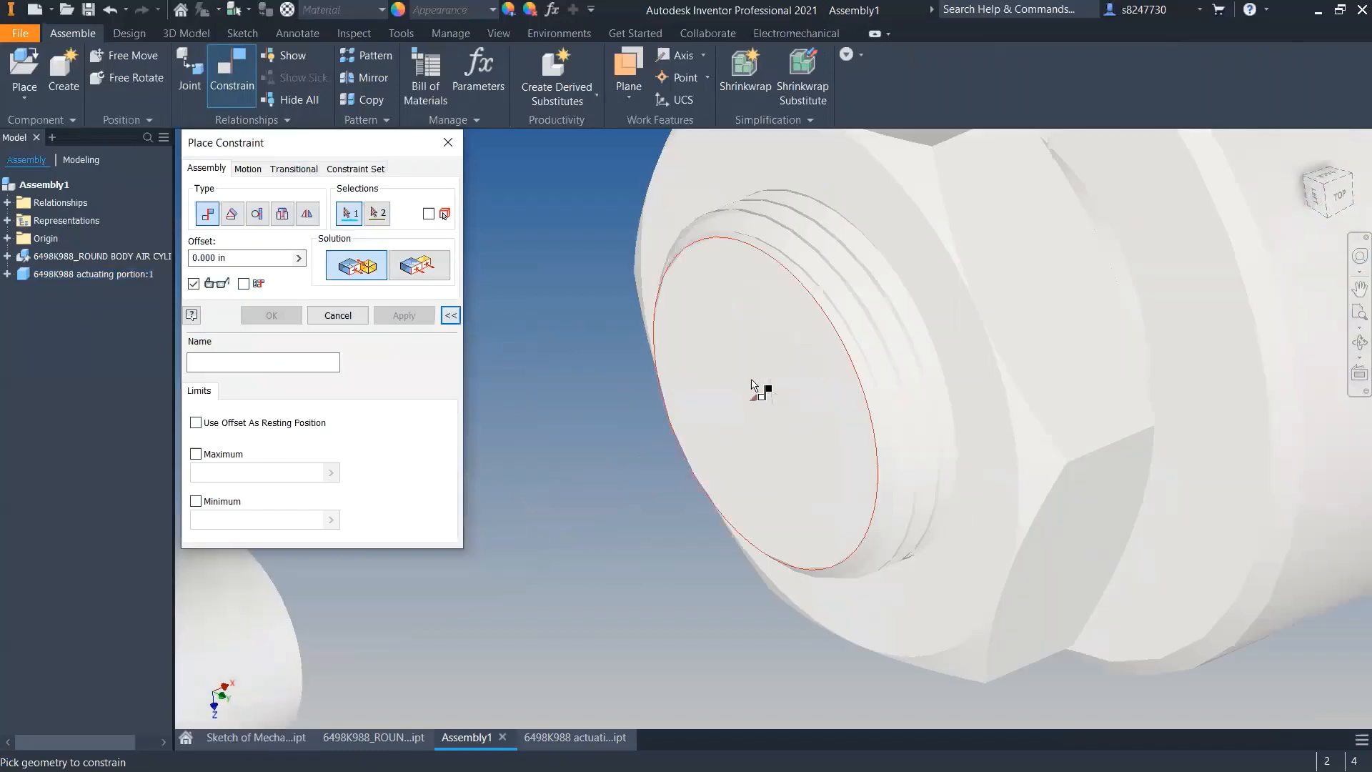
pyautogui.click(741, 448)
pyautogui.scroll(-5, 741, 448)
pyautogui.scroll(5, 668, 472)
pyautogui.click(651, 445)
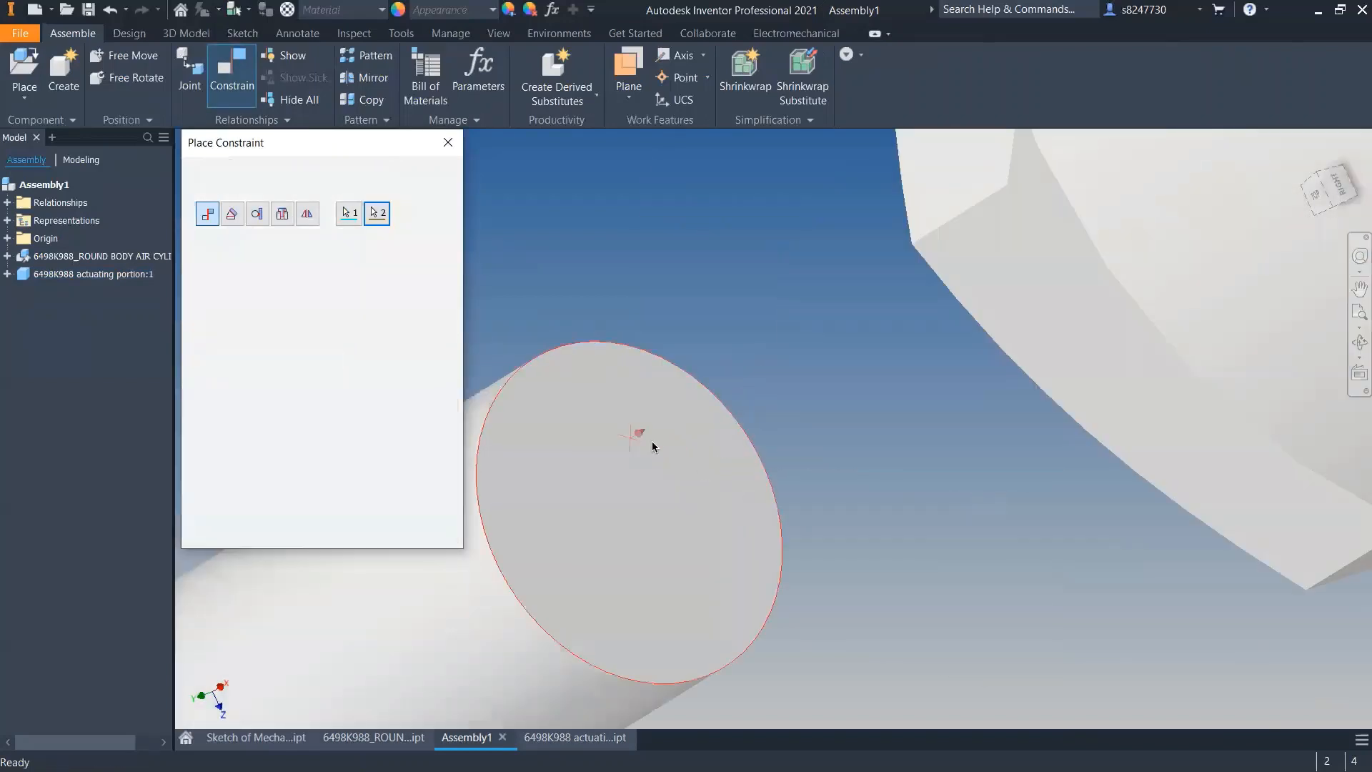
pyautogui.scroll(-4, 832, 449)
pyautogui.scroll(-5, 832, 444)
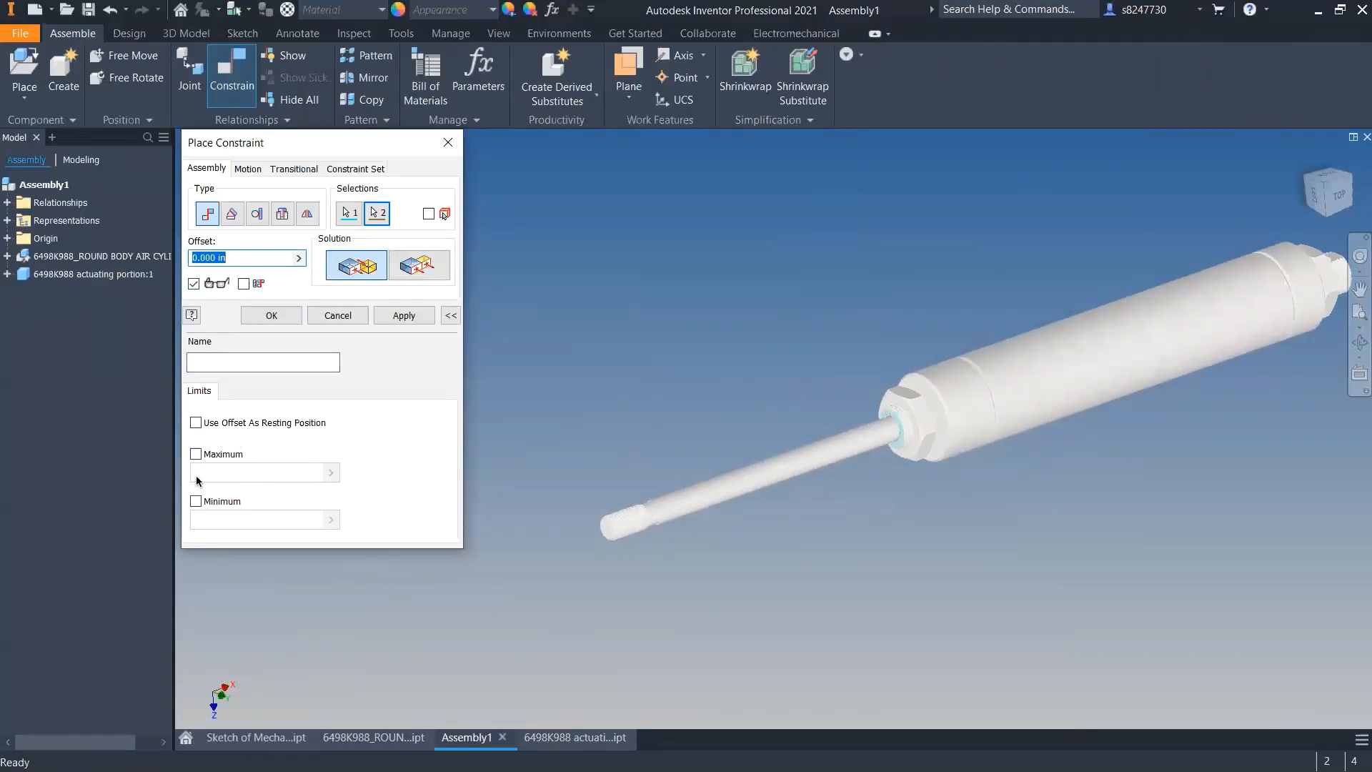
# - Enable both offset limits for the mate and try a maximum of -5 with a minimum of 0
pyautogui.click(196, 454)
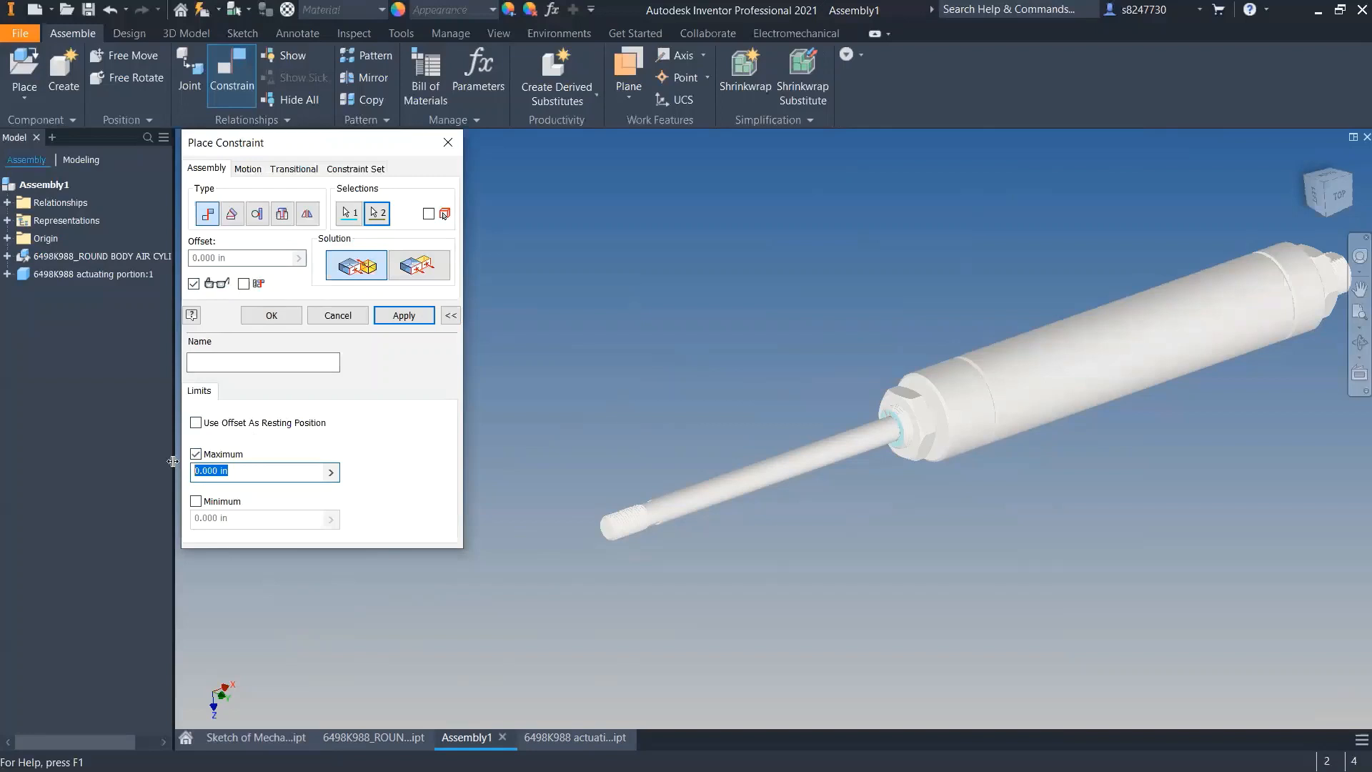
pyautogui.write('-5')
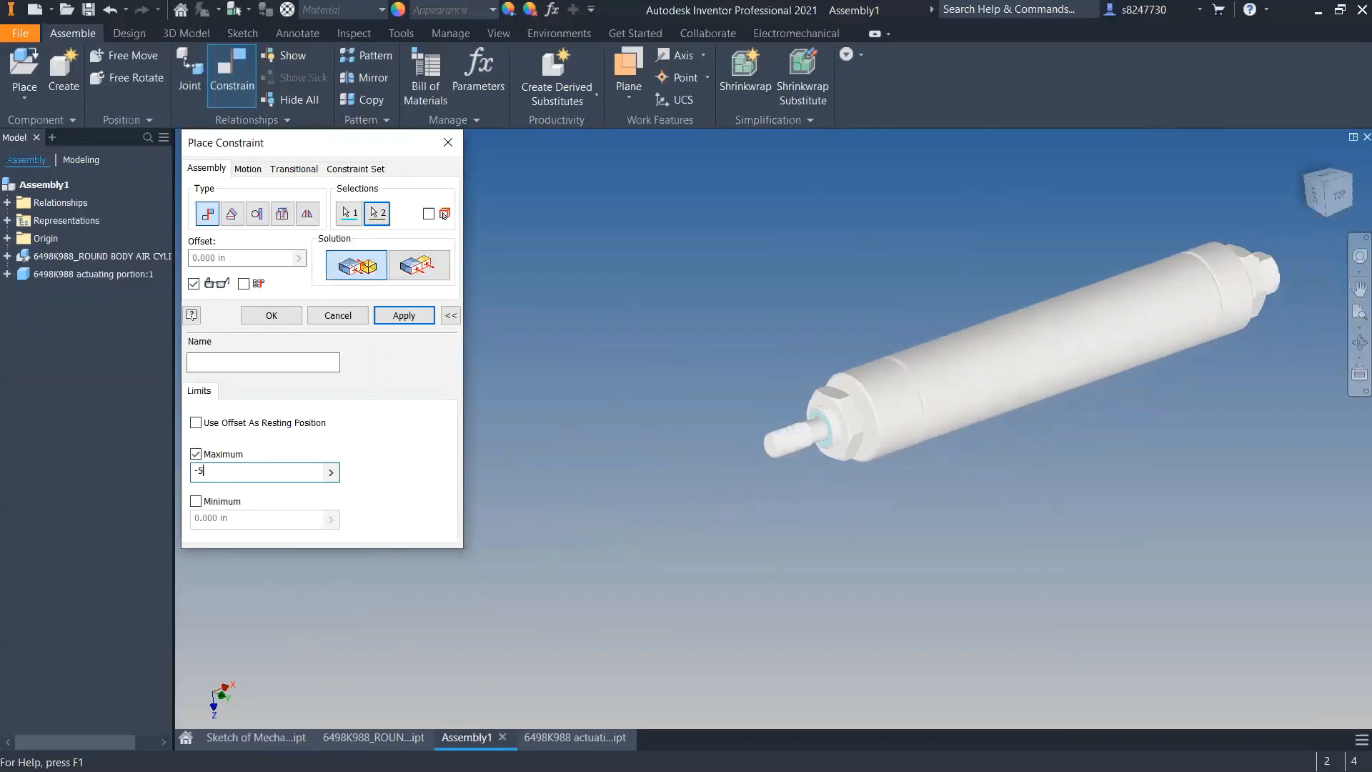
pyautogui.click(216, 505)
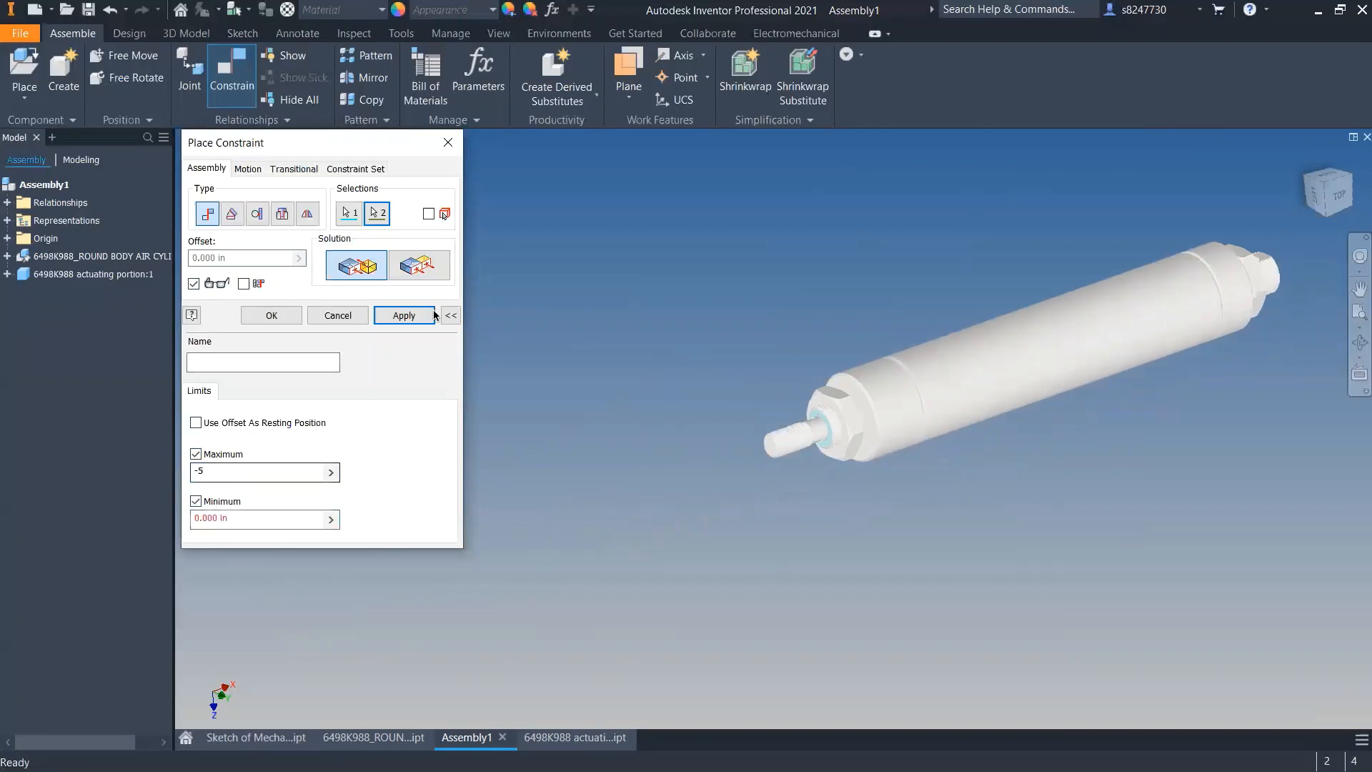
pyautogui.click(225, 521)
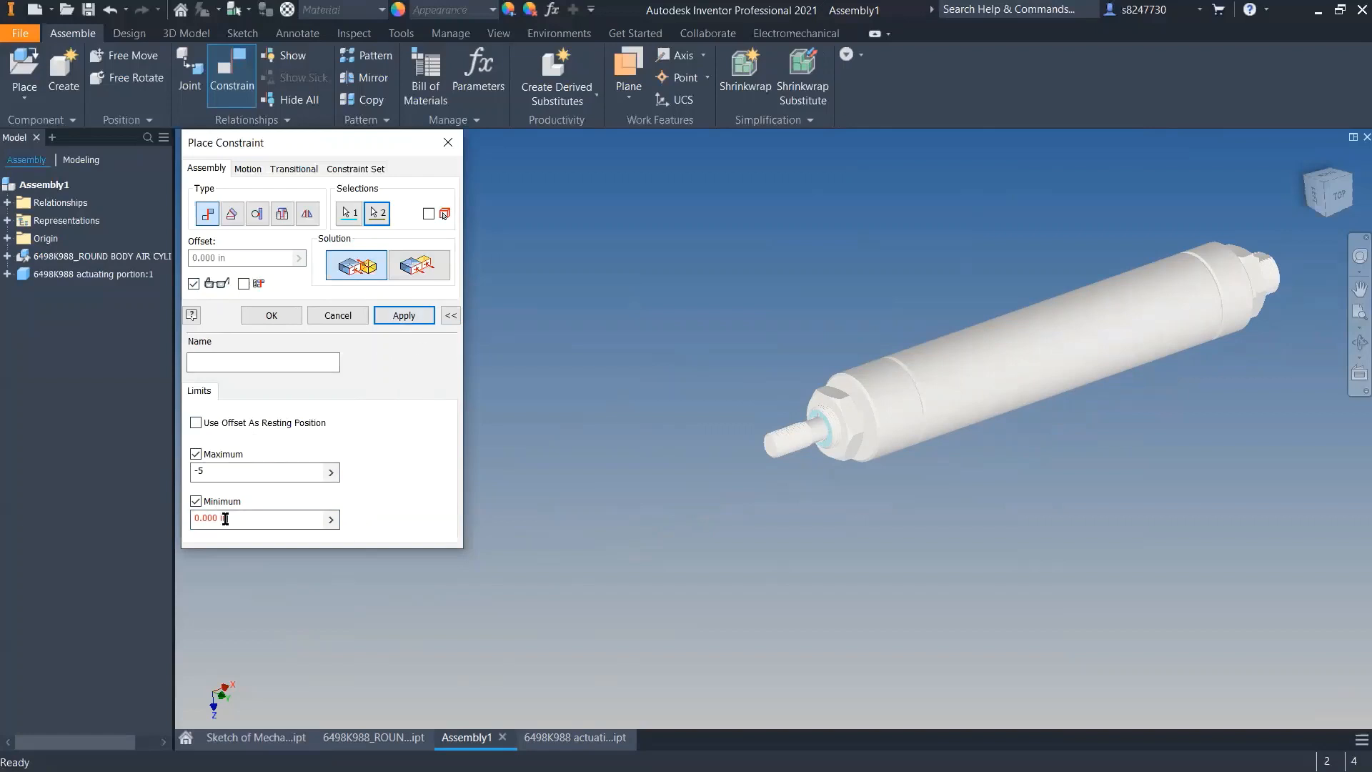
pyautogui.moveTo(254, 515); pyautogui.dragTo(142, 520)
pyautogui.write('0')
pyautogui.click(401, 316)
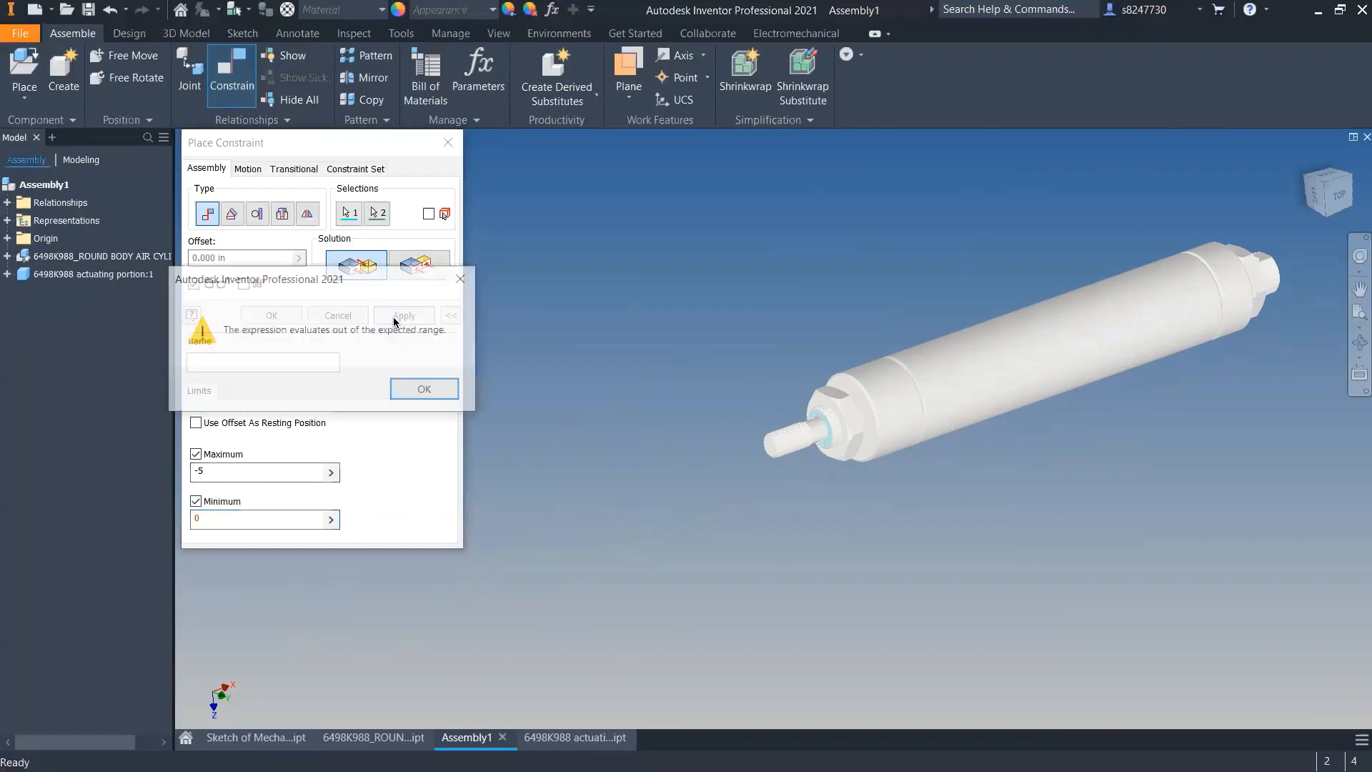
pyautogui.click(419, 390)
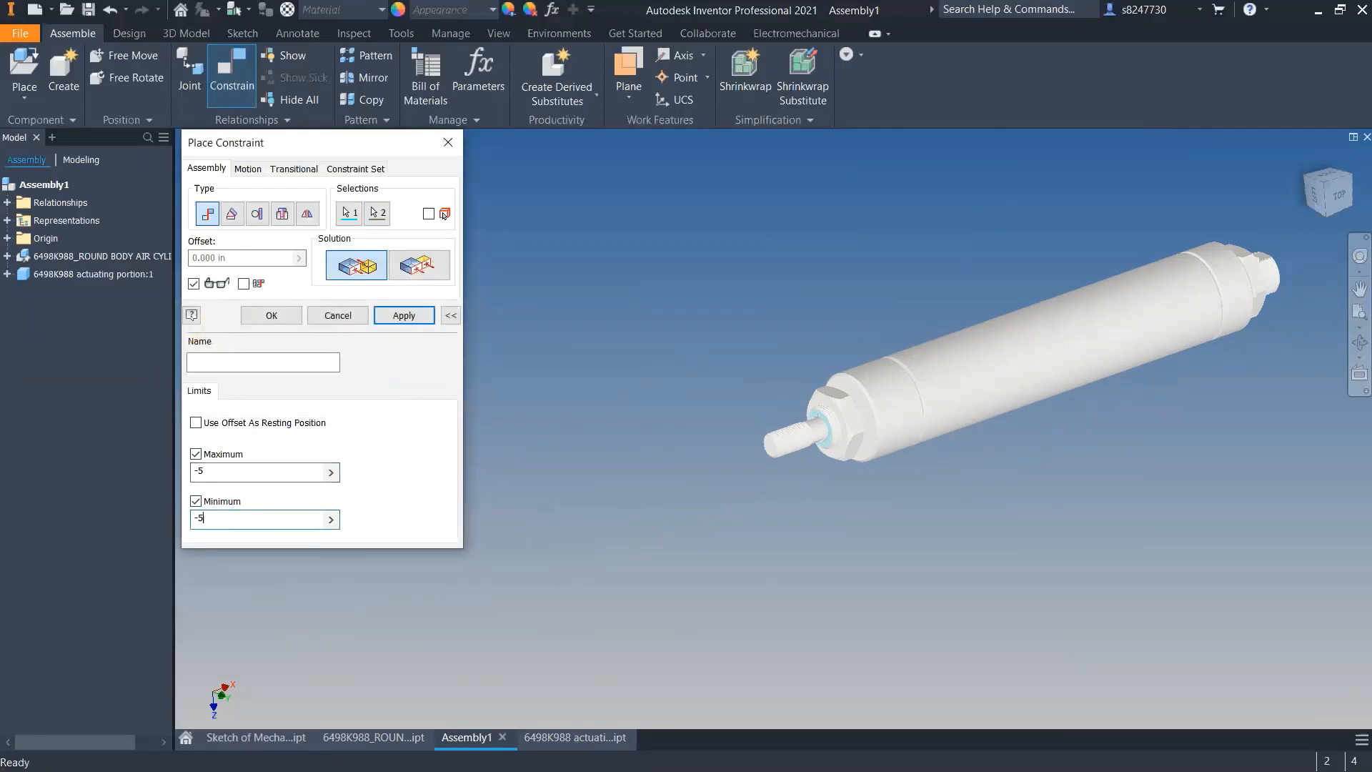
# - Correct the mate's limits with -5 as the minimum and a new maximum, and apply the constraint
pyautogui.moveTo(214, 472); pyautogui.dragTo(135, 470)
pyautogui.click(404, 315)
pyautogui.click(338, 315)
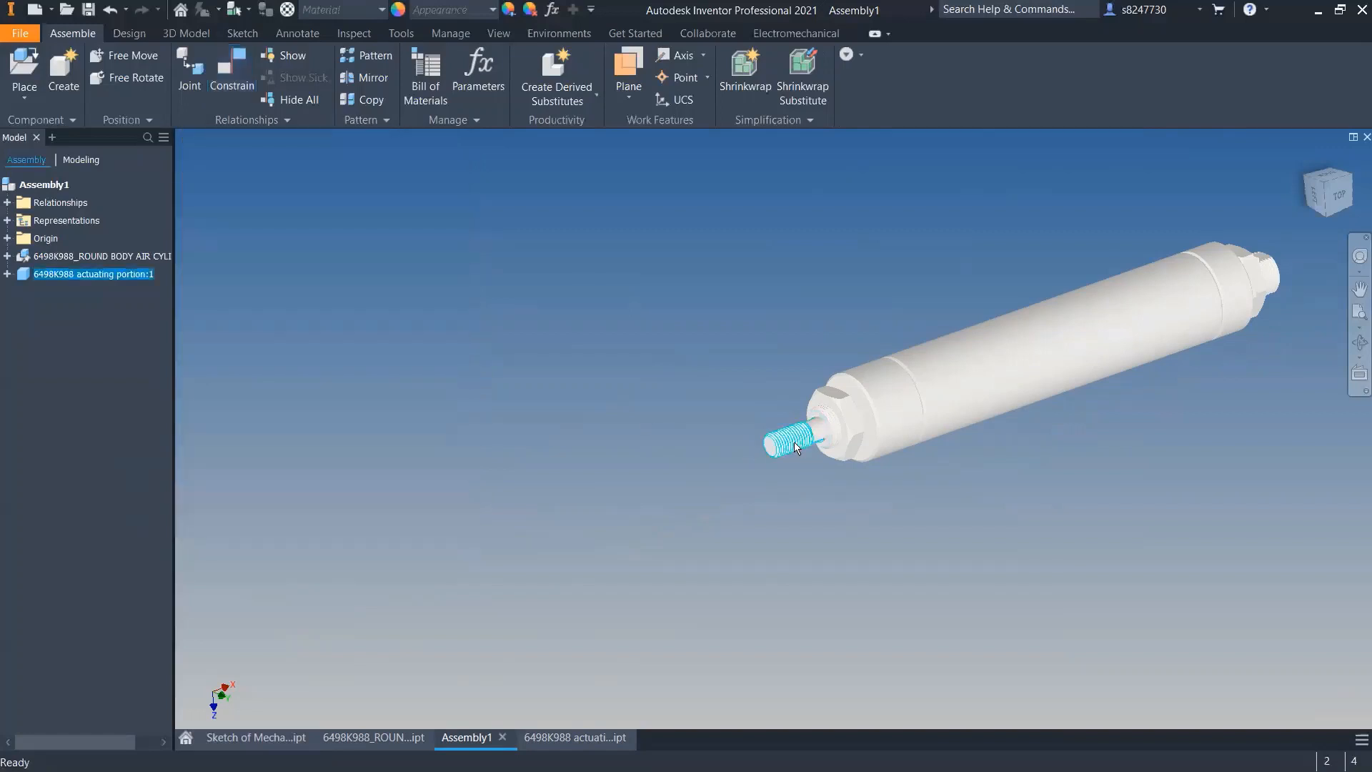
# - Try sliding the rod in the cylinder to check its limited travel
pyautogui.moveTo(795, 441); pyautogui.dragTo(859, 541)
pyautogui.keyDown('shift'); pyautogui.moveTo(443, 501); pyautogui.dragTo(534, 487, button='middle'); pyautogui.keyUp('shift')
pyautogui.scroll(3, 514, 488)
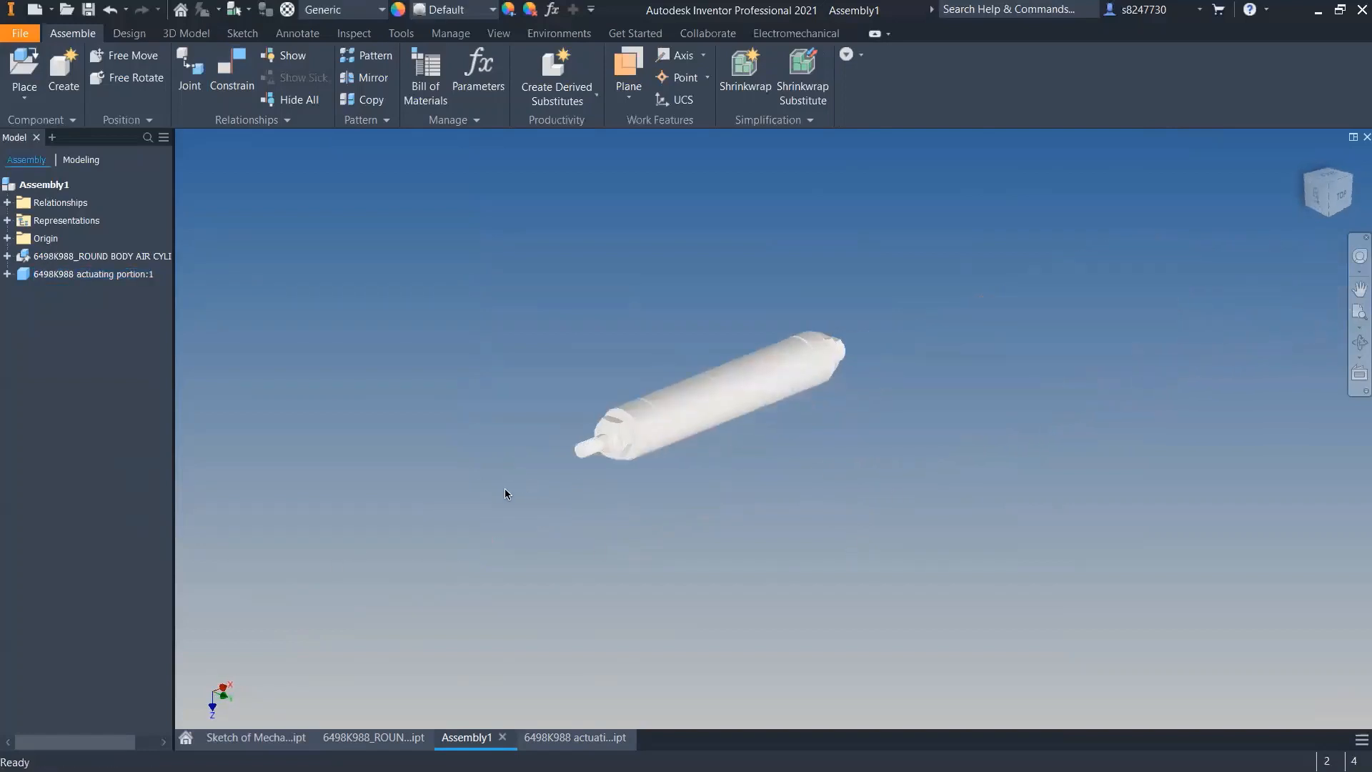
# - Save the assembly as Animated Piston in the CAD Class Intake folder
pyautogui.click(88, 9)
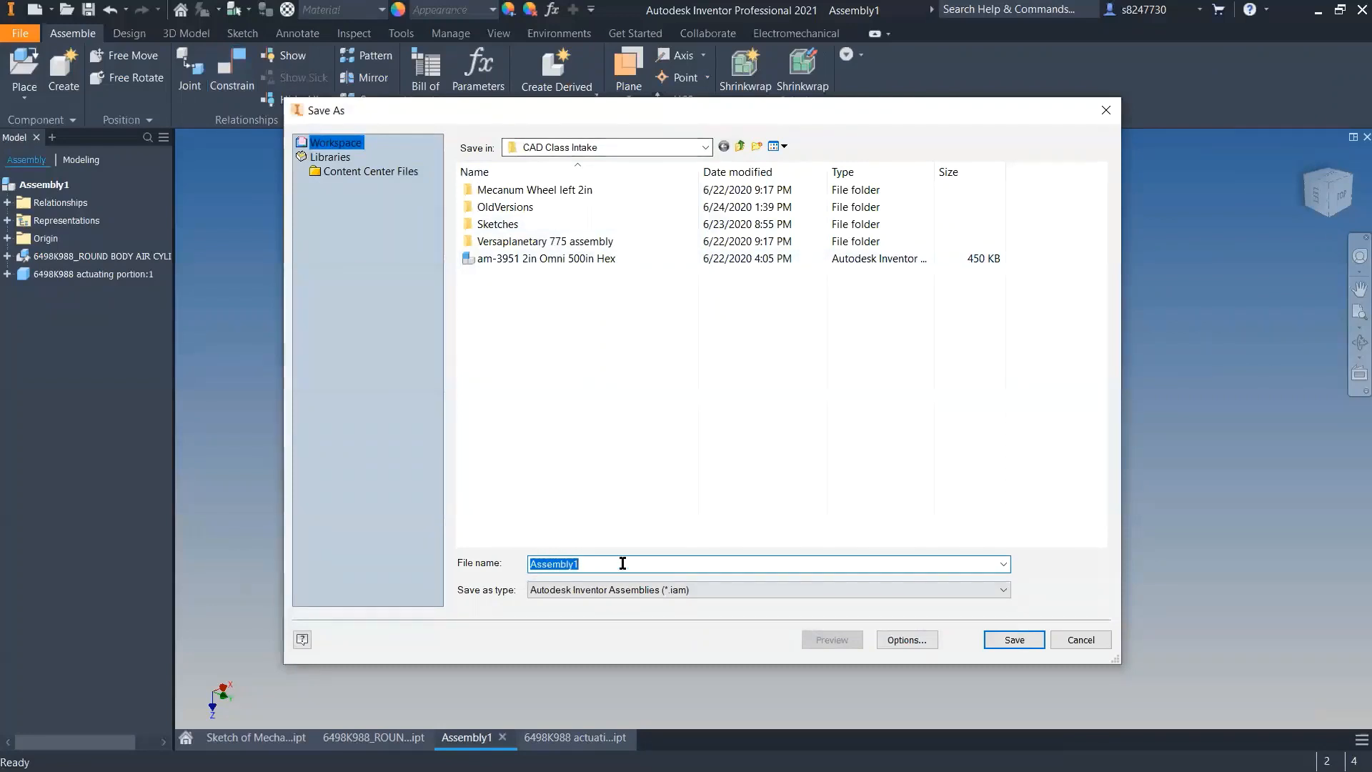
pyautogui.write('Anitm')
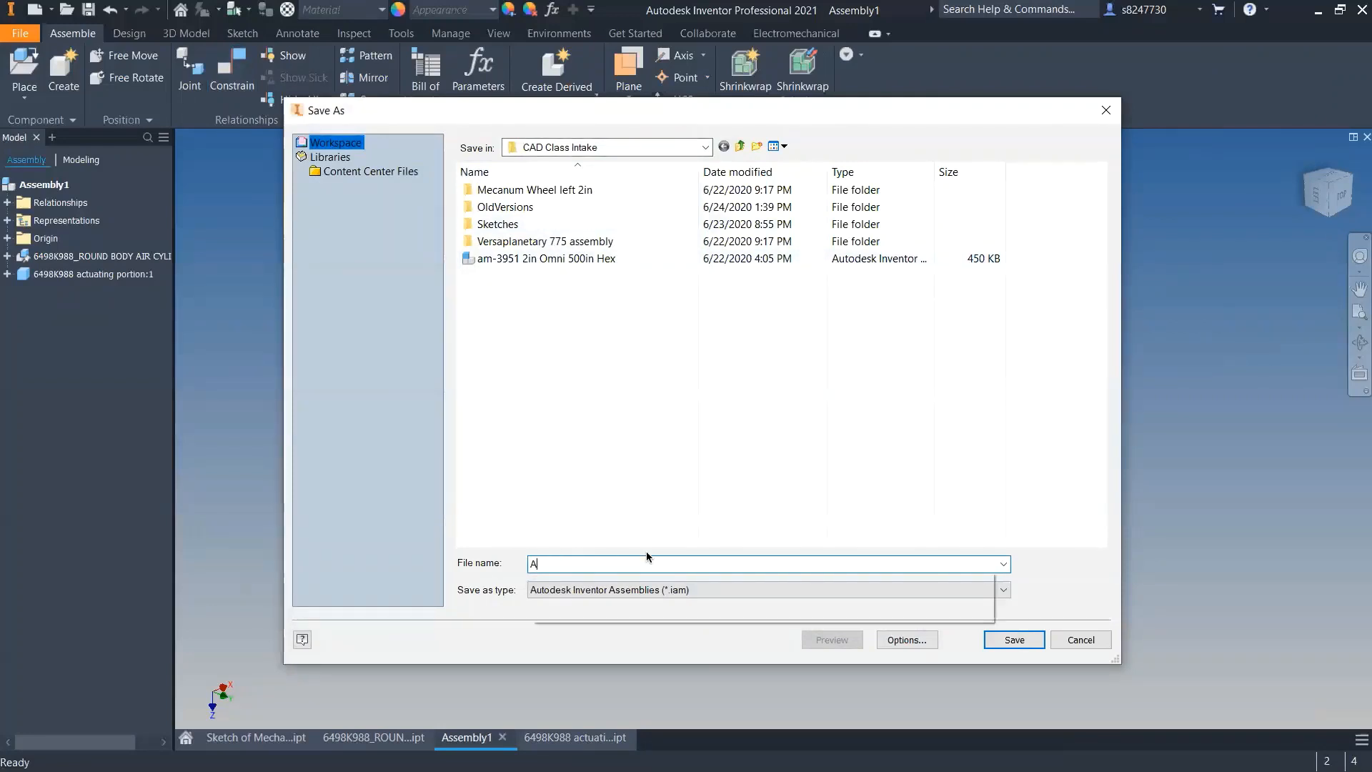
pyautogui.press('BackSpace')
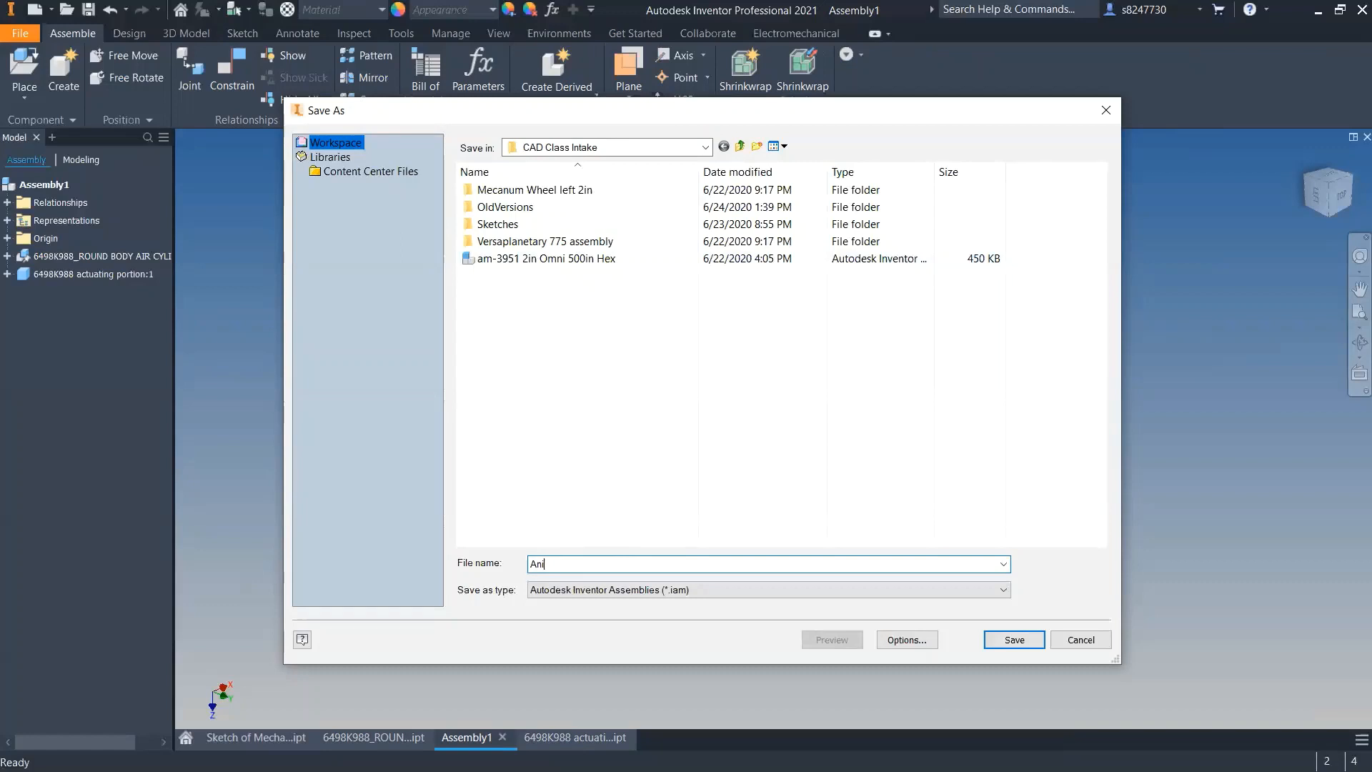
pyautogui.write('mate')
pyautogui.write('d Piston')
pyautogui.press('Return')
pyautogui.click(872, 256)
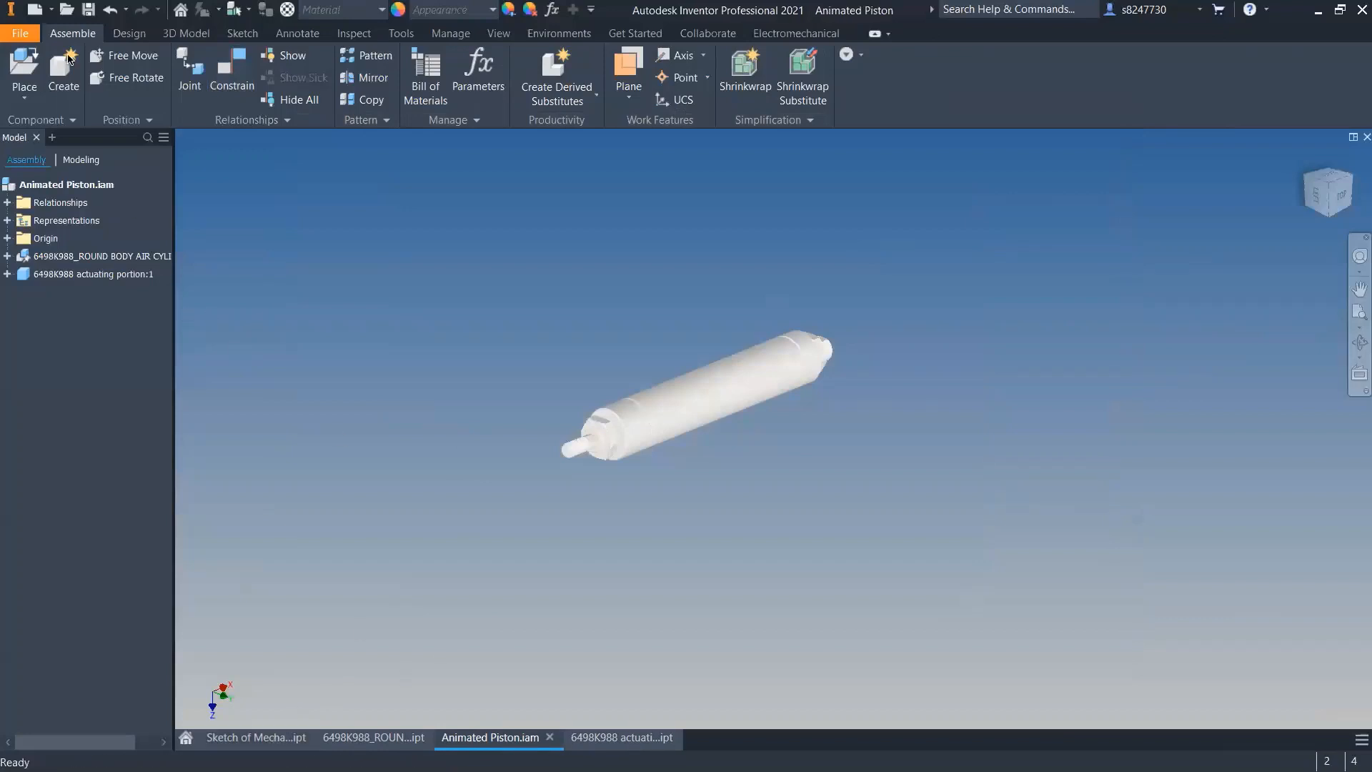
# - Return to the intake mechanism sketch part and browse for a file to open in GrabCAD's 2020 Outreach, CAD Class Intake folder
pyautogui.click(248, 737)
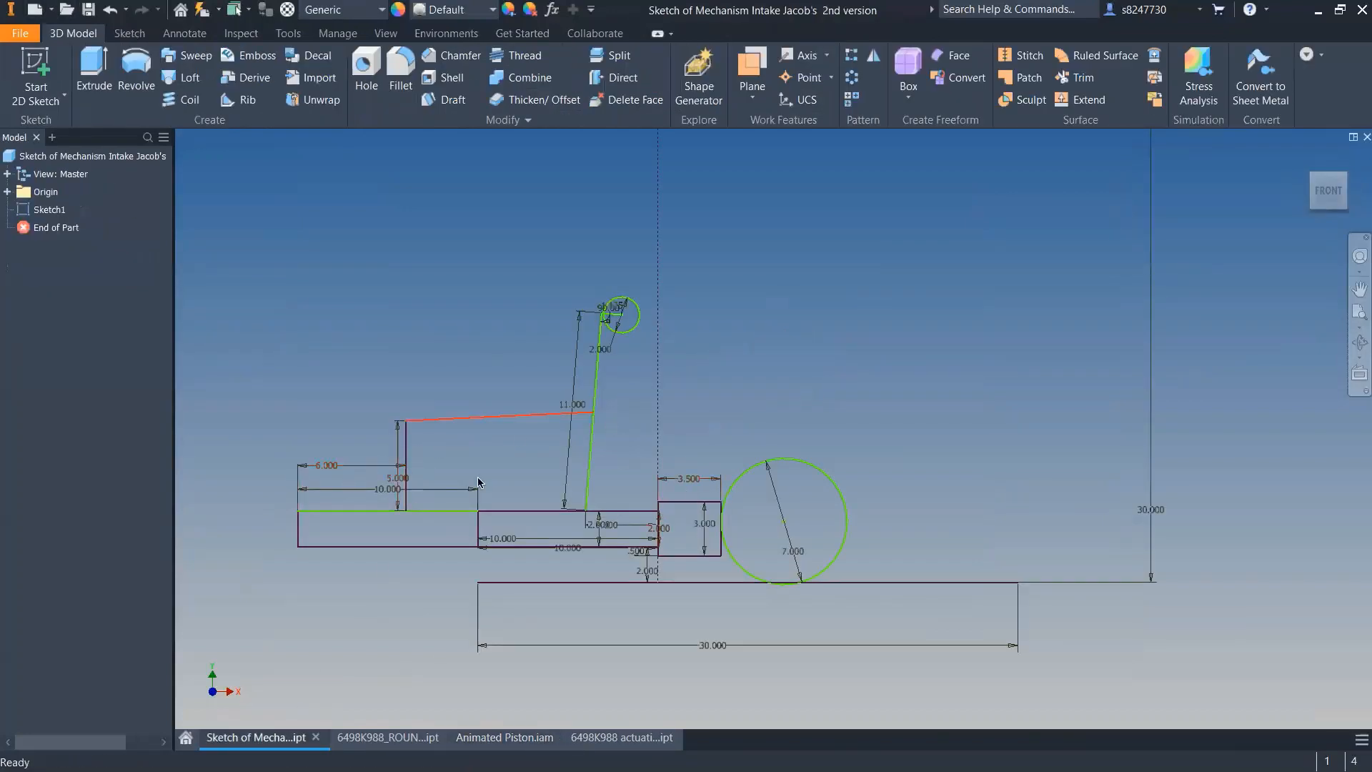
pyautogui.scroll(2, 357, 526)
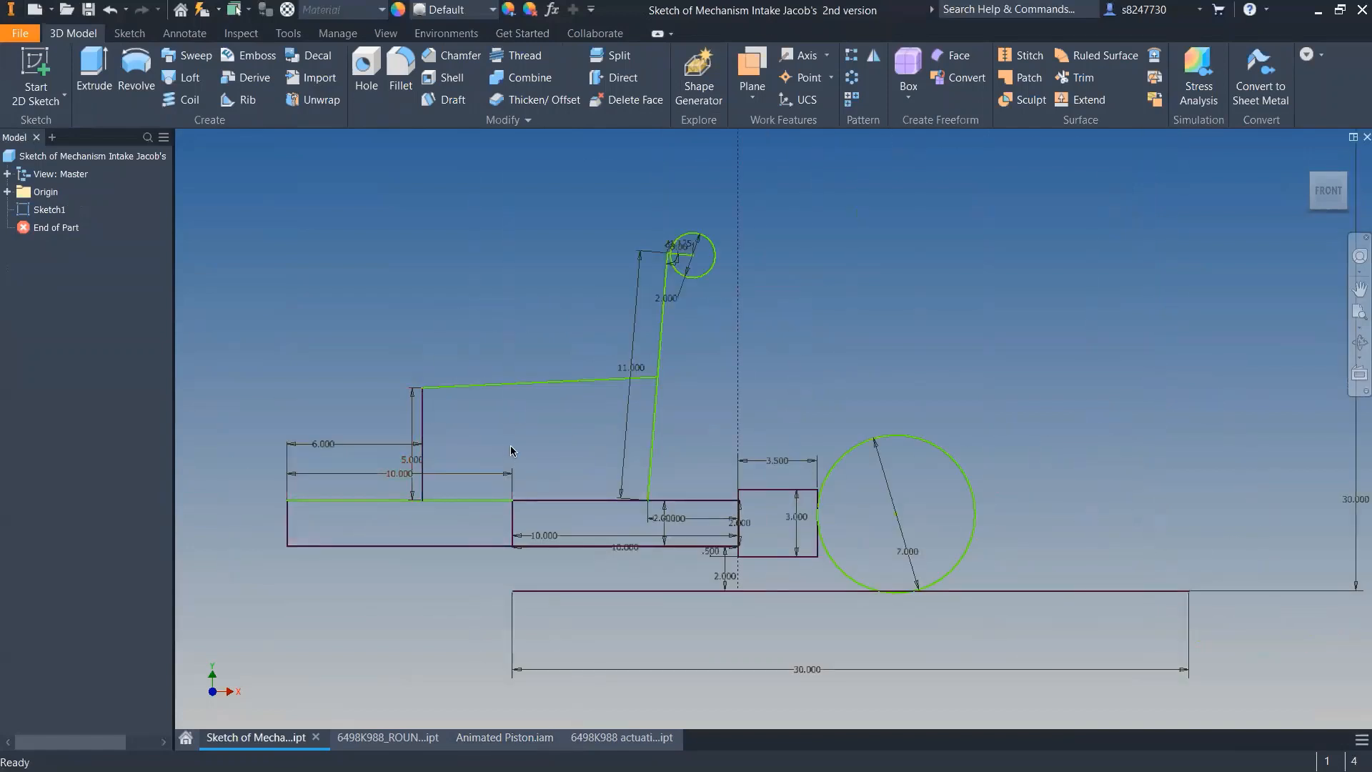
pyautogui.click(66, 9)
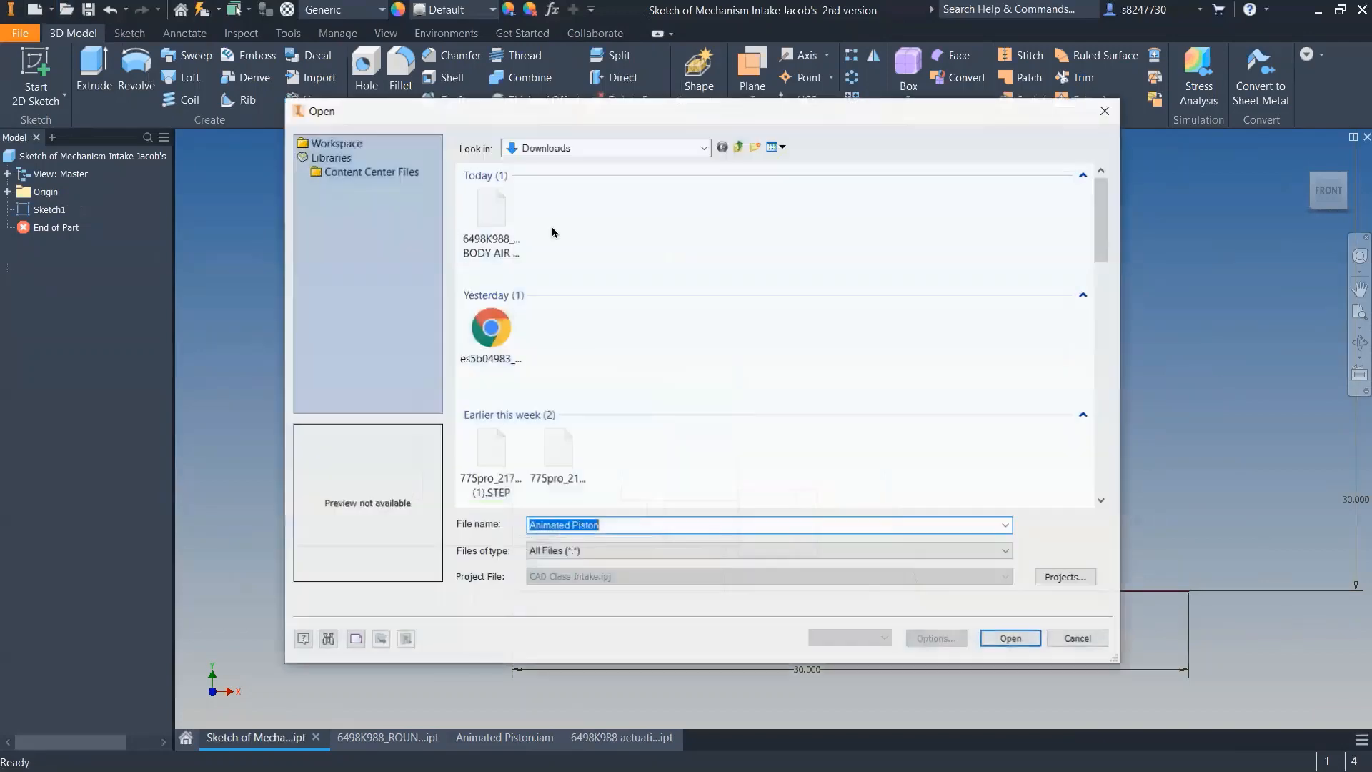
pyautogui.click(560, 148)
pyautogui.click(589, 384)
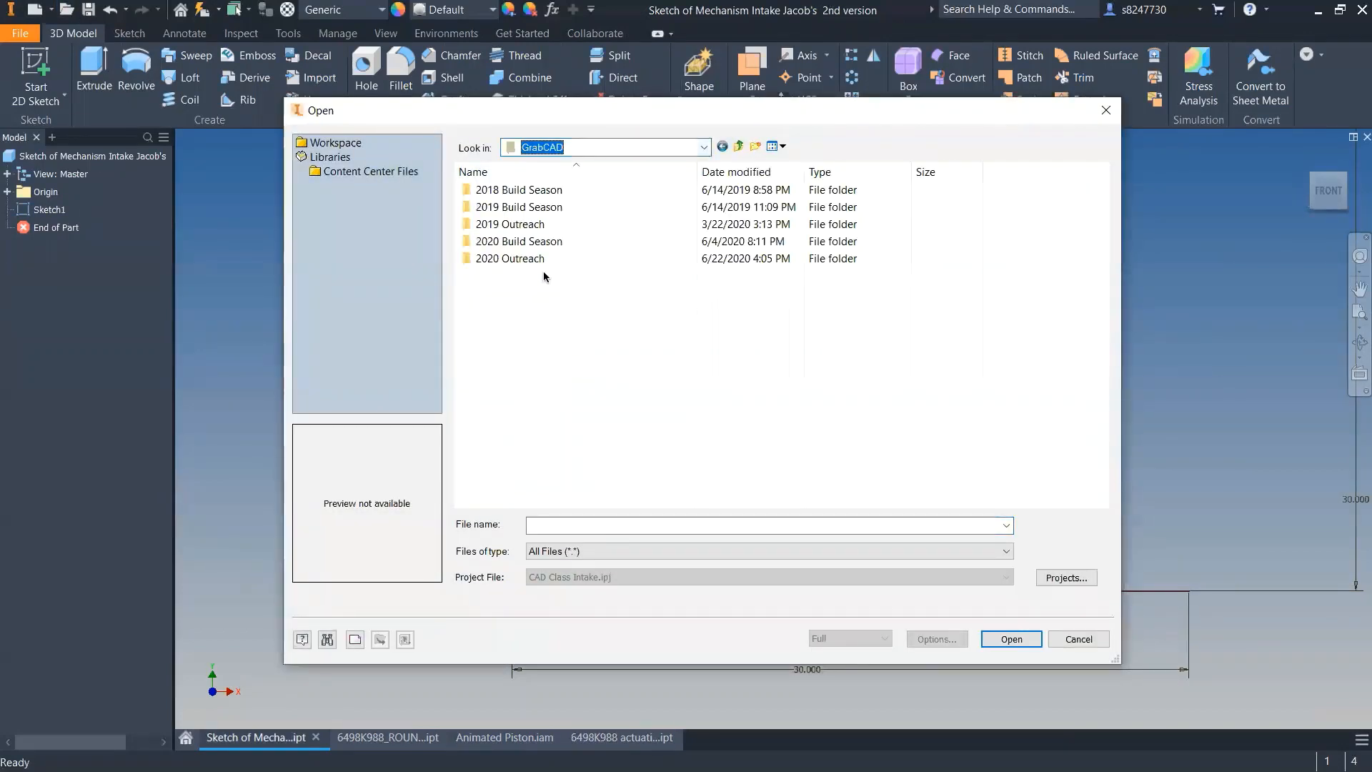
pyautogui.doubleClick(543, 262)
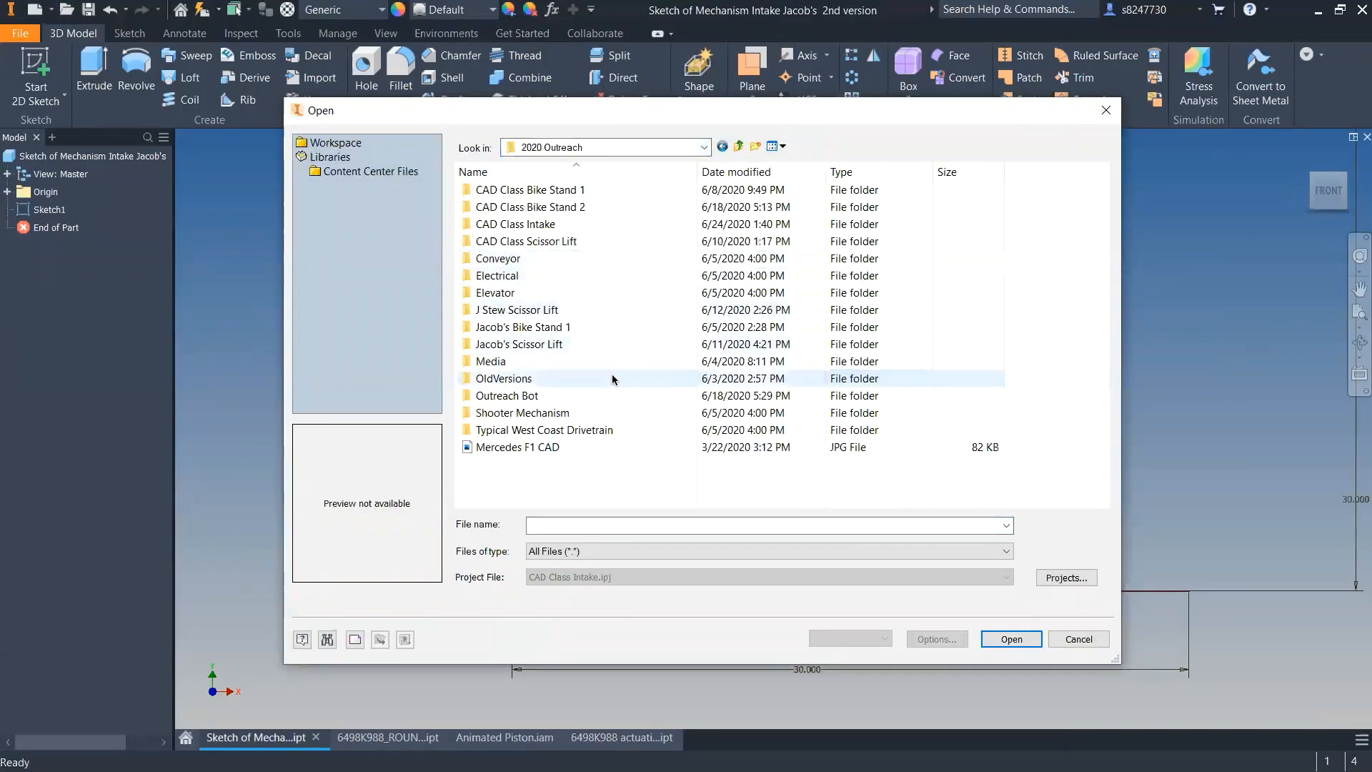
pyautogui.doubleClick(578, 224)
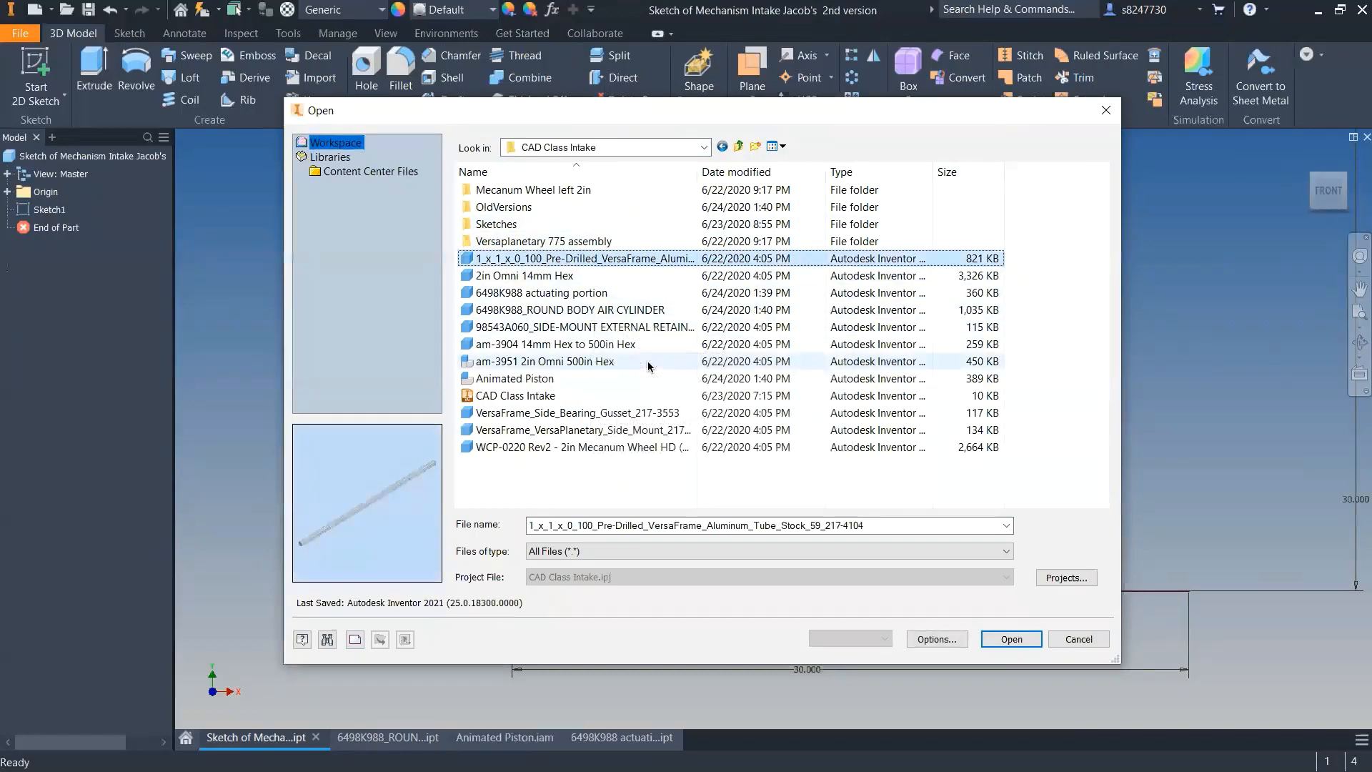
pyautogui.hotkey('ctrl', 'v')
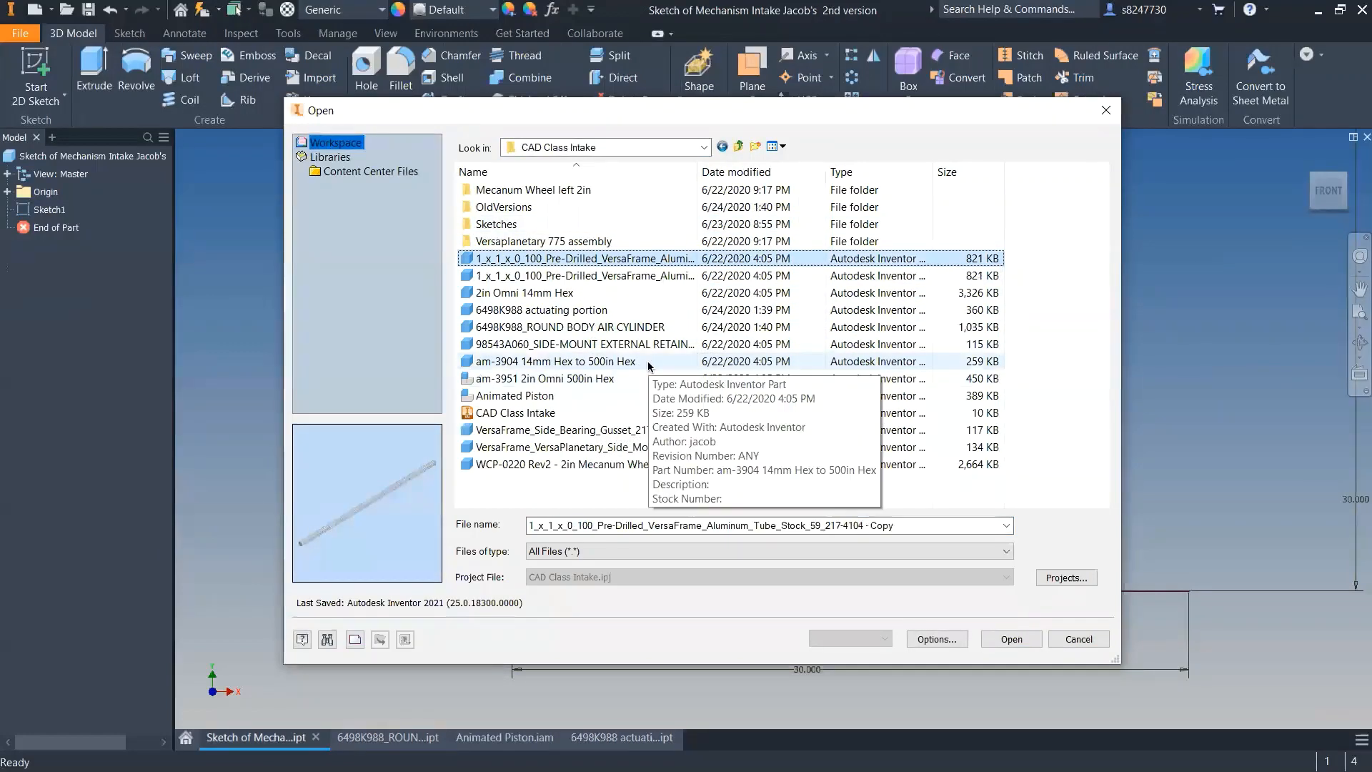
pyautogui.rightClick(626, 262)
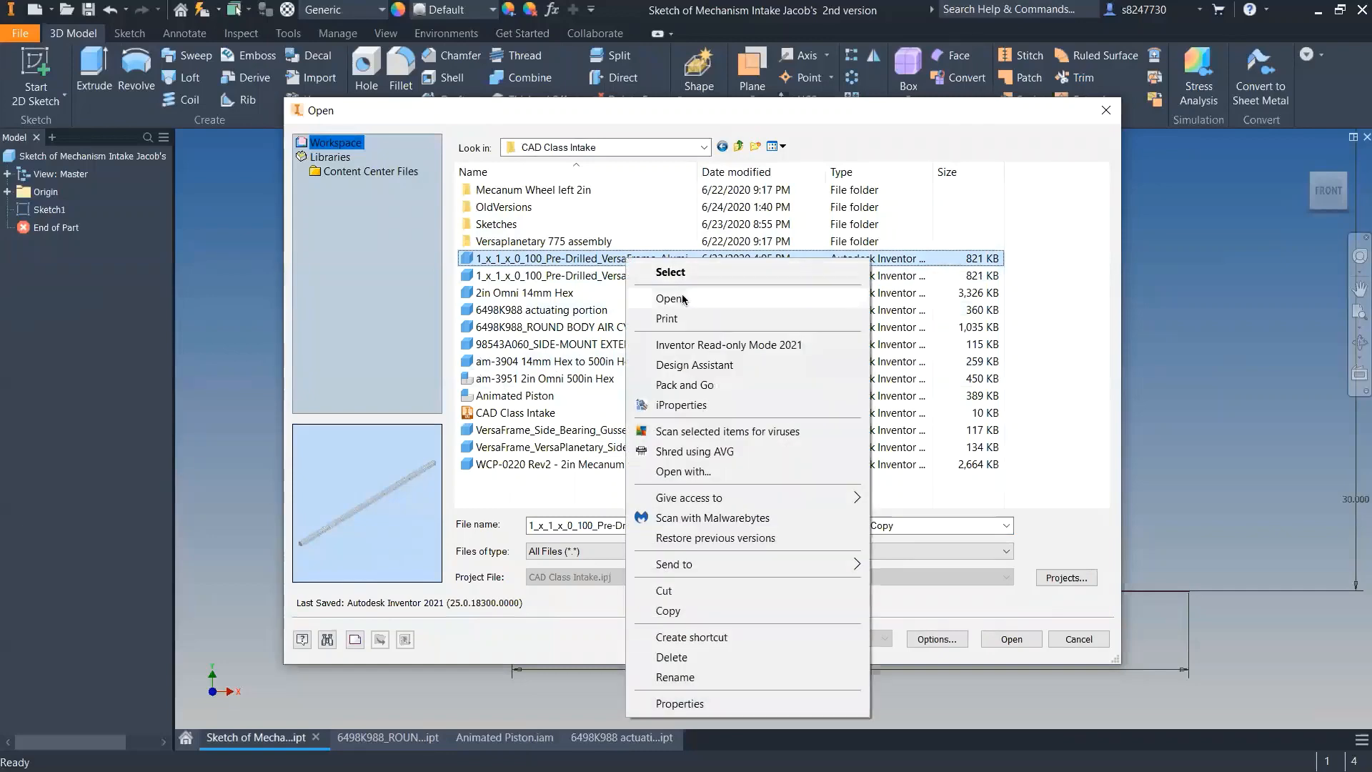
pyautogui.click(672, 656)
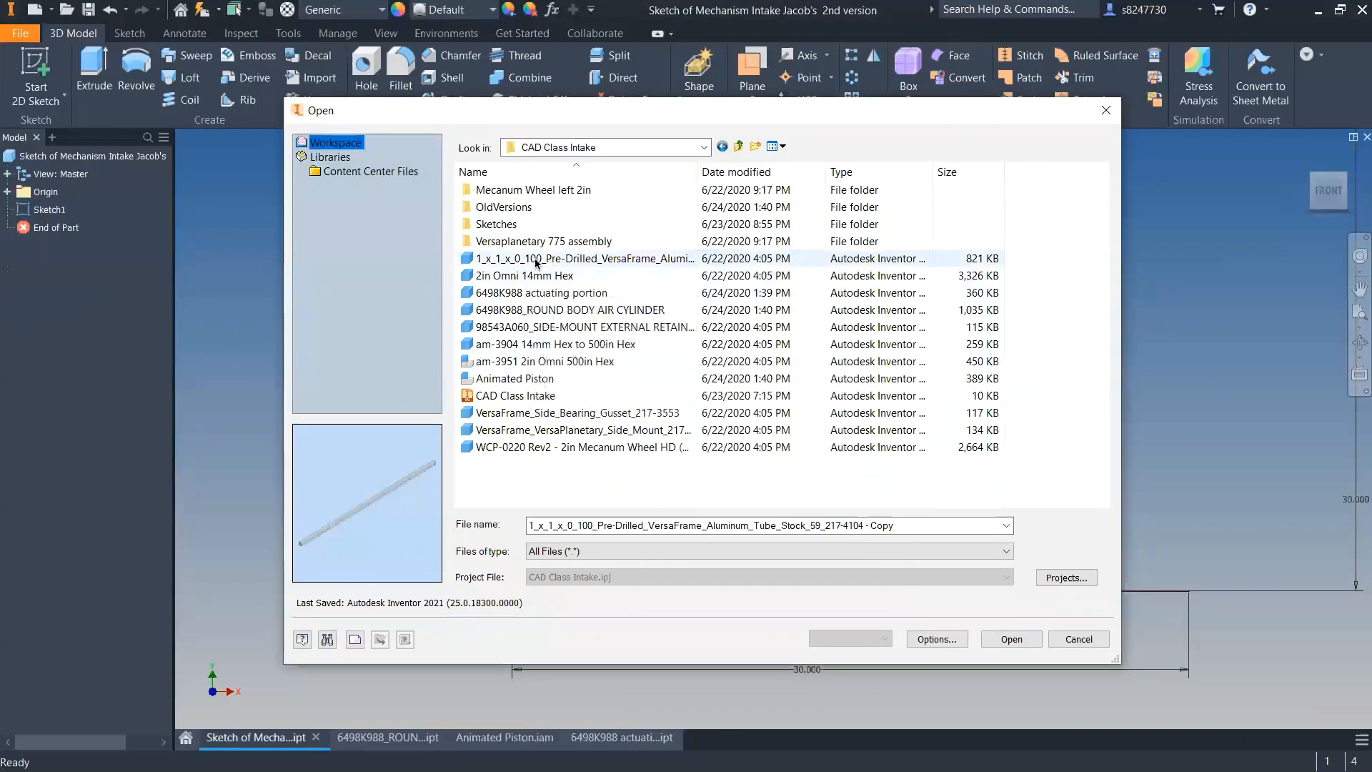
# - Rename the 1x1 pre-drilled VersaFrame aluminum tube stock file as Back Vertical Intake Support
pyautogui.rightClick(537, 261)
pyautogui.click(674, 679)
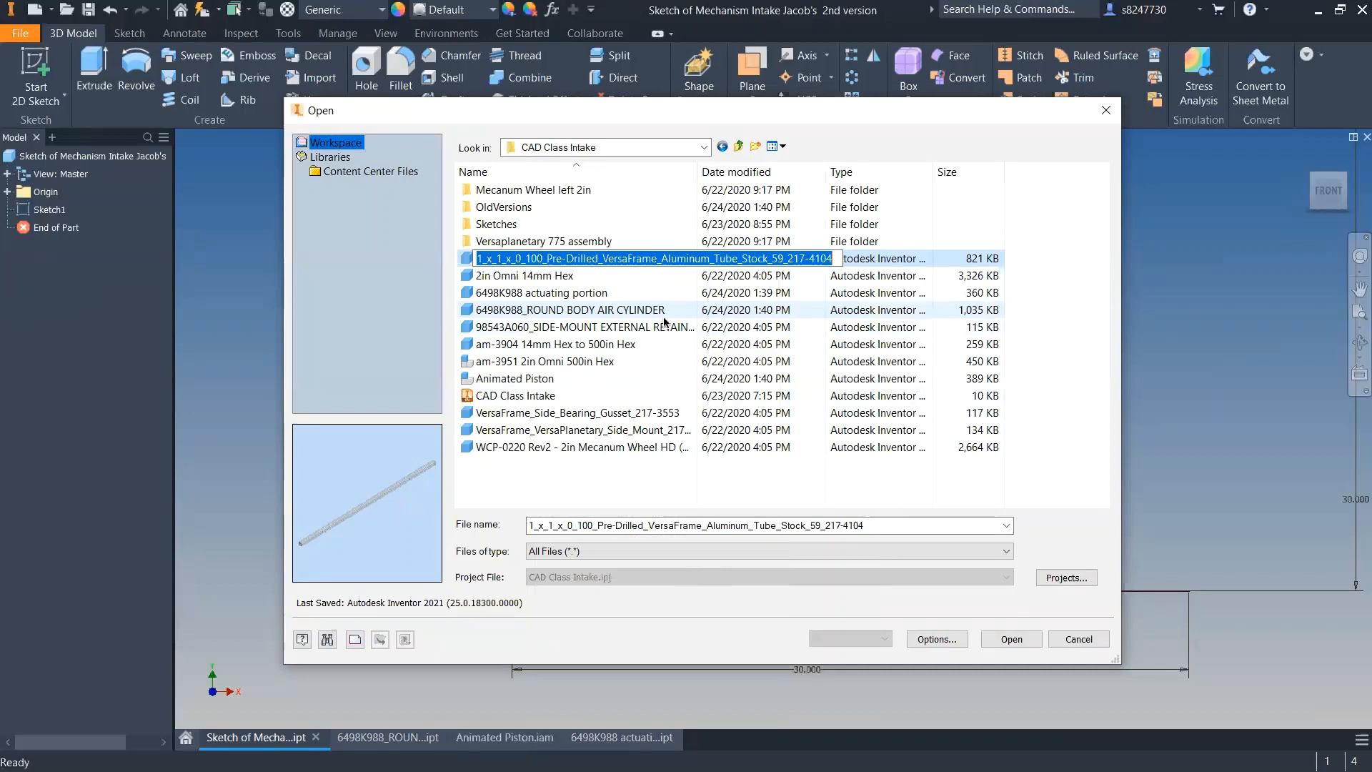
pyautogui.press('BackSpace')
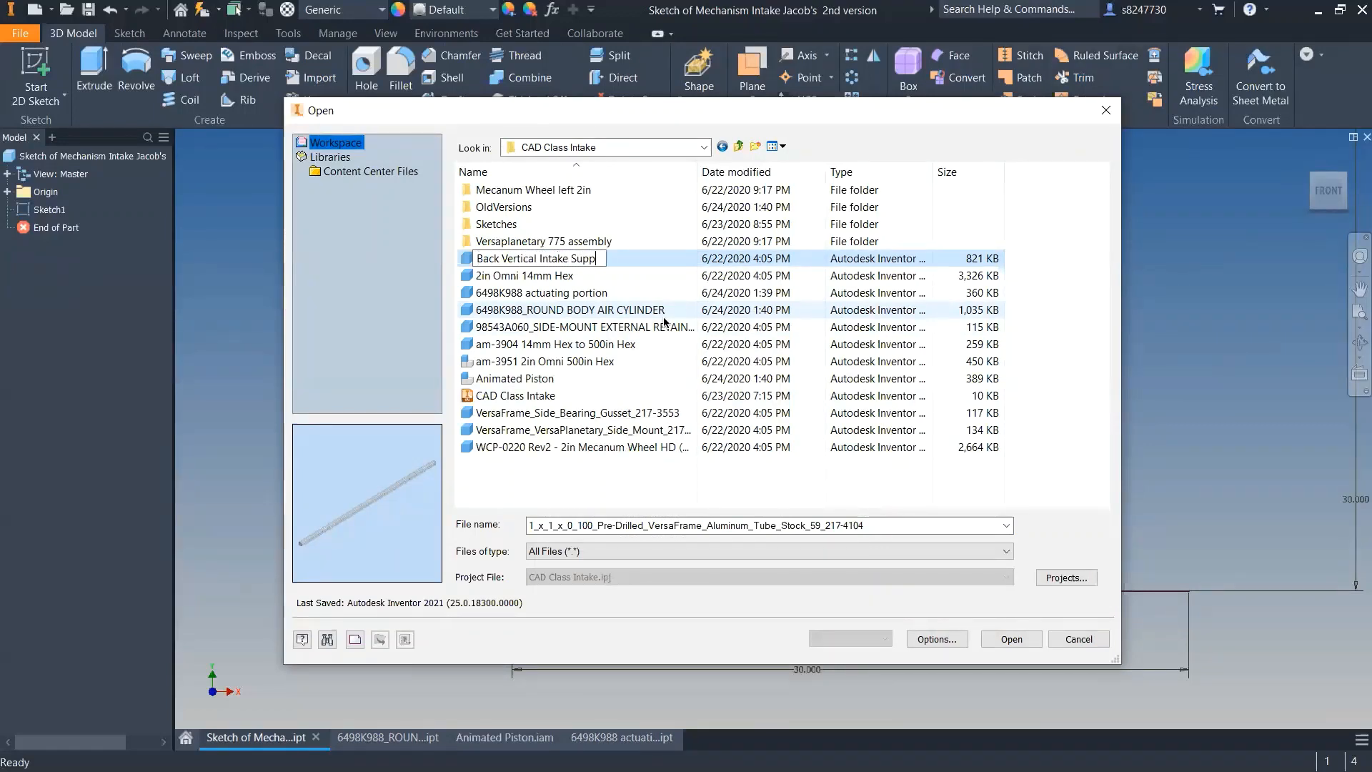
pyautogui.press('Return')
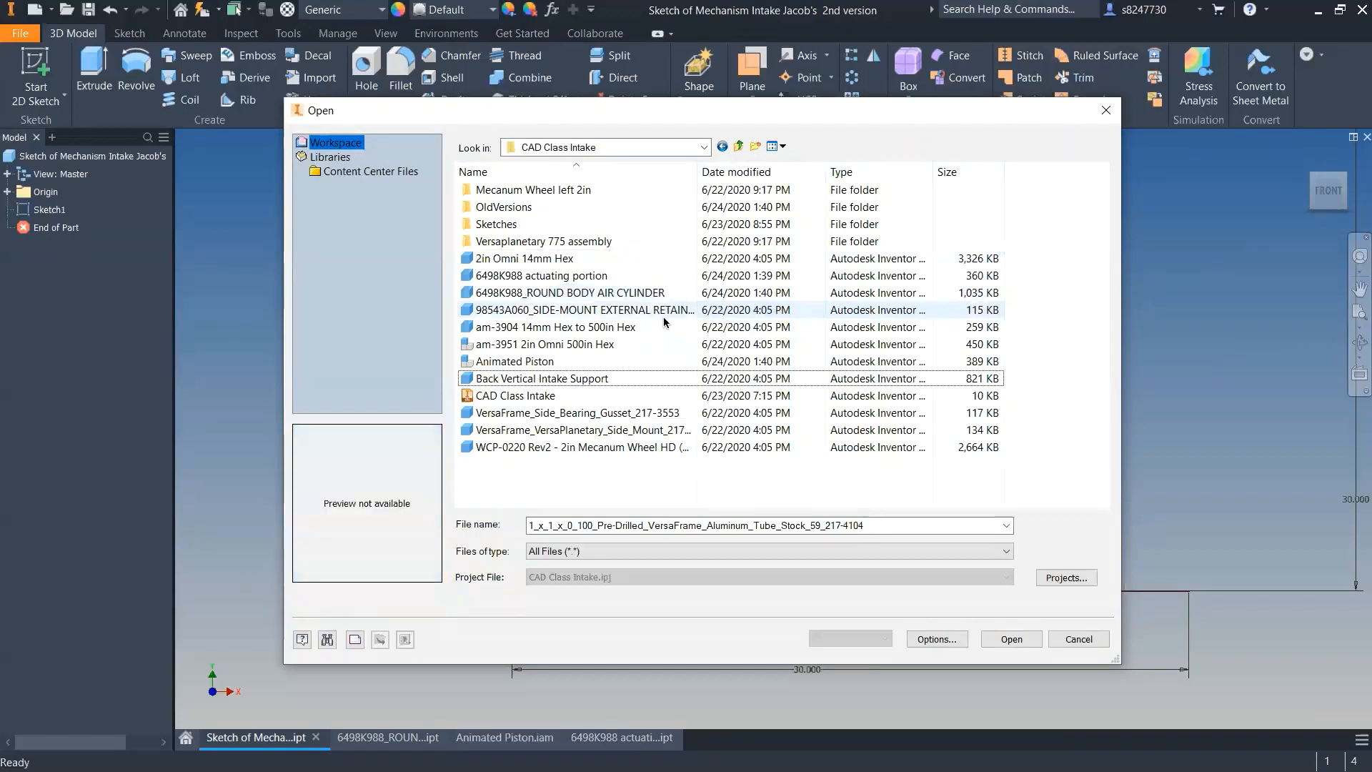
# - Open the Back Vertical Intake Support part
pyautogui.click(619, 378)
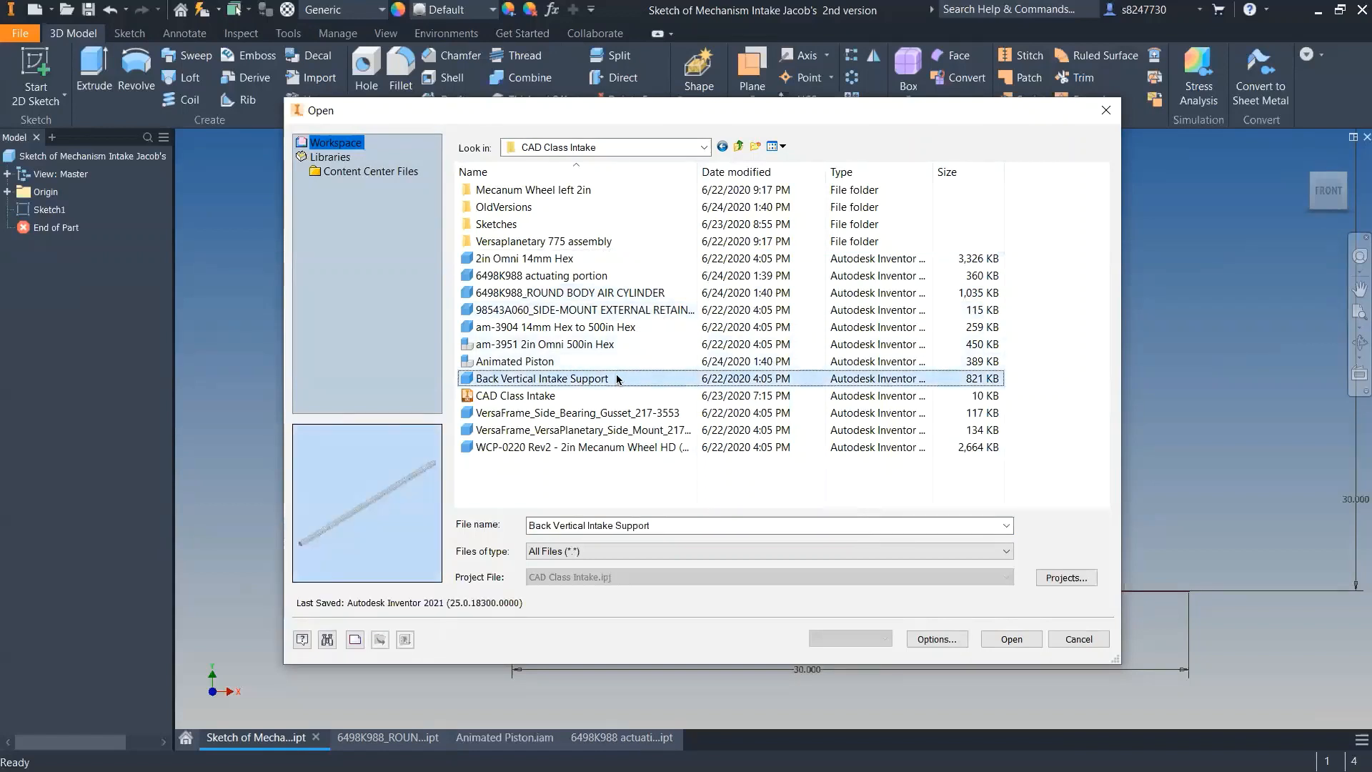
pyautogui.click(587, 385)
pyautogui.click(818, 413)
pyautogui.doubleClick(650, 381)
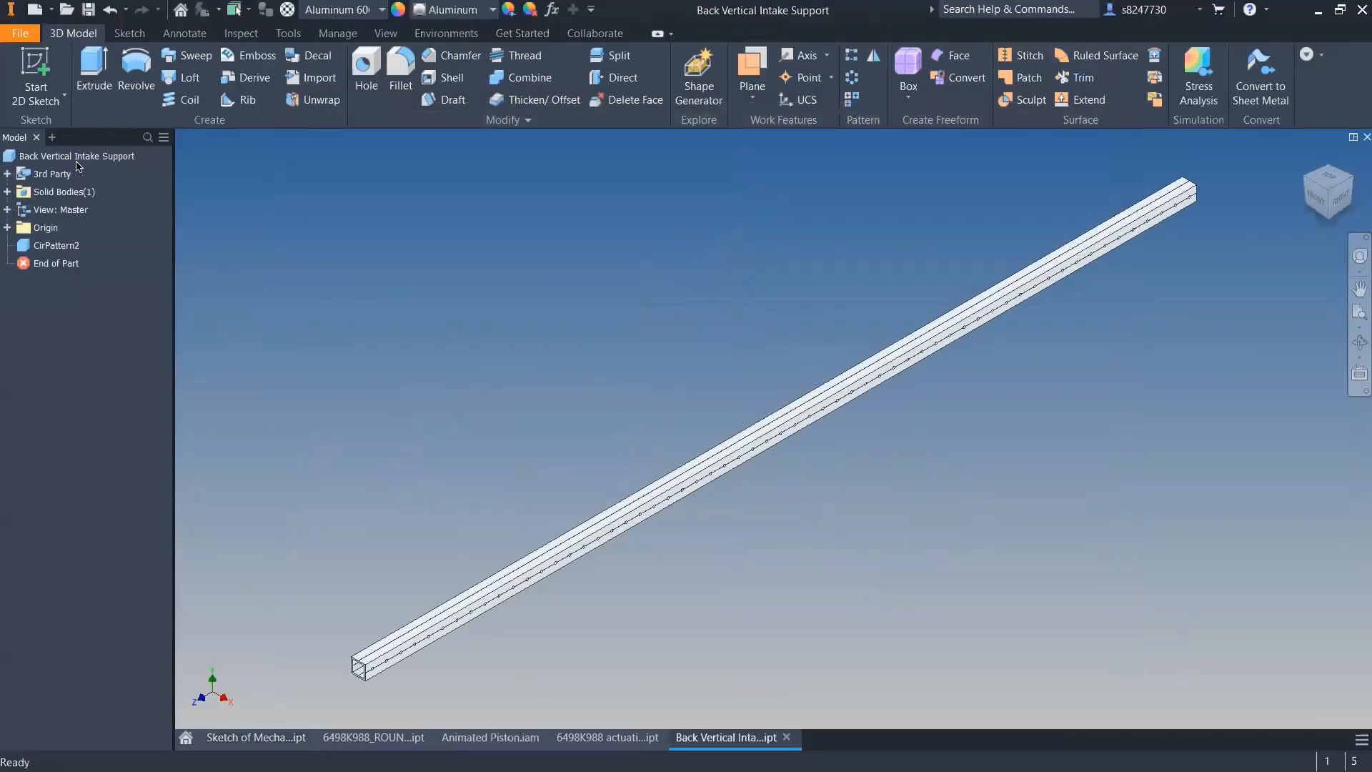
# - Create a sketch on the tube's end face, project the face's inner and outer outlines into it, and finish the sketch
pyautogui.scroll(10, 332, 684)
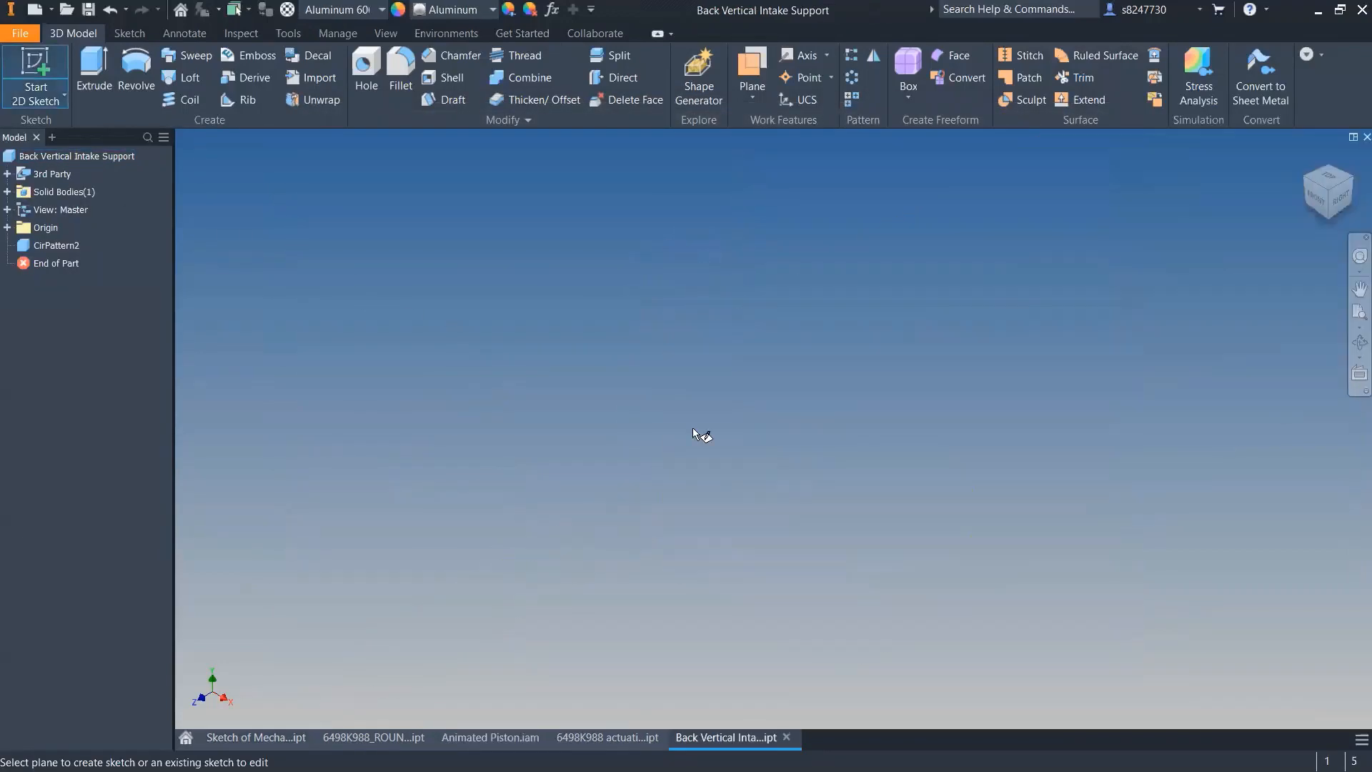
pyautogui.scroll(-6, 693, 427)
pyautogui.moveTo(693, 428); pyautogui.dragTo(457, 380, button='middle')
pyautogui.scroll(5, 469, 353)
pyautogui.click(559, 318)
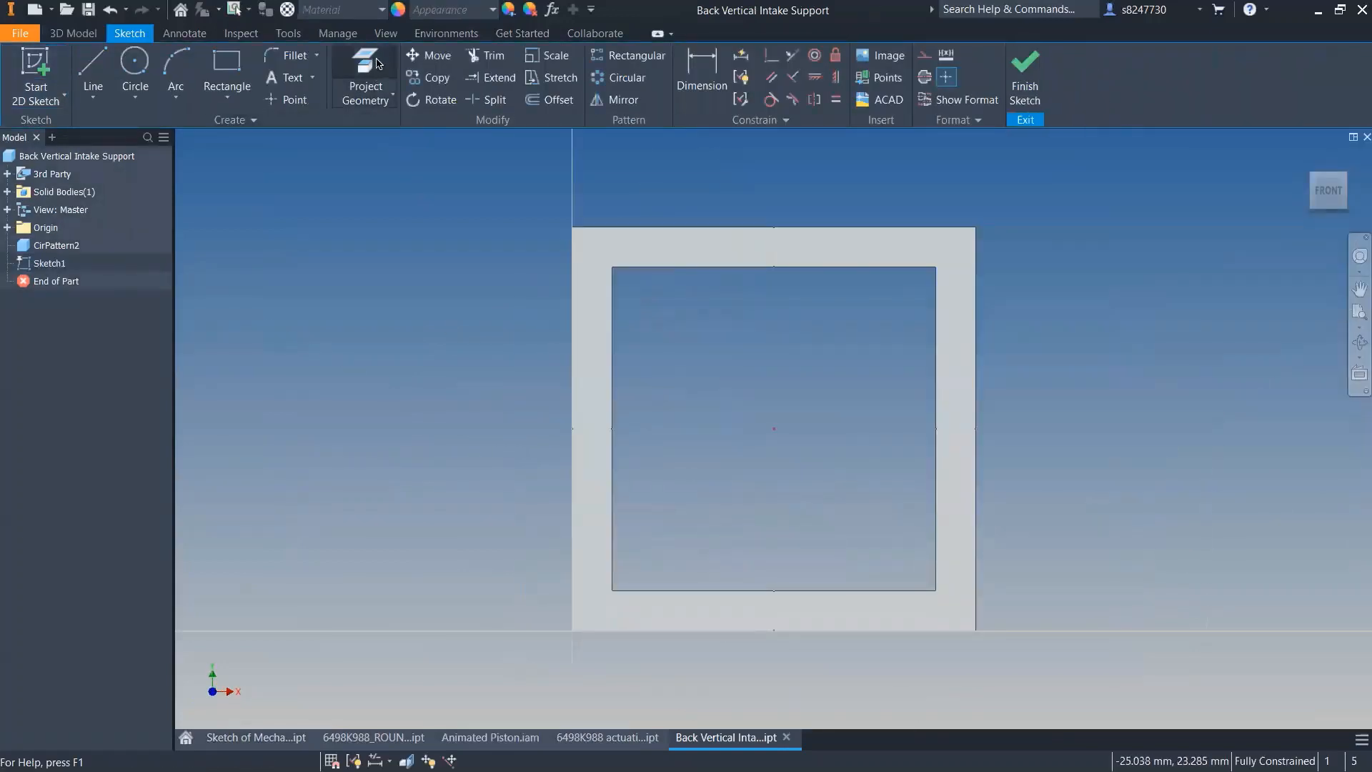
pyautogui.click(365, 79)
pyautogui.click(640, 241)
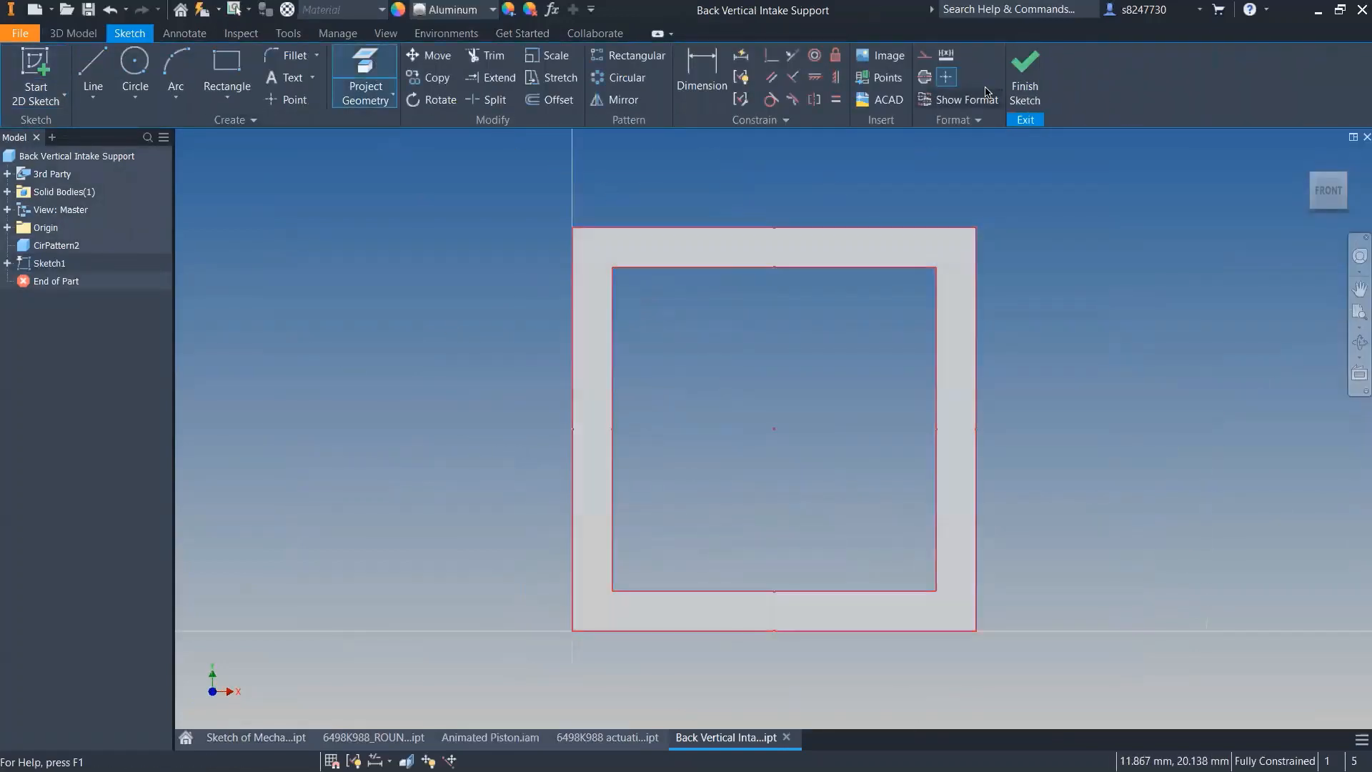
pyautogui.click(1025, 79)
pyautogui.press('e')
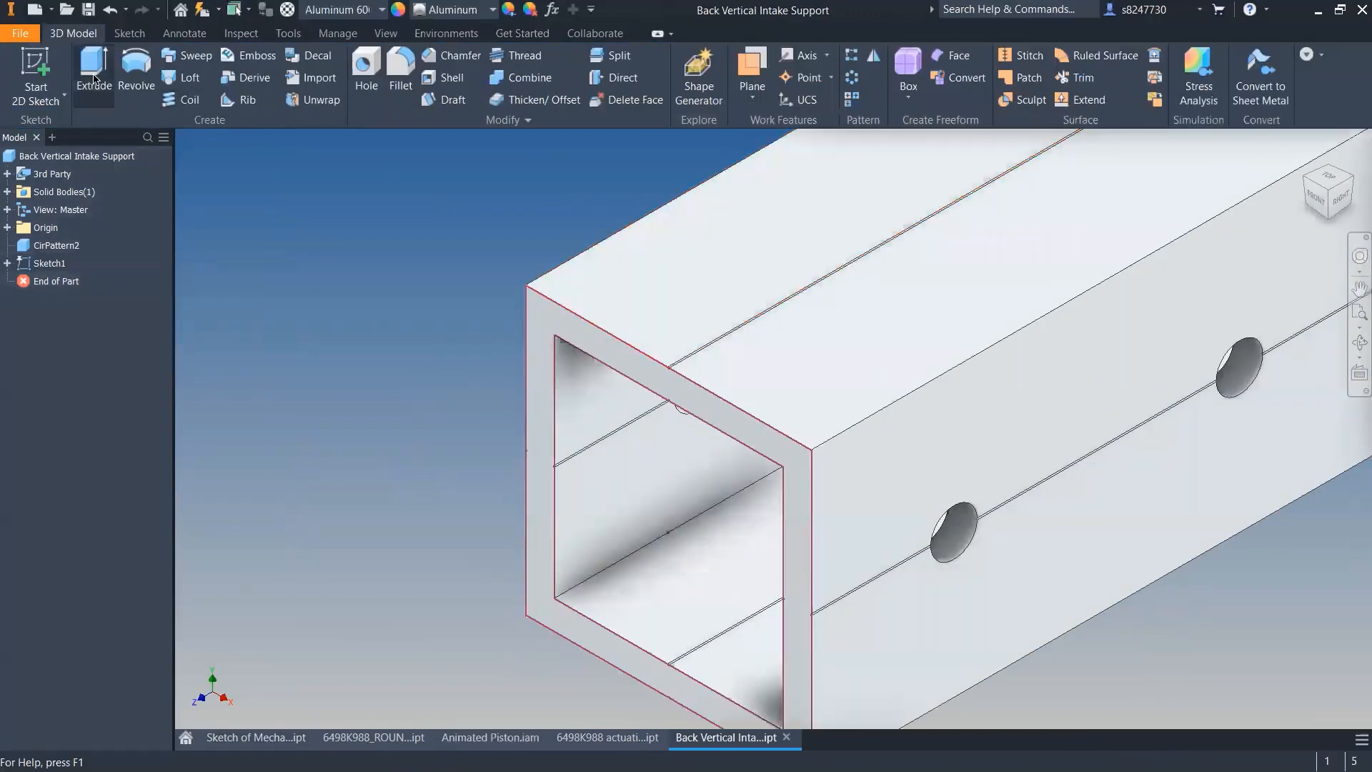
pyautogui.click(555, 323)
pyautogui.scroll(-5, 477, 461)
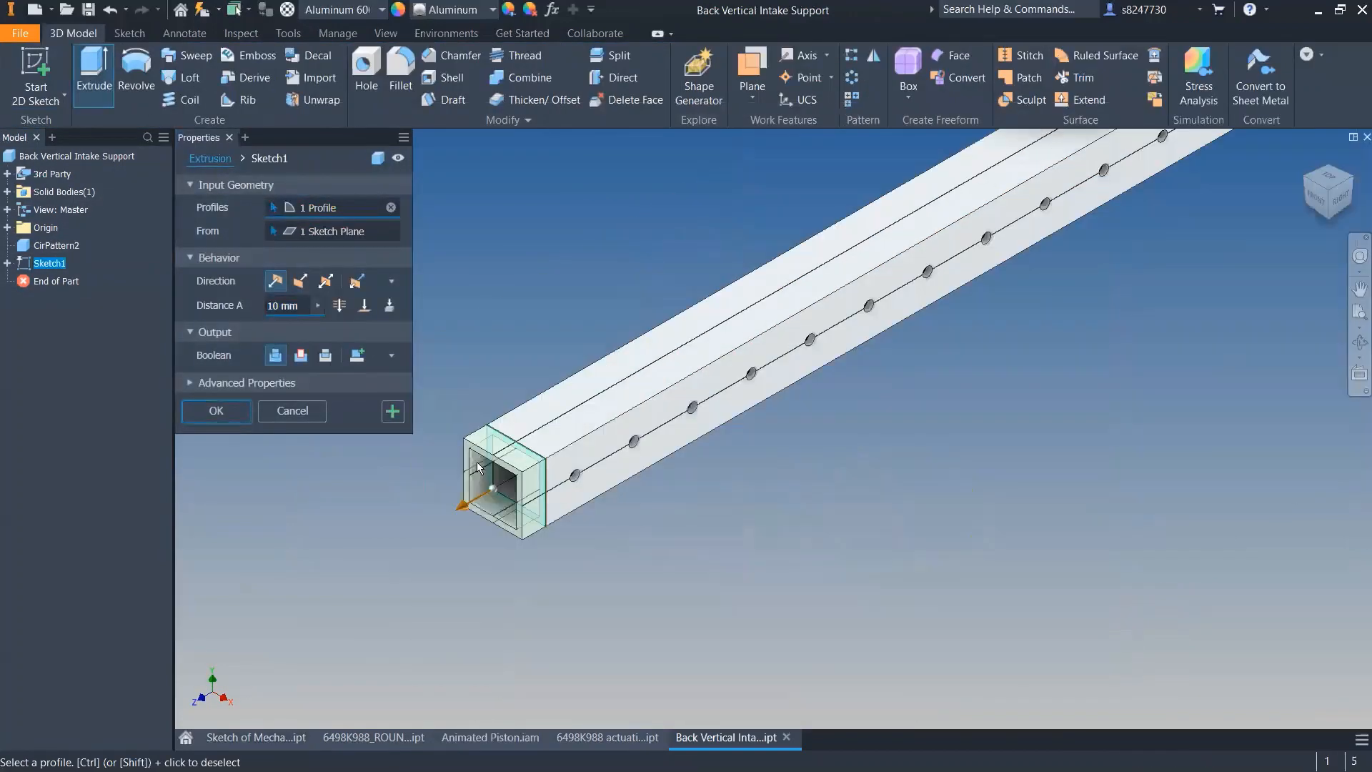
pyautogui.click(300, 281)
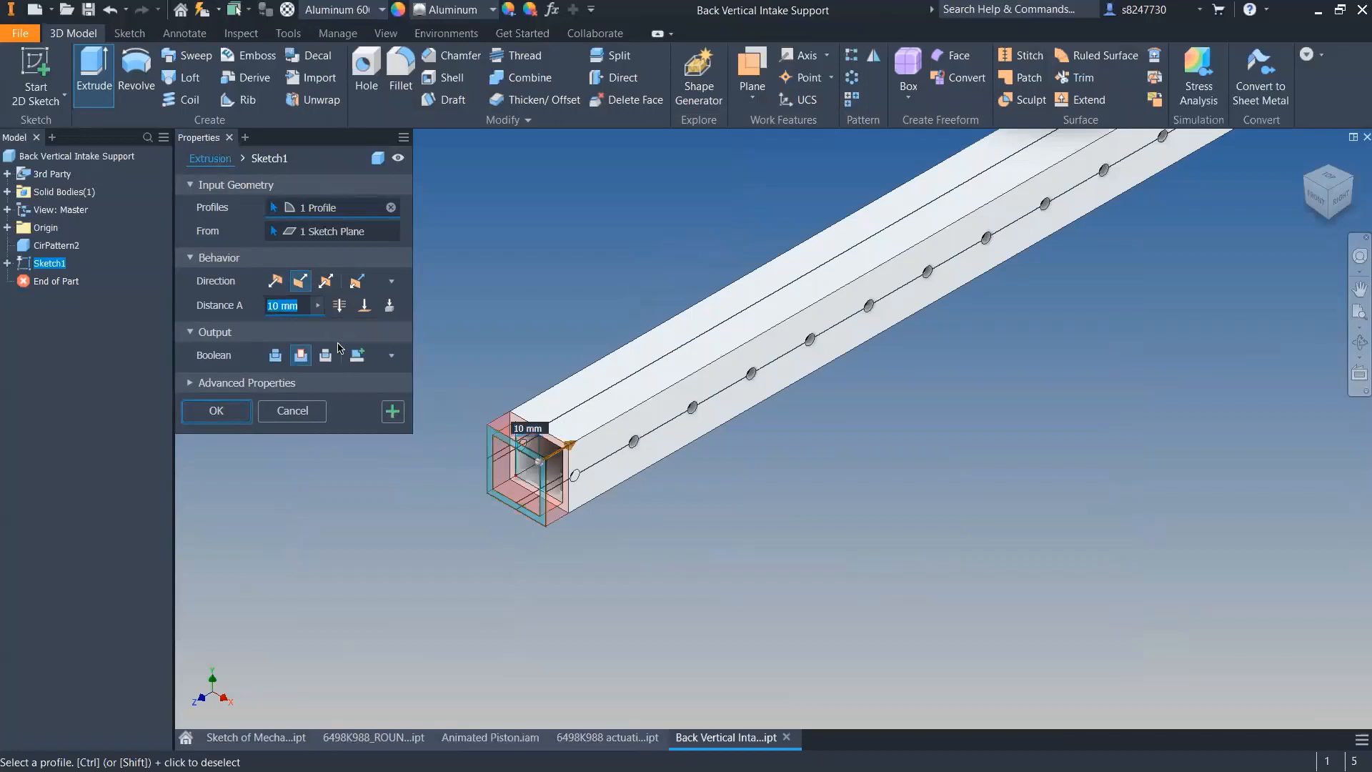
pyautogui.click(308, 409)
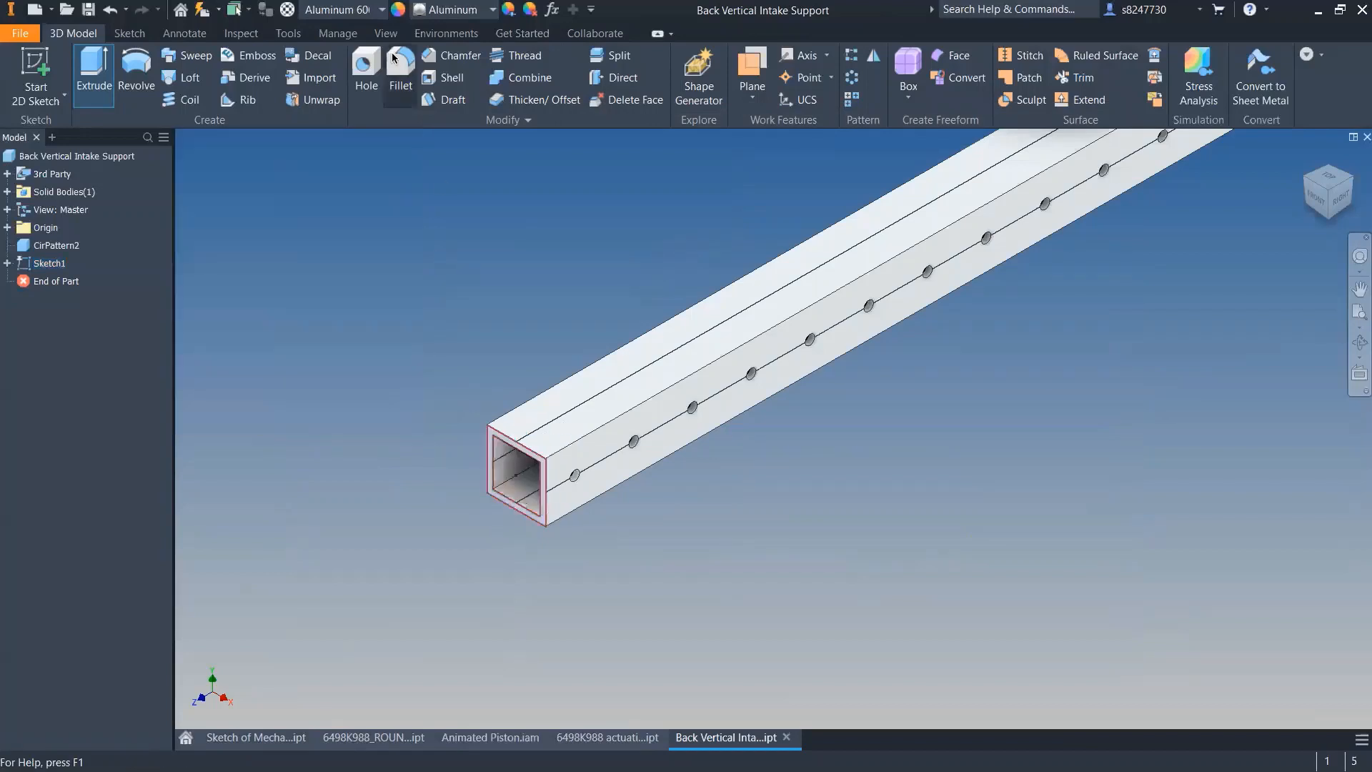
pyautogui.click(386, 33)
pyautogui.click(73, 32)
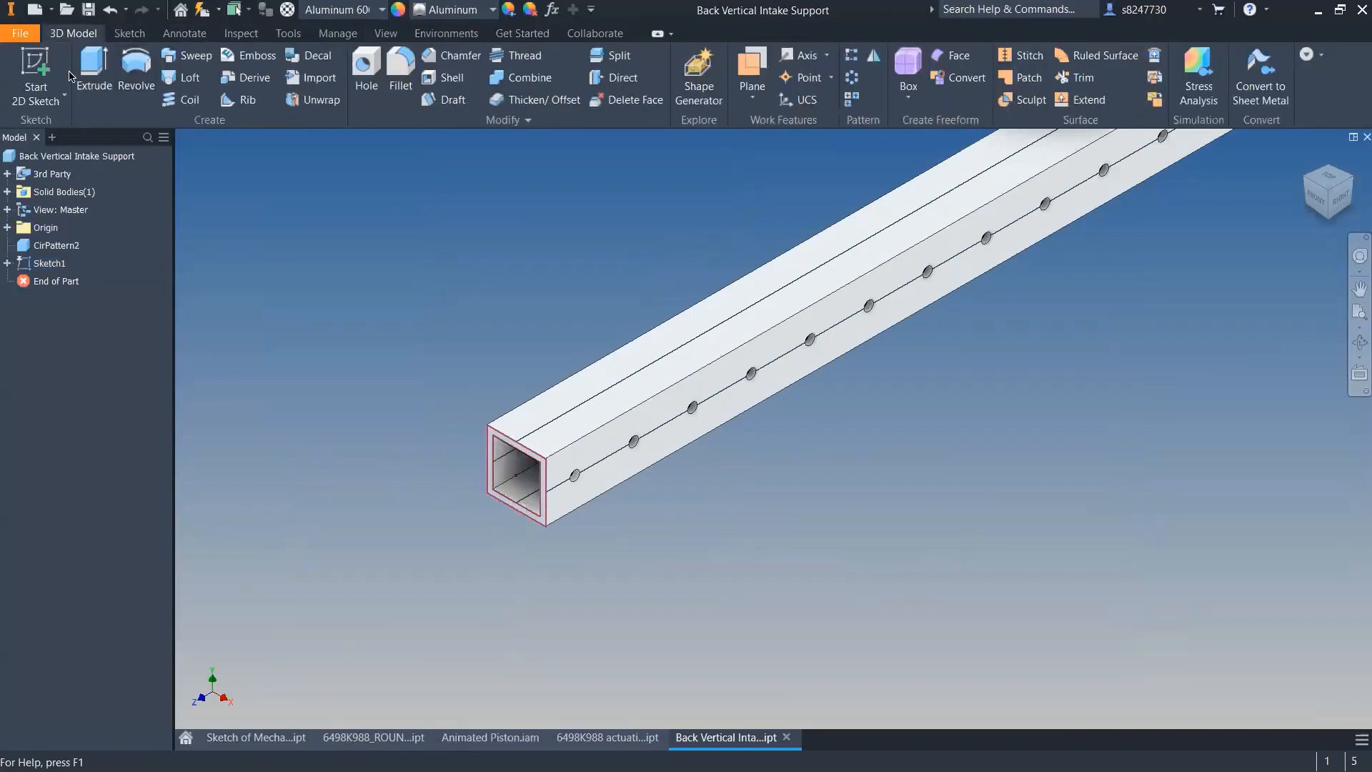
pyautogui.click(93, 68)
pyautogui.scroll(5, 493, 465)
pyautogui.click(491, 459)
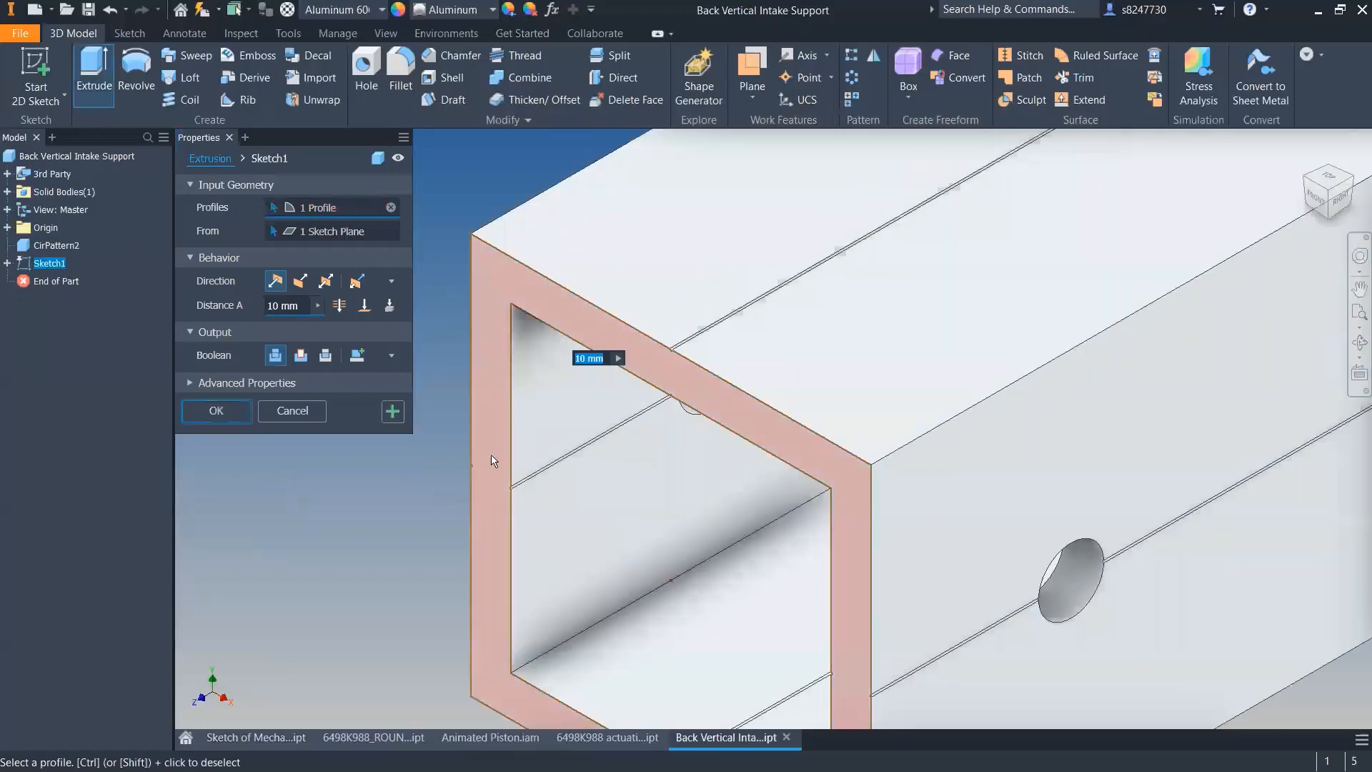
pyautogui.scroll(-3, 490, 459)
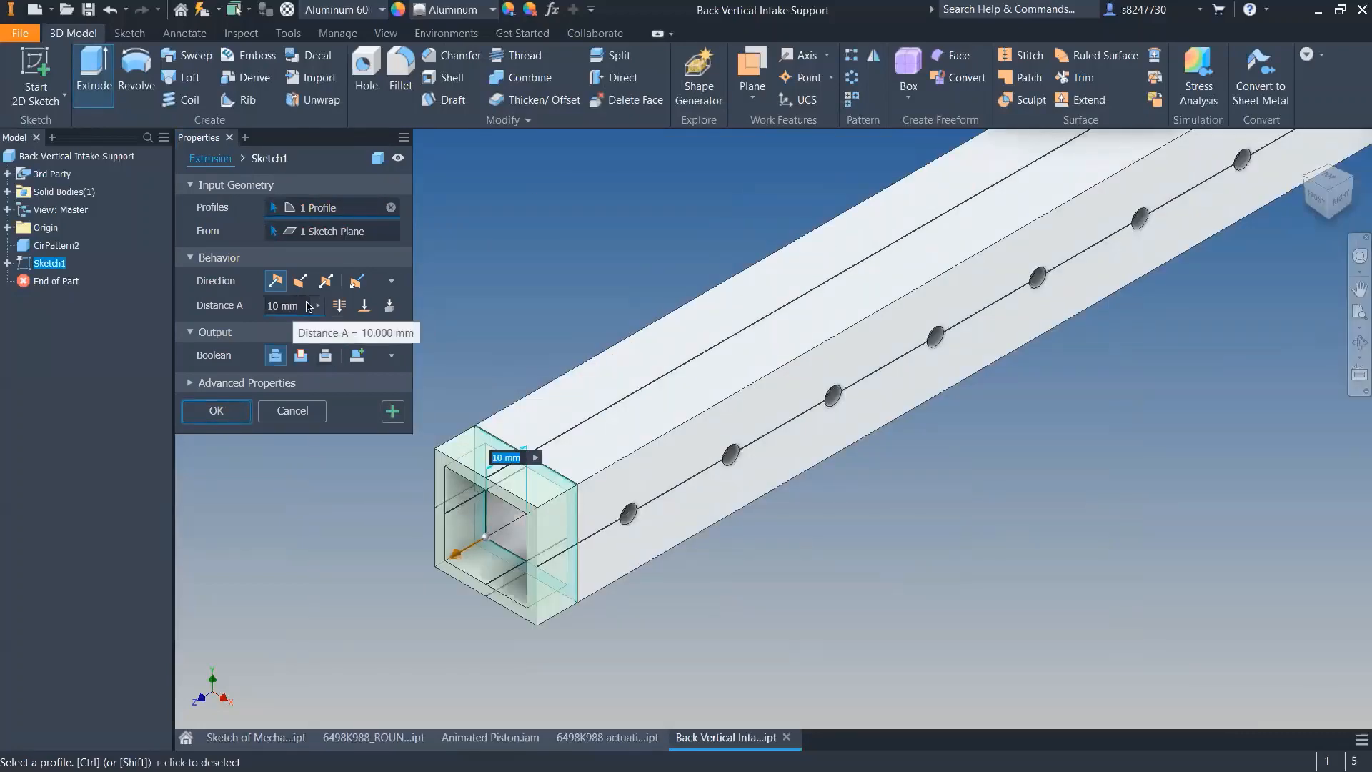
pyautogui.click(293, 411)
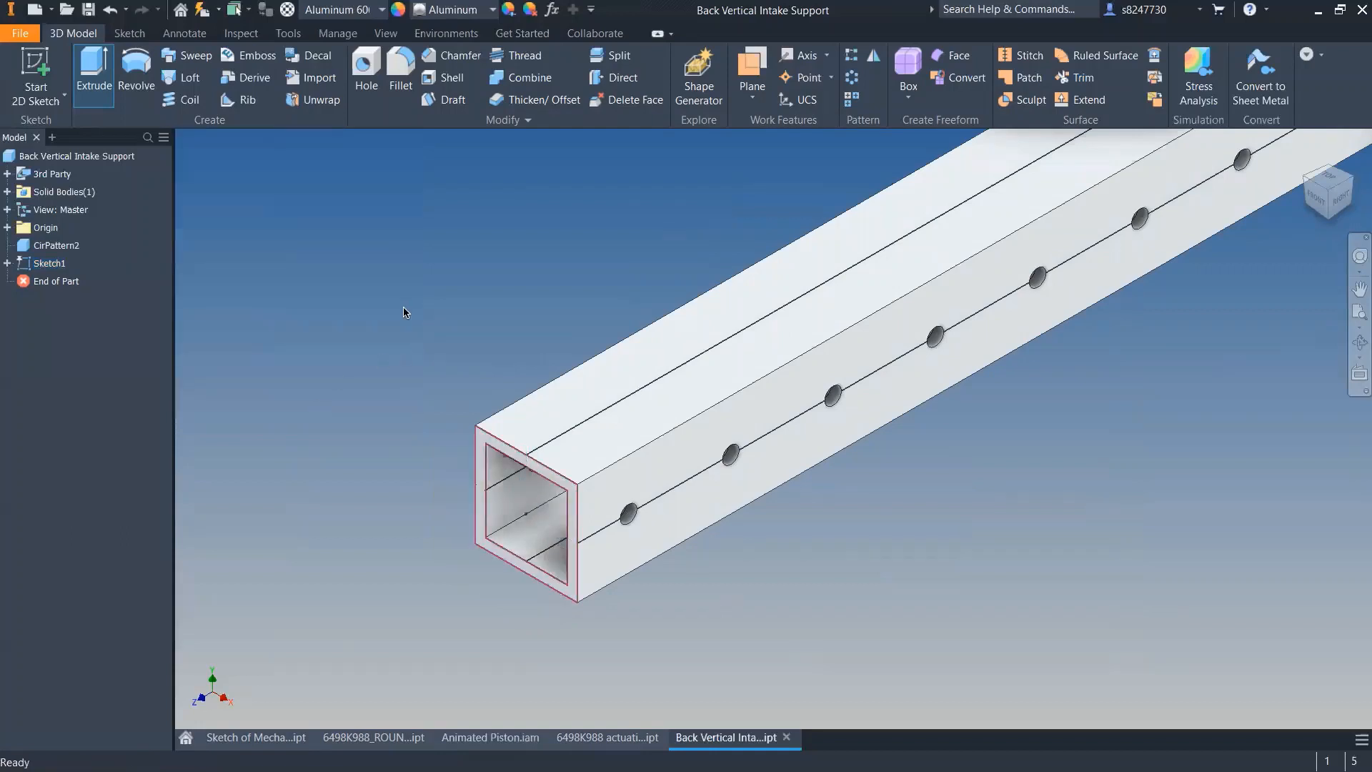
# - Change the document's length unit to inch and apply the setting
pyautogui.scroll(-6, 393, 518)
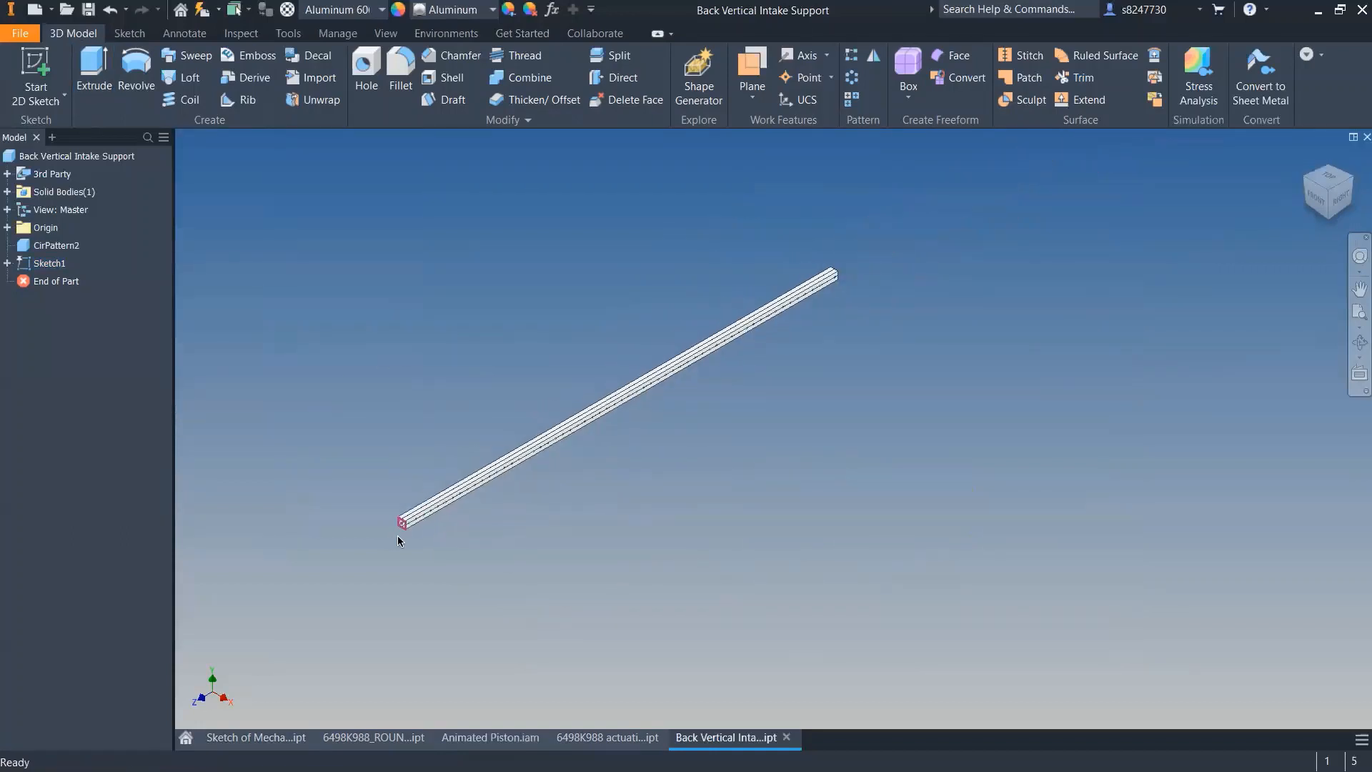
pyautogui.click(386, 36)
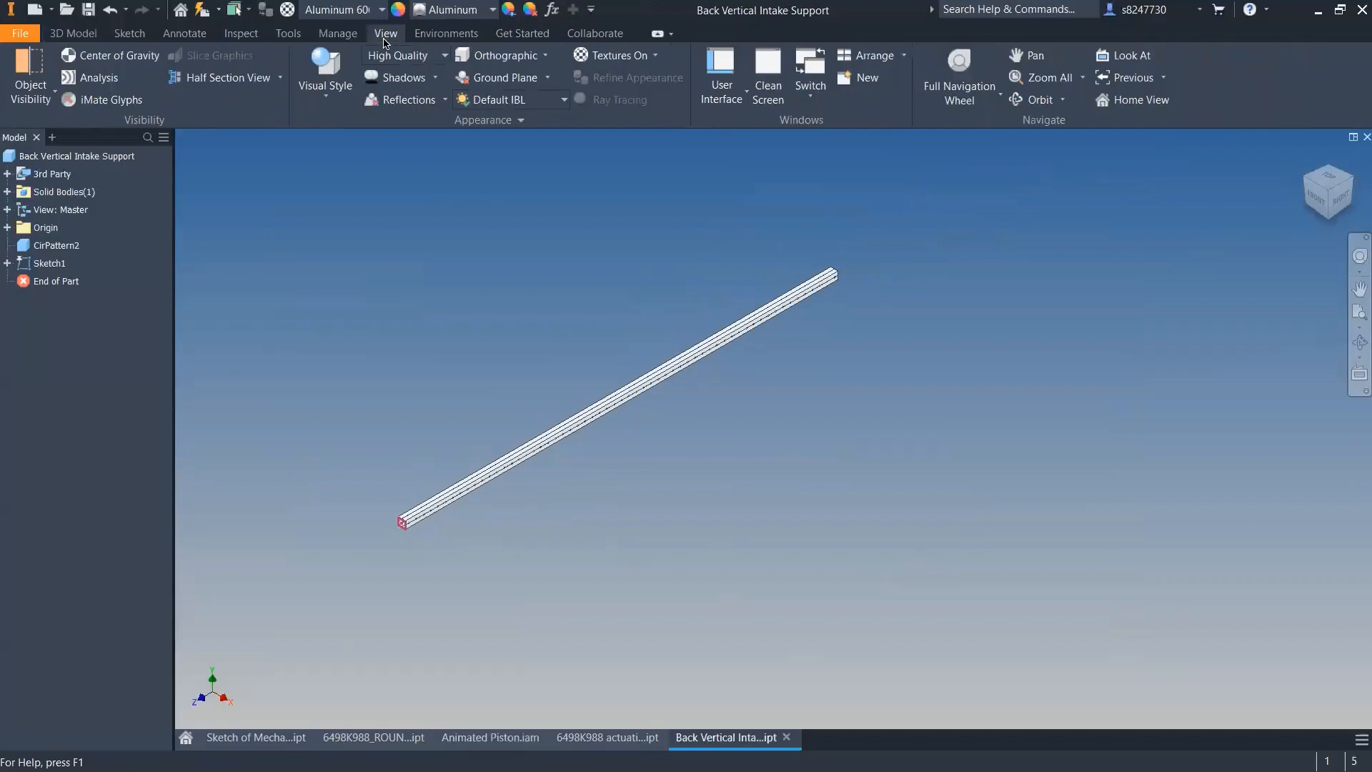
pyautogui.click(340, 38)
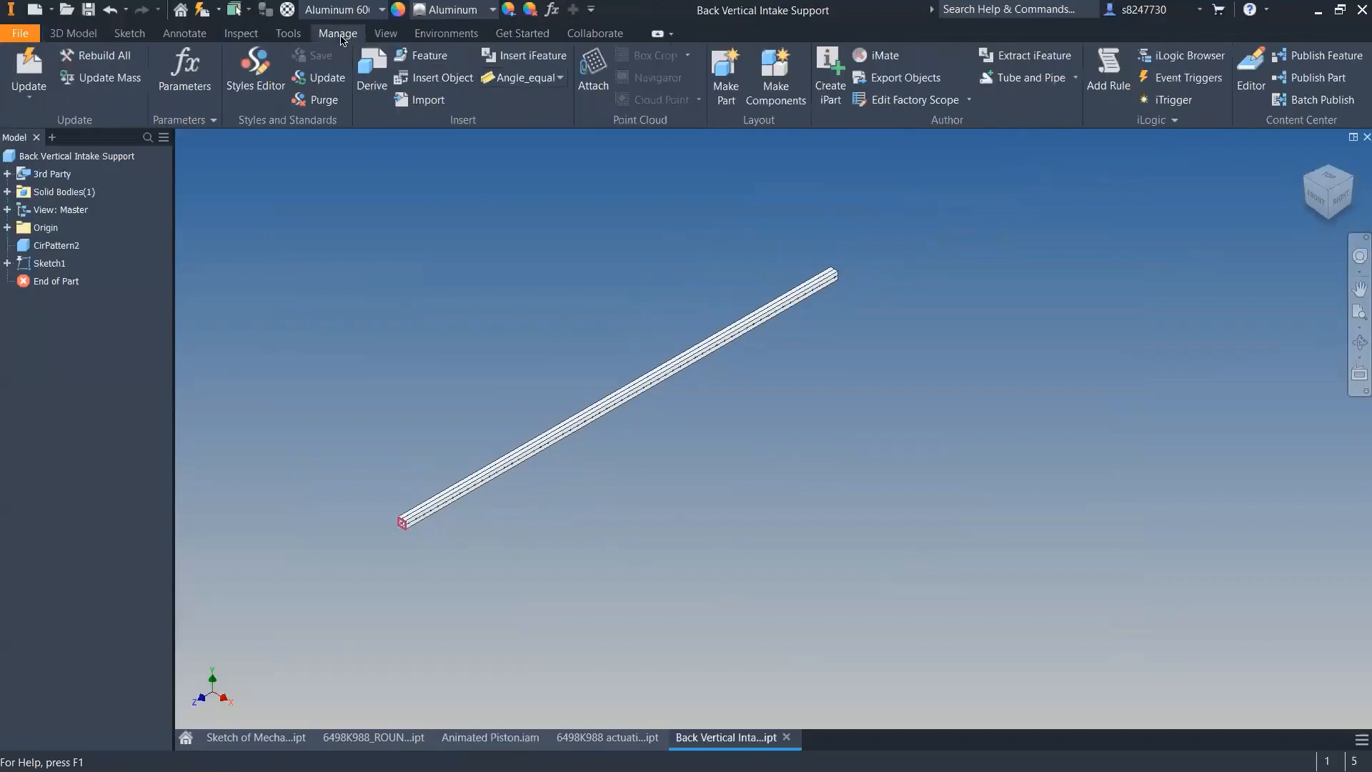
pyautogui.click(288, 34)
pyautogui.click(343, 89)
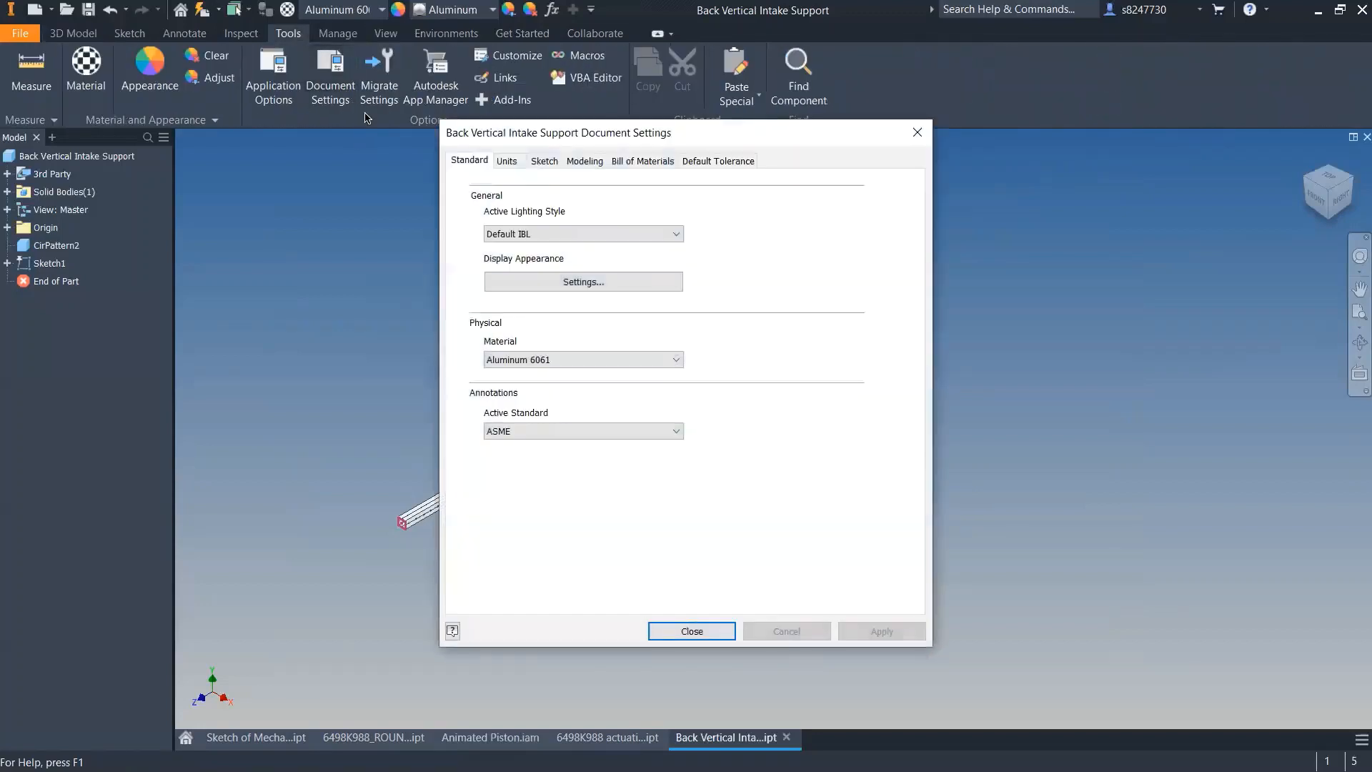
pyautogui.click(506, 162)
pyautogui.click(538, 223)
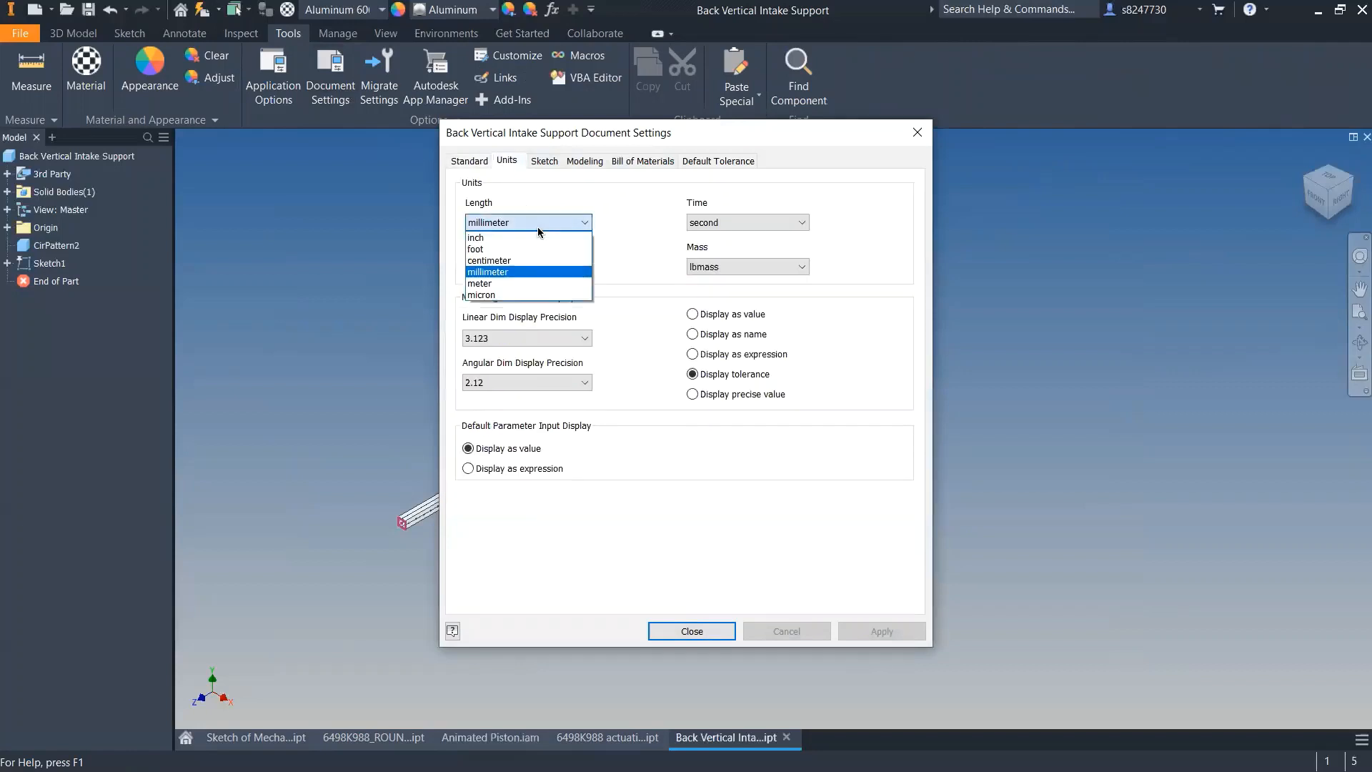
pyautogui.click(539, 239)
pyautogui.click(527, 223)
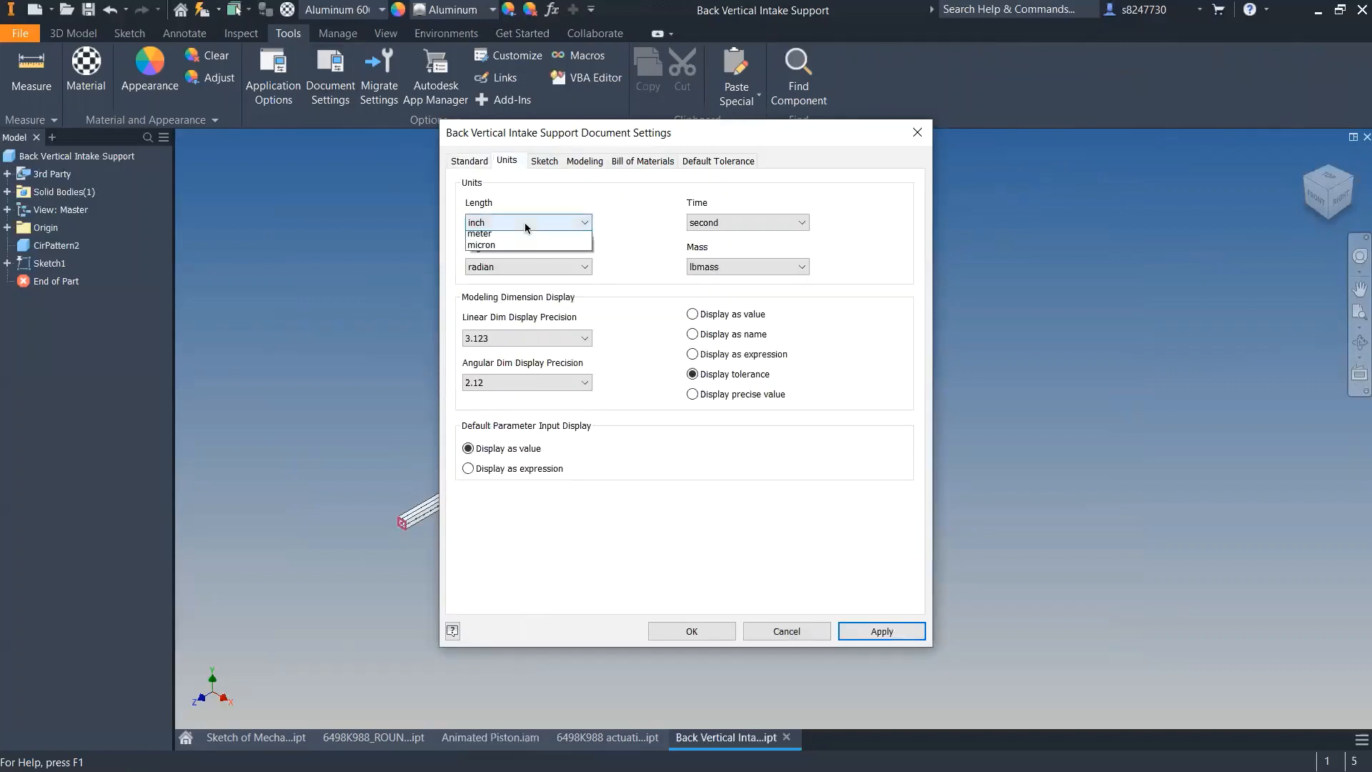
pyautogui.click(526, 242)
pyautogui.click(879, 635)
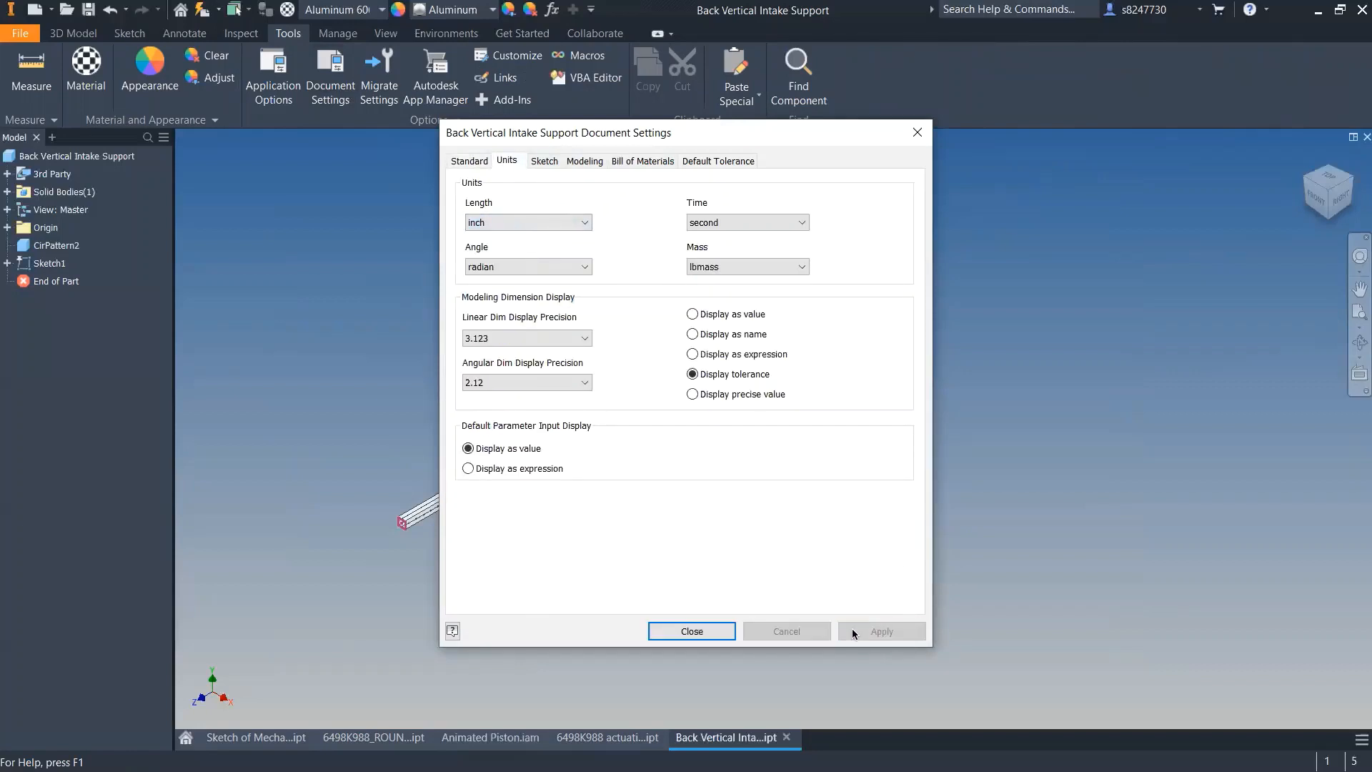
pyautogui.click(711, 633)
pyautogui.scroll(5, 438, 577)
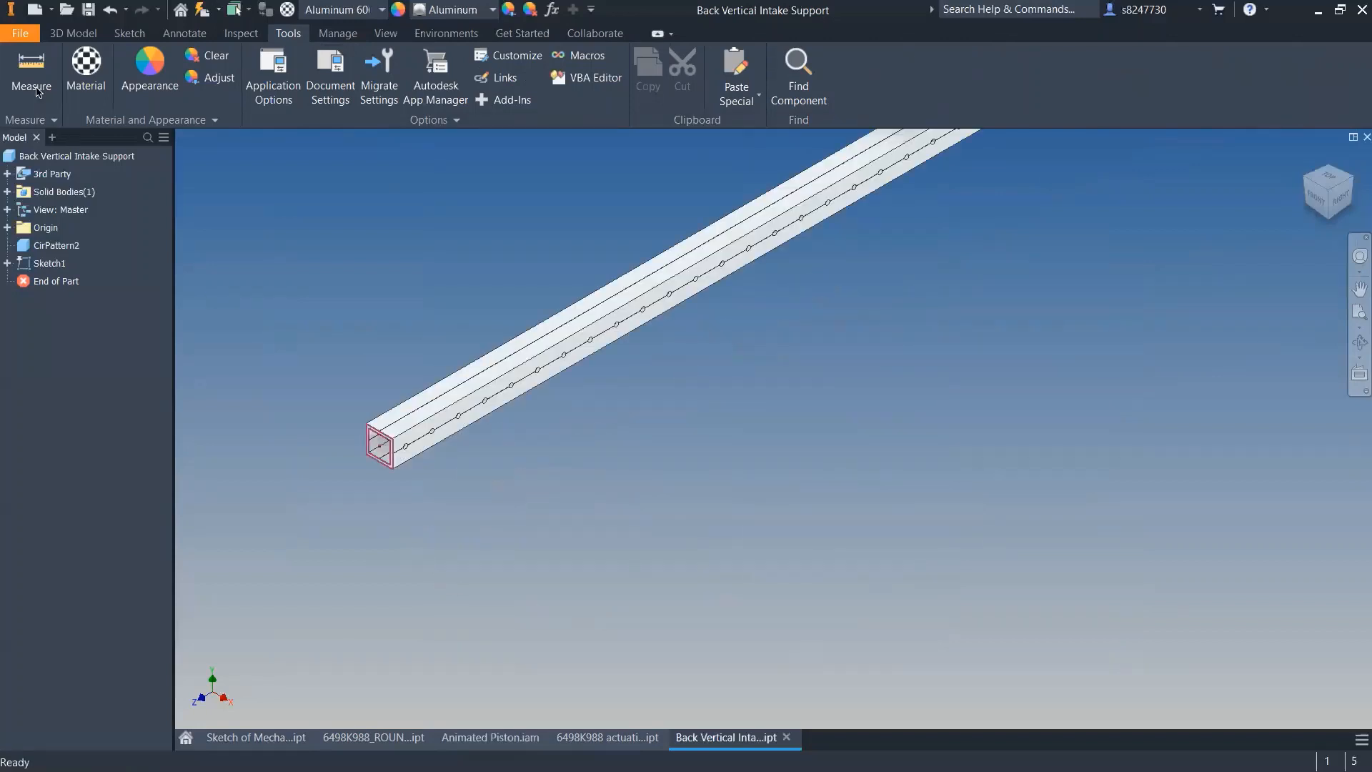
pyautogui.click(73, 33)
pyautogui.click(94, 68)
pyautogui.click(293, 416)
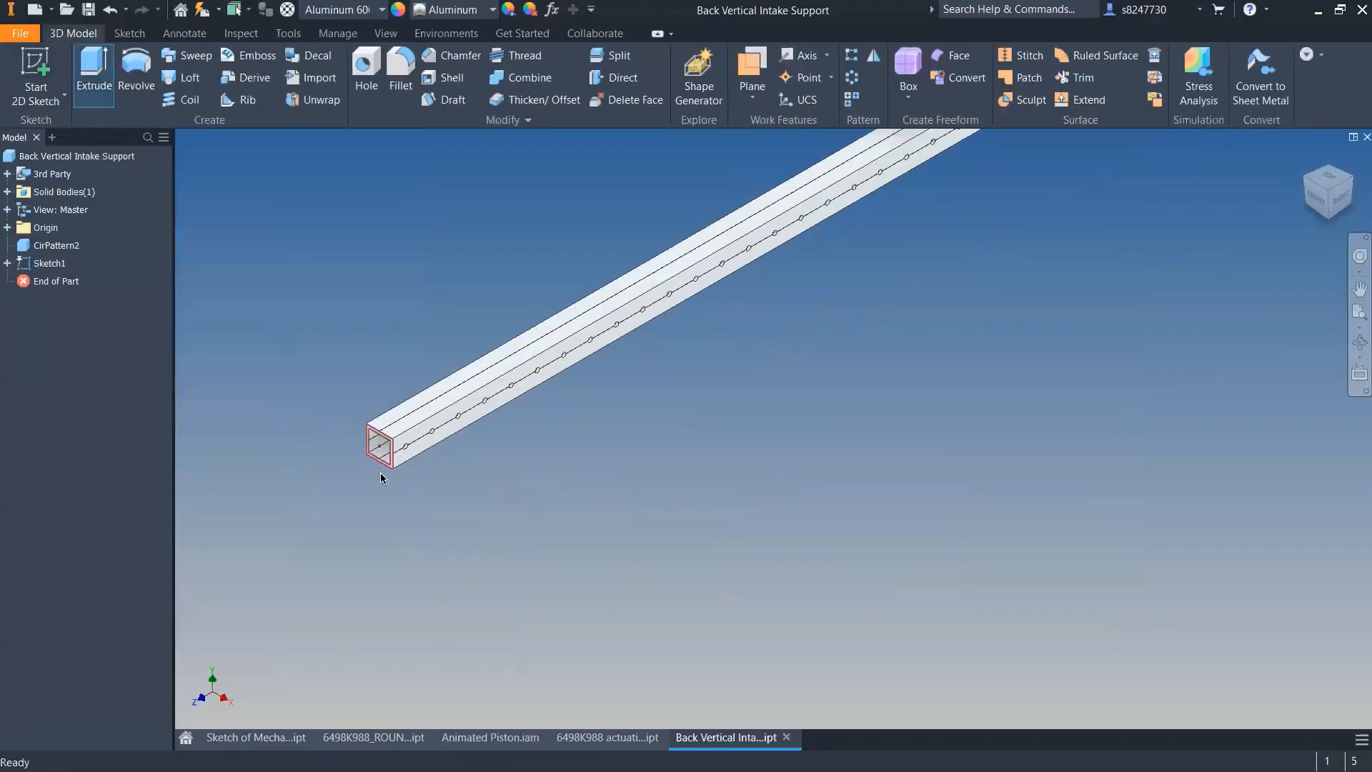
# - Measure the full length of the tube along one of its long edges
pyautogui.scroll(-3, 416, 522)
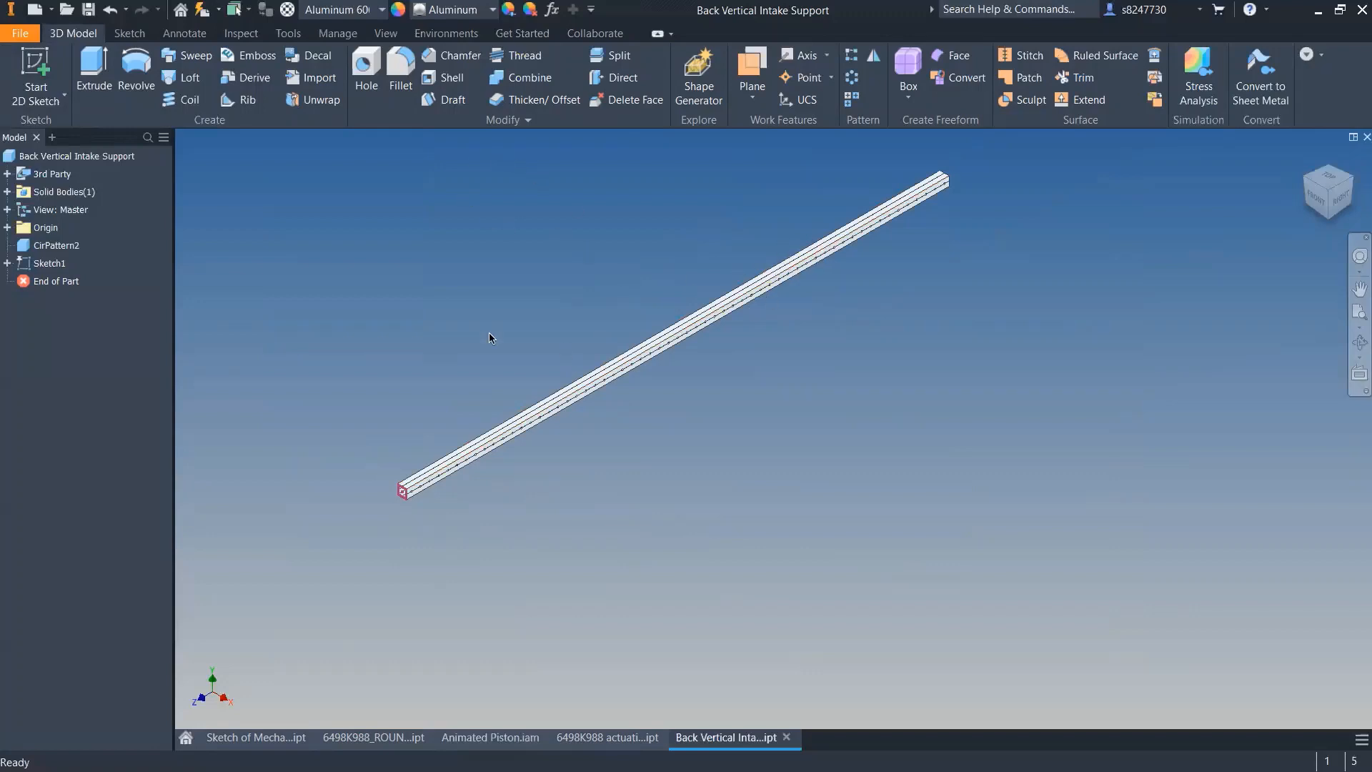
pyautogui.click(285, 35)
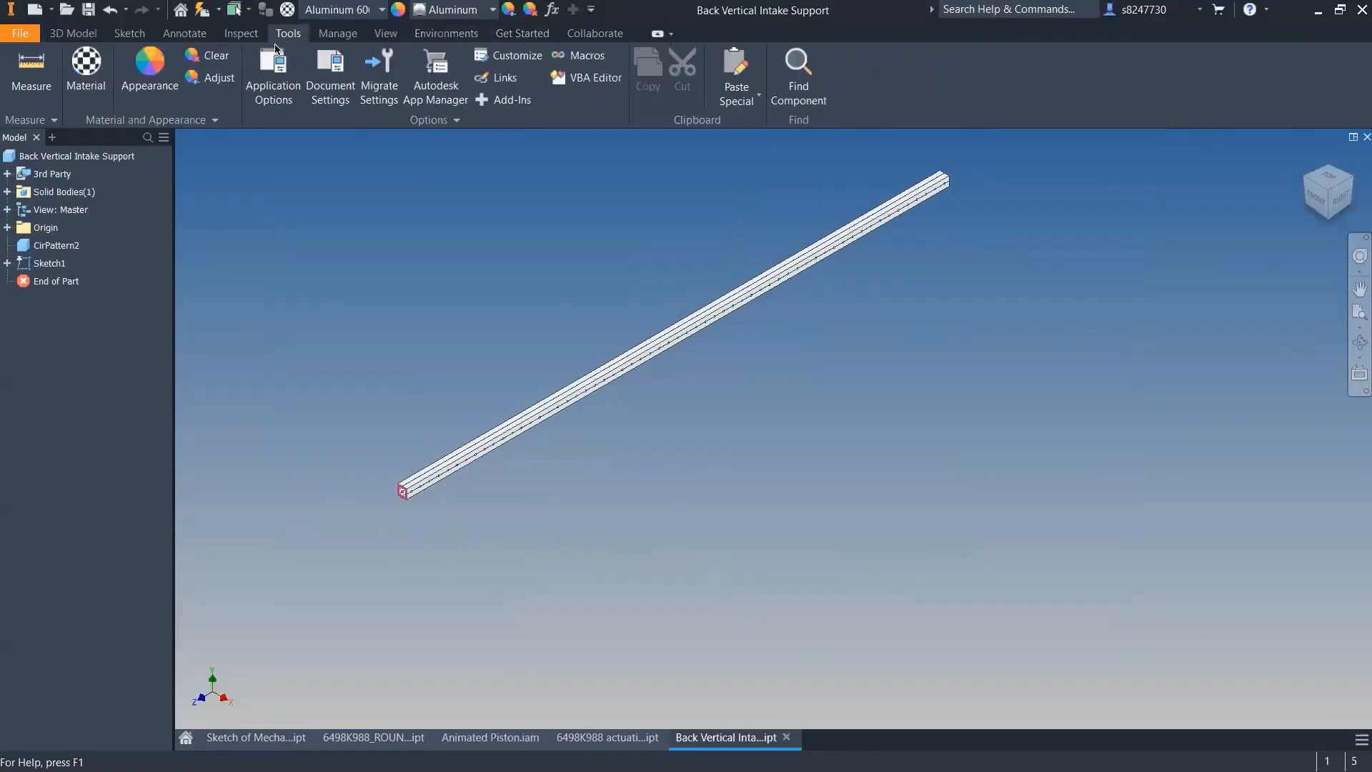
pyautogui.click(31, 72)
pyautogui.click(582, 383)
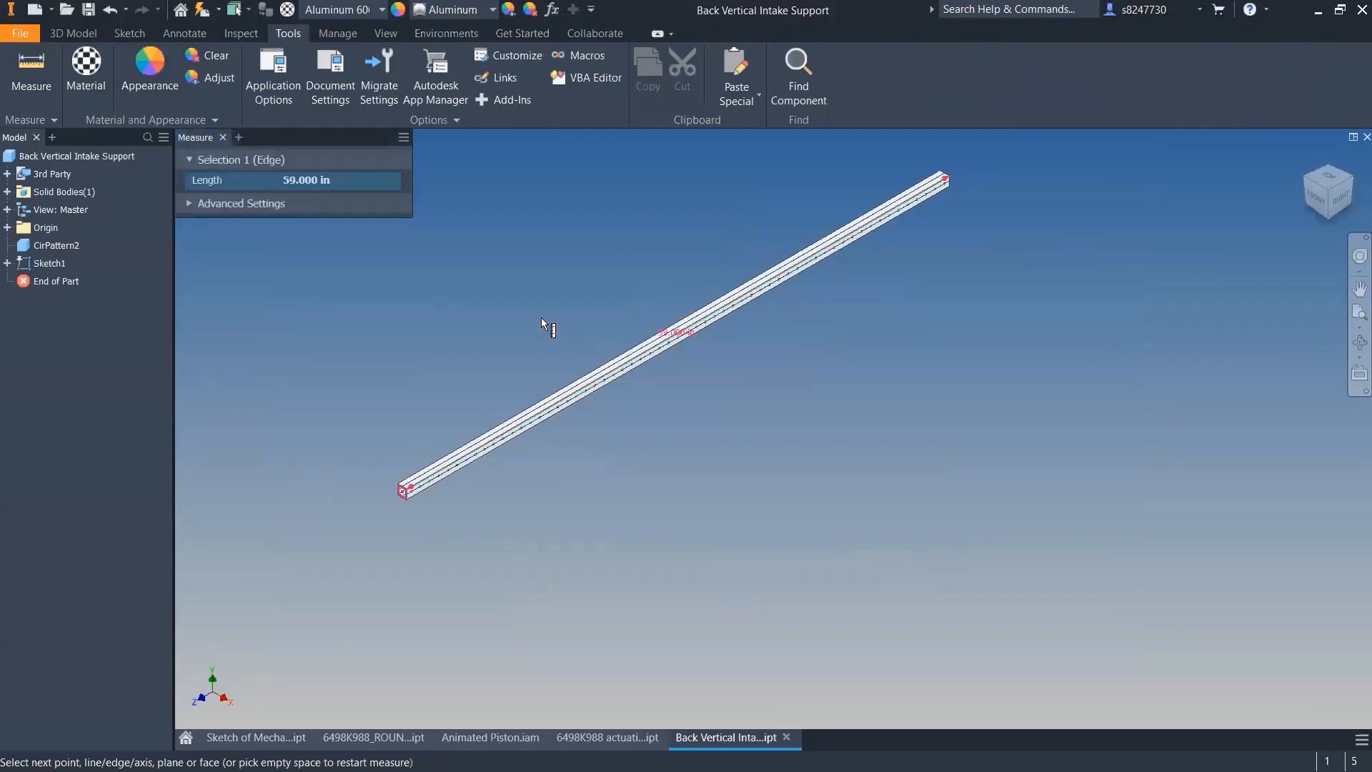
pyautogui.press('Escape')
# - Extrude the end-face wall profile as a cut into the tube with a distance of 59-5 in, and save the part
pyautogui.scroll(-5, 389, 533)
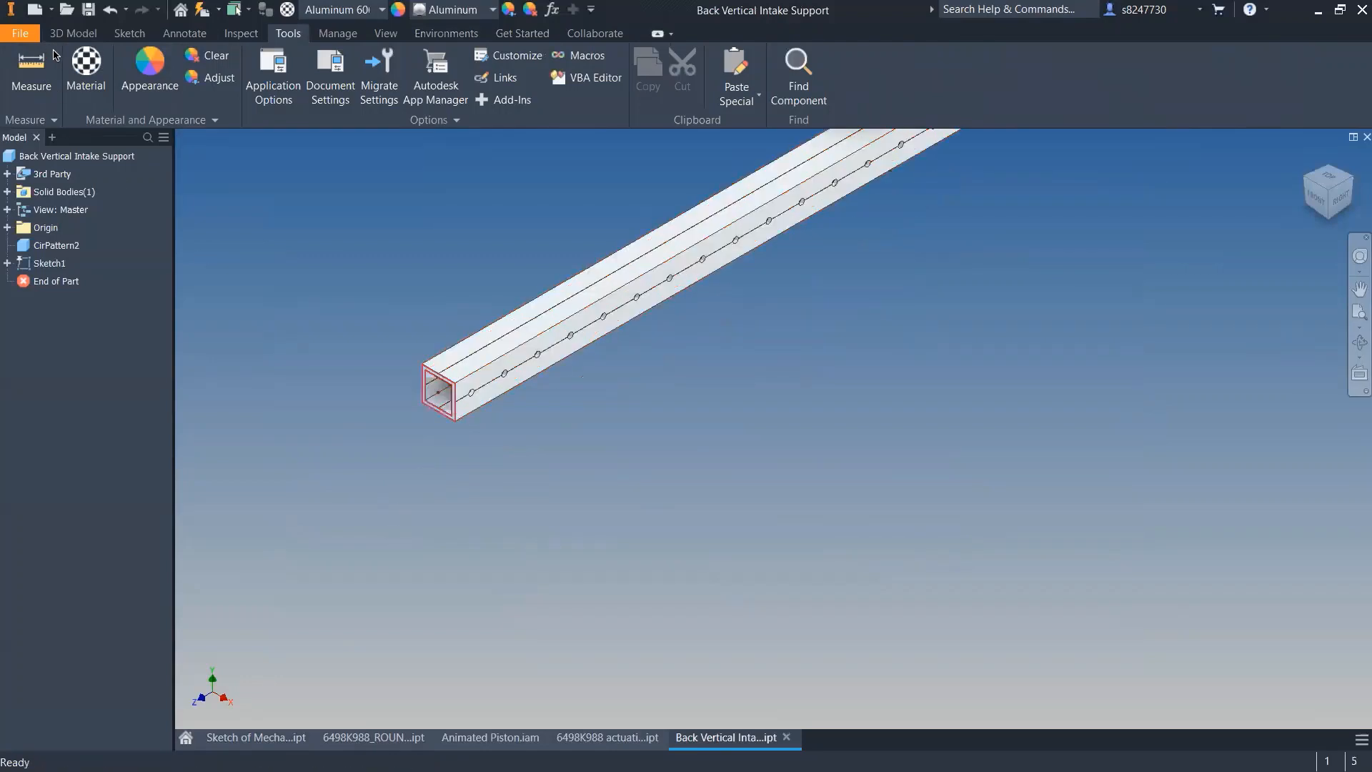
pyautogui.click(72, 33)
pyautogui.click(94, 71)
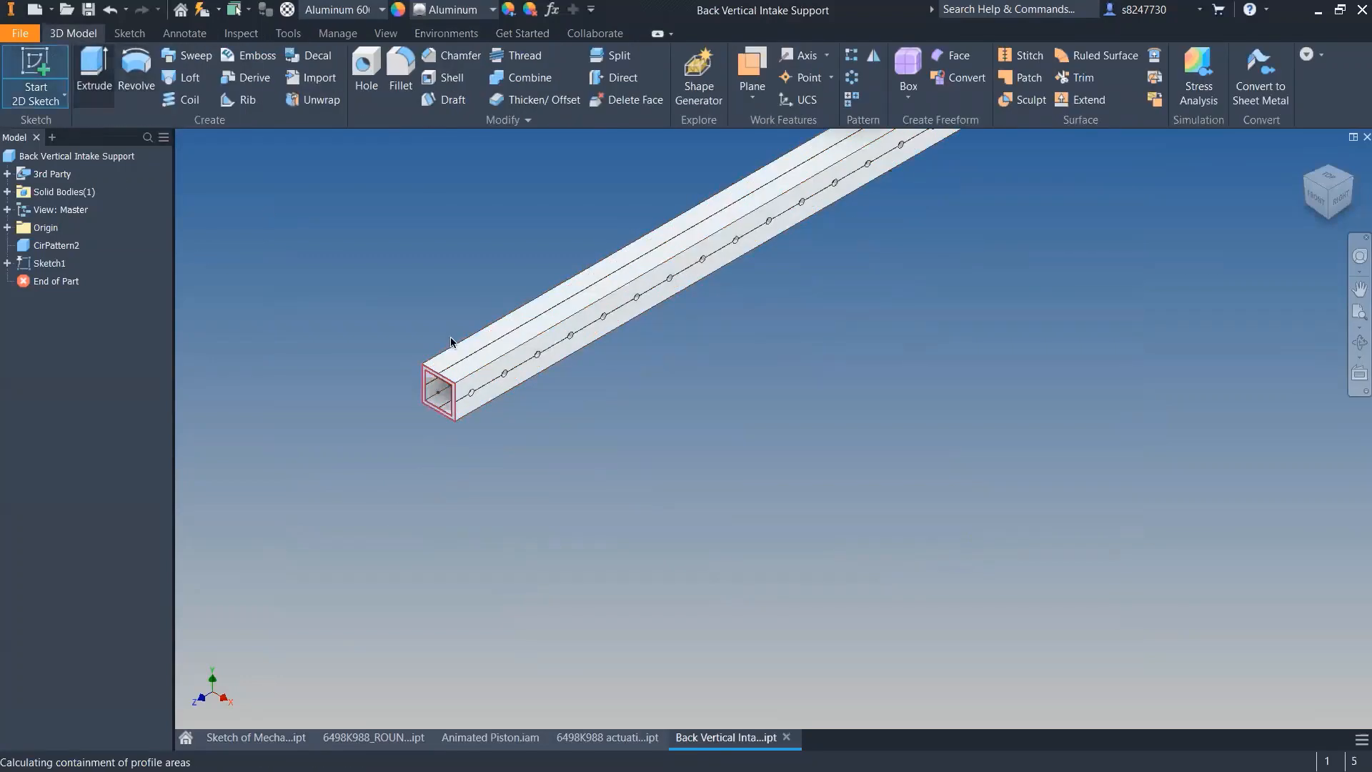
pyautogui.scroll(-4, 619, 427)
pyautogui.scroll(-3, 619, 427)
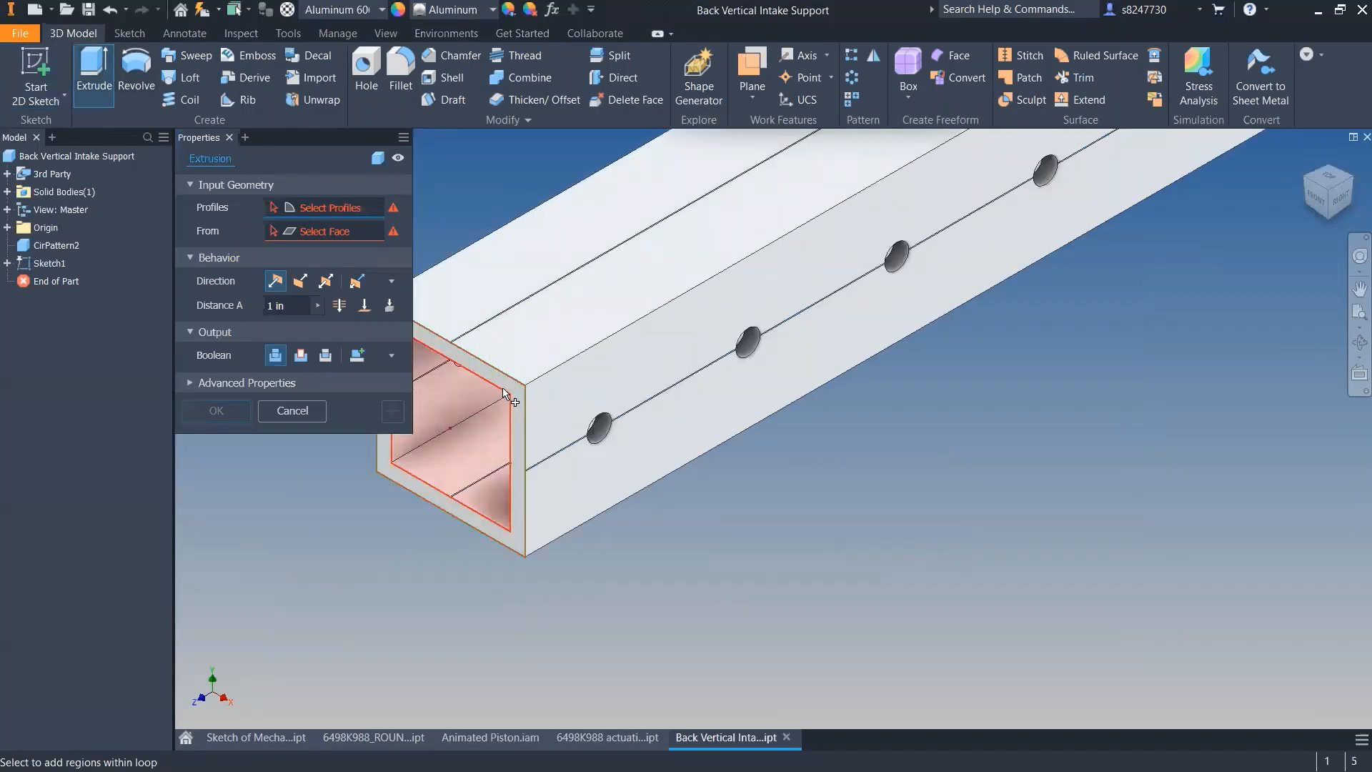
pyautogui.click(492, 352)
pyautogui.click(301, 281)
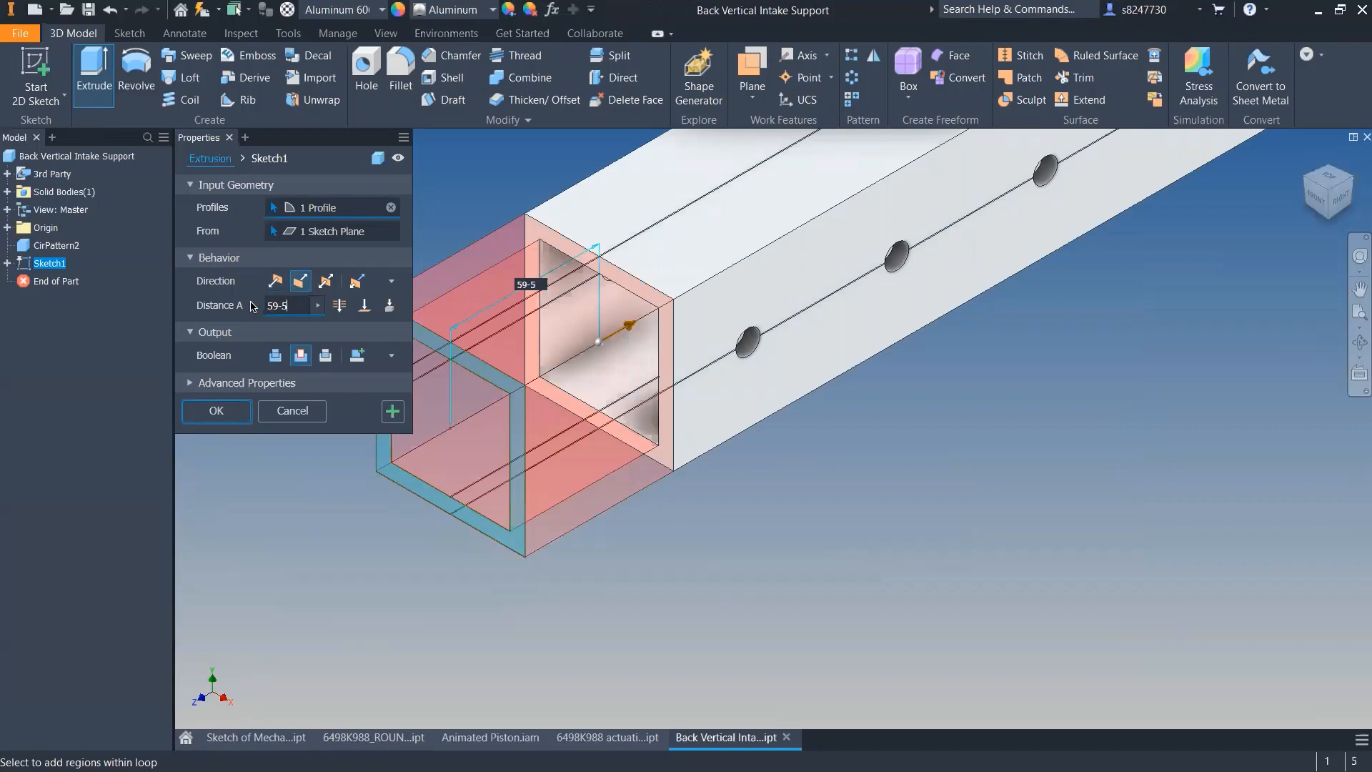
pyautogui.click(216, 411)
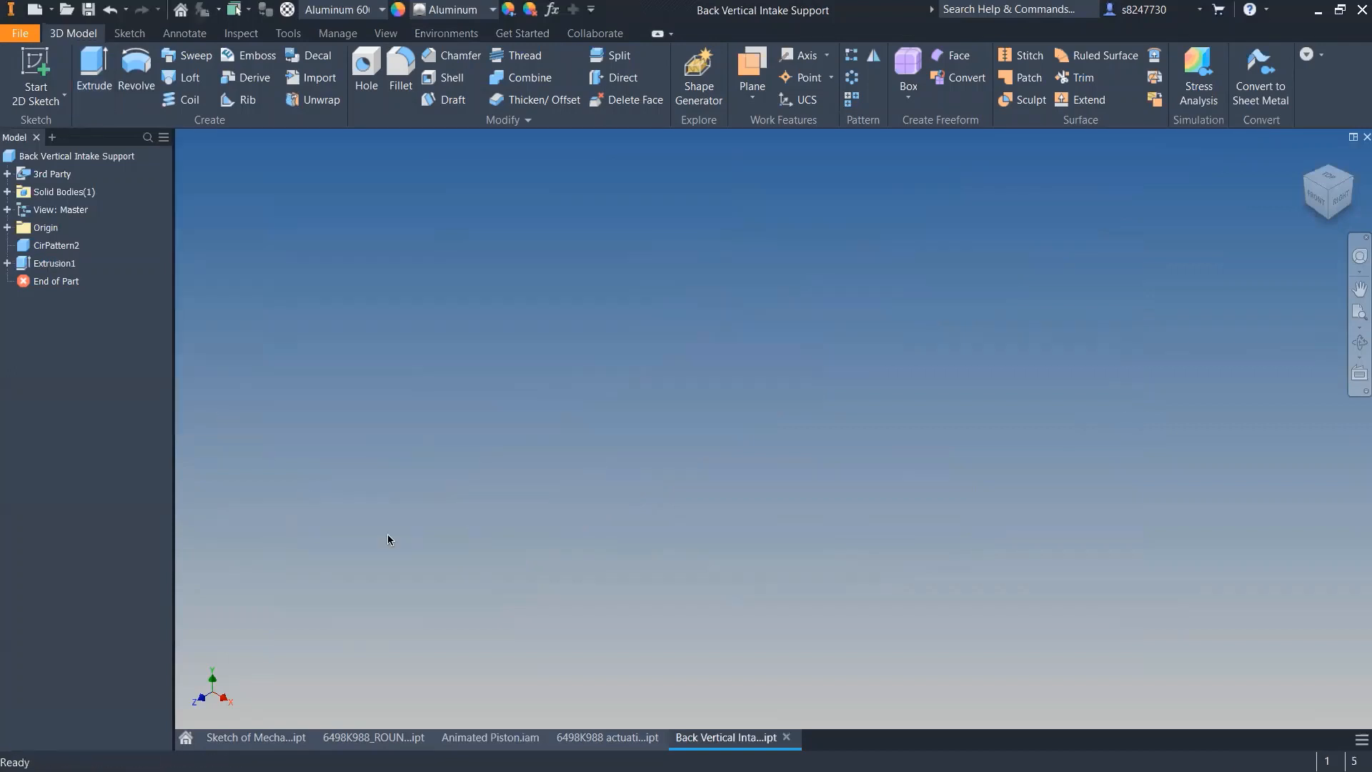
pyautogui.scroll(-7, 641, 419)
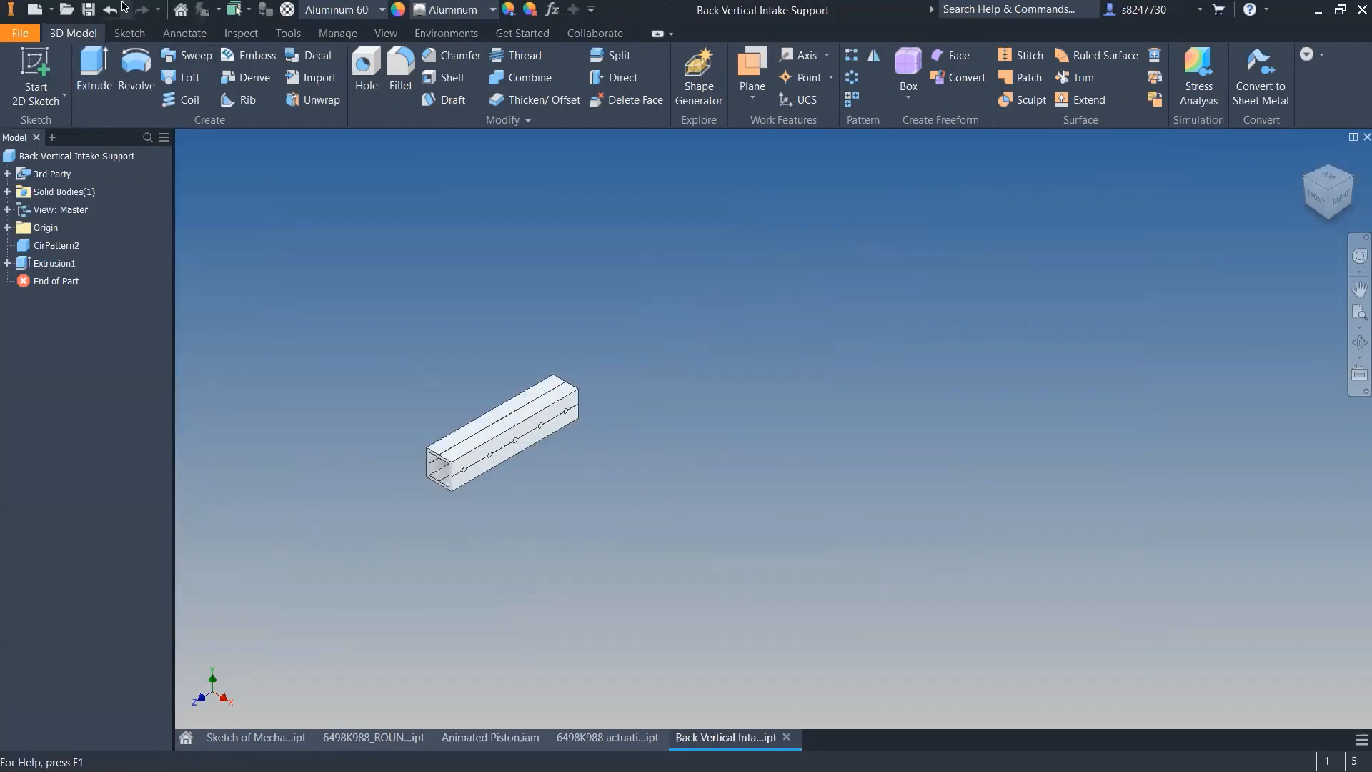
pyautogui.click(89, 10)
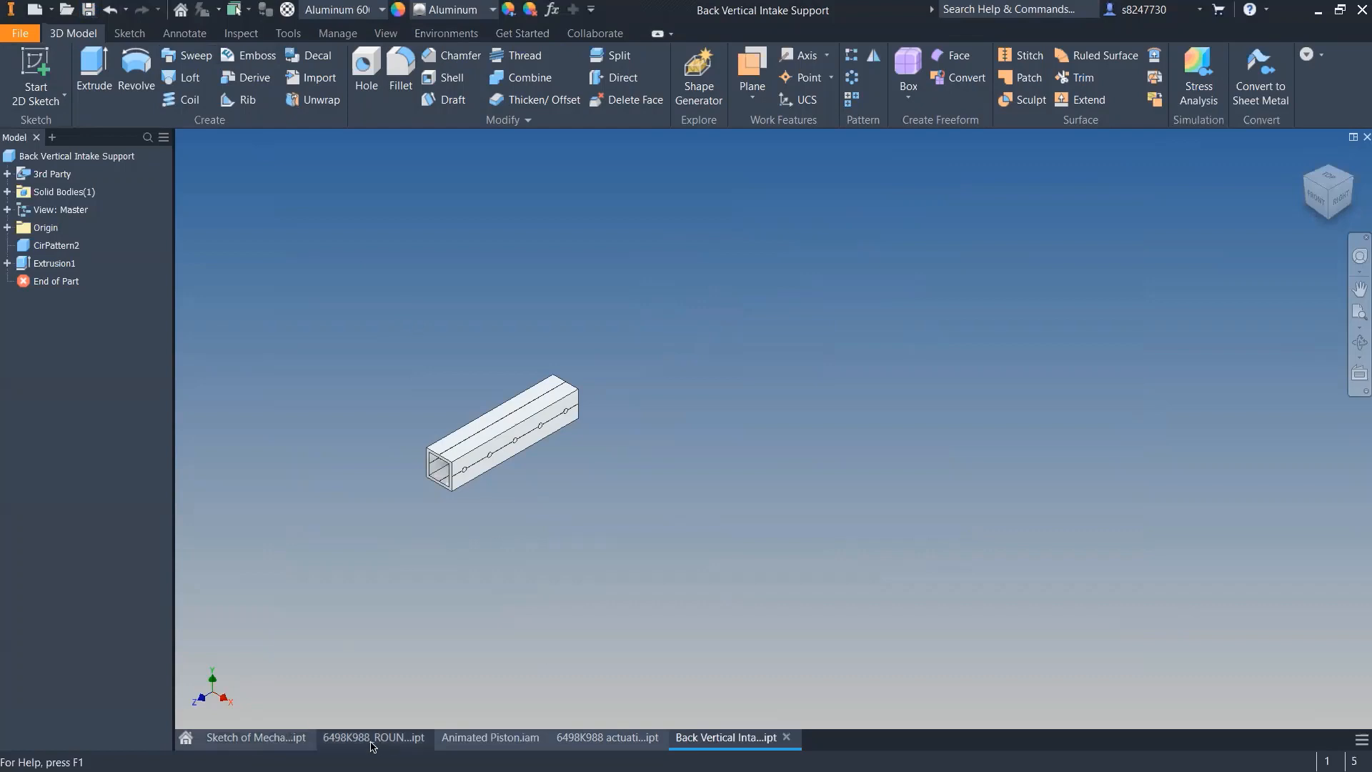
# - Close the round body air cylinder, Animated Piston and 6498K988 actuating portion files
pyautogui.click(415, 739)
pyautogui.click(503, 739)
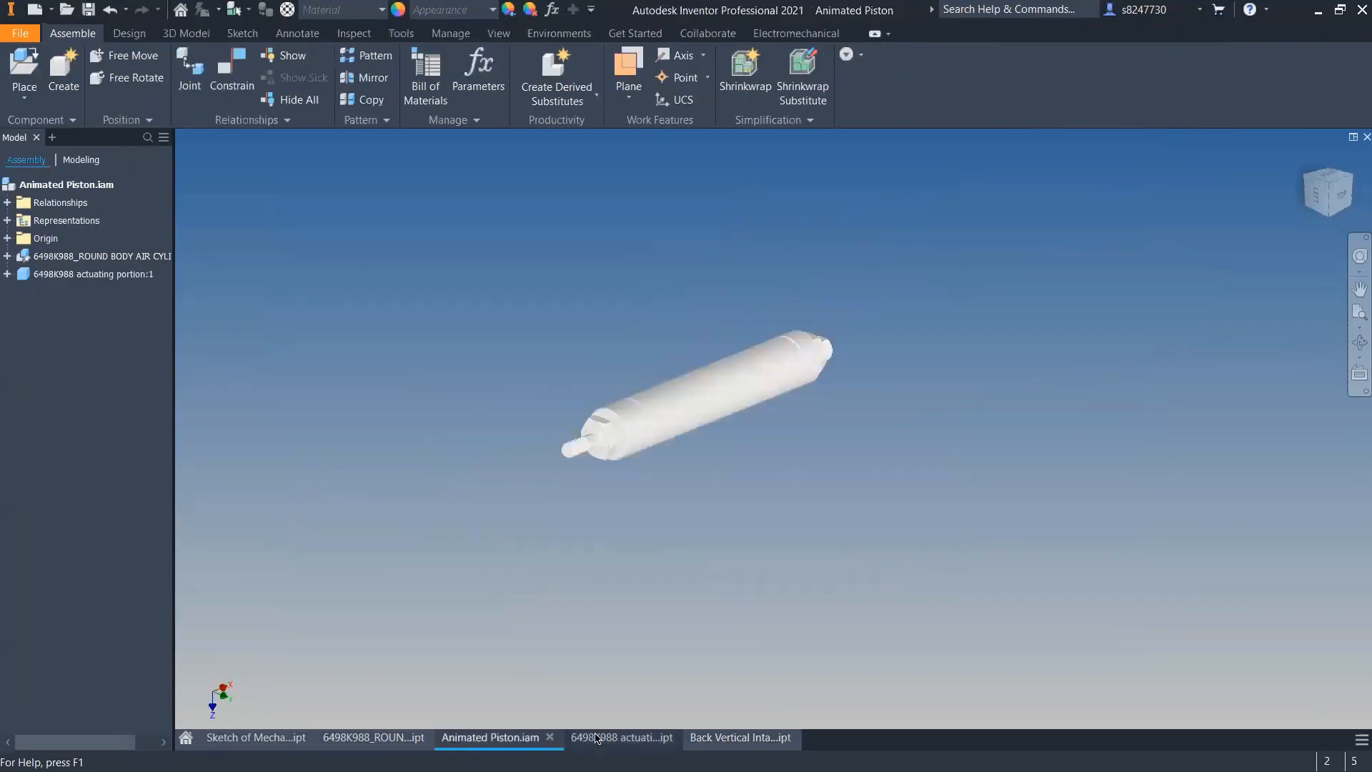
pyautogui.click(599, 739)
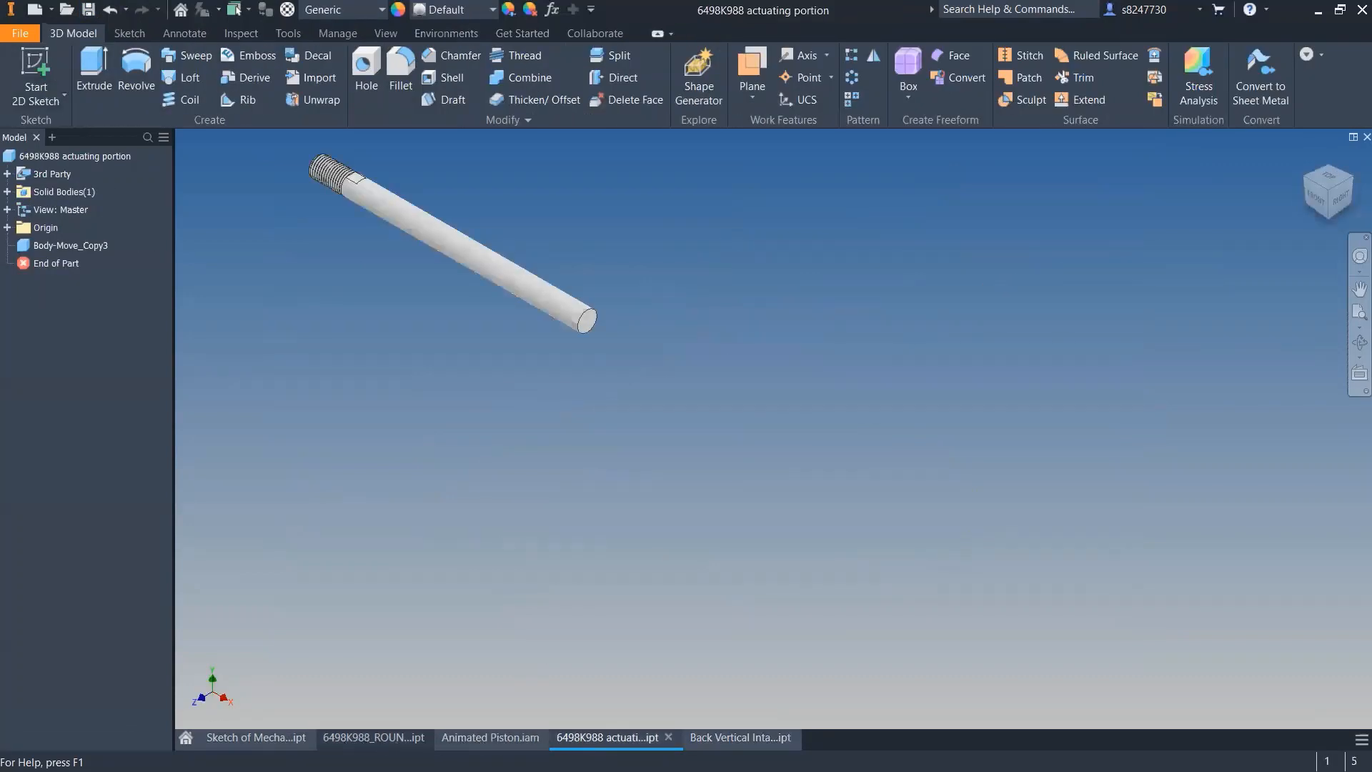
pyautogui.click(372, 739)
pyautogui.click(428, 737)
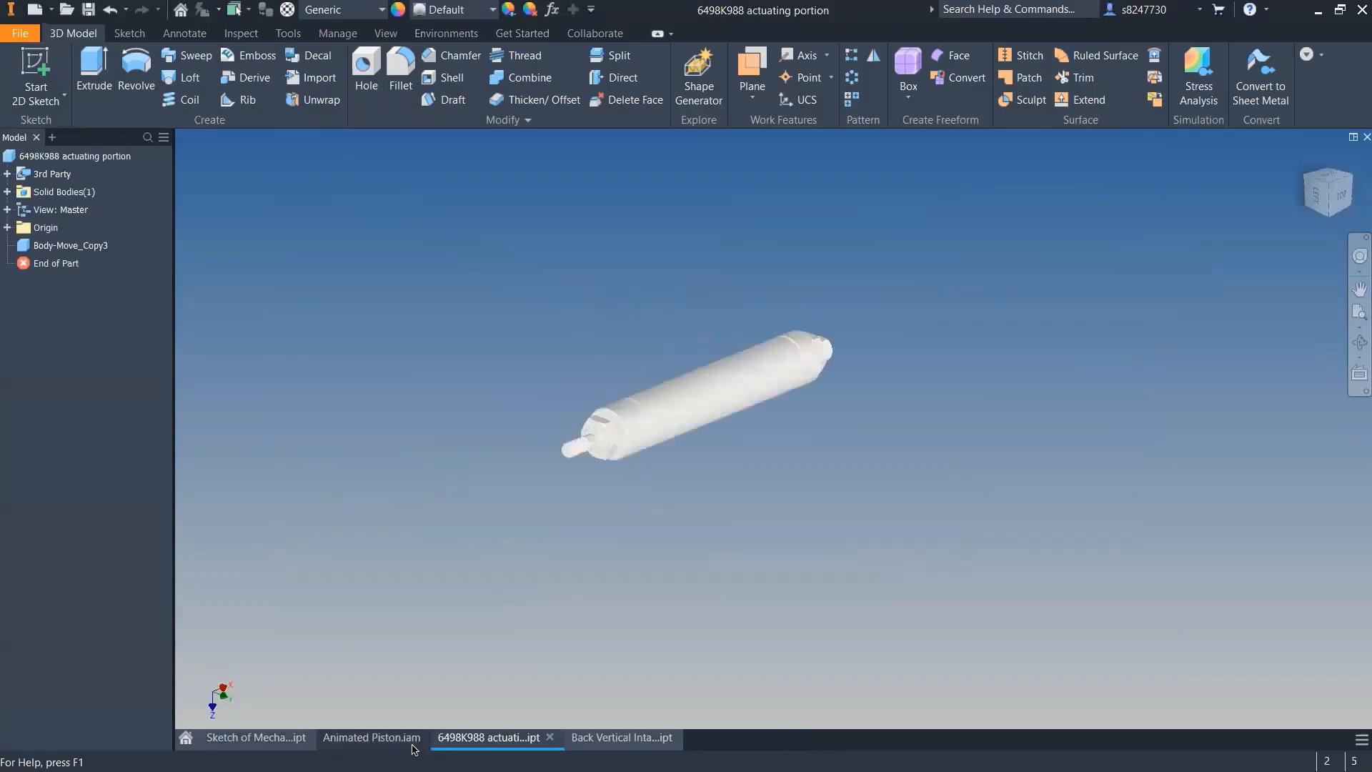
pyautogui.click(413, 743)
pyautogui.click(419, 739)
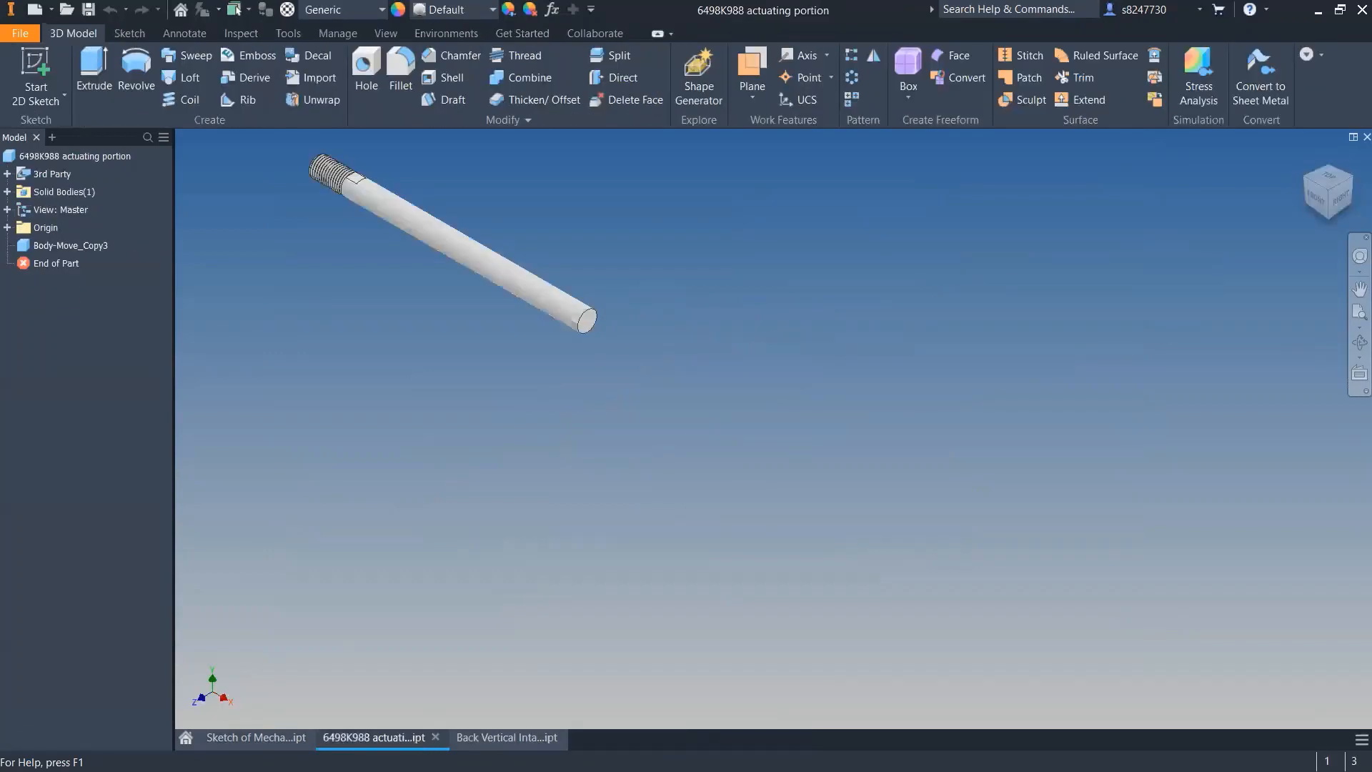
pyautogui.click(437, 739)
# - Check the support dimensions in the intake mechanism sketch, and return to the Back Vertical Intake Support part
pyautogui.click(256, 737)
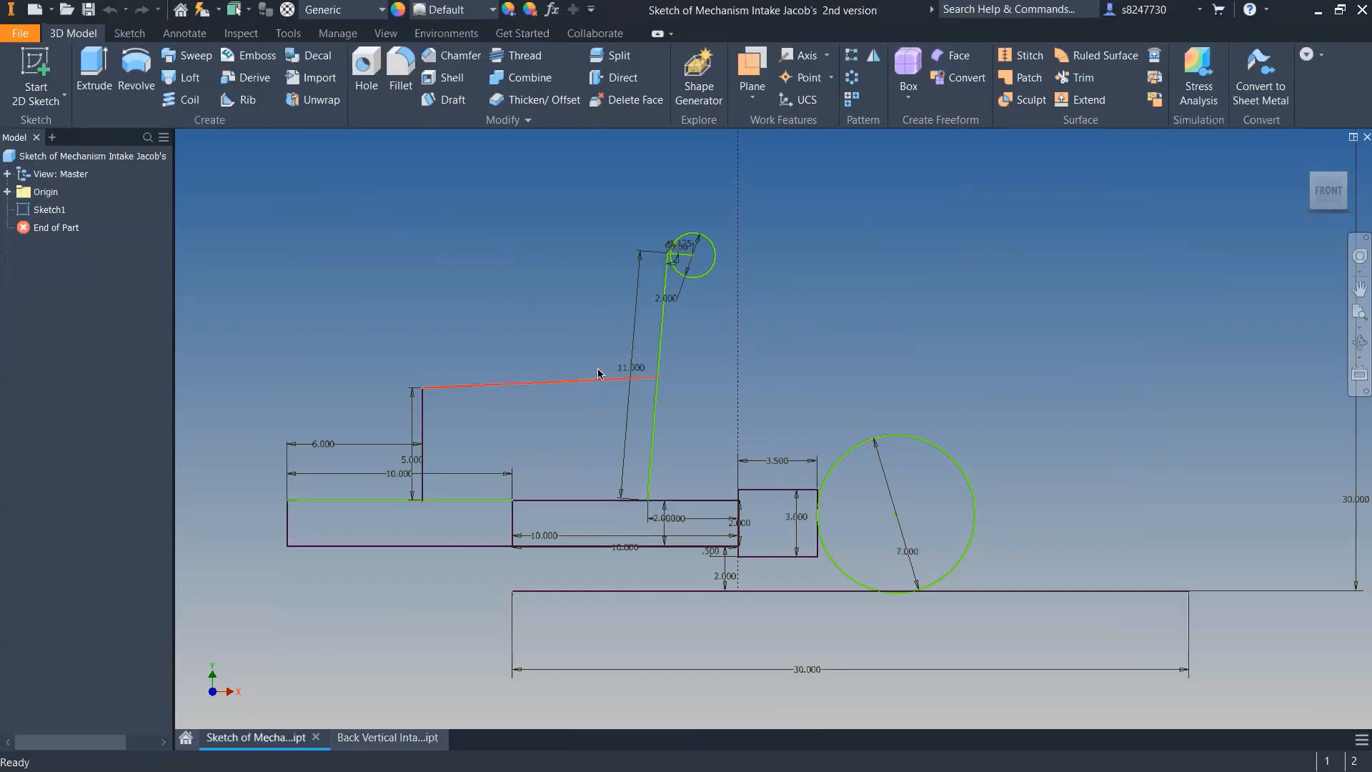
pyautogui.click(654, 434)
pyautogui.click(696, 367)
pyautogui.click(386, 736)
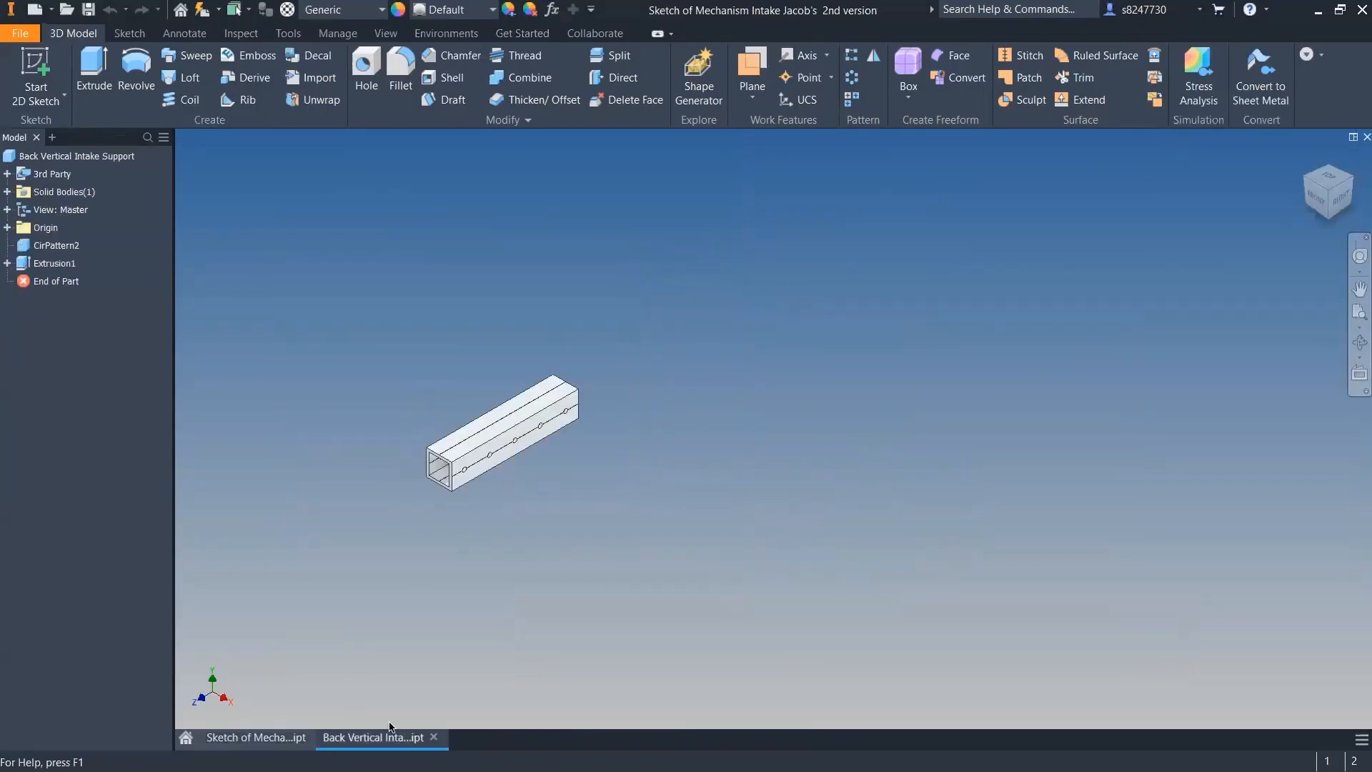
# - Browse for a file to open and duplicate the Back Vertical Intake Support file in the CAD Class Intake folder
pyautogui.click(67, 10)
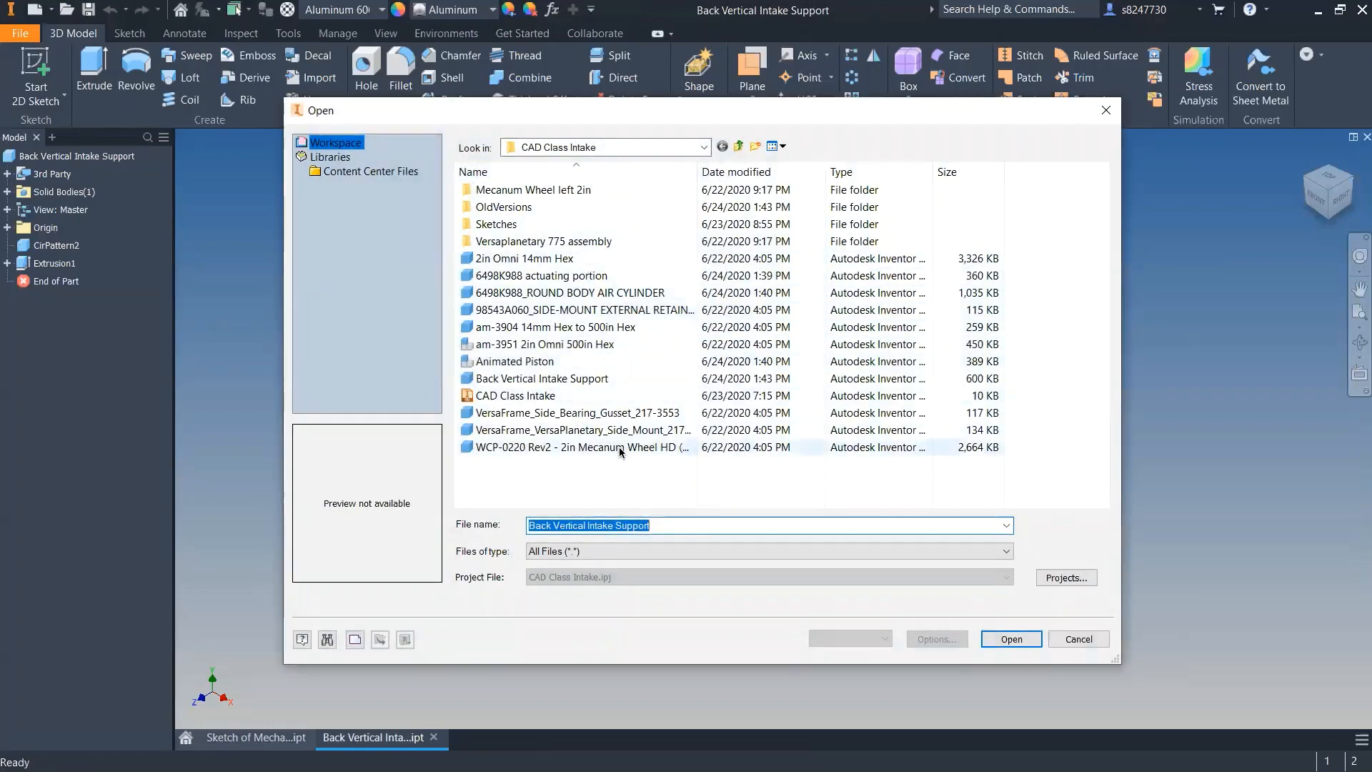
pyautogui.click(605, 381)
pyautogui.hotkey('ctrl', 'c')
pyautogui.hotkey('ctrl', 'v')
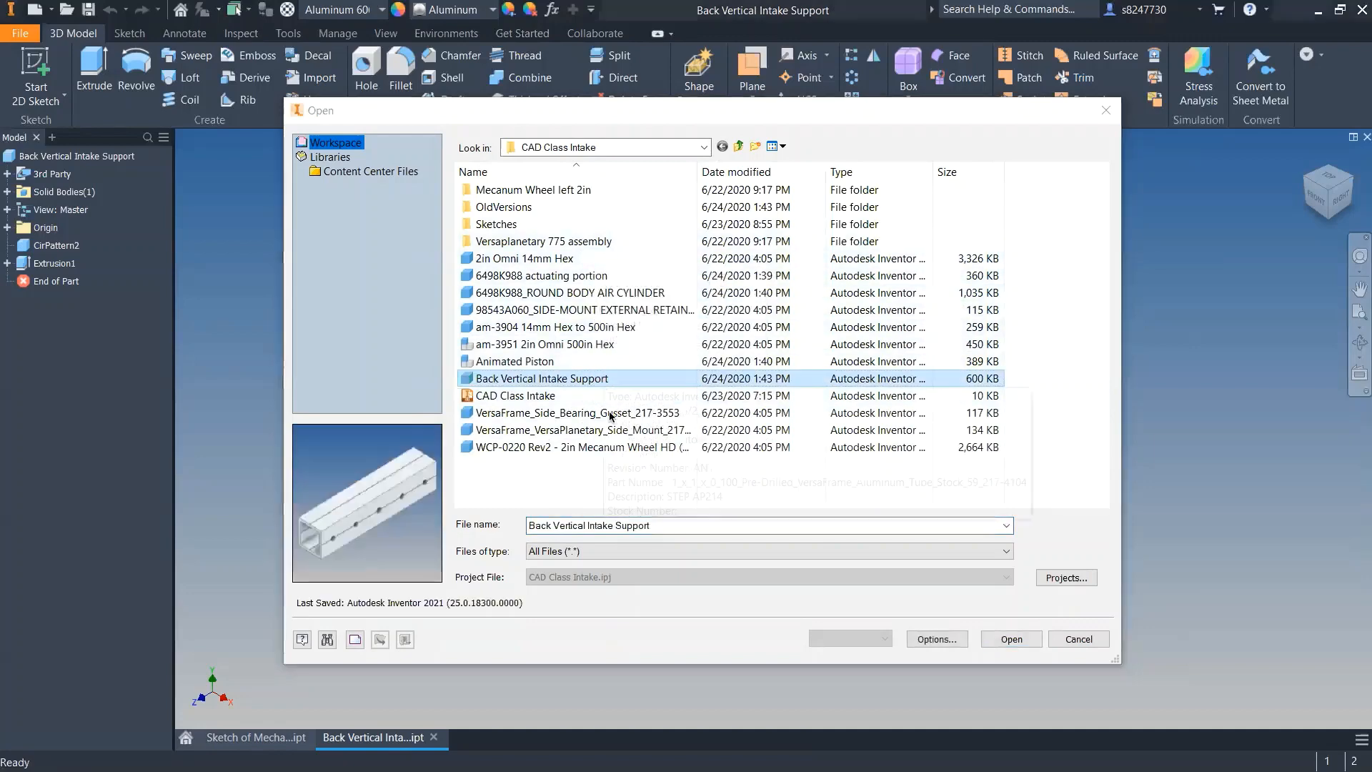
# - Rename the duplicated Back Vertical Intake Support file as Moving Intake Support and open it
pyautogui.rightClick(590, 381)
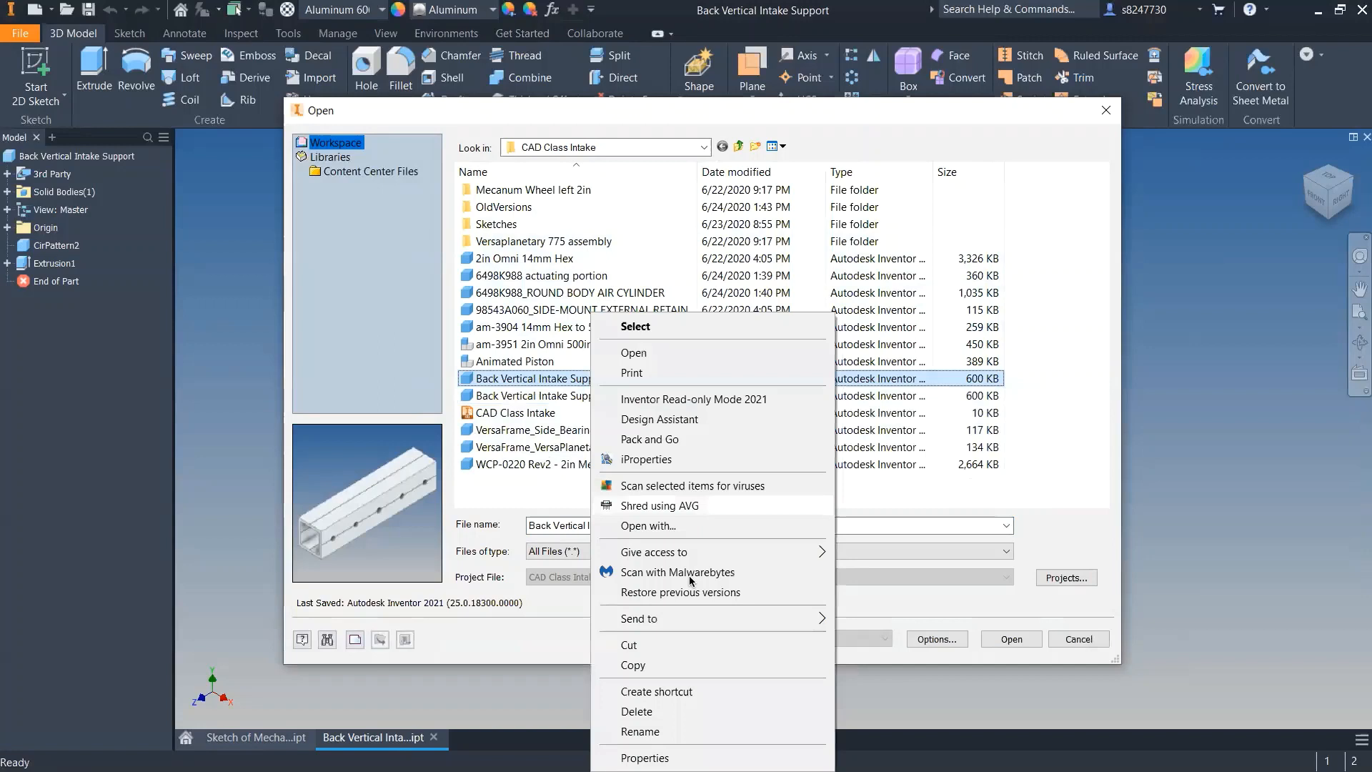
pyautogui.click(659, 730)
pyautogui.moveTo(649, 375); pyautogui.dragTo(611, 375)
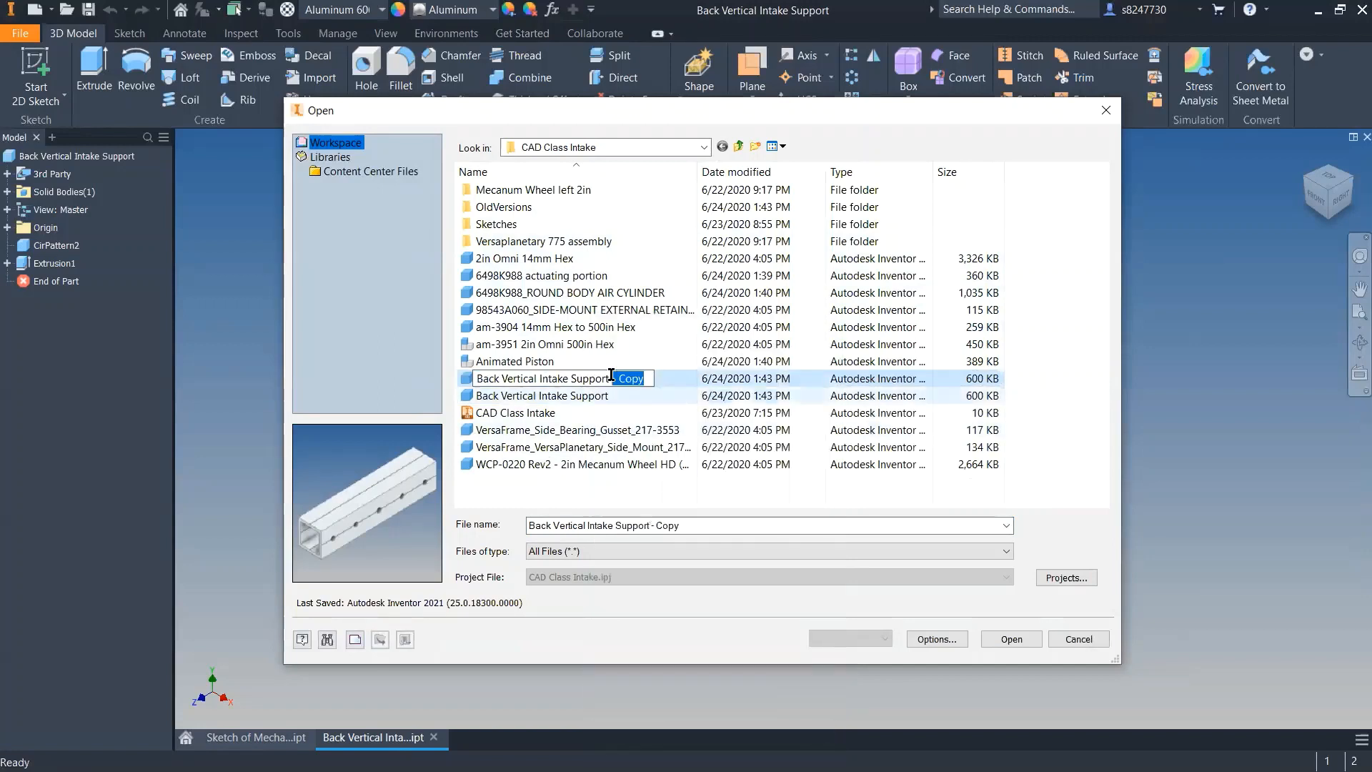
pyautogui.press('BackSpace')
pyautogui.press('BackSpace')
pyautogui.press('BackSpace')
pyautogui.press('BackSpace')
pyautogui.press('BackSpace')
pyautogui.press('BackSpace')
pyautogui.press('BackSpace')
pyautogui.press('BackSpace')
pyautogui.press('BackSpace')
pyautogui.press('BackSpace')
pyautogui.press('BackSpace')
pyautogui.press('BackSpace')
pyautogui.press('BackSpace')
pyautogui.press('BackSpace')
pyautogui.press('BackSpace')
pyautogui.press('BackSpace')
pyautogui.press('BackSpace')
pyautogui.press('BackSpace')
pyautogui.press('BackSpace')
pyautogui.press('BackSpace')
pyautogui.press('BackSpace')
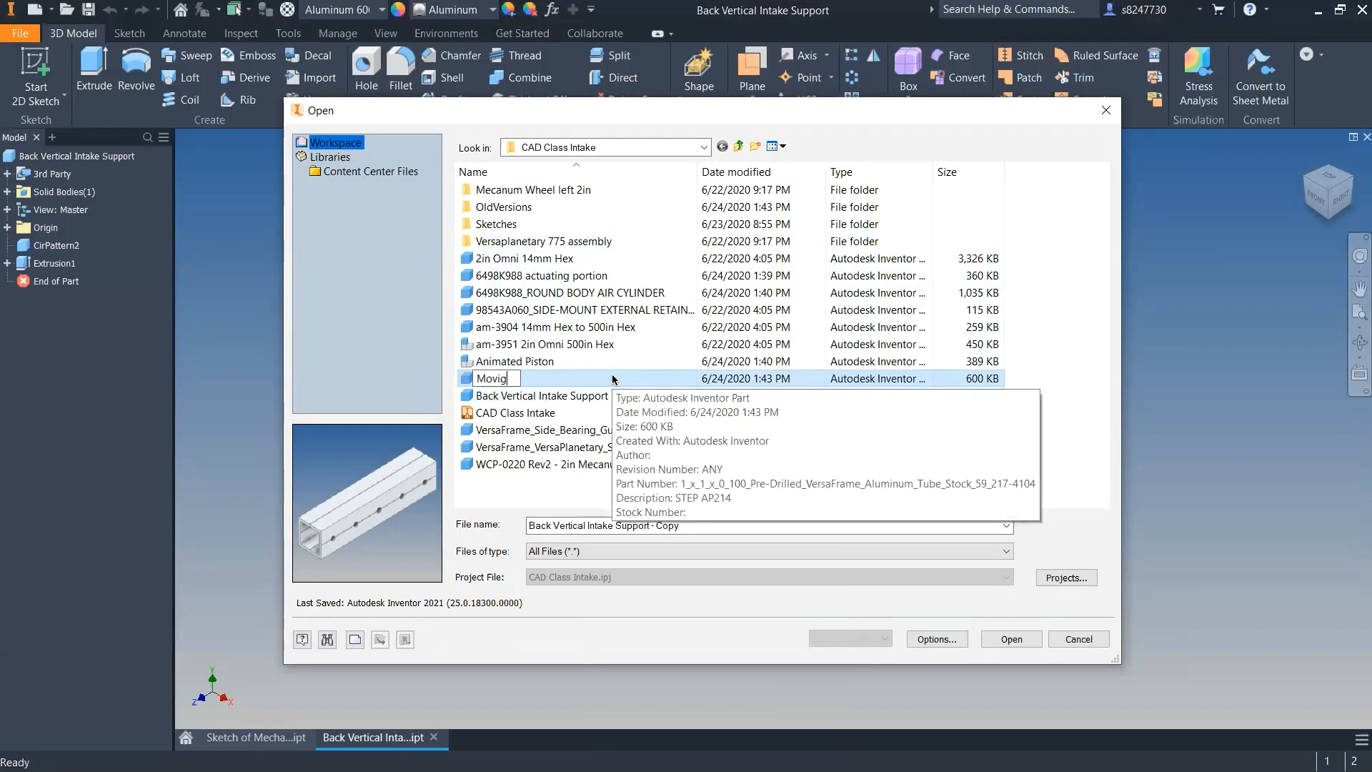
pyautogui.write('Moving Intake ')
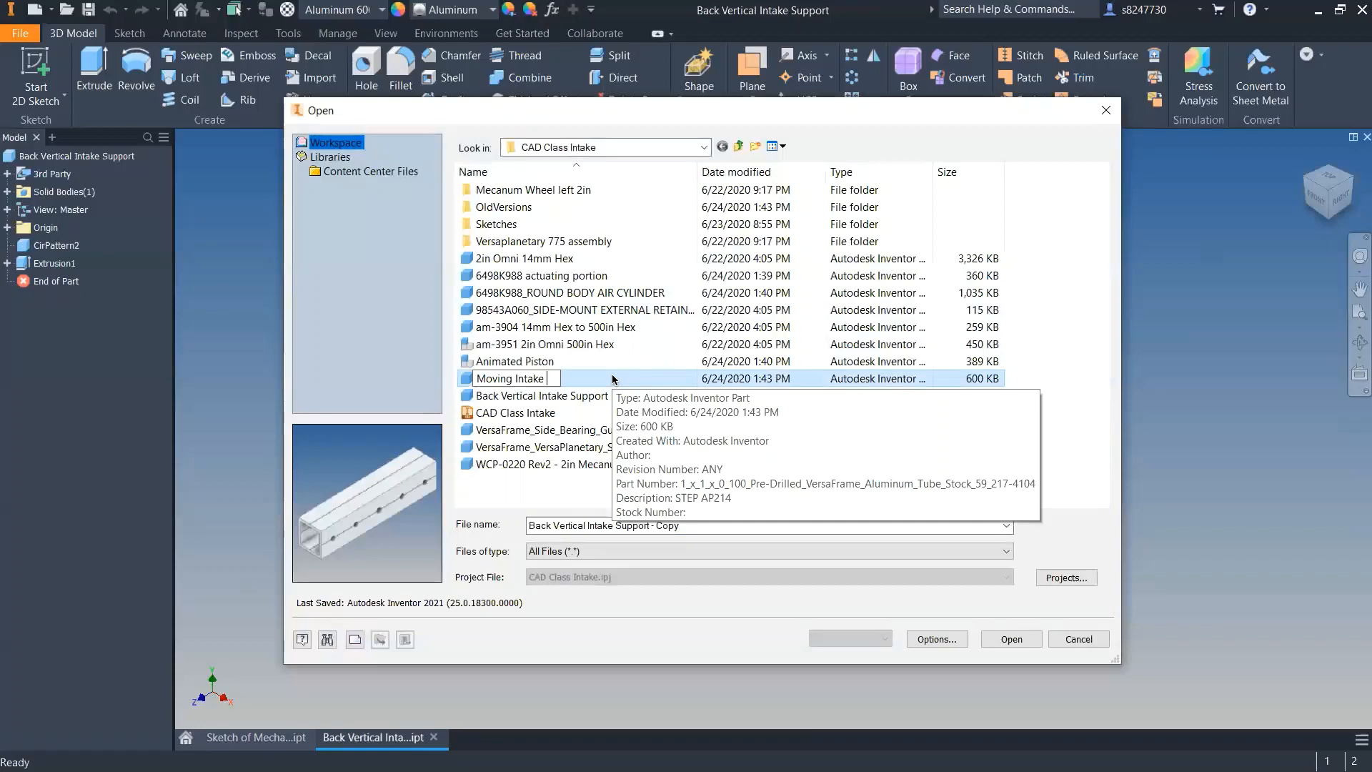
pyautogui.write('Support')
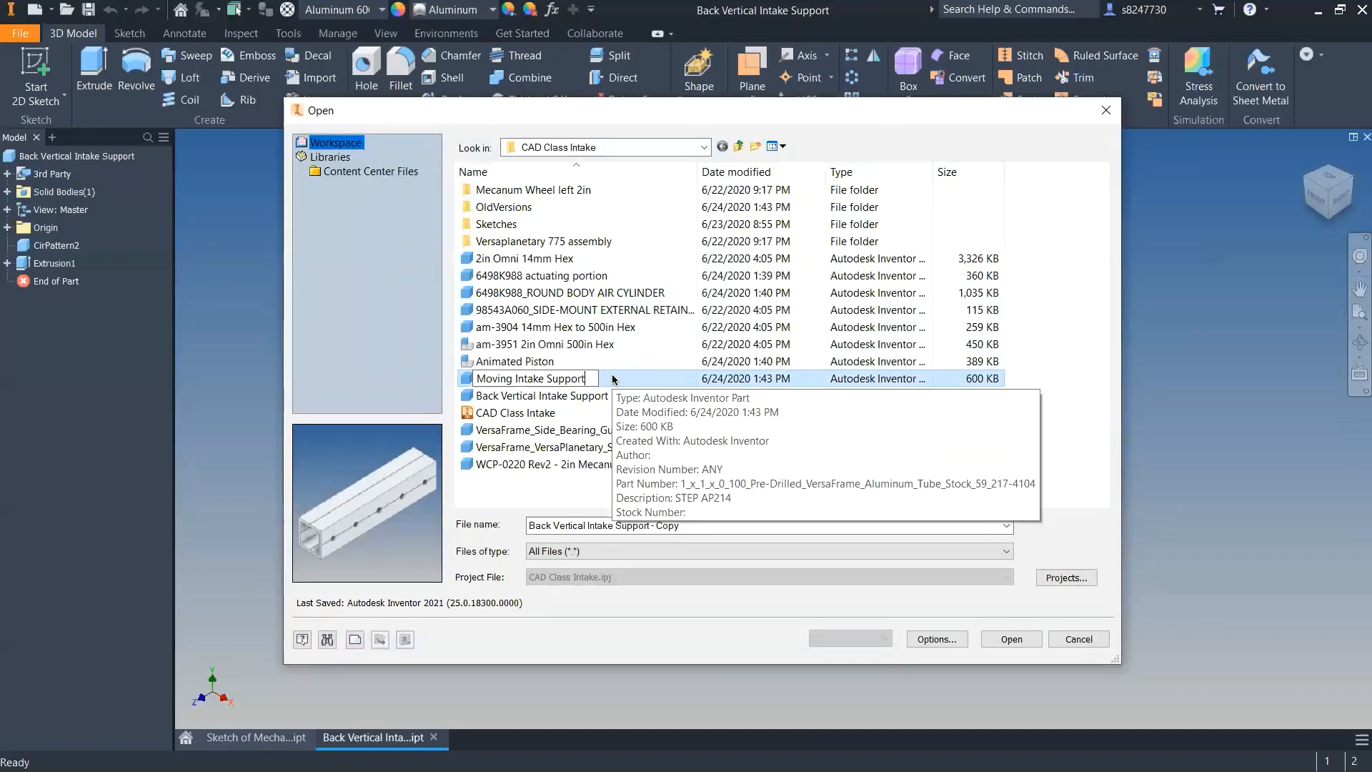
pyautogui.press('Return')
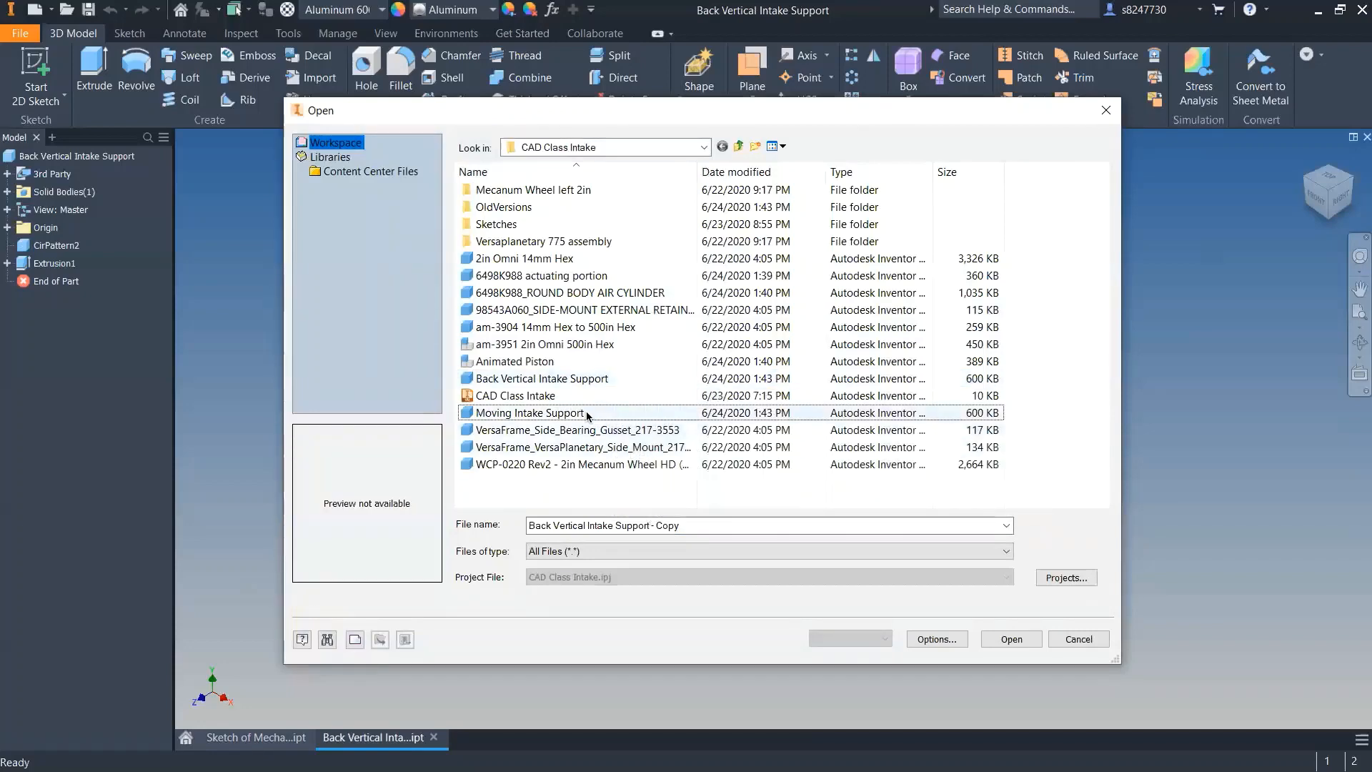
pyautogui.press('Escape')
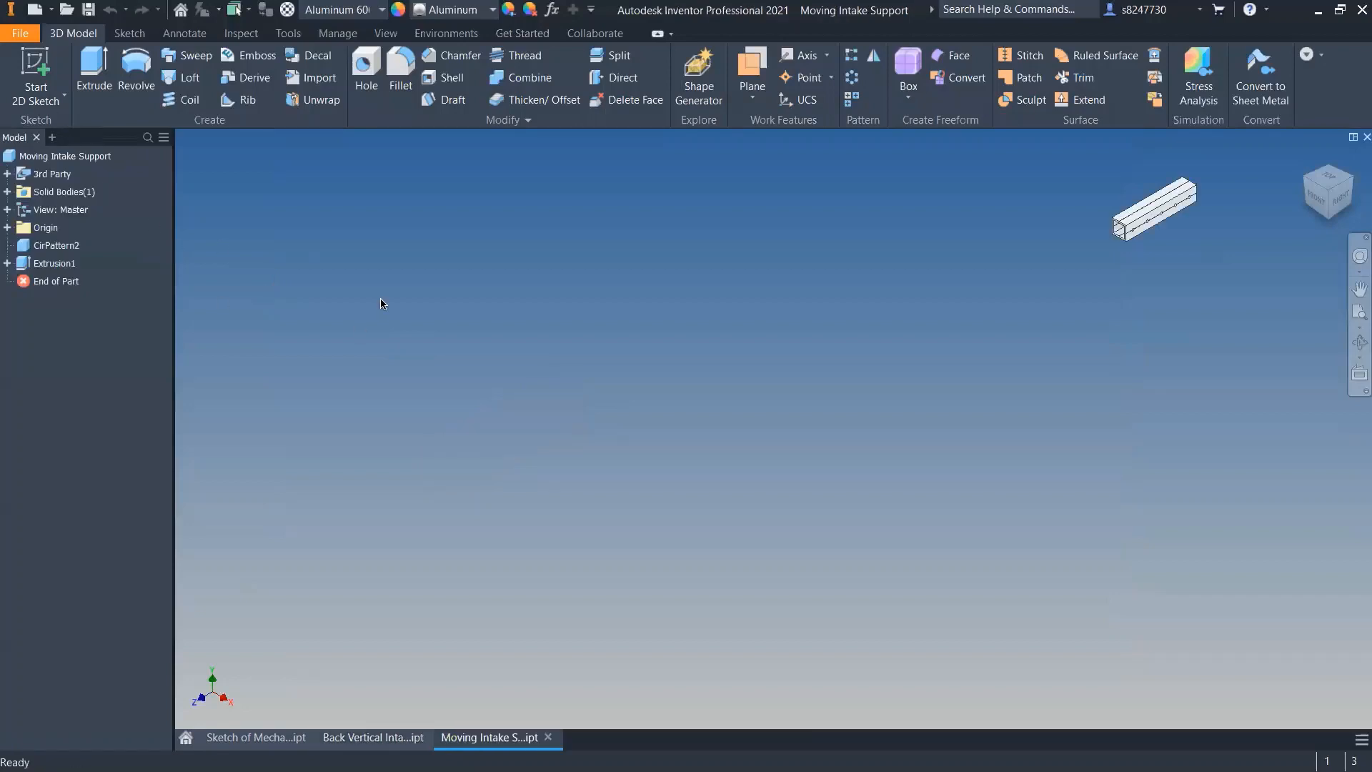
# - Edit the tube's extruded cut in Moving Intake Support, setting its distance to 59 in - 11 in
pyautogui.doubleClick(53, 263)
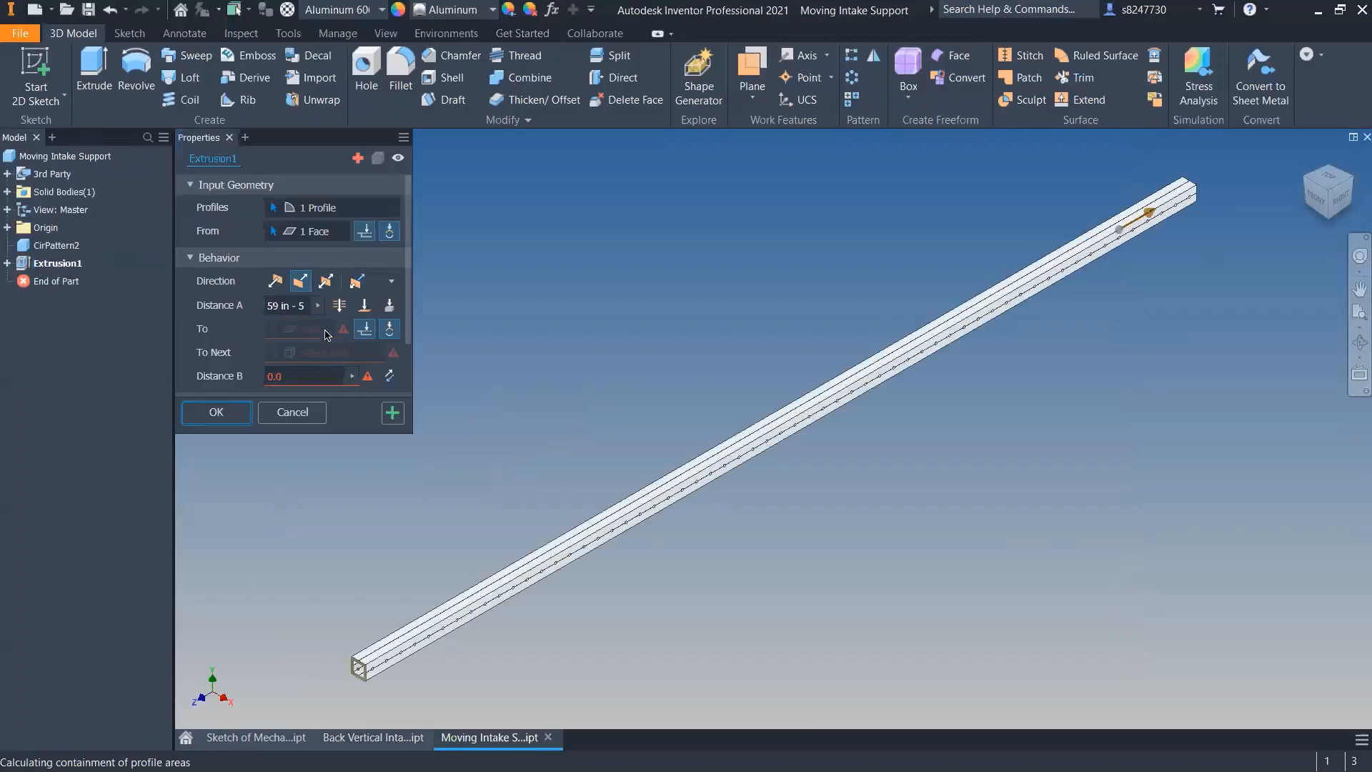
pyautogui.click(300, 301)
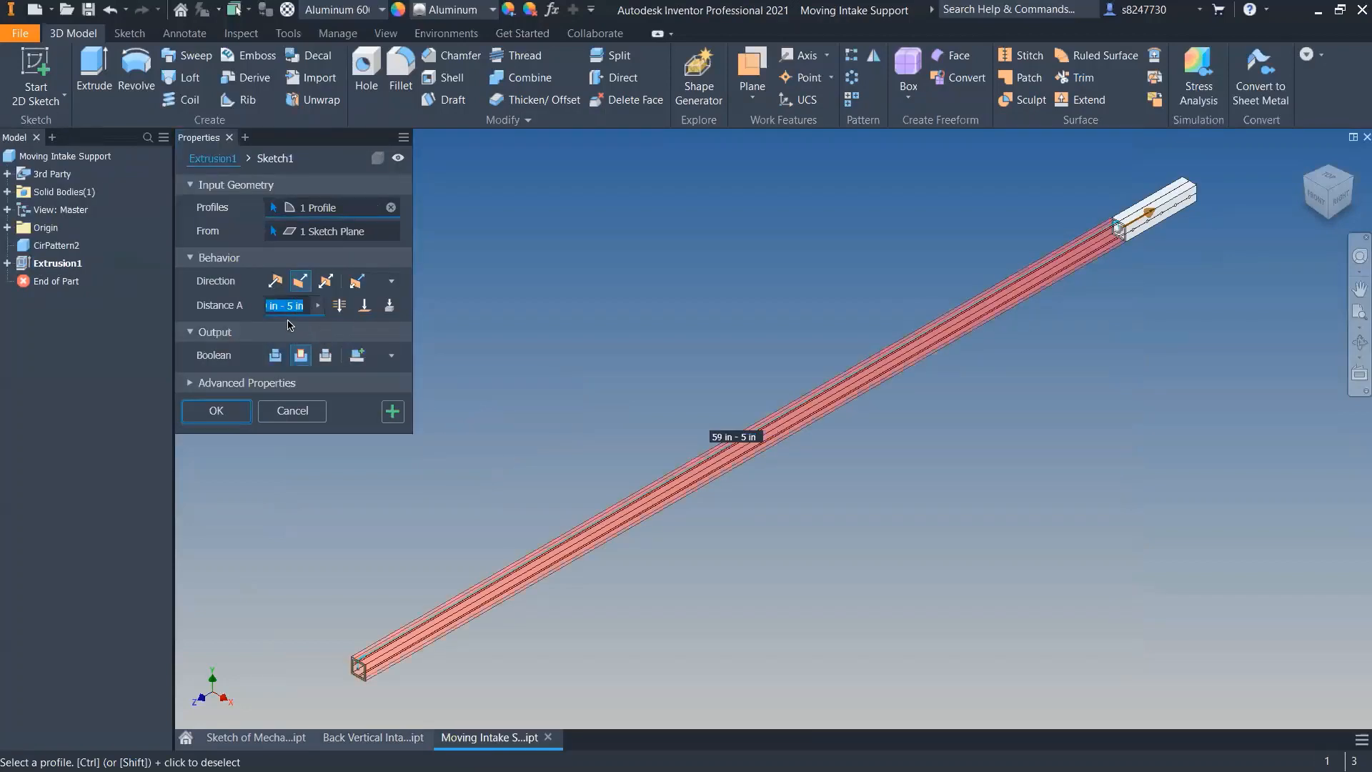
pyautogui.click(275, 307)
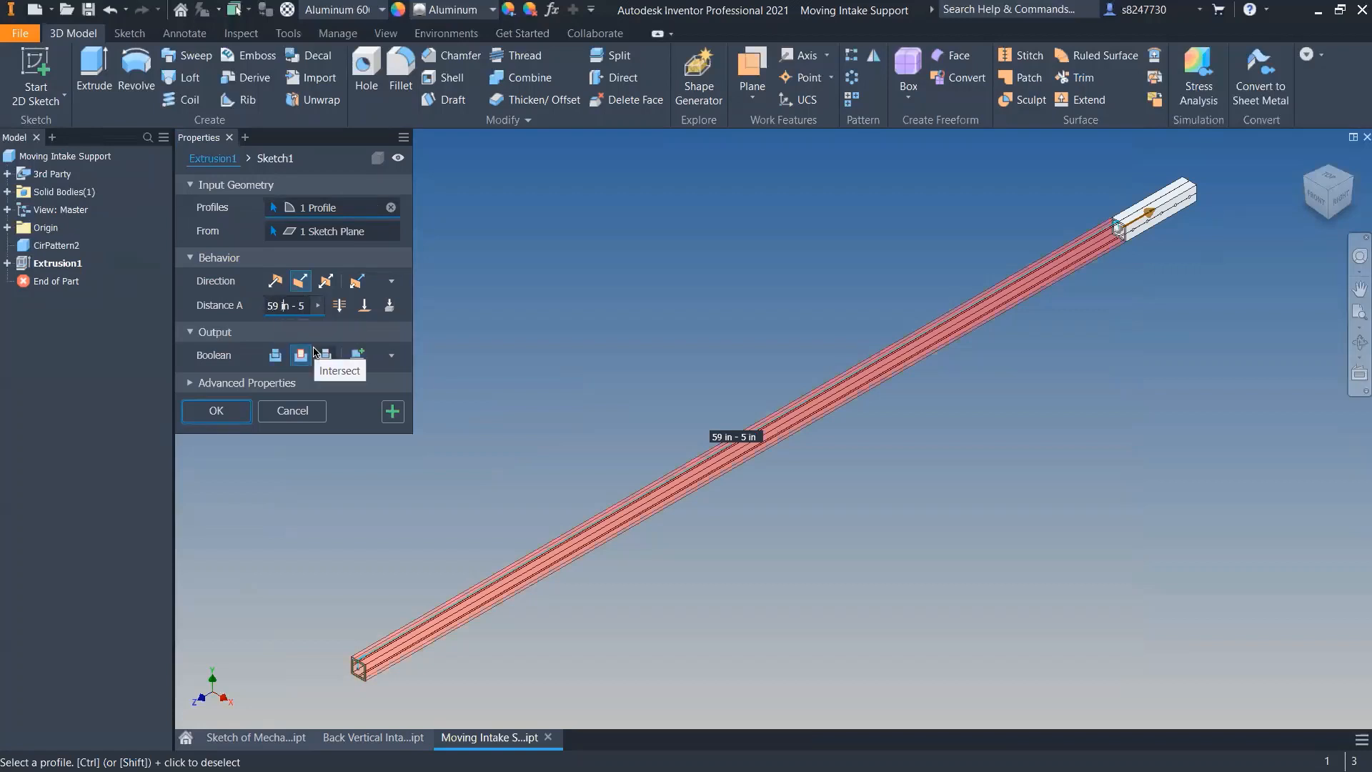
pyautogui.press('BackSpace')
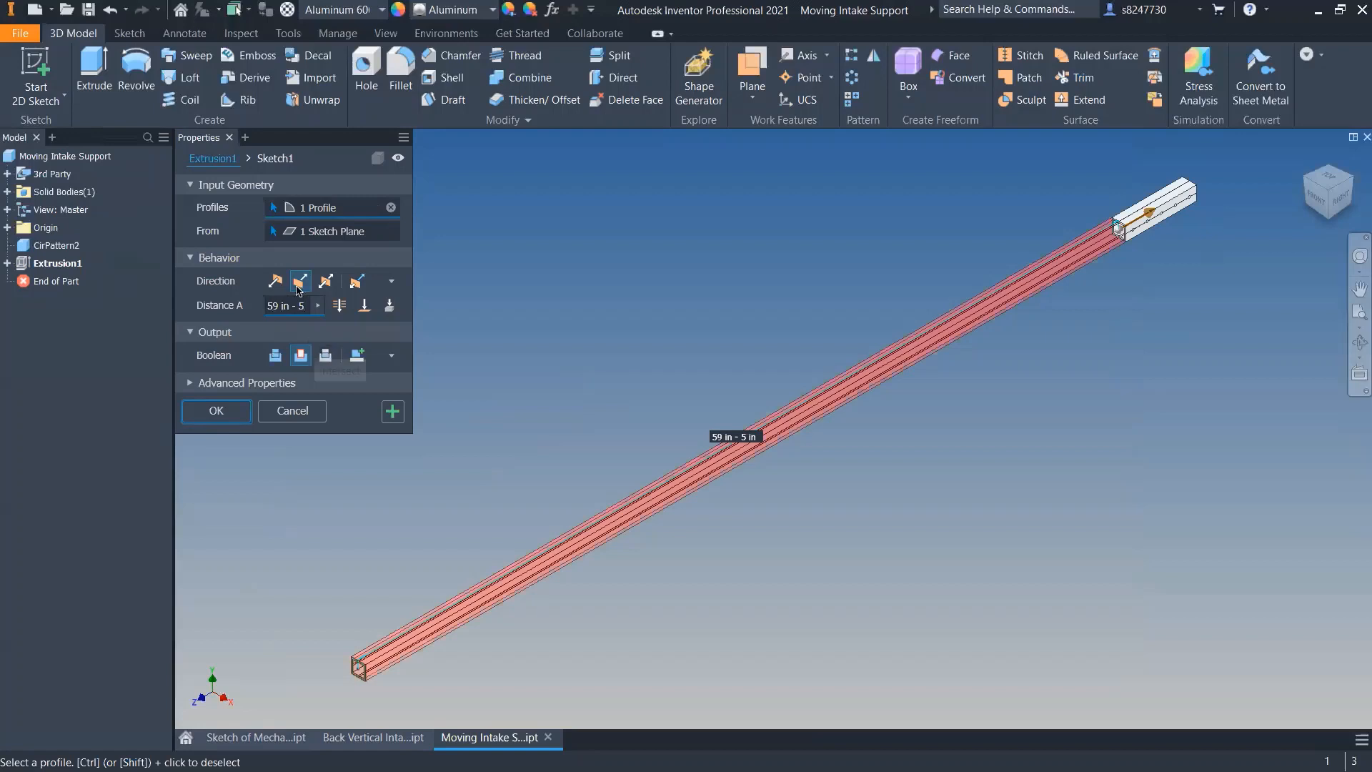
pyautogui.write('11 i')
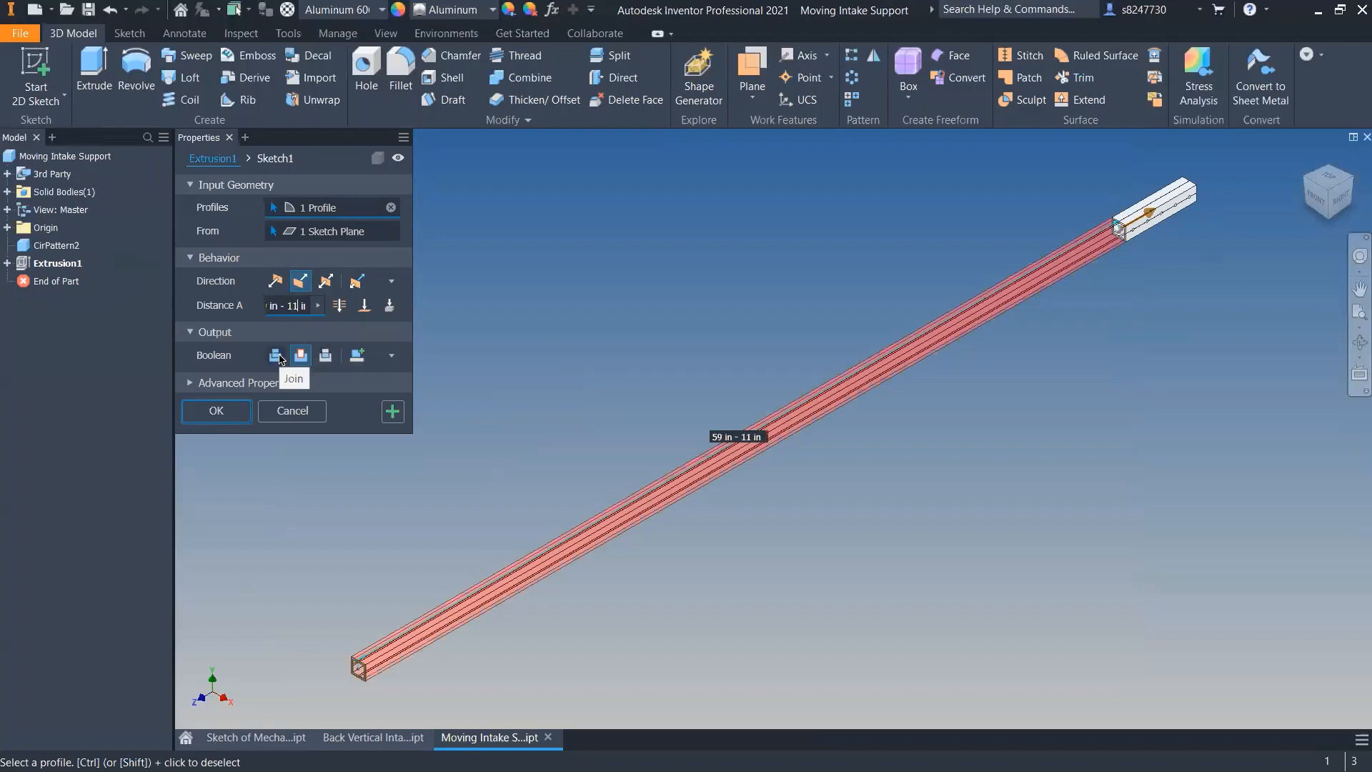
pyautogui.click(217, 411)
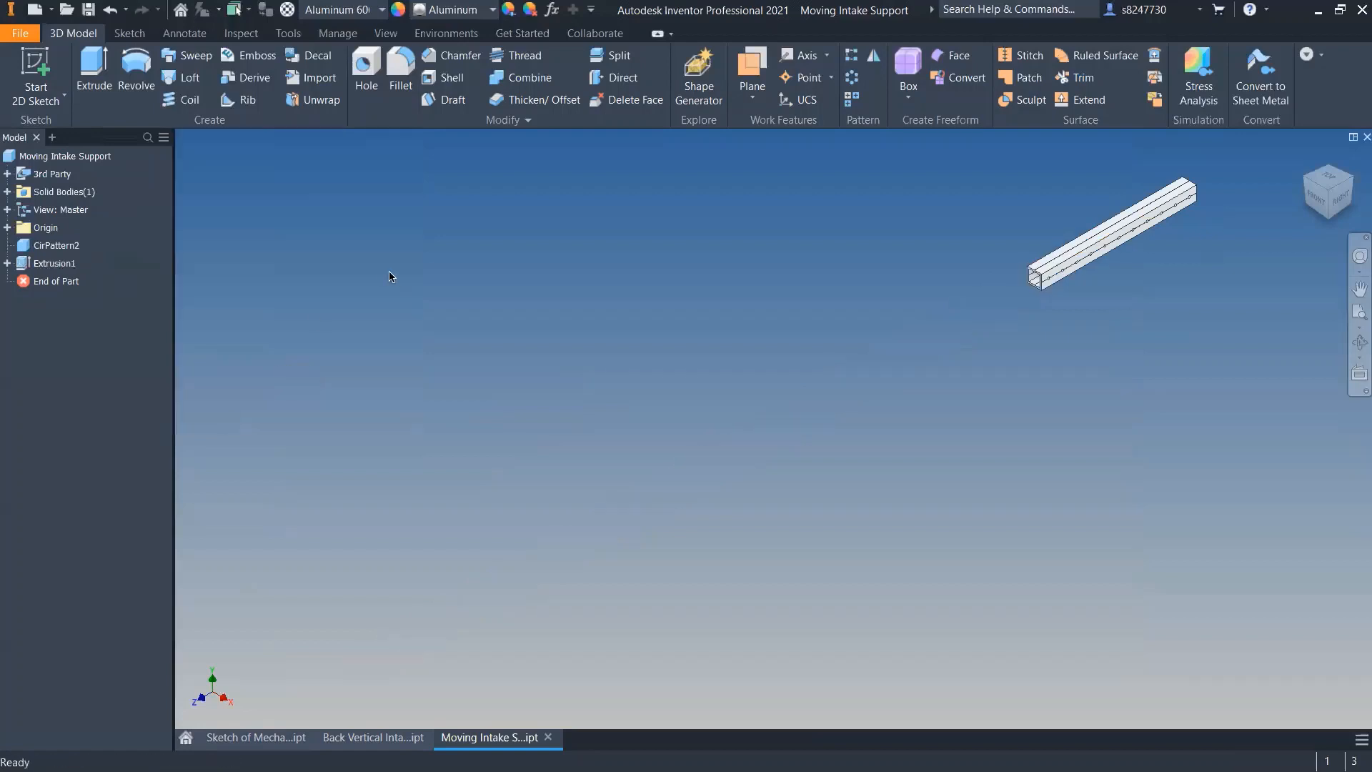
pyautogui.click(338, 33)
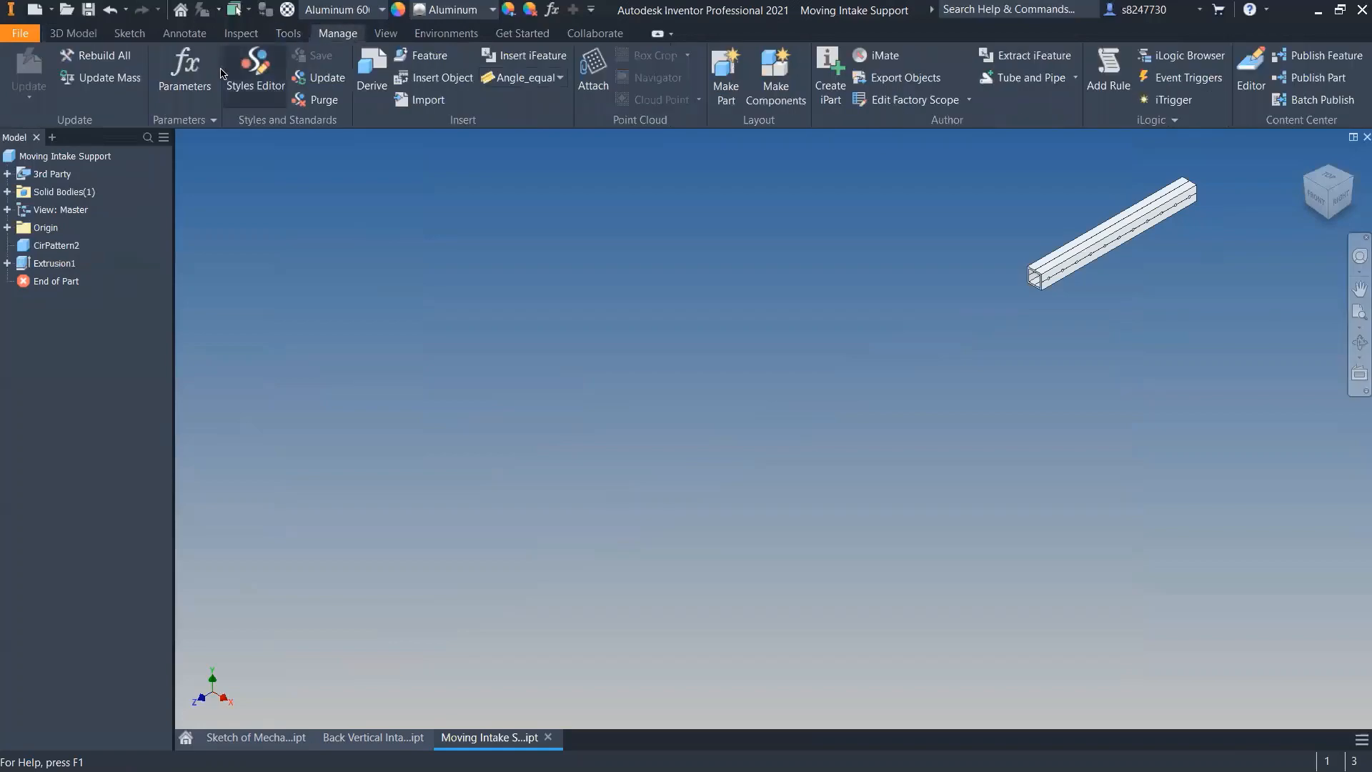
pyautogui.click(187, 71)
pyautogui.click(854, 142)
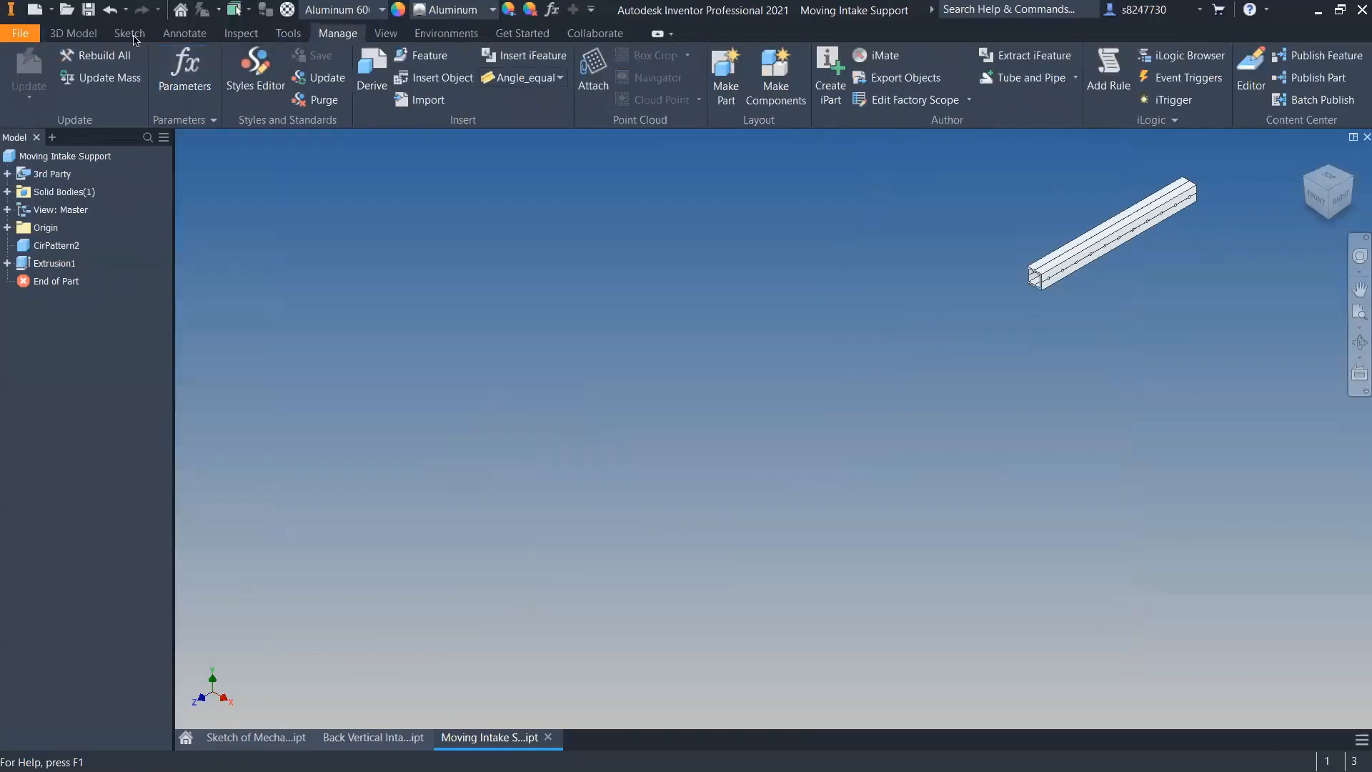
pyautogui.click(80, 33)
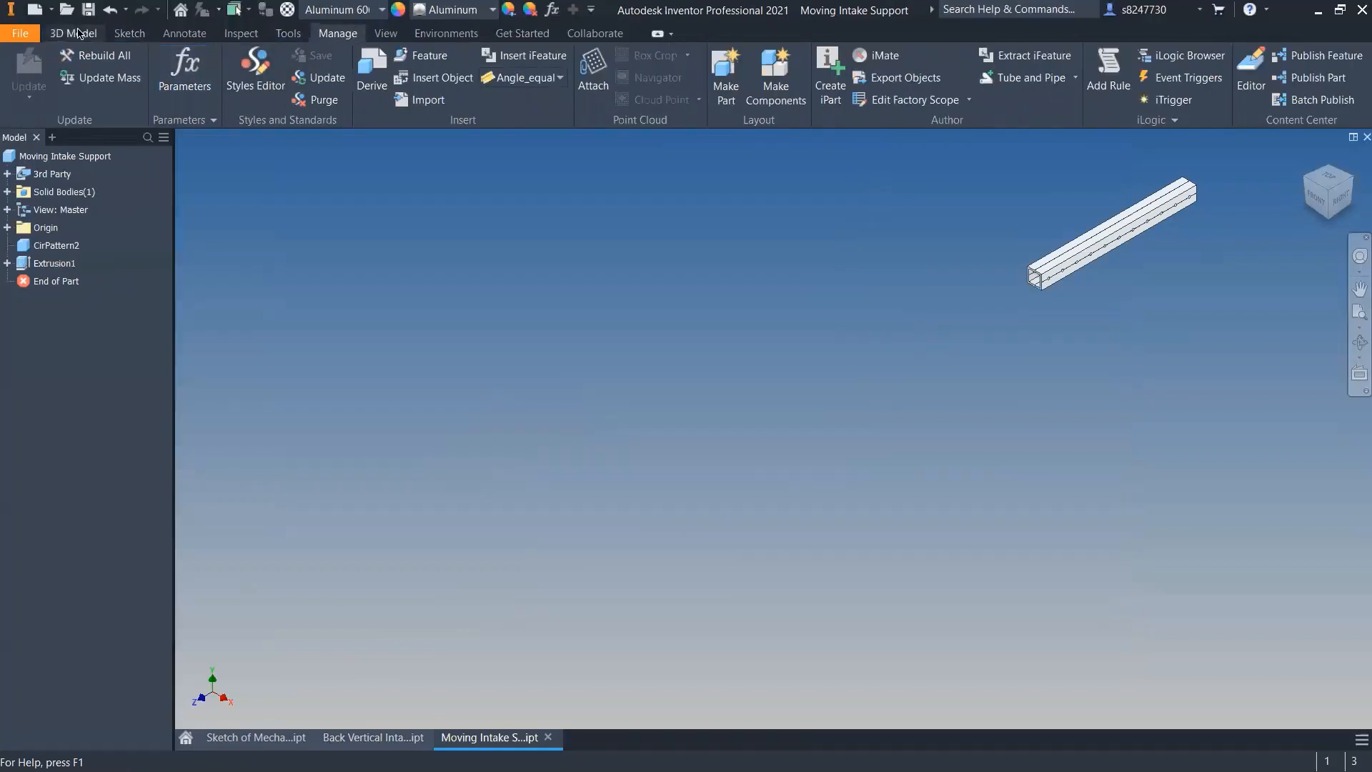
# - Return to the intake mechanism sketch, edit Sketch1, and delete the 2.000 in circle at the upper end of the 11 in support line
pyautogui.click(252, 738)
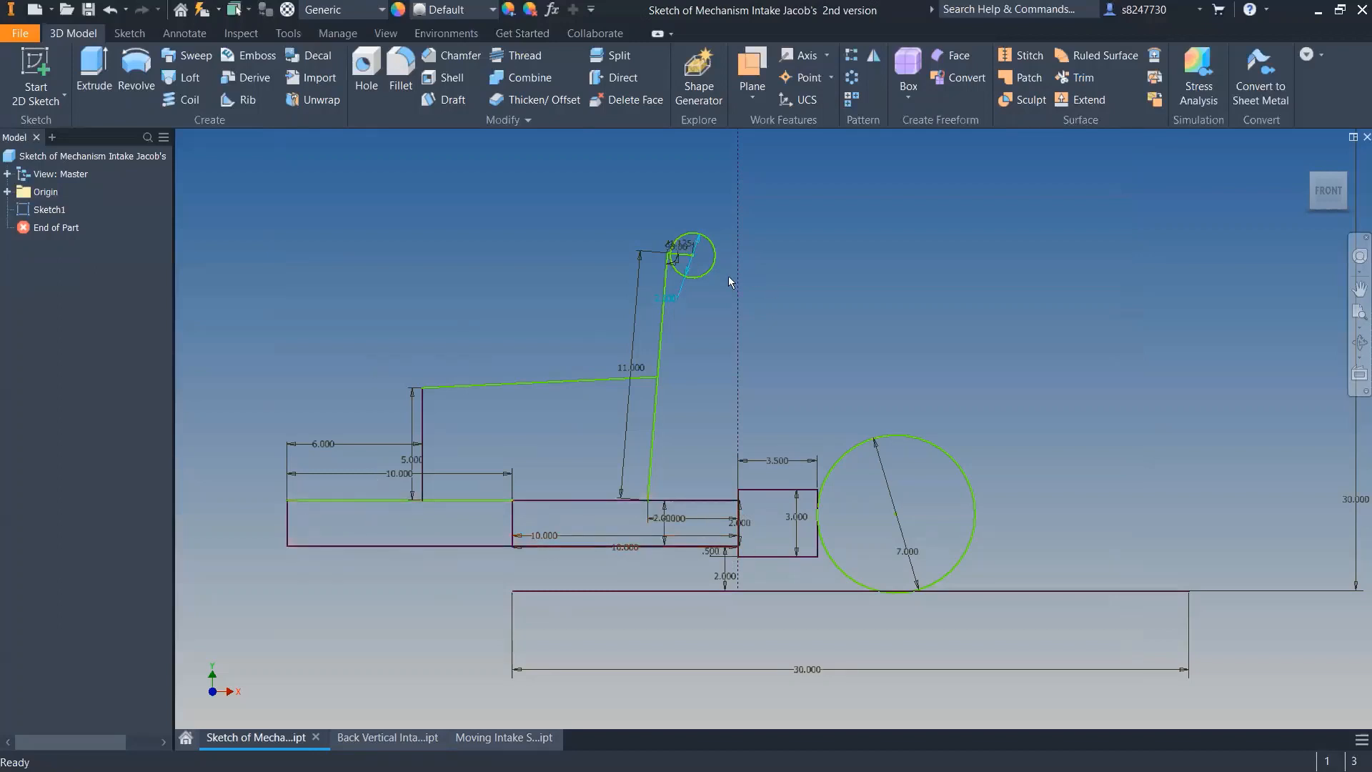
pyautogui.click(784, 282)
pyautogui.scroll(3, 692, 277)
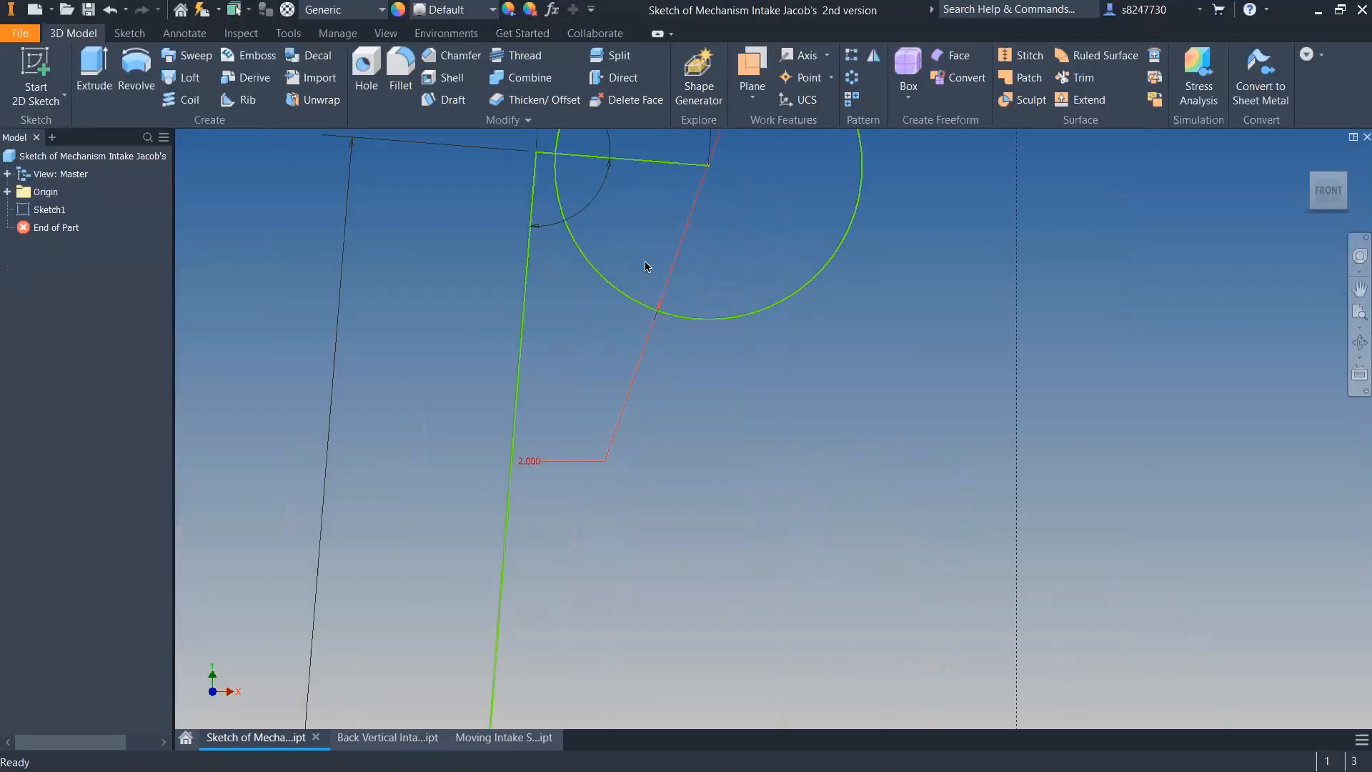
pyautogui.scroll(-3, 646, 243)
pyautogui.scroll(3, 646, 234)
pyautogui.scroll(-4, 636, 268)
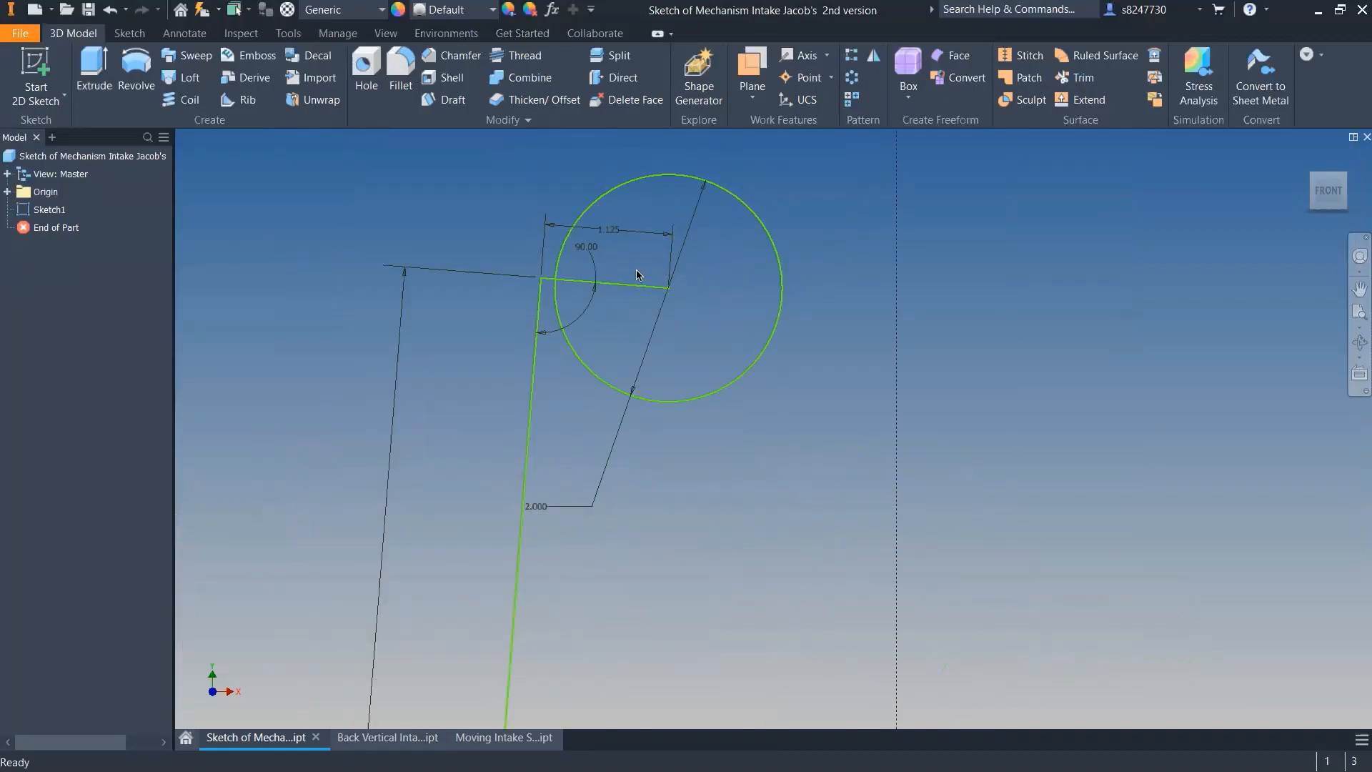
pyautogui.click(718, 315)
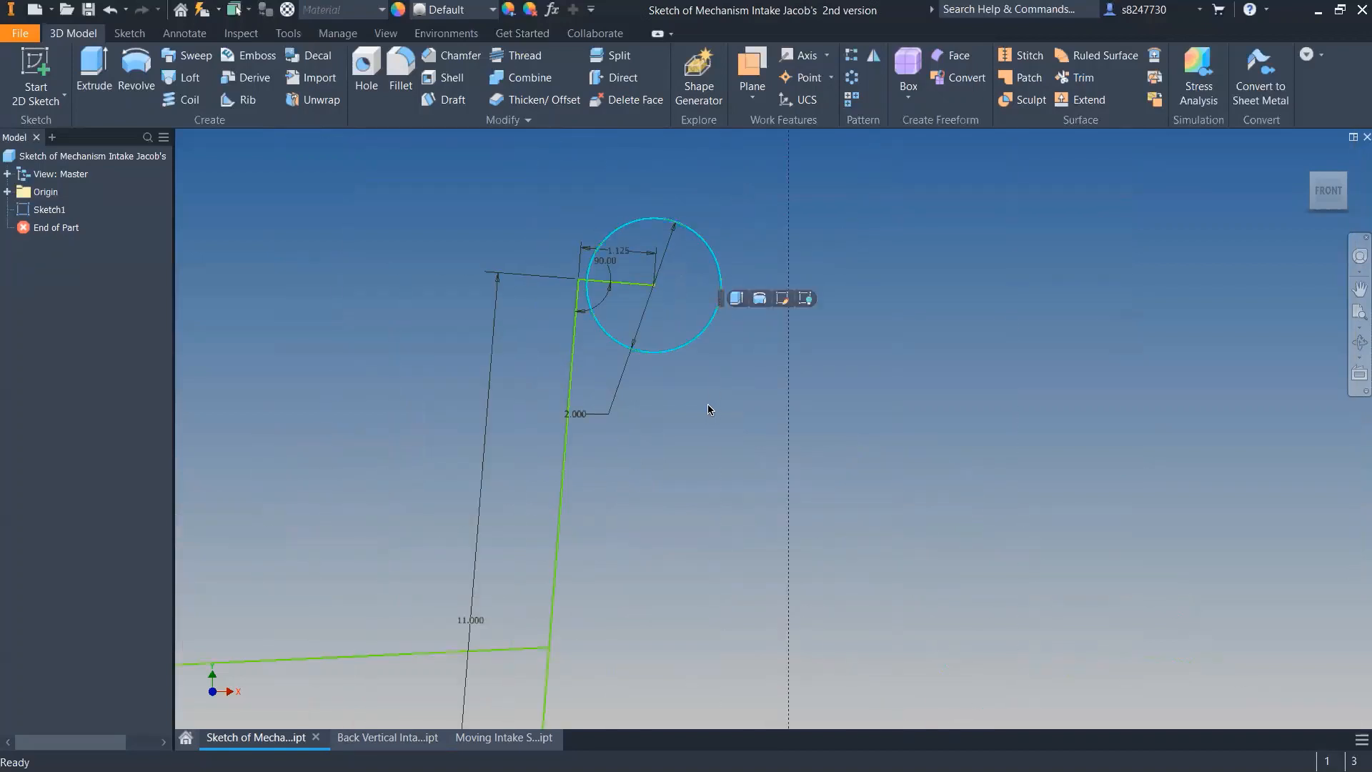
pyautogui.click(638, 436)
pyautogui.doubleClick(22, 209)
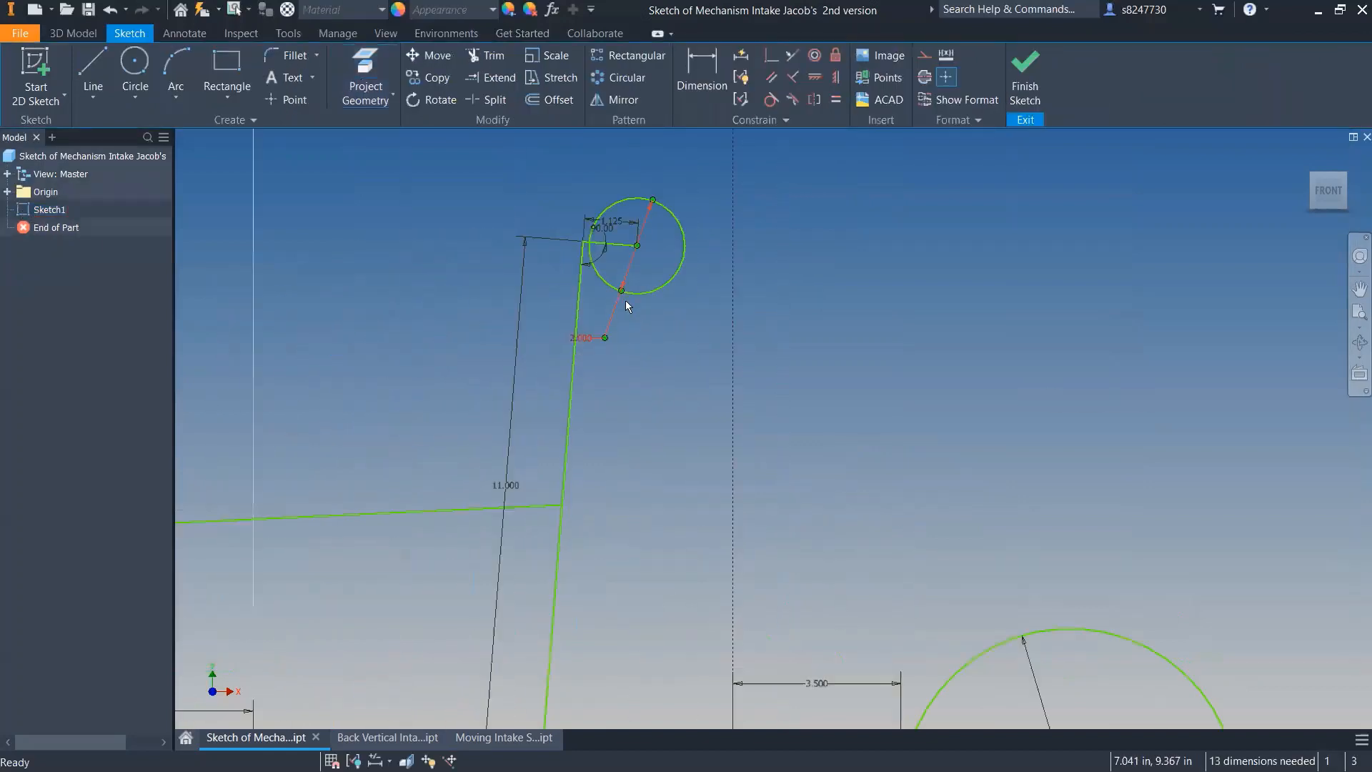
pyautogui.click(645, 293)
pyautogui.press('Delete')
# - Replace the 90° angle dimension between the long support line and the short 1.125 in line with a perpendicular constraint
pyautogui.scroll(4, 593, 258)
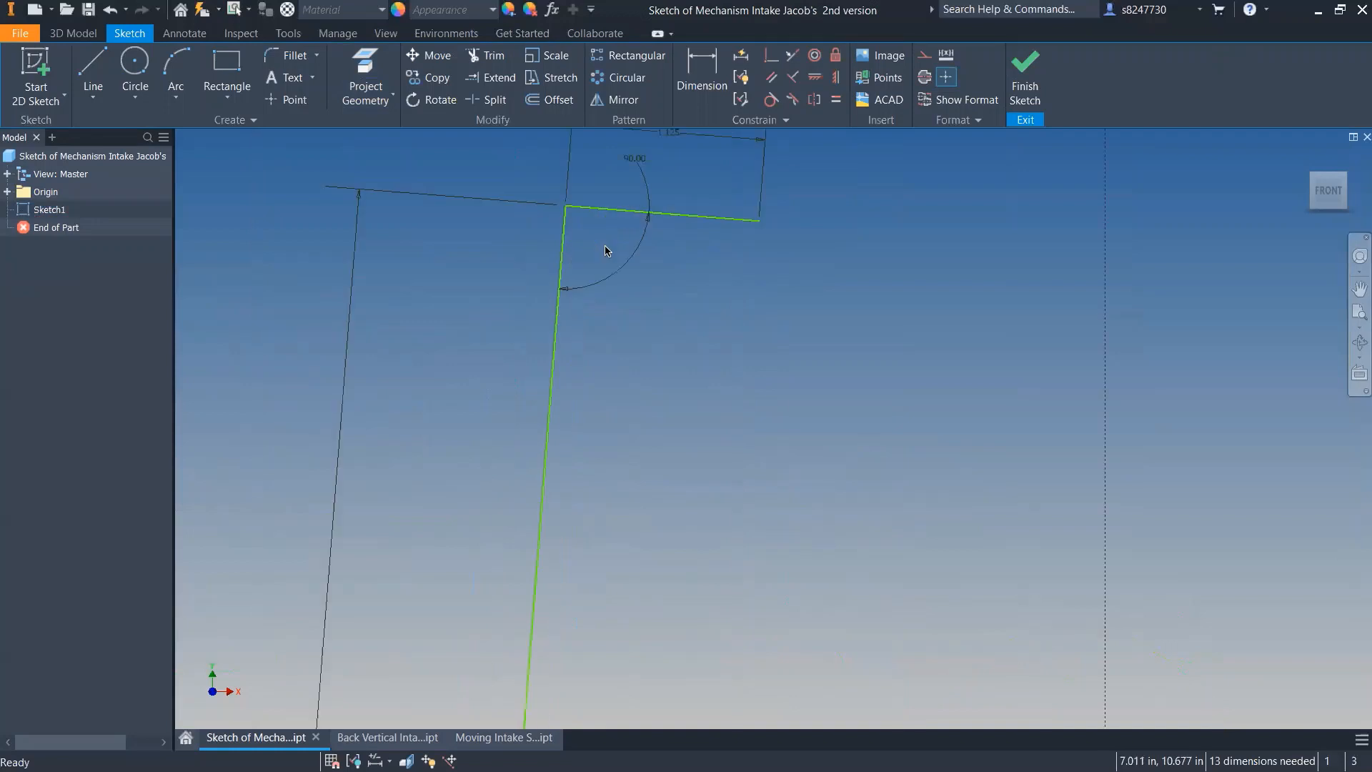
pyautogui.click(628, 265)
pyautogui.press('Delete')
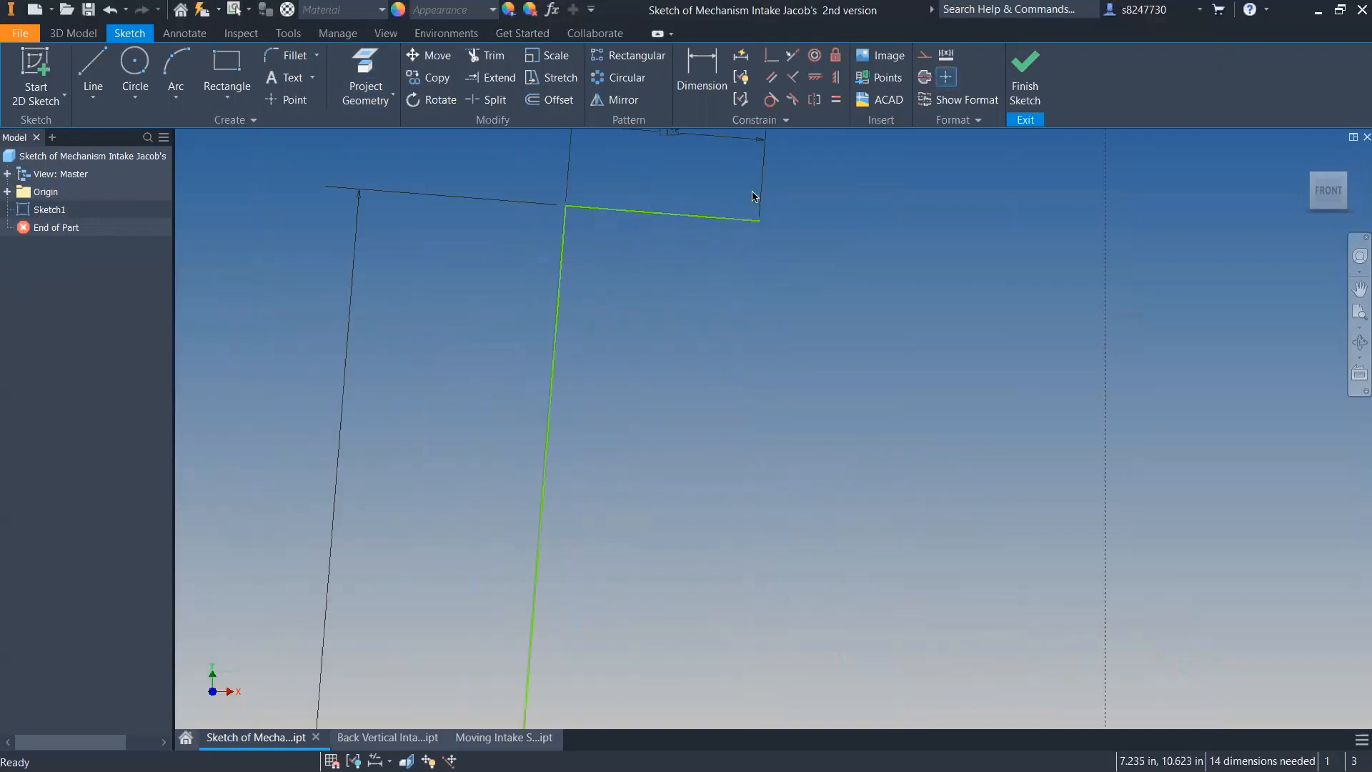
pyautogui.click(795, 82)
pyautogui.click(594, 206)
pyautogui.click(568, 233)
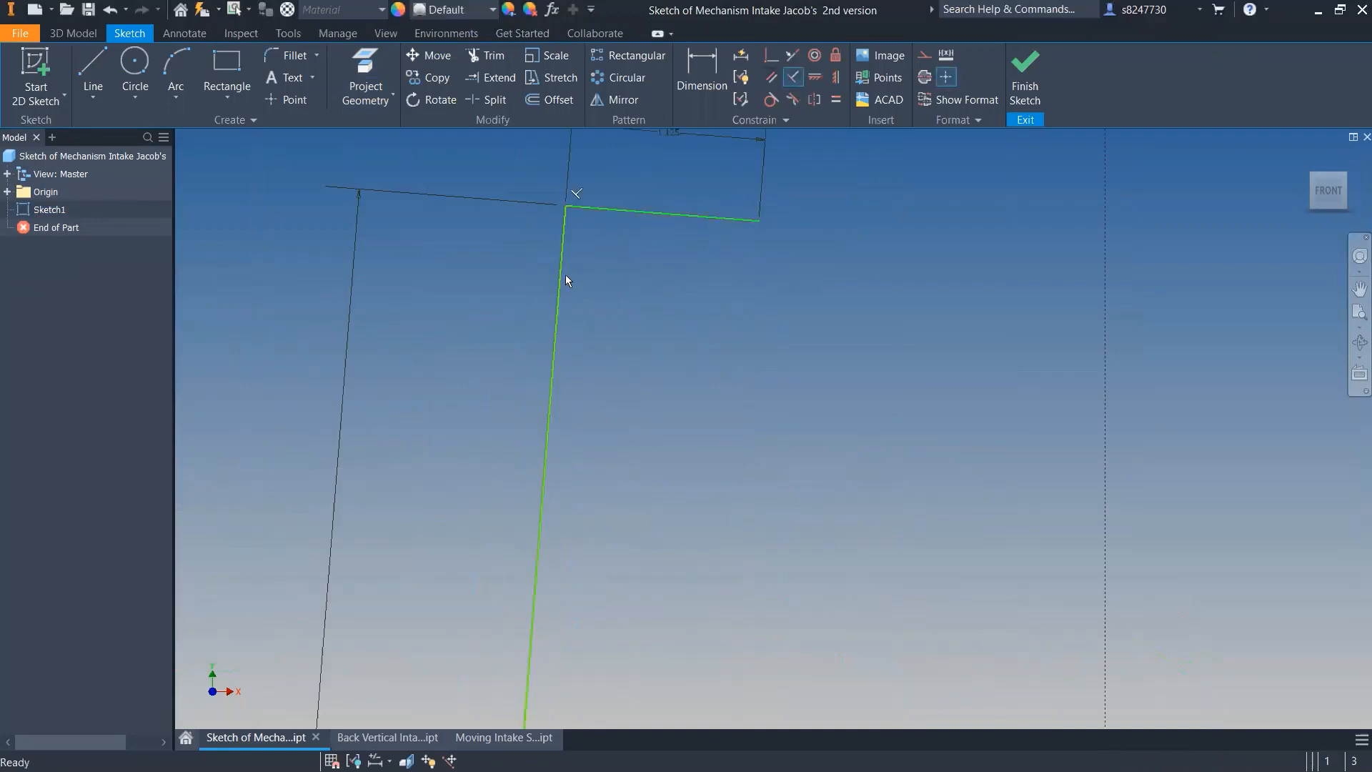
pyautogui.scroll(-5, 568, 272)
pyautogui.press('Escape')
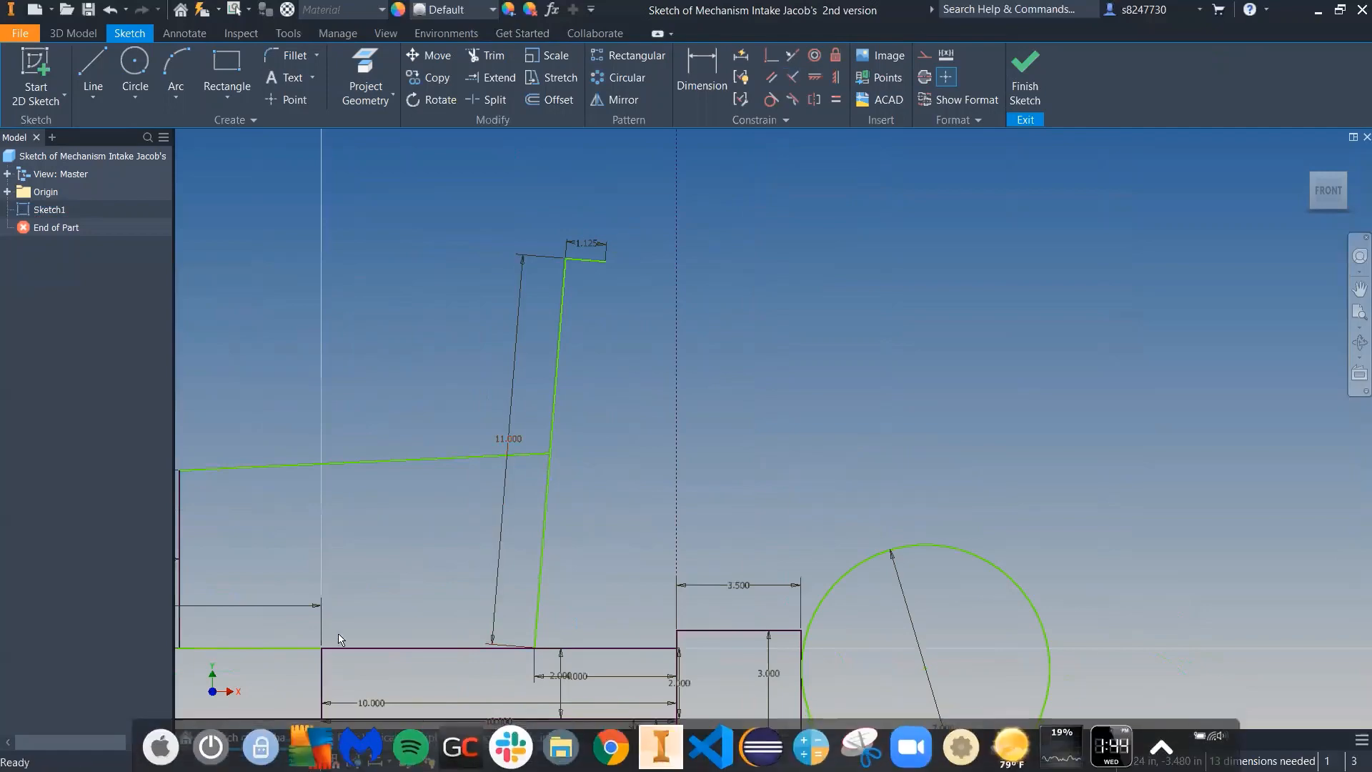
# - Open the VersaFrame_Side_Bearing_Gusset_217-3553 part from the CAD Class Intake folder
pyautogui.click(66, 8)
pyautogui.click(563, 258)
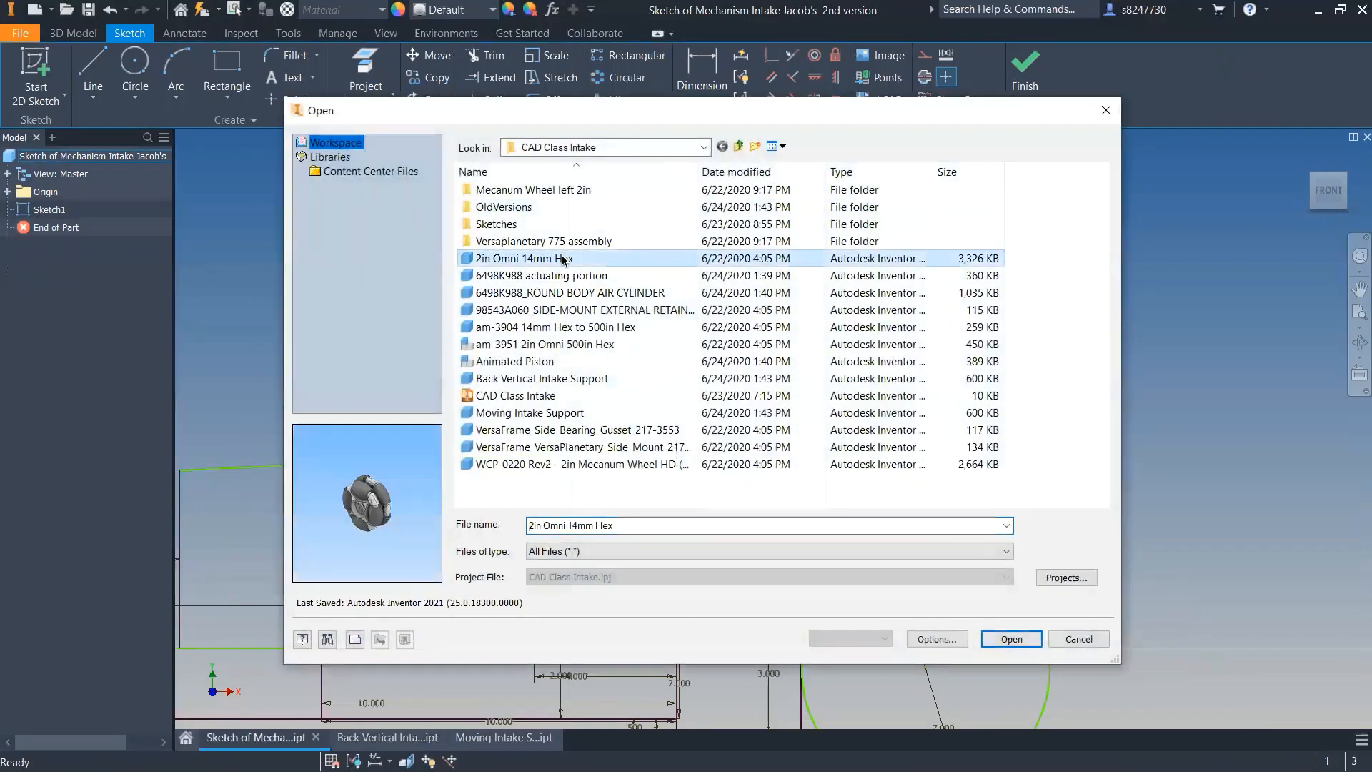
pyautogui.press('Down')
pyautogui.press('Down')
pyautogui.press('Down')
pyautogui.press('Down')
pyautogui.press('Down')
pyautogui.press('Down')
pyautogui.press('Down')
pyautogui.press('Down')
pyautogui.press('Down')
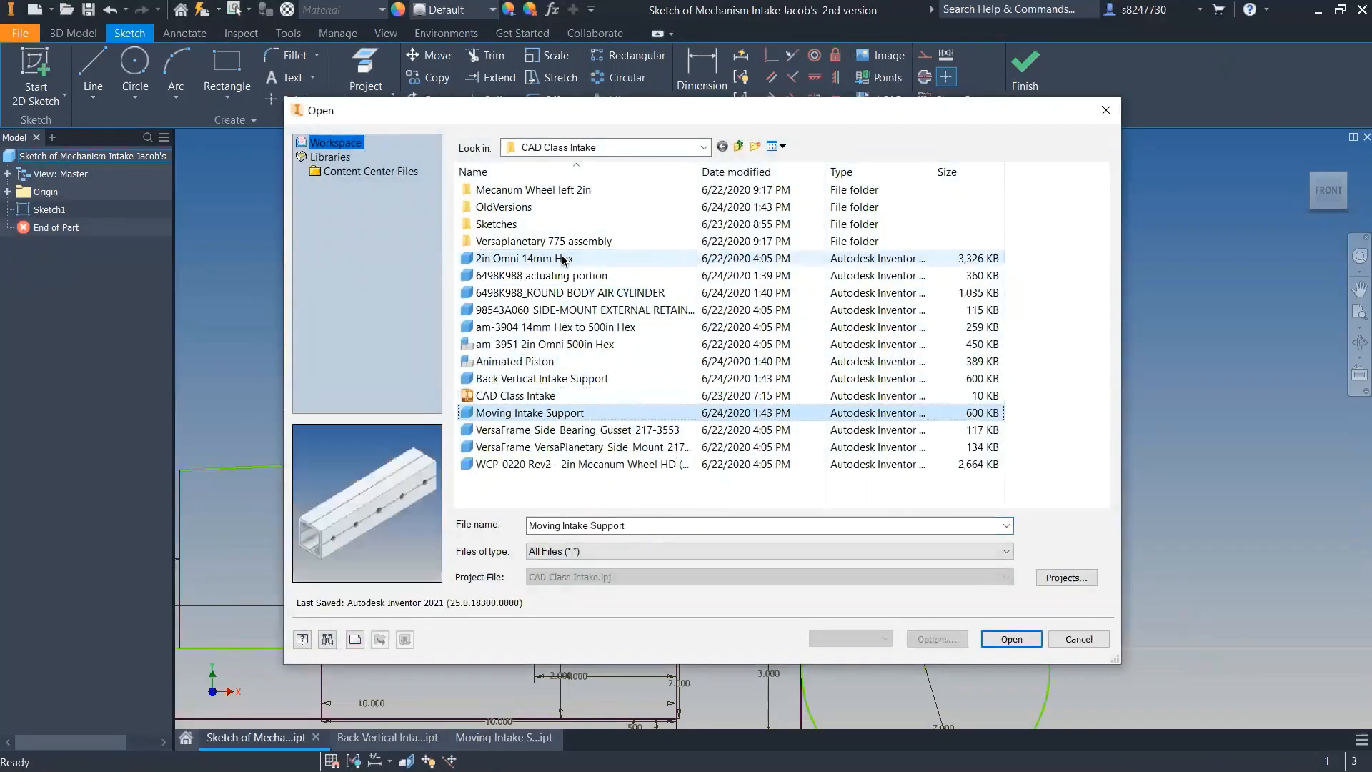
pyautogui.press('Down')
pyautogui.press('Down')
pyautogui.press('Up')
pyautogui.press('Return')
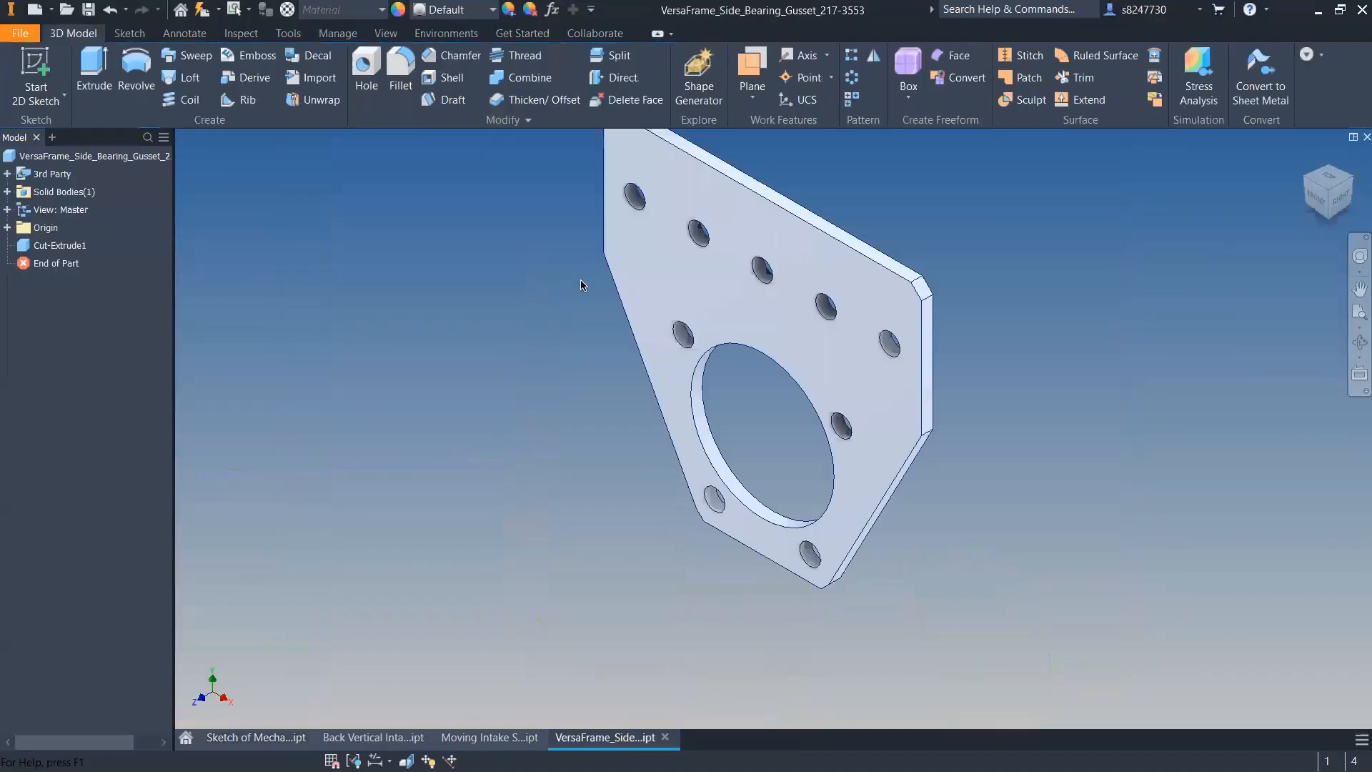
# - Measure the center distance from the gusset's long straight edge face to its large bearing hole
pyautogui.click(288, 33)
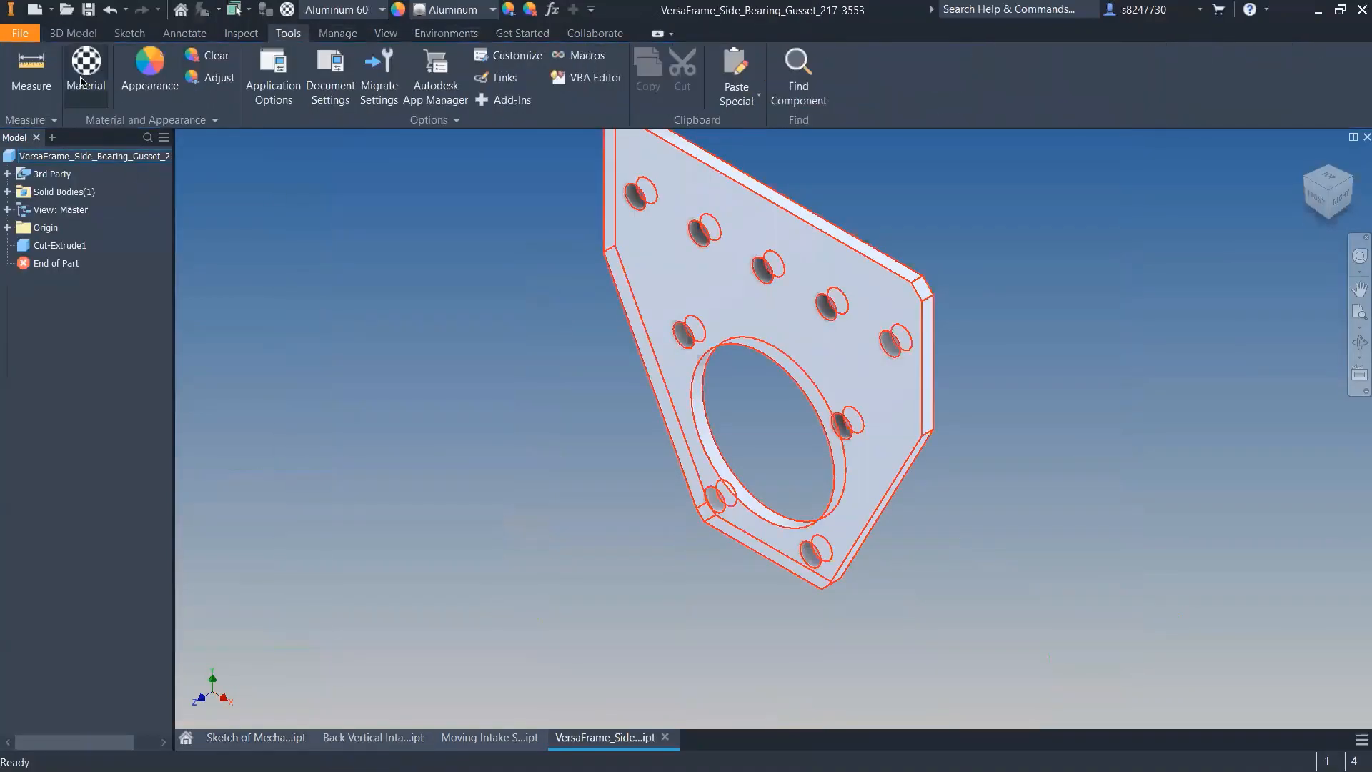
pyautogui.click(373, 737)
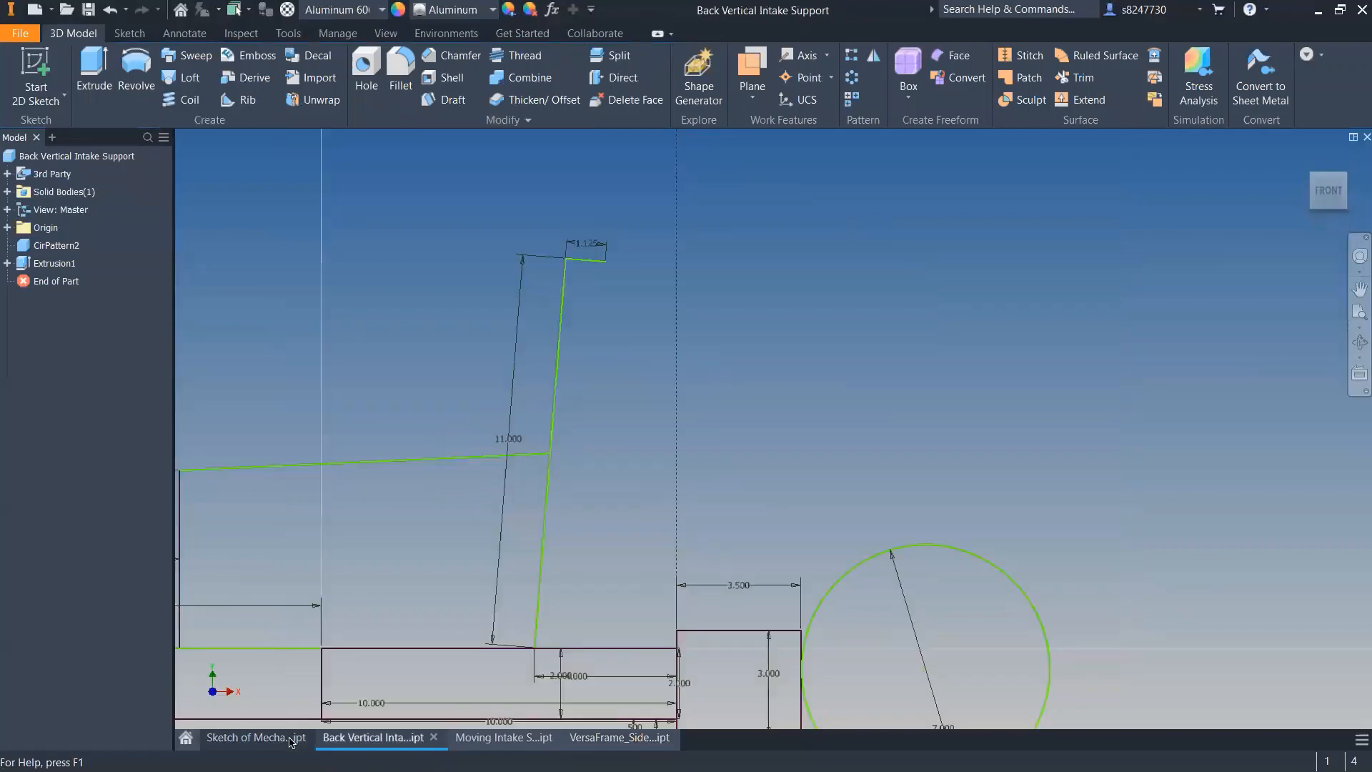
pyautogui.click(290, 739)
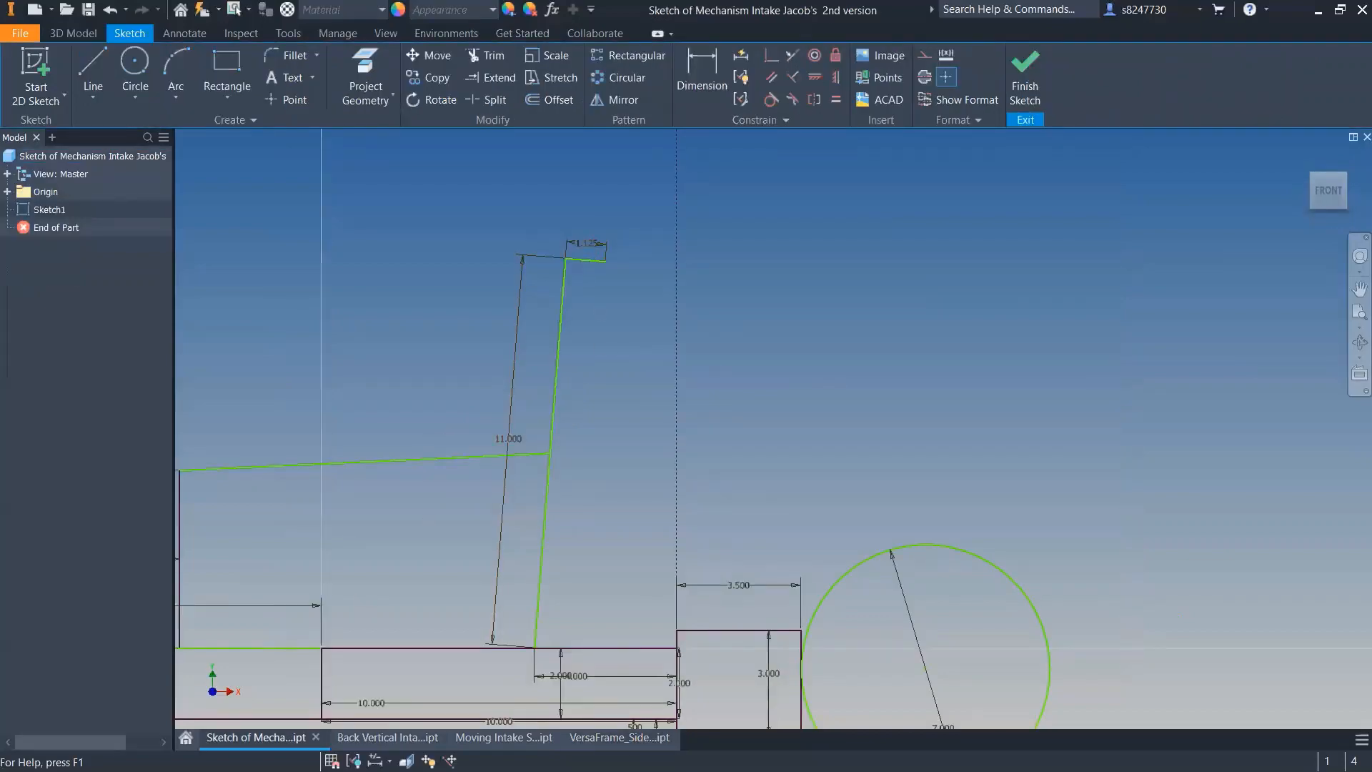
pyautogui.click(619, 737)
pyautogui.click(29, 75)
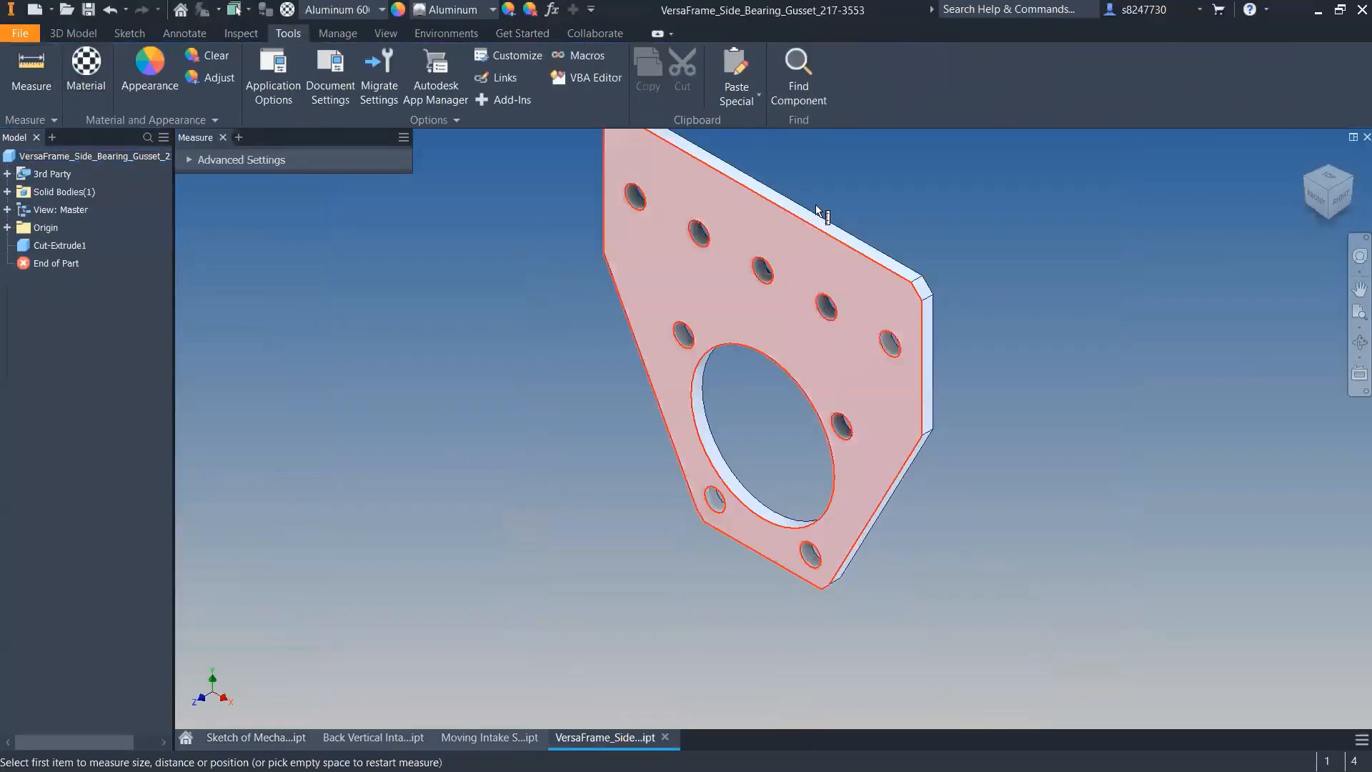
pyautogui.scroll(5, 829, 243)
pyautogui.click(800, 283)
pyautogui.scroll(-5, 777, 208)
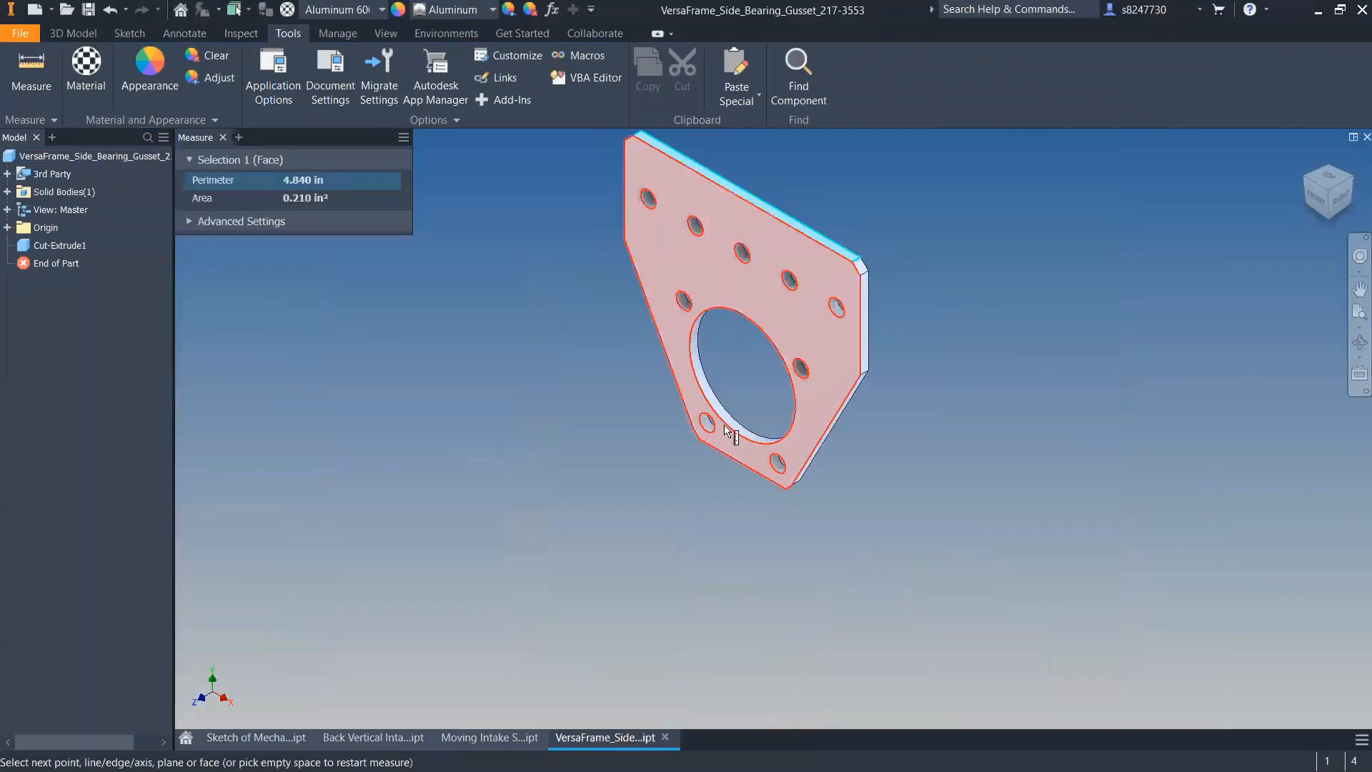
pyautogui.scroll(4, 727, 430)
pyautogui.click(726, 343)
pyautogui.scroll(-2, 569, 454)
pyautogui.scroll(-4, 565, 336)
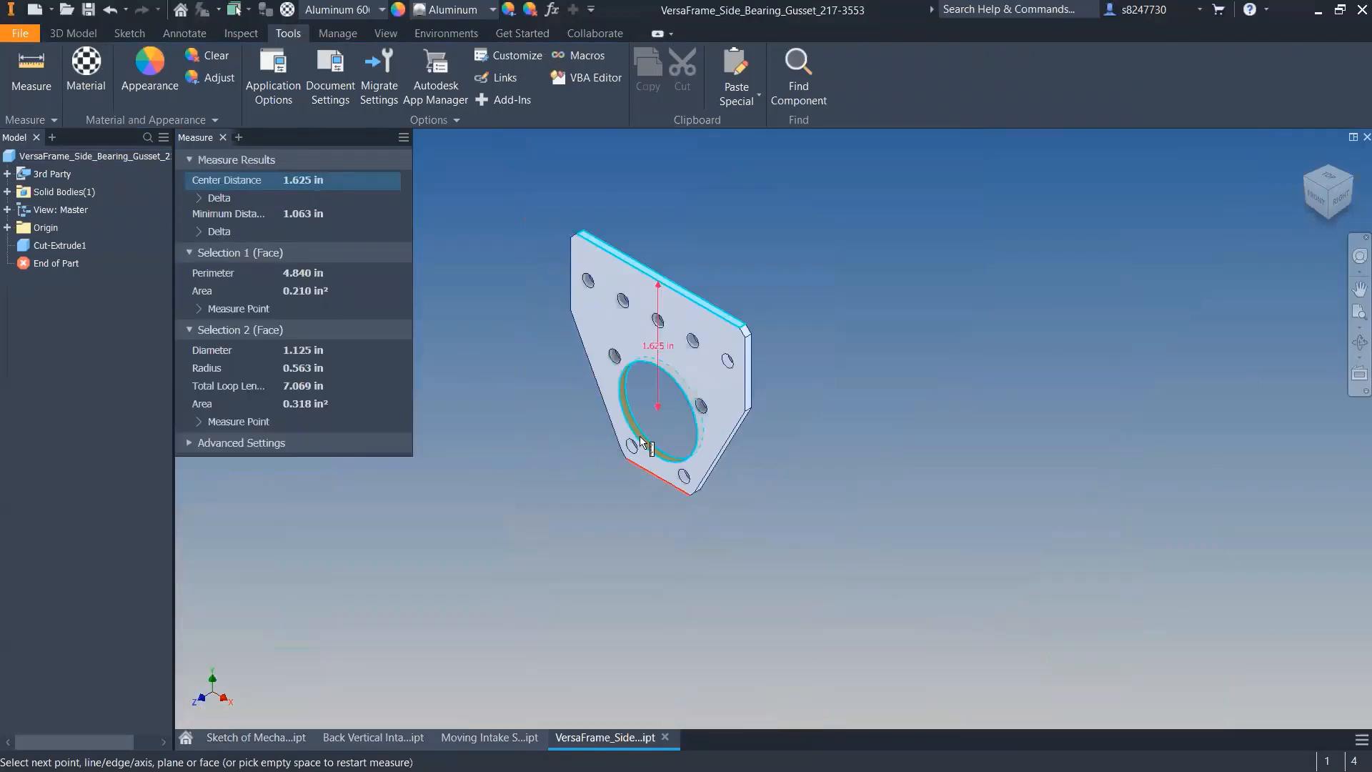
pyautogui.scroll(4, 643, 429)
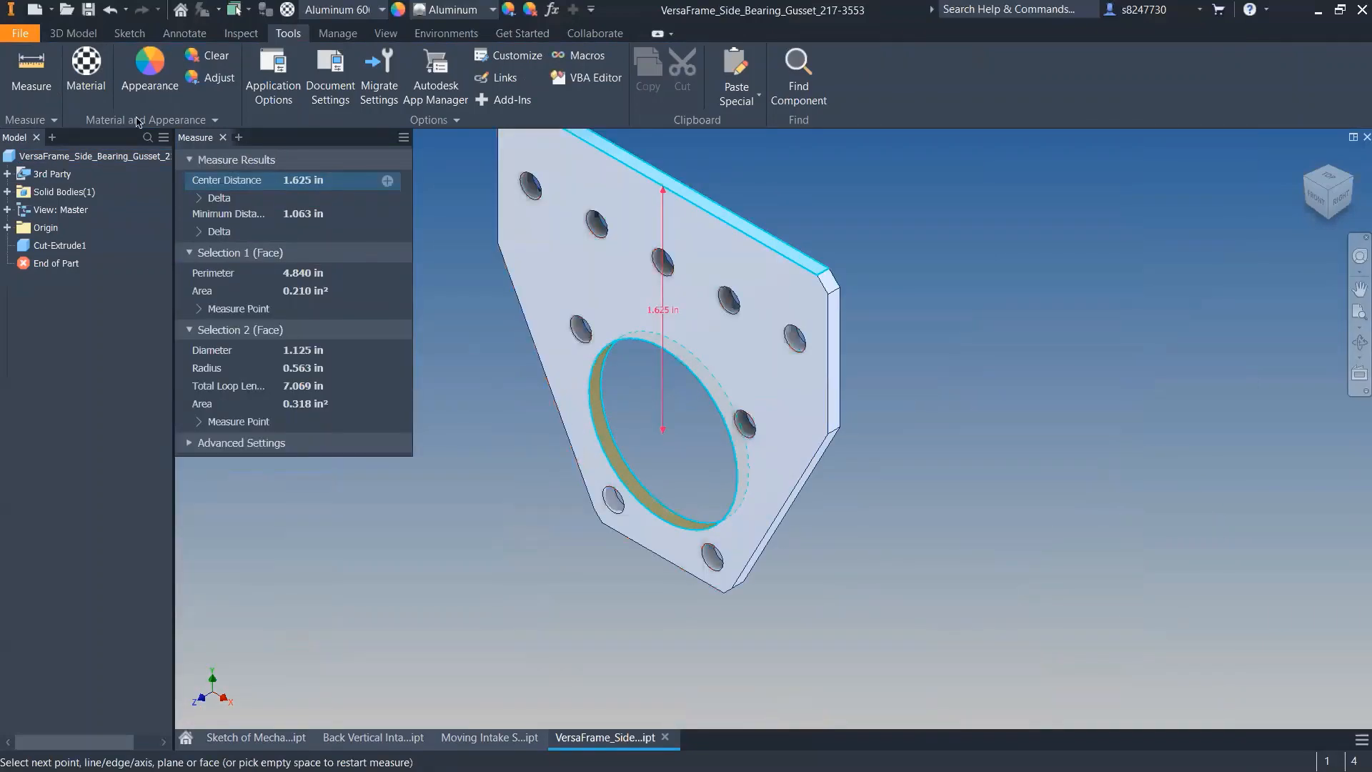
# - Measure the center distance from the gusset's large bearing hole to its short straight side face, and check the hole's diameter
pyautogui.click(41, 72)
pyautogui.scroll(5, 571, 379)
pyautogui.click(551, 363)
pyautogui.scroll(-4, 501, 350)
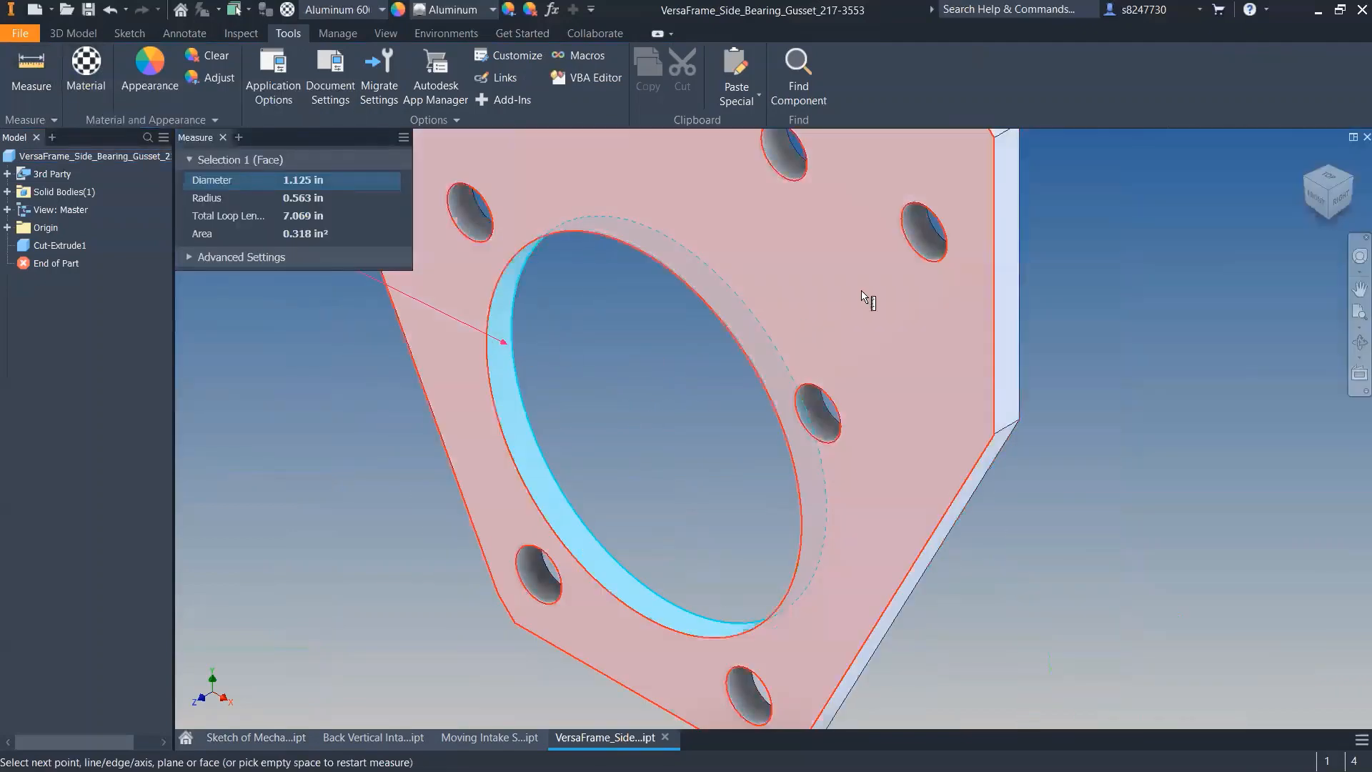
pyautogui.scroll(5, 977, 192)
pyautogui.click(977, 193)
pyautogui.scroll(-5, 929, 307)
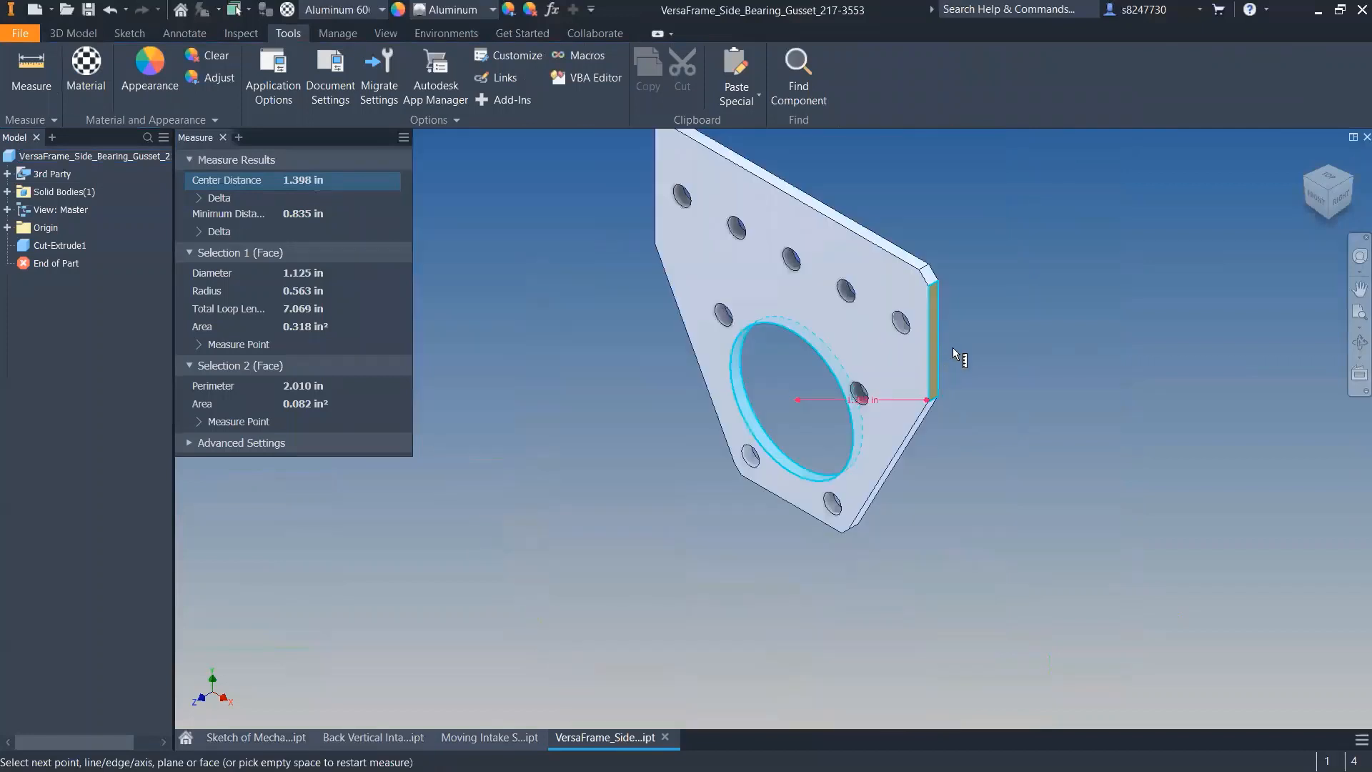
pyautogui.click(1318, 197)
pyautogui.click(314, 281)
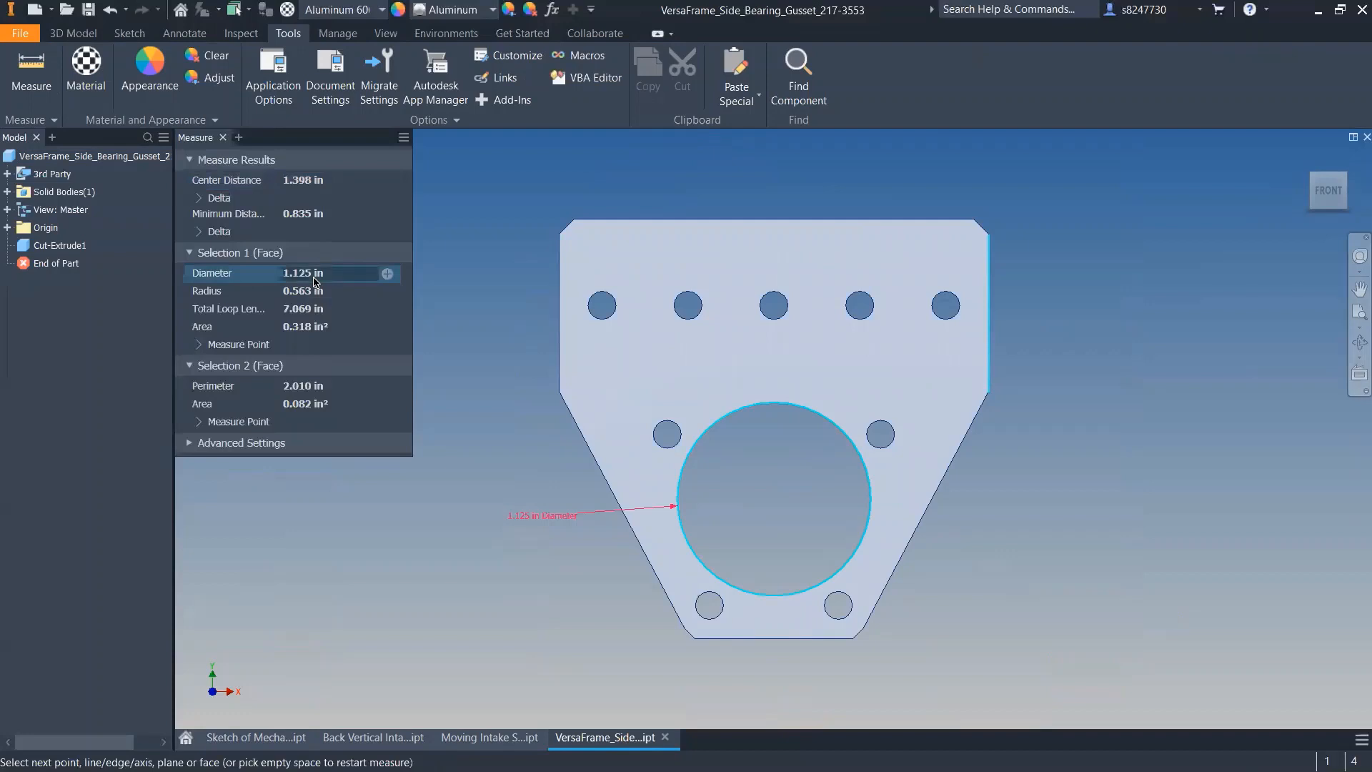
pyautogui.press('Escape')
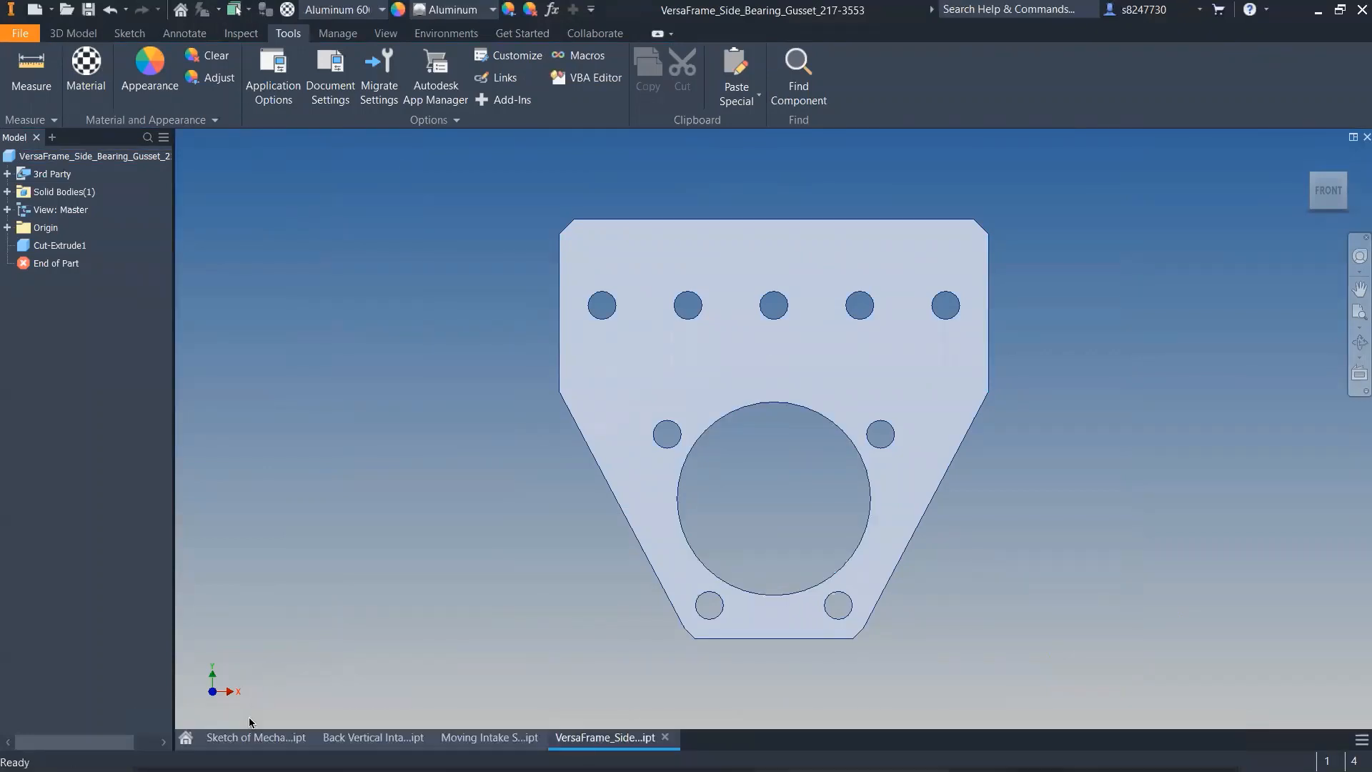
# - Switch back to the mechanism sketch and examine the upper end of the 11 in support line
pyautogui.click(256, 737)
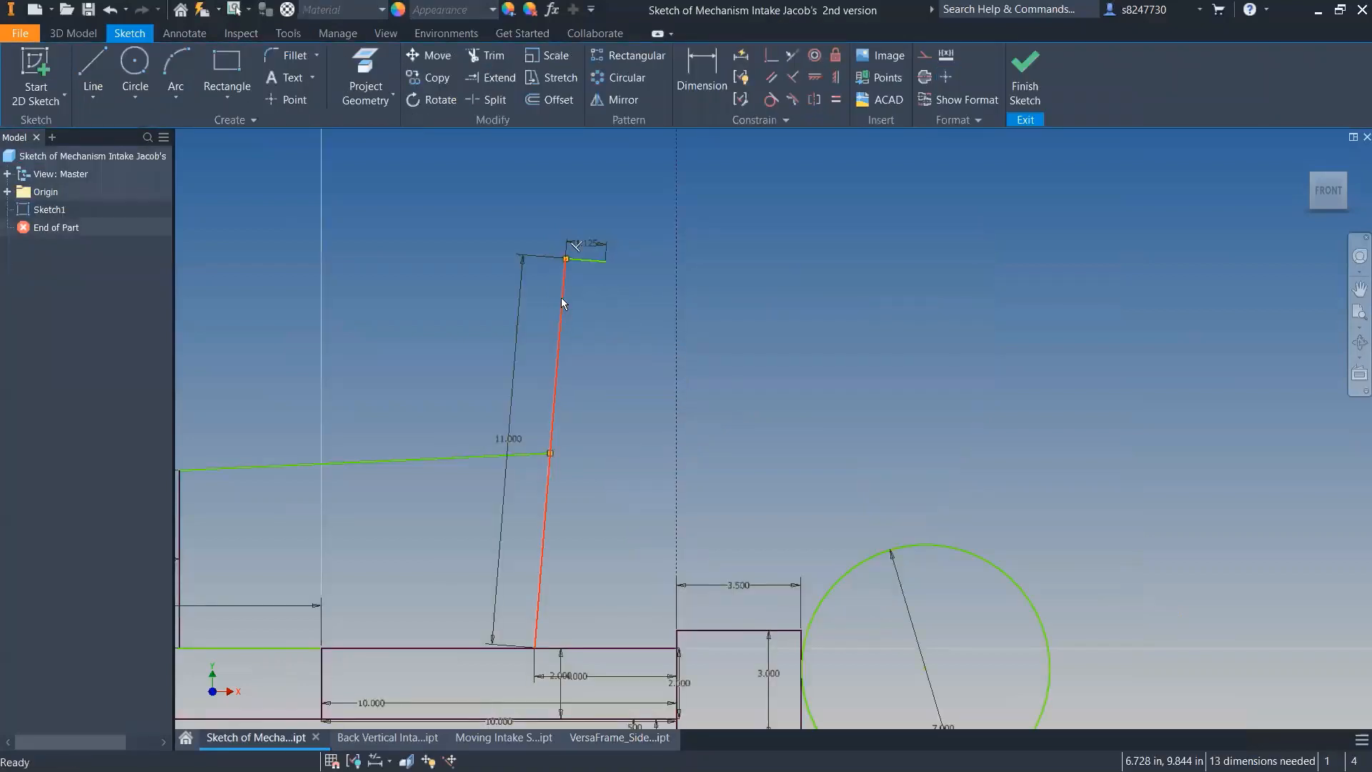
pyautogui.click(562, 298)
pyautogui.click(864, 282)
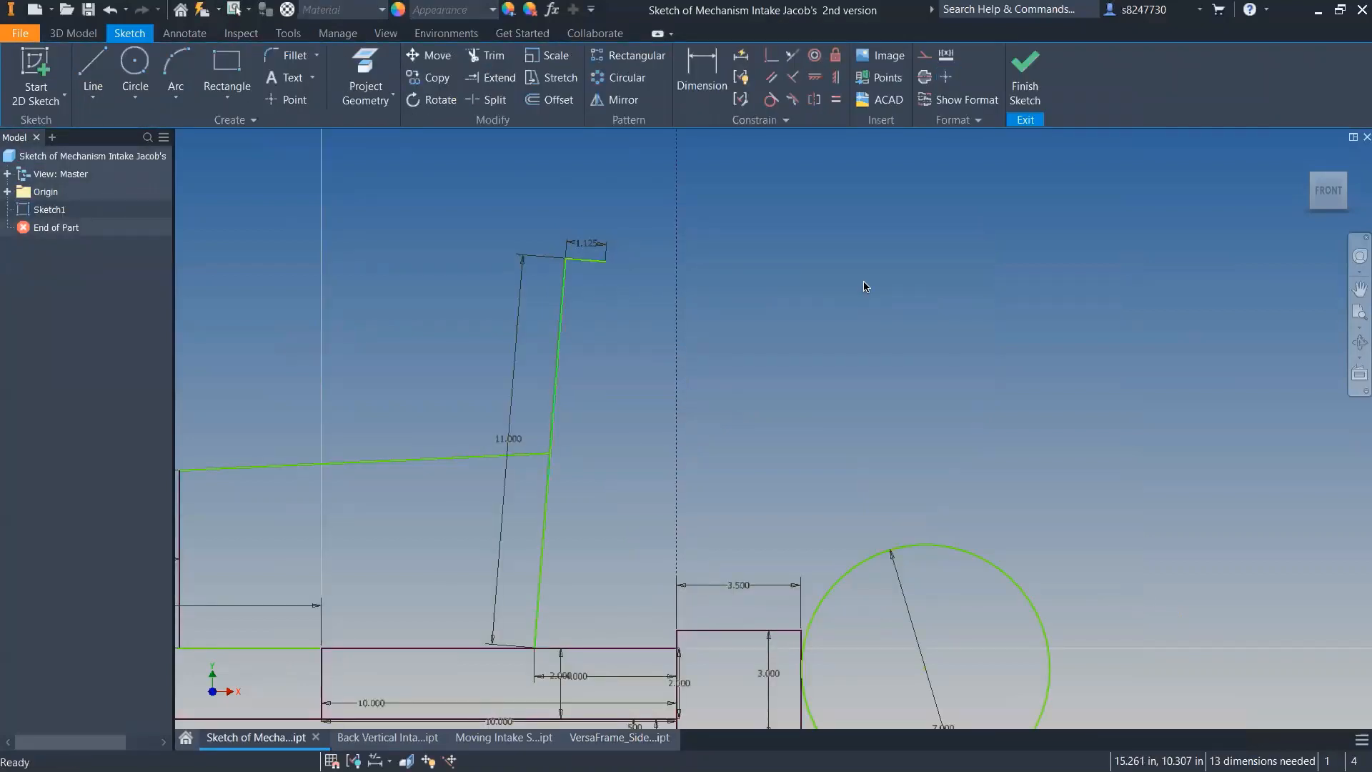
# - Return to the bearing gusset part and measure the minimum distance between its short side edge and the large hole's edge
pyautogui.click(603, 741)
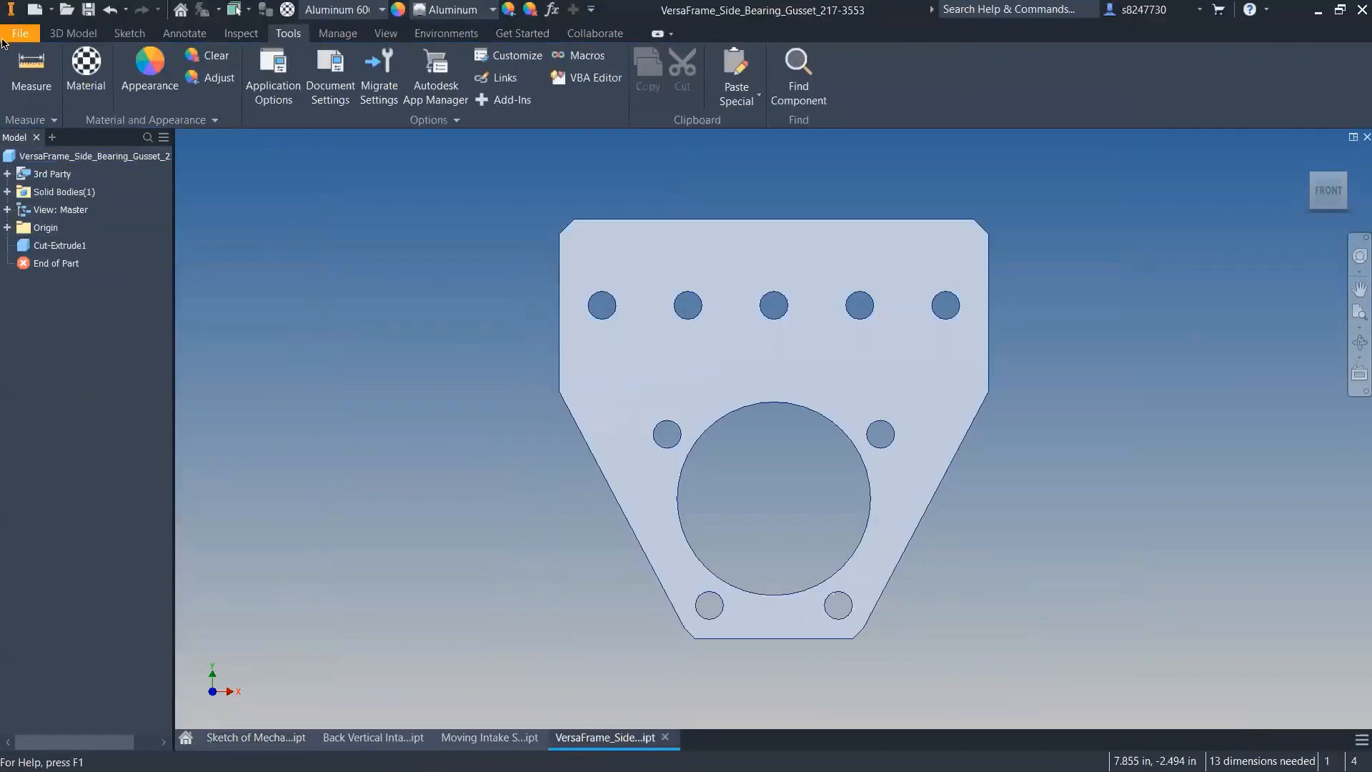
pyautogui.click(31, 72)
pyautogui.click(990, 290)
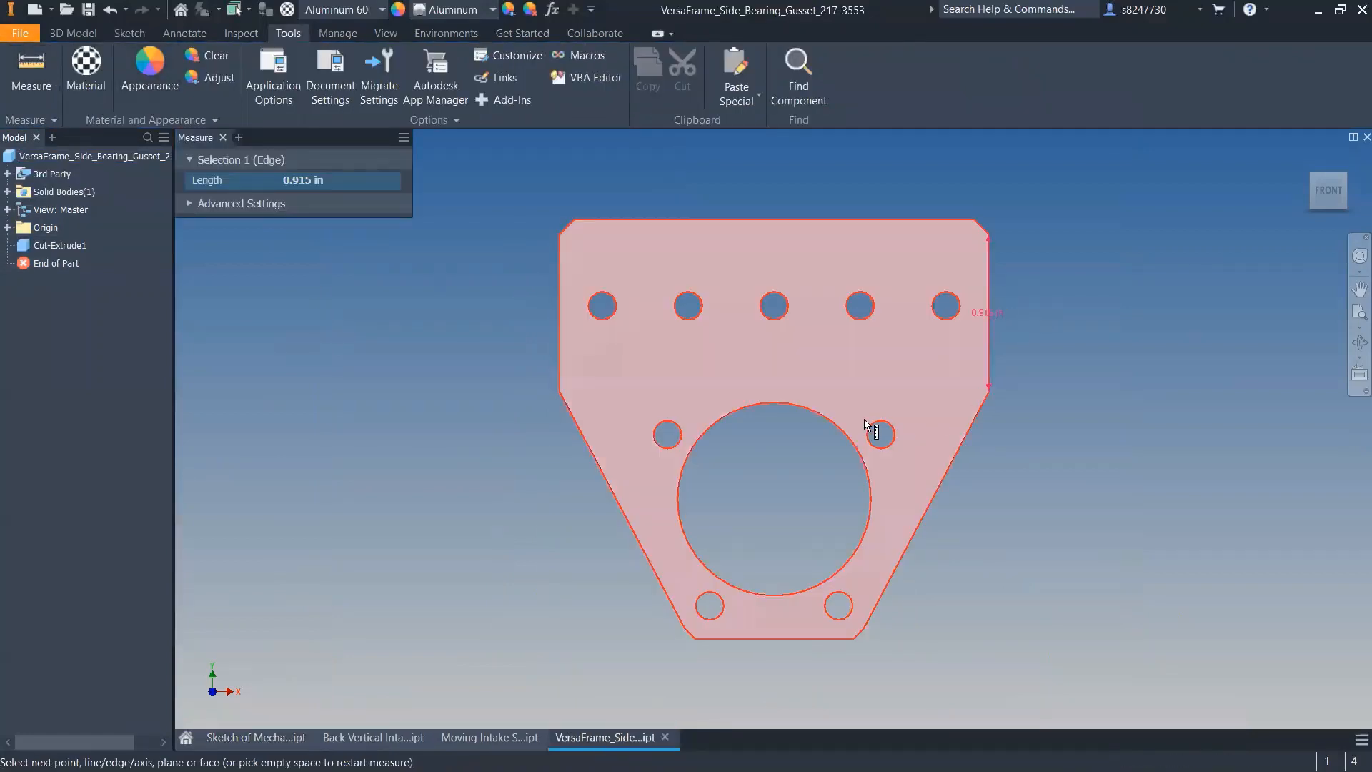
pyautogui.click(820, 420)
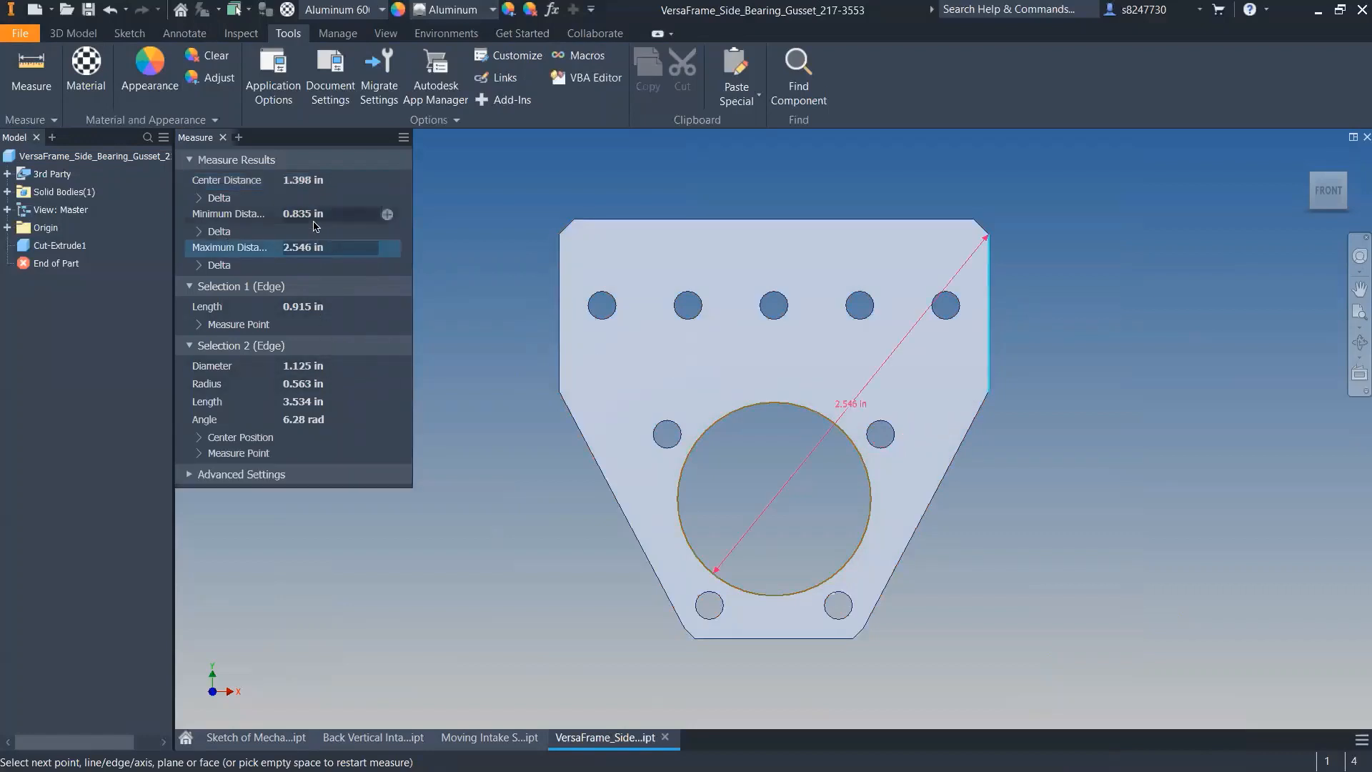
pyautogui.click(325, 213)
# - Restart the measurement on the gusset's short side face and the large bearing hole's inner face
pyautogui.click(32, 70)
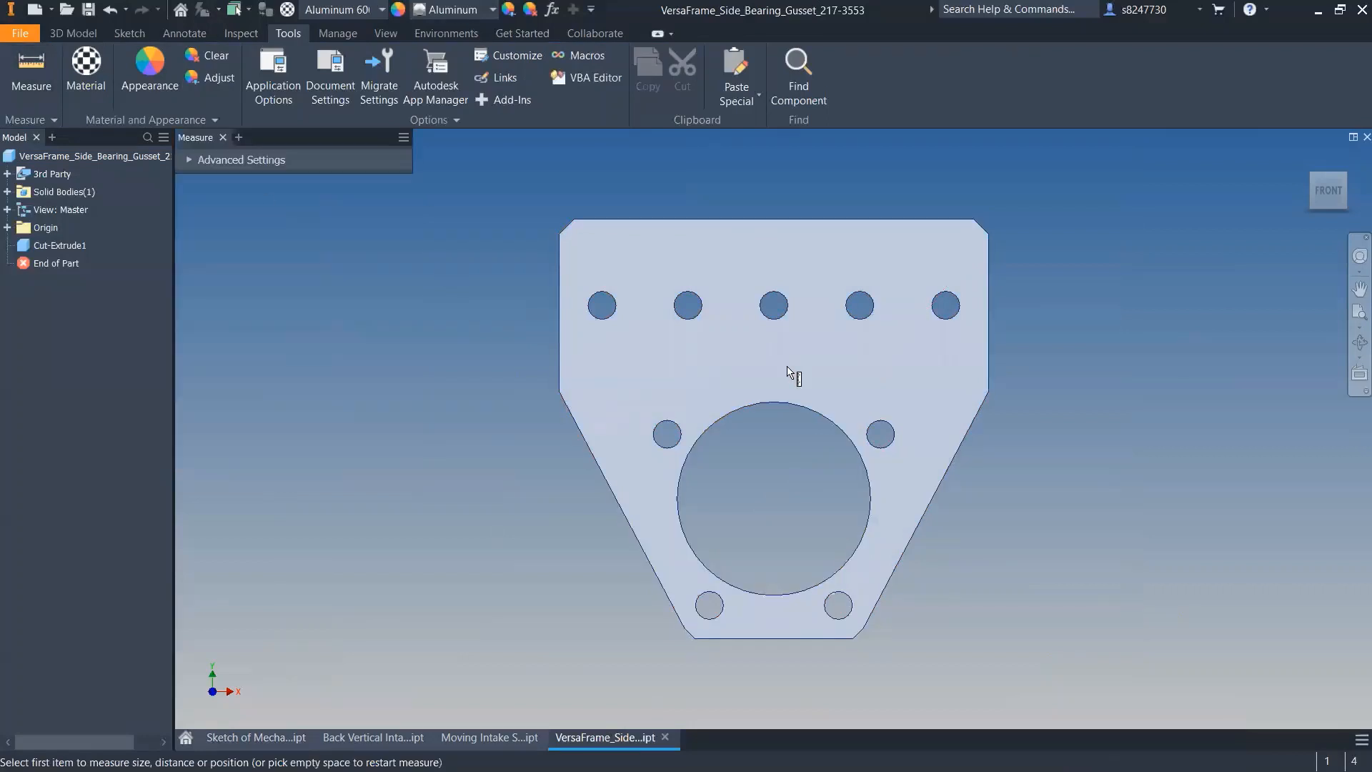
pyautogui.click(1357, 191)
pyautogui.scroll(5, 769, 235)
pyautogui.click(1056, 297)
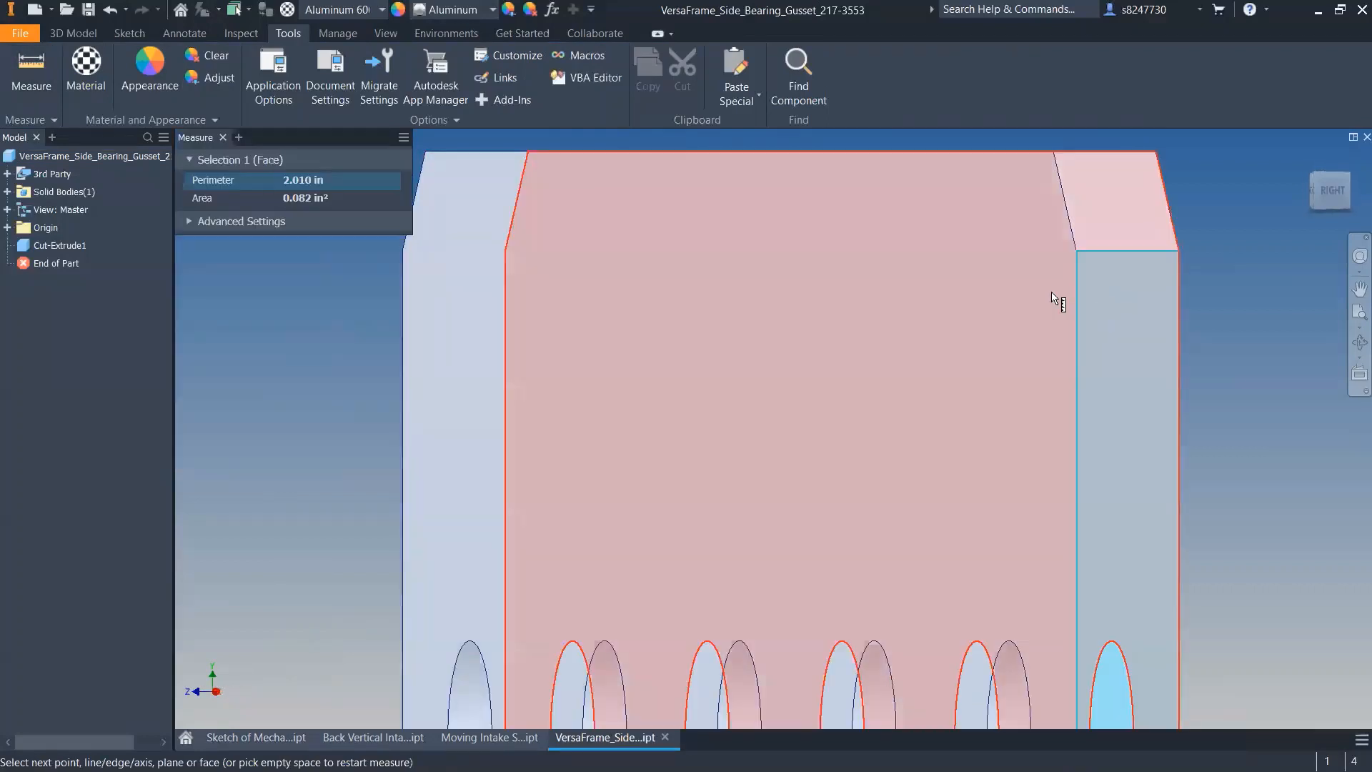
pyautogui.scroll(-3, 880, 514)
pyautogui.scroll(4, 893, 557)
pyautogui.click(891, 554)
pyautogui.press('F6')
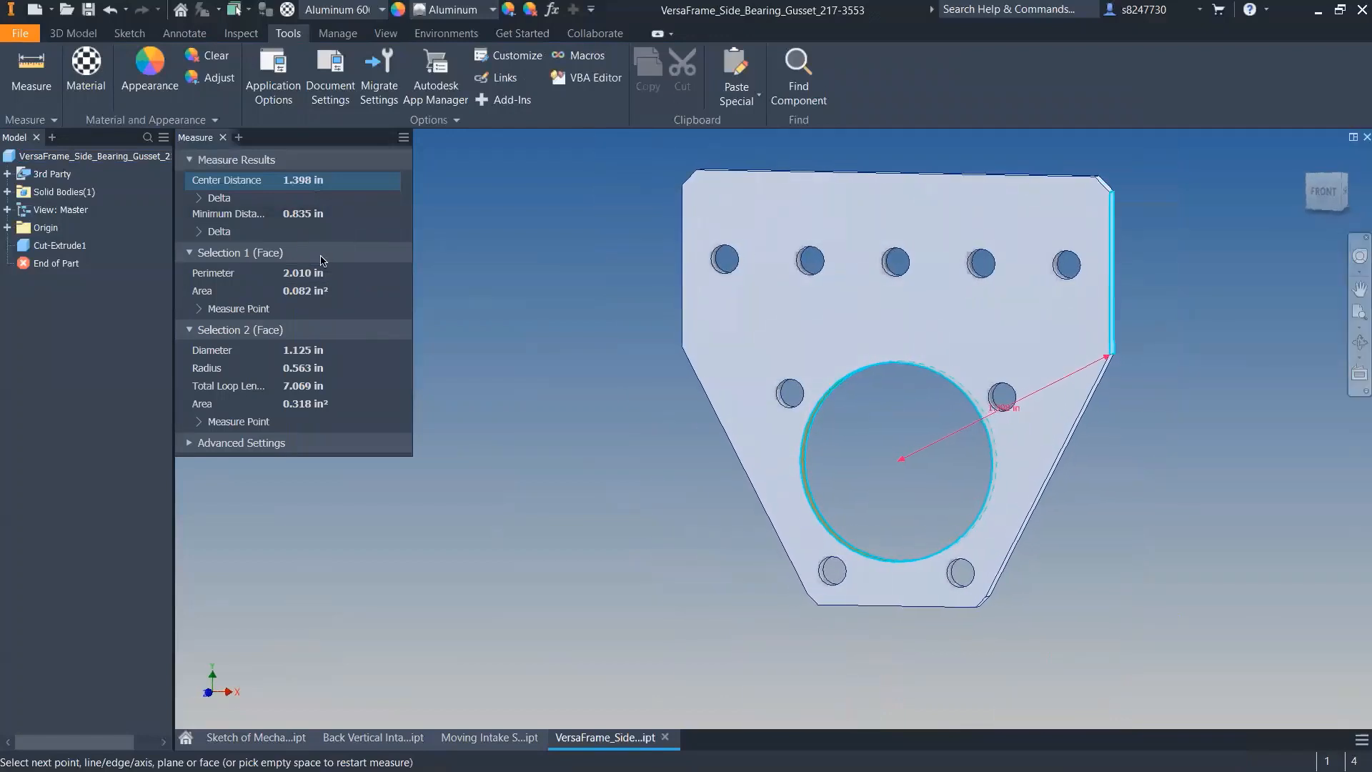
# - Examine the X component of the center distance between the gusset's side face and bearing hole, then close the measurement
pyautogui.click(199, 198)
pyautogui.click(230, 214)
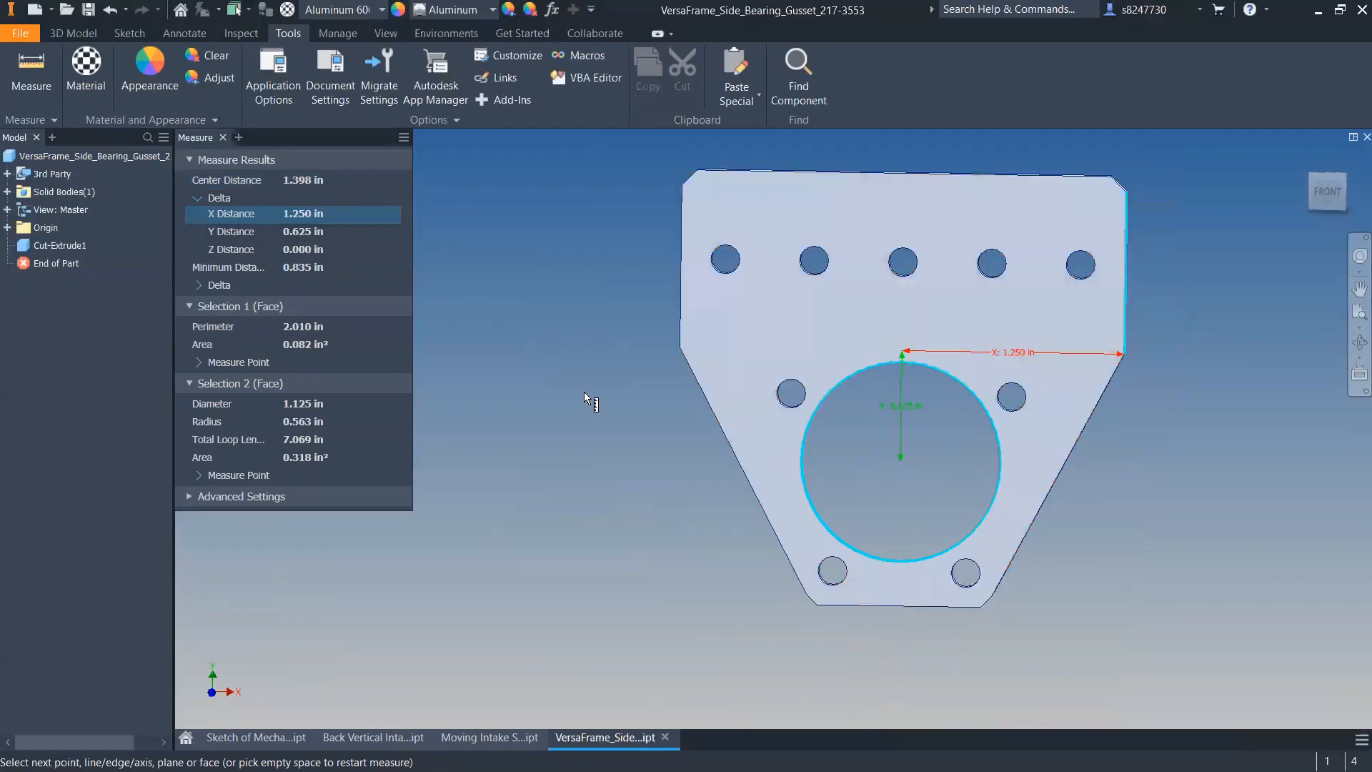
pyautogui.click(227, 198)
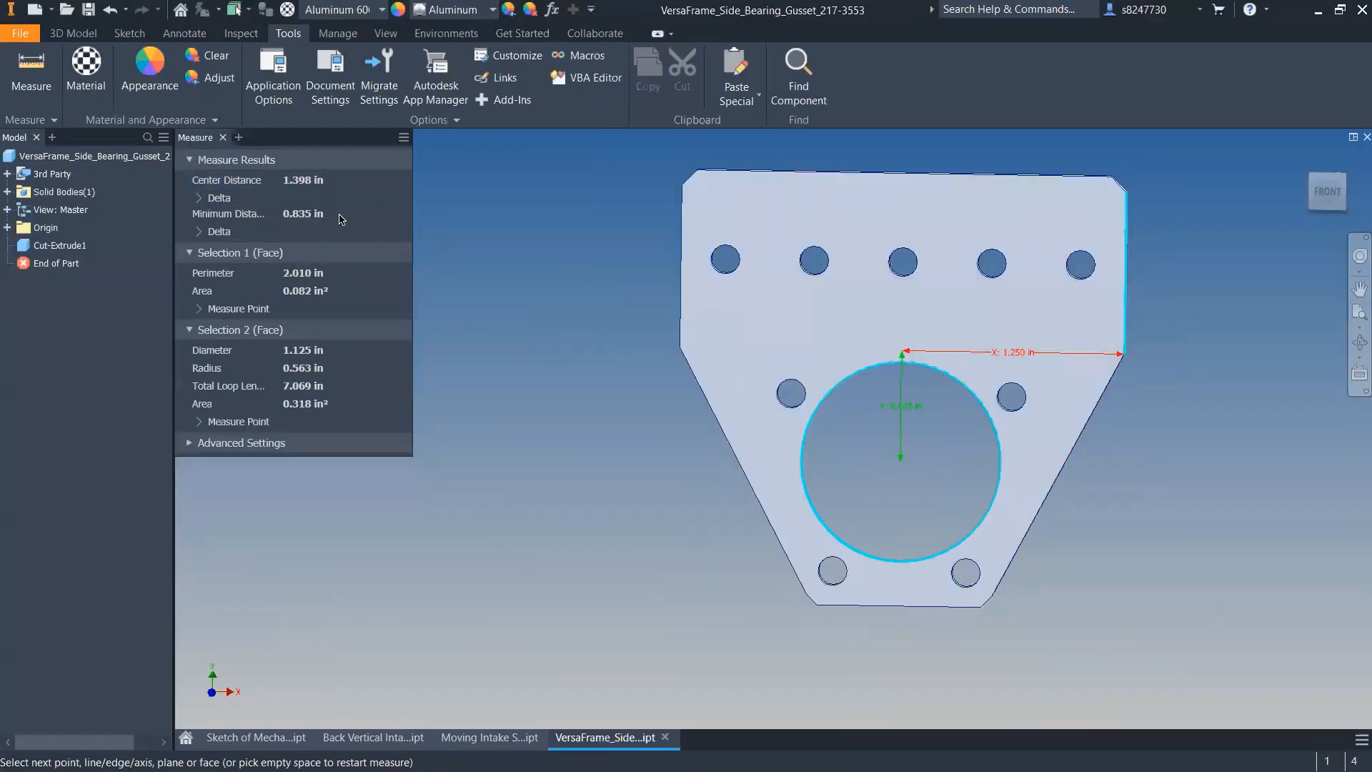
pyautogui.click(301, 181)
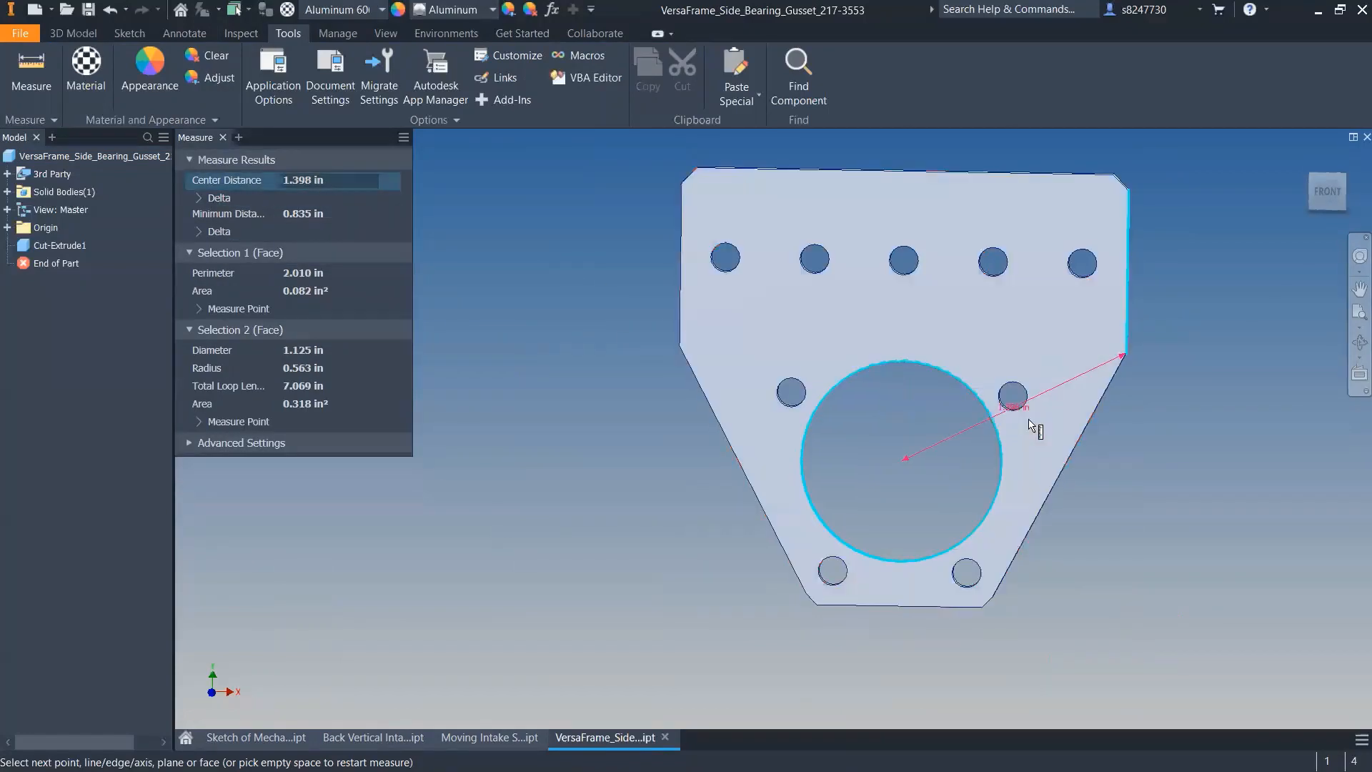
pyautogui.scroll(-5, 1032, 423)
pyautogui.scroll(6, 986, 420)
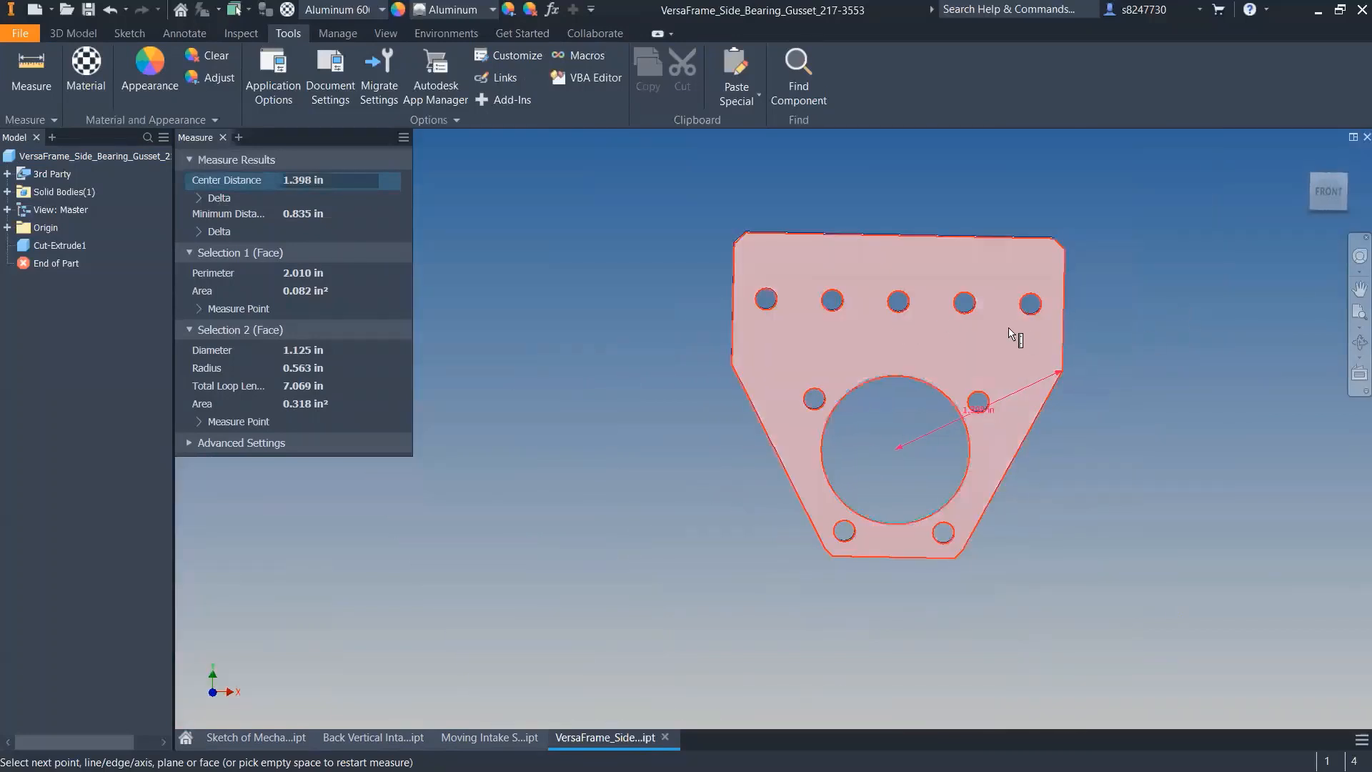
pyautogui.click(200, 198)
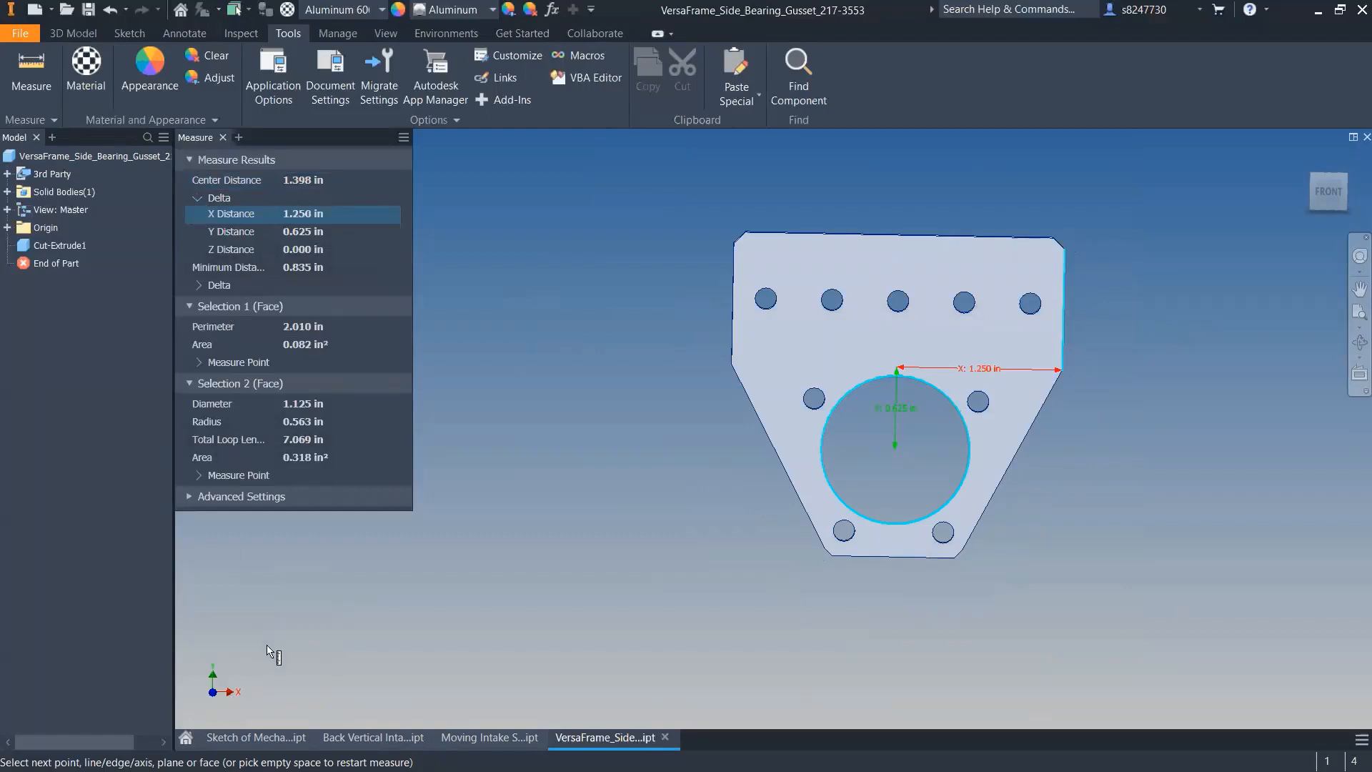
pyautogui.click(250, 214)
pyautogui.scroll(-8, 967, 369)
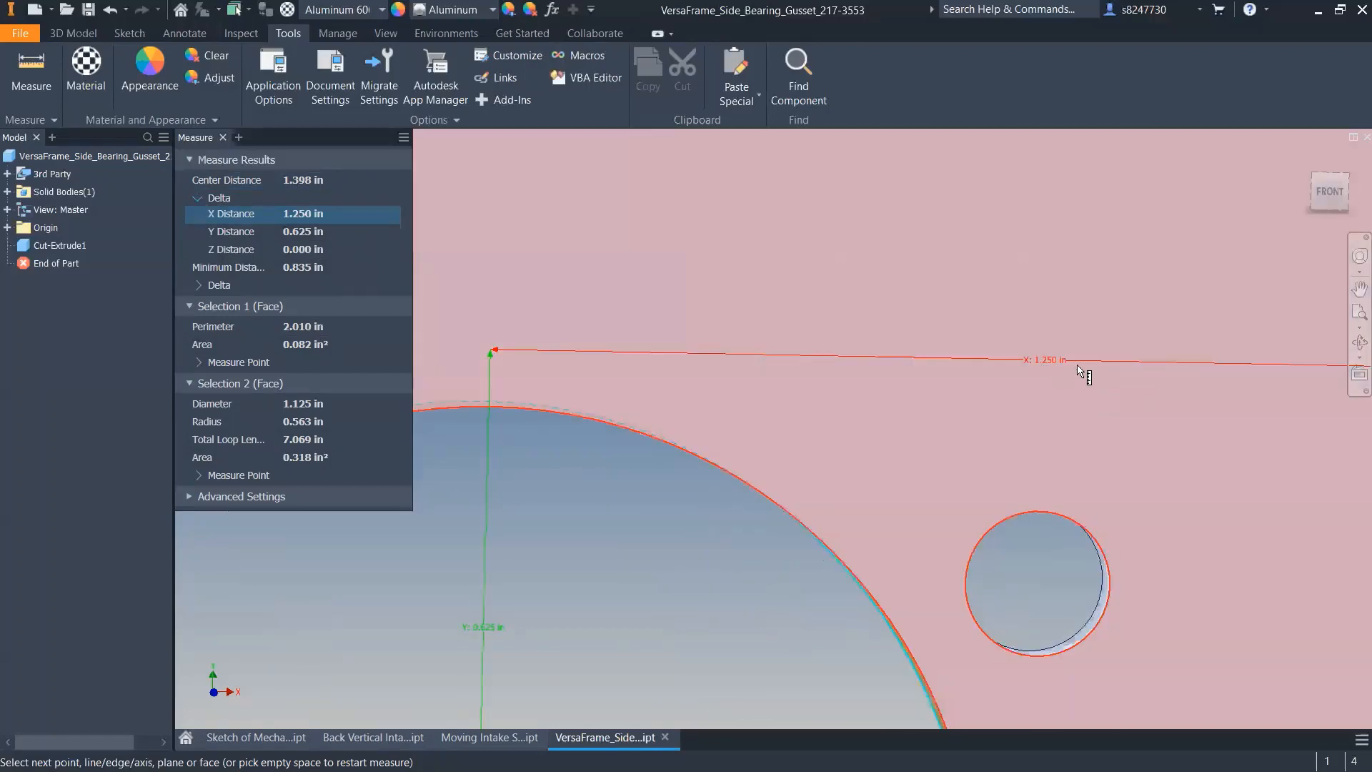
pyautogui.scroll(7, 950, 373)
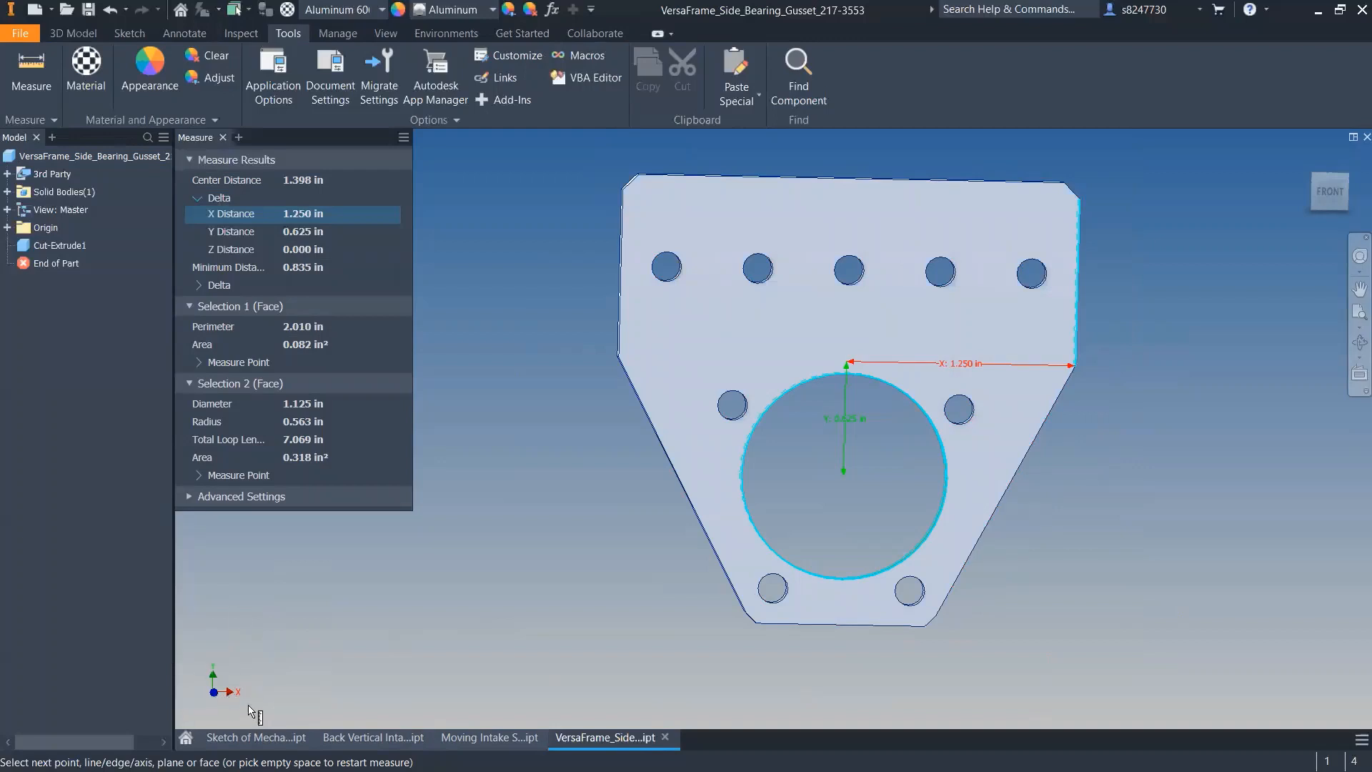
pyautogui.press('F6')
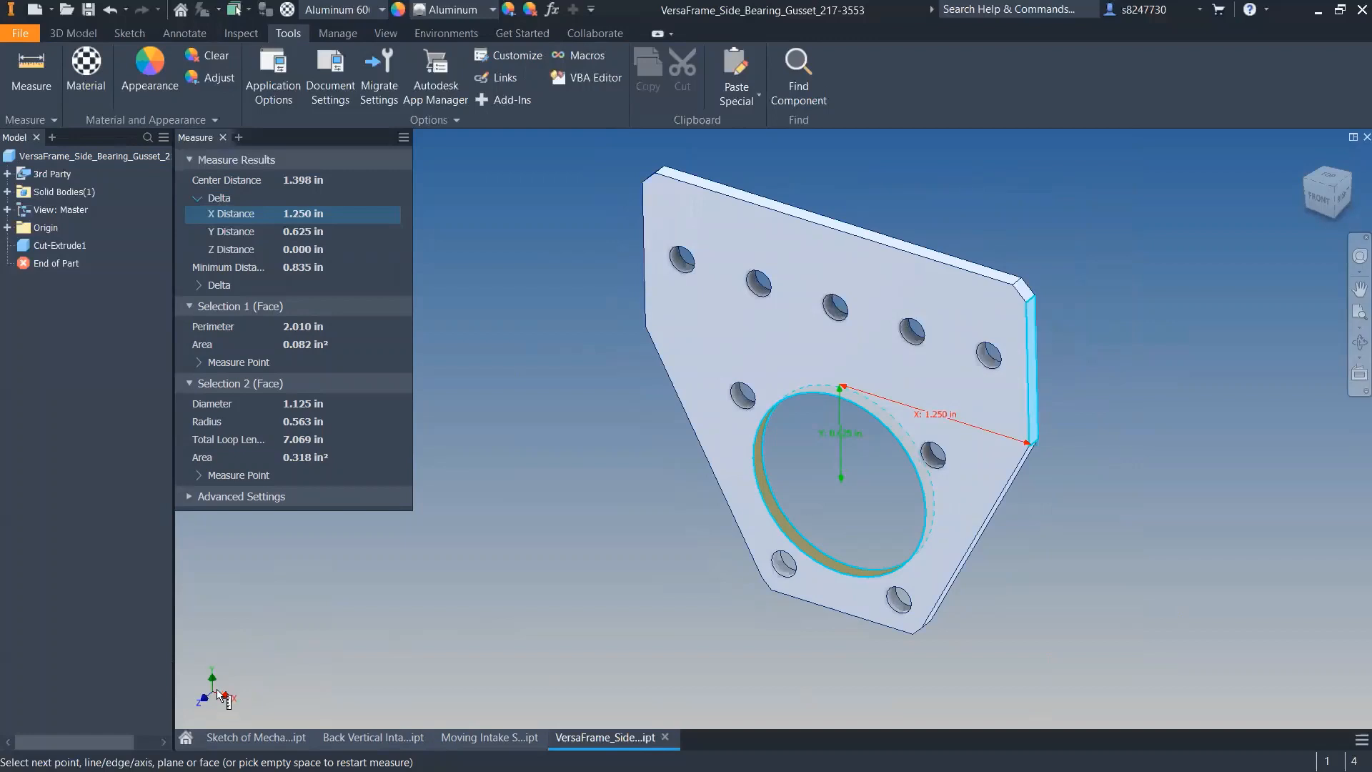
pyautogui.keyDown('shift'); pyautogui.moveTo(231, 708); pyautogui.dragTo(953, 382, button='middle'); pyautogui.keyUp('shift')
pyautogui.press('Escape')
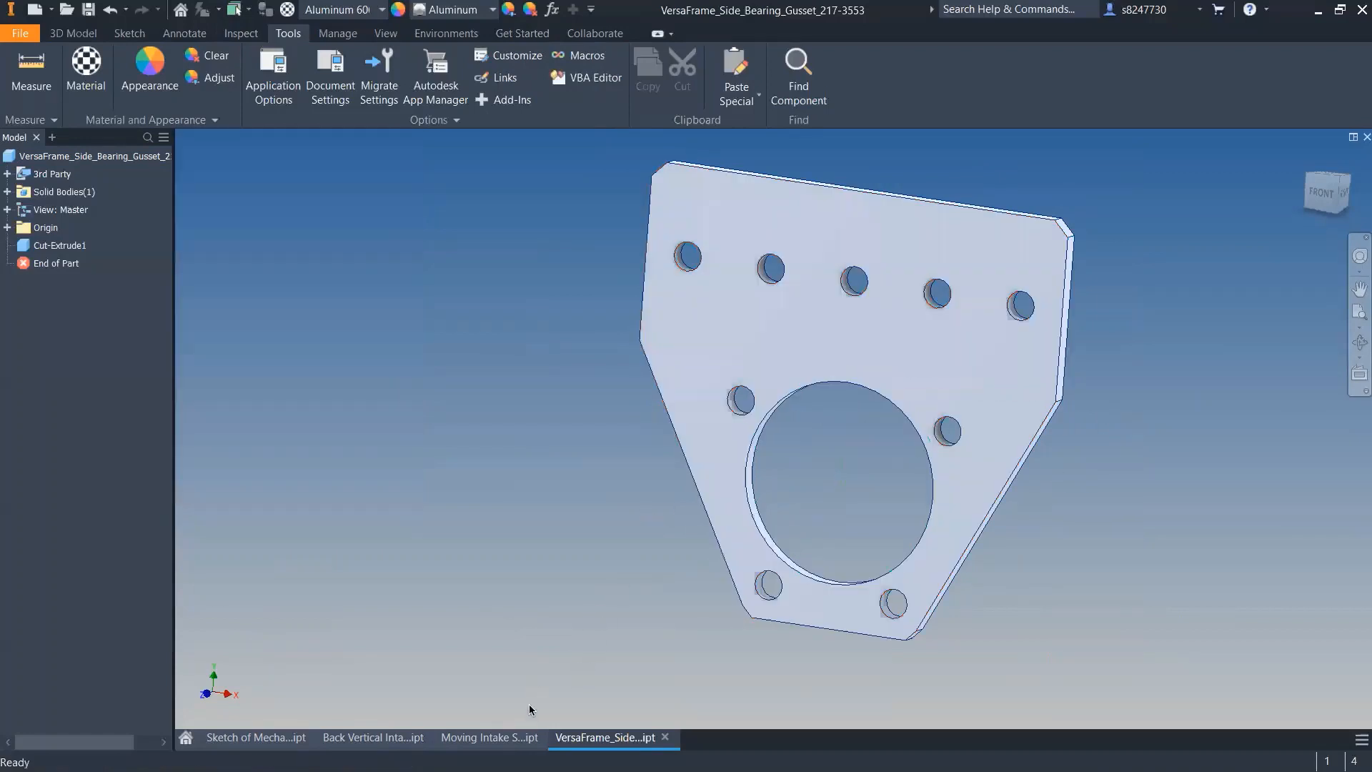
# - In the mechanism sketch, draw a 1.25 in line downward from the free end of the short 1.125 in line
pyautogui.click(271, 743)
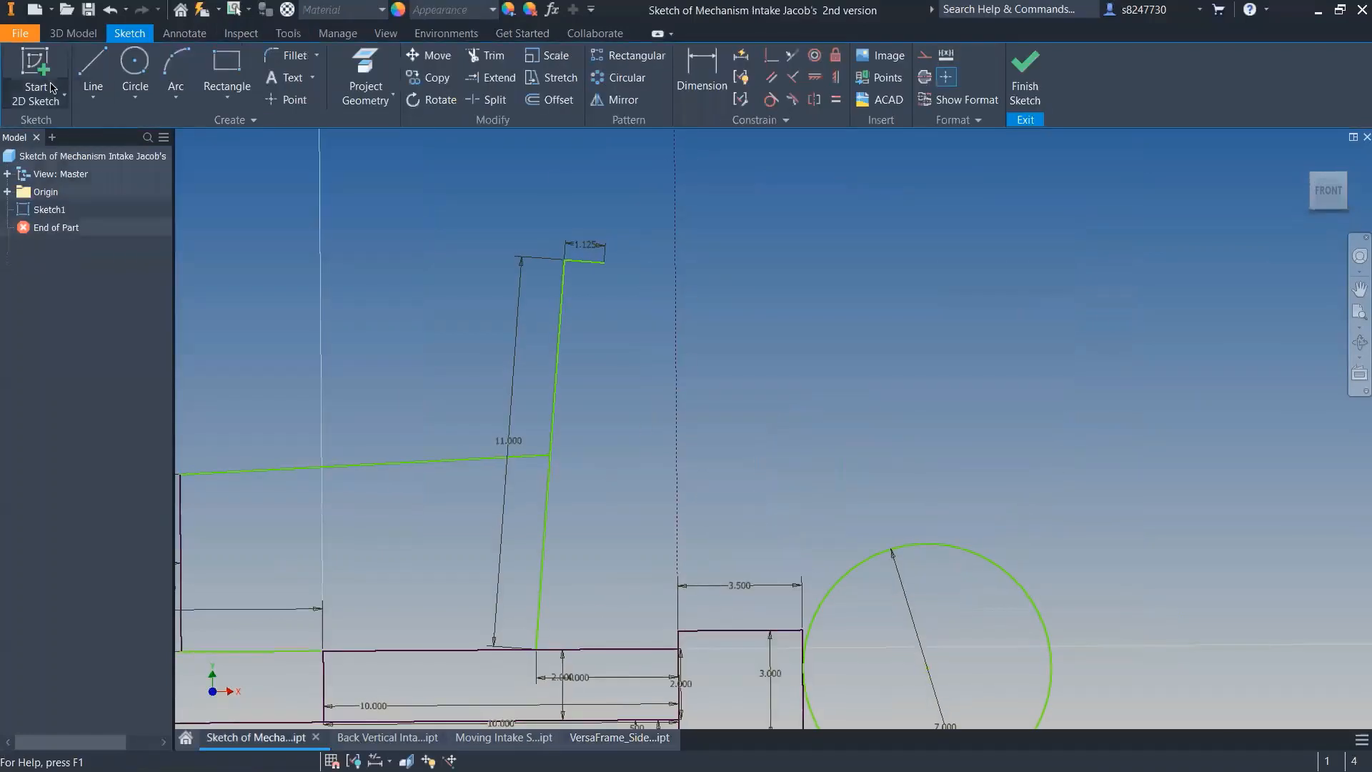
pyautogui.press('l')
pyautogui.click(604, 263)
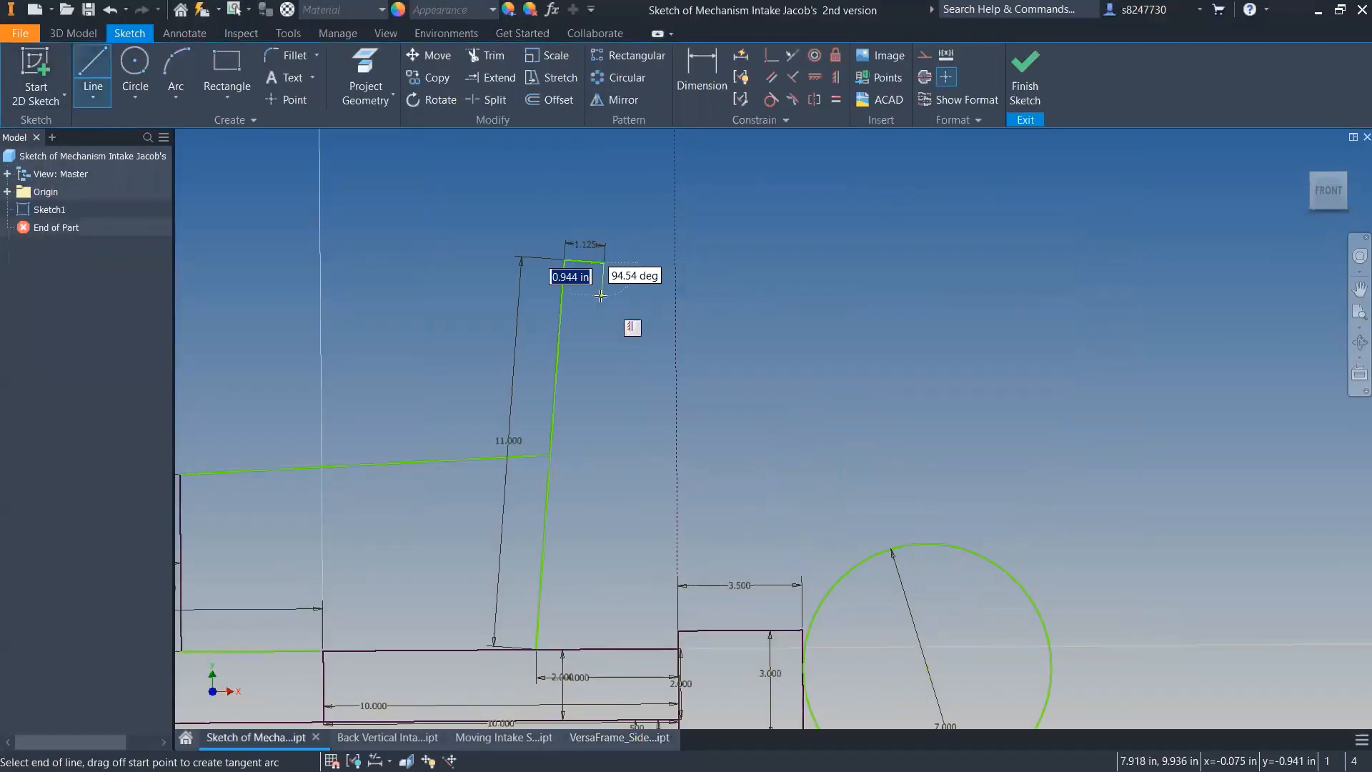
pyautogui.write('1.25')
pyautogui.press('Return')
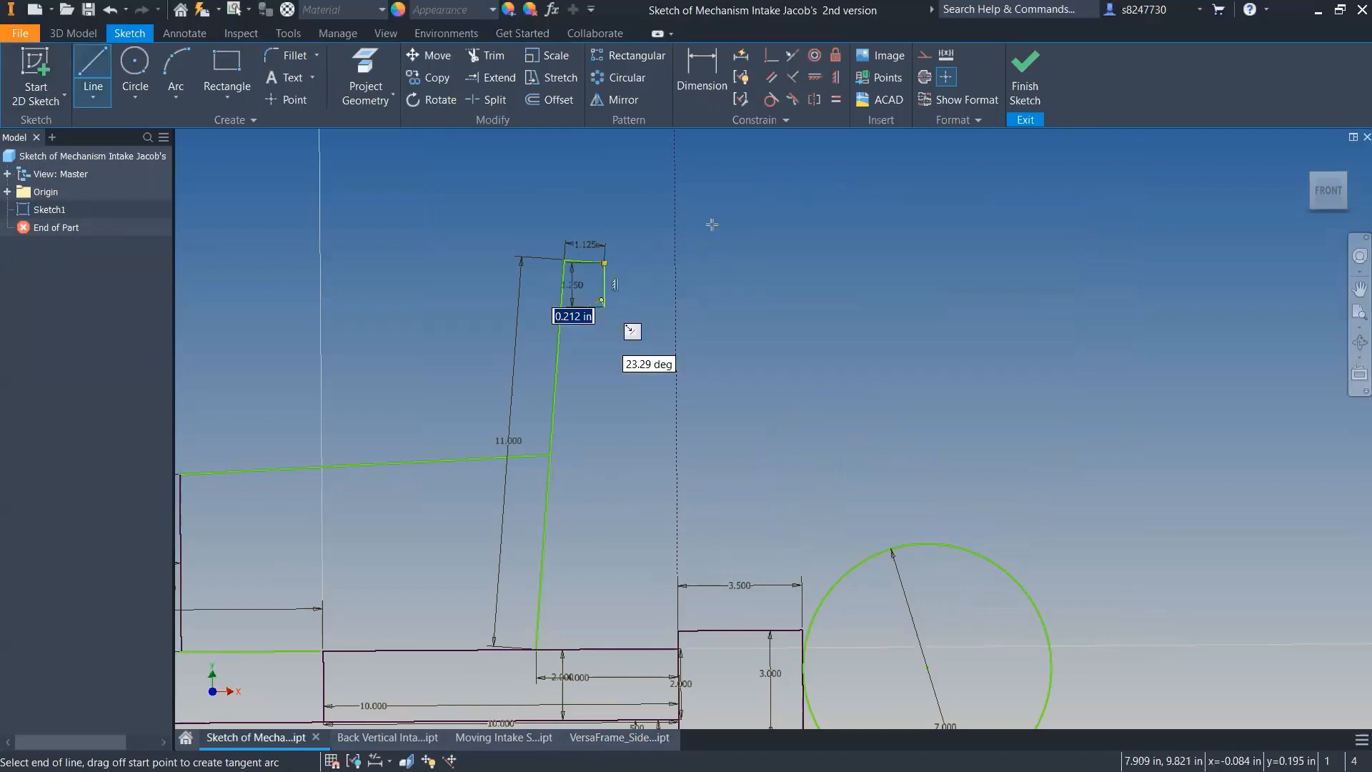
pyautogui.press('Escape')
pyautogui.click(792, 77)
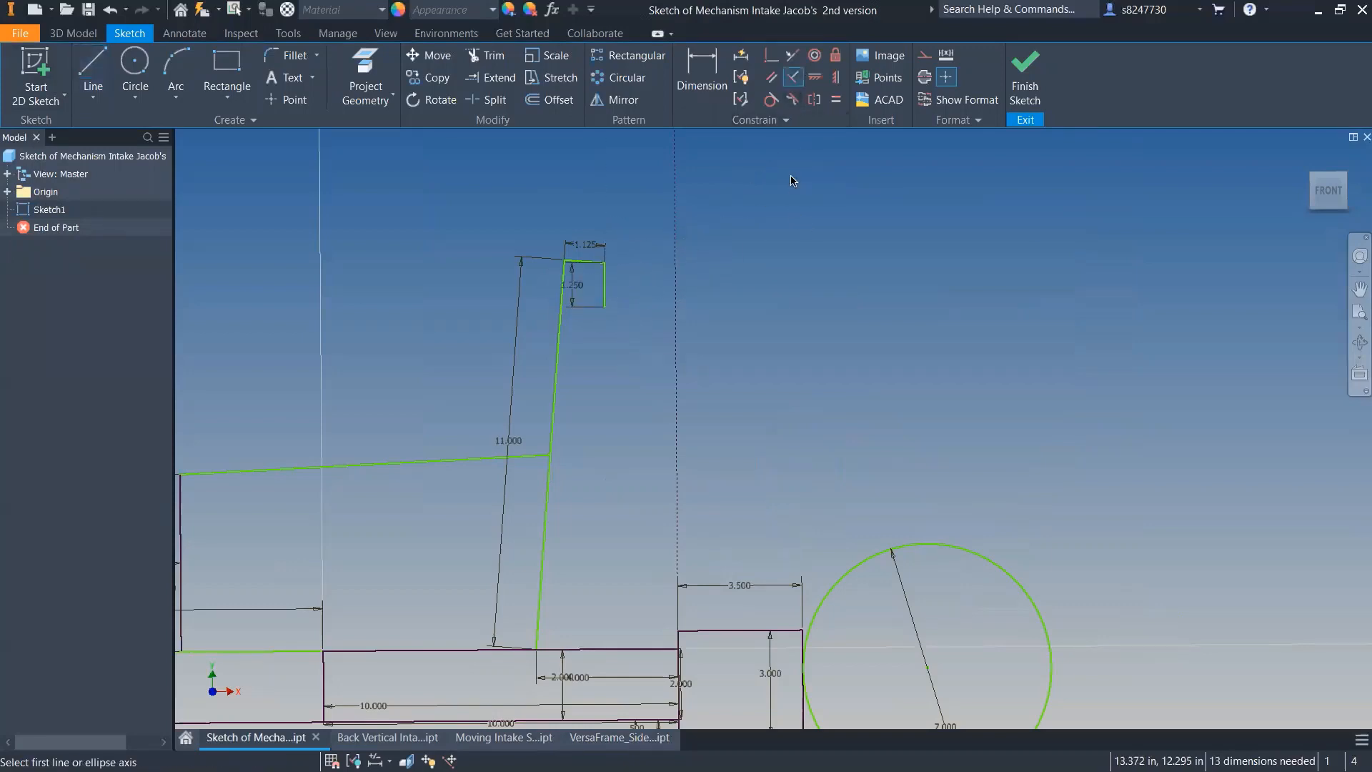
pyautogui.press('Escape')
pyautogui.click(704, 72)
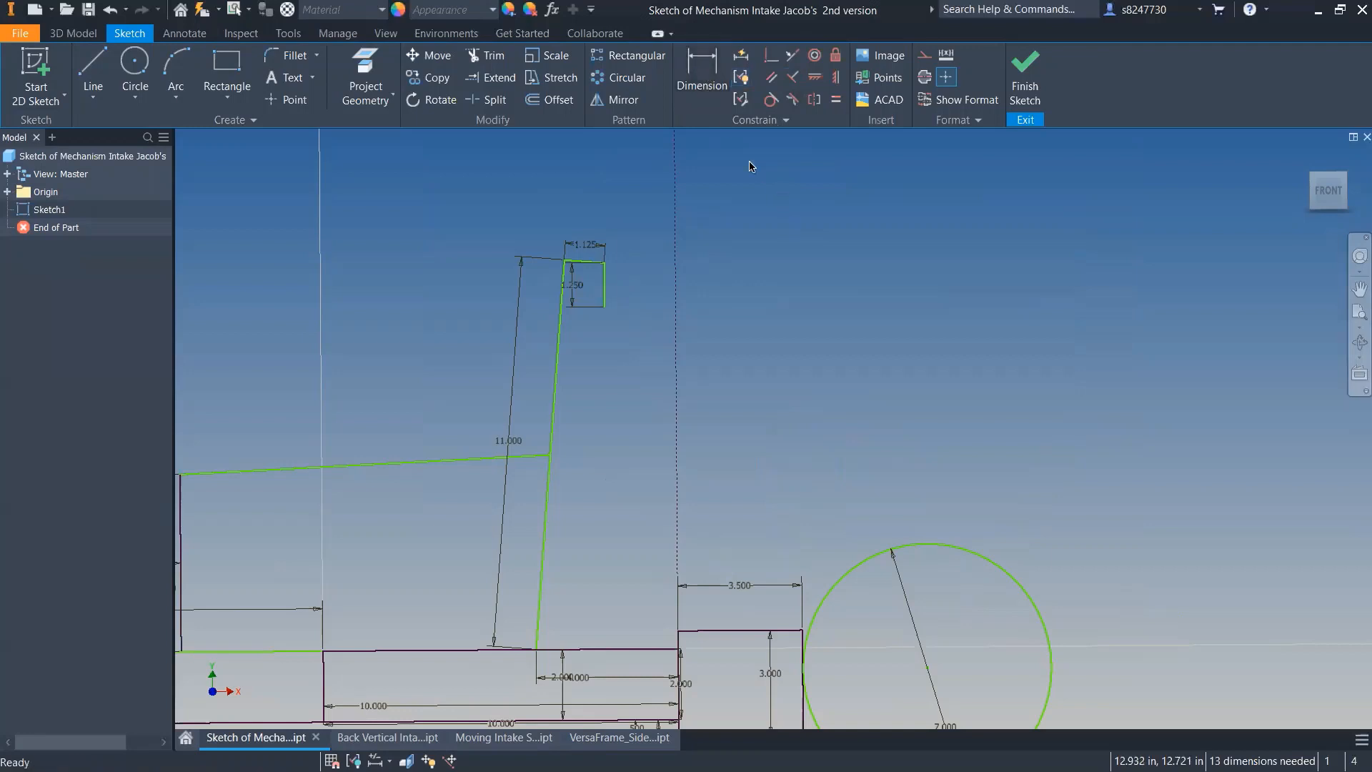
pyautogui.click(577, 263)
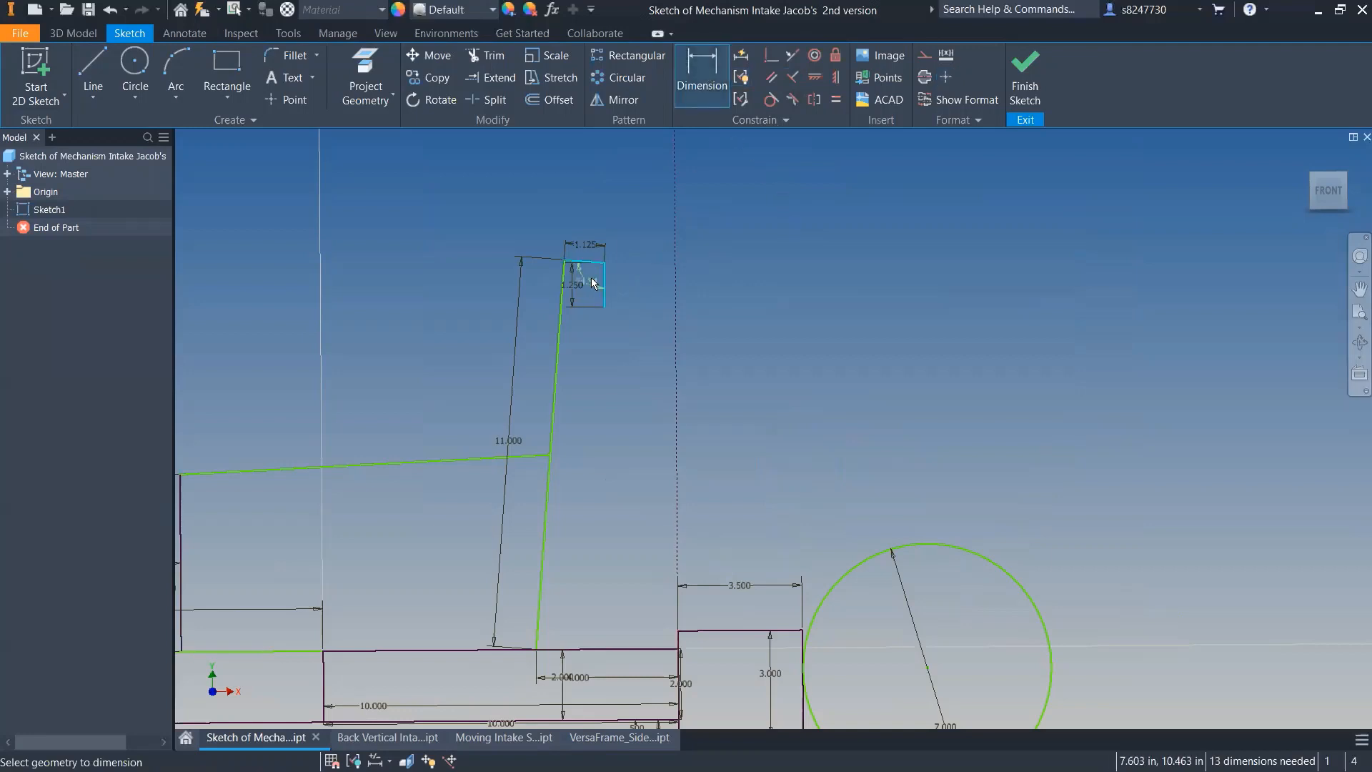
# - Try to constrain the new 1.25 in line perpendicular to the short 1.125 in line
pyautogui.click(792, 76)
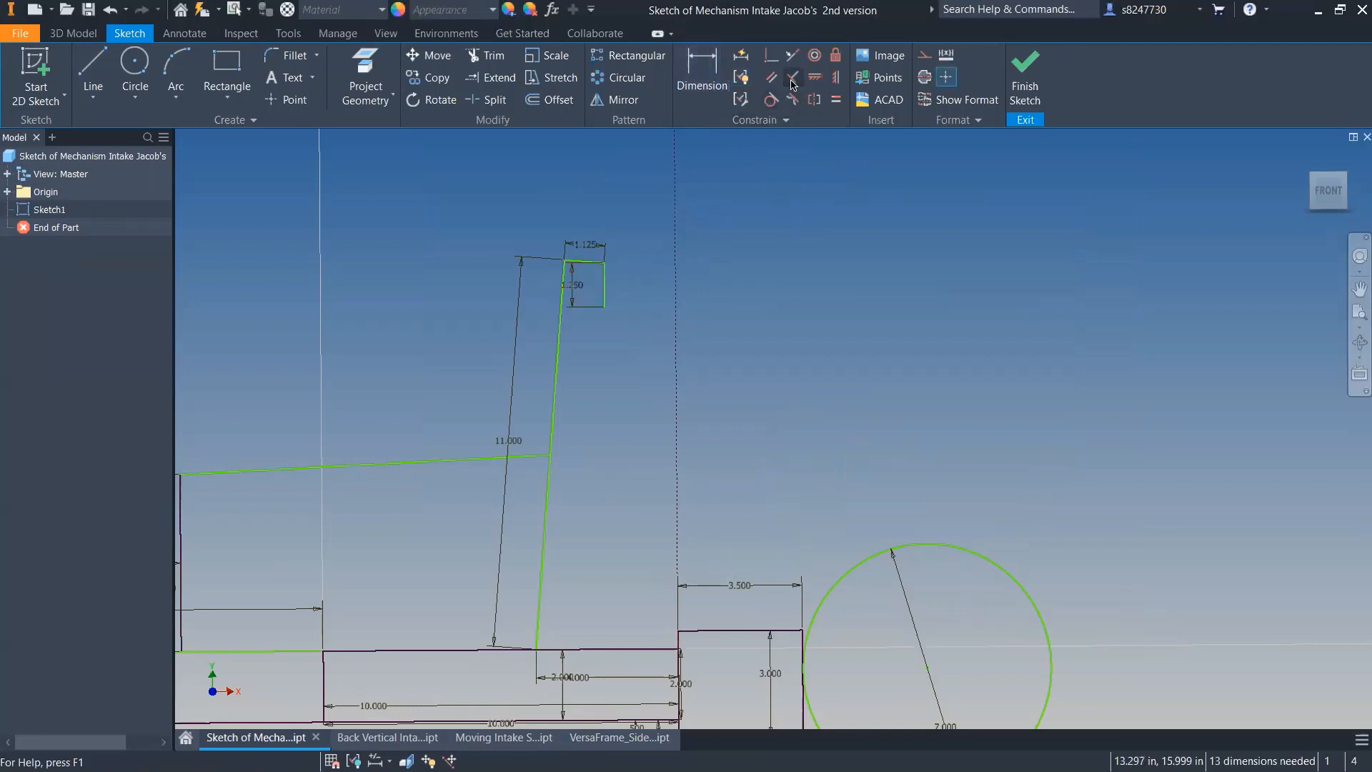
pyautogui.scroll(-3, 607, 308)
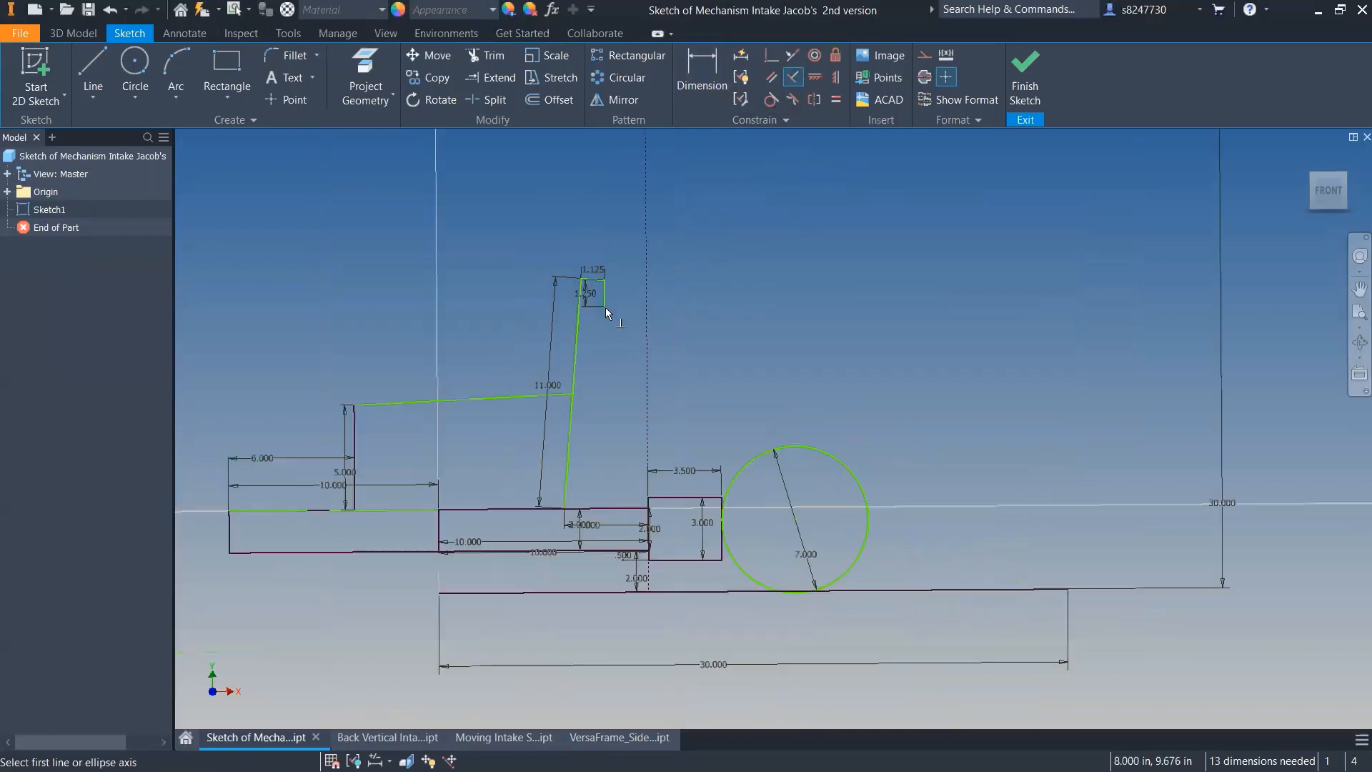
pyautogui.scroll(4, 608, 296)
pyautogui.scroll(-5, 599, 306)
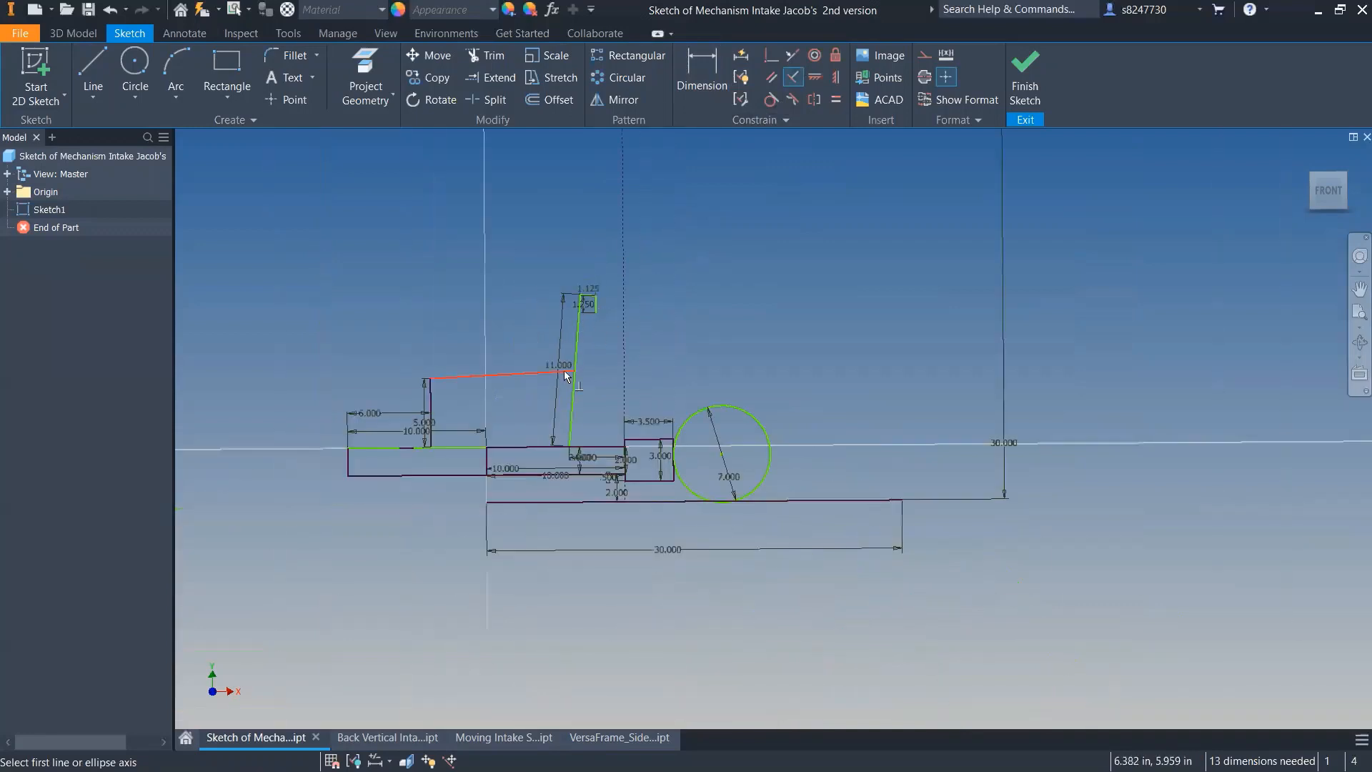
pyautogui.scroll(2, 564, 370)
pyautogui.scroll(4, 589, 303)
pyautogui.scroll(-5, 604, 308)
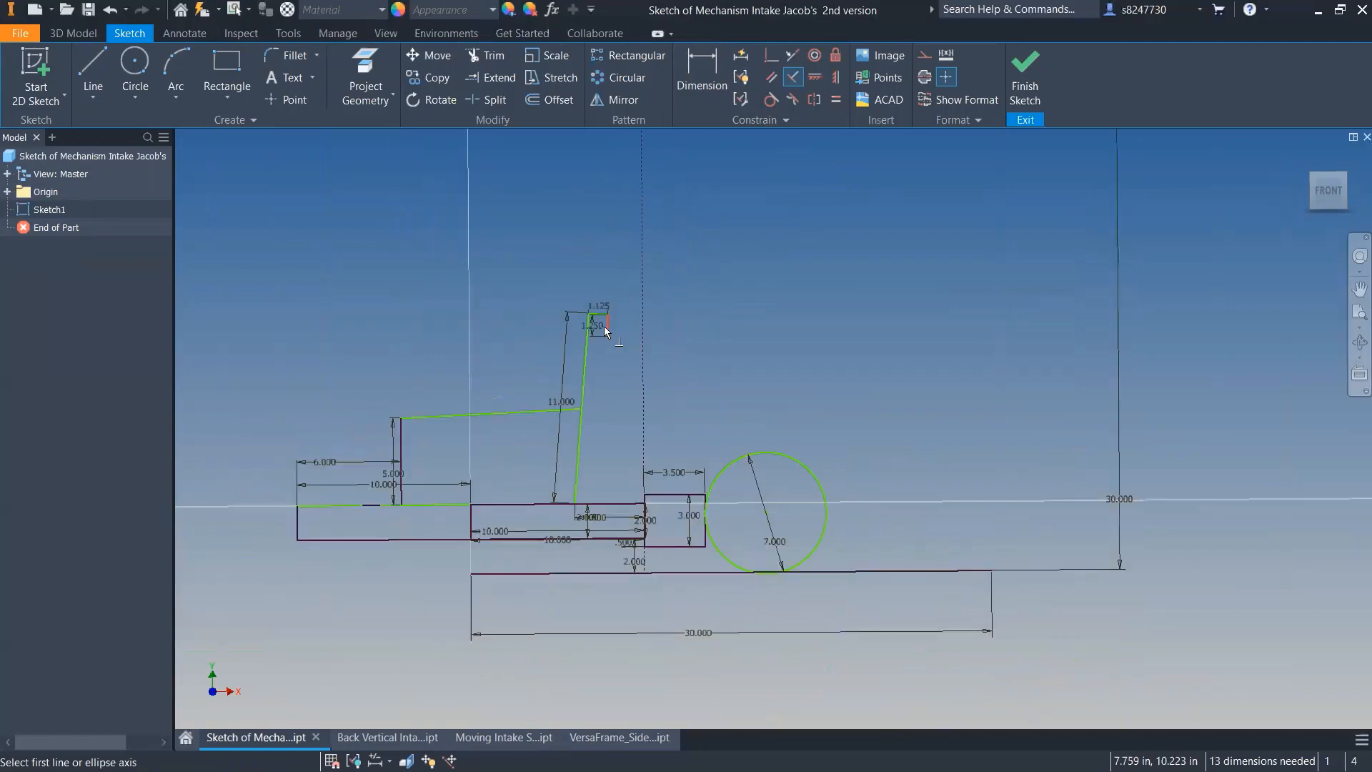
pyautogui.scroll(6, 603, 326)
pyautogui.click(619, 329)
pyautogui.click(595, 282)
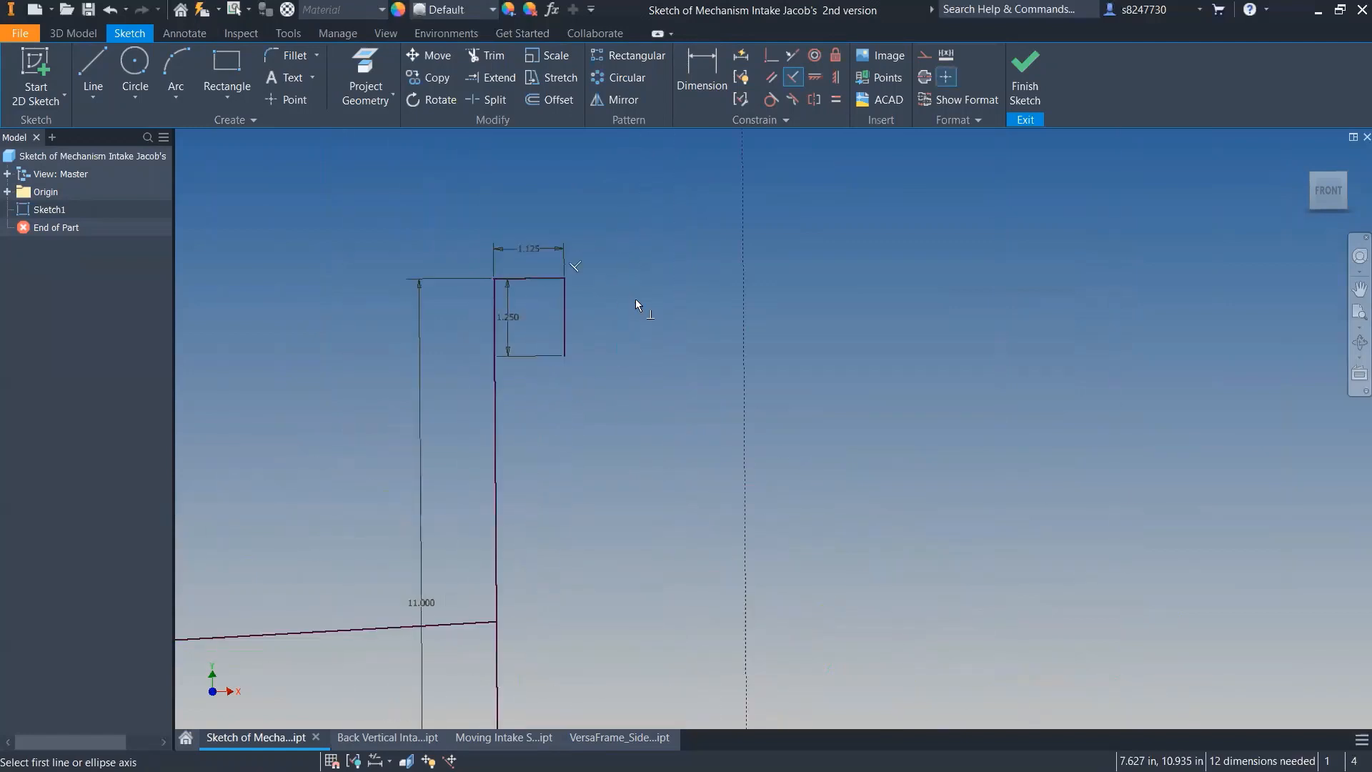
# - Undo the perpendicular constraint between the 1.25 in and 1.125 in lines
pyautogui.scroll(-2, 629, 315)
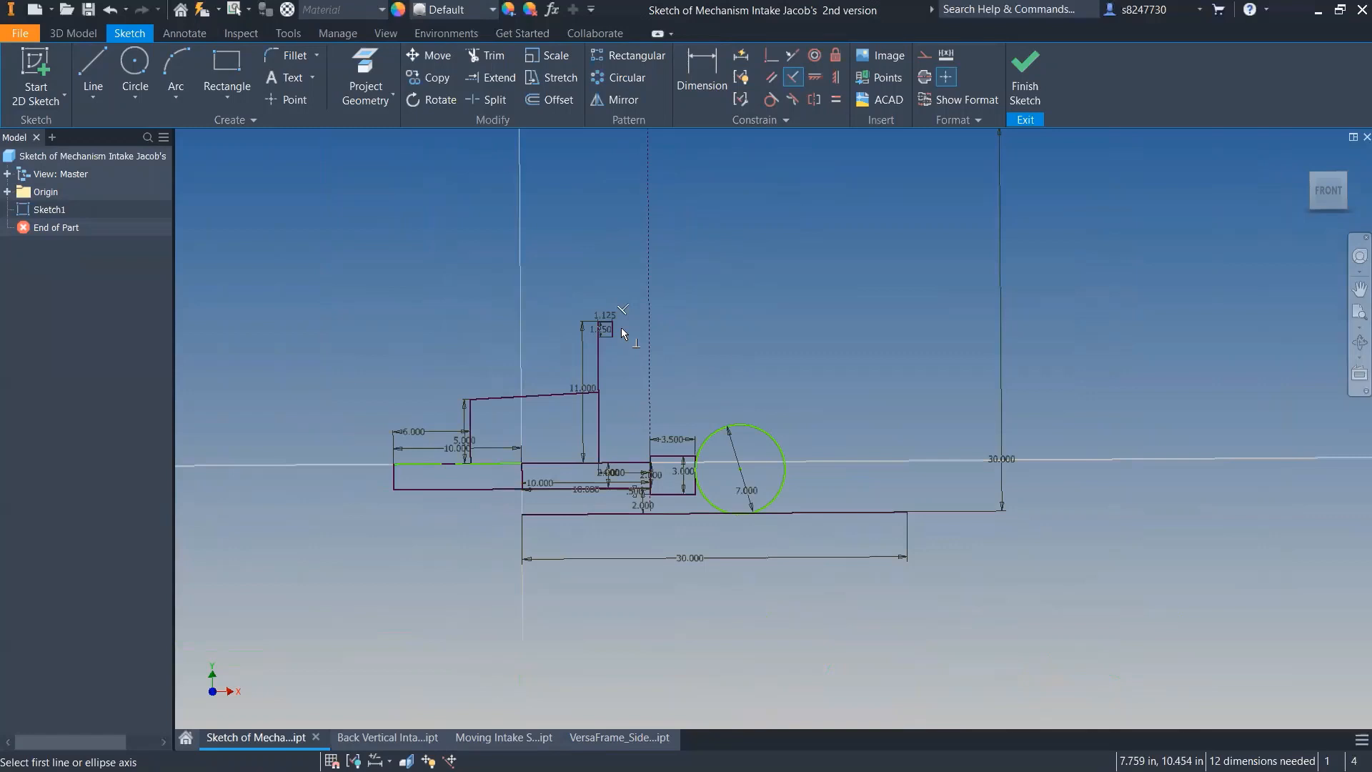
pyautogui.press('Escape')
pyautogui.scroll(4, 622, 326)
pyautogui.scroll(-3, 622, 328)
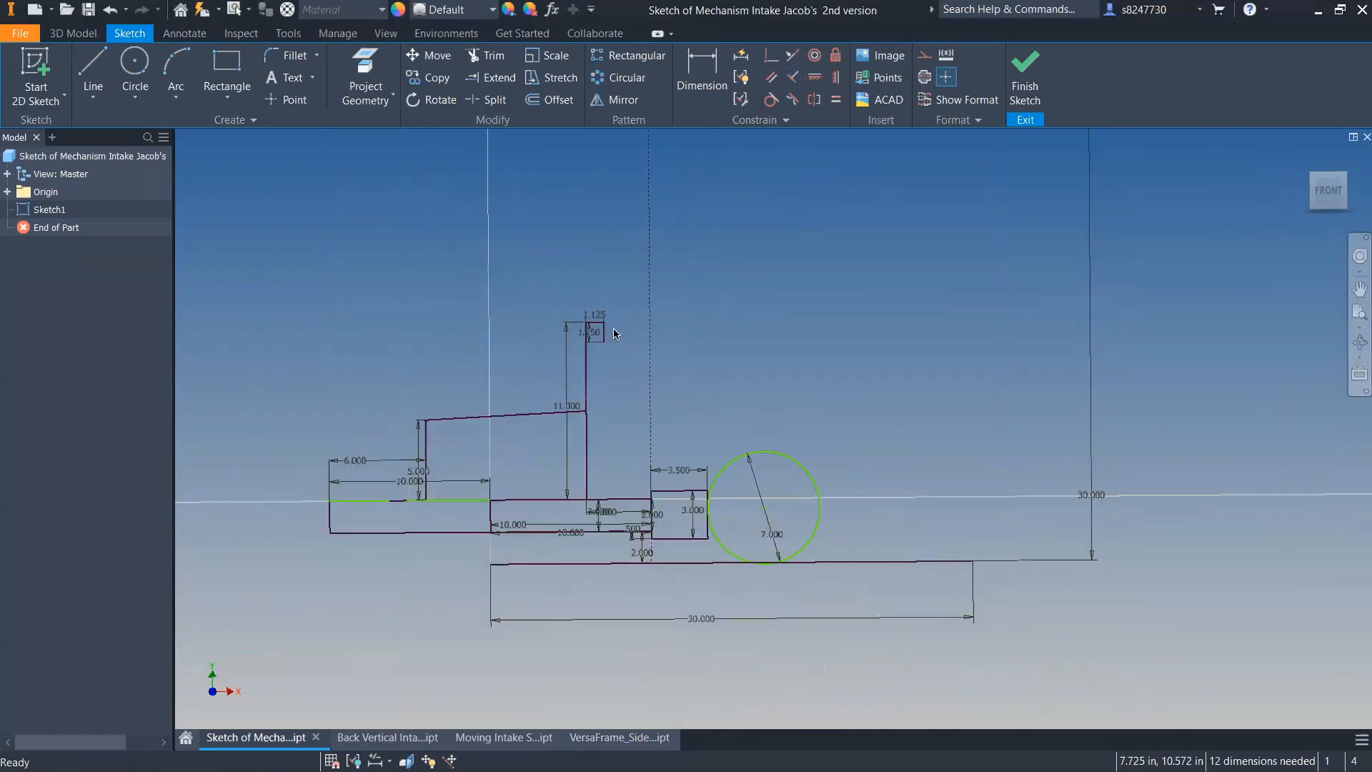
pyautogui.hotkey('ctrl', 'z')
pyautogui.scroll(5, 614, 329)
pyautogui.click(666, 276)
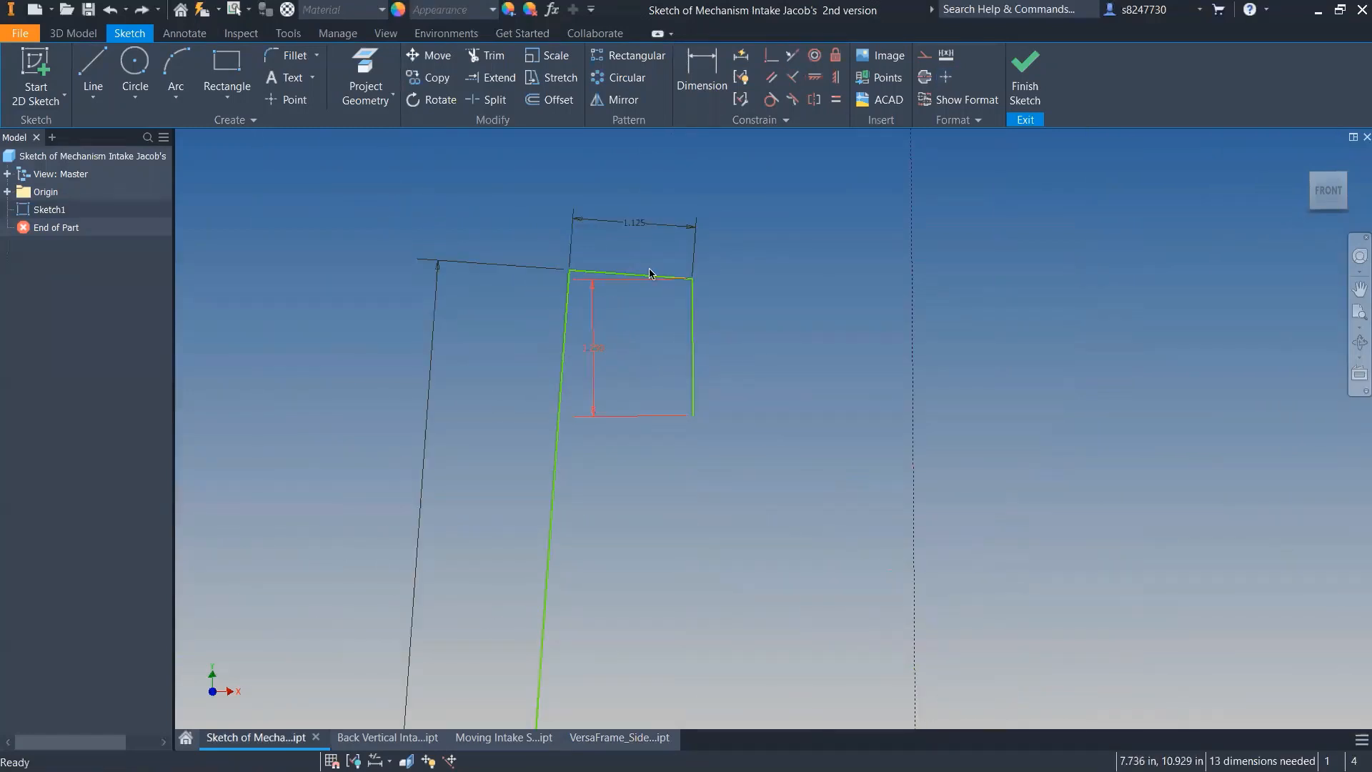
# - Constrain the 1.25 in line perpendicular to the short 1.125 in line
pyautogui.click(607, 272)
pyautogui.moveTo(638, 275); pyautogui.dragTo(805, 280)
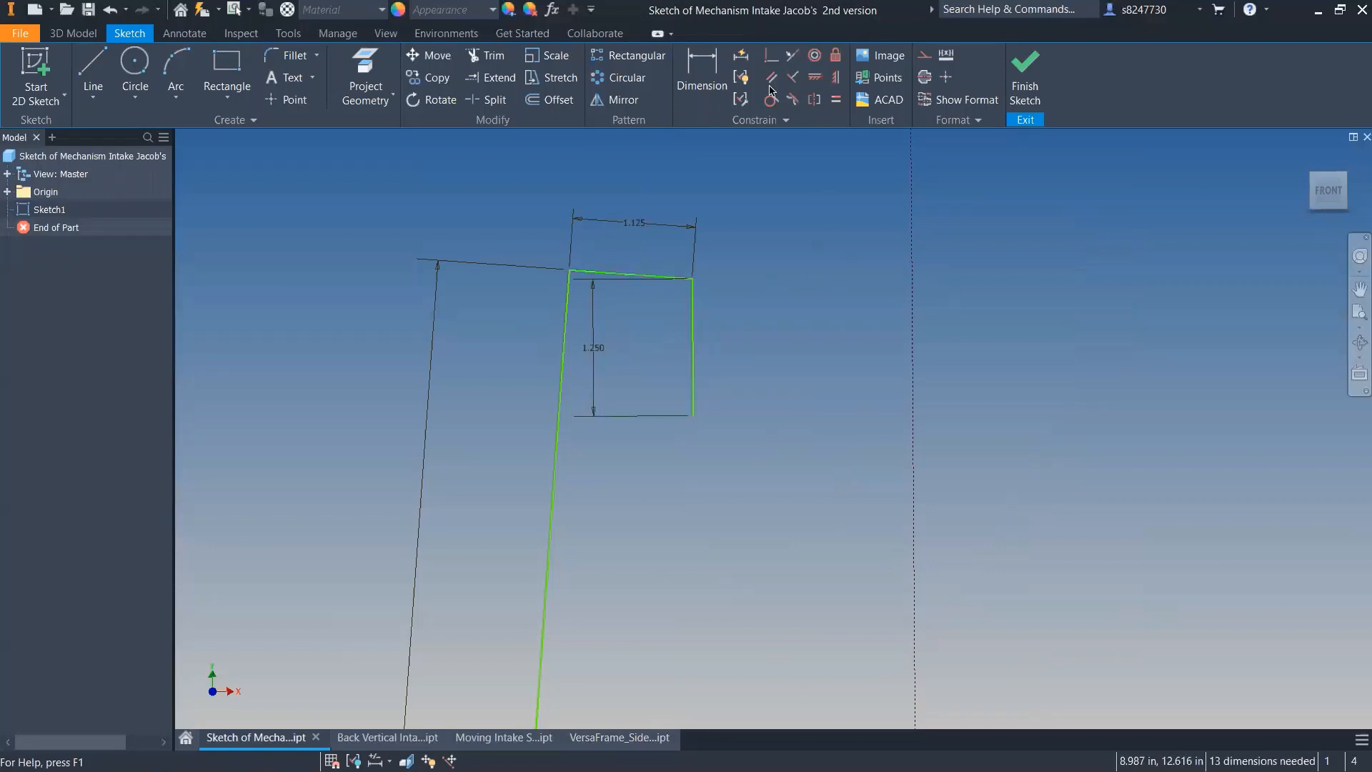
pyautogui.click(793, 77)
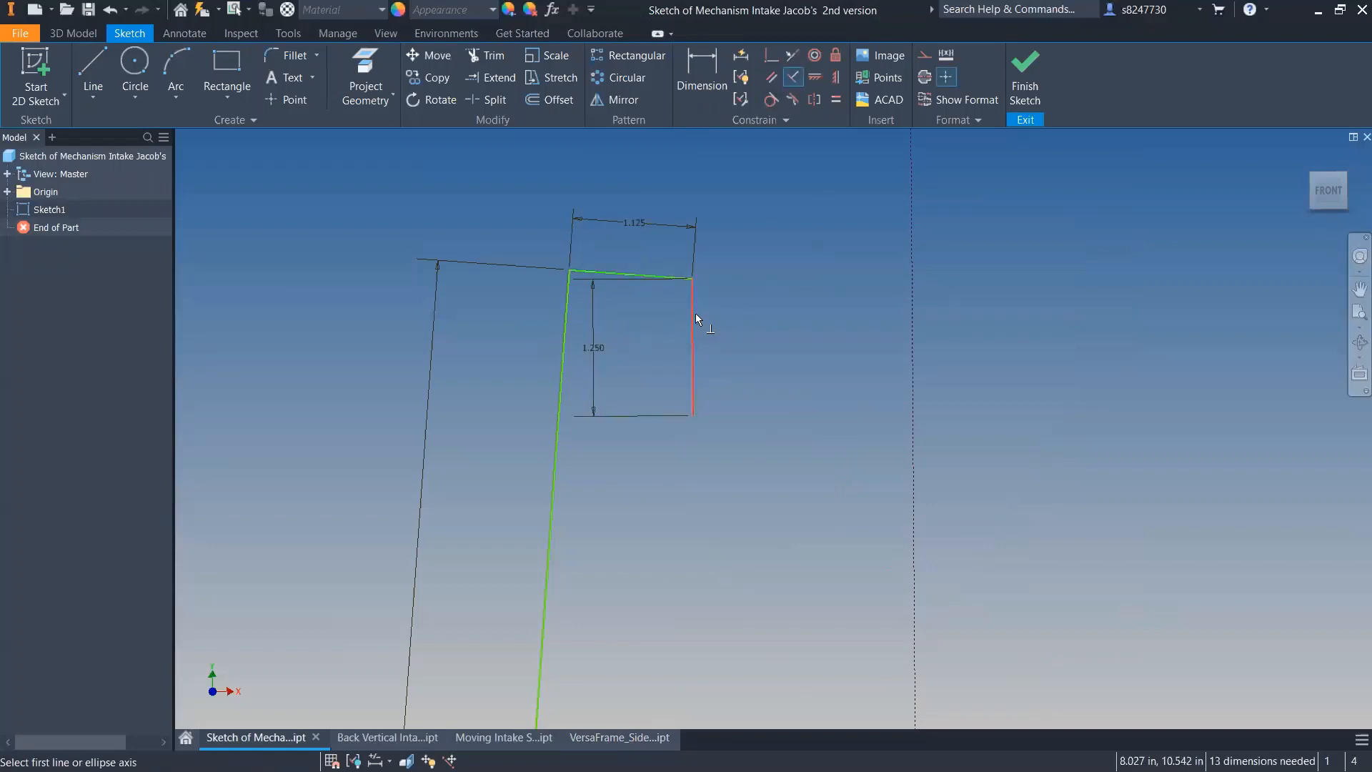
pyautogui.click(693, 315)
pyautogui.click(657, 276)
pyautogui.scroll(-5, 568, 284)
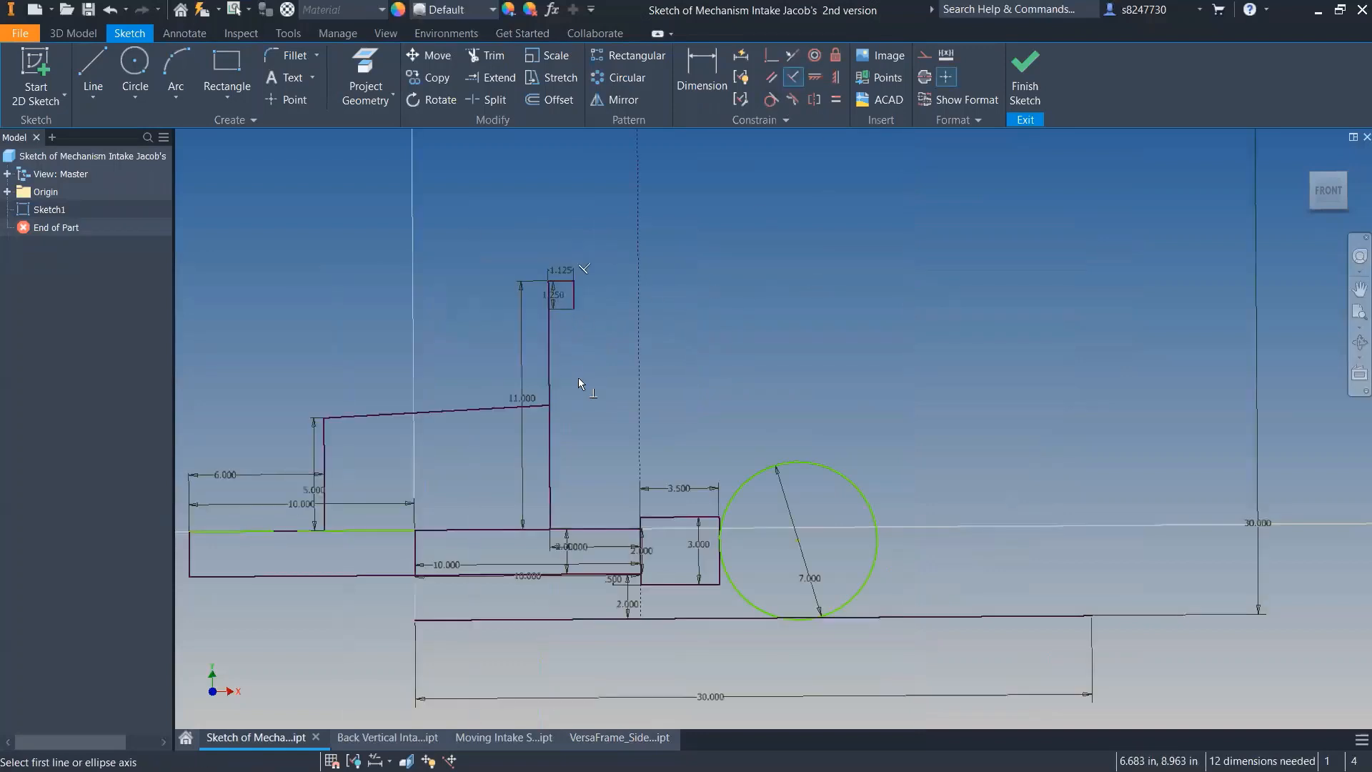
pyautogui.press('Escape')
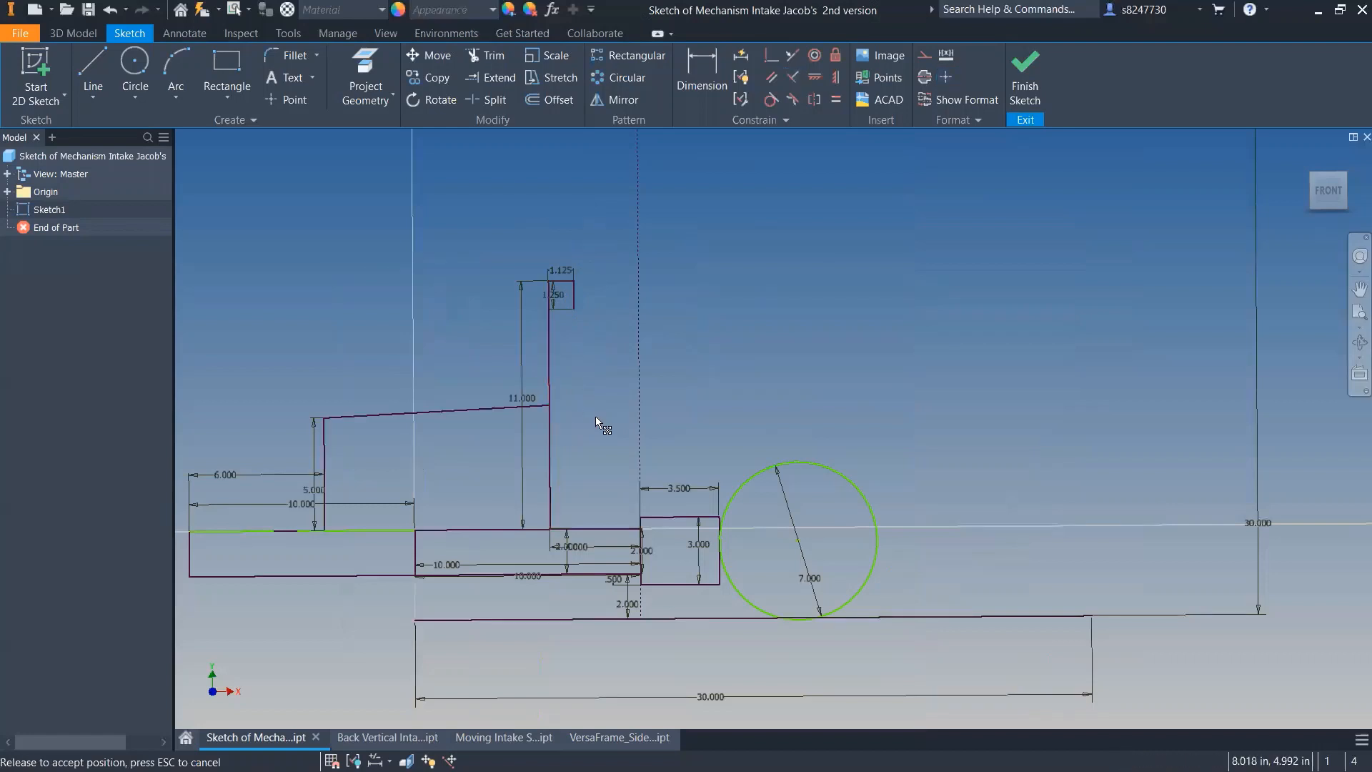
# - Draw a 2 in diameter circle centred on the lower end of the 1.25 in line
pyautogui.scroll(3, 575, 287)
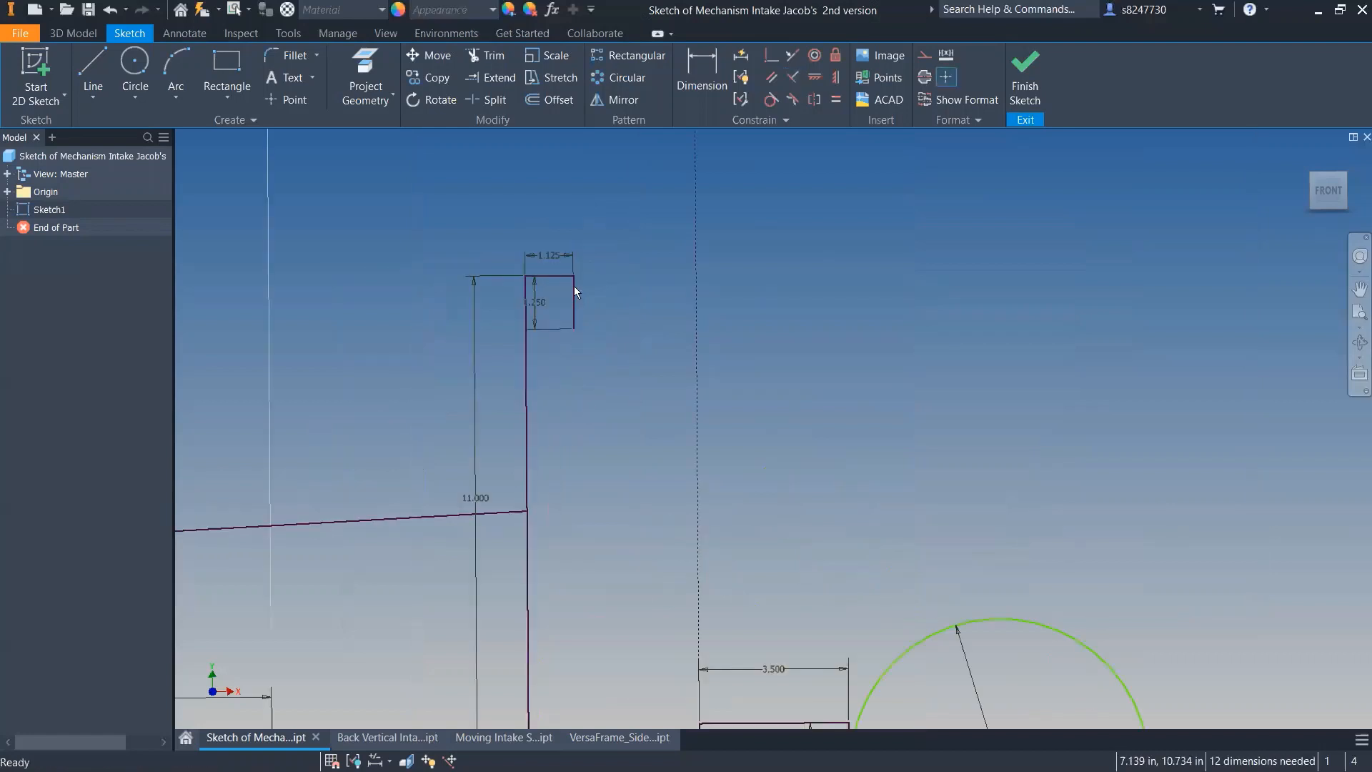
pyautogui.click(135, 71)
pyautogui.click(574, 330)
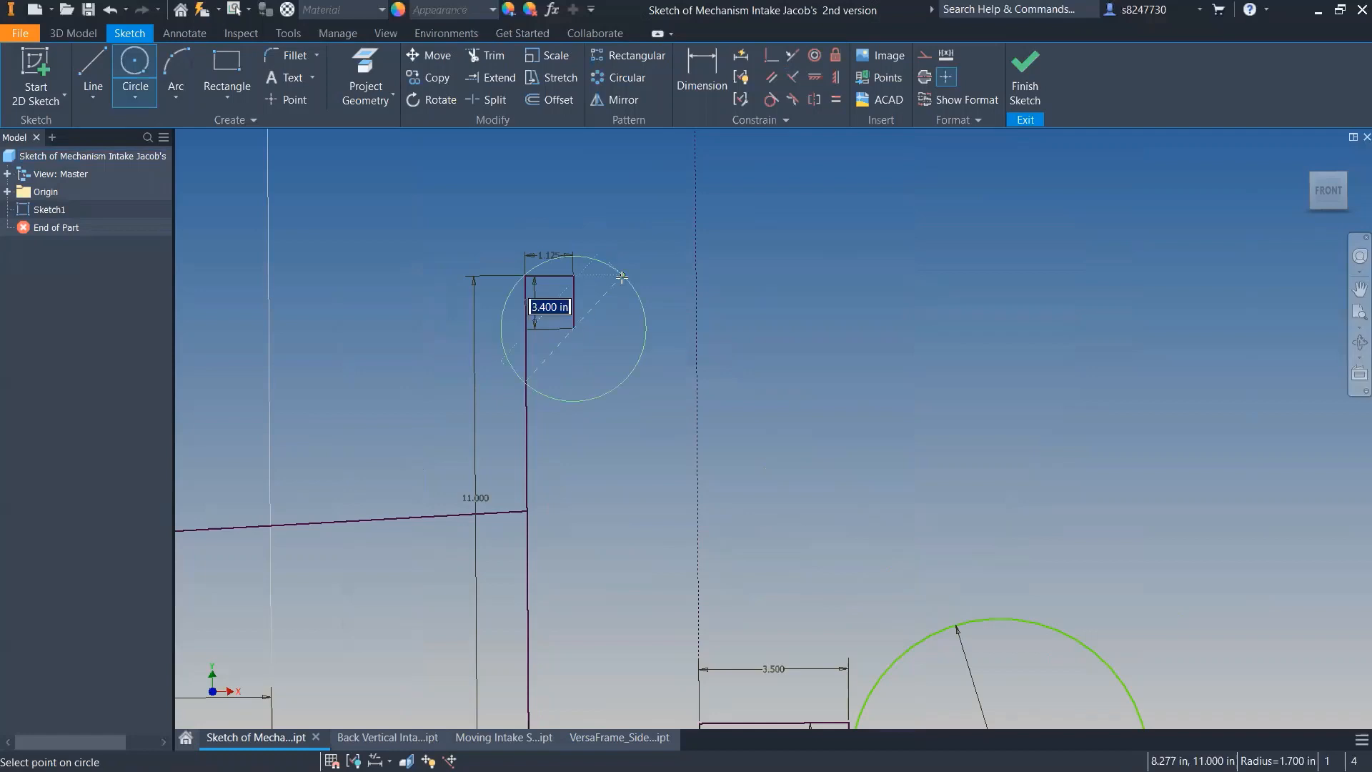
pyautogui.write('2')
pyautogui.press('Return')
pyautogui.press('Escape')
pyautogui.scroll(-3, 588, 334)
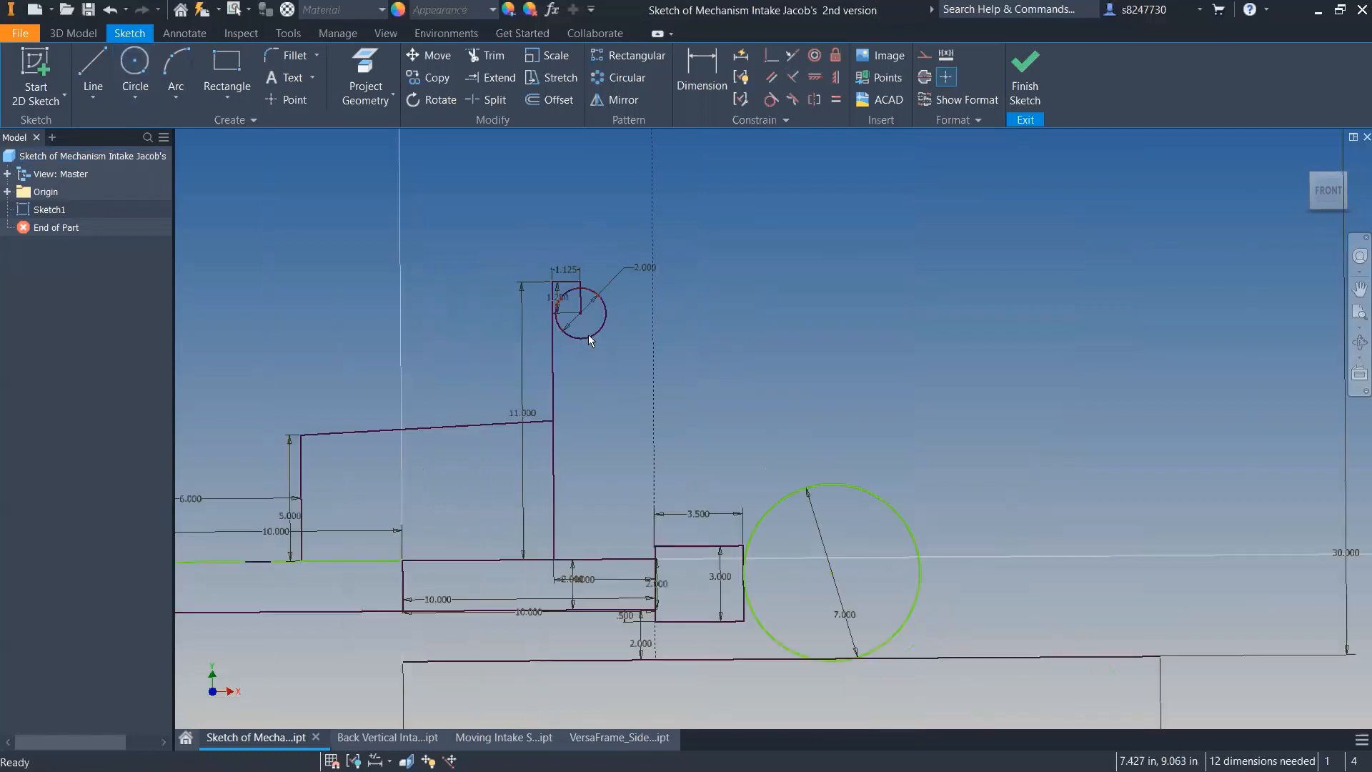
# - Try deleting the sloped line that meets the 11 in upright and moving the 2 in circle, and undo the changes
pyautogui.click(464, 426)
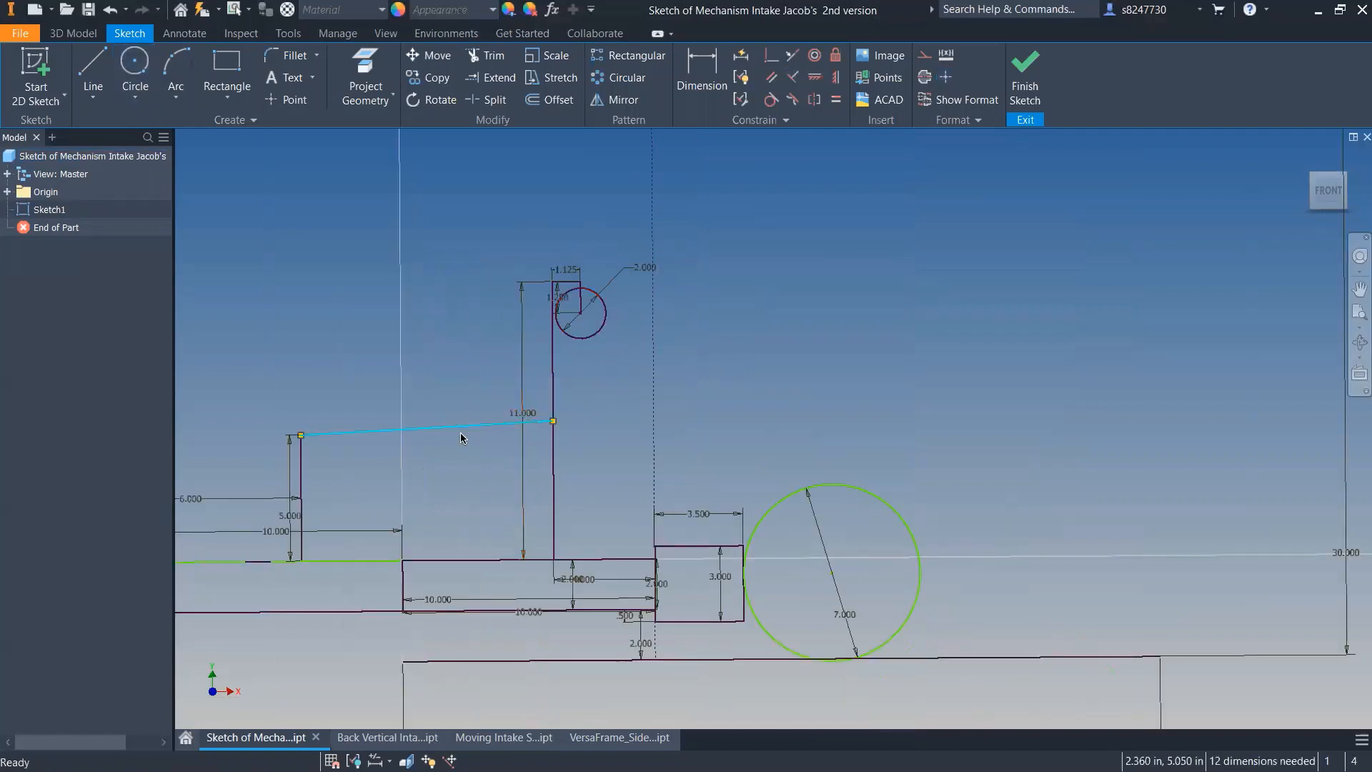
pyautogui.press('Delete')
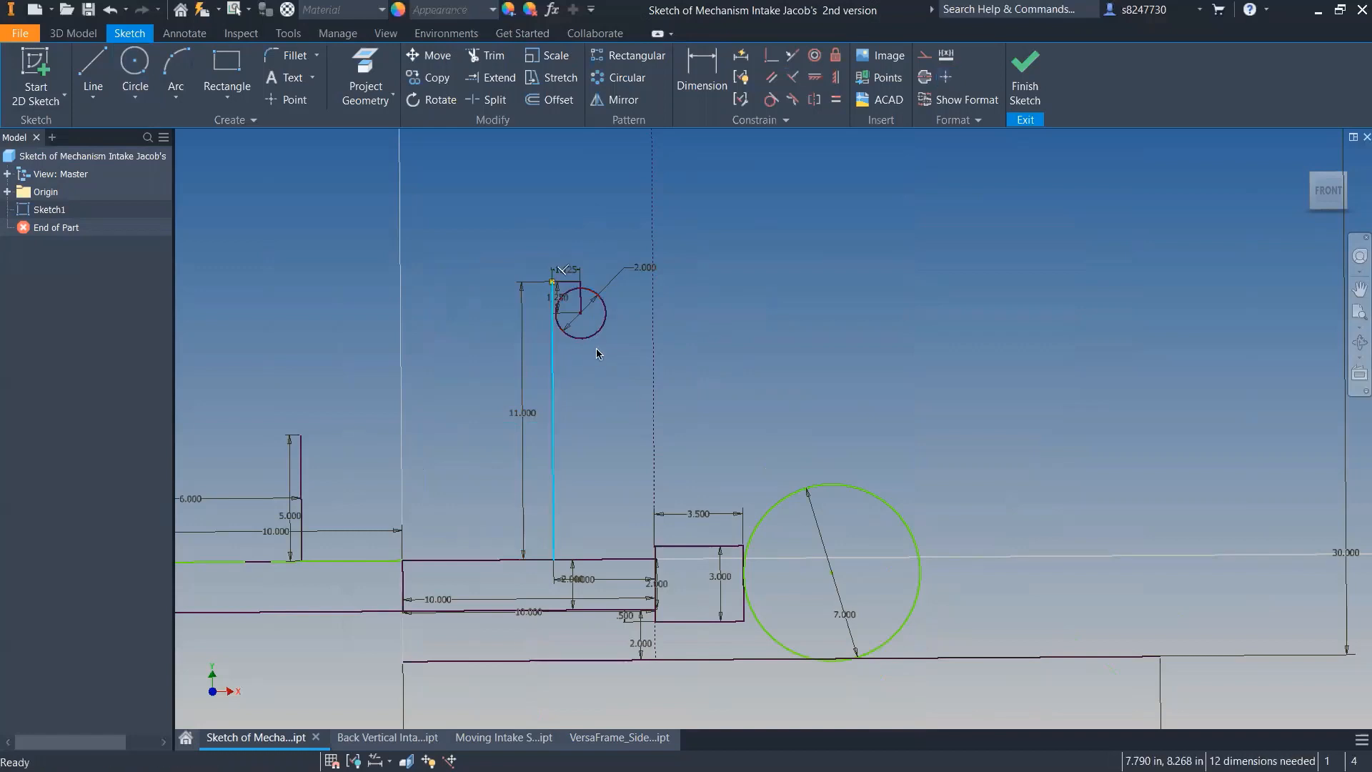
pyautogui.moveTo(581, 313); pyautogui.dragTo(775, 316)
pyautogui.hotkey('ctrl', 'z')
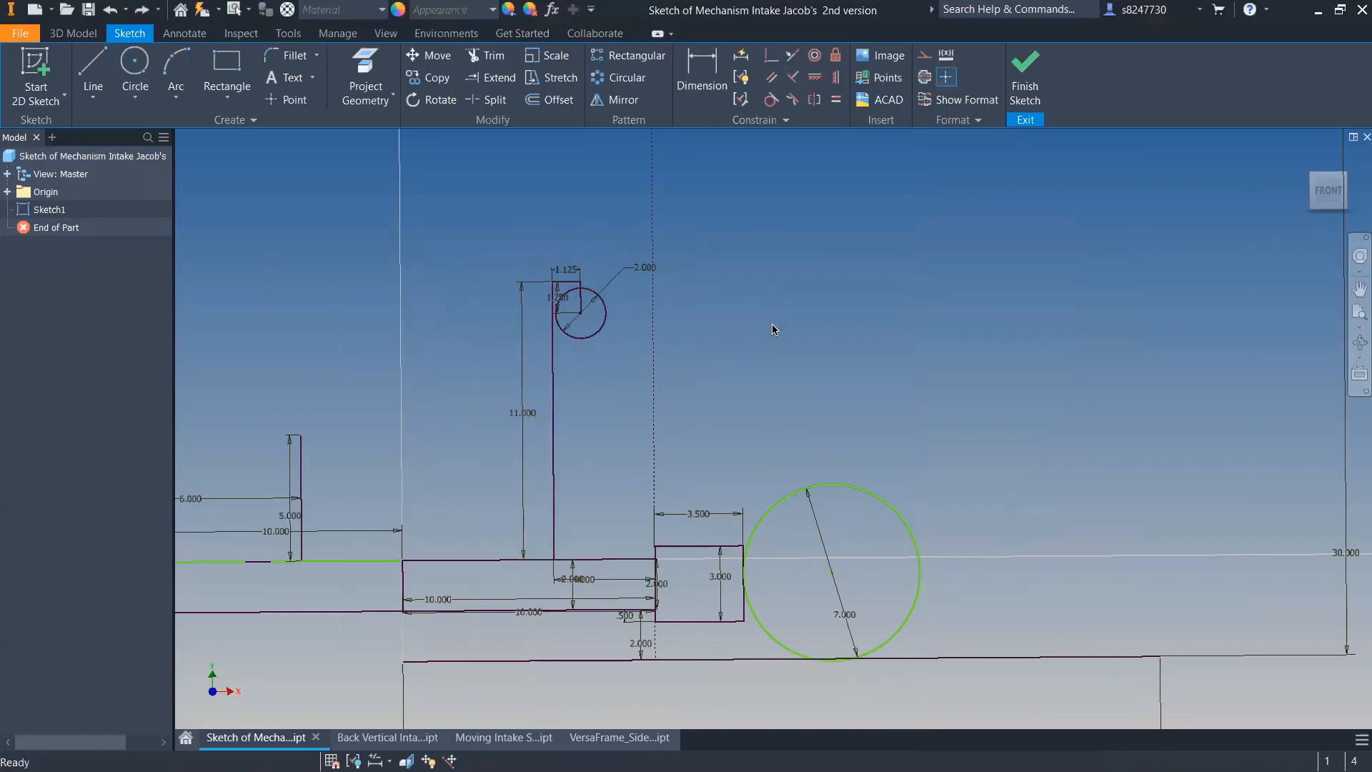
pyautogui.hotkey('ctrl', 'z')
# - Finish the mechanism sketch, look at the side bearing gusset part, and return to the mechanism file
pyautogui.click(1029, 121)
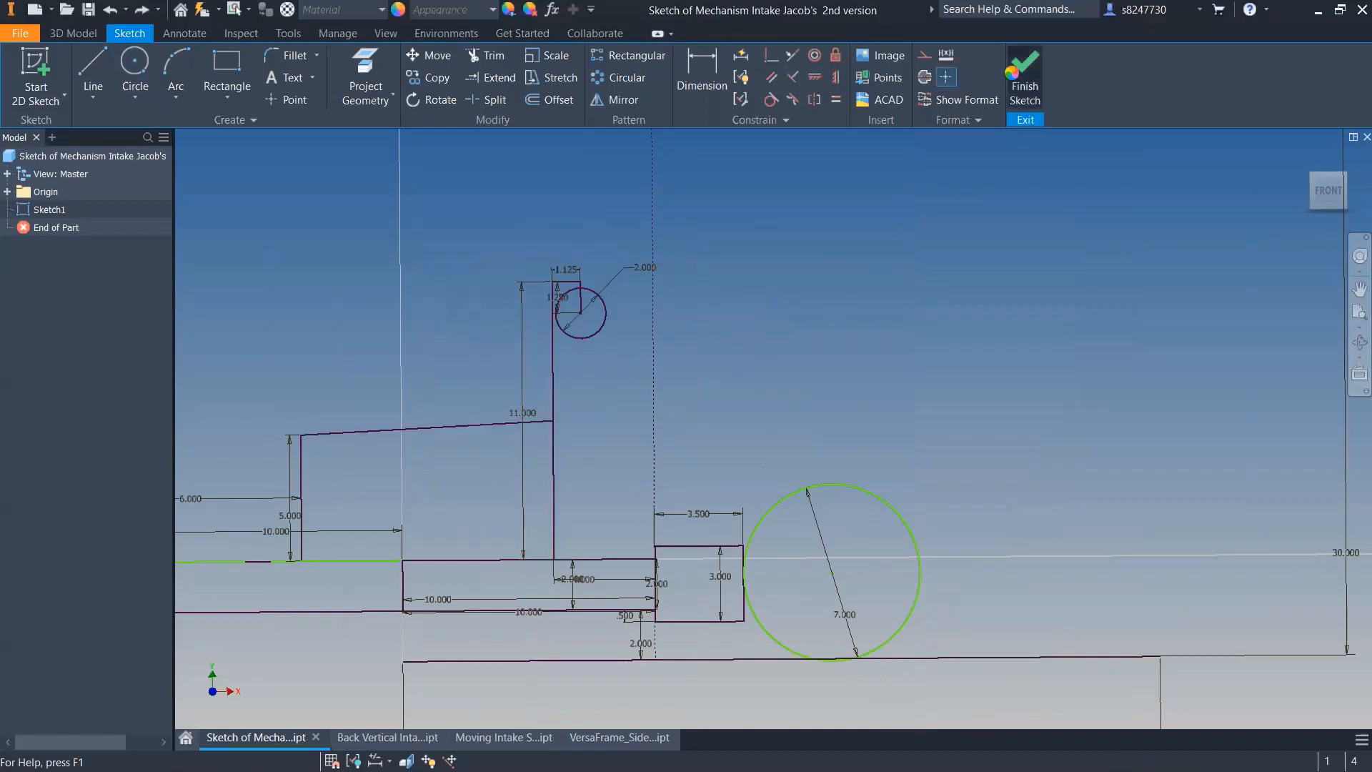
pyautogui.click(583, 738)
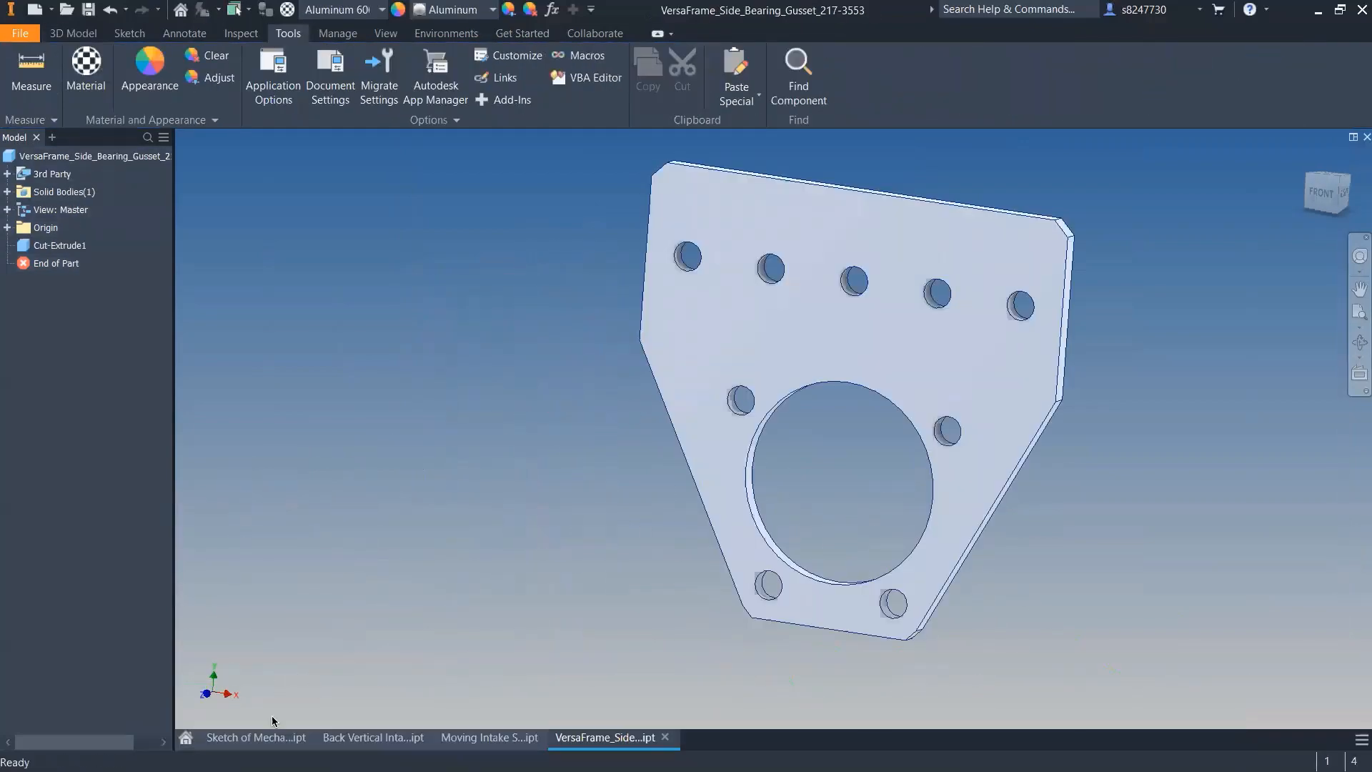
pyautogui.click(257, 737)
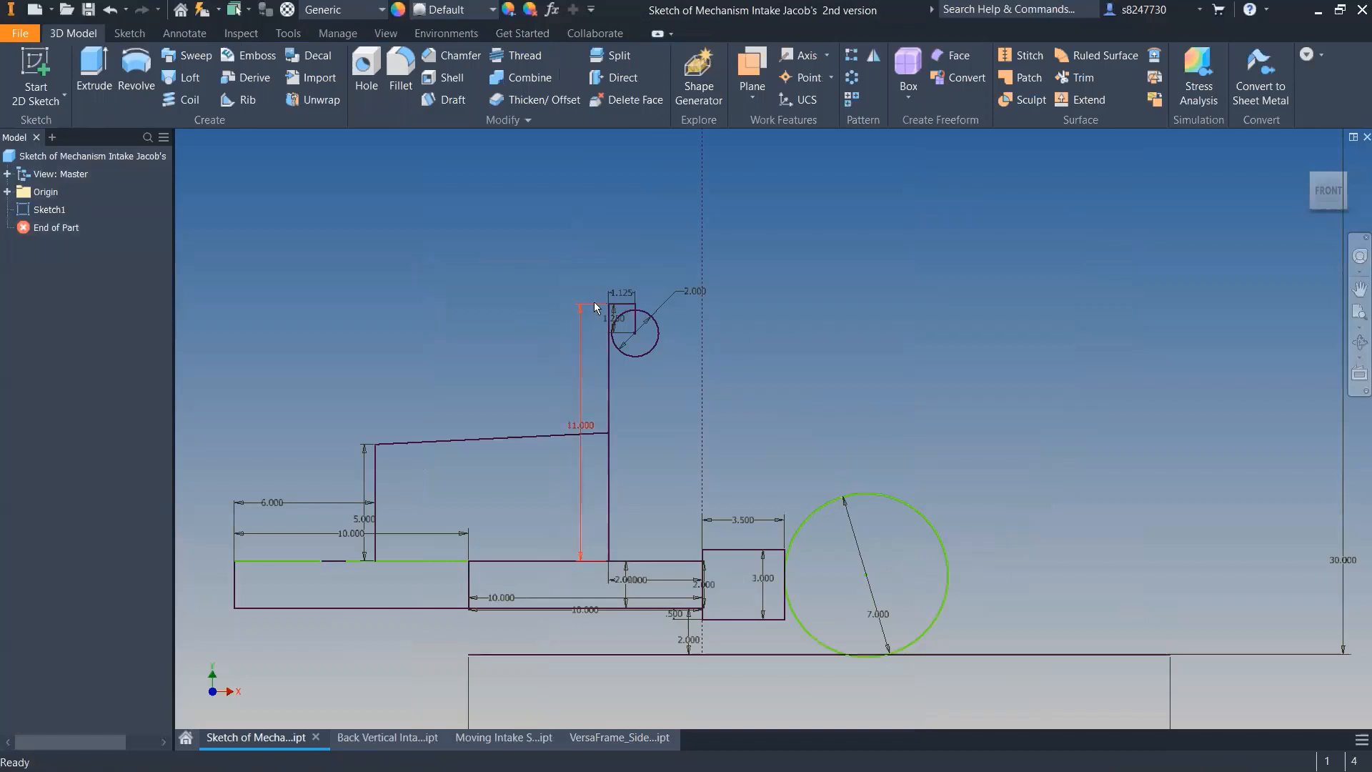
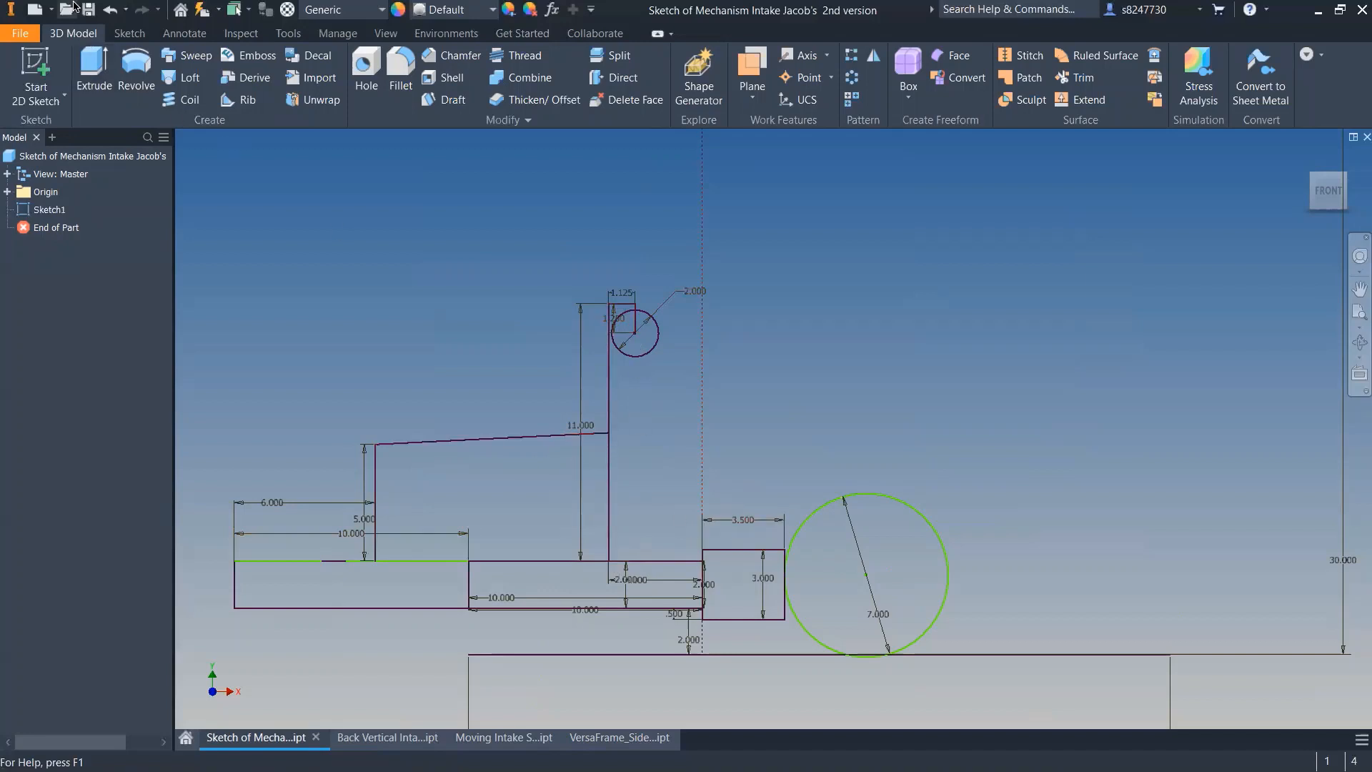
# - Create a new assembly and save it as Intake Assembly in the CAD Class Intake folder
pyautogui.click(51, 9)
pyautogui.click(83, 73)
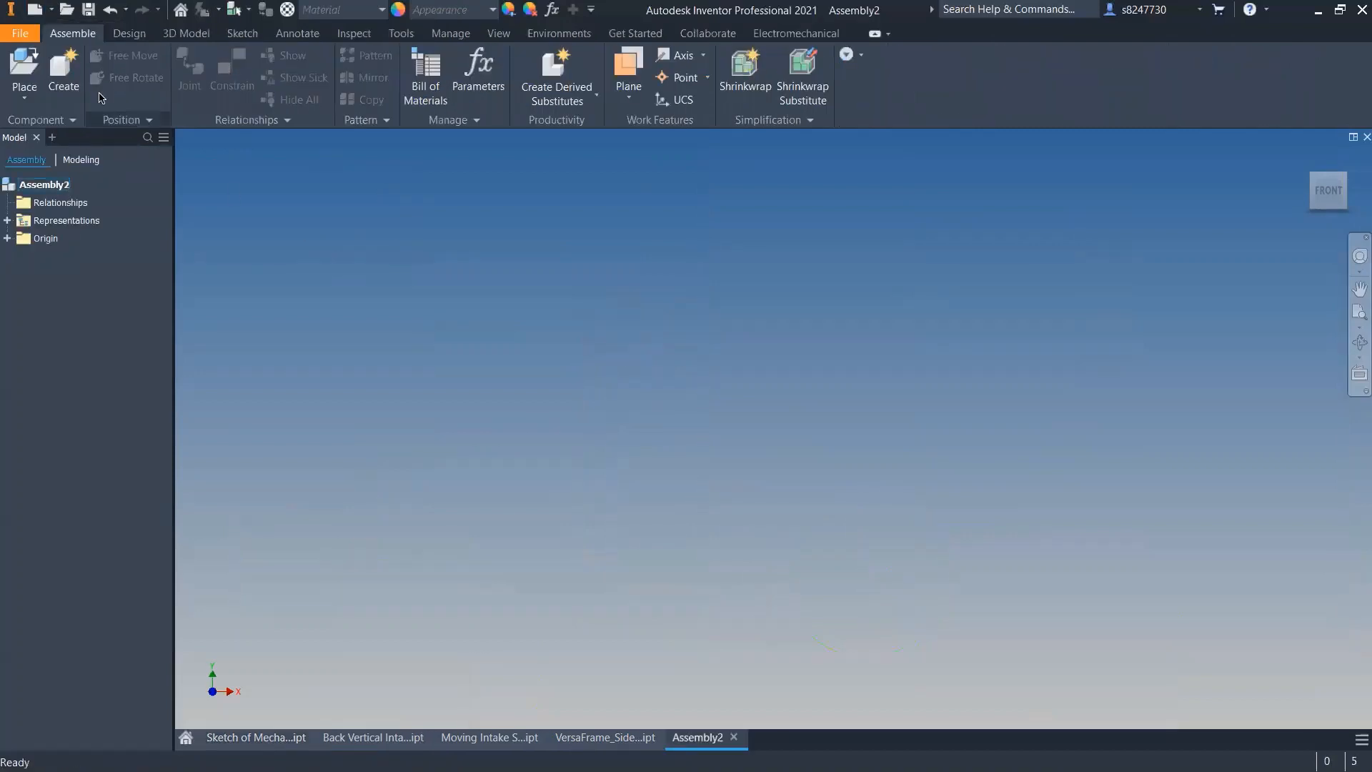
pyautogui.click(98, 13)
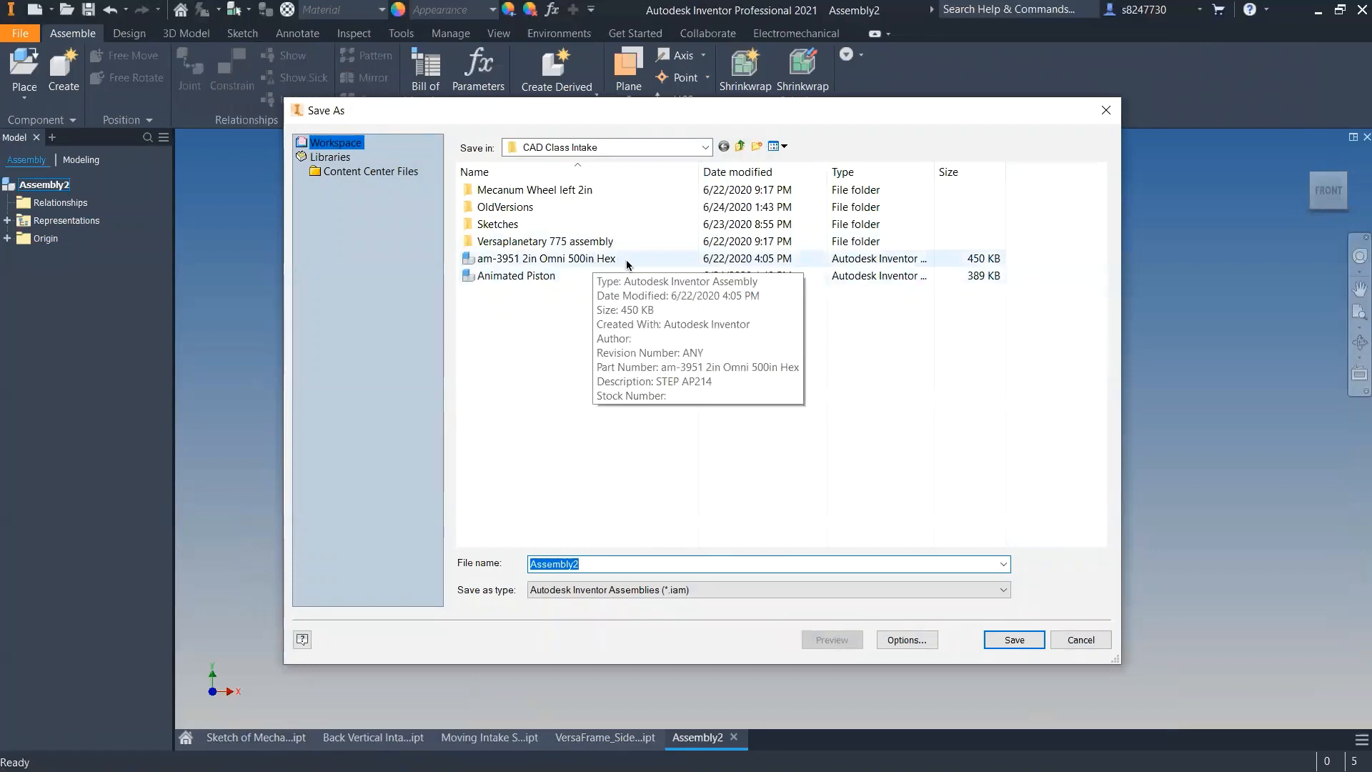
pyautogui.press('BackSpace')
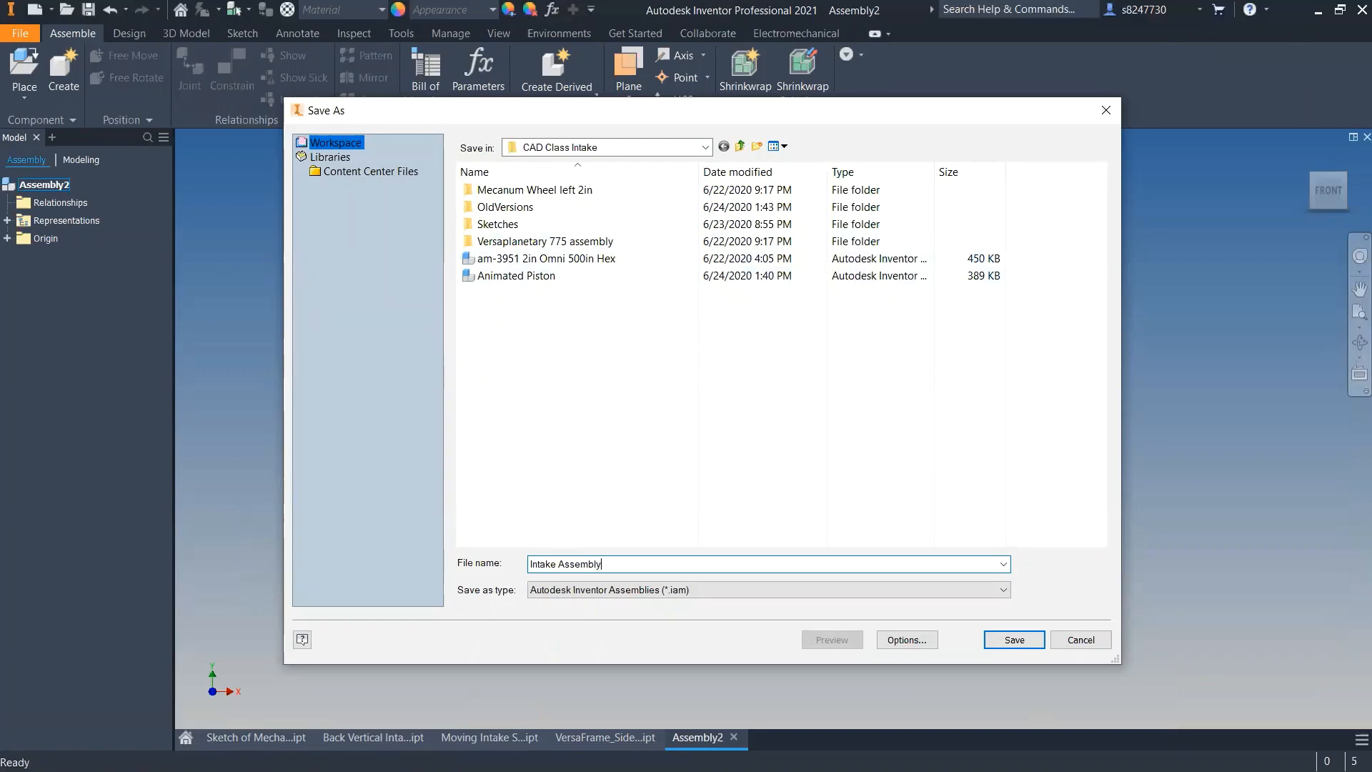
pyautogui.write('Intake Assembly')
pyautogui.press('Return')
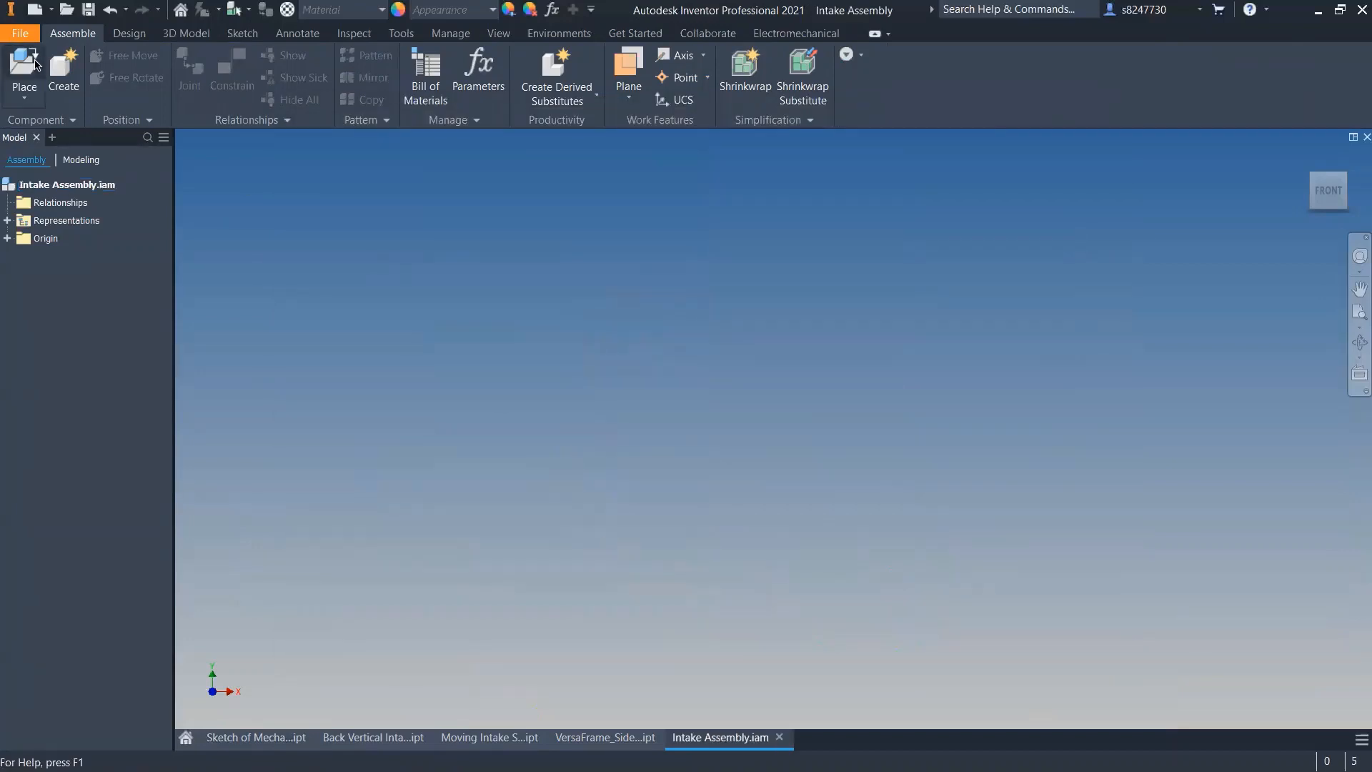
# - Select 2in Omni 14mm Hex, am-3951 2in Omni 500in Hex, Animated Piston and am-3904 14mm Hex to 500in Hex as components to place
pyautogui.press('p')
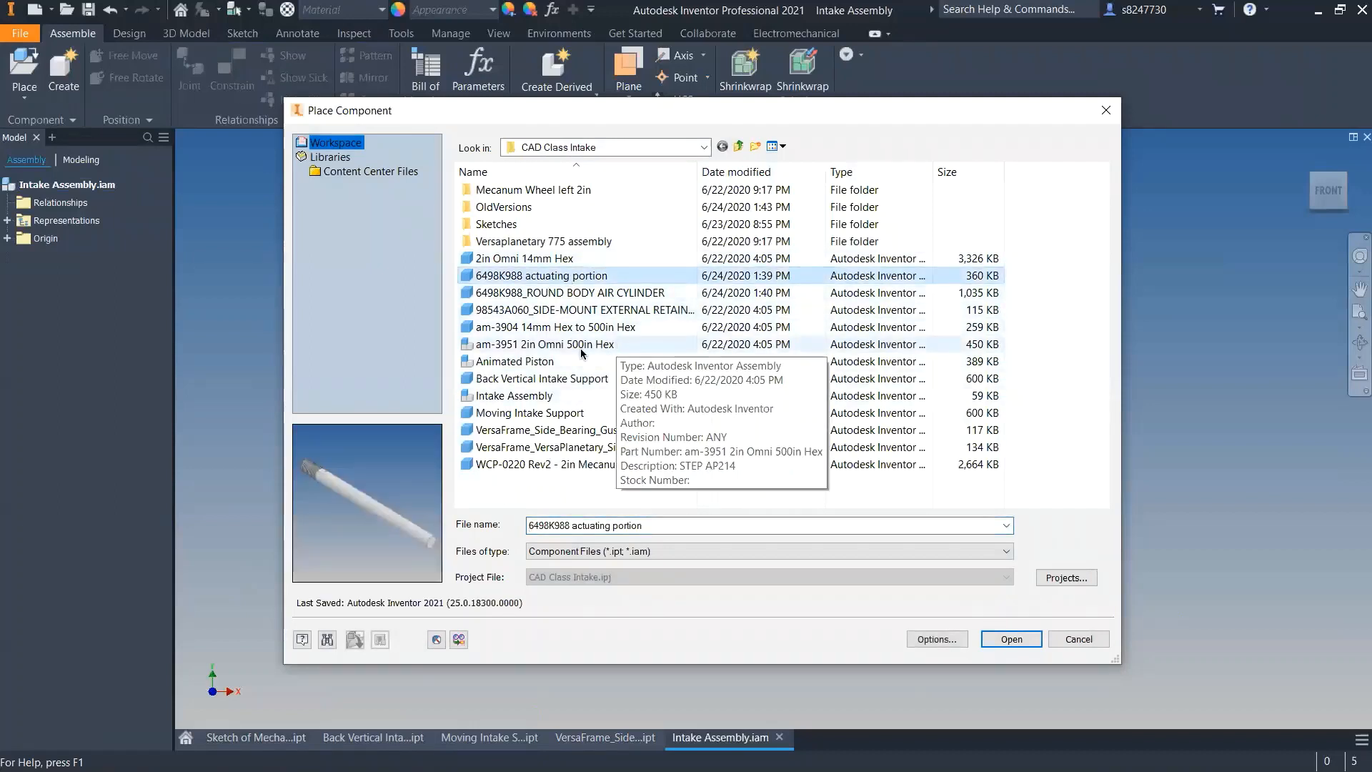
pyautogui.click(555, 258)
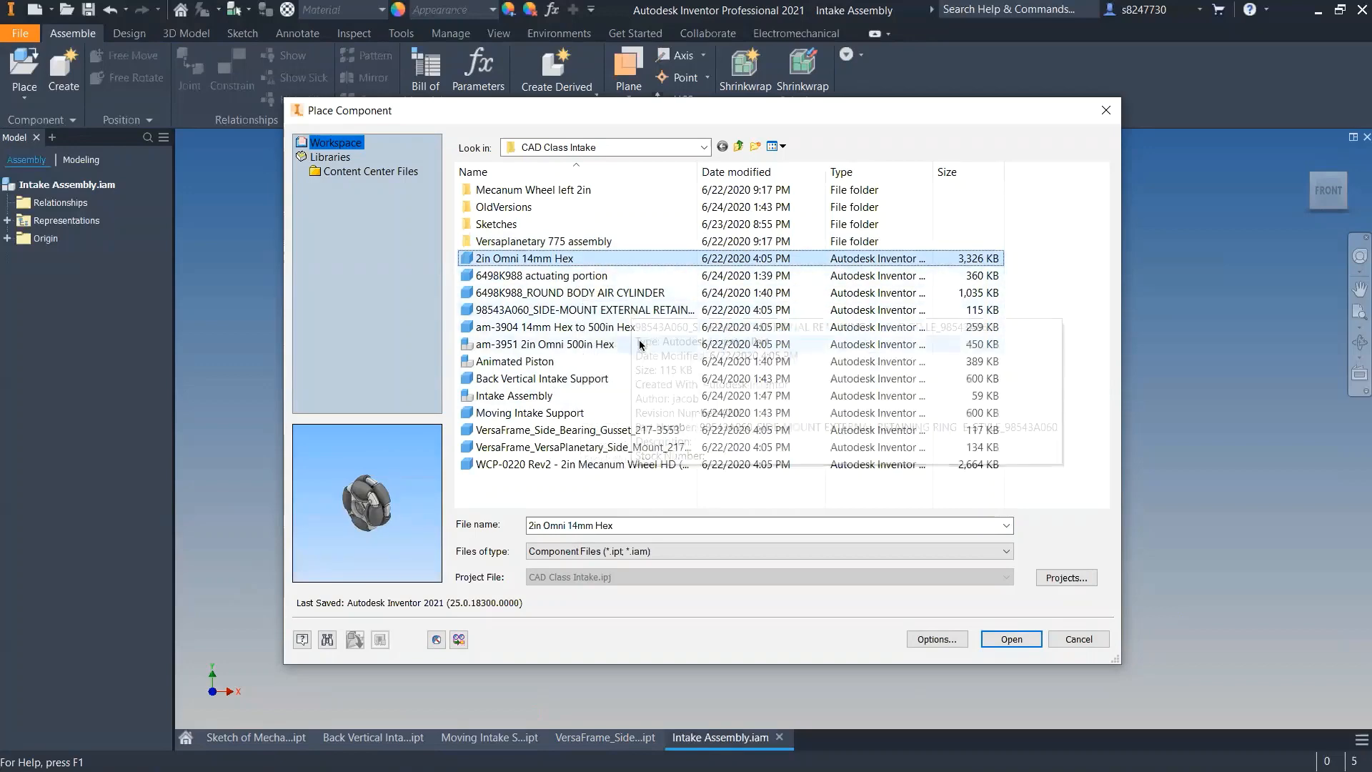
pyautogui.keyDown('ctrl'); pyautogui.click(640, 345); pyautogui.keyUp('ctrl')
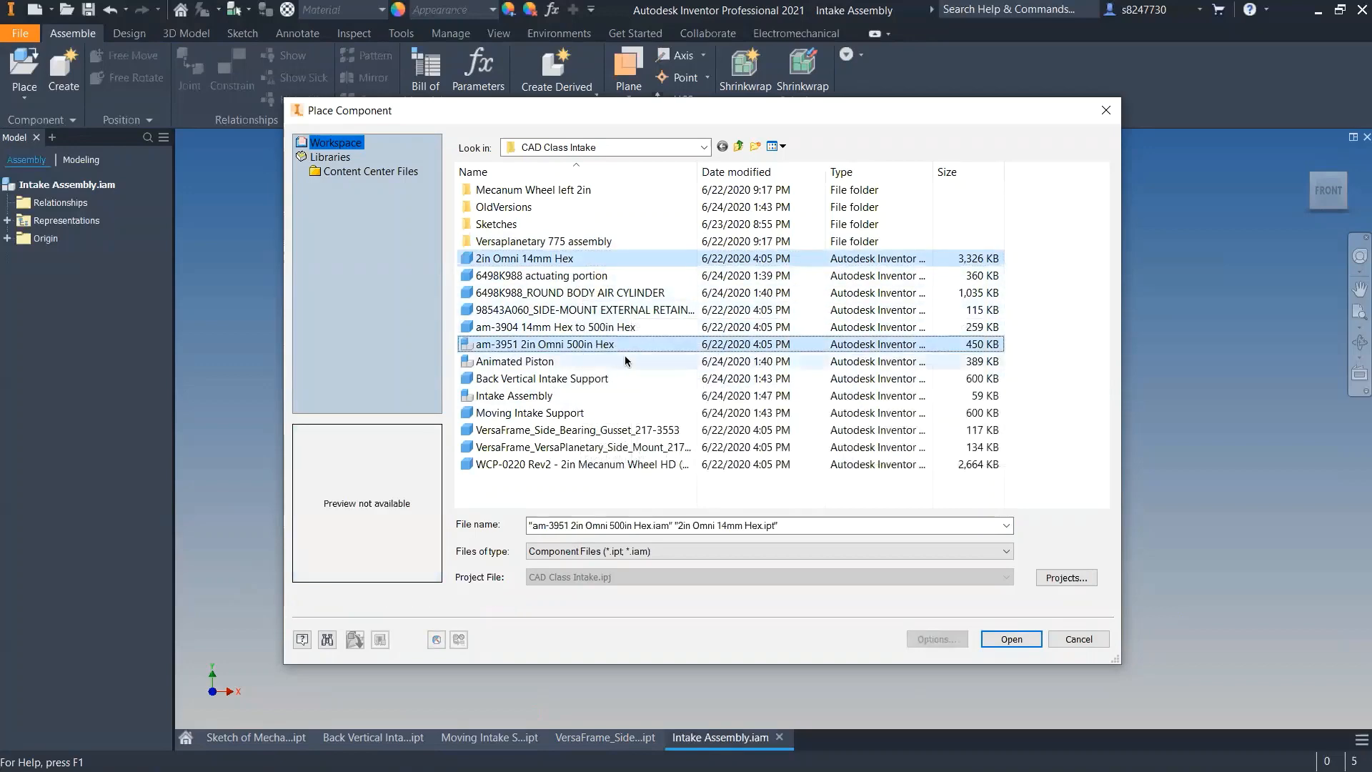
pyautogui.keyDown('ctrl'); pyautogui.click(613, 361); pyautogui.keyUp('ctrl')
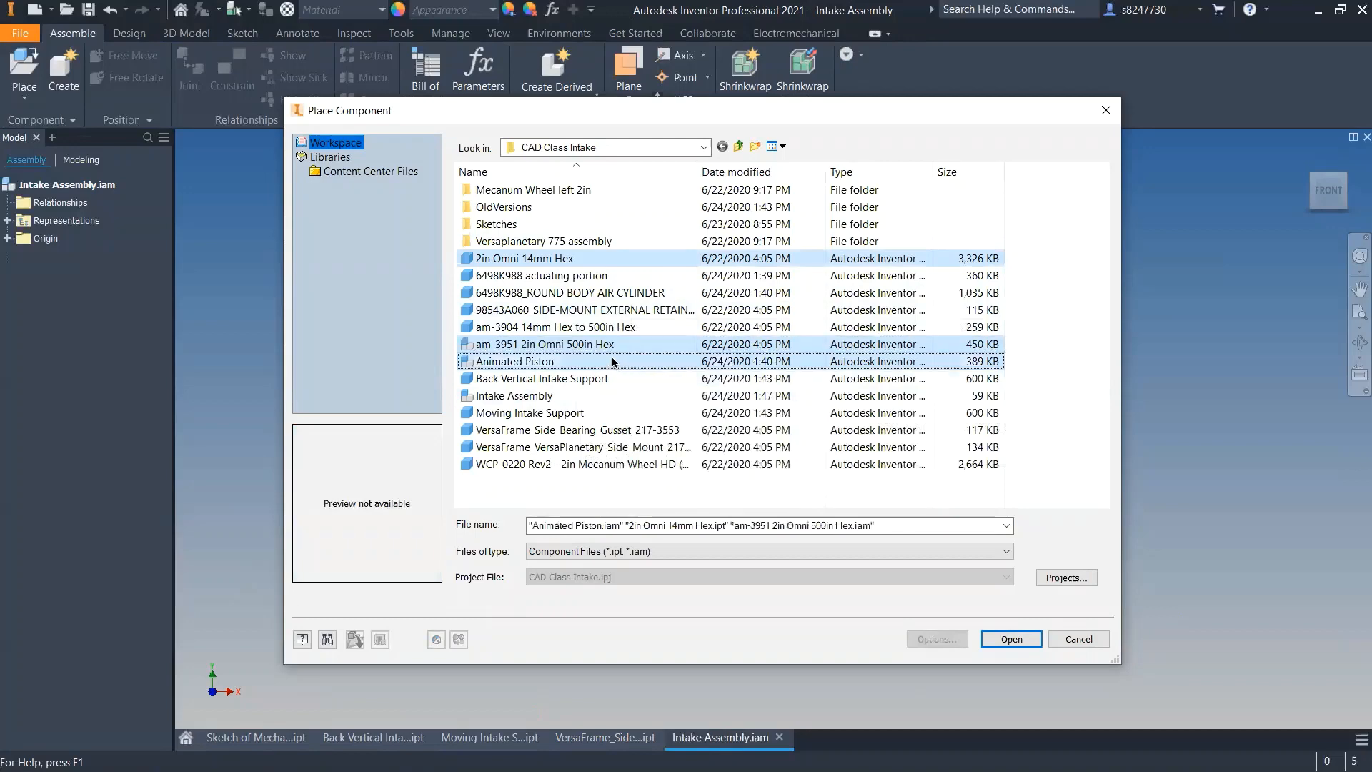
pyautogui.keyDown('ctrl'); pyautogui.click(636, 329); pyautogui.keyUp('ctrl')
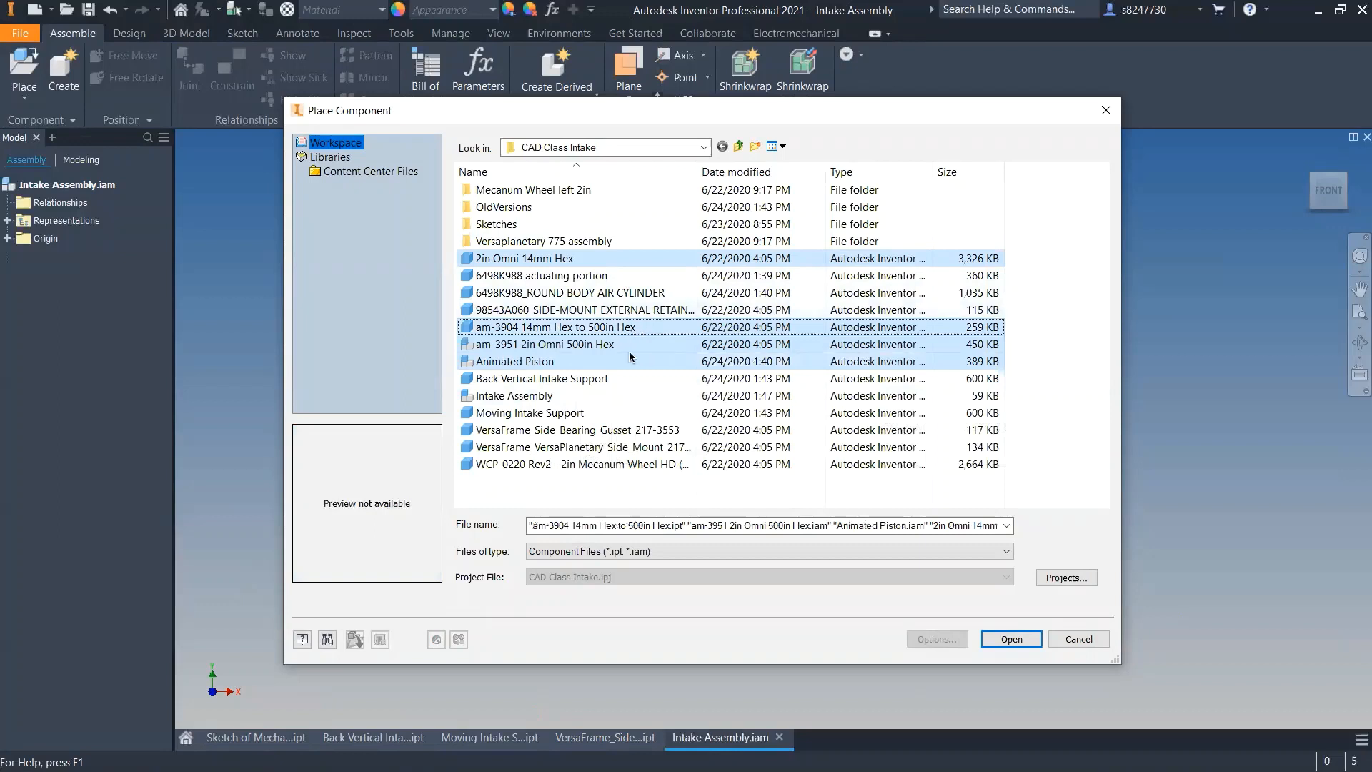
# - Add Back Vertical Intake Support, Moving Intake Support, VersaFrame_Side_Bearing_Gusset_217-3553 and VersaFrame_VersaPlanetary_Side_Mount_217-4239 to the selection and place all components in the assembly
pyautogui.keyDown('ctrl'); pyautogui.click(629, 379); pyautogui.keyUp('ctrl')
pyautogui.keyDown('ctrl'); pyautogui.click(629, 412); pyautogui.keyUp('ctrl')
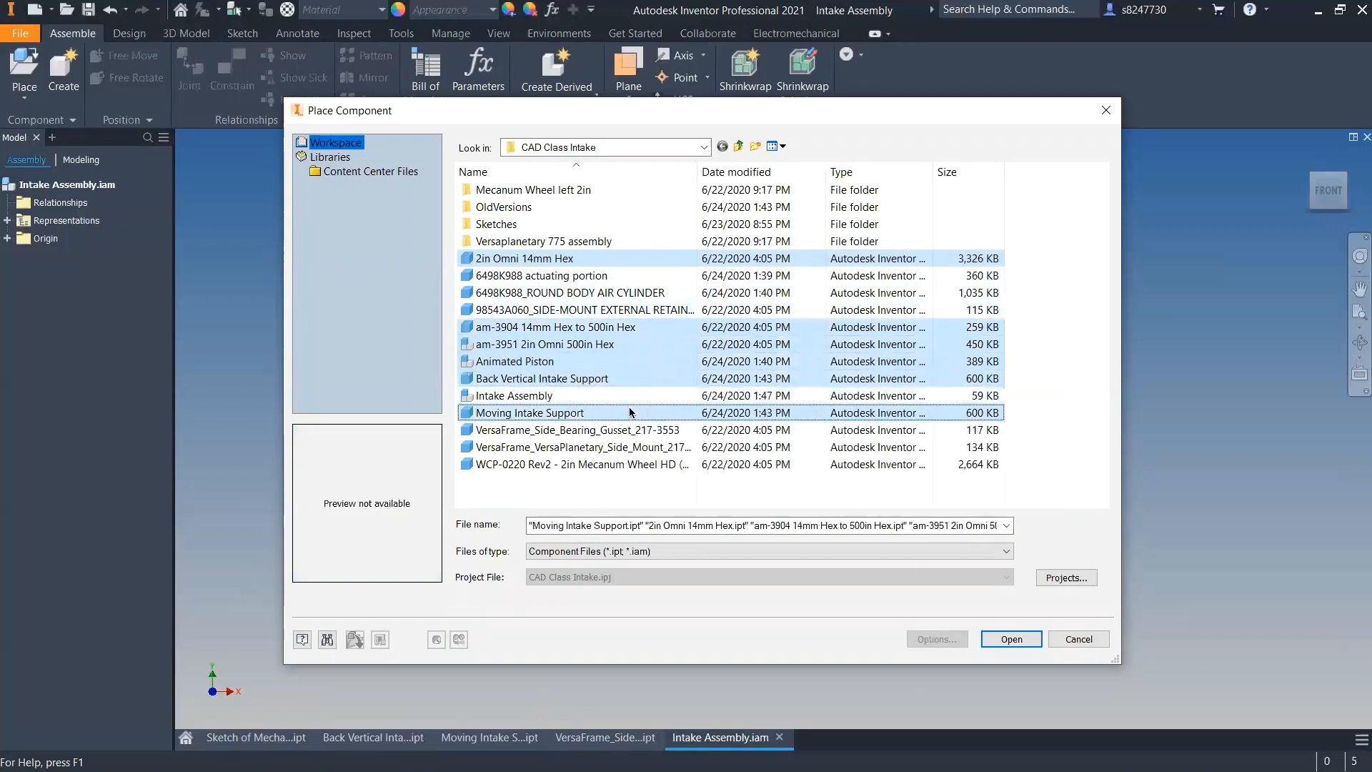
pyautogui.keyDown('ctrl'); pyautogui.click(640, 430); pyautogui.keyUp('ctrl')
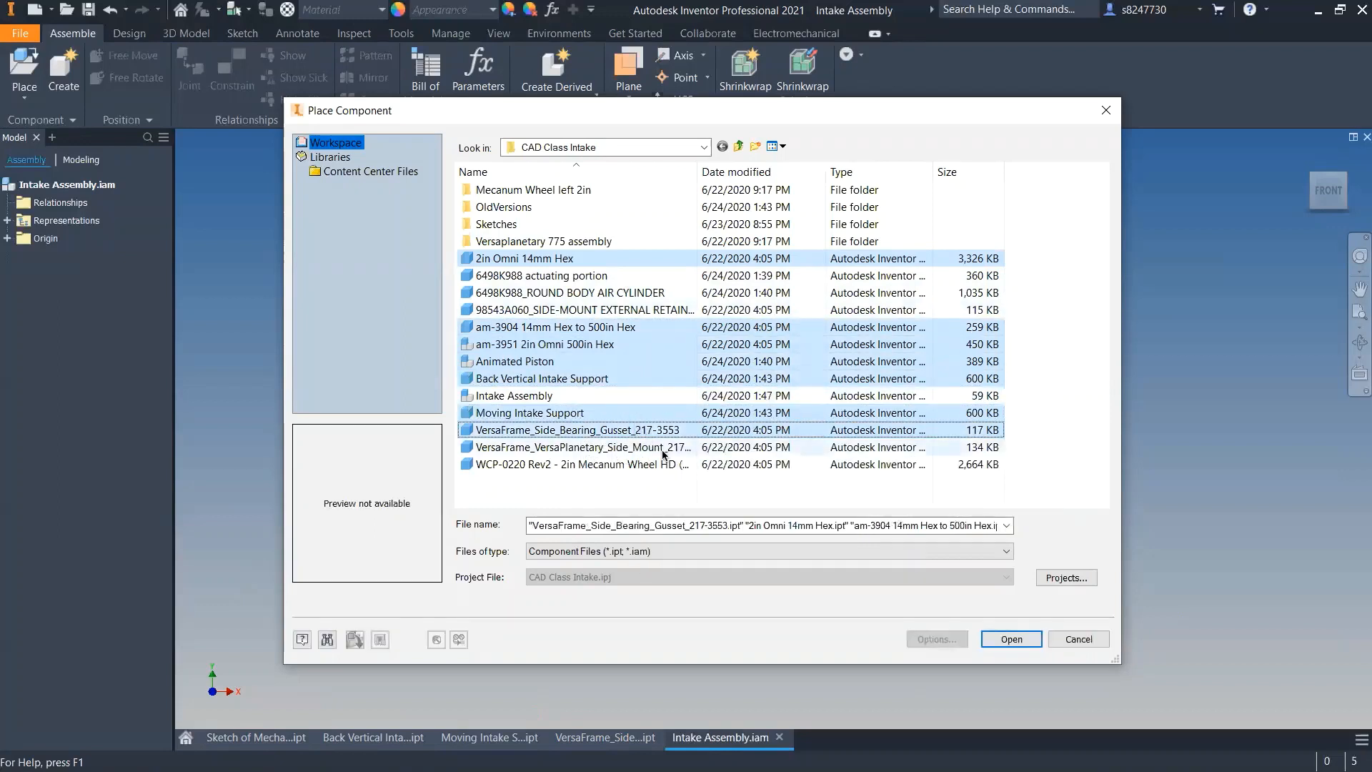
pyautogui.keyDown('ctrl'); pyautogui.click(663, 450); pyautogui.keyUp('ctrl')
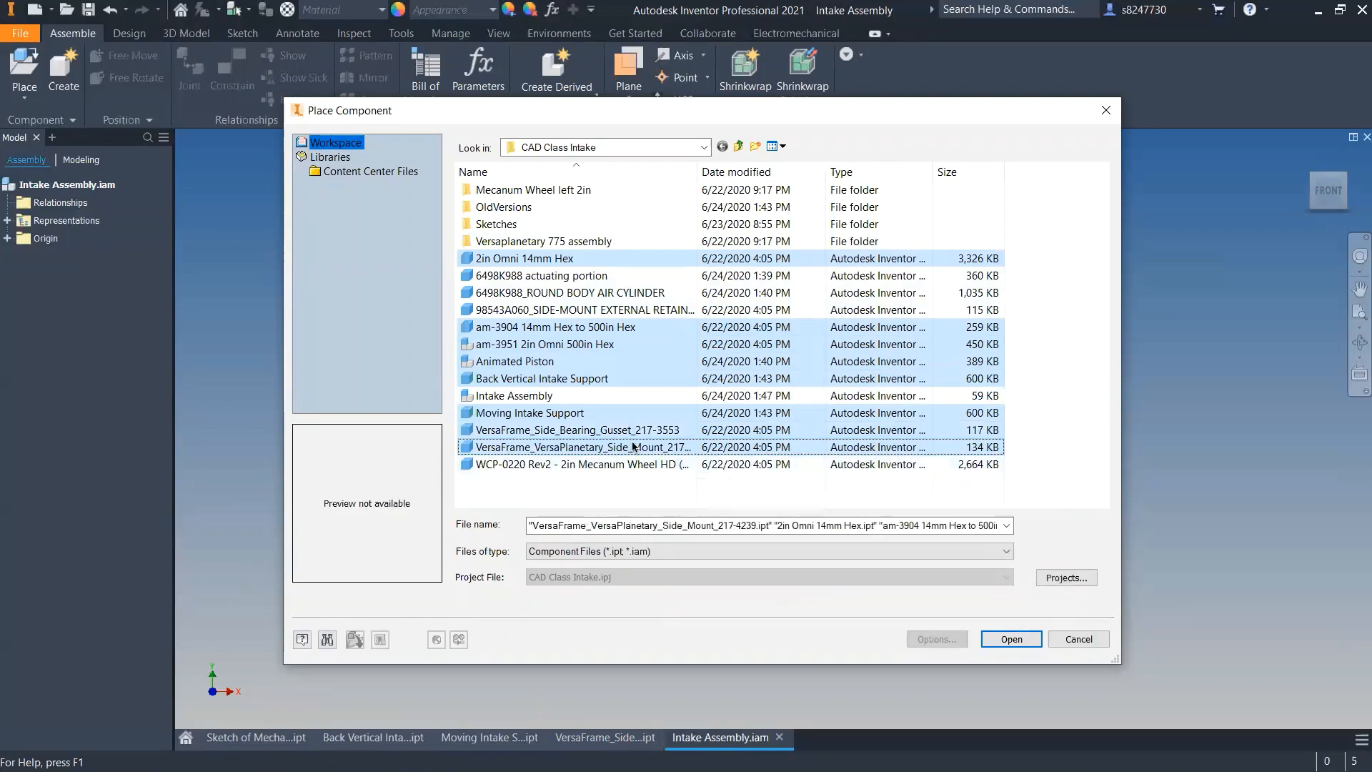
pyautogui.keyDown('ctrl'); pyautogui.click(632, 446); pyautogui.keyUp('ctrl')
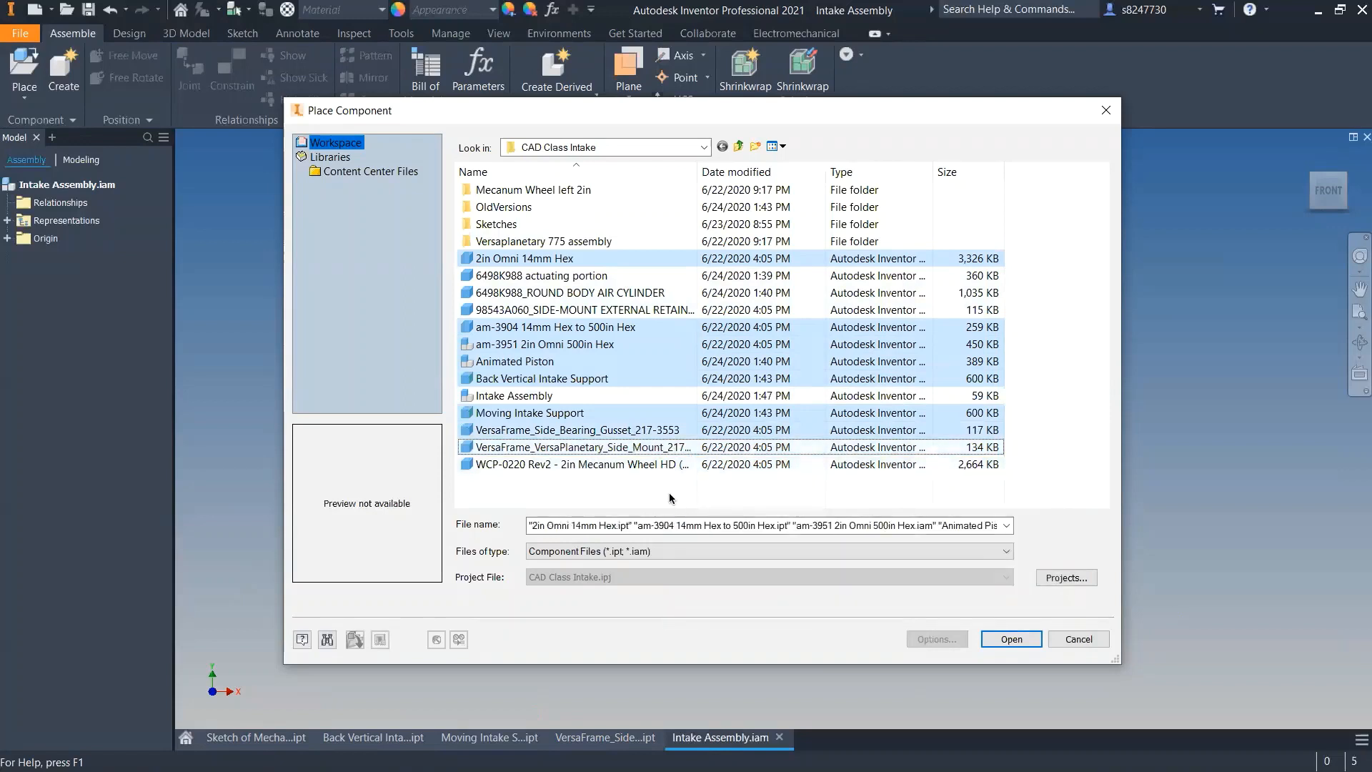
pyautogui.keyDown('ctrl'); pyautogui.click(654, 448); pyautogui.keyUp('ctrl')
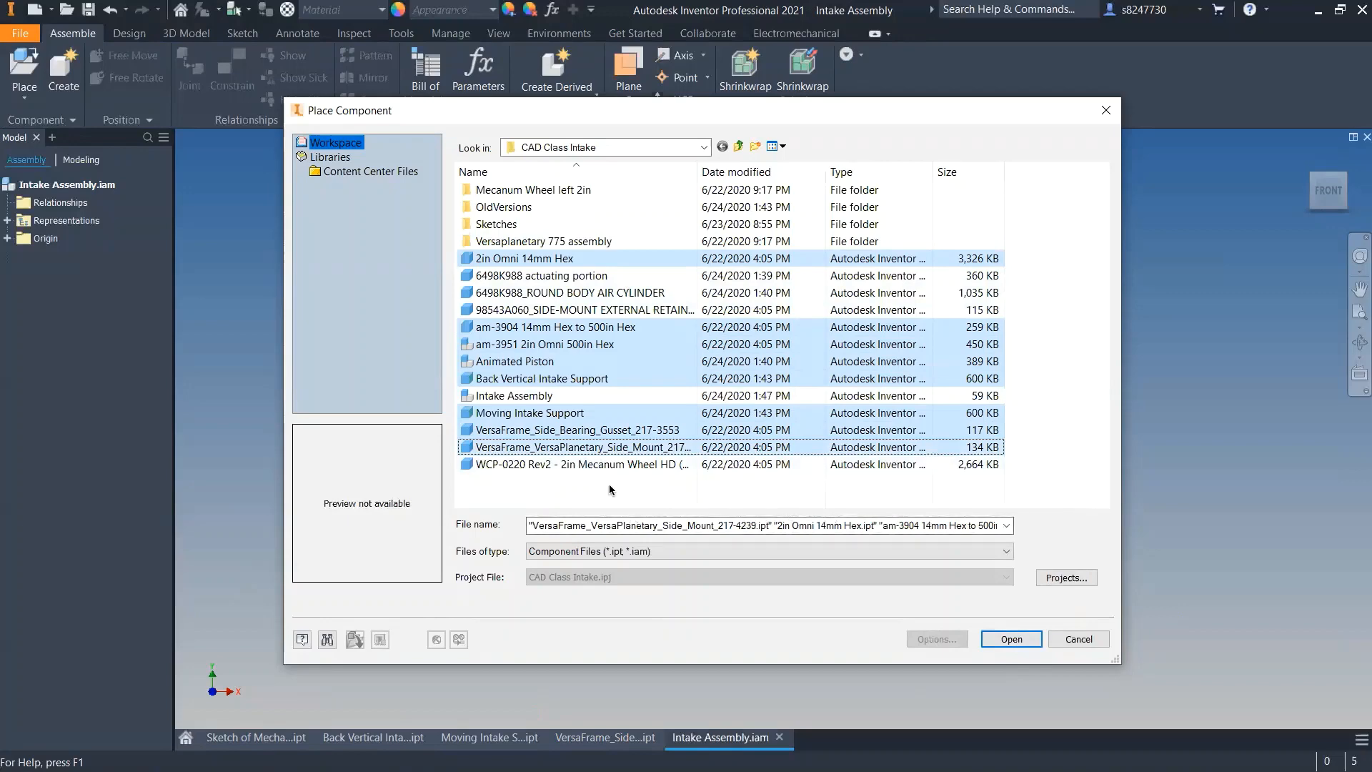
pyautogui.click(986, 634)
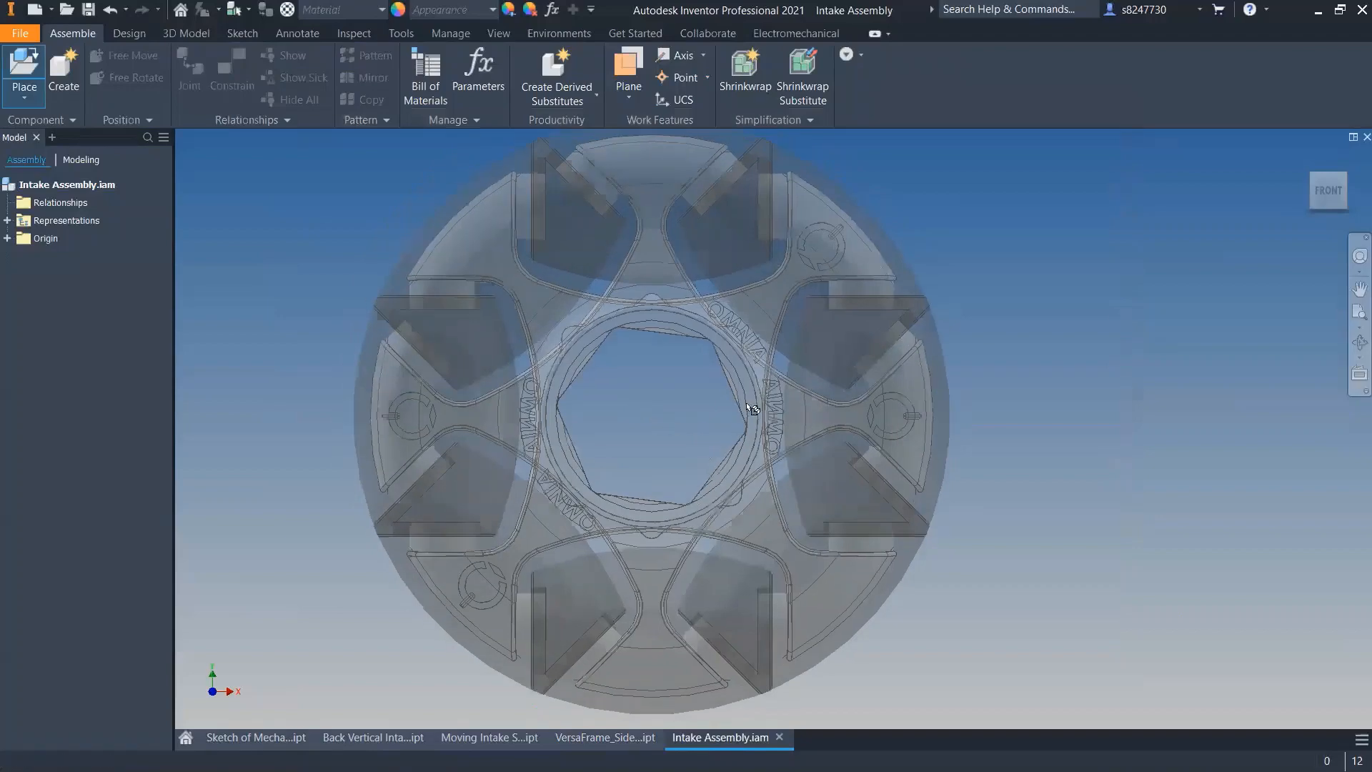
pyautogui.click(755, 388)
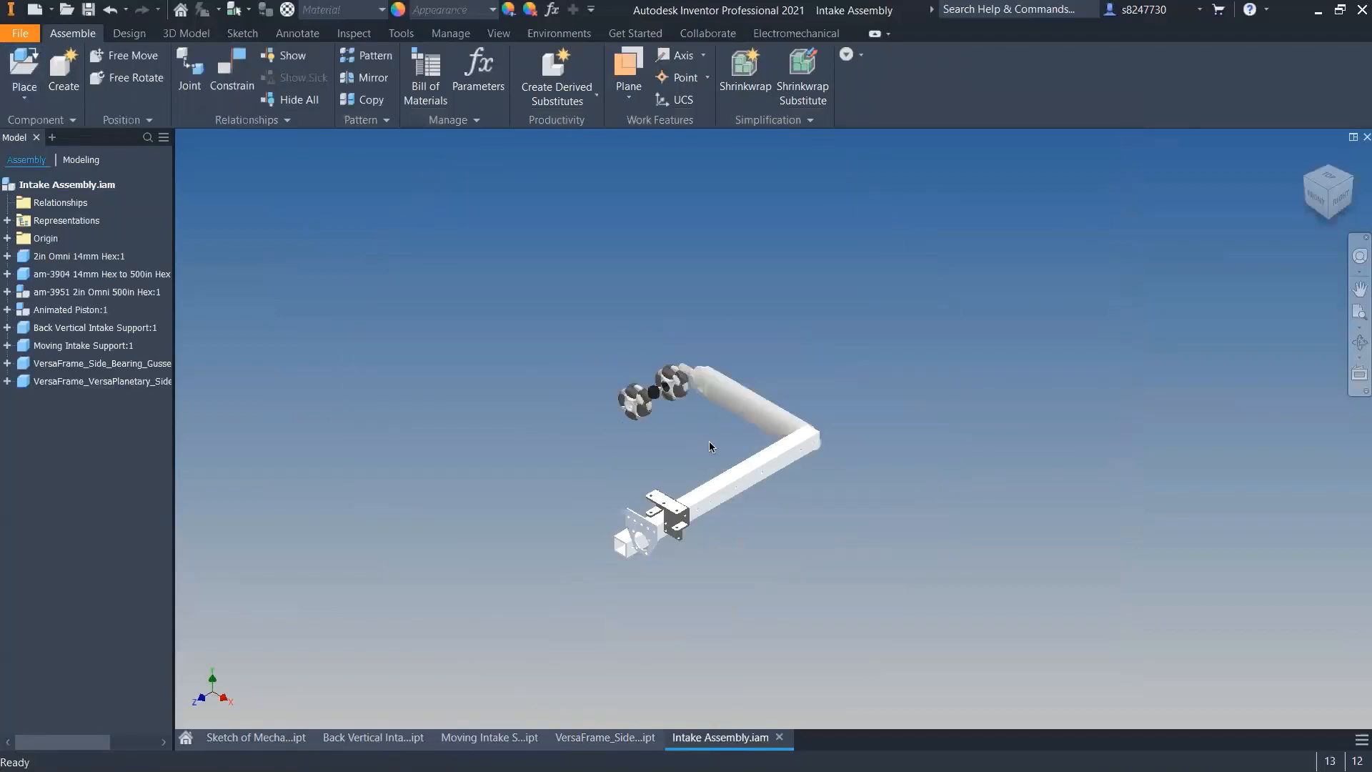
# - Move the piston clear of the tubes and delete the separate 2in Omni 14mm Hex wheel and am-3904 hex adapter
pyautogui.moveTo(772, 352); pyautogui.dragTo(799, 259)
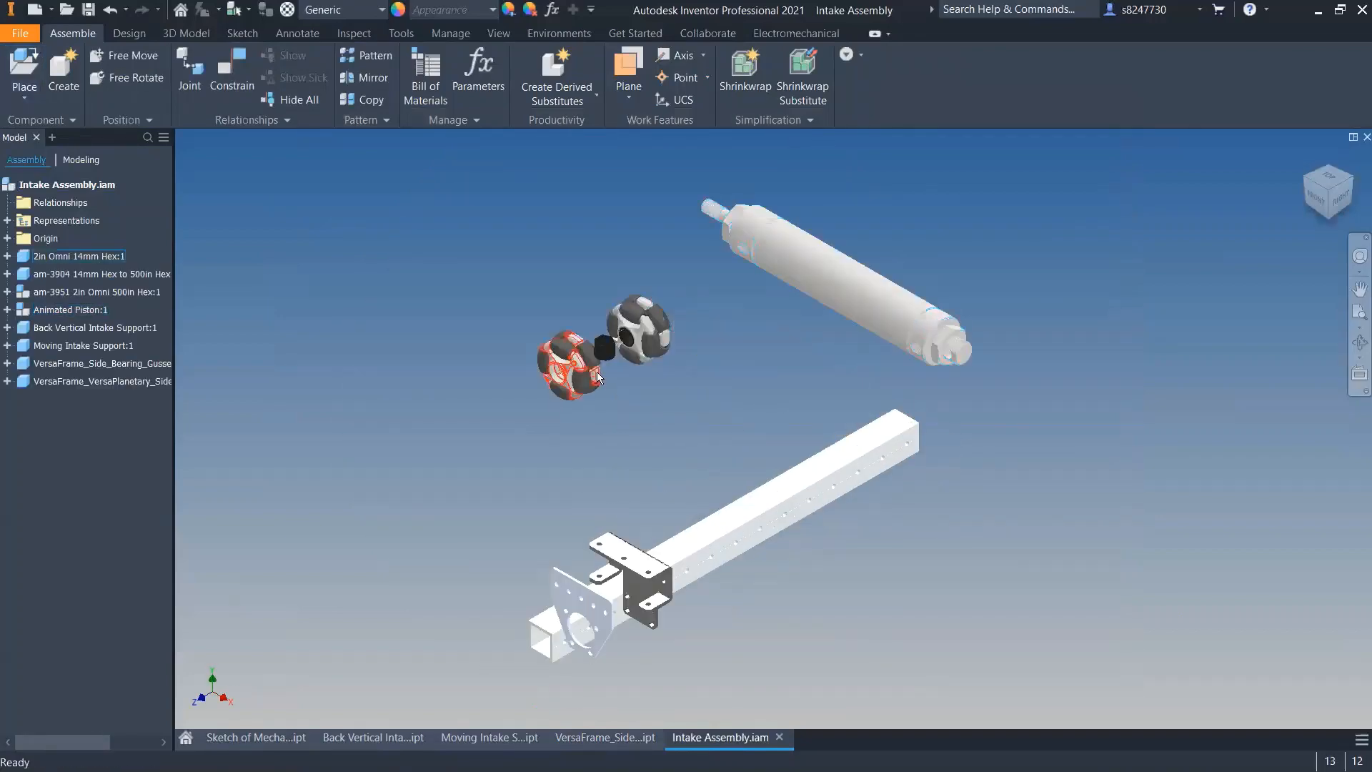
pyautogui.moveTo(598, 372); pyautogui.dragTo(489, 404)
pyautogui.moveTo(602, 354); pyautogui.dragTo(549, 386)
pyautogui.moveTo(640, 333)
pyautogui.mouseDown()
pyautogui.moveTo(672, 346)
pyautogui.moveTo(639, 328)
pyautogui.mouseUp()
pyautogui.press('Delete')
pyautogui.click(484, 393)
pyautogui.press('Delete')
# - Move the VersaPlanetary side mount and bearing gusset away from the tubes, and pull the two overlapping support tubes apart
pyautogui.moveTo(634, 565); pyautogui.dragTo(545, 383)
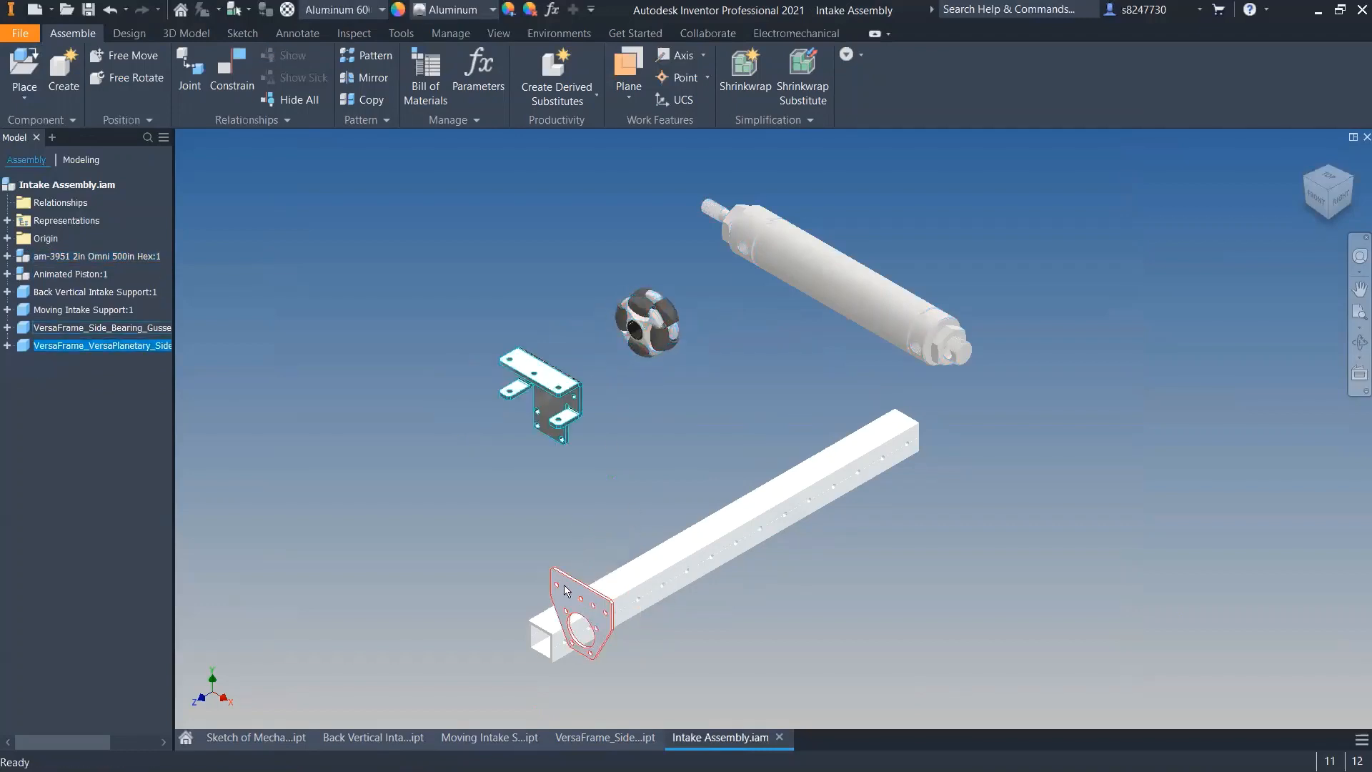
pyautogui.moveTo(579, 608); pyautogui.dragTo(483, 476)
pyautogui.click(674, 572)
pyautogui.moveTo(857, 468); pyautogui.dragTo(929, 475)
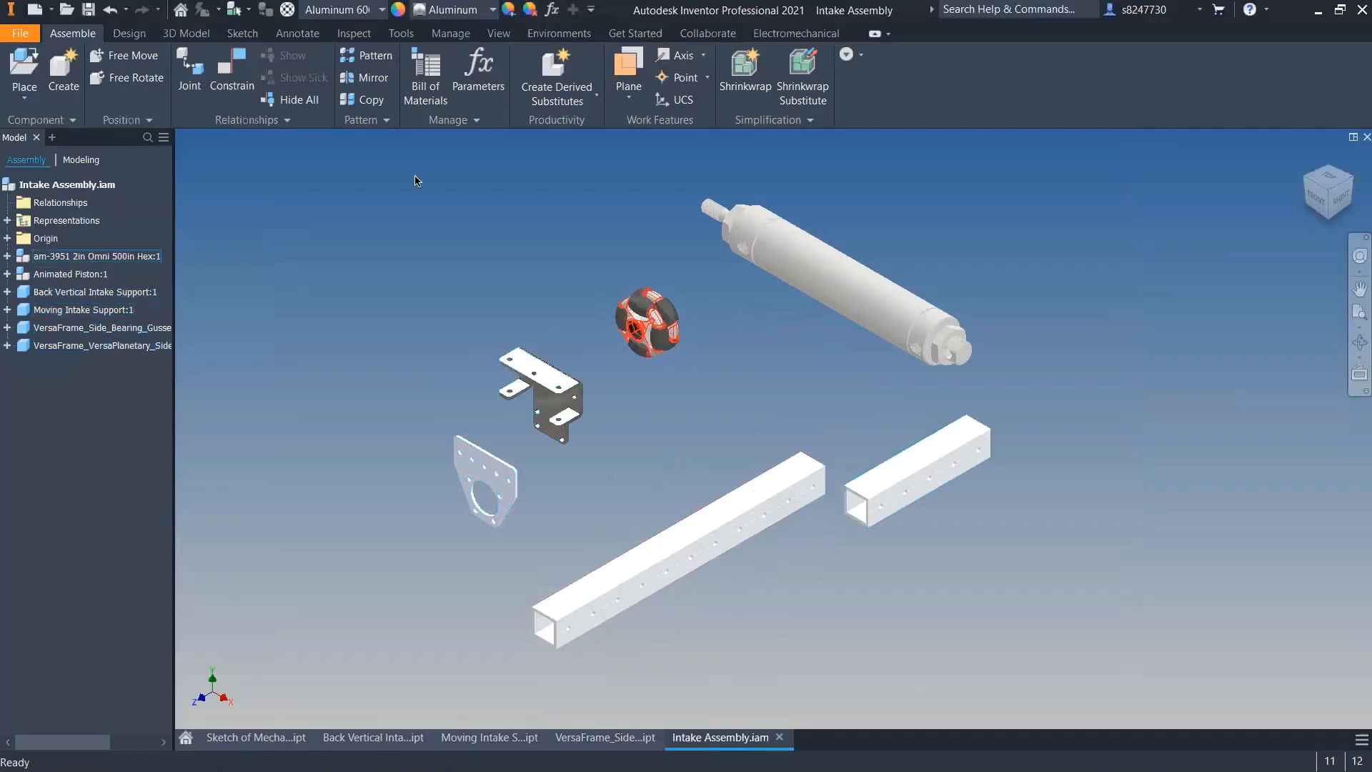
# - Place one 2in Mecanum Wheel HD Left from the Mecanum Wheel left 2in folder beside the VersaPlanetary side mount and bearing gusset
pyautogui.press('p')
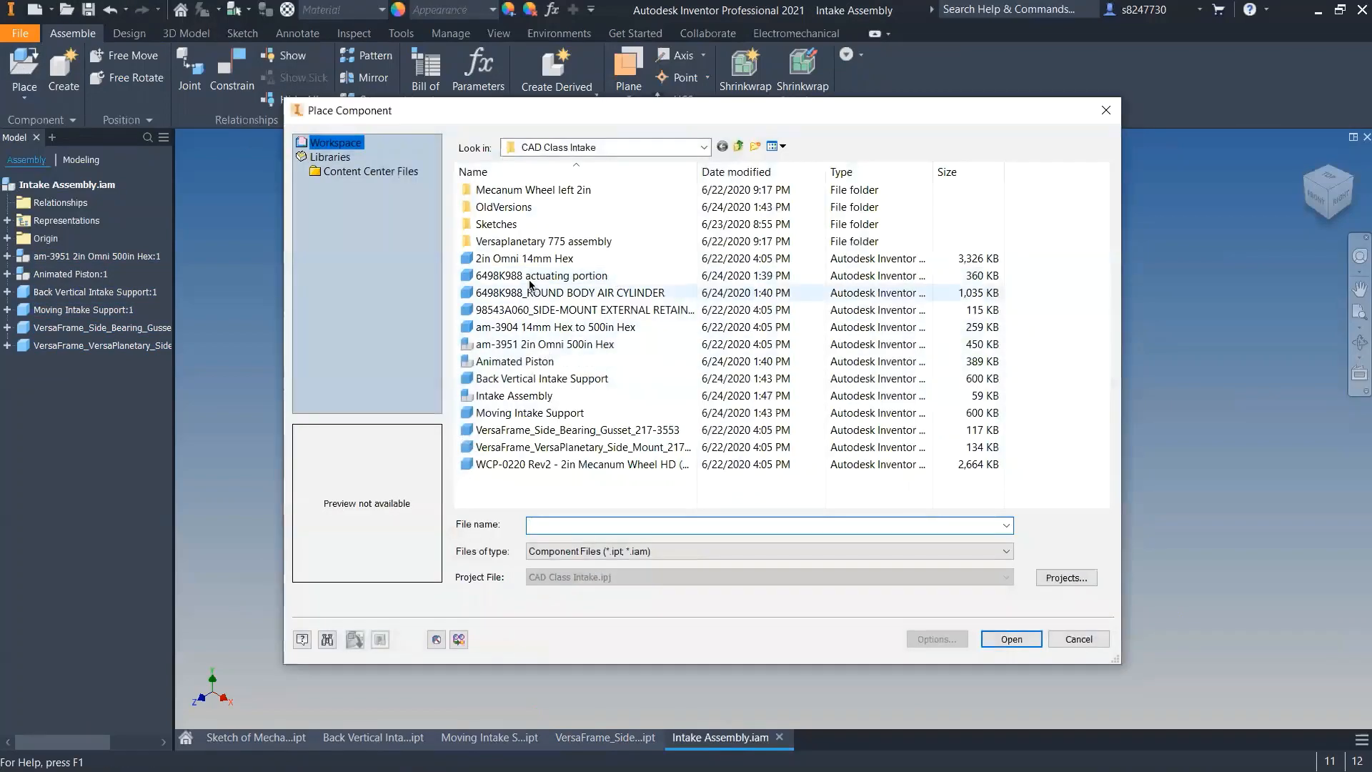
pyautogui.click(516, 260)
pyautogui.press('Down')
pyautogui.press('Down')
pyautogui.press('Up')
pyautogui.press('Up')
pyautogui.press('Up')
pyautogui.press('Up')
pyautogui.press('Up')
pyautogui.press('Up')
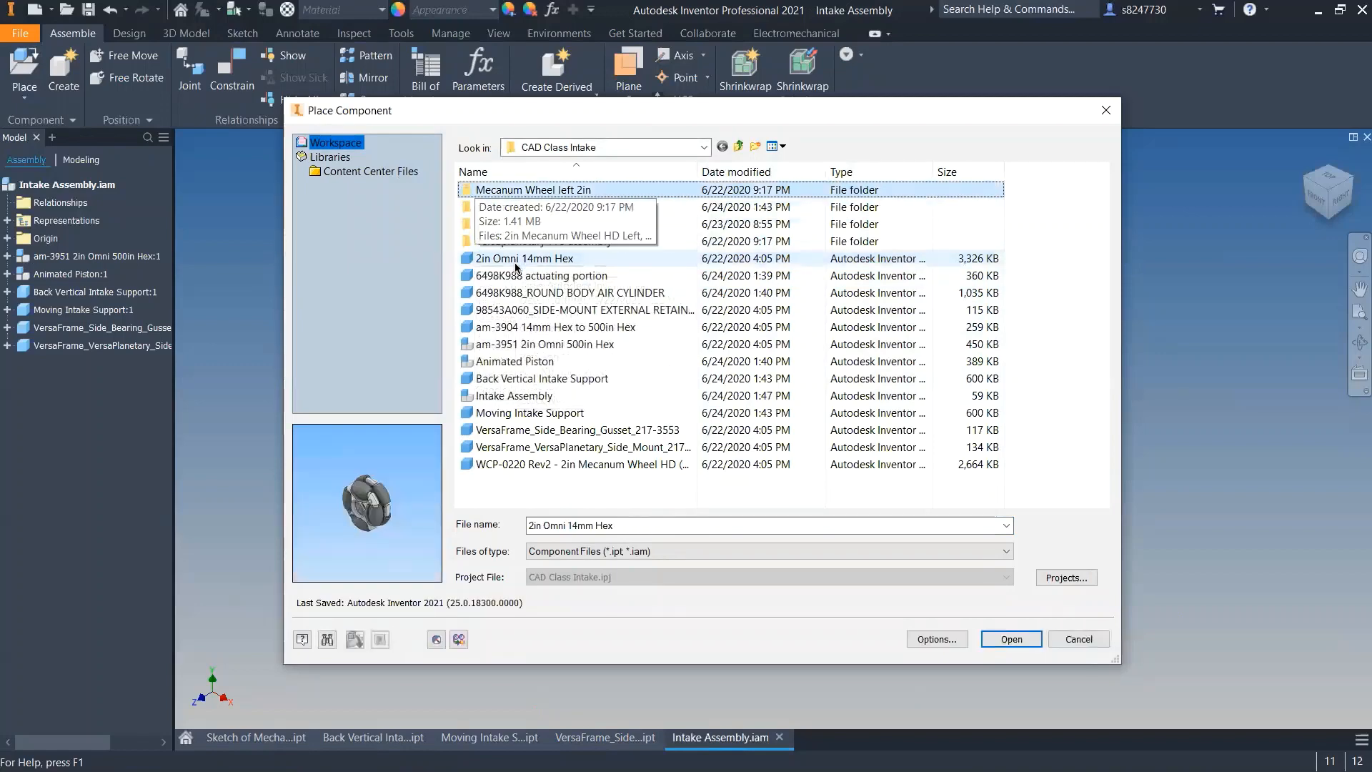
pyautogui.press('Return')
pyautogui.click(514, 190)
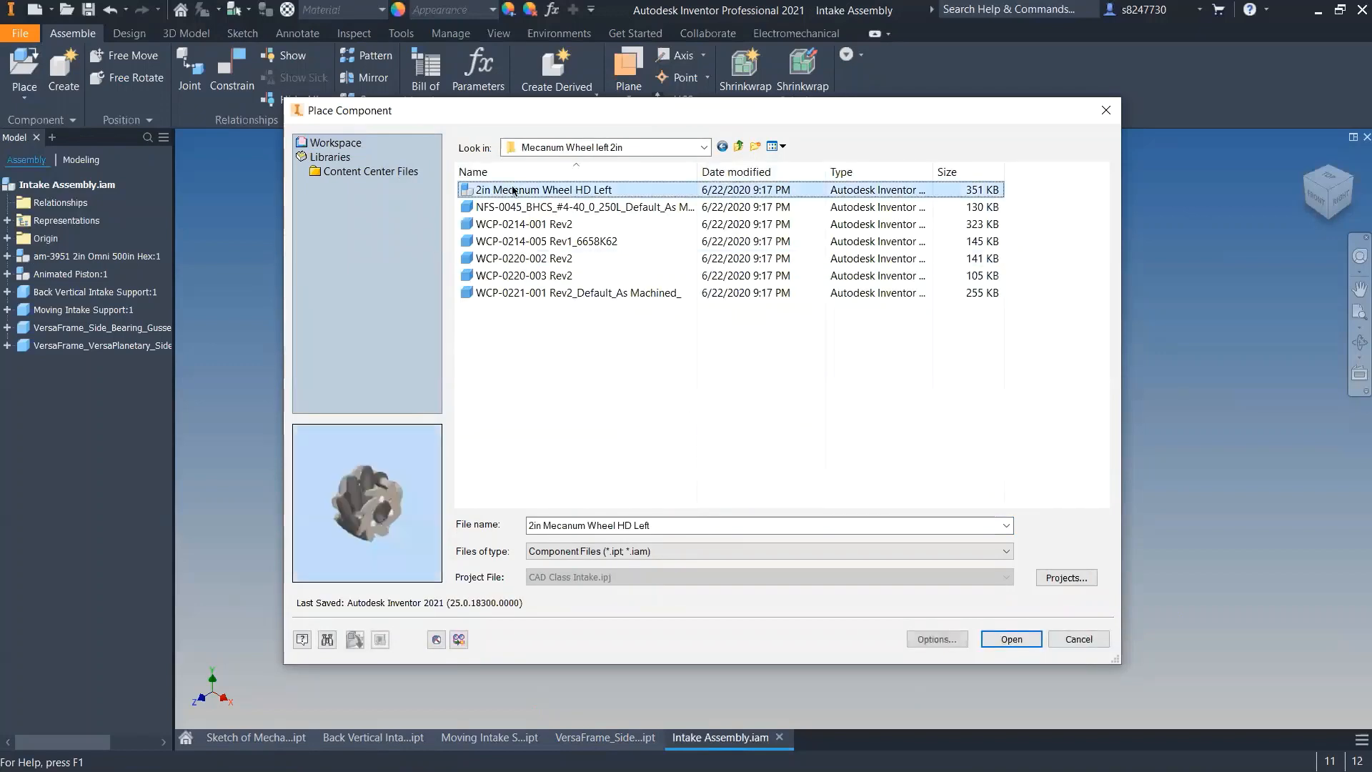
pyautogui.click(1000, 646)
pyautogui.click(422, 351)
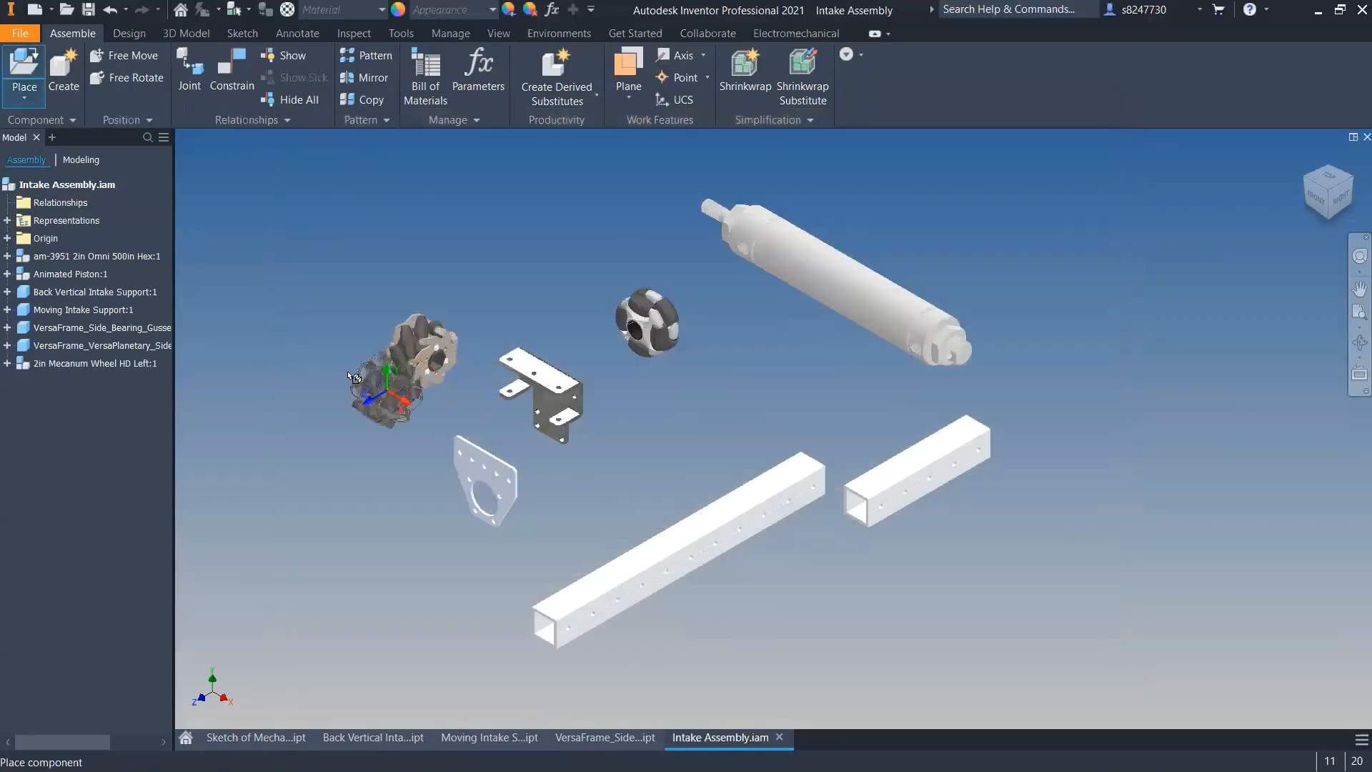
pyautogui.press('Escape')
pyautogui.click(32, 71)
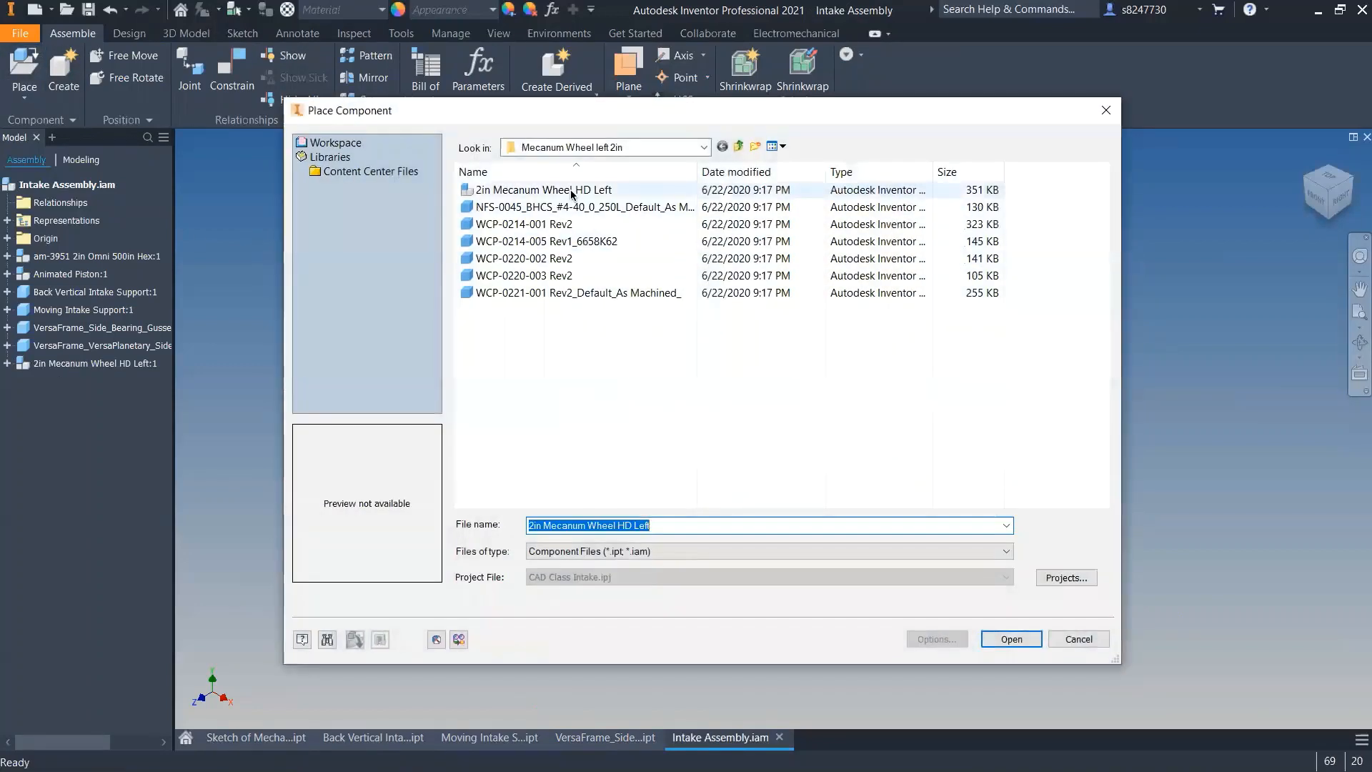
pyautogui.click(692, 153)
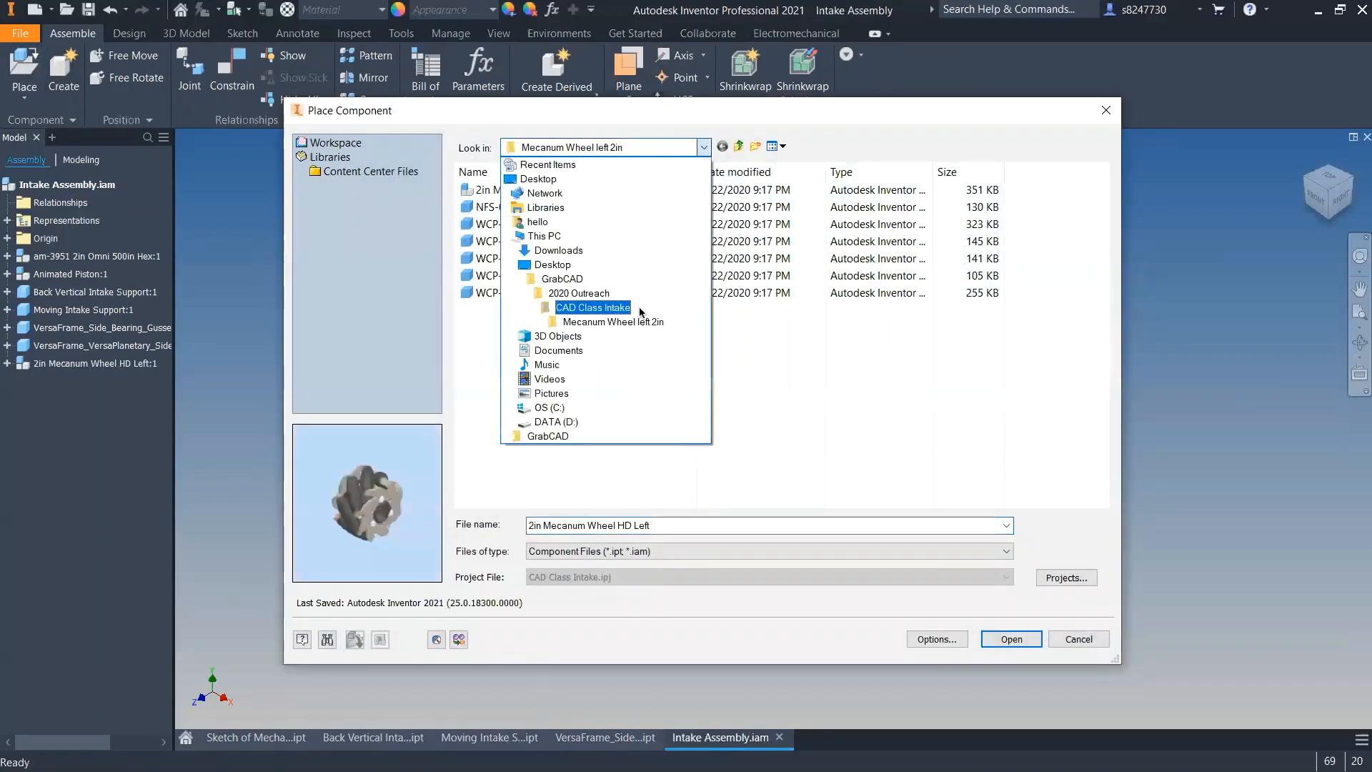
pyautogui.click(639, 306)
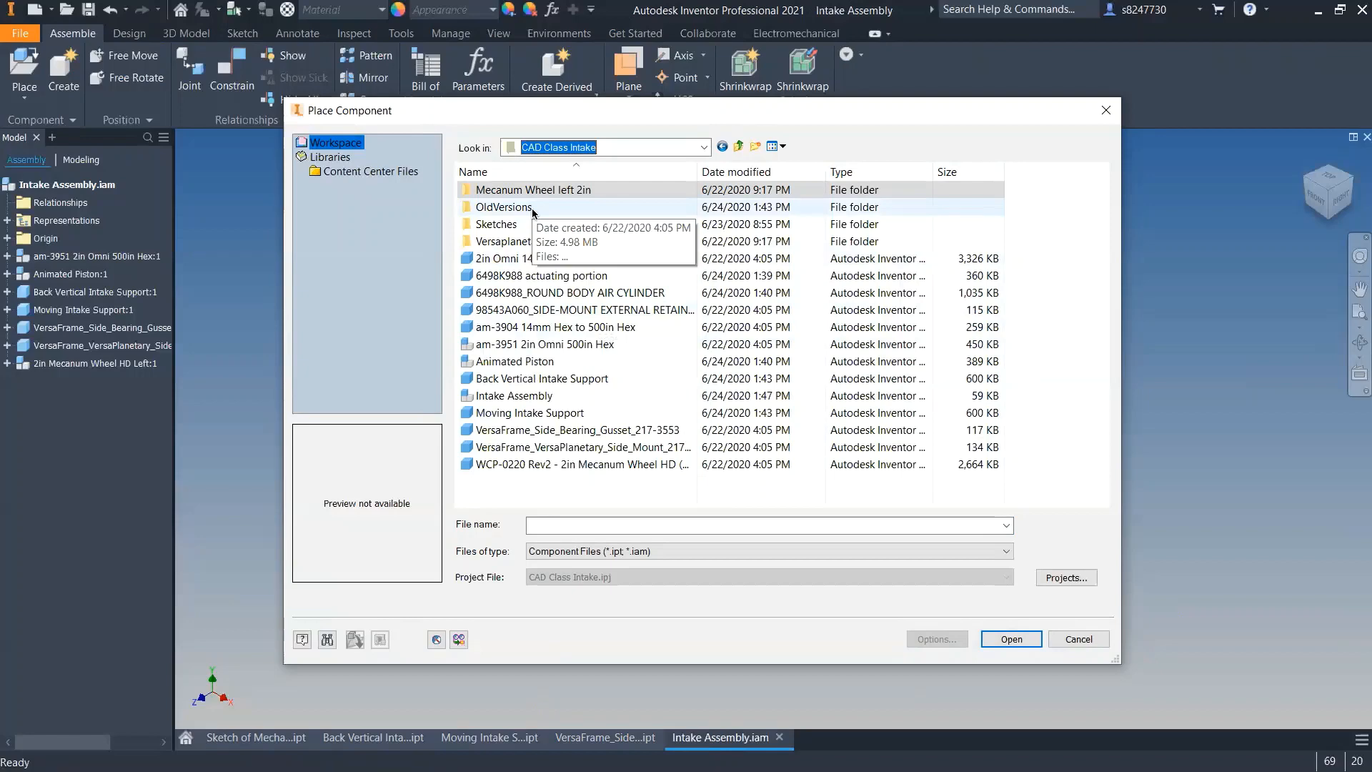
pyautogui.press('Escape')
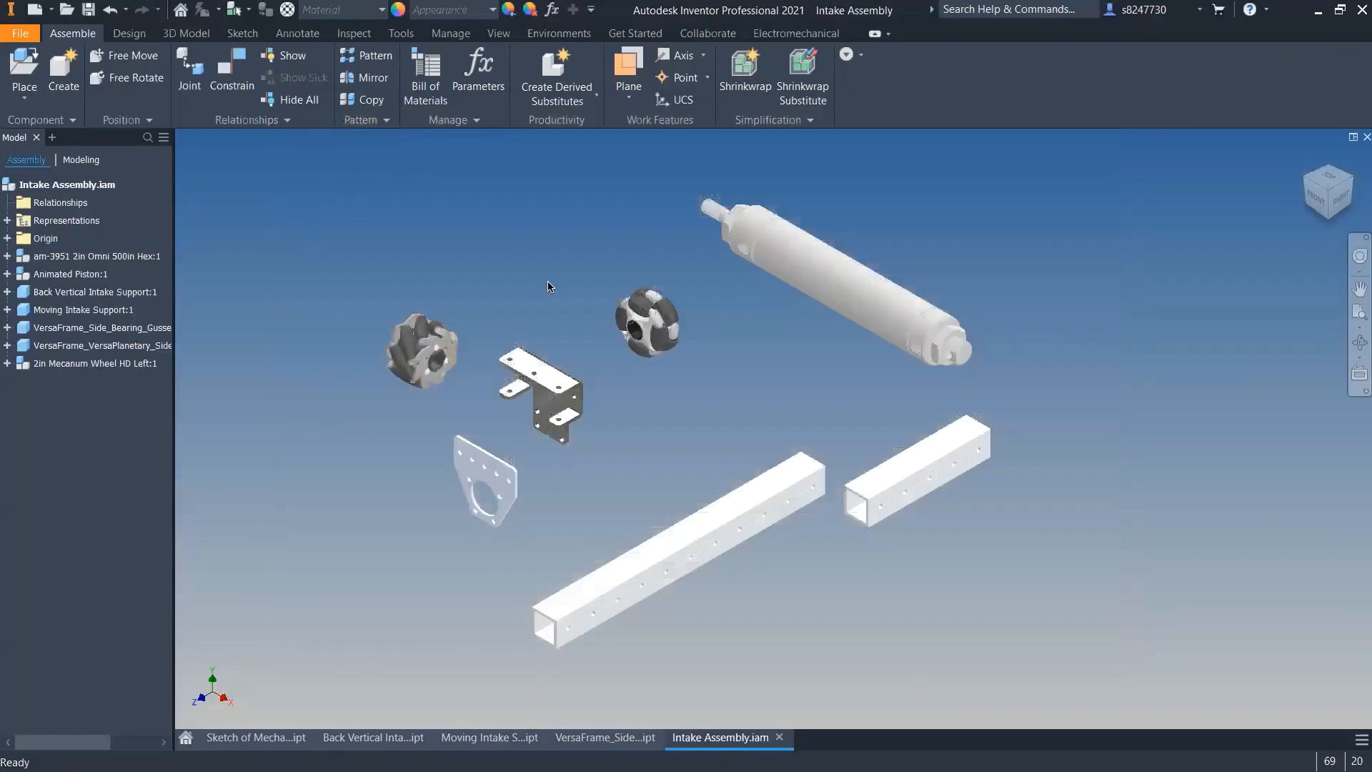
# - In the mechanism sketch, set the height dimension of the vertical intake support line to 12.25 in
pyautogui.click(258, 737)
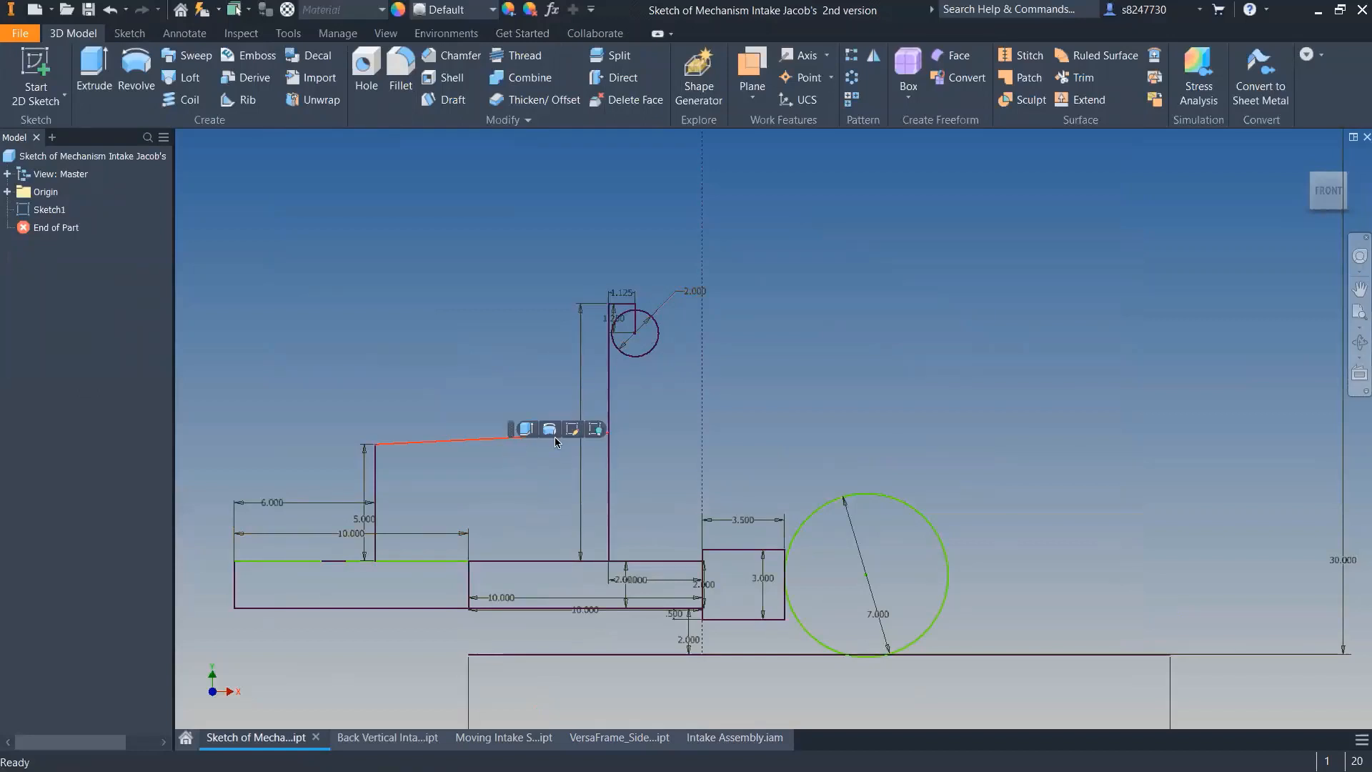
pyautogui.scroll(5, 629, 297)
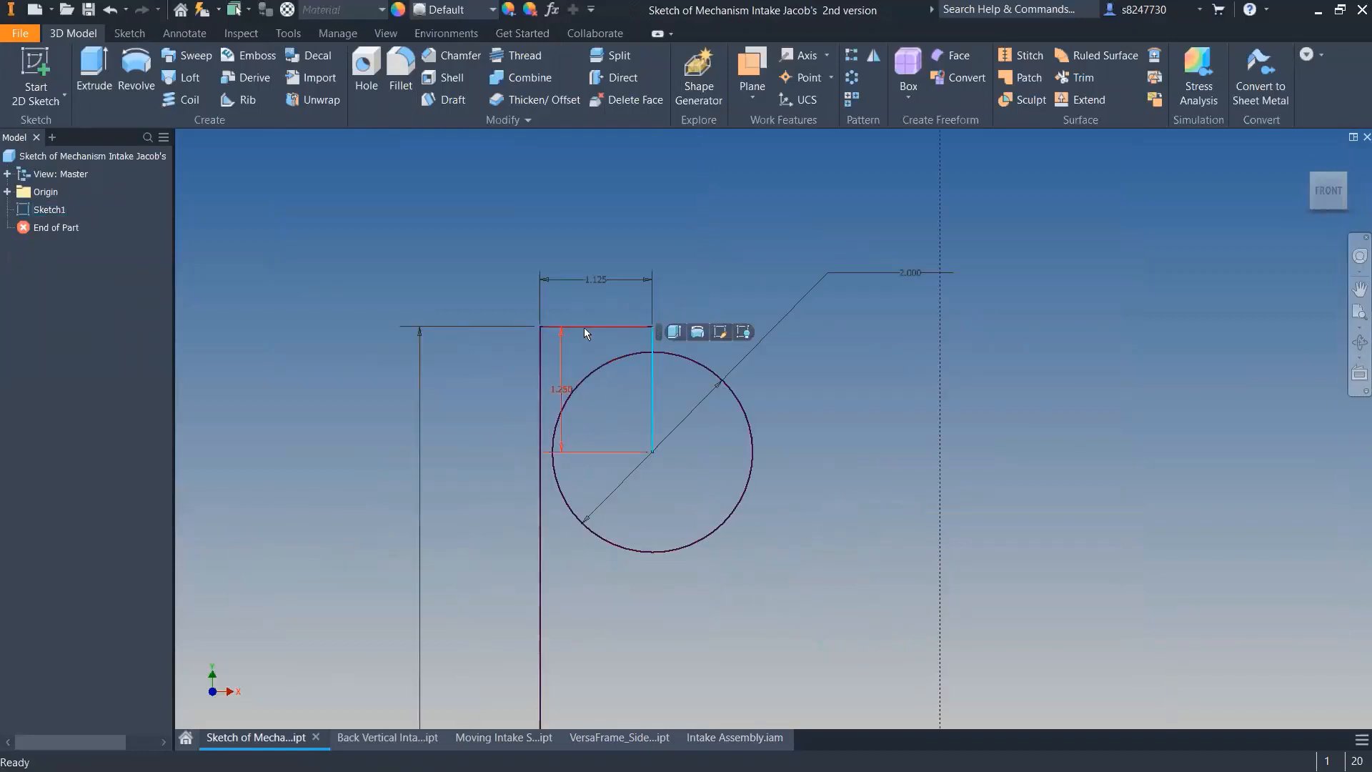
pyautogui.scroll(-4, 584, 327)
pyautogui.doubleClick(521, 472)
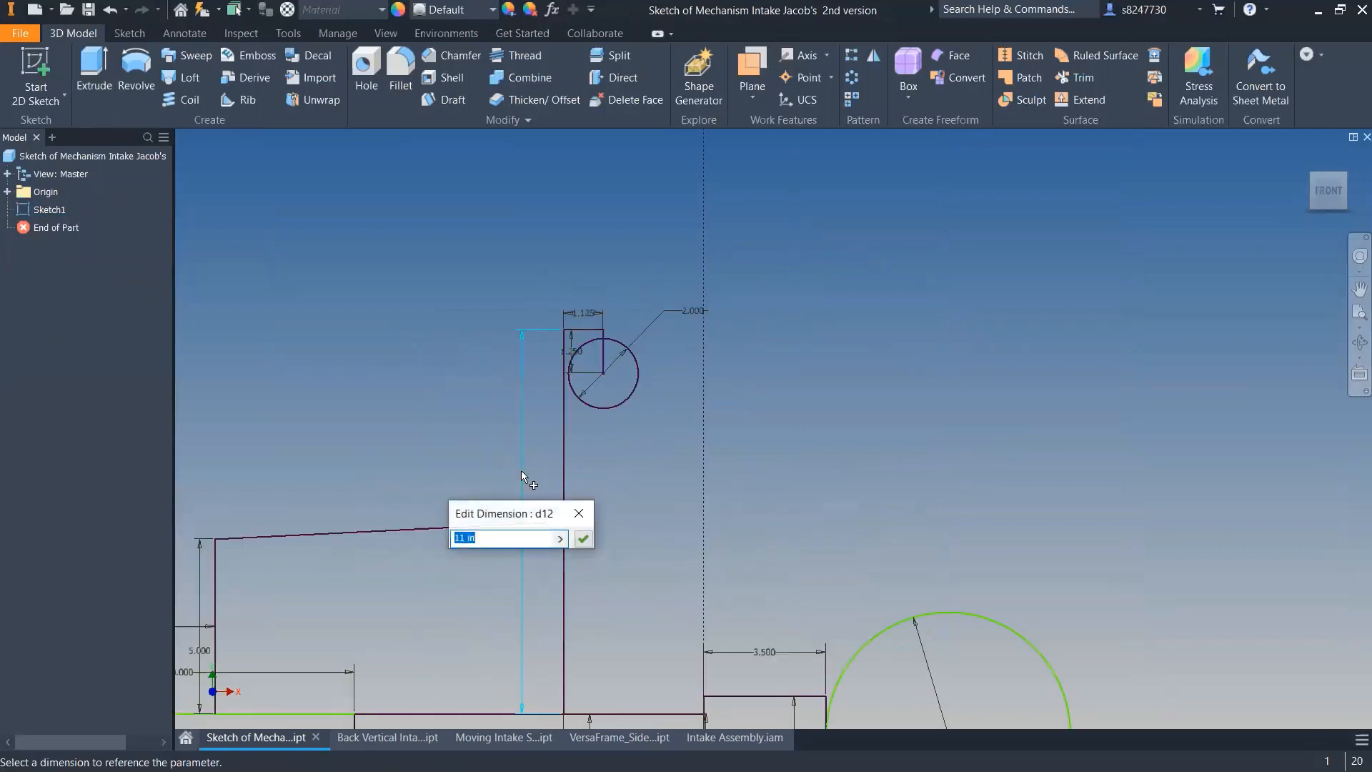
pyautogui.write('12.25')
pyautogui.press('Return')
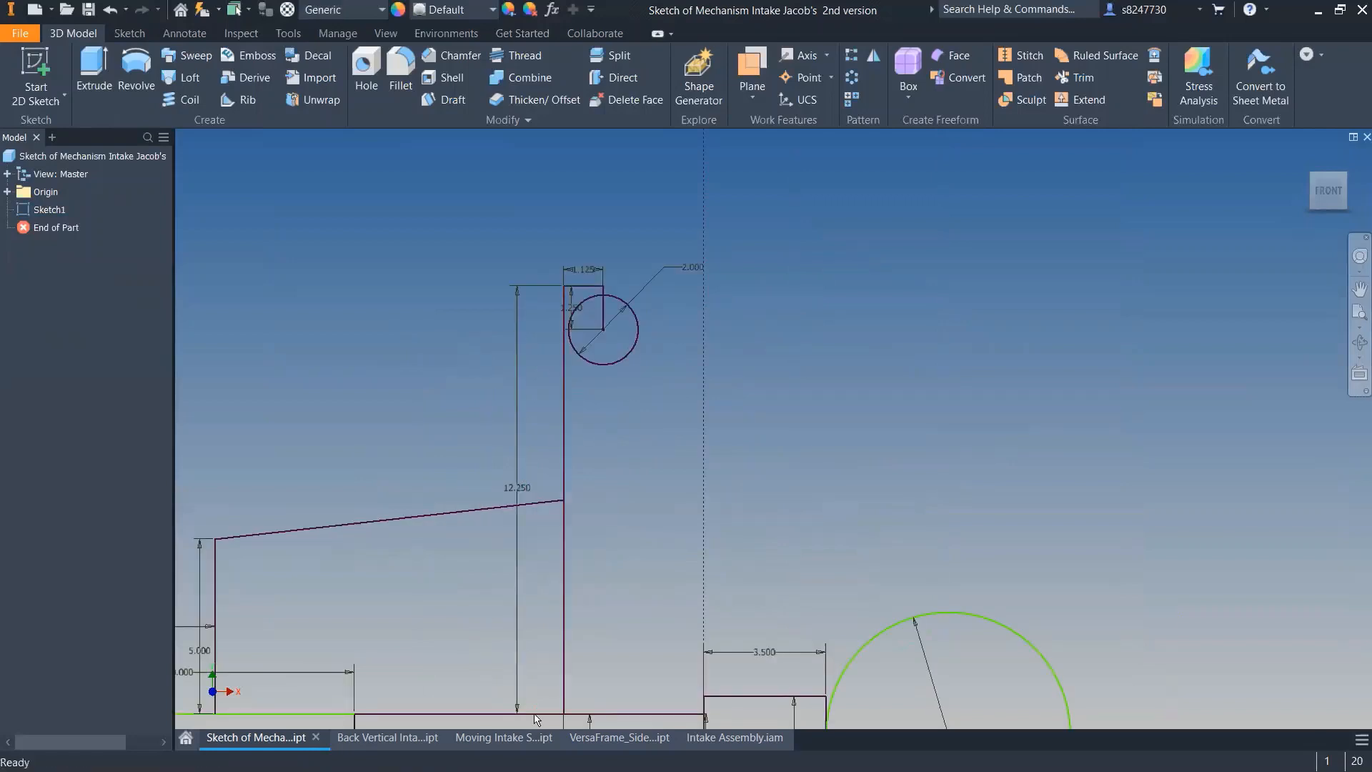
# - Edit the Extrusion1 cut distance of the Moving Intake Support so the tube matches the 12.25 in length in the mechanism sketch
pyautogui.click(379, 738)
pyautogui.click(511, 736)
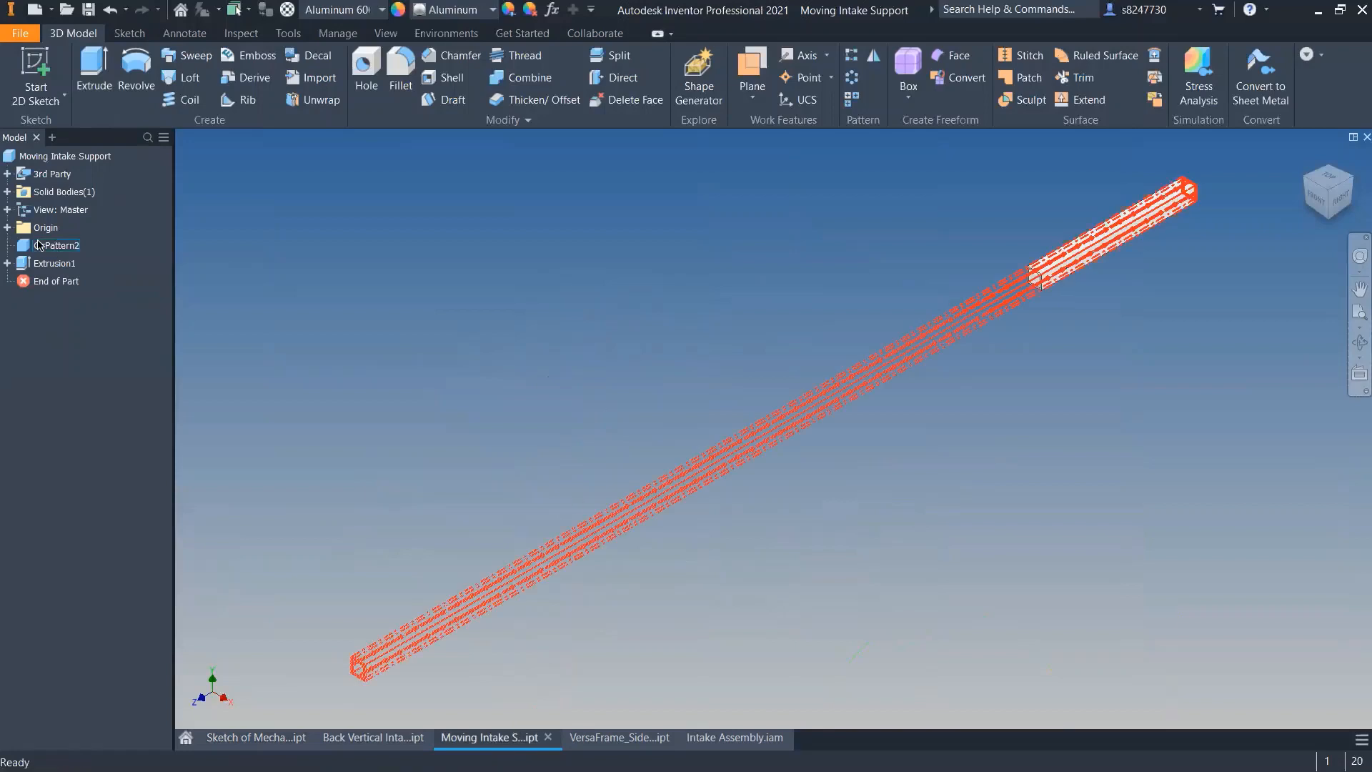
pyautogui.doubleClick(55, 263)
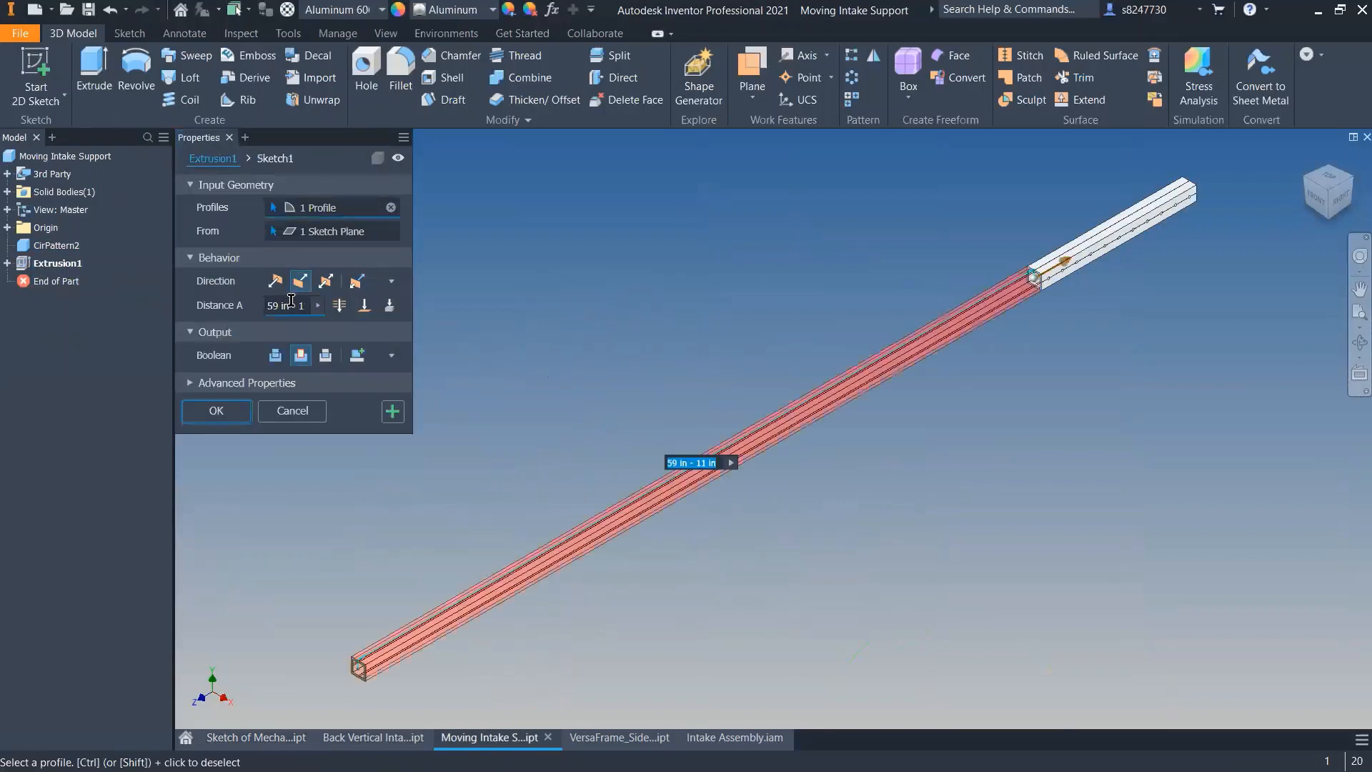
pyautogui.click(295, 302)
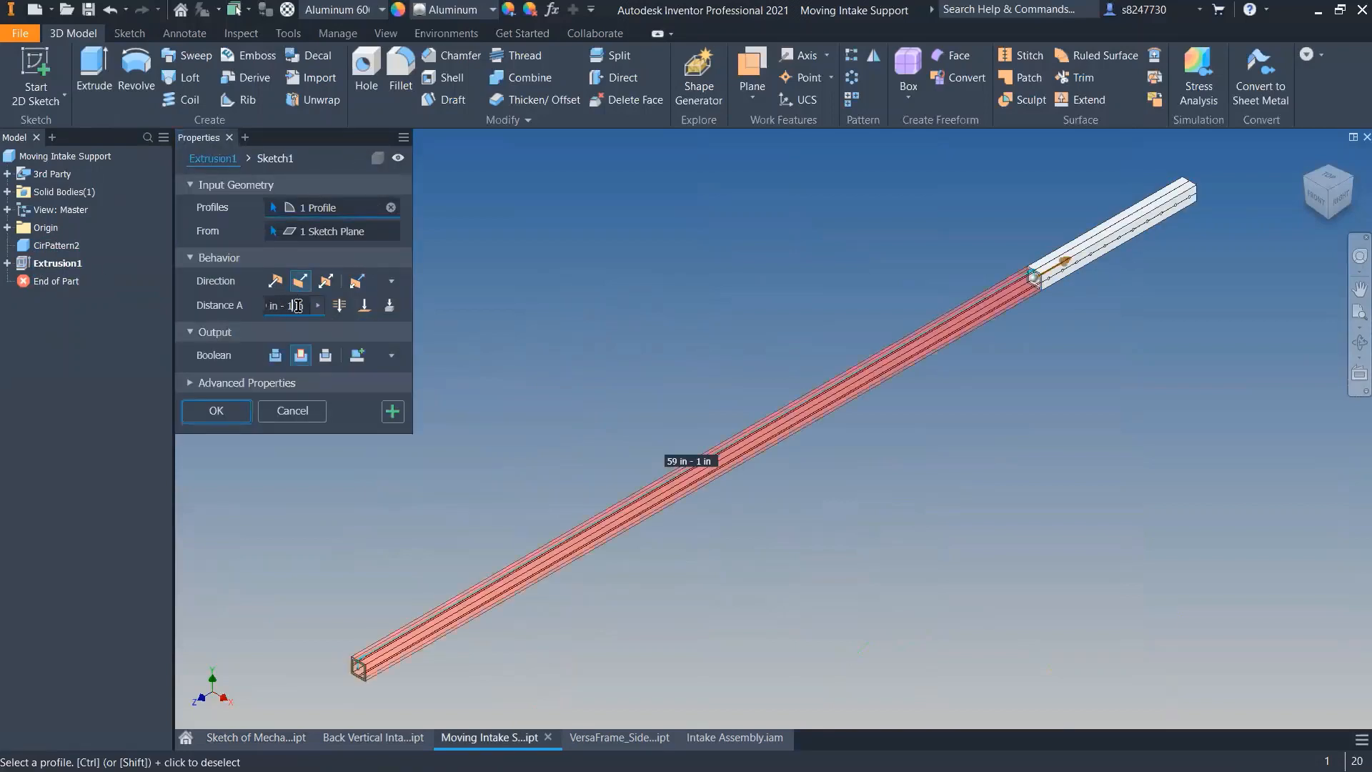
pyautogui.click(227, 413)
pyautogui.click(256, 737)
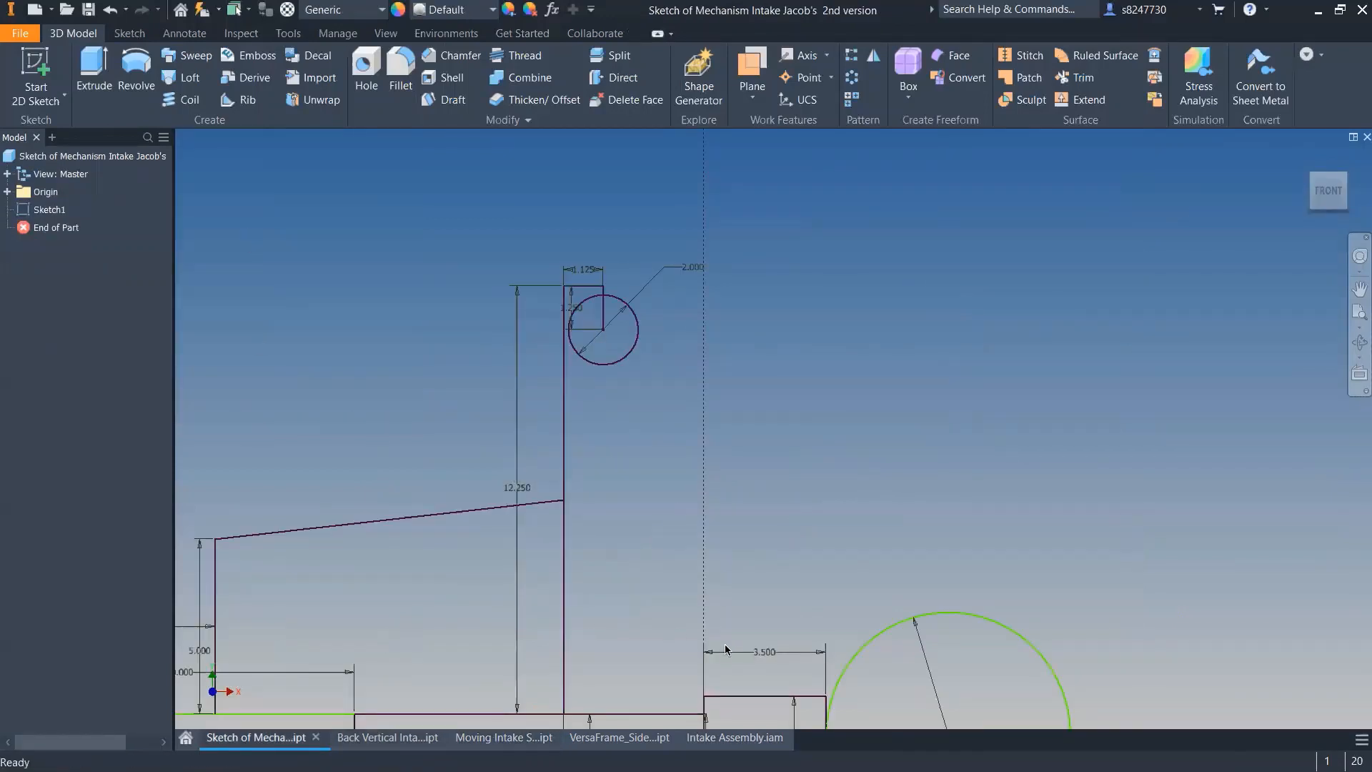
# - Place one WCP-0220 Rev2 - 2in Mecanum Wheel HD from the CAD Class Intake folder into the Intake Assembly, between the other two wheels
pyautogui.click(732, 738)
pyautogui.click(24, 68)
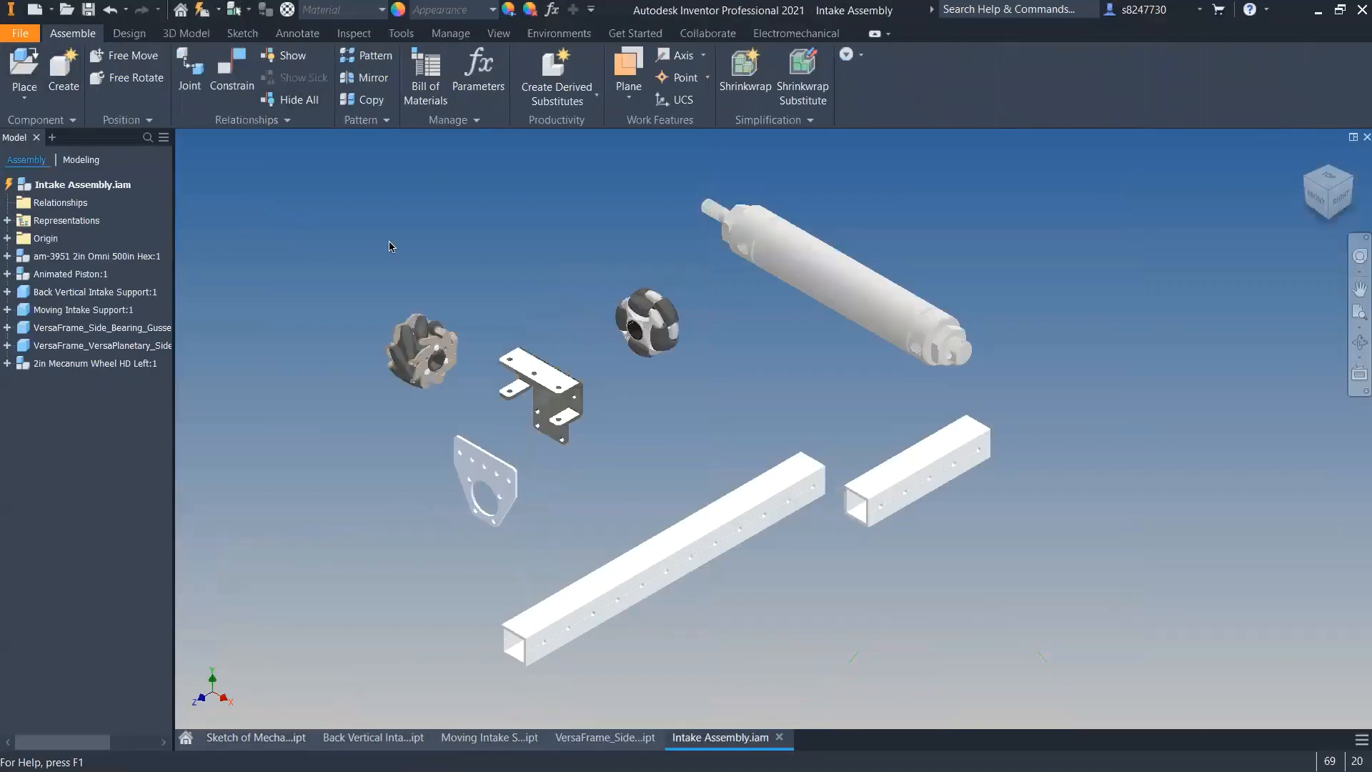
pyautogui.click(664, 146)
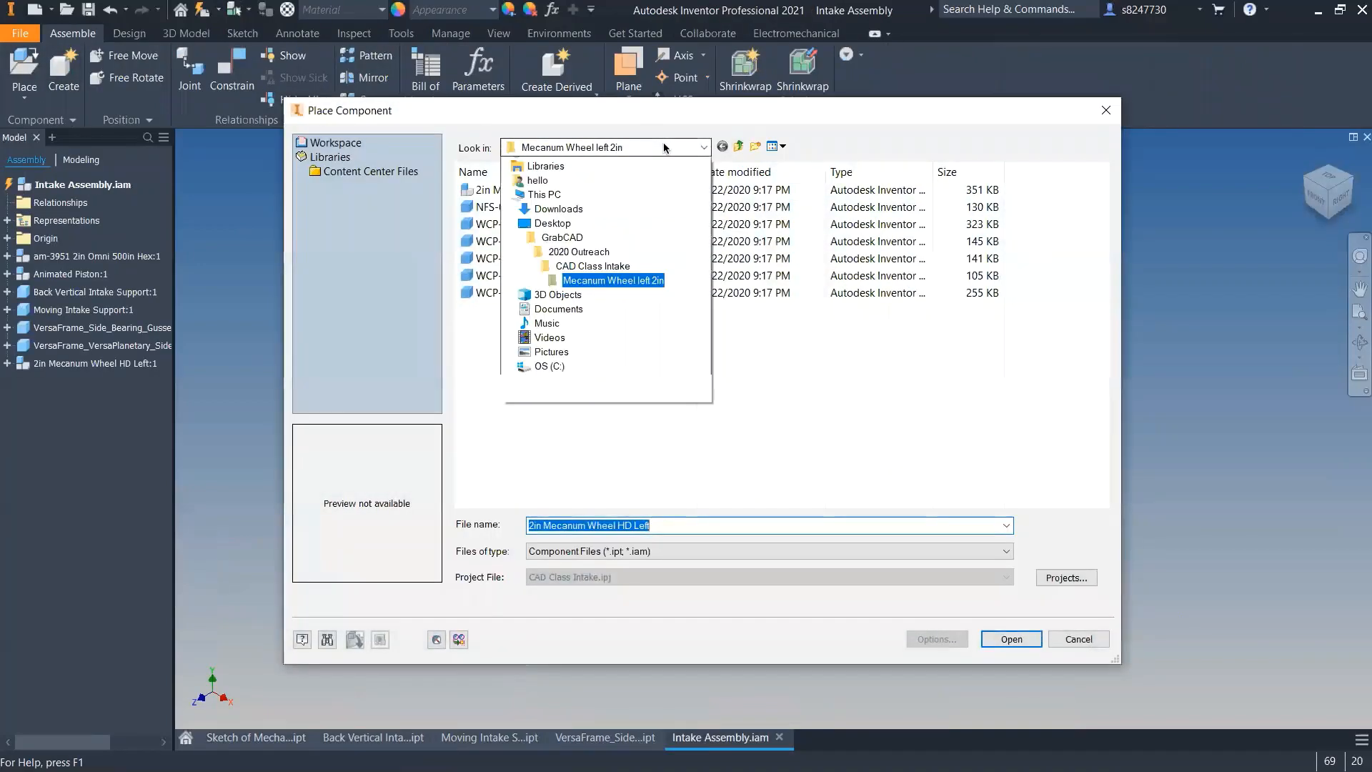
pyautogui.click(565, 293)
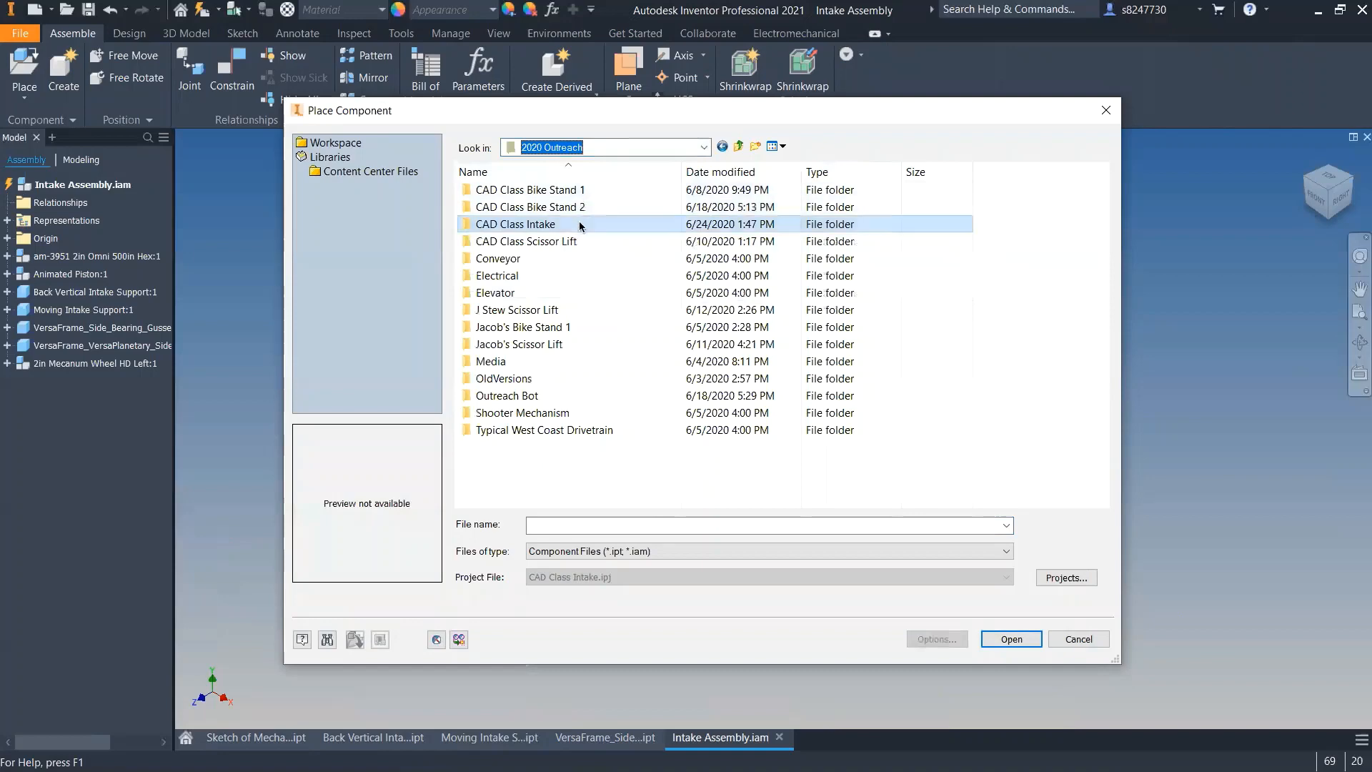
pyautogui.doubleClick(579, 222)
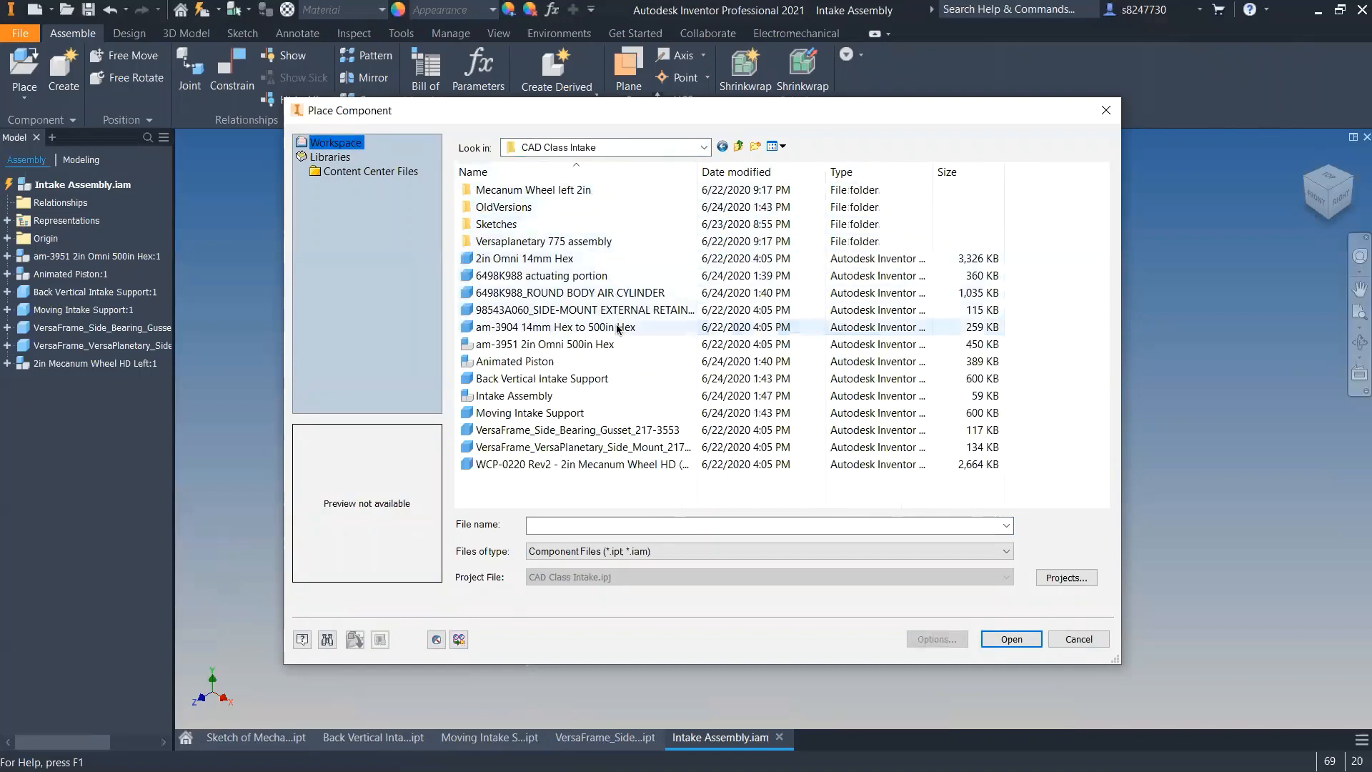
pyautogui.click(605, 345)
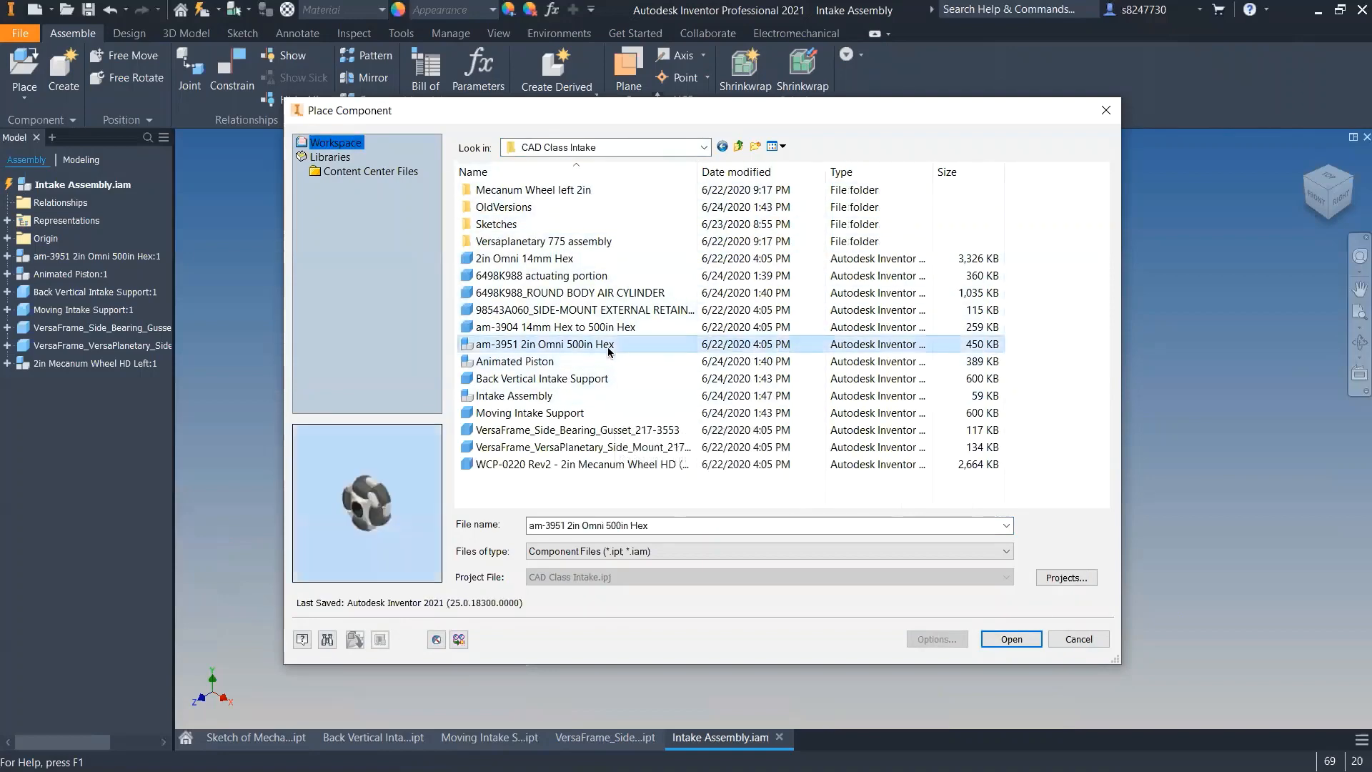
pyautogui.click(608, 361)
pyautogui.click(599, 345)
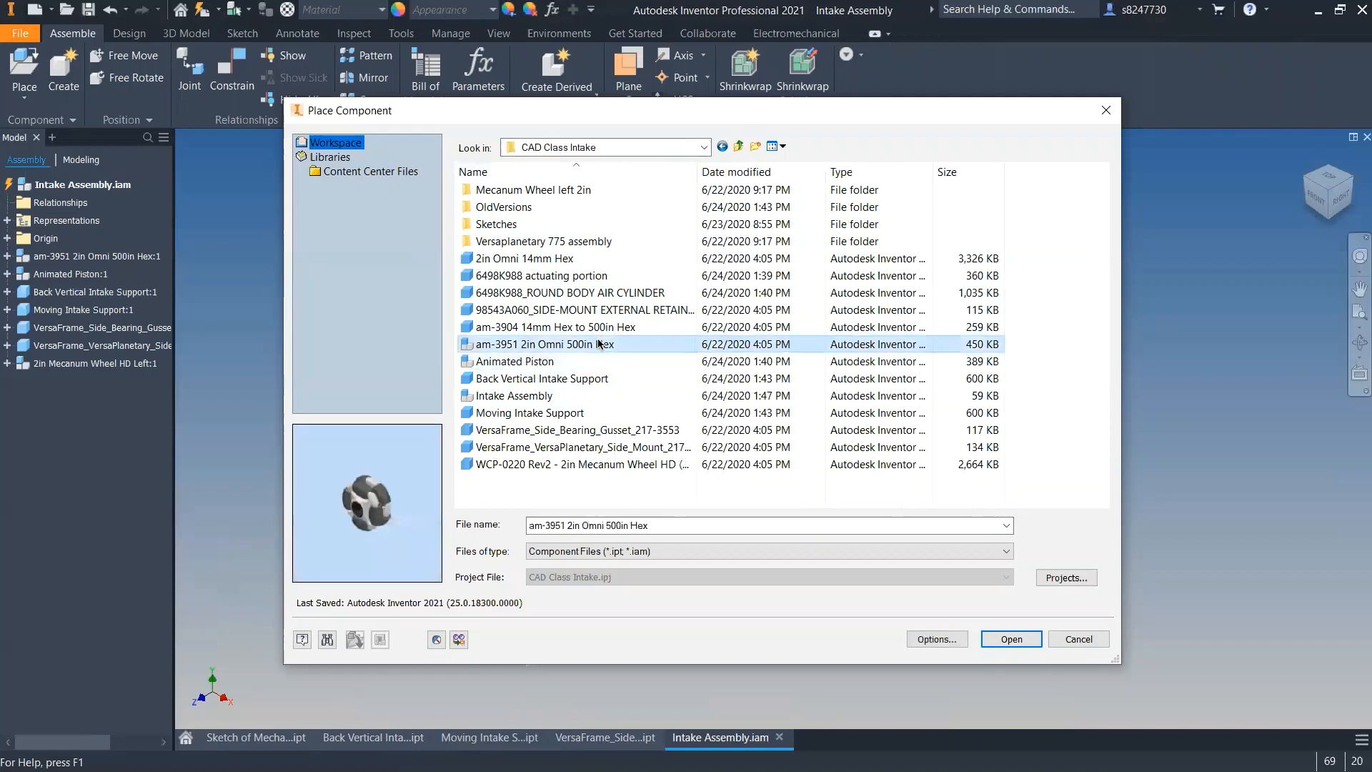
pyautogui.click(607, 464)
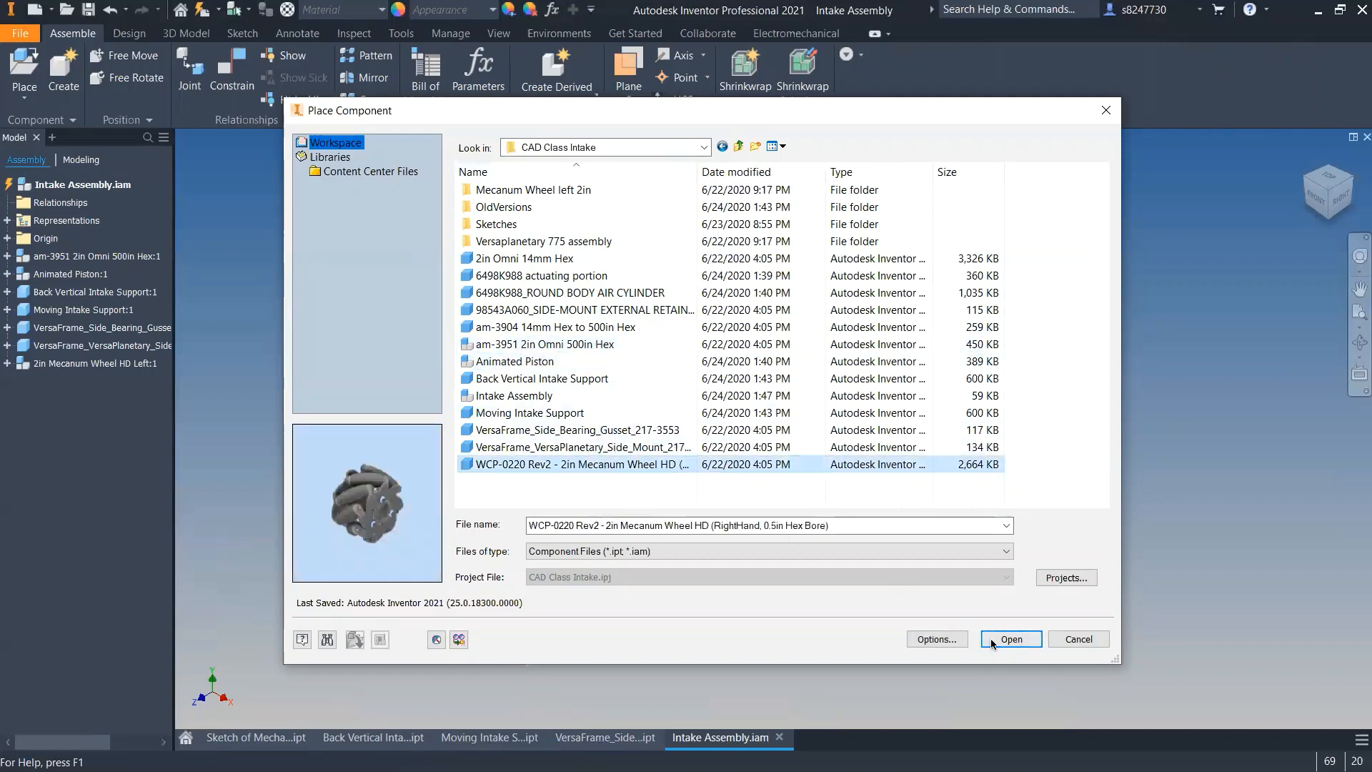
pyautogui.click(1010, 639)
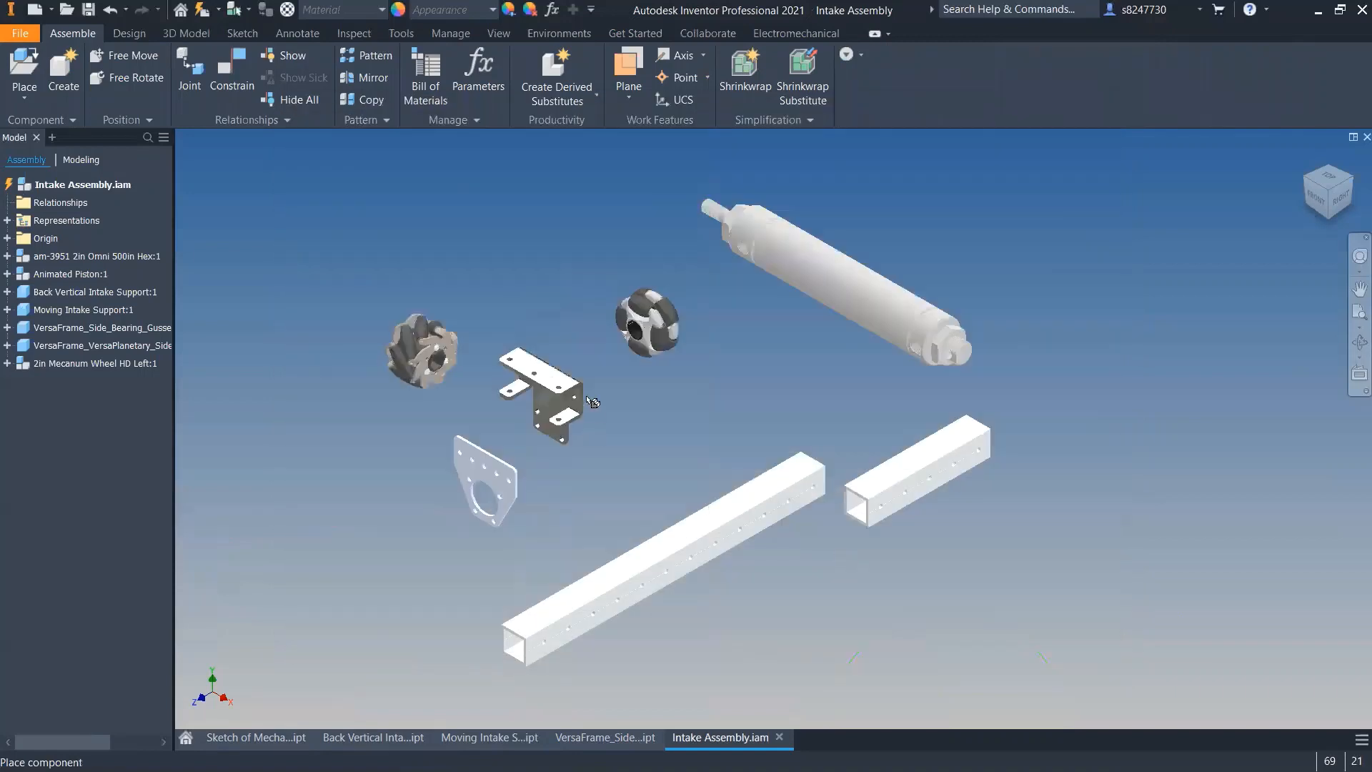
pyautogui.click(527, 323)
pyautogui.press('Escape')
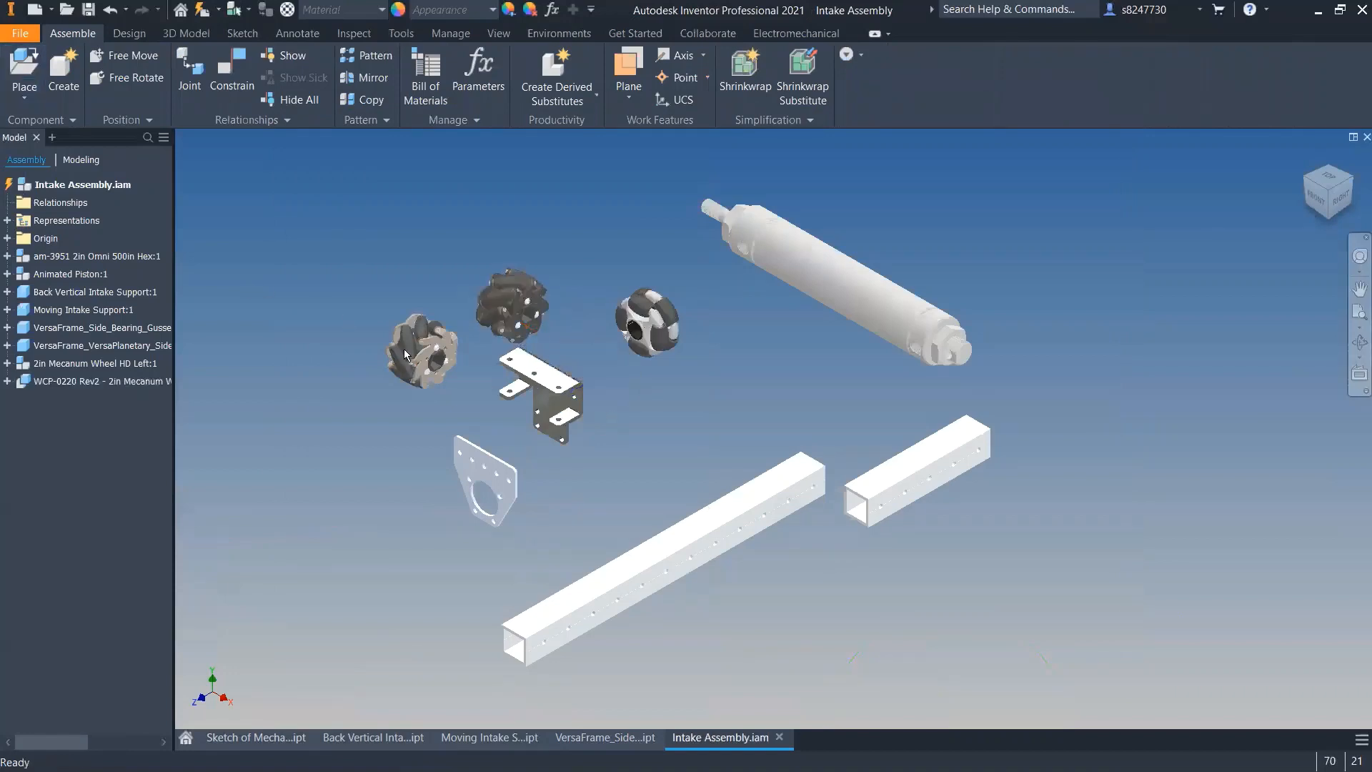
# - Give the 2in Mecanum Wheel HD Left the Anodized - Black appearance and the WCP-0220 mecanum wheel Glossy - Black
pyautogui.click(423, 351)
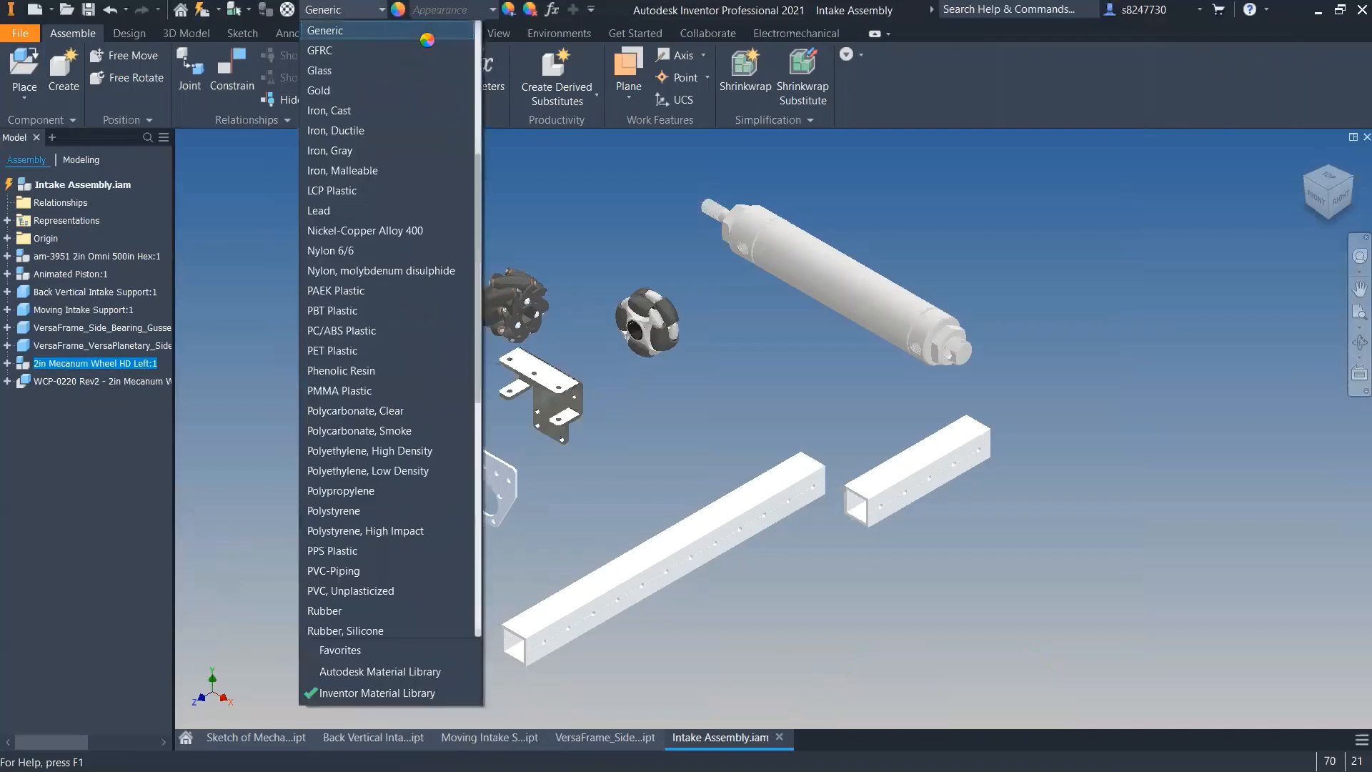
pyautogui.click(493, 10)
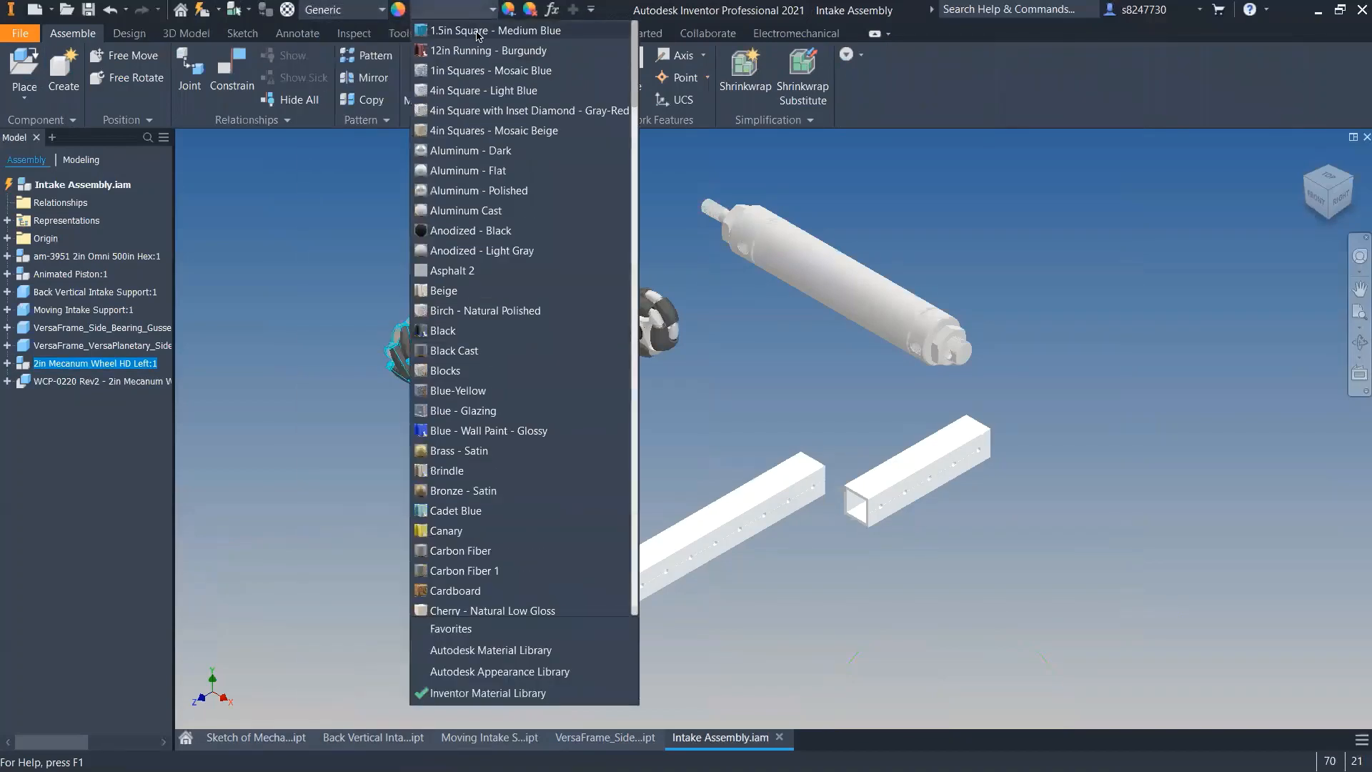
pyautogui.click(499, 230)
pyautogui.click(414, 296)
pyautogui.click(504, 305)
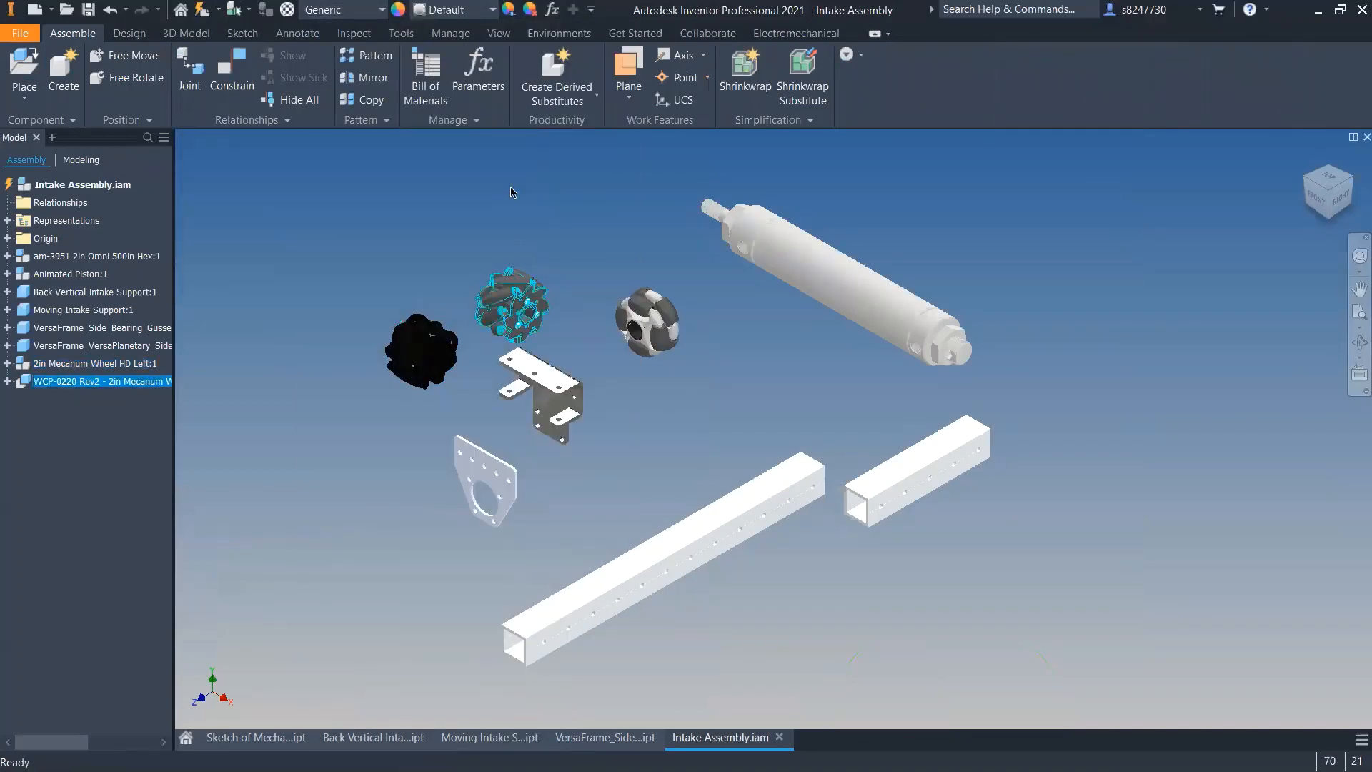
pyautogui.click(492, 10)
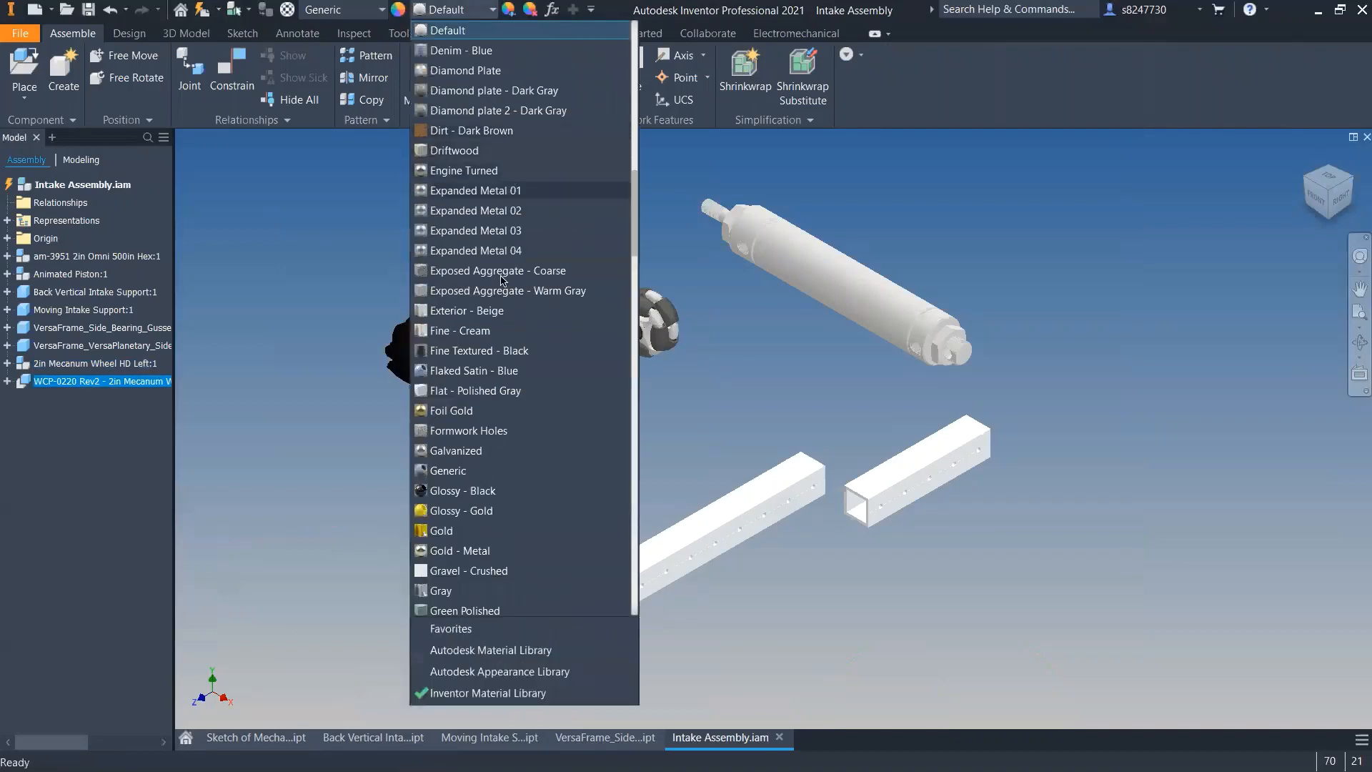
pyautogui.click(498, 492)
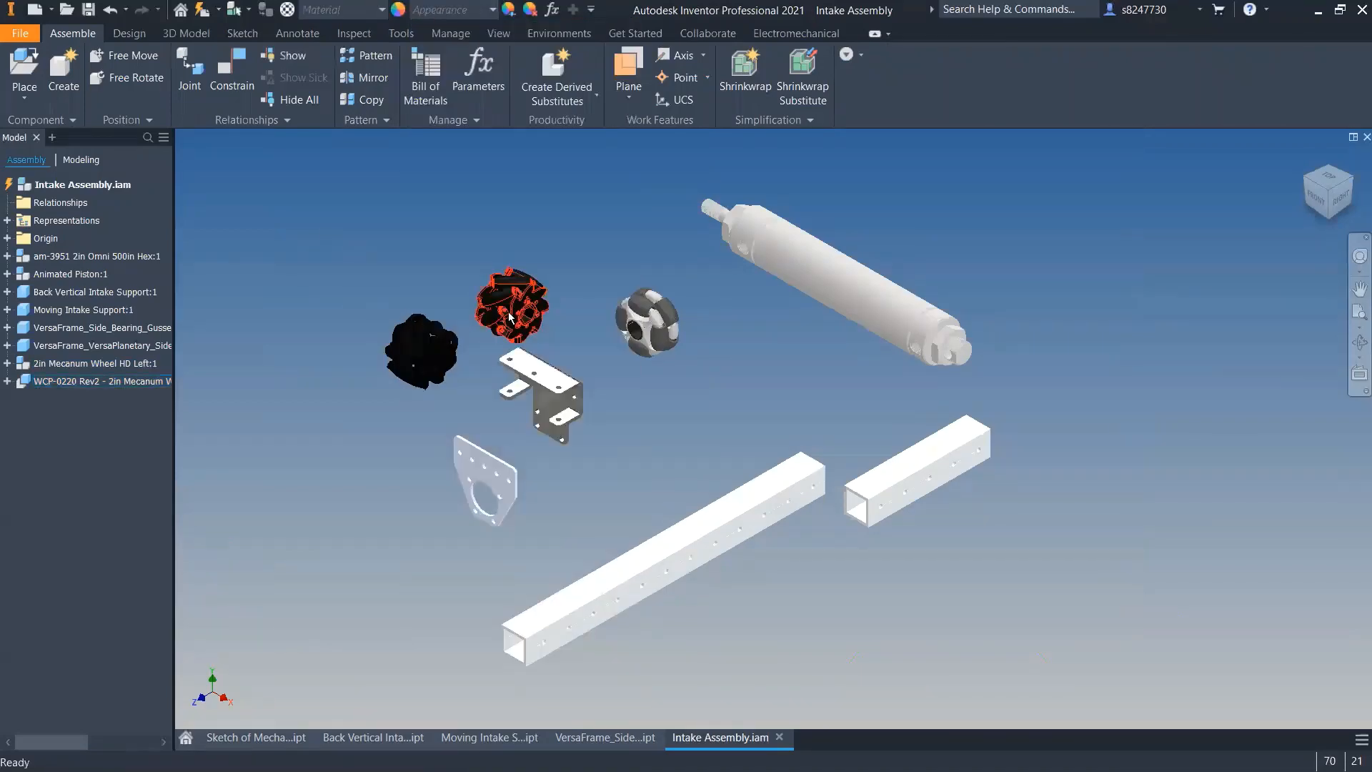
# - Move both mecanum wheels away from the gussets and spread the two support tubes farther apart
pyautogui.moveTo(511, 308); pyautogui.dragTo(515, 268)
pyautogui.moveTo(422, 350); pyautogui.dragTo(405, 333)
pyautogui.click(268, 191)
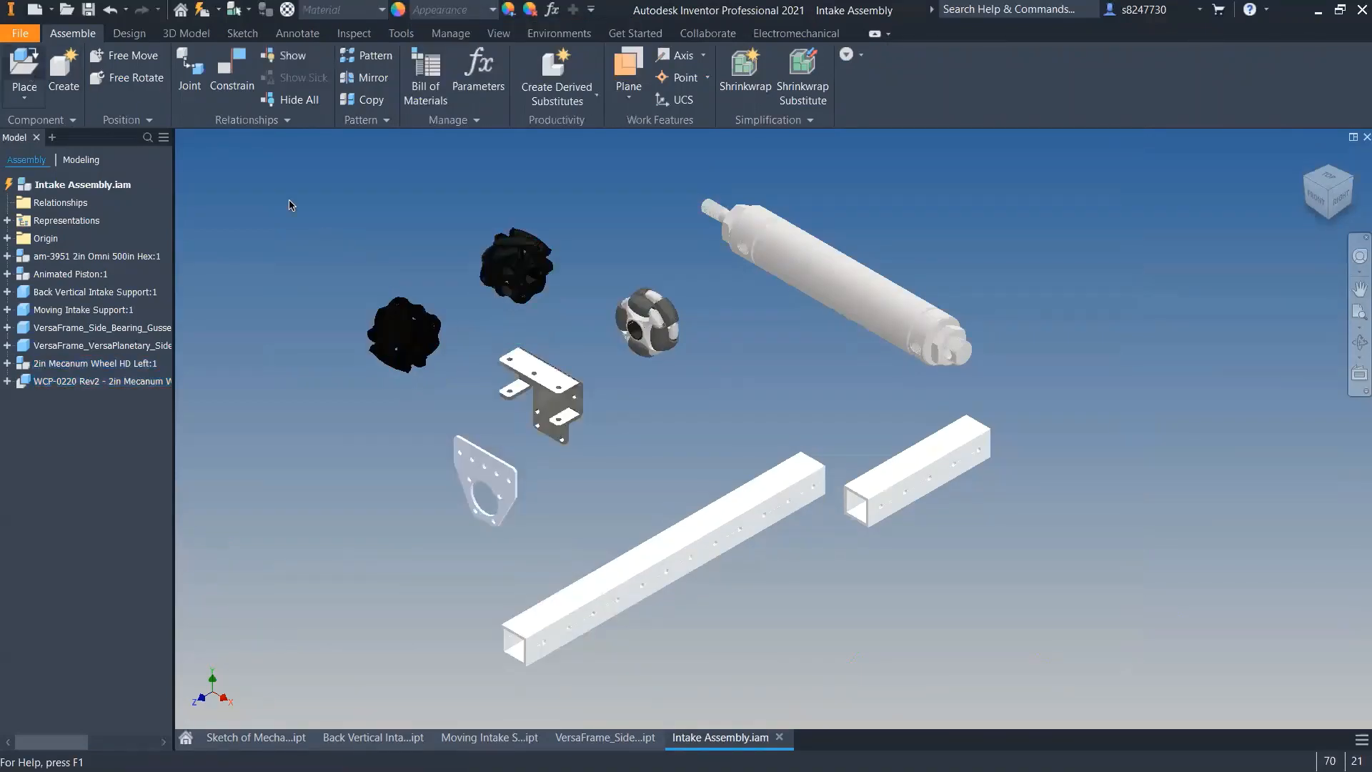
pyautogui.press('p')
pyautogui.press('Escape')
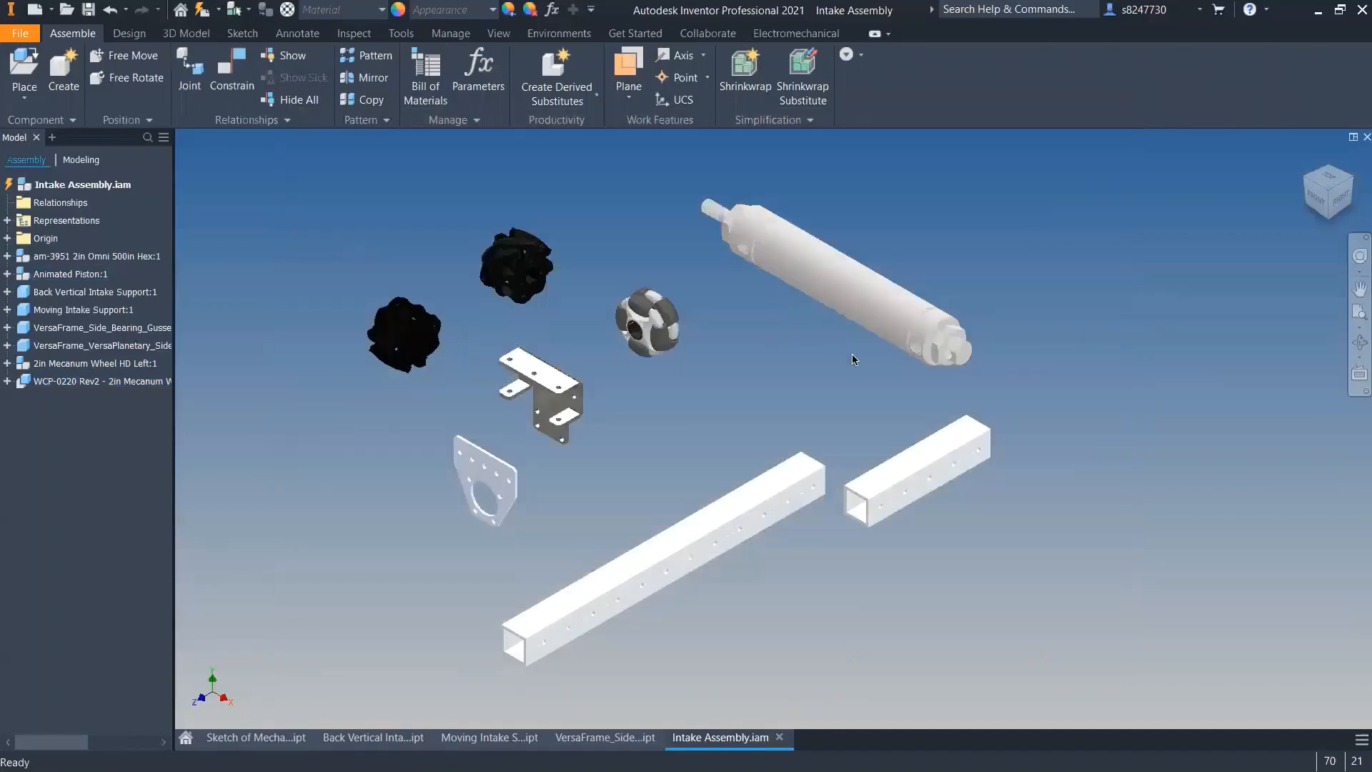
pyautogui.moveTo(886, 501); pyautogui.dragTo(878, 534)
pyautogui.moveTo(740, 516); pyautogui.dragTo(721, 466)
pyautogui.click(749, 354)
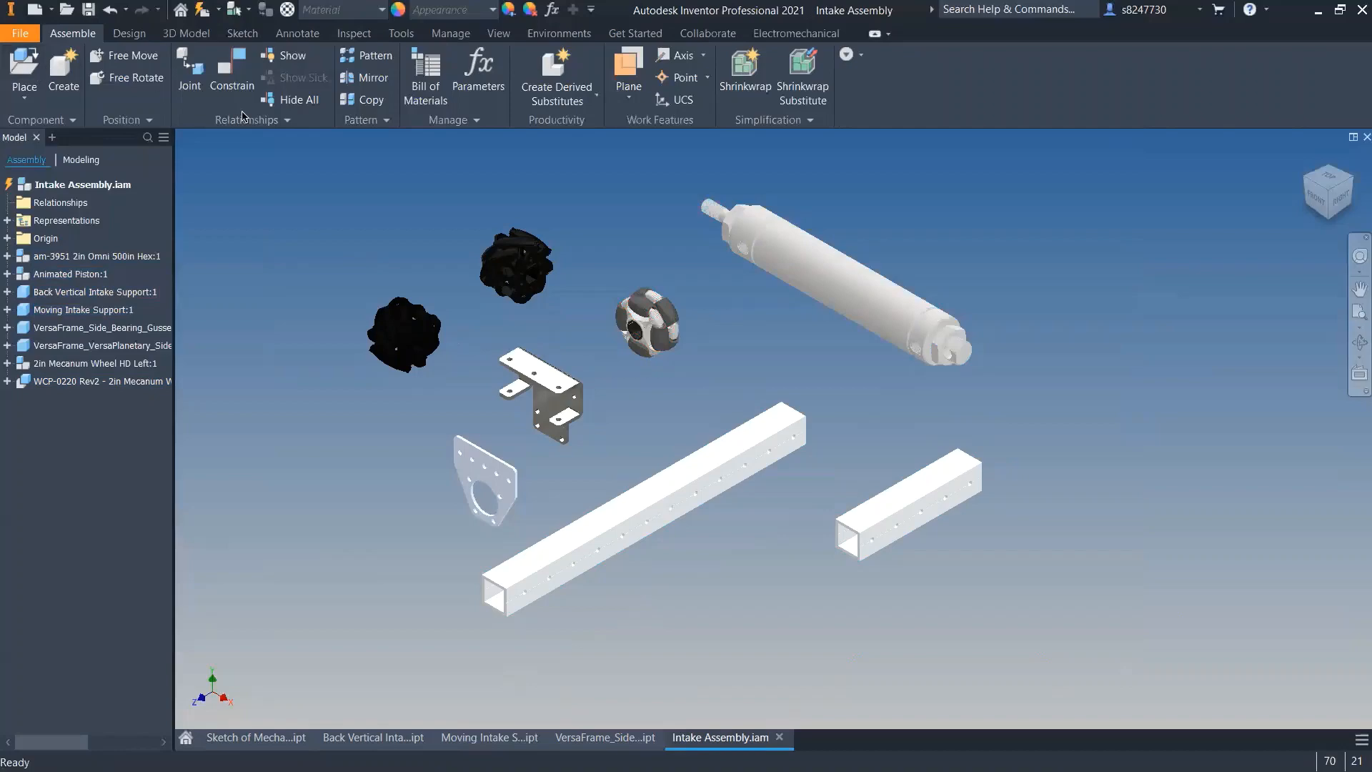
# - Place one VersaPlanetary_v1_Single_Stage_10_1_with_775_Series from the Versaplanetary 775 assembly folder beside the mecanum wheels in the Intake Assembly
pyautogui.press('p')
pyautogui.doubleClick(572, 242)
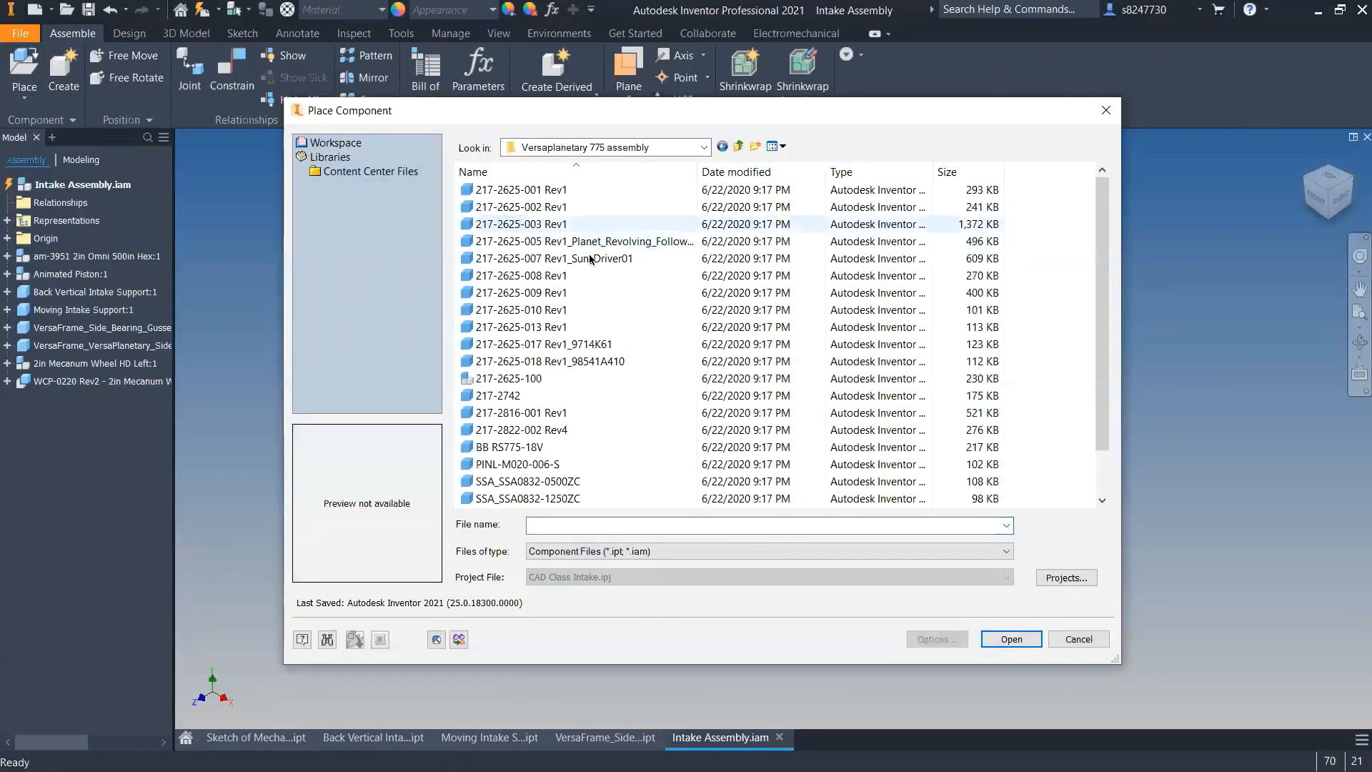
pyautogui.click(586, 373)
pyautogui.scroll(-1, 601, 359)
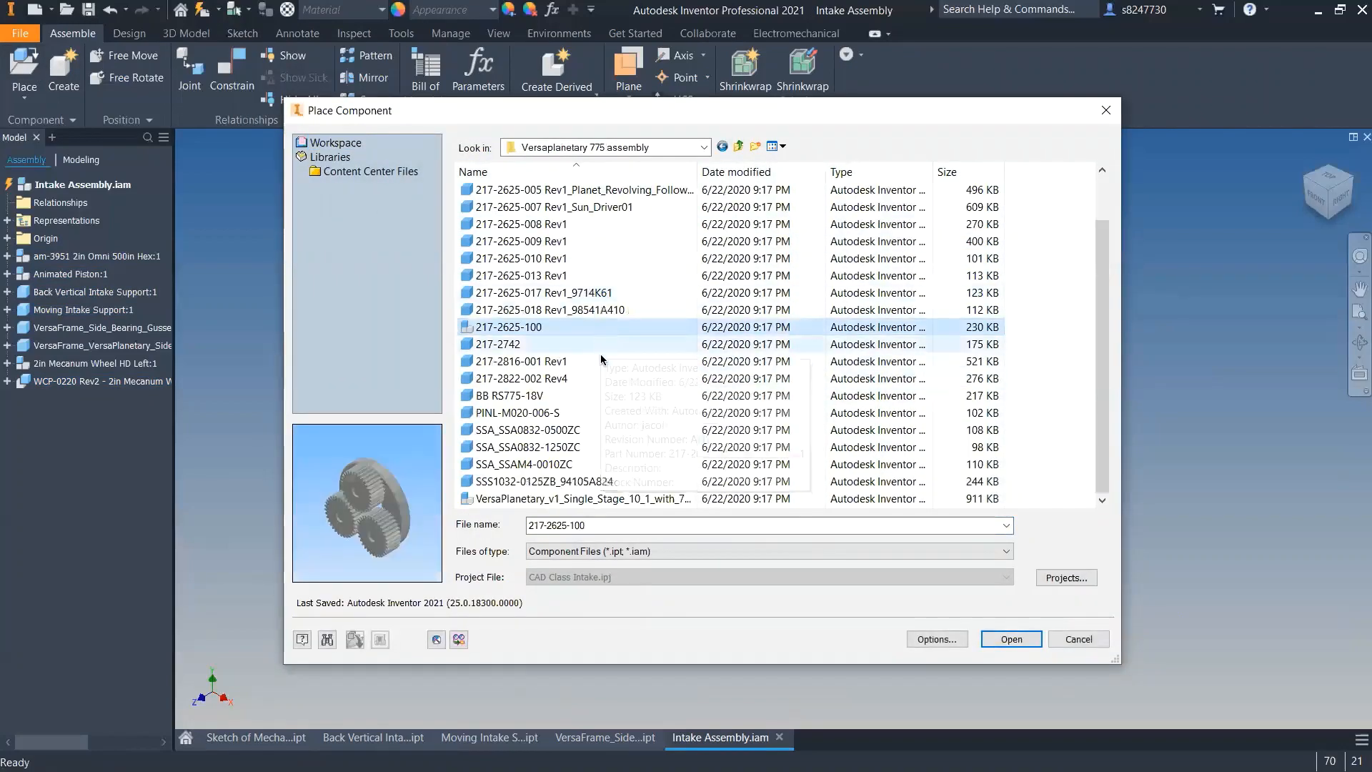
pyautogui.click(581, 501)
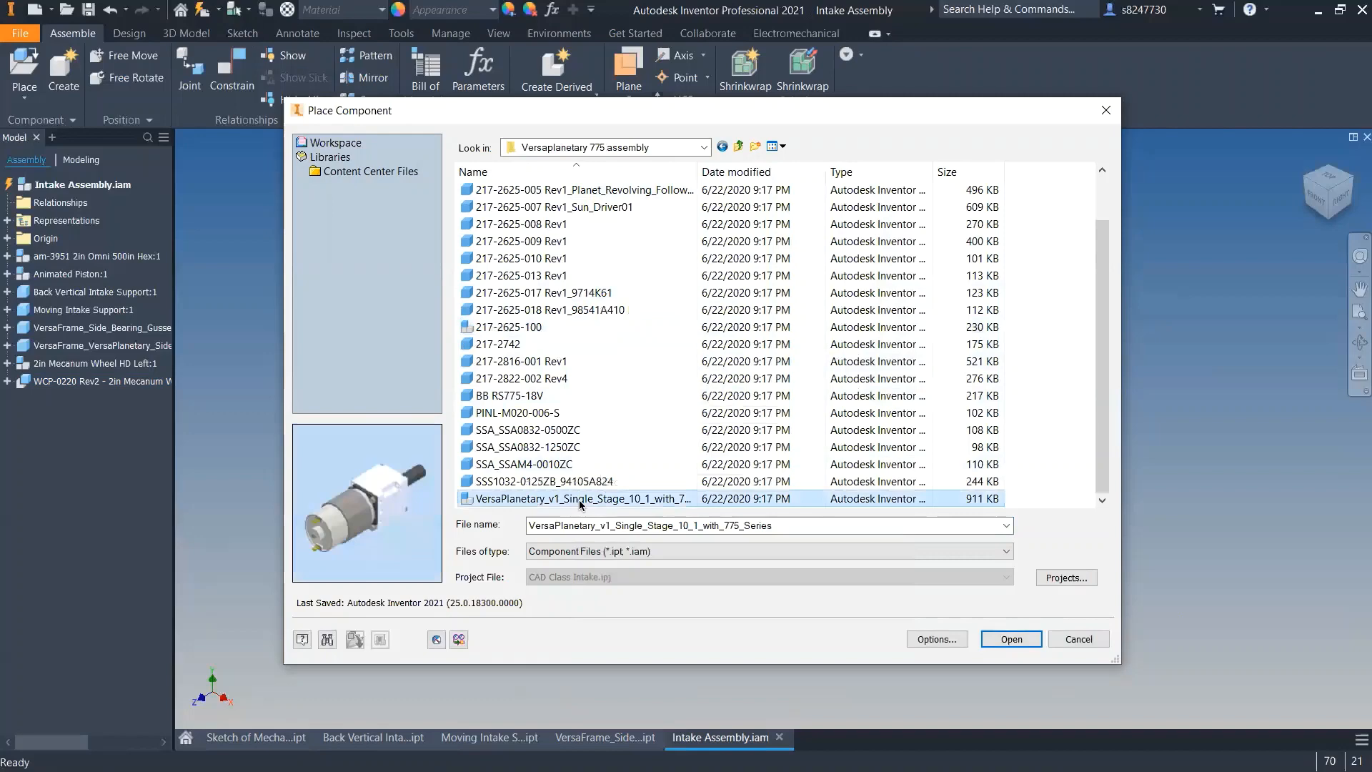
pyautogui.click(1012, 640)
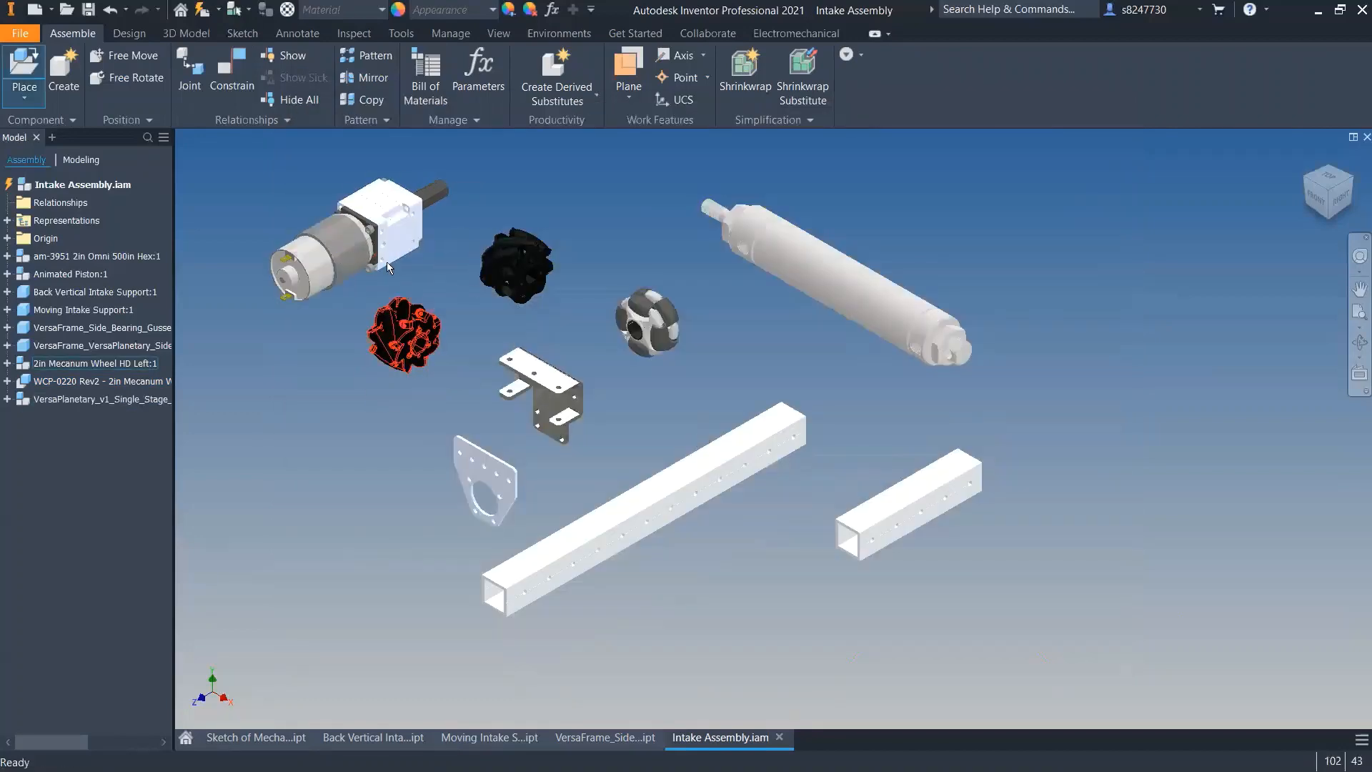
pyautogui.click(387, 262)
pyautogui.press('Escape')
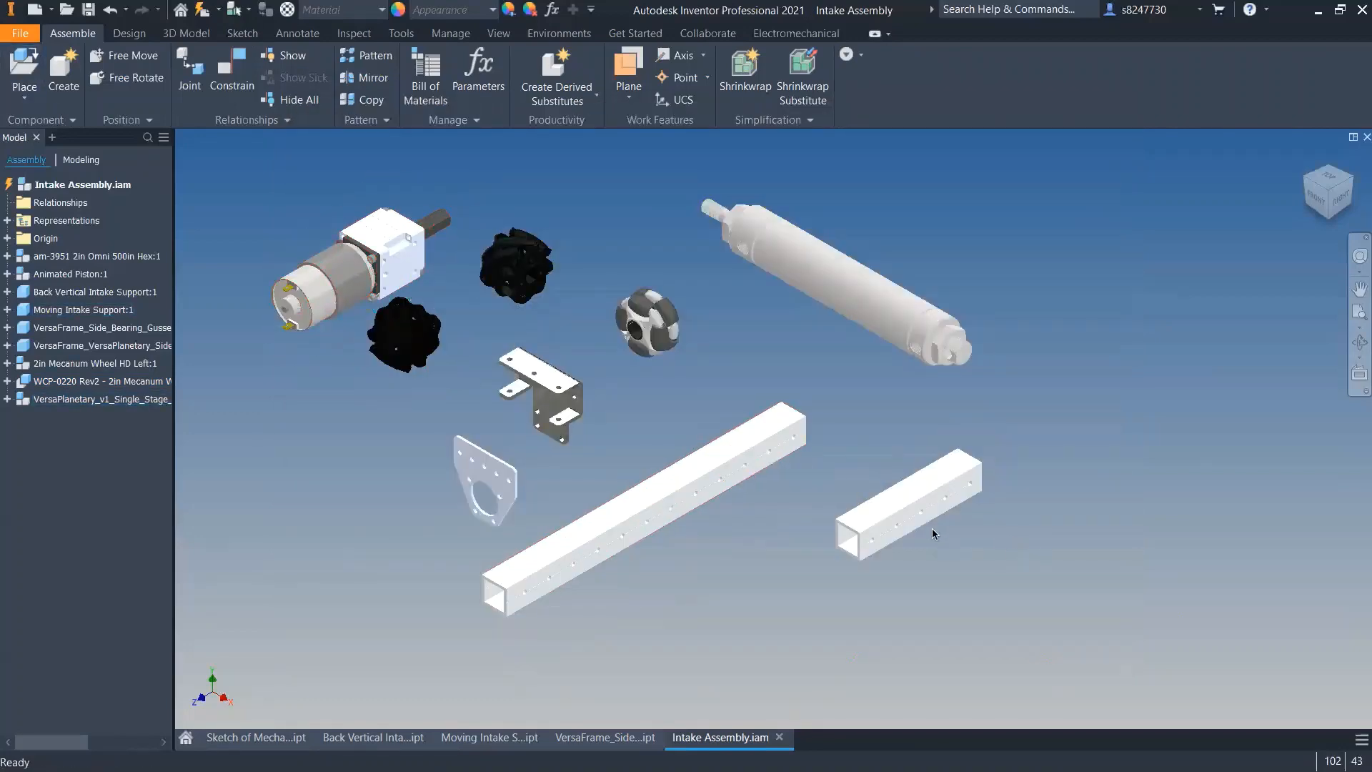
# - Examine the rear vertical support line in the mechanism sketch part and return to the Intake Assembly
pyautogui.moveTo(927, 522); pyautogui.dragTo(860, 555)
pyautogui.click(717, 564)
pyautogui.click(255, 737)
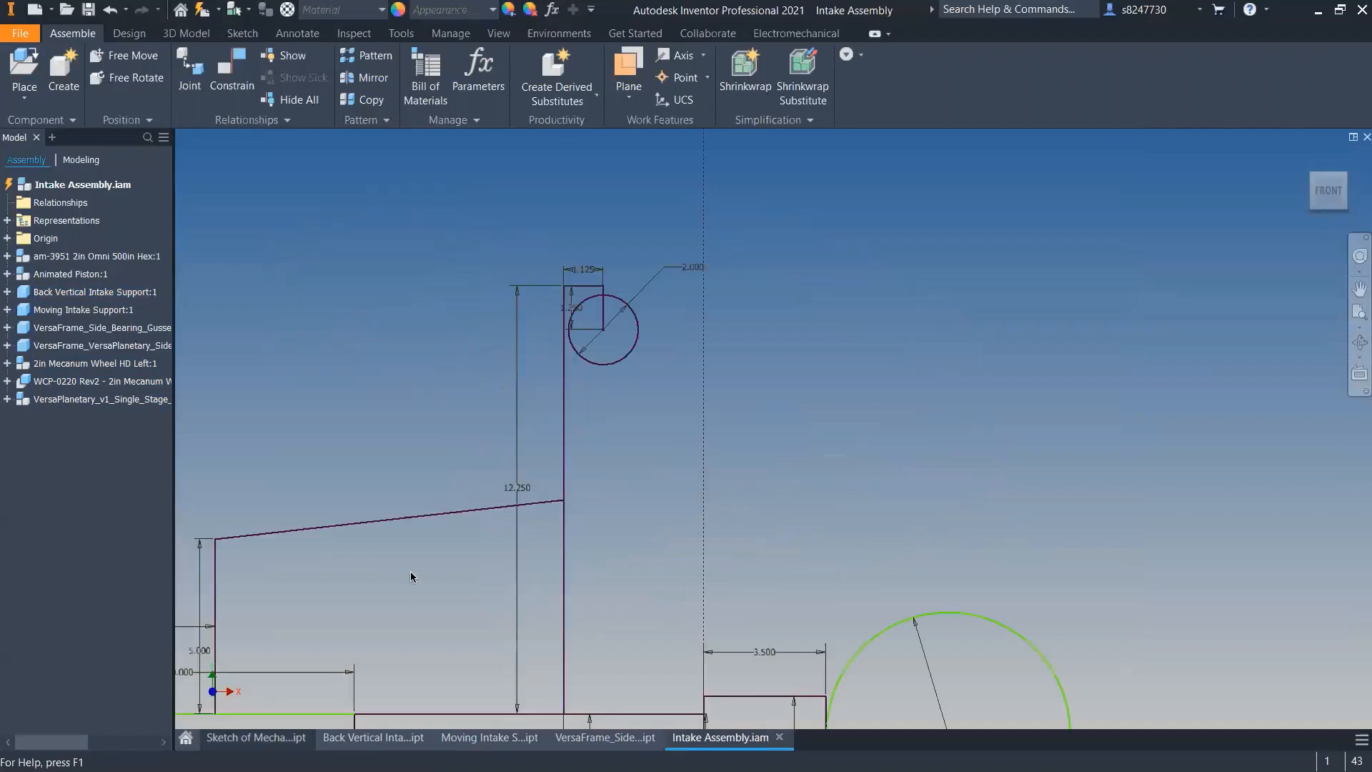
pyautogui.click(367, 539)
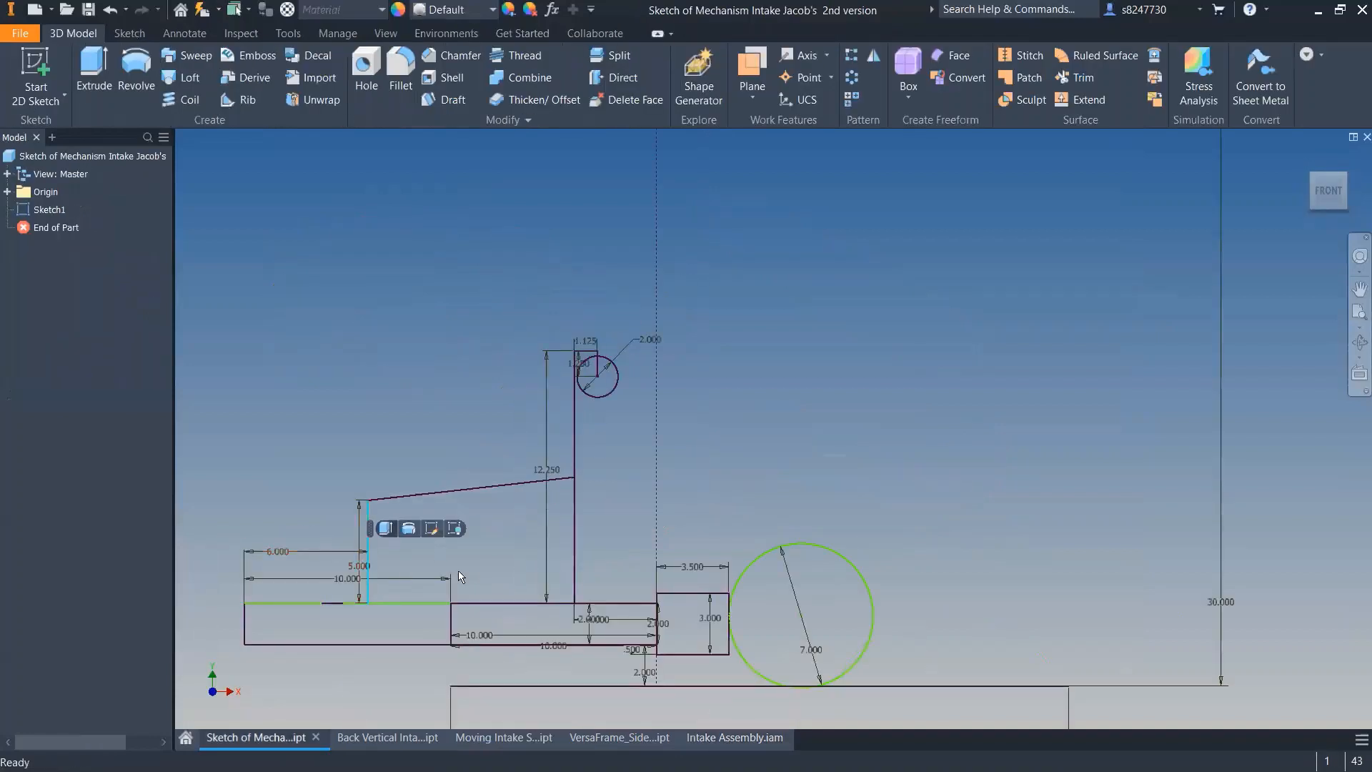
pyautogui.click(459, 572)
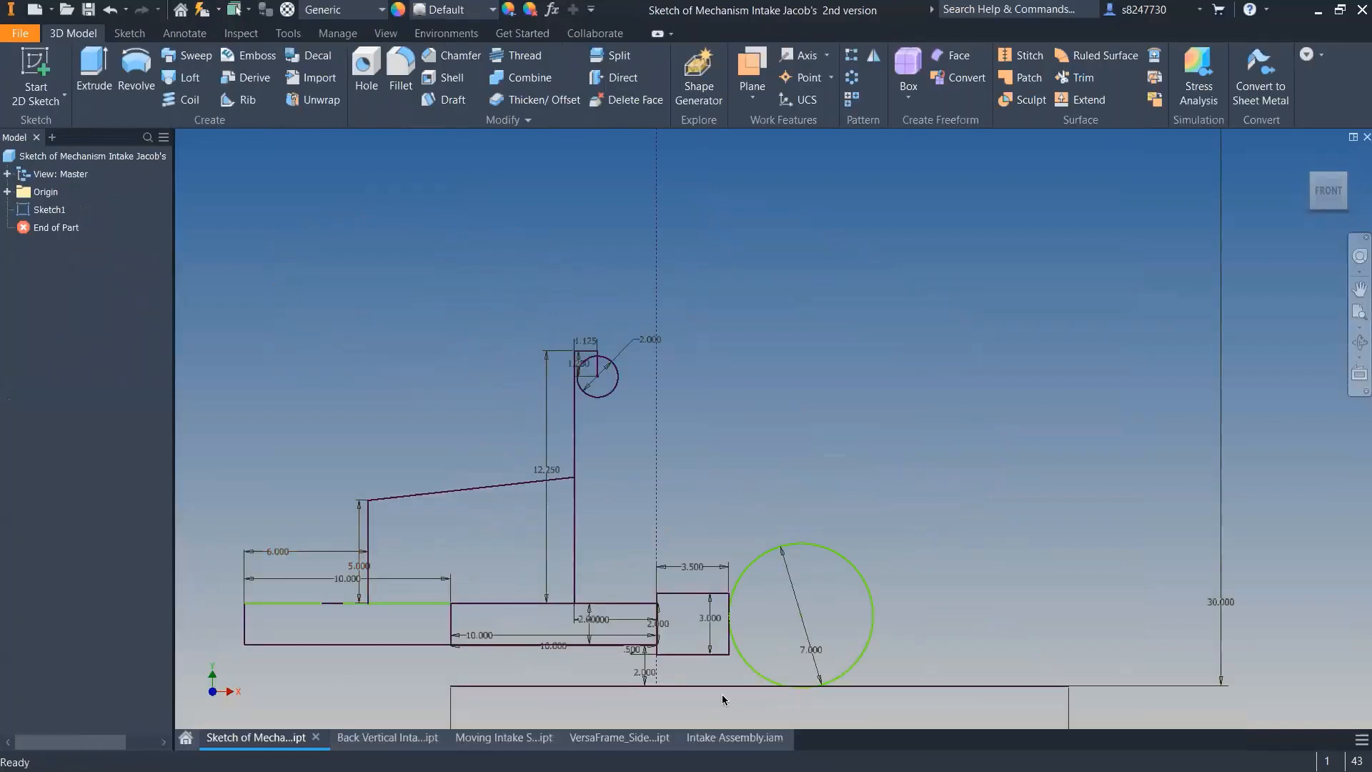
pyautogui.click(719, 737)
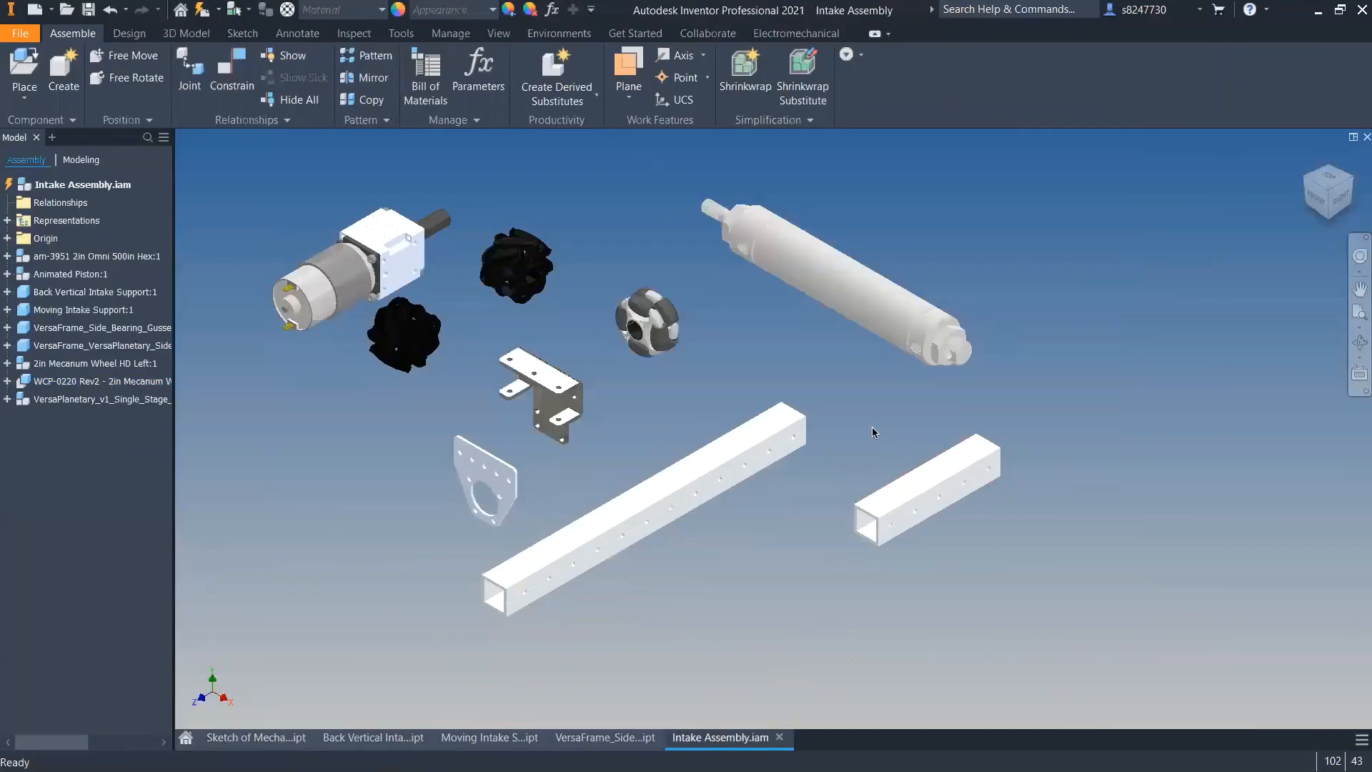
pyautogui.press('c')
pyautogui.scroll(-5, 911, 493)
pyautogui.click(912, 440)
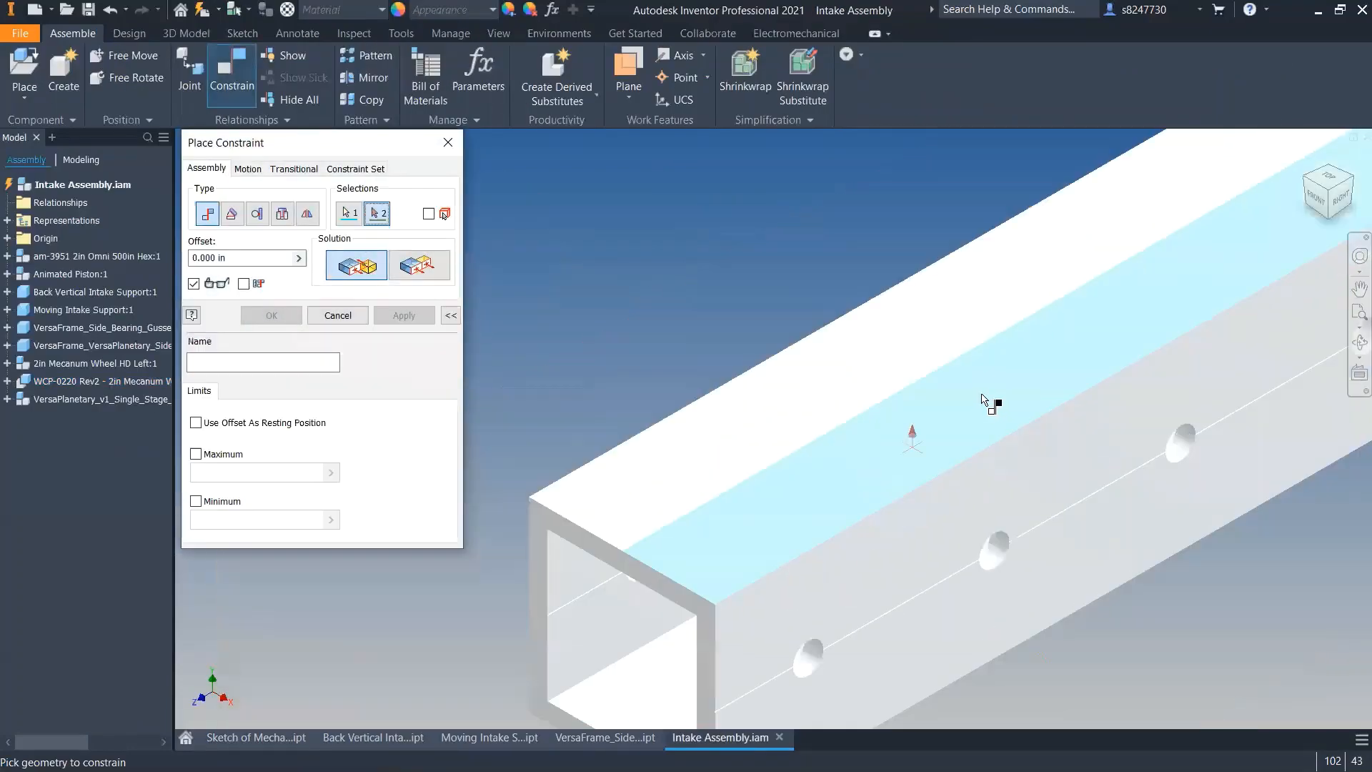
pyautogui.scroll(10, 982, 398)
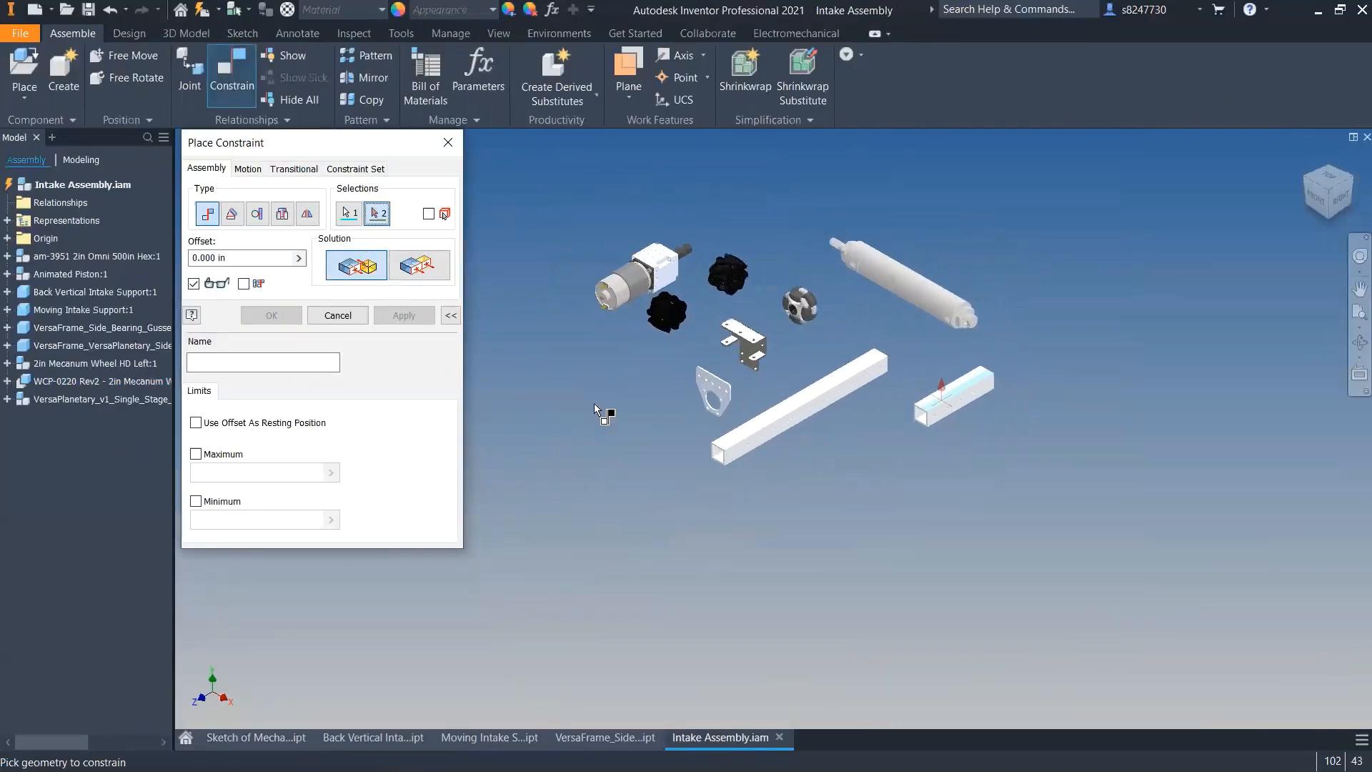
pyautogui.click(6, 238)
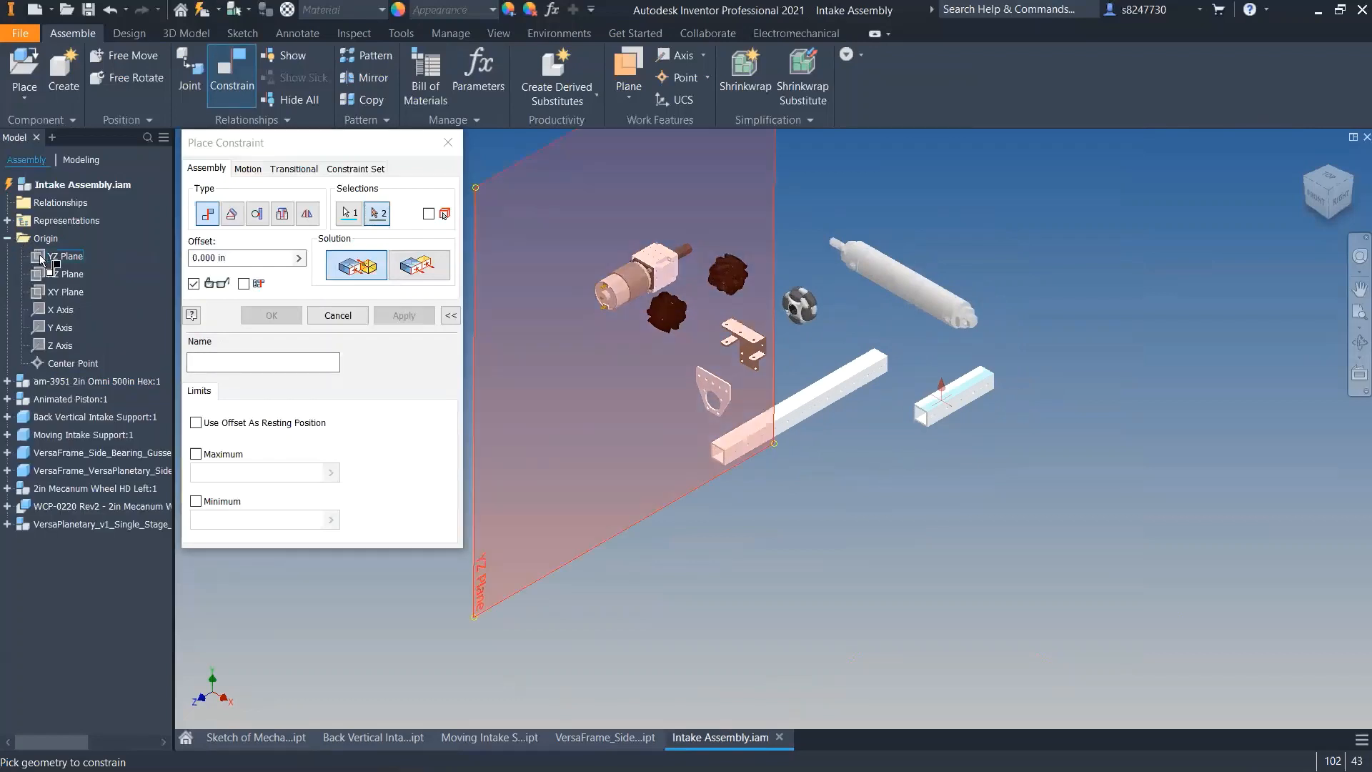
pyautogui.click(41, 258)
pyautogui.keyDown('shift'); pyautogui.moveTo(593, 395); pyautogui.dragTo(621, 416, button='middle'); pyautogui.keyUp('shift')
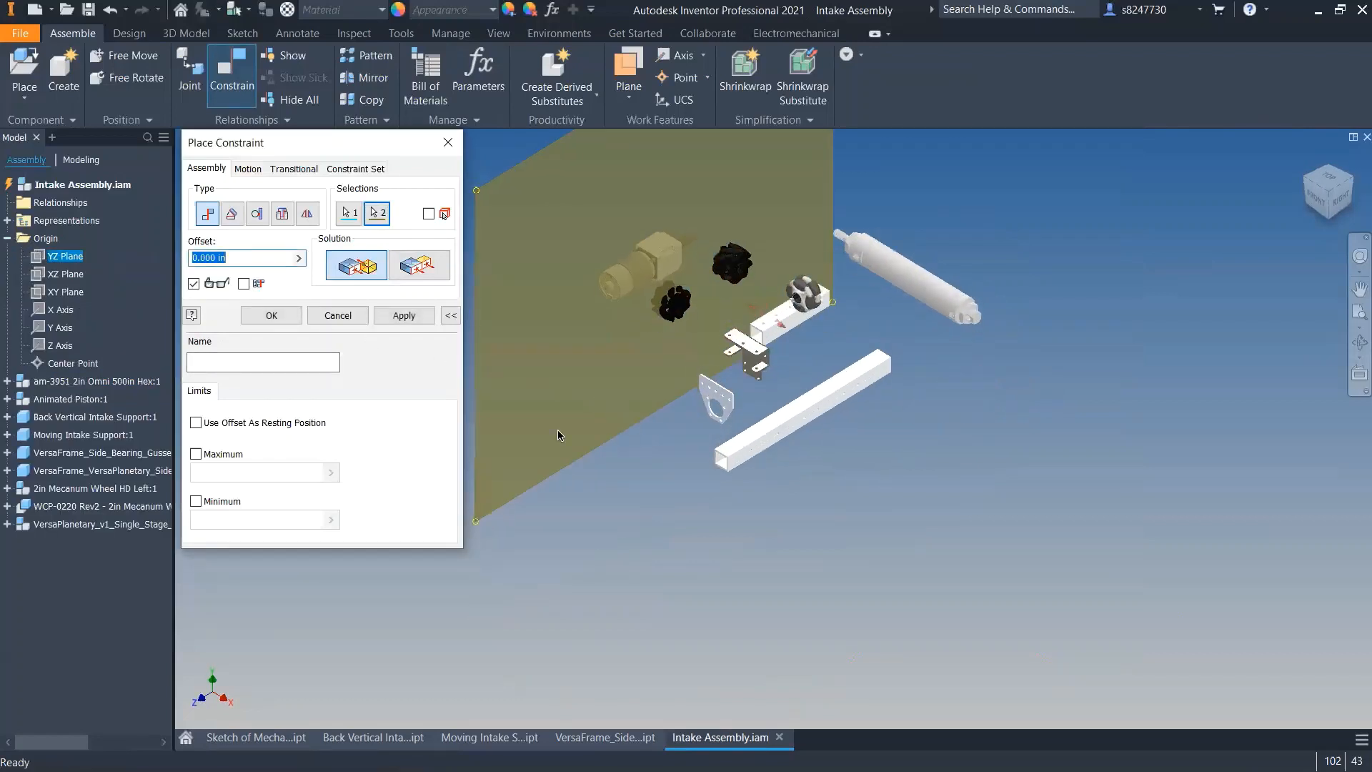
pyautogui.click(337, 315)
# - Mate the side face with holes of the Back Vertical Intake Support to the assembly's YZ Plane at 0.000 in offset
pyautogui.press('c')
pyautogui.scroll(-6, 1045, 613)
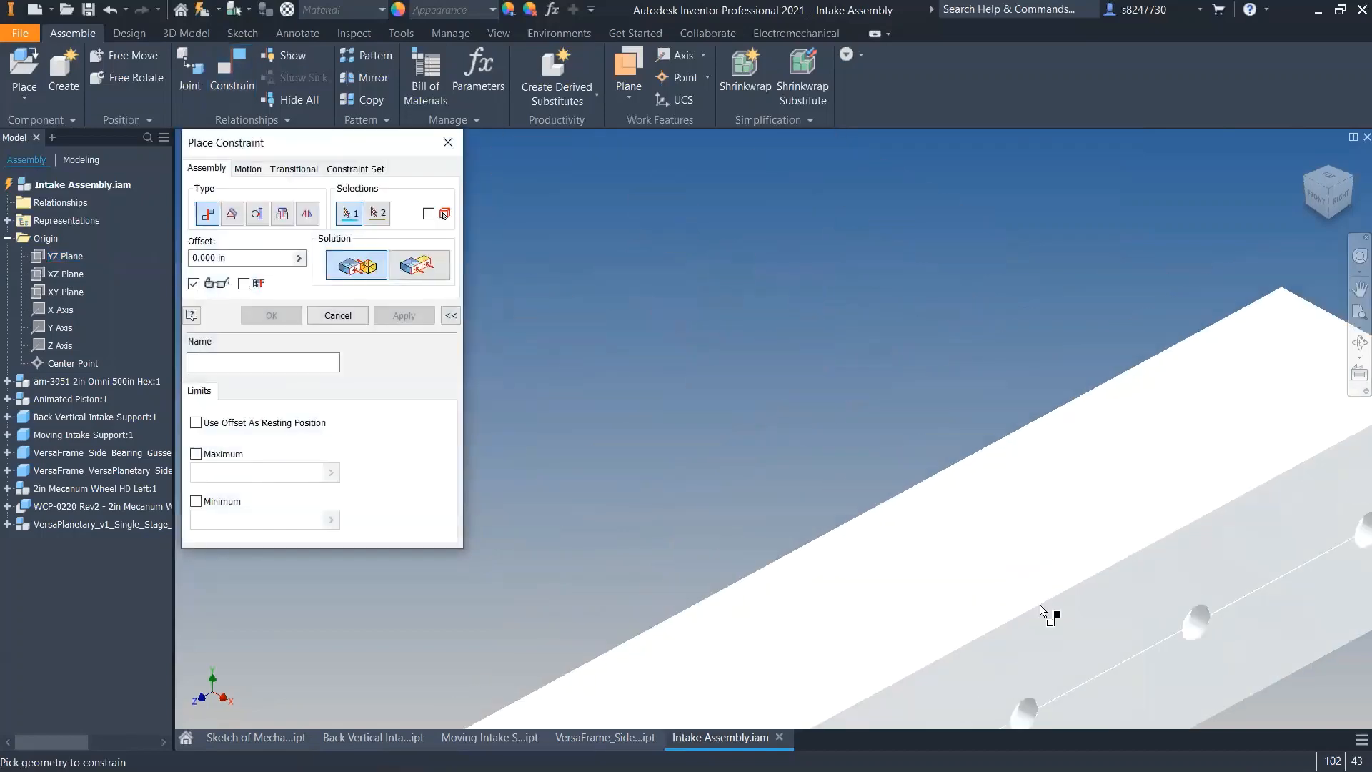
pyautogui.click(1070, 638)
pyautogui.scroll(6, 987, 475)
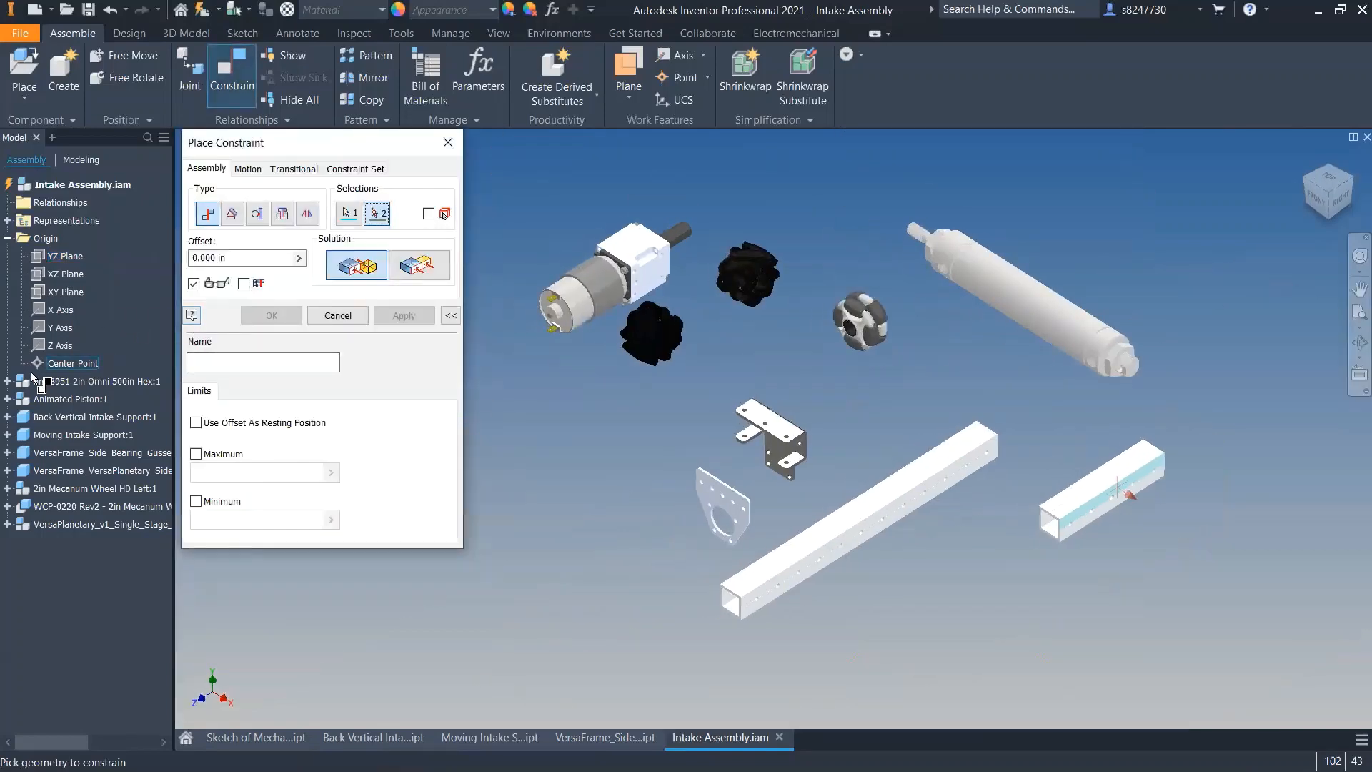
pyautogui.click(47, 255)
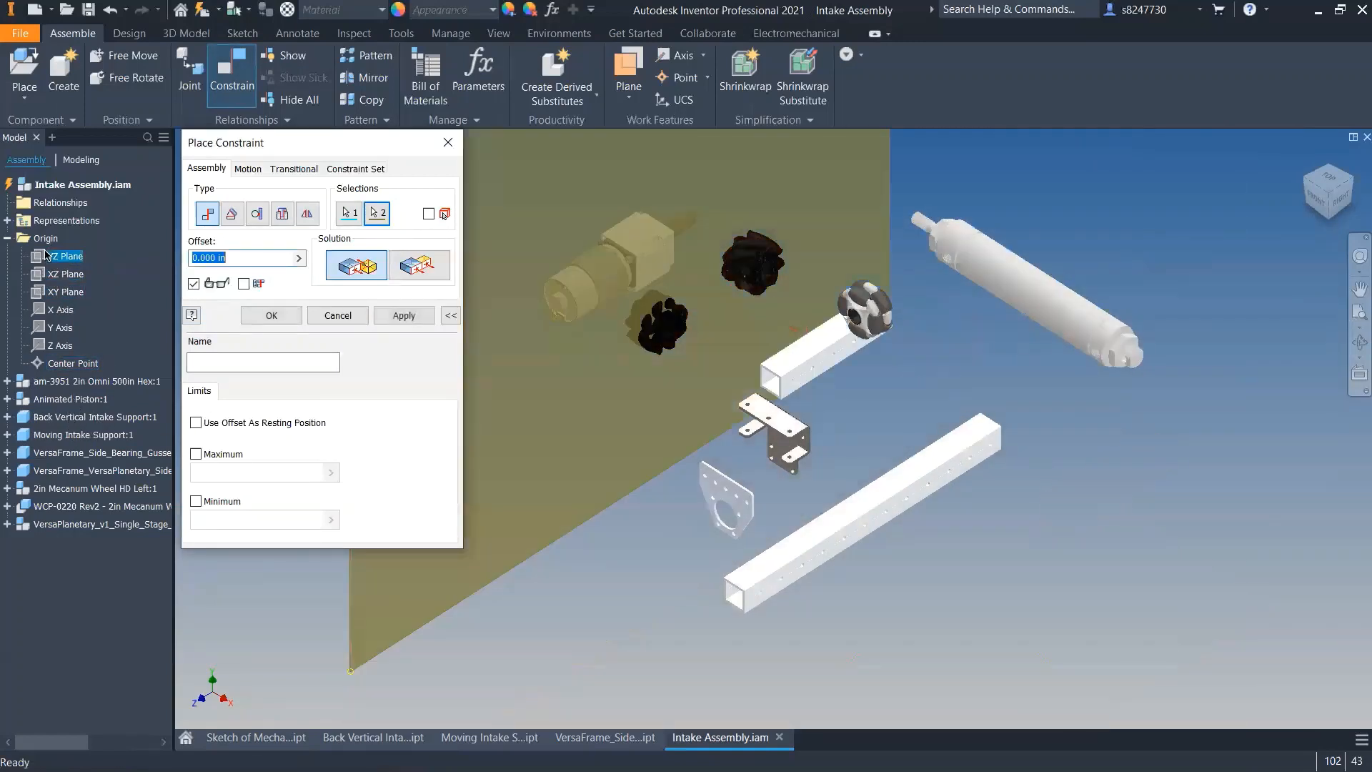
pyautogui.click(413, 321)
# - Mate the open end face of the Back Vertical Intake Support to the XZ Plane at 0.000 in offset so the tube stands upright
pyautogui.scroll(-5, 741, 405)
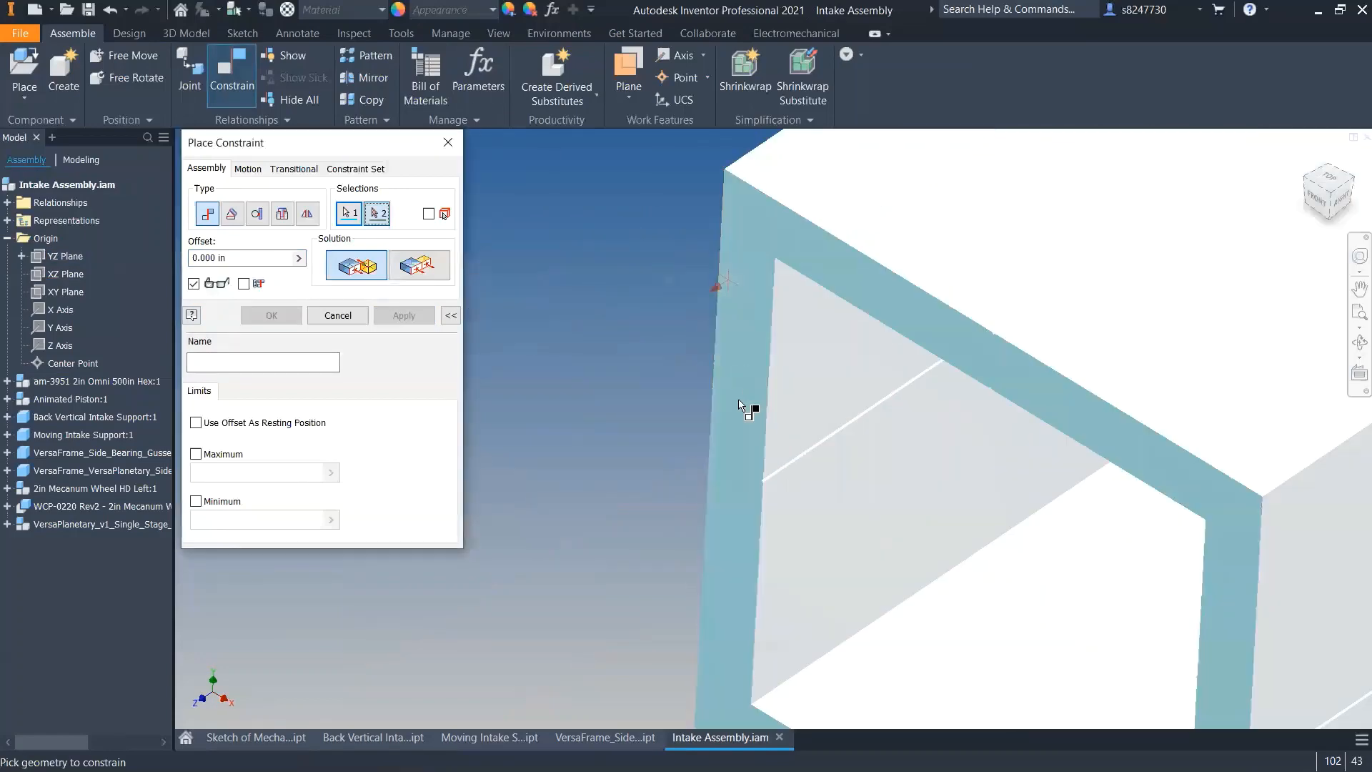
pyautogui.scroll(5, 741, 404)
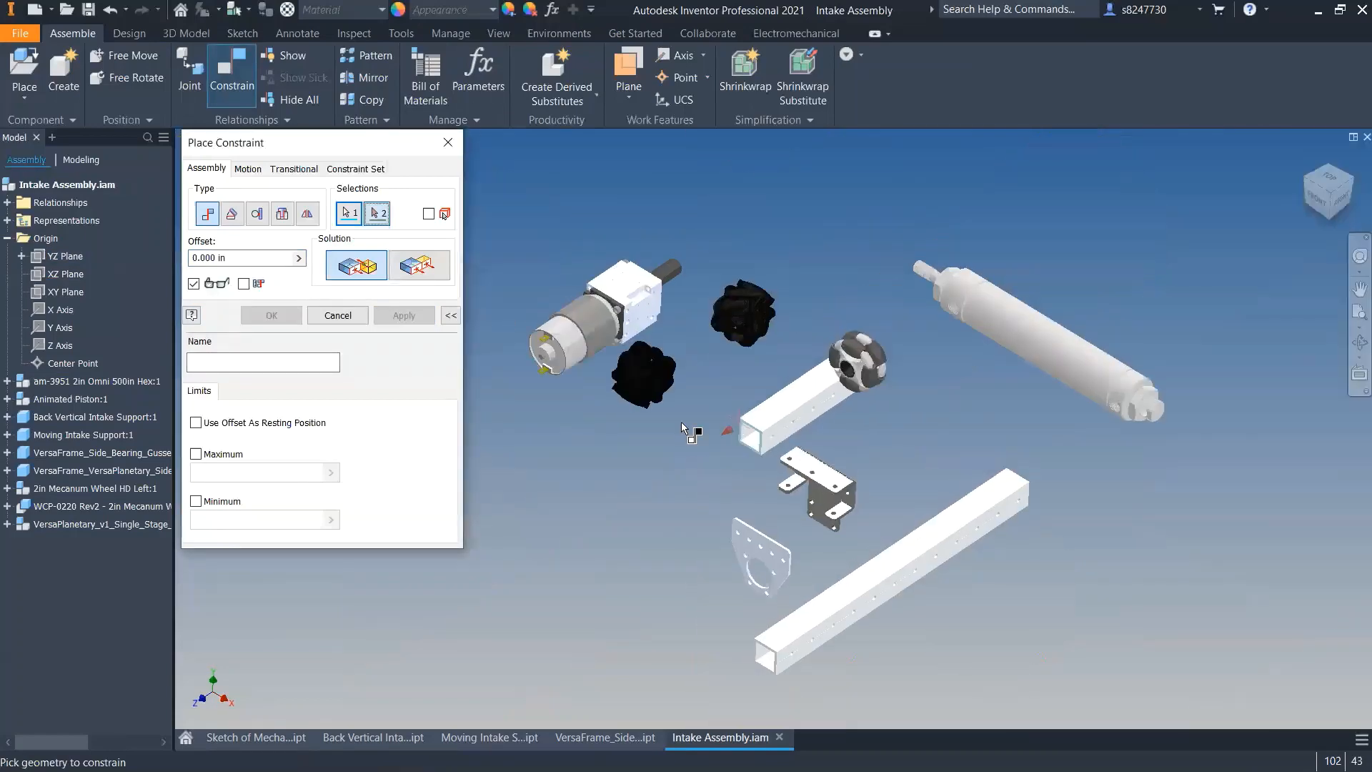
pyautogui.click(62, 276)
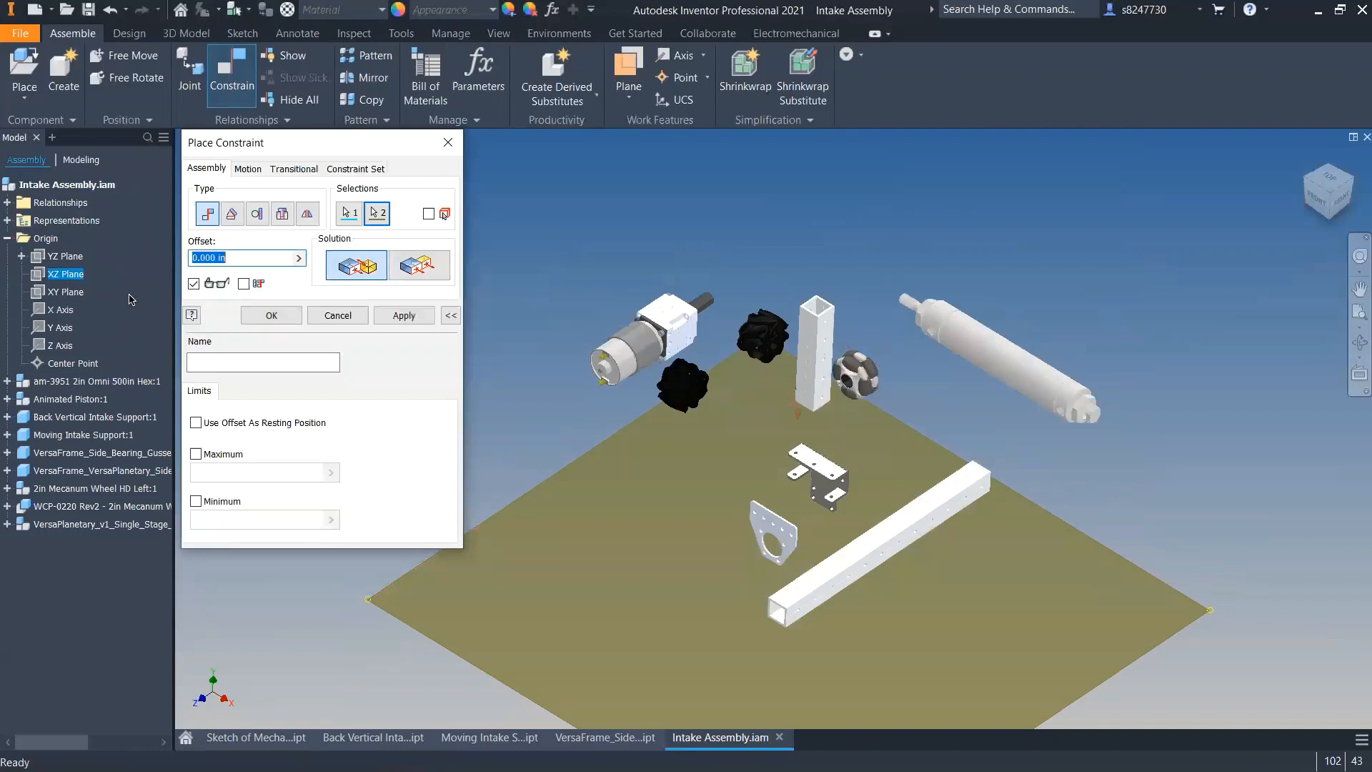
pyautogui.click(404, 315)
pyautogui.click(318, 316)
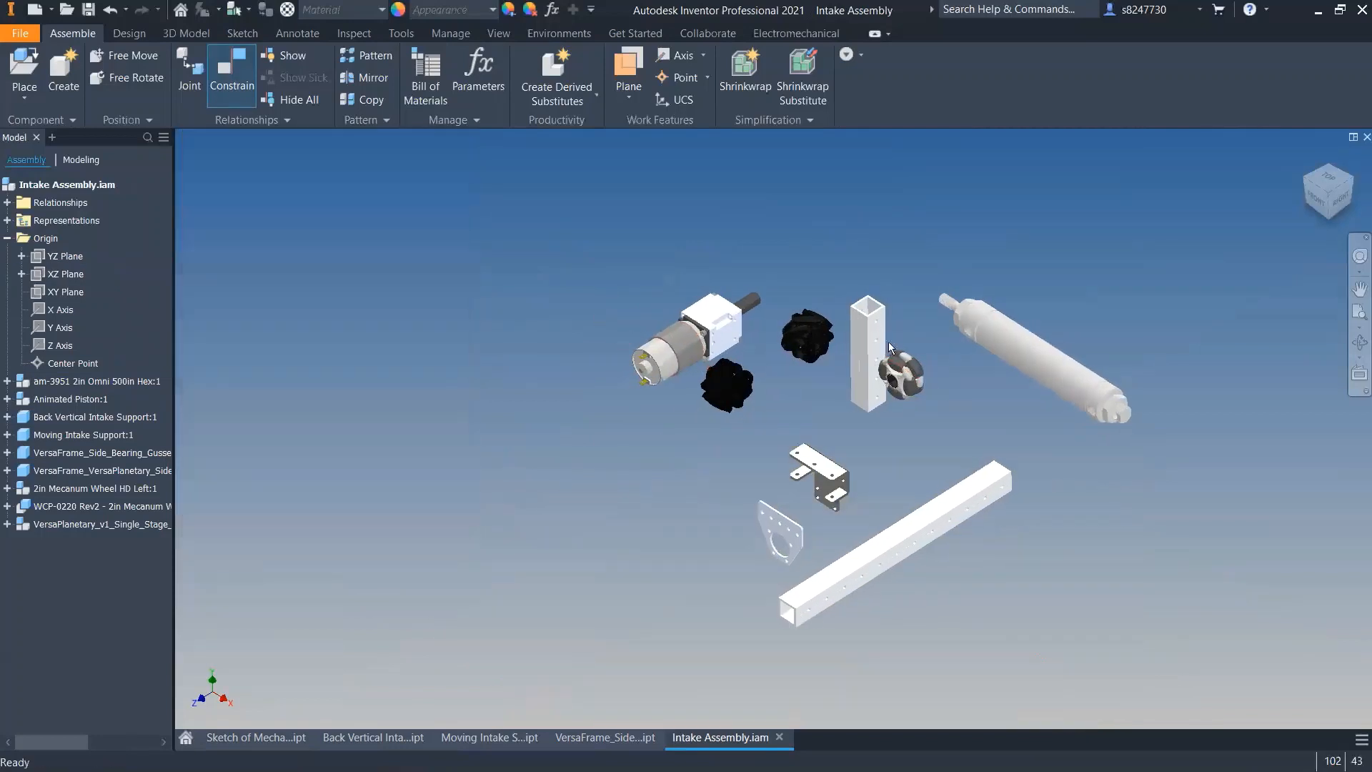
# - Pull the upright Back Vertical Intake Support clear of the other parts and constrain its front face flush with the XY Plane at 0.000 in offset
pyautogui.moveTo(873, 343); pyautogui.dragTo(458, 363)
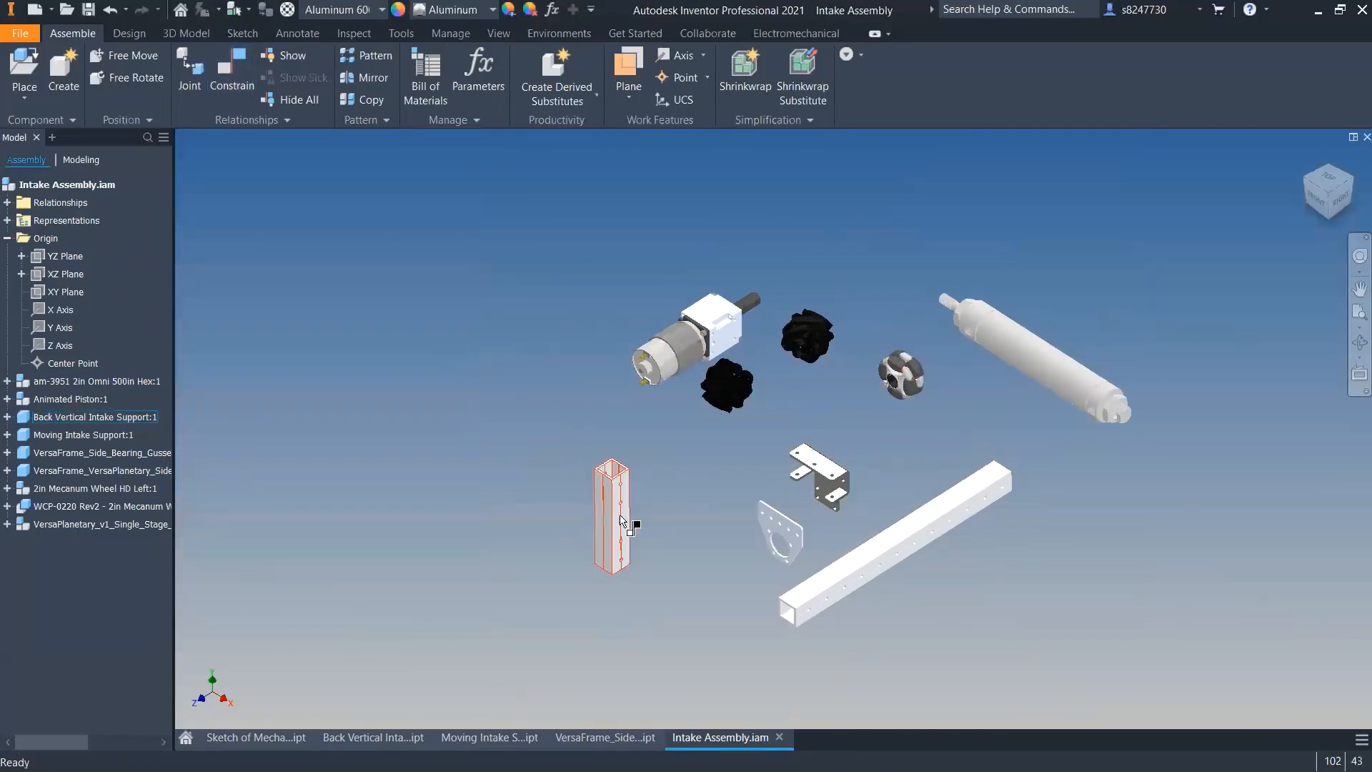
pyautogui.press('c')
pyautogui.scroll(8, 606, 525)
pyautogui.click(665, 423)
pyautogui.scroll(-8, 665, 424)
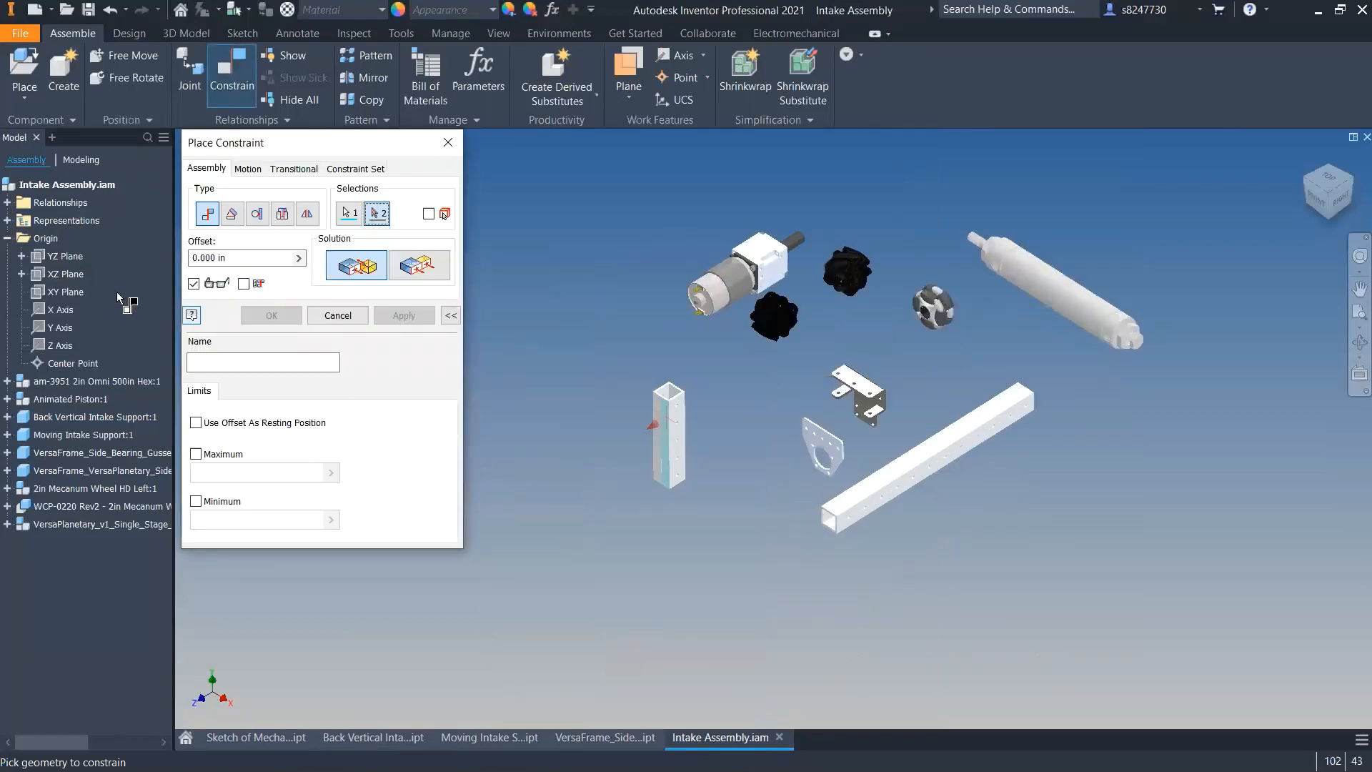
pyautogui.click(50, 288)
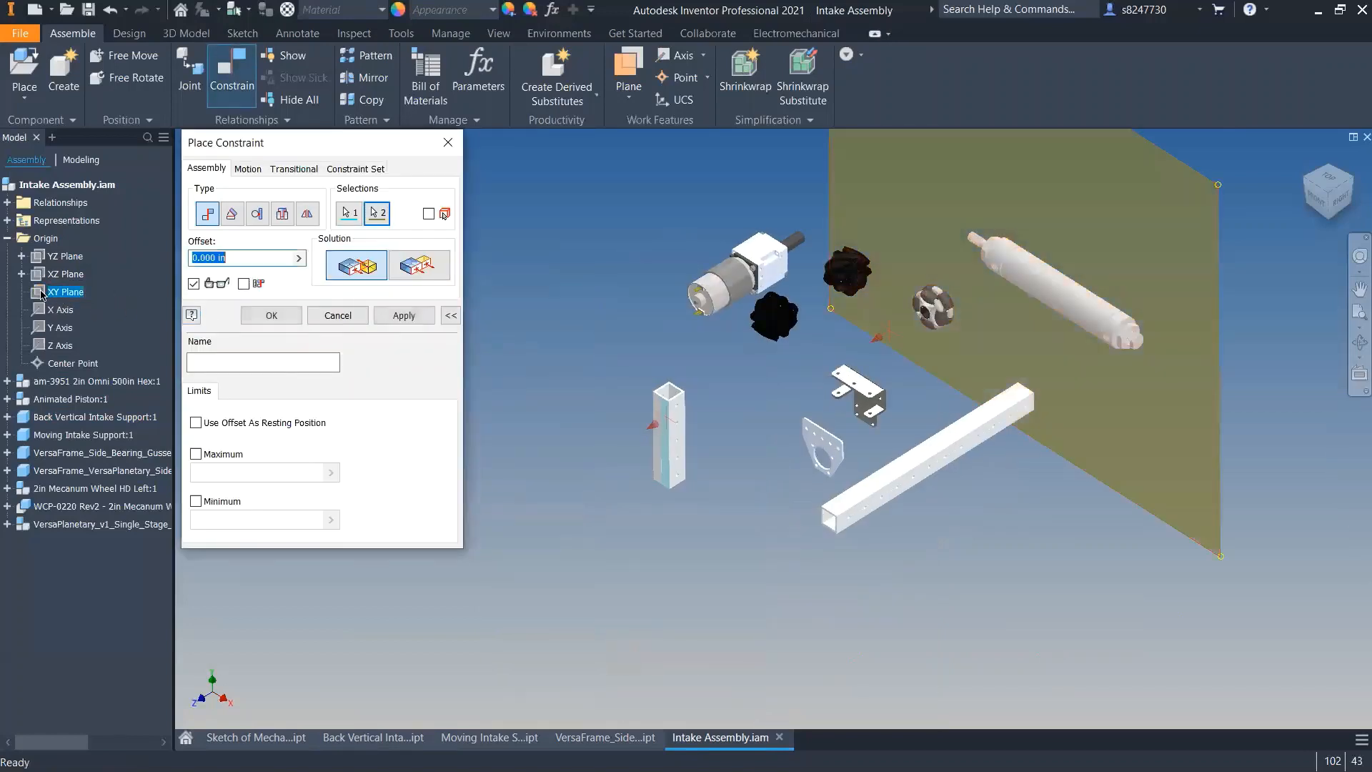
pyautogui.click(404, 315)
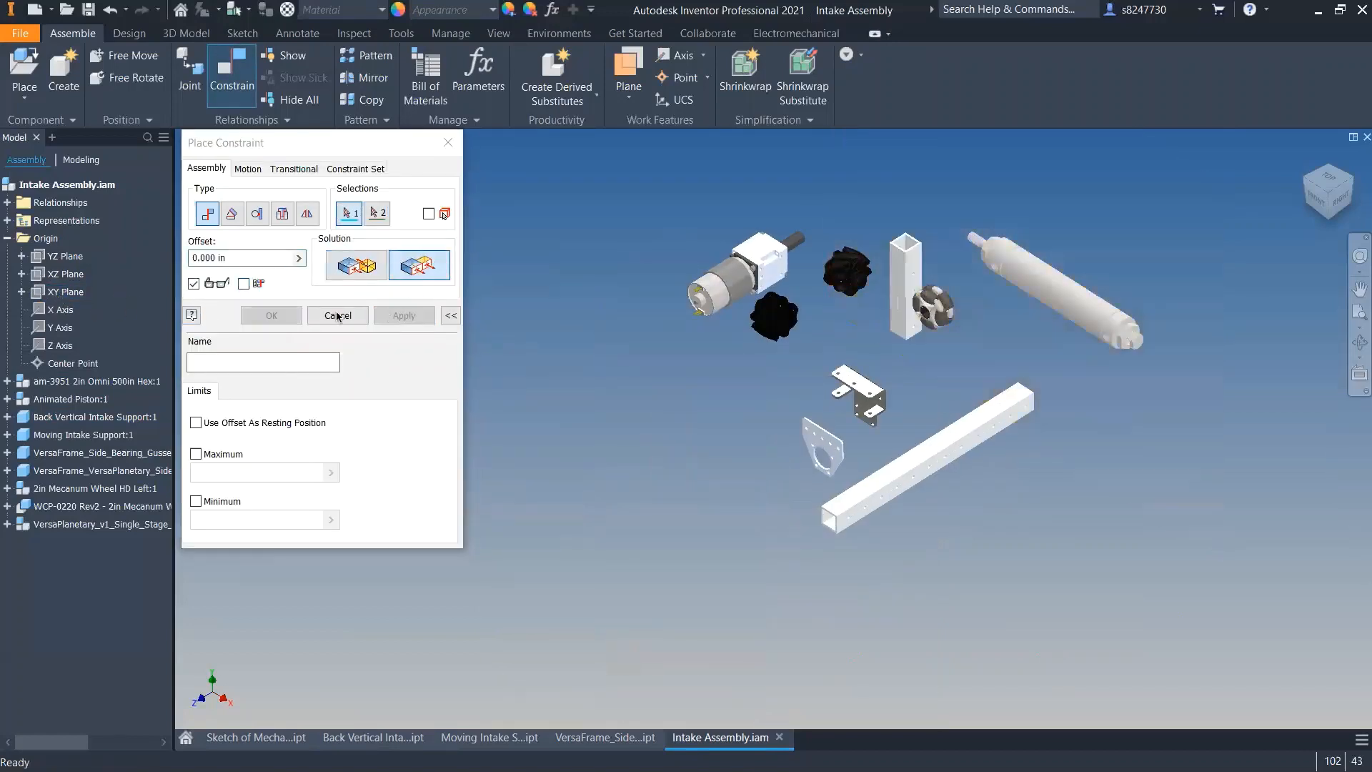
pyautogui.click(338, 315)
# - Ground the Back Vertical Intake Support in the assembly
pyautogui.click(917, 278)
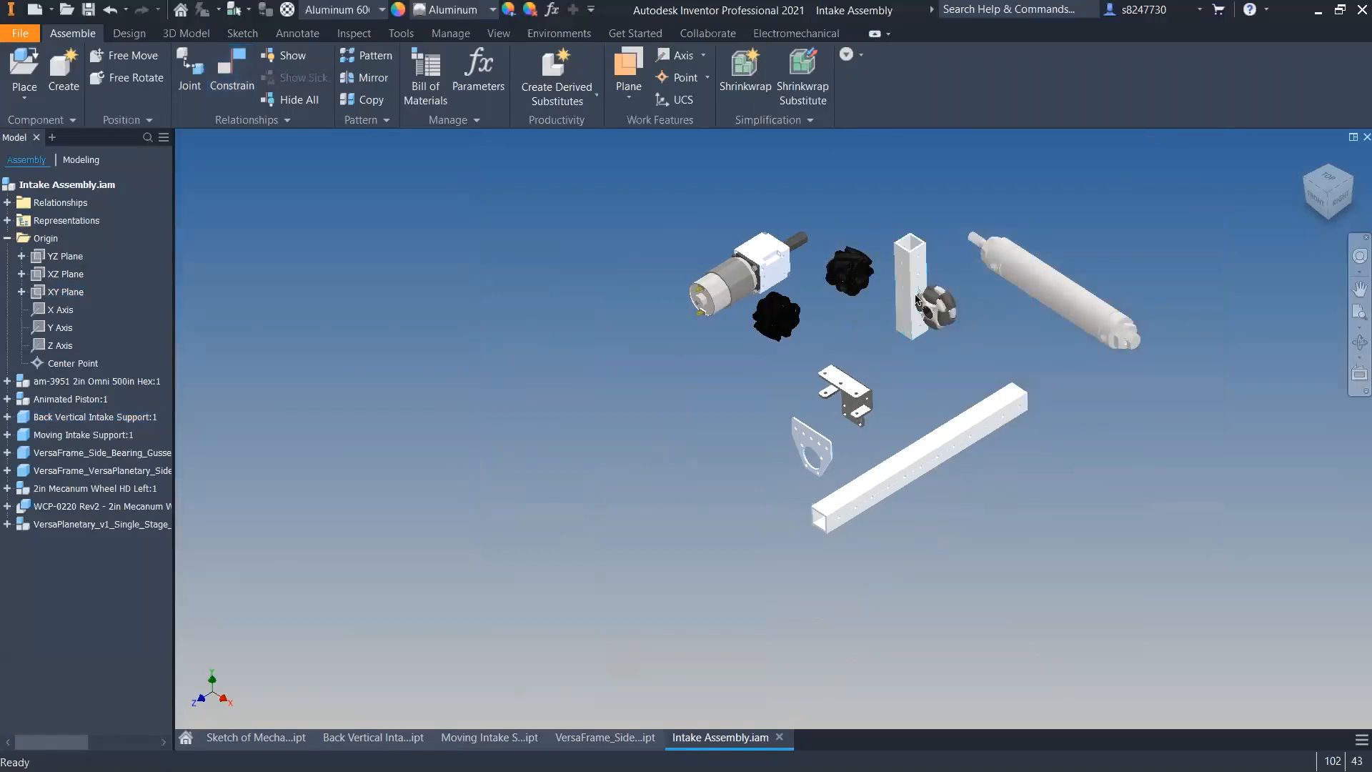
pyautogui.scroll(3, 917, 300)
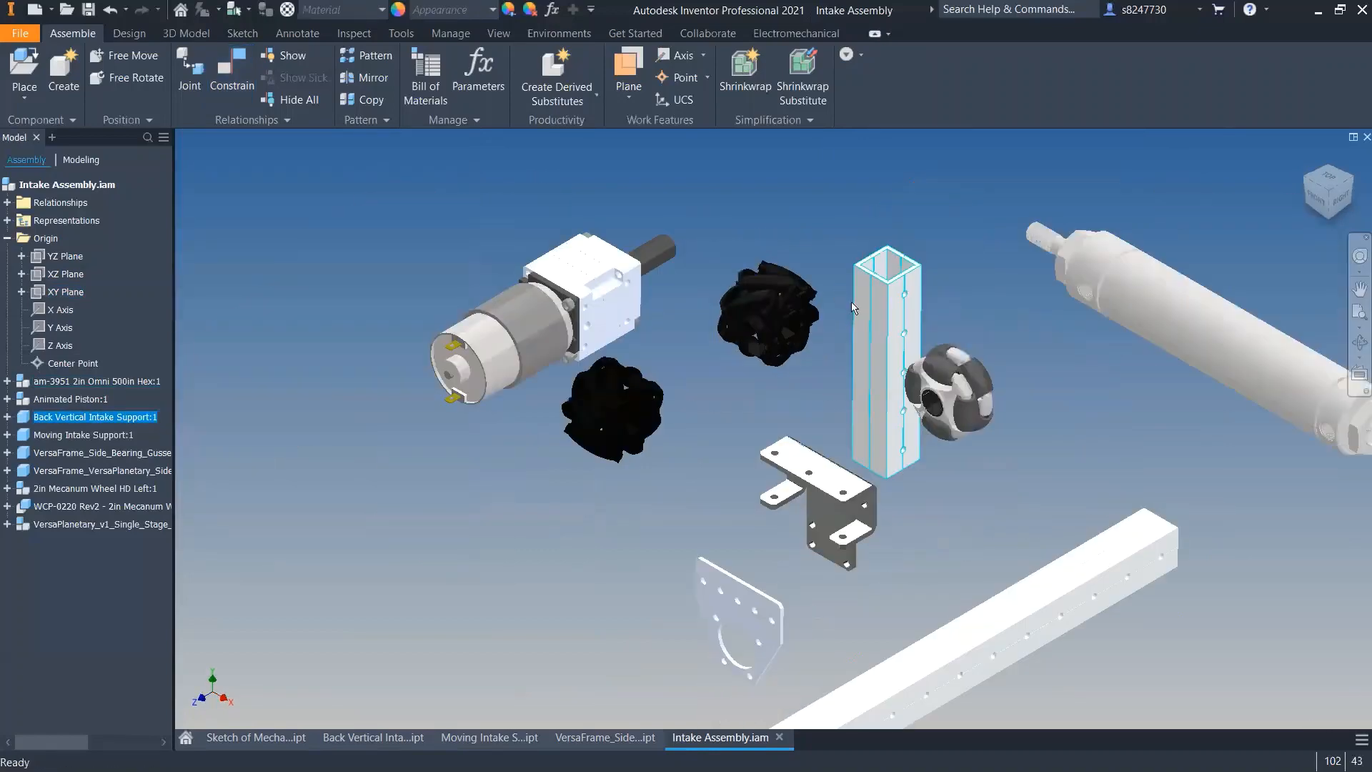
pyautogui.rightClick(879, 297)
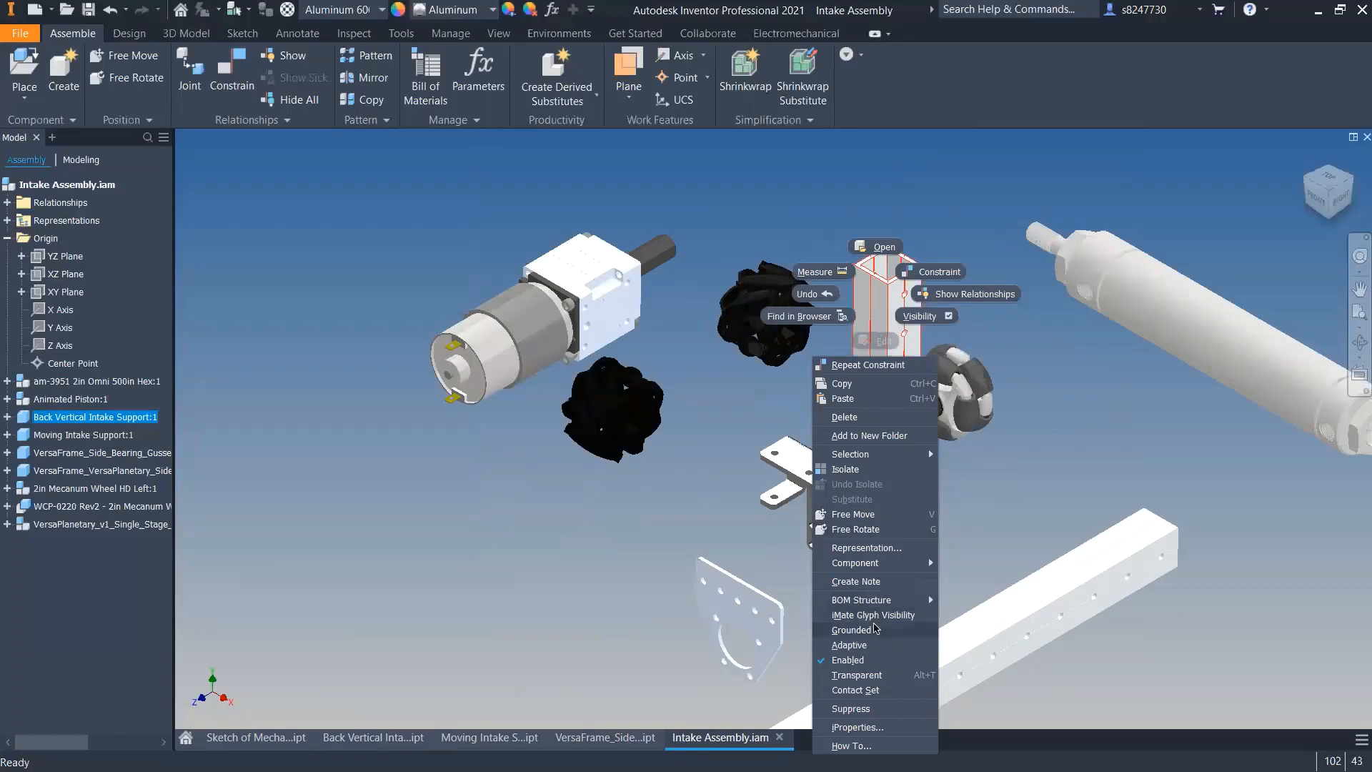
pyautogui.click(851, 629)
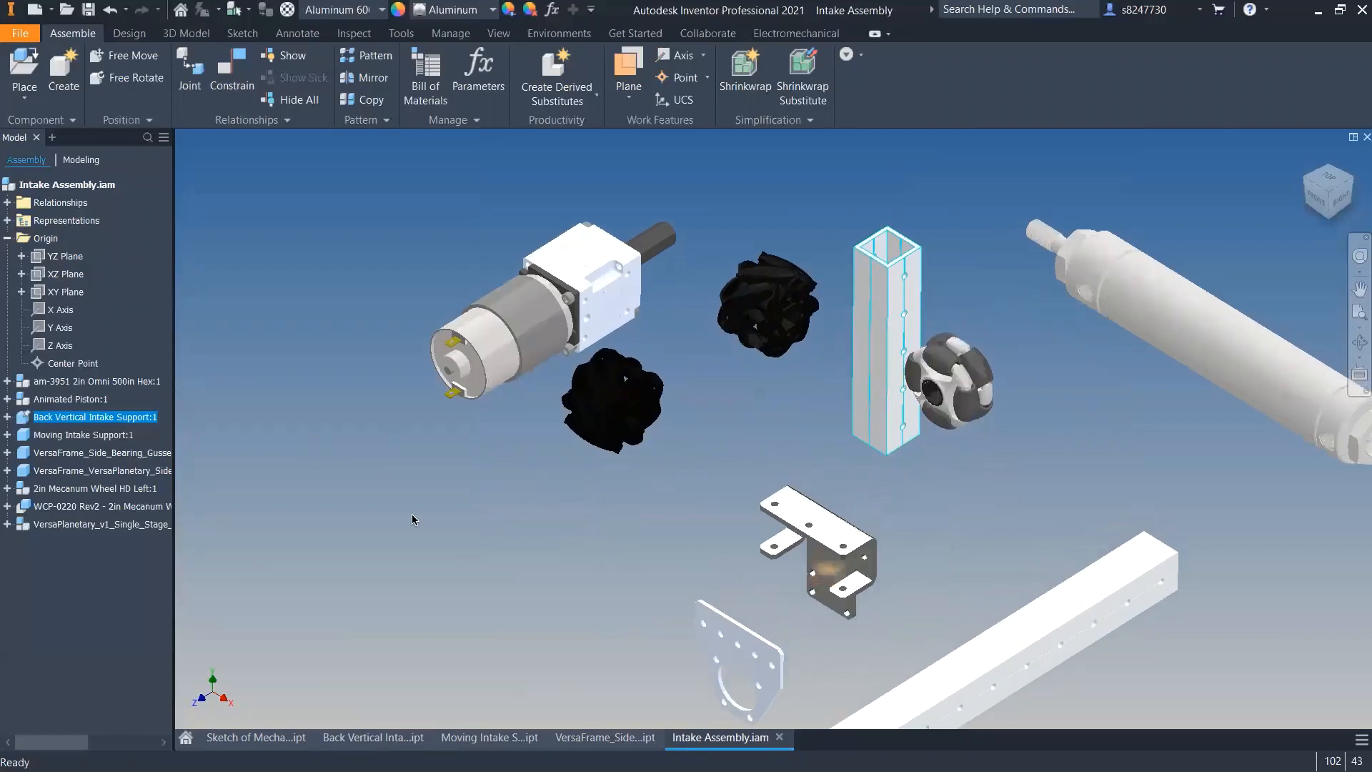
pyautogui.click(773, 367)
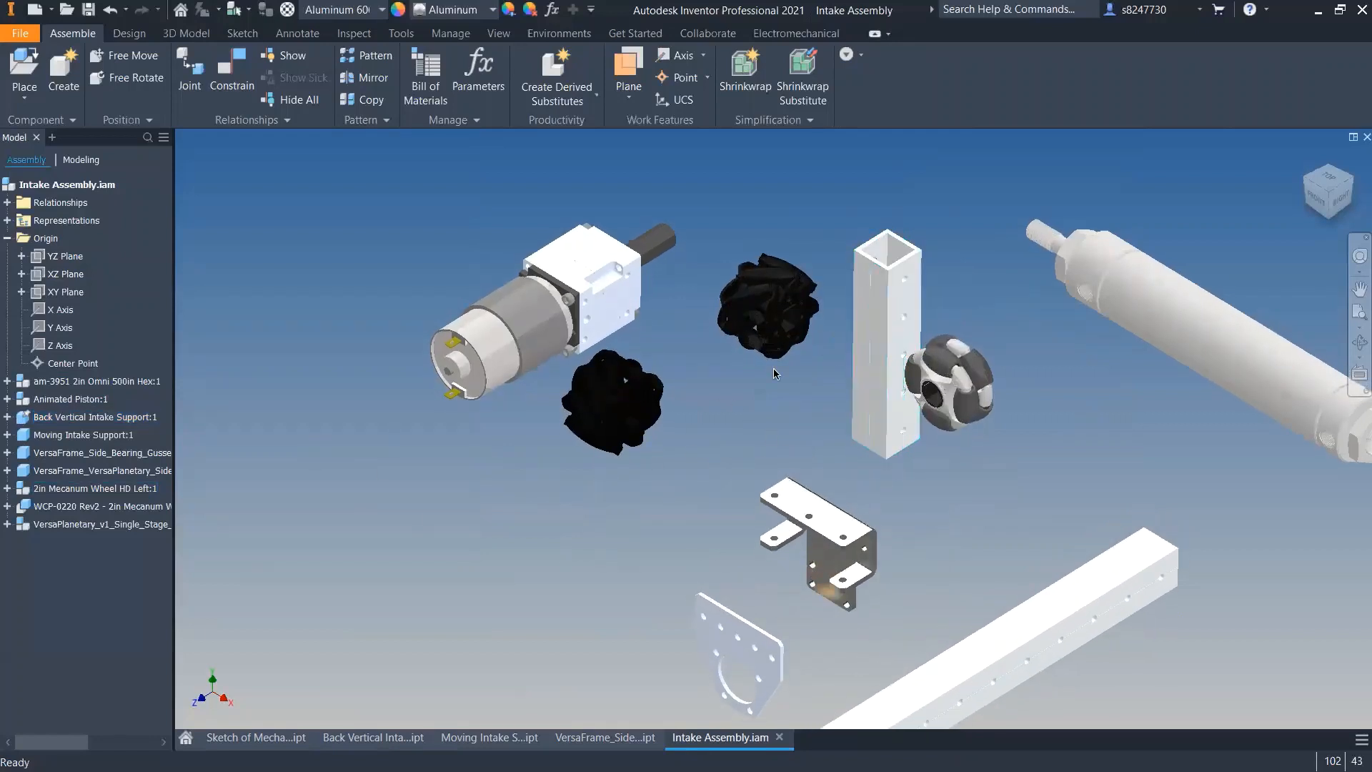
# - Make the YZ, XZ and XY origin planes visible and inspect the grounded support against them
pyautogui.scroll(-8, 685, 396)
pyautogui.scroll(4, 685, 396)
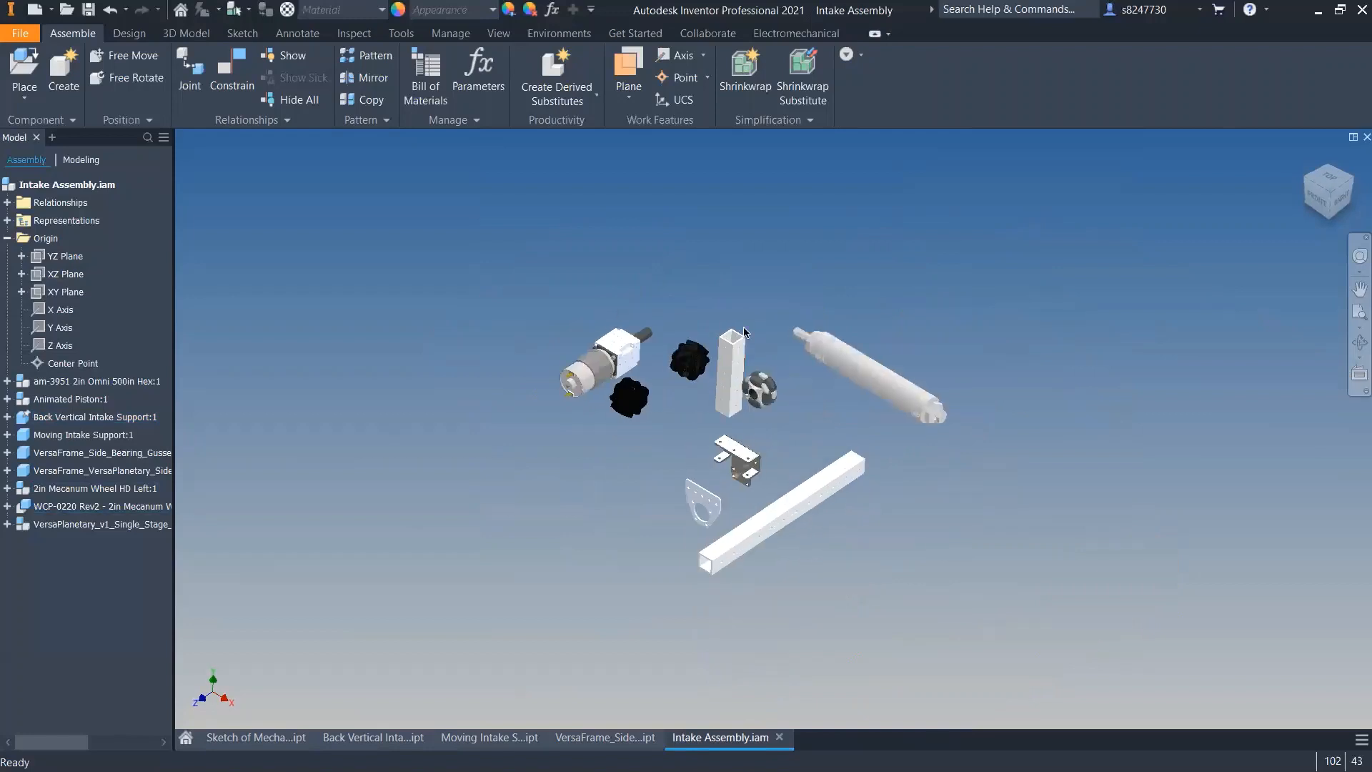
pyautogui.click(64, 256)
pyautogui.keyDown('shift'); pyautogui.click(59, 295); pyautogui.keyUp('shift')
pyautogui.rightClick(59, 295)
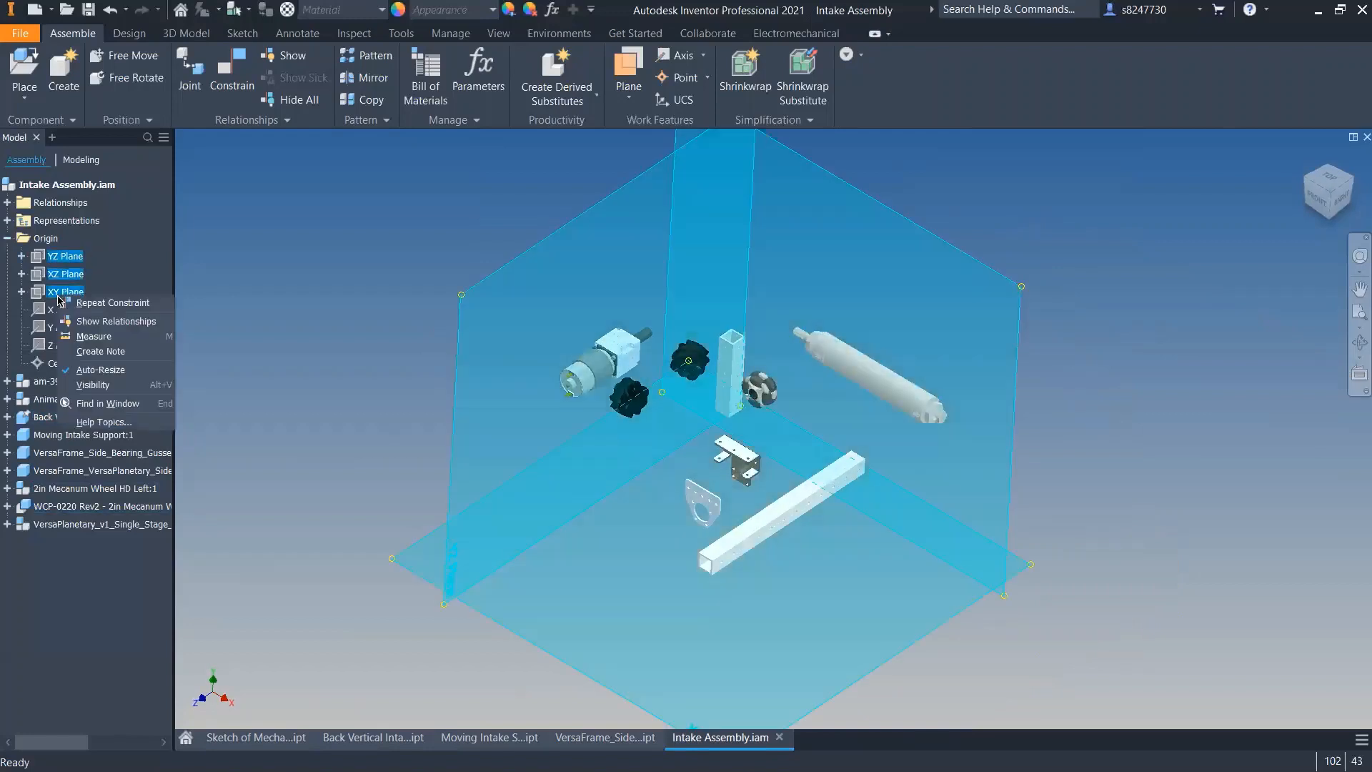
pyautogui.click(109, 386)
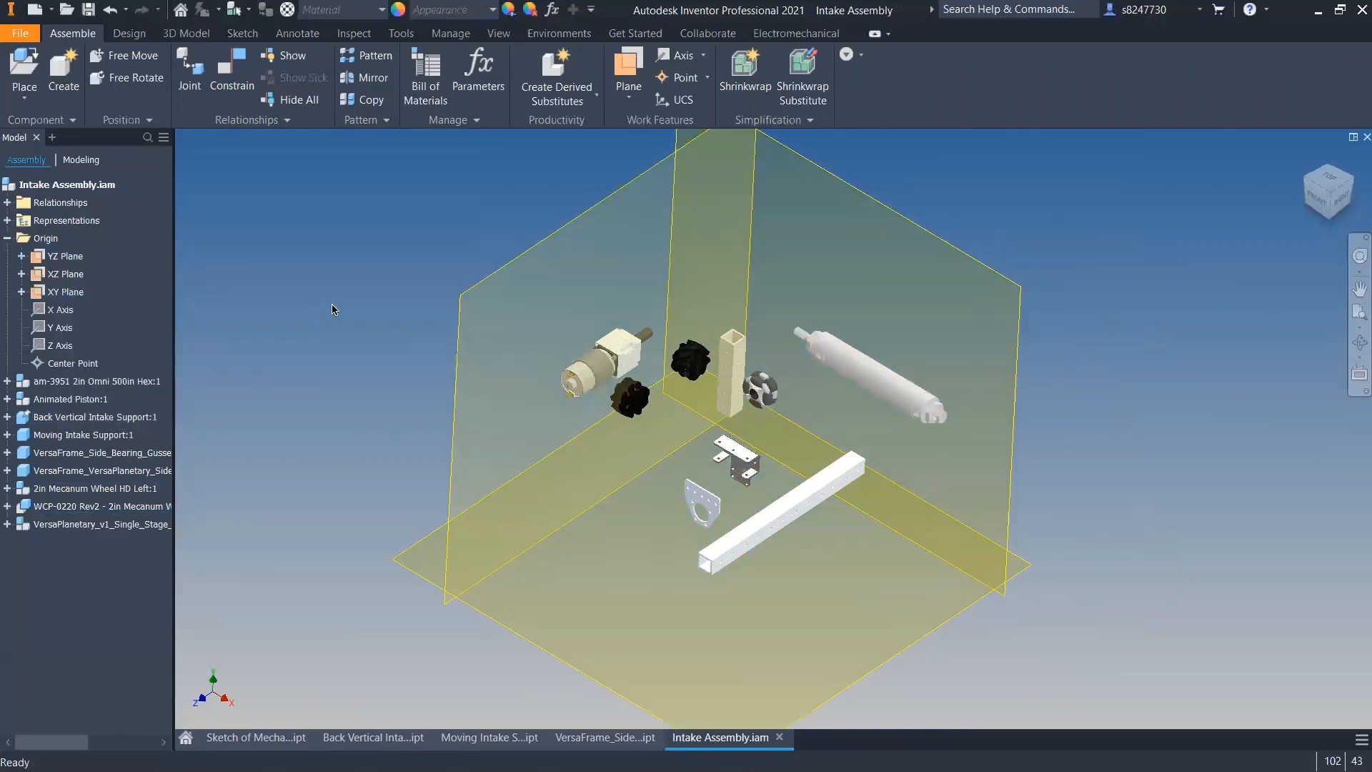
pyautogui.keyDown('shift'); pyautogui.moveTo(908, 450); pyautogui.dragTo(992, 391, button='middle'); pyautogui.keyUp('shift')
pyautogui.press('F6')
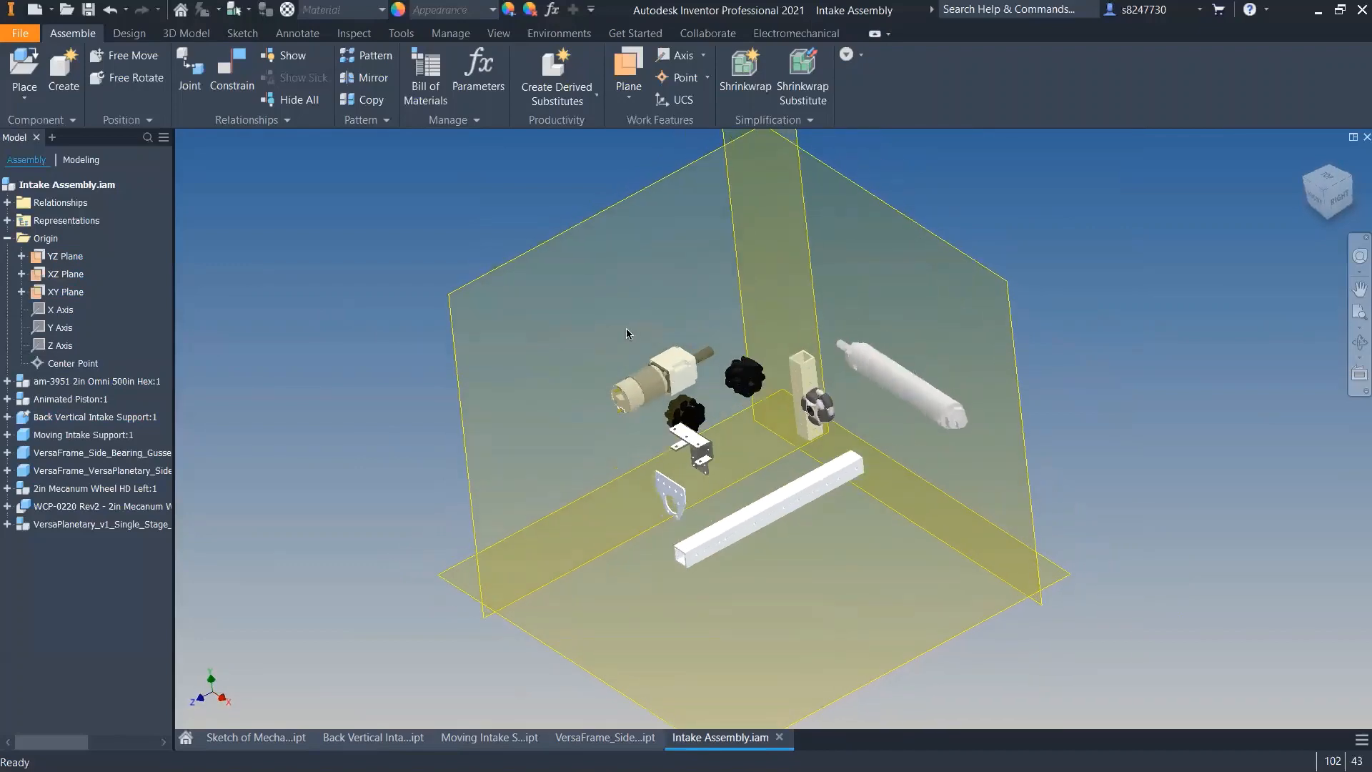
# - Check the Back Vertical Intake Support against the displayed origin planes and hide the planes
pyautogui.scroll(-6, 807, 449)
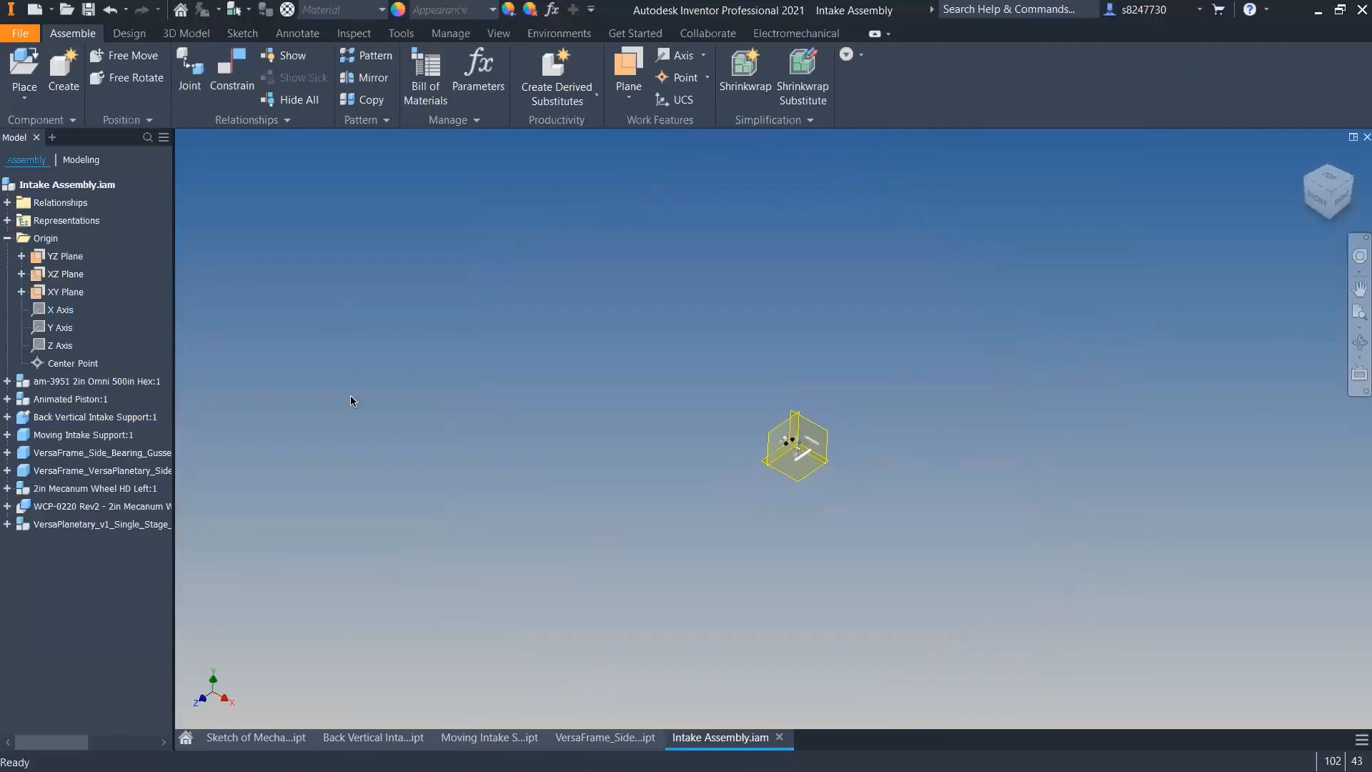
pyautogui.scroll(6, 804, 444)
pyautogui.click(22, 417)
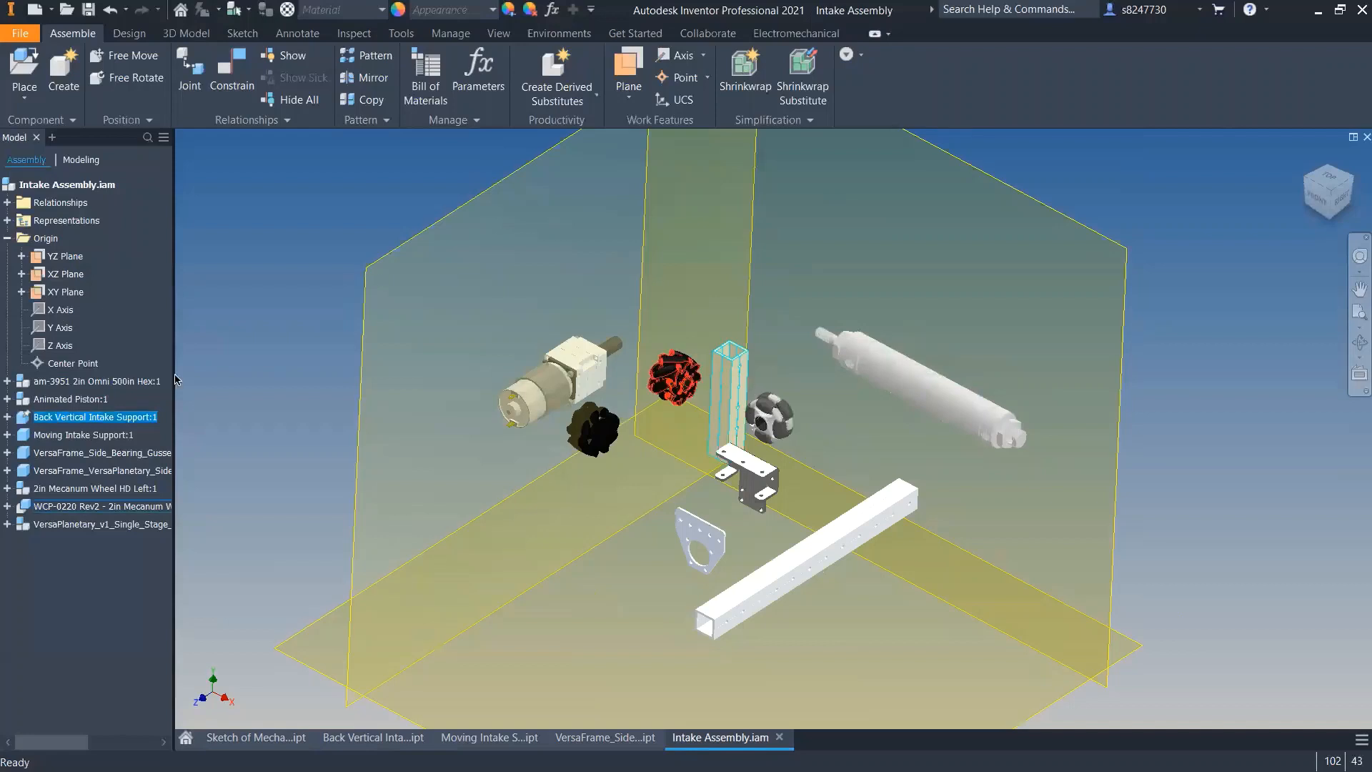
pyautogui.click(296, 262)
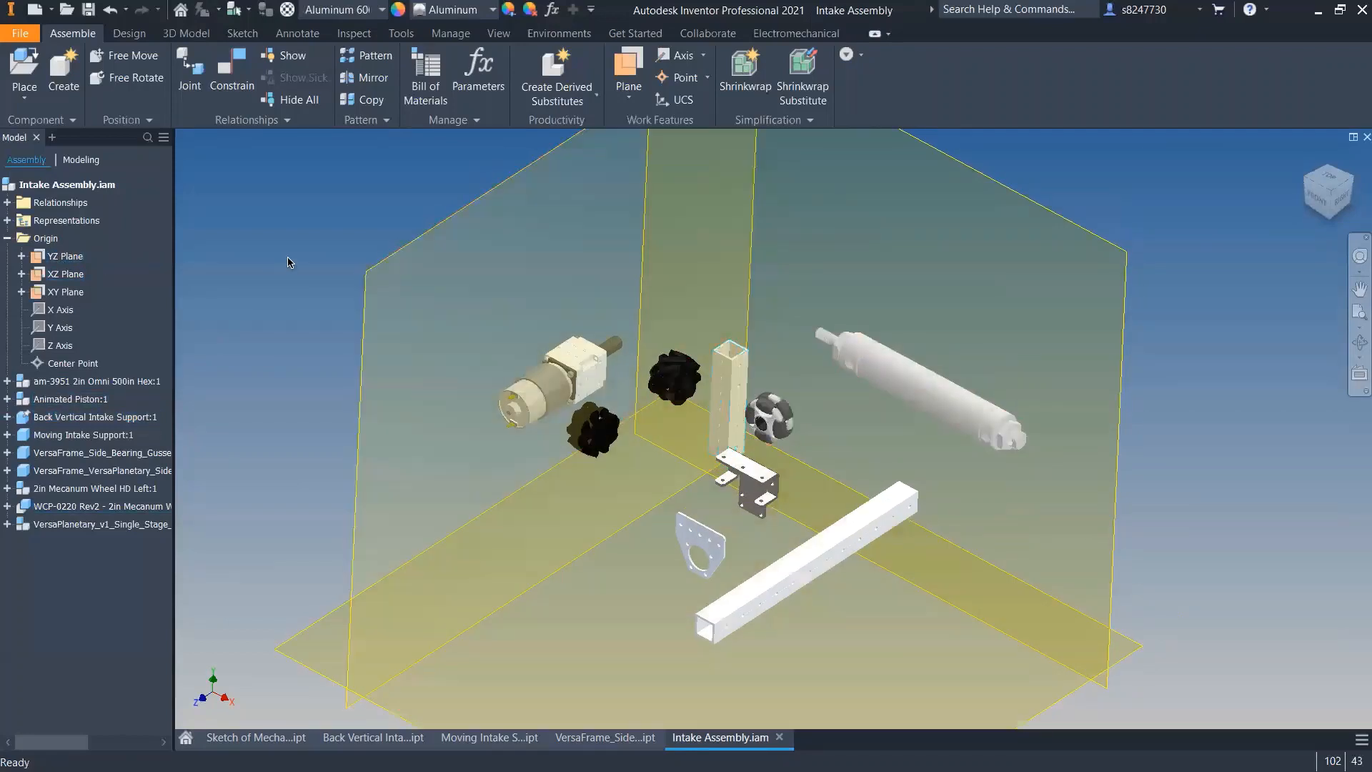
pyautogui.hotkey('ctrl', ']')
pyautogui.scroll(4, 815, 456)
pyautogui.scroll(-5, 701, 386)
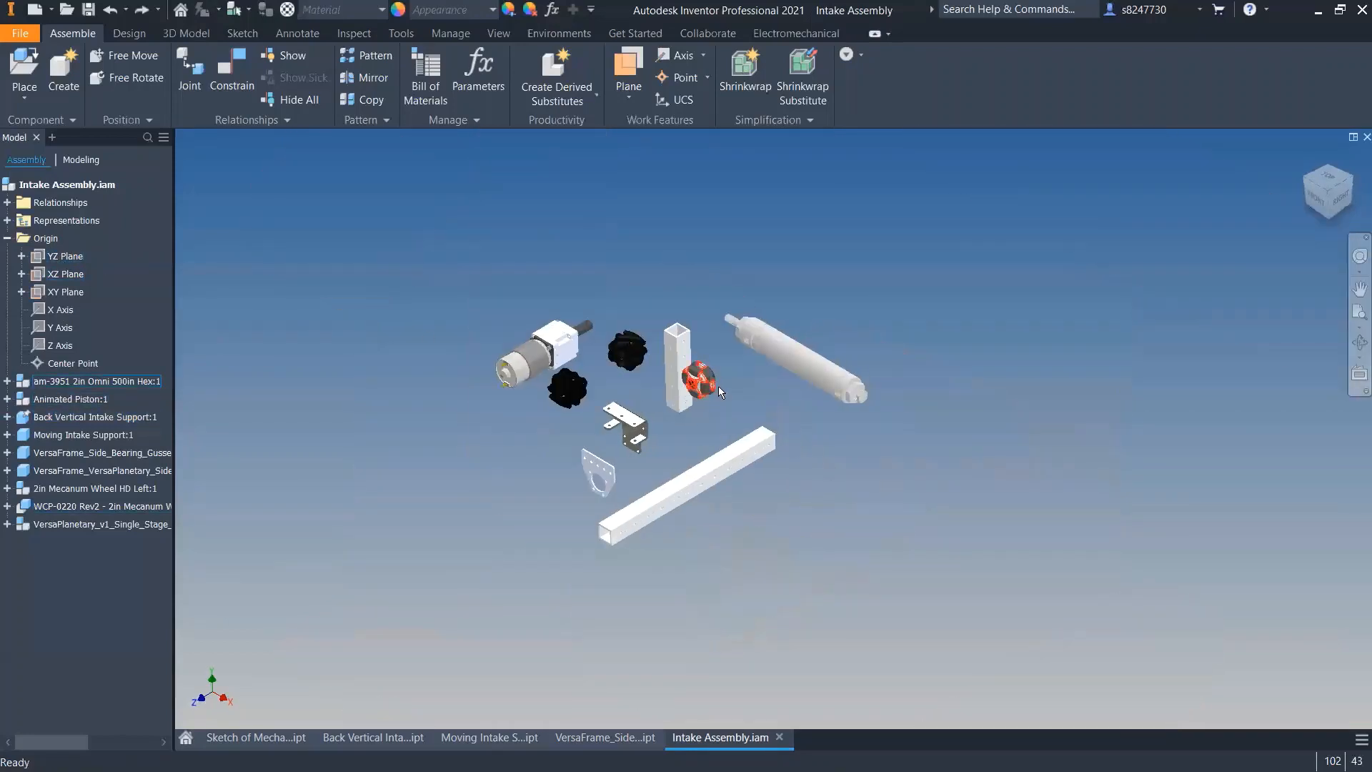
# - Copy the Back Vertical Intake Support and paste a second instance into the Intake Assembly
pyautogui.click(668, 354)
pyautogui.hotkey('ctrl', 'c')
pyautogui.hotkey('ctrl', 'v')
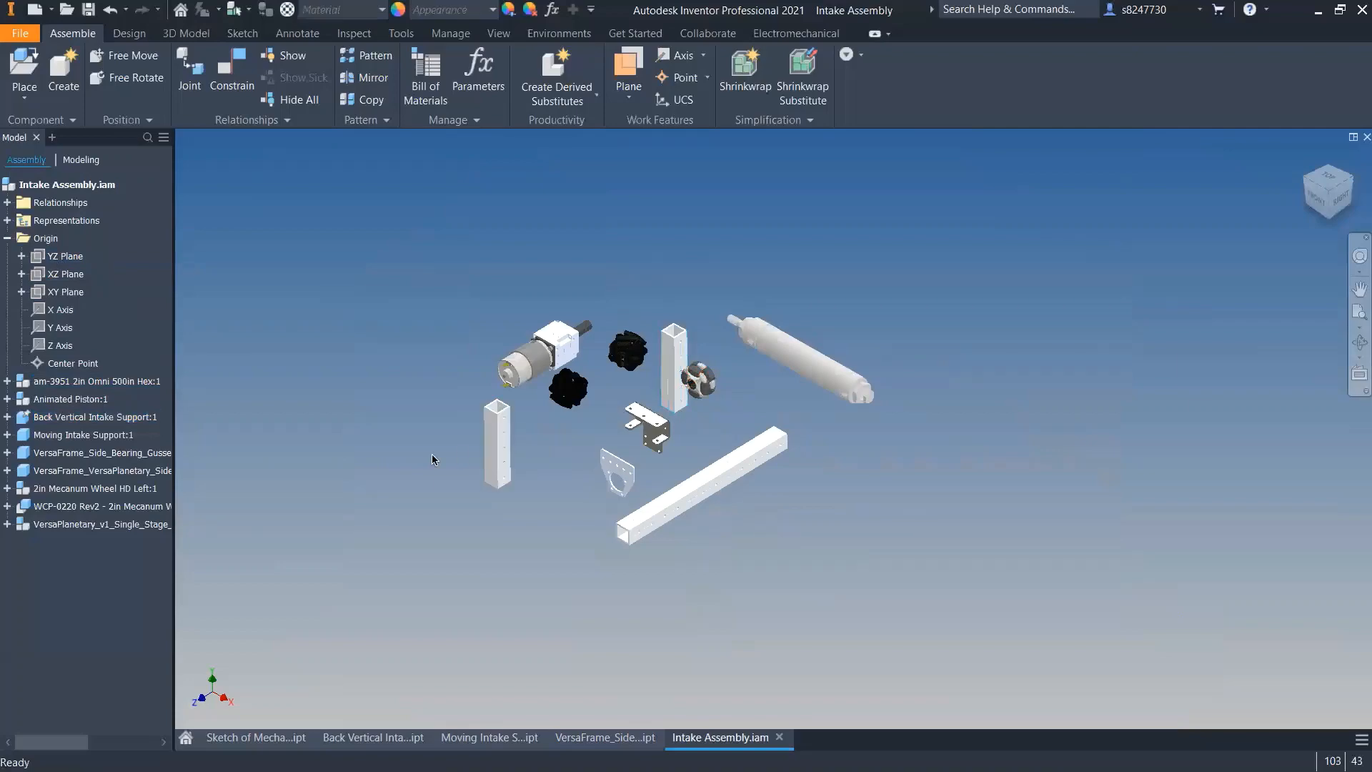
pyautogui.click(492, 453)
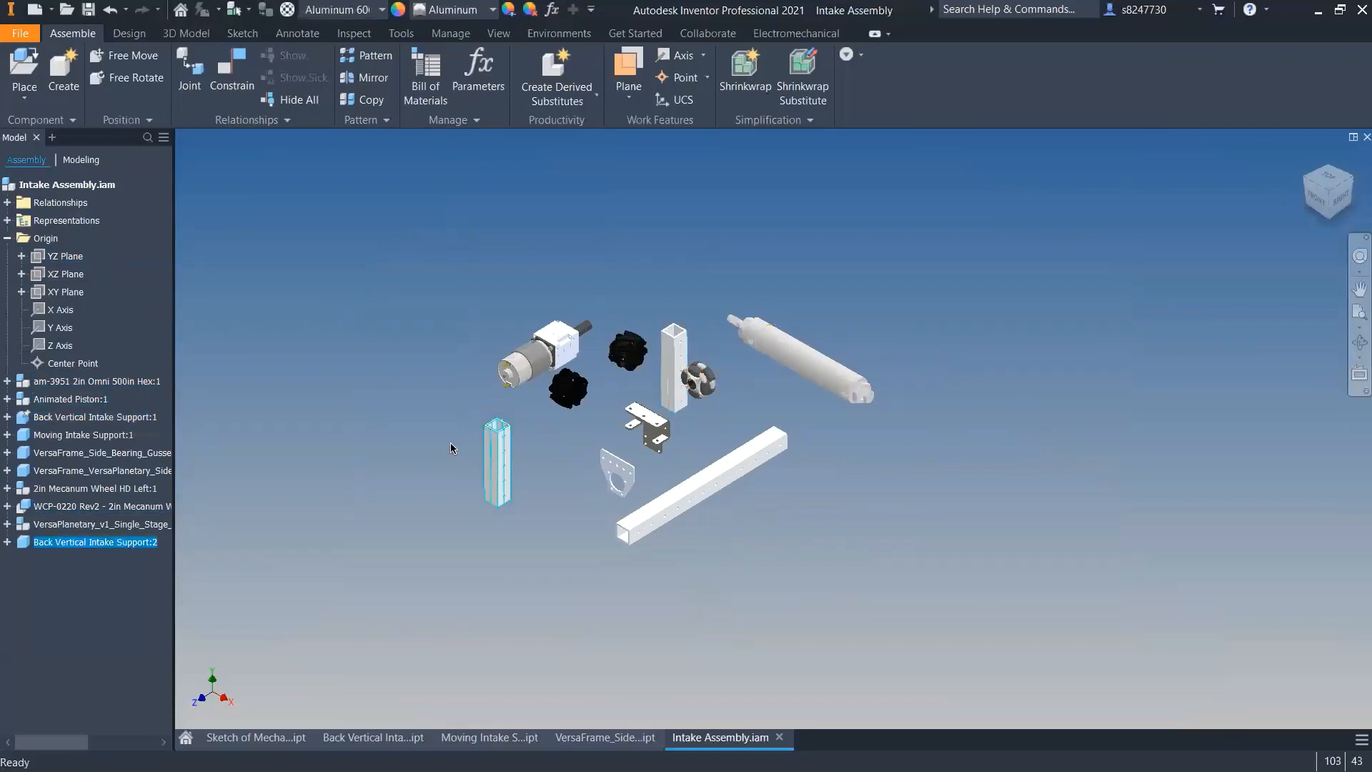
# - Apply a flush constraint with 0 in offset between matching side faces of the two Back Vertical Intake Supports
pyautogui.press('c')
pyautogui.scroll(5, 533, 450)
pyautogui.click(399, 268)
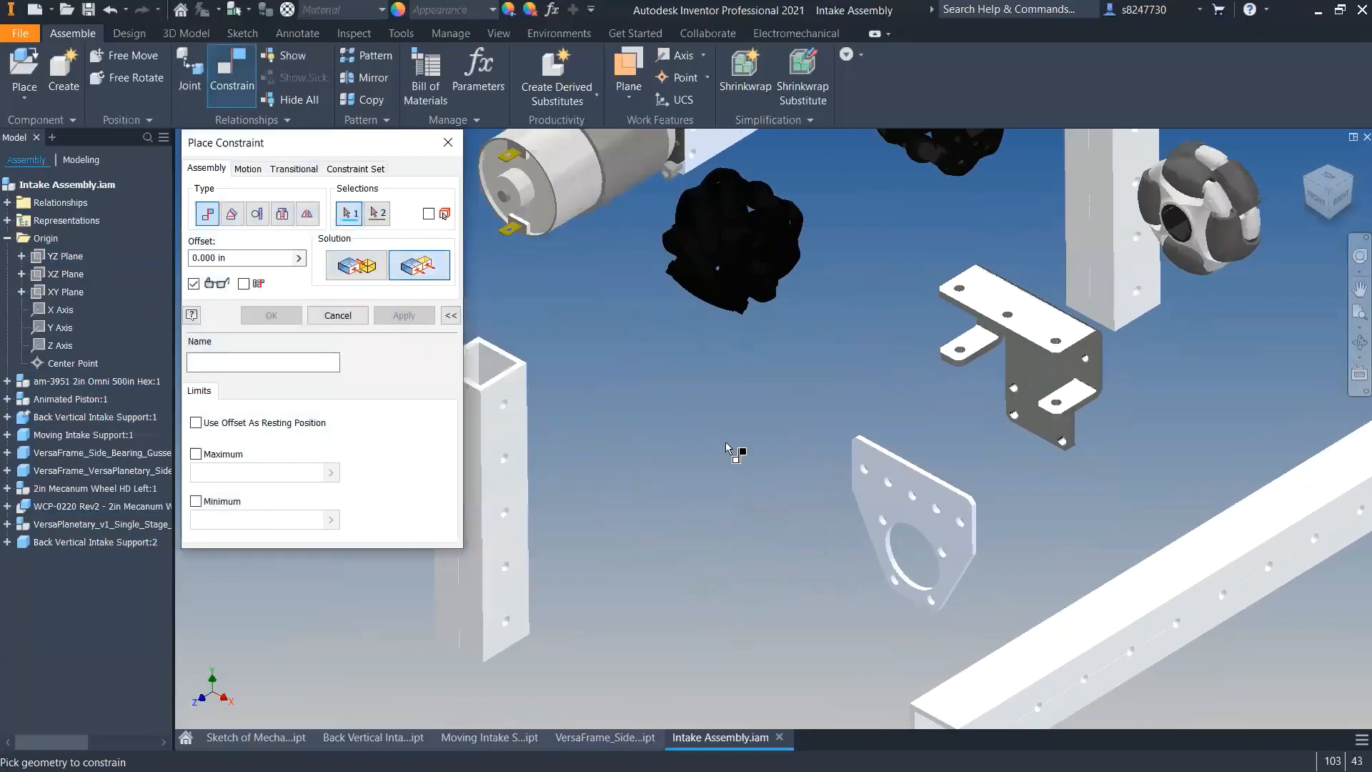
pyautogui.scroll(5, 735, 453)
pyautogui.scroll(-8, 485, 315)
pyautogui.scroll(7, 701, 355)
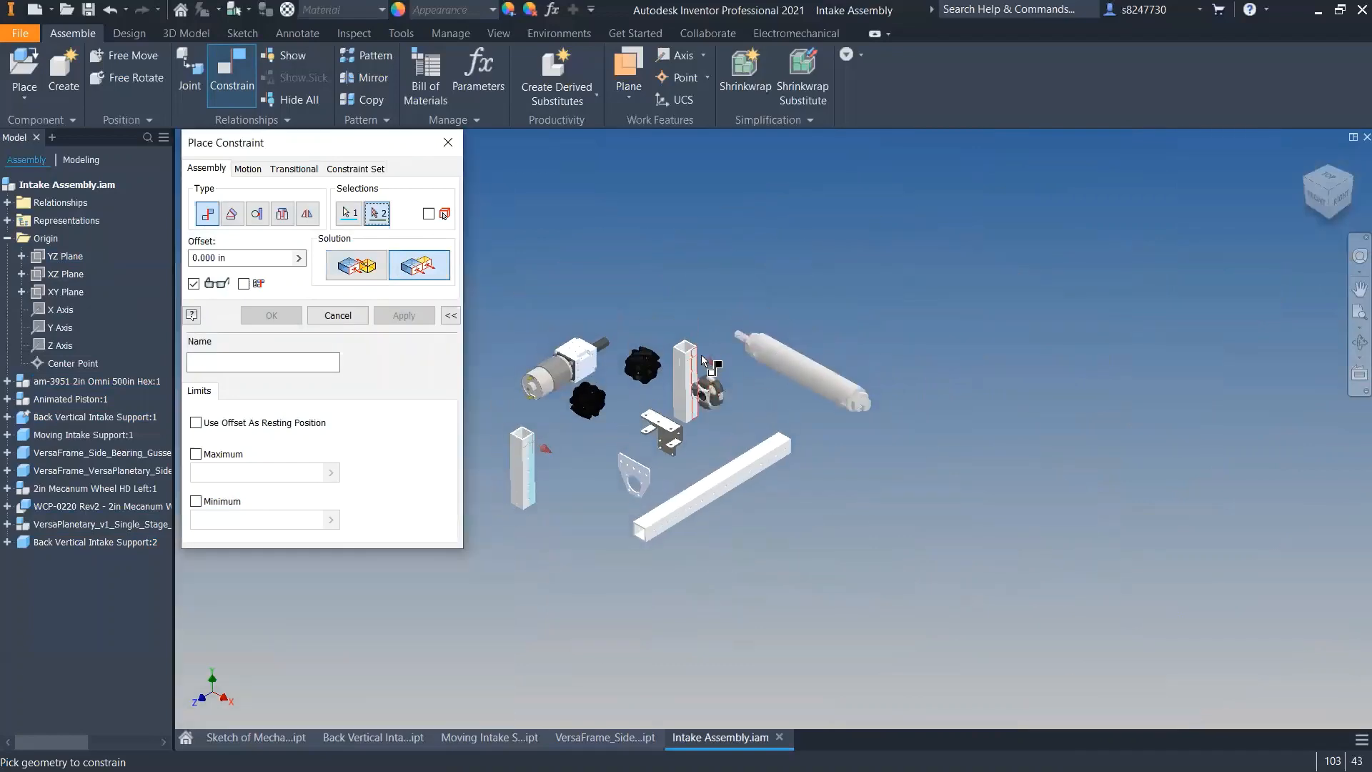
pyautogui.click(634, 342)
pyautogui.scroll(-7, 692, 388)
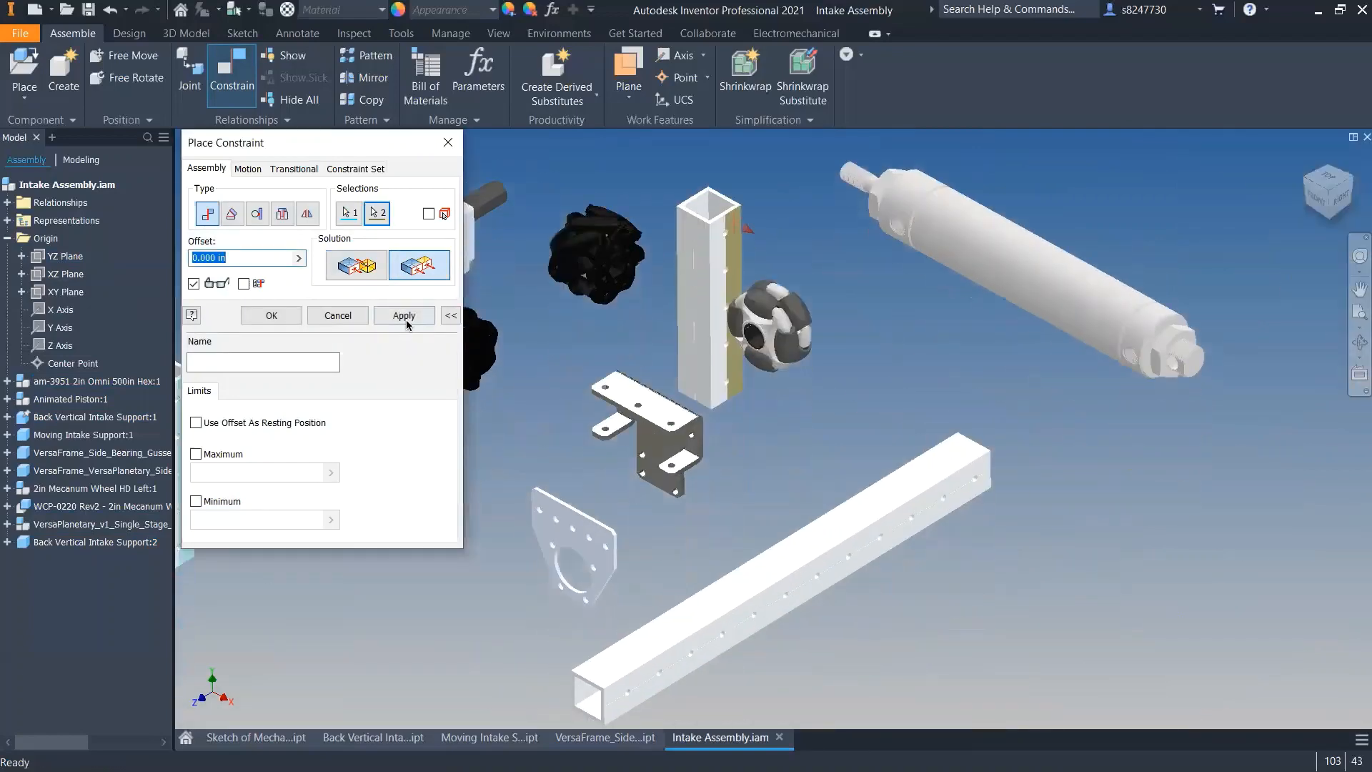
pyautogui.click(403, 315)
# - Apply a flush constraint with 0 in offset between the top end faces of the two Back Vertical Intake Supports
pyautogui.scroll(8, 743, 295)
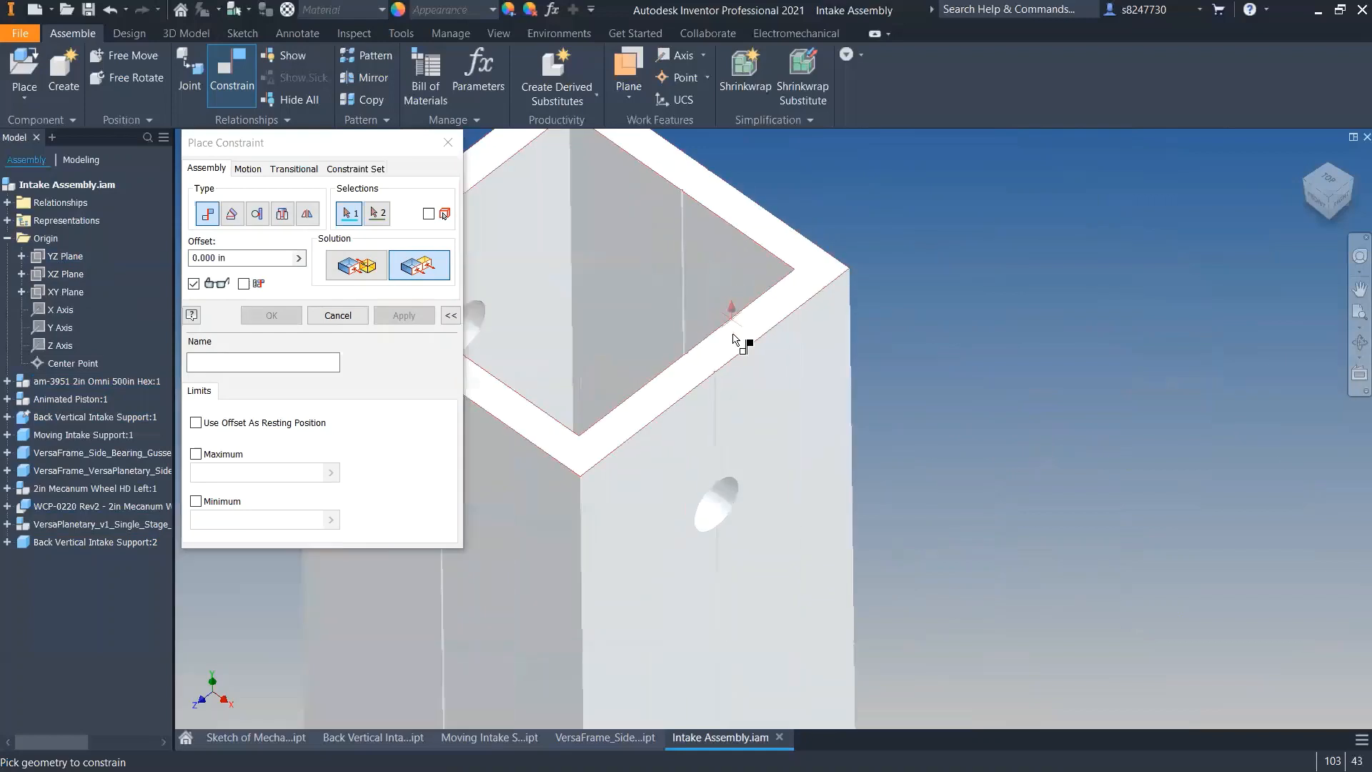
pyautogui.click(738, 331)
pyautogui.scroll(-7, 737, 329)
pyautogui.scroll(7, 725, 343)
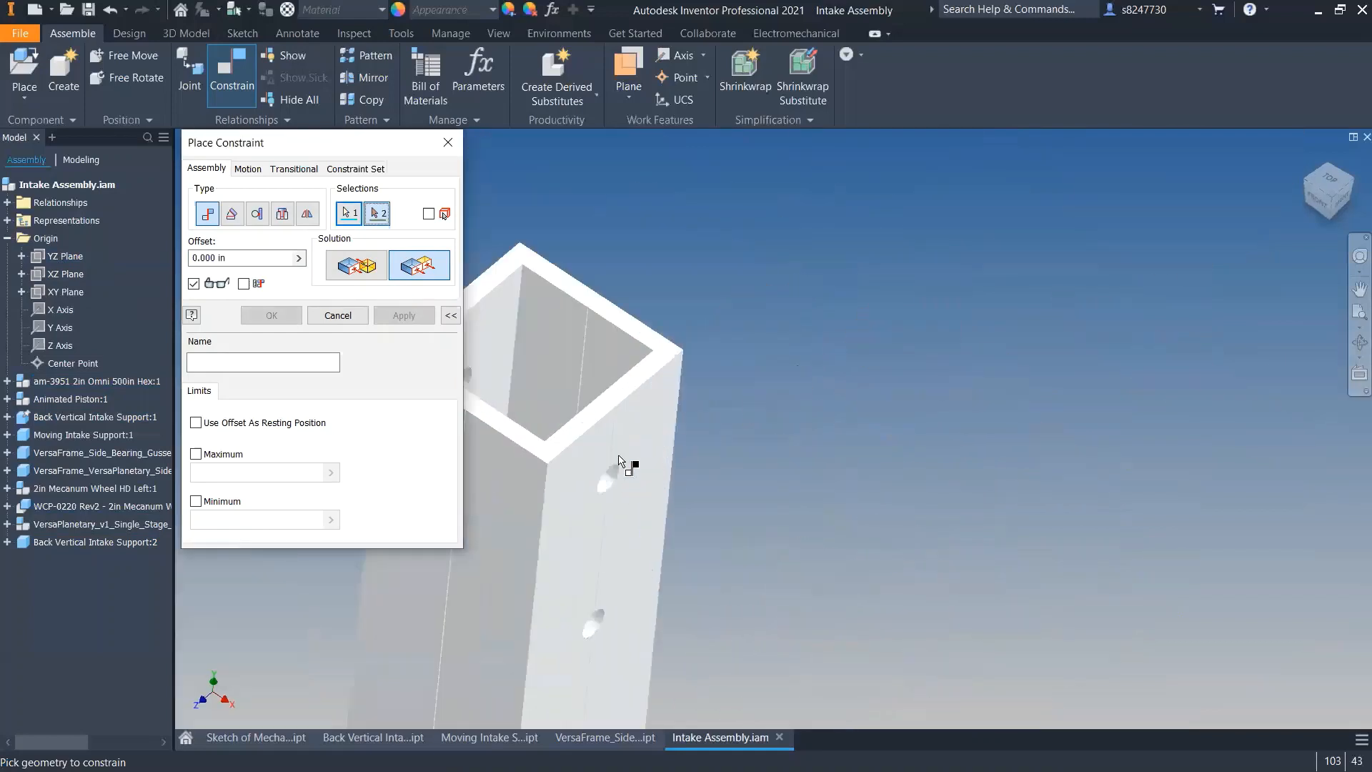
pyautogui.click(648, 377)
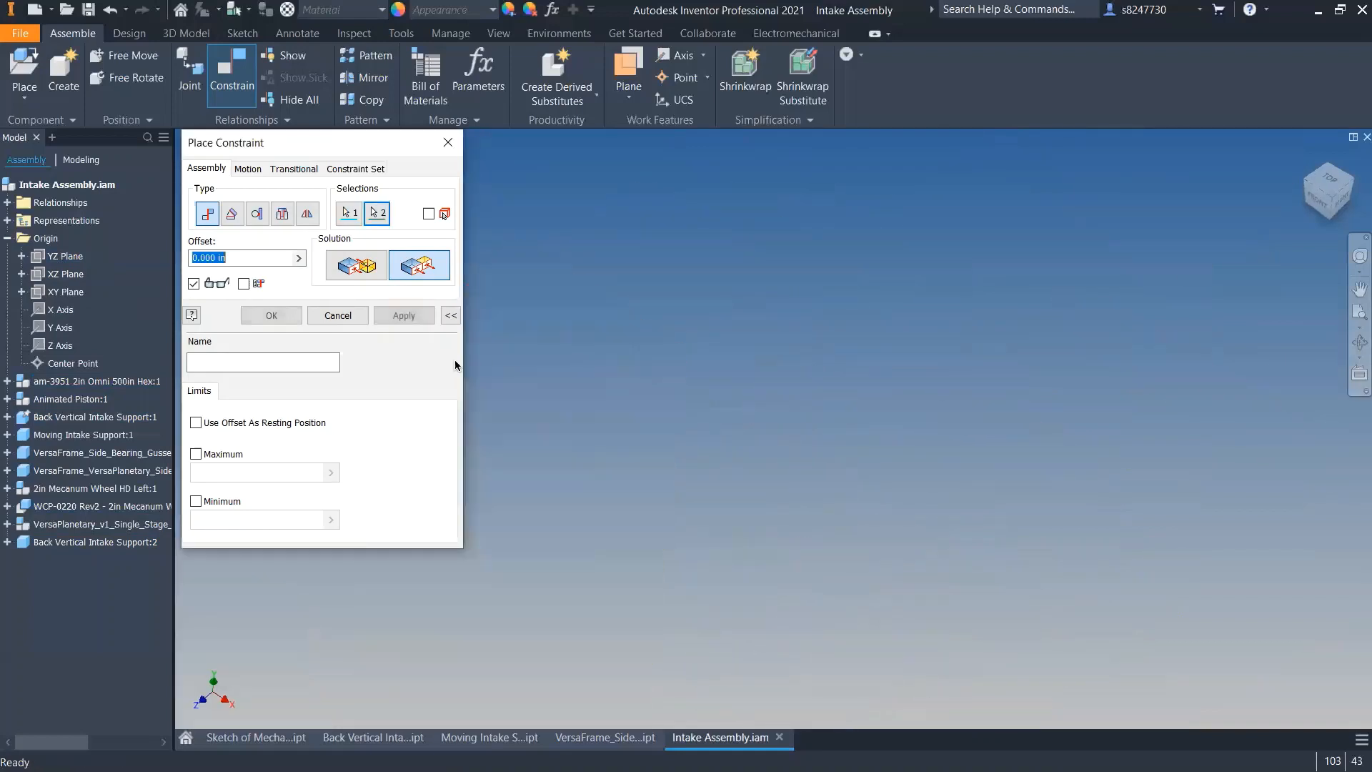
pyautogui.scroll(-7, 624, 371)
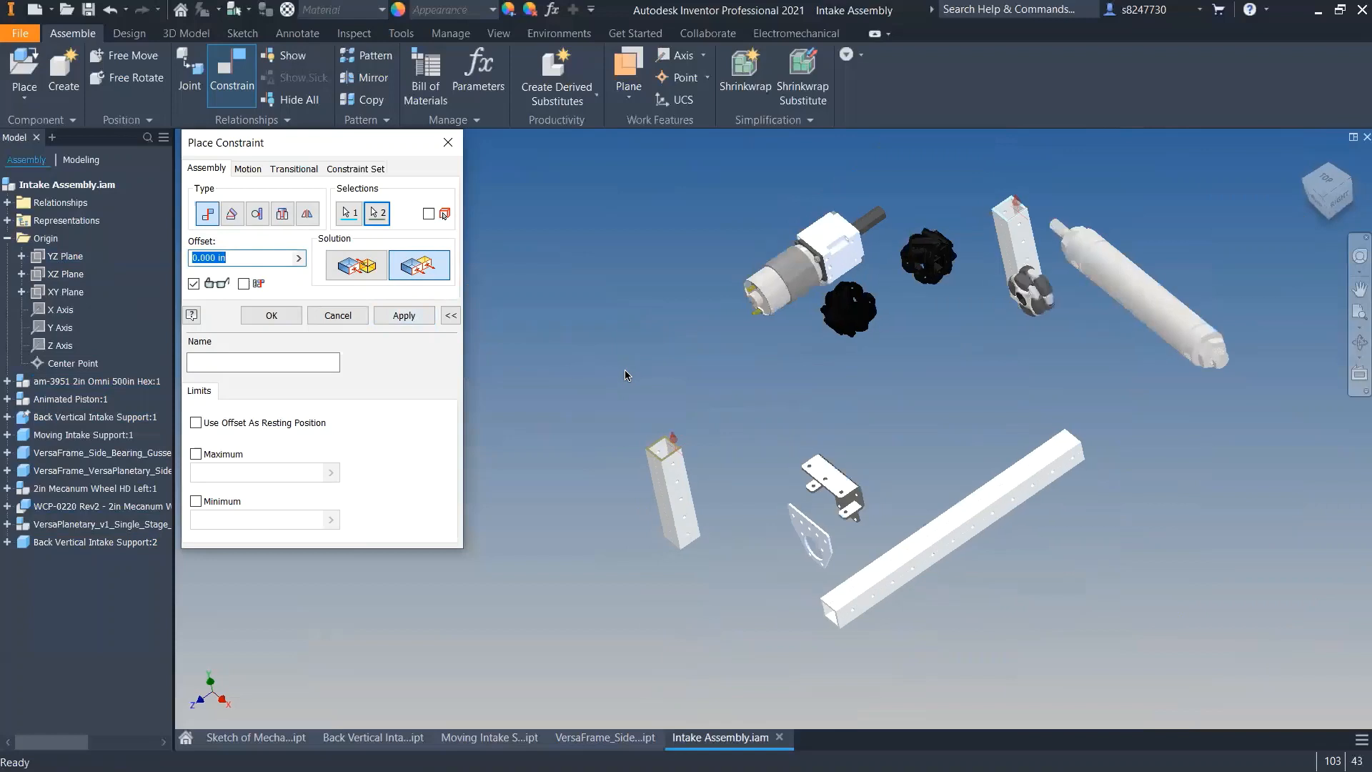
pyautogui.click(405, 315)
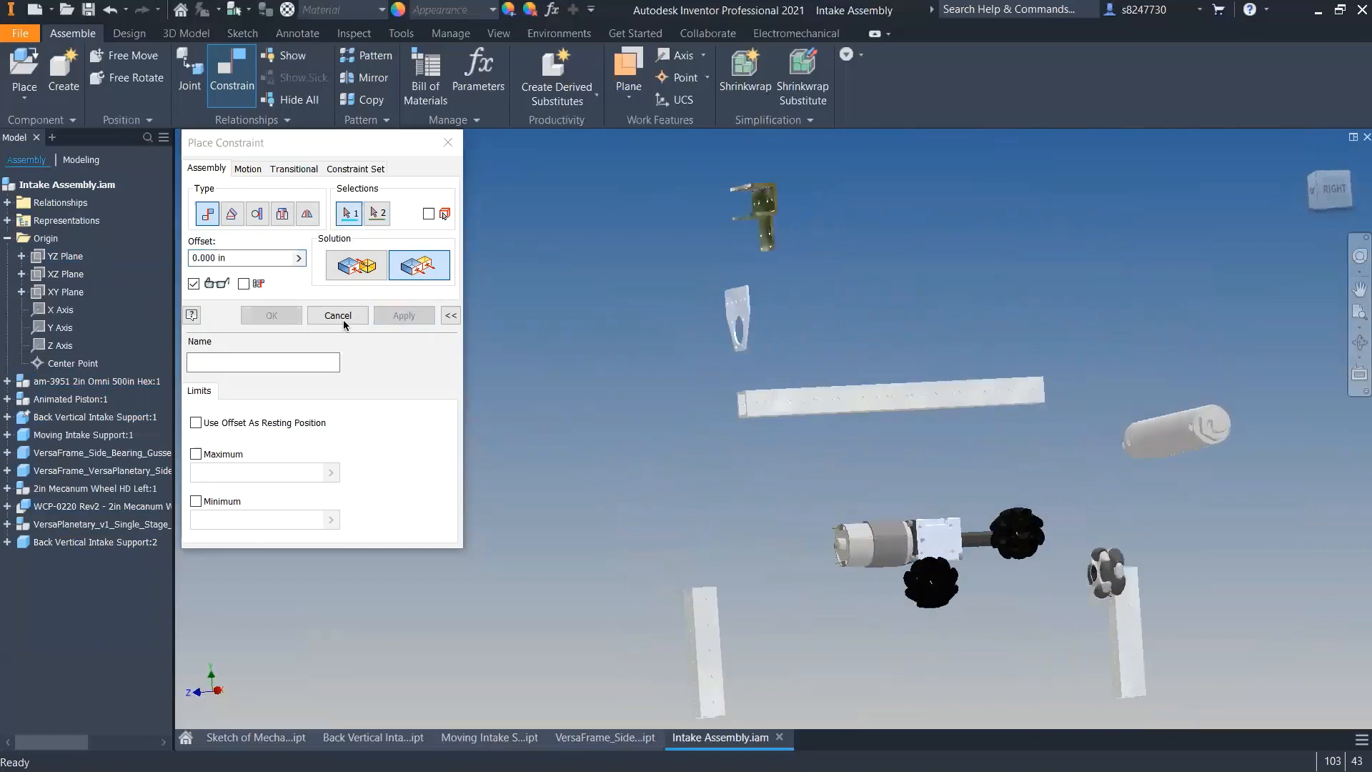
# - Finish constraining and move the second Back Vertical Intake Support slightly to check its remaining freedom
pyautogui.scroll(-6, 759, 409)
pyautogui.keyDown('shift'); pyautogui.moveTo(768, 417); pyautogui.dragTo(800, 447, button='middle'); pyautogui.keyUp('shift')
pyautogui.scroll(7, 752, 409)
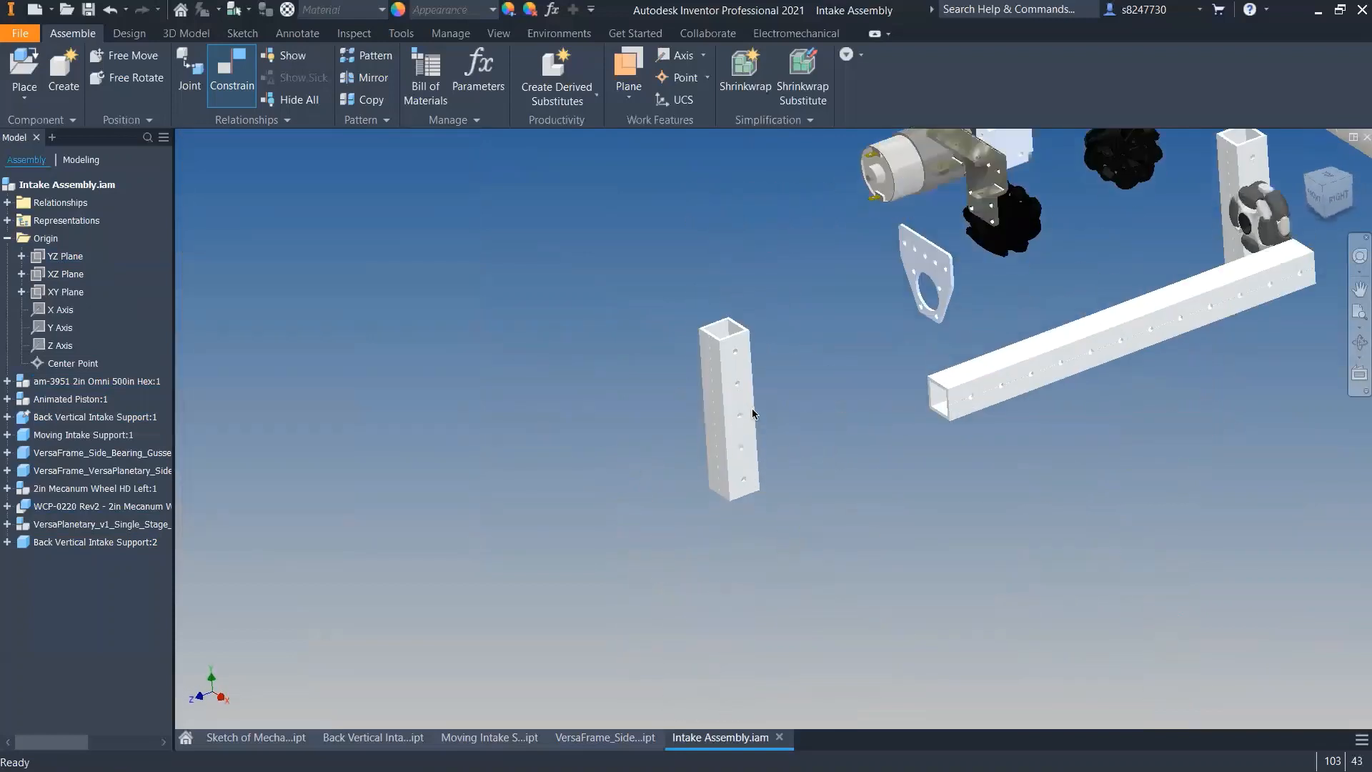
pyautogui.scroll(-4, 754, 401)
pyautogui.moveTo(752, 390); pyautogui.dragTo(767, 534, button='middle')
pyautogui.scroll(4, 769, 589)
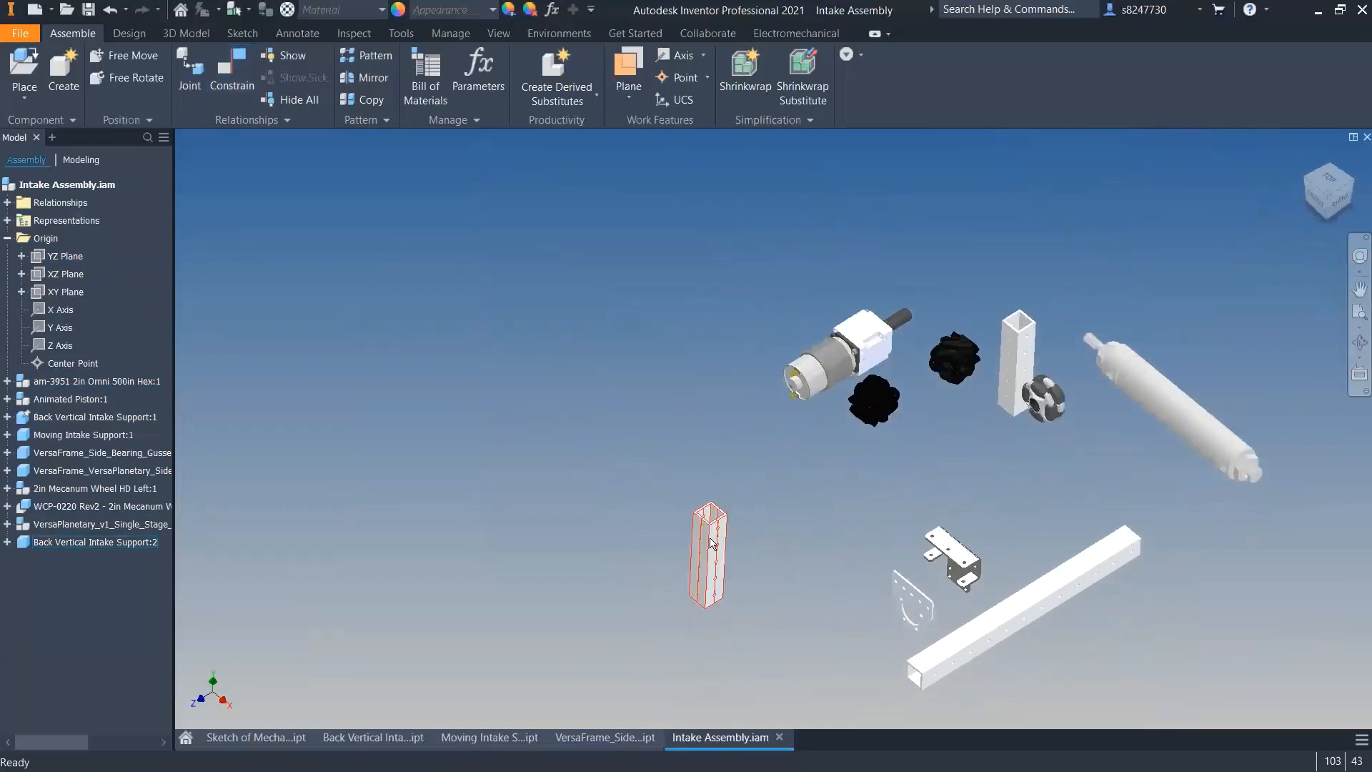
pyautogui.moveTo(709, 549); pyautogui.dragTo(702, 537)
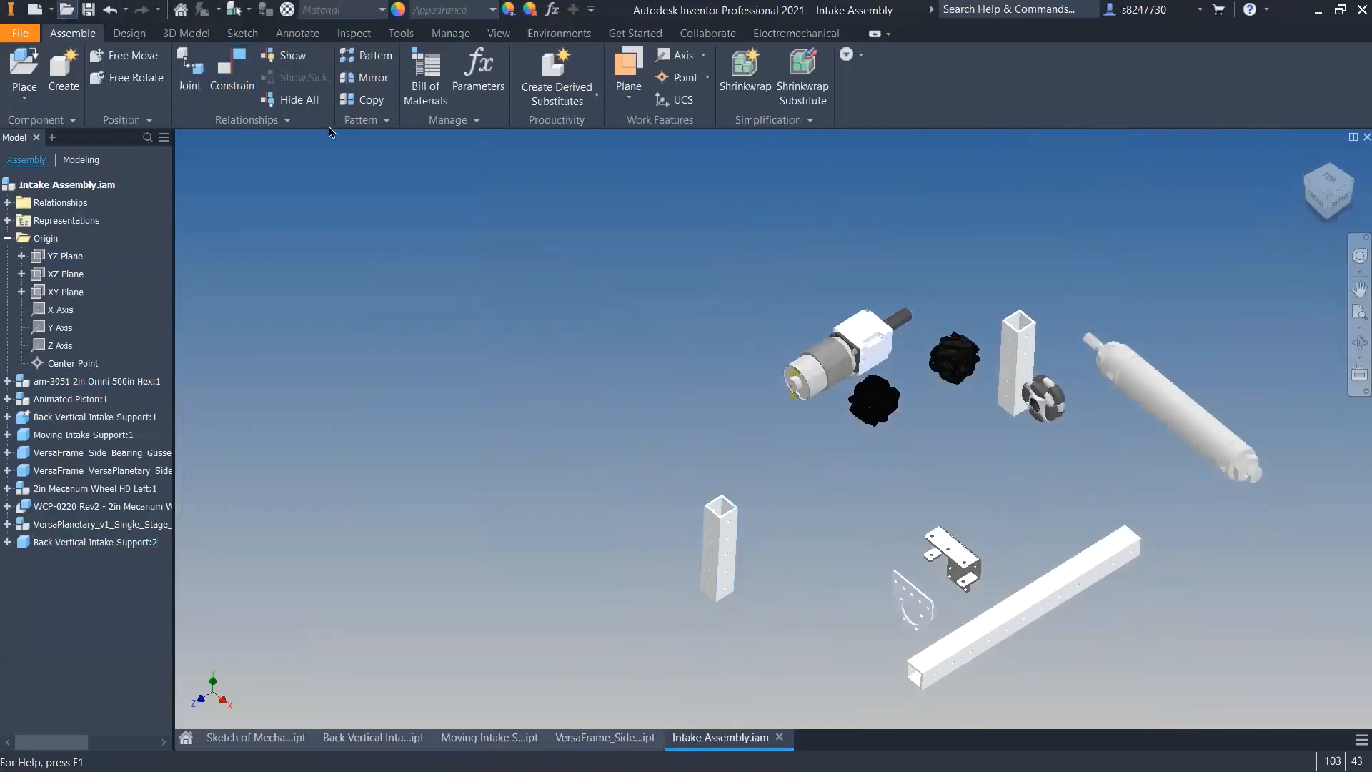
# - Open Final Robot Assembly from the Final Robot Assembly folder in 2020 Build Season, accepting its location outside the project path
pyautogui.hotkey('ctrl', 'o')
pyautogui.click(607, 148)
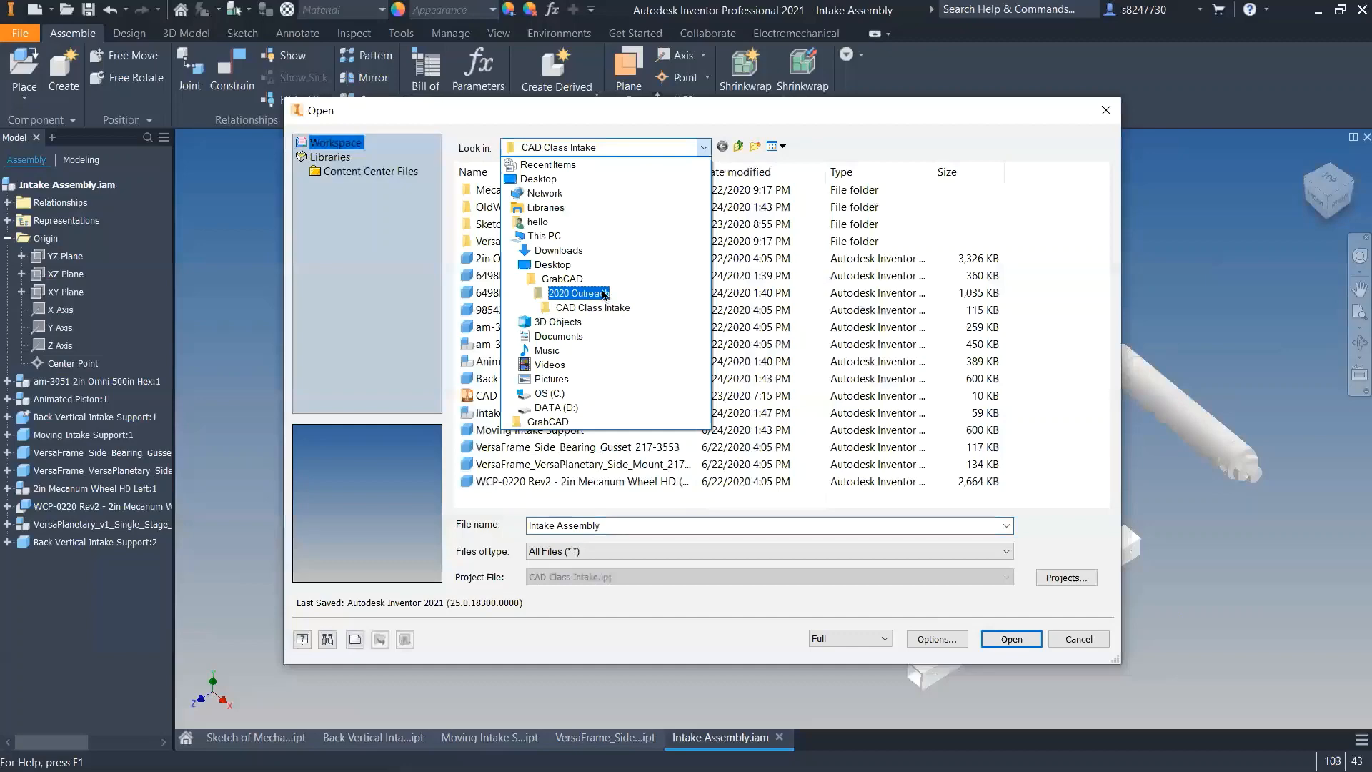
pyautogui.click(579, 293)
pyautogui.doubleClick(527, 243)
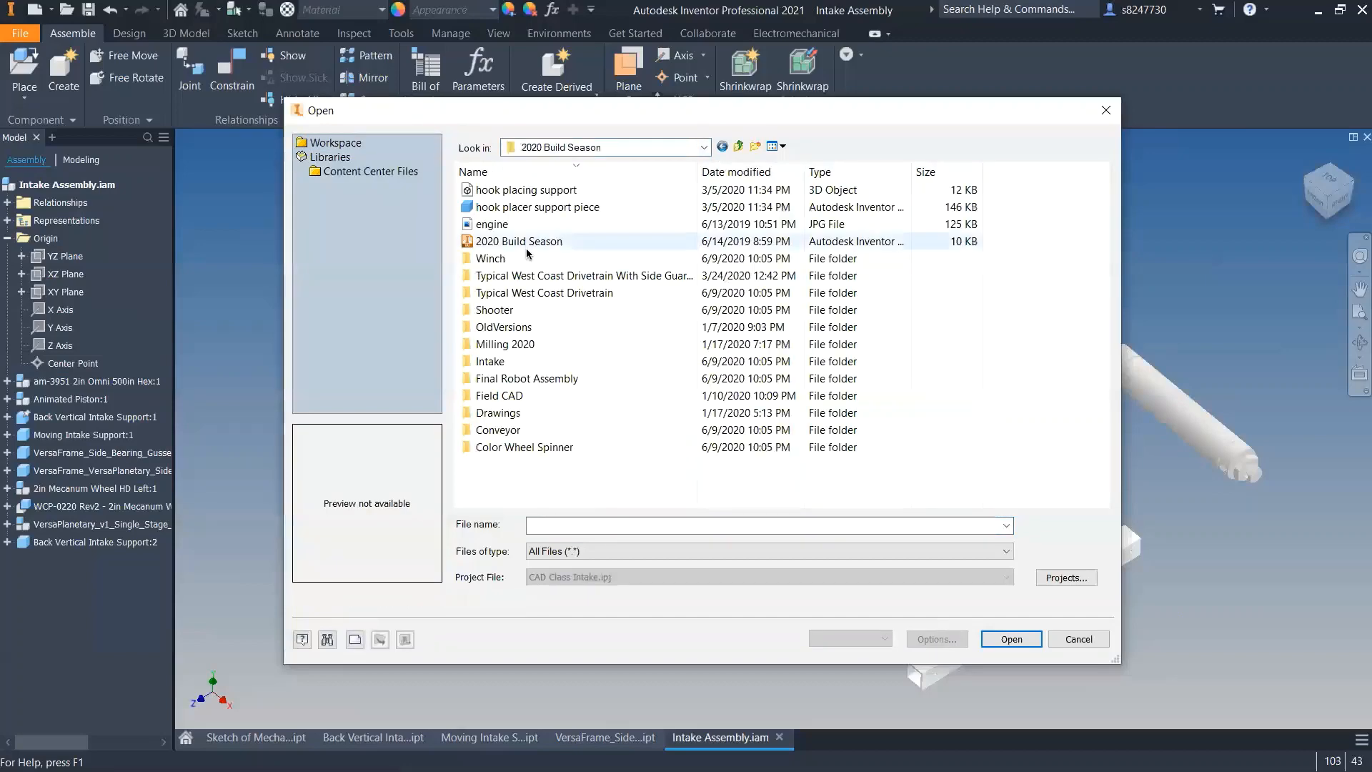
pyautogui.doubleClick(520, 377)
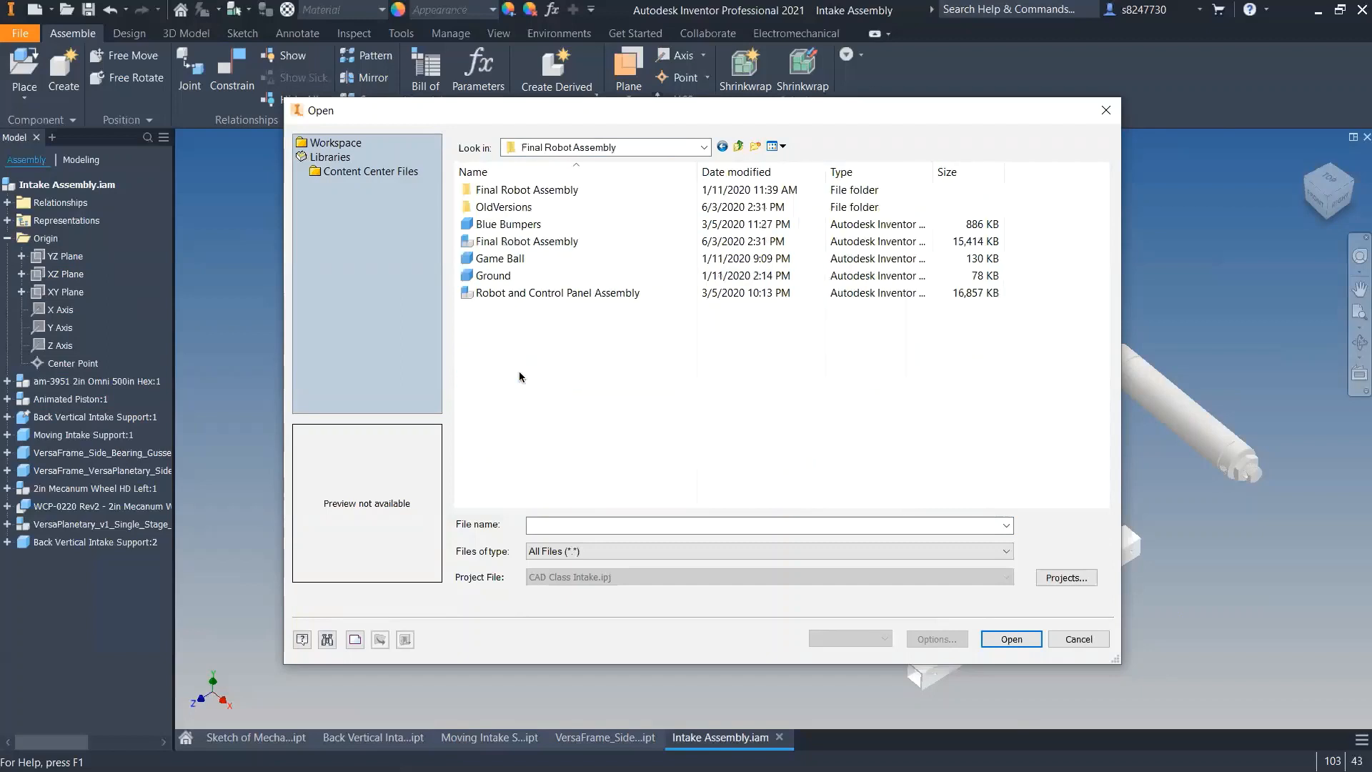
pyautogui.click(521, 245)
pyautogui.click(1004, 641)
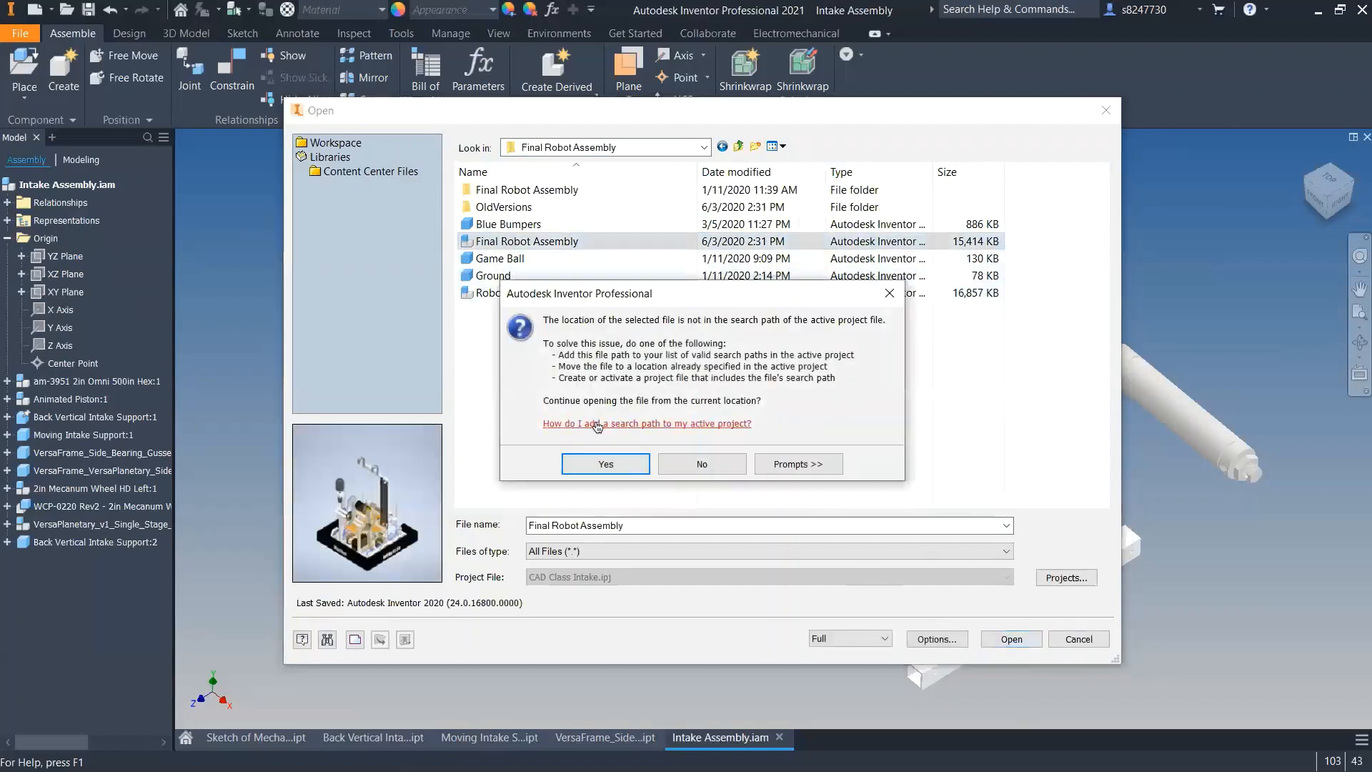
pyautogui.click(605, 465)
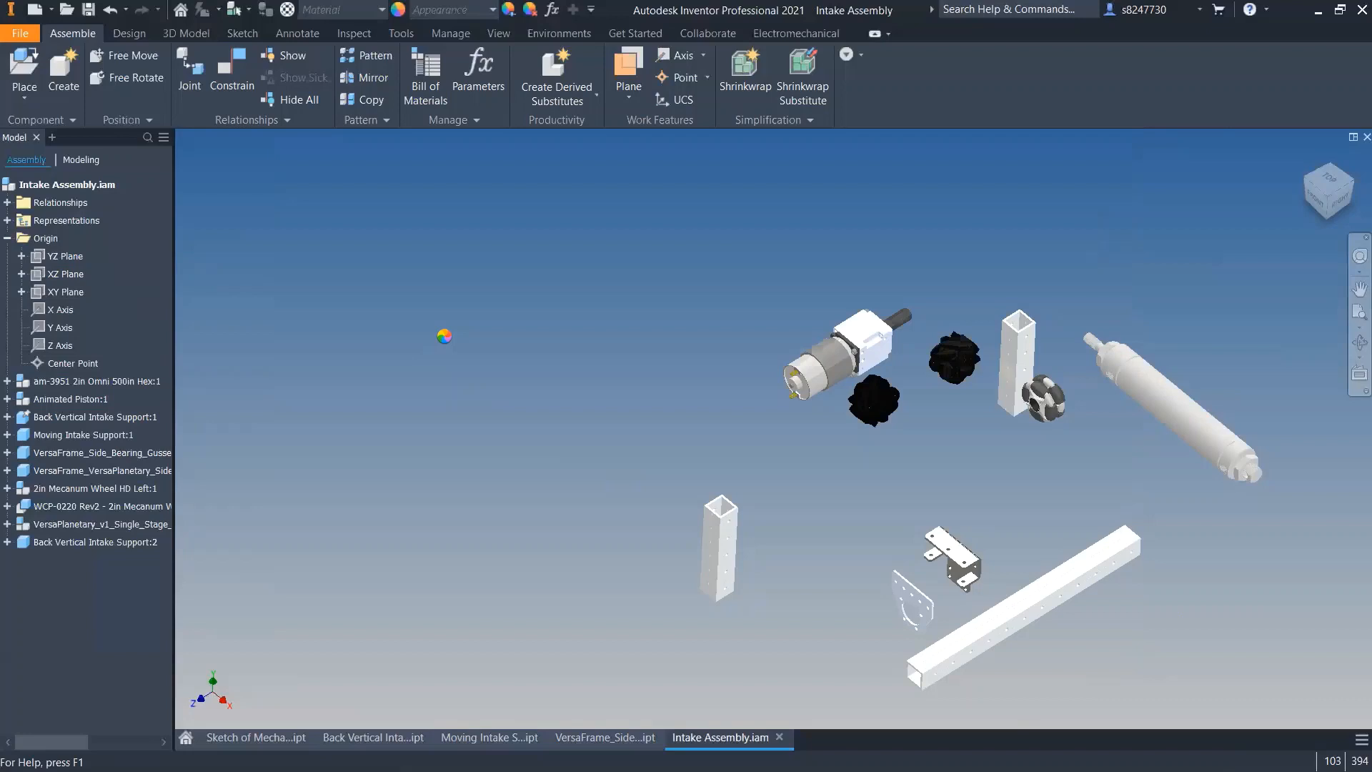
pyautogui.click(590, 451)
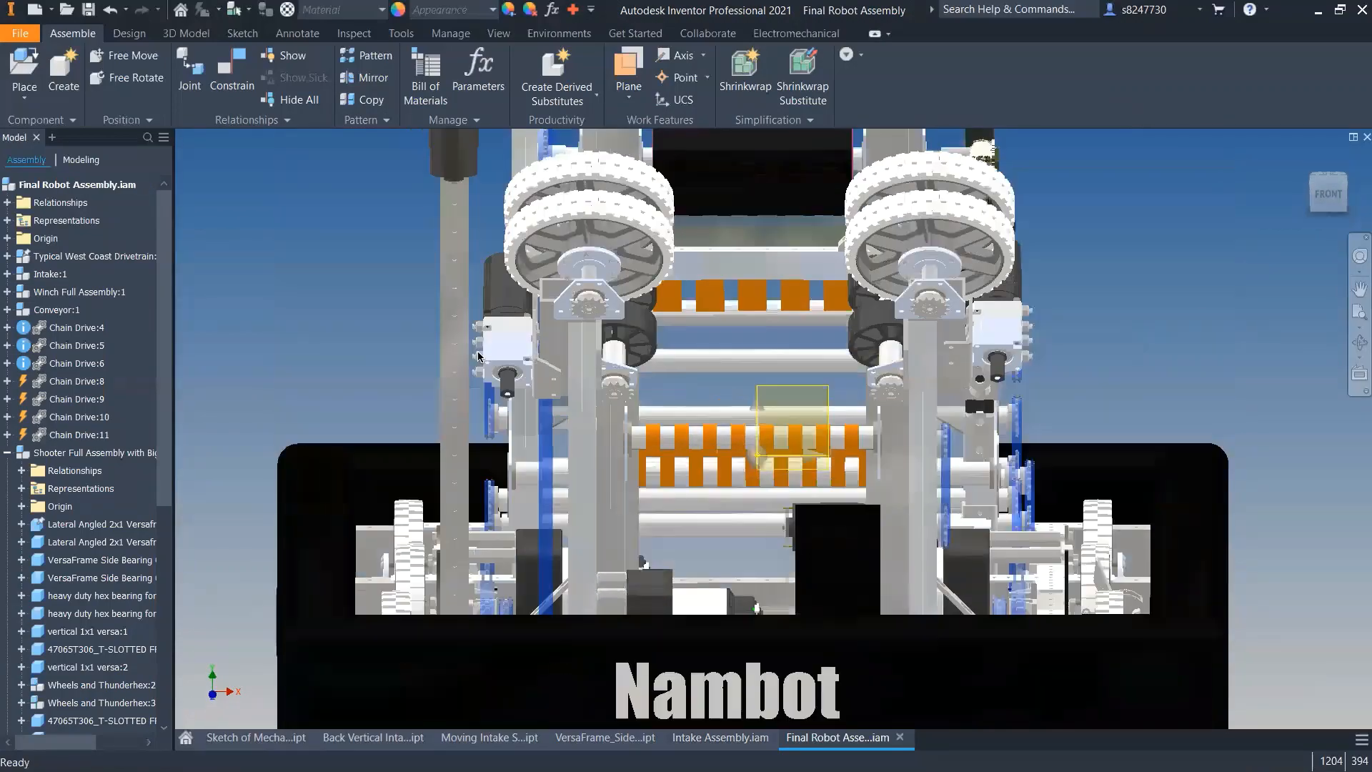
# - Examine the intake subassembly on the robot from the back, widening the model browser and selecting Intake:1
pyautogui.keyDown('shift'); pyautogui.moveTo(477, 356); pyautogui.dragTo(715, 533, button='middle'); pyautogui.keyUp('shift')
pyautogui.scroll(5, 697, 510)
pyautogui.scroll(-5, 758, 461)
pyautogui.keyDown('shift'); pyautogui.moveTo(754, 454); pyautogui.dragTo(392, 290, button='middle'); pyautogui.keyUp('shift')
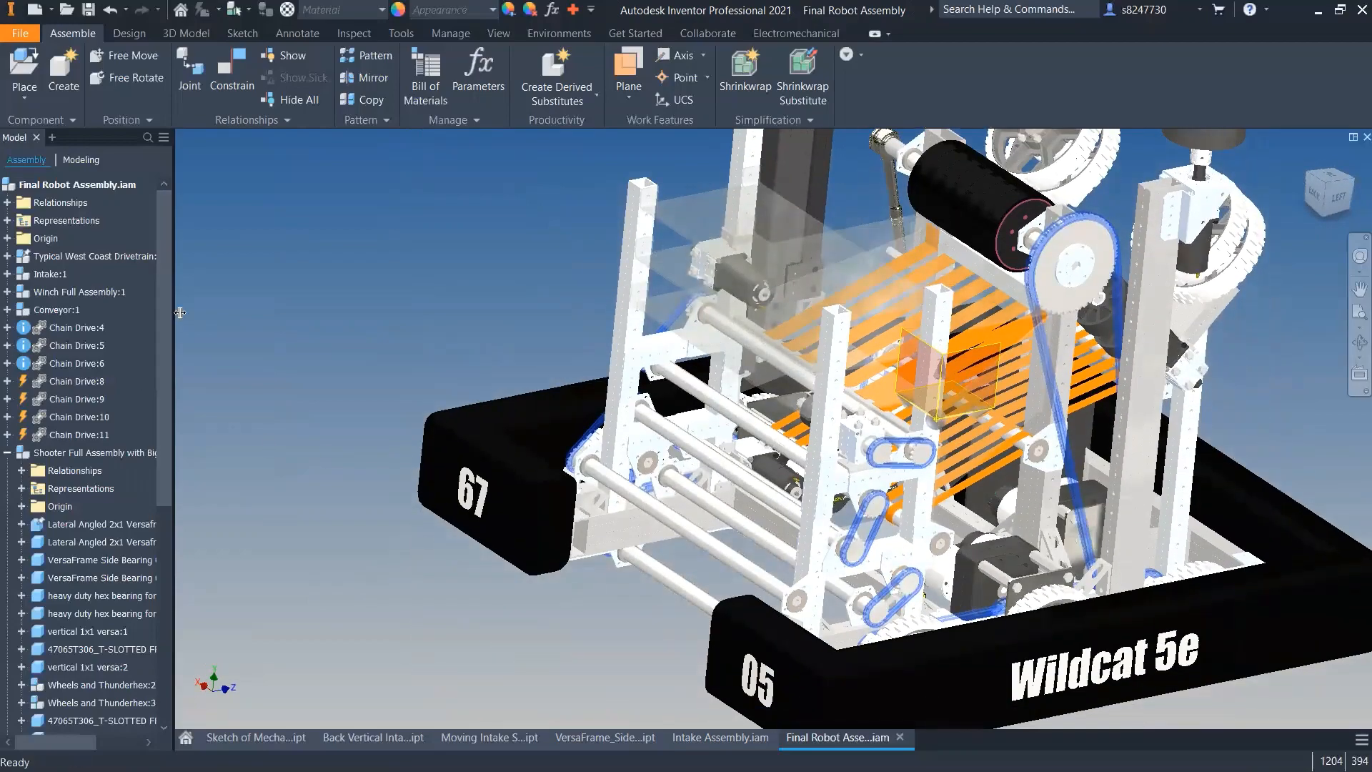
pyautogui.moveTo(173, 311); pyautogui.dragTo(221, 311)
pyautogui.click(745, 444)
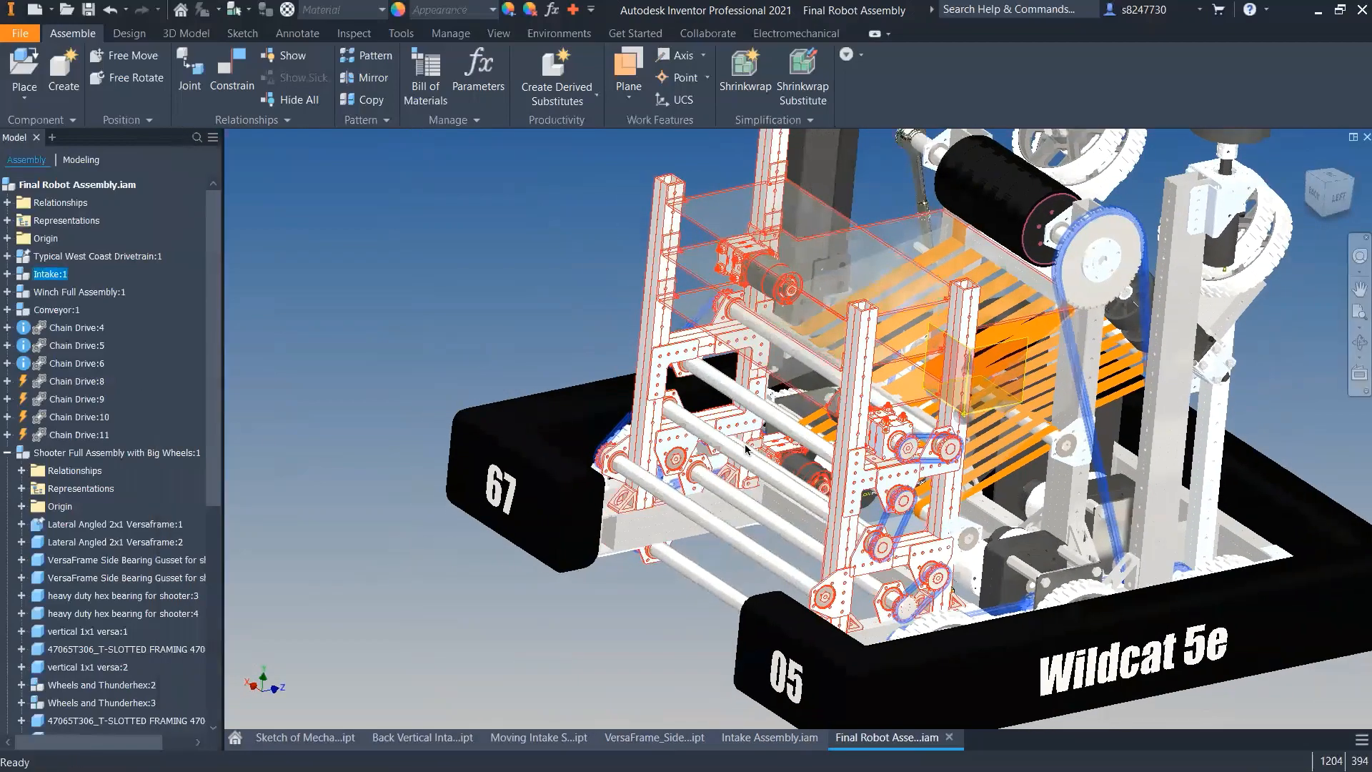
pyautogui.keyDown('shift'); pyautogui.moveTo(805, 505); pyautogui.dragTo(722, 611, button='middle'); pyautogui.keyUp('shift')
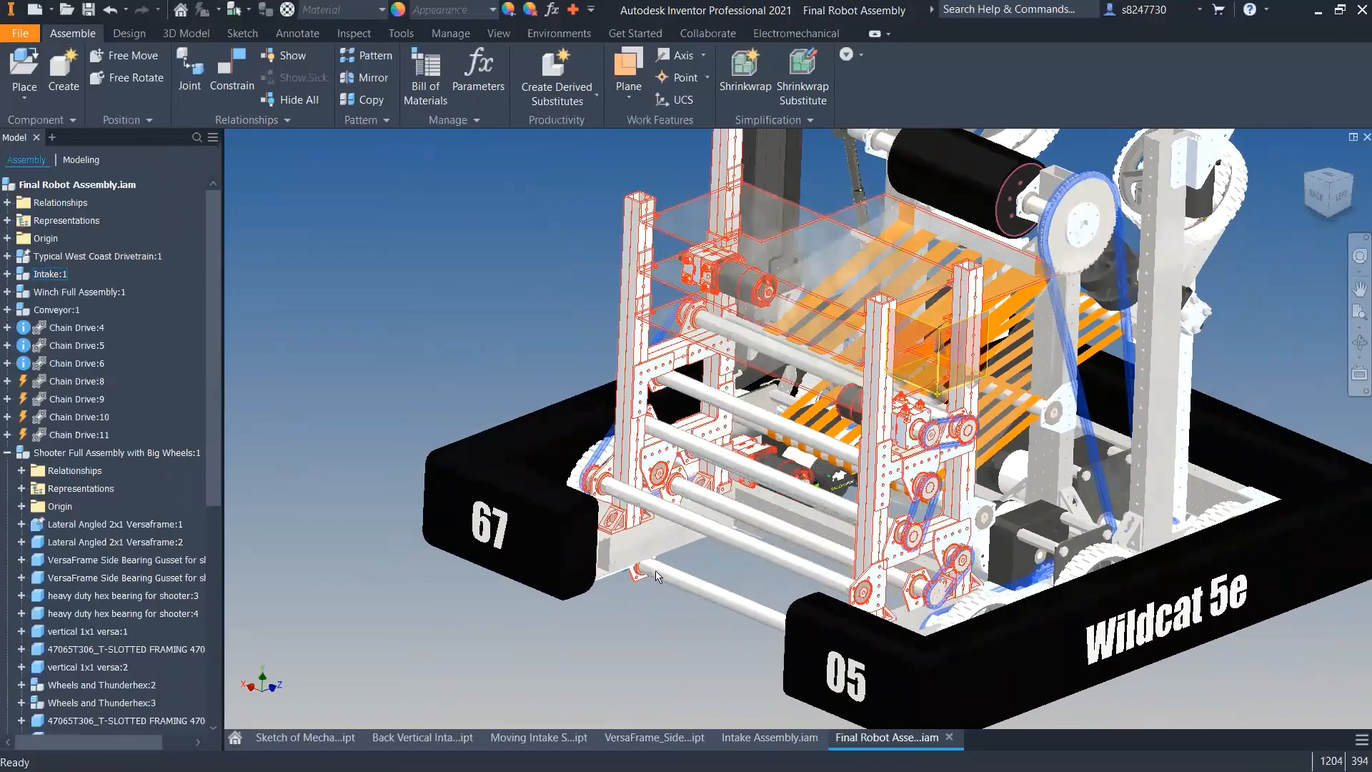
# - Measure the distance between the facing inner faces of the drivetrain frame rails at the bumper opening
pyautogui.press('m')
pyautogui.scroll(5, 627, 532)
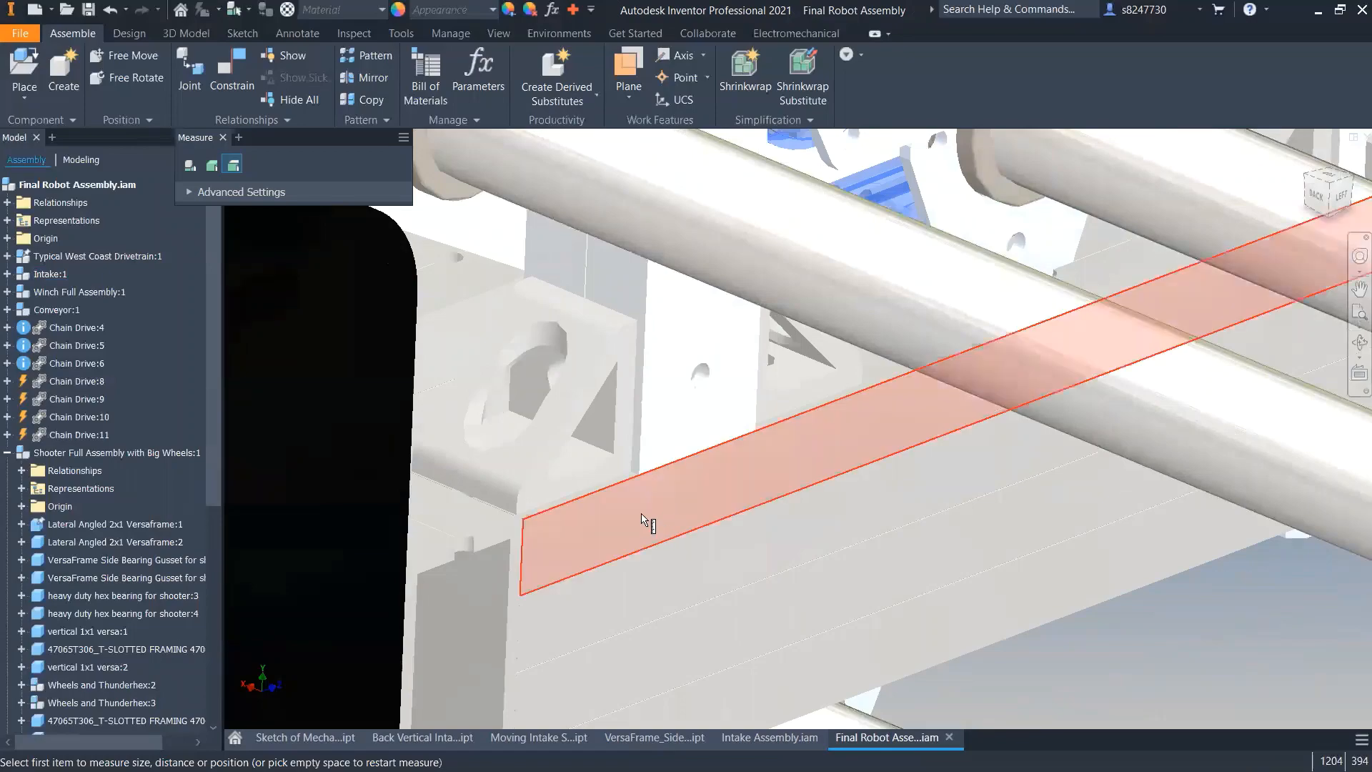
pyautogui.click(702, 476)
pyautogui.scroll(-5, 701, 476)
pyautogui.keyDown('shift'); pyautogui.moveTo(702, 476); pyautogui.dragTo(819, 418, button='middle'); pyautogui.keyUp('shift')
pyautogui.scroll(5, 819, 419)
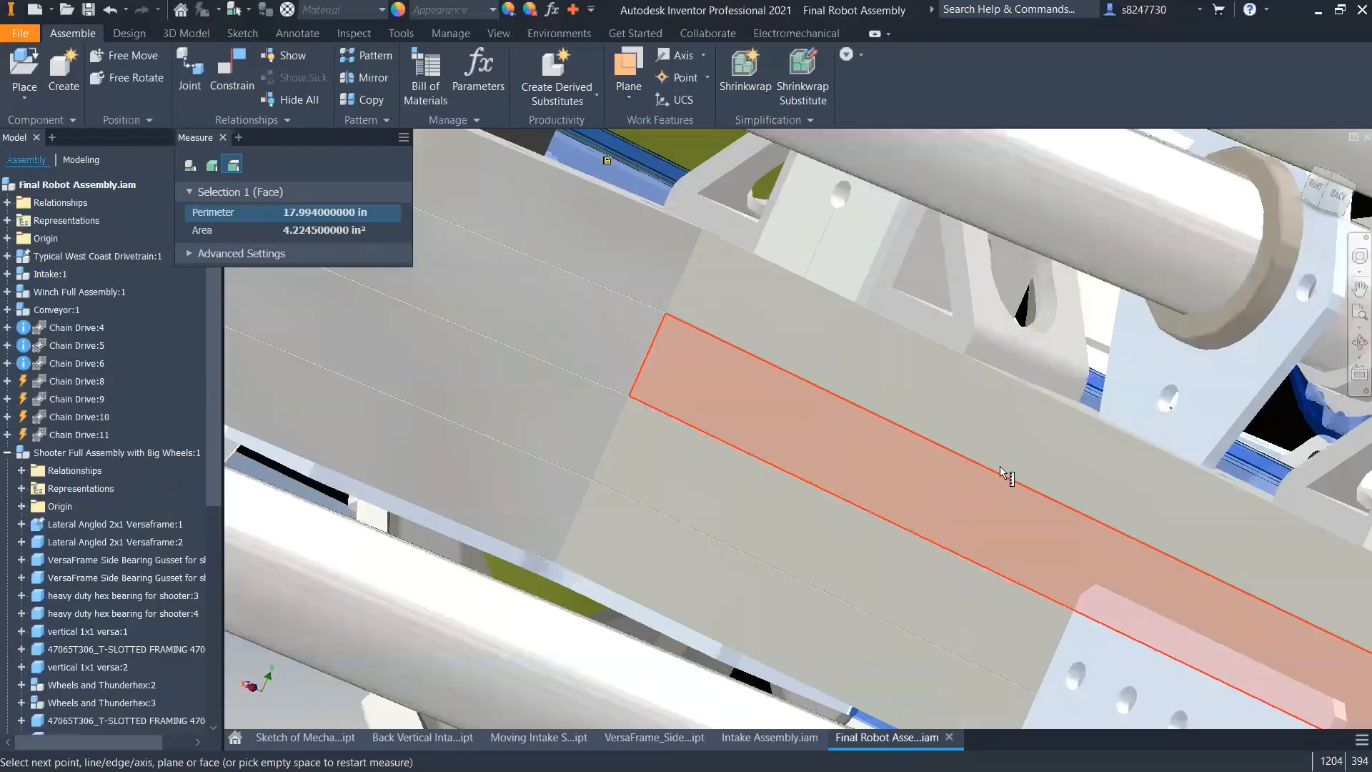
pyautogui.click(1022, 443)
pyautogui.scroll(-5, 751, 490)
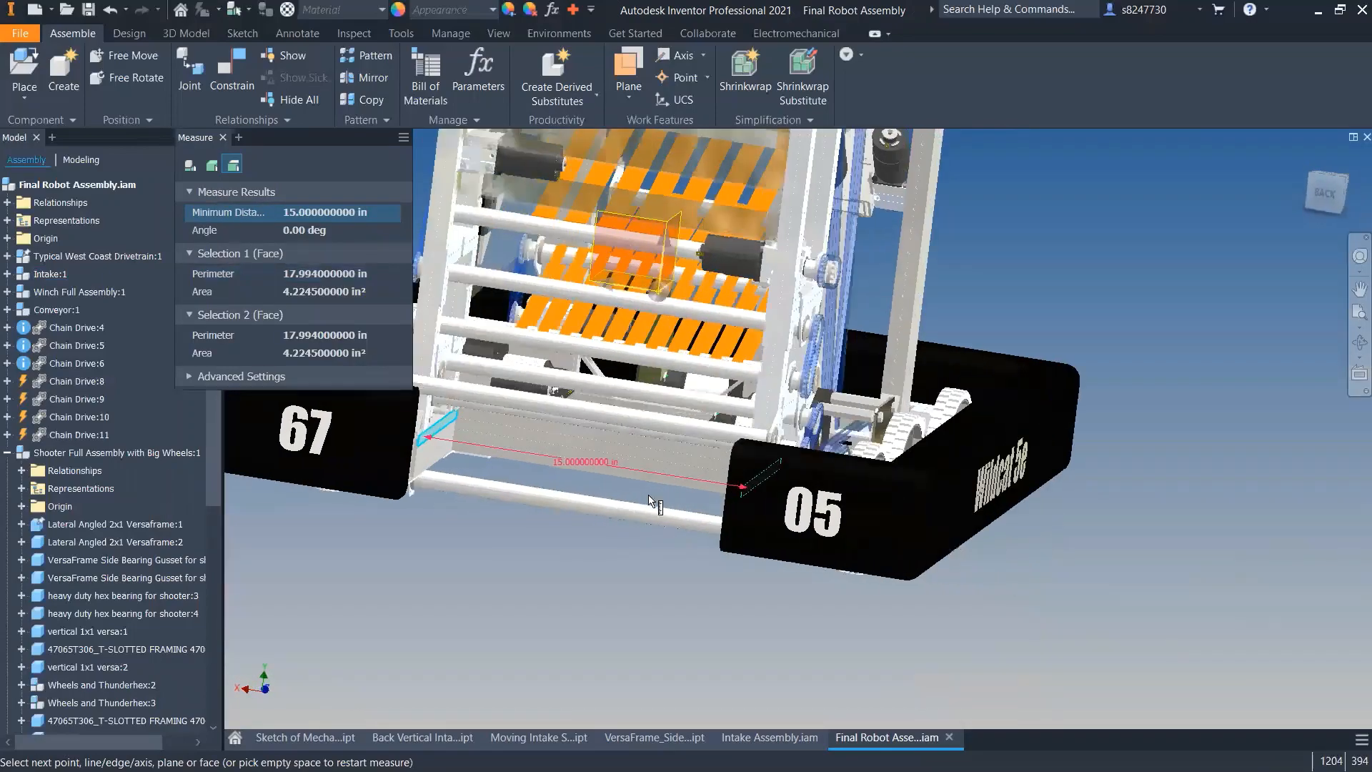
pyautogui.press('Escape')
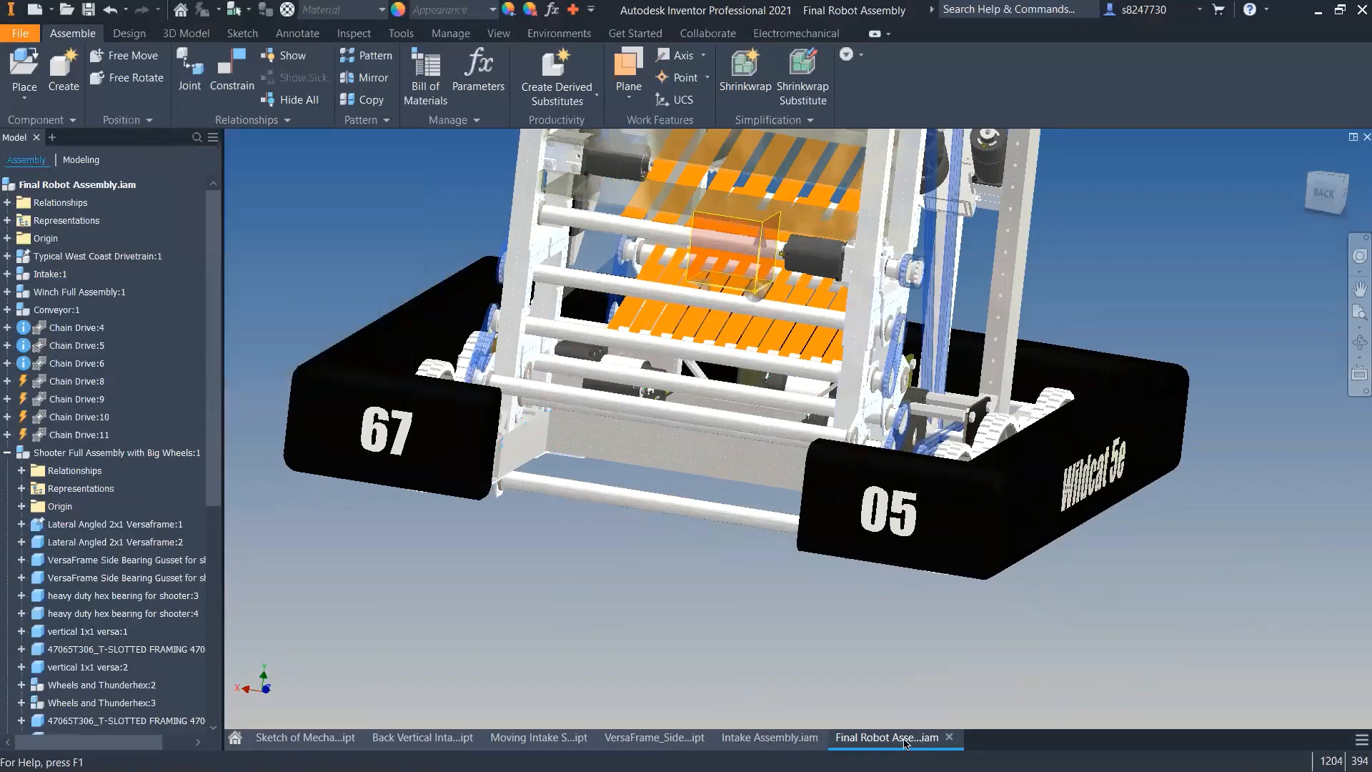
# - Make Final Robot Assembly the first of the open documents and return to Intake Assembly
pyautogui.moveTo(907, 743); pyautogui.dragTo(304, 745)
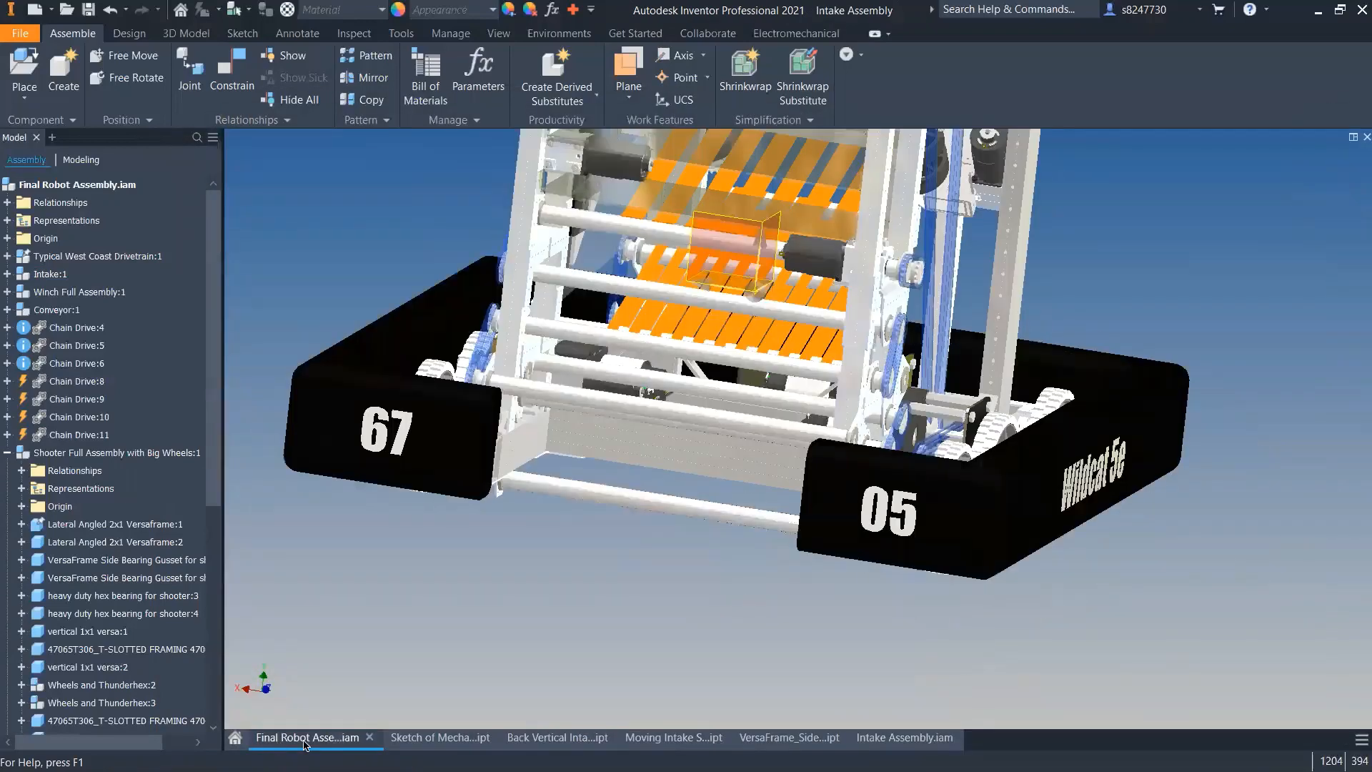
pyautogui.click(889, 739)
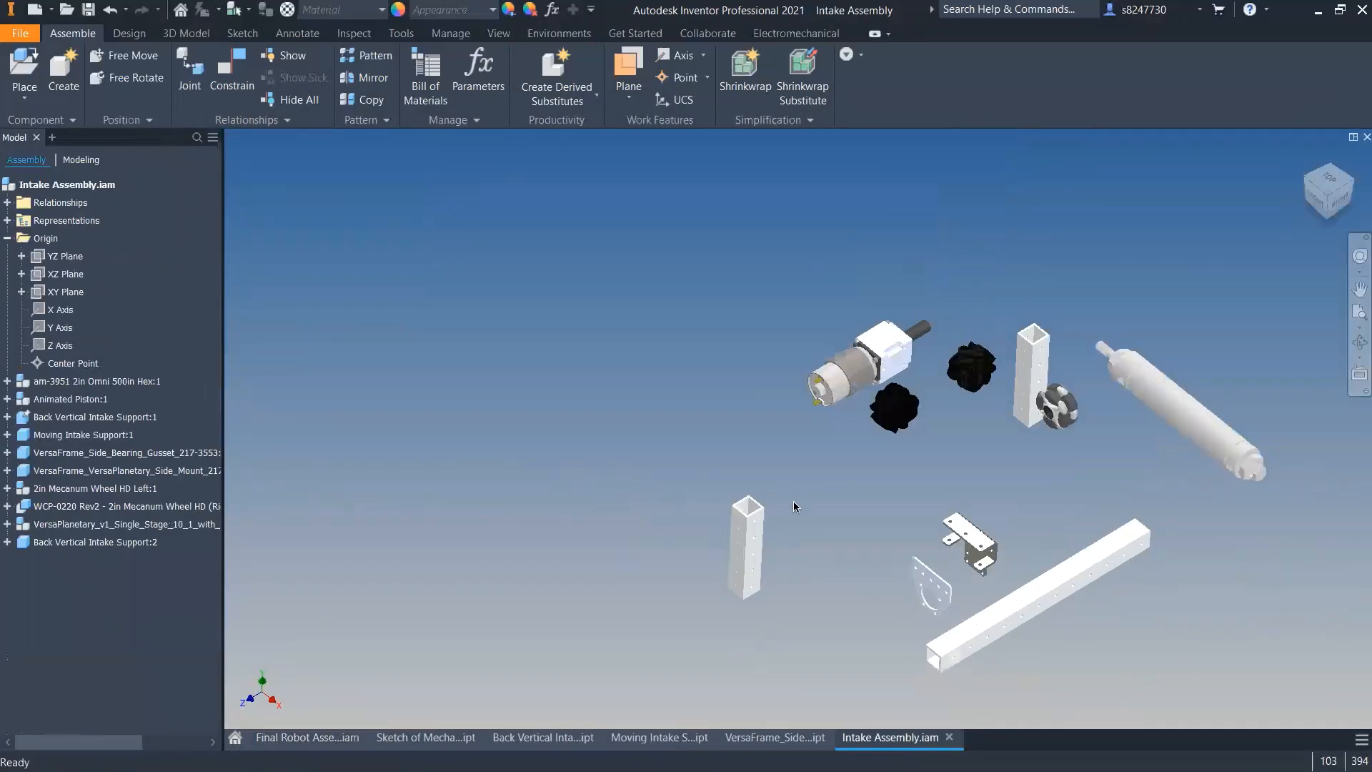
# - Mate the facing sides of the two Back Vertical Intake Supports with a 15 in offset and finish constraining
pyautogui.press('c')
pyautogui.scroll(-5, 1011, 421)
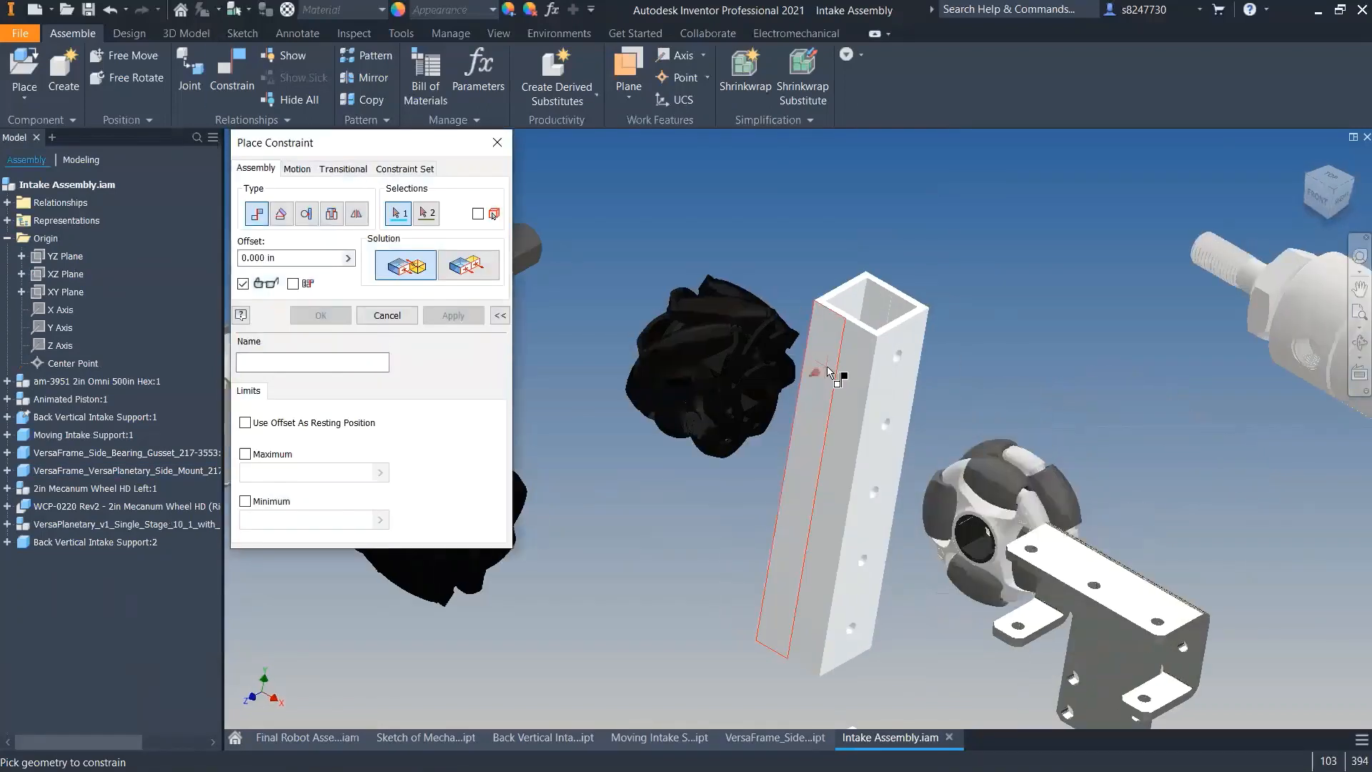
pyautogui.click(862, 365)
pyautogui.scroll(5, 861, 365)
pyautogui.keyDown('shift'); pyautogui.moveTo(860, 379); pyautogui.dragTo(661, 506, button='middle'); pyautogui.keyUp('shift')
pyautogui.scroll(-6, 572, 469)
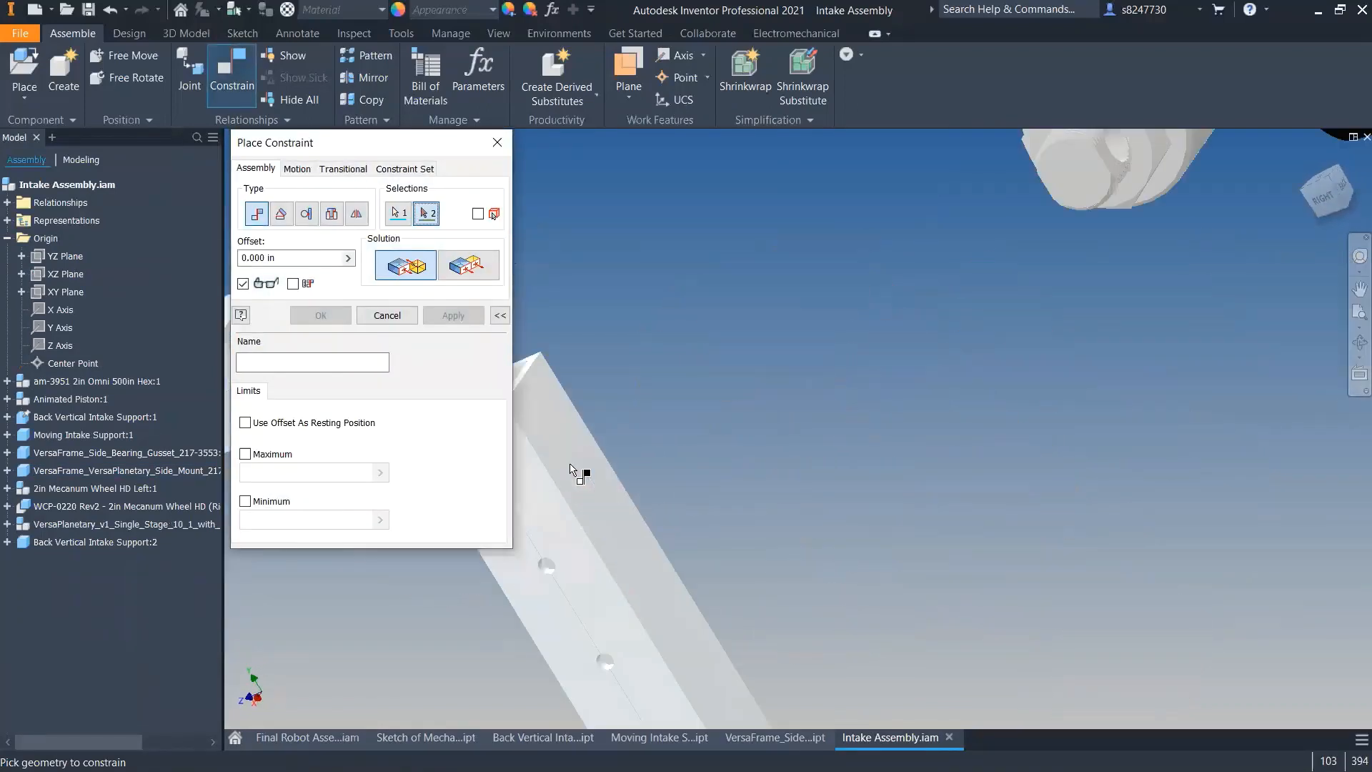
pyautogui.click(555, 449)
pyautogui.write('15')
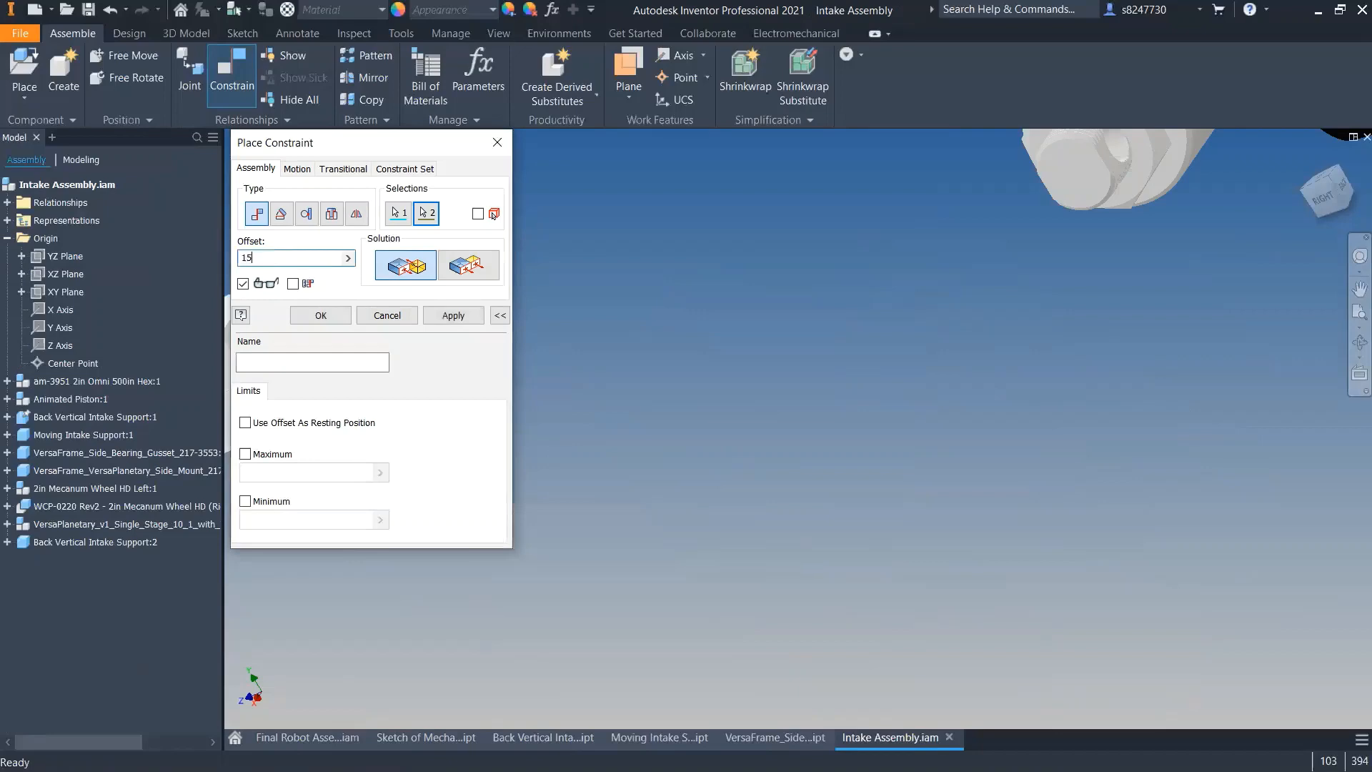
pyautogui.press('Return')
pyautogui.click(391, 318)
pyautogui.scroll(6, 742, 443)
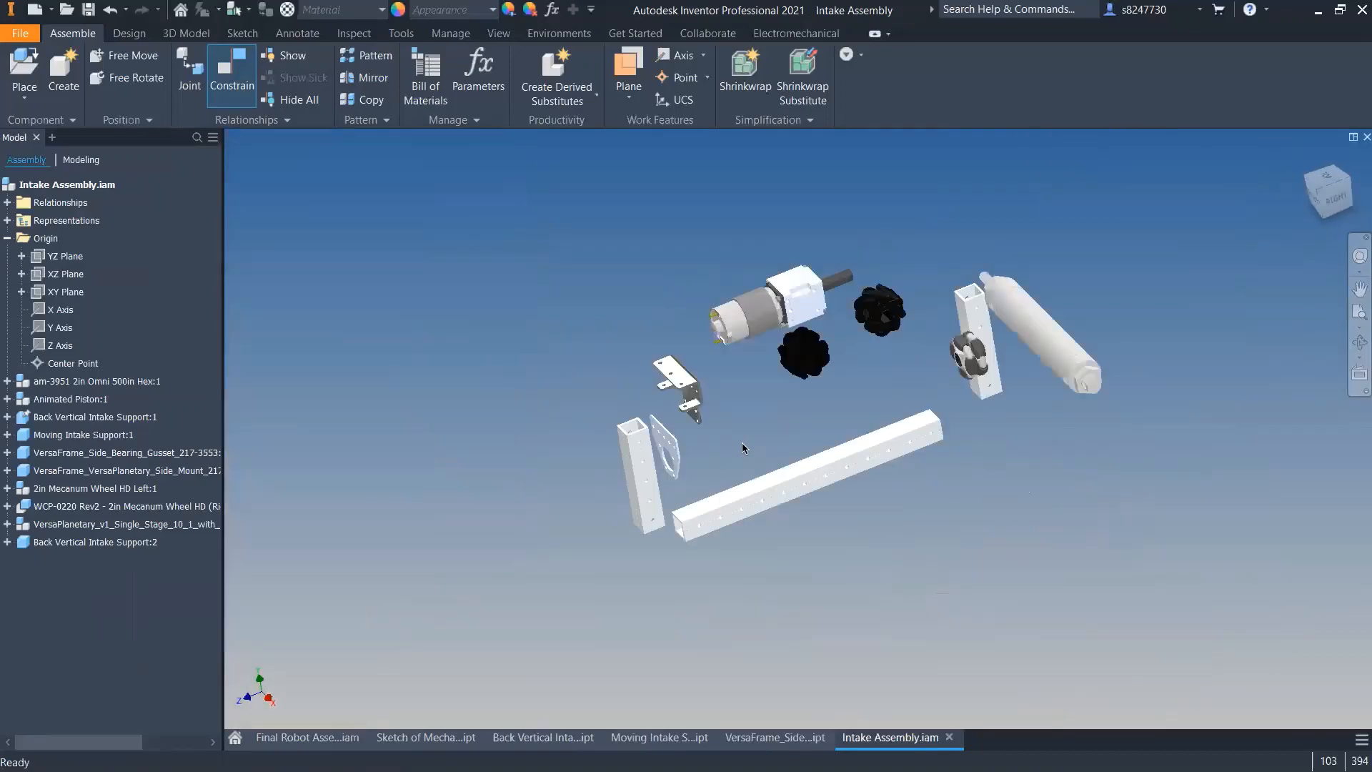
pyautogui.keyDown('shift'); pyautogui.moveTo(742, 443); pyautogui.dragTo(711, 461, button='middle'); pyautogui.keyUp('shift')
pyautogui.scroll(2, 711, 461)
pyautogui.scroll(-4, 725, 423)
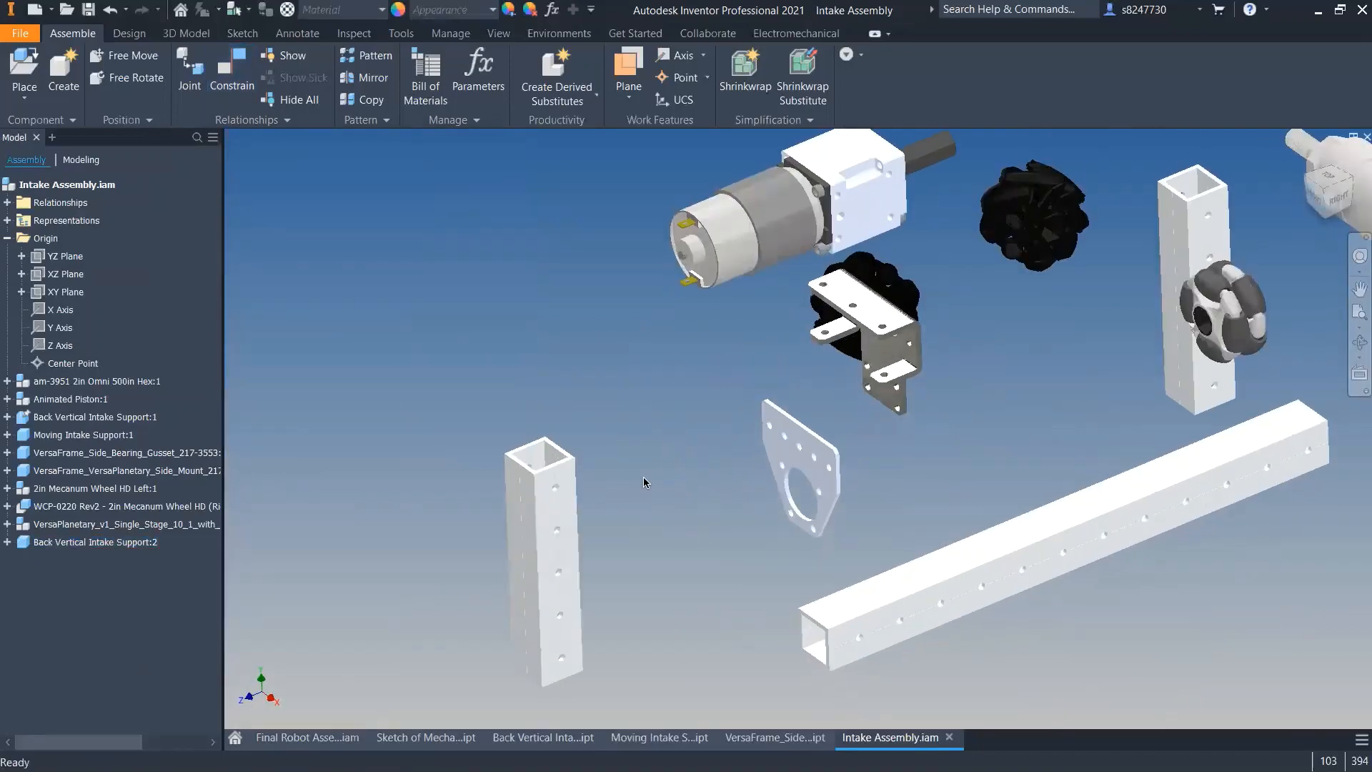
pyautogui.scroll(-2, 624, 487)
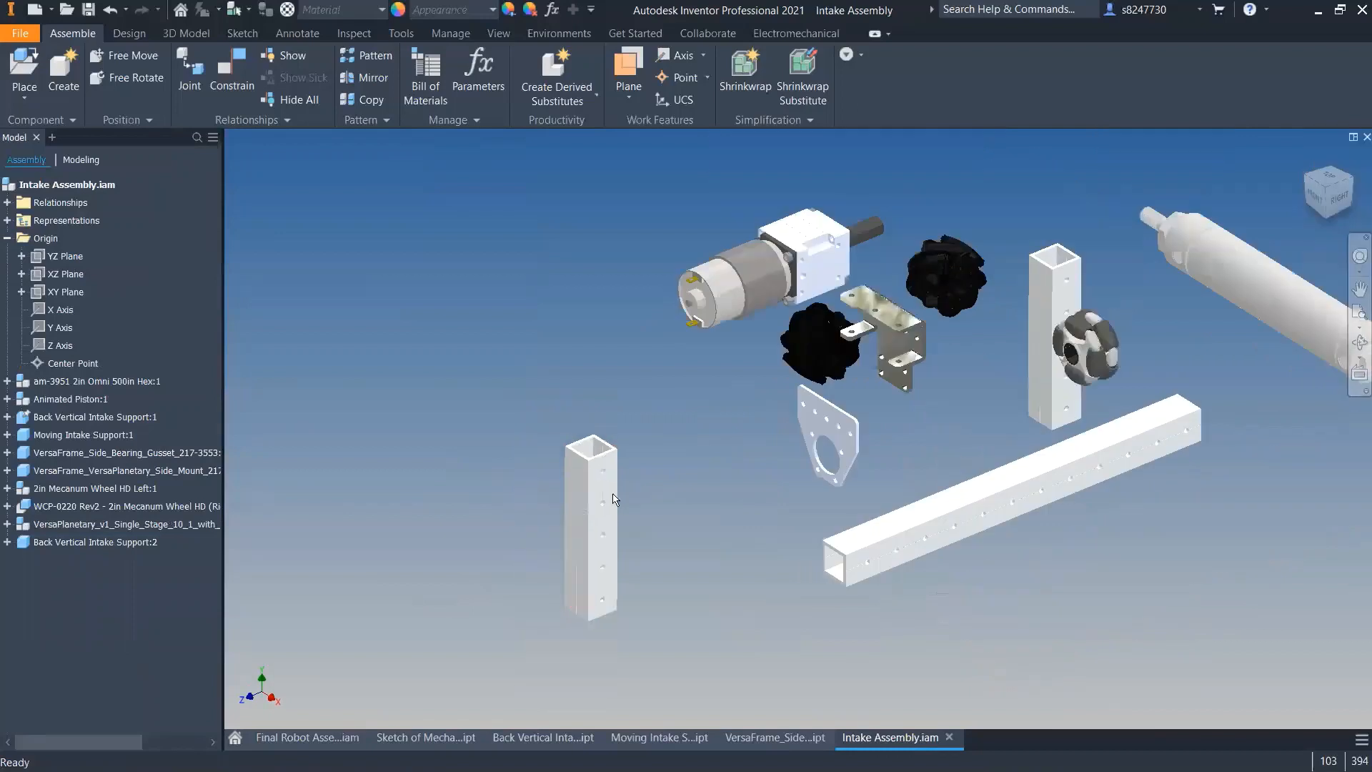
# - Measure the distance between the tall vertical line and the shorter vertical line to its left in the mechanism sketch
pyautogui.click(426, 738)
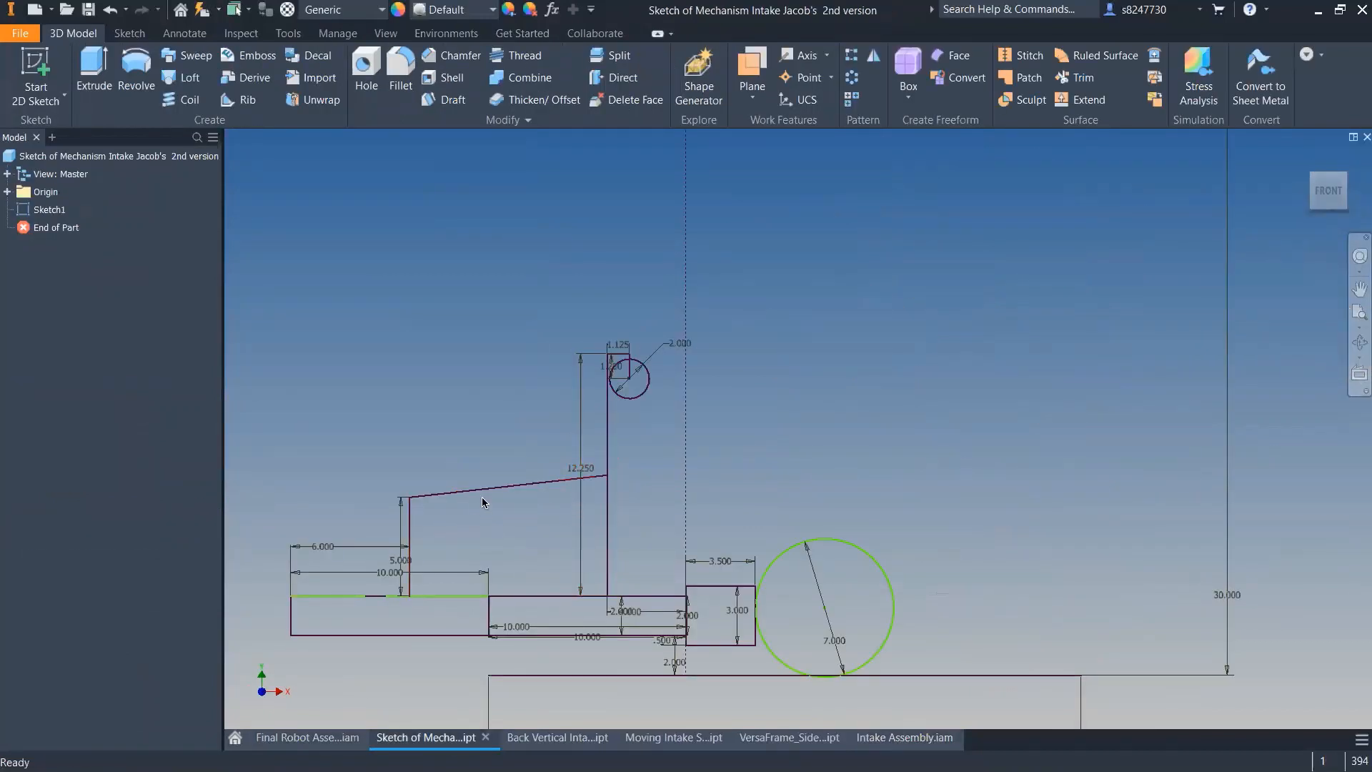
pyautogui.click(612, 502)
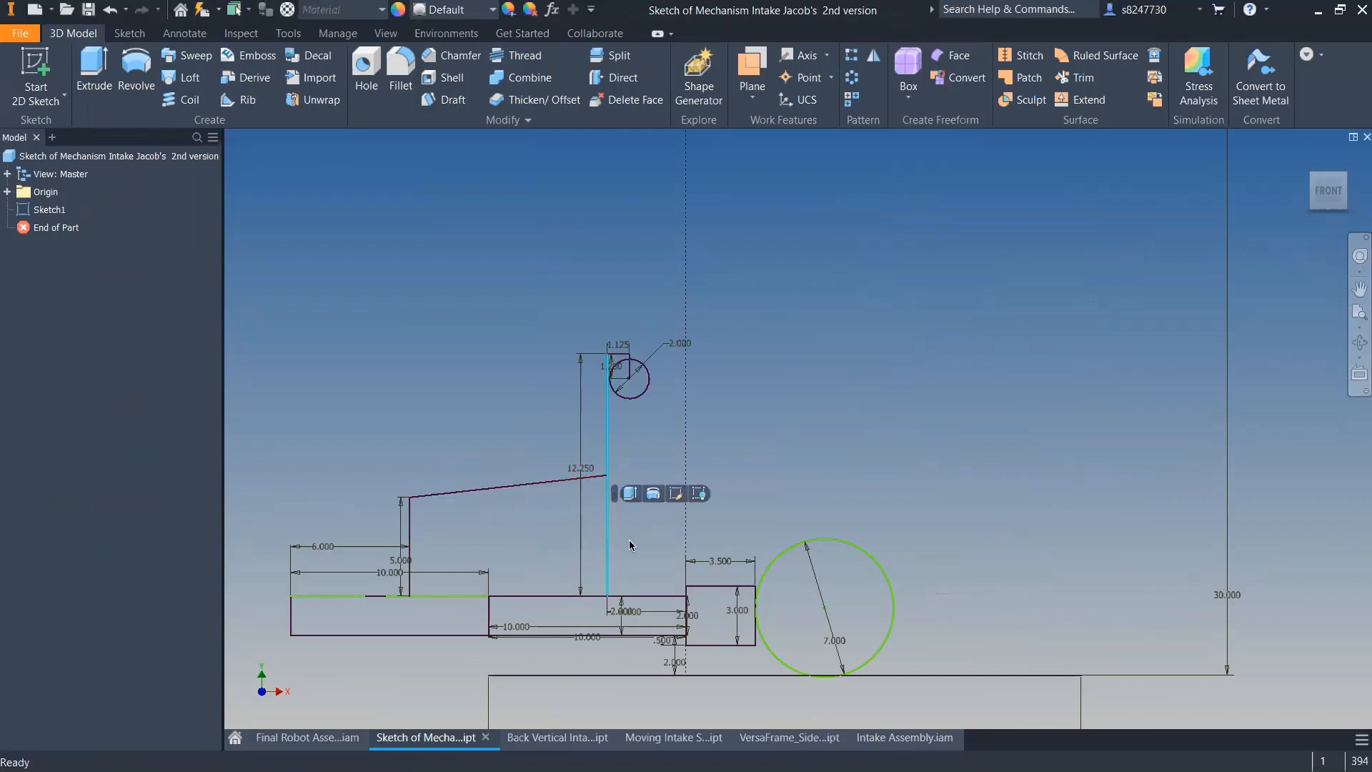
pyautogui.press('m')
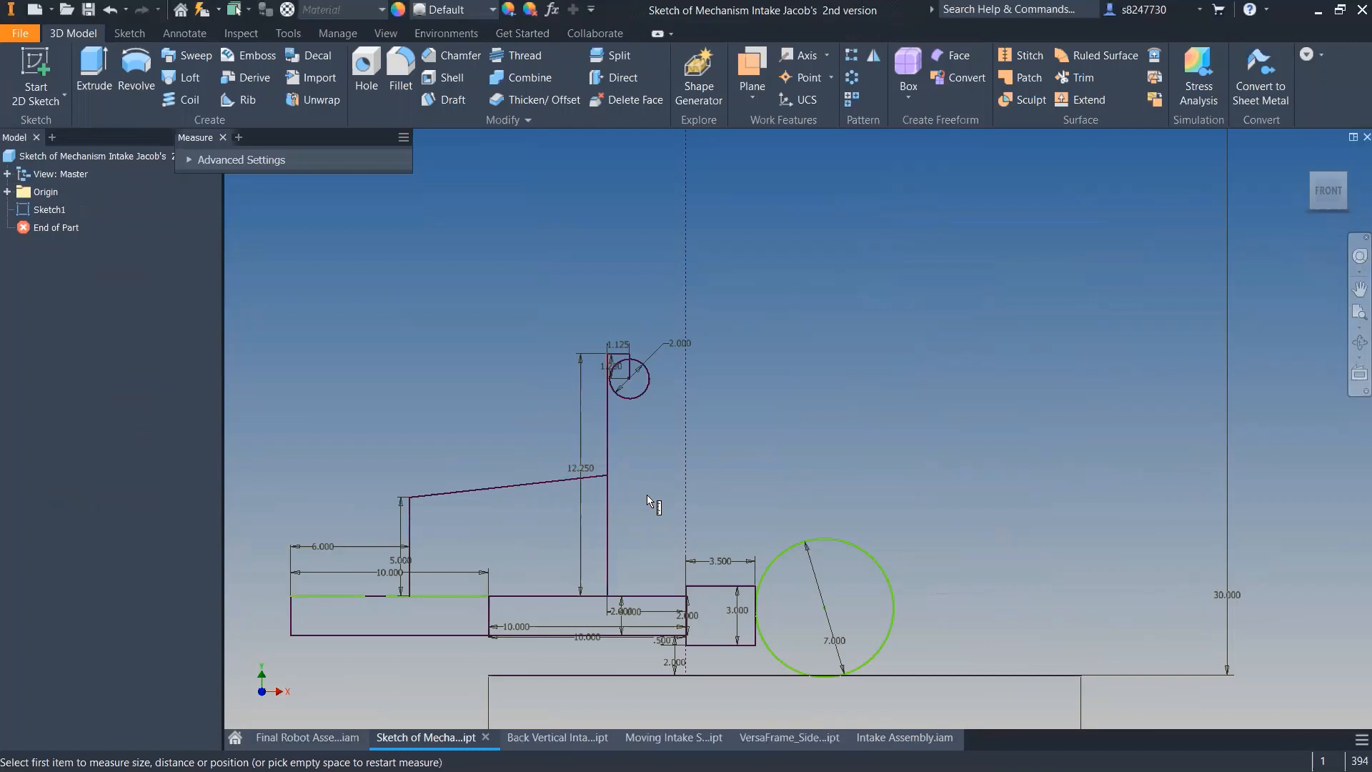
pyautogui.click(605, 518)
pyautogui.click(411, 521)
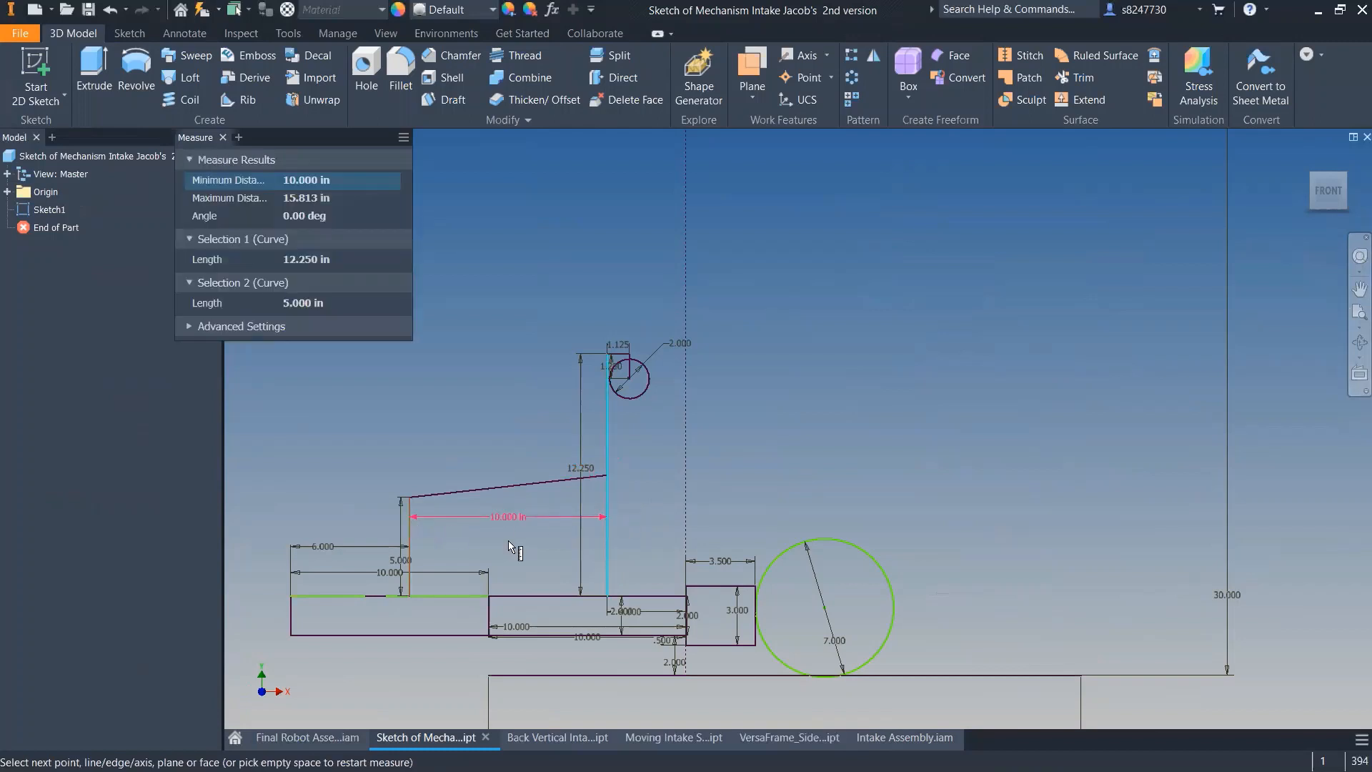
pyautogui.press('Escape')
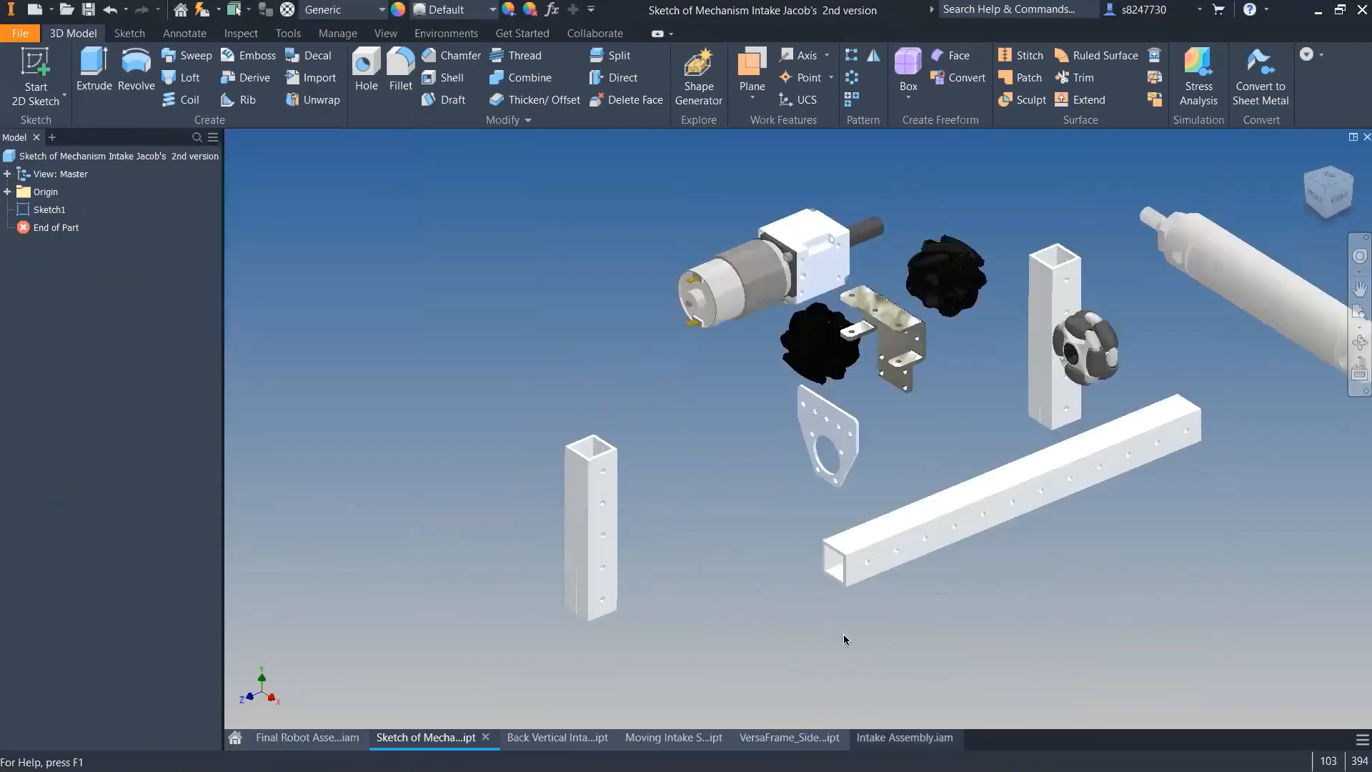
# - Examine the mechanism sketch from a tilted view and return to Intake Assembly without adding a constraint
pyautogui.press('c')
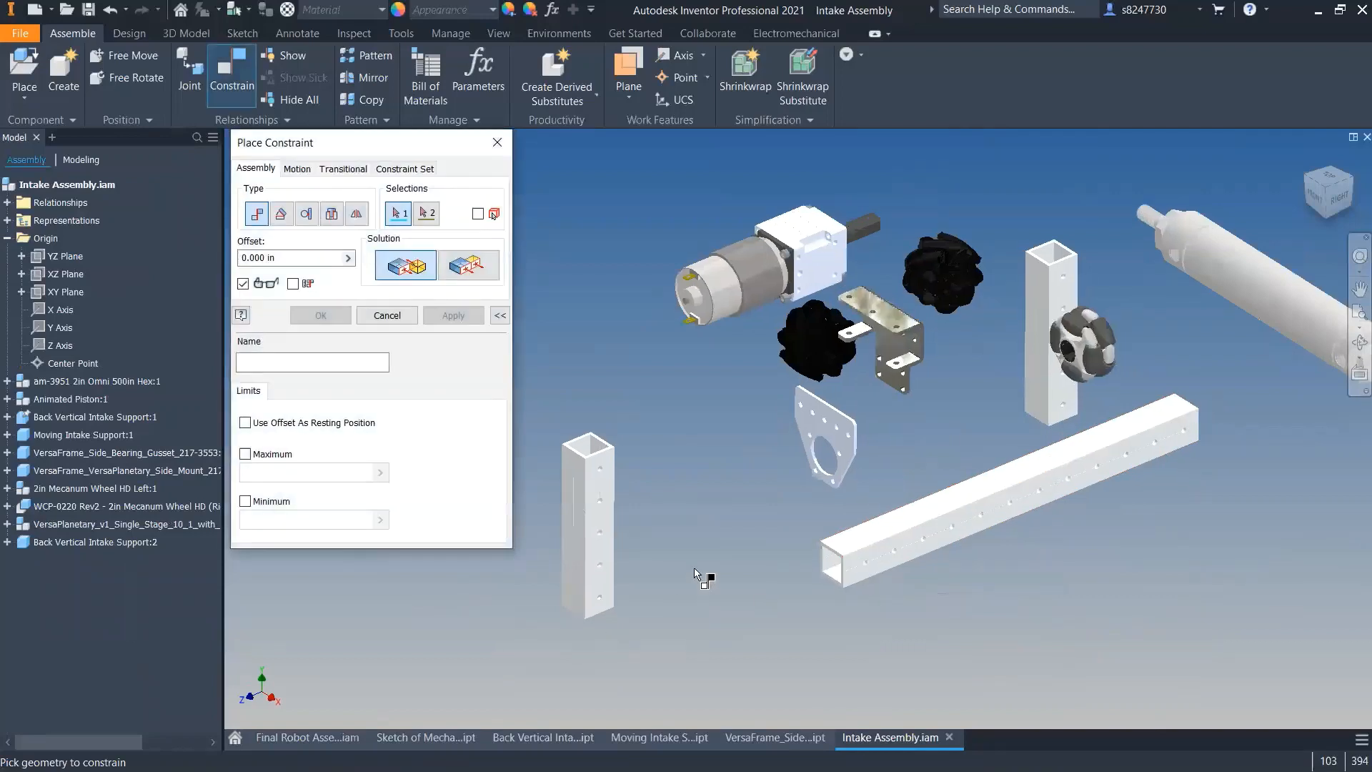
pyautogui.click(497, 142)
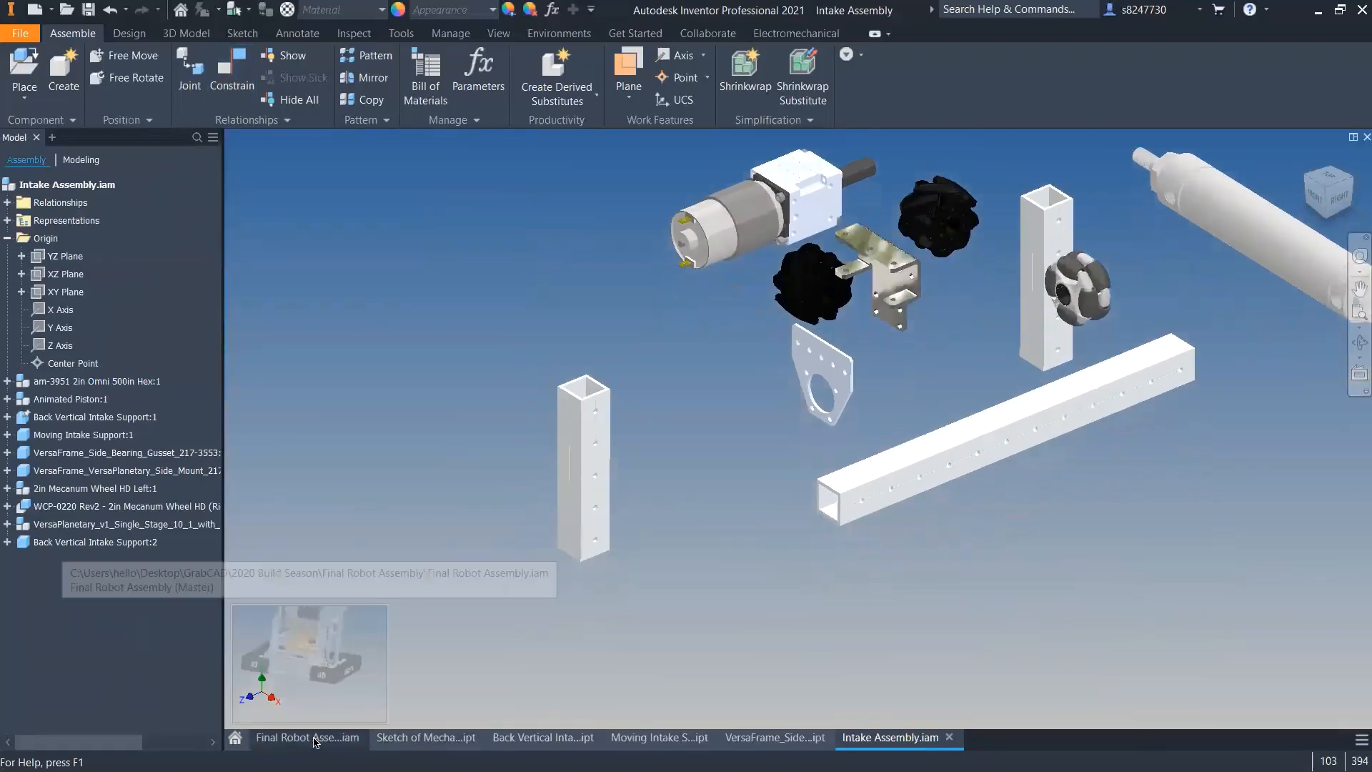
pyautogui.click(410, 742)
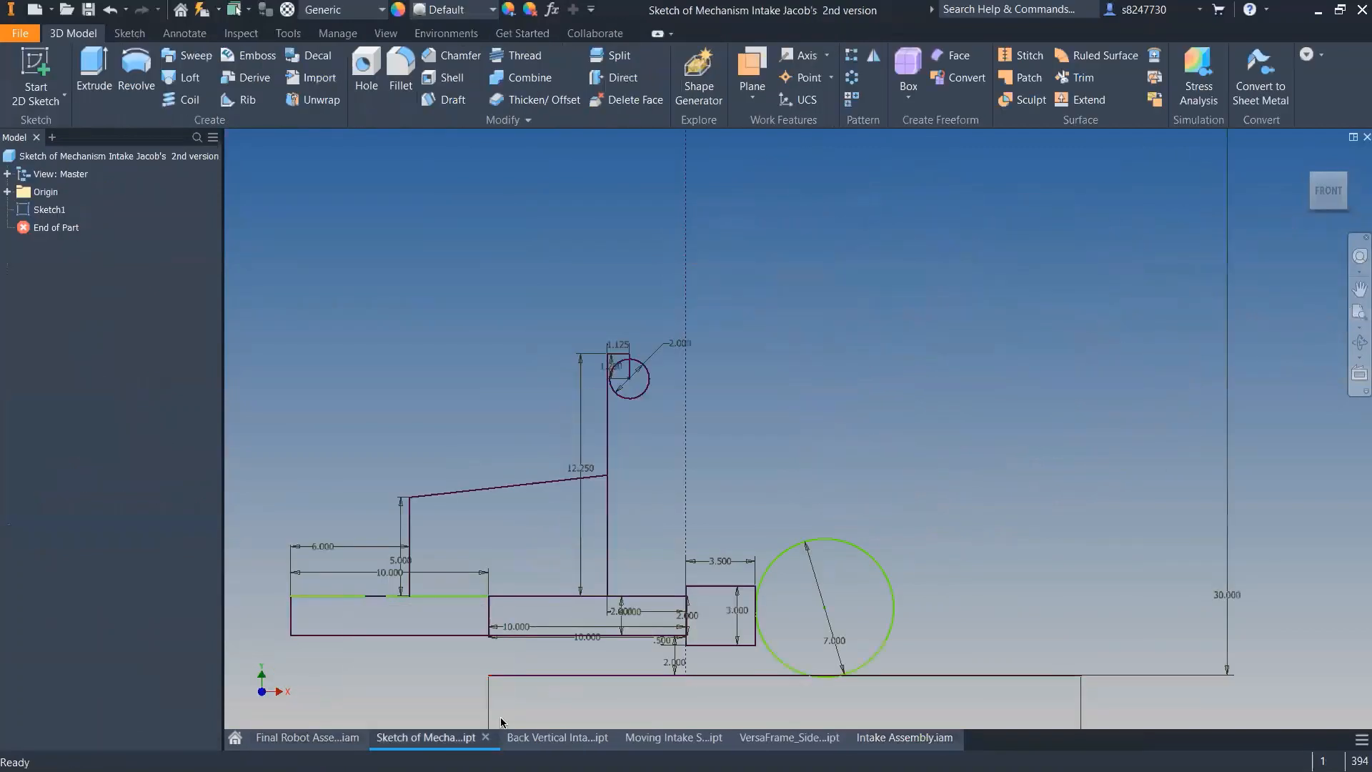
pyautogui.keyDown('shift'); pyautogui.moveTo(607, 574); pyautogui.dragTo(634, 586, button='middle'); pyautogui.keyUp('shift')
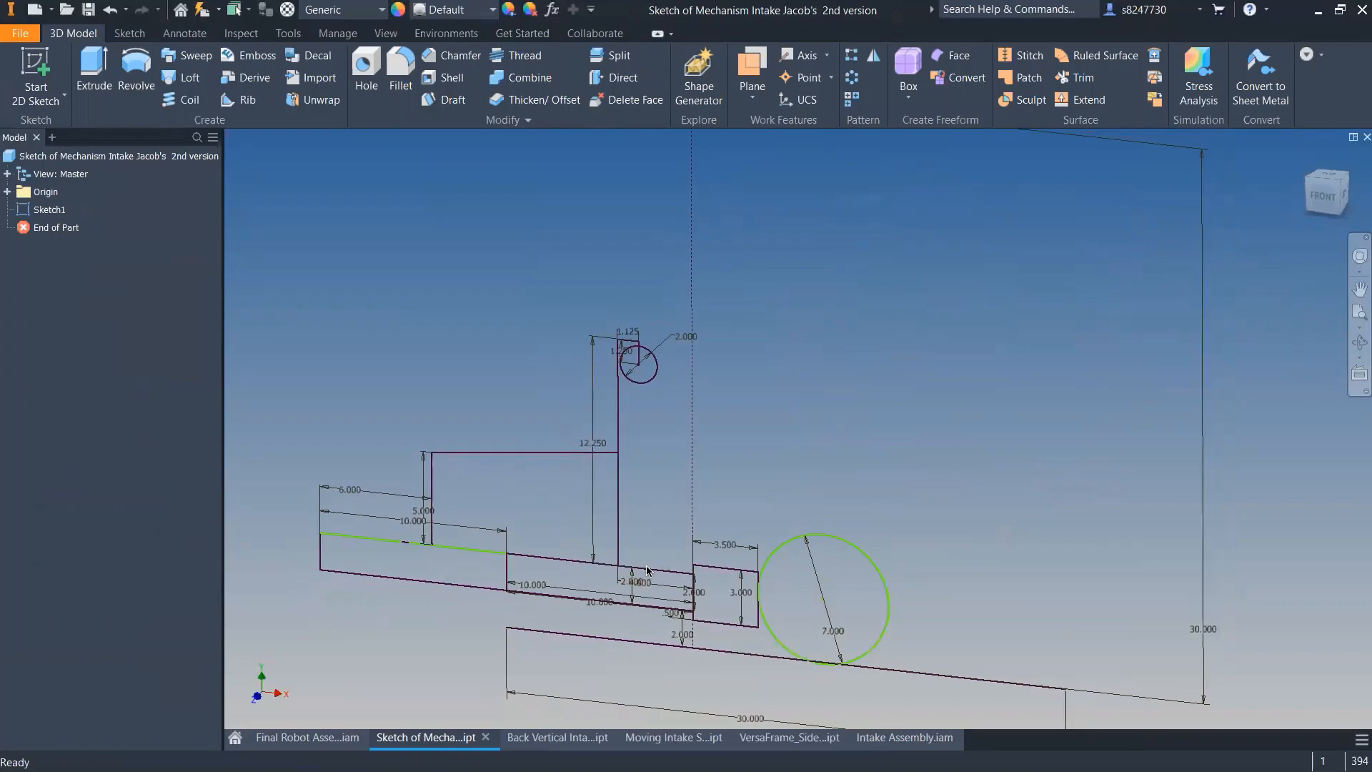
pyautogui.moveTo(647, 570)
pyautogui.keyDown('shift'); pyautogui.mouseDown(button='middle')
pyautogui.moveTo(628, 665)
pyautogui.moveTo(460, 652)
pyautogui.moveTo(609, 638)
pyautogui.mouseUp(button='middle'); pyautogui.keyUp('shift')
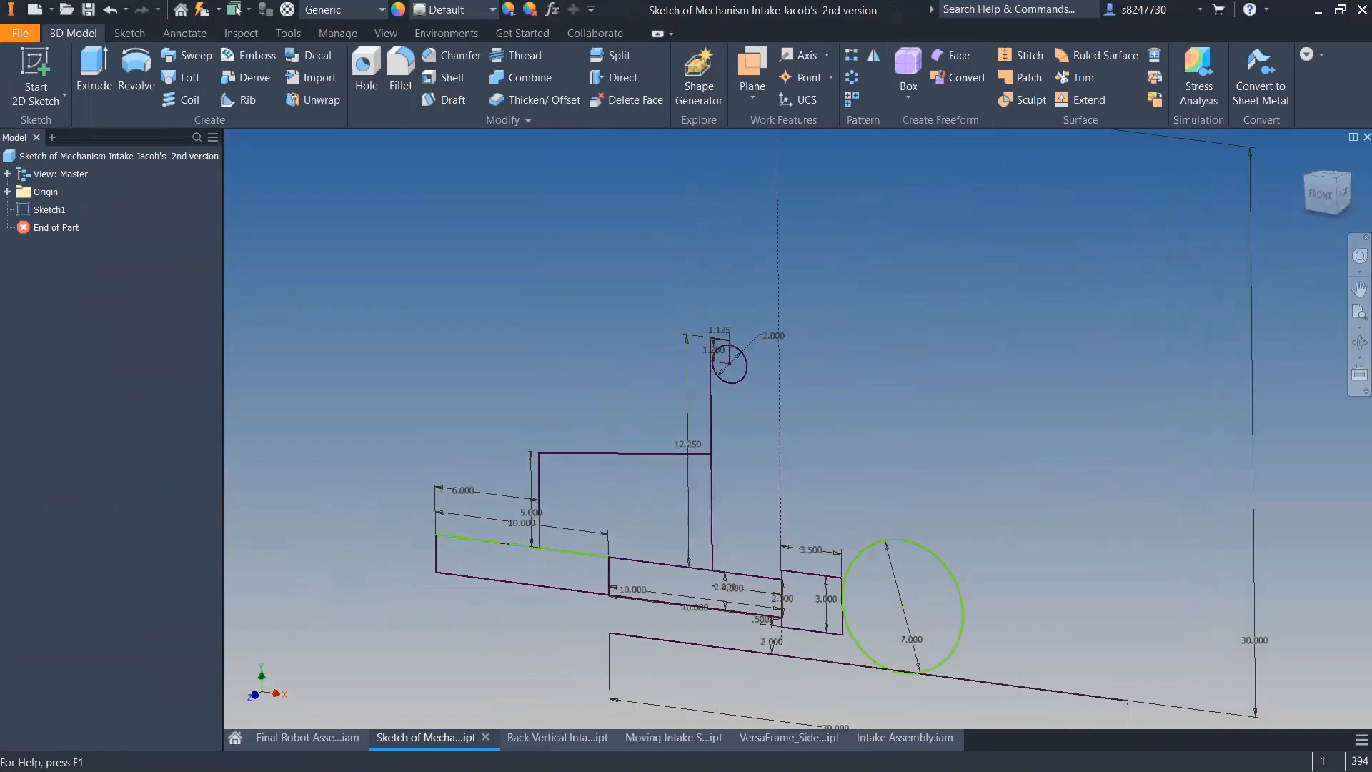
pyautogui.click(880, 742)
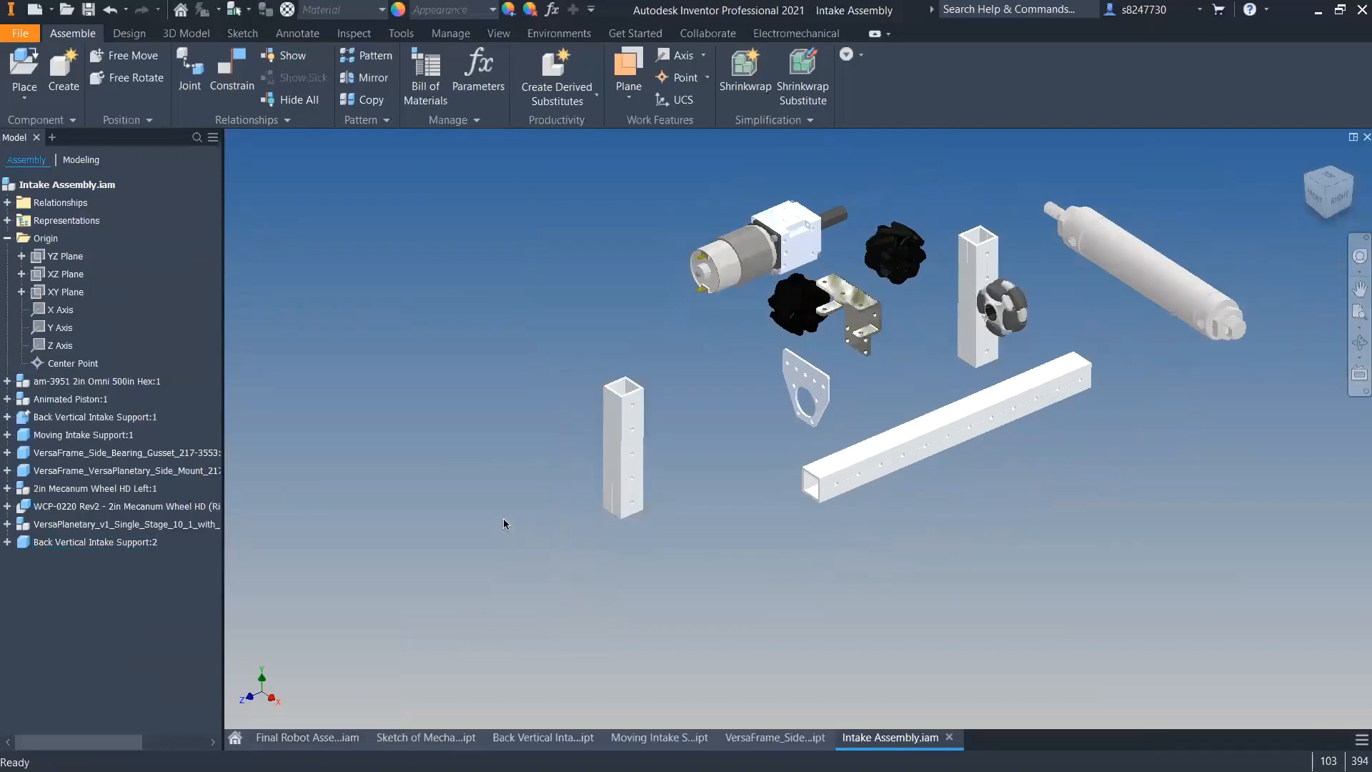
# - Hide the Intake:1 subassembly in Final Robot Assembly
pyautogui.click(326, 740)
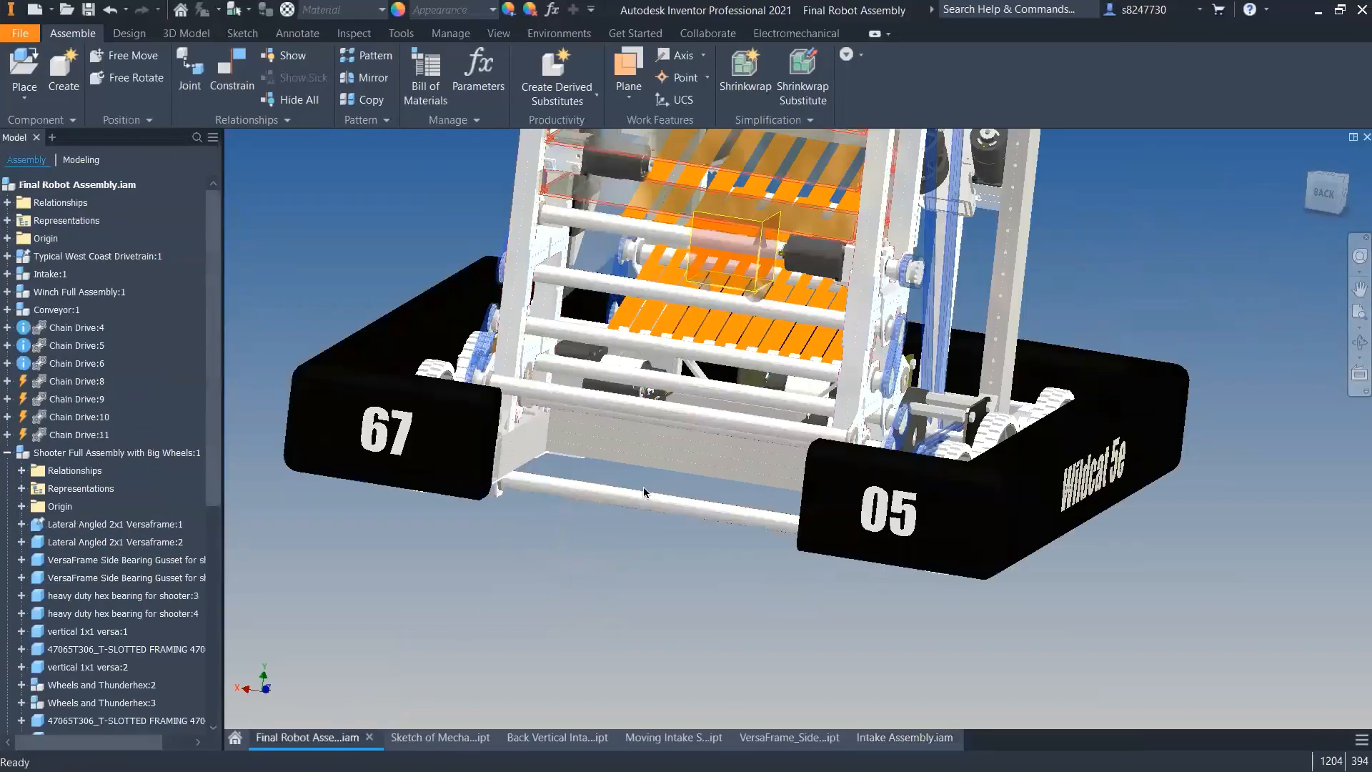
pyautogui.keyDown('shift'); pyautogui.moveTo(643, 486); pyautogui.dragTo(565, 450, button='middle'); pyautogui.keyUp('shift')
pyautogui.rightClick(601, 381)
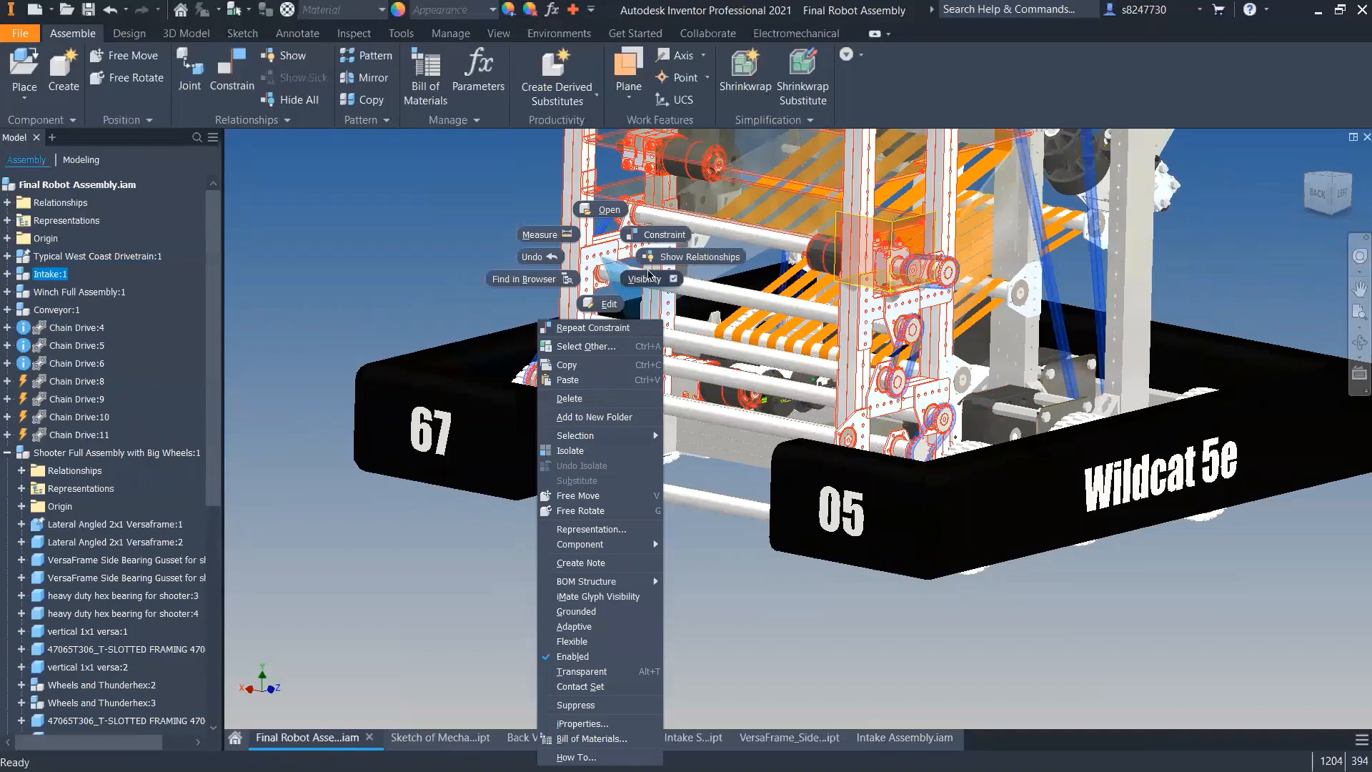
pyautogui.click(646, 280)
# - Inspect the drivetrain frame rails and their corner at the bumper opening up close
pyautogui.scroll(-8, 597, 435)
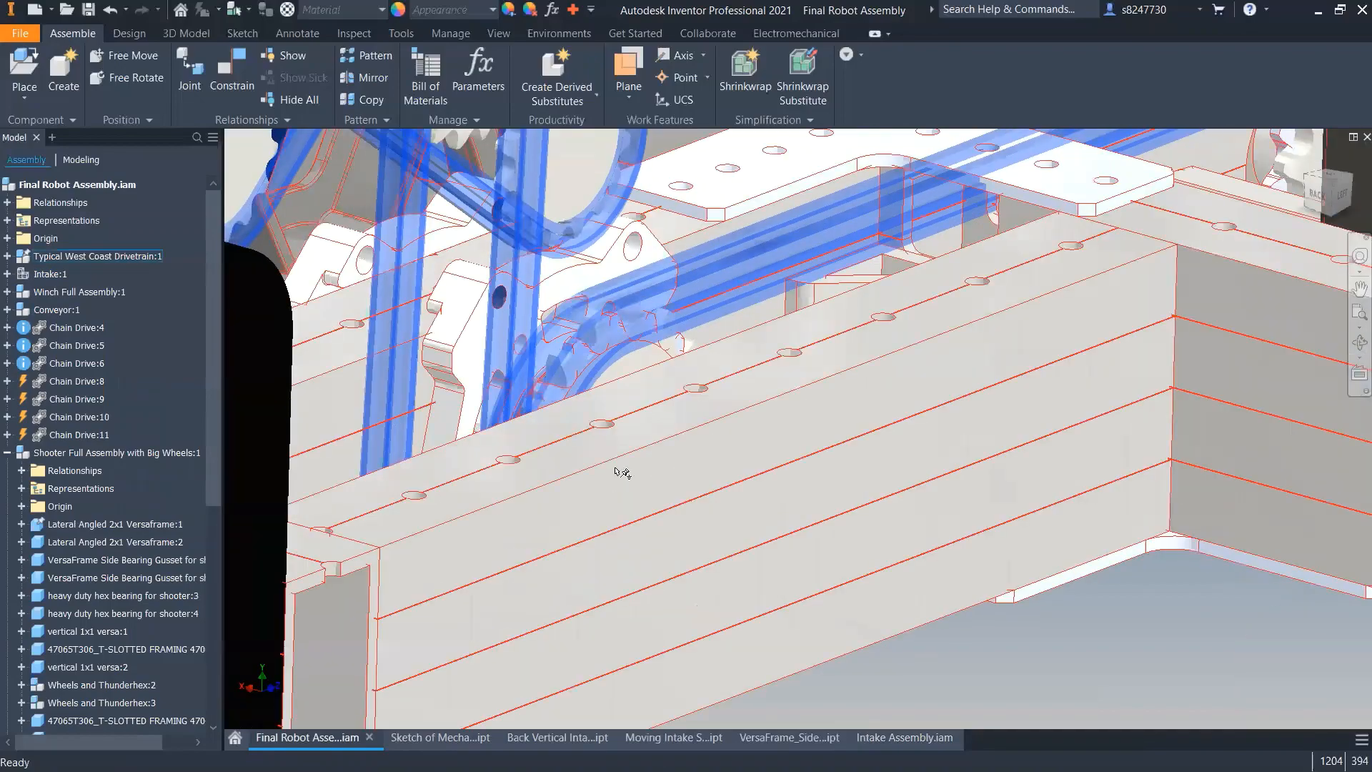
pyautogui.scroll(10, 604, 443)
pyautogui.scroll(-6, 631, 470)
pyautogui.scroll(-3, 572, 522)
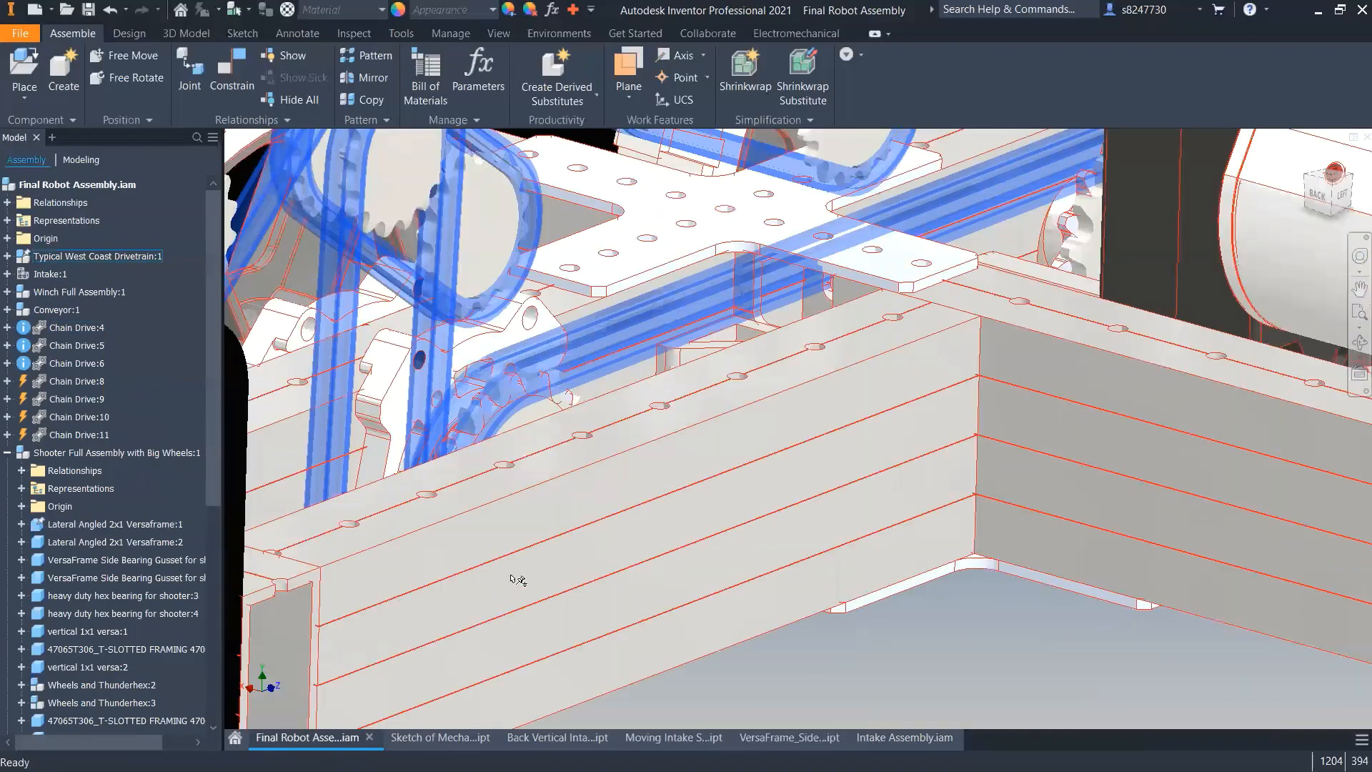
pyautogui.scroll(-3, 590, 567)
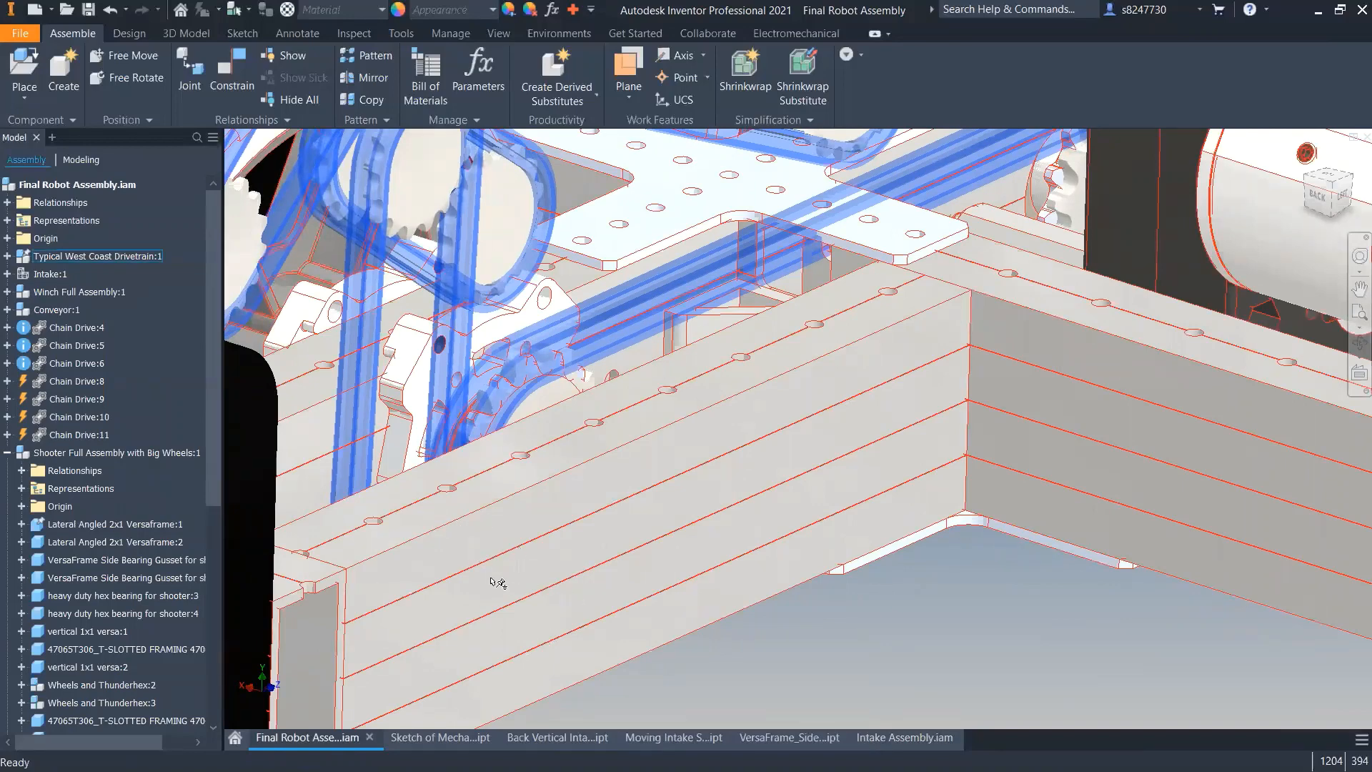
pyautogui.scroll(3, 522, 600)
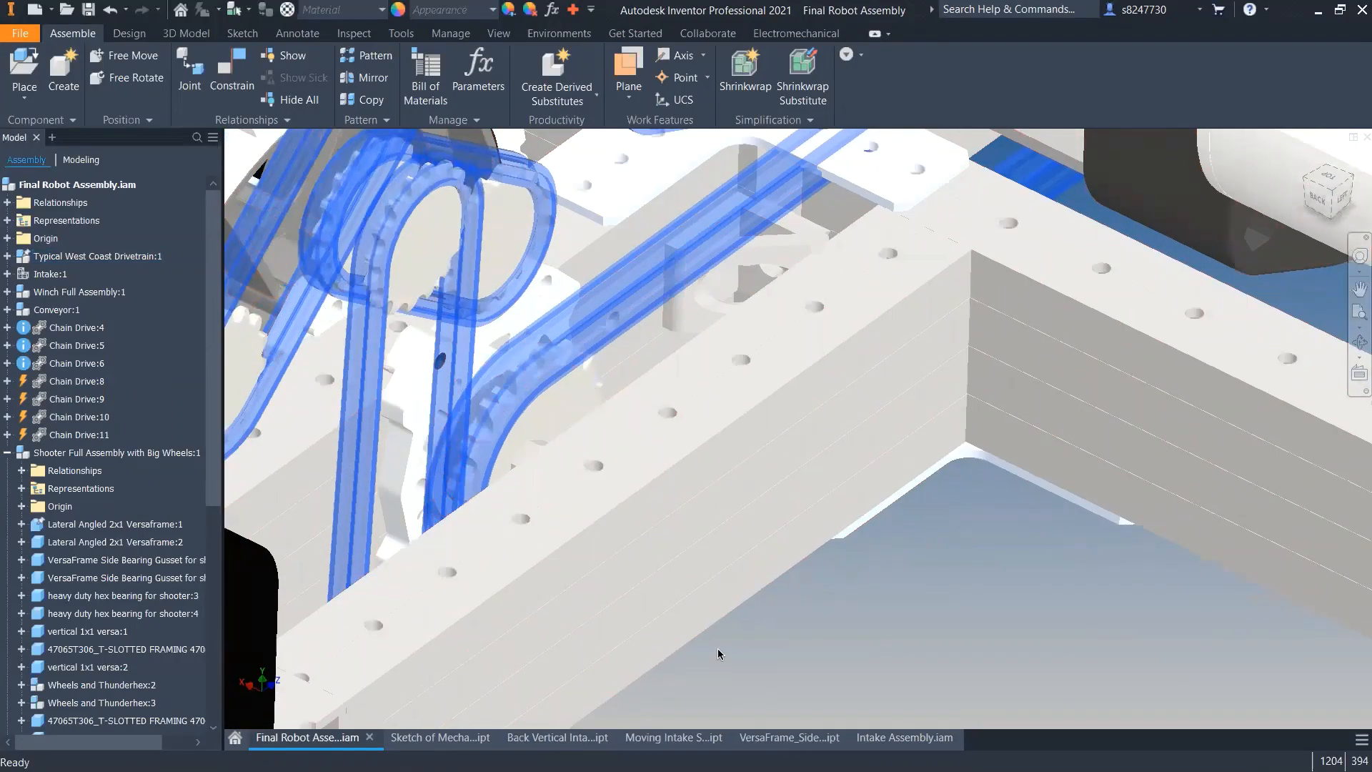
pyautogui.scroll(4, 718, 649)
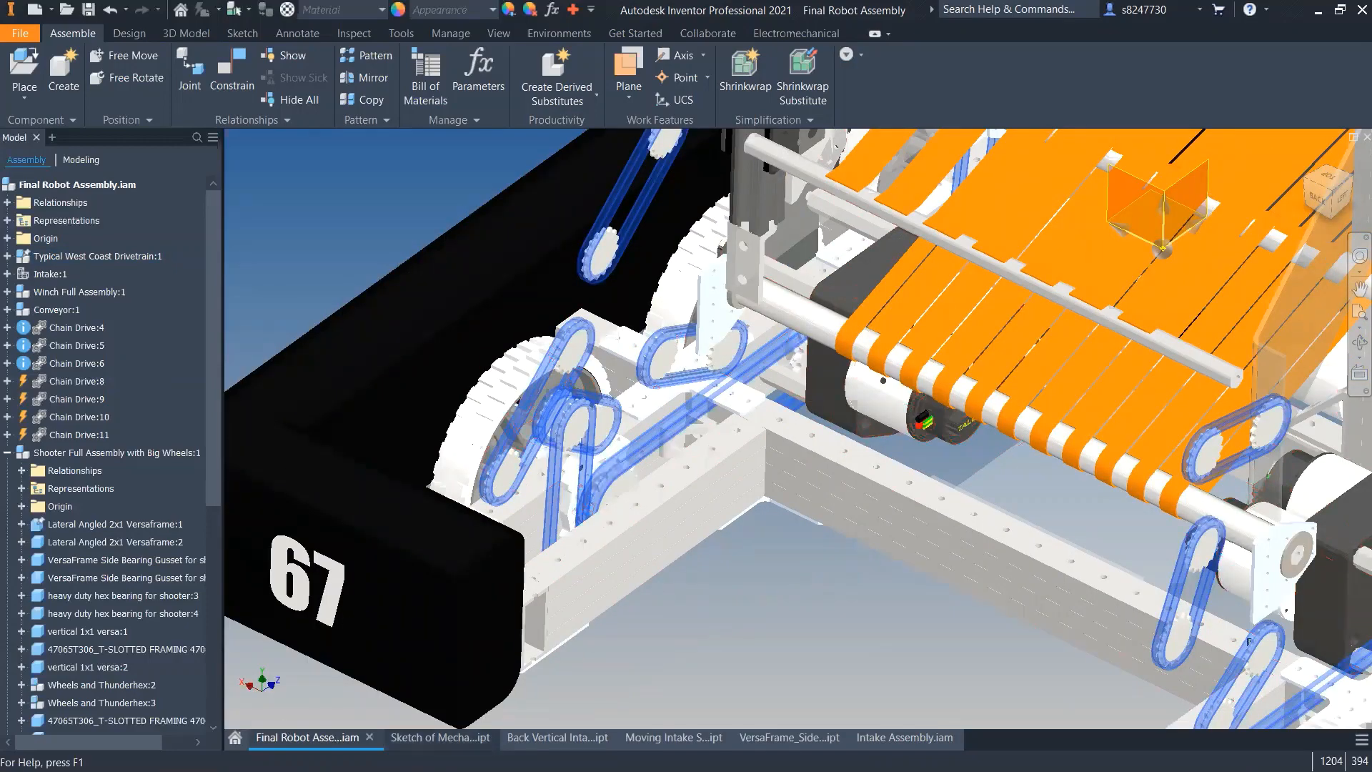
# - Inspect the small circle at the upper end of the tall vertical line and the line's lower end in the mechanism sketch
pyautogui.hotkey('ctrl', 'Tab')
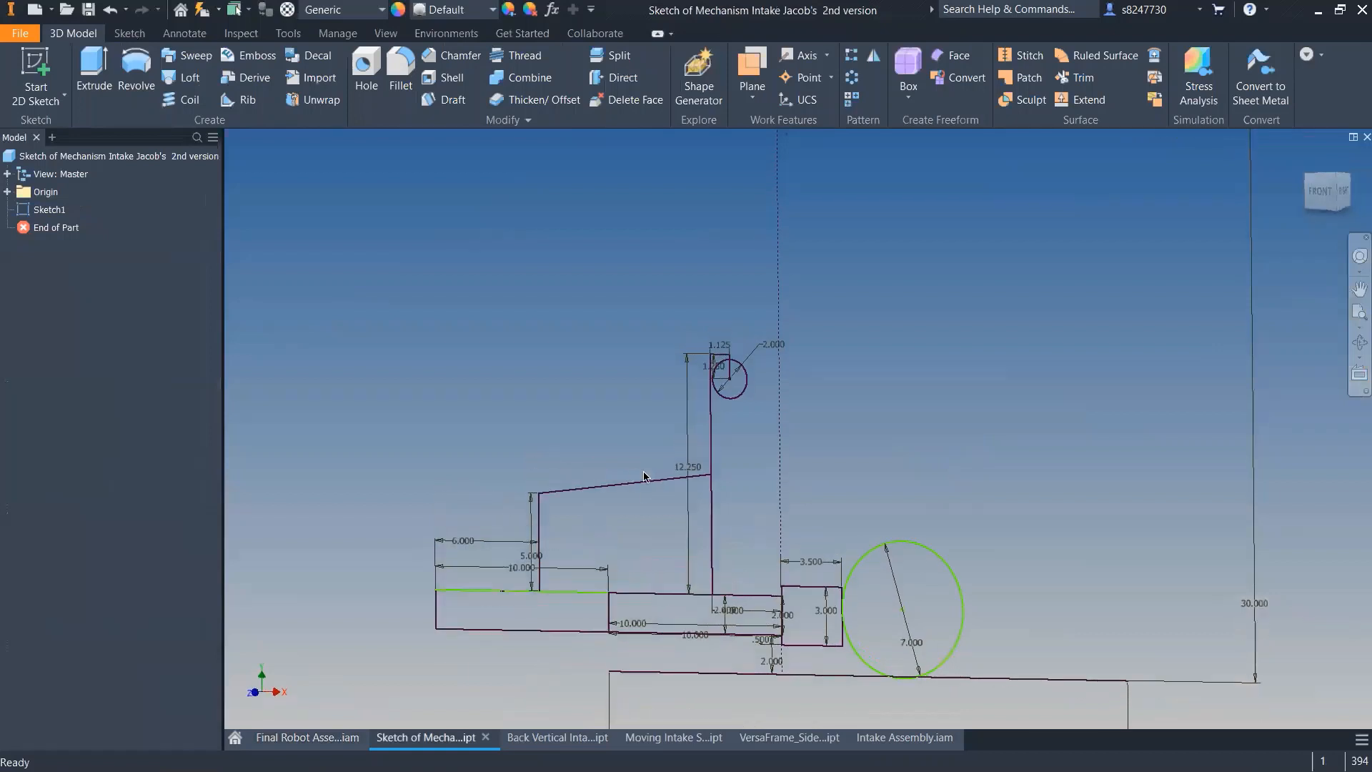
pyautogui.click(611, 486)
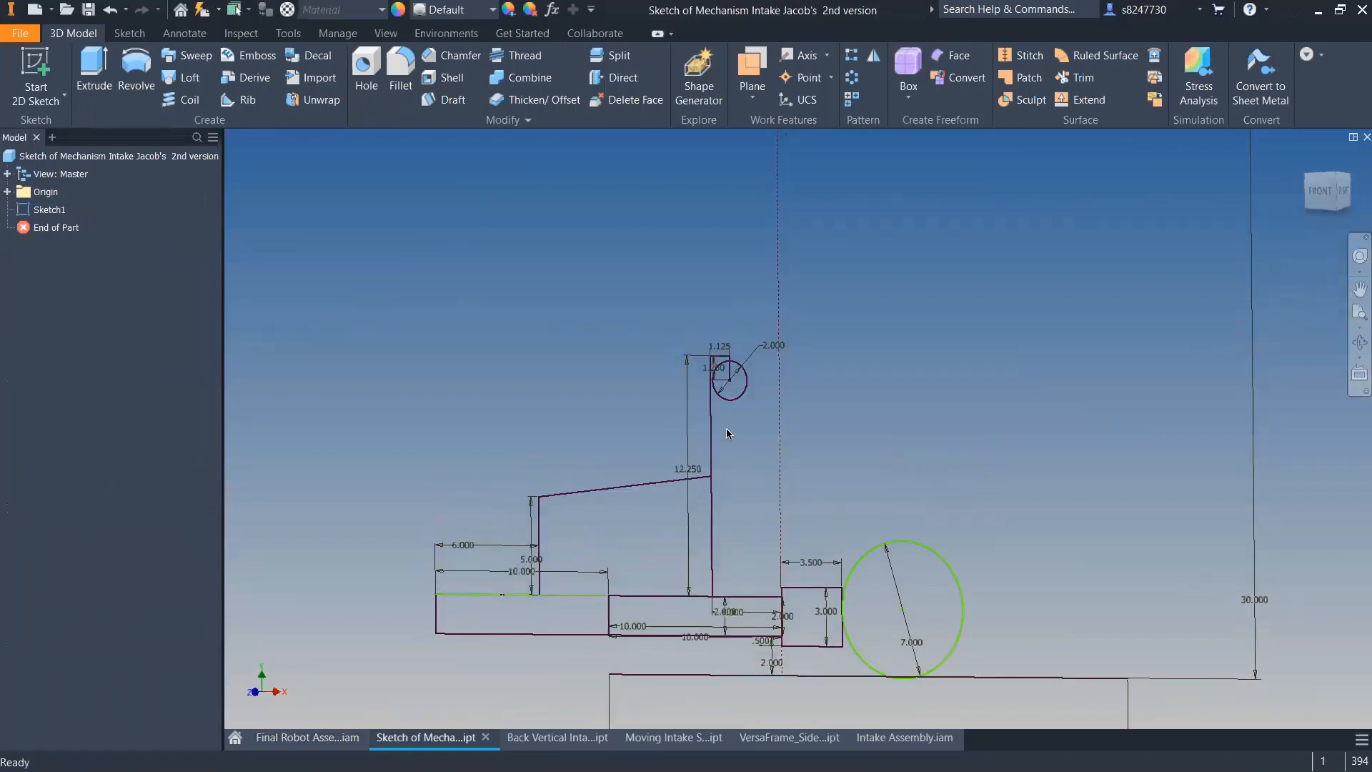
pyautogui.click(727, 377)
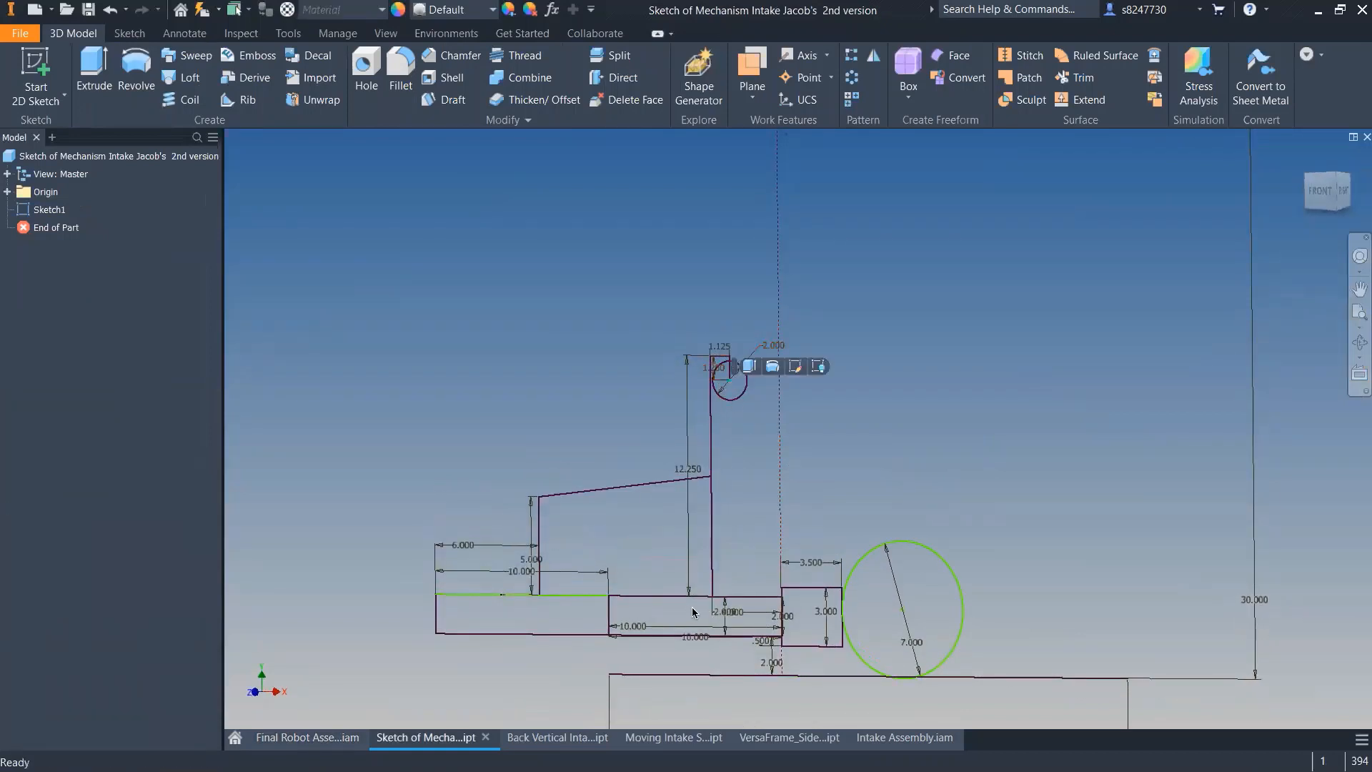
pyautogui.click(714, 596)
pyautogui.click(744, 470)
pyautogui.moveTo(745, 470)
pyautogui.keyDown('shift'); pyautogui.mouseDown(button='middle')
pyautogui.moveTo(694, 515)
pyautogui.moveTo(663, 501)
pyautogui.mouseUp(button='middle'); pyautogui.keyUp('shift')
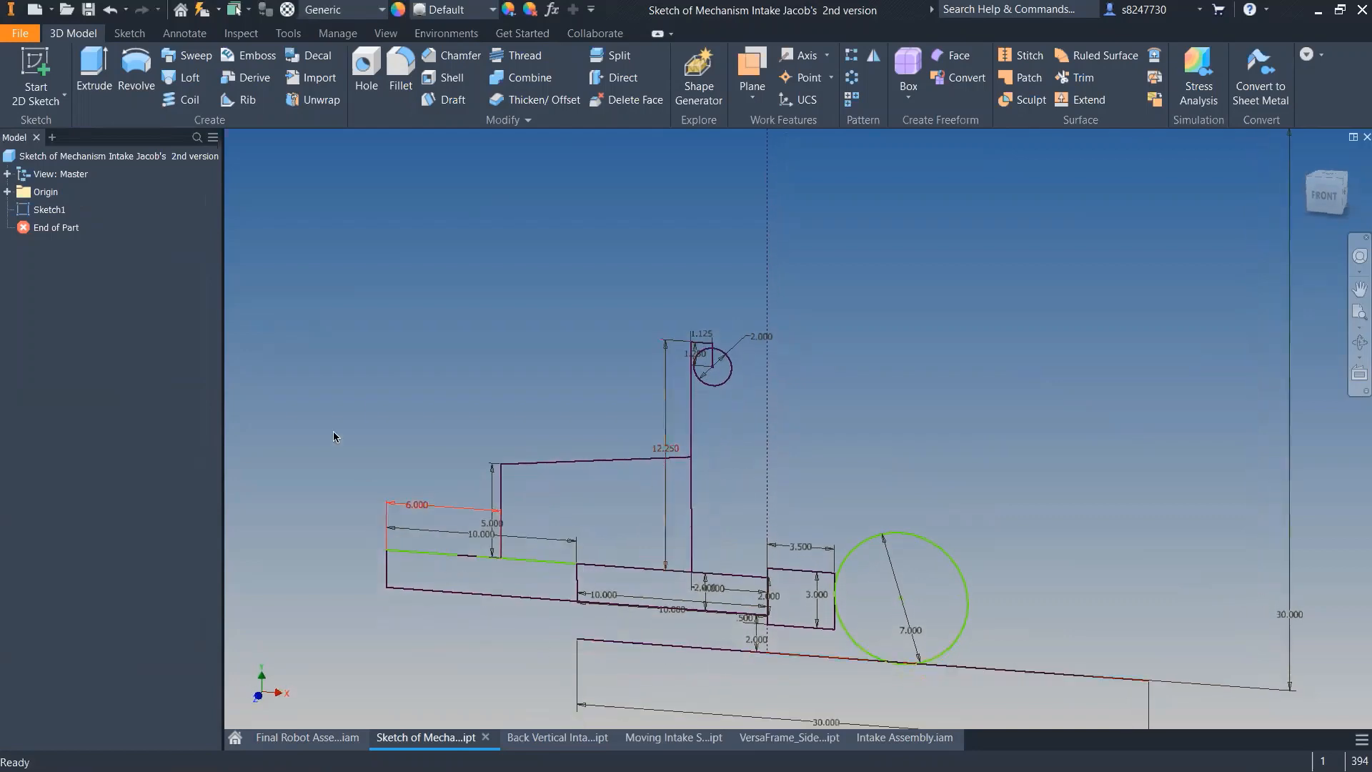
pyautogui.keyDown('shift'); pyautogui.moveTo(333, 431); pyautogui.dragTo(373, 407, button='middle'); pyautogui.keyUp('shift')
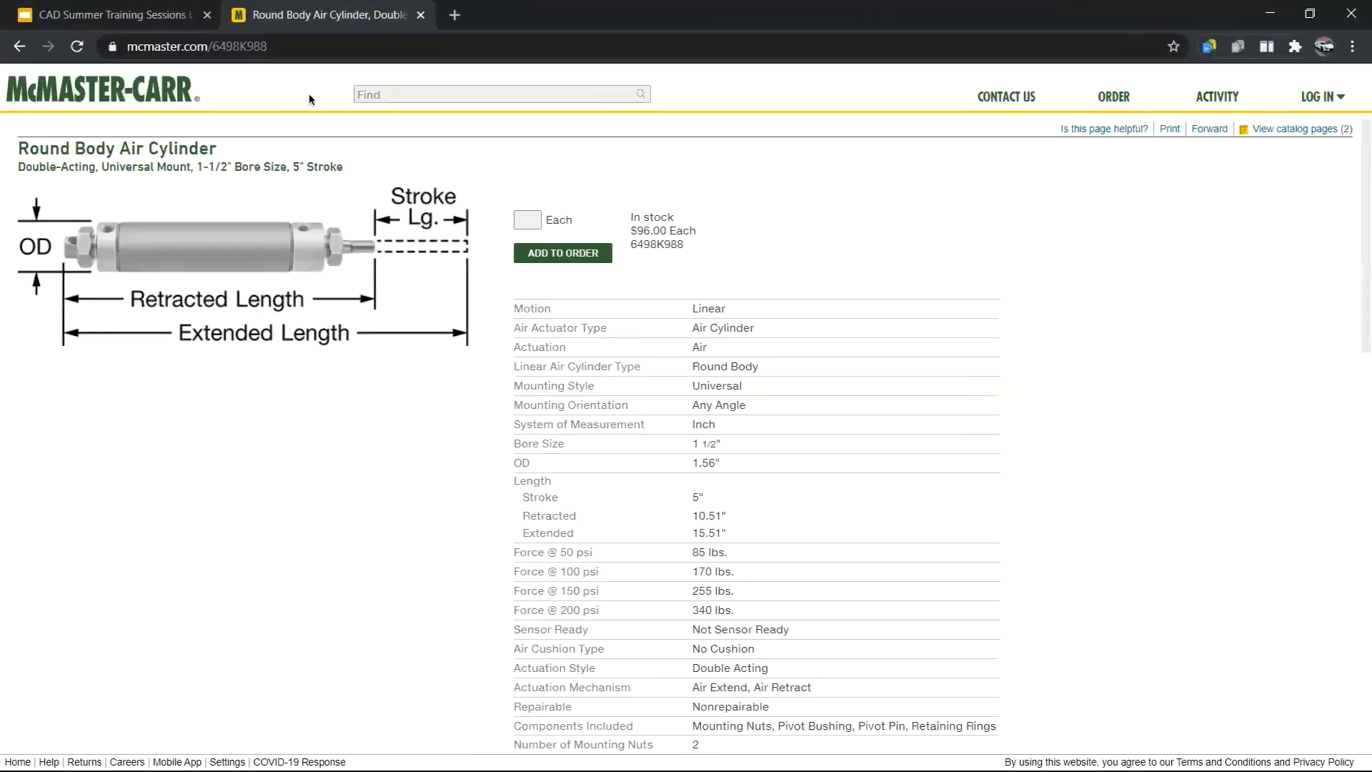
# - Switch to the browser, search McMaster-Carr for shoulder bolts and open 18-8 Stainless Steel Shoulder Screws
pyautogui.click(409, 96)
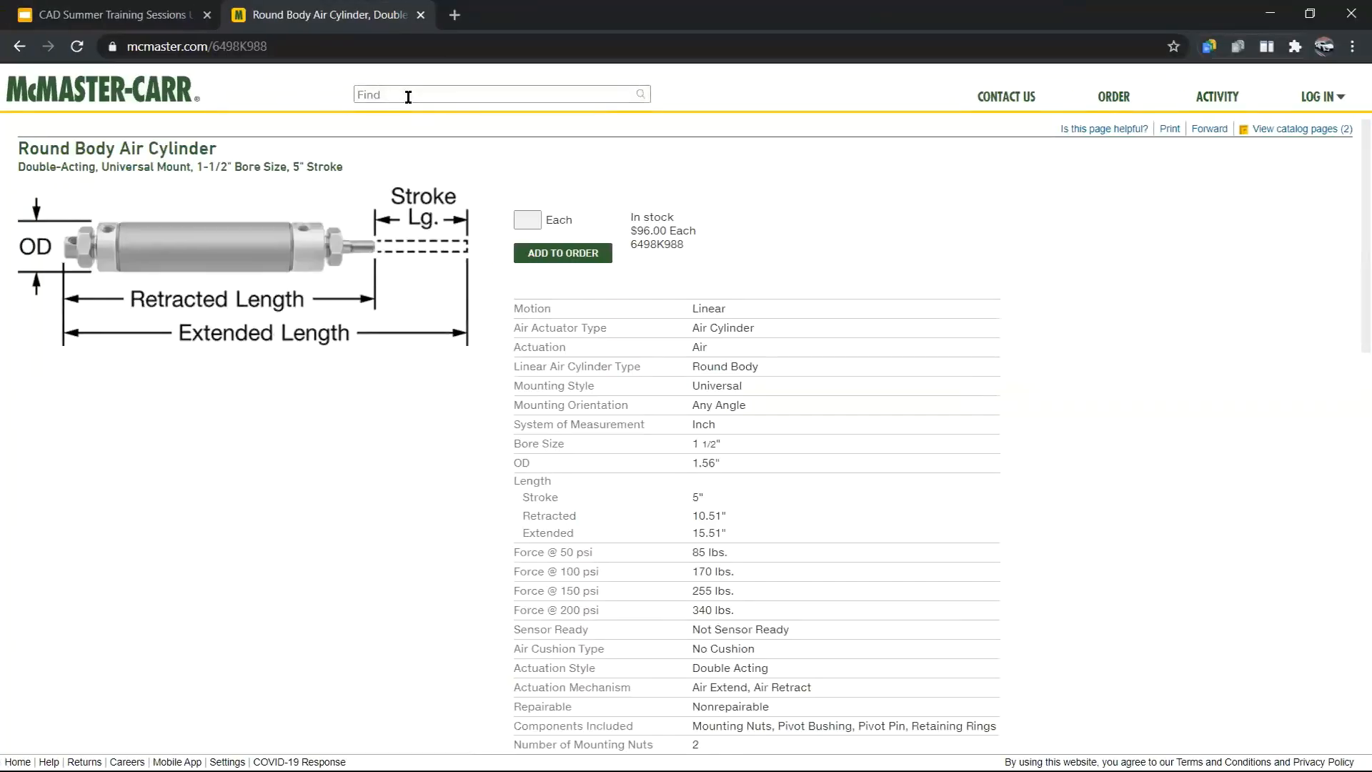
pyautogui.write('shoudler b')
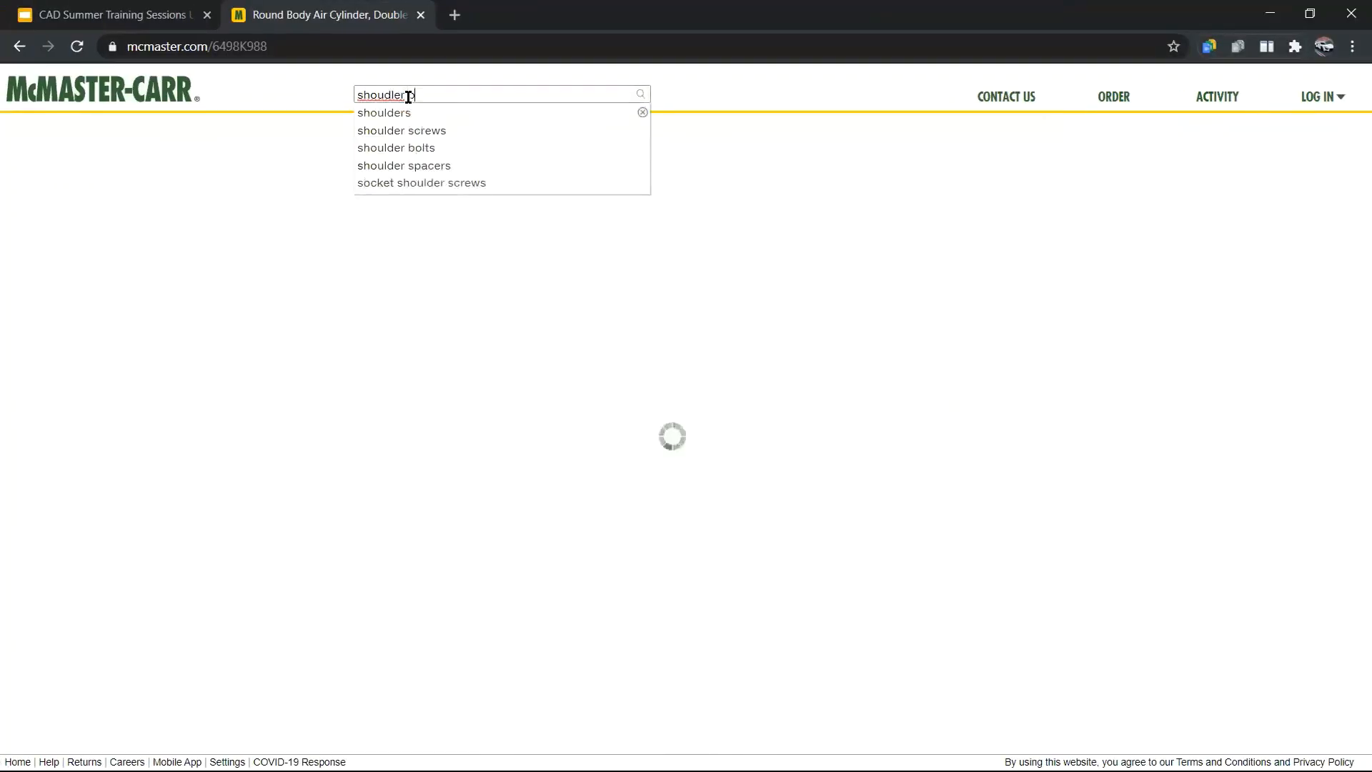
pyautogui.write('olt')
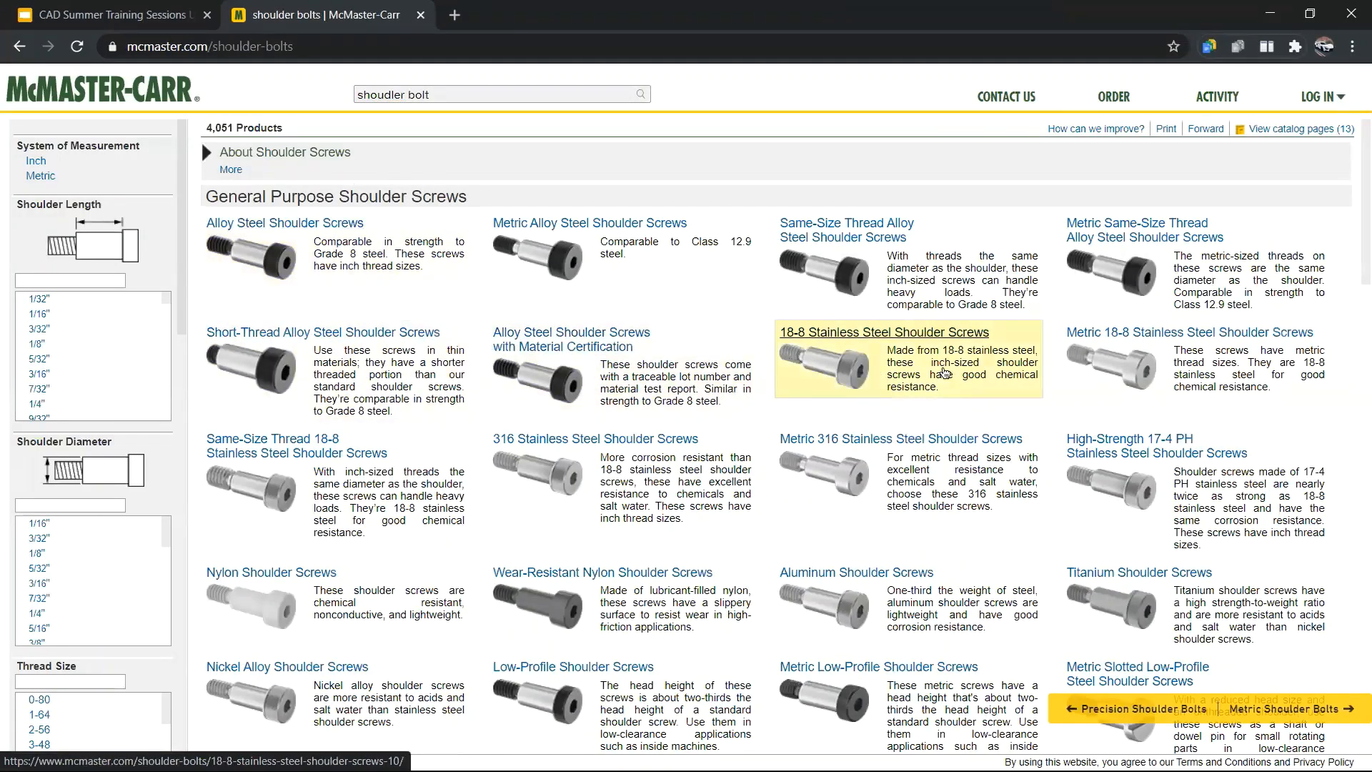
pyautogui.click(945, 372)
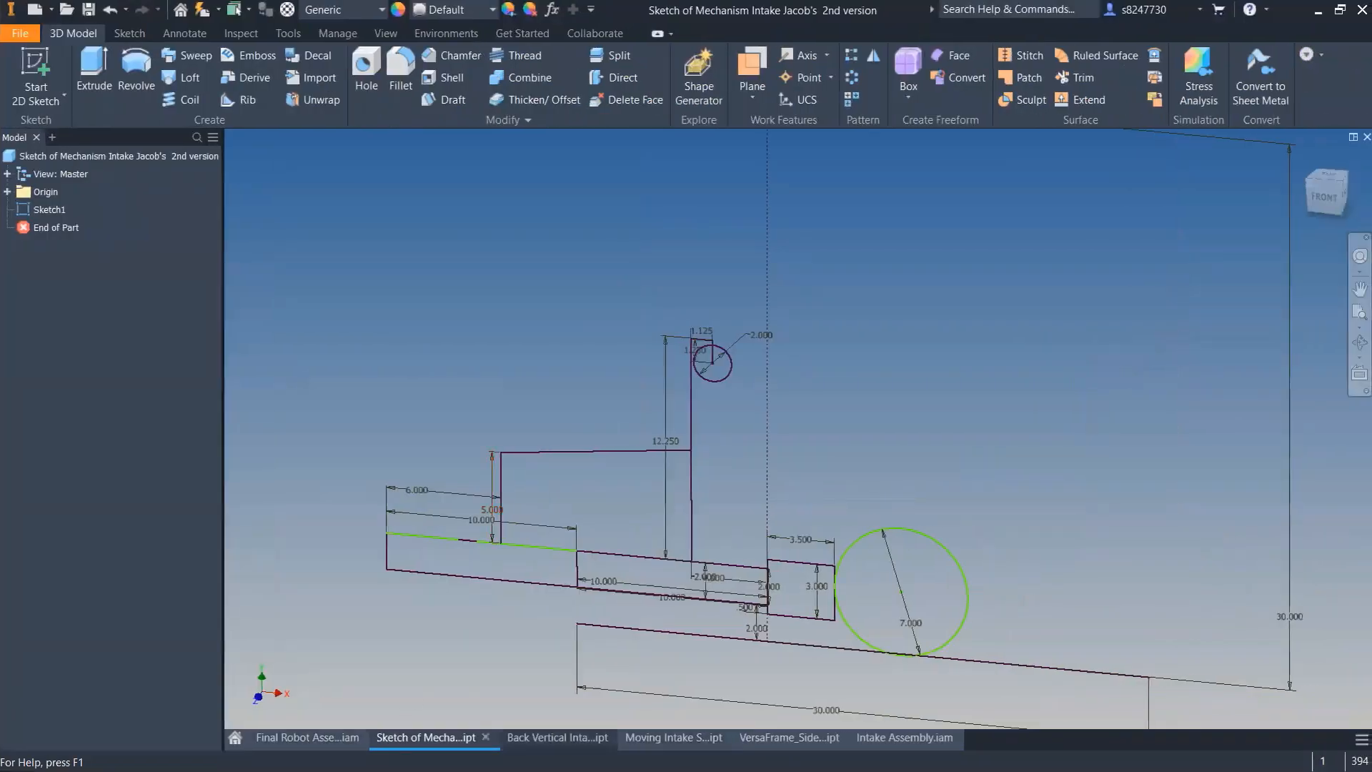
# - Return to Inventor, switch to the Back Vertical Intake Support part and measure between the tube's opposite outer faces
pyautogui.click(557, 738)
pyautogui.click(629, 740)
pyautogui.click(543, 737)
pyautogui.press('m')
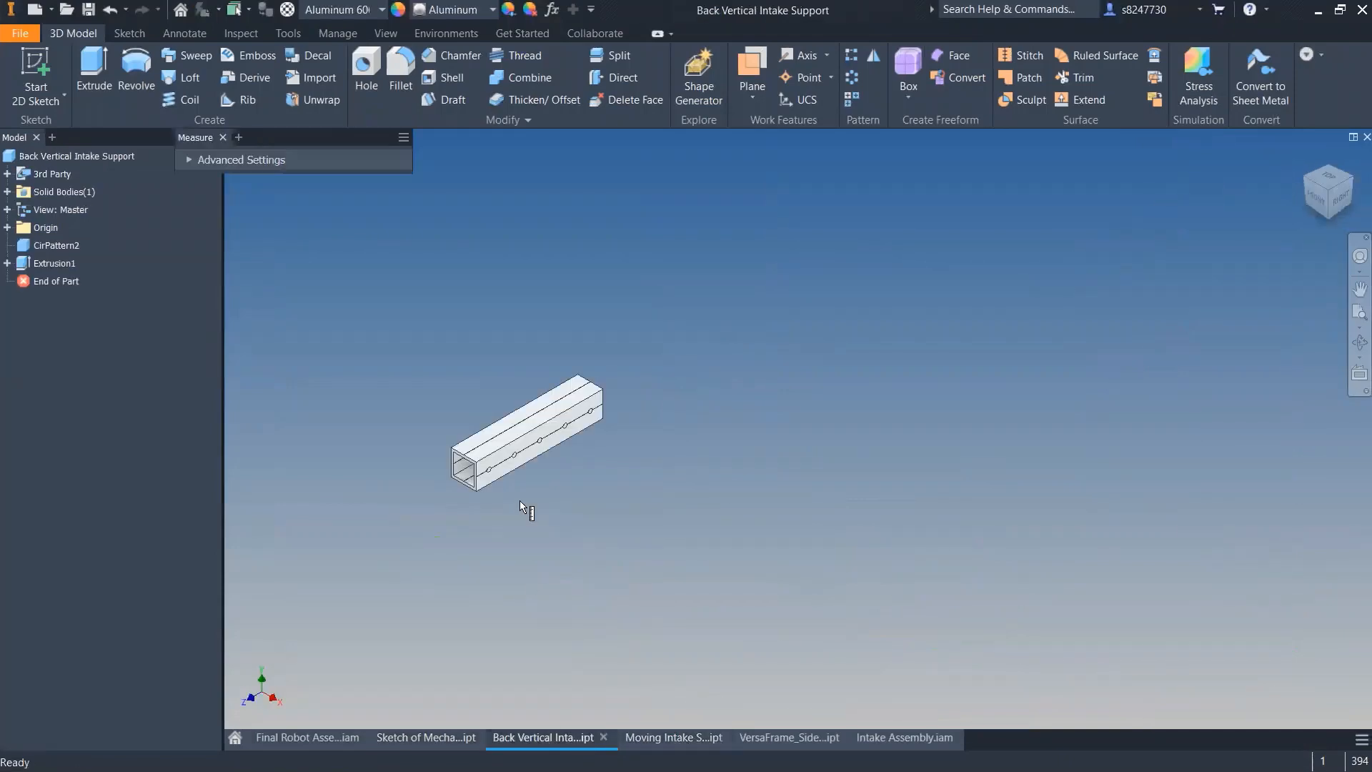
pyautogui.scroll(-10, 517, 458)
pyautogui.scroll(8, 536, 444)
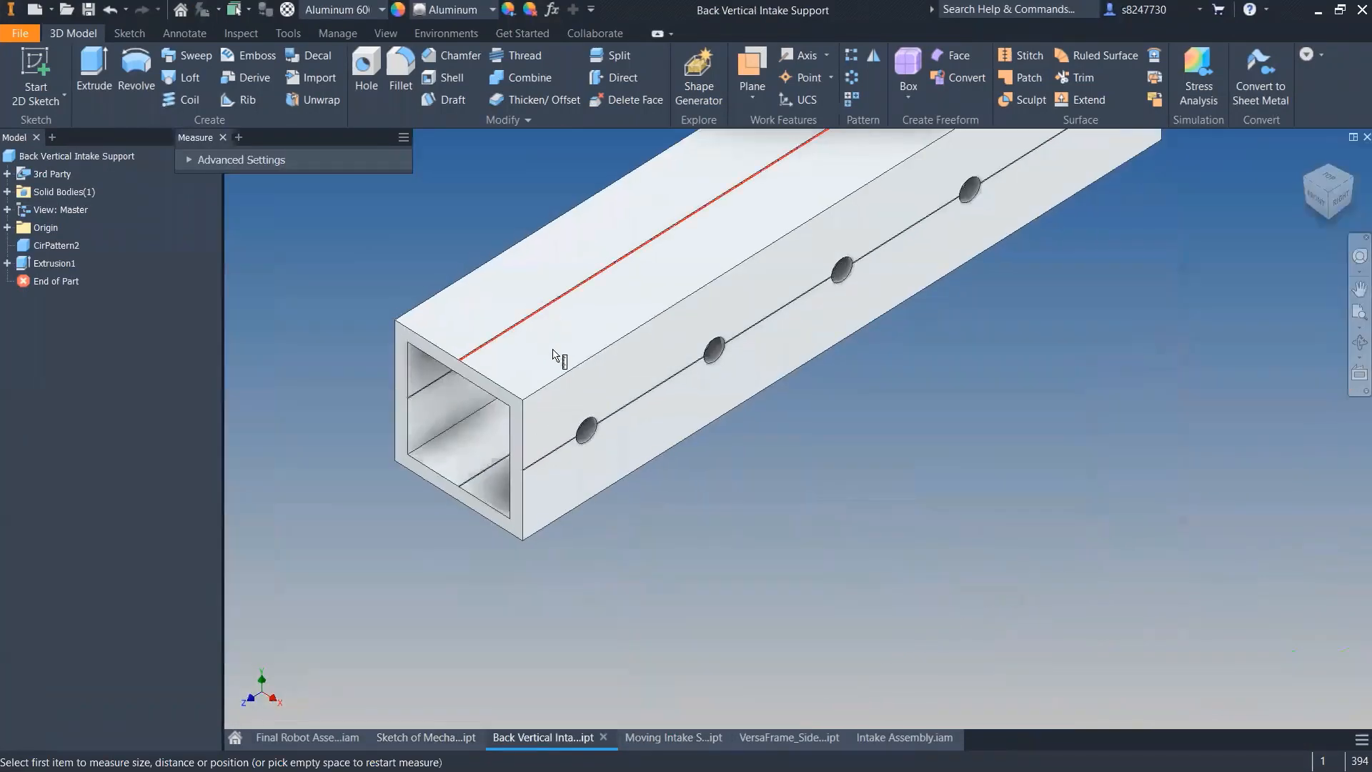
pyautogui.click(550, 333)
pyautogui.keyDown('shift'); pyautogui.moveTo(550, 333); pyautogui.dragTo(533, 355, button='middle'); pyautogui.keyUp('shift')
pyautogui.click(533, 359)
# - Measure the distance between the opposite inner faces of the Back Vertical Intake Support tube and end the measurement
pyautogui.press('F6')
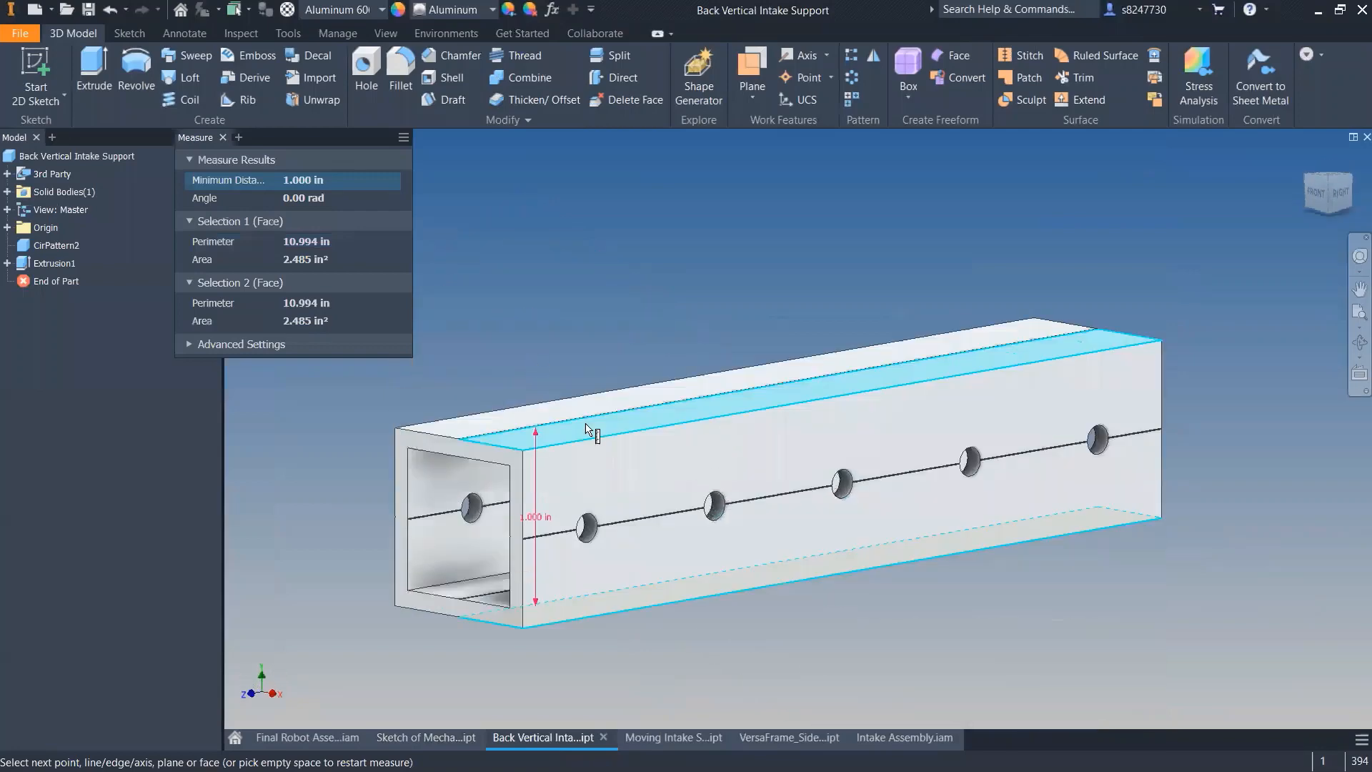
pyautogui.press('m')
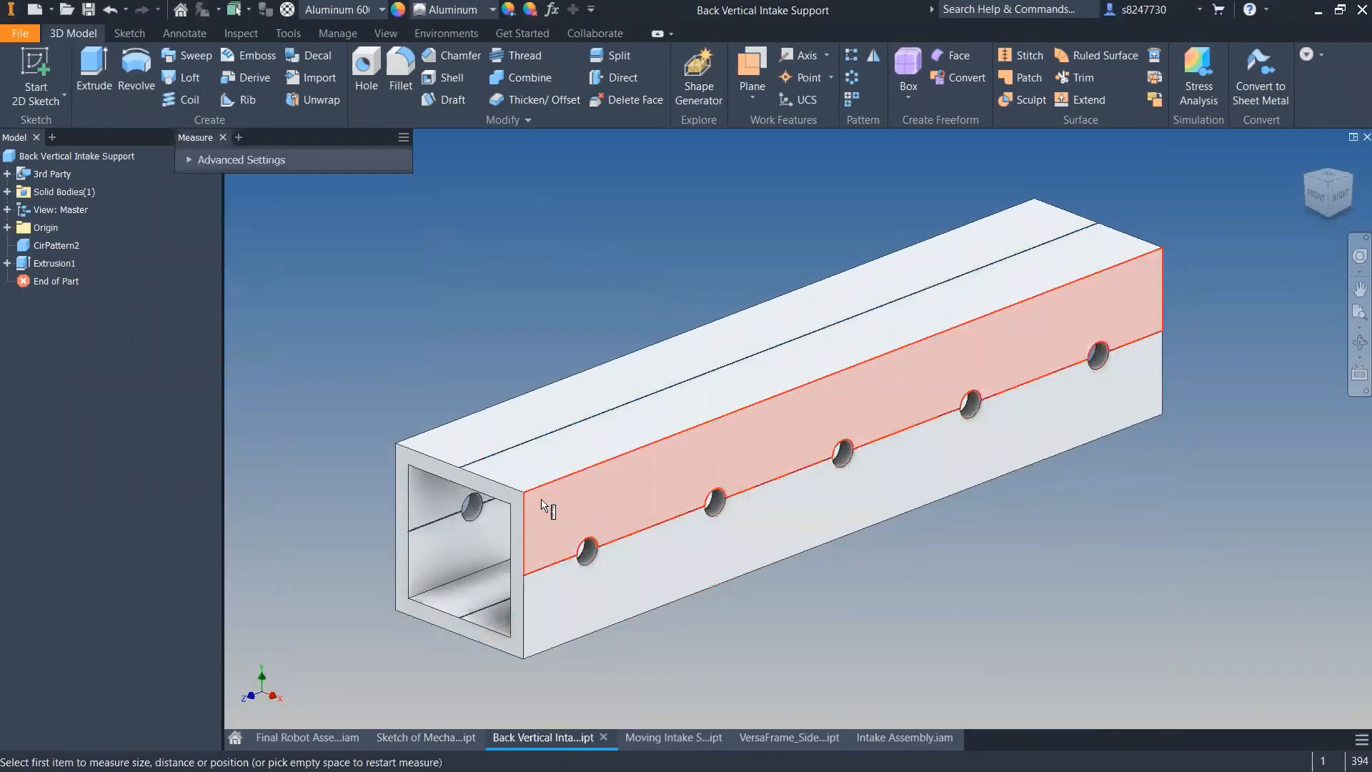
pyautogui.keyDown('shift'); pyautogui.moveTo(540, 500); pyautogui.dragTo(505, 460, button='middle'); pyautogui.keyUp('shift')
pyautogui.click(468, 613)
pyautogui.click(469, 296)
pyautogui.scroll(3, 473, 452)
pyautogui.scroll(-4, 503, 490)
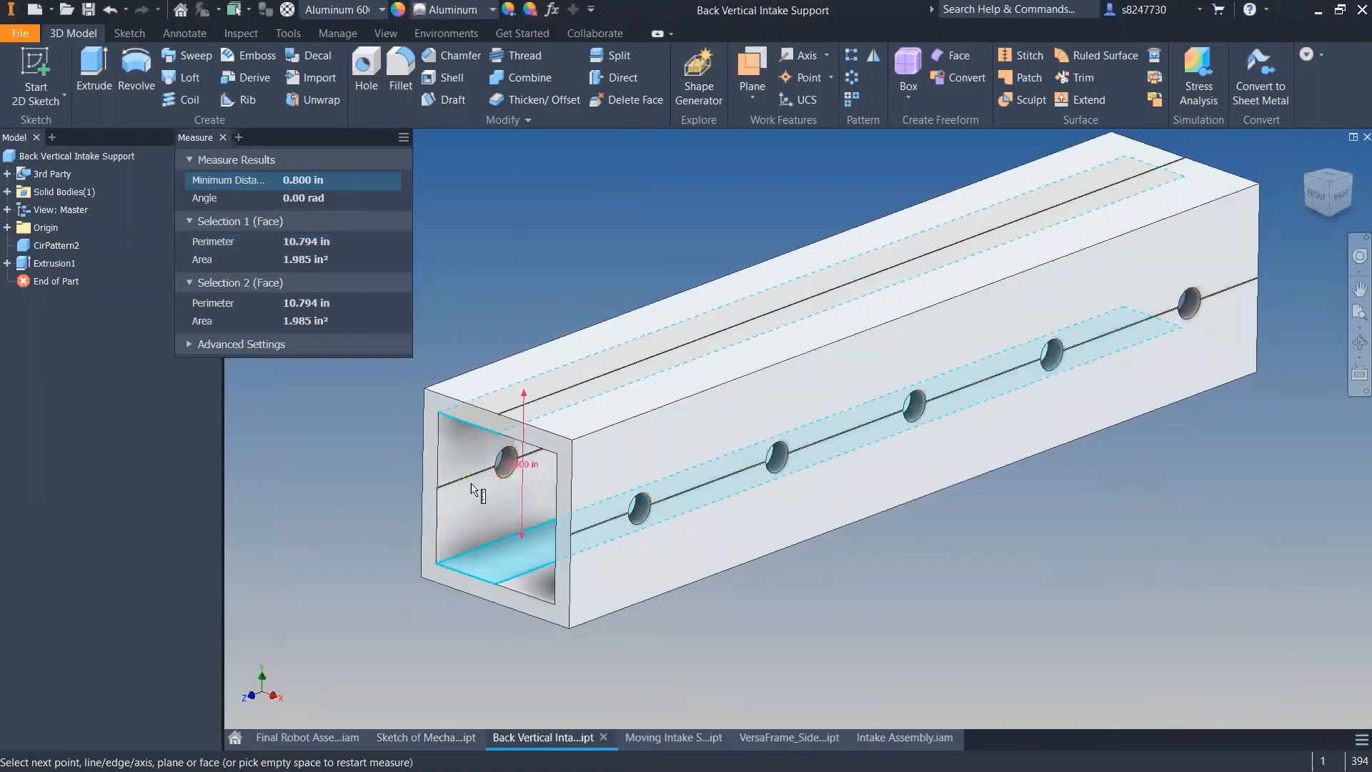
pyautogui.keyDown('shift'); pyautogui.moveTo(632, 540); pyautogui.dragTo(388, 469, button='middle'); pyautogui.keyUp('shift')
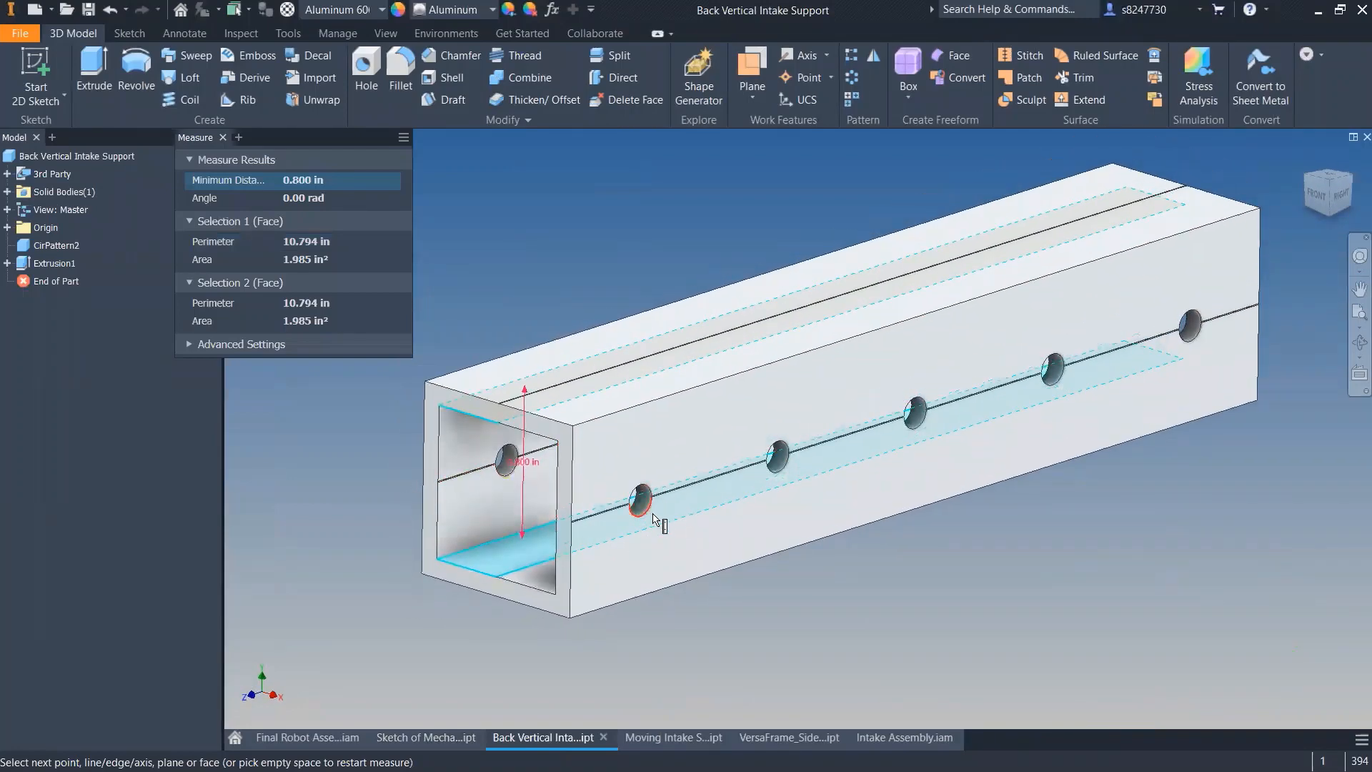
pyautogui.keyDown('shift'); pyautogui.moveTo(651, 516); pyautogui.dragTo(397, 499, button='middle'); pyautogui.keyUp('shift')
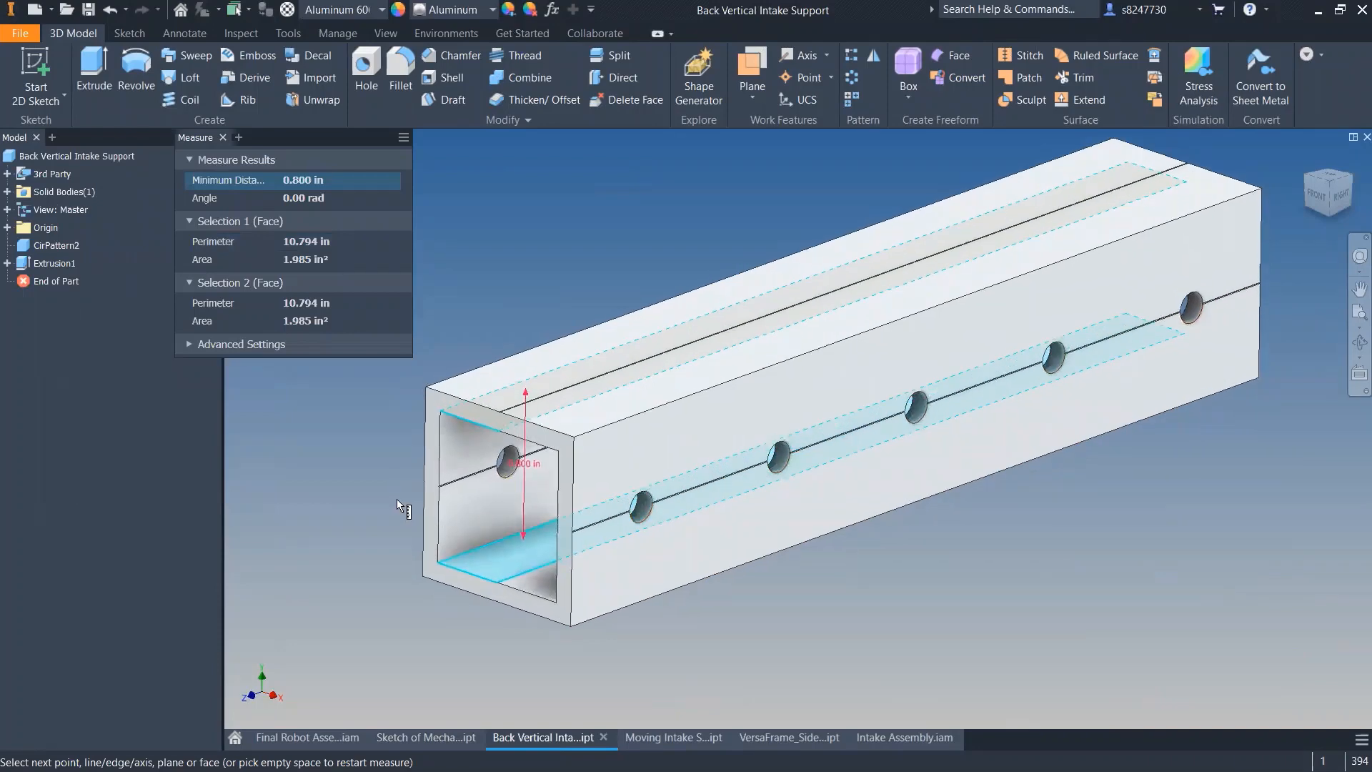
pyautogui.press('Escape')
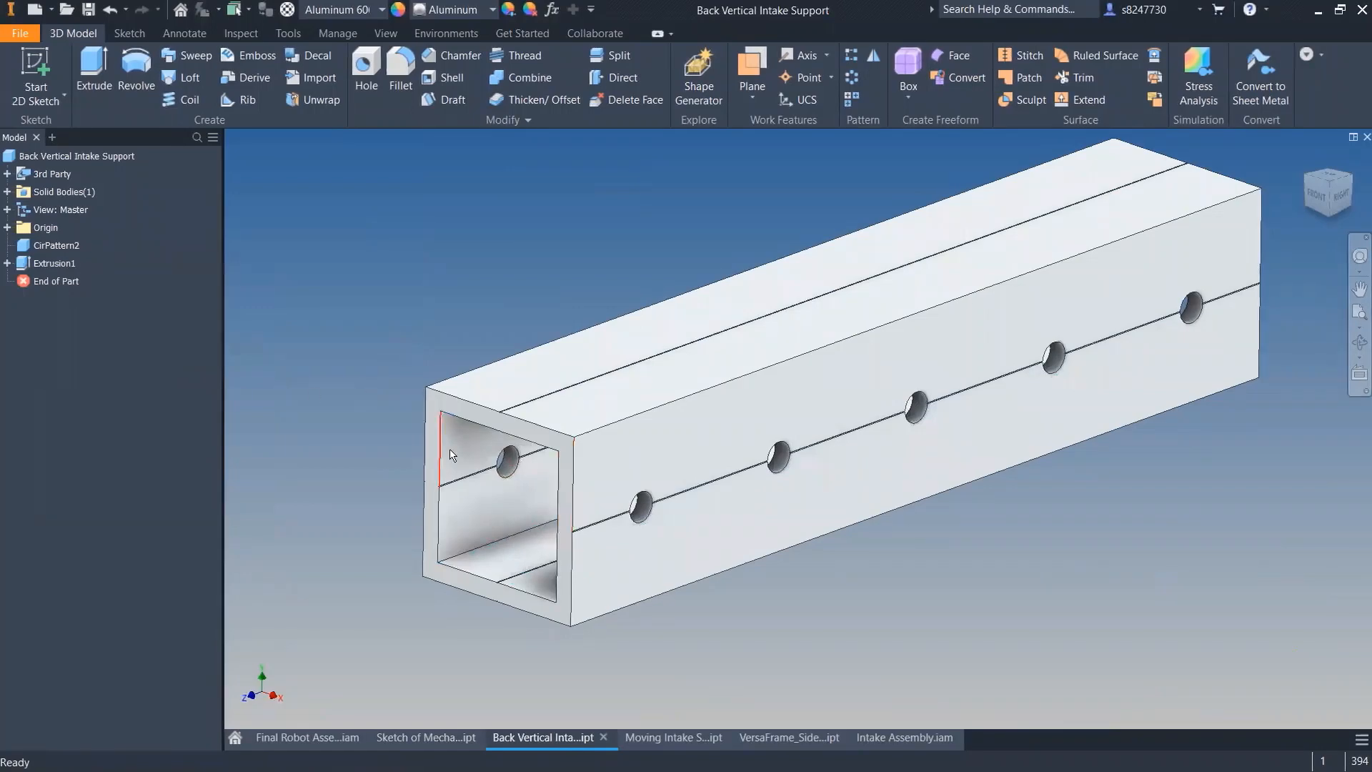
# - Examine the front frame tubes beside the bumper opening in the Final Robot Assembly and return to the Intake Assembly
pyautogui.click(332, 736)
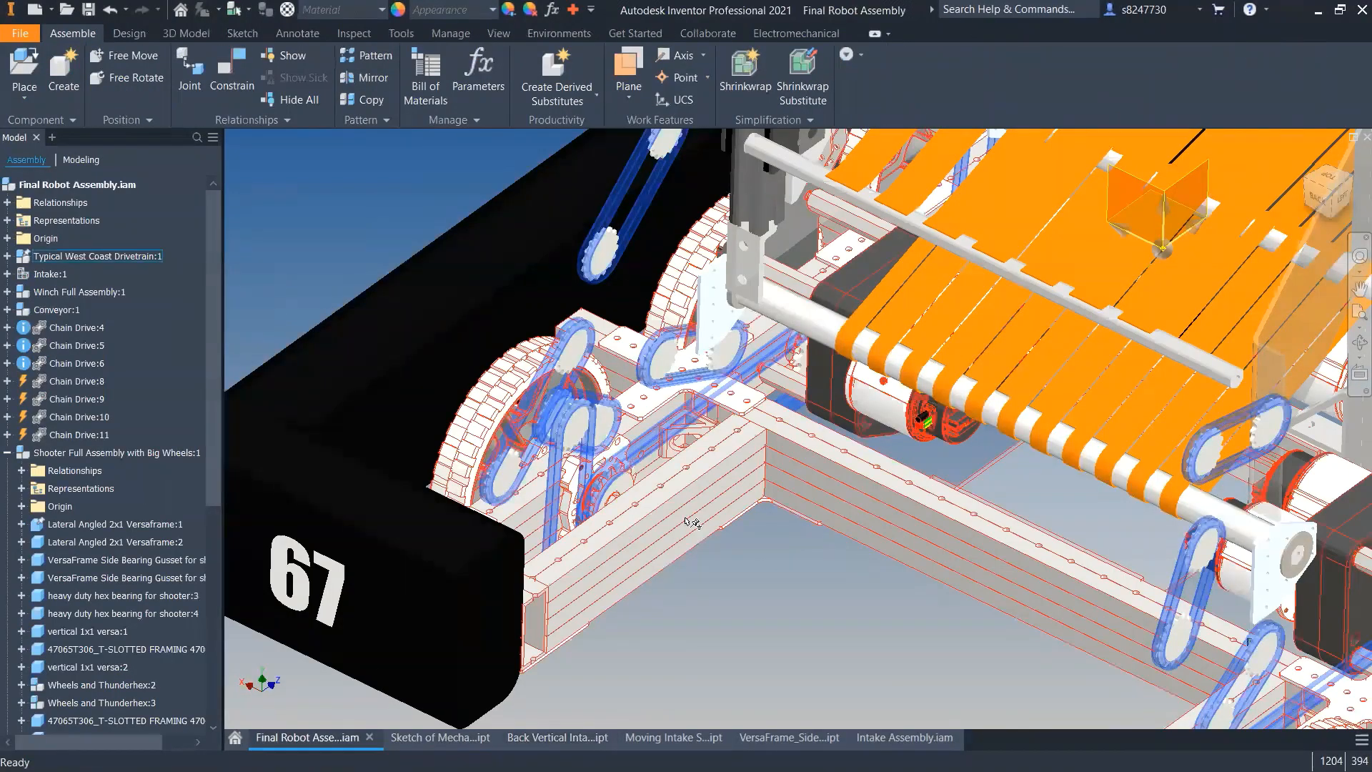
pyautogui.keyDown('shift'); pyautogui.moveTo(692, 521); pyautogui.dragTo(622, 580, button='middle'); pyautogui.keyUp('shift')
pyautogui.scroll(3, 572, 563)
pyautogui.scroll(-5, 631, 504)
pyautogui.keyDown('shift'); pyautogui.moveTo(631, 504); pyautogui.dragTo(514, 284, button='middle'); pyautogui.keyUp('shift')
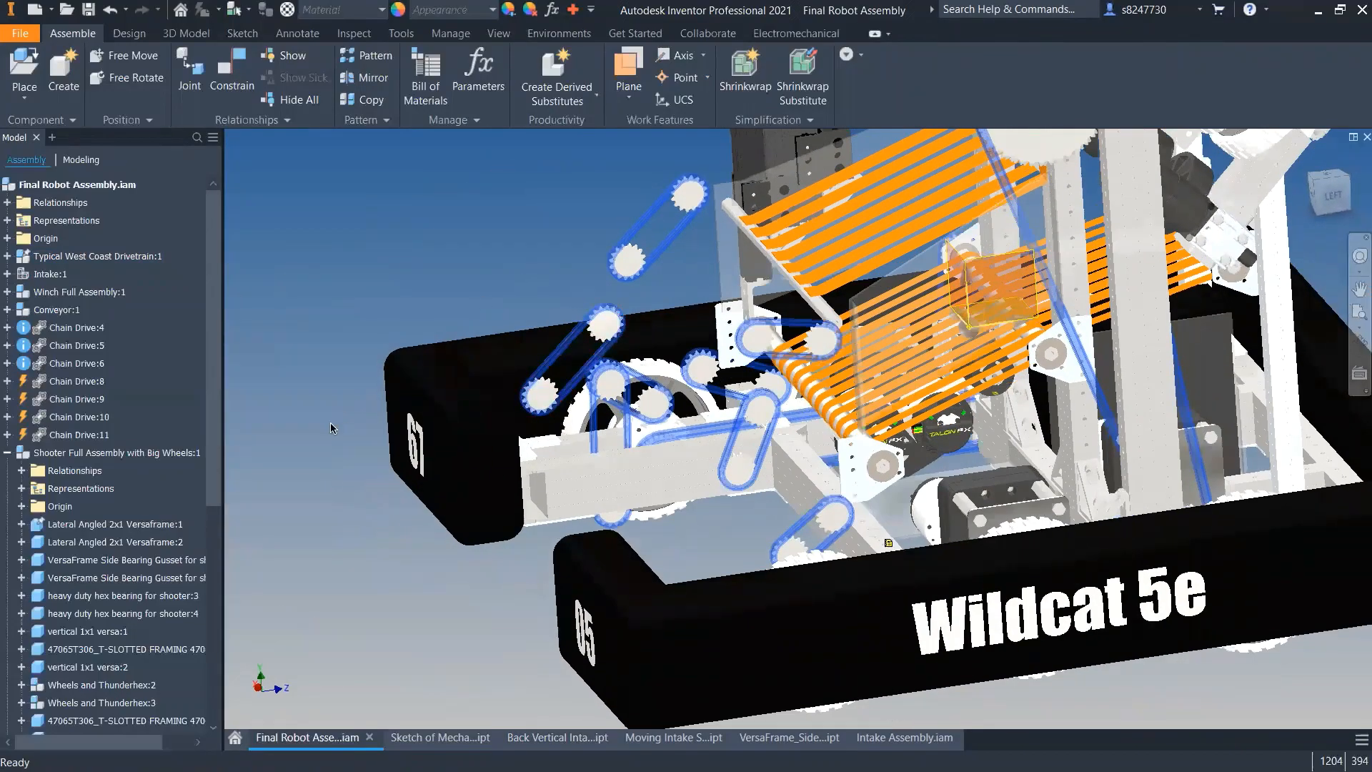
pyautogui.keyDown('shift'); pyautogui.moveTo(330, 422); pyautogui.dragTo(536, 608, button='middle'); pyautogui.keyUp('shift')
pyautogui.scroll(-3, 602, 513)
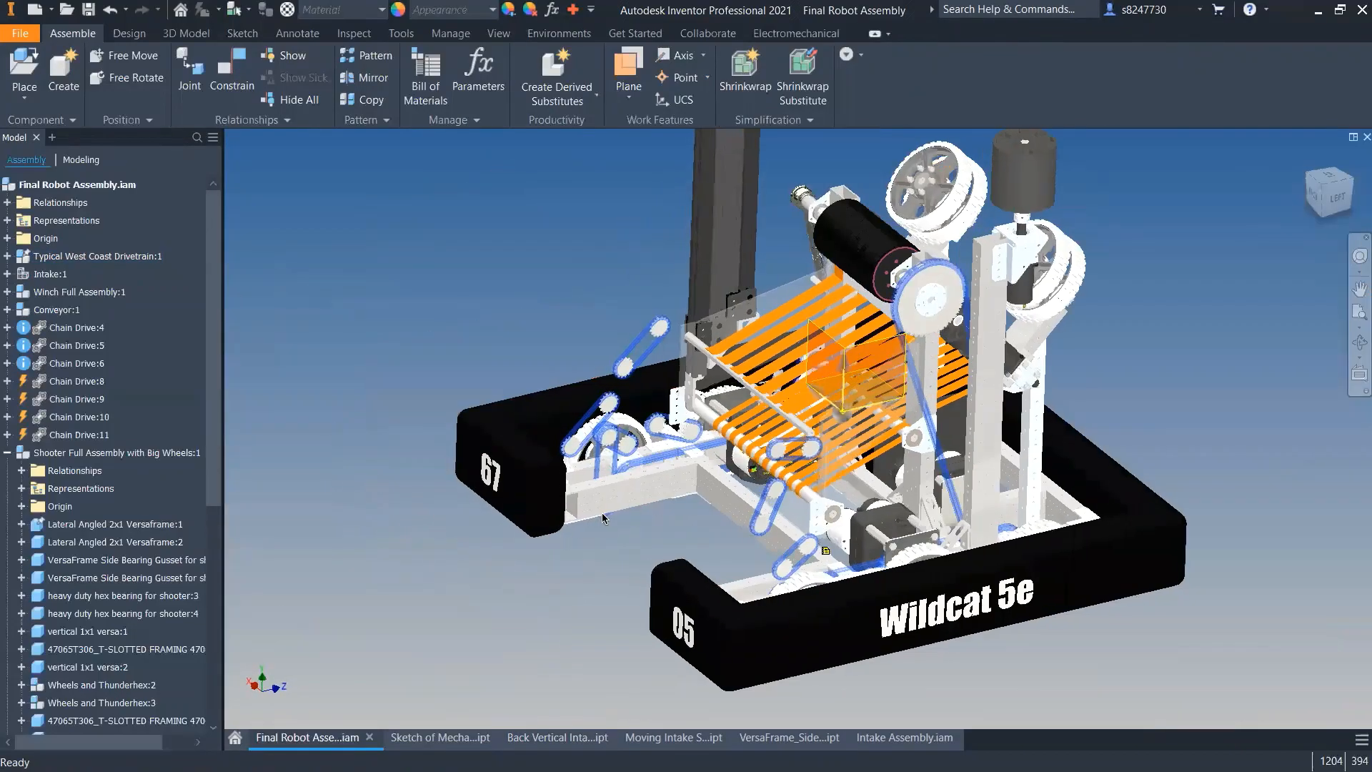
pyautogui.keyDown('shift'); pyautogui.moveTo(603, 517); pyautogui.dragTo(621, 513, button='middle'); pyautogui.keyUp('shift')
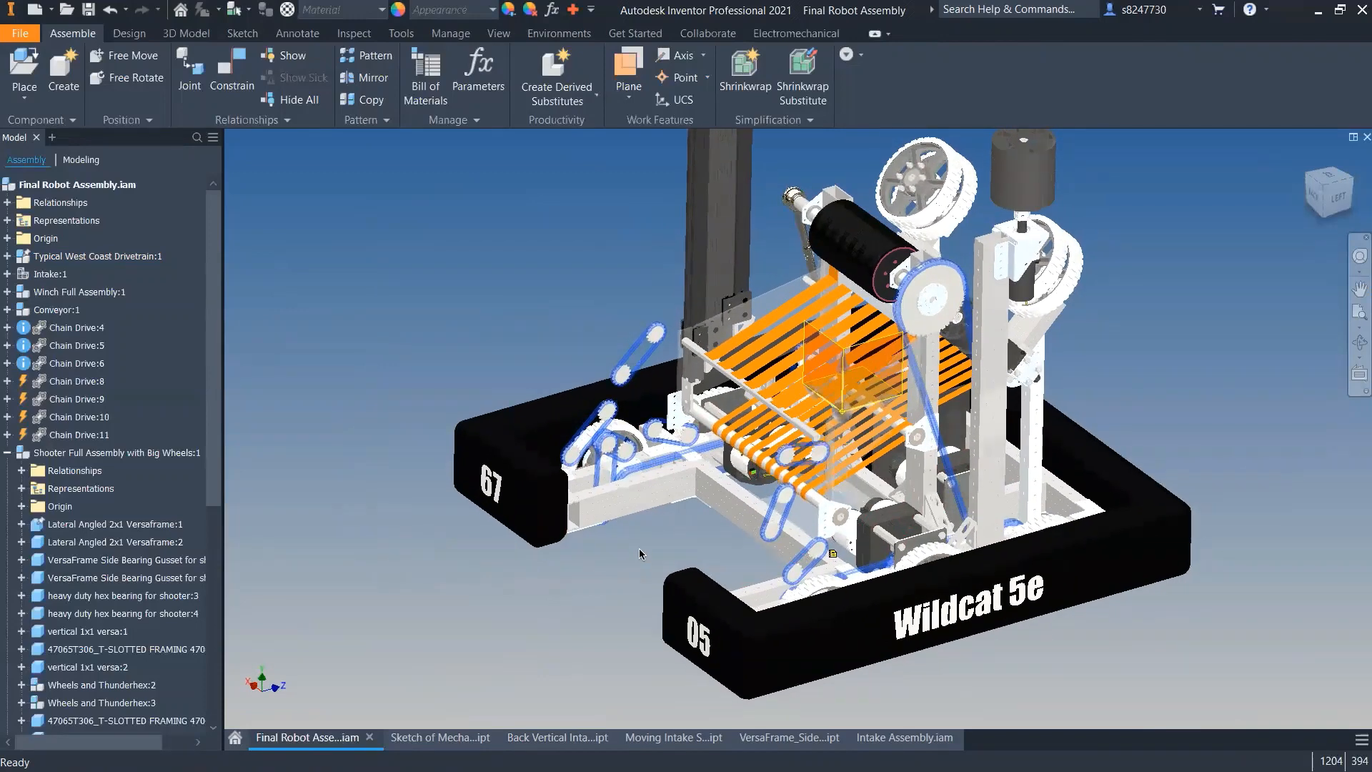
pyautogui.keyDown('shift'); pyautogui.moveTo(639, 547); pyautogui.dragTo(639, 582, button='middle'); pyautogui.keyUp('shift')
pyautogui.scroll(-2, 608, 526)
pyautogui.scroll(-2, 607, 526)
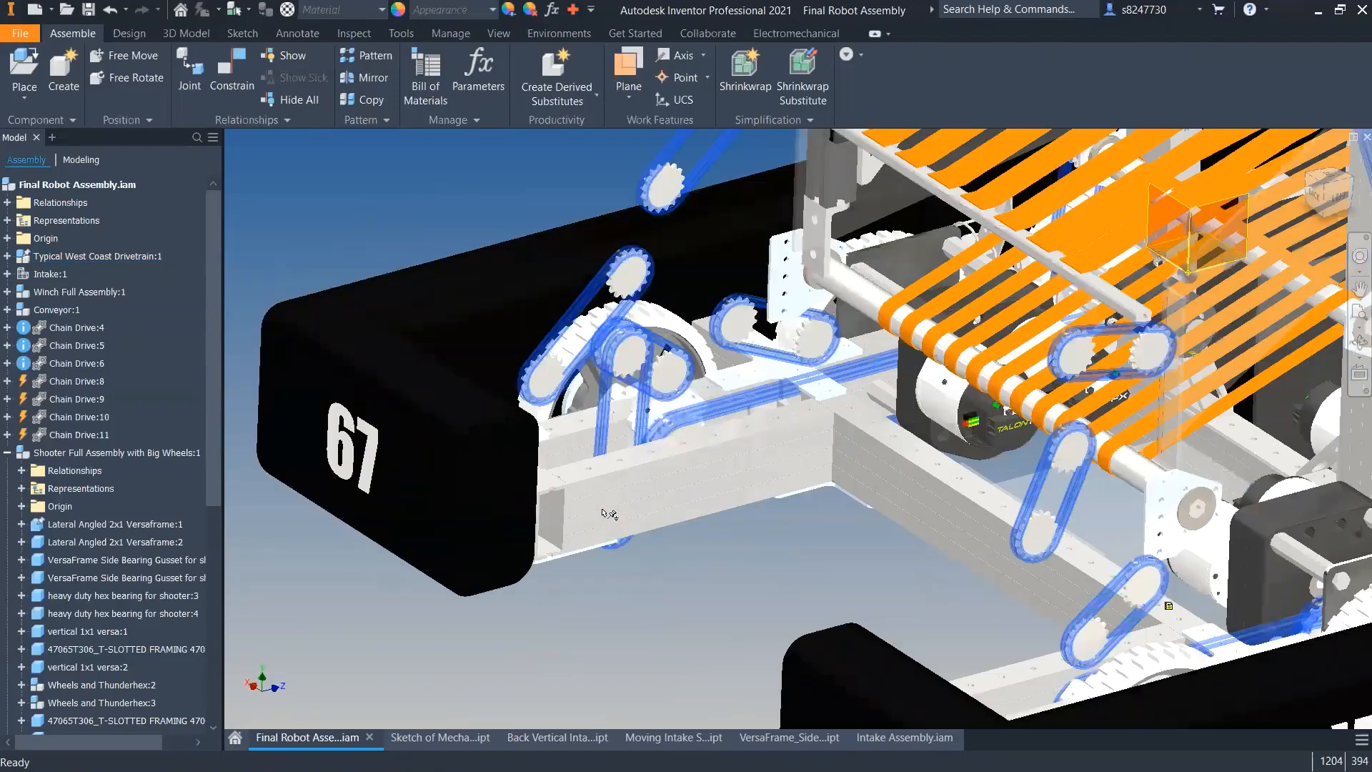
pyautogui.scroll(-3, 611, 509)
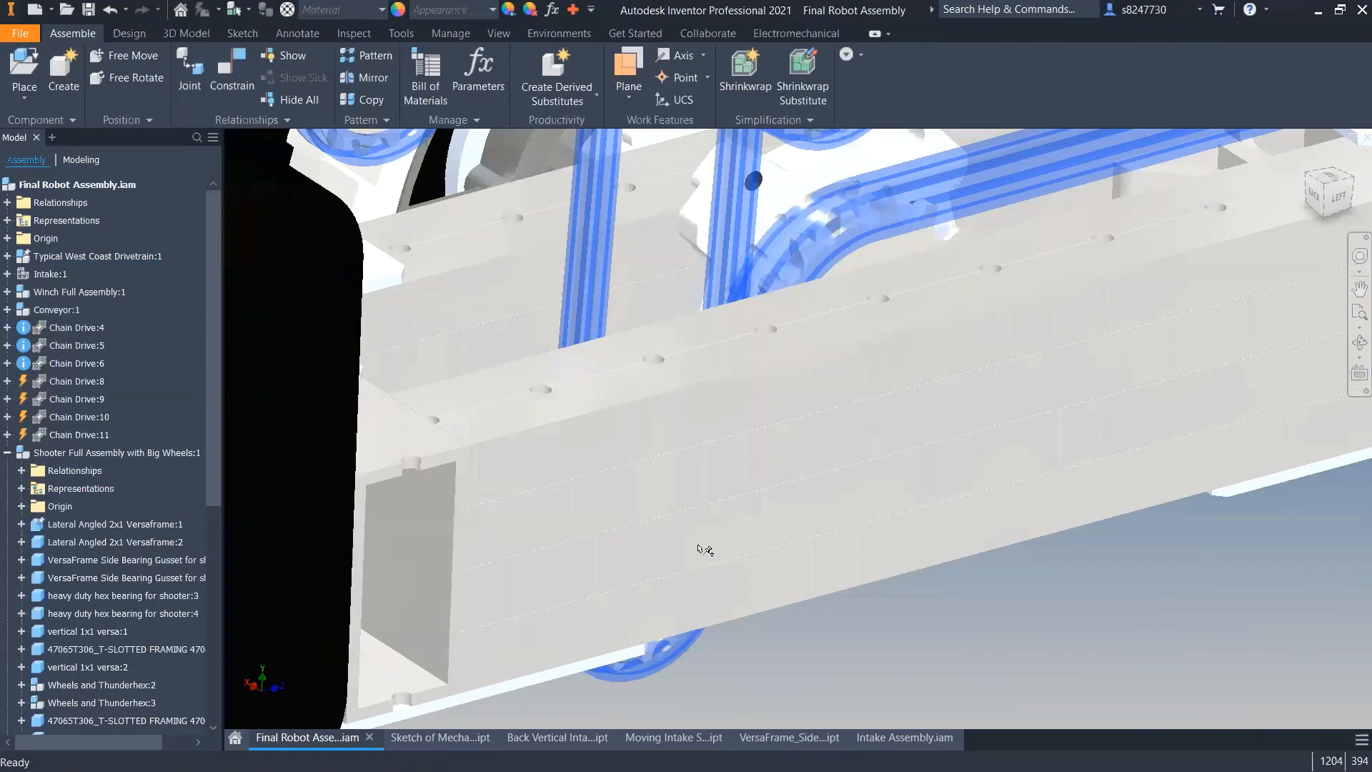
pyautogui.scroll(5, 699, 548)
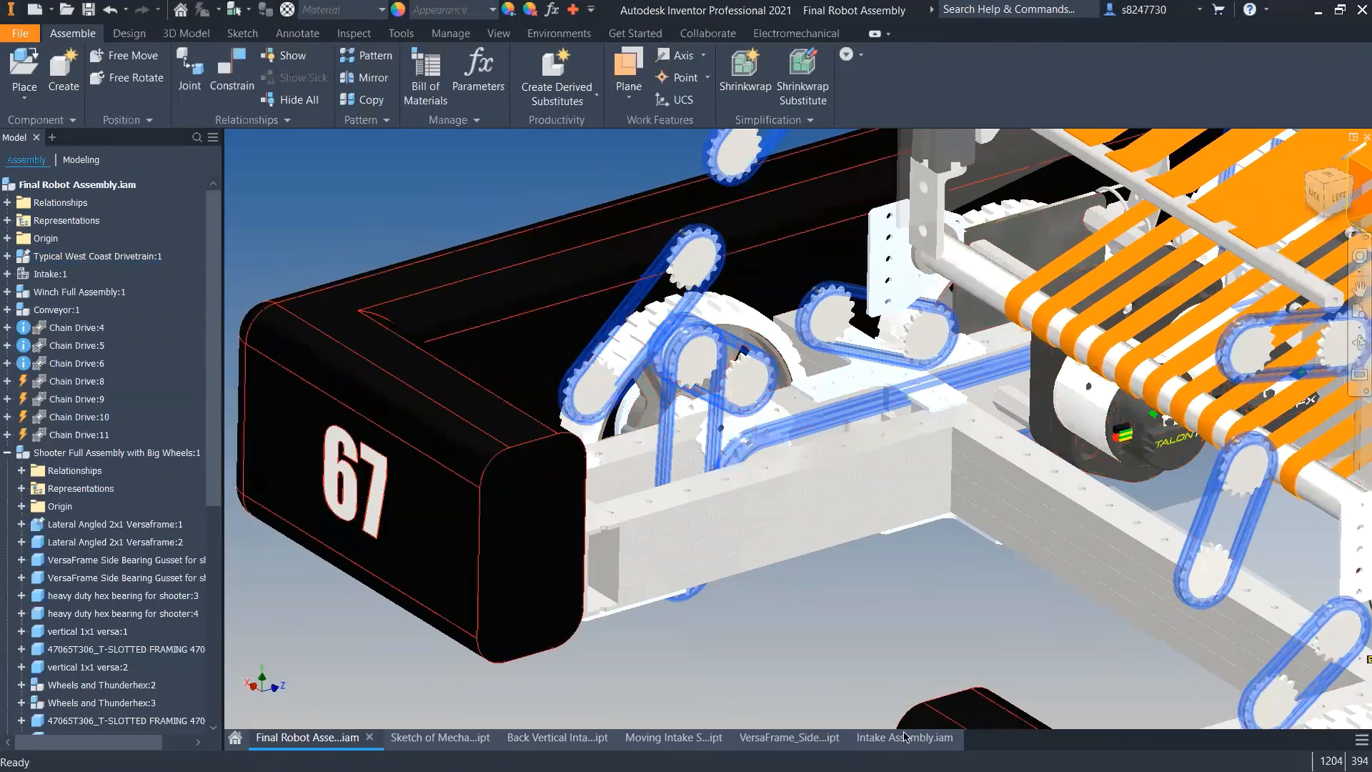
pyautogui.click(905, 737)
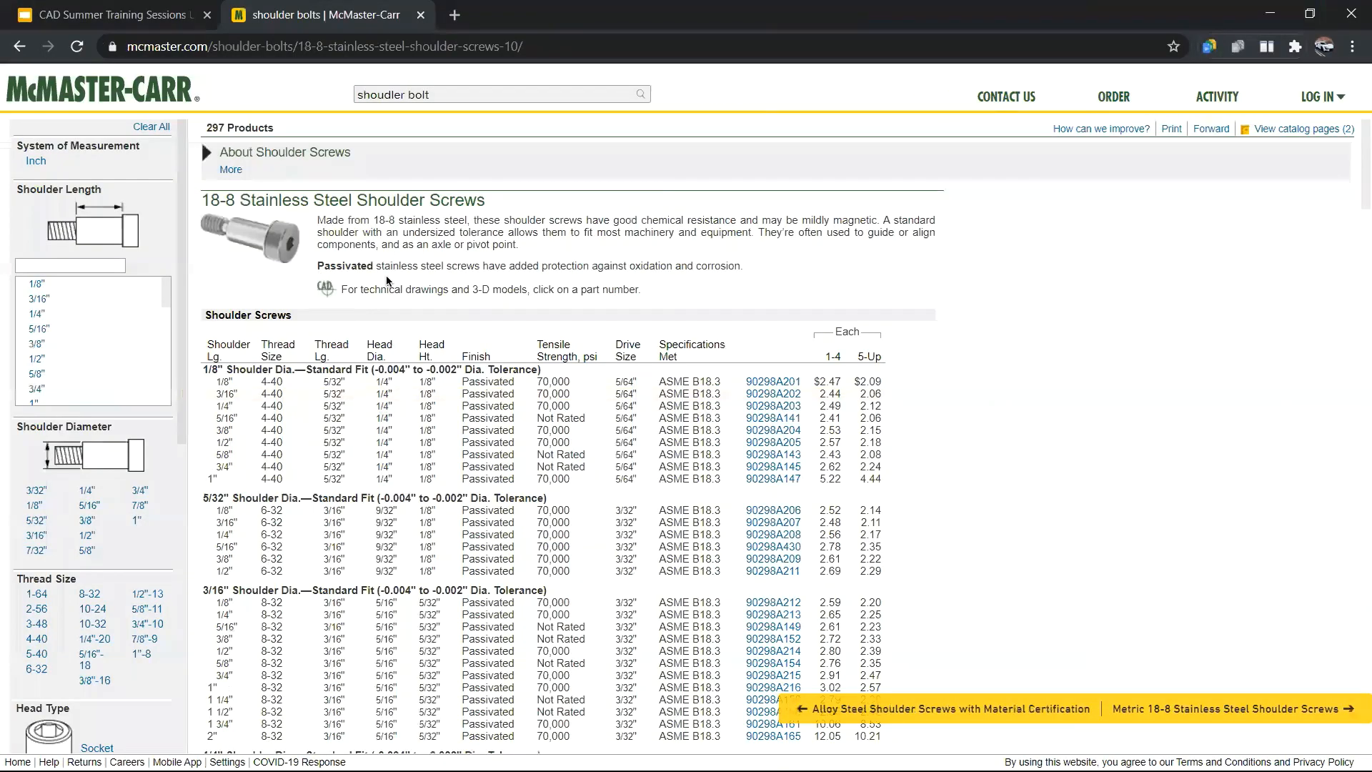
# - Switch to the browser and review the shoulder lengths and thread sizes of the 1/4" to 1/2" diameter stainless shoulder screws
pyautogui.scroll(-8, 387, 280)
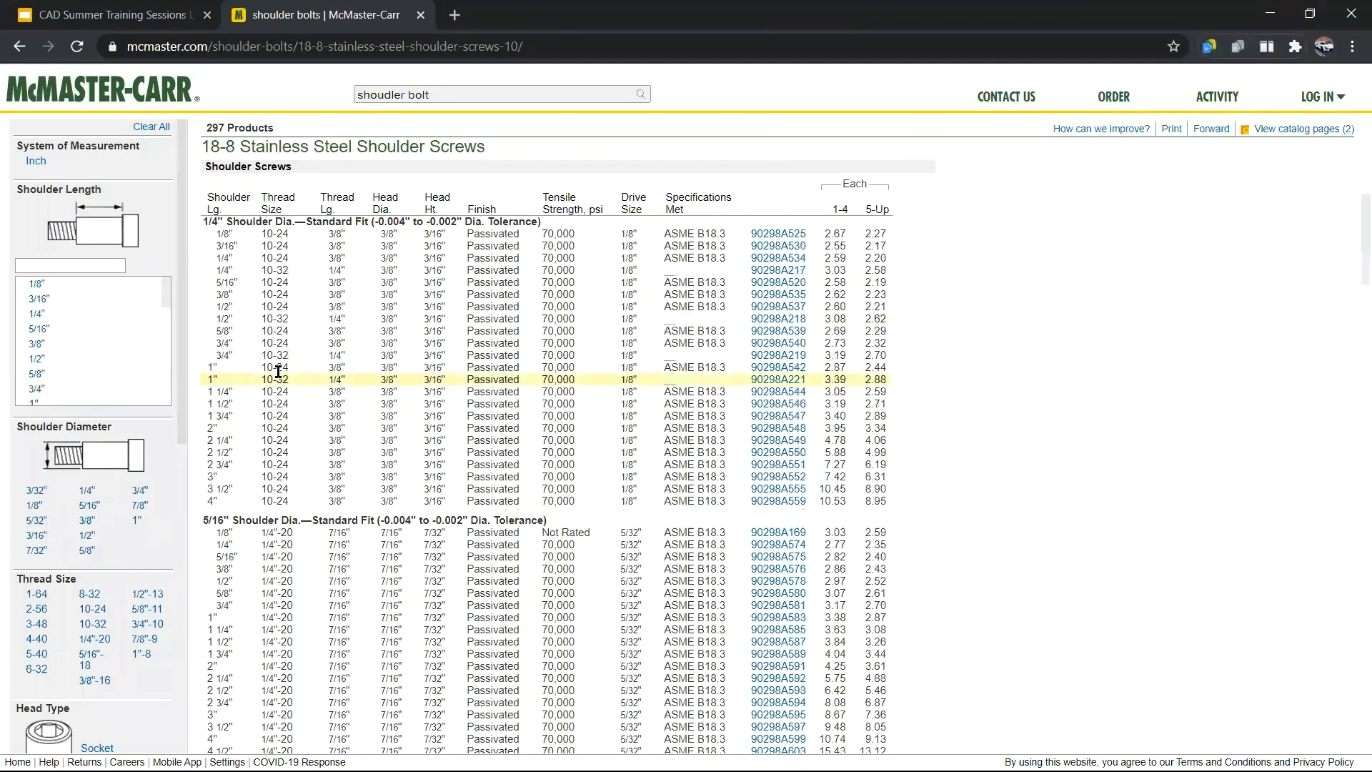
pyautogui.scroll(-4, 278, 371)
pyautogui.moveTo(209, 369); pyautogui.dragTo(264, 364)
pyautogui.click(213, 366)
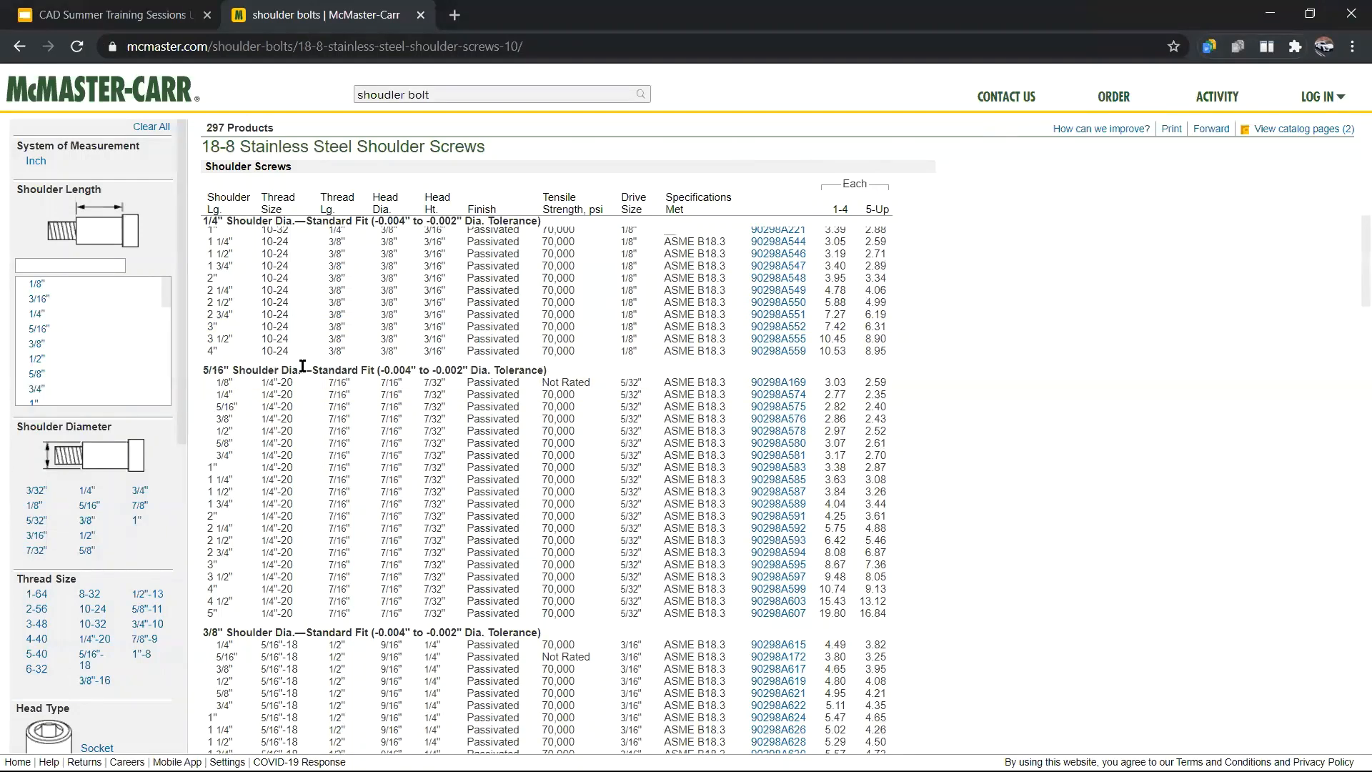
pyautogui.scroll(-8, 302, 366)
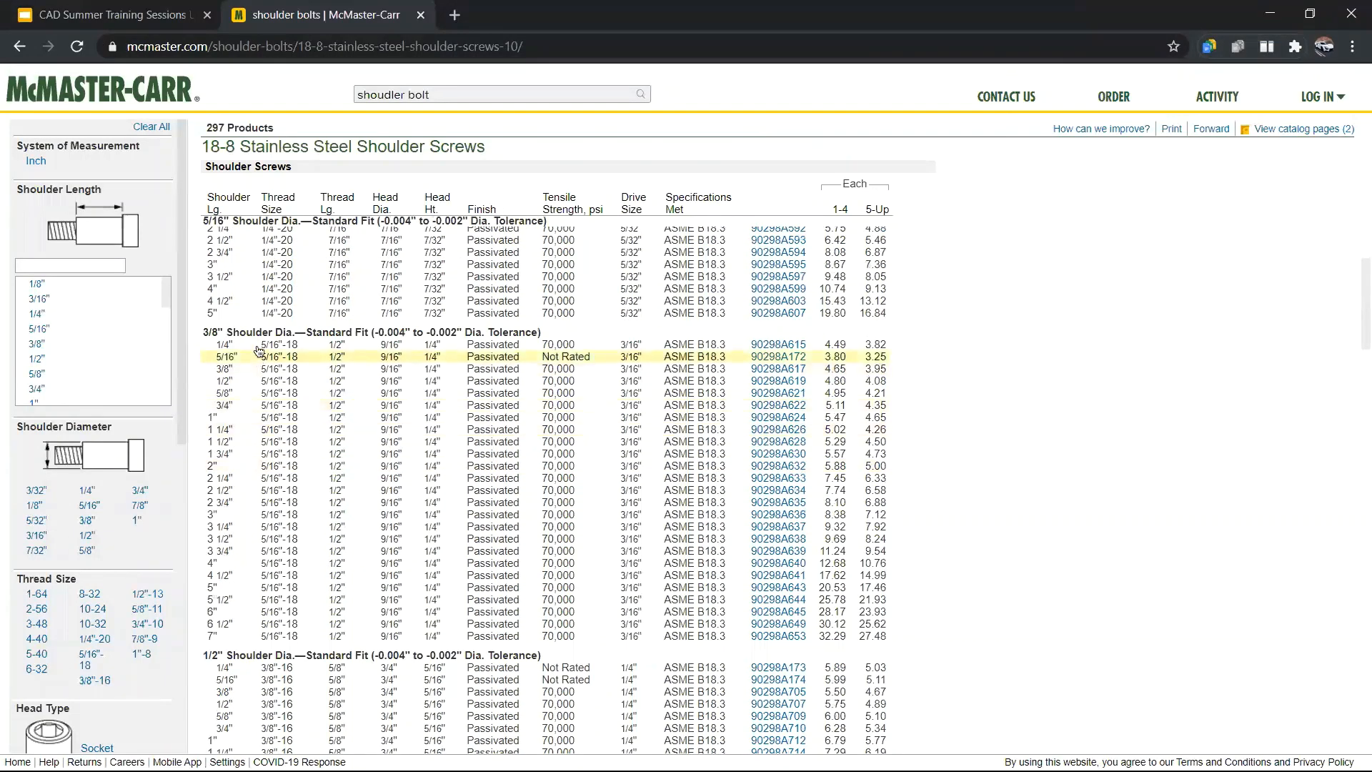
pyautogui.scroll(-9, 258, 350)
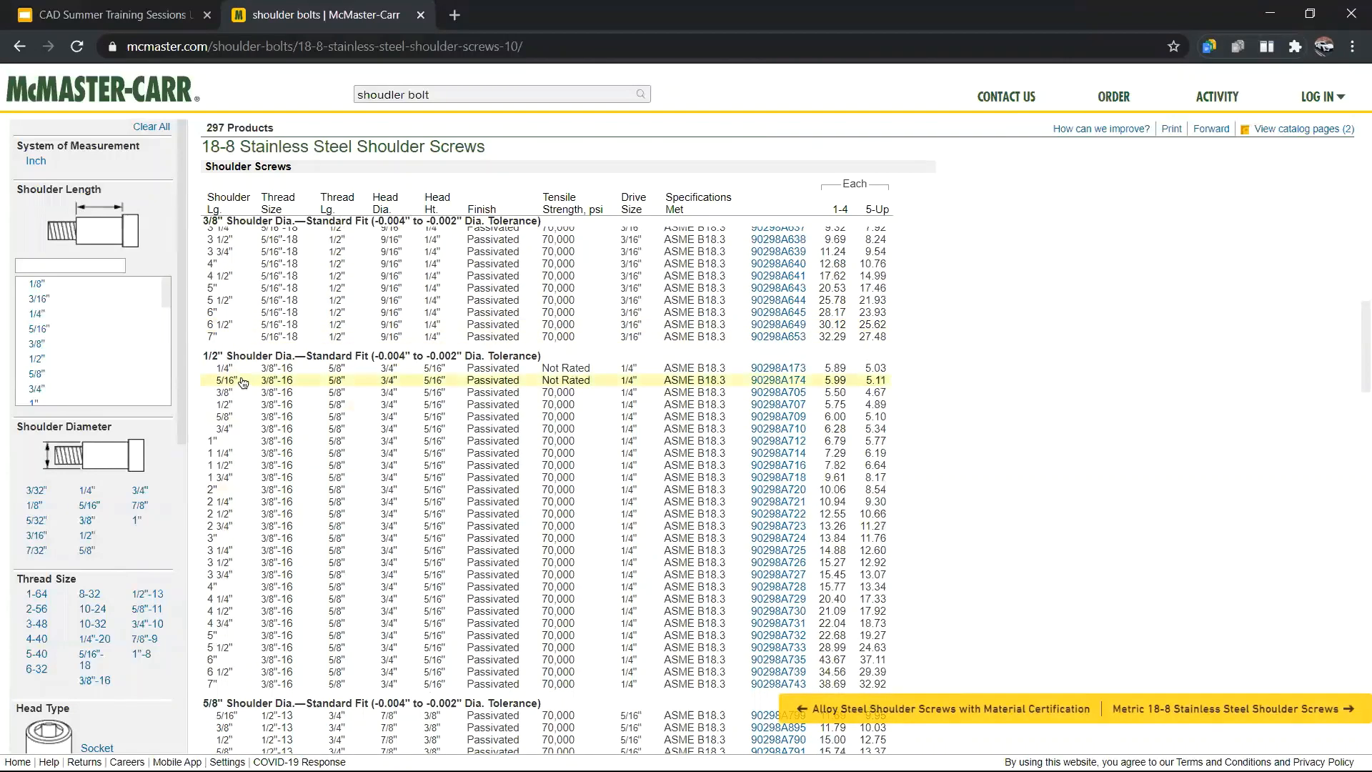
pyautogui.scroll(-1, 239, 348)
pyautogui.scroll(1, 239, 349)
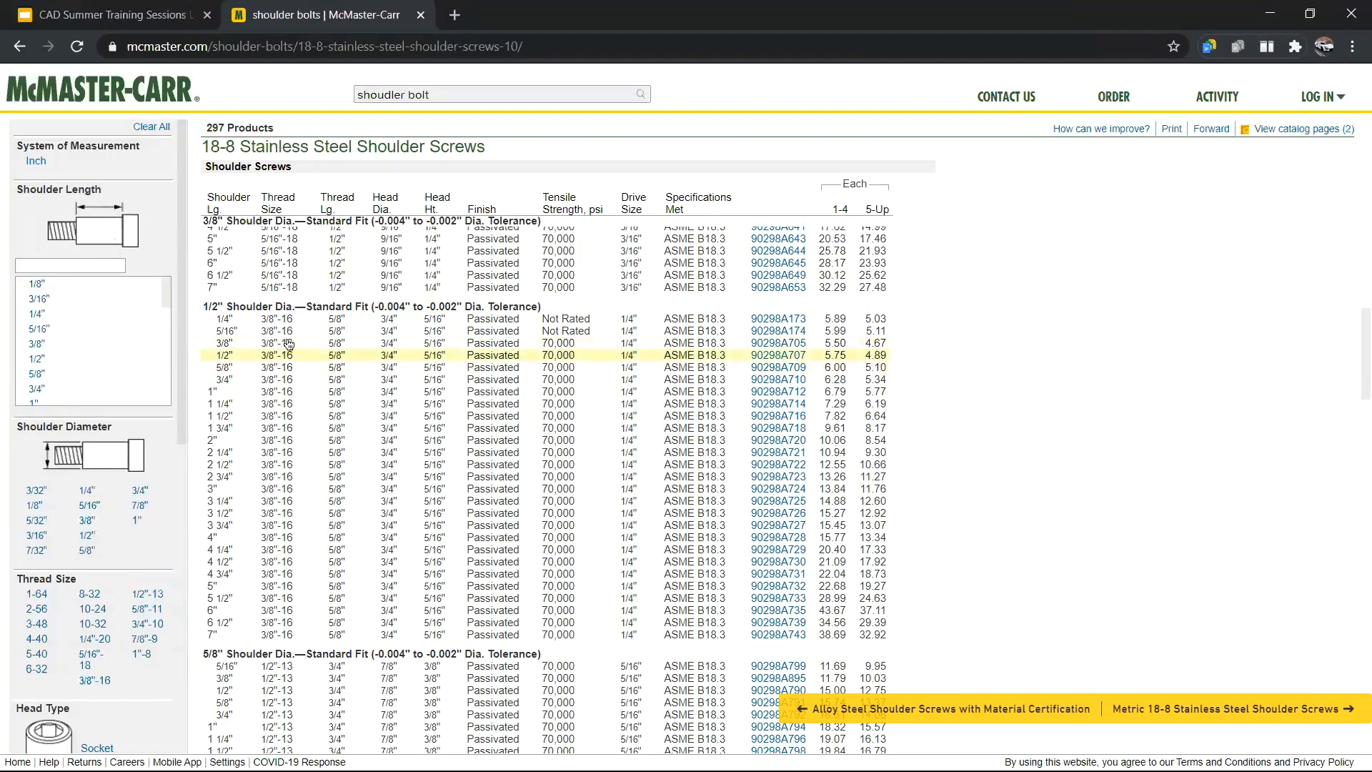
pyautogui.scroll(1, 247, 323)
pyautogui.scroll(-2, 243, 329)
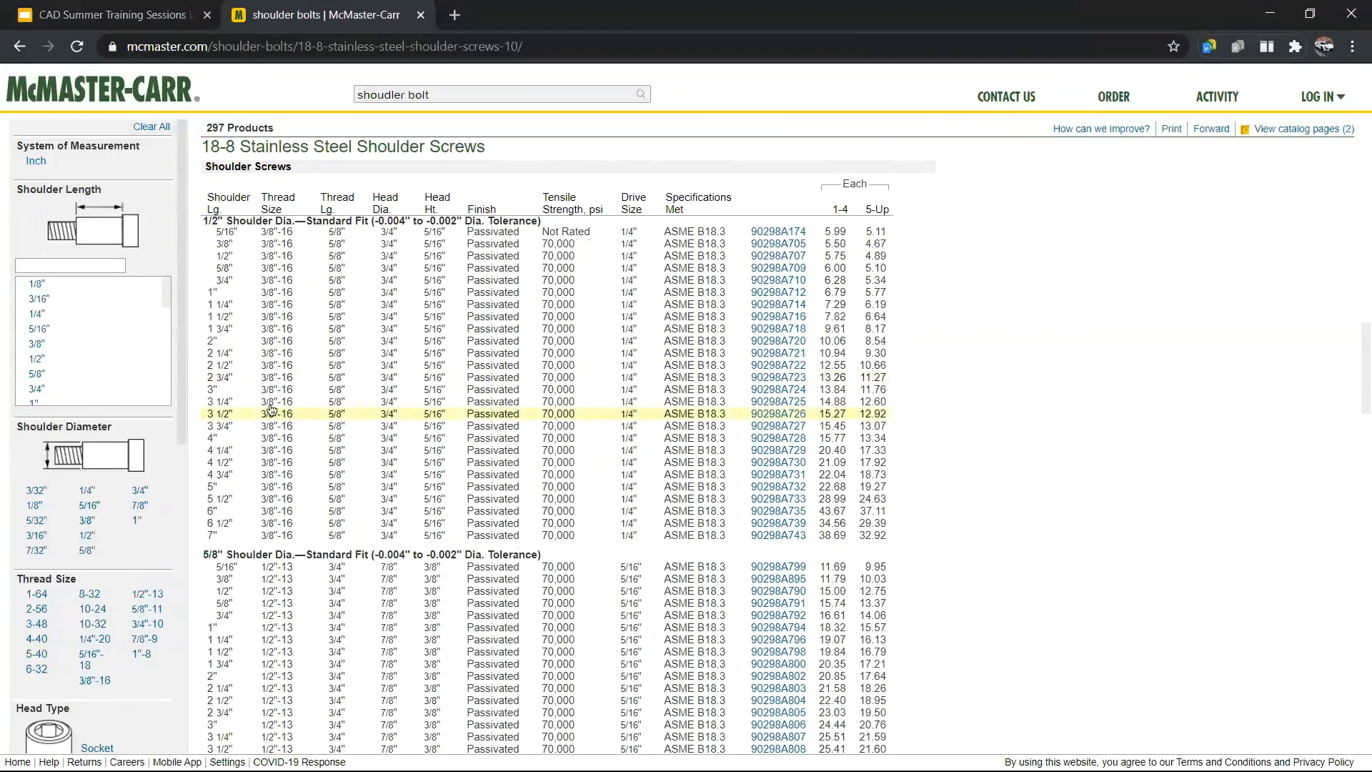
# - Open the product details of shoulder screw 90298A720, 1/2" diameter and 2" long, and save its 3-D STEP model
pyautogui.click(239, 341)
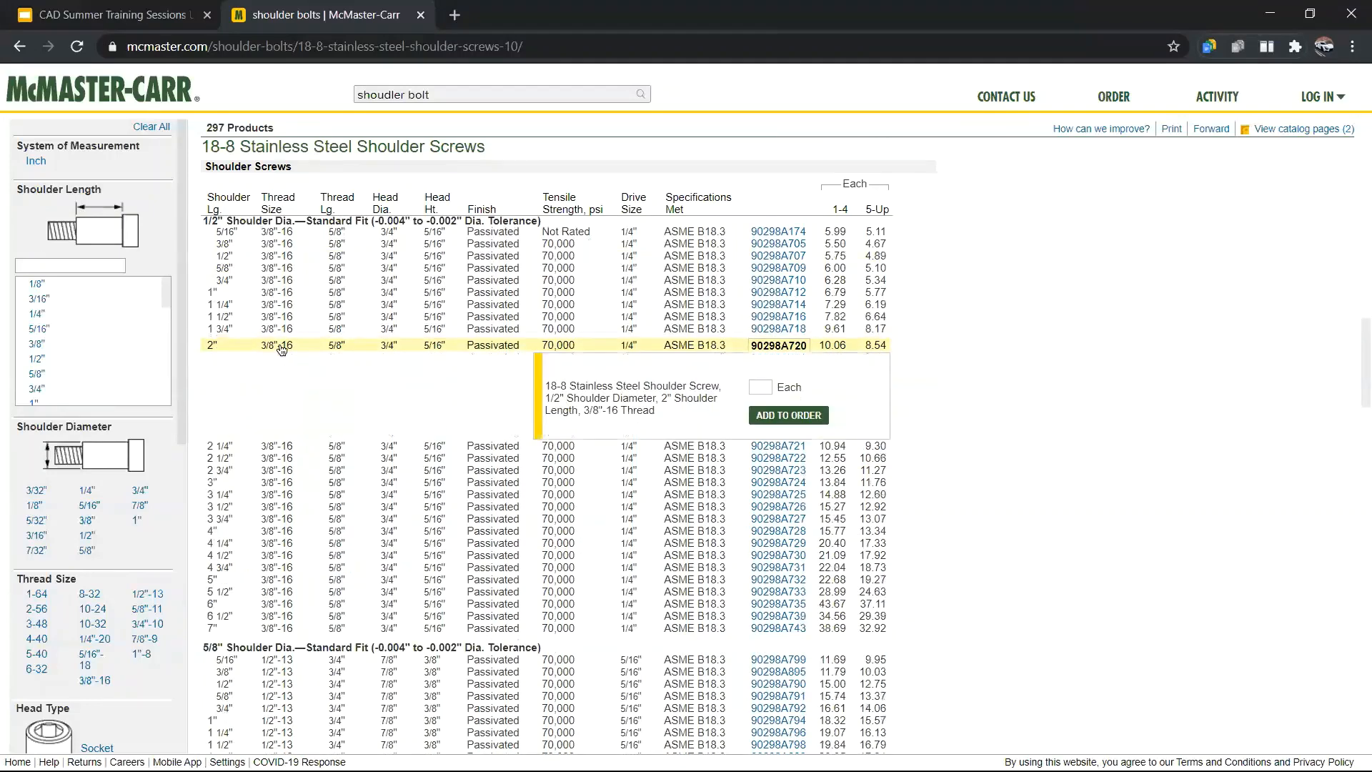
pyautogui.scroll(1, 236, 339)
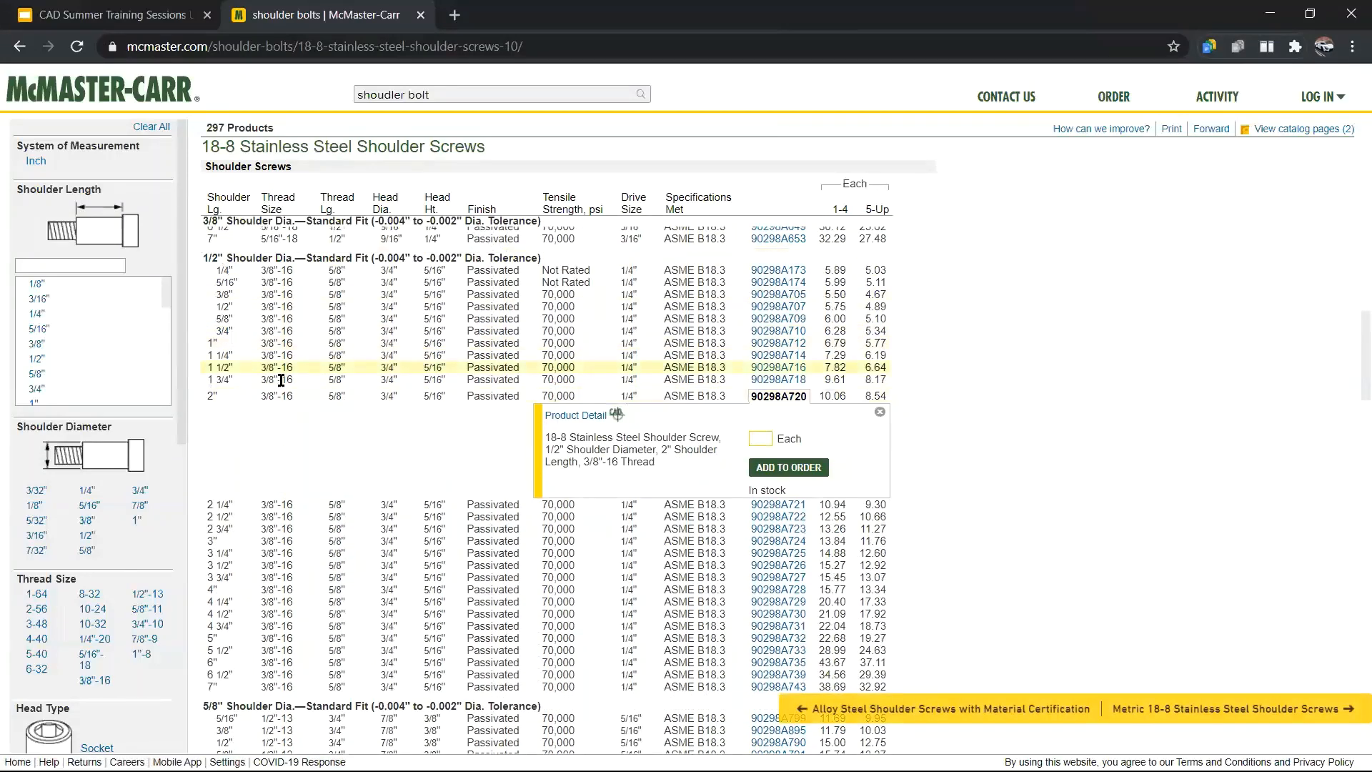
pyautogui.click(576, 416)
pyautogui.scroll(-9, 829, 344)
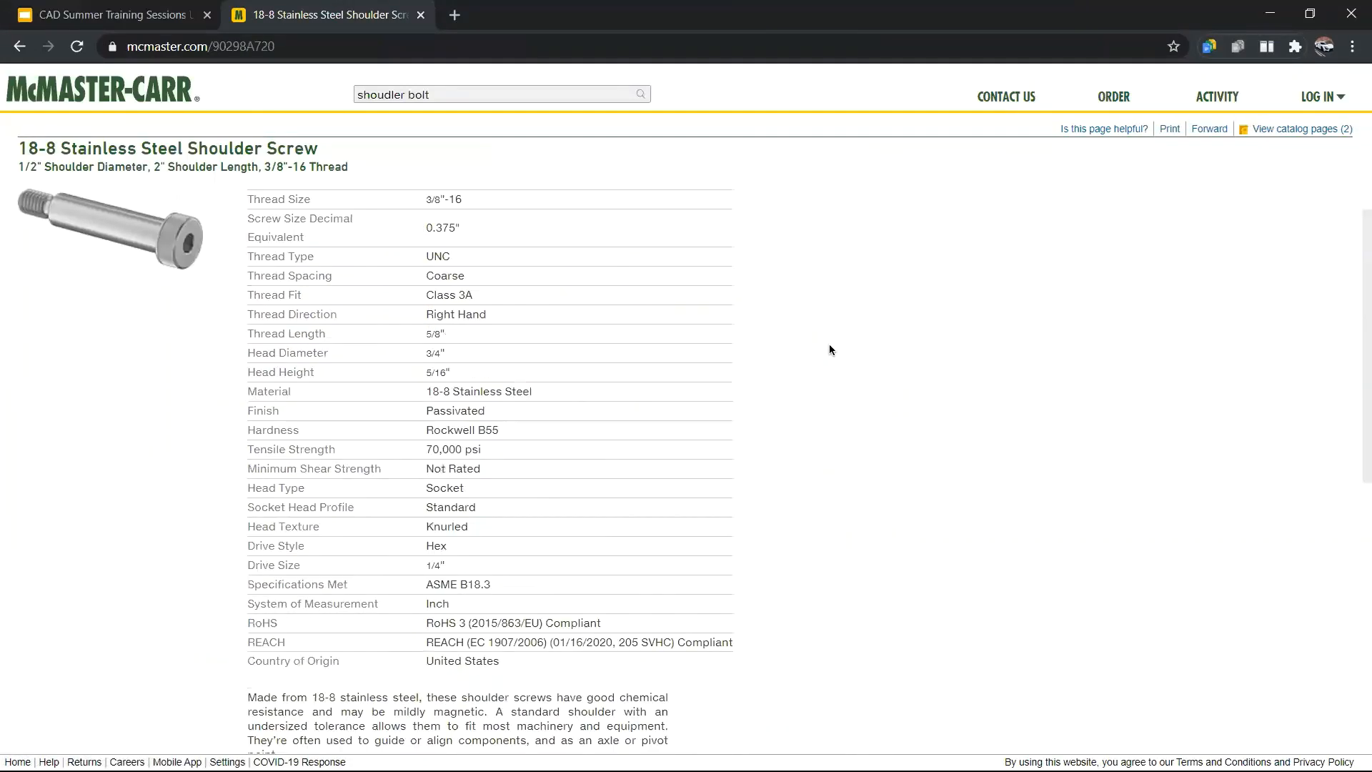
pyautogui.click(915, 392)
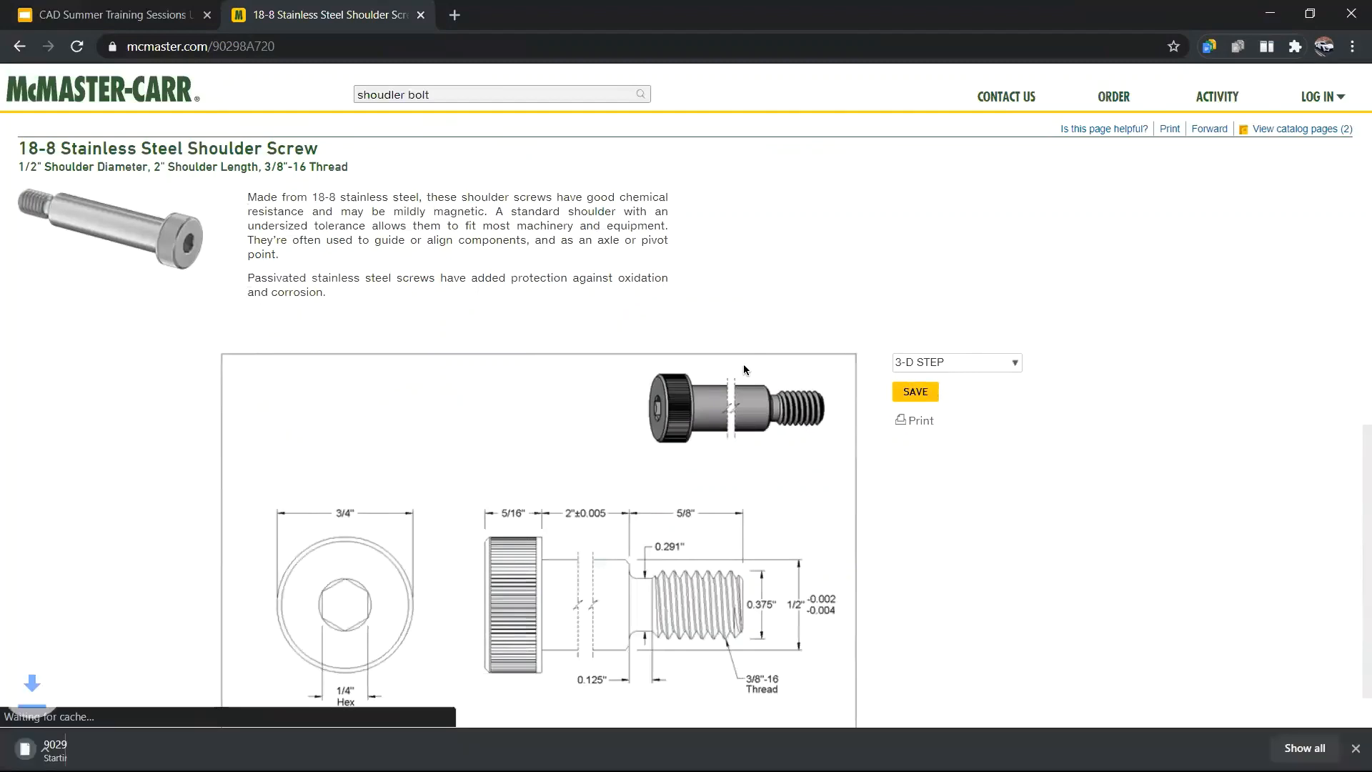
pyautogui.scroll(5, 379, 335)
pyautogui.scroll(5, 364, 327)
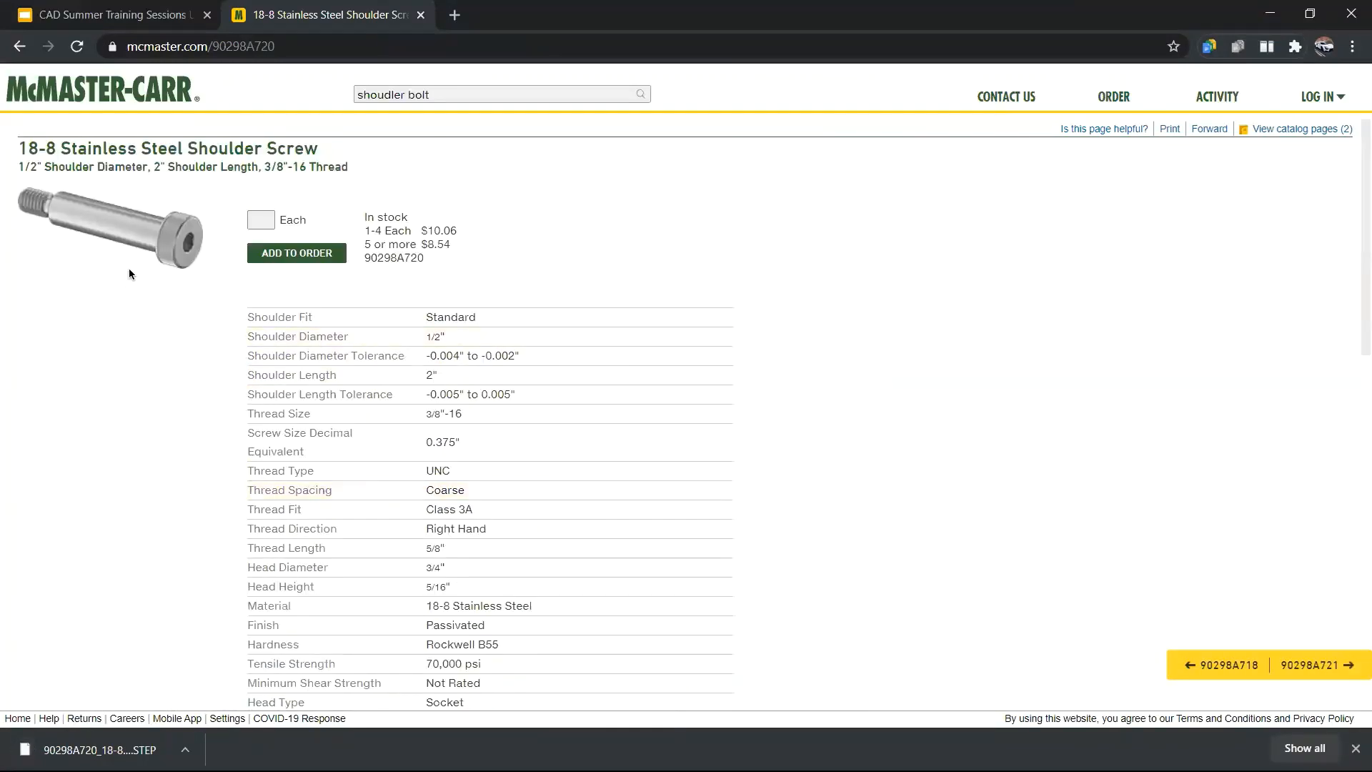
# - Search McMaster-Carr for "lock nut" and open the Nuts category
pyautogui.click(446, 95)
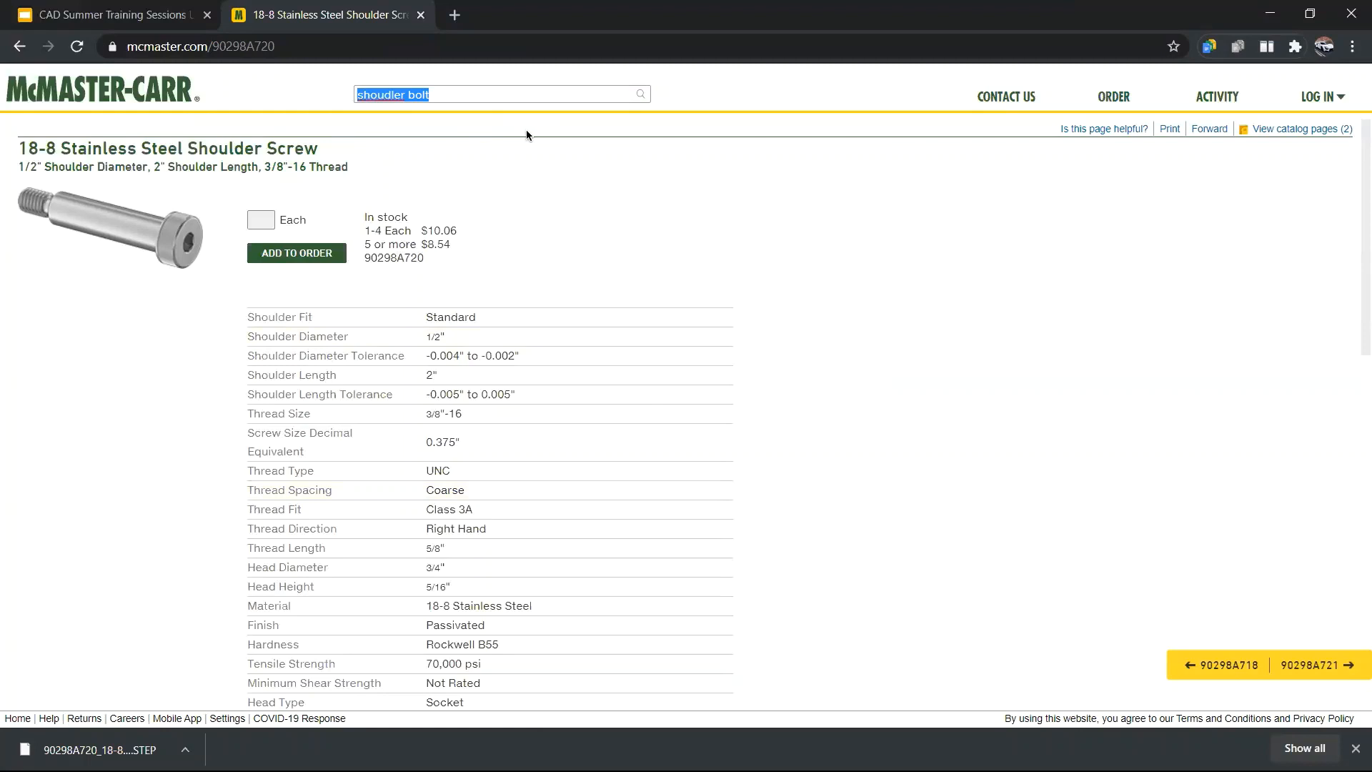
pyautogui.write('lock nut')
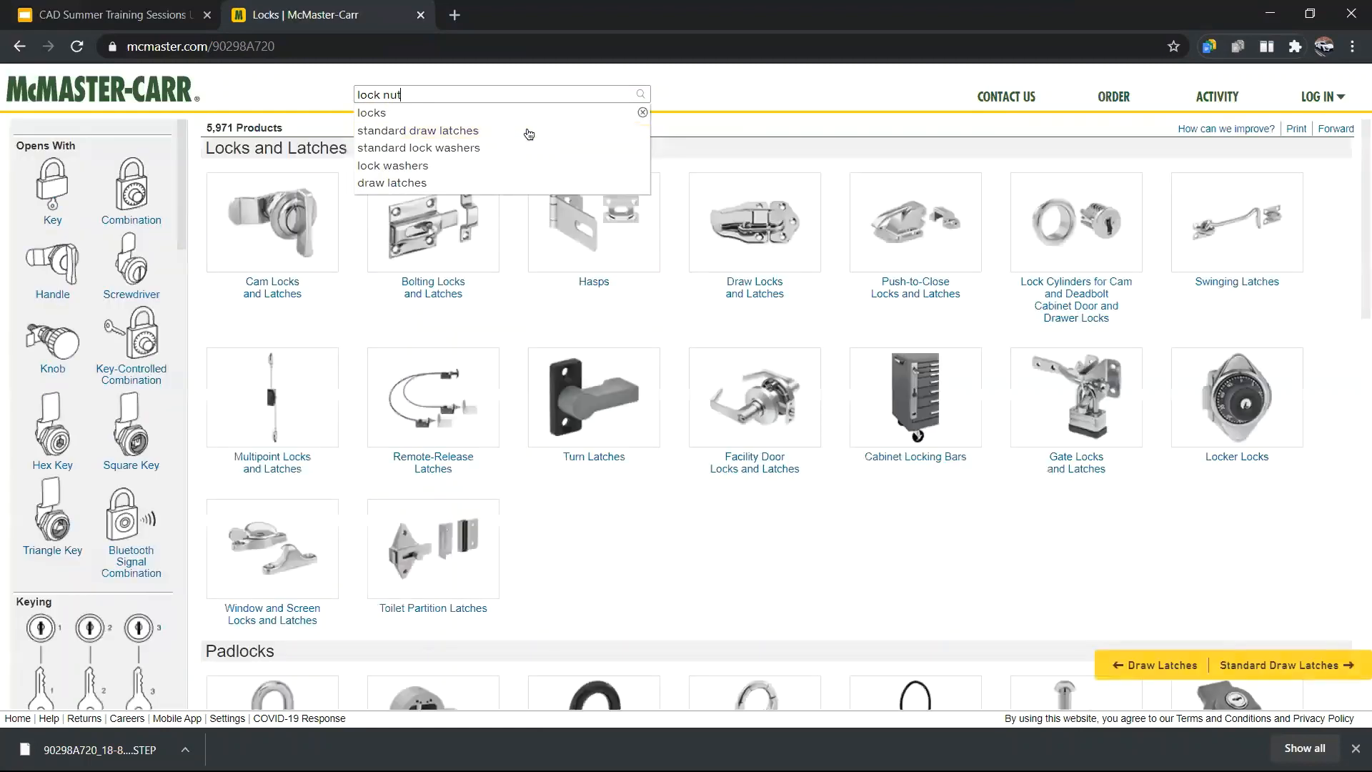
pyautogui.press('Return')
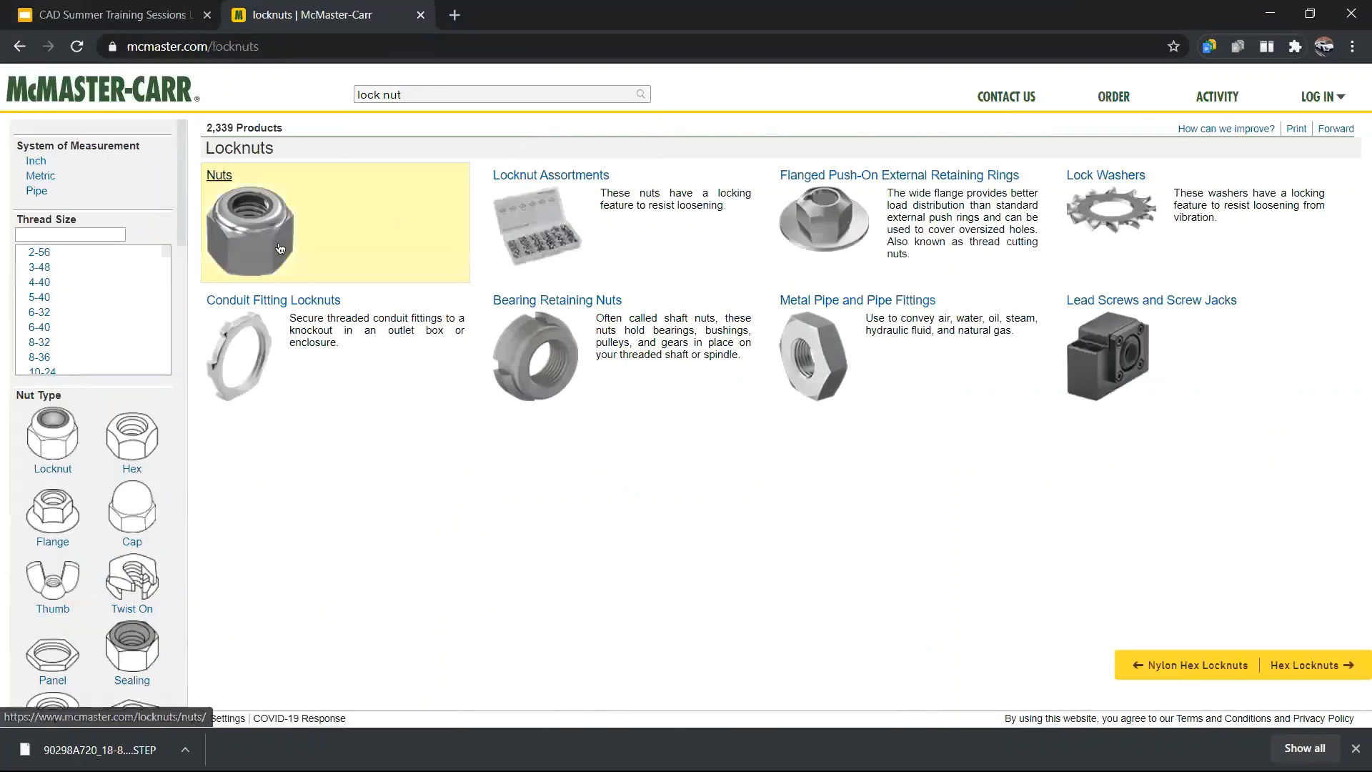
pyautogui.click(263, 244)
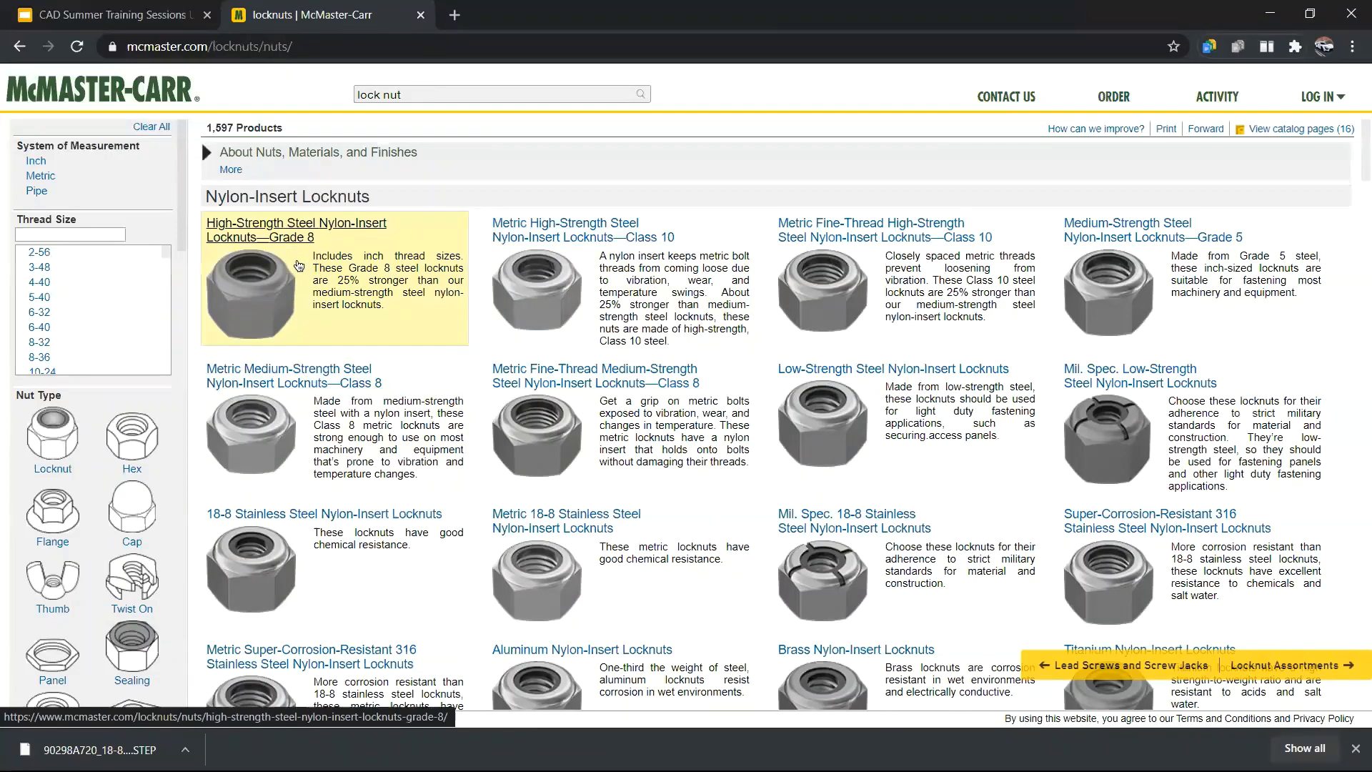
# - Browse the nylon-insert locknut types and open Low-Strength Steel Nylon-Insert Locknuts
pyautogui.scroll(-3, 338, 299)
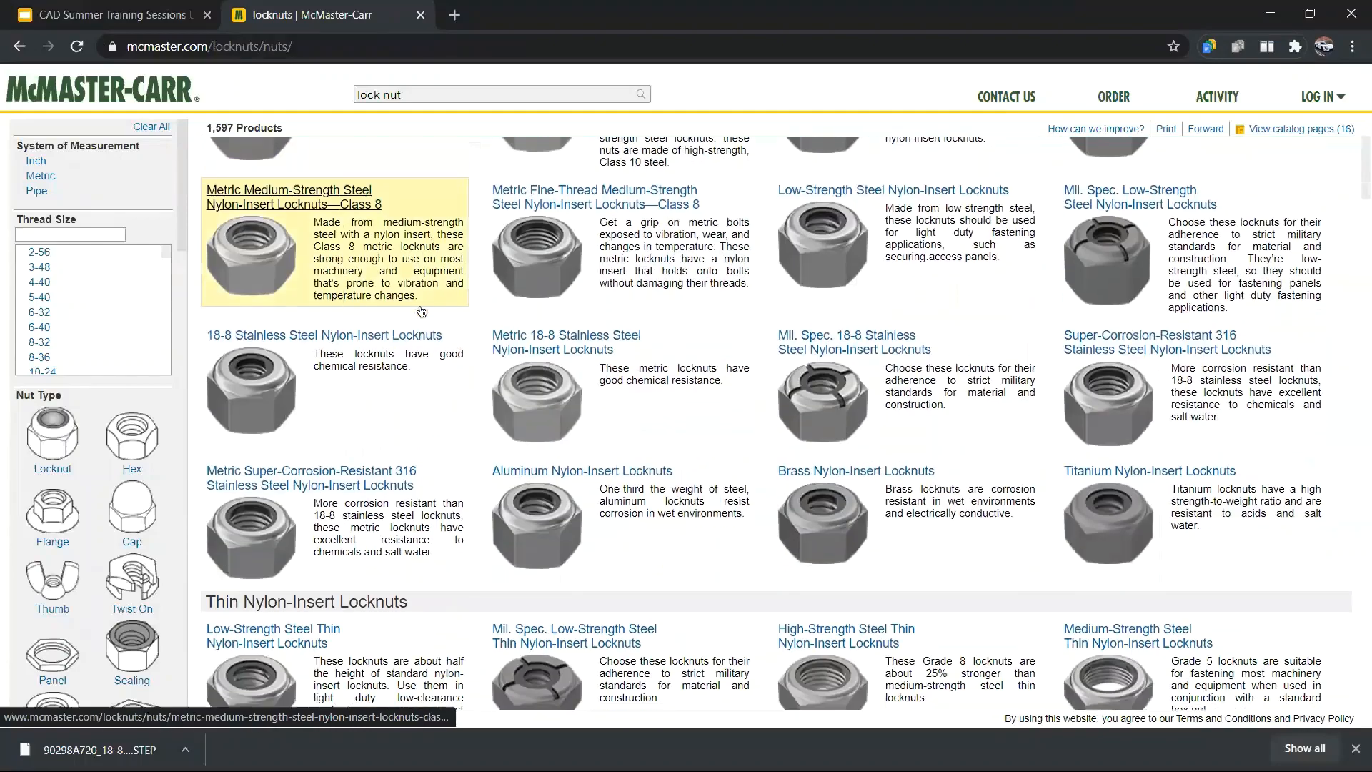
pyautogui.scroll(3, 922, 343)
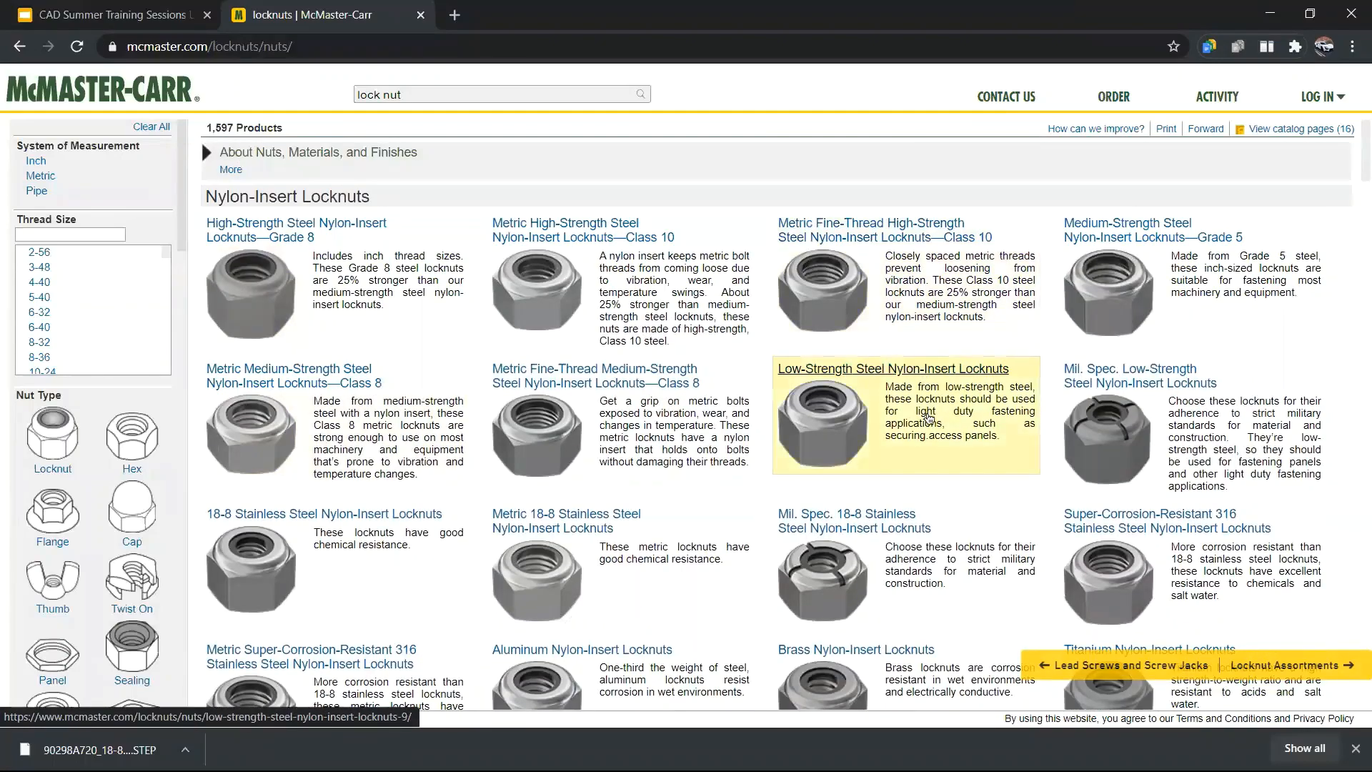
pyautogui.scroll(-4, 861, 344)
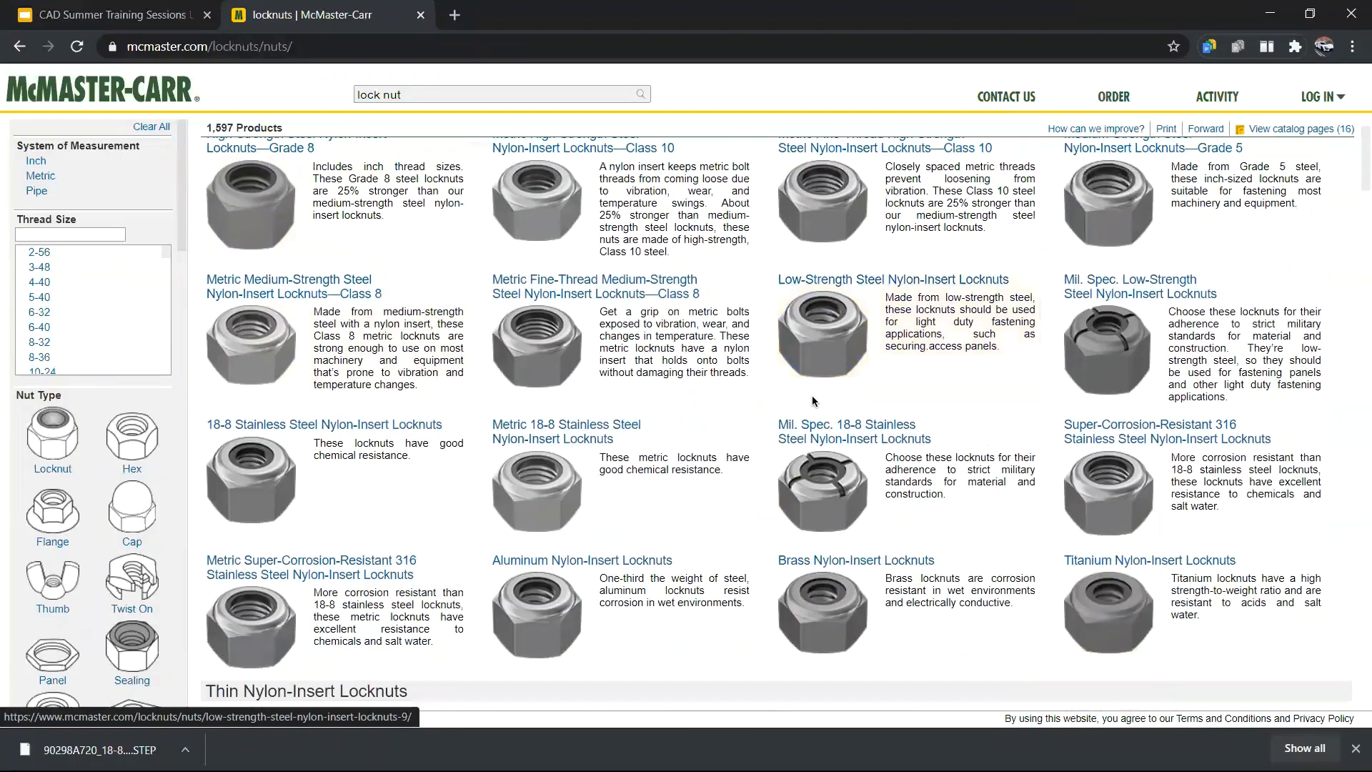
pyautogui.scroll(4, 861, 344)
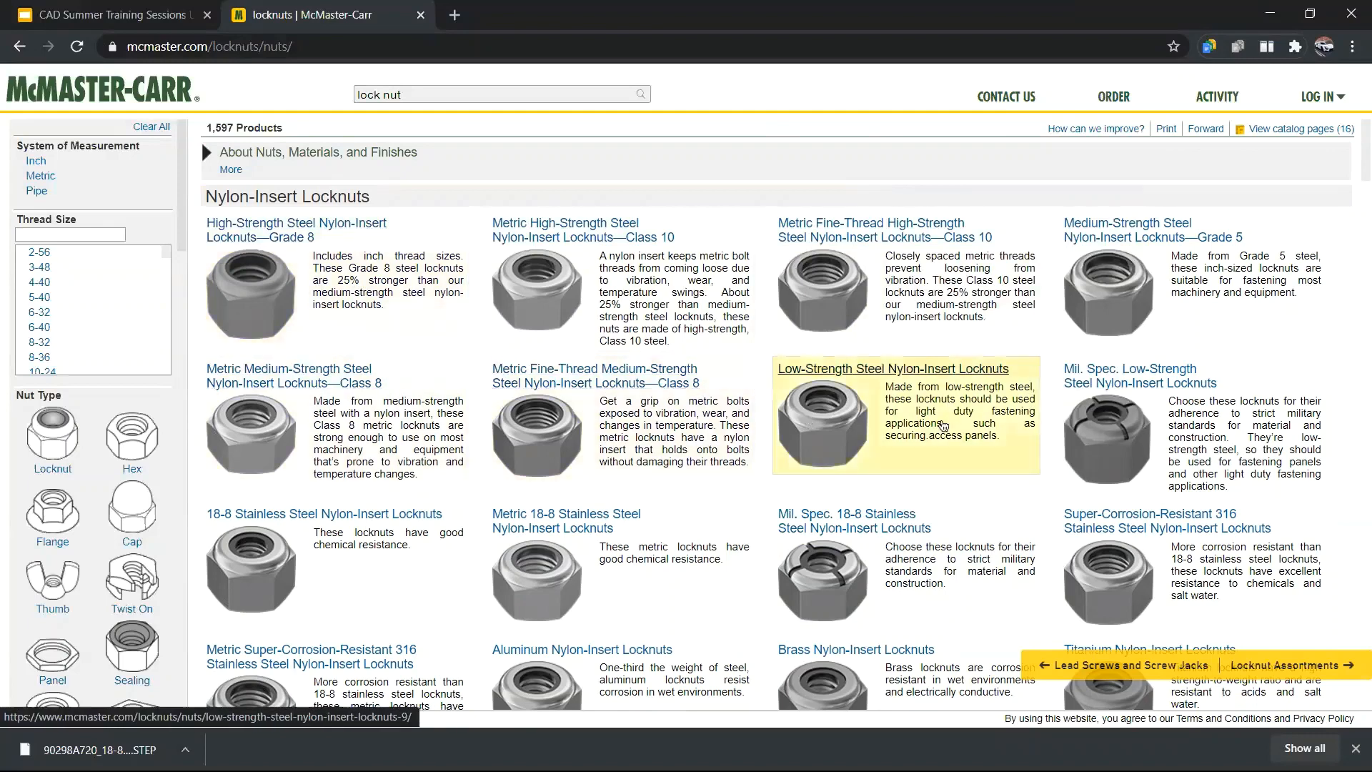
pyautogui.scroll(-1, 929, 414)
pyautogui.click(813, 334)
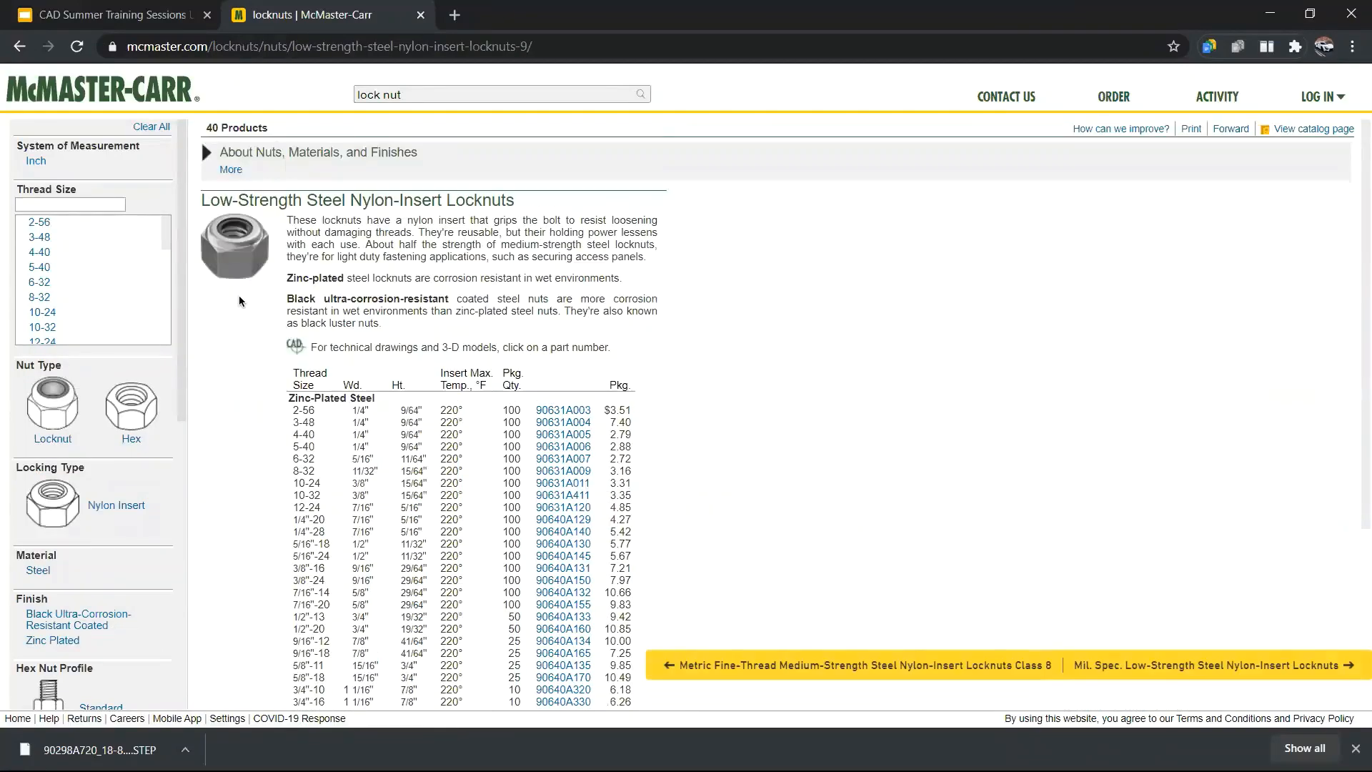
# - Open the product details of the zinc-plated 3/8"-16 locknut 90640A131 and save its STEP model
pyautogui.scroll(-2, 239, 300)
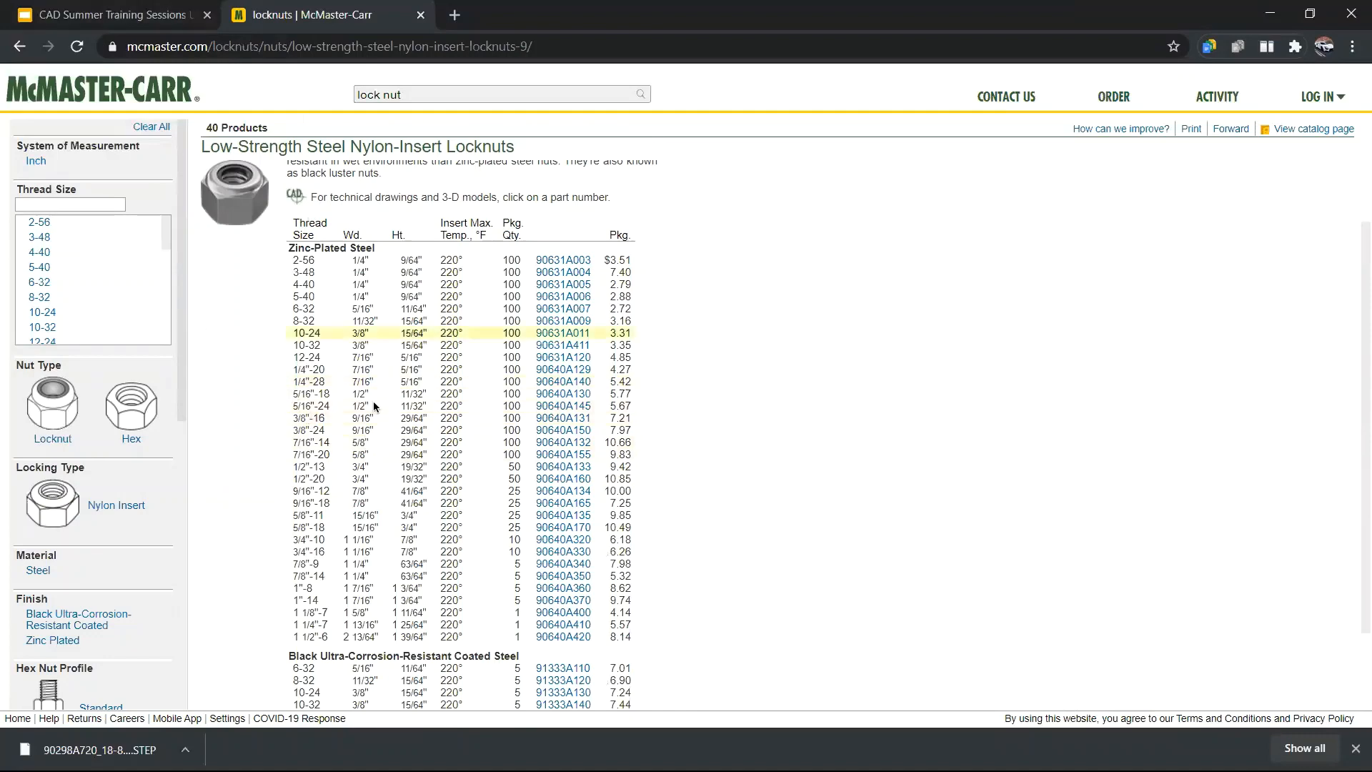
pyautogui.click(333, 422)
pyautogui.click(327, 441)
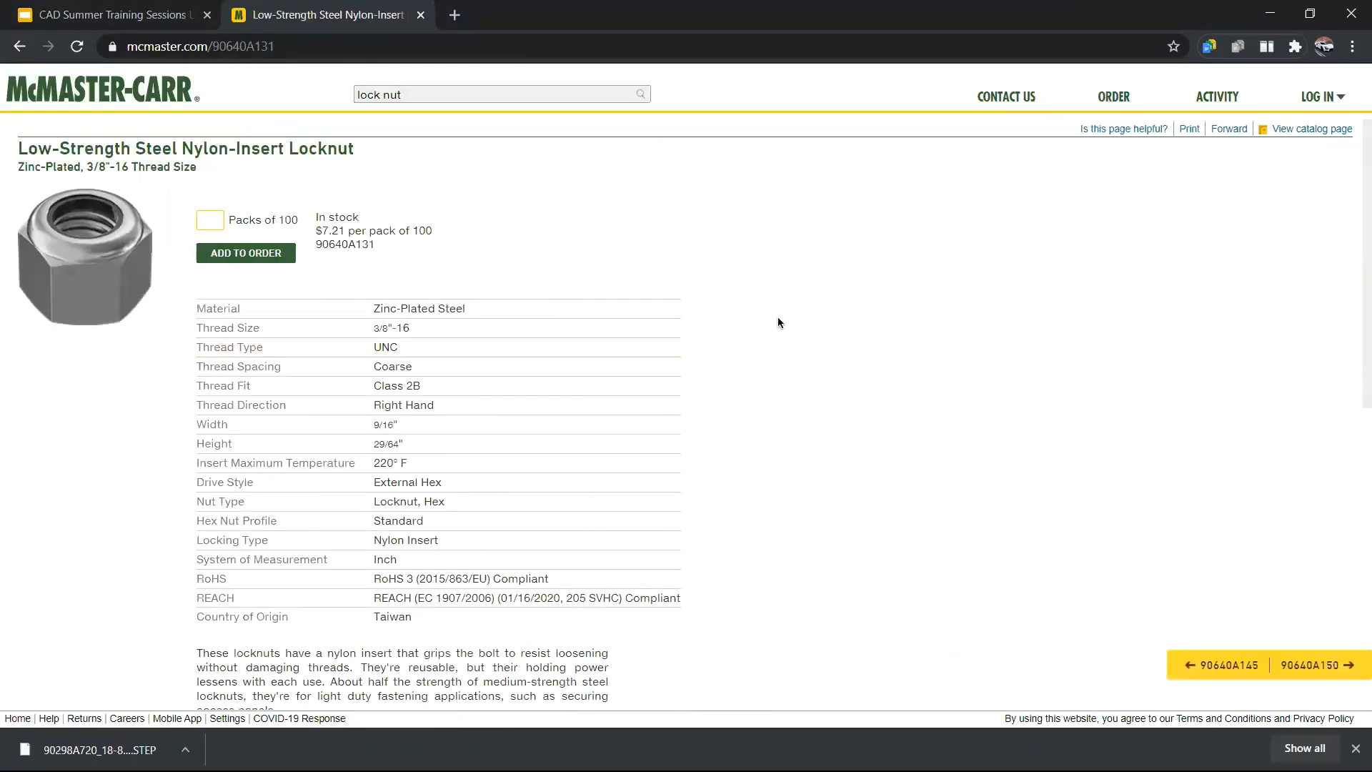
pyautogui.scroll(-5, 787, 322)
pyautogui.click(865, 220)
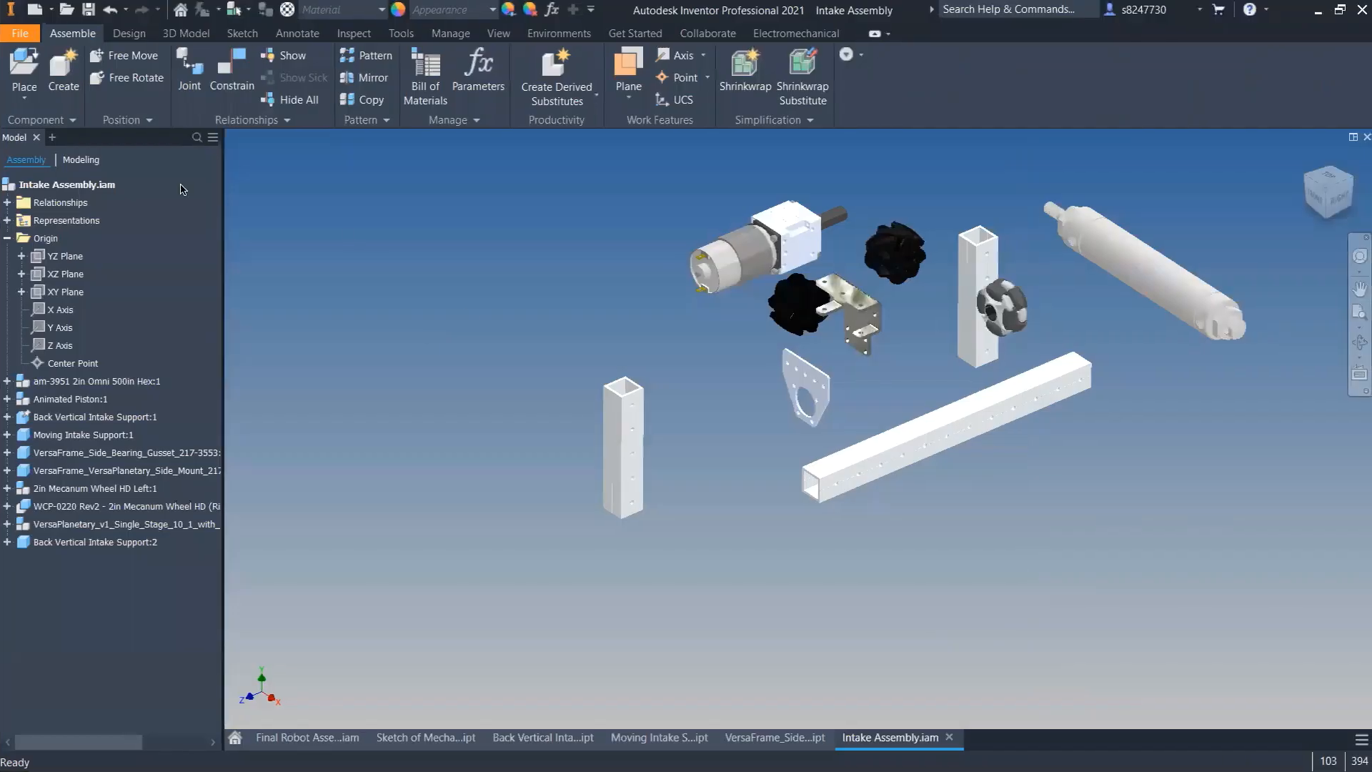
# - Return to Inventor, open the 90640A131 locknut and 90298A720 shoulder screw files from Downloads, and bring the locknut part to the front
pyautogui.click(67, 9)
pyautogui.click(558, 149)
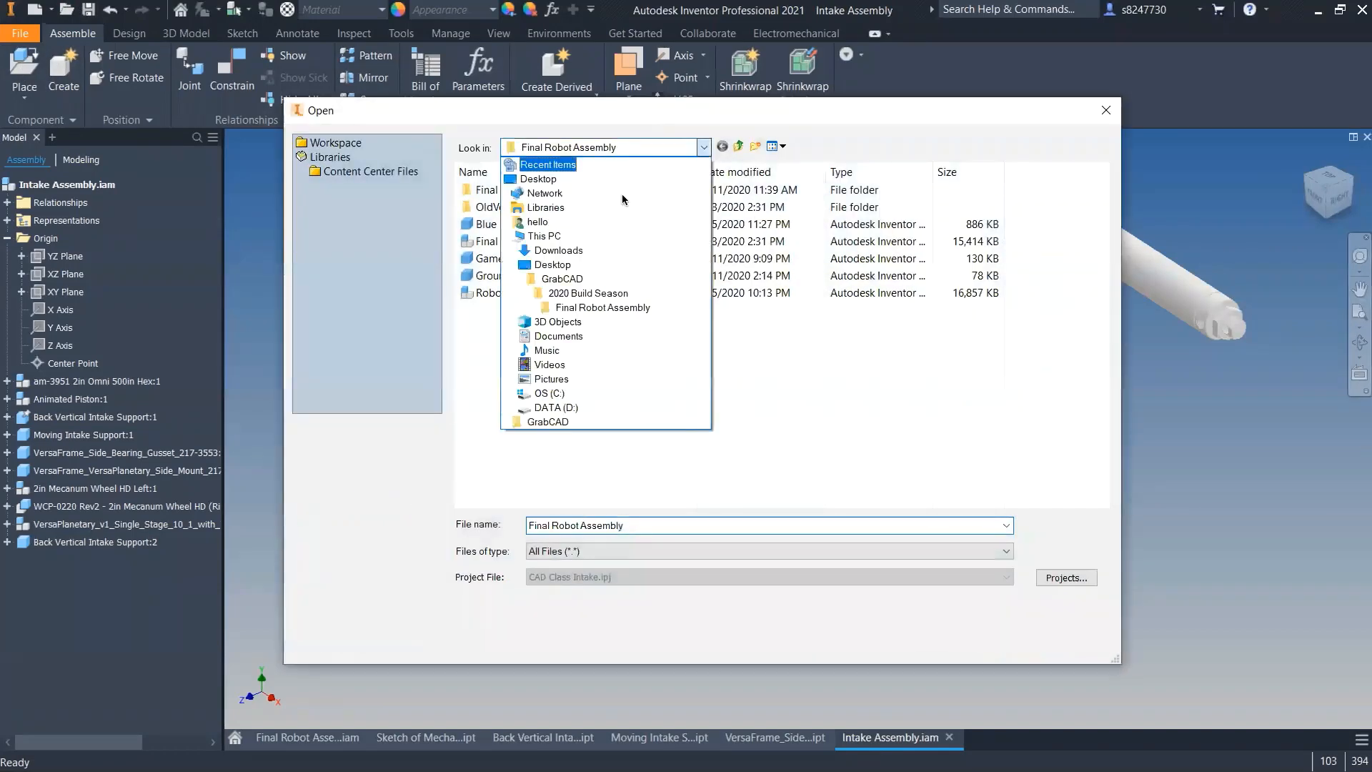
pyautogui.click(558, 250)
pyautogui.click(491, 218)
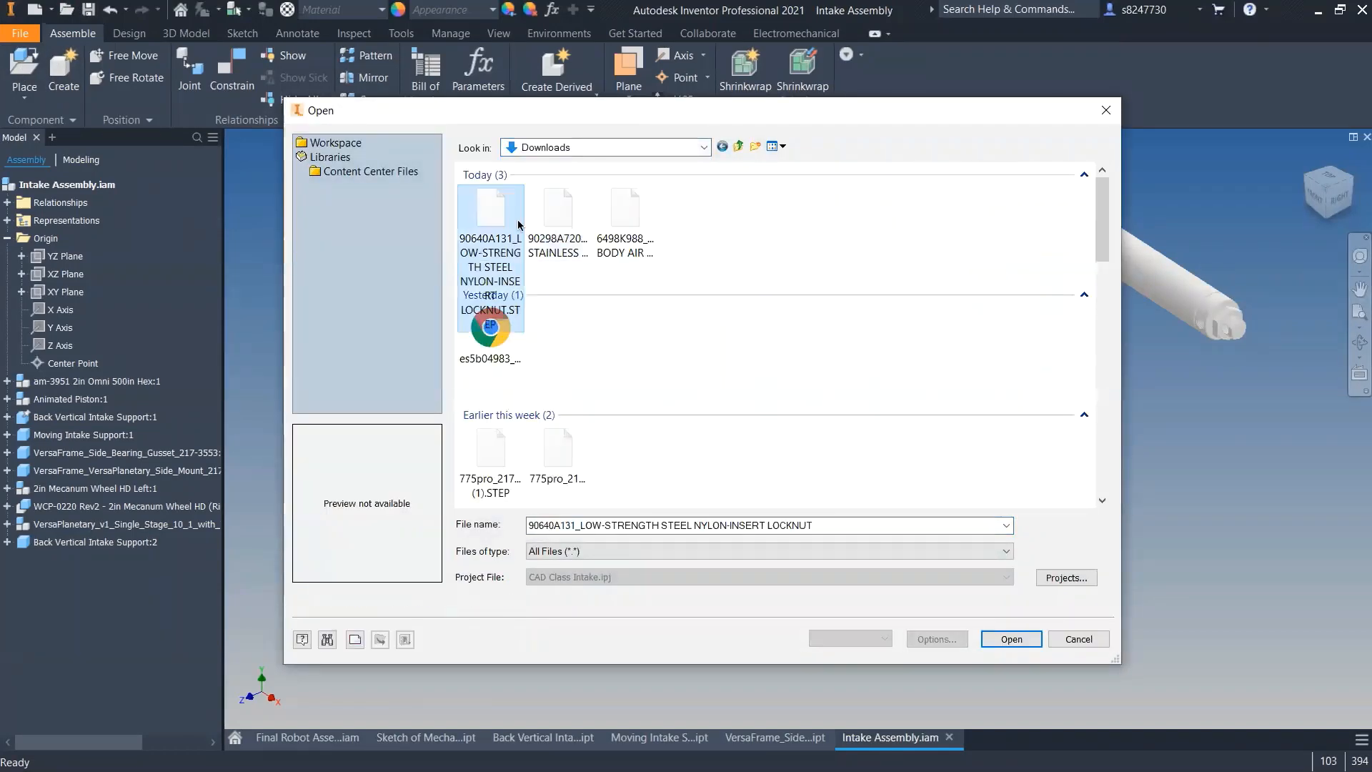
pyautogui.keyDown('ctrl'); pyautogui.click(582, 247); pyautogui.keyUp('ctrl')
pyautogui.click(1016, 643)
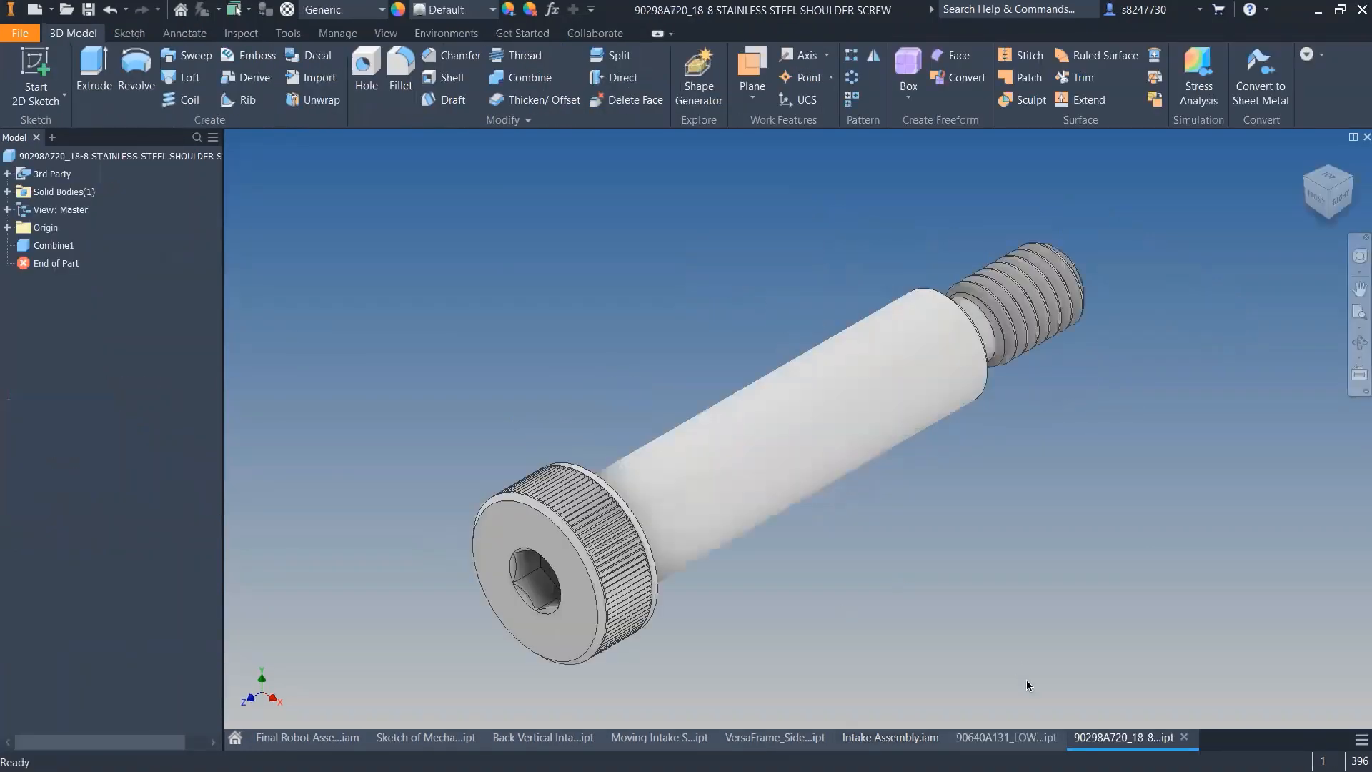
pyautogui.click(1023, 741)
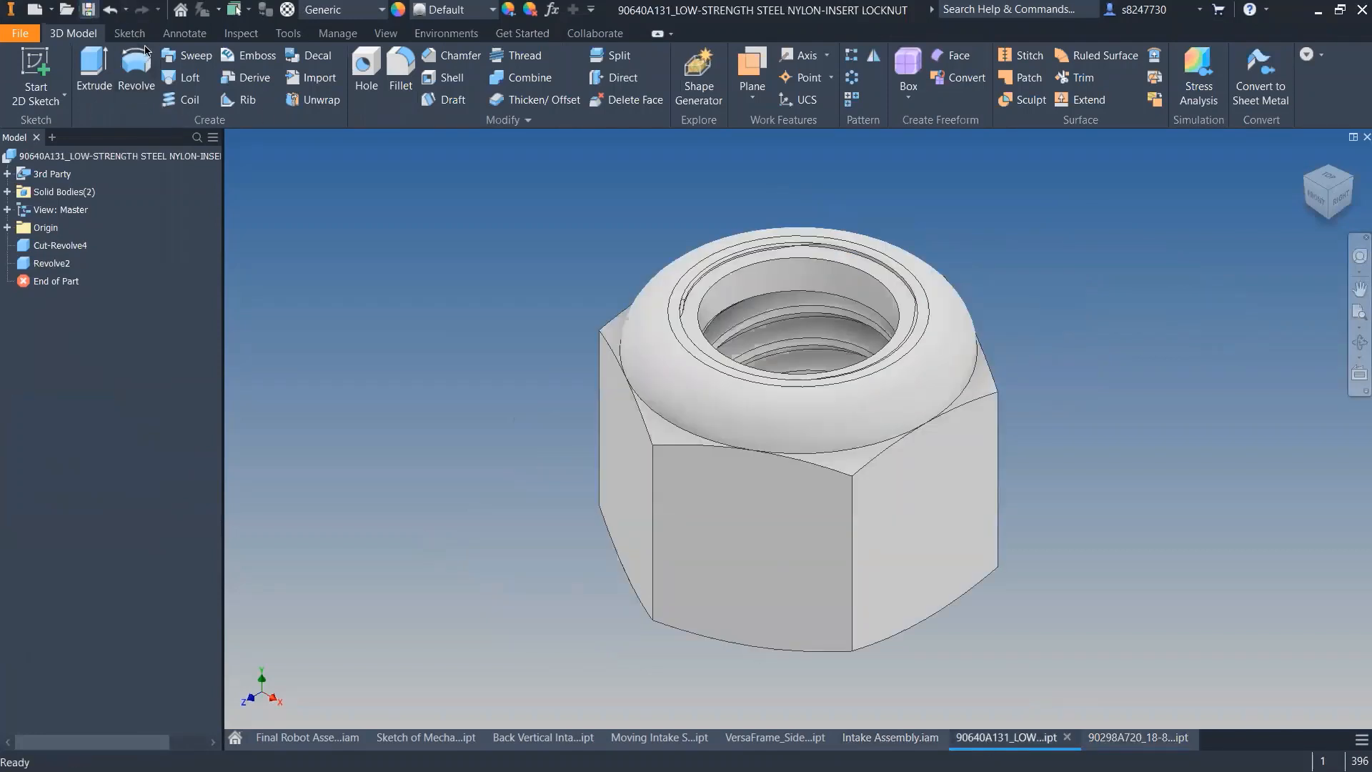
# - Check the CAD Class Intake workspace folder for saved copies of the shoulder screw and locknut, and review both parts
pyautogui.click(1143, 741)
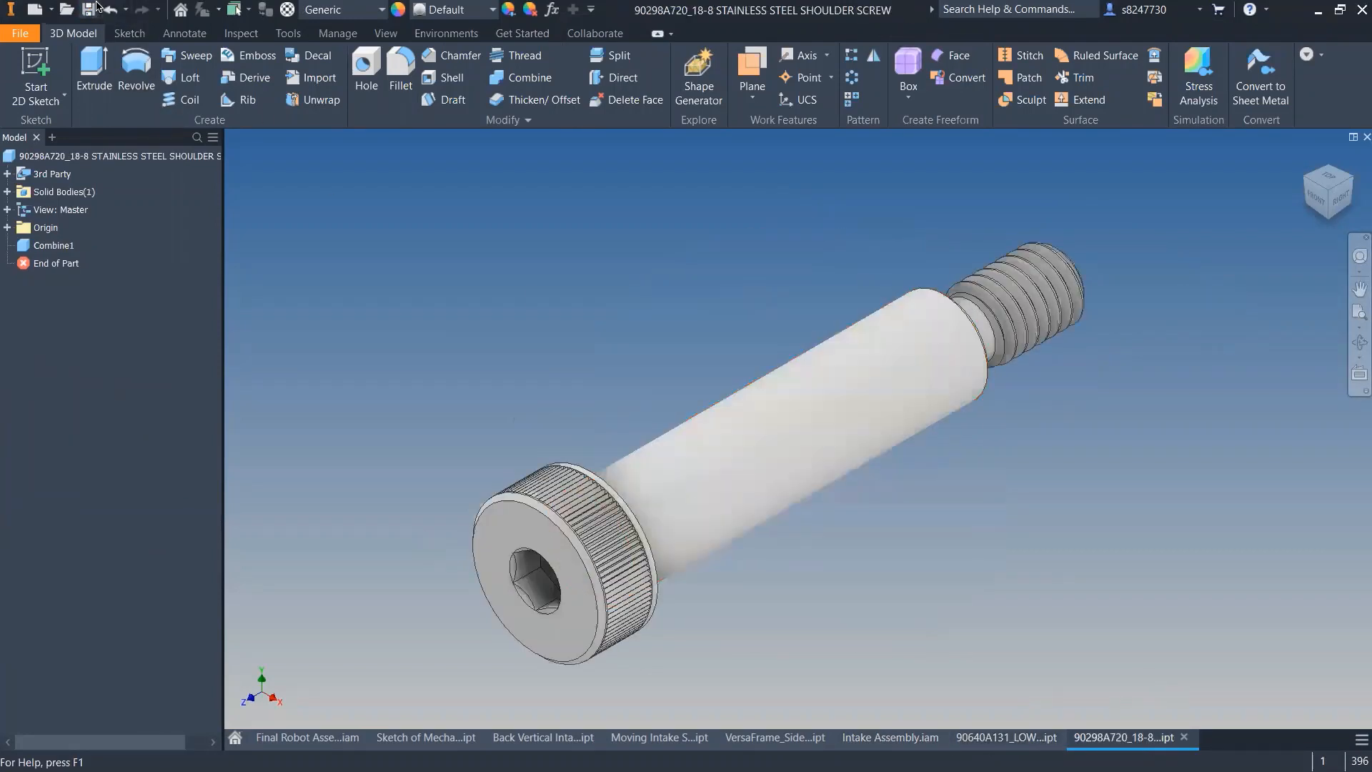
pyautogui.click(66, 9)
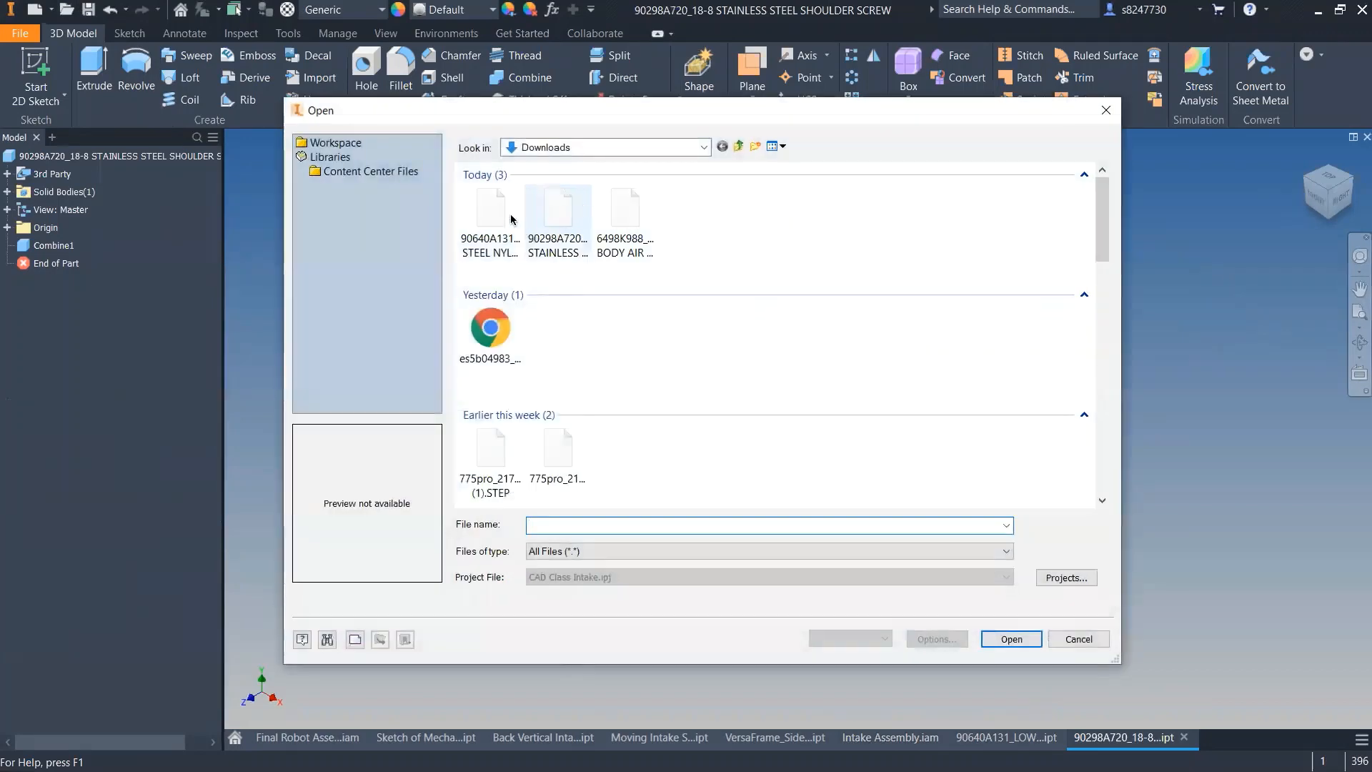
pyautogui.click(628, 553)
pyautogui.click(628, 541)
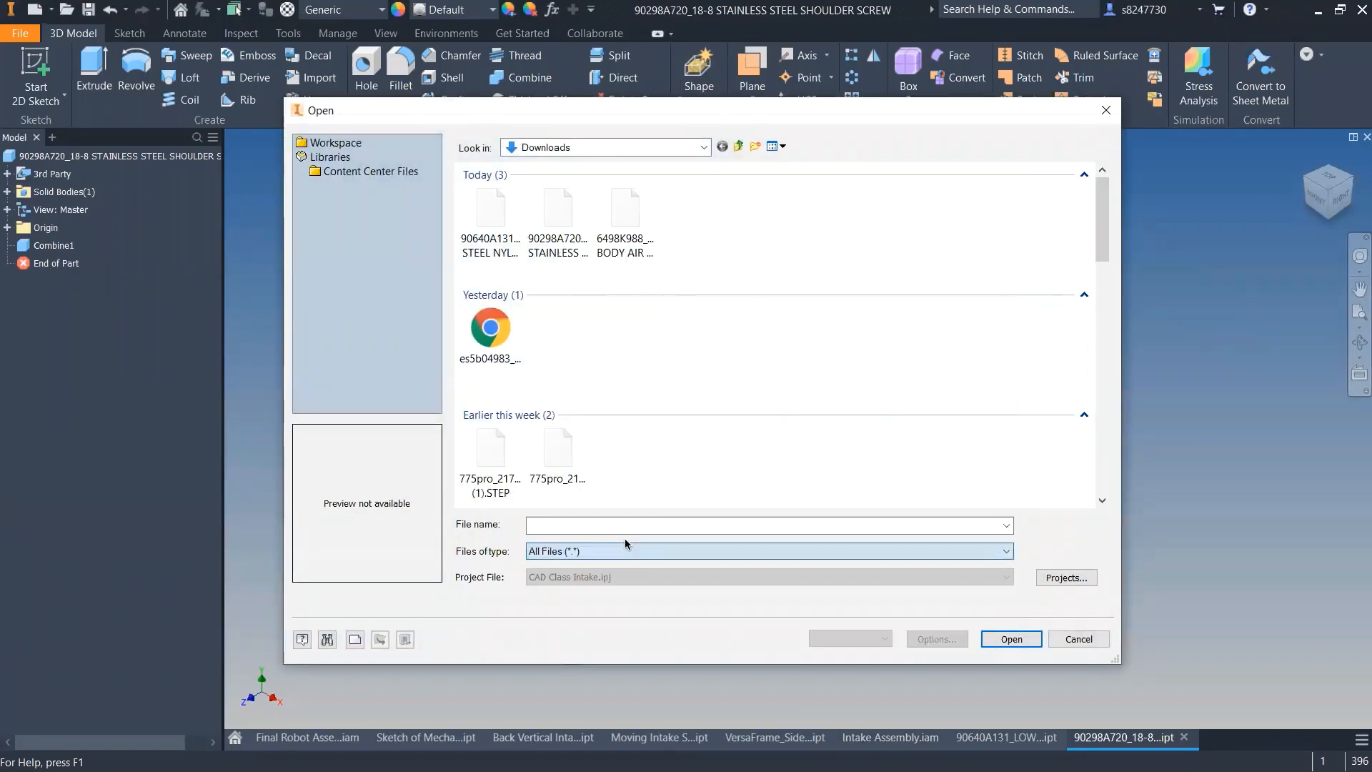
pyautogui.click(1079, 638)
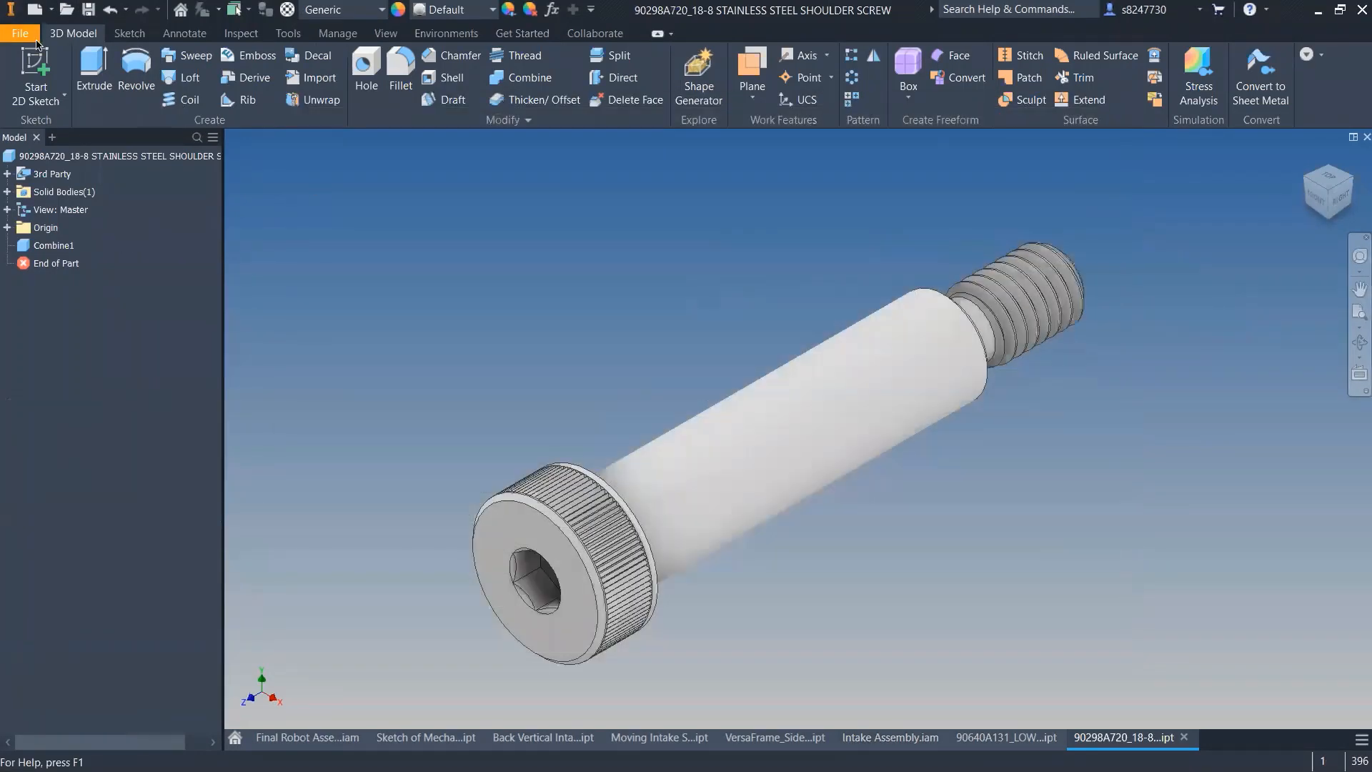
pyautogui.click(20, 33)
pyautogui.click(58, 224)
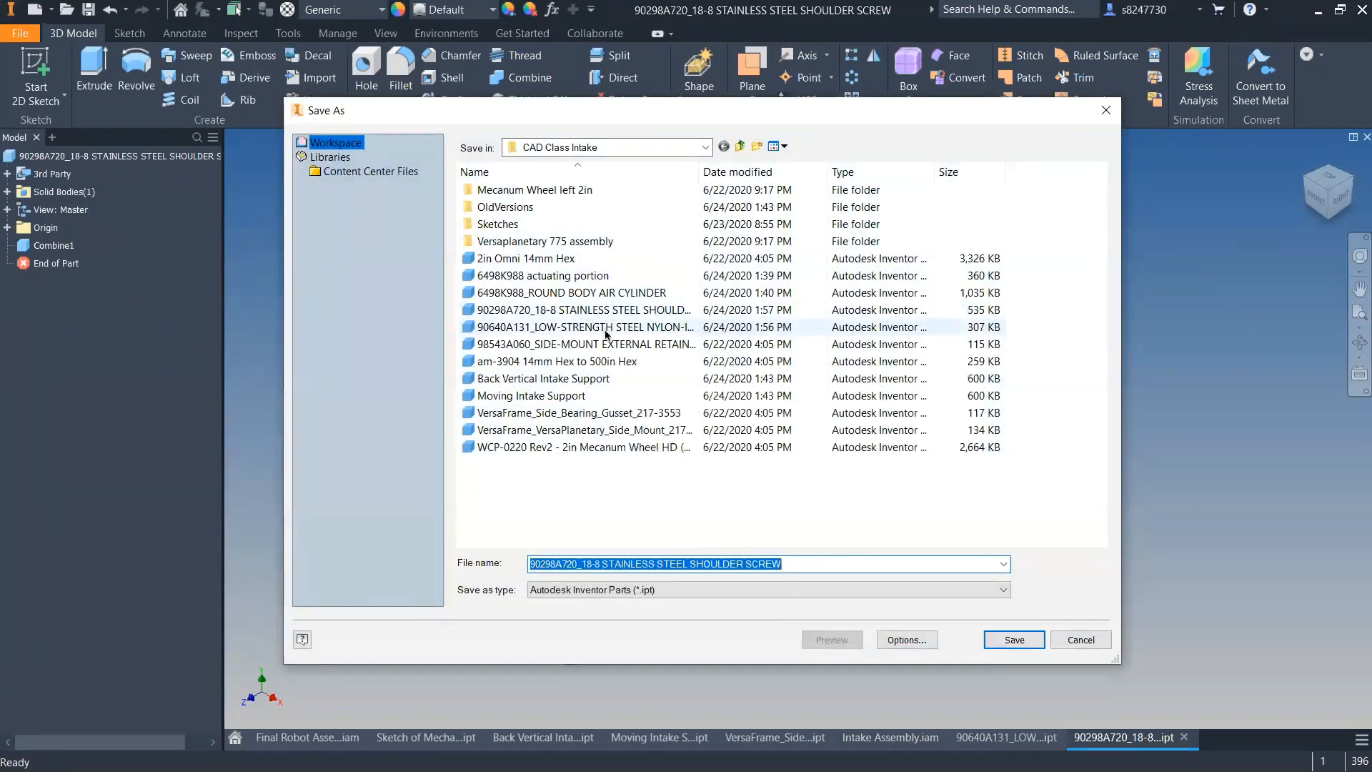
pyautogui.press('Escape')
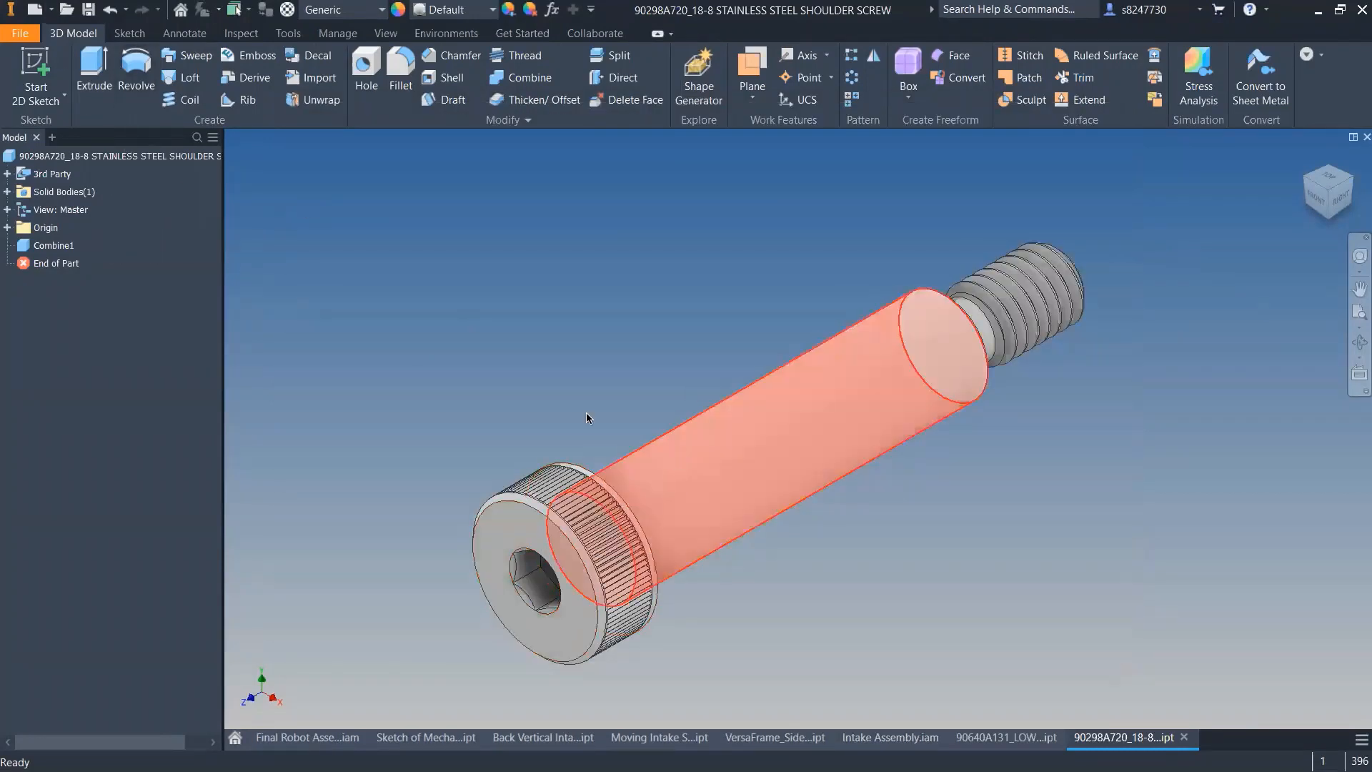
pyautogui.click(1007, 737)
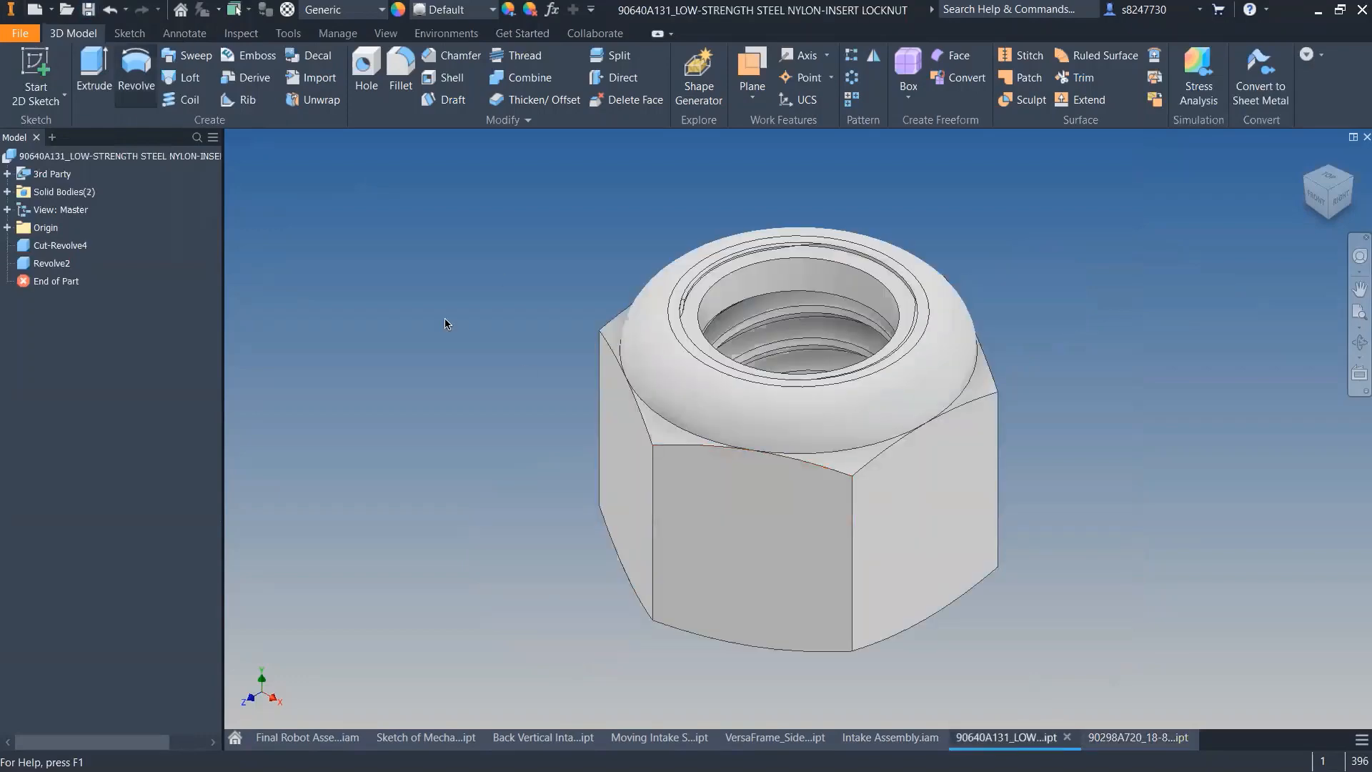
# - Place the 90298A720 shoulder screw and 90640A131 locknut from the CAD Class Intake folder into the Intake Assembly
pyautogui.click(885, 737)
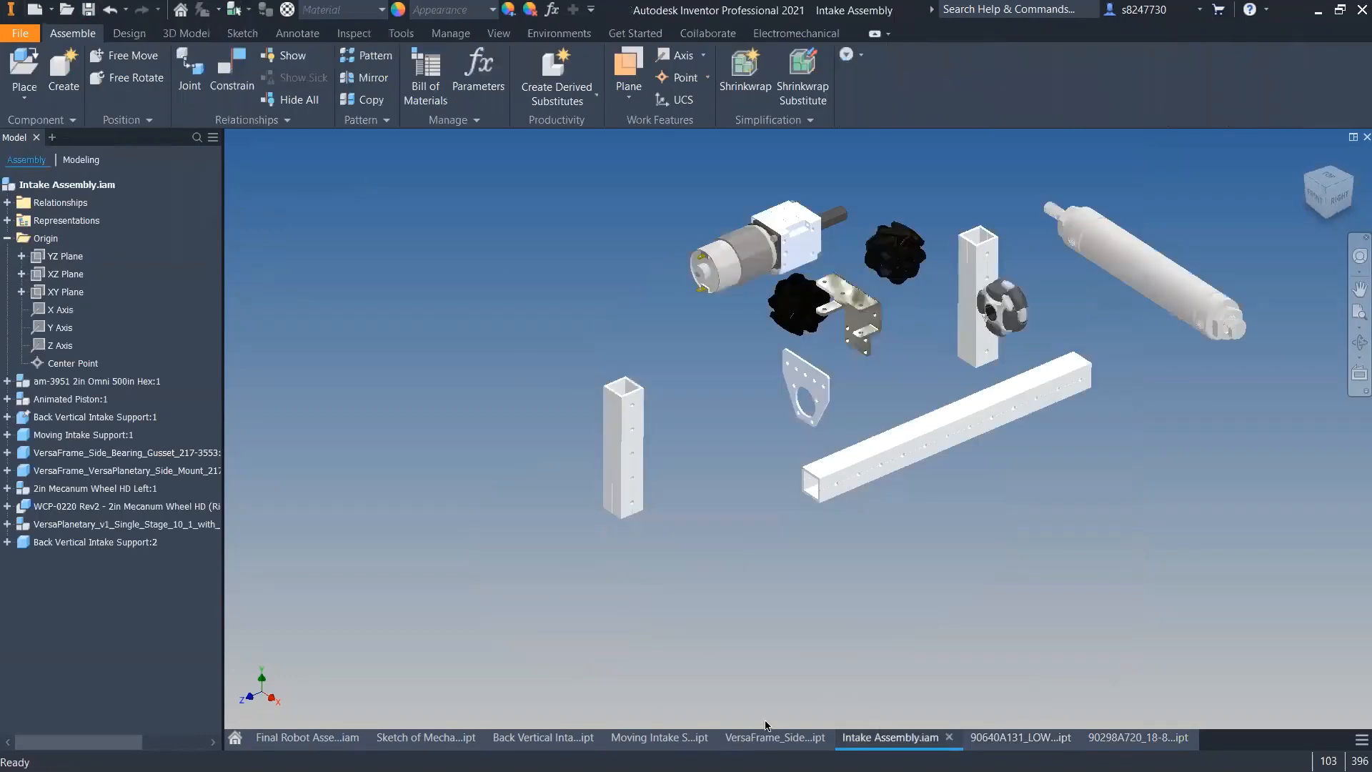
pyautogui.click(26, 58)
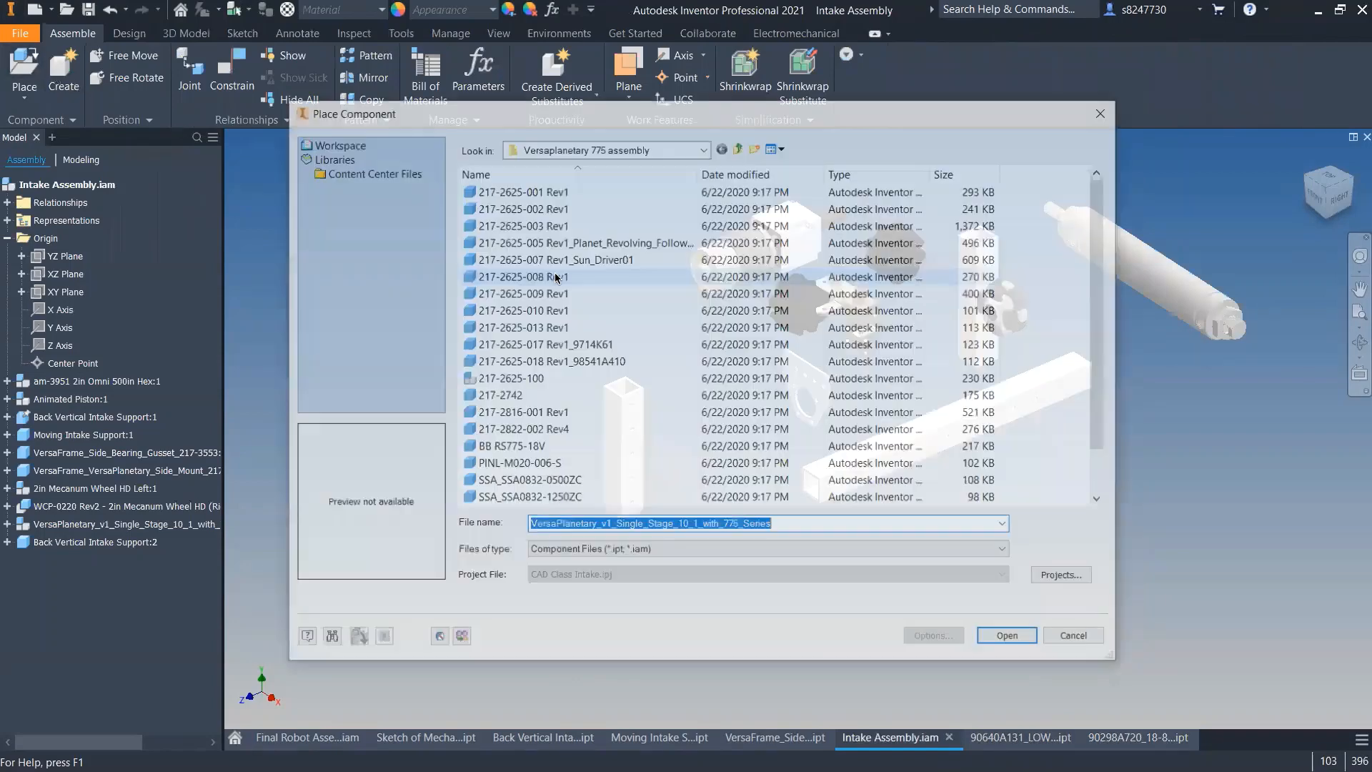
pyautogui.click(604, 148)
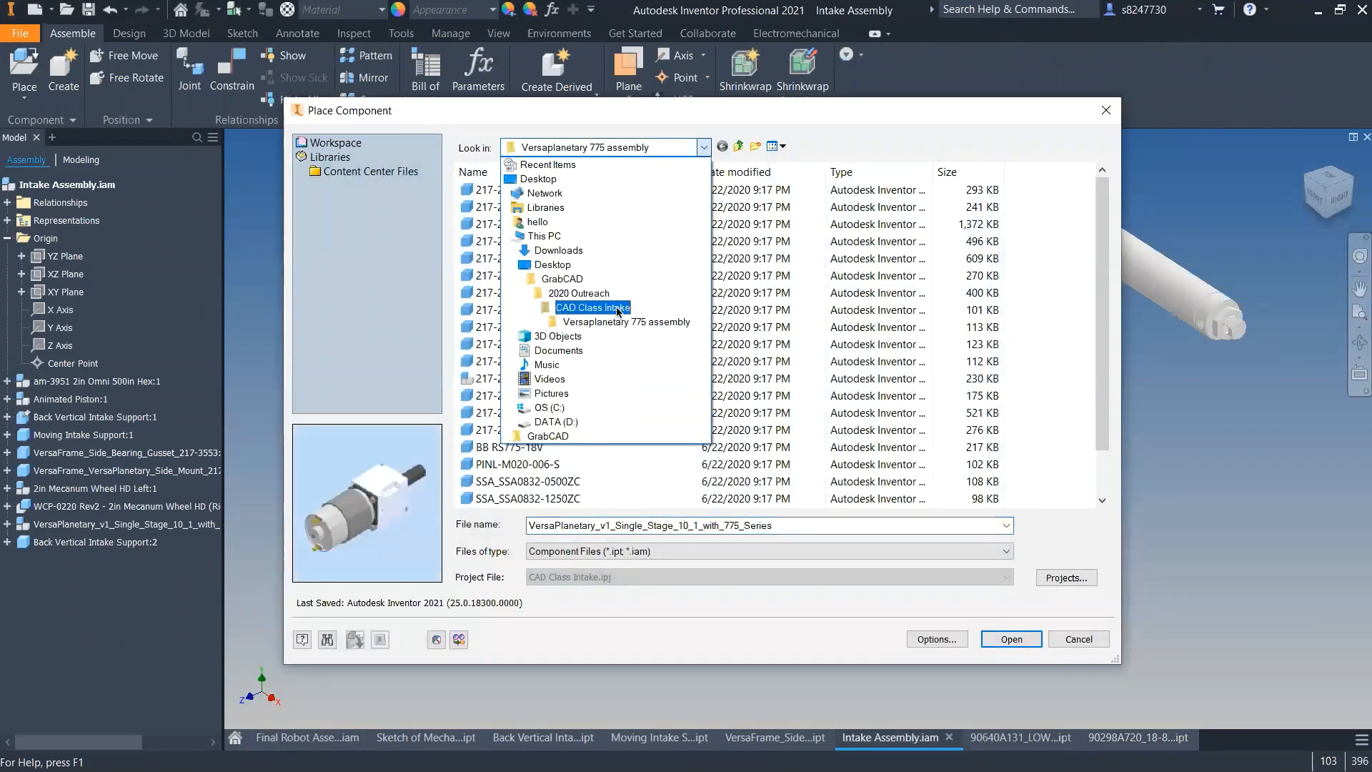
pyautogui.click(593, 307)
pyautogui.click(589, 293)
pyautogui.click(591, 312)
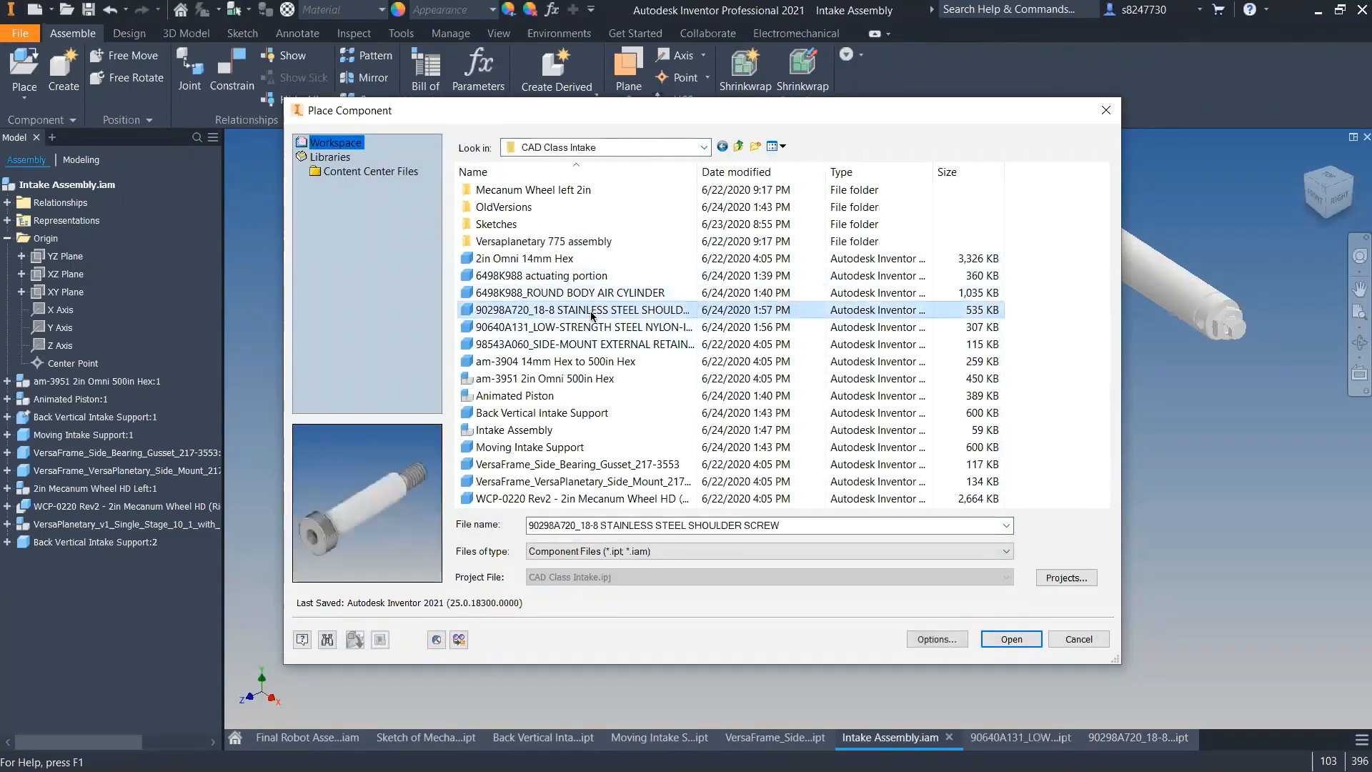
pyautogui.press('Up')
pyautogui.press('Down')
pyautogui.press('Down')
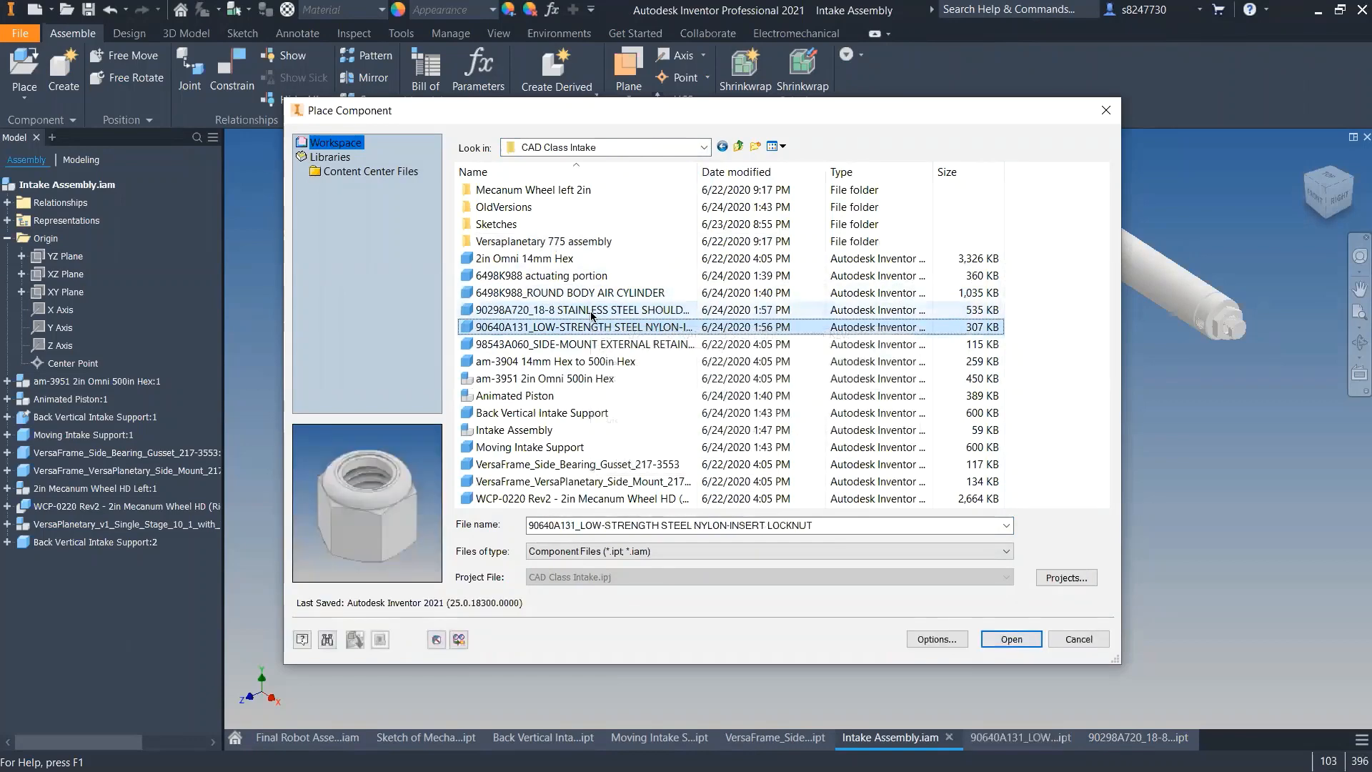
pyautogui.keyDown('ctrl'); pyautogui.click(590, 313); pyautogui.keyUp('ctrl')
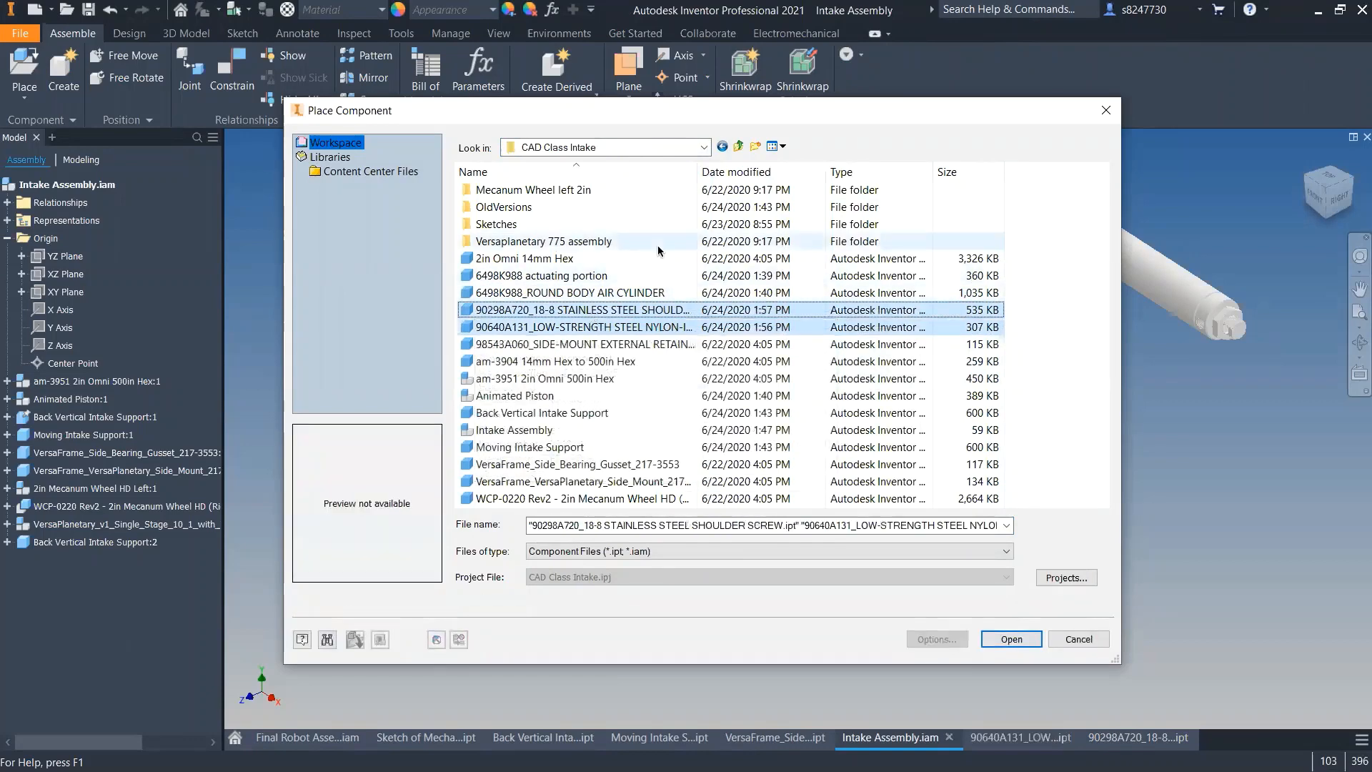
pyautogui.press('Return')
pyautogui.click(480, 328)
pyautogui.press('Escape')
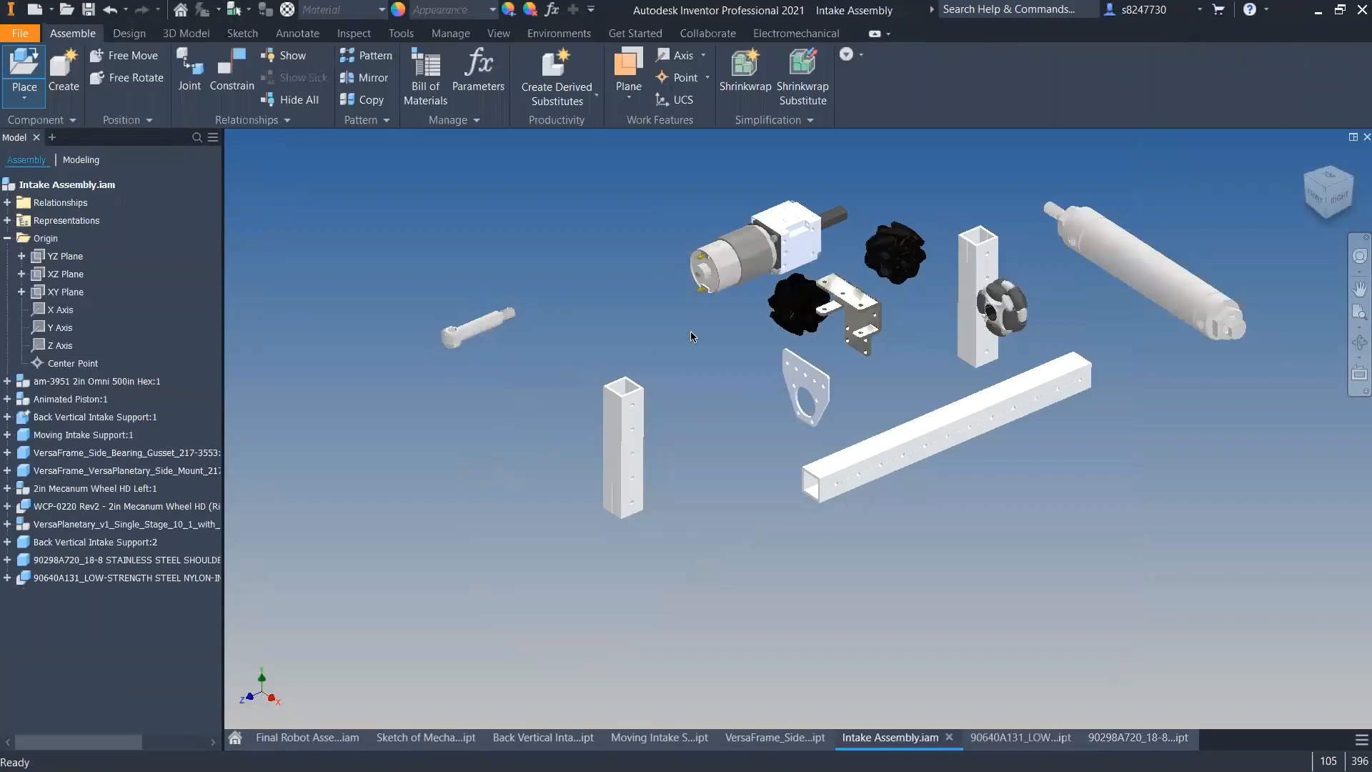
# - Move the shoulder screw off the overlapping locknut toward the nearby back vertical support
pyautogui.moveTo(495, 319); pyautogui.dragTo(556, 364)
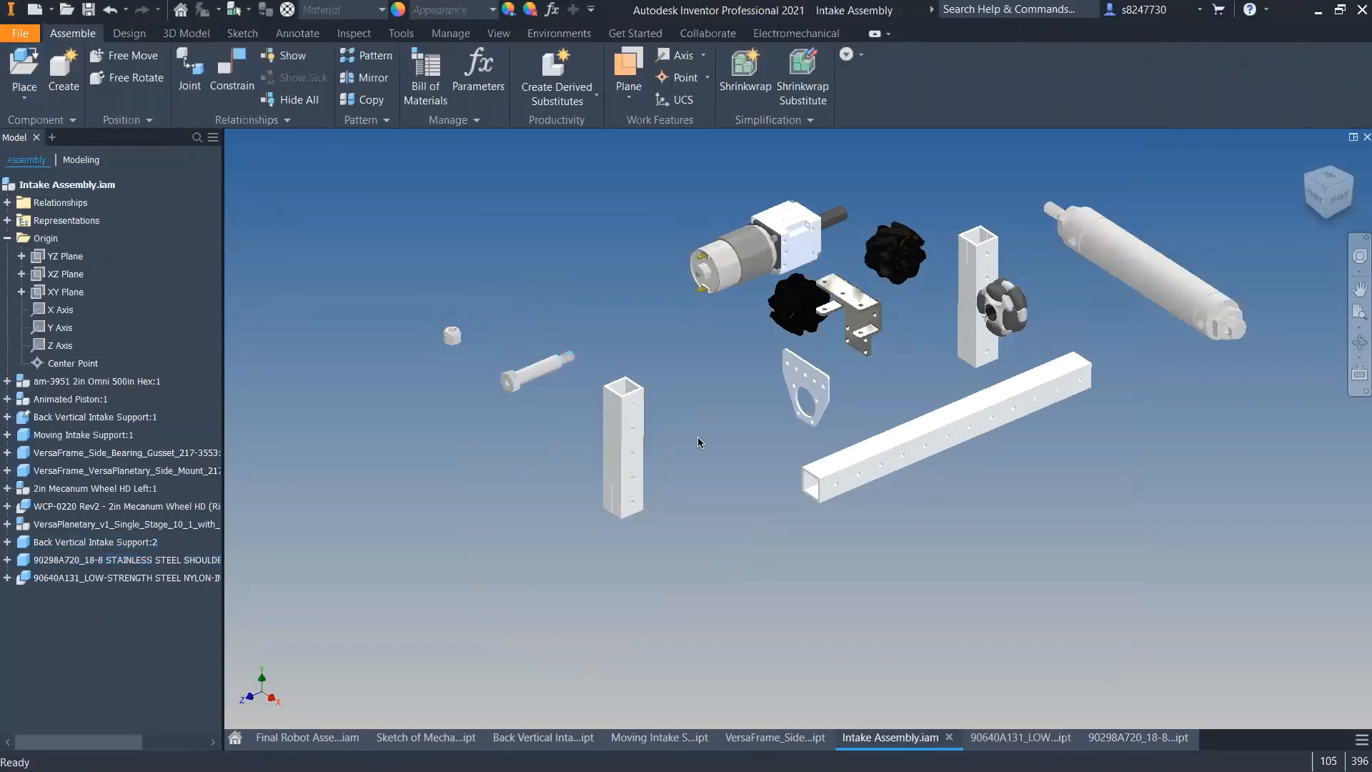
pyautogui.click(880, 471)
pyautogui.click(710, 552)
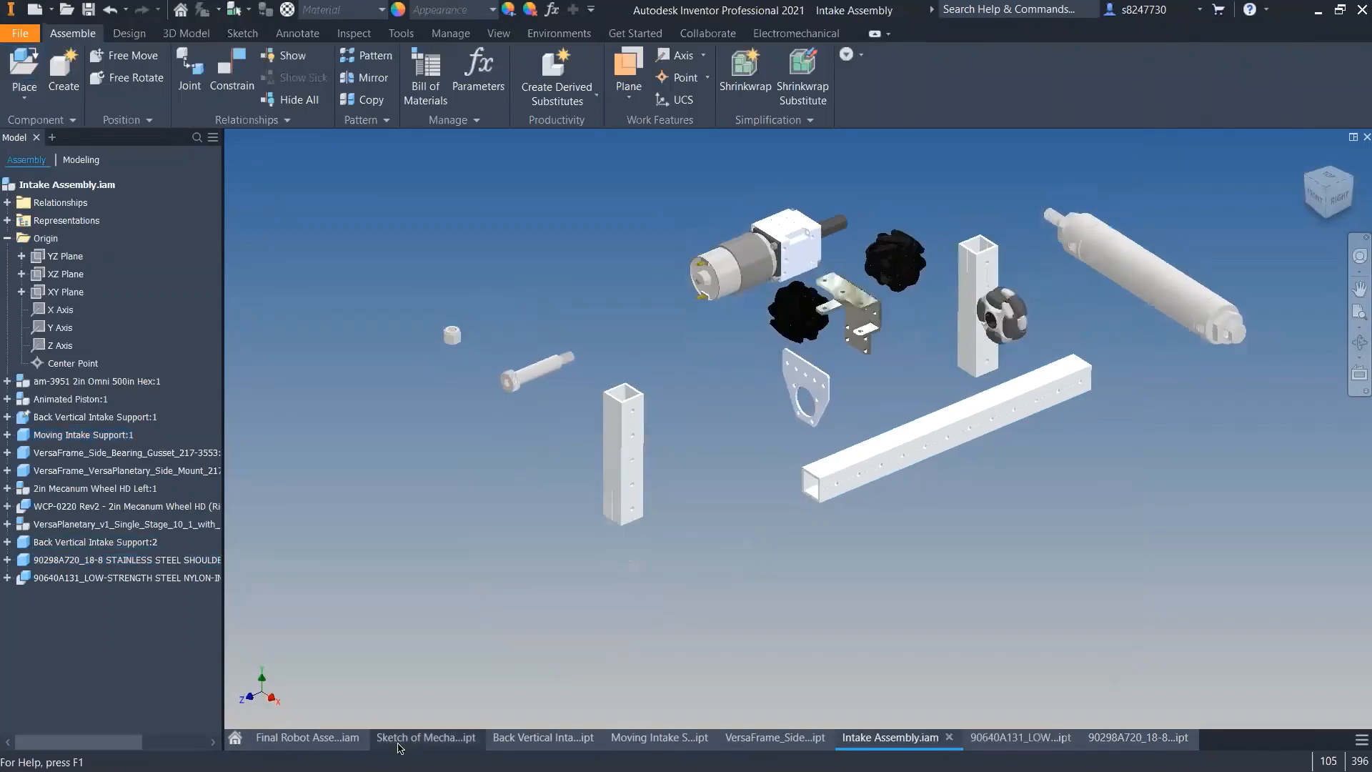
# - Open Sketch1 of the mechanism sketch part to examine the moving support line and its dimensions
pyautogui.click(398, 742)
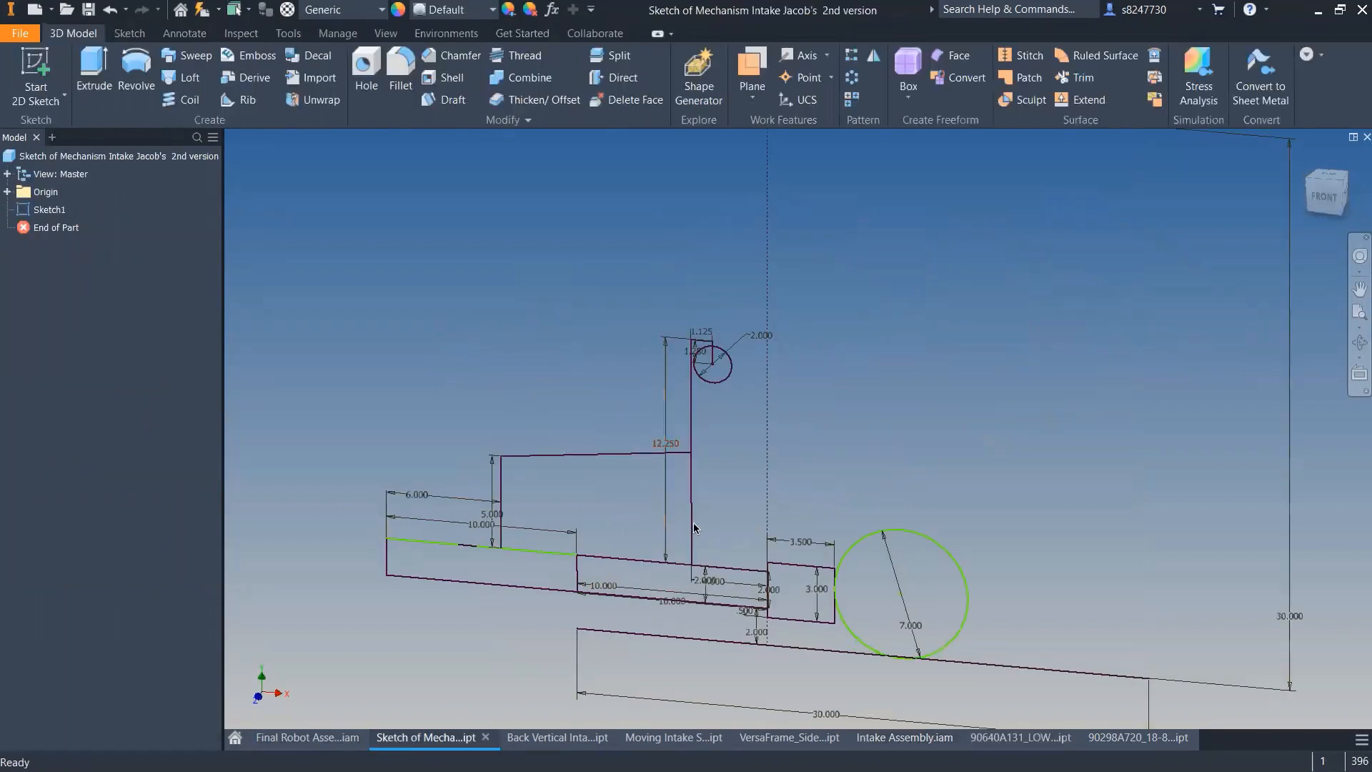
pyautogui.click(690, 494)
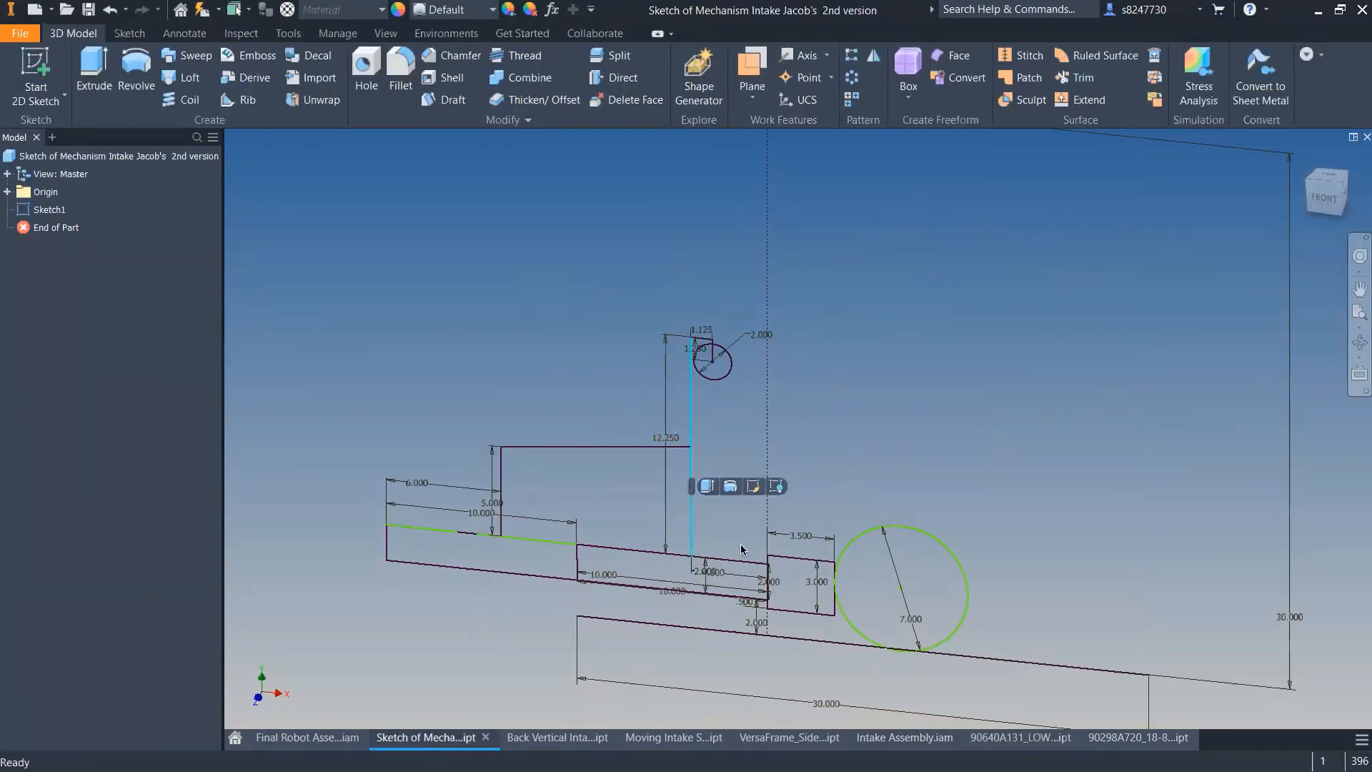
pyautogui.moveTo(690, 516)
pyautogui.keyDown('shift'); pyautogui.mouseDown(button='middle')
pyautogui.moveTo(704, 565)
pyautogui.moveTo(665, 533)
pyautogui.mouseUp(button='middle'); pyautogui.keyUp('shift')
pyautogui.scroll(3, 701, 599)
pyautogui.scroll(-3, 659, 527)
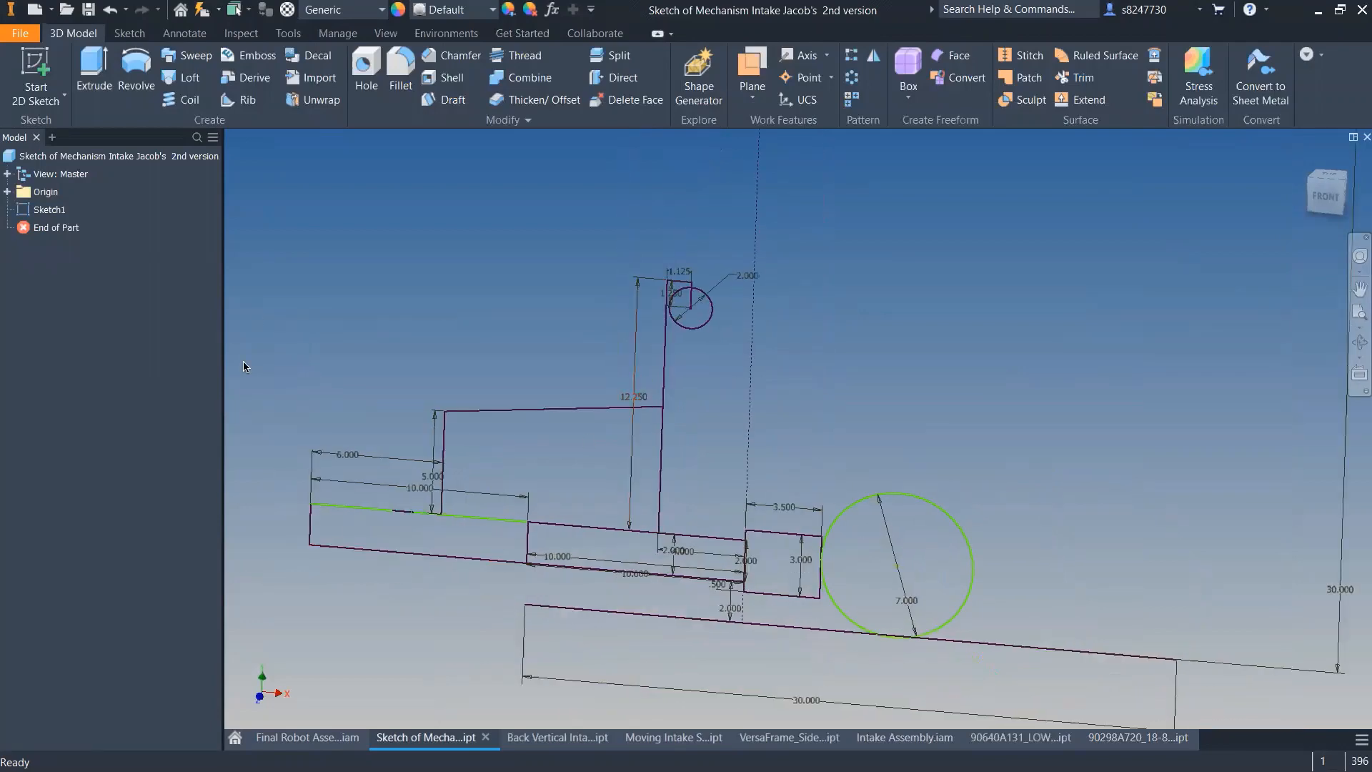
pyautogui.doubleClick(44, 210)
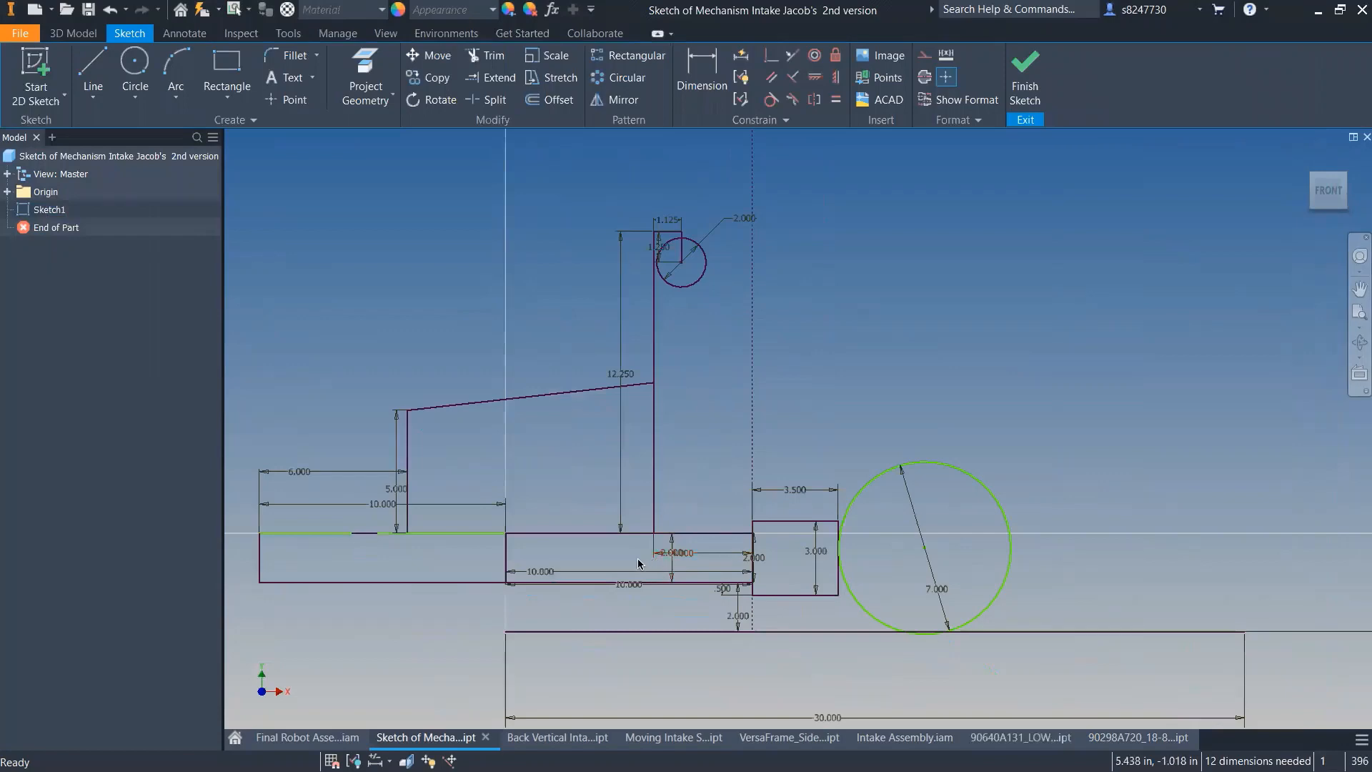
# - Examine the drivetrain frame tube in the Final Robot Assembly, recheck the support in the mechanism sketch, and finish that sketch
pyautogui.click(307, 737)
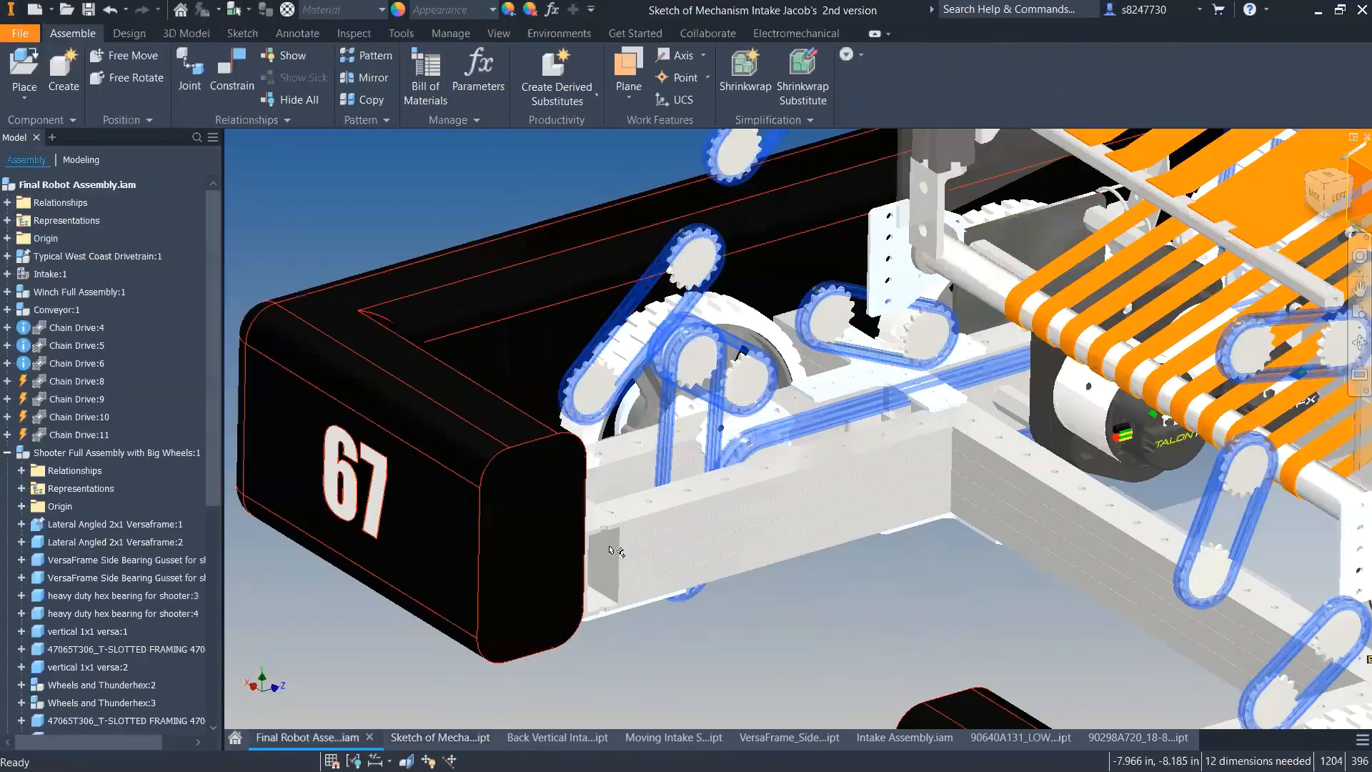
pyautogui.scroll(5, 672, 565)
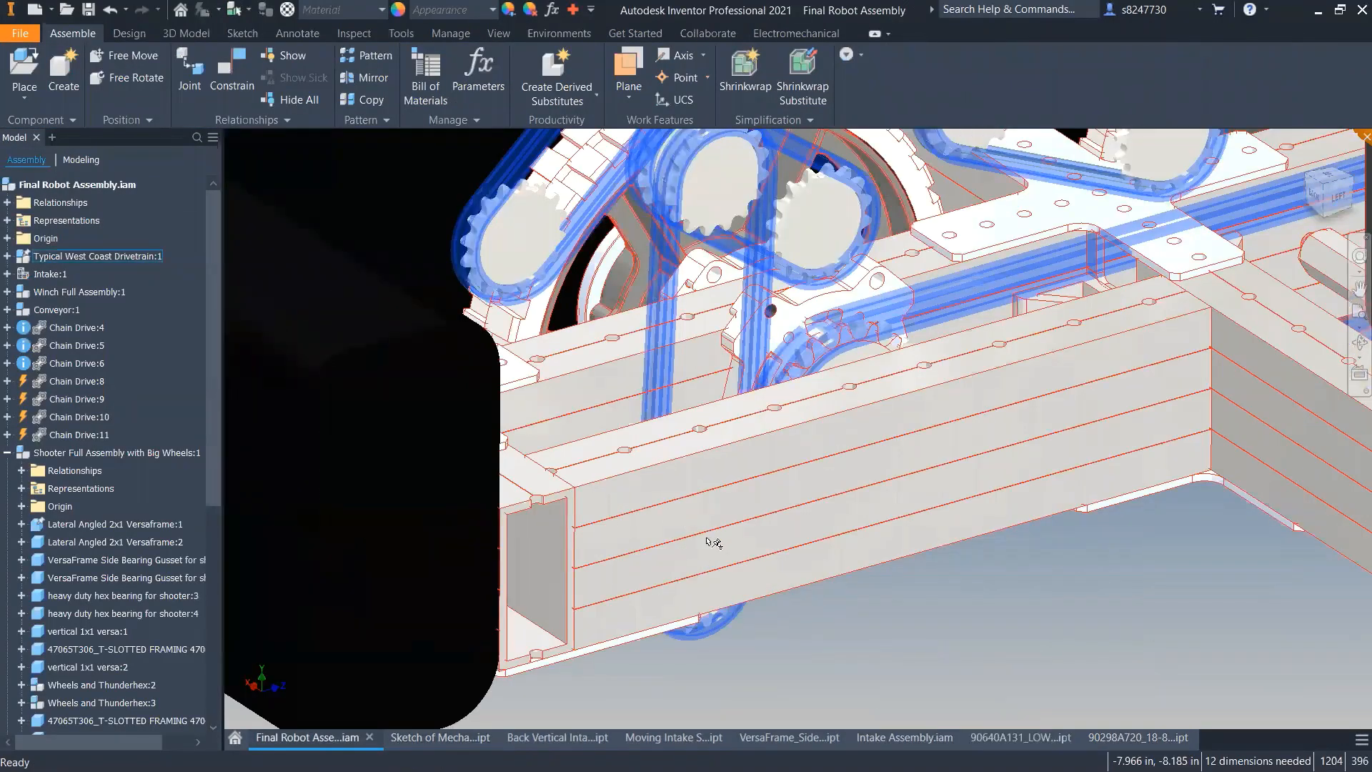
pyautogui.keyDown('shift'); pyautogui.moveTo(673, 533); pyautogui.dragTo(673, 535, button='middle'); pyautogui.keyUp('shift')
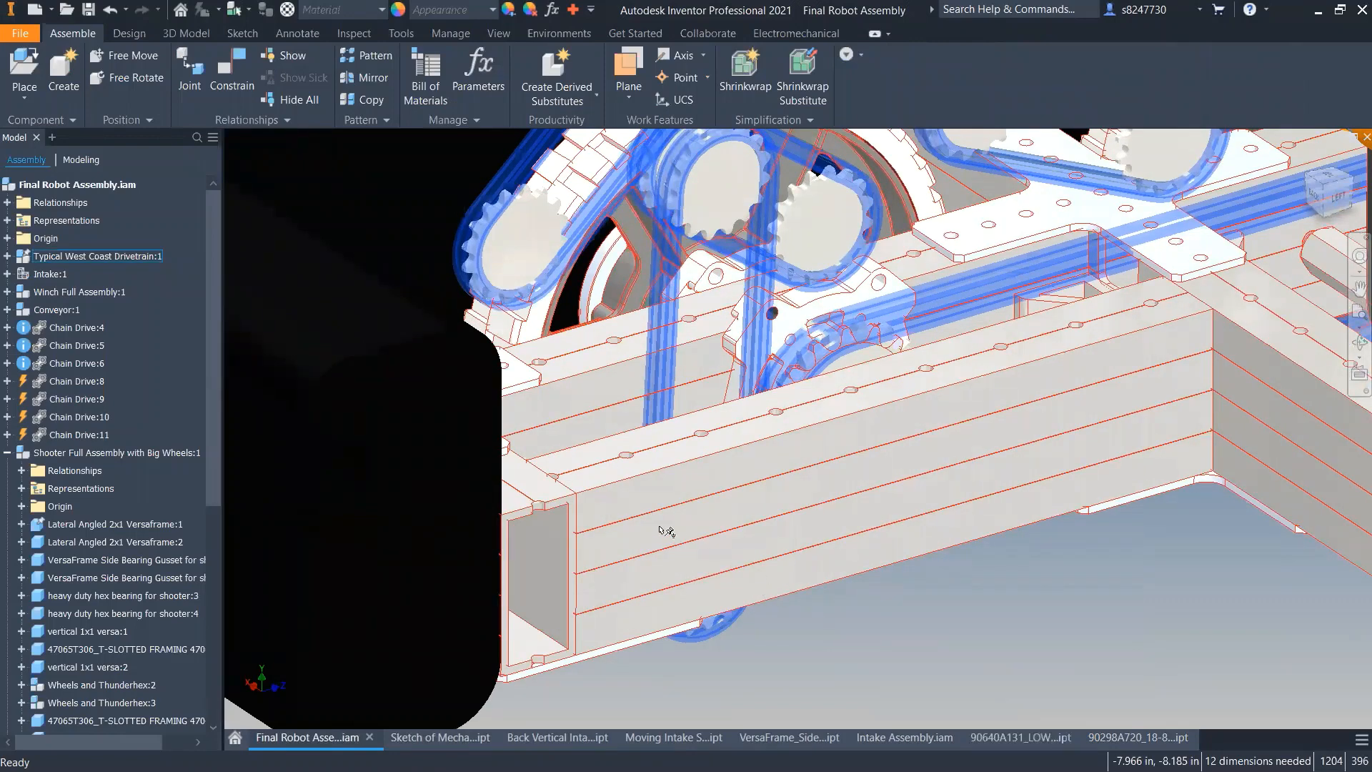
pyautogui.click(802, 609)
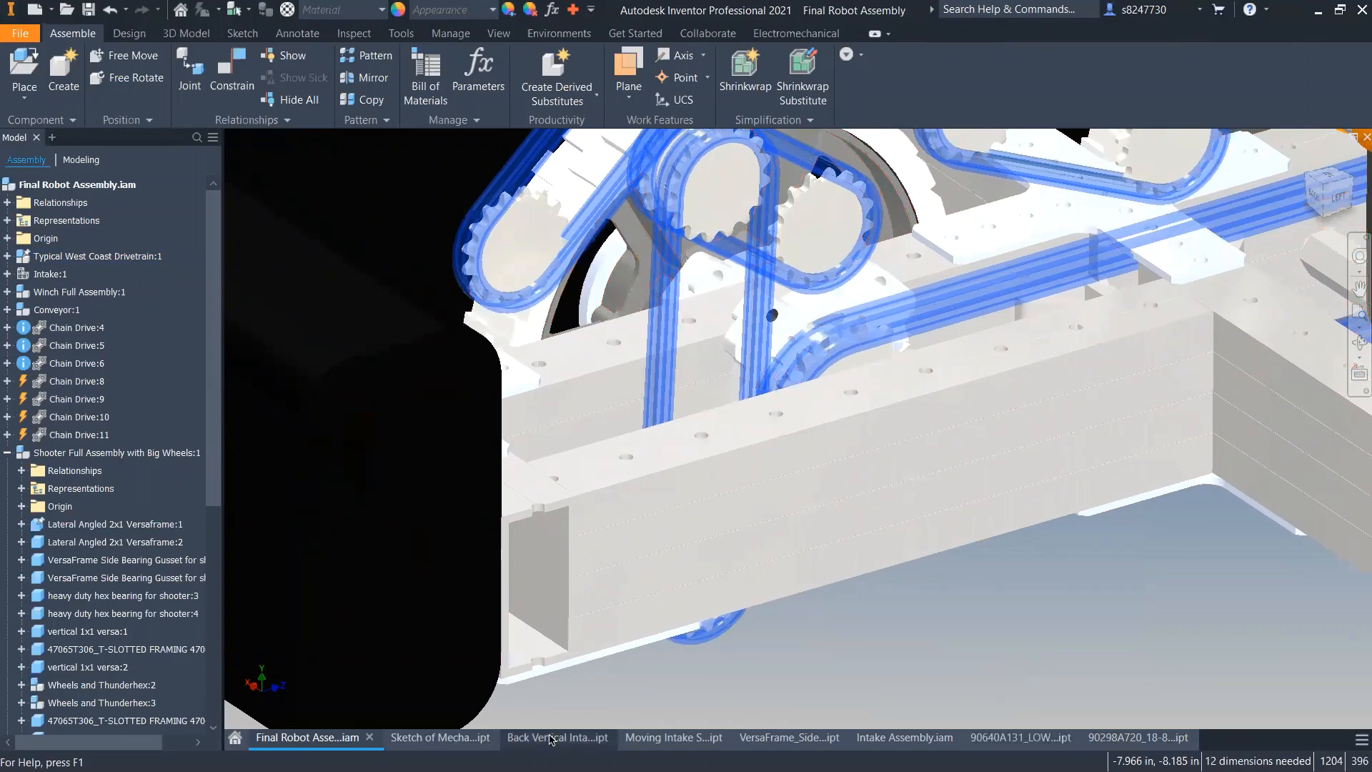
pyautogui.click(615, 565)
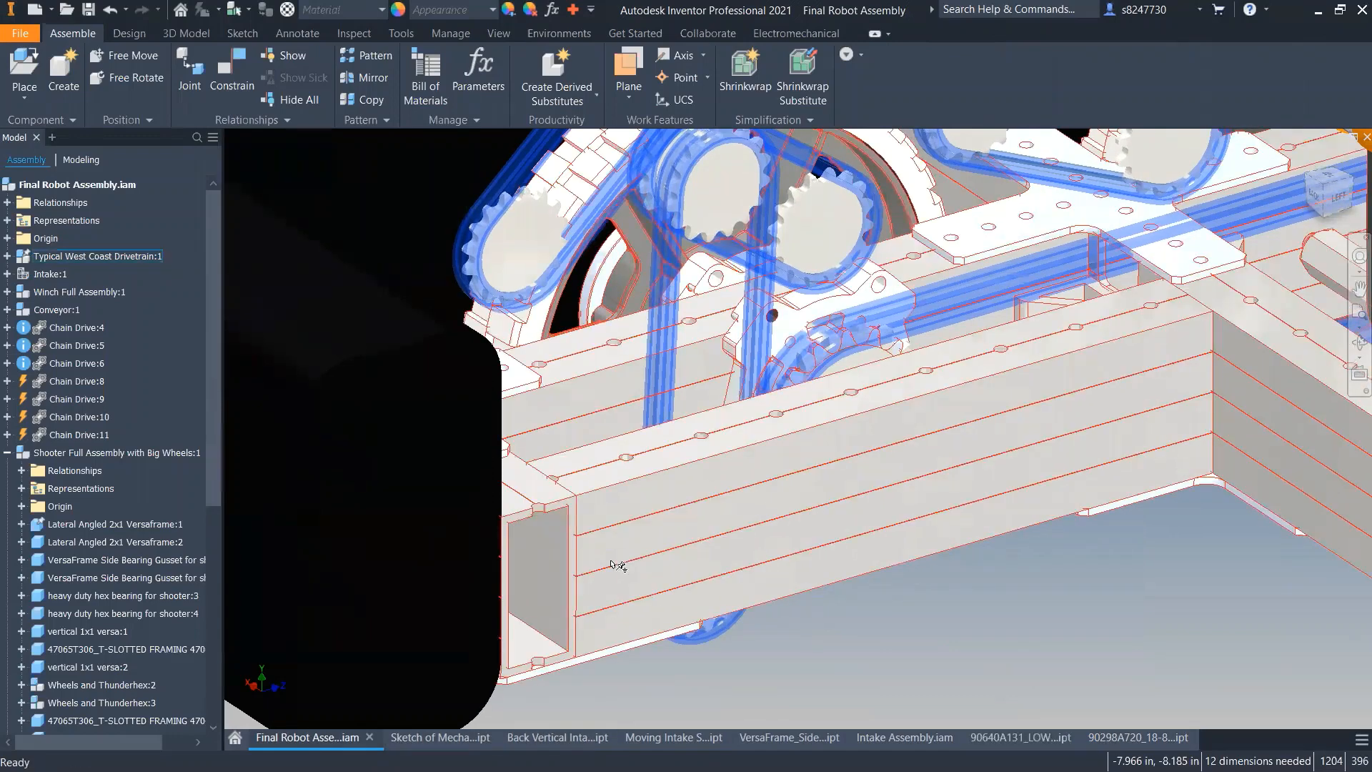
pyautogui.click(441, 737)
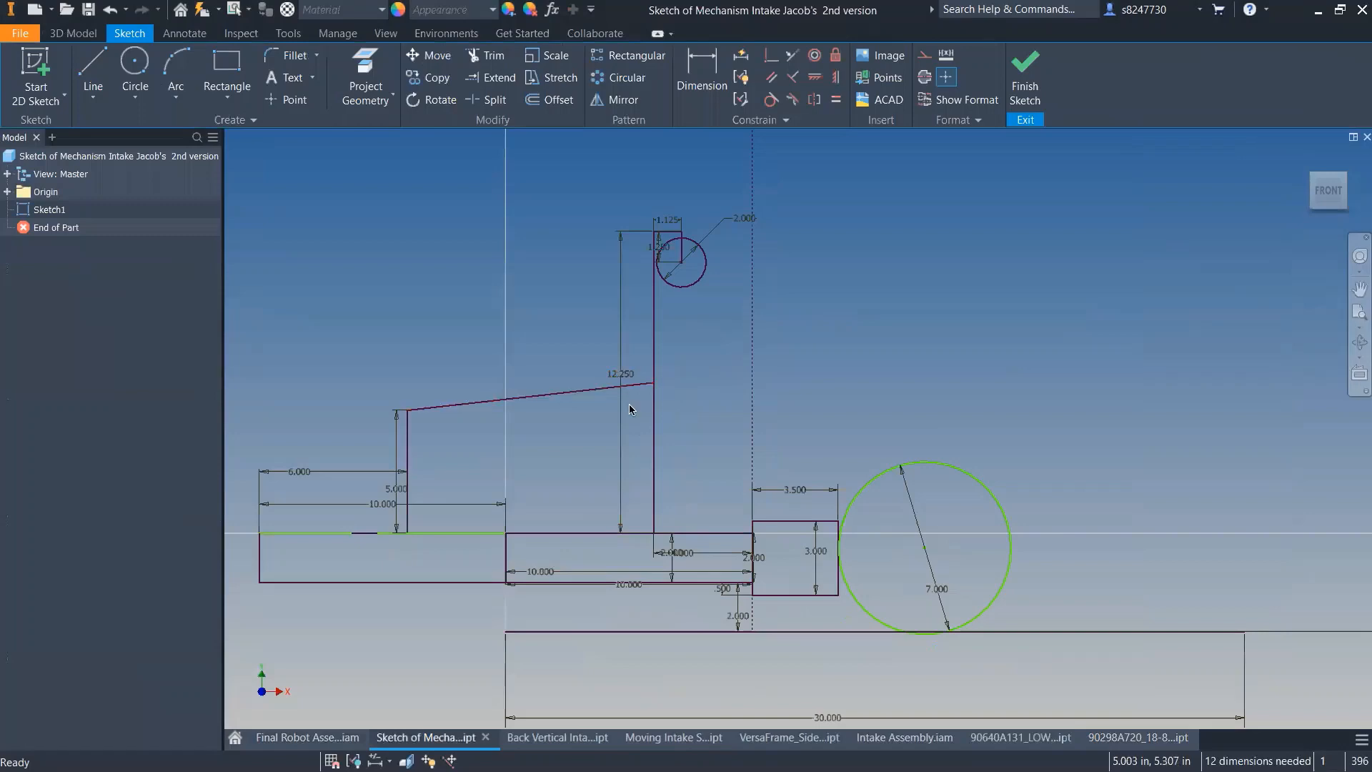
pyautogui.click(1024, 86)
# - Lengthen the Moving Intake Support tube by changing Distance A of Extrusion1, and return to the Intake Assembly
pyautogui.click(543, 738)
pyautogui.click(668, 738)
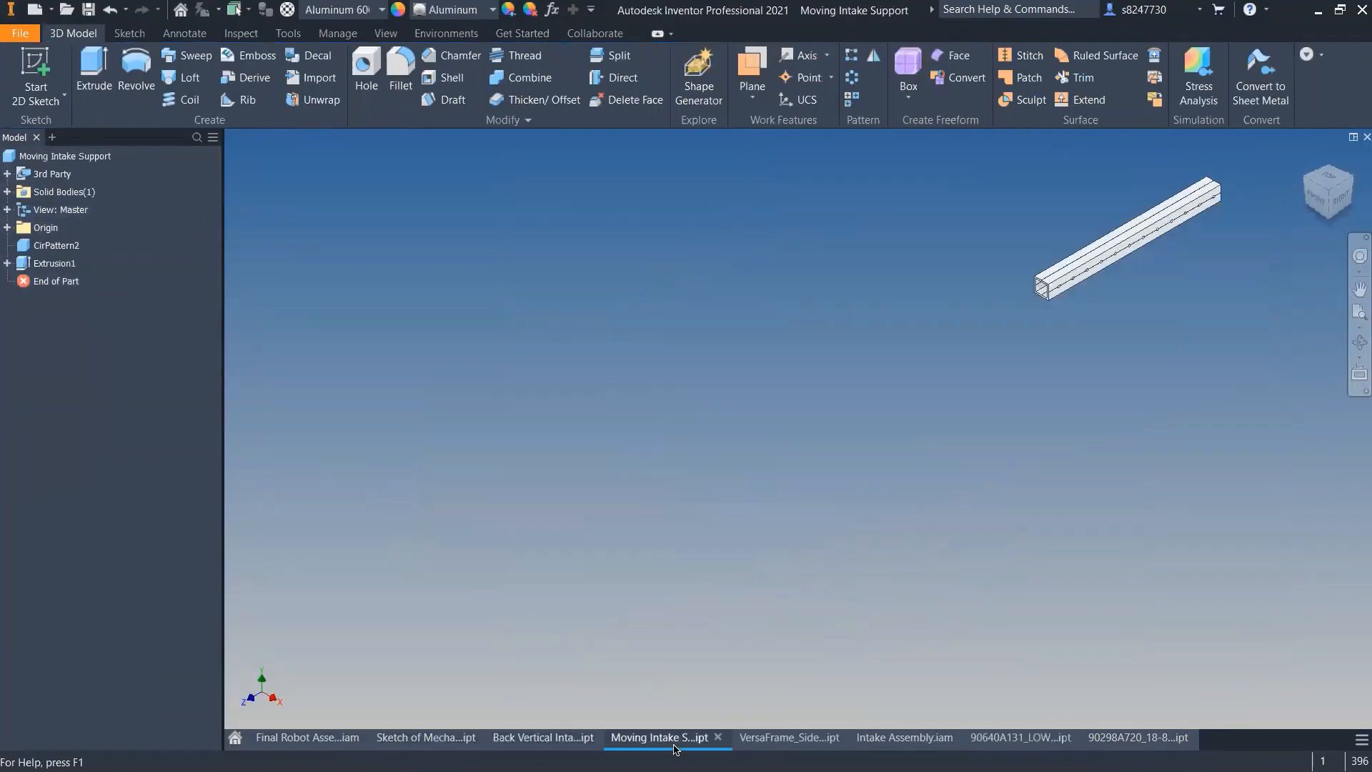
pyautogui.doubleClick(54, 263)
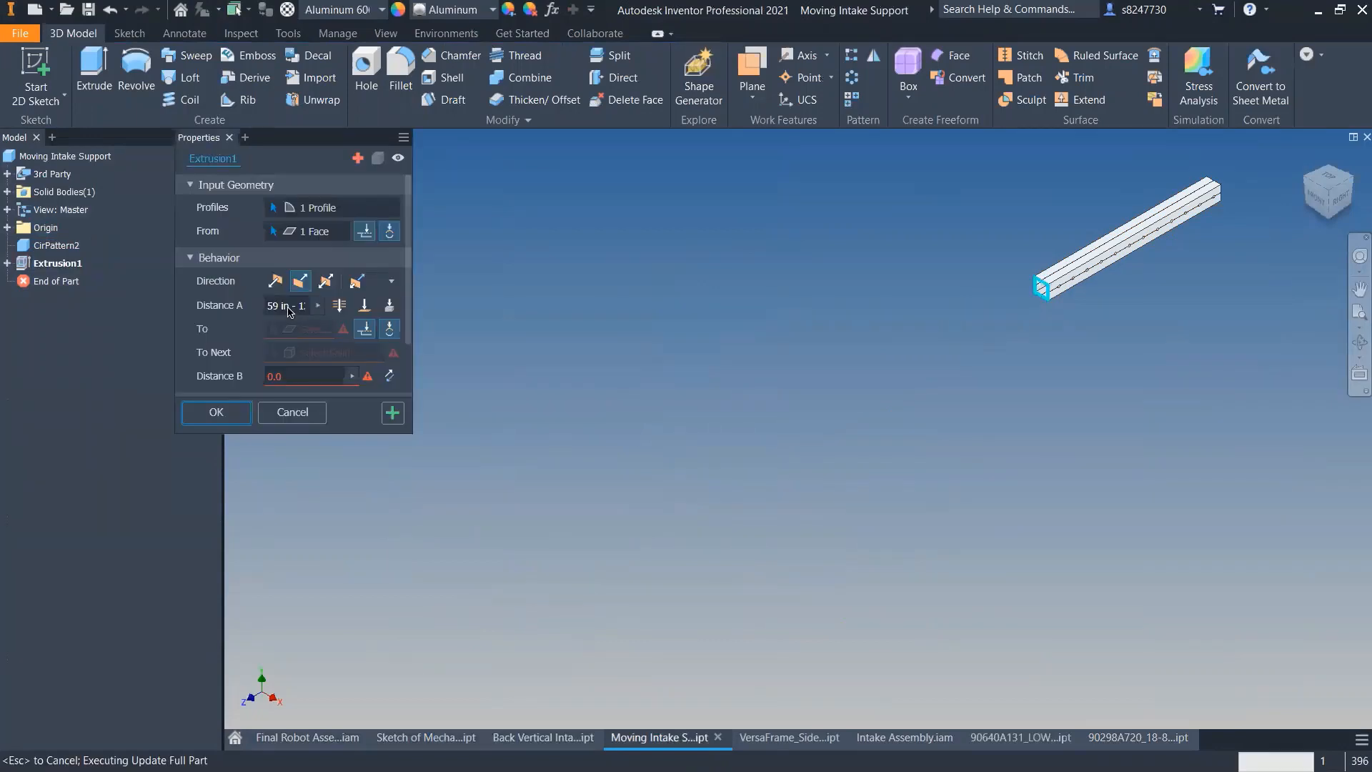
pyautogui.click(296, 307)
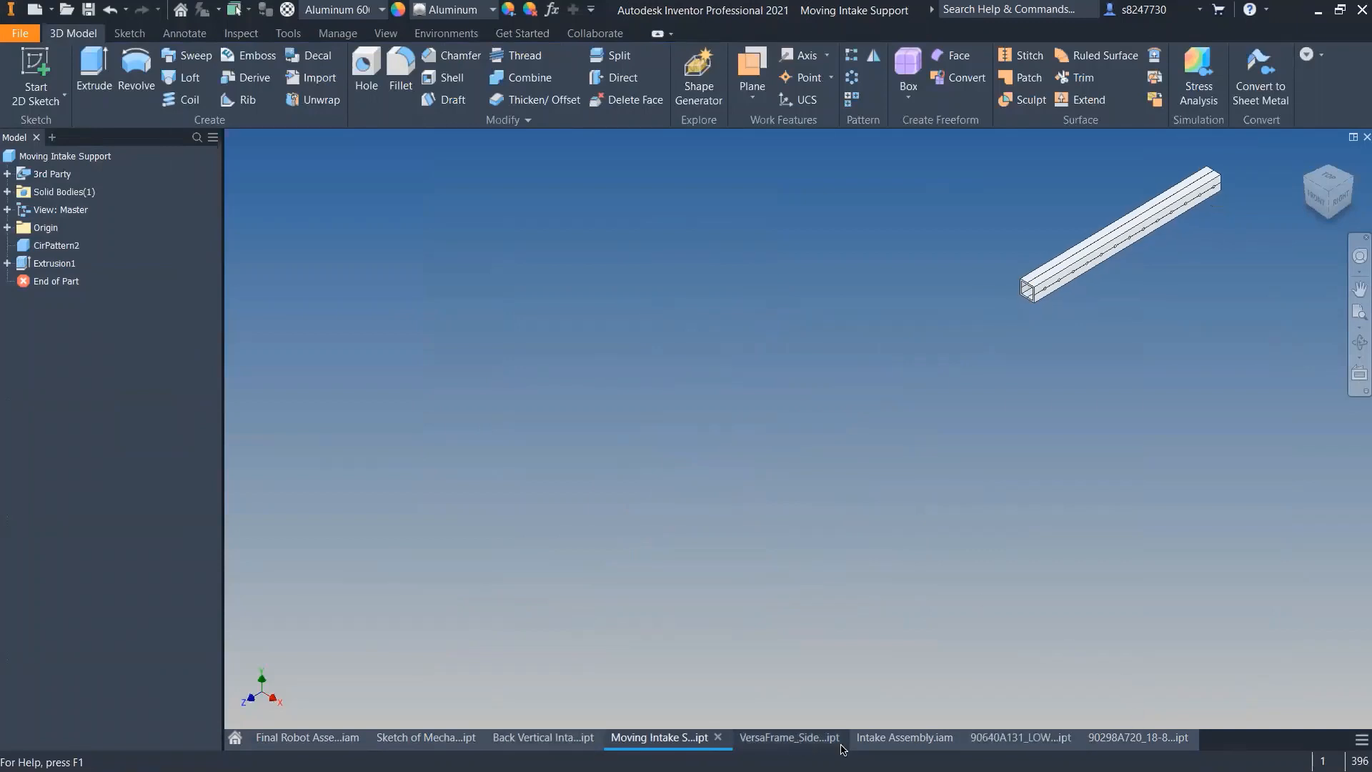
pyautogui.click(905, 737)
pyautogui.click(889, 475)
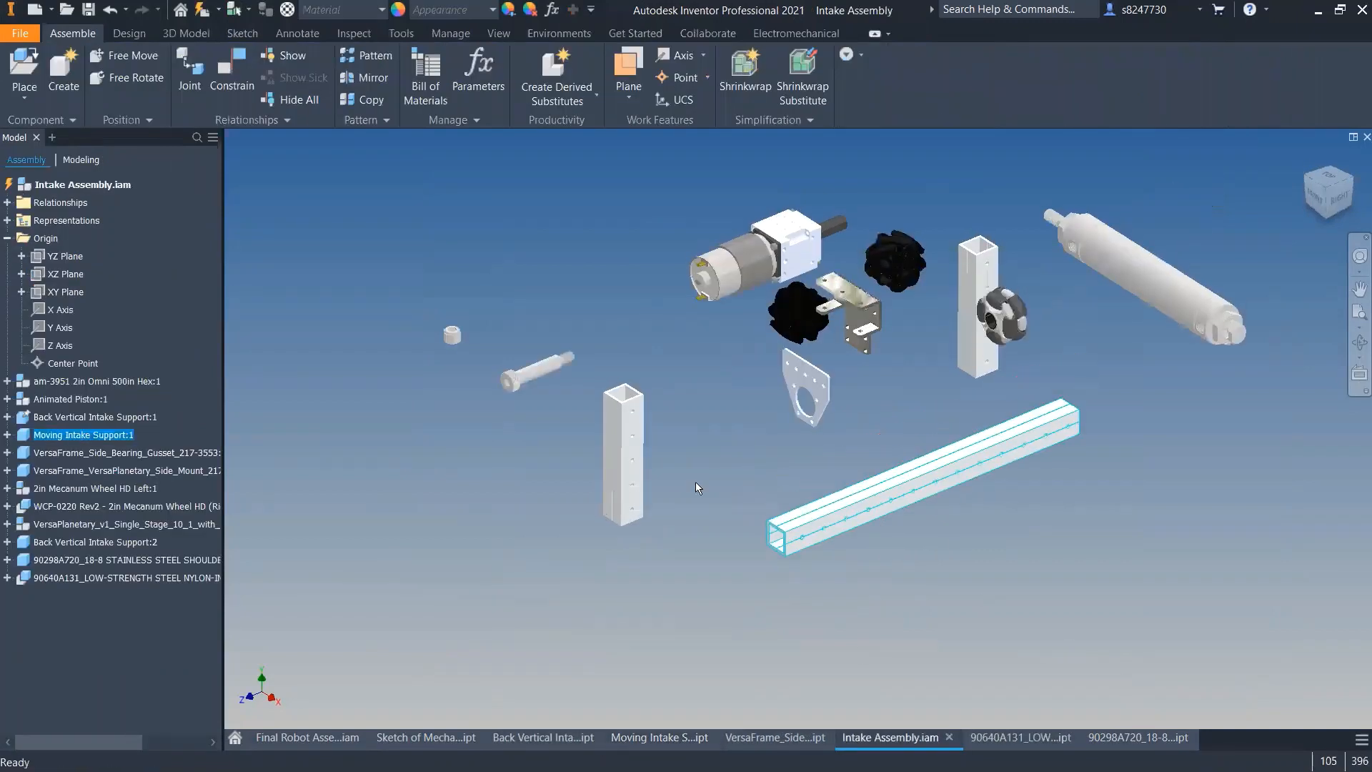
pyautogui.click(697, 483)
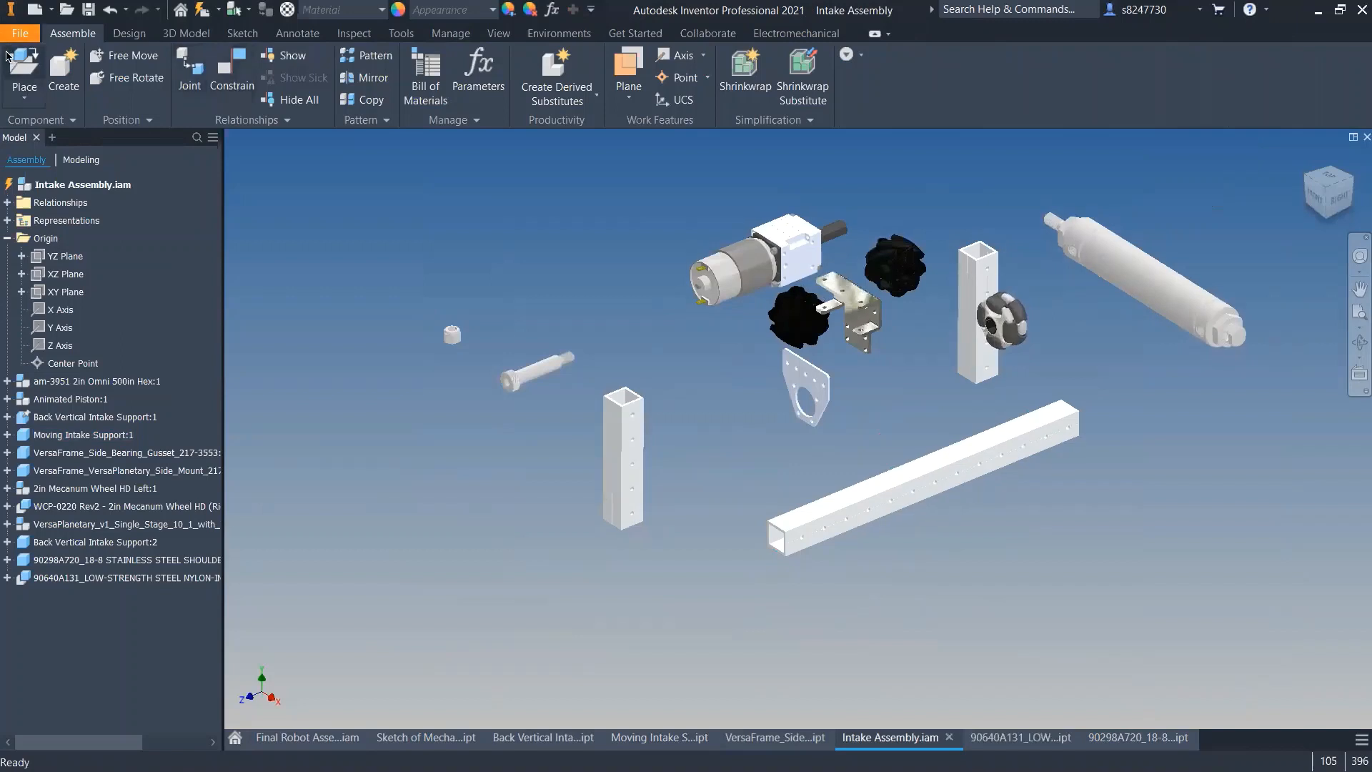
# - Try mating the upper face of the moving intake support to a side face of the back vertical support, and undo it
pyautogui.click(223, 67)
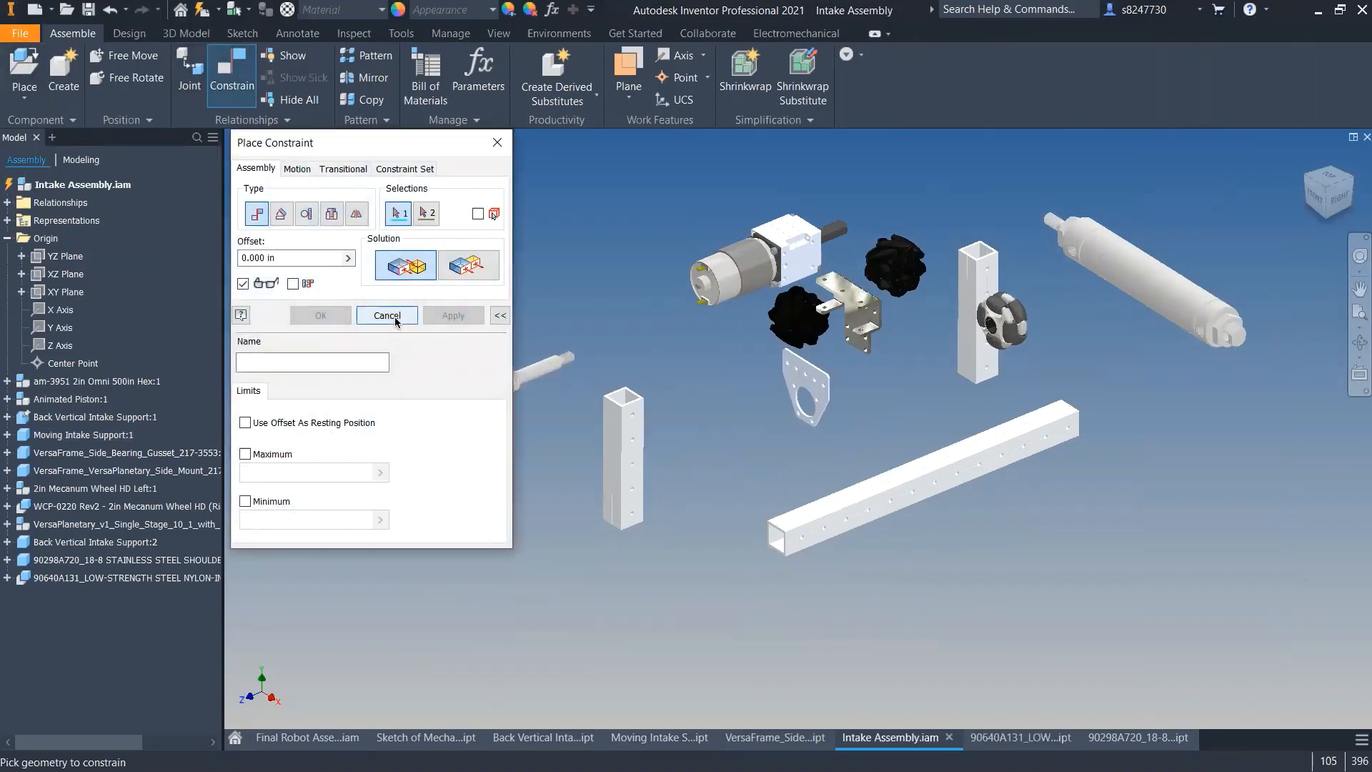
pyautogui.scroll(5, 819, 505)
pyautogui.click(795, 501)
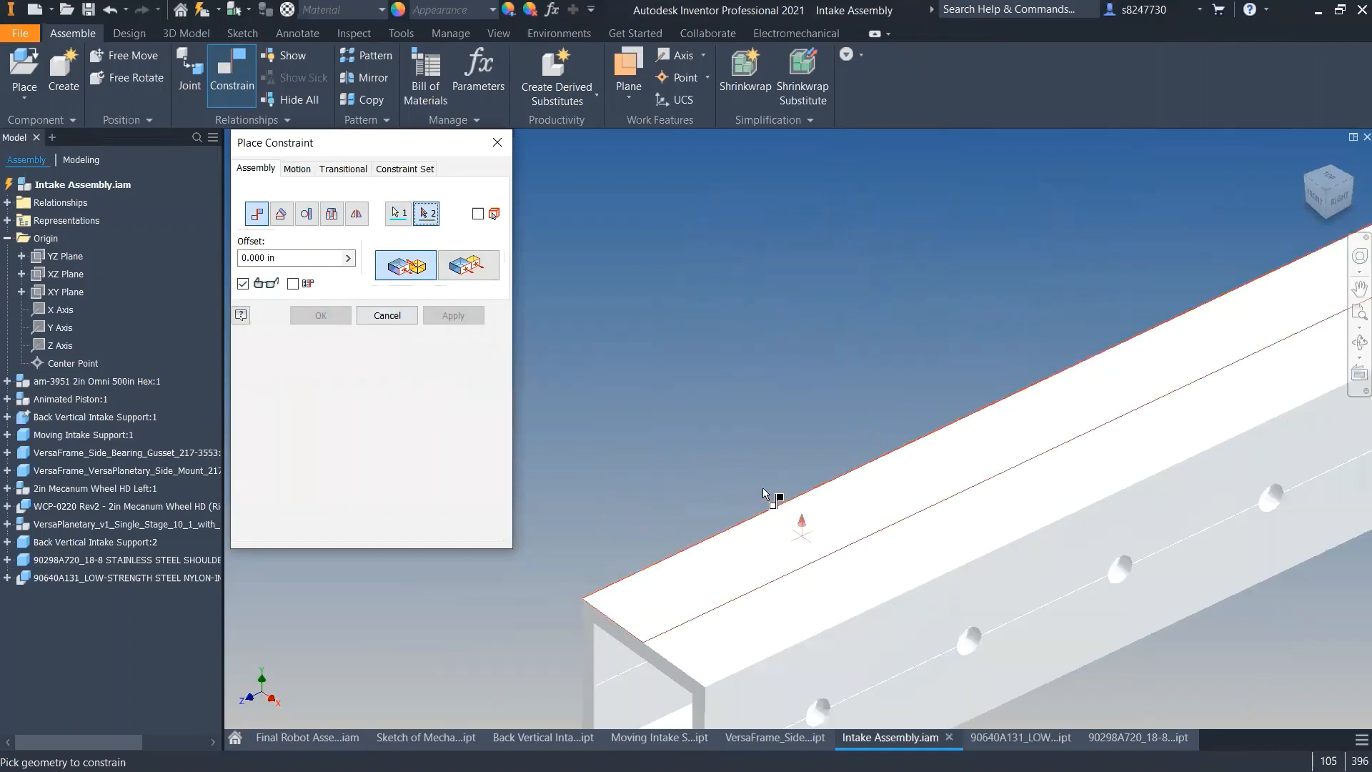
pyautogui.scroll(-5, 762, 487)
pyautogui.keyDown('shift'); pyautogui.moveTo(811, 485); pyautogui.dragTo(750, 433, button='middle'); pyautogui.keyUp('shift')
pyautogui.scroll(5, 1138, 479)
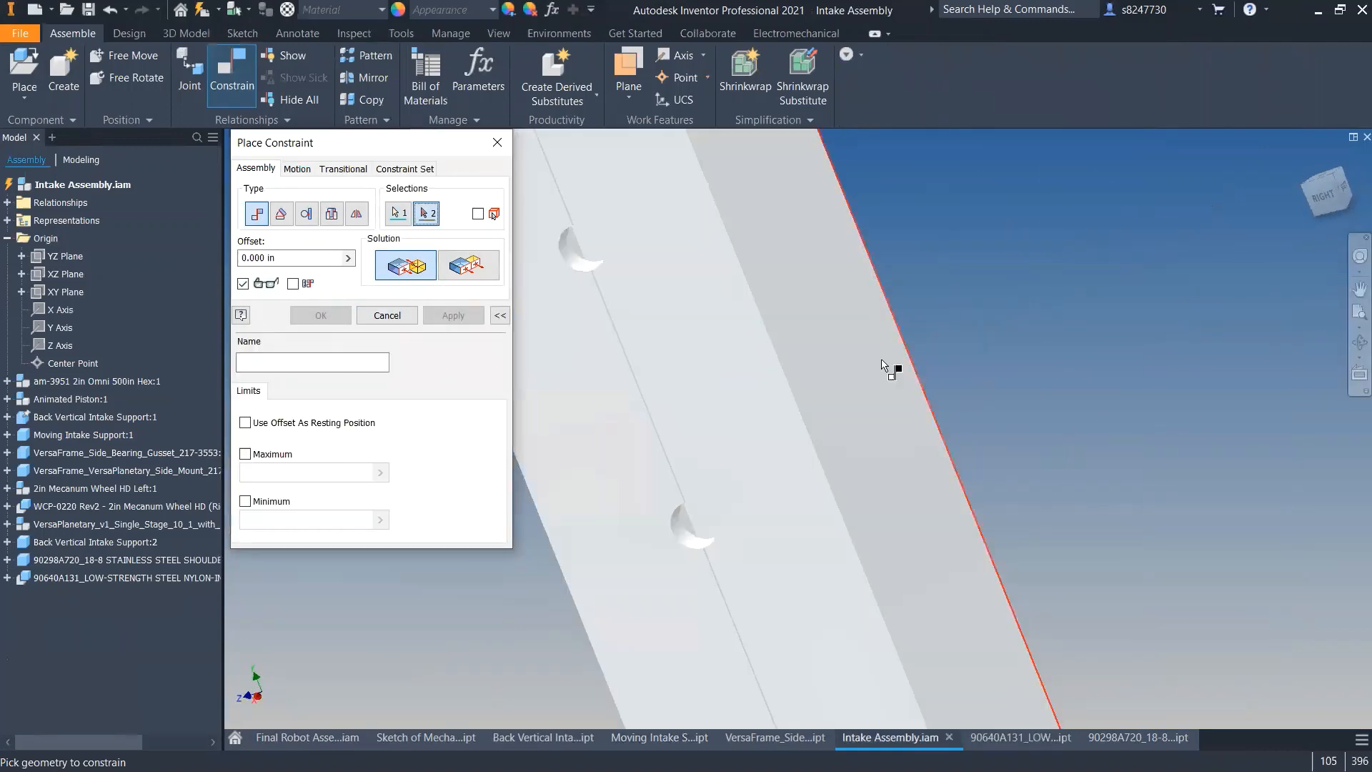
pyautogui.click(791, 322)
pyautogui.scroll(-5, 829, 377)
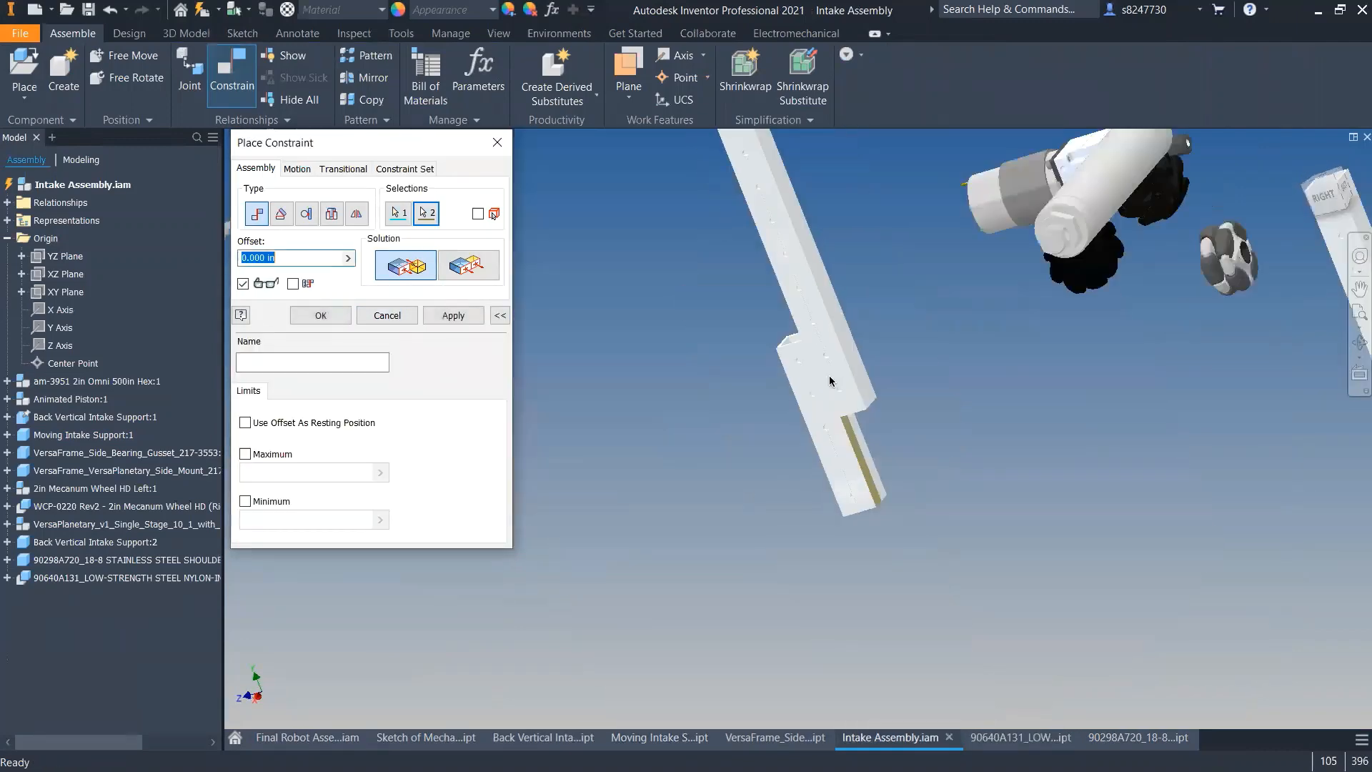
pyautogui.click(453, 316)
pyautogui.moveTo(843, 336); pyautogui.dragTo(1020, 426)
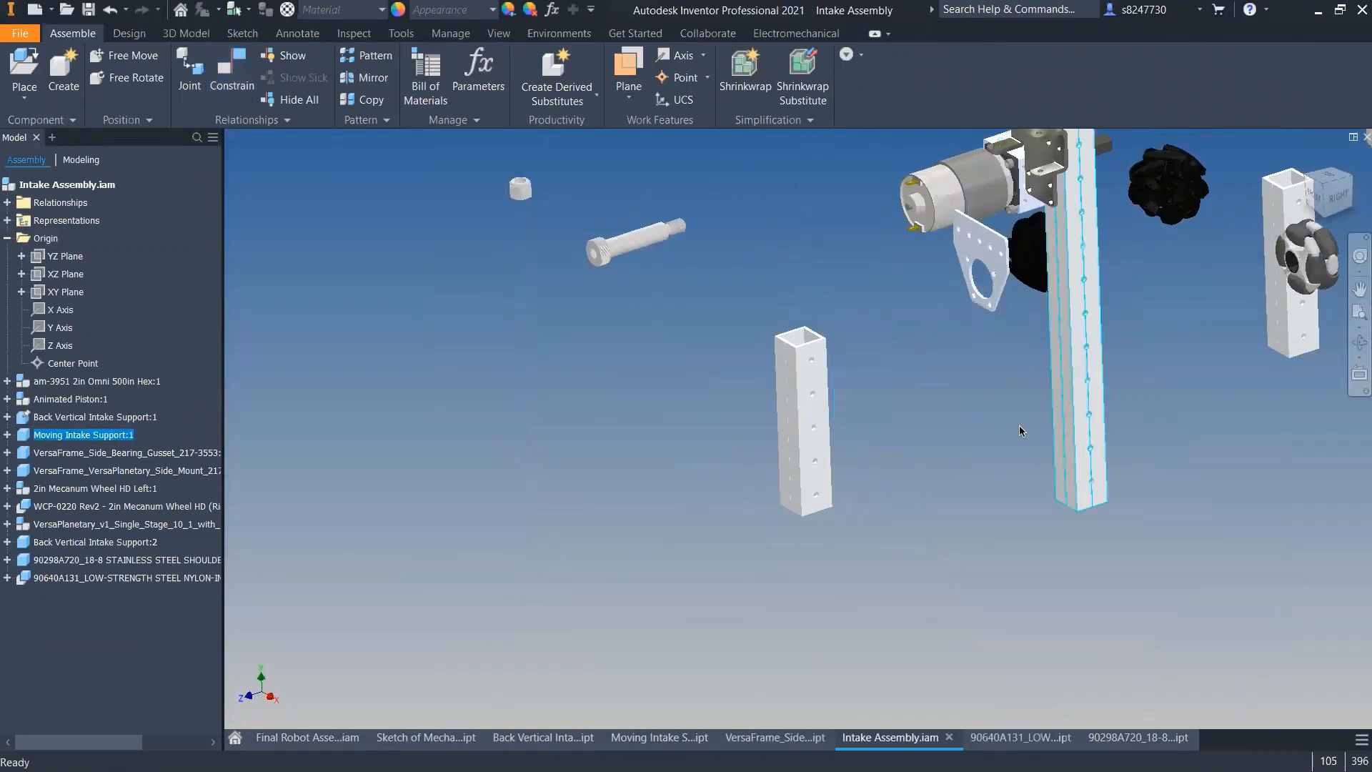
pyautogui.click(459, 428)
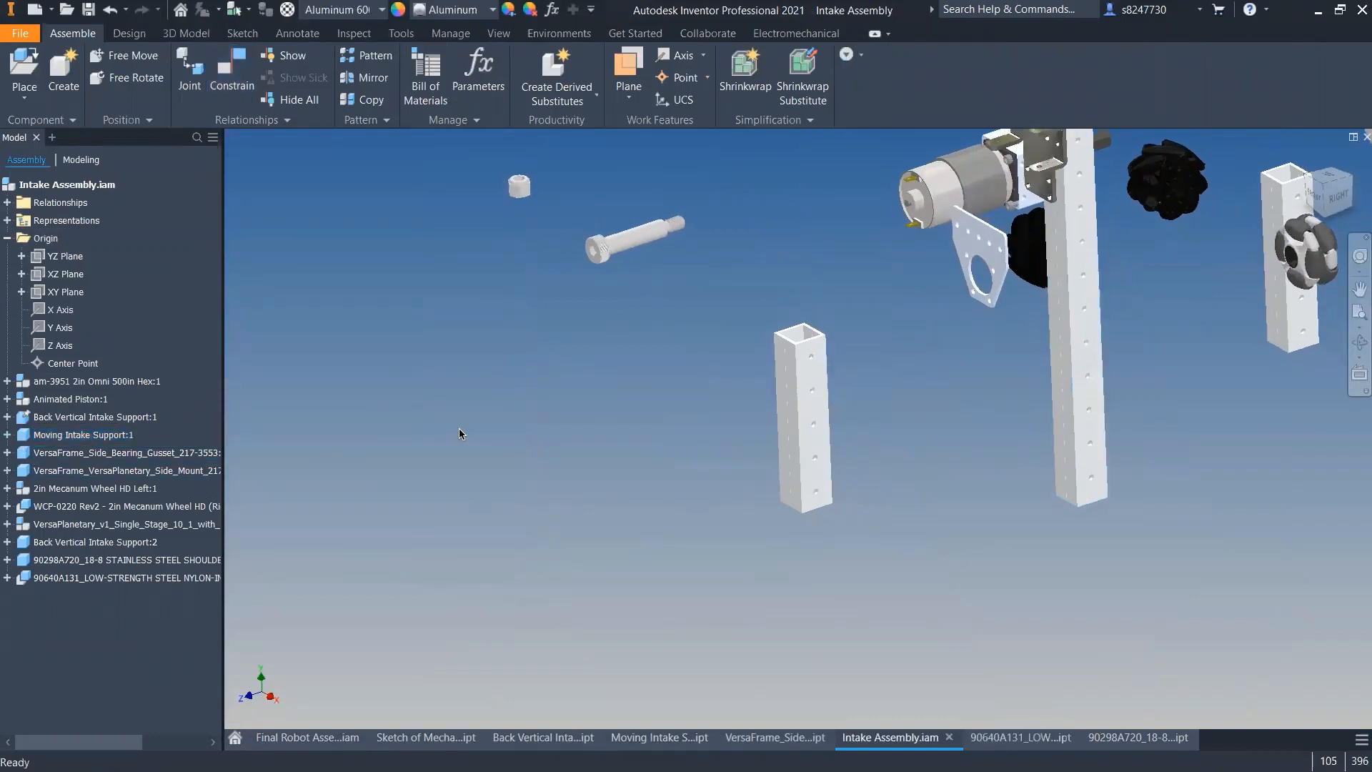
pyautogui.hotkey('ctrl', 'z')
pyautogui.hotkey('ctrl', 'z')
# - Mate the holed side face of the moving intake support to the back vertical support's side face, and slide the support clear of it
pyautogui.press('c')
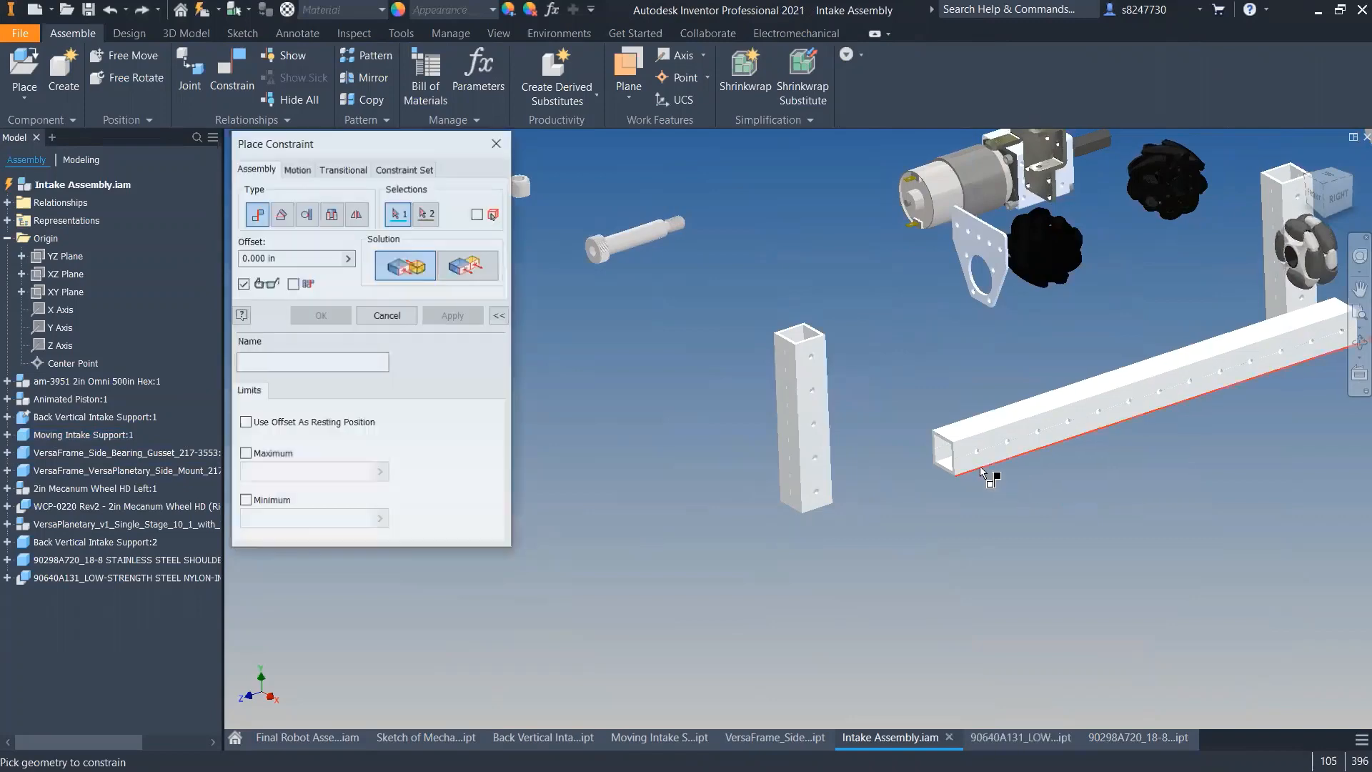
pyautogui.scroll(5, 980, 466)
pyautogui.click(878, 410)
pyautogui.scroll(-5, 876, 480)
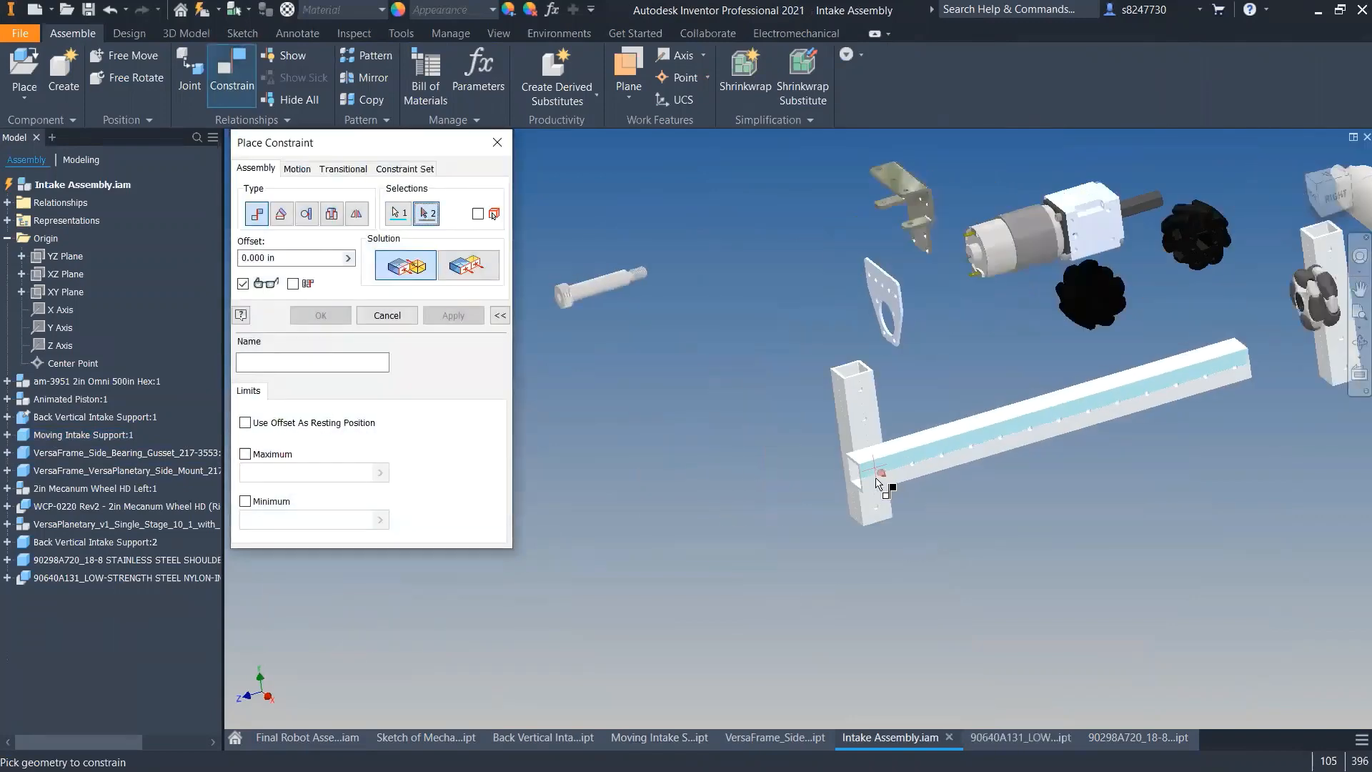
pyautogui.keyDown('shift'); pyautogui.moveTo(877, 481); pyautogui.dragTo(1272, 451, button='middle'); pyautogui.keyUp('shift')
pyautogui.scroll(6, 1272, 450)
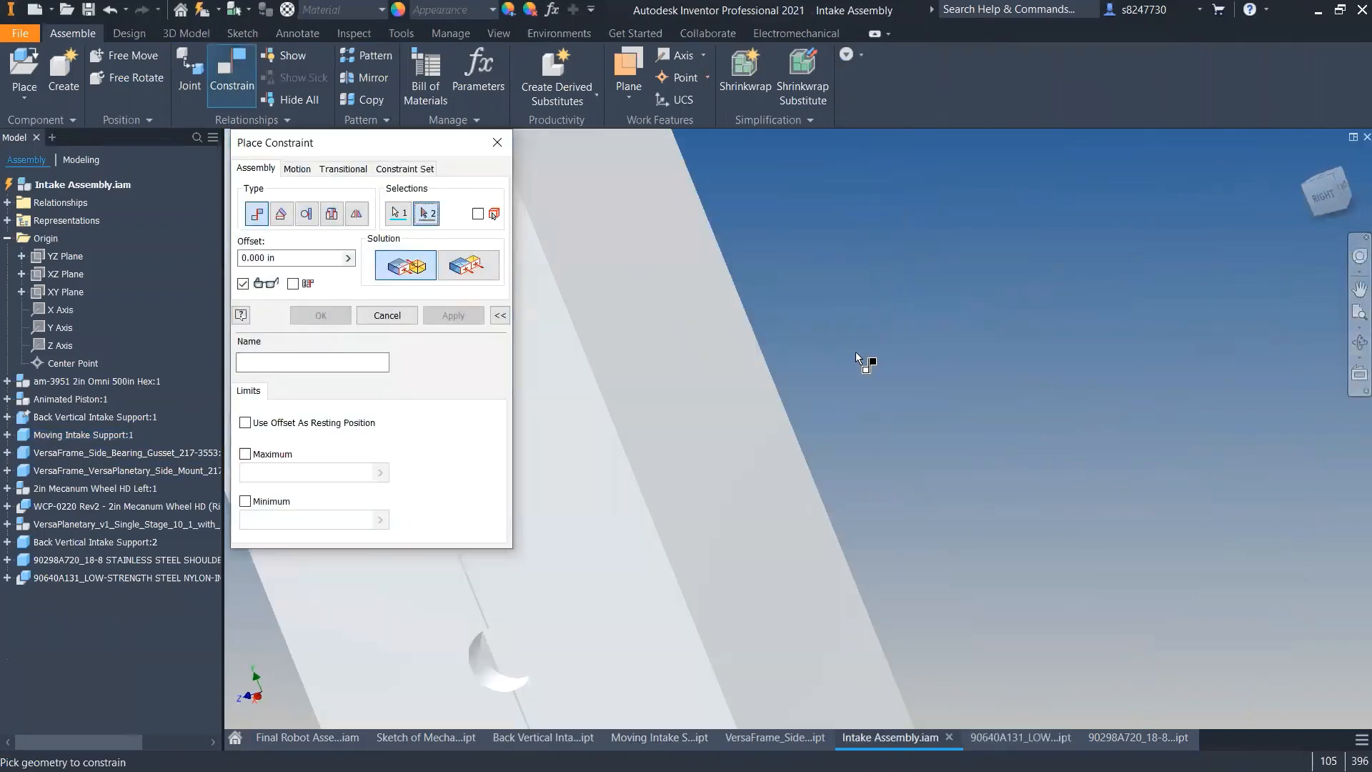
pyautogui.click(615, 339)
pyautogui.scroll(-6, 798, 418)
pyautogui.press('F6')
pyautogui.click(472, 315)
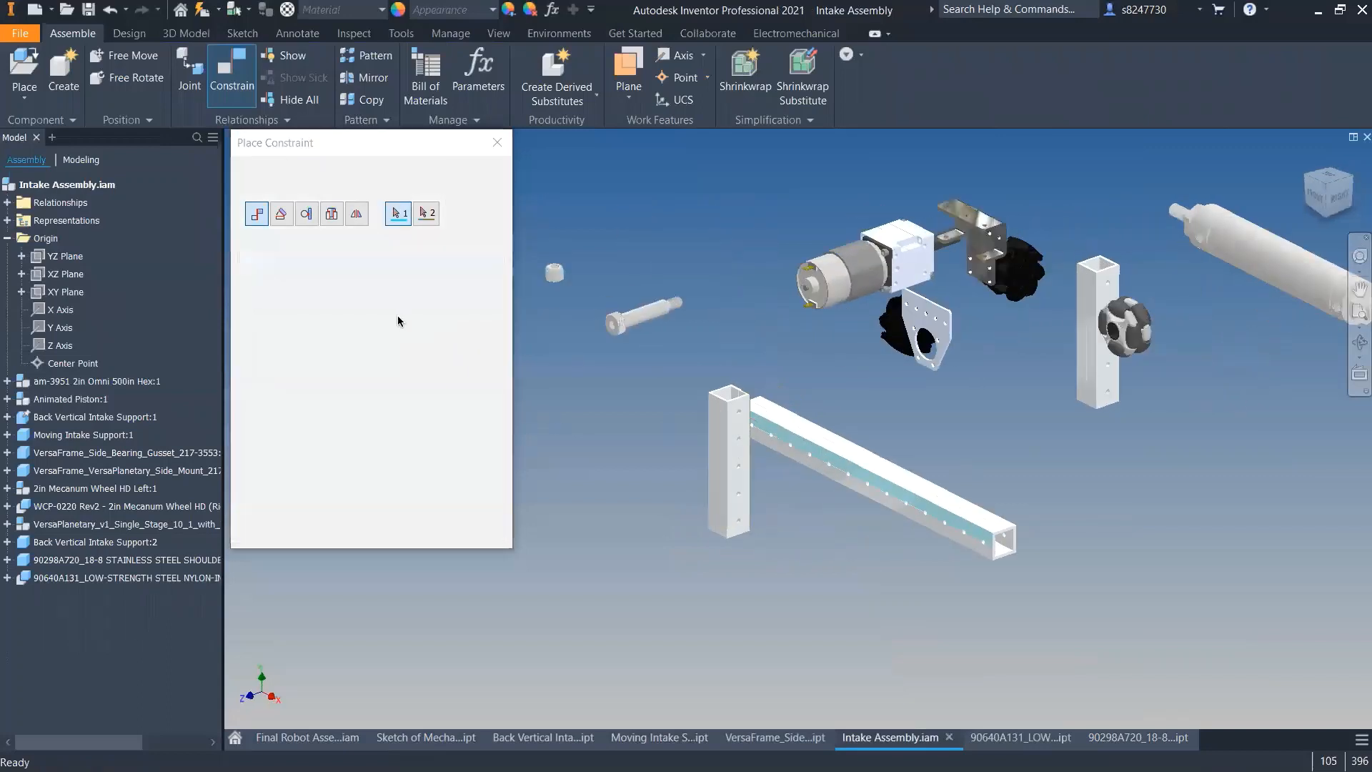
pyautogui.click(389, 315)
pyautogui.moveTo(975, 529); pyautogui.dragTo(898, 463)
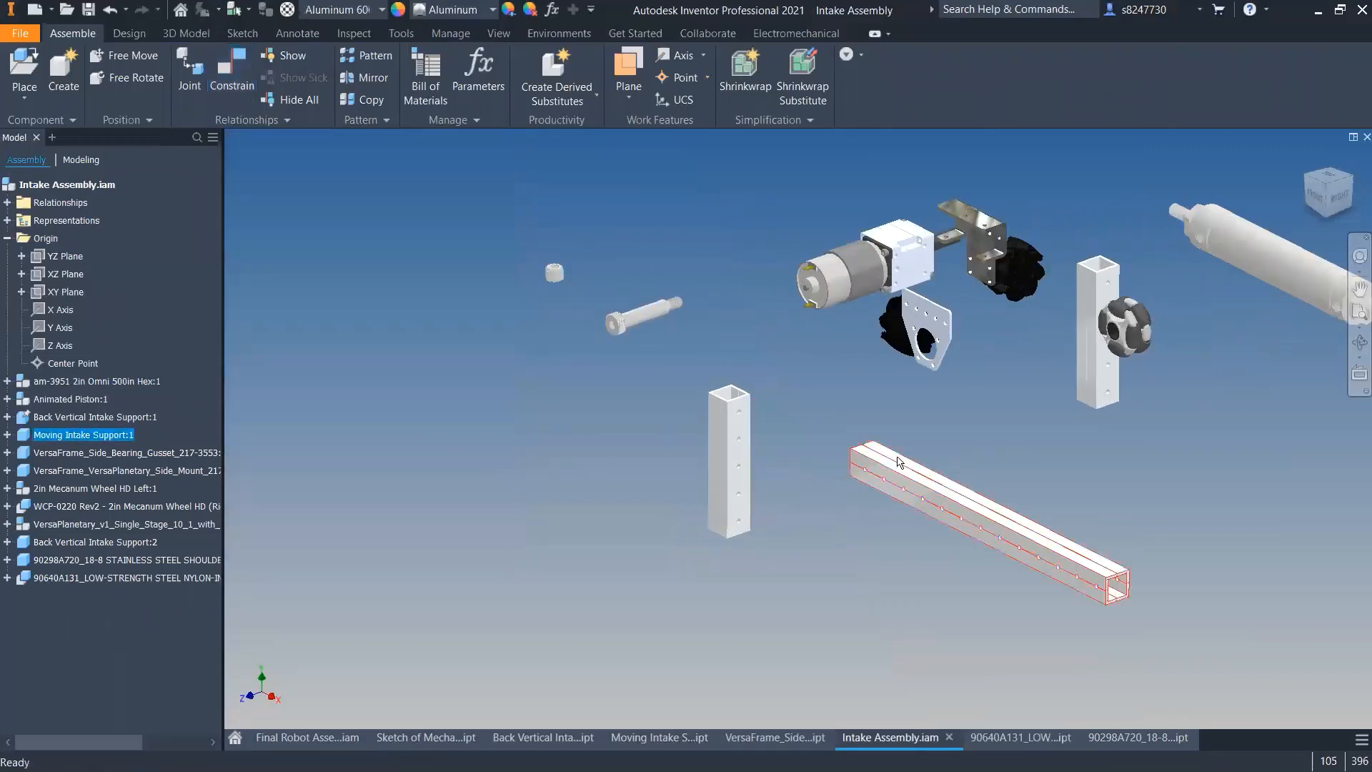
pyautogui.click(862, 554)
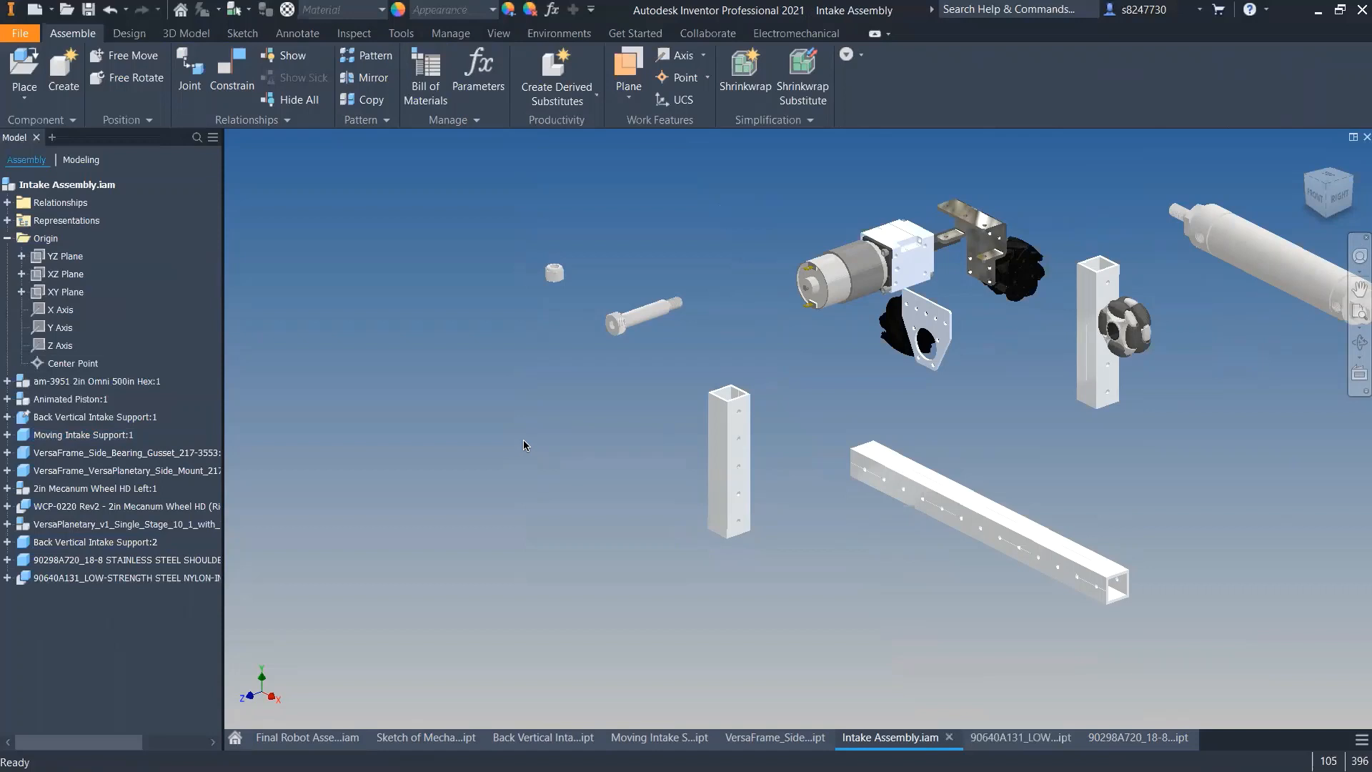
pyautogui.press('c')
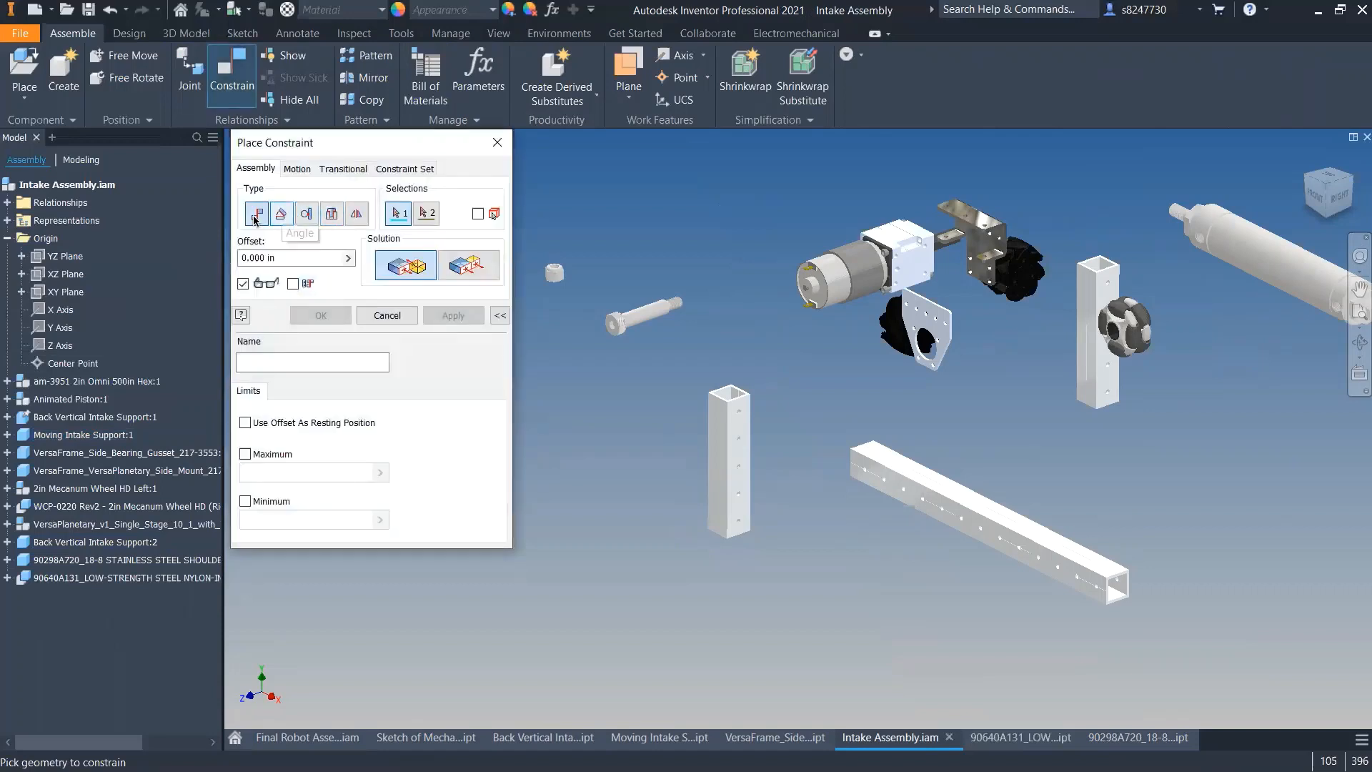
pyautogui.scroll(10, 995, 439)
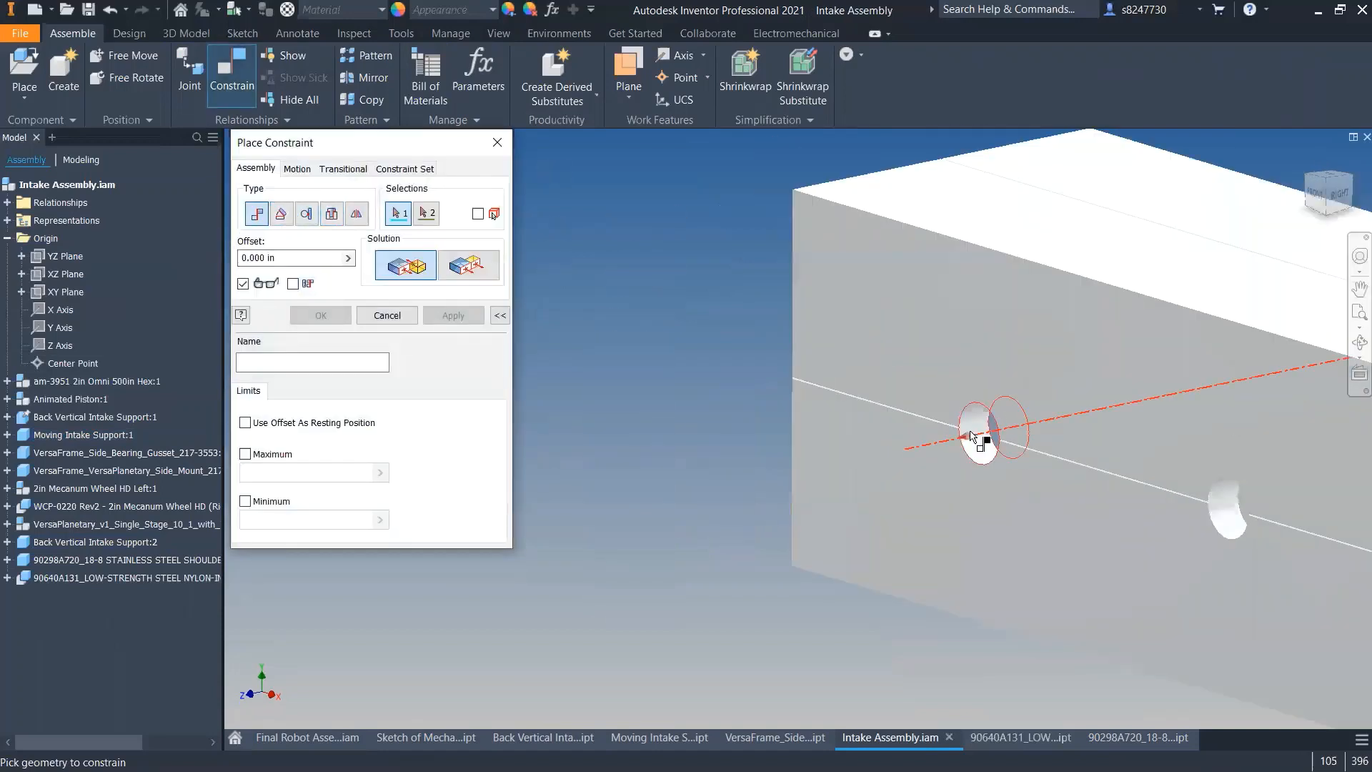
pyautogui.click(970, 437)
pyautogui.scroll(-10, 922, 438)
pyautogui.keyDown('shift'); pyautogui.moveTo(884, 484); pyautogui.dragTo(786, 601, button='middle'); pyautogui.keyUp('shift')
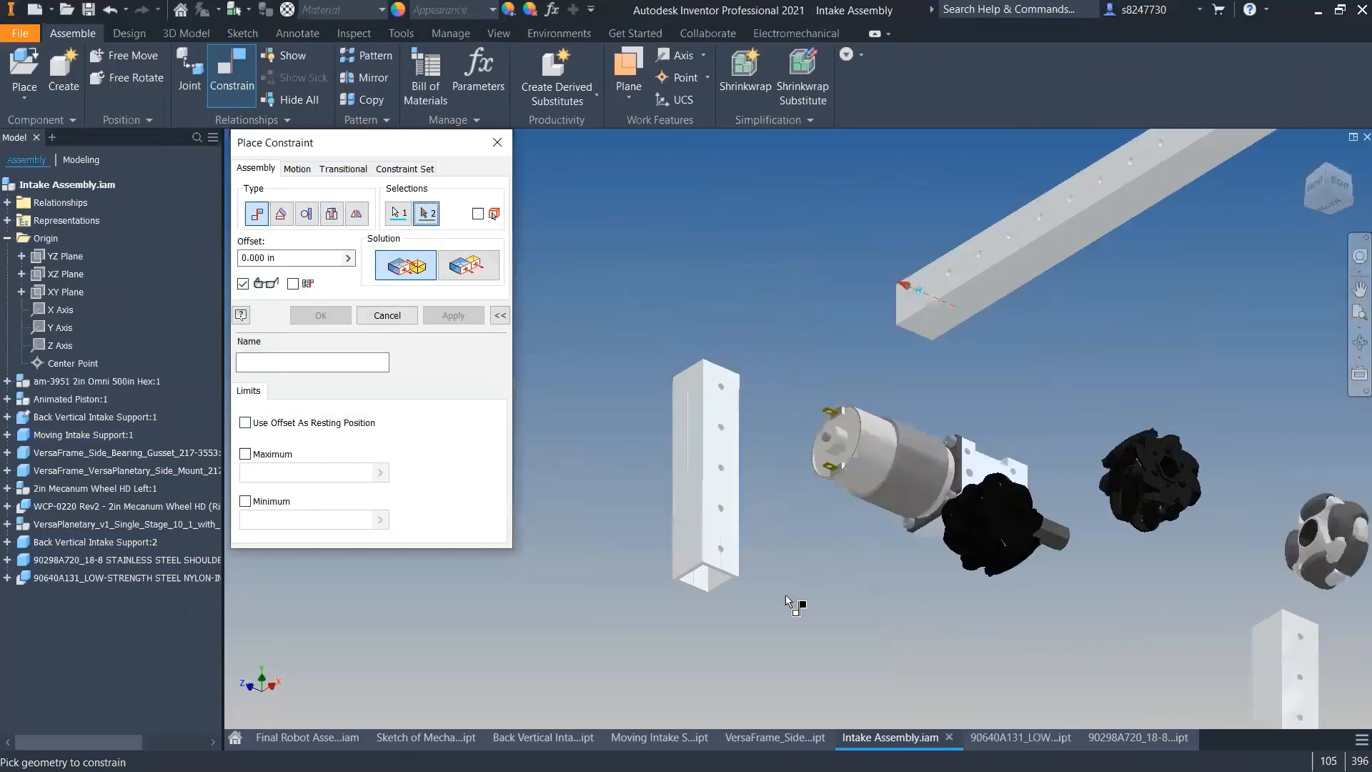
pyautogui.scroll(6, 720, 546)
pyautogui.click(641, 527)
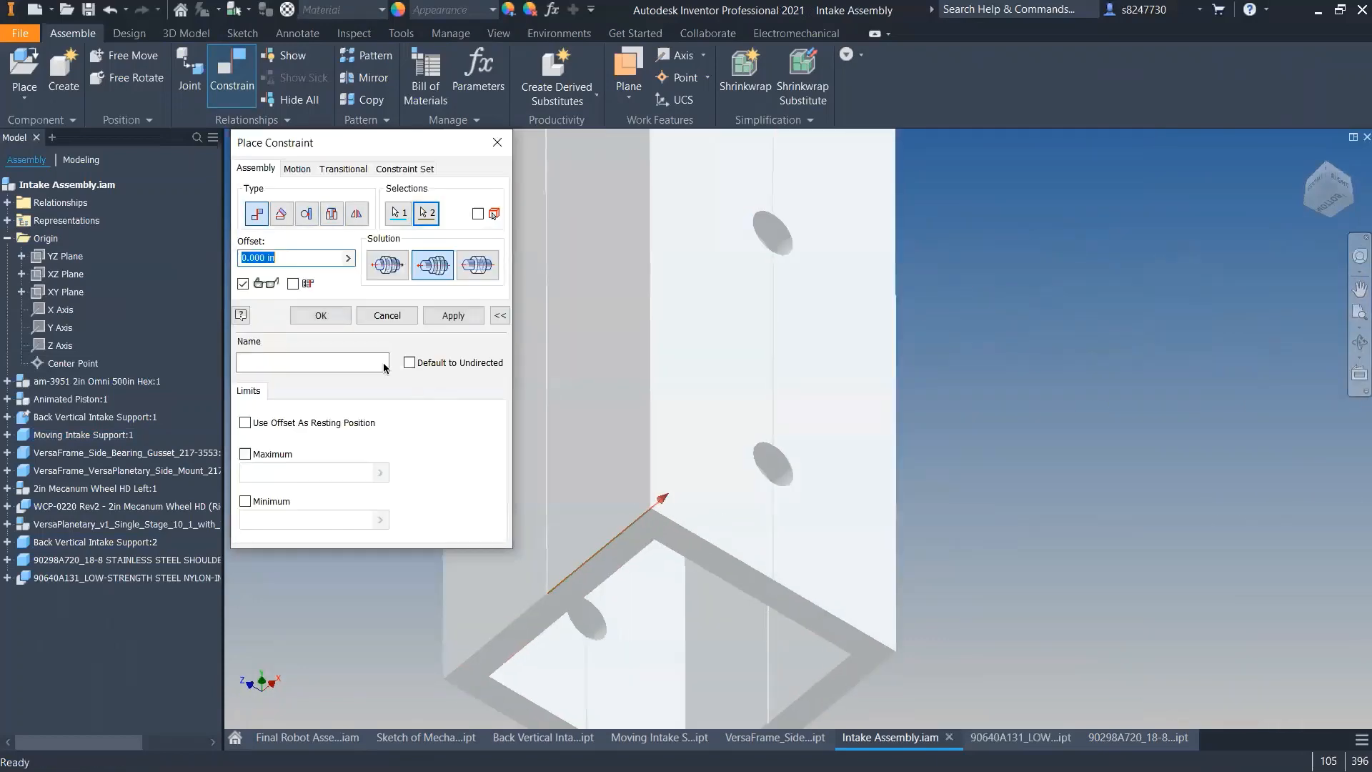
pyautogui.click(387, 315)
# - Mate the back vertical support's bottom face to a hole axis of the moving intake support with offset 1, and swing that support upright
pyautogui.press('c')
pyautogui.click(649, 526)
pyautogui.scroll(-8, 652, 526)
pyautogui.keyDown('shift'); pyautogui.moveTo(714, 521); pyautogui.dragTo(870, 343, button='middle'); pyautogui.keyUp('shift')
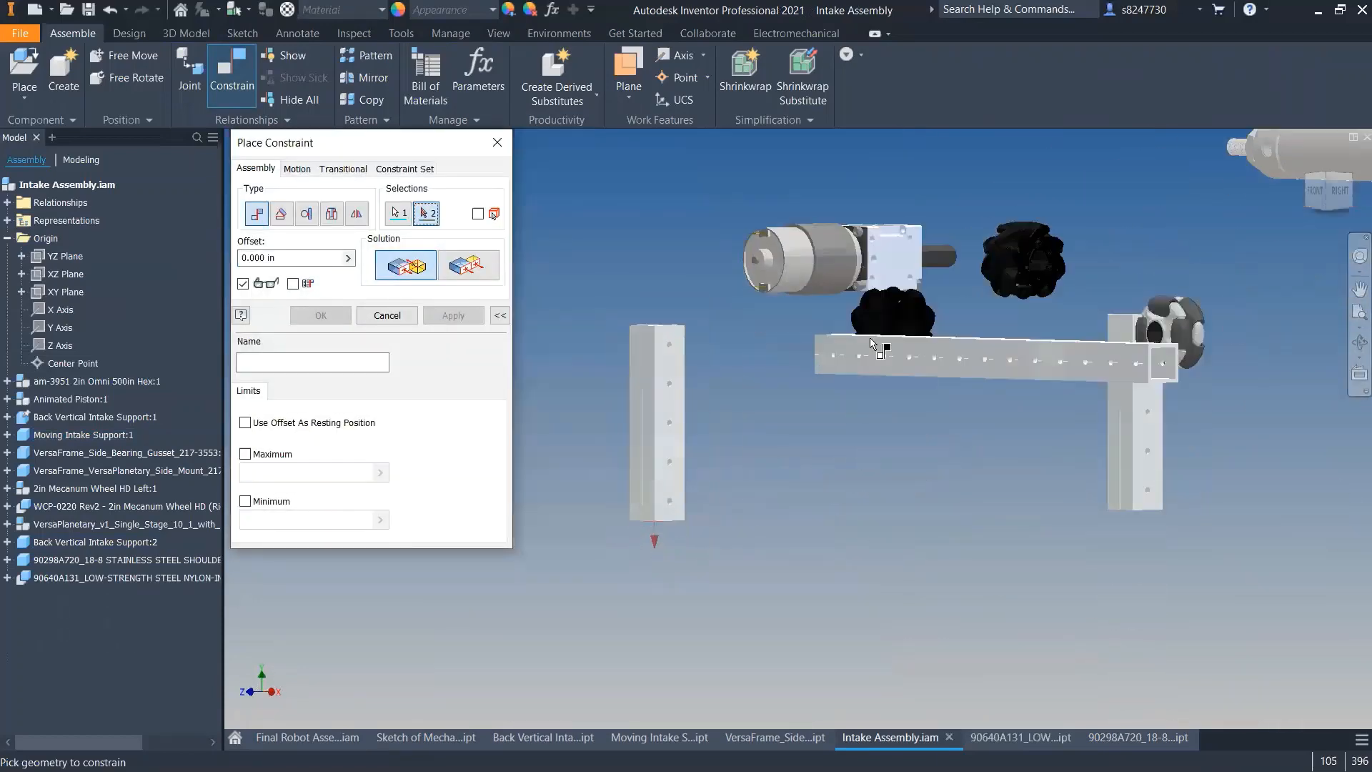
pyautogui.scroll(8, 871, 343)
pyautogui.click(1001, 475)
pyautogui.scroll(-6, 884, 474)
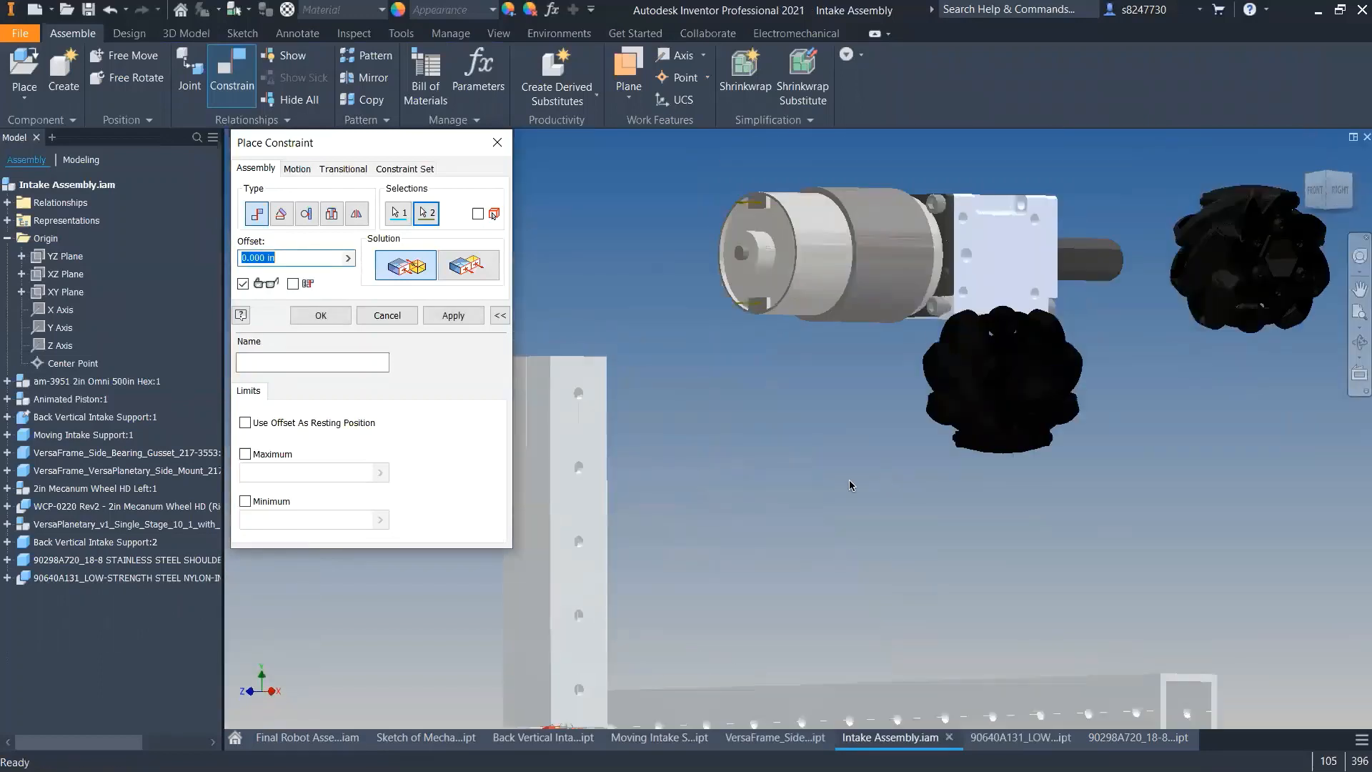
pyautogui.scroll(-5, 849, 479)
pyautogui.scroll(10, 729, 428)
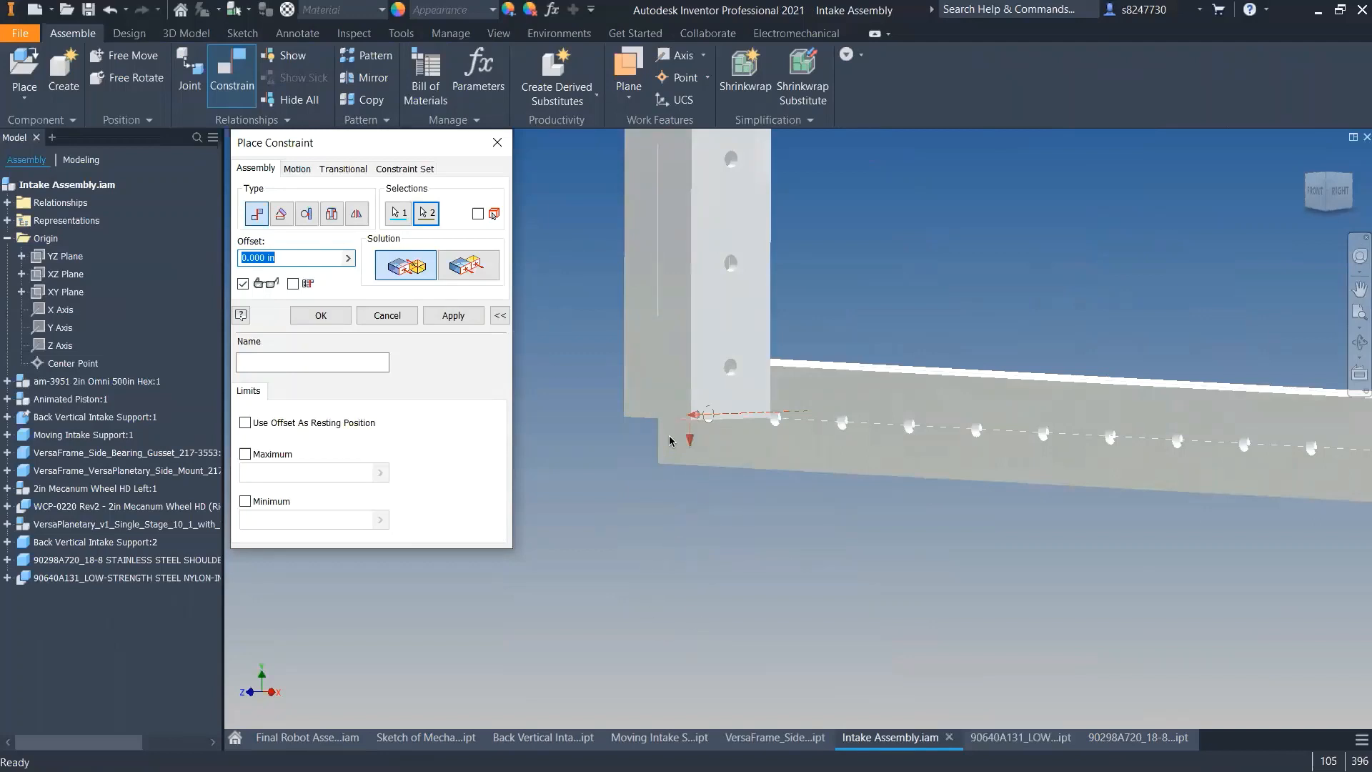
pyautogui.keyDown('shift'); pyautogui.moveTo(727, 421); pyautogui.dragTo(653, 426, button='middle'); pyautogui.keyUp('shift')
pyautogui.scroll(8, 653, 426)
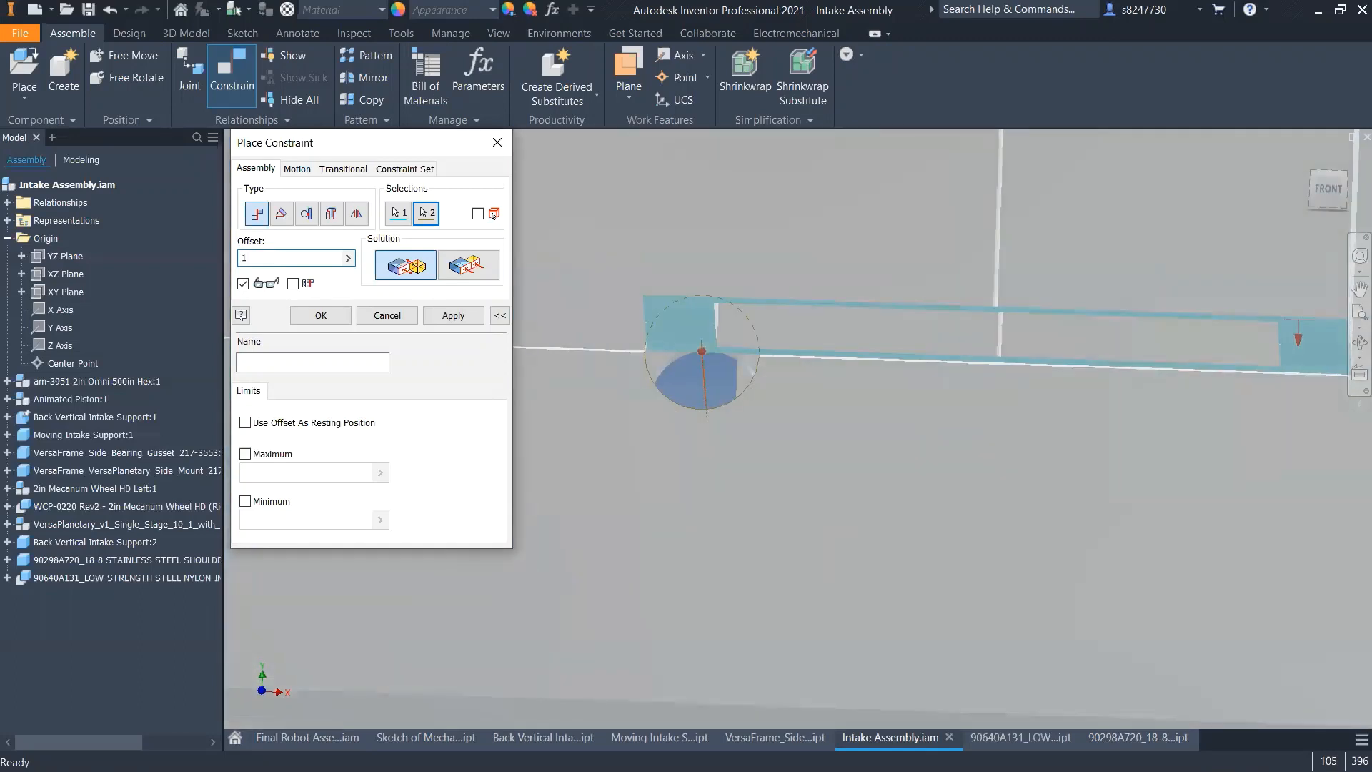
pyautogui.scroll(-10, 680, 351)
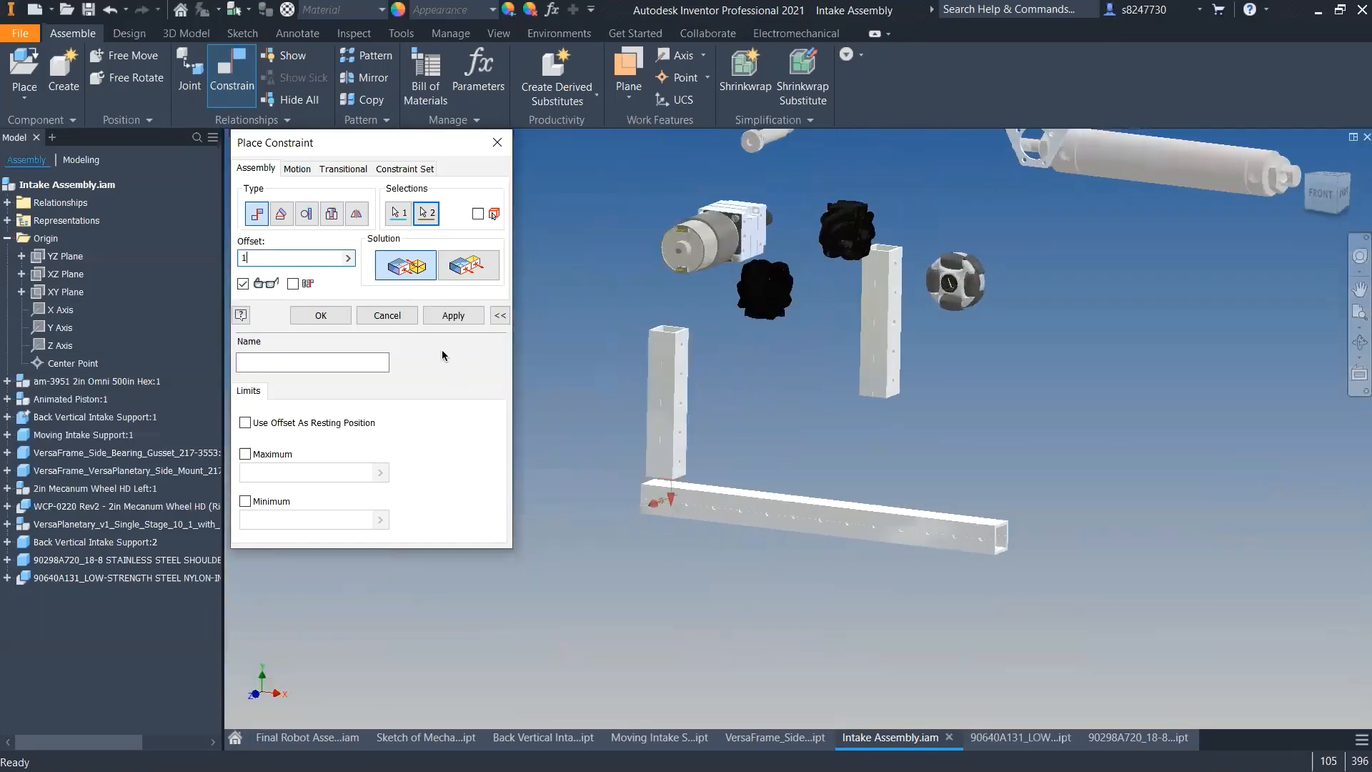
pyautogui.click(463, 321)
pyautogui.click(402, 317)
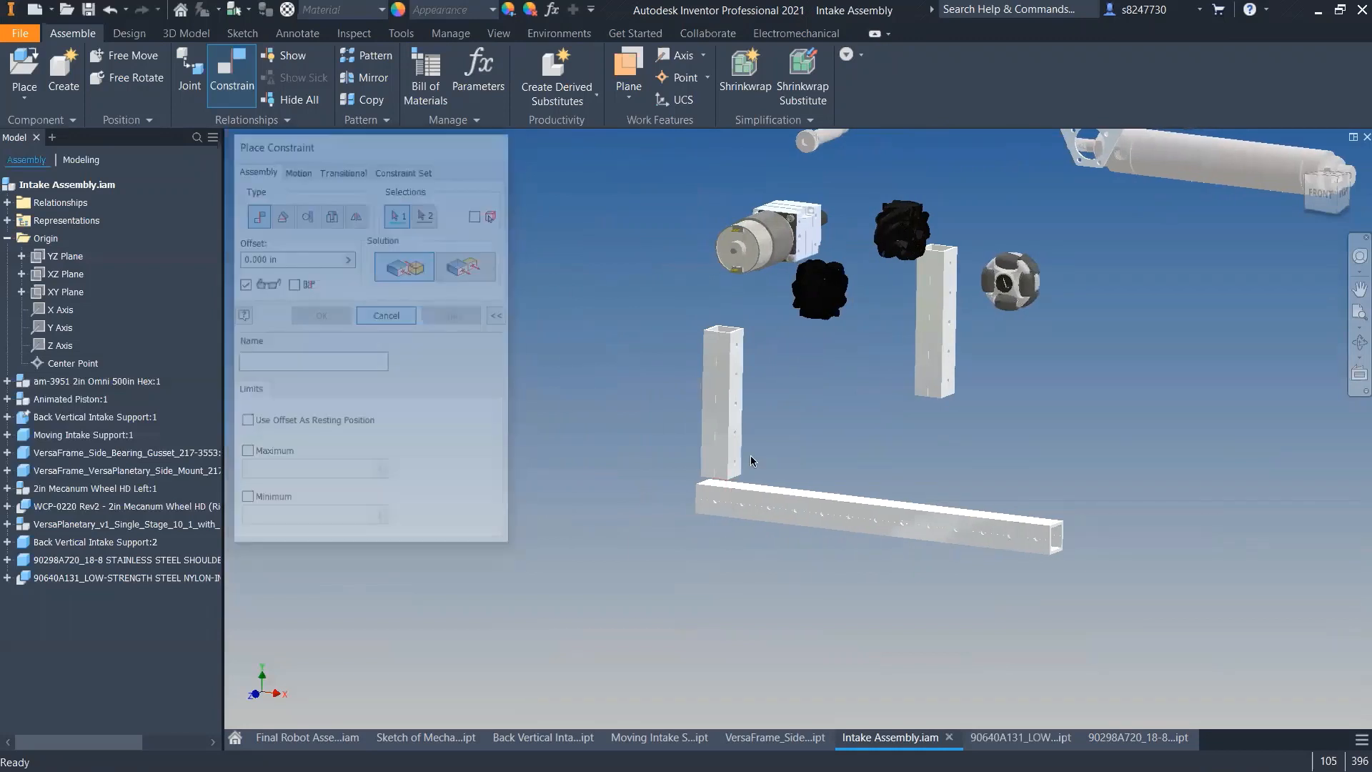
pyautogui.moveTo(899, 524); pyautogui.dragTo(1176, 557)
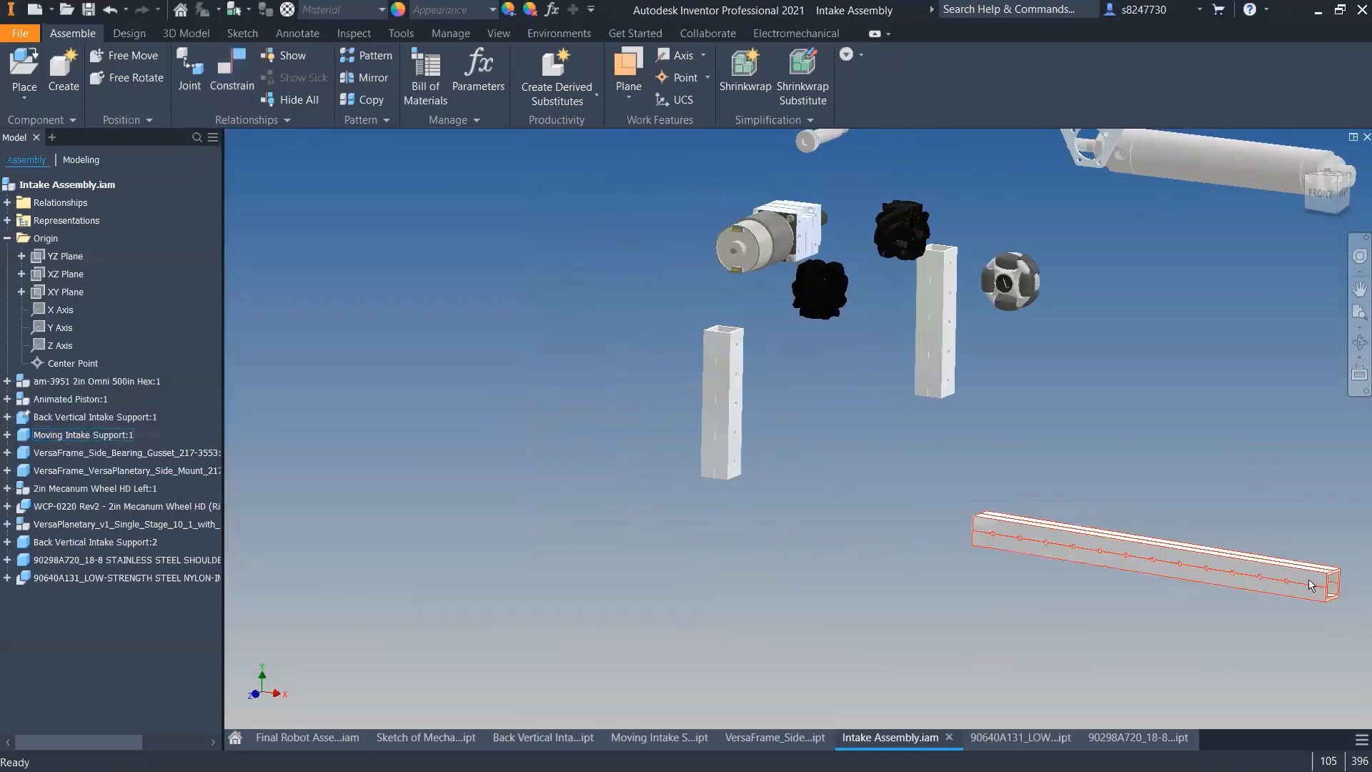
pyautogui.moveTo(1311, 580); pyautogui.dragTo(1128, 379)
pyautogui.press('c')
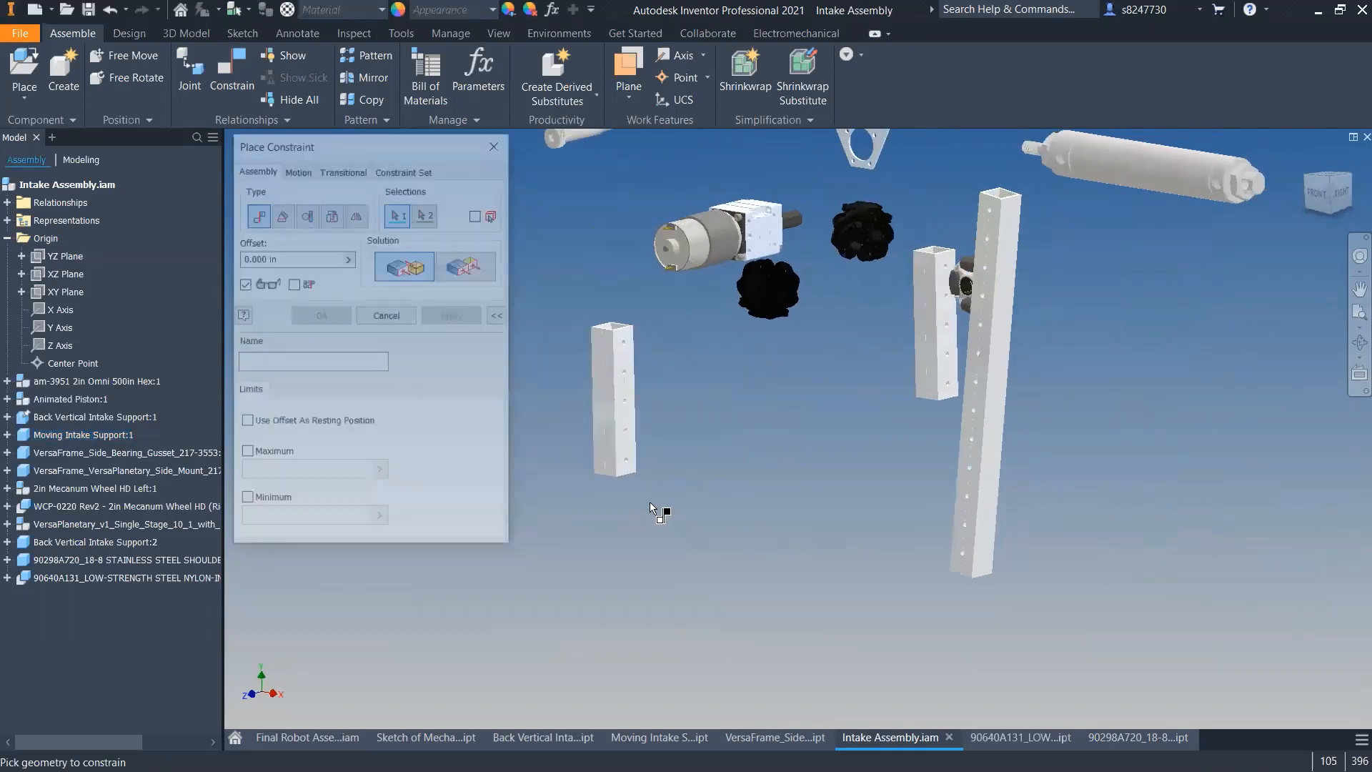
pyautogui.scroll(5, 633, 480)
pyautogui.click(622, 384)
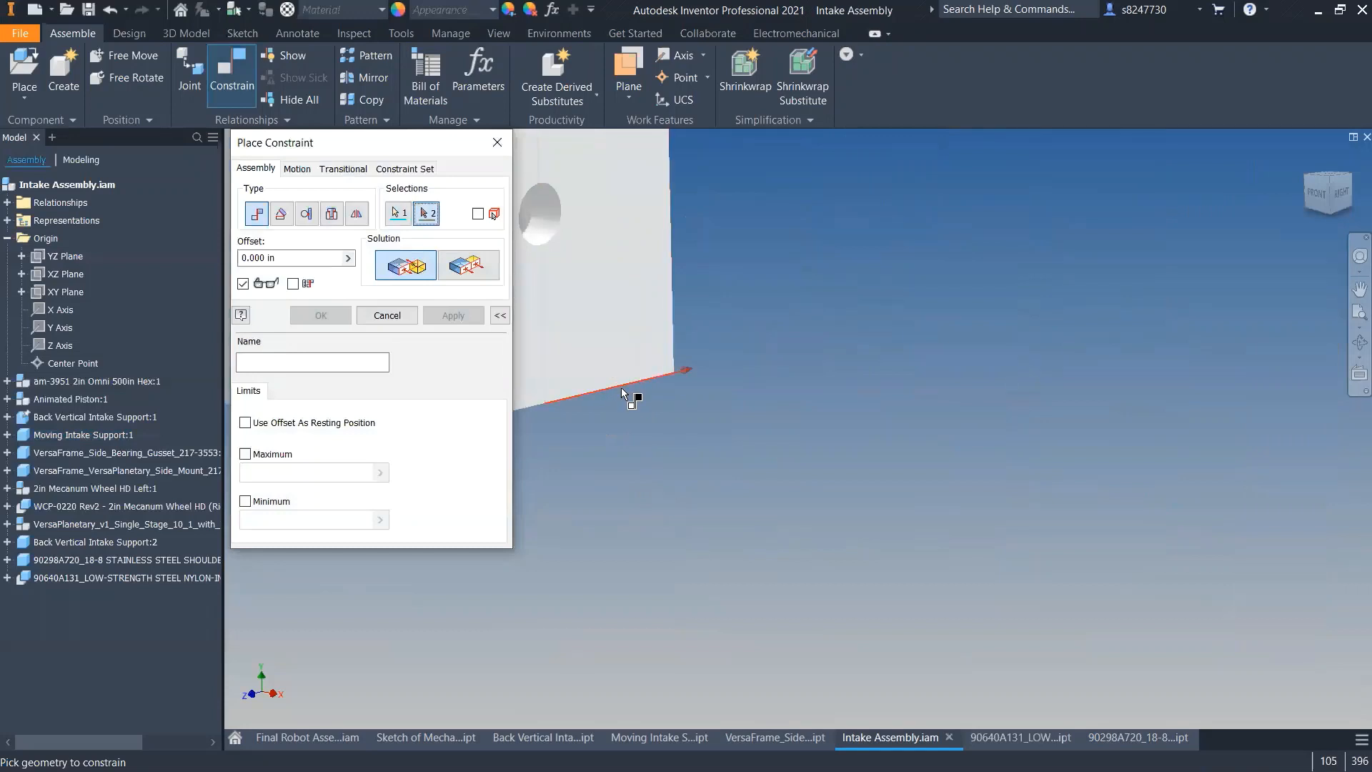
pyautogui.scroll(-5, 620, 416)
pyautogui.scroll(5, 718, 467)
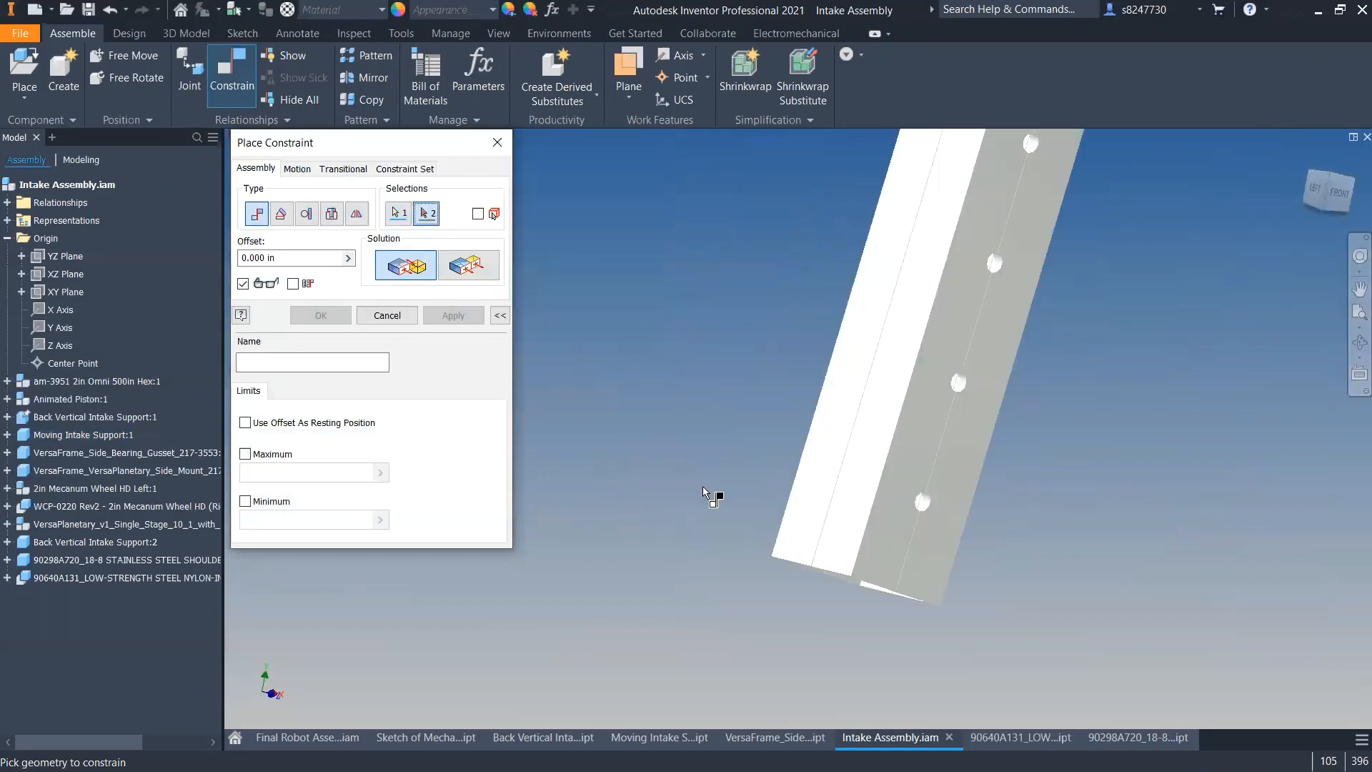
pyautogui.click(827, 574)
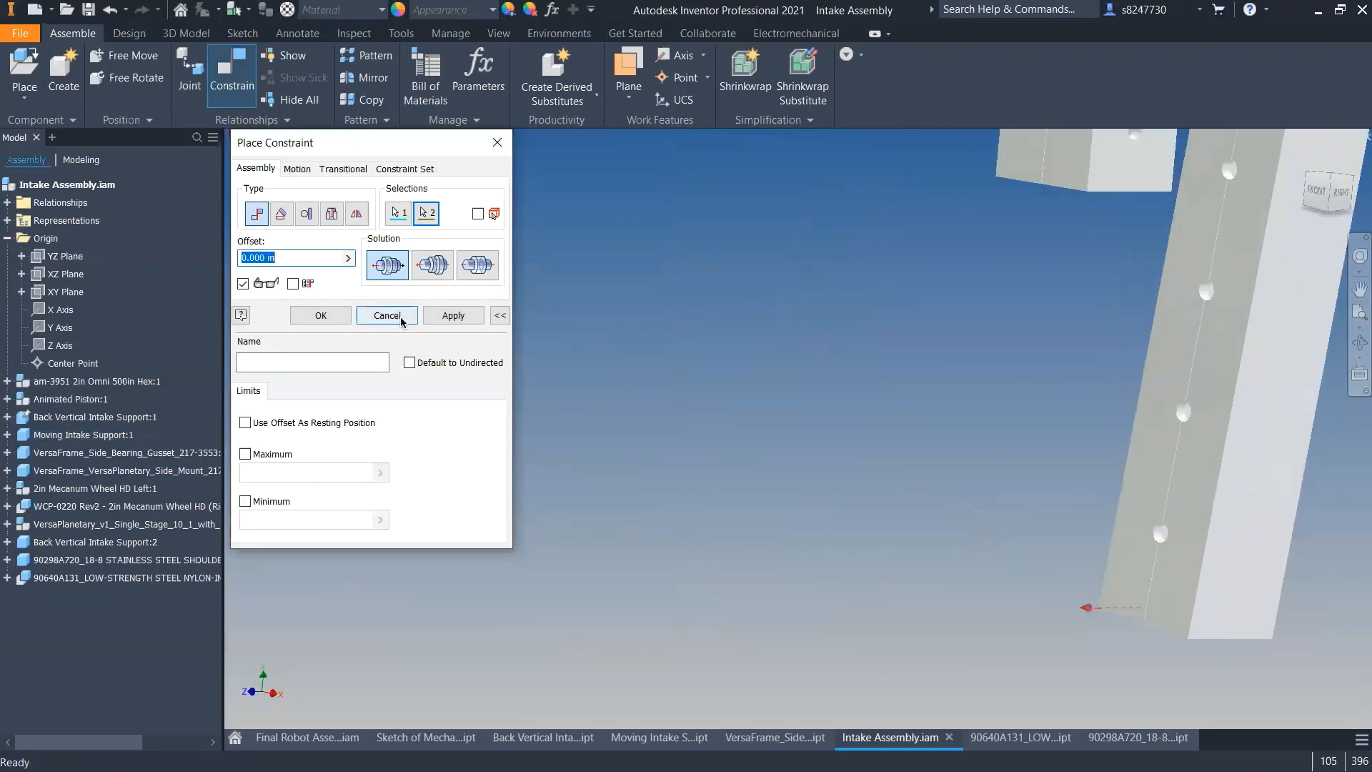
pyautogui.click(400, 316)
# - Reposition the upright moving intake support between the two back vertical supports
pyautogui.scroll(-5, 643, 472)
pyautogui.scroll(4, 607, 418)
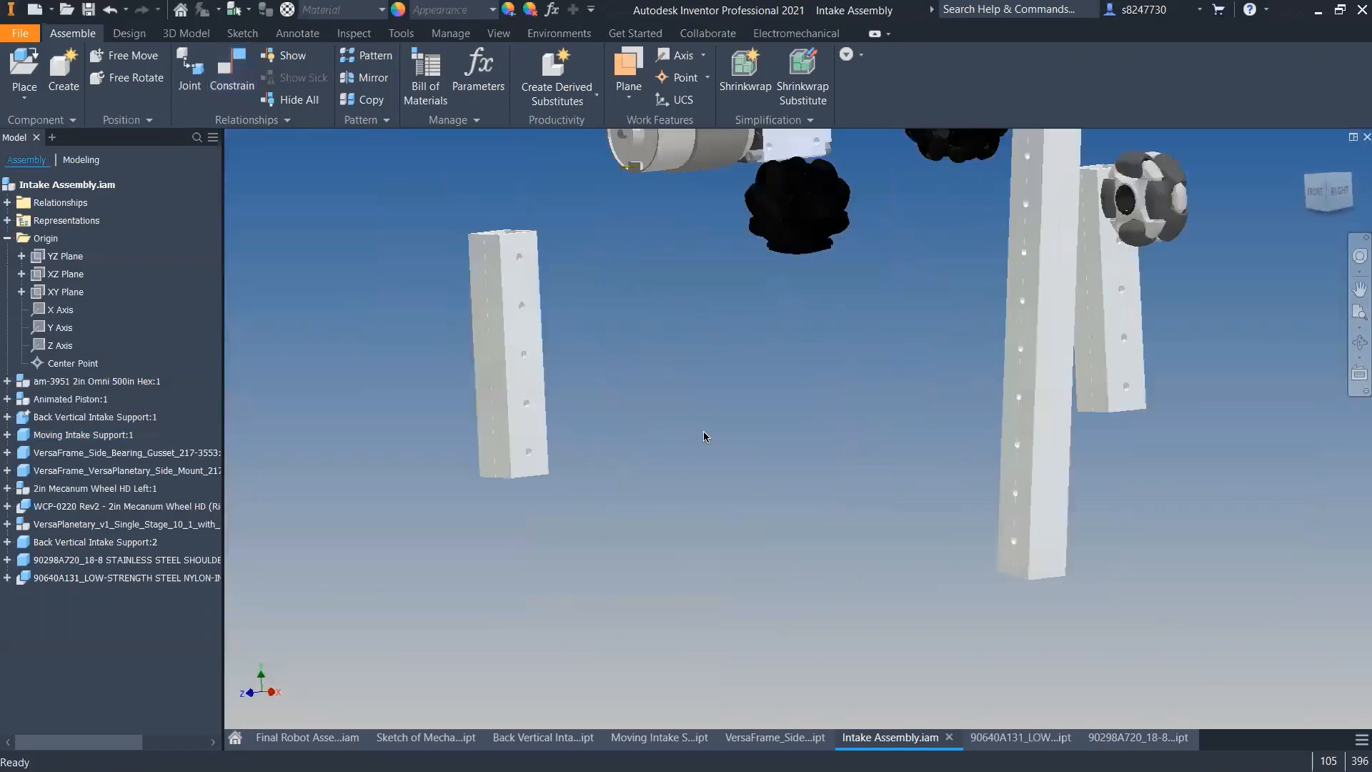
pyautogui.scroll(-3, 787, 434)
pyautogui.moveTo(929, 357); pyautogui.dragTo(868, 330)
pyautogui.moveTo(875, 142); pyautogui.dragTo(898, 112)
pyautogui.click(577, 159)
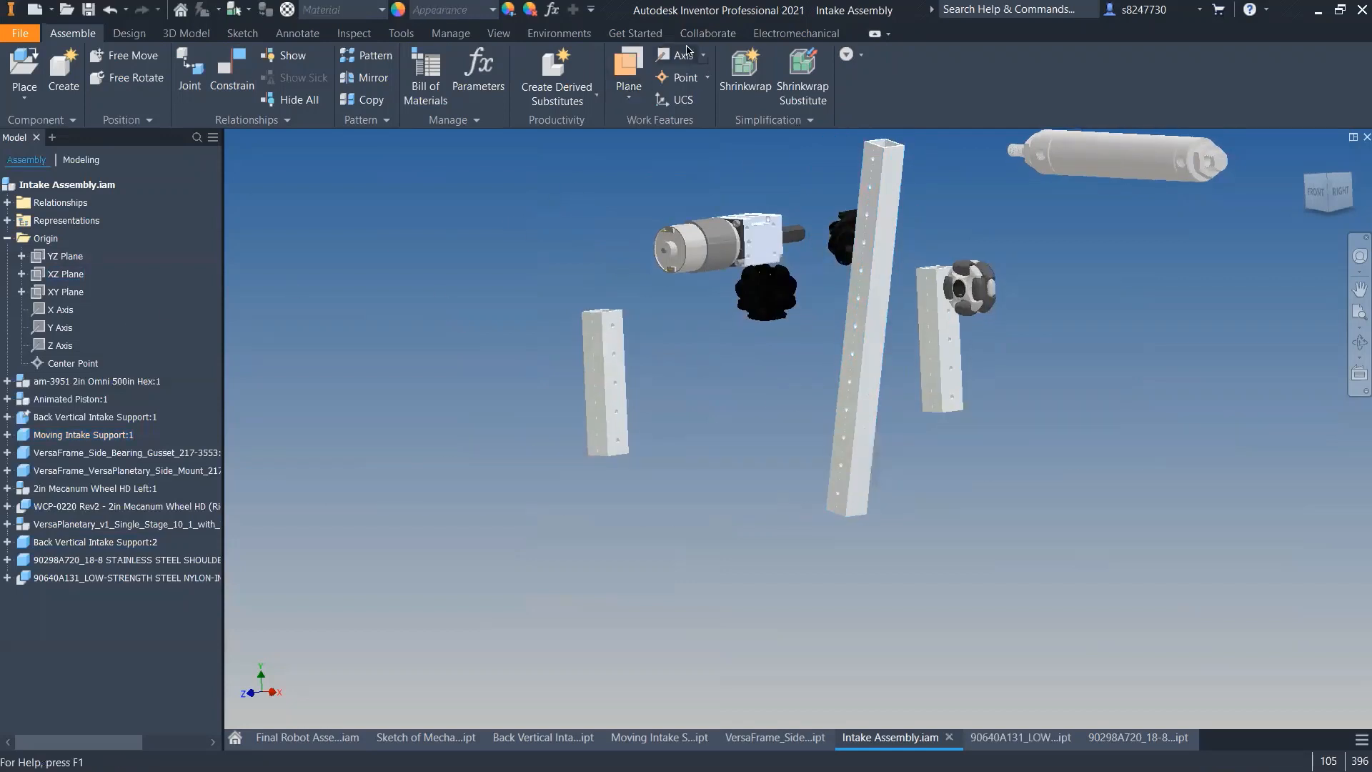
# - Create a work axis through the lowest hole of the moving intake support
pyautogui.scroll(10, 857, 526)
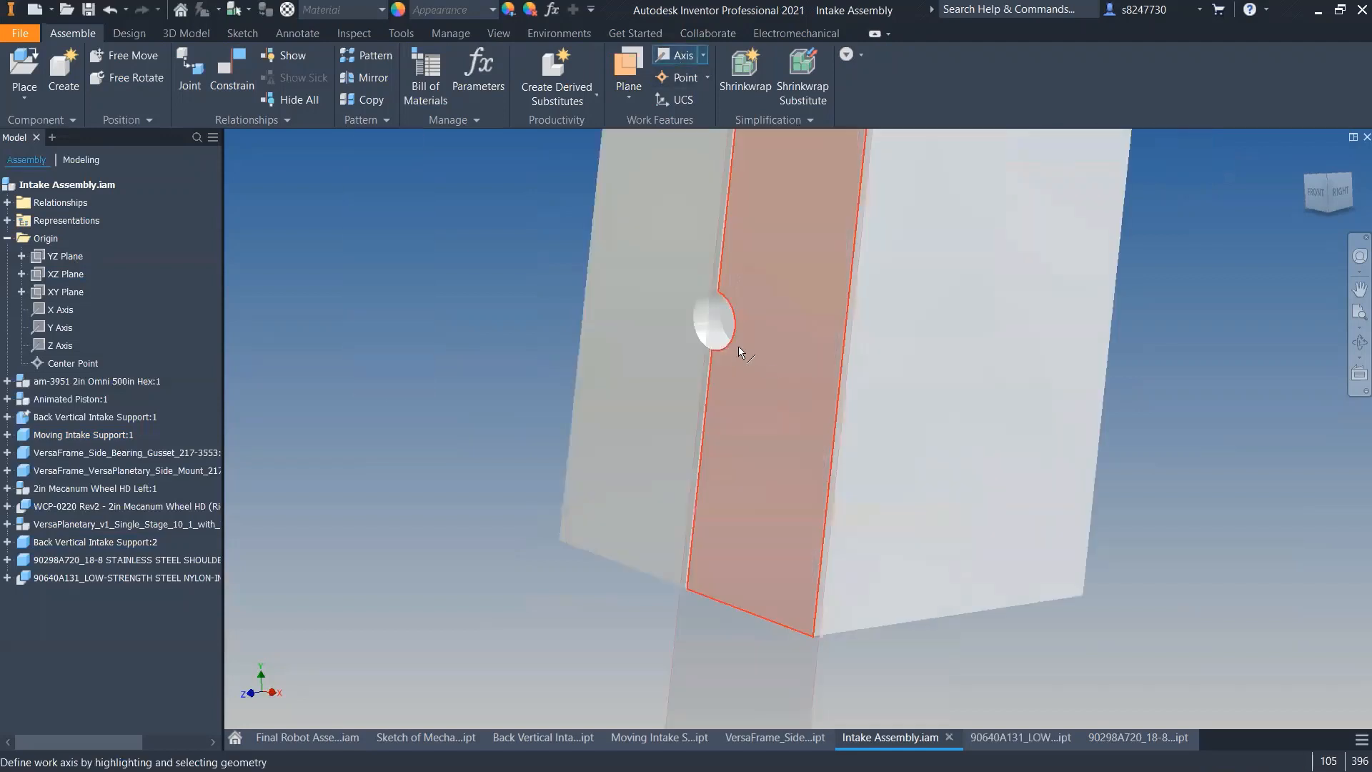
pyautogui.click(712, 318)
pyautogui.scroll(-5, 725, 478)
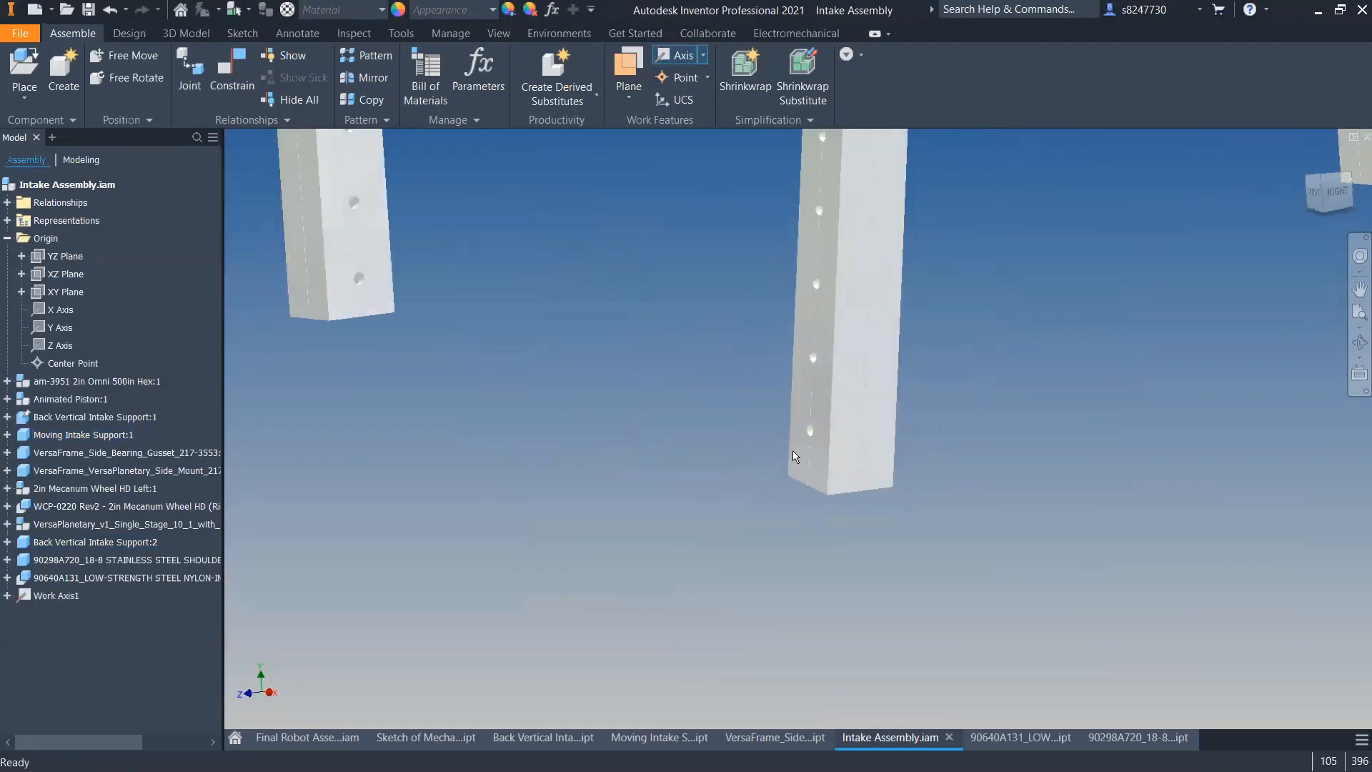
# - Examine the work axis in the moving intake support's lowest hole from several angles and while shifting the support
pyautogui.scroll(8, 791, 391)
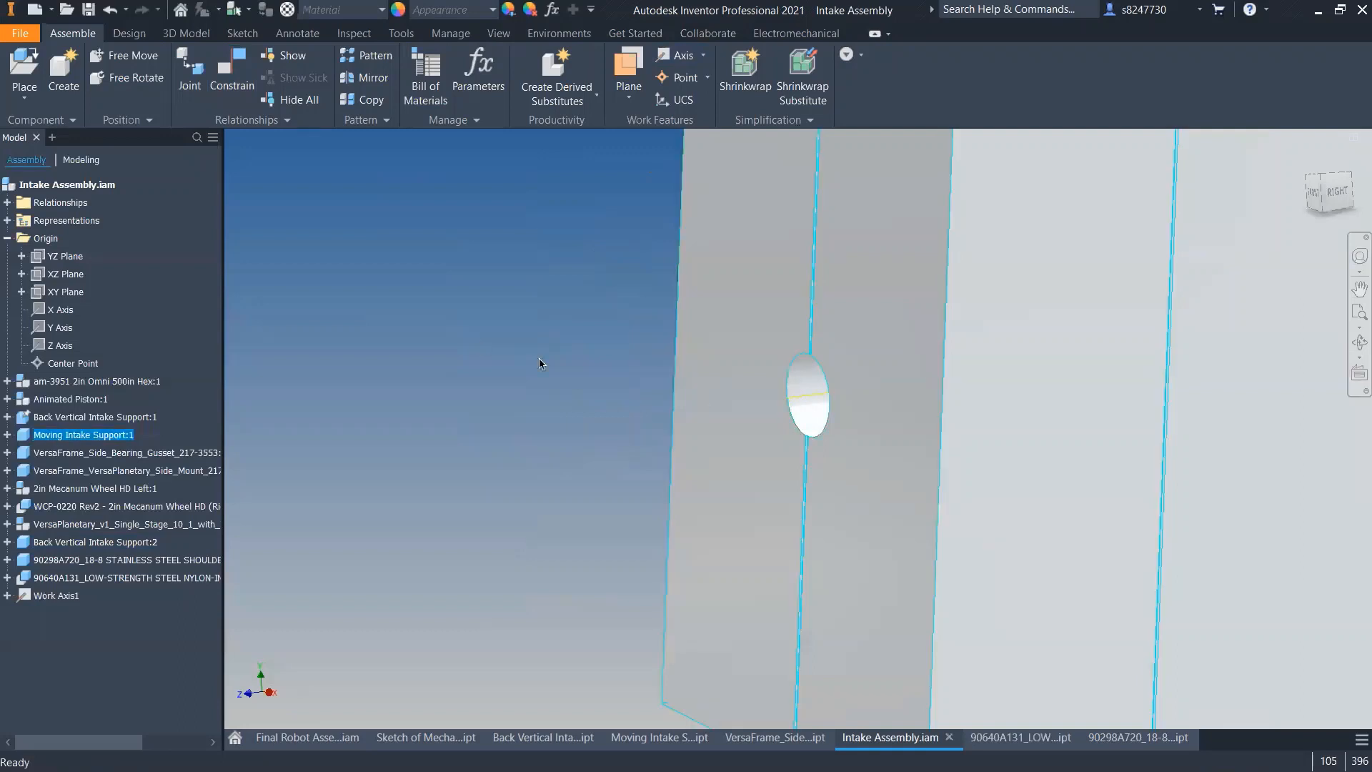
pyautogui.scroll(1, 801, 411)
pyautogui.scroll(-6, 812, 400)
pyautogui.keyDown('shift'); pyautogui.moveTo(815, 442); pyautogui.dragTo(802, 416, button='middle'); pyautogui.keyUp('shift')
pyautogui.scroll(6, 802, 417)
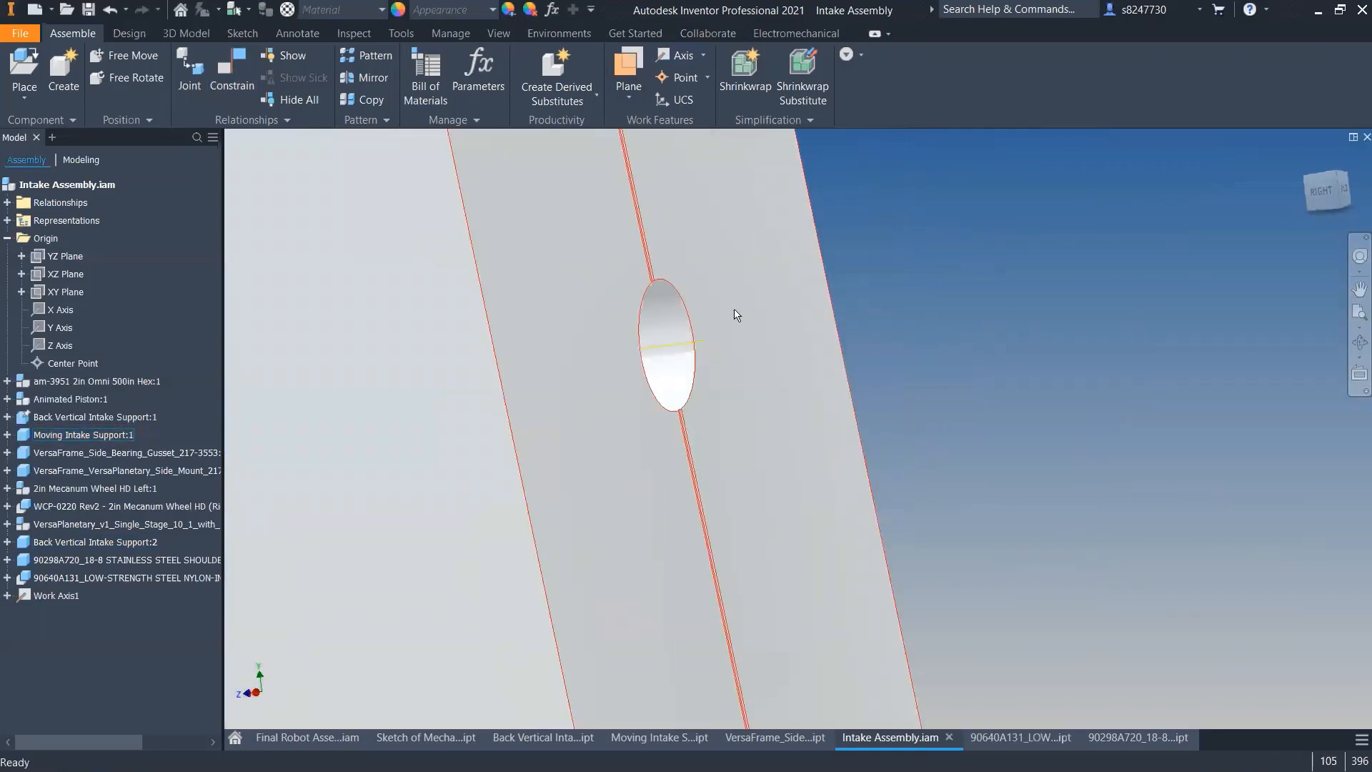
pyautogui.click(33, 601)
pyautogui.moveTo(706, 345); pyautogui.dragTo(867, 327)
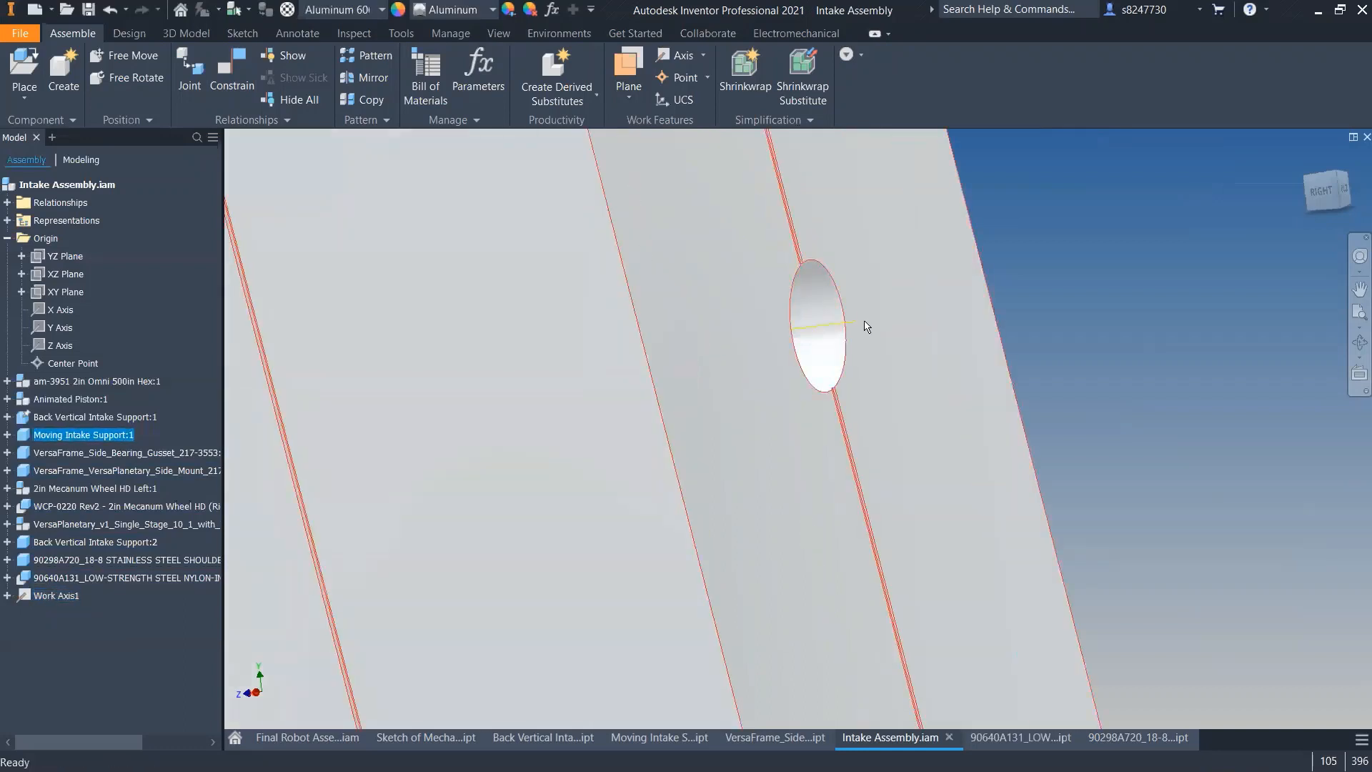
pyautogui.keyDown('shift'); pyautogui.moveTo(848, 323); pyautogui.dragTo(924, 346, button='middle'); pyautogui.keyUp('shift')
pyautogui.scroll(-6, 715, 371)
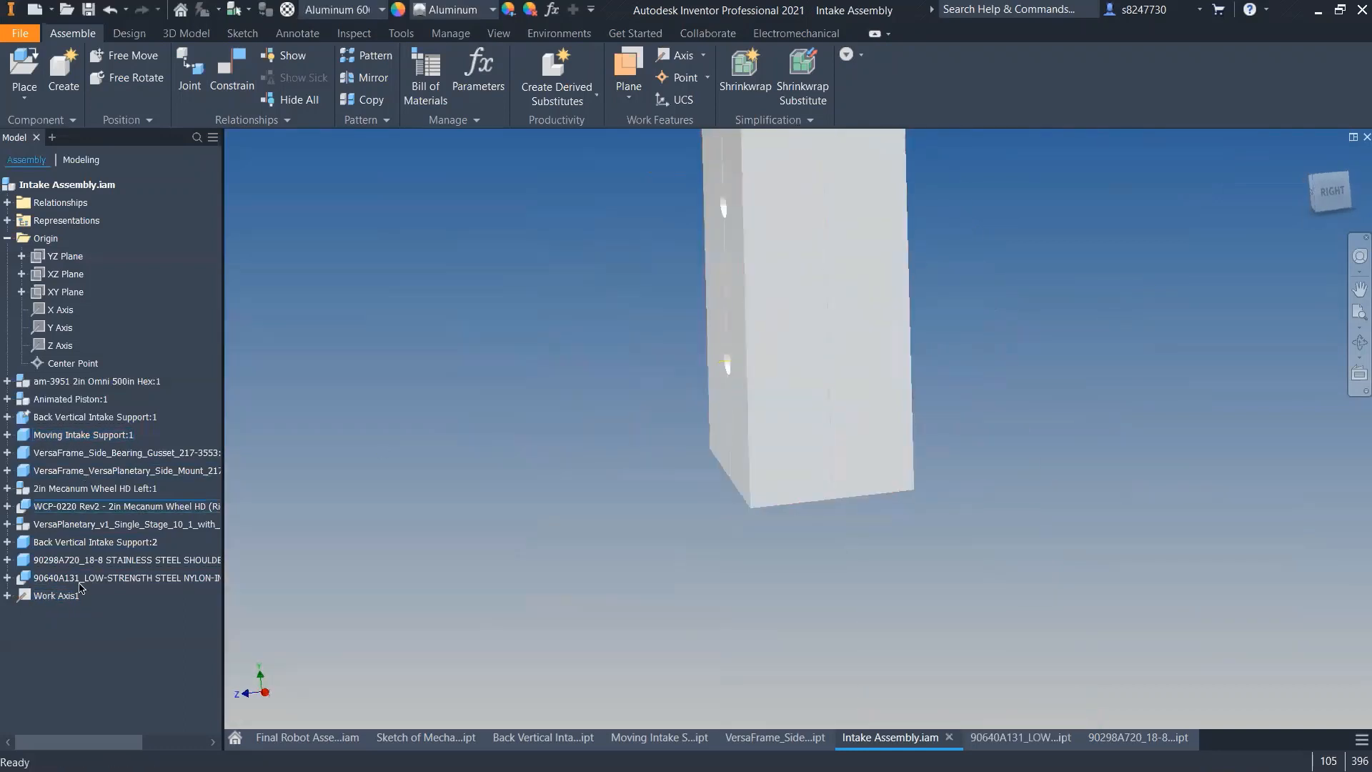
# - Inspect from several angles how the work axis passes through the moving intake support's lowest hole
pyautogui.keyDown('shift'); pyautogui.moveTo(694, 357); pyautogui.dragTo(656, 361, button='middle'); pyautogui.keyUp('shift')
pyautogui.scroll(5, 734, 369)
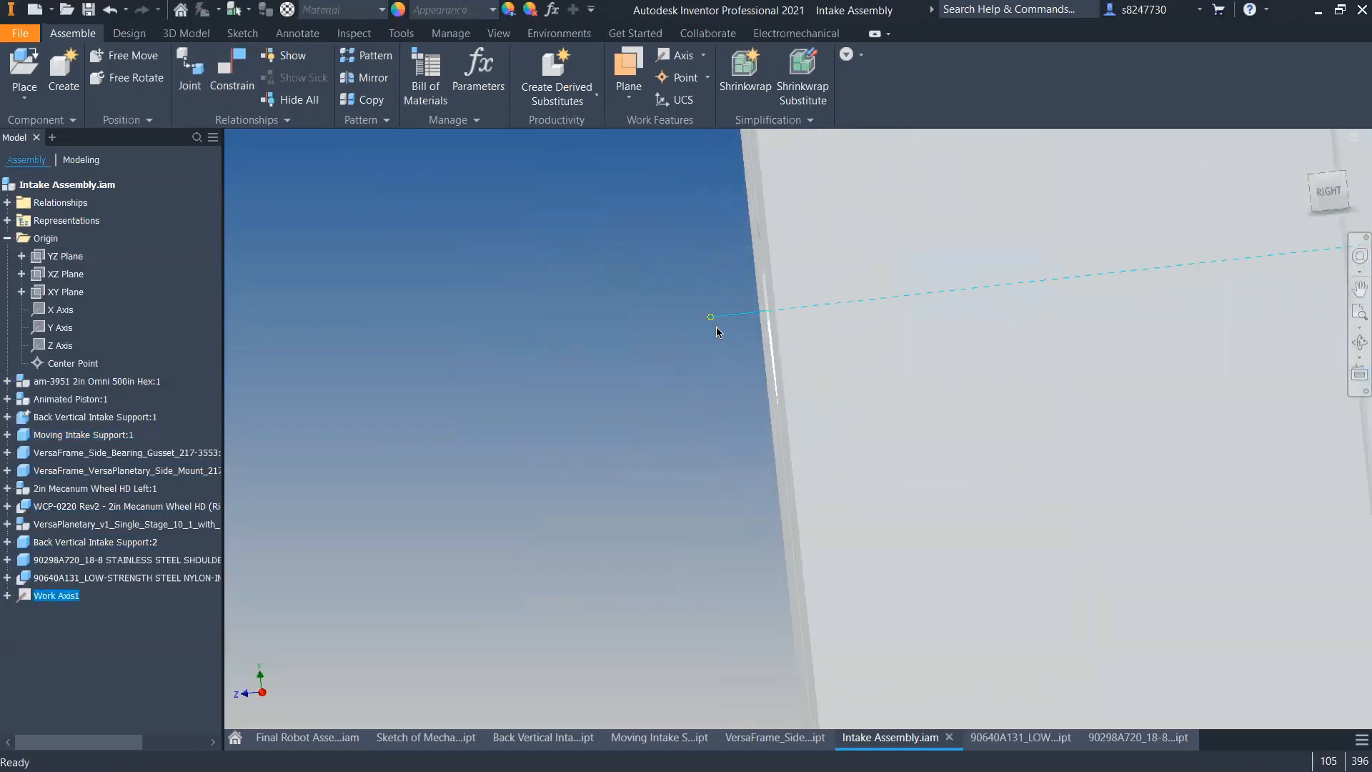
pyautogui.moveTo(711, 321); pyautogui.dragTo(406, 349)
pyautogui.scroll(-3, 645, 397)
pyautogui.keyDown('shift'); pyautogui.moveTo(645, 397); pyautogui.dragTo(860, 457, button='middle'); pyautogui.keyUp('shift')
pyautogui.scroll(-6, 700, 405)
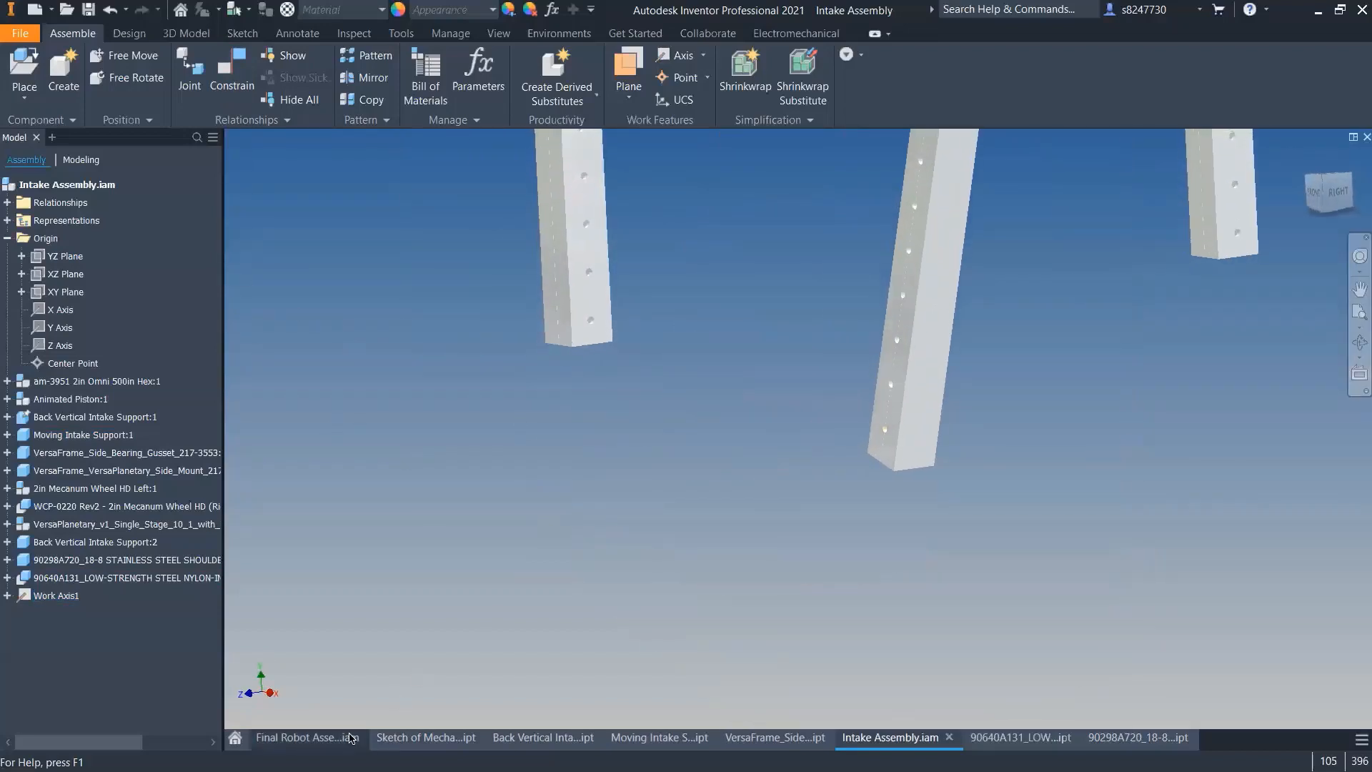
# - In Sketch1 of the mechanism intake sketch part, draw a line about 1.33 in long down from the lower end of the tall upright
pyautogui.click(454, 738)
pyautogui.scroll(3, 638, 535)
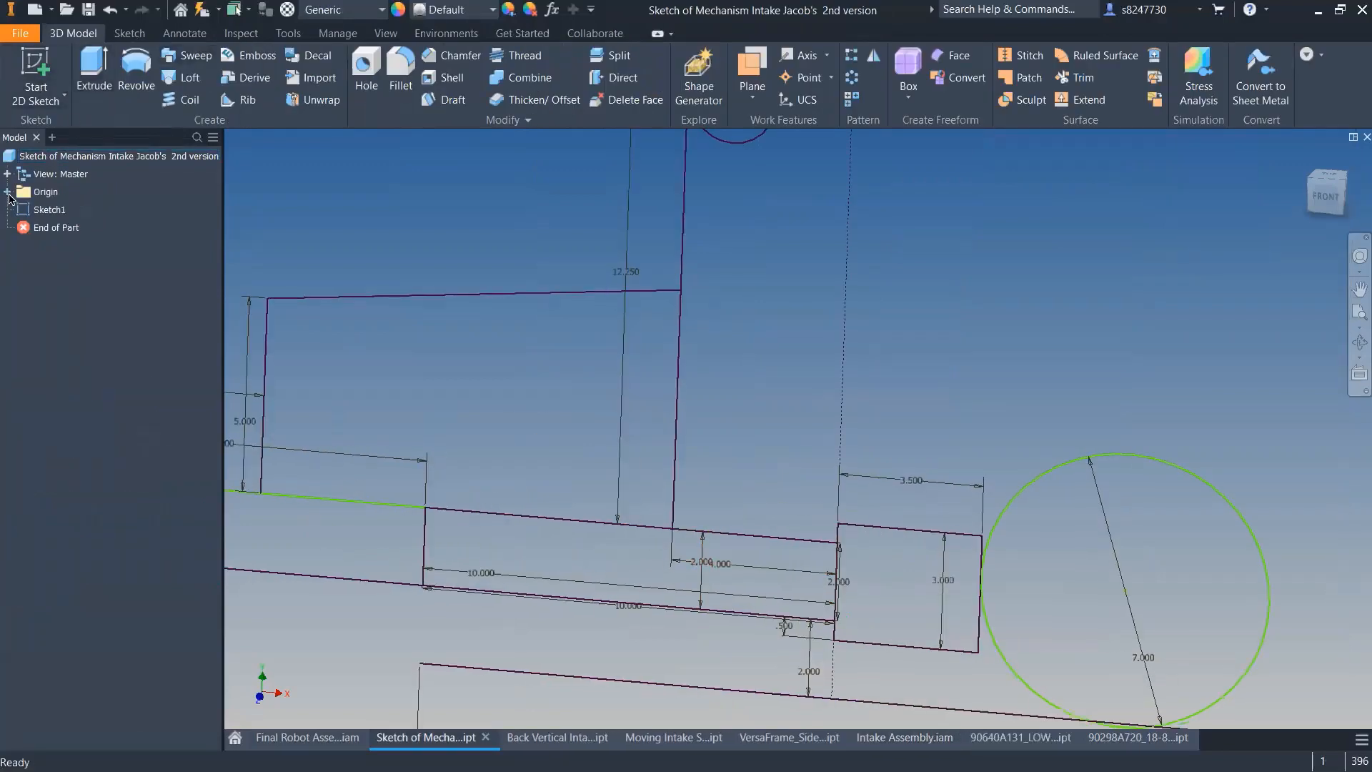
pyautogui.doubleClick(93, 211)
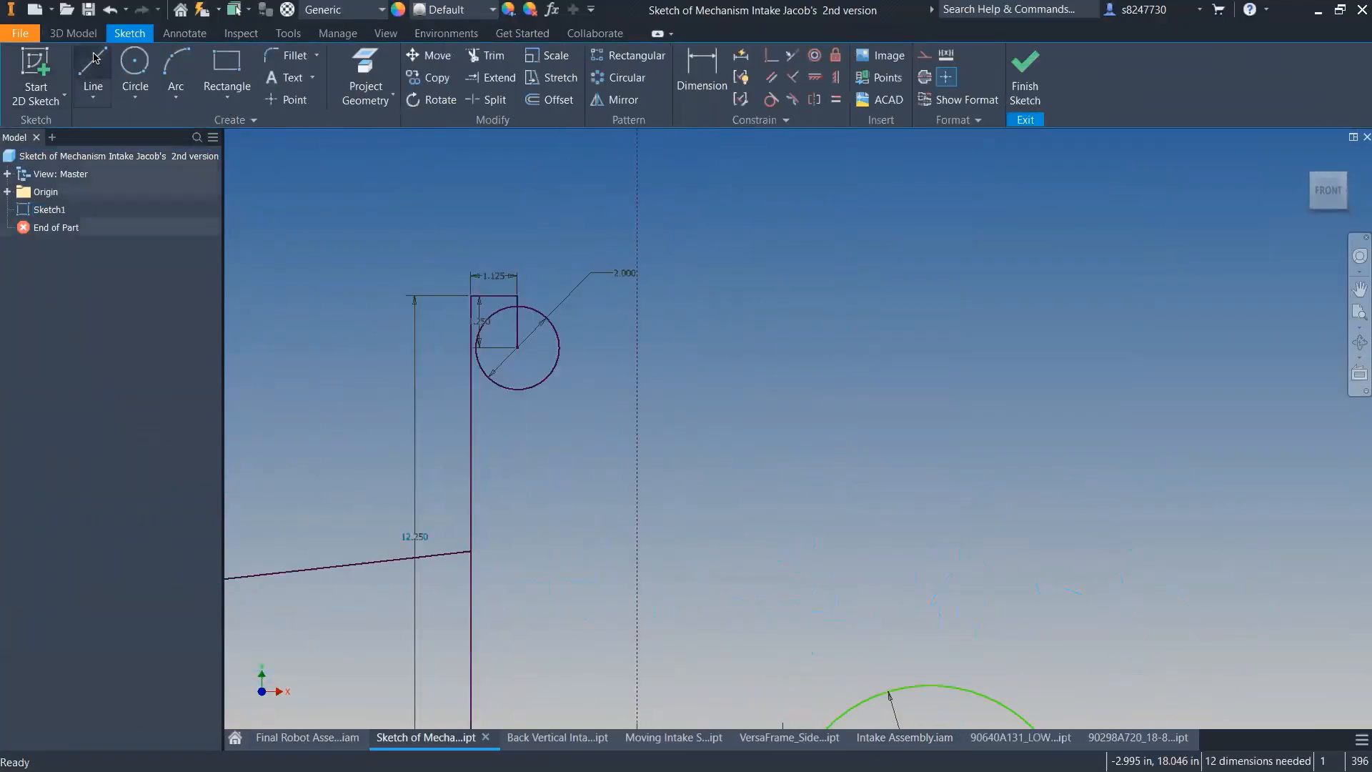
pyautogui.click(93, 79)
pyautogui.click(495, 388)
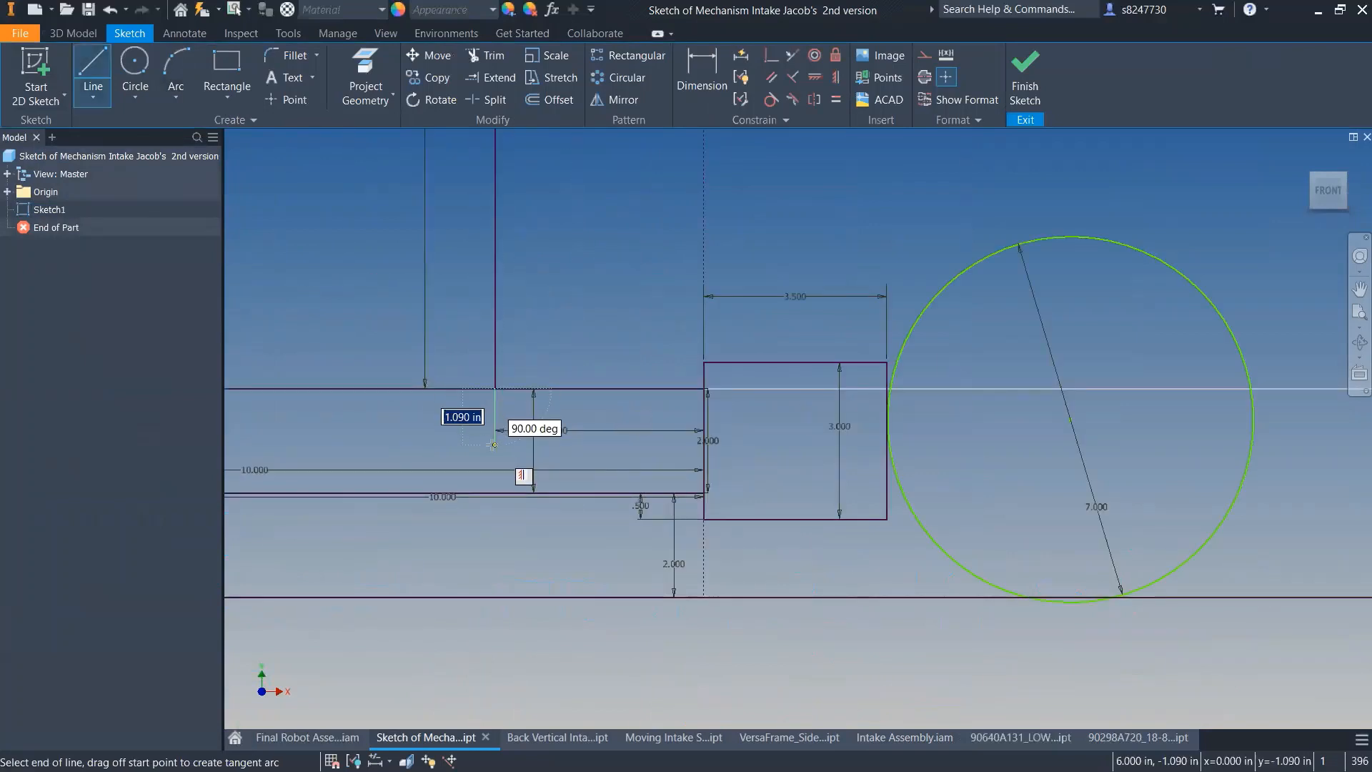
pyautogui.click(488, 458)
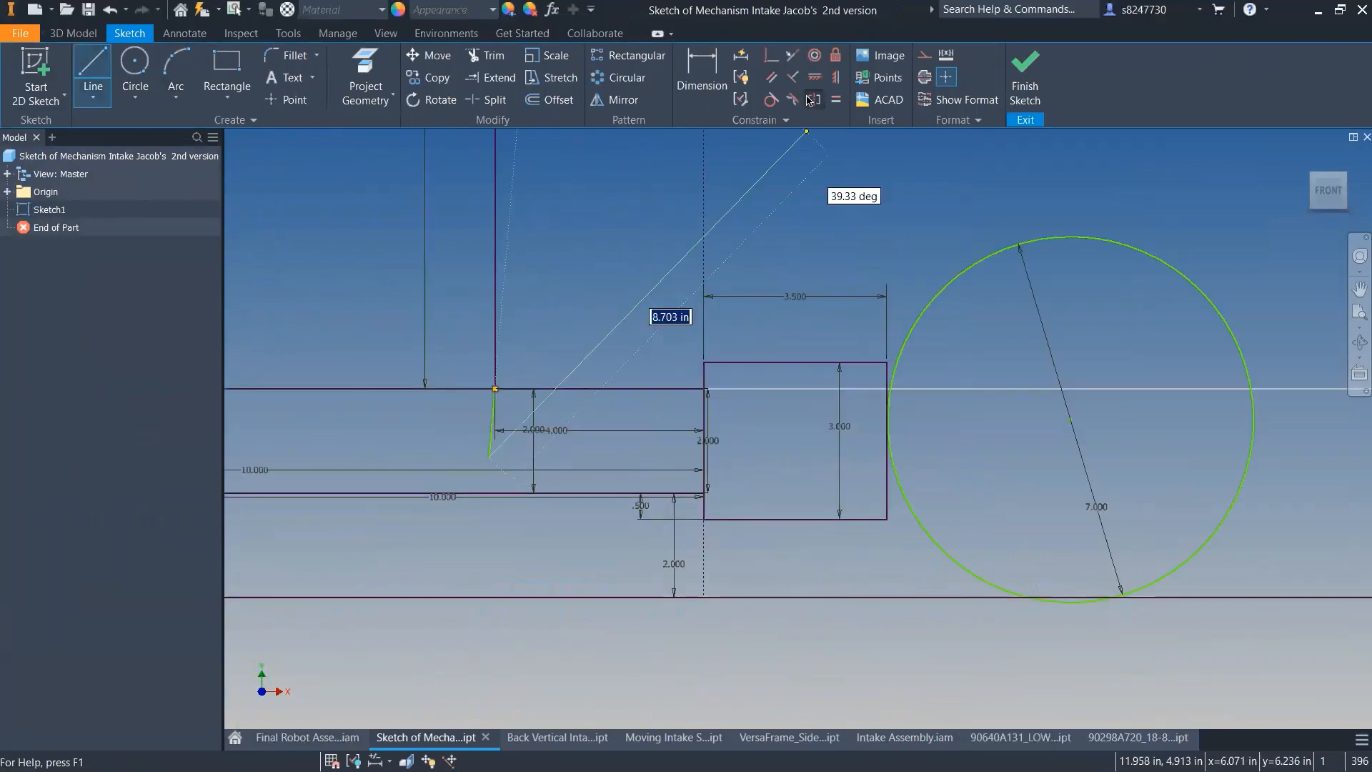
# - Constrain the new short line parallel to the tall upright above it
pyautogui.click(778, 76)
pyautogui.click(495, 329)
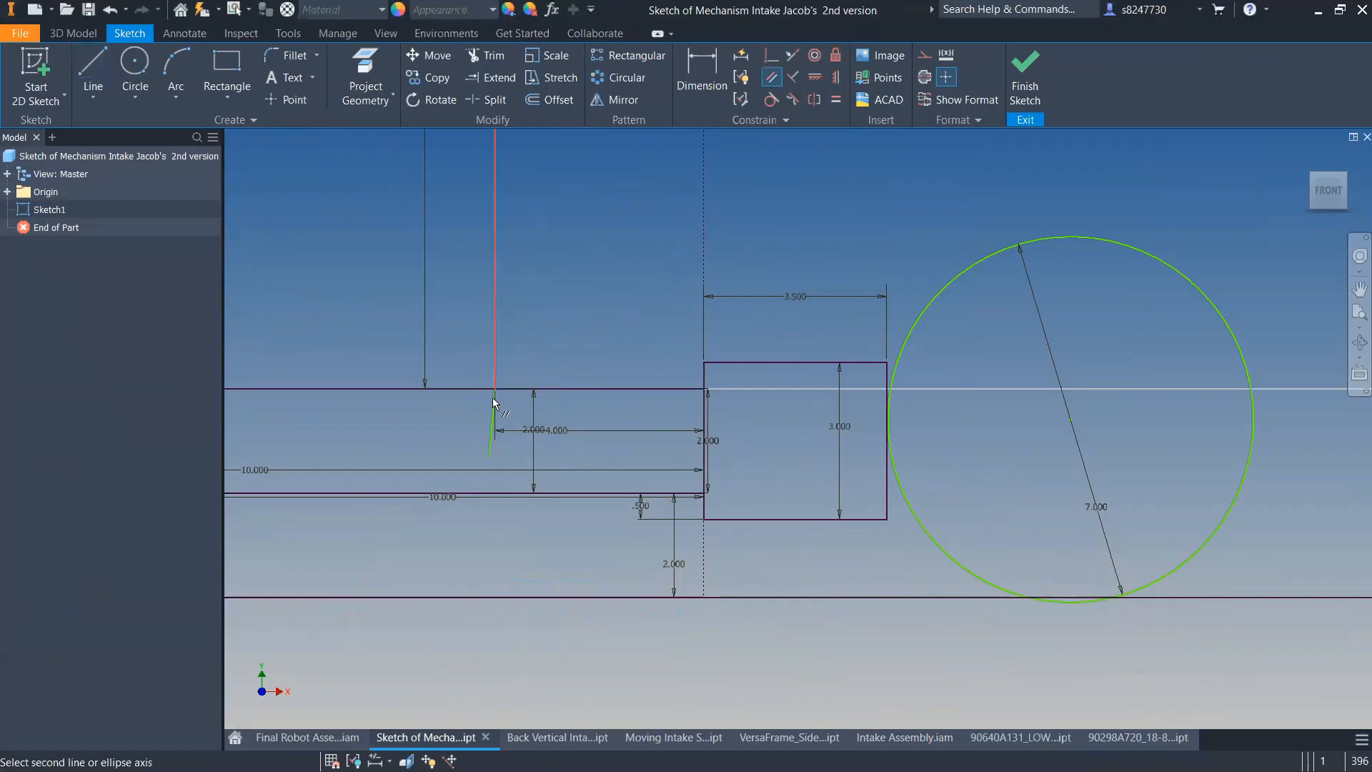
pyautogui.click(496, 439)
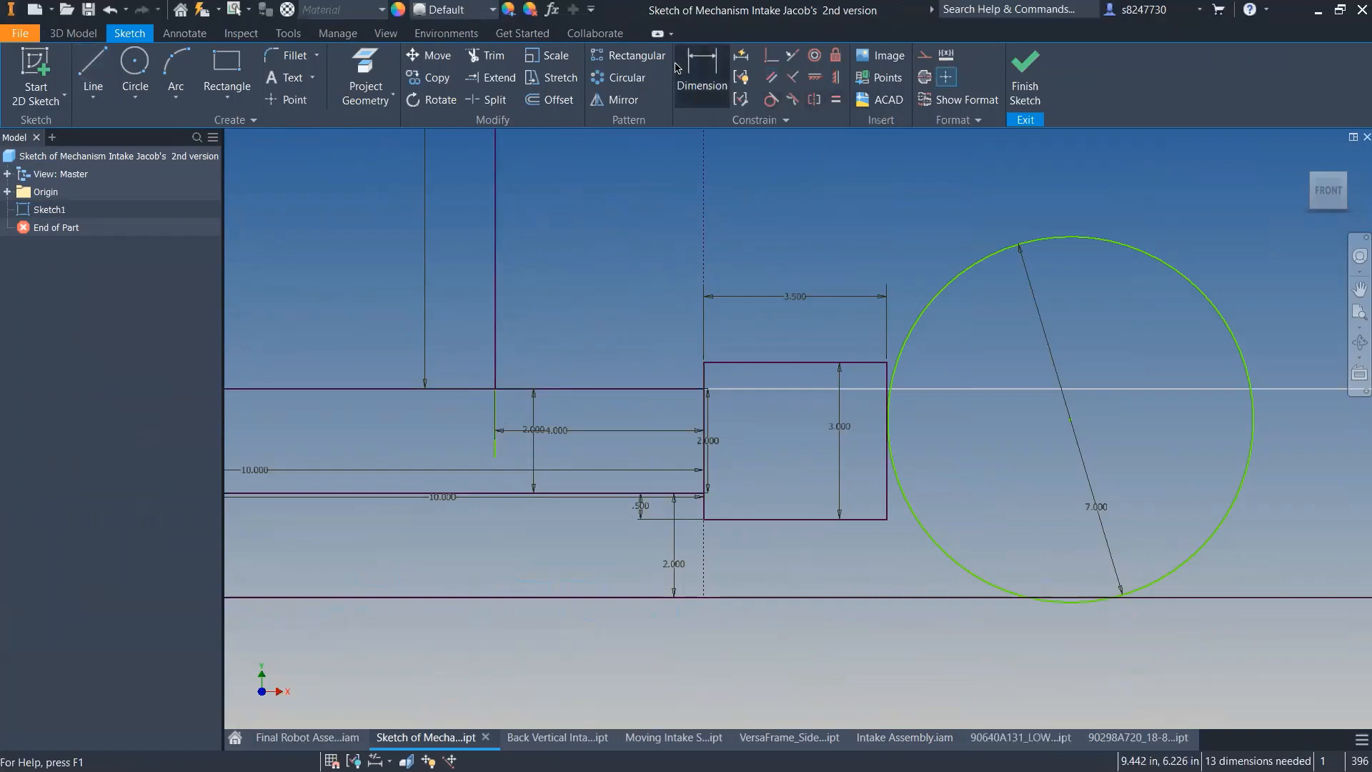
# - Dimension the short line below the tall upright and set its length to 1 in
pyautogui.press('d')
pyautogui.click(494, 426)
pyautogui.rightClick(452, 411)
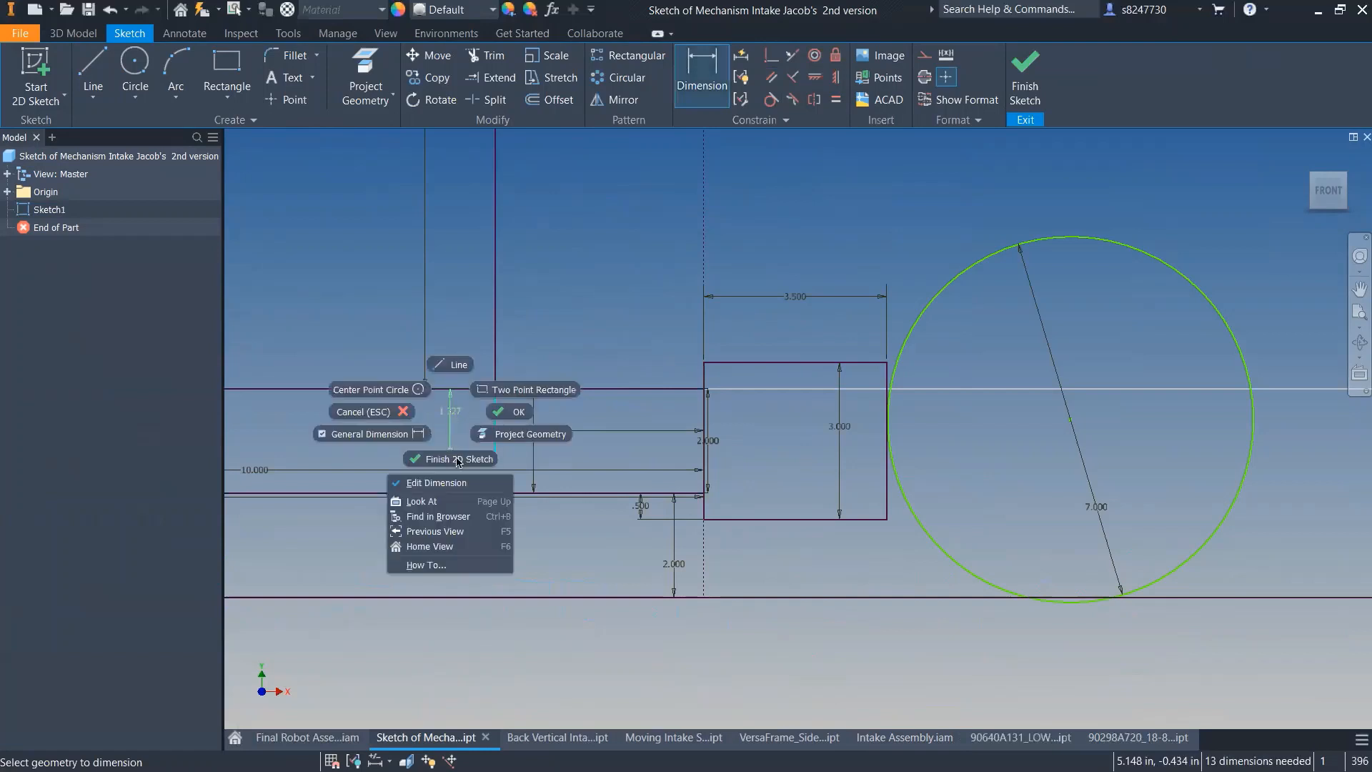
pyautogui.click(400, 412)
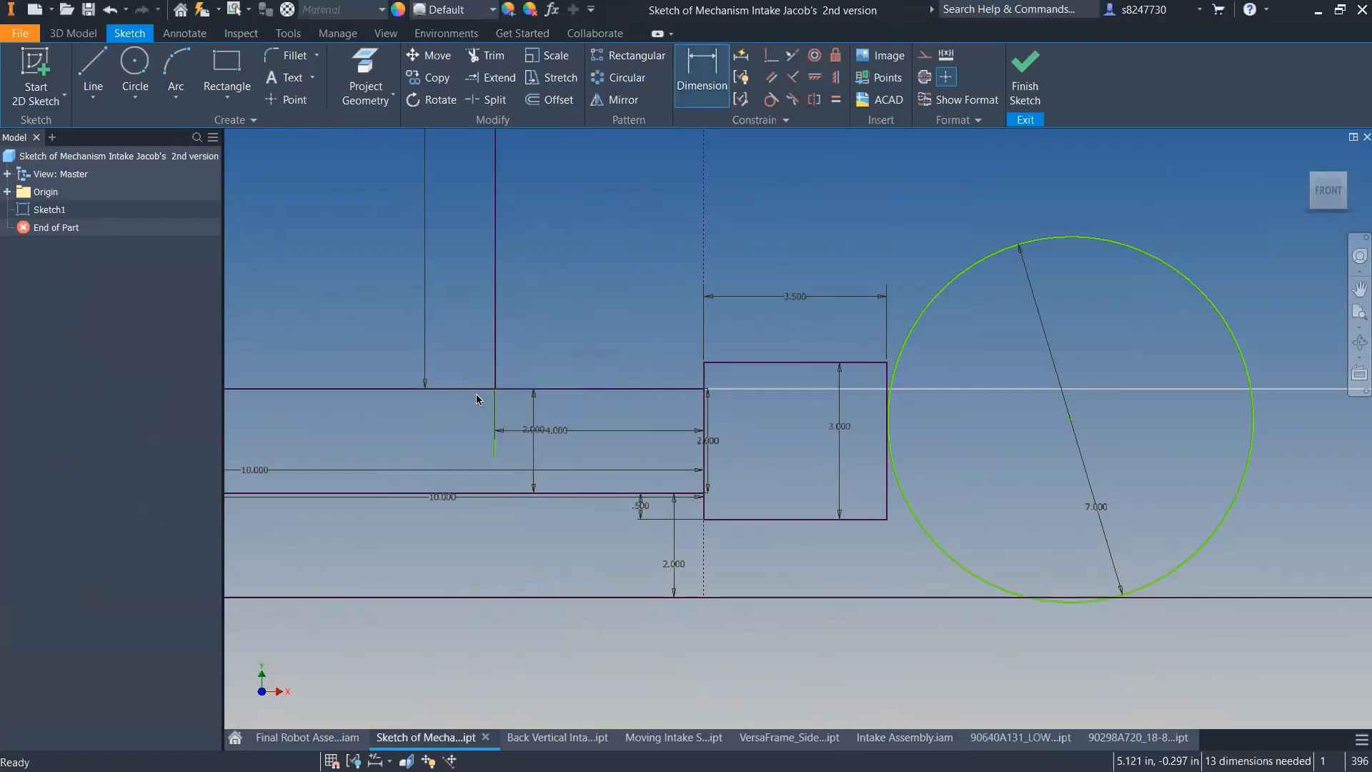
pyautogui.click(688, 75)
pyautogui.click(492, 414)
pyautogui.click(482, 411)
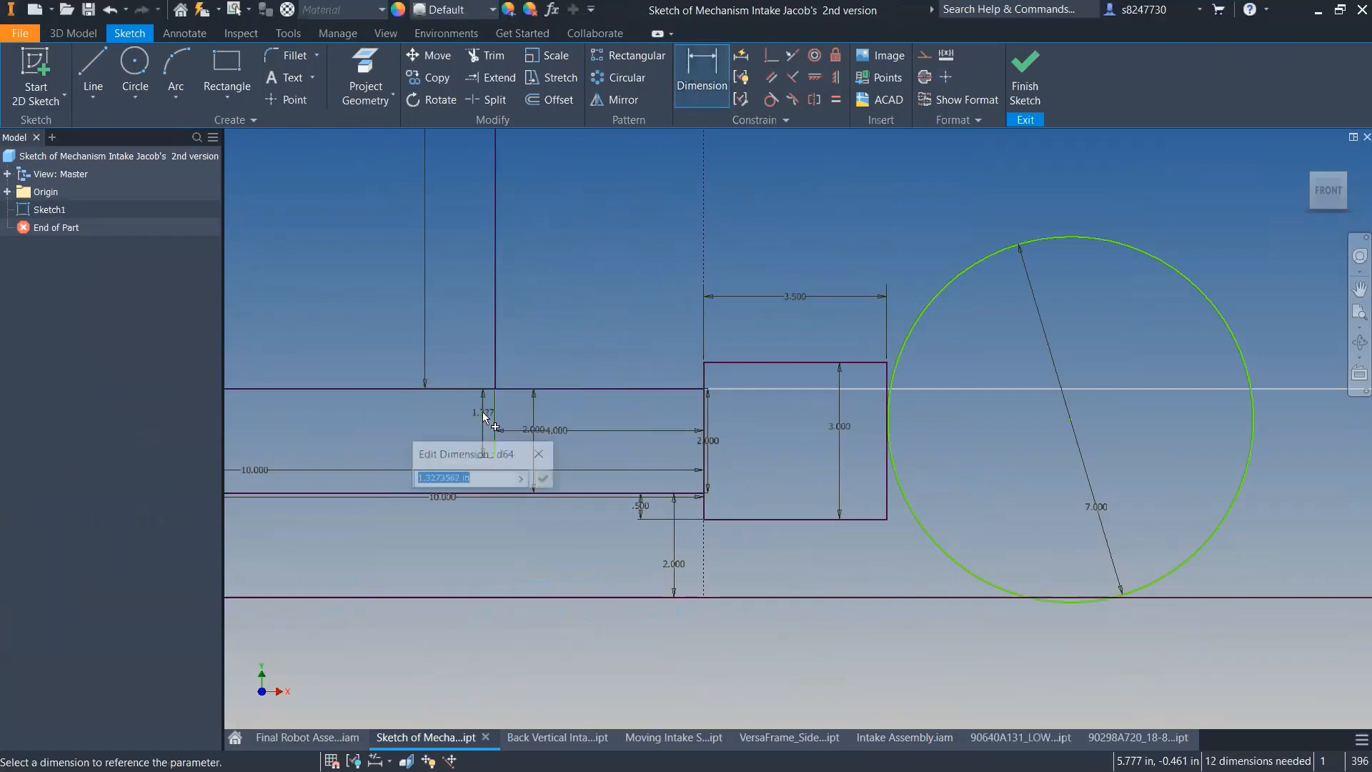
pyautogui.write('1')
pyautogui.press('Return')
pyautogui.scroll(-4, 519, 407)
pyautogui.press('Escape')
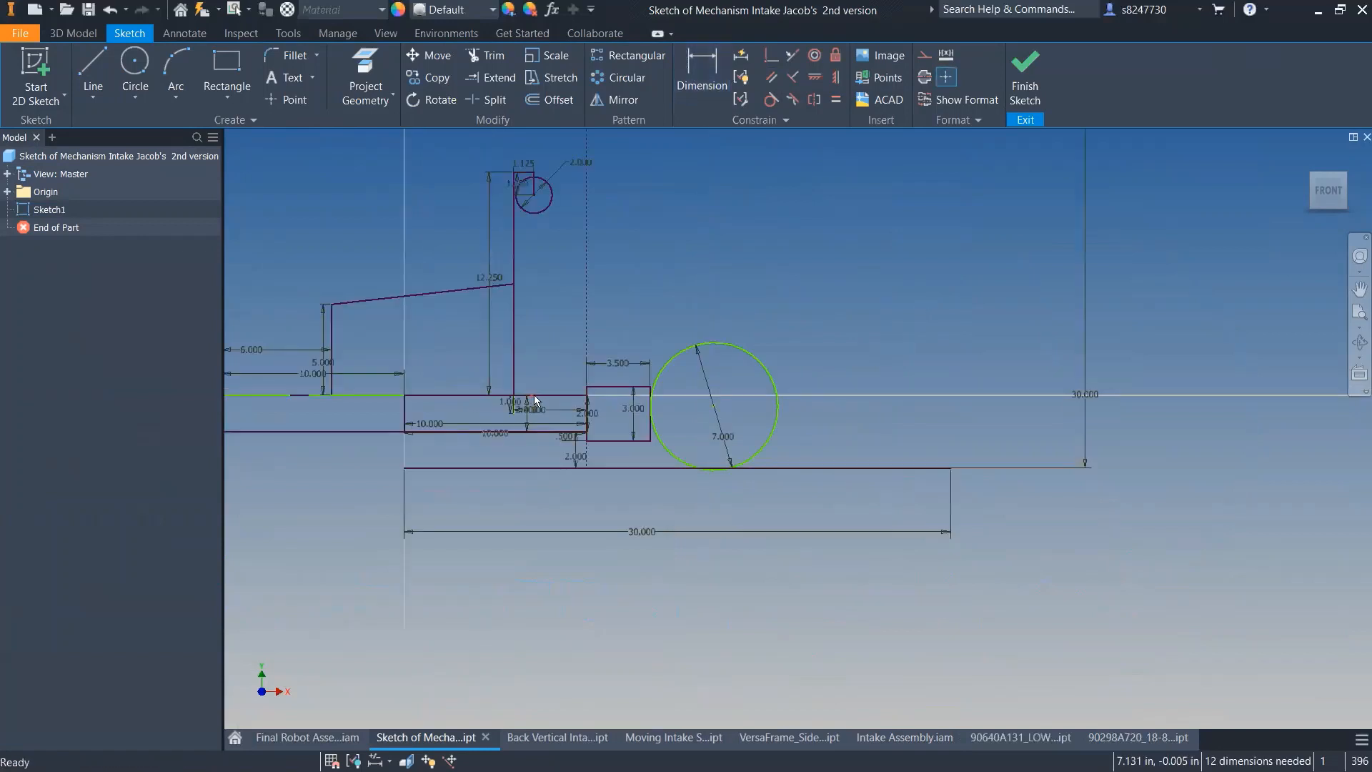
# - Draw a second line 1 in long straight down from the lower end of the shorter upright
pyautogui.scroll(-2, 585, 423)
pyautogui.scroll(5, 521, 410)
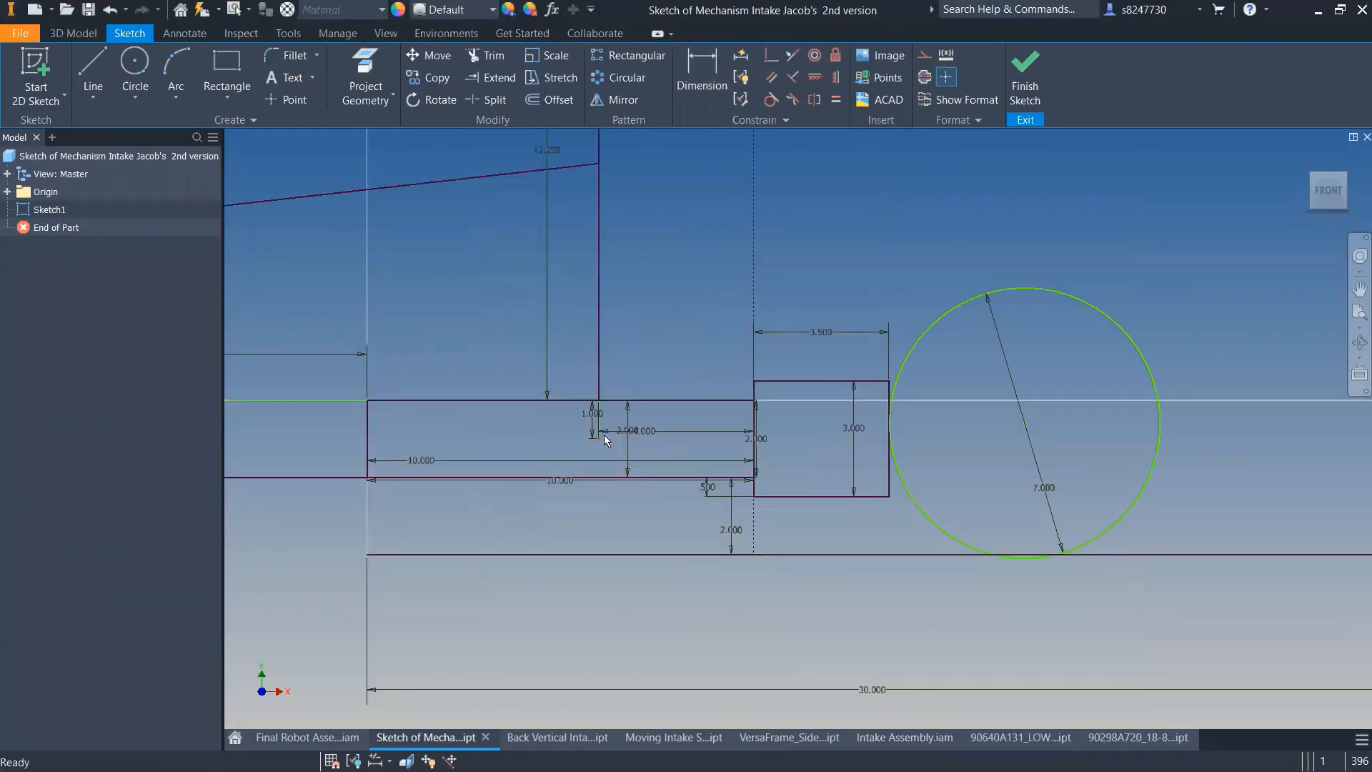
pyautogui.scroll(-2, 615, 435)
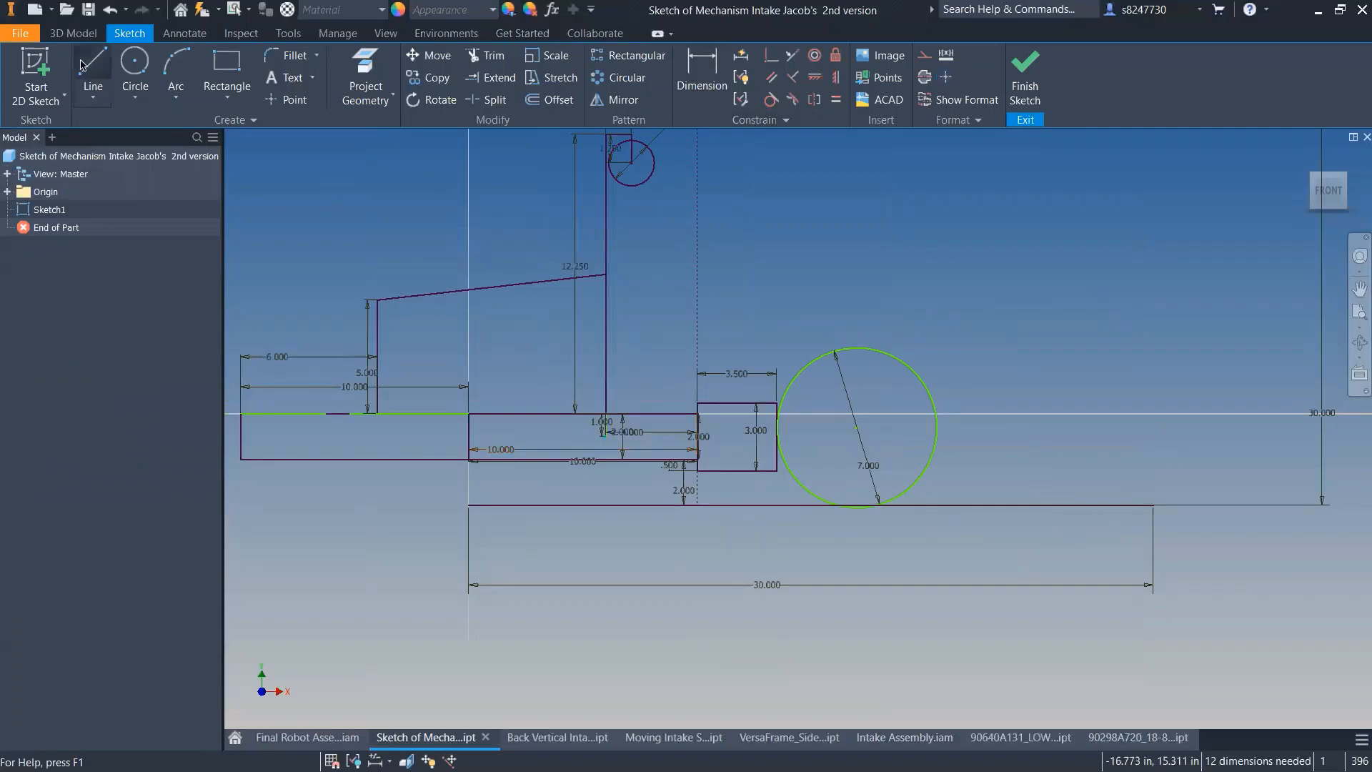
pyautogui.click(82, 66)
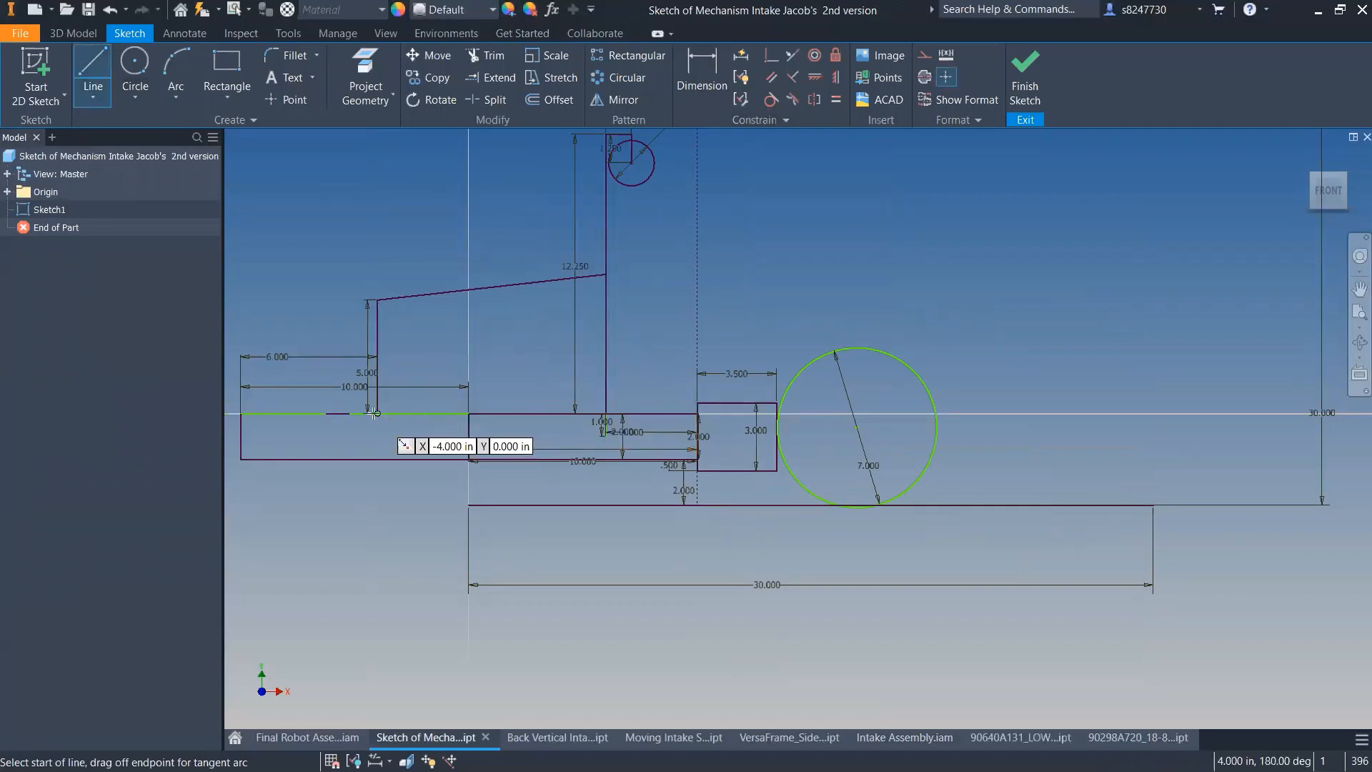
pyautogui.click(377, 413)
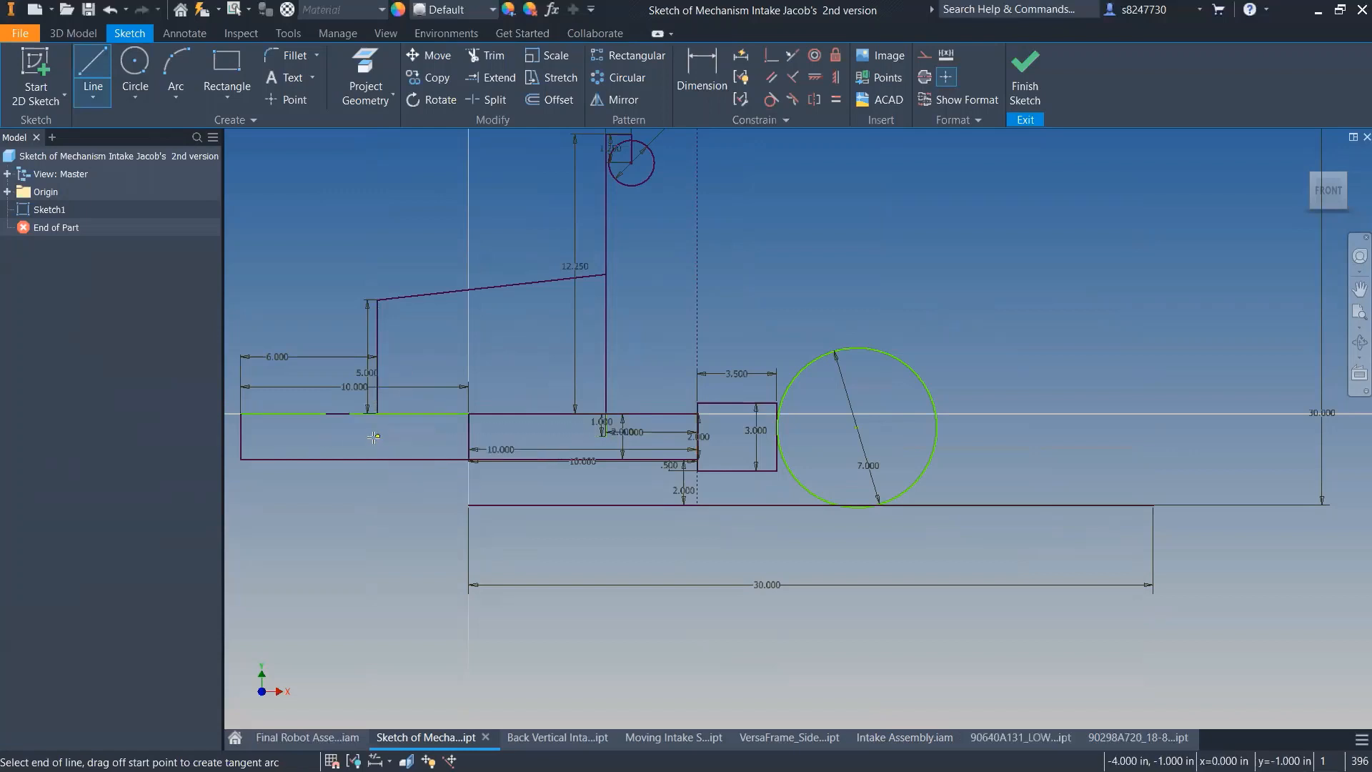
pyautogui.click(375, 437)
# - Check the distance between the two short lines, then remove the first one's length dimension and finish the sketch
pyautogui.press('d')
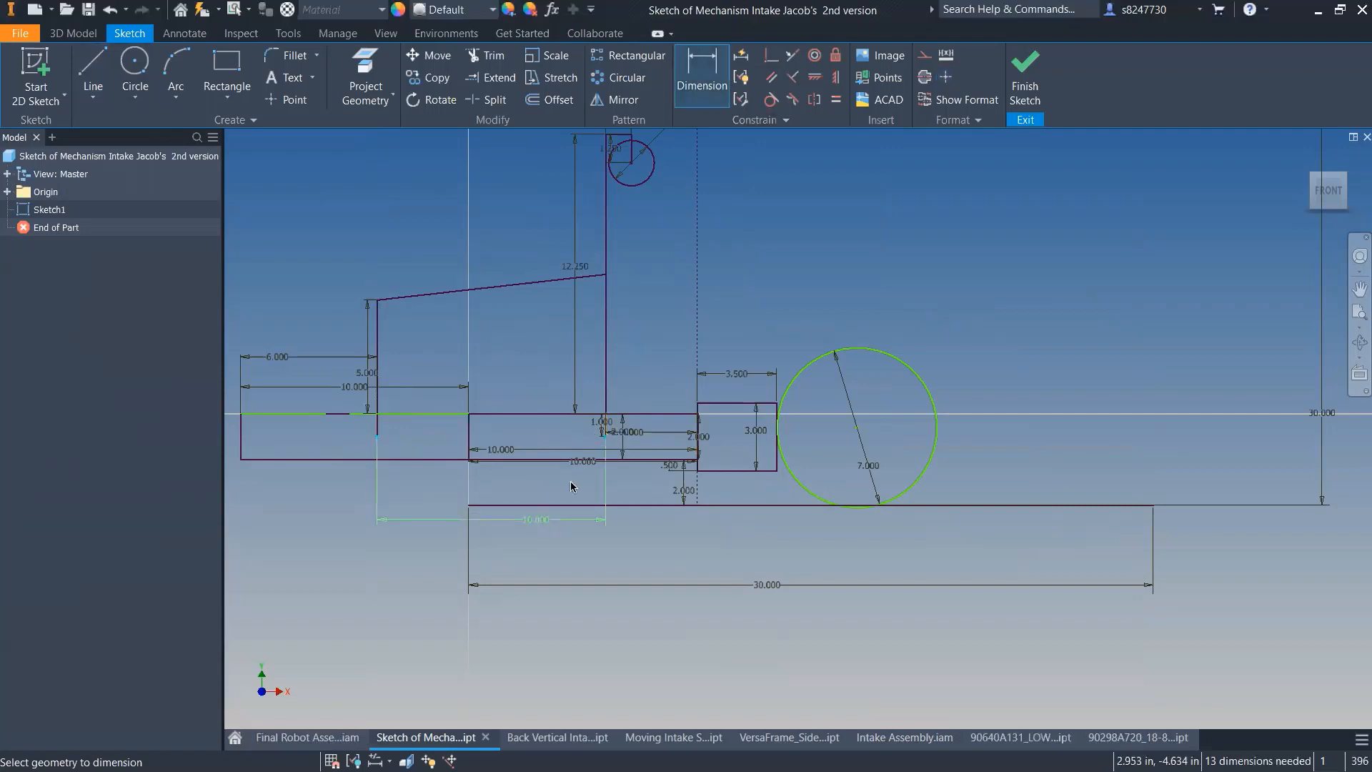
pyautogui.scroll(5, 606, 429)
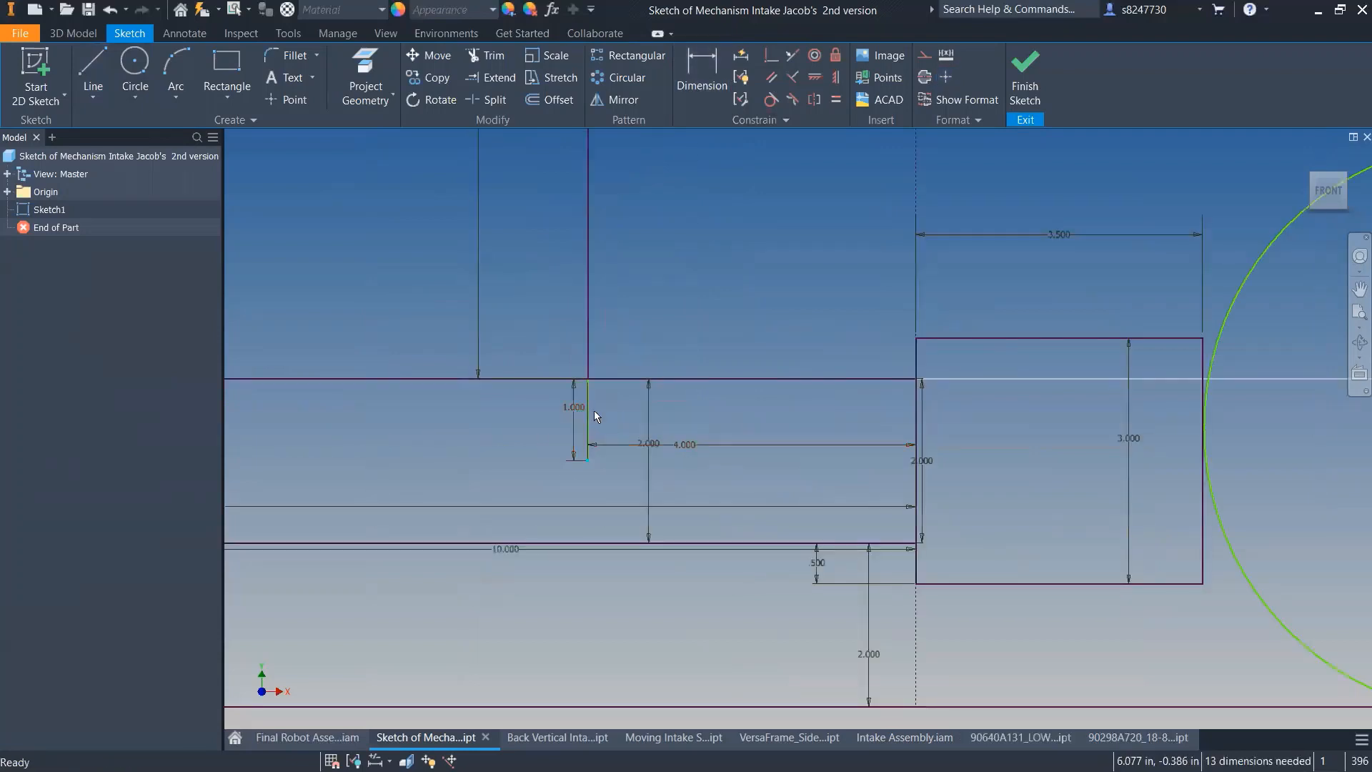
pyautogui.press('Escape')
pyautogui.scroll(-2, 609, 430)
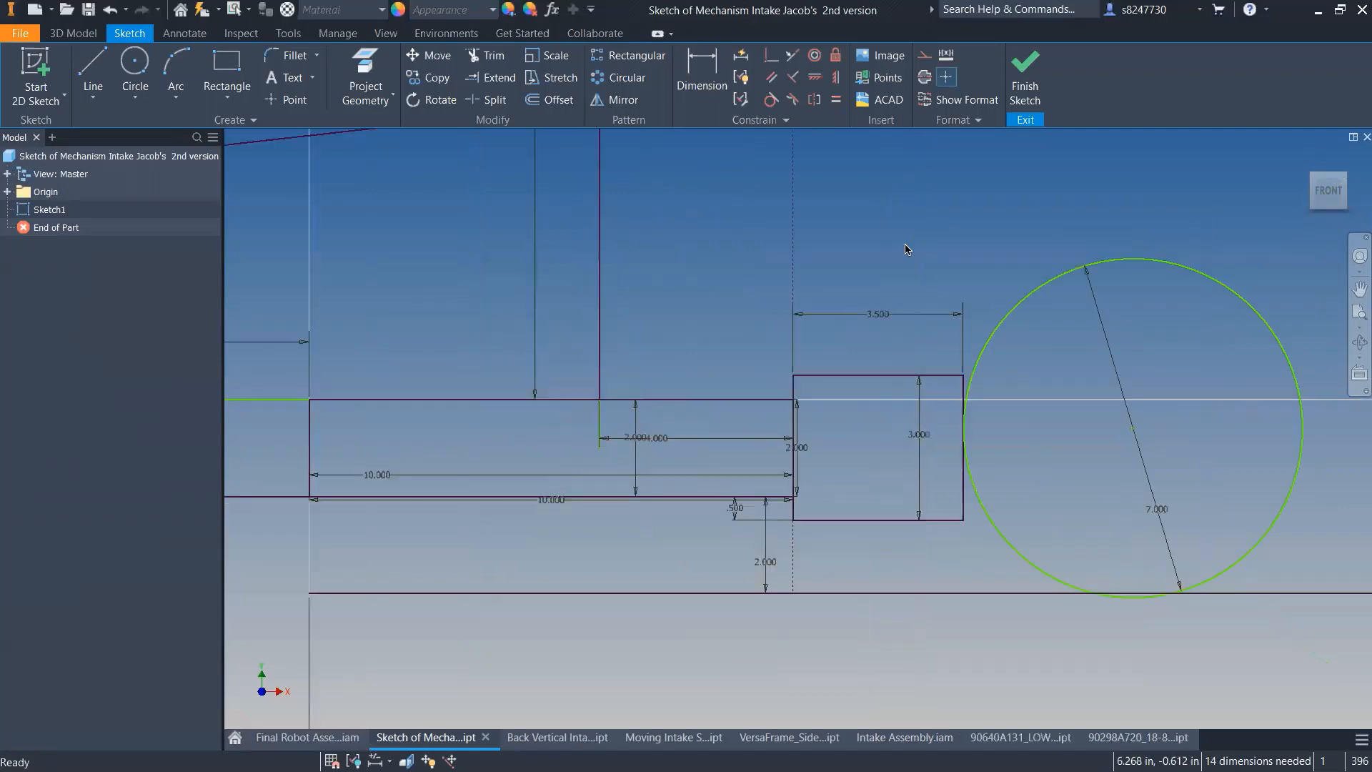
pyautogui.click(1030, 85)
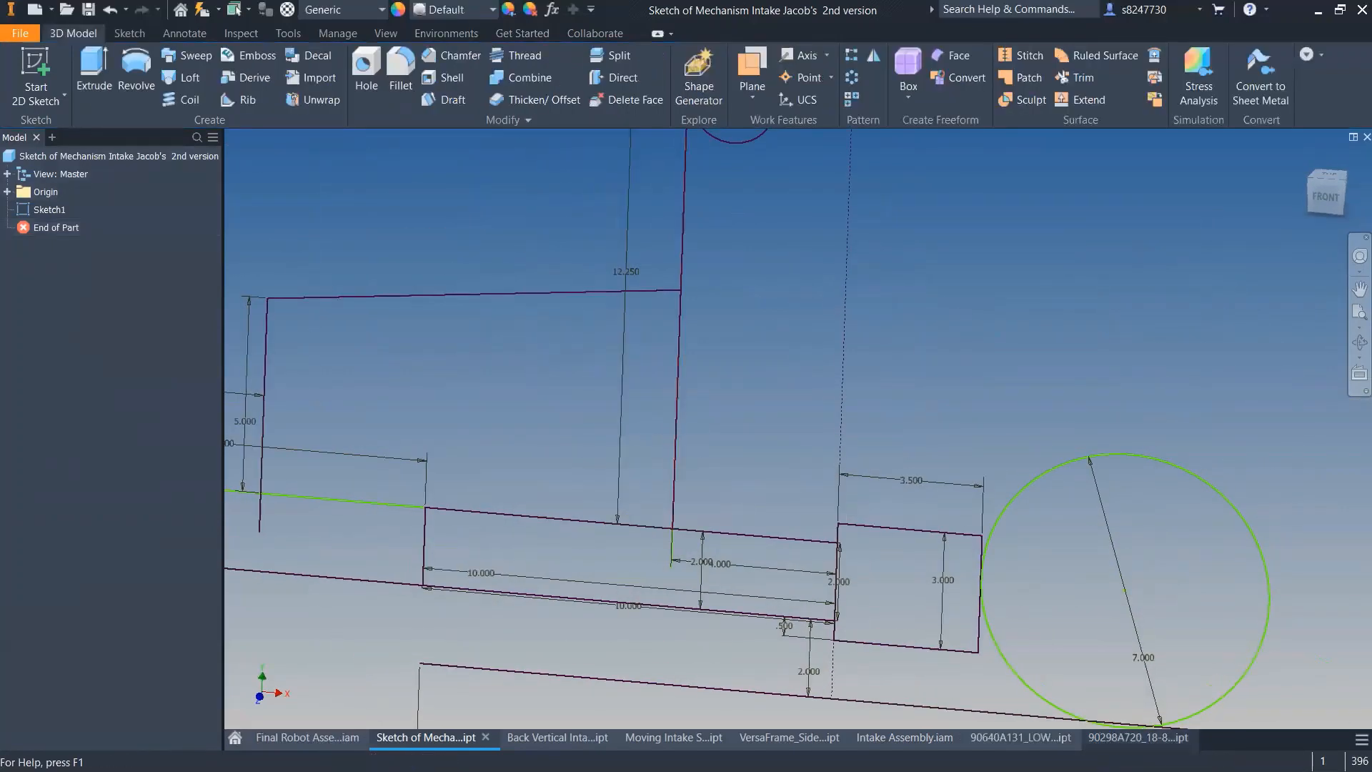
pyautogui.click(869, 739)
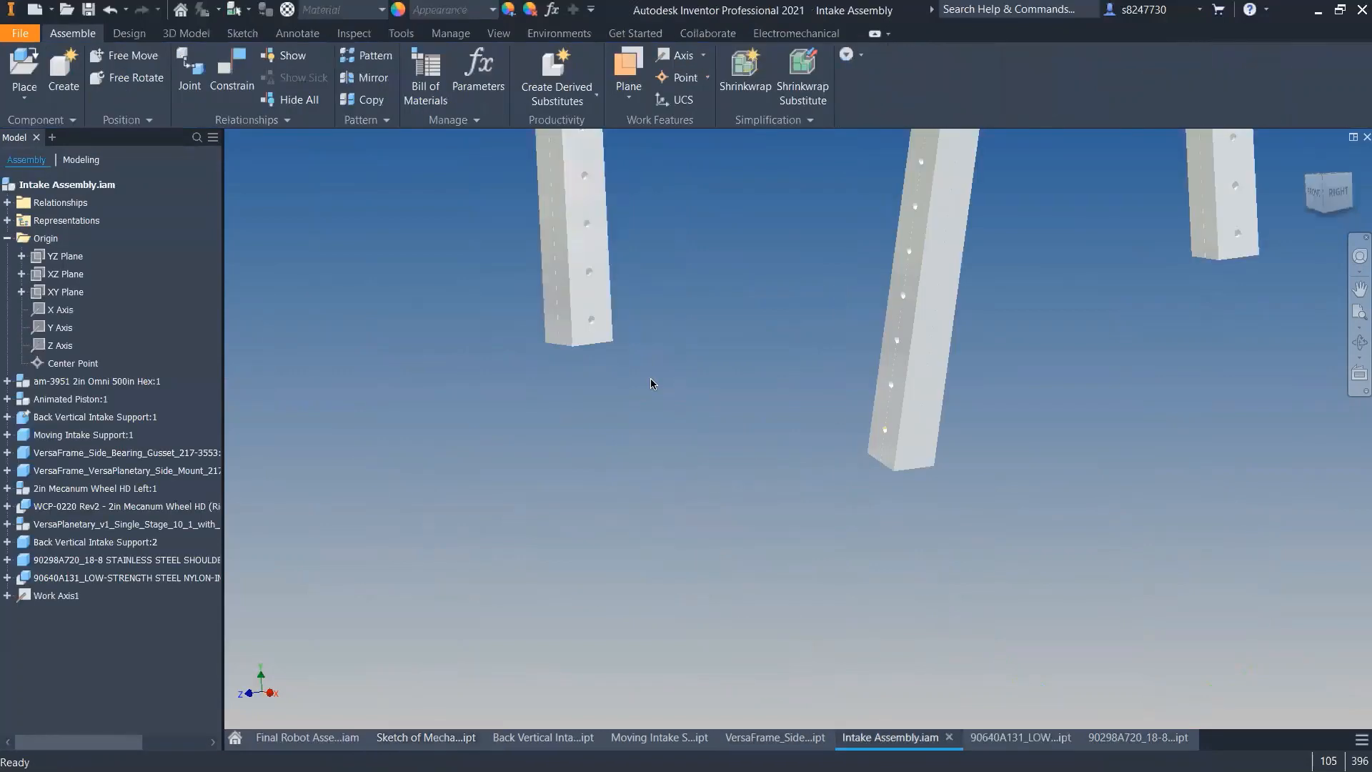
pyautogui.click(708, 424)
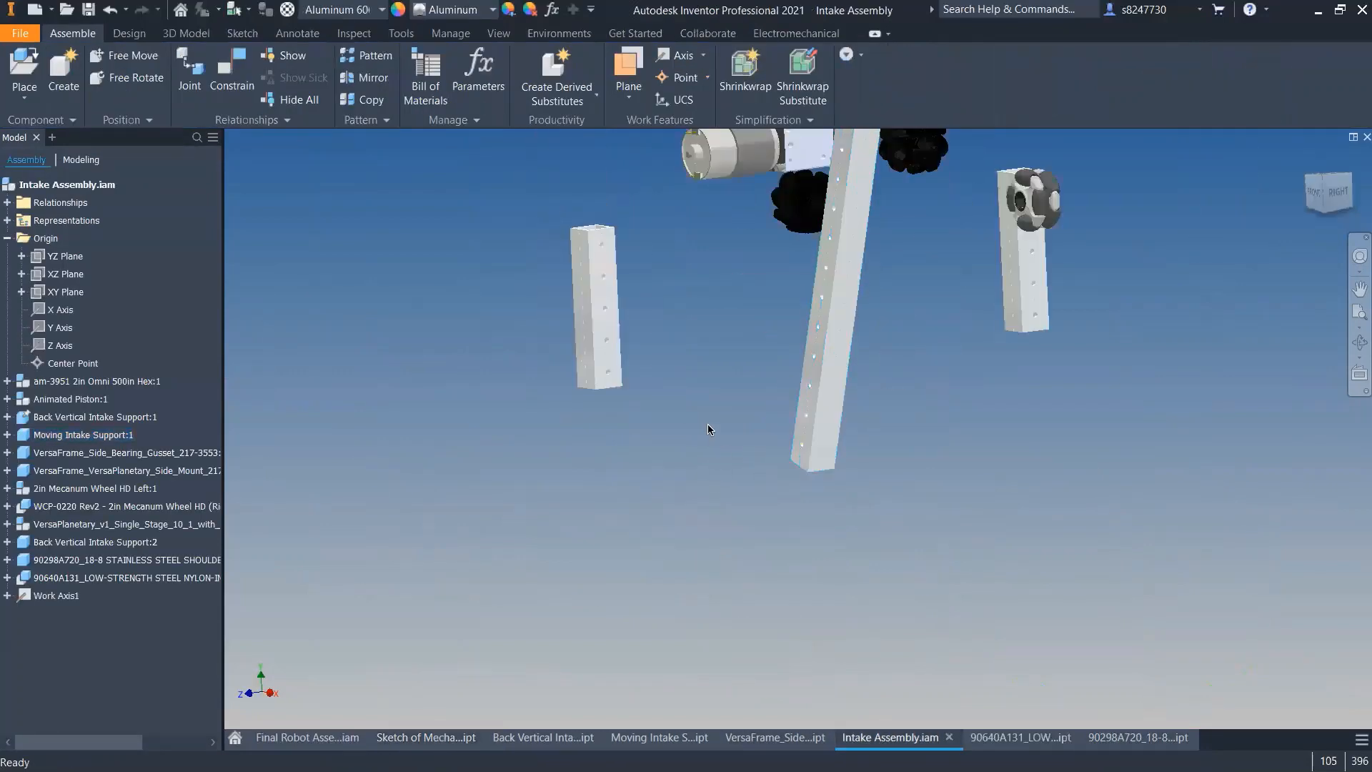
pyautogui.click(234, 73)
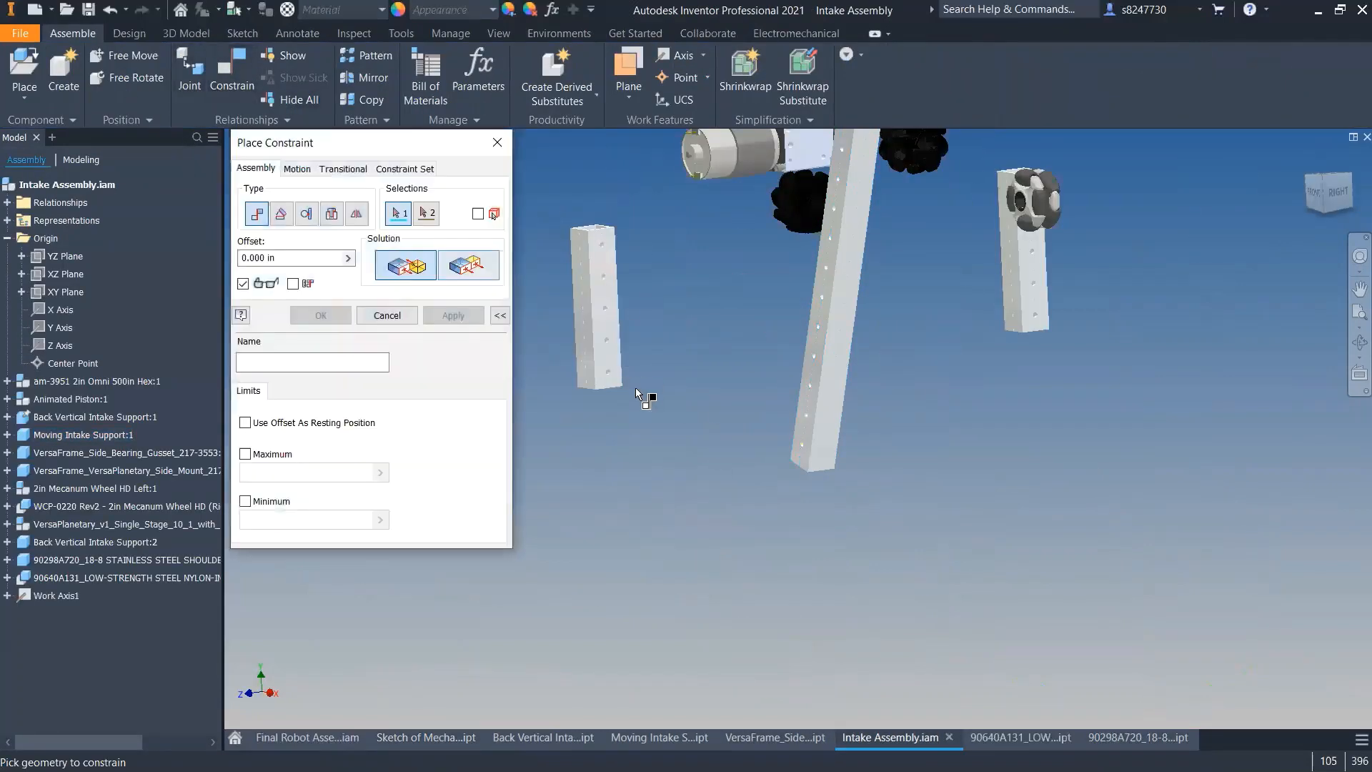
pyautogui.scroll(-5, 615, 387)
pyautogui.scroll(5, 645, 379)
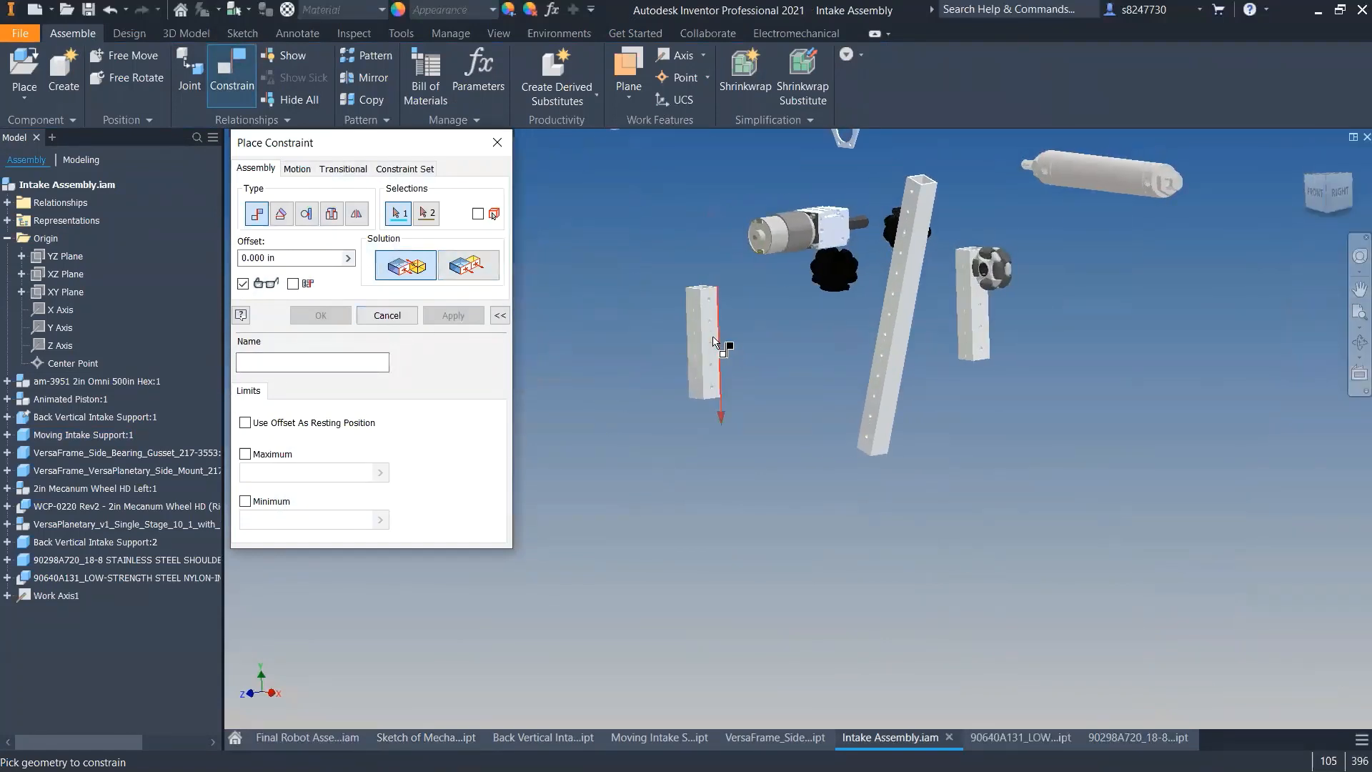
pyautogui.click(398, 316)
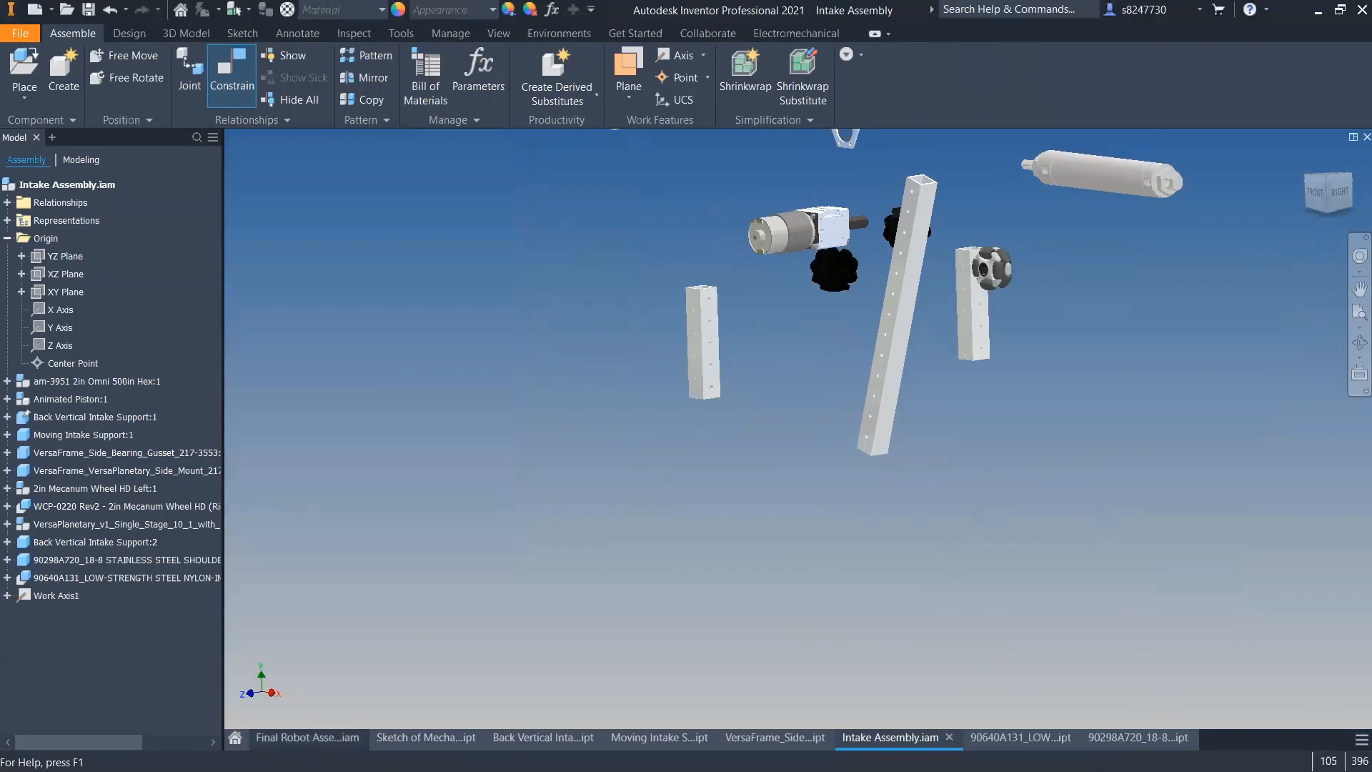
# - Review the spacing of the two uprights in the mechanism intake sketch, then return to the intake assembly
pyautogui.click(429, 737)
pyautogui.moveTo(471, 440); pyautogui.dragTo(630, 440, button='middle')
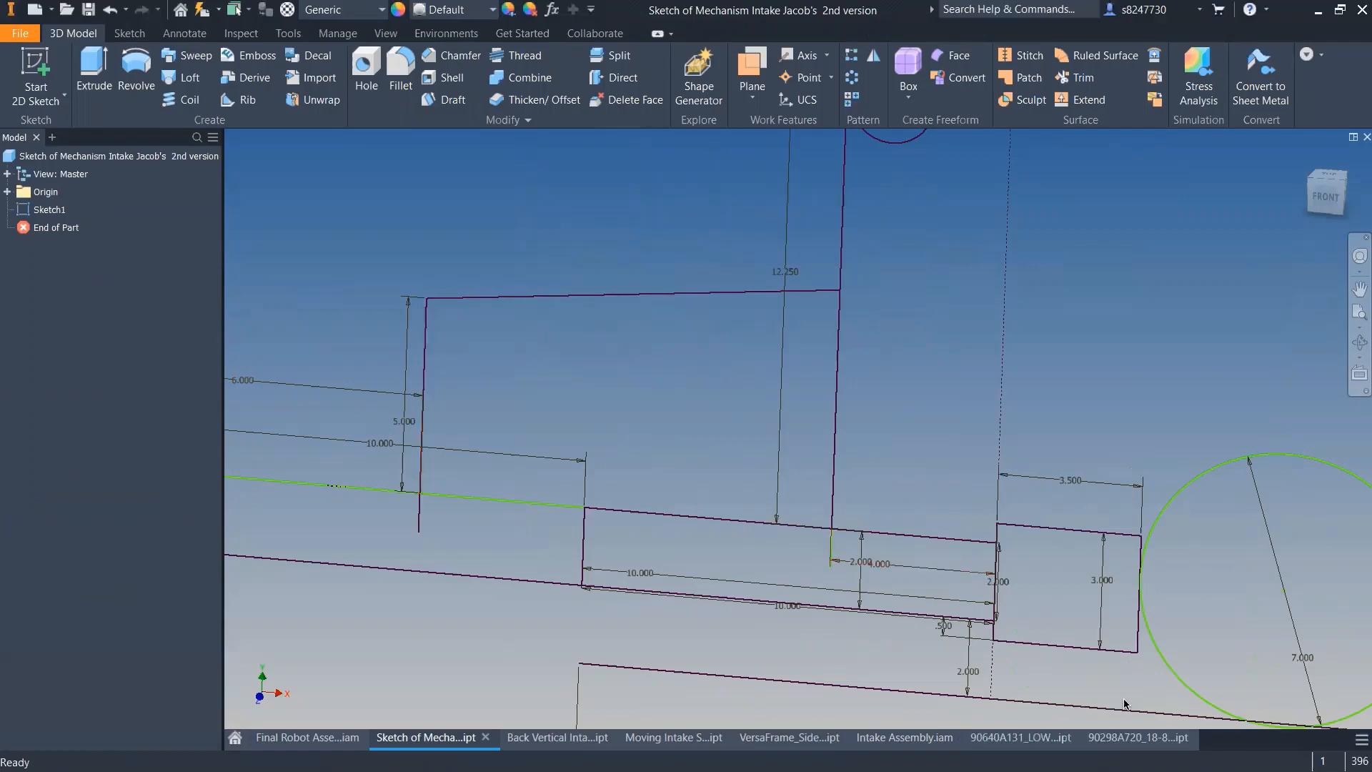
pyautogui.click(899, 737)
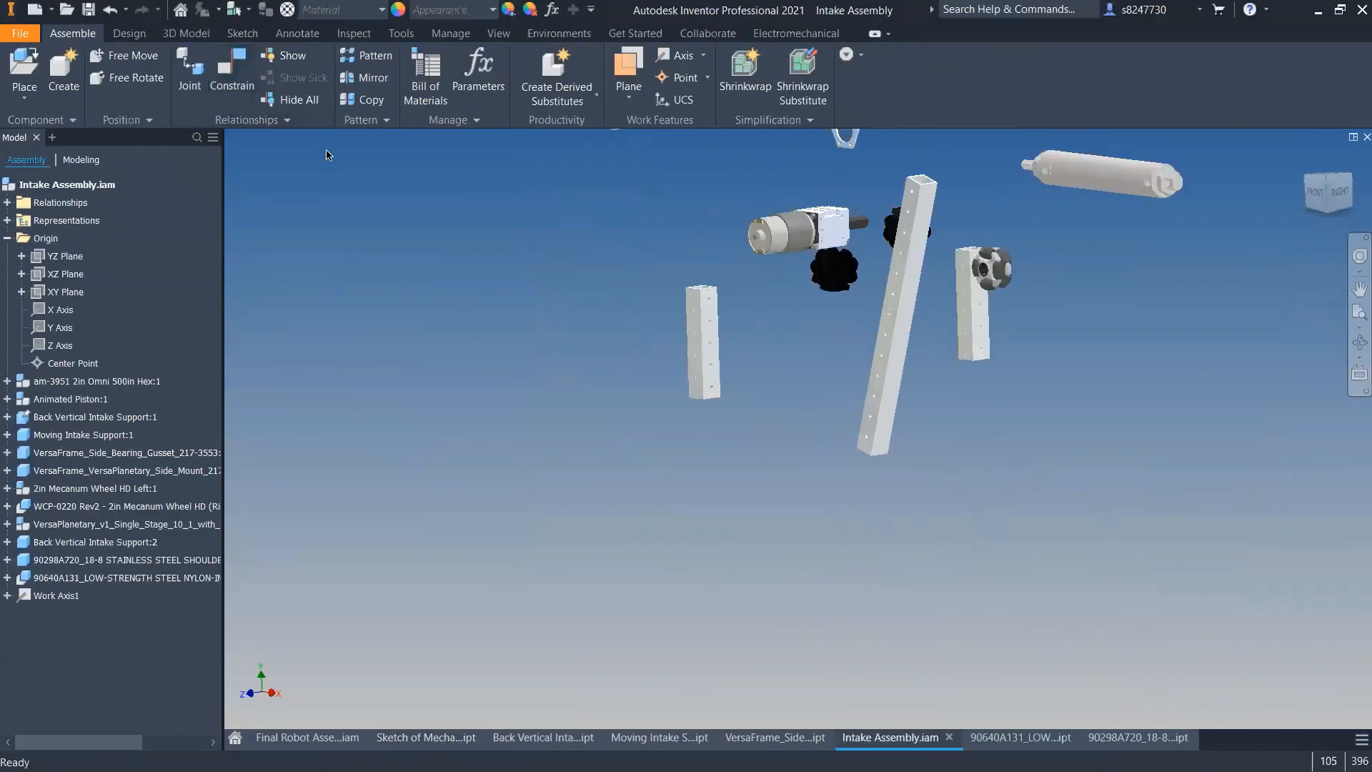
# - Mate the back vertical support's holed side face to the moving intake support's work axis with an offset of 9.5
pyautogui.press('c')
pyautogui.scroll(10, 756, 386)
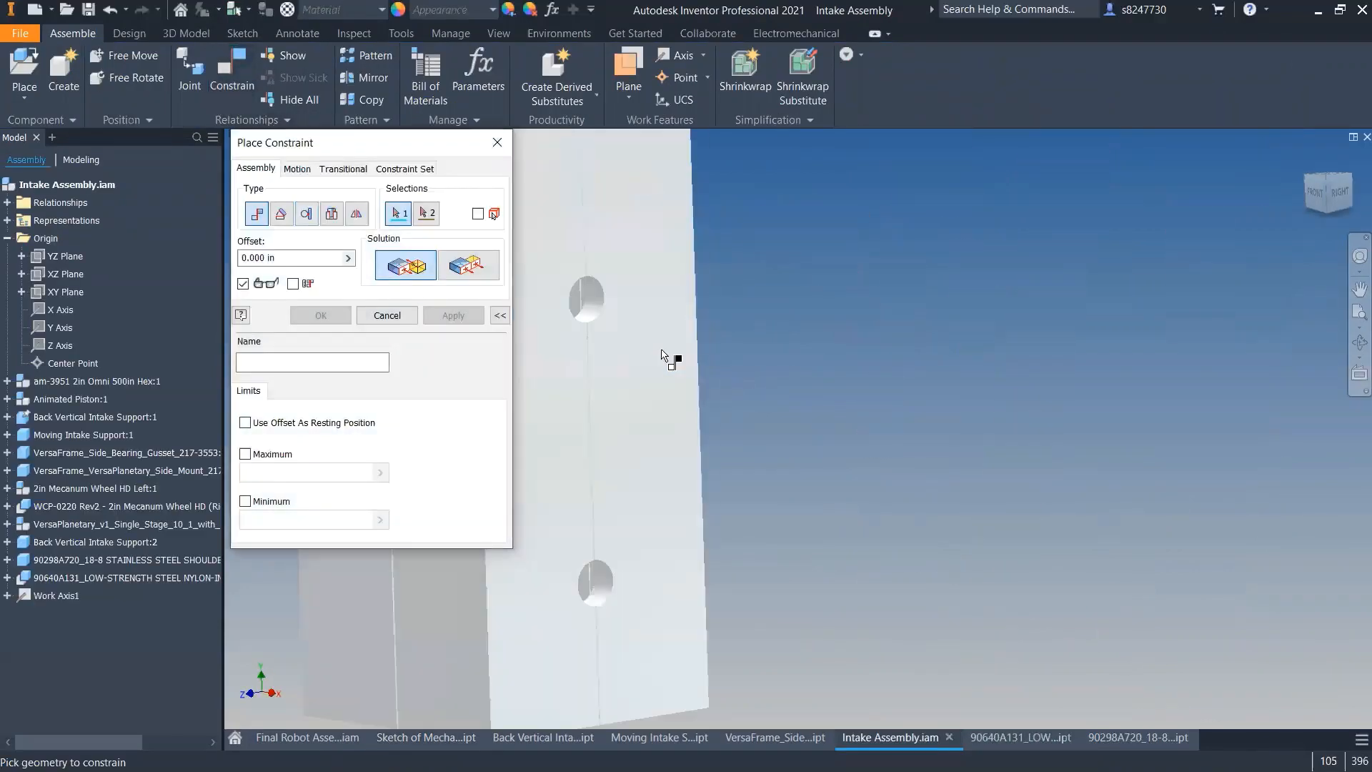
pyautogui.click(555, 411)
pyautogui.scroll(-10, 593, 286)
pyautogui.scroll(10, 741, 347)
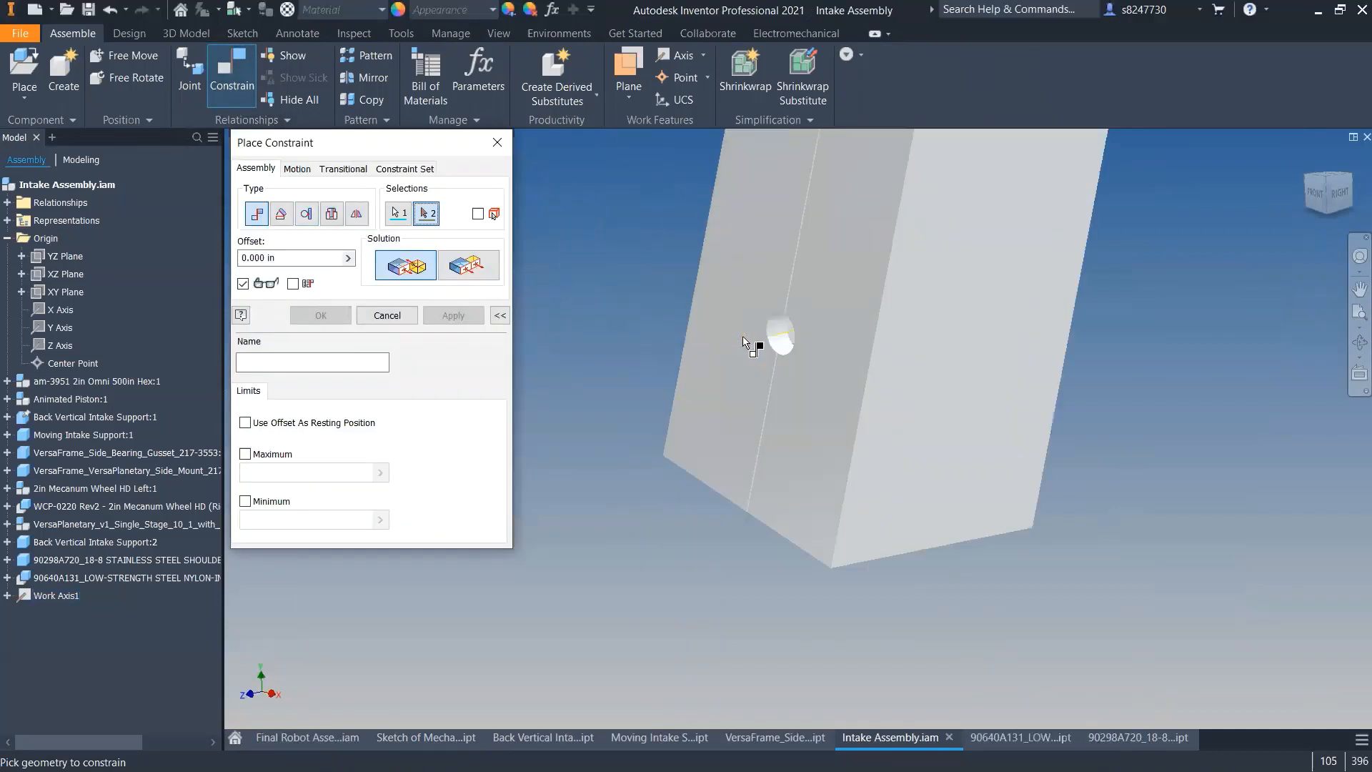
pyautogui.click(785, 343)
pyautogui.scroll(-5, 785, 342)
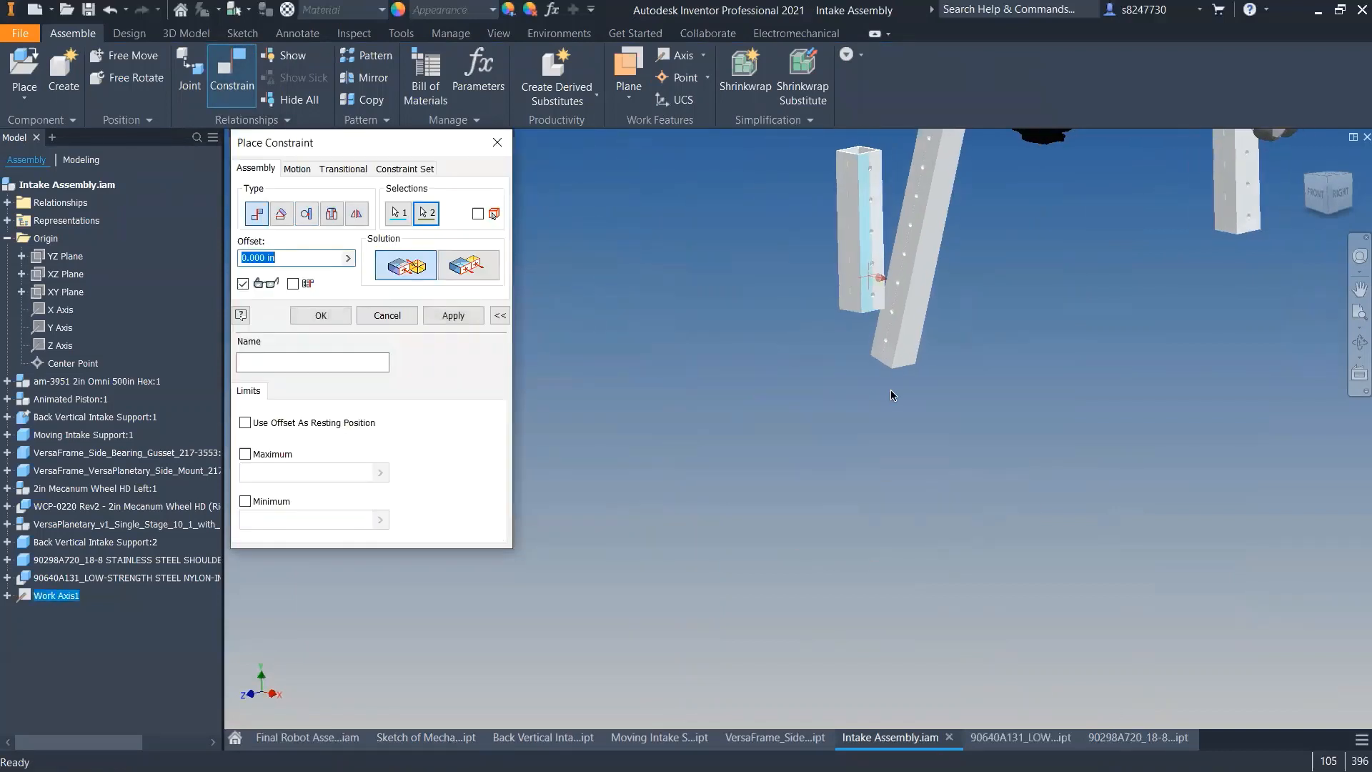
pyautogui.keyDown('shift'); pyautogui.moveTo(689, 319); pyautogui.dragTo(763, 335, button='middle'); pyautogui.keyUp('shift')
pyautogui.click(438, 316)
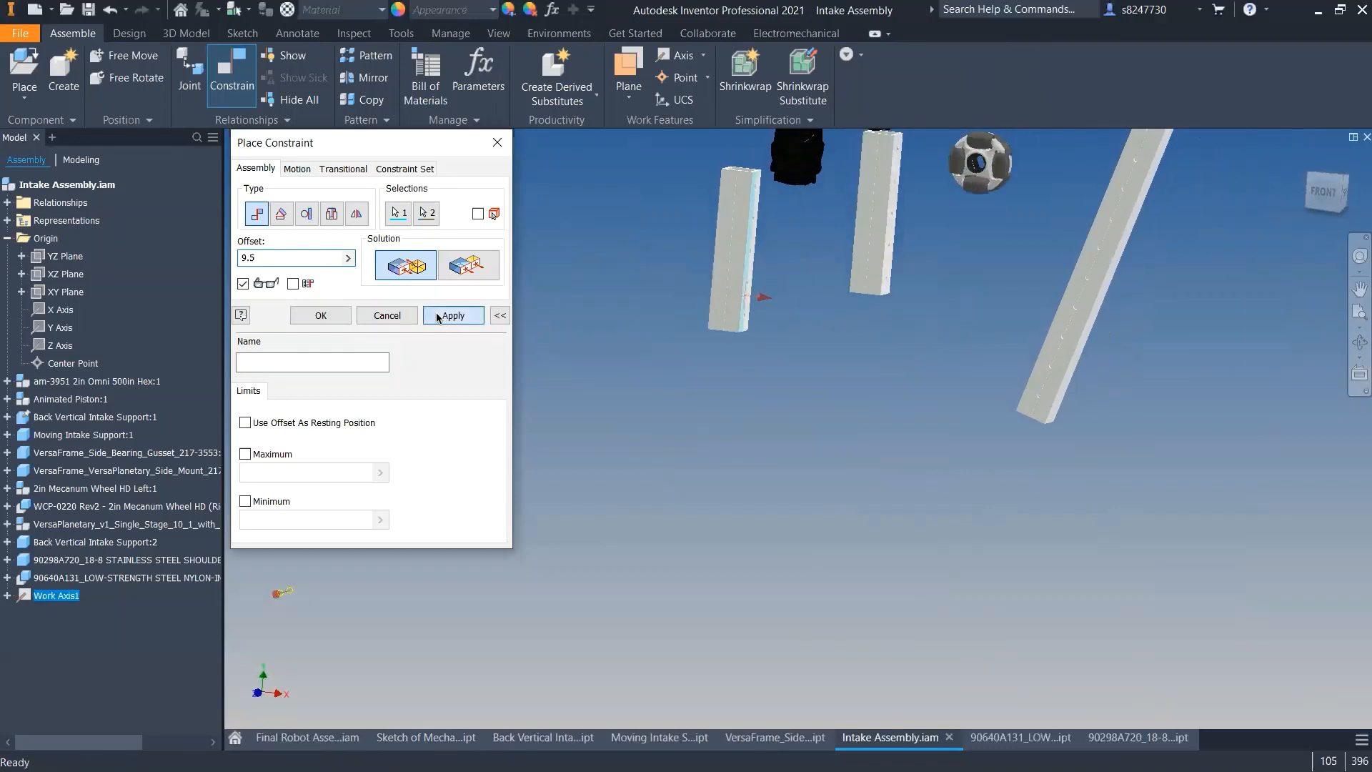
pyautogui.click(389, 315)
# - Reposition the moving intake support and paste a second copy of it into the assembly
pyautogui.scroll(-5, 697, 448)
pyautogui.scroll(5, 783, 436)
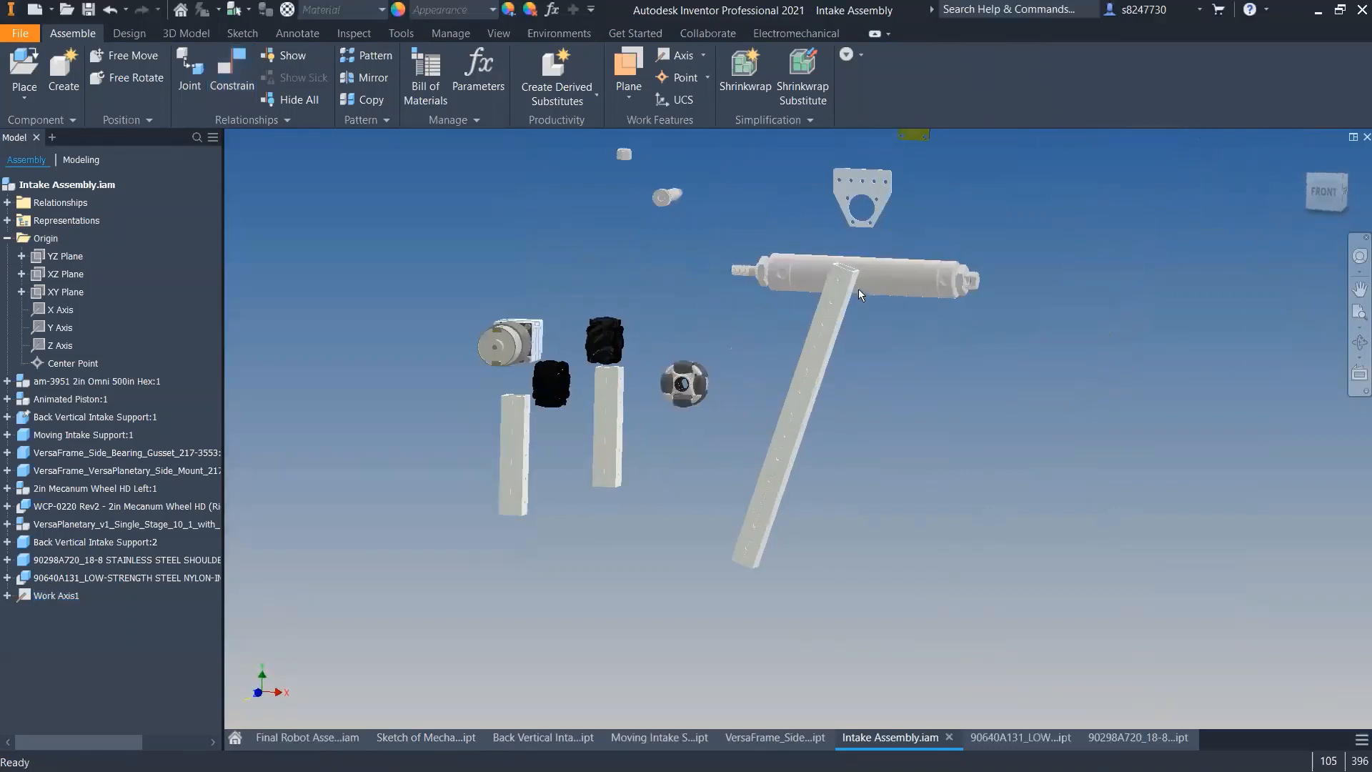
pyautogui.moveTo(869, 294); pyautogui.dragTo(921, 379)
pyautogui.keyDown('shift'); pyautogui.moveTo(922, 386); pyautogui.dragTo(864, 448, button='middle'); pyautogui.keyUp('shift')
pyautogui.click(804, 453)
pyautogui.hotkey('ctrl', 'v')
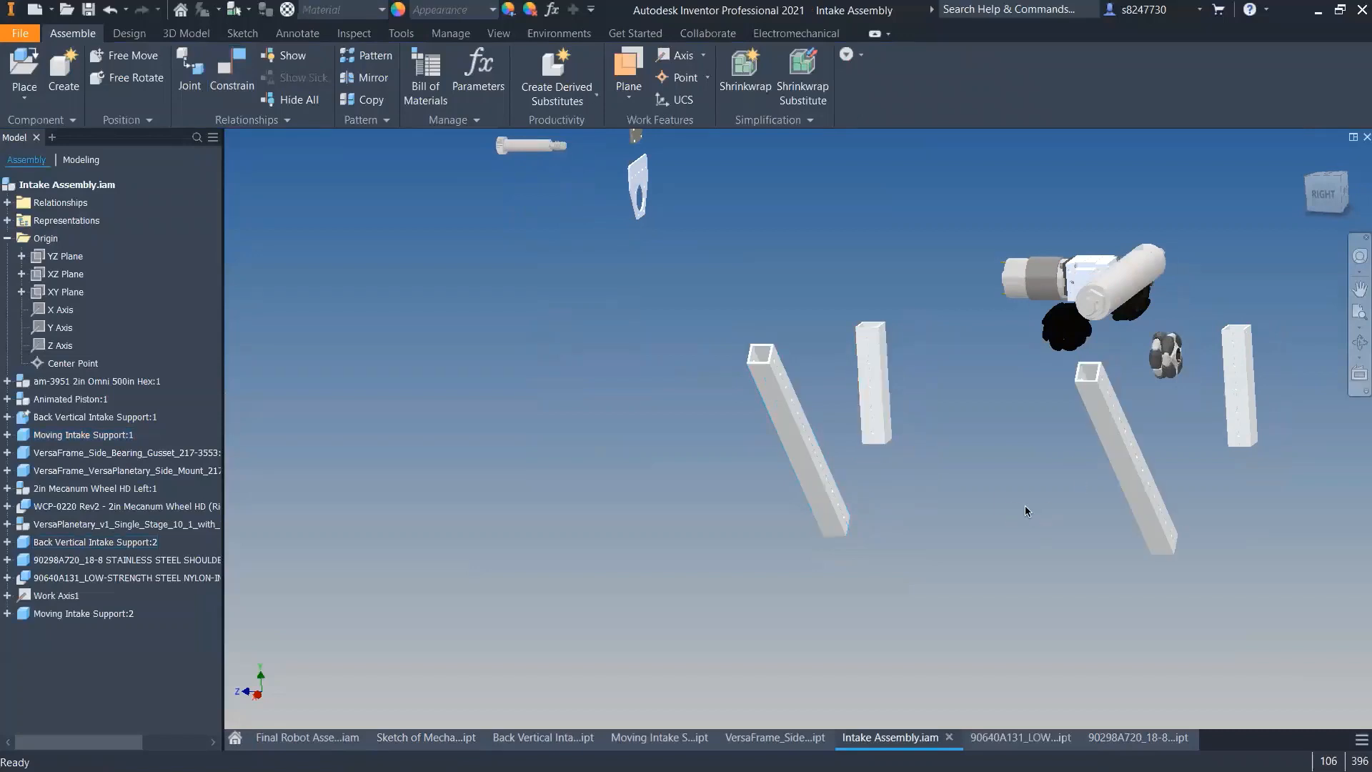
pyautogui.press('c')
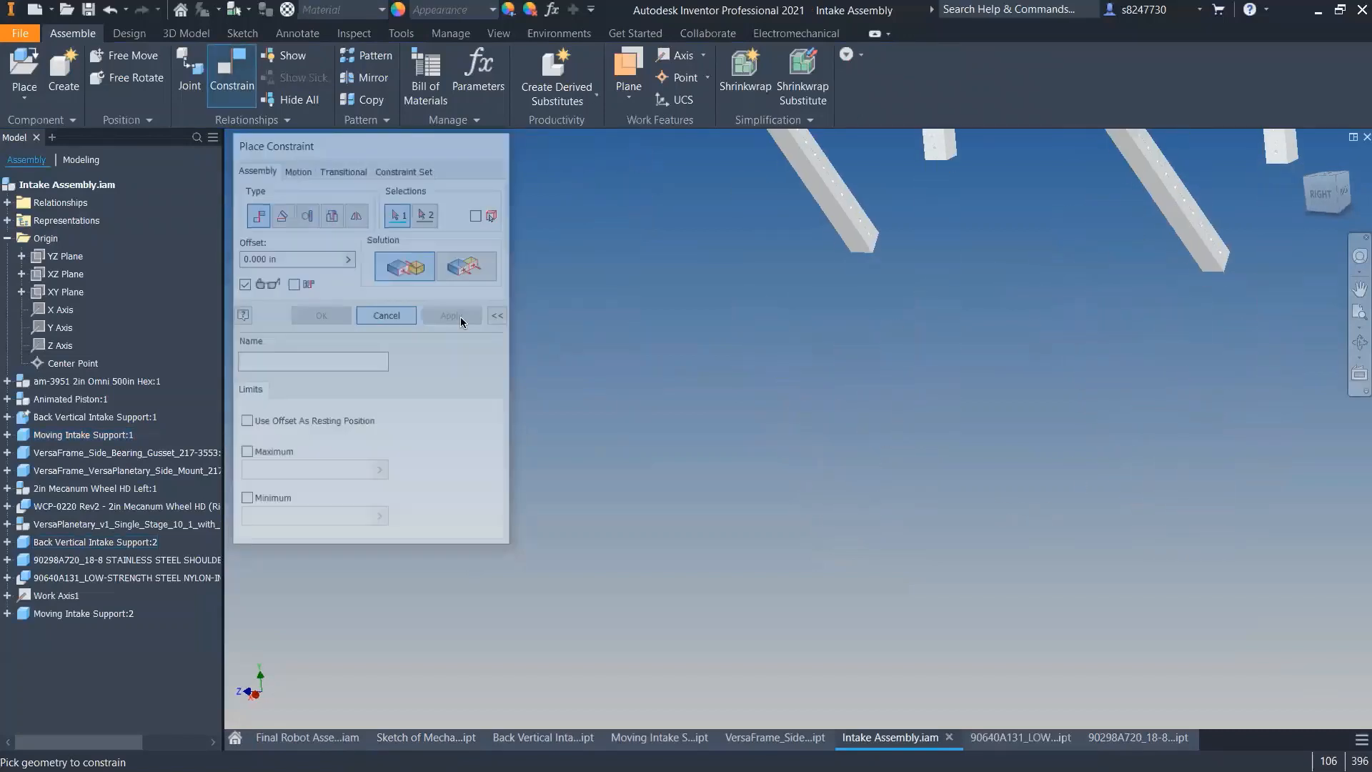
pyautogui.keyDown('shift'); pyautogui.moveTo(1243, 265); pyautogui.dragTo(1192, 264, button='middle'); pyautogui.keyUp('shift')
pyautogui.scroll(-6, 1192, 264)
pyautogui.moveTo(961, 251); pyautogui.dragTo(956, 309, button='middle')
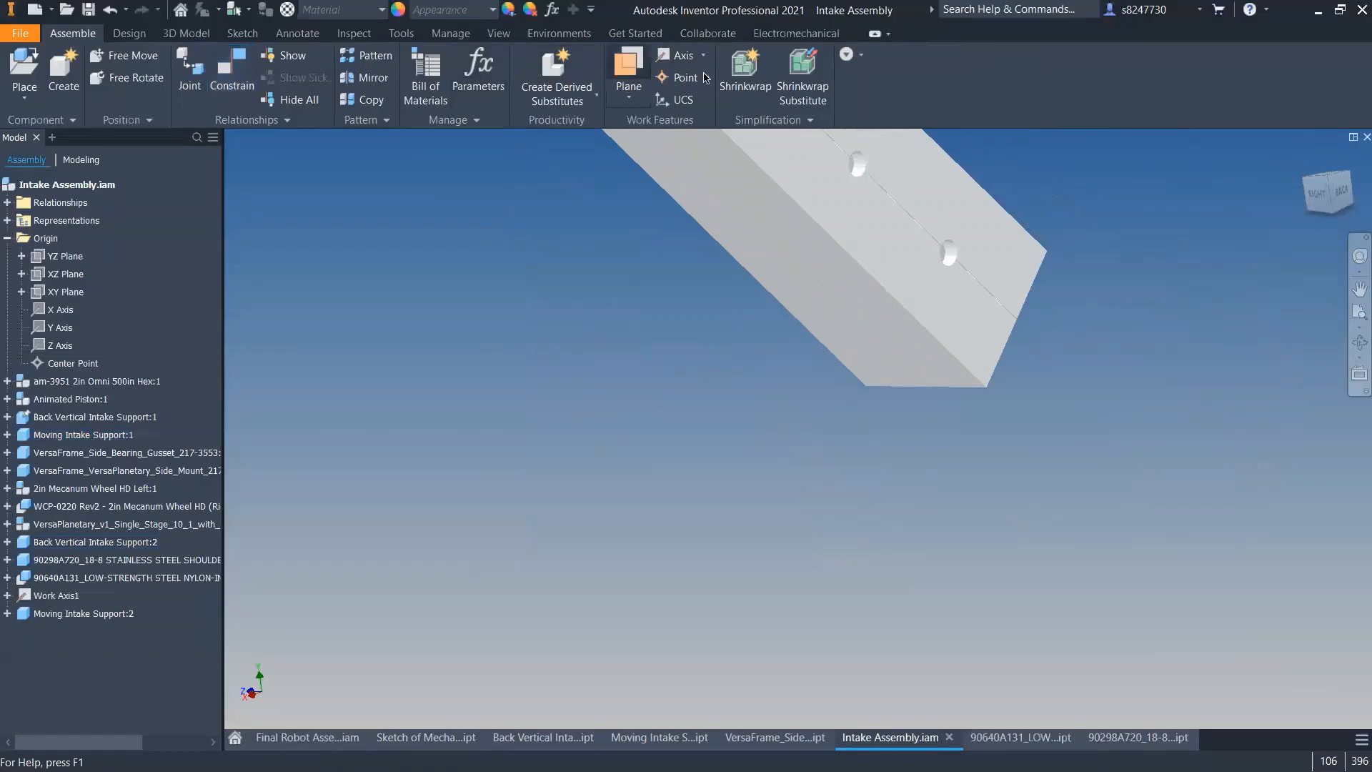
# - Create a work axis through the hole near the lower end of the second moving intake support
pyautogui.click(675, 55)
pyautogui.scroll(-5, 922, 259)
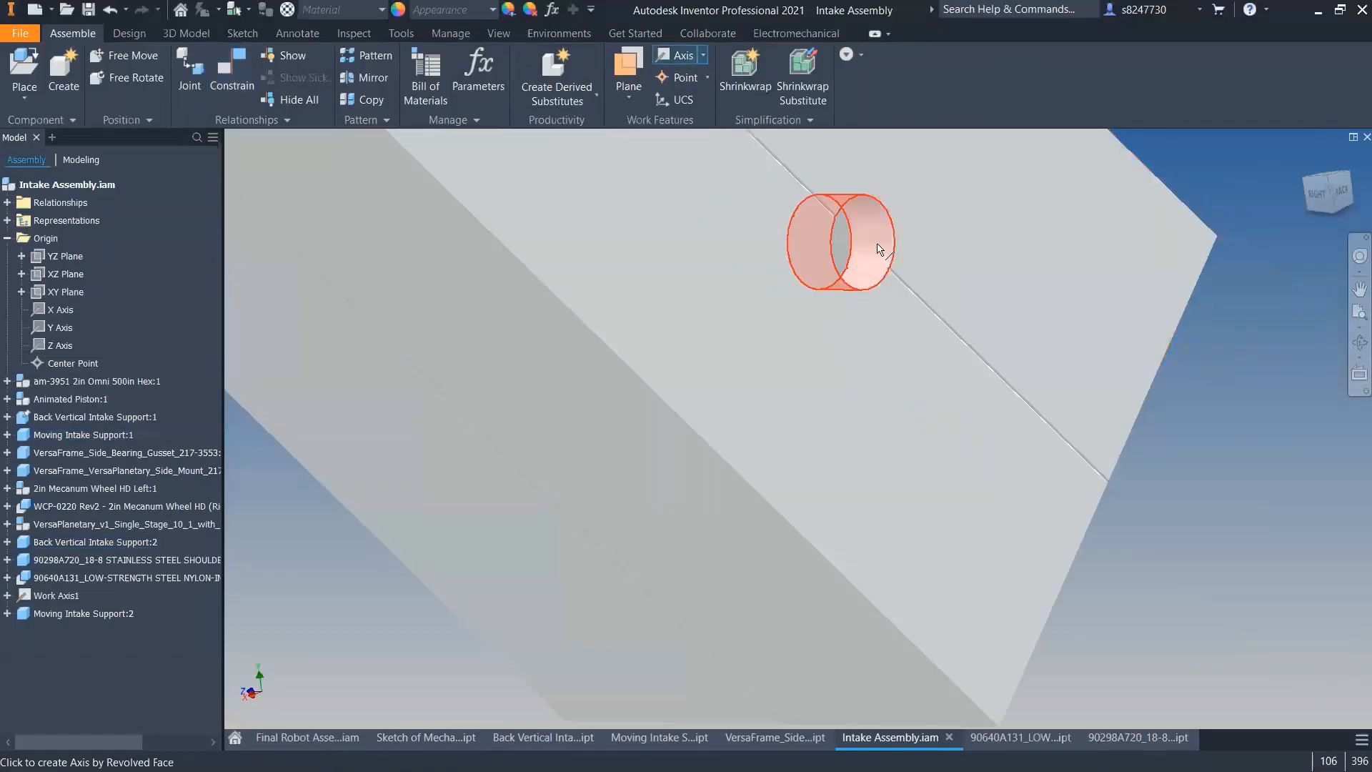
pyautogui.click(857, 248)
pyautogui.scroll(6, 868, 264)
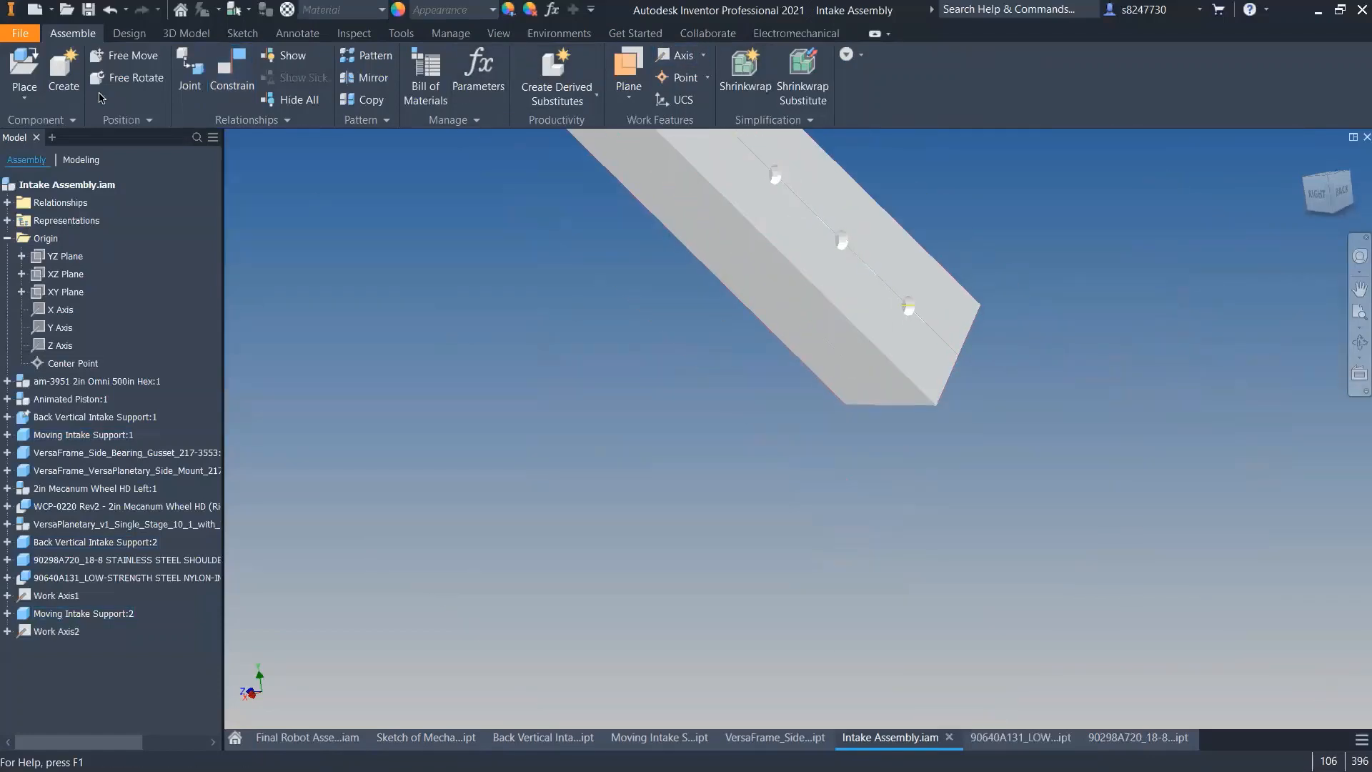
# - Mate the second moving intake support's holed side face to the adjacent side face of its back vertical support with zero offset
pyautogui.click(230, 81)
pyautogui.click(863, 213)
pyautogui.scroll(6, 863, 214)
pyautogui.keyDown('shift'); pyautogui.moveTo(863, 215); pyautogui.dragTo(829, 200, button='middle'); pyautogui.keyUp('shift')
pyautogui.scroll(-6, 830, 200)
pyautogui.click(968, 223)
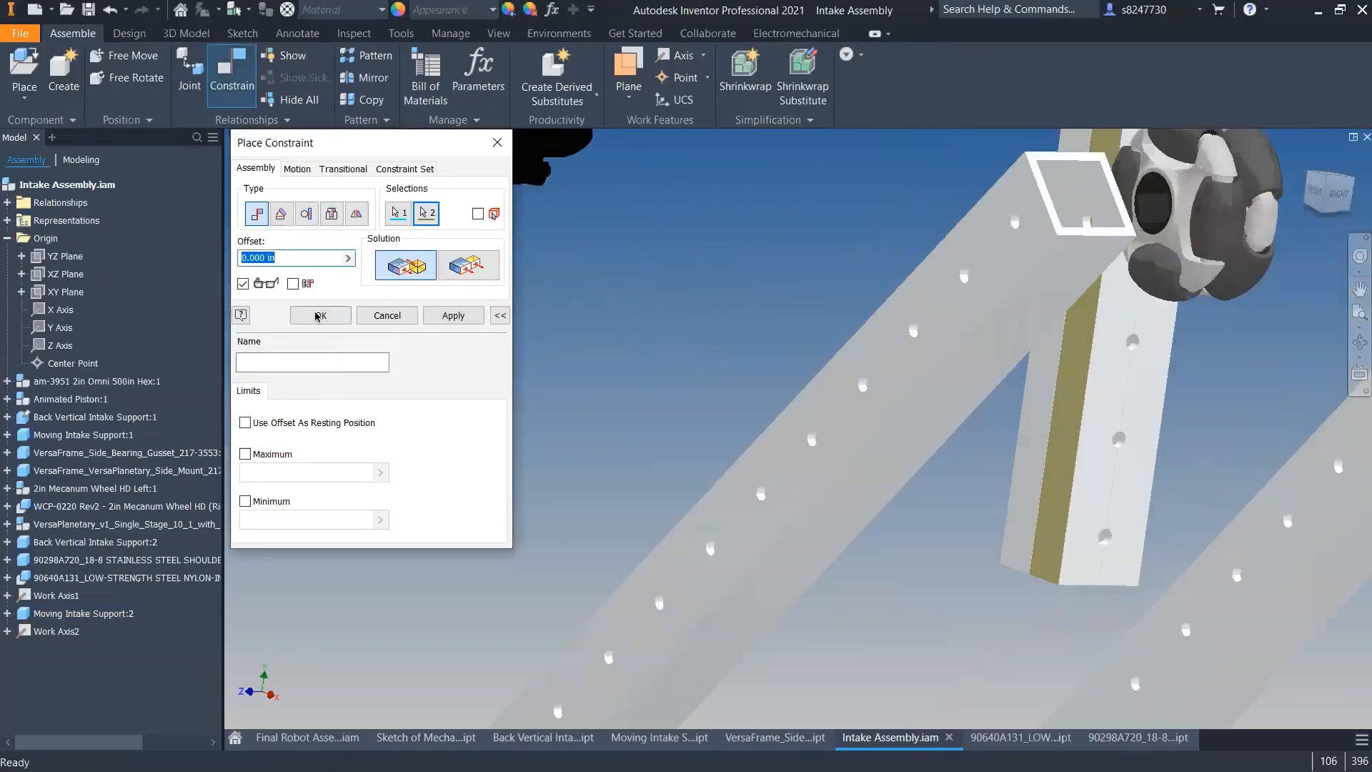
pyautogui.click(451, 320)
pyautogui.scroll(6, 722, 331)
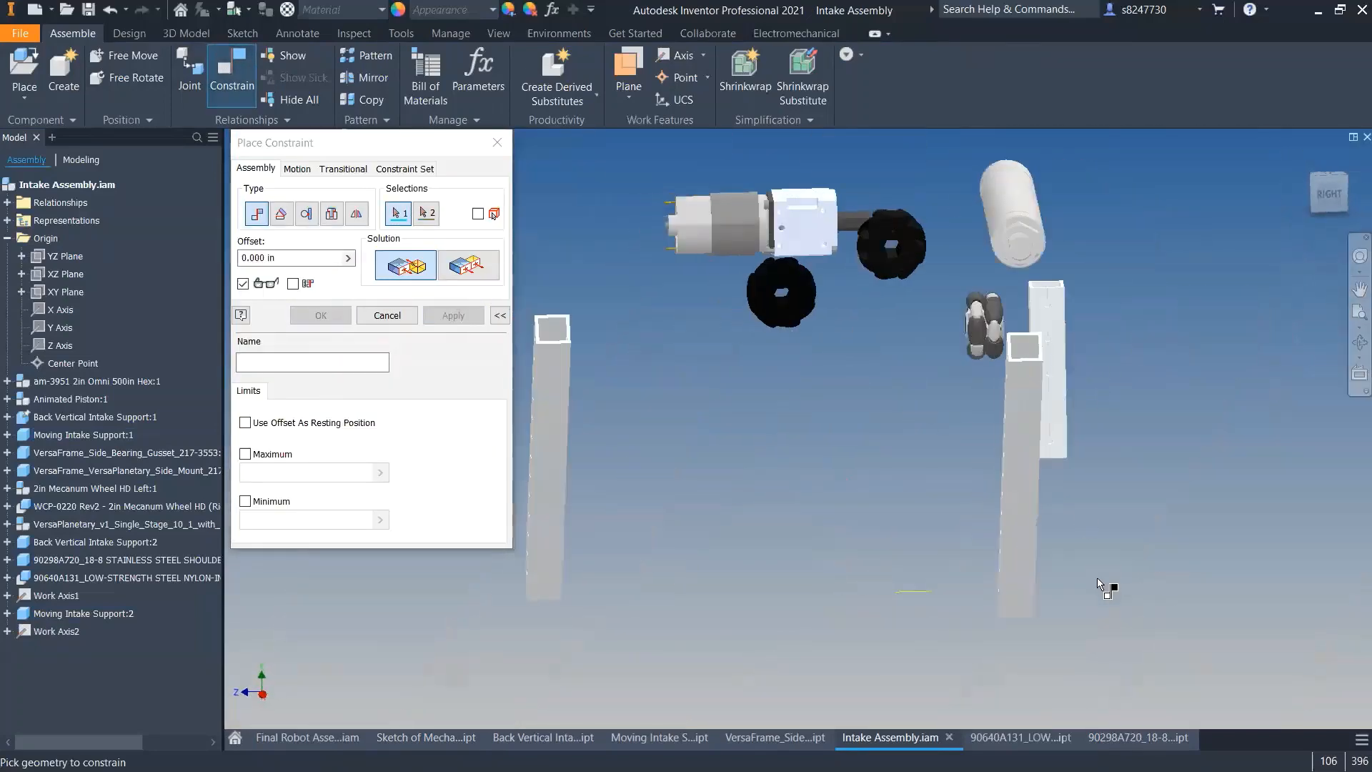
# - Mate the second moving intake support's work axis to the back vertical support's holed side face with an offset of 9.5
pyautogui.scroll(-6, 978, 593)
pyautogui.click(976, 595)
pyautogui.scroll(6, 851, 524)
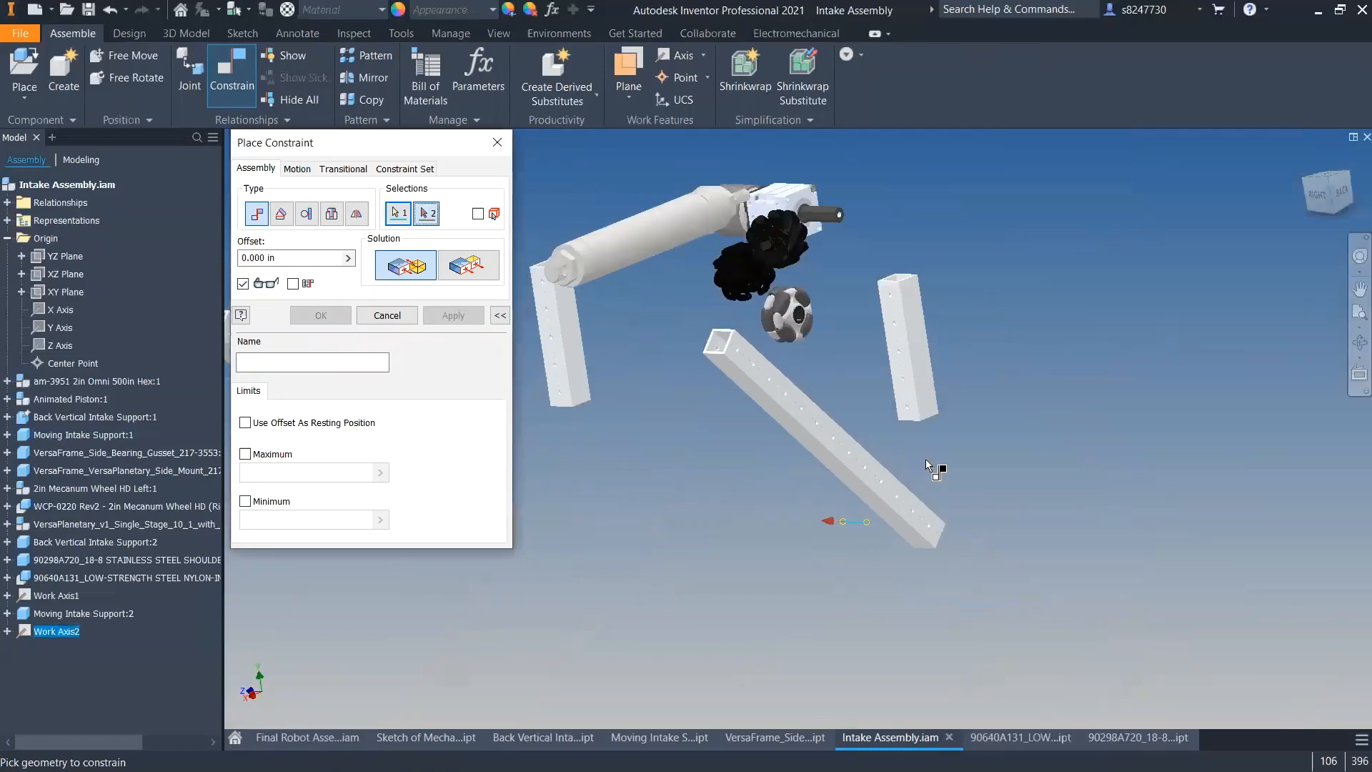
pyautogui.scroll(-5, 906, 413)
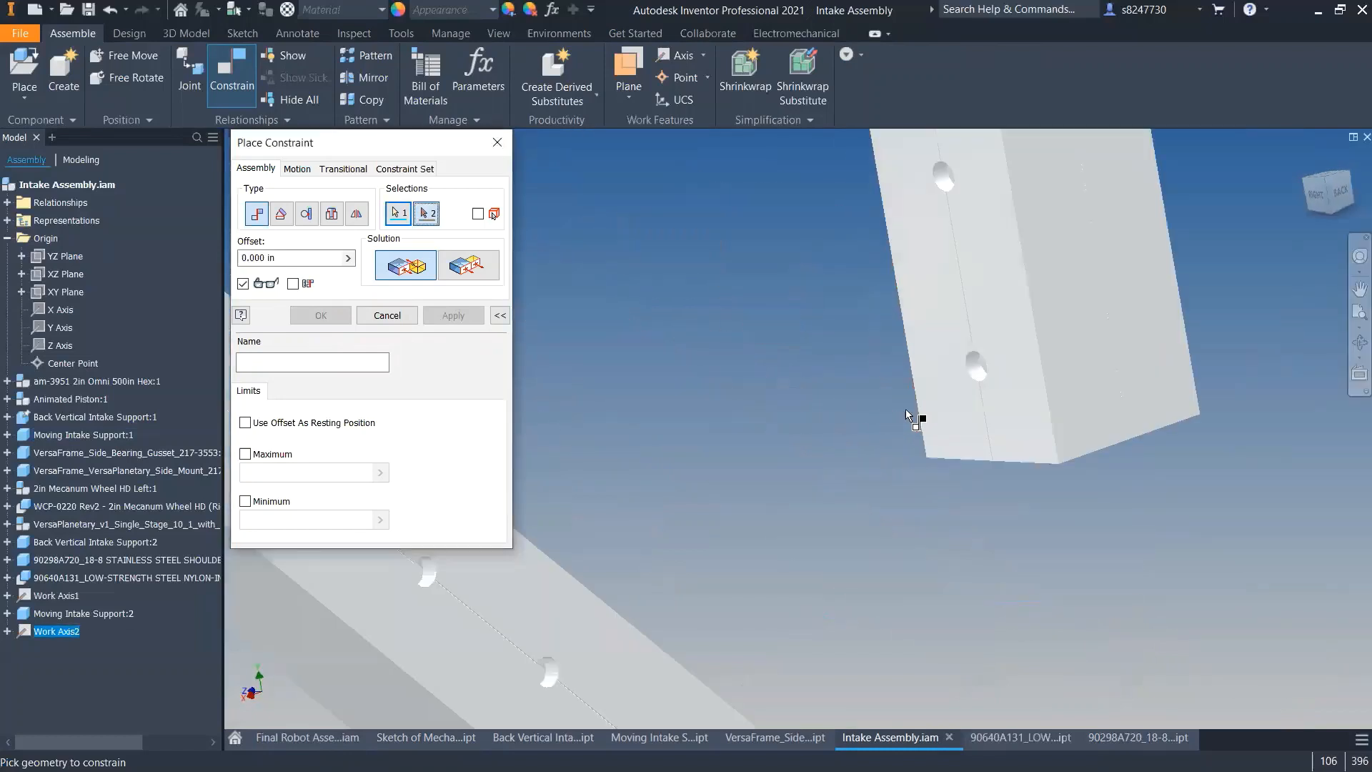
pyautogui.click(1020, 421)
pyautogui.scroll(5, 930, 397)
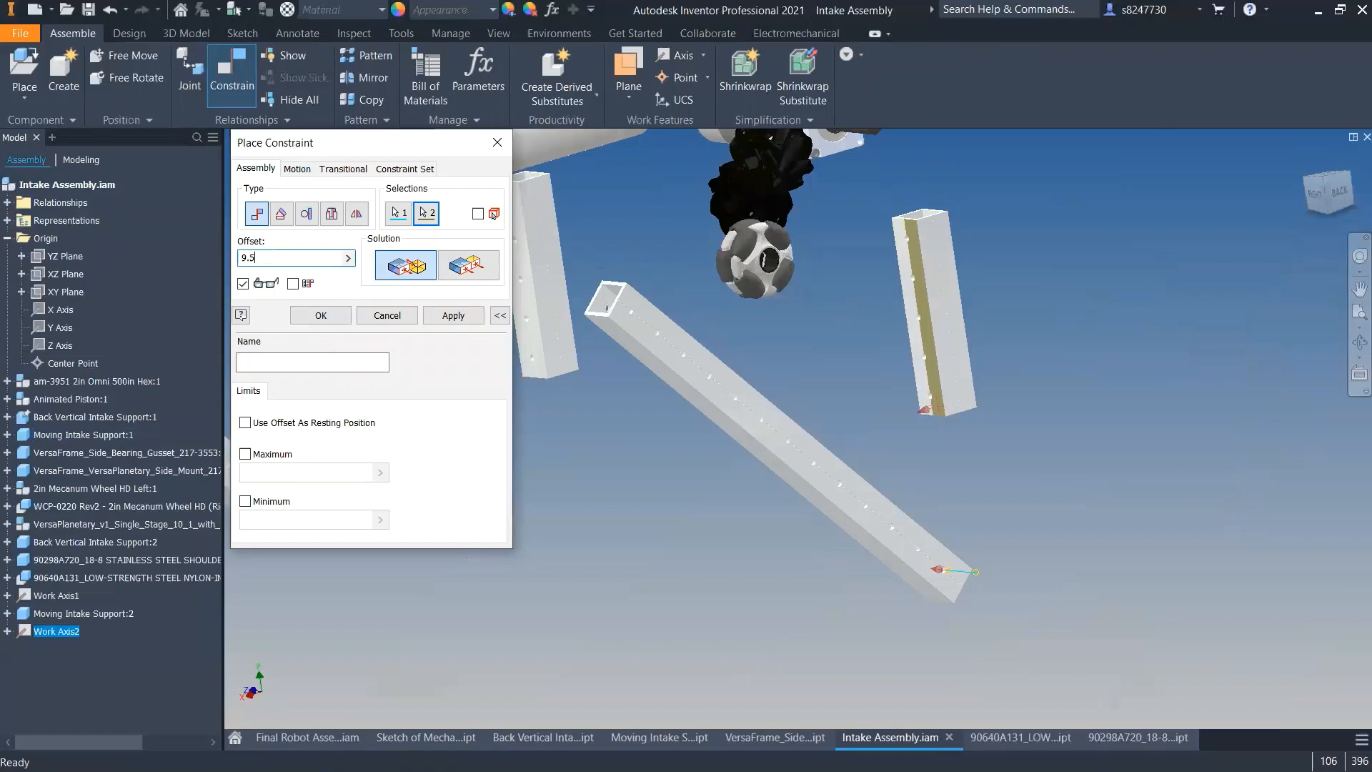
pyautogui.press('Return')
pyautogui.keyDown('shift'); pyautogui.moveTo(937, 404); pyautogui.dragTo(958, 405, button='middle'); pyautogui.keyUp('shift')
pyautogui.click(392, 316)
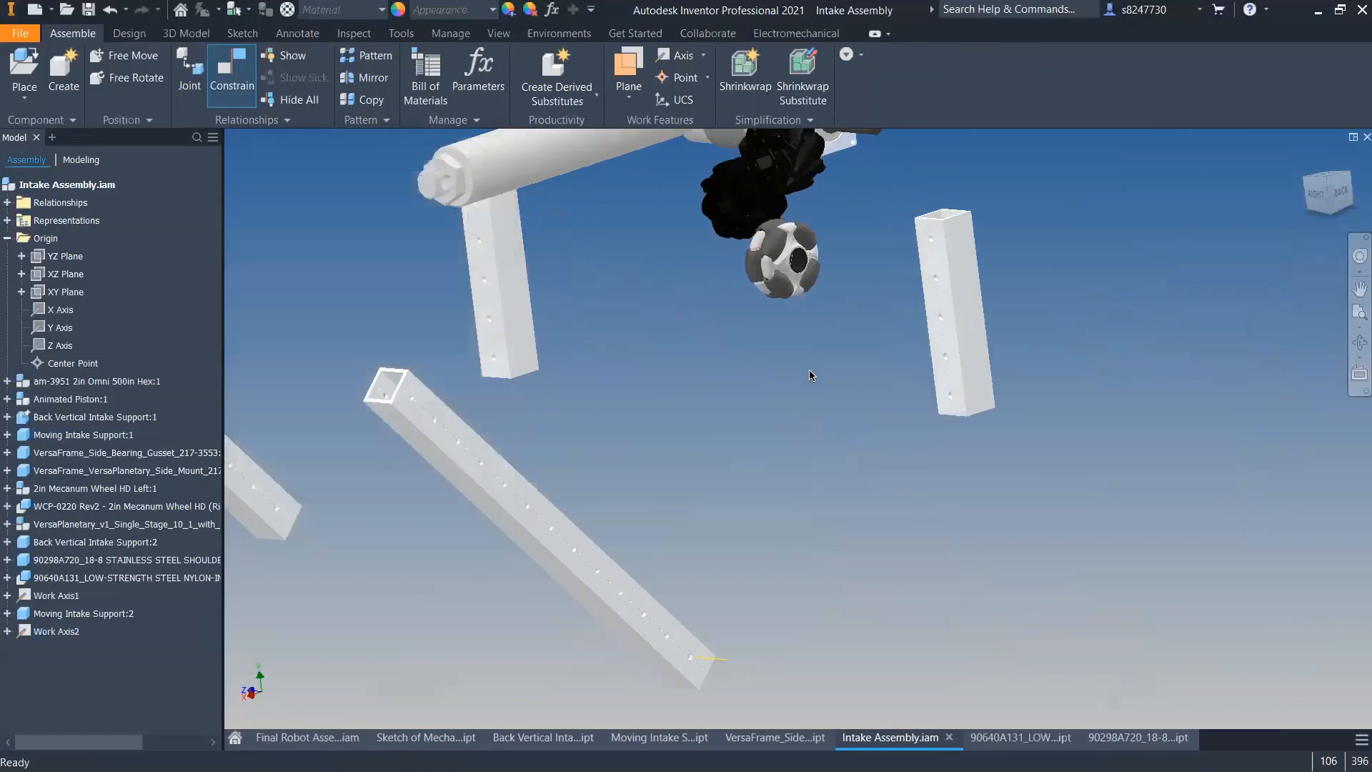
# - Move the second moving intake support around to check its remaining freedom relative to the first
pyautogui.scroll(5, 809, 370)
pyautogui.keyDown('shift'); pyautogui.moveTo(810, 370); pyautogui.dragTo(889, 372, button='middle'); pyautogui.keyUp('shift')
pyautogui.scroll(-5, 889, 371)
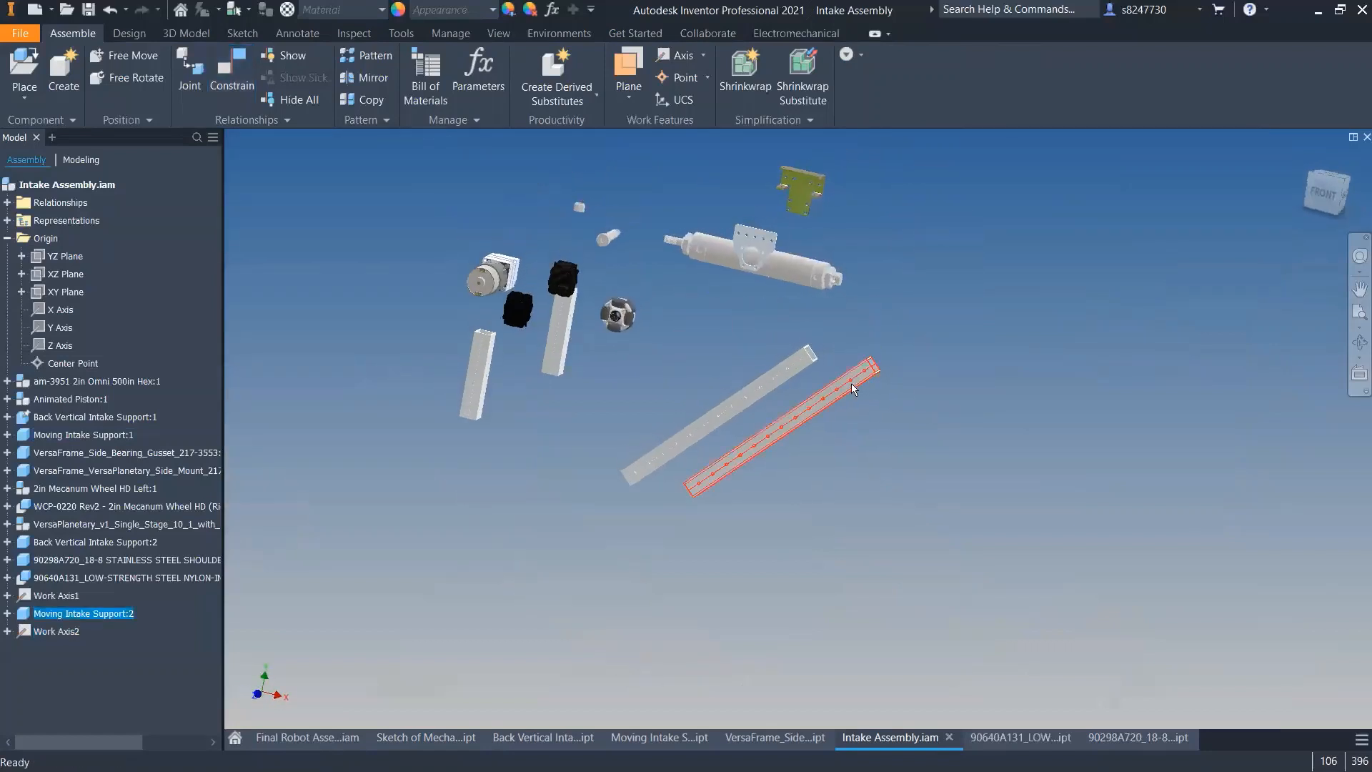
pyautogui.moveTo(851, 383); pyautogui.dragTo(886, 333)
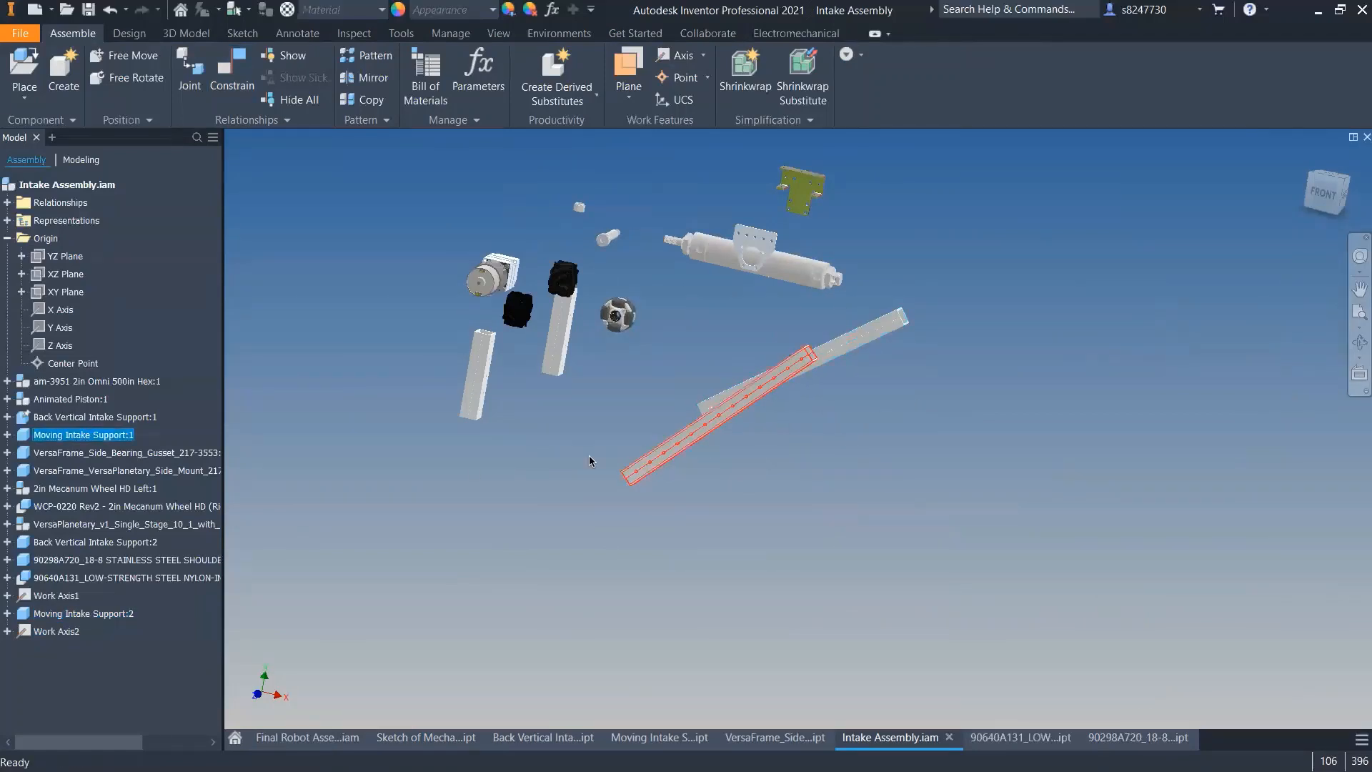
pyautogui.moveTo(872, 328); pyautogui.dragTo(826, 327)
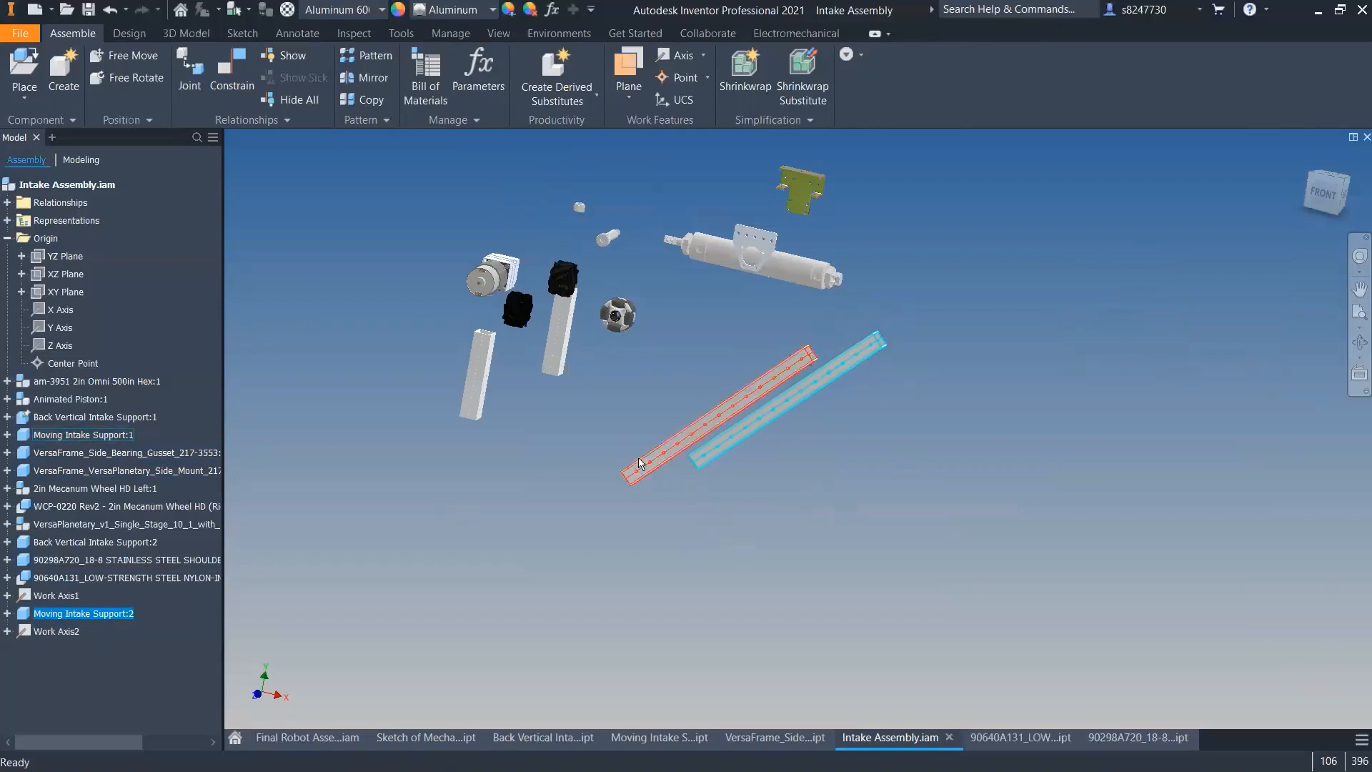
pyautogui.click(783, 526)
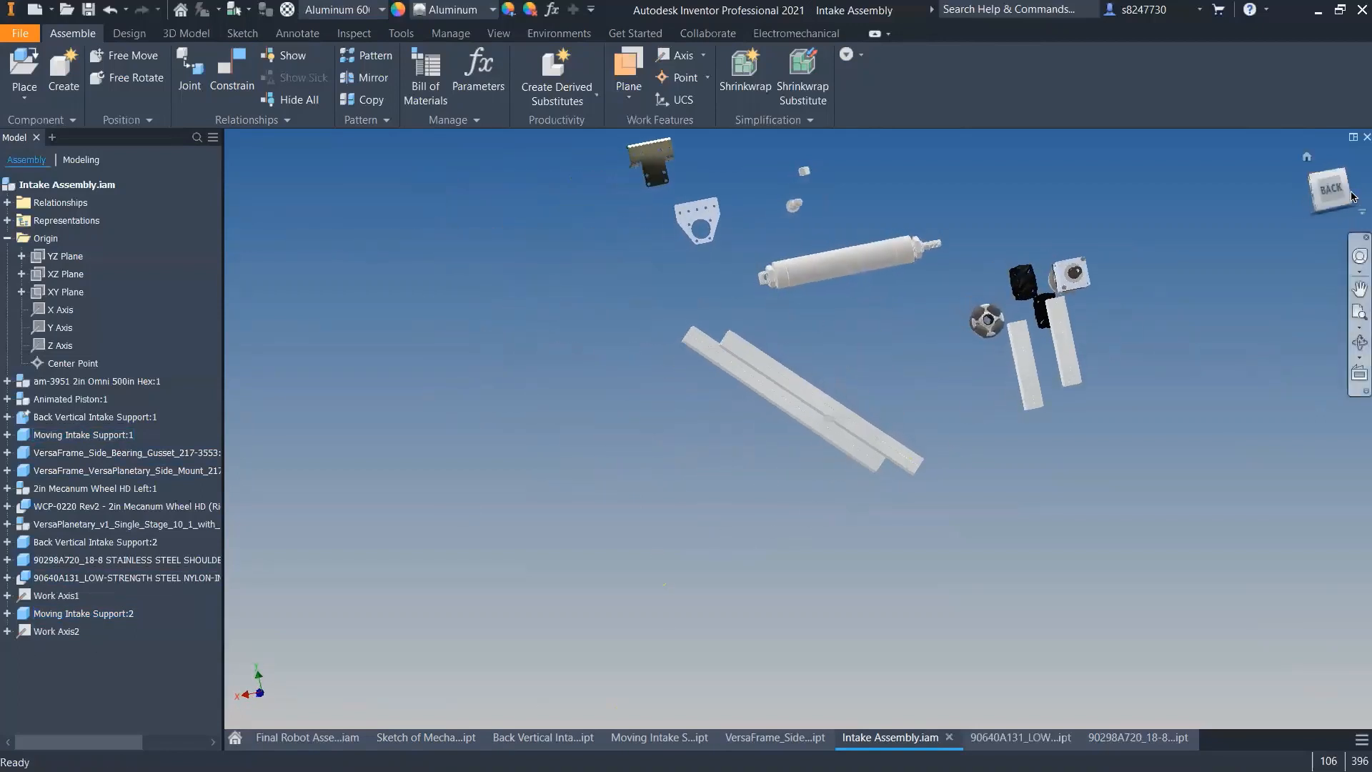
pyautogui.click(1351, 197)
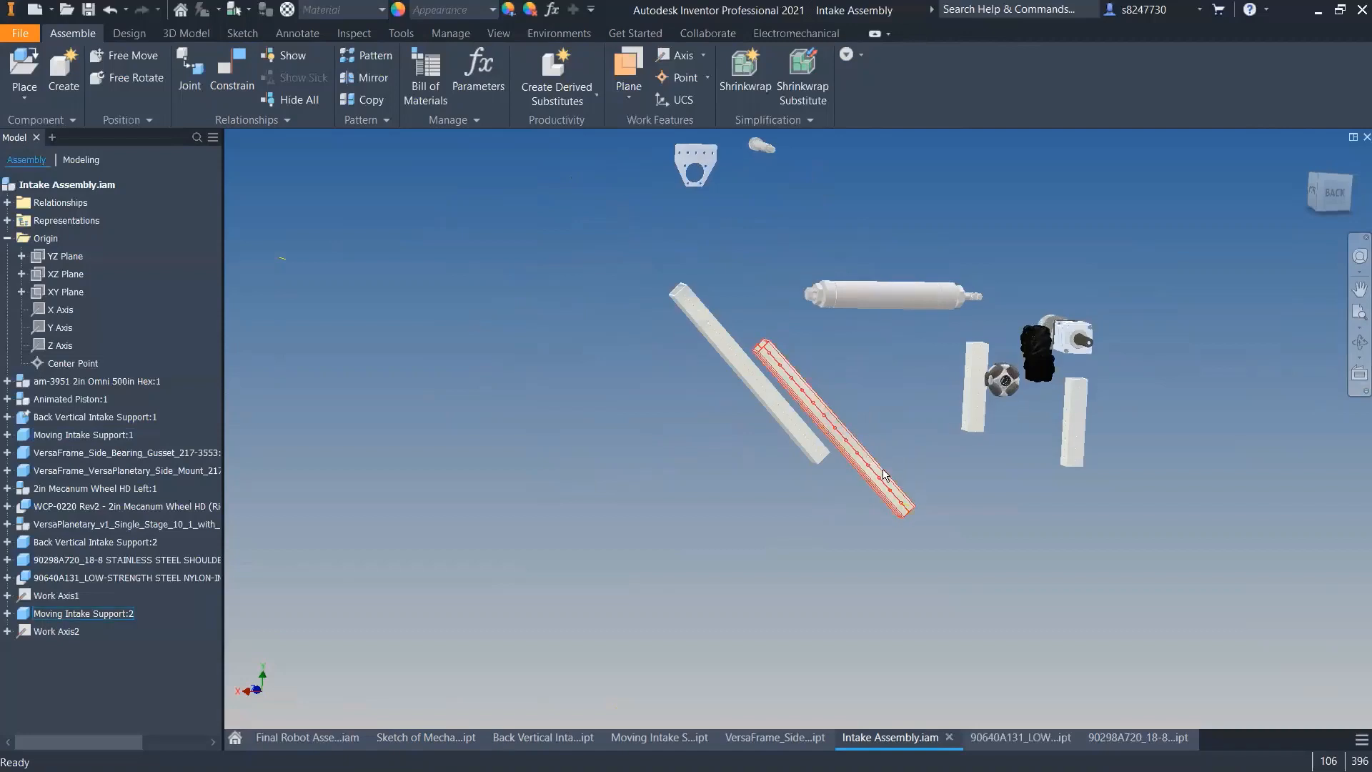
pyautogui.moveTo(884, 476); pyautogui.dragTo(891, 437)
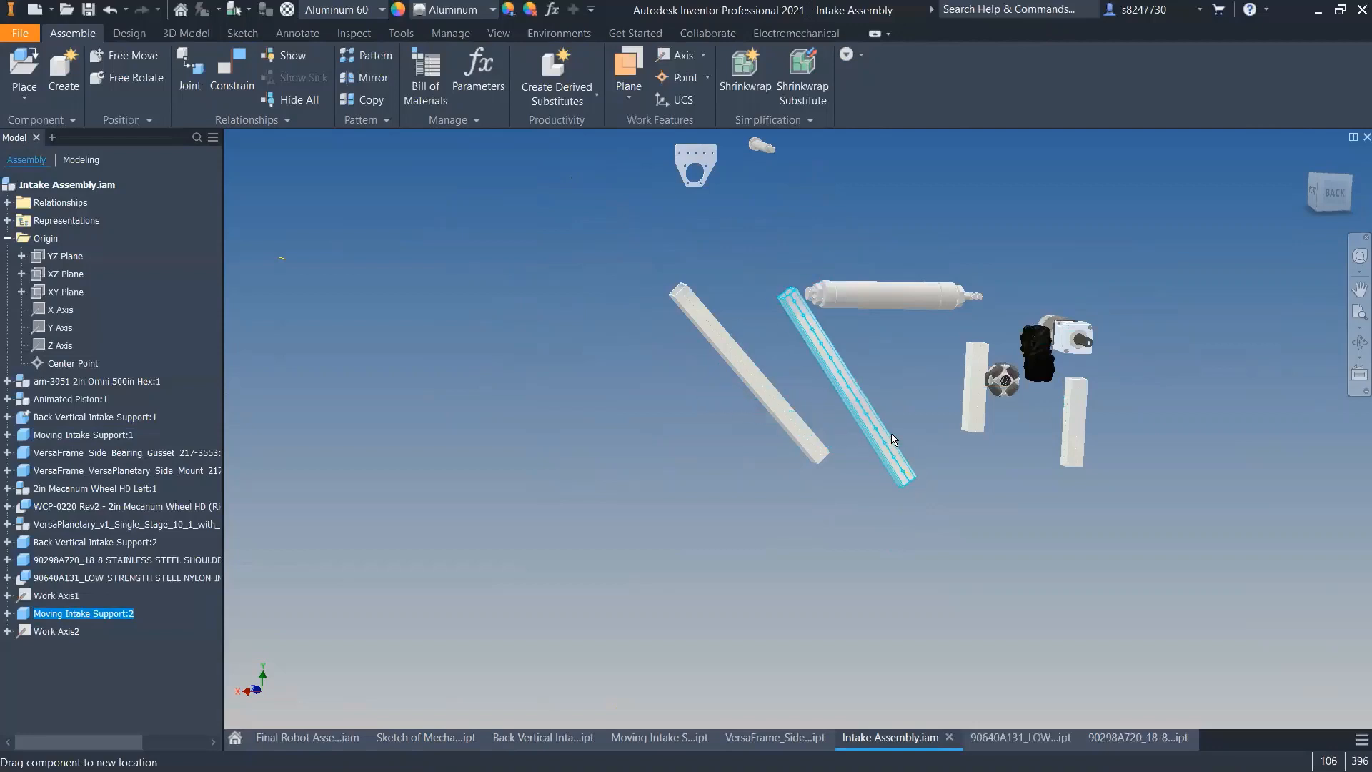
# - Review the existing mates of the first moving intake support, including its offset from the back vertical support's end face
pyautogui.click(71, 435)
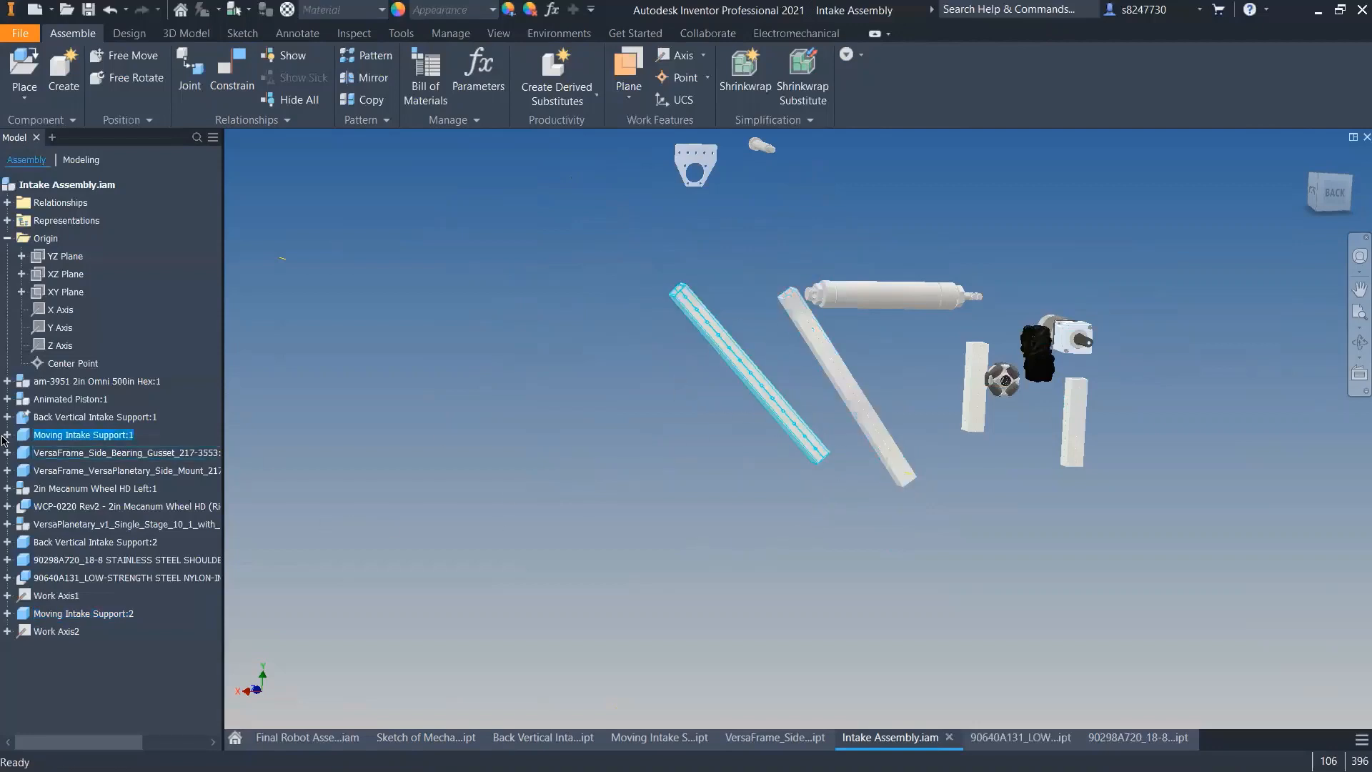
pyautogui.click(8, 435)
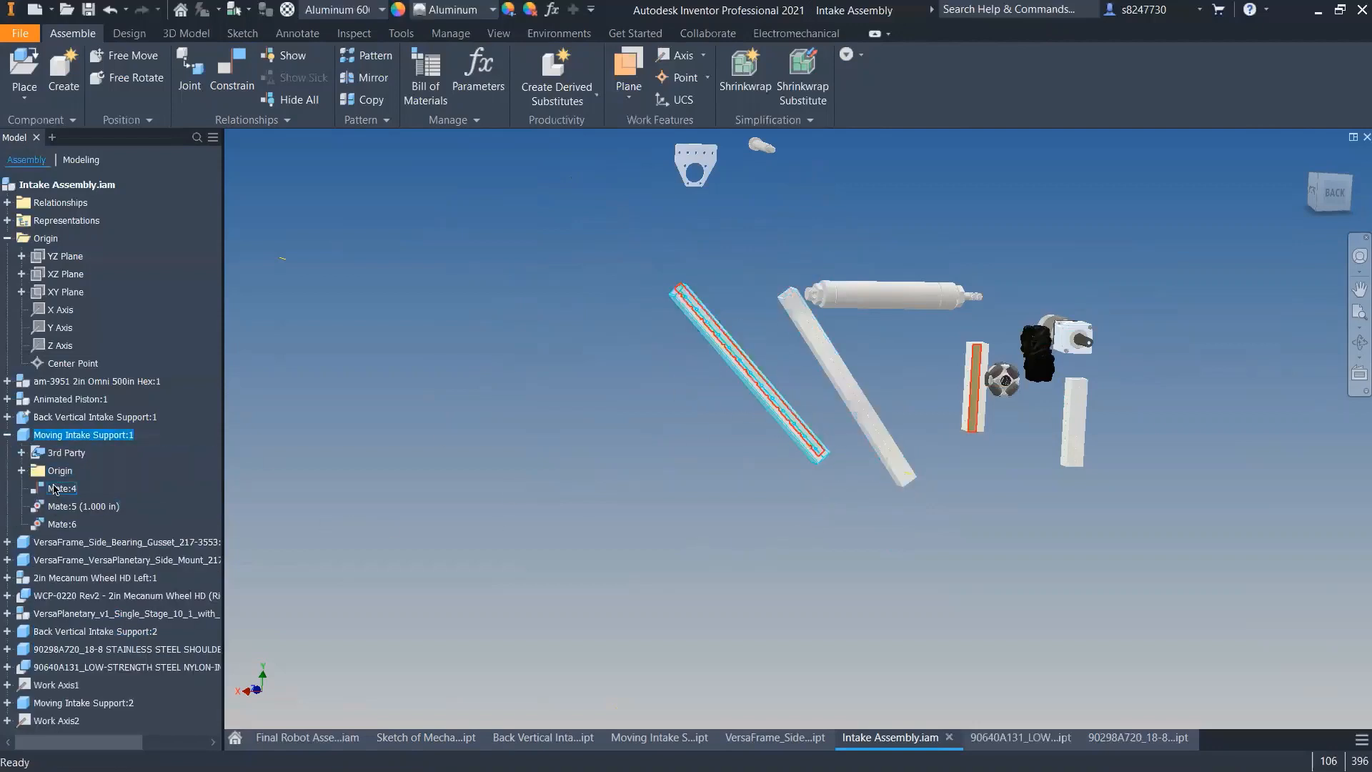
pyautogui.doubleClick(62, 490)
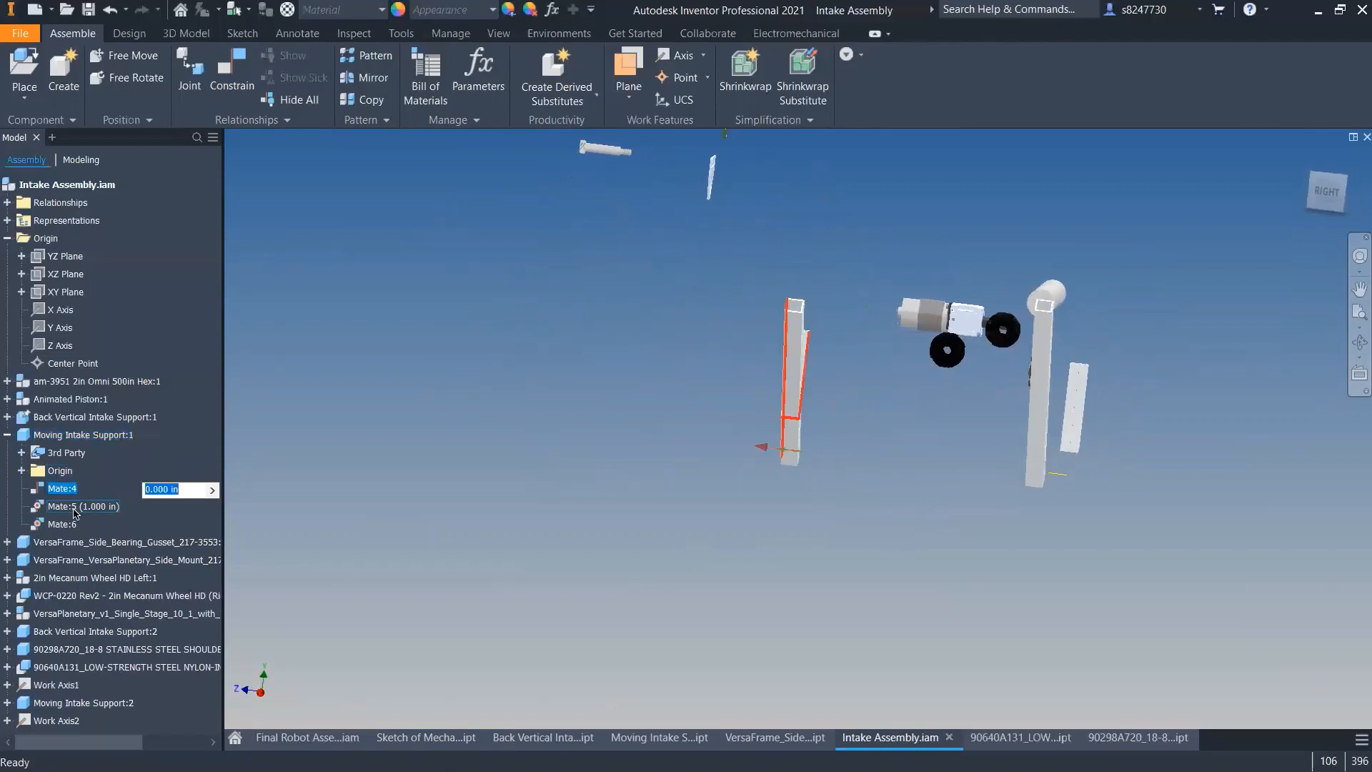
pyautogui.doubleClick(74, 506)
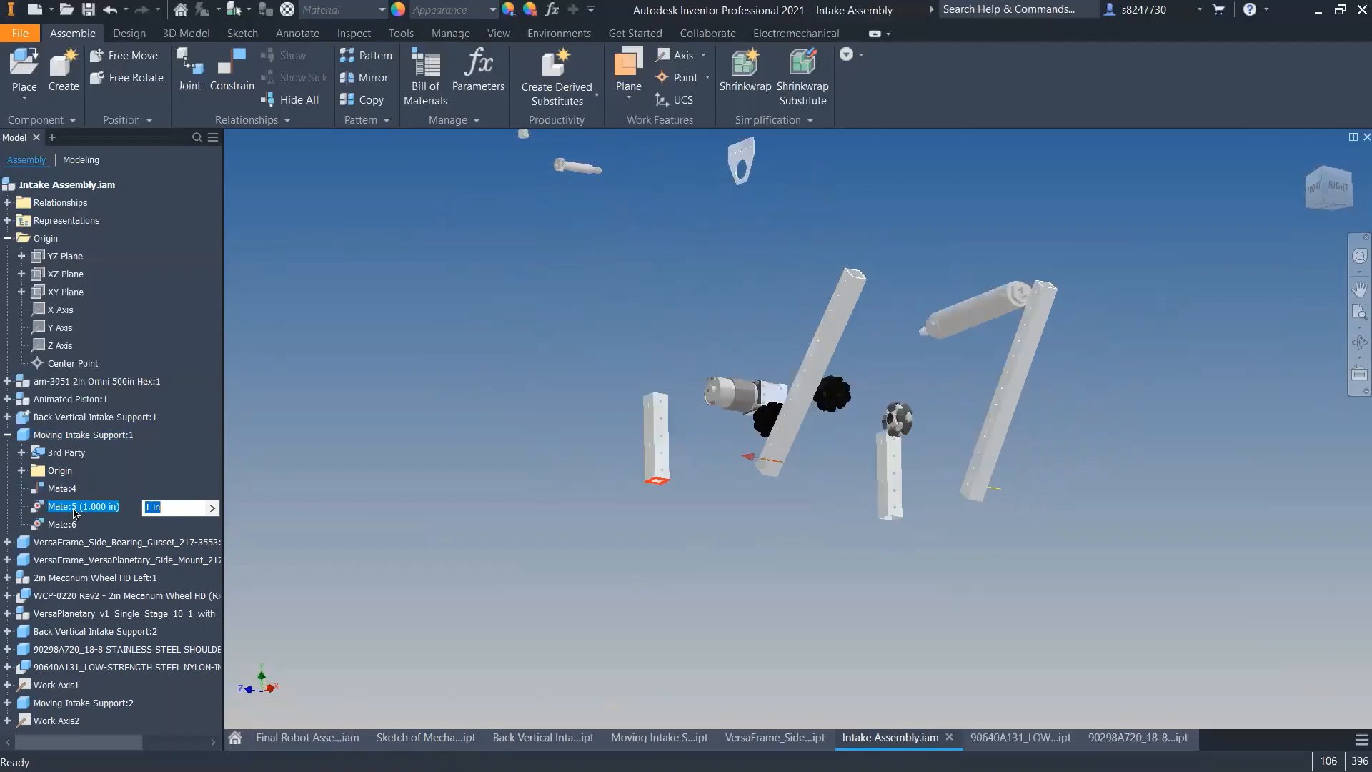
pyautogui.click(700, 538)
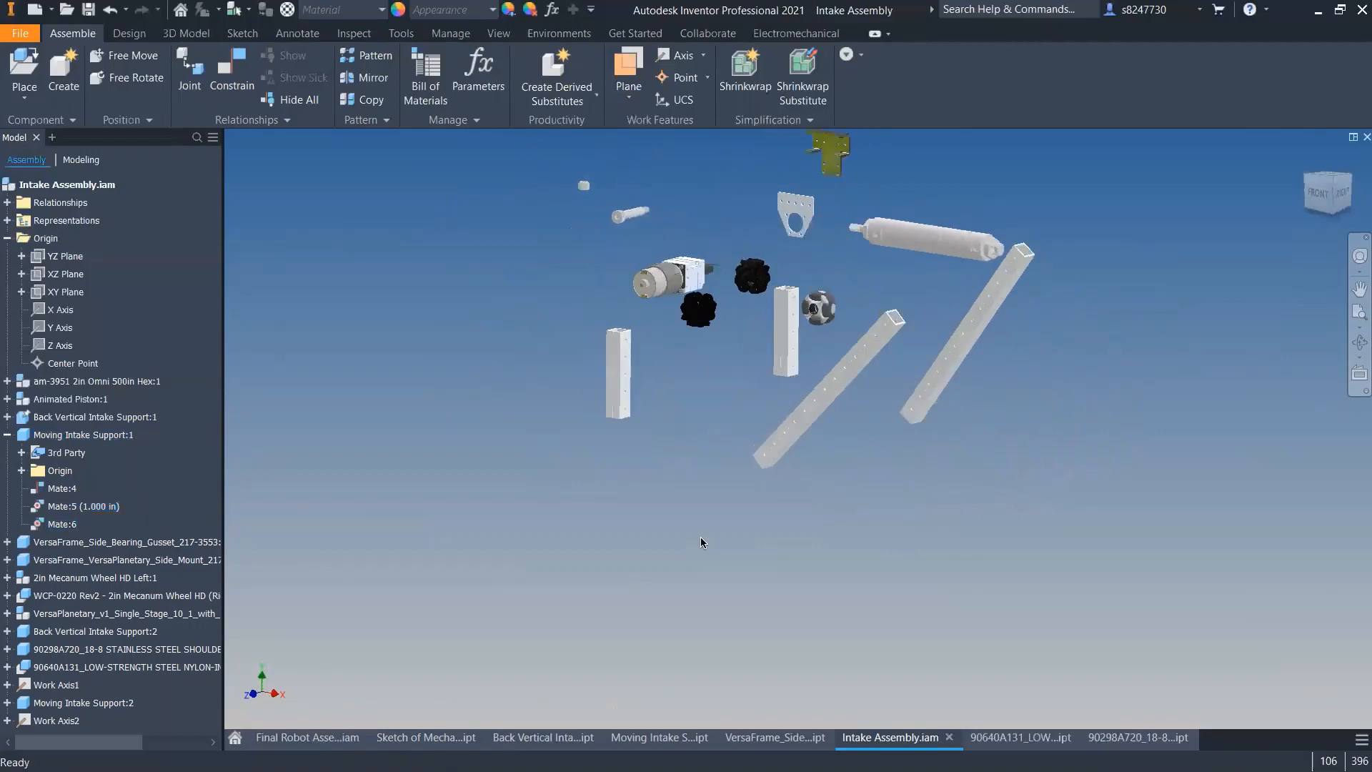
# - Mate the second support's work axis to the bottom end face of its back vertical support with an offset of 1
pyautogui.press('c')
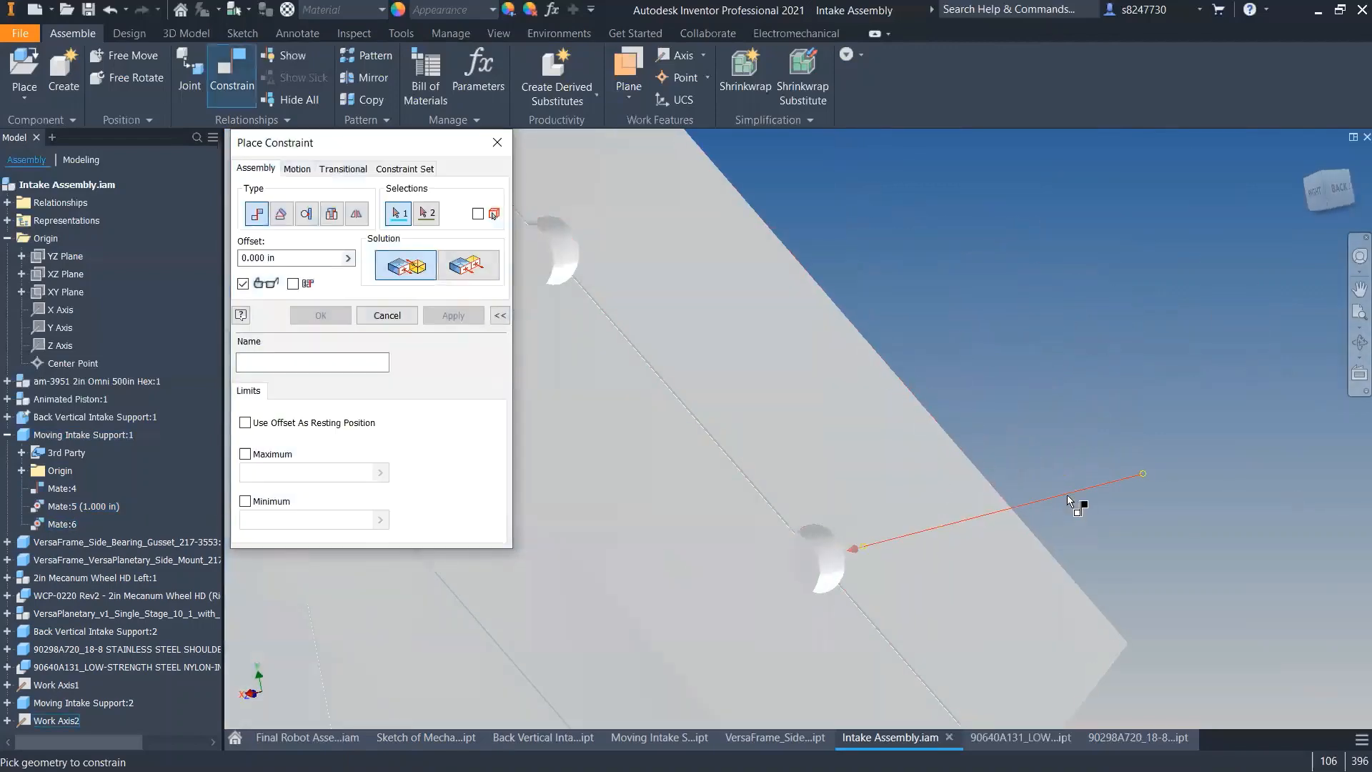
pyautogui.click(1066, 495)
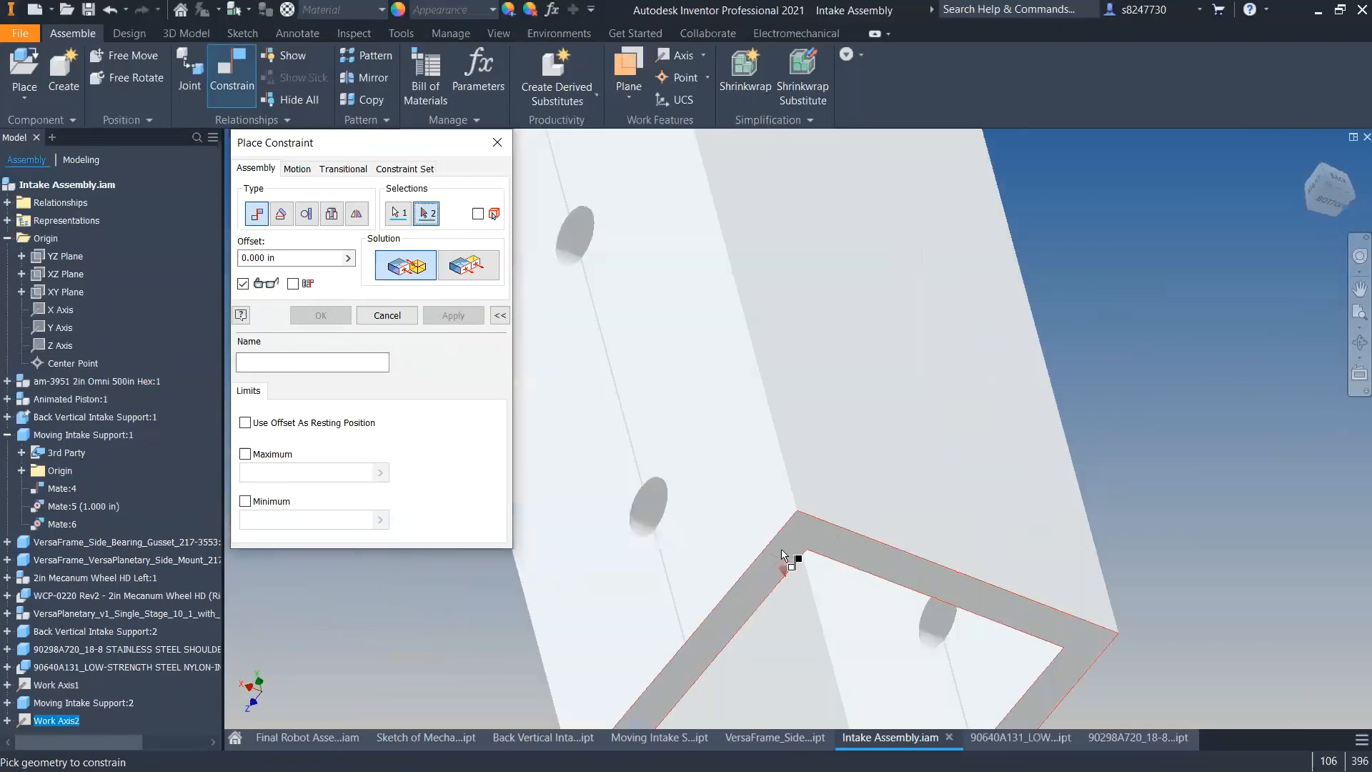
pyautogui.click(782, 554)
pyautogui.write('1')
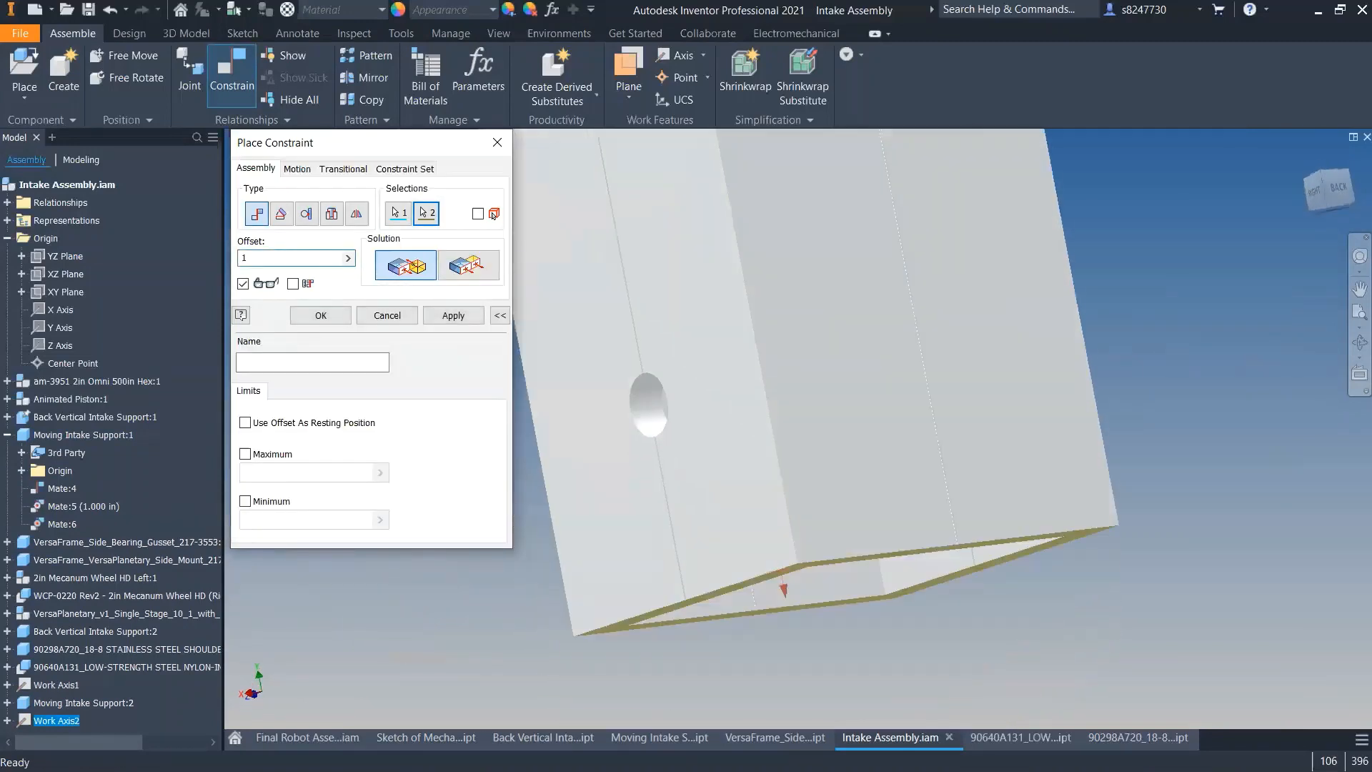
pyautogui.click(400, 314)
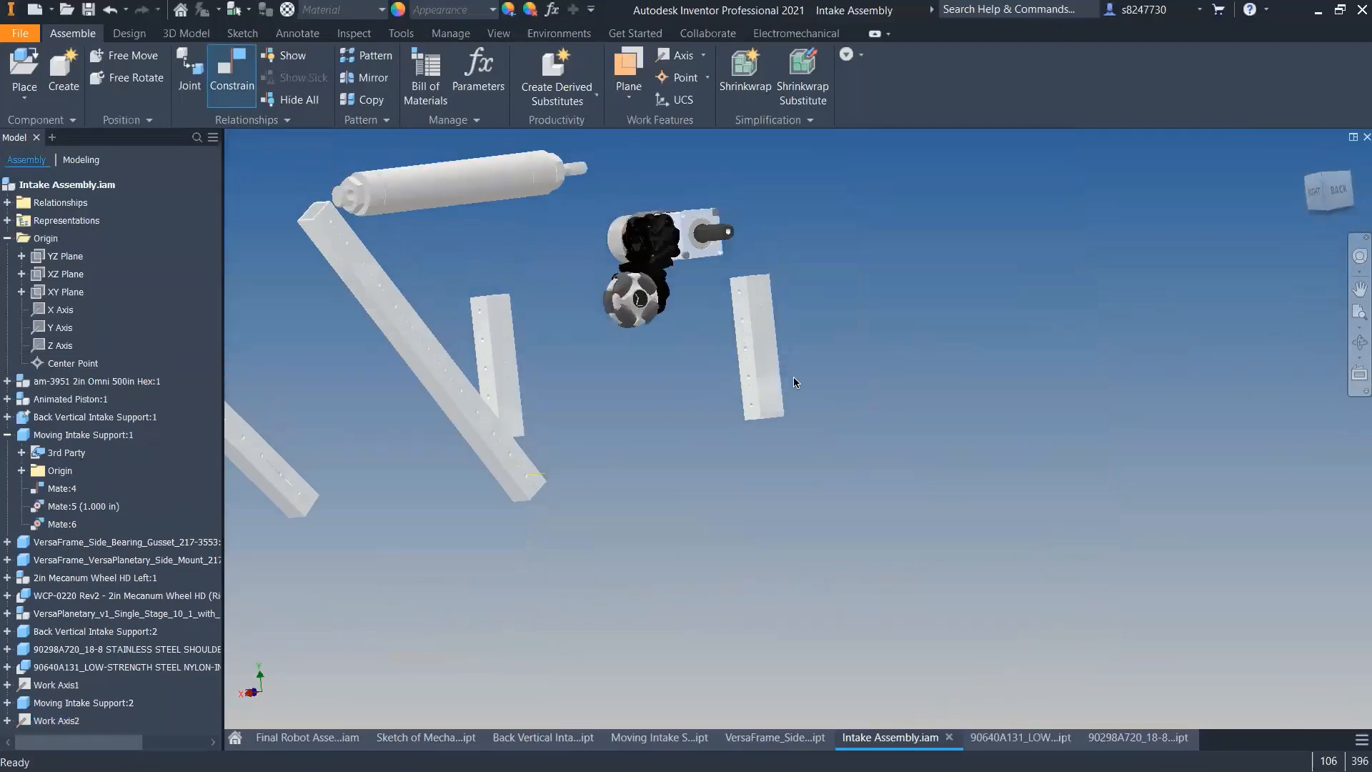
# - Swing the second moving intake support about its pivot until it lies roughly parallel to the first
pyautogui.scroll(-3, 794, 378)
pyautogui.keyDown('shift'); pyautogui.moveTo(600, 385); pyautogui.dragTo(474, 327, button='middle'); pyautogui.keyUp('shift')
pyautogui.moveTo(480, 315); pyautogui.dragTo(443, 374)
pyautogui.moveTo(434, 313); pyautogui.dragTo(445, 311)
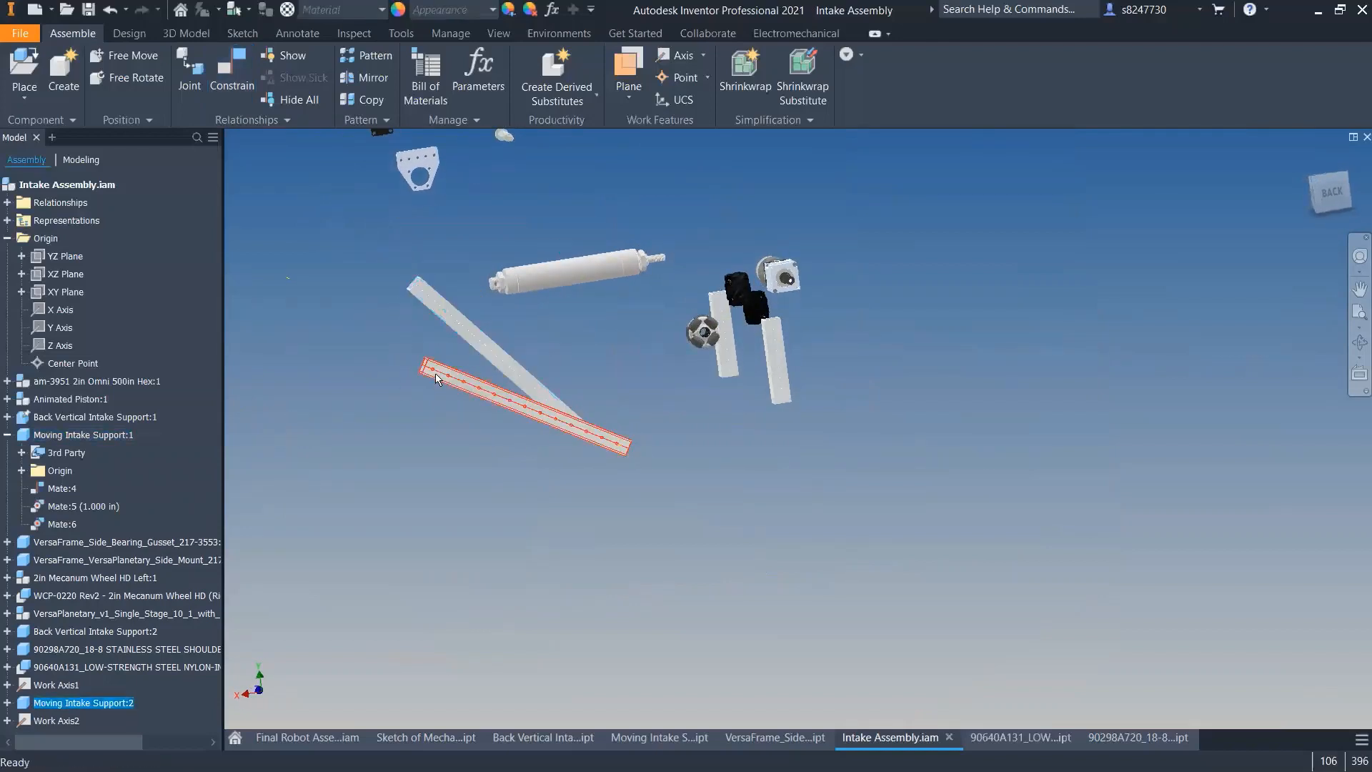
pyautogui.moveTo(436, 377); pyautogui.dragTo(393, 363)
# - Constrain the long upper faces of the two moving intake supports flush with zero offset
pyautogui.press('c')
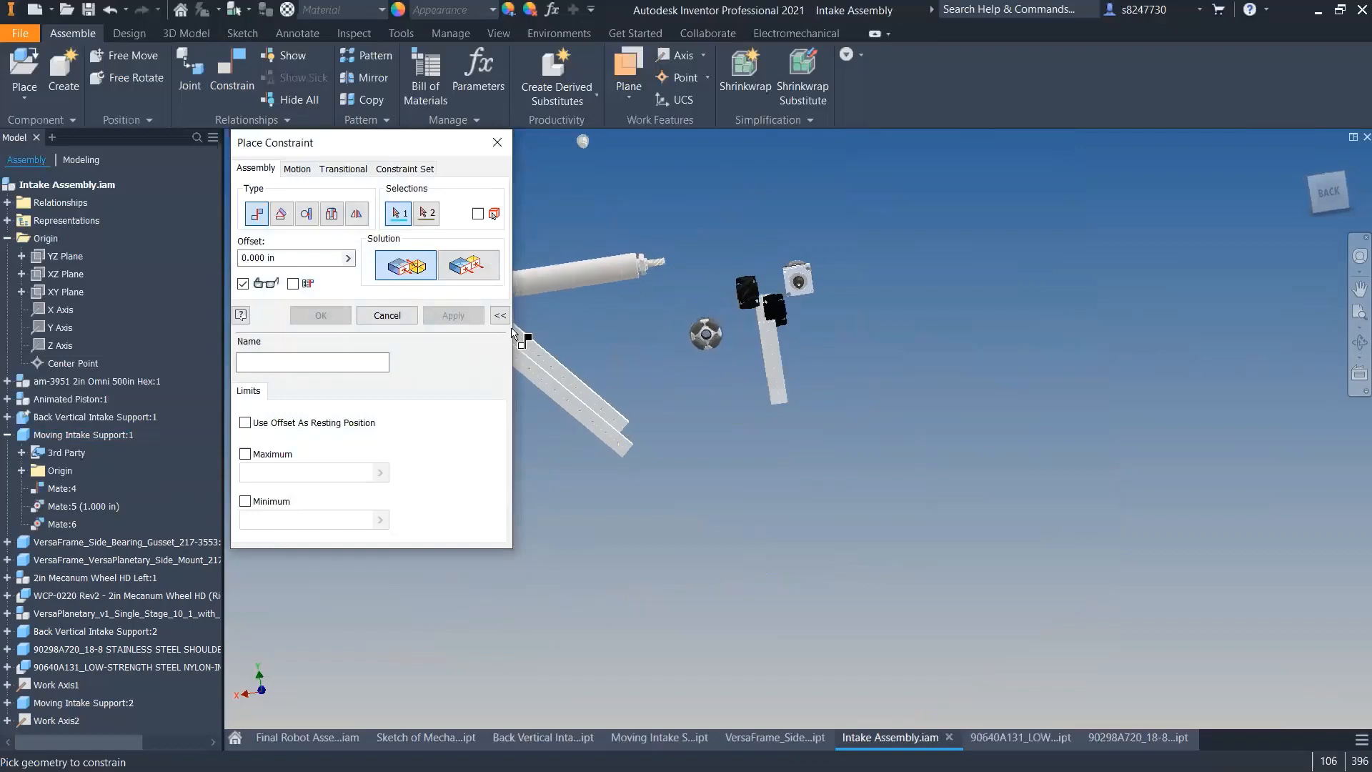
pyautogui.click(468, 265)
pyautogui.scroll(-6, 665, 429)
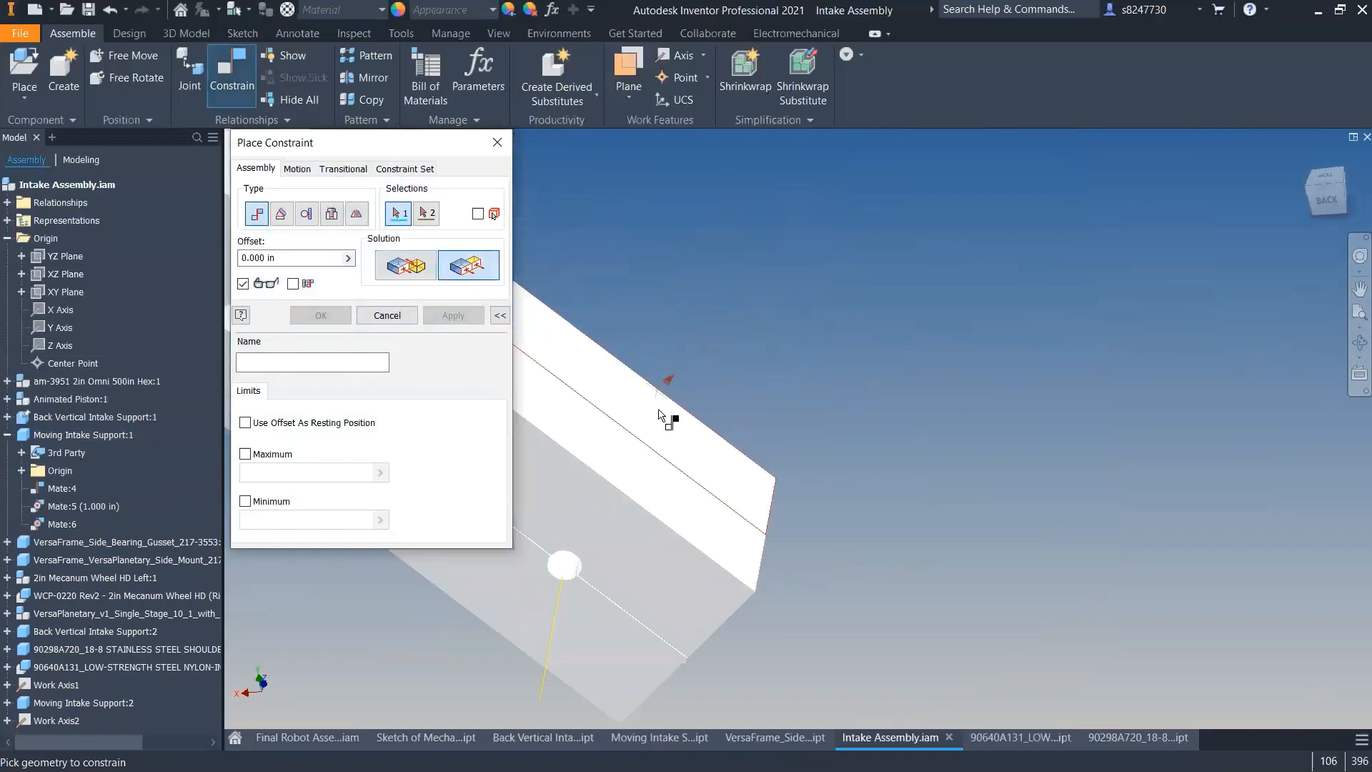
pyautogui.click(659, 415)
pyautogui.scroll(5, 672, 378)
pyautogui.scroll(-5, 643, 419)
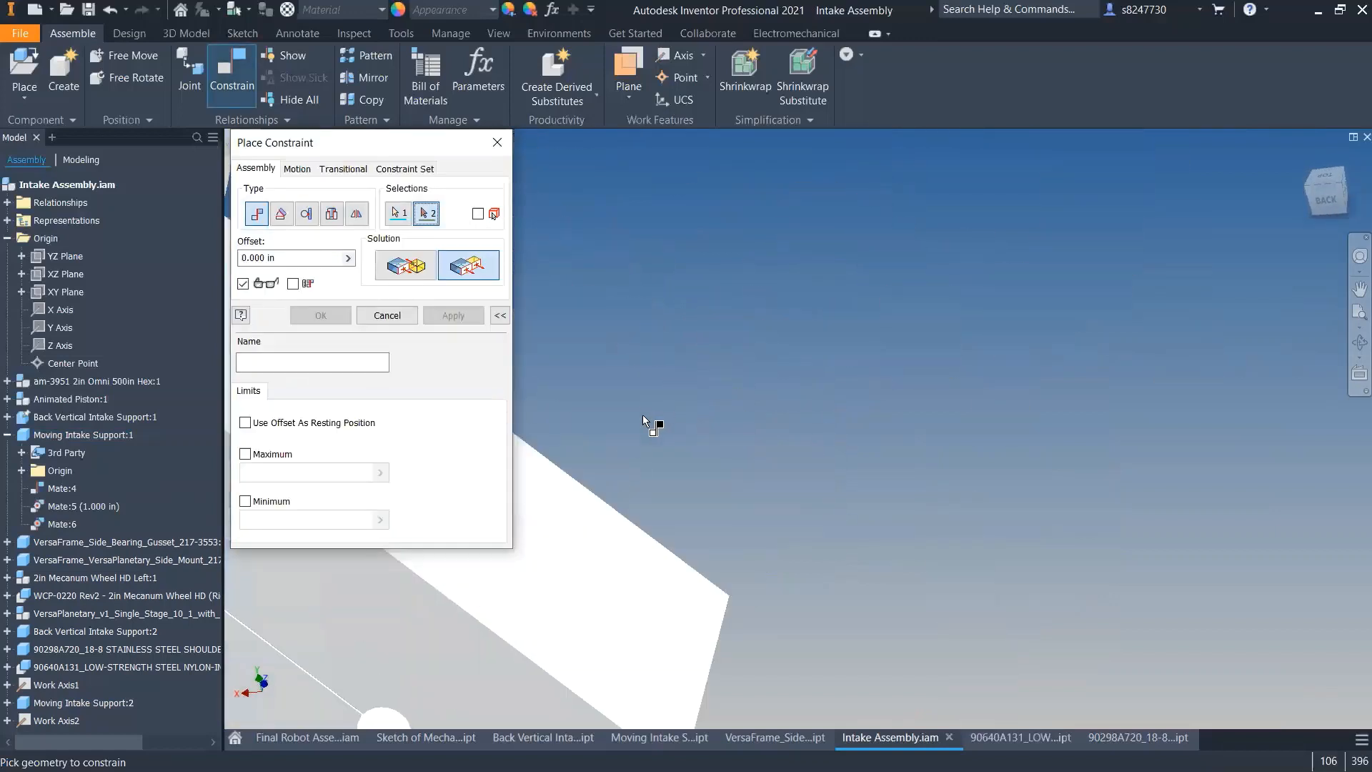
pyautogui.click(633, 547)
pyautogui.scroll(5, 756, 353)
pyautogui.click(468, 320)
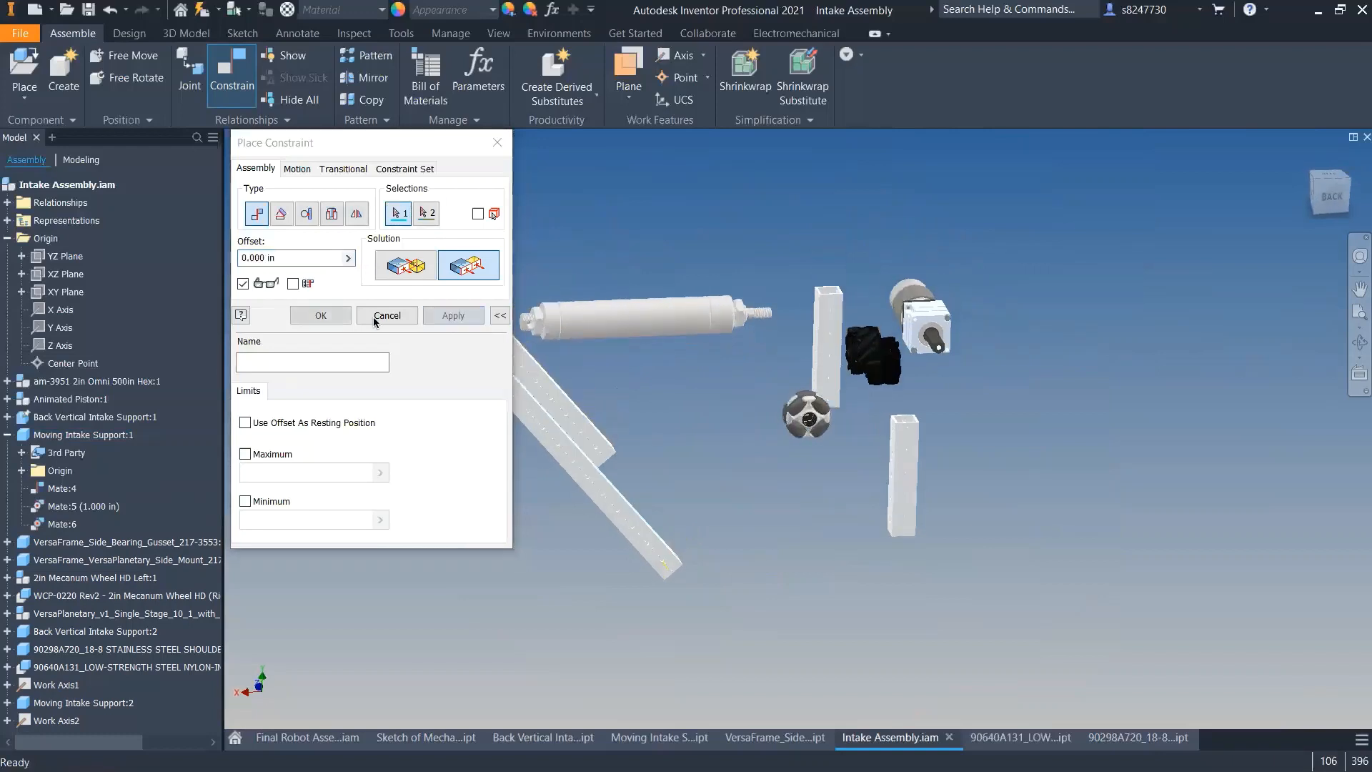
pyautogui.click(386, 315)
# - Swing the moving intake supports to check that they rotate together, and inspect the assembly from other angles
pyautogui.scroll(5, 715, 454)
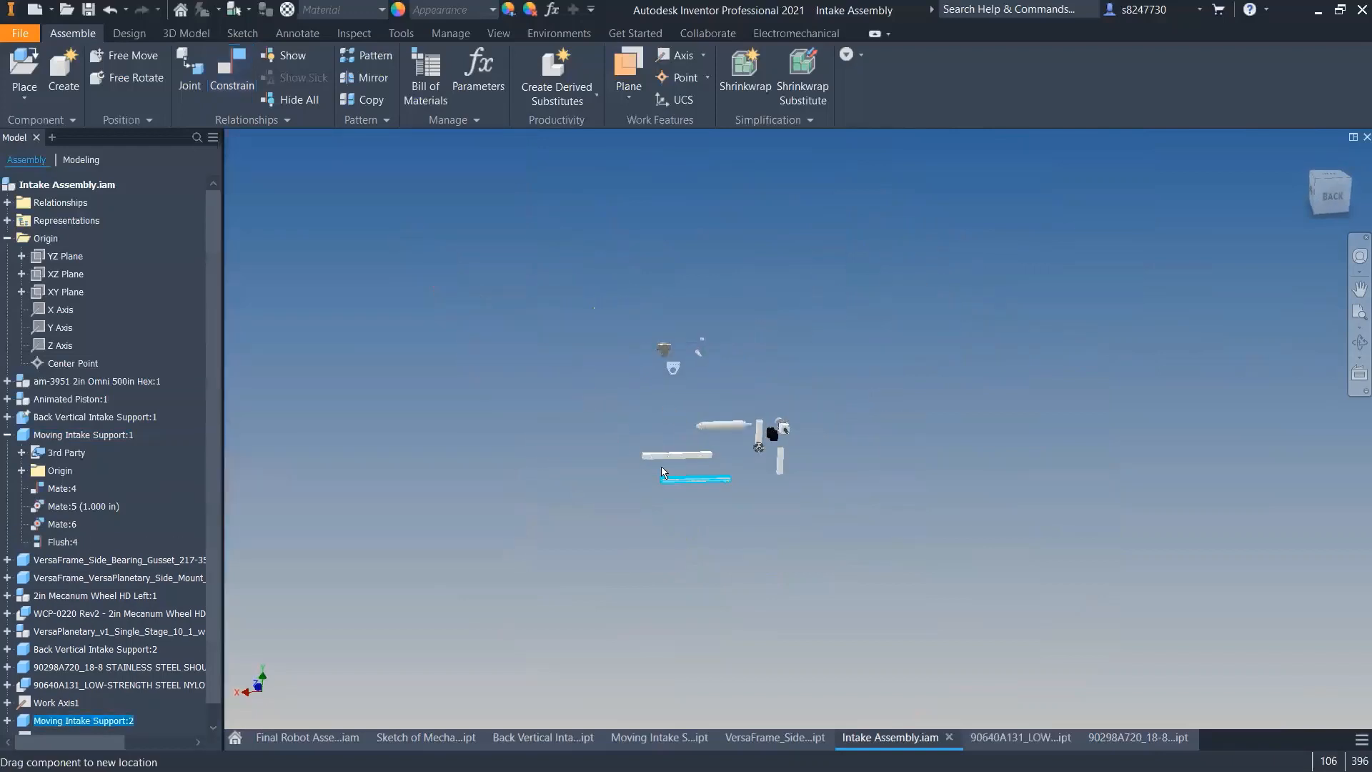
pyautogui.moveTo(696, 446); pyautogui.dragTo(674, 474)
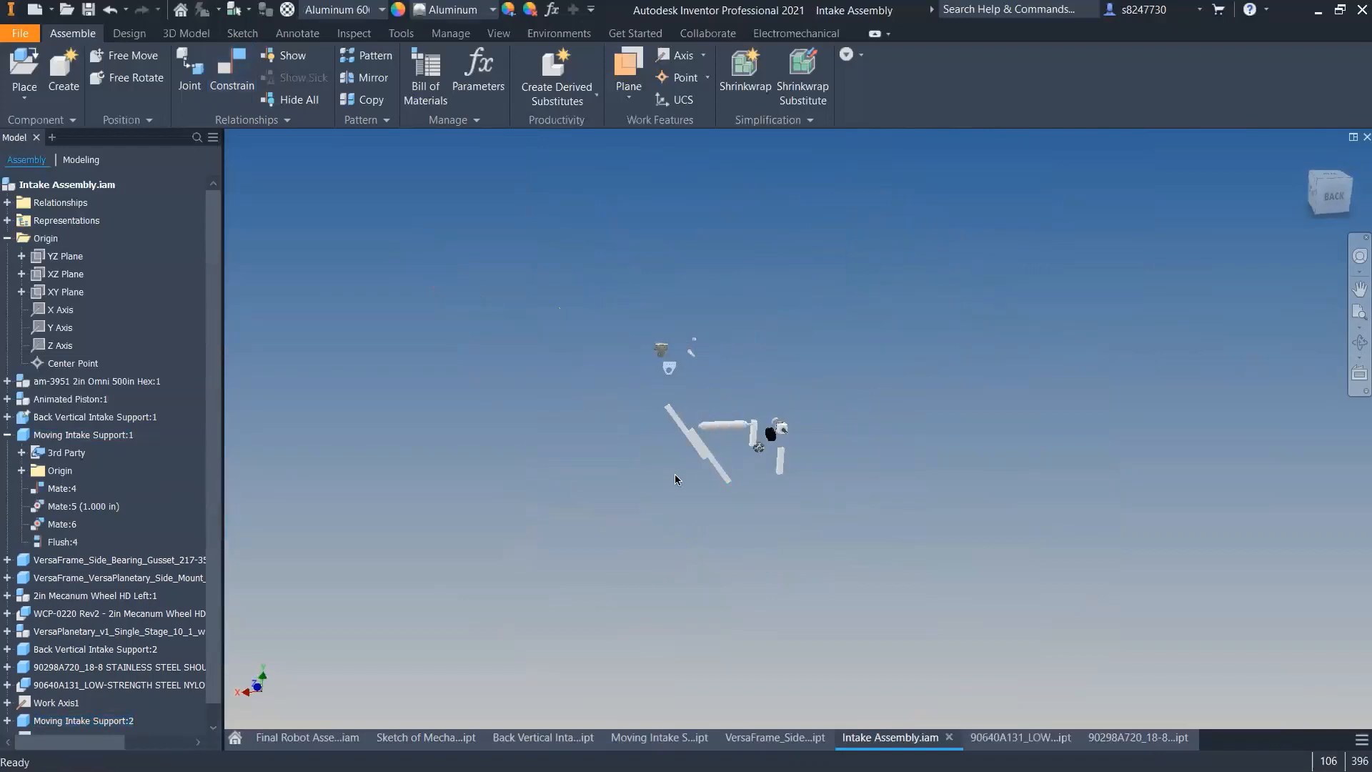
pyautogui.keyDown('shift'); pyautogui.moveTo(674, 474); pyautogui.dragTo(629, 349, button='middle'); pyautogui.keyUp('shift')
pyautogui.scroll(-3, 630, 350)
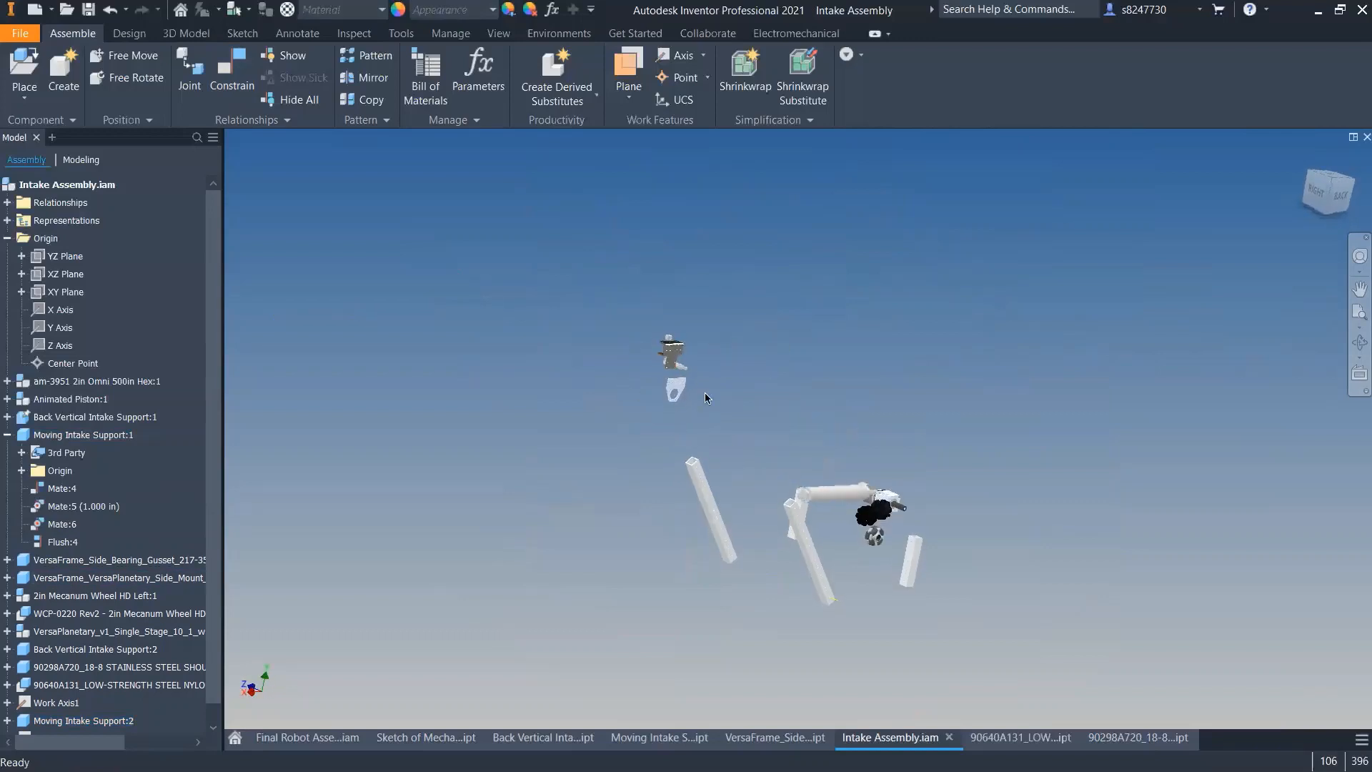
pyautogui.scroll(2, 705, 393)
pyautogui.scroll(-3, 698, 392)
pyautogui.scroll(4, 604, 388)
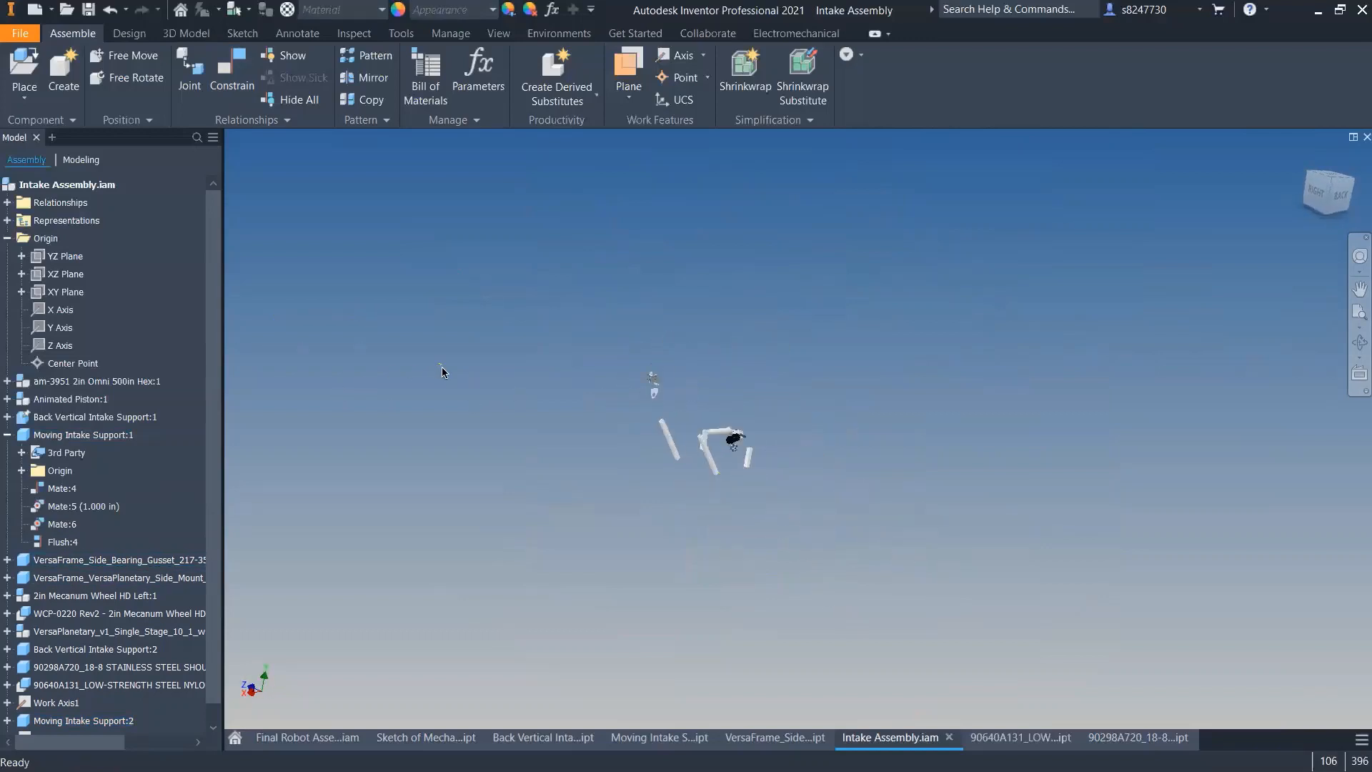
# - Collapse the first moving intake support's constraint list and hide Work Axis2
pyautogui.moveTo(440, 363); pyautogui.dragTo(488, 407)
pyautogui.click(7, 435)
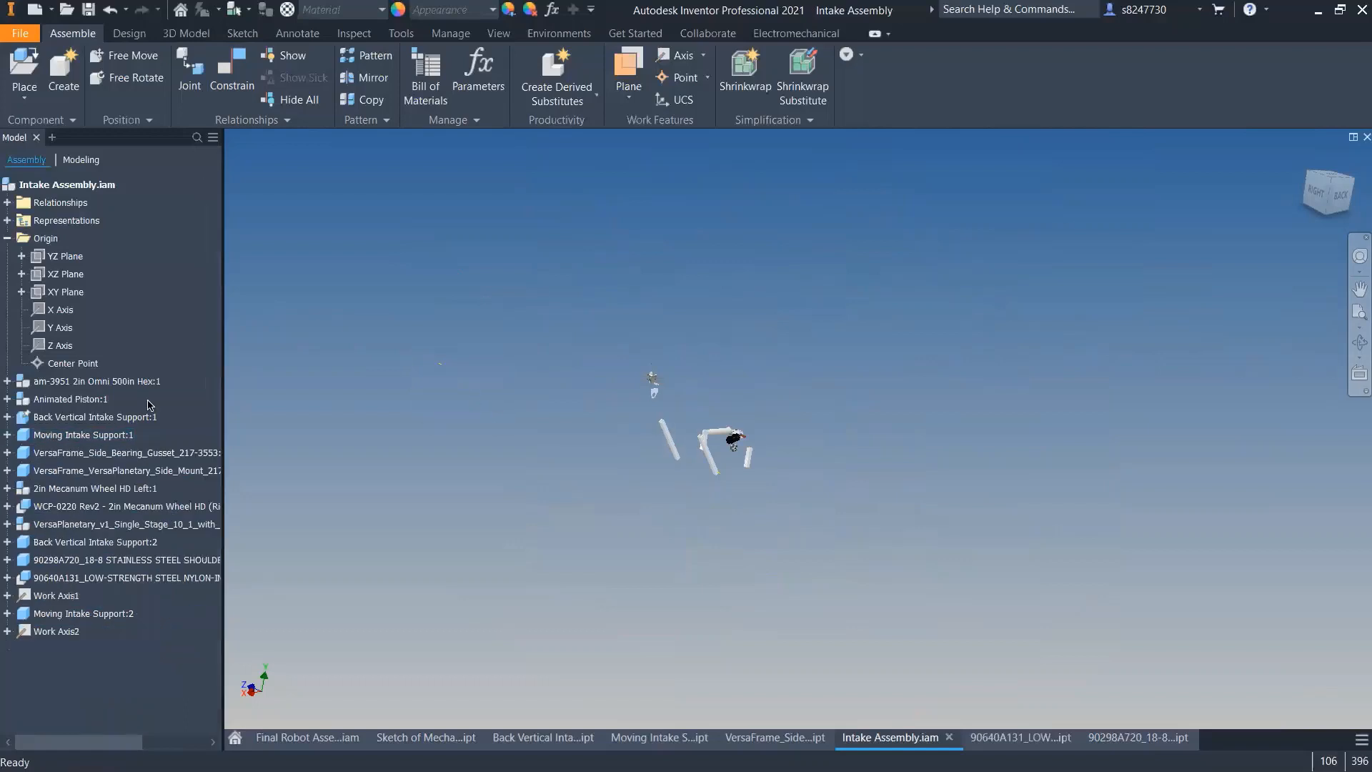
pyautogui.rightClick(26, 639)
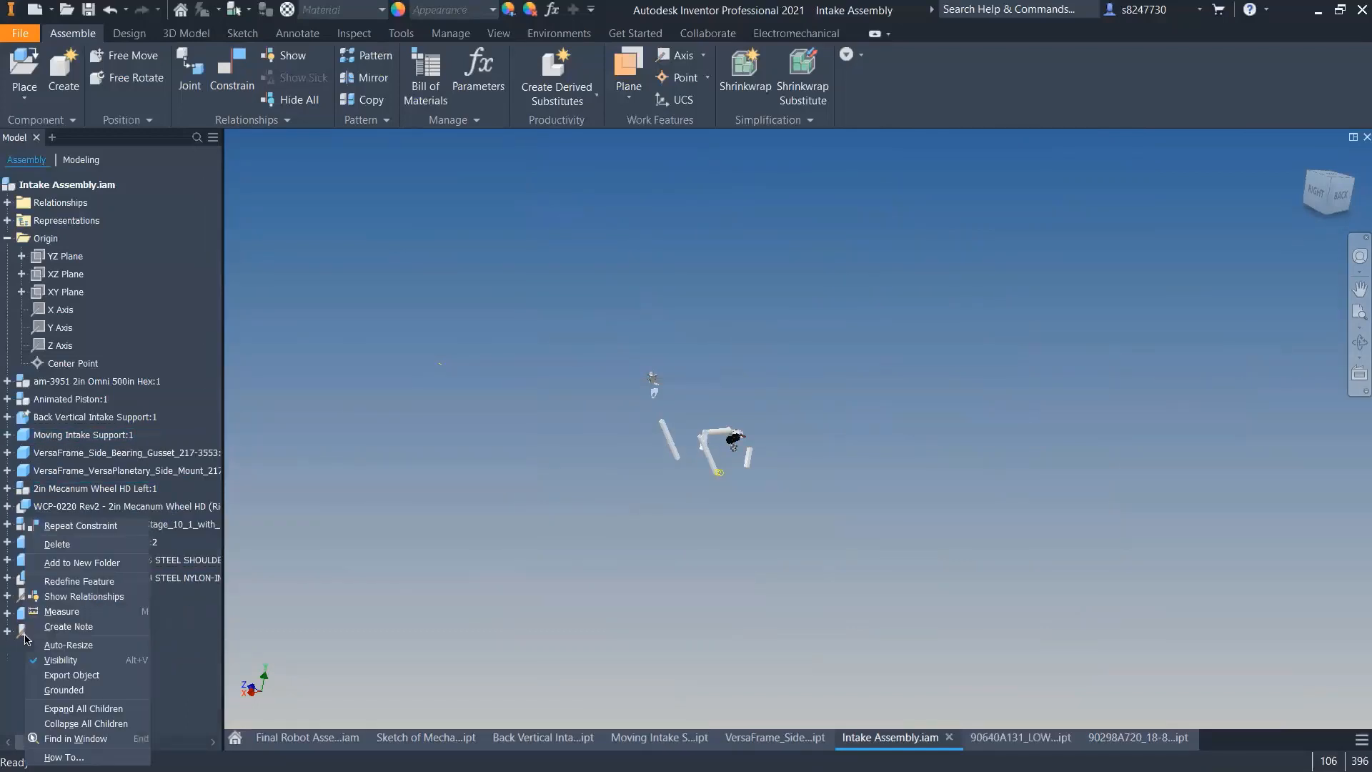
pyautogui.click(71, 661)
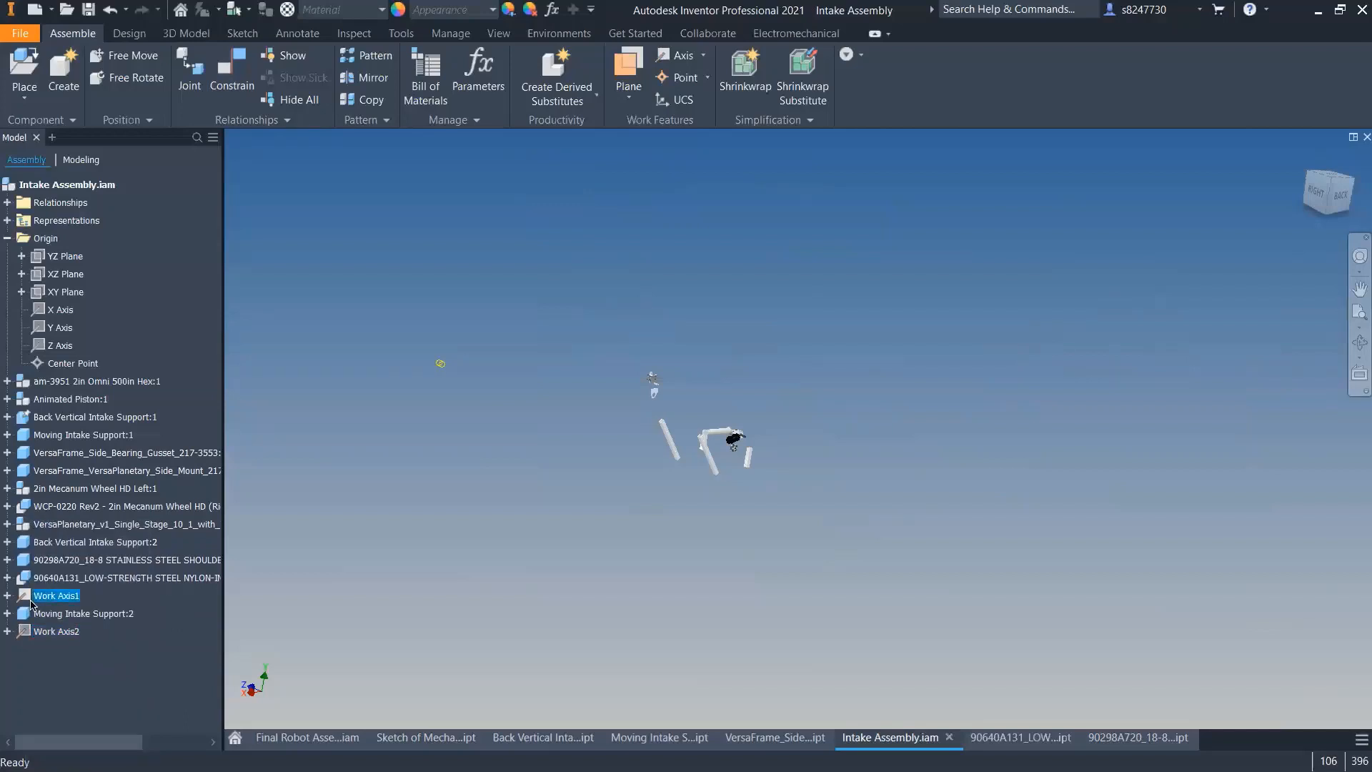
# - Hide Work Axis1 and swing the moving intake supports slightly about their pivot
pyautogui.rightClick(32, 604)
pyautogui.click(75, 660)
pyautogui.scroll(8, 676, 466)
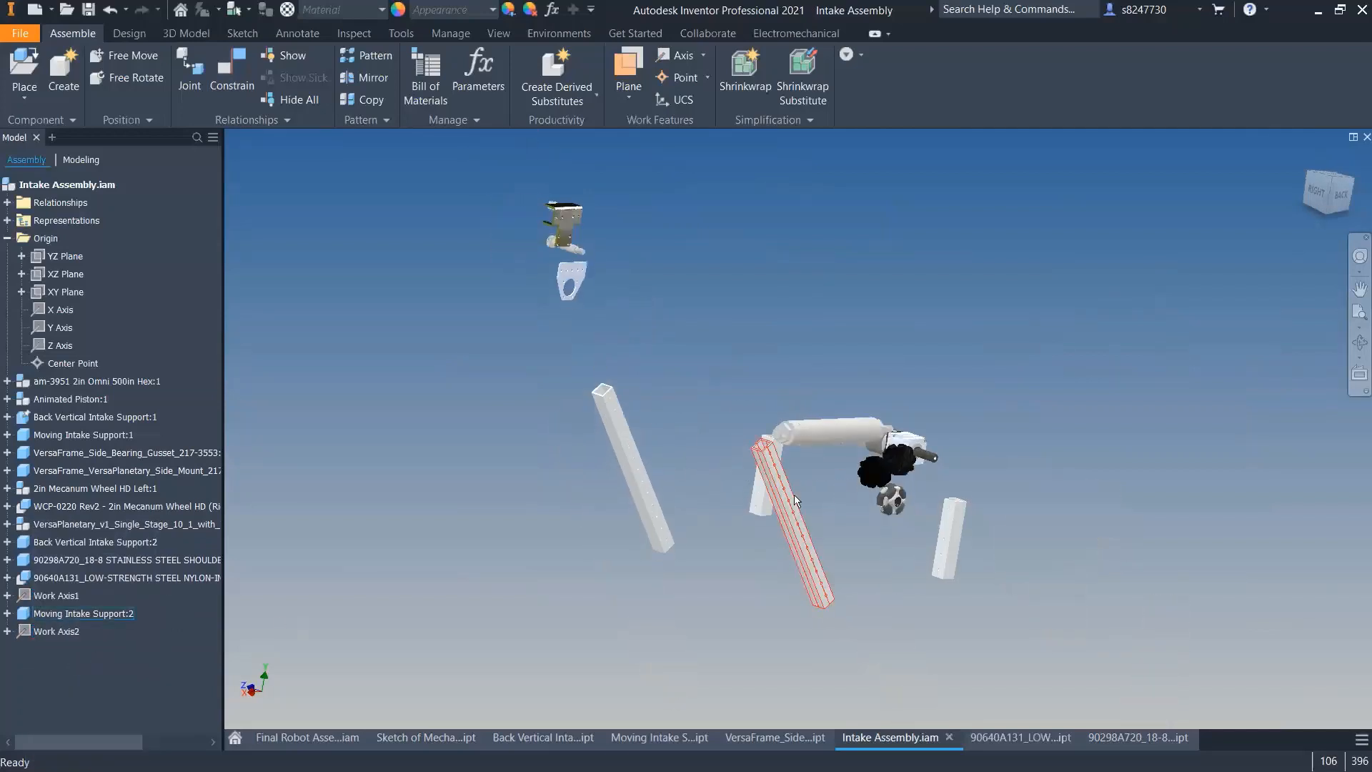
pyautogui.moveTo(776, 475)
pyautogui.mouseDown()
pyautogui.moveTo(835, 431)
pyautogui.moveTo(763, 487)
pyautogui.mouseUp()
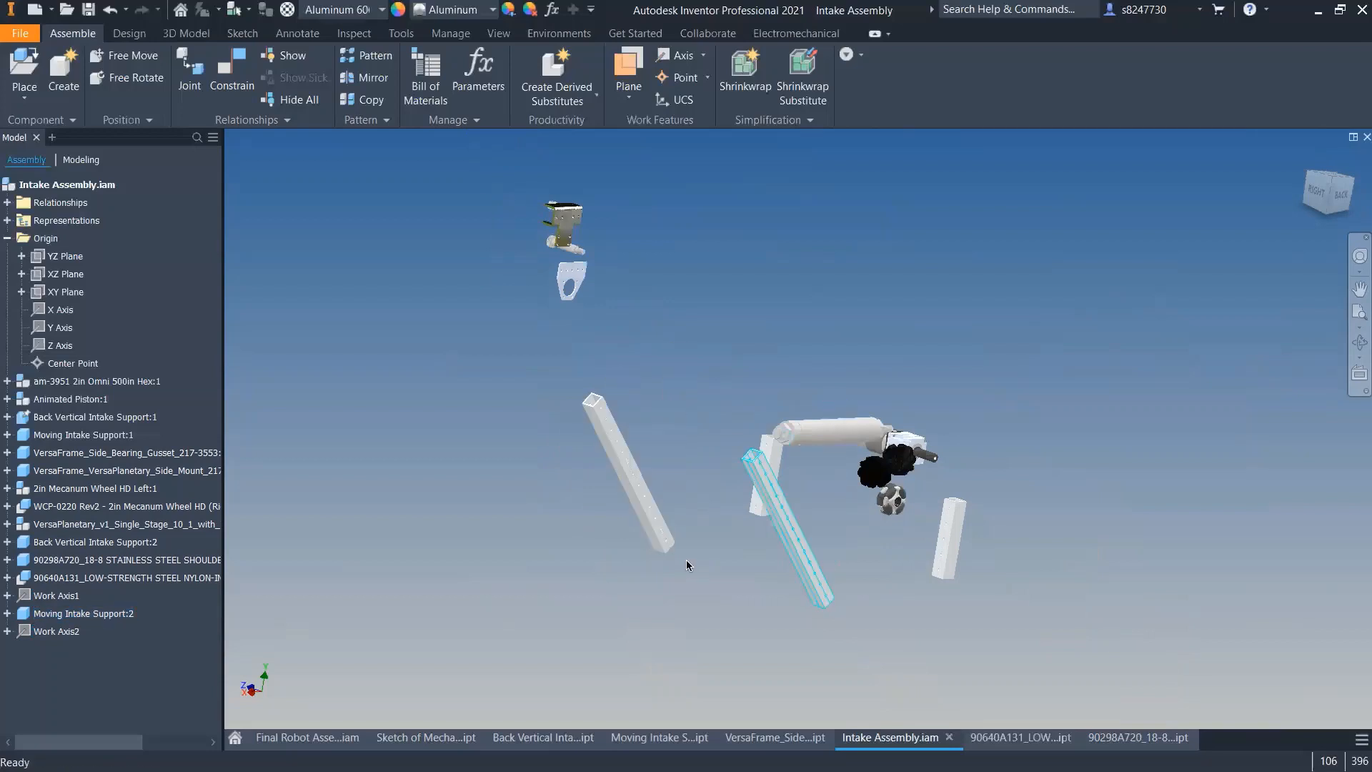
pyautogui.keyDown('shift'); pyautogui.moveTo(686, 559); pyautogui.dragTo(646, 554, button='middle'); pyautogui.keyUp('shift')
pyautogui.moveTo(640, 423)
pyautogui.mouseDown()
pyautogui.moveTo(692, 383)
pyautogui.moveTo(644, 437)
pyautogui.mouseUp()
# - Move the loose shoulder screw down beside the first moving intake support and shift the animated piston up, clear of the supports
pyautogui.moveTo(653, 246); pyautogui.dragTo(652, 498)
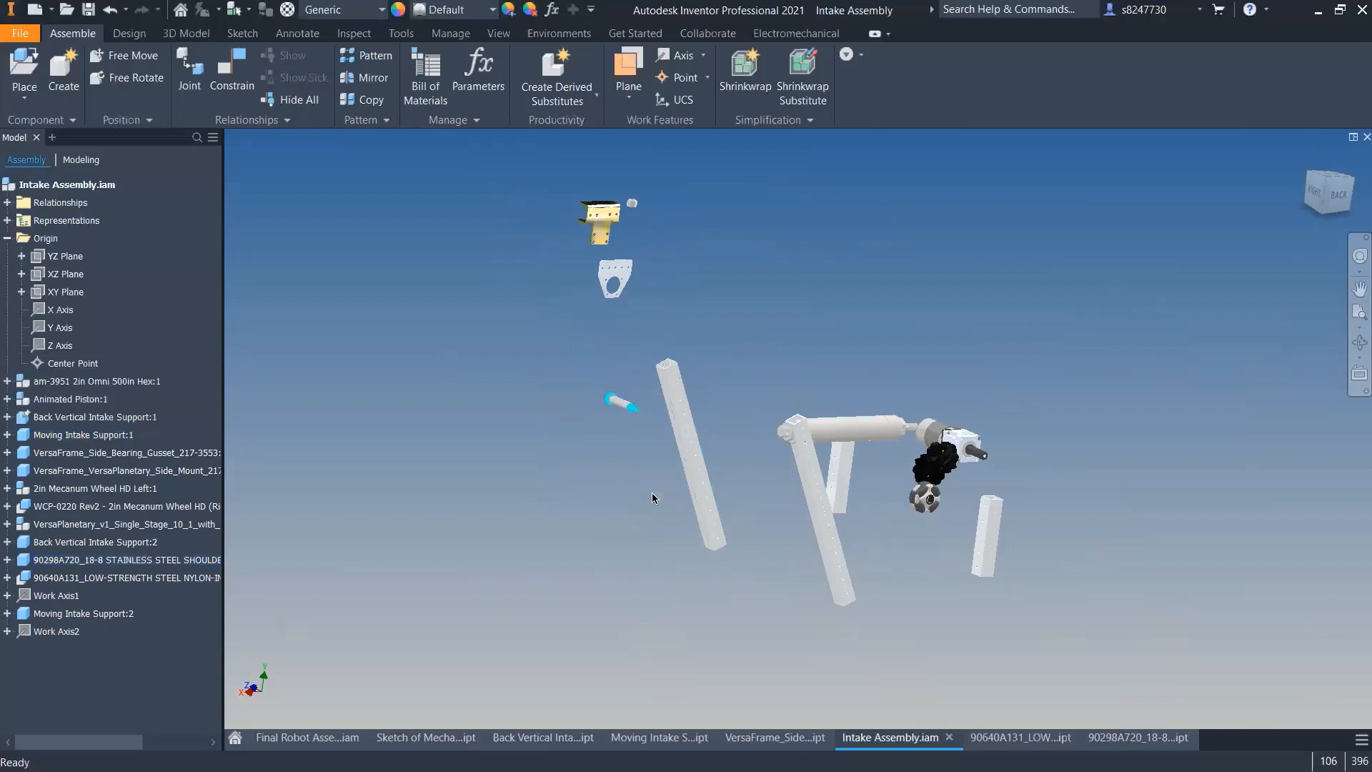
pyautogui.moveTo(623, 411); pyautogui.dragTo(622, 521)
pyautogui.moveTo(628, 462); pyautogui.dragTo(652, 508)
pyautogui.moveTo(670, 394); pyautogui.dragTo(684, 389)
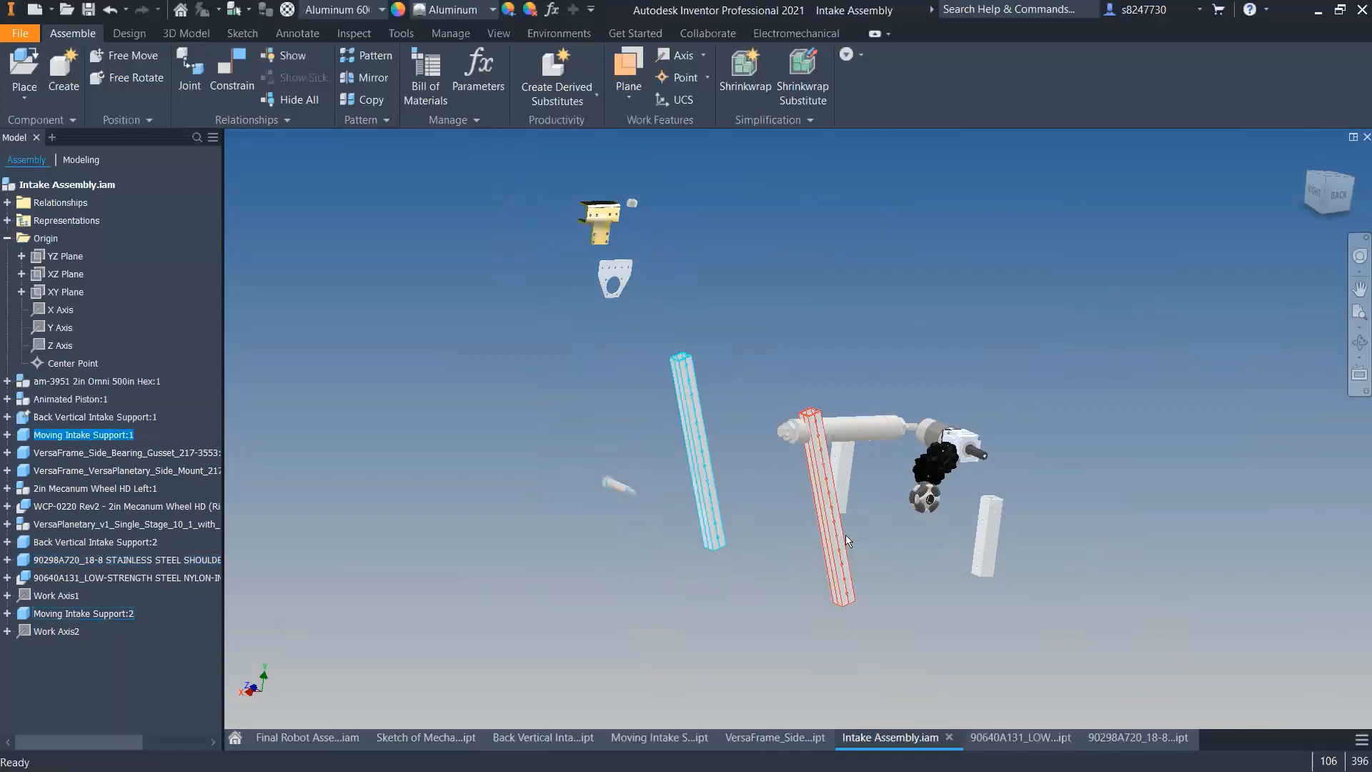
pyautogui.moveTo(864, 425); pyautogui.dragTo(928, 349)
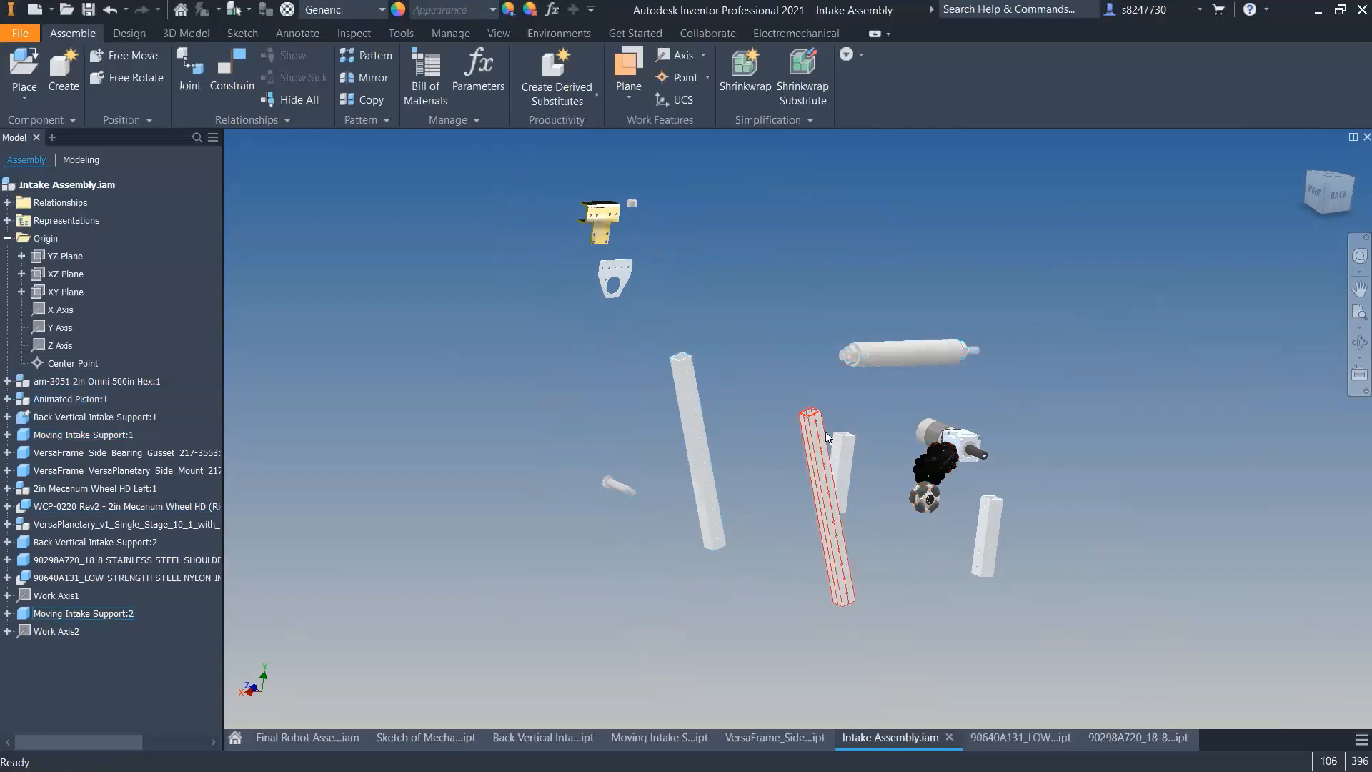
pyautogui.moveTo(826, 435); pyautogui.dragTo(826, 435)
pyautogui.click(898, 632)
# - Insert the shoulder screw into the lowest hole of the second moving intake support, head seated on the face with 0.000 in offset
pyautogui.press('c')
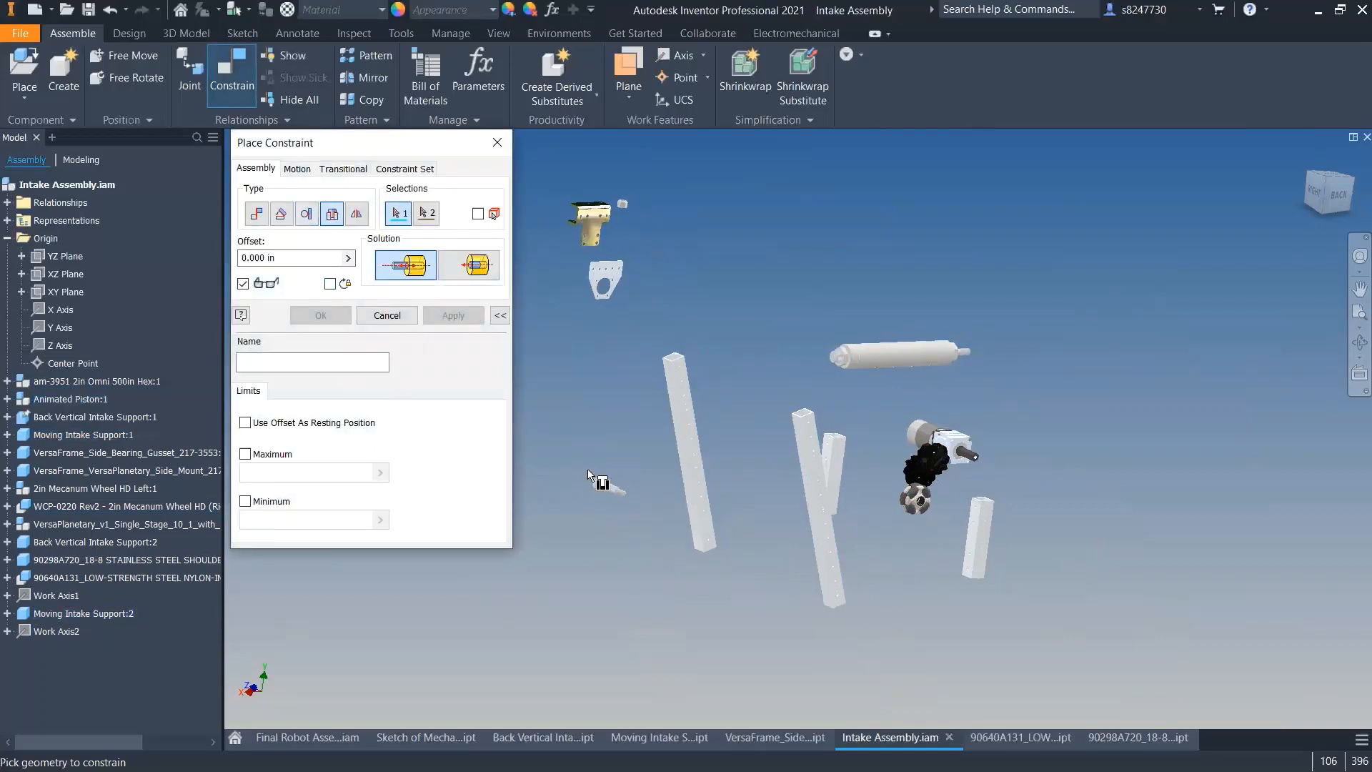
pyautogui.scroll(10, 614, 487)
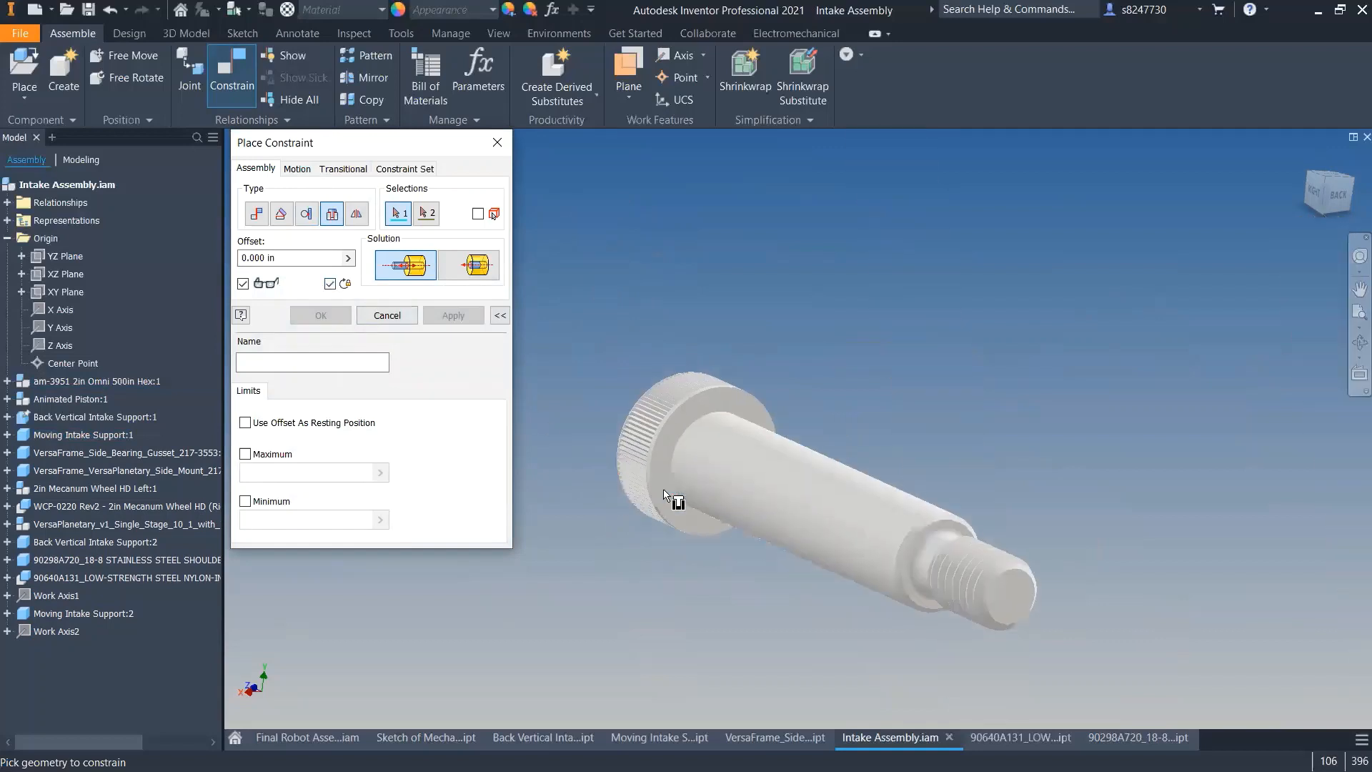
pyautogui.click(673, 455)
pyautogui.scroll(-8, 629, 447)
pyautogui.keyDown('shift'); pyautogui.moveTo(629, 446); pyautogui.dragTo(846, 584, button='middle'); pyautogui.keyUp('shift')
pyautogui.scroll(8, 686, 639)
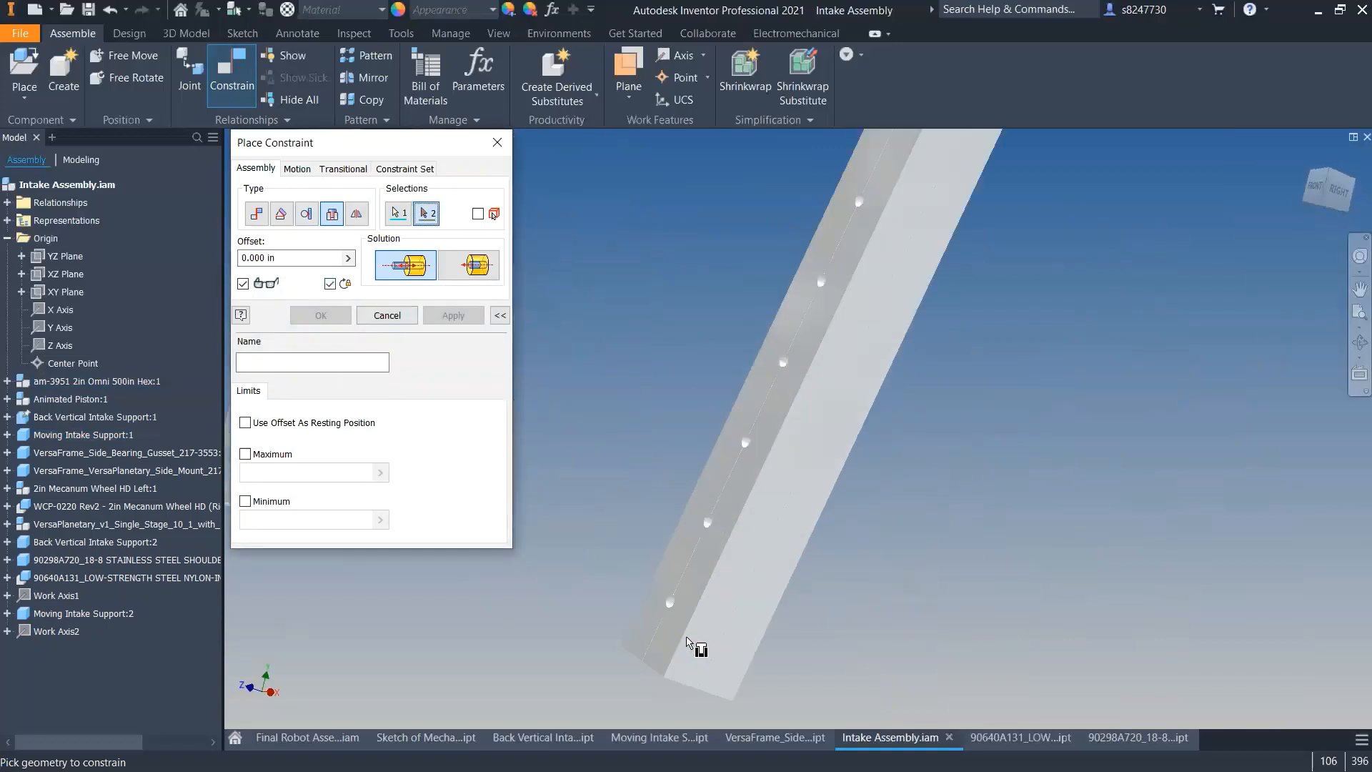
pyautogui.click(654, 577)
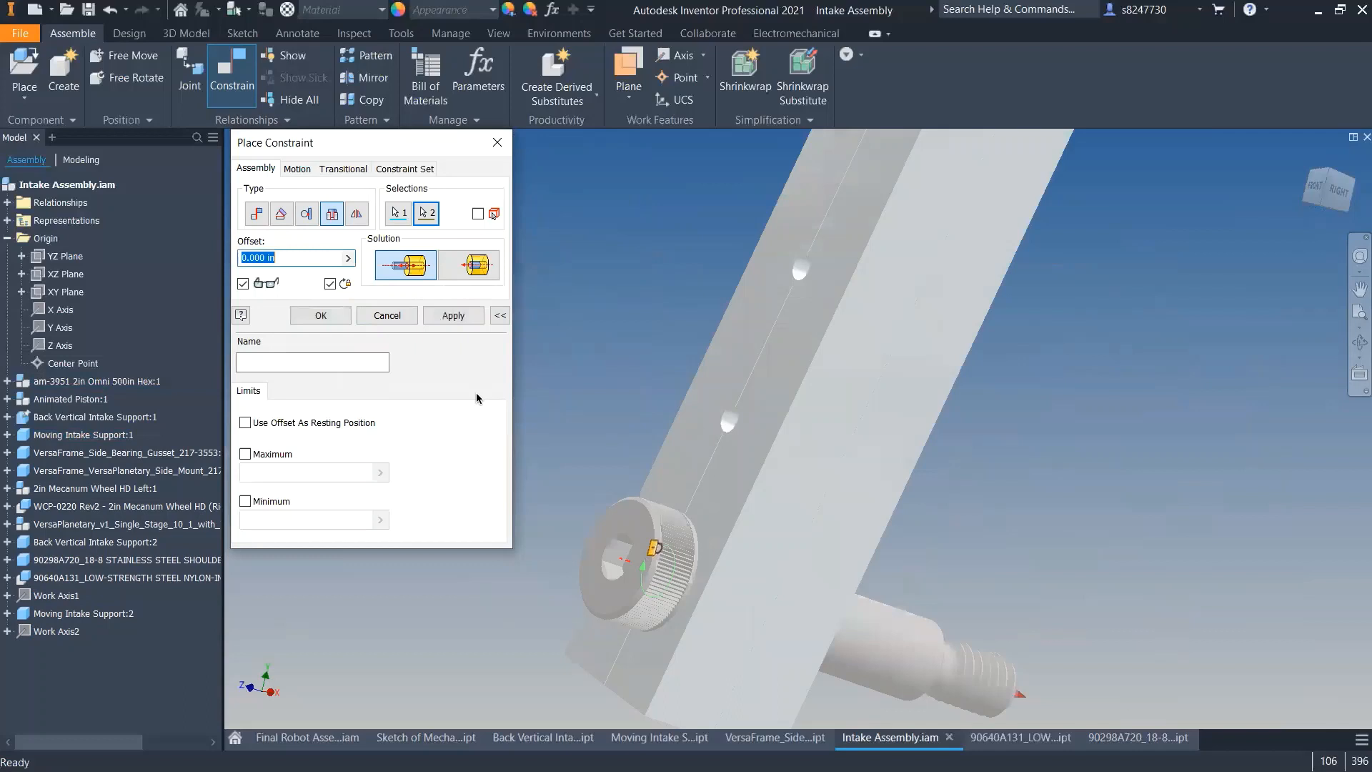
pyautogui.click(449, 316)
pyautogui.click(388, 315)
# - Duplicate the shoulder screw and place the copy near the lower end of the first moving intake support
pyautogui.scroll(-10, 779, 492)
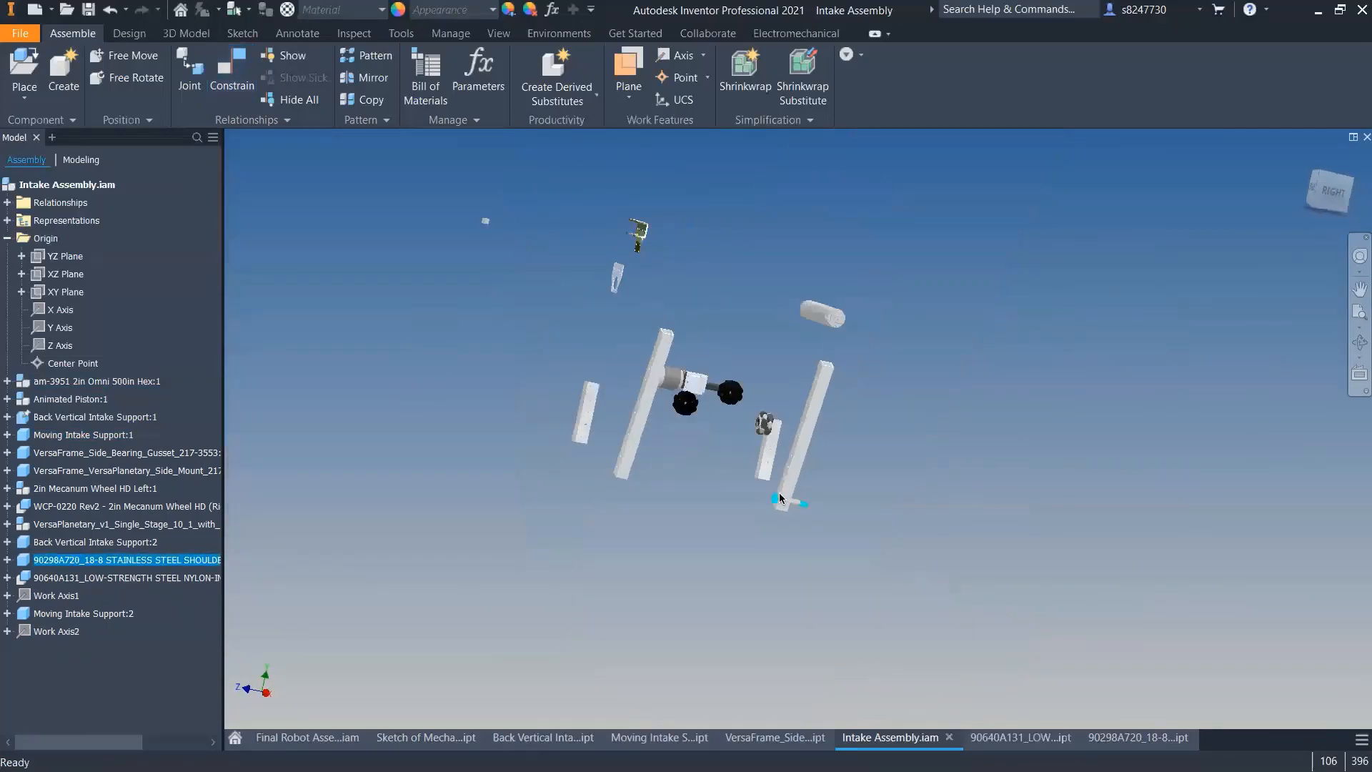
pyautogui.keyDown('shift'); pyautogui.moveTo(779, 494); pyautogui.dragTo(660, 491, button='middle'); pyautogui.keyUp('shift')
pyautogui.hotkey('ctrl', 'v')
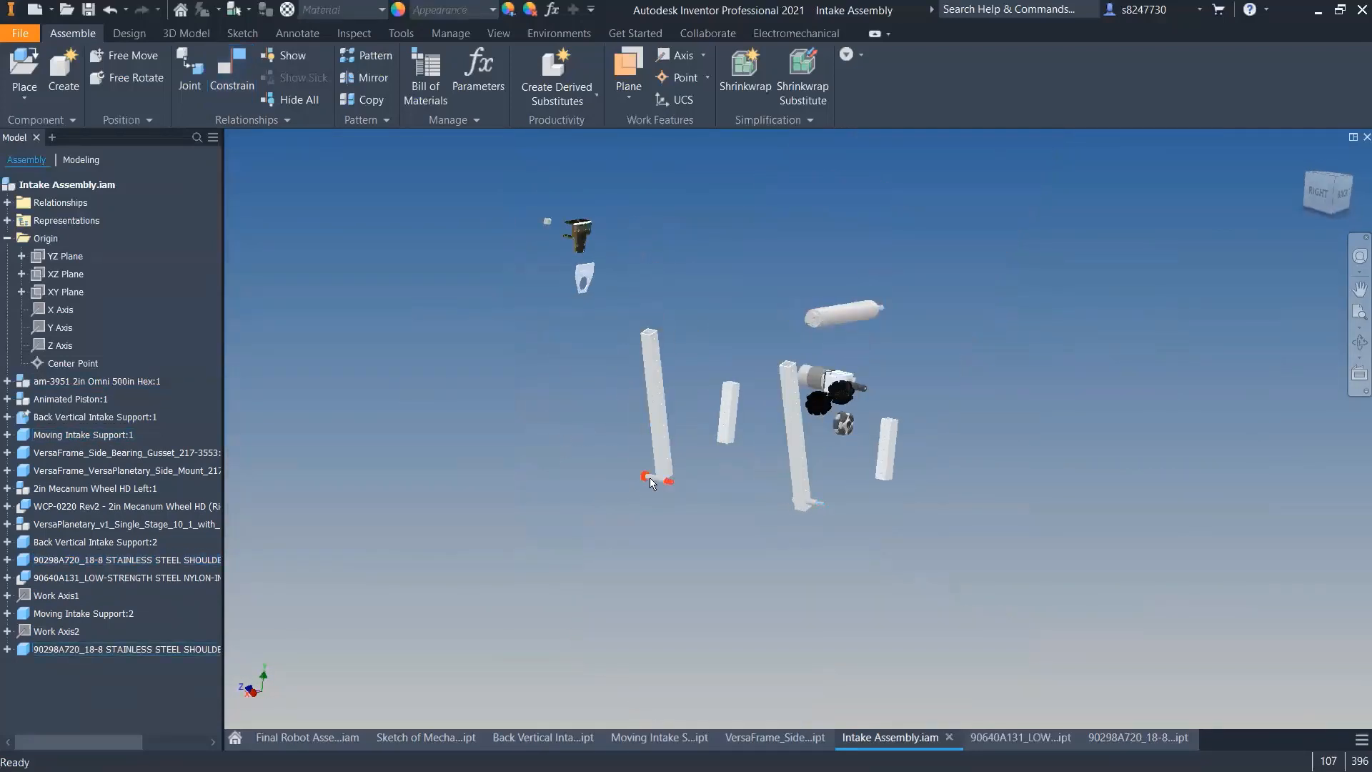
# - Insert the copied shoulder screw into the lowest hole of the first moving intake support with 0.000 in offset
pyautogui.press('c')
pyautogui.click(335, 212)
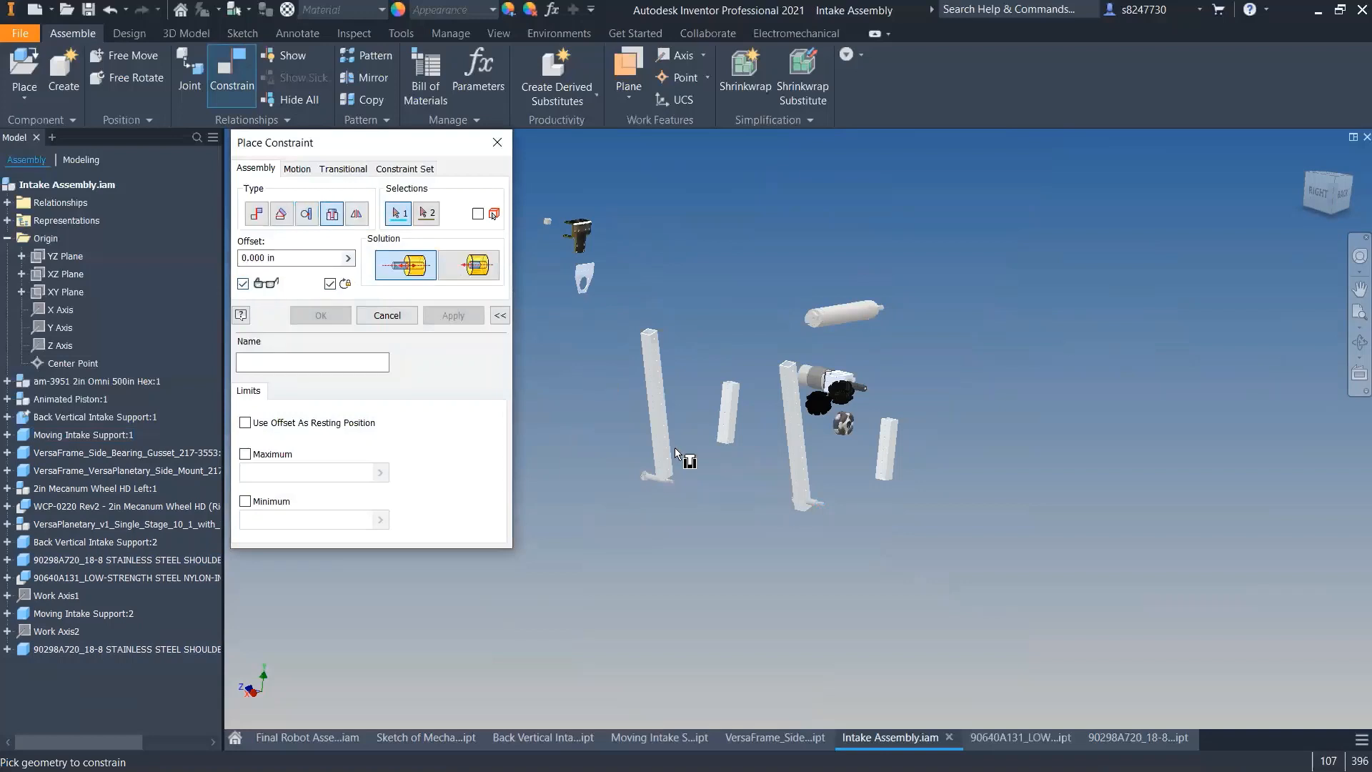
pyautogui.scroll(10, 674, 447)
pyautogui.keyDown('shift'); pyautogui.moveTo(754, 423); pyautogui.dragTo(744, 423, button='middle'); pyautogui.keyUp('shift')
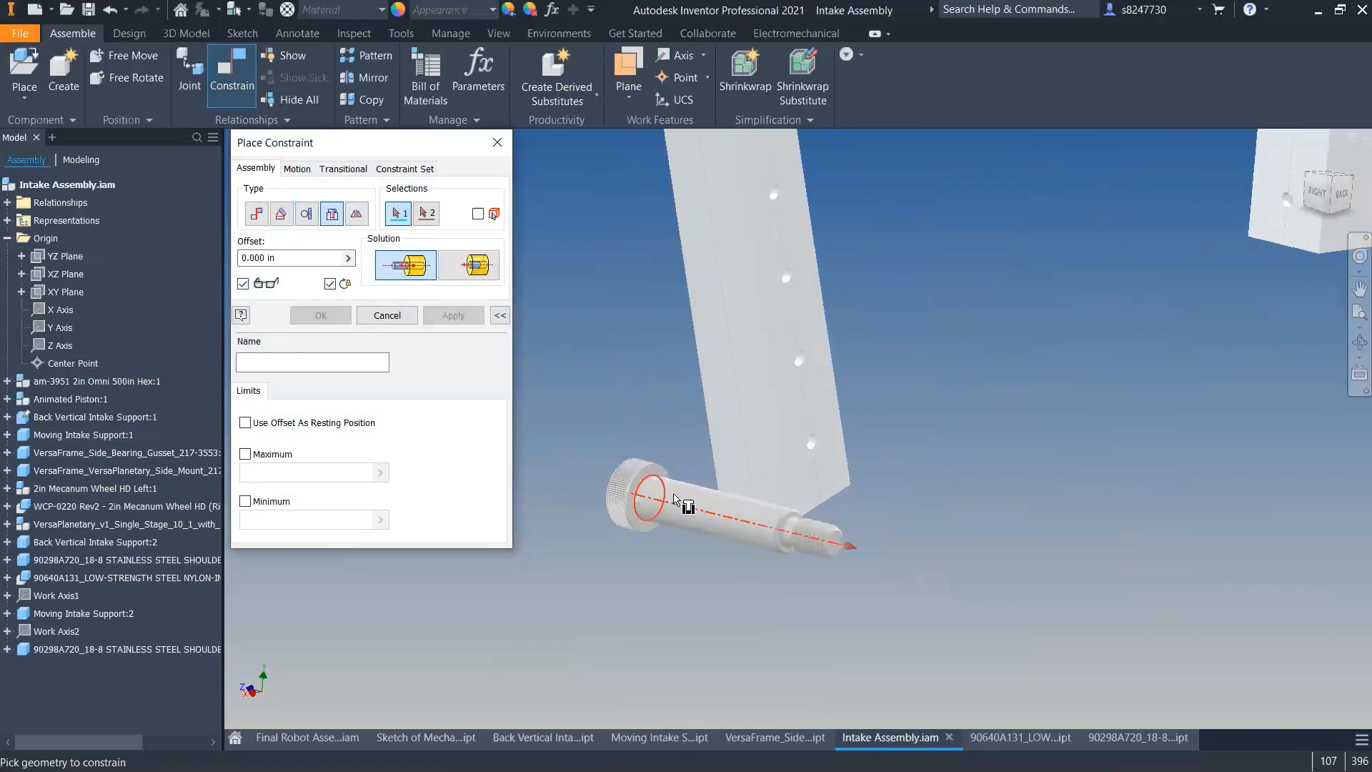
pyautogui.click(650, 500)
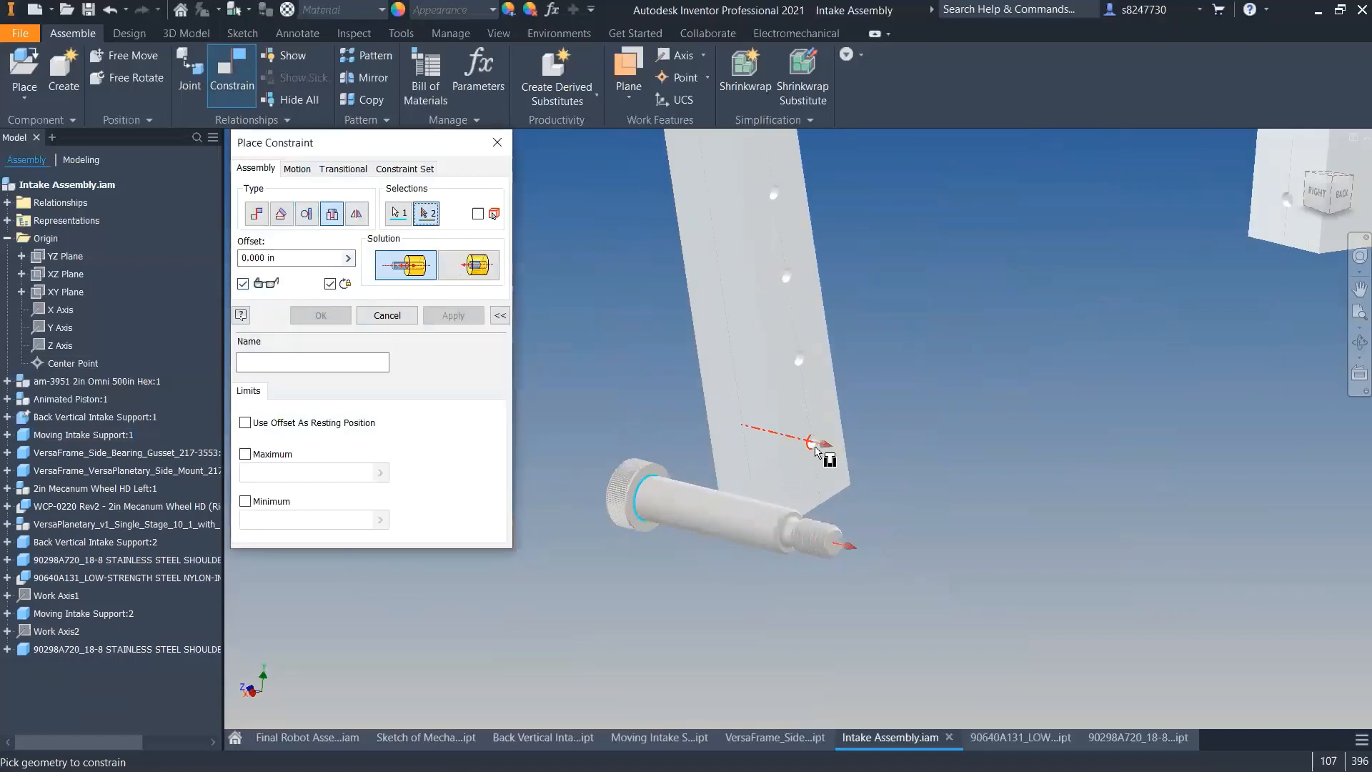
pyautogui.click(816, 451)
pyautogui.click(321, 315)
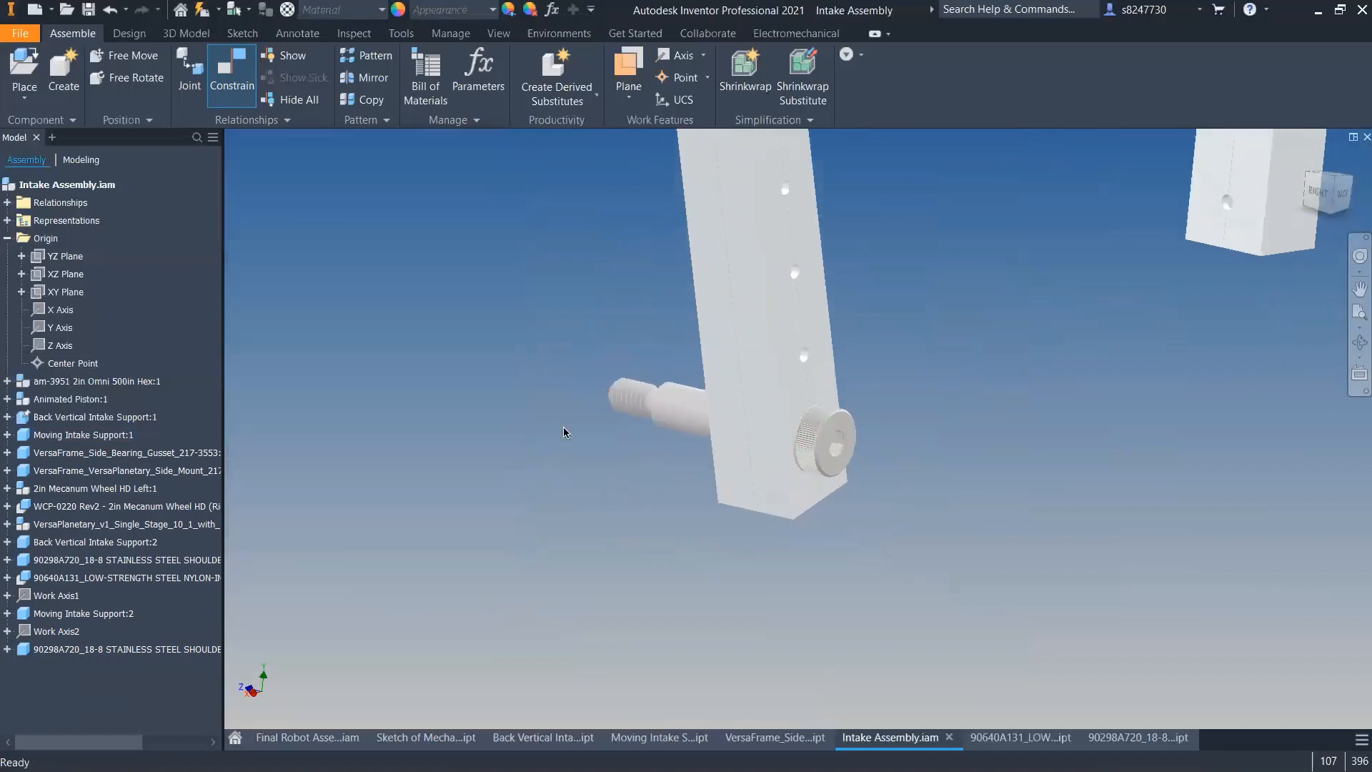
# - Swing the moving intake supports to check that the shoulder screws follow them, and inspect both pivot ends
pyautogui.scroll(-8, 563, 429)
pyautogui.scroll(3, 619, 417)
pyautogui.moveTo(560, 361); pyautogui.dragTo(450, 405)
pyautogui.moveTo(590, 355); pyautogui.dragTo(524, 288)
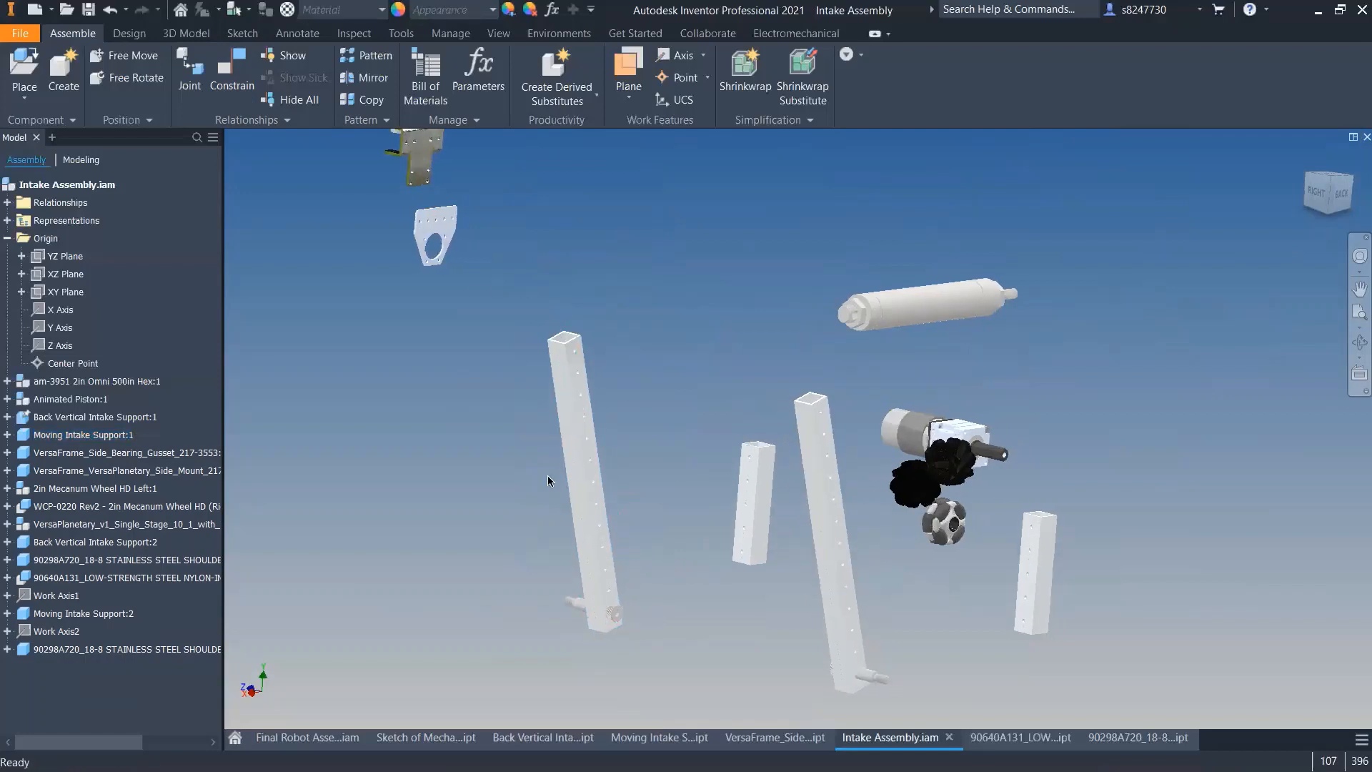
pyautogui.scroll(-4, 579, 365)
pyautogui.scroll(7, 693, 405)
pyautogui.scroll(-6, 629, 452)
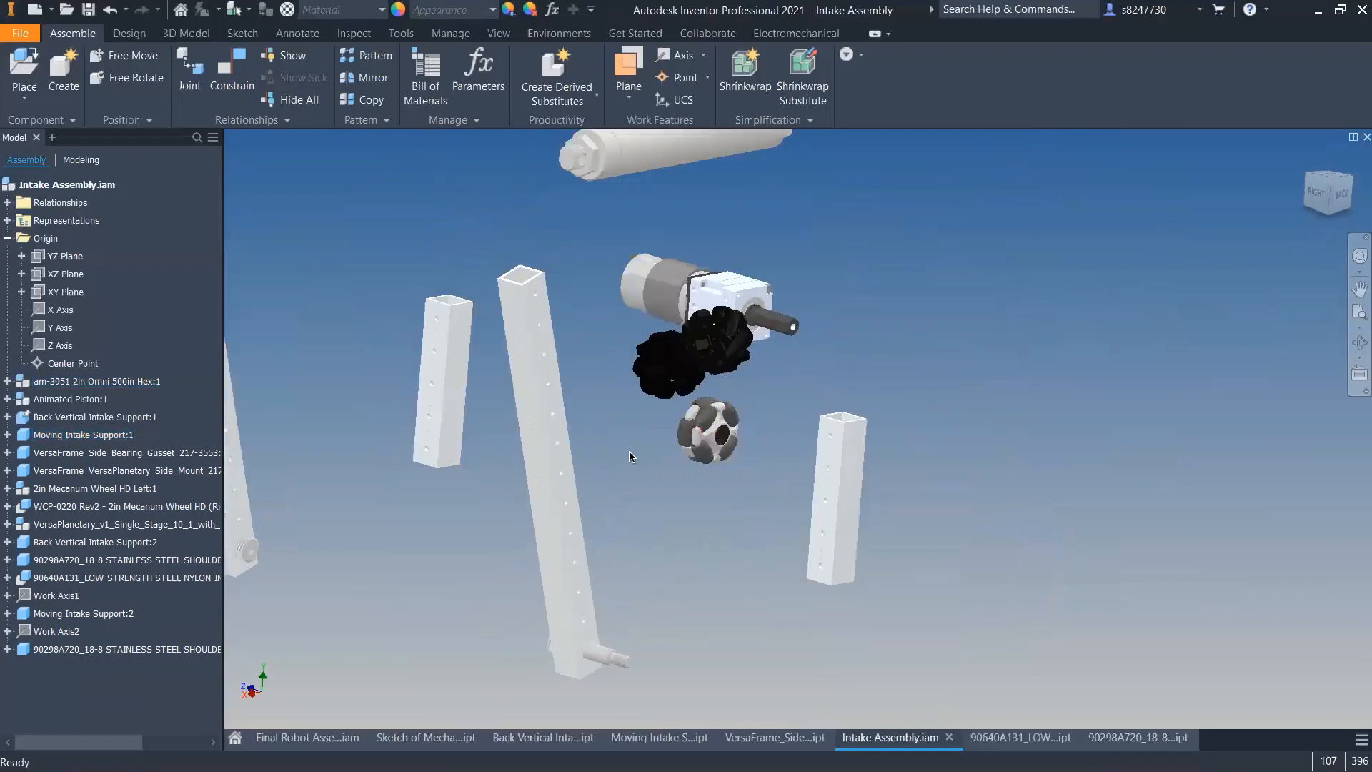
pyautogui.moveTo(500, 474); pyautogui.dragTo(722, 486, button='middle')
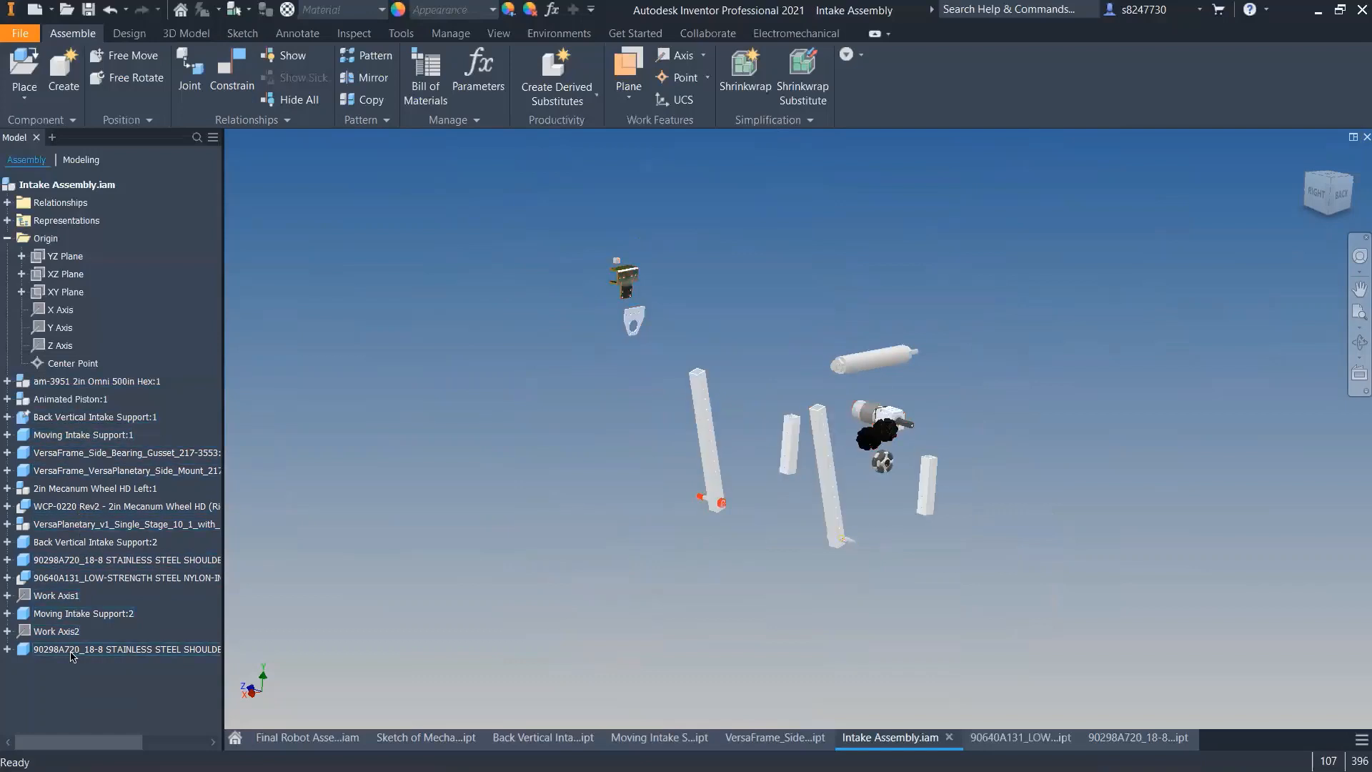
# - Find the nylon-insert locknut among the components and place a copy of it beside the original
pyautogui.click(92, 566)
pyautogui.click(87, 578)
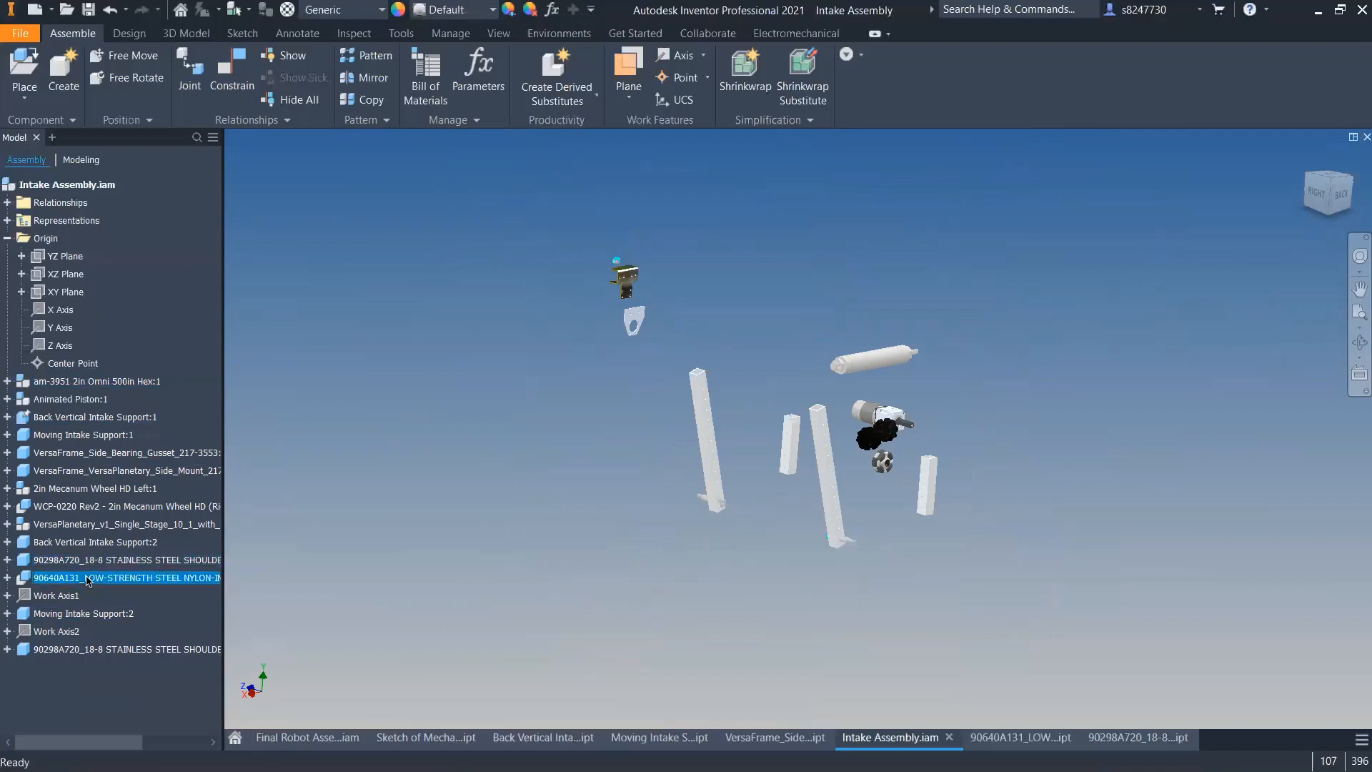
pyautogui.click(72, 526)
pyautogui.click(71, 470)
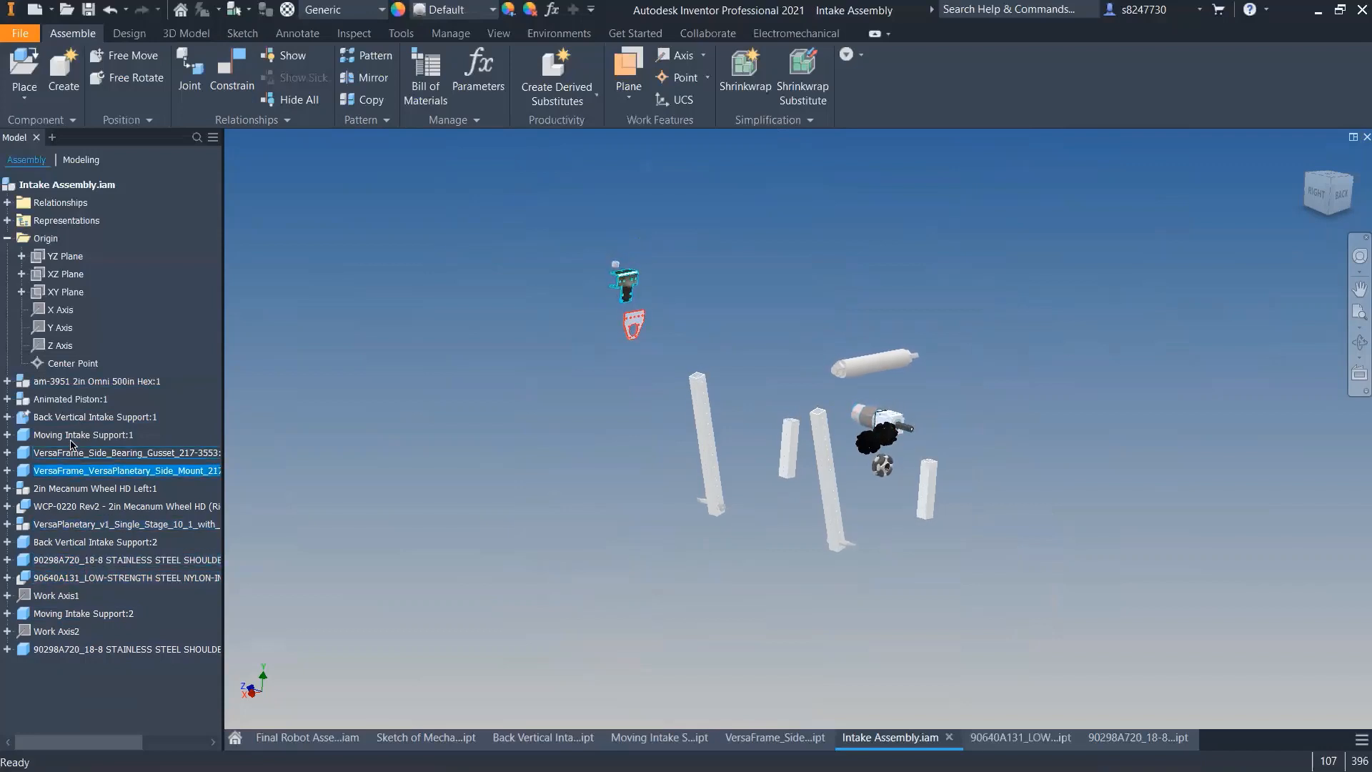
pyautogui.click(71, 455)
pyautogui.click(82, 435)
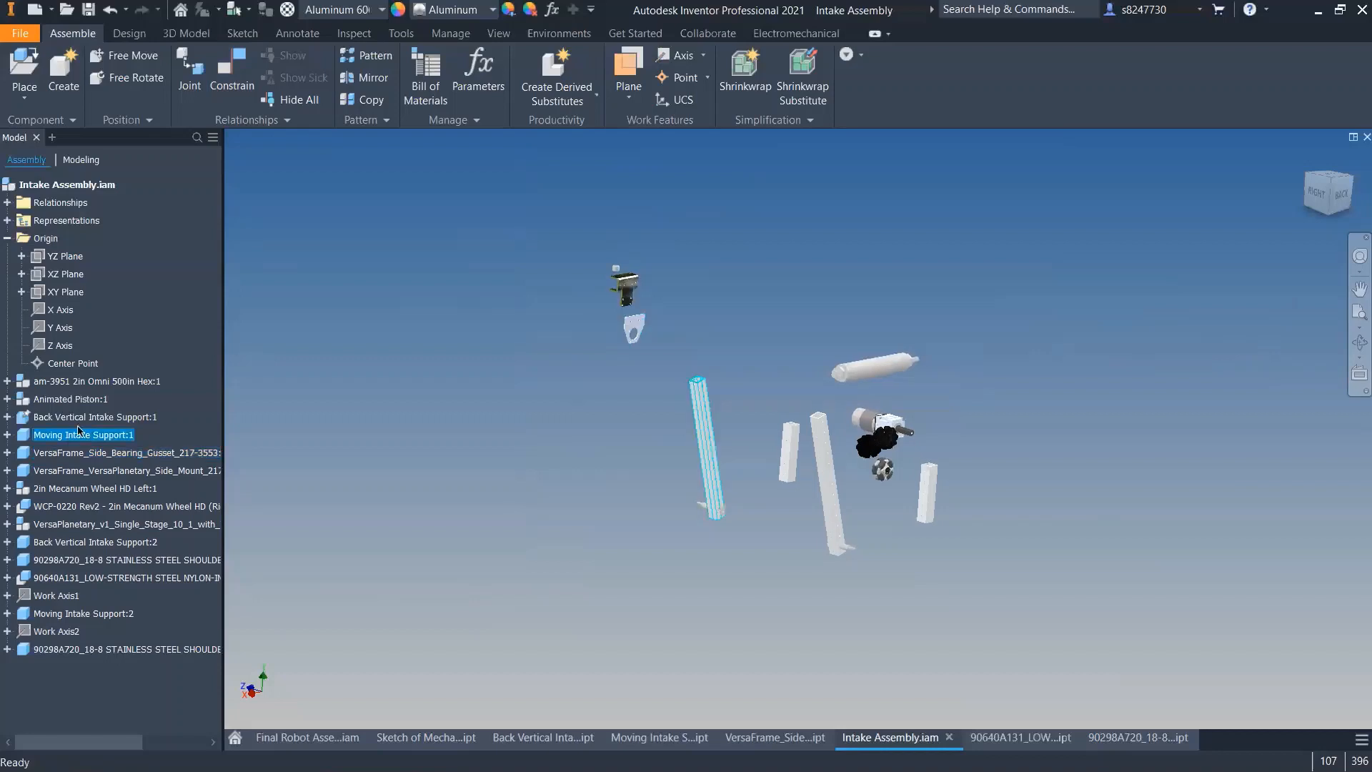
pyautogui.scroll(-3, 599, 255)
pyautogui.scroll(-5, 599, 251)
pyautogui.click(661, 373)
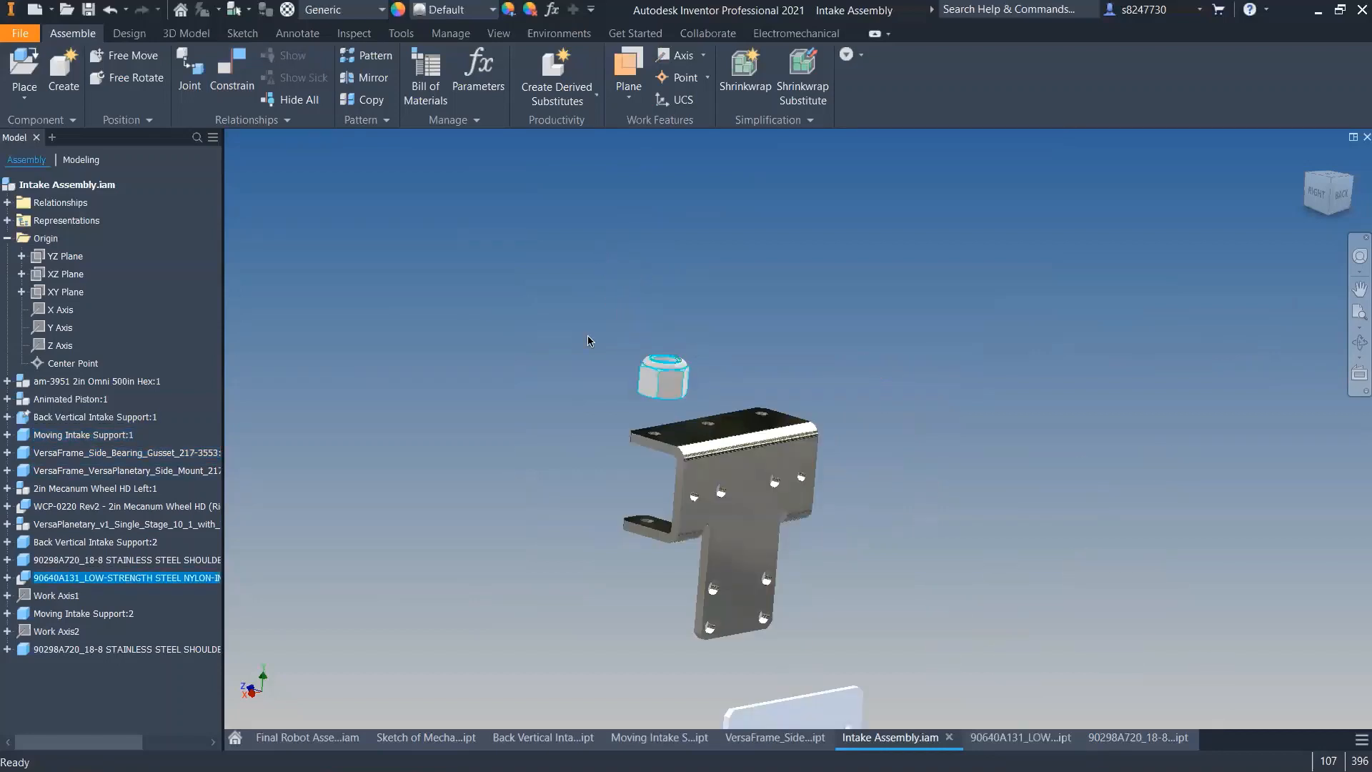
pyautogui.hotkey('ctrl', 'c')
pyautogui.hotkey('ctrl', 'v')
# - Insert one locknut onto the first moving intake support's shoulder screw, seated against the shoulder end with 0.000 in offset
pyautogui.press('c')
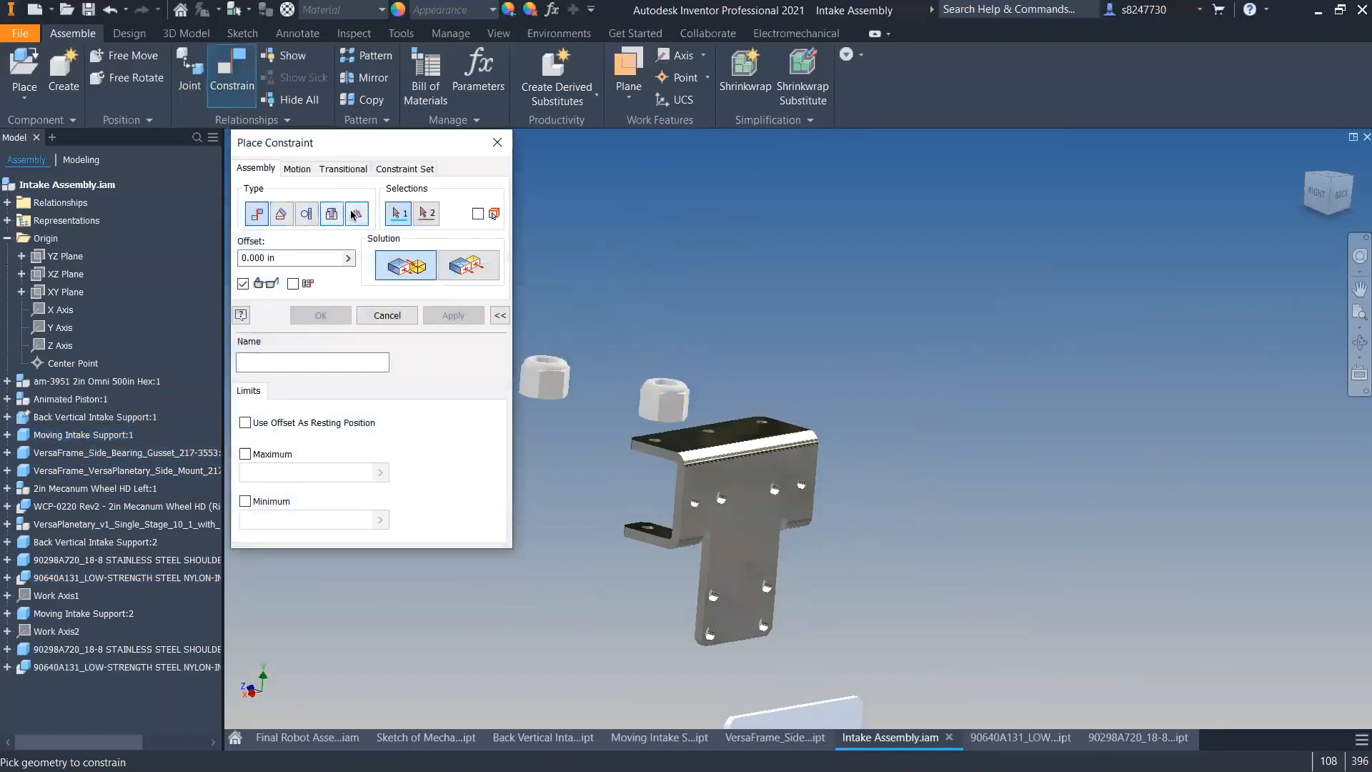
pyautogui.click(331, 213)
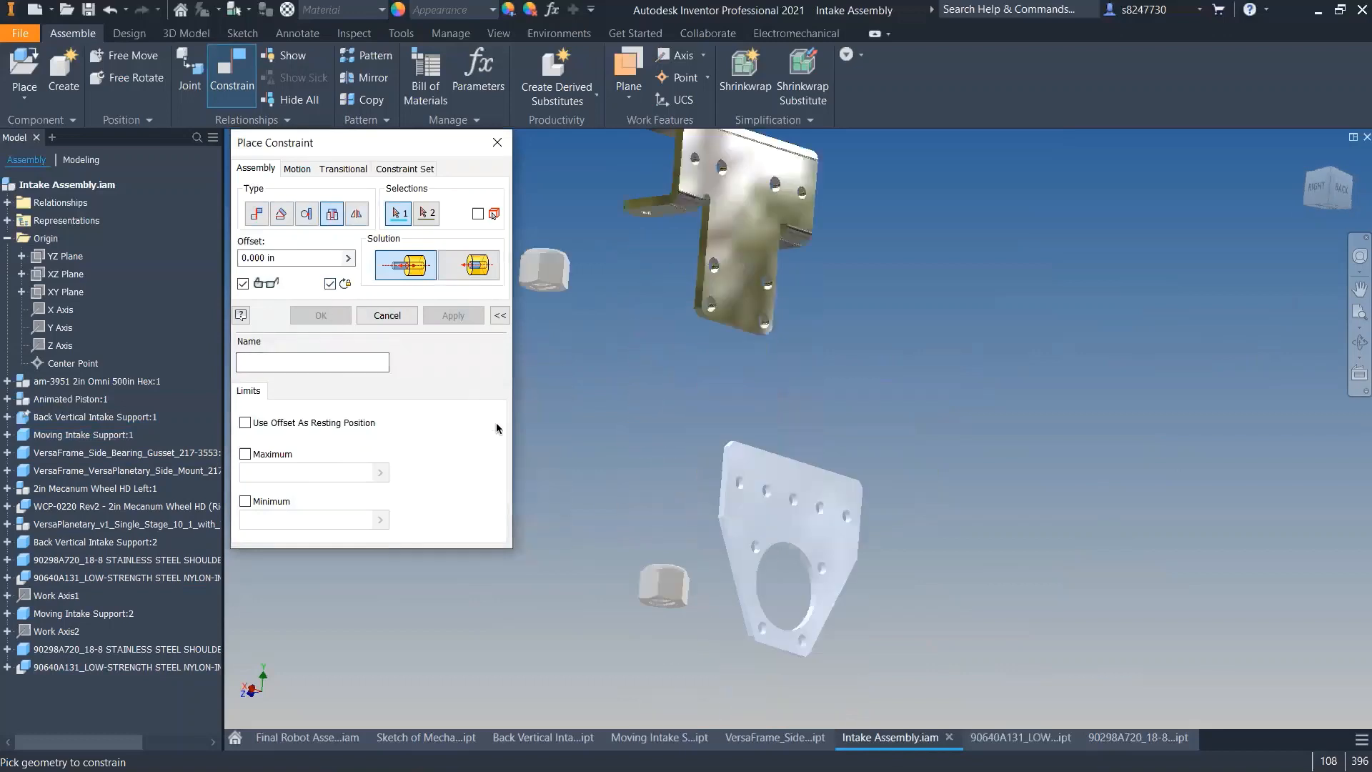
pyautogui.scroll(-5, 554, 266)
pyautogui.click(563, 223)
pyautogui.scroll(10, 586, 243)
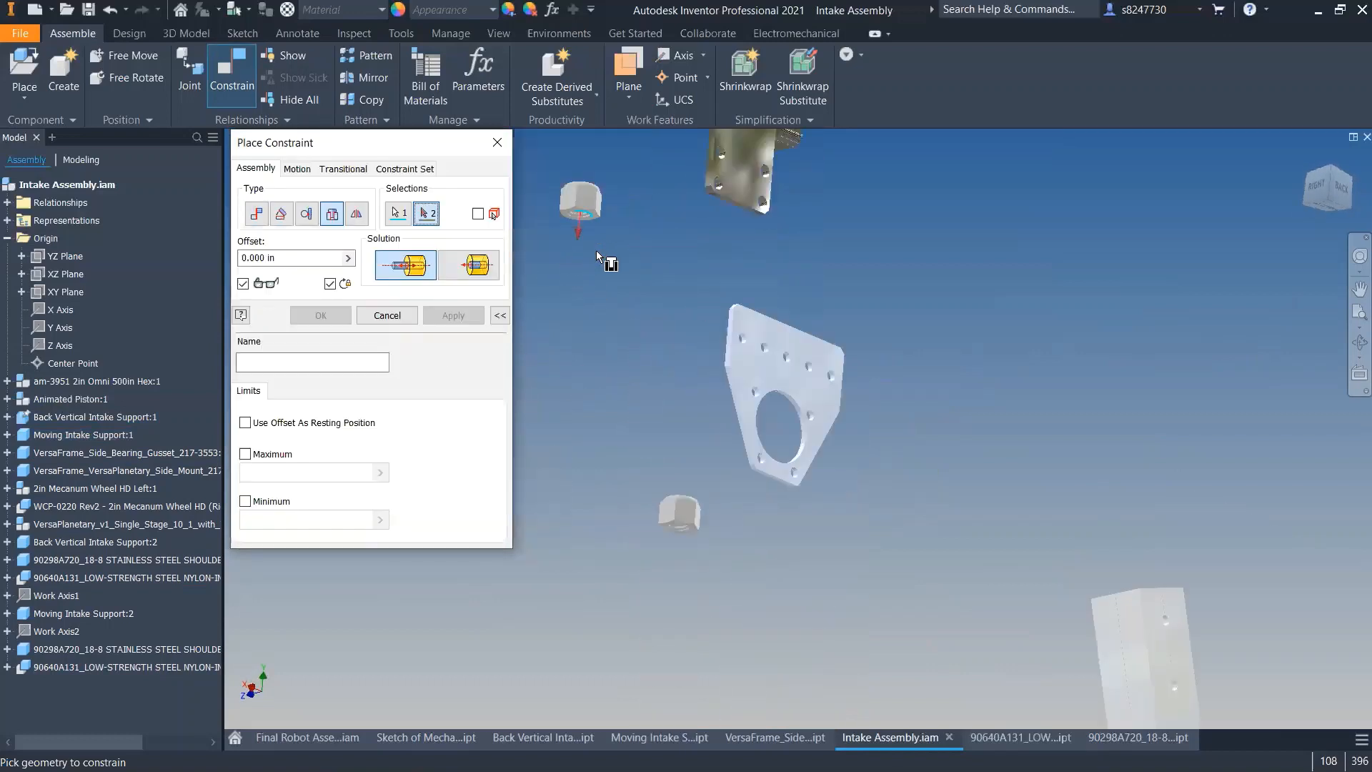
pyautogui.scroll(-6, 752, 439)
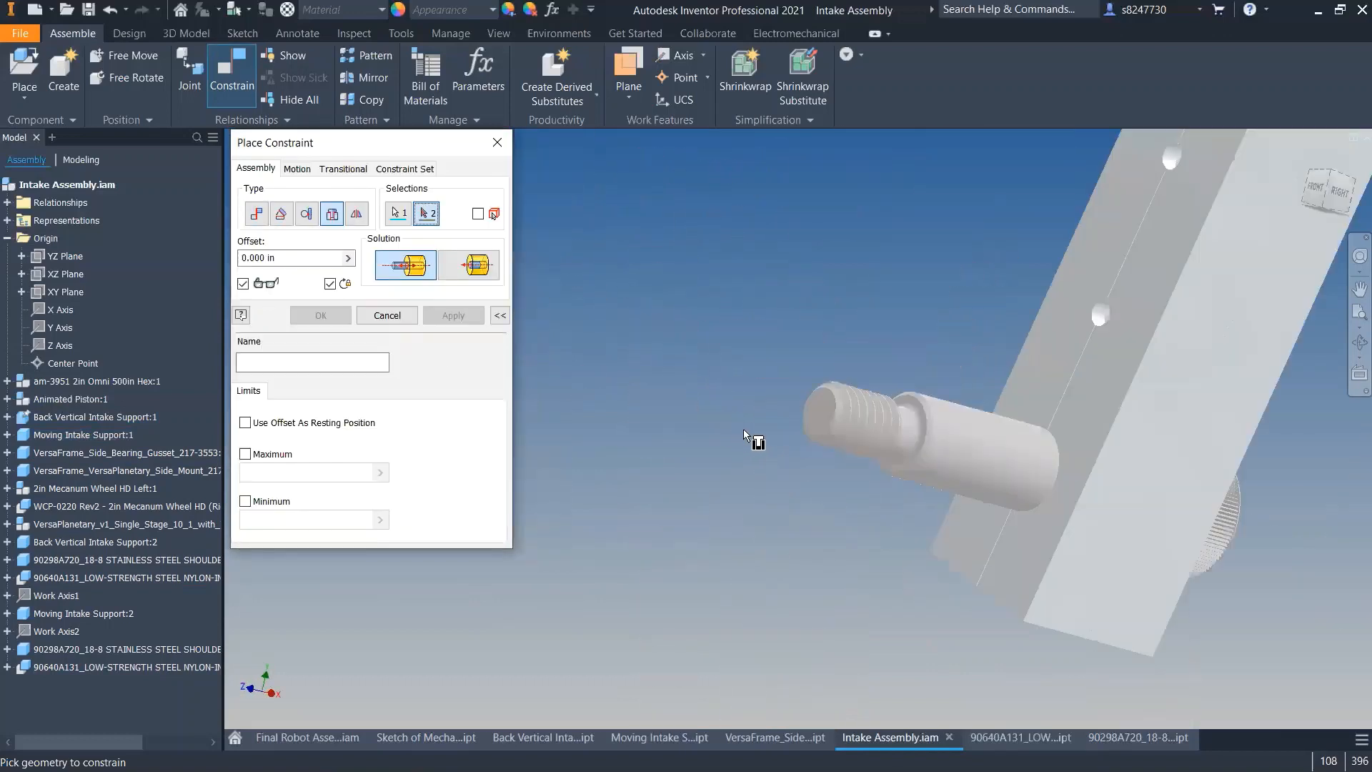
pyautogui.moveTo(1050, 426); pyautogui.dragTo(717, 381, button='middle')
pyautogui.click(670, 406)
pyautogui.scroll(5, 670, 405)
pyautogui.click(472, 321)
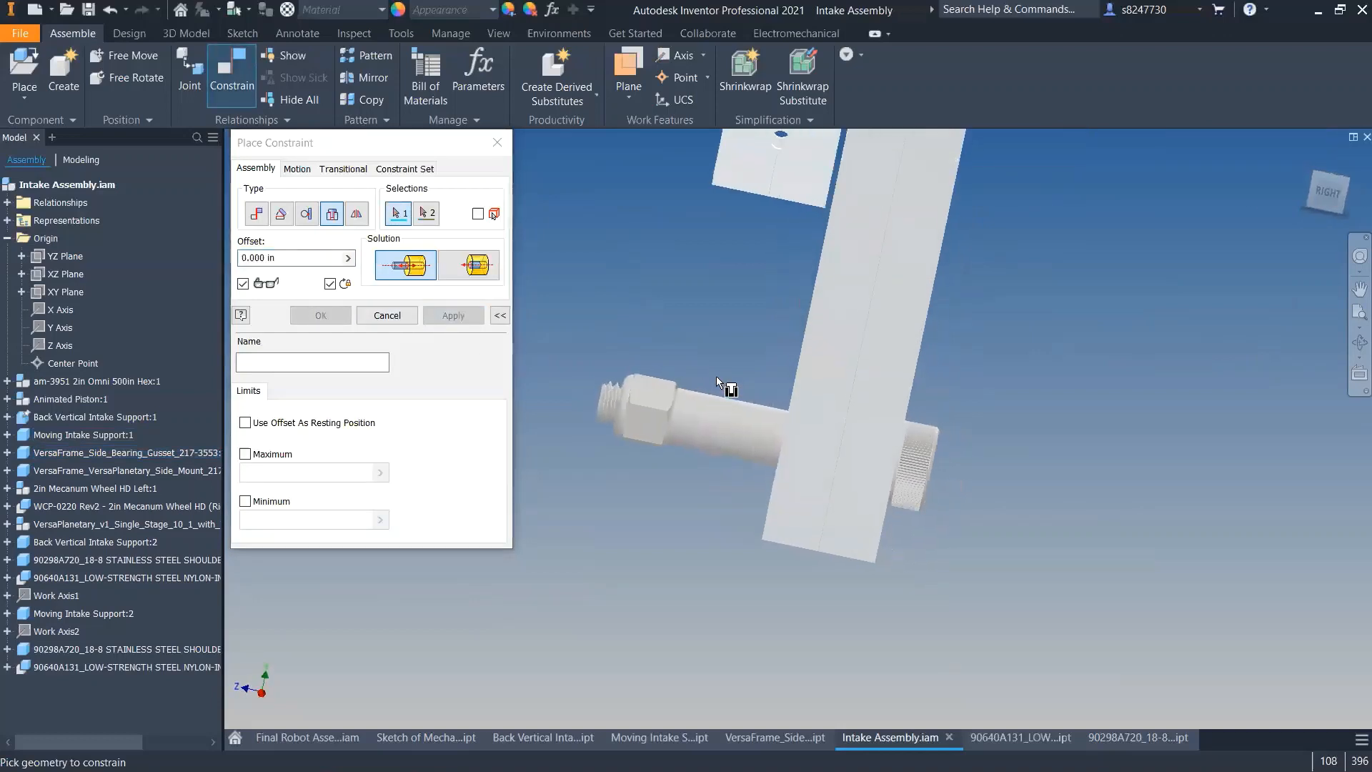
# - Insert the remaining locknut onto the second moving intake support's shoulder screw, seated against the shoulder end with 0.000 in offset
pyautogui.keyDown('shift'); pyautogui.moveTo(704, 445); pyautogui.dragTo(757, 452, button='middle'); pyautogui.keyUp('shift')
pyautogui.scroll(7, 756, 452)
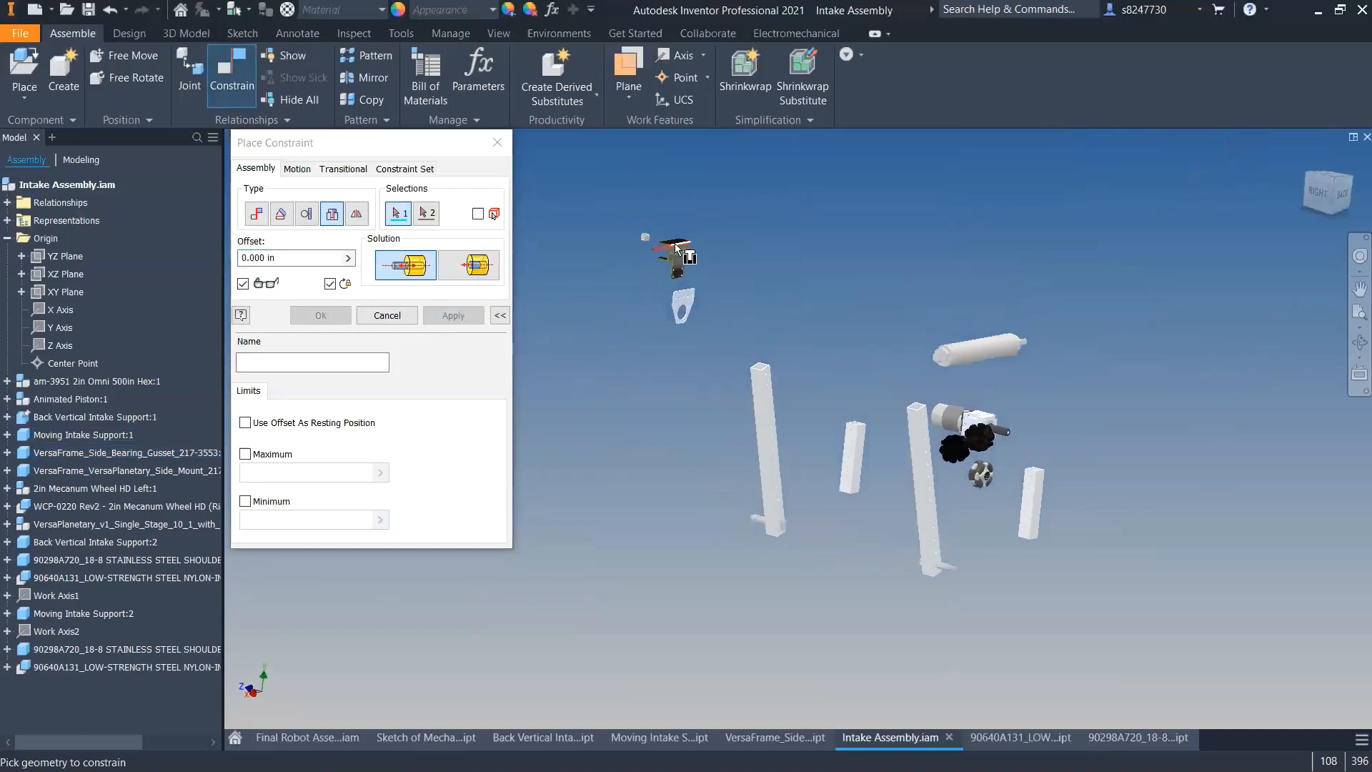
pyautogui.scroll(-3, 631, 244)
pyautogui.scroll(8, 654, 396)
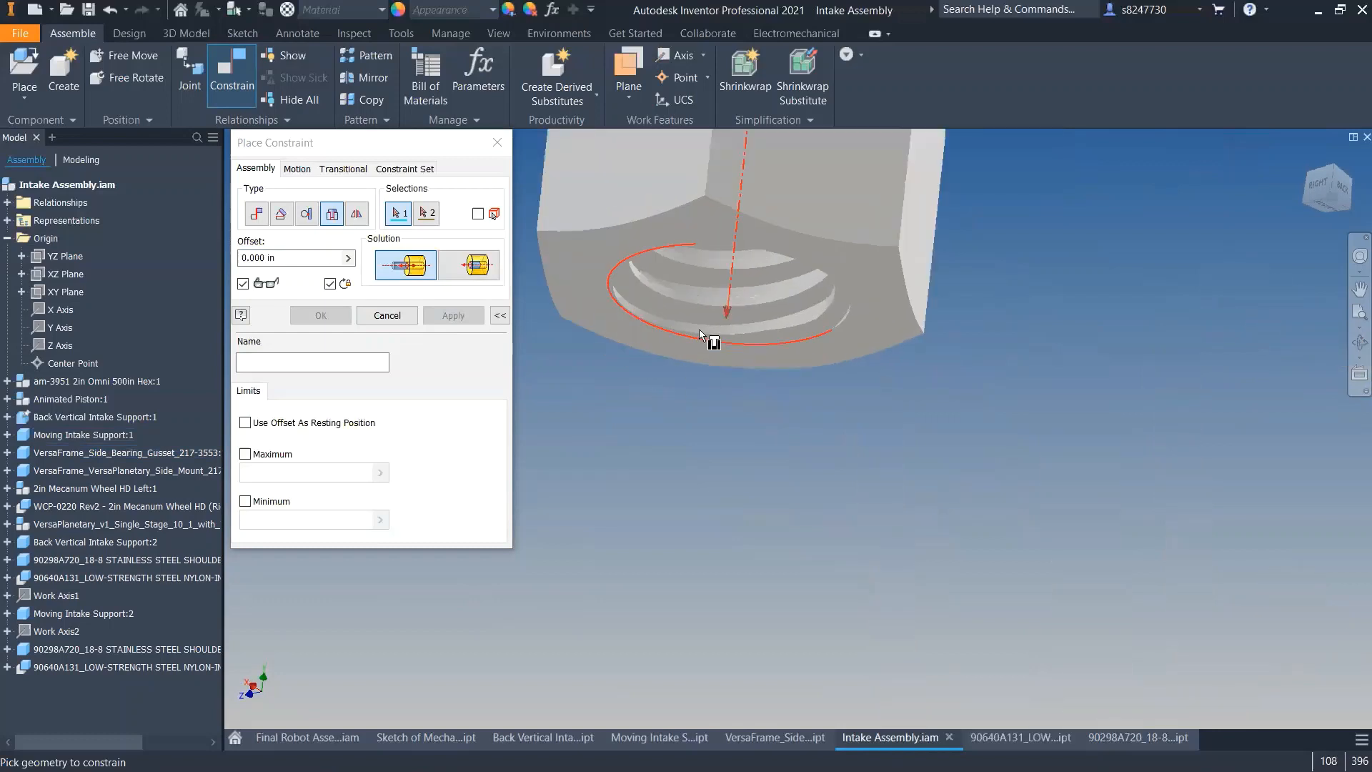
pyautogui.click(699, 328)
pyautogui.scroll(-6, 690, 361)
pyautogui.scroll(-3, 787, 429)
pyautogui.scroll(8, 1091, 425)
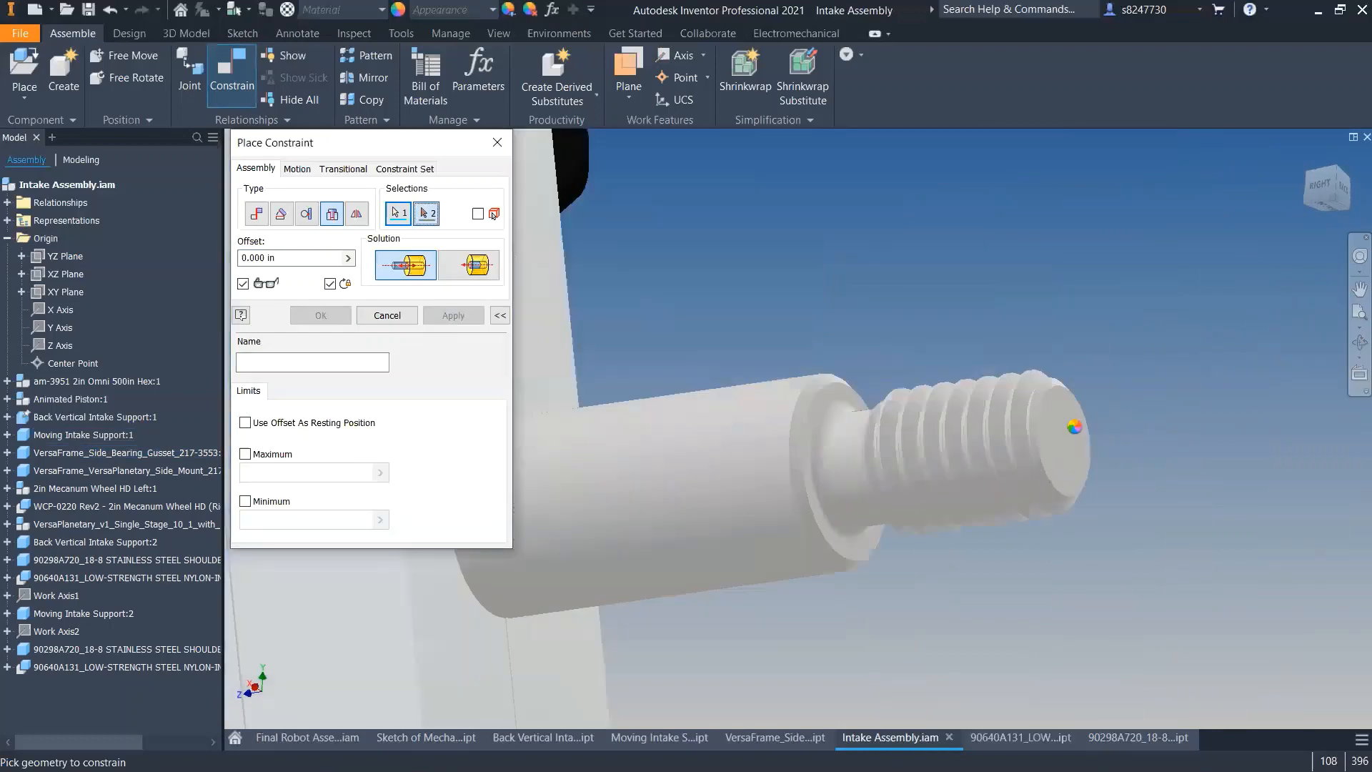
pyautogui.click(813, 440)
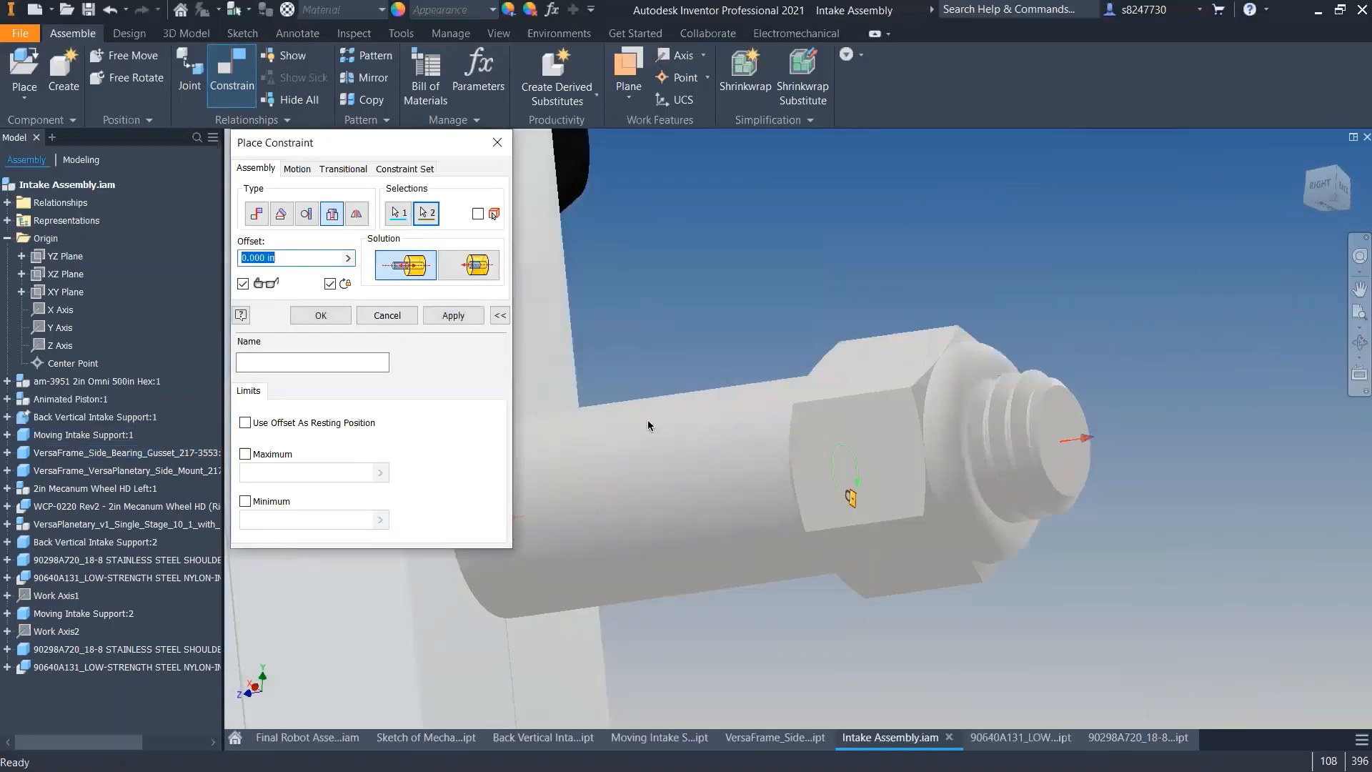
pyautogui.keyDown('shift'); pyautogui.moveTo(648, 419); pyautogui.dragTo(604, 410, button='middle'); pyautogui.keyUp('shift')
pyautogui.click(461, 316)
pyautogui.press('Escape')
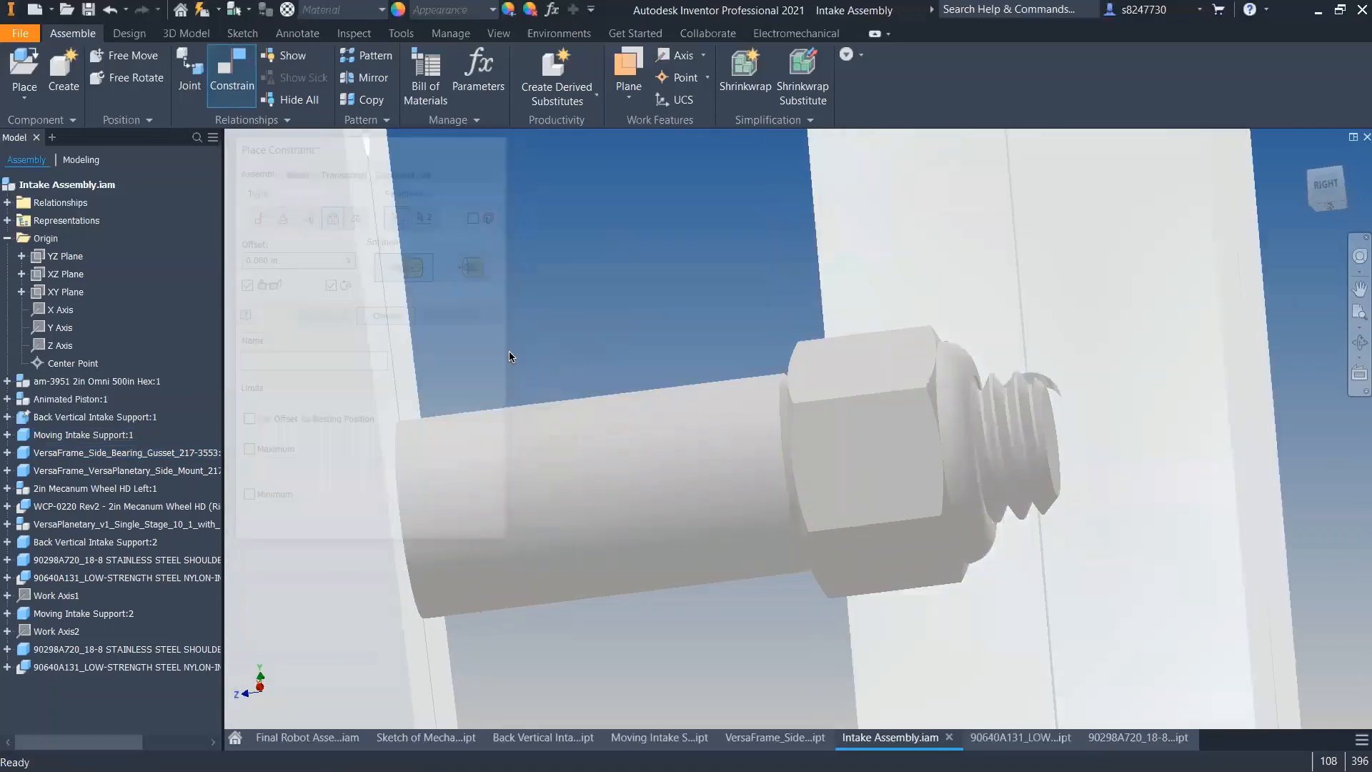
# - Swing the paired moving intake supports down to a more slanted position
pyautogui.scroll(-10, 761, 439)
pyautogui.scroll(4, 756, 347)
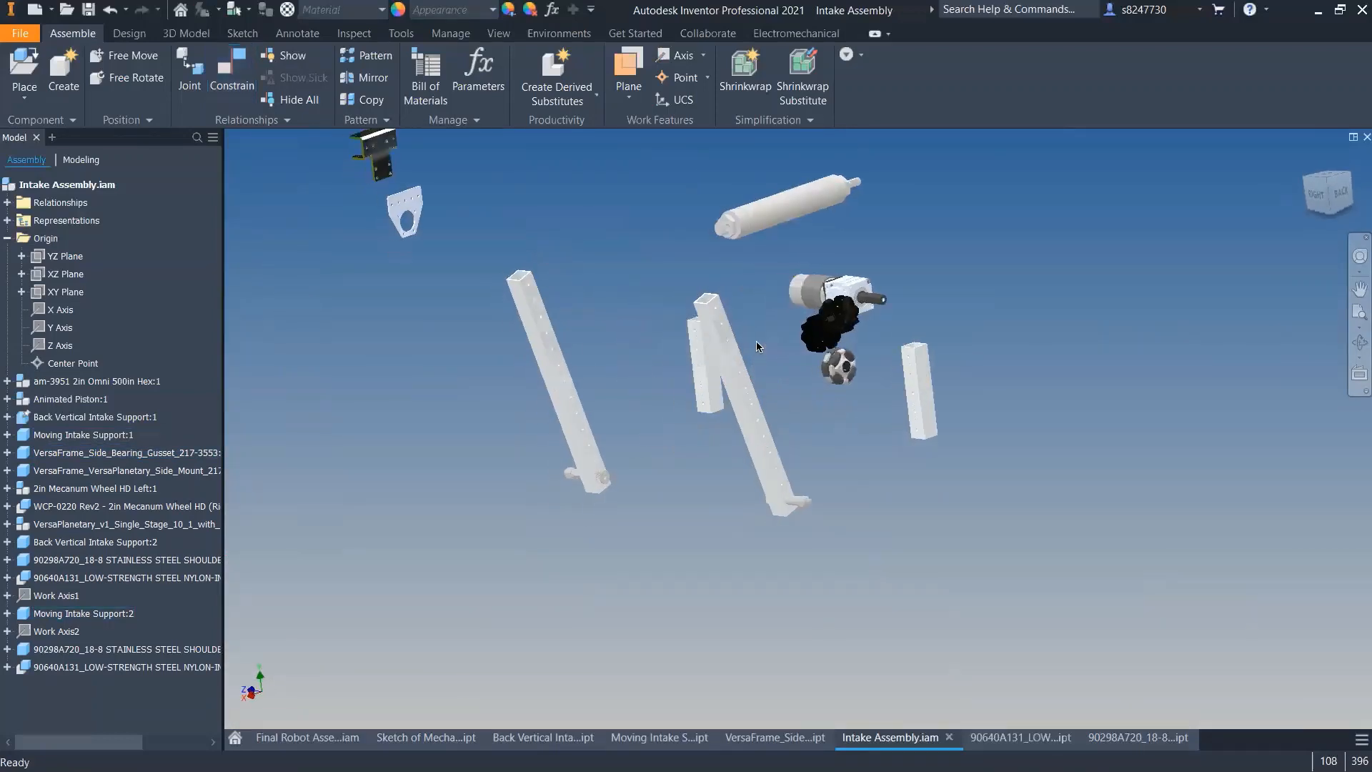
pyautogui.moveTo(743, 372); pyautogui.dragTo(642, 472)
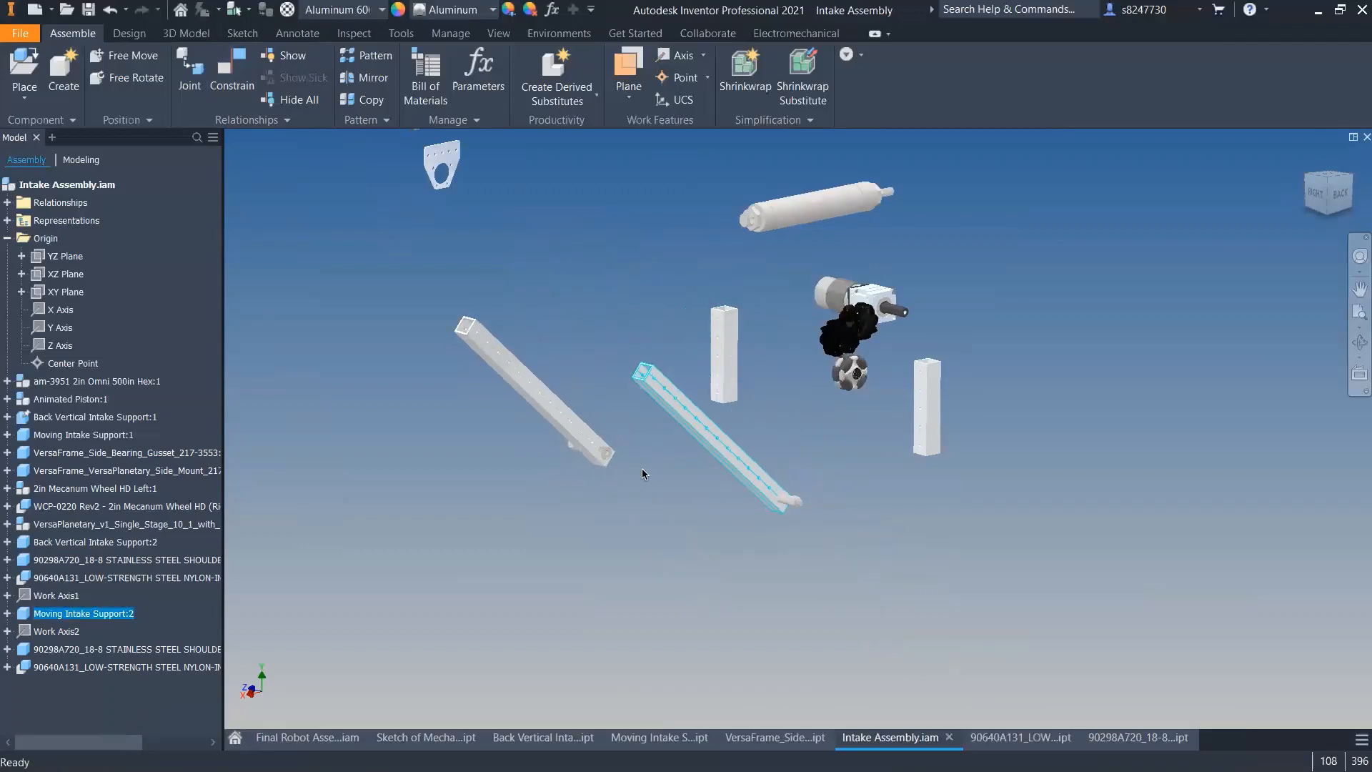
# - Move the side bearing gusset nearer the moving intake supports and place a copy of it beside the first support's upper end
pyautogui.moveTo(432, 162); pyautogui.dragTo(350, 316)
pyautogui.hotkey('ctrl', 'c')
pyautogui.hotkey('ctrl', 'v')
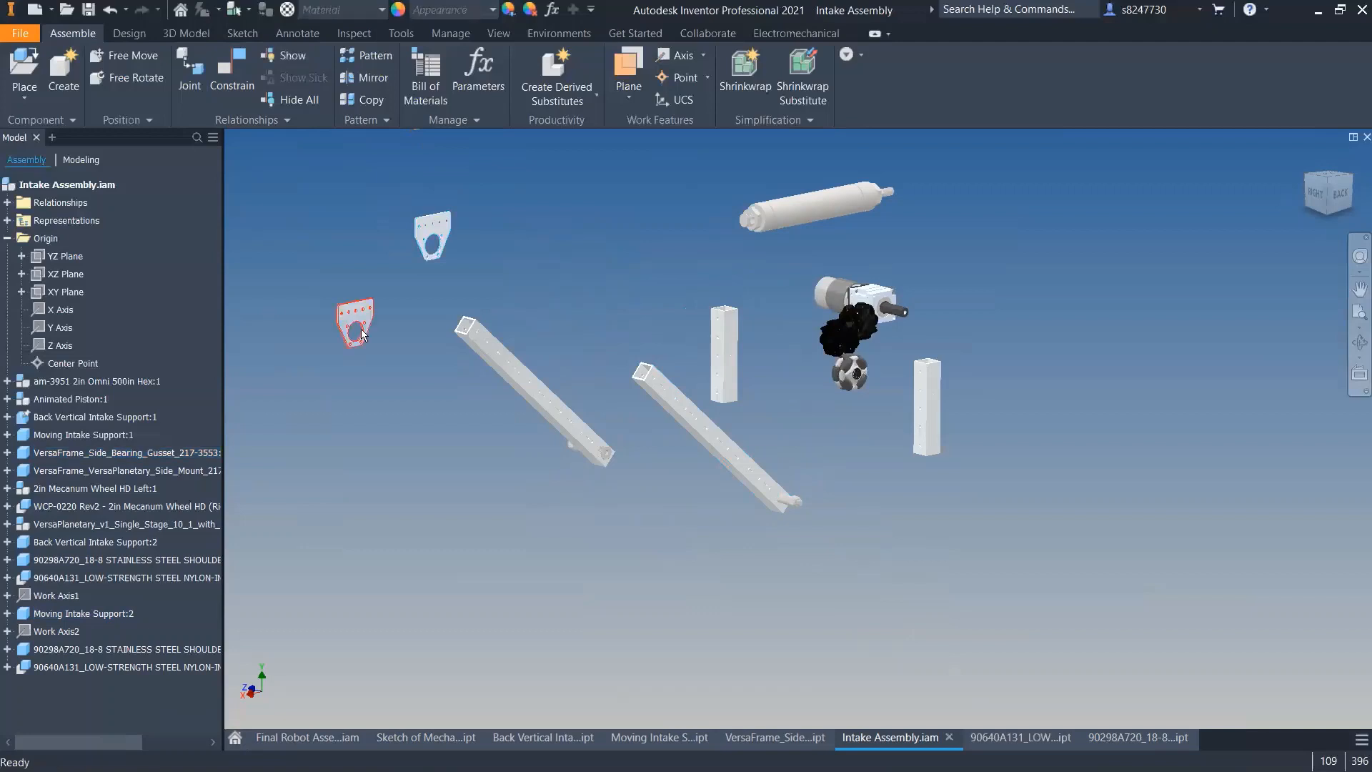
pyautogui.press('c')
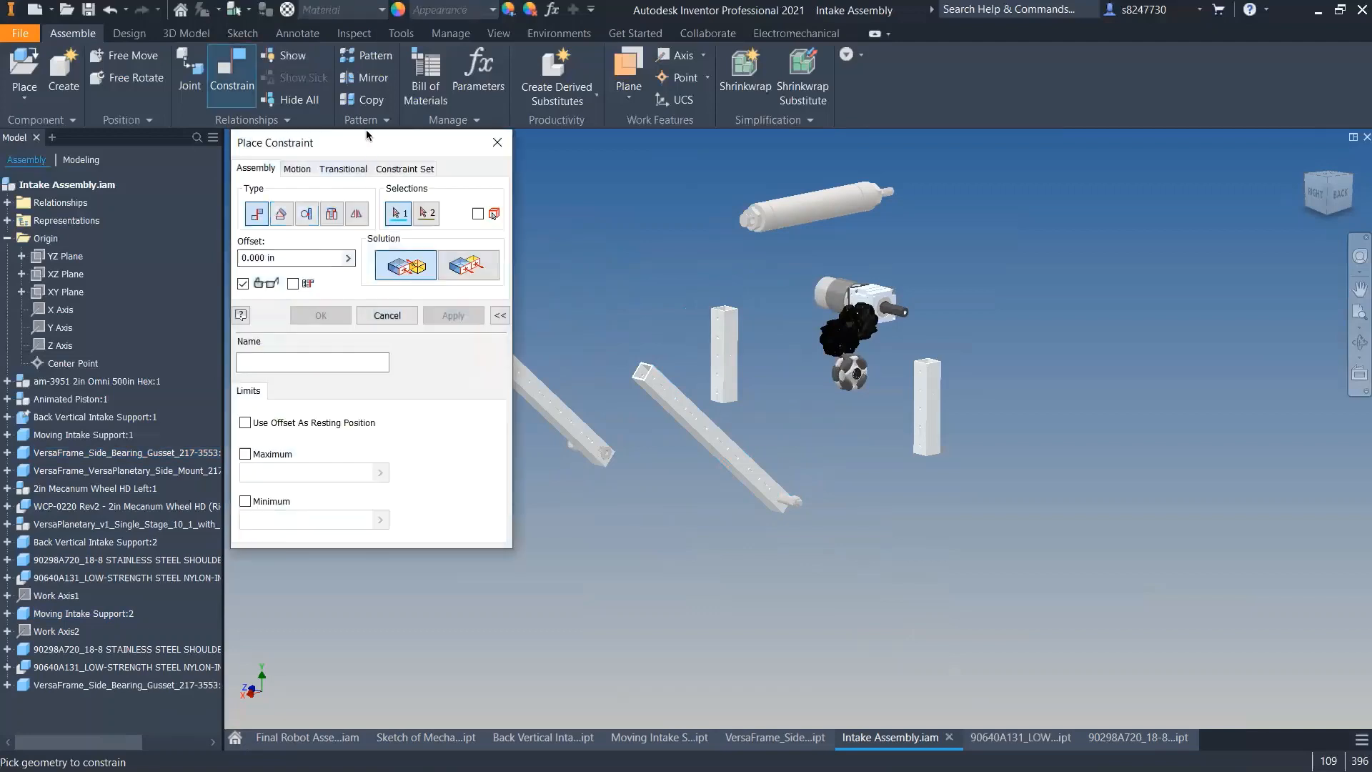
pyautogui.moveTo(366, 130); pyautogui.dragTo(153, 48)
pyautogui.click(192, 242)
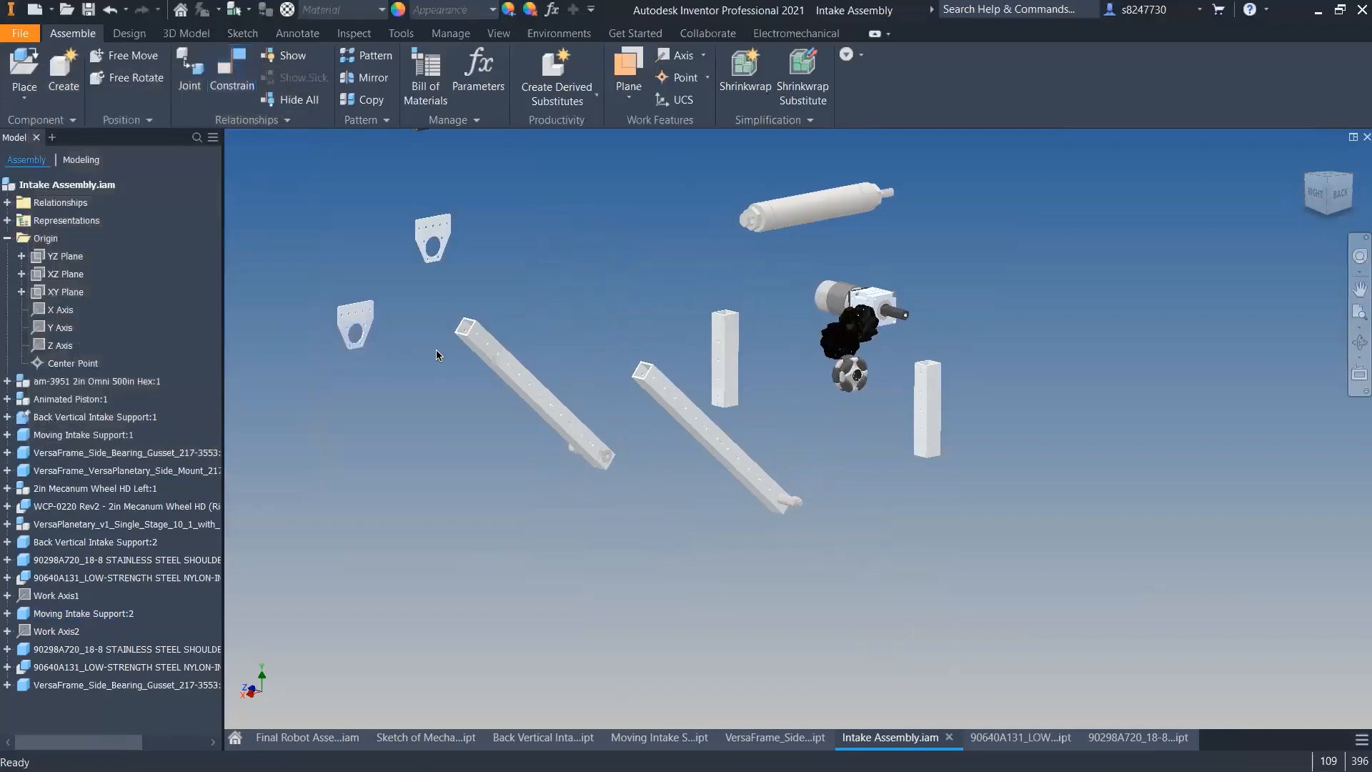
# - Move the outer side bearing gusset closer to the gusset beside the first moving intake support's upper end
pyautogui.moveTo(435, 293); pyautogui.dragTo(423, 373, button='middle')
pyautogui.scroll(3, 466, 338)
pyautogui.scroll(-4, 465, 339)
pyautogui.click(450, 391)
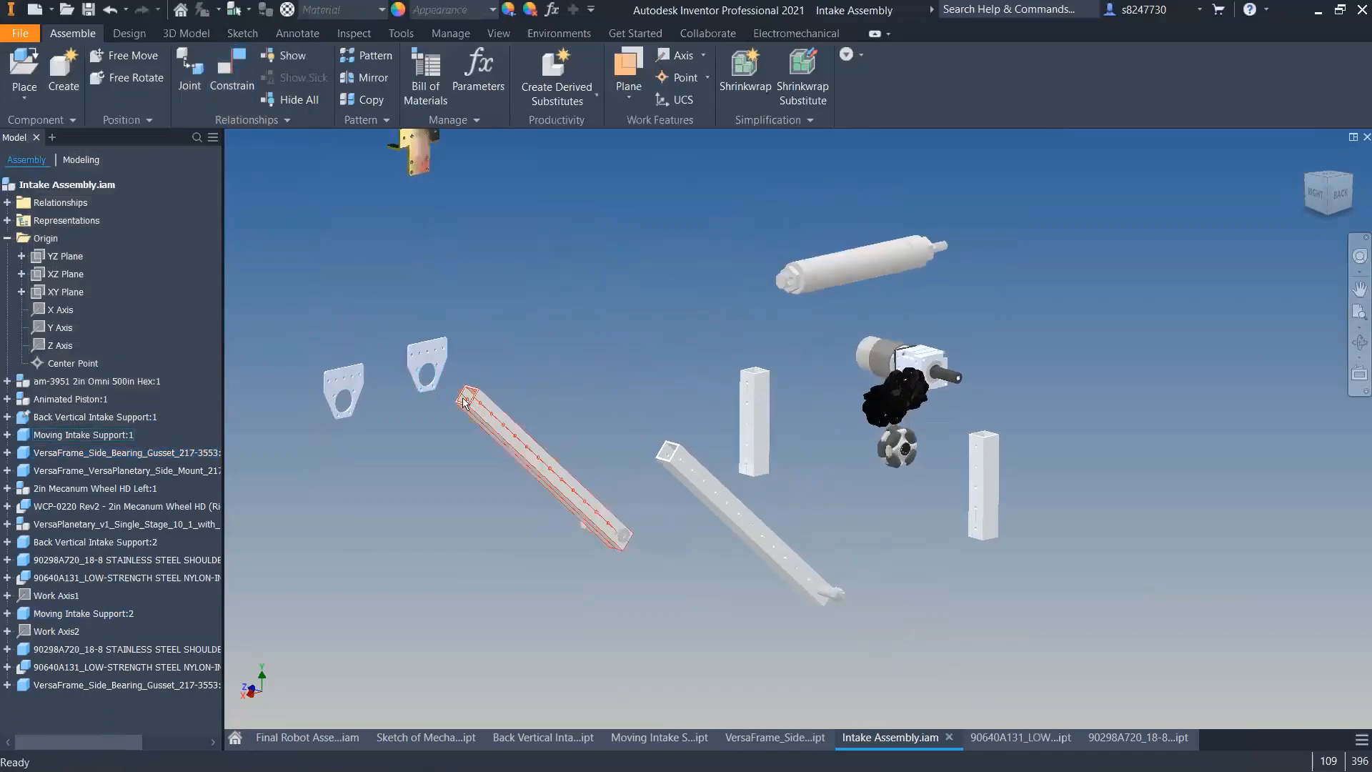
pyautogui.keyDown('shift'); pyautogui.moveTo(669, 449); pyautogui.dragTo(664, 435); pyautogui.keyUp('shift')
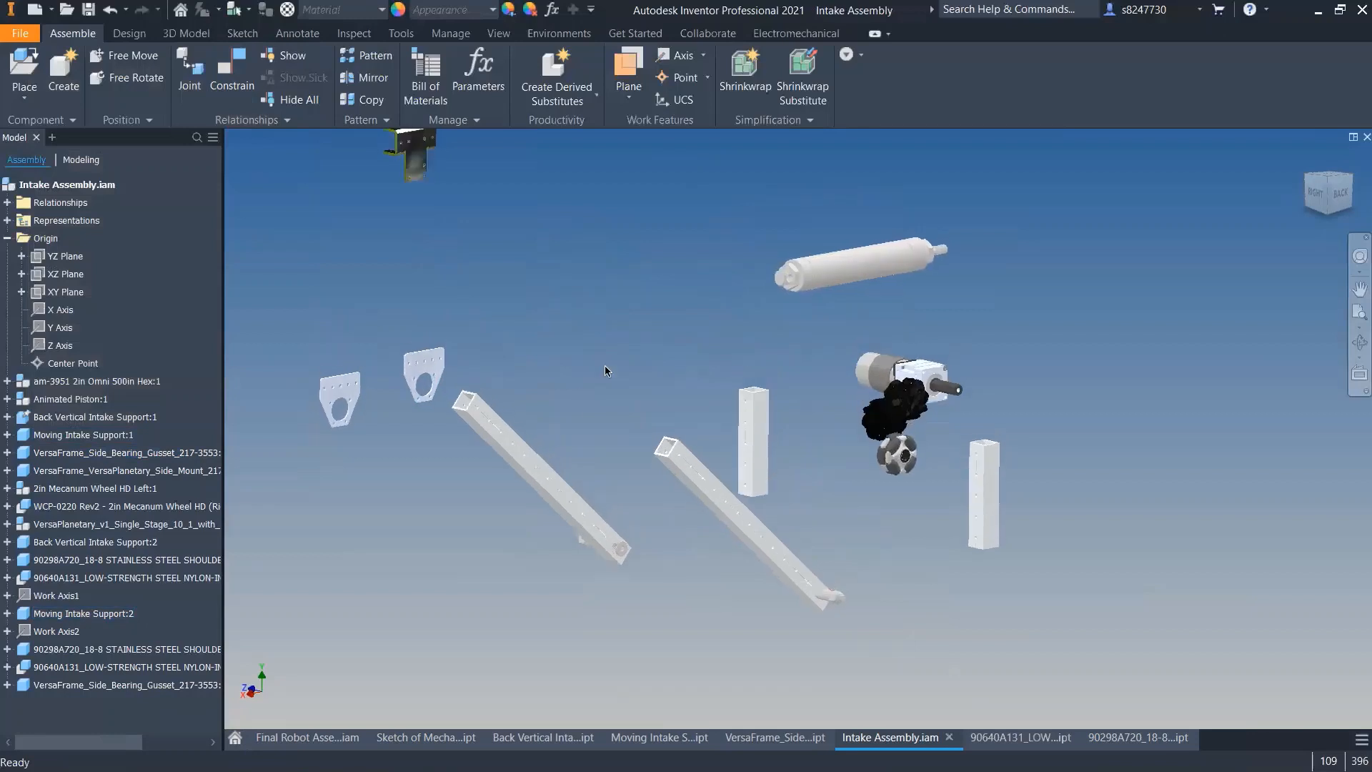
pyautogui.click(433, 363)
pyautogui.click(354, 390)
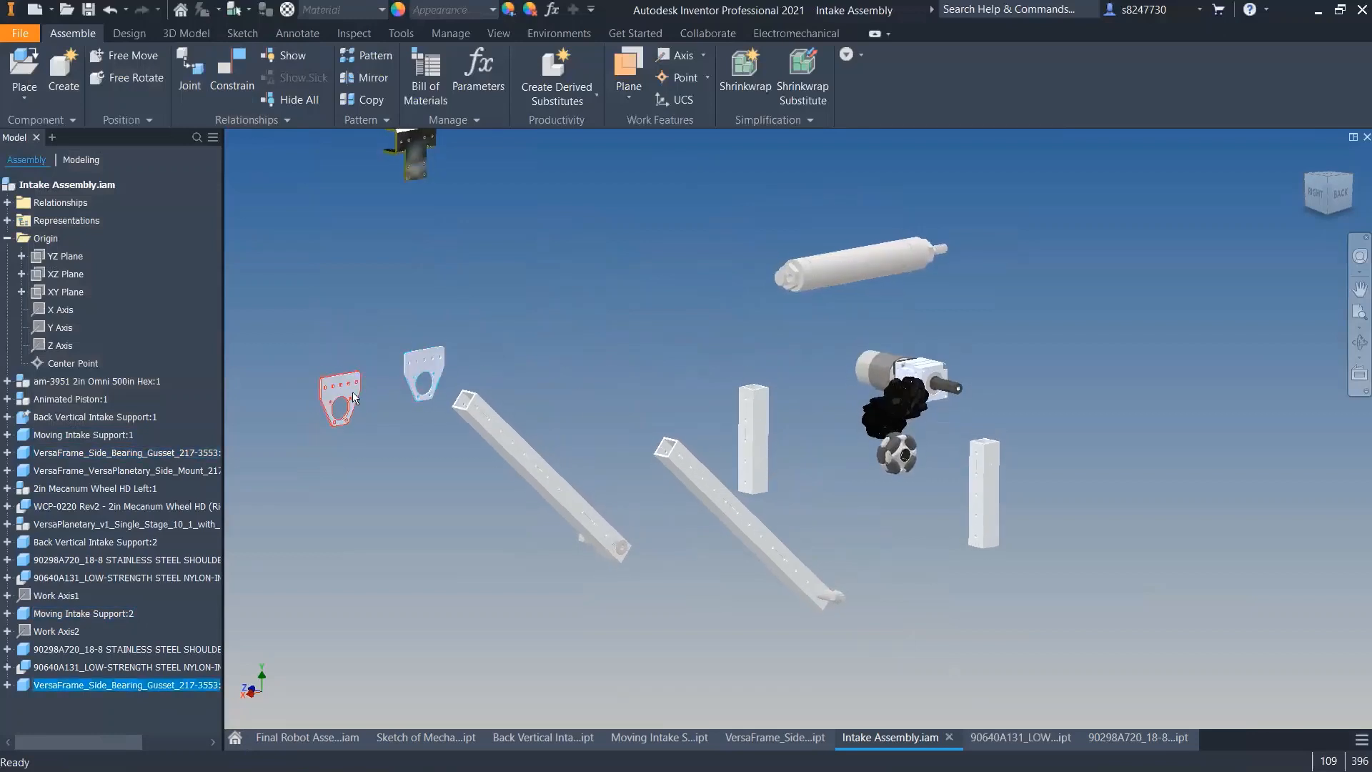
pyautogui.click(389, 434)
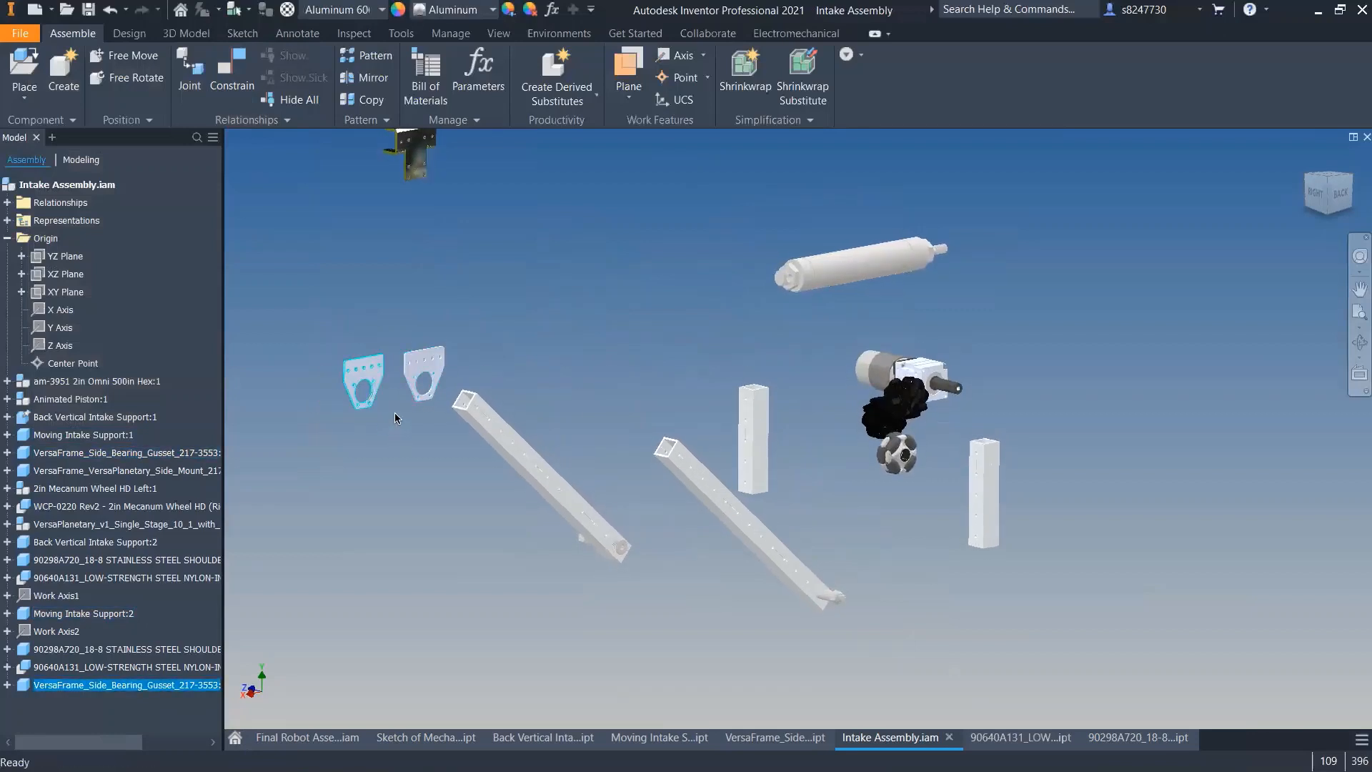
pyautogui.click(402, 447)
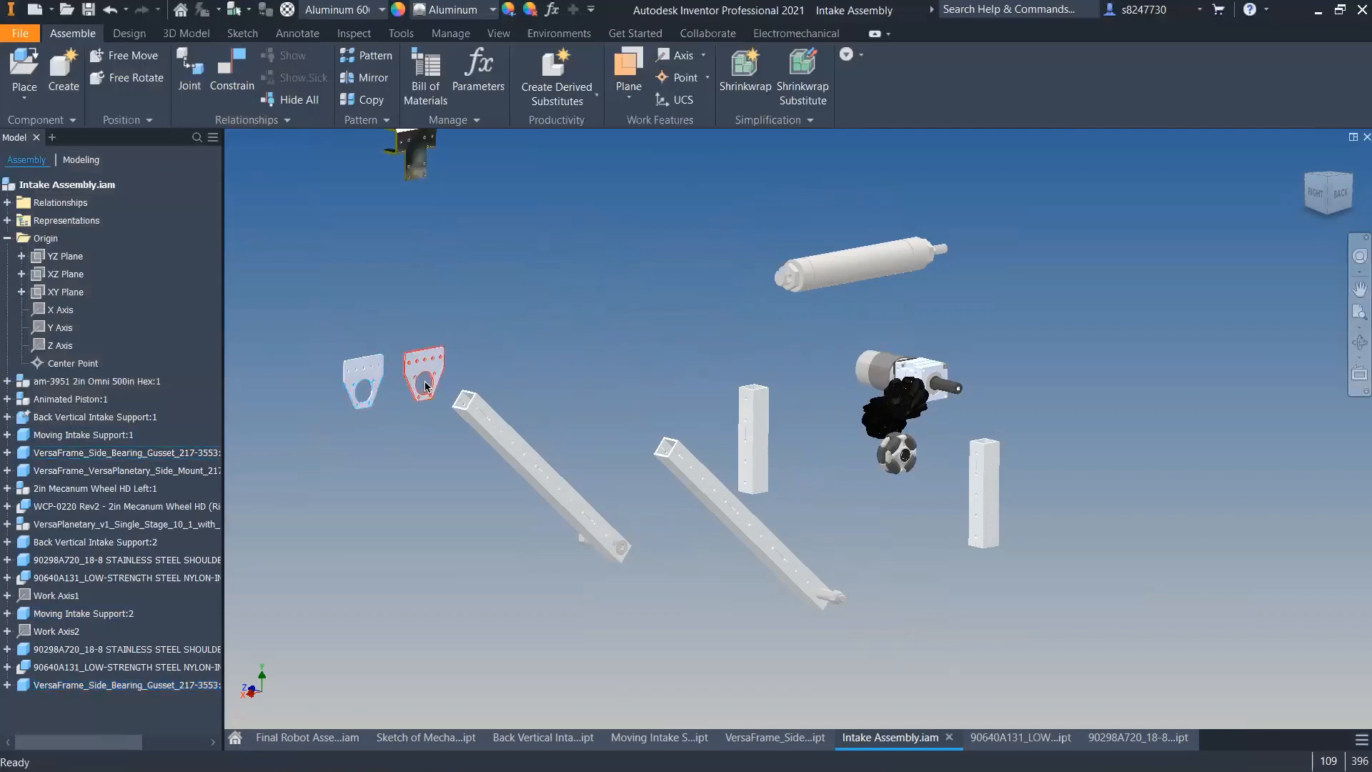
pyautogui.press('c')
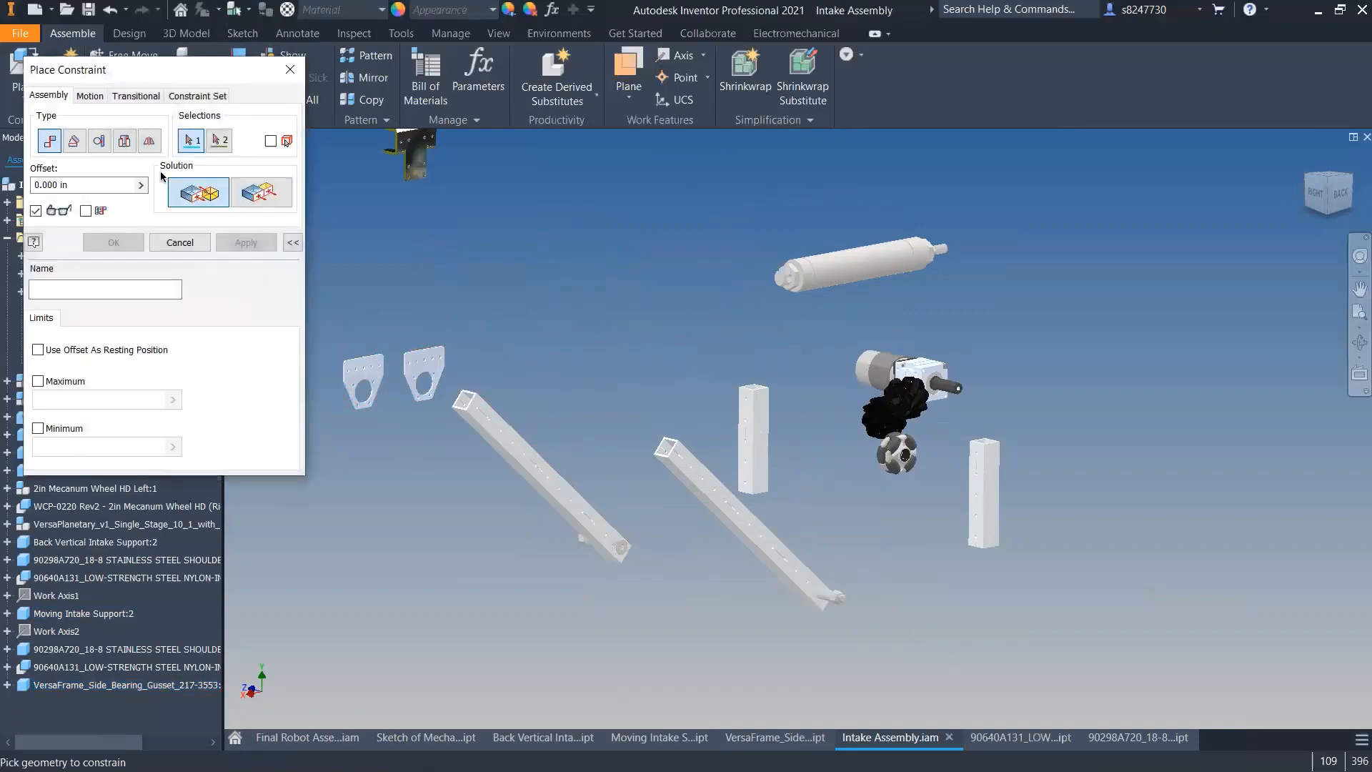
pyautogui.scroll(5, 420, 397)
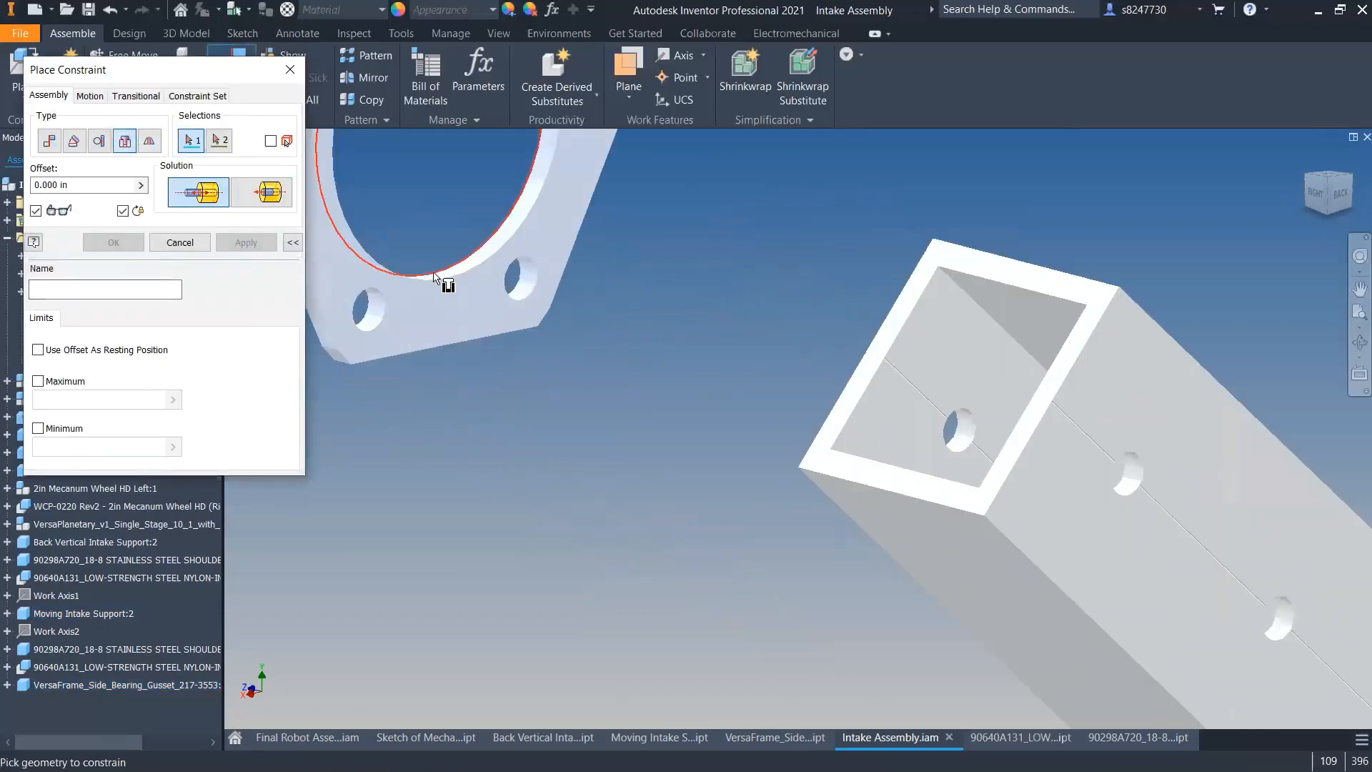
pyautogui.click(443, 288)
pyautogui.scroll(-6, 455, 399)
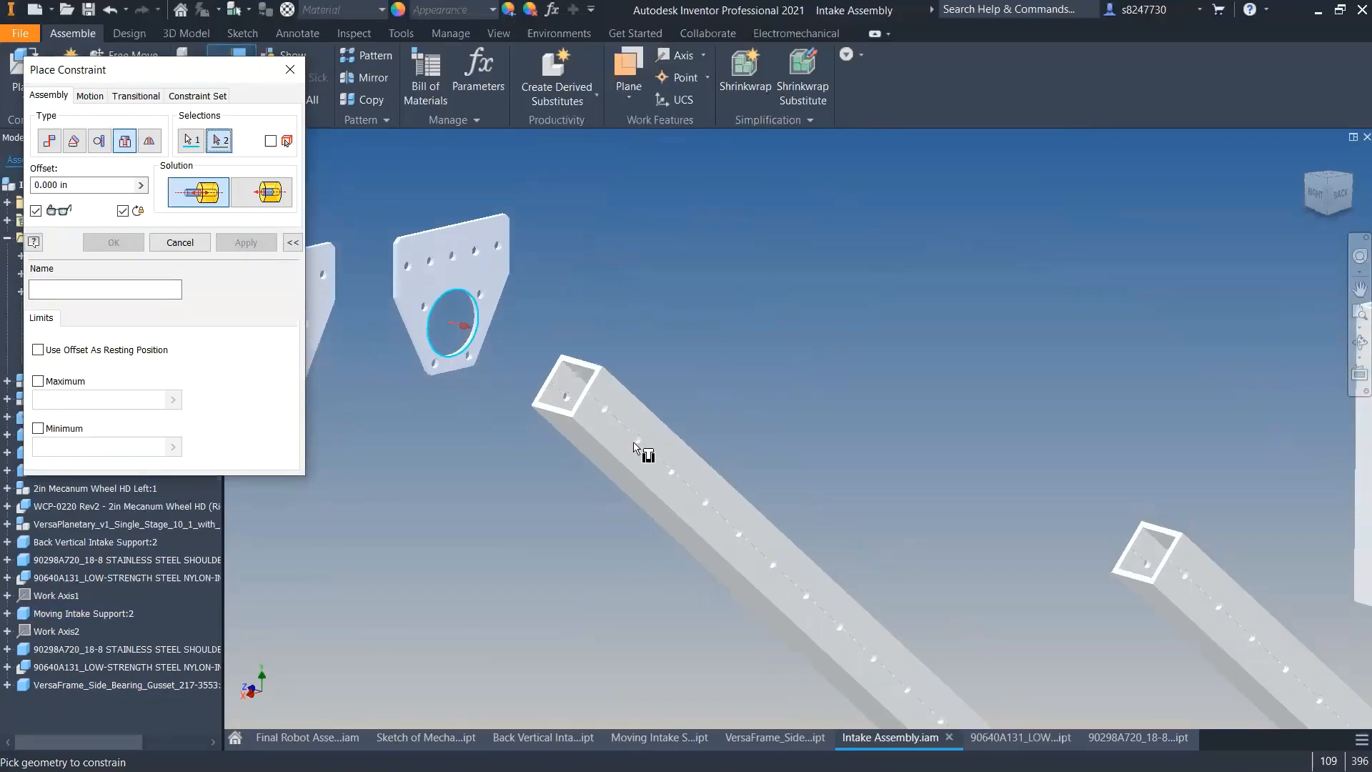
pyautogui.press('Escape')
# - Constrain the nearer gusset's short side edge flush with the open upper end of the first moving intake support, 0.000 in offset
pyautogui.click(241, 74)
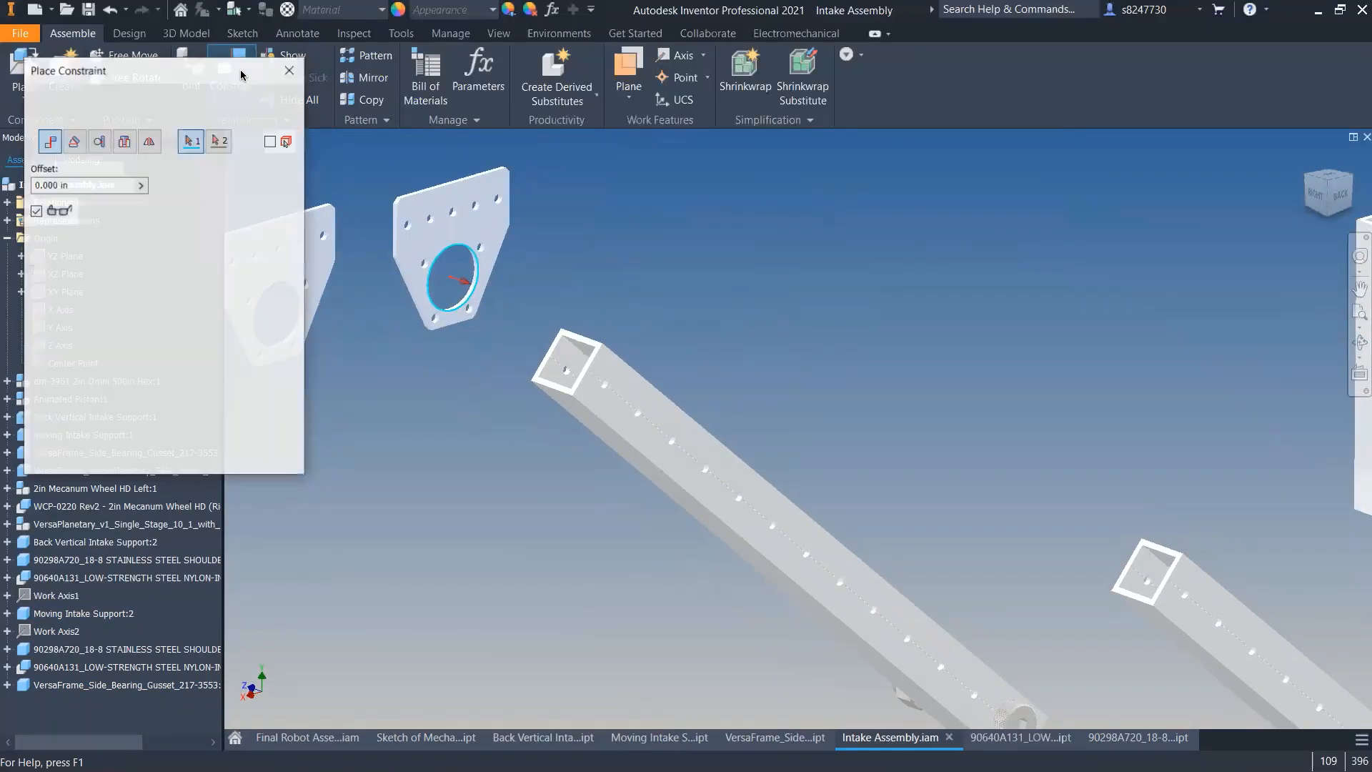
pyautogui.keyDown('shift'); pyautogui.moveTo(451, 243); pyautogui.dragTo(348, 214, button='middle'); pyautogui.keyUp('shift')
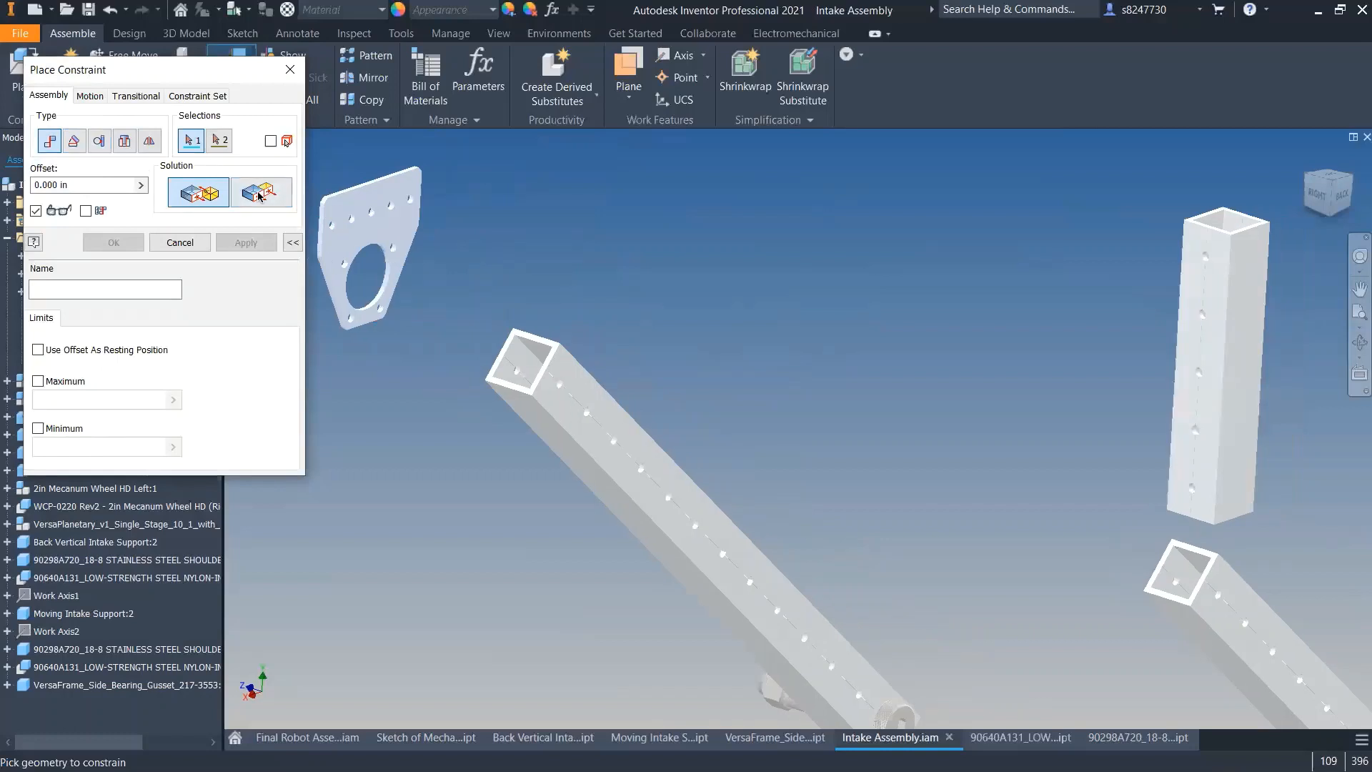
pyautogui.click(260, 195)
pyautogui.moveTo(352, 270); pyautogui.dragTo(550, 296, button='middle')
pyautogui.scroll(5, 520, 223)
pyautogui.scroll(3, 521, 223)
pyautogui.click(737, 253)
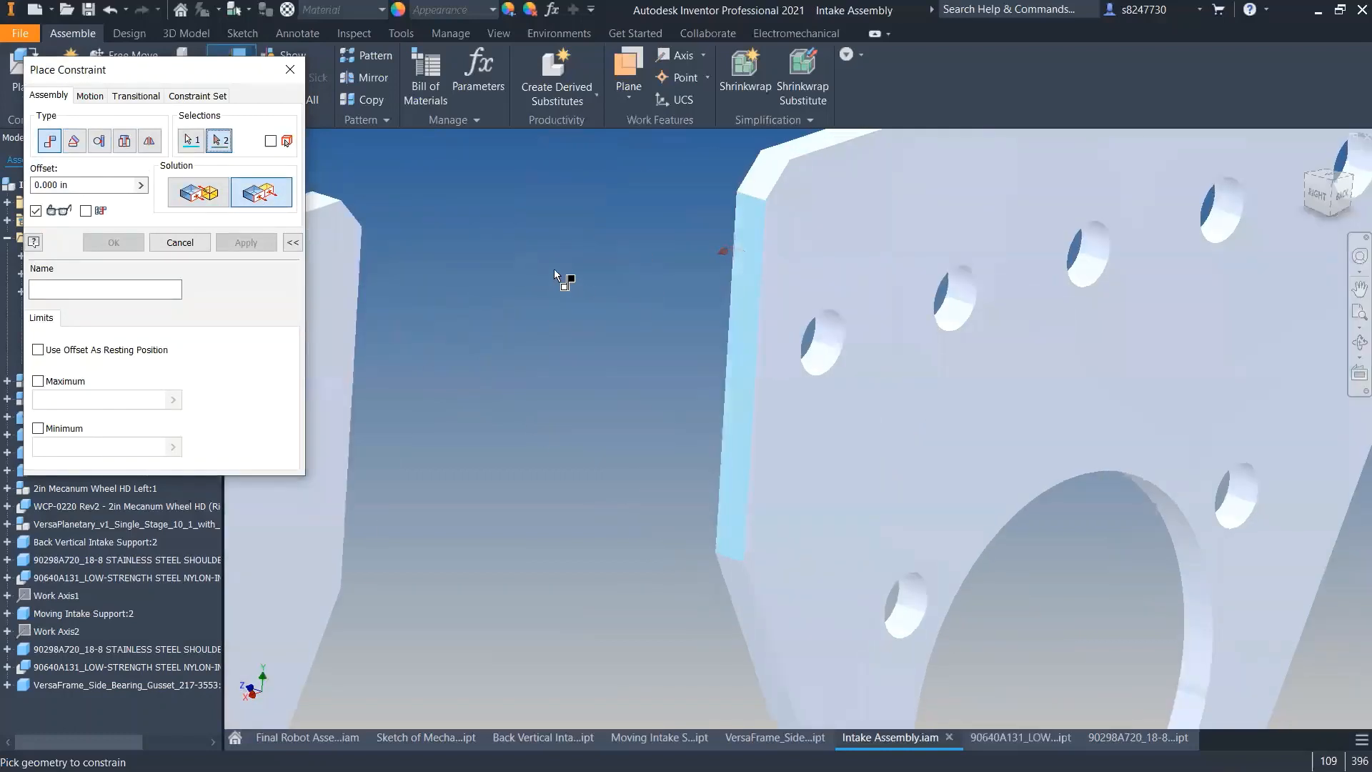
pyautogui.scroll(-8, 556, 270)
pyautogui.keyDown('shift'); pyautogui.moveTo(792, 453); pyautogui.dragTo(768, 441, button='middle'); pyautogui.keyUp('shift')
pyautogui.scroll(3, 739, 396)
pyautogui.keyDown('shift'); pyautogui.moveTo(739, 393); pyautogui.dragTo(730, 389, button='middle'); pyautogui.keyUp('shift')
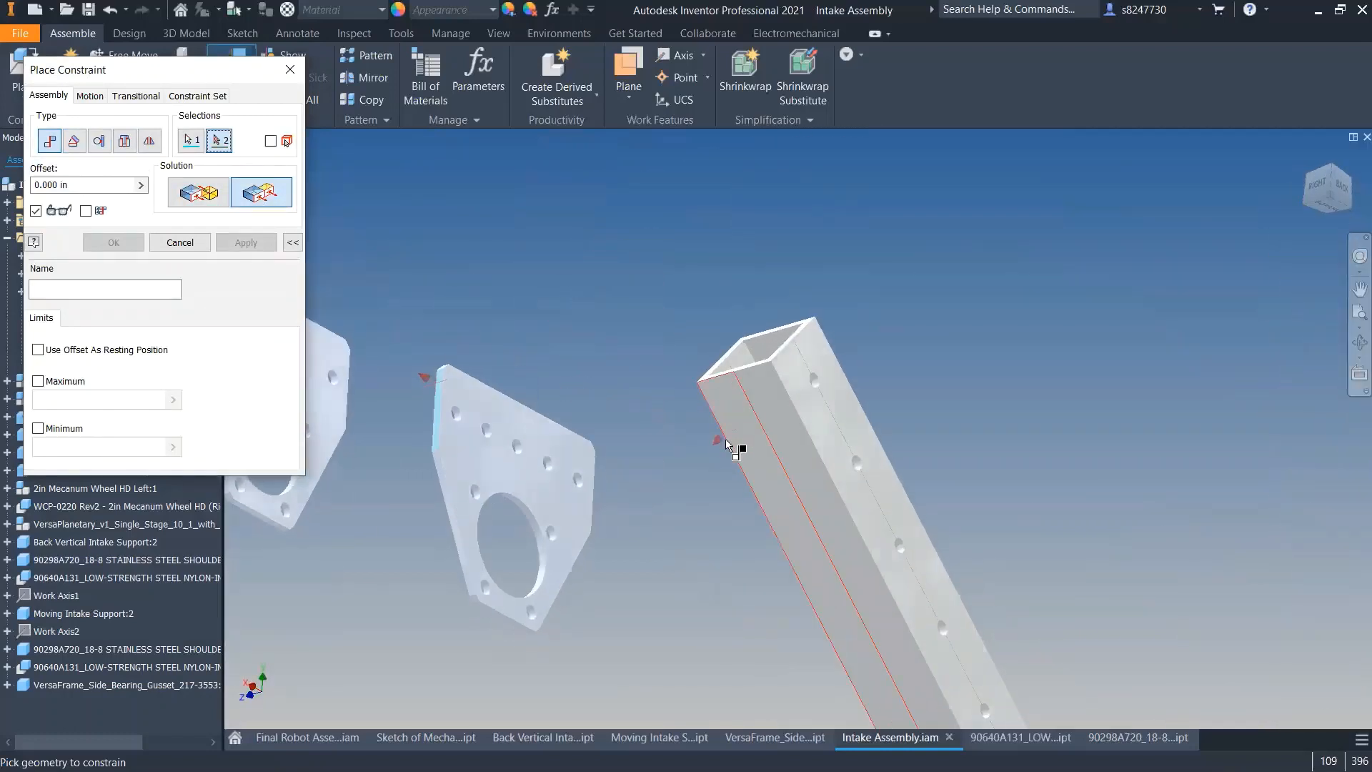
pyautogui.keyDown('shift'); pyautogui.moveTo(724, 438); pyautogui.dragTo(722, 395, button='middle'); pyautogui.keyUp('shift')
pyautogui.scroll(3, 727, 402)
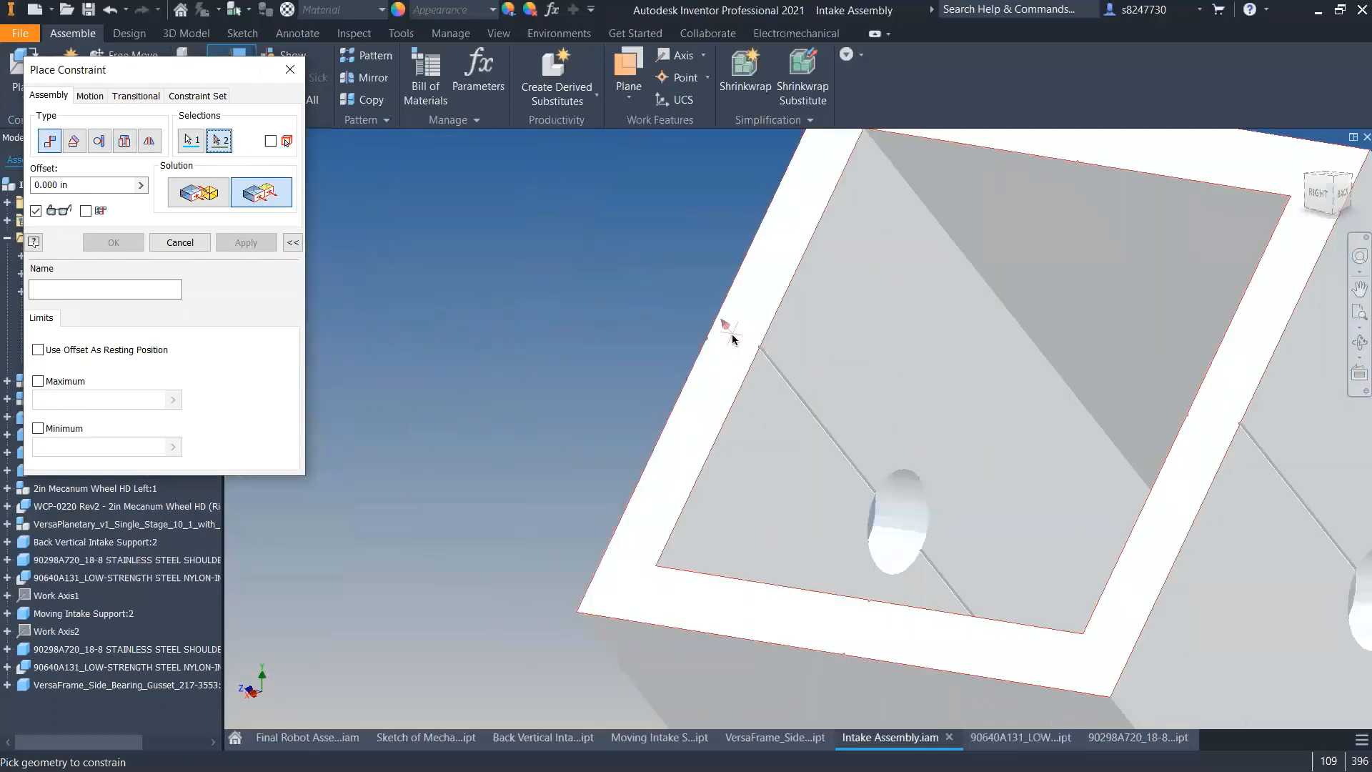
pyautogui.scroll(-3, 729, 324)
pyautogui.click(650, 386)
pyautogui.click(246, 242)
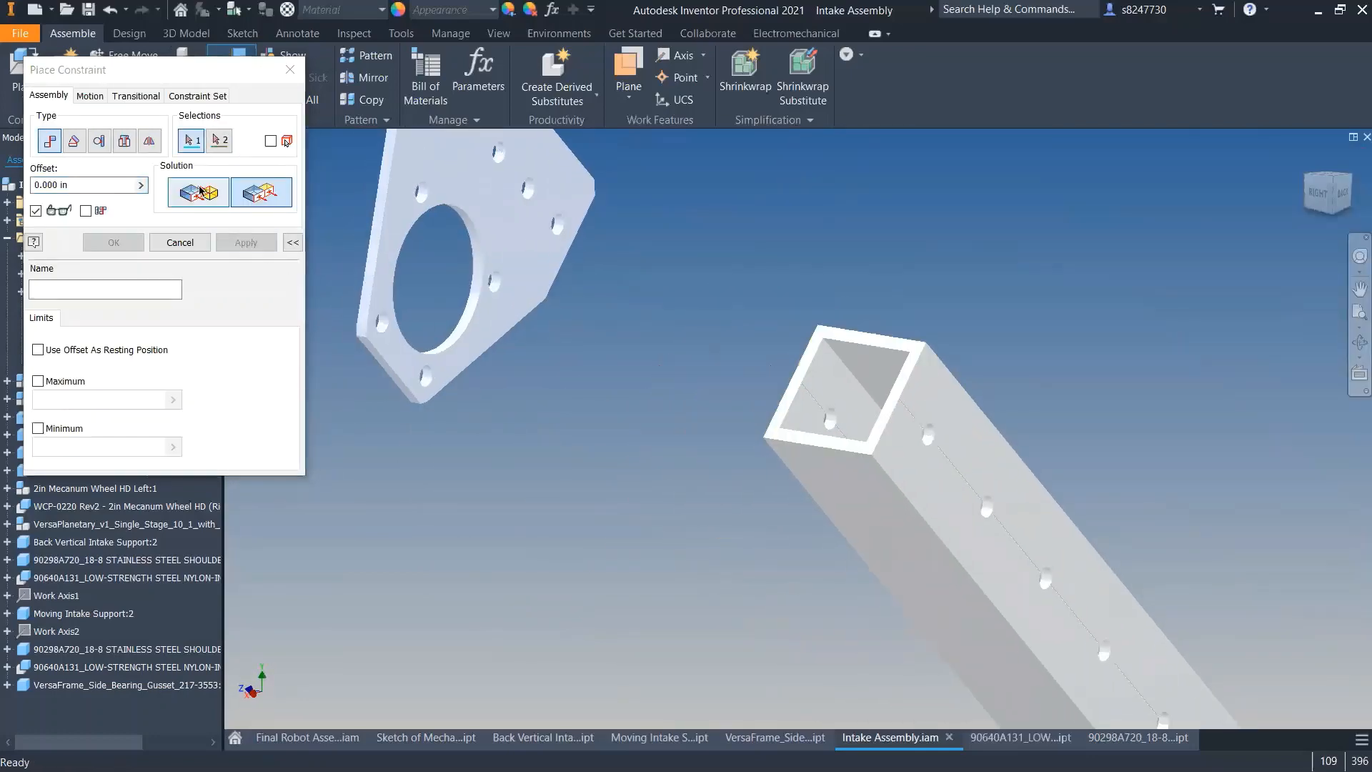
# - Mate the same gusset's flat face against the side face of the first moving intake support with 0.000 in offset
pyautogui.scroll(-4, 667, 295)
pyautogui.keyDown('shift'); pyautogui.moveTo(572, 354); pyautogui.dragTo(704, 361, button='middle'); pyautogui.keyUp('shift')
pyautogui.scroll(3, 778, 310)
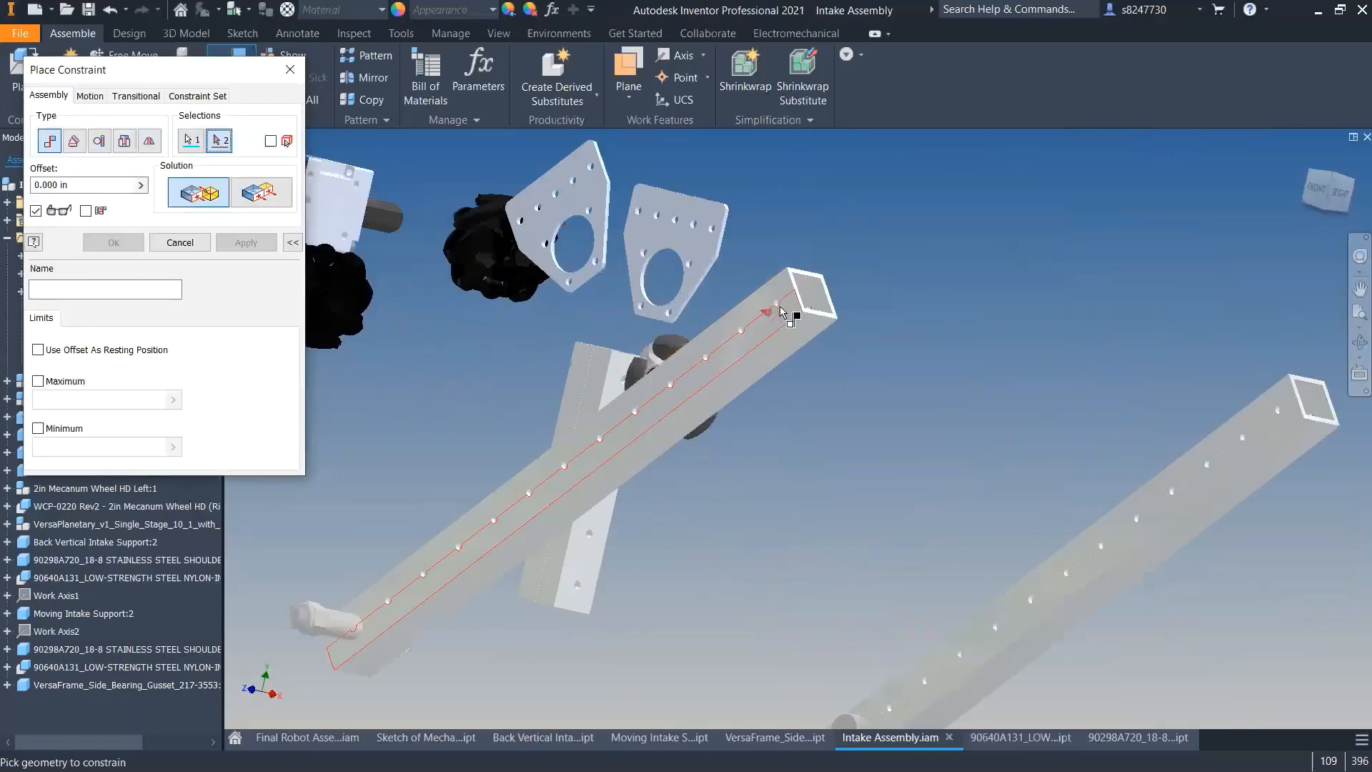
pyautogui.click(768, 294)
pyautogui.click(262, 192)
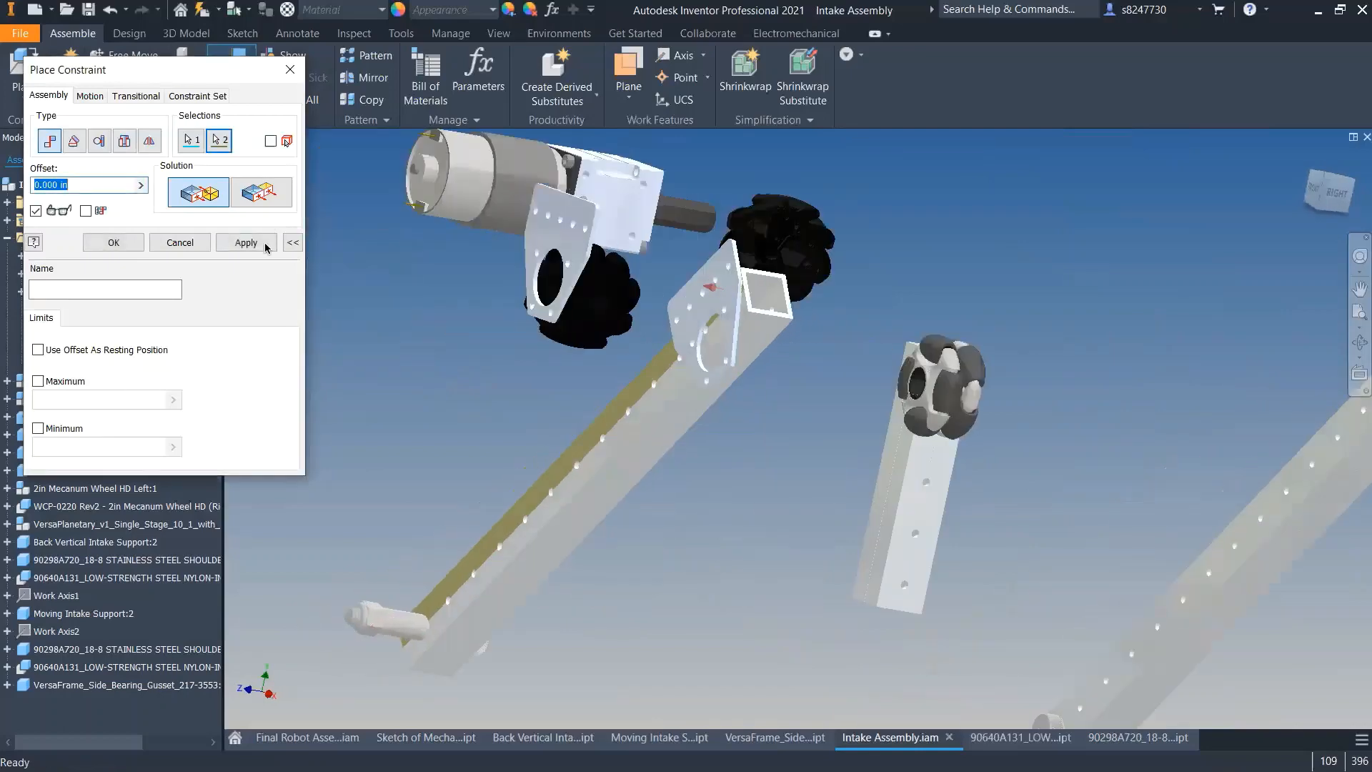
pyautogui.click(265, 244)
# - Constrain the mounted gusset's long edge flush with the top face of the first moving intake support and finish constraining
pyautogui.keyDown('shift'); pyautogui.moveTo(593, 286); pyautogui.dragTo(725, 474, button='middle'); pyautogui.keyUp('shift')
pyautogui.scroll(5, 725, 474)
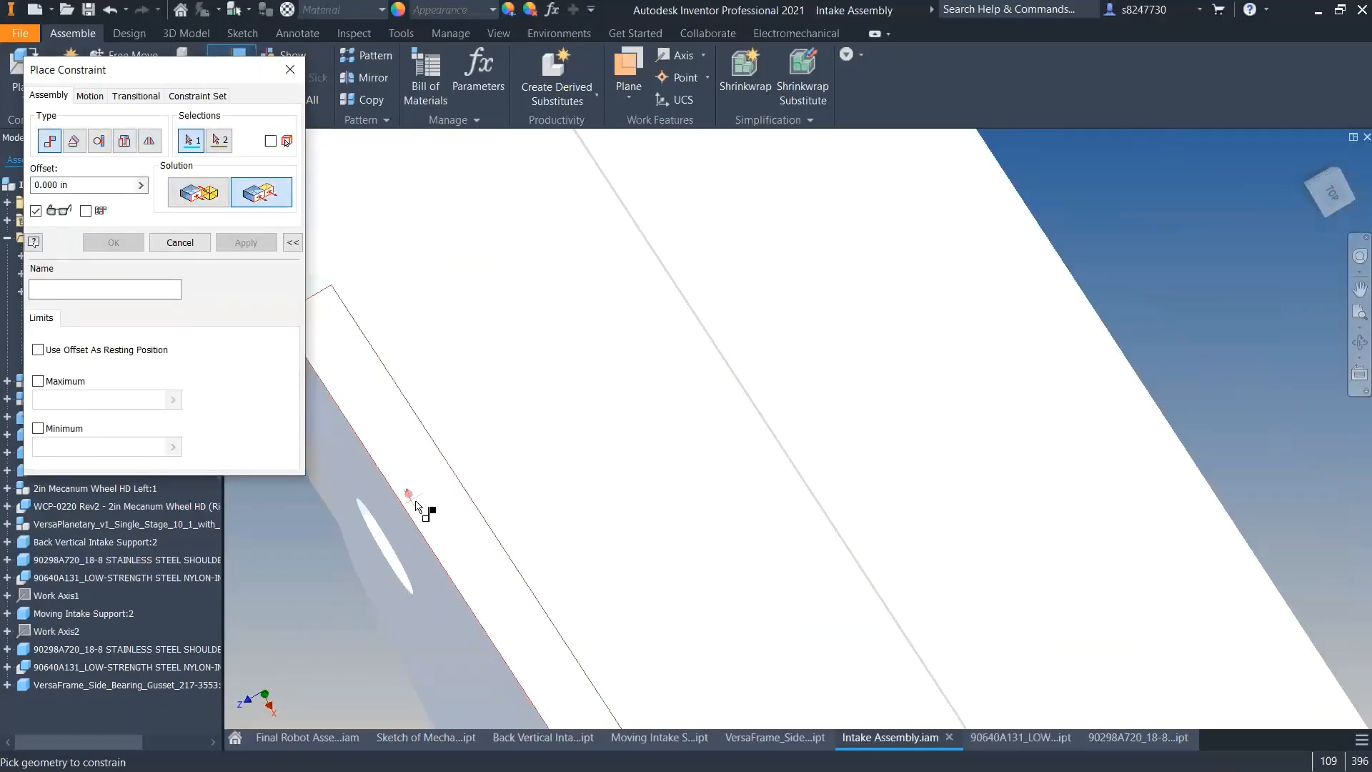
pyautogui.click(621, 403)
pyautogui.click(249, 246)
pyautogui.click(188, 245)
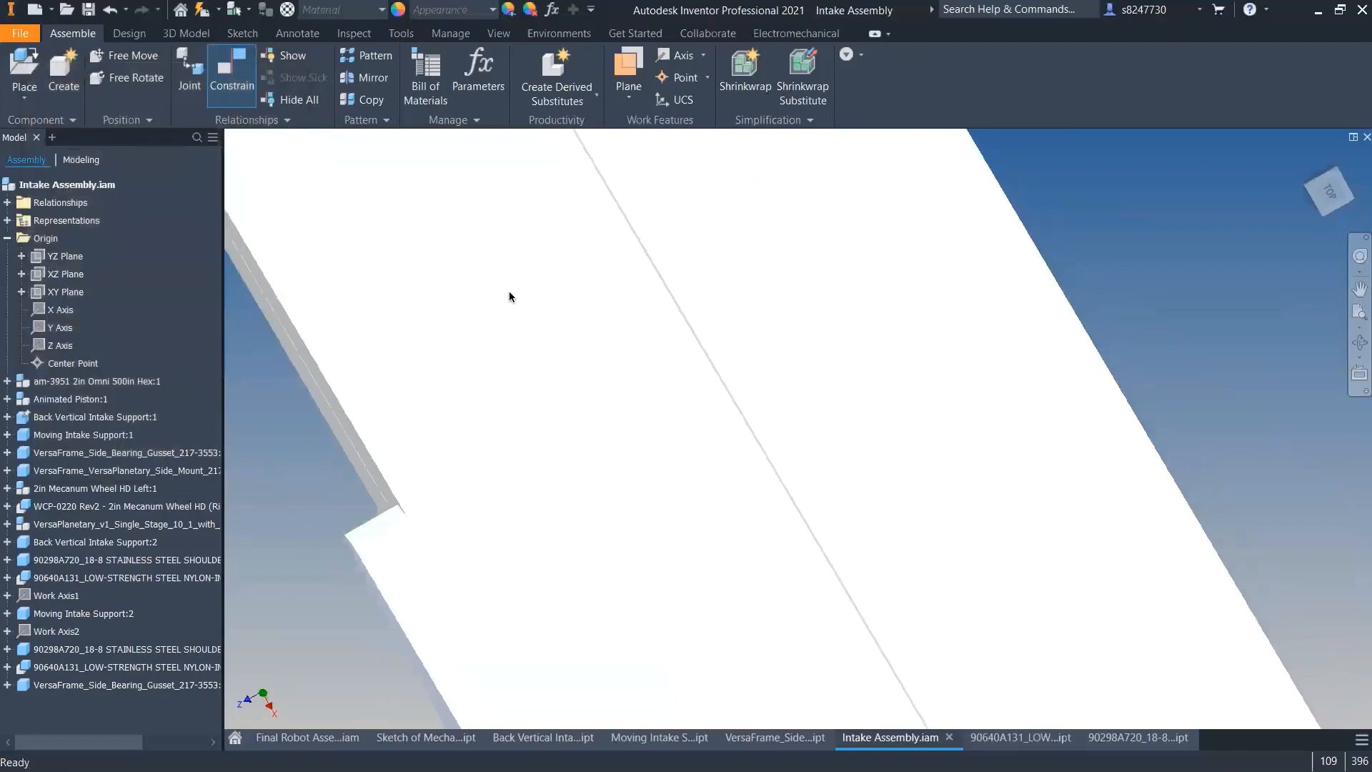
# - Bring the other gusset beside the first moving intake support and mate its flat face to the support's opposite side face, 0.000 in offset
pyautogui.scroll(-5, 509, 290)
pyautogui.keyDown('shift'); pyautogui.moveTo(509, 290); pyautogui.dragTo(774, 406, button='middle'); pyautogui.keyUp('shift')
pyautogui.scroll(-5, 773, 406)
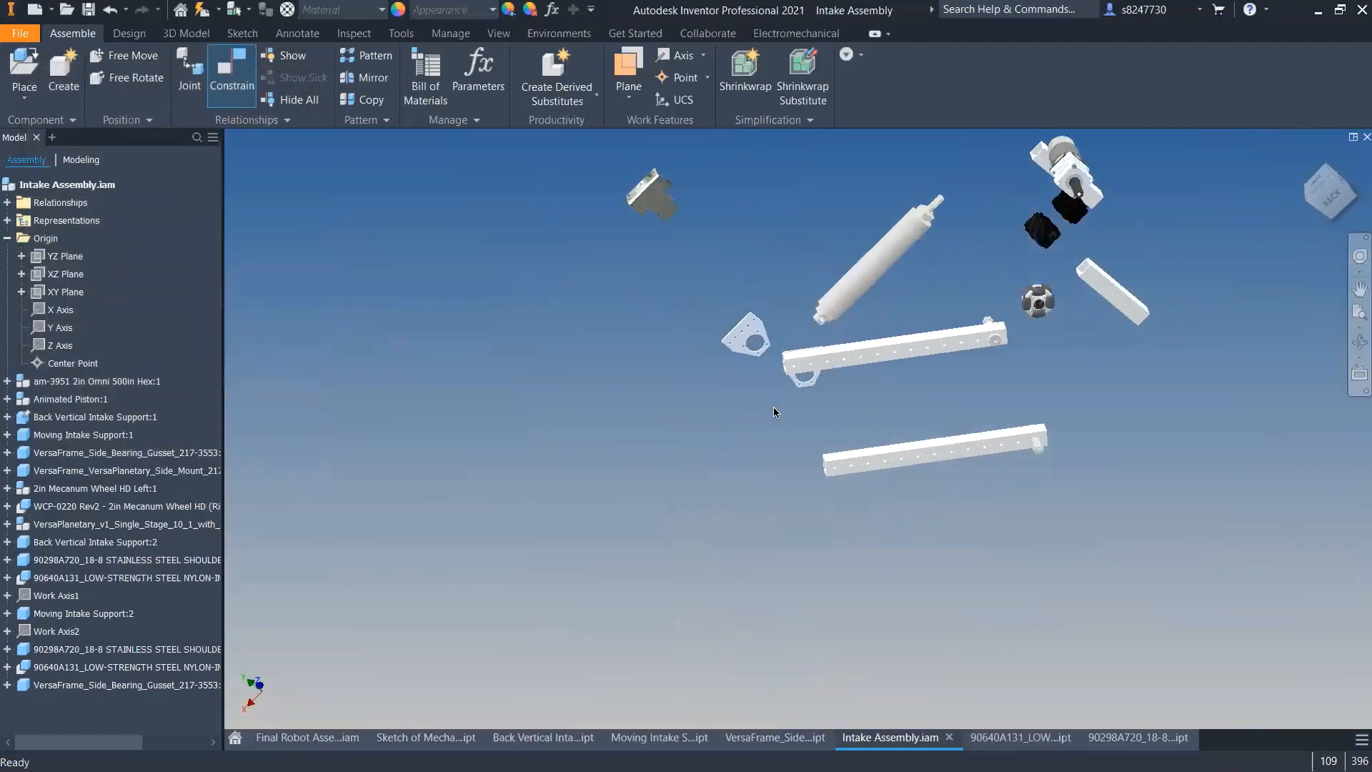
pyautogui.scroll(6, 773, 406)
pyautogui.moveTo(862, 386); pyautogui.dragTo(665, 365)
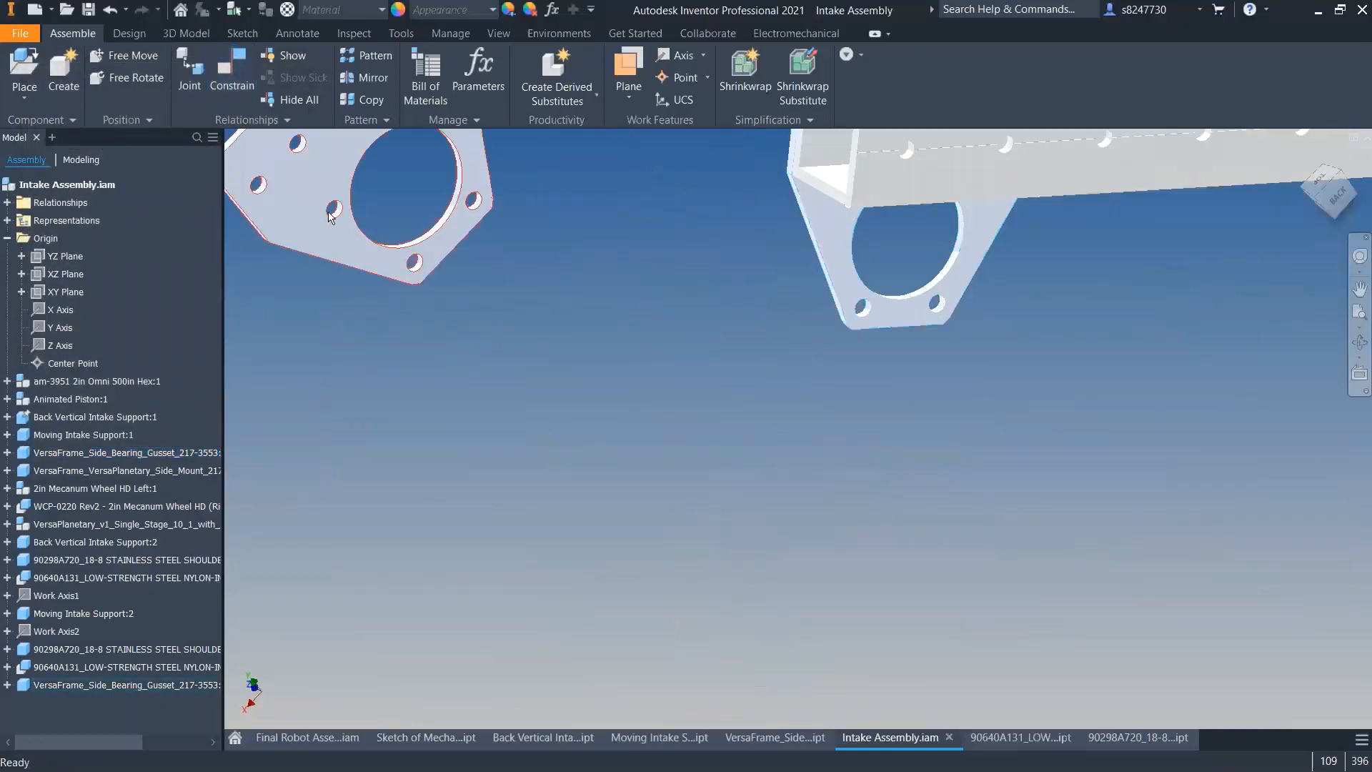
pyautogui.moveTo(331, 217); pyautogui.dragTo(561, 335)
pyautogui.press('c')
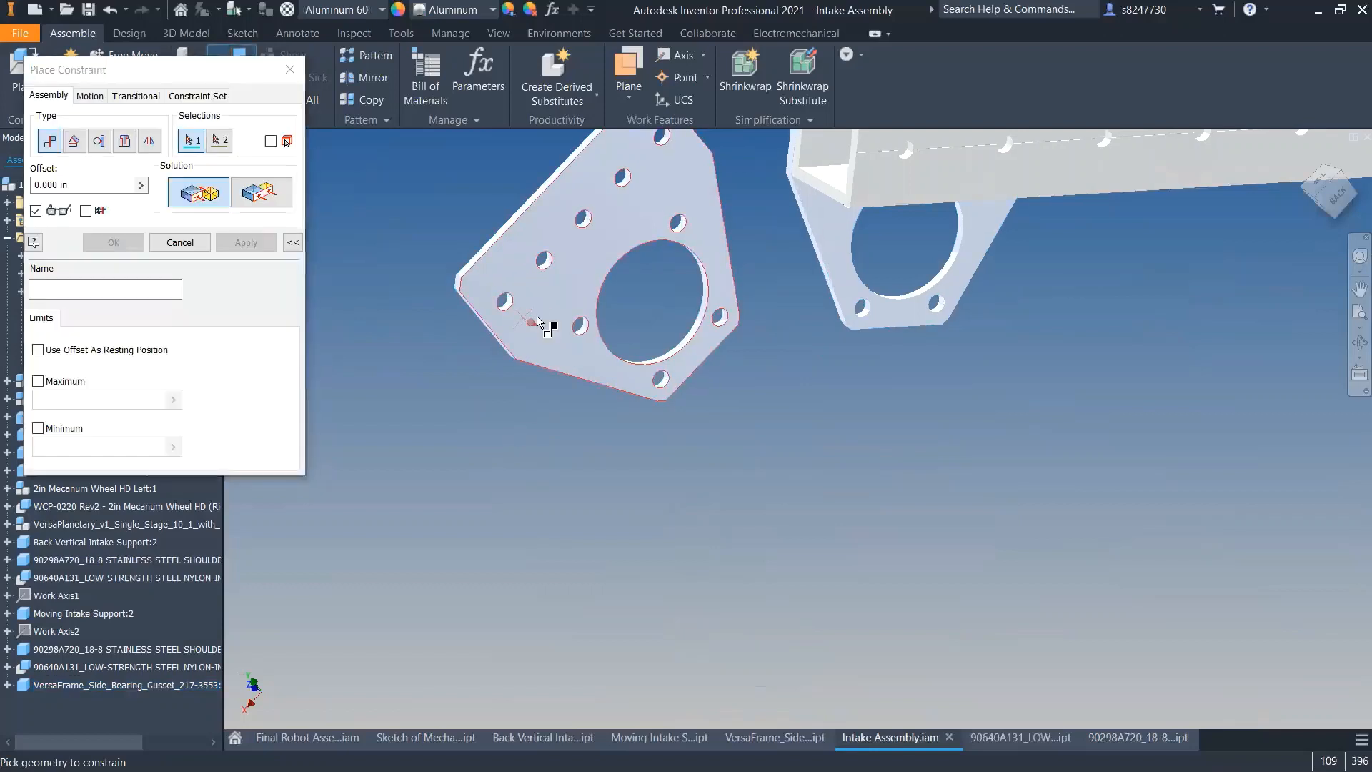
pyautogui.click(536, 319)
pyautogui.click(896, 183)
pyautogui.click(268, 245)
# - Constrain the second gusset's long edge flush with the top face of the first moving intake support, 0.000 in offset
pyautogui.click(265, 191)
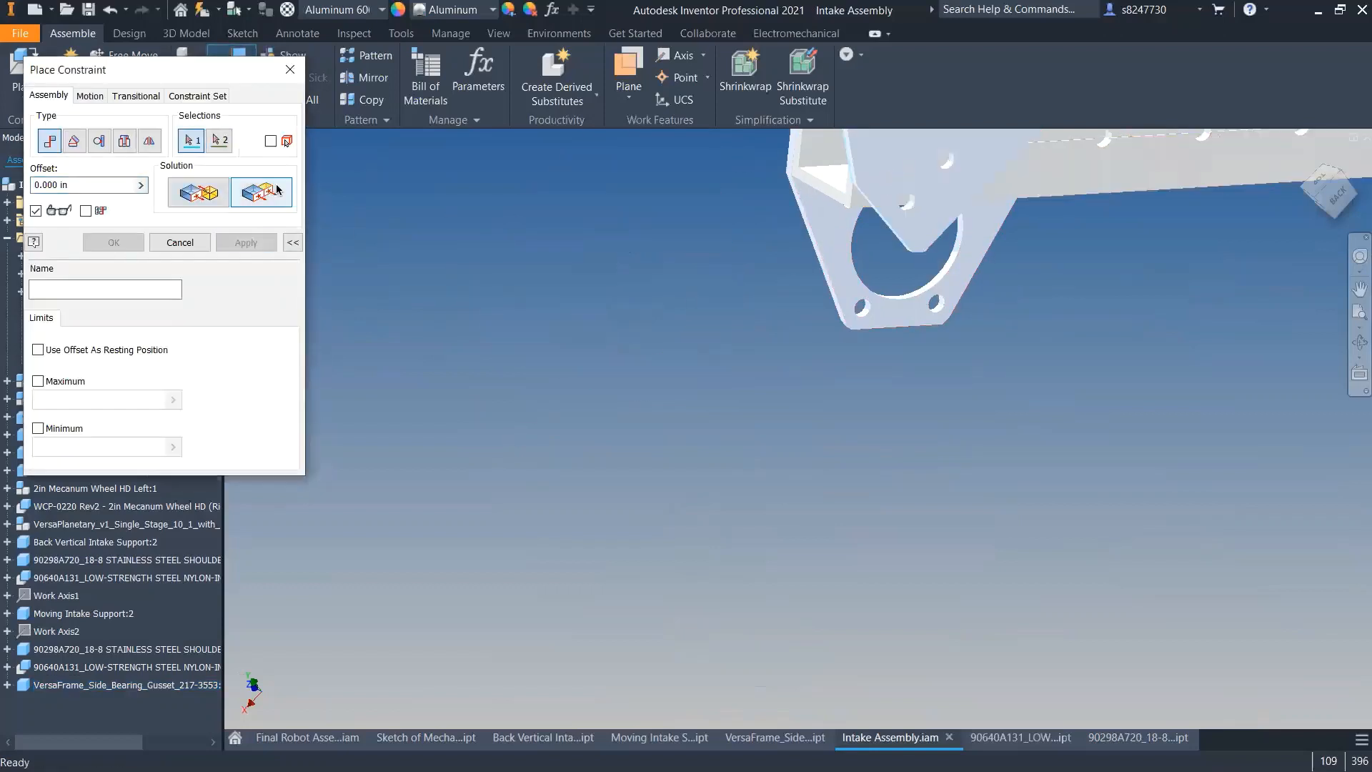
pyautogui.scroll(-5, 856, 280)
pyautogui.keyDown('shift'); pyautogui.moveTo(857, 280); pyautogui.dragTo(997, 384, button='middle'); pyautogui.keyUp('shift')
pyautogui.scroll(8, 944, 331)
pyautogui.click(987, 303)
pyautogui.scroll(-6, 987, 303)
pyautogui.scroll(5, 996, 385)
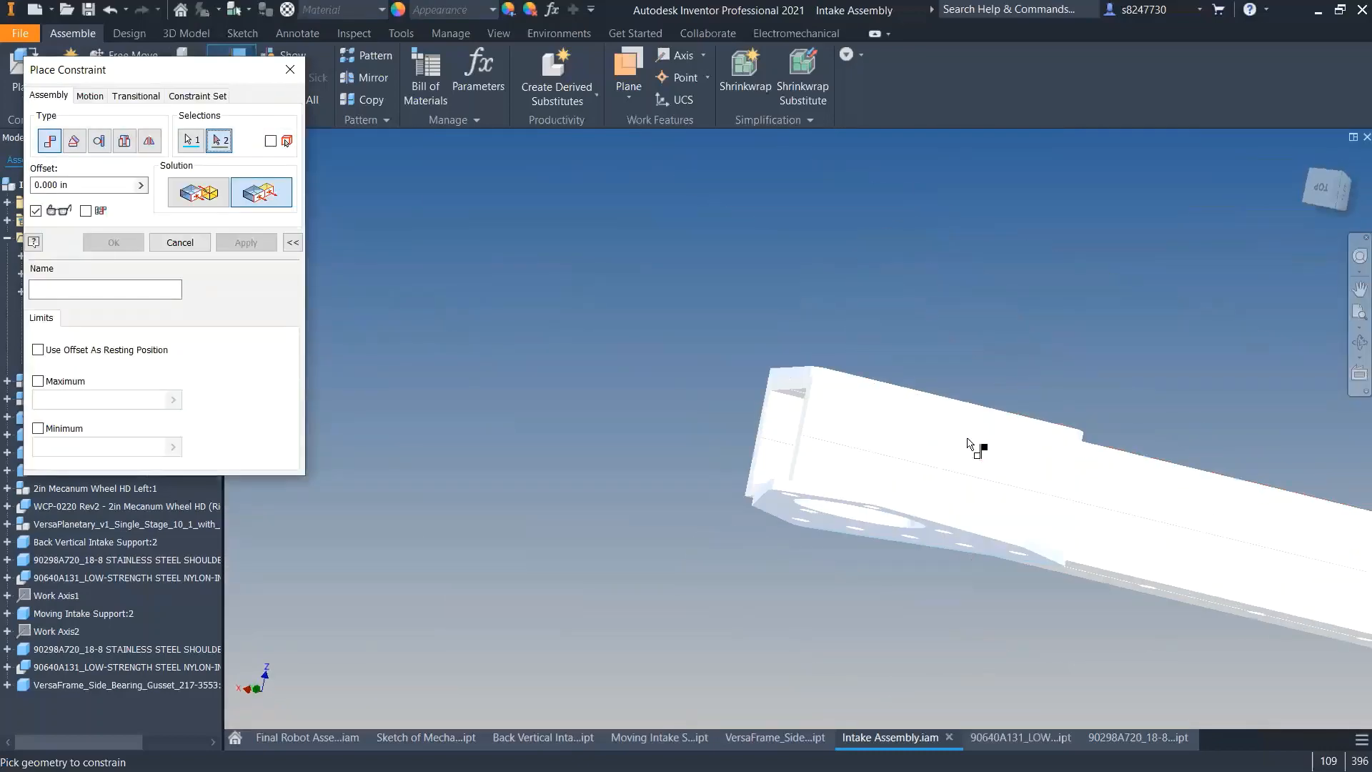
pyautogui.click(964, 437)
pyautogui.click(246, 243)
pyautogui.scroll(-5, 598, 293)
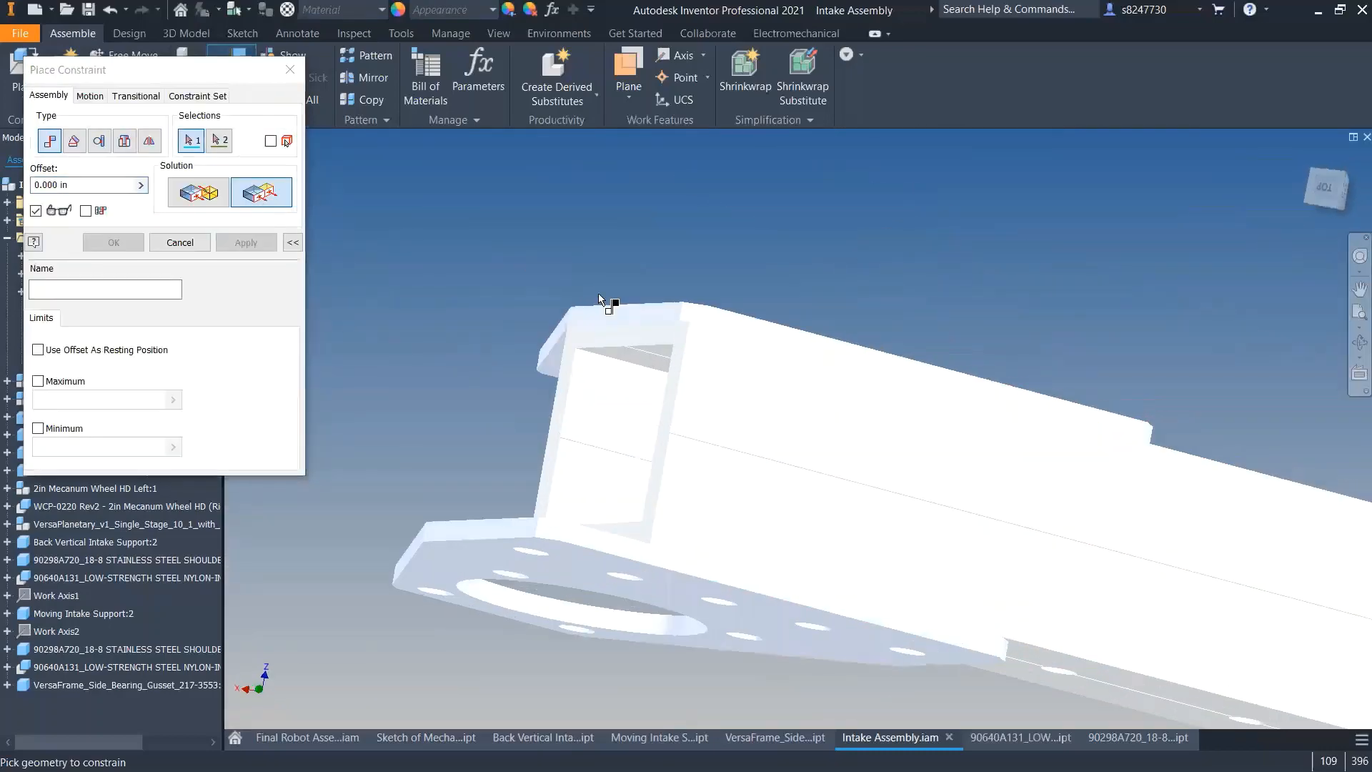
pyautogui.scroll(8, 726, 484)
pyautogui.click(491, 559)
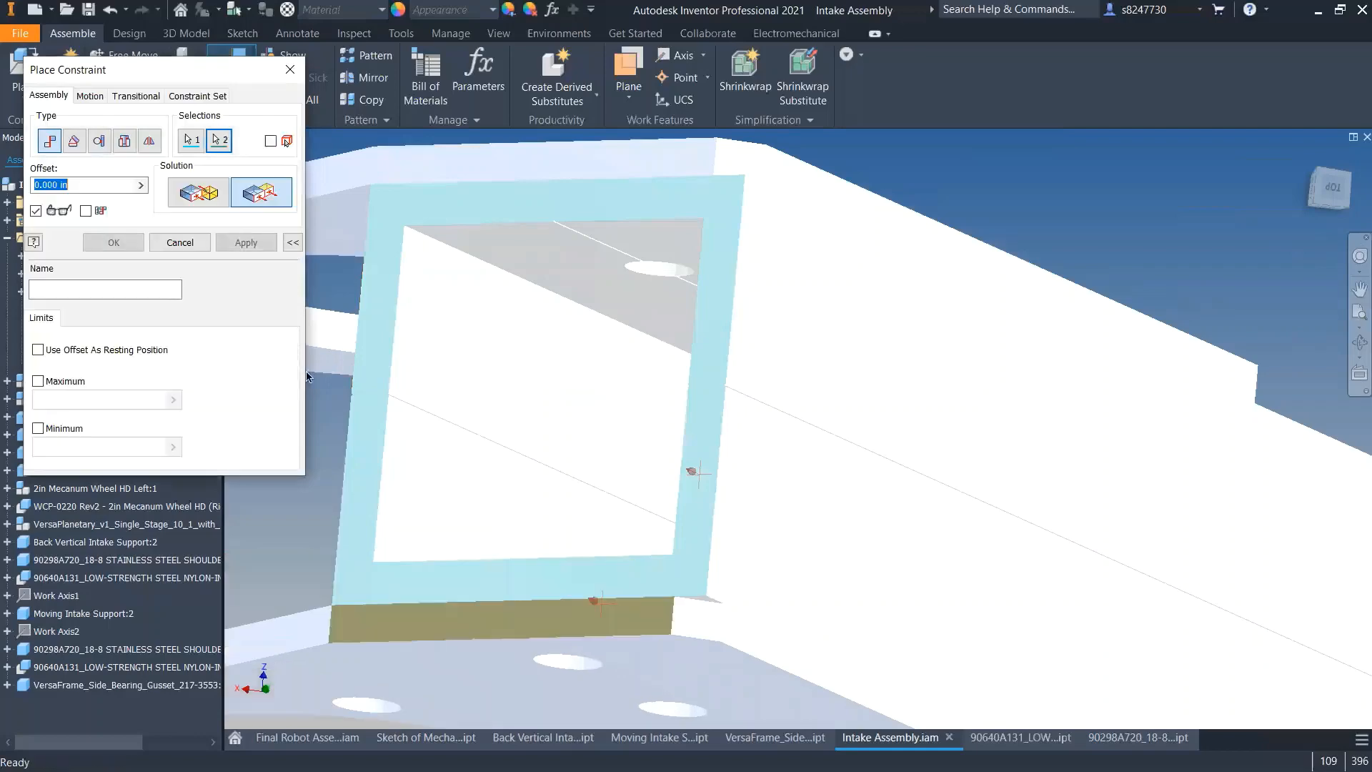
pyautogui.click(201, 244)
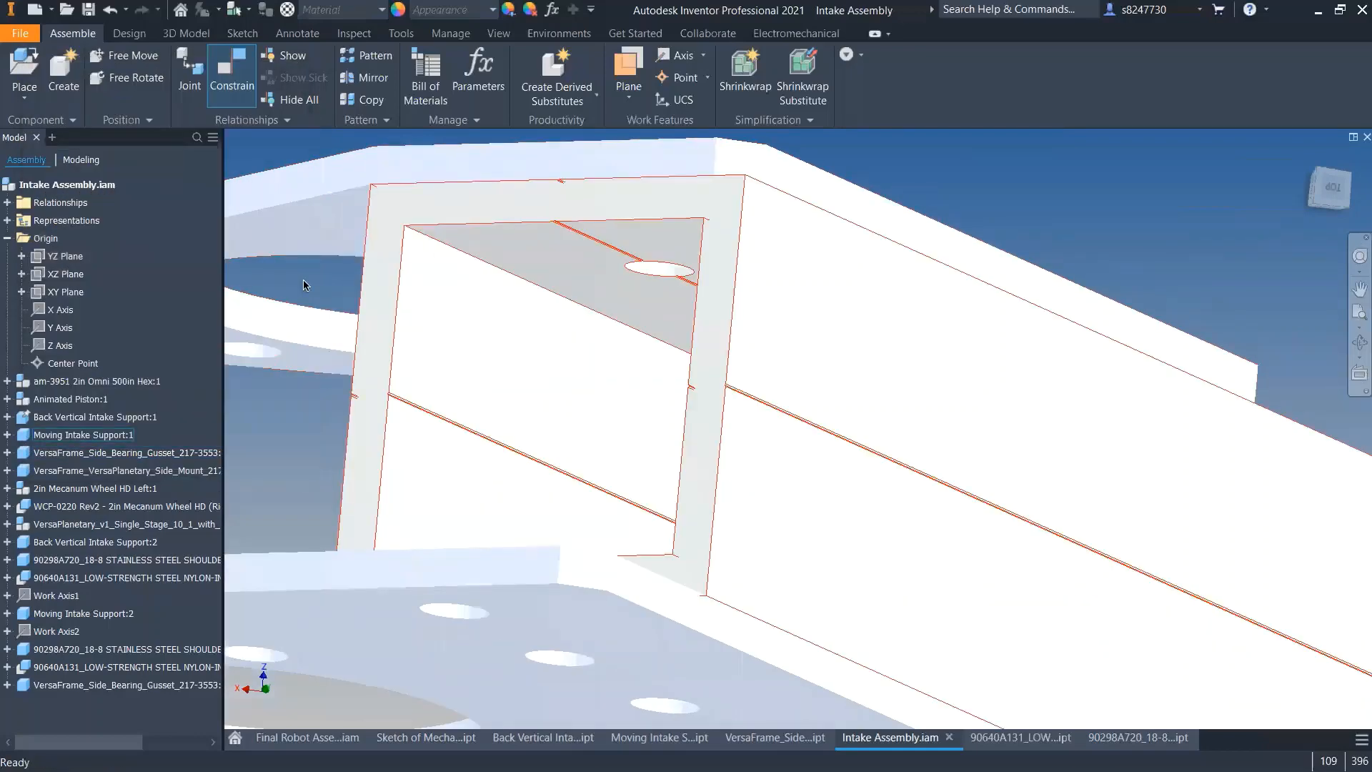
# - Constrain the open end of the first moving intake support flush with the second gusset's short side edge, 0.000 in offset
pyautogui.press('c')
pyautogui.click(700, 476)
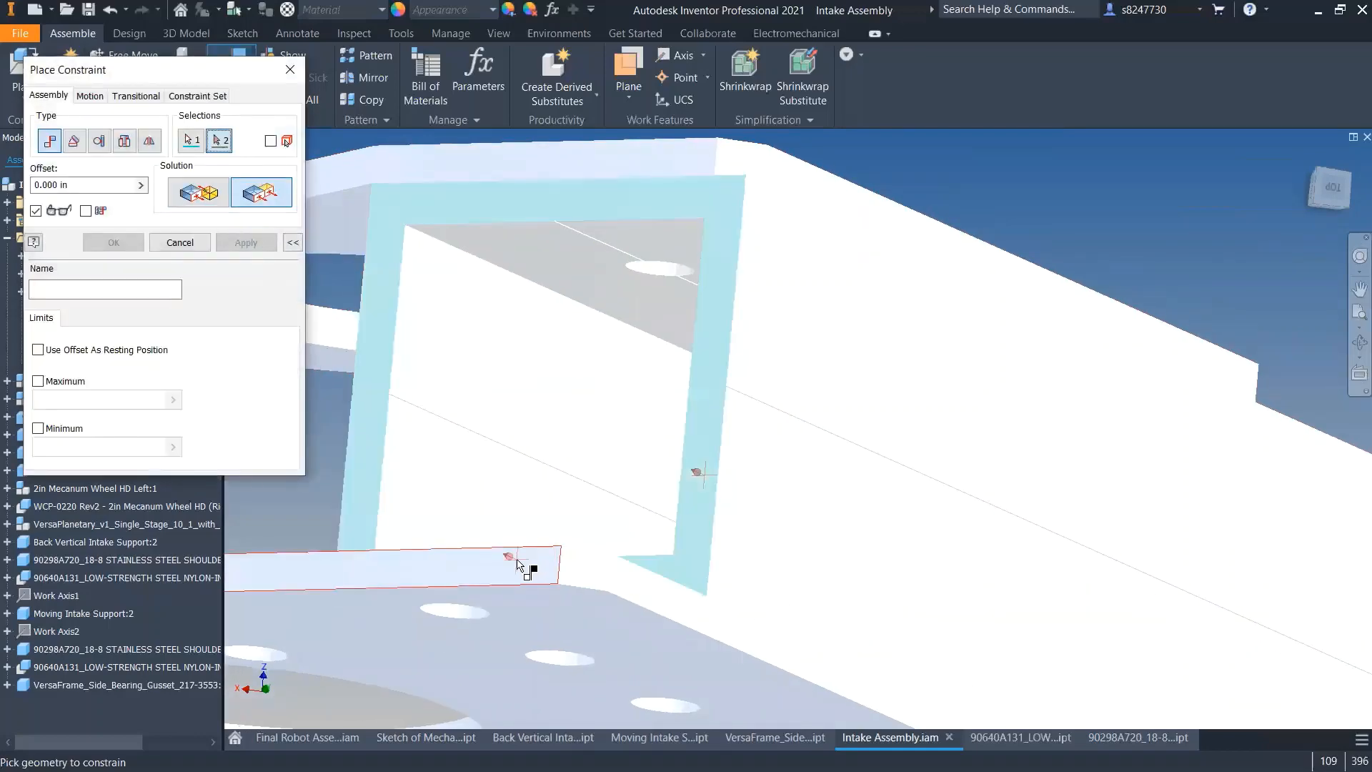
pyautogui.click(180, 243)
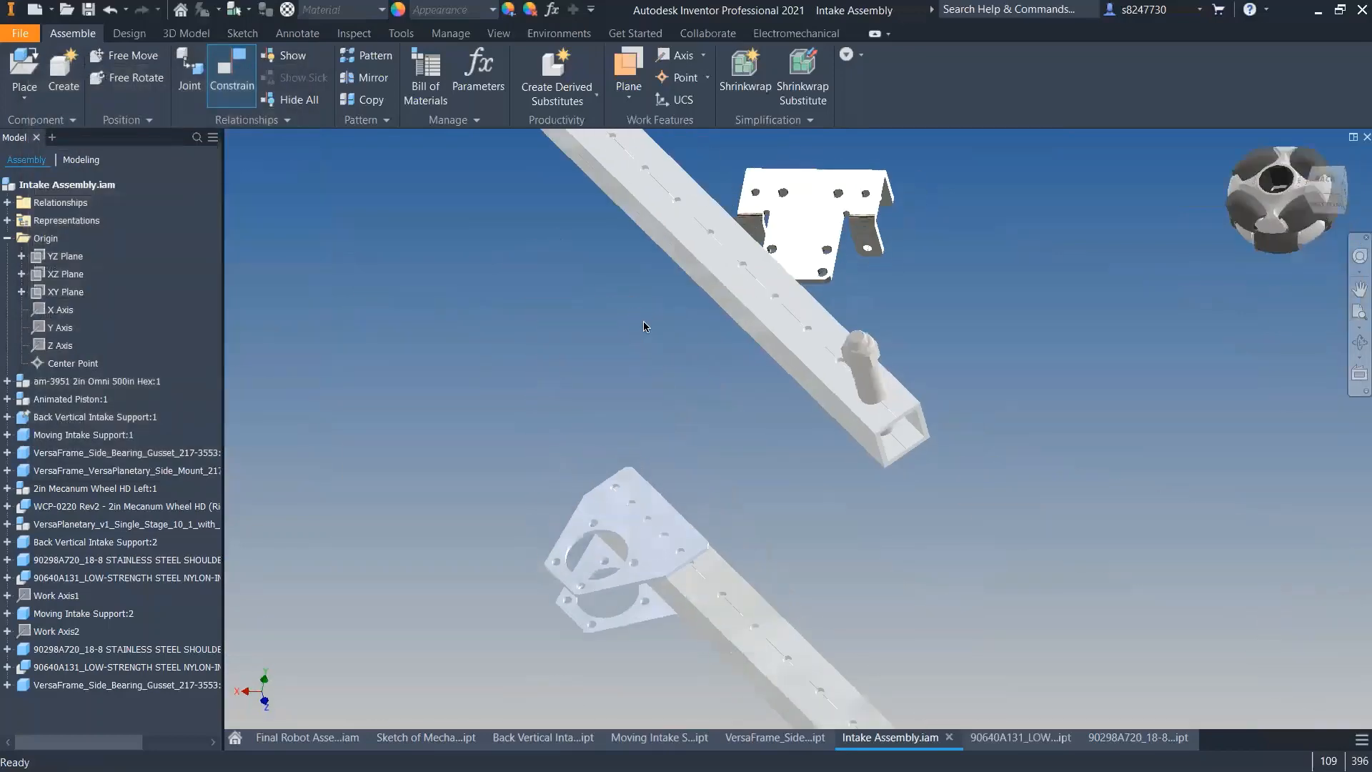
# - Copy both mounted bearing gussets and paste the pair into the assembly near the moving intake supports
pyautogui.keyDown('shift'); pyautogui.moveTo(644, 322); pyautogui.dragTo(740, 408, button='middle'); pyautogui.keyUp('shift')
pyautogui.scroll(-5, 697, 386)
pyautogui.moveTo(699, 418)
pyautogui.mouseDown()
pyautogui.moveTo(741, 394)
pyautogui.moveTo(756, 407)
pyautogui.moveTo(705, 449)
pyautogui.moveTo(756, 409)
pyautogui.moveTo(707, 423)
pyautogui.mouseUp()
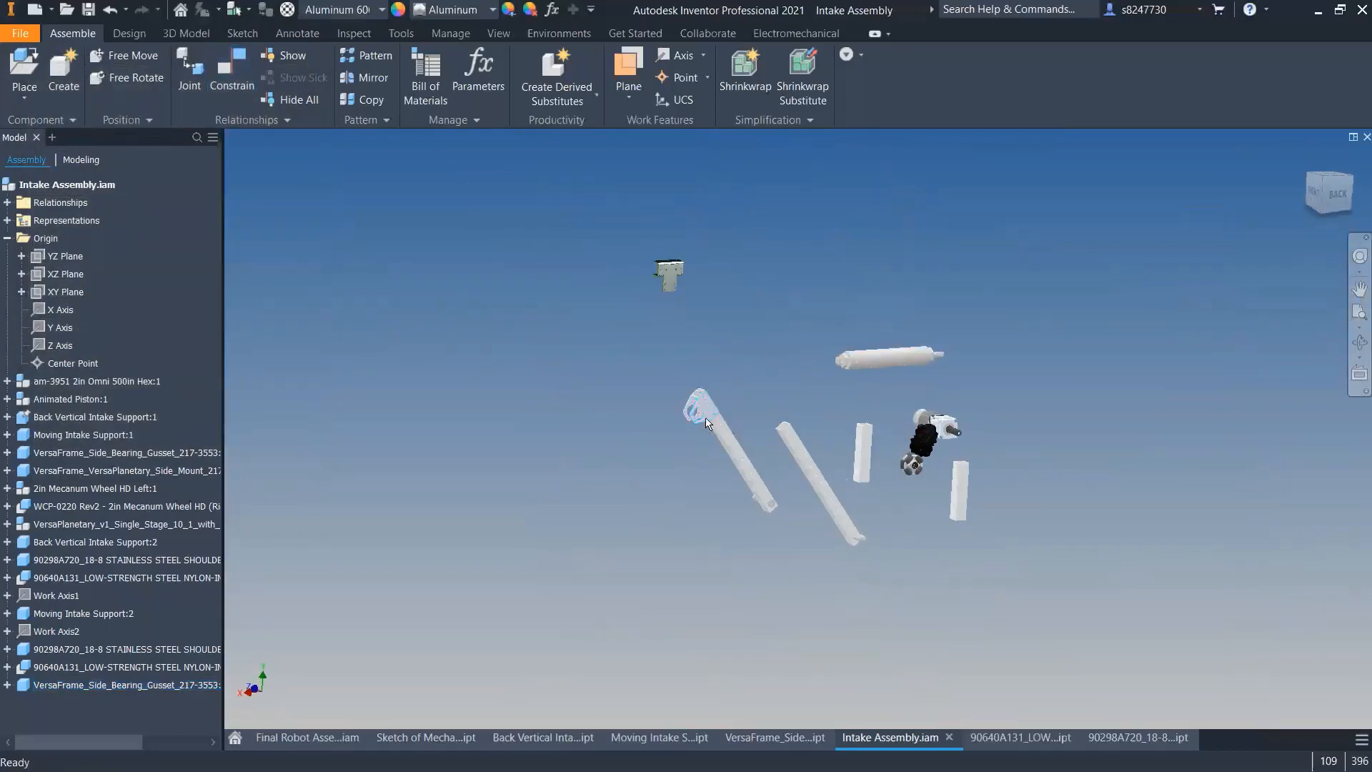
pyautogui.click(701, 418)
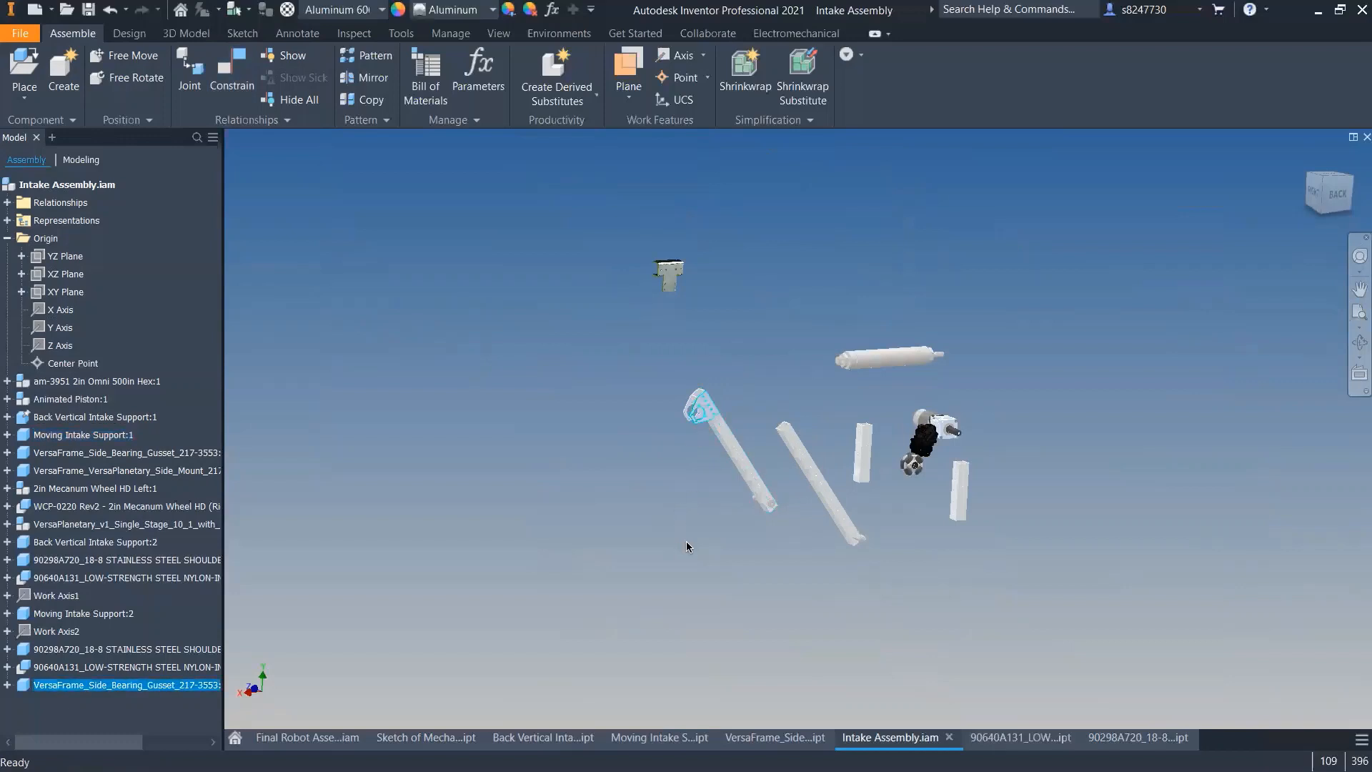
pyautogui.hotkey('ctrl', 'c')
pyautogui.hotkey('ctrl', 'v')
# - Mate one pasted gusset's flat face to the side face of the second moving intake support with 0.000 in offset
pyautogui.press('c')
pyautogui.scroll(8, 761, 533)
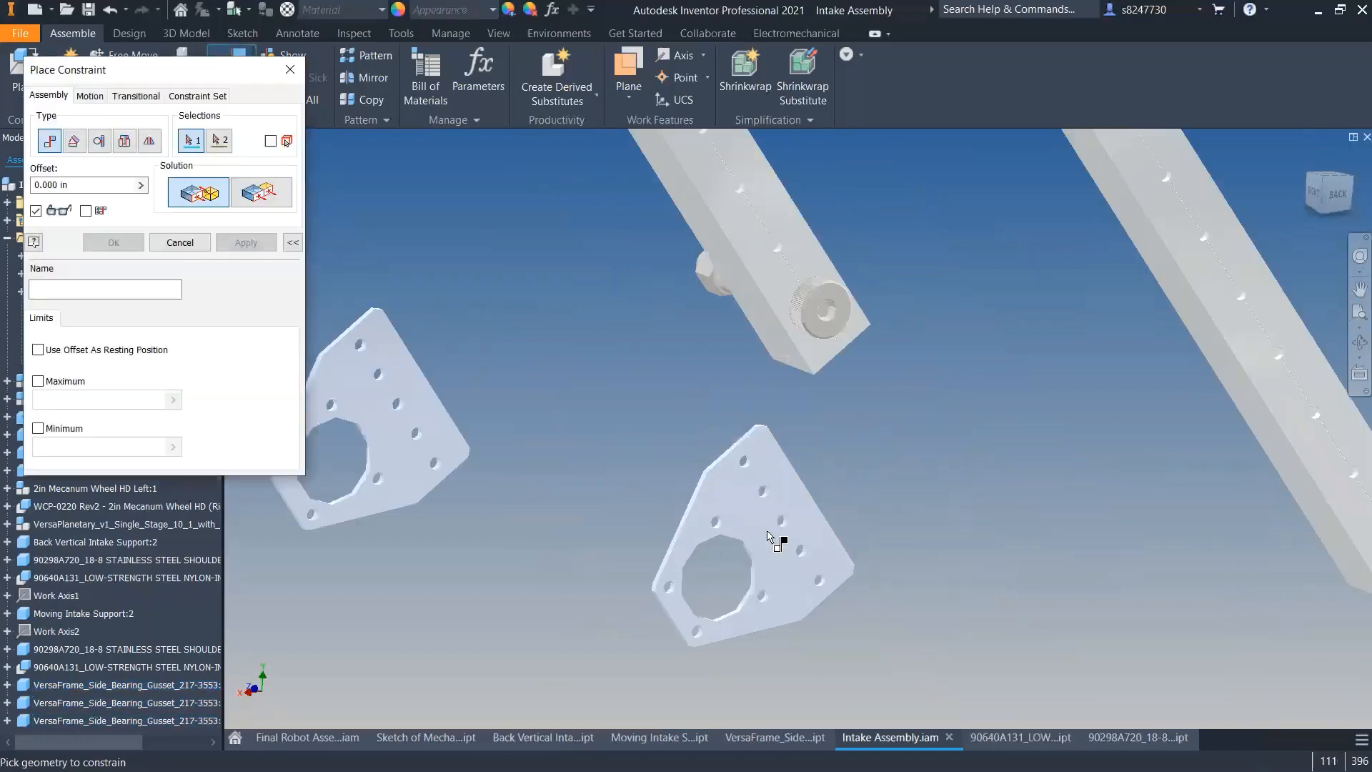
pyautogui.click(752, 548)
pyautogui.scroll(-8, 751, 546)
pyautogui.scroll(10, 759, 422)
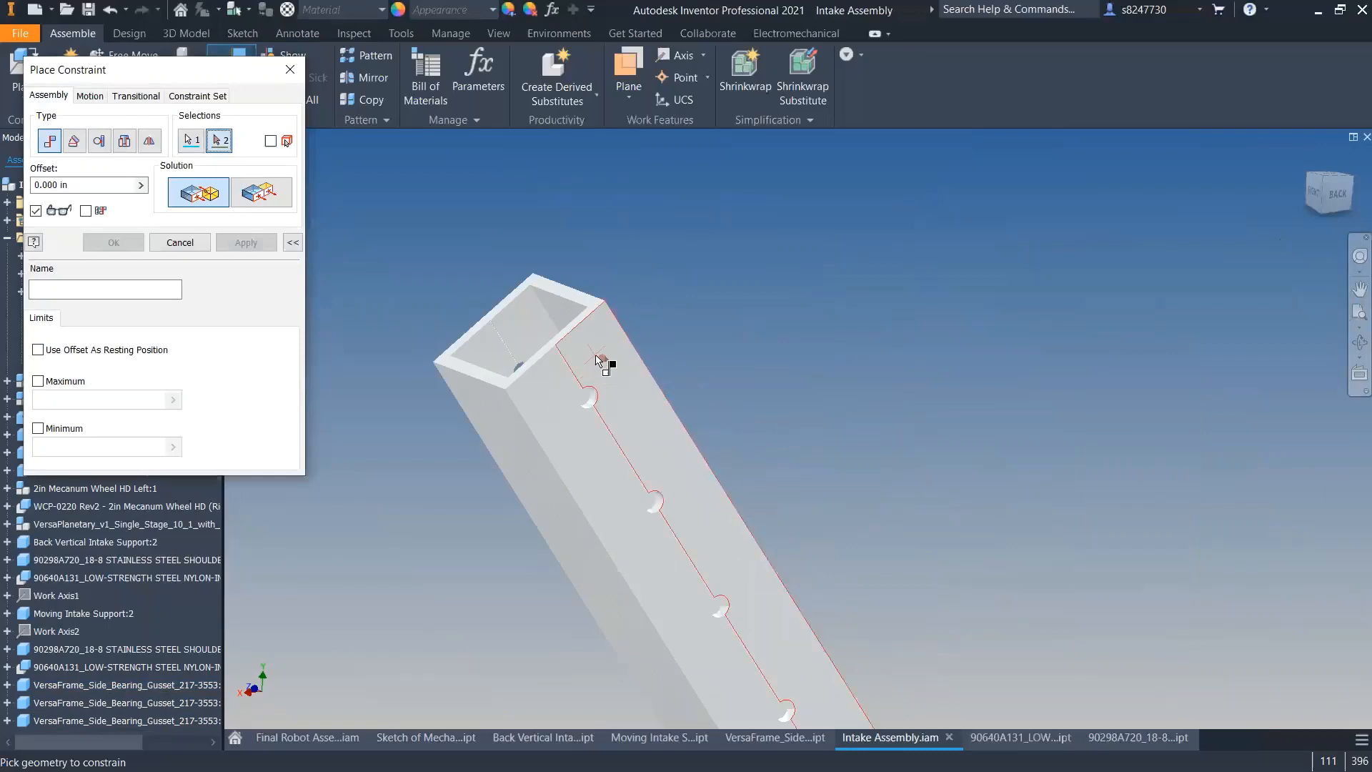
pyautogui.click(453, 365)
pyautogui.click(233, 246)
pyautogui.scroll(-10, 602, 323)
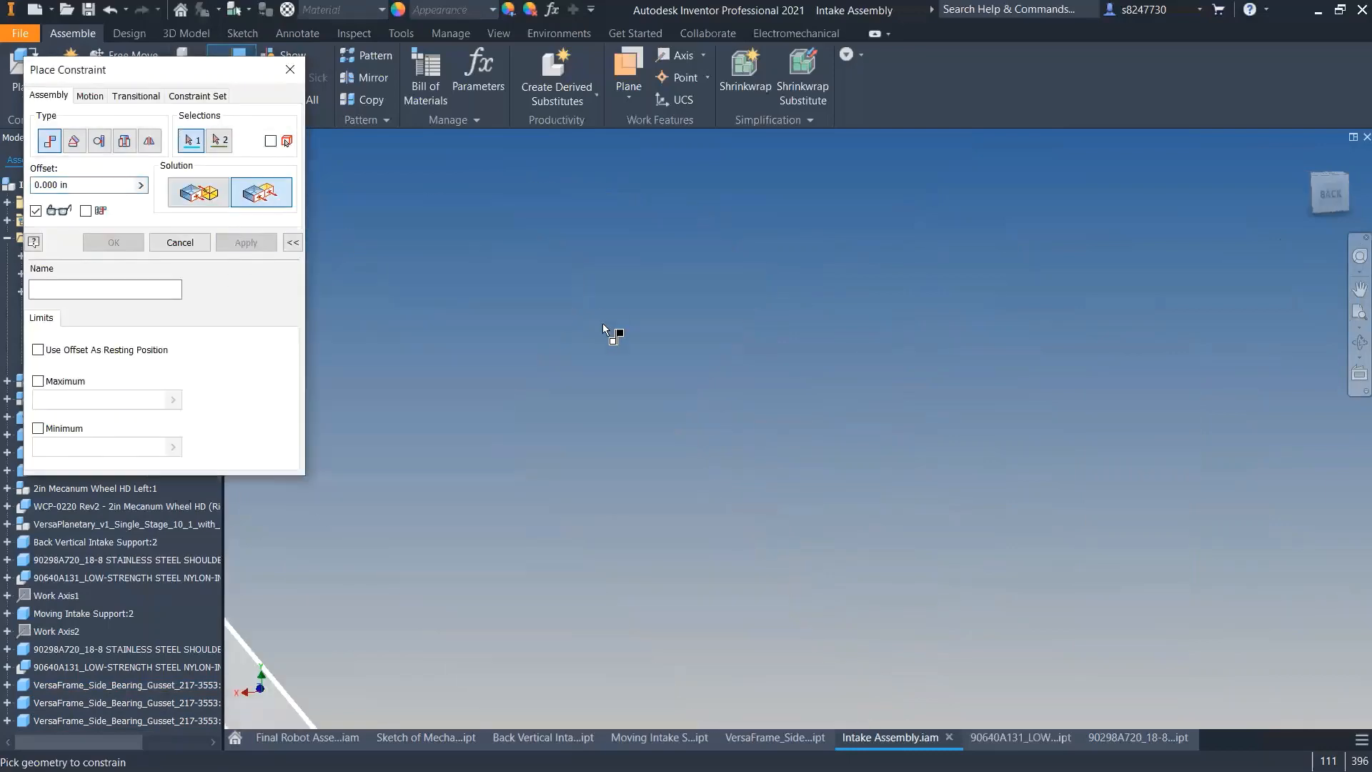
# - Constrain the mated pasted gusset's long edge flush with the top face of the second moving intake support, 0.000 in offset
pyautogui.keyDown('shift'); pyautogui.moveTo(396, 354); pyautogui.dragTo(688, 337, button='middle'); pyautogui.keyUp('shift')
pyautogui.scroll(10, 684, 332)
pyautogui.click(603, 279)
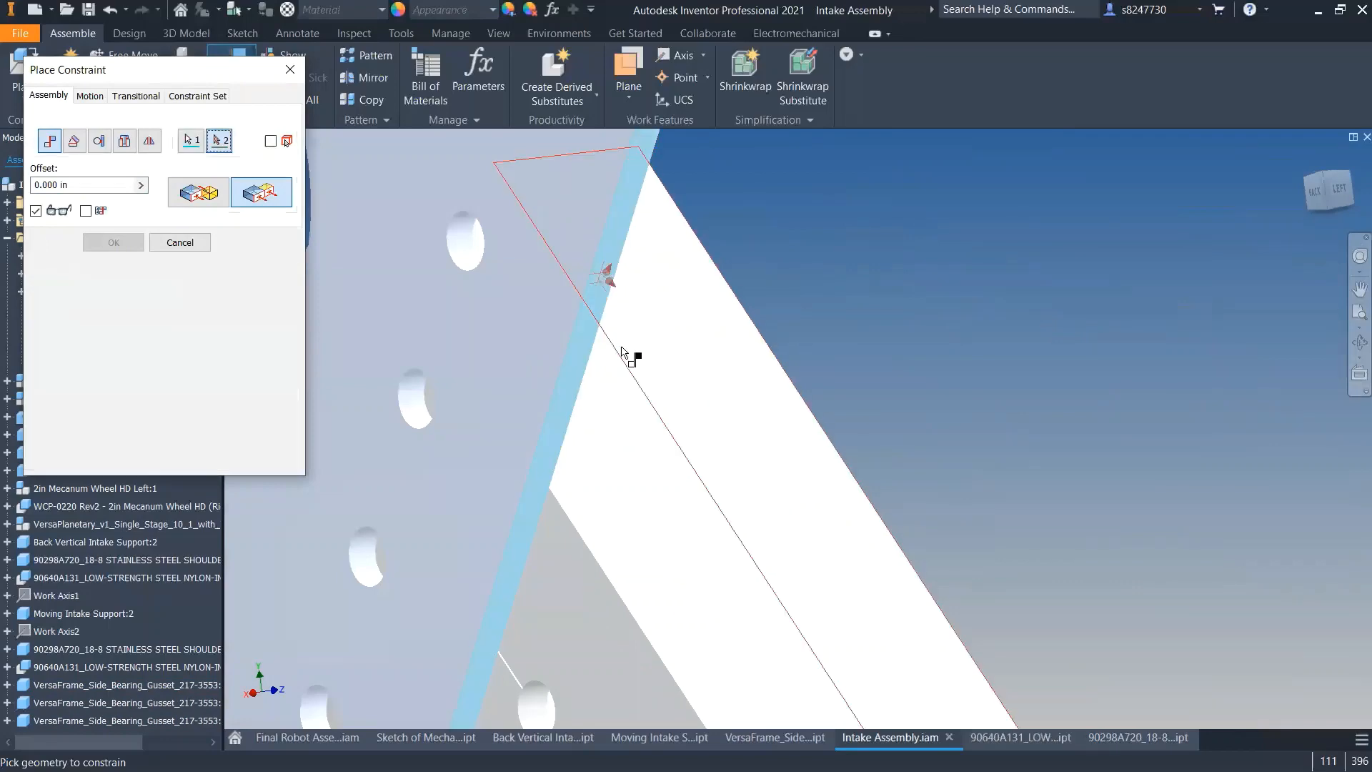
pyautogui.click(708, 365)
pyautogui.click(236, 246)
# - Constrain that gusset's short side edge flush with the second moving intake support's open end, 0.000 in offset, and swing the support
pyautogui.scroll(-8, 577, 310)
pyautogui.keyDown('shift'); pyautogui.moveTo(577, 310); pyautogui.dragTo(748, 348, button='middle'); pyautogui.keyUp('shift')
pyautogui.scroll(-3, 610, 354)
pyautogui.scroll(8, 748, 349)
pyautogui.click(788, 355)
pyautogui.click(702, 253)
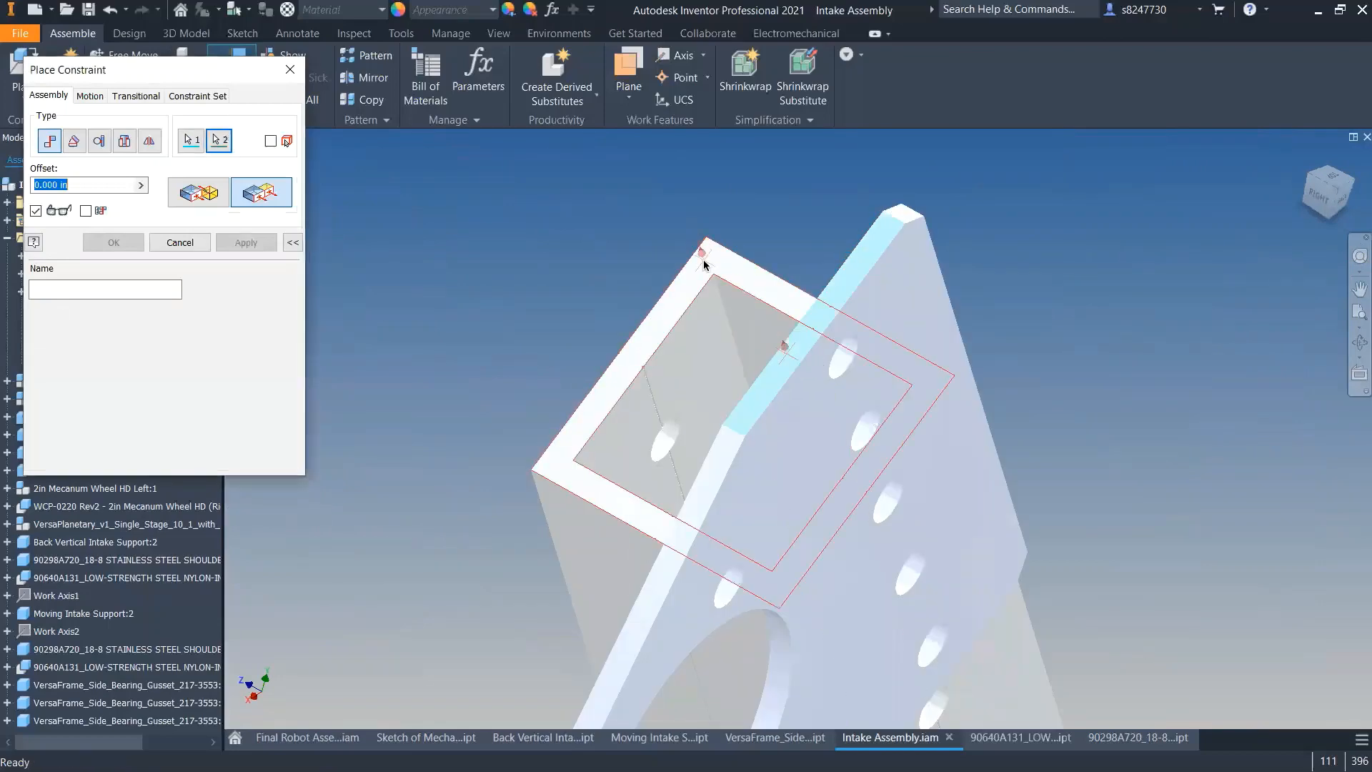
pyautogui.click(259, 243)
pyautogui.press('Escape')
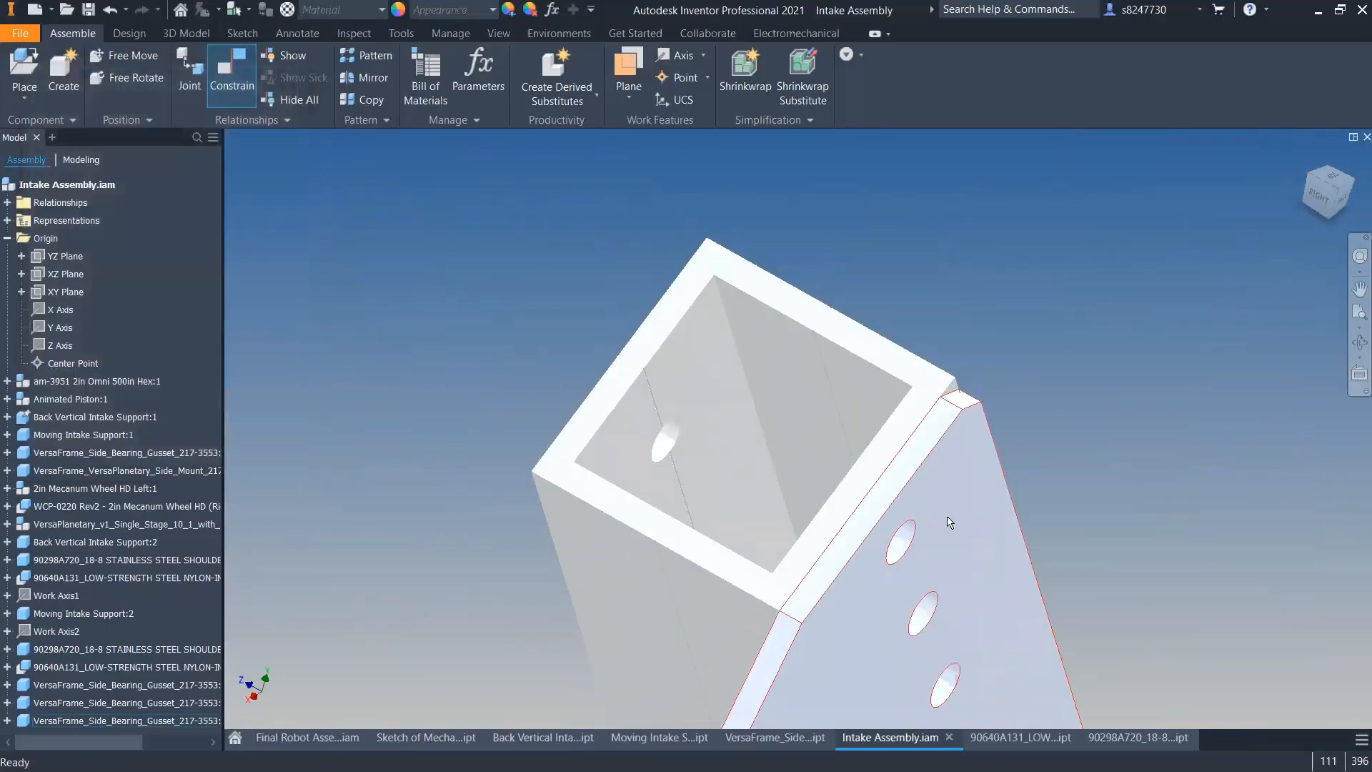
pyautogui.moveTo(952, 521); pyautogui.dragTo(1032, 536)
pyautogui.scroll(-10, 780, 391)
pyautogui.keyDown('shift'); pyautogui.moveTo(692, 420); pyautogui.dragTo(657, 365, button='middle'); pyautogui.keyUp('shift')
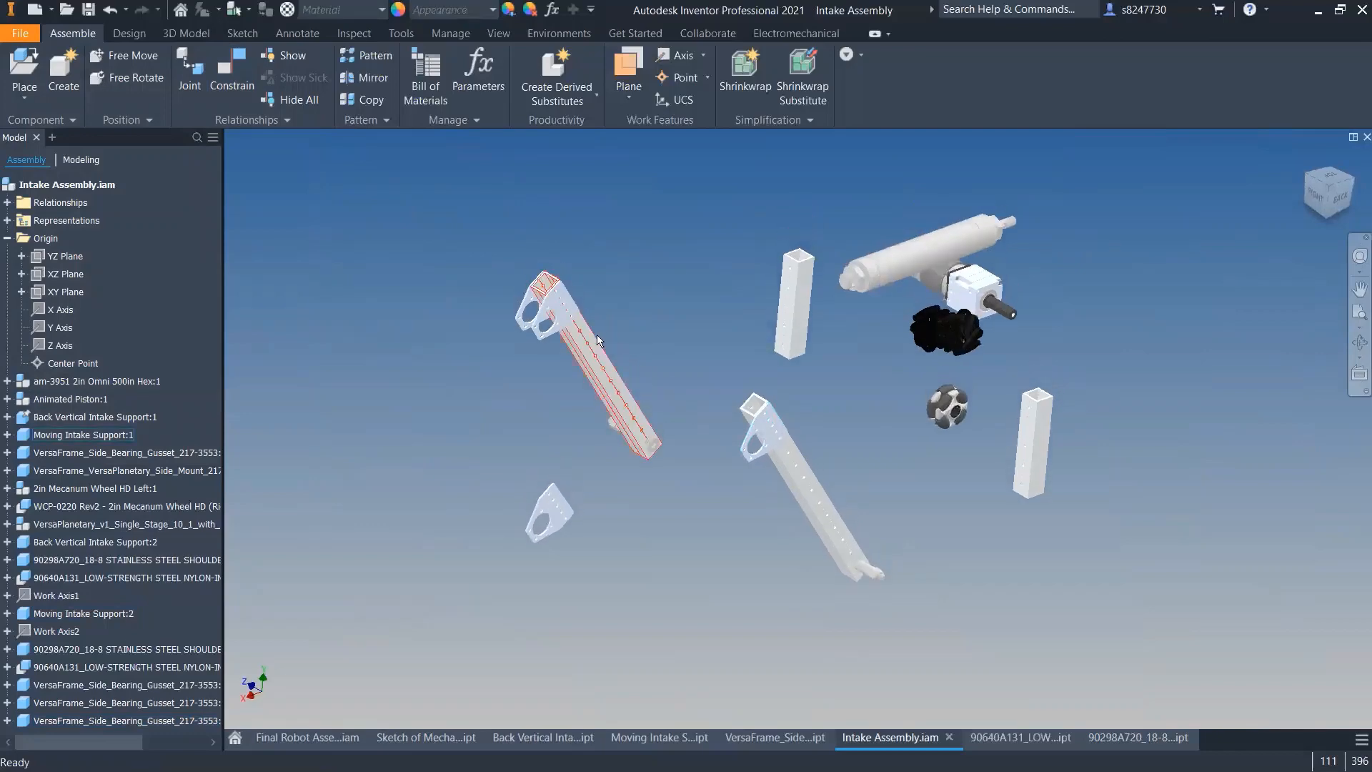
# - Browse the part files in the CAD Class Intake folder under 2020 Outreach on the GrabCAD location
pyautogui.click(66, 10)
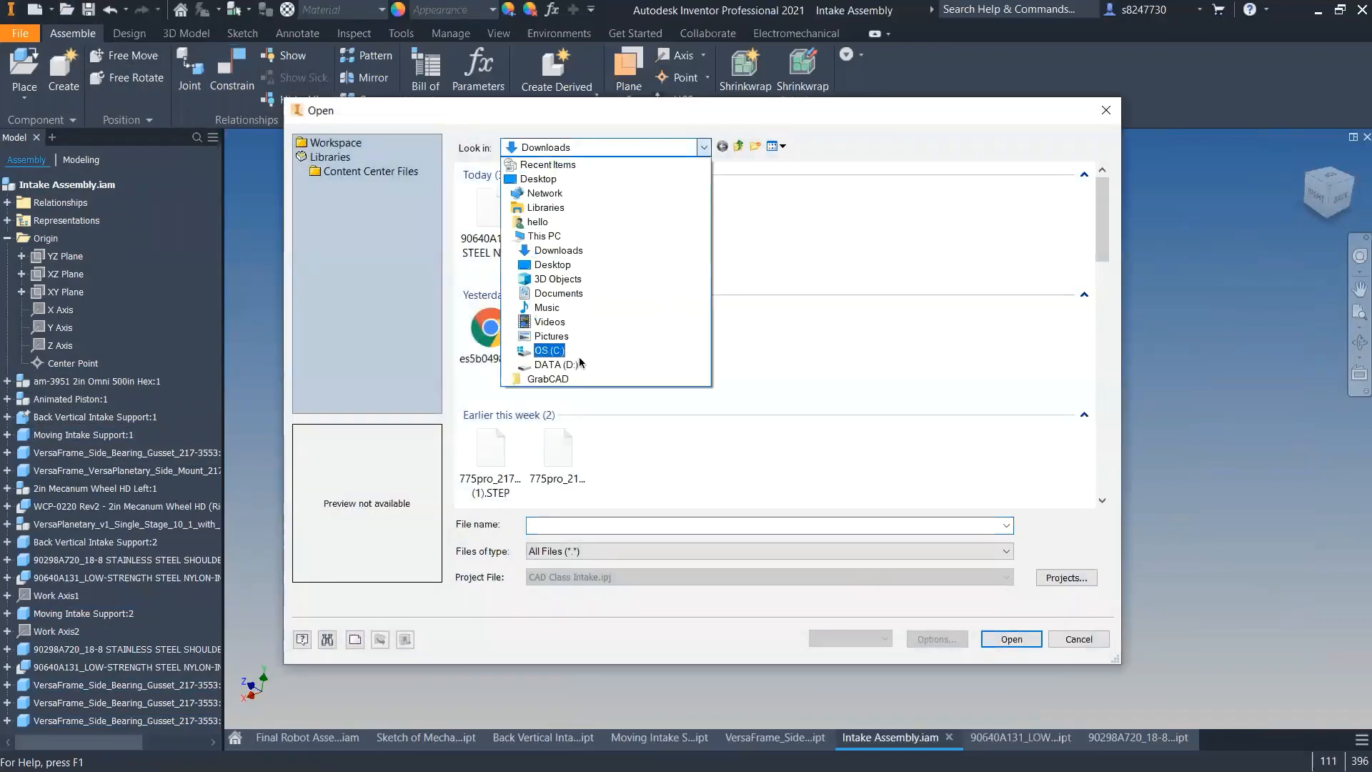
pyautogui.click(556, 366)
pyautogui.click(579, 149)
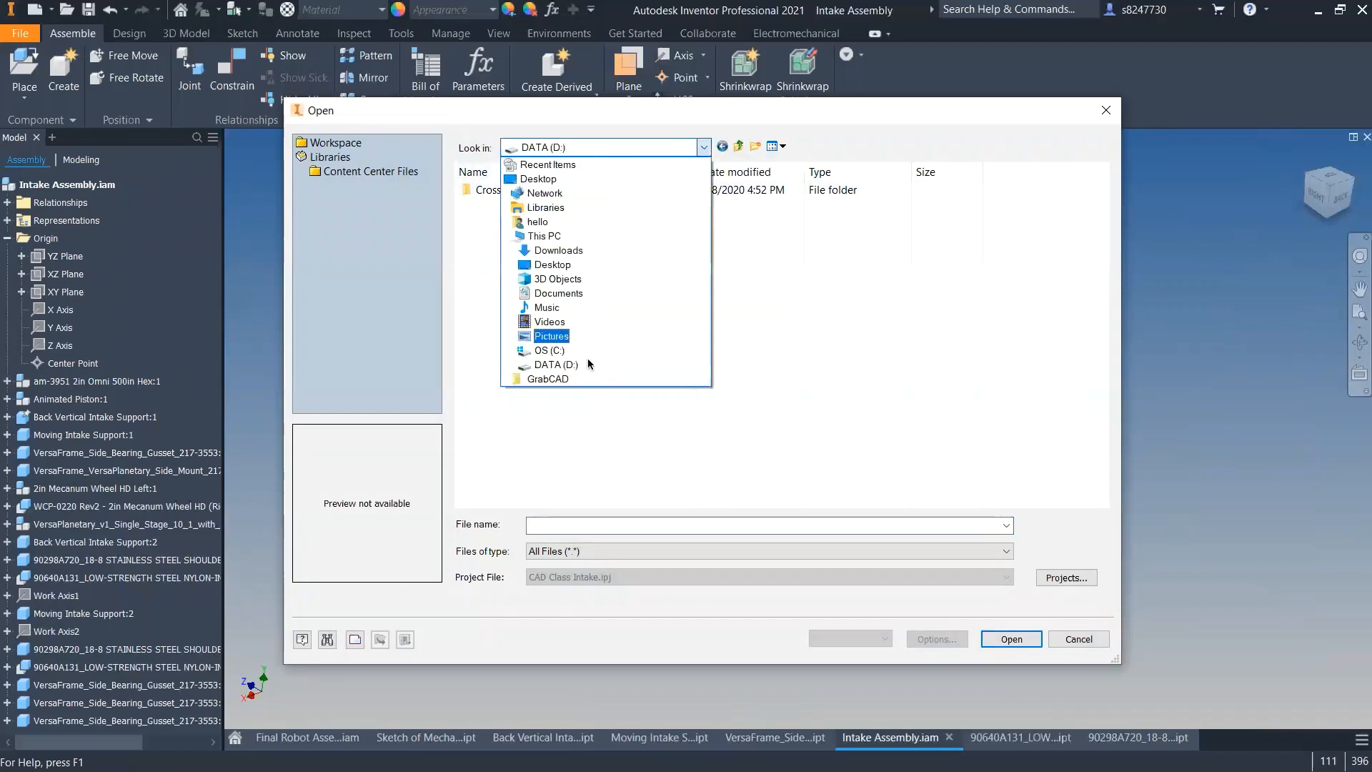
pyautogui.click(589, 380)
pyautogui.doubleClick(543, 255)
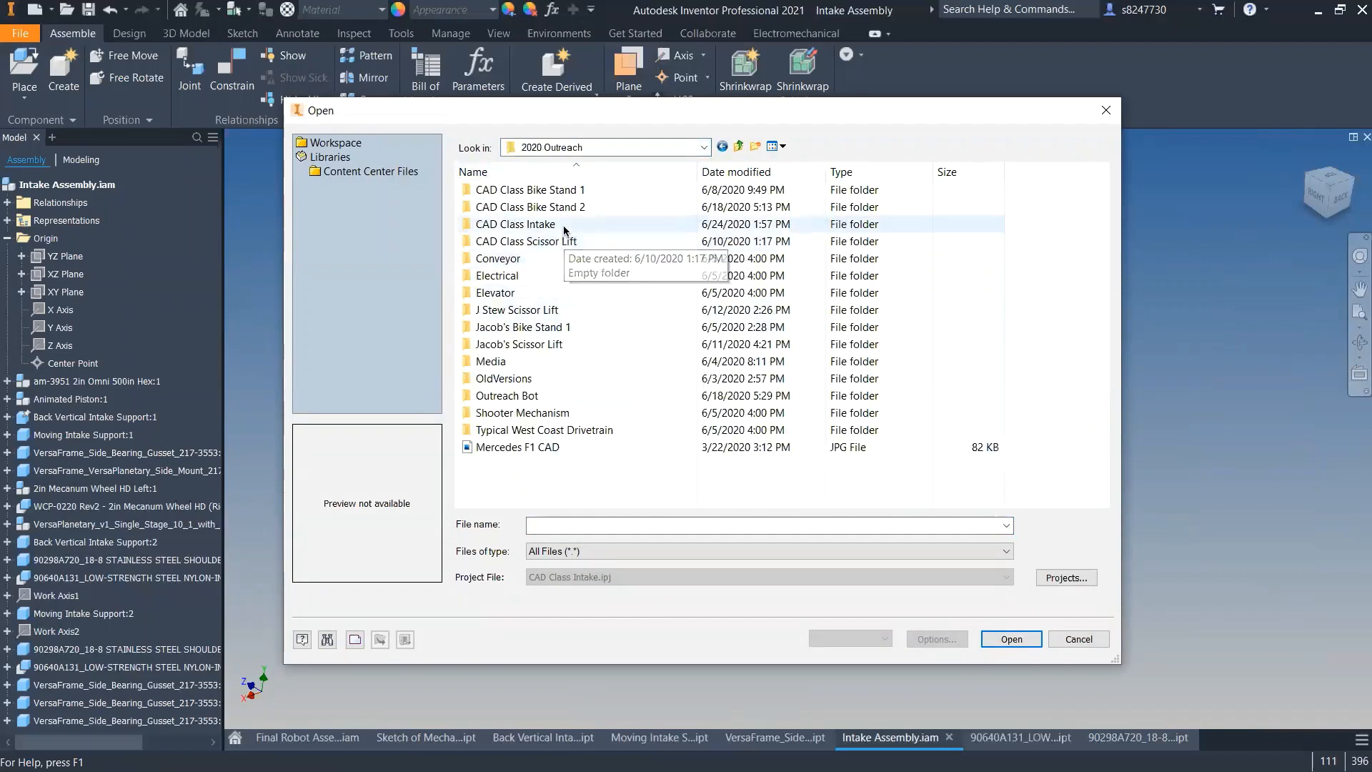
pyautogui.doubleClick(564, 226)
pyautogui.click(572, 258)
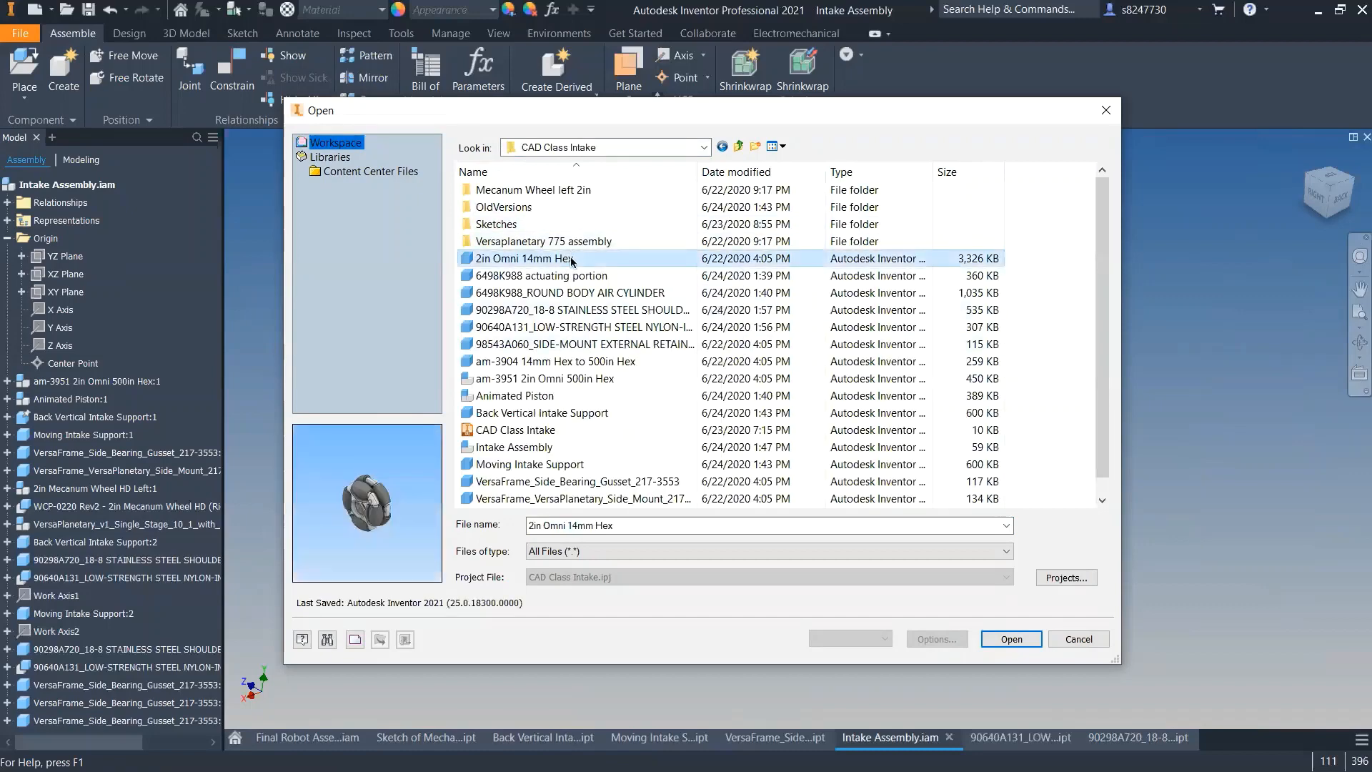
pyautogui.scroll(-1, 572, 372)
pyautogui.keyDown('shift'); pyautogui.click(596, 498); pyautogui.keyUp('shift')
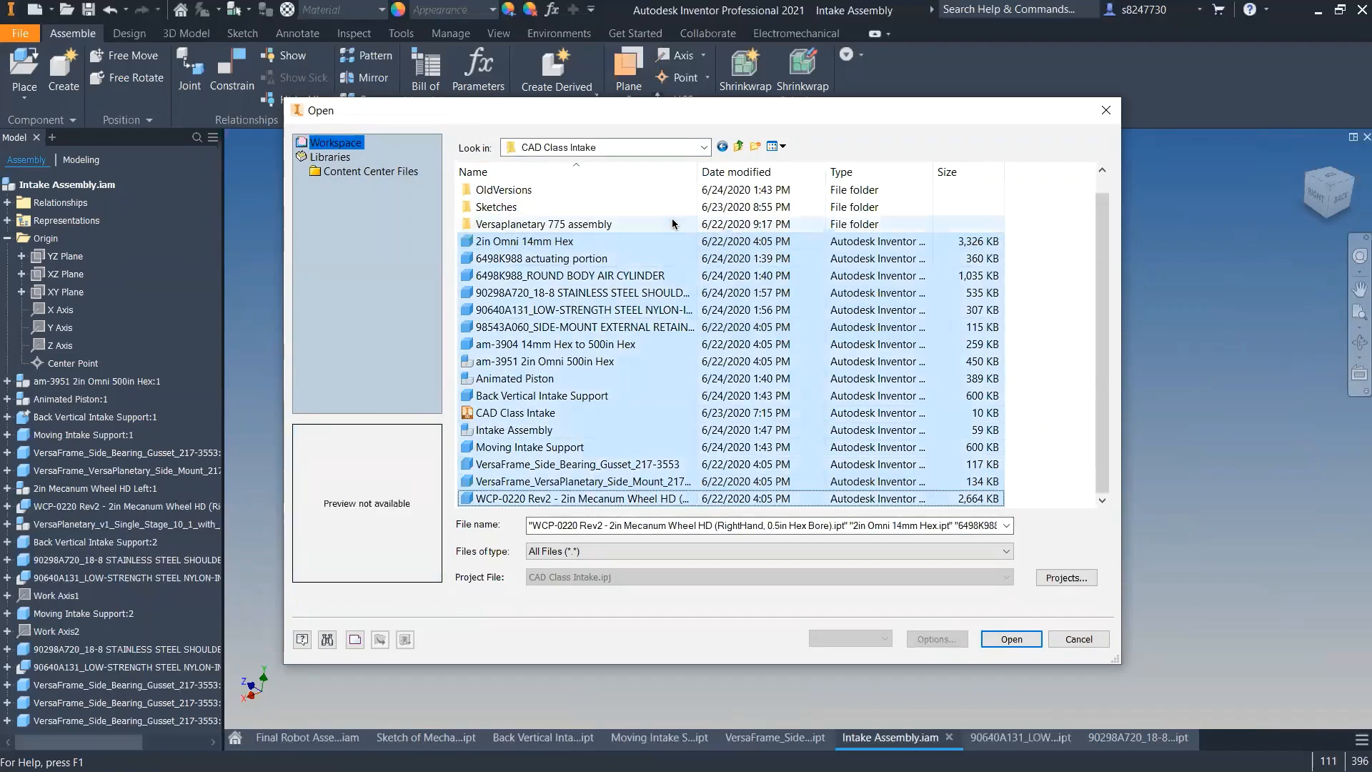
pyautogui.click(607, 207)
pyautogui.click(614, 229)
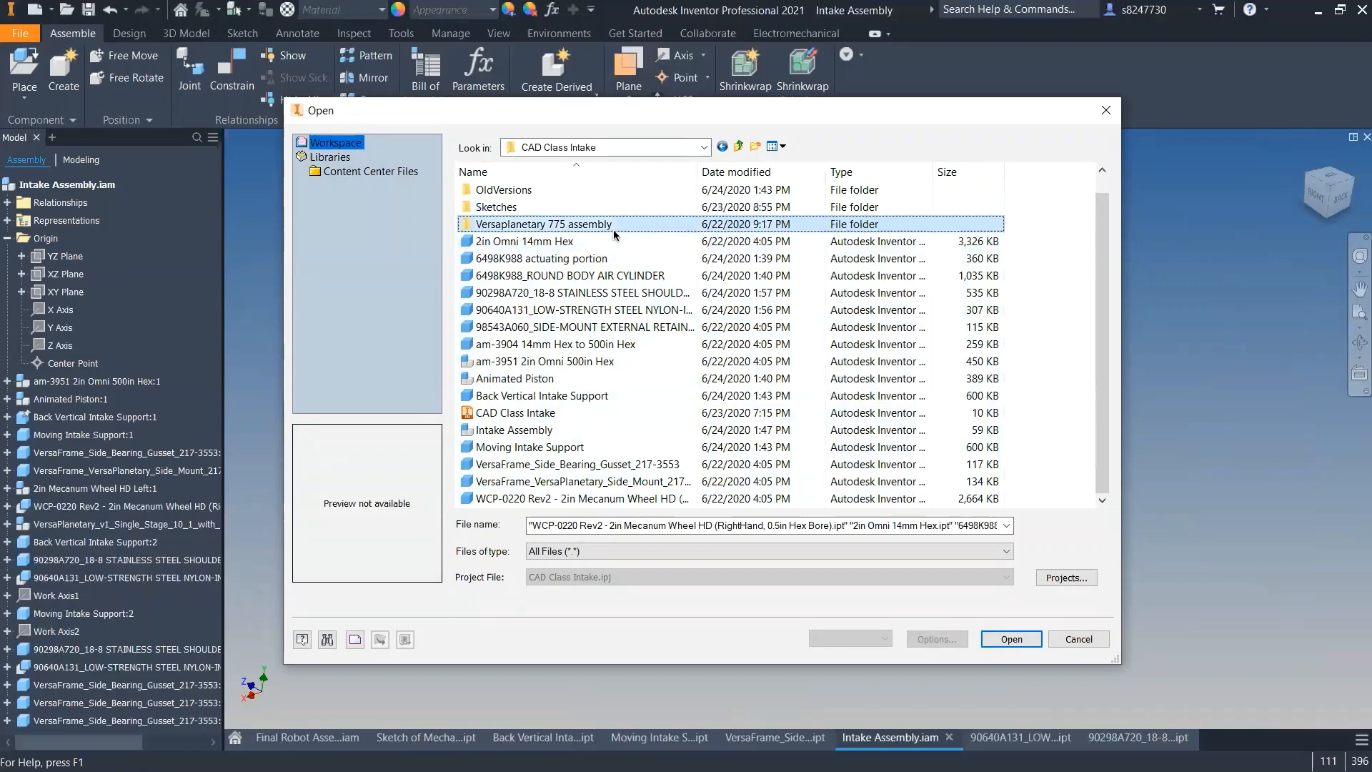
pyautogui.click(1078, 639)
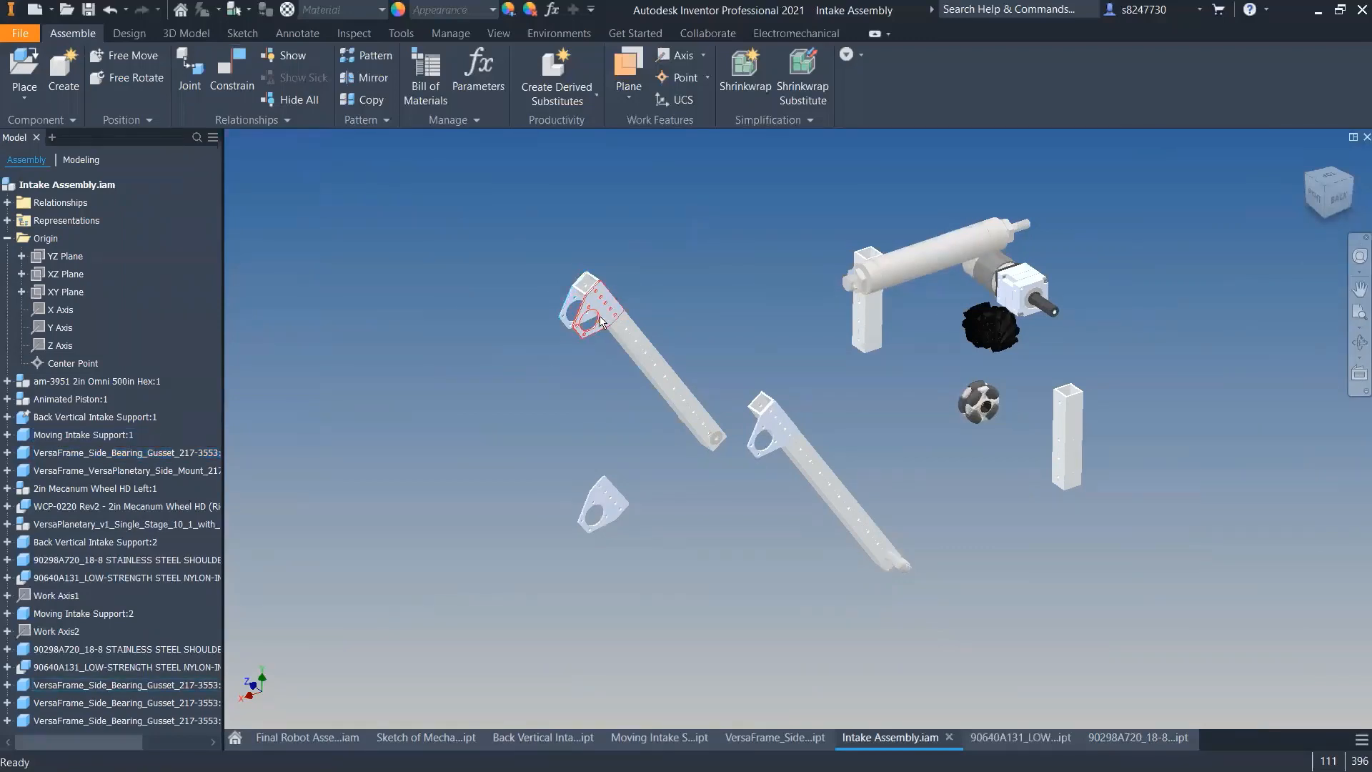
# - Mate the remaining pasted gusset's flat face to the free side face of the second moving intake support, 0.000 in offset
pyautogui.click(600, 322)
pyautogui.moveTo(761, 449); pyautogui.dragTo(773, 453)
pyautogui.press('c')
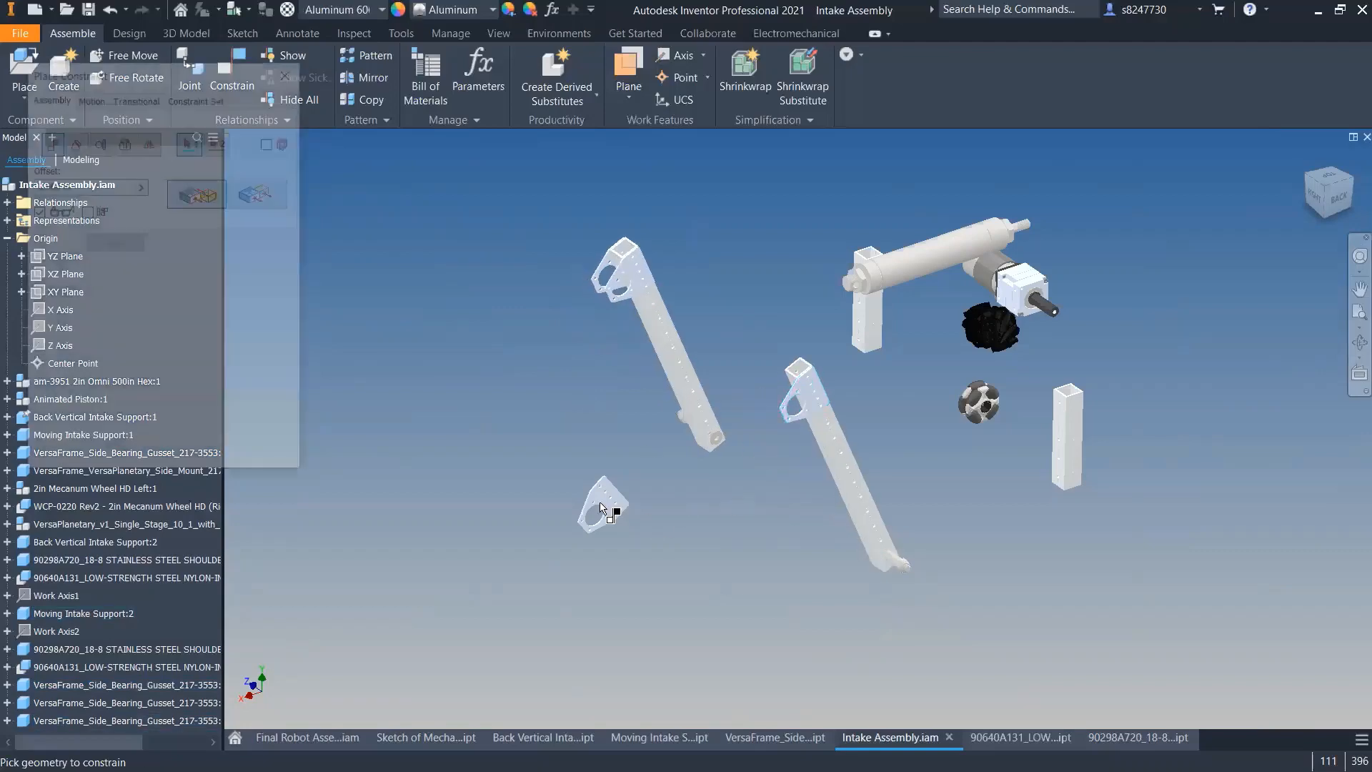
pyautogui.scroll(10, 608, 504)
pyautogui.scroll(-10, 677, 459)
pyautogui.keyDown('shift'); pyautogui.moveTo(861, 449); pyautogui.dragTo(793, 279, button='middle'); pyautogui.keyUp('shift')
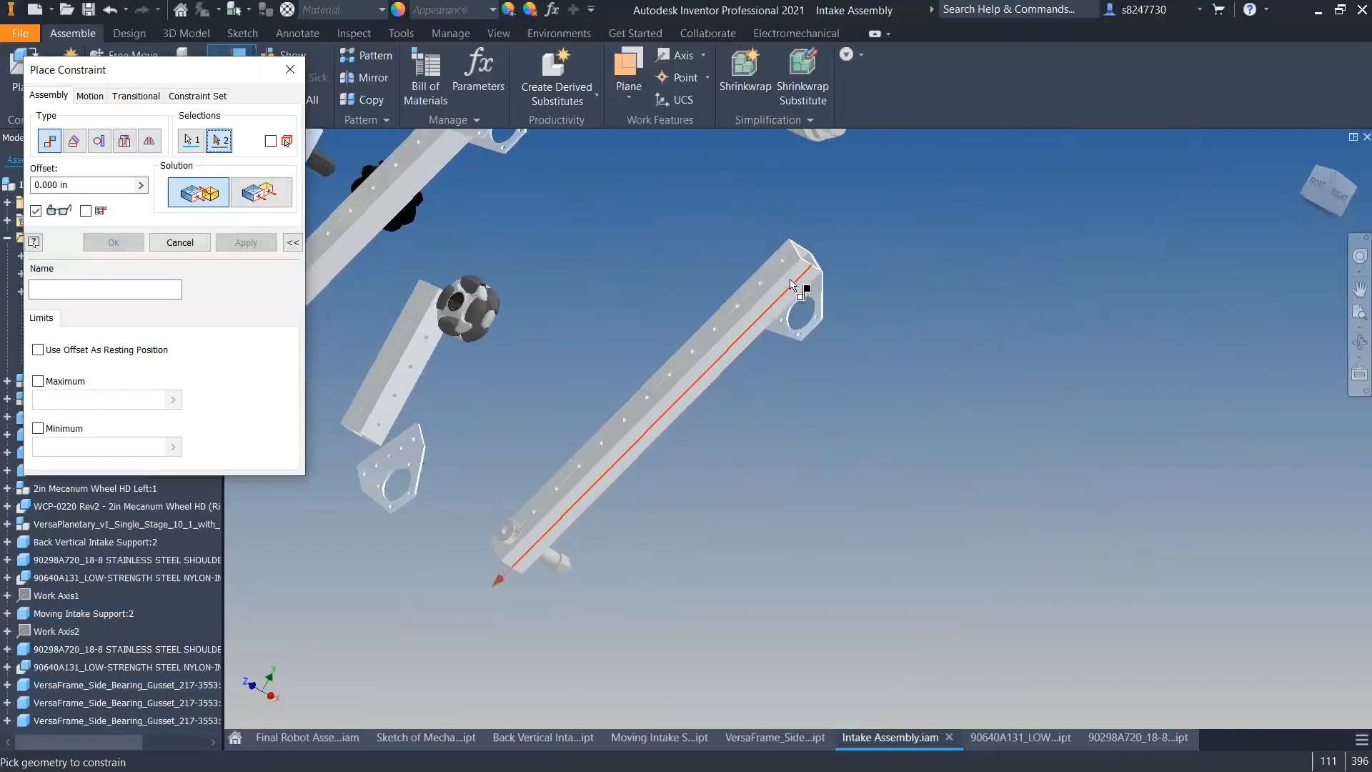
pyautogui.scroll(8, 791, 246)
pyautogui.click(791, 235)
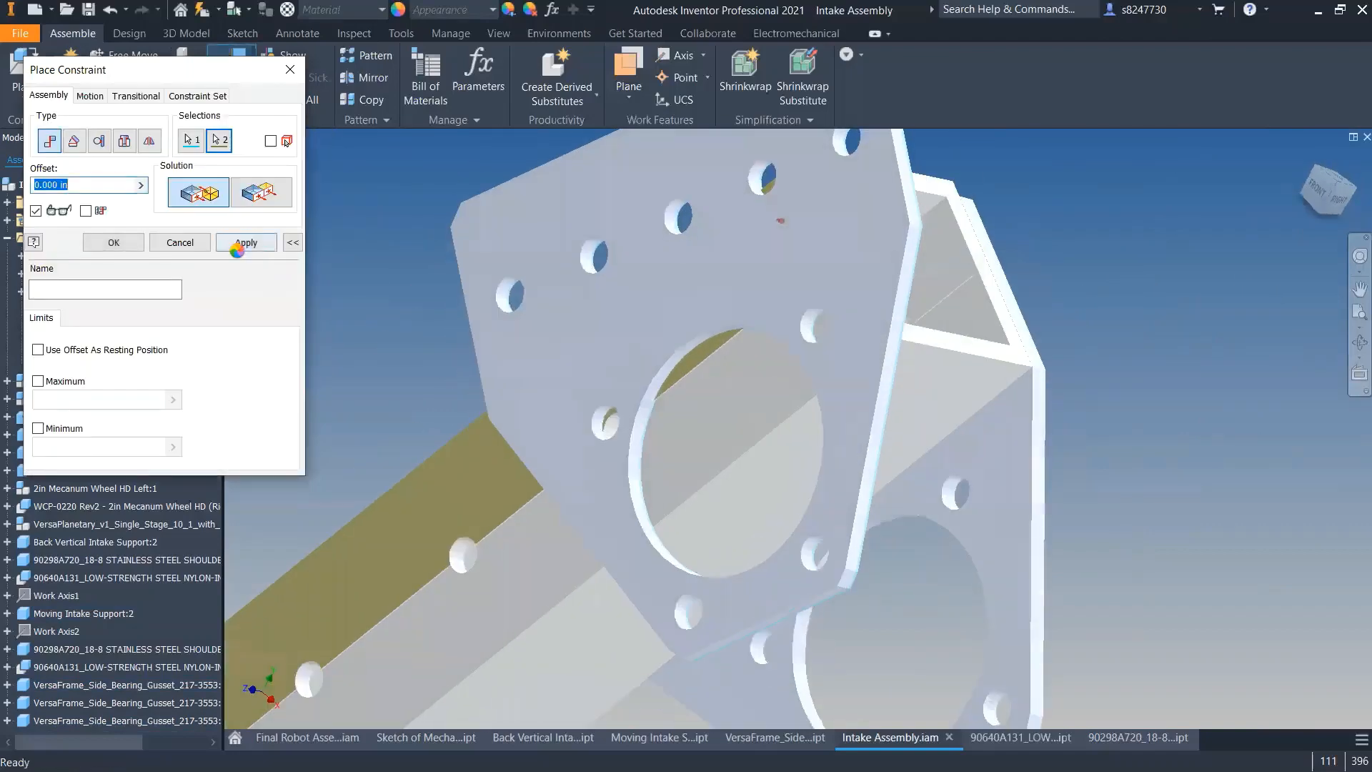
pyautogui.click(246, 242)
# - Constrain the remaining gusset's long edge flush with the second moving intake support's top face, 0.000 in offset
pyautogui.click(262, 193)
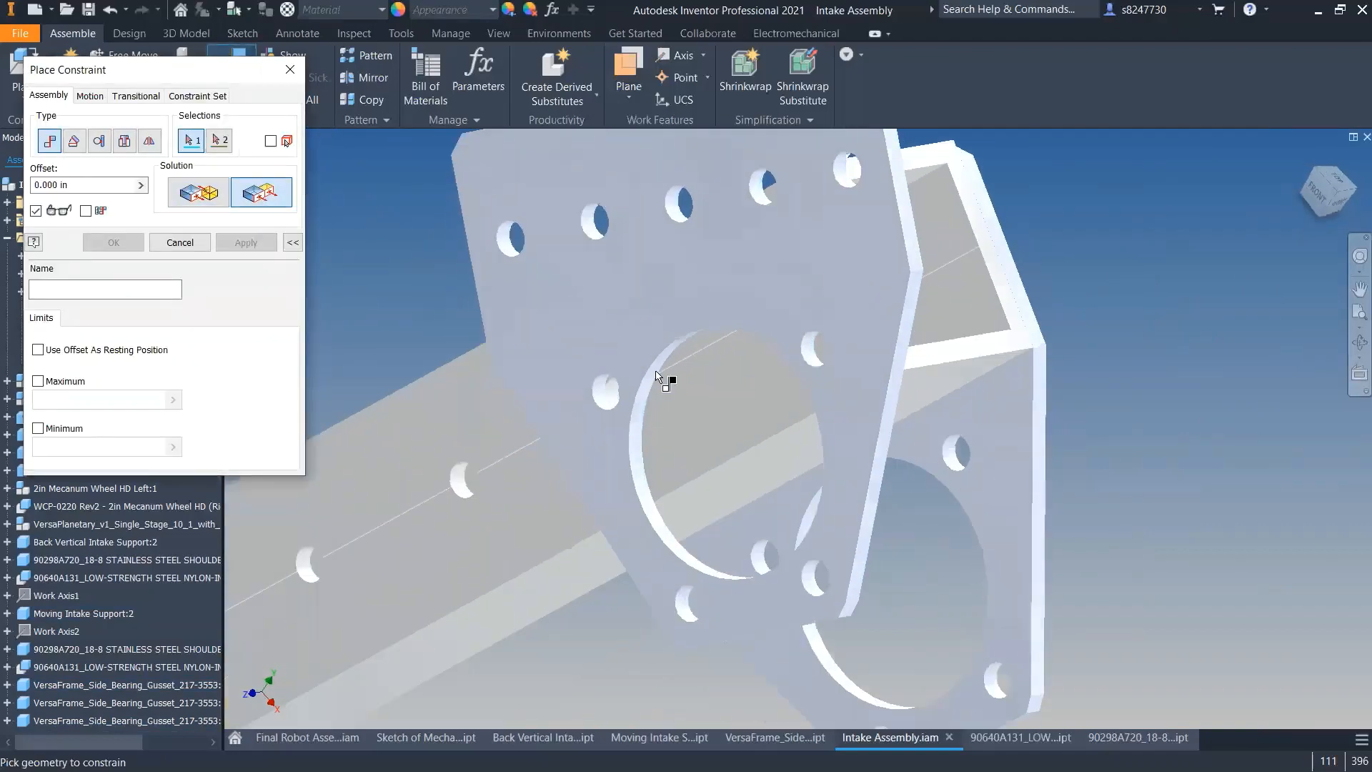
pyautogui.scroll(-8, 659, 374)
pyautogui.keyDown('shift'); pyautogui.moveTo(659, 374); pyautogui.dragTo(696, 472, button='middle'); pyautogui.keyUp('shift')
pyautogui.scroll(8, 693, 375)
pyautogui.click(681, 321)
pyautogui.click(736, 279)
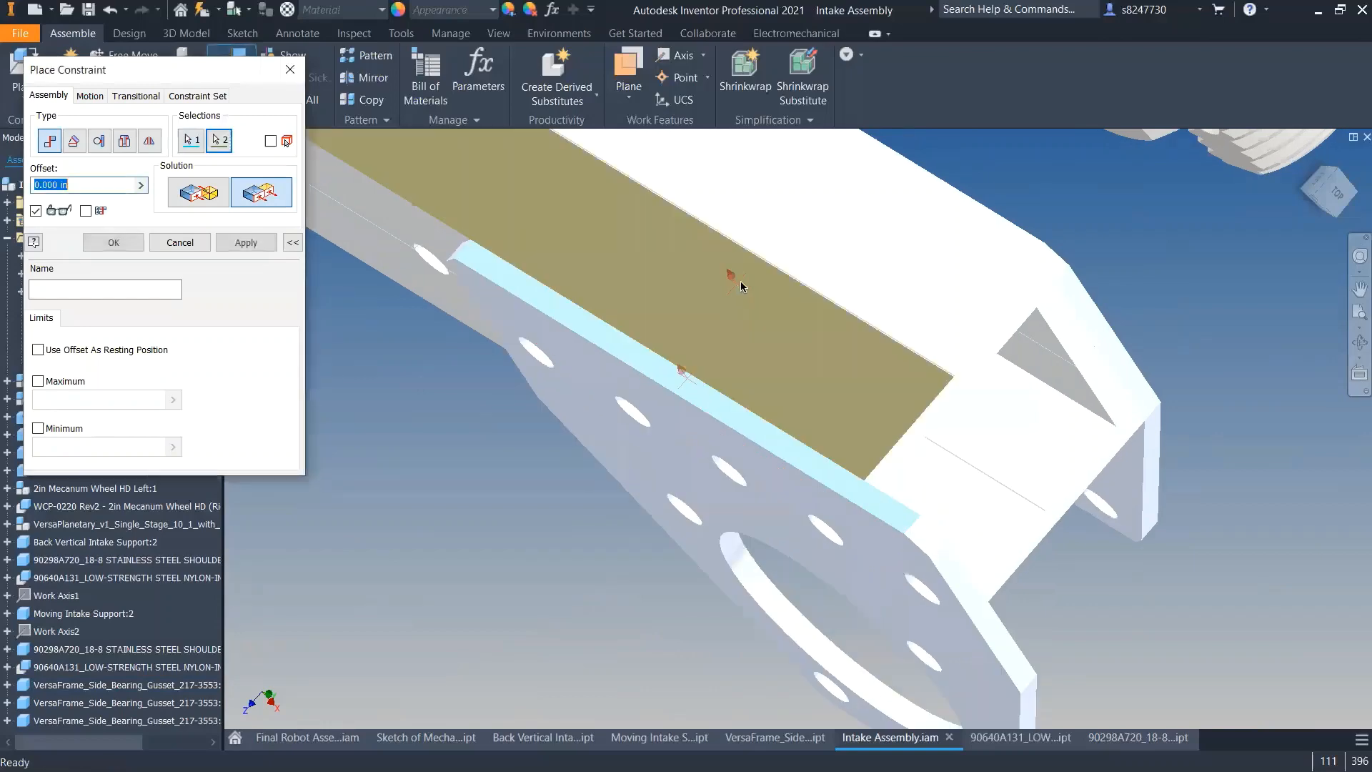
pyautogui.click(247, 243)
# - Constrain the remaining gusset's short side edge flush with the open end of the second moving intake support, 0.000 in offset
pyautogui.scroll(5, 917, 452)
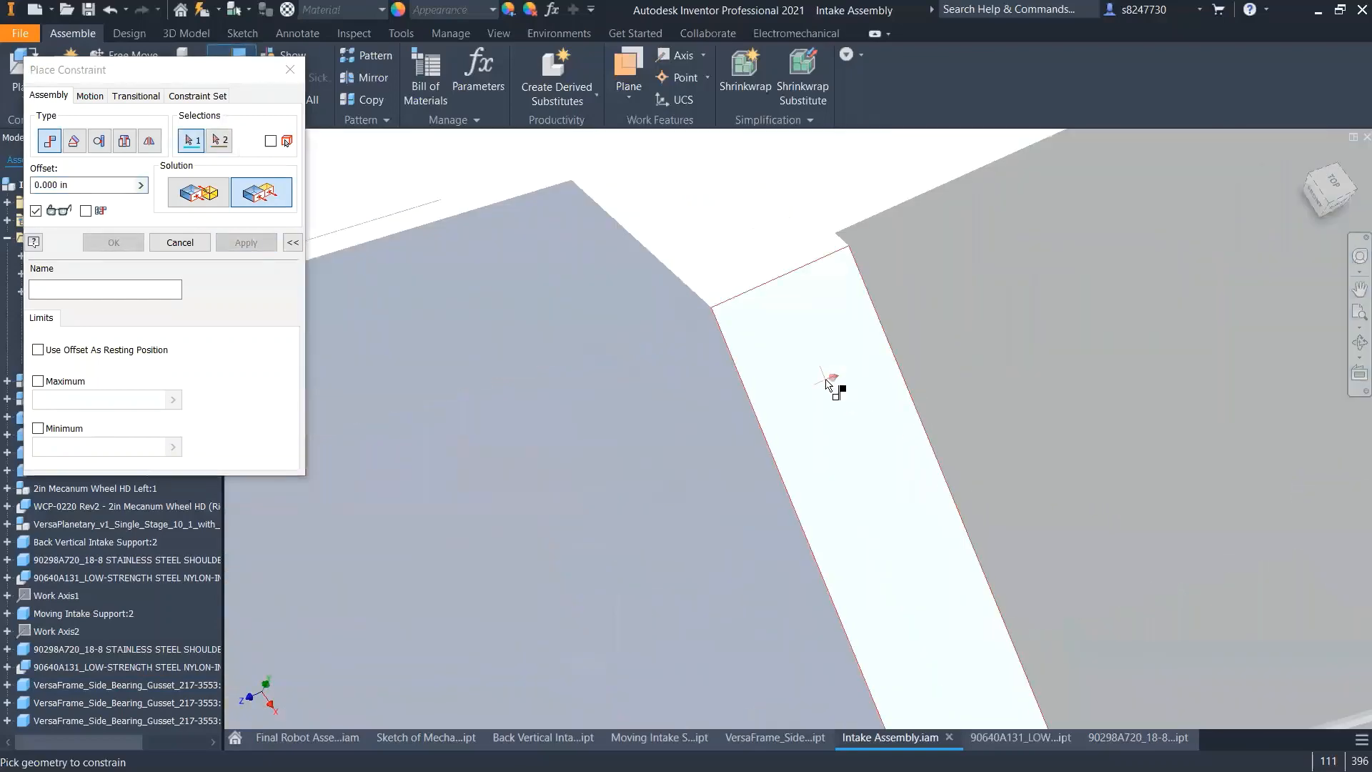
pyautogui.click(834, 386)
pyautogui.click(846, 176)
pyautogui.click(180, 243)
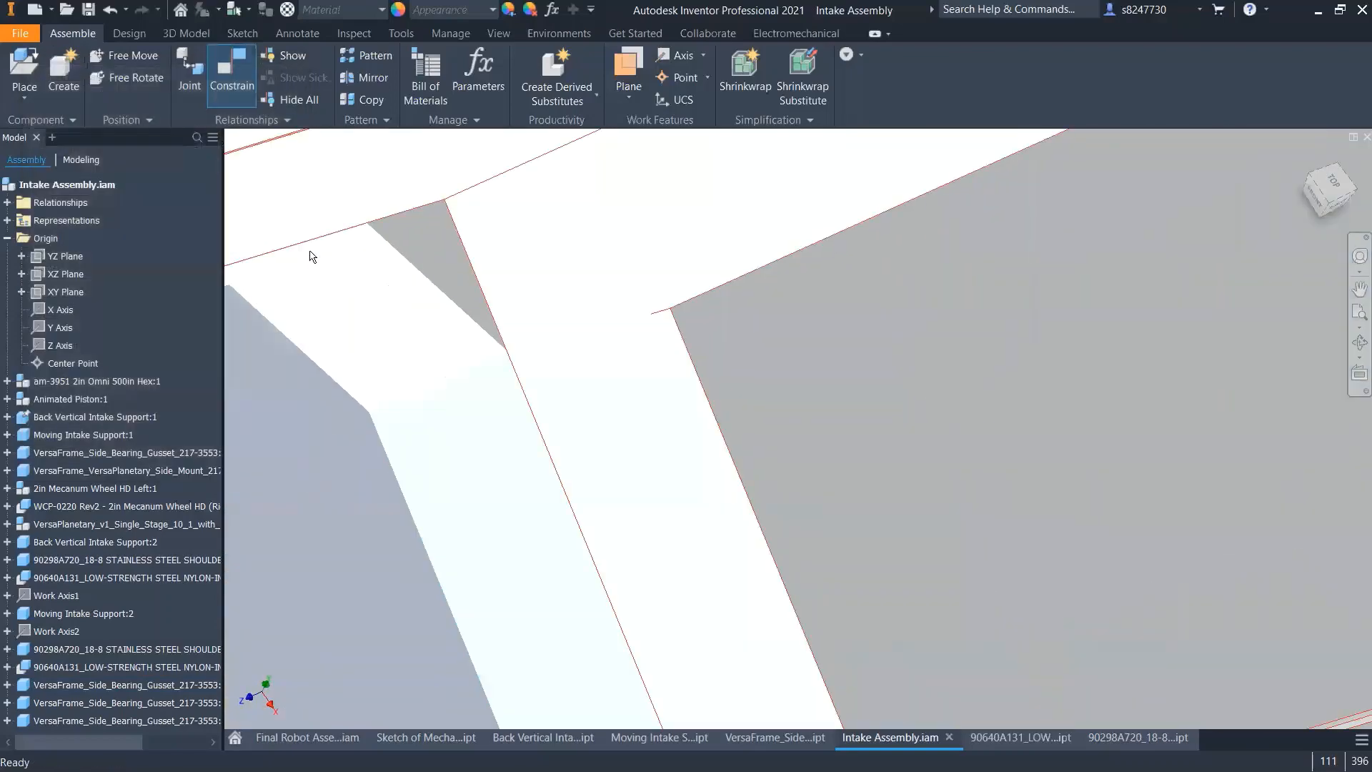
# - Swing the paired moving intake supports about their pivots to check how they move with the mounted gussets
pyautogui.scroll(-10, 605, 319)
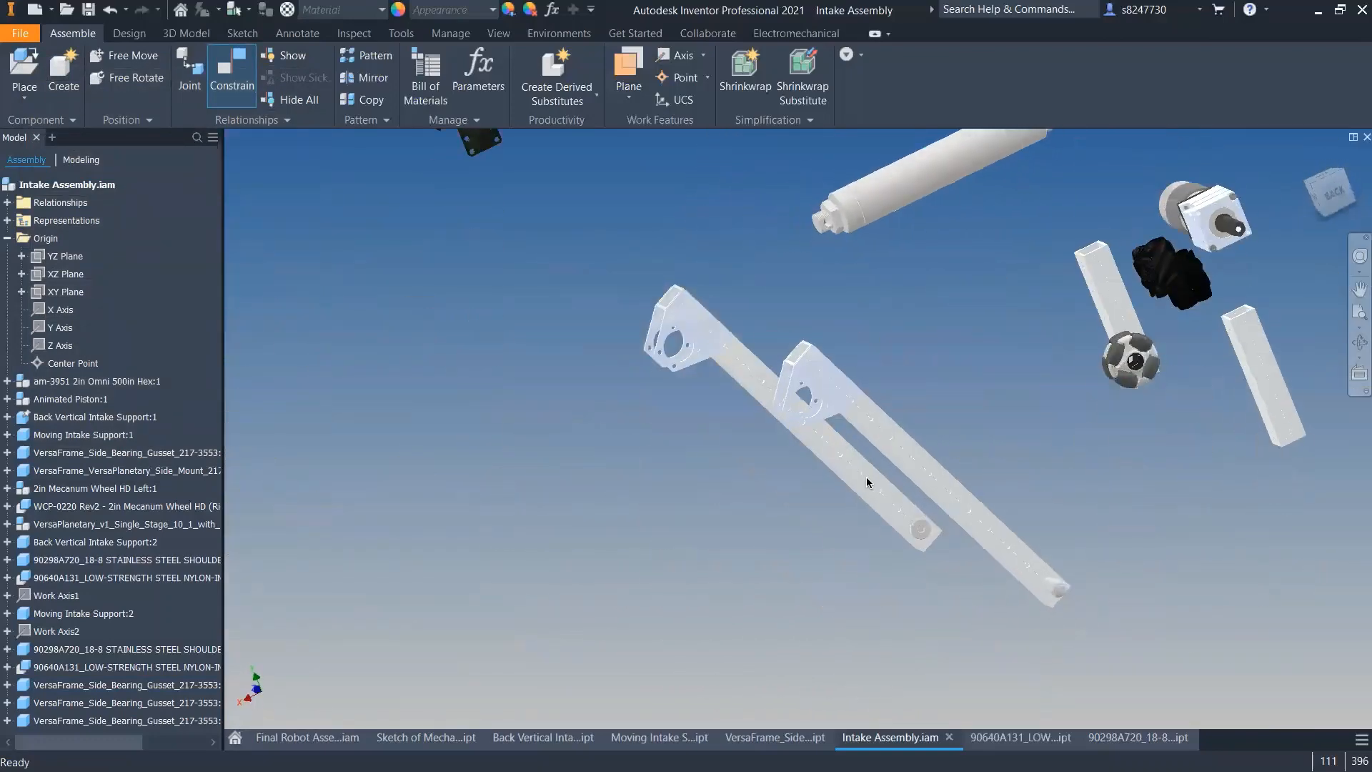
pyautogui.moveTo(823, 402); pyautogui.dragTo(1258, 483)
pyautogui.click(1249, 477)
pyautogui.click(1185, 406)
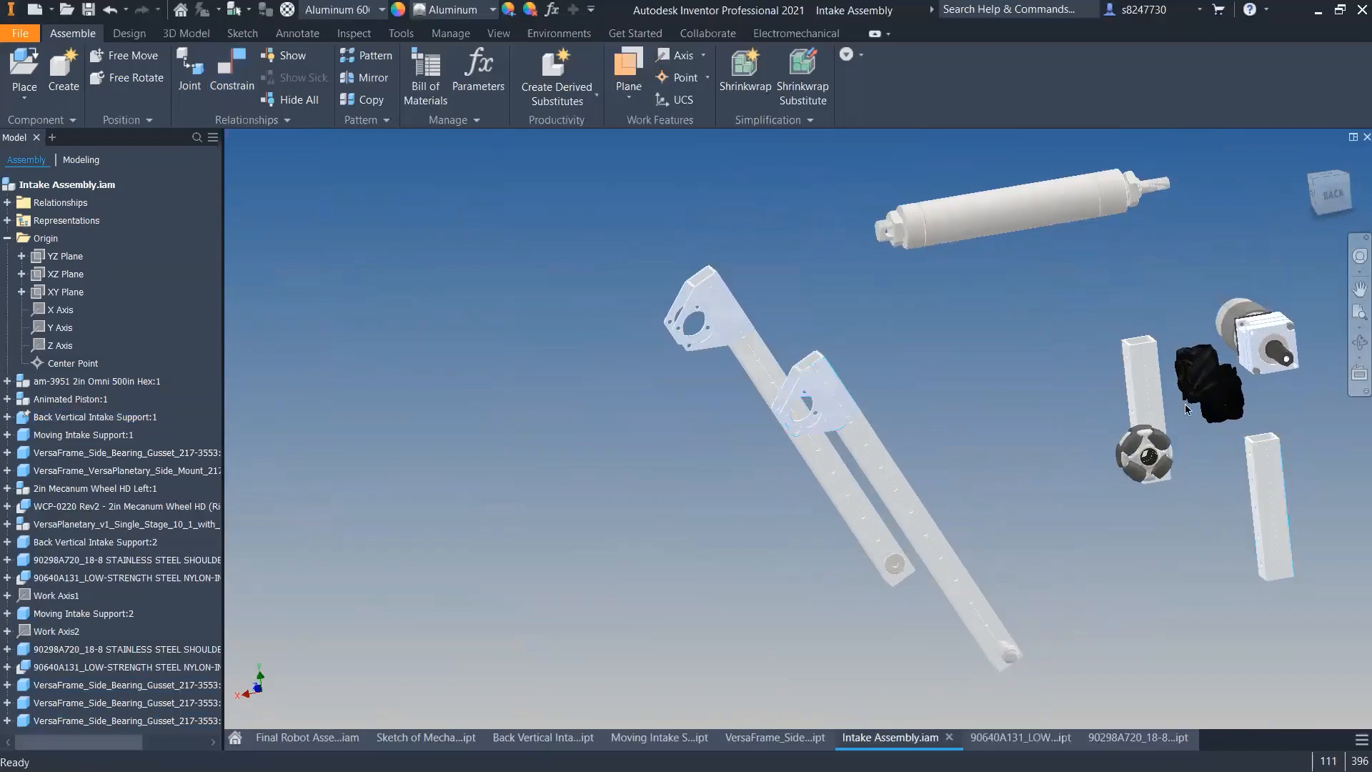
pyautogui.moveTo(719, 430); pyautogui.dragTo(795, 426)
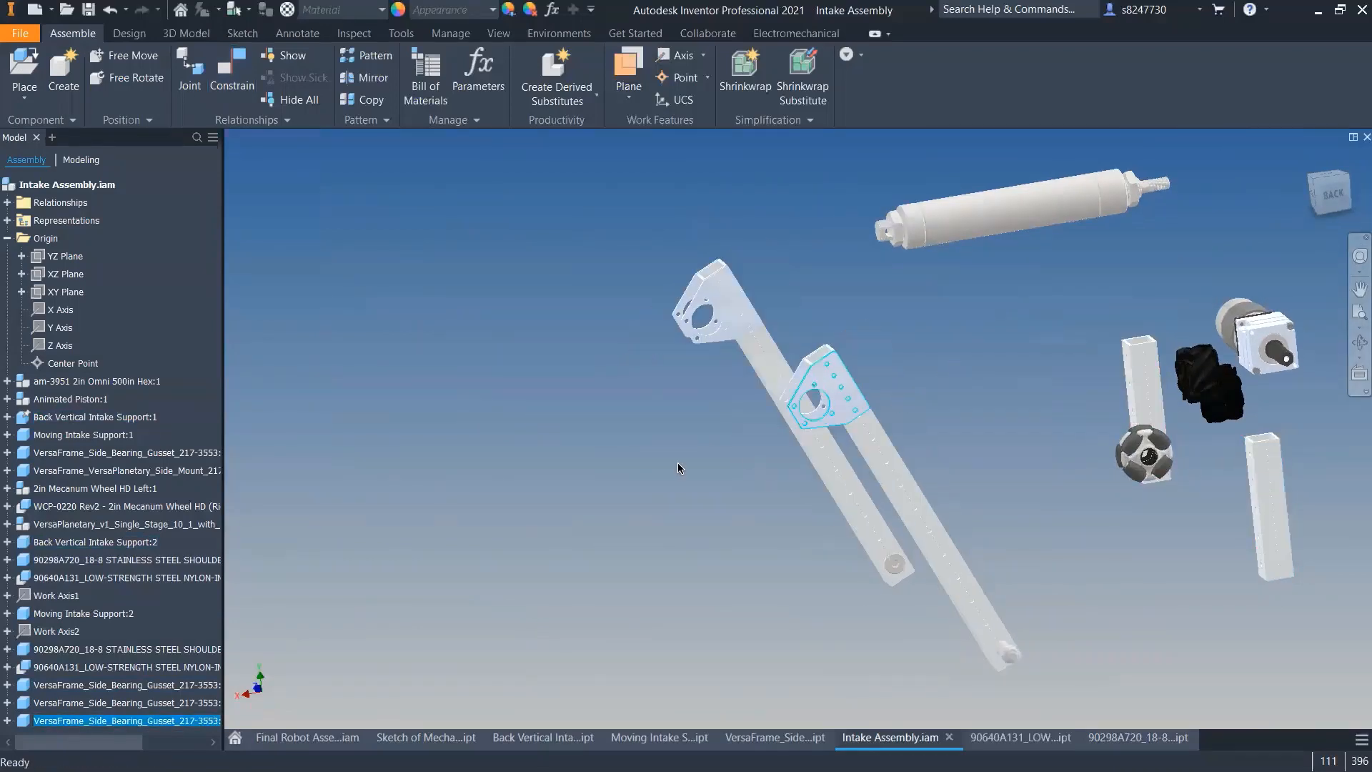
pyautogui.click(678, 462)
pyautogui.keyDown('shift'); pyautogui.moveTo(678, 462); pyautogui.dragTo(656, 396, button='middle'); pyautogui.keyUp('shift')
# - Move the piston, omni wheel, mecanum wheels, VersaPlanetary gearbox and side mount into clear space beside the vertical supports
pyautogui.scroll(-5, 670, 383)
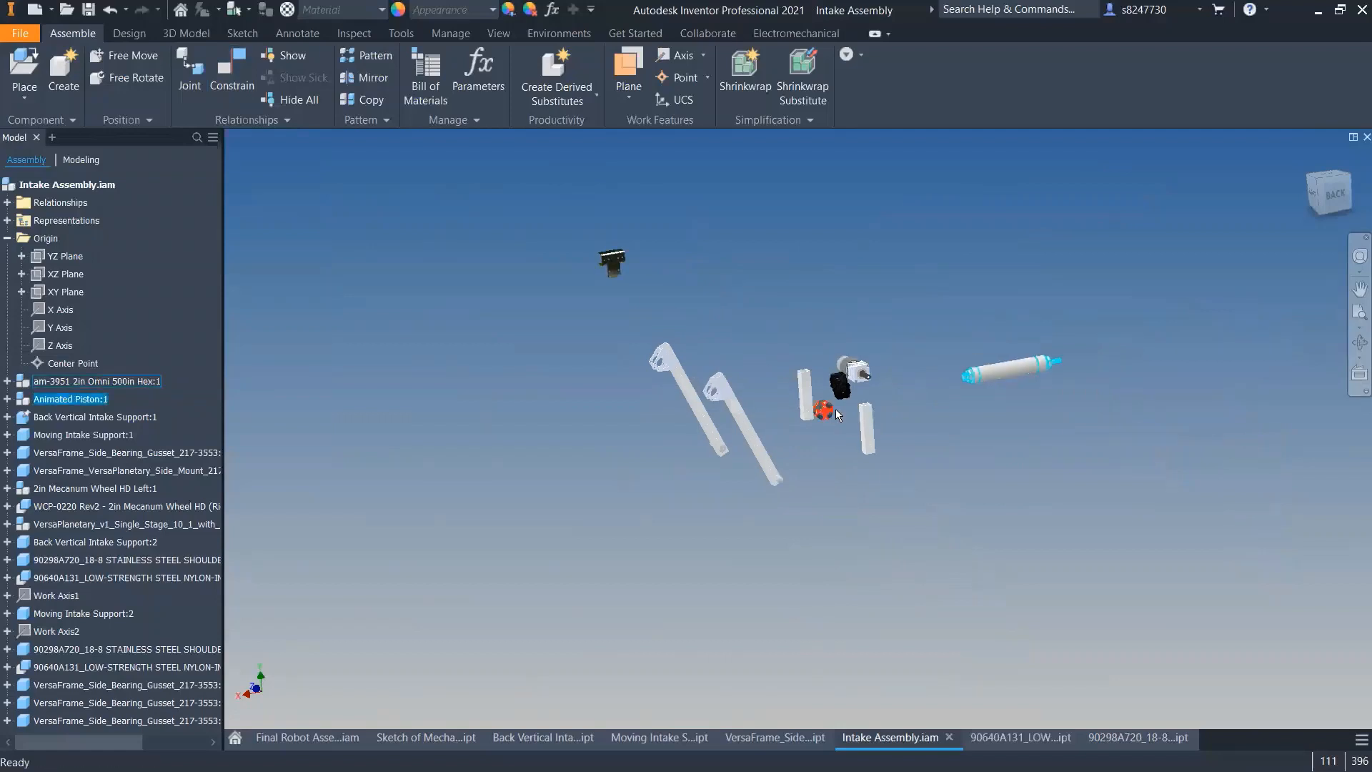
pyautogui.scroll(4, 829, 416)
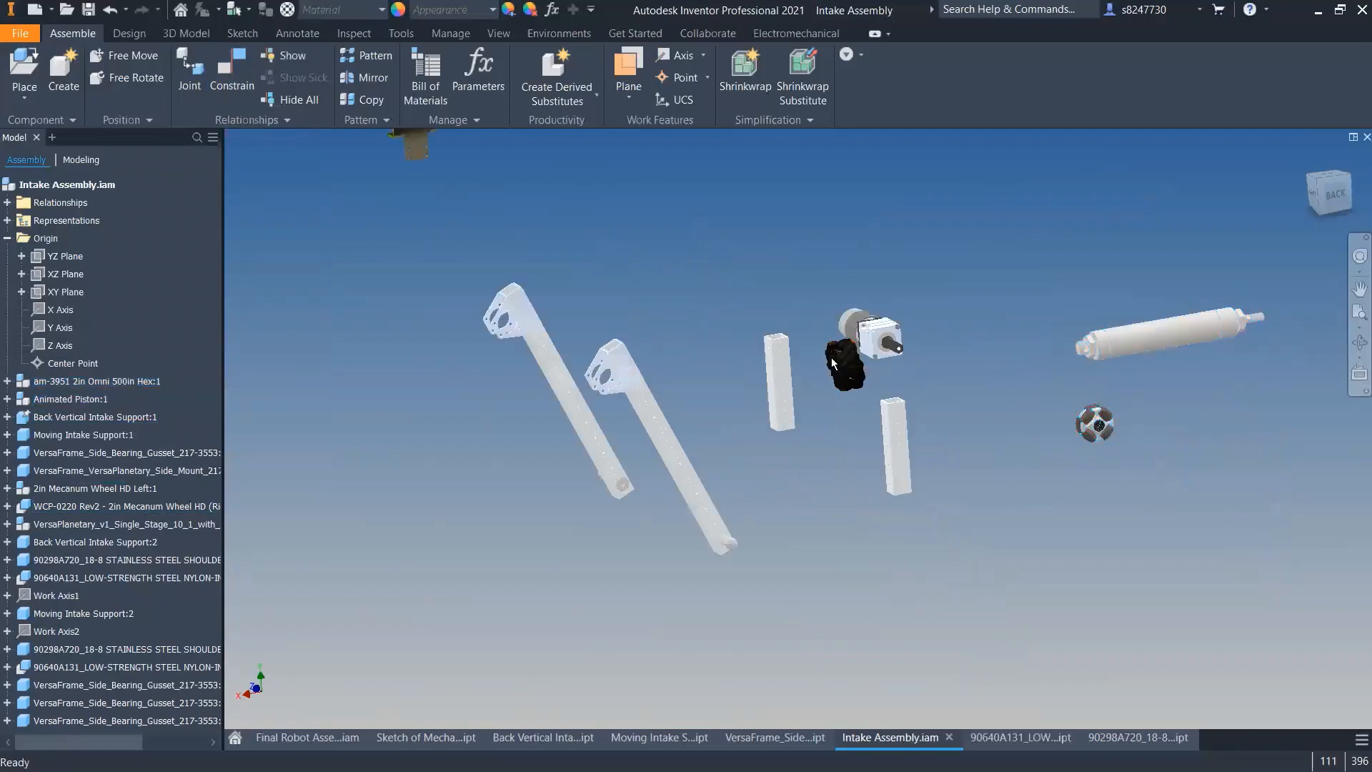
pyautogui.moveTo(850, 379); pyautogui.dragTo(1037, 399)
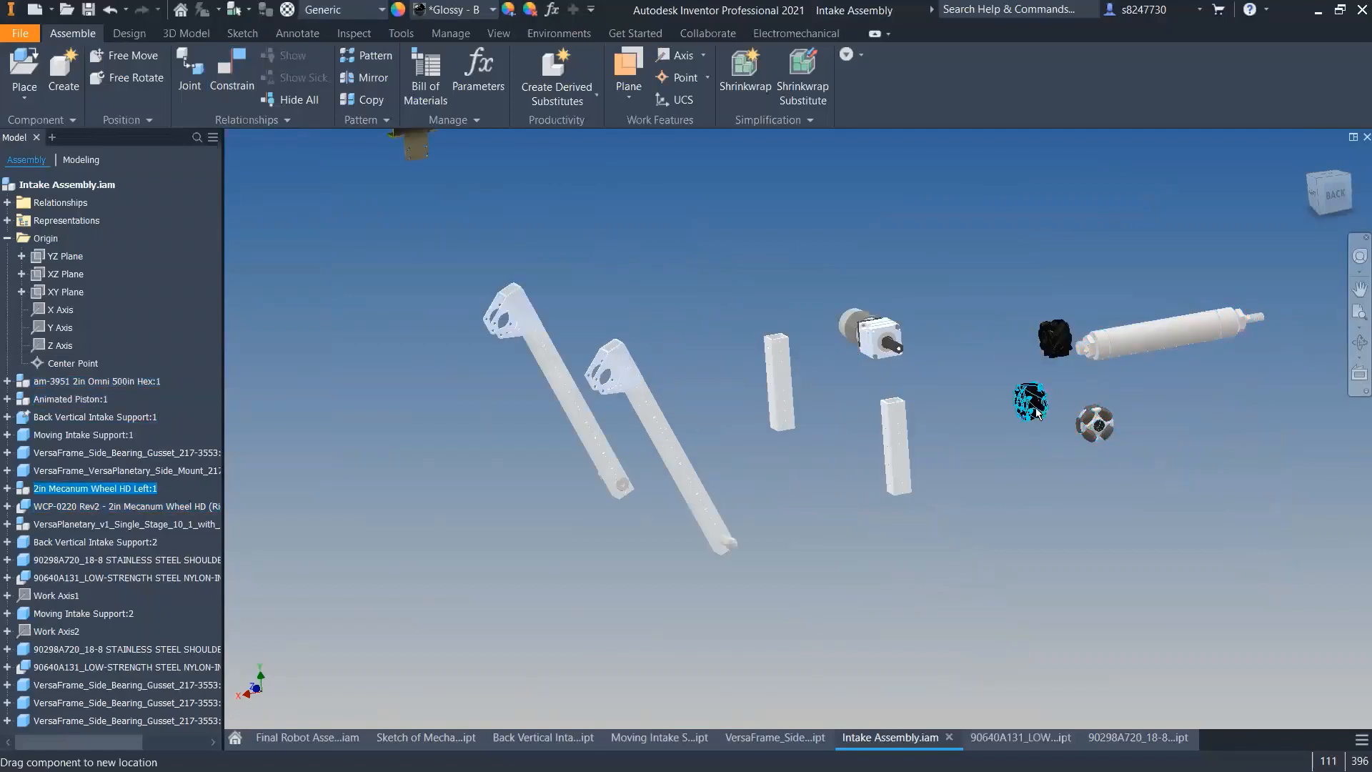
pyautogui.click(831, 313)
pyautogui.scroll(-3, 714, 300)
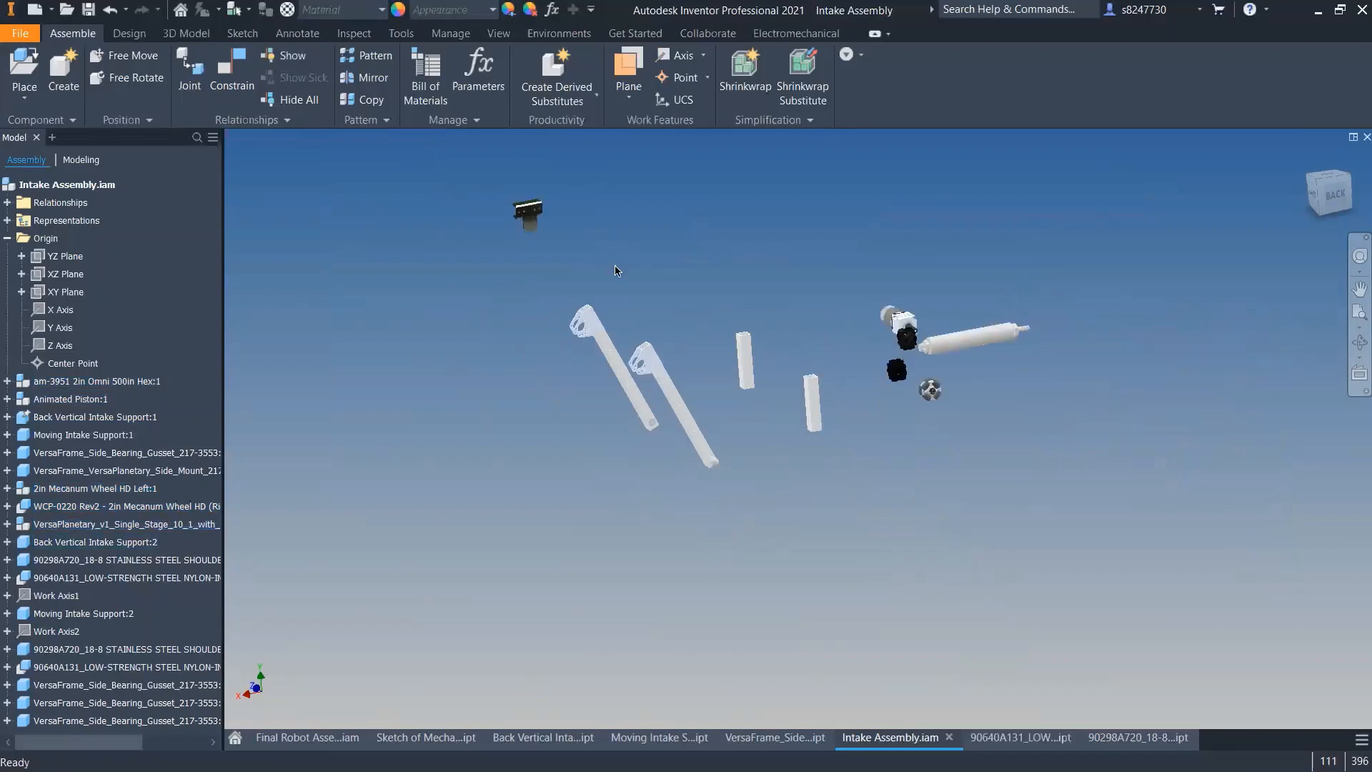
pyautogui.moveTo(534, 210); pyautogui.dragTo(842, 287)
pyautogui.scroll(3, 607, 330)
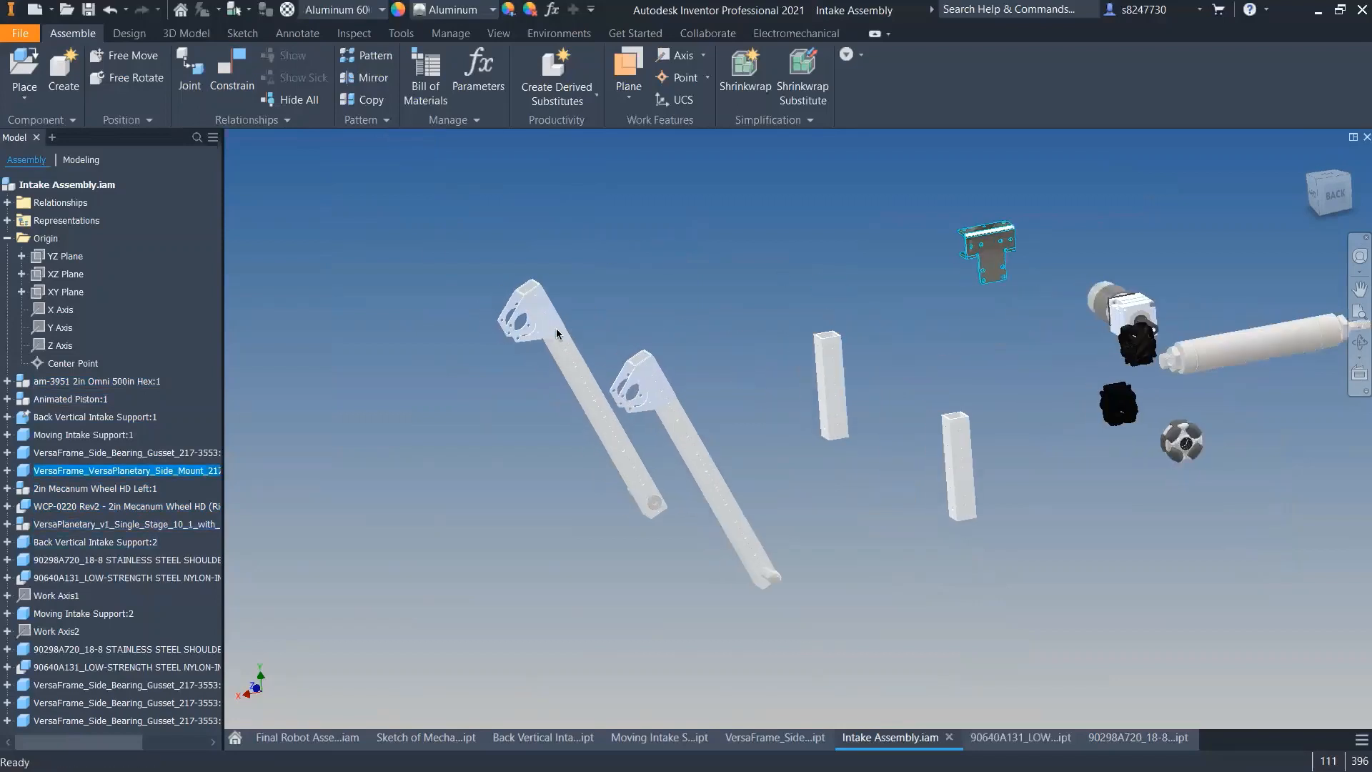
pyautogui.scroll(3, 729, 402)
pyautogui.click(656, 366)
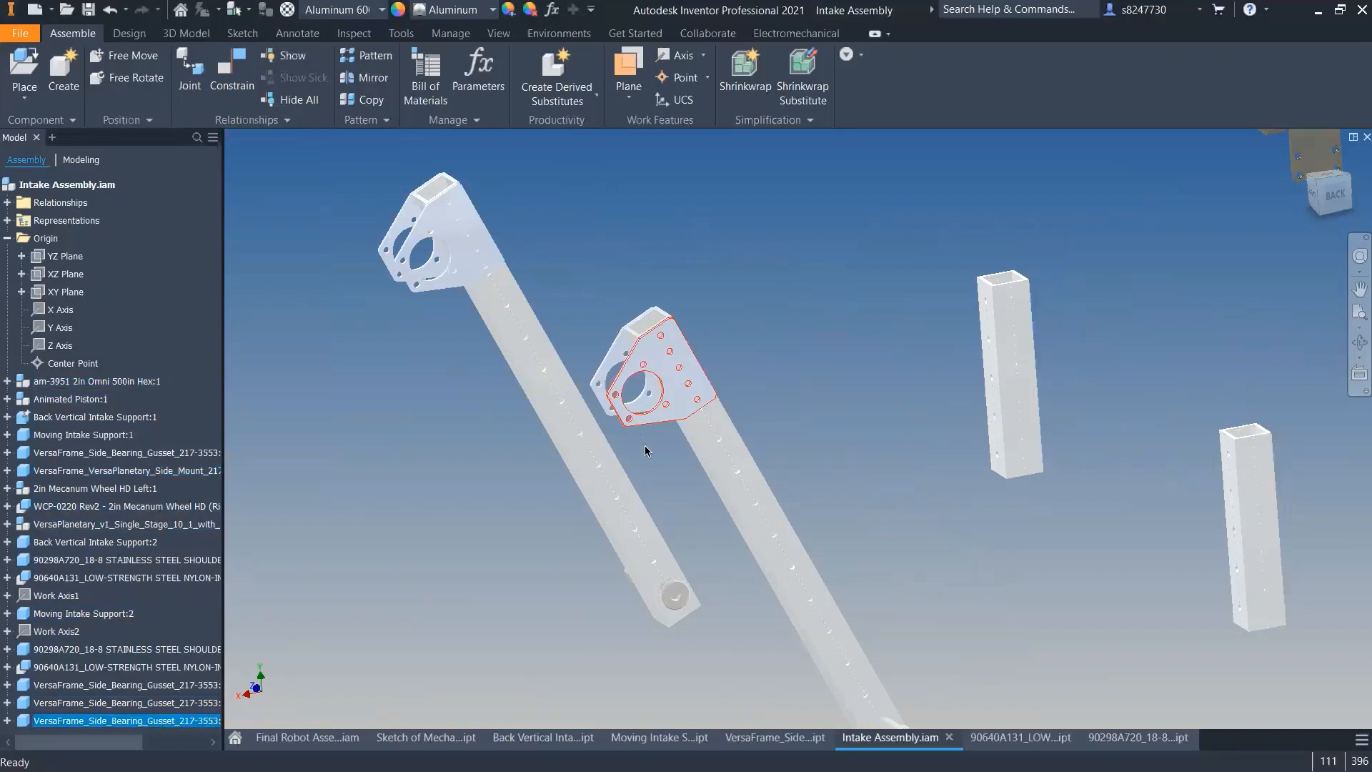
pyautogui.scroll(2, 647, 429)
pyautogui.scroll(-4, 587, 418)
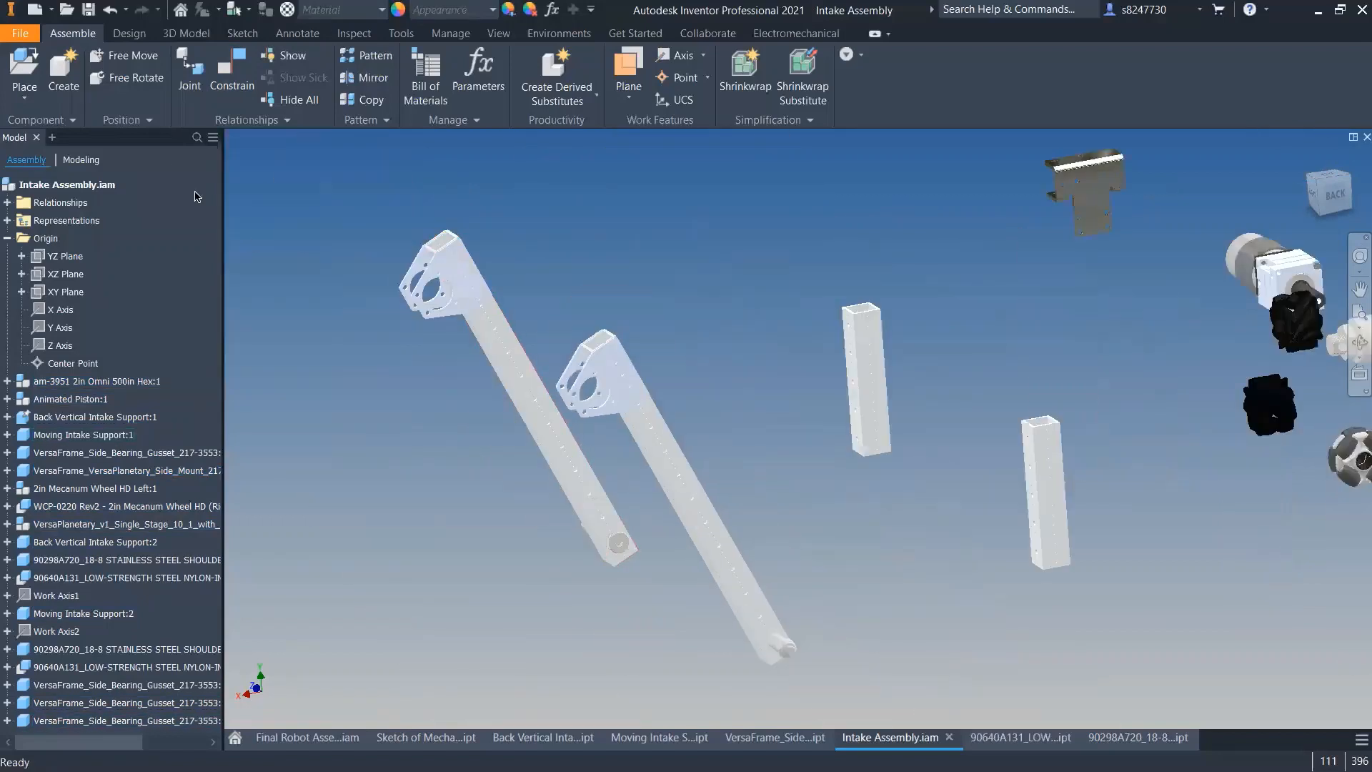
# - Switch to the Chrome browser and open andymark.com in a new tab
pyautogui.click(433, 397)
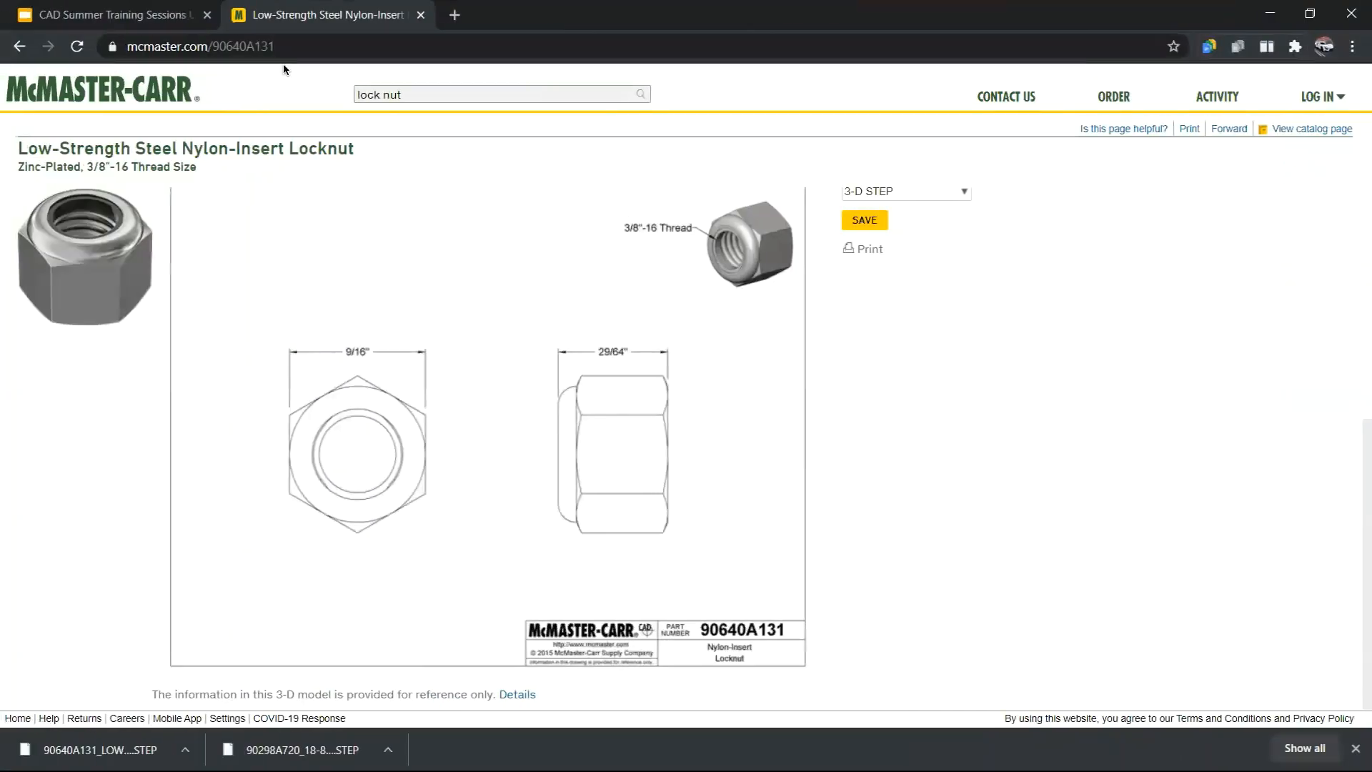
pyautogui.click(454, 15)
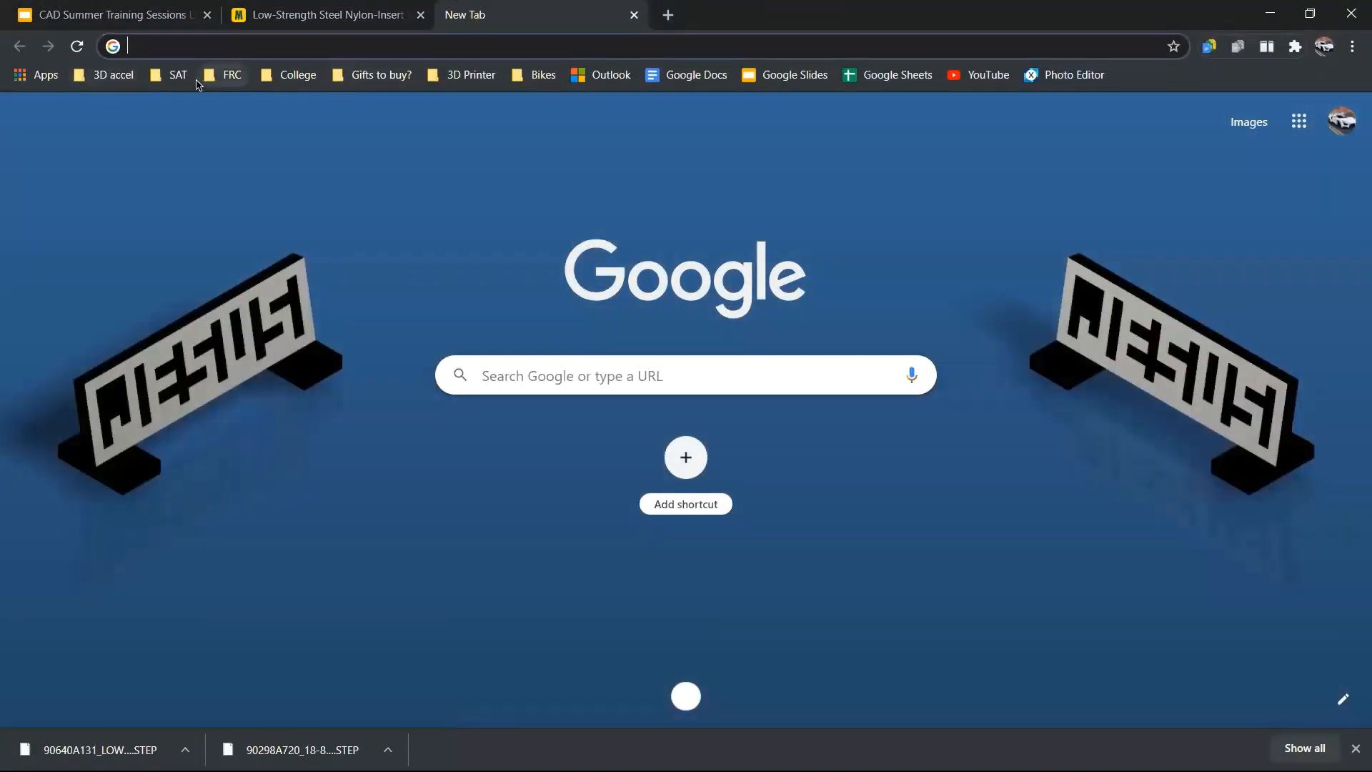
pyautogui.click(225, 82)
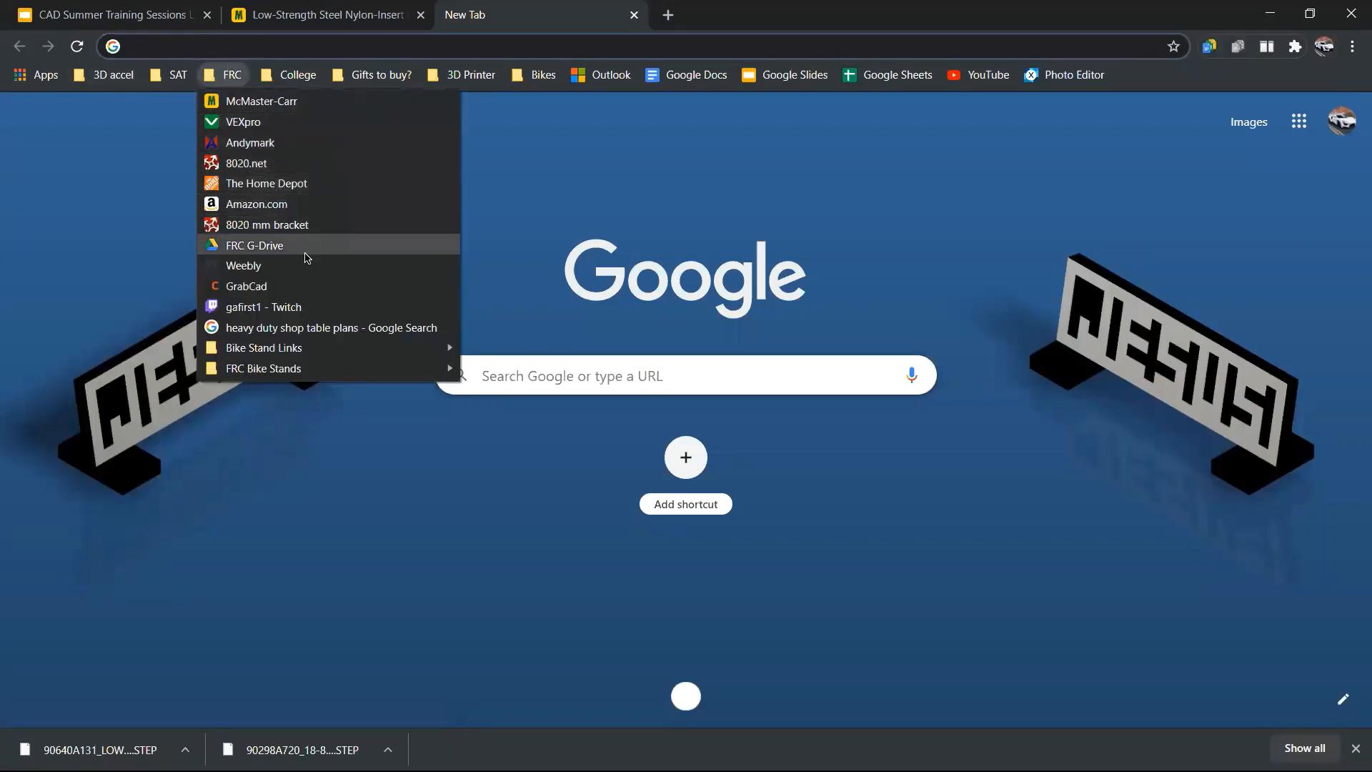
pyautogui.click(198, 42)
pyautogui.write('andym')
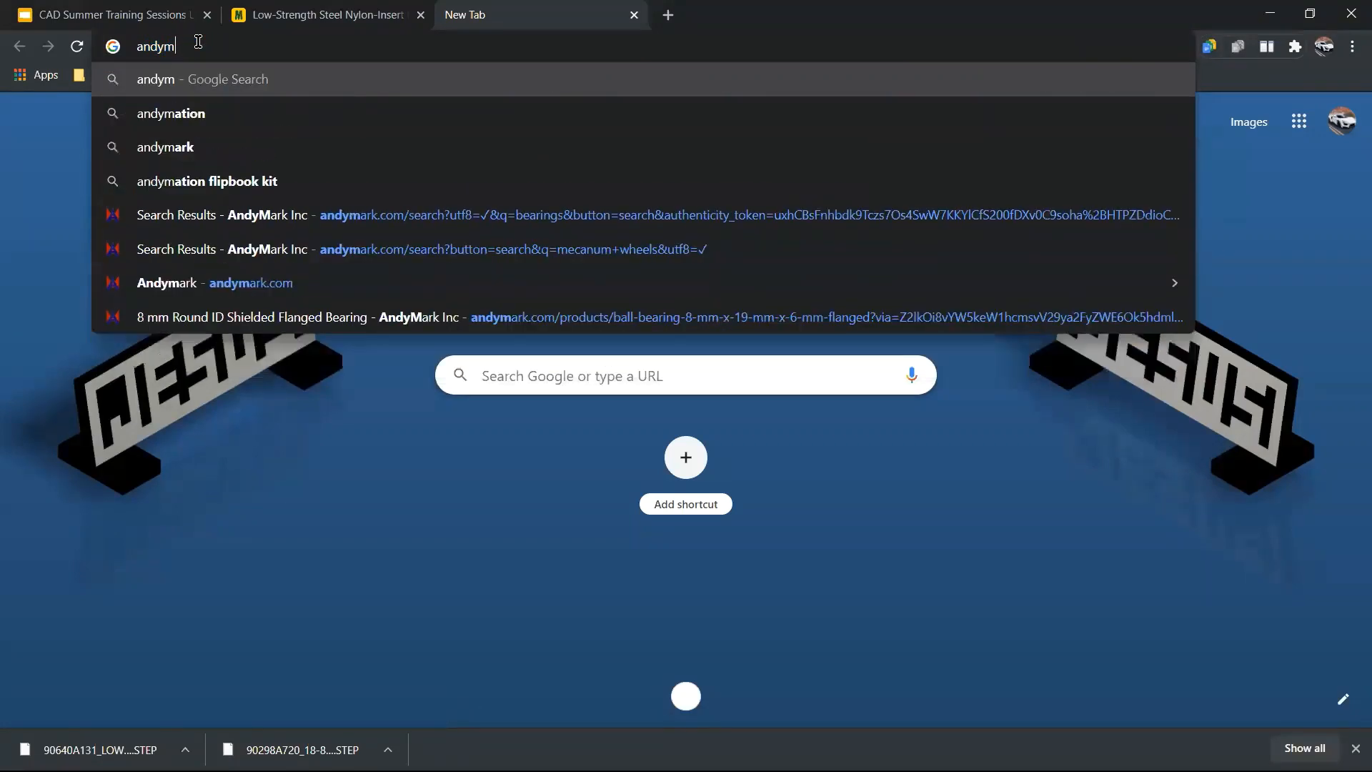
pyautogui.write('ark.com')
pyautogui.press('Return')
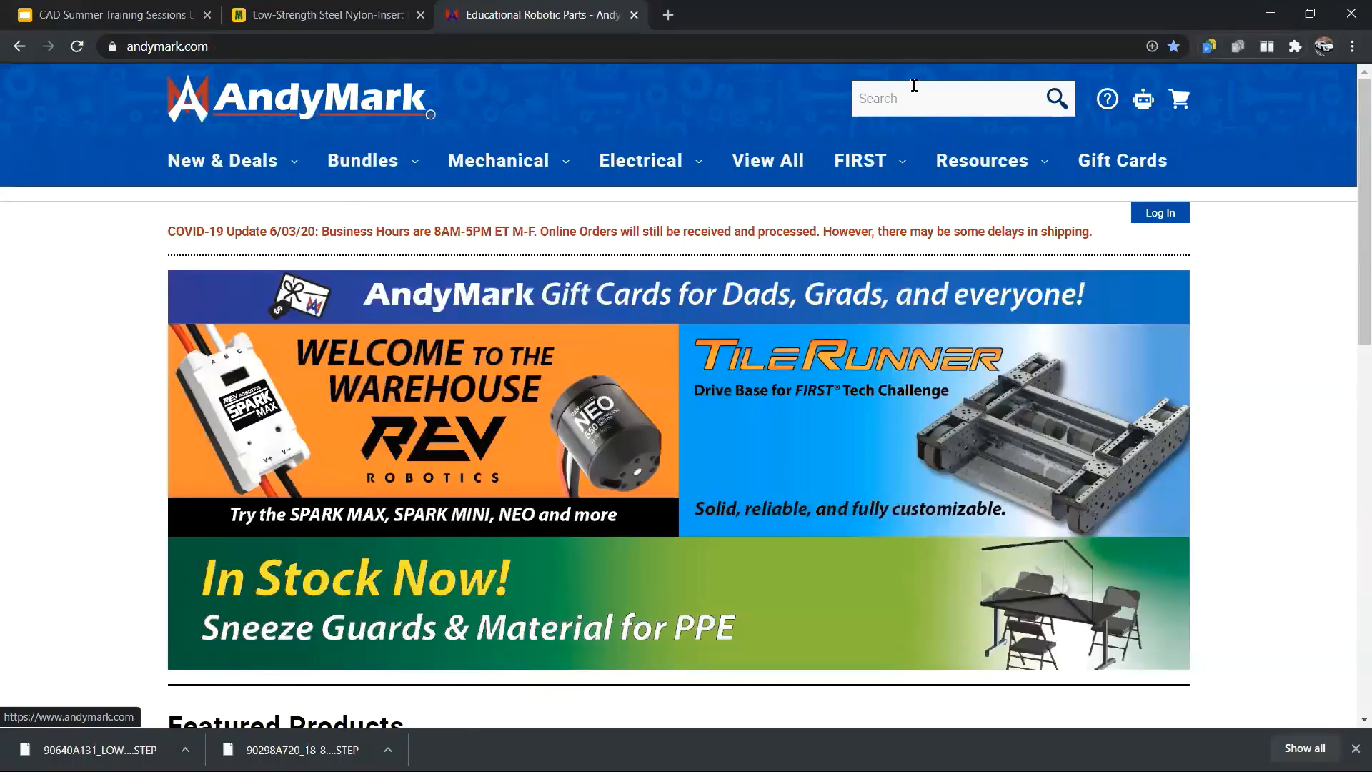
# - Search the AndyMark store for ".5 bore bearing"
pyautogui.click(903, 104)
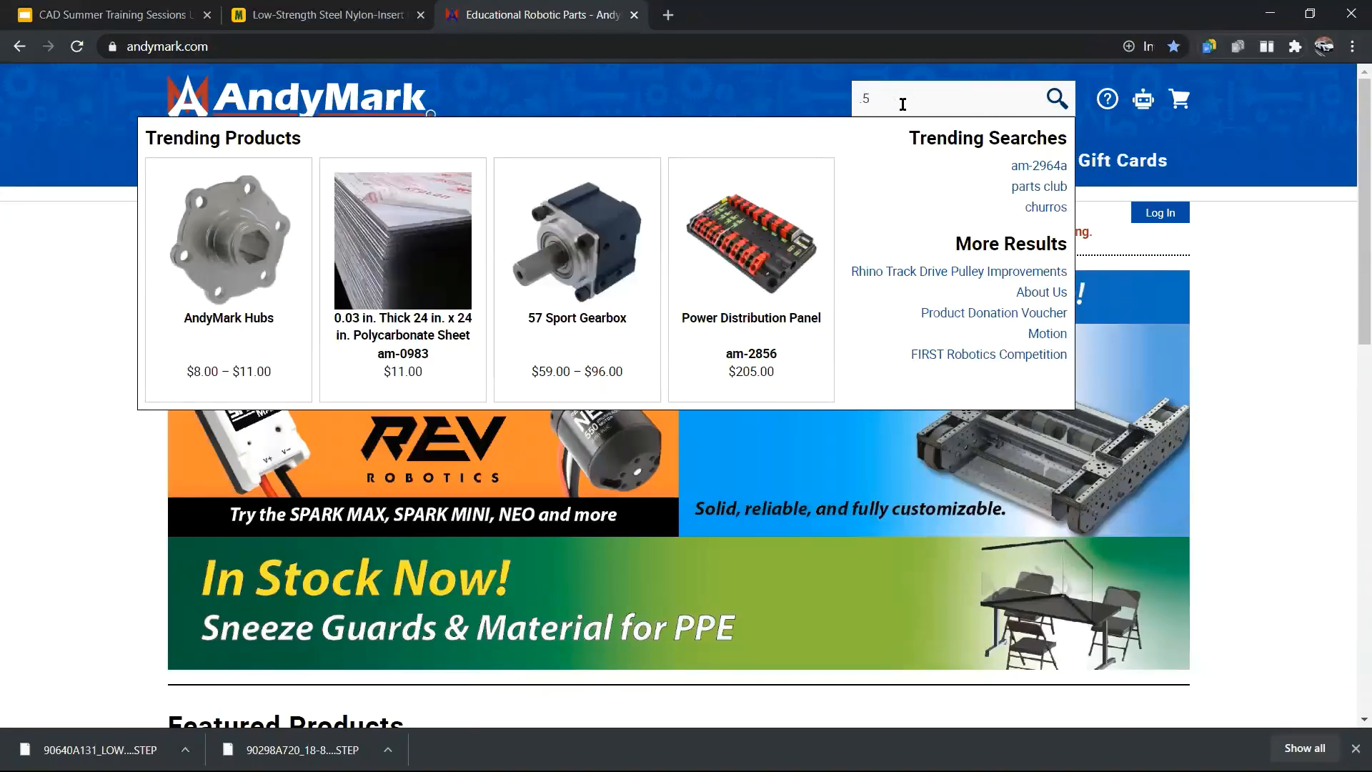
pyautogui.write('.5 bore')
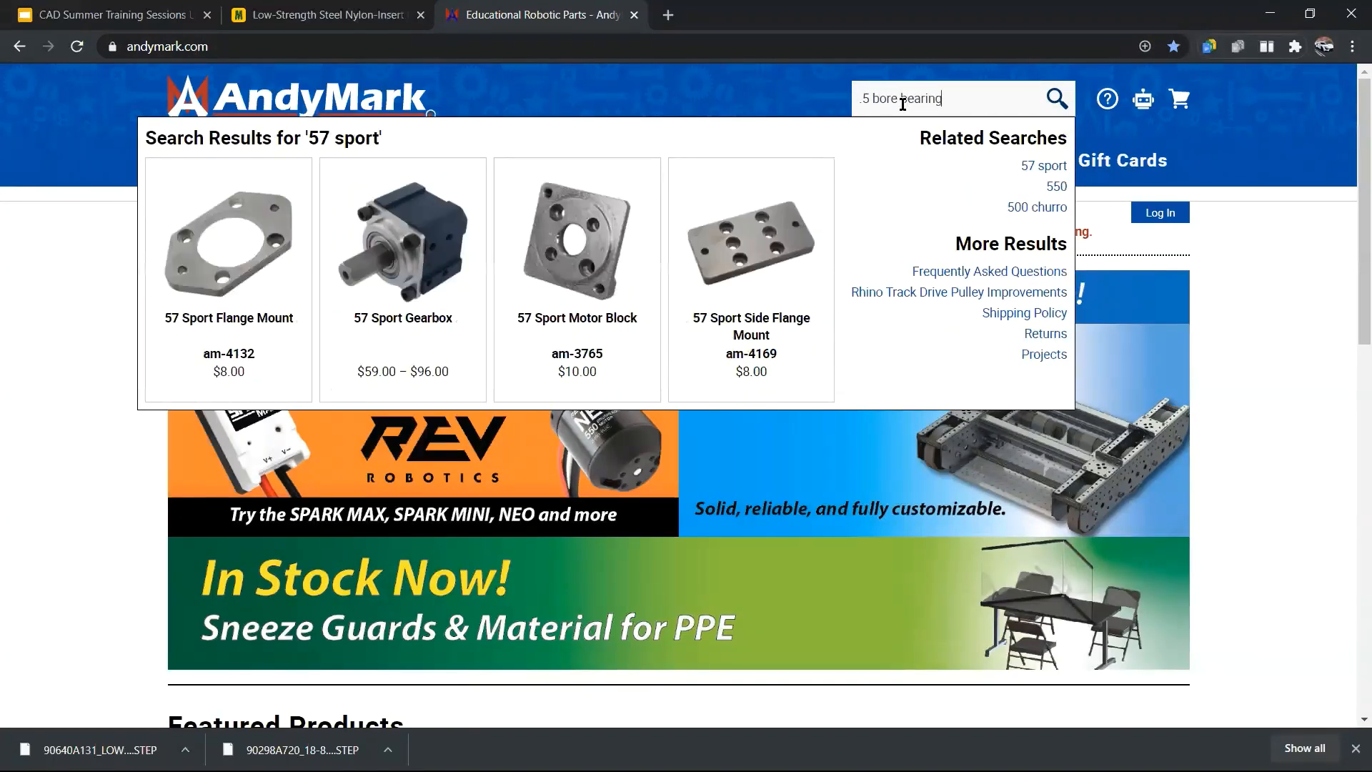
pyautogui.write(' bearing')
pyautogui.press('Return')
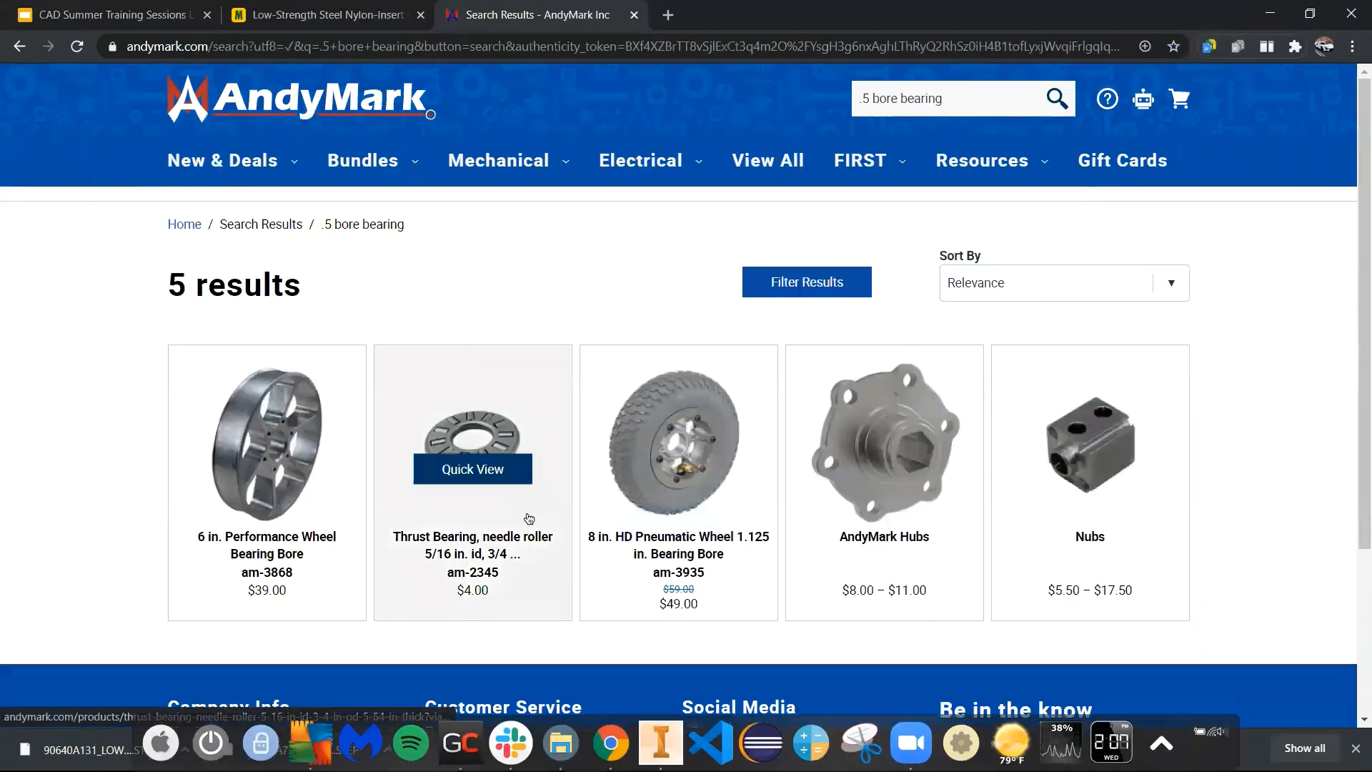
# - Search the AndyMark store for "bearing" and open the product page of the 1/2 in. Hex ID Shielded Flanged Bearing
pyautogui.moveTo(941, 100); pyautogui.dragTo(856, 105)
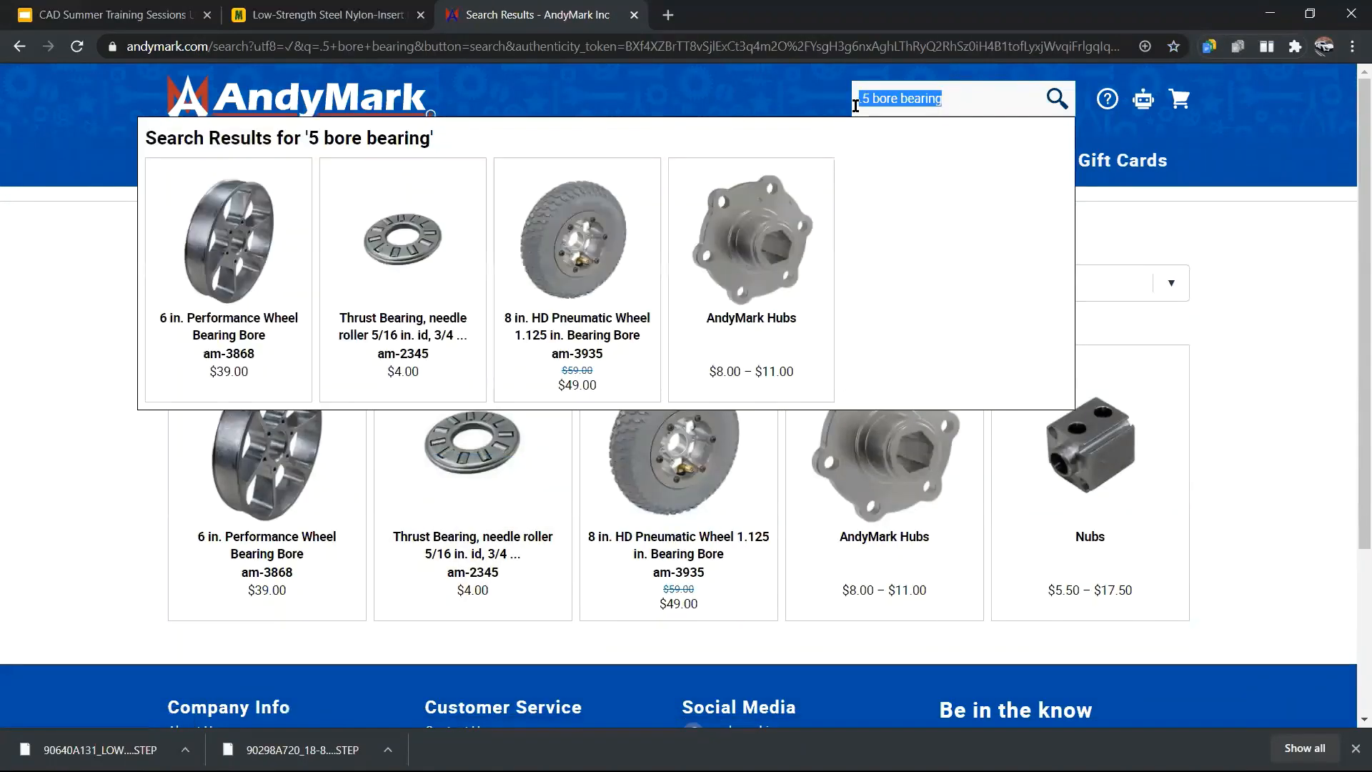
pyautogui.write('bearing')
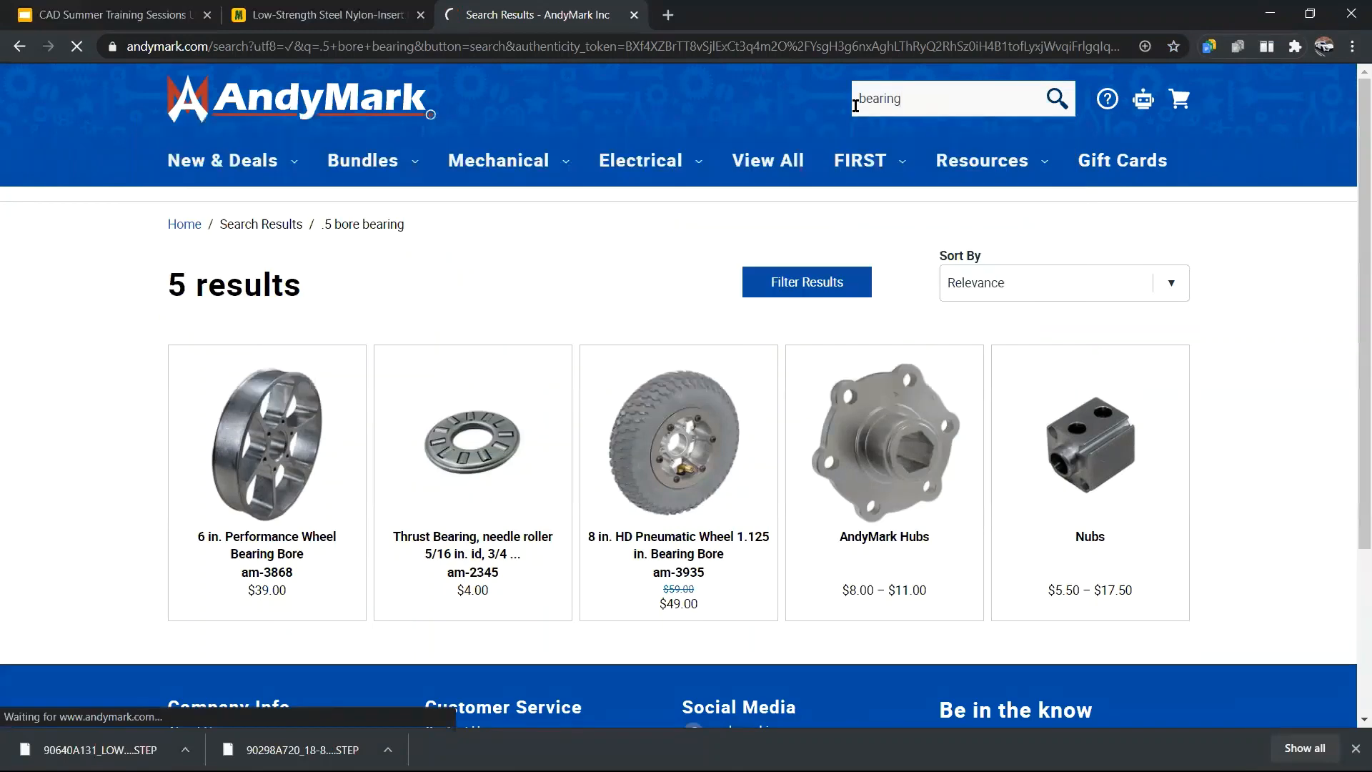
pyautogui.press('Return')
pyautogui.scroll(-4, 340, 254)
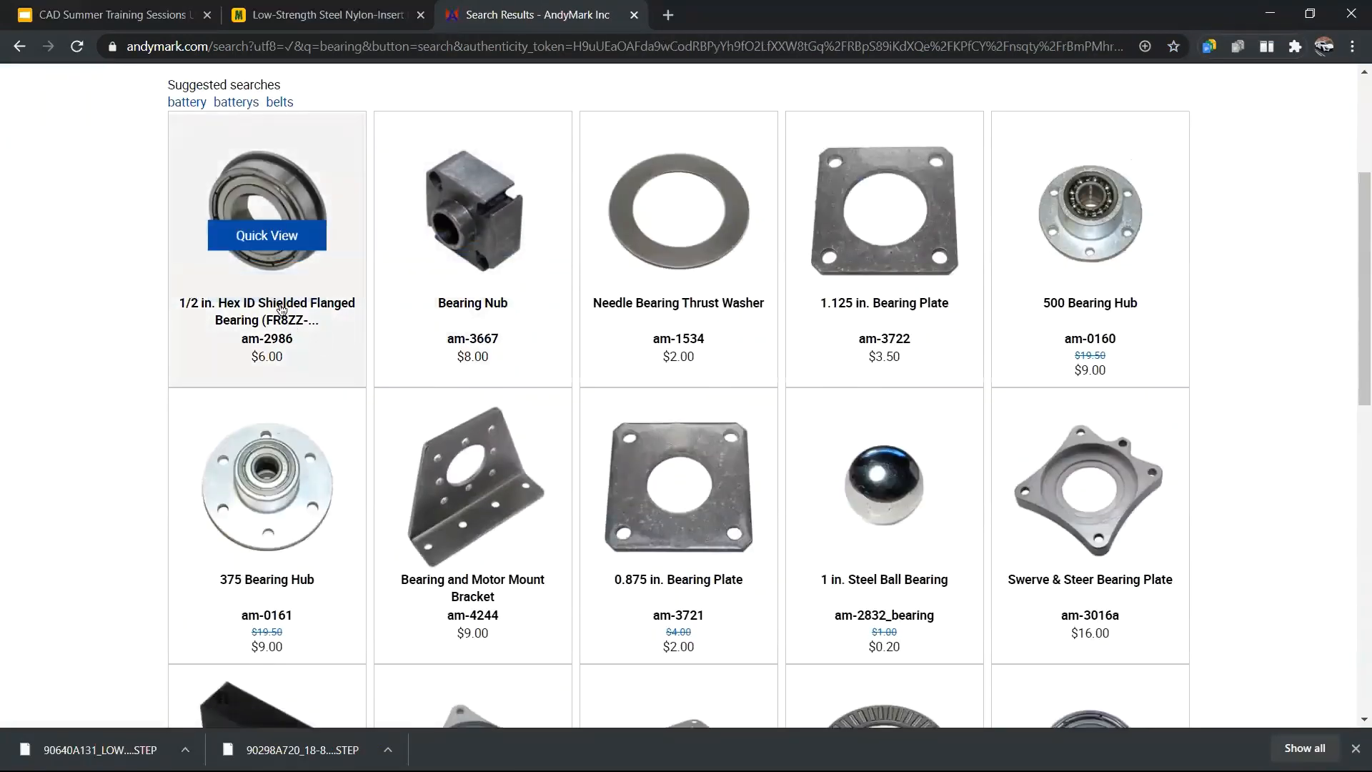
pyautogui.scroll(-8, 318, 341)
pyautogui.scroll(-3, 278, 313)
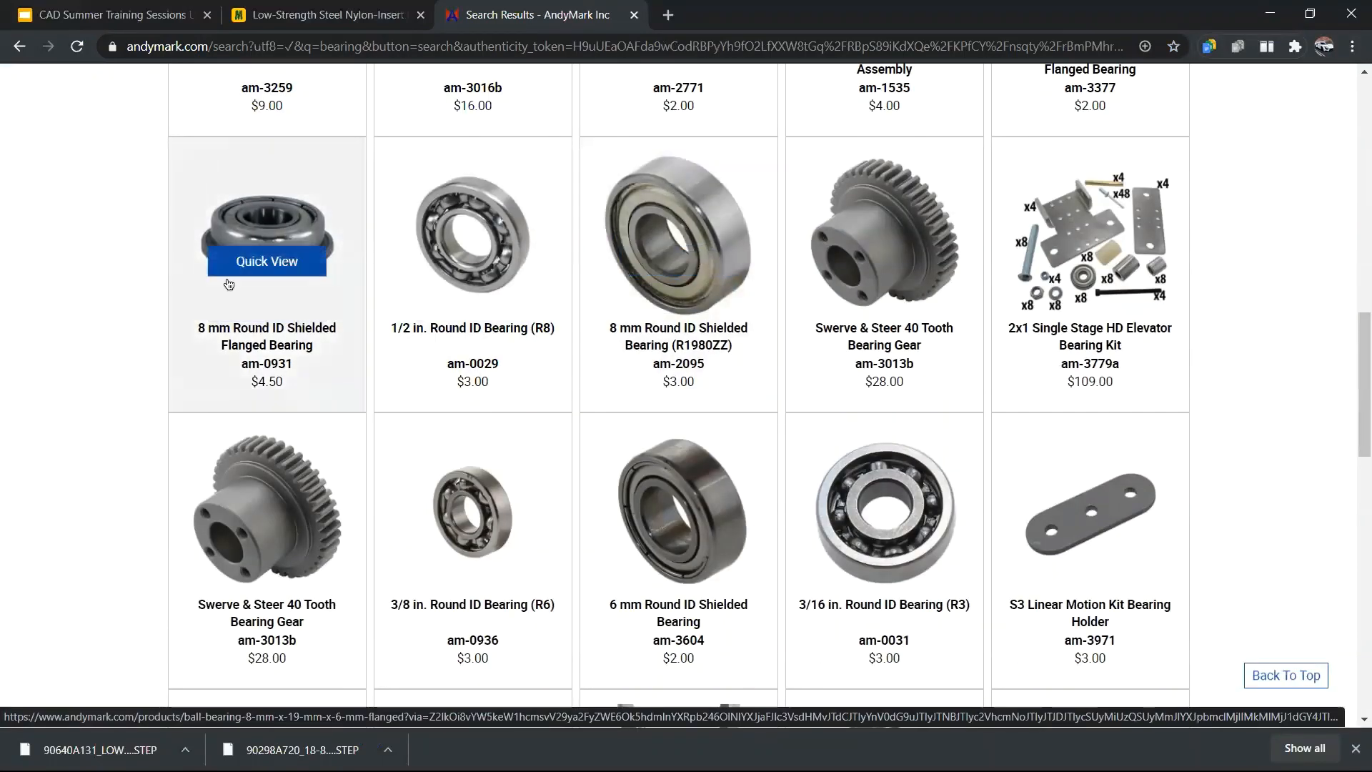
pyautogui.scroll(-3, 79, 276)
pyautogui.scroll(3, 136, 335)
pyautogui.scroll(10, 127, 259)
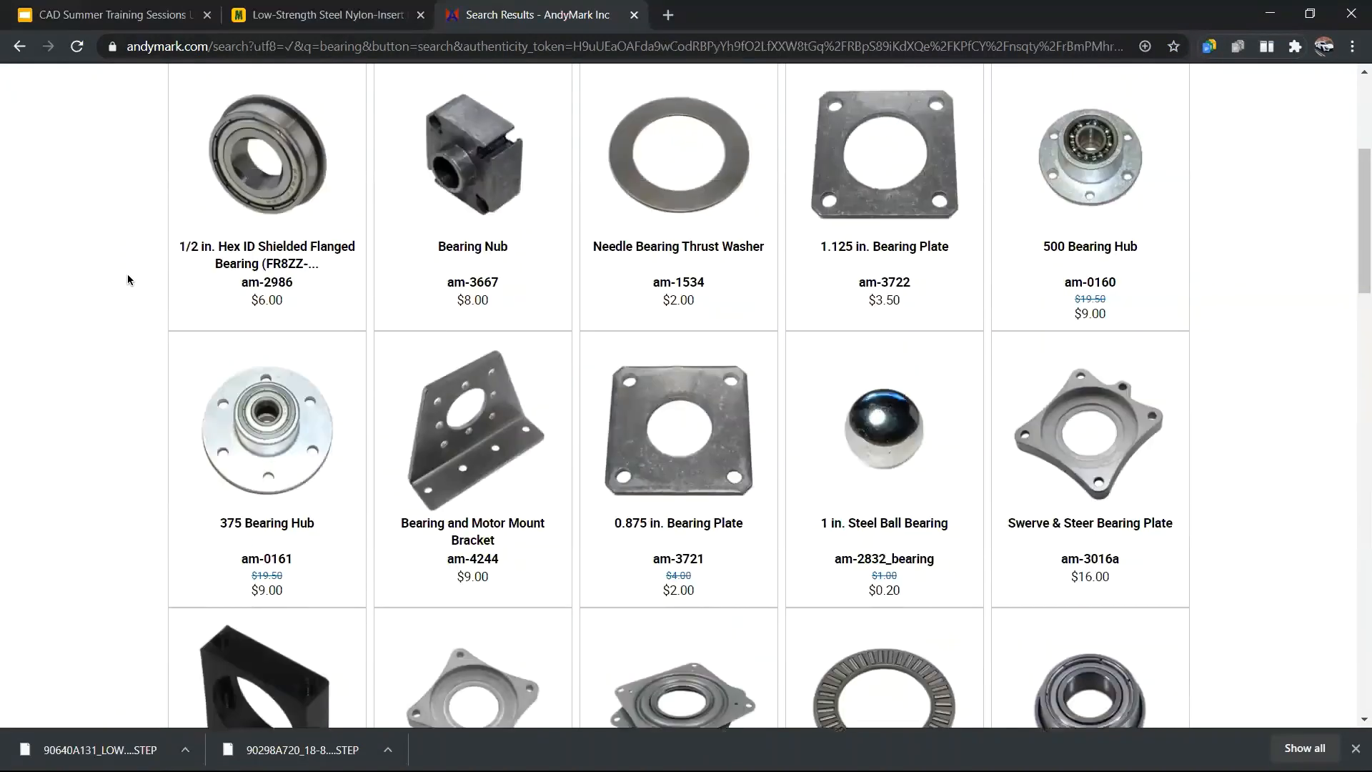
pyautogui.scroll(2, 128, 275)
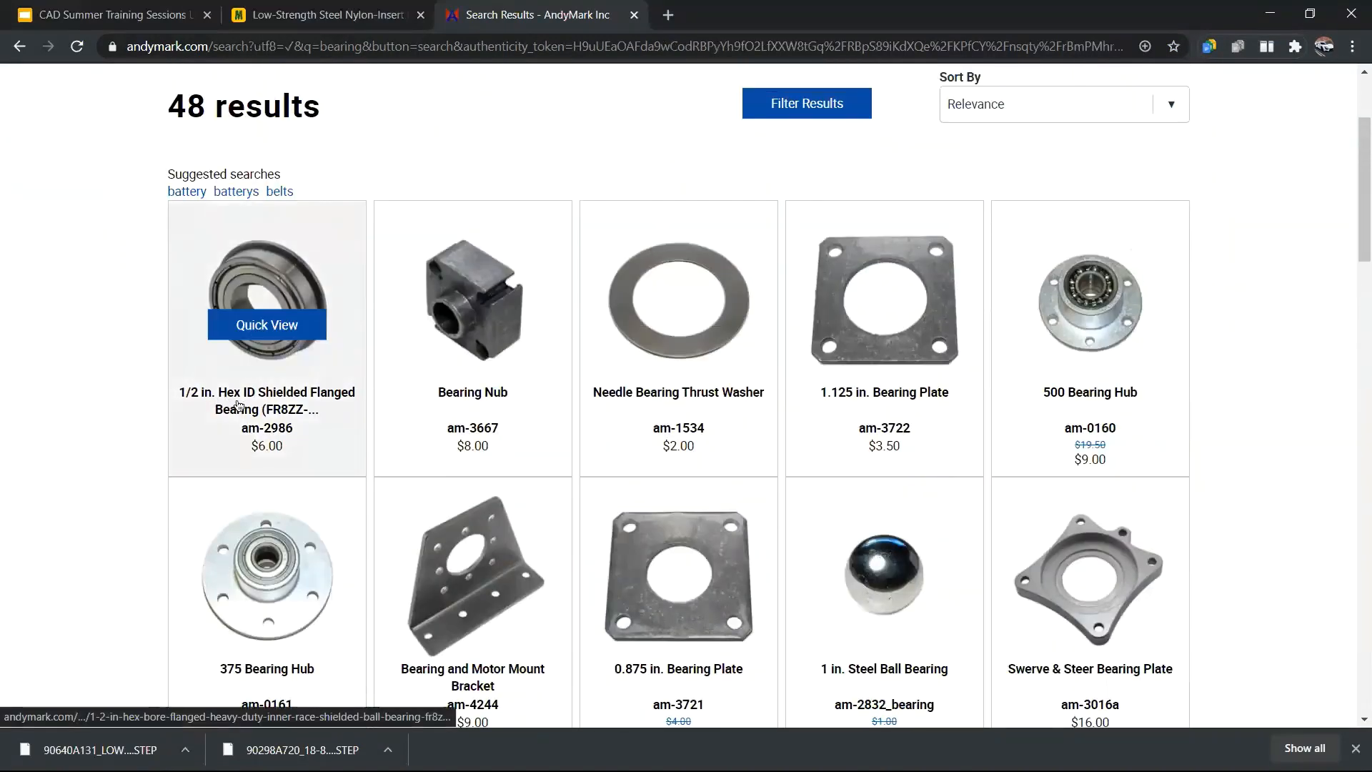
pyautogui.click(263, 272)
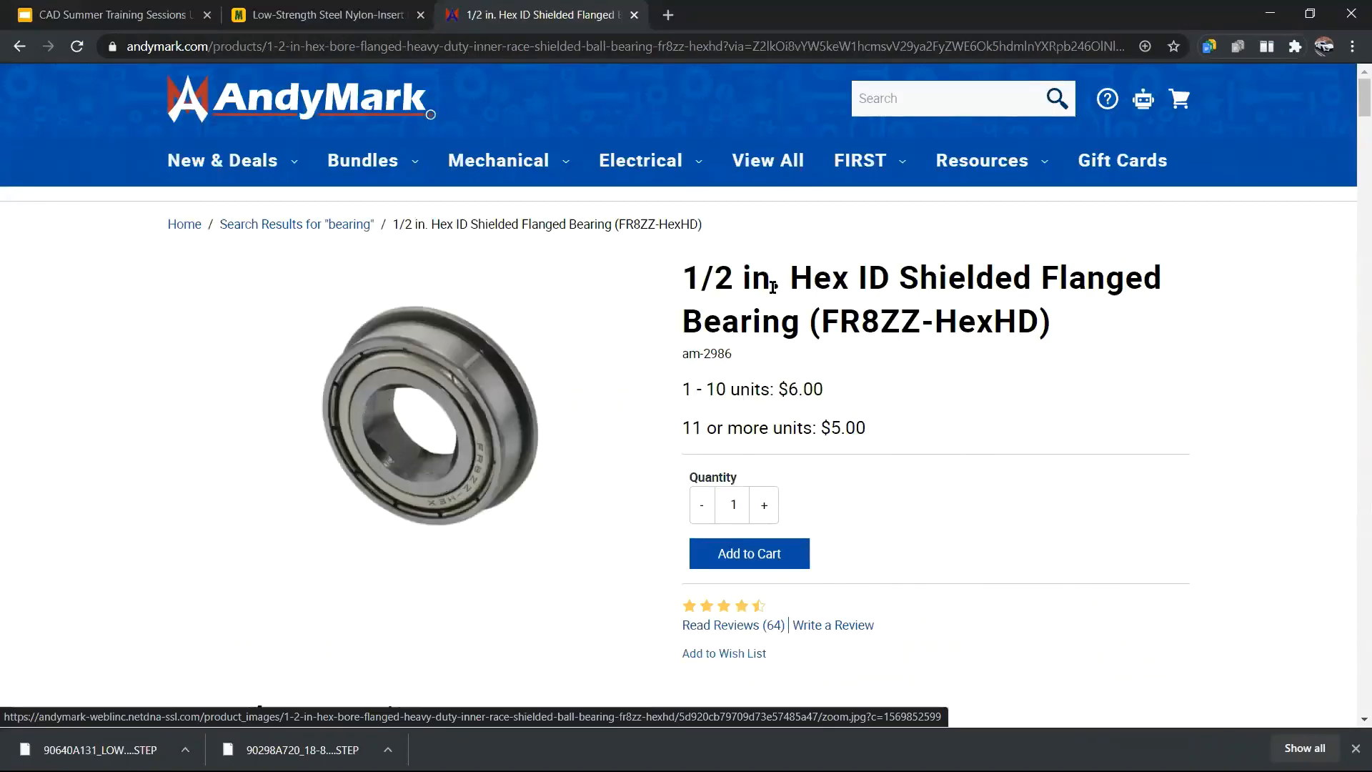
# - Download the CAD file am-2986 FR8ZZ Hex Bearing.STEP from the bearing's product documents
pyautogui.scroll(-3, 822, 250)
pyautogui.scroll(-9, 861, 216)
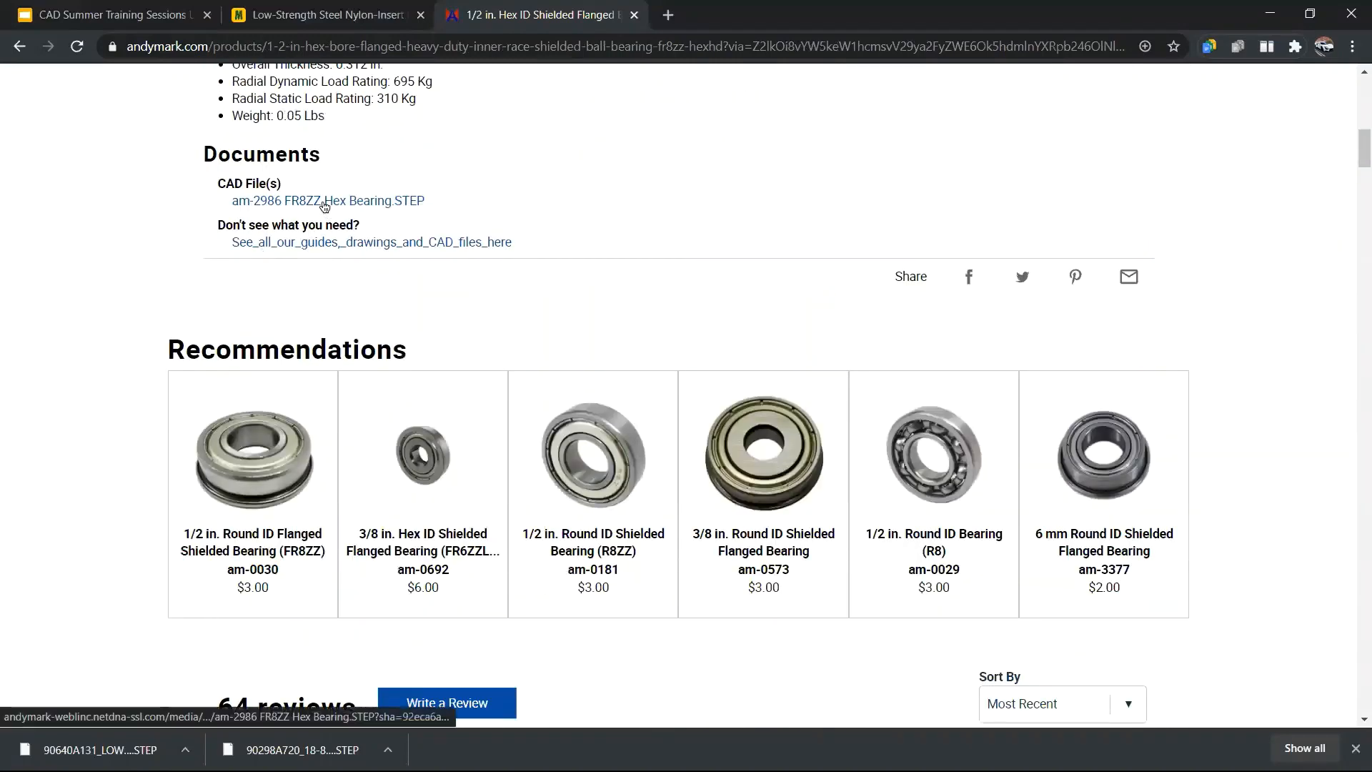
pyautogui.click(323, 202)
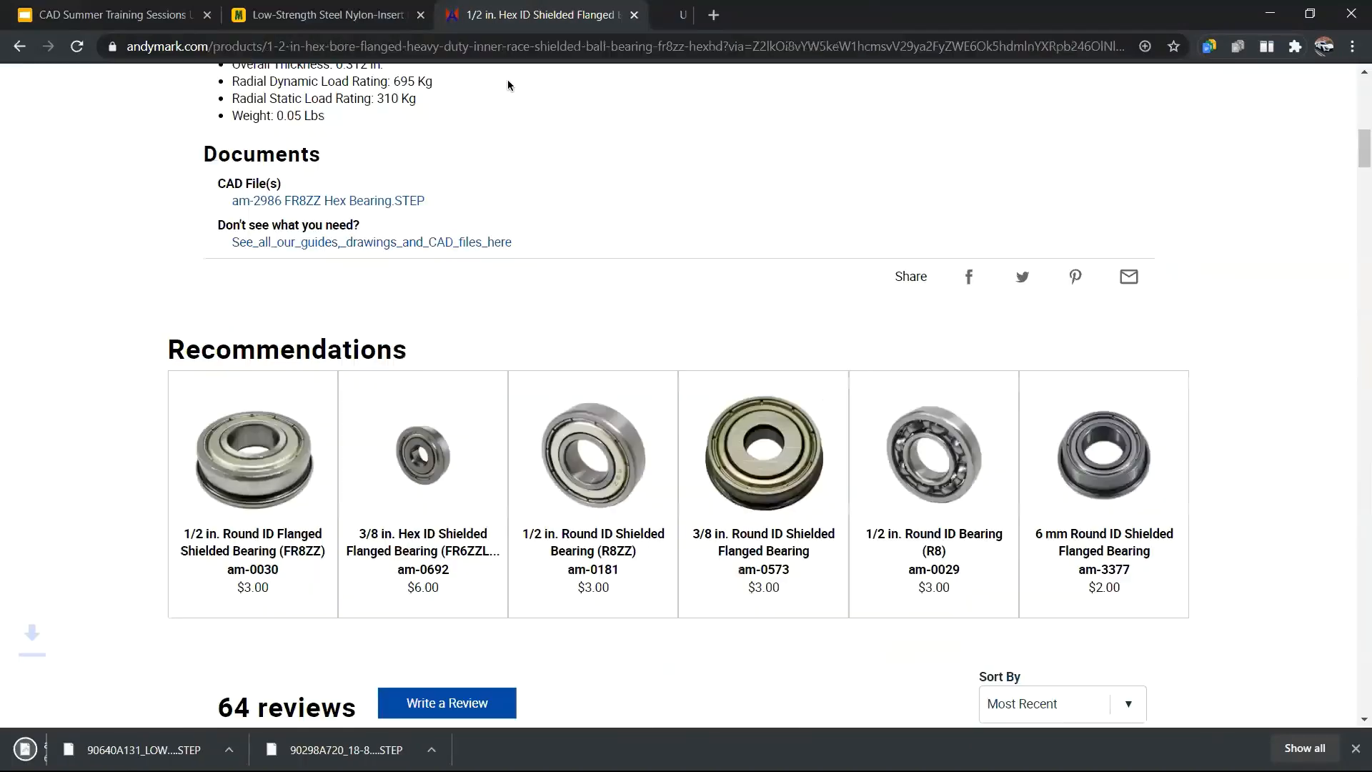
# - Open AndyMark's collection of guides, drawings and CAD files and look through its STEP Files folder
pyautogui.scroll(2, 386, 336)
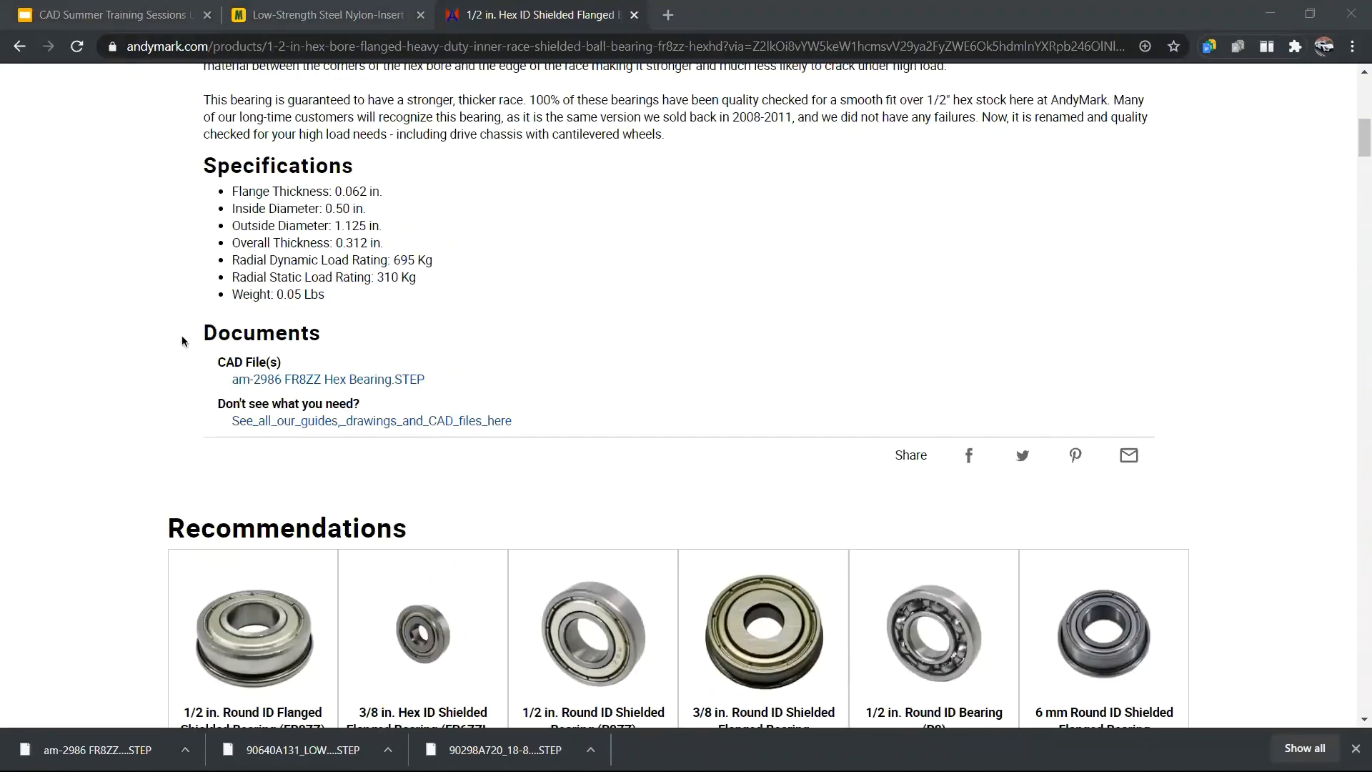
pyautogui.scroll(4, 160, 323)
pyautogui.scroll(-3, 159, 333)
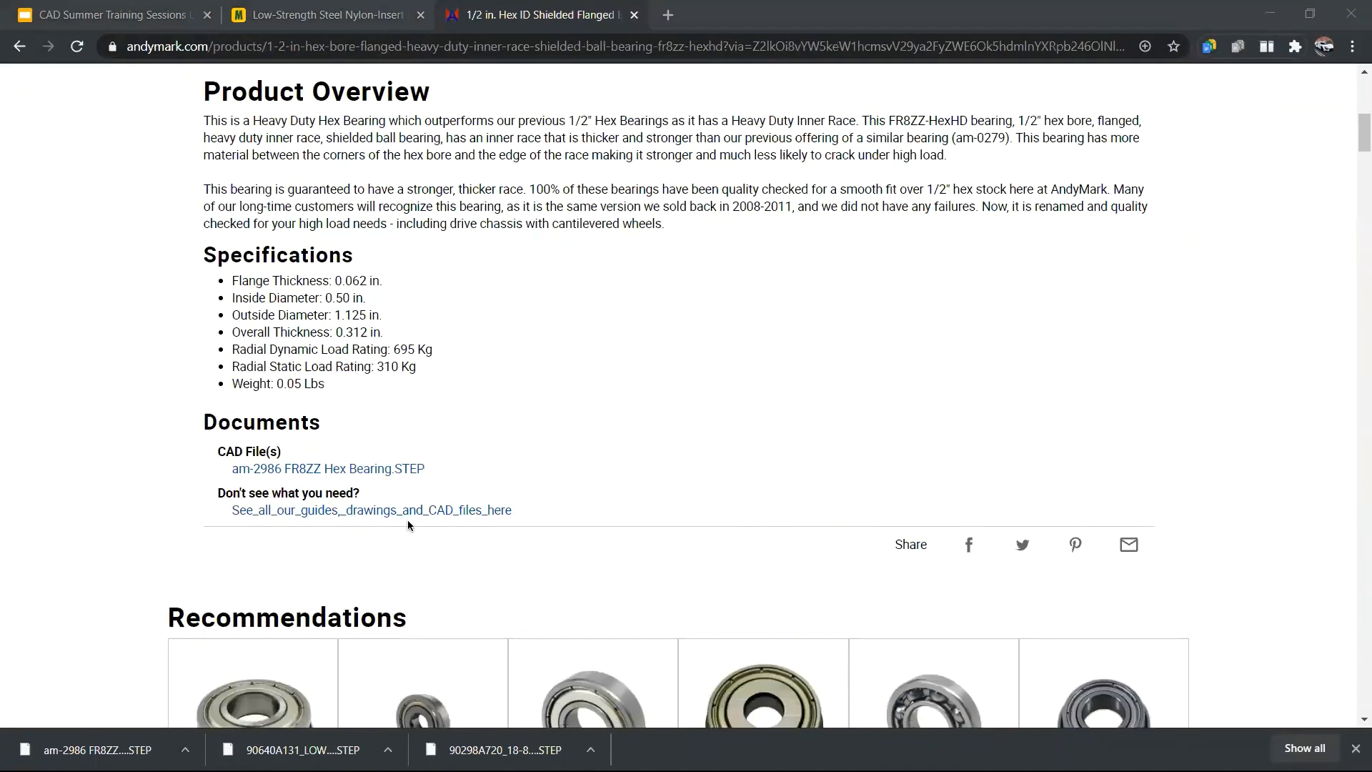
pyautogui.click(426, 508)
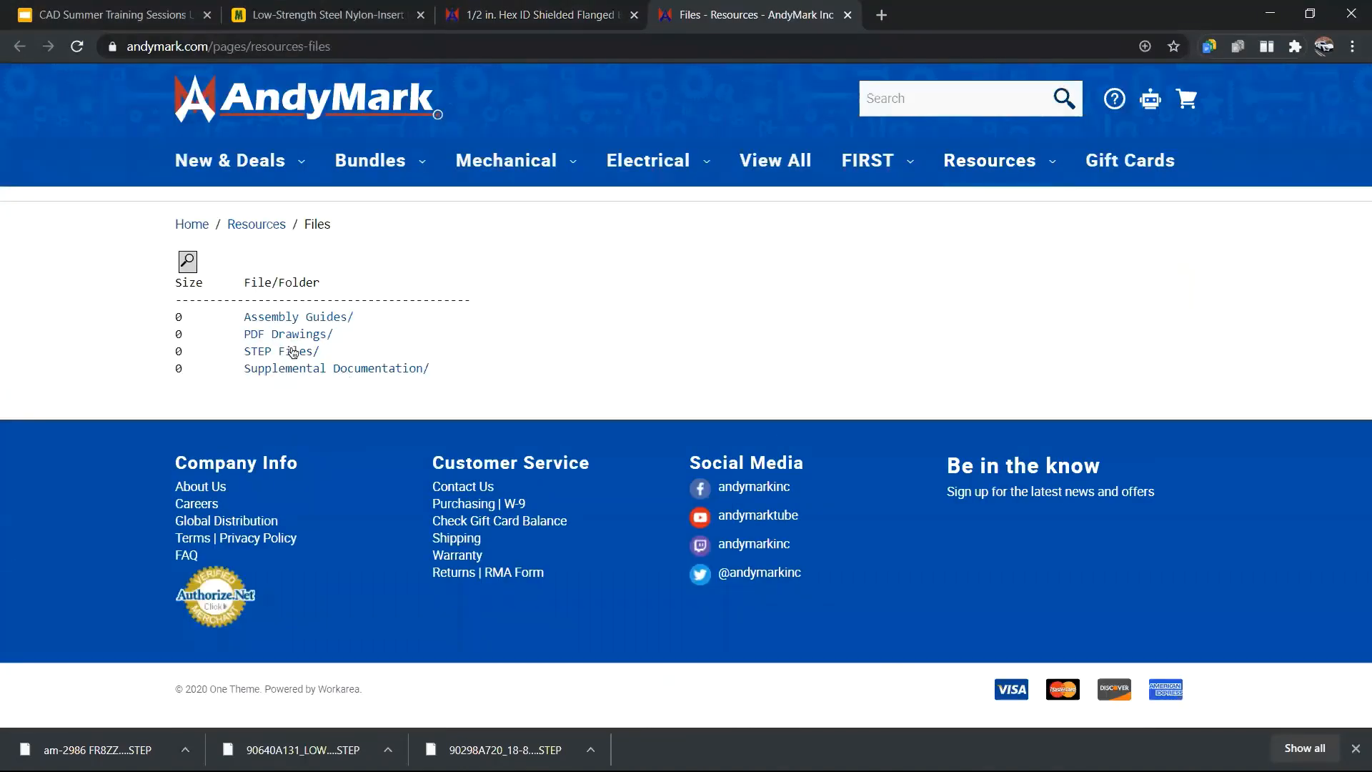
pyautogui.click(292, 351)
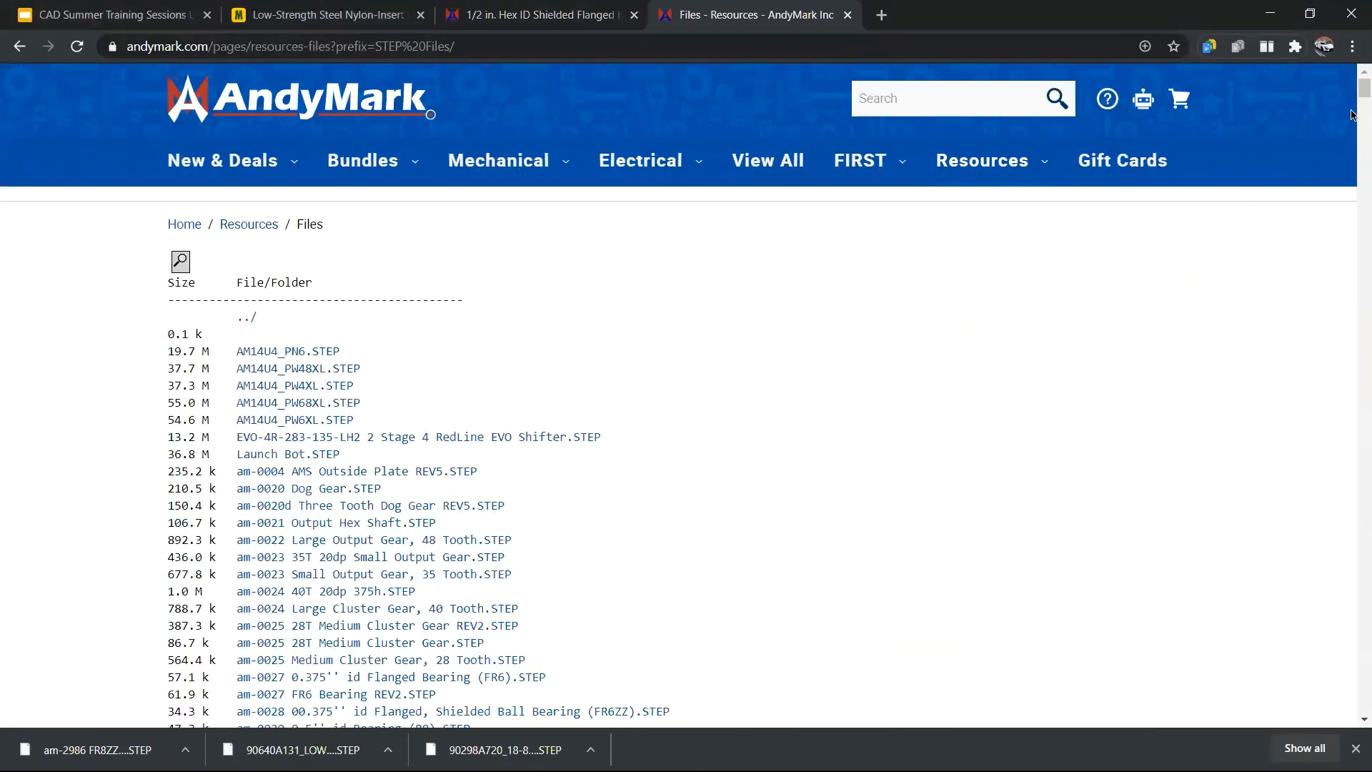
pyautogui.moveTo(1353, 100)
pyautogui.mouseDown()
pyautogui.moveTo(1352, 721)
pyautogui.moveTo(1352, 78)
pyautogui.mouseUp()
# - Close the AndyMark pages and switch to the intake assembly in Inventor
pyautogui.hotkey('ctrl', 'w')
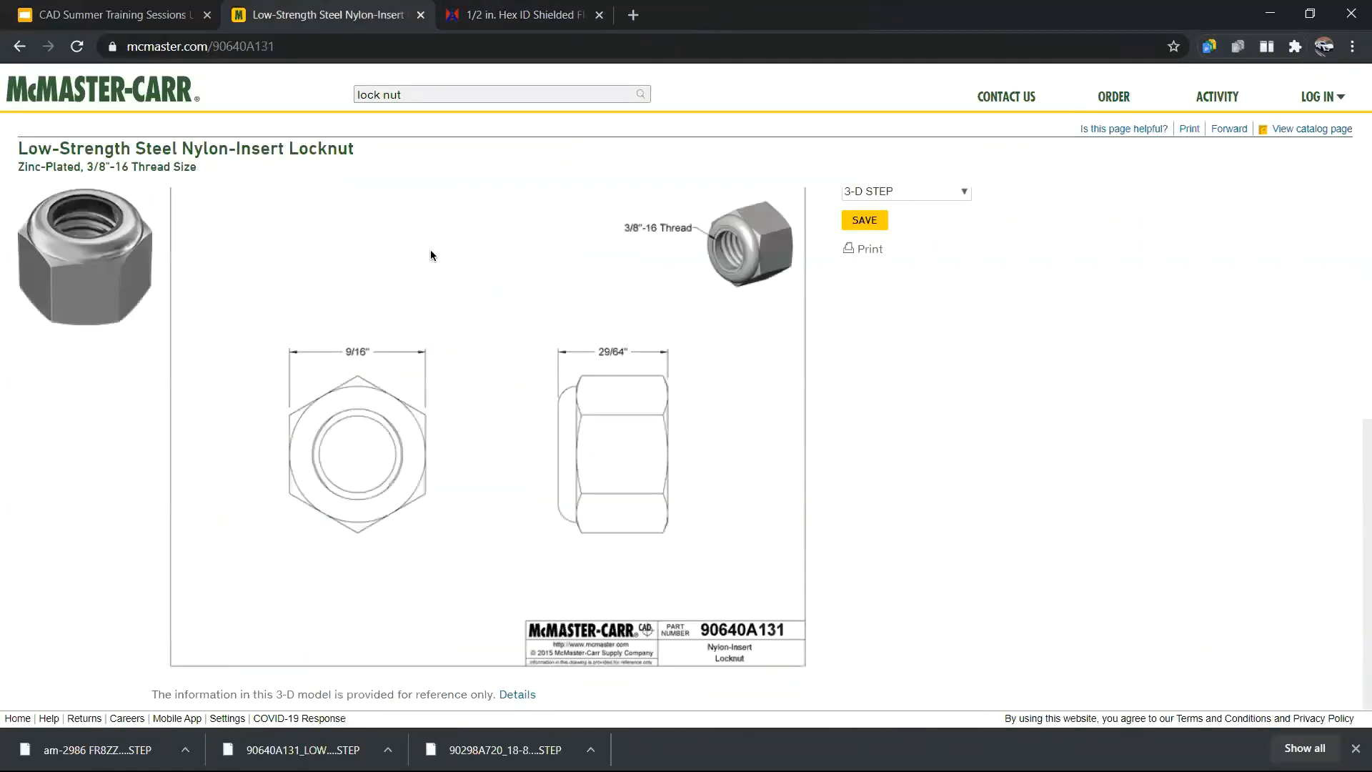
pyautogui.moveTo(565, 758)
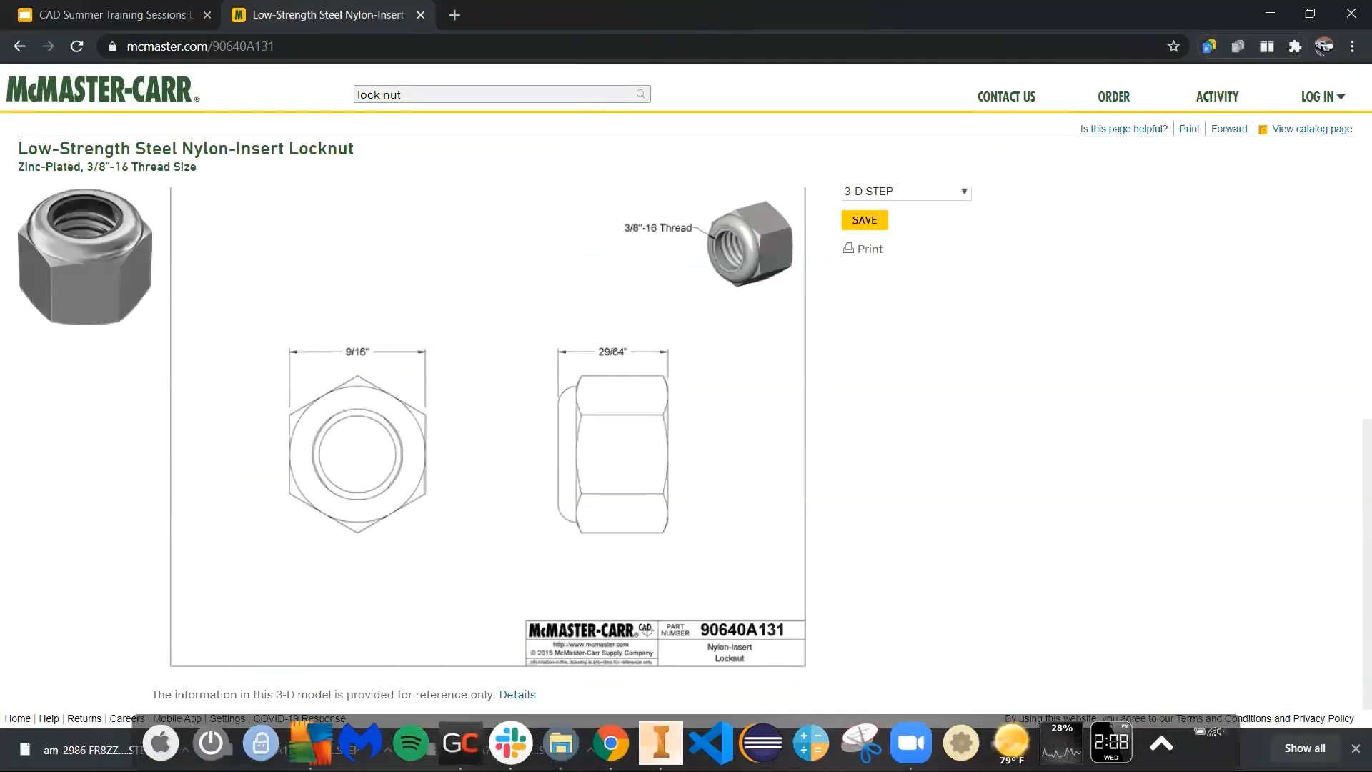
pyautogui.click(739, 740)
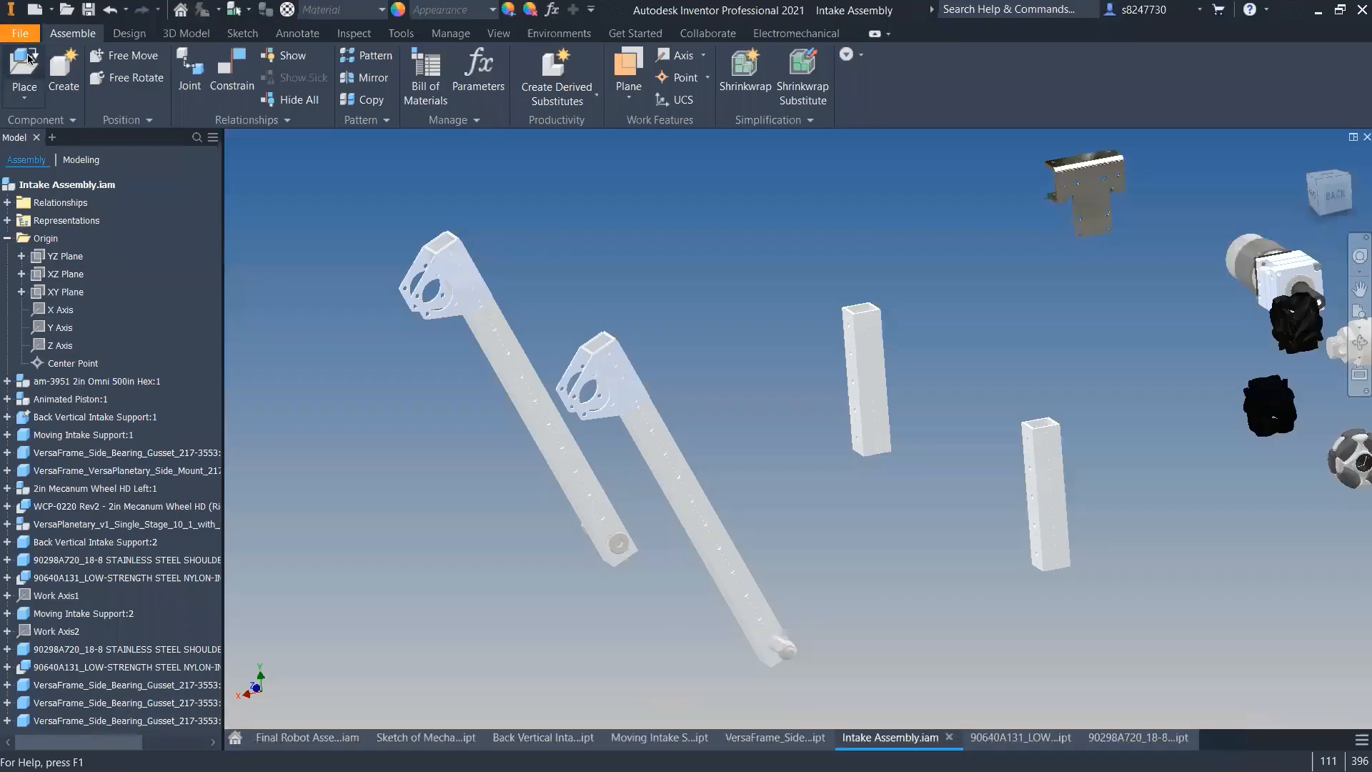
pyautogui.click(24, 63)
pyautogui.click(607, 147)
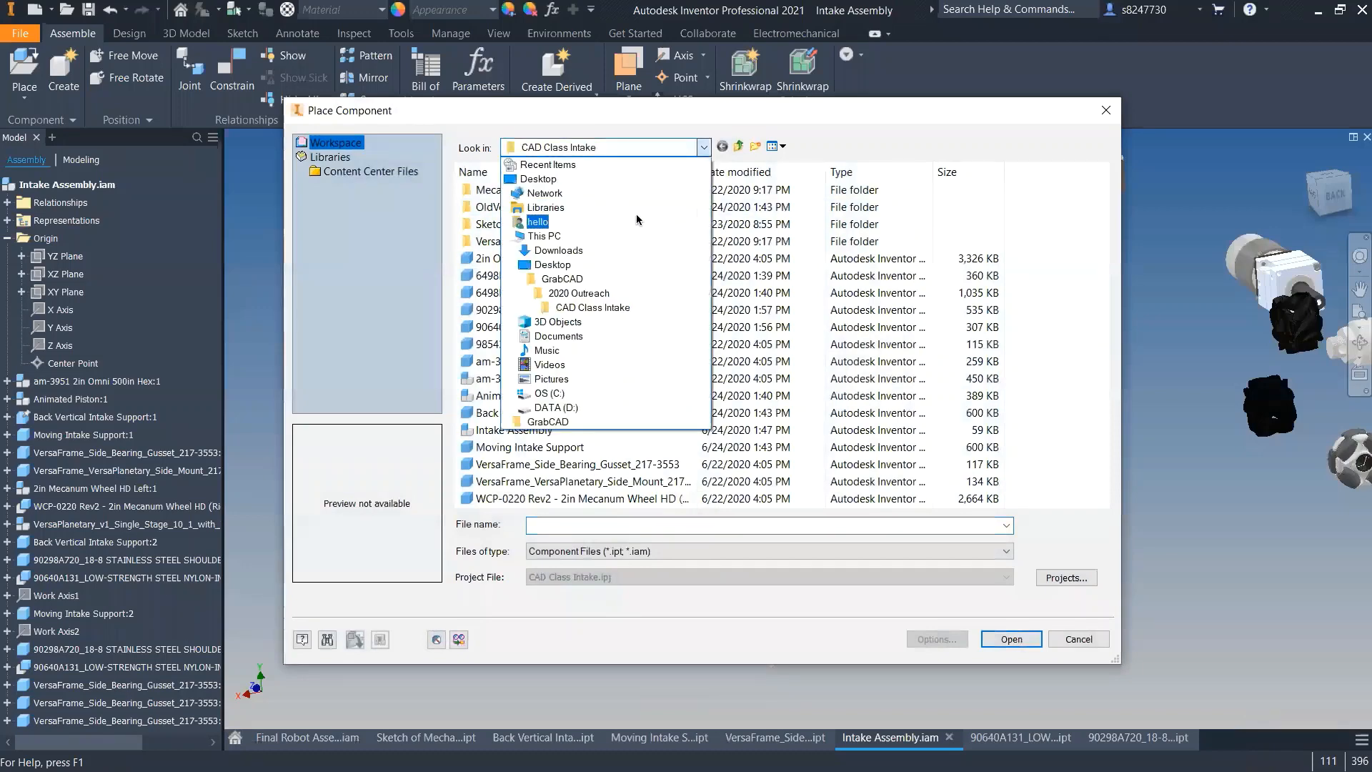
pyautogui.press('Escape')
pyautogui.press('Escape')
# - Try to import the downloaded am-2986 FR8ZZ Hex Bearing STEP file into the CAD Class Intake folder, and close the resulting empty part
pyautogui.click(65, 10)
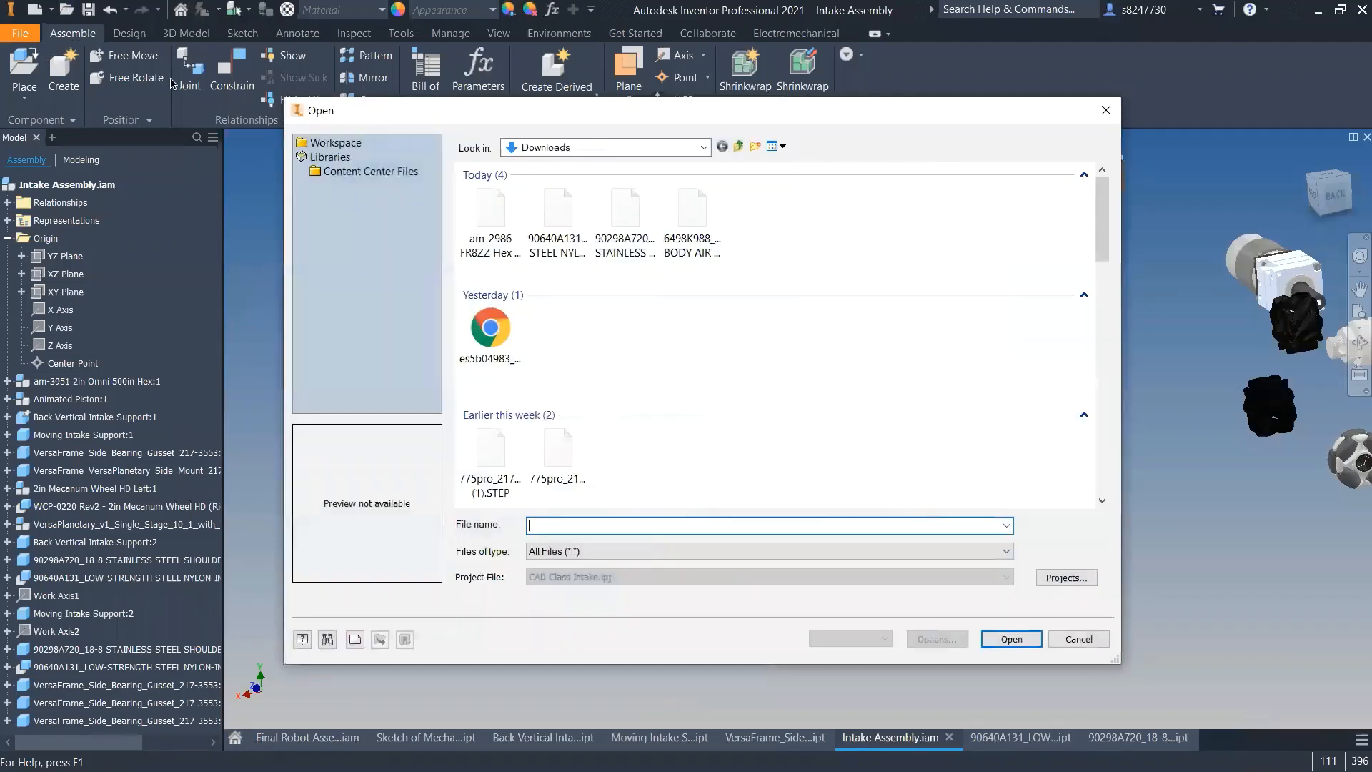
pyautogui.doubleClick(486, 231)
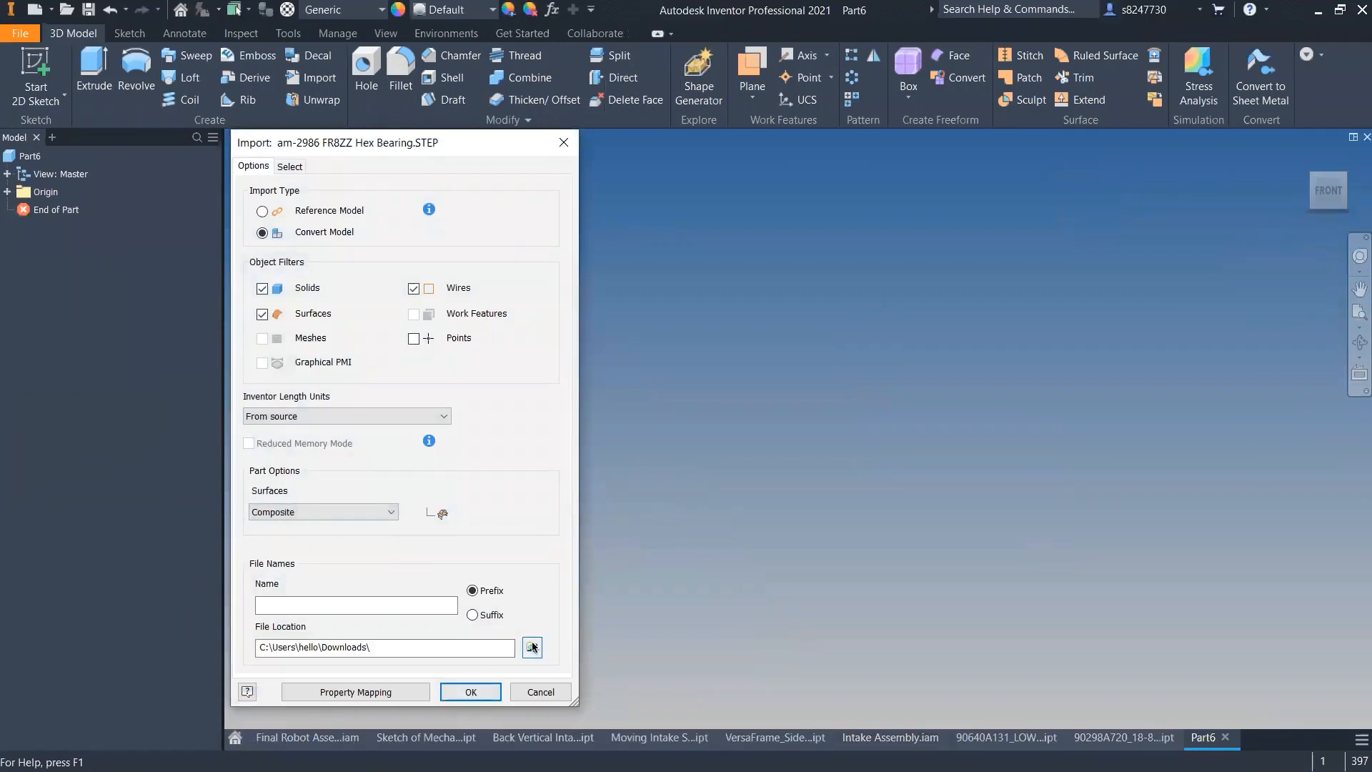
pyautogui.click(533, 646)
pyautogui.scroll(-3, 629, 401)
pyautogui.doubleClick(622, 433)
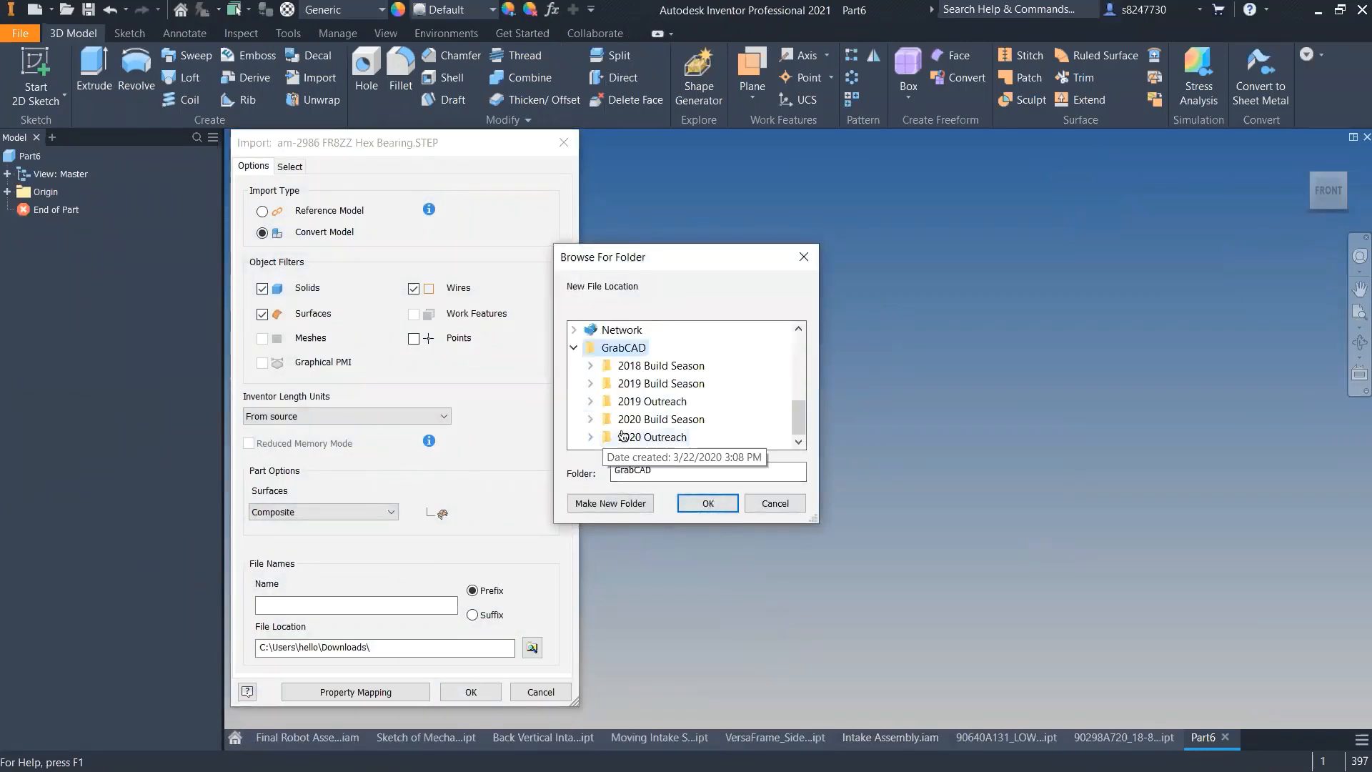
pyautogui.doubleClick(622, 436)
pyautogui.doubleClick(697, 383)
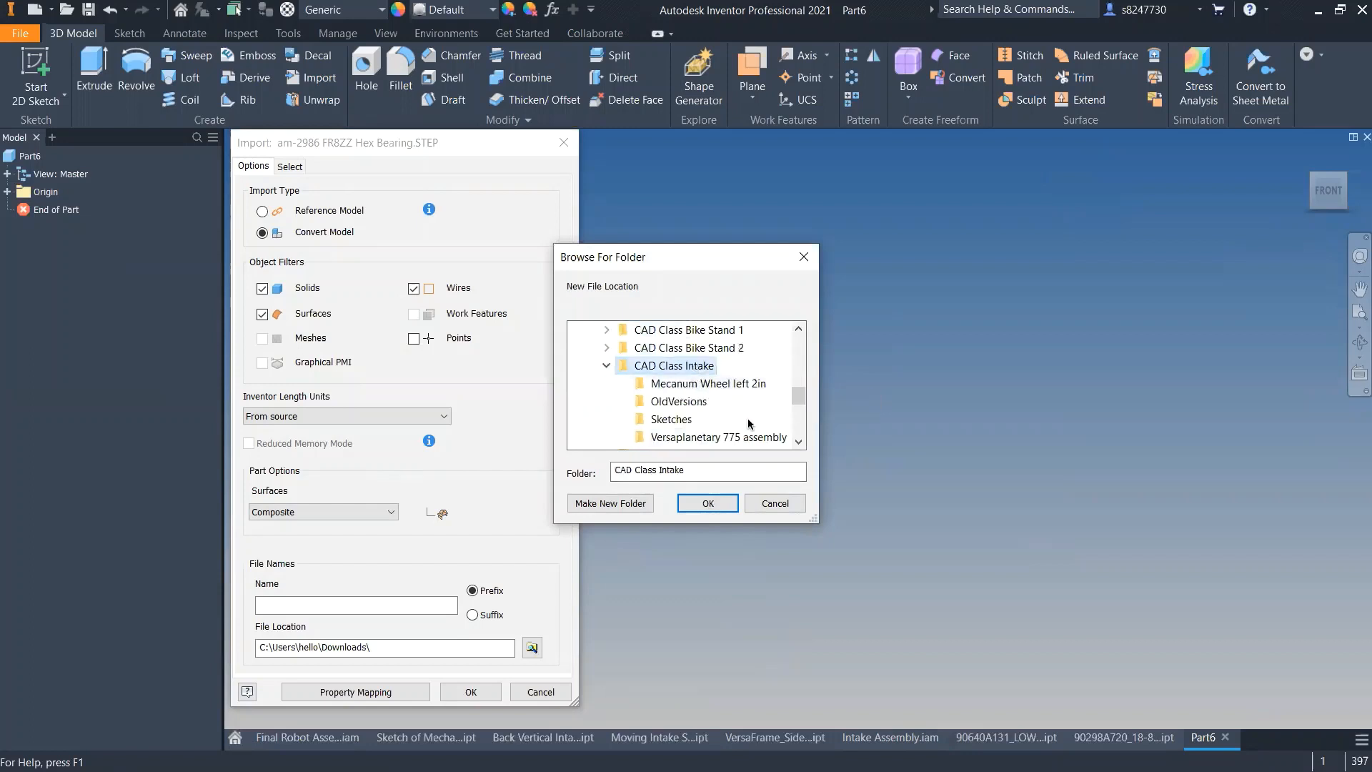
pyautogui.click(707, 503)
pyautogui.press('Return')
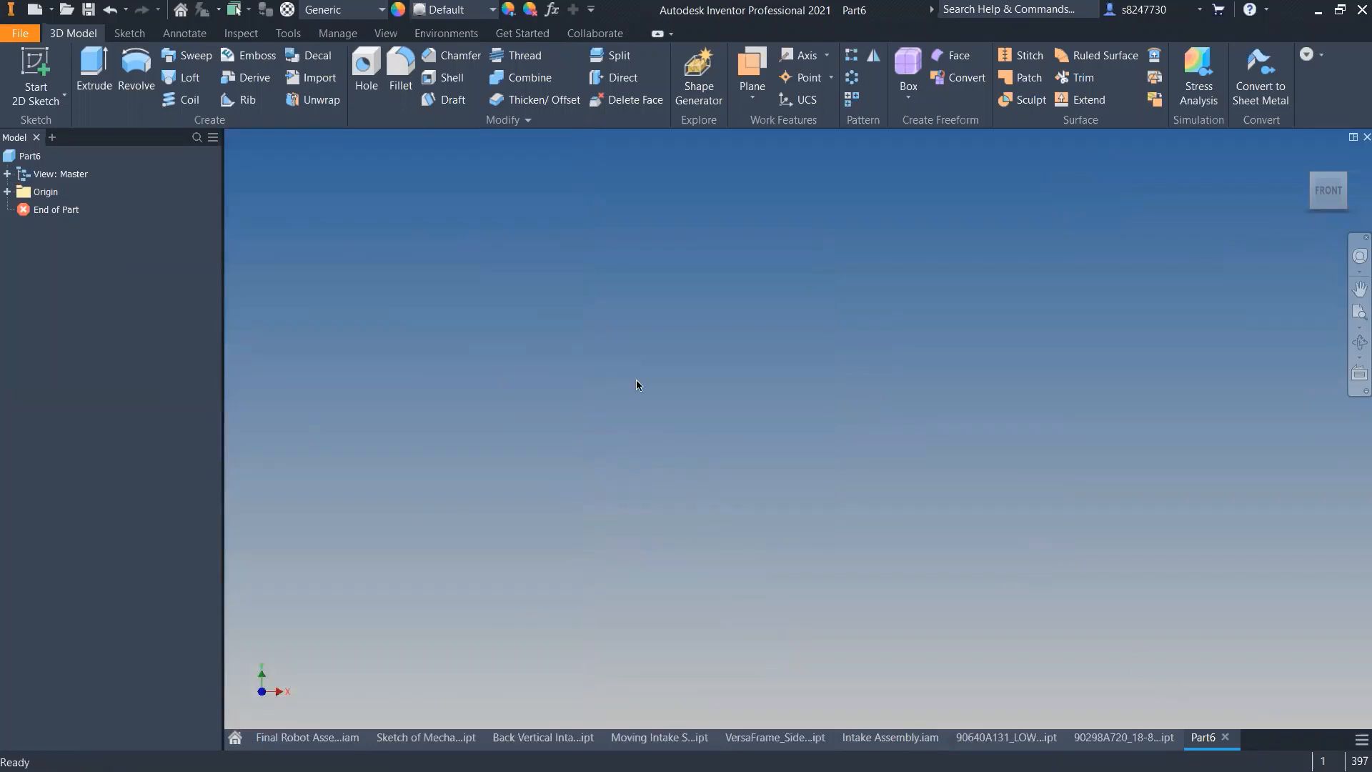
pyautogui.click(1225, 737)
# - Import am-2986 FR8ZZ Hex Bearing.STEP as a converted model, with GrabCAD\2020 Outreach\CAD Class Intake as the file location
pyautogui.hotkey('ctrl', 'o')
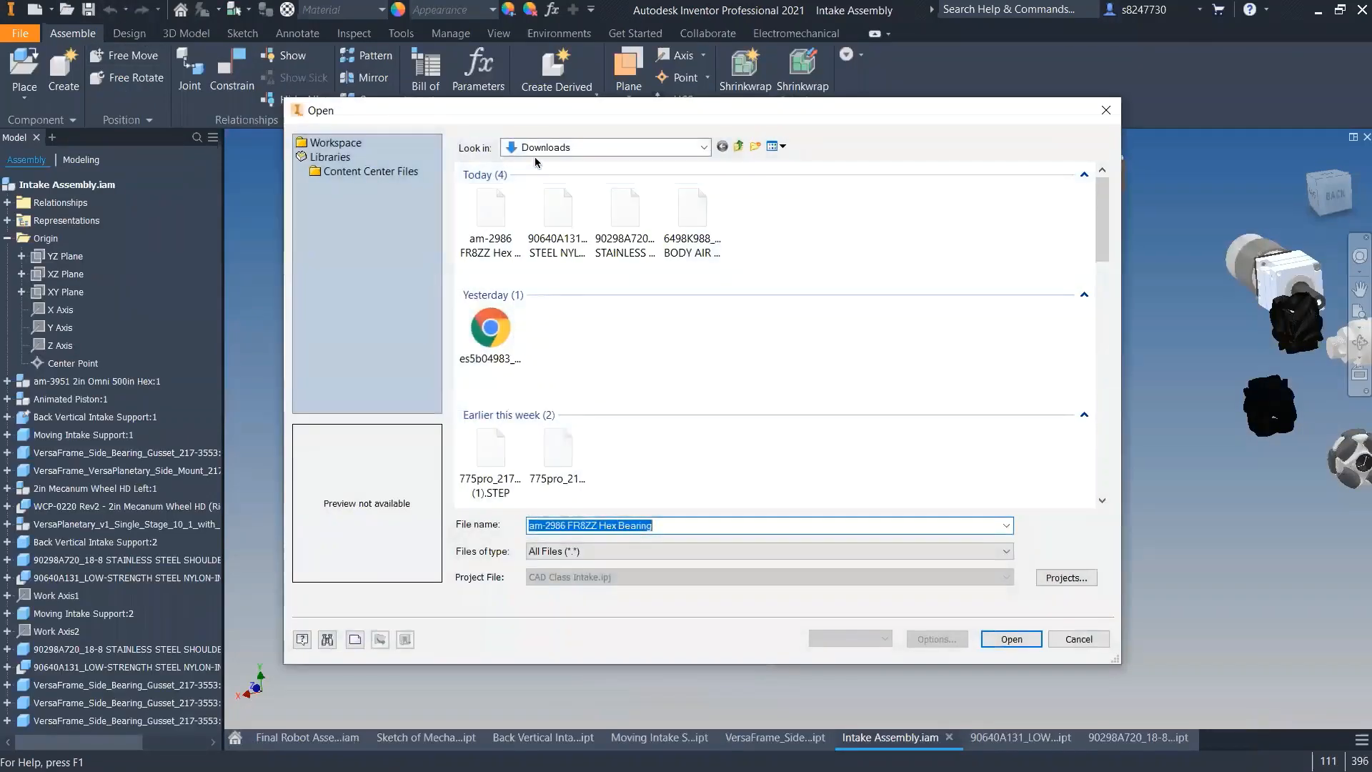
pyautogui.doubleClick(490, 207)
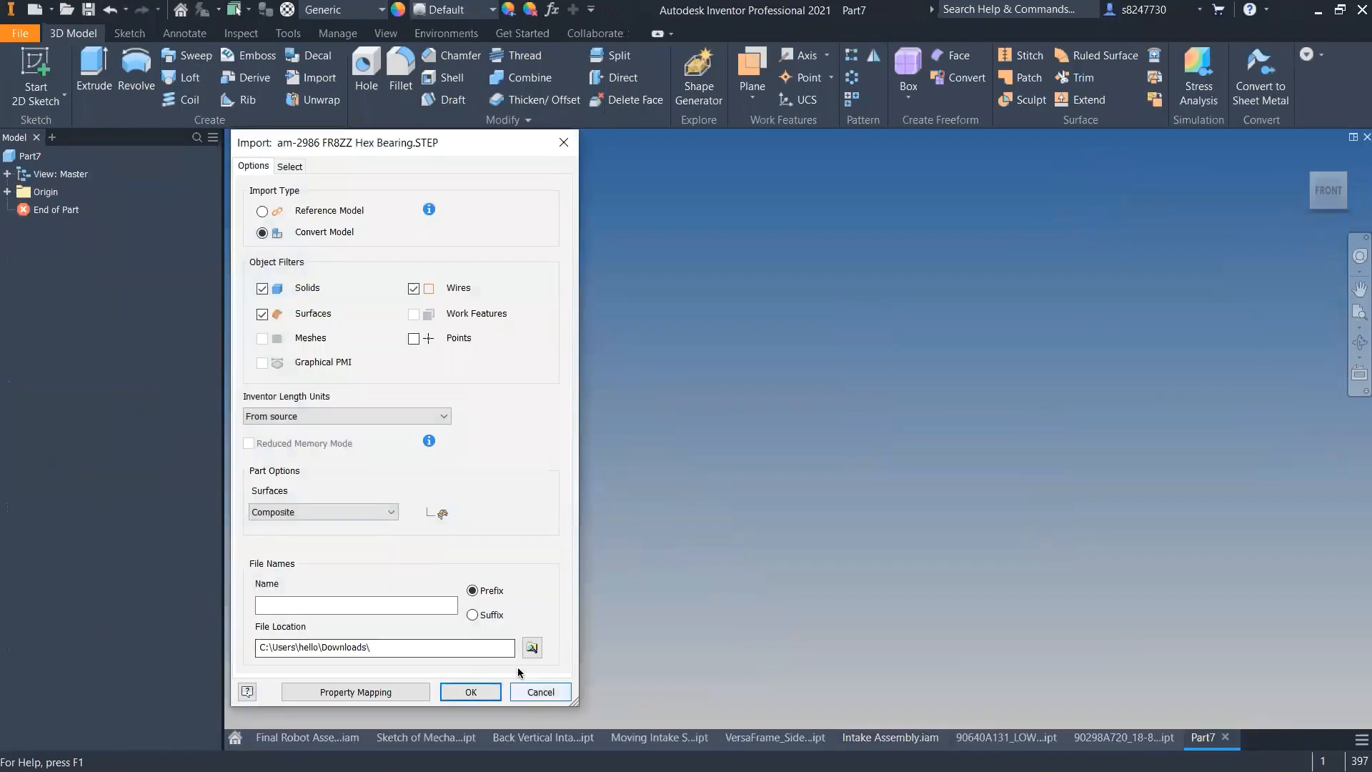
pyautogui.click(531, 648)
pyautogui.scroll(-2, 645, 419)
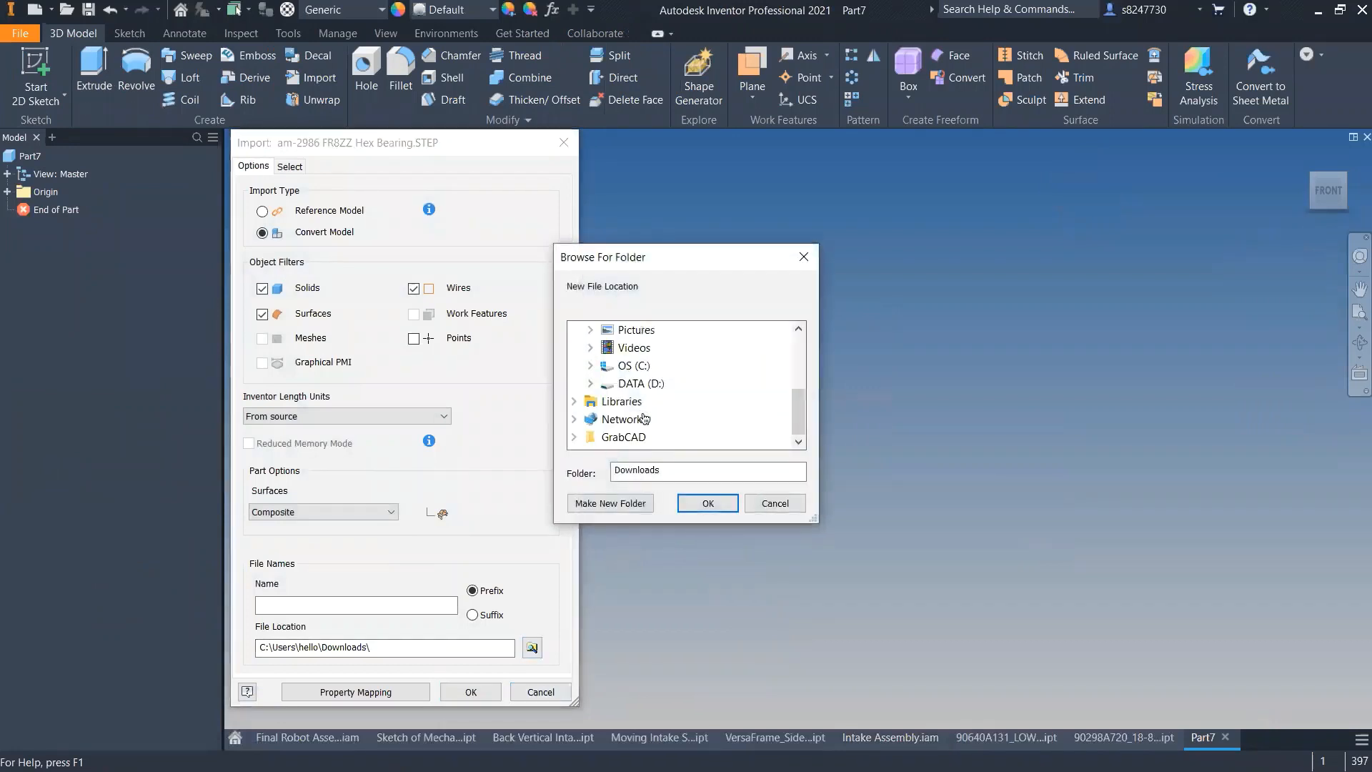
pyautogui.doubleClick(598, 438)
pyautogui.doubleClick(665, 434)
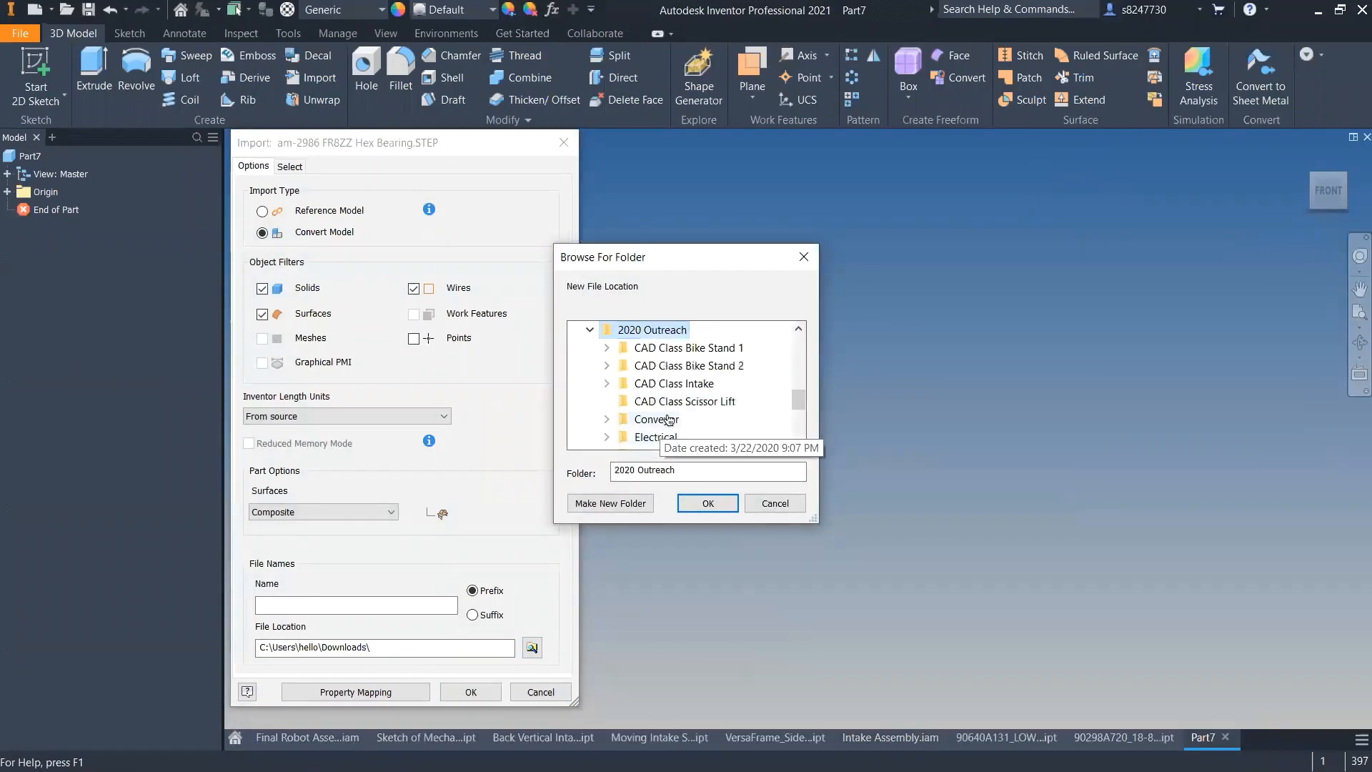
pyautogui.doubleClick(672, 383)
pyautogui.click(704, 501)
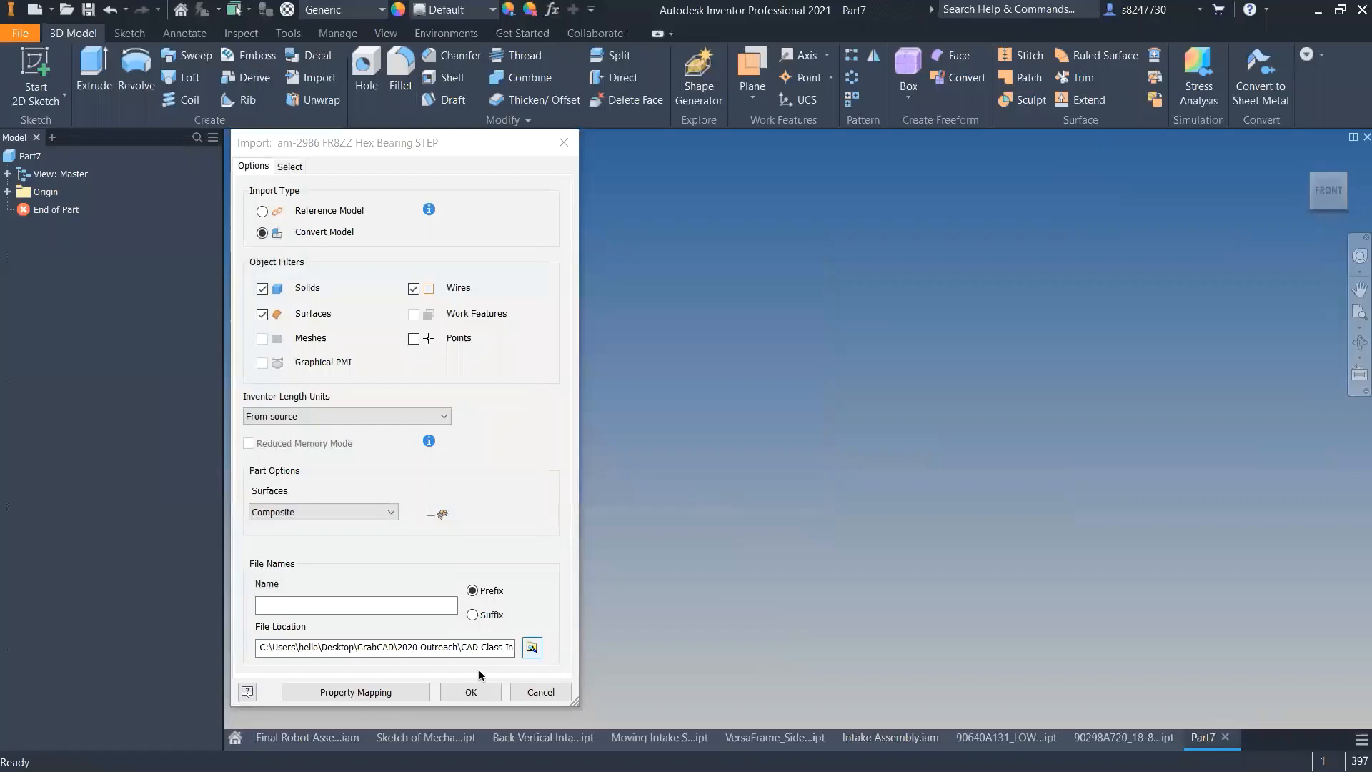
pyautogui.click(469, 693)
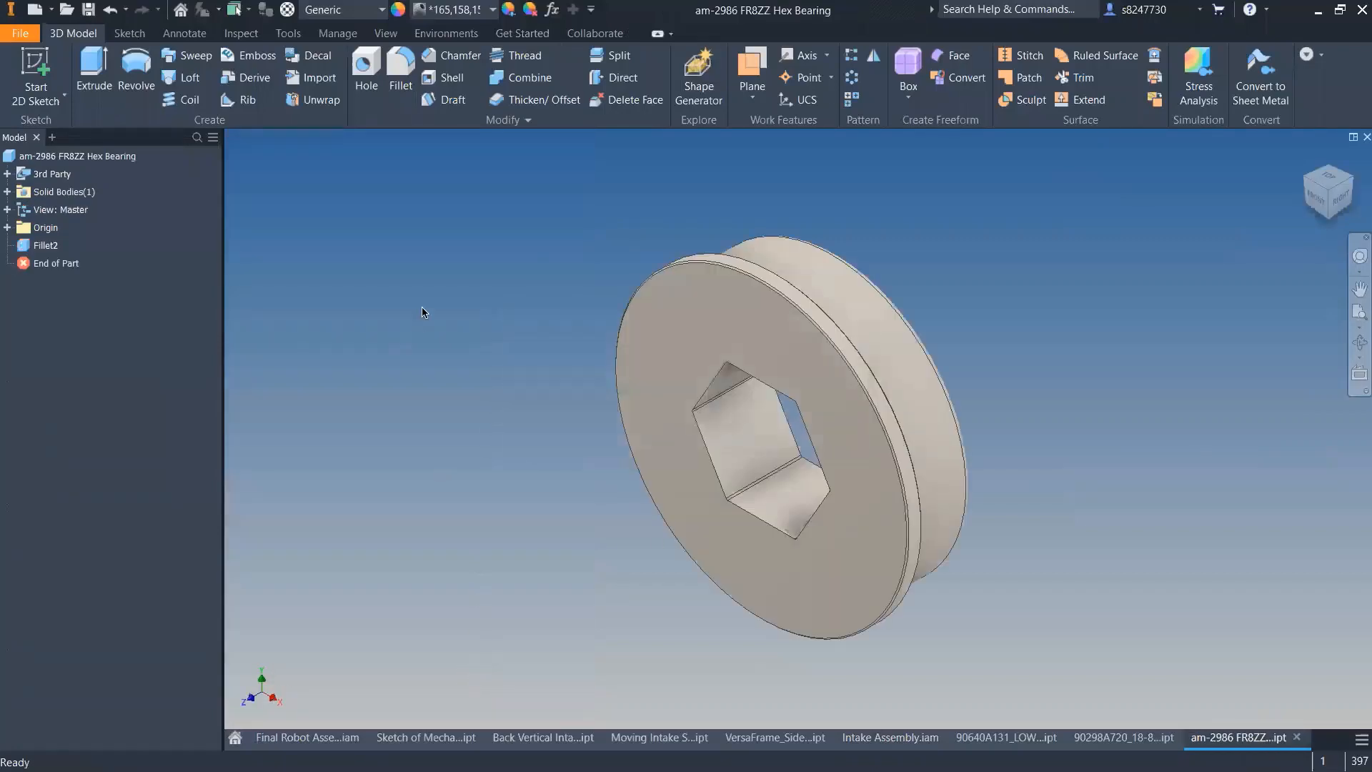
pyautogui.keyDown('shift'); pyautogui.moveTo(626, 254); pyautogui.dragTo(55, 10, button='middle'); pyautogui.keyUp('shift')
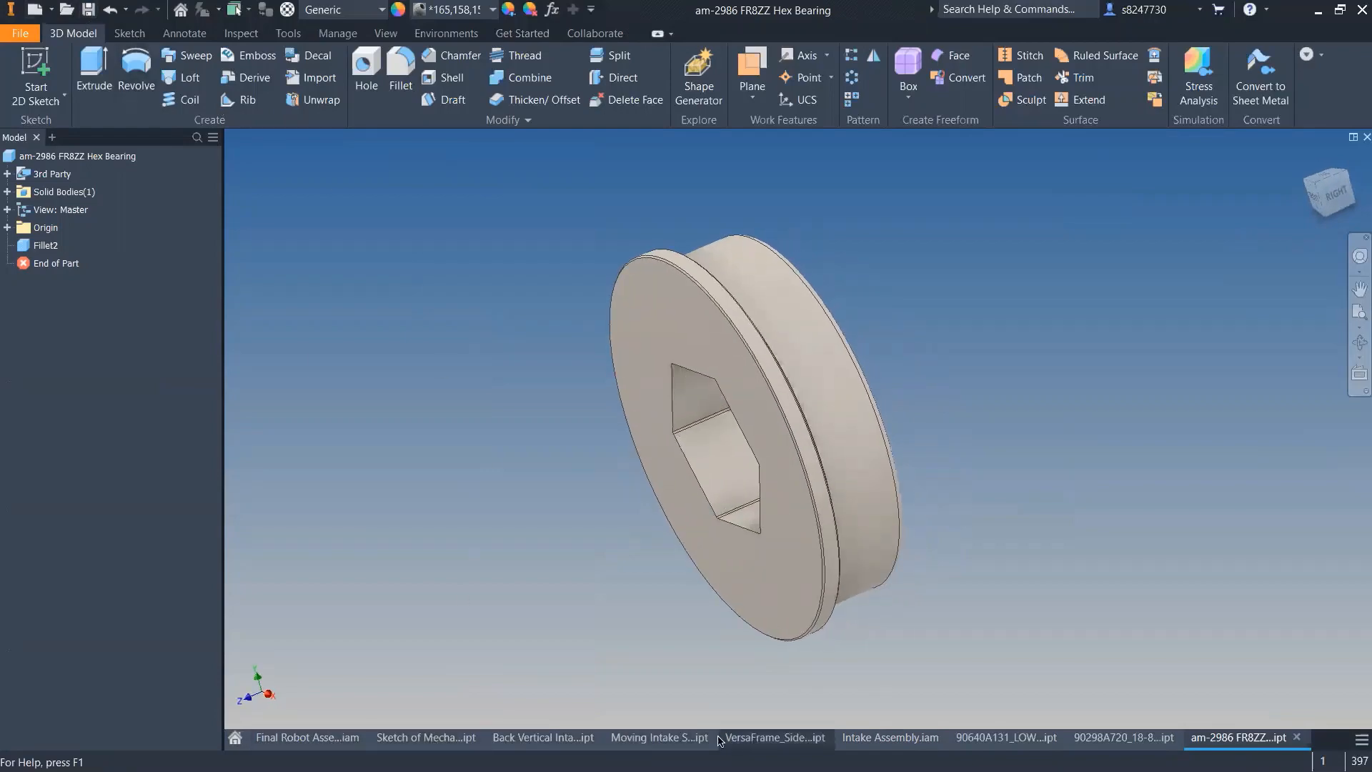
pyautogui.click(658, 736)
pyautogui.click(890, 738)
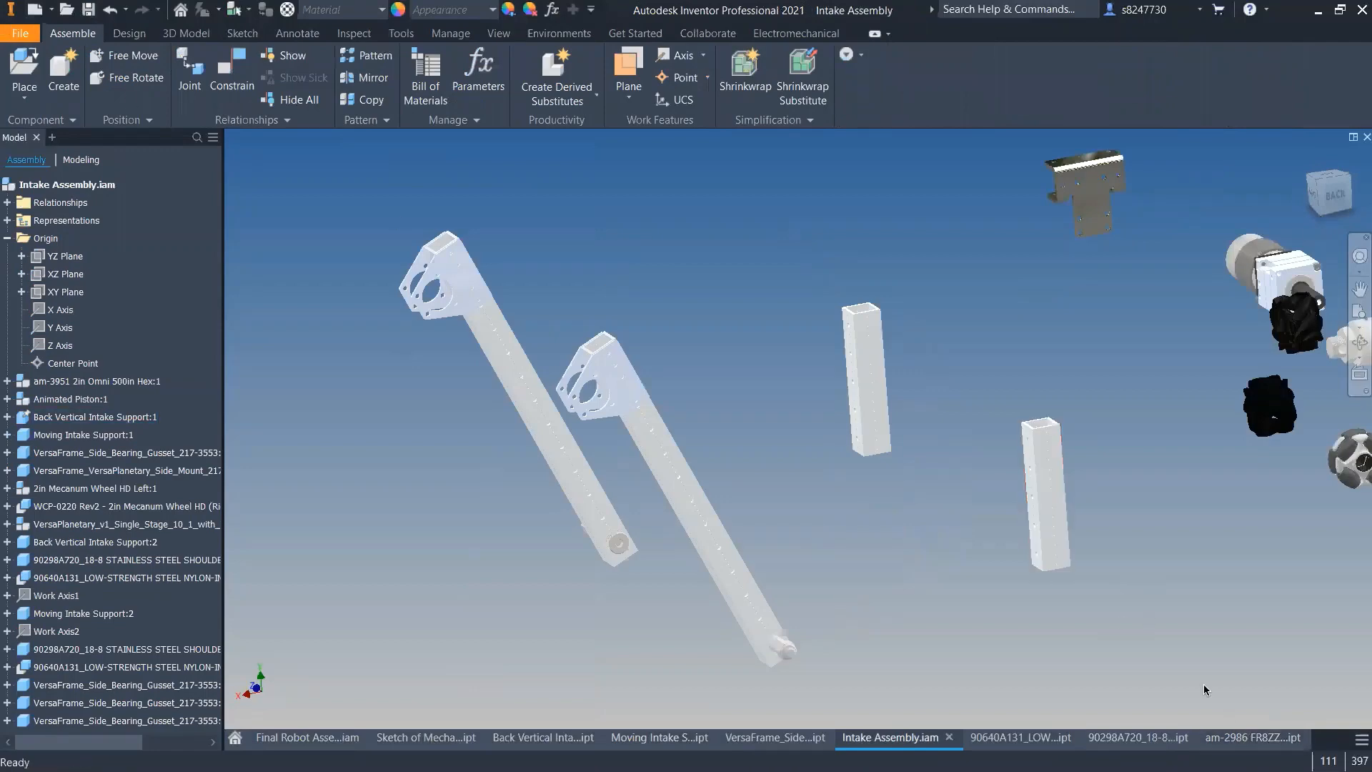
pyautogui.click(1253, 737)
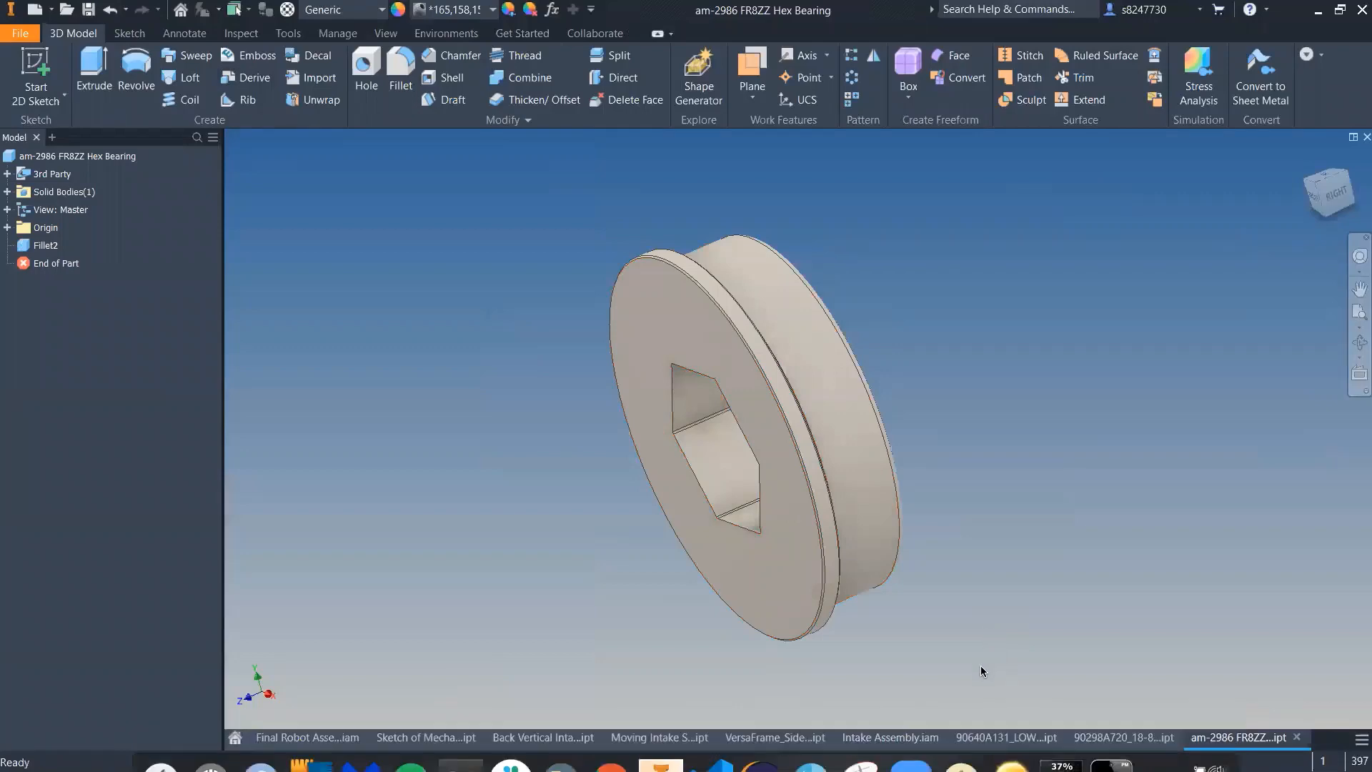
# - Place four am-2986 FR8ZZ Hex Bearing parts in the Intake Assembly, beside the two moving intake supports
pyautogui.click(891, 737)
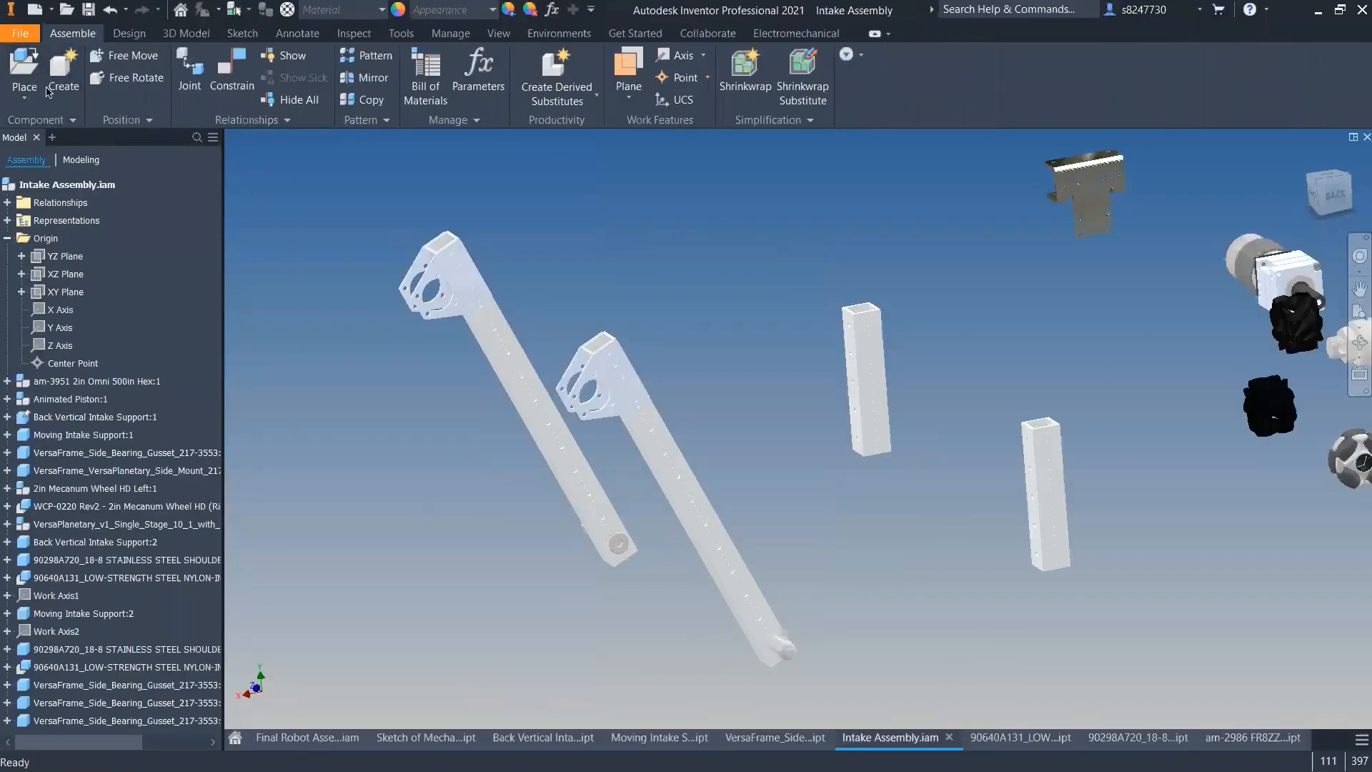
pyautogui.click(36, 75)
pyautogui.click(541, 259)
pyautogui.click(541, 275)
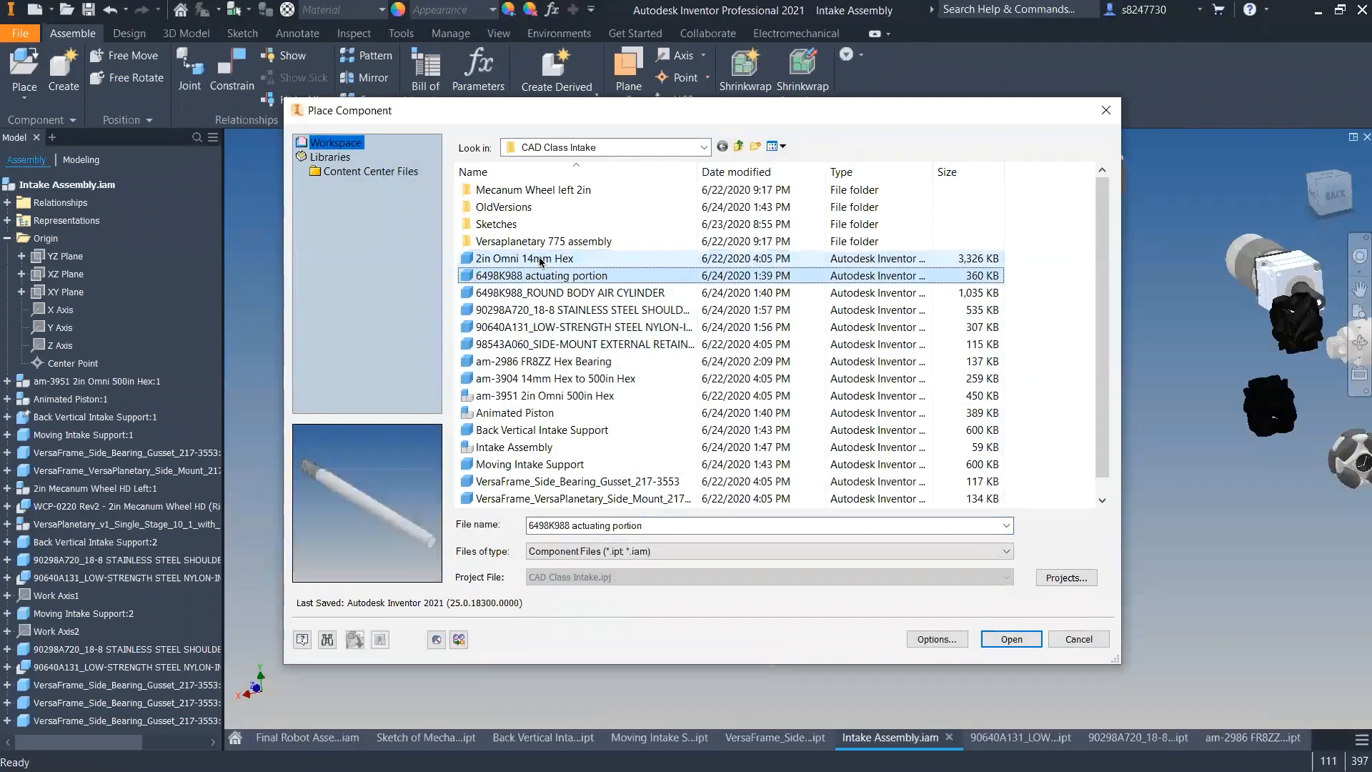
pyautogui.press('Down')
pyautogui.press('Down')
pyautogui.press('Down')
pyautogui.press('Down')
pyautogui.press('Down')
pyautogui.press('Down')
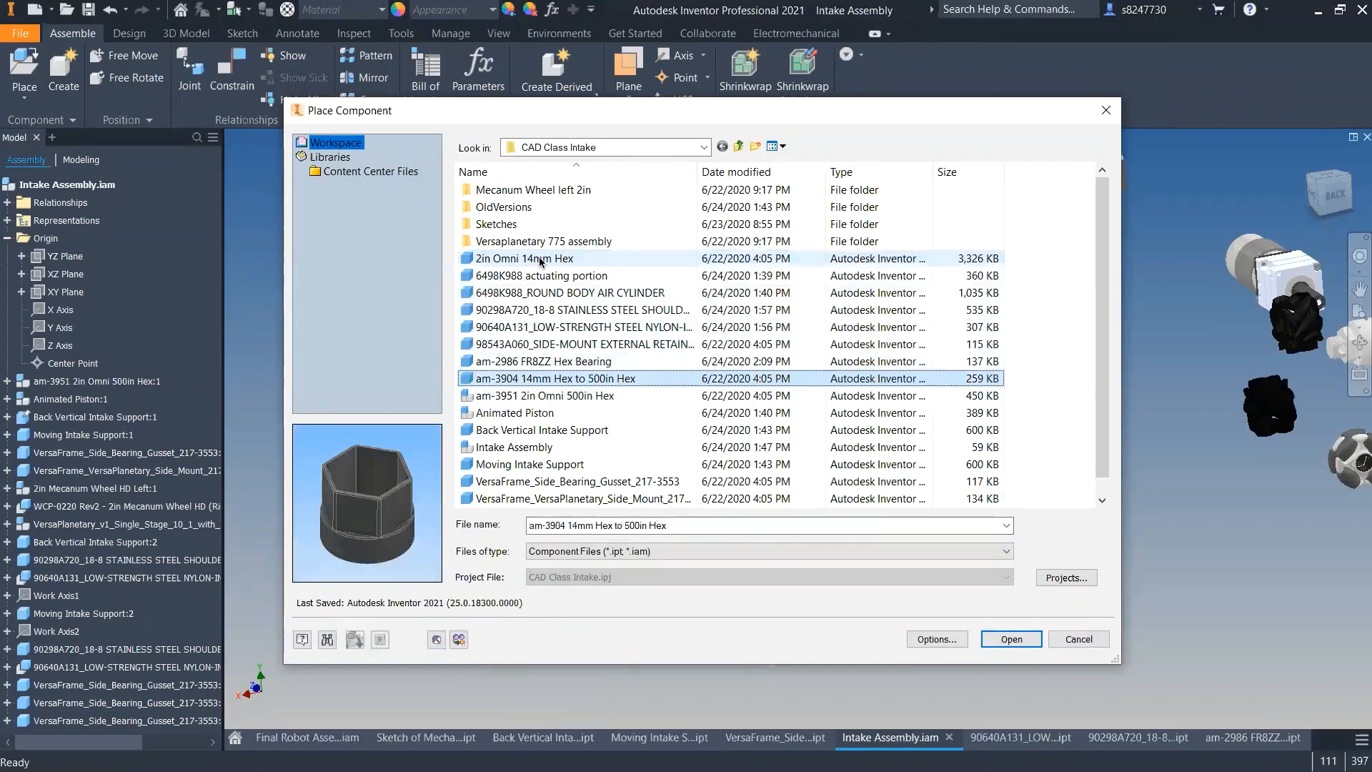
pyautogui.press('Up')
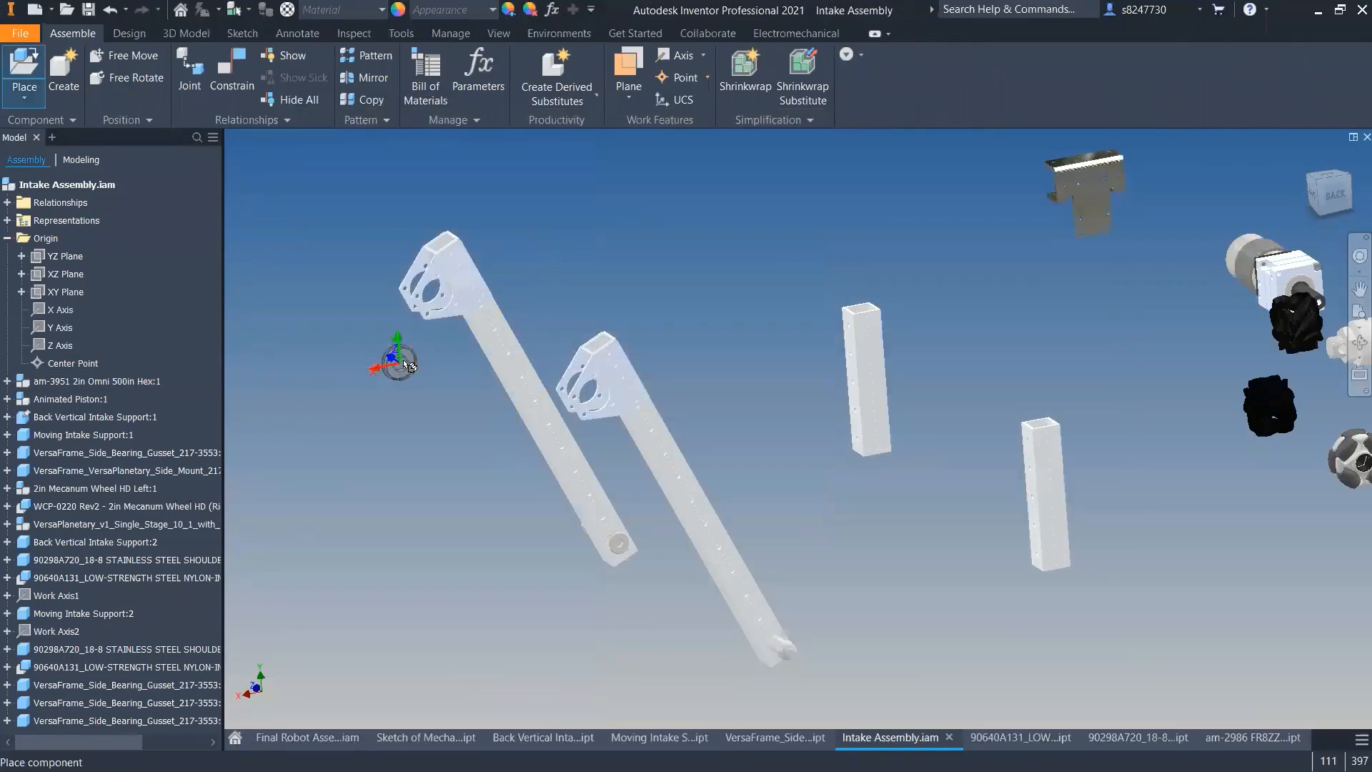
pyautogui.click(409, 366)
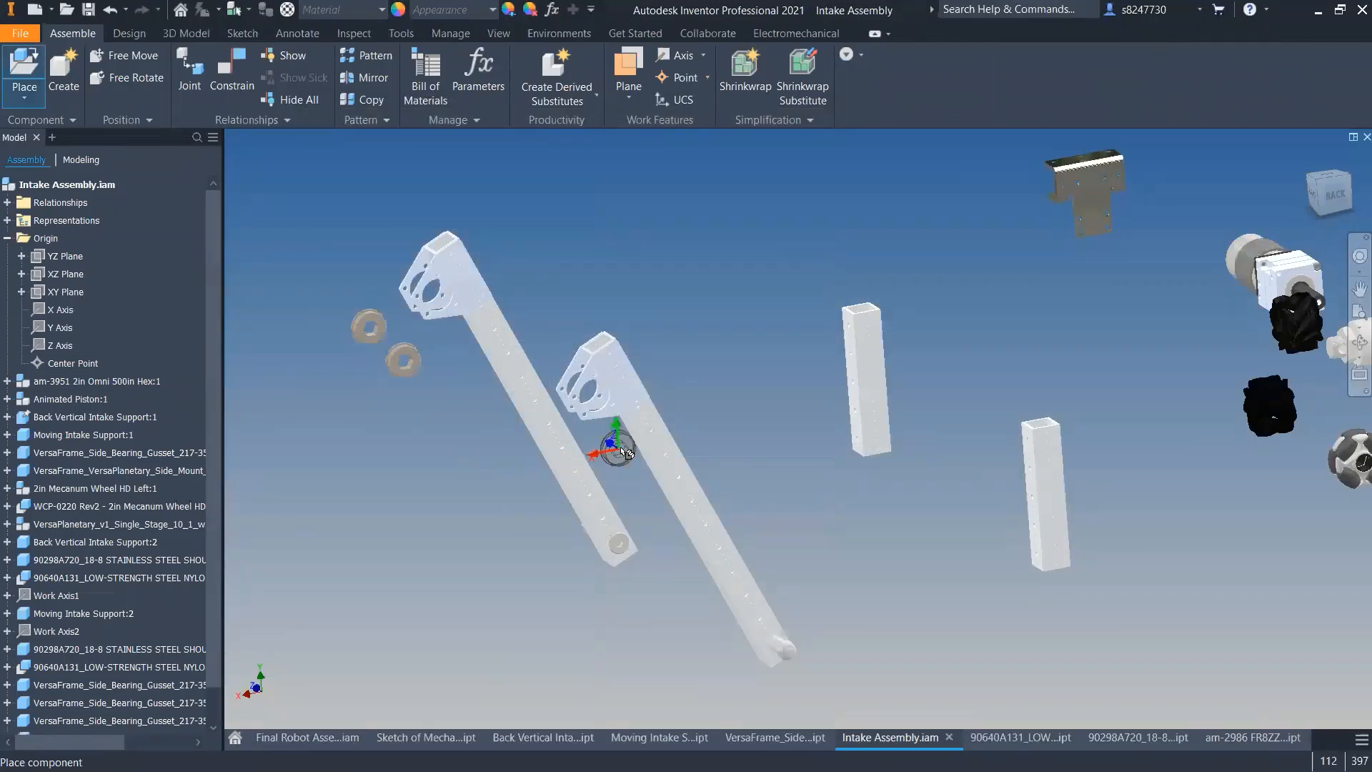
pyautogui.click(486, 484)
pyautogui.press('c')
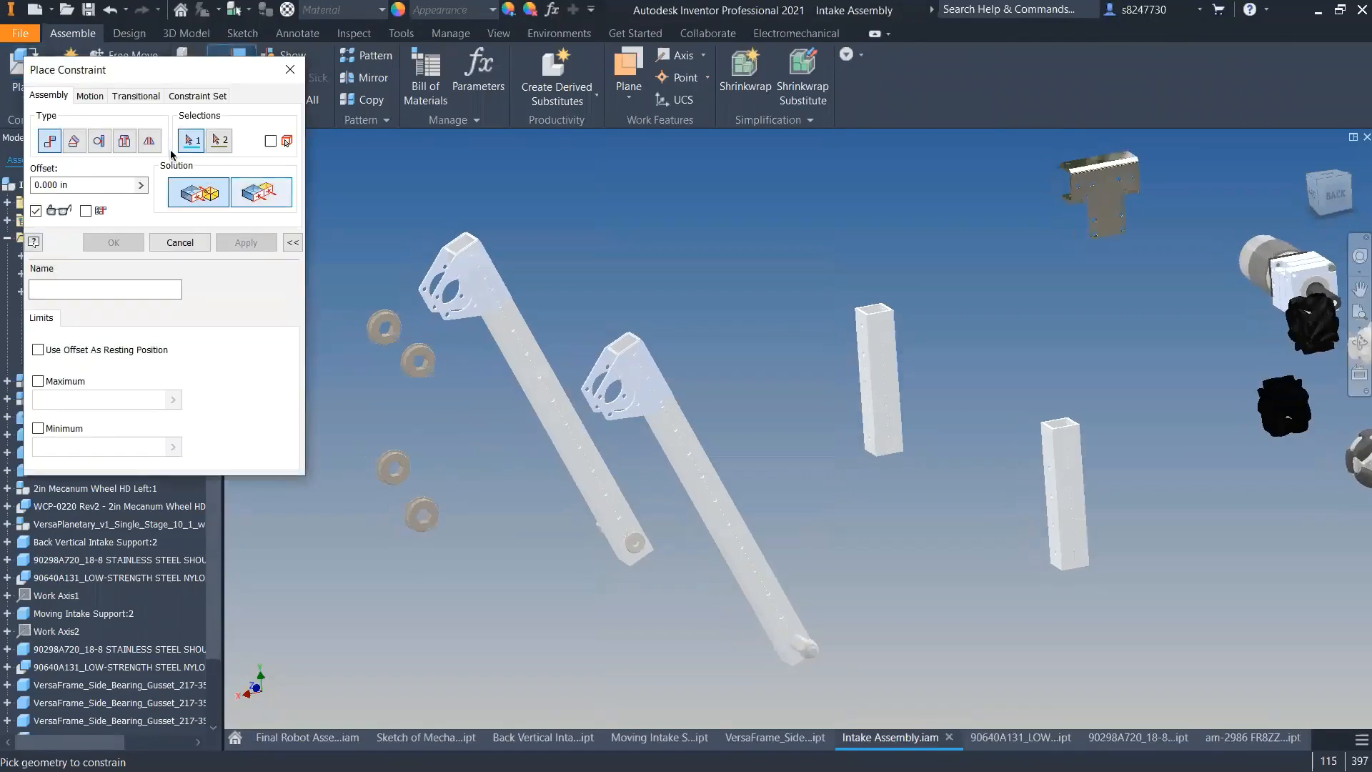
pyautogui.click(125, 141)
pyautogui.scroll(10, 443, 301)
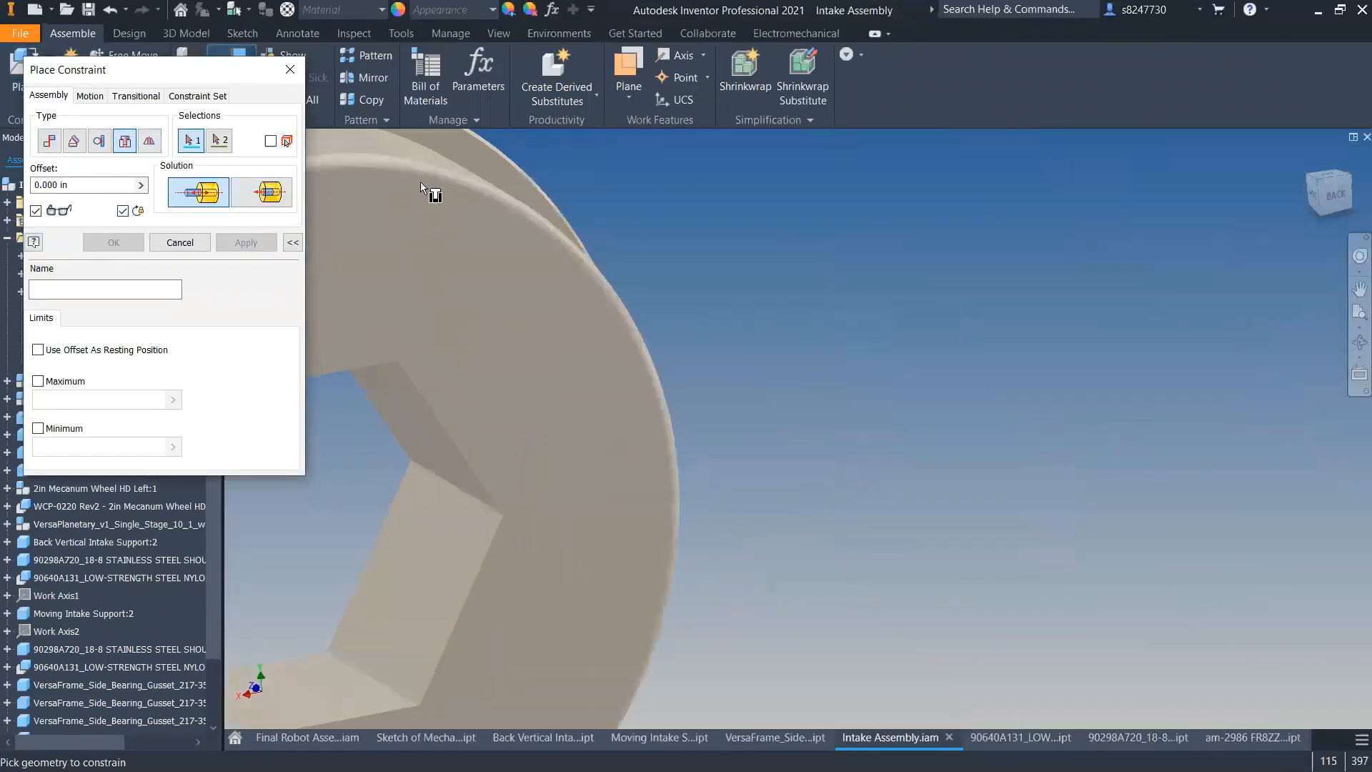
pyautogui.click(438, 159)
pyautogui.scroll(-8, 468, 215)
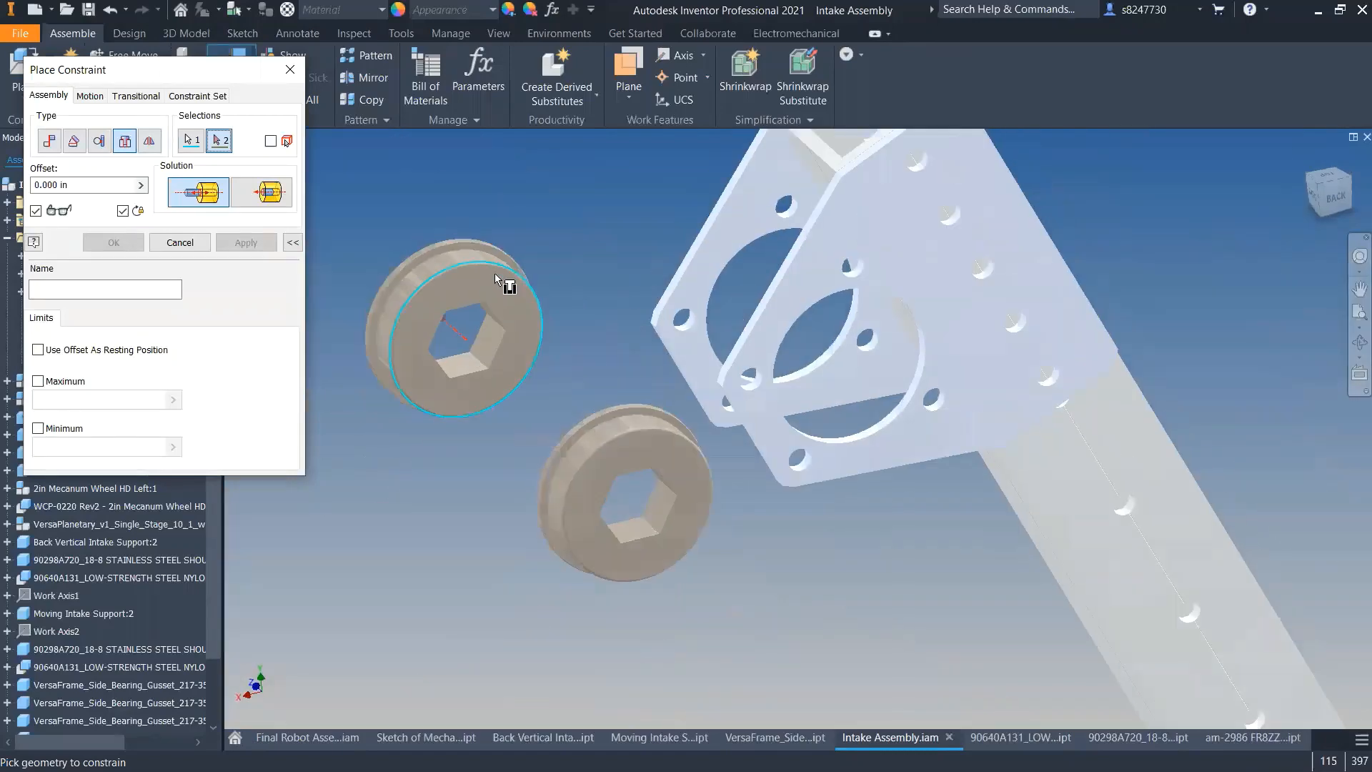
pyautogui.keyDown('shift'); pyautogui.moveTo(495, 273); pyautogui.dragTo(458, 283, button='middle'); pyautogui.keyUp('shift')
pyautogui.press('Escape')
# - Insert-constrain one bearing by its flange's inner edge into the nearer gusset hole of the first intake support, using the aligned solution
pyautogui.press('c')
pyautogui.scroll(8, 479, 245)
pyautogui.click(125, 141)
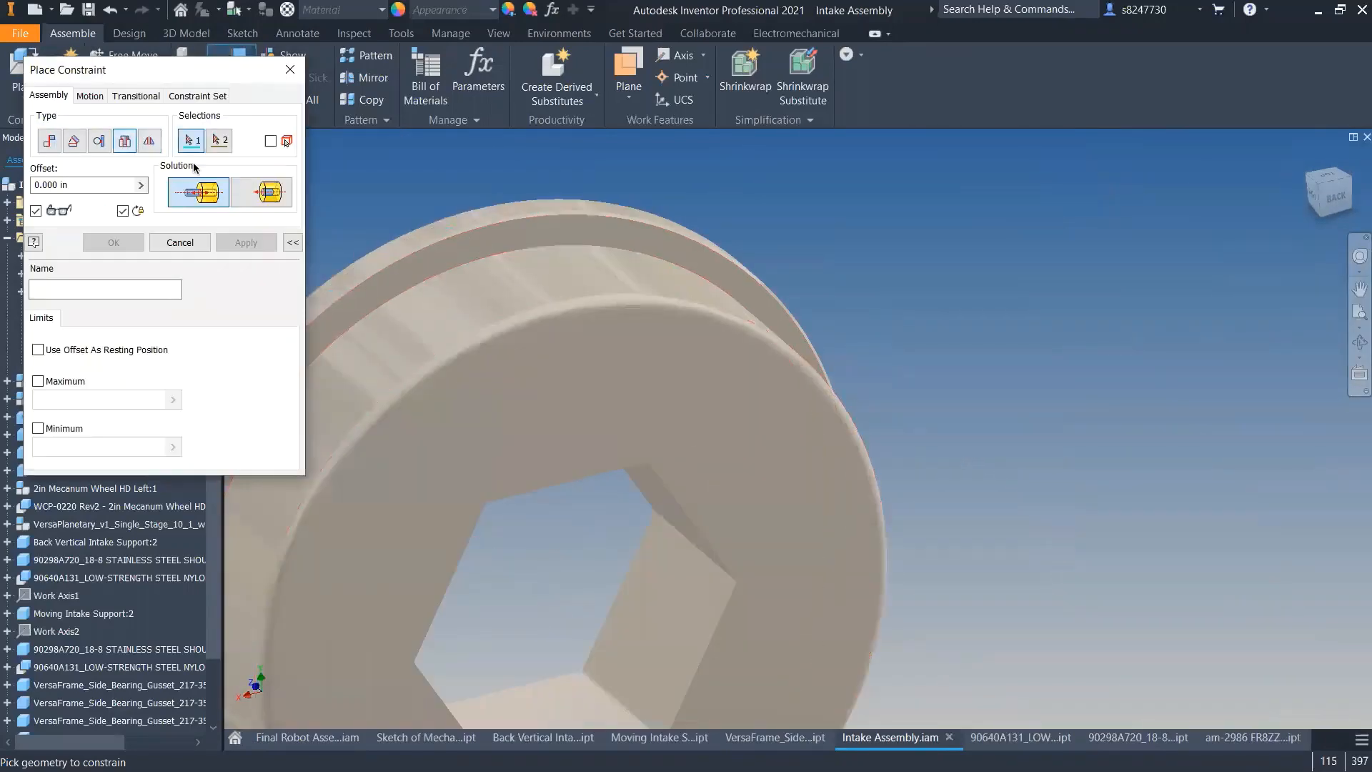
pyautogui.click(476, 270)
pyautogui.scroll(-8, 486, 304)
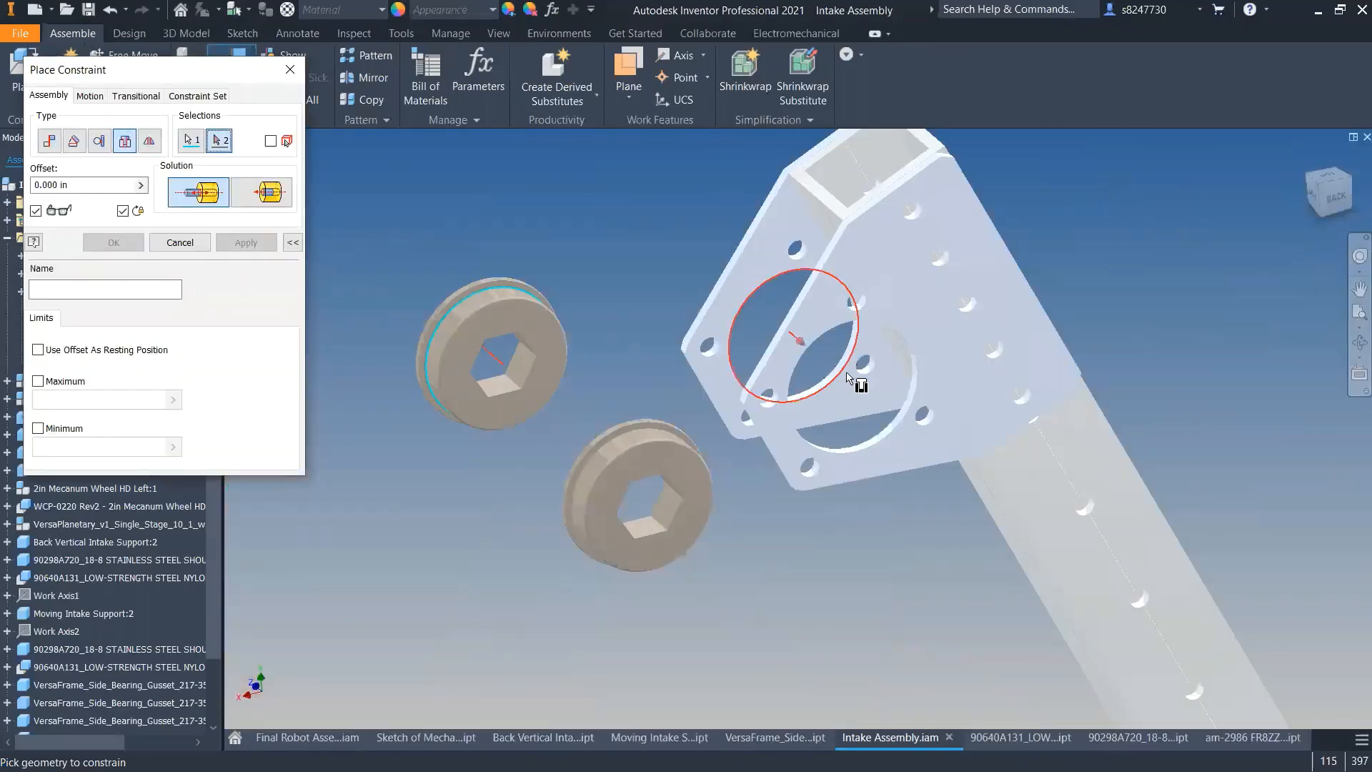
pyautogui.click(921, 386)
pyautogui.click(272, 191)
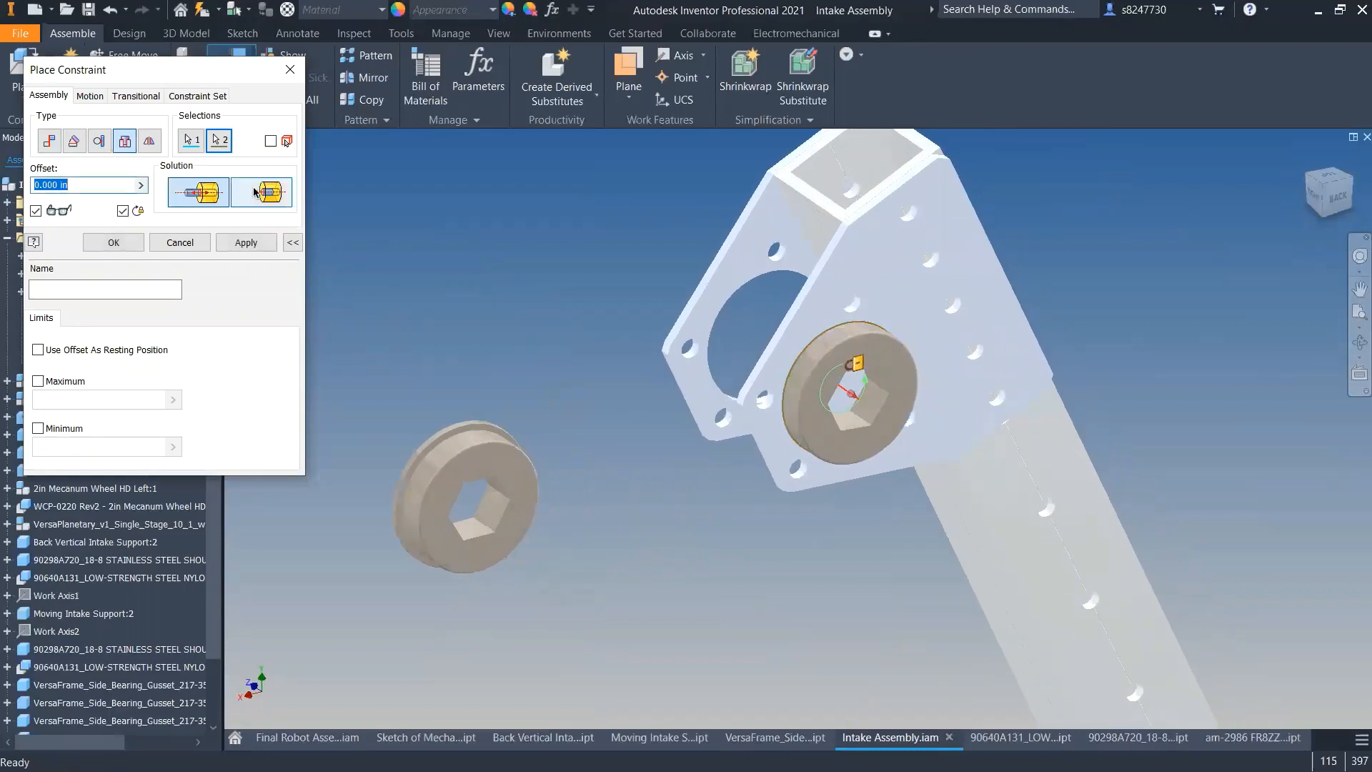
pyautogui.click(246, 243)
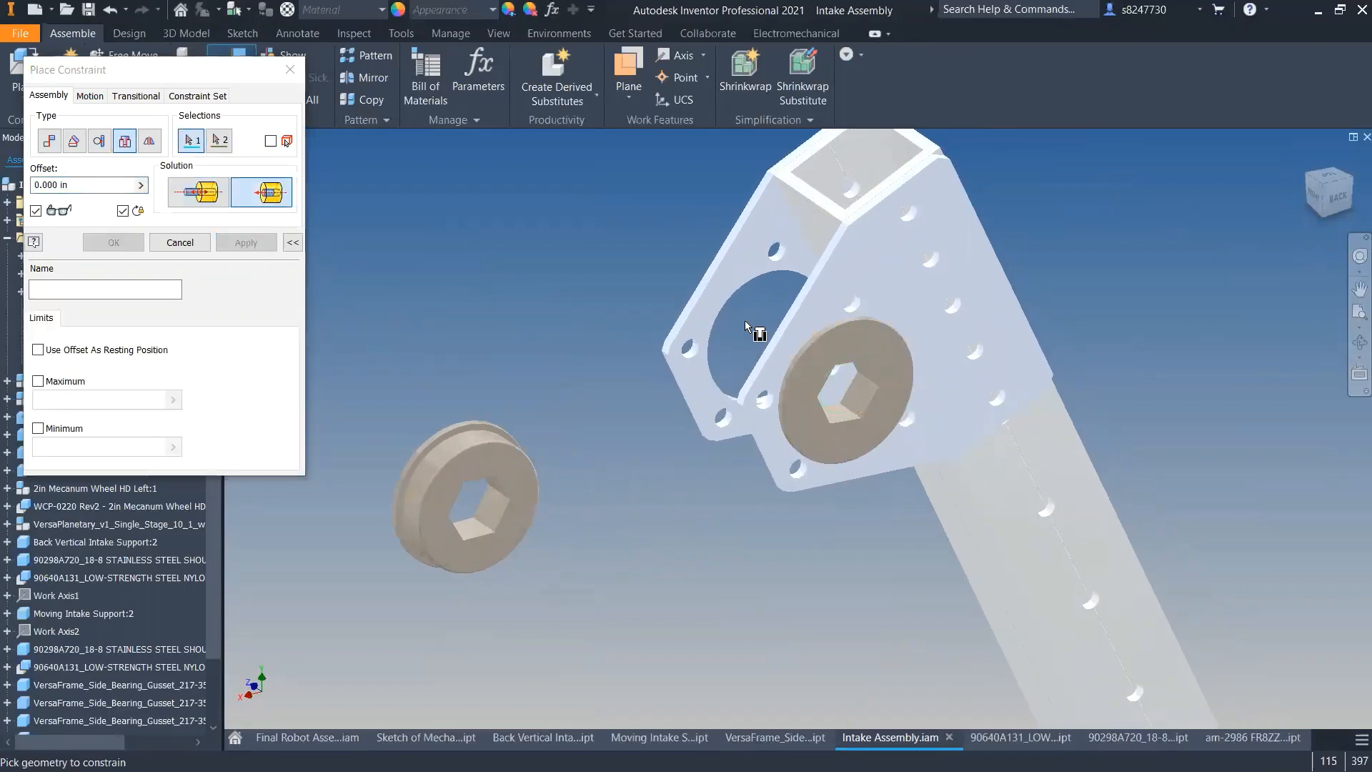
pyautogui.click(723, 384)
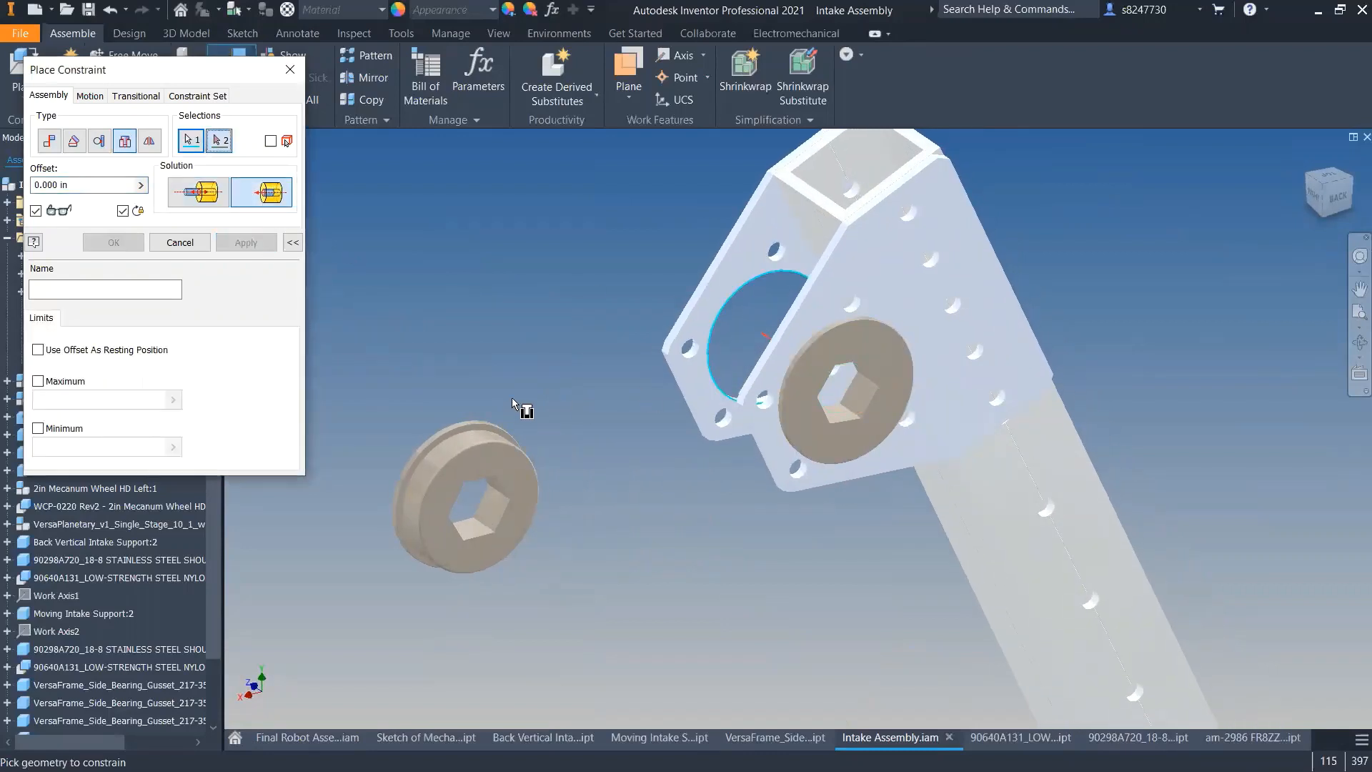
pyautogui.keyDown('shift'); pyautogui.moveTo(786, 404); pyautogui.dragTo(729, 408, button='middle'); pyautogui.keyUp('shift')
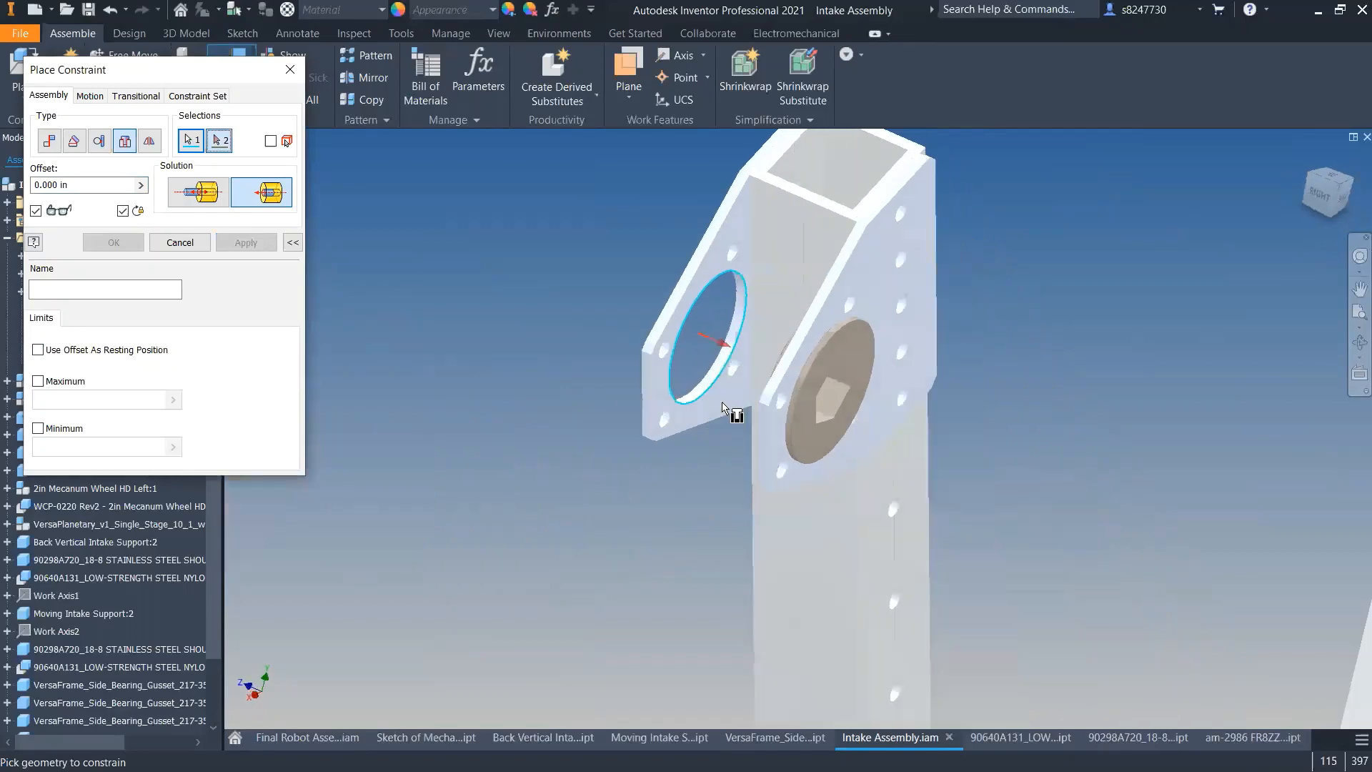
pyautogui.press('Escape')
# - Insert-constrain a second bearing into the opposite gusset hole of the same intake support, using the opposed solution and 0.000 in offset
pyautogui.press('c')
pyautogui.click(127, 142)
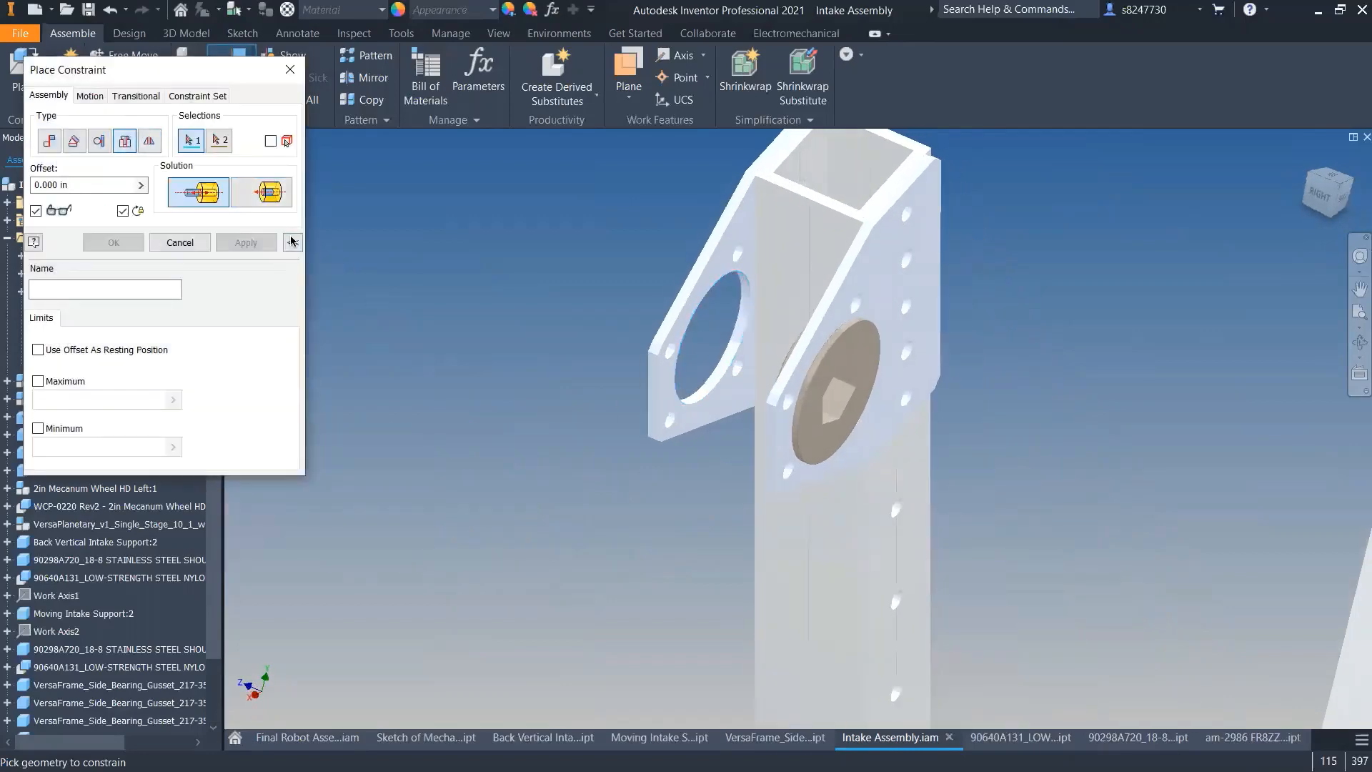
pyautogui.click(291, 240)
pyautogui.scroll(5, 704, 422)
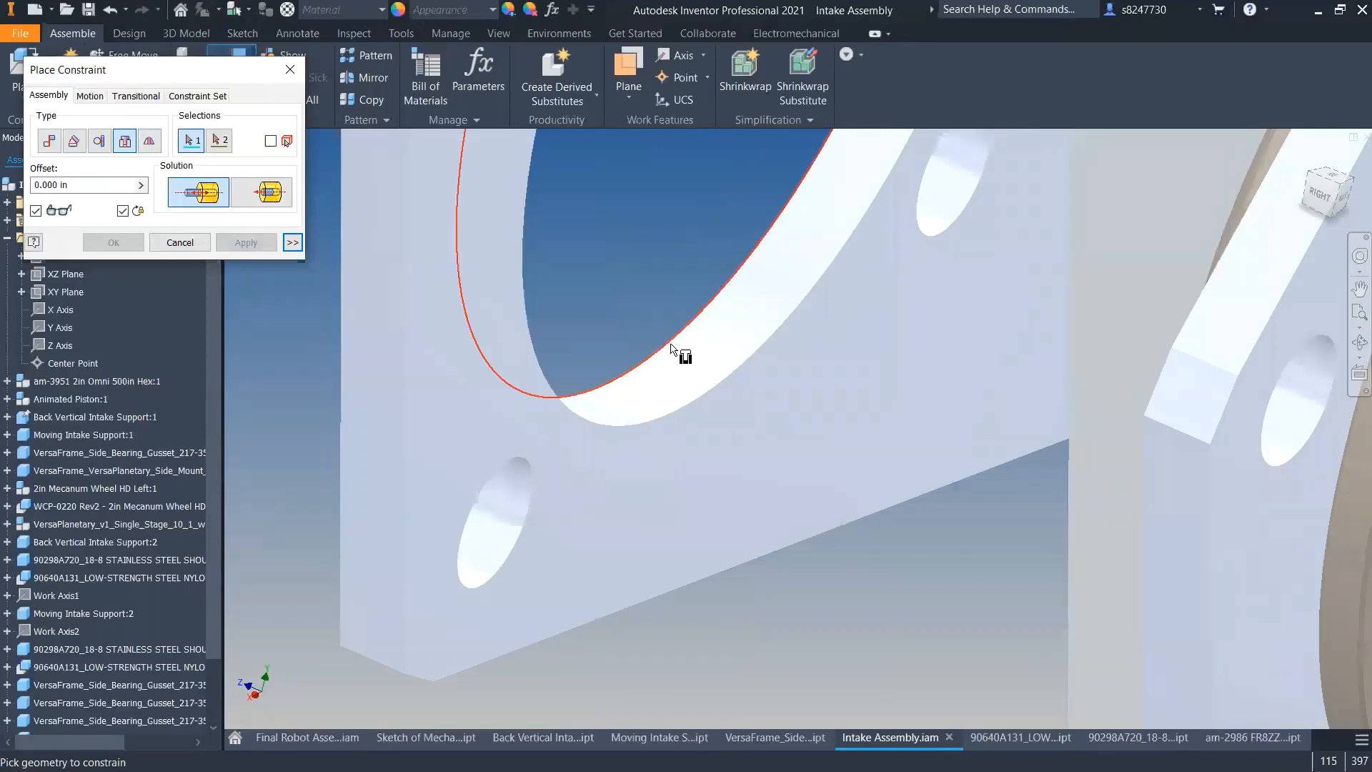
pyautogui.click(684, 355)
pyautogui.scroll(-5, 721, 364)
pyautogui.scroll(6, 464, 395)
pyautogui.click(363, 229)
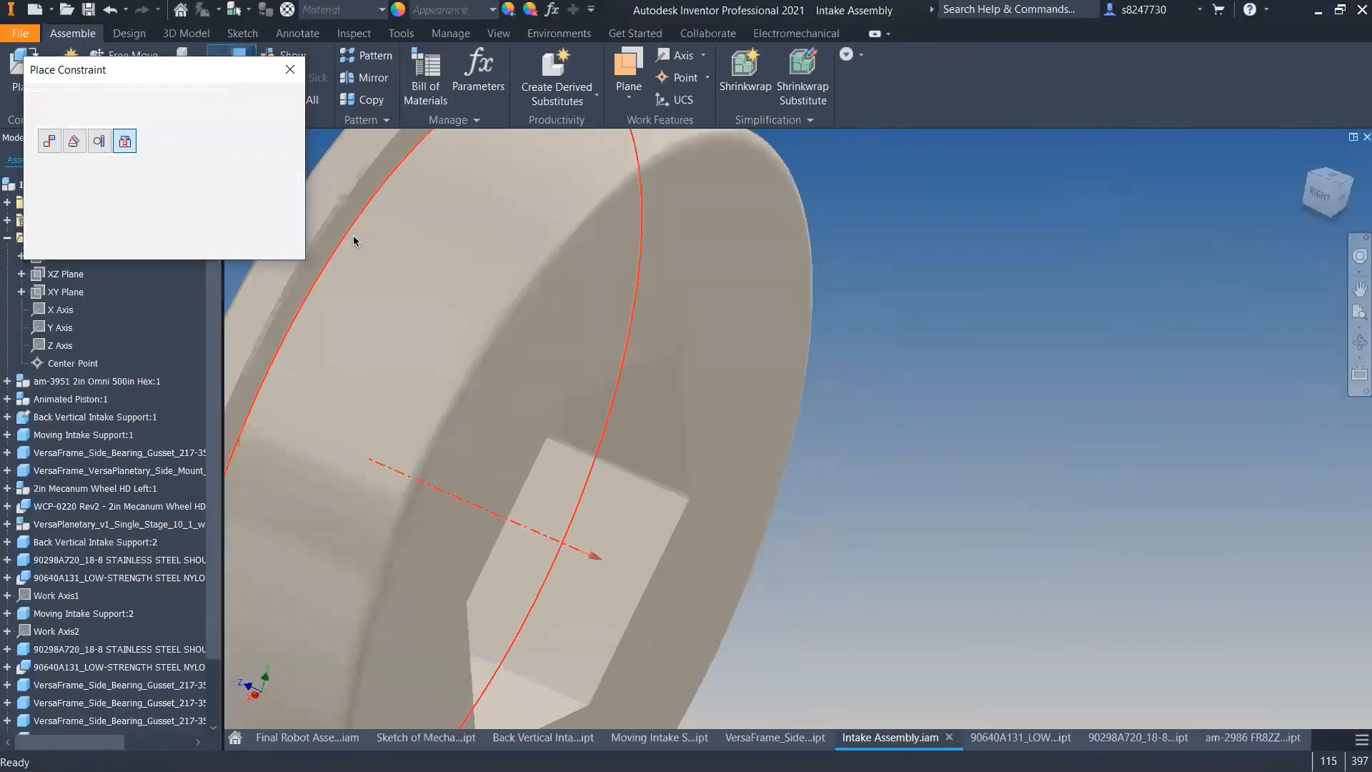
pyautogui.scroll(-5, 463, 378)
pyautogui.click(246, 243)
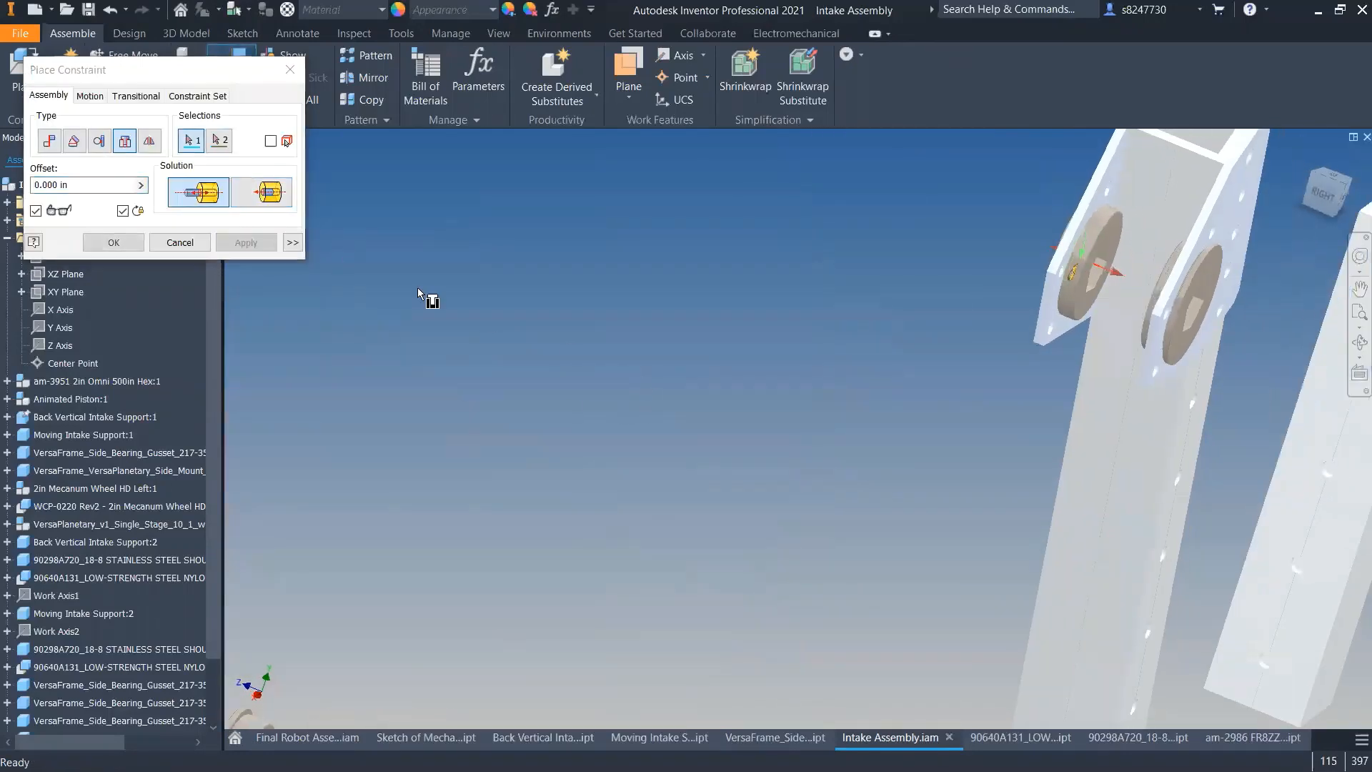
# - Insert-constrain a third bearing by its flange's inner edge into the nearer gusset hole of the other intake support
pyautogui.scroll(-5, 659, 329)
pyautogui.scroll(5, 709, 330)
pyautogui.scroll(8, 604, 401)
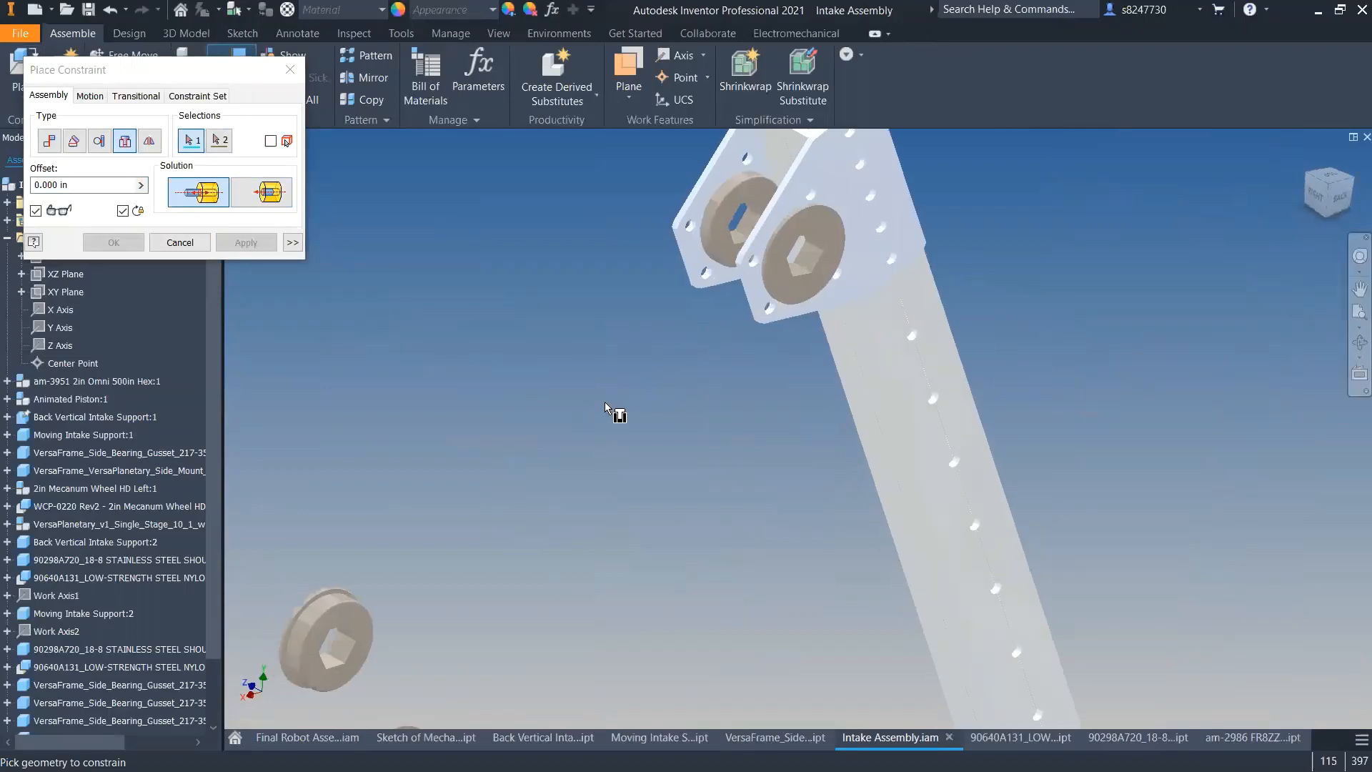
pyautogui.scroll(5, 704, 566)
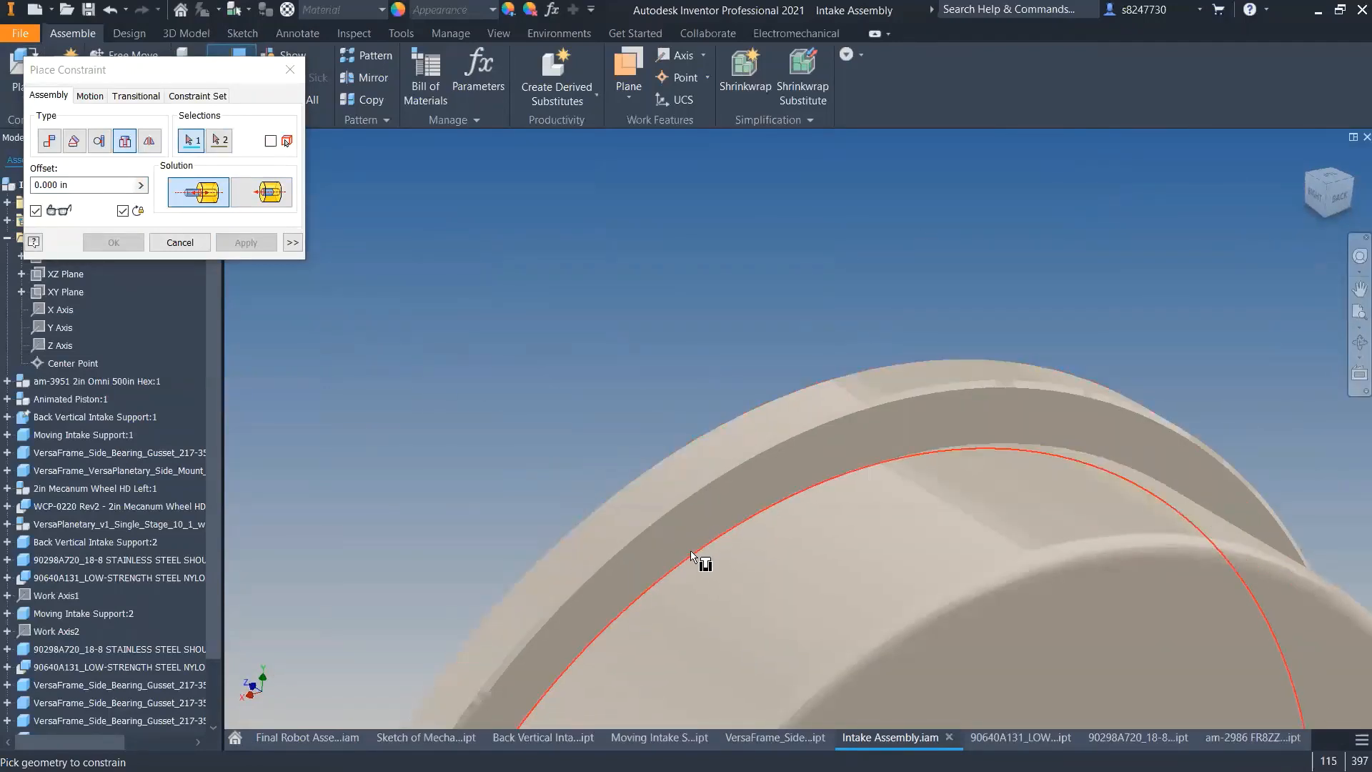
pyautogui.click(697, 559)
pyautogui.scroll(-8, 543, 450)
pyautogui.scroll(8, 984, 421)
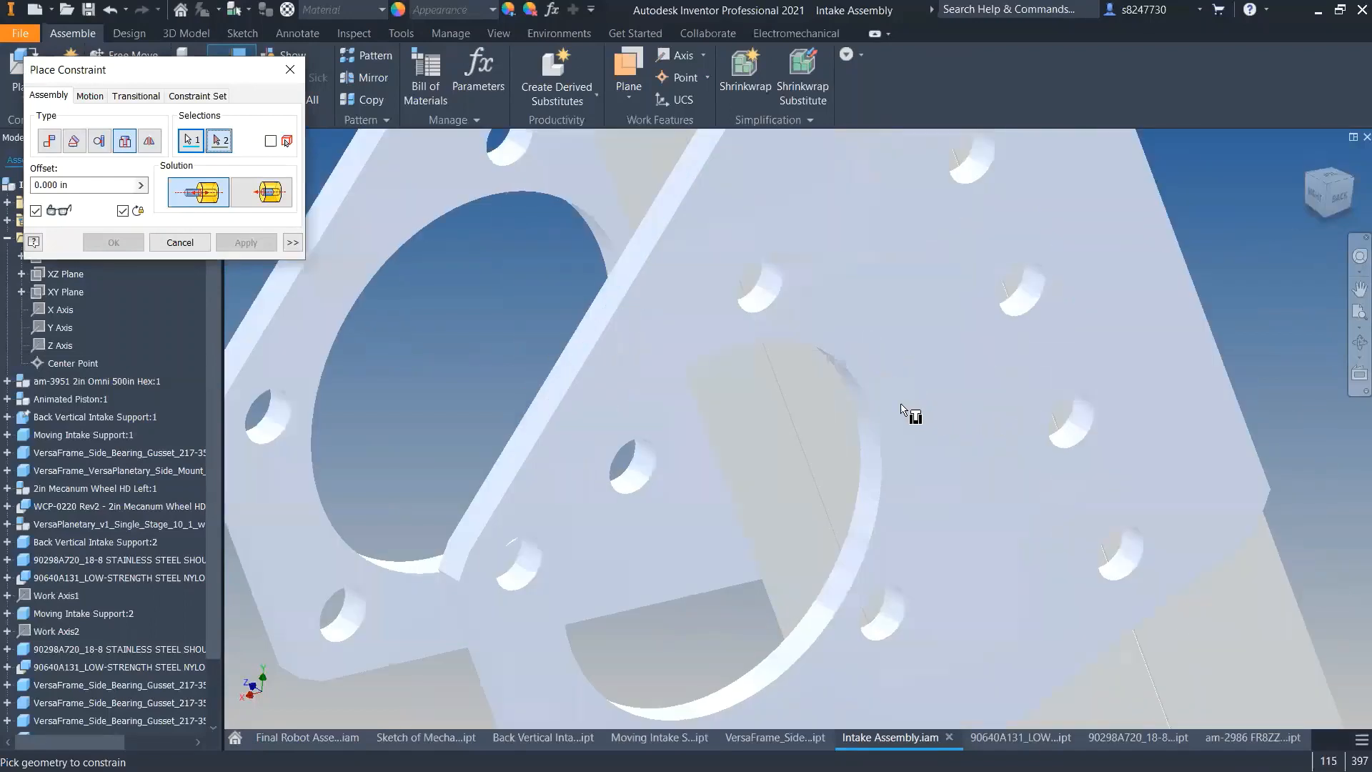
pyautogui.click(880, 466)
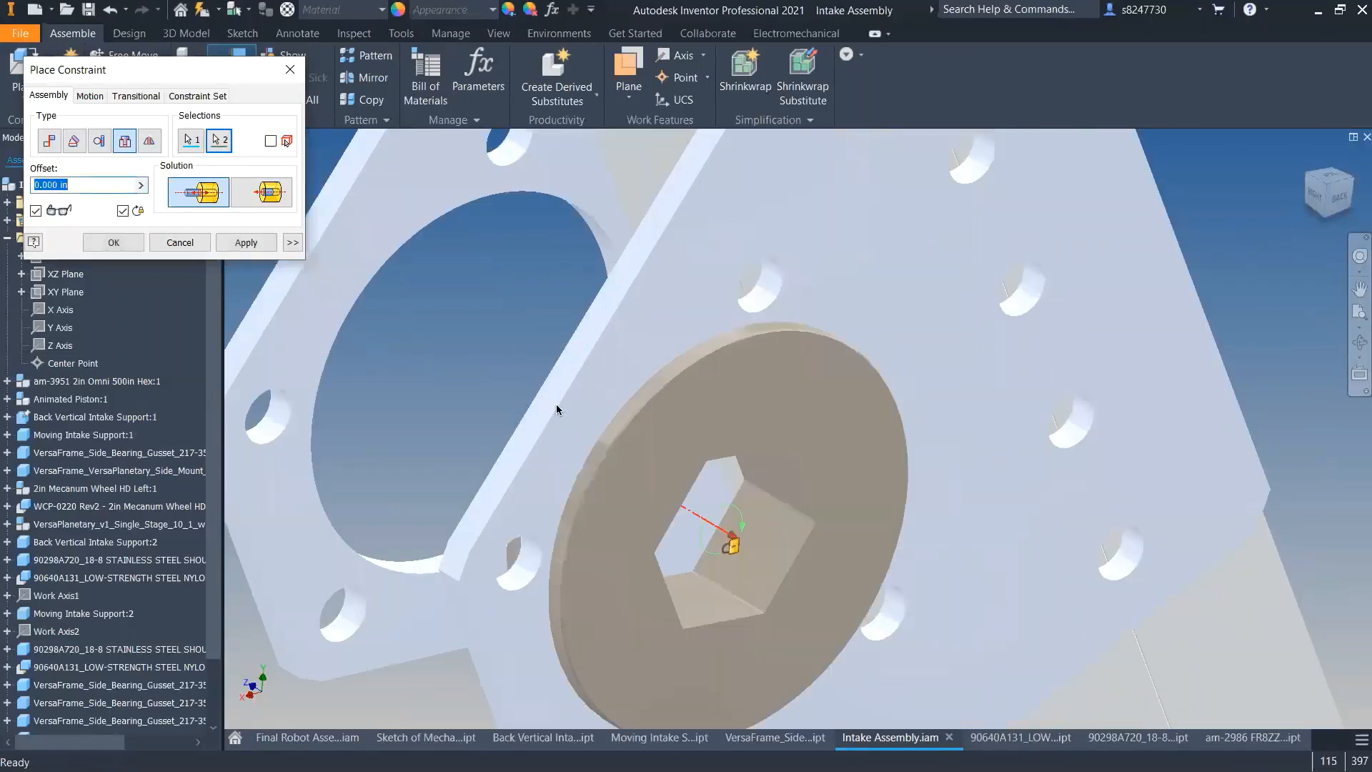
pyautogui.click(246, 243)
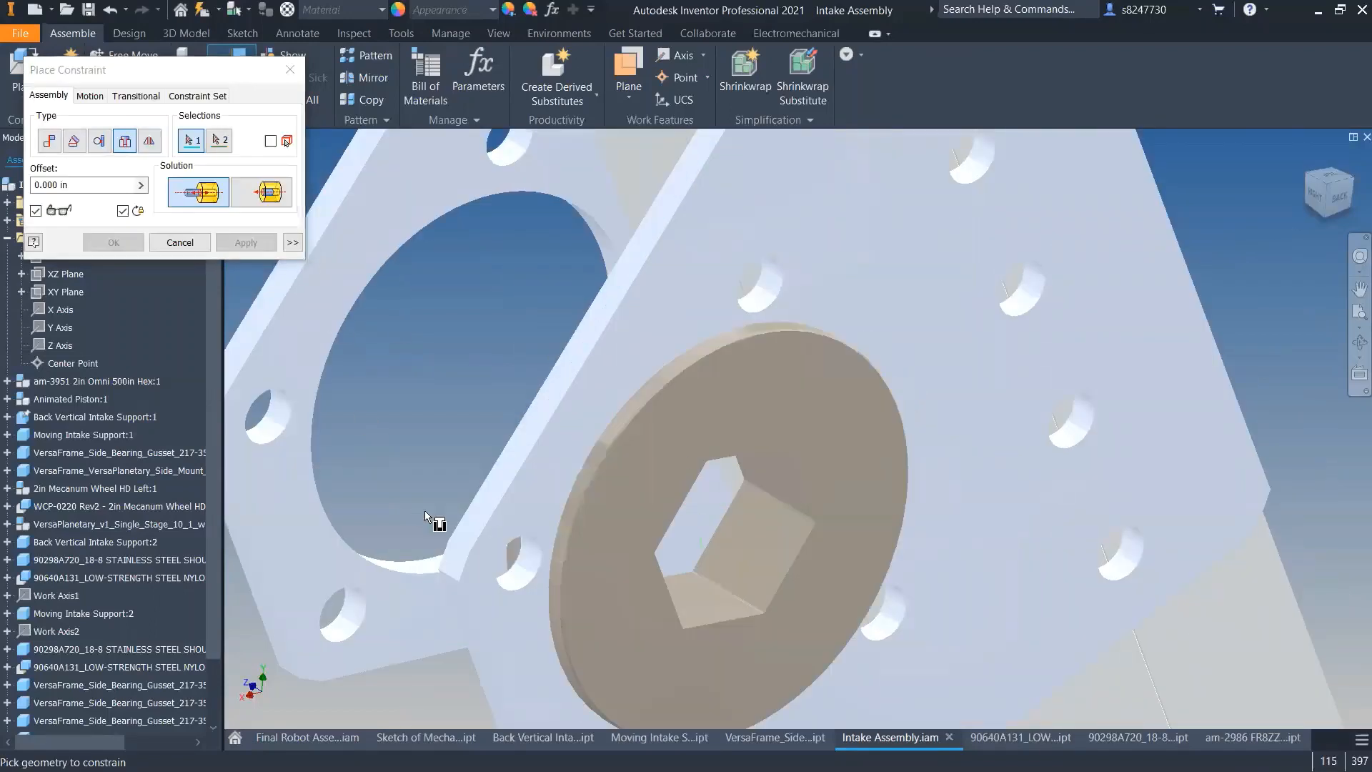
# - Insert-constrain the fourth bearing into the remaining gusset hole of the second intake support and finish constraining
pyautogui.click(408, 559)
pyautogui.scroll(9, 653, 416)
pyautogui.scroll(-9, 393, 434)
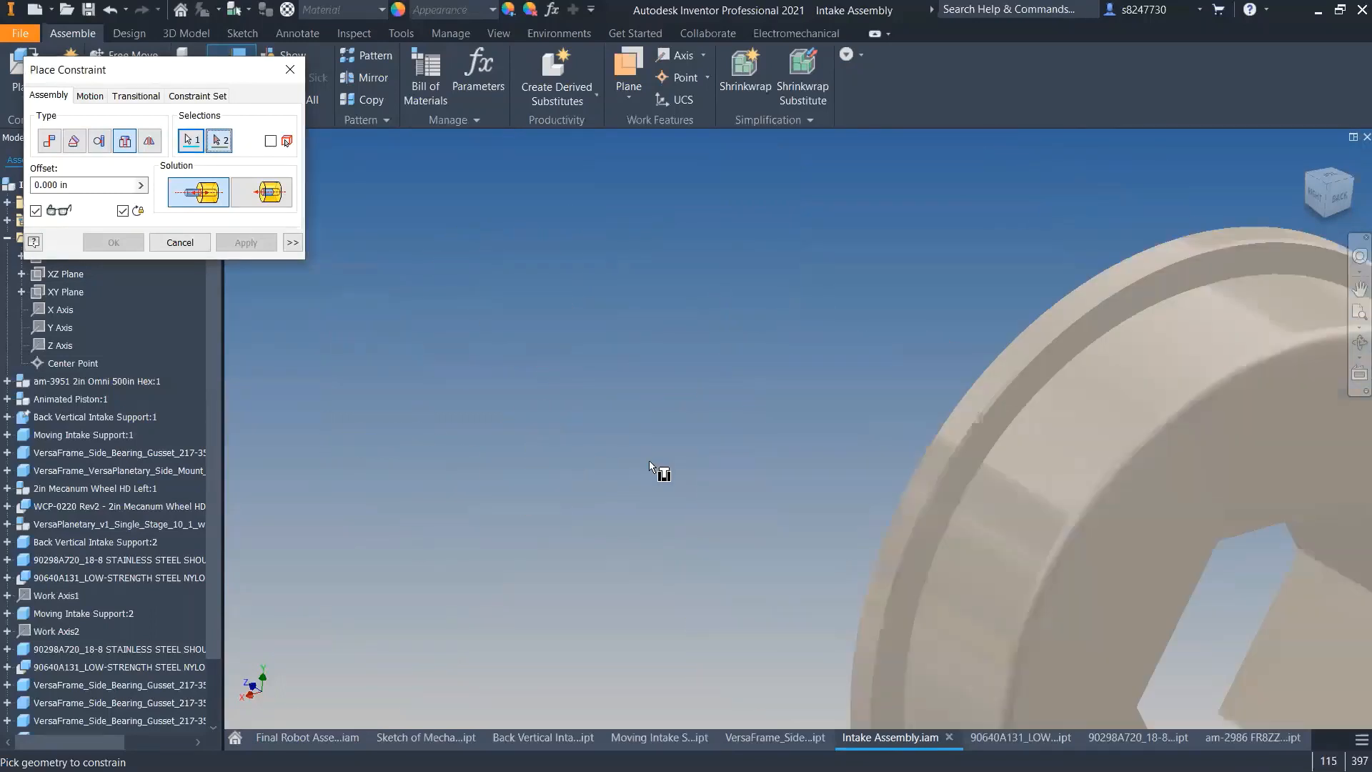
pyautogui.click(983, 455)
pyautogui.scroll(10, 665, 439)
pyautogui.scroll(-5, 530, 375)
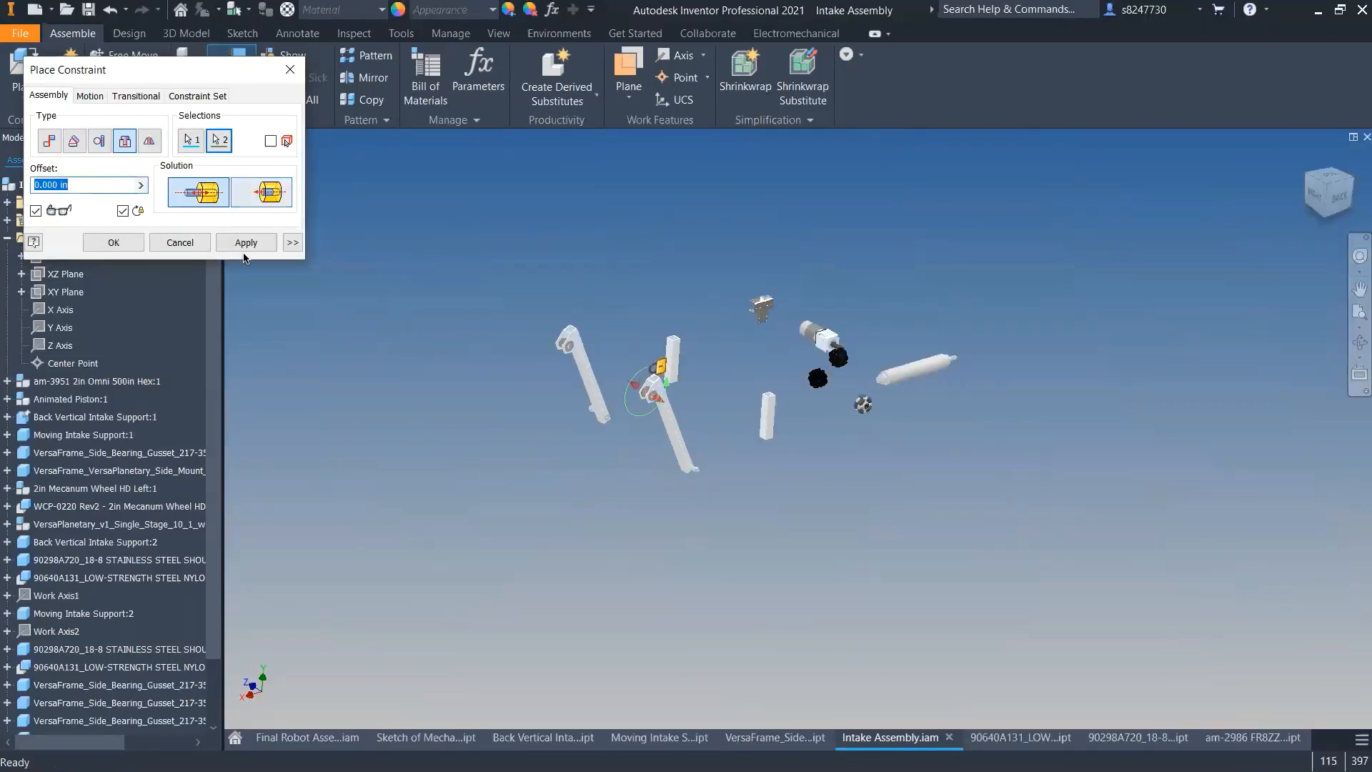
pyautogui.click(187, 241)
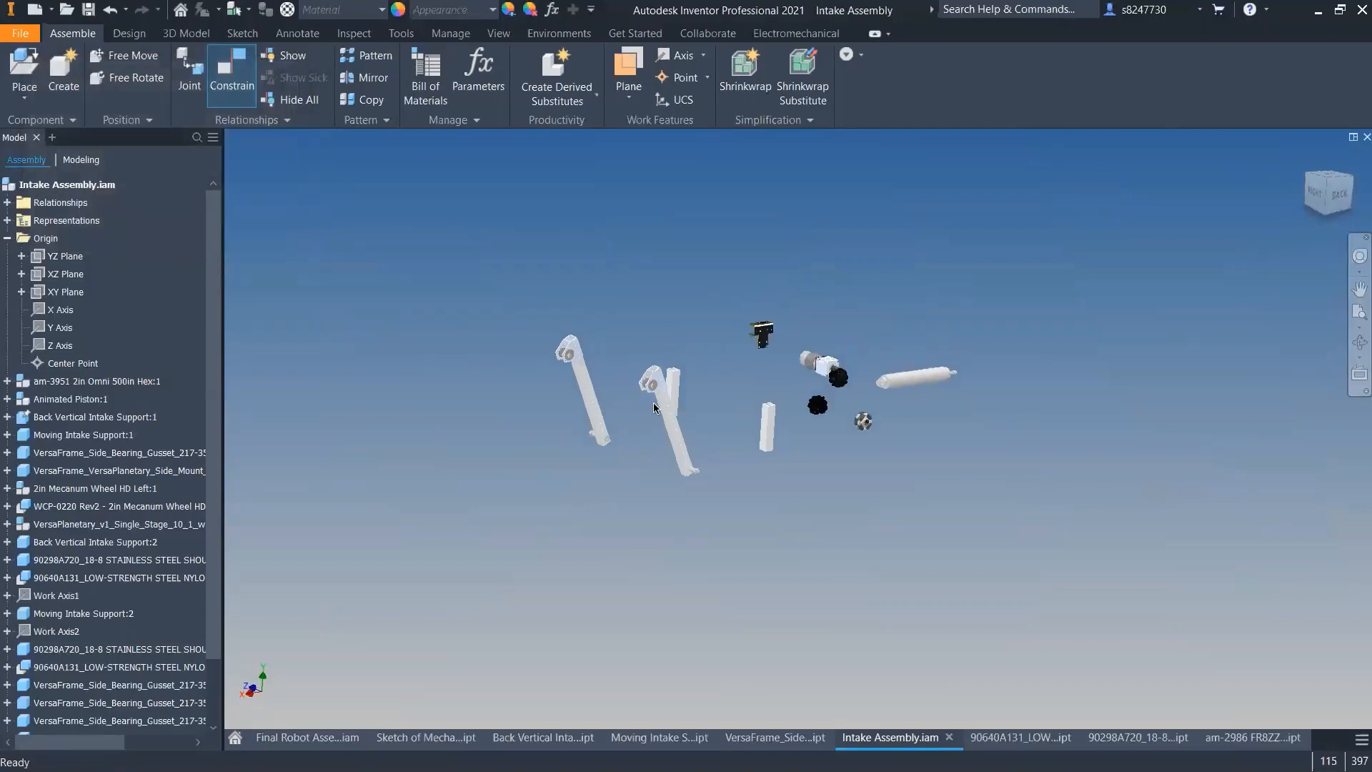
# - Save Intake Assembly.iam together with its changed dependent part, Moving Intake Support.ipt
pyautogui.scroll(-10, 650, 371)
pyautogui.keyDown('shift'); pyautogui.moveTo(493, 315); pyautogui.dragTo(586, 336, button='middle'); pyautogui.keyUp('shift')
pyautogui.scroll(8, 646, 411)
pyautogui.click(89, 10)
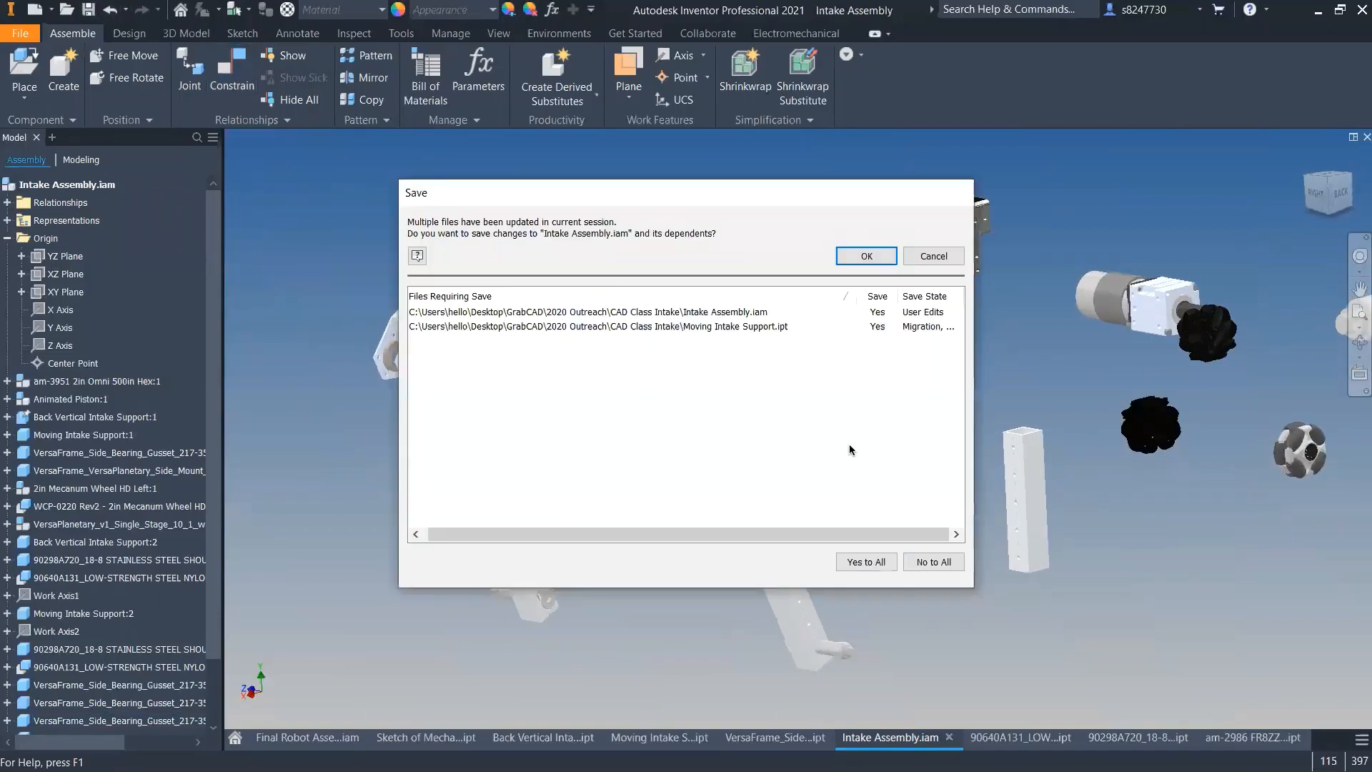
pyautogui.click(867, 257)
# - Switch to the Final Robot Assembly document and hide the robot's black bumpers
pyautogui.scroll(-3, 501, 342)
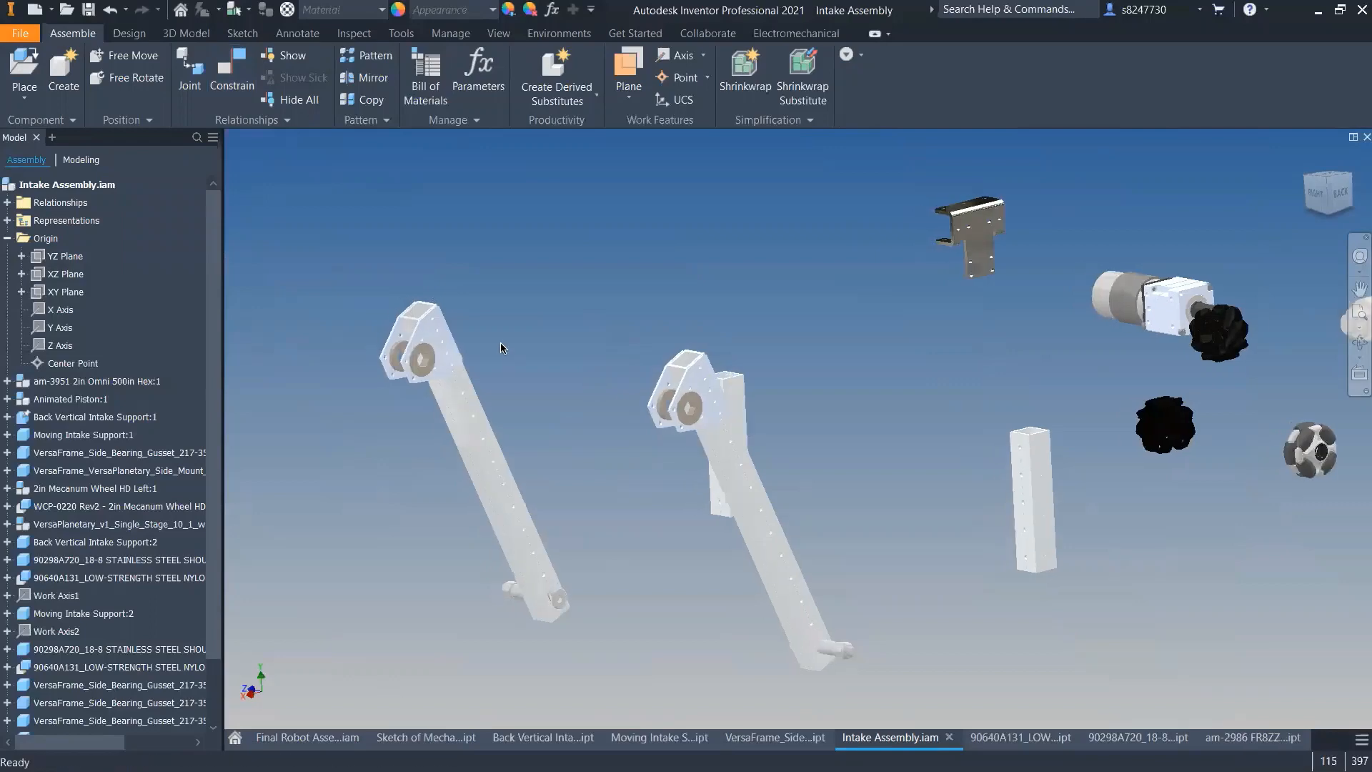
pyautogui.keyDown('shift'); pyautogui.moveTo(500, 341); pyautogui.dragTo(643, 493, button='middle'); pyautogui.keyUp('shift')
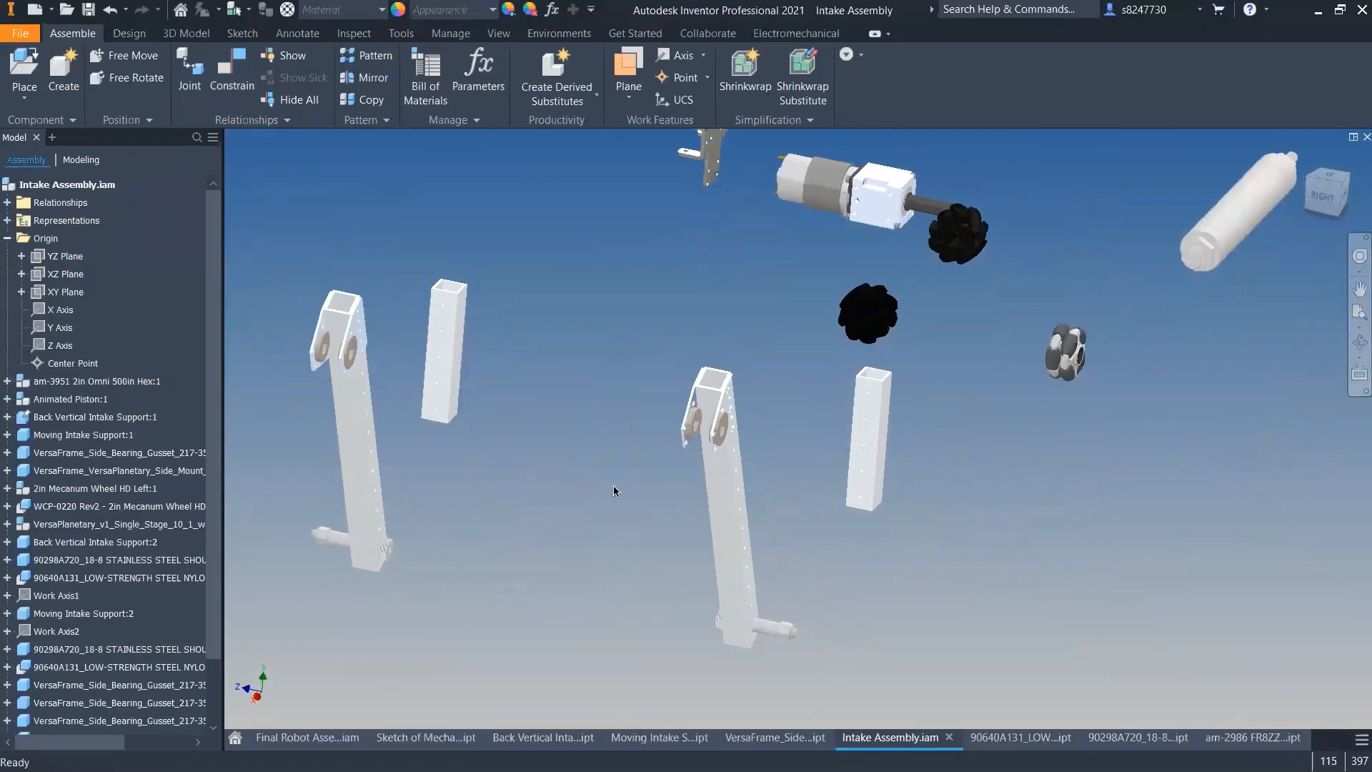
pyautogui.click(304, 737)
pyautogui.scroll(6, 753, 547)
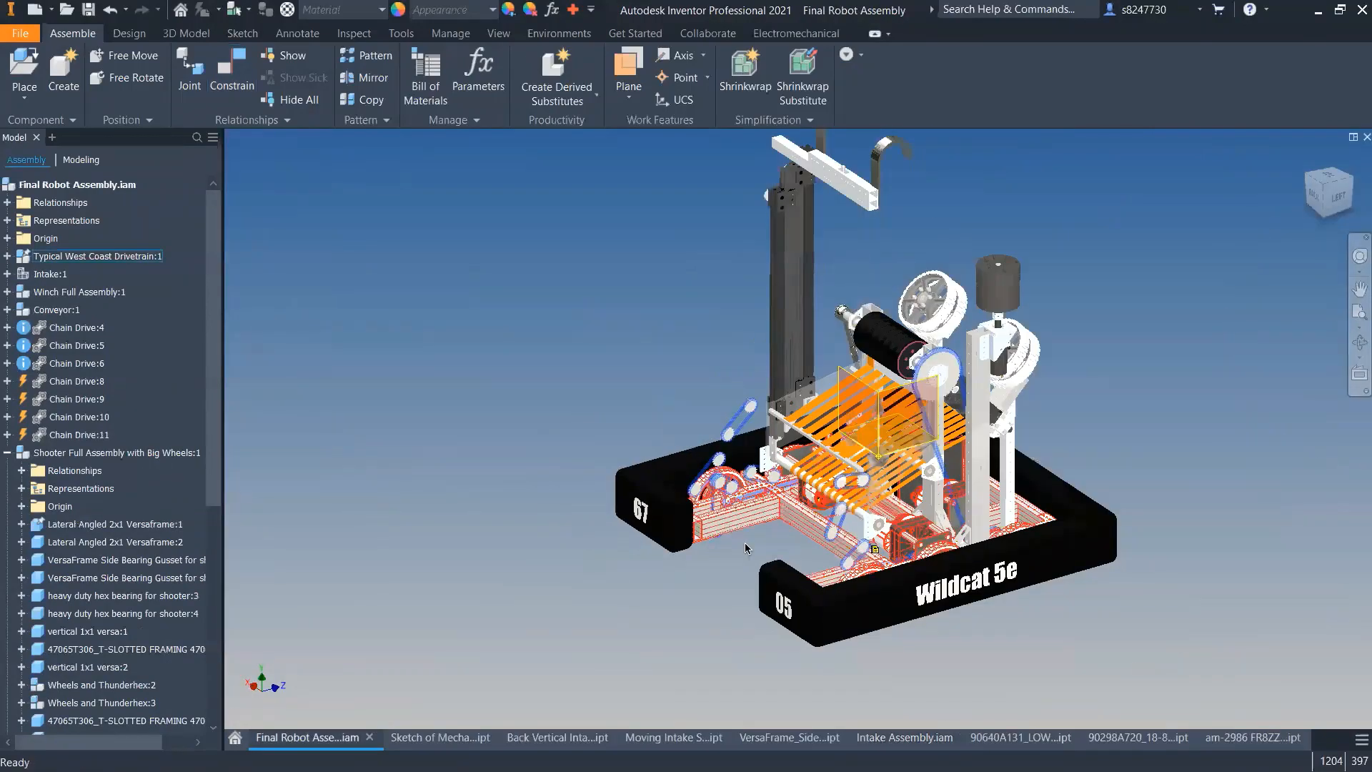
pyautogui.keyDown('shift'); pyautogui.moveTo(753, 548); pyautogui.dragTo(980, 548, button='middle'); pyautogui.keyUp('shift')
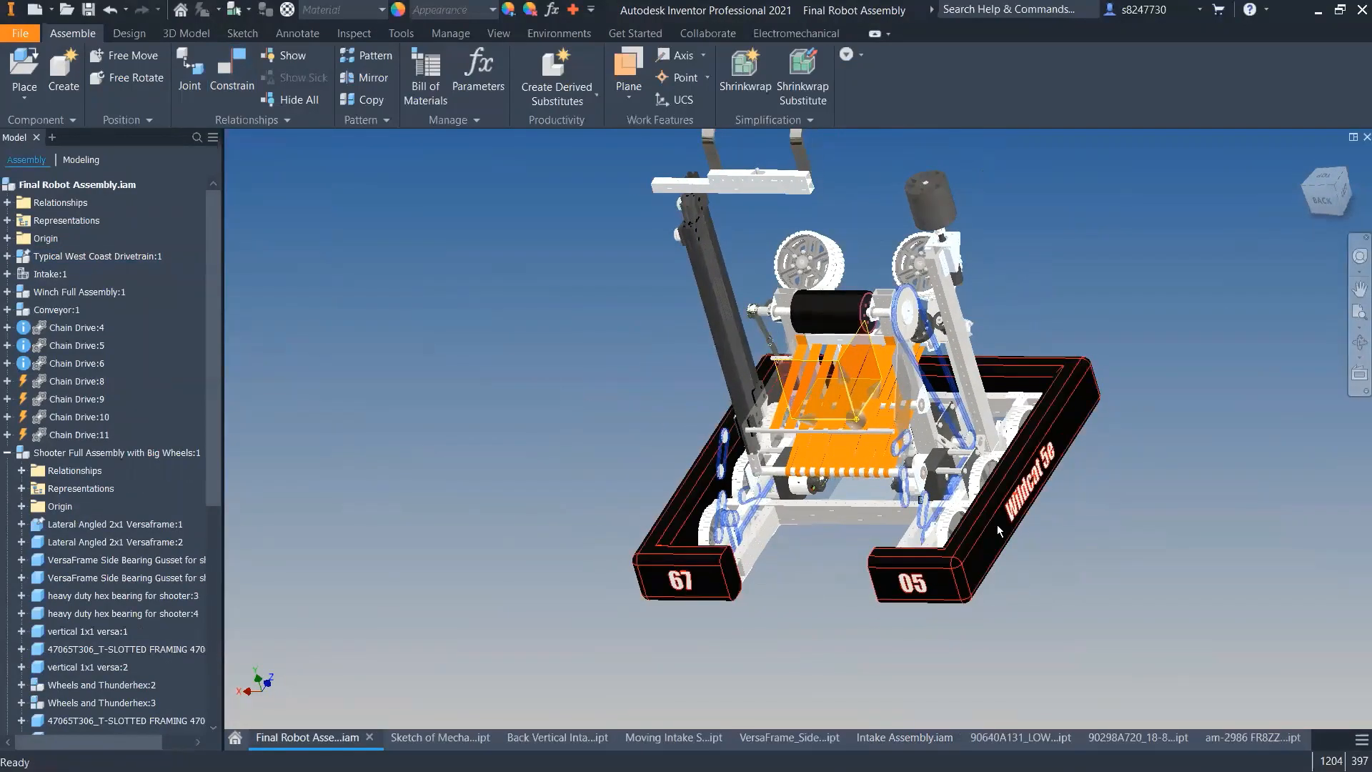
pyautogui.rightClick(983, 532)
pyautogui.click(1043, 549)
# - Measure the distance between the open tube end faces on opposite sides of the drivetrain frame's front
pyautogui.press('m')
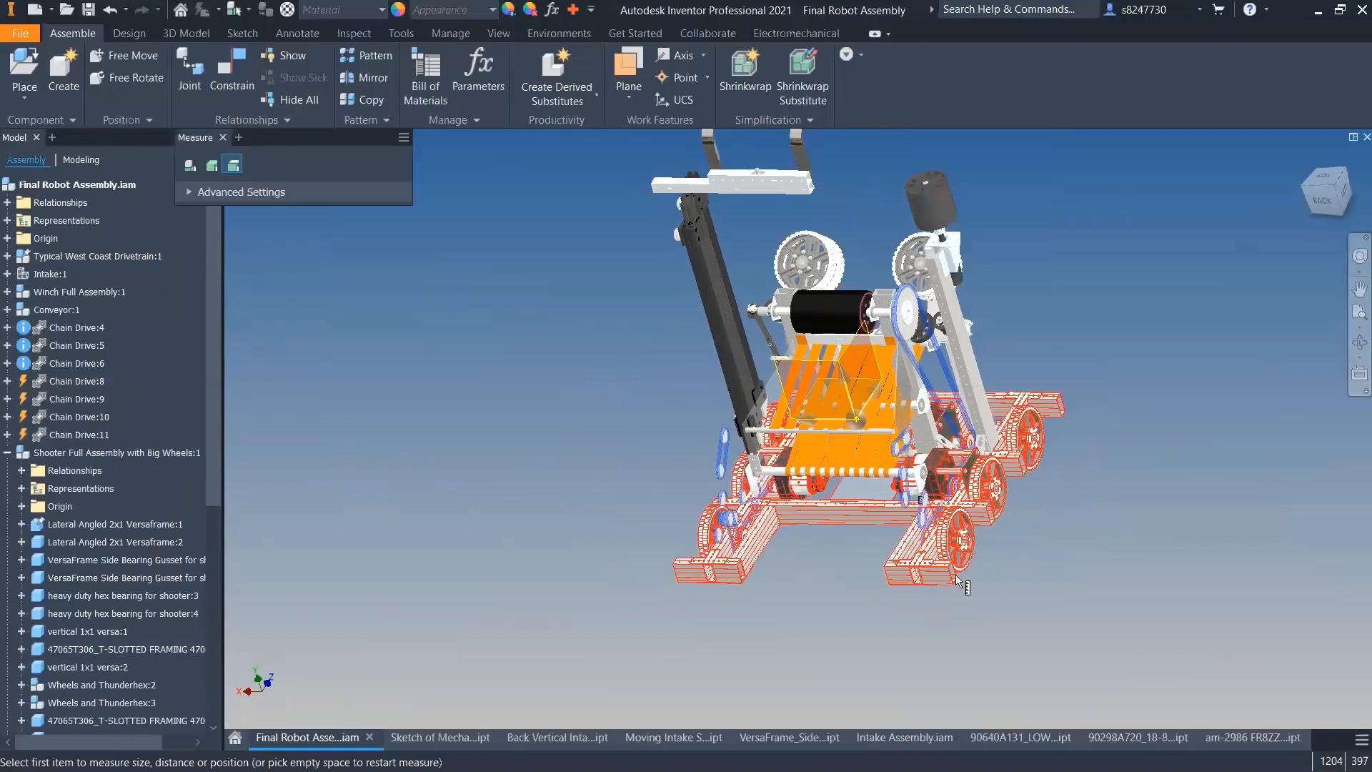
pyautogui.scroll(-7, 928, 551)
pyautogui.keyDown('shift'); pyautogui.moveTo(926, 545); pyautogui.dragTo(900, 544, button='middle'); pyautogui.keyUp('shift')
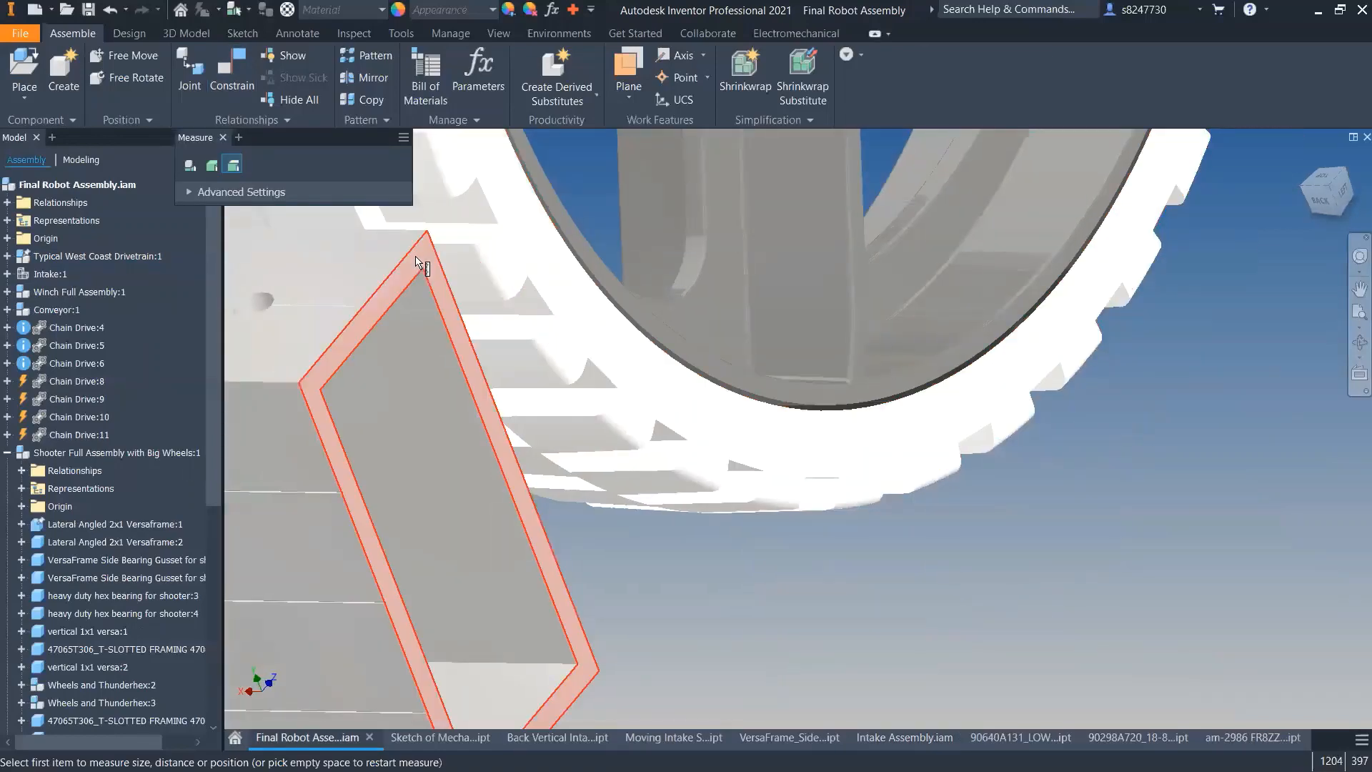
pyautogui.click(423, 263)
pyautogui.scroll(8, 841, 376)
pyautogui.scroll(-8, 598, 373)
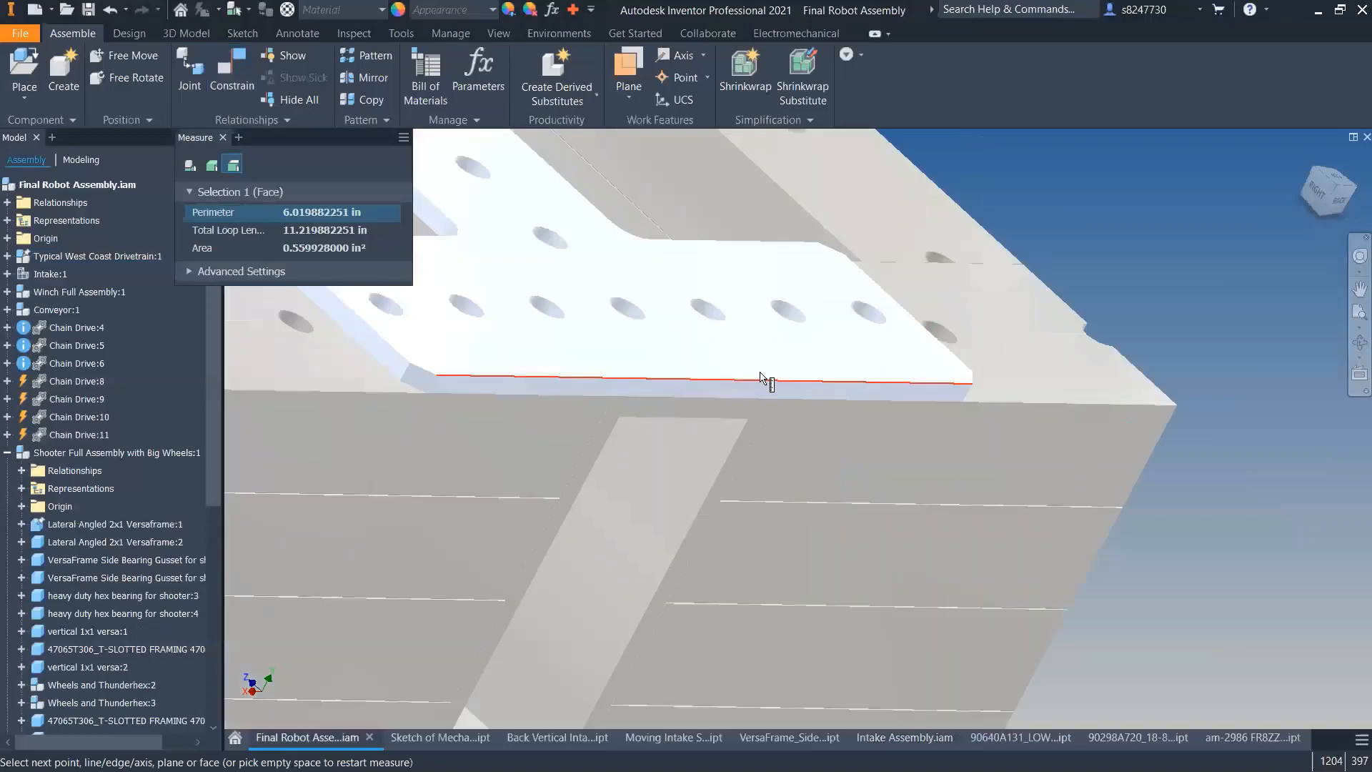
pyautogui.scroll(2, 564, 371)
pyautogui.click(572, 271)
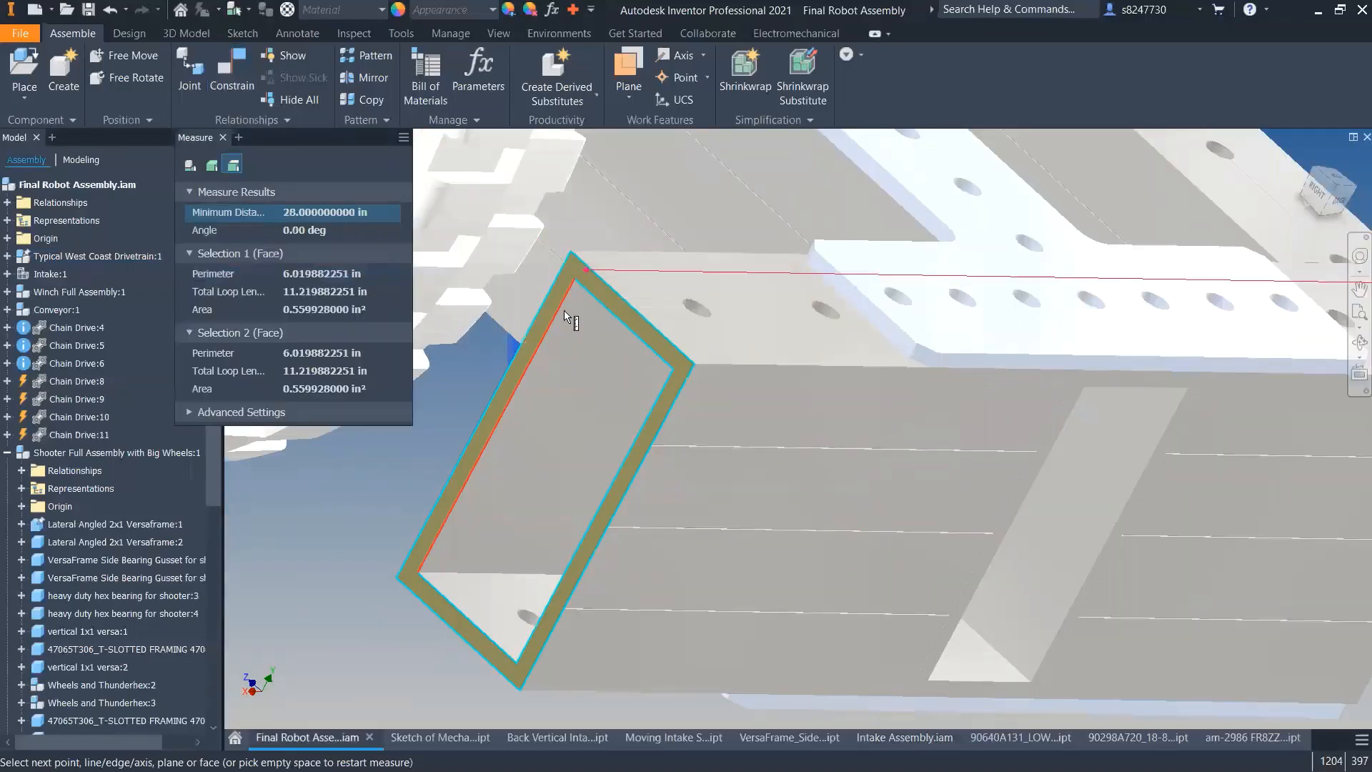
# - Check the measured span across the full width of the drivetrain frame and end the measurement
pyautogui.scroll(6, 564, 312)
pyautogui.scroll(5, 783, 371)
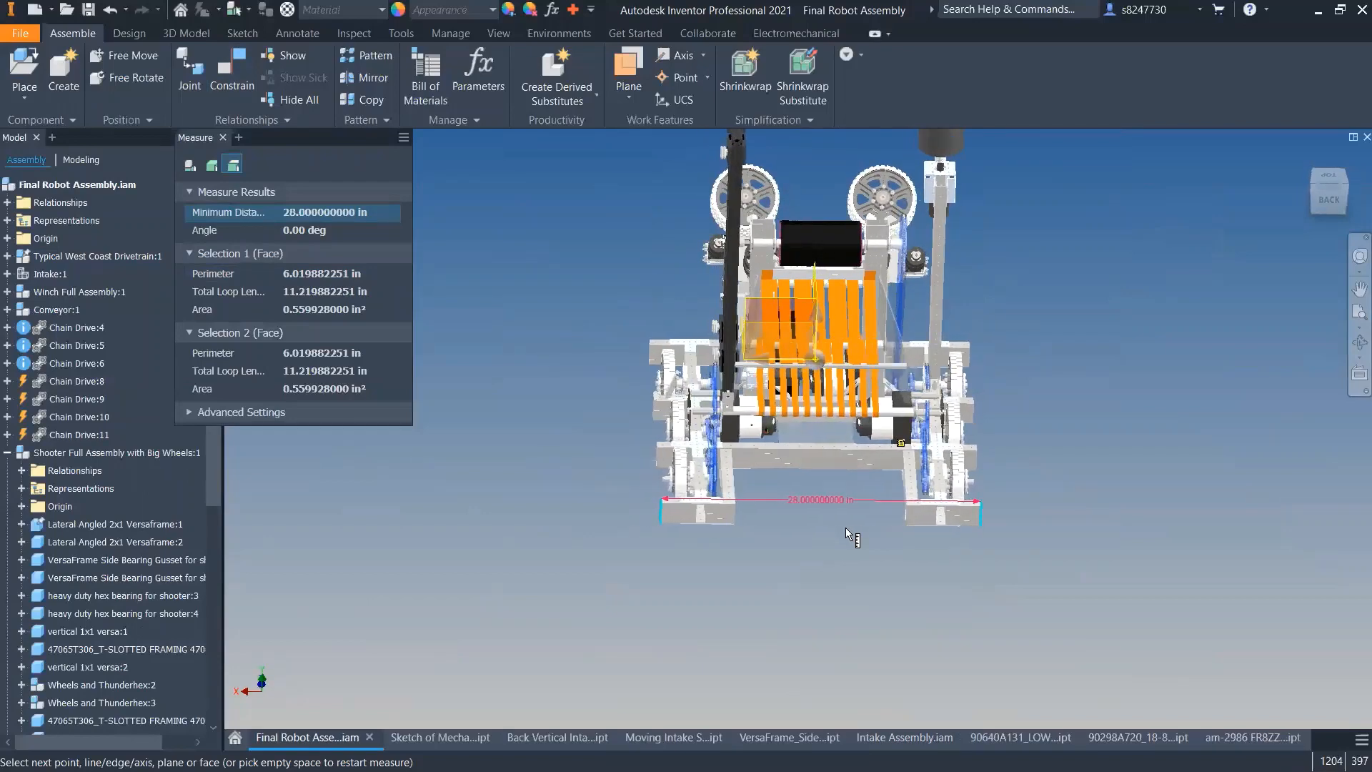
pyautogui.press('Escape')
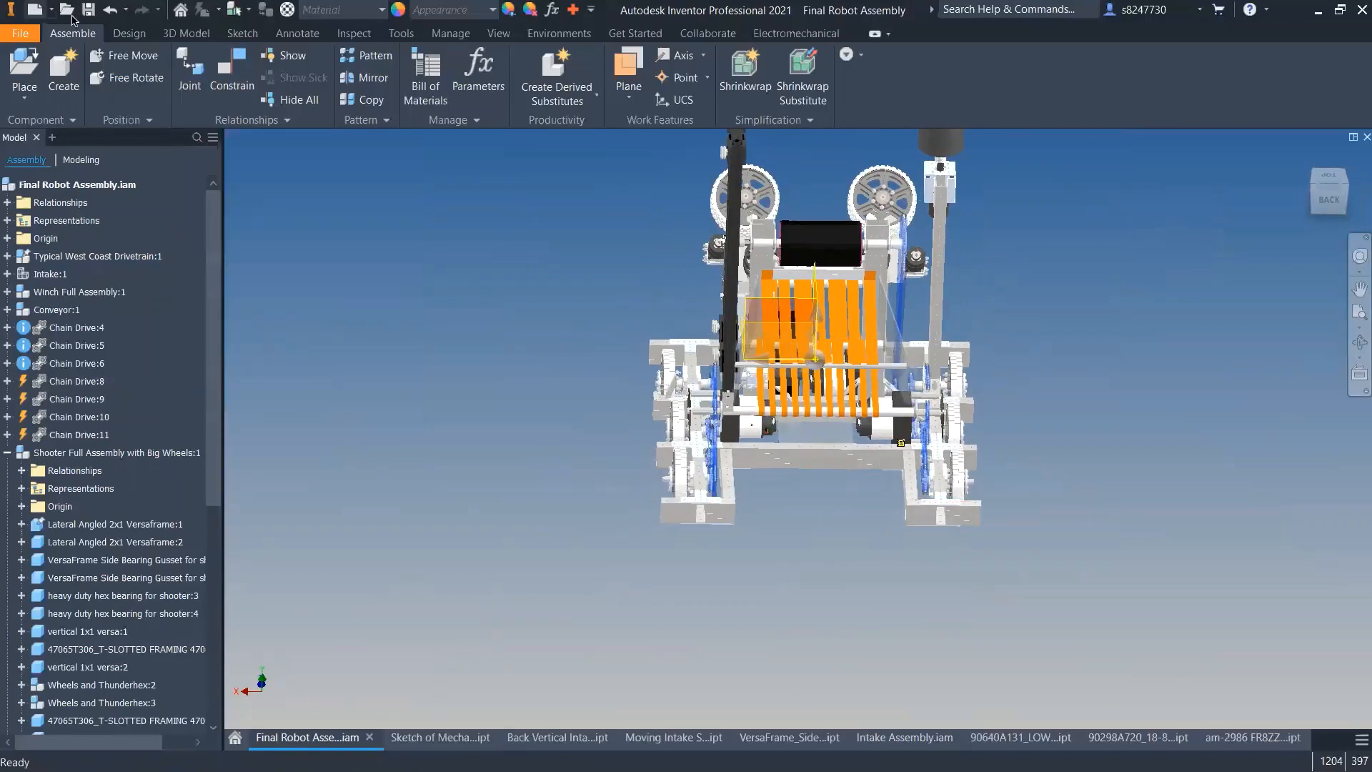
# - Switch to Chrome and open the bookmarked VEXpro site in a new tab
pyautogui.click(605, 718)
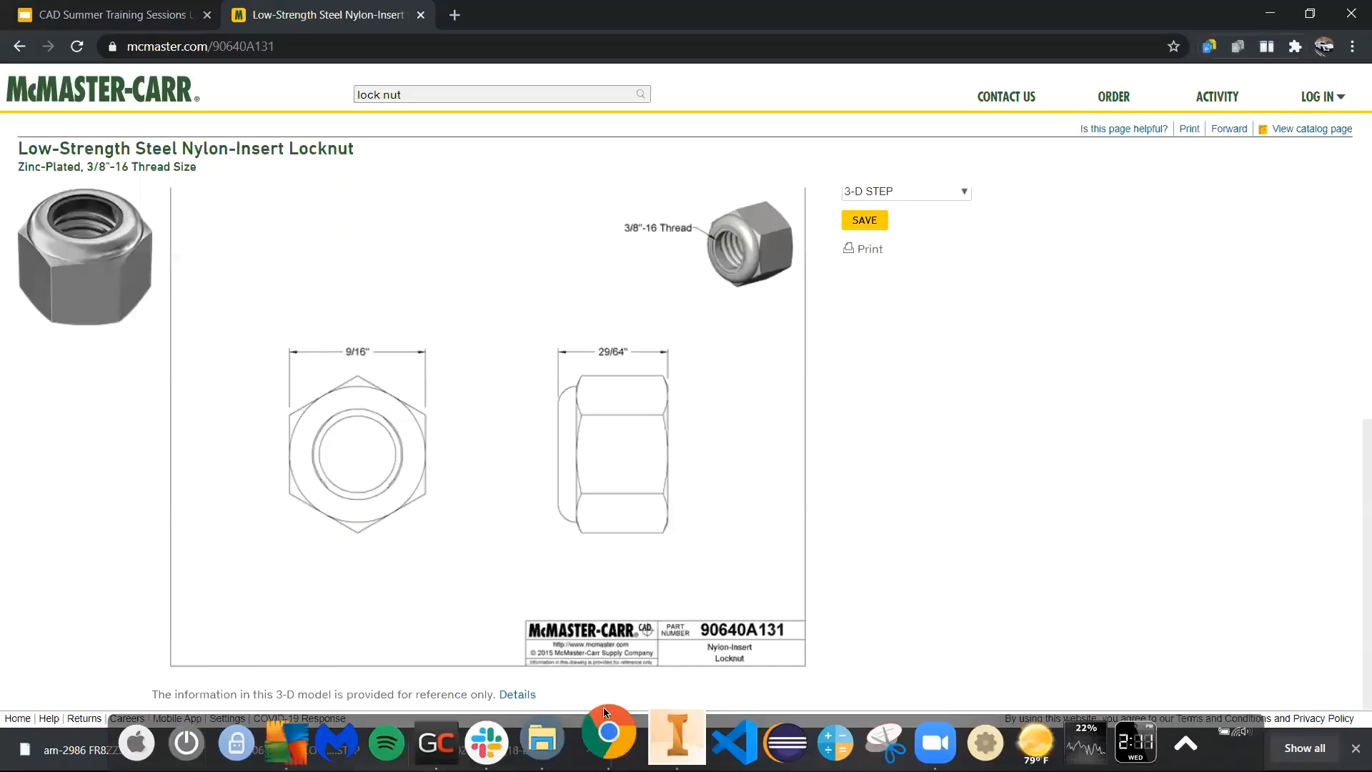
pyautogui.click(422, 90)
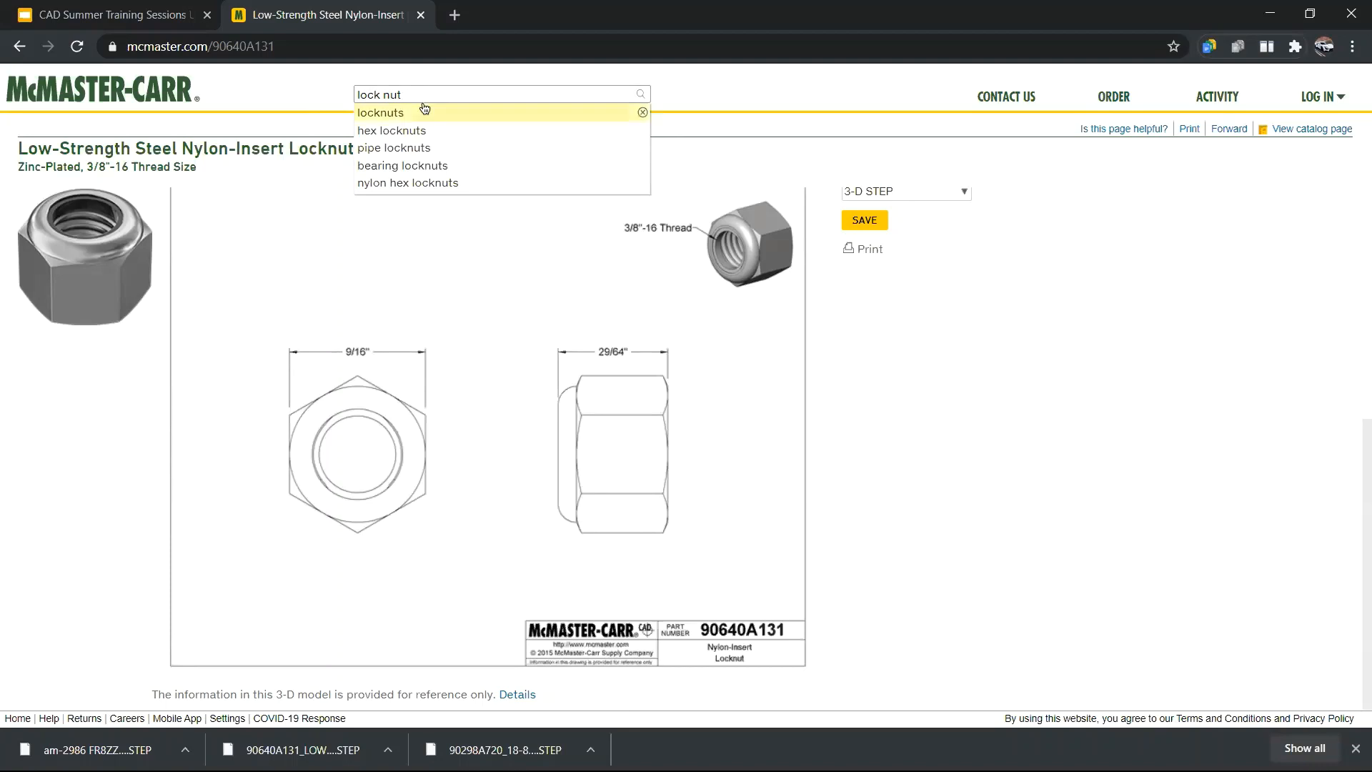
pyautogui.click(454, 15)
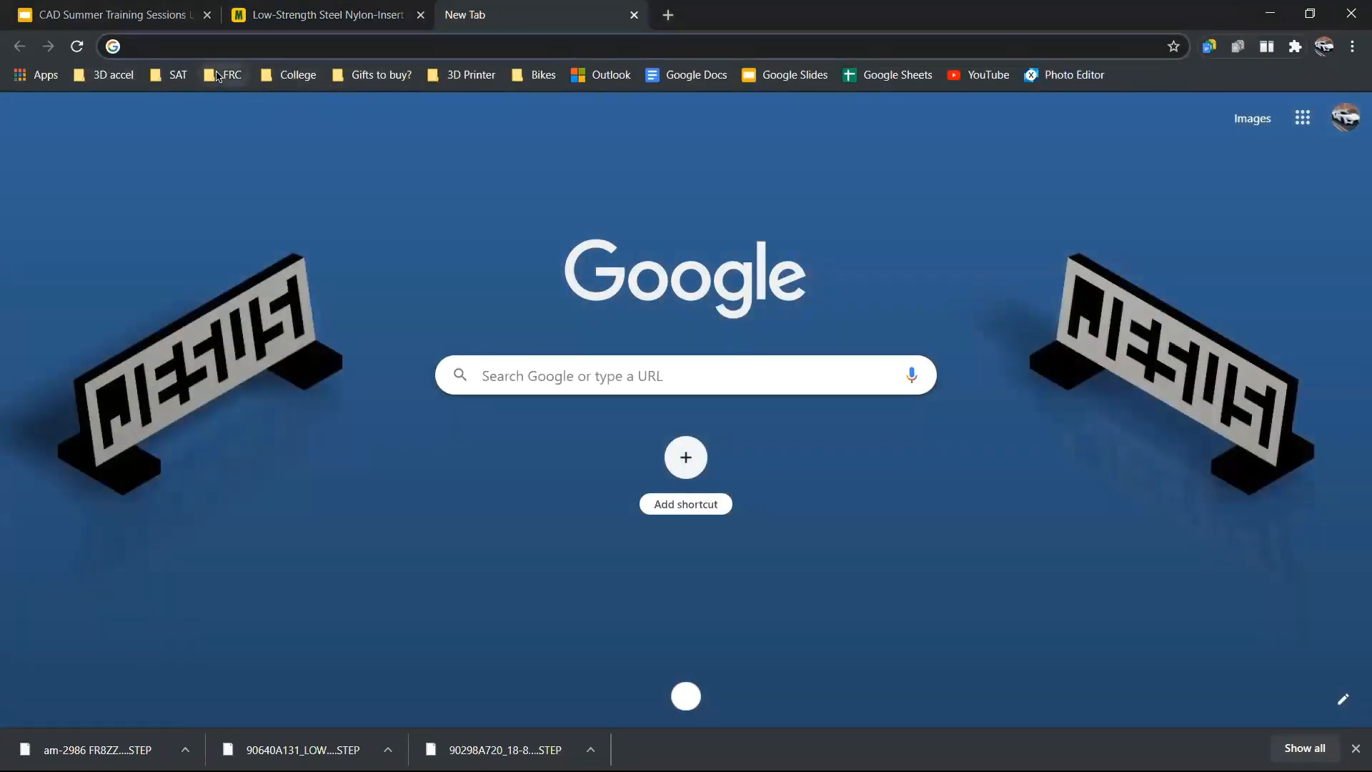
pyautogui.click(220, 75)
pyautogui.click(247, 120)
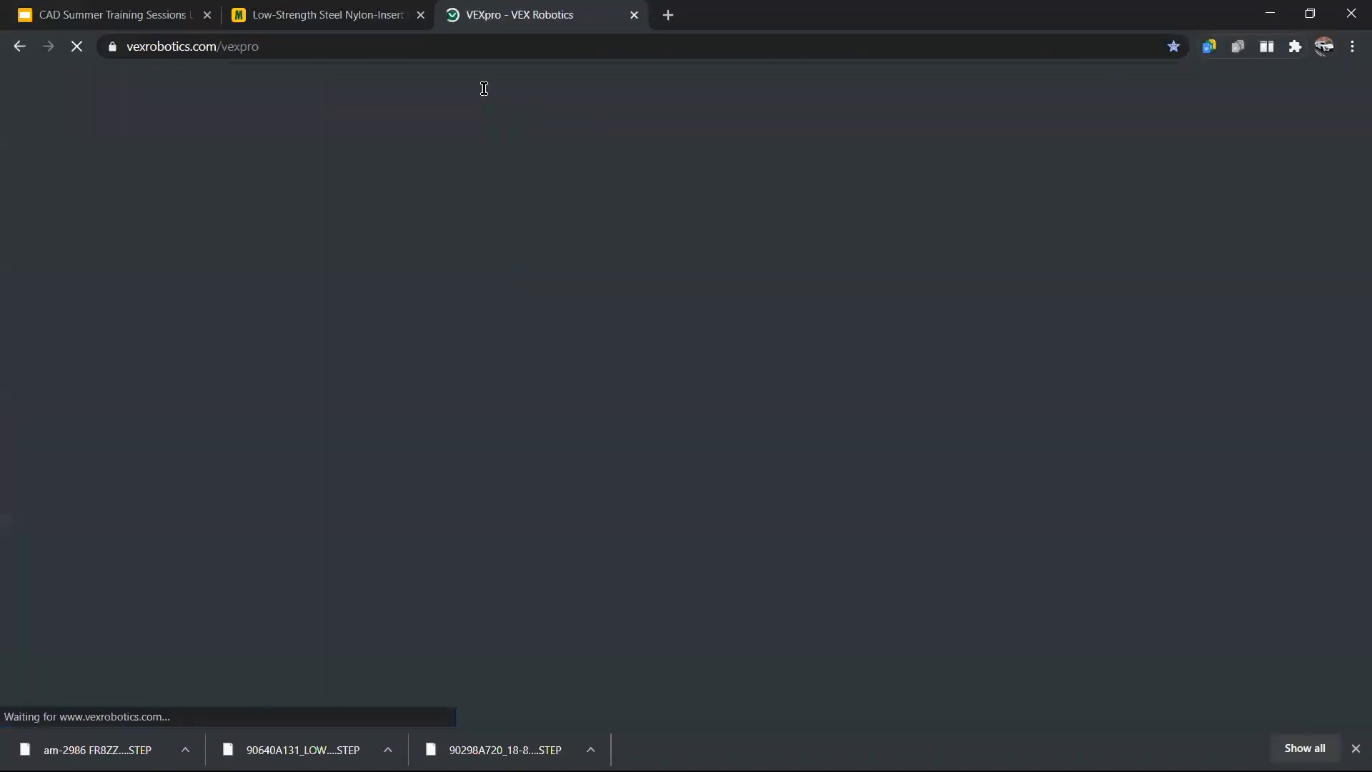
# - Search VEXpro for "thunderhex" and open the ThunderHex Stock product page
pyautogui.click(477, 111)
pyautogui.write('thnu')
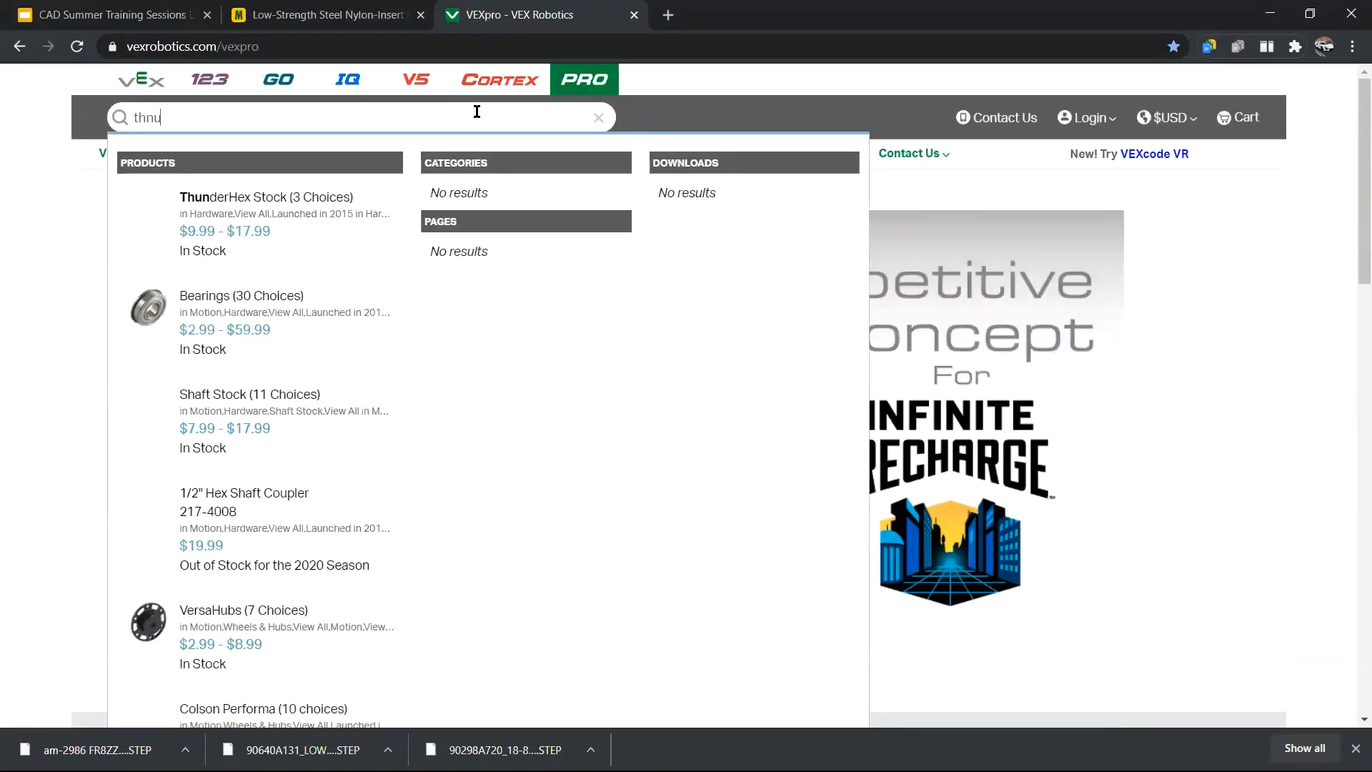
pyautogui.write('d')
pyautogui.press('BackSpace')
pyautogui.press('BackSpace')
pyautogui.press('BackSpace')
pyautogui.write('underhex')
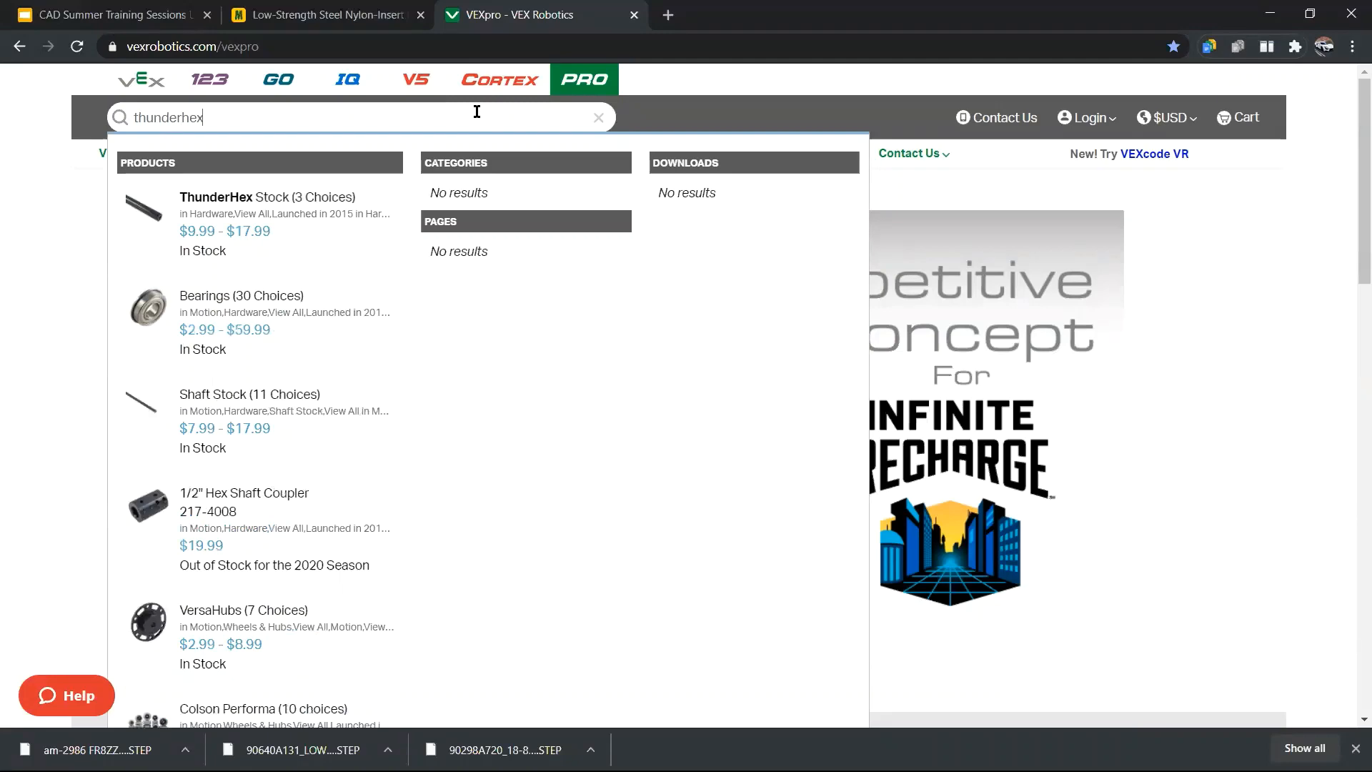
pyautogui.click(300, 214)
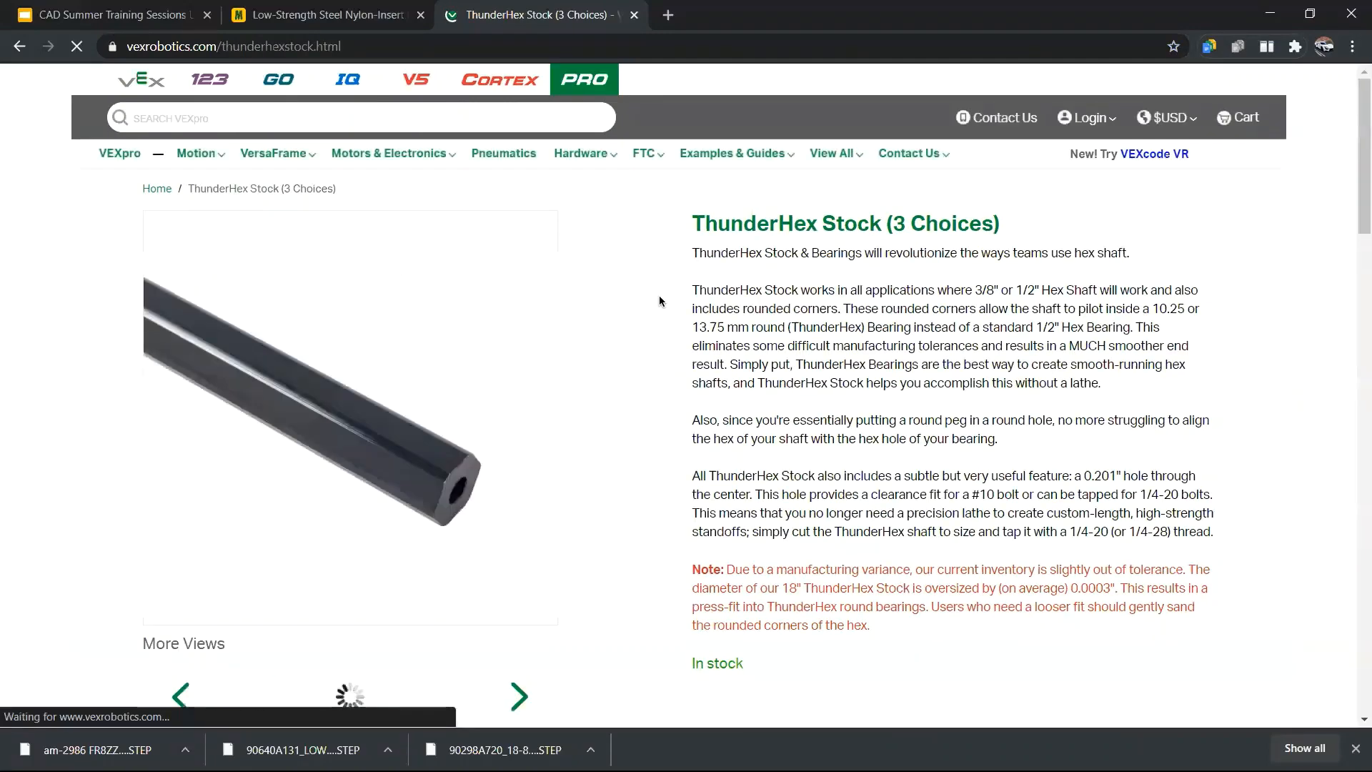
# - Examine the ThunderHex Stock listing, comparing hex sizes and lengths, especially the 1/2" hex 36" stock
pyautogui.scroll(-5, 657, 296)
pyautogui.scroll(-5, 629, 293)
pyautogui.scroll(2, 343, 331)
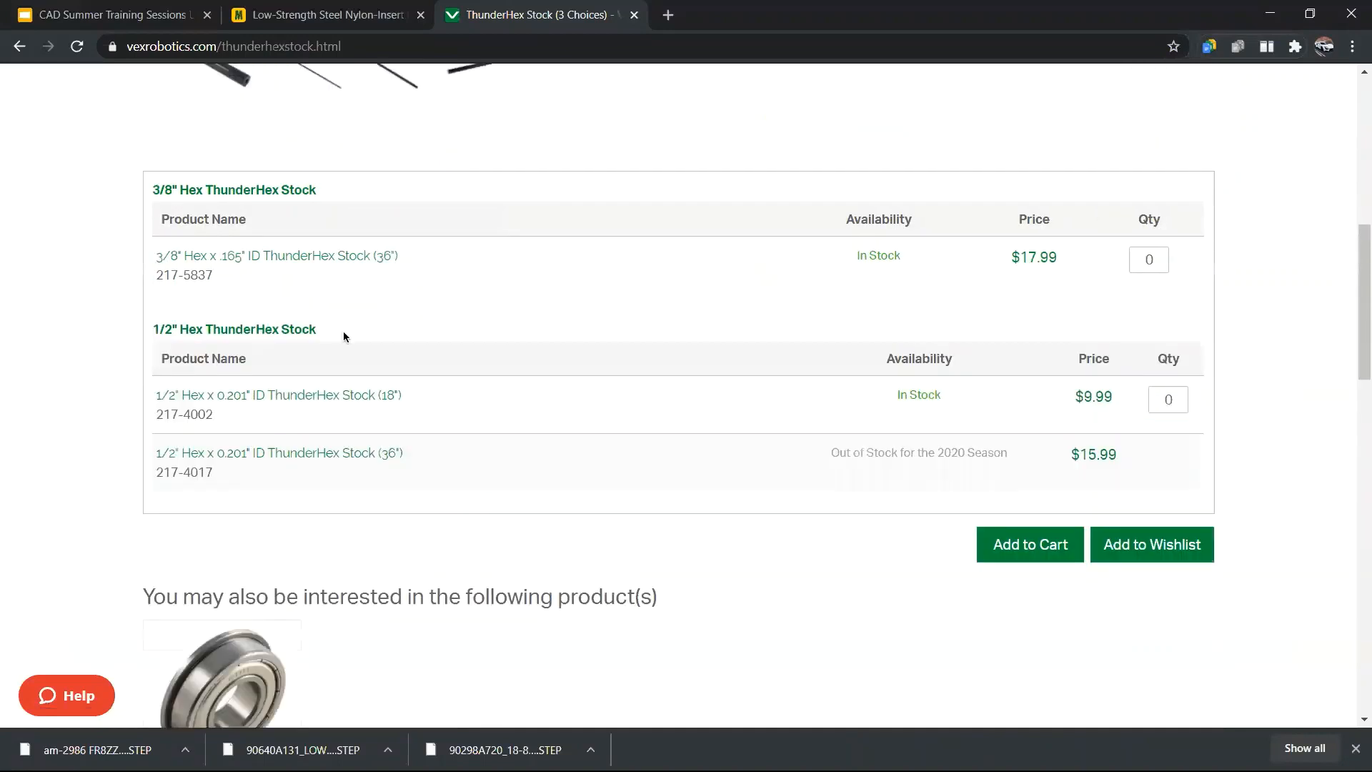
pyautogui.scroll(-1, 319, 349)
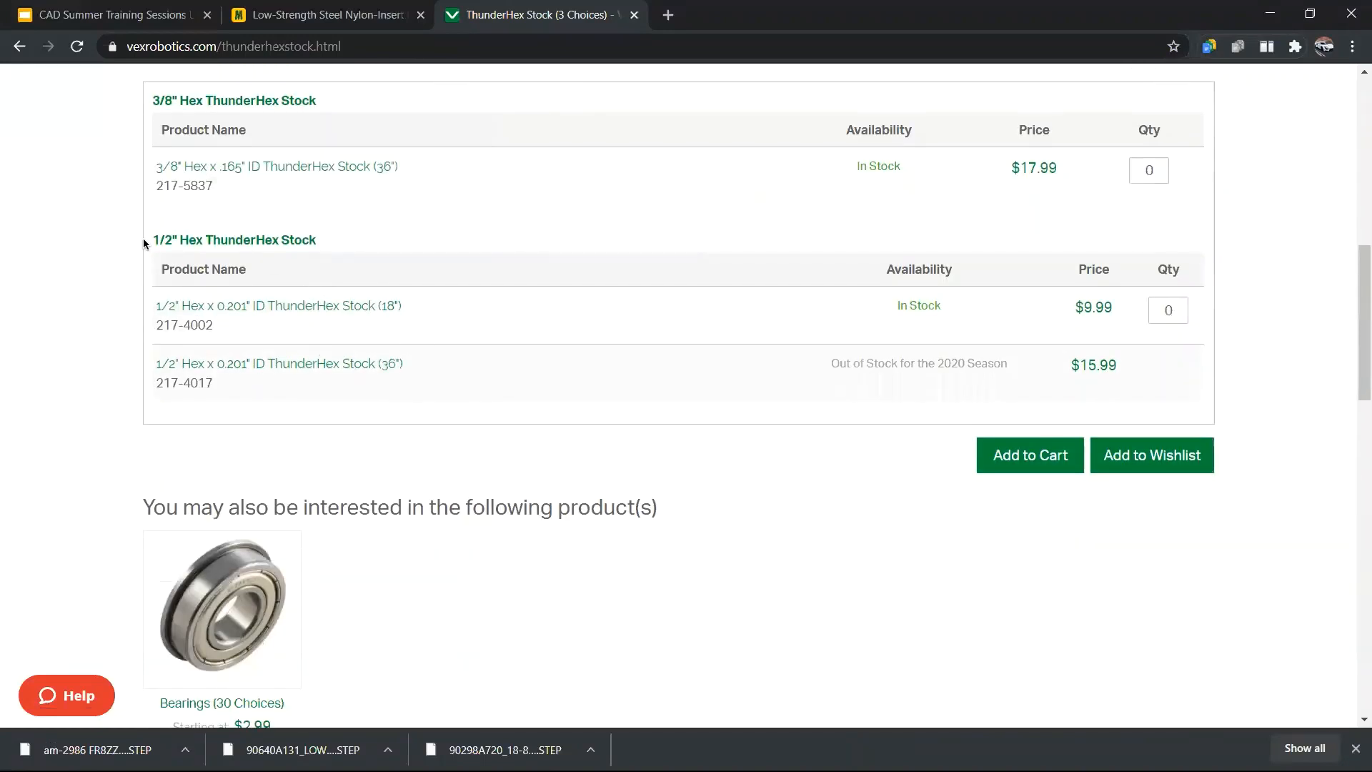
pyautogui.moveTo(144, 241); pyautogui.dragTo(301, 238)
pyautogui.click(348, 222)
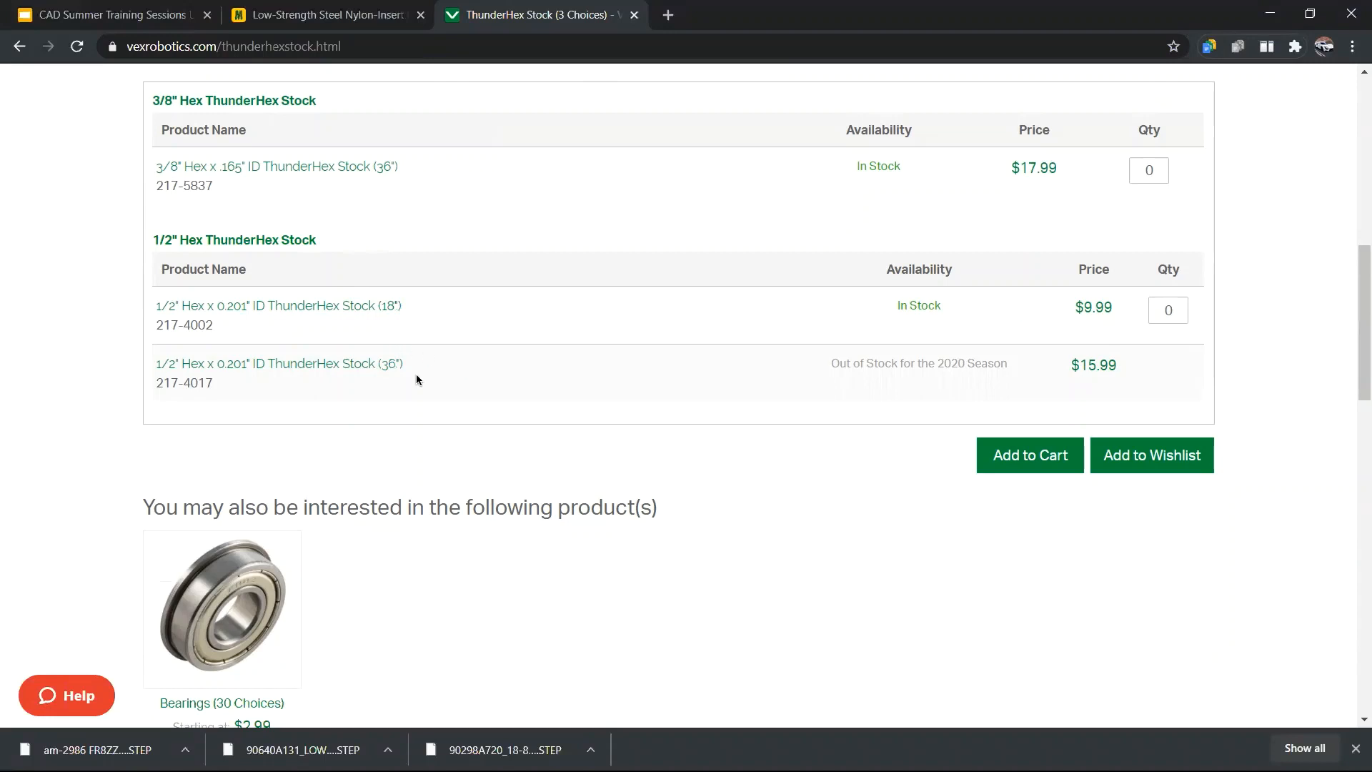
pyautogui.moveTo(418, 365); pyautogui.dragTo(212, 364)
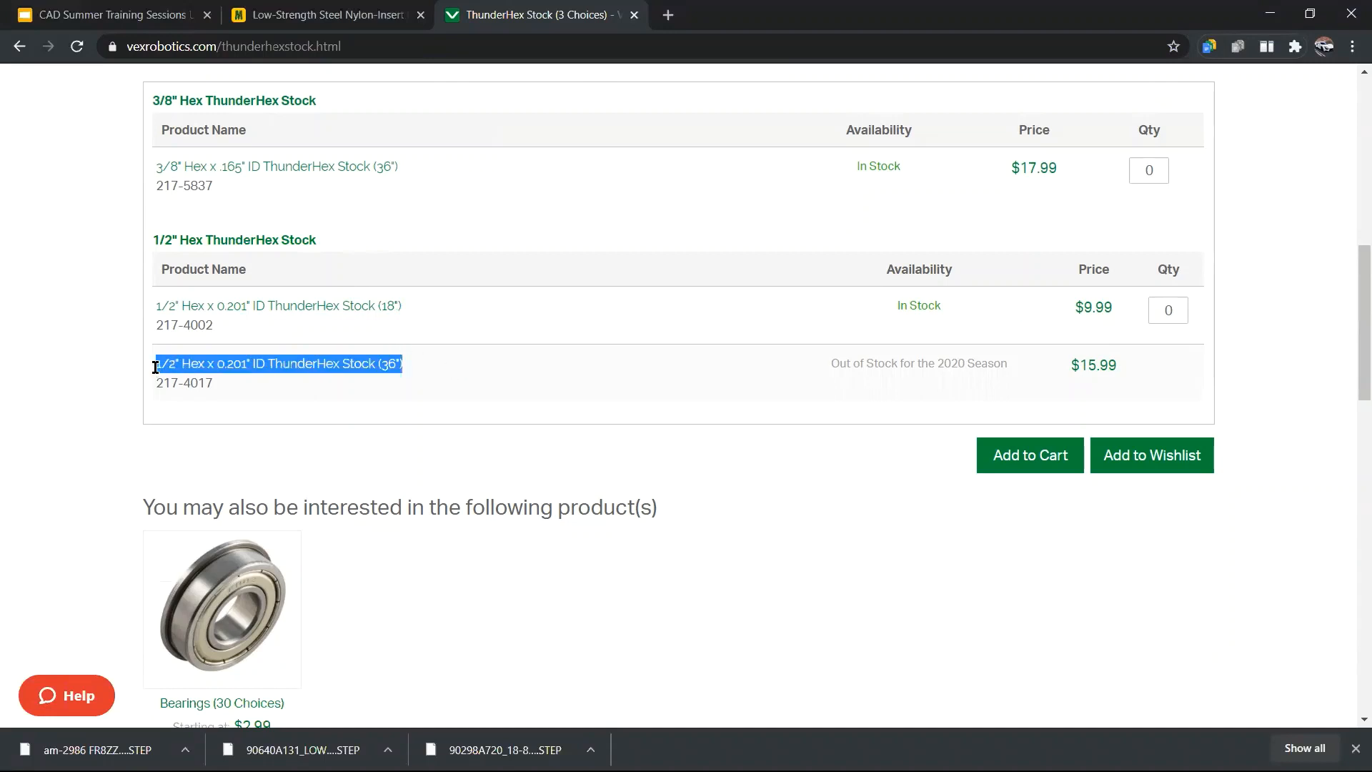
pyautogui.click(424, 368)
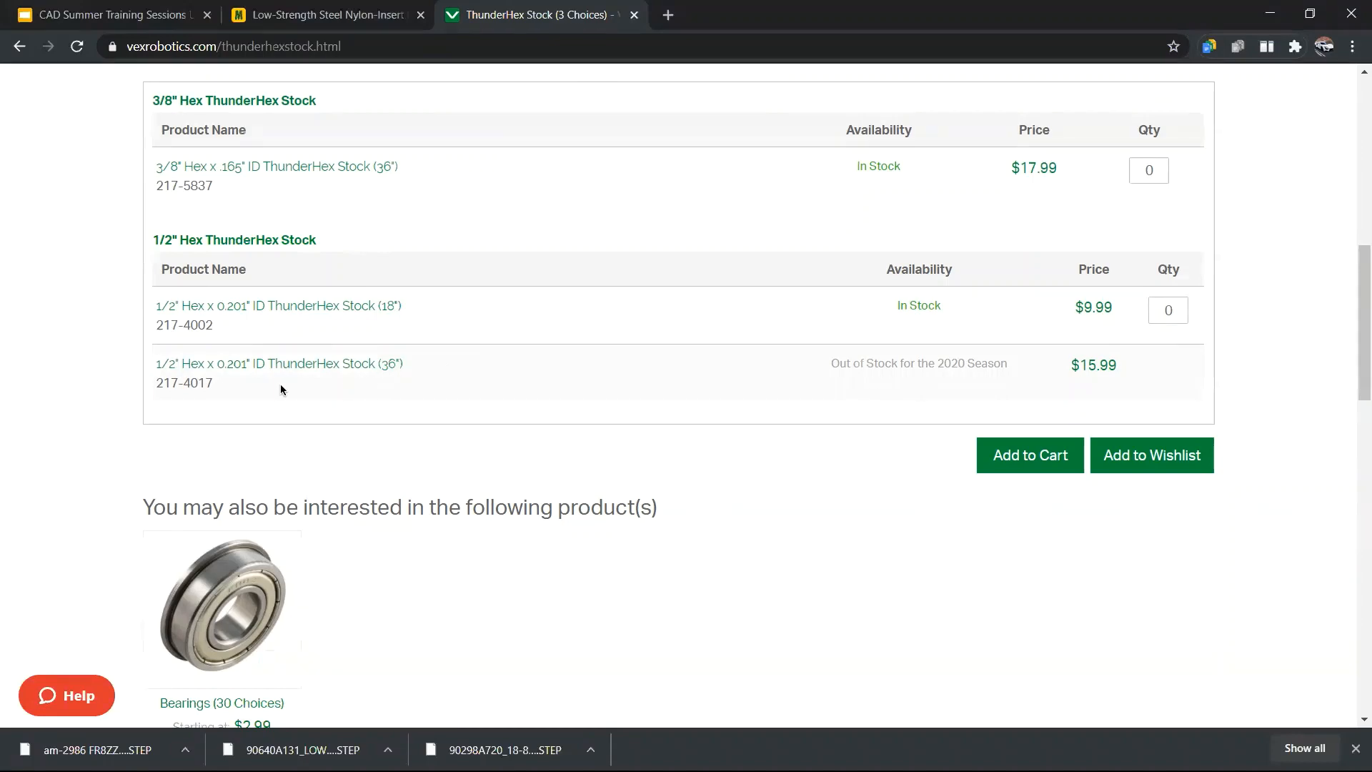
pyautogui.scroll(-4, 128, 361)
pyautogui.scroll(4, 126, 350)
pyautogui.moveTo(149, 363); pyautogui.dragTo(247, 362)
pyautogui.click(404, 368)
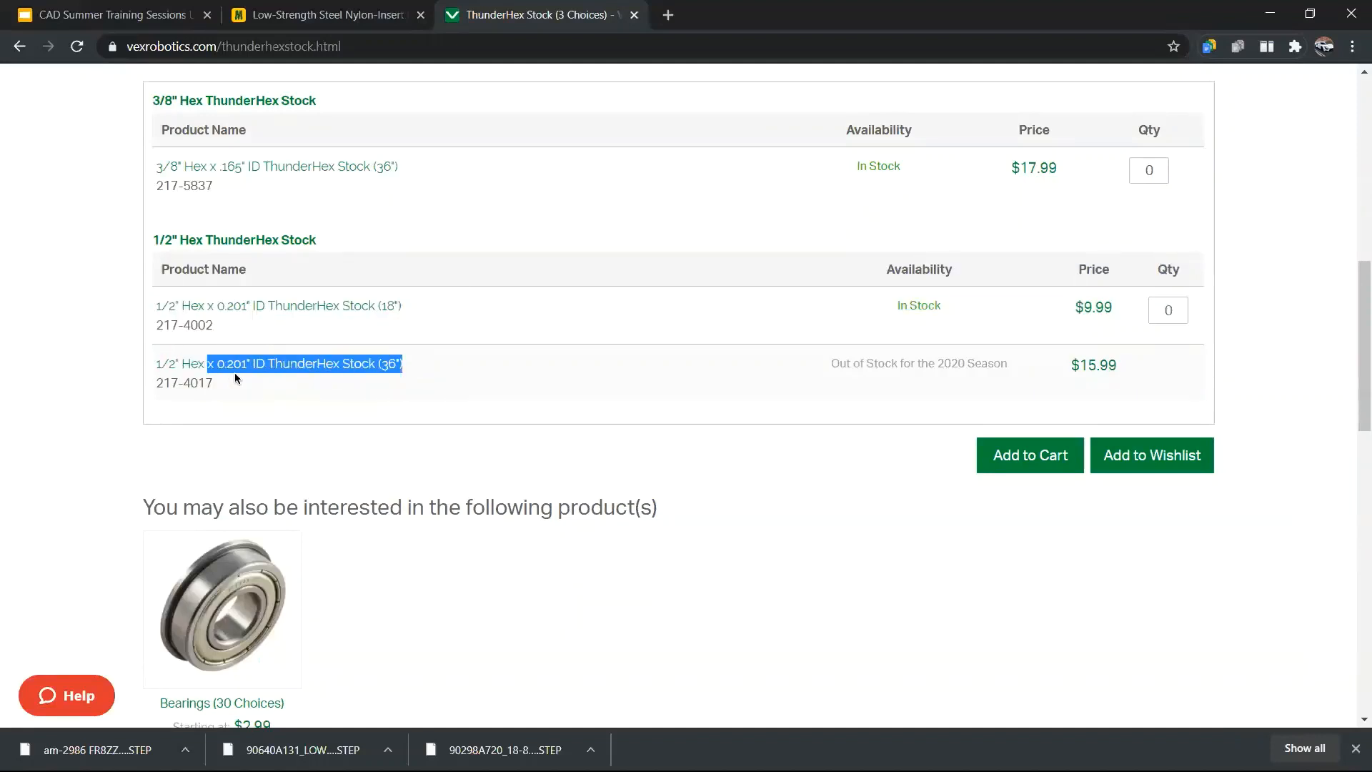
pyautogui.moveTo(408, 363)
pyautogui.mouseDown()
pyautogui.moveTo(164, 368)
pyautogui.moveTo(392, 362)
pyautogui.mouseUp()
# - Download the CAD file of the 1/2" Hex x 0.201" ID ThunderHex Stock (36"), part 217-4017
pyautogui.scroll(-7, 70, 350)
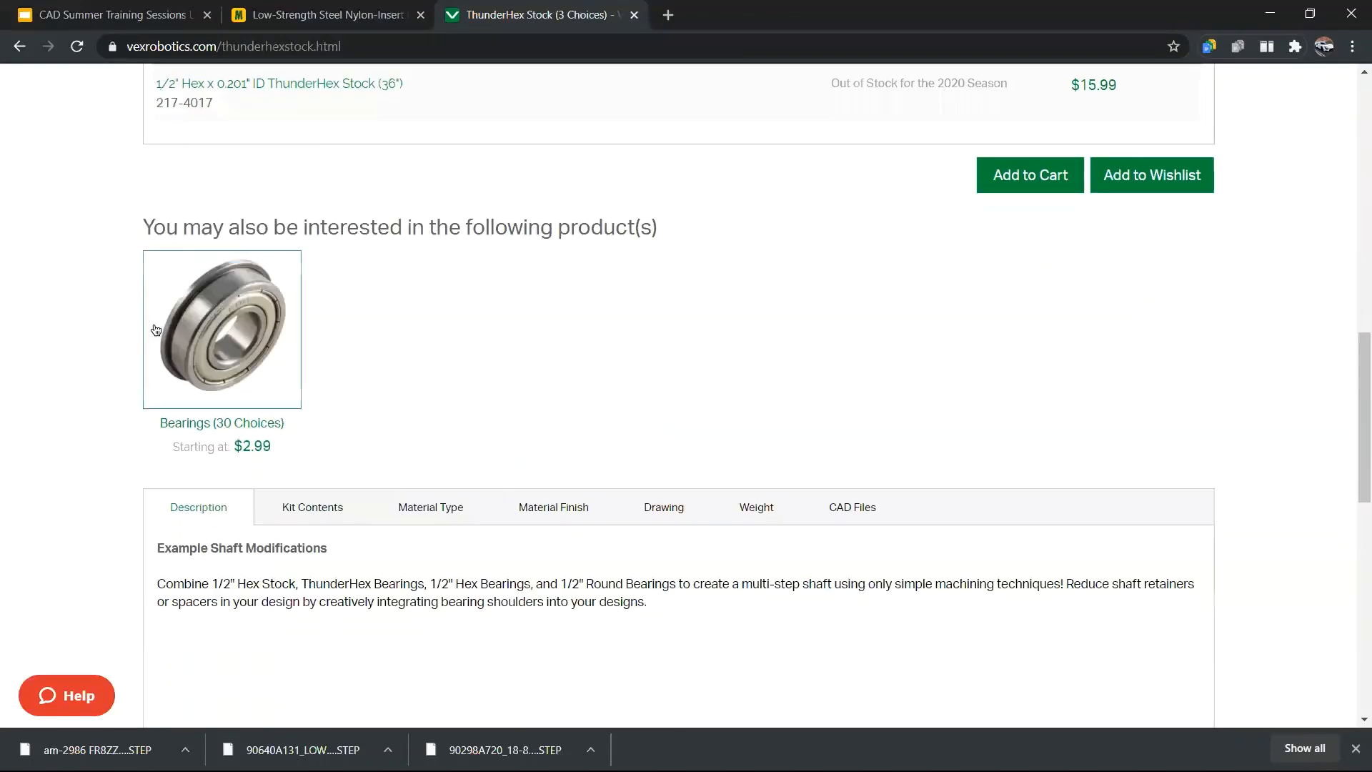
pyautogui.click(852, 251)
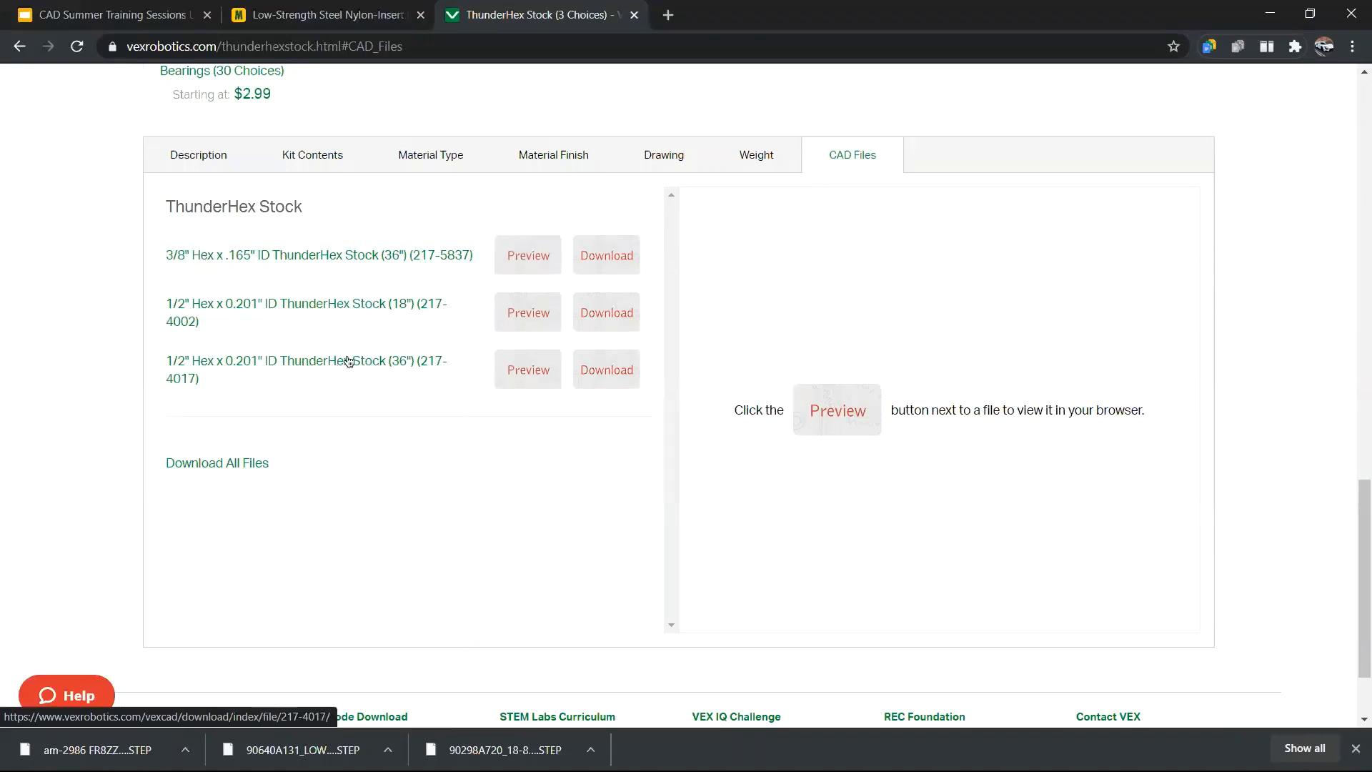
pyautogui.click(356, 365)
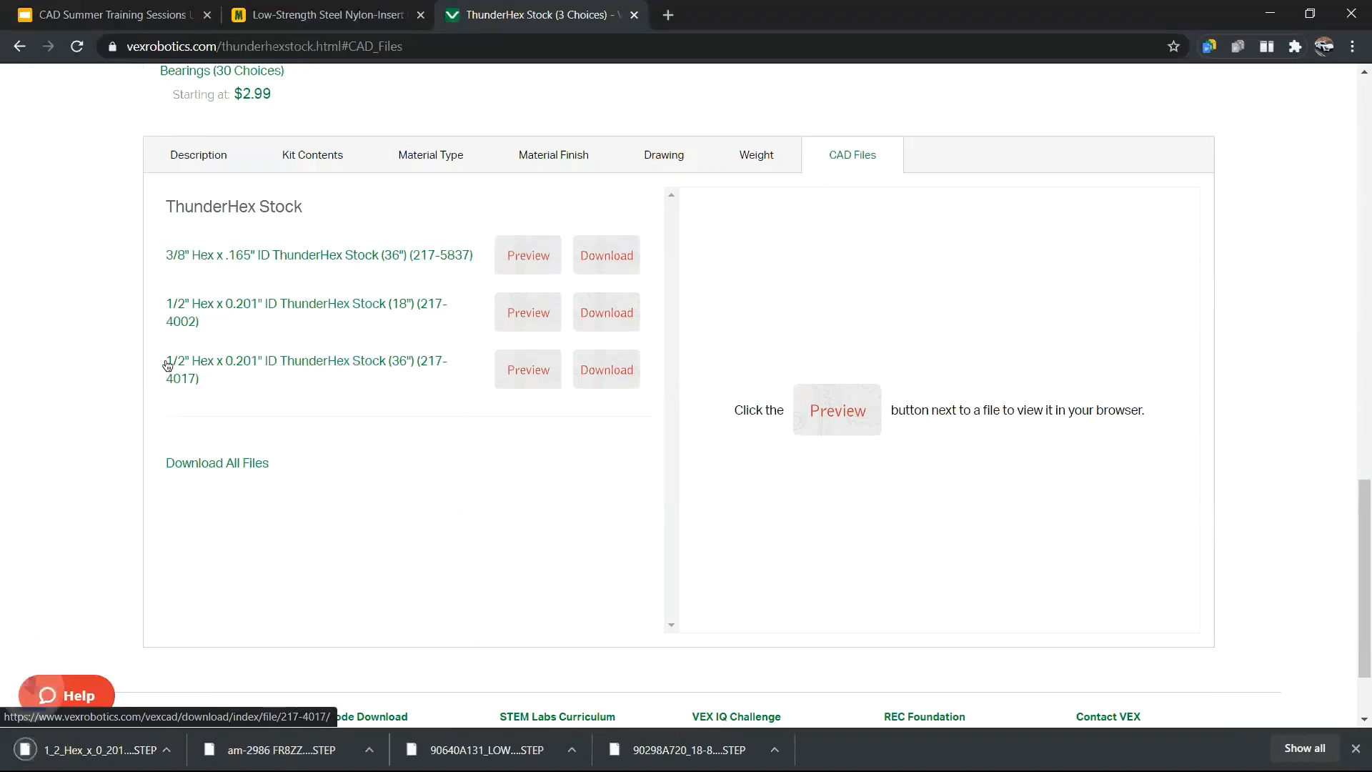
# - Switch to Inventor and open the downloaded 1/2" ThunderHex Stock STEP file for import
pyautogui.press('ctrl+super+Right')
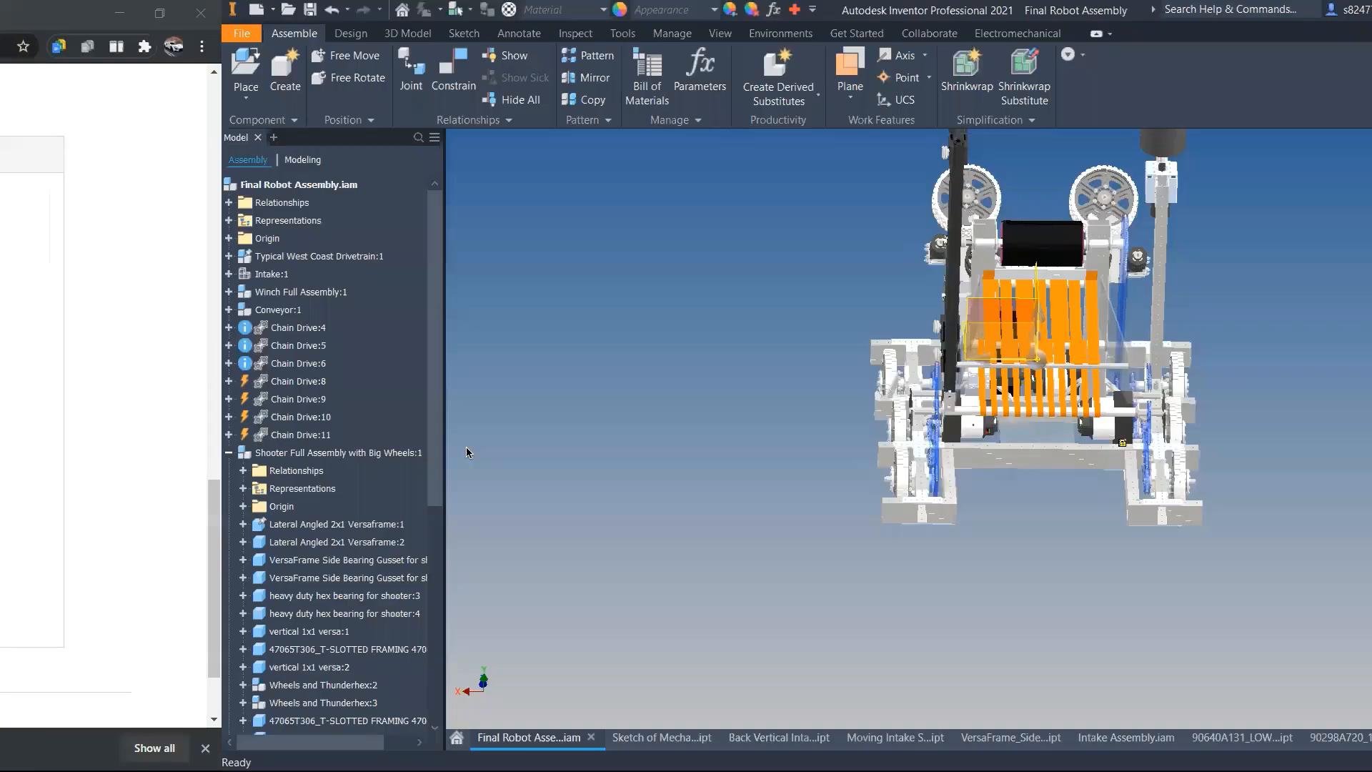
pyautogui.hotkey('ctrl', 'o')
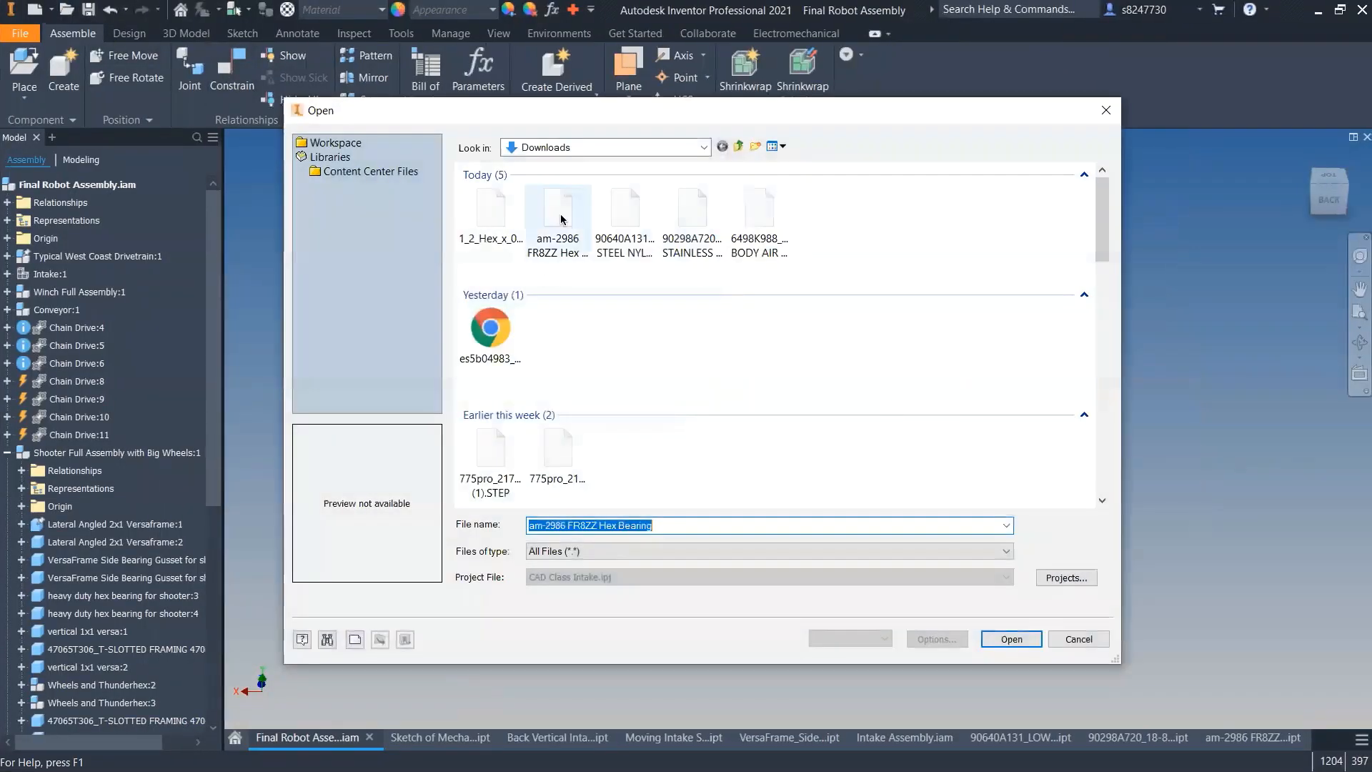
pyautogui.doubleClick(486, 218)
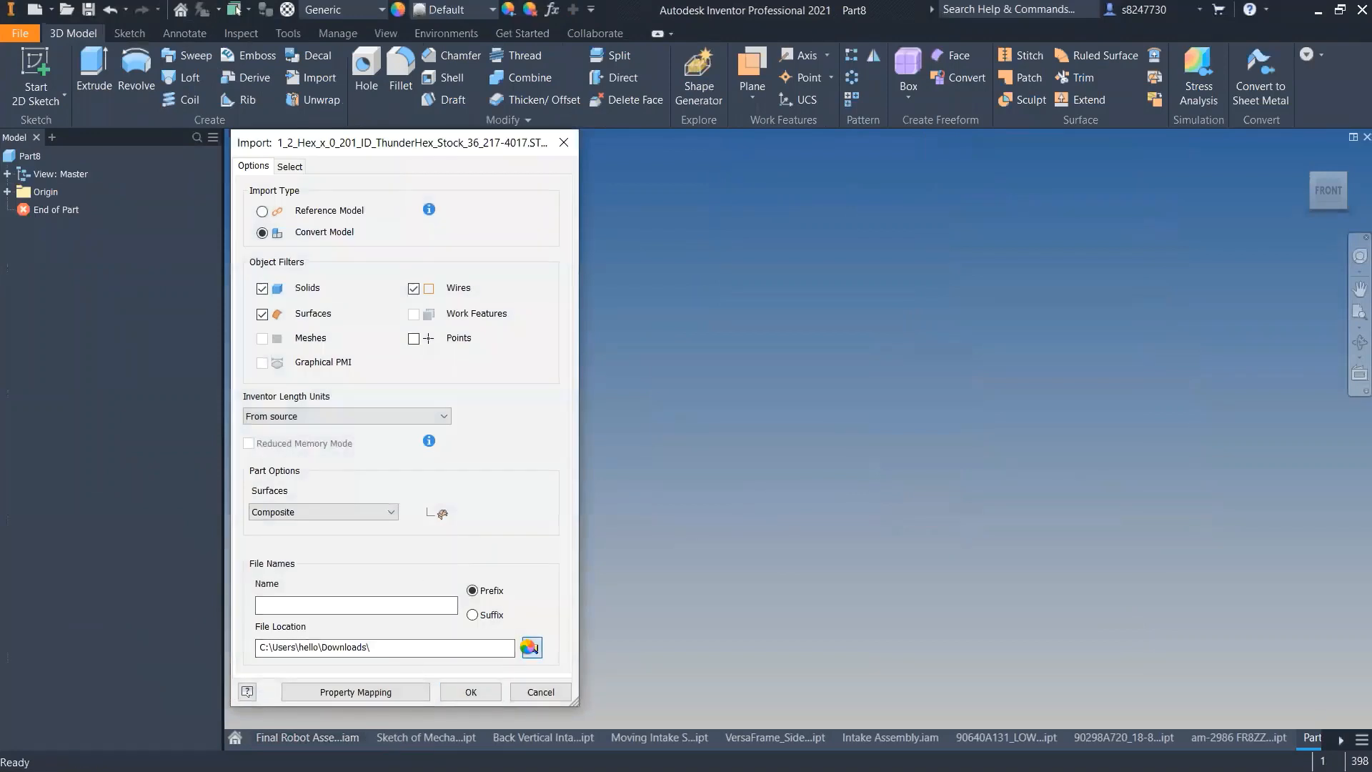
# - Set the import file location to GrabCAD\2020 Outreach\CAD Class Intake and import the ThunderHex stock as a converted model
pyautogui.click(530, 648)
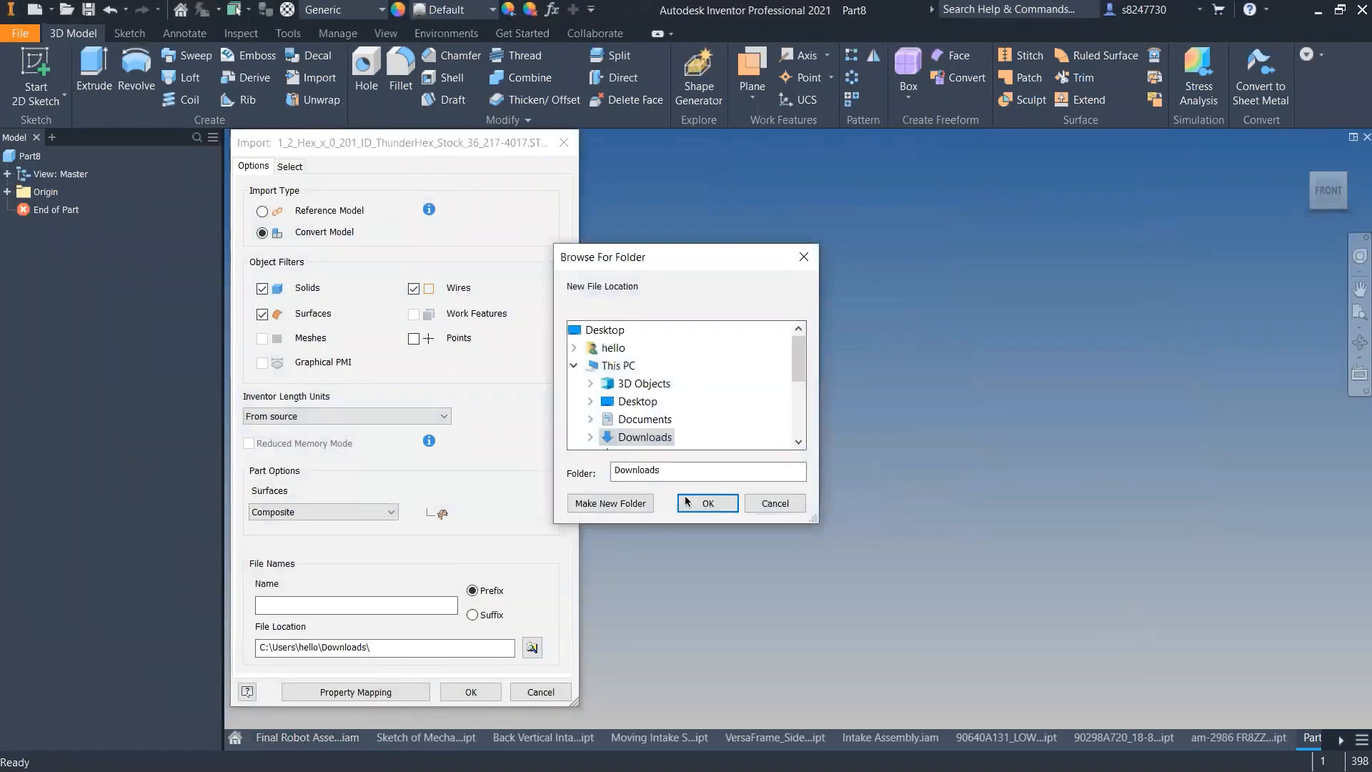
pyautogui.scroll(-5, 719, 392)
pyautogui.doubleClick(623, 437)
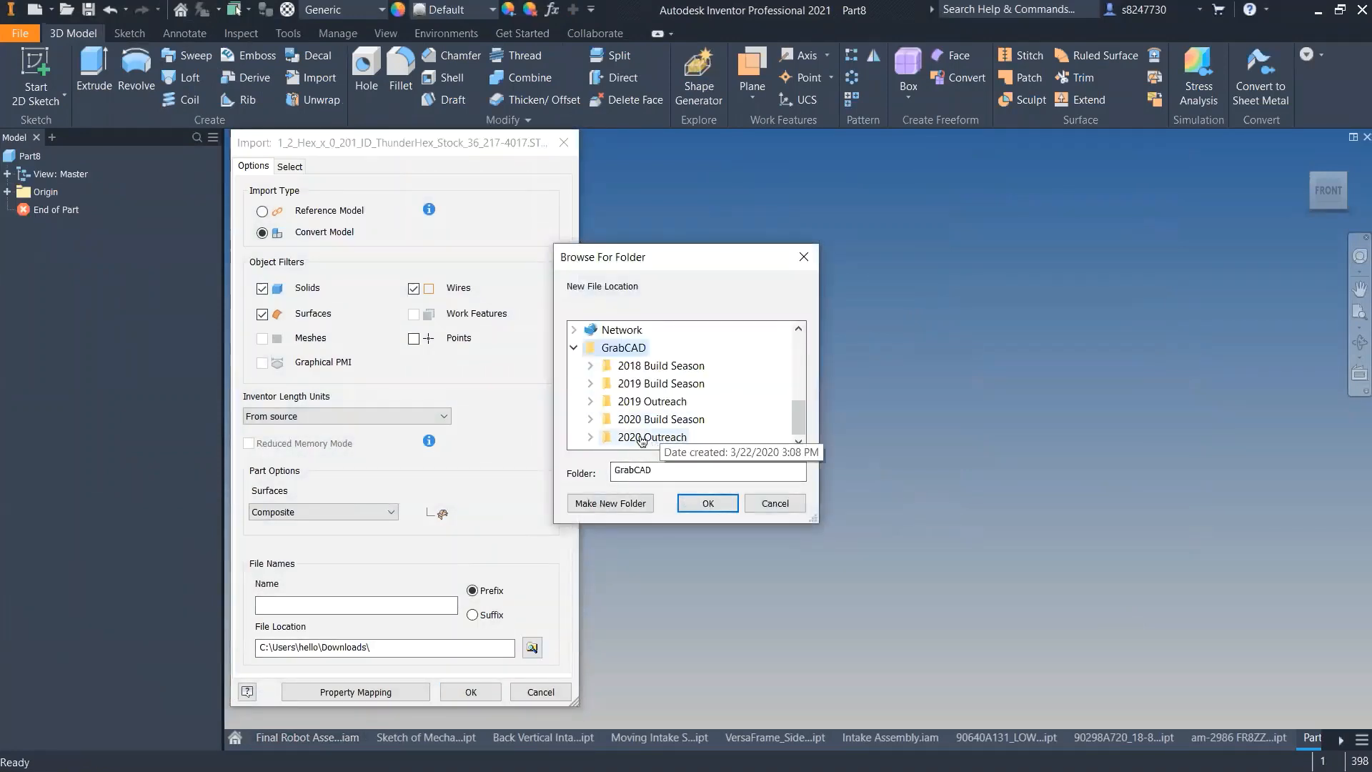
pyautogui.doubleClick(652, 436)
pyautogui.doubleClick(675, 383)
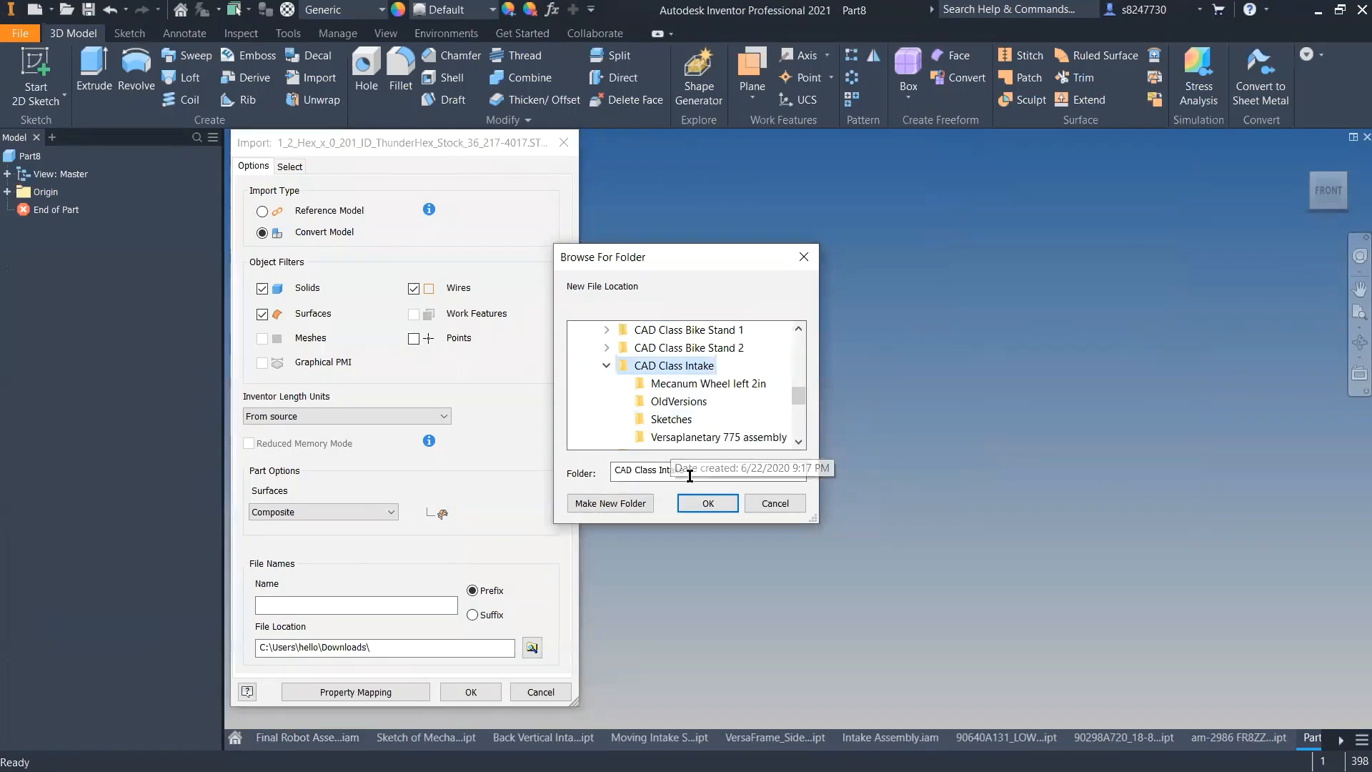
pyautogui.scroll(-3, 689, 408)
pyautogui.click(708, 505)
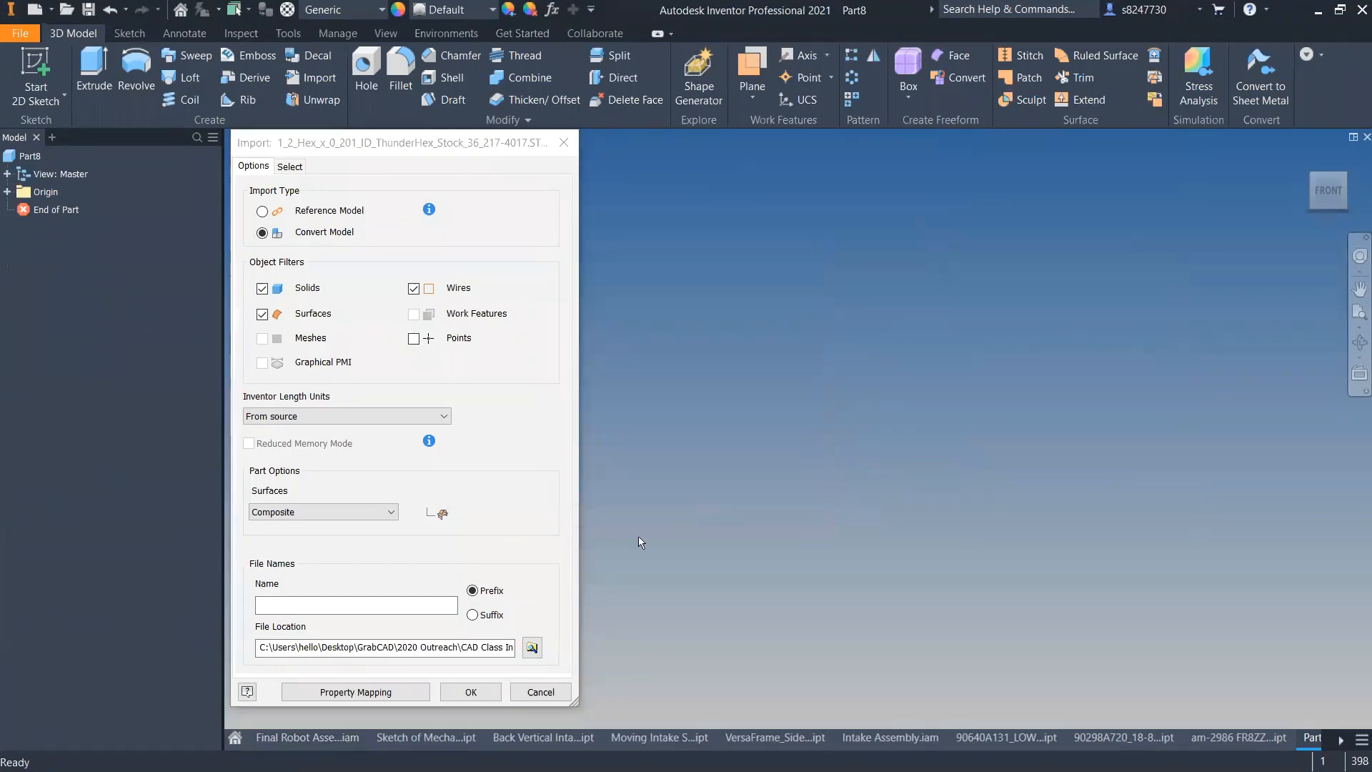
pyautogui.click(493, 688)
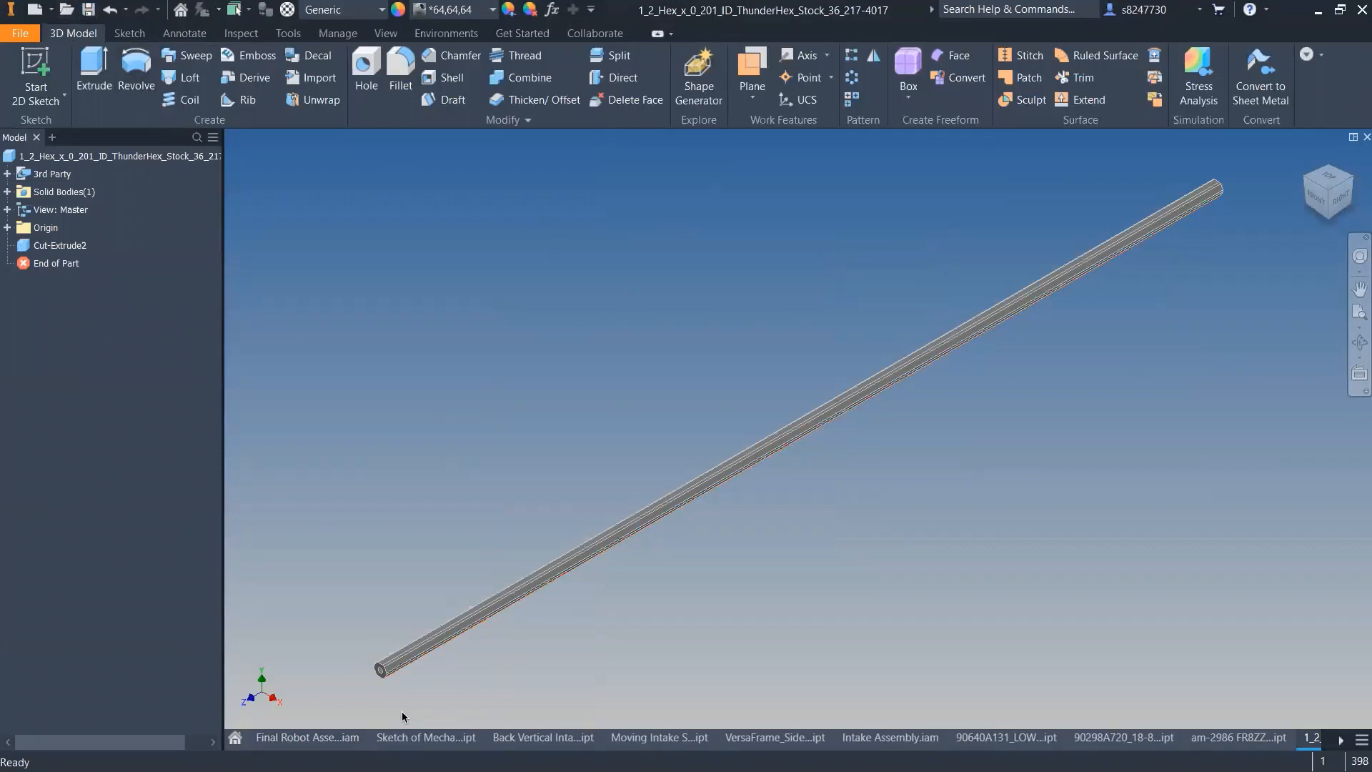
# - Return to Intake Assembly.iam and browse the files to open to the CAD Class Intake folder within GrabCAD's 2020 Outreach
pyautogui.click(890, 737)
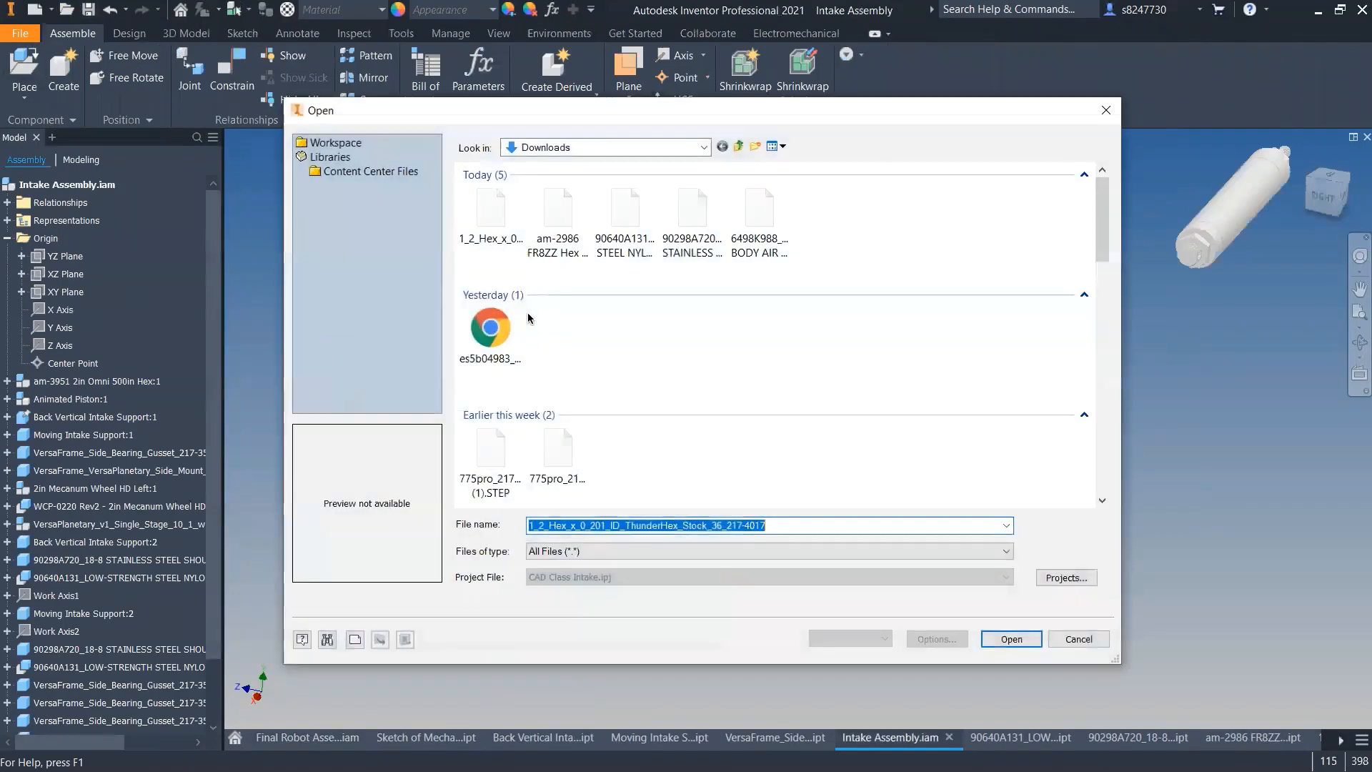
pyautogui.click(575, 147)
pyautogui.click(601, 377)
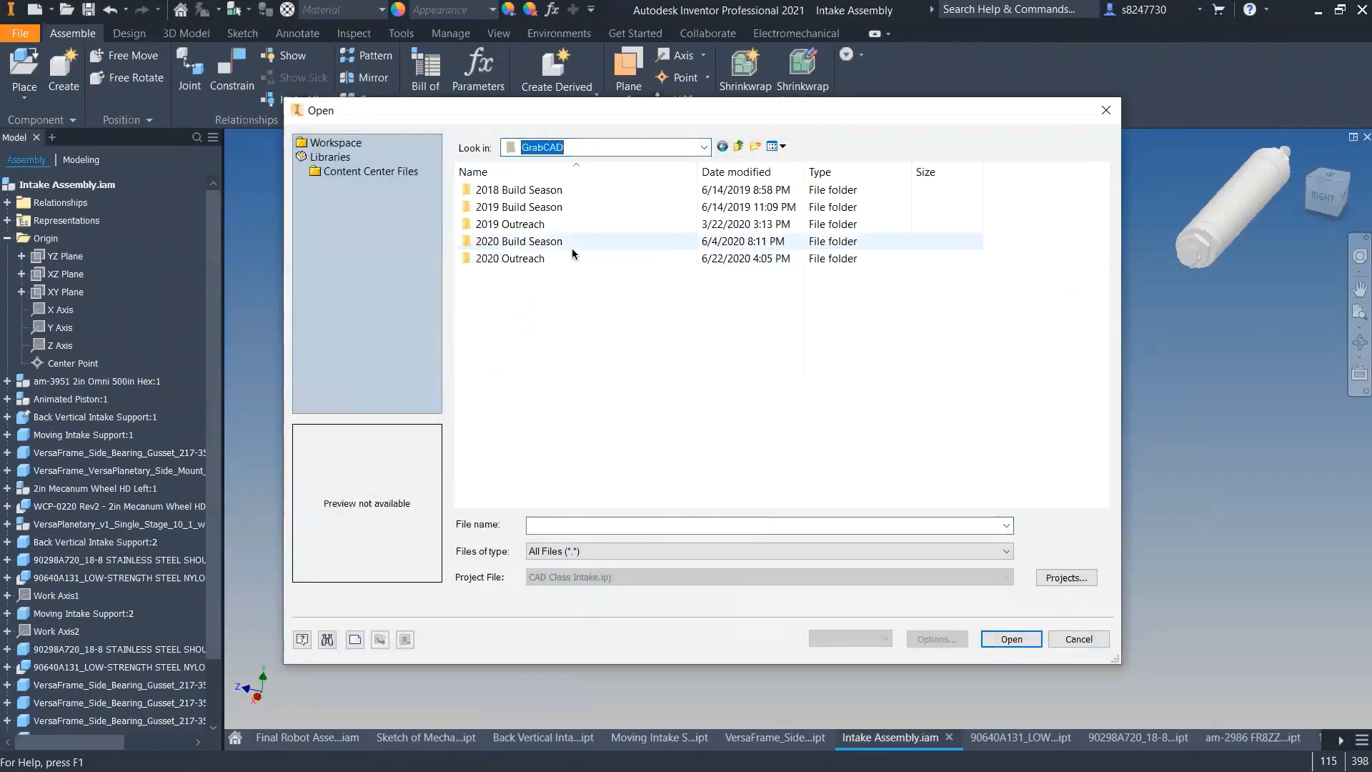
pyautogui.doubleClick(565, 242)
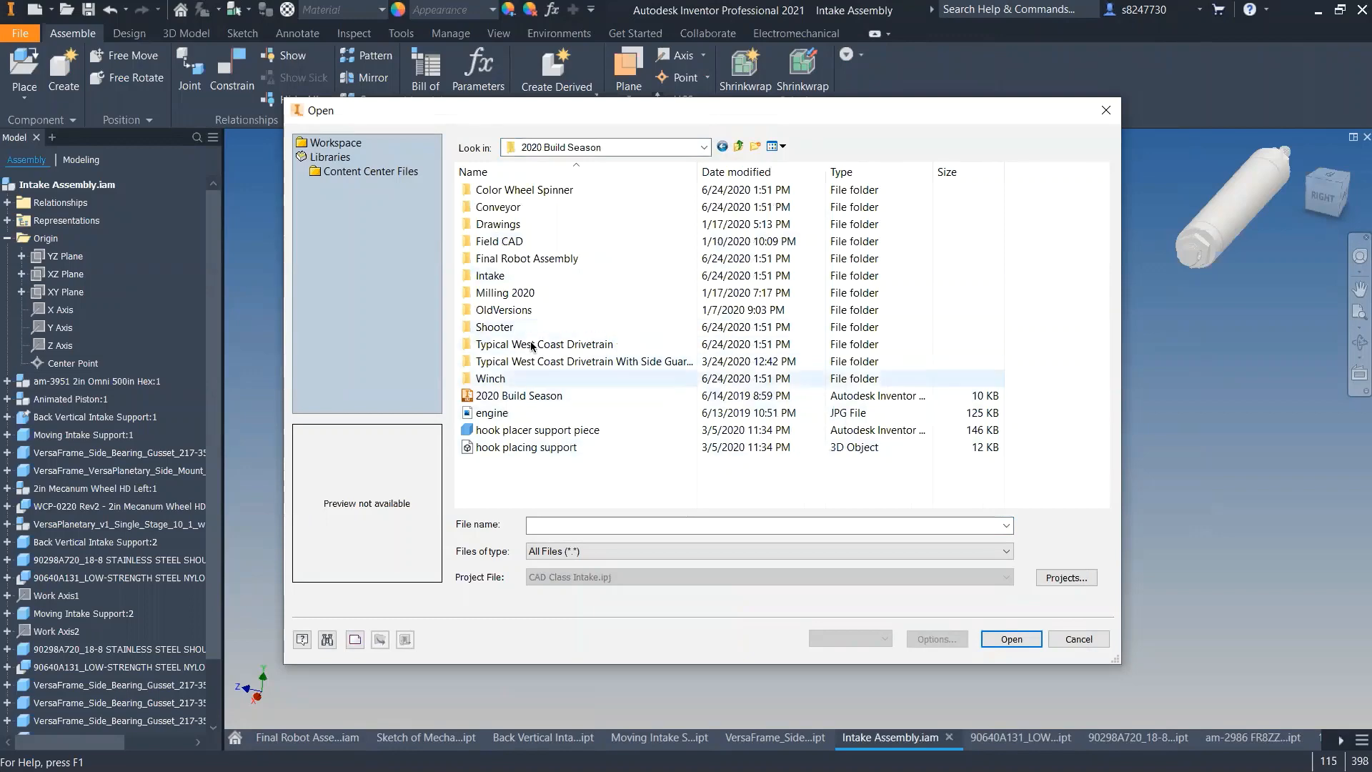
pyautogui.click(612, 145)
pyautogui.click(614, 366)
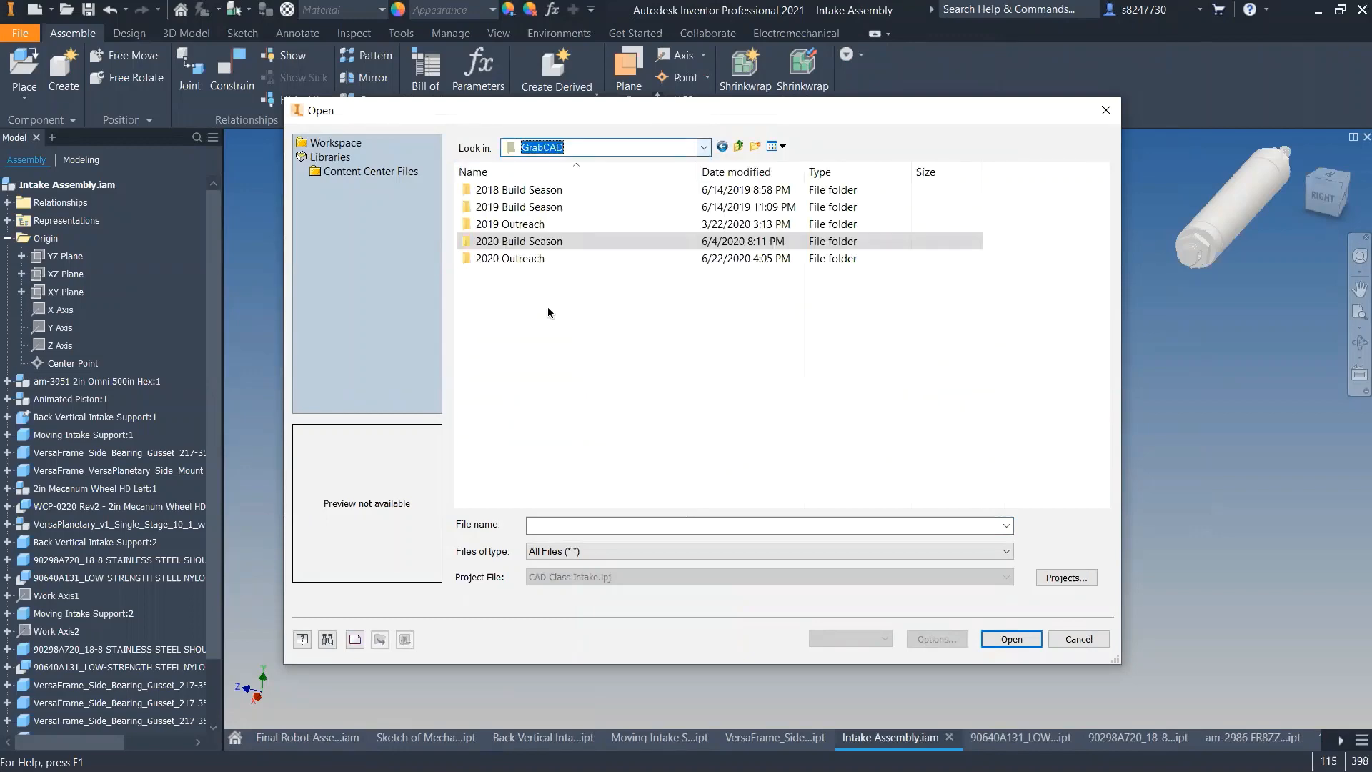
pyautogui.doubleClick(529, 260)
pyautogui.doubleClick(532, 224)
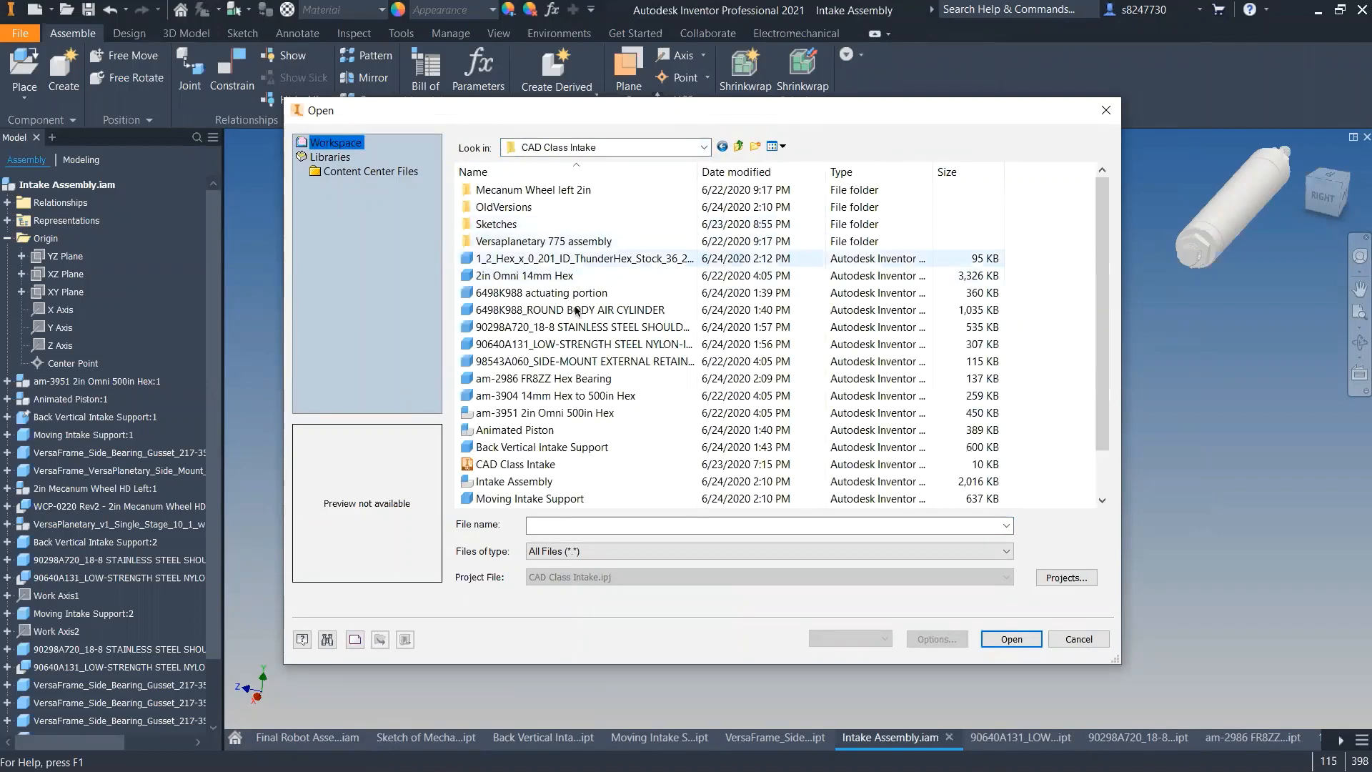
# - Rename the imported 1_2_Hex_x_0_201_ID_ThunderHex_Stock_36_217-4017 part file as ".5 Thunderhex" and close the file dialog without opening anything
pyautogui.rightClick(588, 260)
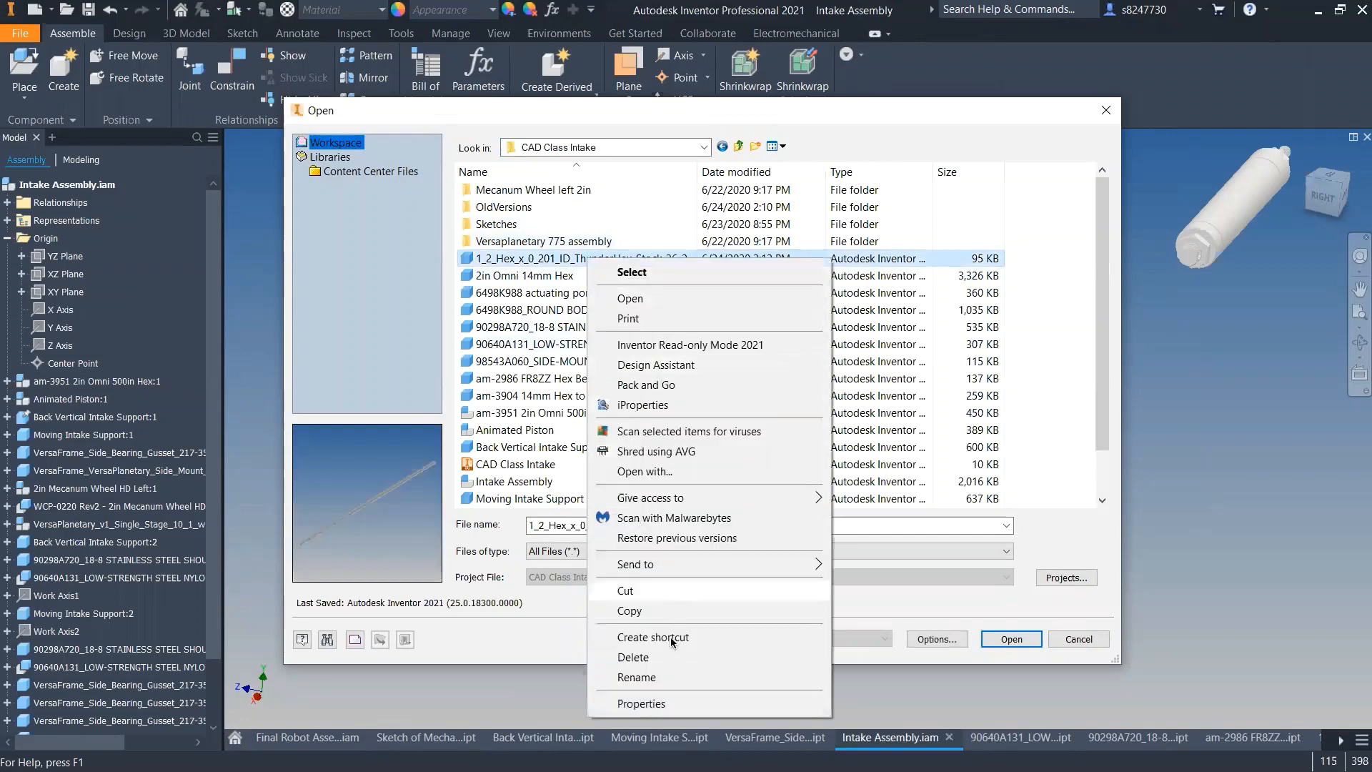
pyautogui.click(682, 677)
pyautogui.write('Thunder')
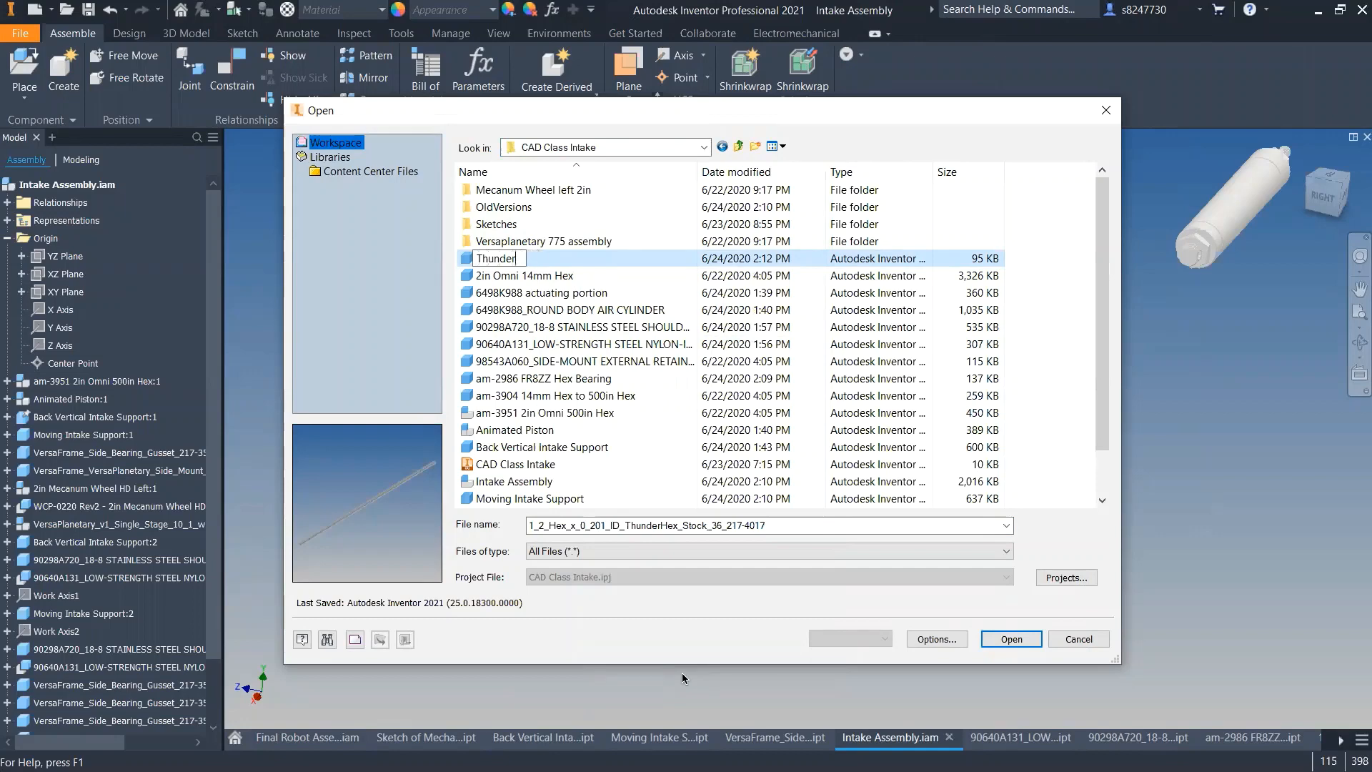
pyautogui.write('hex')
pyautogui.press('Home')
pyautogui.write('.5')
pyautogui.press('Return')
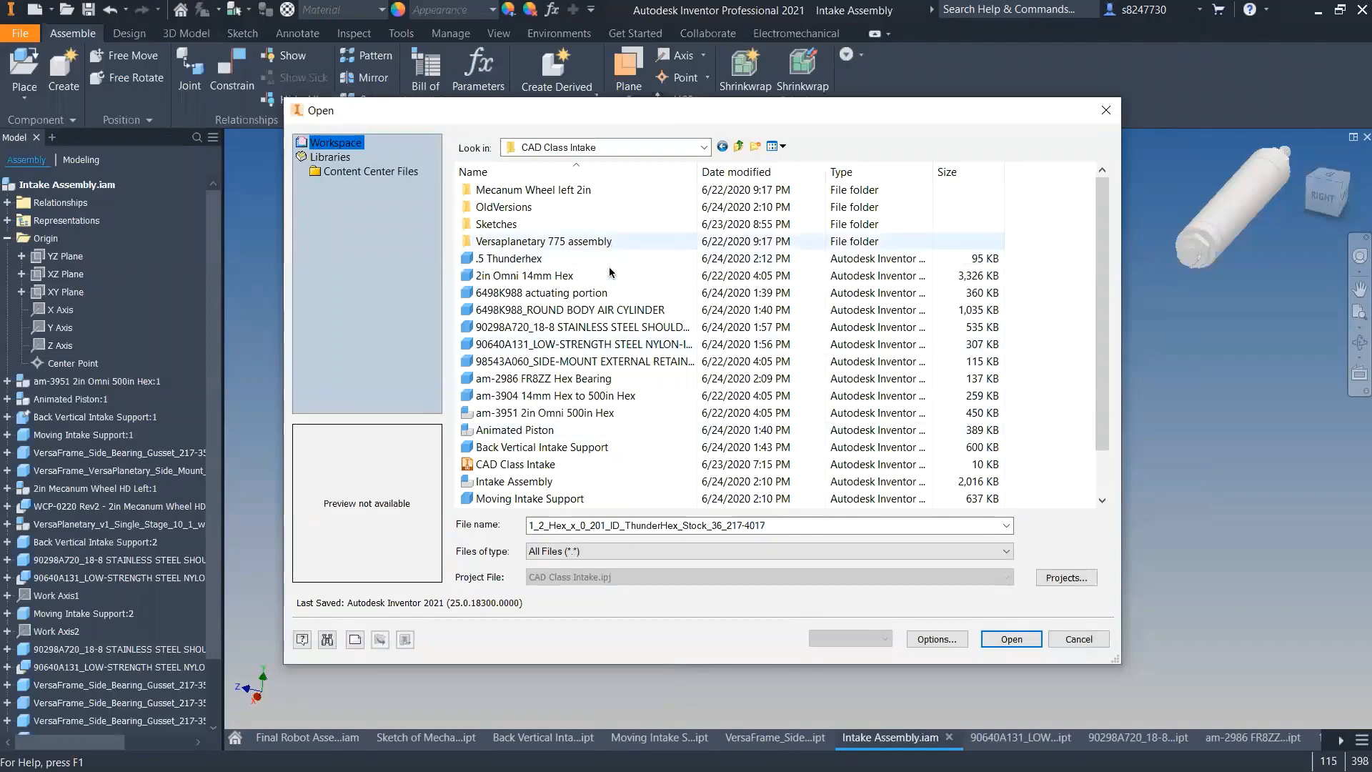
pyautogui.press('Escape')
# - Place one .5 Thunderhex shaft in the intake assembly and open its part file for editing
pyautogui.click(25, 71)
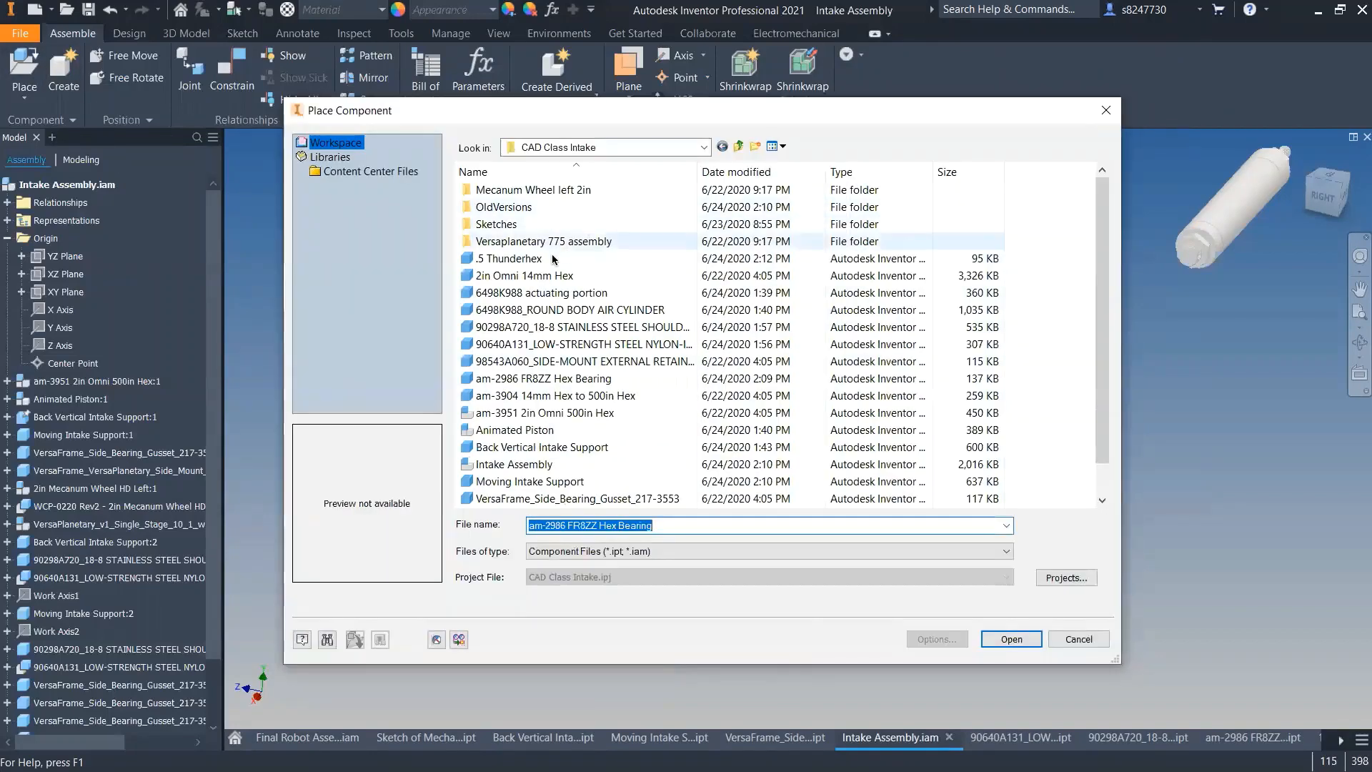
pyautogui.doubleClick(549, 258)
pyautogui.press('Escape')
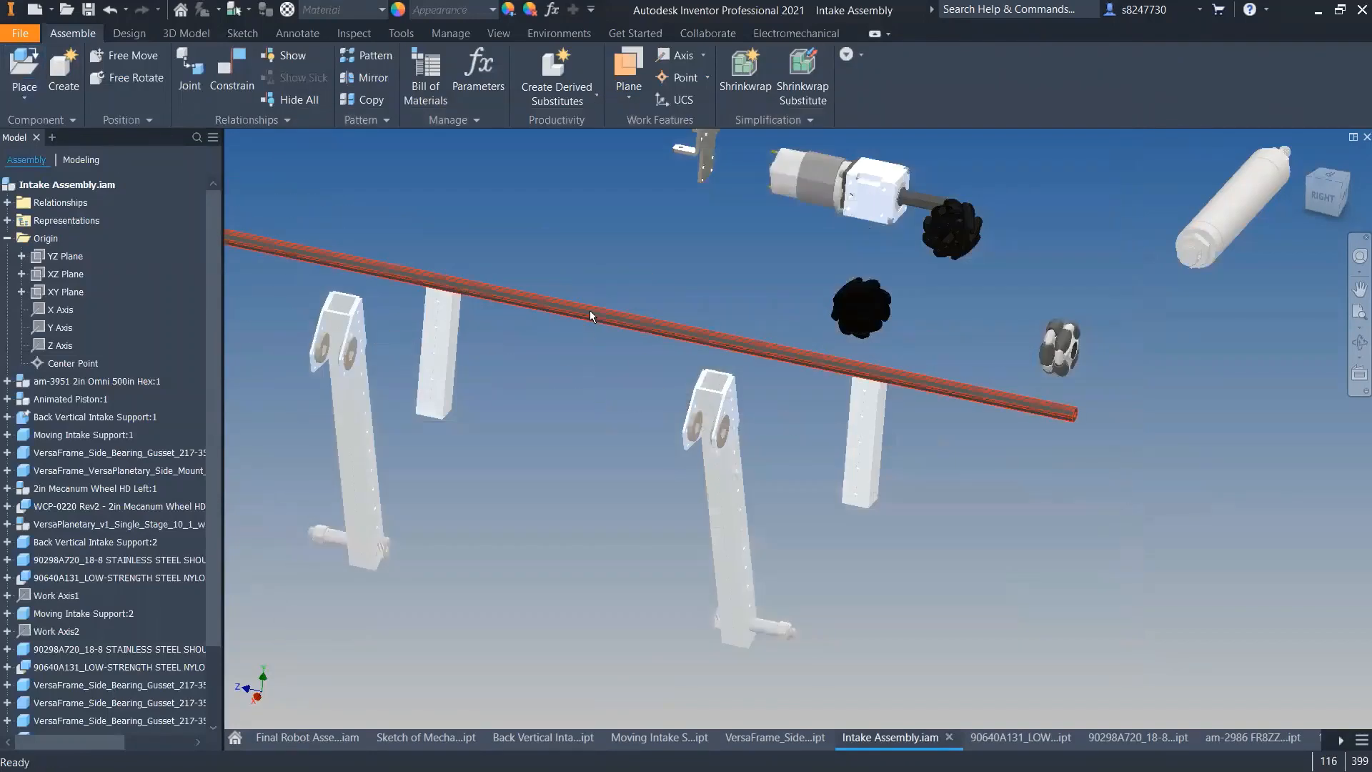
pyautogui.rightClick(590, 311)
pyautogui.click(596, 258)
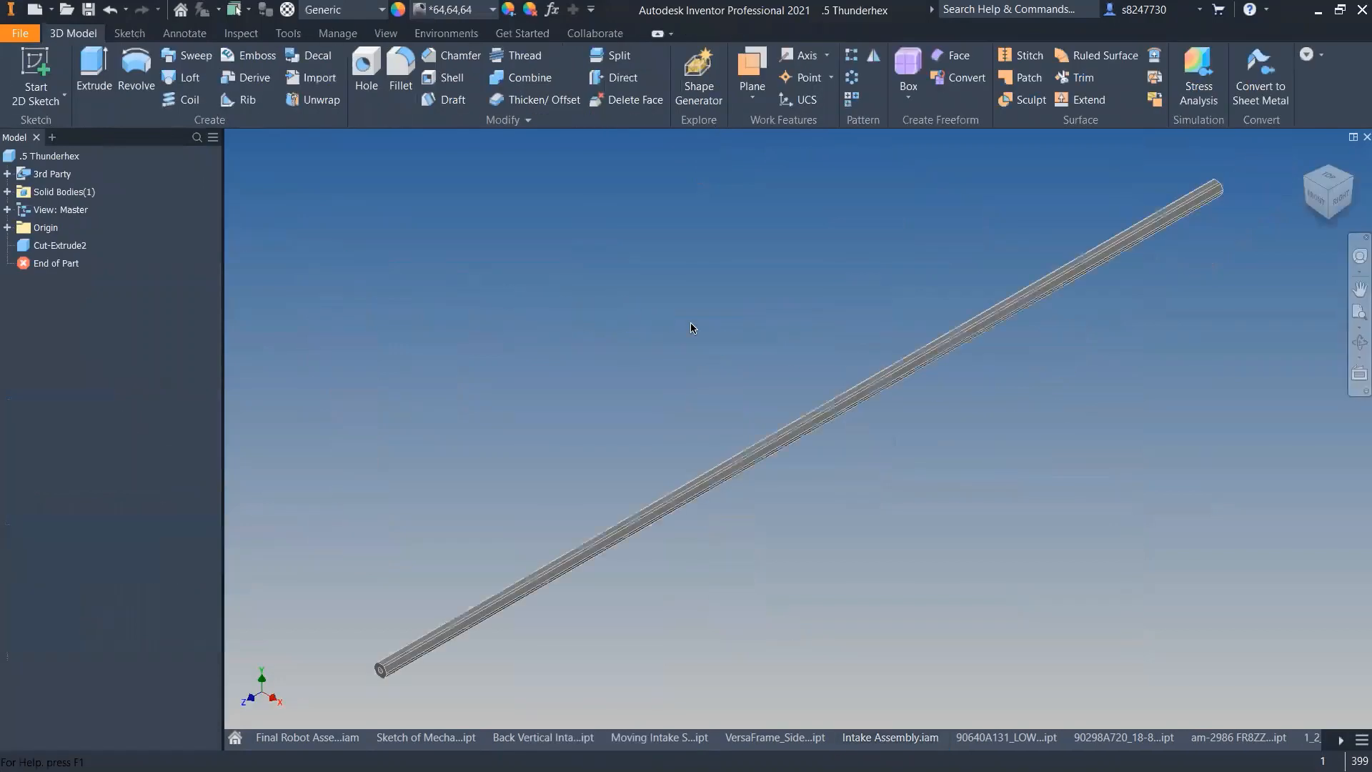
# - Create a 2D sketch on the shaft's front end face with the face outline projected, and finish the sketch
pyautogui.click(37, 63)
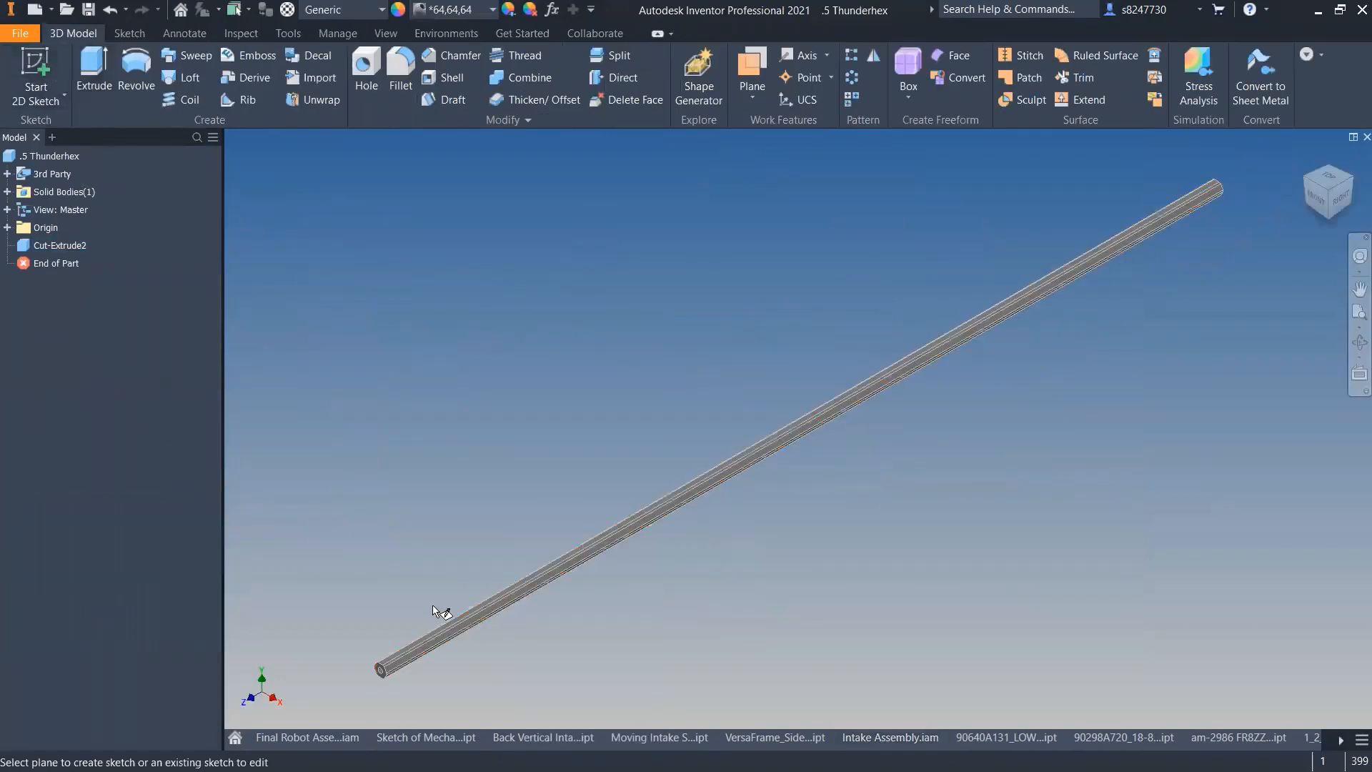
pyautogui.scroll(6, 380, 668)
pyautogui.click(480, 602)
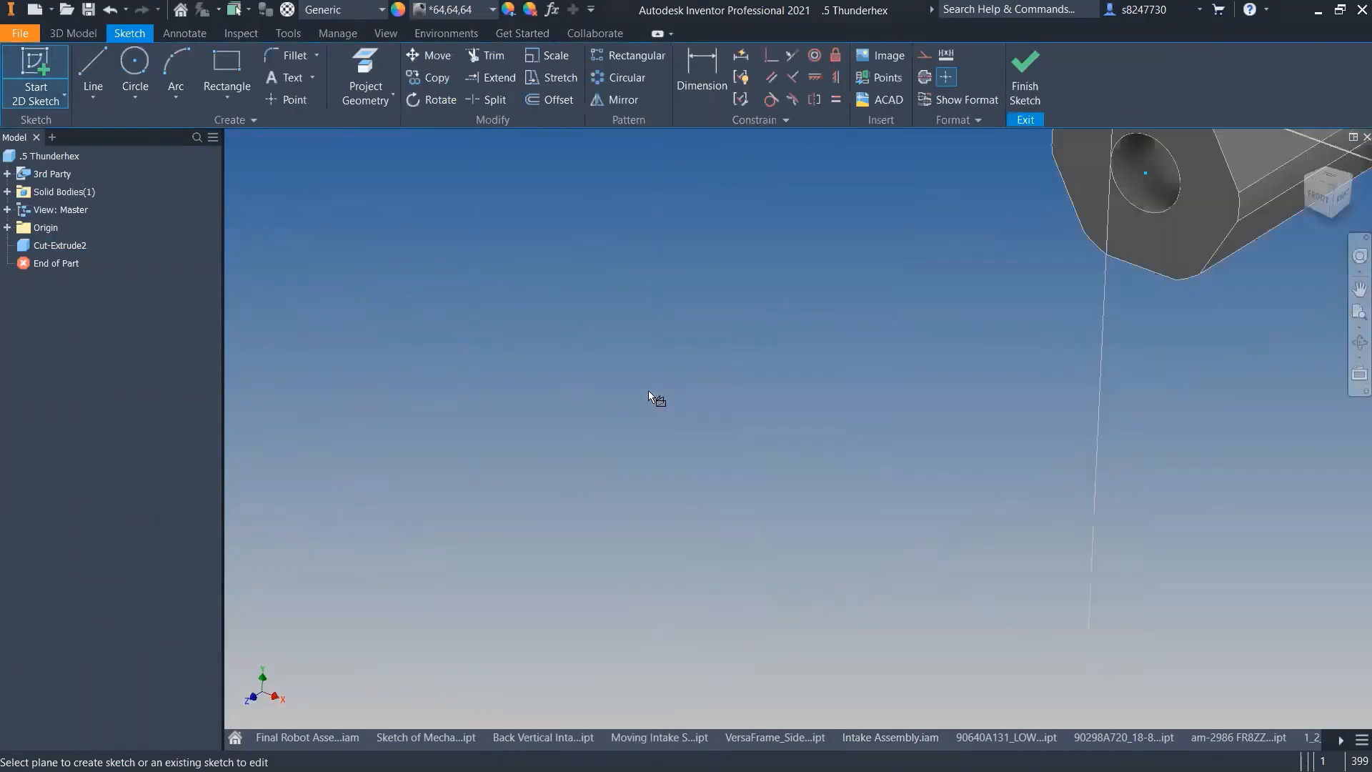
pyautogui.click(364, 60)
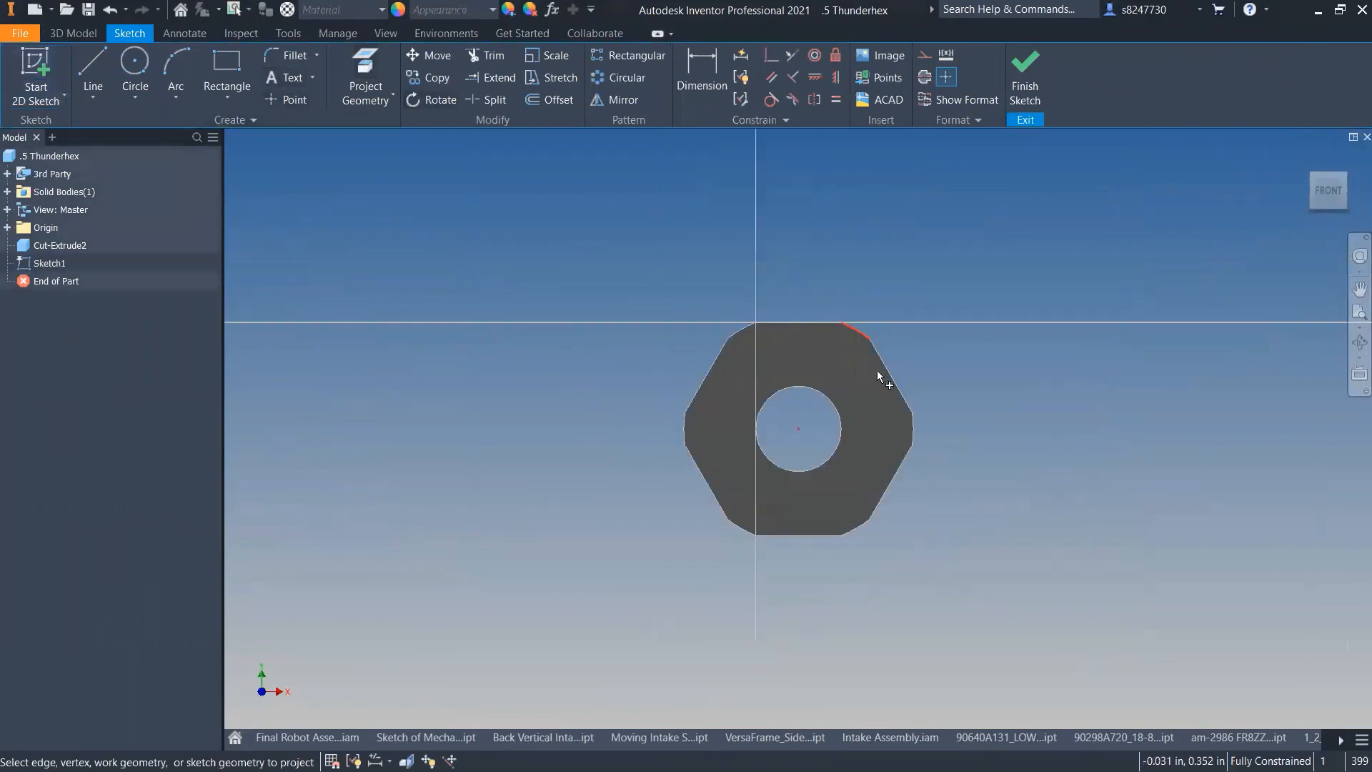
pyautogui.click(848, 357)
pyautogui.keyDown('shift'); pyautogui.moveTo(848, 357); pyautogui.dragTo(1035, 564, button='middle'); pyautogui.keyUp('shift')
pyautogui.click(1025, 78)
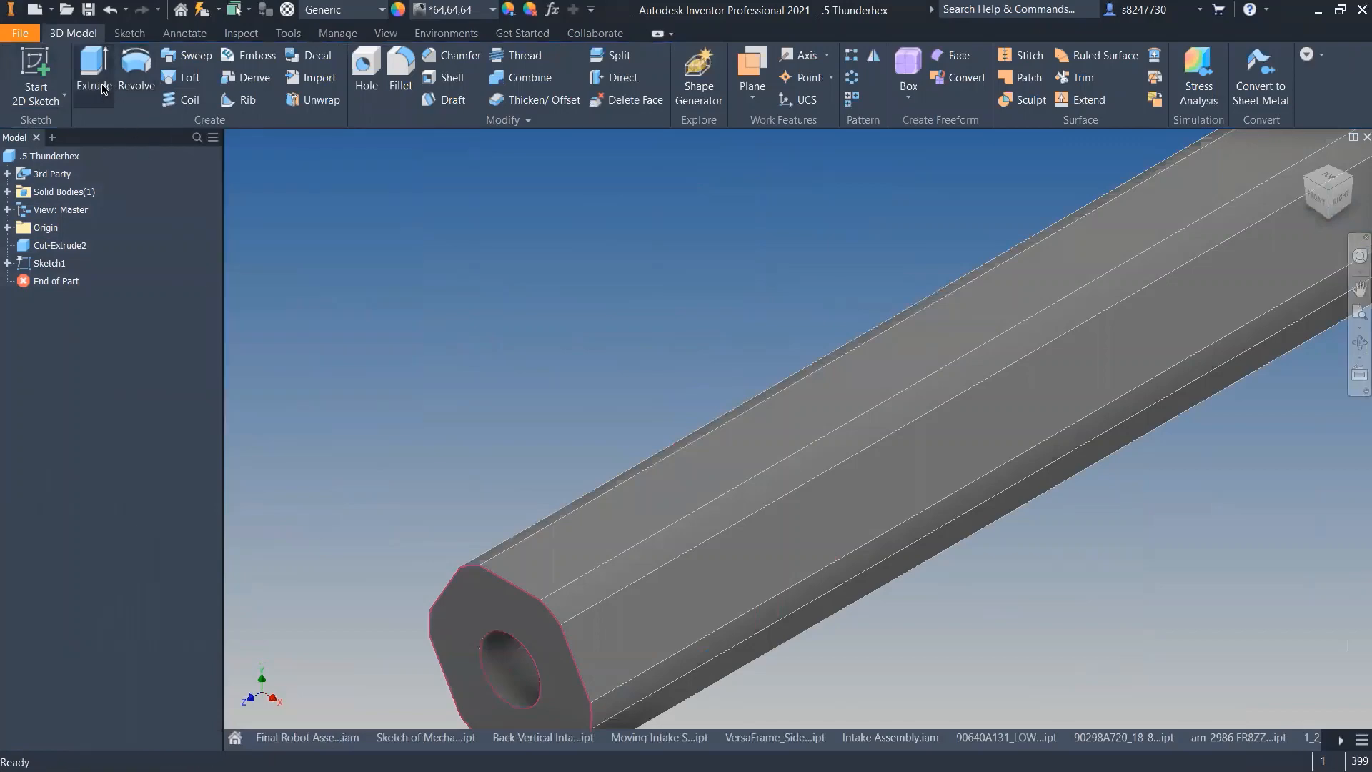
# - Cut-extrude the hex end profile back into the shaft by a distance of 36-27 inches
pyautogui.click(94, 72)
pyautogui.click(493, 600)
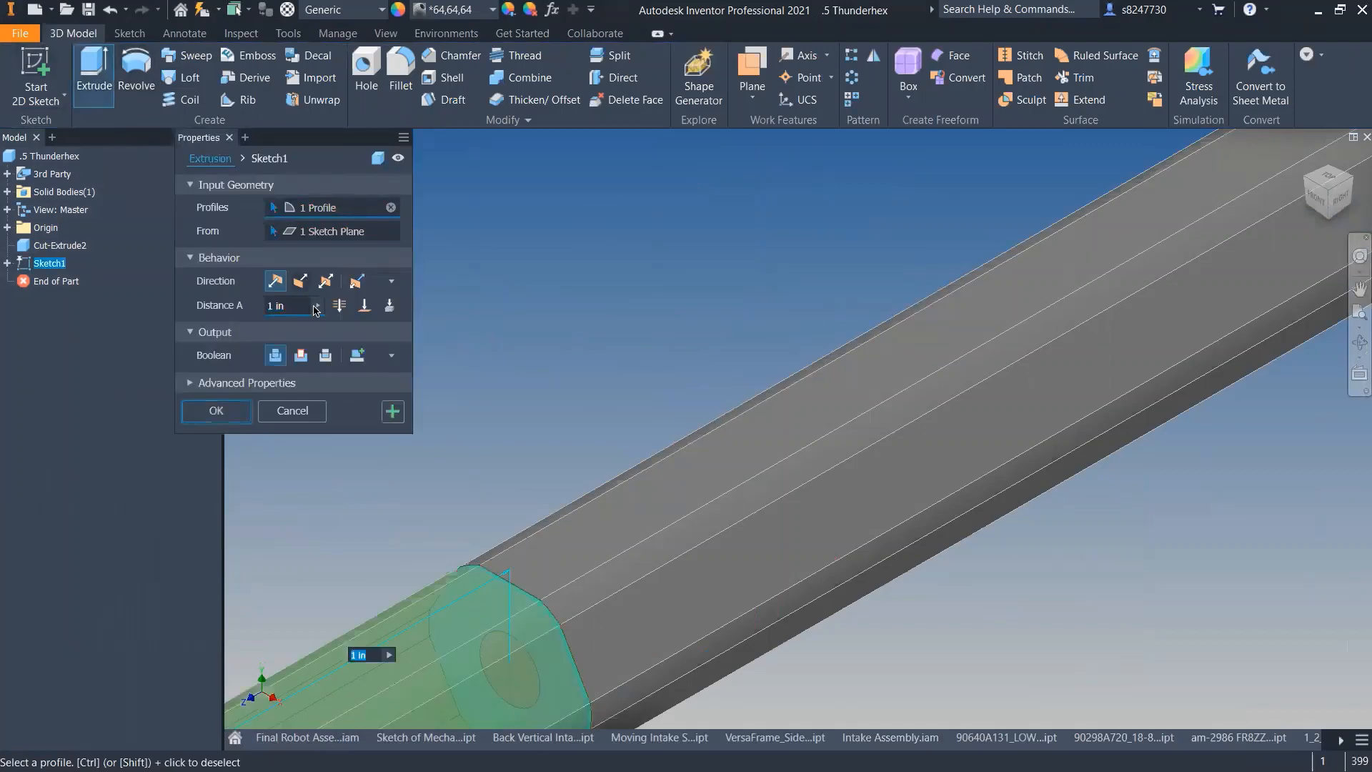
pyautogui.click(299, 282)
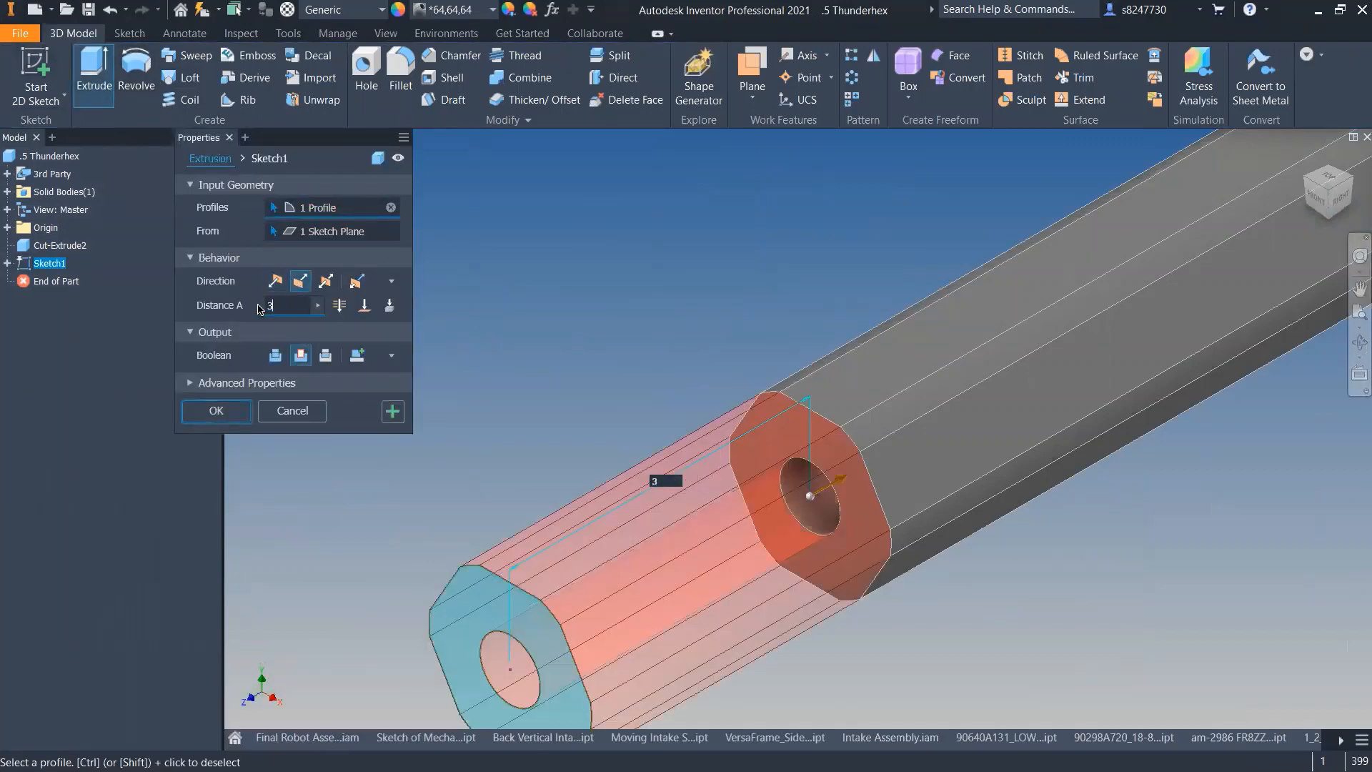
pyautogui.write('-27')
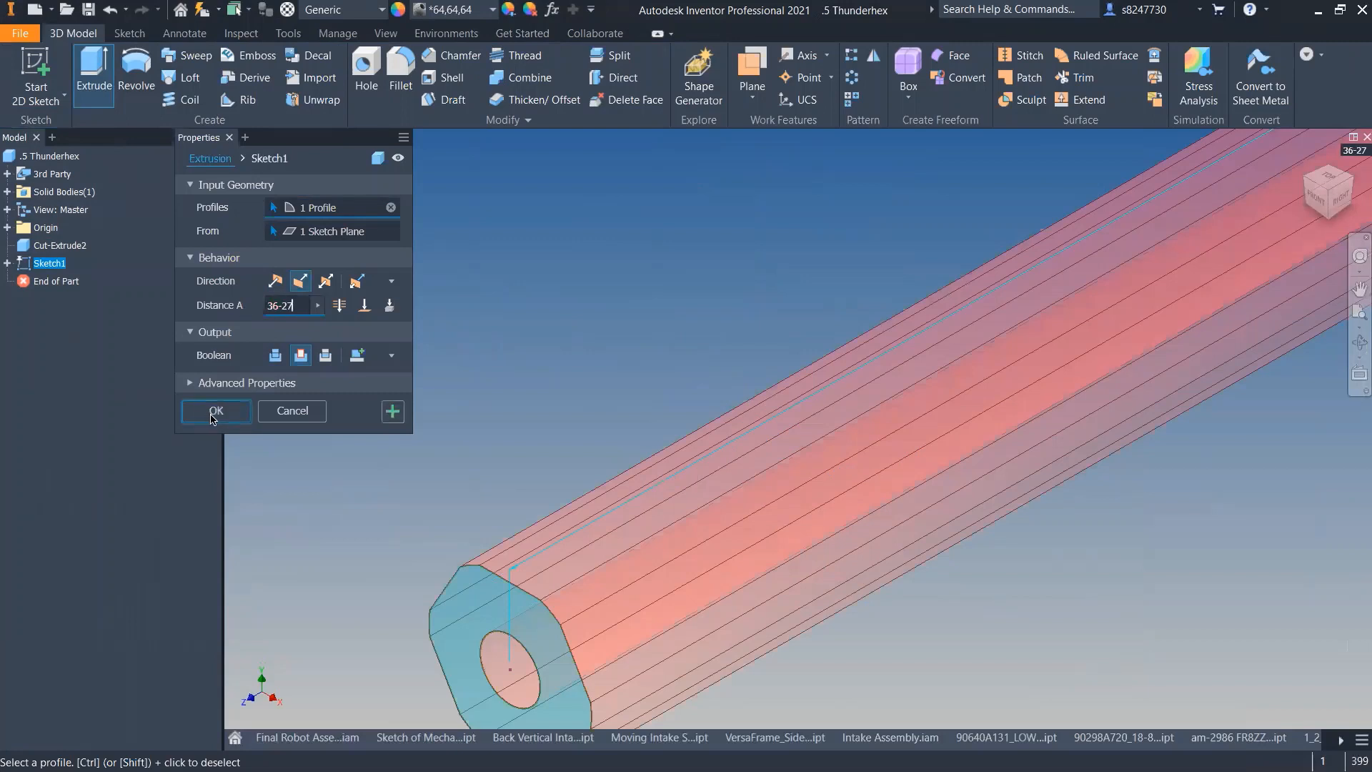
pyautogui.click(213, 418)
pyautogui.scroll(-10, 507, 541)
pyautogui.scroll(4, 713, 419)
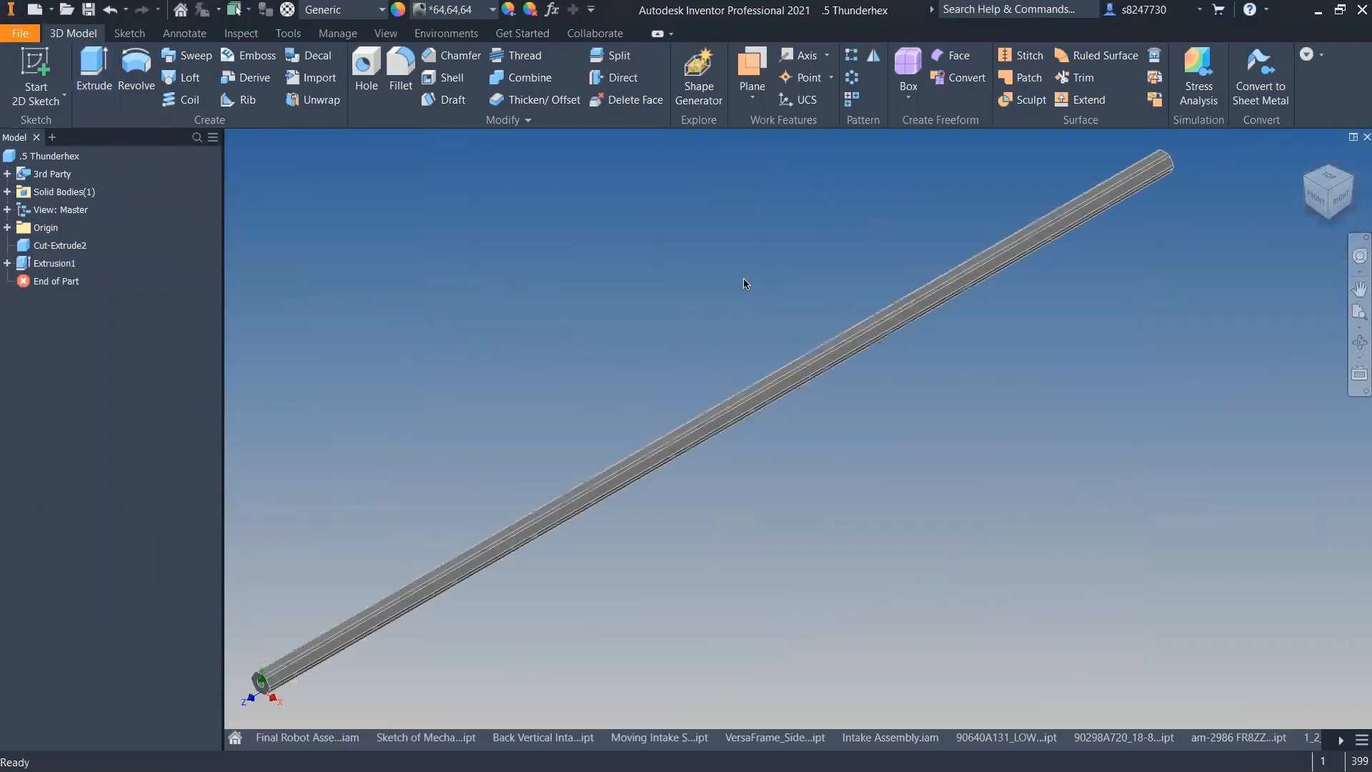
# - Measure the length of the shortened shaft along one of its long edges
pyautogui.click(288, 33)
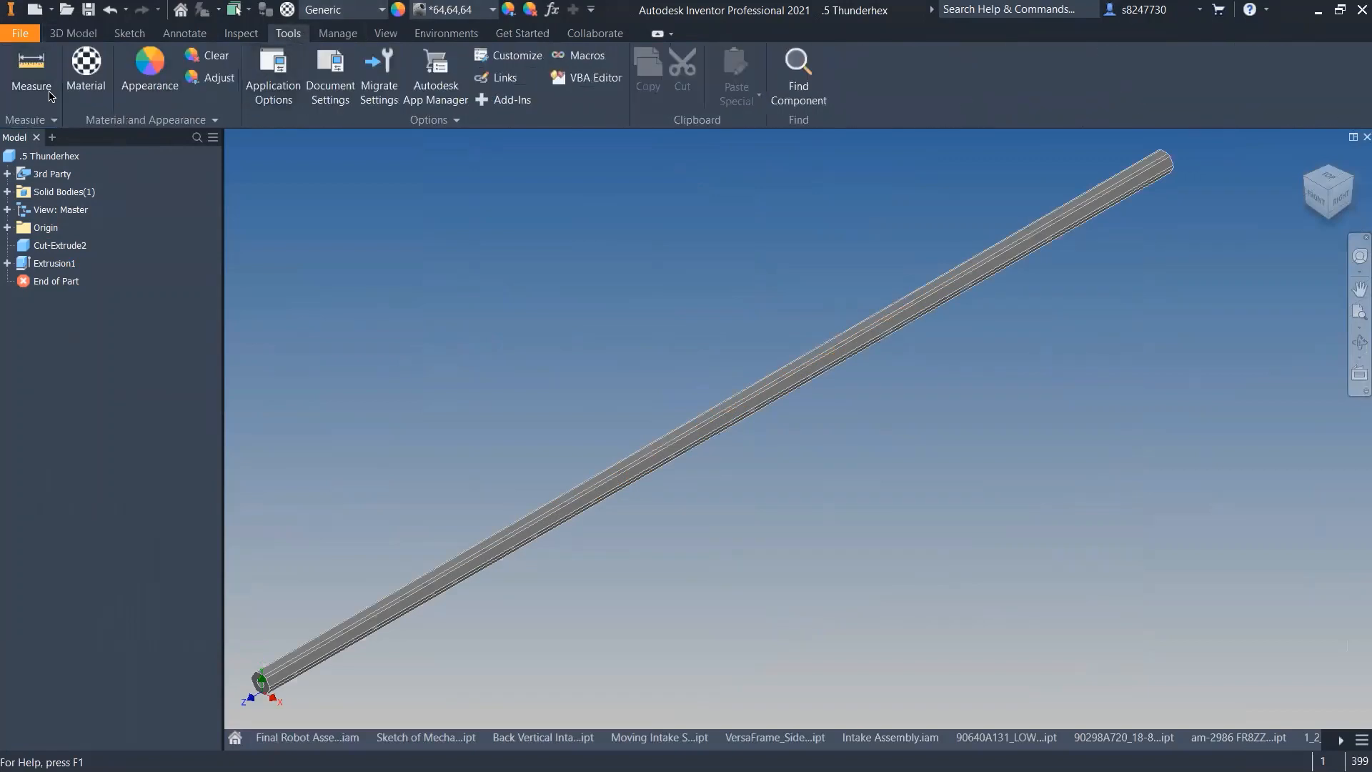
pyautogui.click(32, 72)
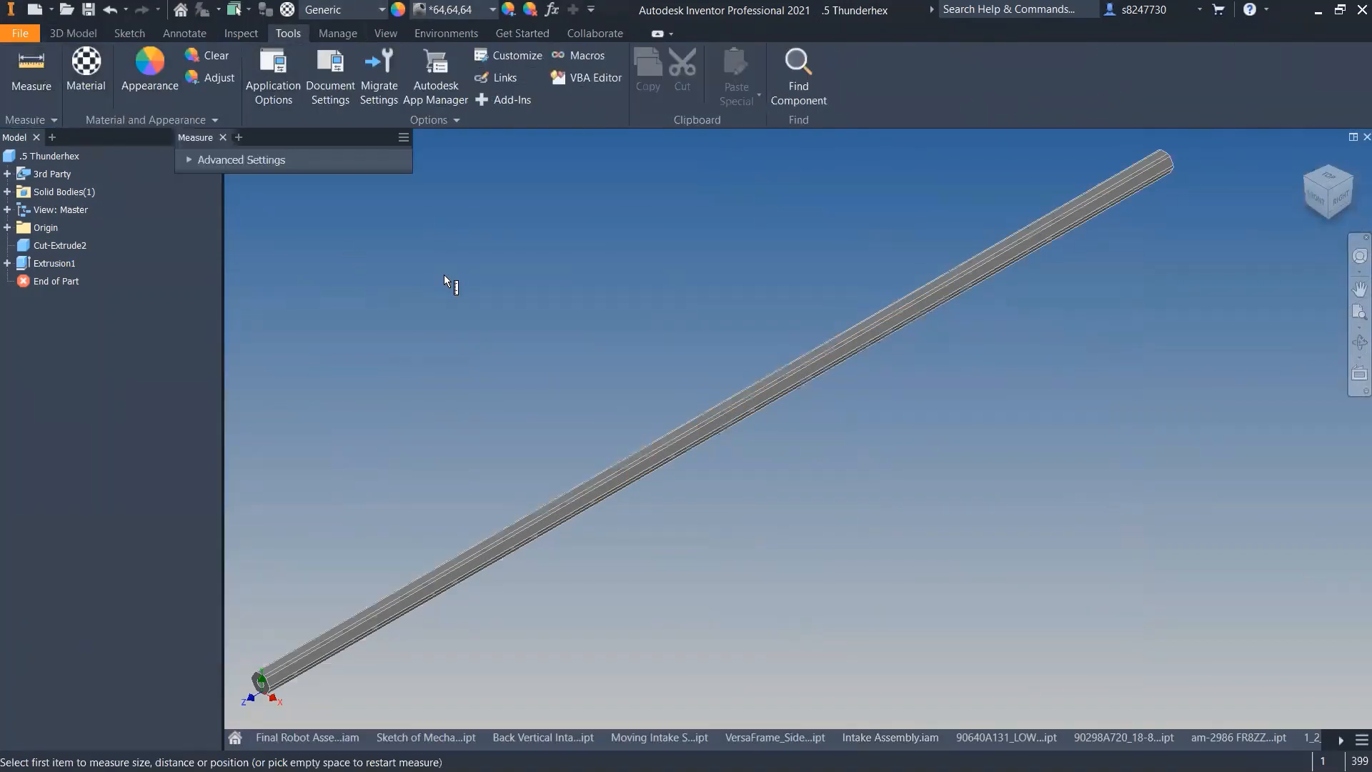
pyautogui.click(680, 439)
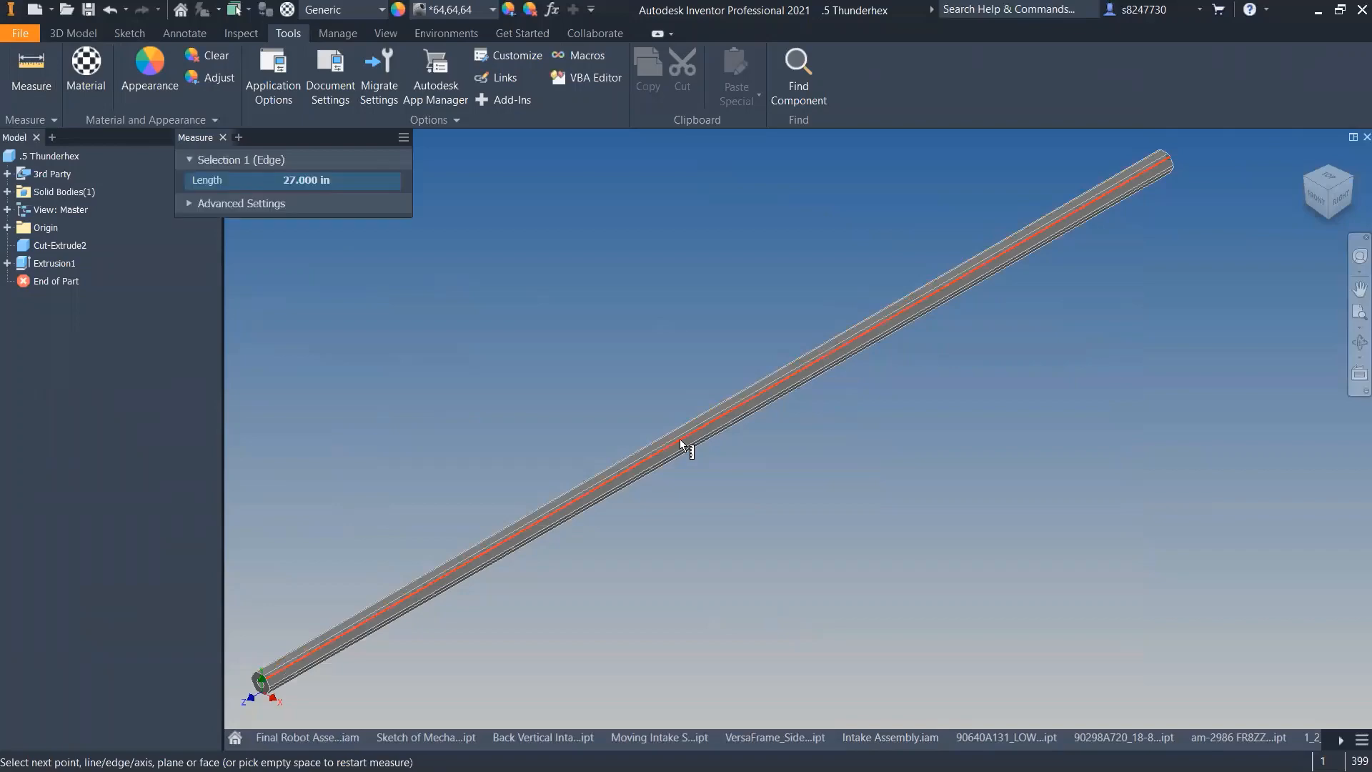
pyautogui.press('Escape')
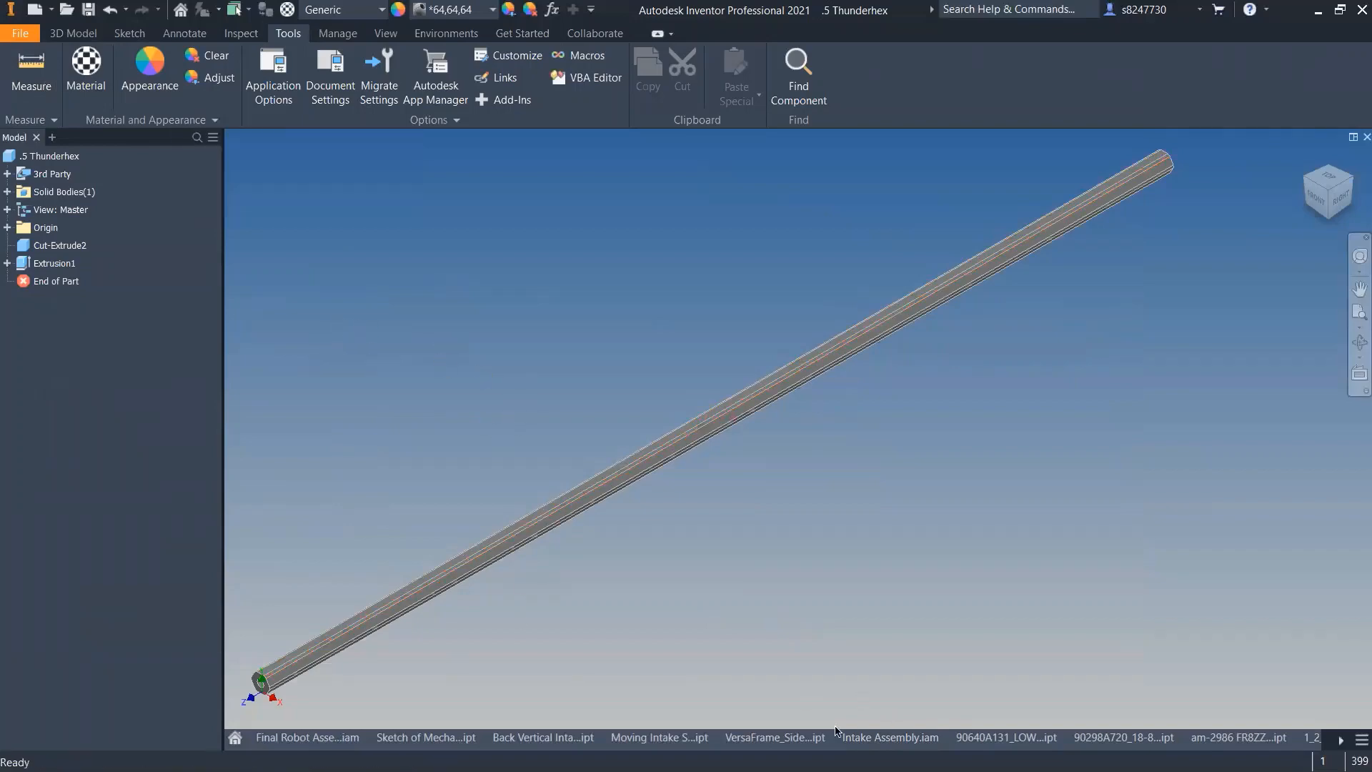
# - Return to Intake Assembly.iam and move the ThunderHex shaft down beside the bearings of the two moving supports
pyautogui.click(890, 737)
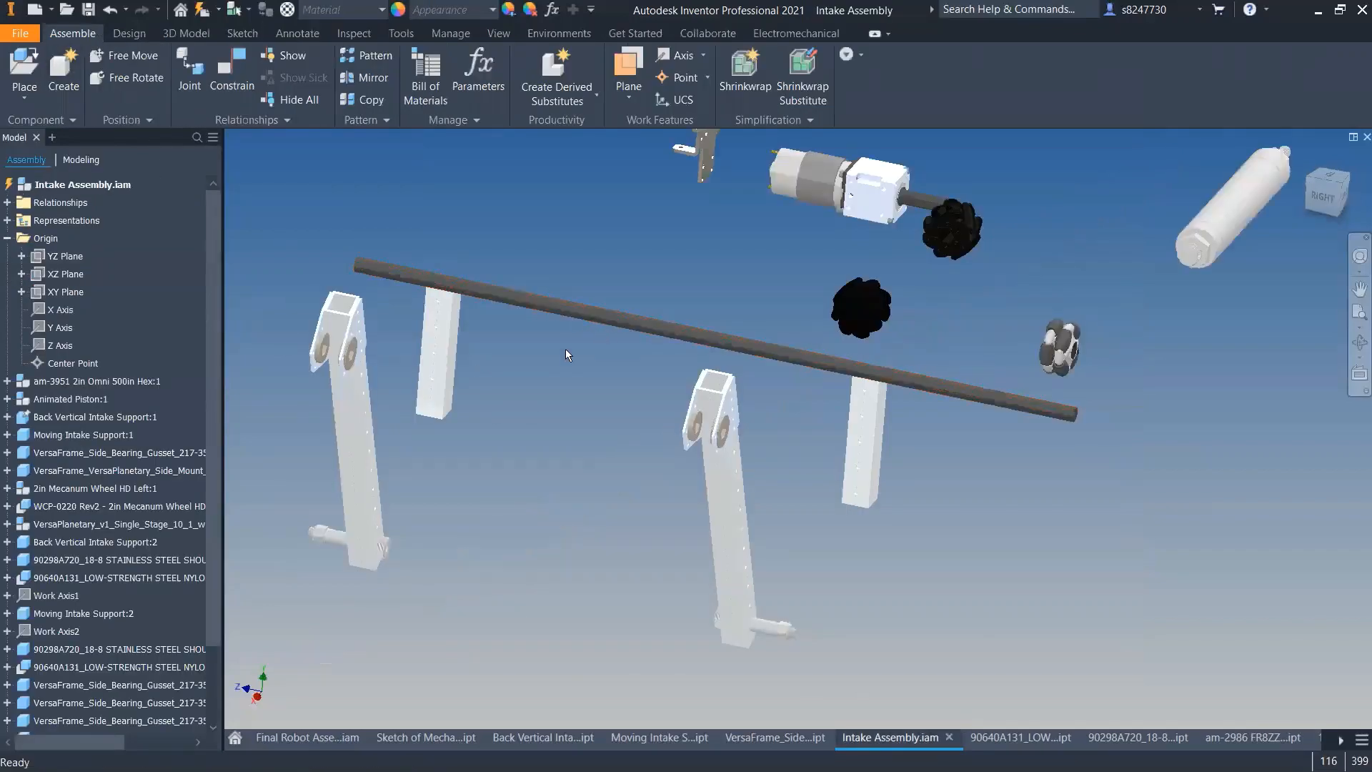
pyautogui.moveTo(581, 315); pyautogui.dragTo(512, 299)
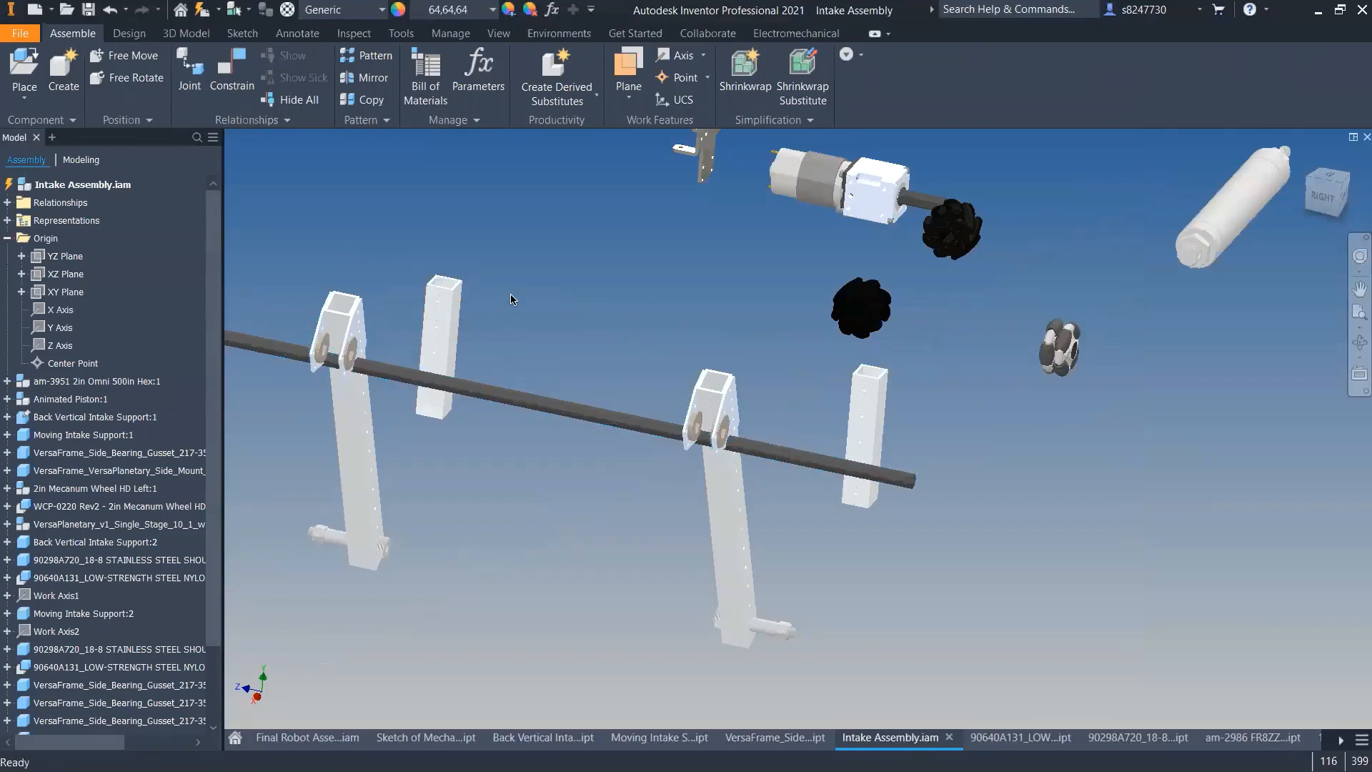
pyautogui.keyDown('shift'); pyautogui.moveTo(552, 393); pyautogui.dragTo(599, 384, button='middle'); pyautogui.keyUp('shift')
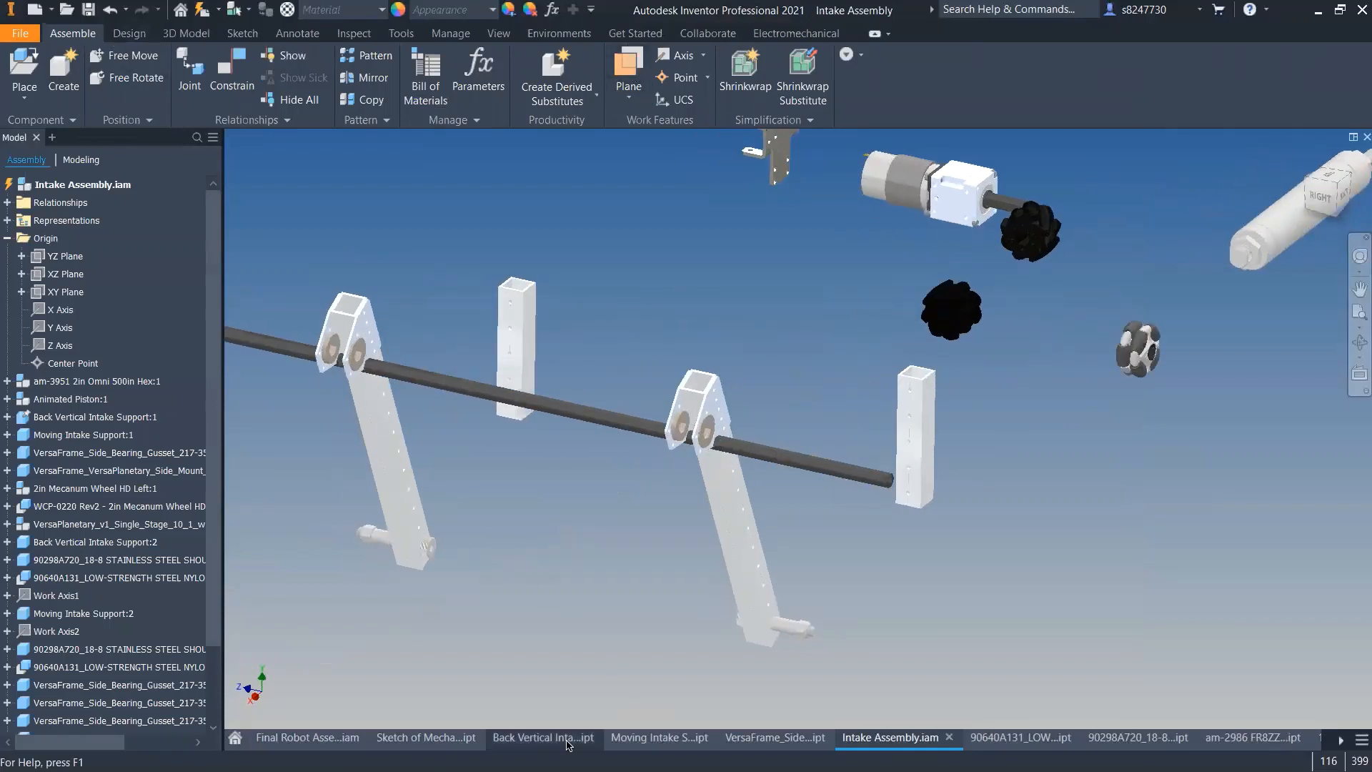
pyautogui.click(545, 737)
pyautogui.click(754, 98)
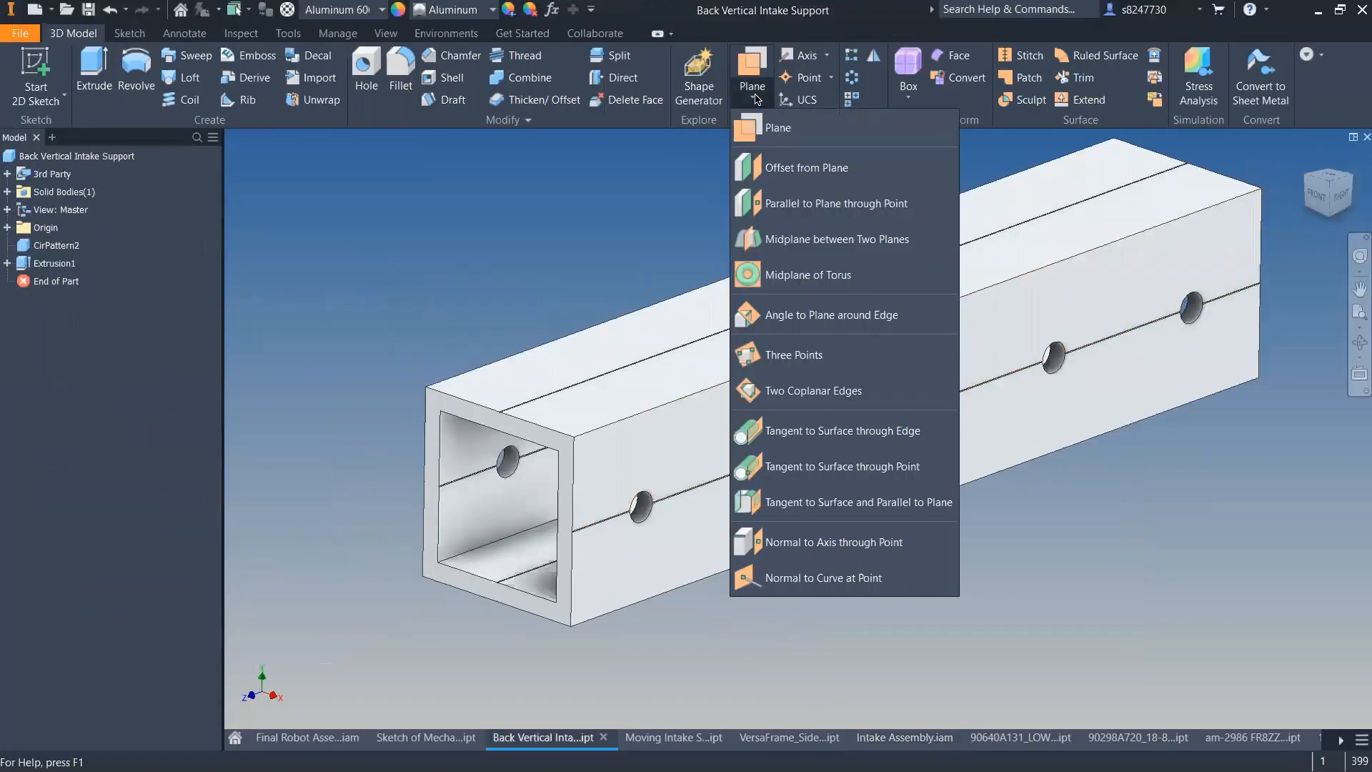
pyautogui.click(754, 98)
pyautogui.click(904, 738)
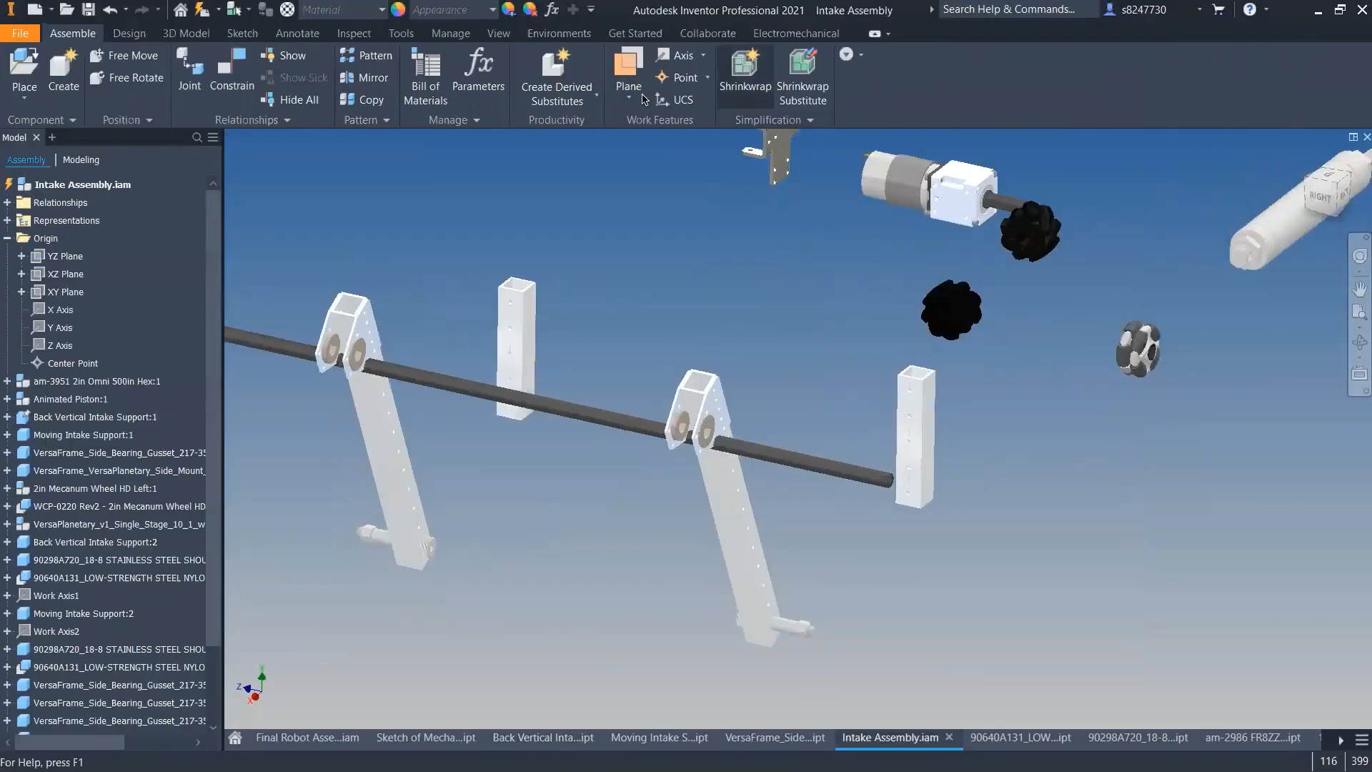
# - Create a midplane between the inner faces of the two moving intake supports in the assembly
pyautogui.click(628, 96)
pyautogui.click(689, 243)
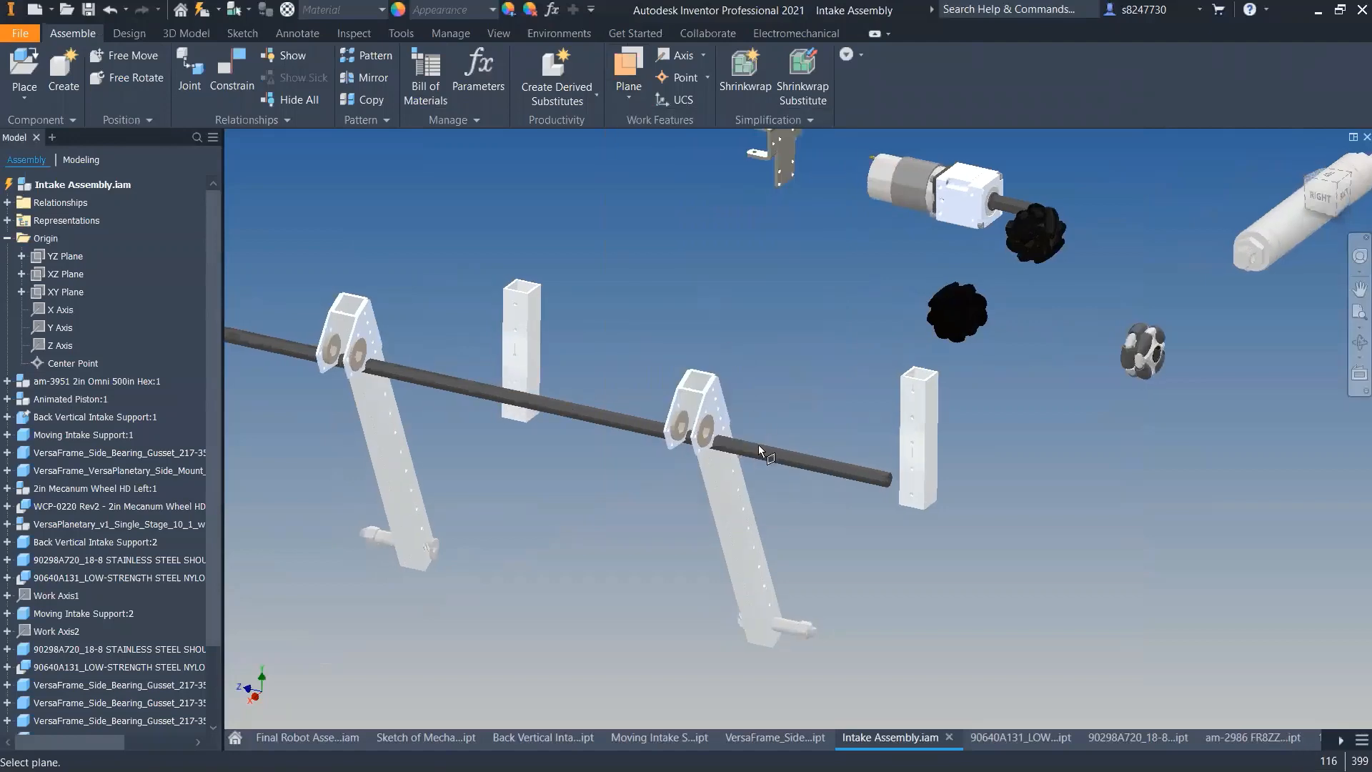
pyautogui.keyDown('shift'); pyautogui.moveTo(758, 446); pyautogui.dragTo(720, 486, button='middle'); pyautogui.keyUp('shift')
pyautogui.scroll(-6, 749, 423)
pyautogui.click(773, 413)
pyautogui.keyDown('shift'); pyautogui.moveTo(779, 411); pyautogui.dragTo(811, 404, button='middle'); pyautogui.keyUp('shift')
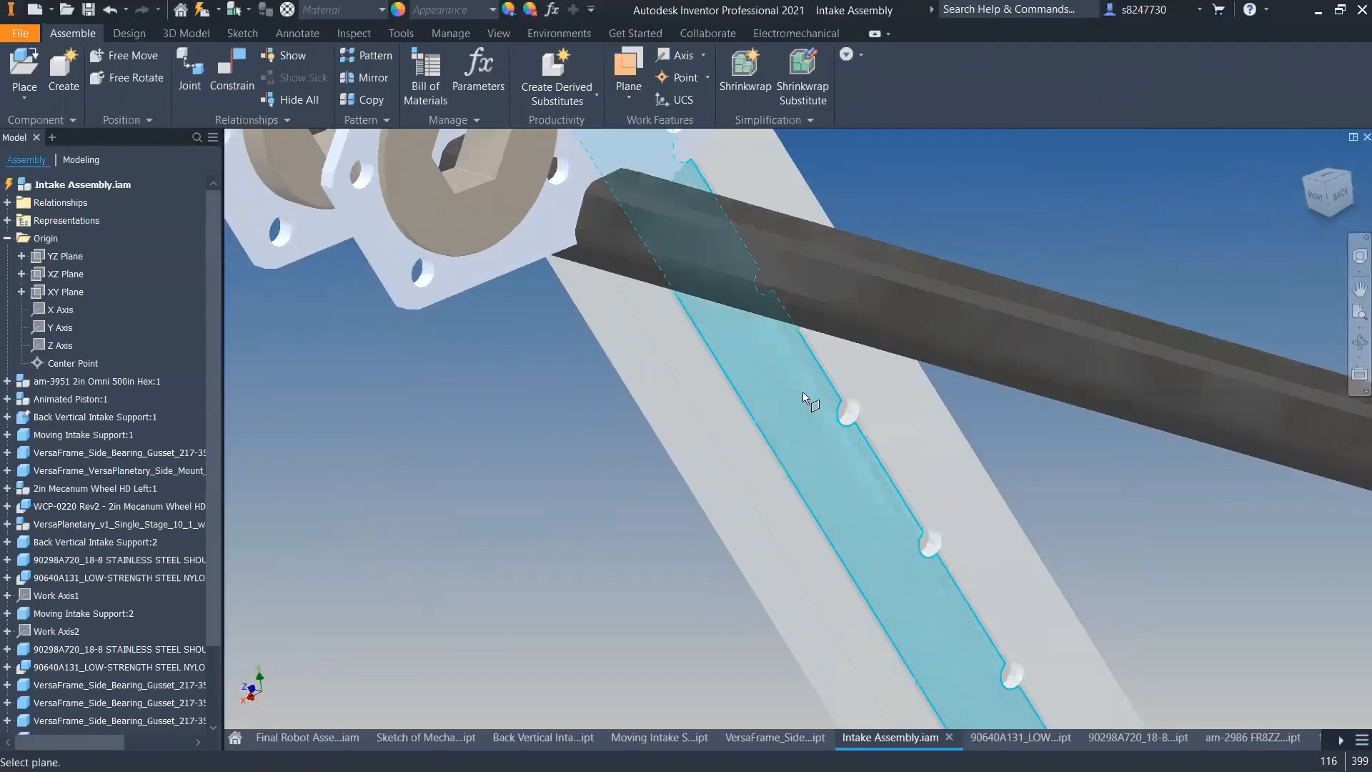
pyautogui.scroll(5, 812, 404)
pyautogui.keyDown('shift'); pyautogui.moveTo(436, 361); pyautogui.dragTo(661, 334, button='middle'); pyautogui.keyUp('shift')
pyautogui.scroll(-5, 665, 335)
pyautogui.click(716, 397)
pyautogui.scroll(5, 670, 383)
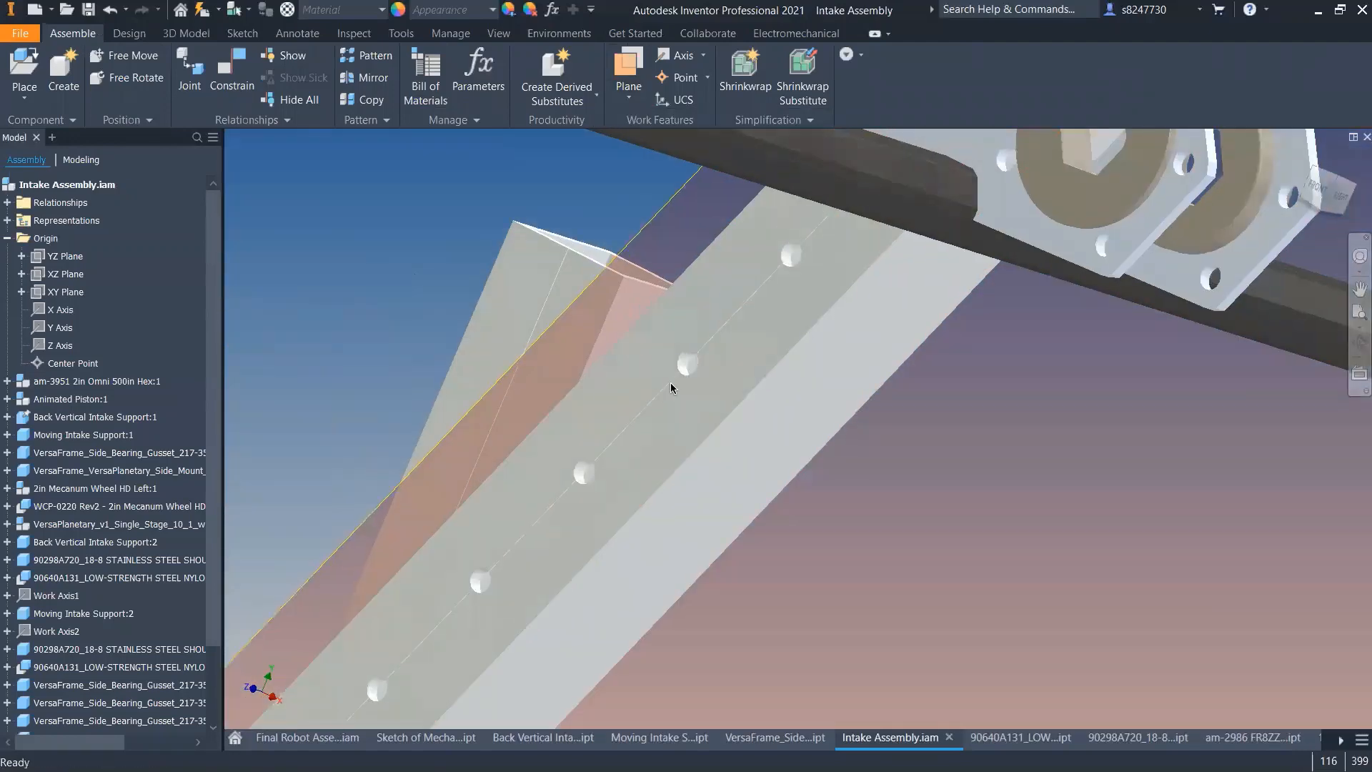
pyautogui.keyDown('shift'); pyautogui.moveTo(864, 373); pyautogui.dragTo(1018, 442, button='middle'); pyautogui.keyUp('shift')
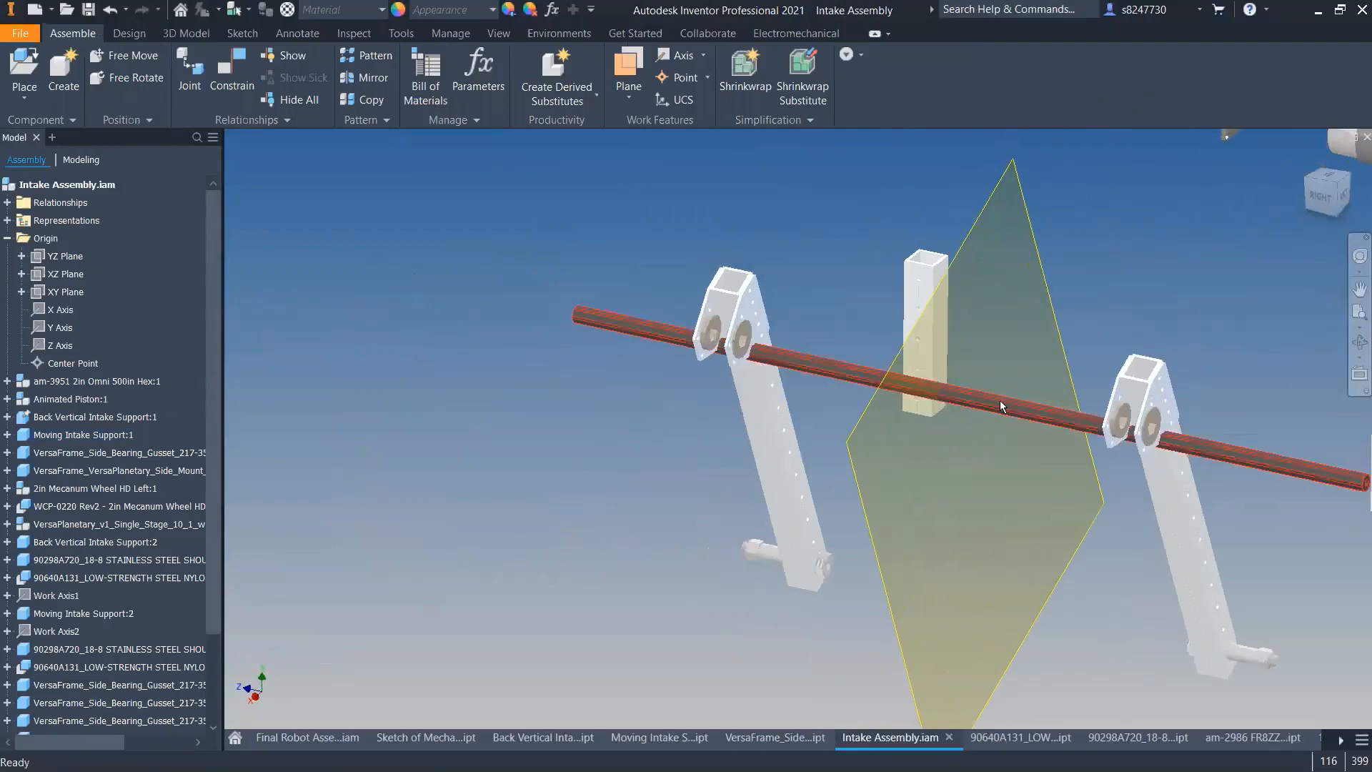
# - Open the .5 Thunderhex part and create a midplane between the shaft's two end faces
pyautogui.rightClick(1000, 400)
pyautogui.click(999, 253)
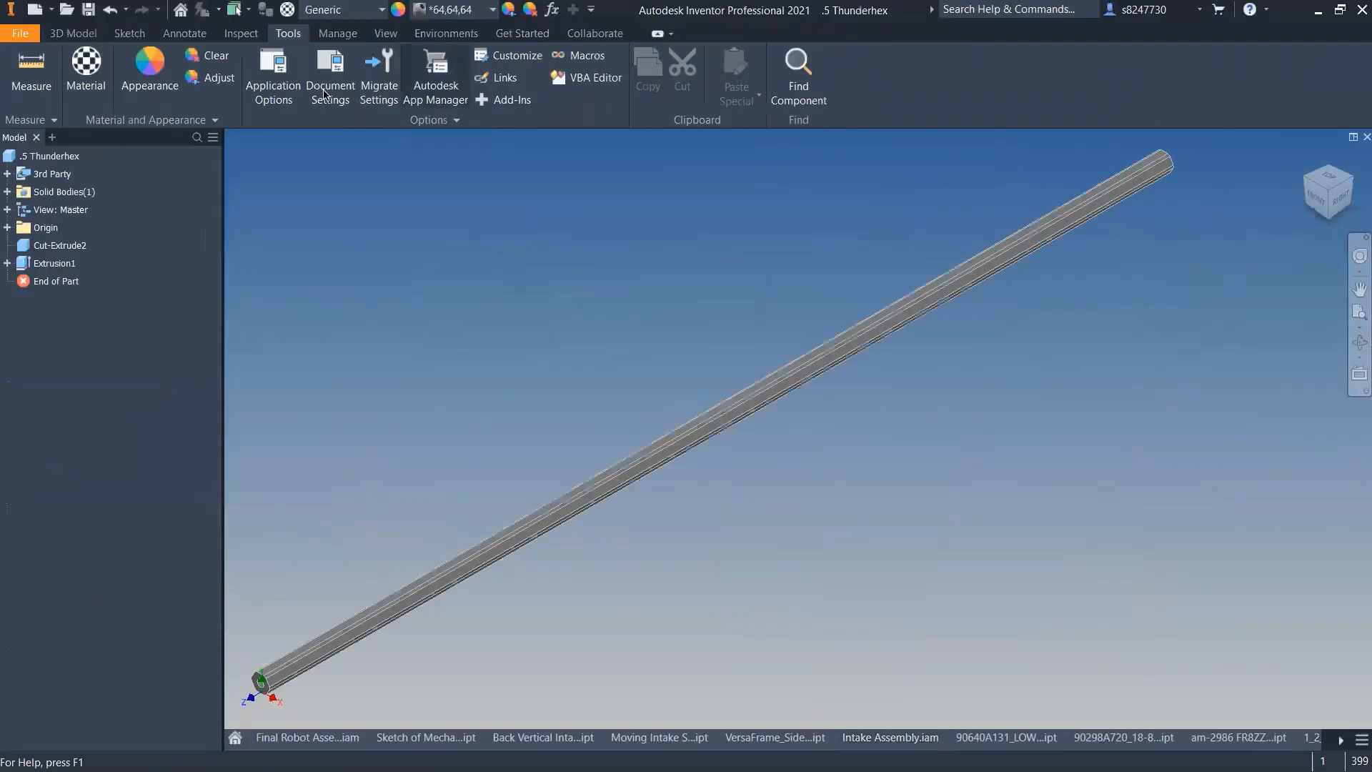
pyautogui.click(83, 36)
pyautogui.click(753, 97)
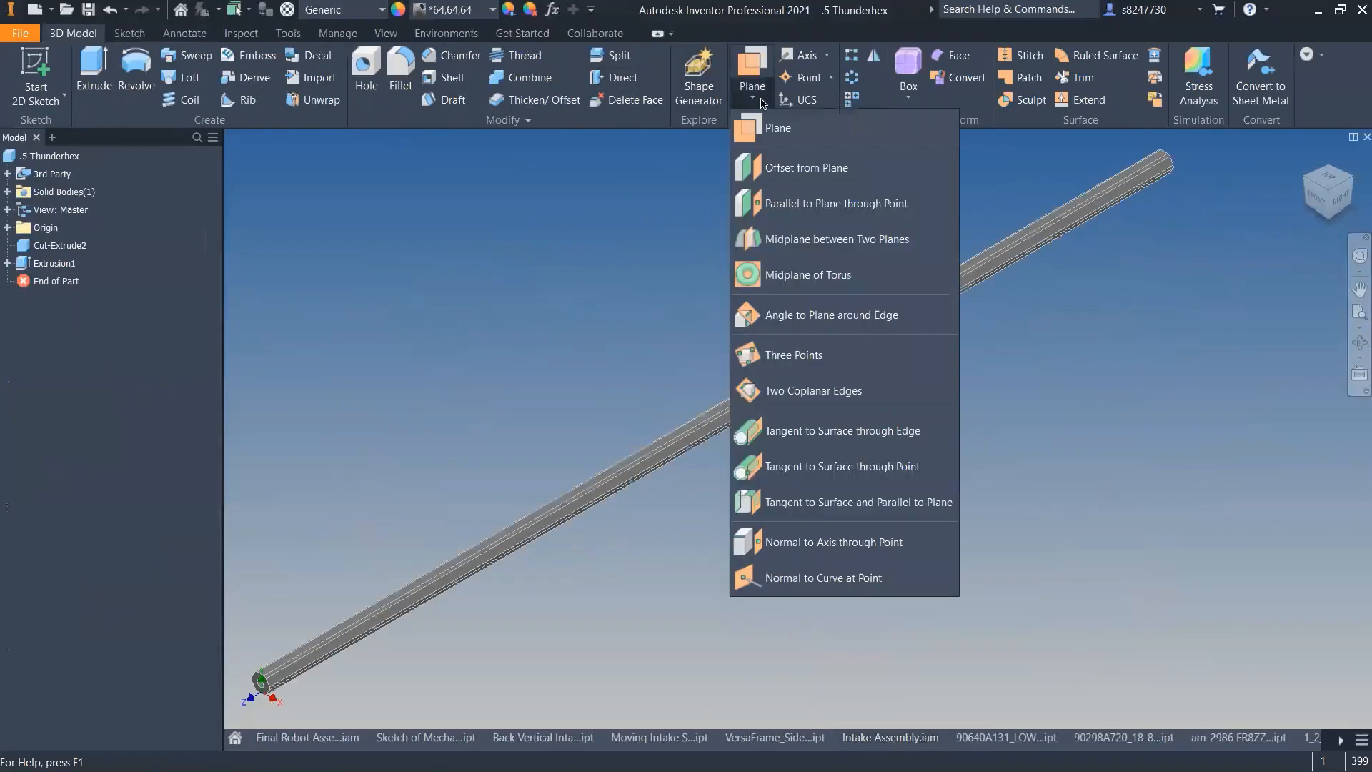
pyautogui.click(829, 239)
pyautogui.keyDown('shift'); pyautogui.moveTo(284, 671); pyautogui.dragTo(327, 680, button='middle'); pyautogui.keyUp('shift')
pyautogui.scroll(5, 331, 683)
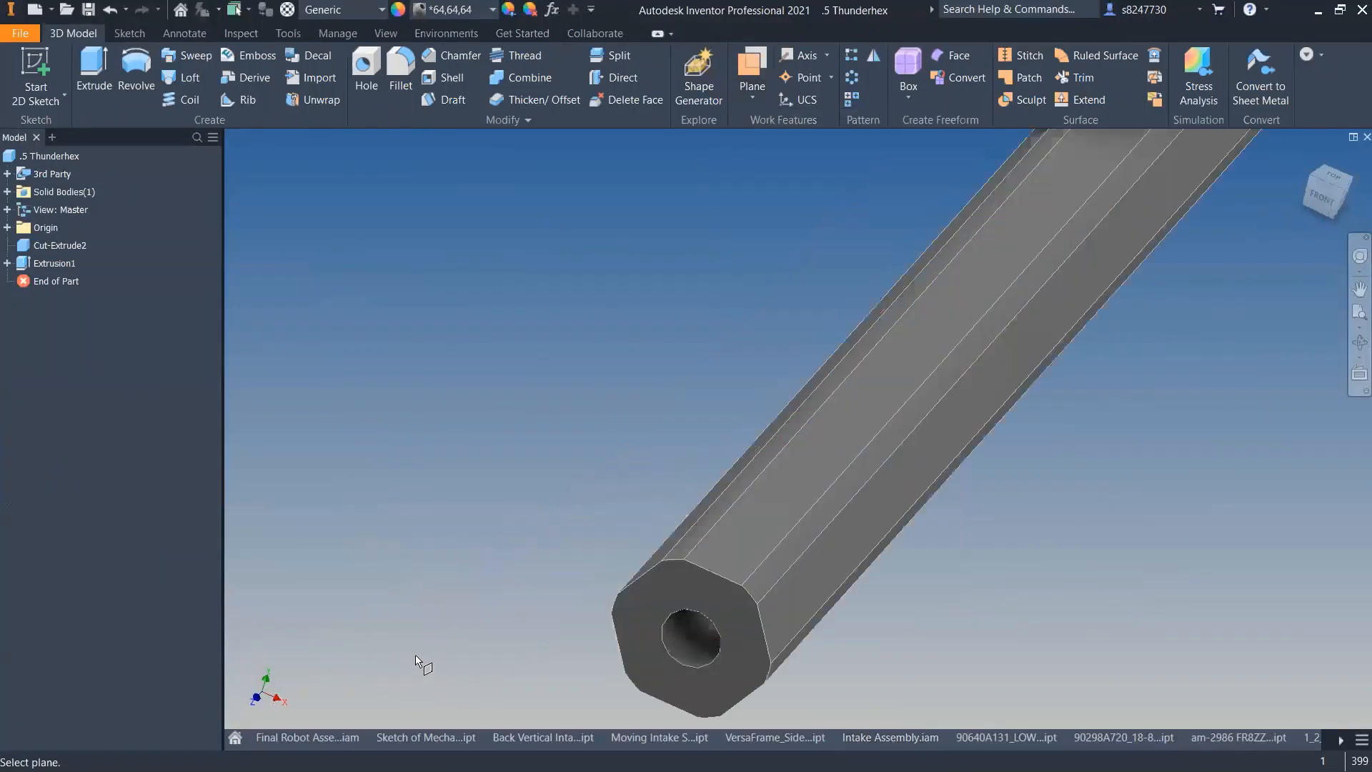
pyautogui.click(686, 592)
pyautogui.keyDown('shift'); pyautogui.moveTo(686, 592); pyautogui.dragTo(588, 221, button='middle'); pyautogui.keyUp('shift')
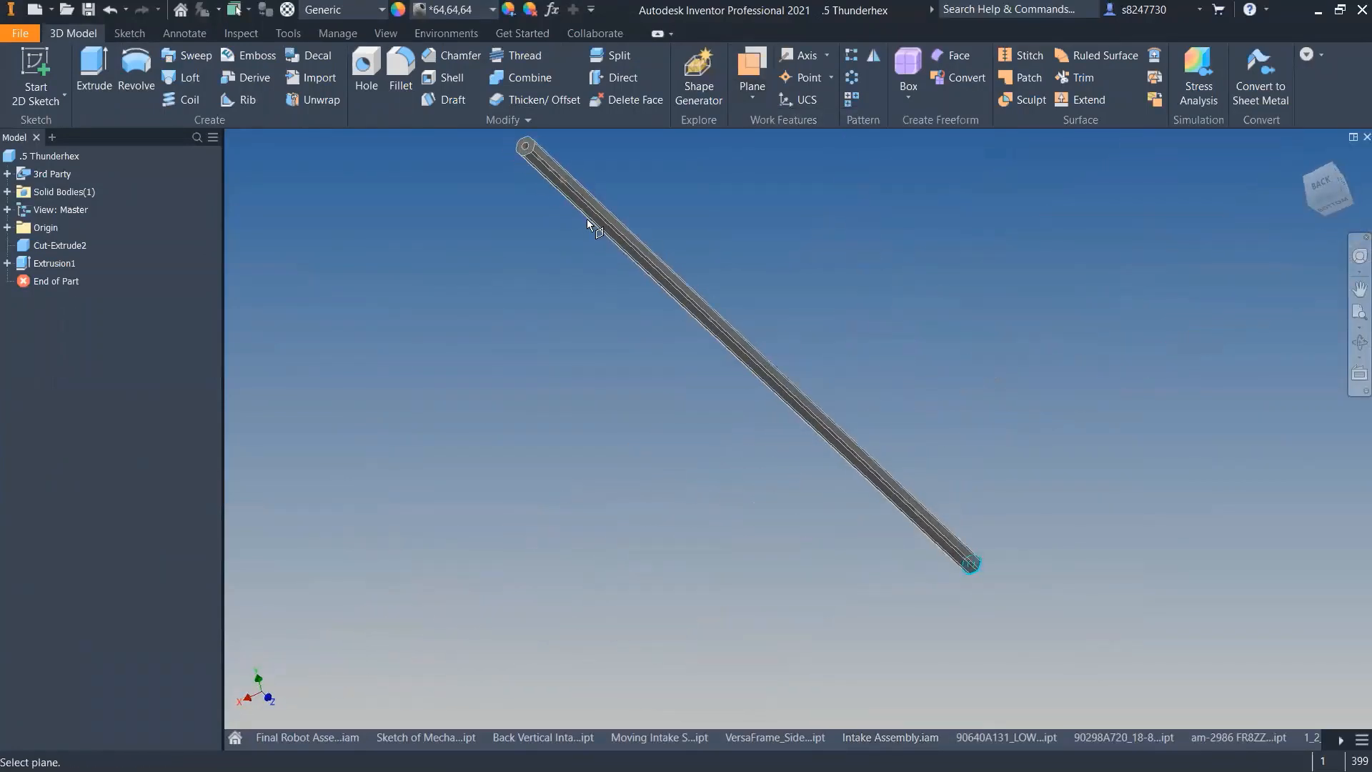
pyautogui.scroll(6, 536, 159)
pyautogui.press('F6')
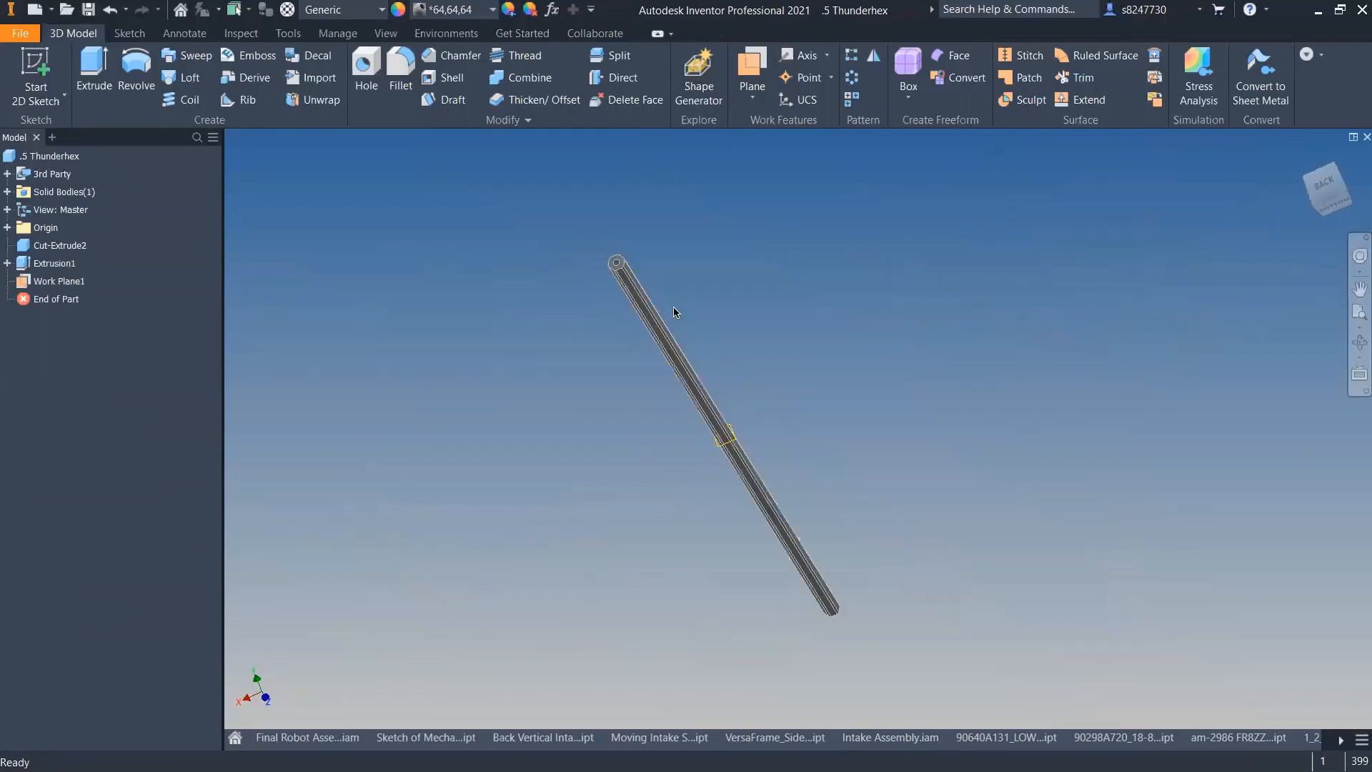
# - Return to Intake Assembly.iam and mate the shaft's midplane to the midplane between the supports with a 0.000 in offset
pyautogui.click(342, 739)
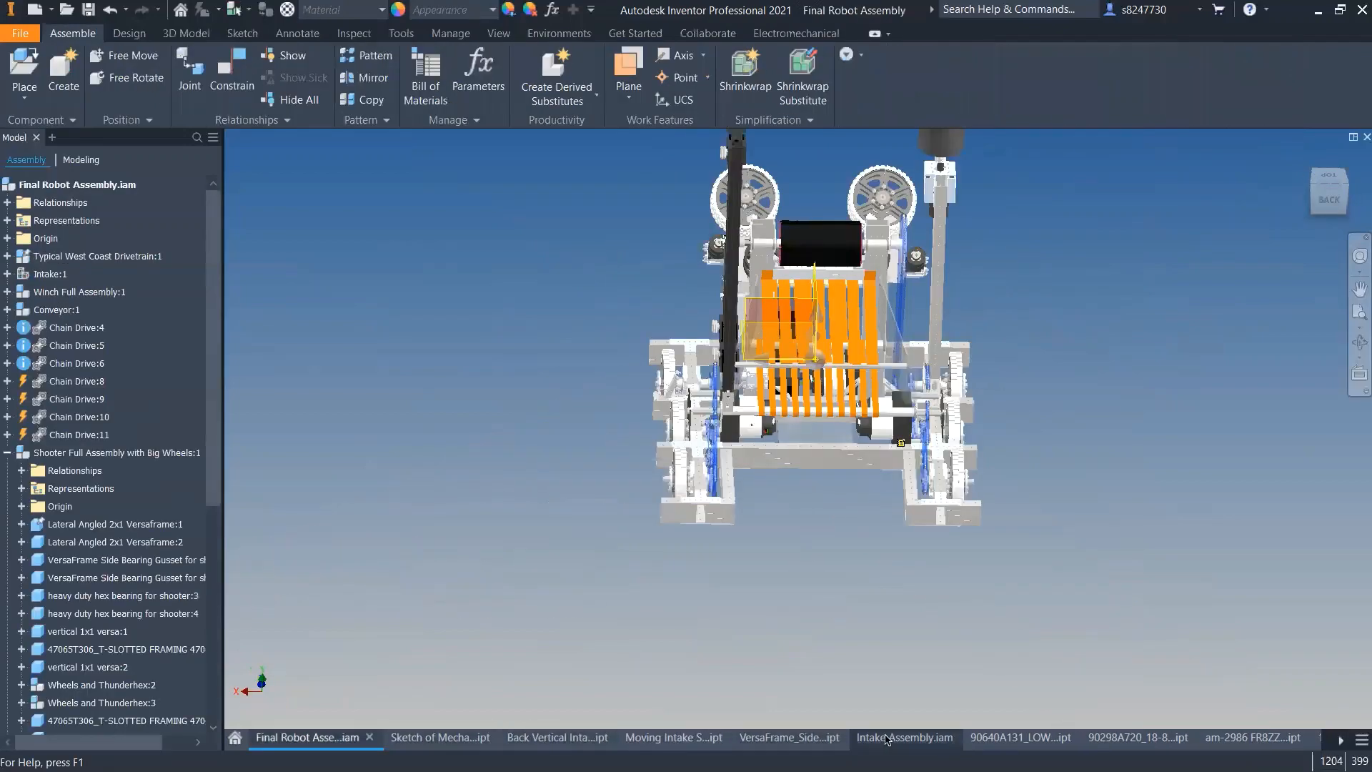
pyautogui.click(890, 740)
pyautogui.keyDown('shift'); pyautogui.moveTo(634, 347); pyautogui.dragTo(749, 222, button='middle'); pyautogui.keyUp('shift')
pyautogui.press('c')
pyautogui.click(803, 207)
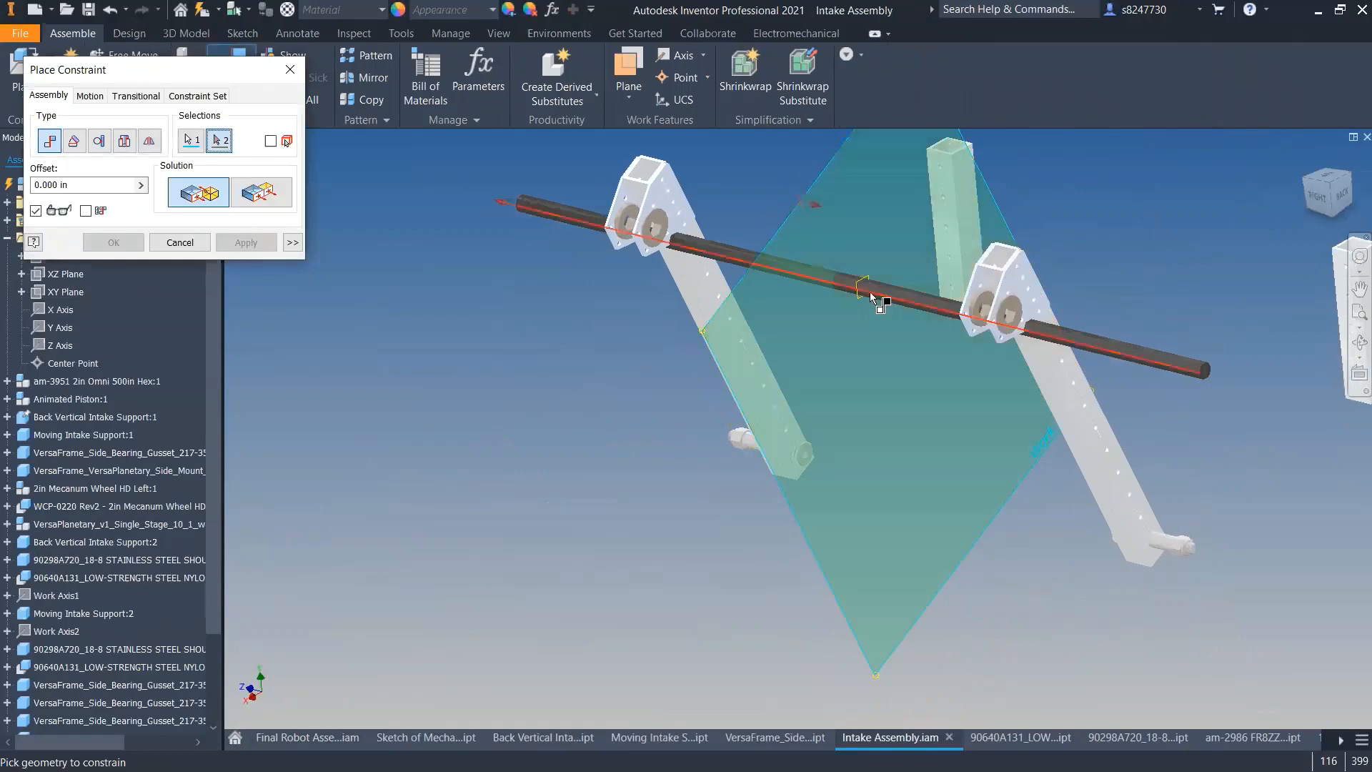
pyautogui.scroll(5, 867, 281)
pyautogui.click(856, 299)
pyautogui.scroll(-6, 856, 298)
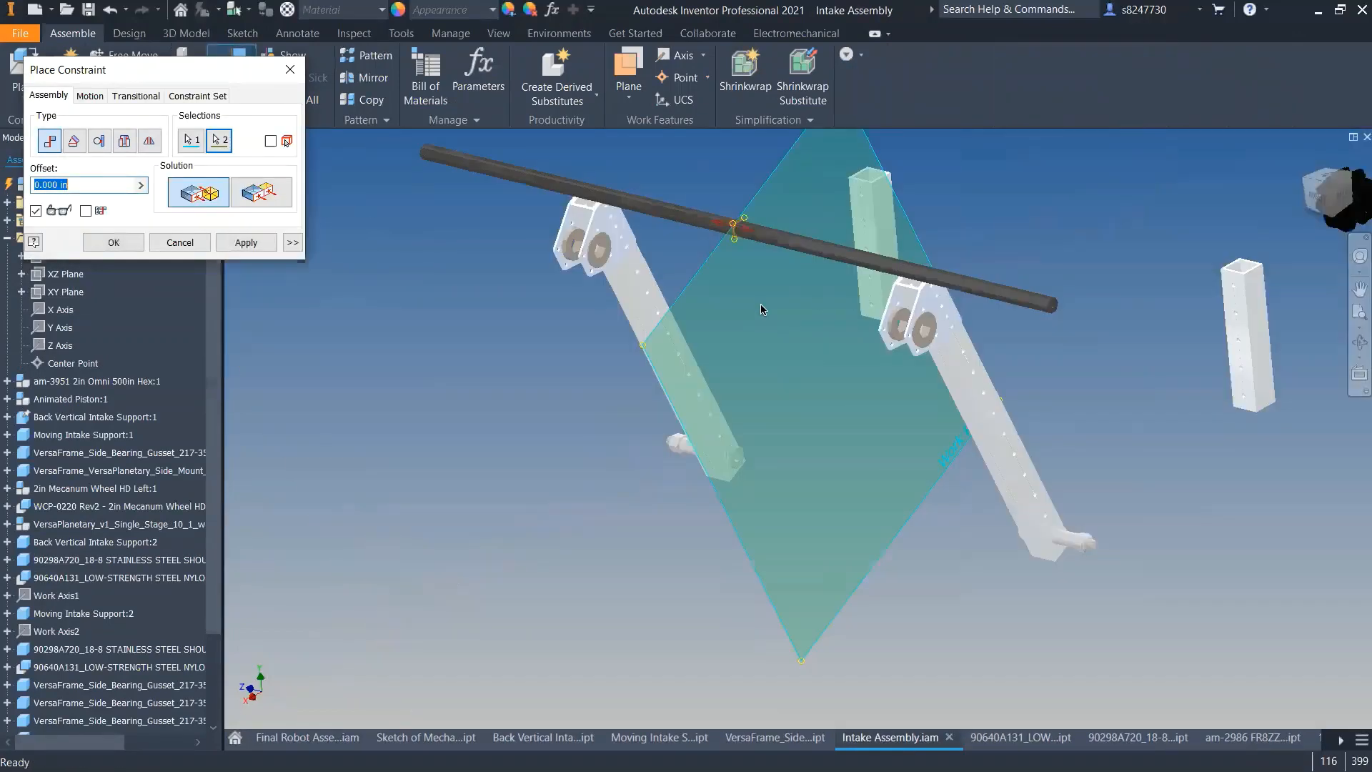
pyautogui.click(245, 244)
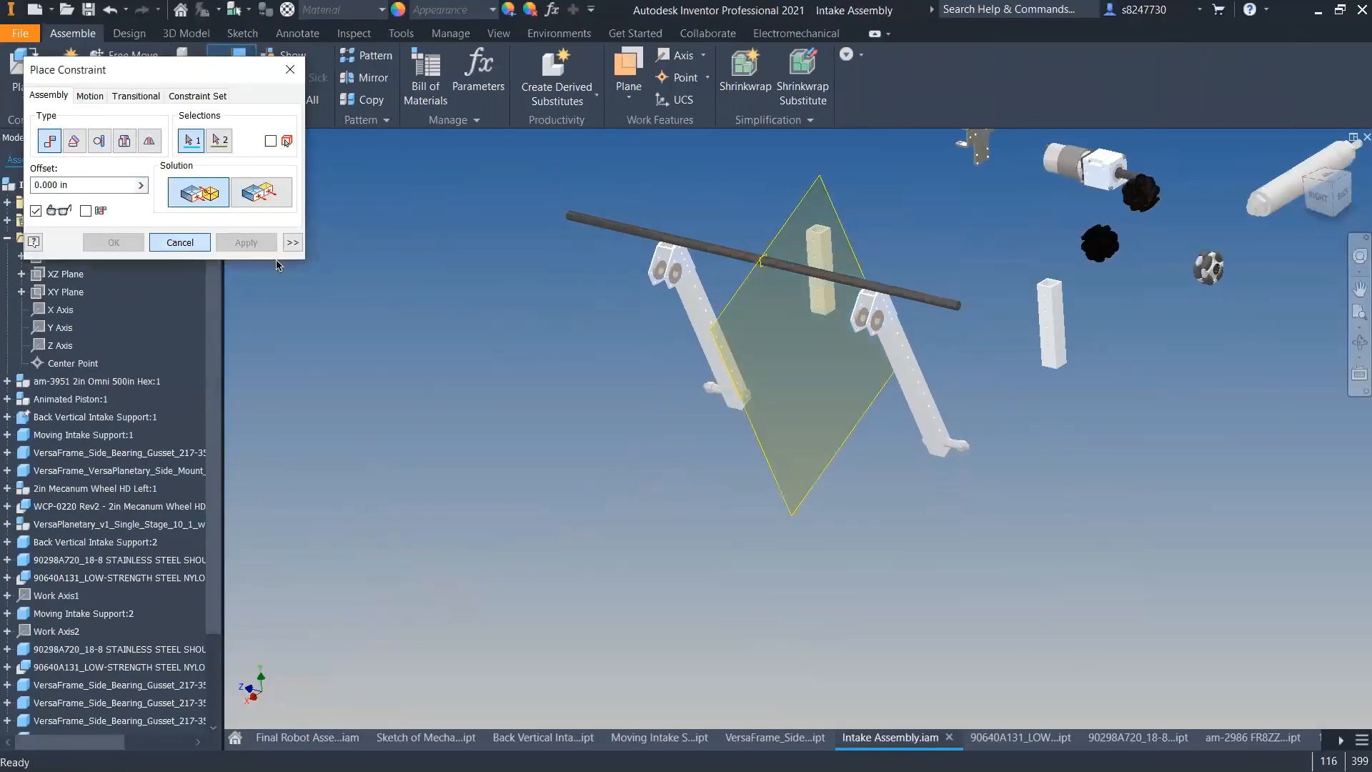
pyautogui.click(182, 244)
# - Lower the ThunderHex shaft toward the bearings and mate one of its flats to a bearing's inner hex face with a 0.000 in offset
pyautogui.keyDown('shift'); pyautogui.moveTo(742, 253); pyautogui.dragTo(1094, 218, button='middle'); pyautogui.keyUp('shift')
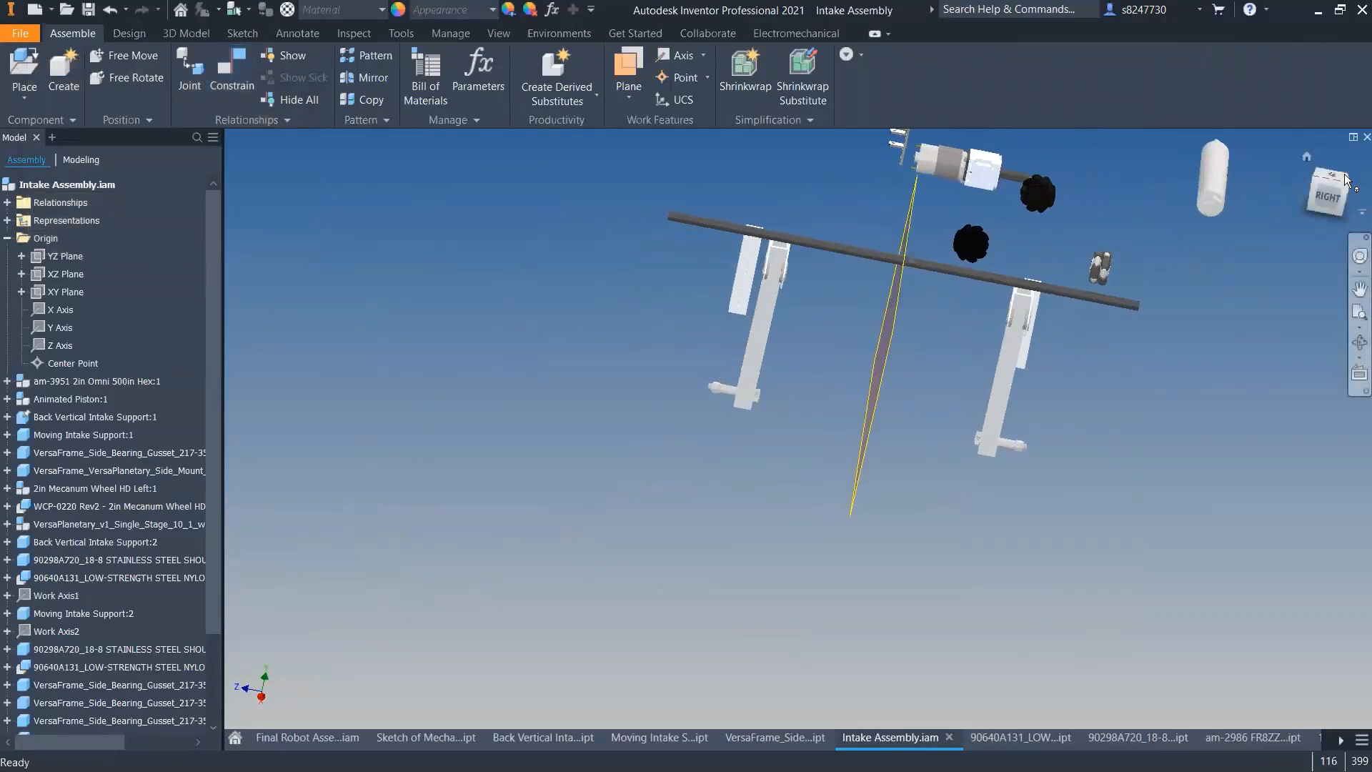
pyautogui.click(1329, 199)
pyautogui.scroll(5, 746, 389)
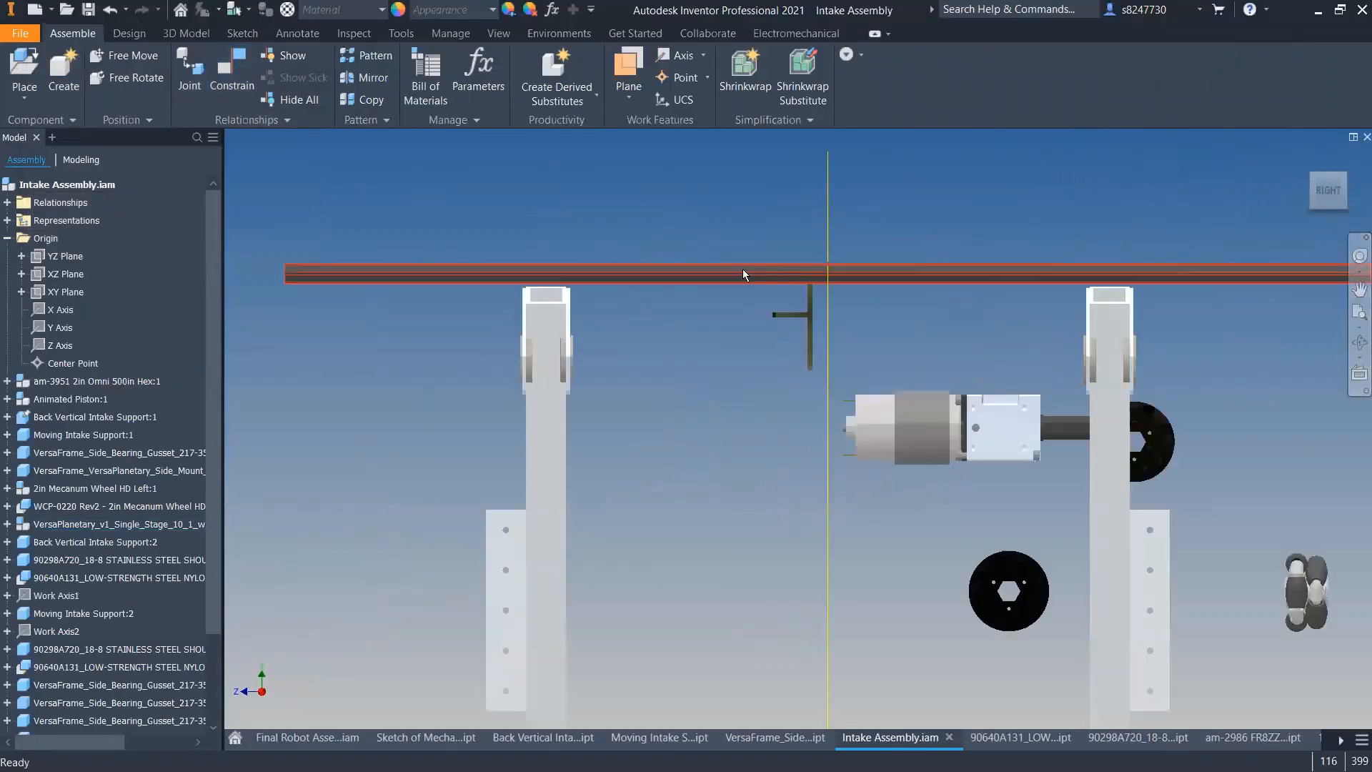
pyautogui.moveTo(743, 269); pyautogui.dragTo(625, 381)
pyautogui.press('c')
pyautogui.keyDown('shift'); pyautogui.moveTo(830, 366); pyautogui.dragTo(685, 392, button='middle'); pyautogui.keyUp('shift')
pyautogui.scroll(10, 684, 391)
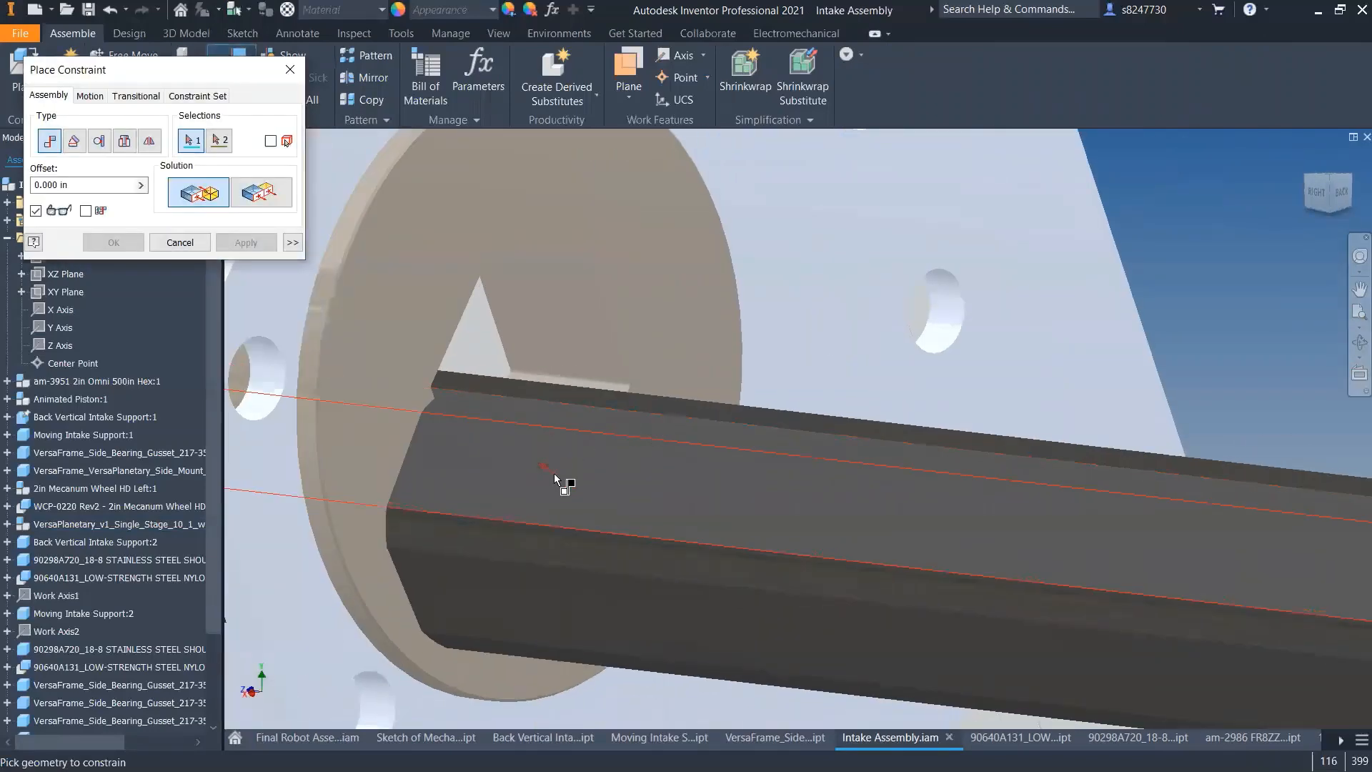
pyautogui.click(555, 474)
pyautogui.click(551, 310)
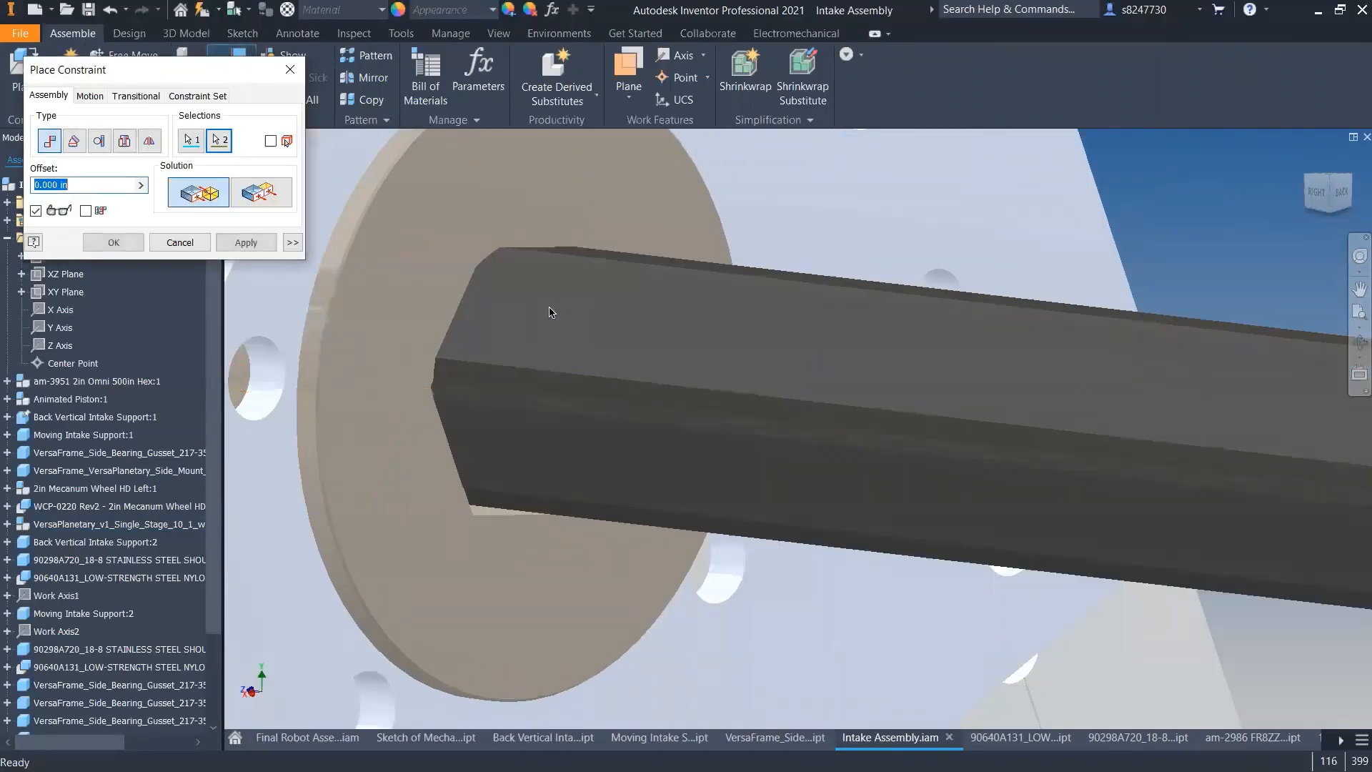
pyautogui.click(241, 244)
pyautogui.click(186, 244)
# - Mate a second flat of the ThunderHex shaft to the matching inner hex face of the bearing with a 0.000 in offset
pyautogui.moveTo(715, 389); pyautogui.dragTo(688, 265)
pyautogui.press('c')
pyautogui.click(533, 423)
pyautogui.keyDown('shift'); pyautogui.moveTo(569, 430); pyautogui.dragTo(554, 343, button='middle'); pyautogui.keyUp('shift')
pyautogui.click(547, 224)
pyautogui.click(244, 247)
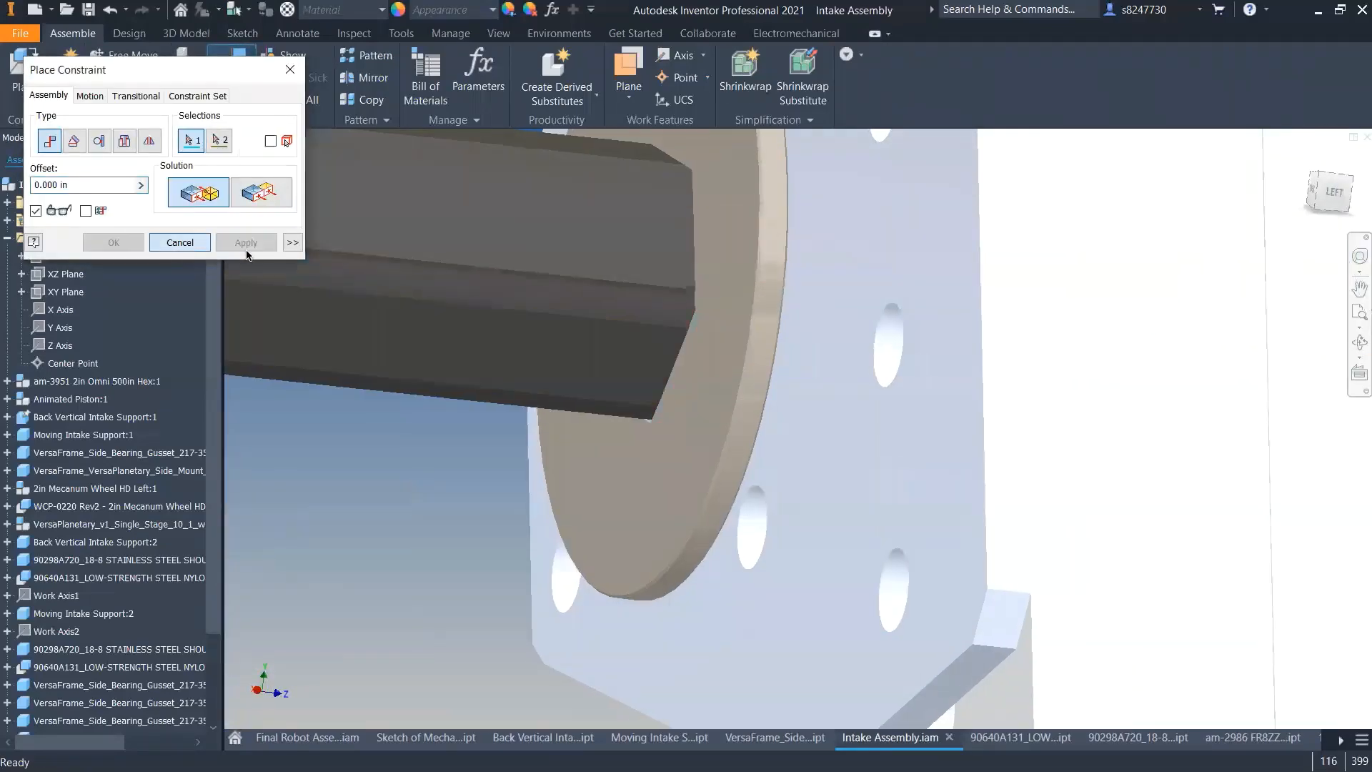
pyautogui.click(186, 245)
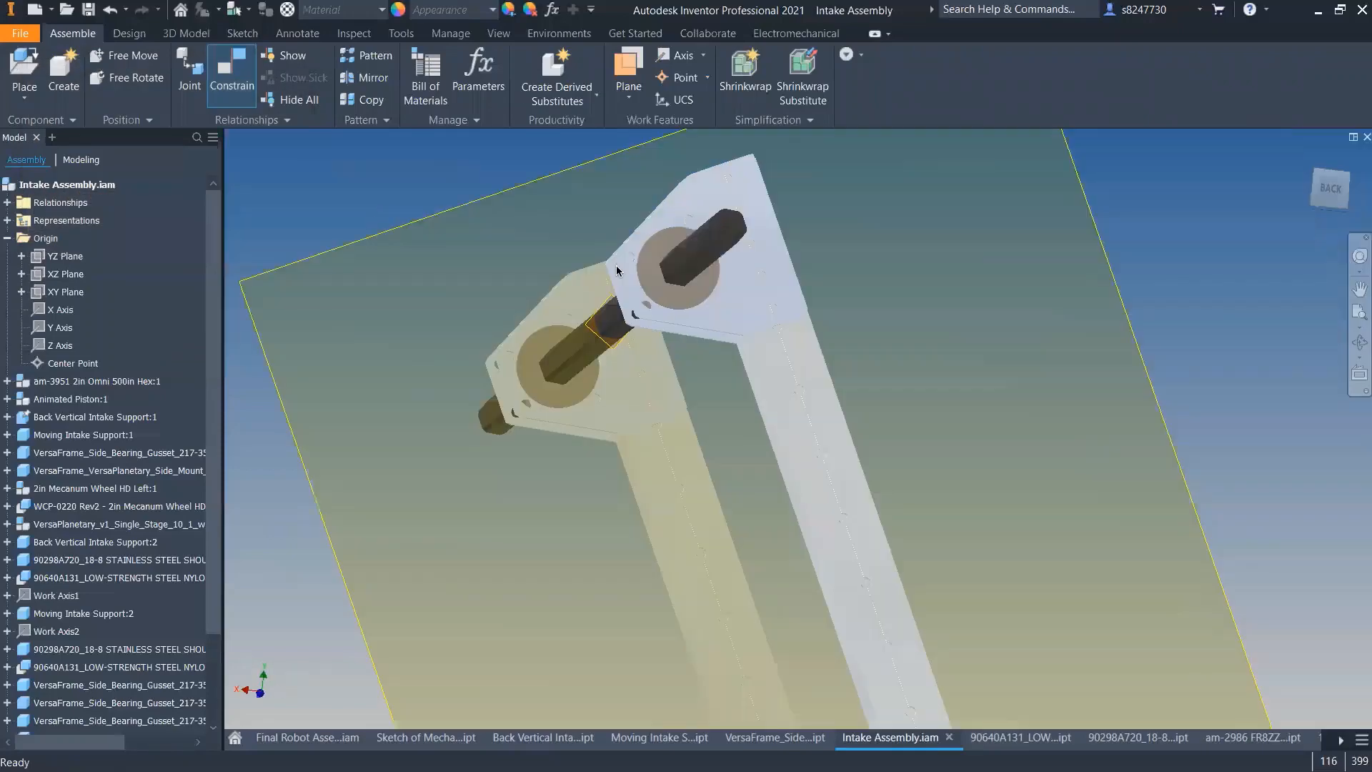
# - Check how the constrained shaft moves in the support bearings and collapse the Origin folder
pyautogui.keyDown('shift'); pyautogui.moveTo(616, 266); pyautogui.dragTo(791, 357, button='middle'); pyautogui.keyUp('shift')
pyautogui.scroll(4, 660, 335)
pyautogui.moveTo(738, 263); pyautogui.dragTo(696, 281)
pyautogui.click(610, 267)
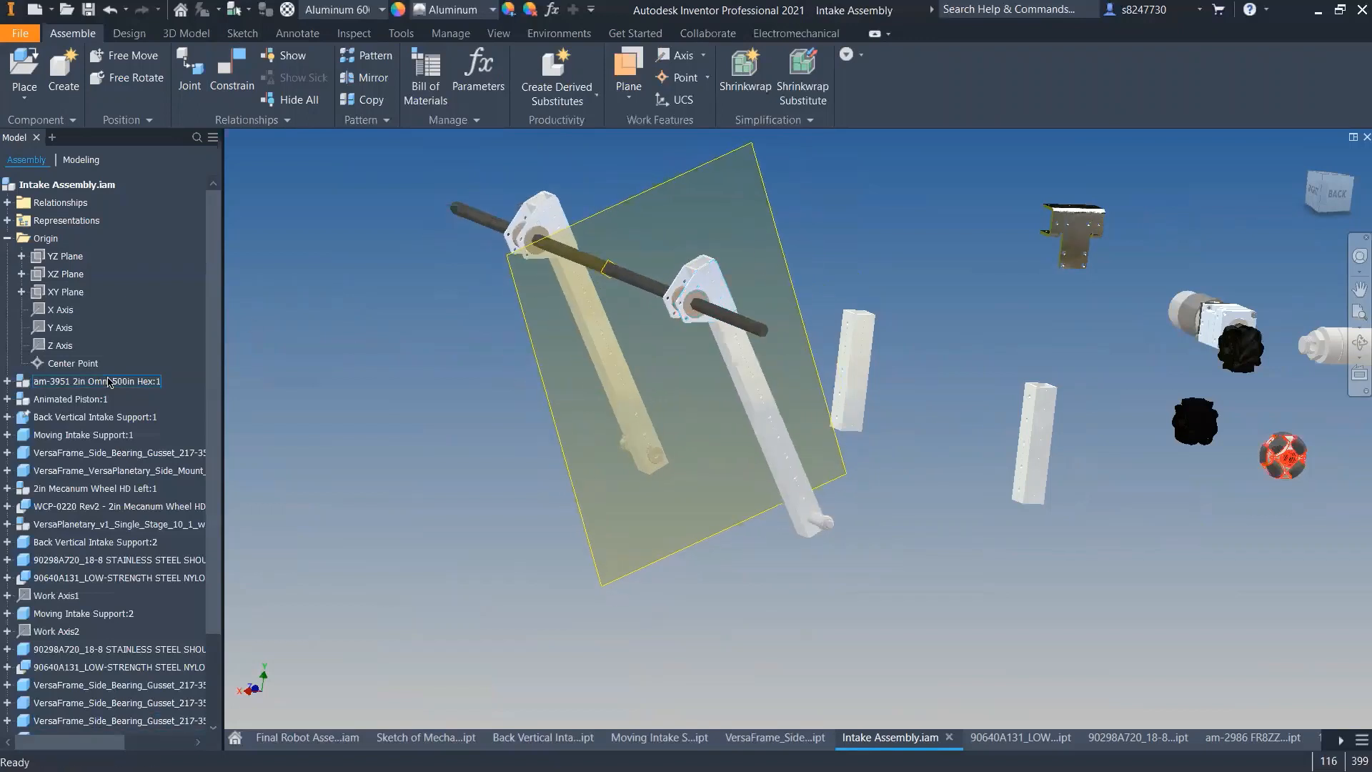
pyautogui.click(7, 238)
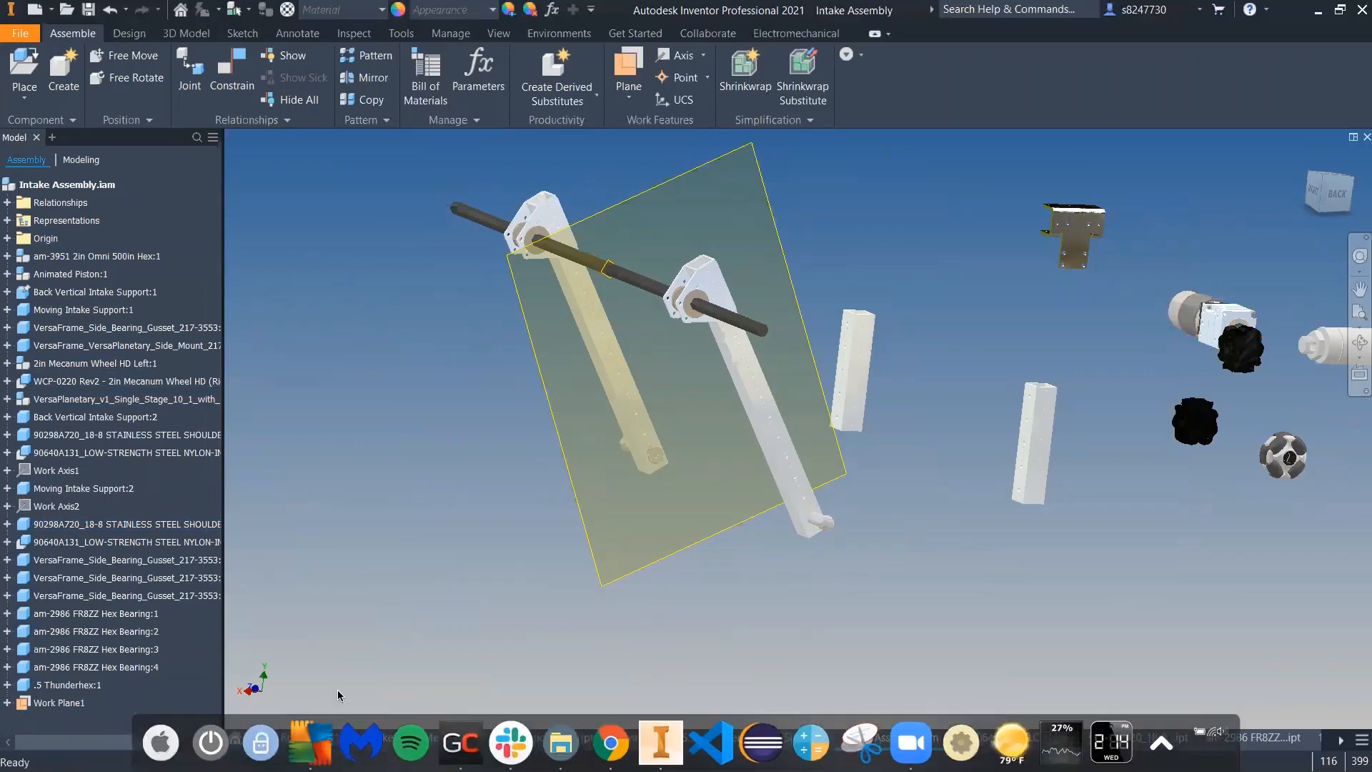
# - Switch to Final Robot Assembly.iam, collapse the shooter subassembly and hide all work features
pyautogui.click(305, 739)
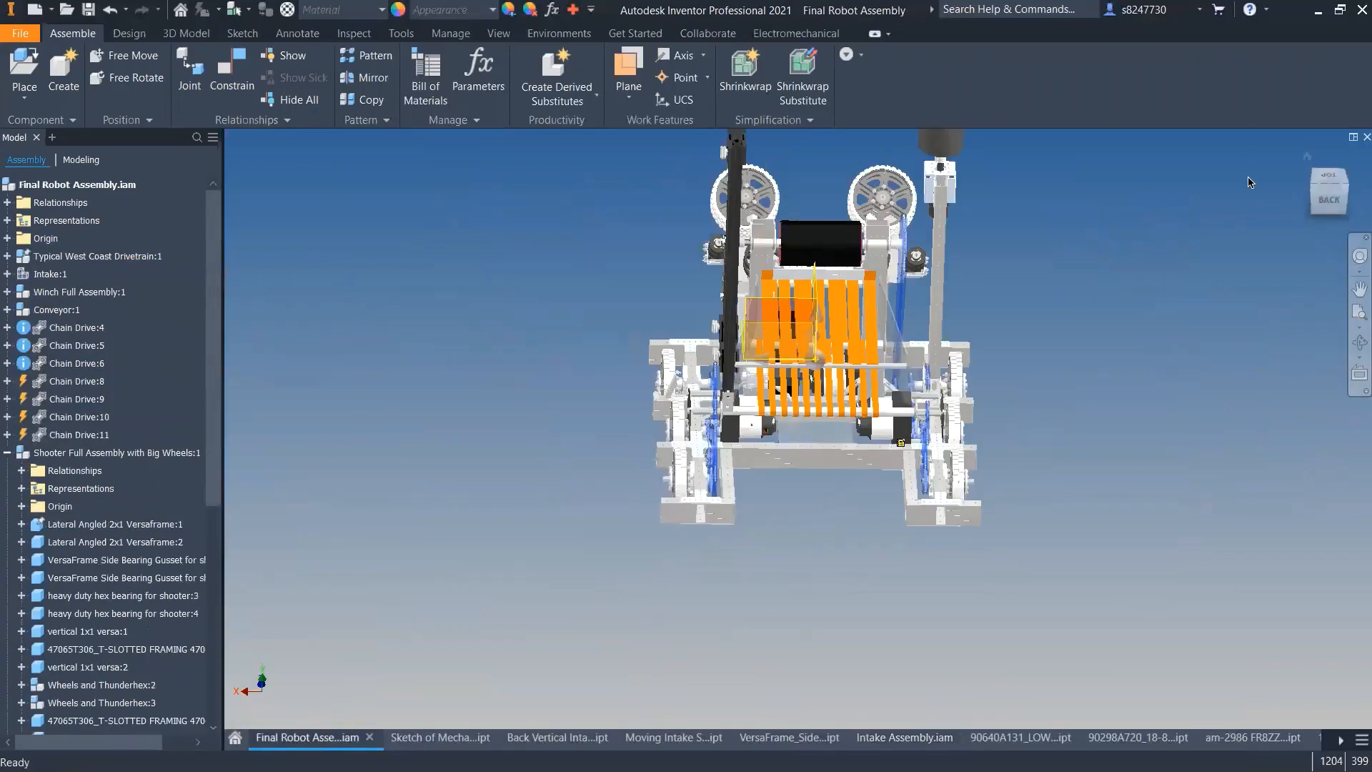
pyautogui.click(1307, 156)
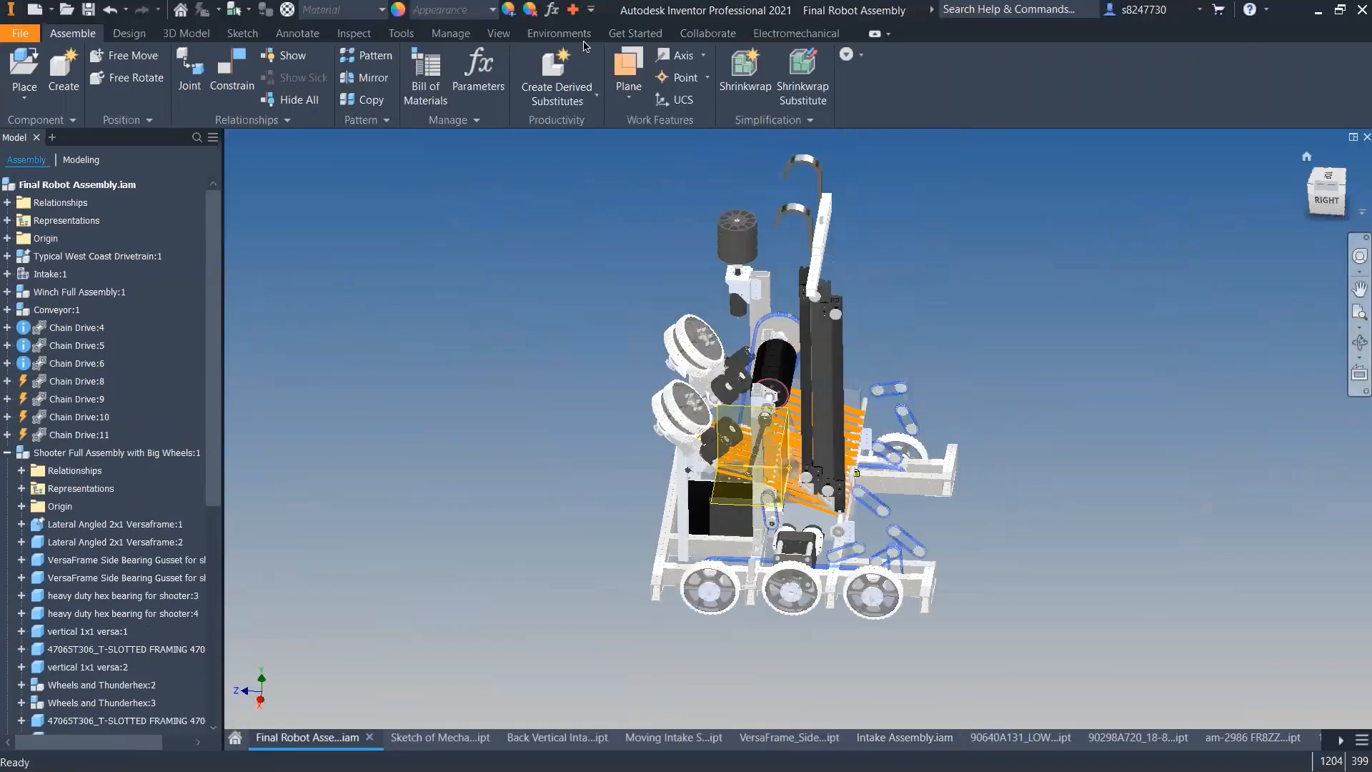
pyautogui.click(498, 34)
pyautogui.click(30, 84)
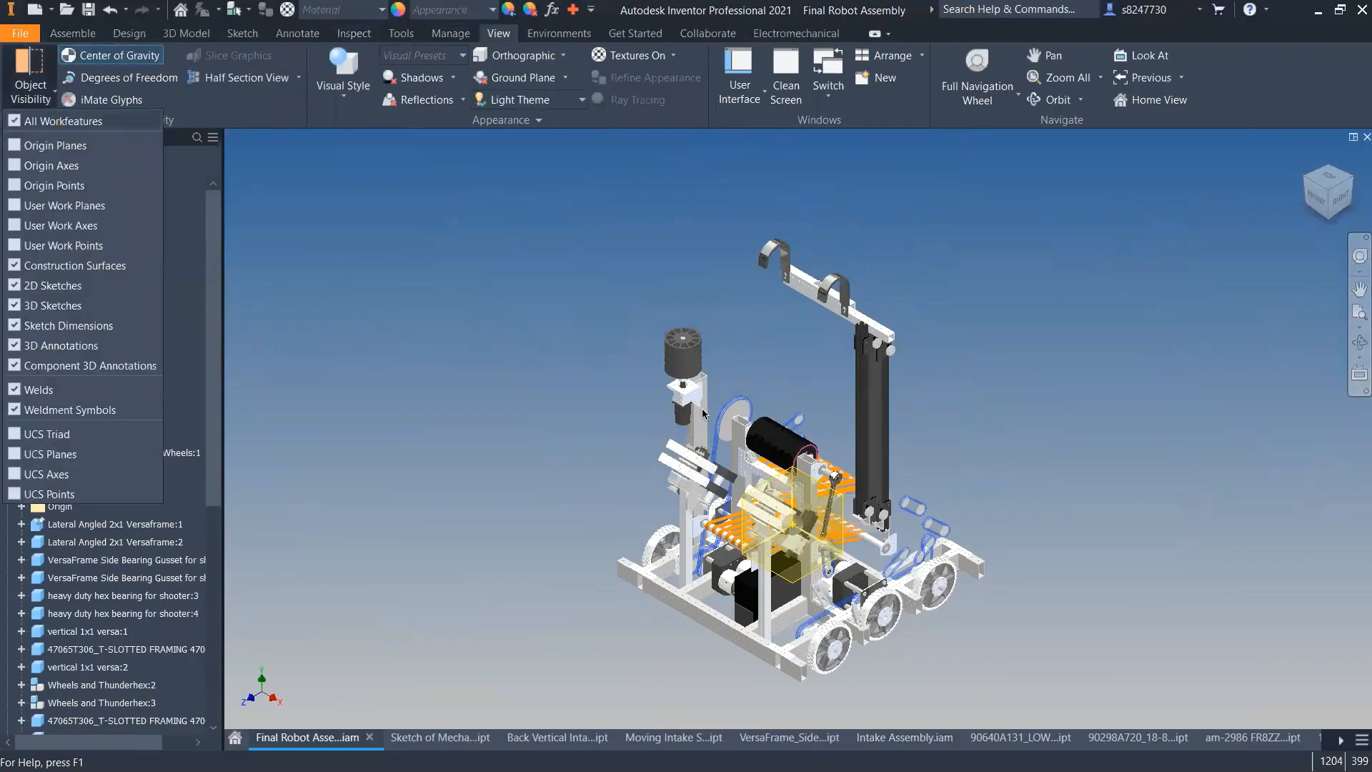
pyautogui.scroll(5, 861, 594)
pyautogui.scroll(-4, 801, 475)
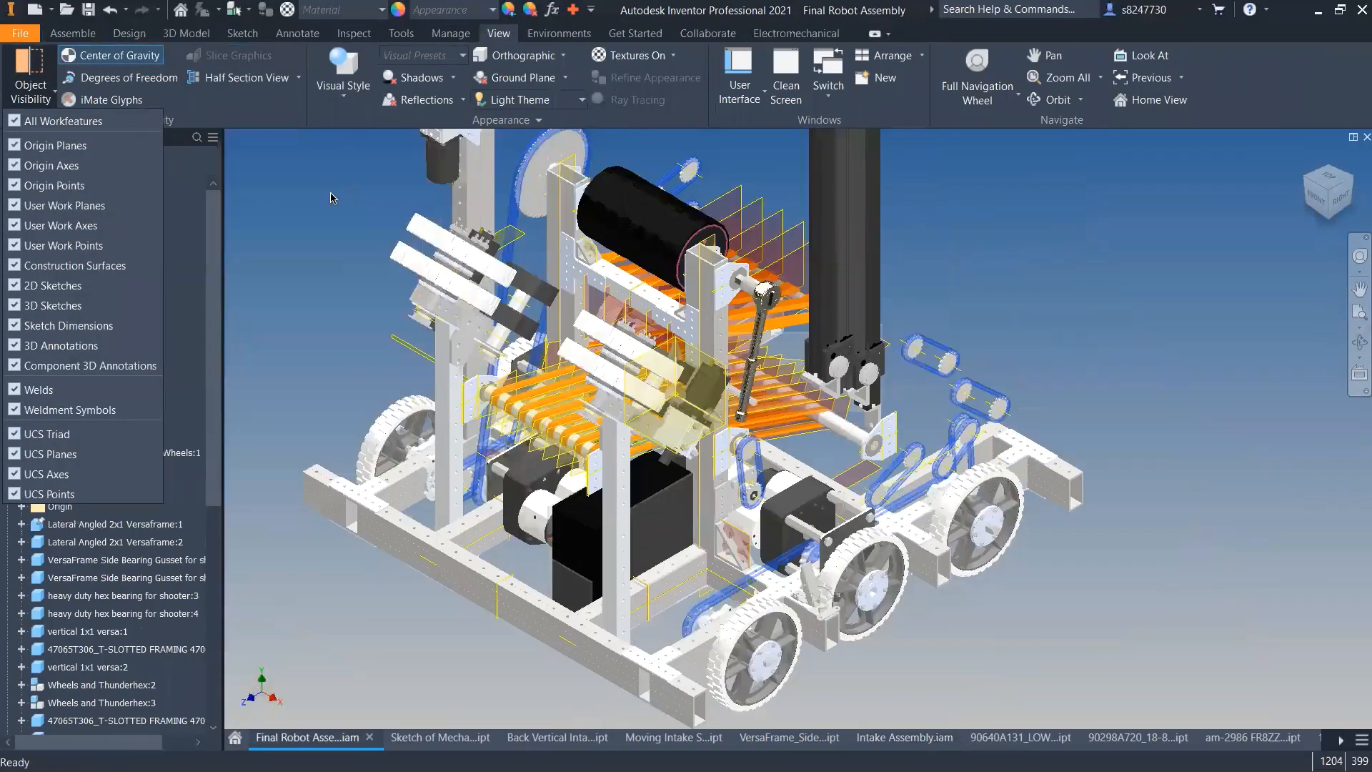
pyautogui.click(468, 42)
pyautogui.click(499, 33)
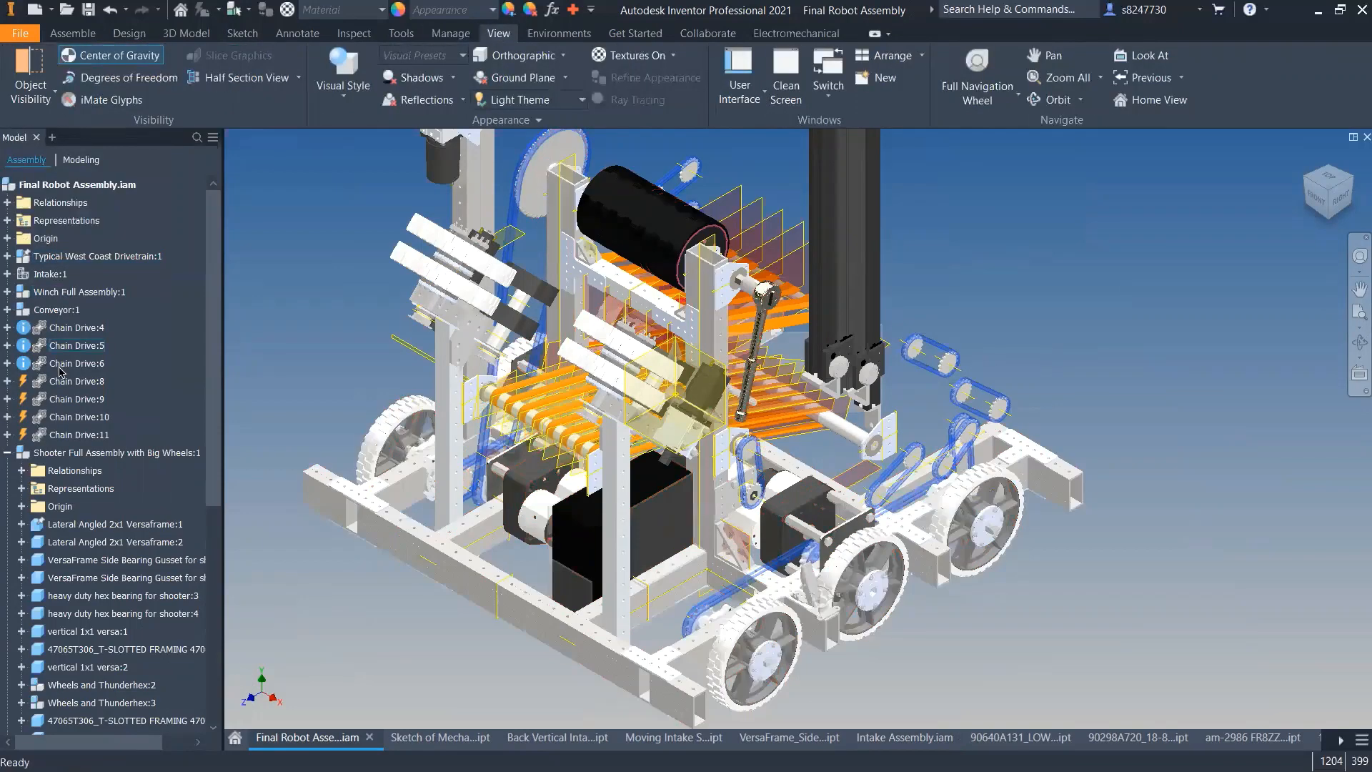
pyautogui.click(8, 456)
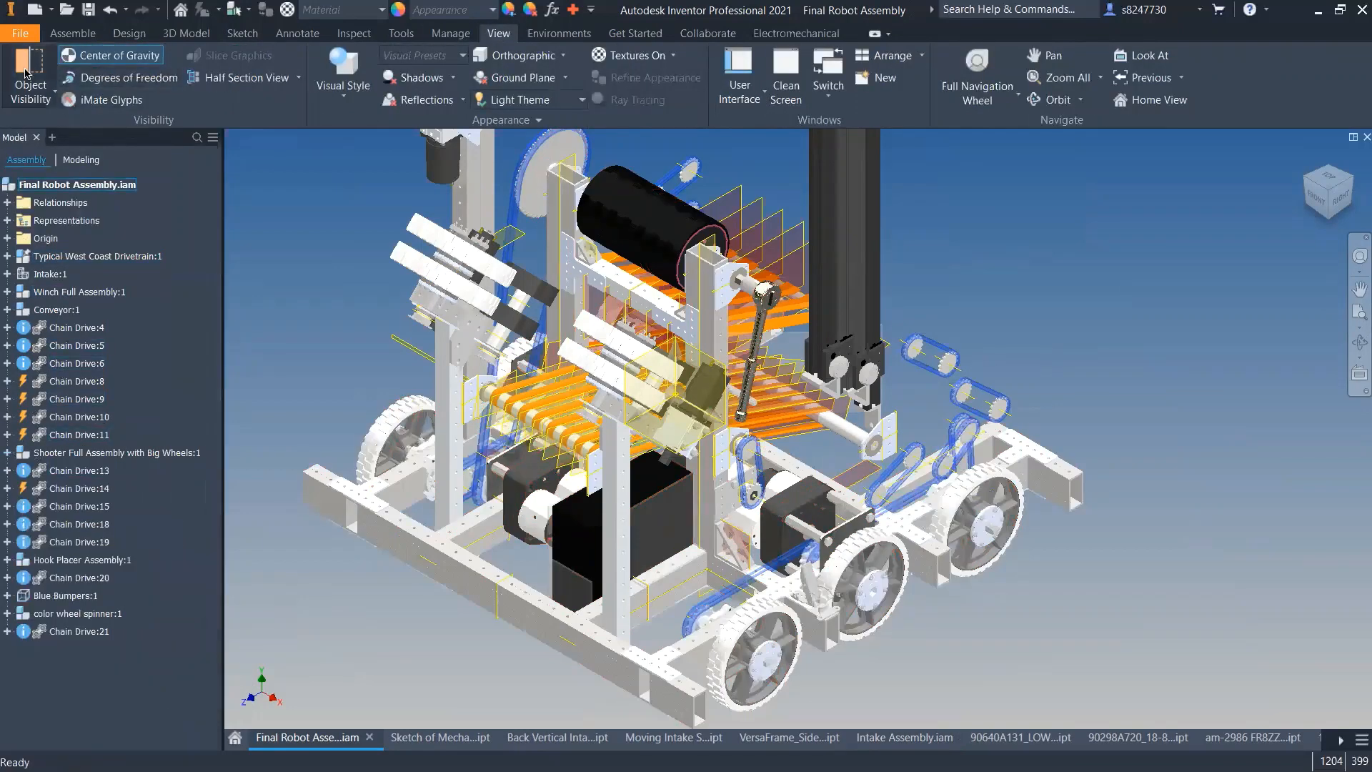
pyautogui.click(48, 99)
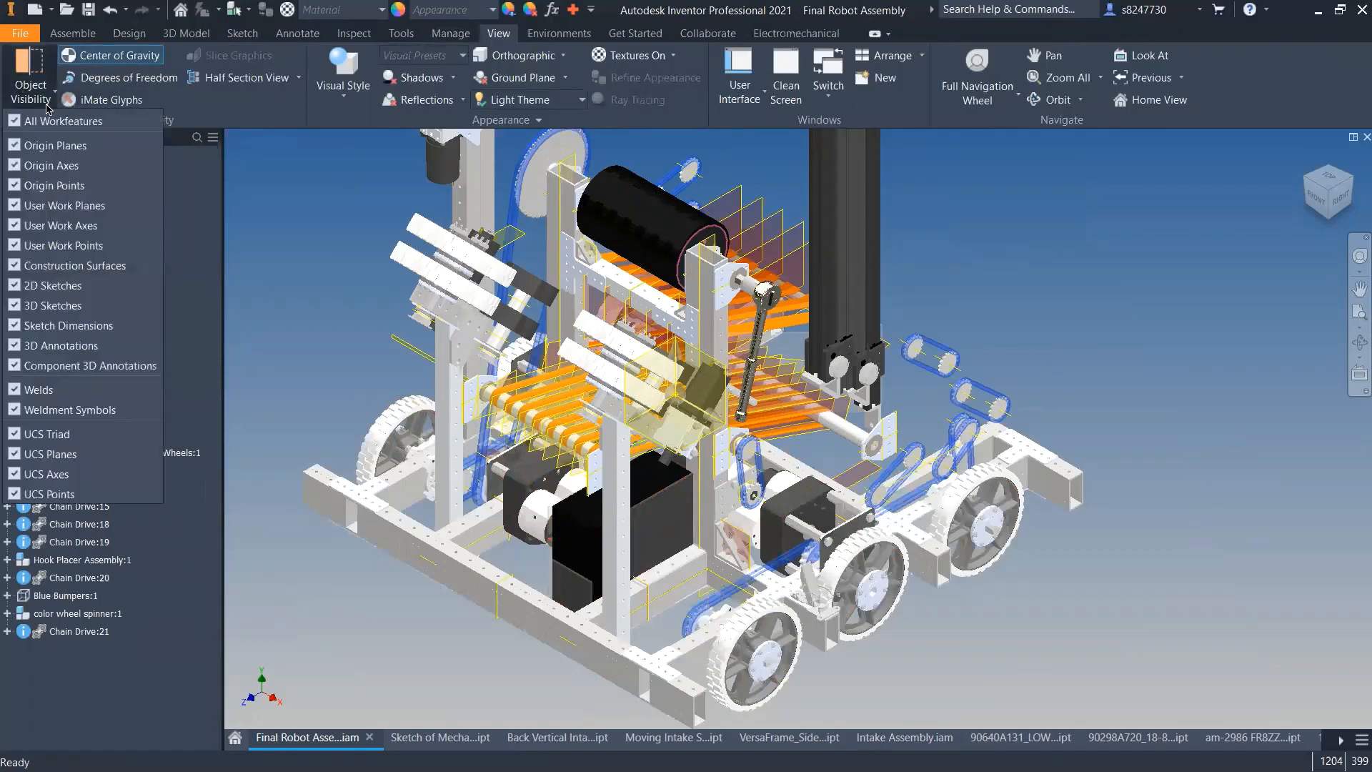
pyautogui.click(78, 126)
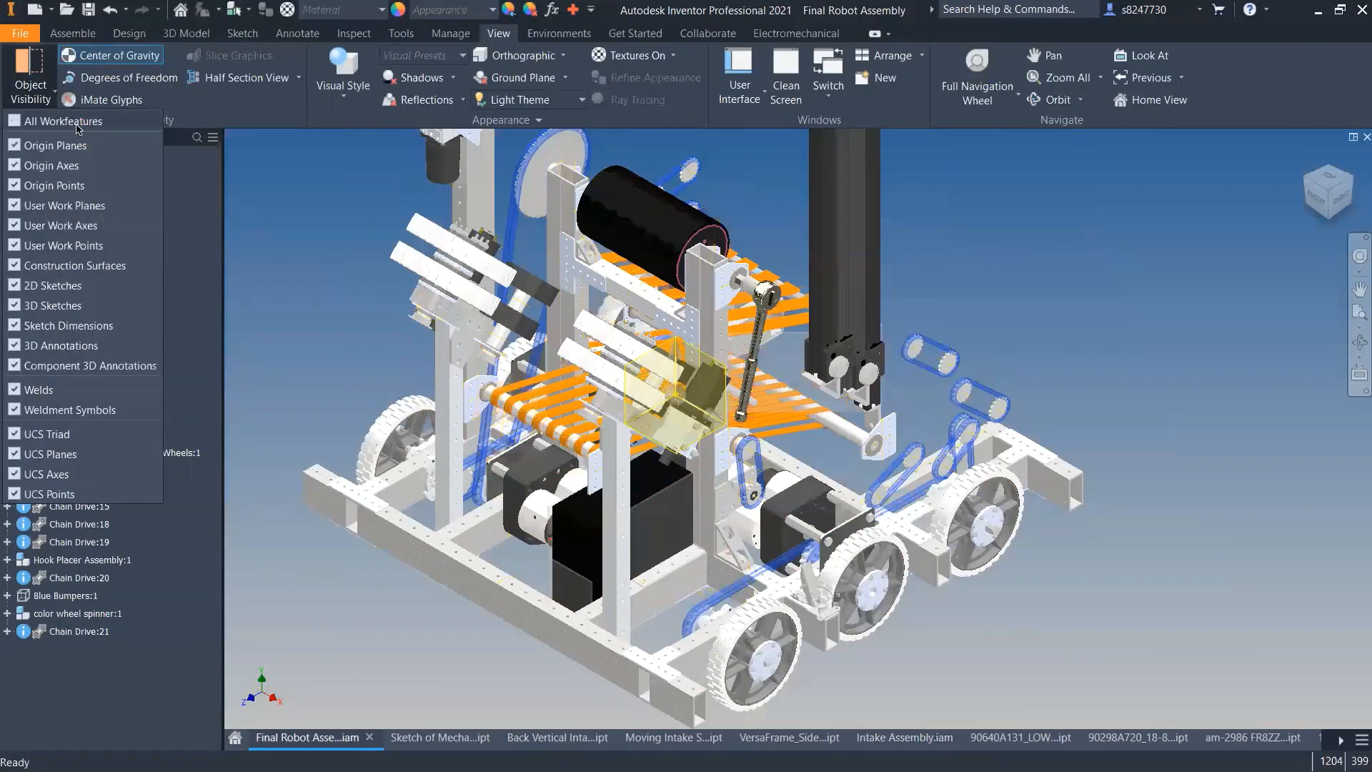
pyautogui.click(299, 236)
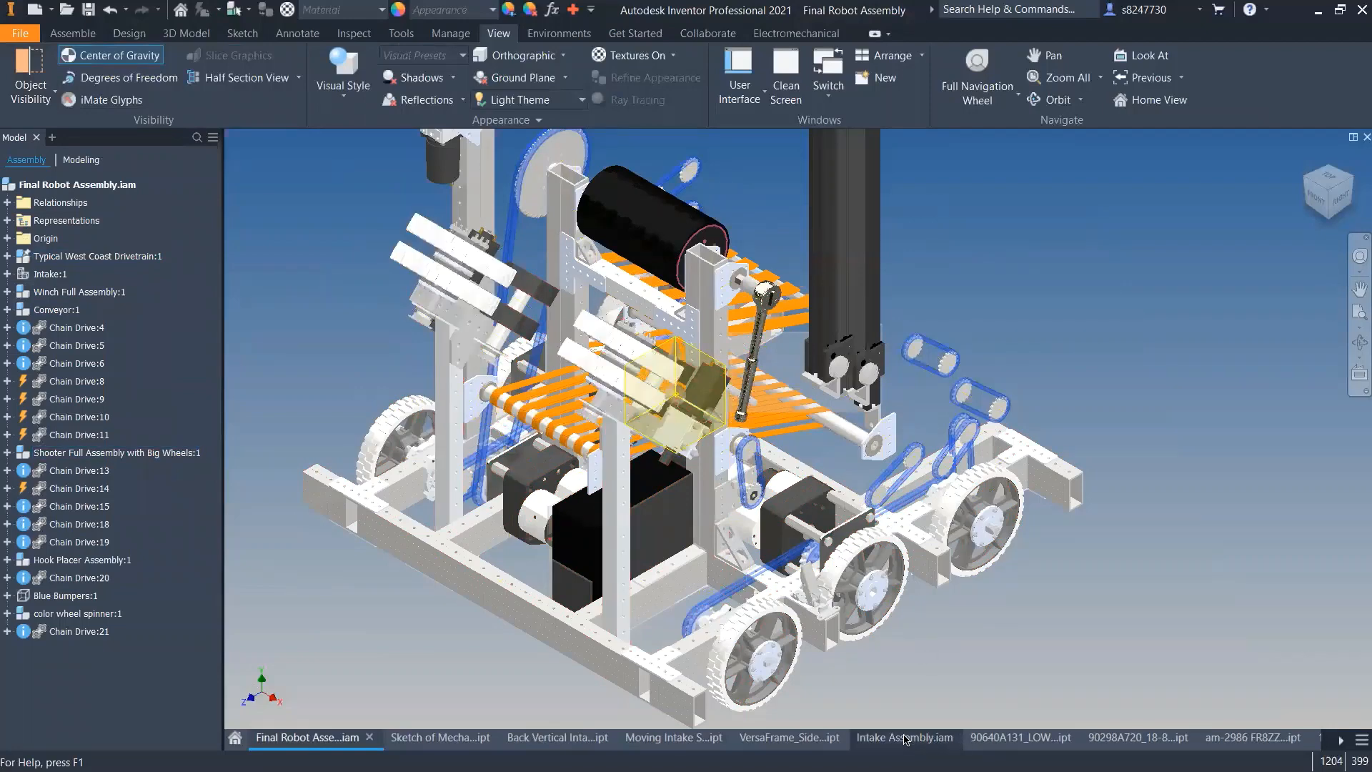
# - Return to Intake Assembly.iam and hide all its work features
pyautogui.click(888, 739)
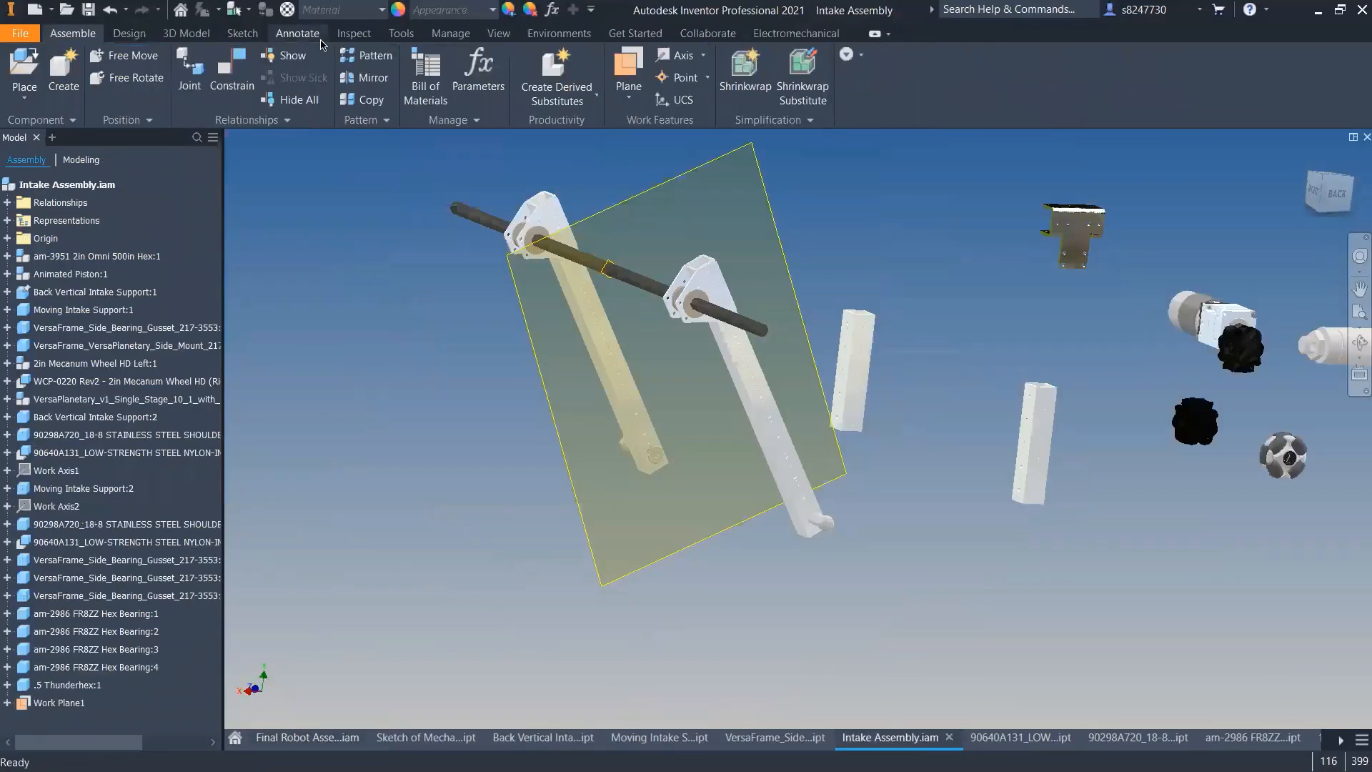
pyautogui.click(499, 34)
pyautogui.click(31, 84)
pyautogui.click(57, 122)
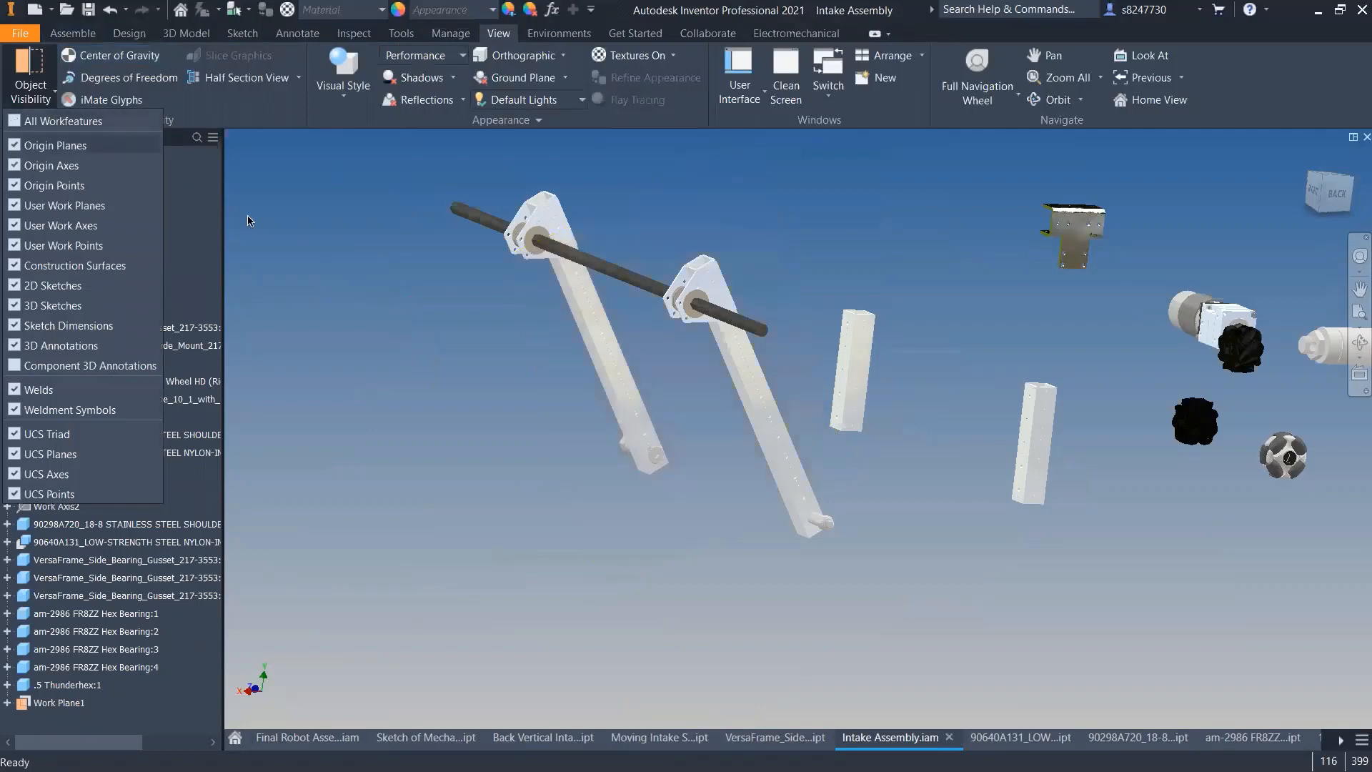
pyautogui.click(533, 345)
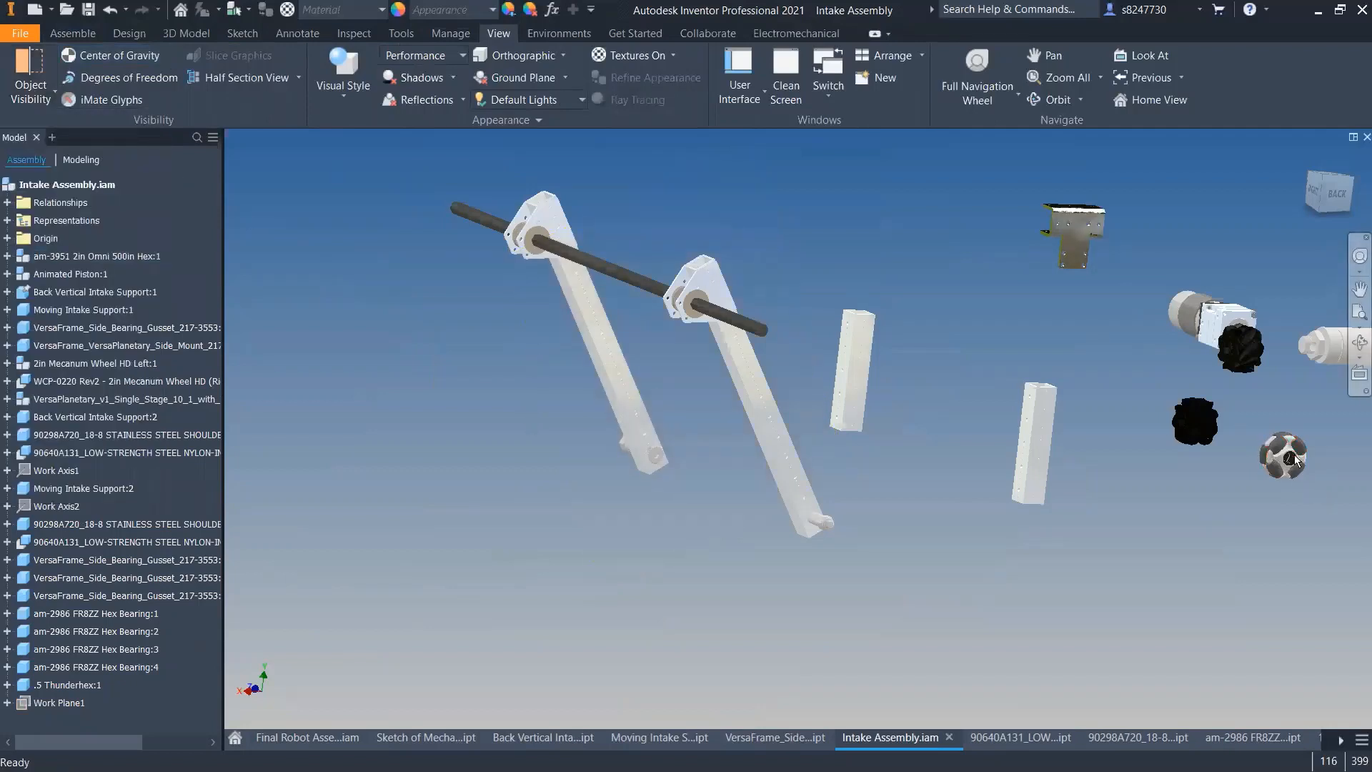
# - Move the omni wheel and the right-hand mecanum wheel beside the moving supports, and widen the browser to read full part names
pyautogui.moveTo(860, 402); pyautogui.dragTo(400, 291)
pyautogui.click(396, 234)
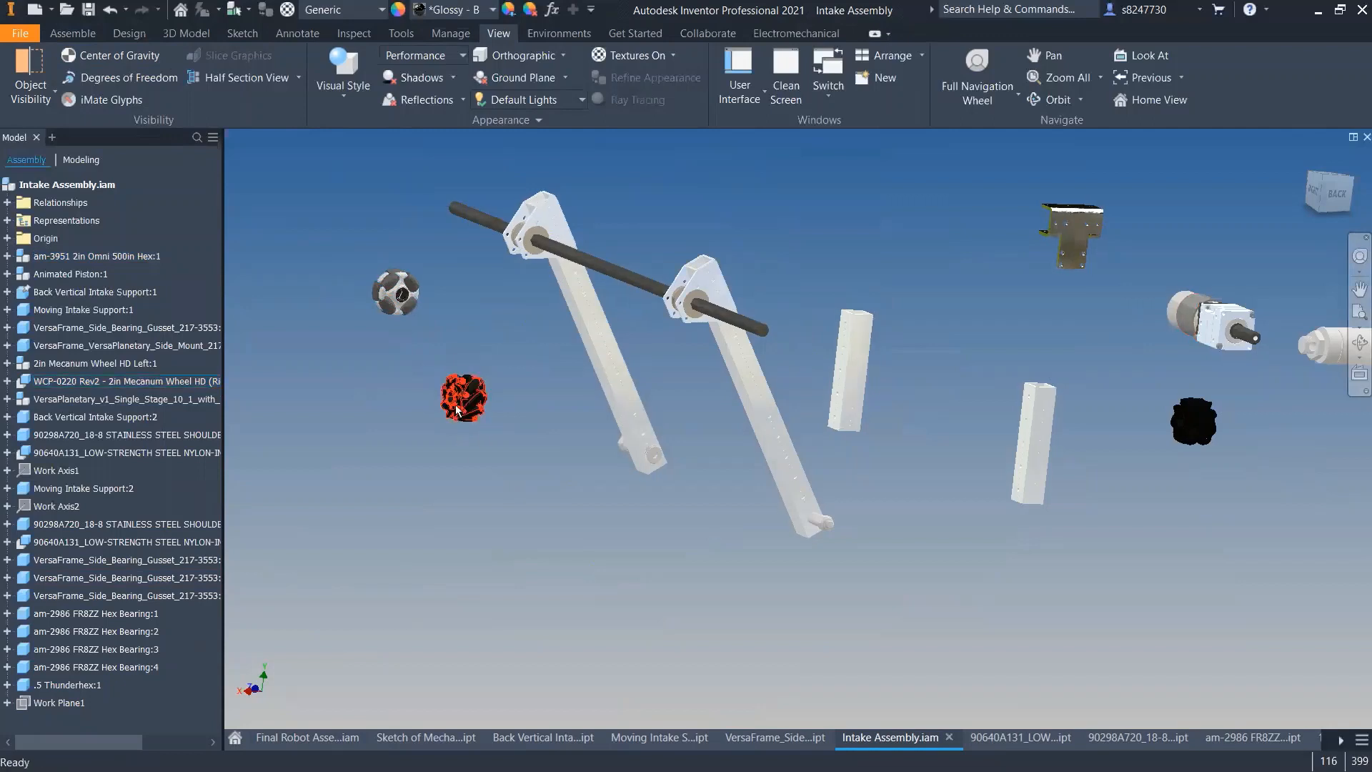
pyautogui.click(107, 381)
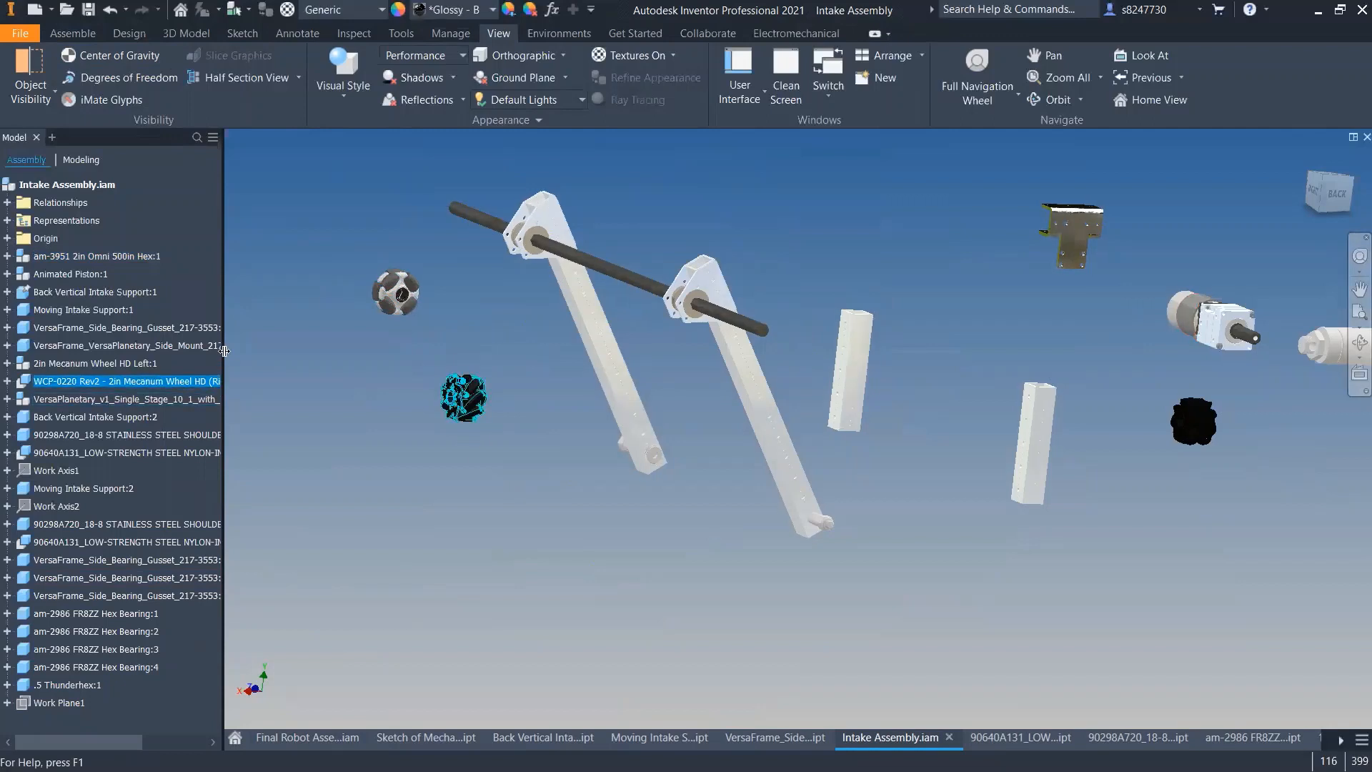
pyautogui.moveTo(224, 350); pyautogui.dragTo(303, 364)
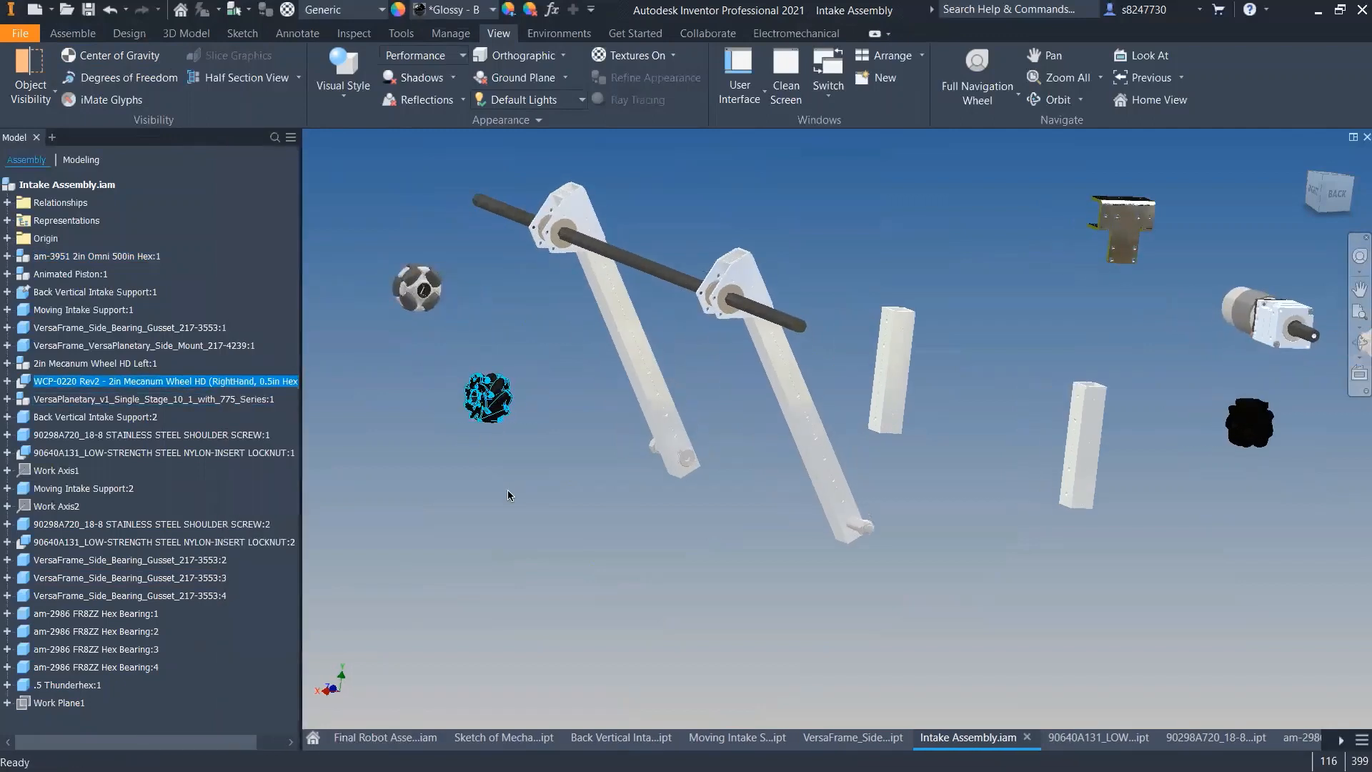
pyautogui.moveTo(489, 398); pyautogui.dragTo(569, 446)
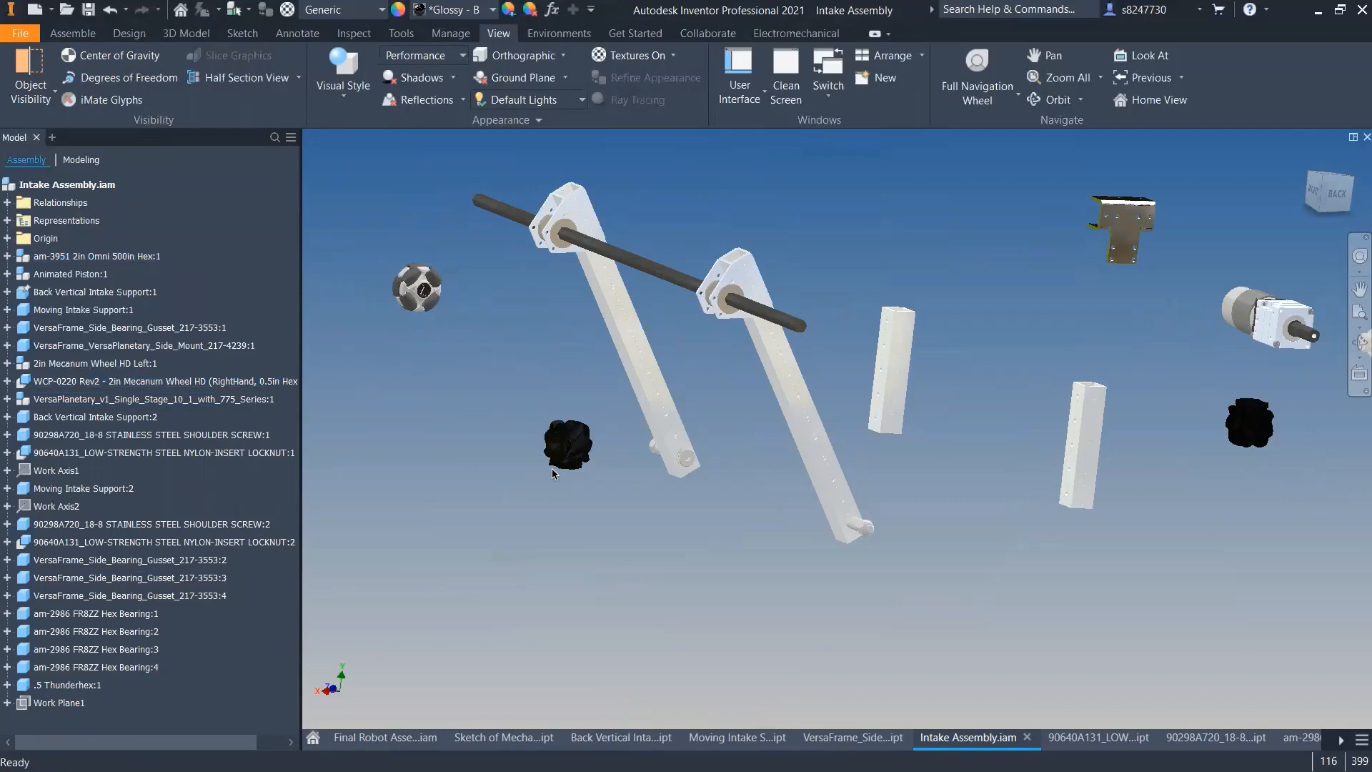
pyautogui.click(572, 459)
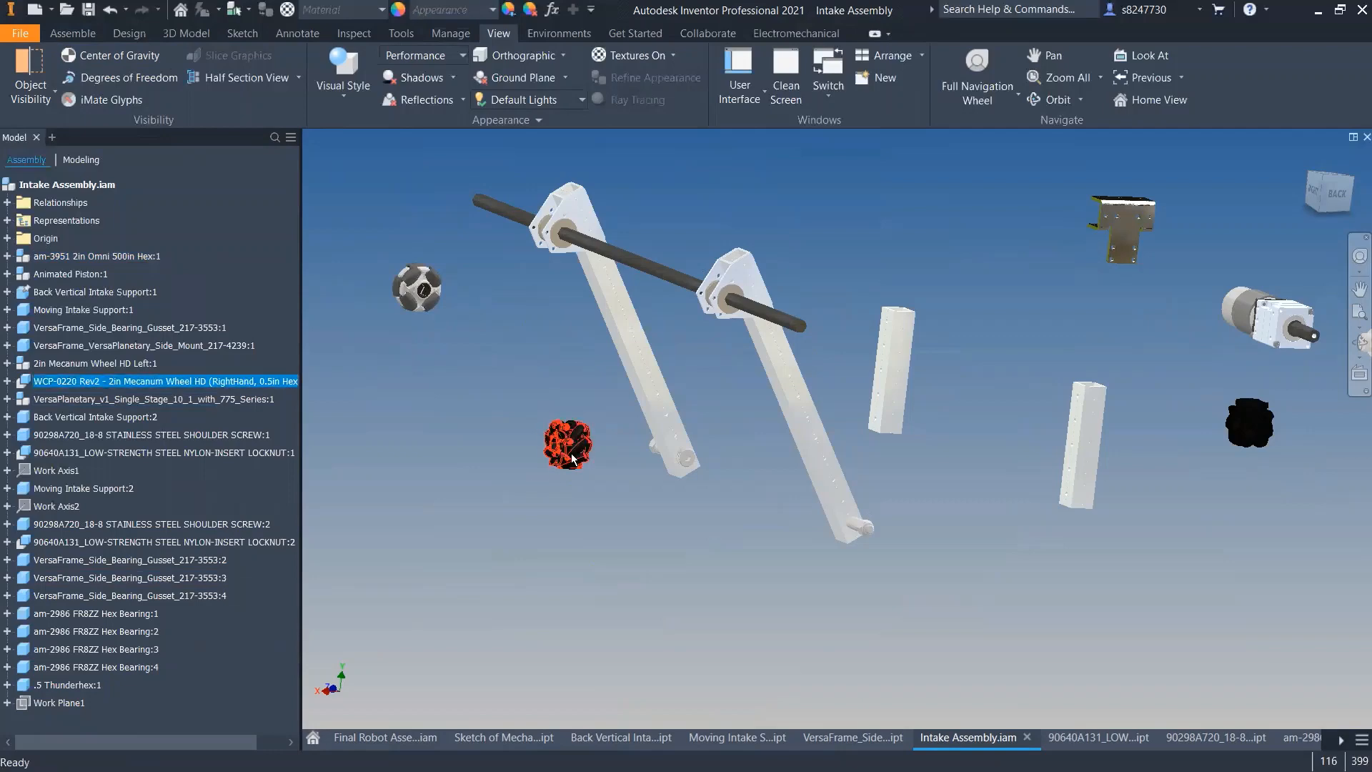
pyautogui.press('Escape')
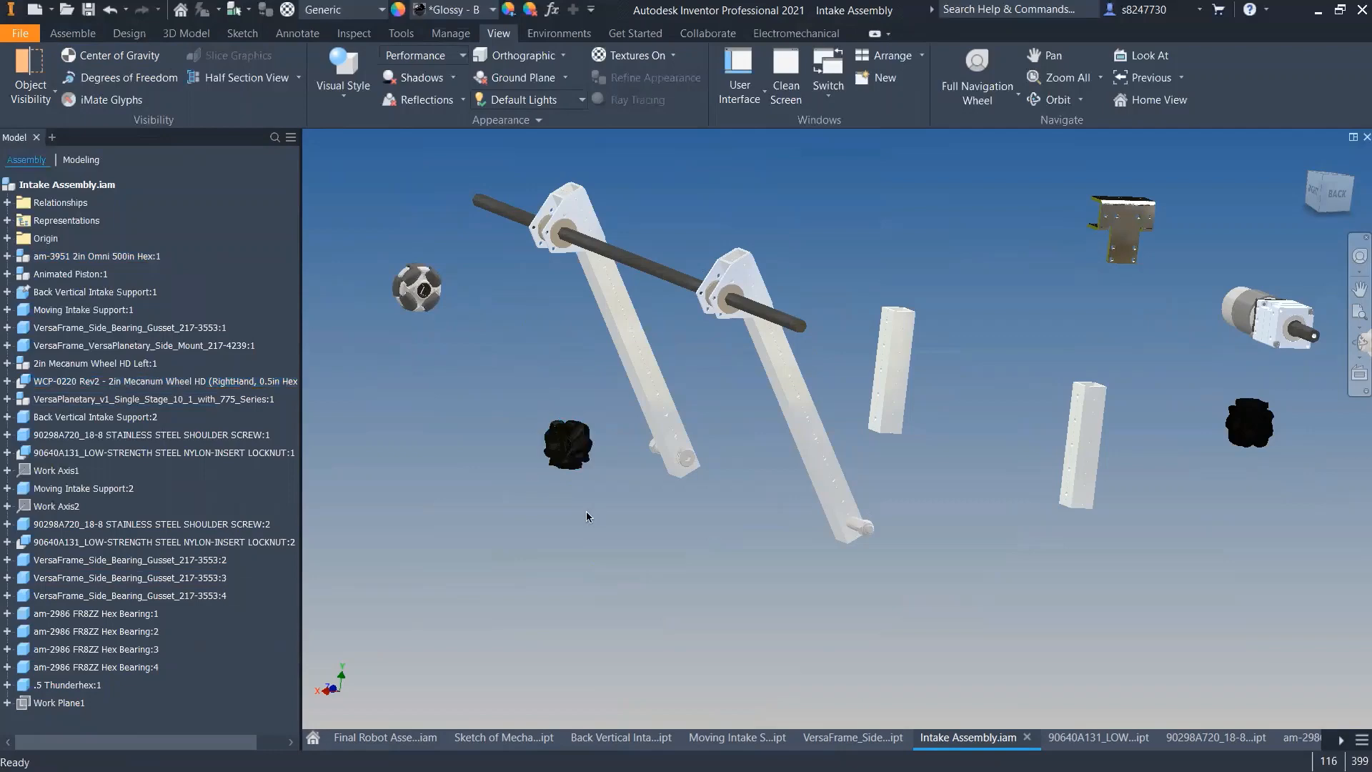
pyautogui.press('c')
pyautogui.scroll(5, 650, 427)
pyautogui.press('Escape')
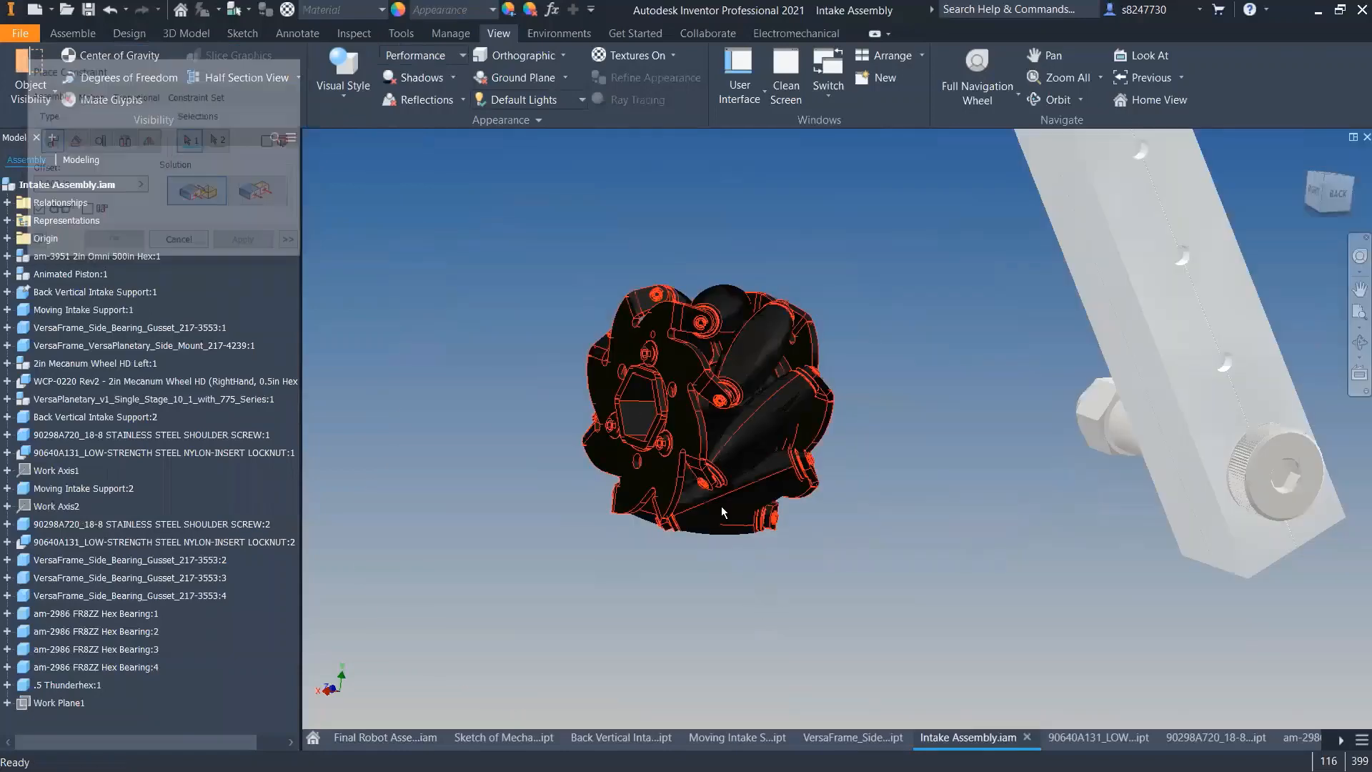
# - Change the assembly's visual style to a shaded display with visible edges
pyautogui.keyDown('shift'); pyautogui.moveTo(717, 384); pyautogui.dragTo(768, 456, button='middle'); pyautogui.keyUp('shift')
pyautogui.moveTo(768, 461); pyautogui.dragTo(482, 474)
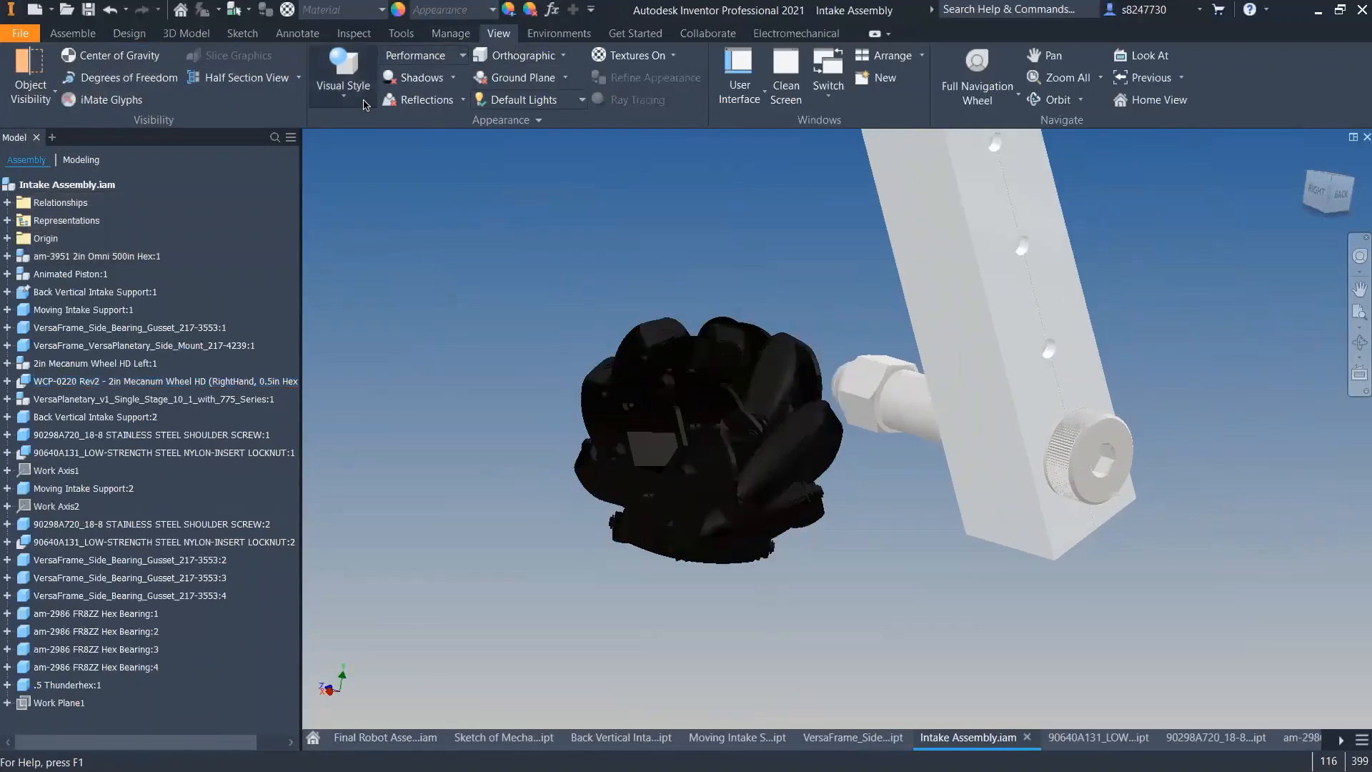
pyautogui.click(345, 75)
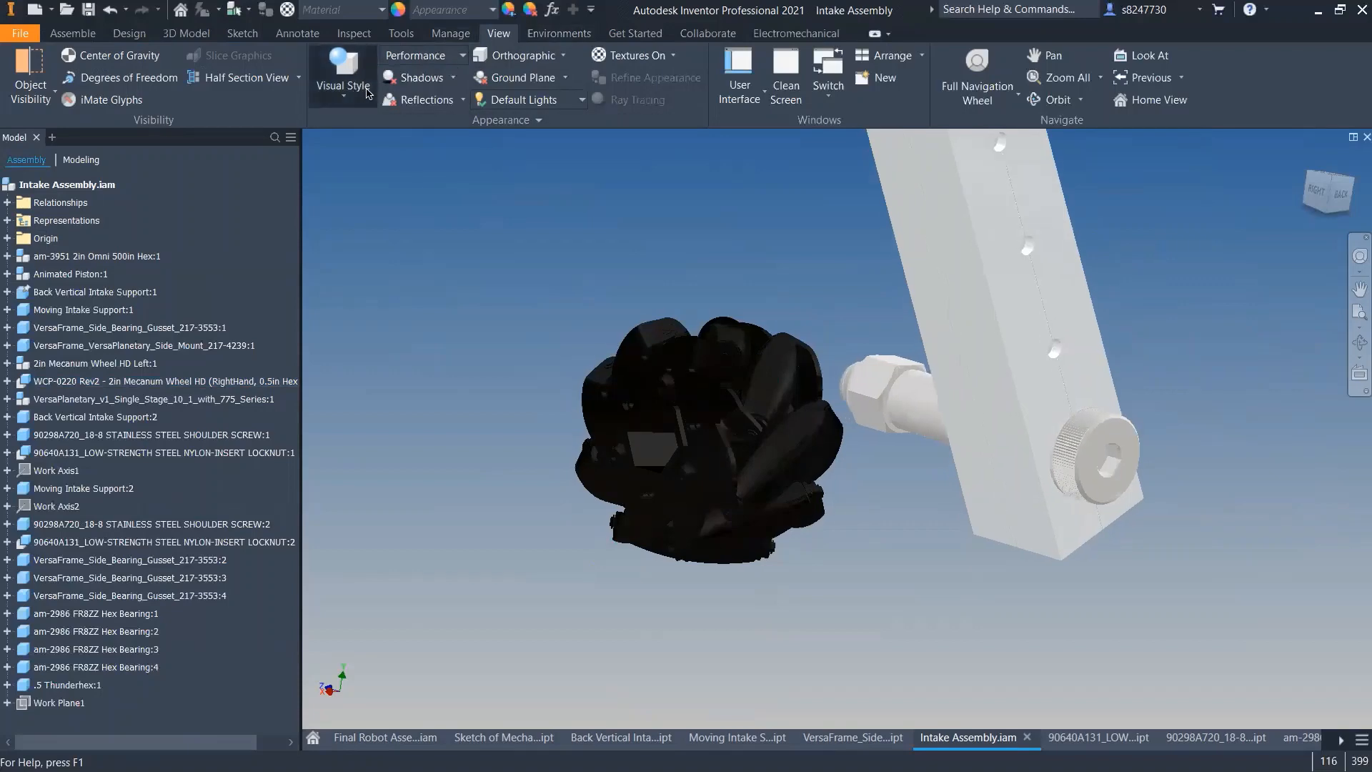
pyautogui.click(411, 215)
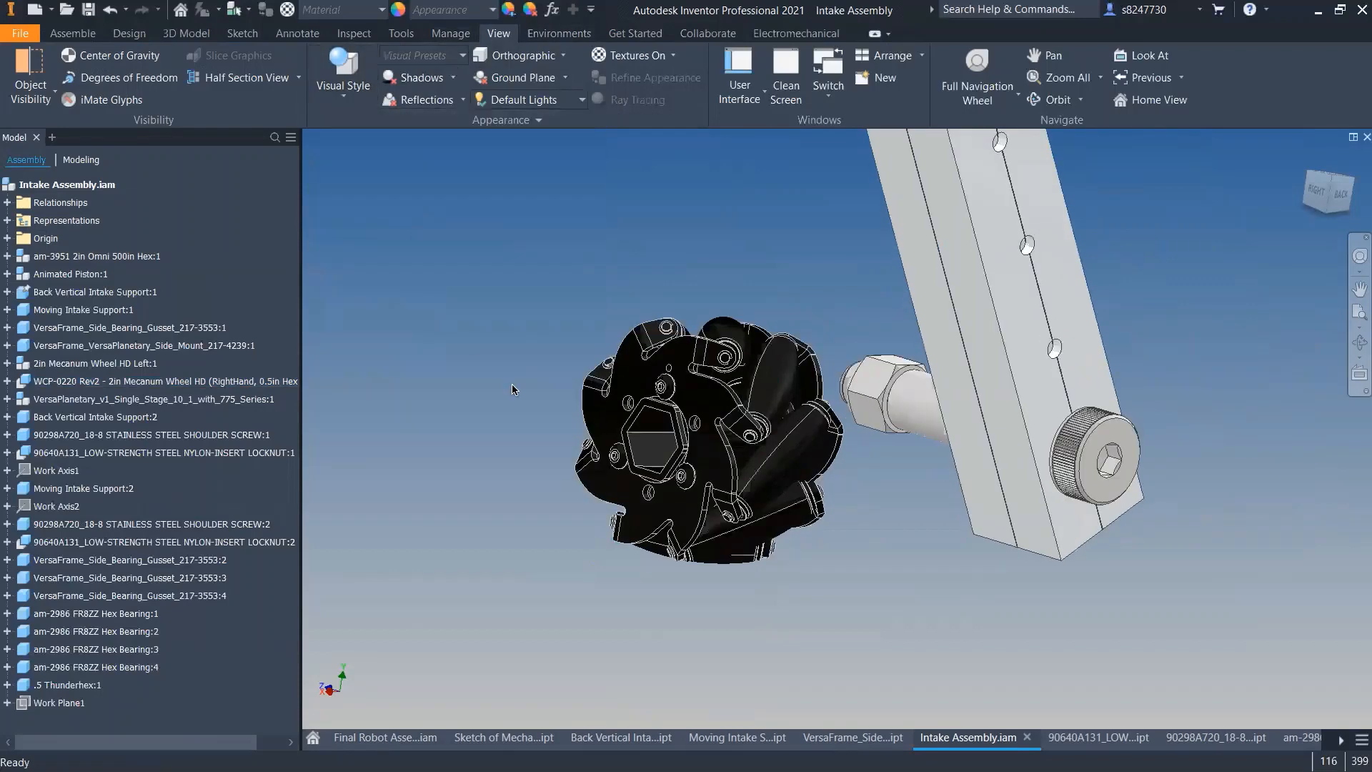
# - Mate an inner flat of the right-hand mecanum wheel's hex bore to a flat of the ThunderHex shaft with a 0.000 in offset
pyautogui.scroll(-5, 659, 357)
pyautogui.scroll(6, 649, 432)
pyautogui.scroll(-4, 647, 396)
pyautogui.scroll(5, 647, 396)
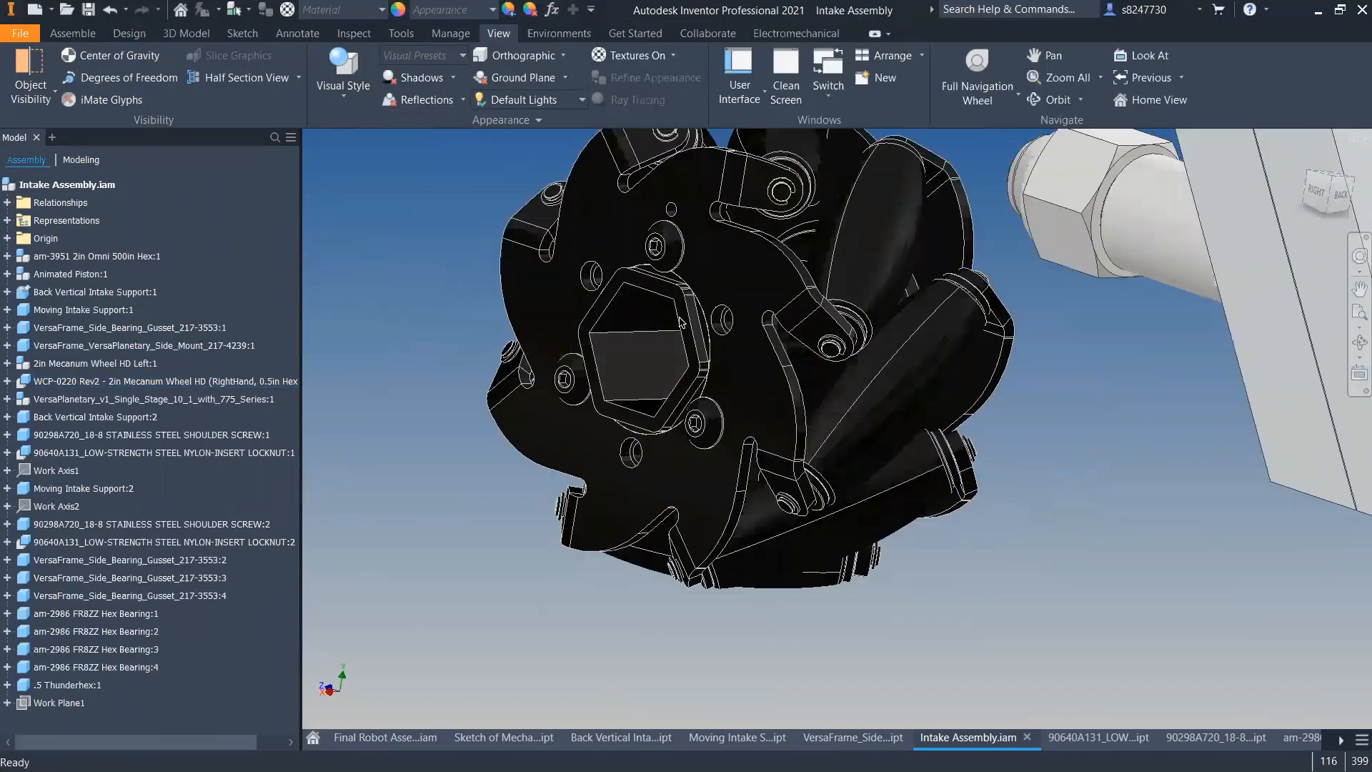
pyautogui.press('c')
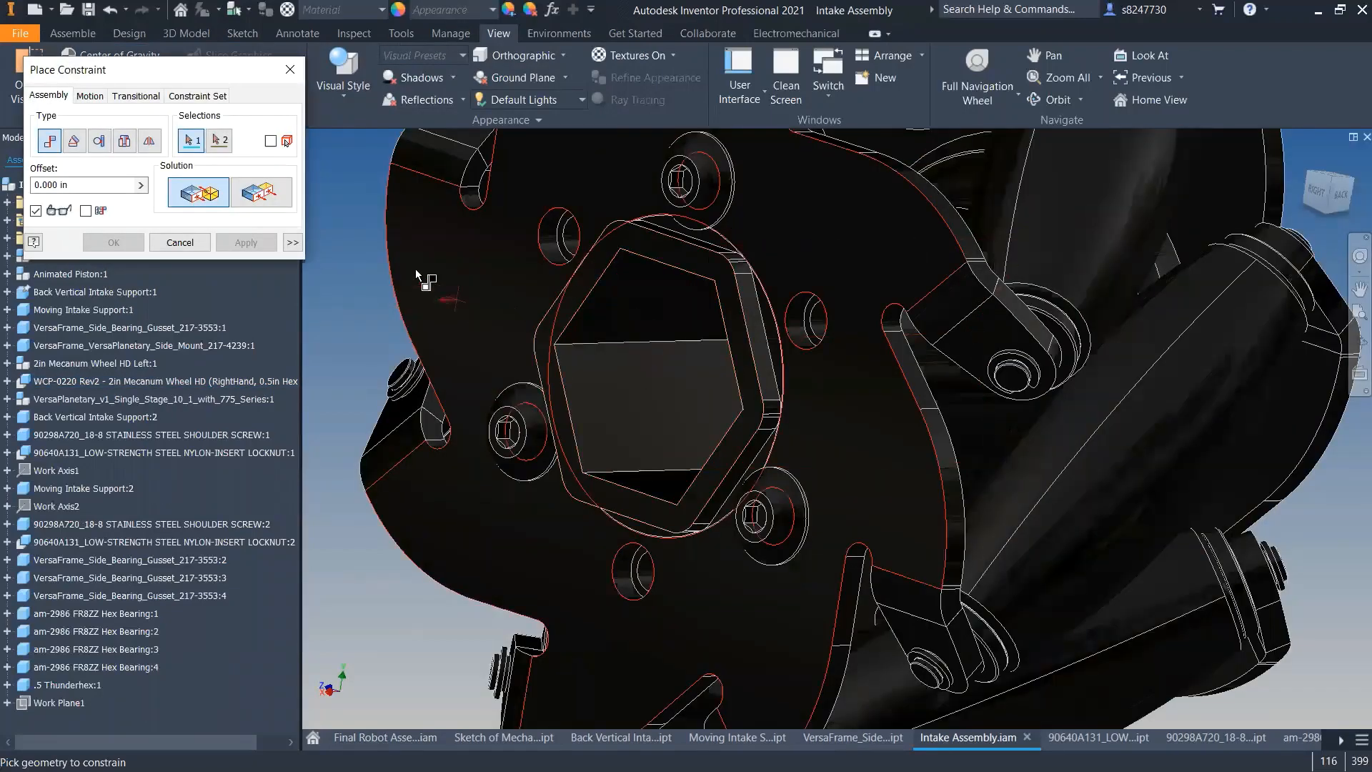
pyautogui.click(619, 390)
pyautogui.scroll(-6, 619, 389)
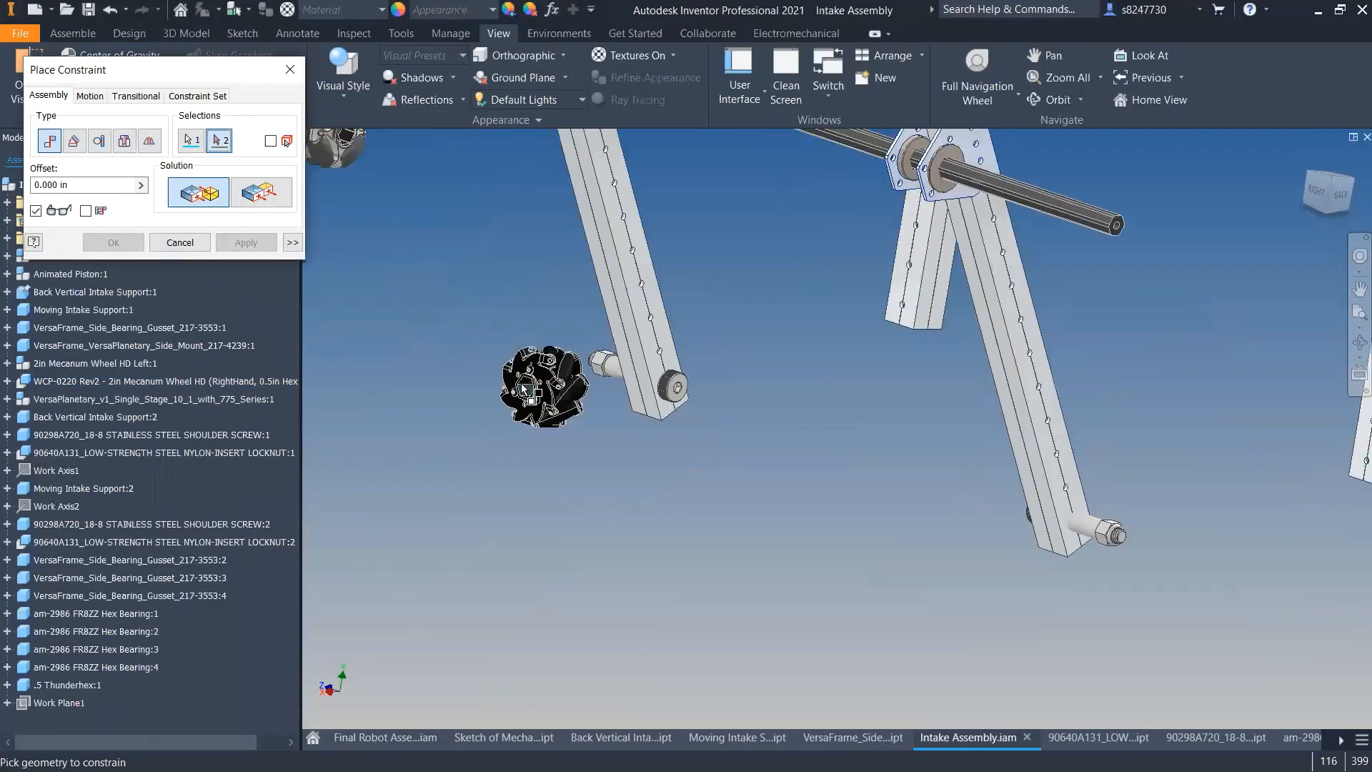
pyautogui.scroll(5, 1000, 298)
pyautogui.click(1000, 299)
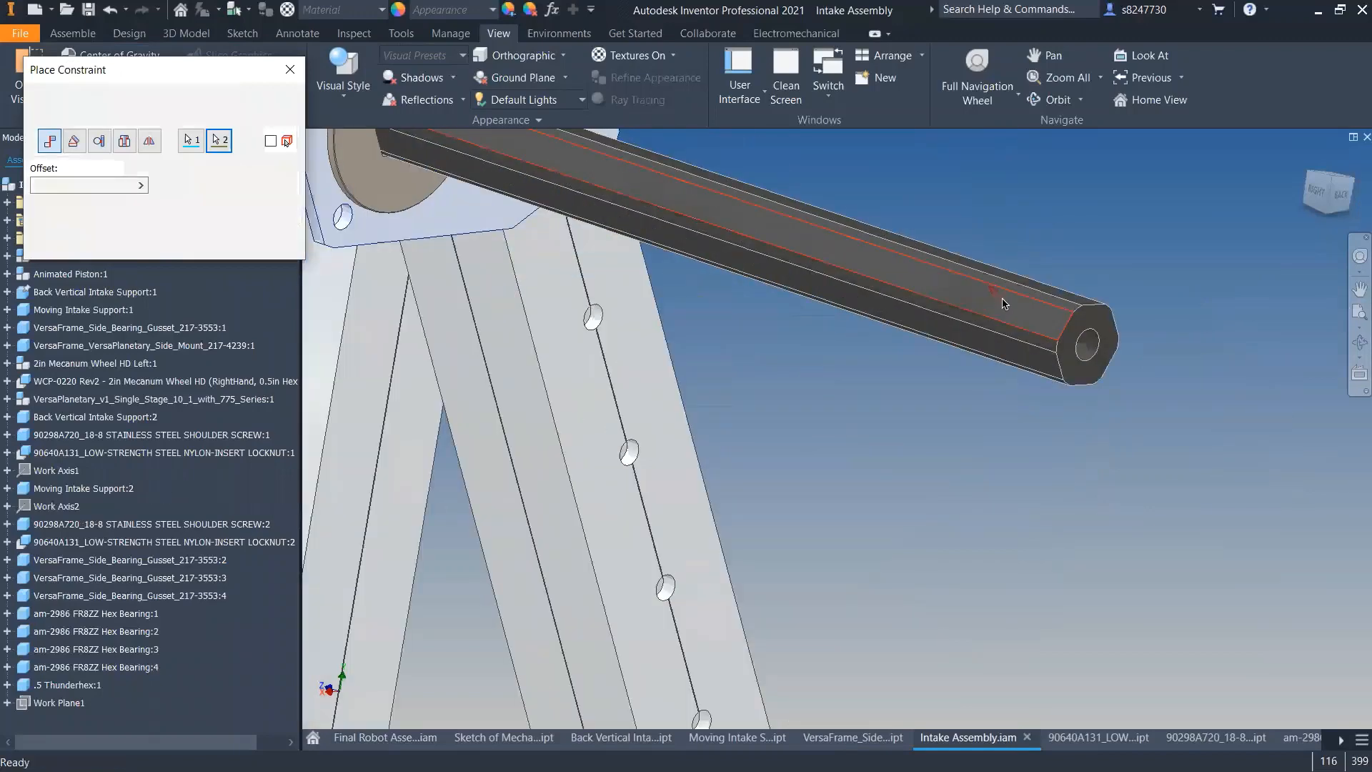
pyautogui.click(246, 242)
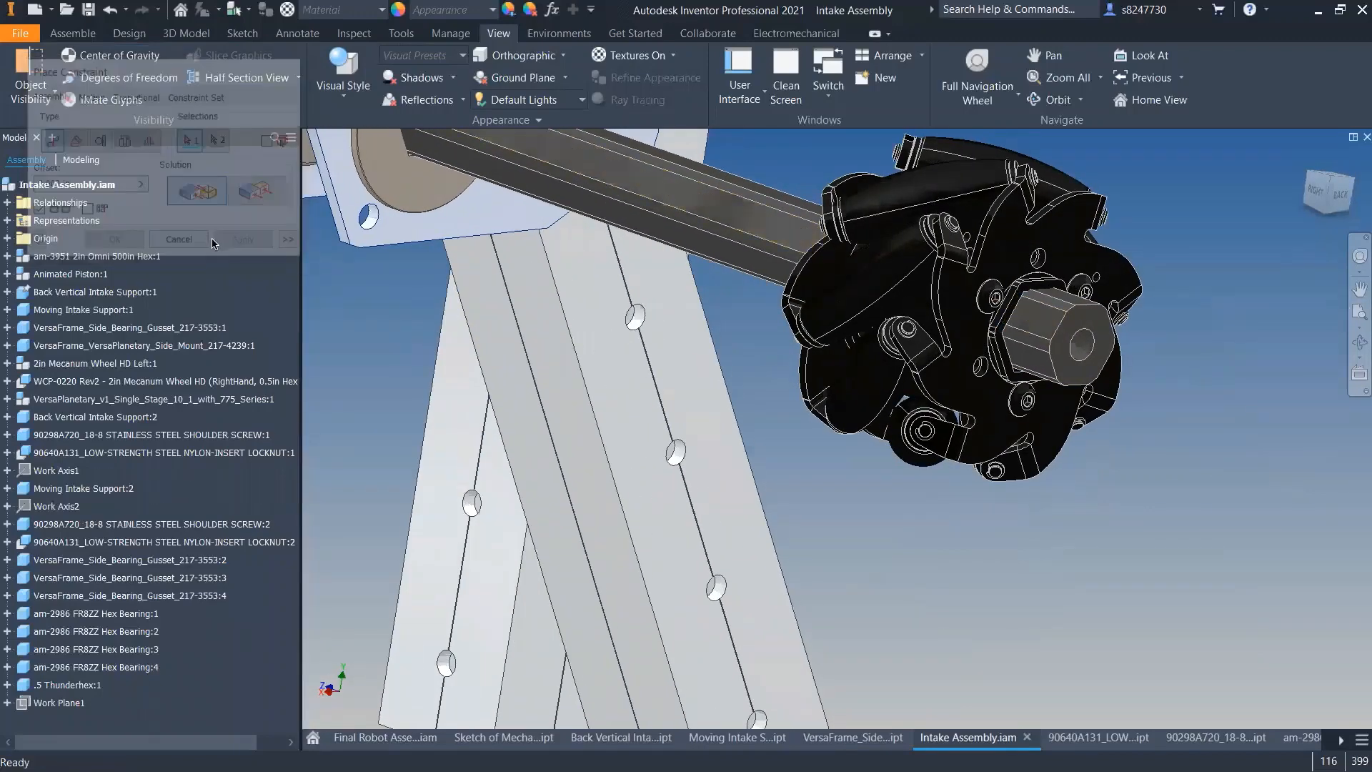
# - Mate a second inner flat of the right-hand mecanum wheel's hex bore to the adjacent ThunderHex shaft flat with a 0.000 in offset
pyautogui.click(873, 372)
pyautogui.press('c')
pyautogui.keyDown('shift'); pyautogui.moveTo(1062, 339); pyautogui.dragTo(1048, 253, button='middle'); pyautogui.keyUp('shift')
pyautogui.scroll(5, 1000, 275)
pyautogui.click(945, 332)
pyautogui.scroll(-5, 945, 331)
pyautogui.keyDown('shift'); pyautogui.moveTo(944, 331); pyautogui.dragTo(1039, 363, button='middle'); pyautogui.keyUp('shift')
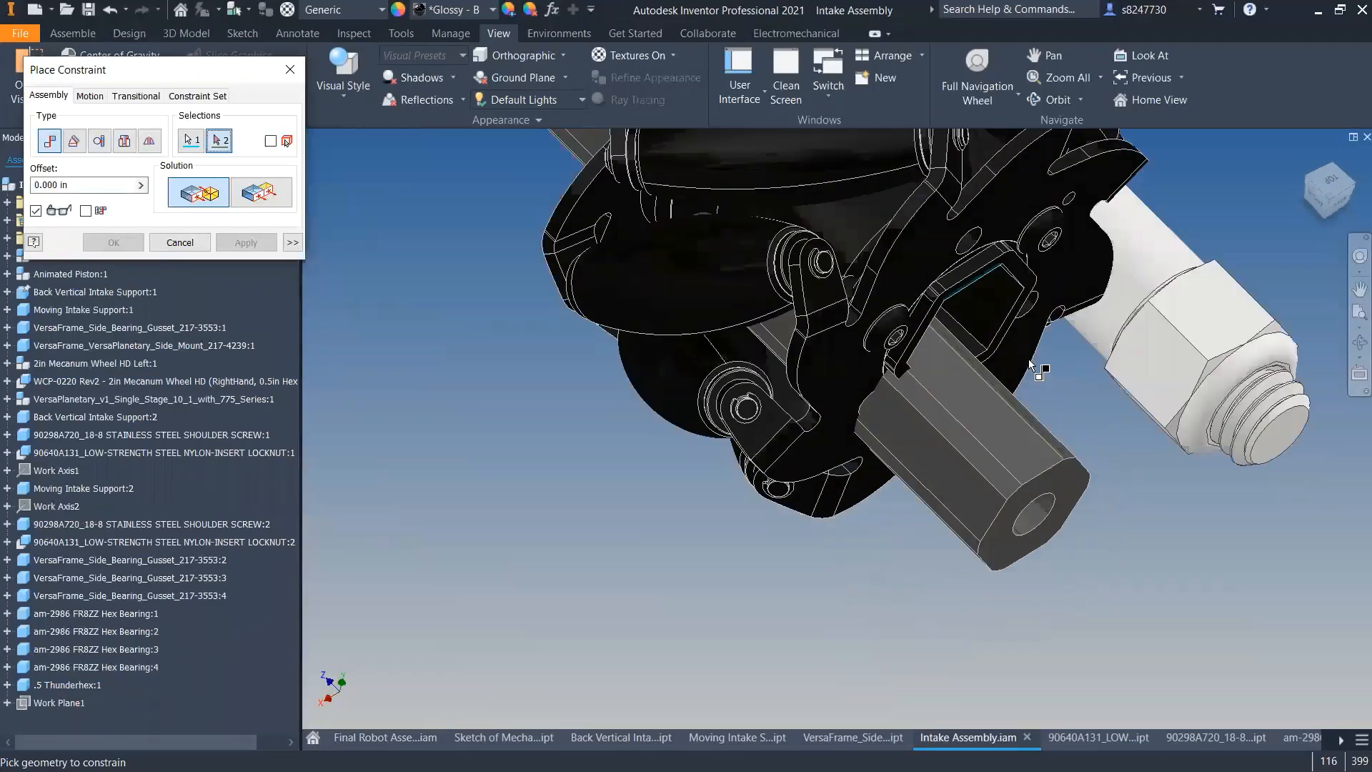
pyautogui.click(977, 417)
pyautogui.click(243, 246)
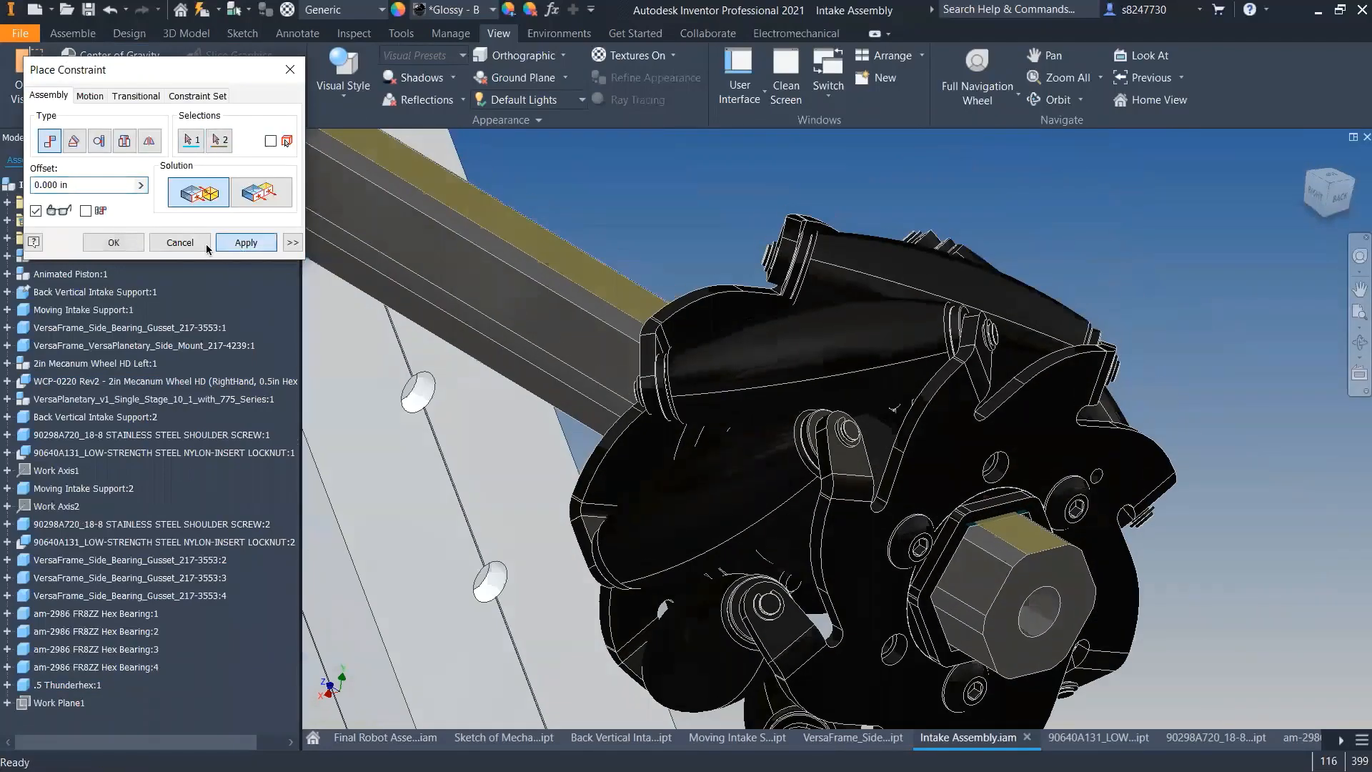
pyautogui.click(205, 243)
# - Constrain the right-hand mecanum wheel's outer hub face flush with the ThunderHex shaft's end face, using a 0.000 in offset
pyautogui.scroll(-2, 751, 458)
pyautogui.keyDown('shift'); pyautogui.moveTo(751, 472); pyautogui.dragTo(785, 397, button='middle'); pyautogui.keyUp('shift')
pyautogui.moveTo(779, 397); pyautogui.dragTo(616, 359)
pyautogui.press('c')
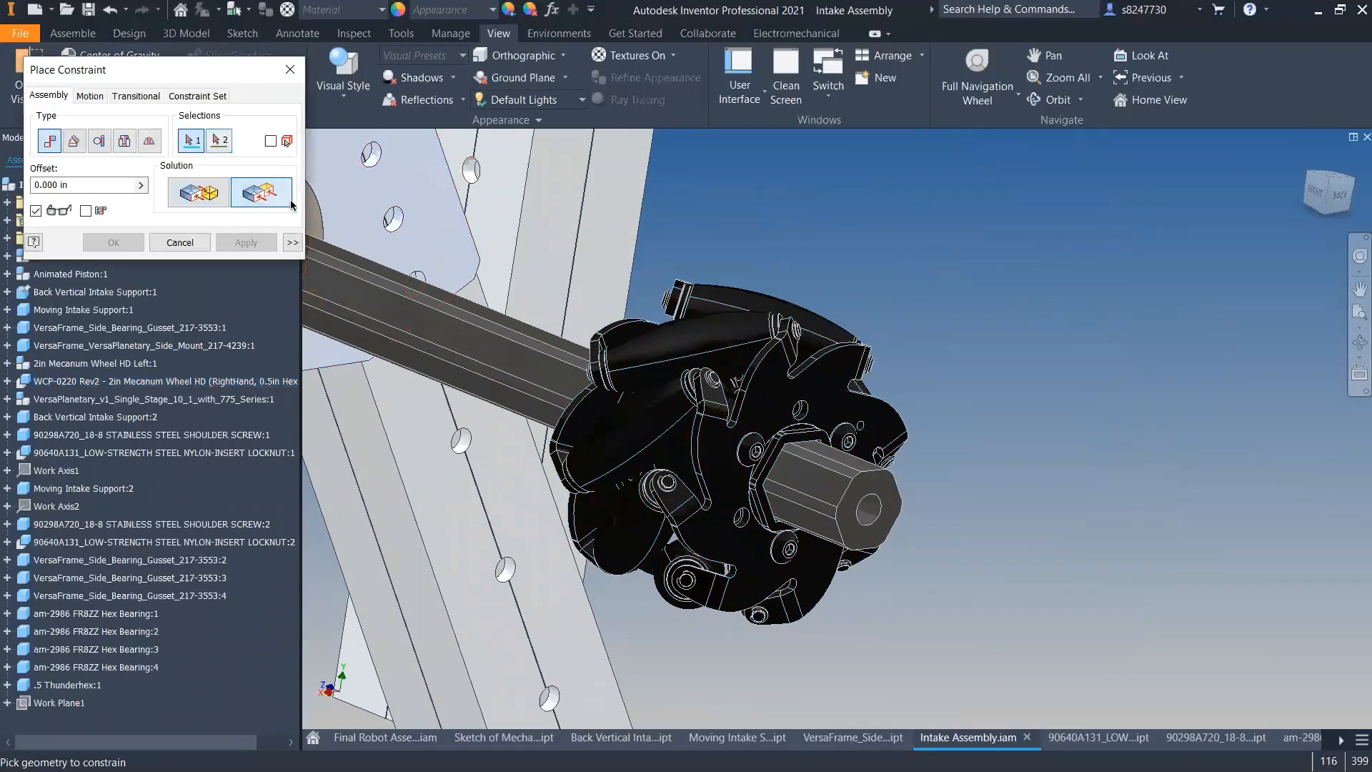
pyautogui.scroll(5, 787, 452)
pyautogui.click(775, 332)
pyautogui.scroll(-3, 779, 329)
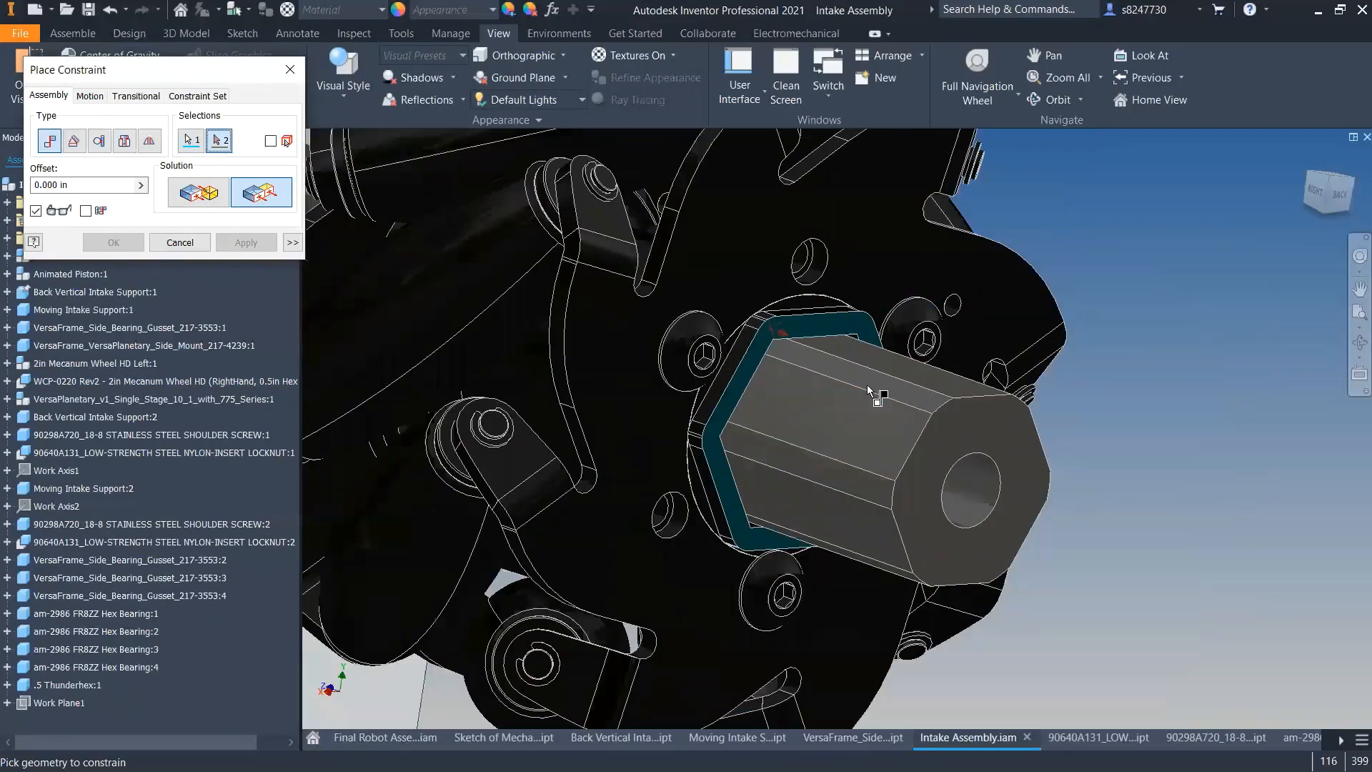
pyautogui.click(990, 443)
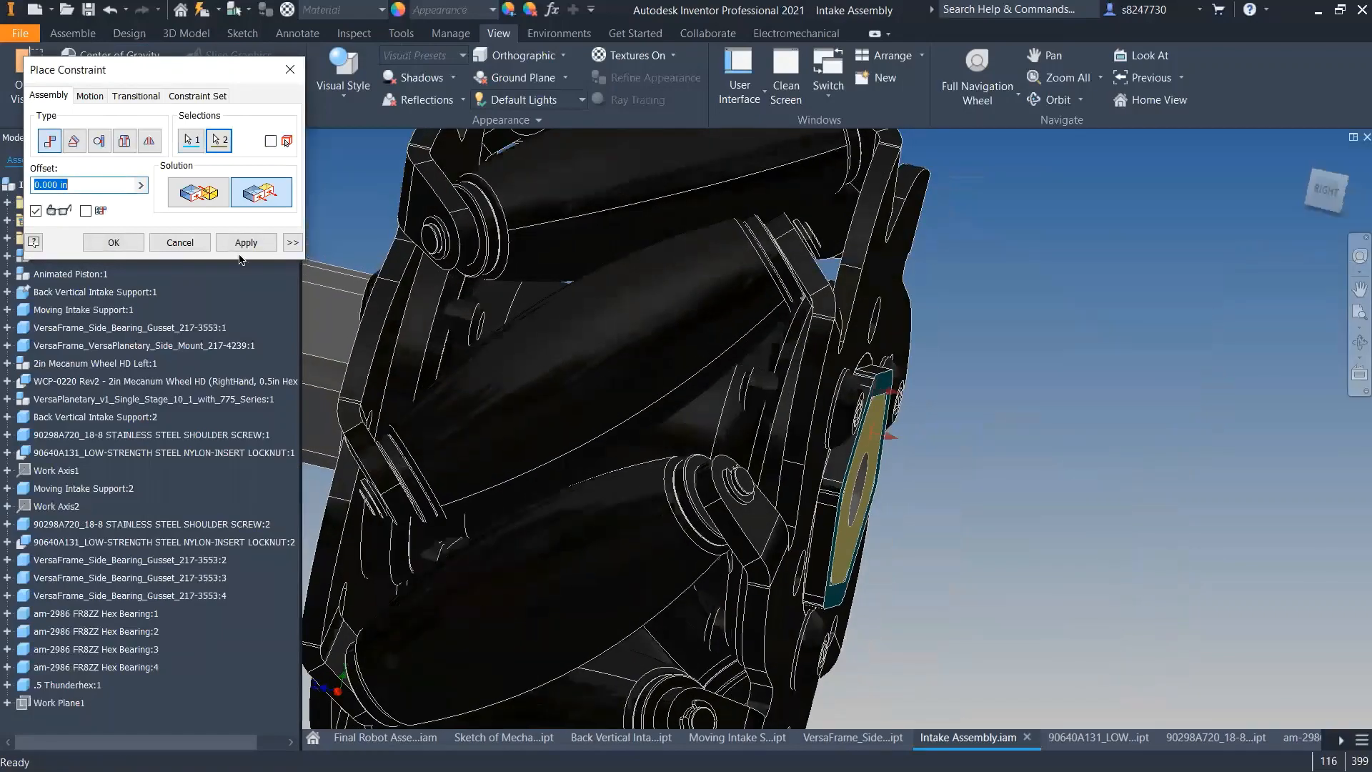
pyautogui.click(113, 243)
pyautogui.scroll(-5, 804, 383)
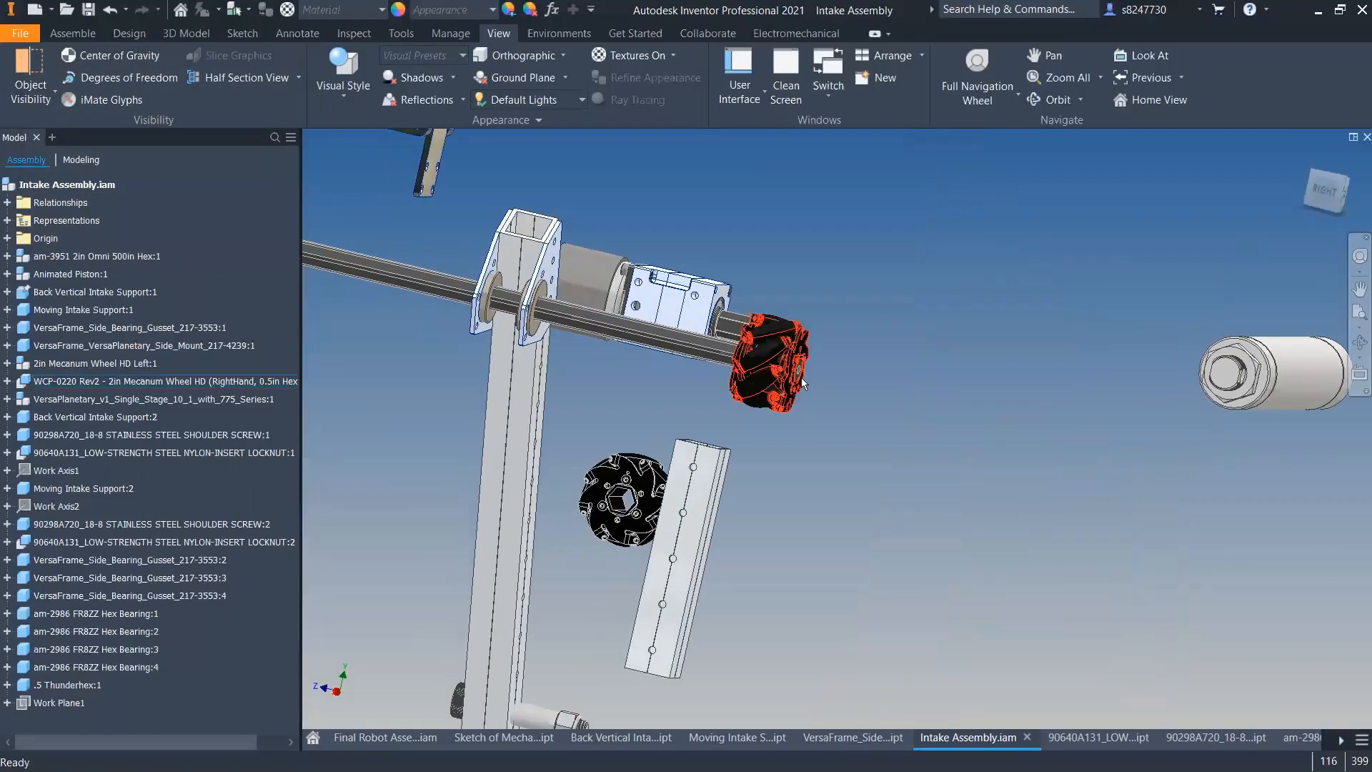
# - Swing the moving intake supports slightly to test how the shaft and mounted mecanum wheel follow
pyautogui.keyDown('shift'); pyautogui.moveTo(804, 384); pyautogui.dragTo(766, 398, button='middle'); pyautogui.keyUp('shift')
pyautogui.scroll(3, 793, 393)
pyautogui.scroll(-4, 814, 366)
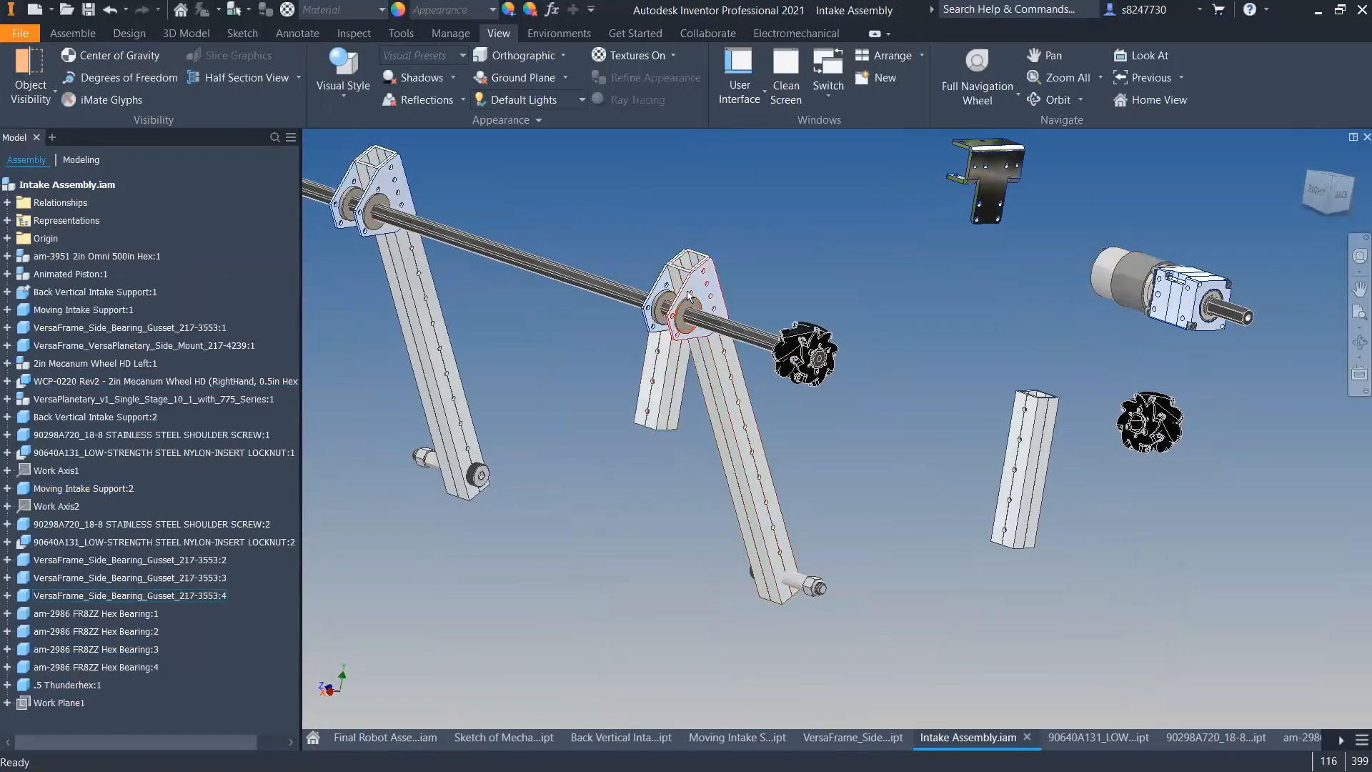
pyautogui.moveTo(689, 295); pyautogui.dragTo(888, 328)
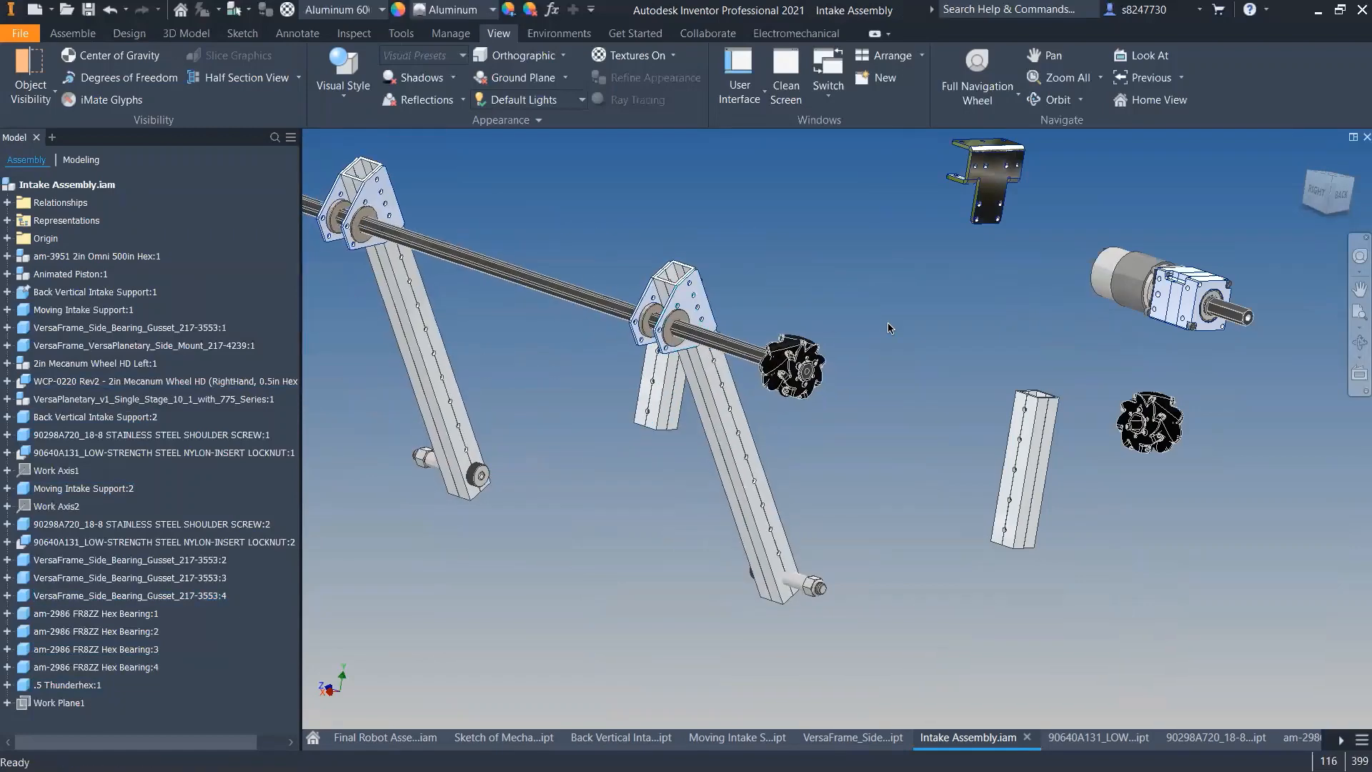
# - Duplicate the right-hand mecanum wheel mounted at the shaft end
pyautogui.click(814, 356)
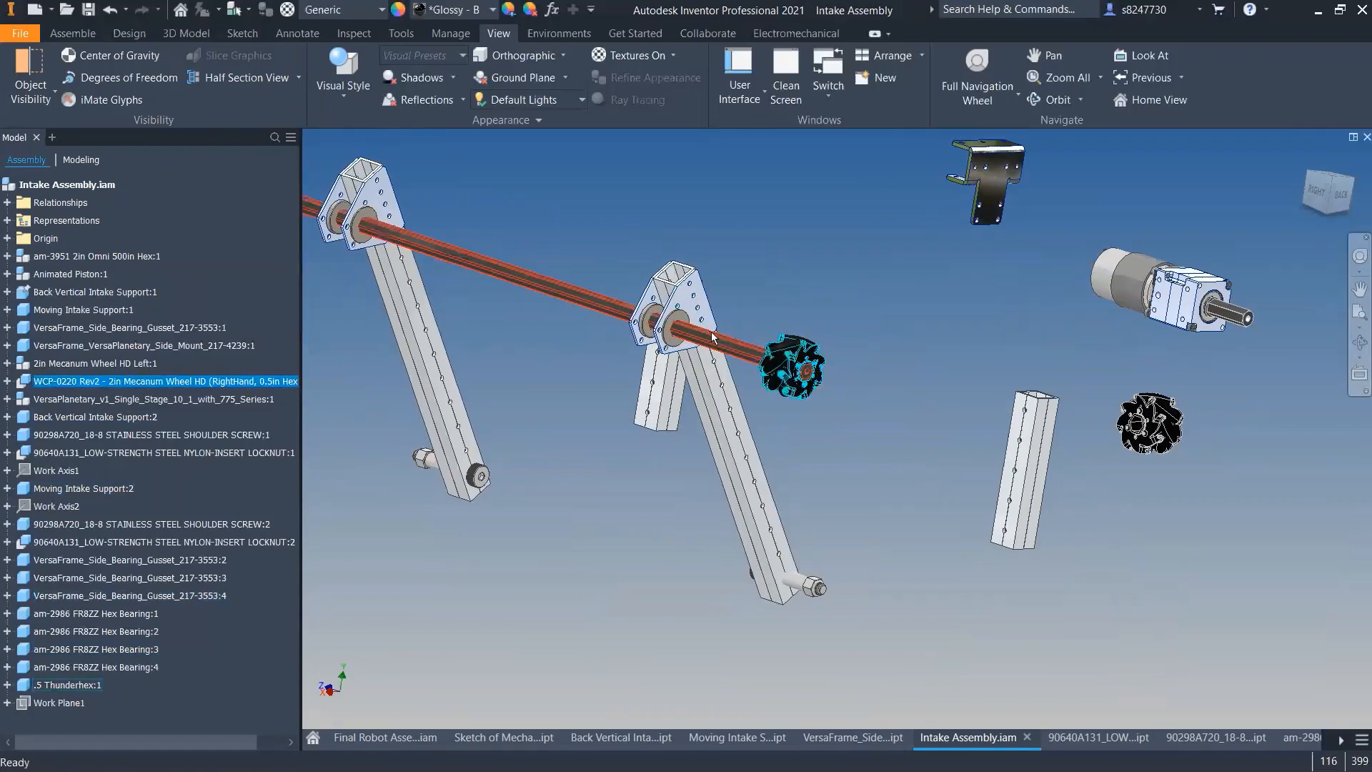
pyautogui.hotkey('ctrl', 'c')
pyautogui.hotkey('ctrl', 'v')
# - Mate an inner flat of the copied mecanum wheel's hex bore to a ThunderHex shaft flat with a 0.000 in offset
pyautogui.press('c')
pyautogui.scroll(-8, 608, 403)
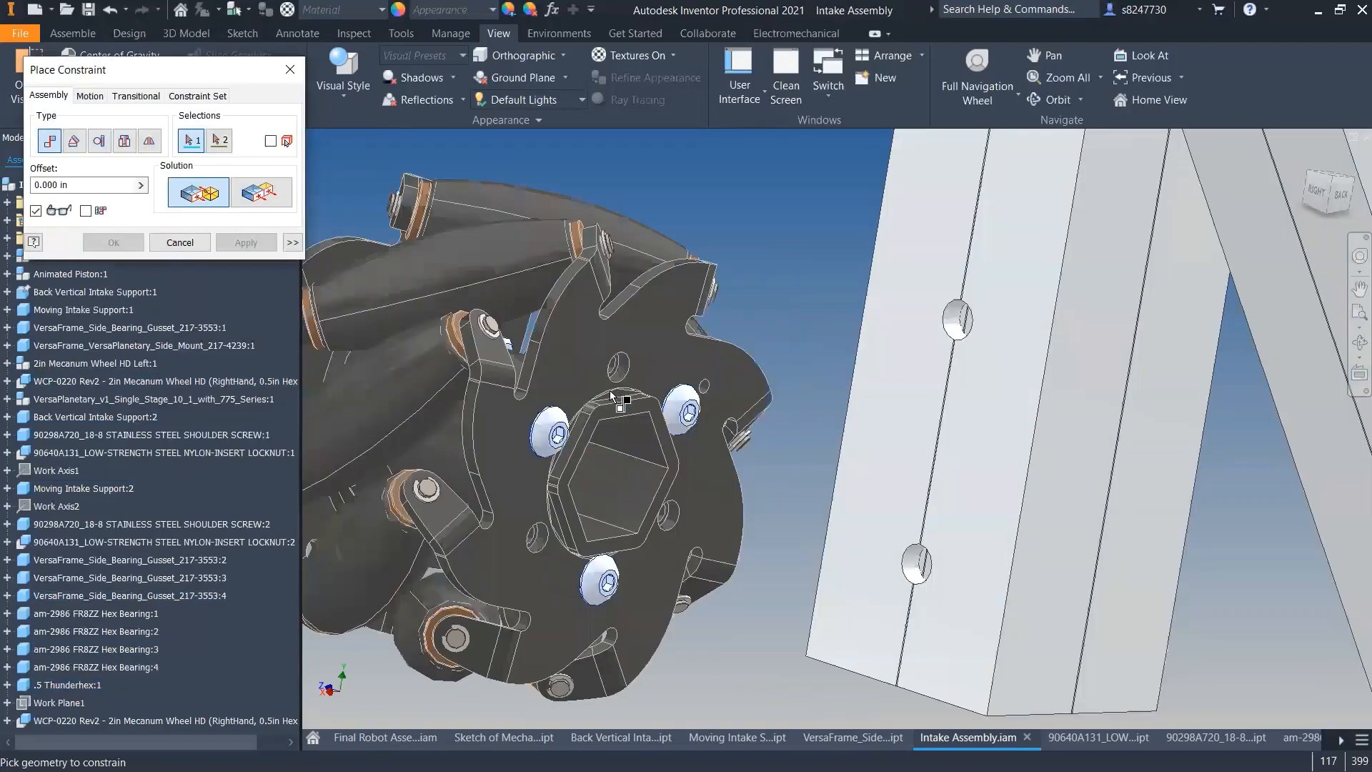
pyautogui.click(655, 555)
pyautogui.scroll(6, 656, 555)
pyautogui.scroll(-8, 954, 413)
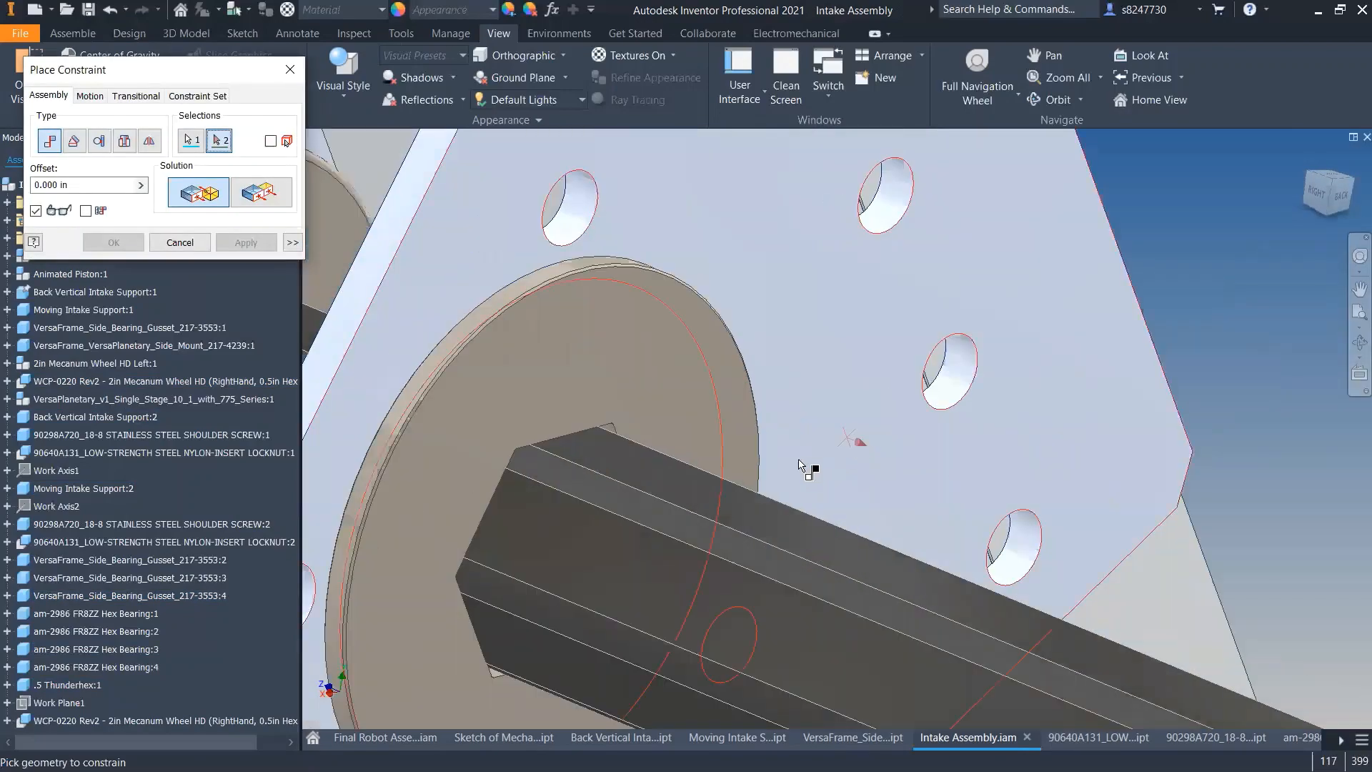
pyautogui.click(815, 469)
pyautogui.scroll(6, 688, 491)
pyautogui.scroll(5, 687, 490)
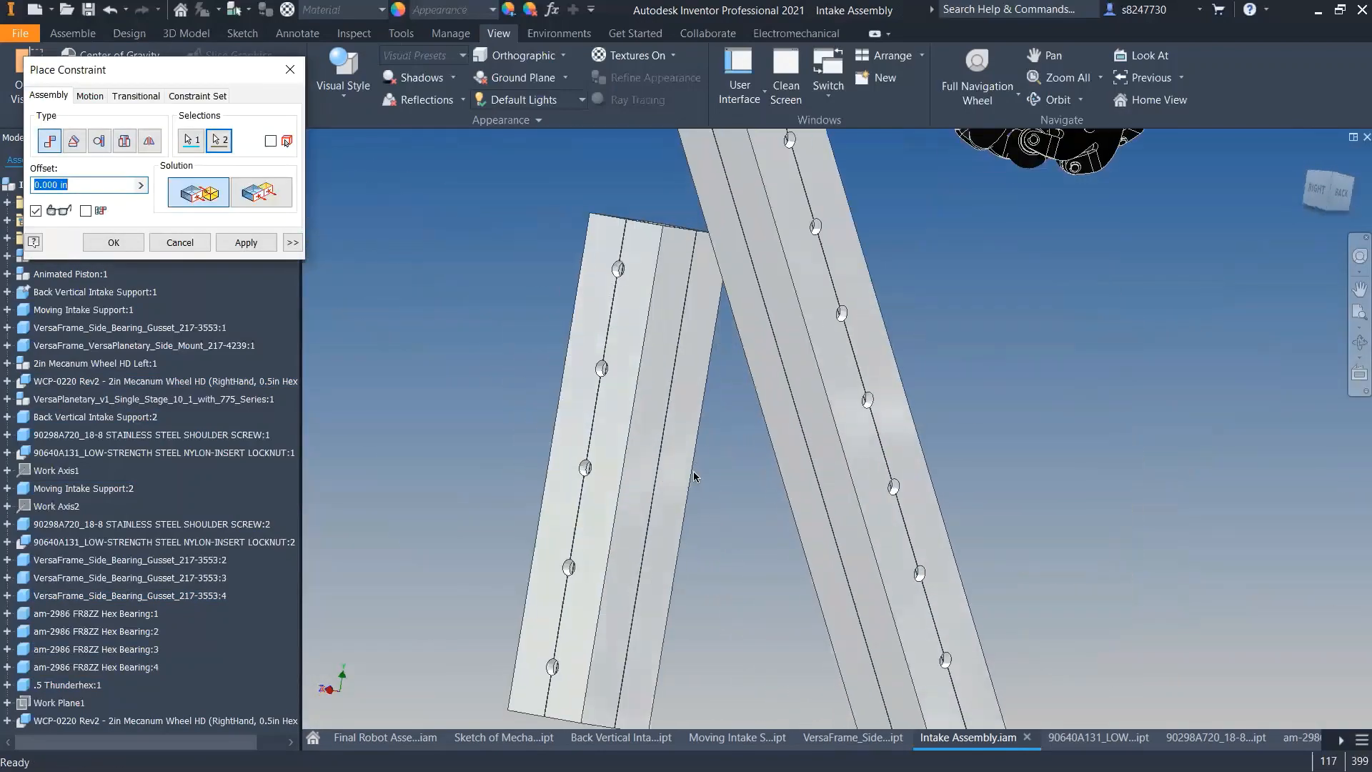
pyautogui.scroll(-10, 783, 386)
pyautogui.scroll(8, 783, 386)
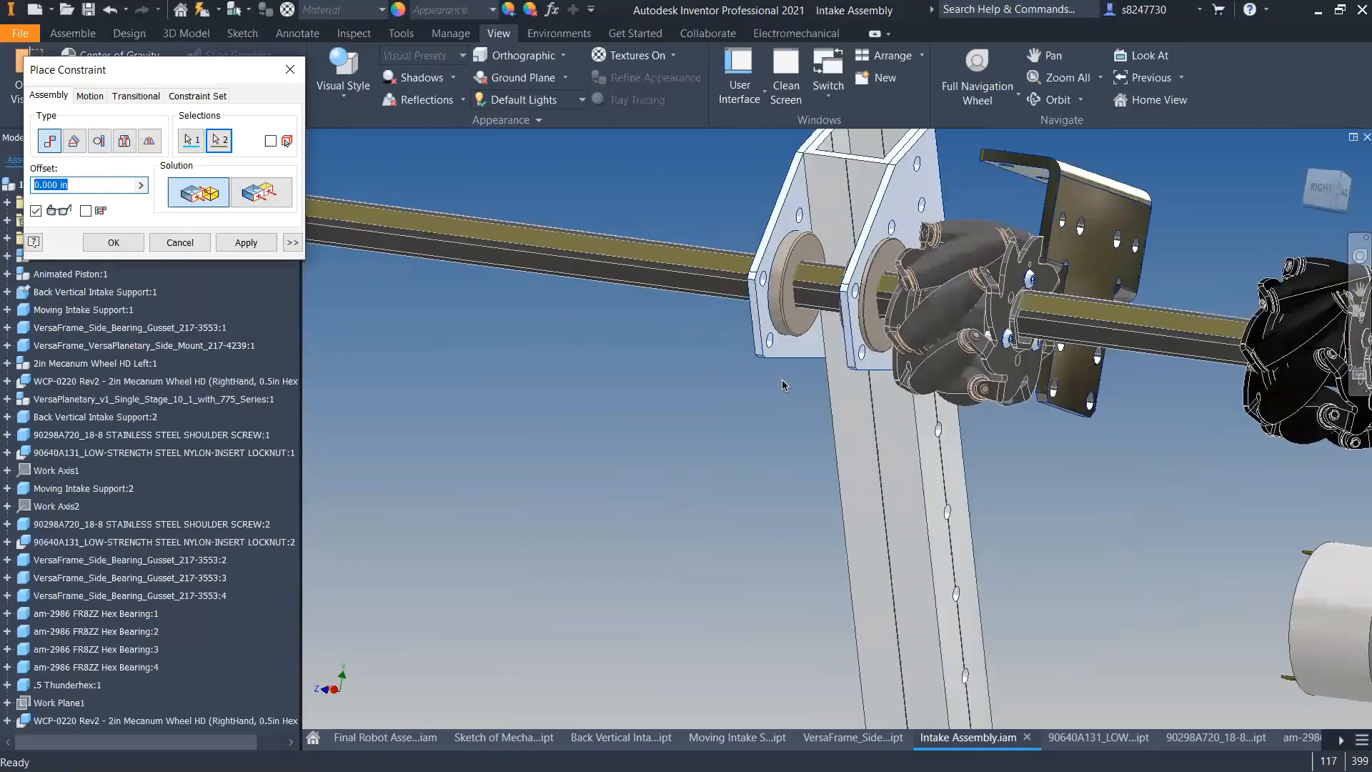
pyautogui.scroll(-3, 617, 395)
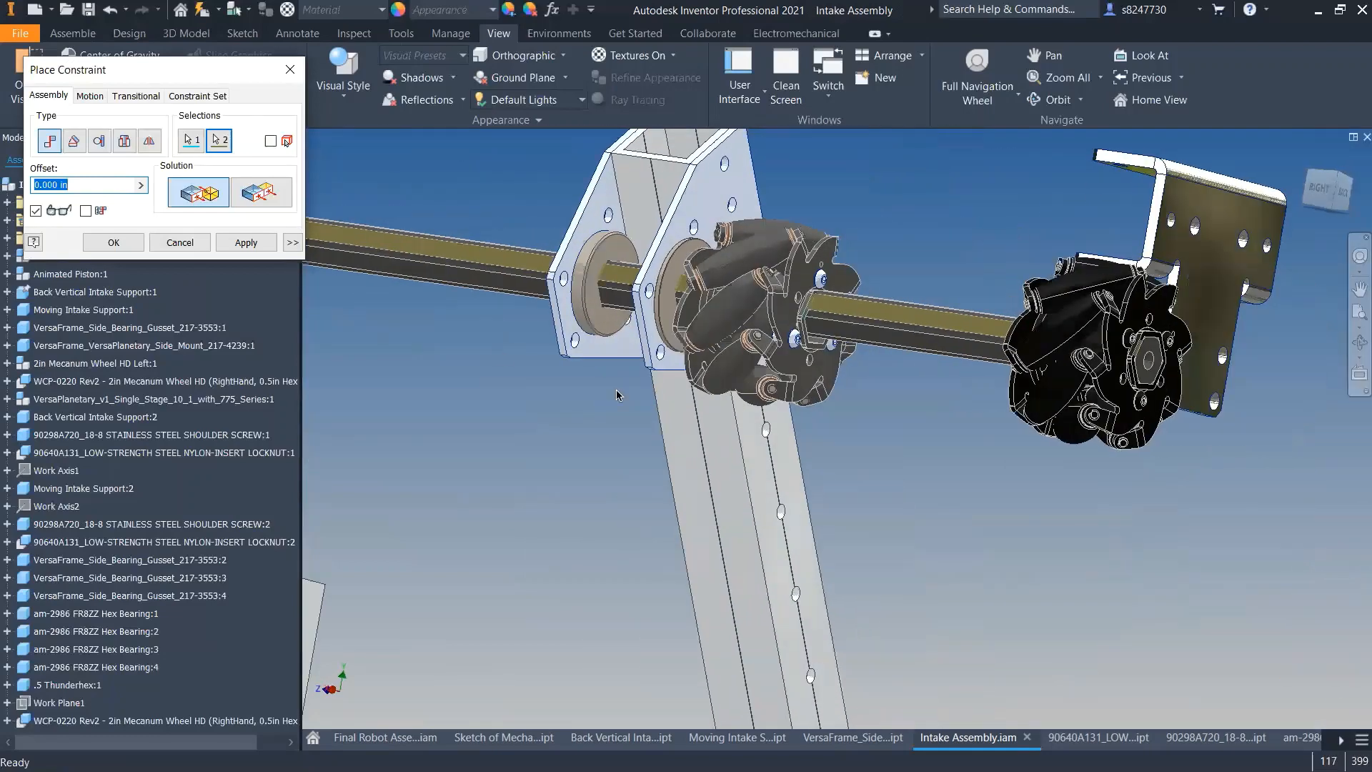
pyautogui.click(245, 244)
pyautogui.click(178, 243)
# - Reposition the copied mecanum wheel and mate a second inner bore flat to the matching shaft flat with a 0.000 in offset
pyautogui.moveTo(757, 275); pyautogui.dragTo(814, 321)
pyautogui.click(653, 254)
pyautogui.press('c')
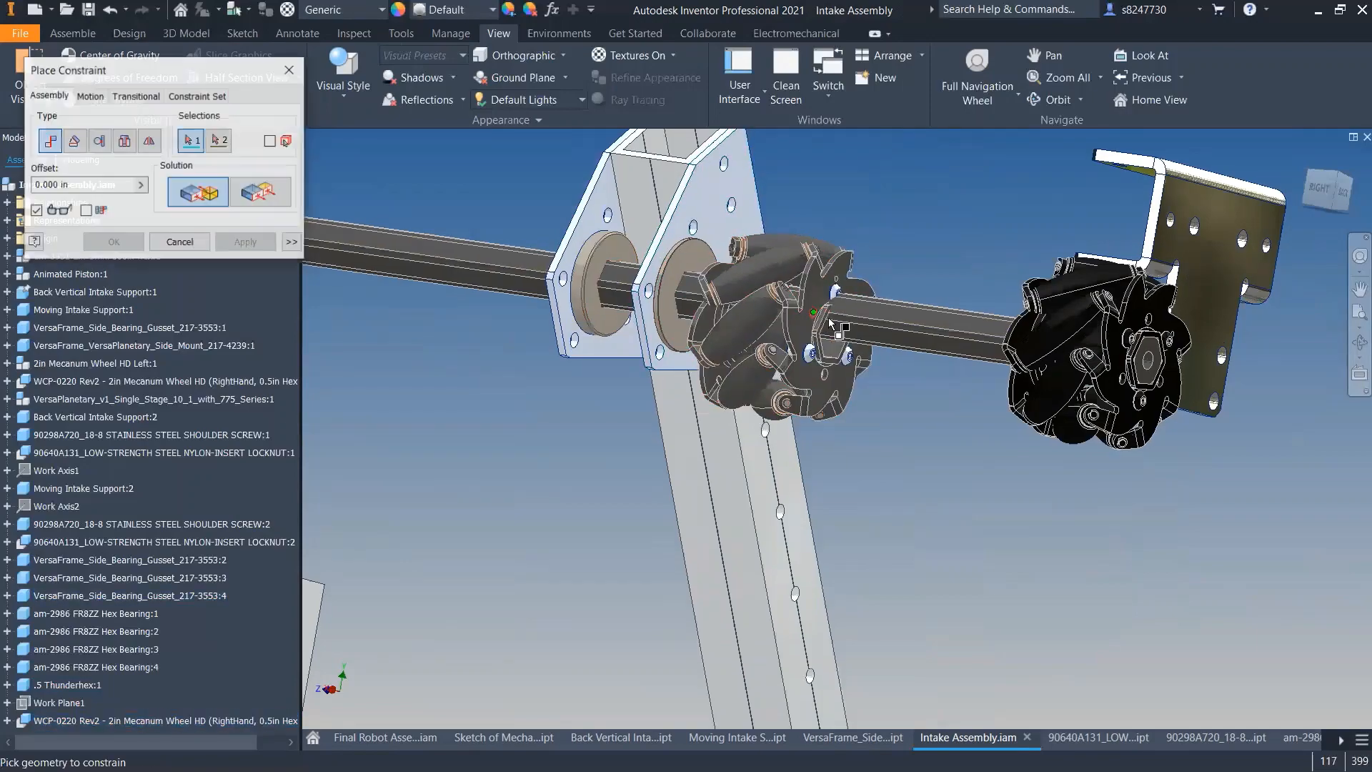
pyautogui.scroll(6, 786, 358)
pyautogui.scroll(-6, 750, 528)
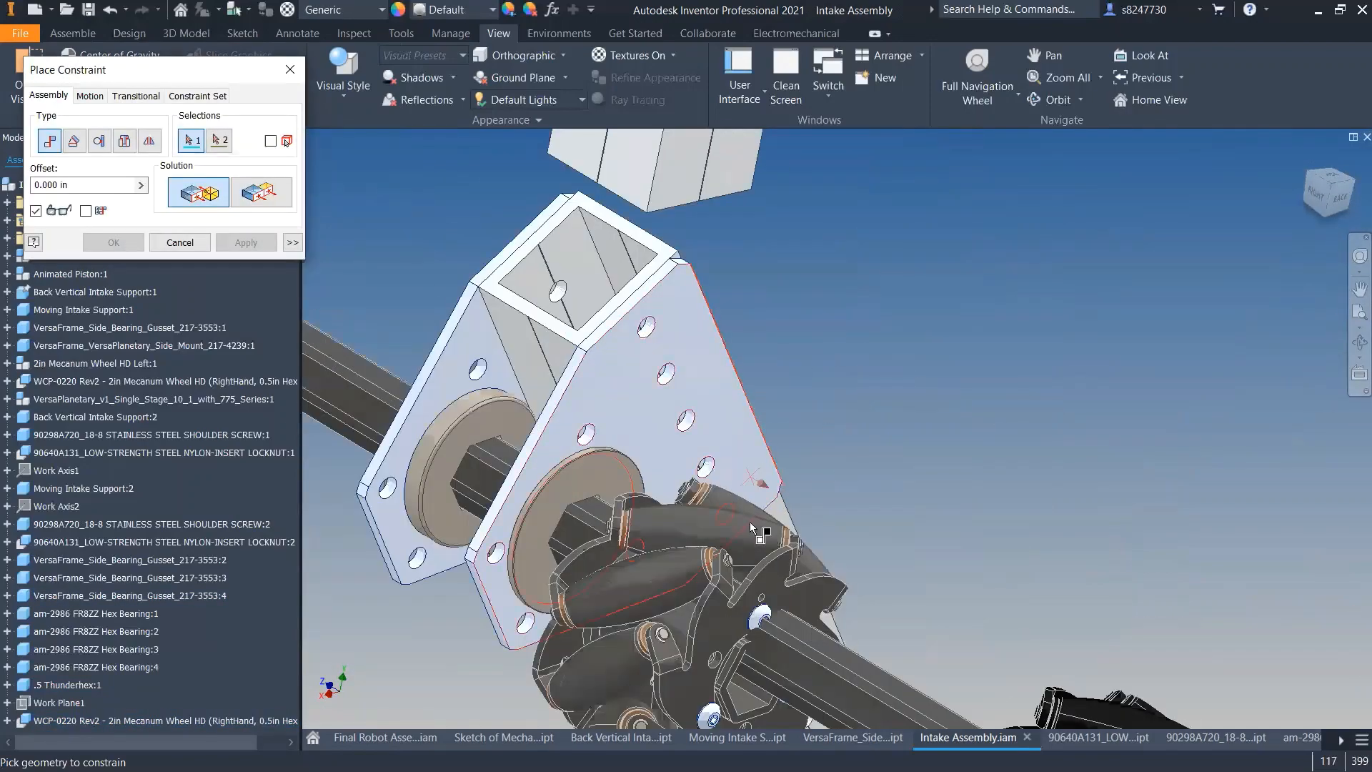
pyautogui.scroll(-10, 753, 529)
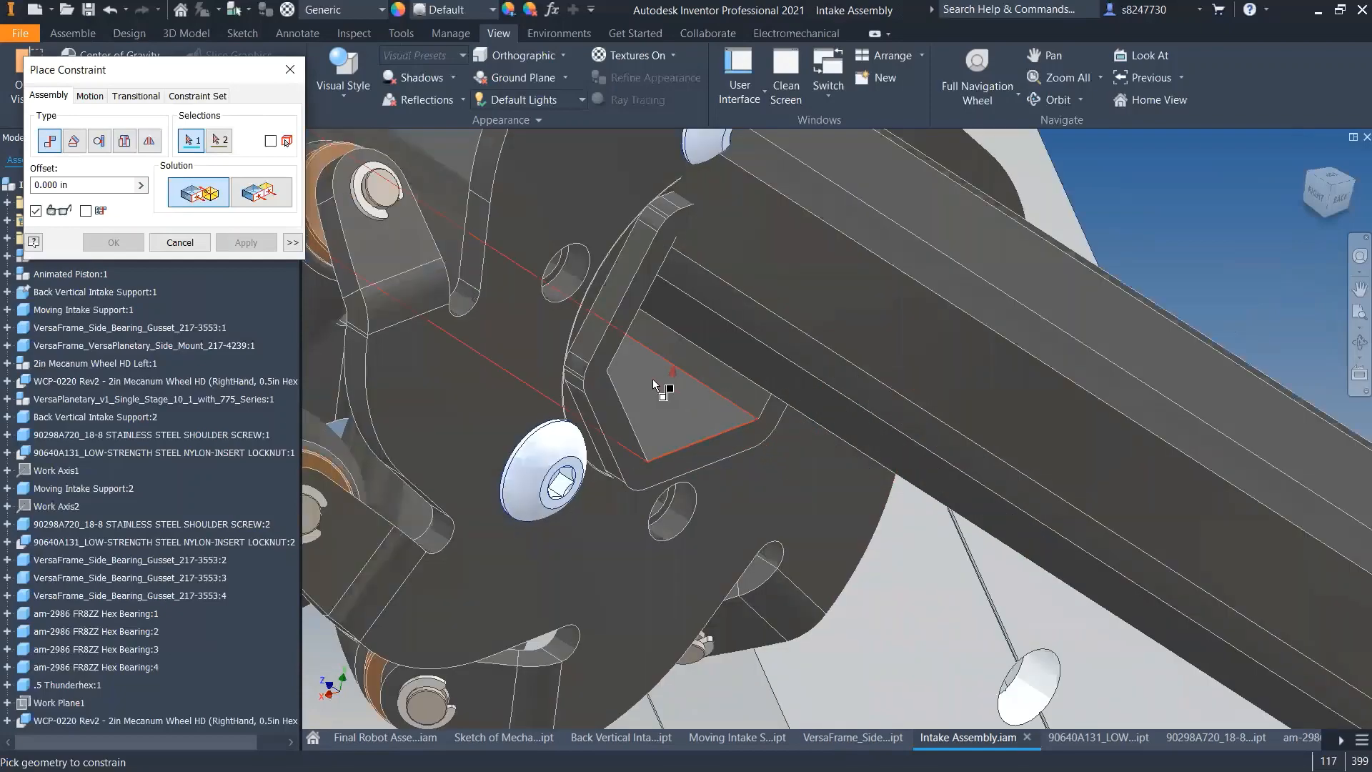
pyautogui.click(650, 398)
pyautogui.scroll(6, 714, 433)
pyautogui.keyDown('shift'); pyautogui.moveTo(741, 448); pyautogui.dragTo(760, 460, button='middle'); pyautogui.keyUp('shift')
pyautogui.scroll(-6, 759, 461)
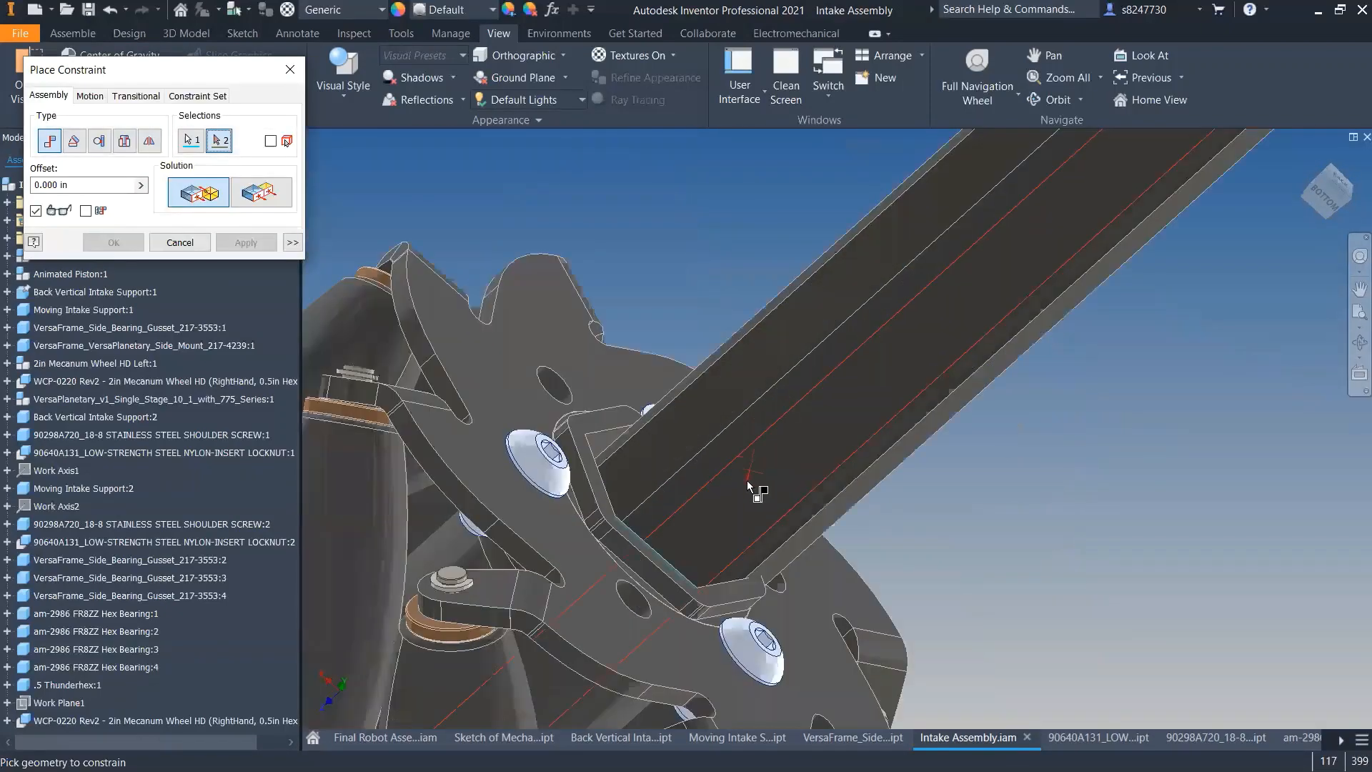
pyautogui.click(754, 487)
pyautogui.click(261, 244)
pyautogui.click(202, 245)
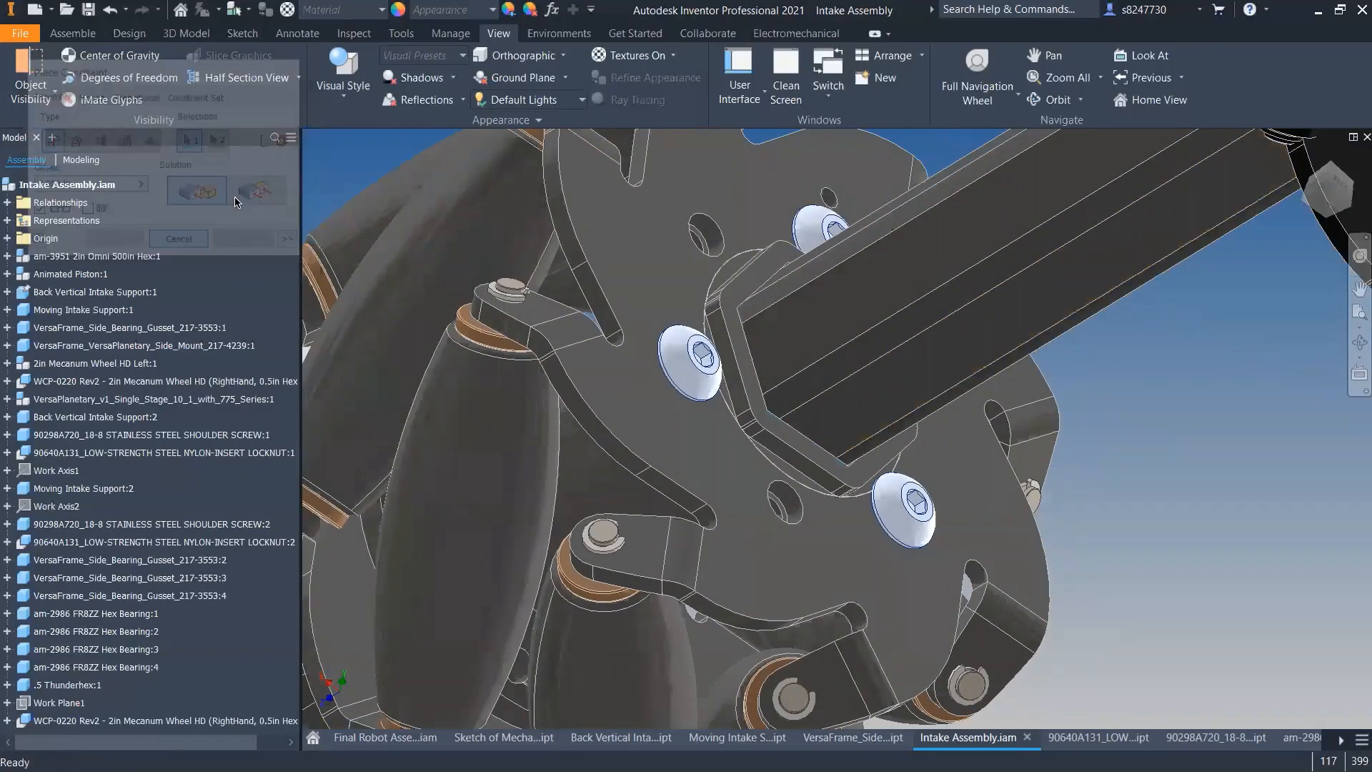
pyautogui.press('c')
pyautogui.scroll(-8, 744, 305)
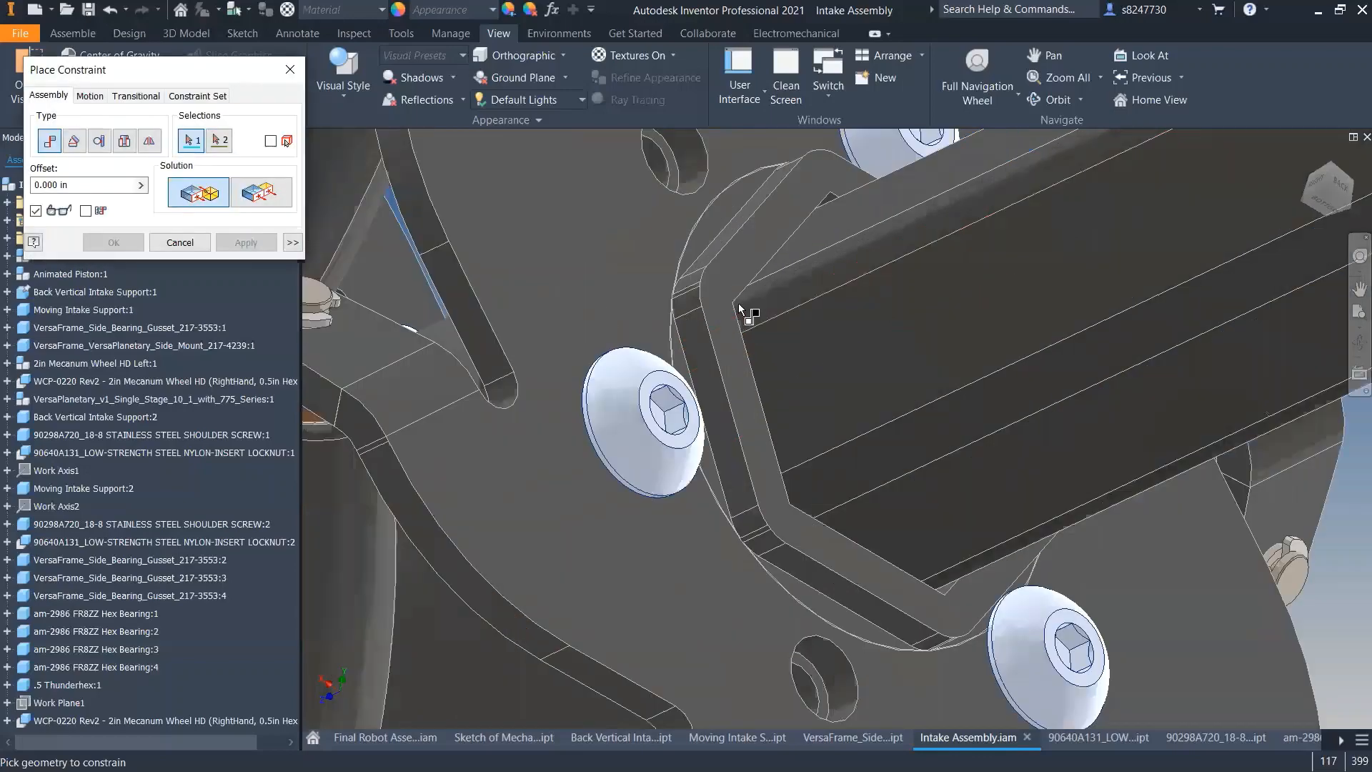
pyautogui.click(703, 247)
pyautogui.scroll(8, 599, 358)
pyautogui.keyDown('shift'); pyautogui.moveTo(792, 361); pyautogui.dragTo(744, 396); pyautogui.keyUp('shift')
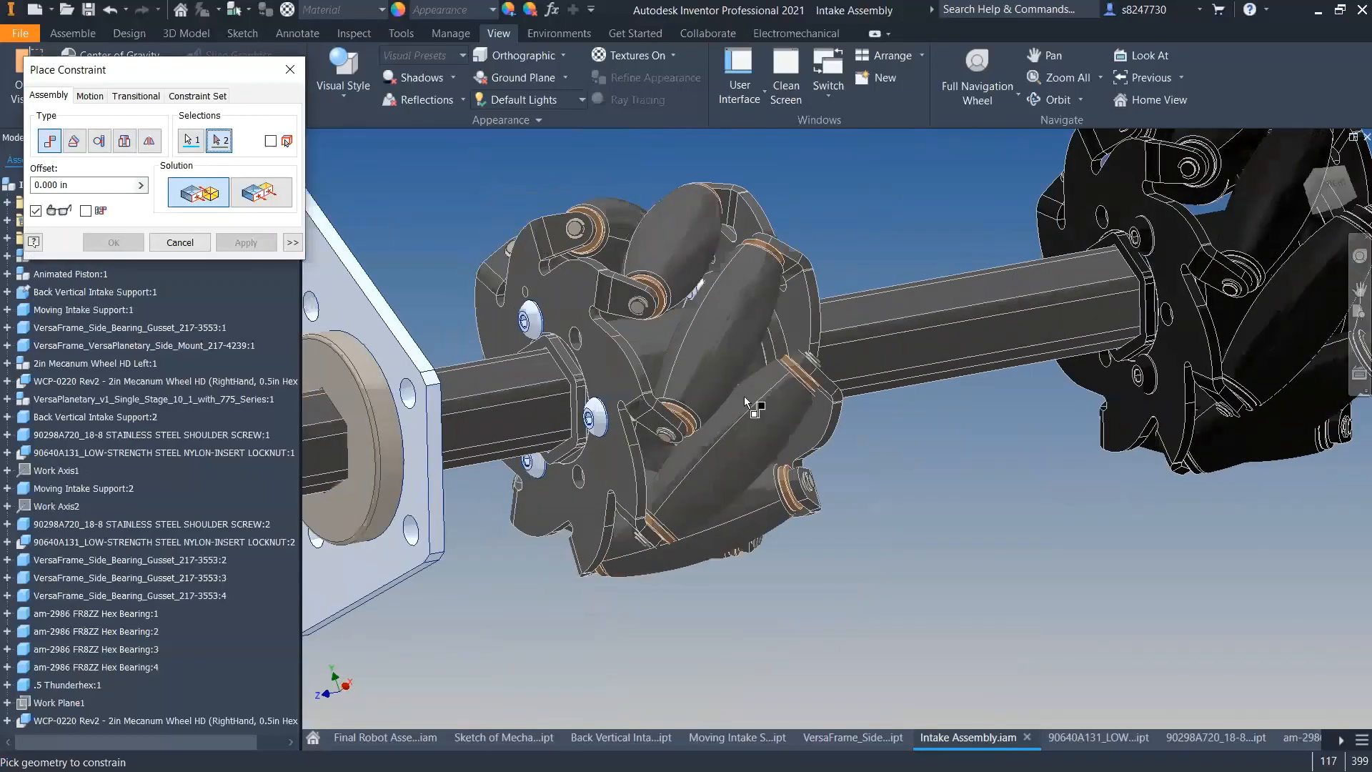
pyautogui.scroll(-5, 1161, 253)
pyautogui.click(963, 236)
pyautogui.scroll(6, 852, 319)
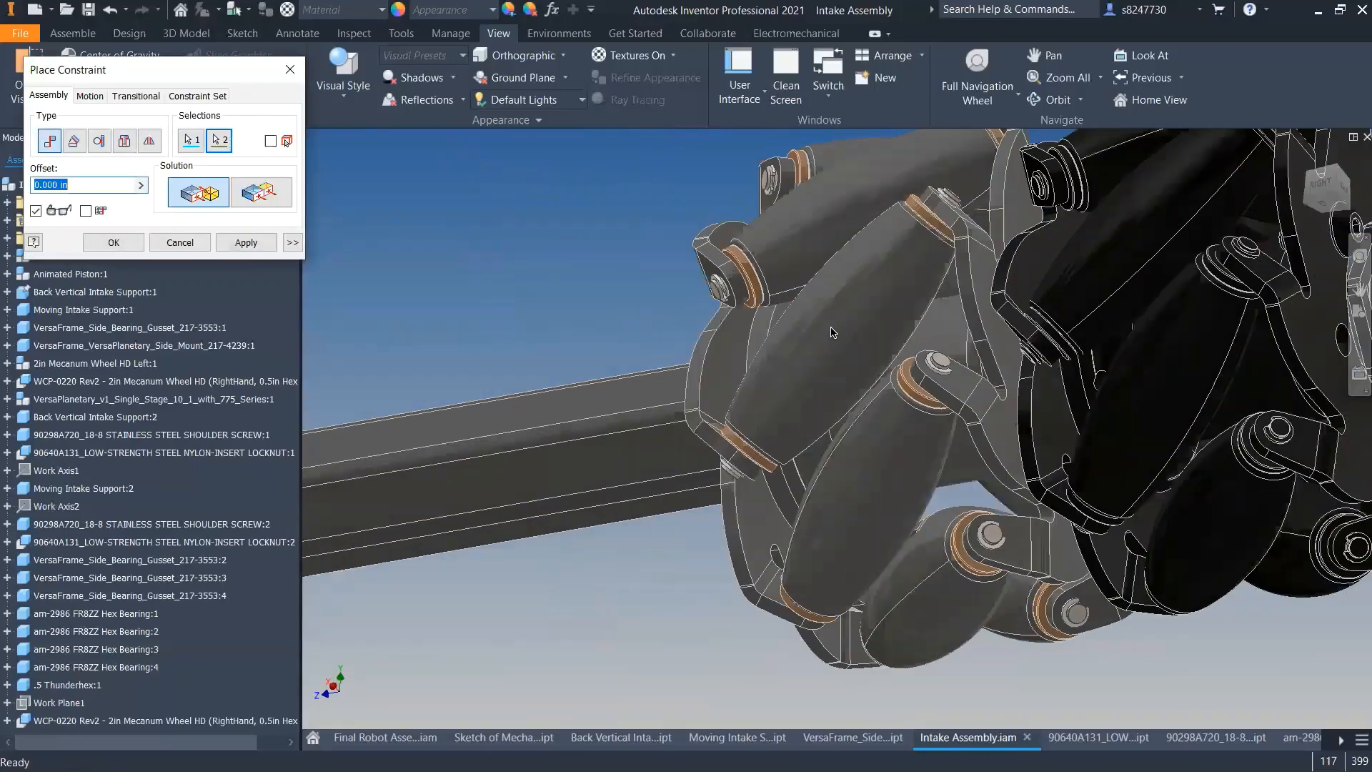
pyautogui.scroll(6, 827, 339)
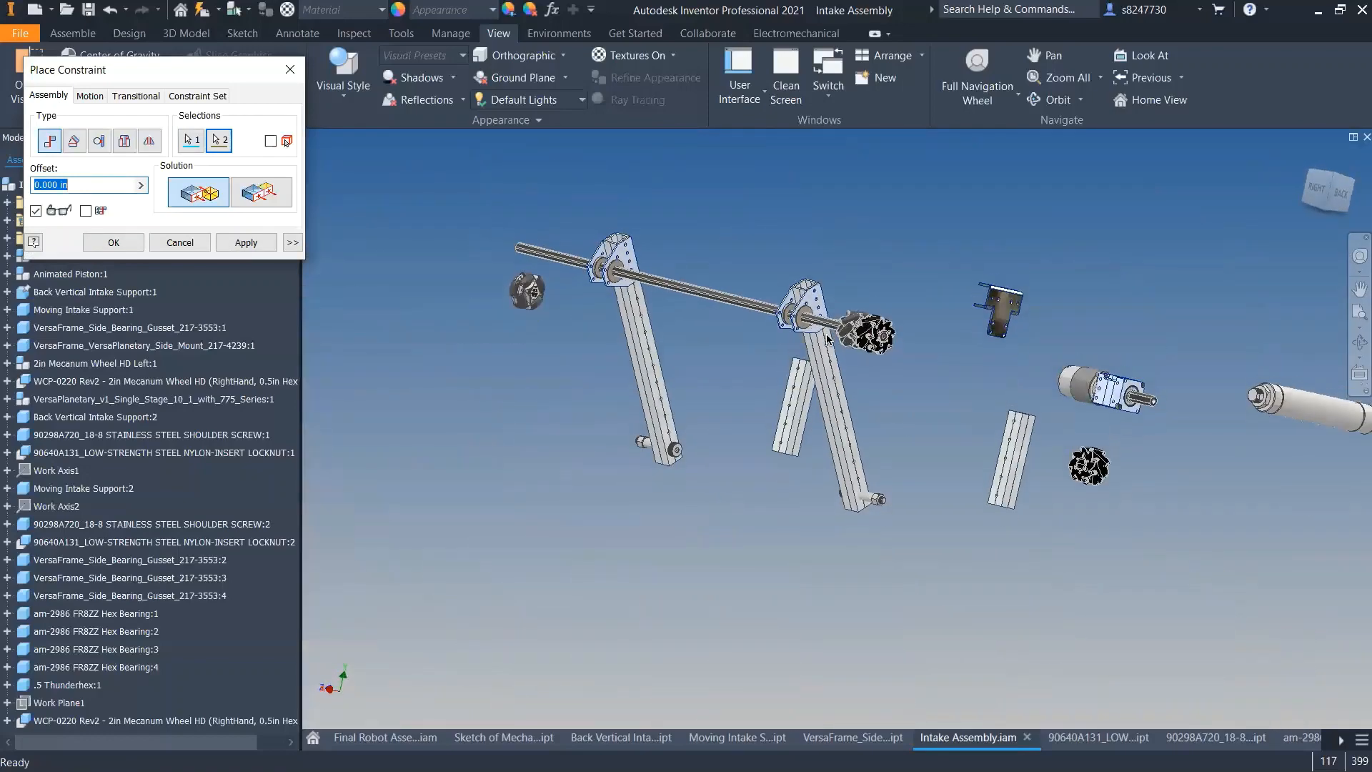
pyautogui.scroll(-6, 829, 307)
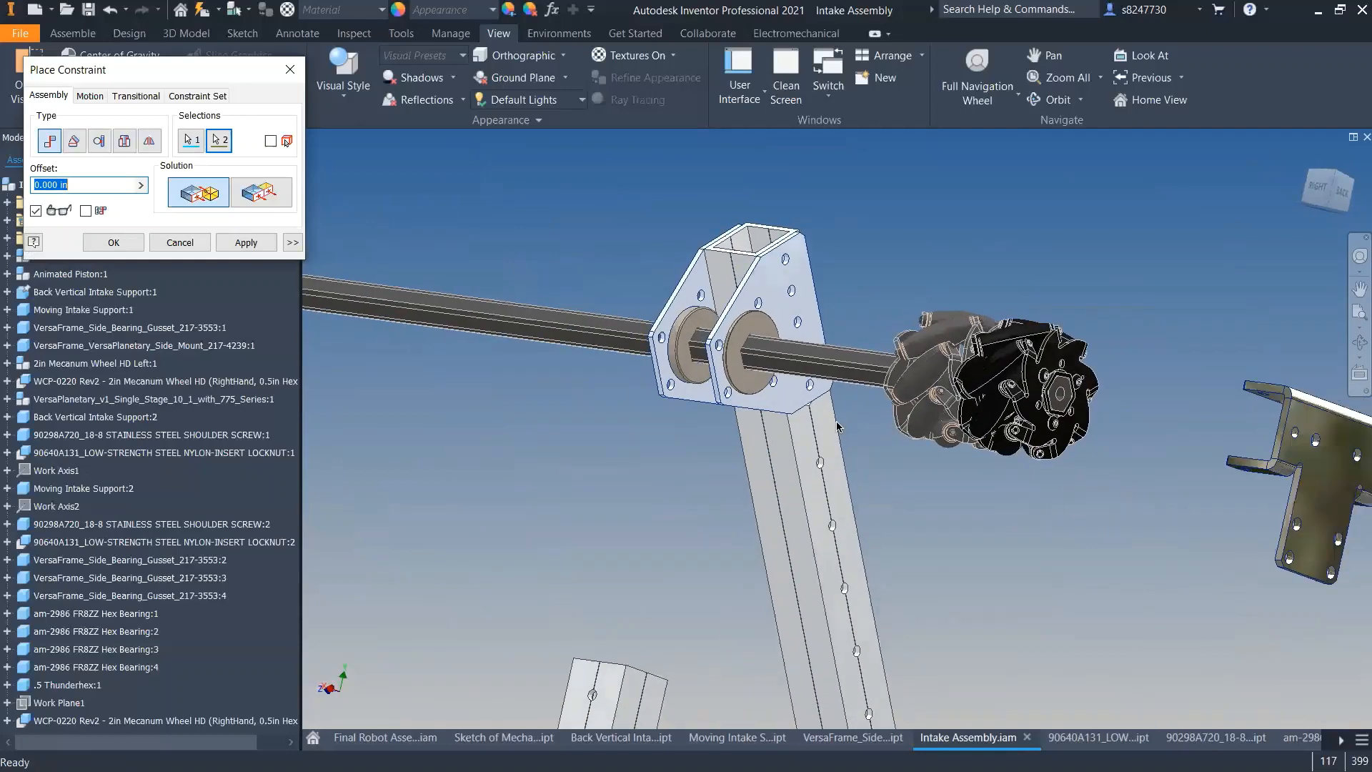
pyautogui.write('3')
pyautogui.keyDown('shift'); pyautogui.moveTo(775, 422); pyautogui.dragTo(837, 422, button='middle'); pyautogui.keyUp('shift')
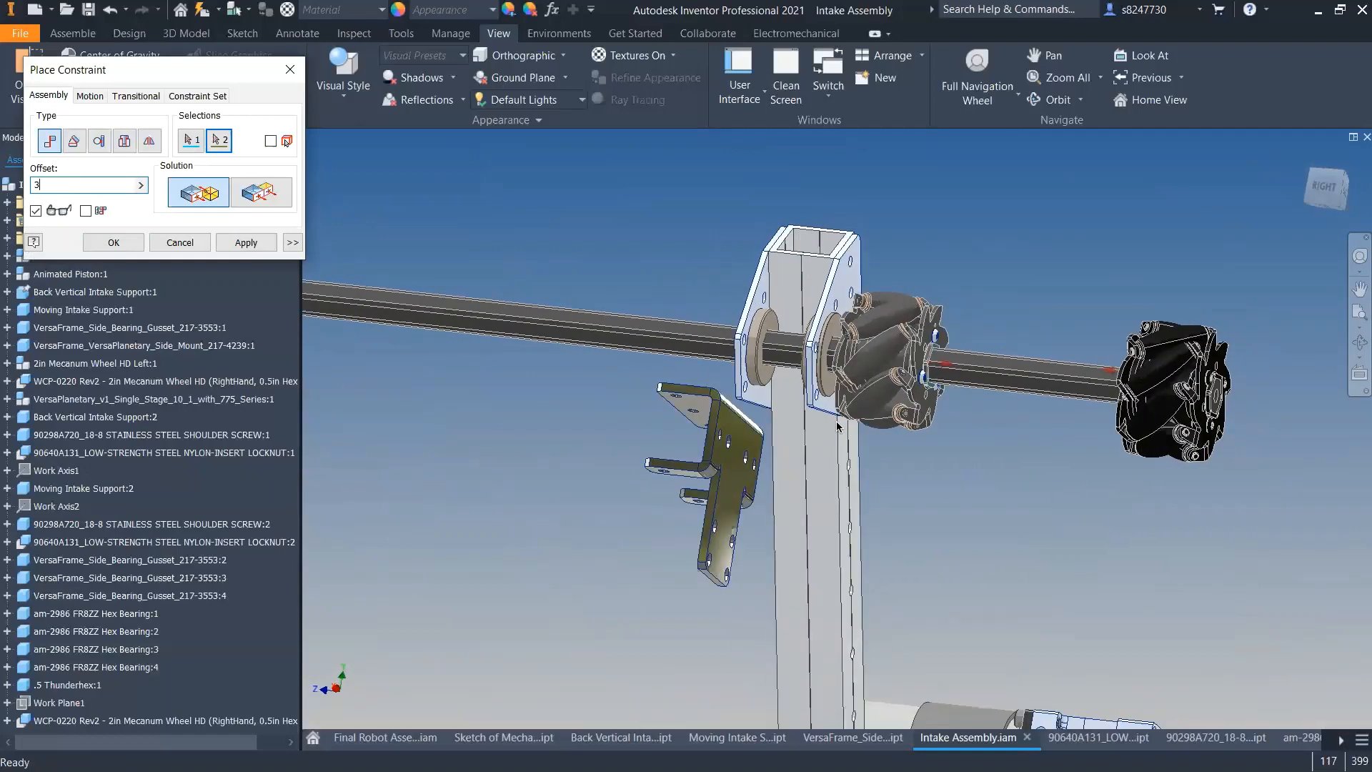
pyautogui.click(170, 241)
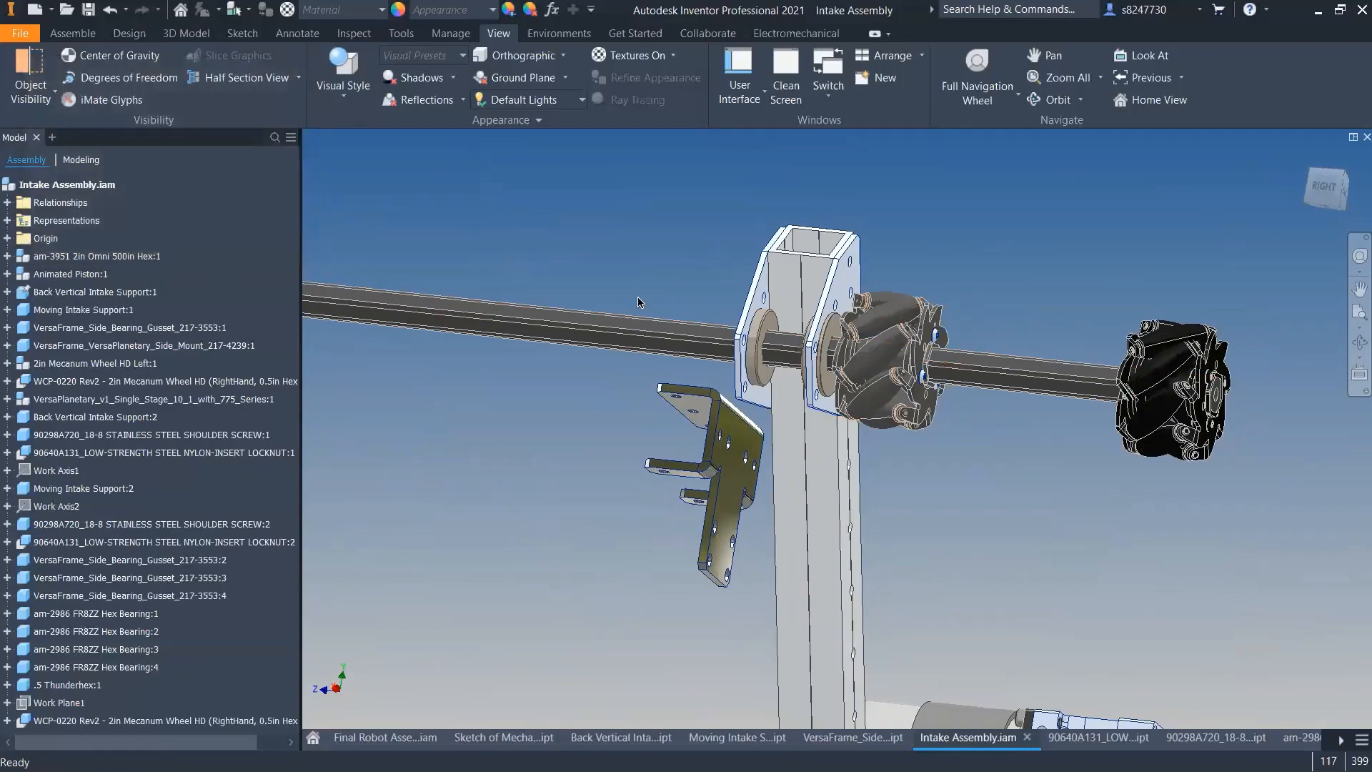
# - Slide the copied mecanum wheel along the shaft beside the bearing gusset and hide the outer right-hand mecanum wheel
pyautogui.scroll(5, 857, 307)
pyautogui.keyDown('shift'); pyautogui.moveTo(807, 320); pyautogui.dragTo(851, 326, button='middle'); pyautogui.keyUp('shift')
pyautogui.scroll(-5, 851, 326)
pyautogui.moveTo(851, 326); pyautogui.dragTo(877, 350)
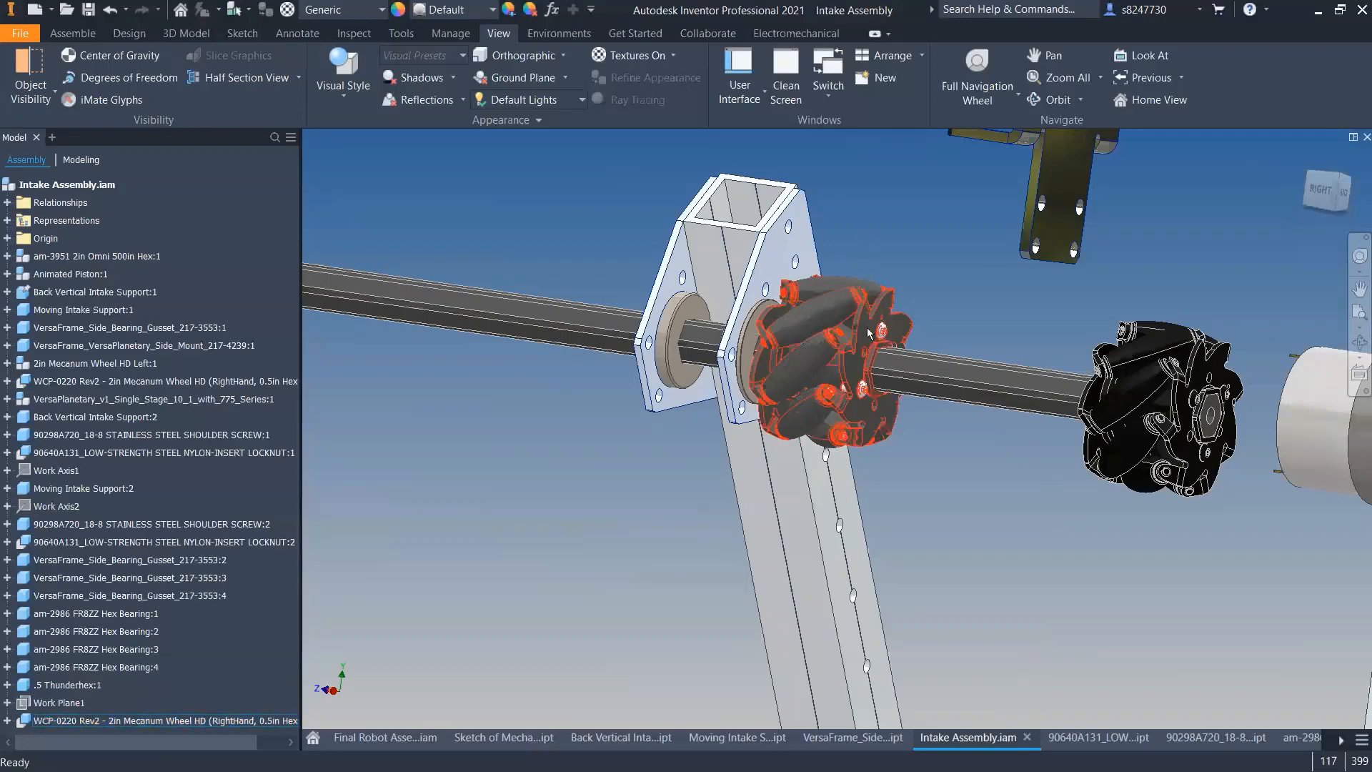
pyautogui.moveTo(929, 343)
pyautogui.keyDown('shift'); pyautogui.mouseDown(button='middle')
pyautogui.moveTo(1022, 336)
pyautogui.moveTo(930, 325)
pyautogui.moveTo(927, 349)
pyautogui.mouseUp(button='middle'); pyautogui.keyUp('shift')
pyautogui.rightClick(930, 325)
pyautogui.click(972, 308)
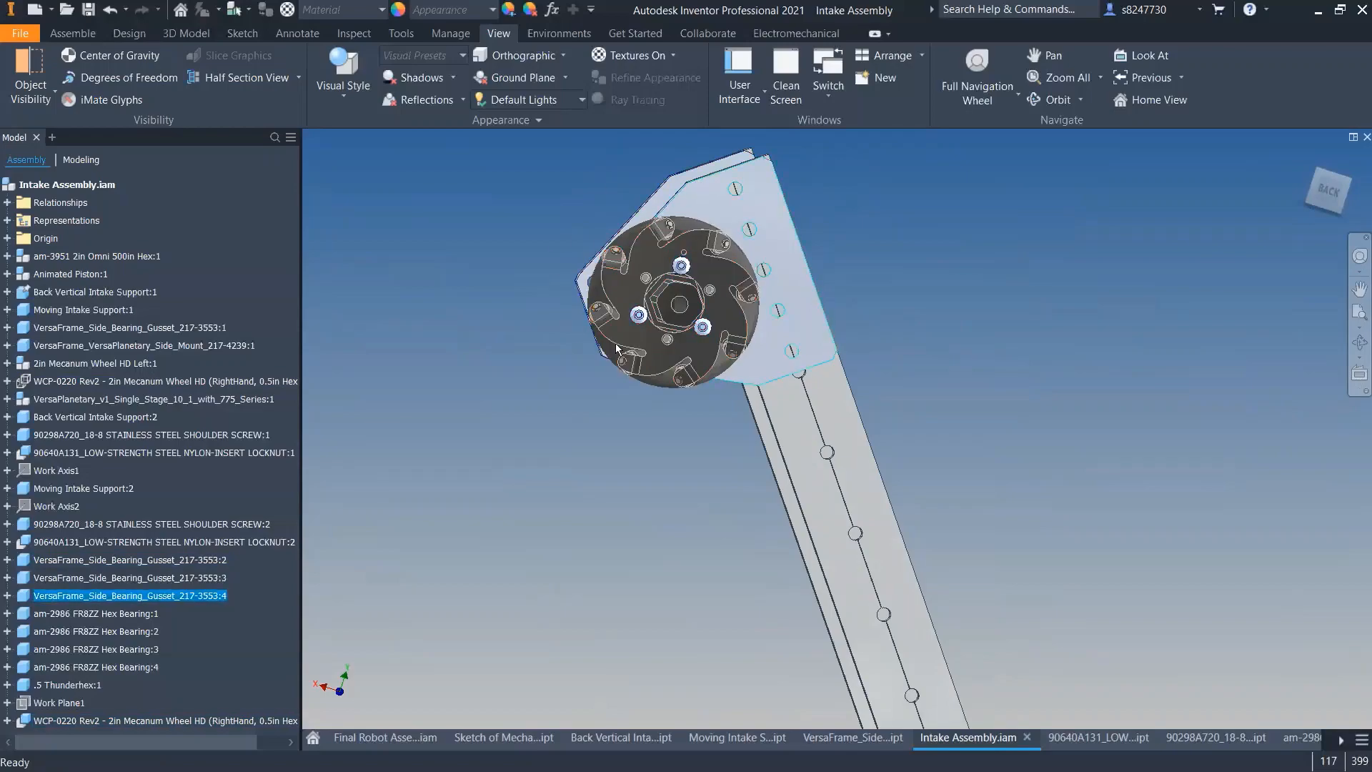
# - Move the omni wheel in front of the moving support's bearing gusset and compare it with the copied mecanum wheel behind
pyautogui.keyDown('shift'); pyautogui.moveTo(617, 348); pyautogui.dragTo(941, 311, button='middle'); pyautogui.keyUp('shift')
pyautogui.scroll(-5, 649, 285)
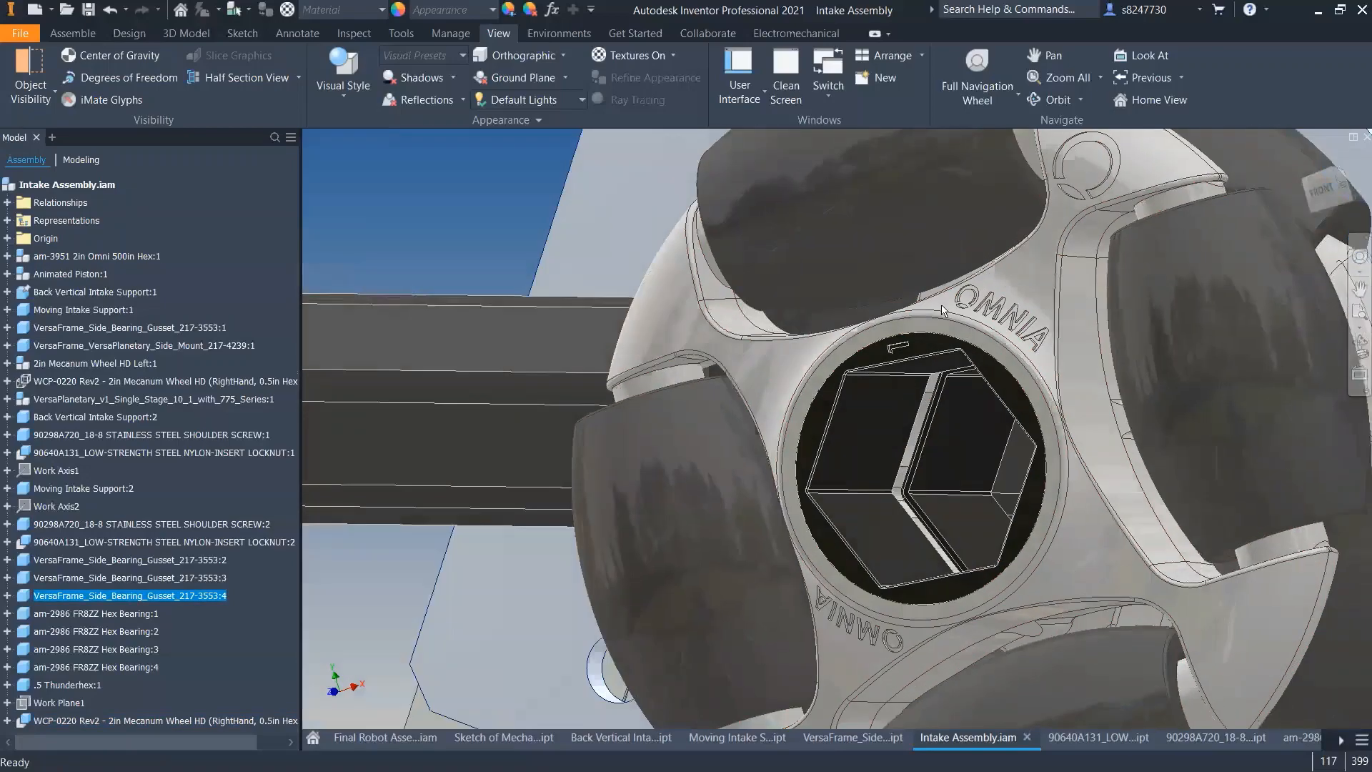
pyautogui.moveTo(941, 311); pyautogui.dragTo(770, 266)
pyautogui.scroll(5, 971, 398)
pyautogui.scroll(-3, 1134, 352)
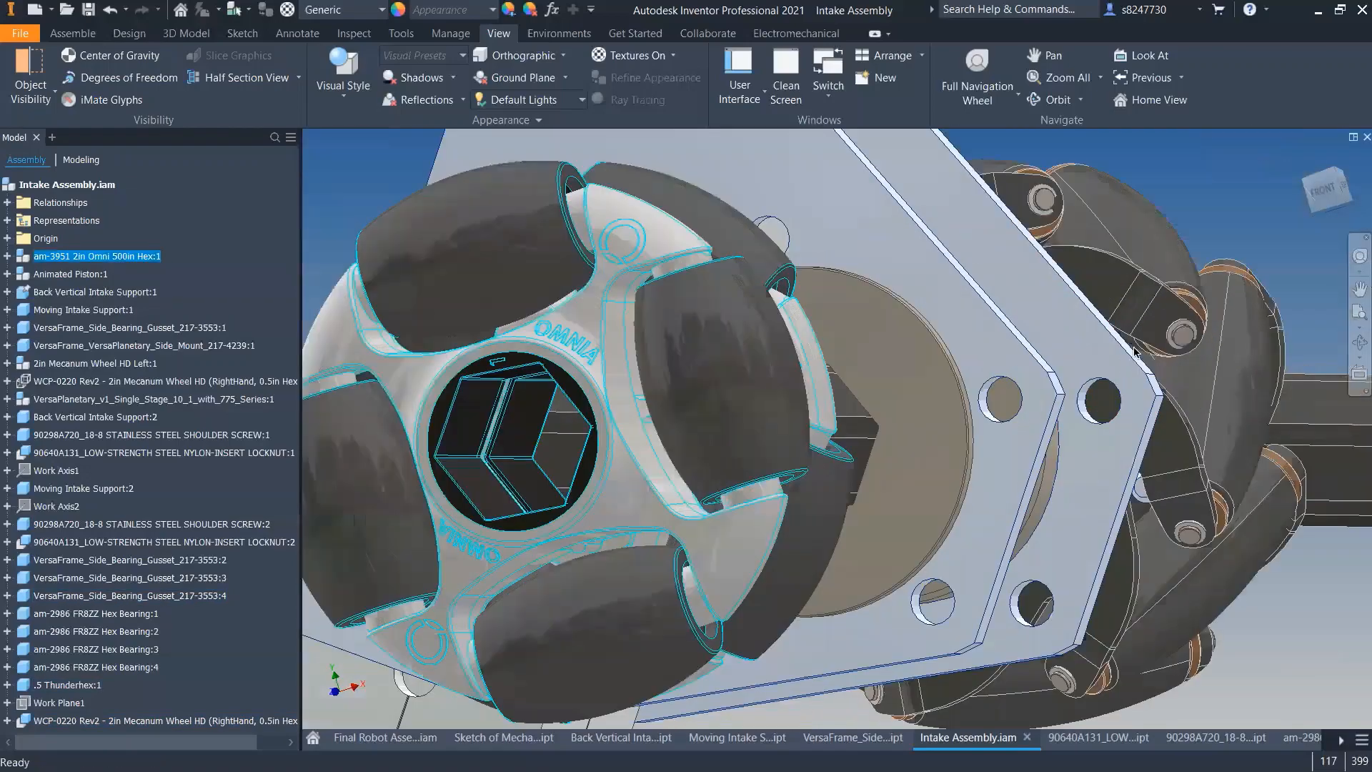
pyautogui.scroll(-2, 1136, 355)
pyautogui.scroll(3, 1128, 435)
pyautogui.scroll(-1, 1170, 306)
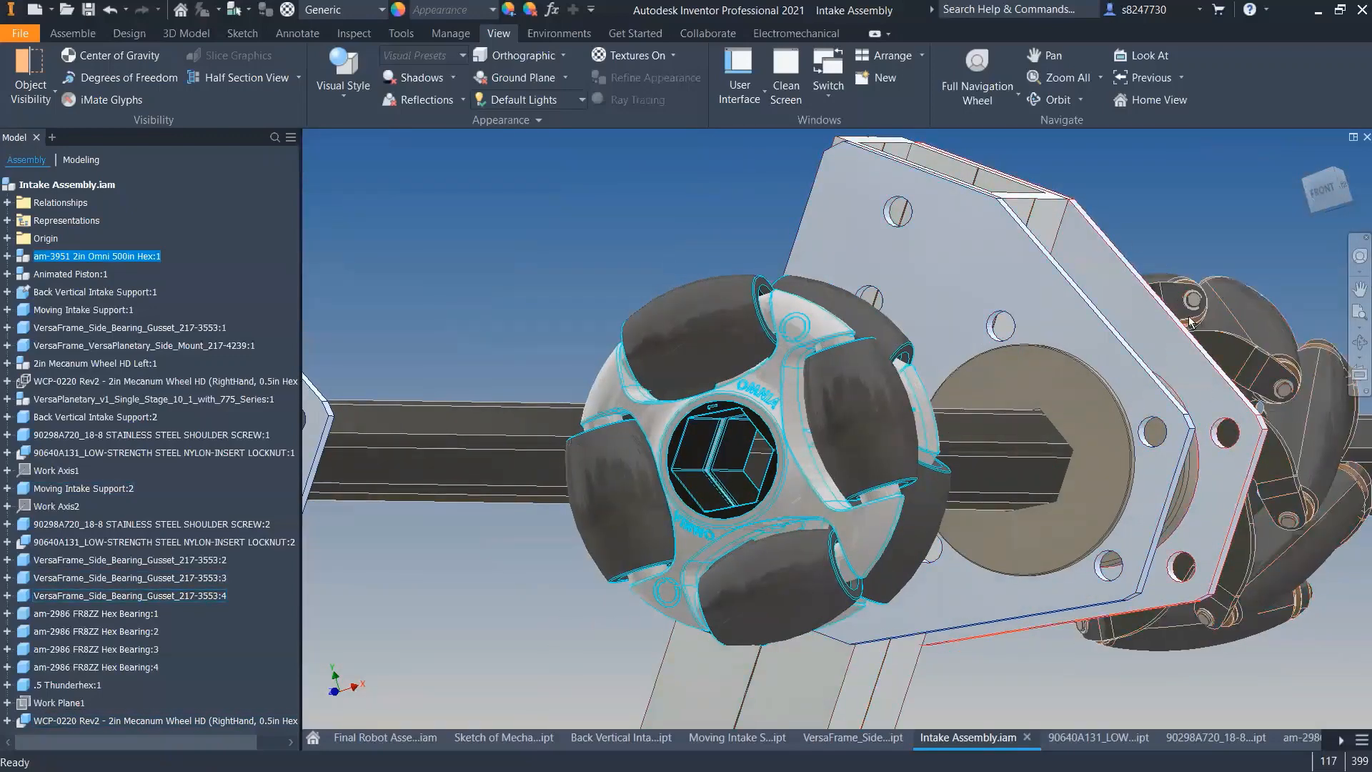
pyautogui.scroll(8, 1145, 591)
pyautogui.keyDown('shift'); pyautogui.moveTo(1145, 591); pyautogui.dragTo(1029, 400, button='middle'); pyautogui.keyUp('shift')
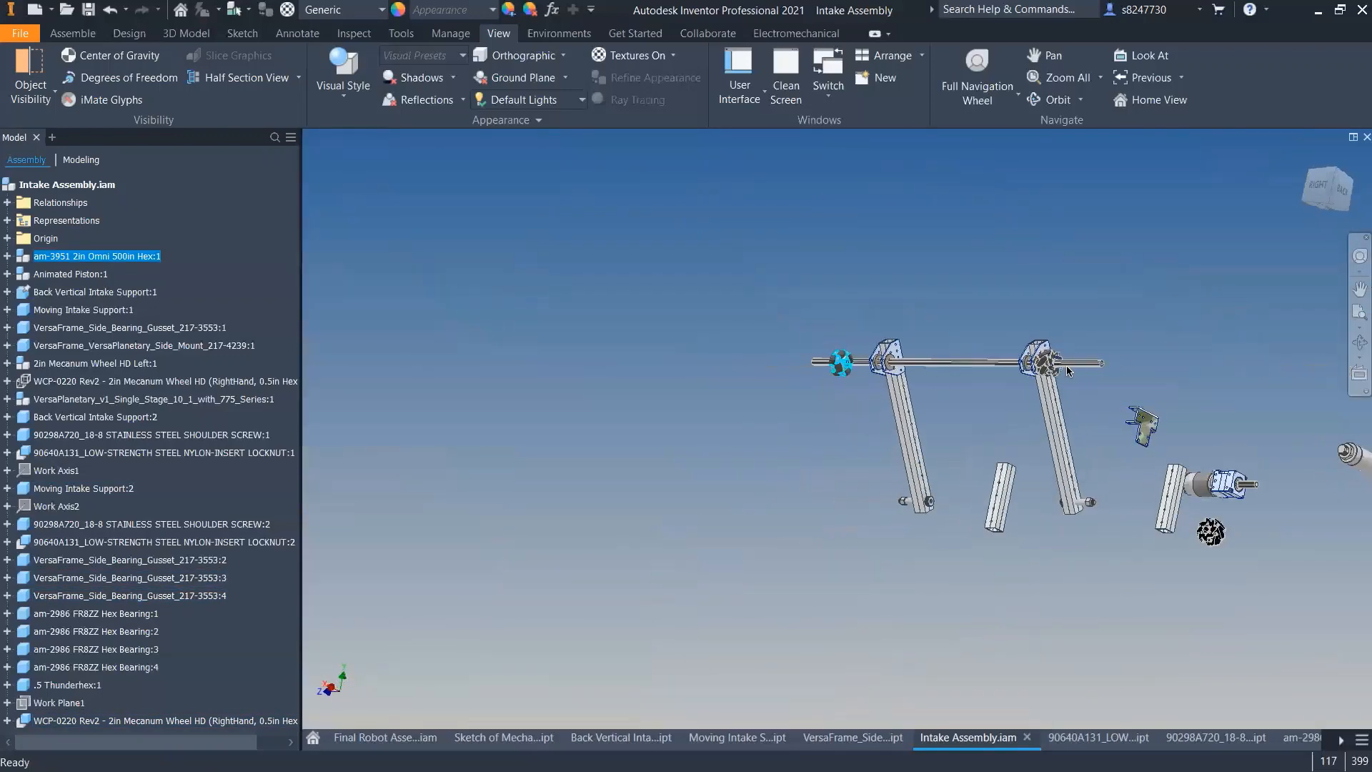
# - Paste a second copy of the left-hand mecanum wheel beyond the free end of the ThunderHex shaft
pyautogui.scroll(-5, 1051, 362)
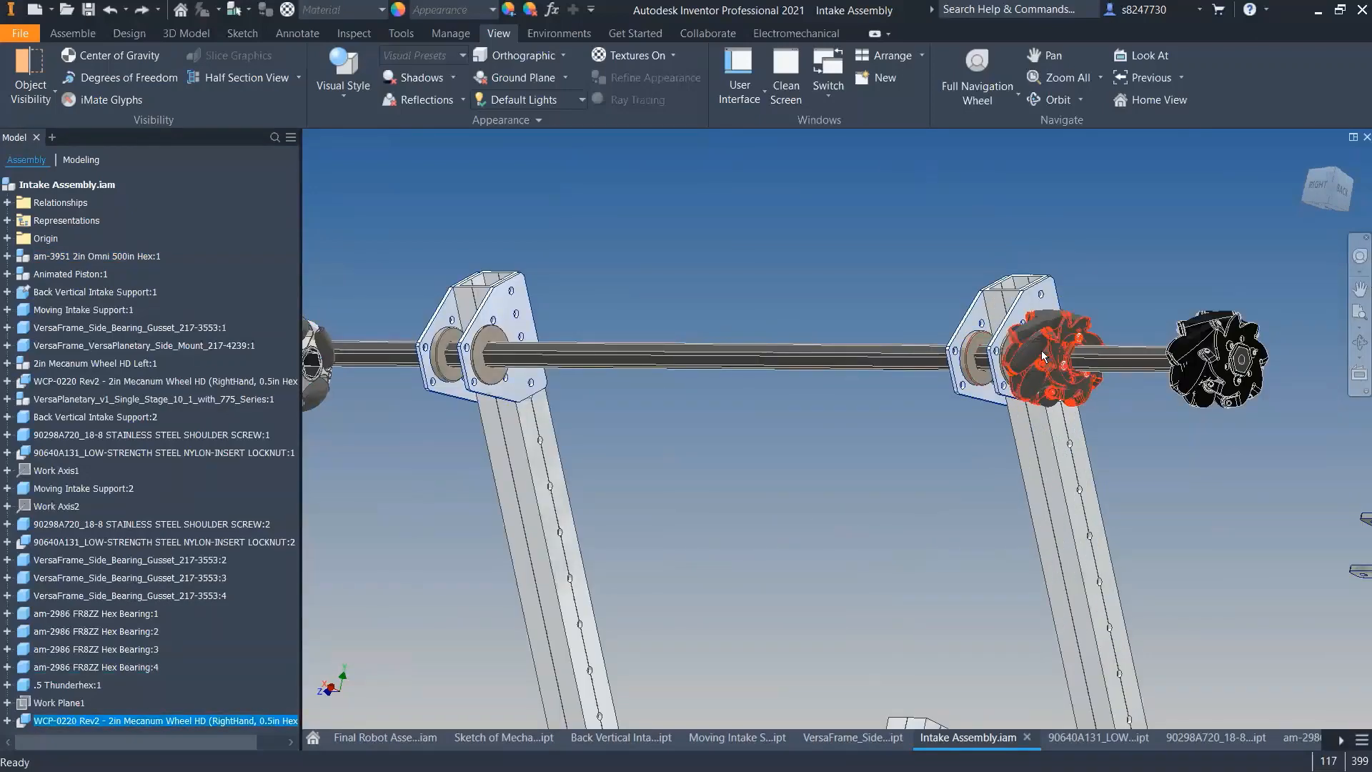
pyautogui.scroll(6, 1042, 355)
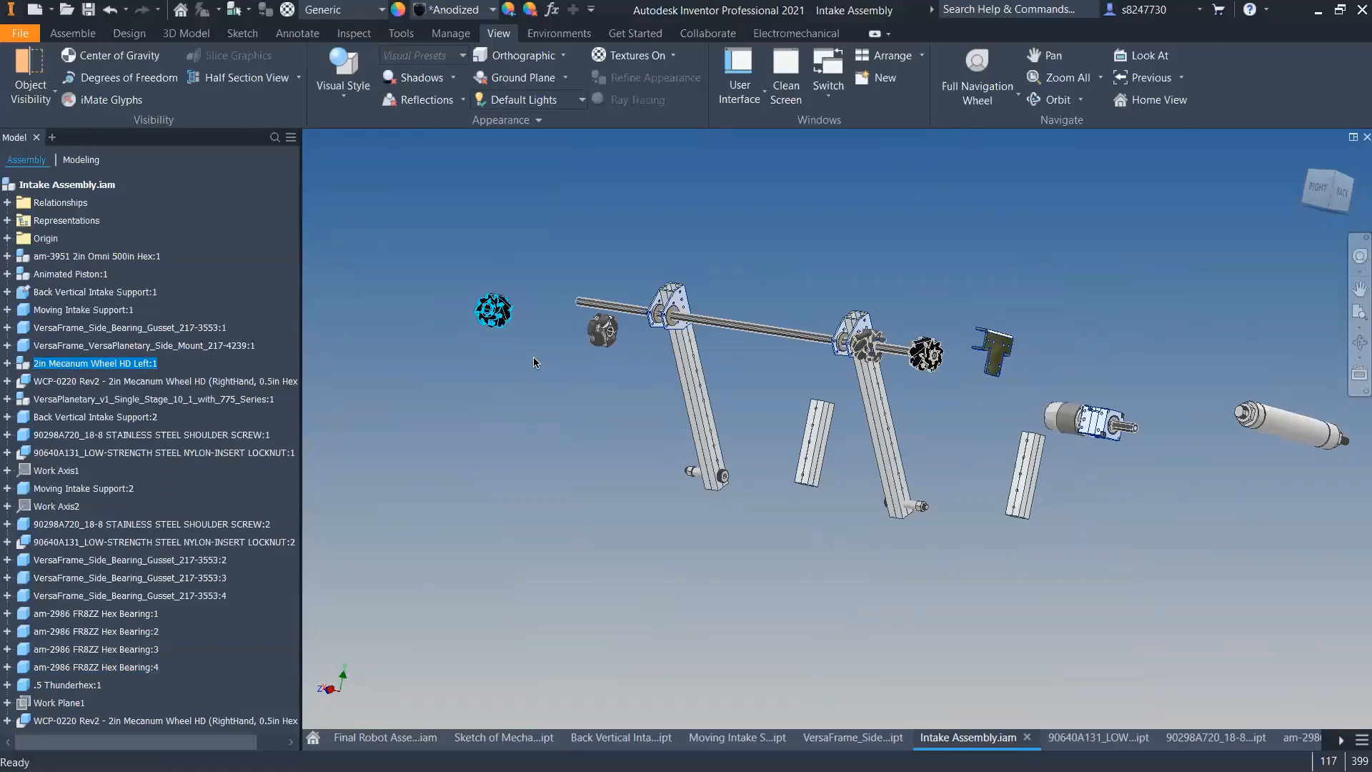
pyautogui.hotkey('ctrl', 'v')
# - Mate an inner flat of the copied left-hand mecanum wheel's hex bore to a ThunderHex shaft flat with a 0.000 in offset
pyautogui.press('c')
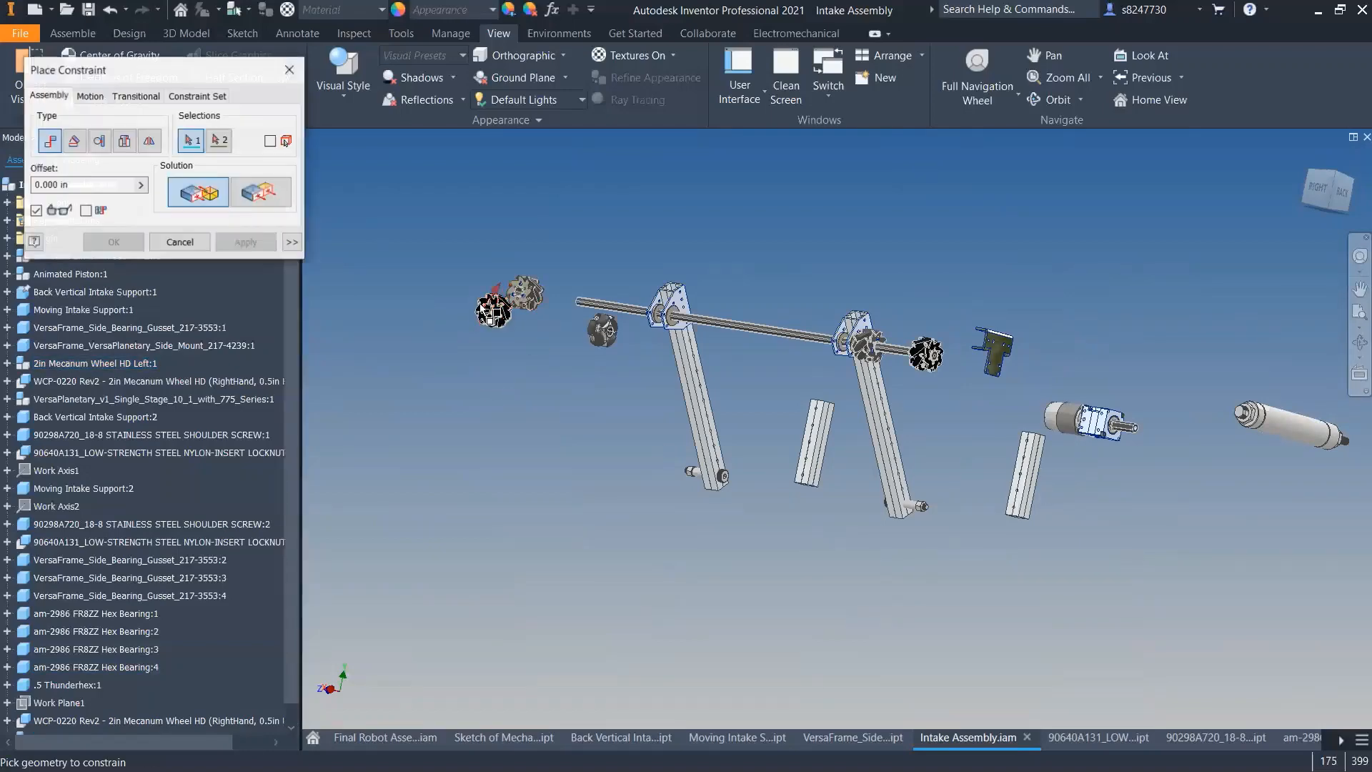
pyautogui.scroll(-6, 484, 304)
pyautogui.scroll(6, 500, 311)
pyautogui.scroll(-5, 773, 359)
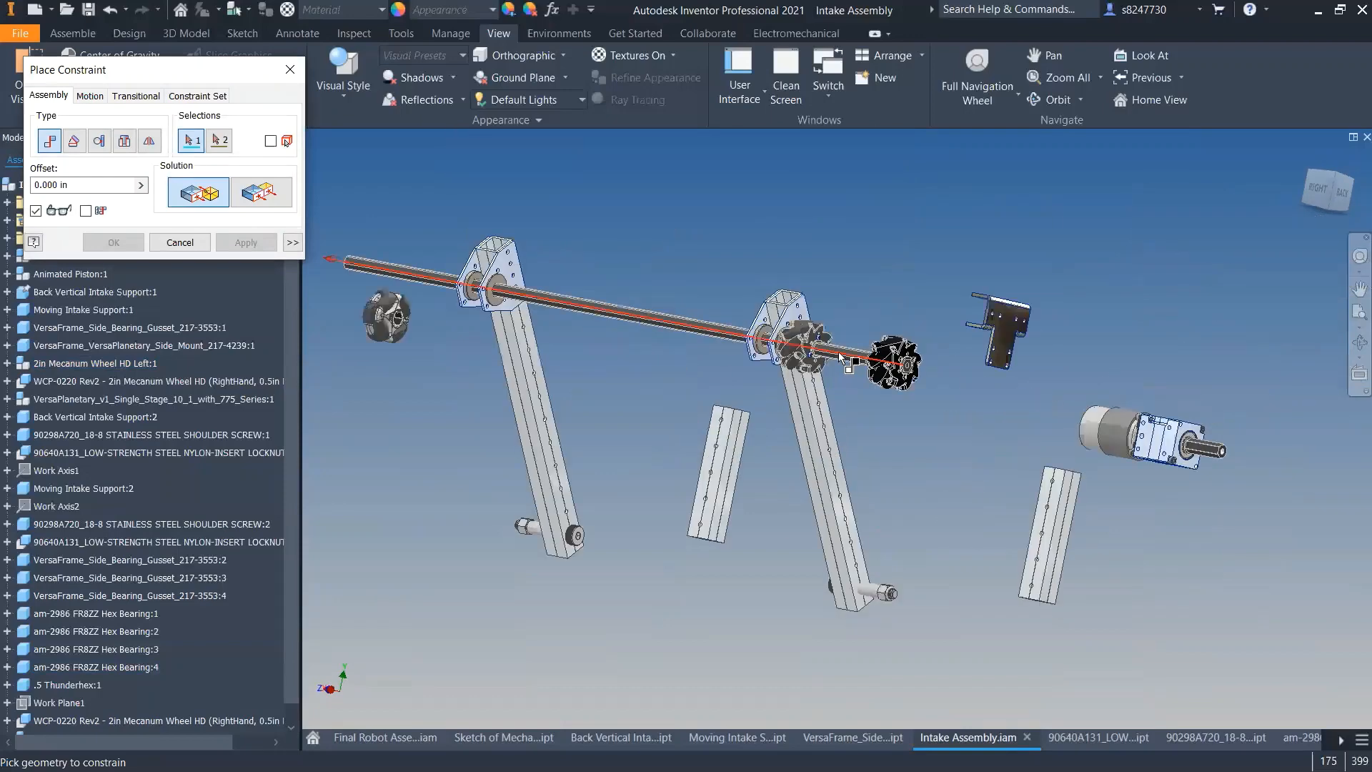
pyautogui.scroll(5, 834, 351)
pyautogui.scroll(-1, 482, 300)
pyautogui.scroll(-2, 482, 300)
pyautogui.keyDown('shift'); pyautogui.moveTo(484, 301); pyautogui.dragTo(646, 300, button='middle'); pyautogui.keyUp('shift')
pyautogui.scroll(-6, 620, 306)
pyautogui.scroll(6, 640, 314)
pyautogui.scroll(-10, 735, 280)
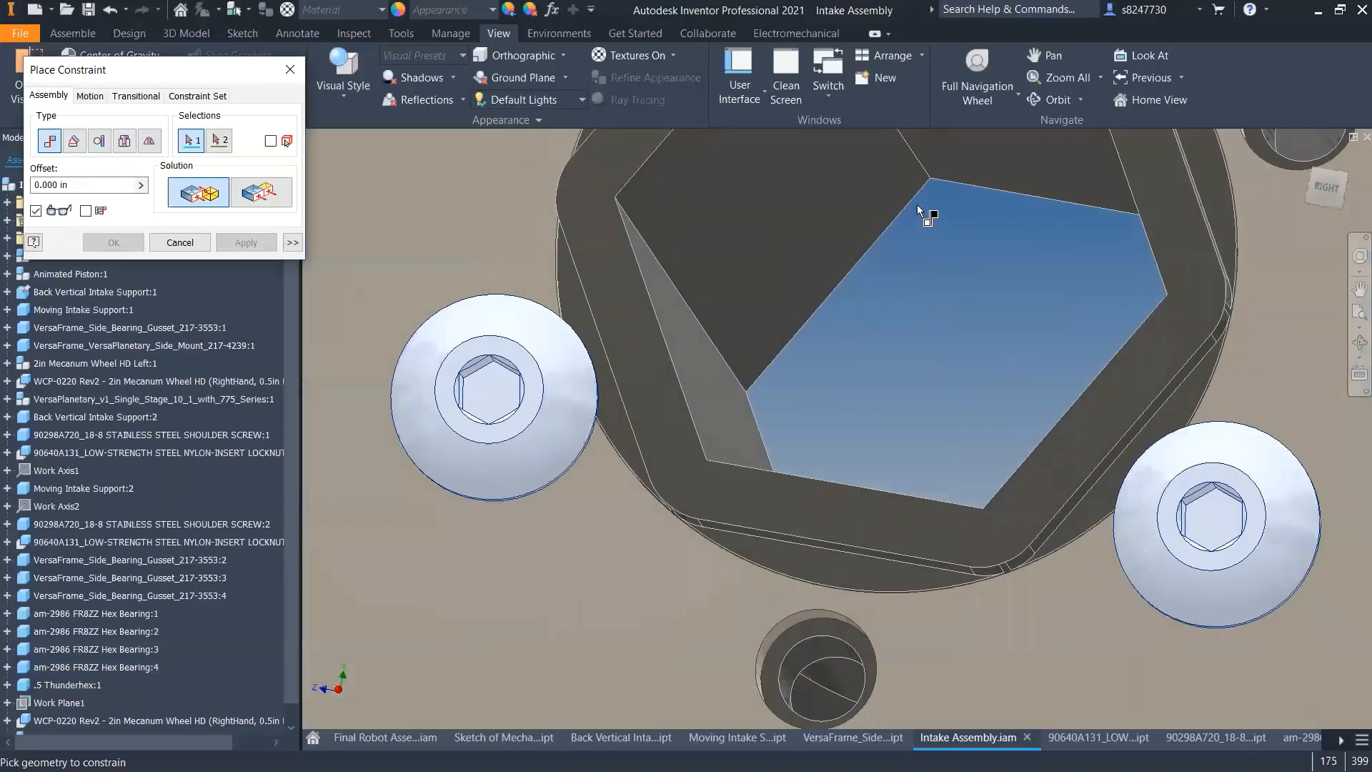
pyautogui.scroll(10, 637, 308)
pyautogui.scroll(-5, 880, 344)
pyautogui.click(880, 304)
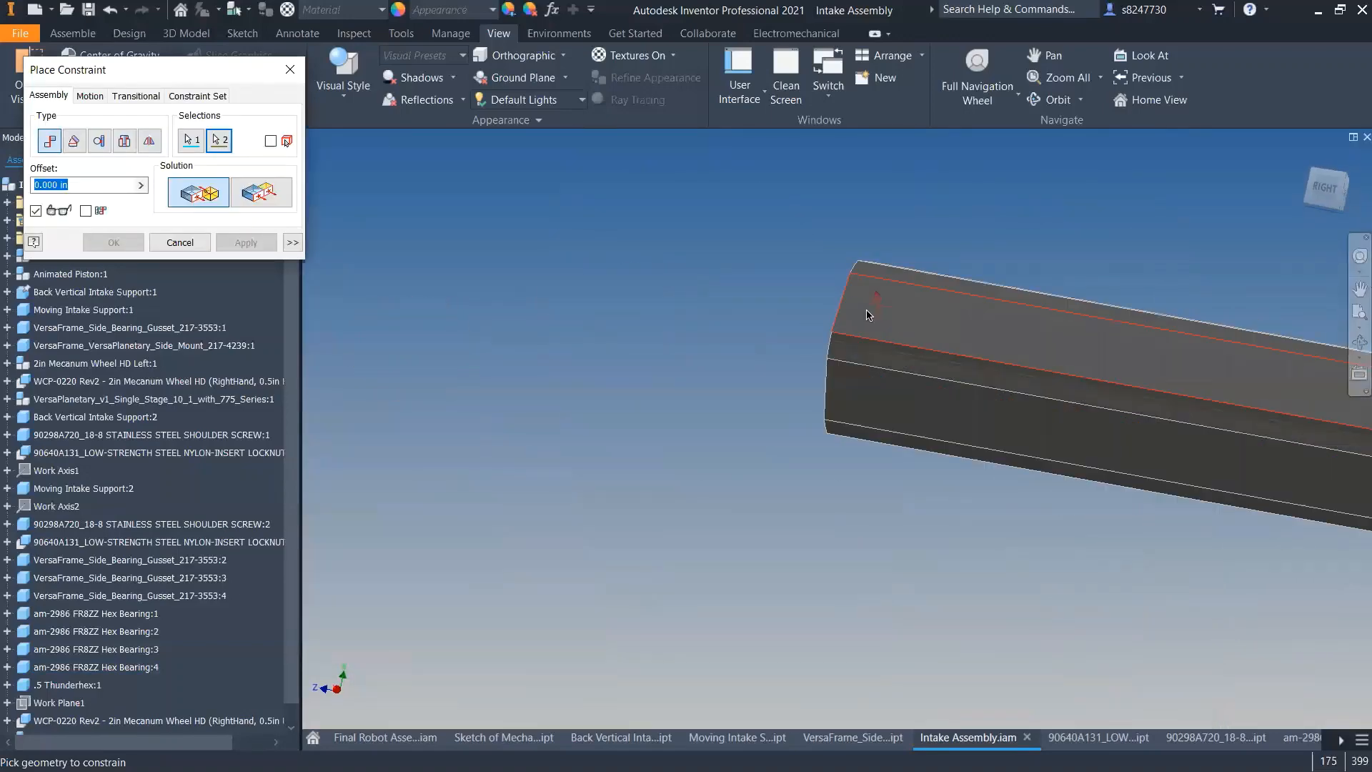
pyautogui.scroll(5, 730, 345)
pyautogui.keyDown('shift'); pyautogui.moveTo(732, 345); pyautogui.dragTo(579, 317, button='middle'); pyautogui.keyUp('shift')
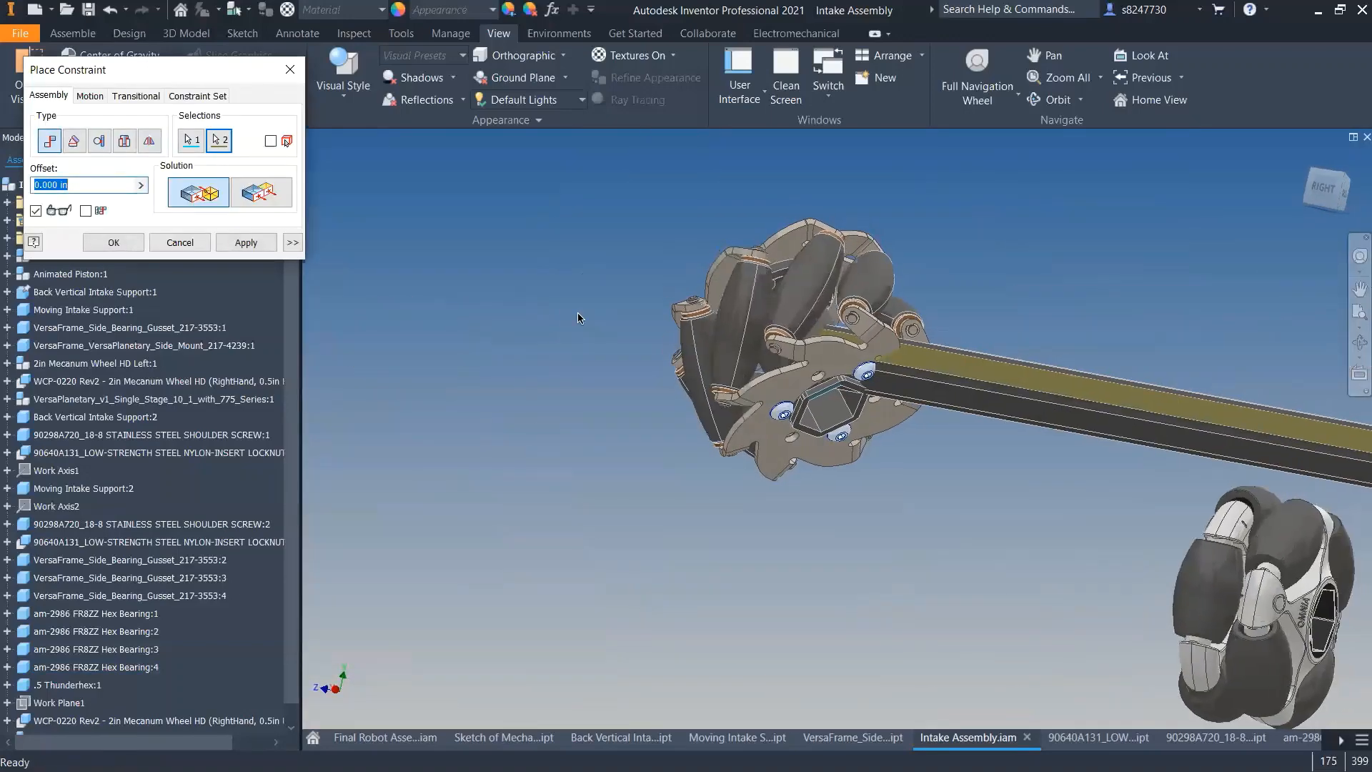
pyautogui.click(172, 242)
pyautogui.scroll(5, 715, 360)
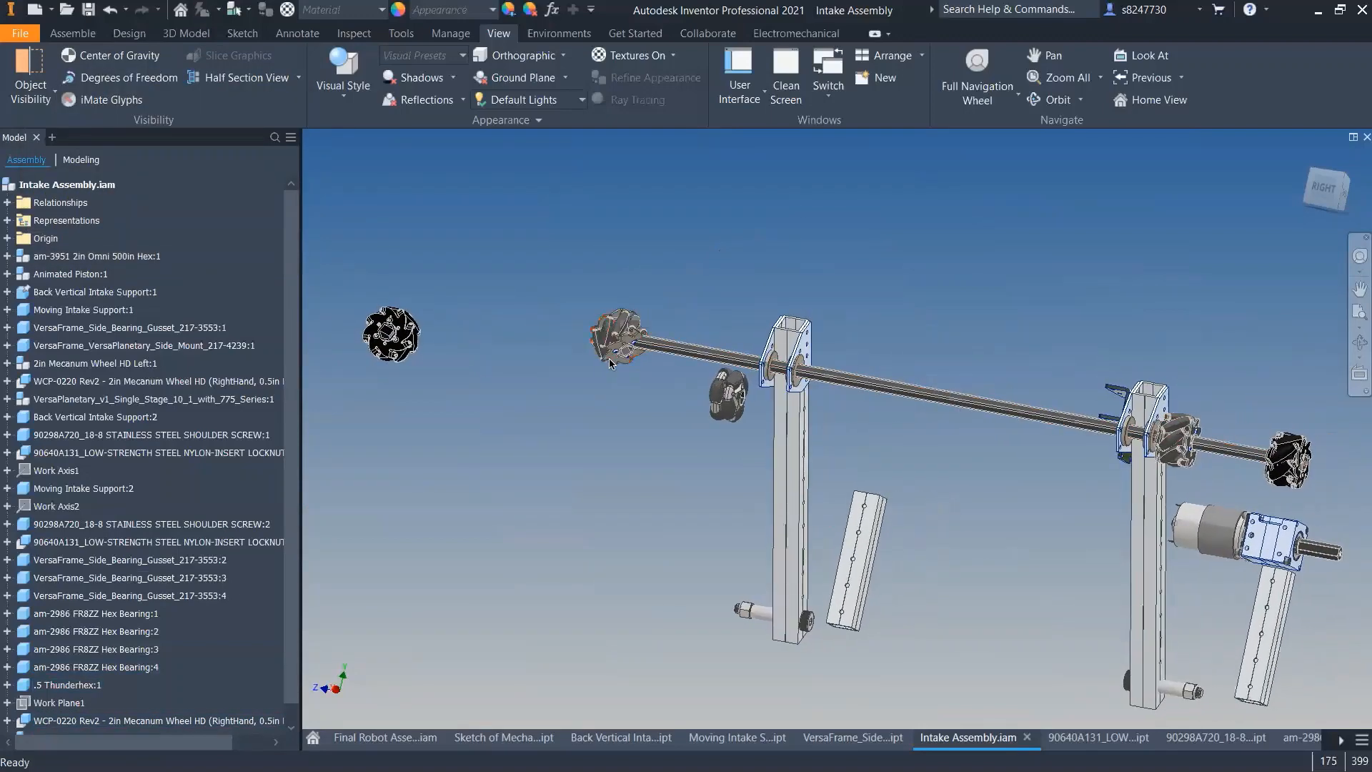
# - Mate another inner bore flat of the copied left-hand mecanum wheel to a flat on the shaft's underside with a 0.000 in offset
pyautogui.press('c')
pyautogui.scroll(-8, 637, 359)
pyautogui.click(637, 300)
pyautogui.scroll(5, 636, 300)
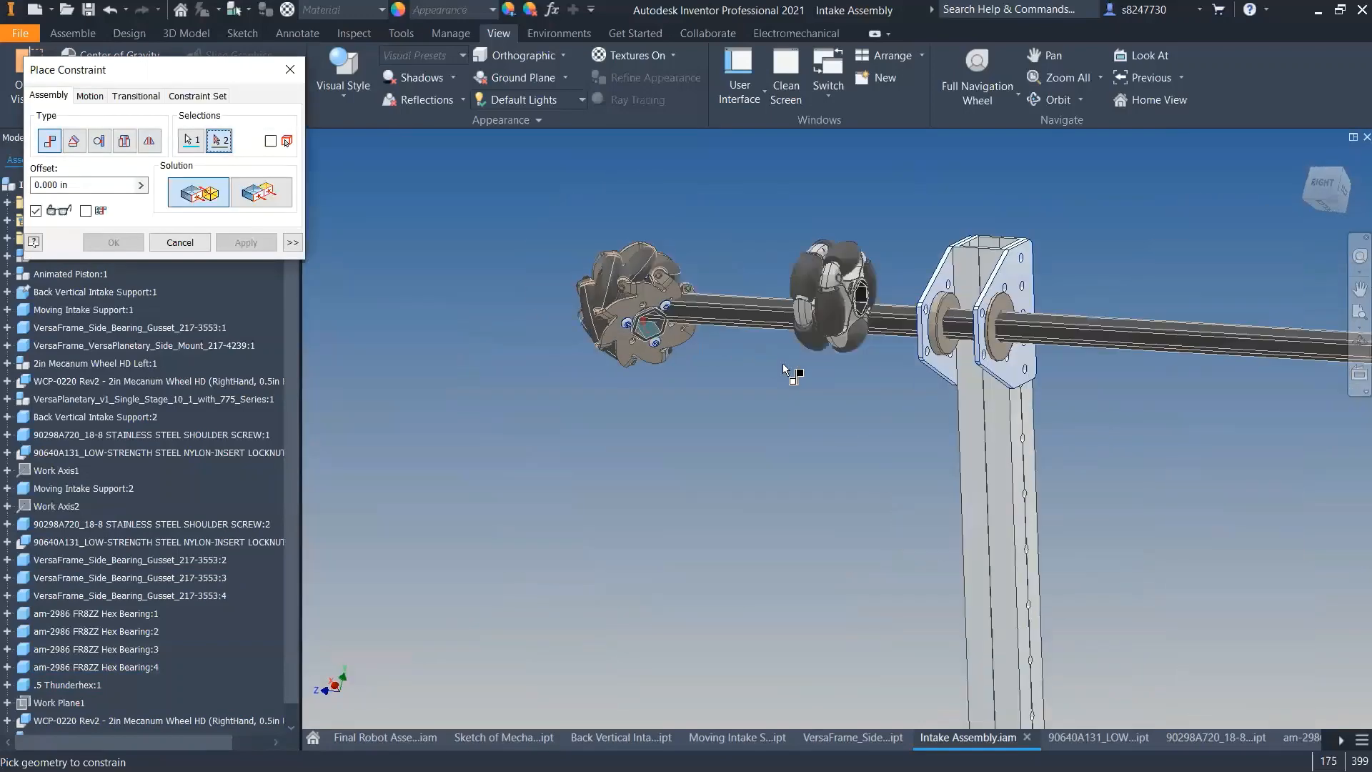
pyautogui.keyDown('shift'); pyautogui.moveTo(783, 363); pyautogui.dragTo(800, 411, button='middle'); pyautogui.keyUp('shift')
pyautogui.scroll(-8, 714, 326)
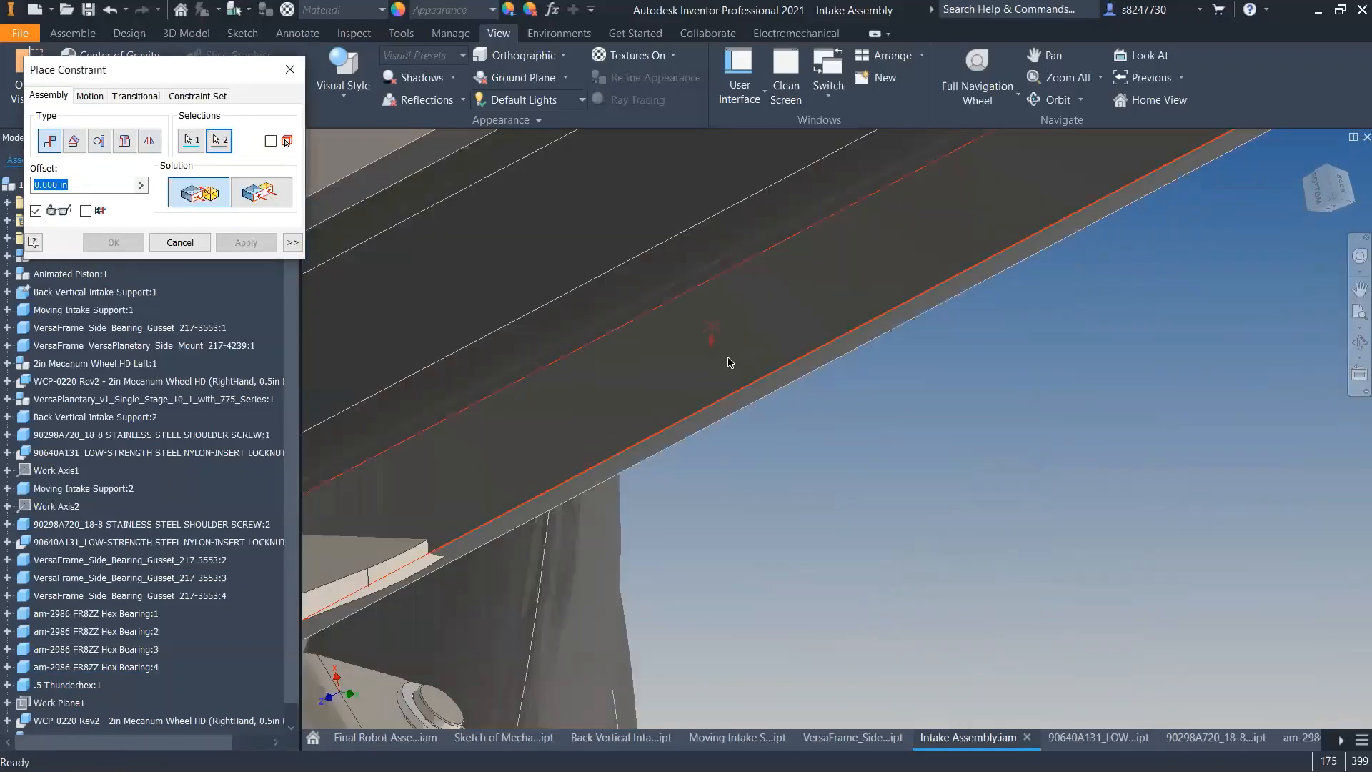
pyautogui.scroll(8, 729, 362)
pyautogui.click(180, 242)
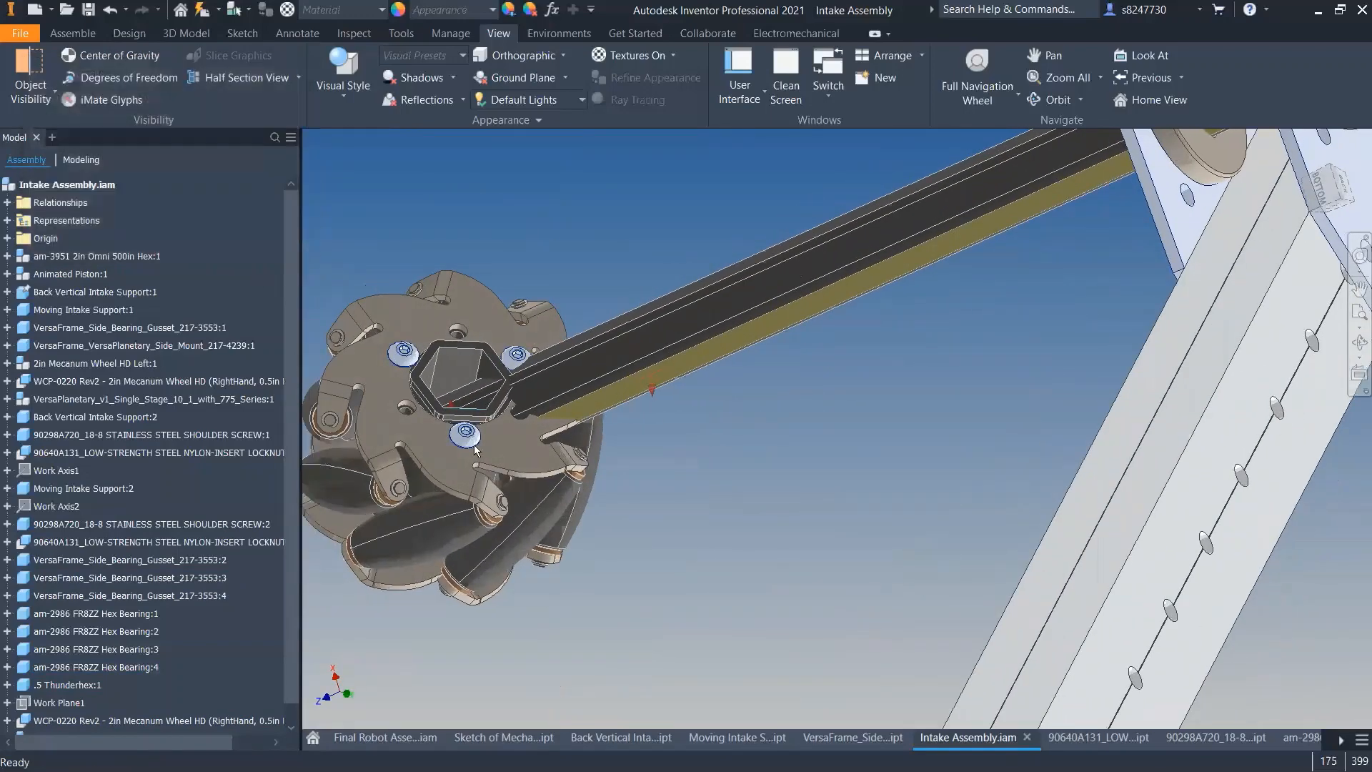
# - Reposition the copied left-hand mecanum wheel over the shaft and mate a bore flat to the matching shaft flat with a 0.000 in offset
pyautogui.moveTo(529, 470); pyautogui.dragTo(614, 508)
pyautogui.press('c')
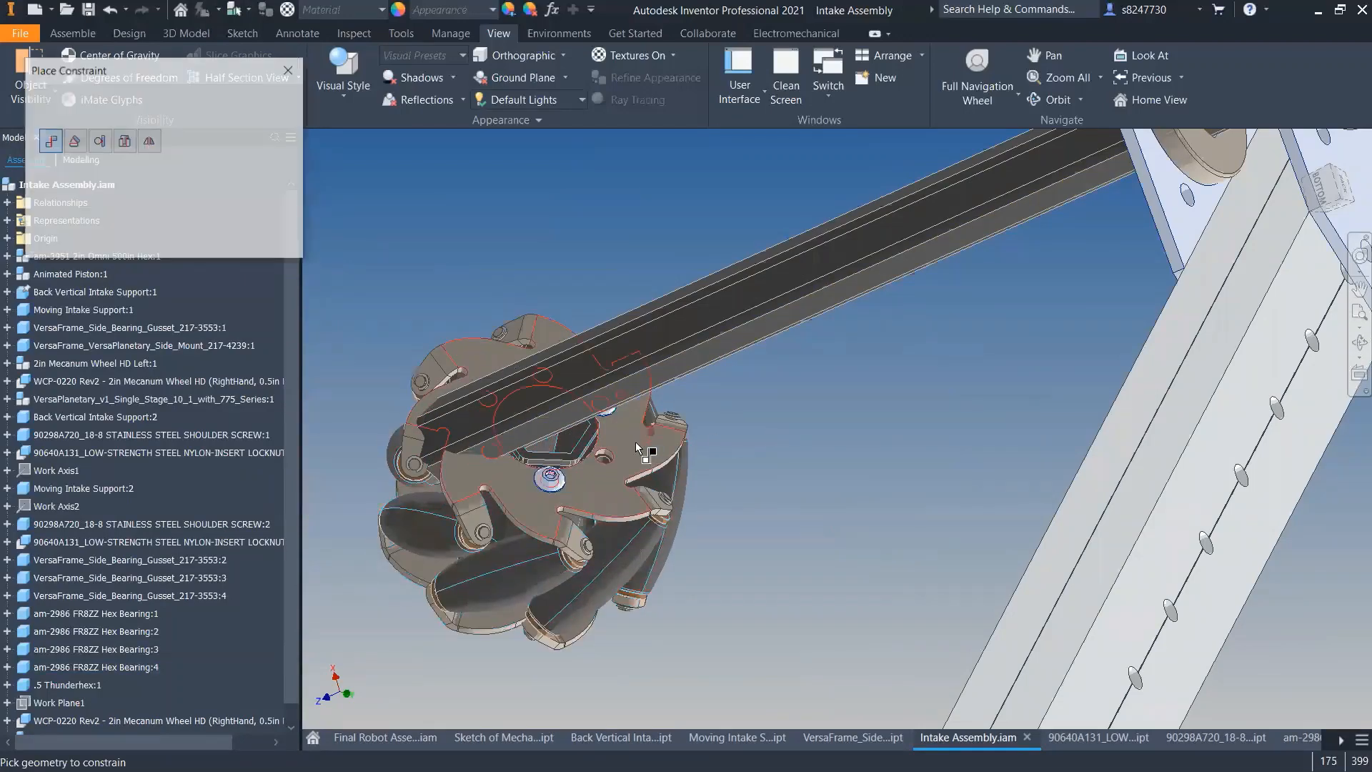
pyautogui.keyDown('shift'); pyautogui.moveTo(636, 442); pyautogui.dragTo(583, 348, button='middle'); pyautogui.keyUp('shift')
pyautogui.scroll(-5, 565, 341)
pyautogui.click(536, 268)
pyautogui.scroll(8, 604, 438)
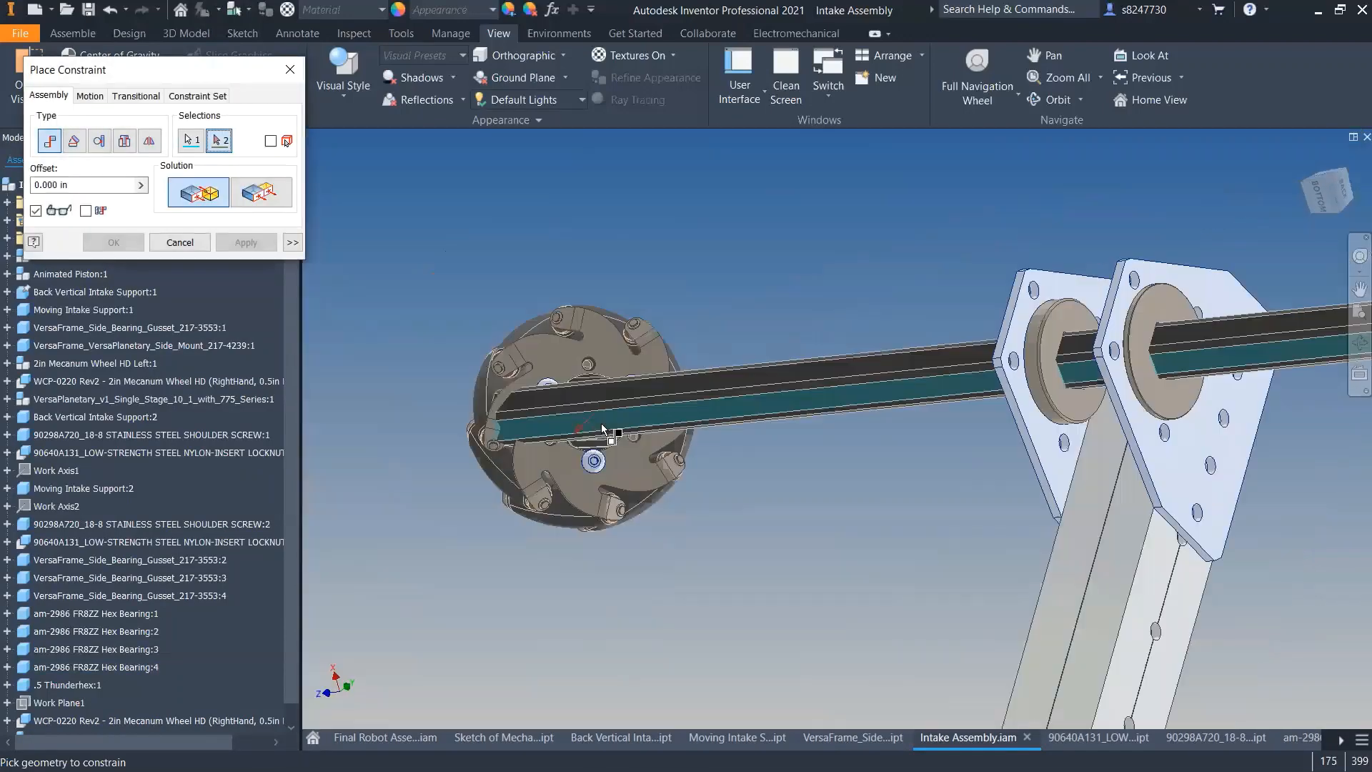
pyautogui.keyDown('shift'); pyautogui.moveTo(603, 439); pyautogui.dragTo(606, 443, button='middle'); pyautogui.keyUp('shift')
pyautogui.scroll(-10, 606, 438)
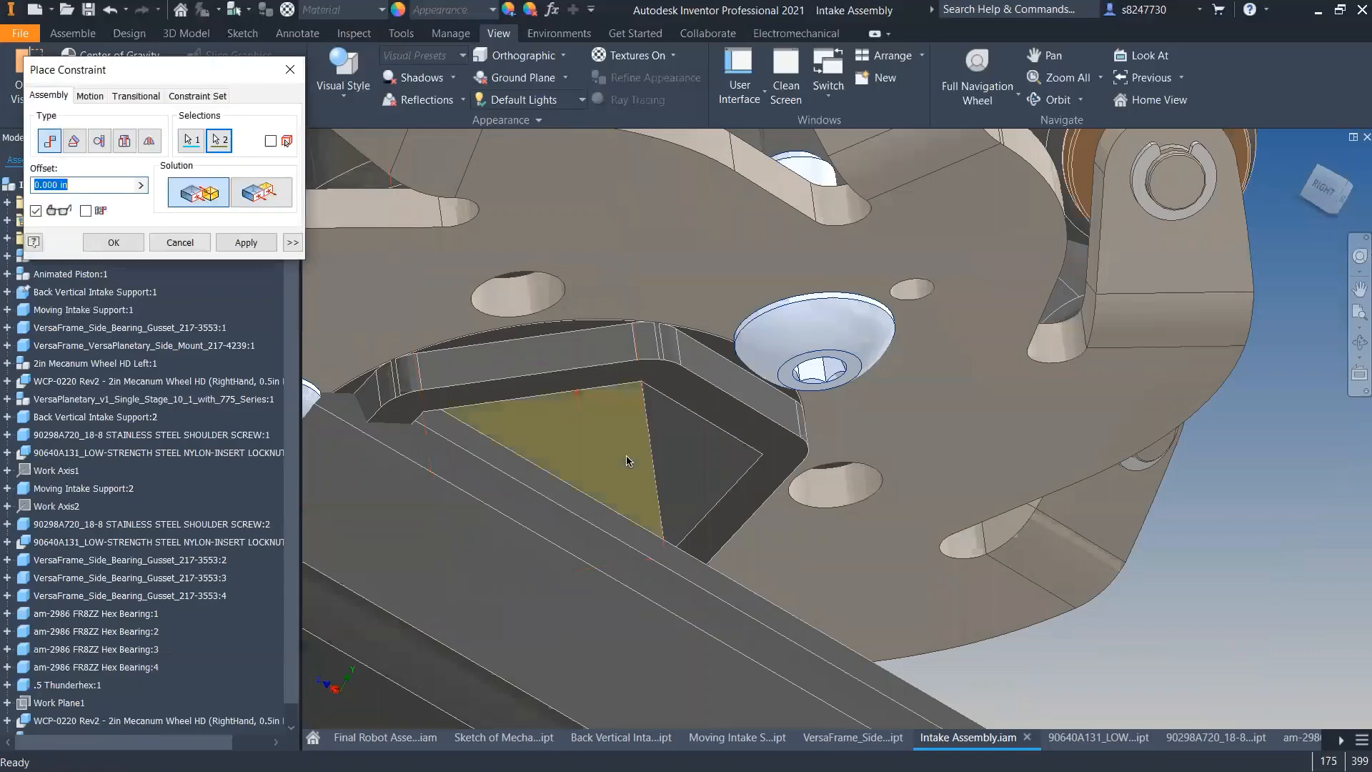
pyautogui.scroll(10, 579, 404)
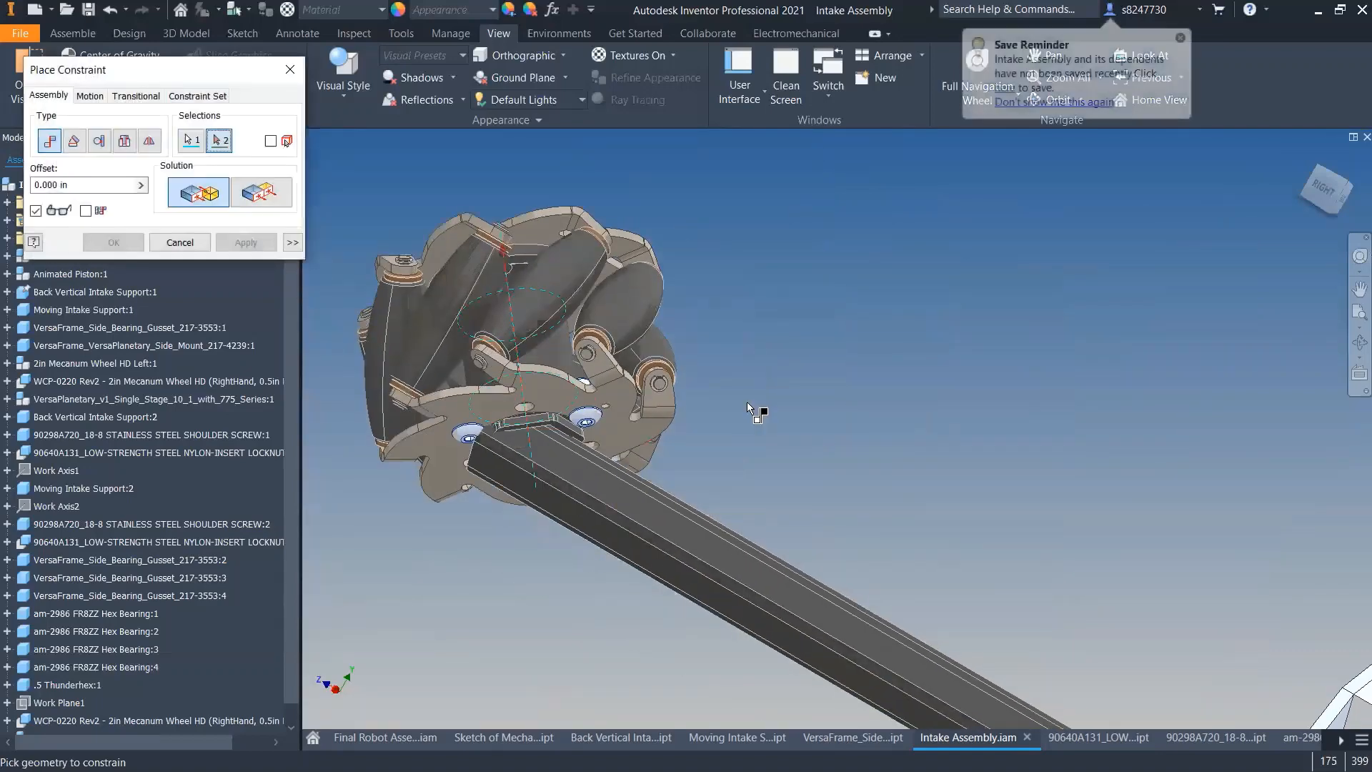
pyautogui.click(675, 403)
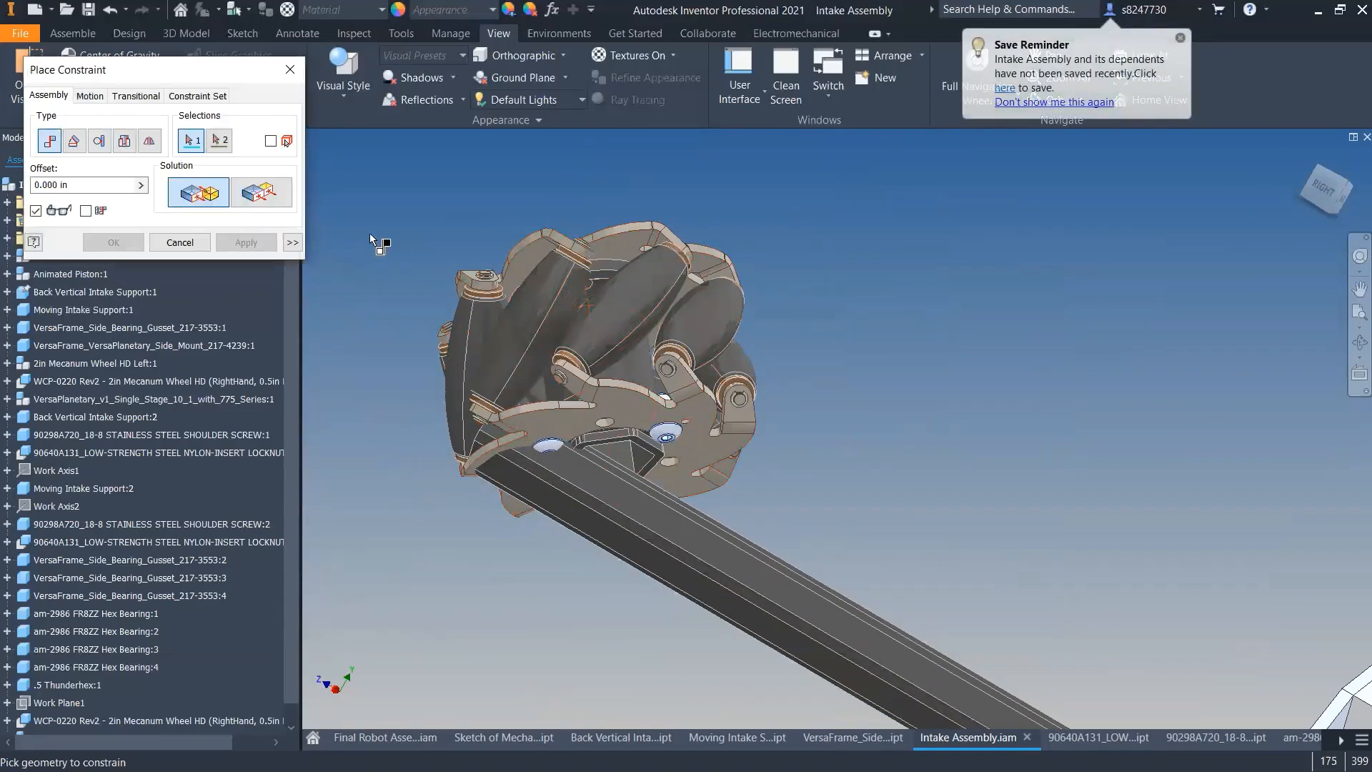
# - Constrain the copied left-hand mecanum wheel's hex hub face flush with the ThunderHex shaft's end face at a 0.000 in offset
pyautogui.click(261, 192)
pyautogui.keyDown('shift'); pyautogui.moveTo(379, 301); pyautogui.dragTo(602, 359, button='middle'); pyautogui.keyUp('shift')
pyautogui.scroll(-6, 602, 327)
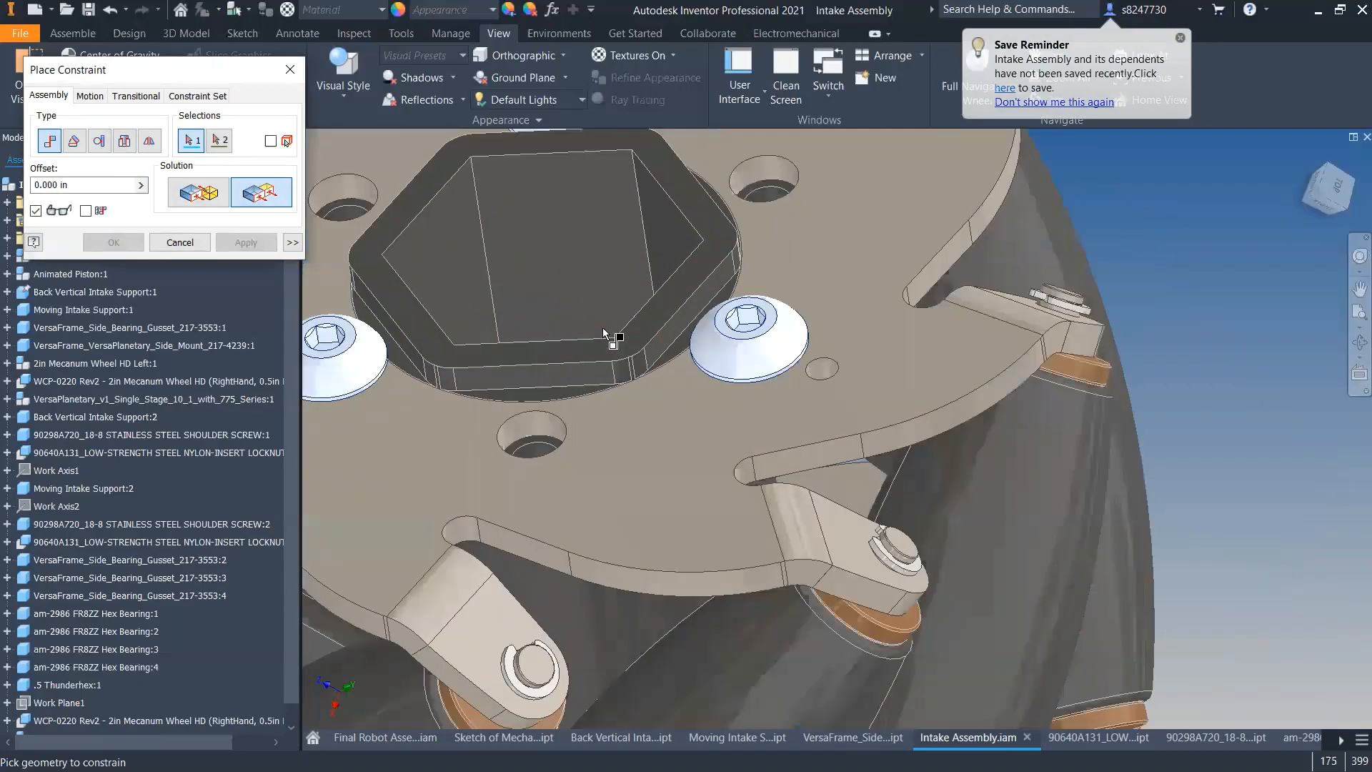
pyautogui.click(604, 349)
pyautogui.scroll(8, 689, 355)
pyautogui.keyDown('shift'); pyautogui.moveTo(704, 362); pyautogui.dragTo(721, 401, button='middle'); pyautogui.keyUp('shift')
pyautogui.scroll(-8, 720, 412)
pyautogui.click(694, 483)
pyautogui.scroll(8, 625, 407)
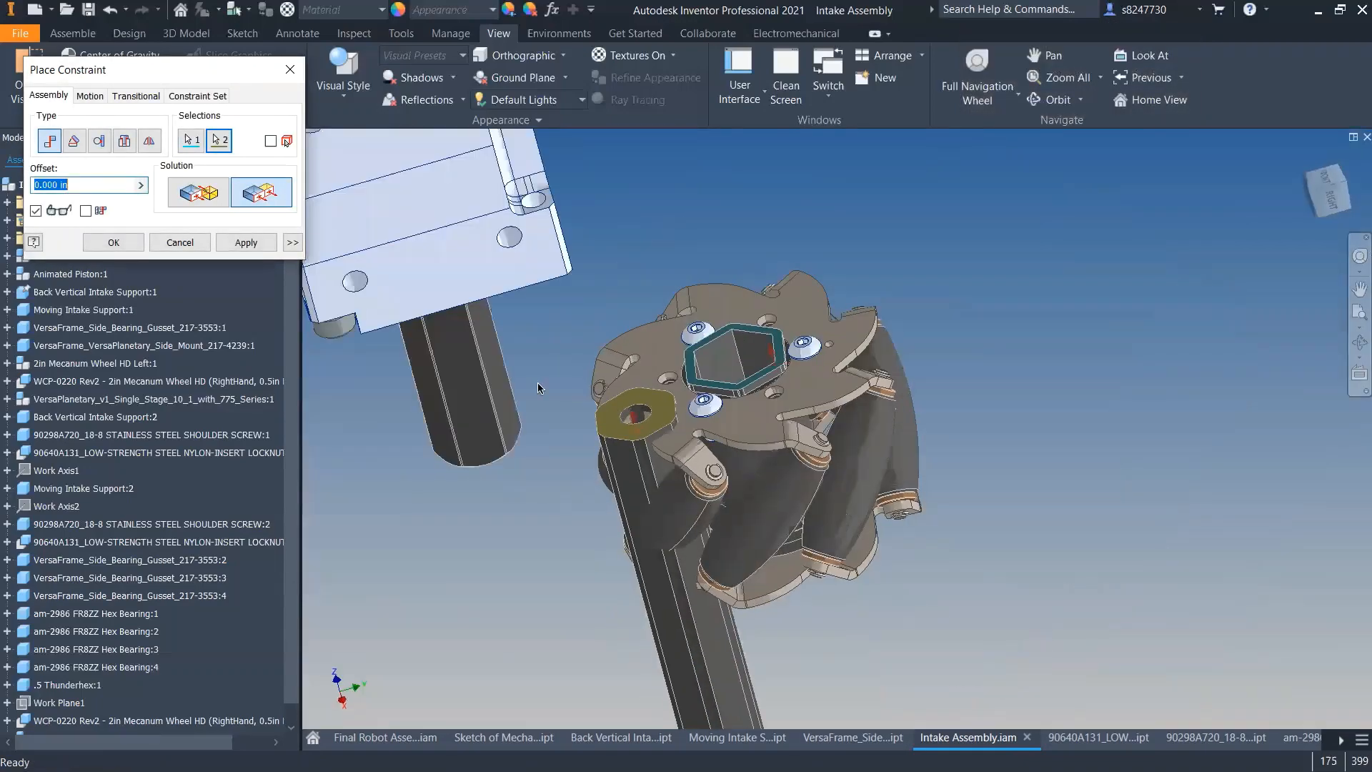
pyautogui.keyDown('shift'); pyautogui.moveTo(879, 572); pyautogui.dragTo(775, 518, button='middle'); pyautogui.keyUp('shift')
pyautogui.click(246, 243)
pyautogui.click(190, 242)
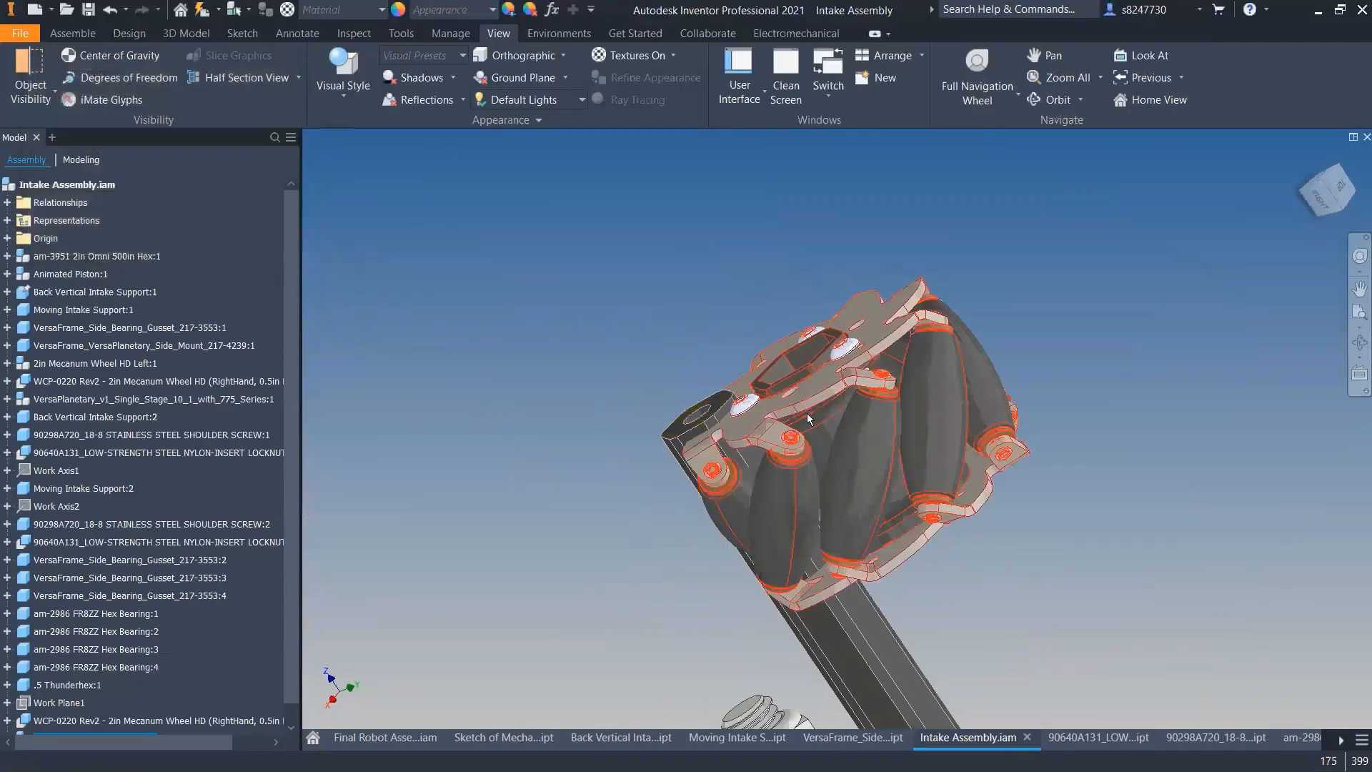
# - Mate the shaft flat seen inside the end wheel's hex bore to the corresponding inner bore flat with a 0.000 in offset
pyautogui.press('c')
pyautogui.keyDown('shift'); pyautogui.moveTo(741, 411); pyautogui.dragTo(727, 332, button='middle'); pyautogui.keyUp('shift')
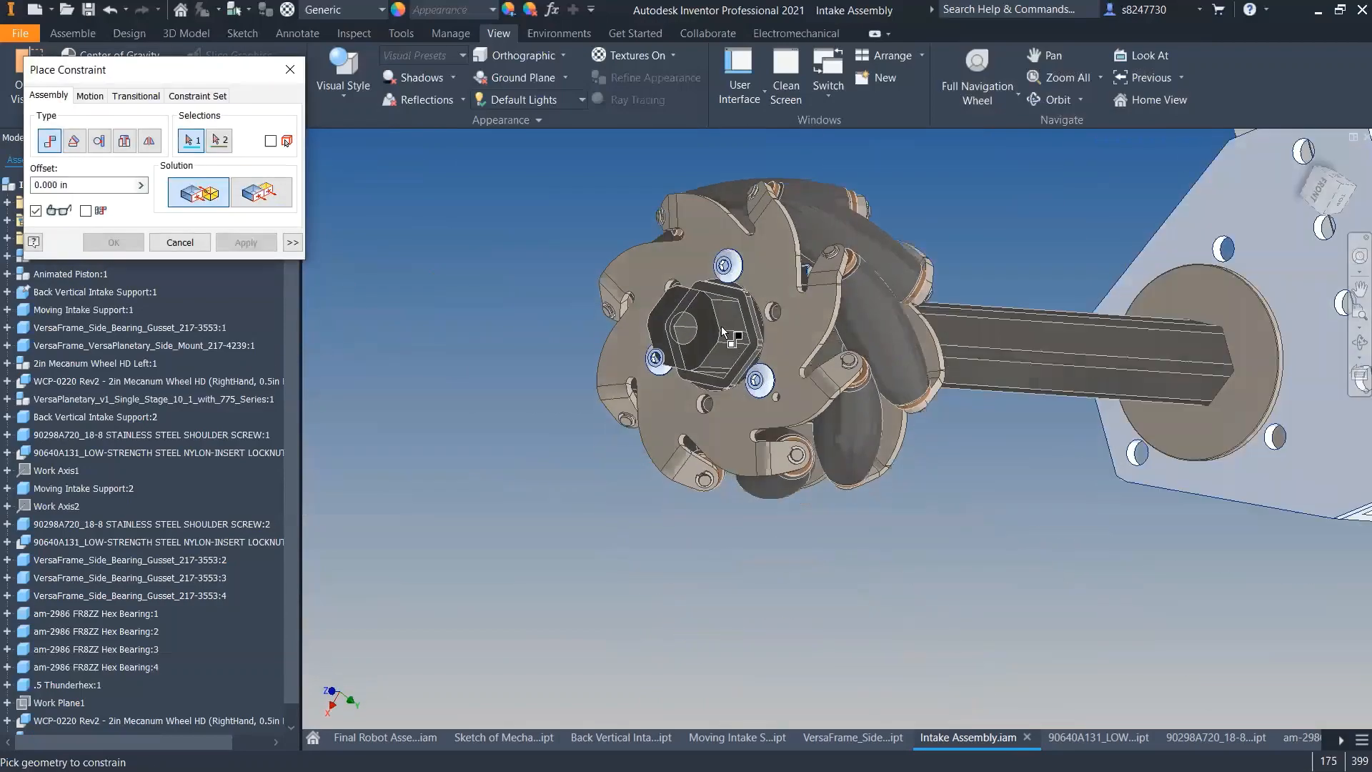
pyautogui.scroll(-6, 718, 318)
pyautogui.click(712, 319)
pyautogui.scroll(5, 889, 402)
pyautogui.keyDown('shift'); pyautogui.moveTo(889, 402); pyautogui.dragTo(790, 357, button='middle'); pyautogui.keyUp('shift')
pyautogui.scroll(-5, 791, 358)
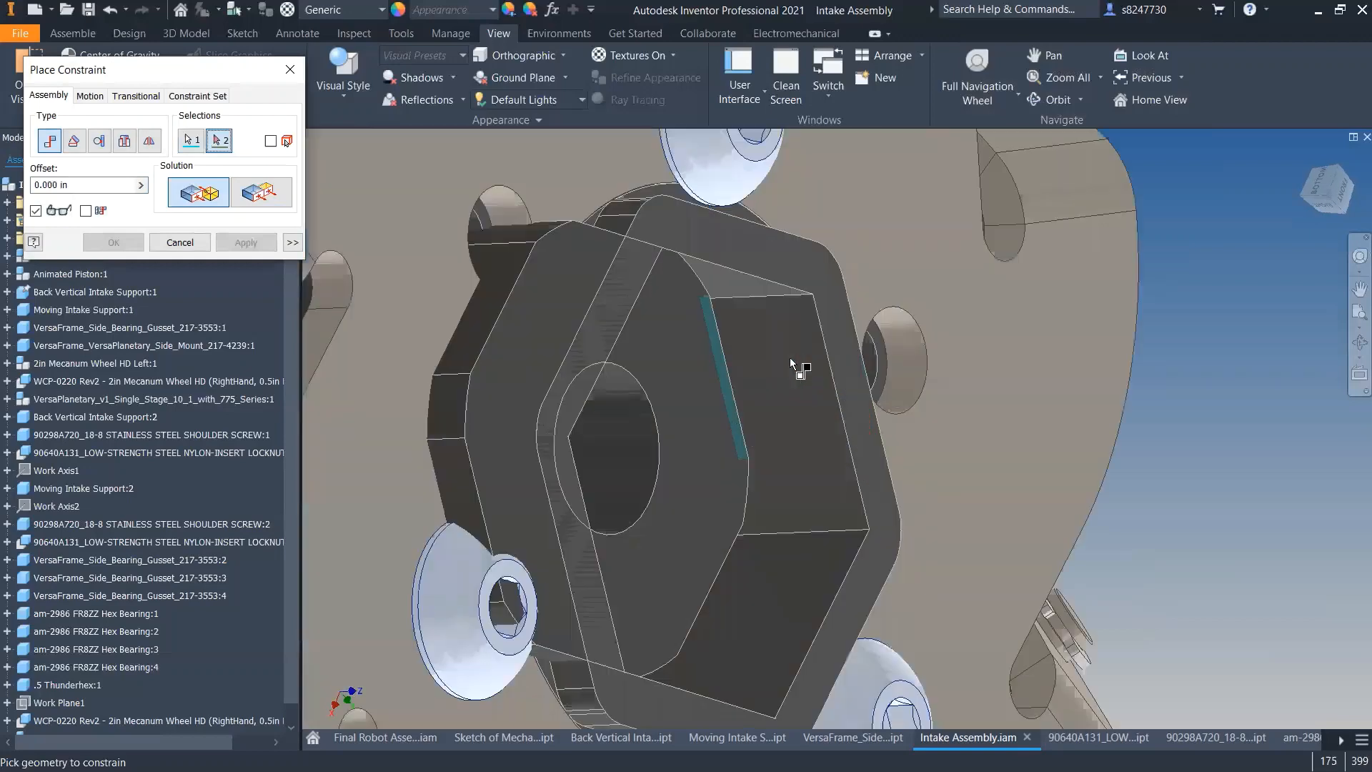
pyautogui.click(807, 363)
pyautogui.click(251, 247)
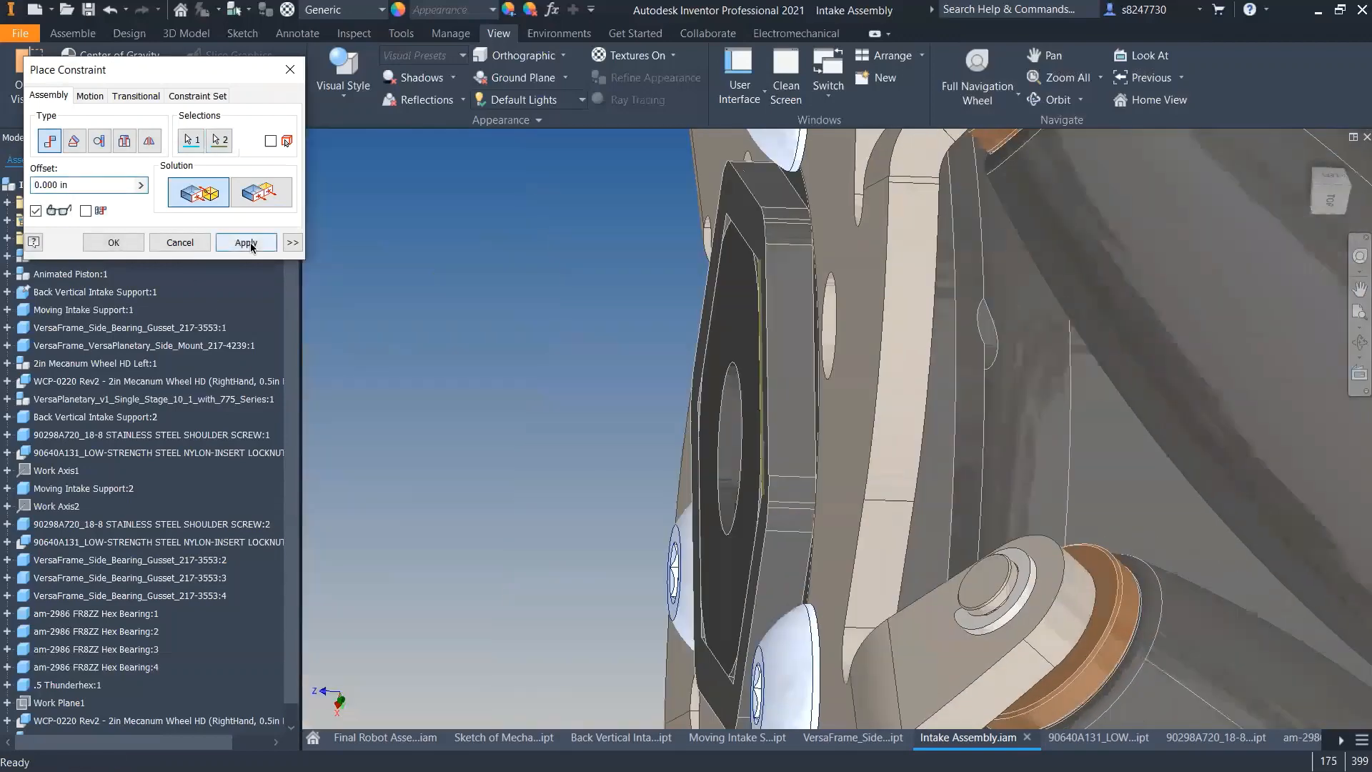
pyautogui.click(180, 243)
pyautogui.scroll(8, 659, 510)
pyautogui.scroll(3, 659, 510)
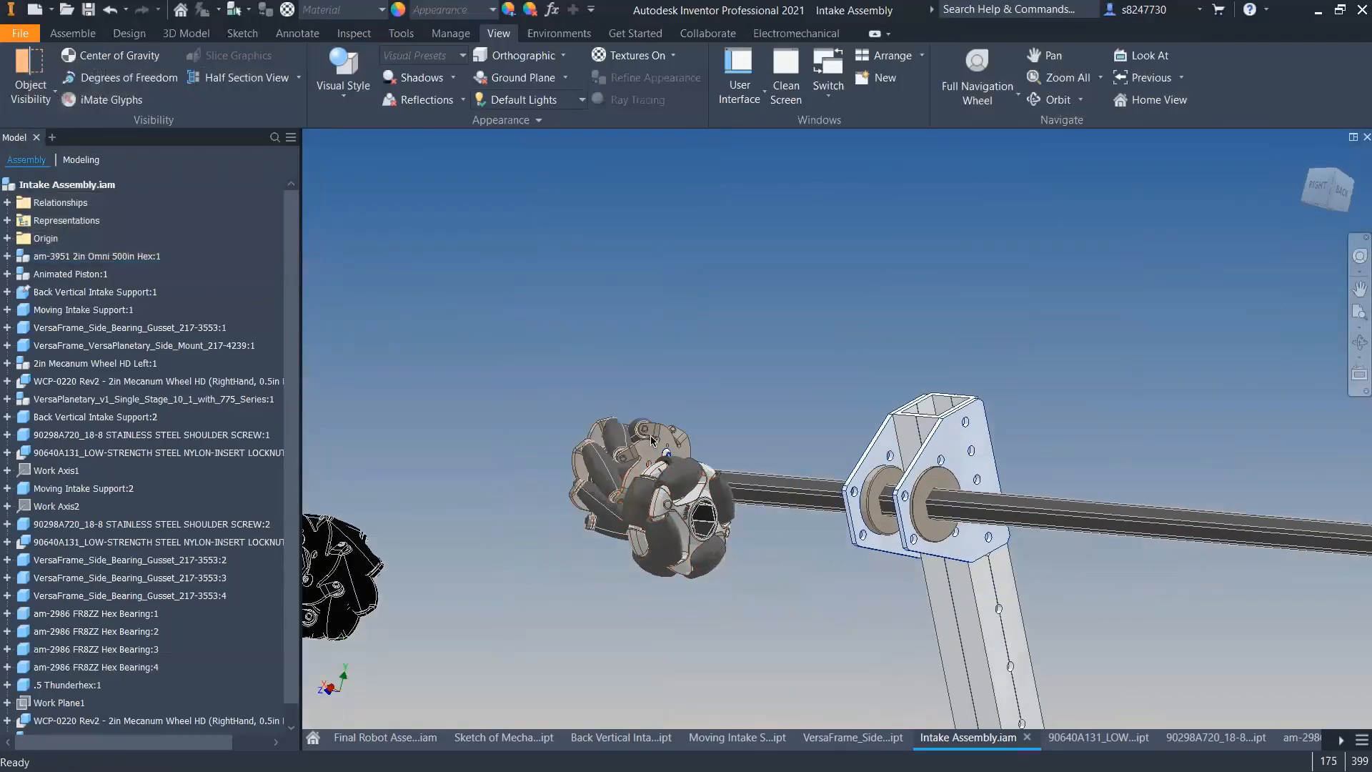
# - Mate an inner bore flat of the original black left-hand mecanum wheel to a ThunderHex shaft flat with a 0.000 in offset
pyautogui.press('c')
pyautogui.scroll(-6, 525, 347)
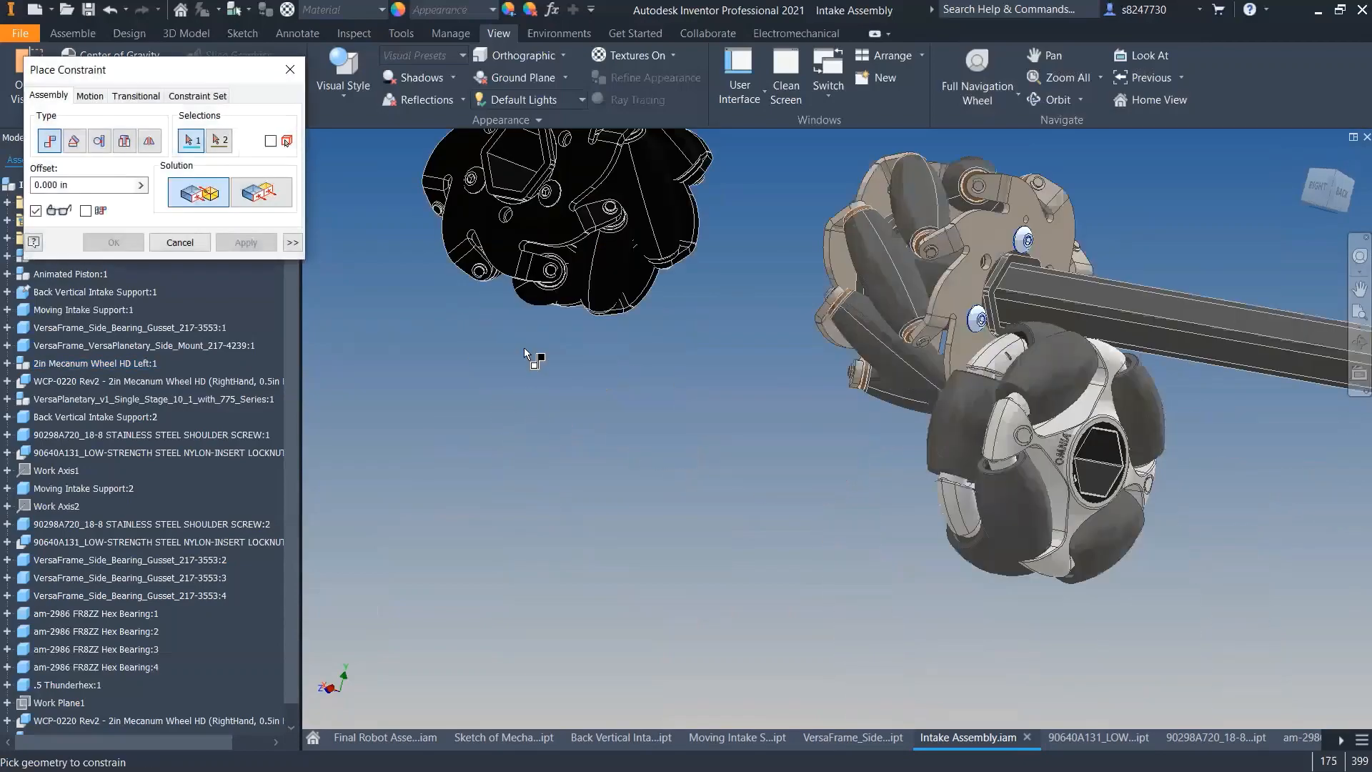
pyautogui.click(493, 178)
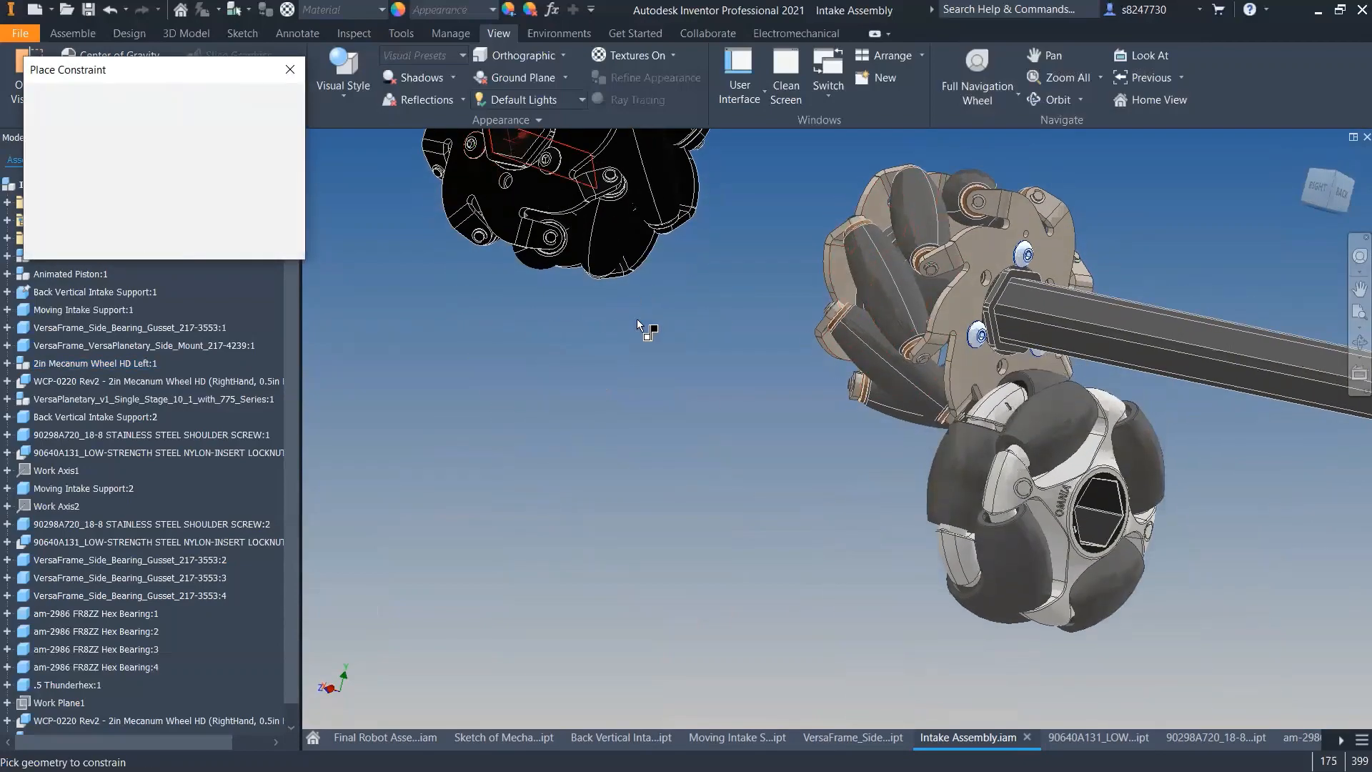
pyautogui.scroll(4, 646, 328)
pyautogui.scroll(-8, 769, 275)
pyautogui.click(769, 274)
pyautogui.scroll(4, 684, 319)
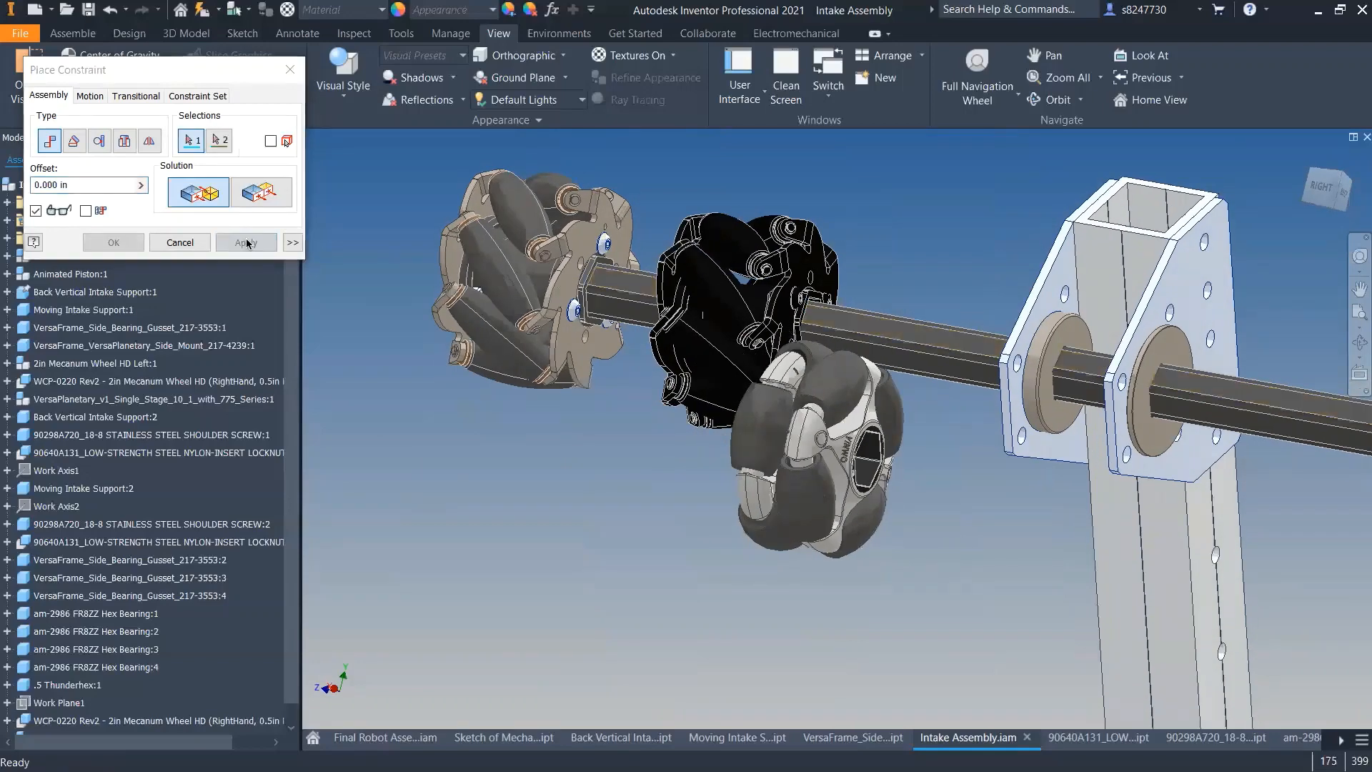
# - Mate the end wheel's inner hub face to the facing hub face of the black left-hand mecanum wheel with an offset of 3 in
pyautogui.keyDown('shift'); pyautogui.moveTo(704, 310); pyautogui.dragTo(240, 222, button='middle'); pyautogui.keyUp('shift')
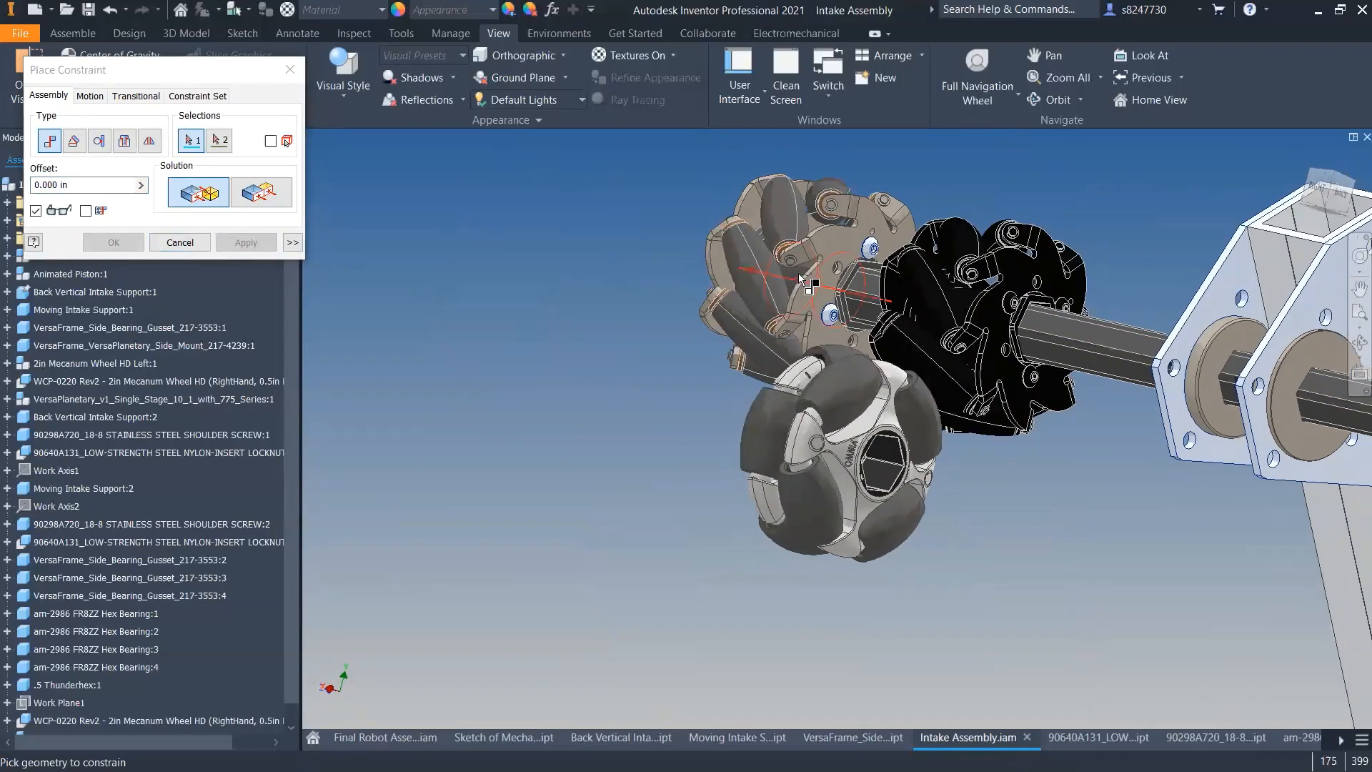
pyautogui.scroll(-8, 1069, 292)
pyautogui.click(1092, 316)
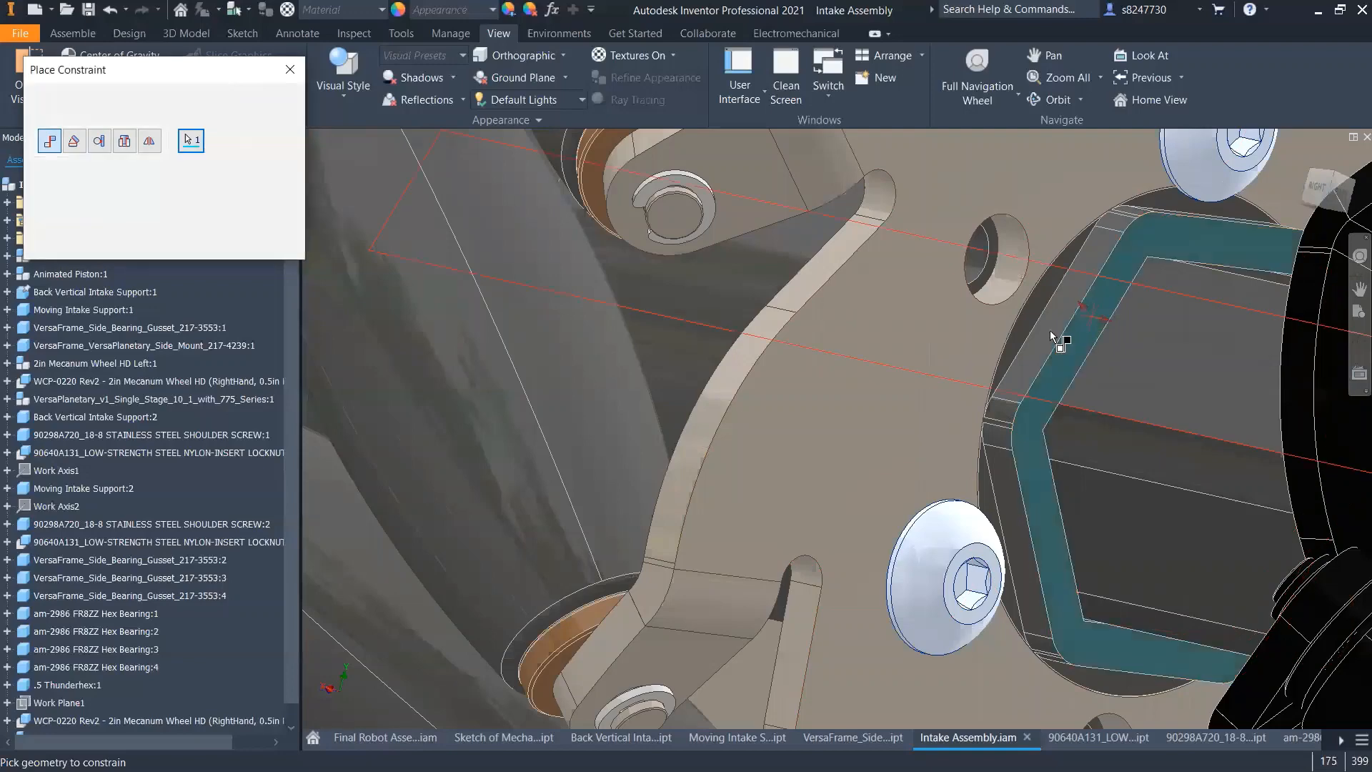
pyautogui.scroll(6, 1049, 330)
pyautogui.scroll(-6, 1187, 312)
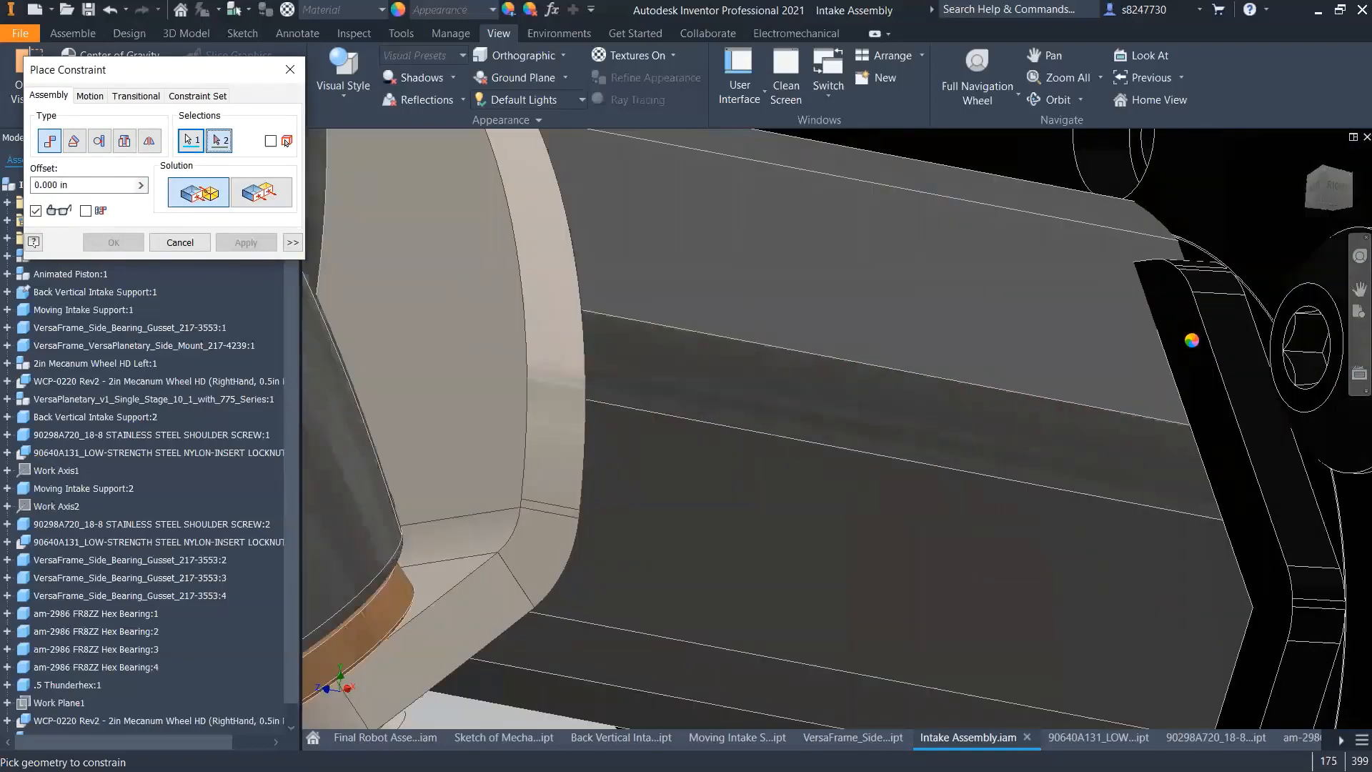
pyautogui.click(1190, 346)
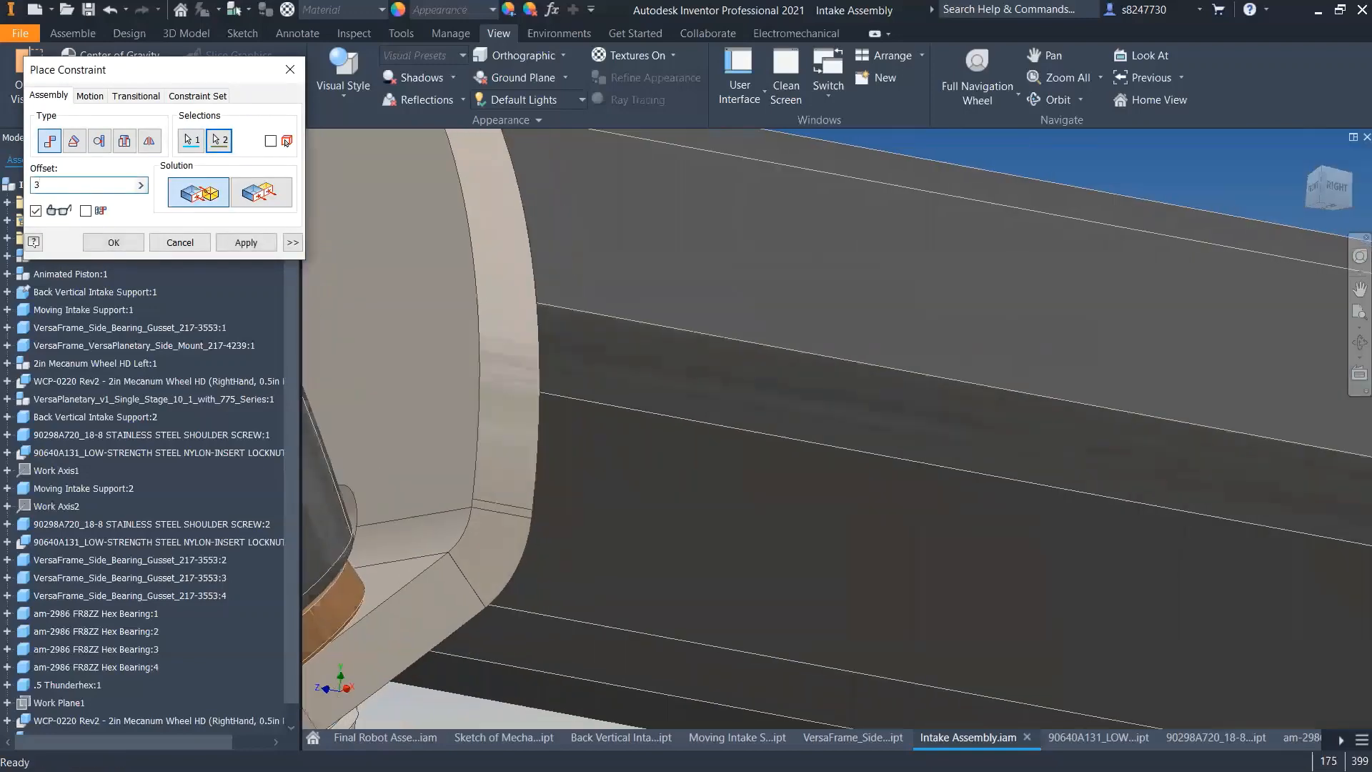
pyautogui.press('Return')
pyautogui.click(177, 248)
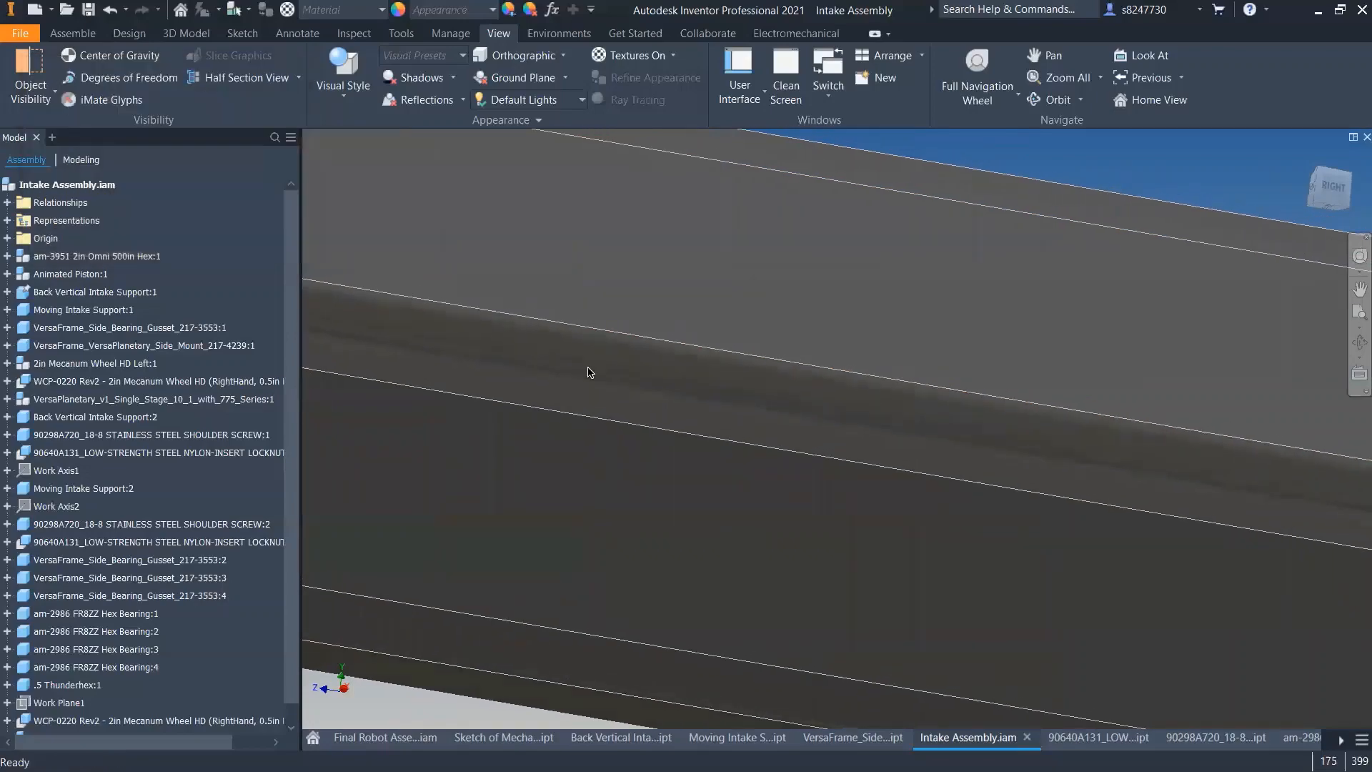
pyautogui.scroll(6, 591, 371)
# - Turn the black left-hand mecanum wheel and mate a second bore flat to the matching shaft flat with a 0.000 in offset
pyautogui.moveTo(1023, 427); pyautogui.dragTo(1013, 384)
pyautogui.press('c')
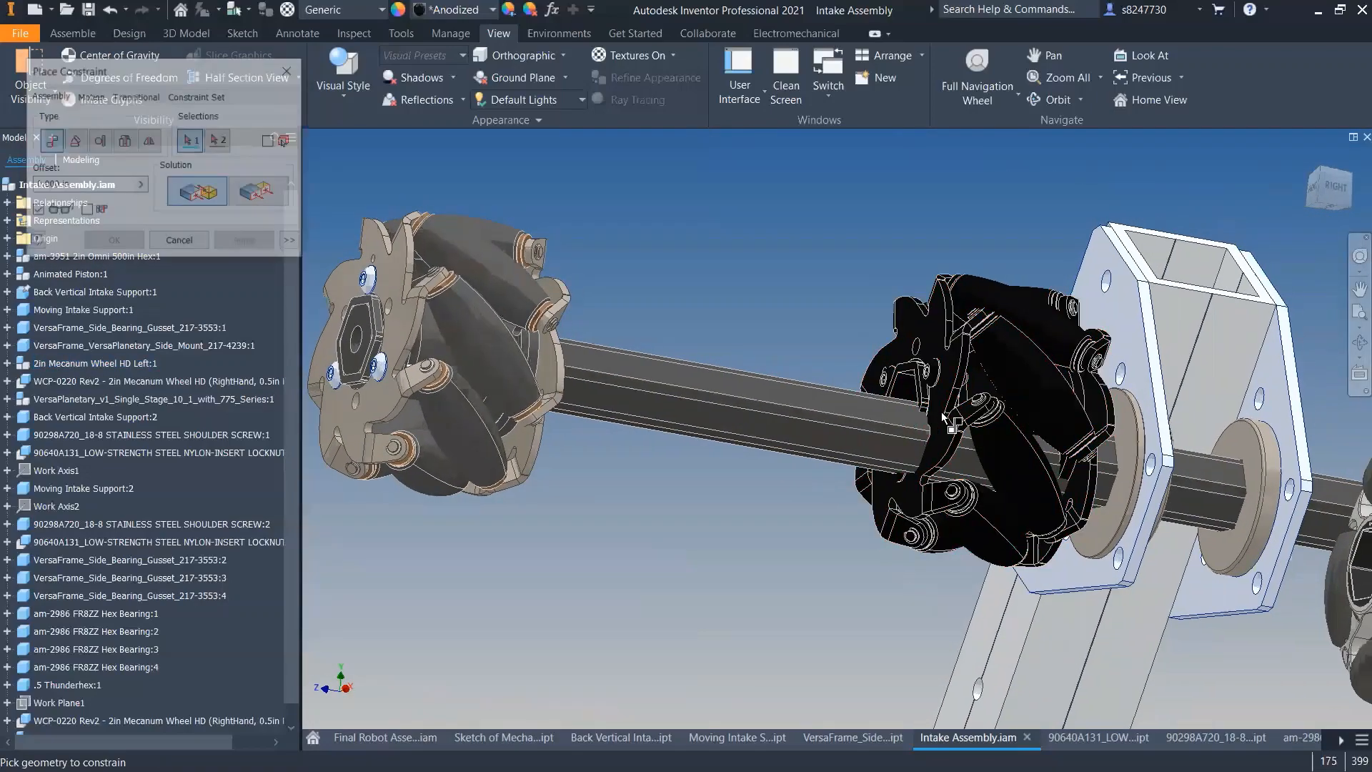
pyautogui.scroll(-8, 893, 375)
pyautogui.click(881, 353)
pyautogui.scroll(5, 886, 357)
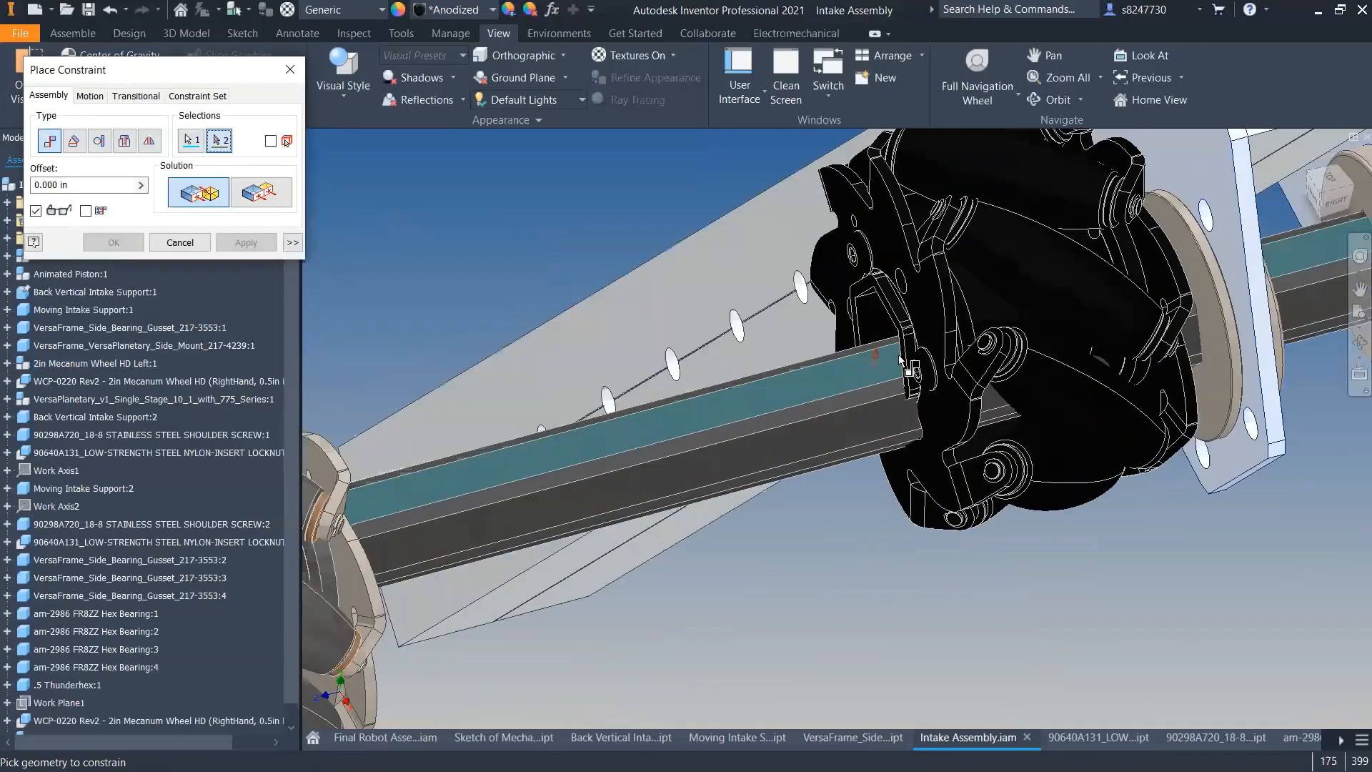
pyautogui.keyDown('shift'); pyautogui.moveTo(910, 369); pyautogui.dragTo(888, 438, button='middle'); pyautogui.keyUp('shift')
pyautogui.scroll(-6, 854, 437)
pyautogui.click(865, 480)
pyautogui.scroll(5, 865, 480)
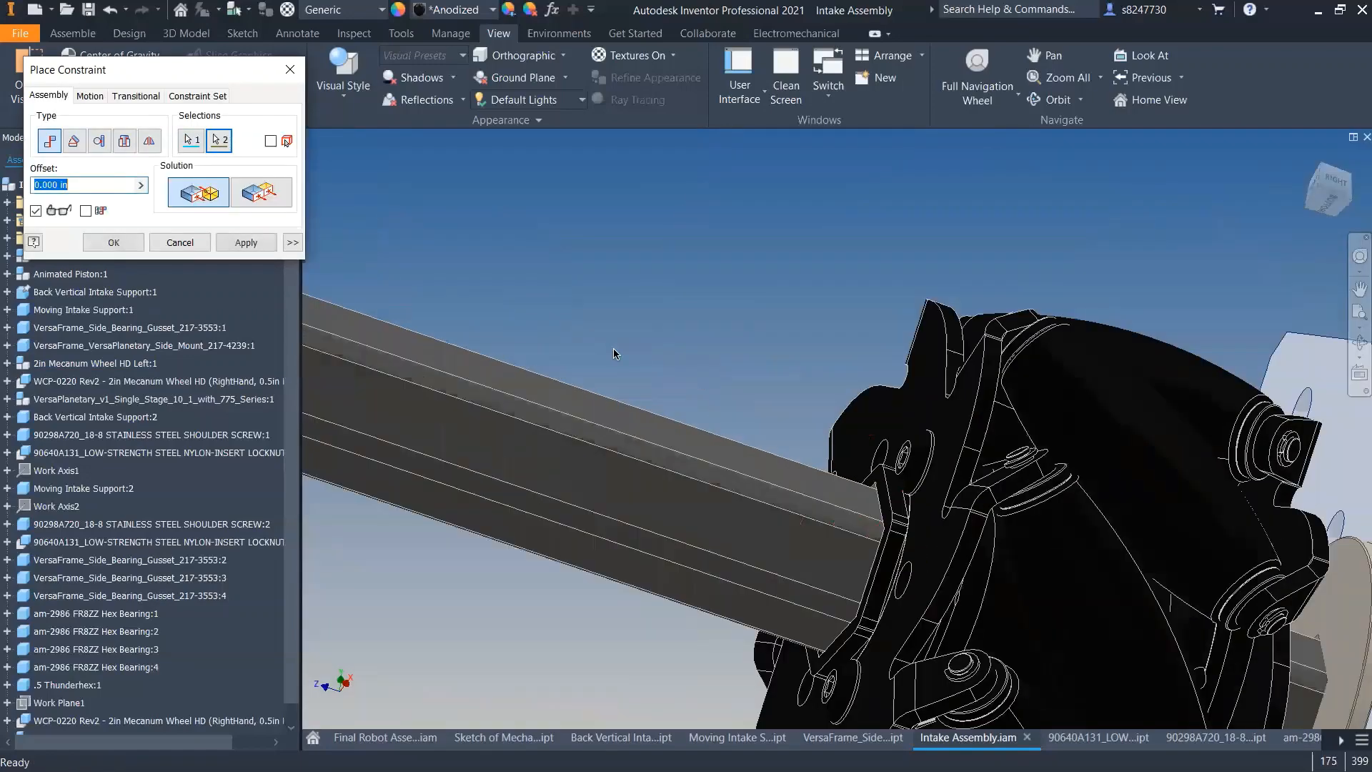
pyautogui.click(203, 246)
pyautogui.scroll(8, 857, 386)
pyautogui.keyDown('shift'); pyautogui.moveTo(922, 372); pyautogui.dragTo(852, 443, button='middle'); pyautogui.keyUp('shift')
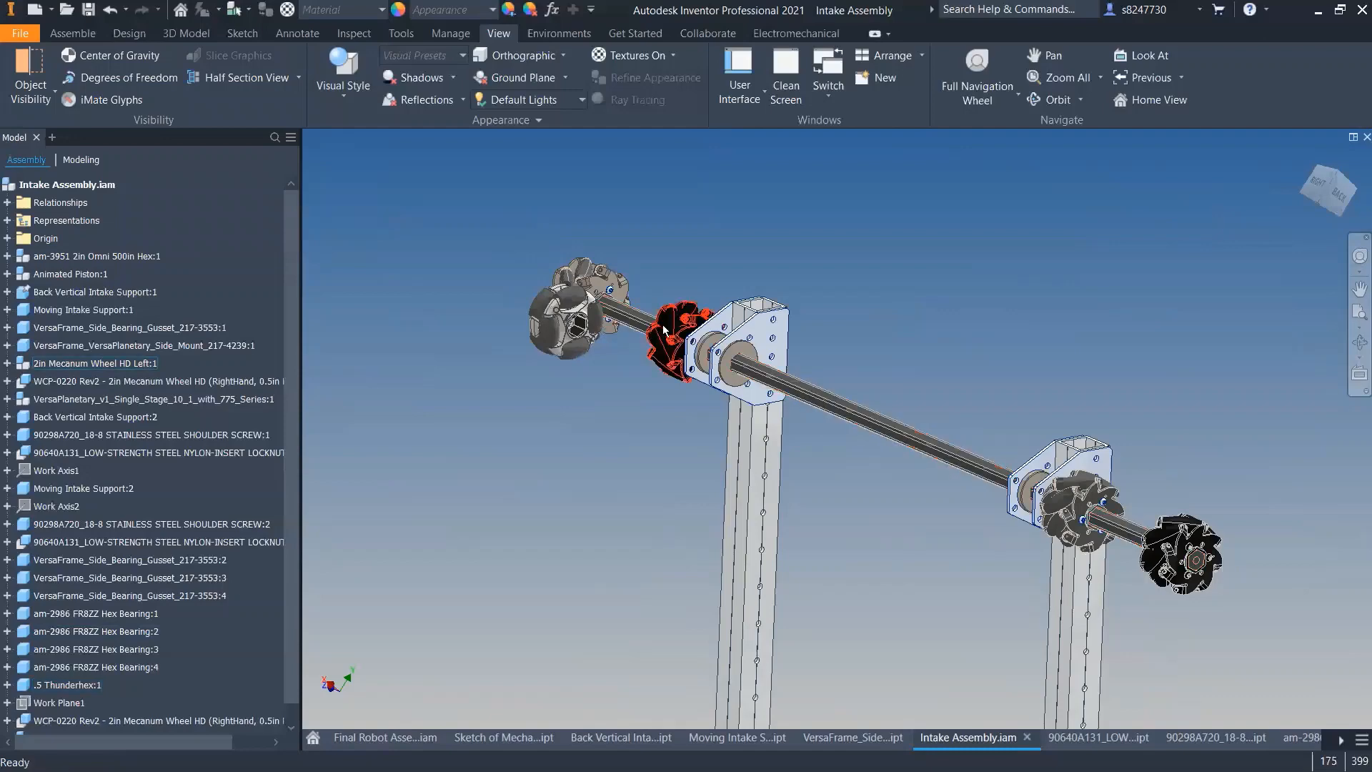
# - Examine the mecanum wheels mounted on the ThunderHex shaft beside both intake supports
pyautogui.moveTo(658, 346); pyautogui.dragTo(533, 495)
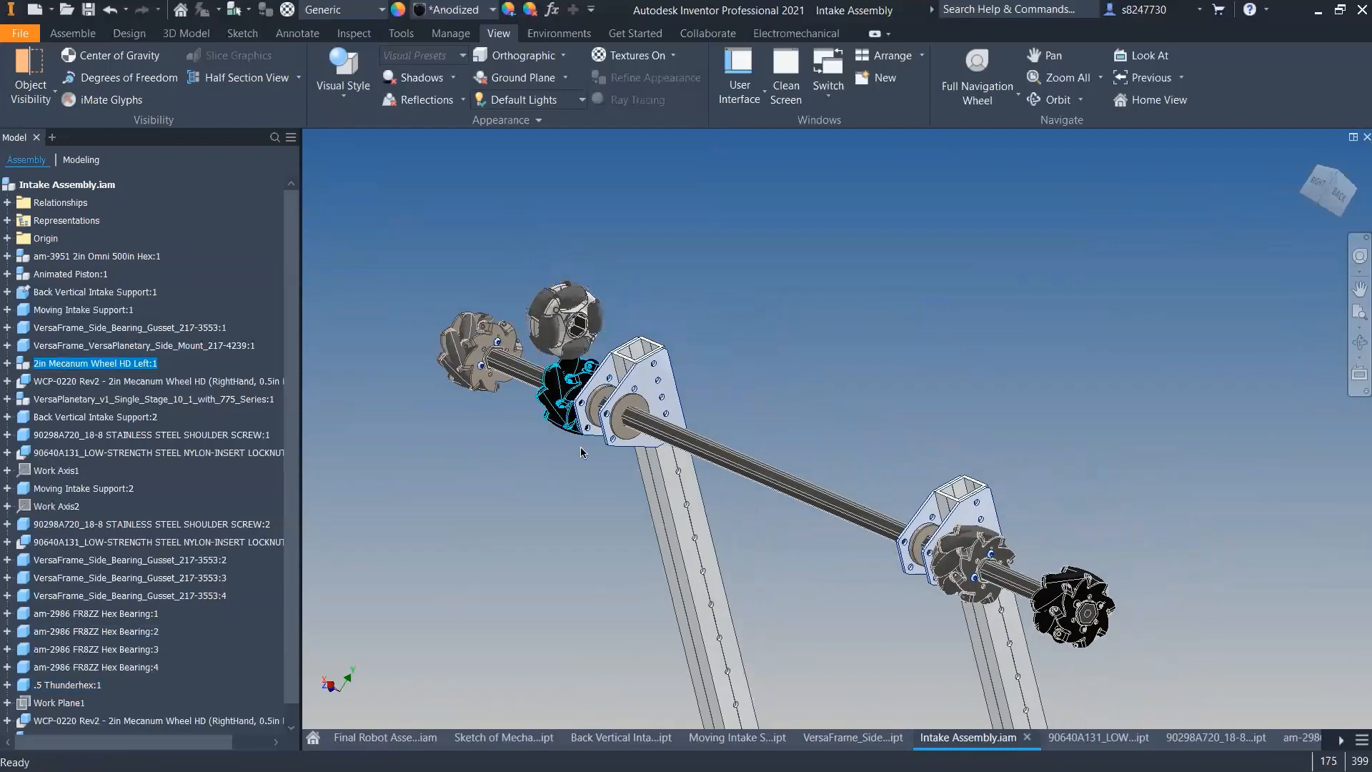
pyautogui.scroll(5, 636, 402)
pyautogui.keyDown('shift'); pyautogui.moveTo(688, 490); pyautogui.dragTo(783, 541, button='middle'); pyautogui.keyUp('shift')
pyautogui.scroll(-6, 771, 549)
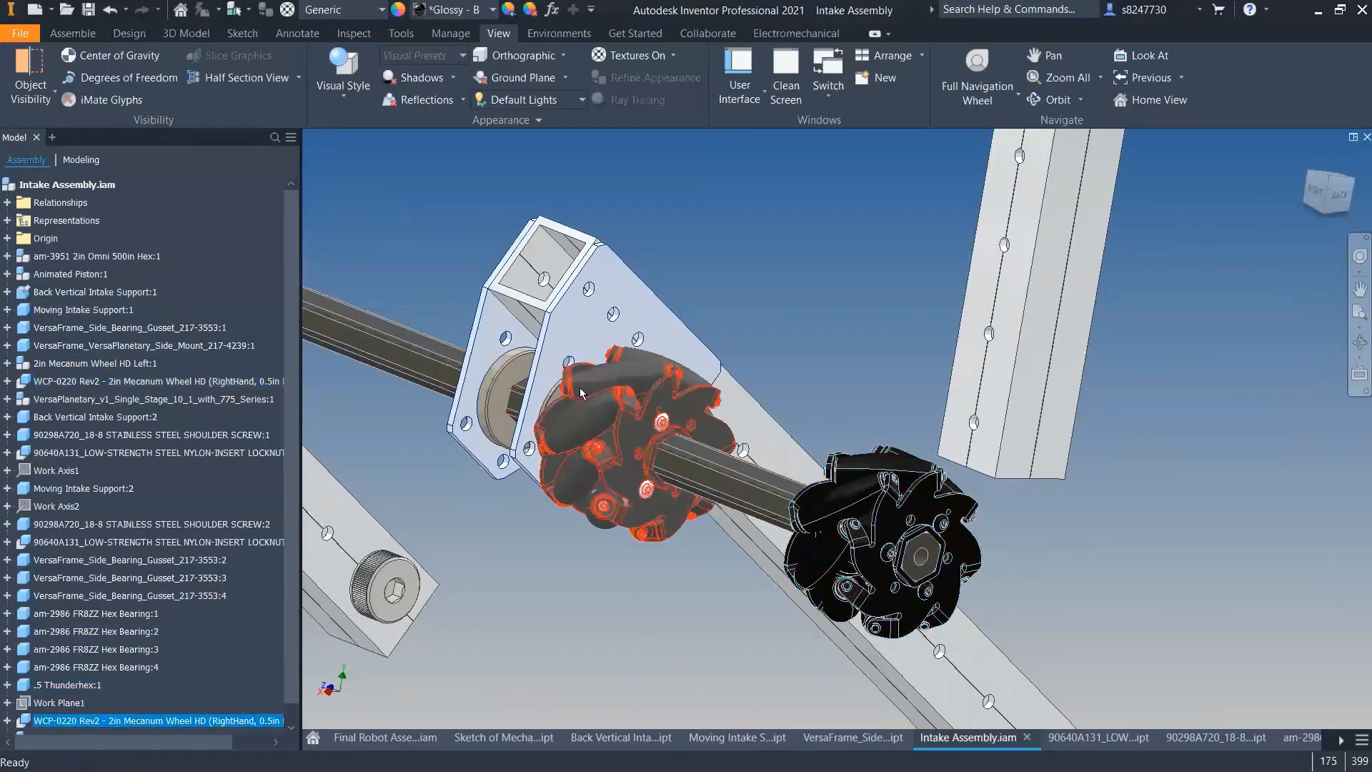
pyautogui.click(831, 329)
pyautogui.keyDown('shift'); pyautogui.moveTo(831, 329); pyautogui.dragTo(929, 350, button='middle'); pyautogui.keyUp('shift')
pyautogui.scroll(4, 943, 400)
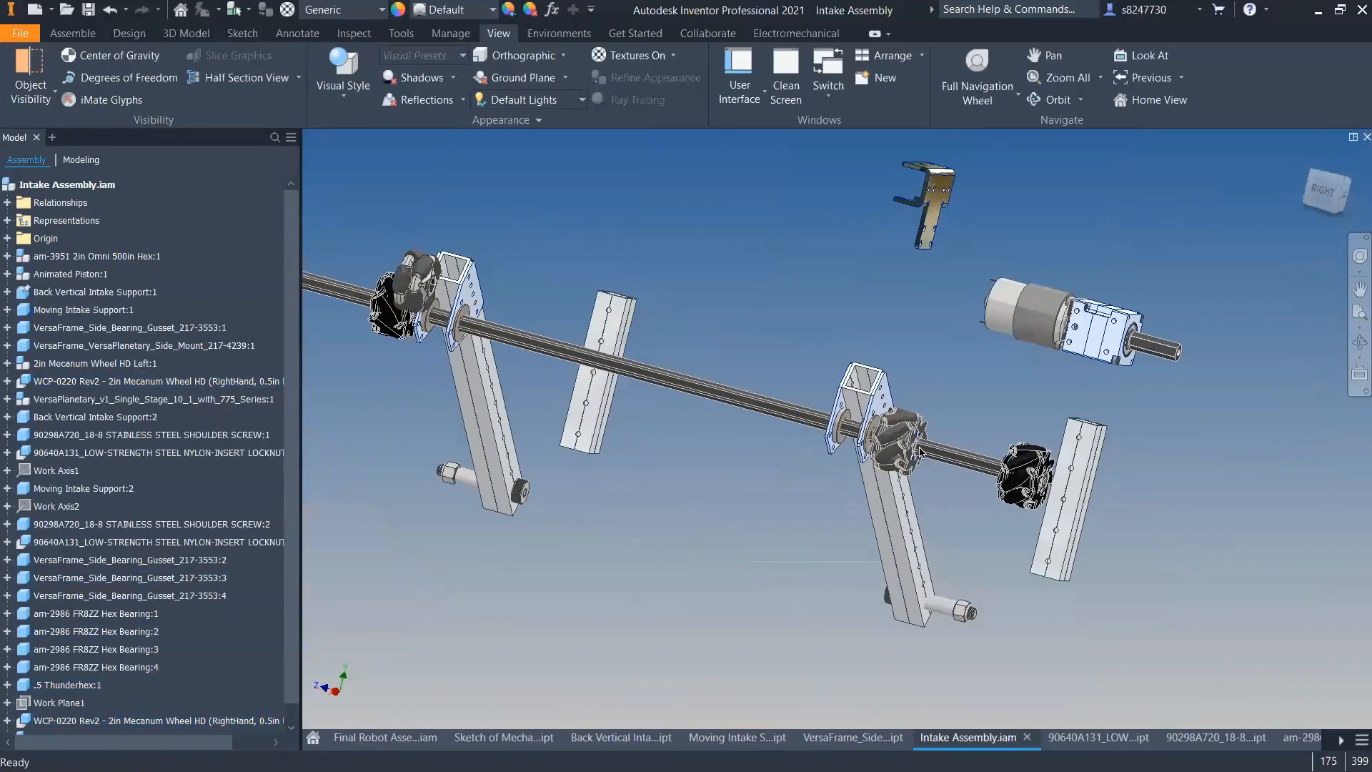
pyautogui.scroll(-6, 979, 468)
pyautogui.scroll(7, 899, 397)
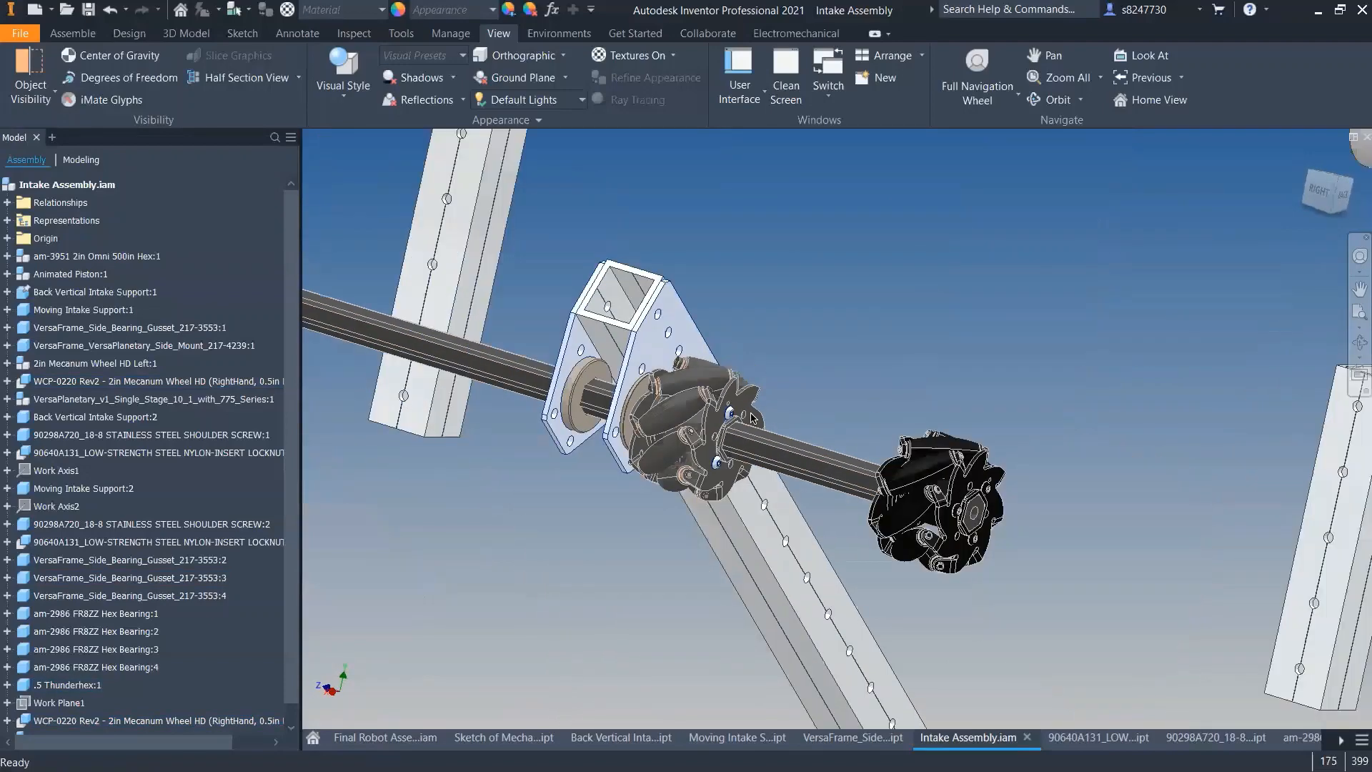
pyautogui.keyDown('shift'); pyautogui.moveTo(550, 286); pyautogui.dragTo(439, 274, button='middle'); pyautogui.keyUp('shift')
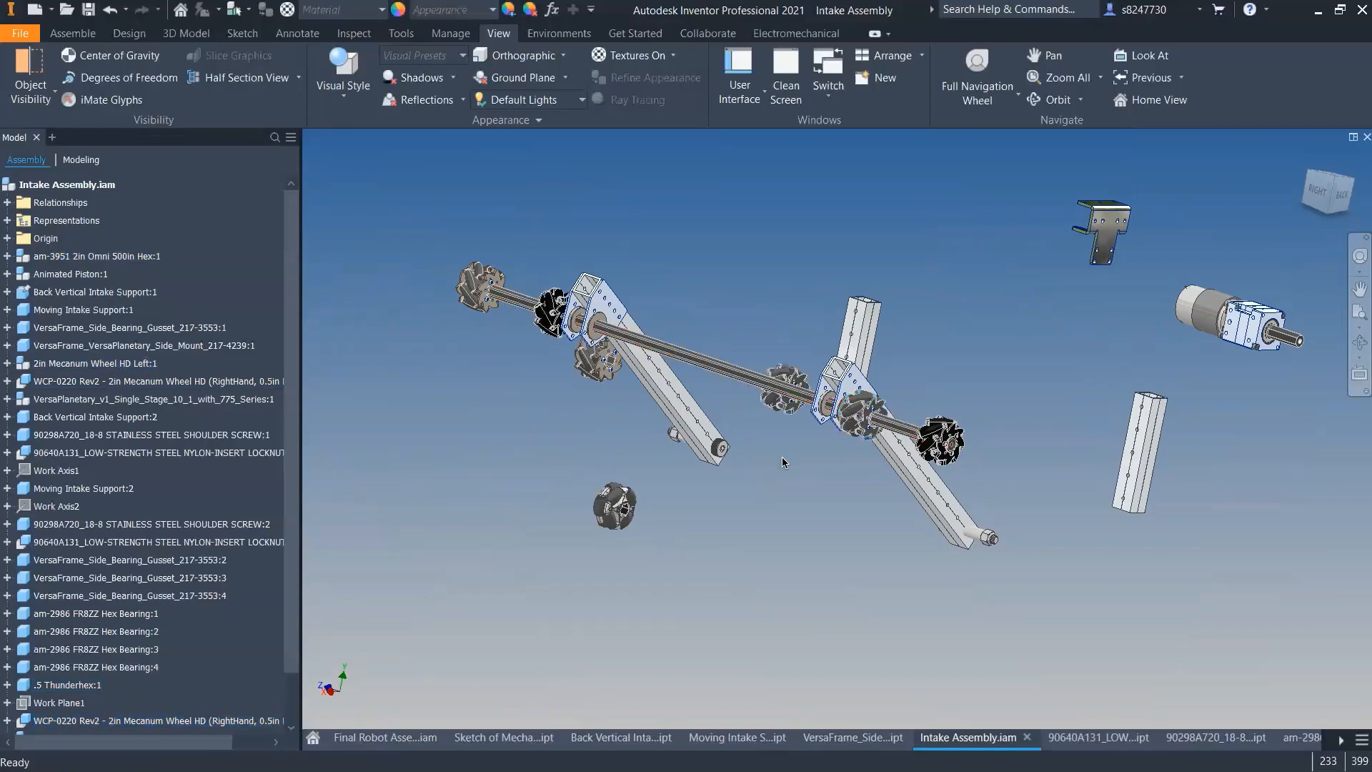
# - Mate an inner bore flat of the loose beige-hubbed mecanum wheel to a ThunderHex shaft flat with a 0.000 in offset
pyautogui.press('c')
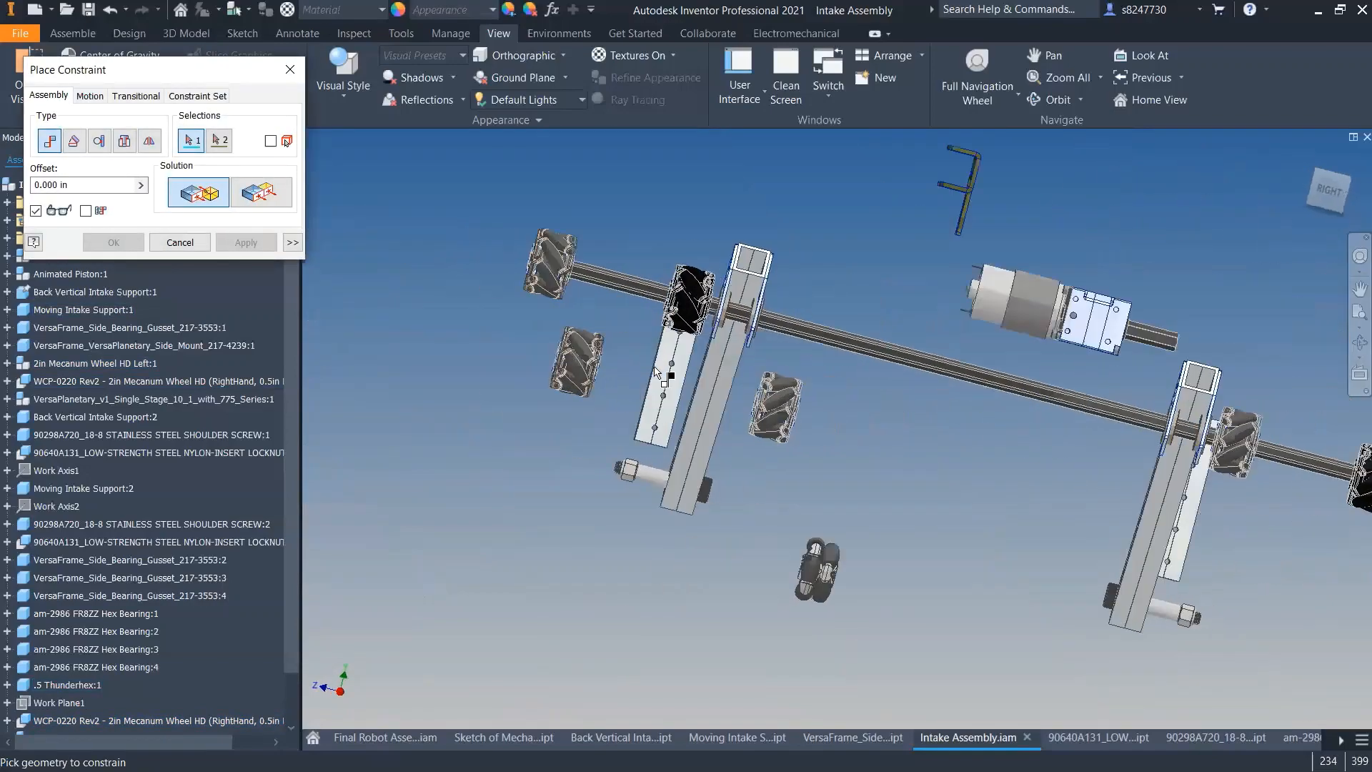
pyautogui.scroll(10, 659, 261)
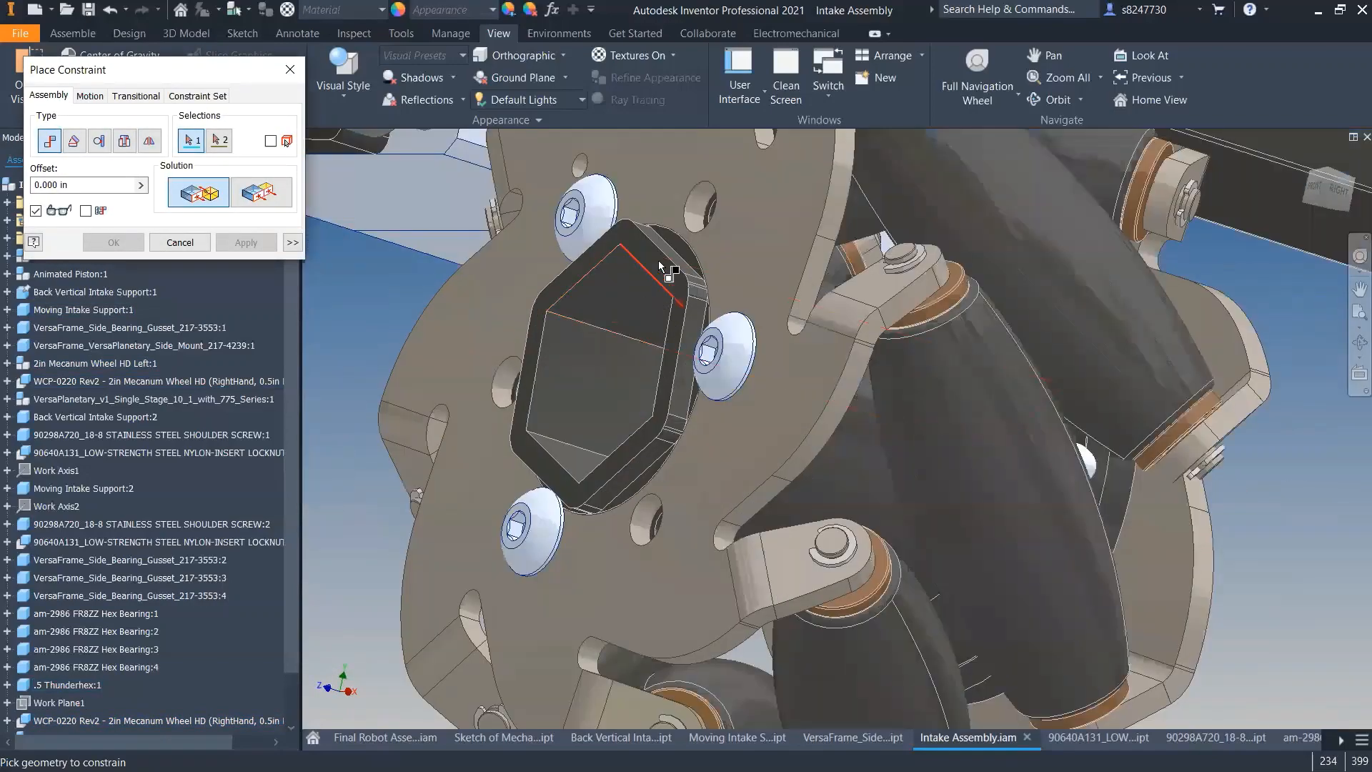
pyautogui.click(610, 309)
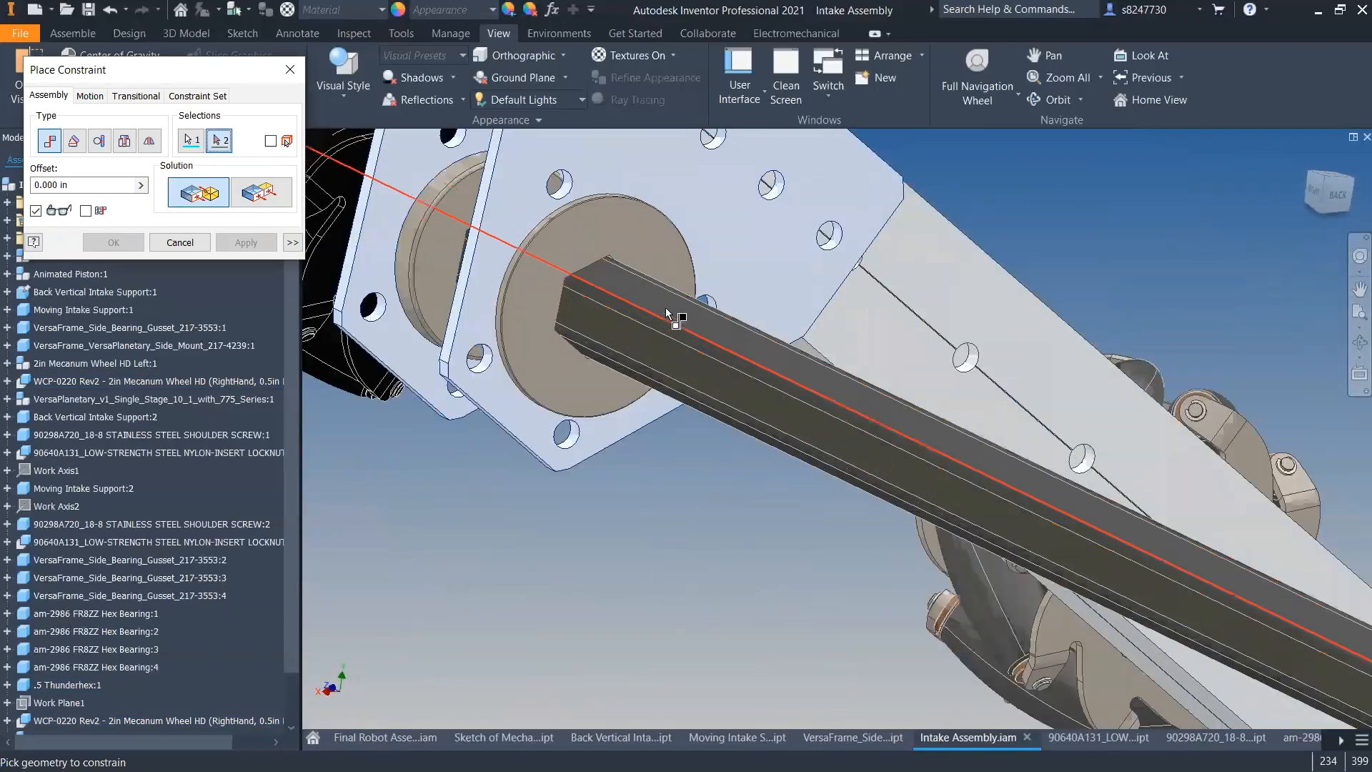
pyautogui.click(661, 309)
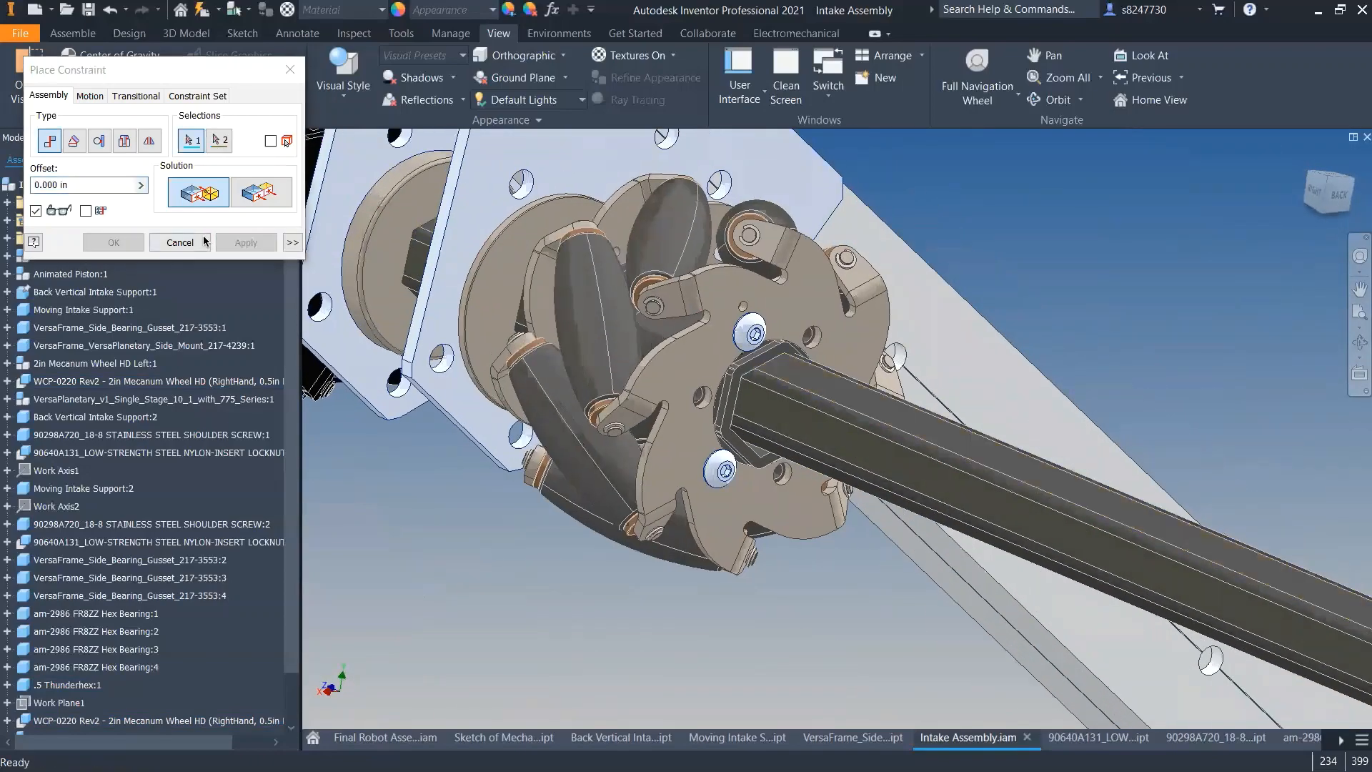
pyautogui.press('Escape')
# - Turn the added beige-hubbed wheel and mate a second bore flat to the matching shaft flat with a 0.000 in offset
pyautogui.moveTo(701, 388); pyautogui.dragTo(650, 415)
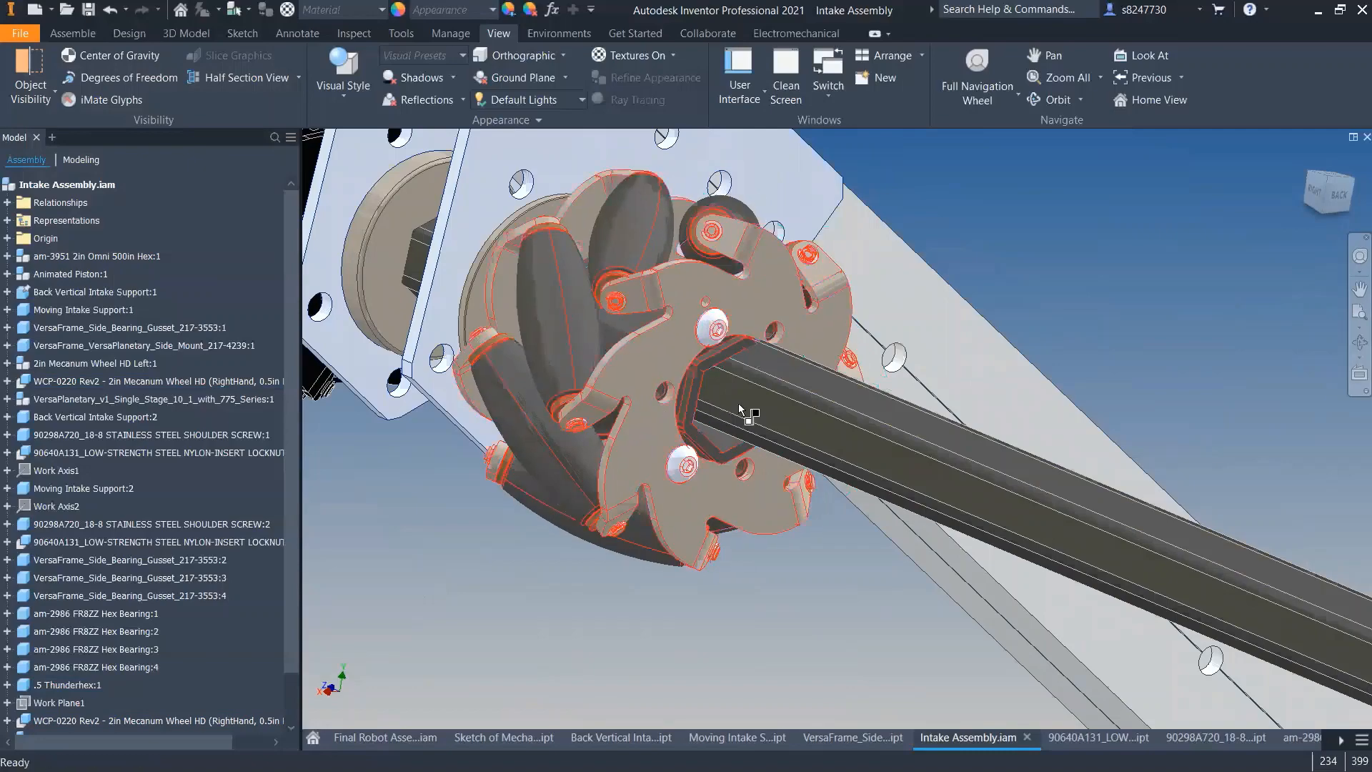
pyautogui.press('c')
pyautogui.click(728, 391)
pyautogui.keyDown('shift'); pyautogui.moveTo(727, 391); pyautogui.dragTo(855, 383, button='middle'); pyautogui.keyUp('shift')
pyautogui.scroll(5, 858, 379)
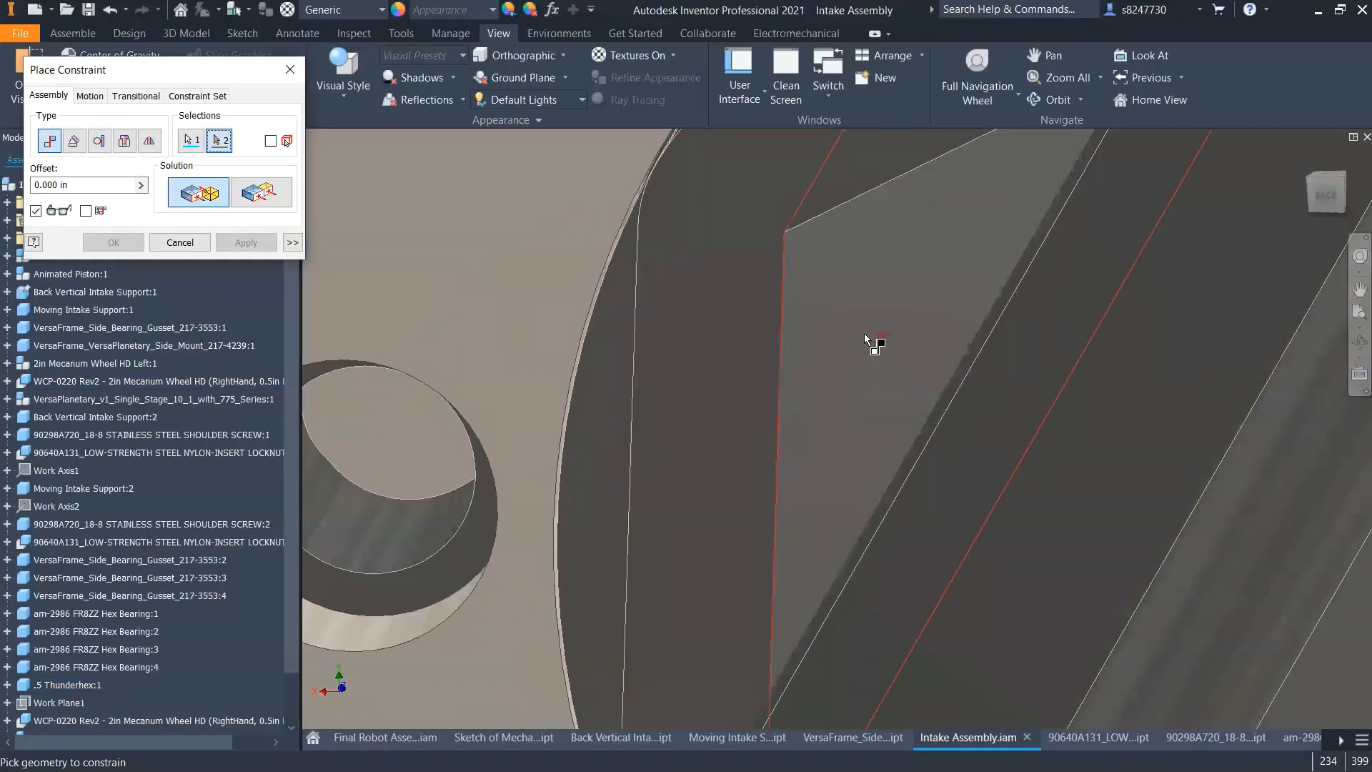
pyautogui.click(864, 334)
pyautogui.scroll(-5, 832, 358)
pyautogui.keyDown('shift'); pyautogui.moveTo(493, 348); pyautogui.dragTo(616, 295, button='middle'); pyautogui.keyUp('shift')
pyautogui.click(245, 242)
# - Mate the black left-hand wheel's hub face to the facing hub face of the added beige-hubbed wheel with an offset of 3 in
pyautogui.scroll(-8, 620, 366)
pyautogui.scroll(7, 616, 293)
pyautogui.keyDown('shift'); pyautogui.moveTo(883, 312); pyautogui.dragTo(983, 250, button='middle'); pyautogui.keyUp('shift')
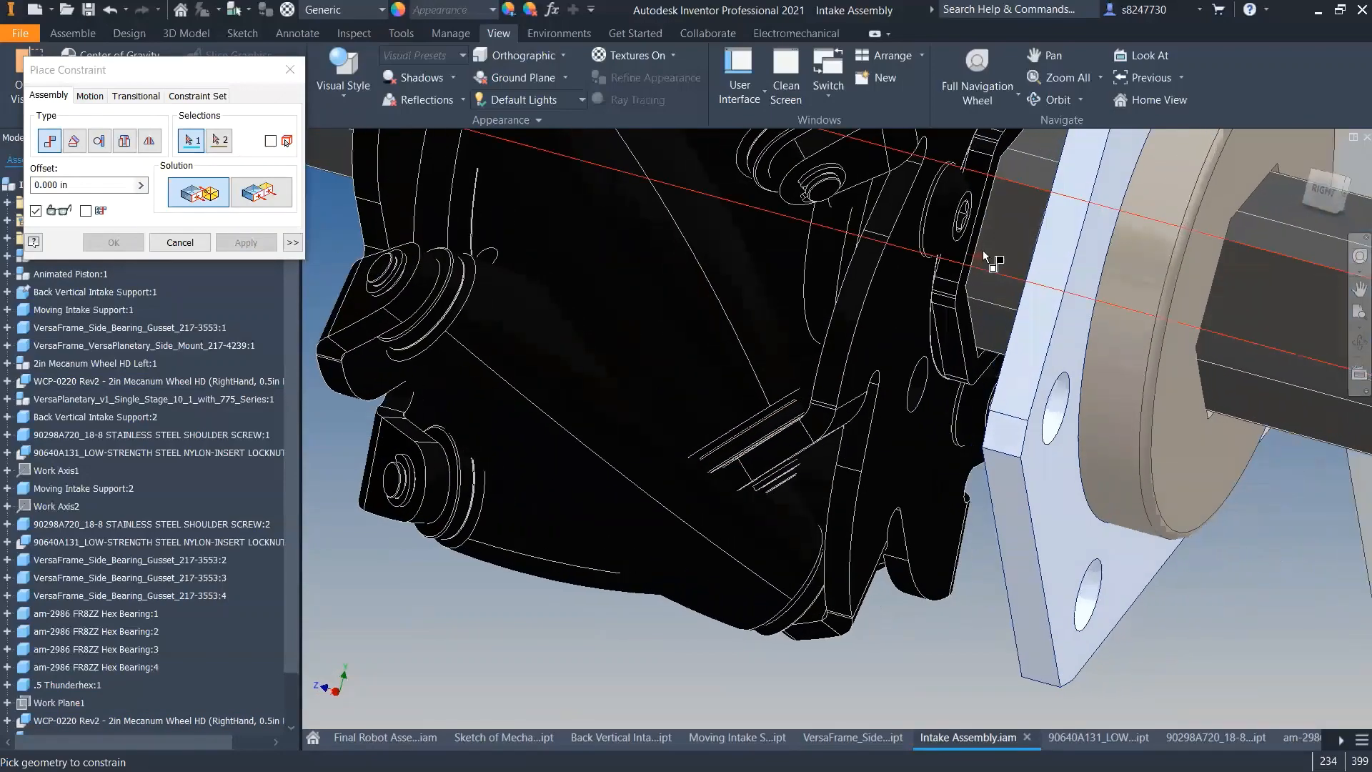
pyautogui.scroll(5, 972, 250)
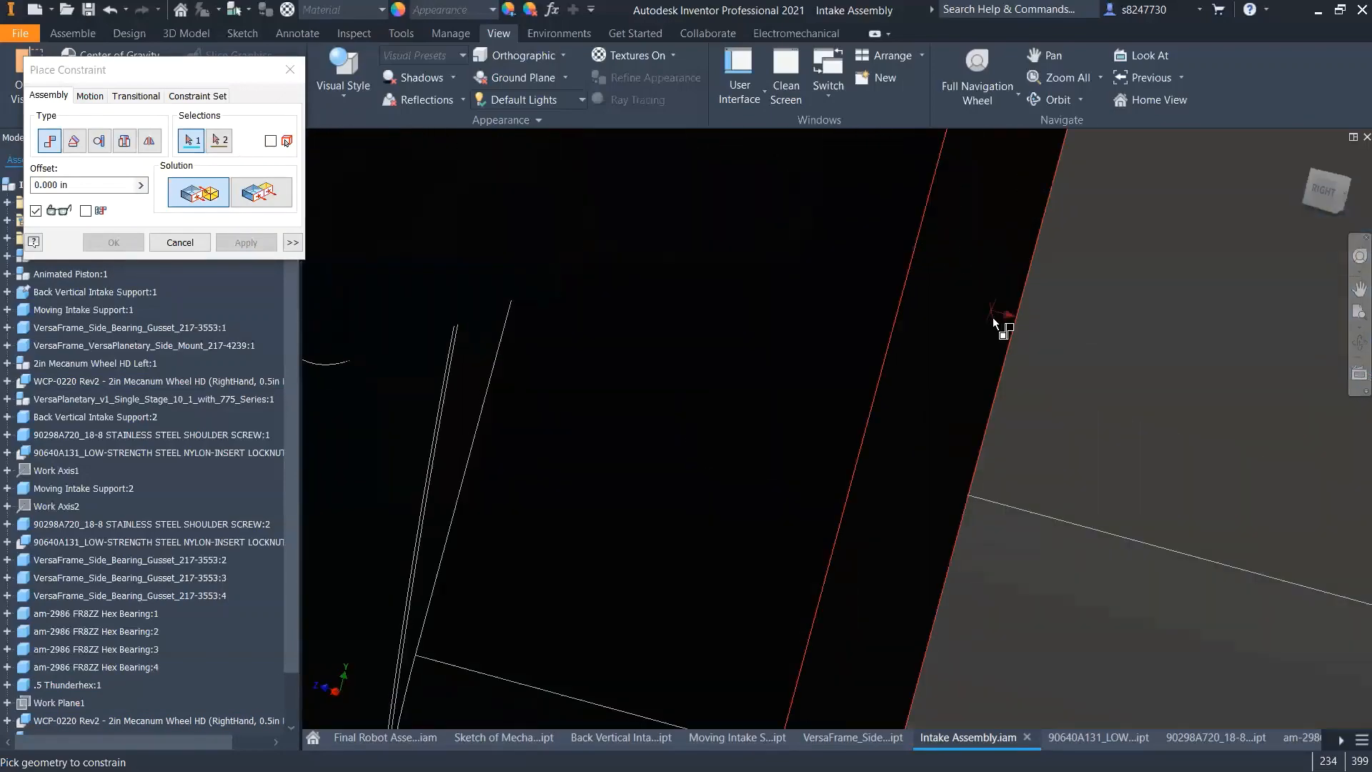
pyautogui.click(995, 319)
pyautogui.scroll(-6, 861, 358)
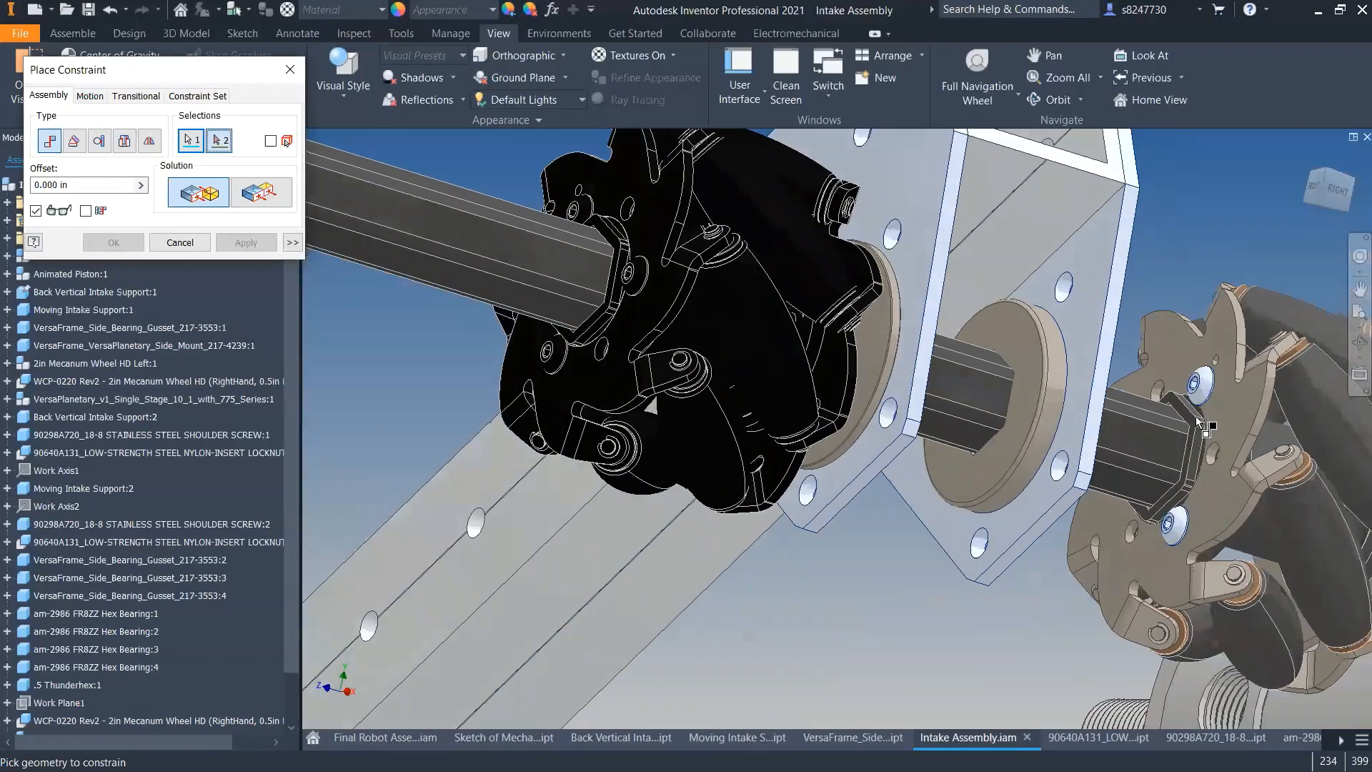
pyautogui.scroll(4, 1195, 416)
pyautogui.click(1152, 390)
pyautogui.scroll(-4, 964, 398)
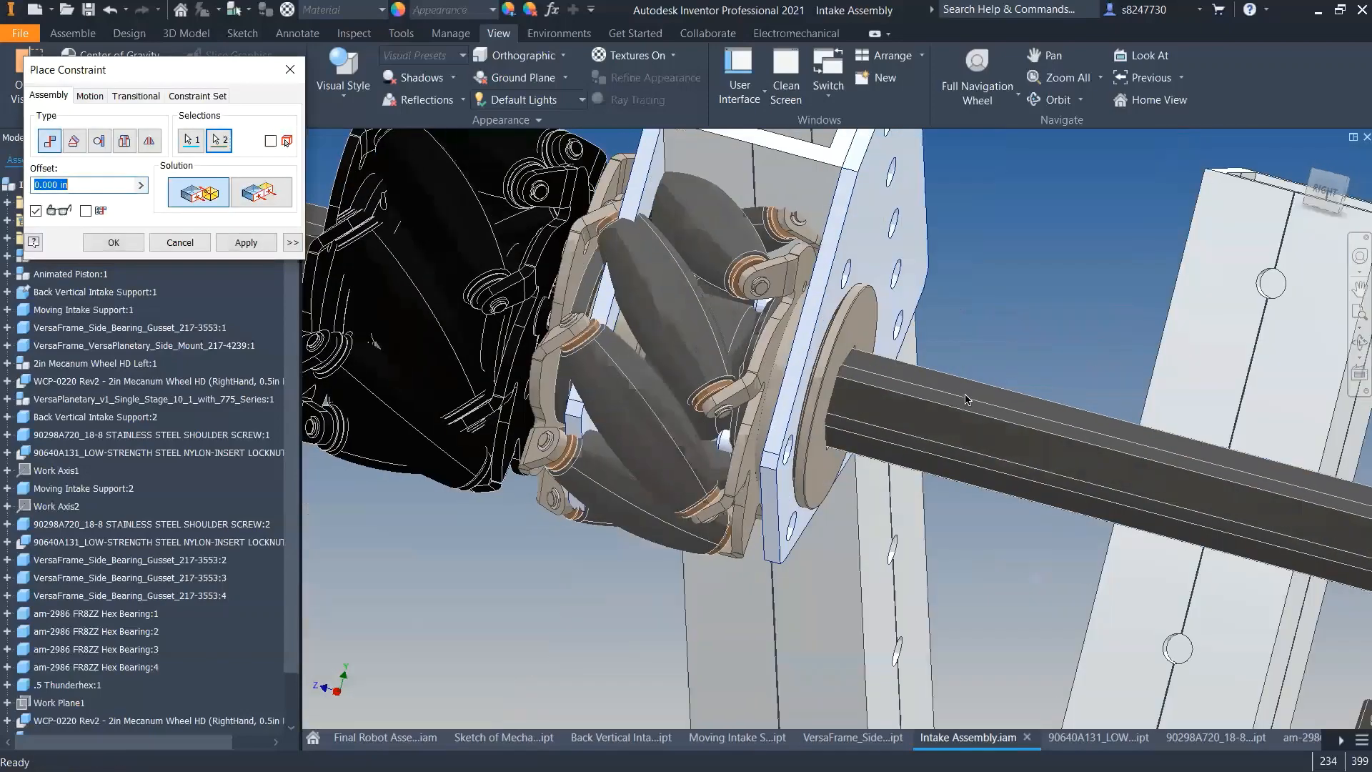
pyautogui.write('3')
pyautogui.scroll(-6, 478, 295)
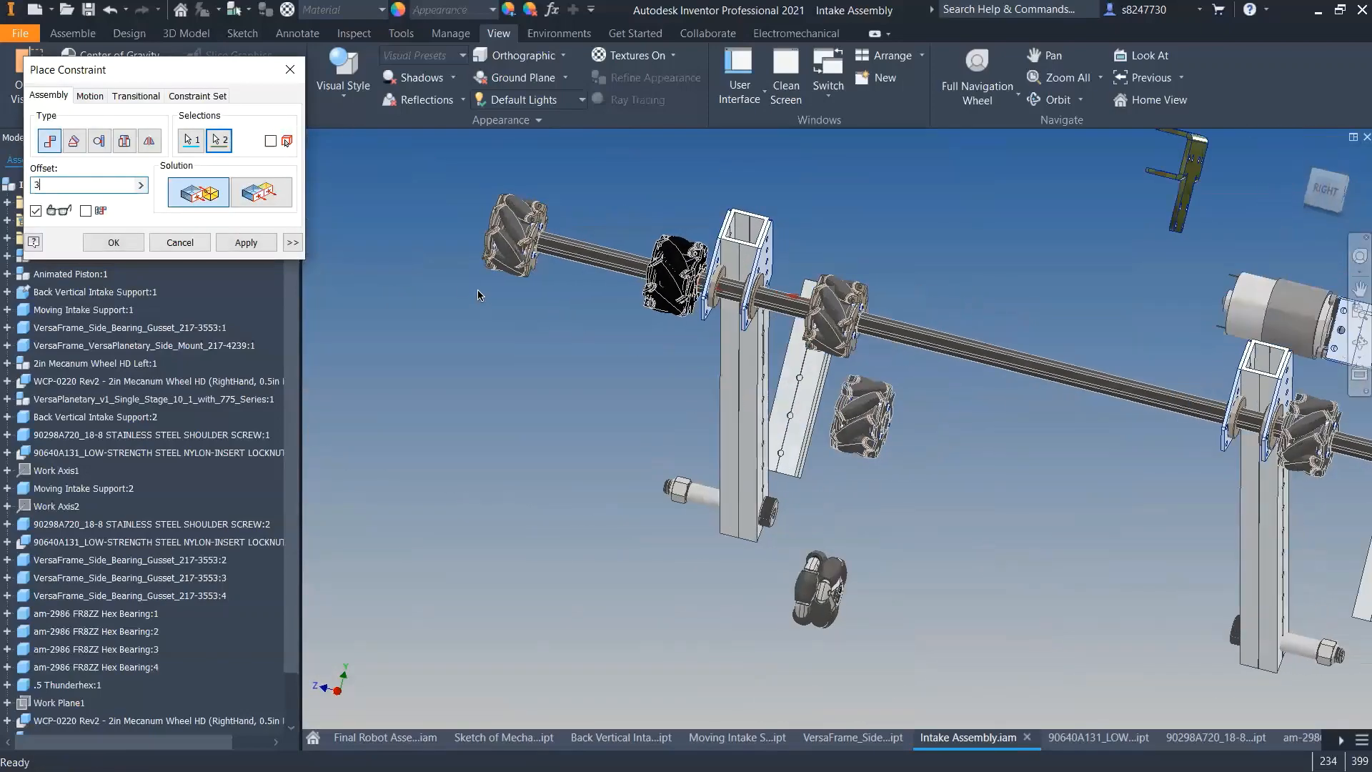
pyautogui.click(272, 244)
pyautogui.click(180, 243)
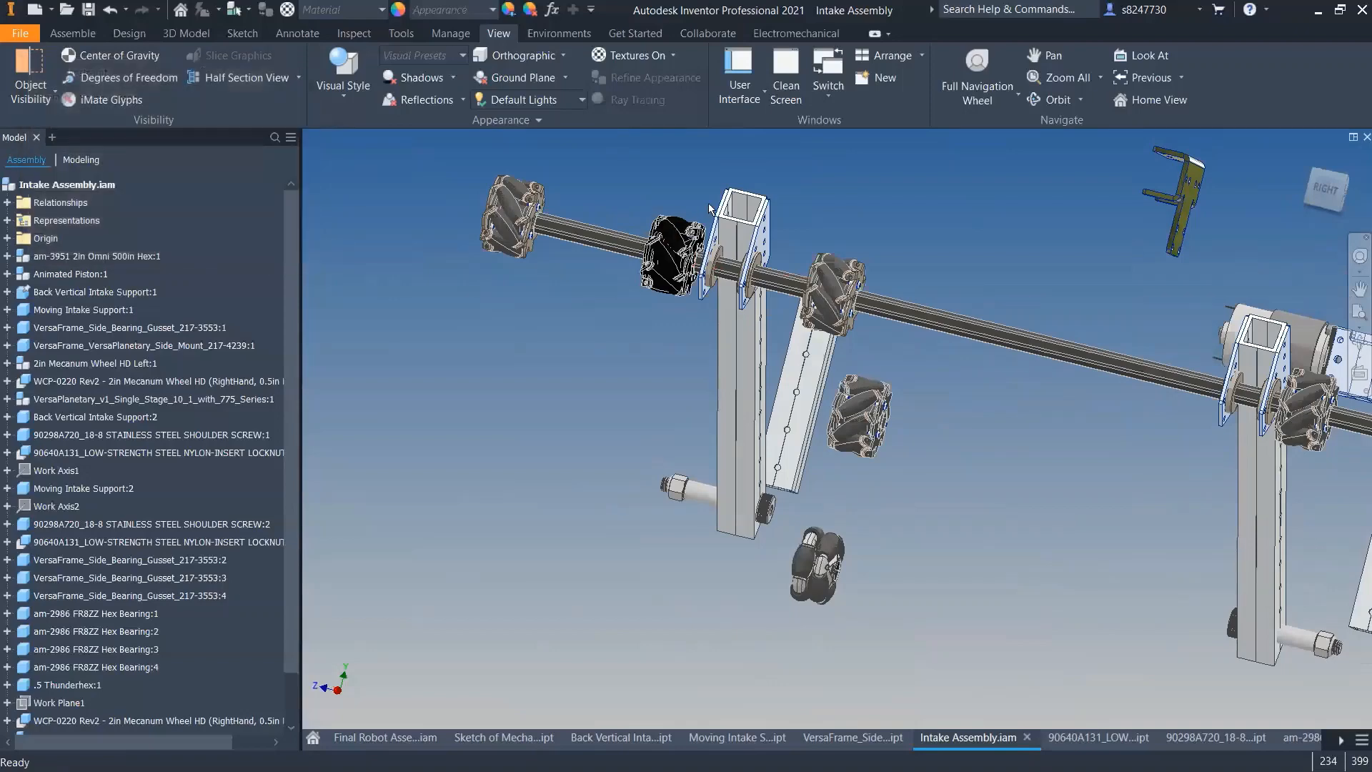
pyautogui.moveTo(840, 276); pyautogui.dragTo(729, 350)
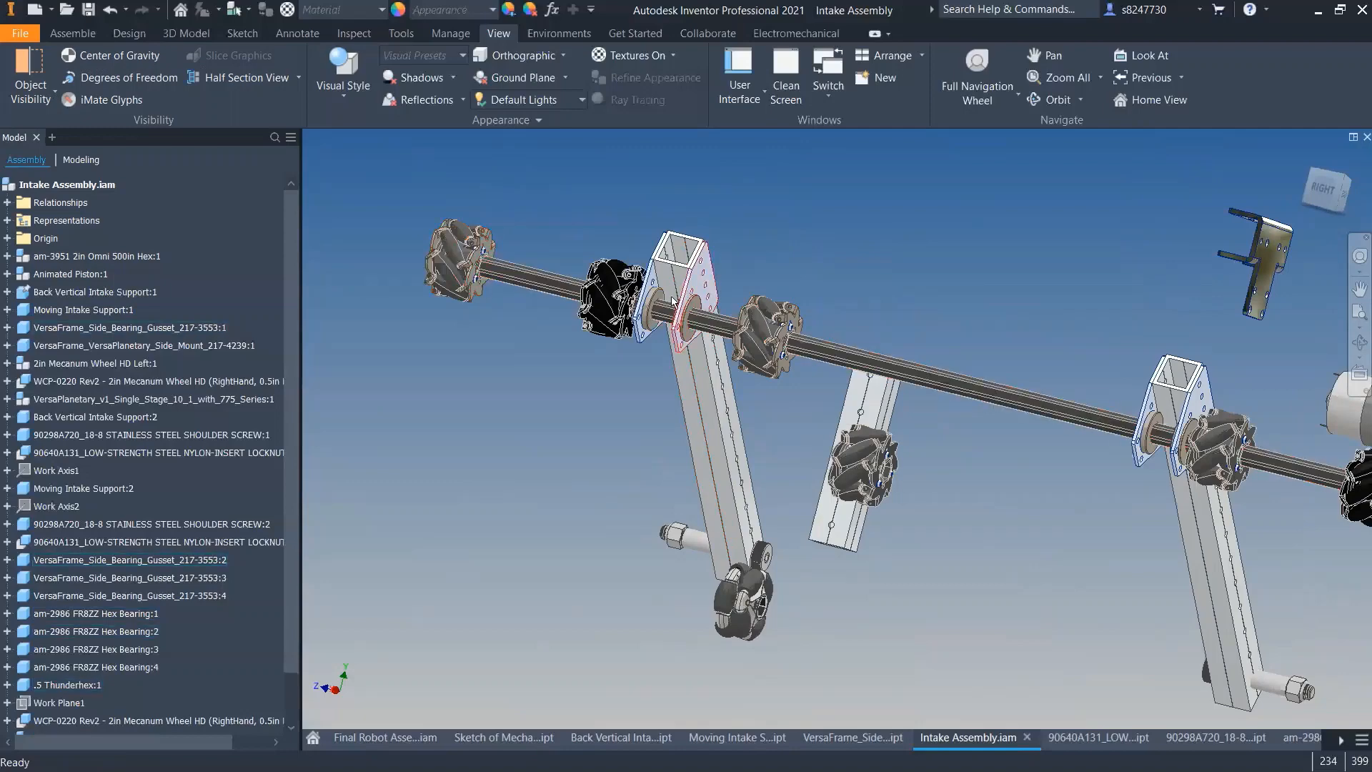
# - Mate a hex bore flat of the loose dark-hubbed right-hand mecanum wheel to a ThunderHex shaft flat with a 0.000 in offset
pyautogui.scroll(6, 677, 313)
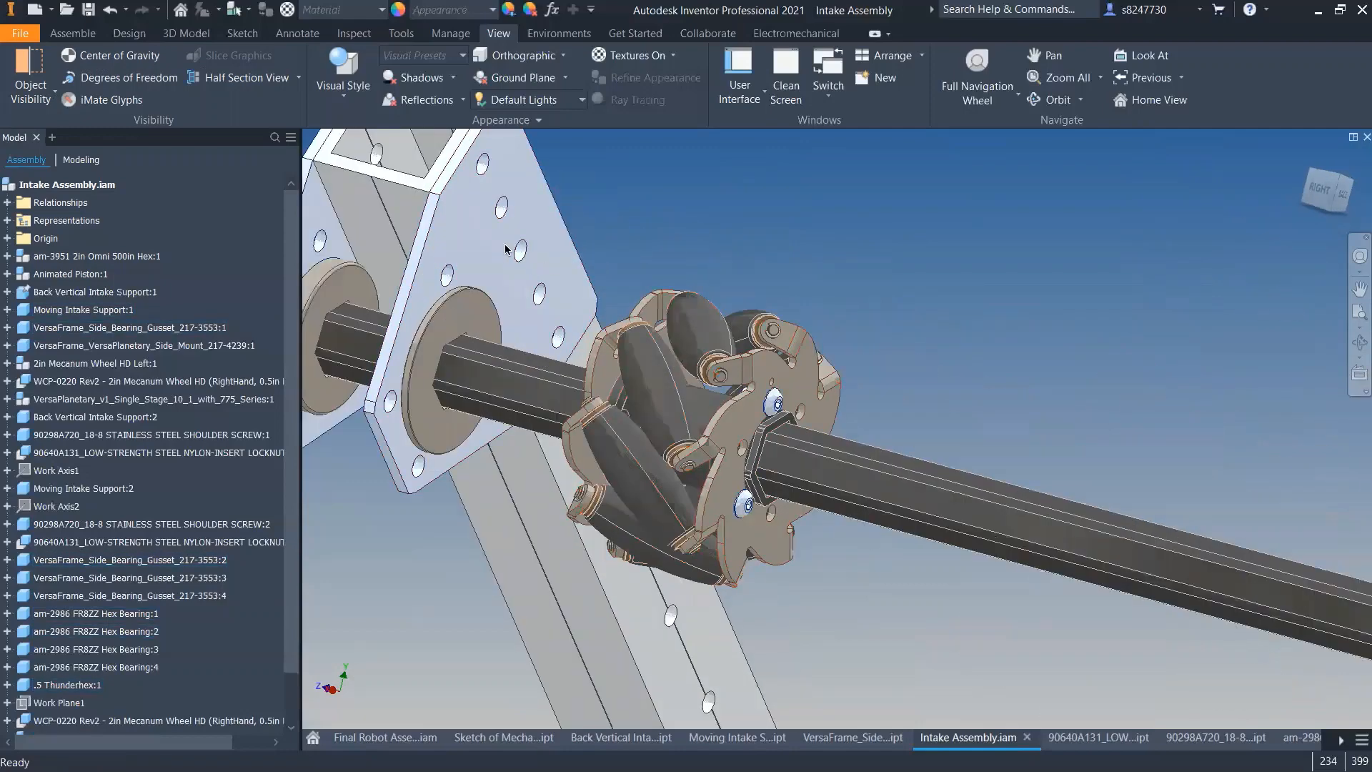
pyautogui.scroll(-6, 591, 245)
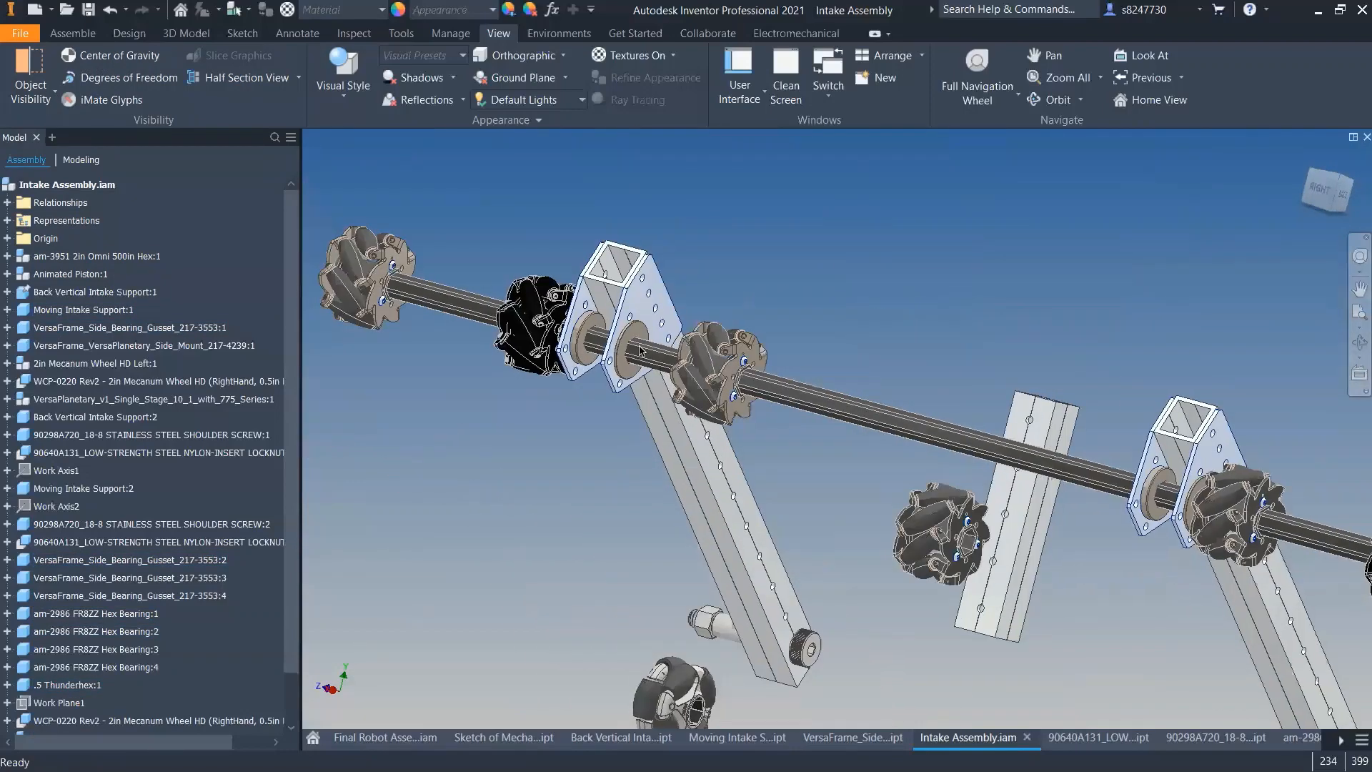
pyautogui.scroll(-3, 848, 254)
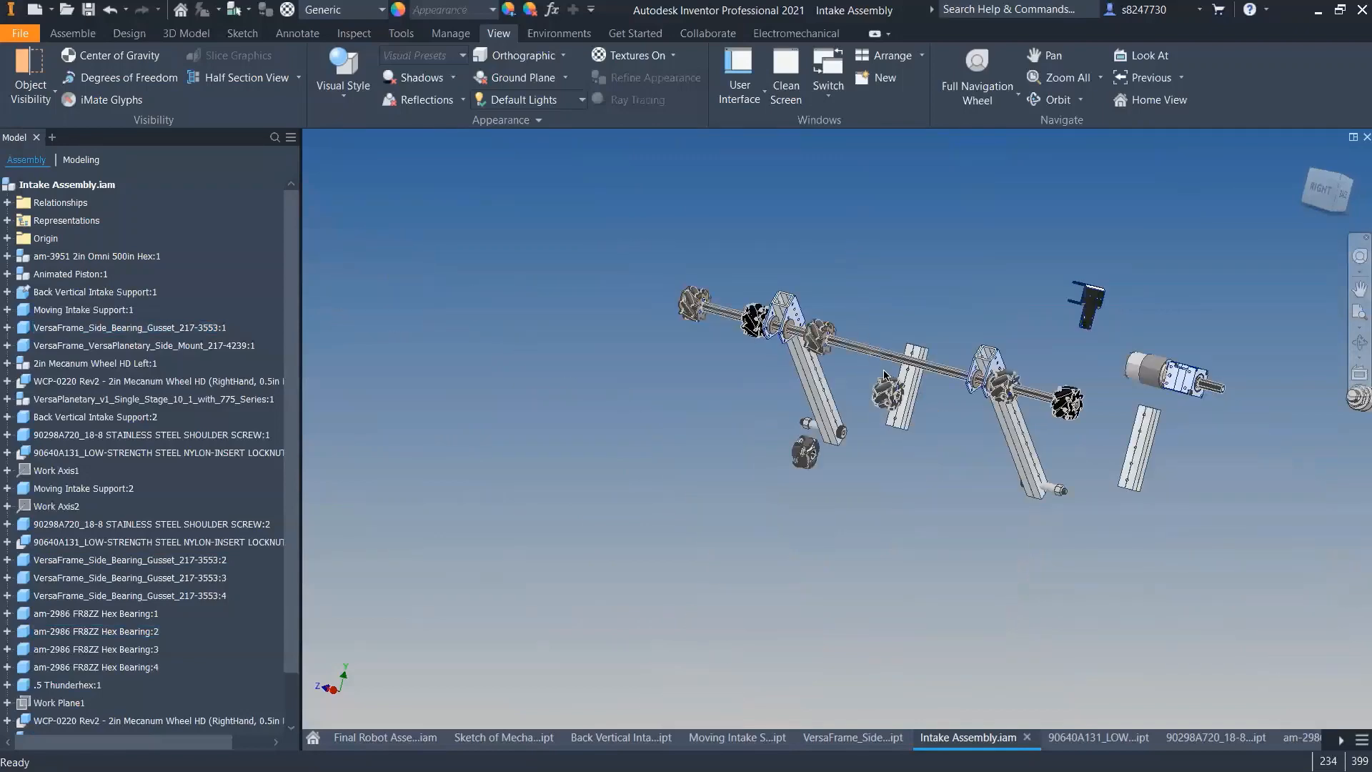
pyautogui.scroll(8, 904, 402)
pyautogui.press('c')
pyautogui.scroll(3, 905, 375)
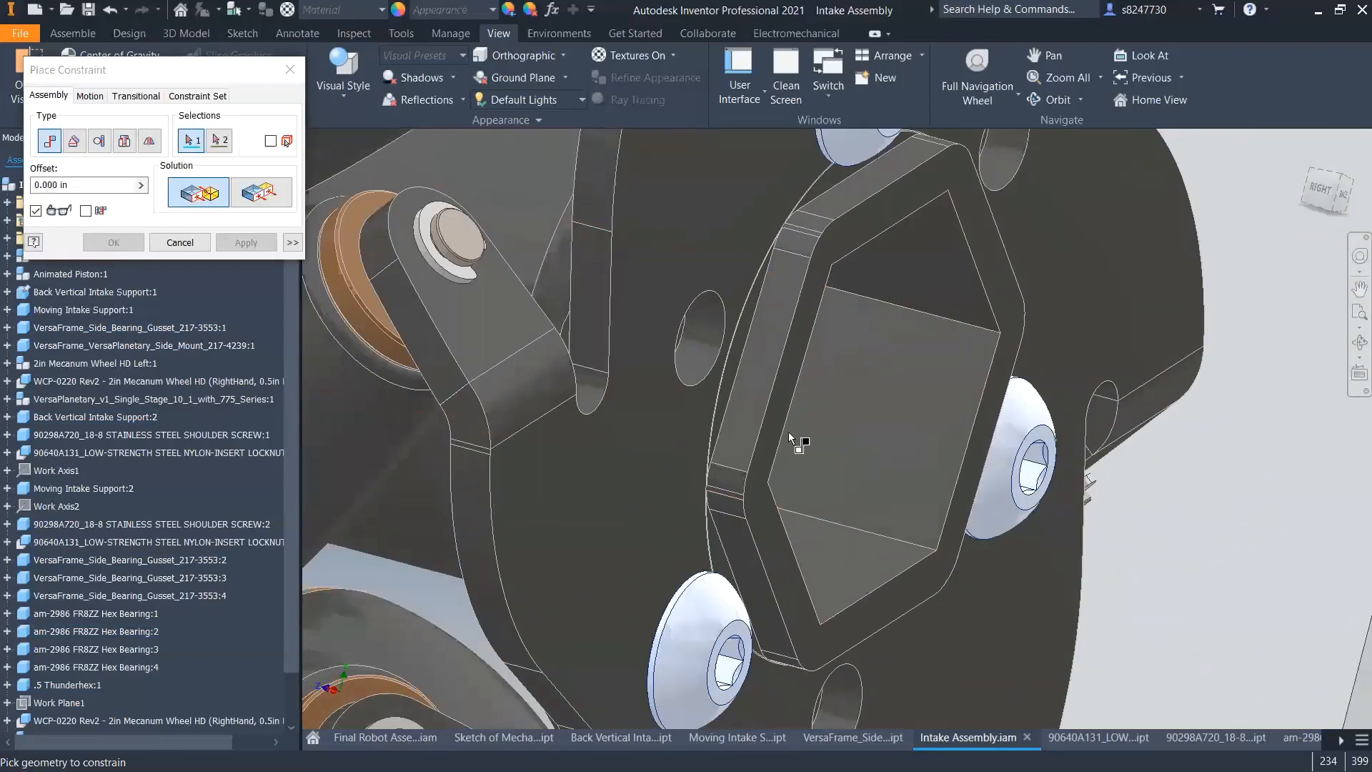
pyautogui.scroll(-5, 793, 440)
pyautogui.keyDown('shift'); pyautogui.moveTo(791, 429); pyautogui.dragTo(772, 282, button='middle'); pyautogui.keyUp('shift')
pyautogui.scroll(6, 881, 404)
pyautogui.scroll(-7, 769, 300)
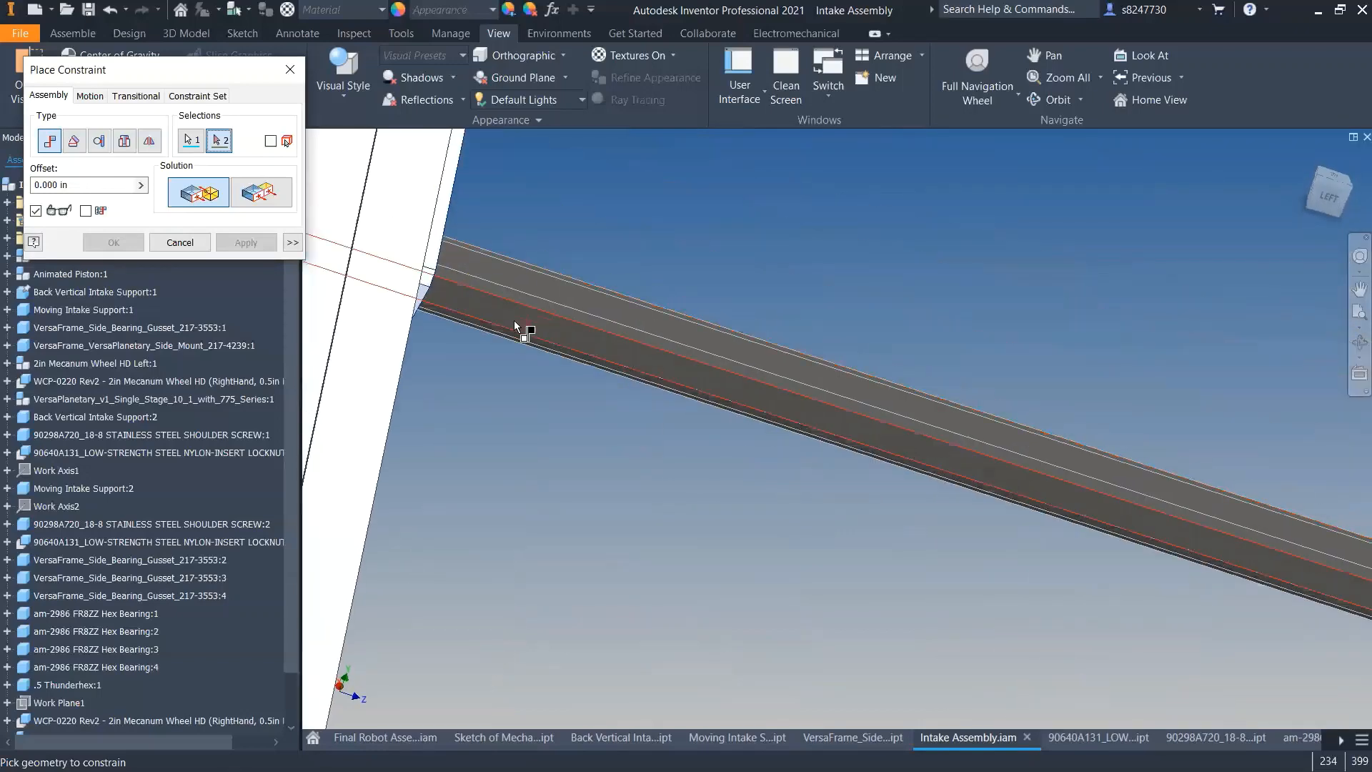
pyautogui.scroll(-2, 513, 320)
pyautogui.click(474, 308)
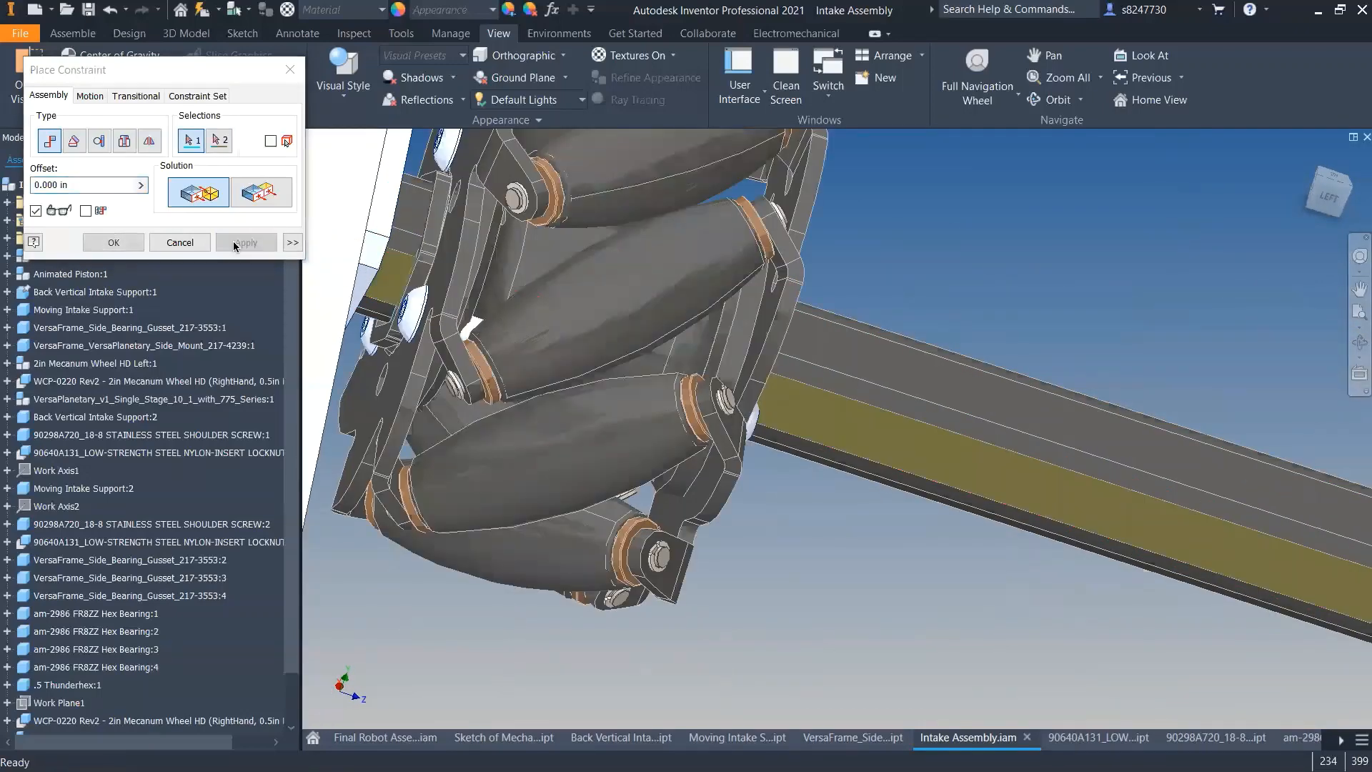
# - Mate the added right-hand wheel's hub face to the facing hub face of the dark wheel across the support with a 0.000 in offset
pyautogui.keyDown('shift'); pyautogui.moveTo(443, 250); pyautogui.dragTo(830, 229, button='middle'); pyautogui.keyUp('shift')
pyautogui.scroll(3, 1126, 247)
pyautogui.scroll(-6, 1162, 208)
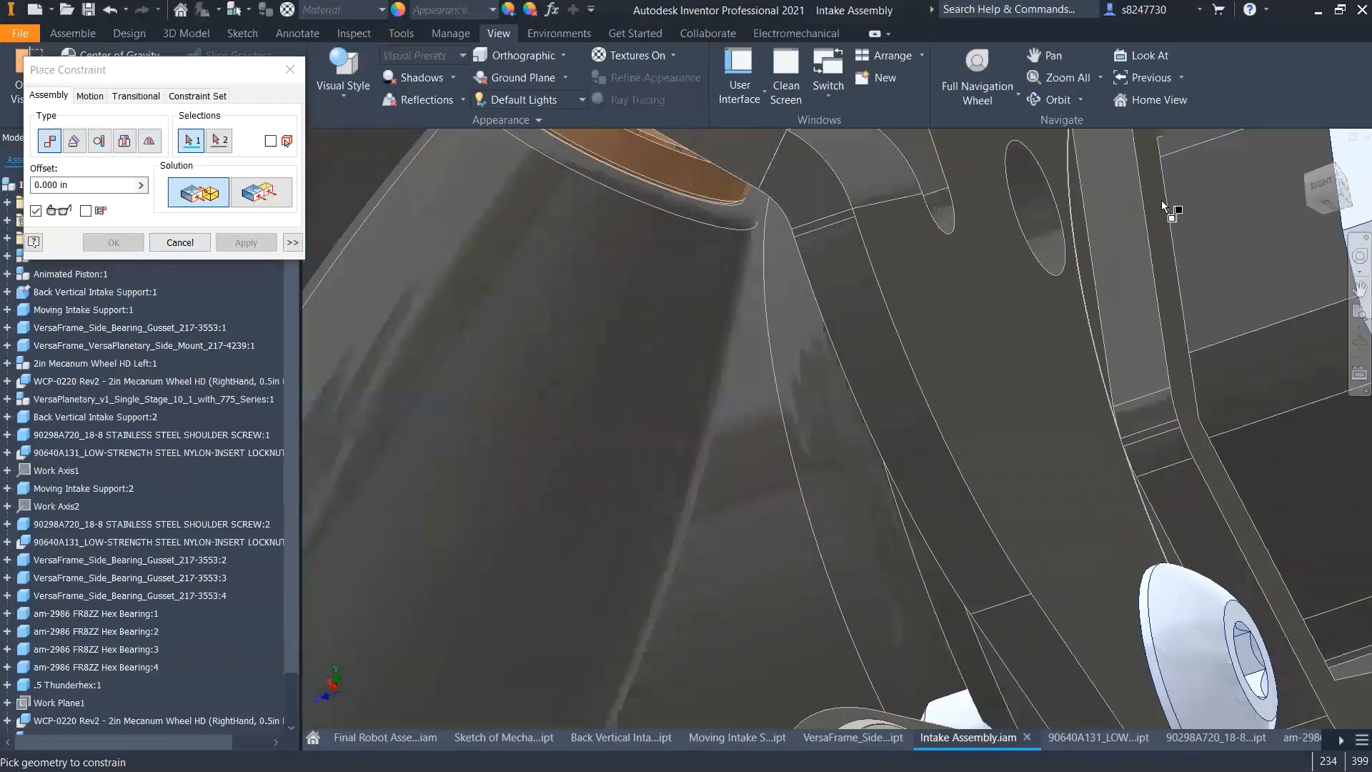
pyautogui.click(1159, 192)
pyautogui.scroll(5, 997, 259)
pyautogui.keyDown('shift'); pyautogui.moveTo(1108, 259); pyautogui.dragTo(1183, 170, button='middle'); pyautogui.keyUp('shift')
pyautogui.scroll(-5, 1129, 156)
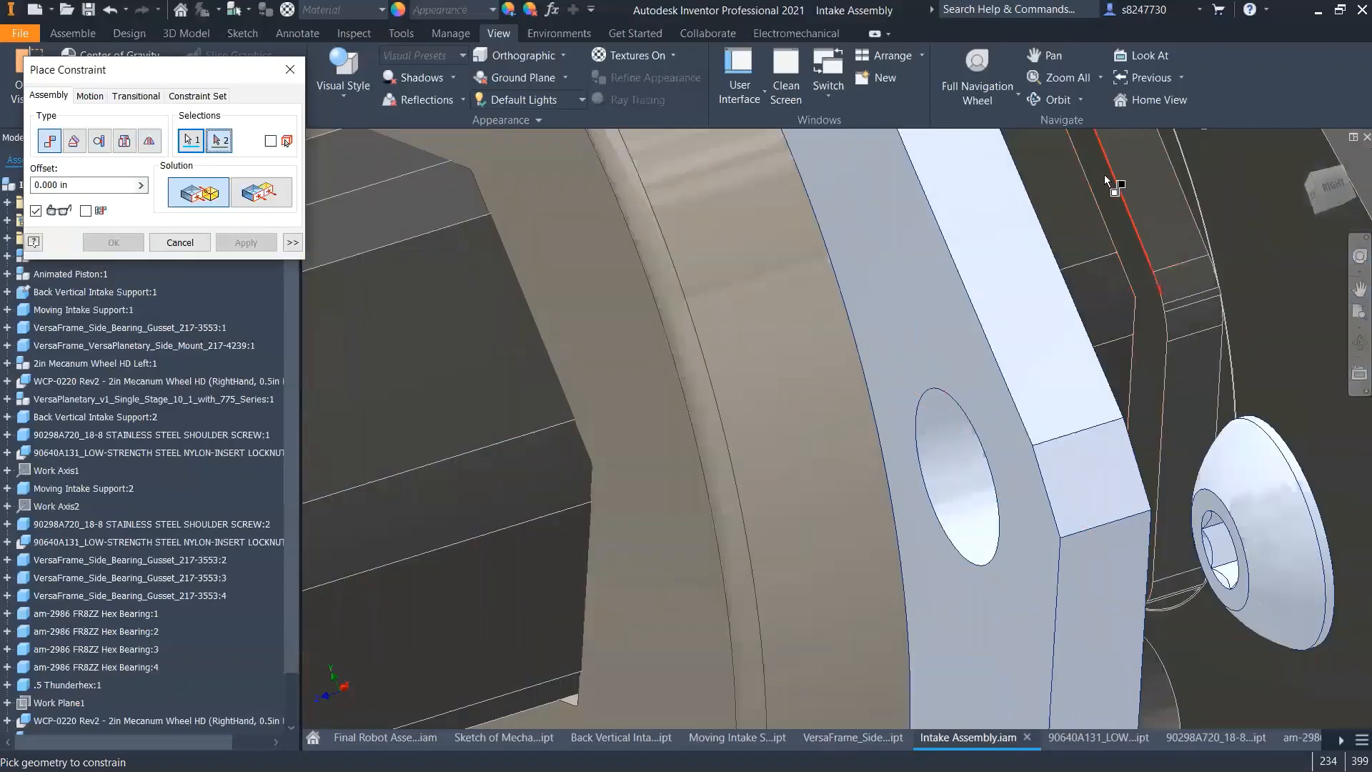
pyautogui.click(1104, 174)
pyautogui.scroll(5, 1104, 174)
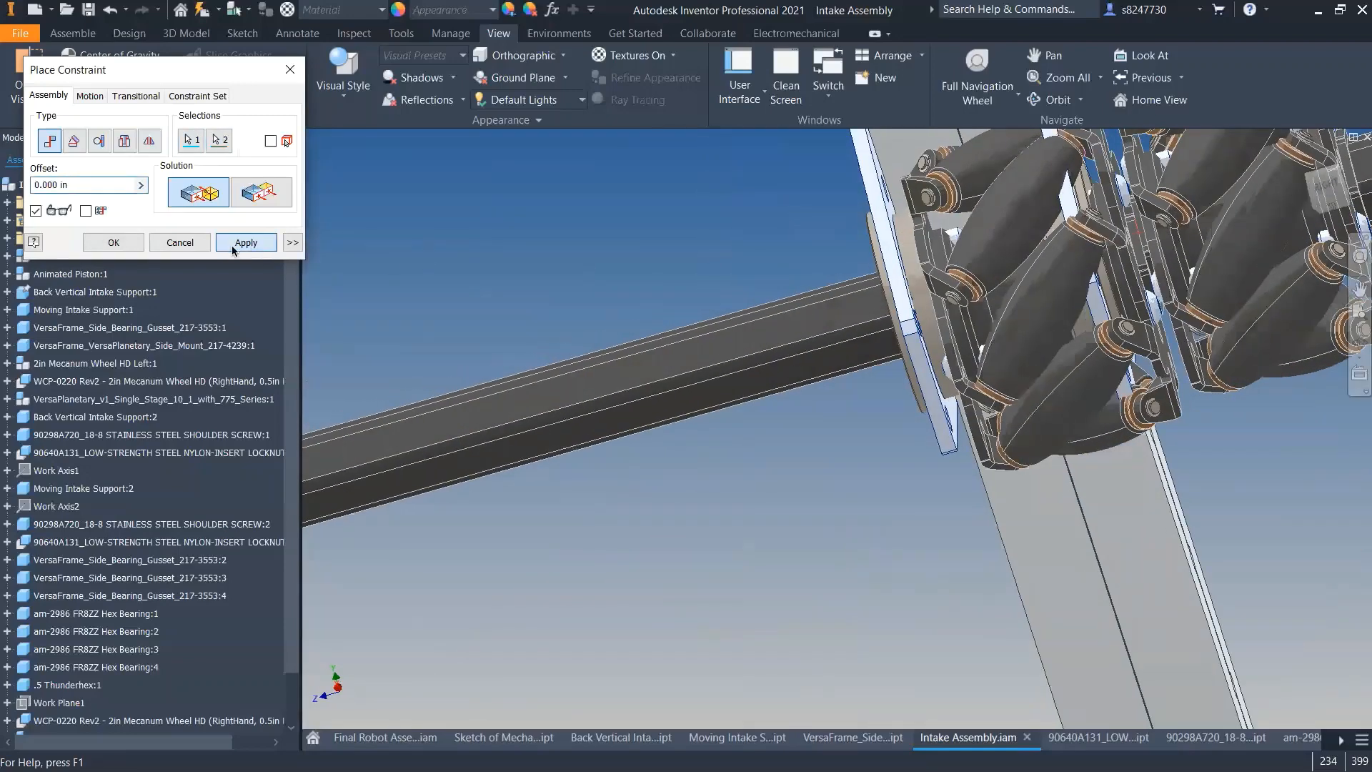
pyautogui.click(114, 243)
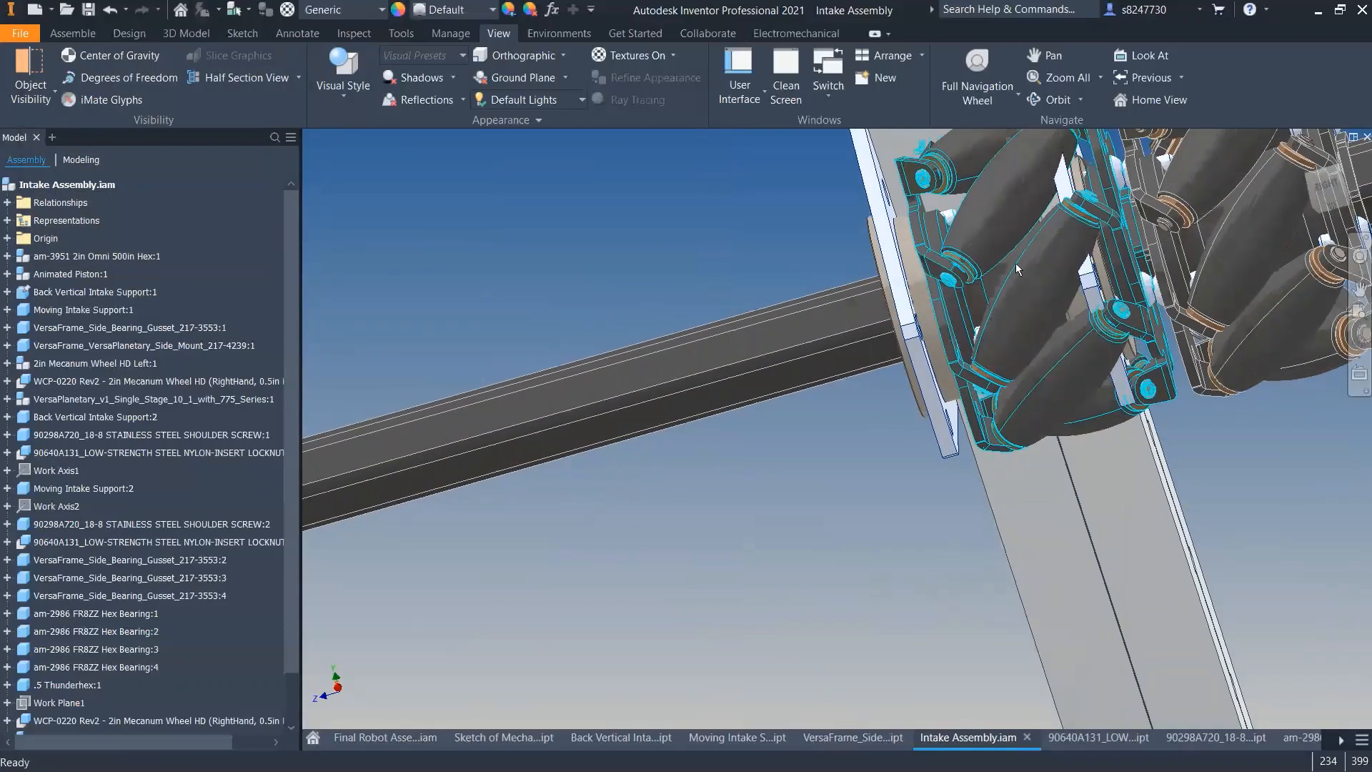
# - Set the offset of the added right-hand wheel's hub-face mate, Mate:33, to 3 in
pyautogui.click(1019, 269)
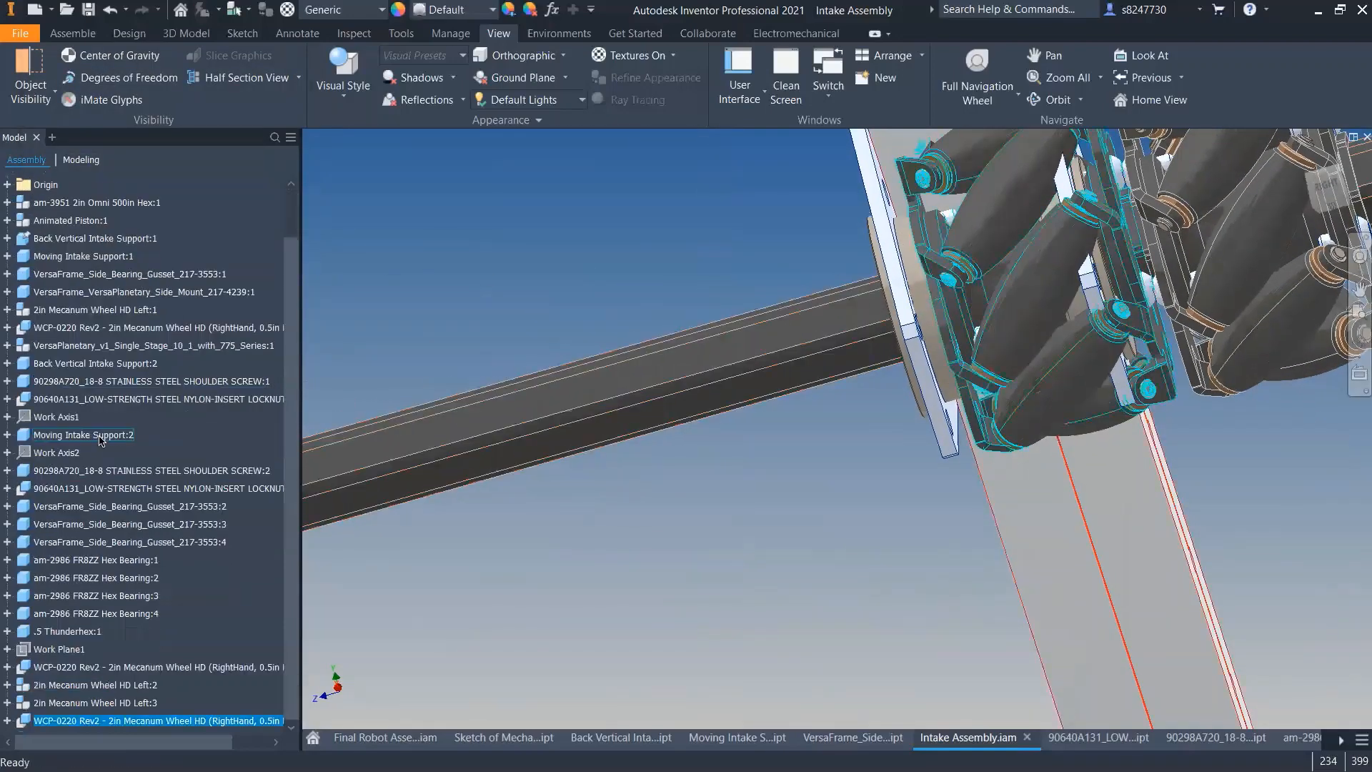
pyautogui.click(8, 721)
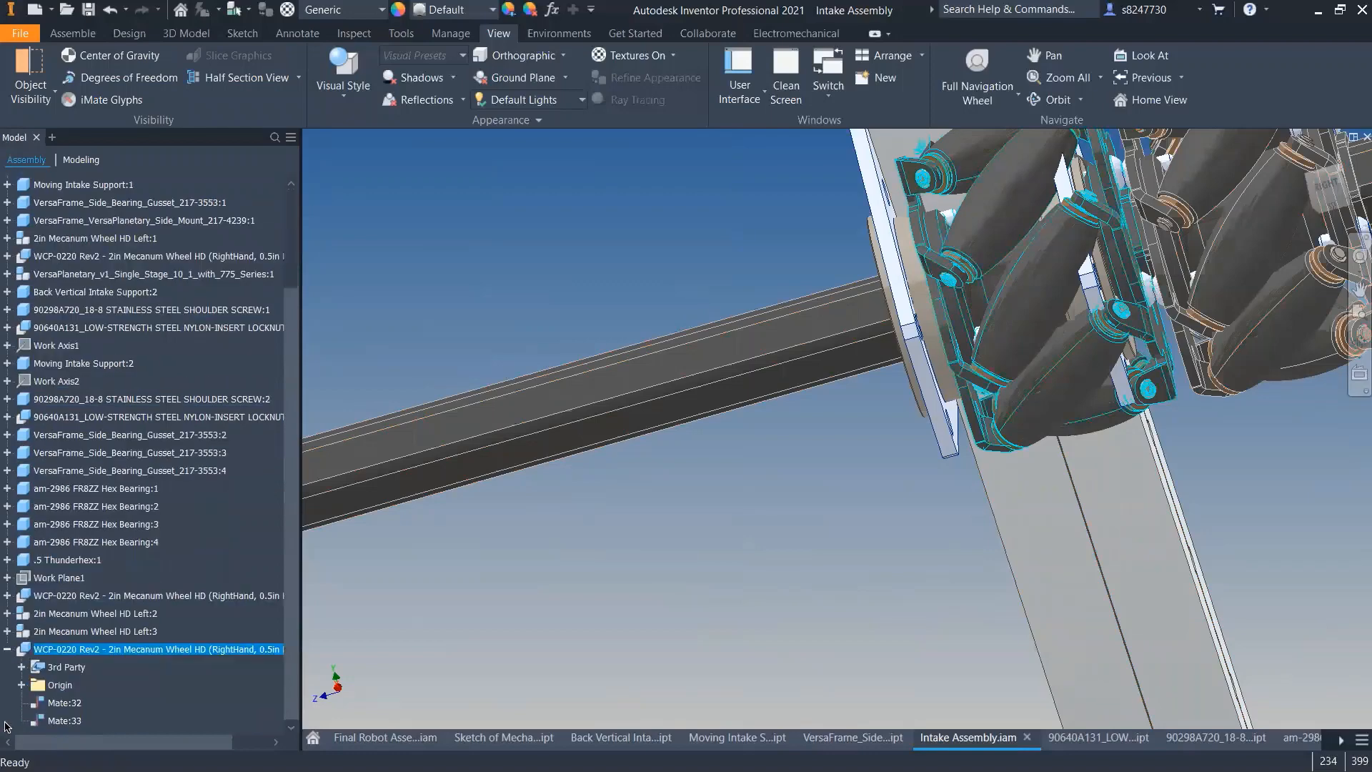
pyautogui.click(46, 722)
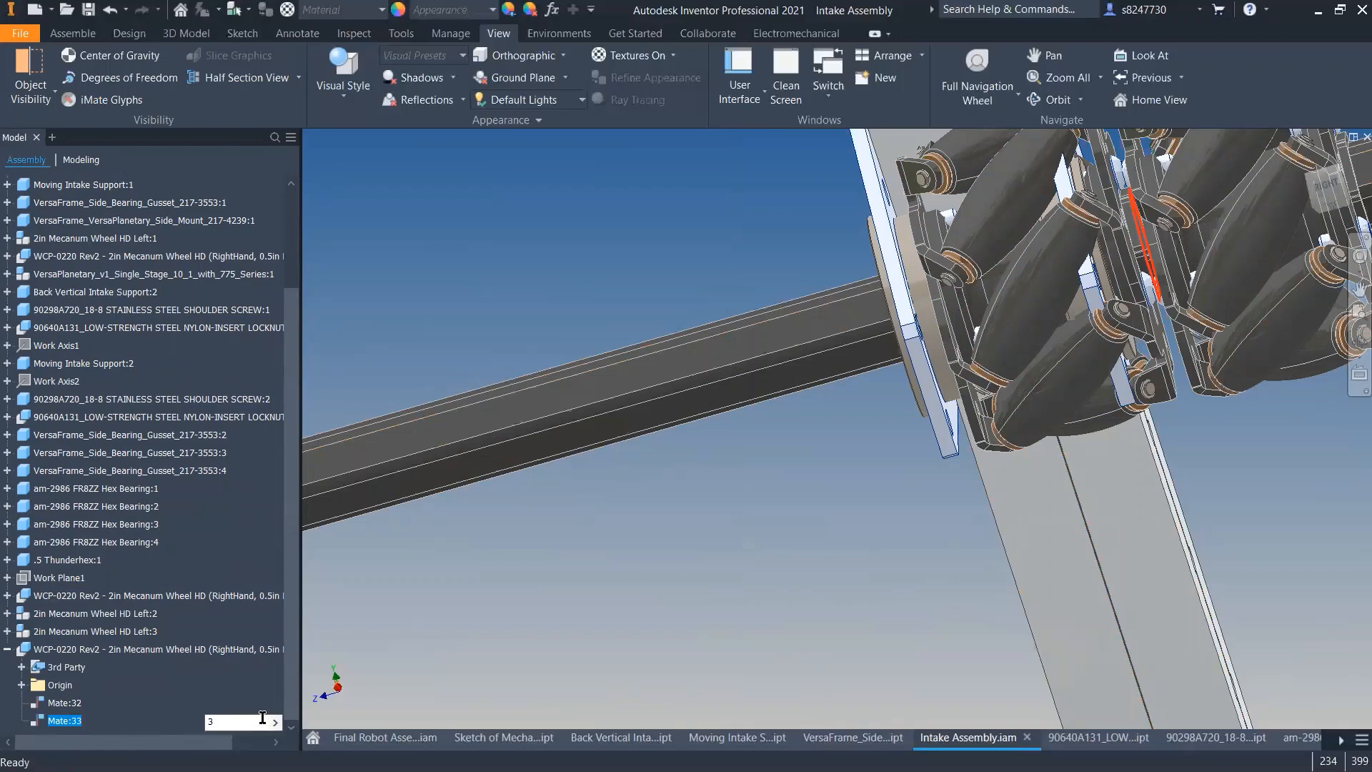
pyautogui.press('Return')
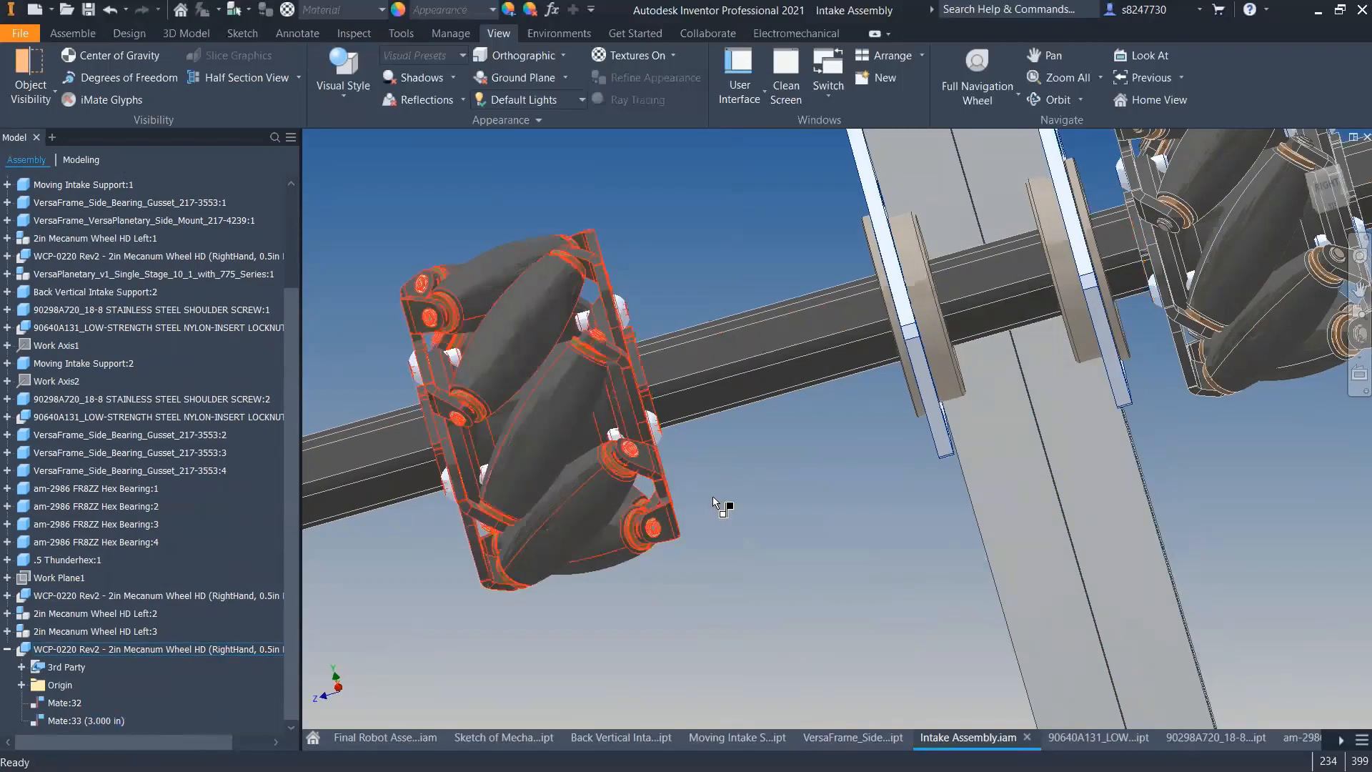
pyautogui.press('c')
pyautogui.keyDown('shift'); pyautogui.moveTo(714, 498); pyautogui.dragTo(756, 482, button='middle'); pyautogui.keyUp('shift')
pyautogui.press('Escape')
# - Mate another hex bore flat of the added right-hand mecanum wheel to the matching ThunderHex shaft flat with a 0.000 in offset
pyautogui.click(653, 441)
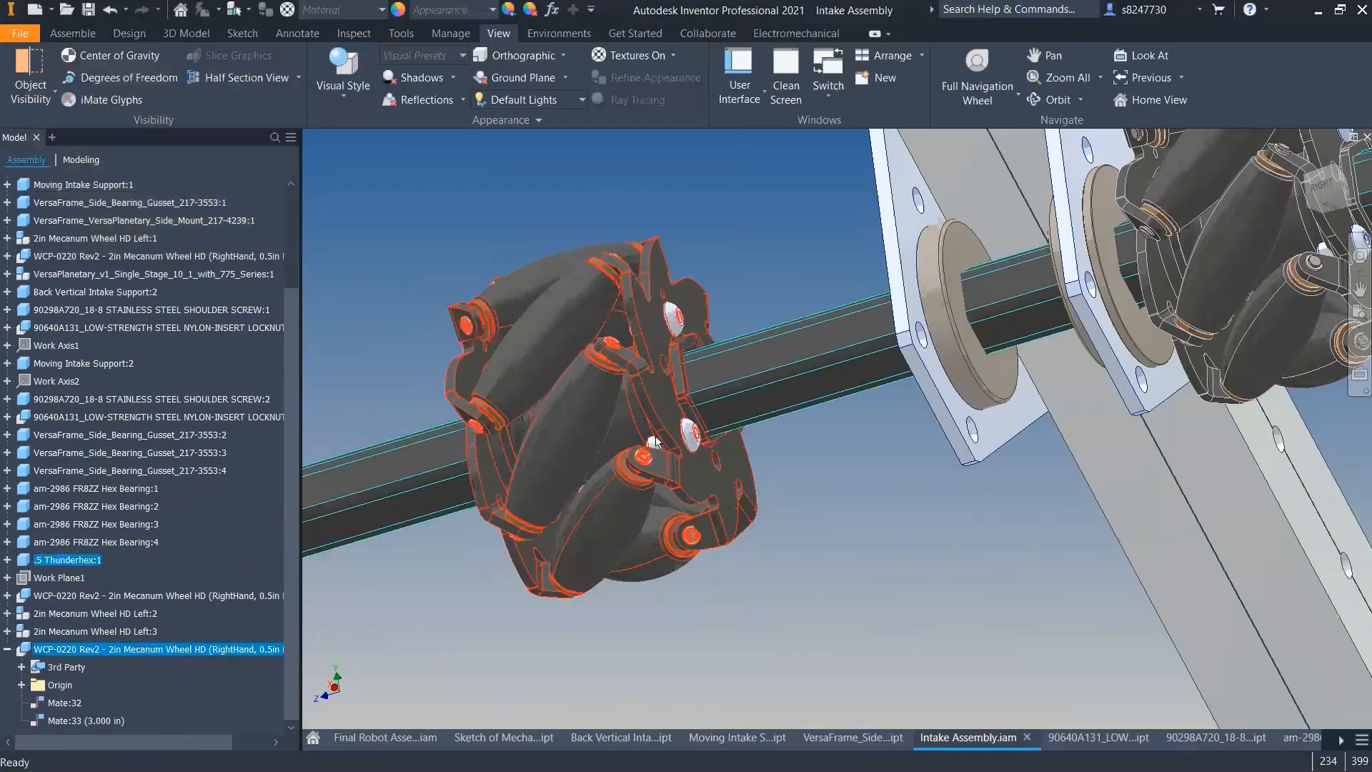
pyautogui.moveTo(656, 442); pyautogui.dragTo(617, 403)
pyautogui.press('c')
pyautogui.keyDown('shift'); pyautogui.moveTo(717, 355); pyautogui.dragTo(732, 402, button='middle'); pyautogui.keyUp('shift')
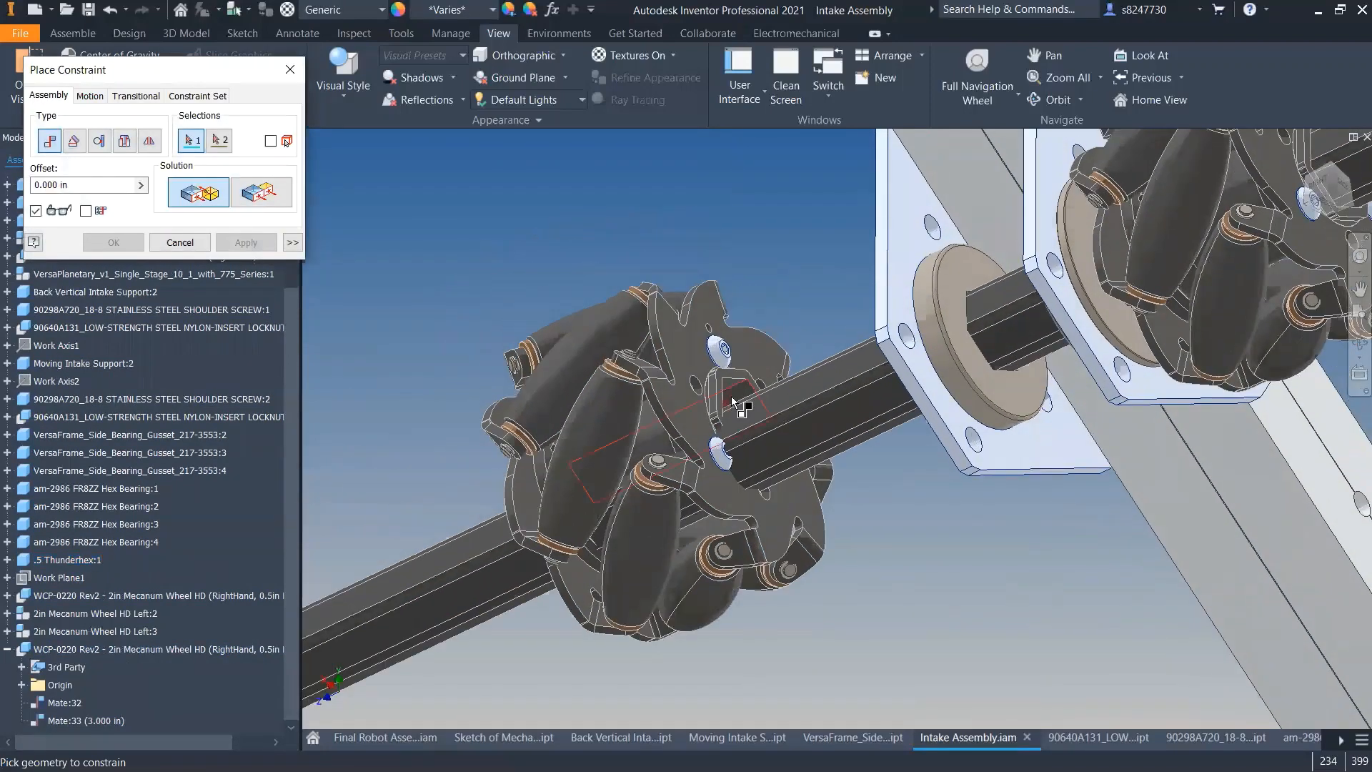
pyautogui.scroll(-5, 732, 400)
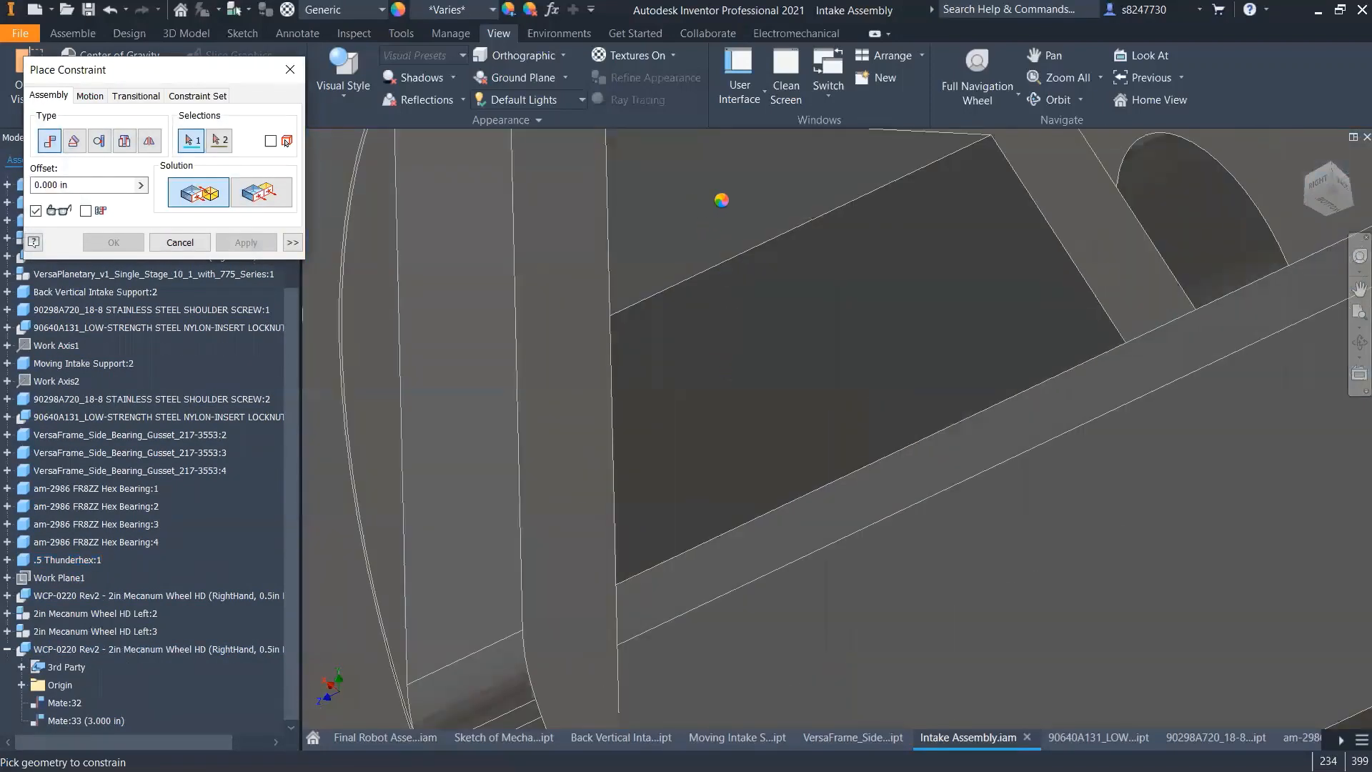
pyautogui.click(724, 218)
pyautogui.scroll(5, 739, 332)
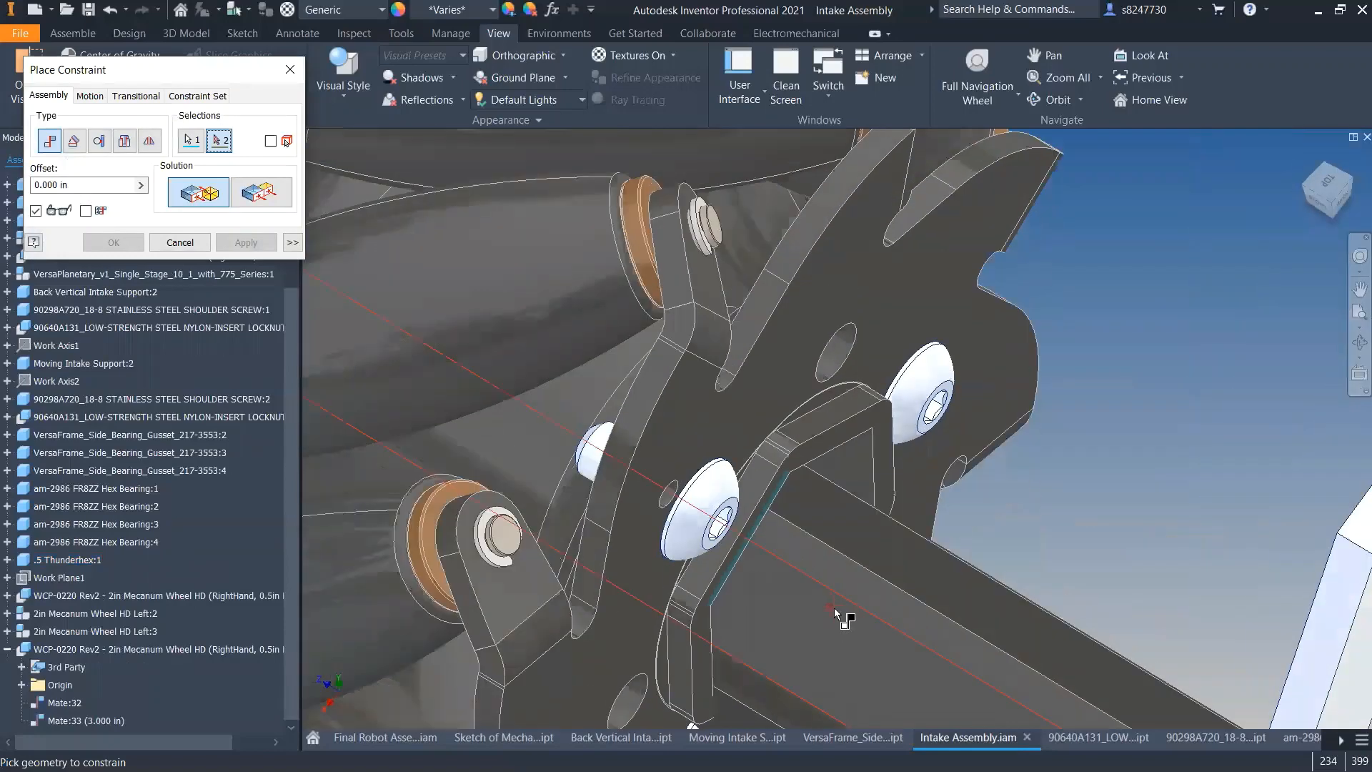
pyautogui.click(799, 639)
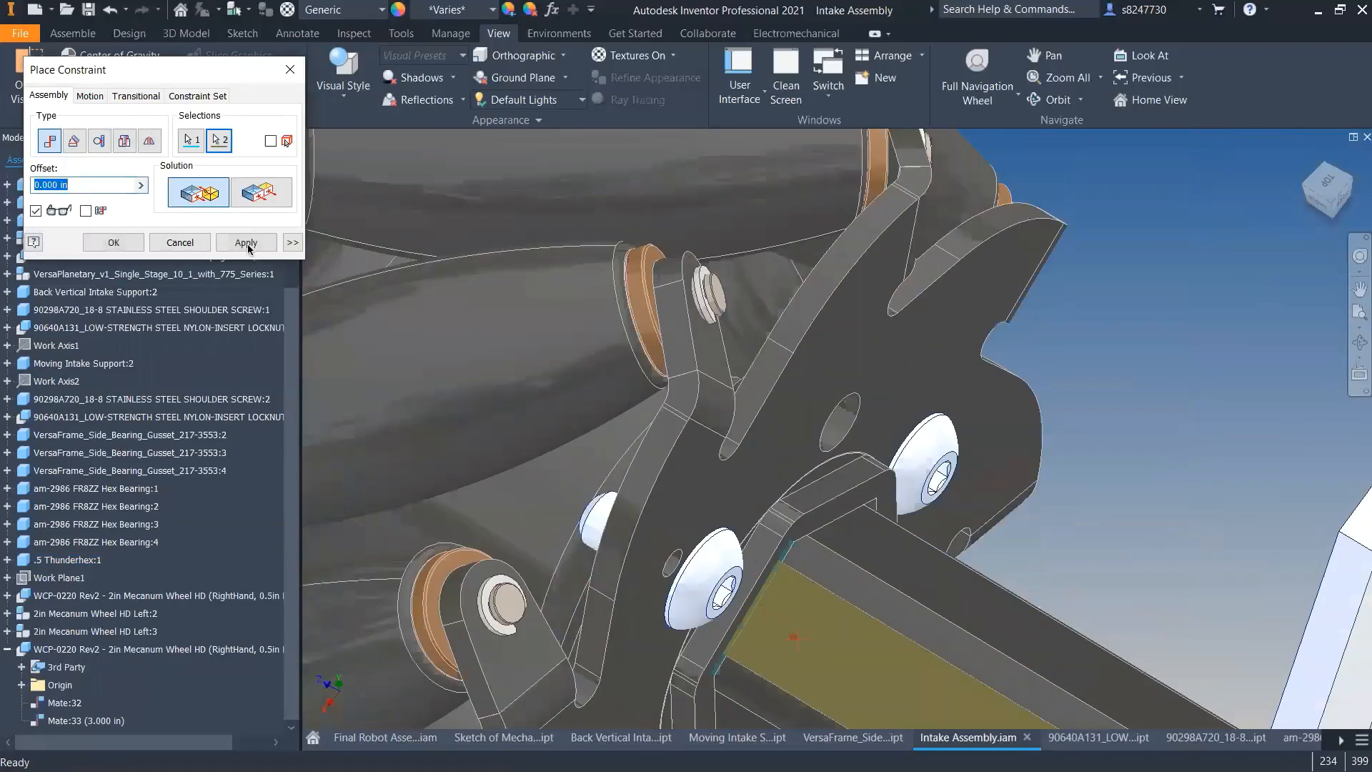
pyautogui.click(247, 244)
pyautogui.click(190, 243)
# - Apply the Anodized - Black appearance to the two uncoloured left-hand mecanum wheels, 2in Mecanum Wheel HD Left:2 and Left:3
pyautogui.scroll(7, 821, 328)
pyautogui.keyDown('shift'); pyautogui.moveTo(879, 349); pyautogui.dragTo(682, 286, button='middle'); pyautogui.keyUp('shift')
pyautogui.scroll(-5, 832, 357)
pyautogui.scroll(4, 837, 360)
pyautogui.click(747, 391)
pyautogui.click(491, 227)
pyautogui.keyDown('shift'); pyautogui.moveTo(492, 230); pyautogui.dragTo(449, 36, button='middle'); pyautogui.keyUp('shift')
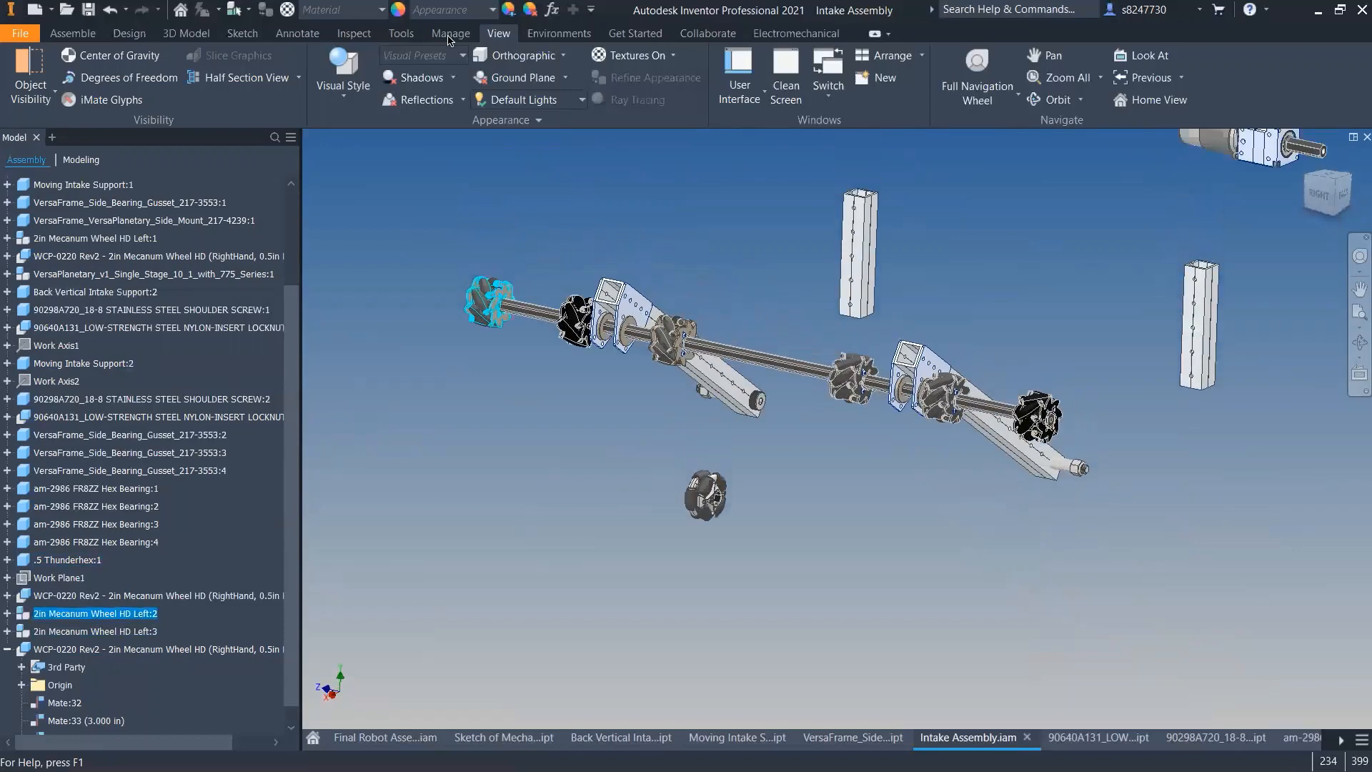
pyautogui.click(458, 9)
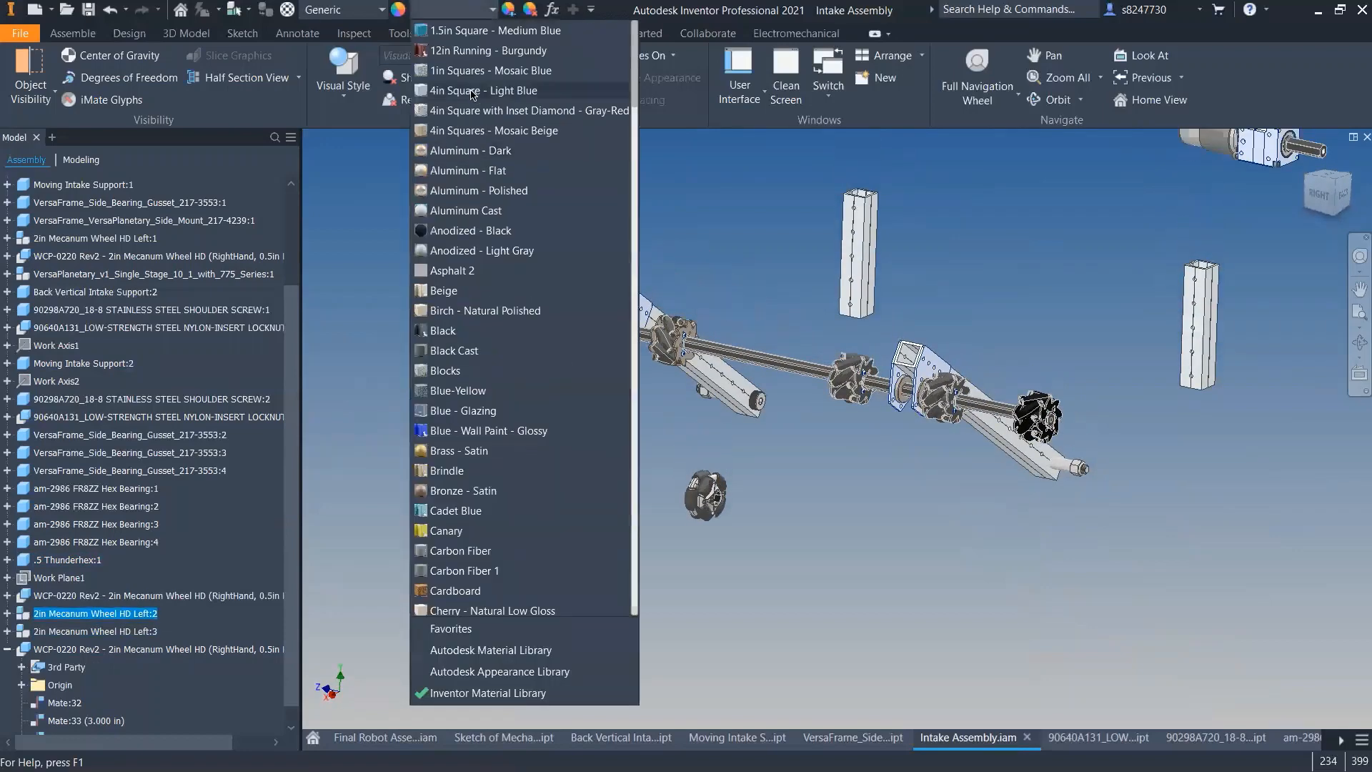
pyautogui.click(483, 230)
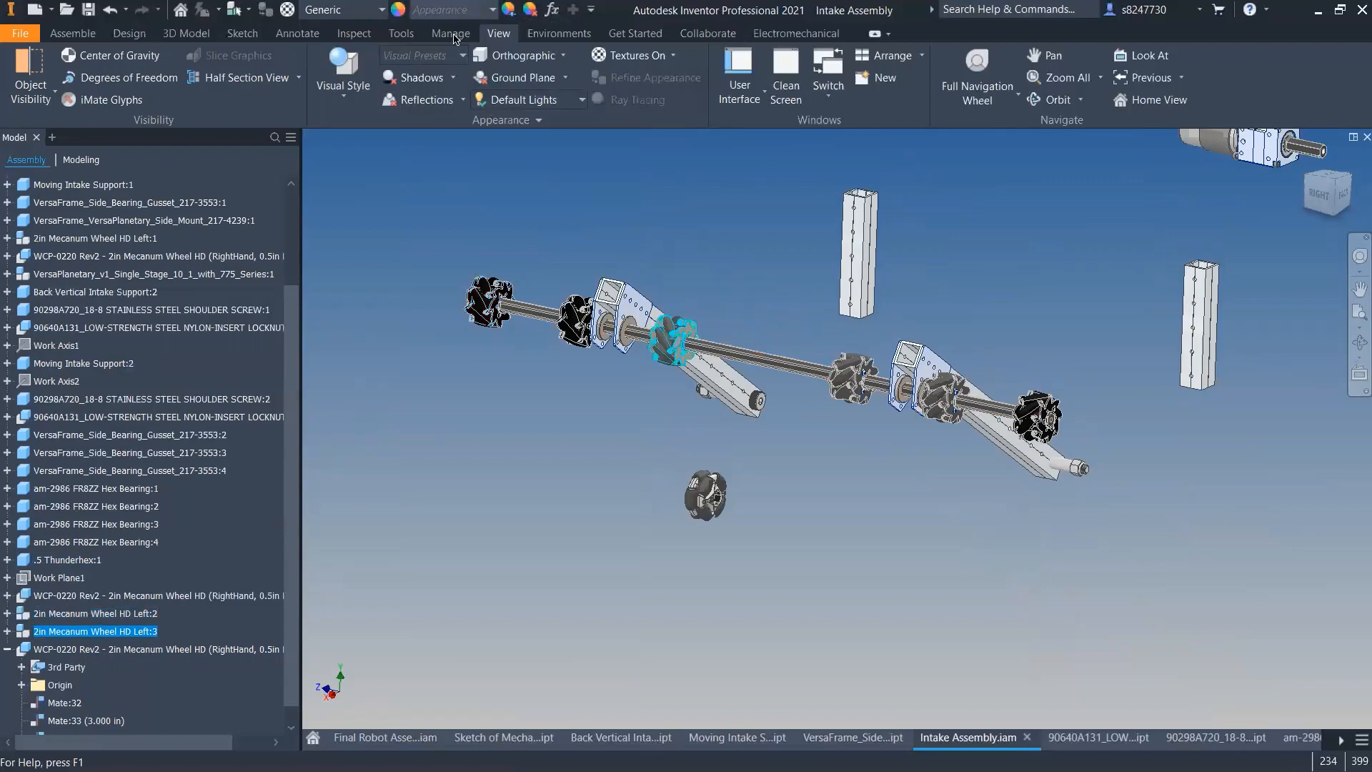
pyautogui.click(453, 9)
pyautogui.click(523, 231)
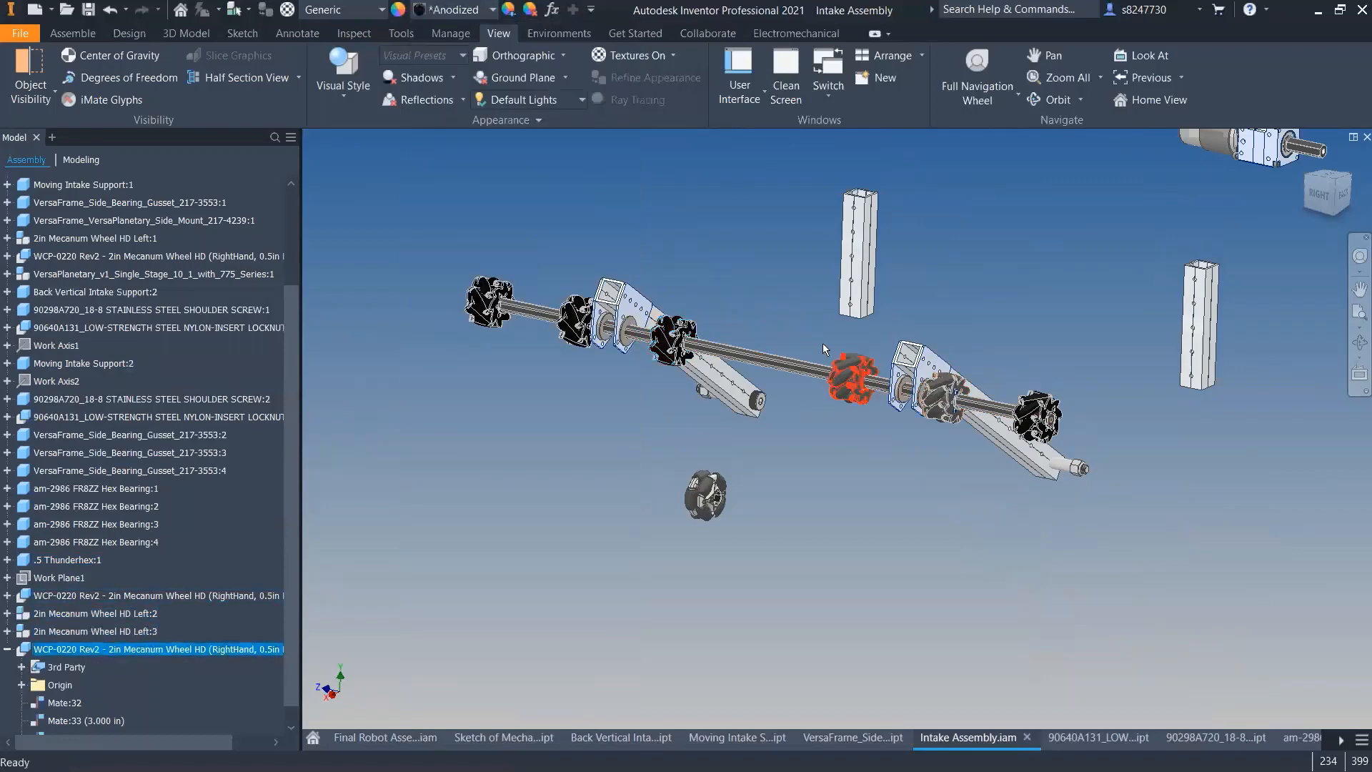
# - Apply the Glossy - Black appearance to the two uncoloured right-hand mecanum wheels on either side of the nearer support
pyautogui.click(453, 9)
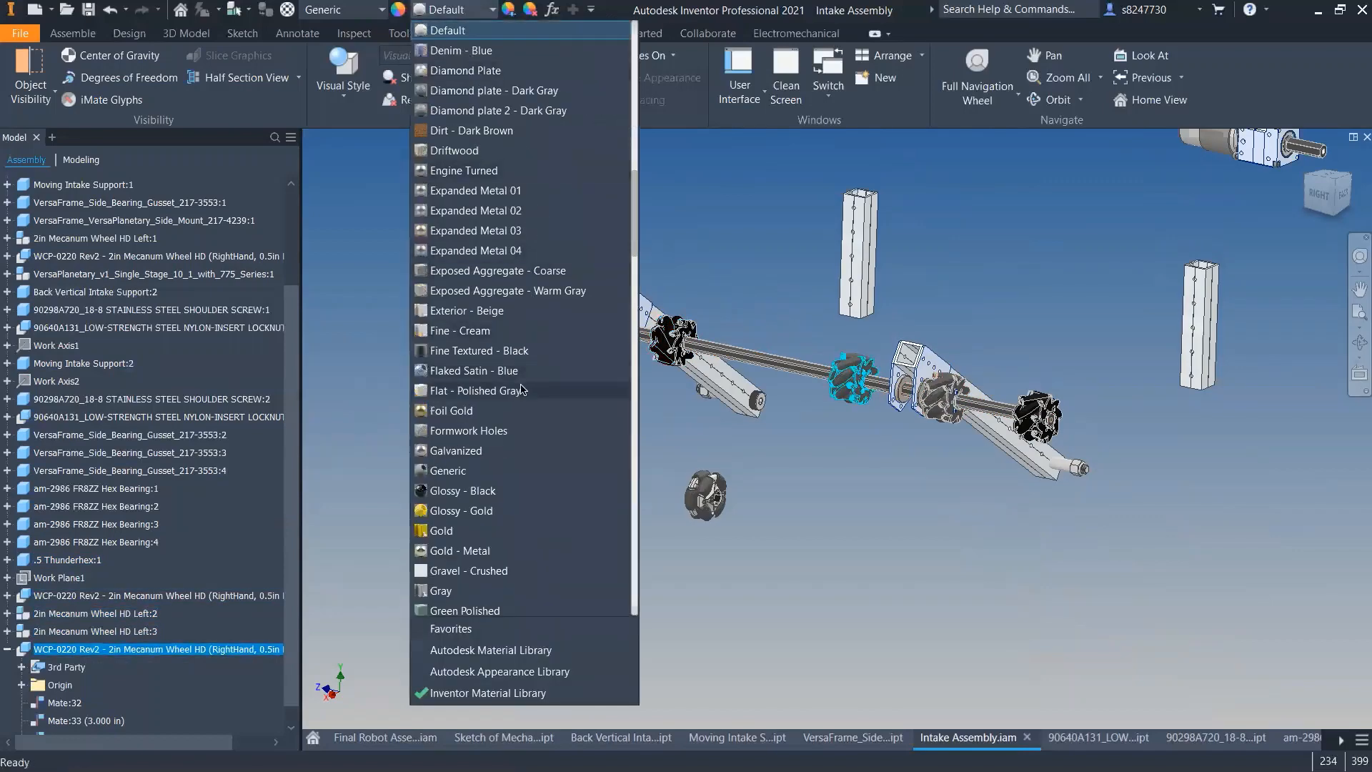
pyautogui.click(491, 491)
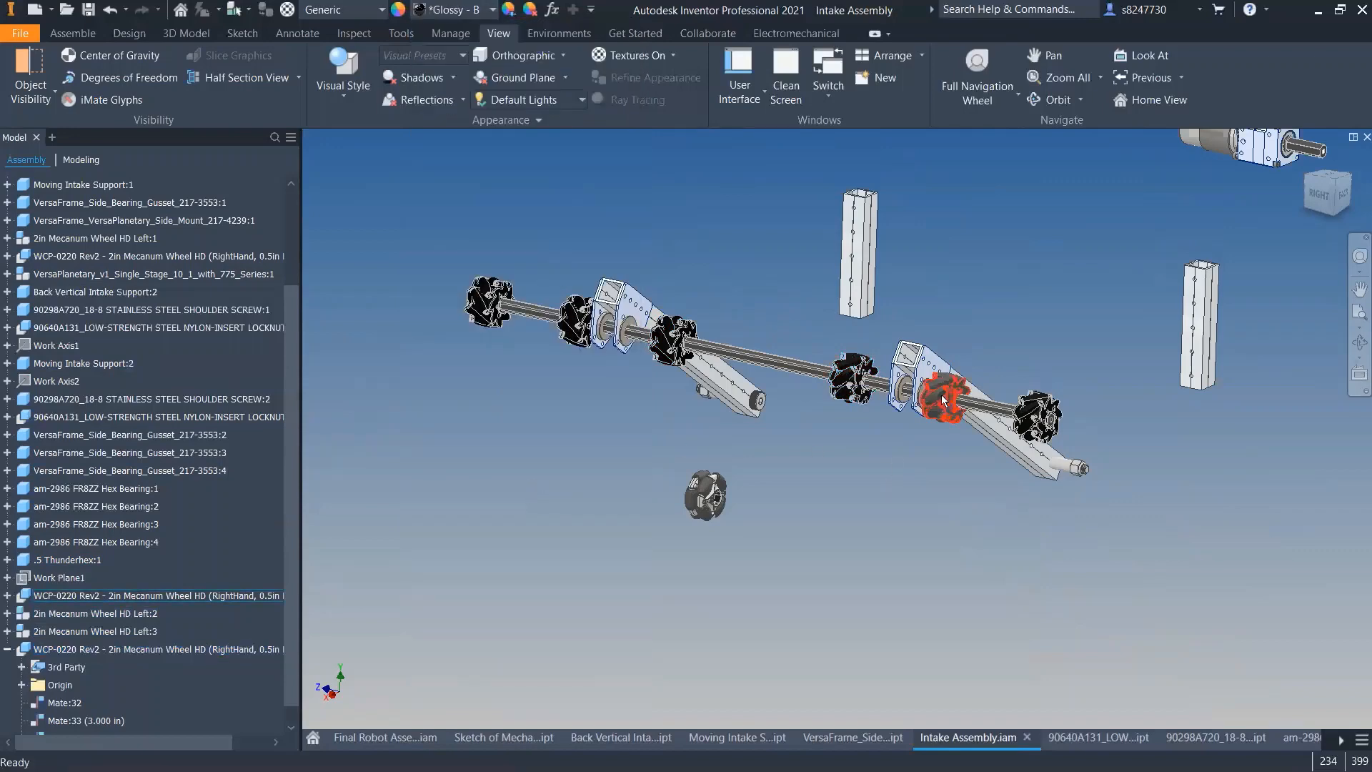
pyautogui.click(453, 9)
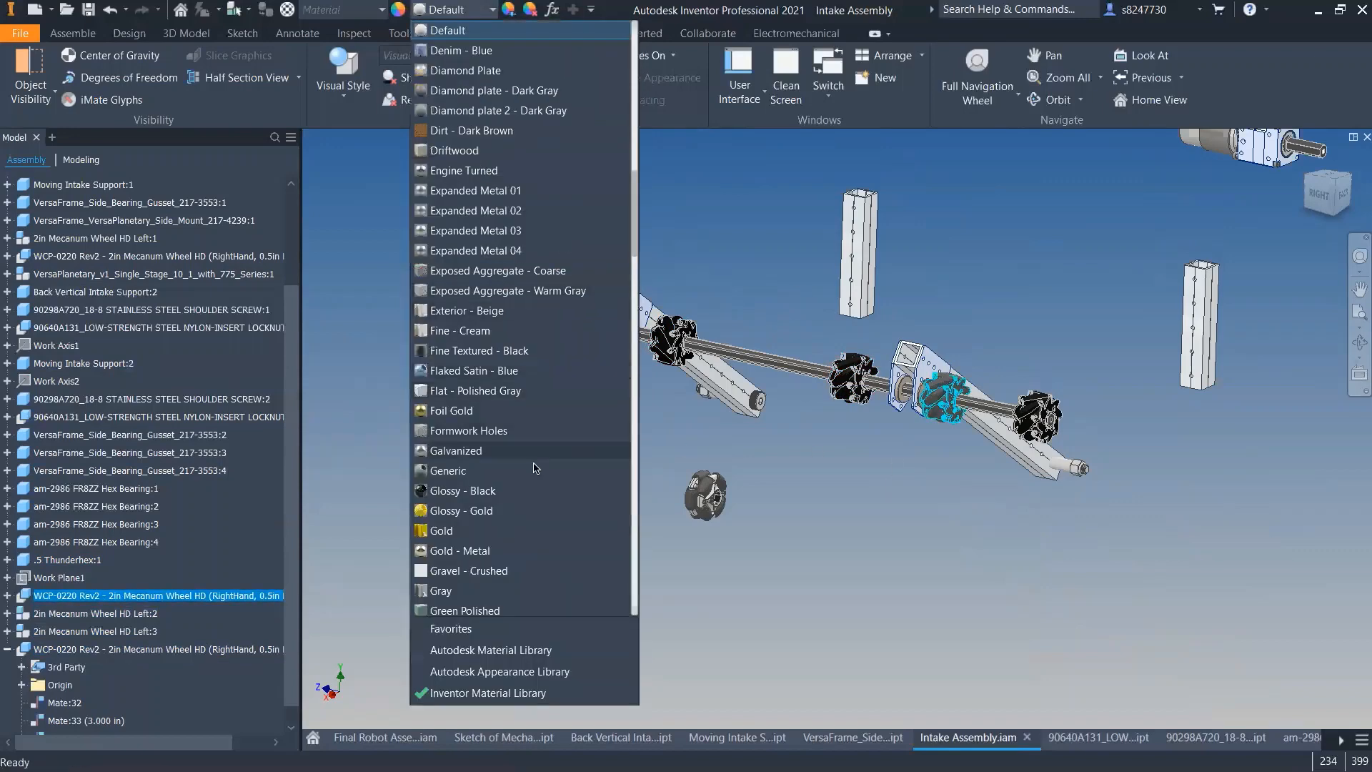
pyautogui.click(530, 493)
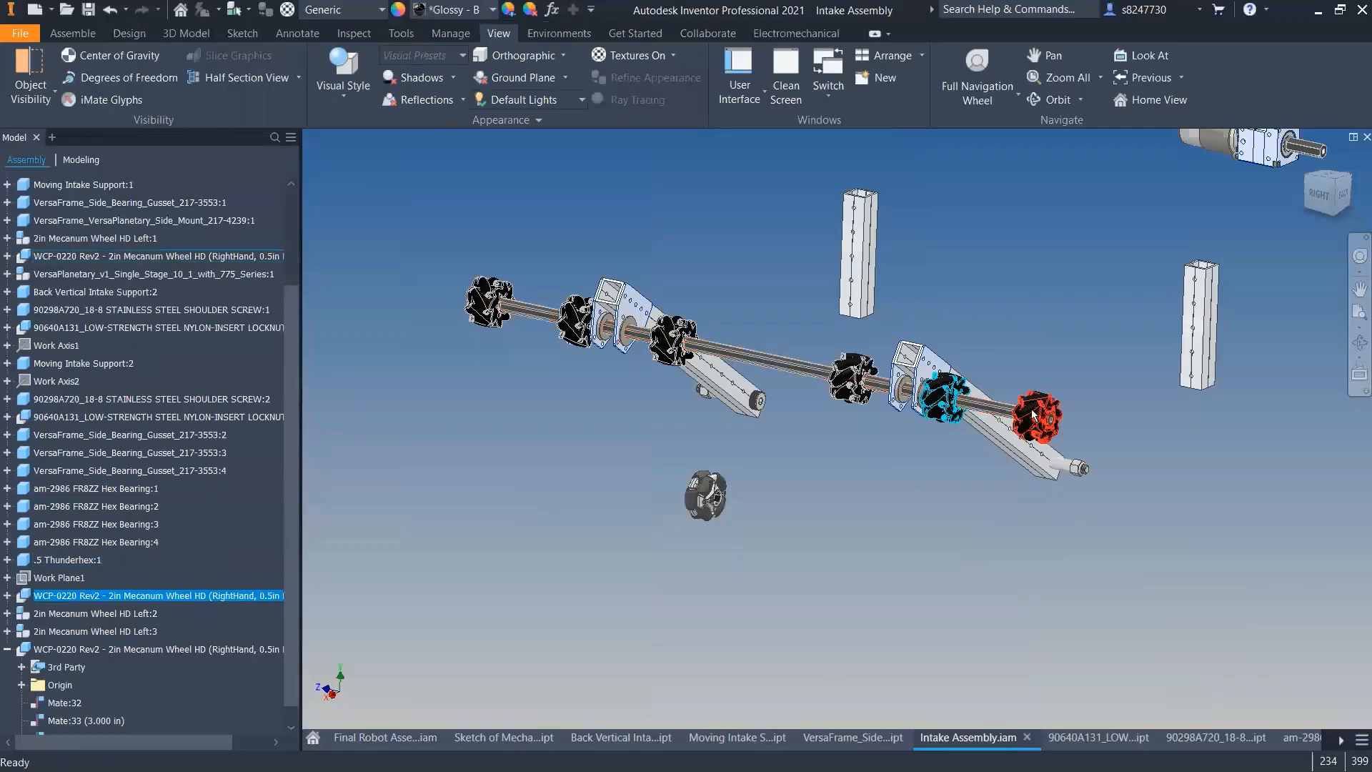
# - Mate a hex bore flat of the loose omni wheel to a ThunderHex shaft flat with a 0.000 in offset
pyautogui.keyDown('shift'); pyautogui.moveTo(708, 463); pyautogui.dragTo(707, 512, button='middle'); pyautogui.keyUp('shift')
pyautogui.press('c')
pyautogui.scroll(-10, 706, 479)
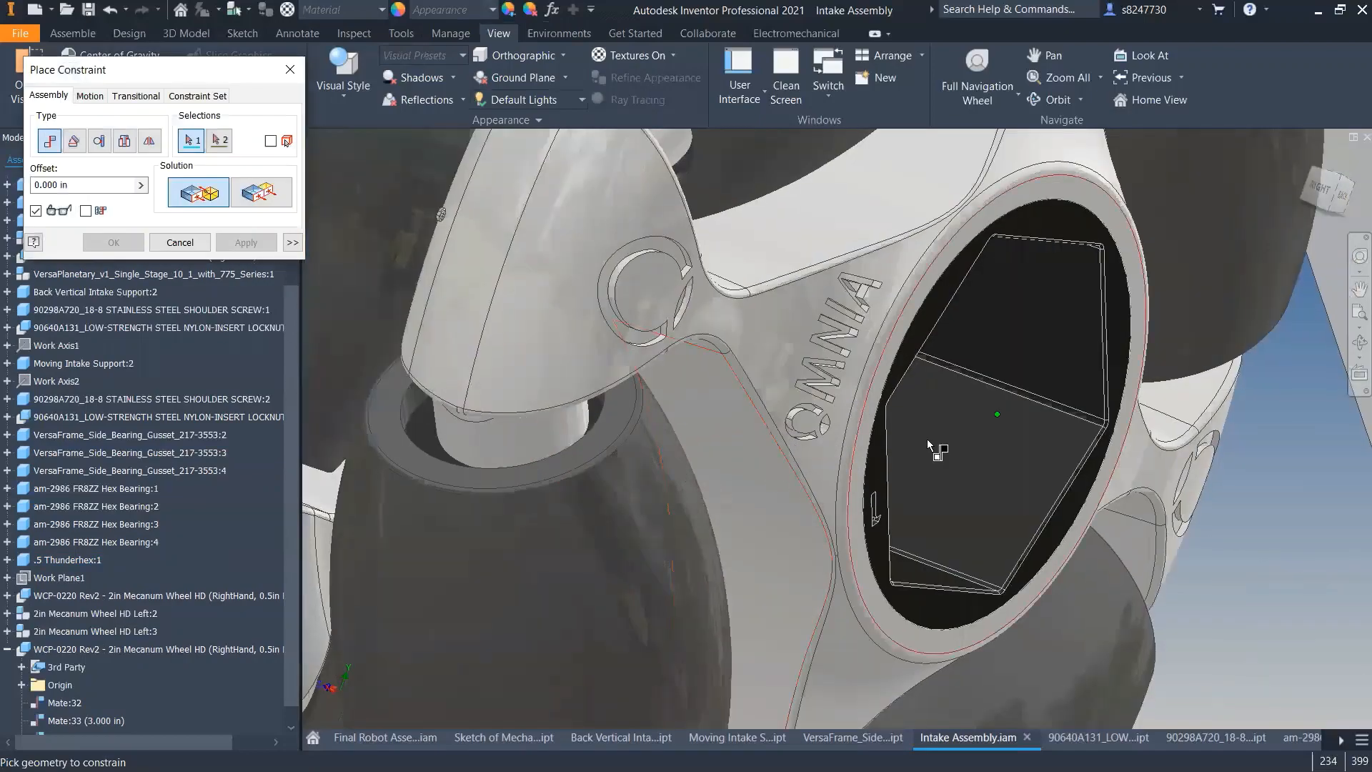
pyautogui.scroll(12, 849, 496)
pyautogui.scroll(-8, 907, 298)
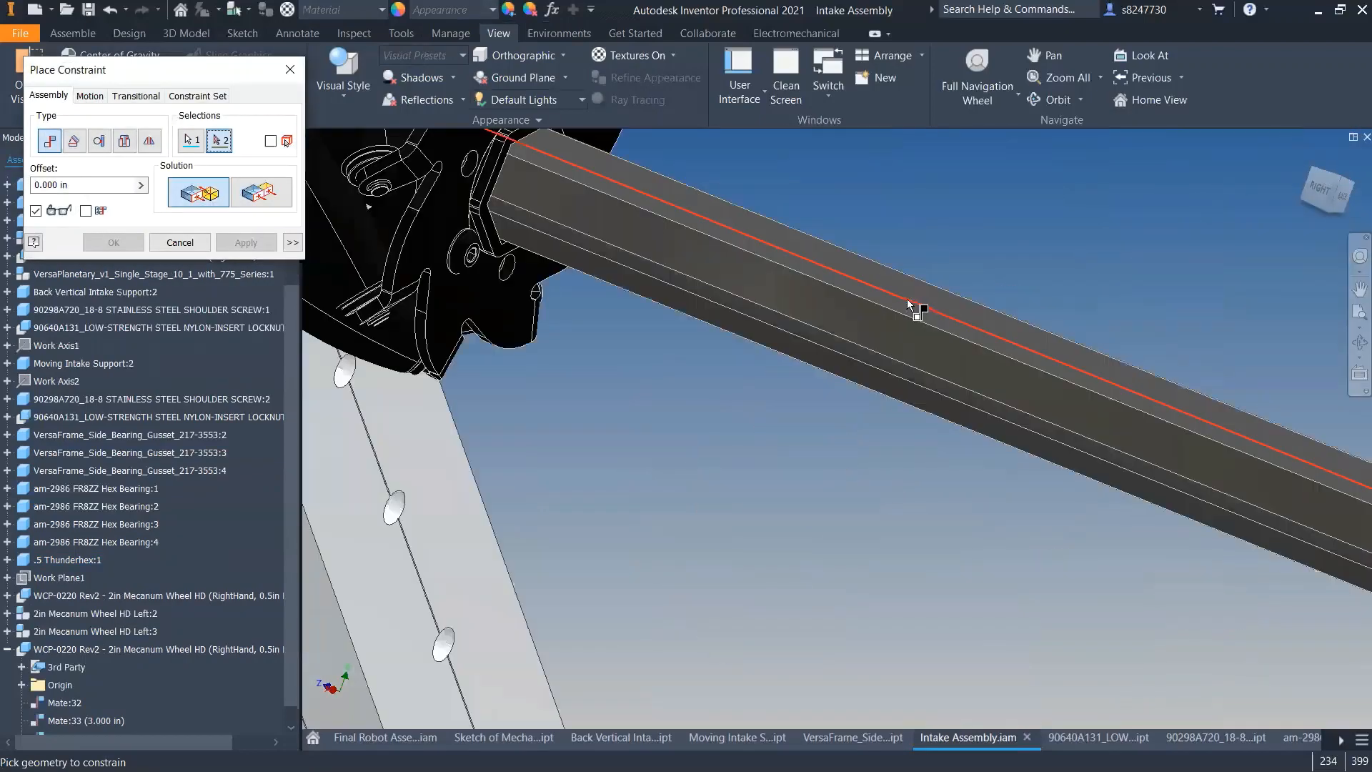
pyautogui.click(851, 300)
pyautogui.scroll(10, 850, 300)
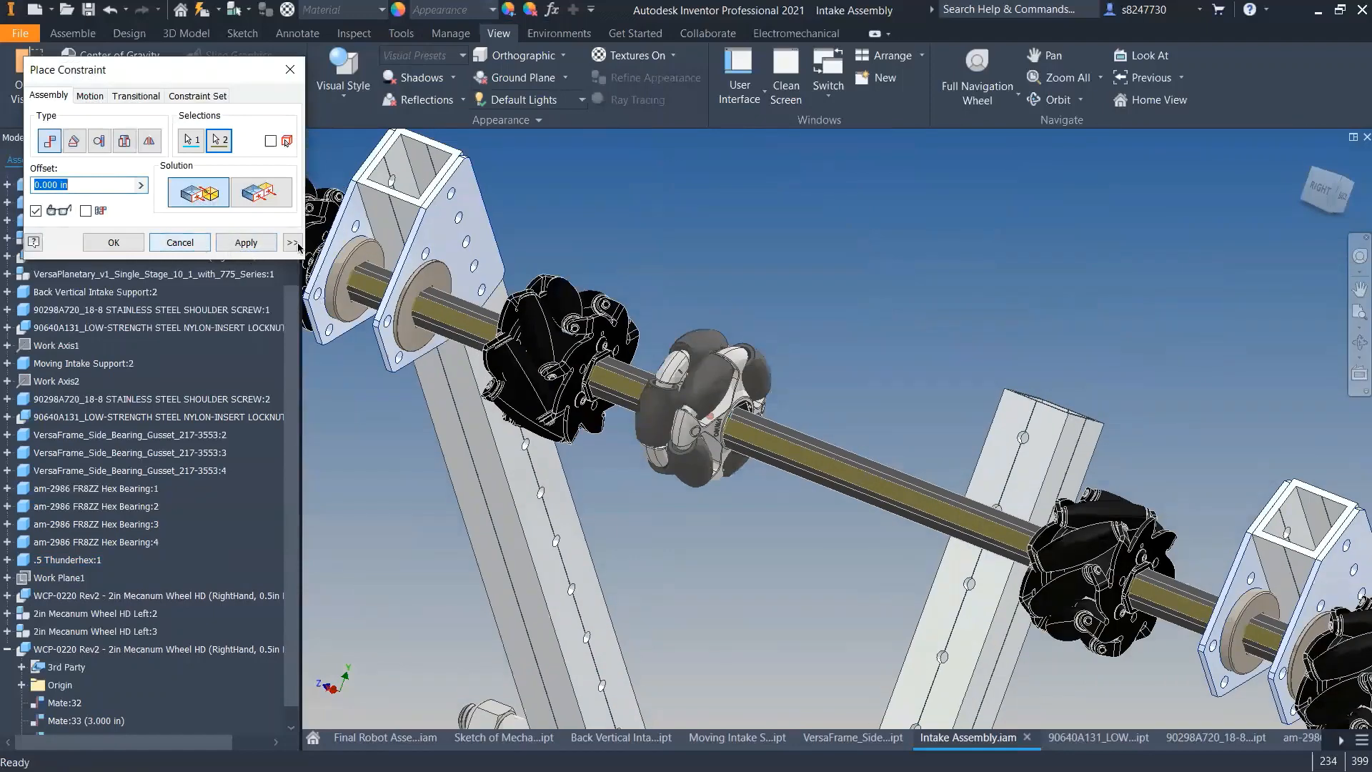
pyautogui.click(114, 242)
pyautogui.scroll(10, 654, 401)
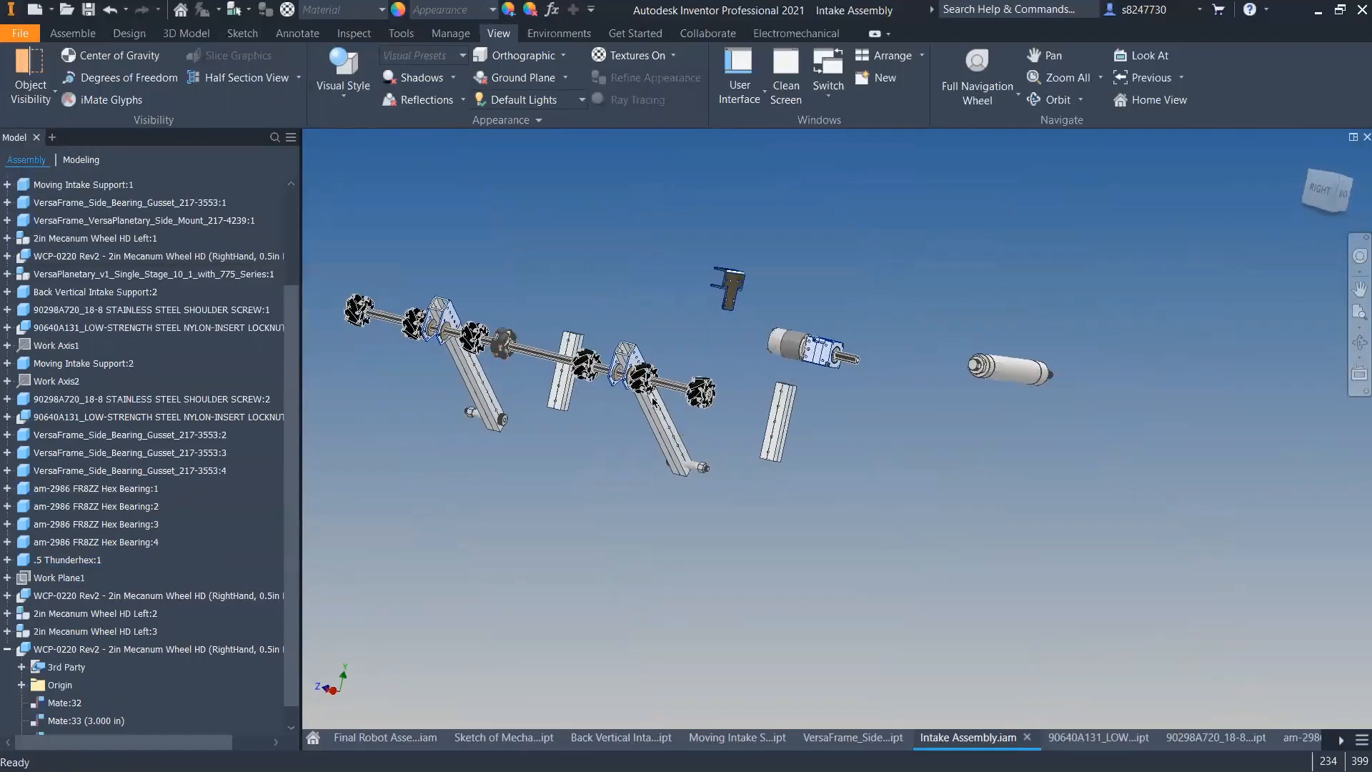
pyautogui.scroll(-8, 623, 350)
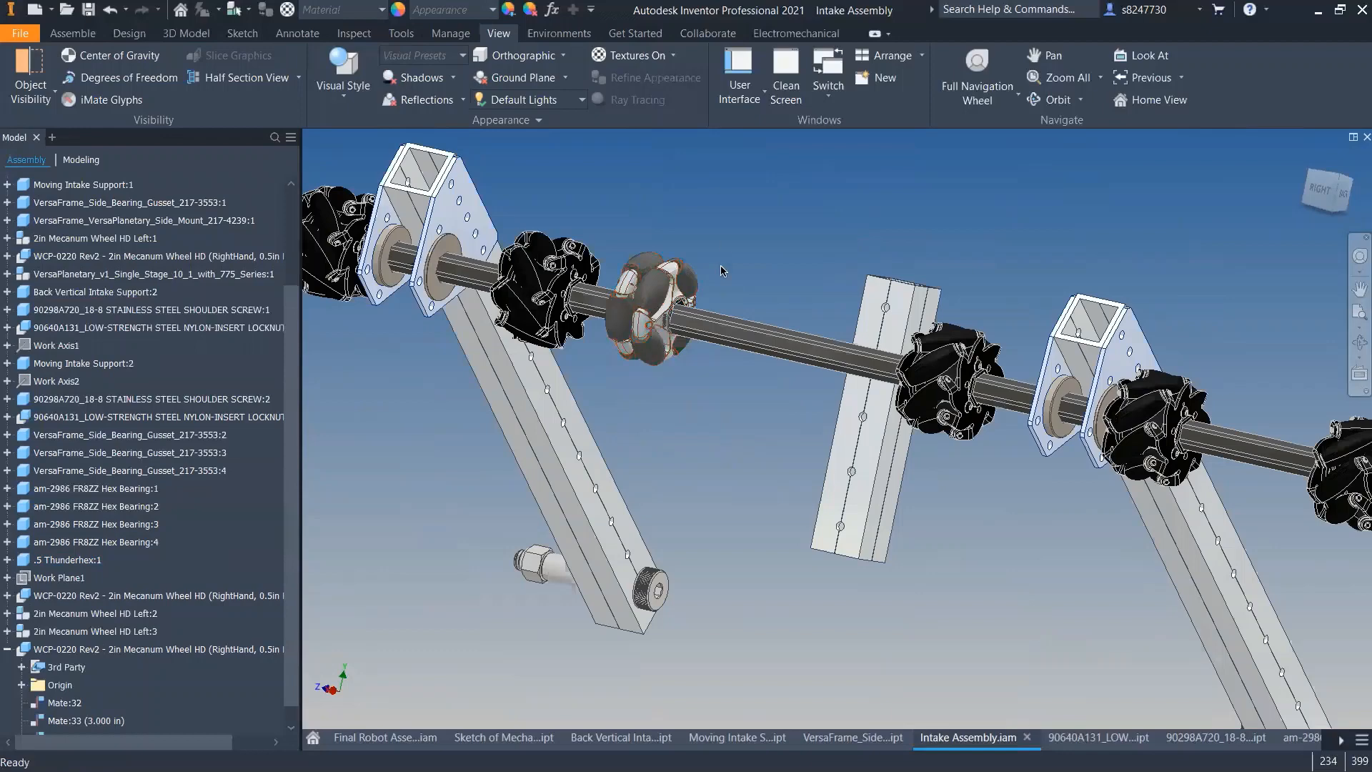
pyautogui.click(653, 327)
pyautogui.press('c')
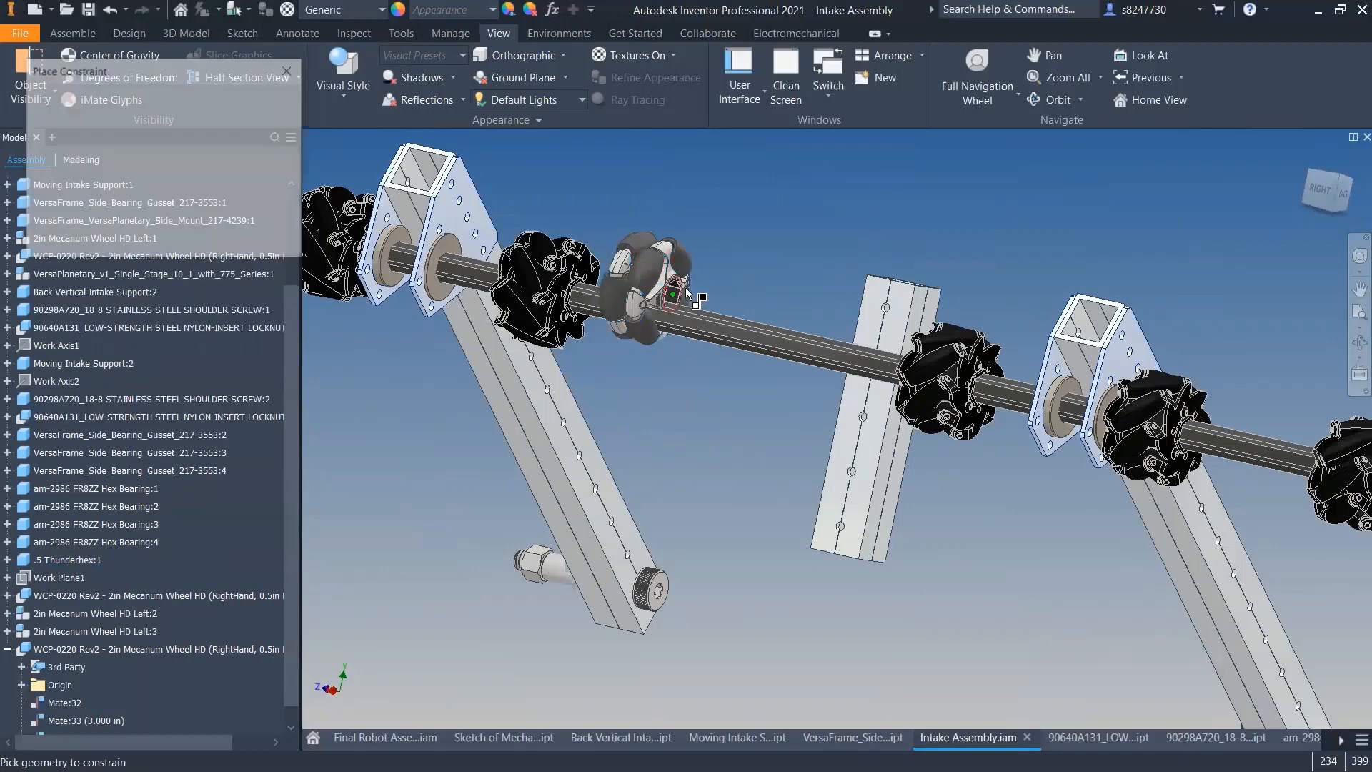
pyautogui.scroll(3, 761, 340)
pyautogui.scroll(-8, 761, 343)
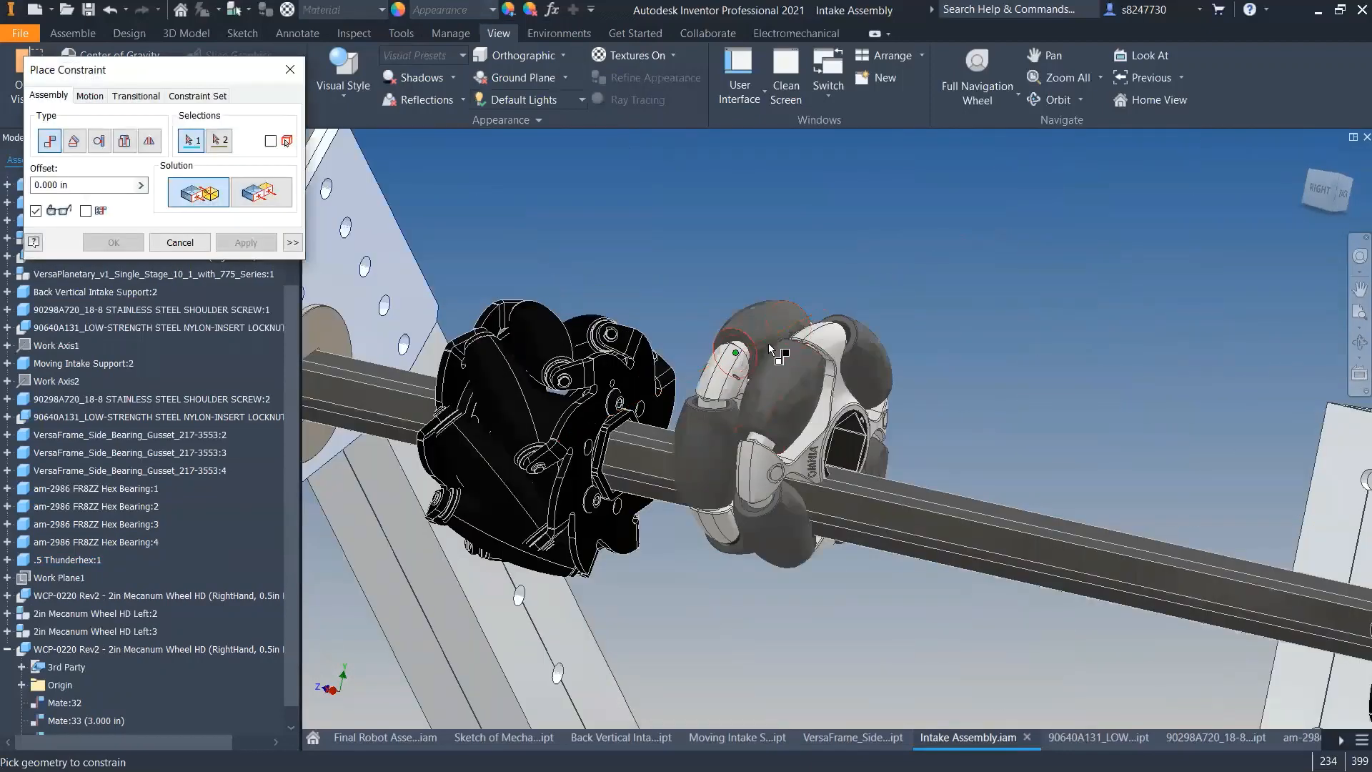
pyautogui.press('Escape')
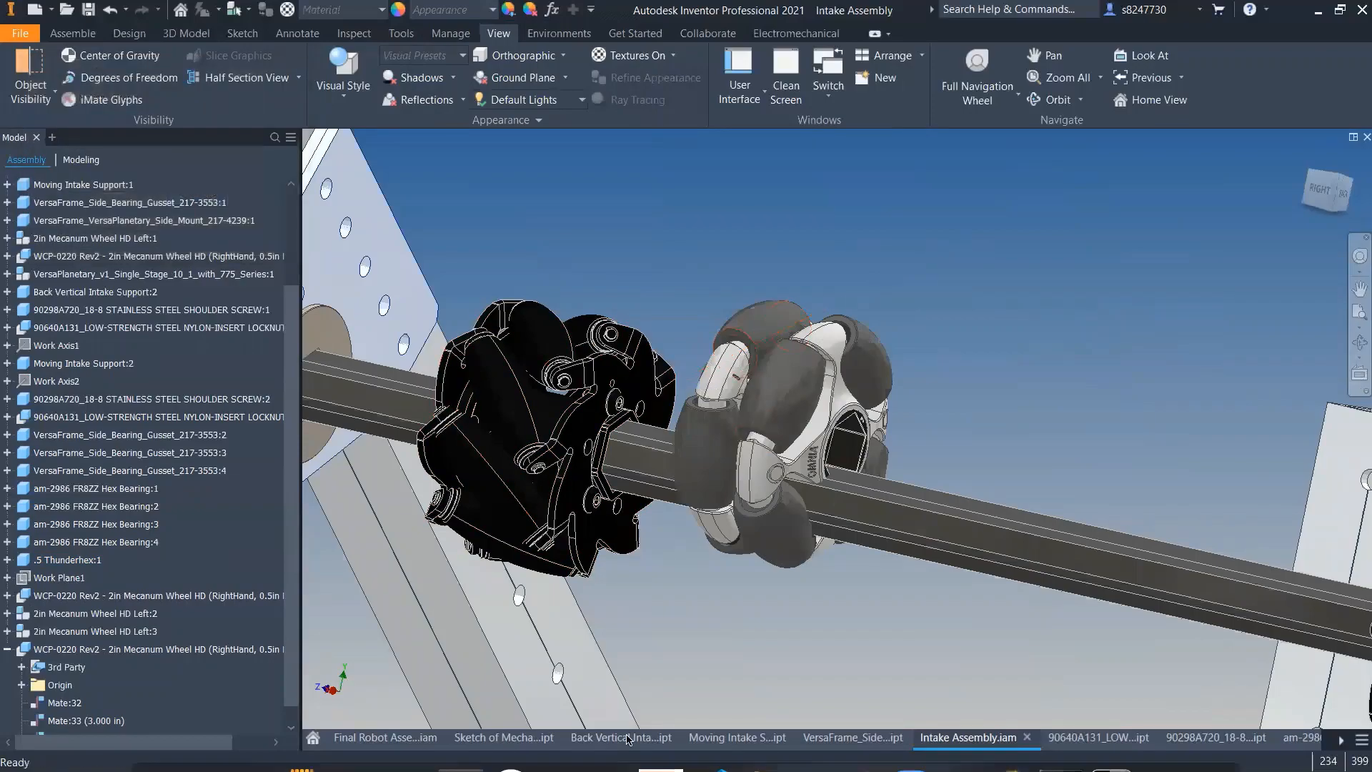
# - Switch to Chrome and open the AndyMark website in a new tab
pyautogui.click(611, 743)
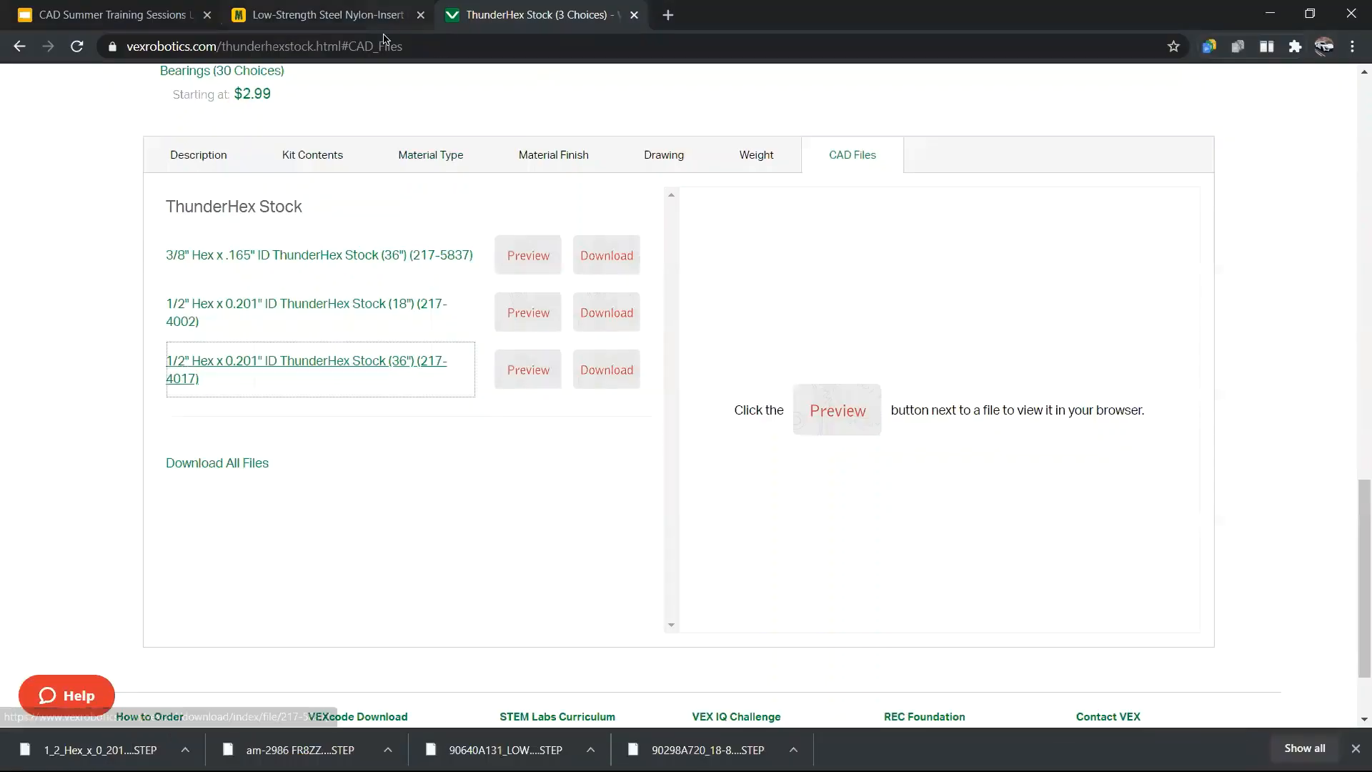
pyautogui.hotkey('ctrl', 't')
pyautogui.write('any')
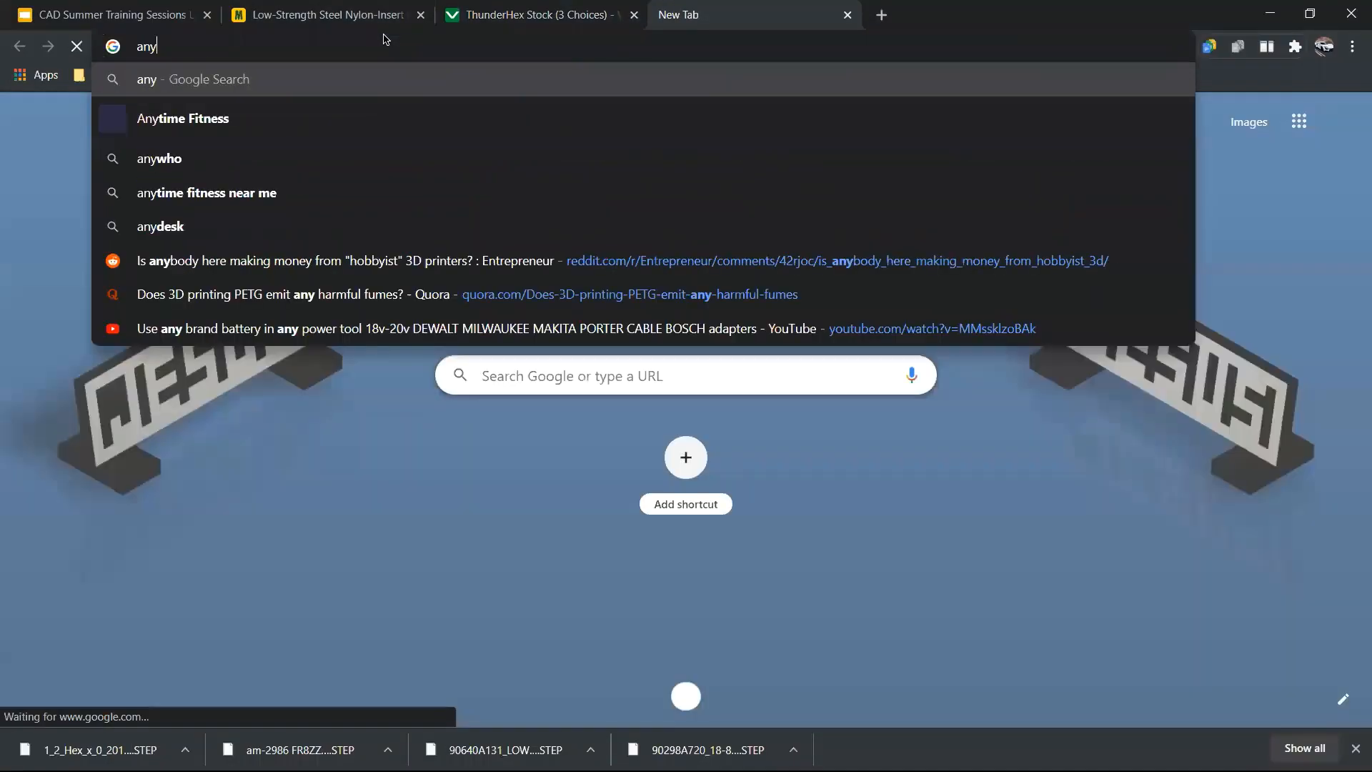
pyautogui.press('BackSpace')
pyautogui.write('dy')
pyautogui.press('Return')
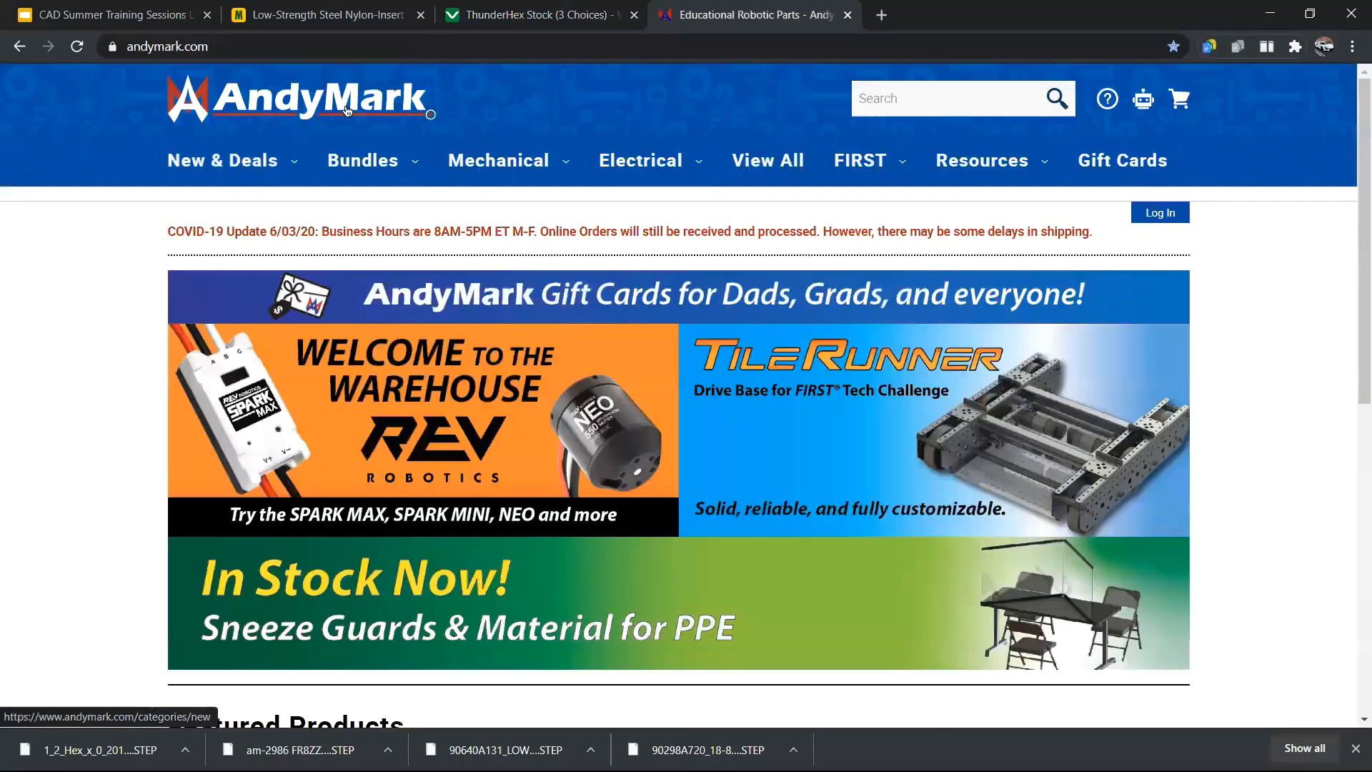
# - Search the AndyMark store for omni wheels
pyautogui.click(918, 105)
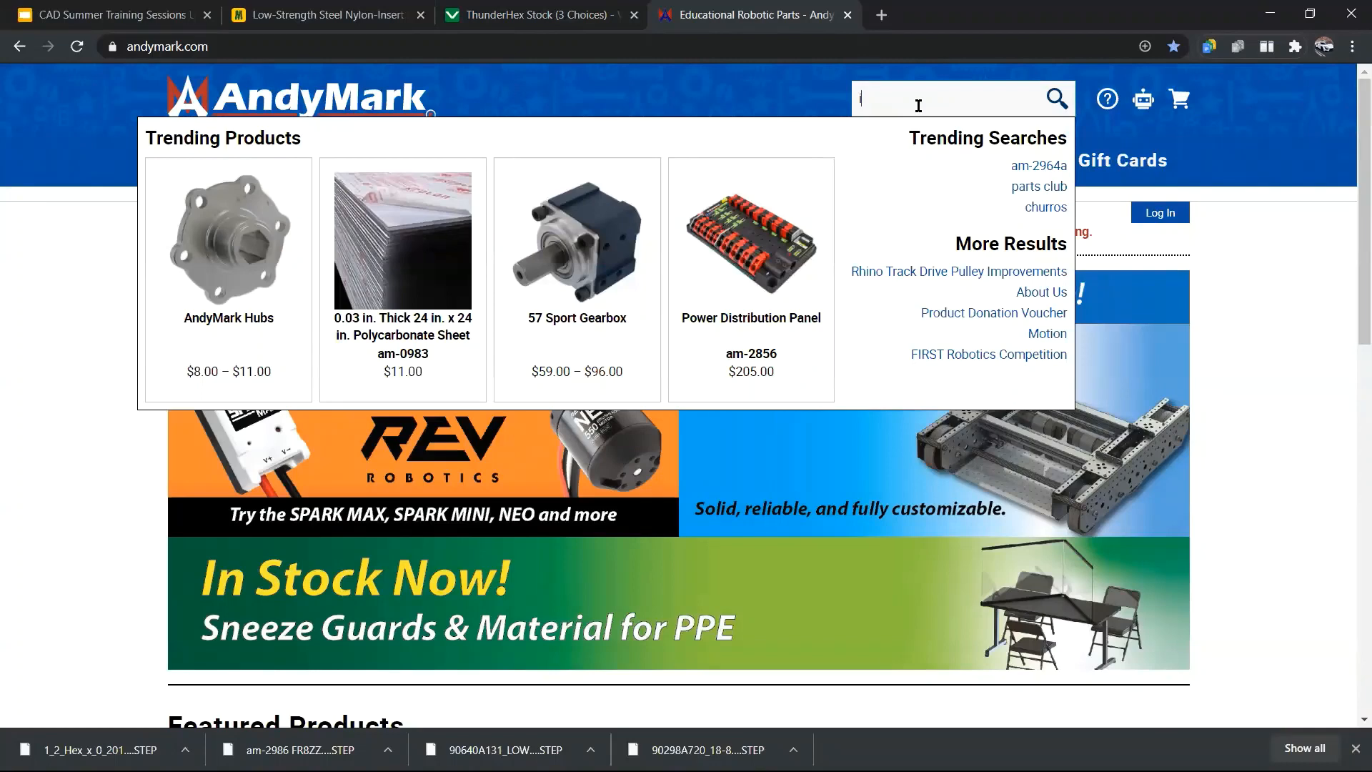
pyautogui.write('om')
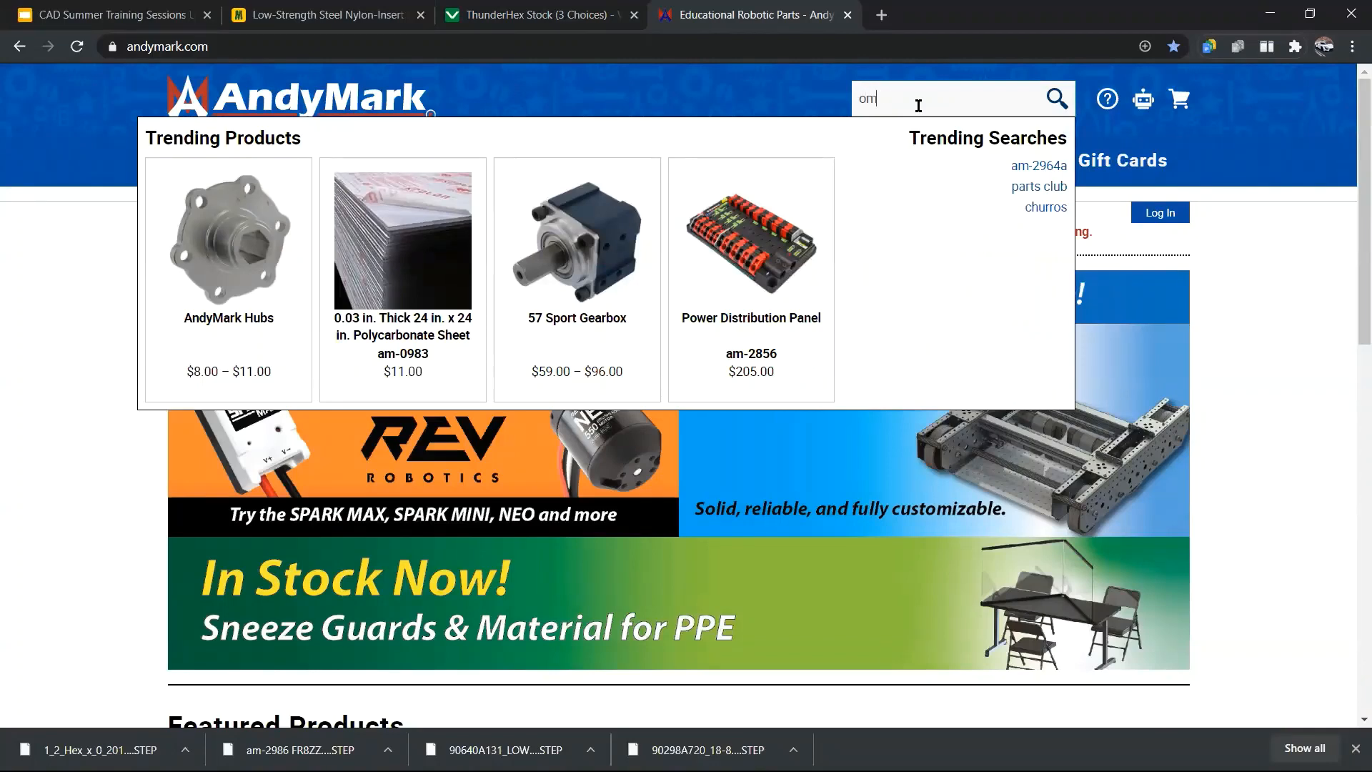
pyautogui.write('ni wheels')
pyautogui.press('Return')
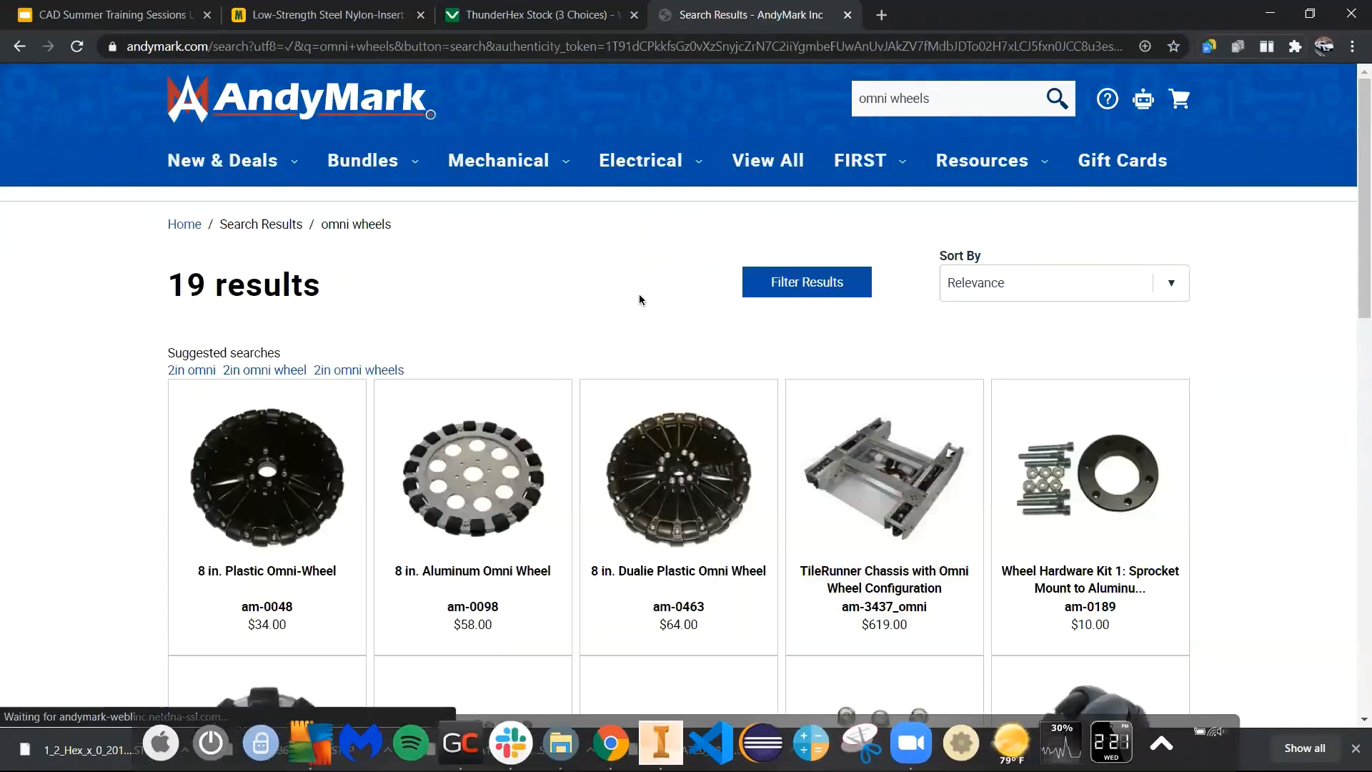
# - Open the product page of the 2 in. Omni, 35A, 0.5 in. Hex Bore wheel and examine its specifications and documents
pyautogui.scroll(-3, 200, 293)
pyautogui.scroll(-6, 123, 236)
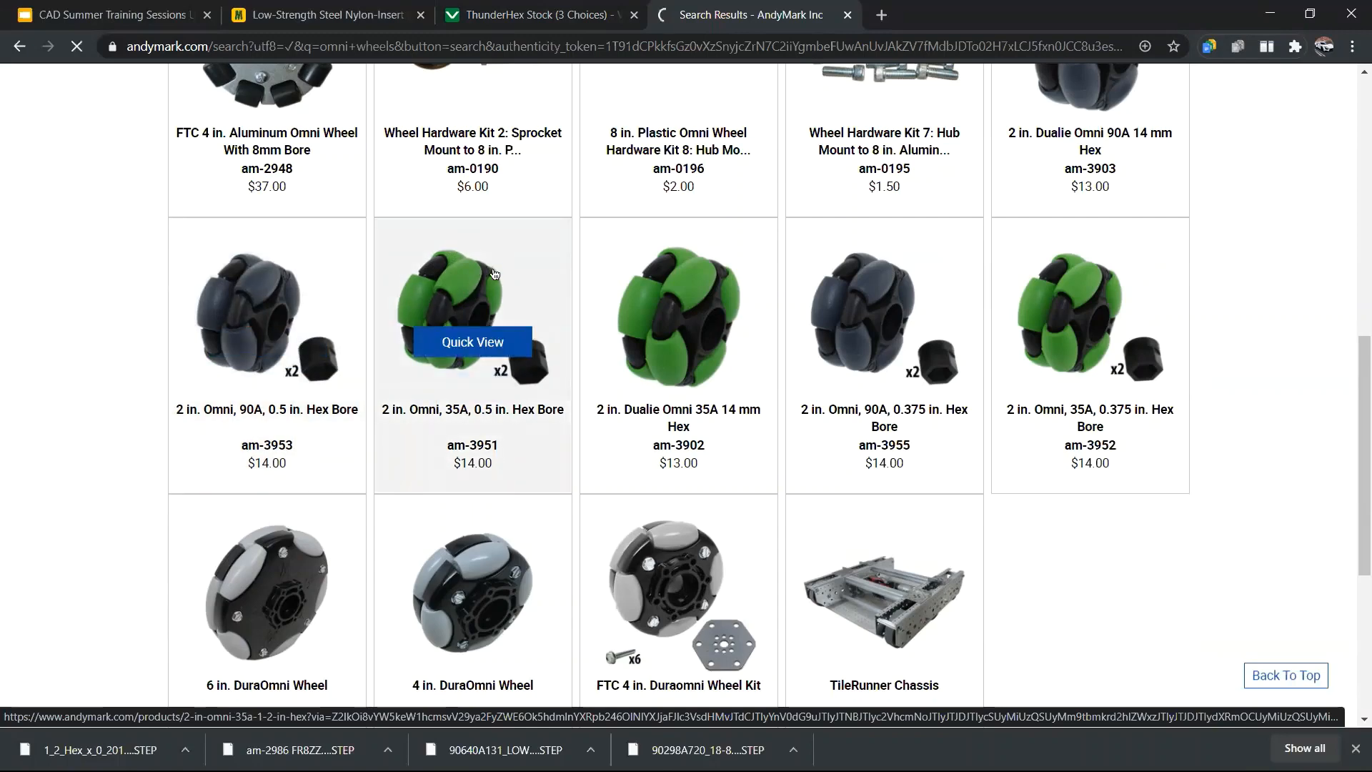
pyautogui.scroll(-8, 465, 357)
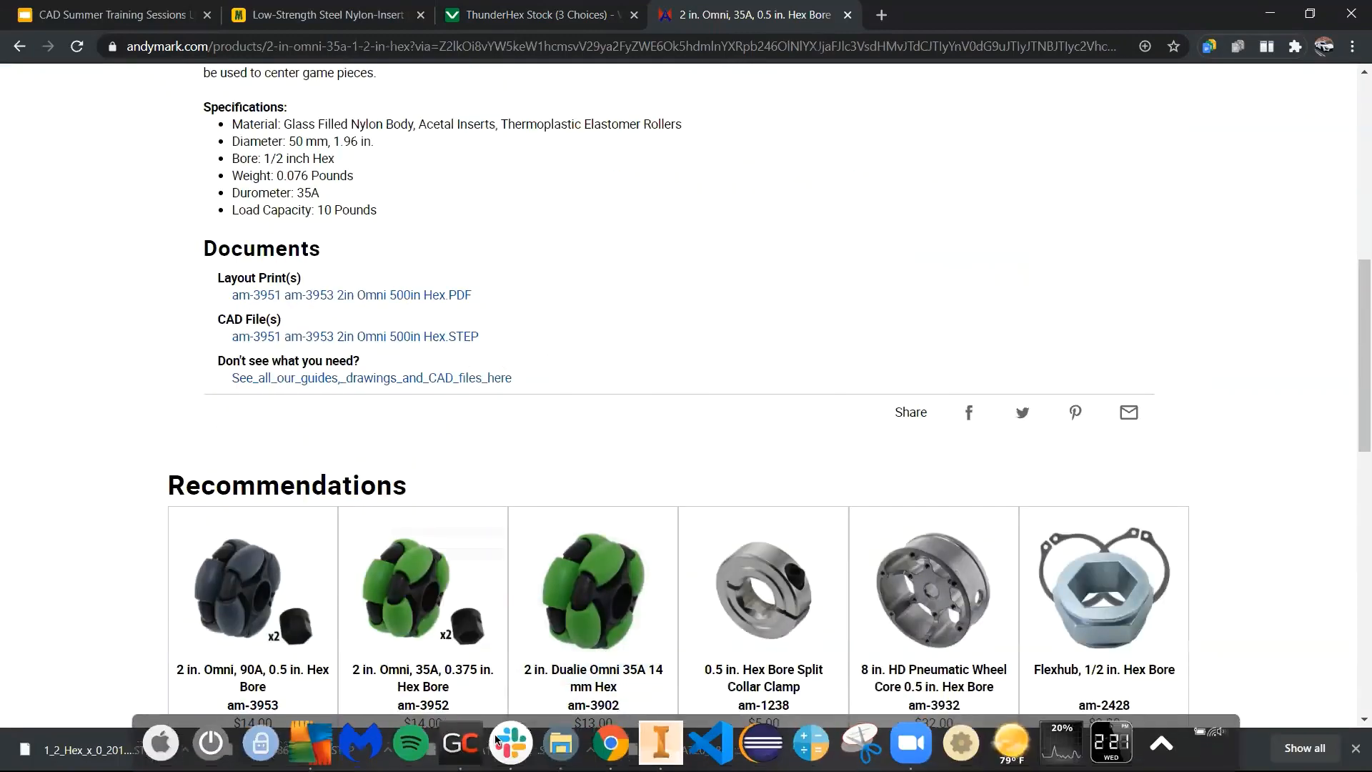
# - Switch to Slack and show the Intake Subsystem Rundown video full screen, paused at 0:58 on the intake wheels
pyautogui.click(516, 743)
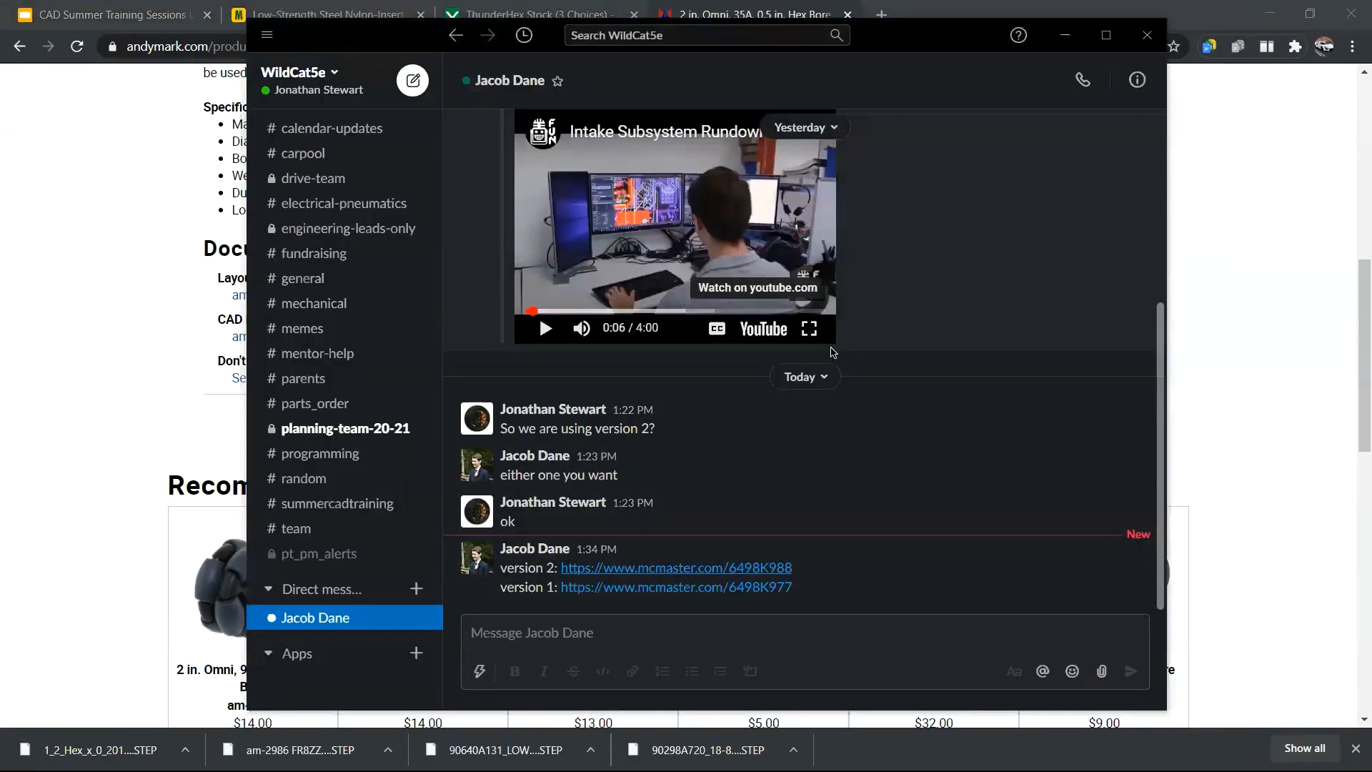
pyautogui.click(665, 172)
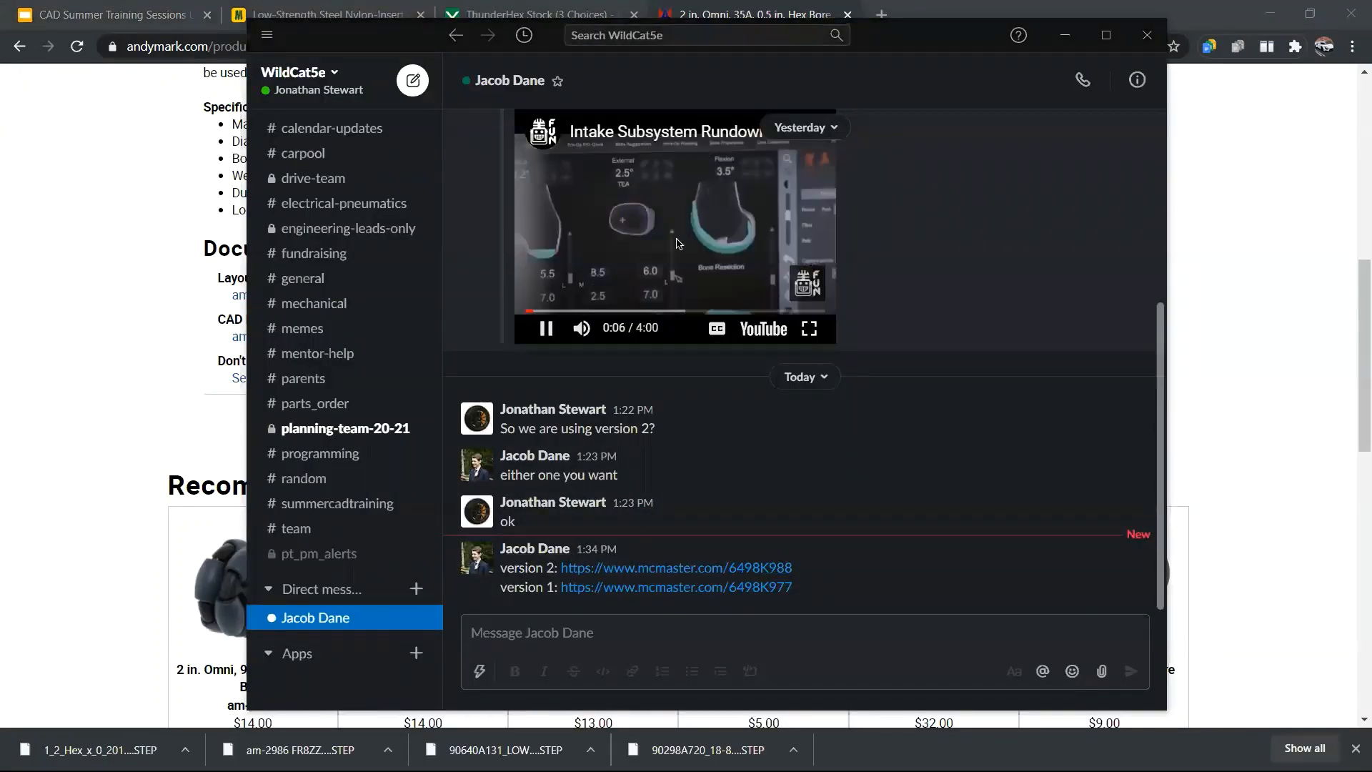
pyautogui.click(595, 312)
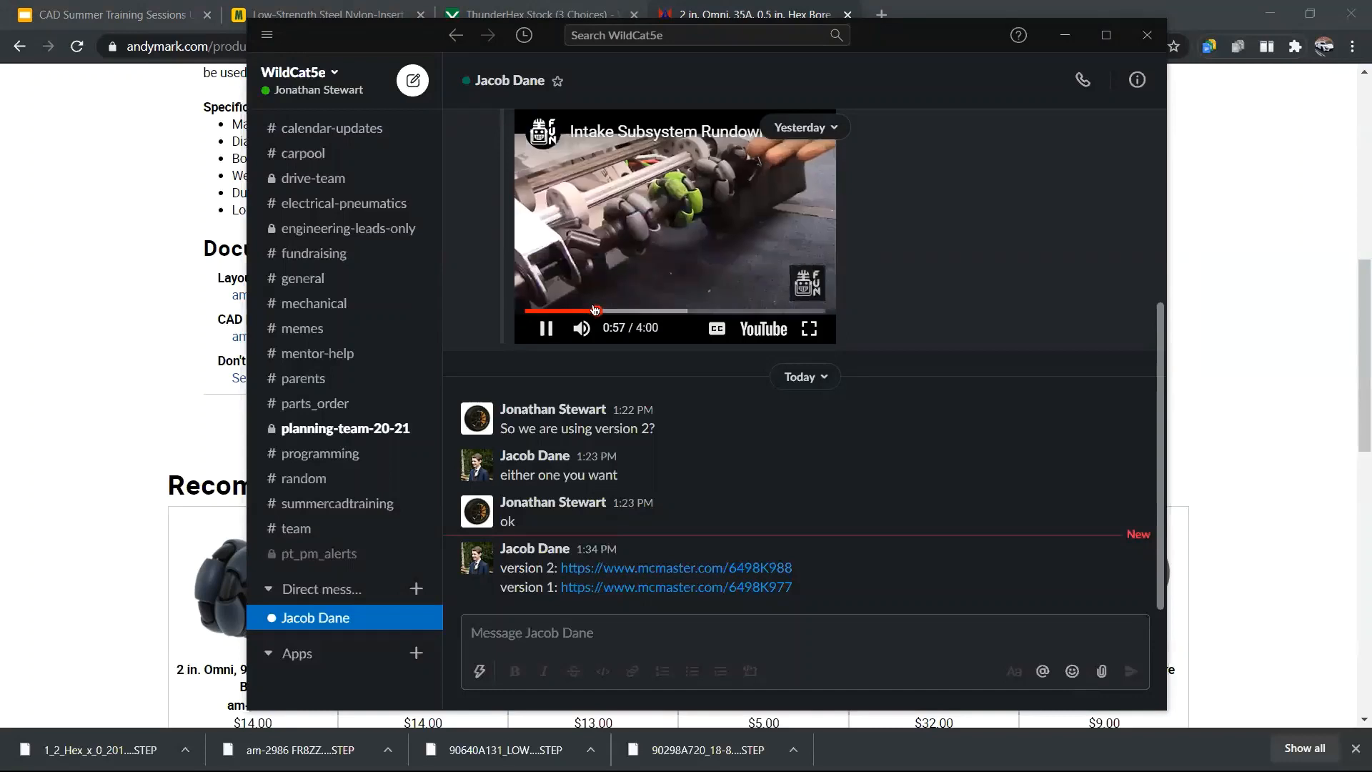
pyautogui.click(722, 297)
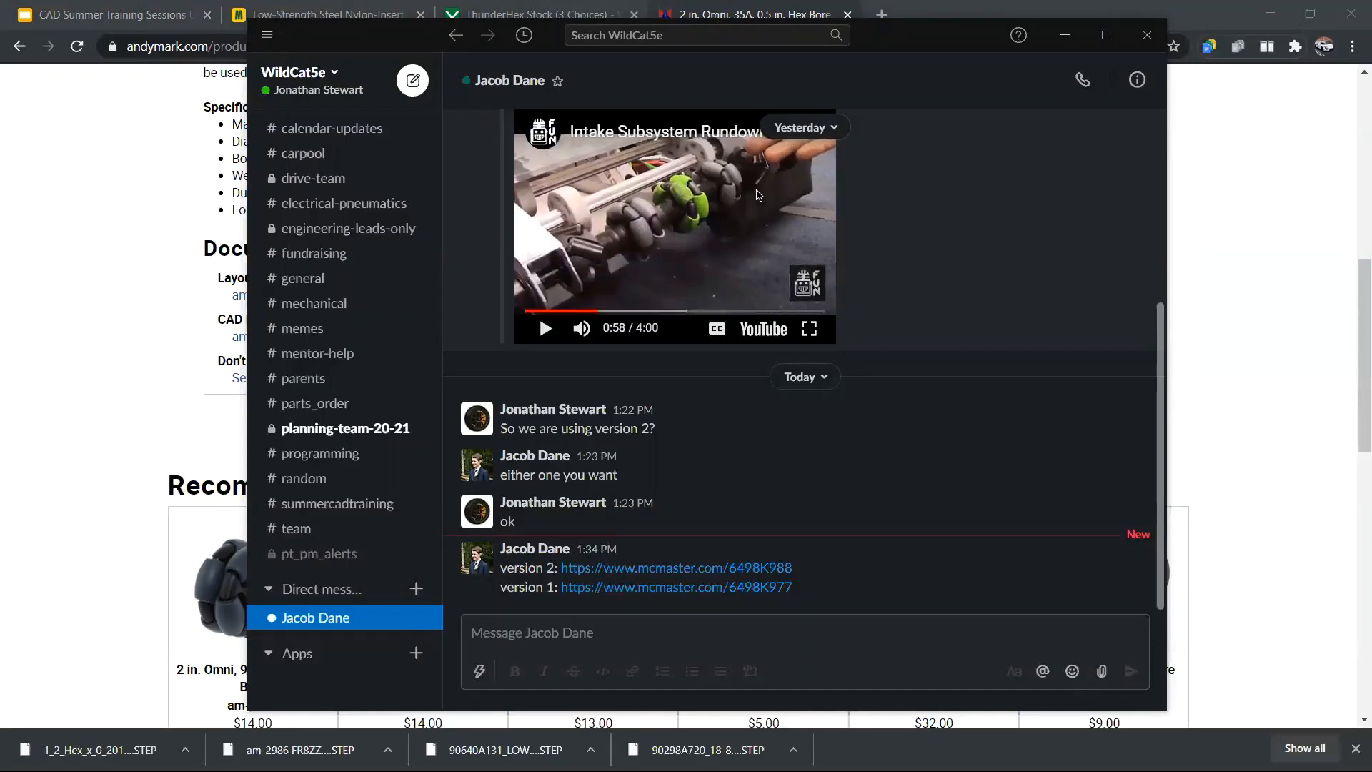
pyautogui.scroll(2, 742, 175)
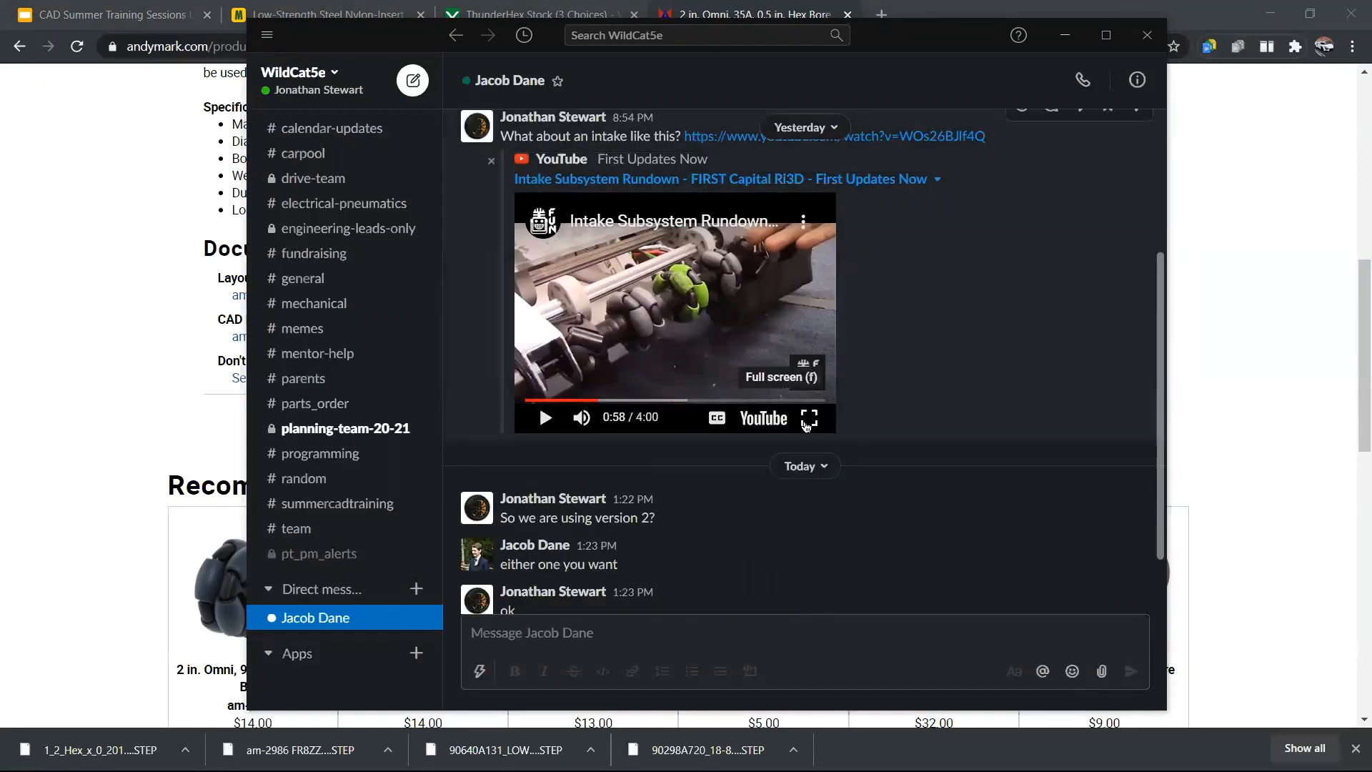
pyautogui.click(809, 420)
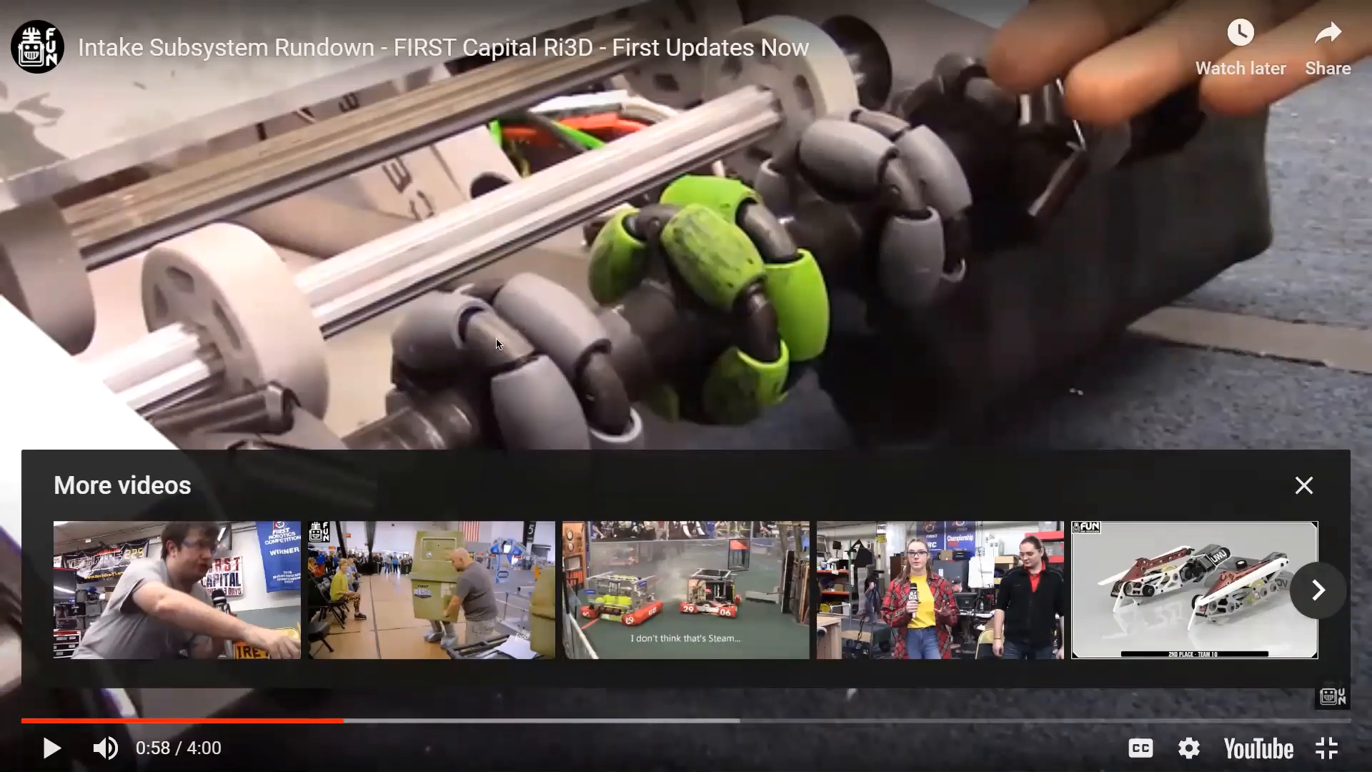
# - Leave the full-screen video, minimise Slack and switch back to the Intake Assembly in Inventor
pyautogui.press('Escape')
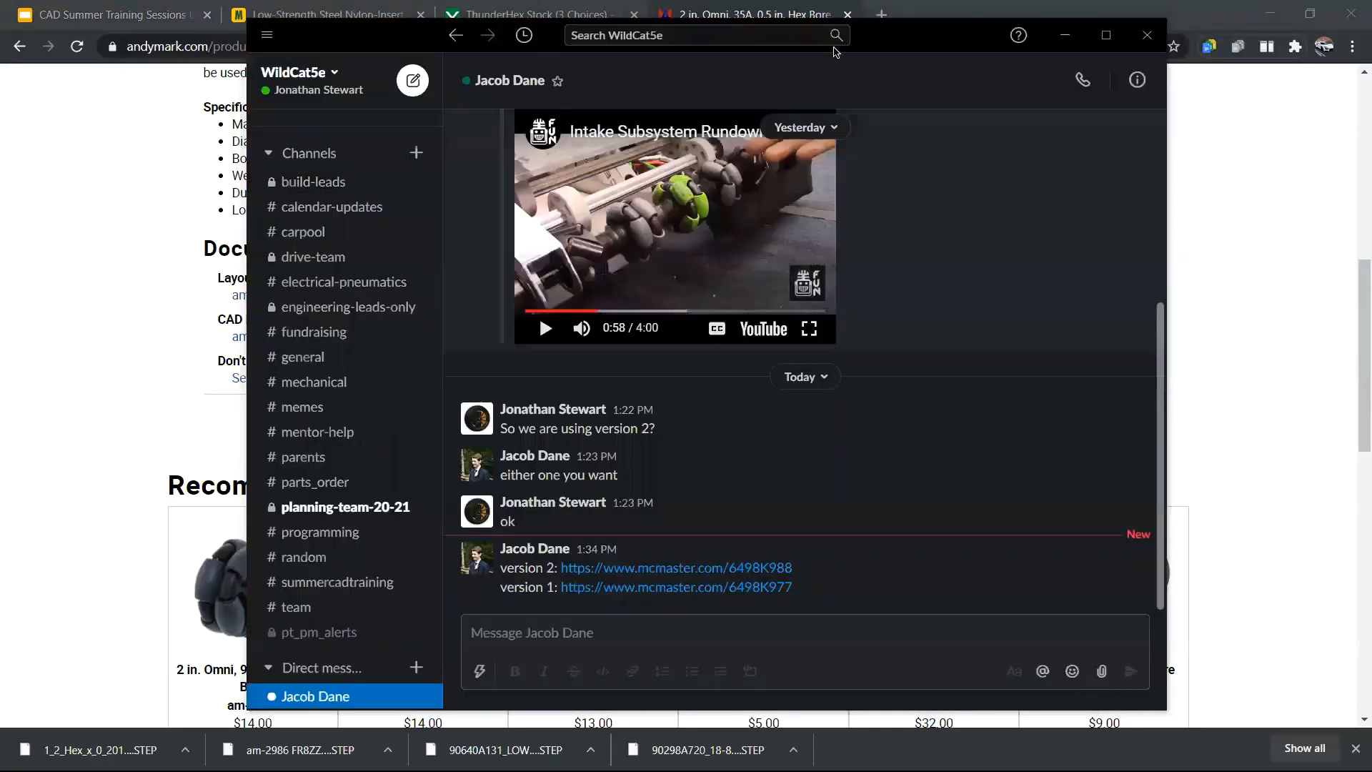
pyautogui.click(1059, 37)
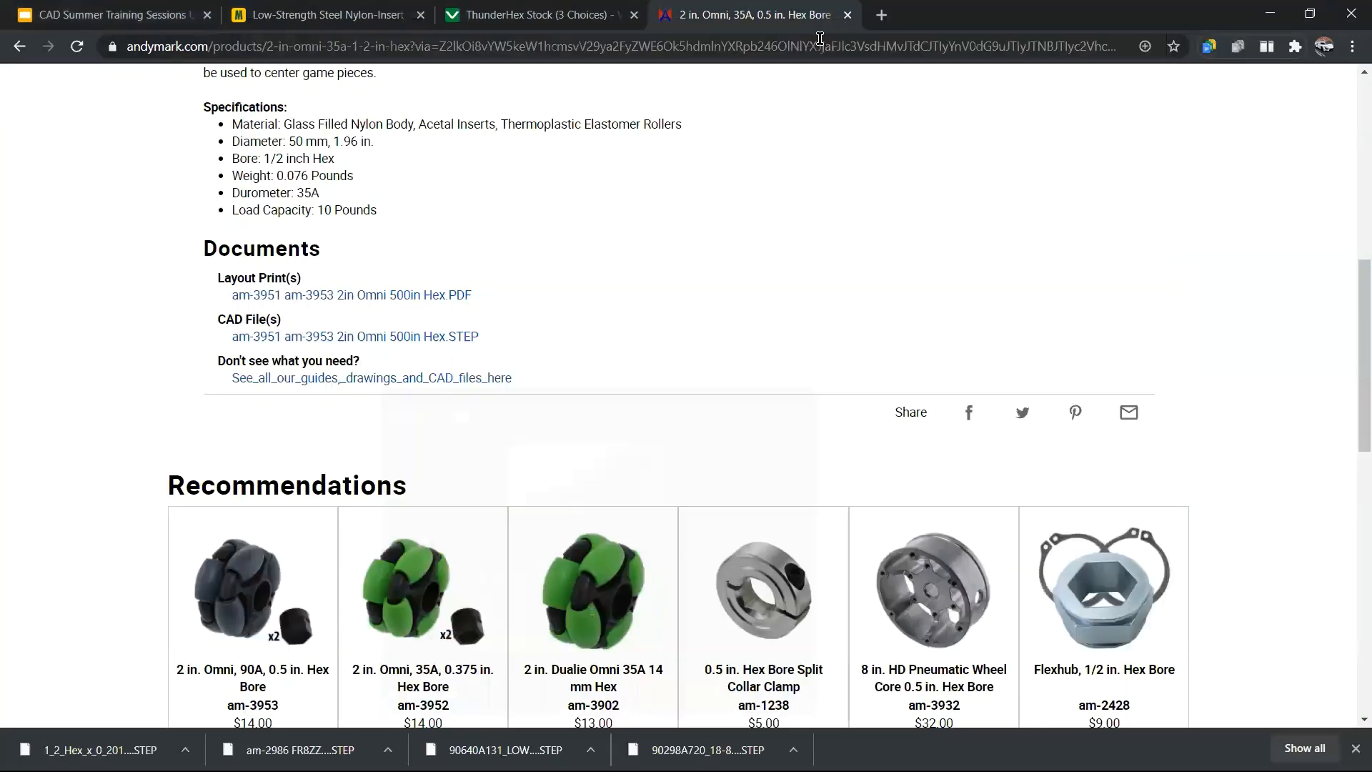
pyautogui.press('ctrl+super+Right')
pyautogui.press('ctrl+super+Left')
pyautogui.press('ctrl+super+Right')
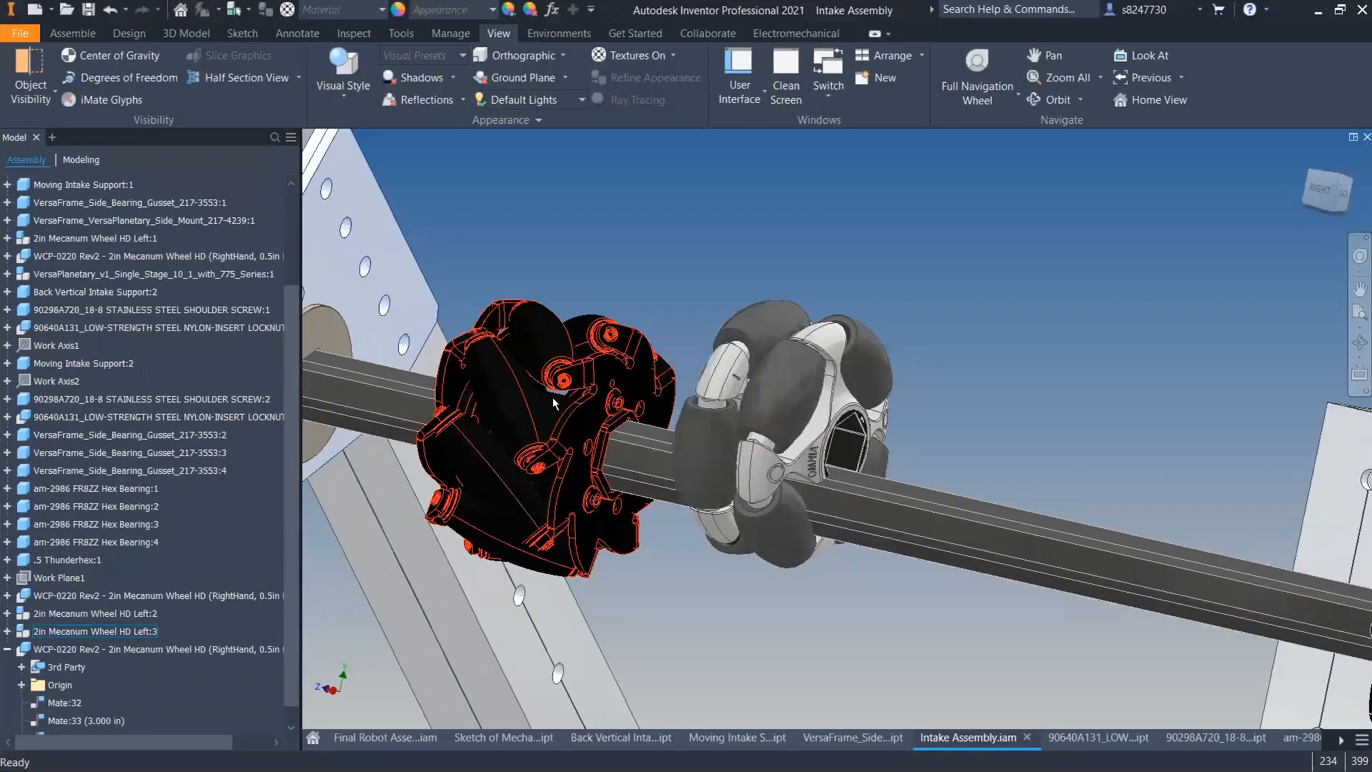
# - Mate a flat of the omni wheel's hex bore to a flat of the ThunderHex shaft with 0.000 in offset
pyautogui.moveTo(779, 426); pyautogui.dragTo(787, 478)
pyautogui.scroll(6, 696, 356)
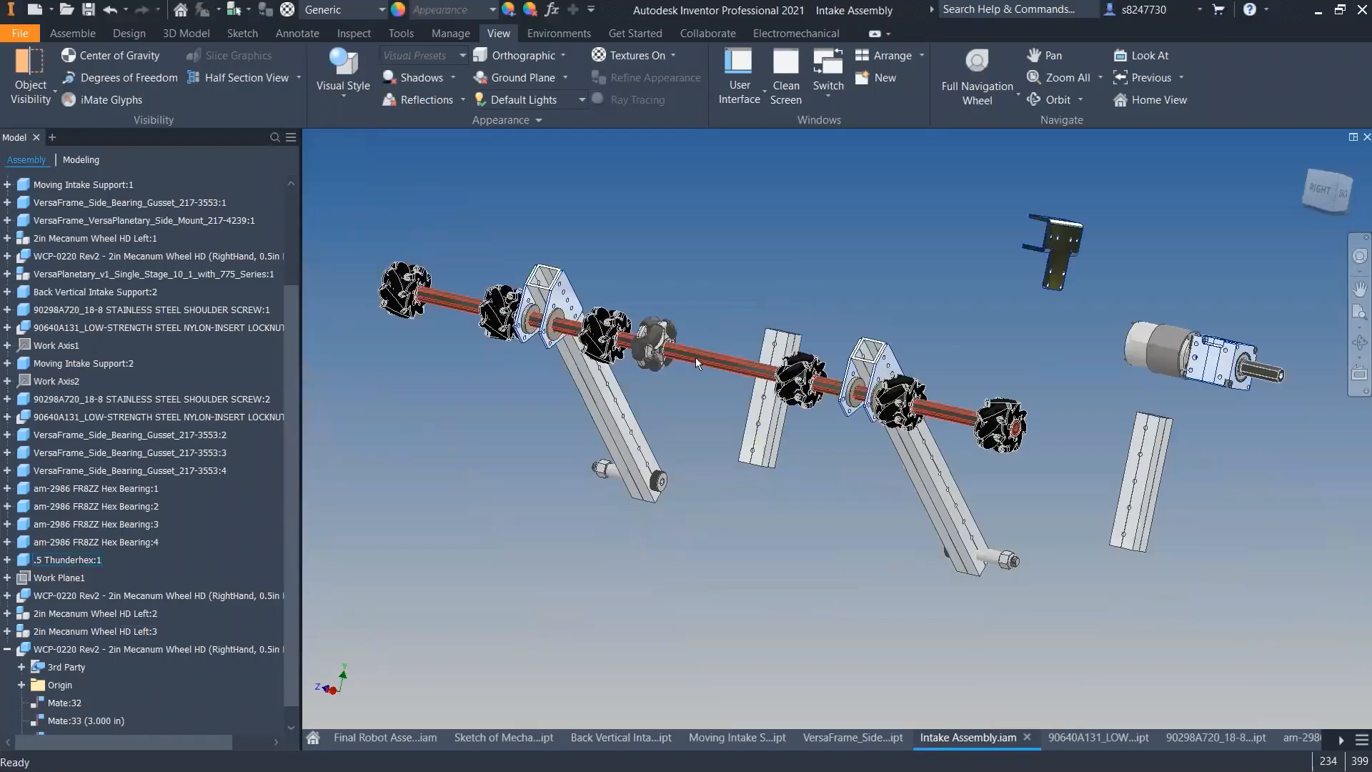
pyautogui.scroll(-4, 696, 357)
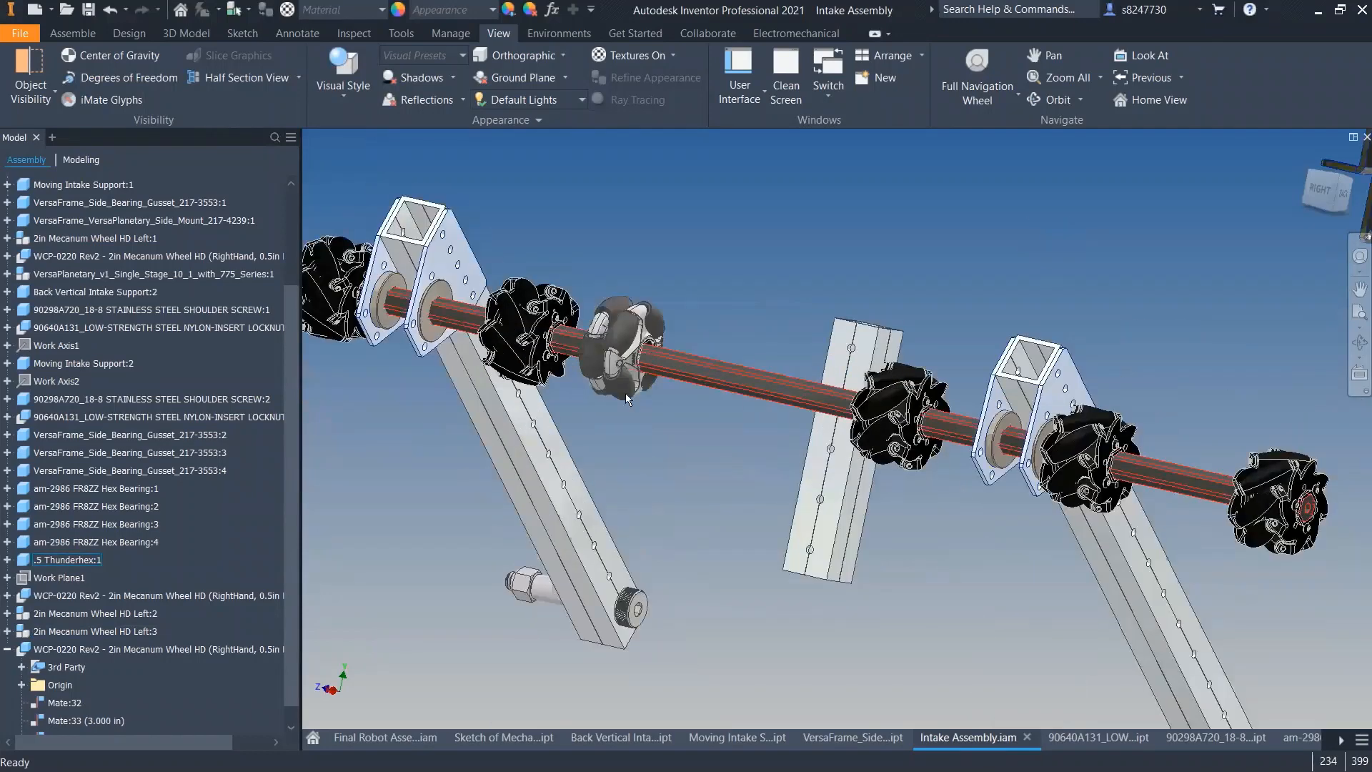
pyautogui.scroll(-6, 625, 393)
pyautogui.press('c')
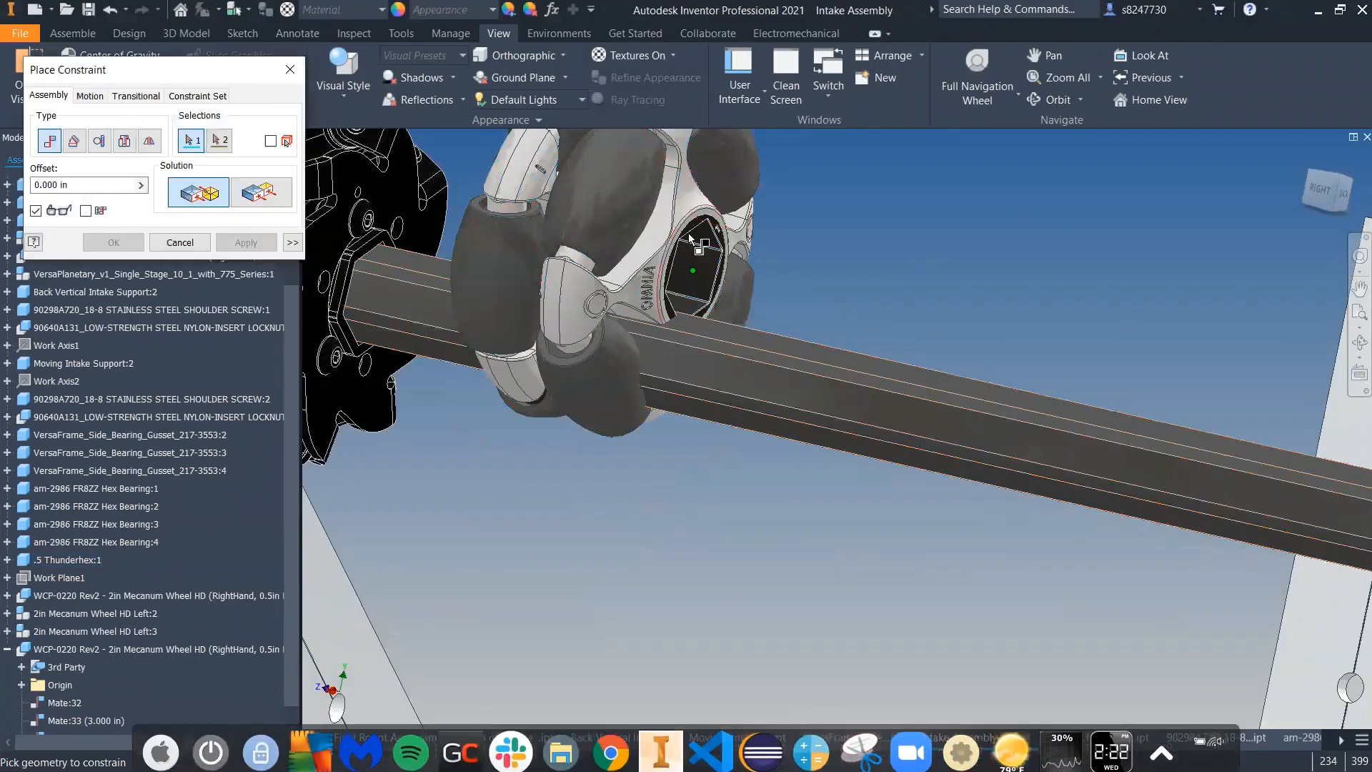
pyautogui.scroll(-4, 714, 276)
pyautogui.click(713, 277)
pyautogui.scroll(4, 713, 277)
pyautogui.click(706, 406)
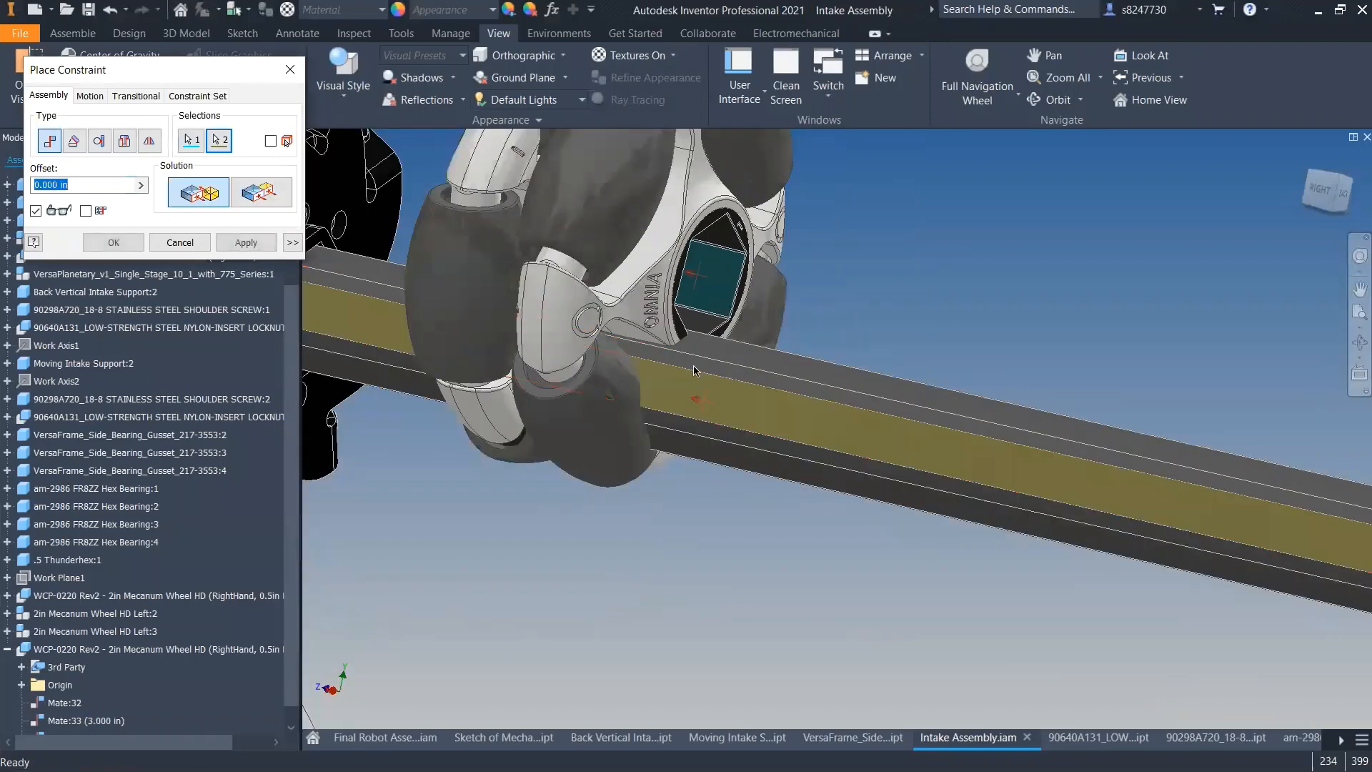
pyautogui.click(192, 247)
pyautogui.moveTo(530, 335); pyautogui.dragTo(529, 237)
# - Mate a second flat of the omni wheel's hex bore to the corresponding shaft flat with 0.000 in offset
pyautogui.press('c')
pyautogui.scroll(-3, 709, 267)
pyautogui.click(710, 263)
pyautogui.scroll(4, 710, 333)
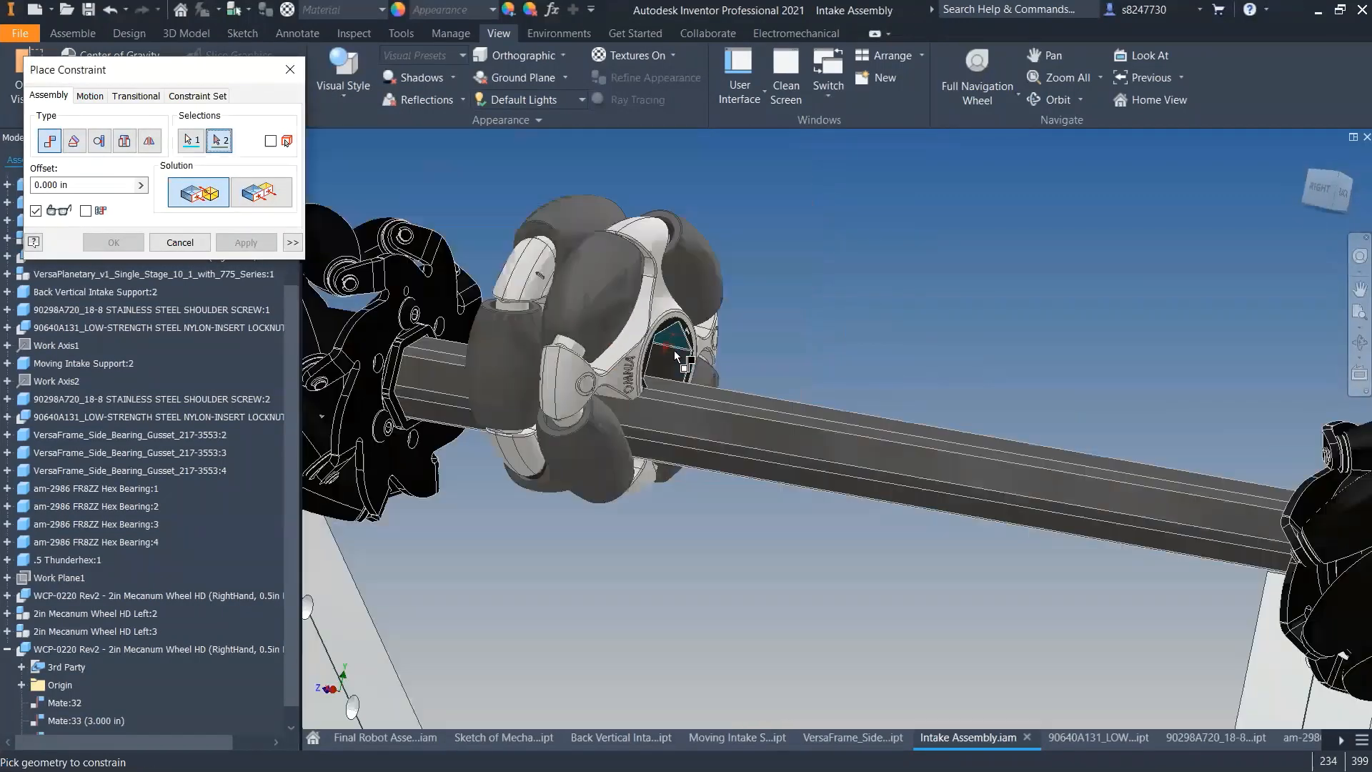
pyautogui.click(709, 331)
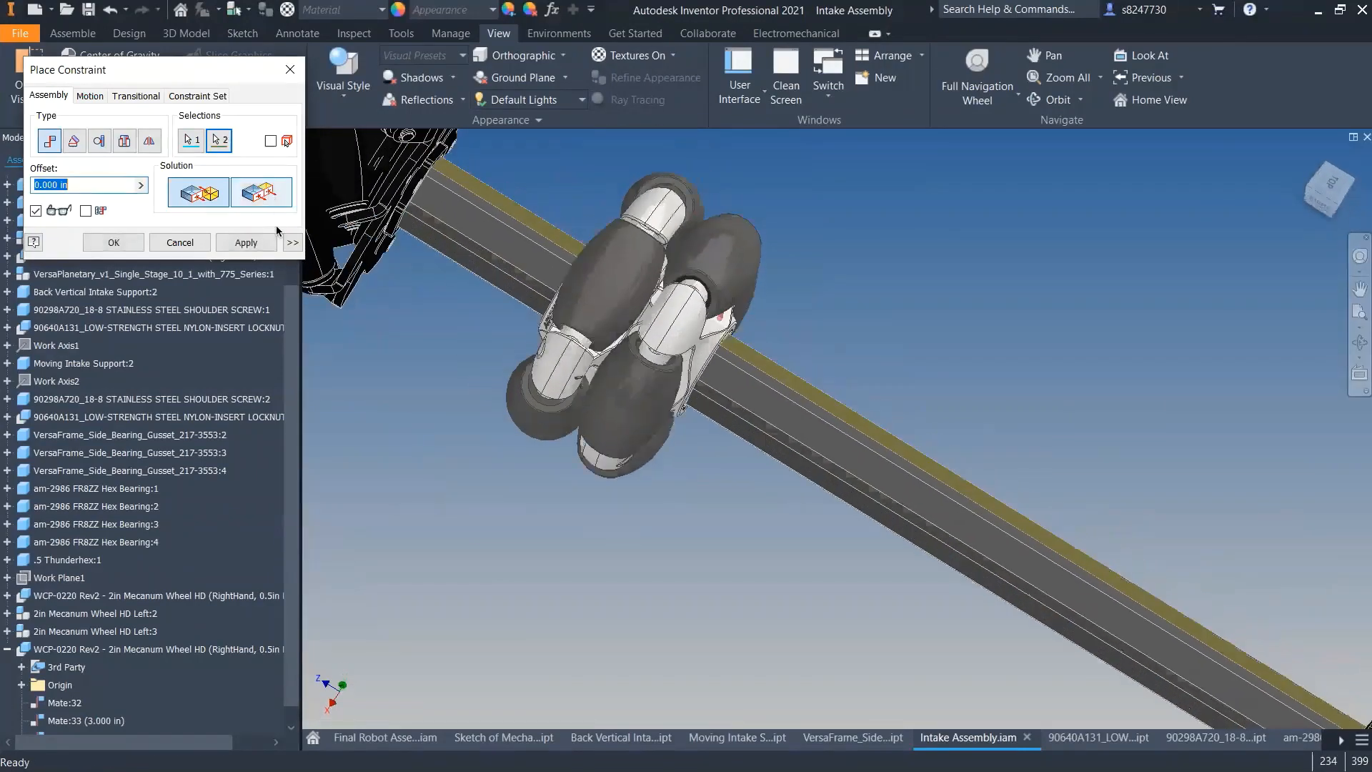
# - Try to mate the neighbouring mecanum wheel's hub face to the face of the omni wheel's hex insert
pyautogui.scroll(-4, 472, 356)
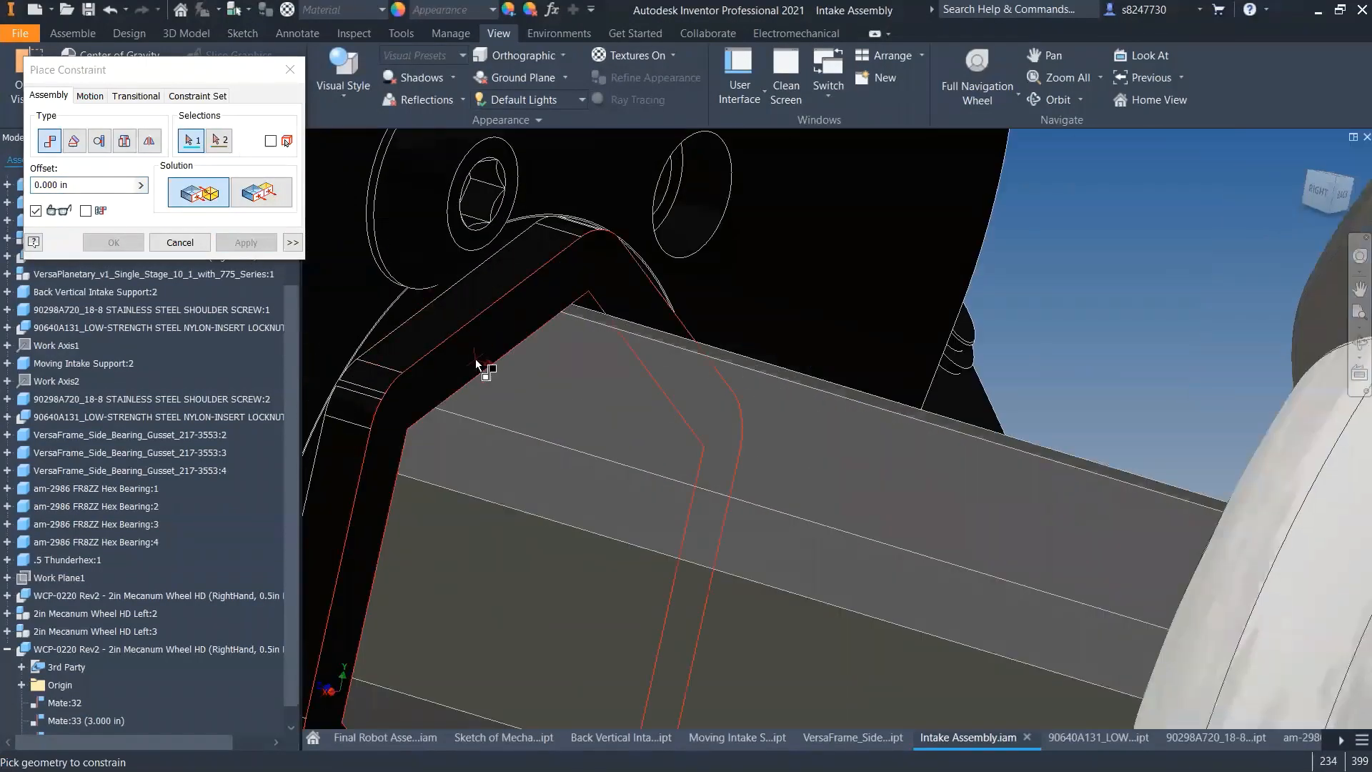
pyautogui.click(478, 357)
pyautogui.scroll(4, 493, 327)
pyautogui.keyDown('shift'); pyautogui.moveTo(496, 330); pyautogui.dragTo(882, 378, button='middle'); pyautogui.keyUp('shift')
pyautogui.scroll(-4, 882, 378)
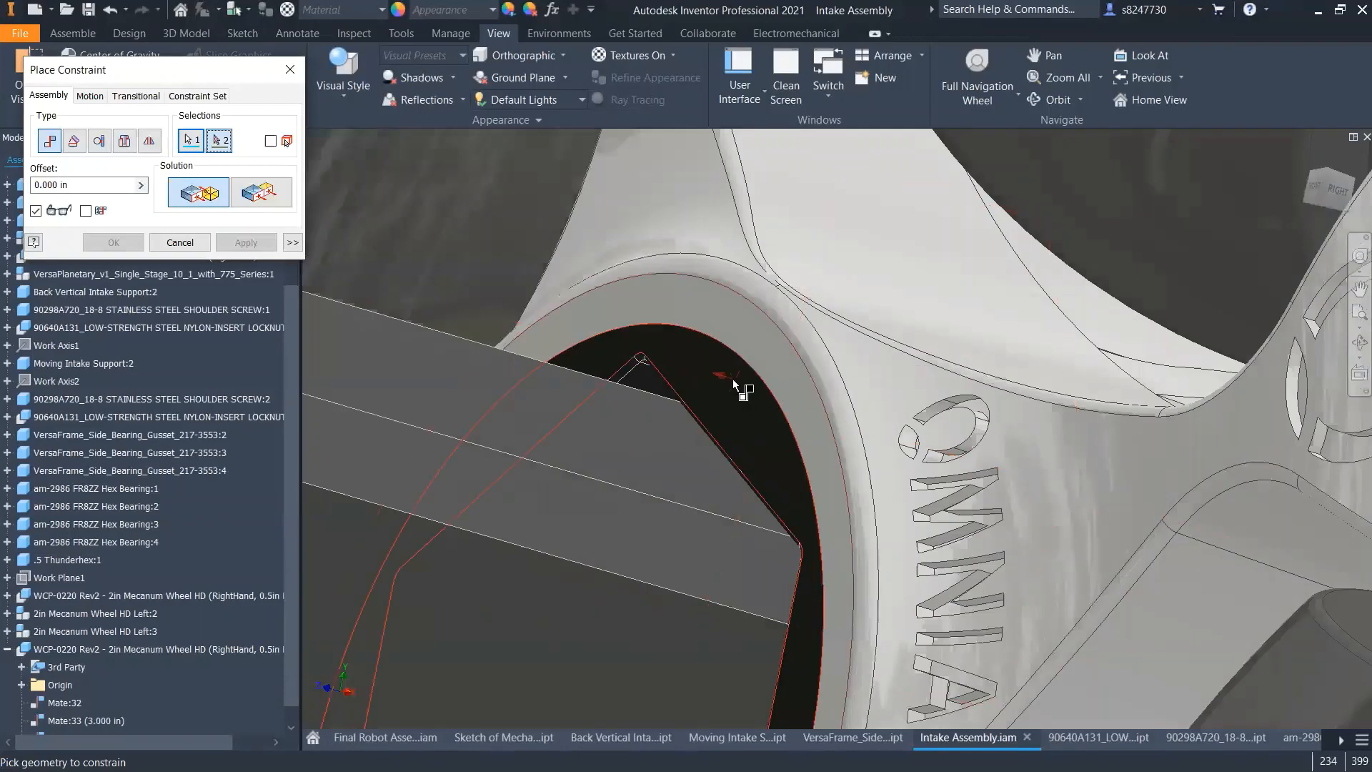
pyautogui.click(727, 380)
pyautogui.scroll(4, 725, 369)
pyautogui.keyDown('shift'); pyautogui.moveTo(726, 369); pyautogui.dragTo(621, 344, button='middle'); pyautogui.keyUp('shift')
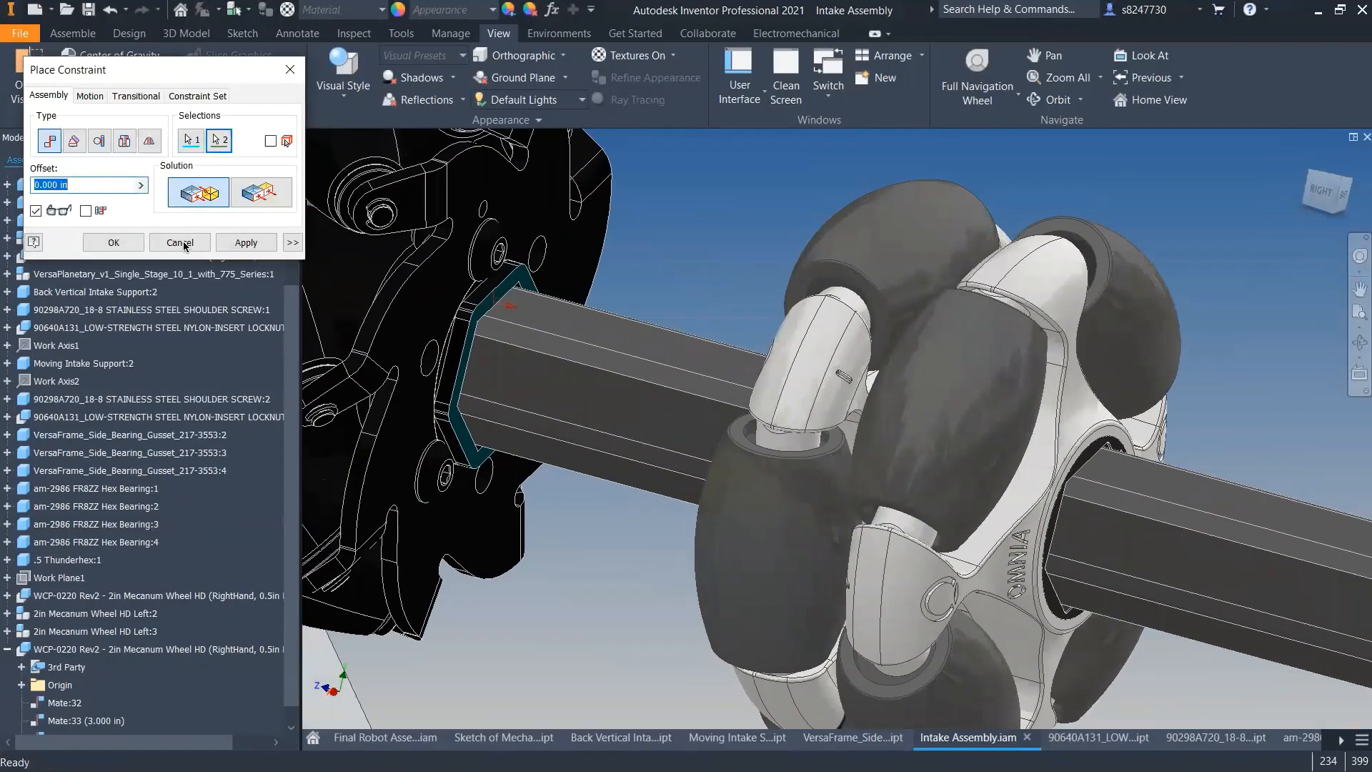
pyautogui.click(183, 242)
pyautogui.moveTo(841, 462); pyautogui.dragTo(872, 473)
# - Retry the mate from the mecanum wheel's side to the omni wheel's hex insert face after shifting the wheel
pyautogui.press('c')
pyautogui.scroll(-5, 486, 308)
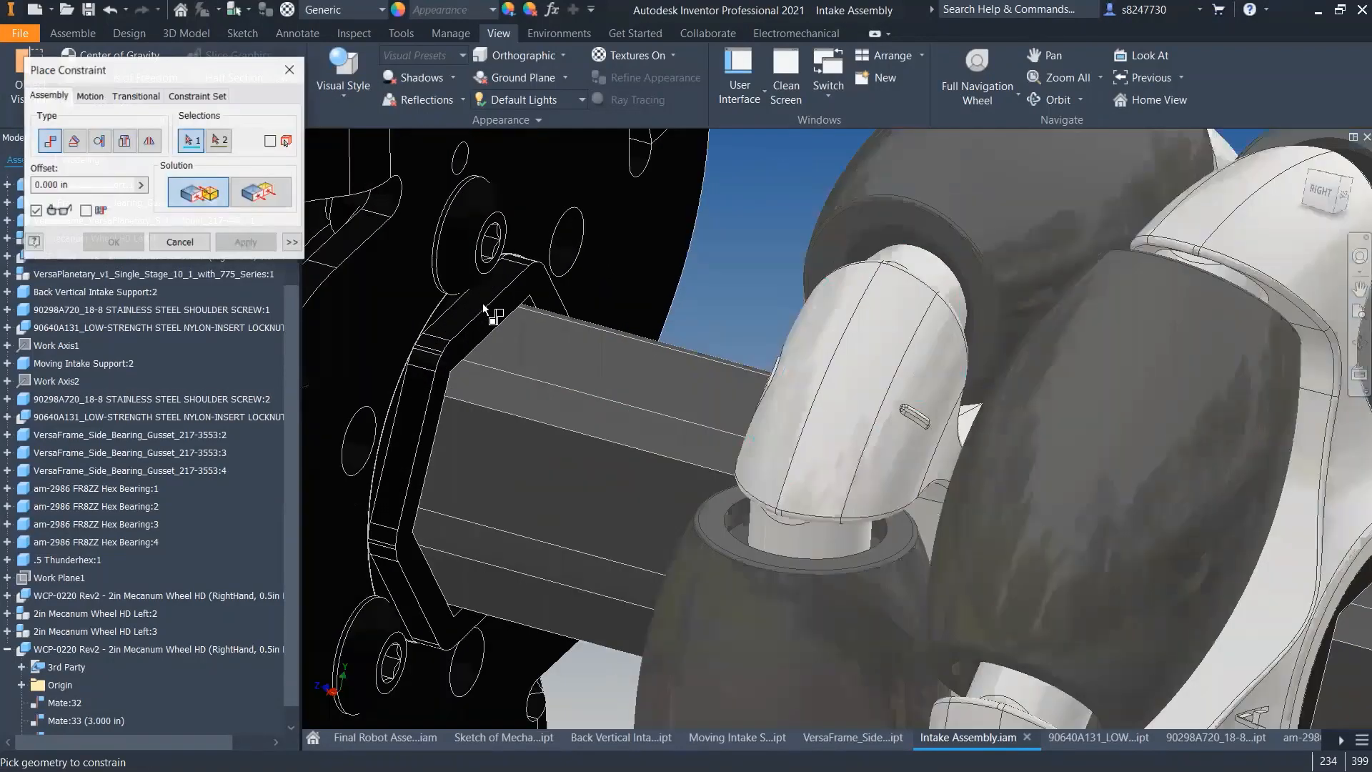
pyautogui.click(592, 388)
pyautogui.scroll(5, 693, 388)
pyautogui.keyDown('shift'); pyautogui.moveTo(697, 388); pyautogui.dragTo(786, 371, button='middle'); pyautogui.keyUp('shift')
pyautogui.scroll(-5, 847, 347)
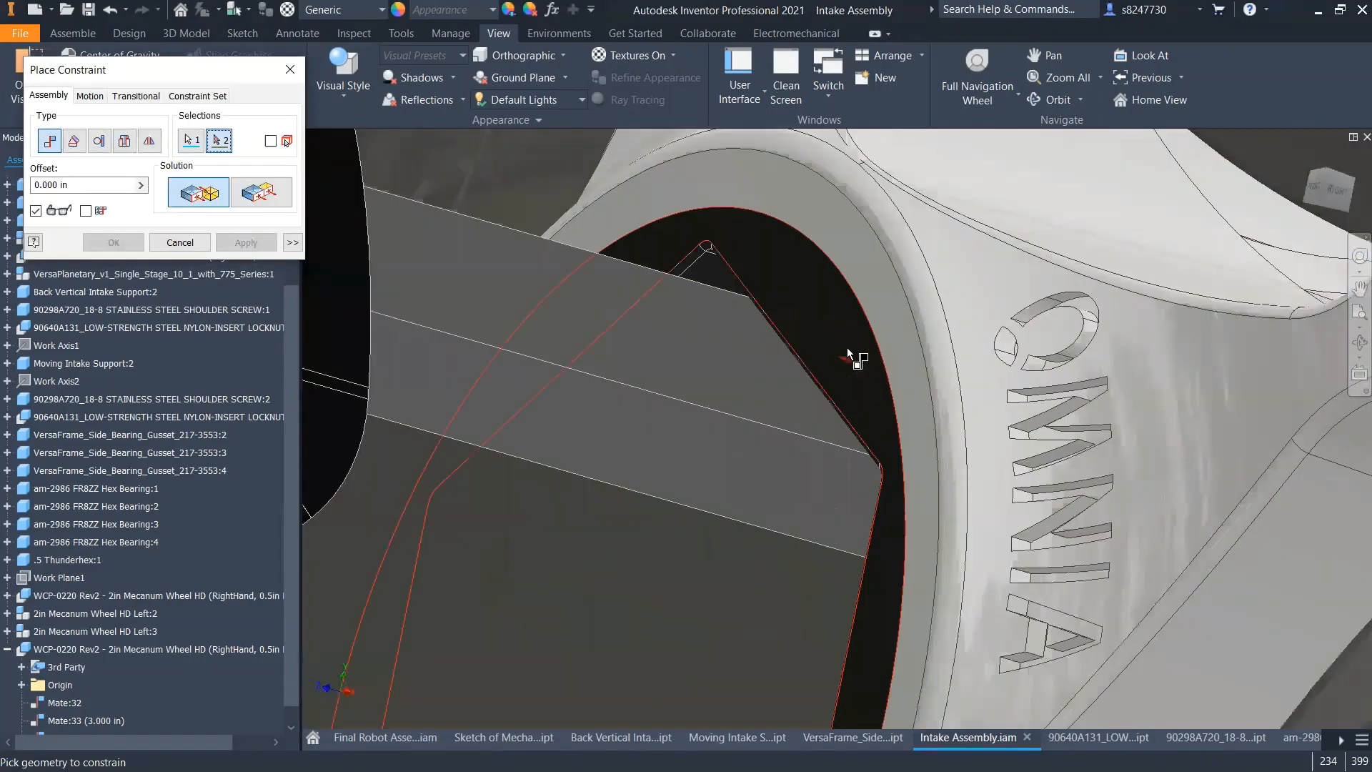
pyautogui.click(847, 348)
pyautogui.press('Escape')
# - Try to mate the ring face around the omni wheel's bore to the mecanum wheel's hex hub face
pyautogui.press('c')
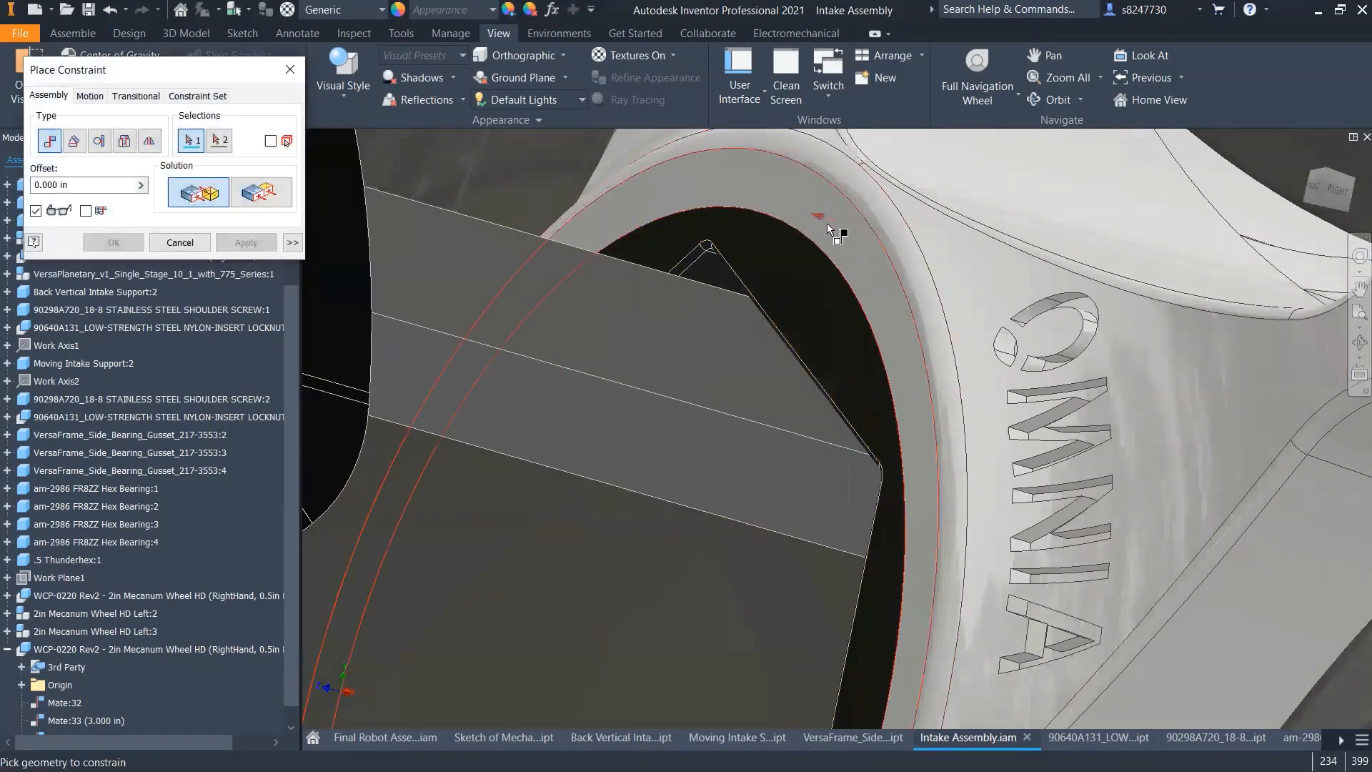
pyautogui.click(827, 223)
pyautogui.scroll(4, 826, 225)
pyautogui.keyDown('shift'); pyautogui.moveTo(816, 254); pyautogui.dragTo(658, 224, button='middle'); pyautogui.keyUp('shift')
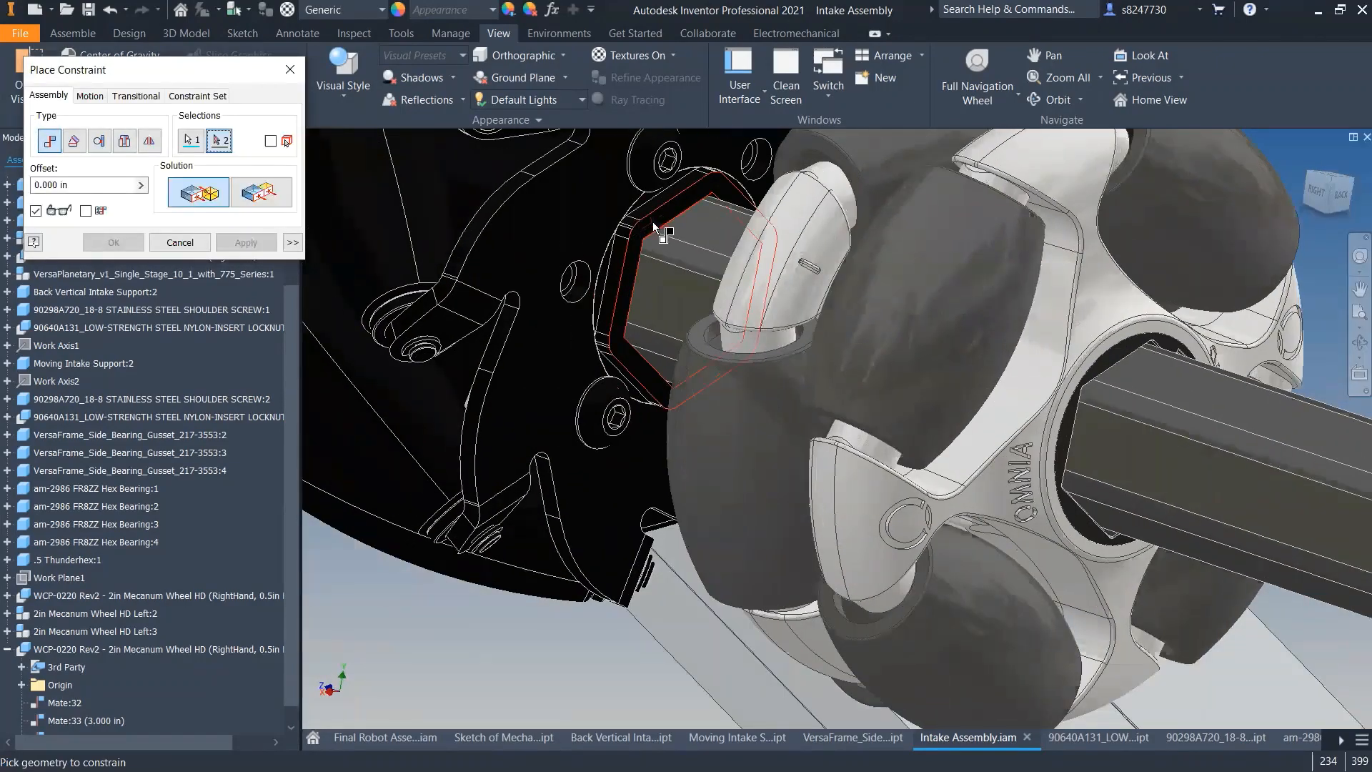
pyautogui.click(654, 223)
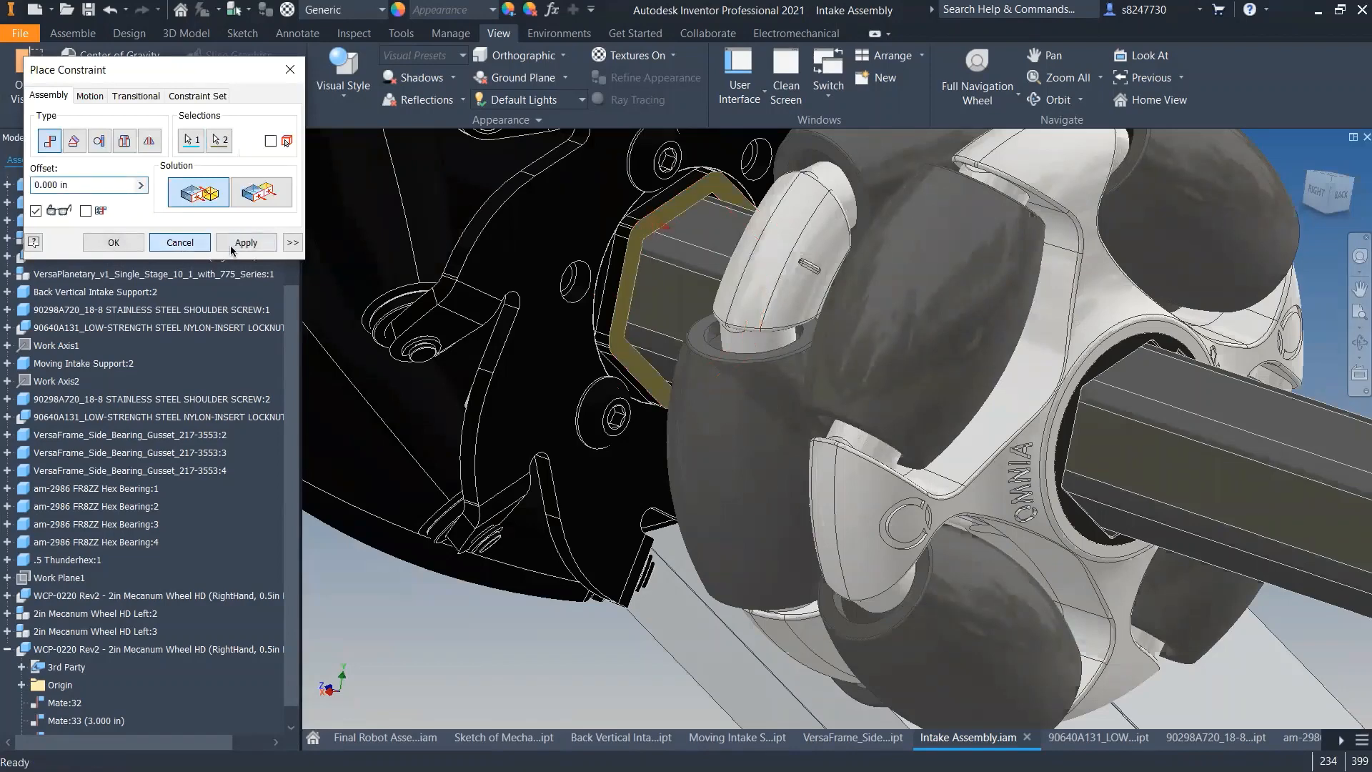
pyautogui.click(757, 336)
# - Expand the am-3951 omni wheel in the assembly's component tree and examine its existing mates on the shaft
pyautogui.scroll(6, 638, 323)
pyautogui.scroll(-2, 97, 510)
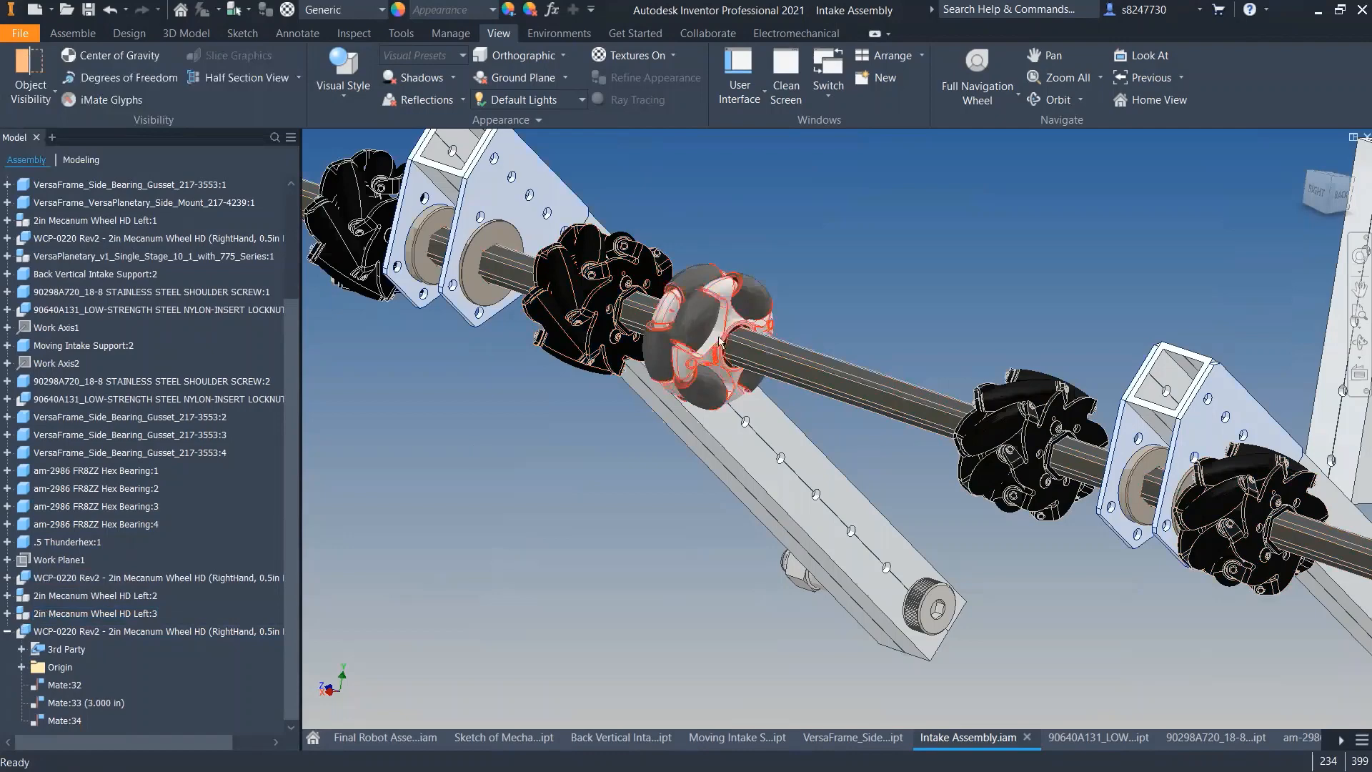
pyautogui.scroll(3, 65, 429)
pyautogui.click(7, 256)
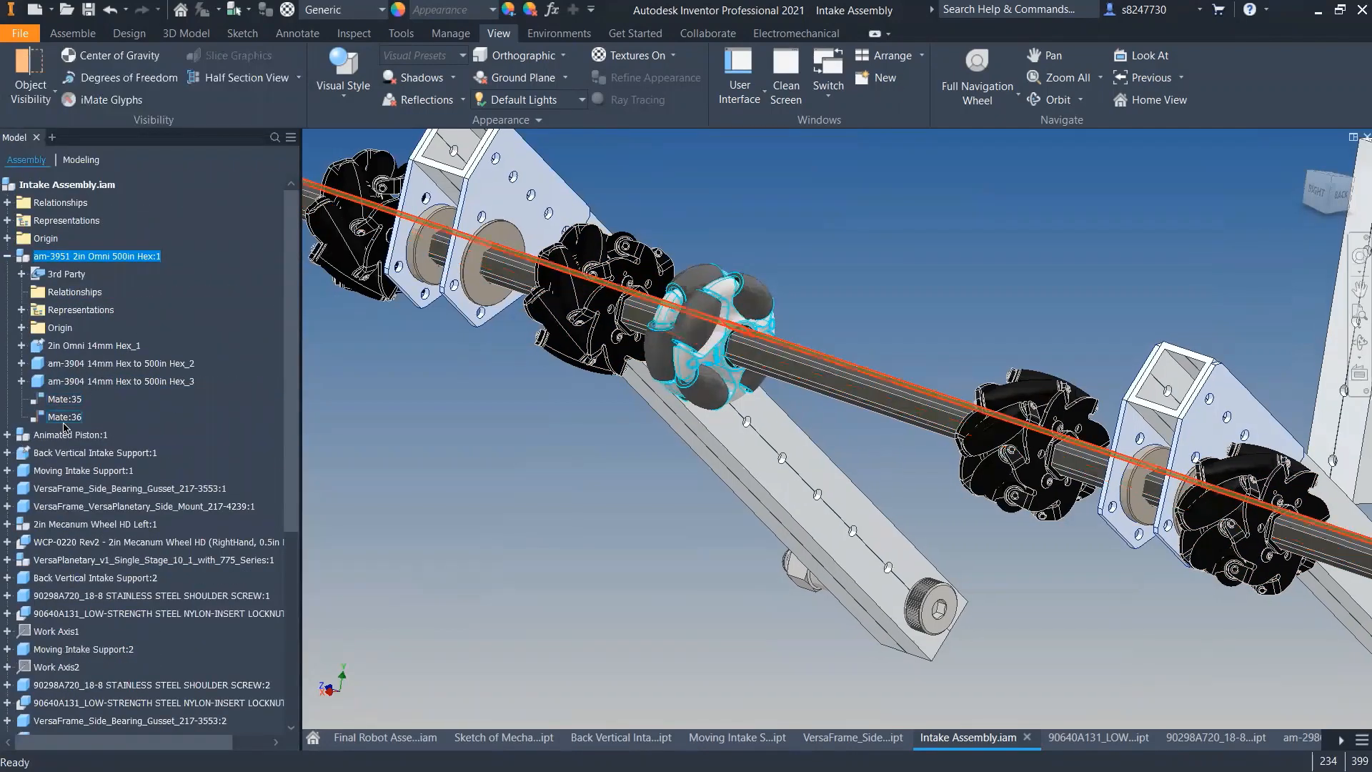
pyautogui.click(722, 307)
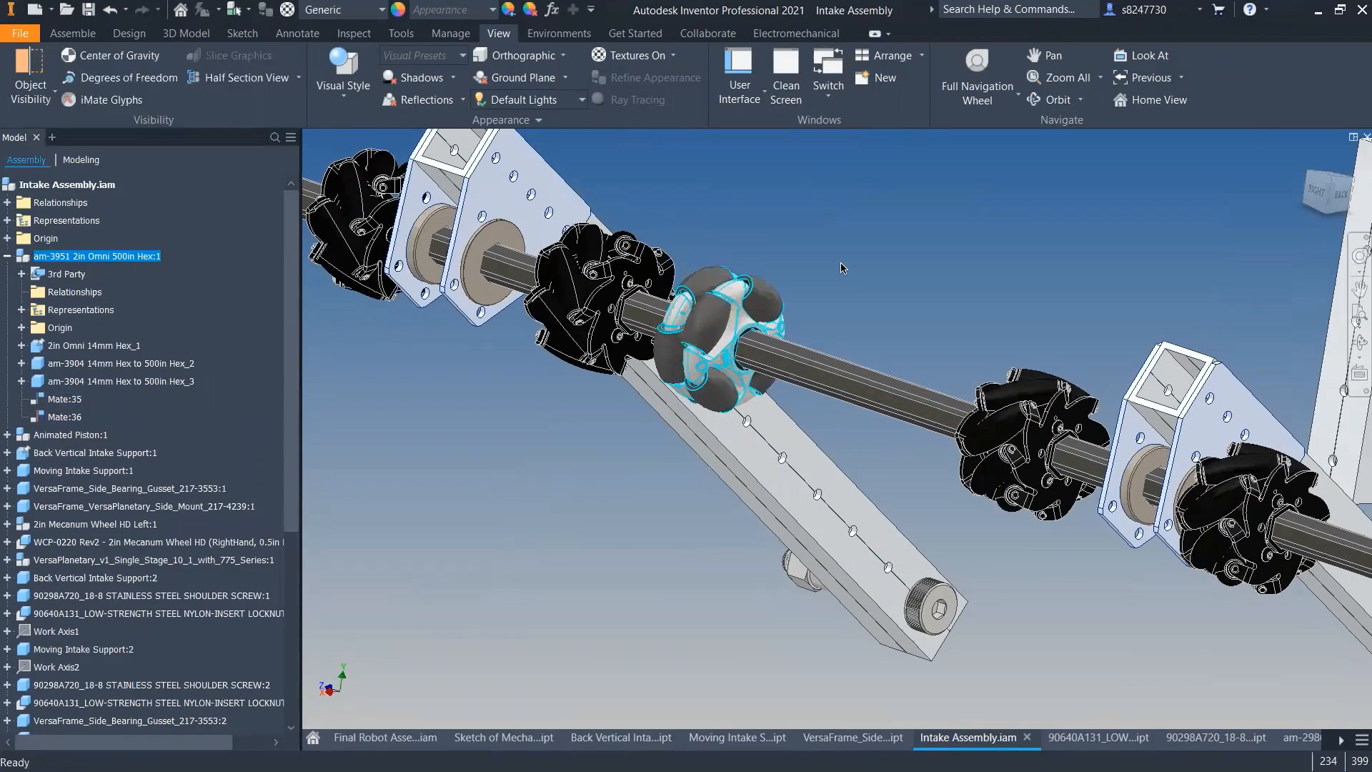
pyautogui.press('c')
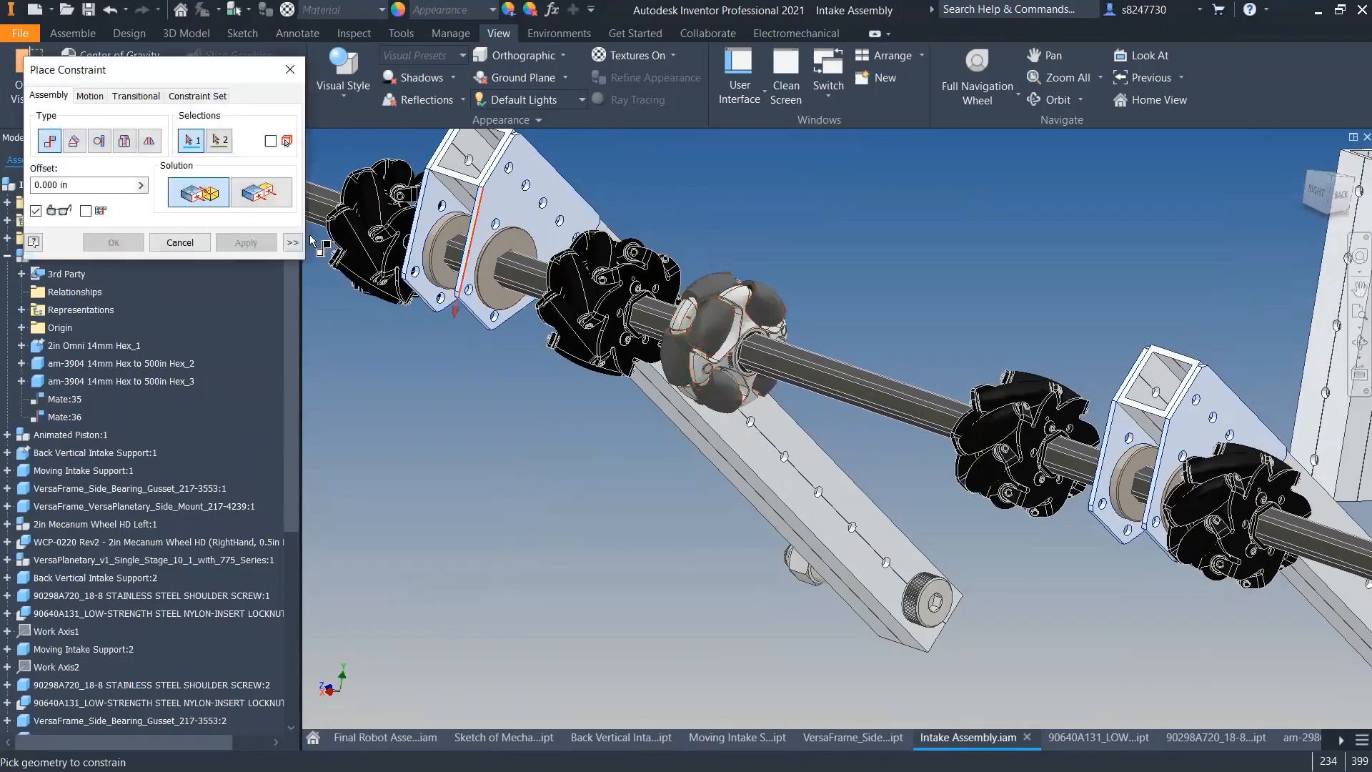
pyautogui.click(198, 241)
pyautogui.click(619, 289)
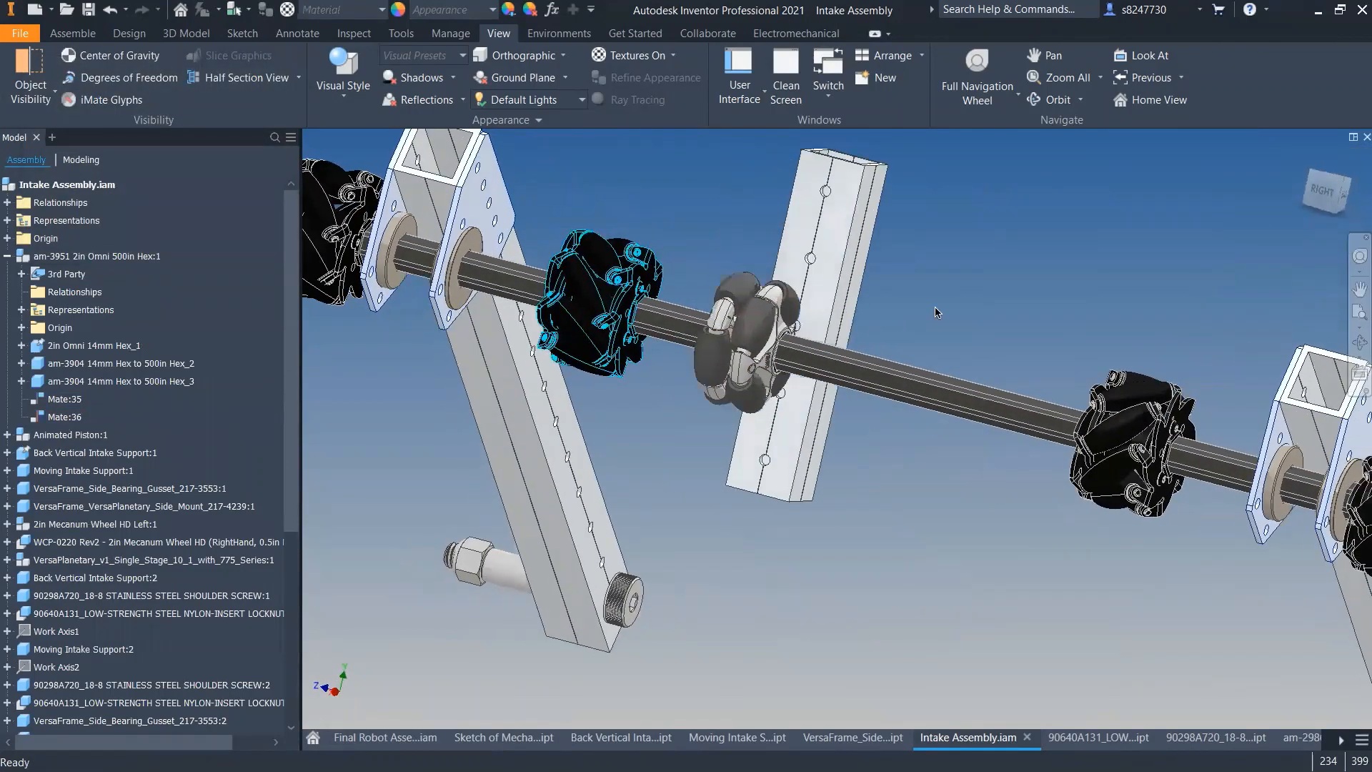
pyautogui.keyDown('shift'); pyautogui.moveTo(938, 313); pyautogui.dragTo(890, 313, button='middle'); pyautogui.keyUp('shift')
pyautogui.click(885, 315)
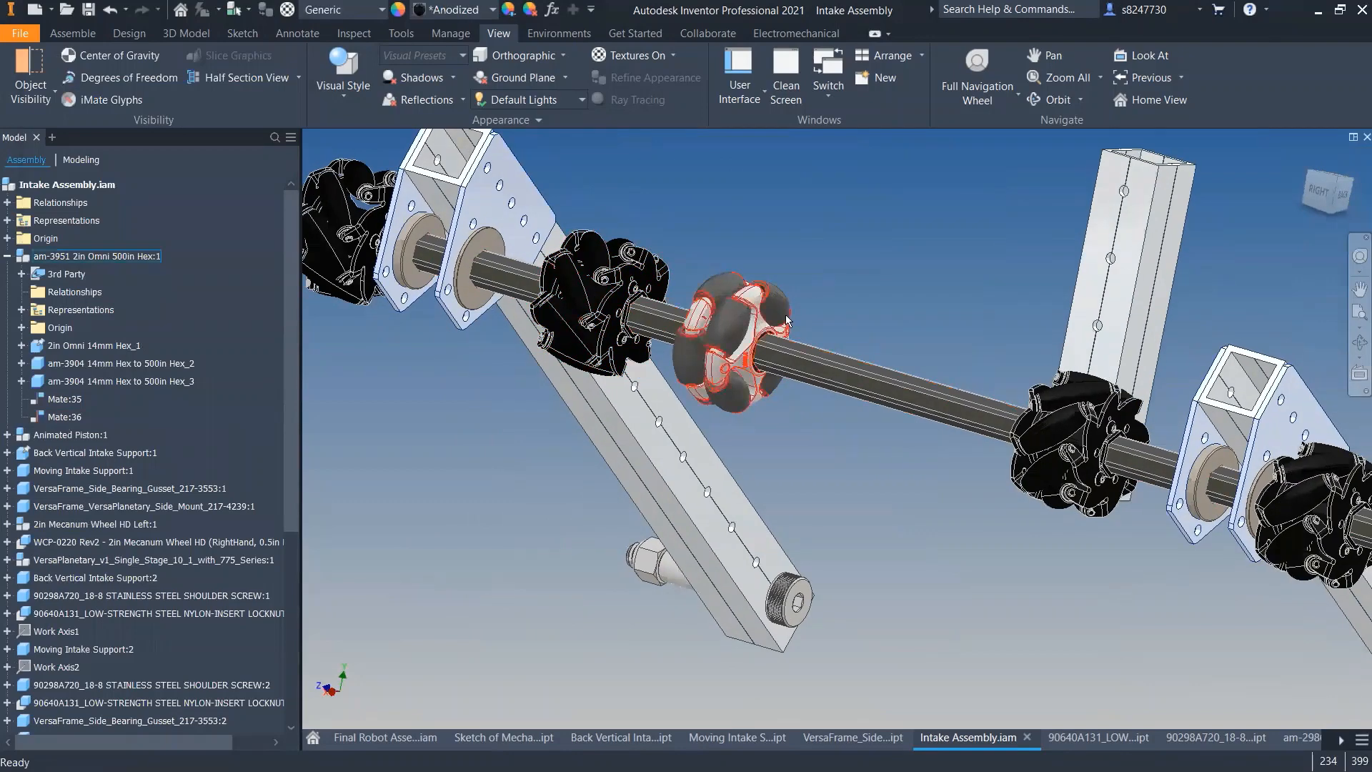
# - Open the am-3951 omni wheel assembly and create a work plane midway between the outer faces of its two hex inserts
pyautogui.rightClick(759, 275)
pyautogui.click(752, 223)
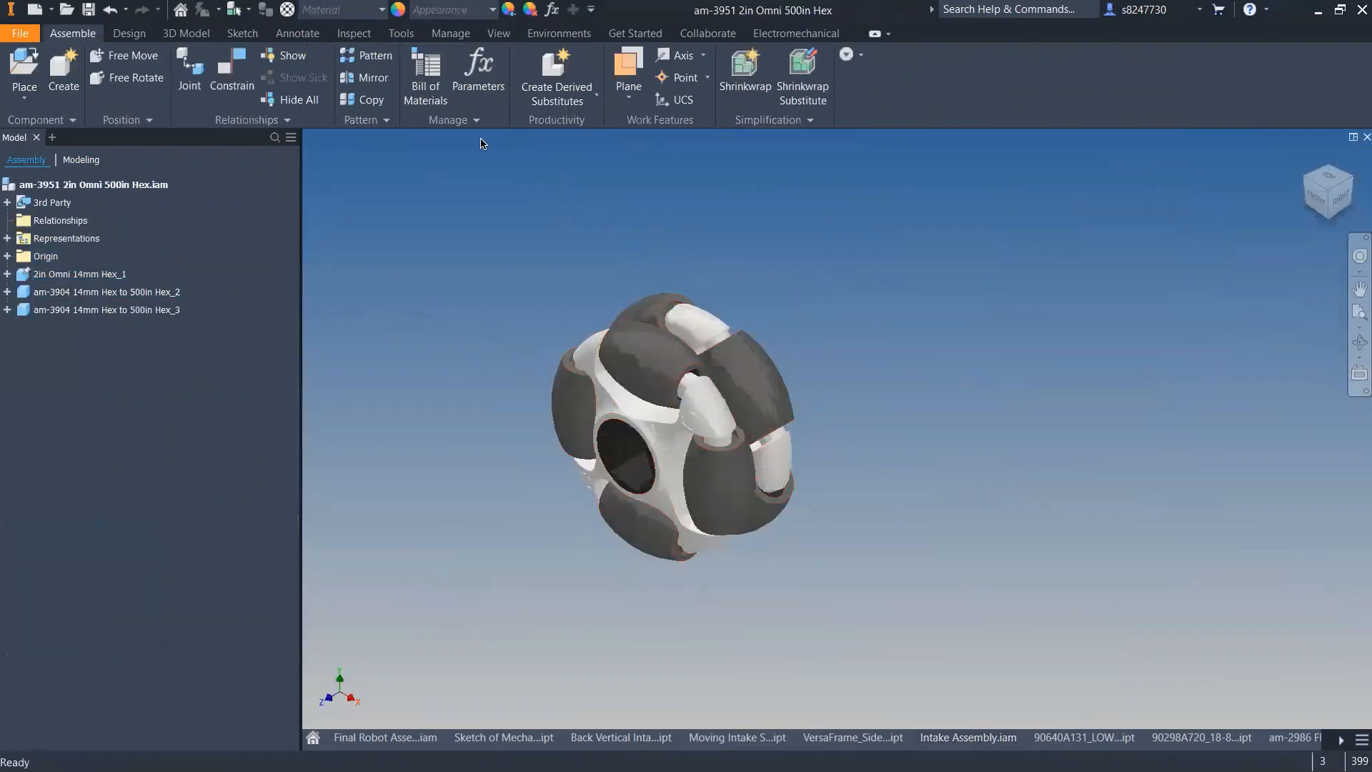
pyautogui.click(626, 94)
pyautogui.click(658, 245)
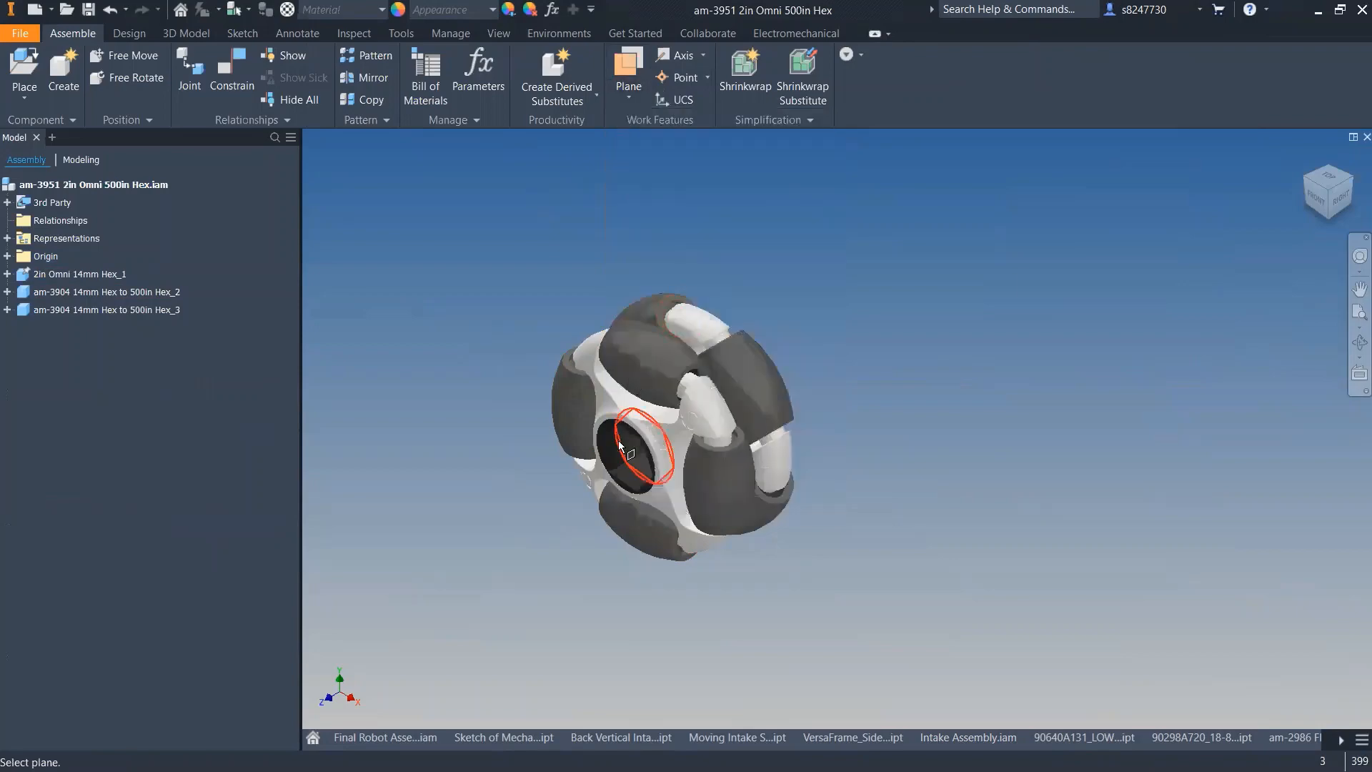
pyautogui.scroll(5, 643, 429)
pyautogui.scroll(-5, 615, 321)
pyautogui.click(555, 245)
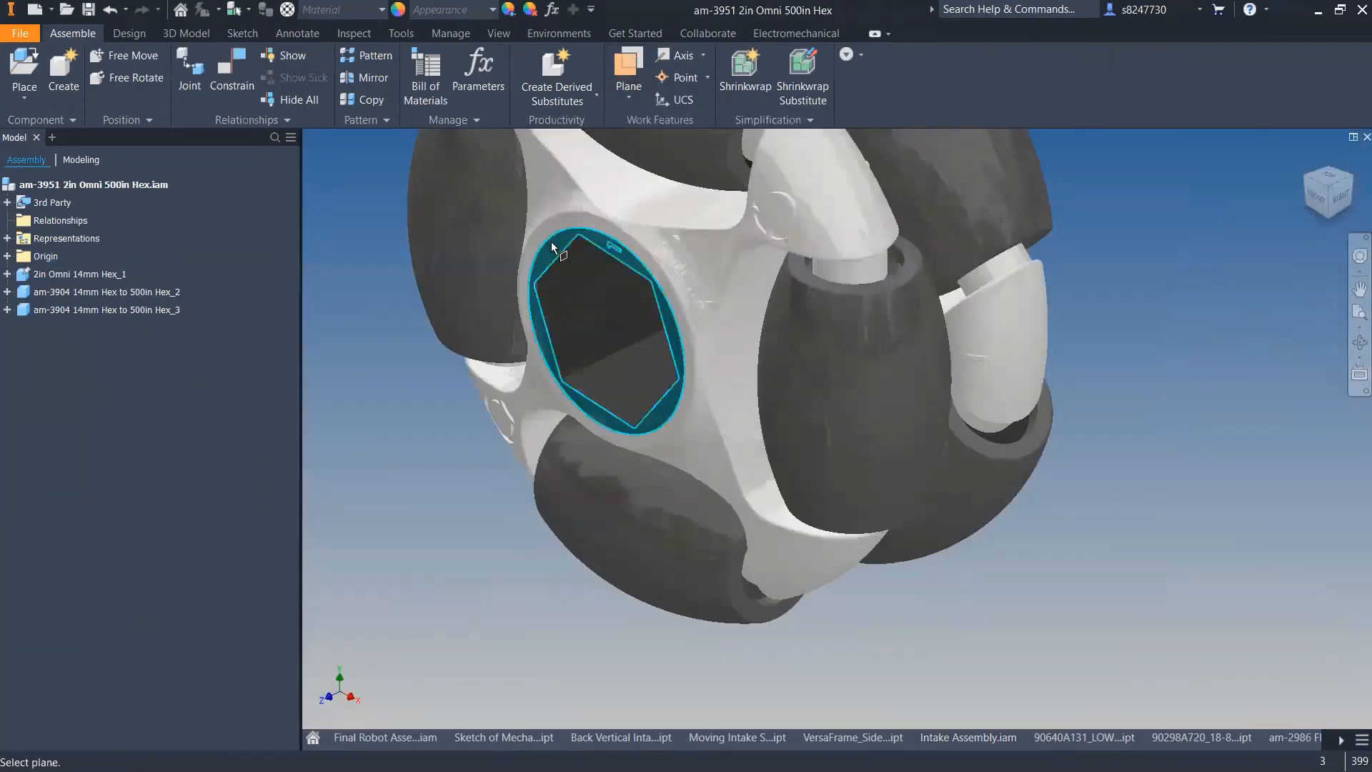
pyautogui.keyDown('shift'); pyautogui.moveTo(555, 245); pyautogui.dragTo(772, 287, button='middle'); pyautogui.keyUp('shift')
pyautogui.click(1121, 224)
pyautogui.scroll(-4, 1120, 224)
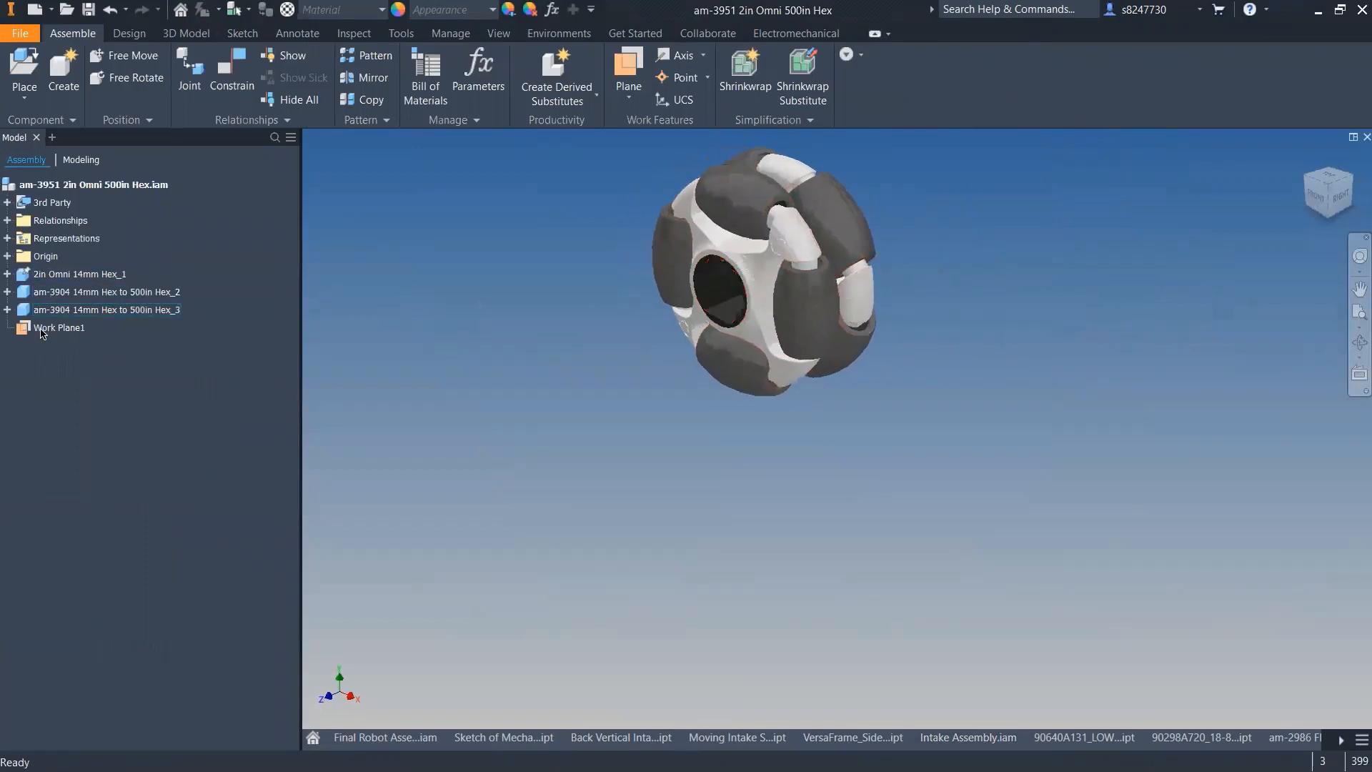
# - Try to resize Work Plane1 by its corner so it extends beyond the omni wheel
pyautogui.moveTo(820, 245); pyautogui.dragTo(913, 233)
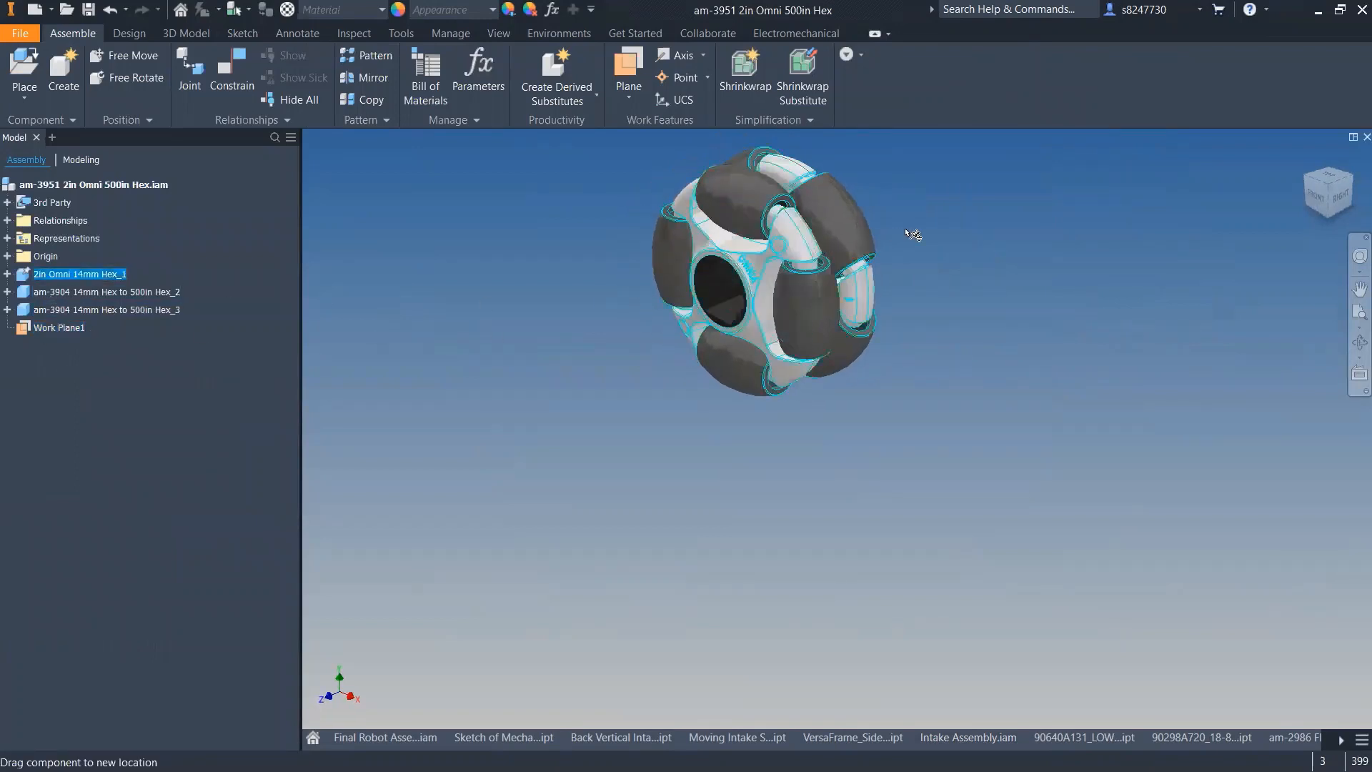
pyautogui.click(472, 318)
pyautogui.click(49, 330)
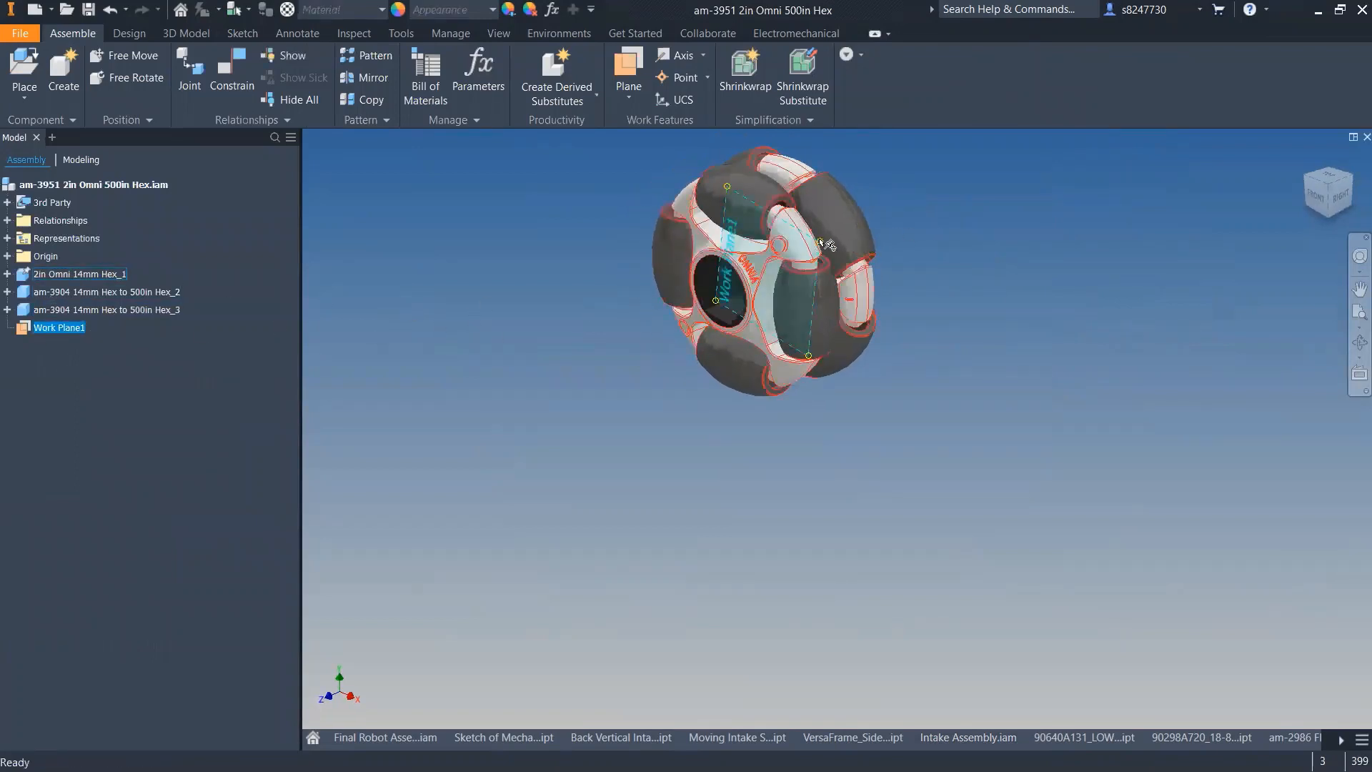
pyautogui.moveTo(825, 241); pyautogui.dragTo(659, 214)
pyautogui.click(571, 229)
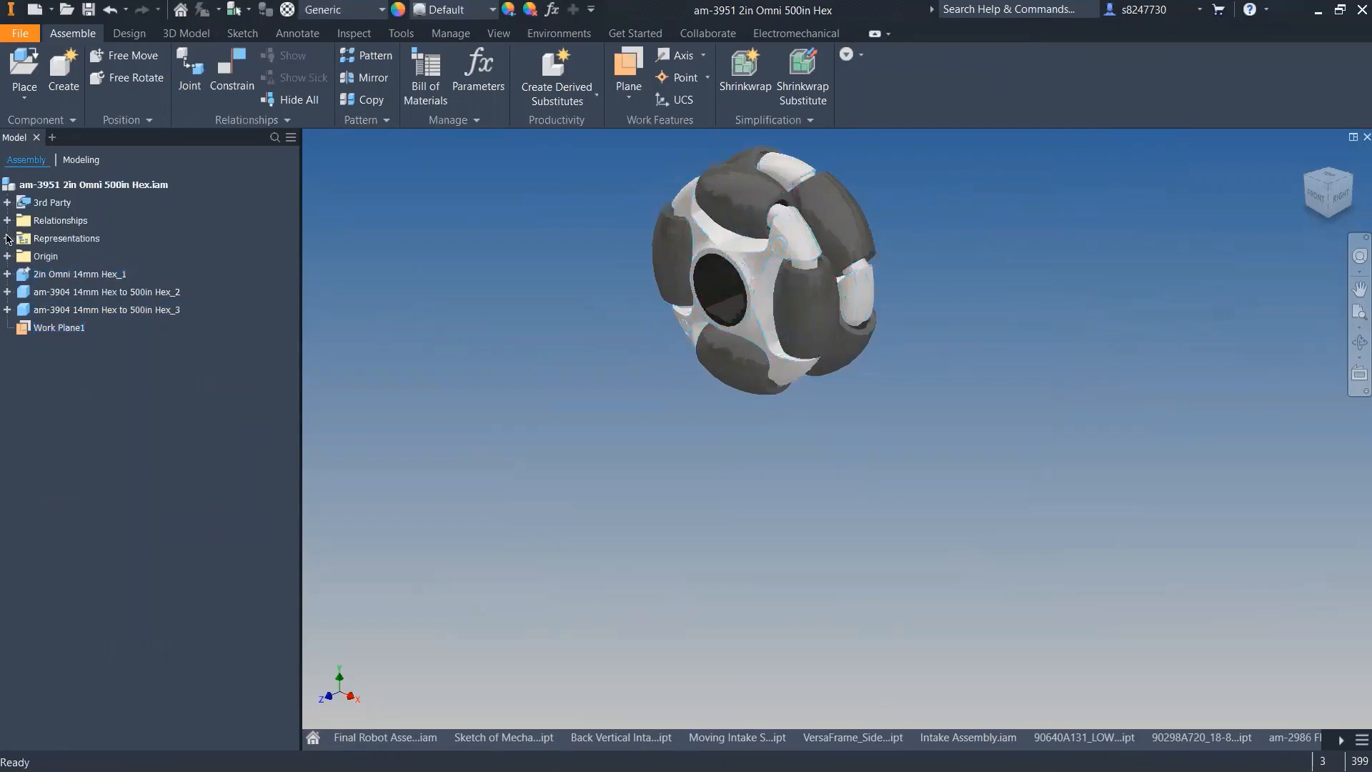
# - Expand the omni wheel's Origin folder and try again to stretch Work Plane1 from another corner
pyautogui.click(7, 256)
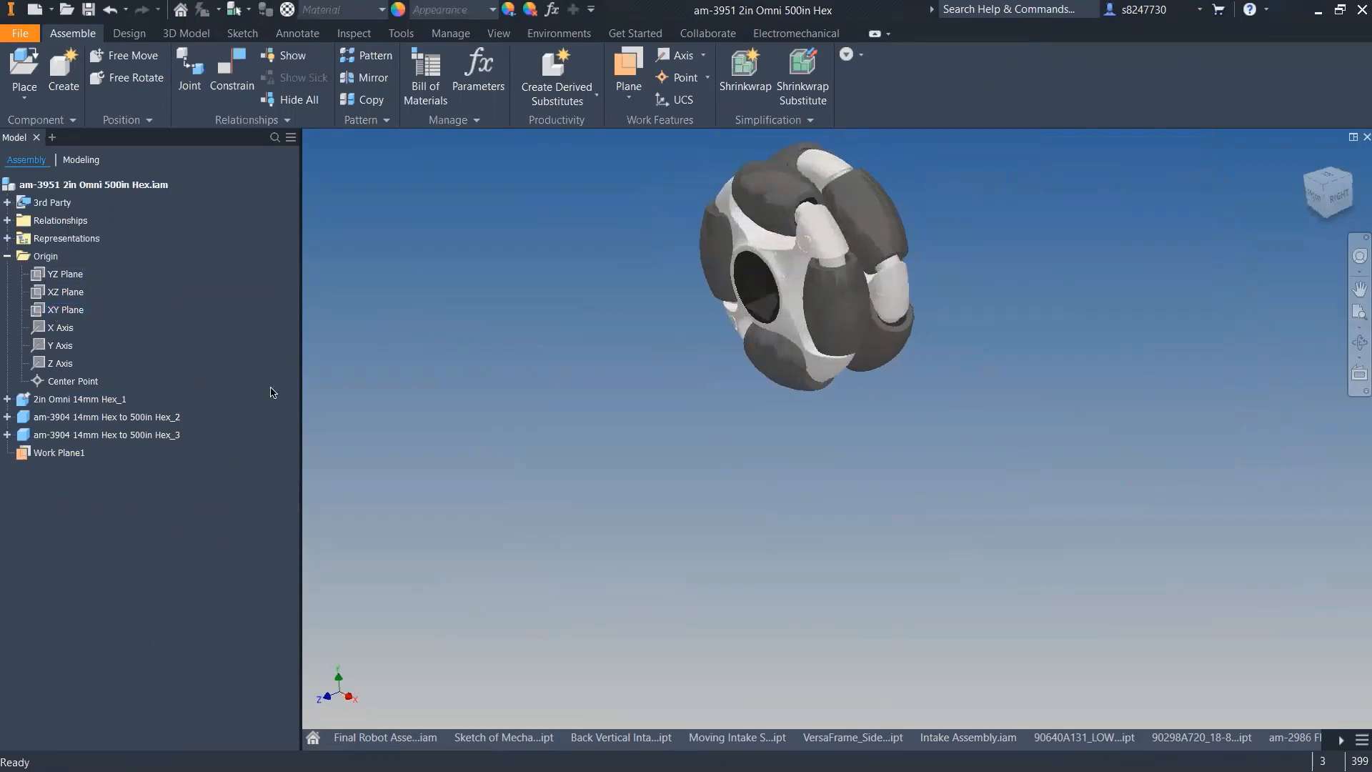
pyautogui.click(23, 454)
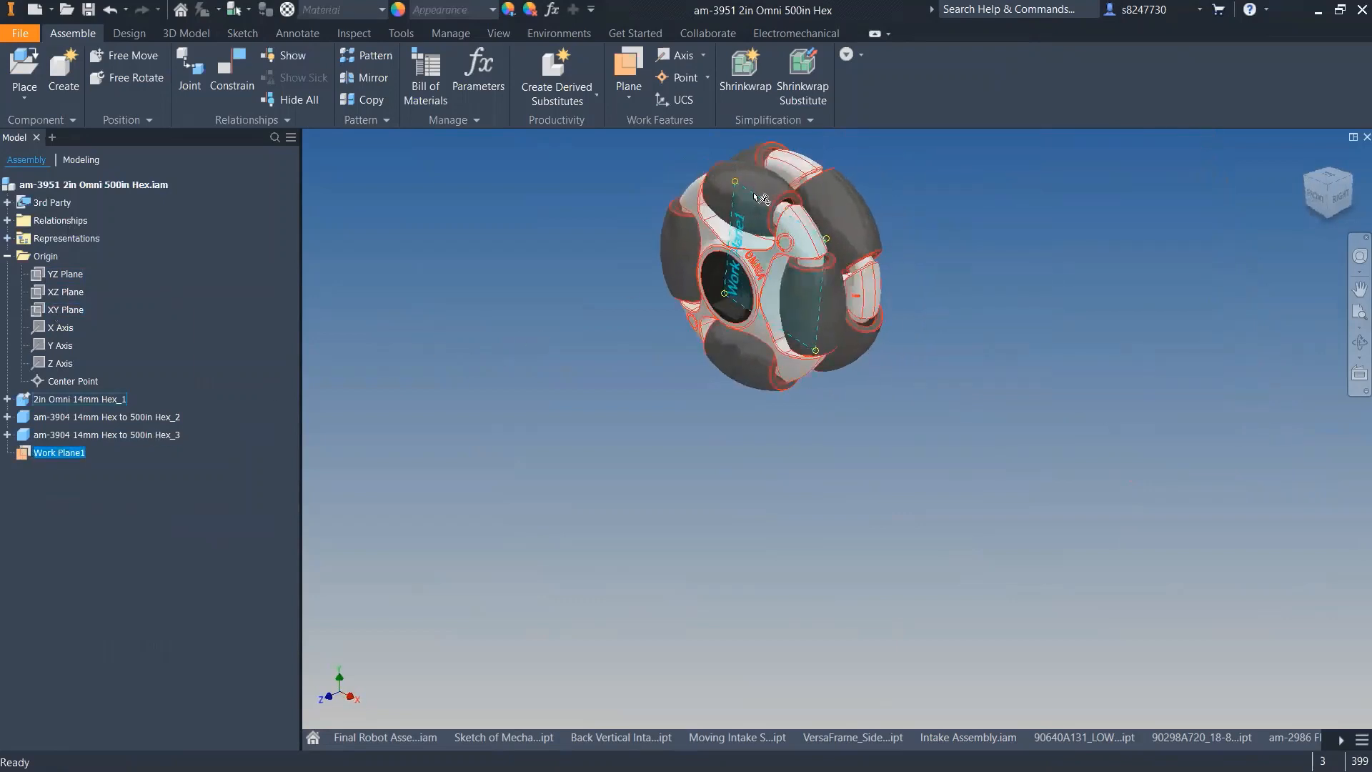
pyautogui.moveTo(736, 182); pyautogui.dragTo(726, 135)
pyautogui.click(388, 482)
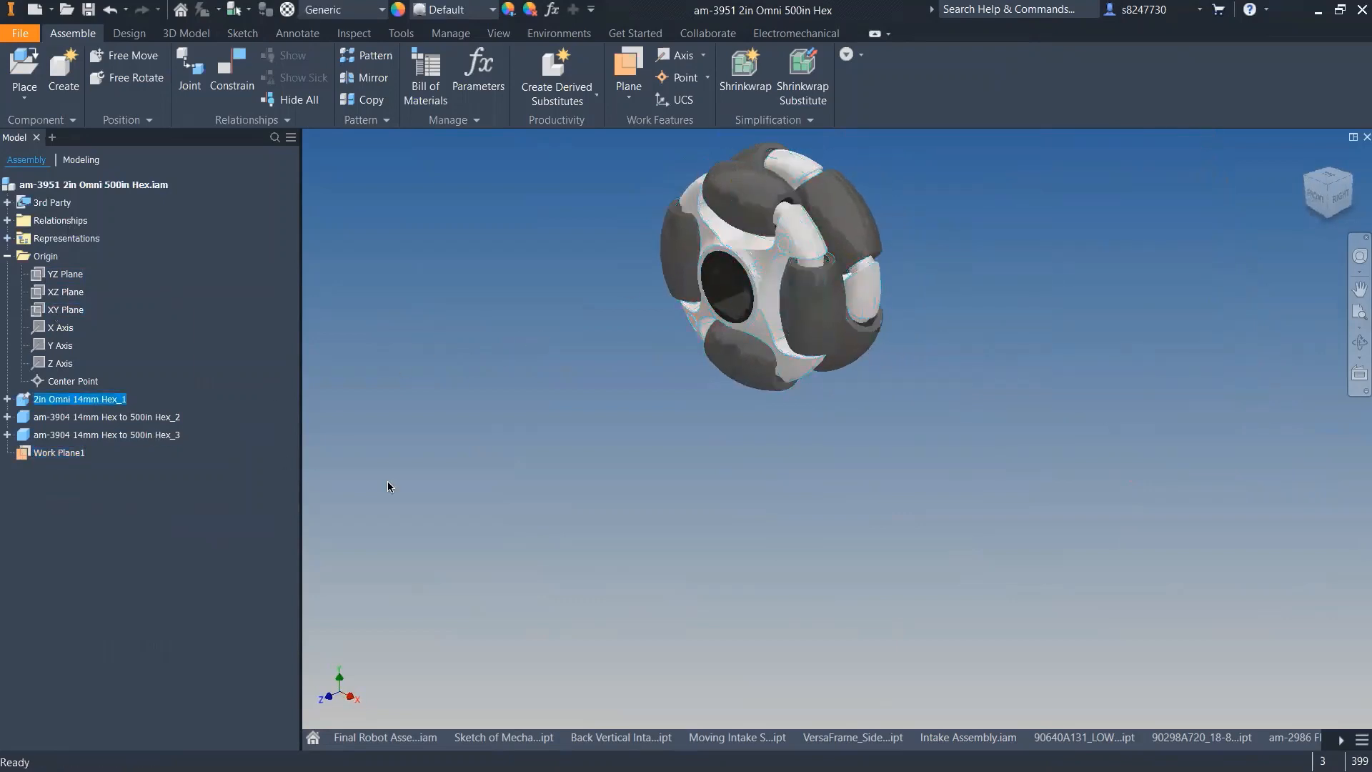
pyautogui.click(18, 455)
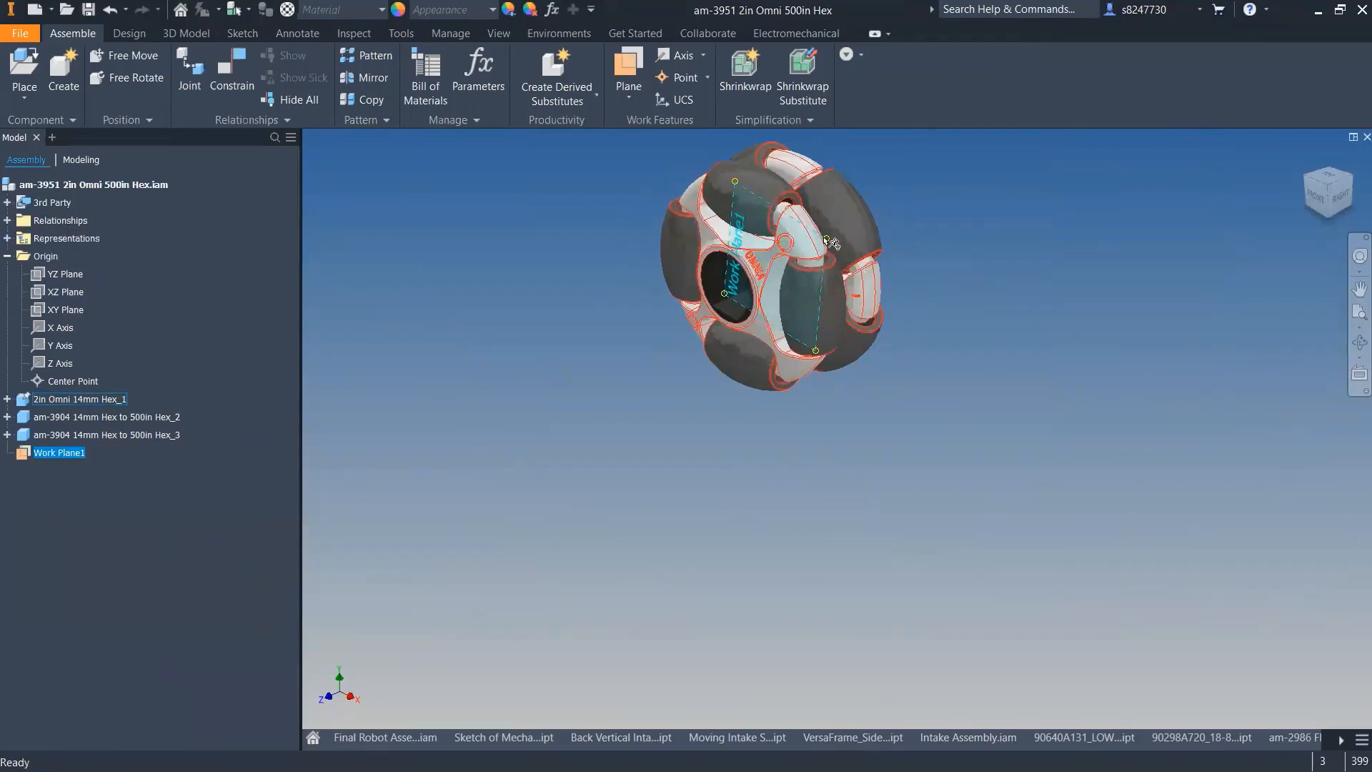
pyautogui.click(428, 343)
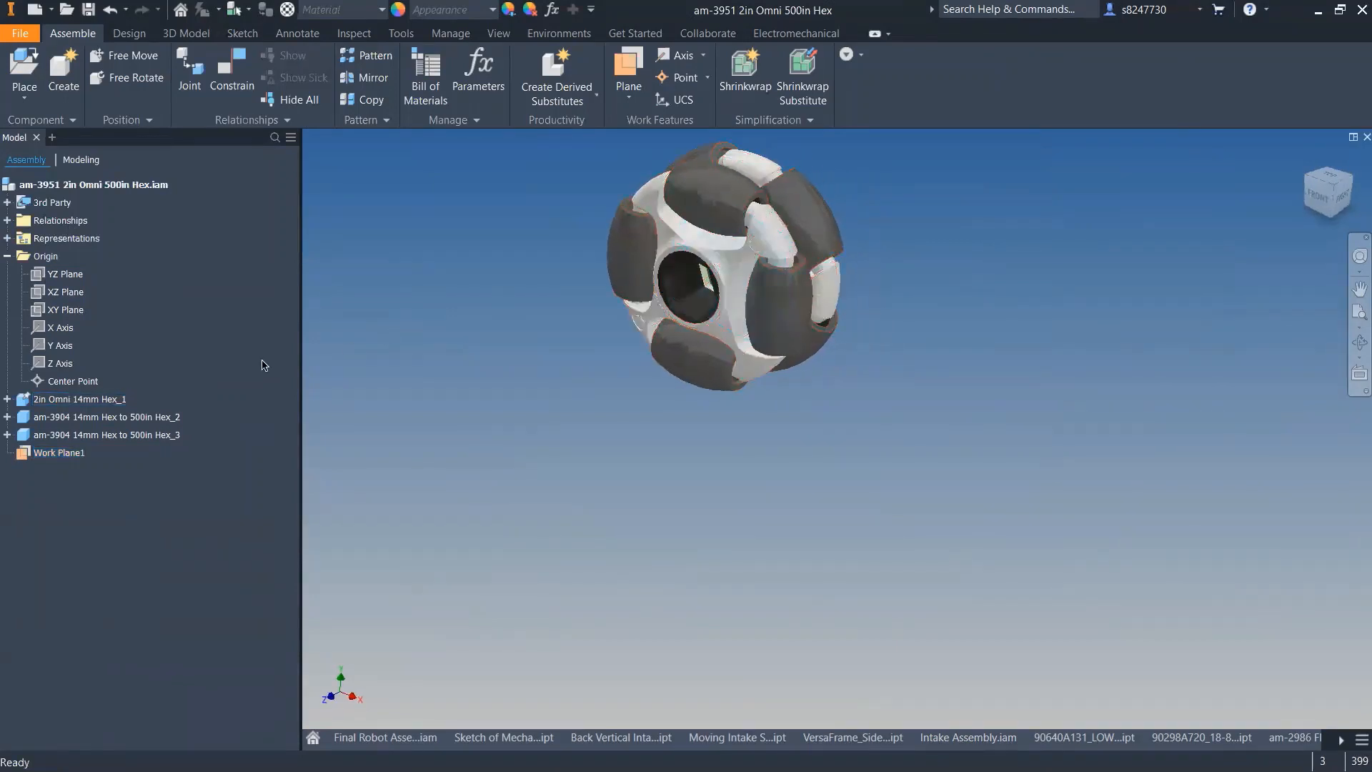
# - Hide the 2in Omni 14mm Hex part so the two hex inserts and Work Plane1 are exposed
pyautogui.rightClick(41, 400)
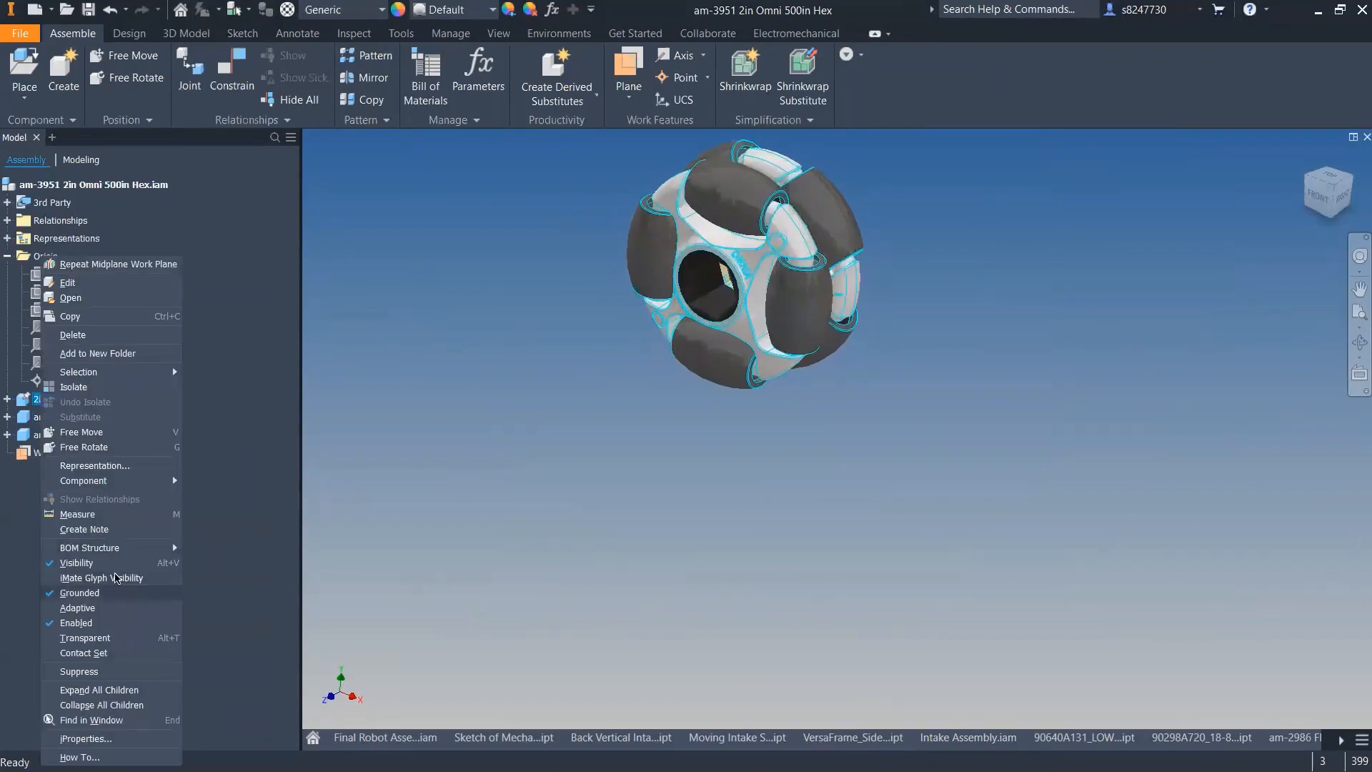
pyautogui.click(79, 563)
pyautogui.scroll(5, 808, 203)
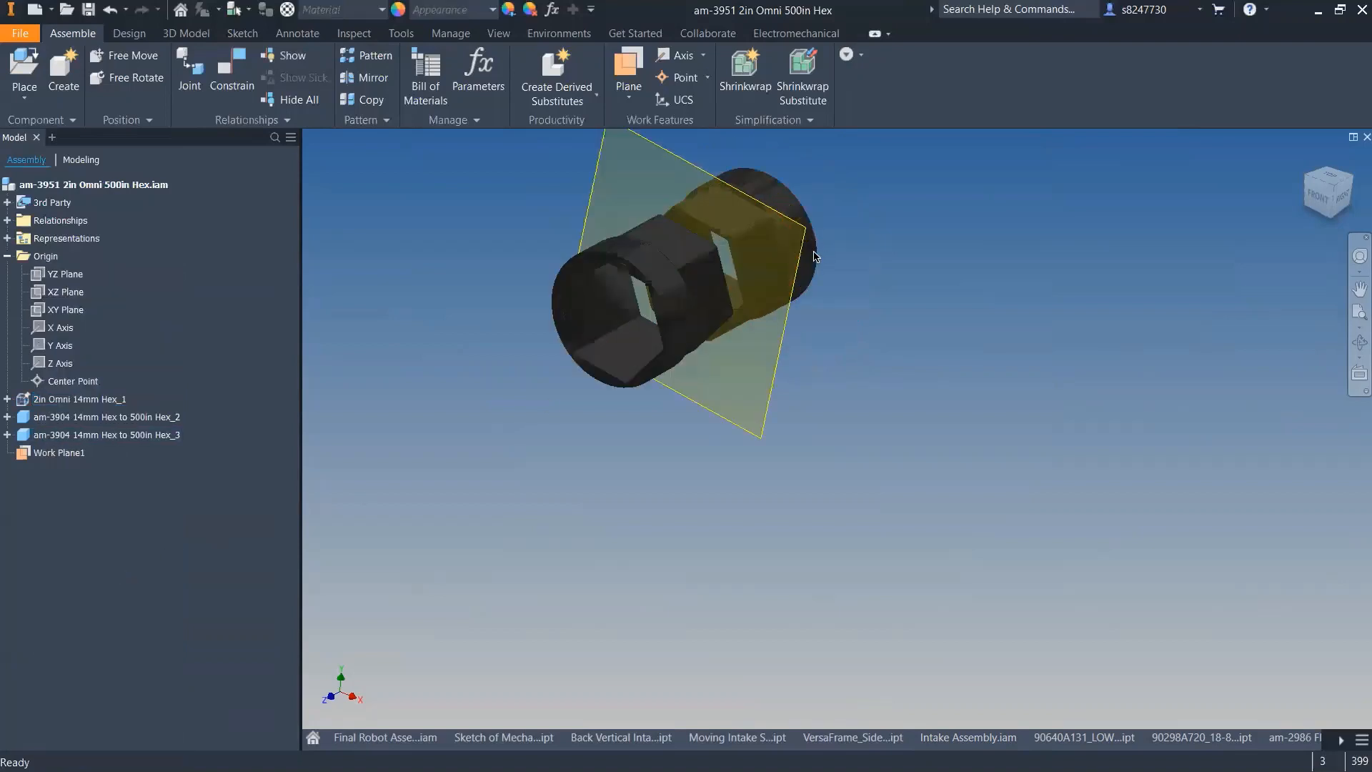
pyautogui.moveTo(918, 209); pyautogui.dragTo(645, 220, button='middle')
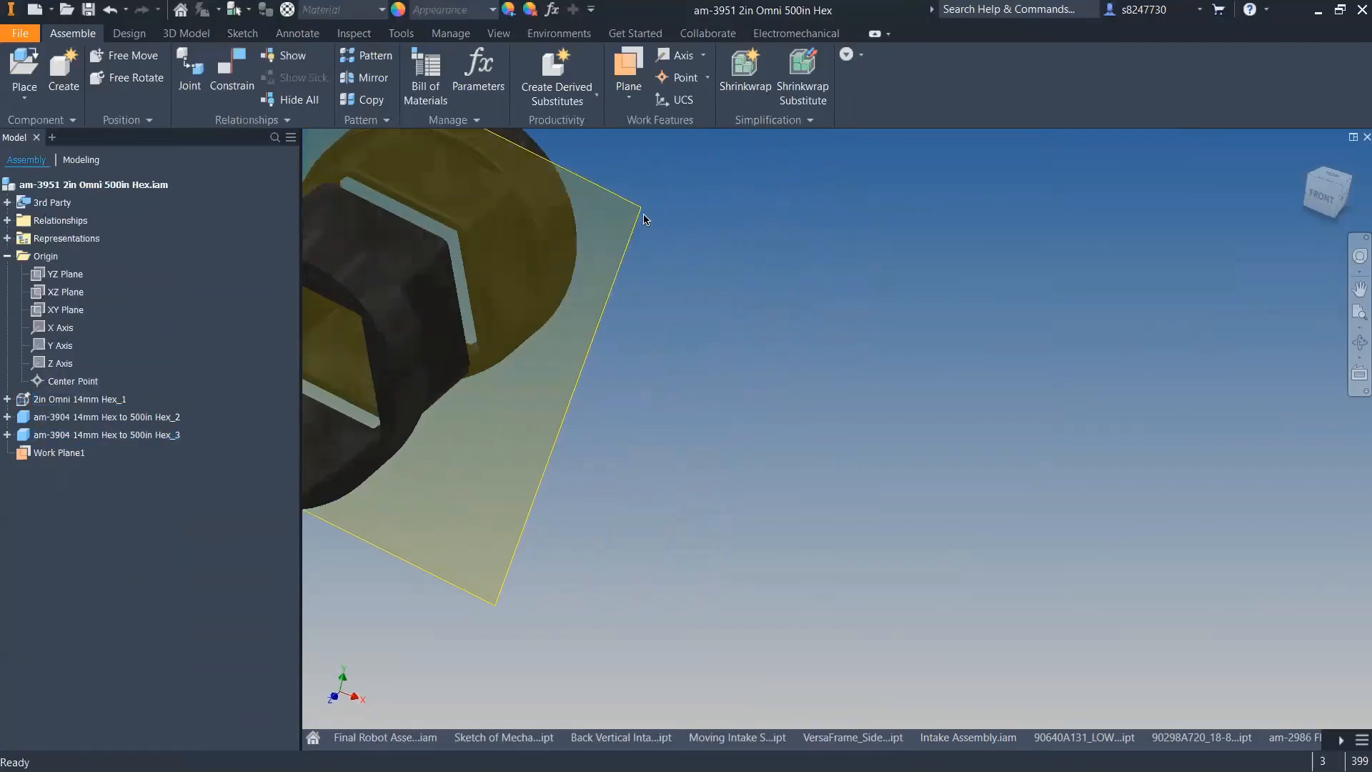
# - Try repeatedly to enlarge Work Plane1 by pulling its upper corner outward beyond the hex inserts
pyautogui.click(31, 456)
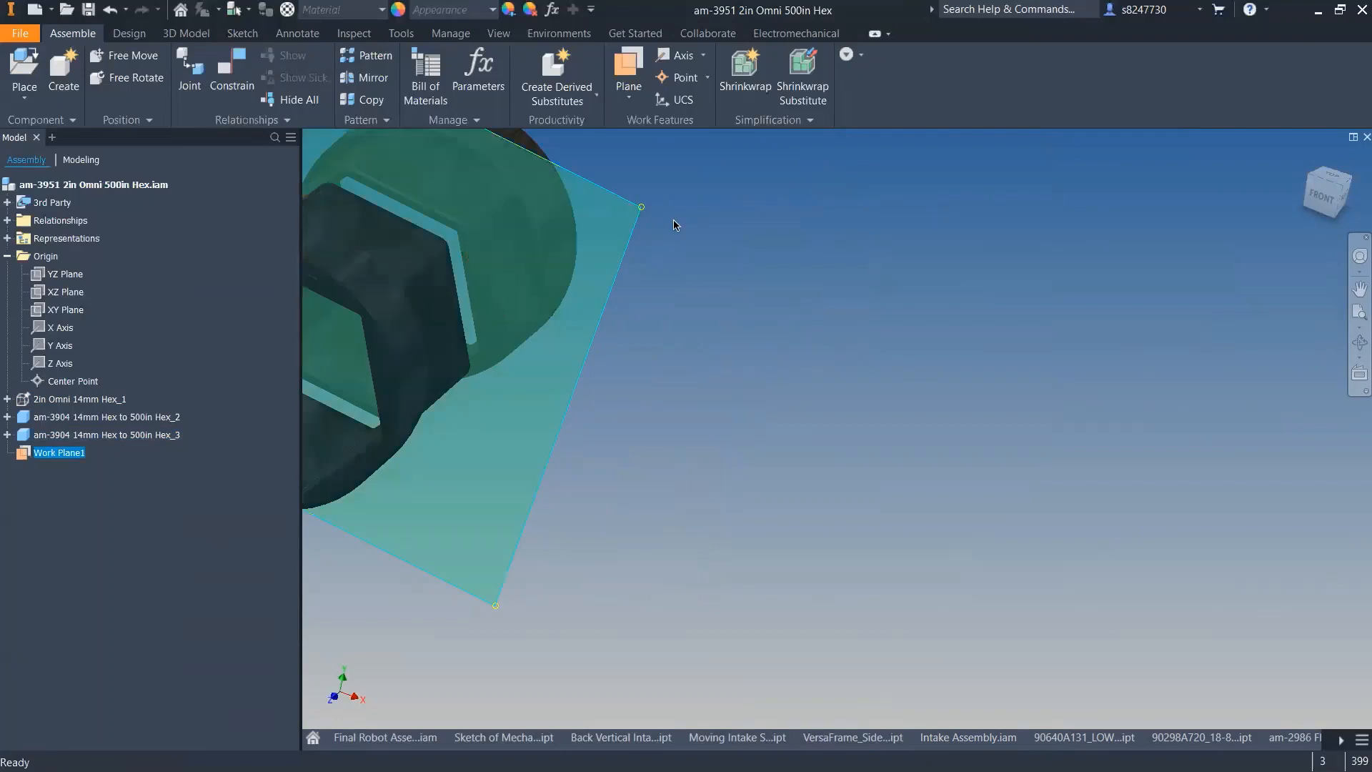
pyautogui.moveTo(644, 209); pyautogui.dragTo(764, 185)
pyautogui.click(571, 223)
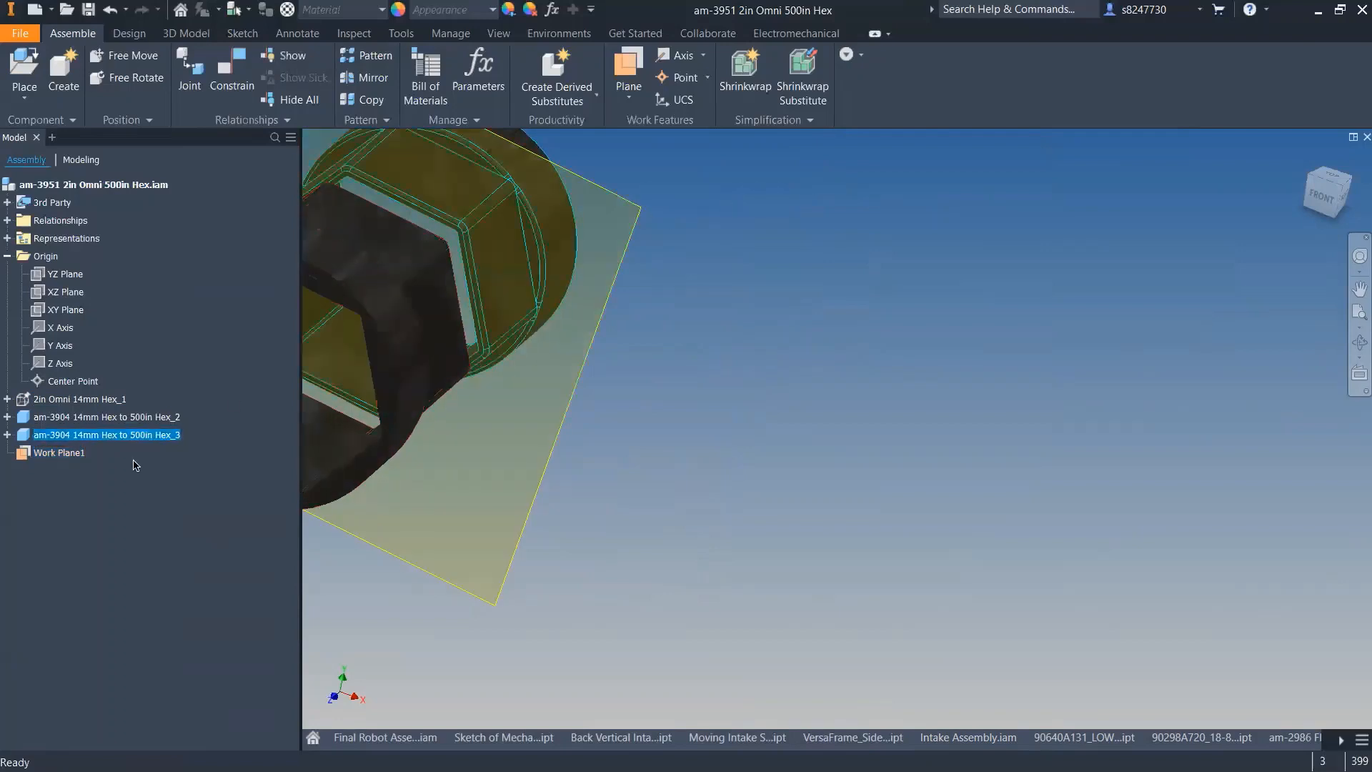
pyautogui.click(168, 456)
pyautogui.click(169, 455)
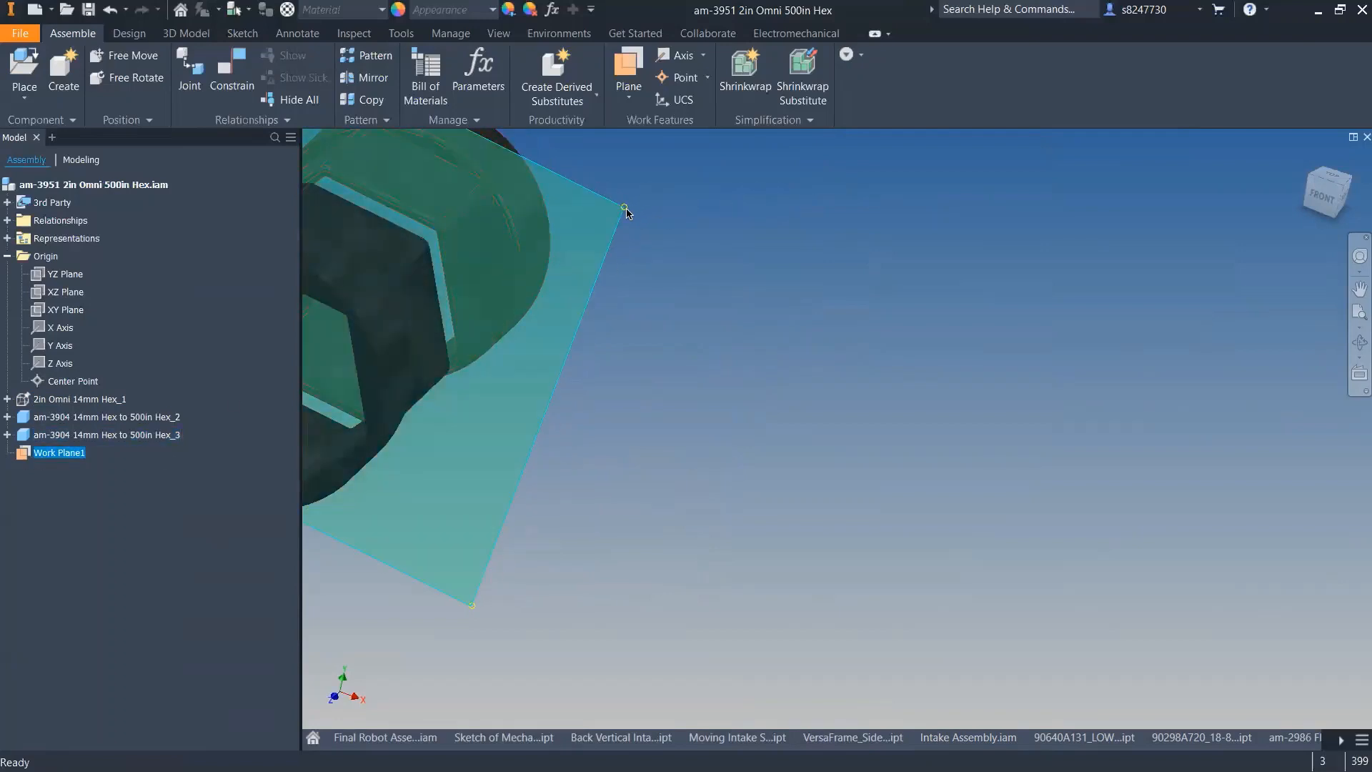
pyautogui.moveTo(624, 208); pyautogui.dragTo(714, 205)
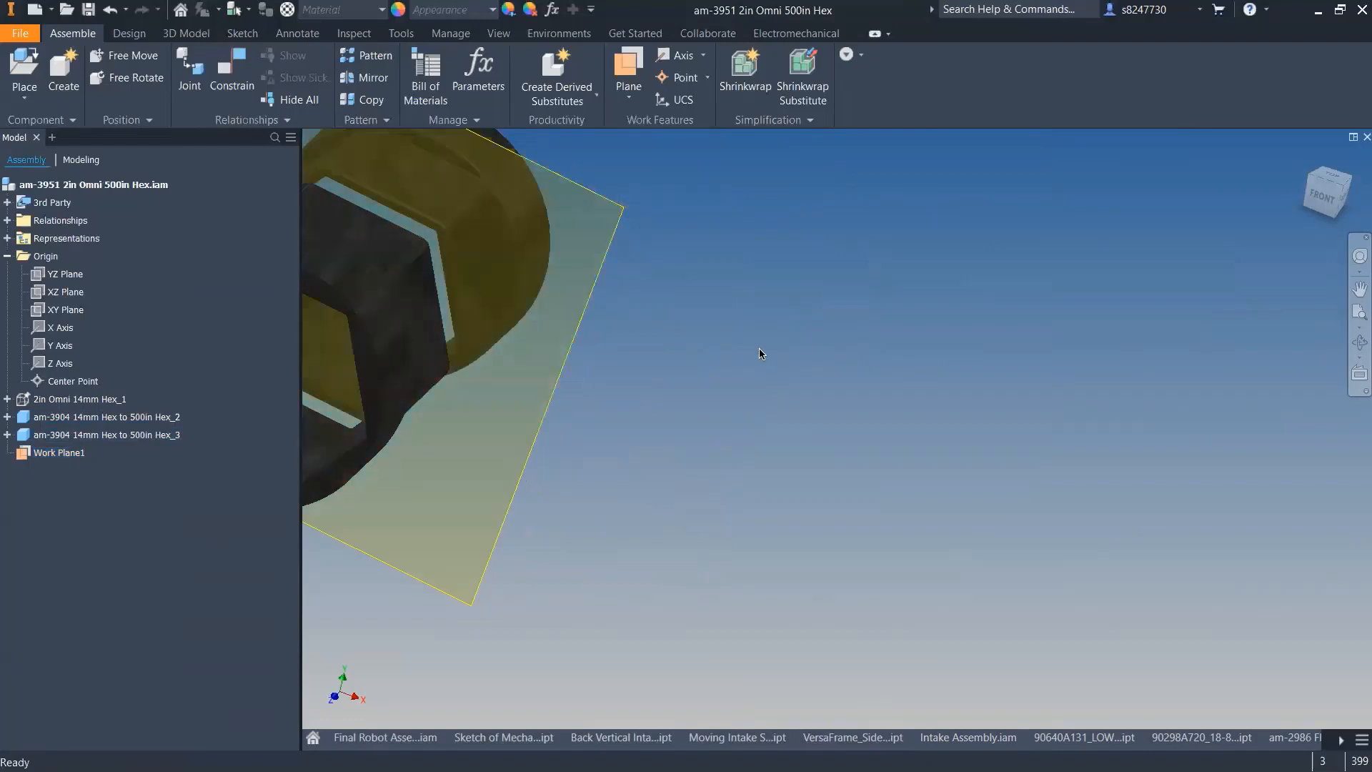
pyautogui.scroll(-5, 759, 349)
pyautogui.scroll(5, 725, 282)
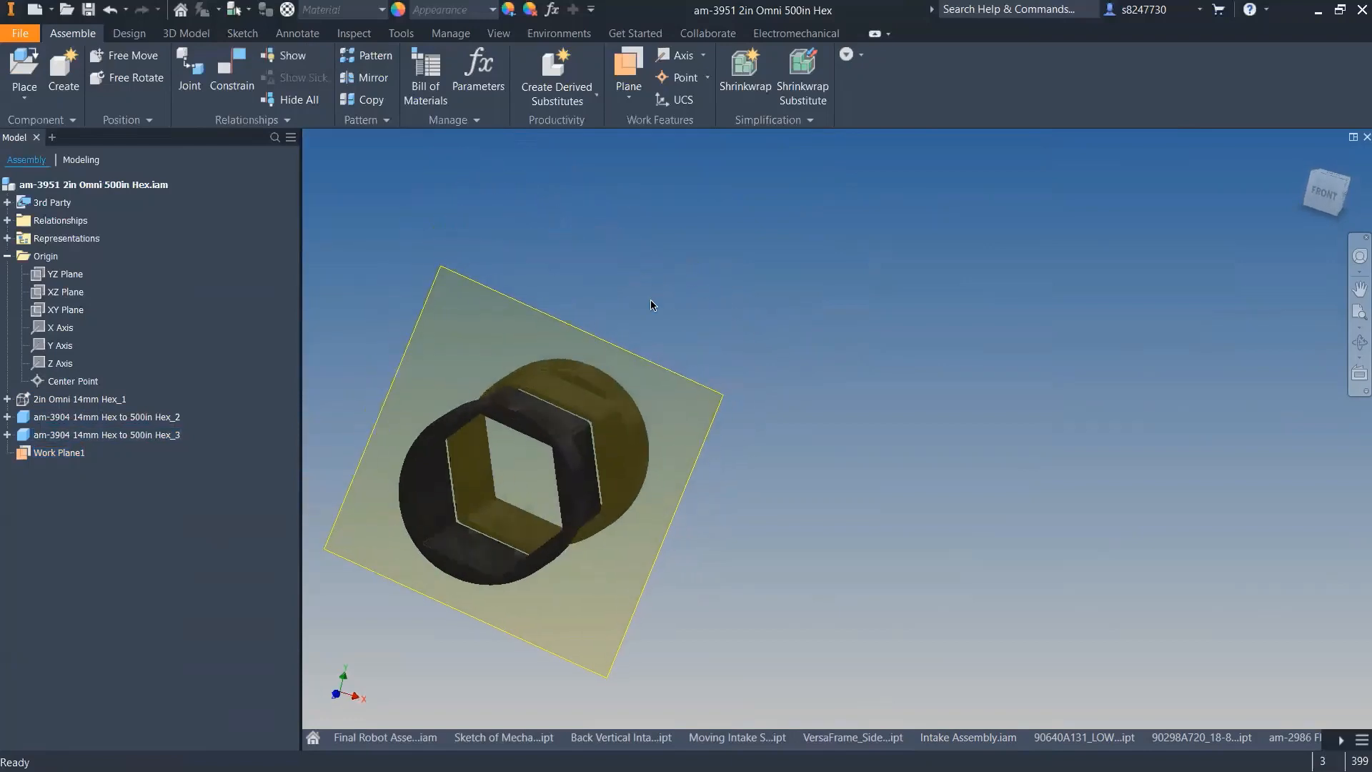
pyautogui.click(57, 455)
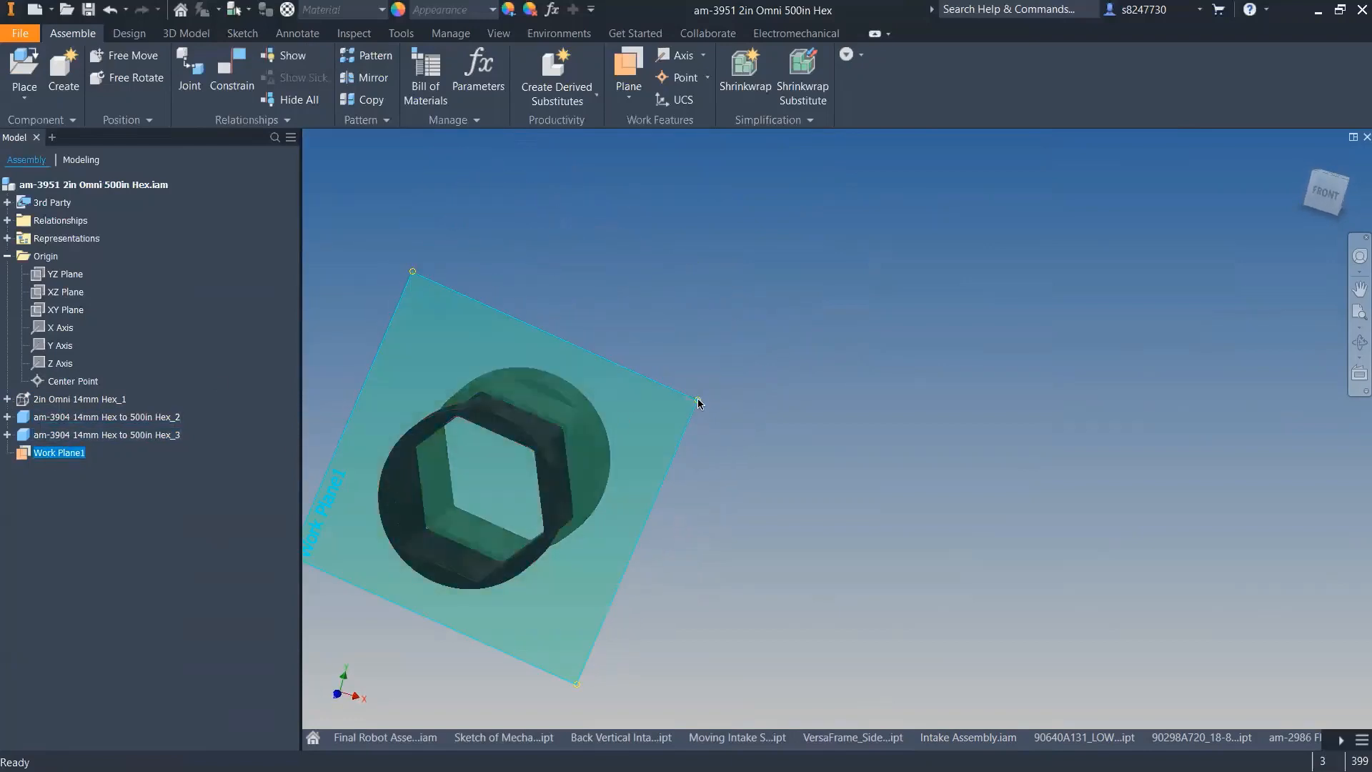
pyautogui.moveTo(697, 398); pyautogui.dragTo(772, 395)
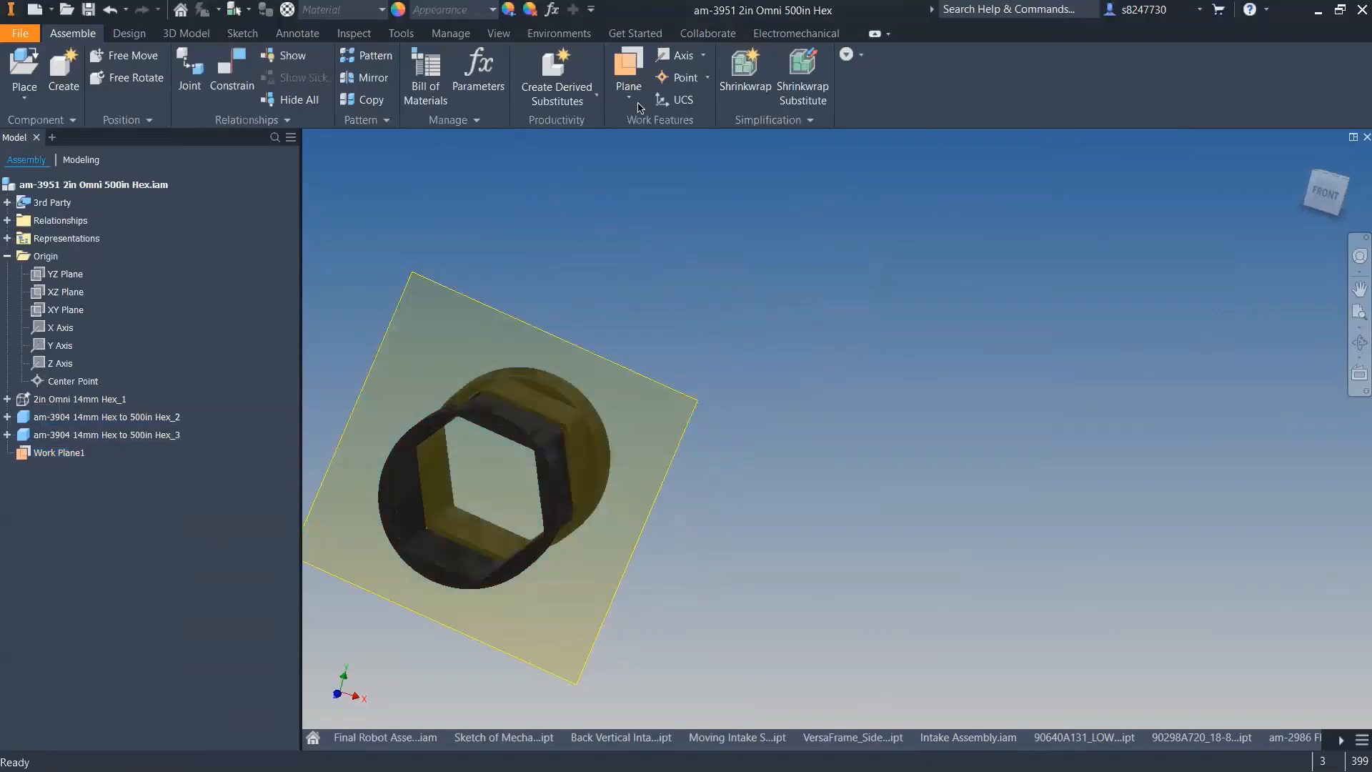
# - Create a work plane offset 0 from Work Plane1 and make the 2in Omni 14mm Hex part visible again
pyautogui.click(633, 70)
pyautogui.click(679, 395)
pyautogui.keyDown('shift'); pyautogui.moveTo(774, 435); pyautogui.dragTo(757, 435, button='middle'); pyautogui.keyUp('shift')
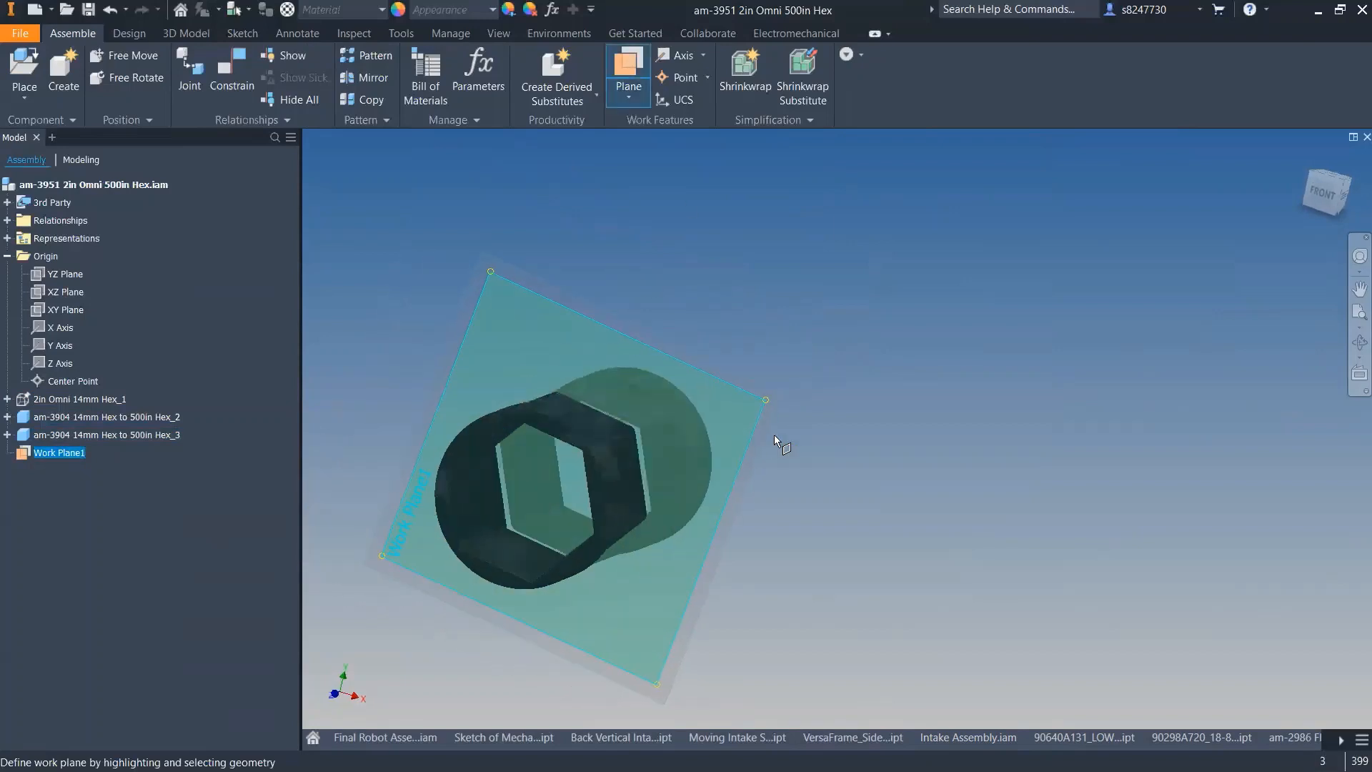
pyautogui.click(629, 97)
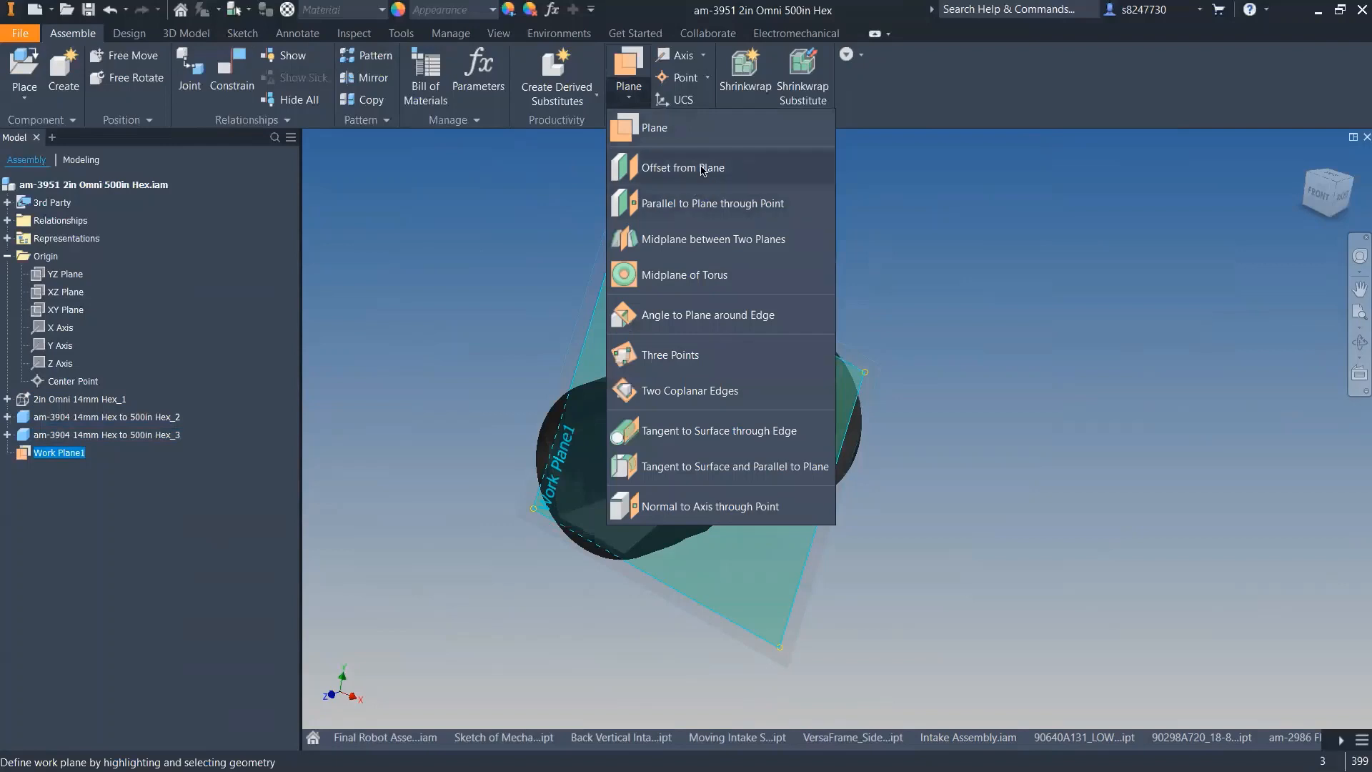
pyautogui.click(703, 167)
pyautogui.click(645, 244)
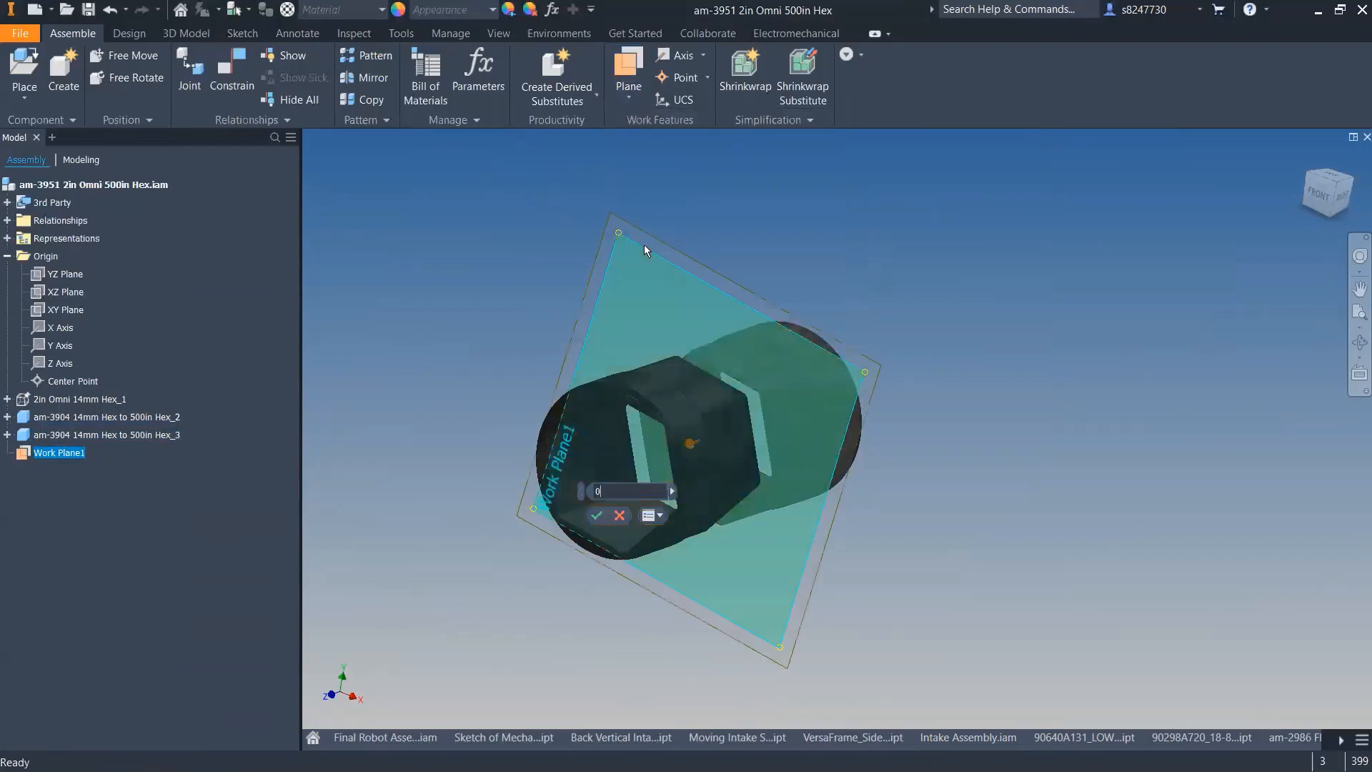
pyautogui.press('Return')
pyautogui.keyDown('shift'); pyautogui.moveTo(363, 208); pyautogui.dragTo(326, 211, button='middle'); pyautogui.keyUp('shift')
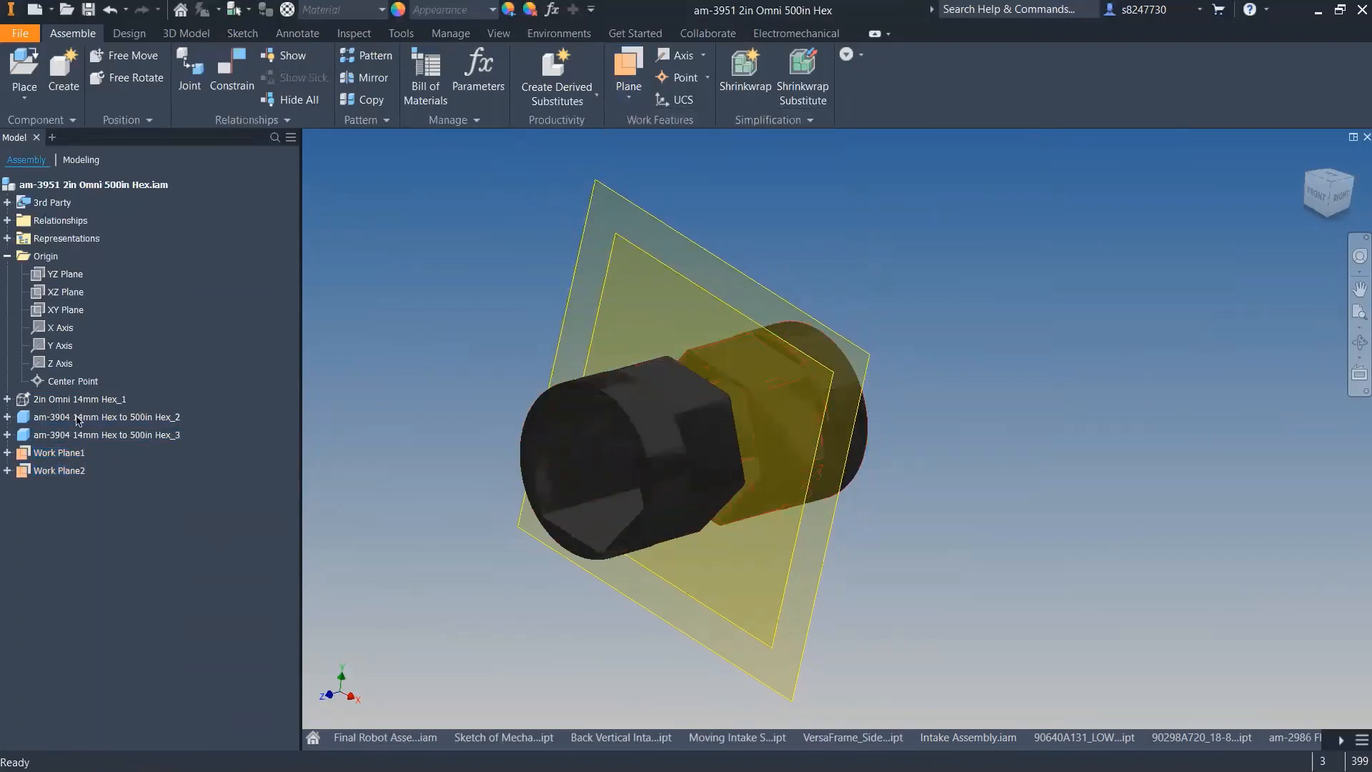
pyautogui.rightClick(39, 399)
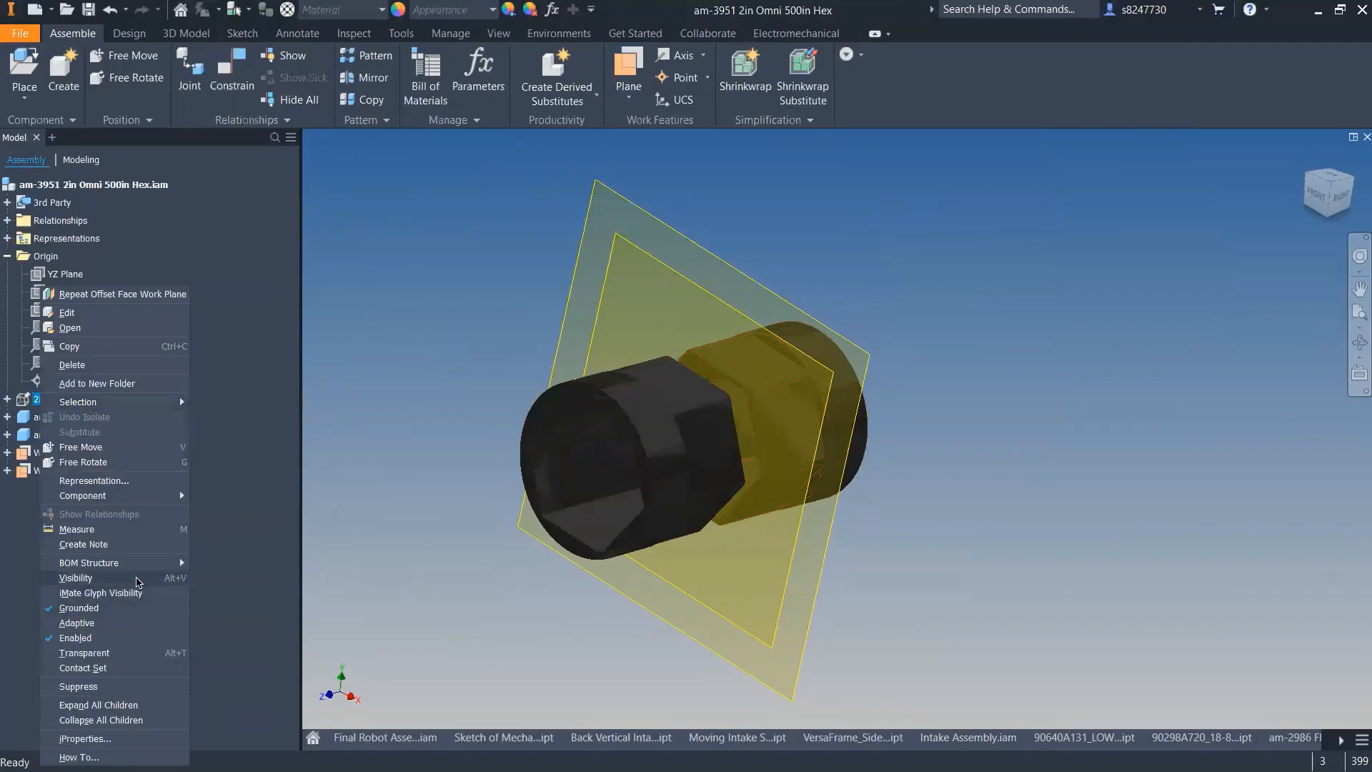
pyautogui.click(136, 578)
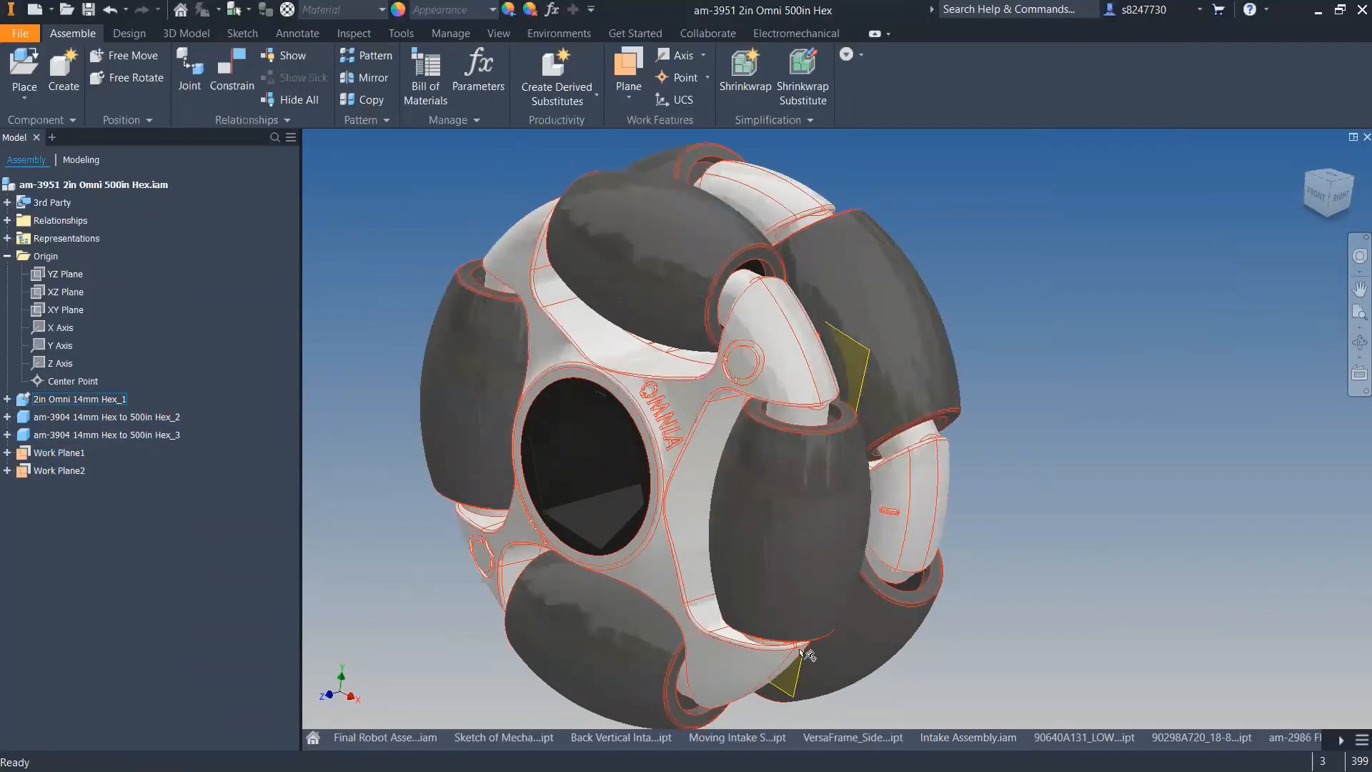
# - Switch to Intake Assembly.iam and turn on the display of its work planes around the omni wheel and shaft
pyautogui.click(969, 737)
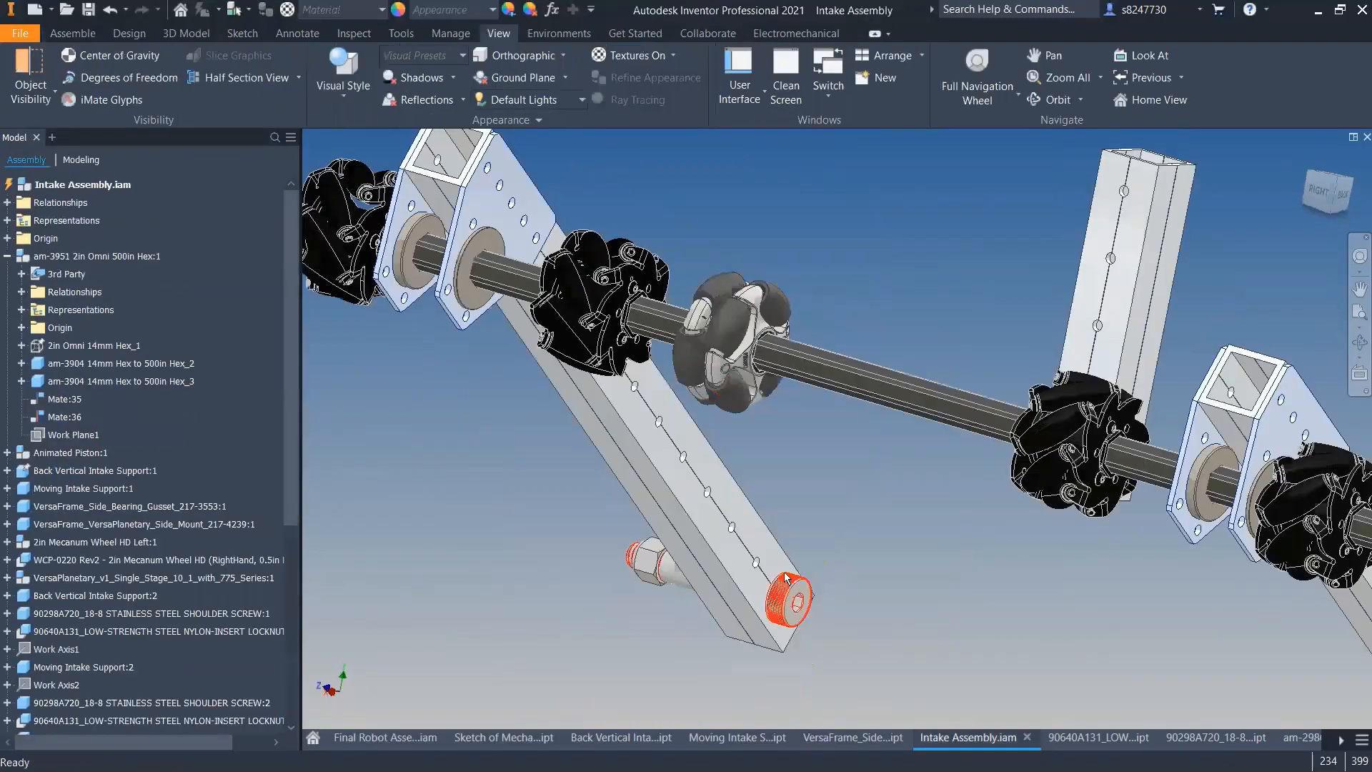
pyautogui.click(740, 332)
pyautogui.scroll(-5, 774, 313)
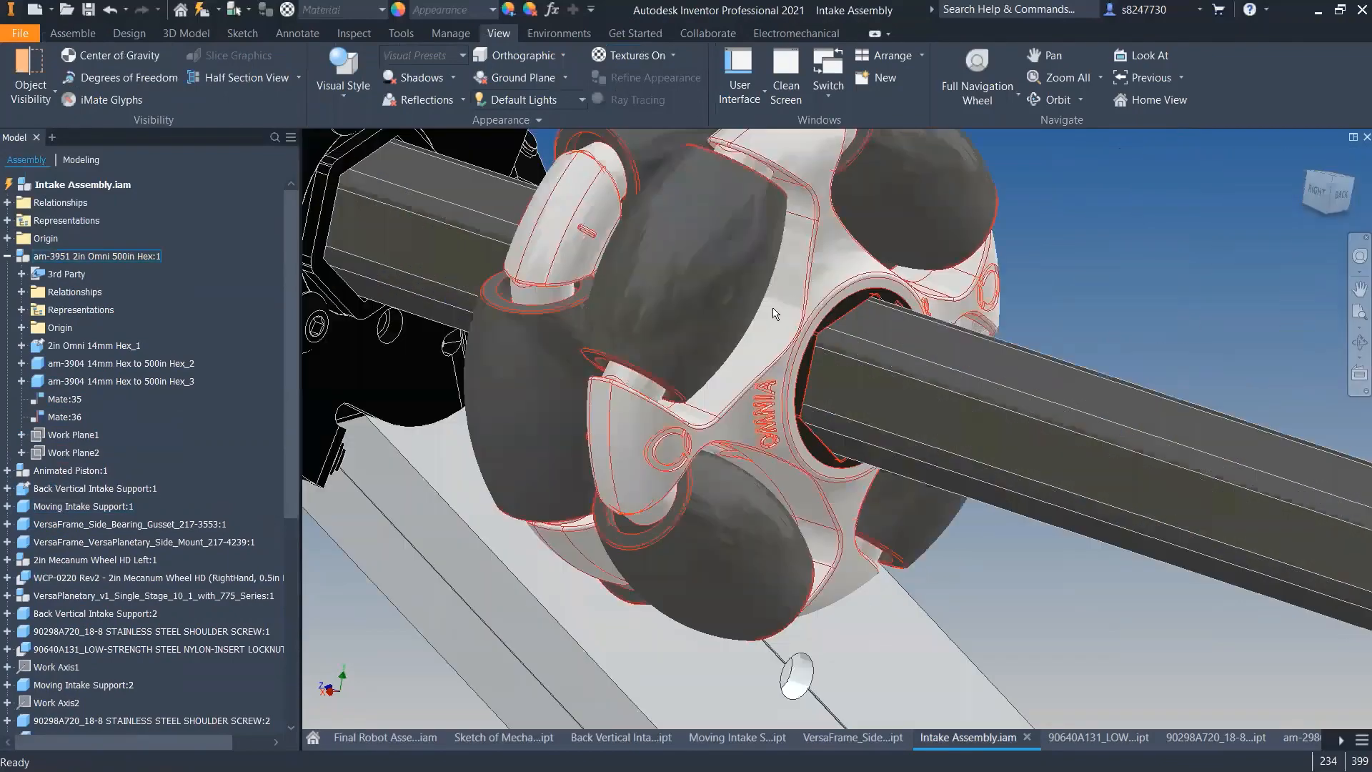
pyautogui.scroll(4, 776, 315)
pyautogui.click(50, 92)
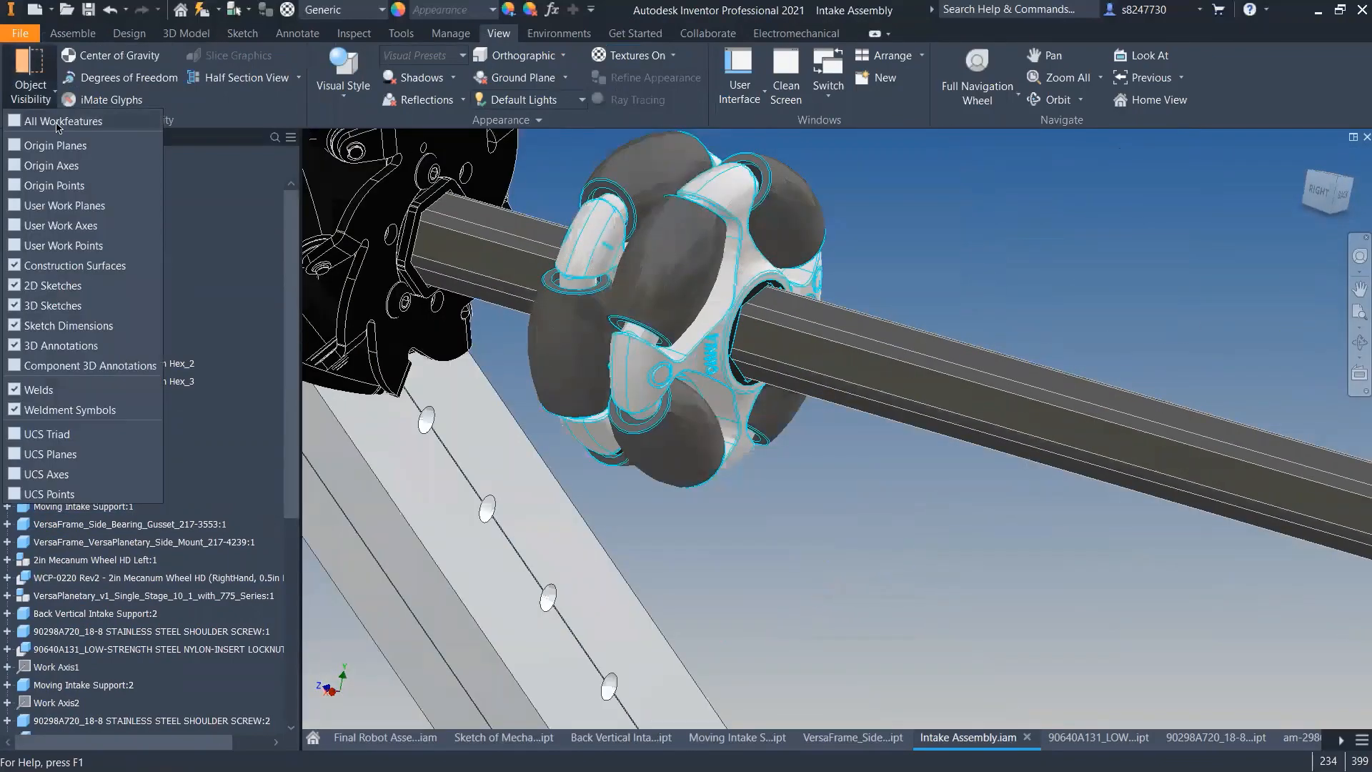
pyautogui.scroll(3, 715, 301)
pyautogui.press('c')
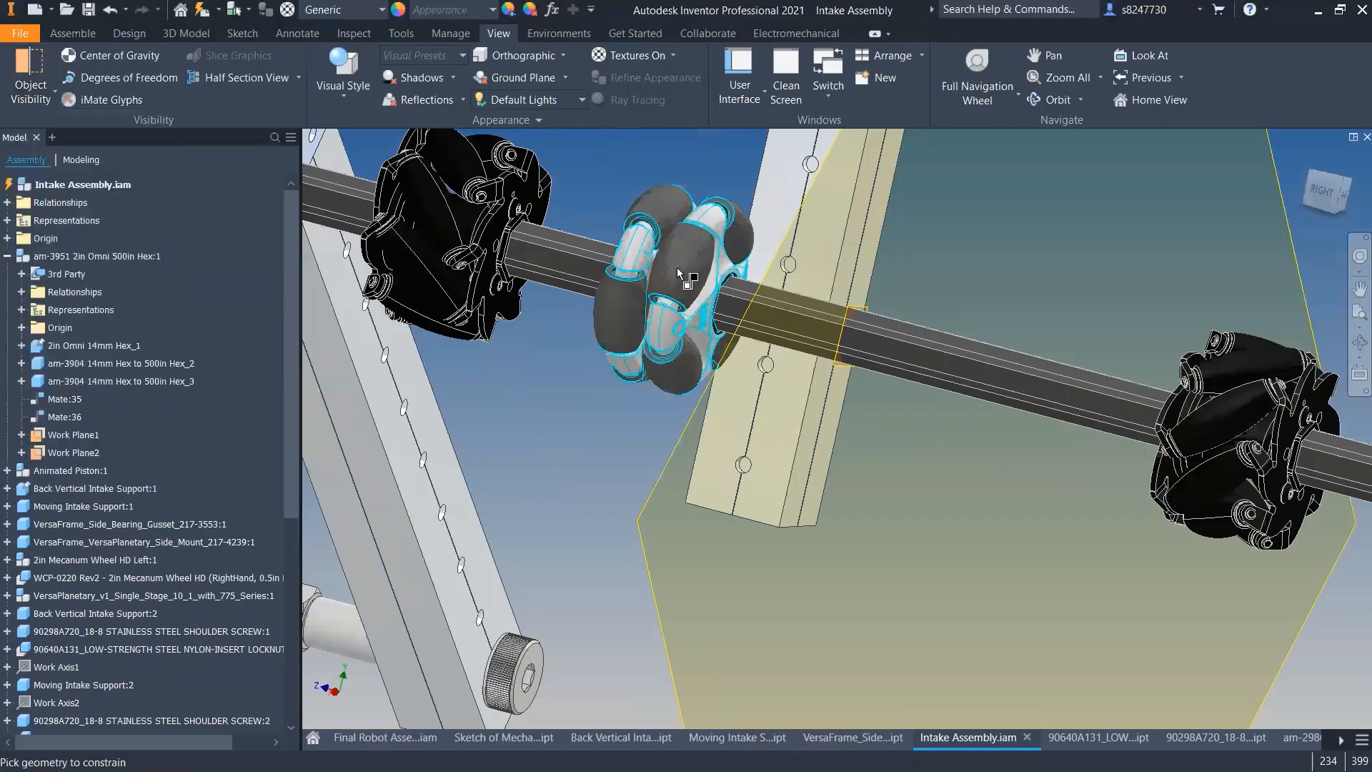
pyautogui.scroll(-5, 774, 269)
pyautogui.scroll(4, 774, 269)
pyautogui.click(653, 442)
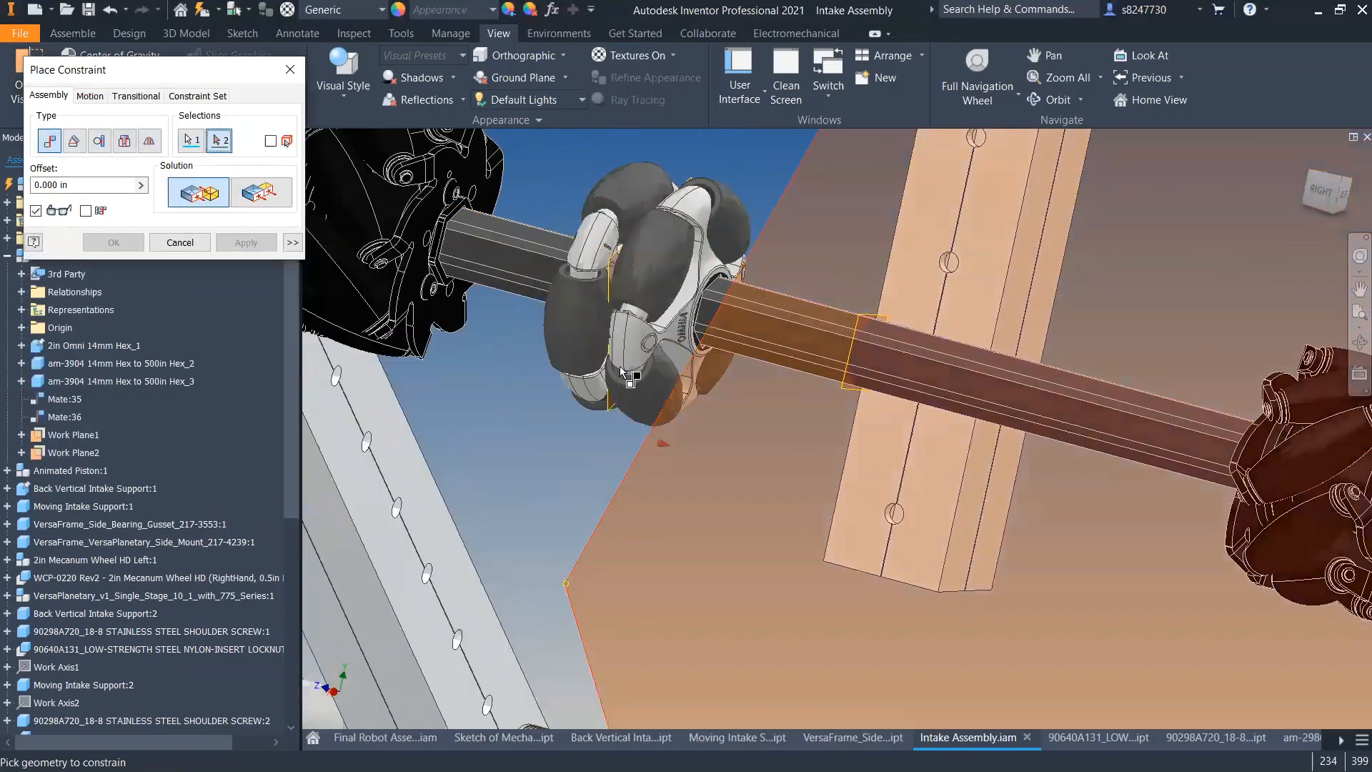
pyautogui.scroll(3, 622, 372)
pyautogui.scroll(-6, 627, 276)
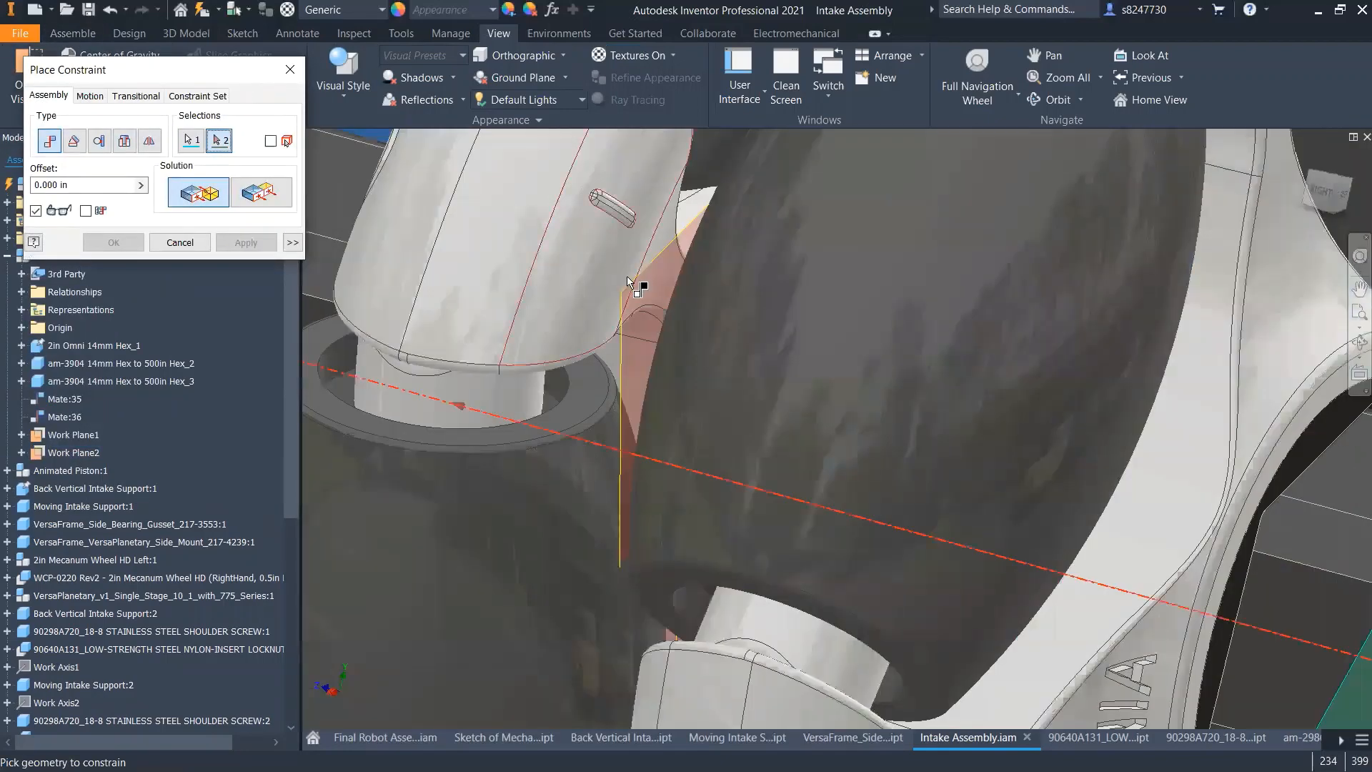
pyautogui.click(637, 288)
pyautogui.scroll(5, 572, 307)
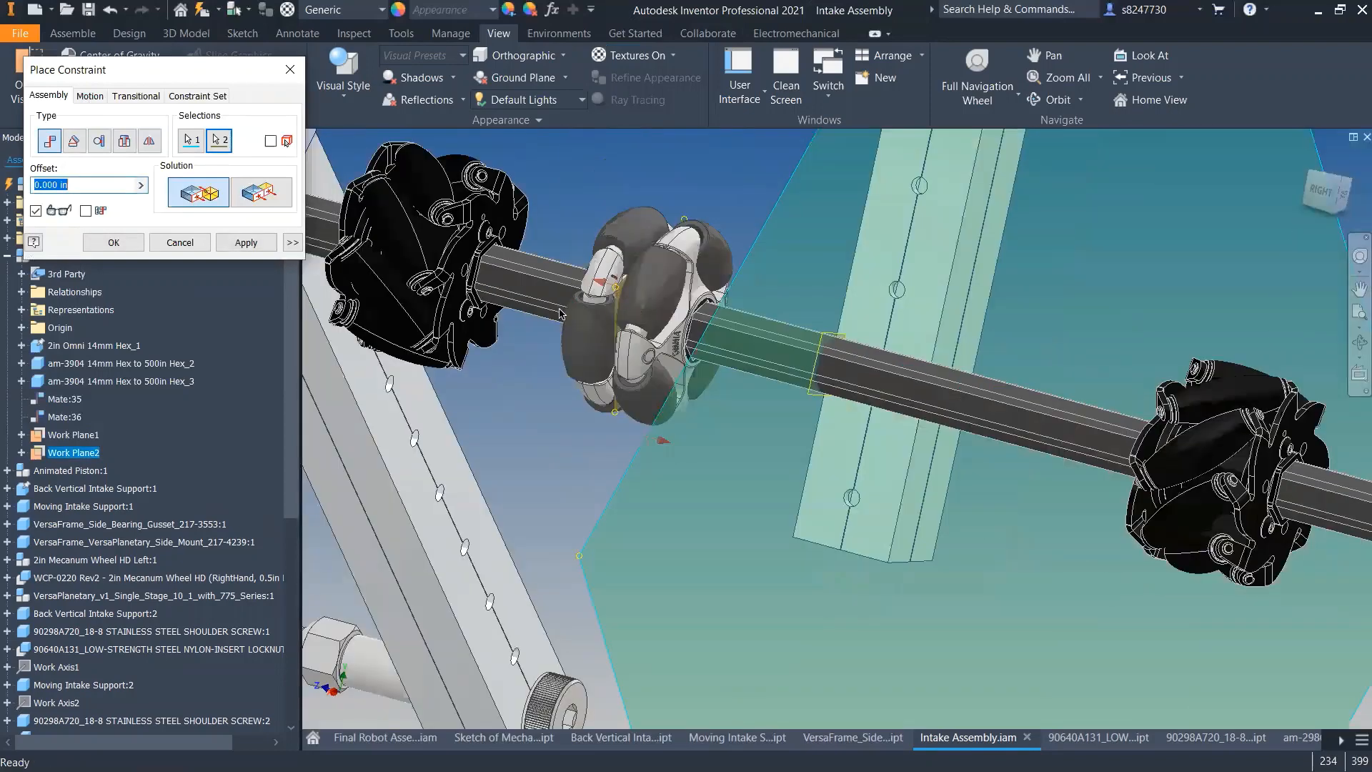
pyautogui.keyDown('shift'); pyautogui.moveTo(561, 314); pyautogui.dragTo(540, 315, button='middle'); pyautogui.keyUp('shift')
pyautogui.click(250, 189)
pyautogui.click(189, 189)
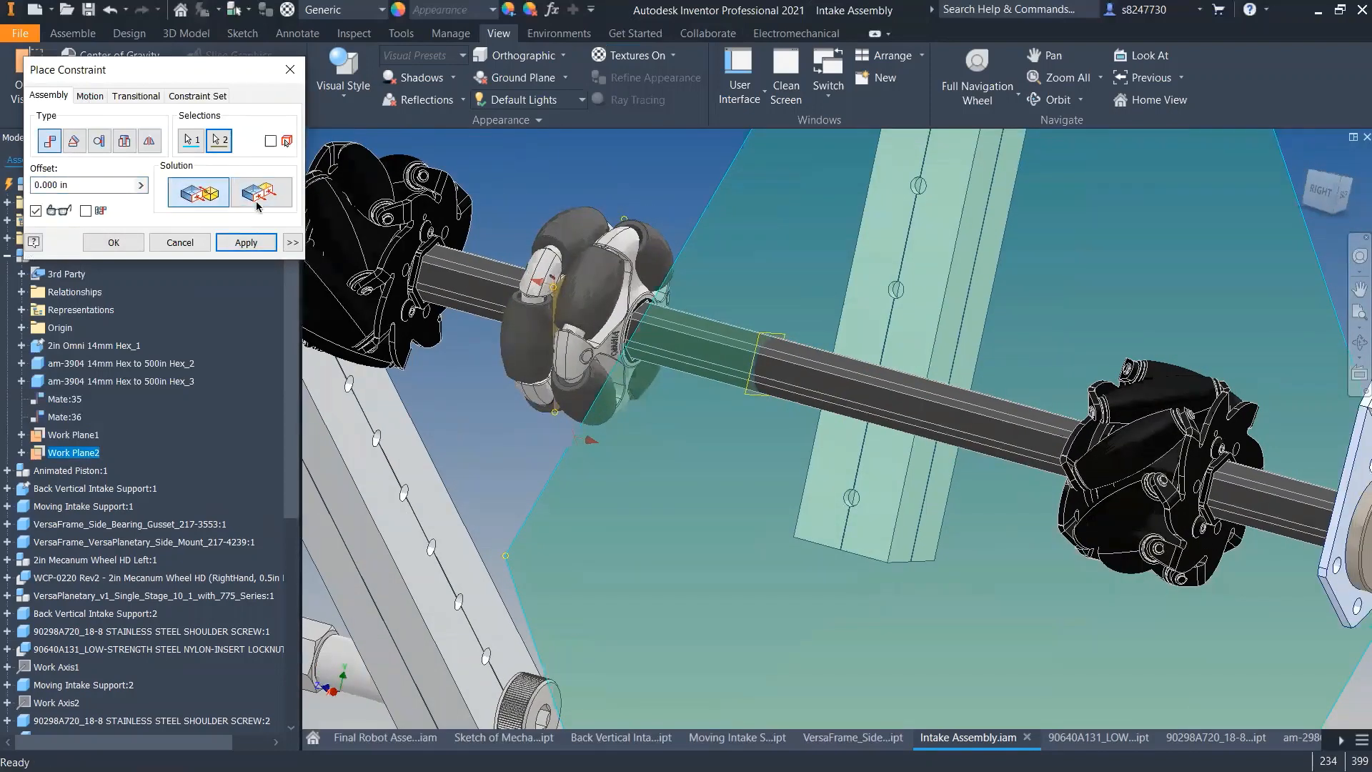
pyautogui.click(257, 202)
pyautogui.click(206, 199)
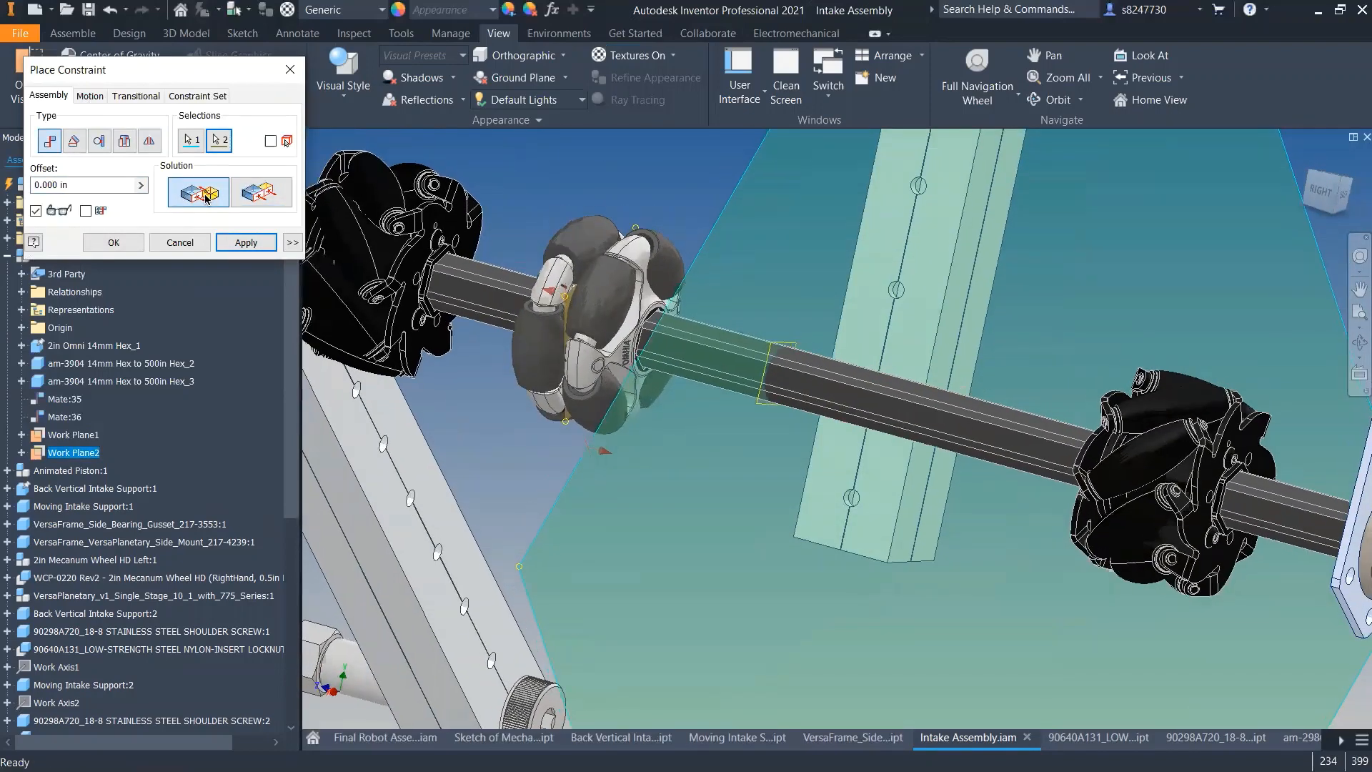
pyautogui.click(197, 246)
# - Paste a copy of the am-3951 omni wheel beside the shaft and delete the original wheel
pyautogui.moveTo(855, 316)
pyautogui.mouseDown()
pyautogui.moveTo(880, 323)
pyautogui.moveTo(859, 316)
pyautogui.mouseUp()
pyautogui.scroll(-5, 622, 212)
pyautogui.scroll(3, 725, 238)
pyautogui.click(725, 239)
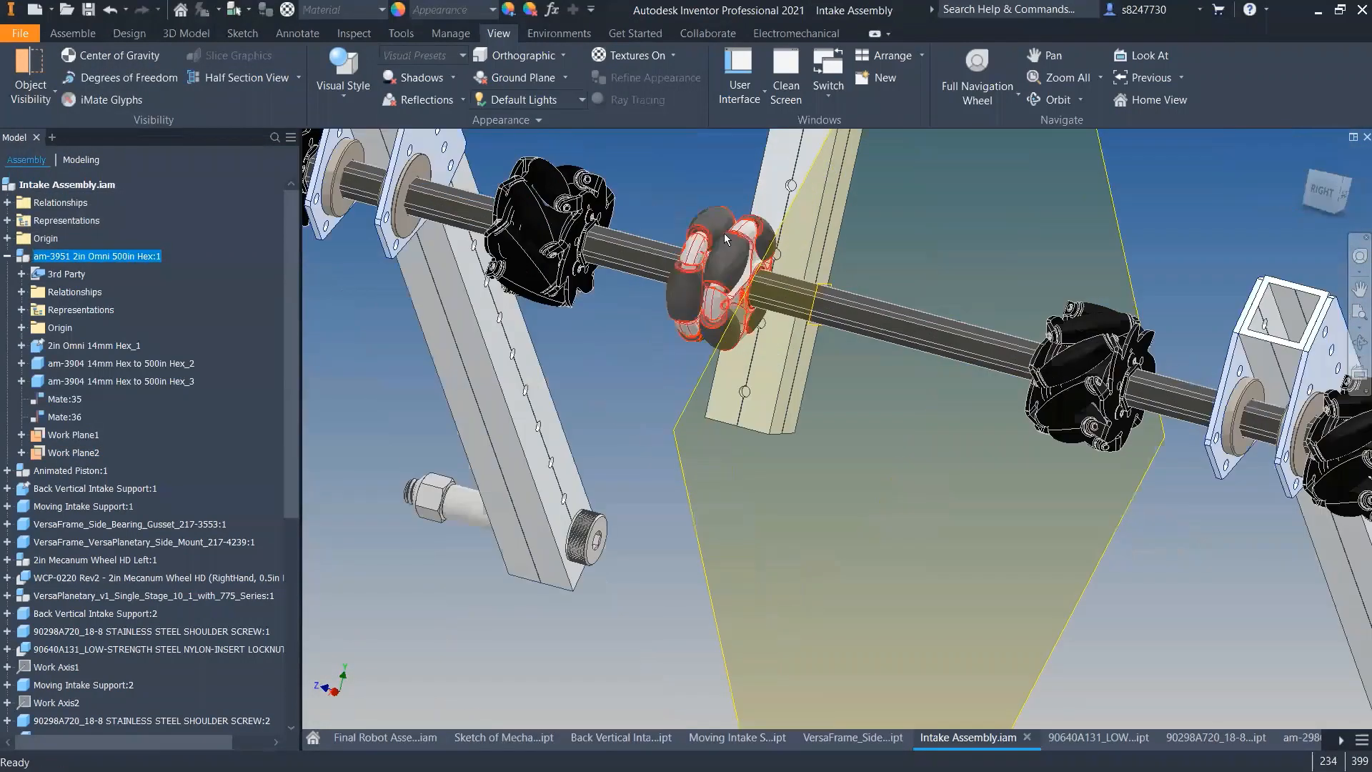
pyautogui.hotkey('ctrl', 'v')
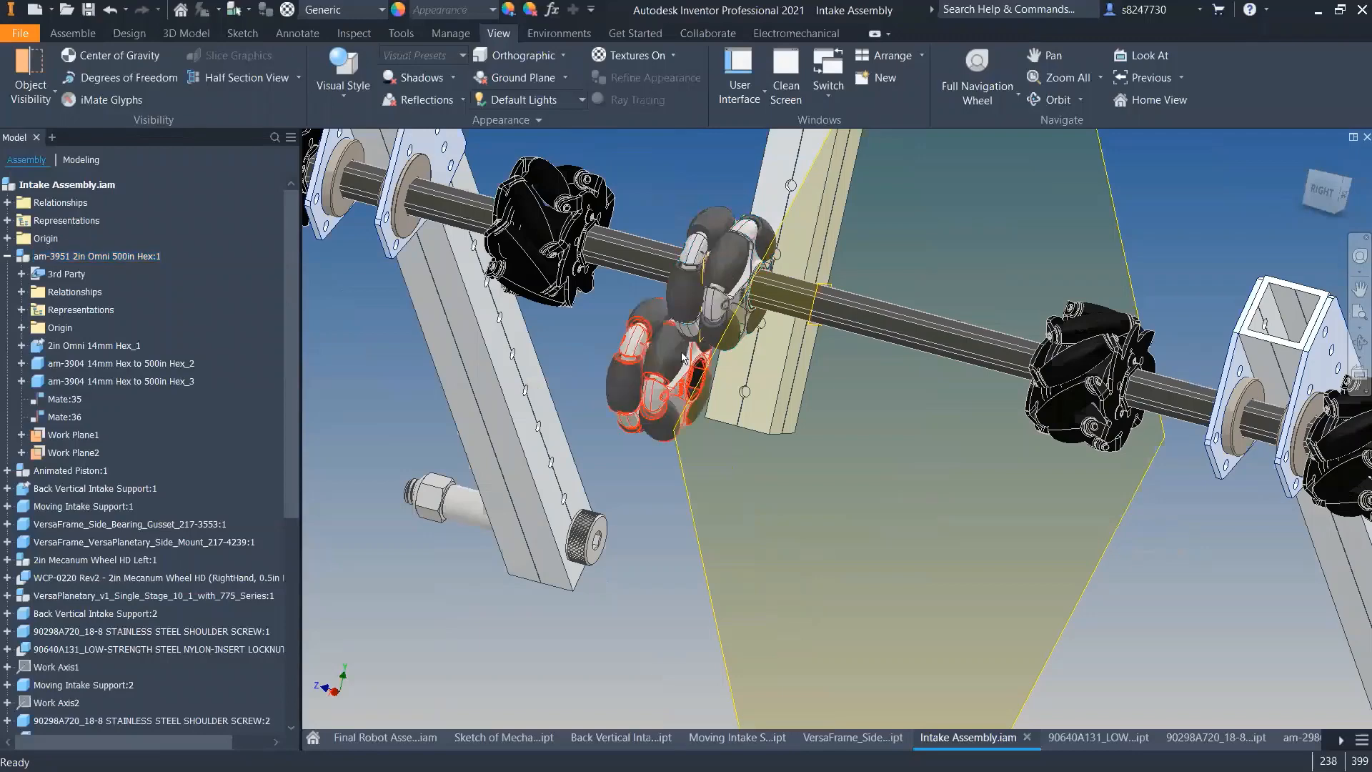
pyautogui.click(714, 288)
pyautogui.press('Delete')
pyautogui.click(643, 381)
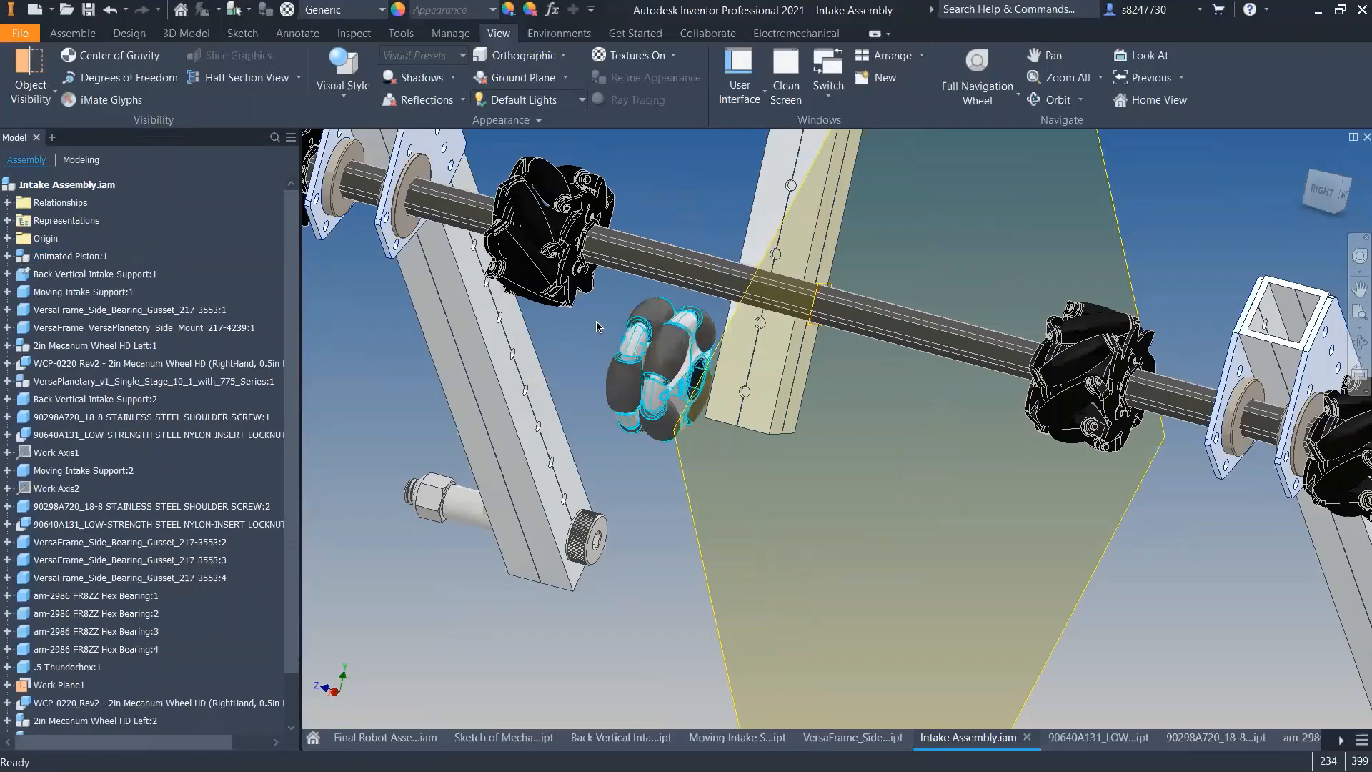
# - Mate a flat of the pasted omni wheel's hex bore to a ThunderHex shaft flat at 0.000 in offset and test its movement
pyautogui.press('c')
pyautogui.scroll(10, 814, 392)
pyautogui.click(816, 393)
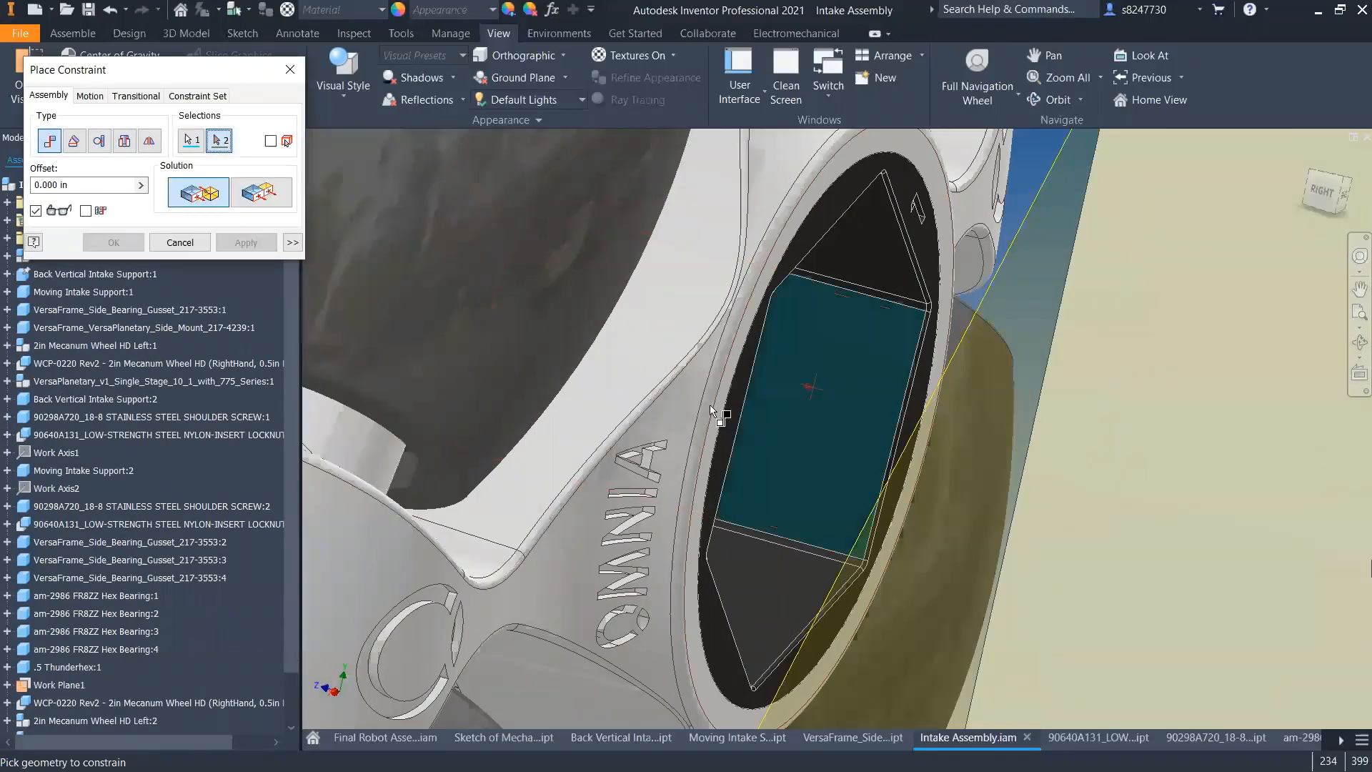
pyautogui.scroll(-5, 709, 404)
pyautogui.scroll(5, 706, 198)
pyautogui.click(680, 245)
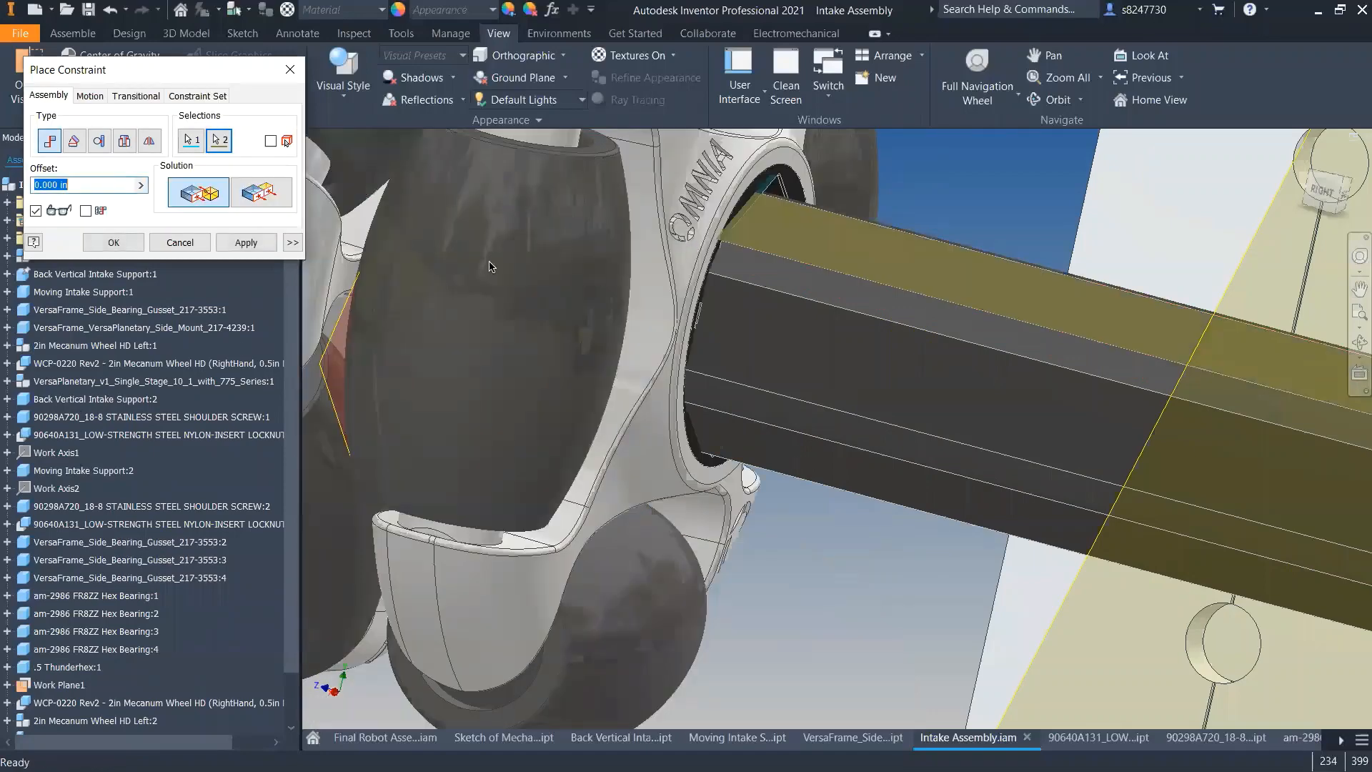
pyautogui.click(236, 240)
pyautogui.click(189, 242)
pyautogui.keyDown('shift'); pyautogui.moveTo(601, 315); pyautogui.dragTo(557, 323, button='middle'); pyautogui.keyUp('shift')
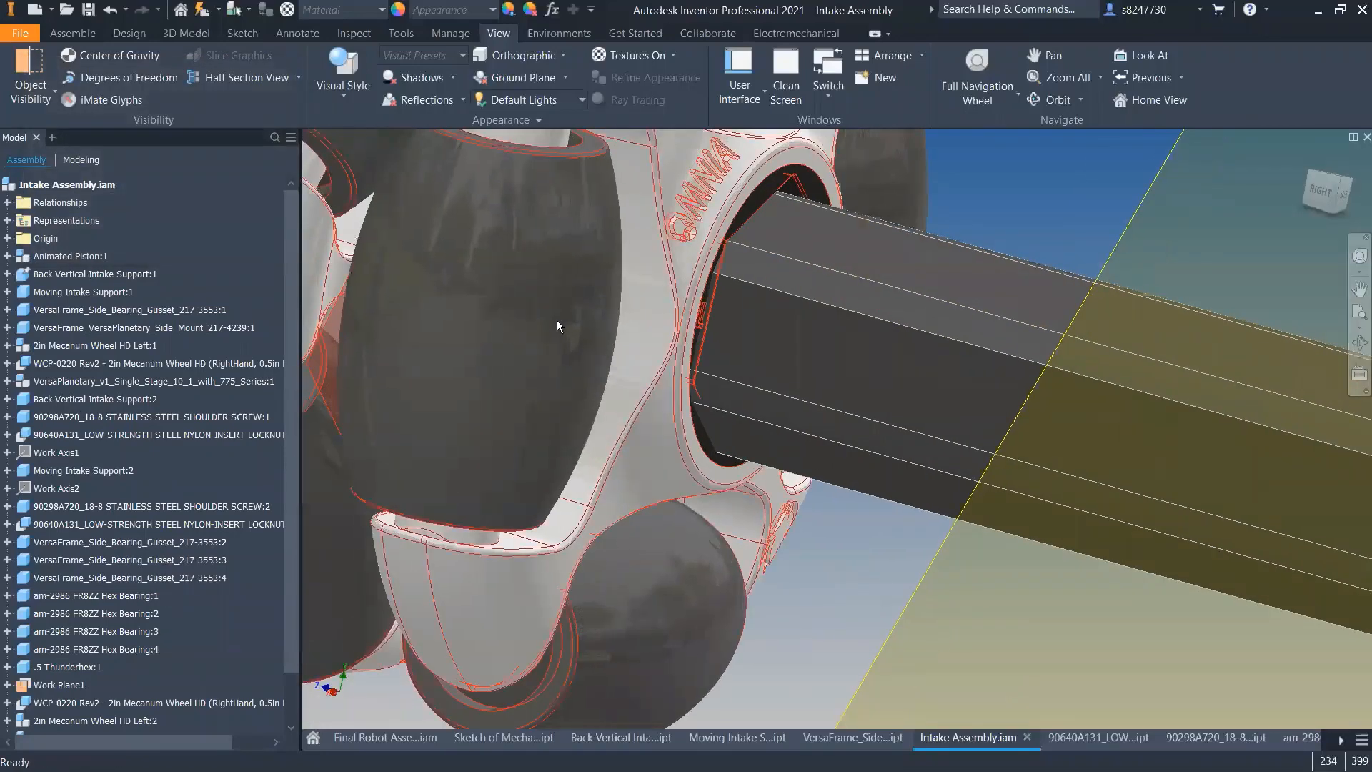
pyautogui.moveTo(558, 323); pyautogui.dragTo(477, 336)
# - Try to mate the assembly's Work Plane1 to the omni wheel's mid work plane at 0.000 in offset
pyautogui.press('c')
pyautogui.keyDown('shift'); pyautogui.moveTo(710, 321); pyautogui.dragTo(604, 253, button='middle'); pyautogui.keyUp('shift')
pyautogui.press('Escape')
pyautogui.scroll(-4, 763, 349)
pyautogui.press('c')
pyautogui.scroll(-6, 539, 298)
pyautogui.scroll(4, 645, 234)
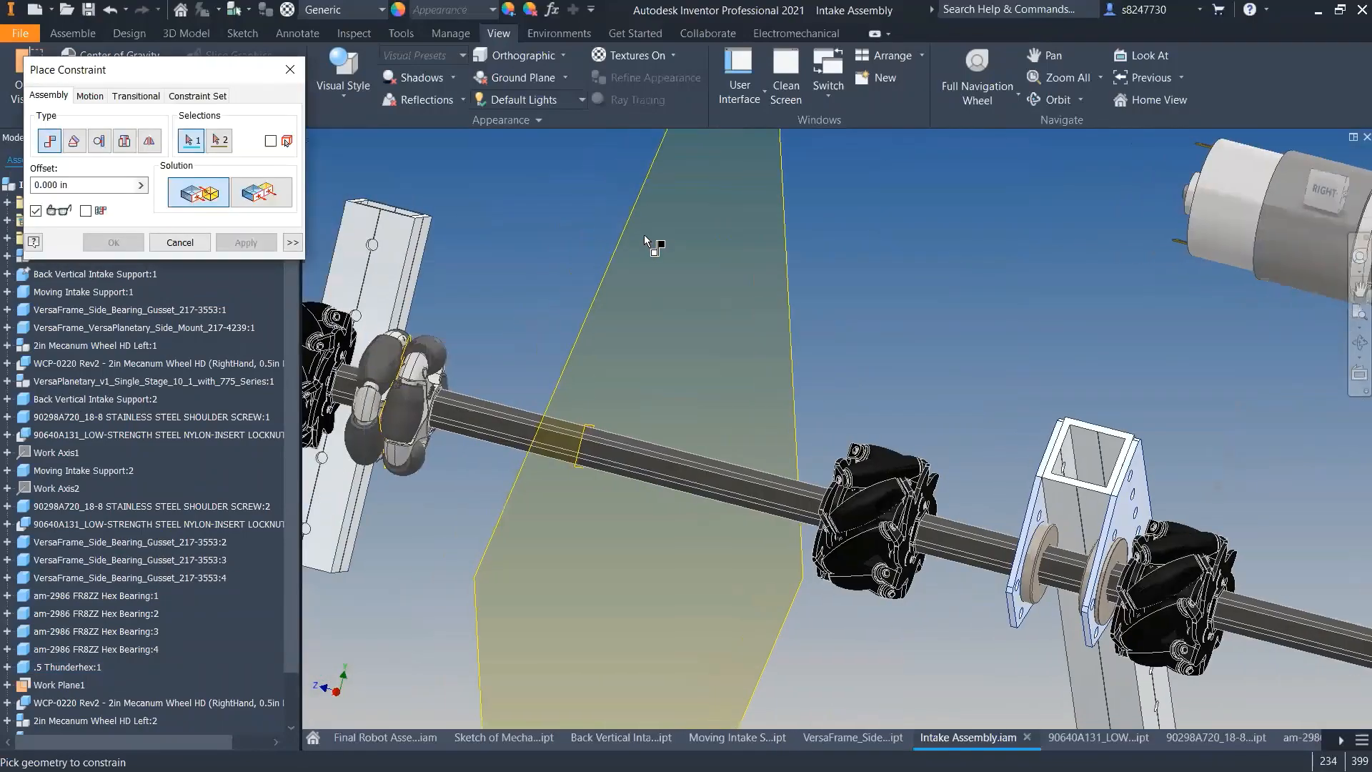
pyautogui.click(631, 233)
pyautogui.scroll(5, 414, 338)
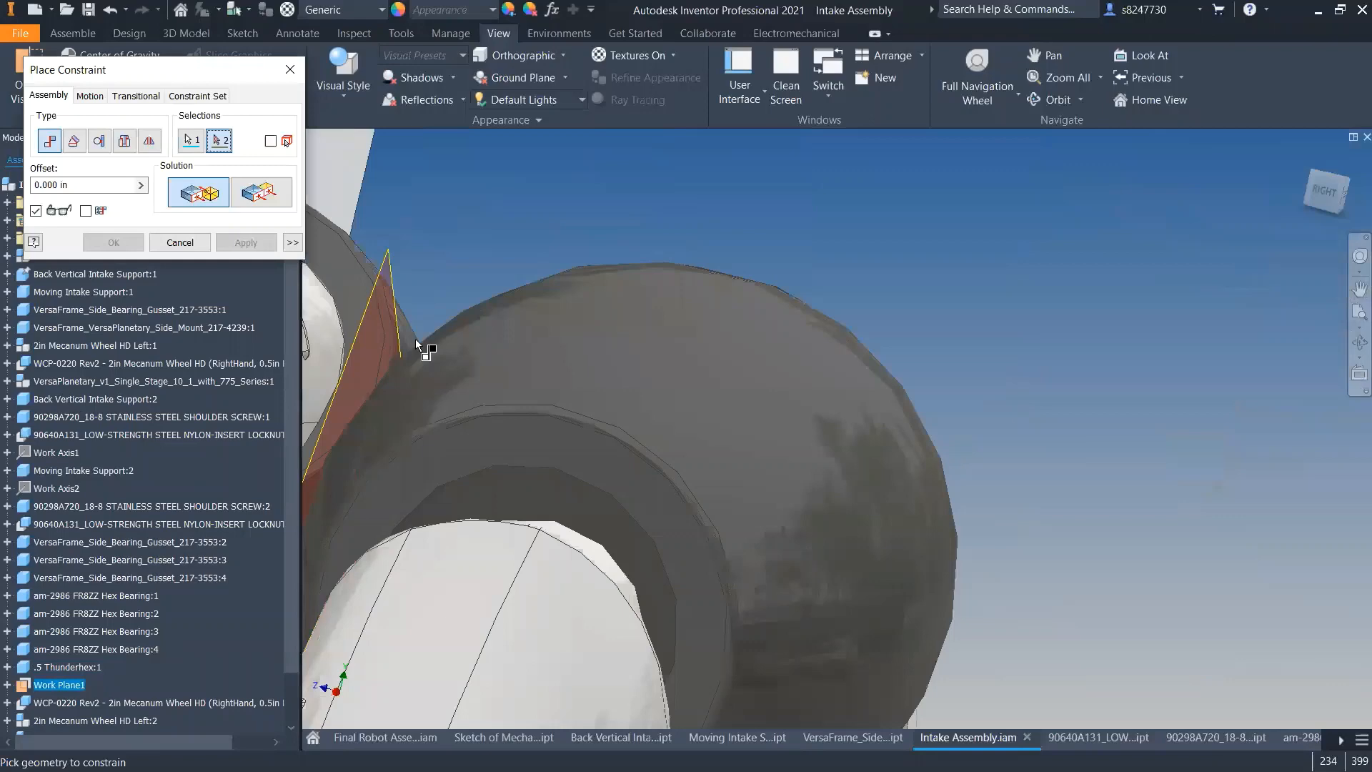
pyautogui.click(391, 277)
pyautogui.scroll(-5, 393, 278)
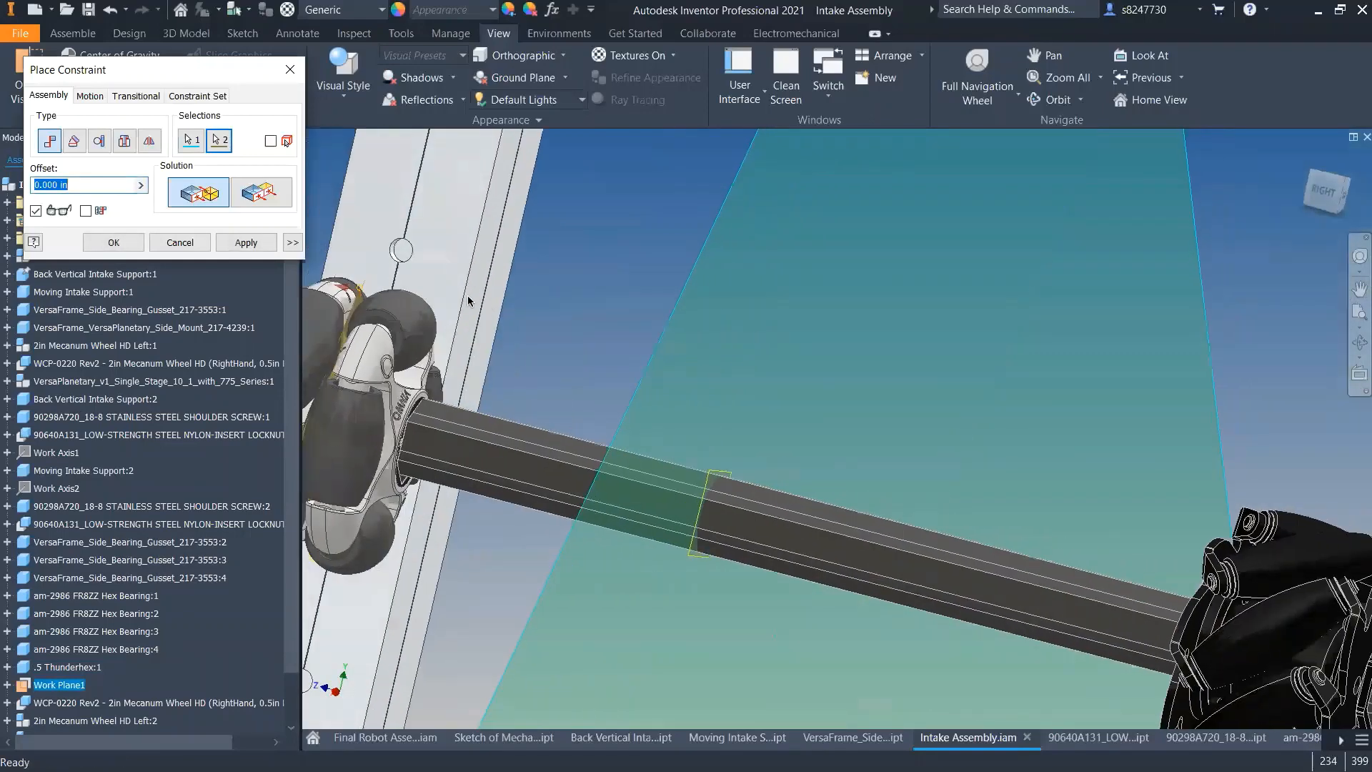
pyautogui.moveTo(386, 286); pyautogui.dragTo(633, 294, button='middle')
pyautogui.click(261, 189)
pyautogui.click(210, 192)
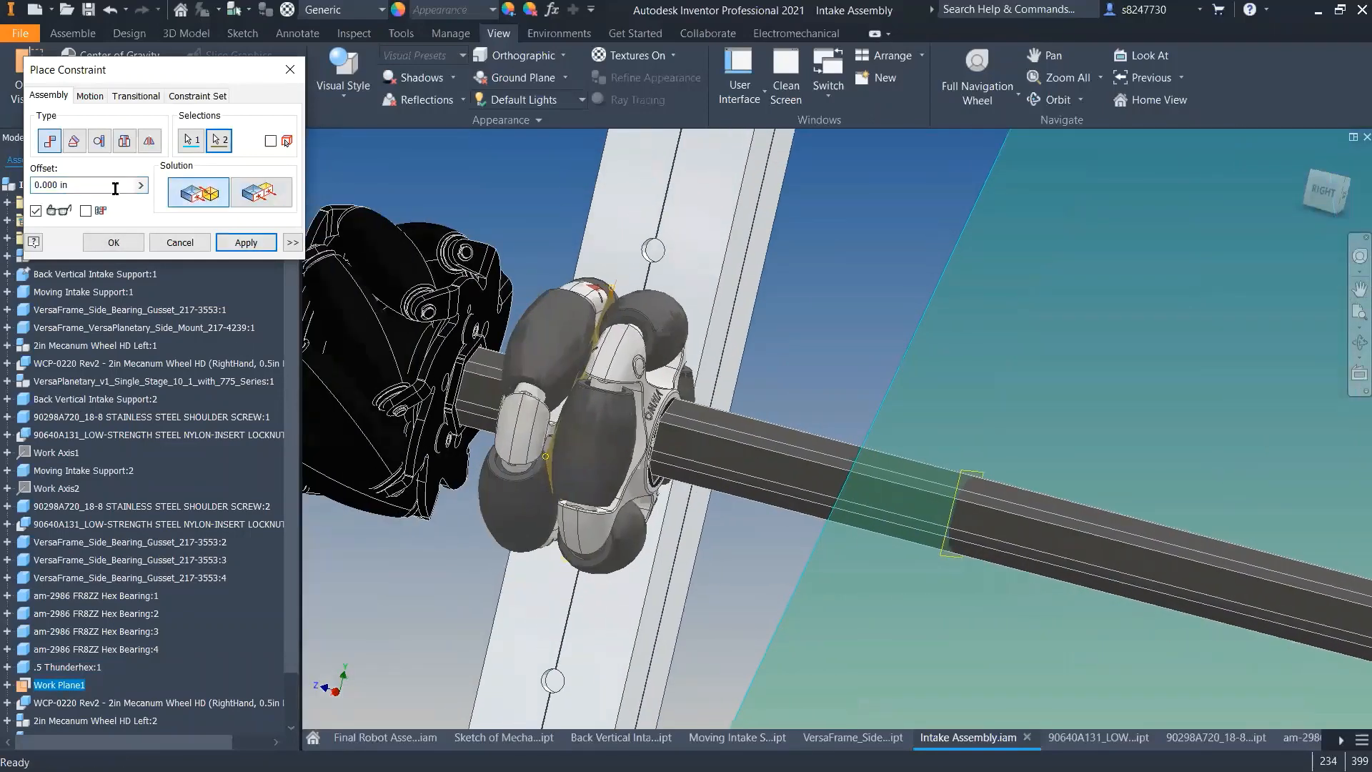
pyautogui.click(246, 243)
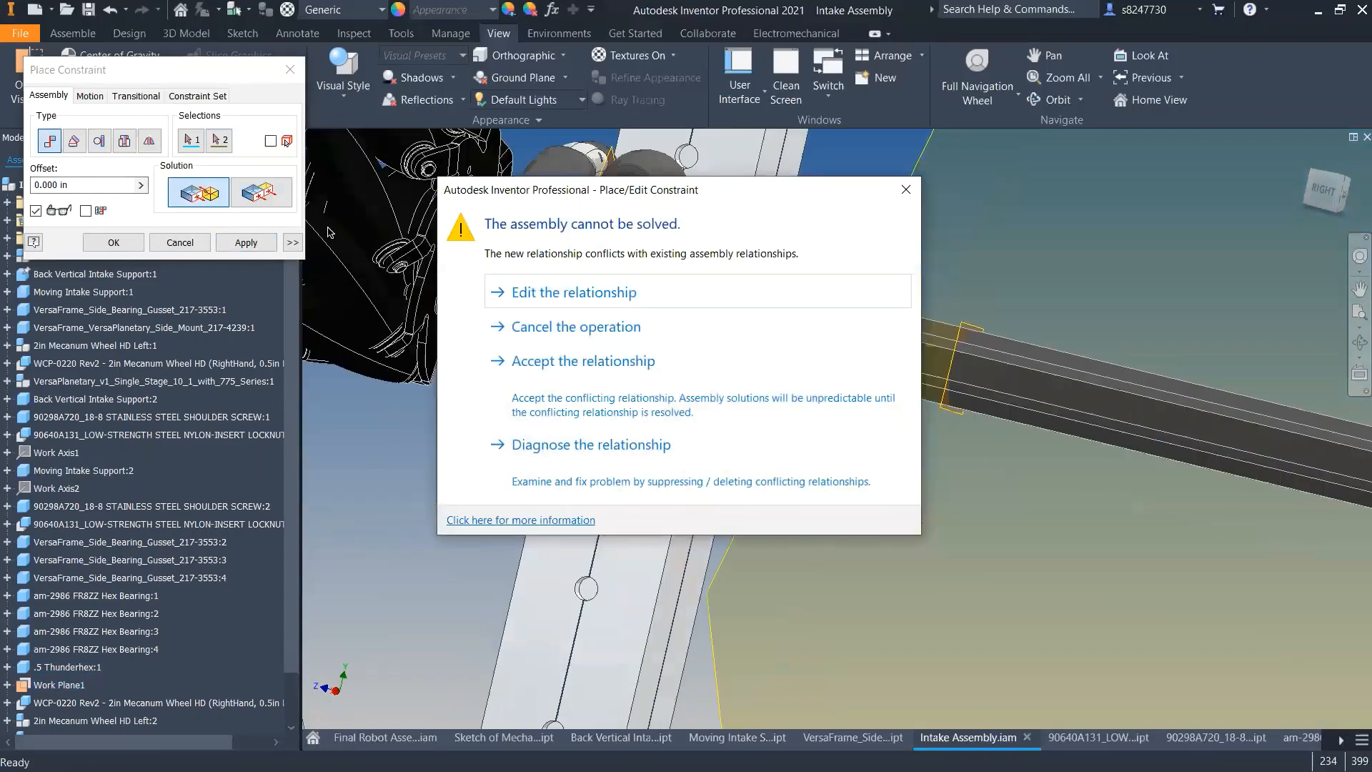
pyautogui.press('Escape')
pyautogui.press('Escape')
# - Move the omni wheel beside the ThunderHex shaft repeatedly to test how its existing mate lets it travel
pyautogui.click(74, 34)
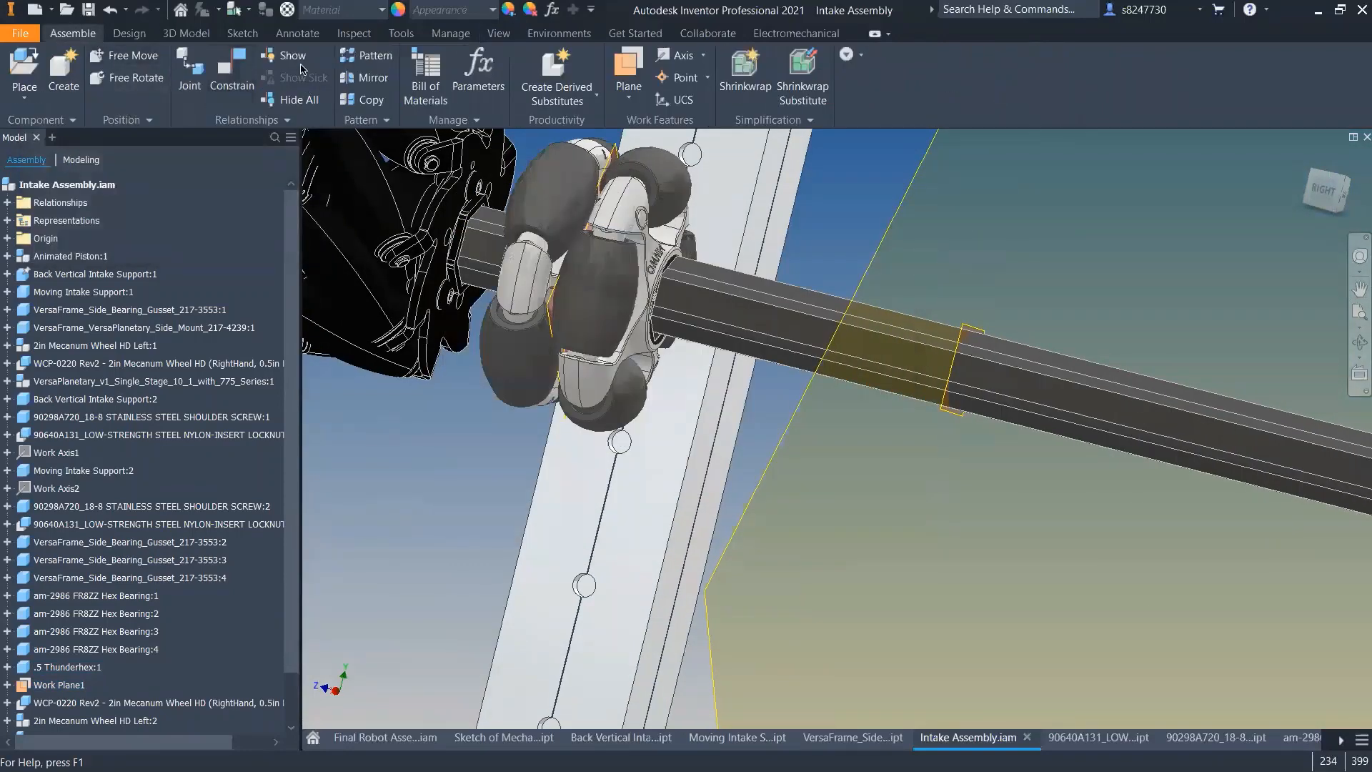
pyautogui.moveTo(642, 295); pyautogui.dragTo(686, 326)
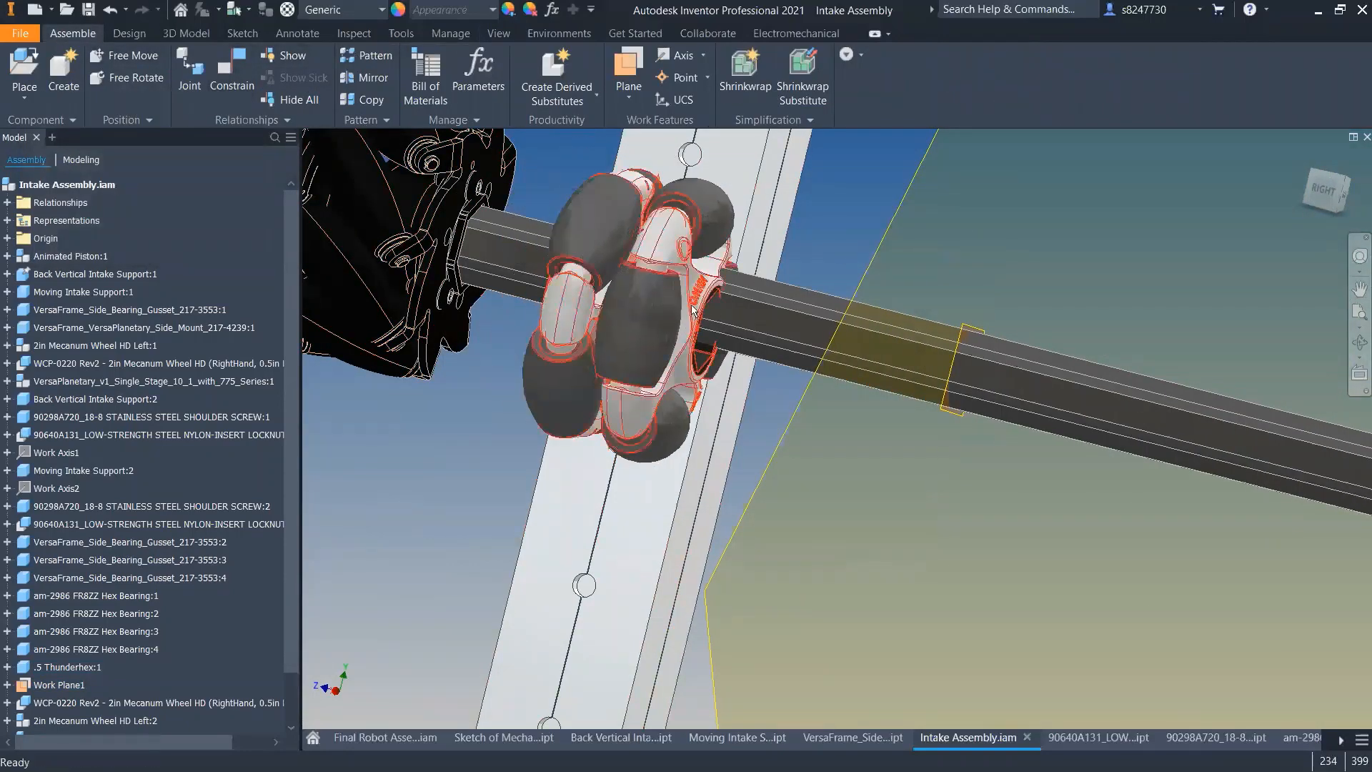
pyautogui.moveTo(625, 291); pyautogui.dragTo(604, 315)
pyautogui.click(805, 227)
pyautogui.scroll(5, 722, 264)
pyautogui.moveTo(725, 302)
pyautogui.keyDown('shift'); pyautogui.mouseDown(button='middle')
pyautogui.moveTo(693, 303)
pyautogui.moveTo(739, 286)
pyautogui.mouseUp(button='middle'); pyautogui.keyUp('shift')
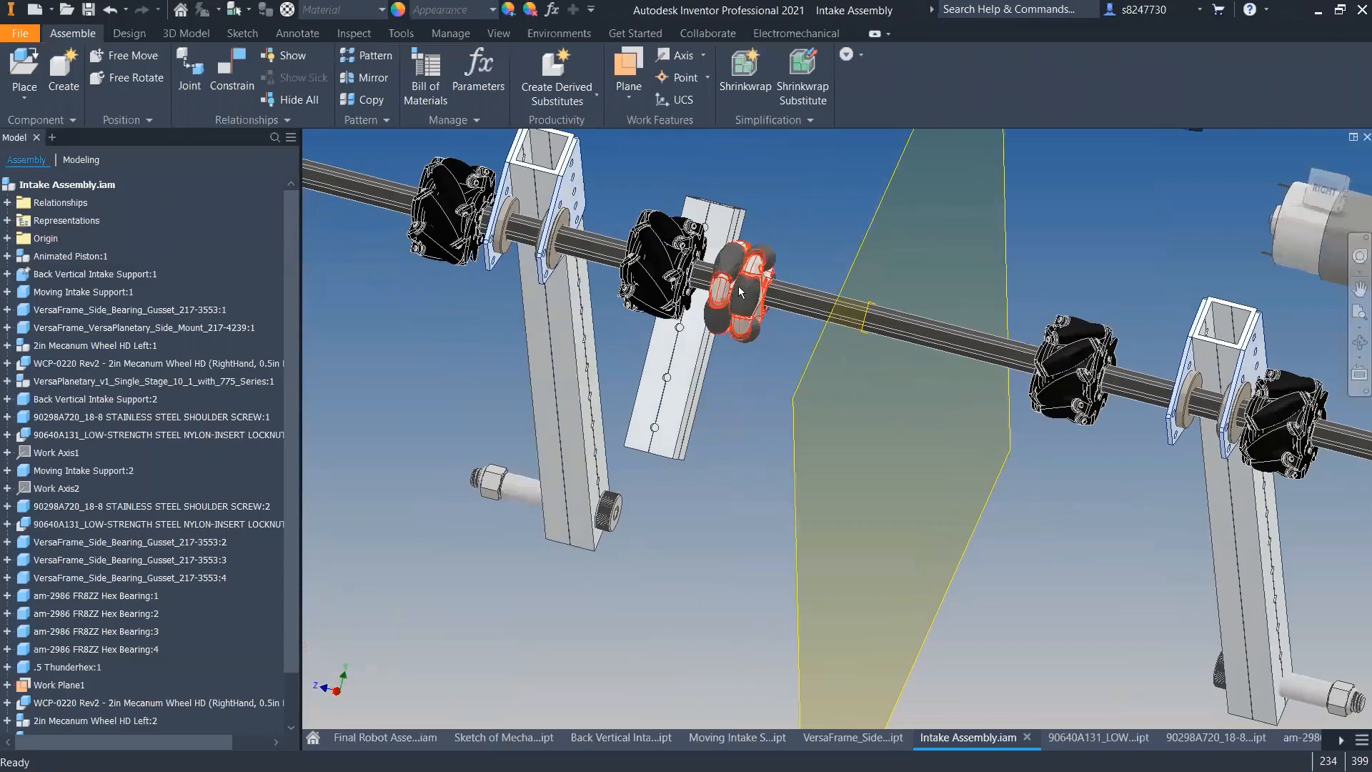
pyautogui.moveTo(739, 286); pyautogui.dragTo(743, 283)
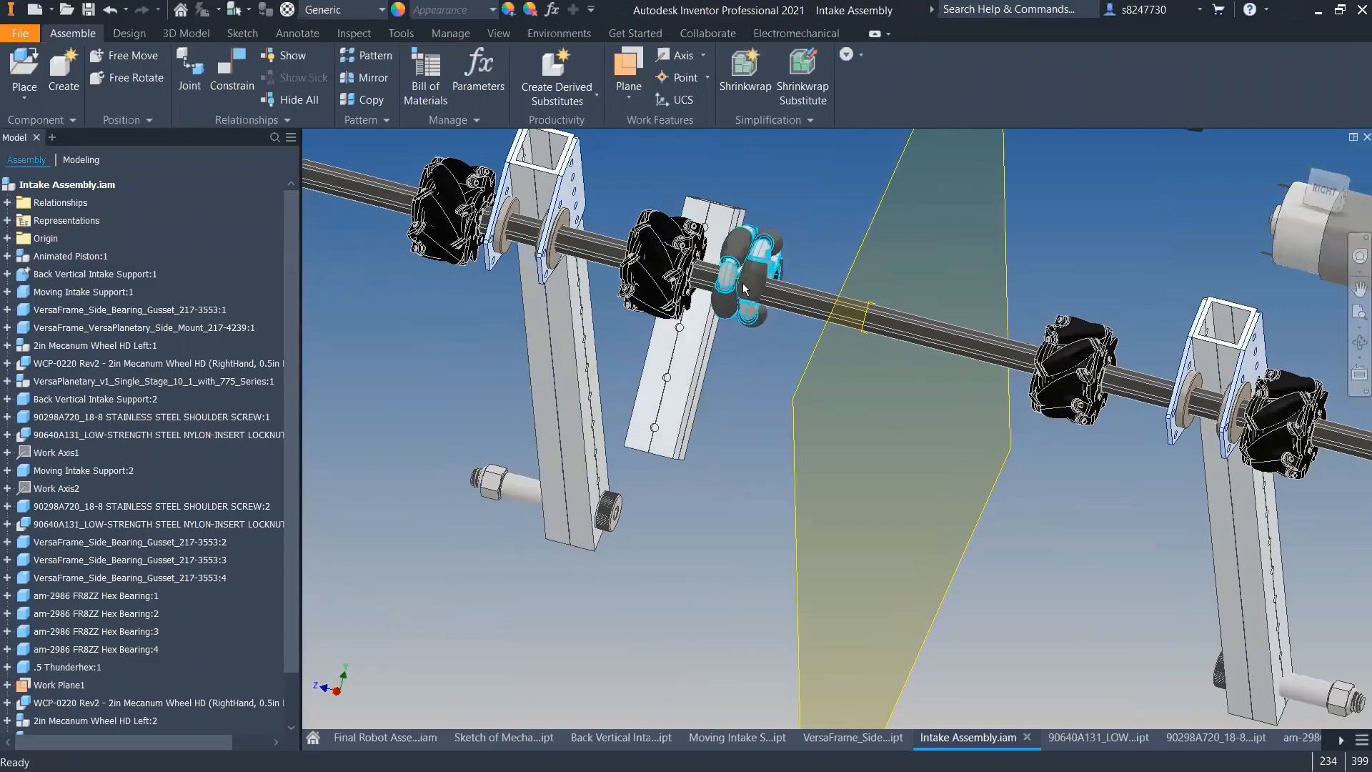
pyautogui.keyDown('shift'); pyautogui.moveTo(822, 245); pyautogui.dragTo(762, 246, button='middle'); pyautogui.keyUp('shift')
pyautogui.moveTo(613, 255)
pyautogui.mouseDown()
pyautogui.moveTo(596, 274)
pyautogui.moveTo(607, 264)
pyautogui.mouseUp()
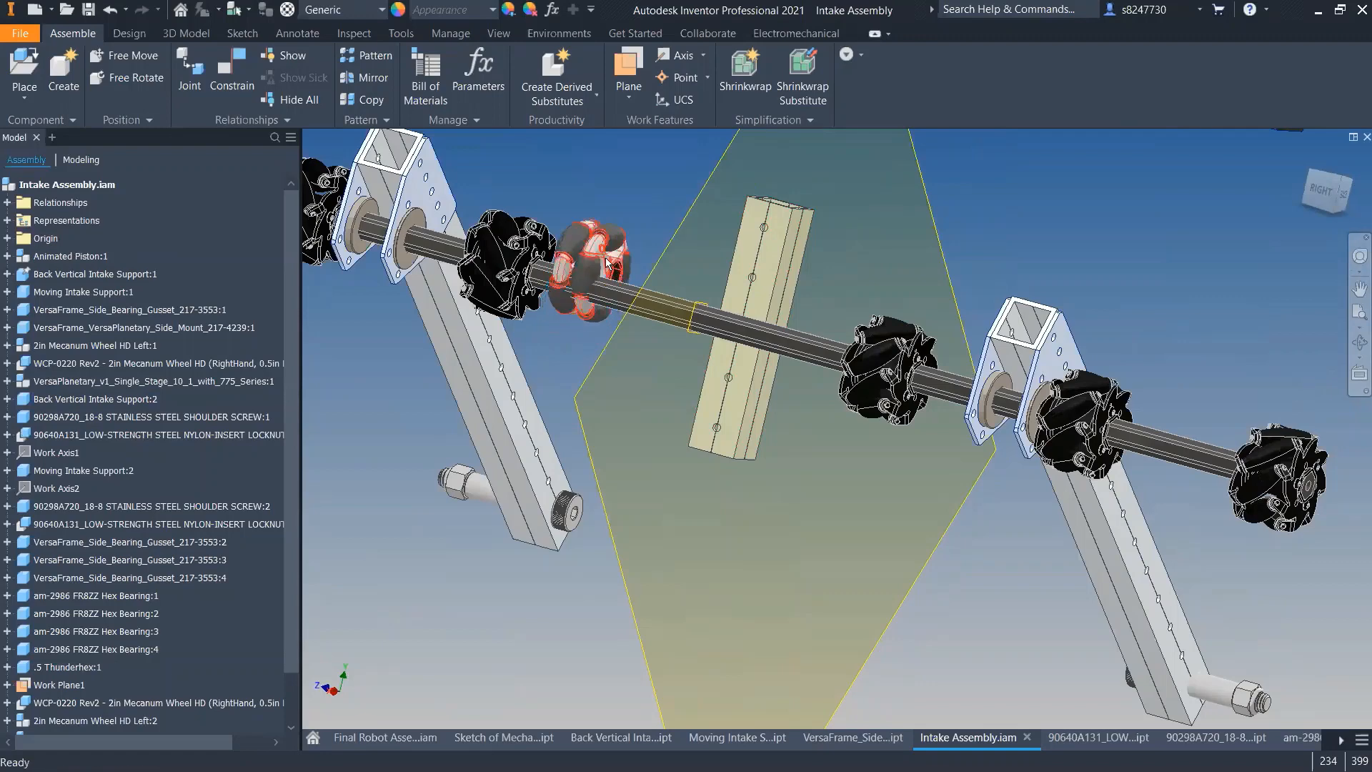
# - Delete mate Mate:35 between the am-3951 omni wheel and the shaft, and move the wheel off the shaft
pyautogui.click(607, 263)
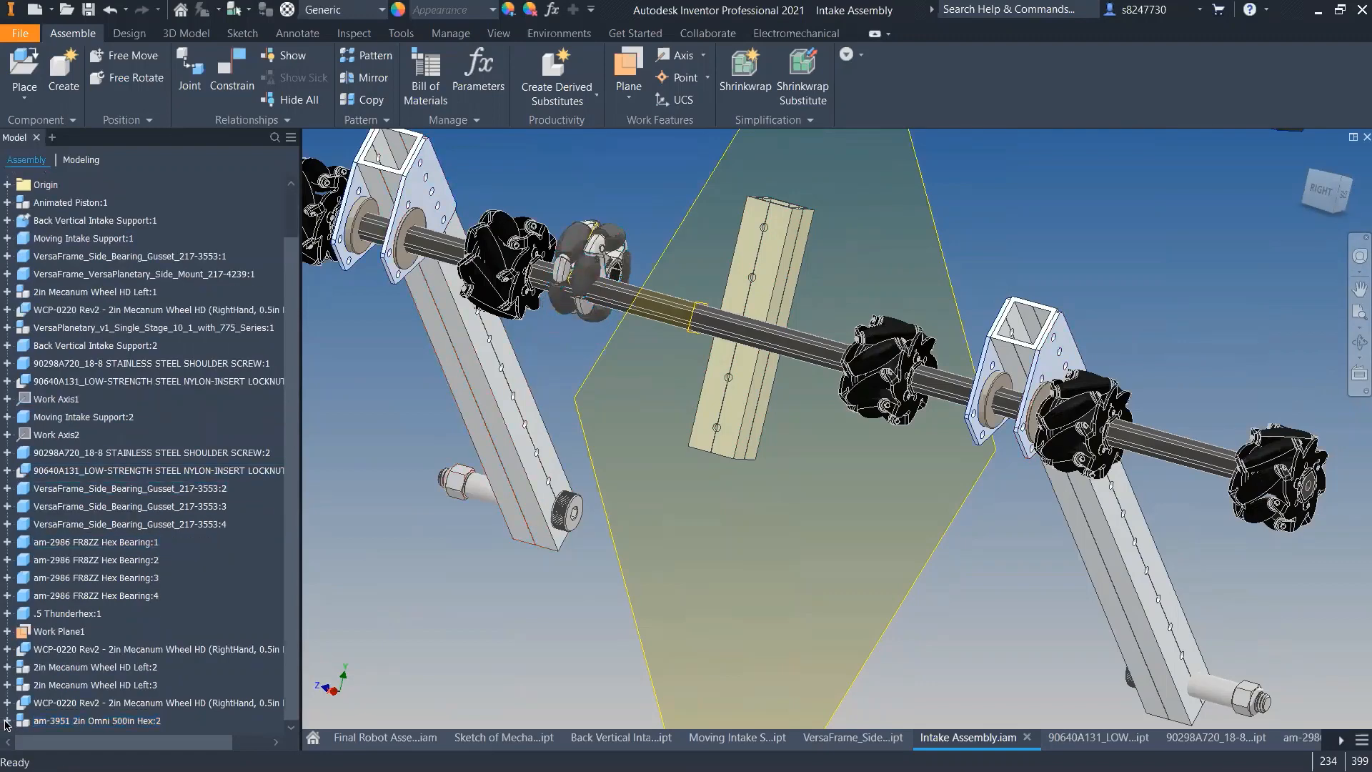
pyautogui.click(7, 721)
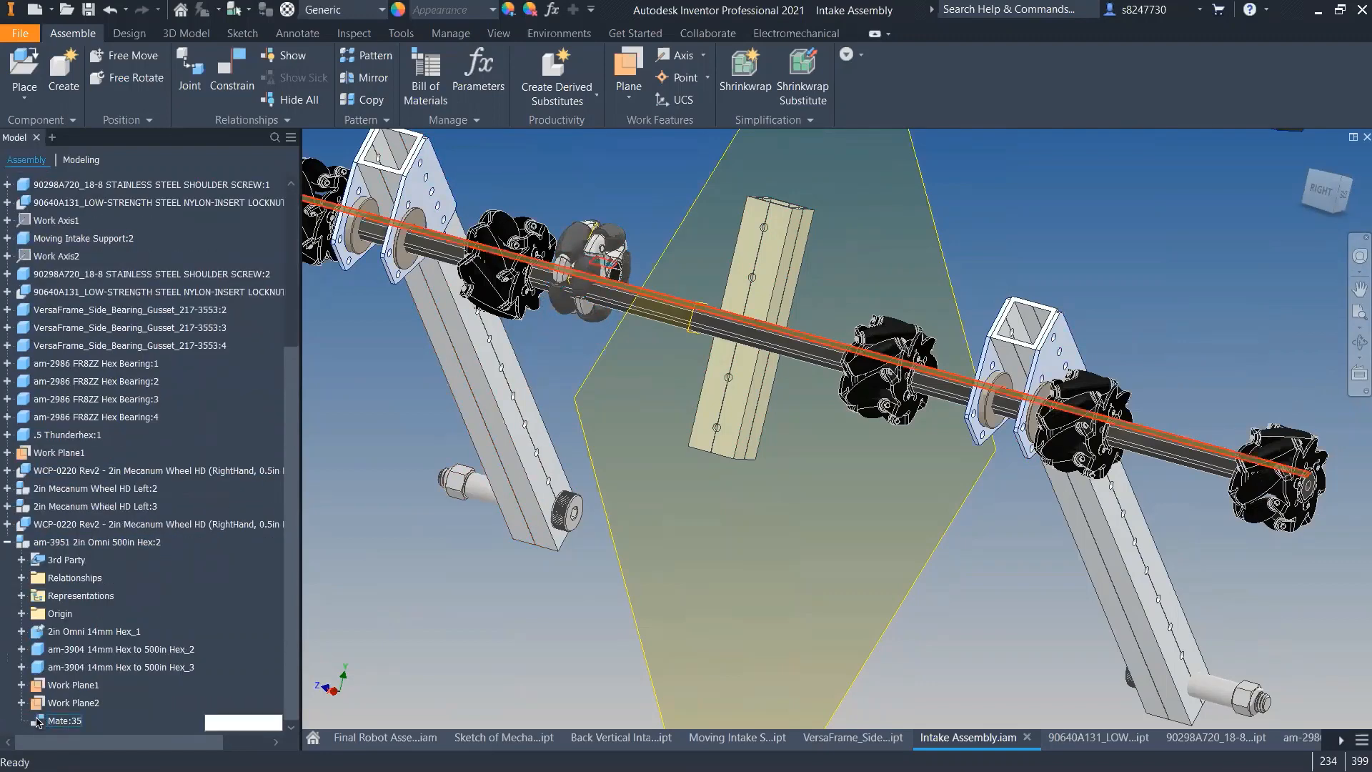
pyautogui.click(41, 721)
pyautogui.press('Delete')
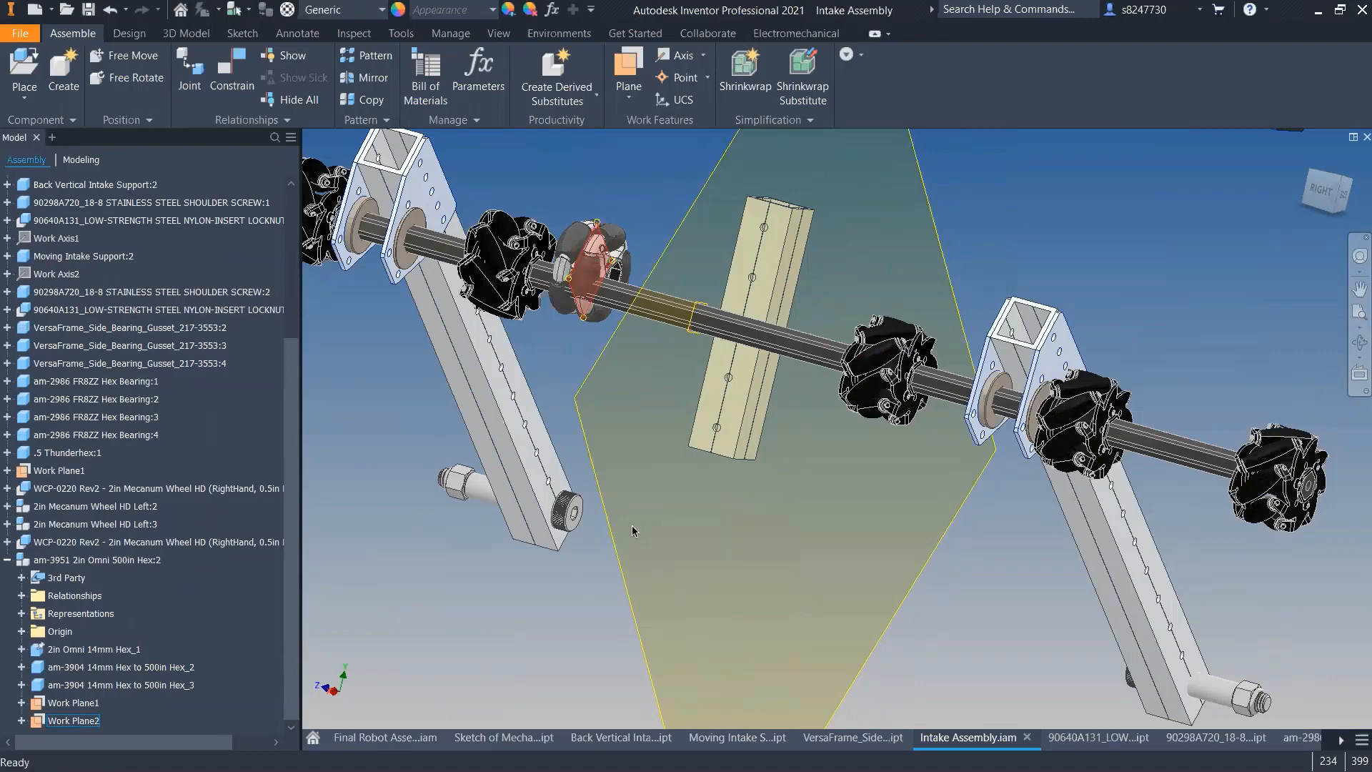
pyautogui.press('c')
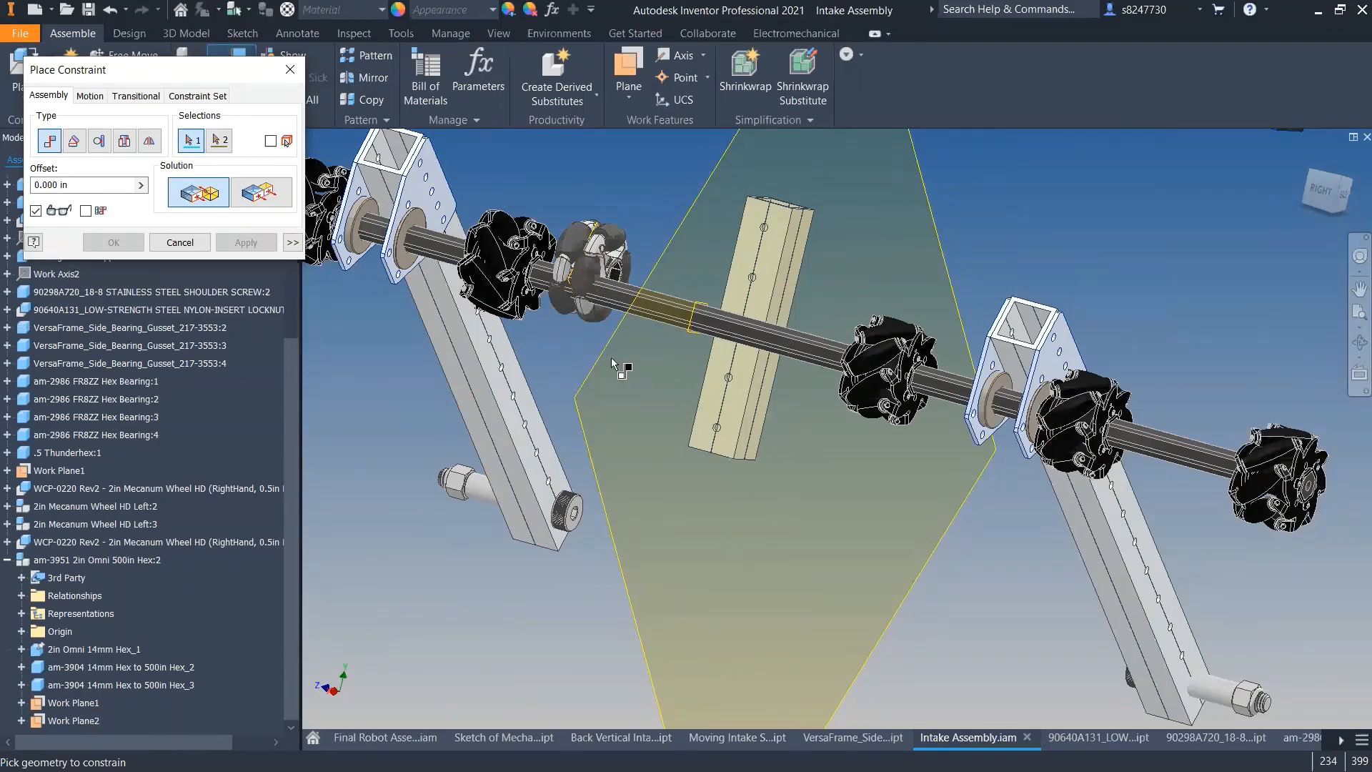
pyautogui.press('Escape')
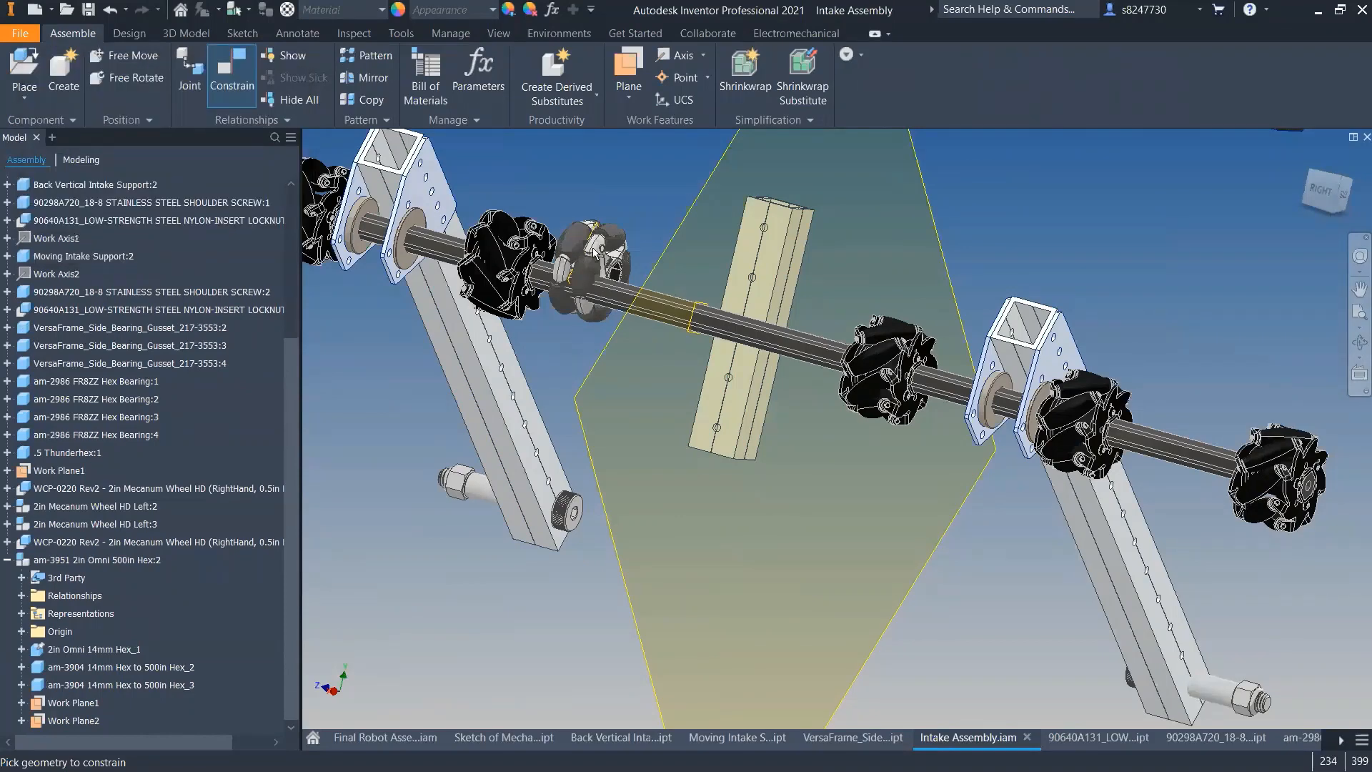
pyautogui.moveTo(585, 297); pyautogui.dragTo(534, 260)
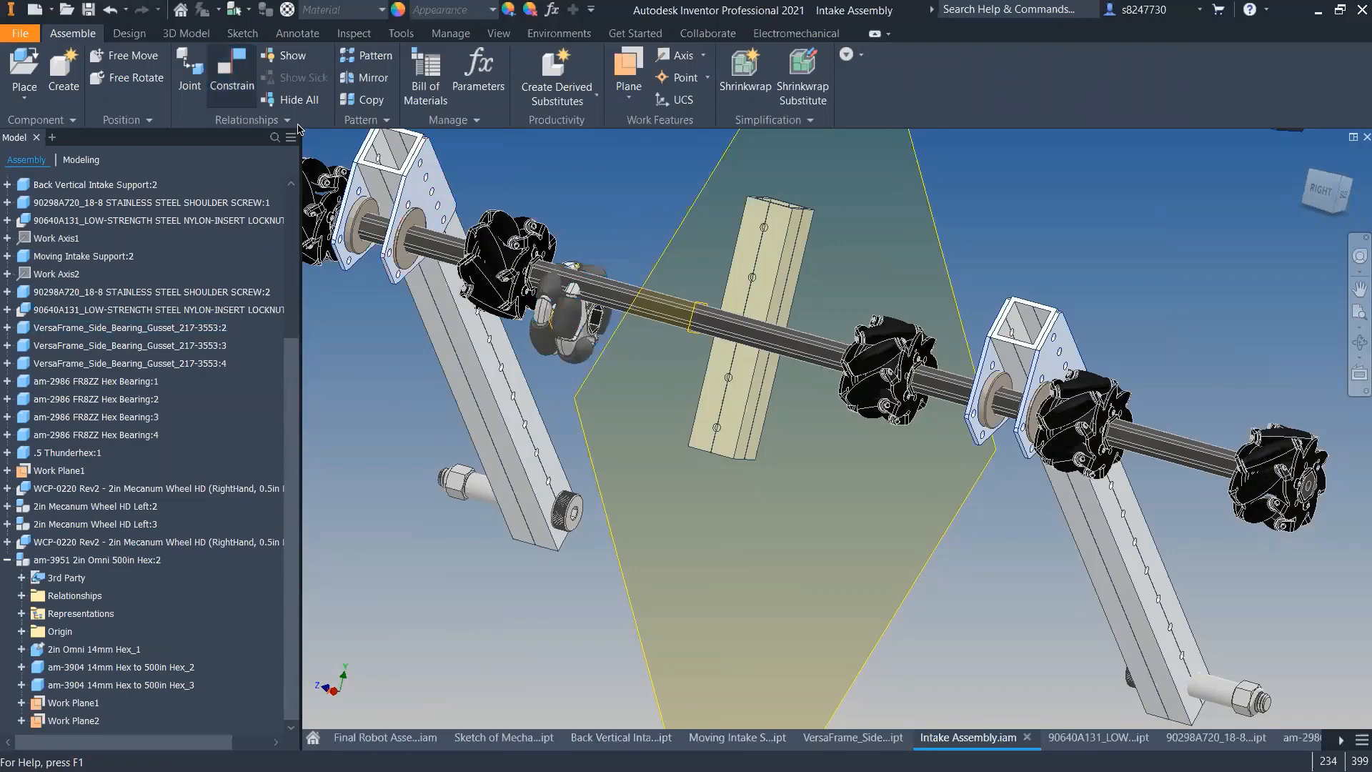
pyautogui.press('c')
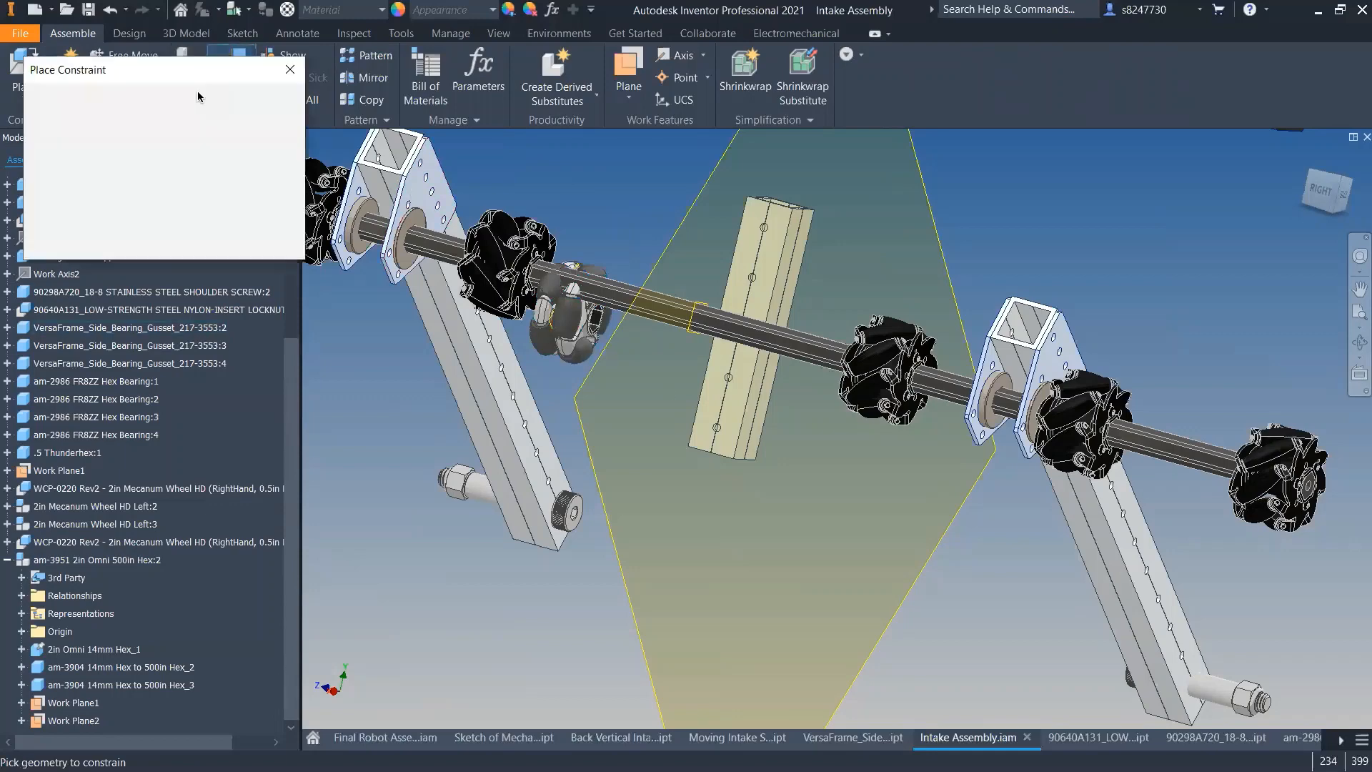
pyautogui.keyDown('shift'); pyautogui.moveTo(598, 329); pyautogui.dragTo(594, 329, button='middle'); pyautogui.keyUp('shift')
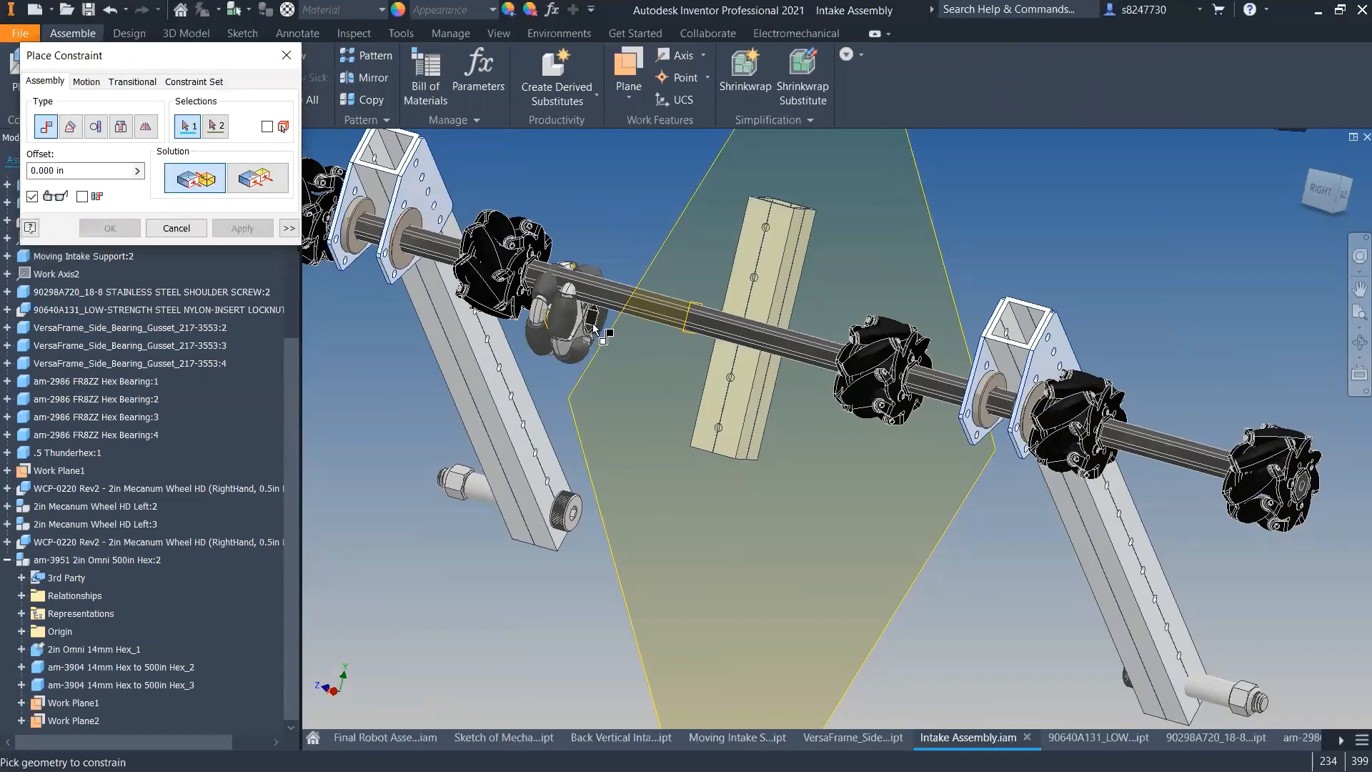
pyautogui.scroll(8, 588, 329)
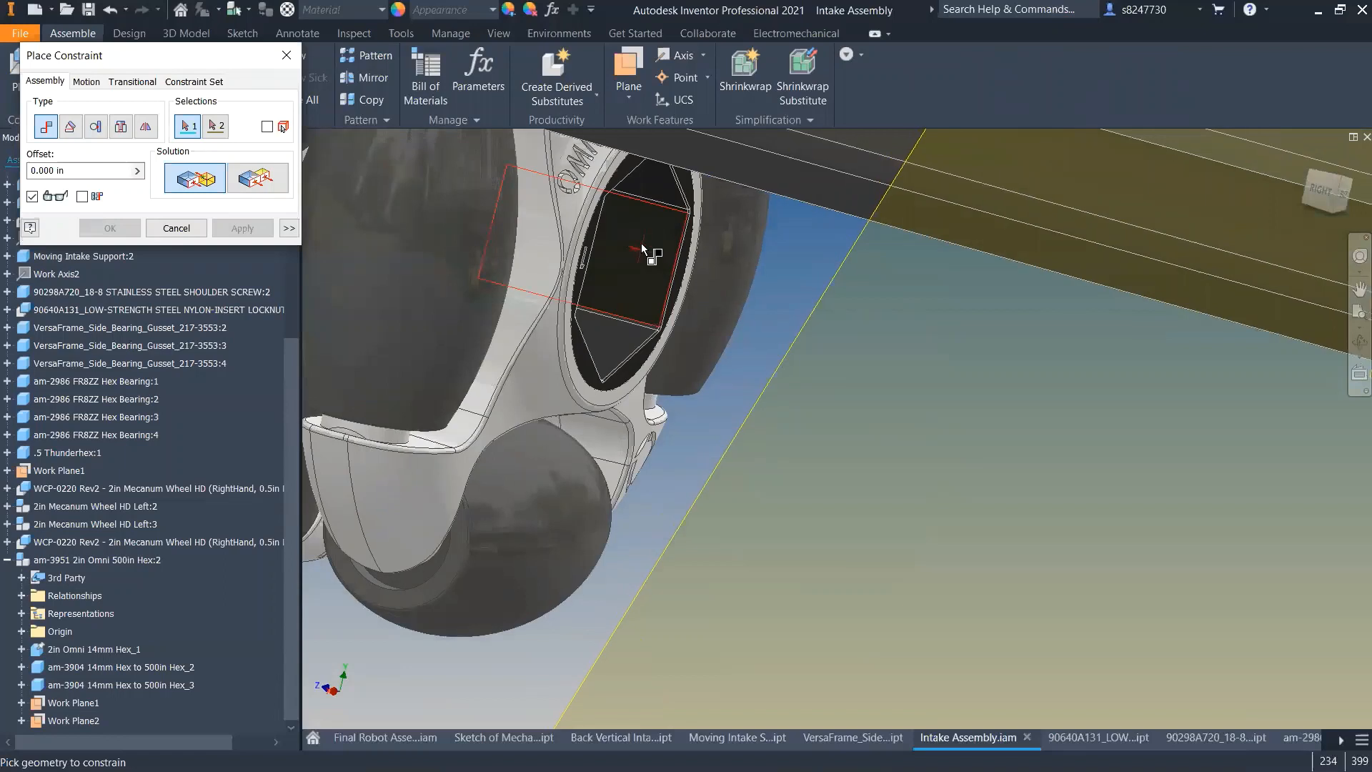
pyautogui.click(632, 259)
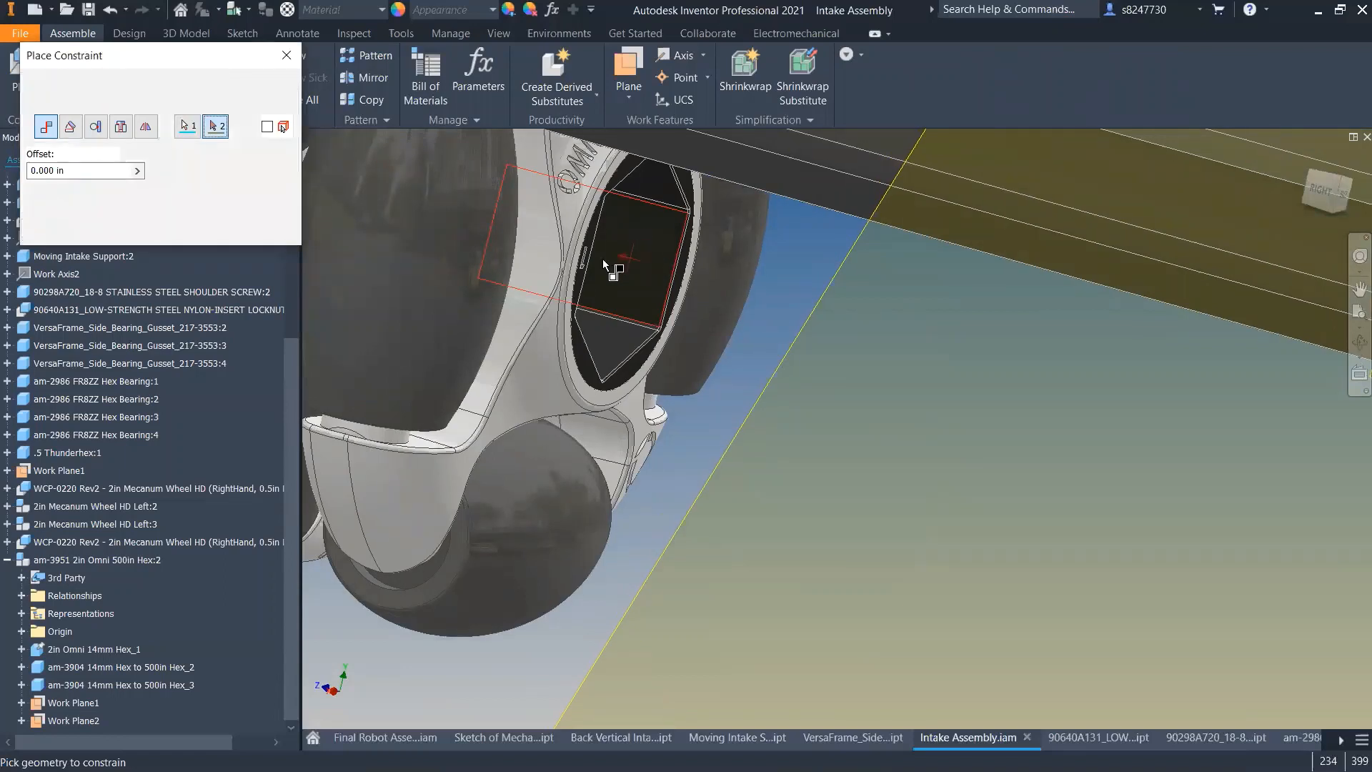
pyautogui.scroll(-5, 672, 335)
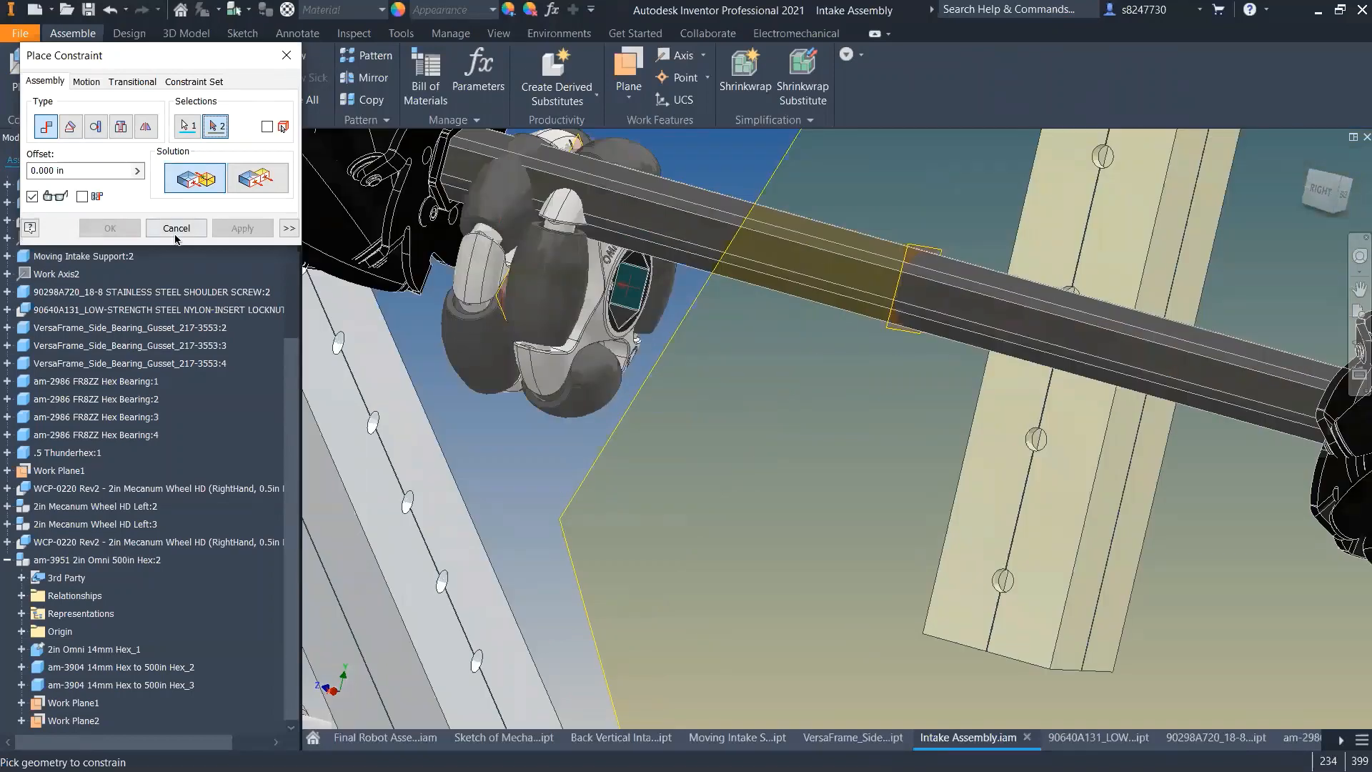
pyautogui.click(176, 228)
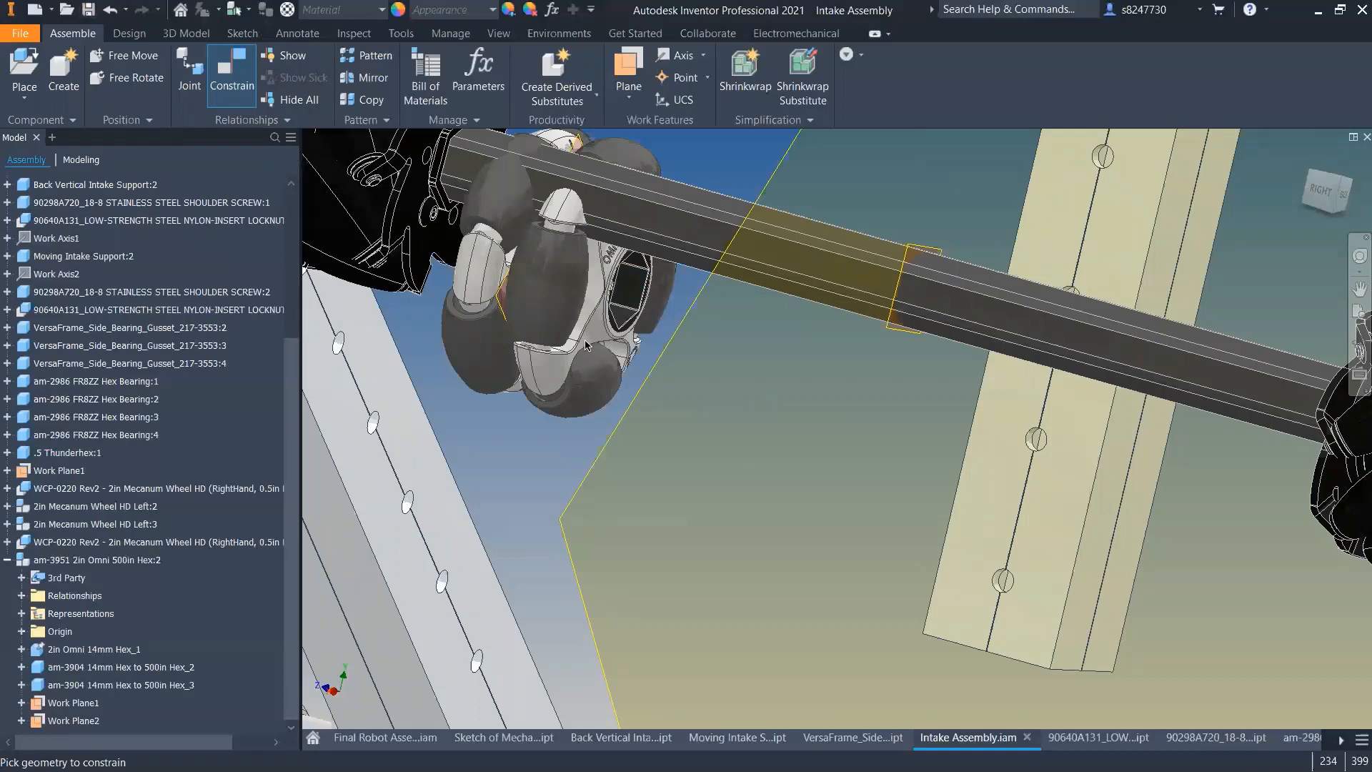
pyautogui.click(866, 256)
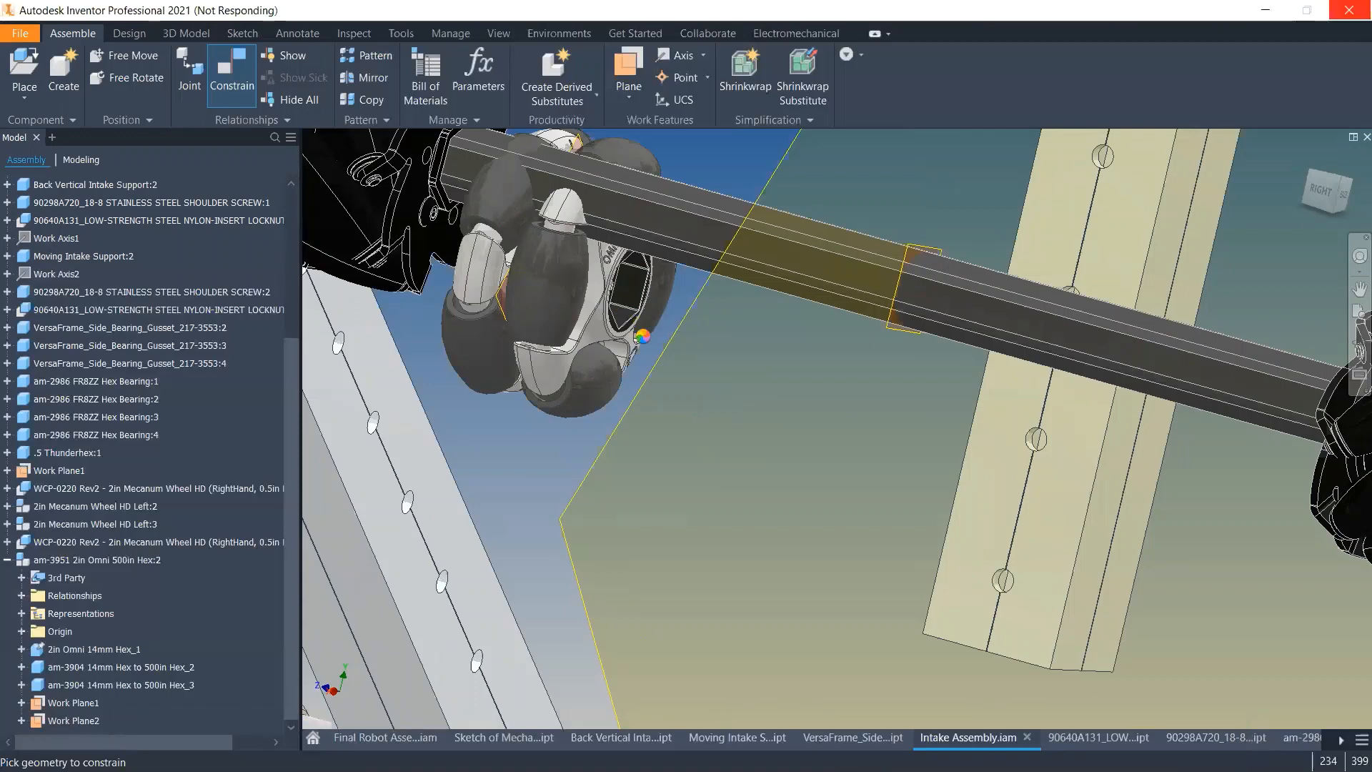
# - Examine the whole intake assembly, including the wheel shaft, its supports and the loose surrounding components
pyautogui.scroll(-6, 651, 354)
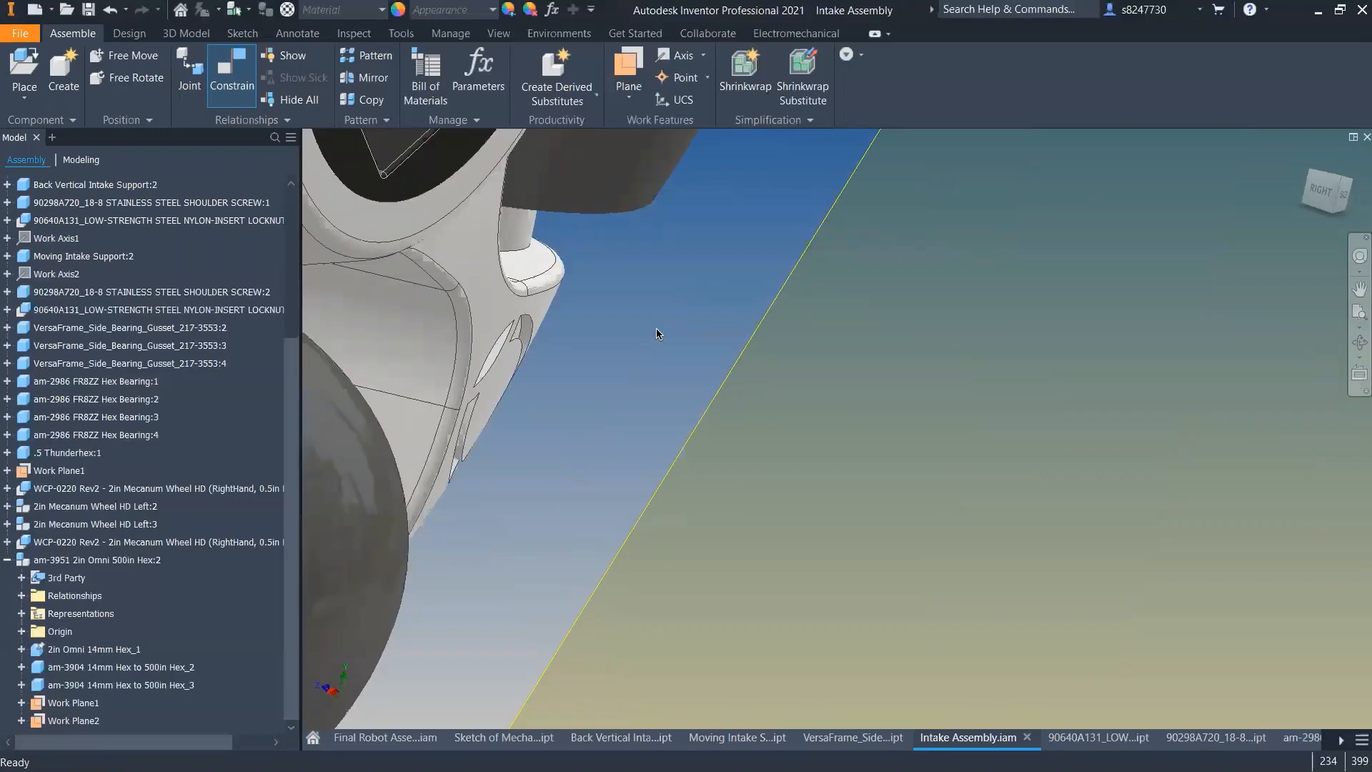
pyautogui.scroll(-8, 656, 328)
pyautogui.scroll(7, 656, 328)
pyautogui.scroll(8, 657, 328)
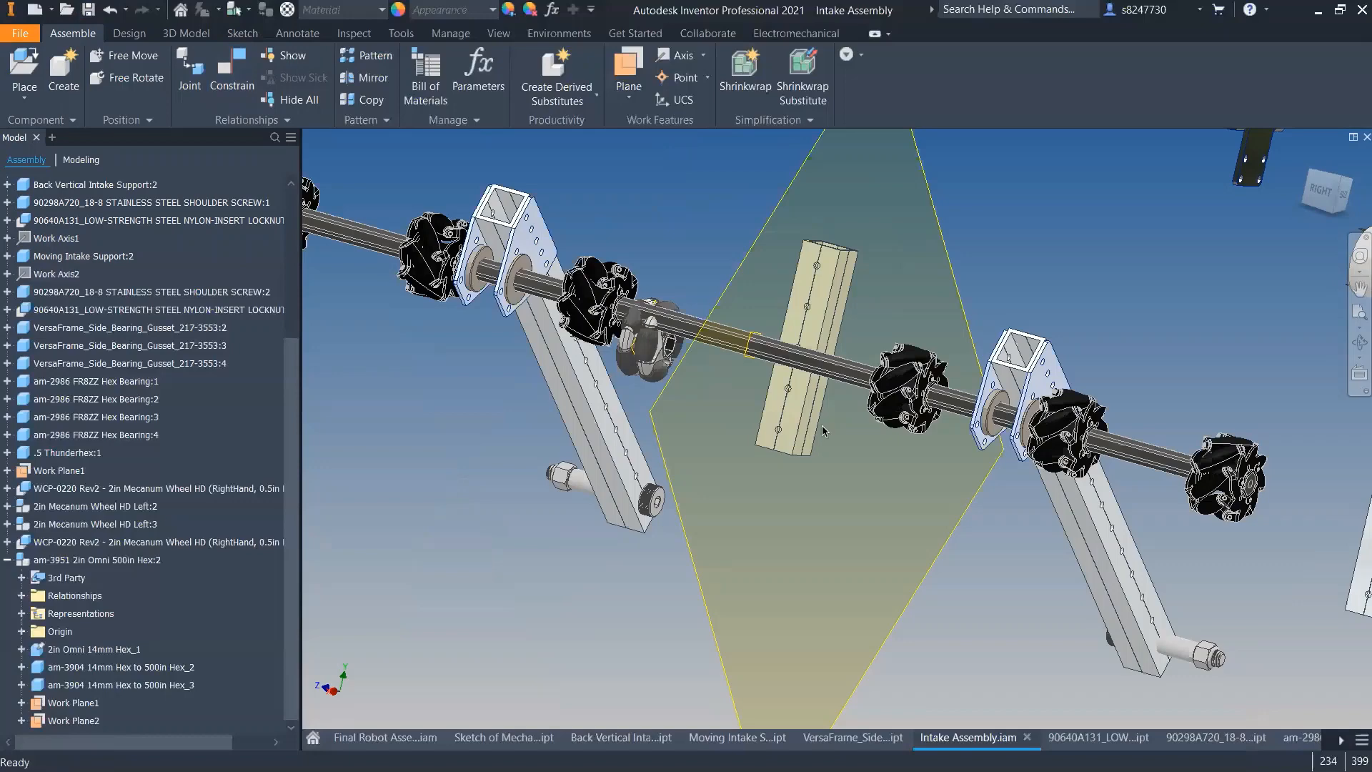
pyautogui.scroll(5, 698, 380)
pyautogui.scroll(-5, 770, 420)
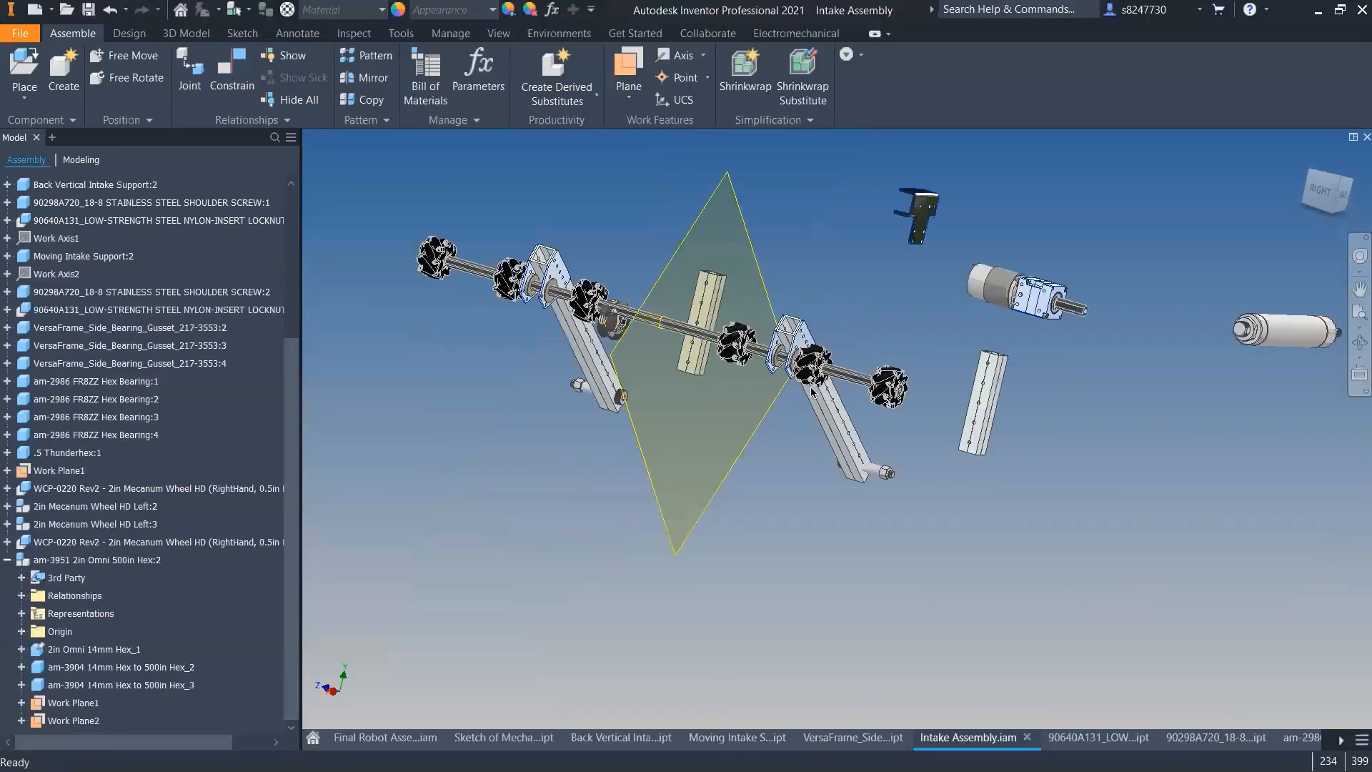
pyautogui.scroll(-3, 761, 336)
pyautogui.scroll(4, 747, 329)
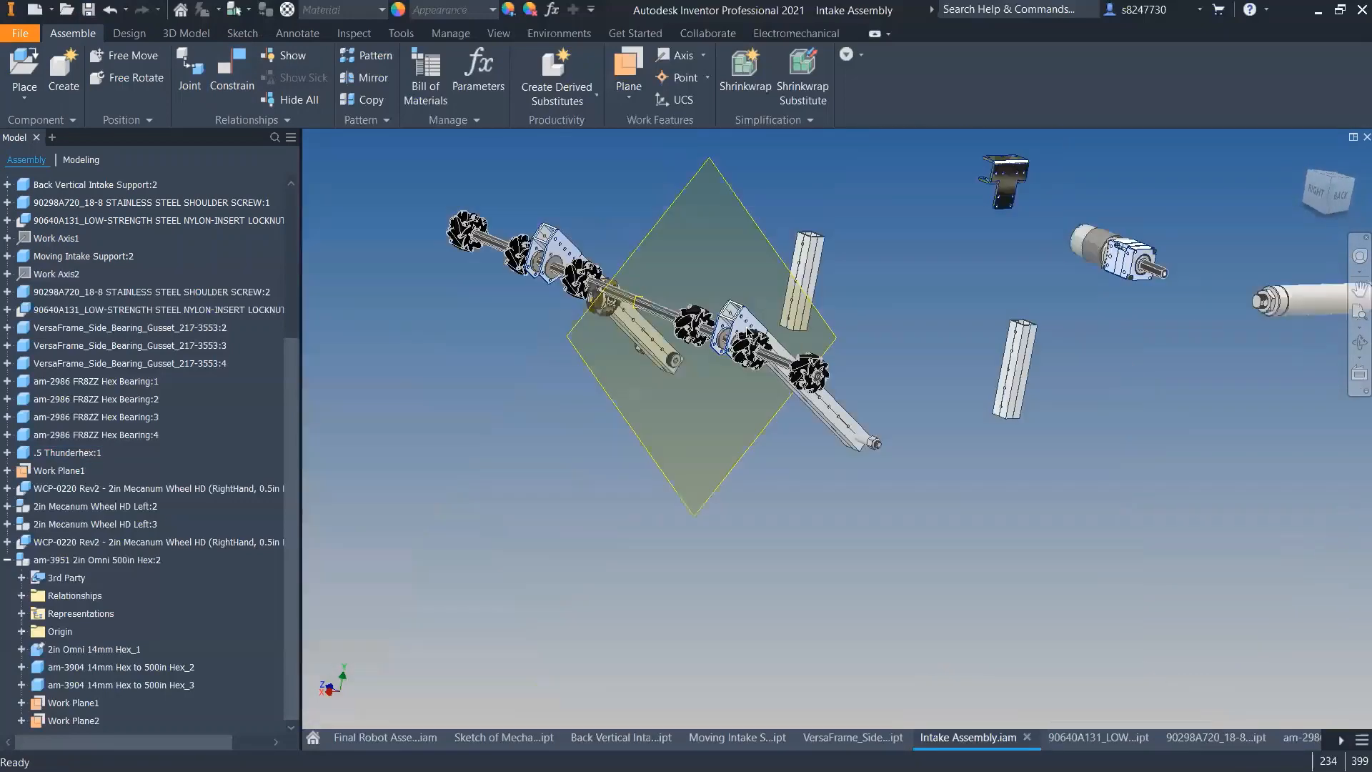
# - Swing the wheel shaft and its moving intake supports to test the intake's pivoting motion
pyautogui.moveTo(732, 317)
pyautogui.mouseDown()
pyautogui.moveTo(809, 265)
pyautogui.moveTo(753, 325)
pyautogui.mouseUp()
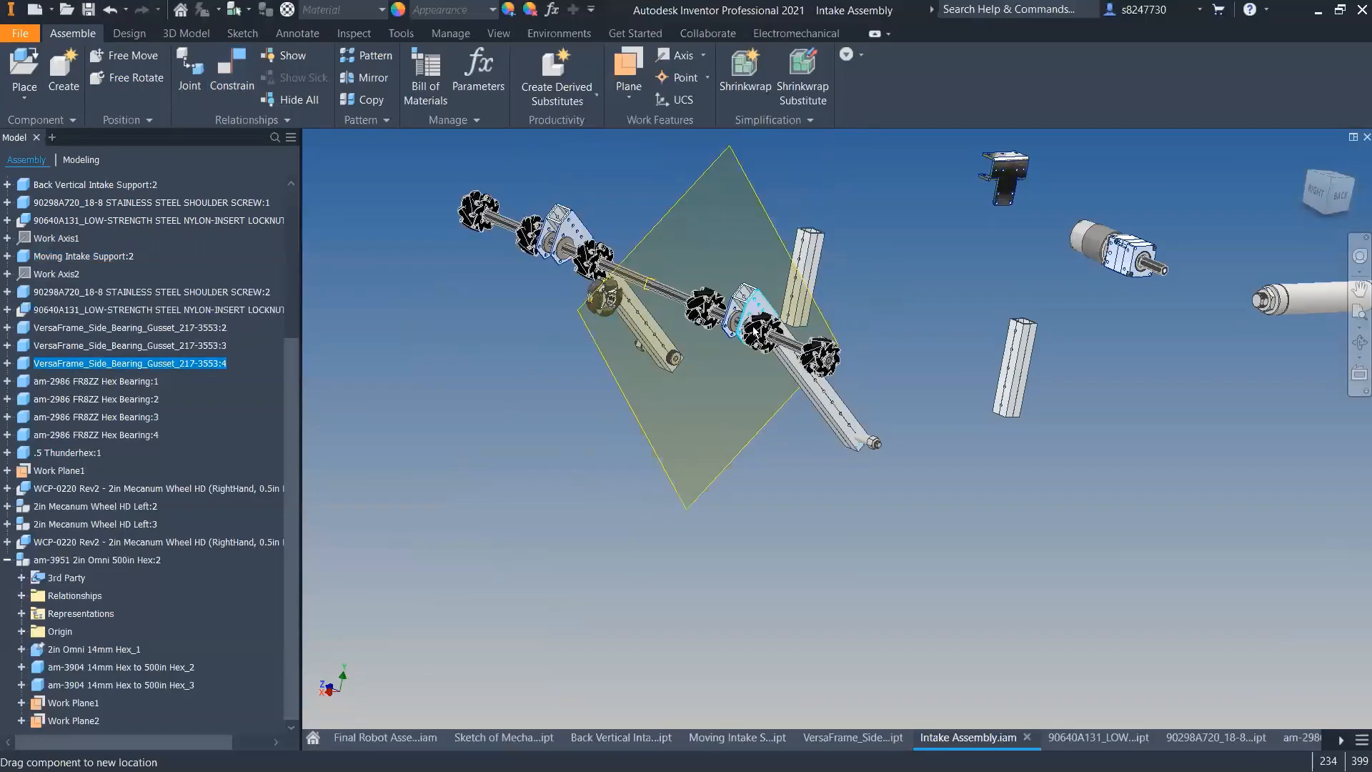
pyautogui.moveTo(1298, 298); pyautogui.dragTo(1296, 299, button='middle')
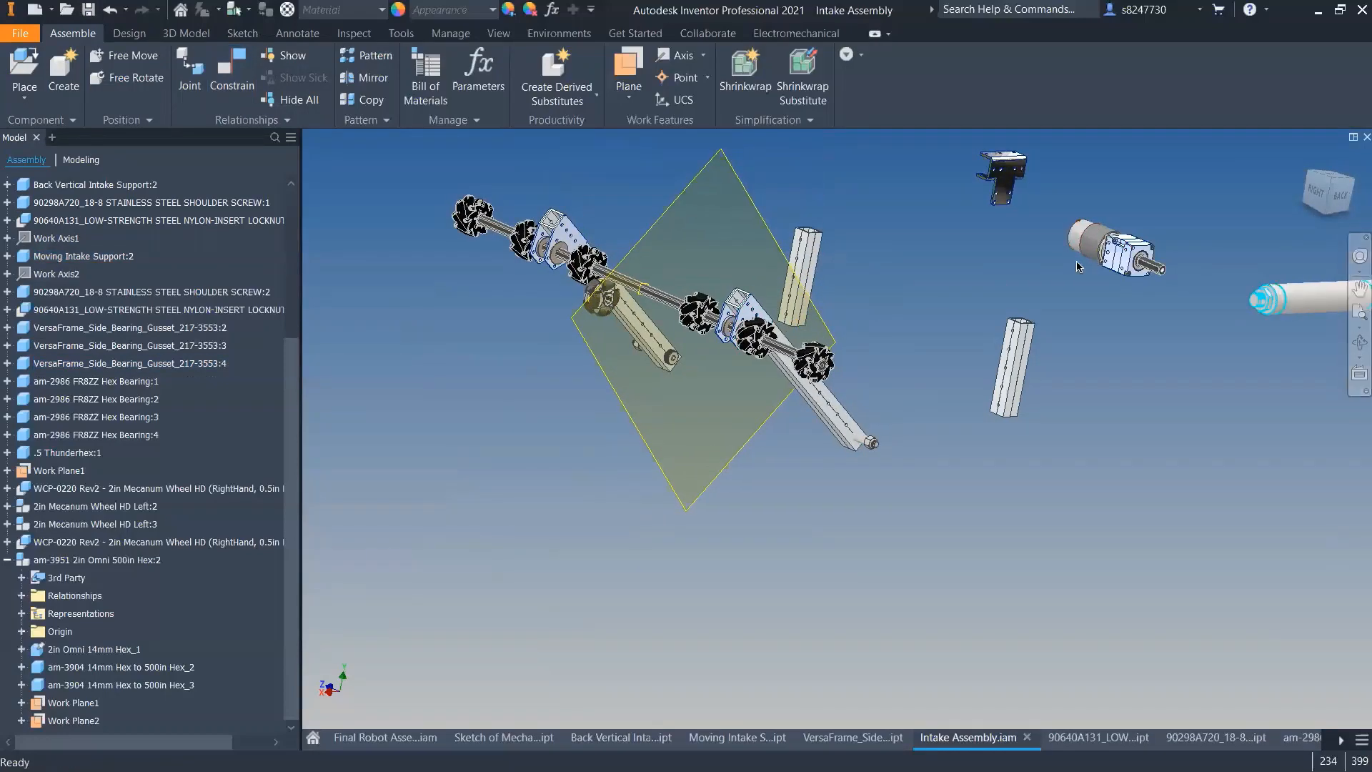
pyautogui.scroll(5, 646, 343)
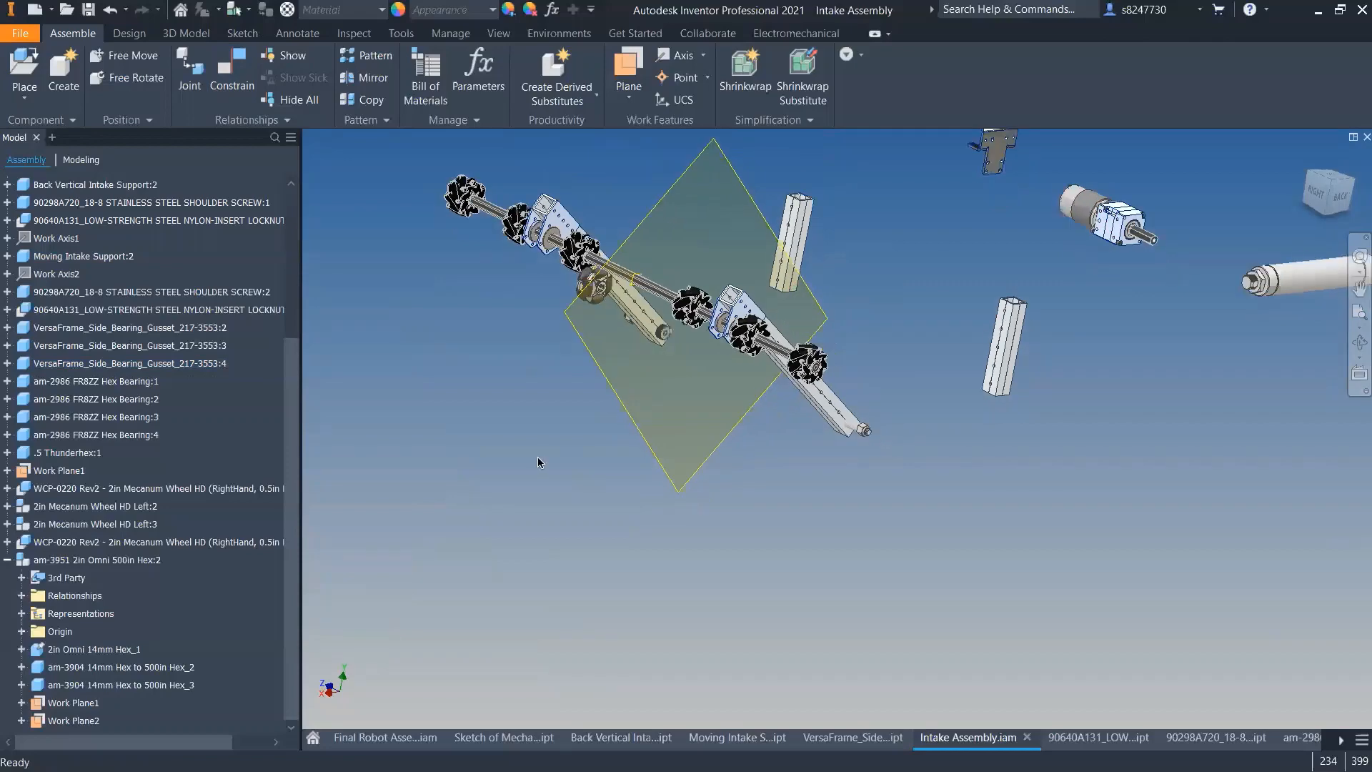
pyautogui.scroll(-6, 628, 317)
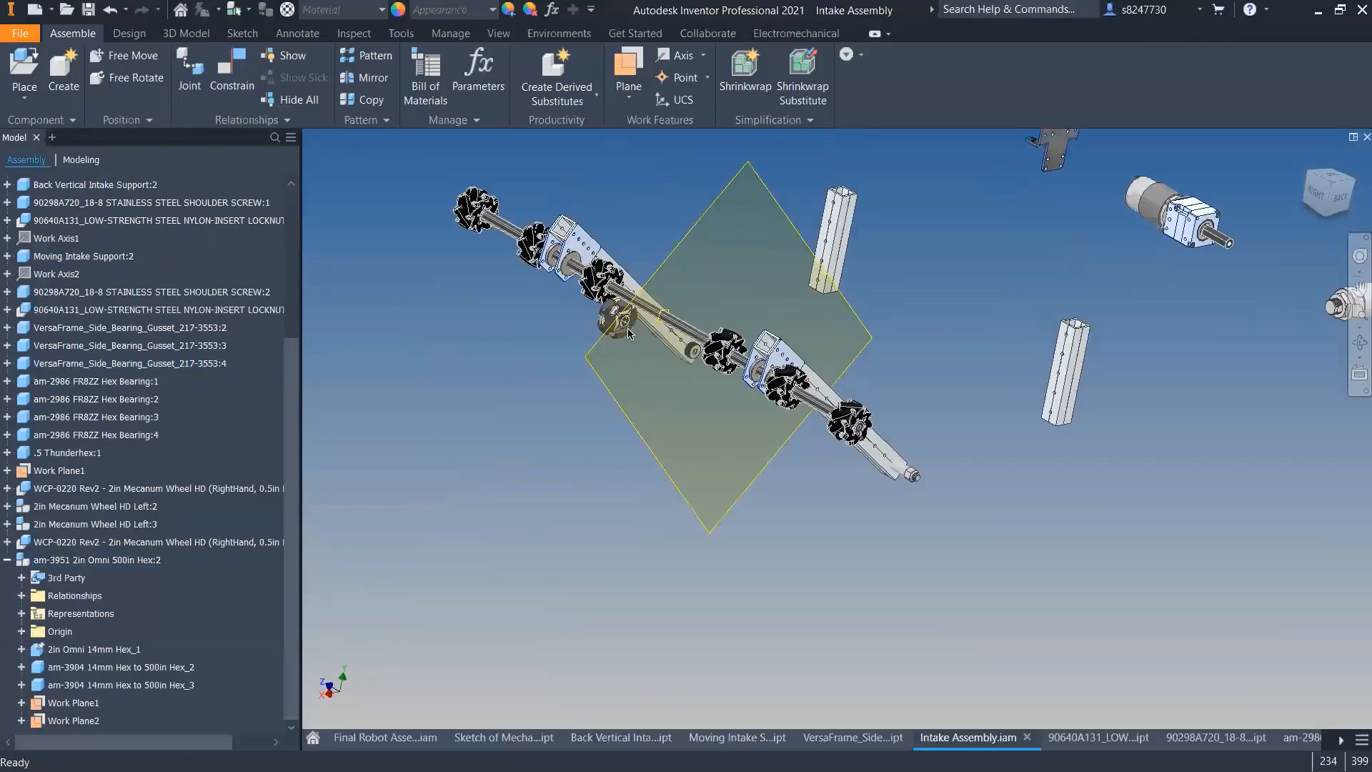
pyautogui.keyDown('shift'); pyautogui.moveTo(937, 437); pyautogui.dragTo(806, 425, button='middle'); pyautogui.keyUp('shift')
pyautogui.moveTo(748, 354)
pyautogui.mouseDown()
pyautogui.moveTo(845, 289)
pyautogui.moveTo(767, 372)
pyautogui.mouseUp()
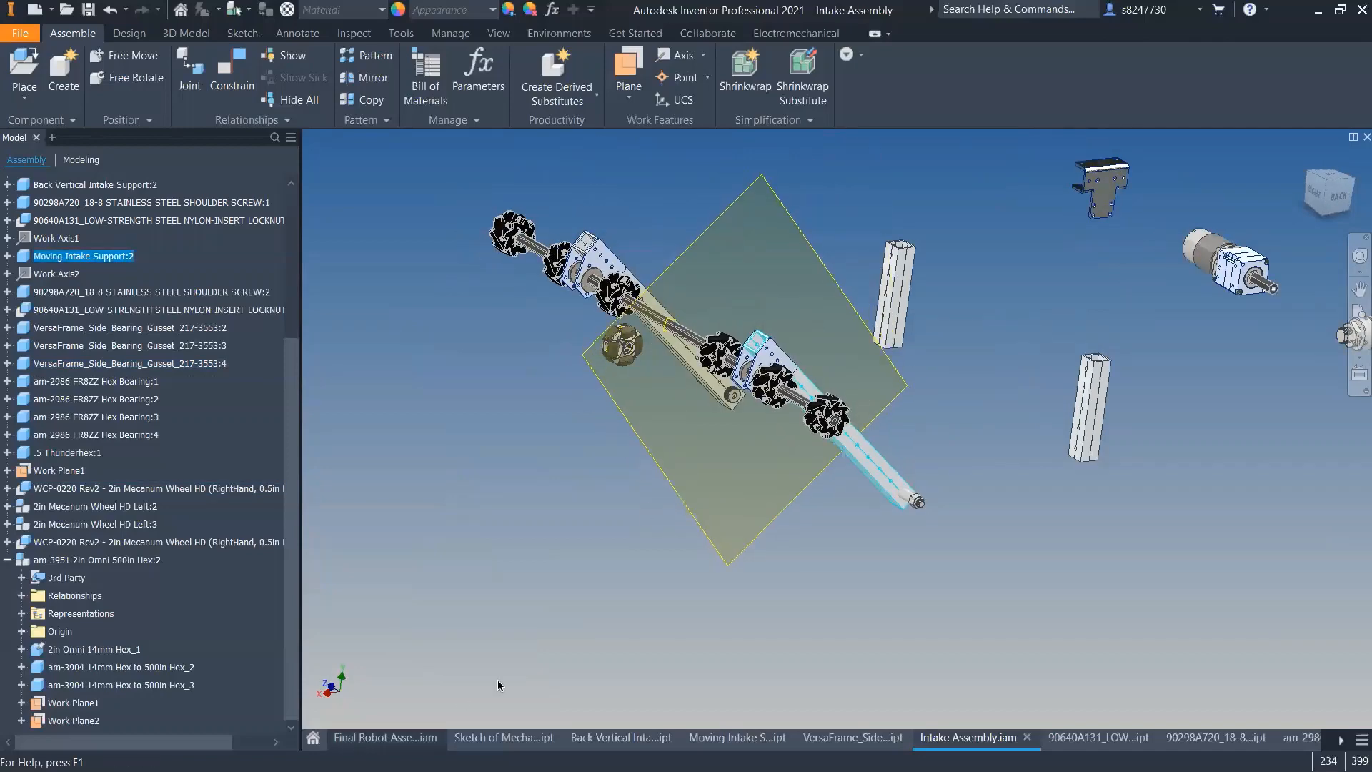
# - Switch to Final Robot Assembly.iam, toggle the visibility of Intake:1 and inspect the intake side of the robot
pyautogui.click(407, 738)
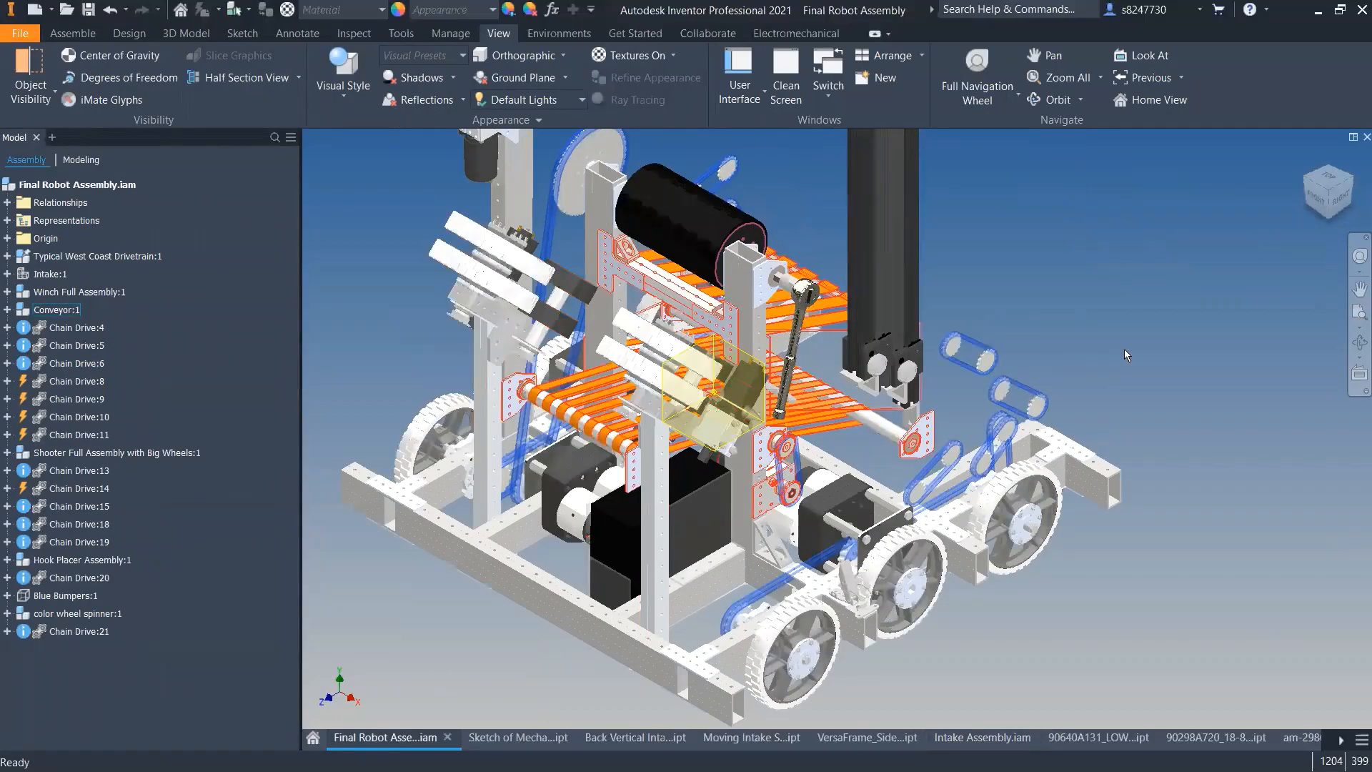
pyautogui.keyDown('shift'); pyautogui.moveTo(1125, 350); pyautogui.dragTo(1100, 354, button='middle'); pyautogui.keyUp('shift')
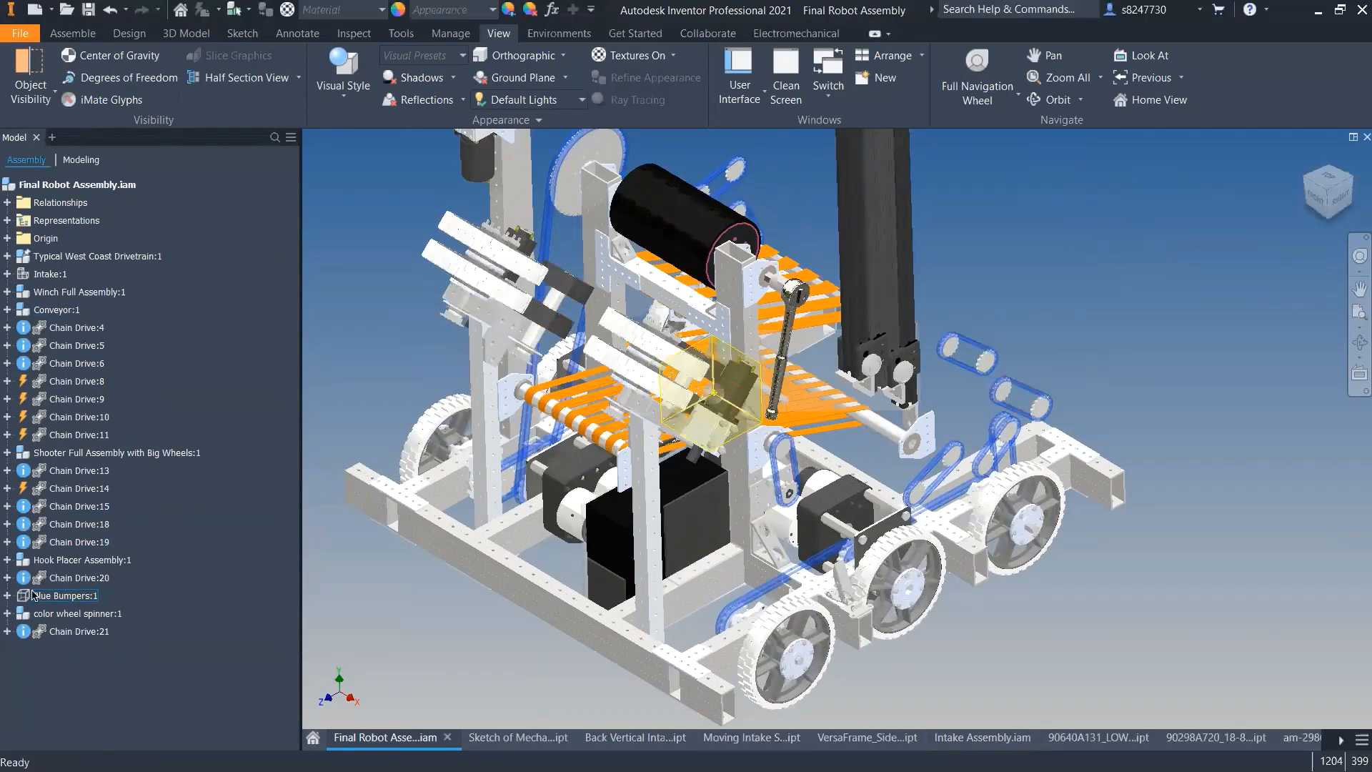
pyautogui.click(33, 274)
pyautogui.rightClick(58, 273)
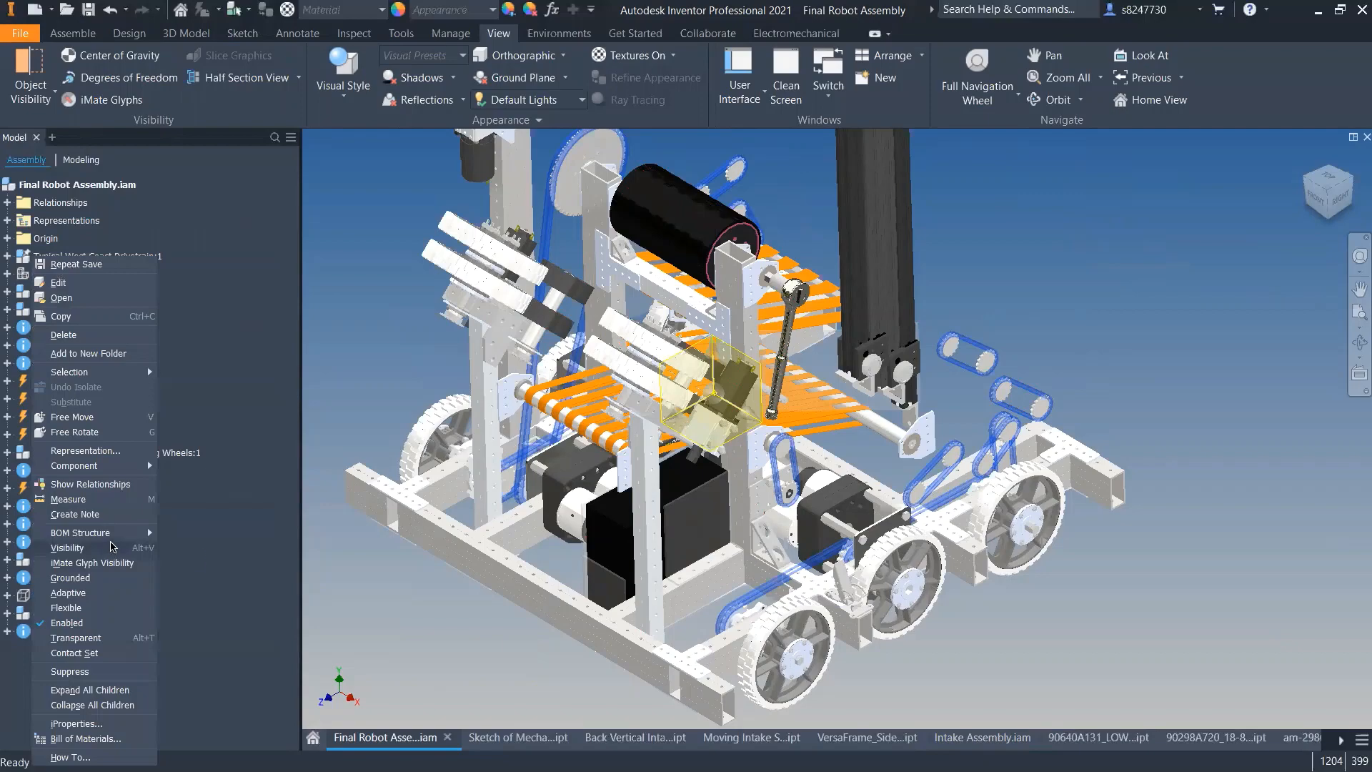
pyautogui.click(111, 546)
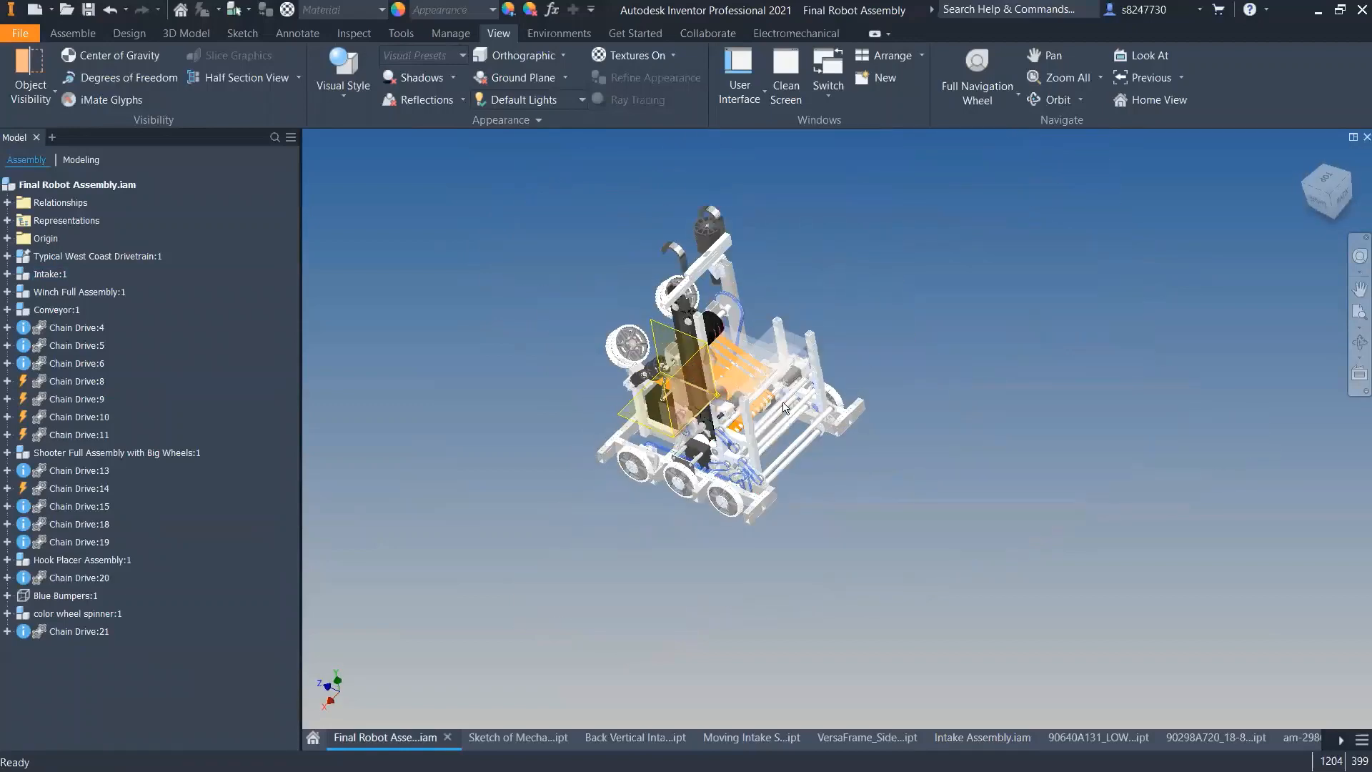
pyautogui.scroll(-5, 753, 399)
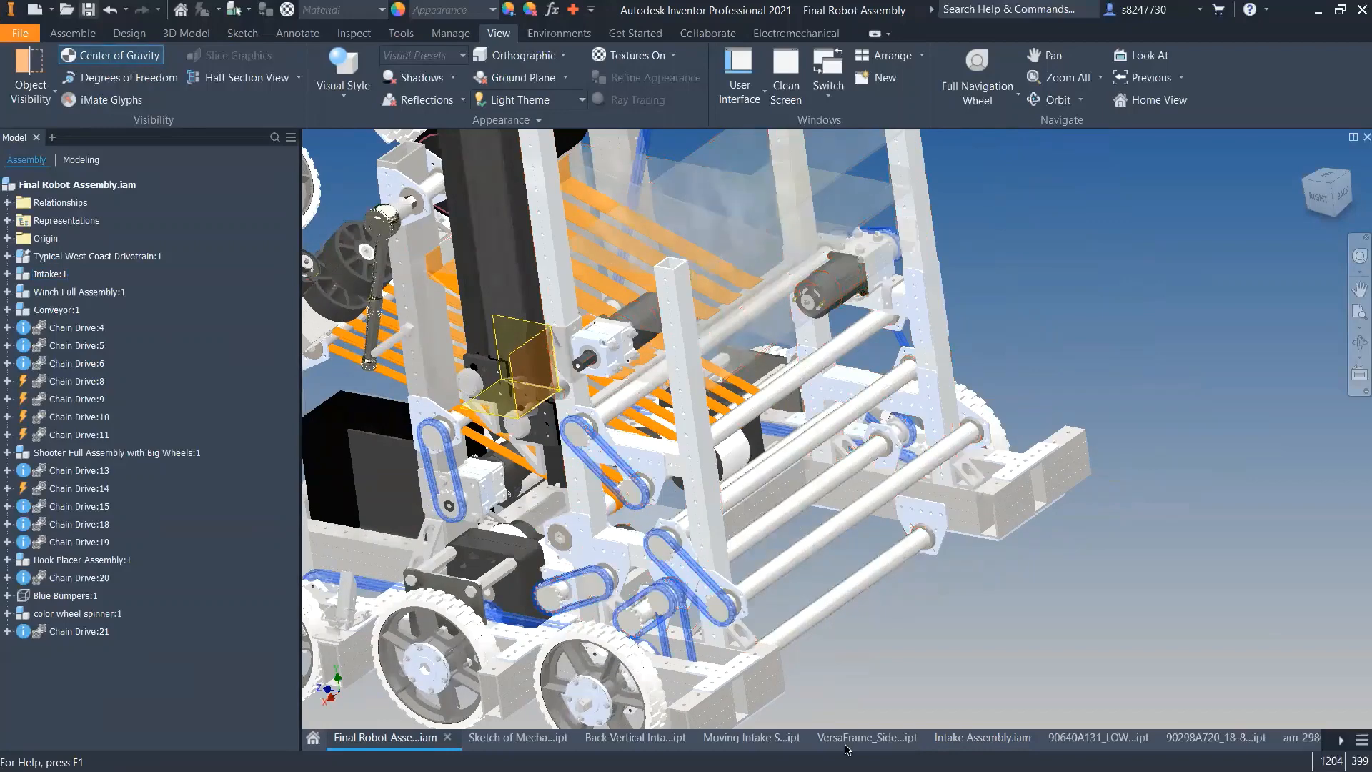
# - Switch to the AndyMark 2 in. omni wheel page in Chrome and close the downloads bar
pyautogui.press('super+Right')
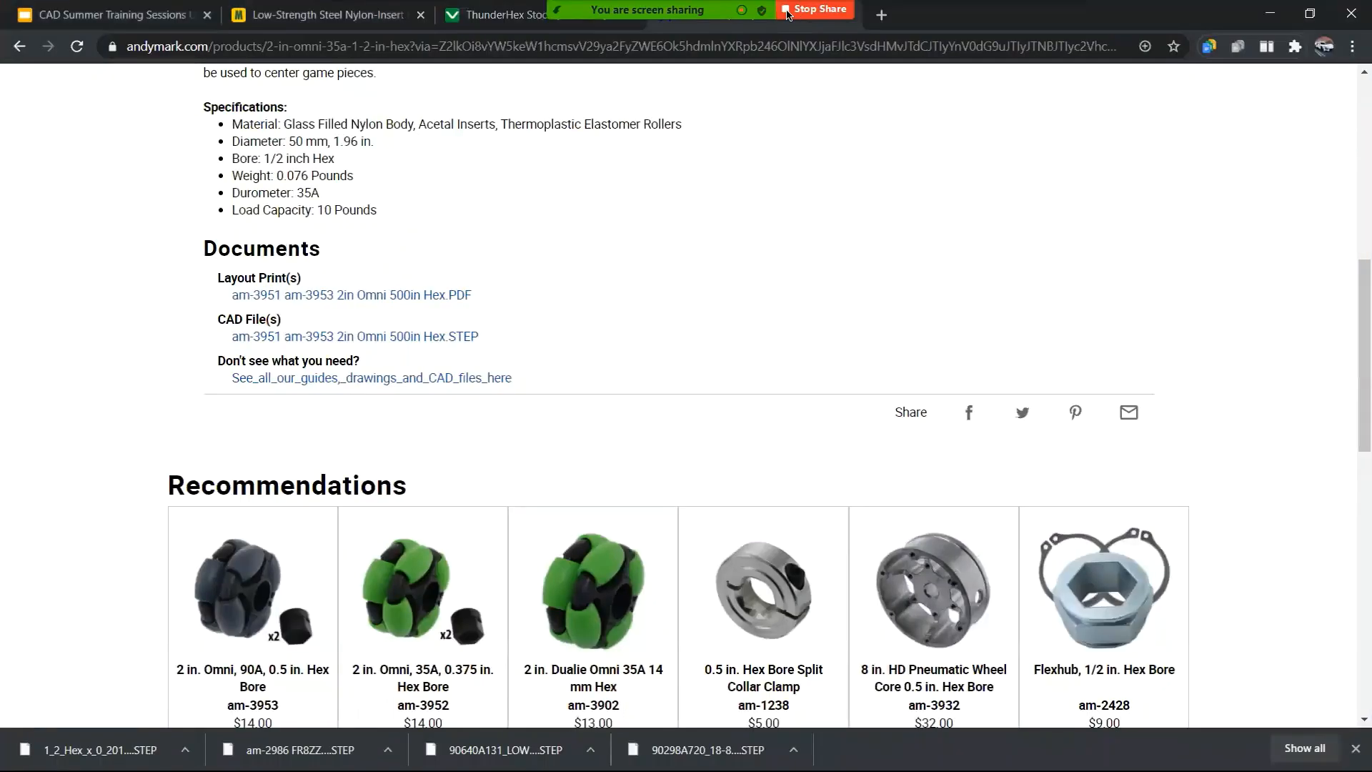
pyautogui.click(1355, 748)
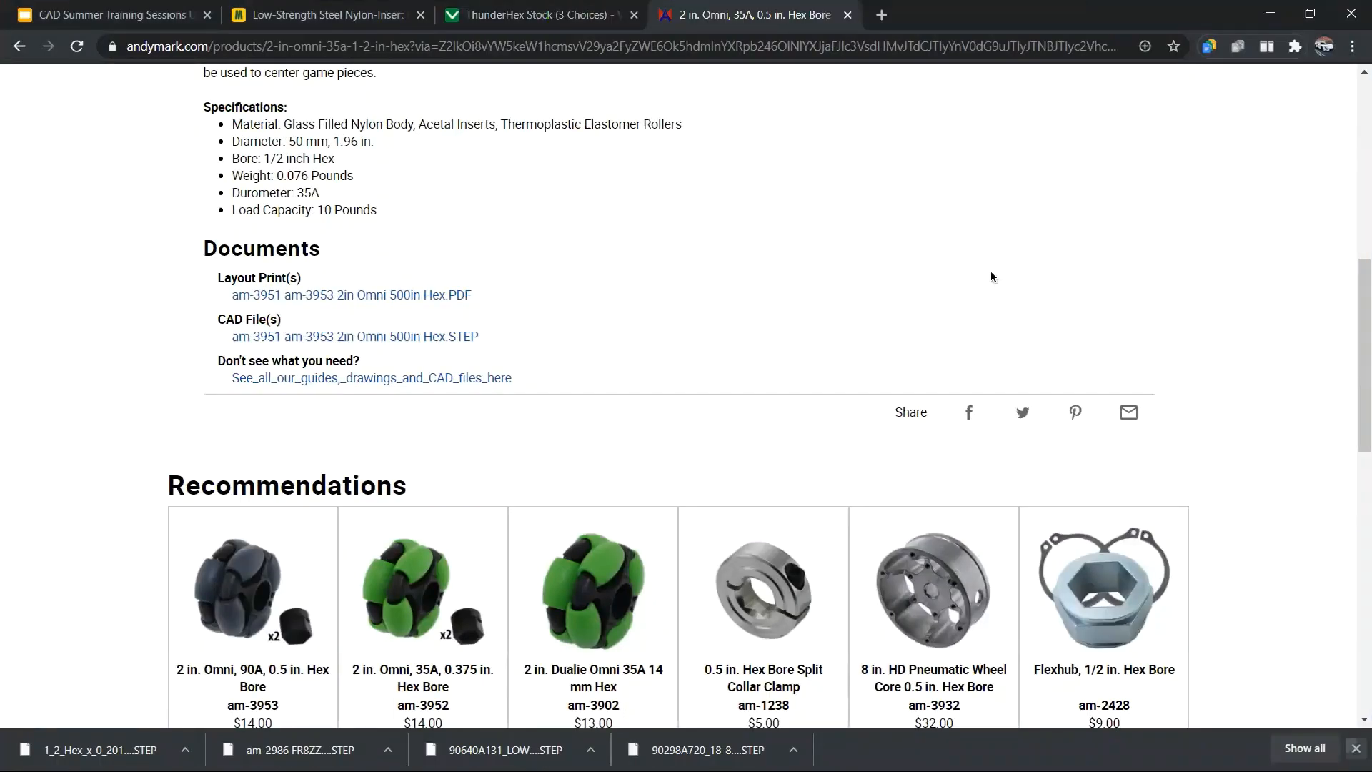